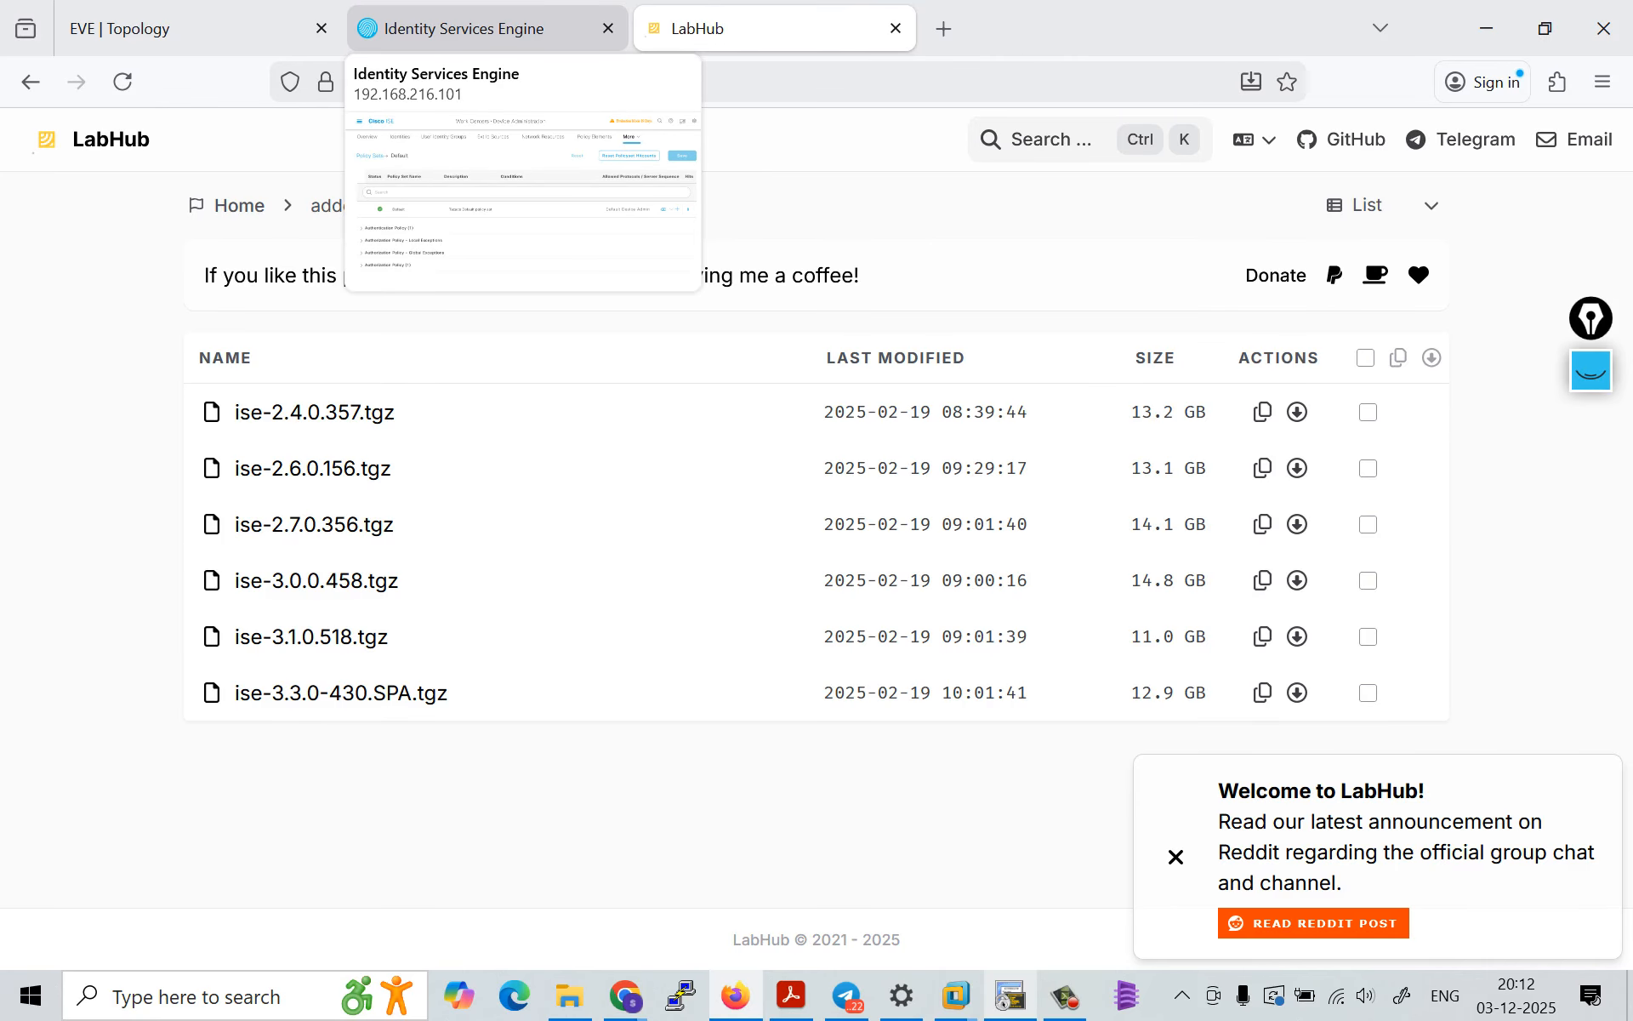
pyautogui.click(463, 28)
pyautogui.press('super')
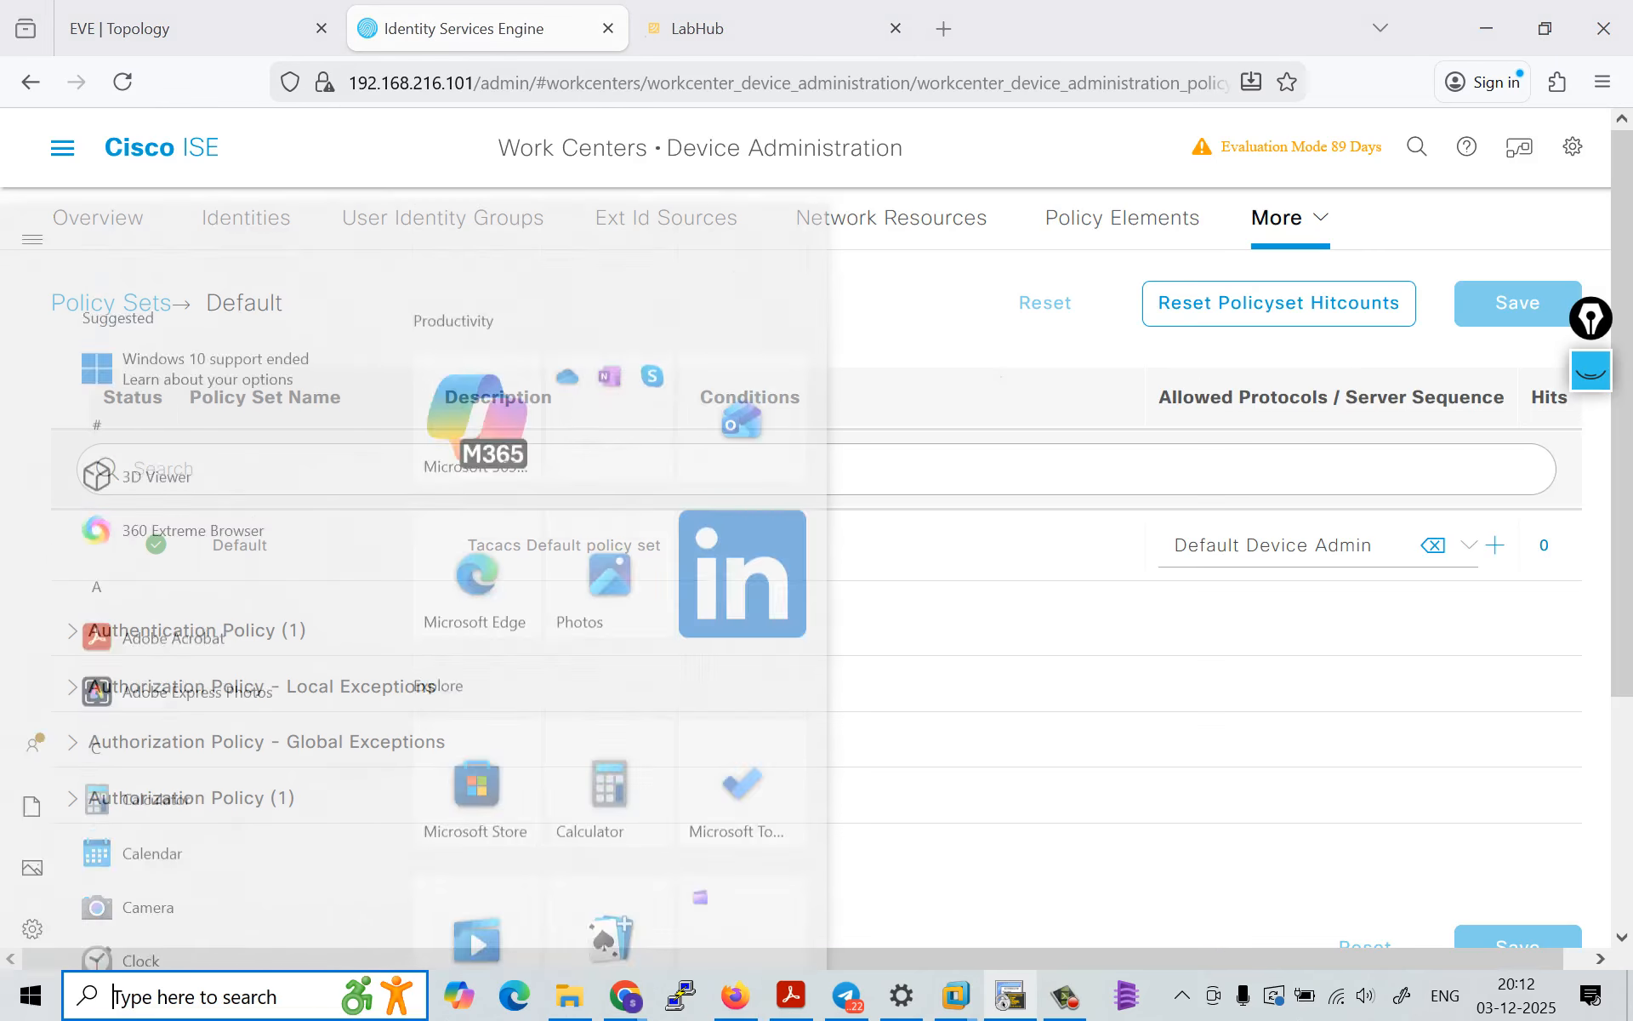
pyautogui.write('win')
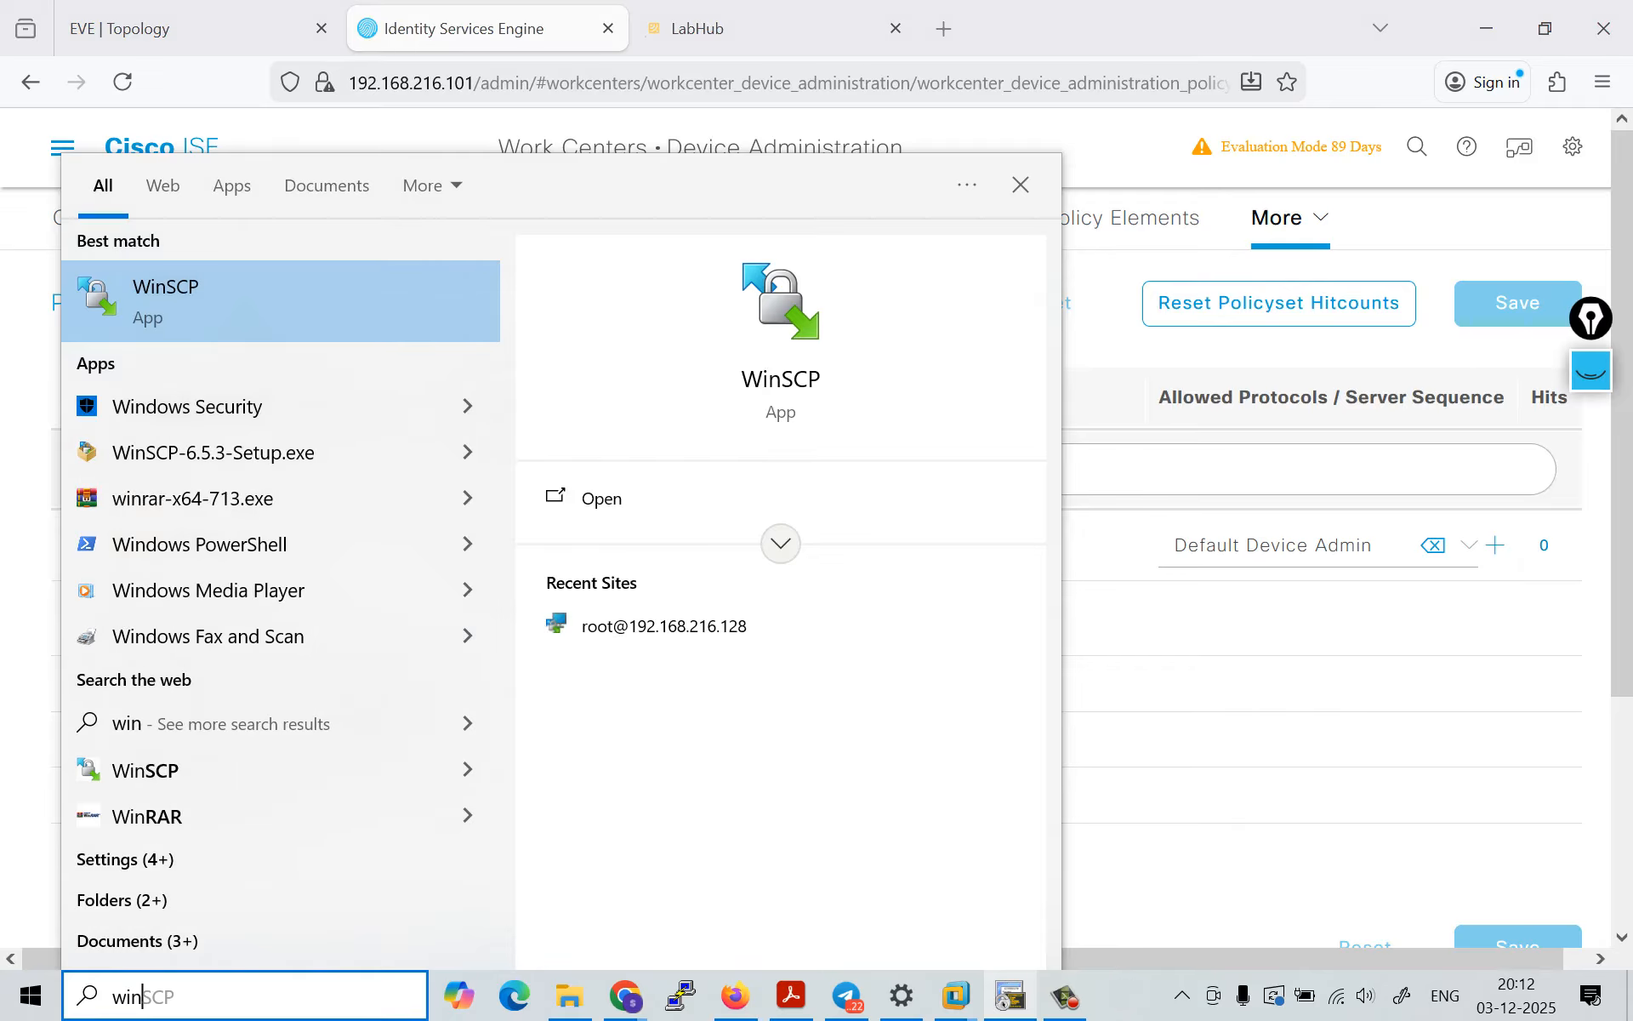
pyautogui.press('Return')
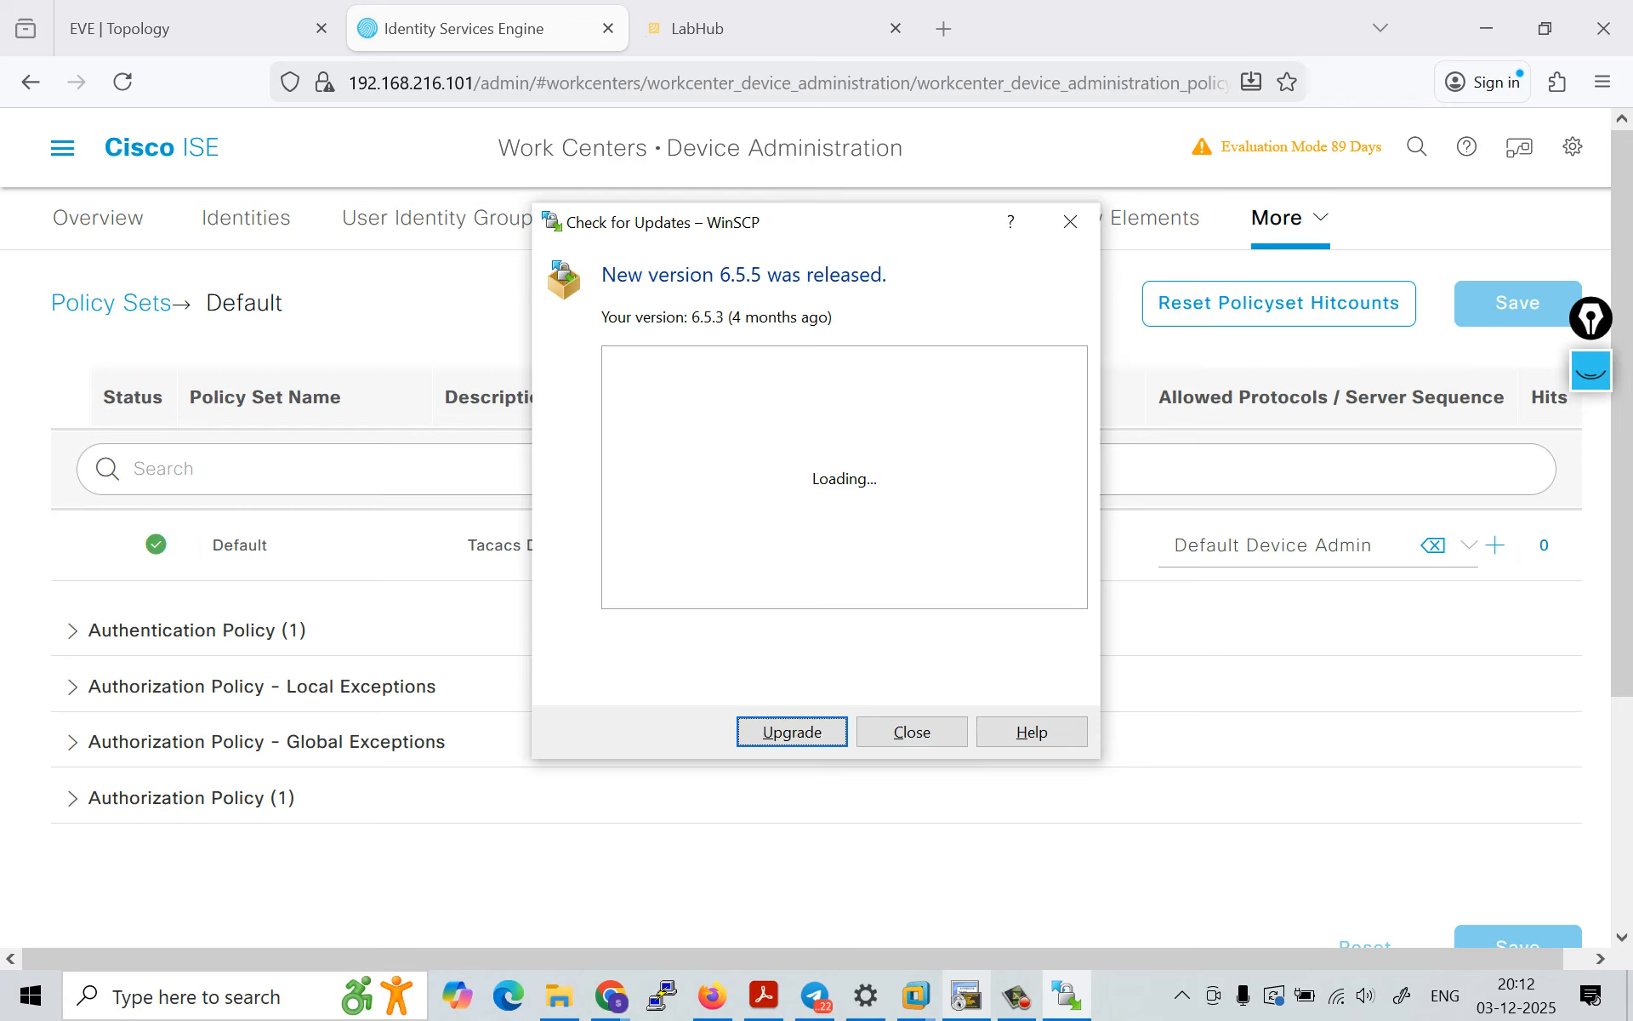
pyautogui.click(910, 727)
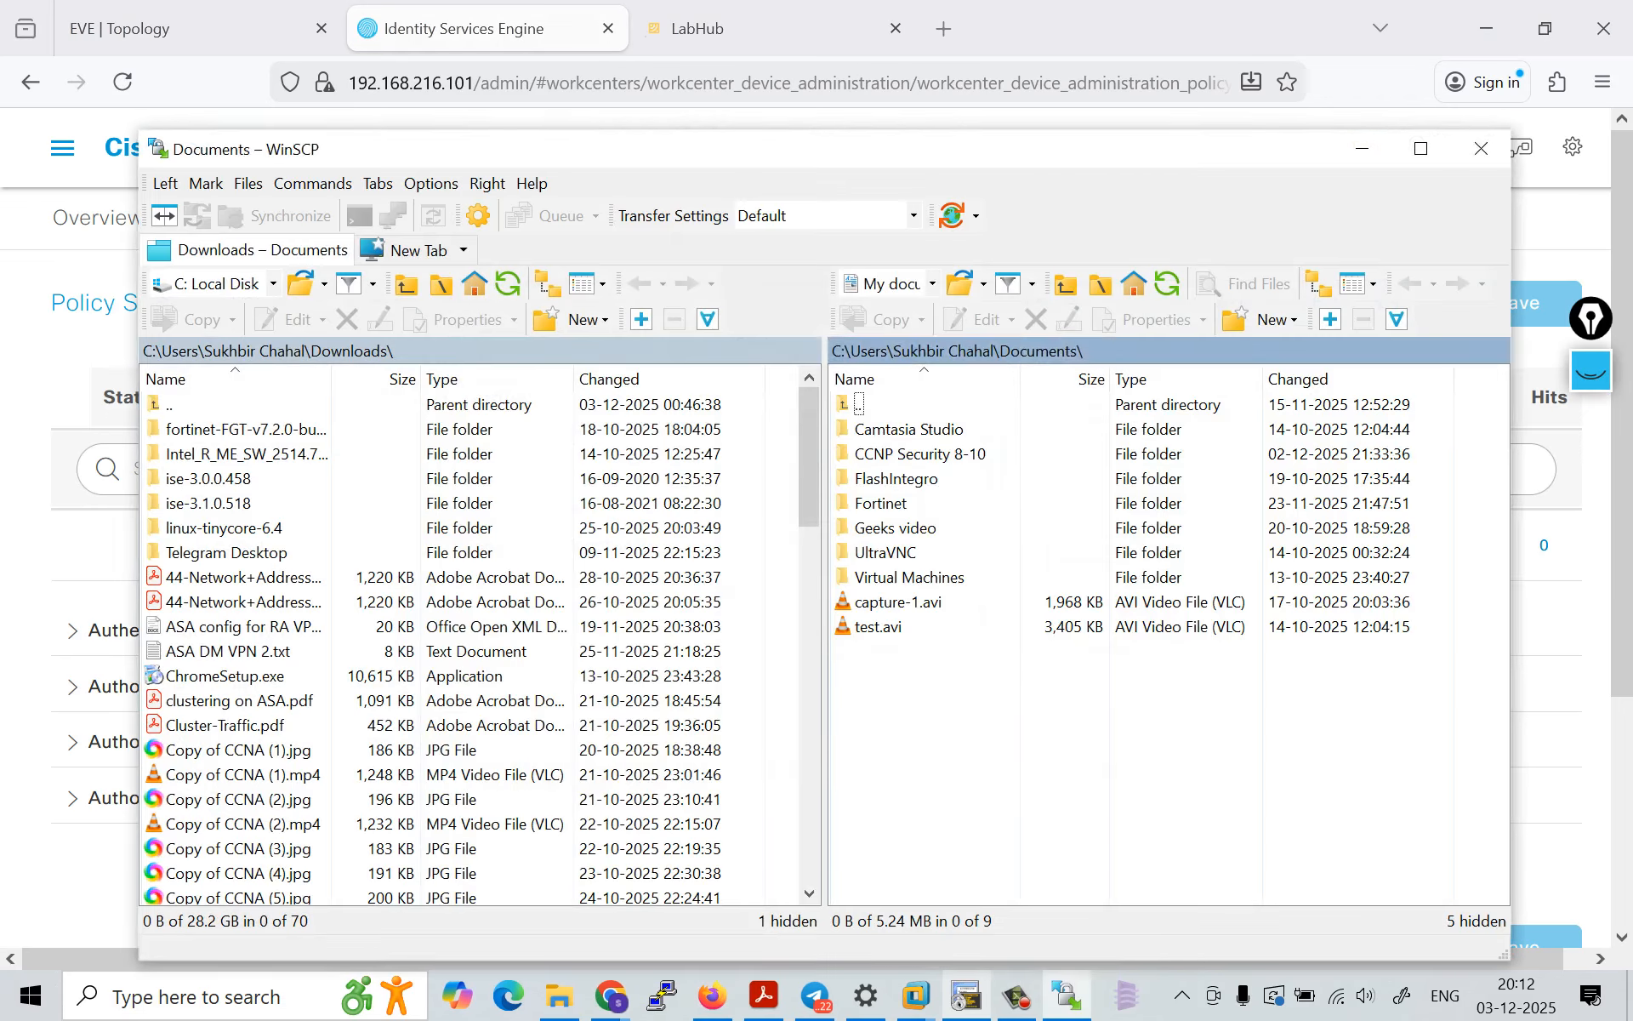
pyautogui.press('Return')
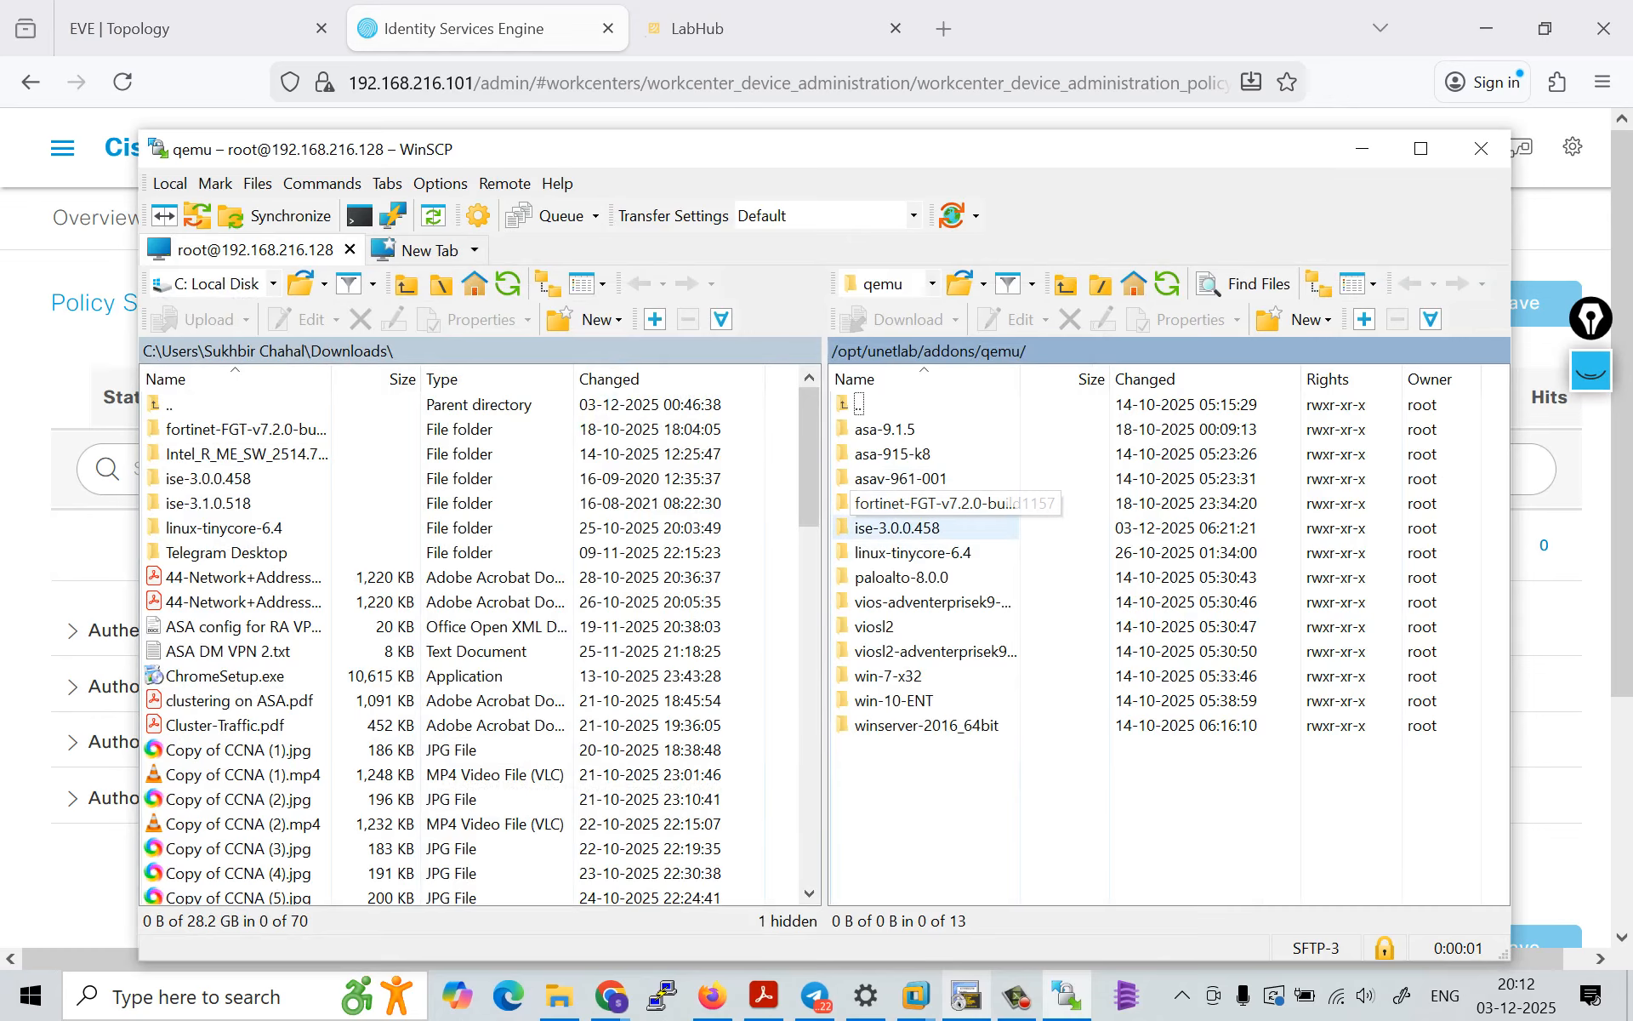
# Step: Check the image file inside the ise-3.0.0.458 folder under /opt/unetlab/addons/qemu, then close WinSCP
pyautogui.click(898, 528)
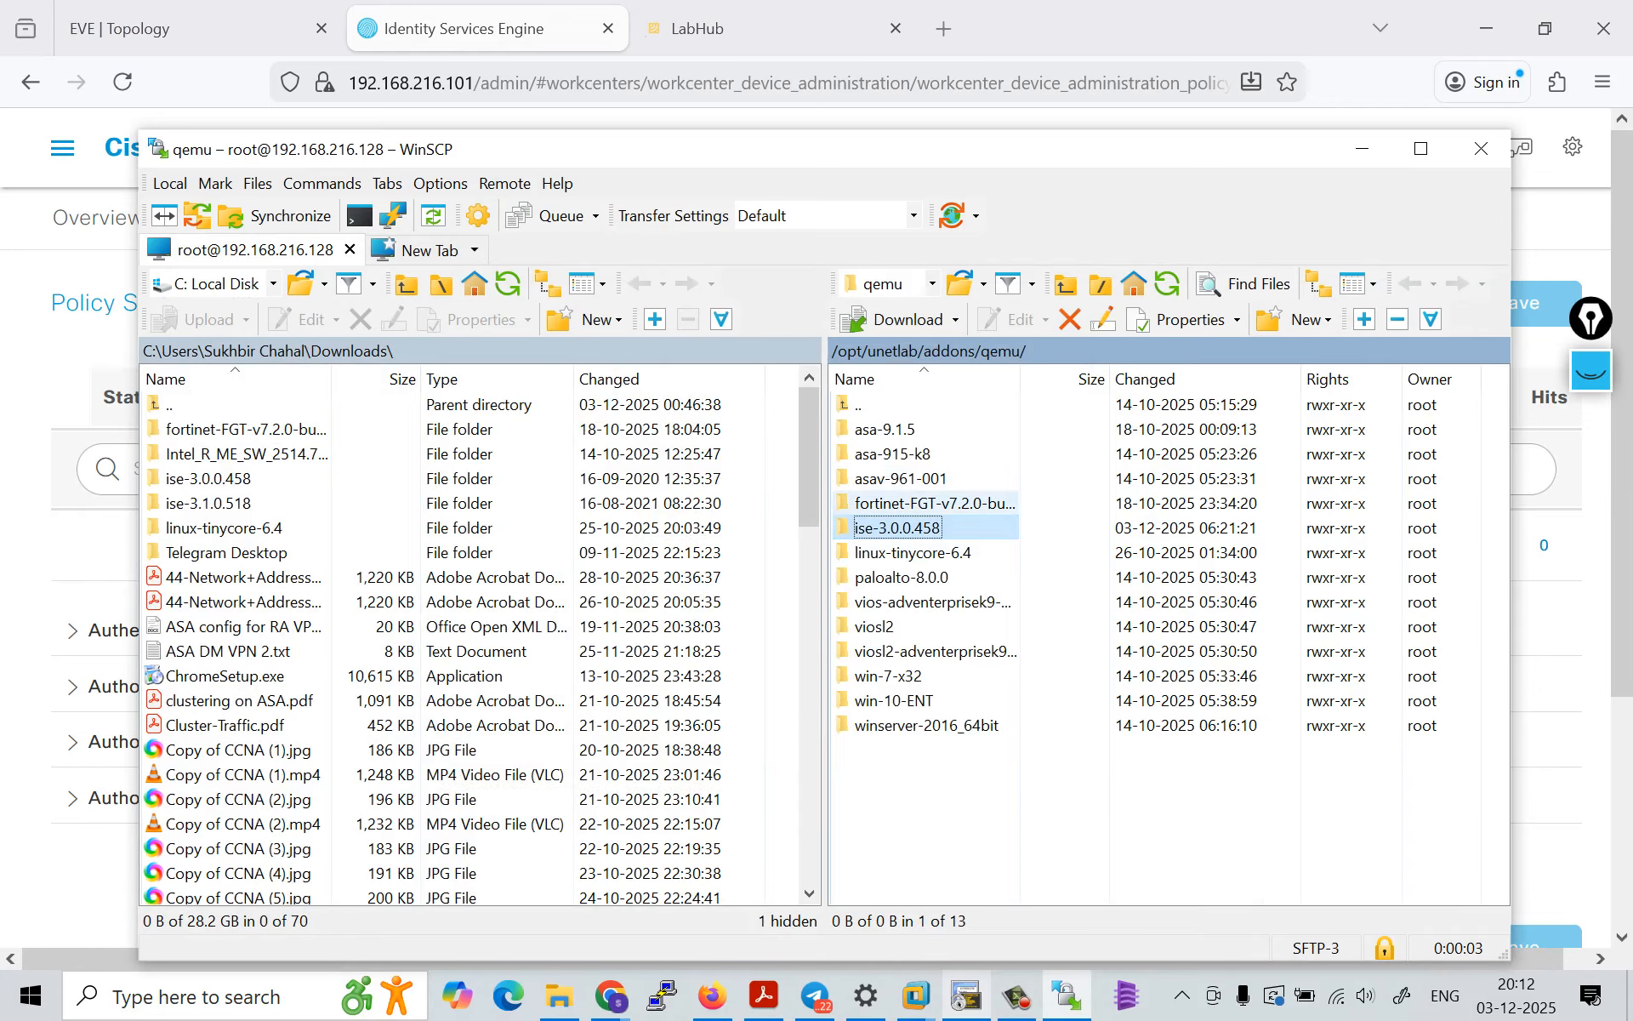
pyautogui.press('Return')
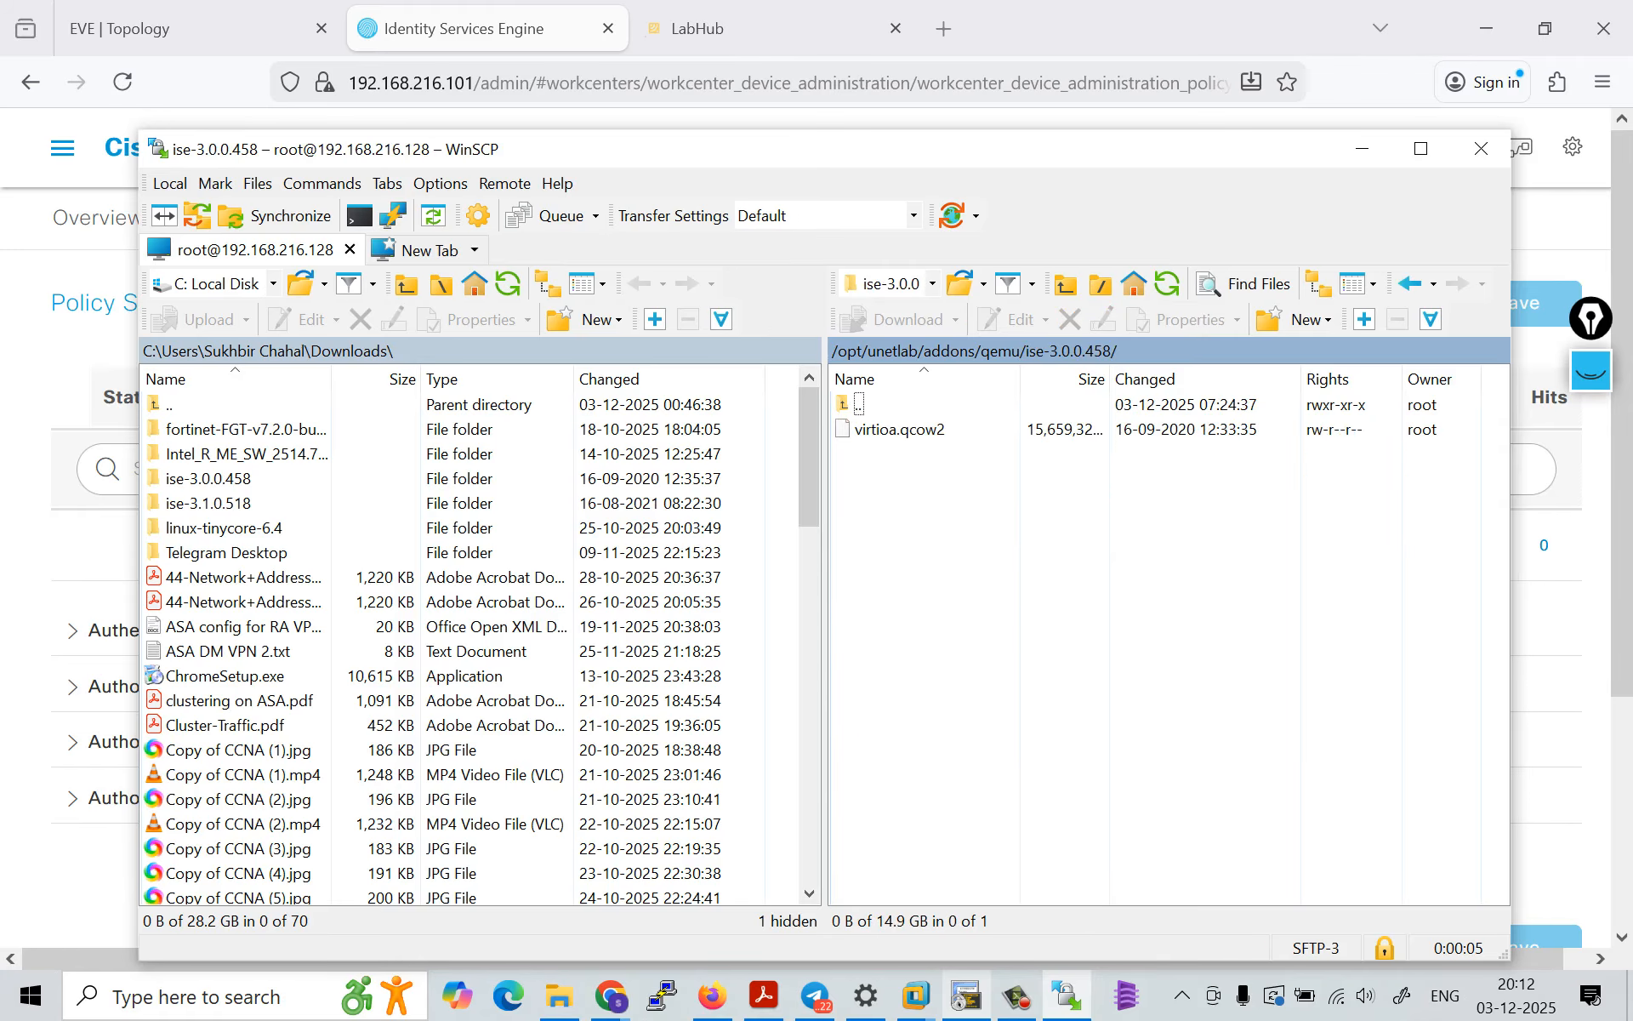
pyautogui.press('Down')
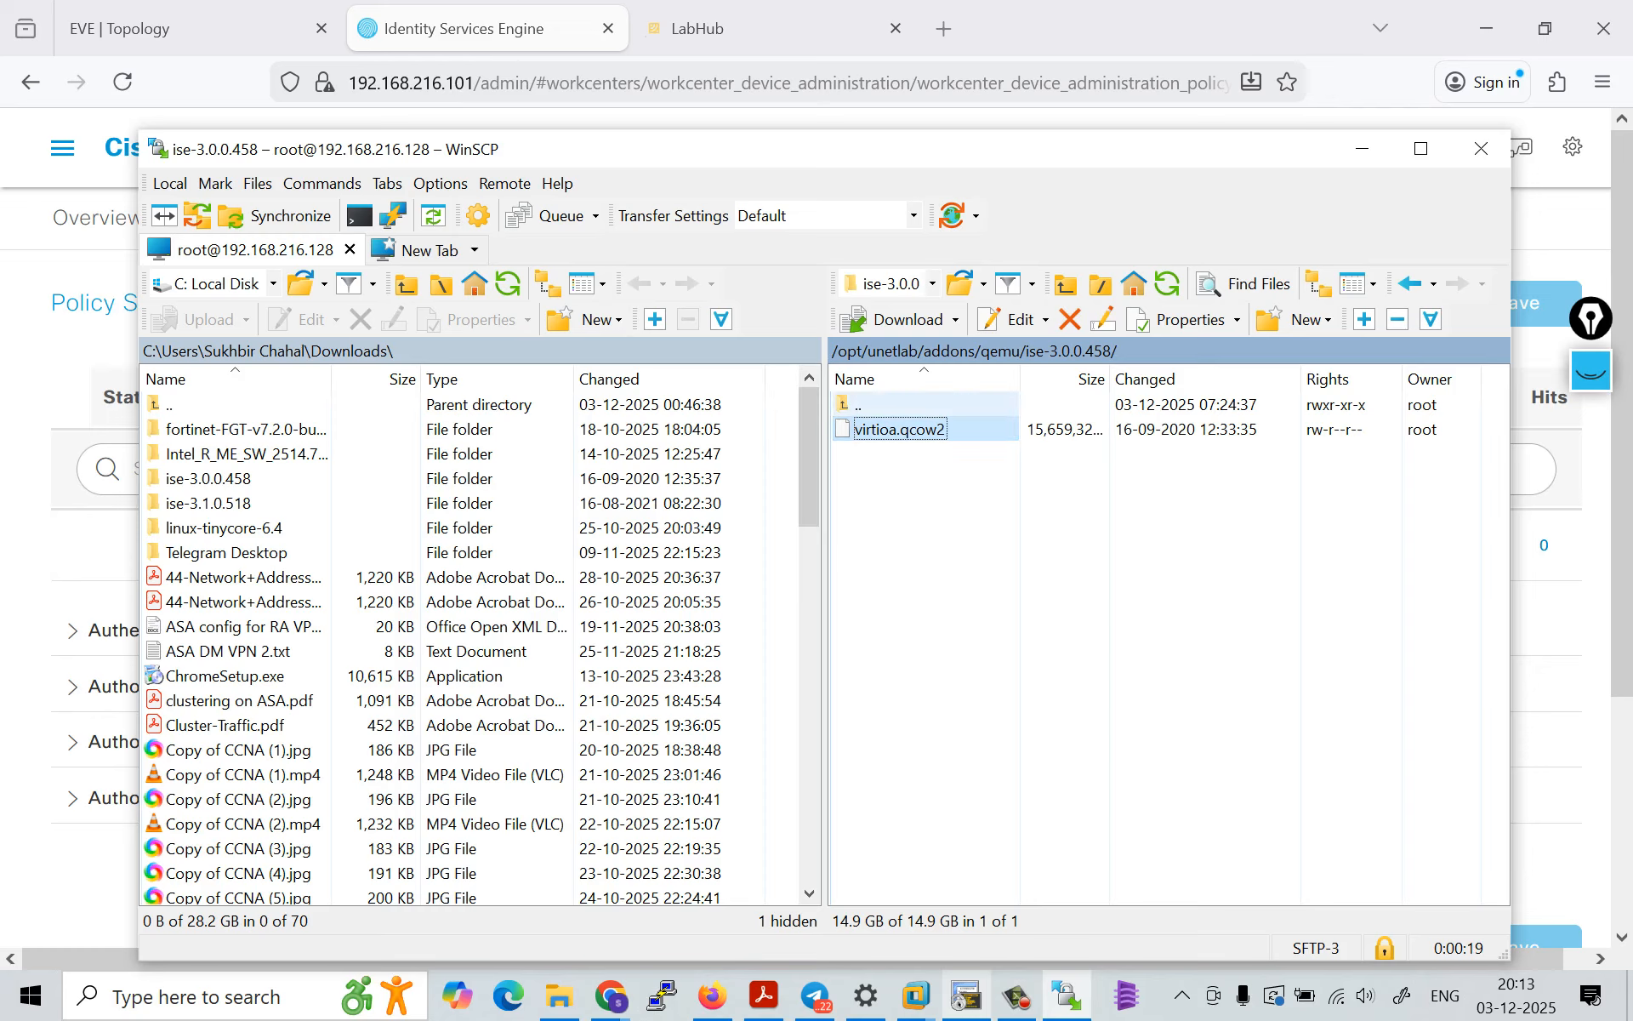
pyautogui.click(859, 405)
pyautogui.doubleClick(859, 405)
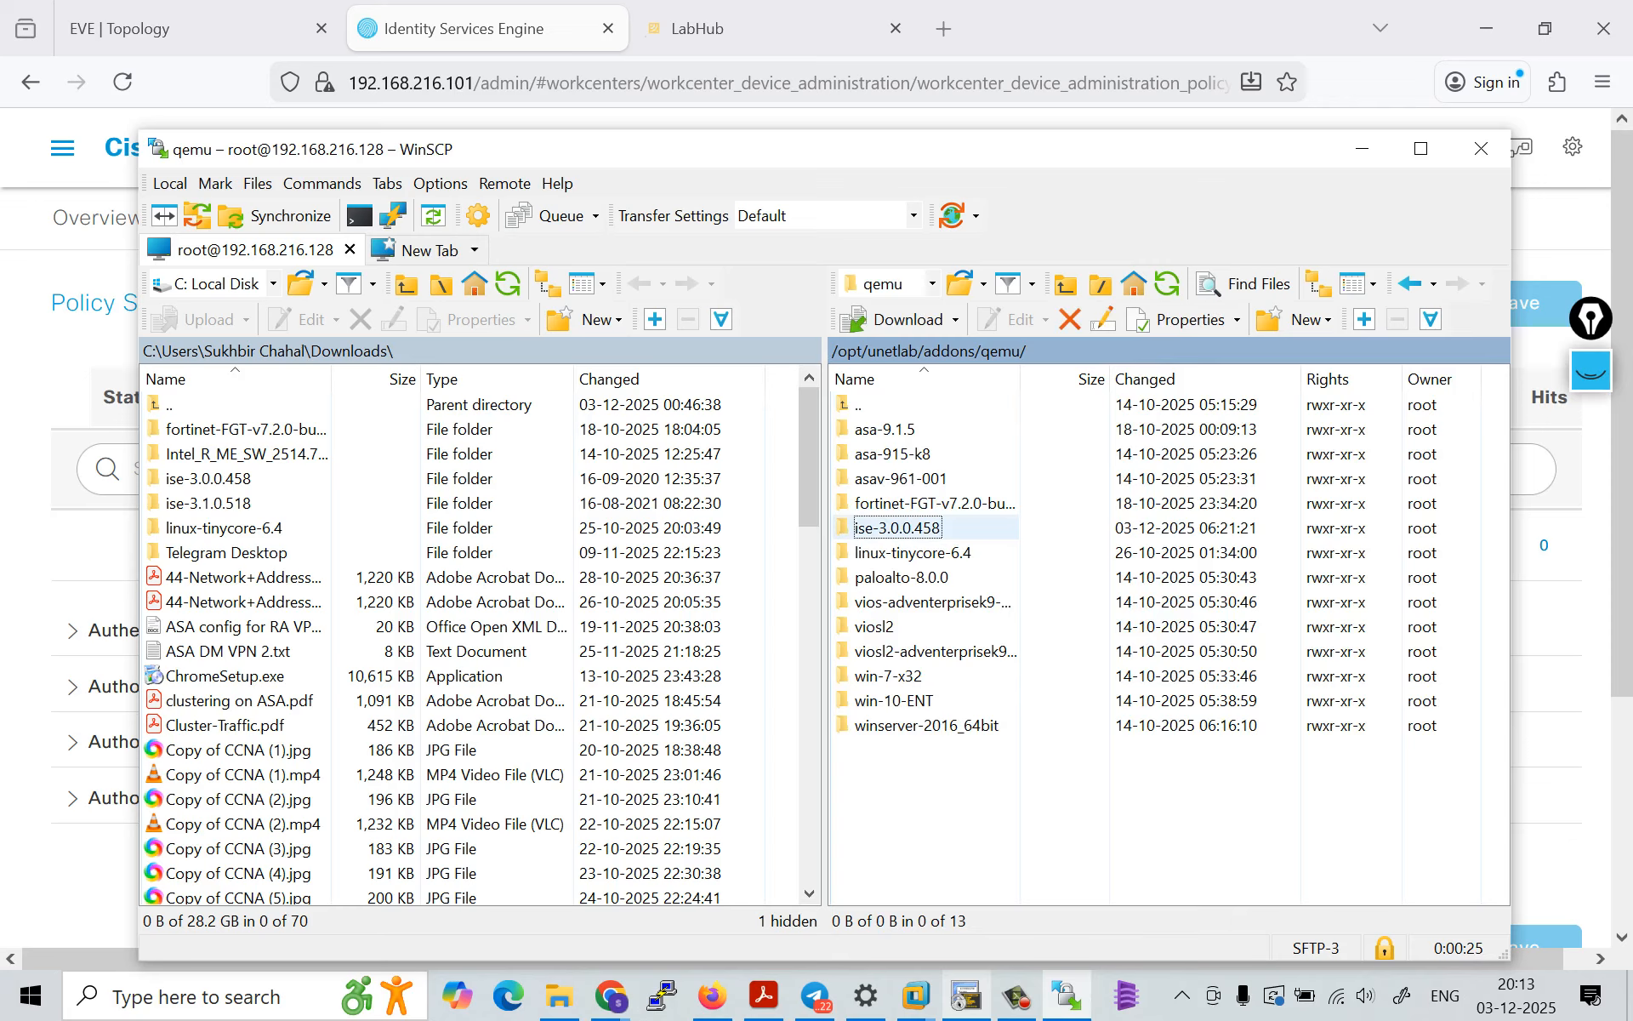
pyautogui.doubleClick(898, 528)
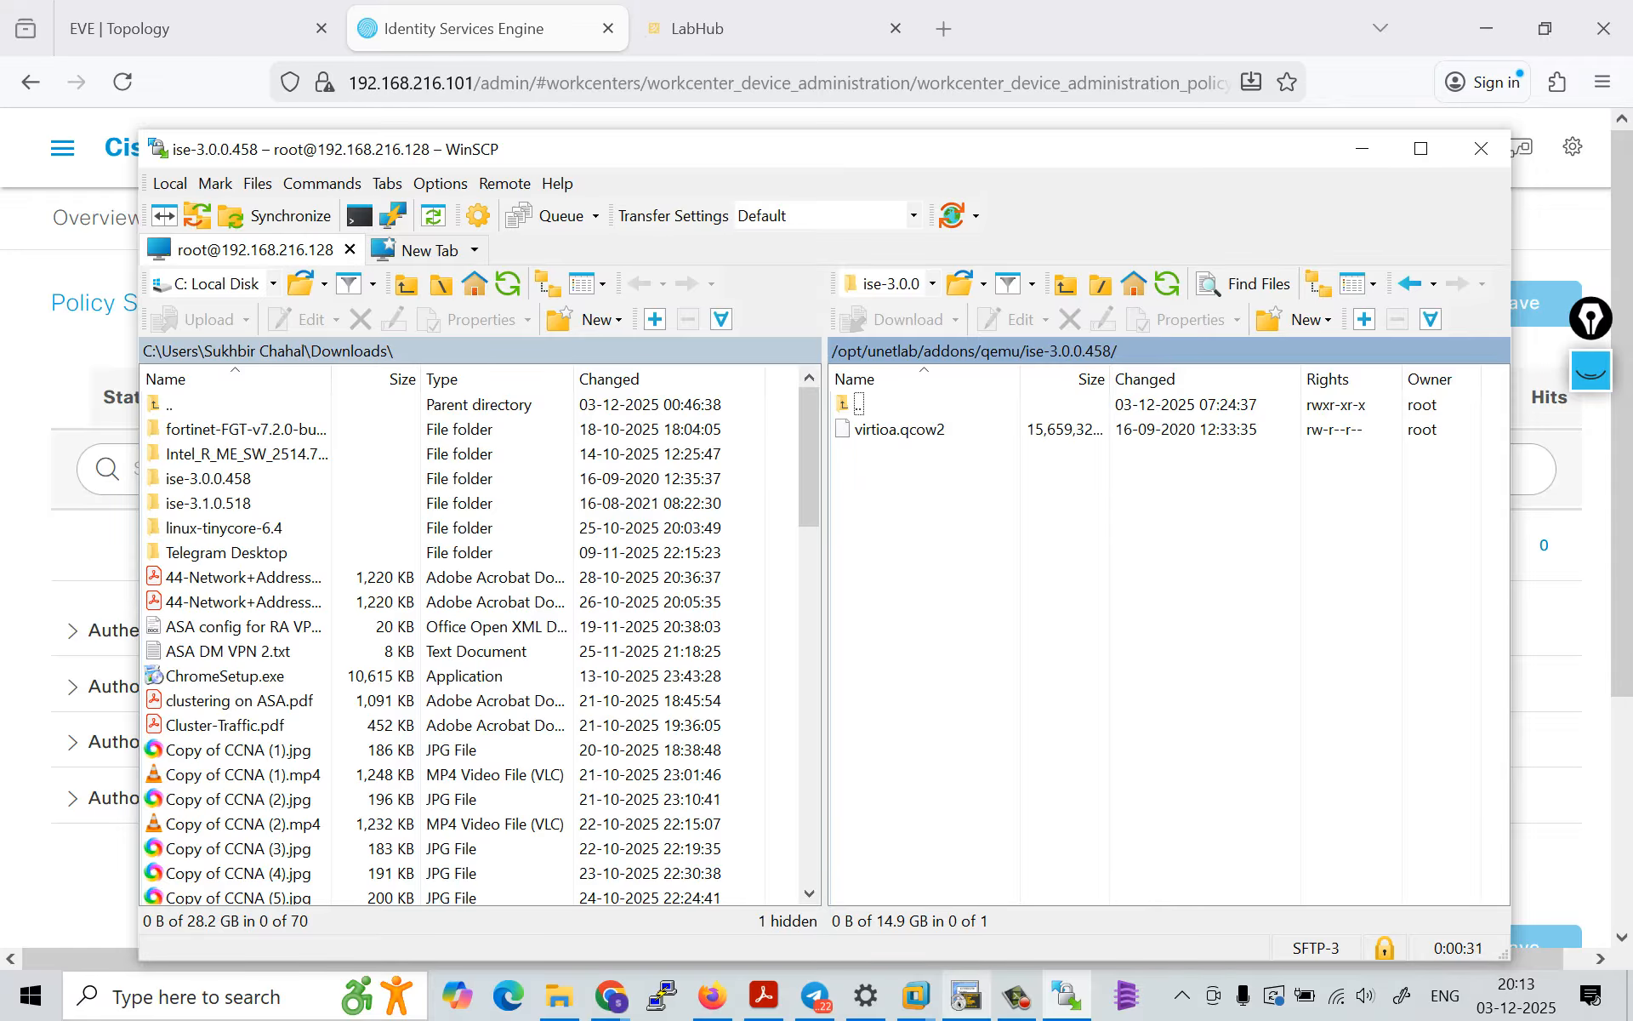
pyautogui.click(1482, 149)
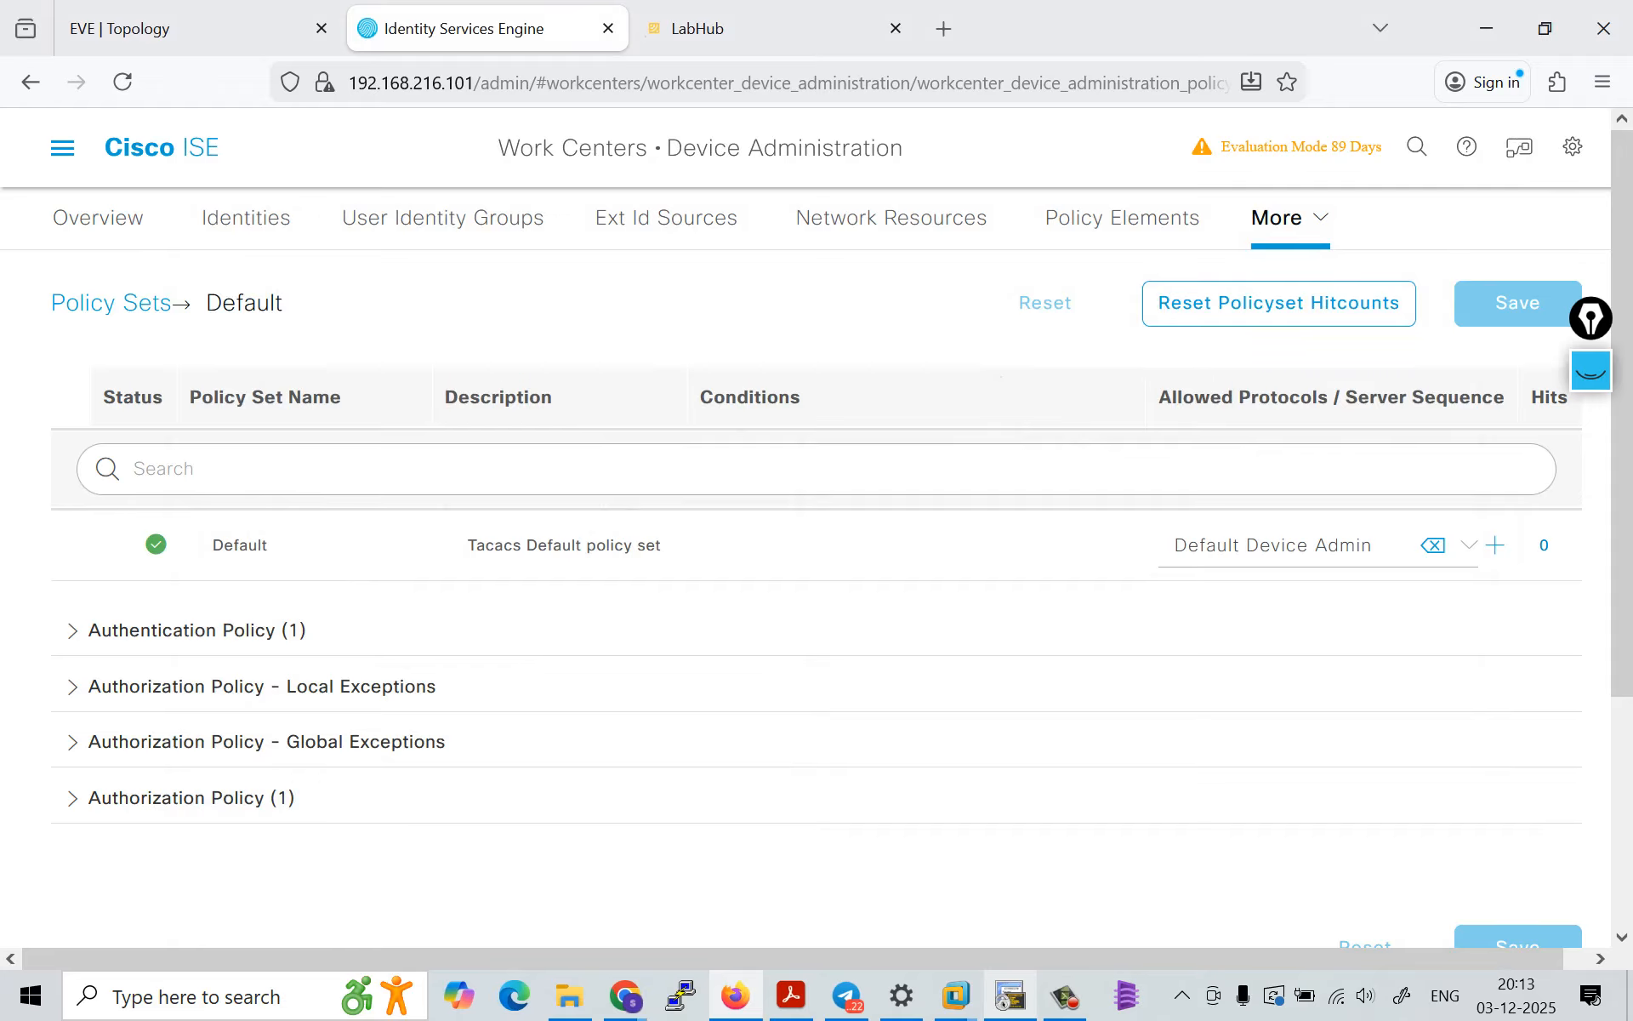
# Step: Review the EVE topology, then log out of Cisco ISE and log back in as admin with the saved password
pyautogui.click(189, 29)
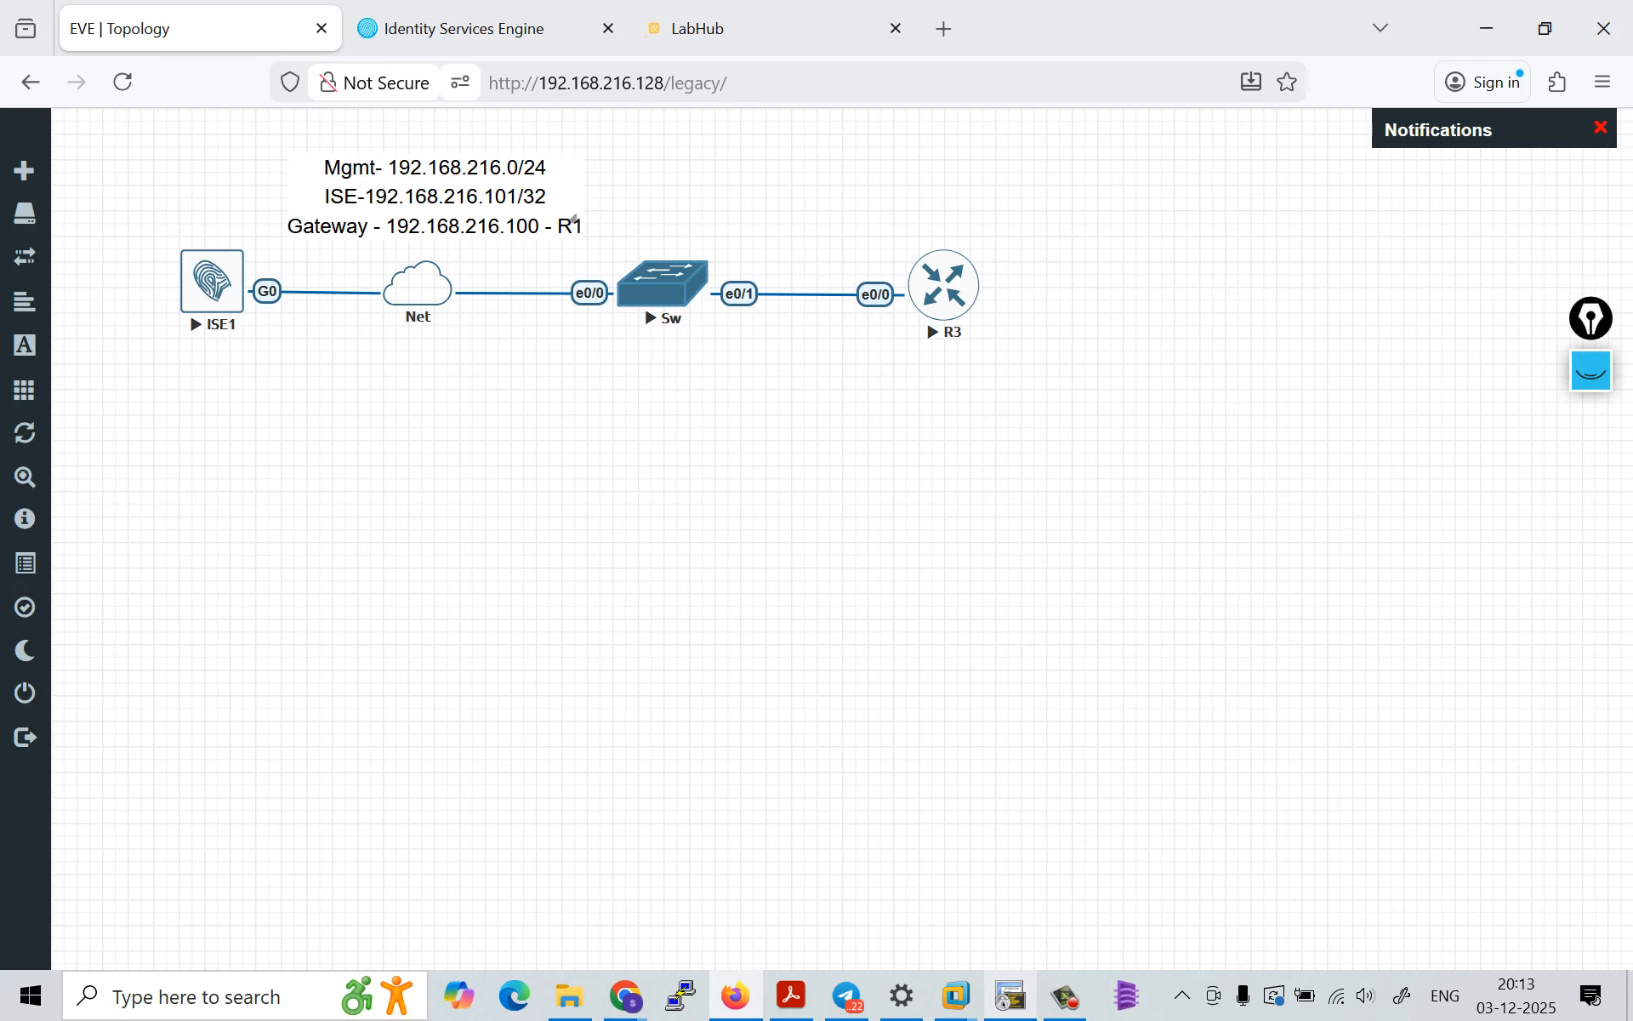
pyautogui.hotkey('ctrl', 'Tab')
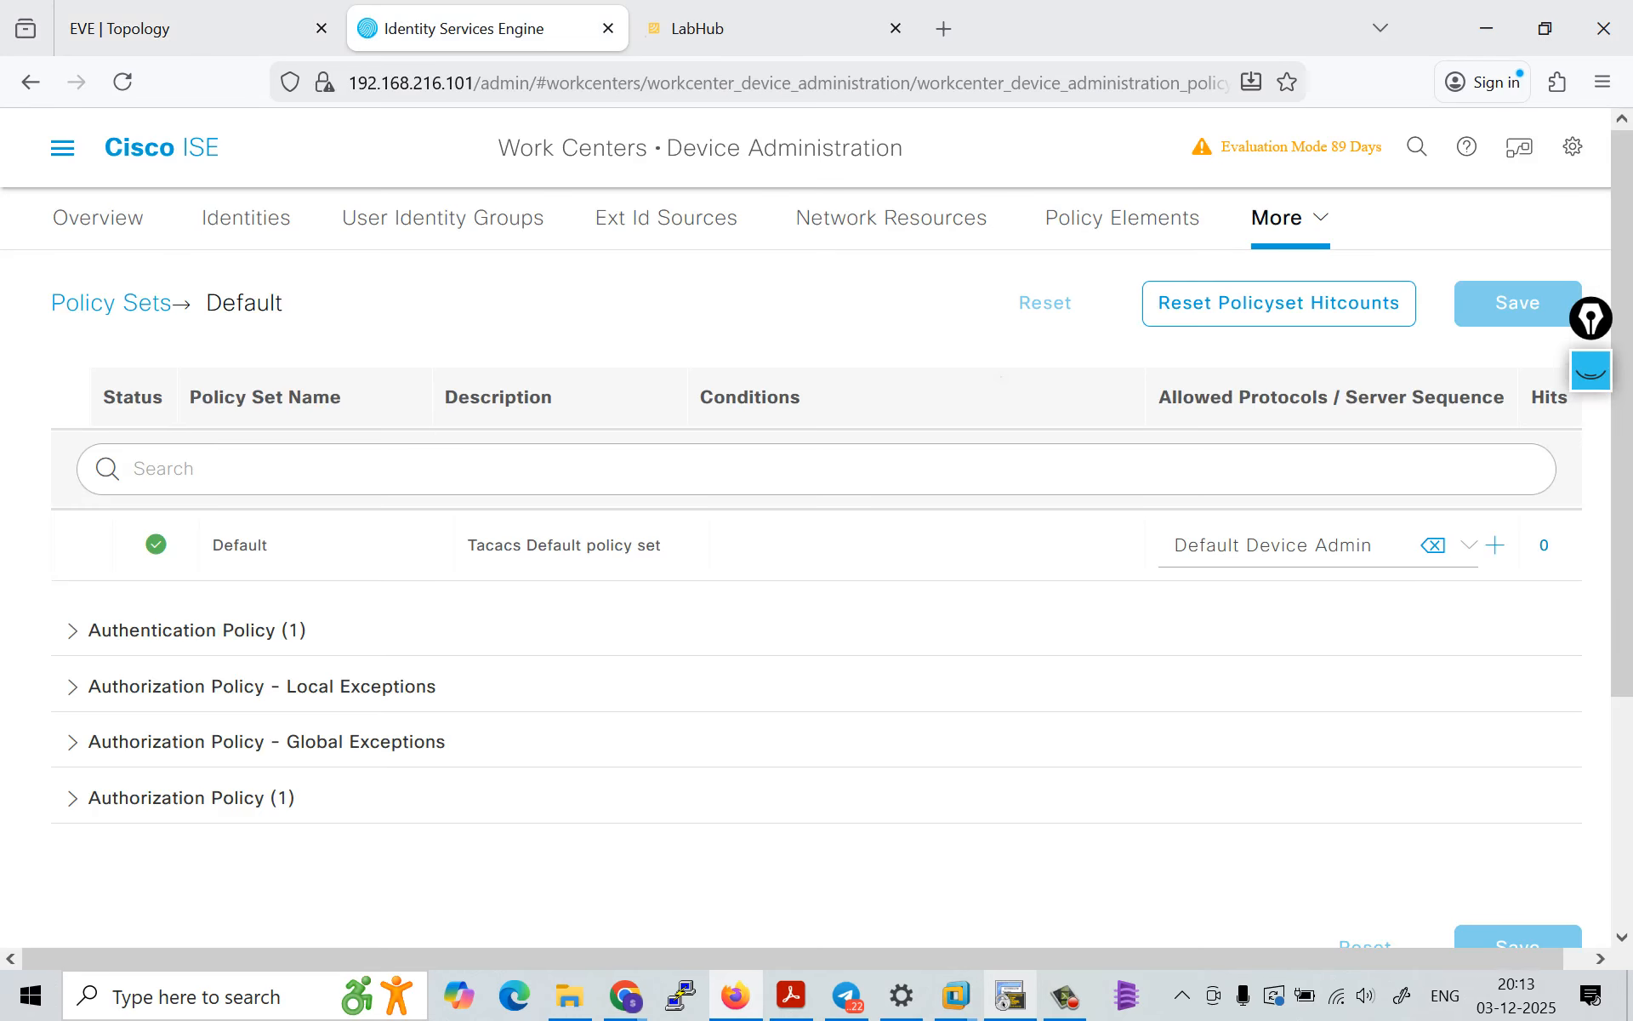
pyautogui.click(1572, 147)
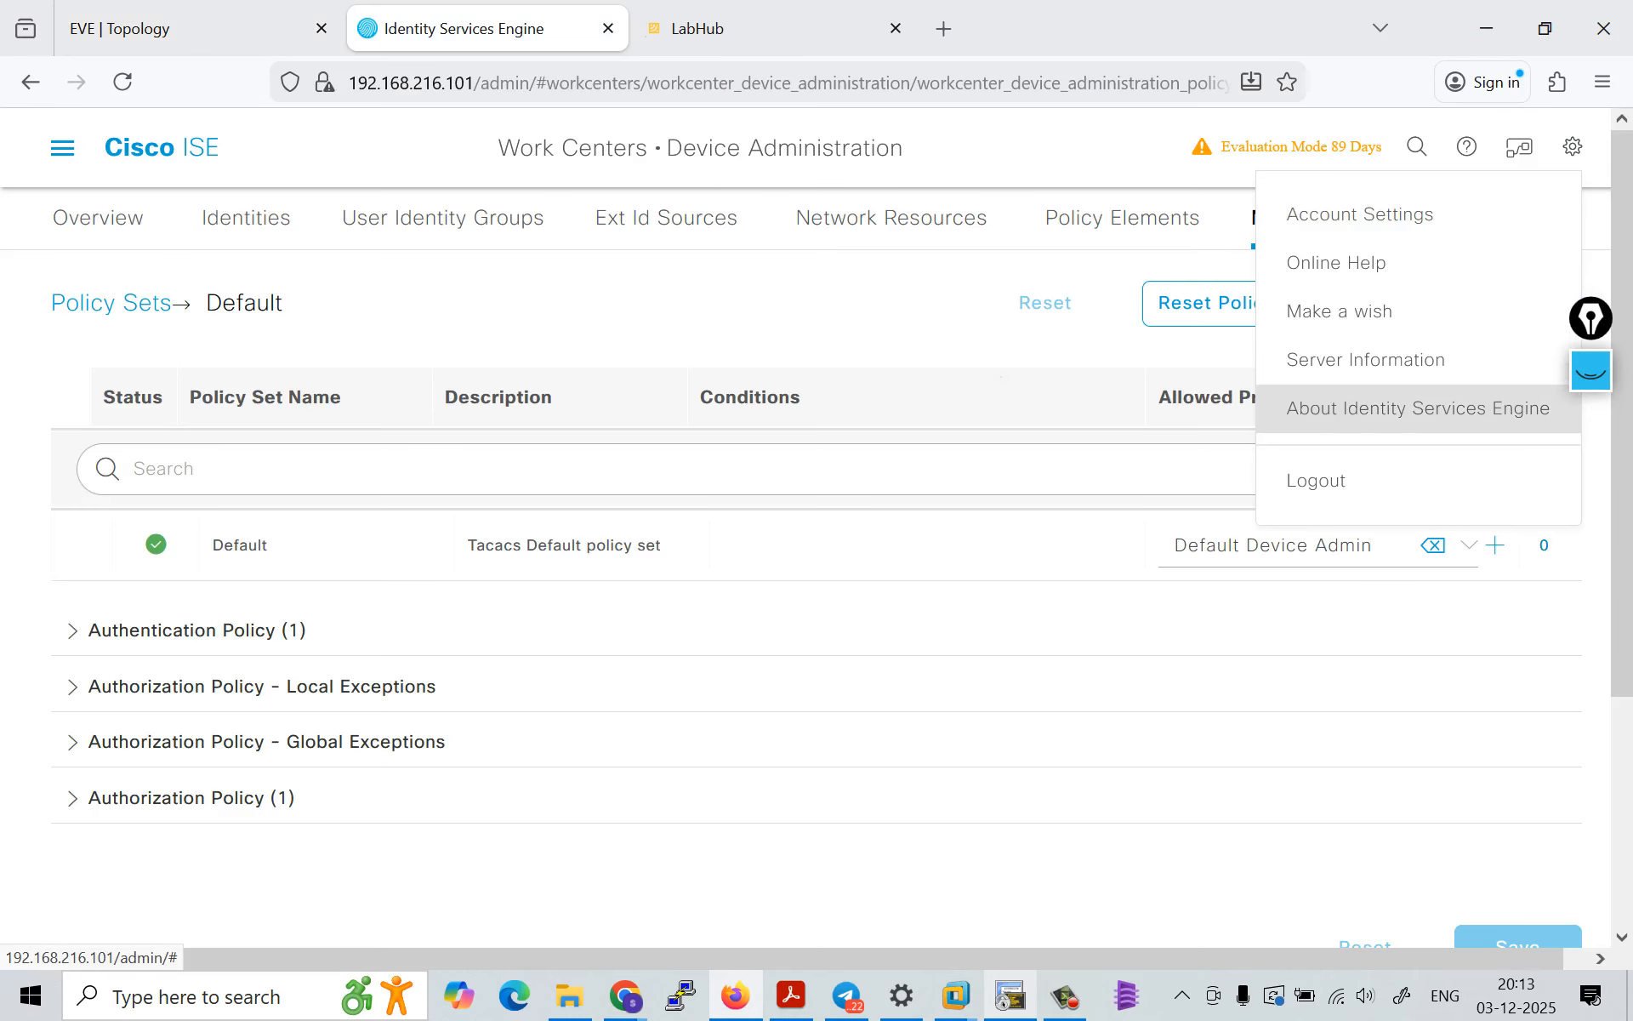
pyautogui.click(1317, 481)
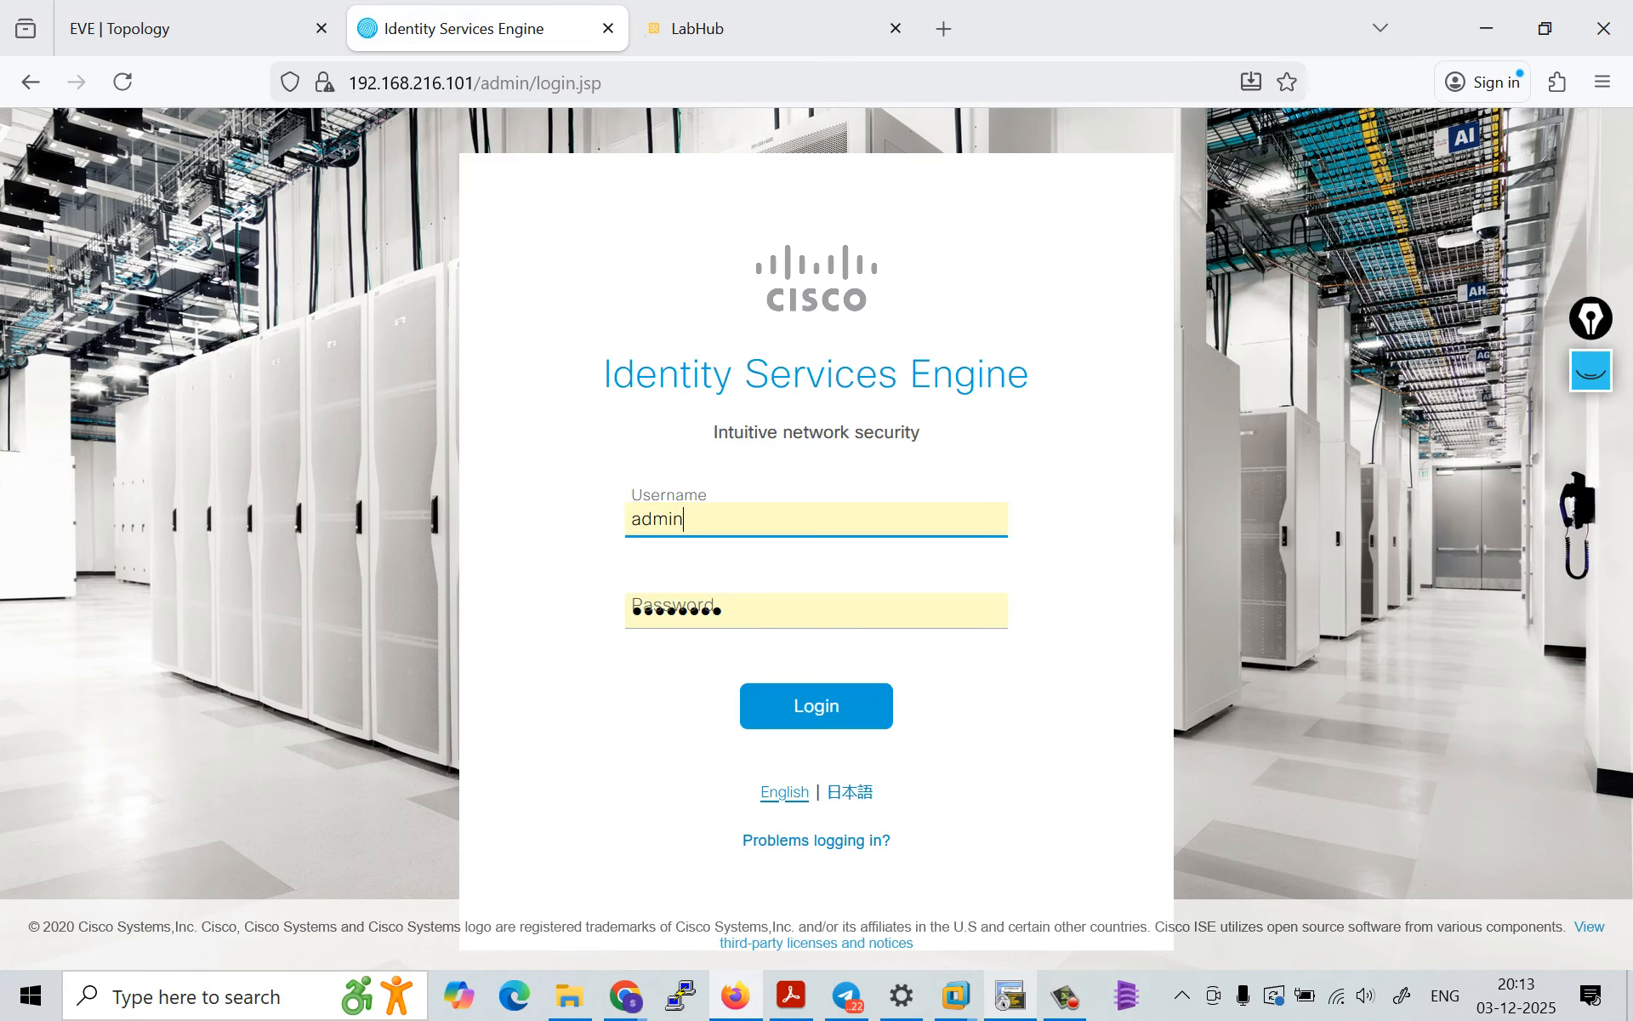
pyautogui.doubleClick(659, 519)
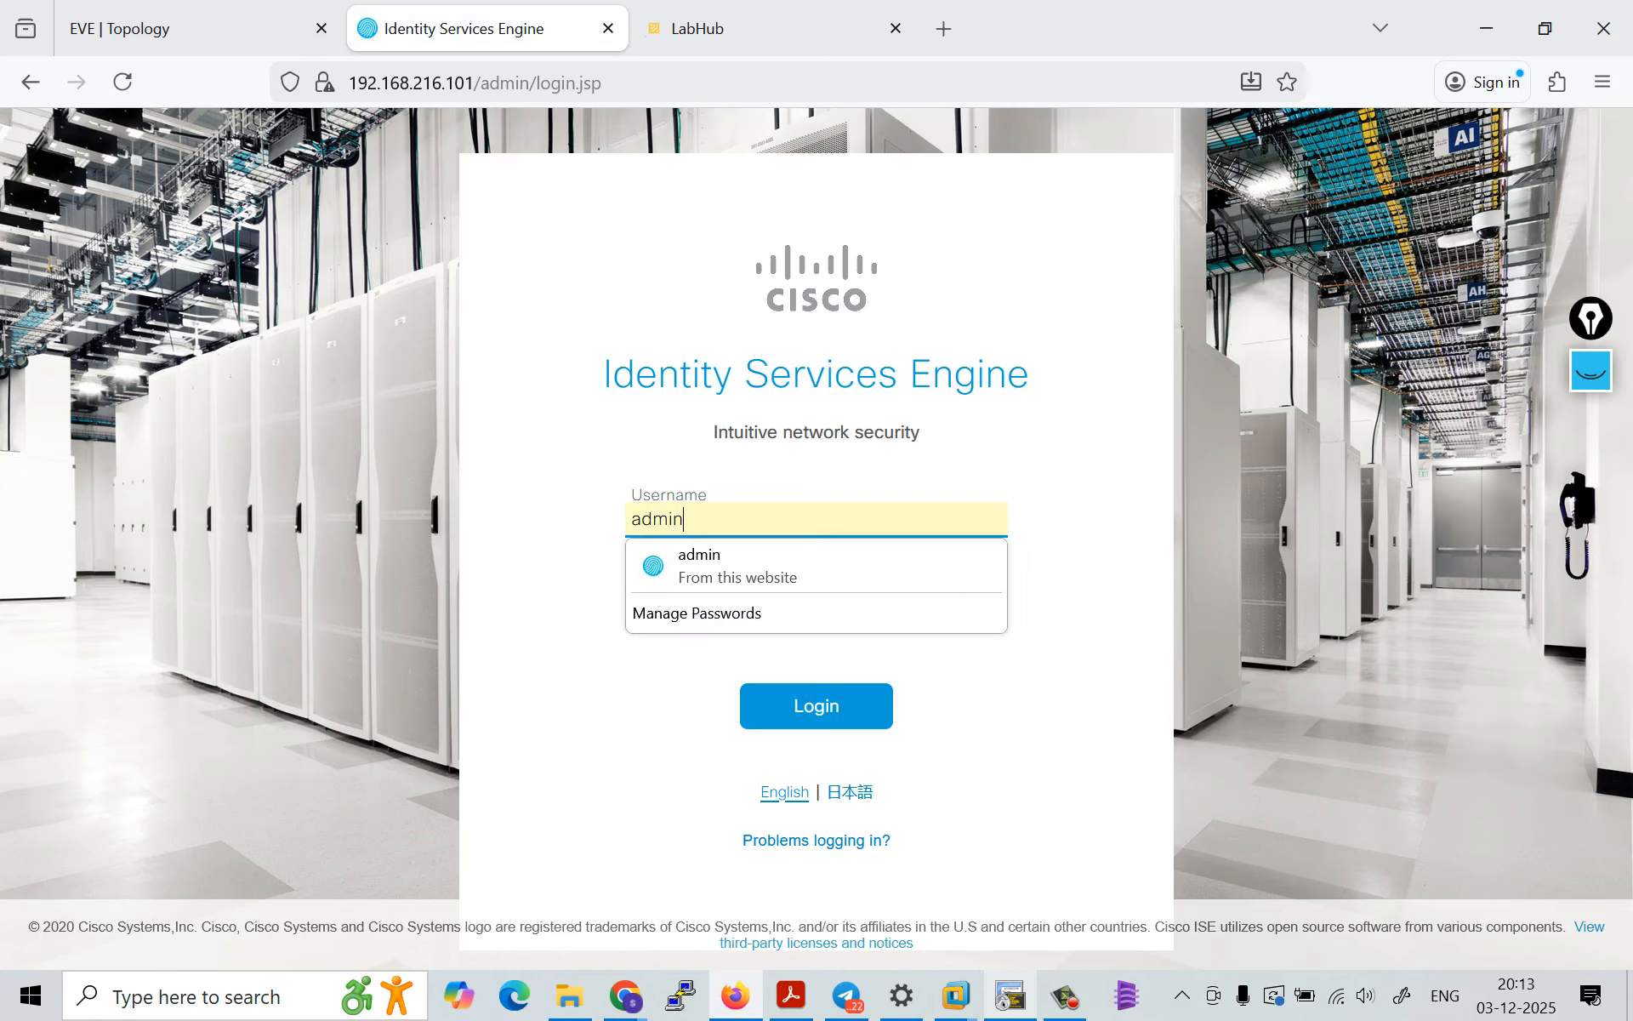
pyautogui.press('Tab')
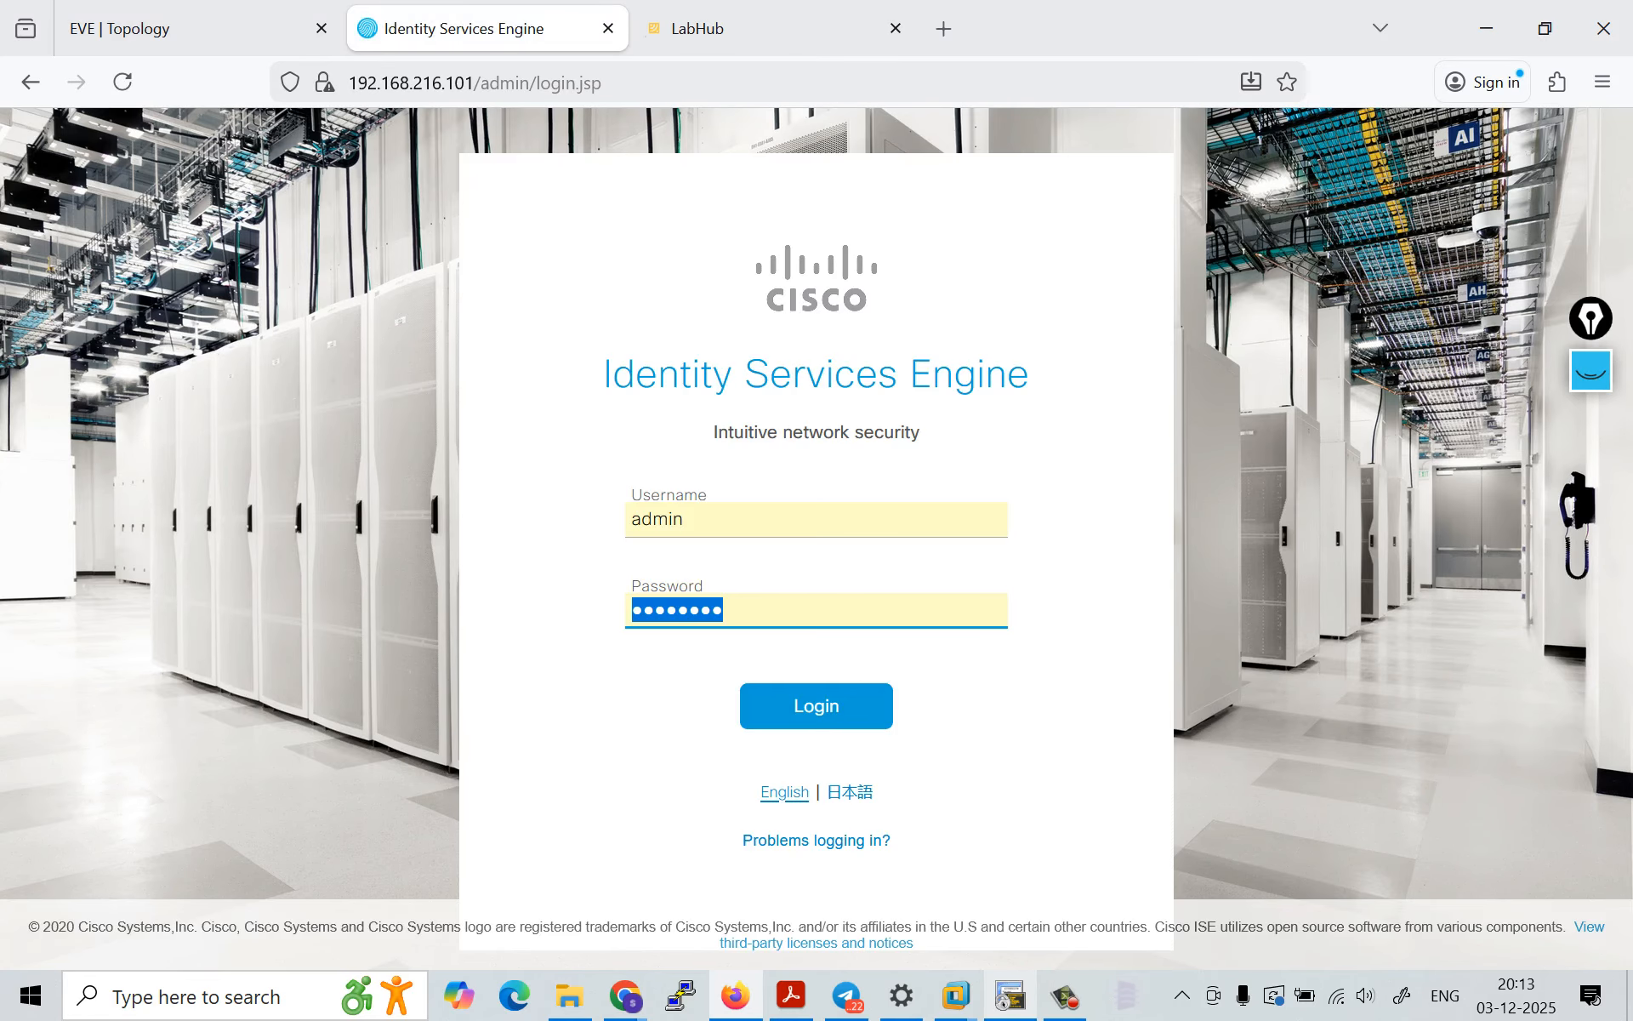
pyautogui.press('Return')
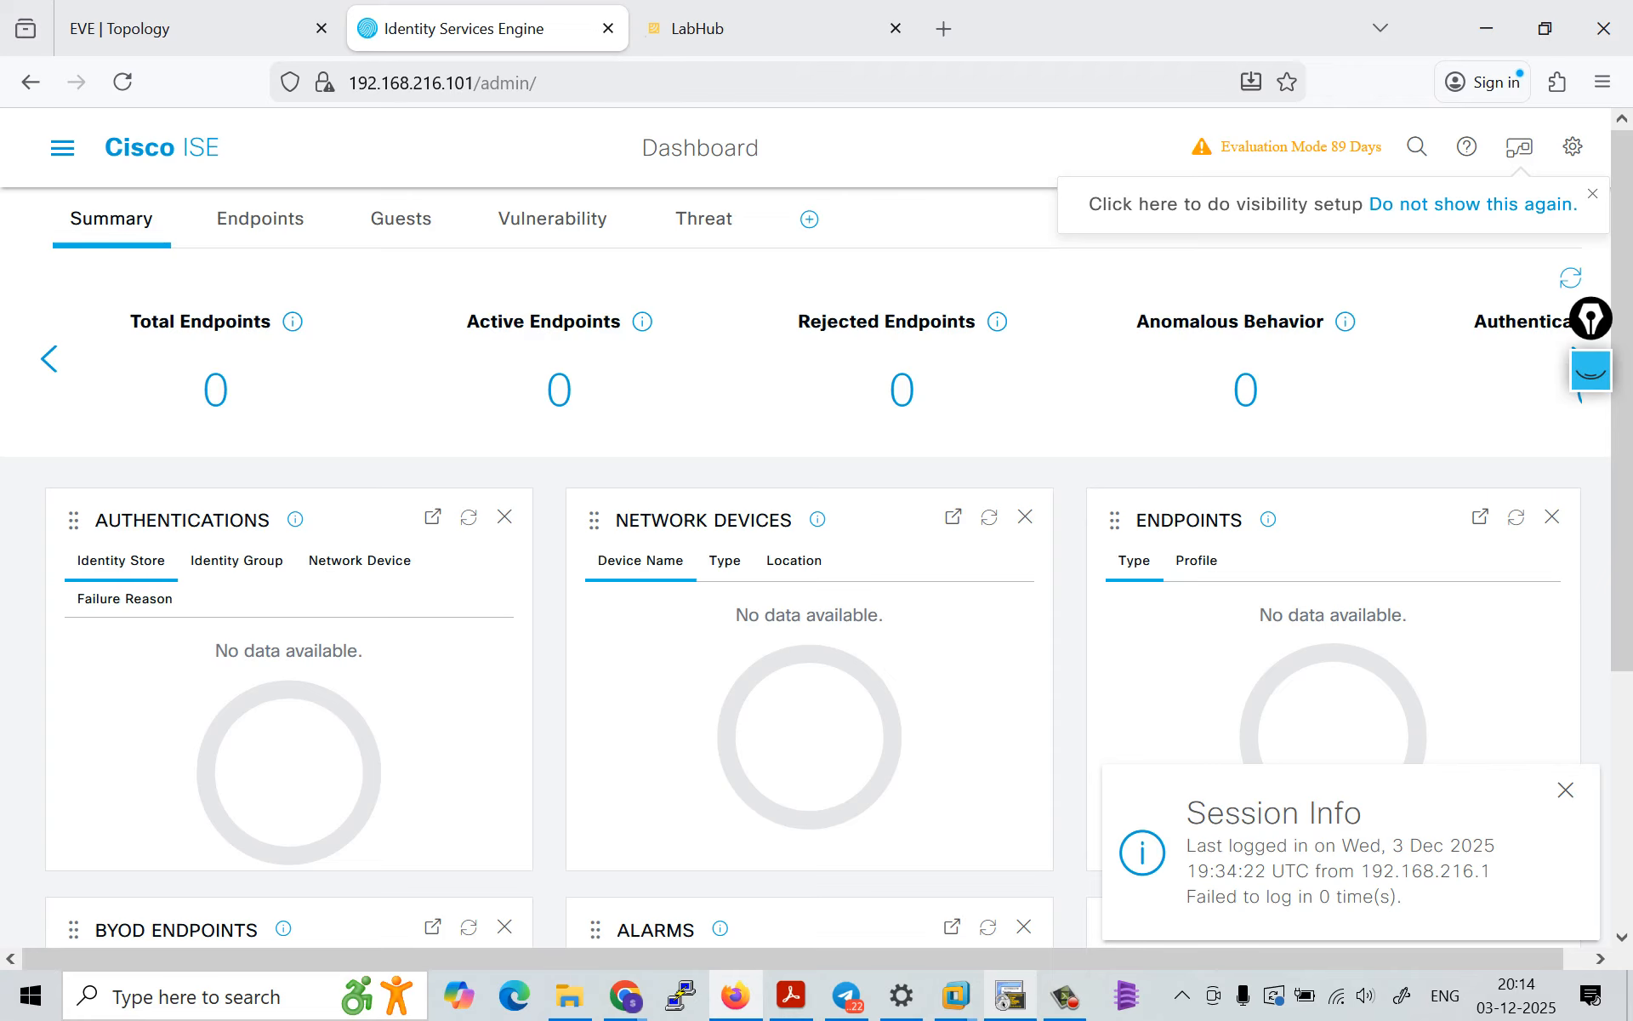
# Step: Highlight the evaluation mode notice in the Cisco ISE dashboard header, then clear the selection
pyautogui.moveTo(1221, 146); pyautogui.dragTo(1383, 146)
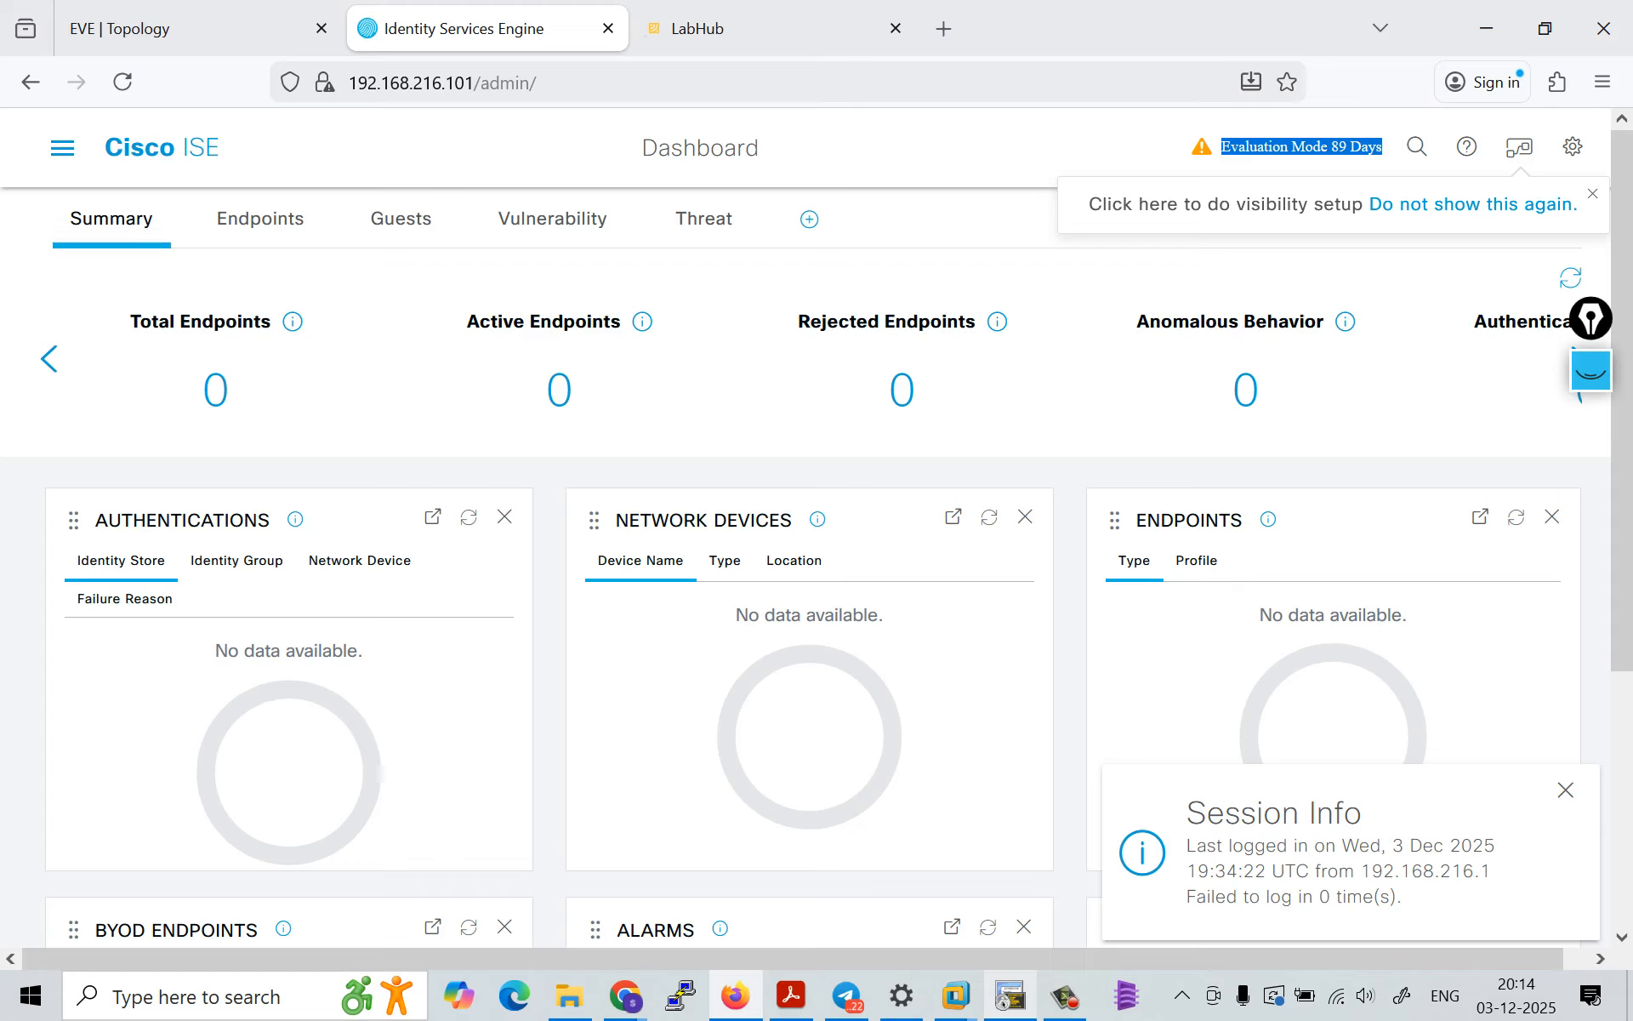
pyautogui.click(1302, 147)
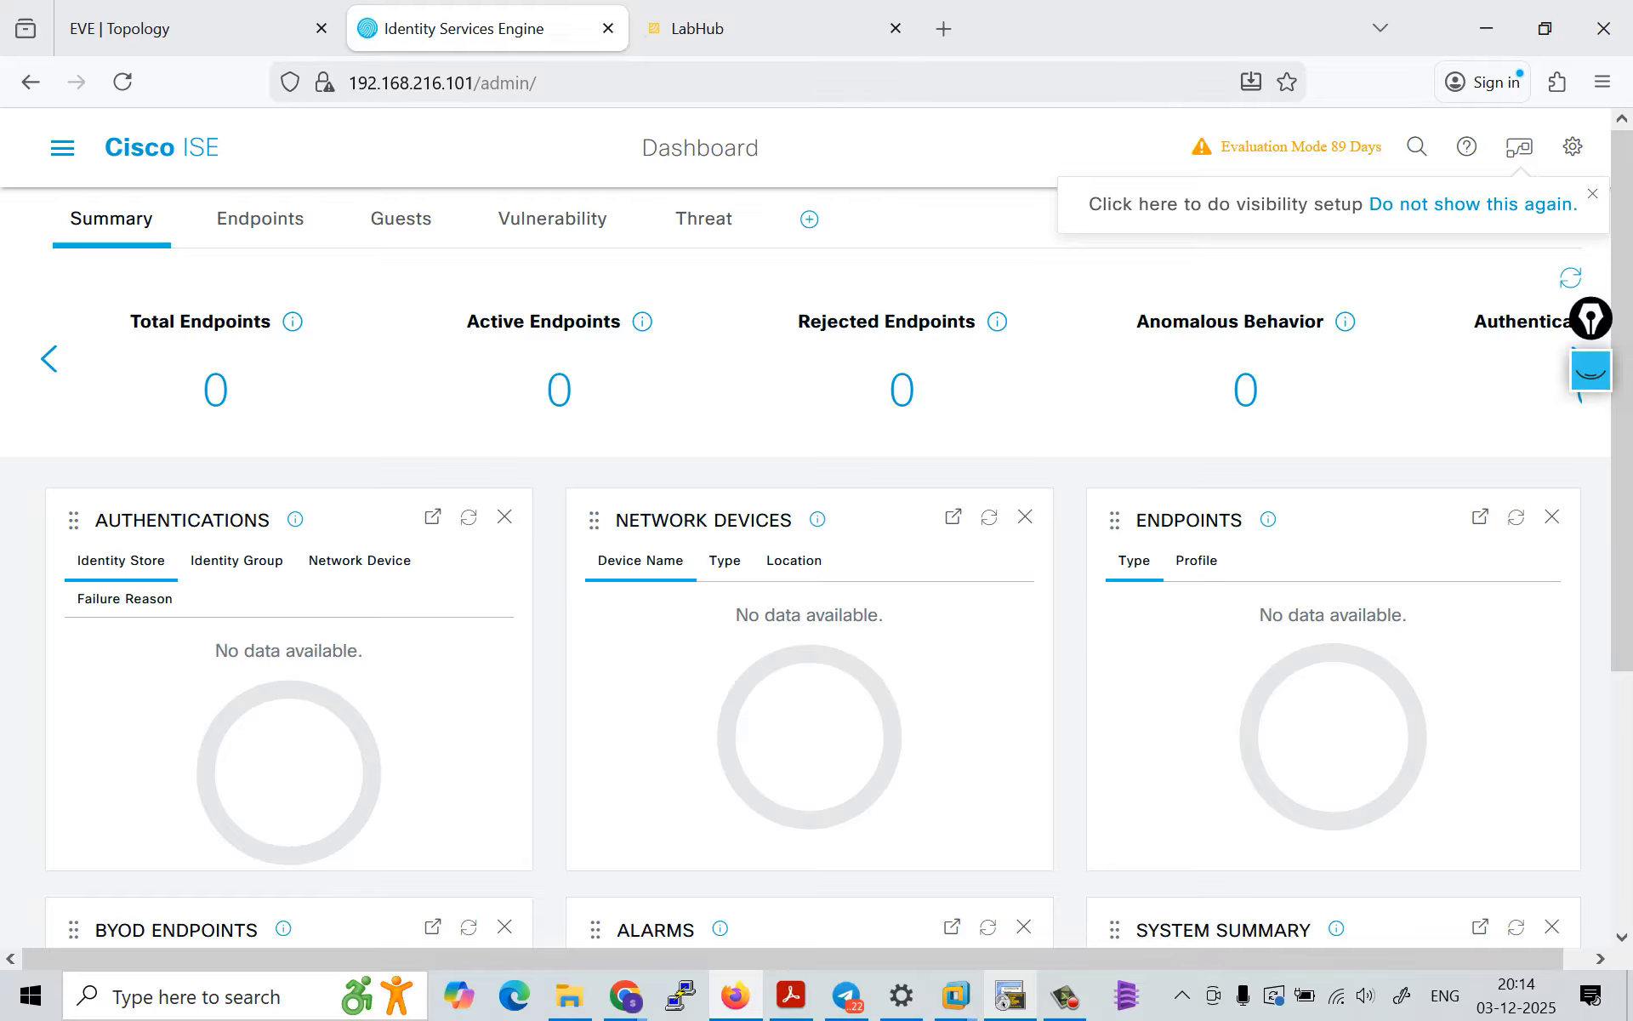
# Step: Switch to VMware Workstation, review the EVE virtual machine's snapshot options and settings, then minimize the window
pyautogui.click(196, 28)
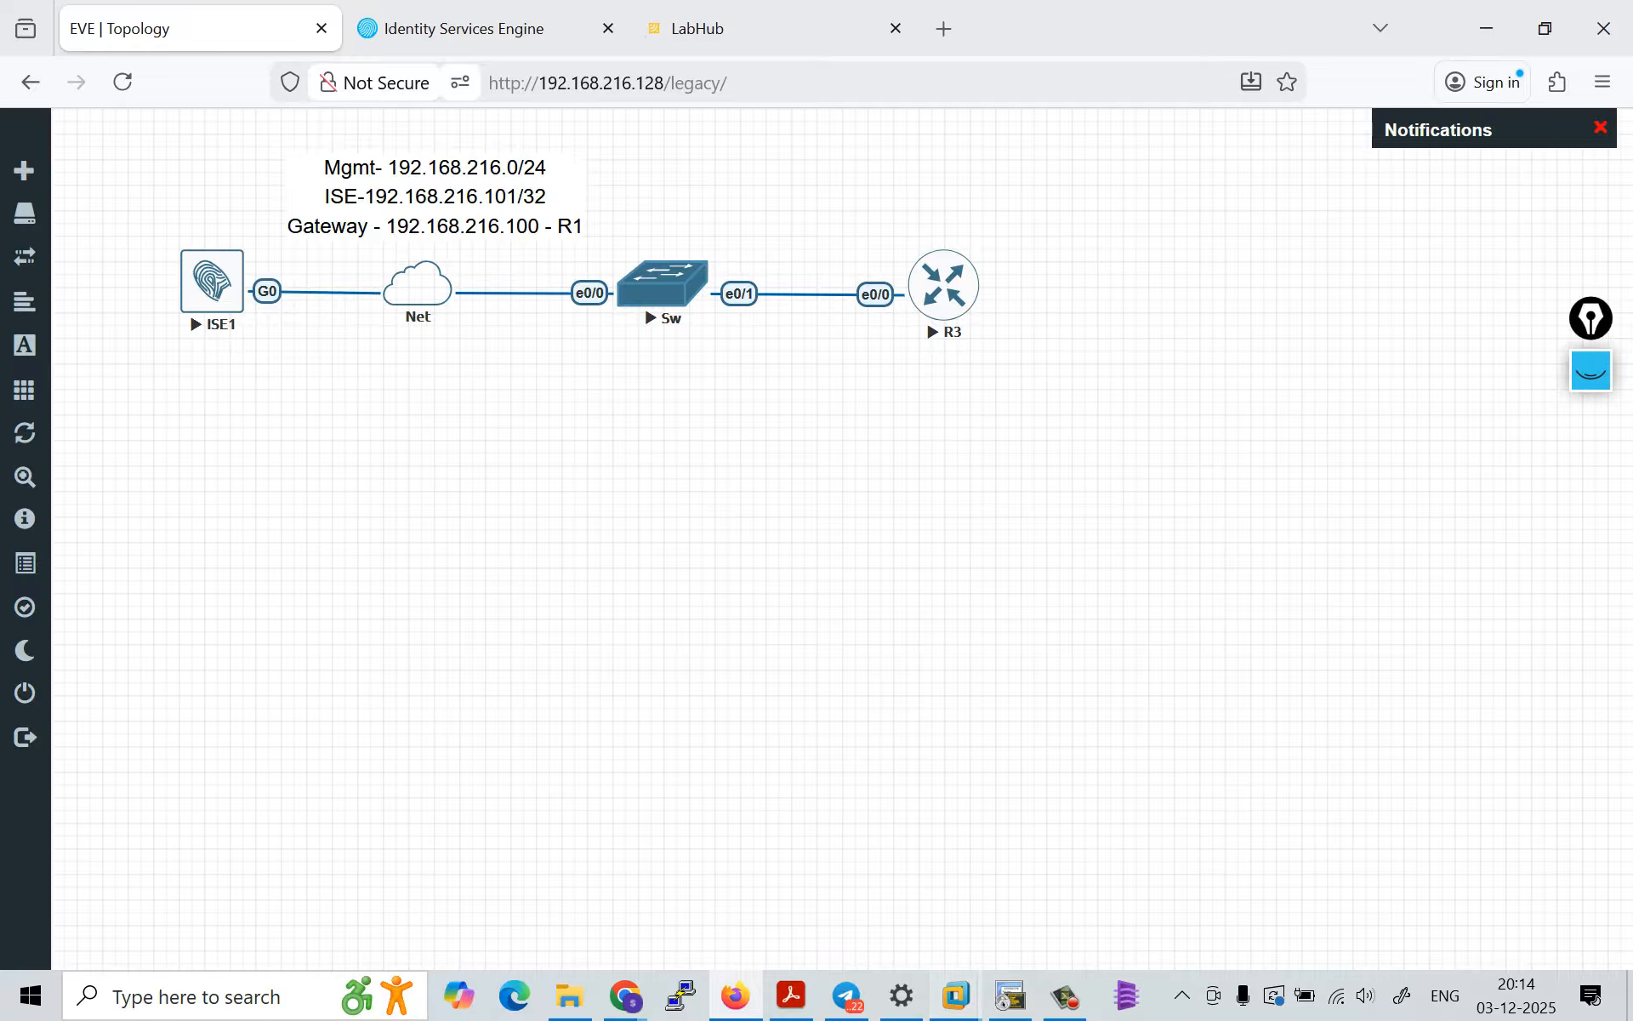
pyautogui.moveTo(957, 996)
pyautogui.click(819, 833)
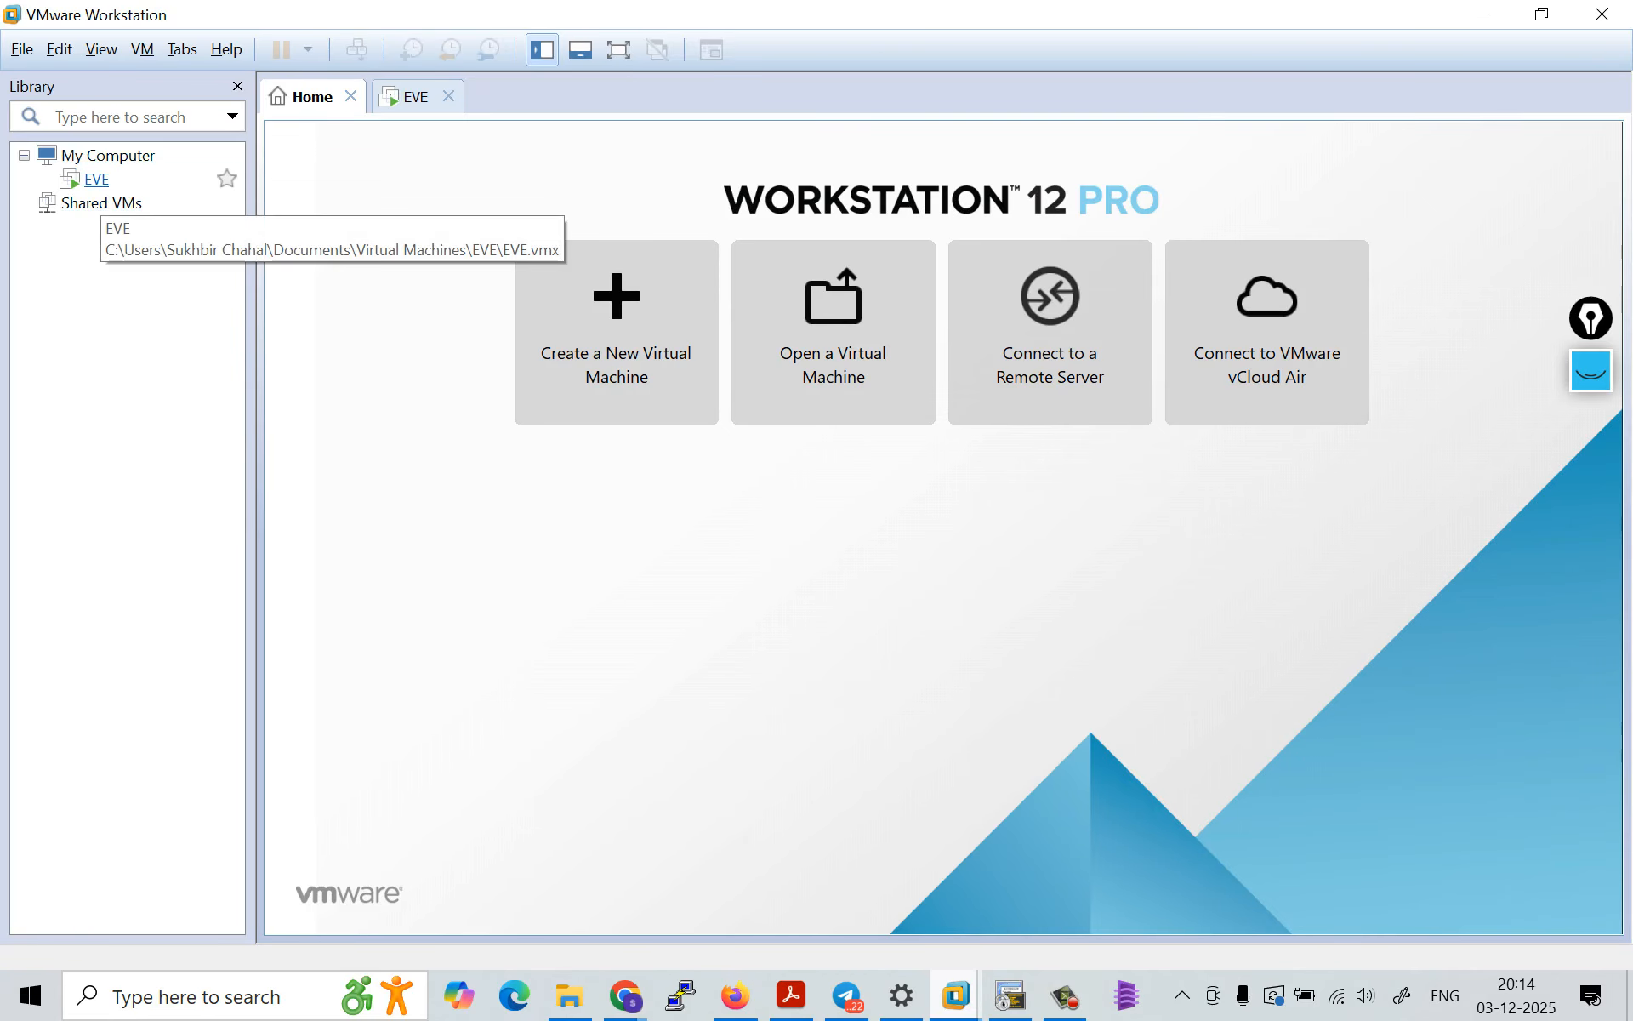
pyautogui.rightClick(96, 181)
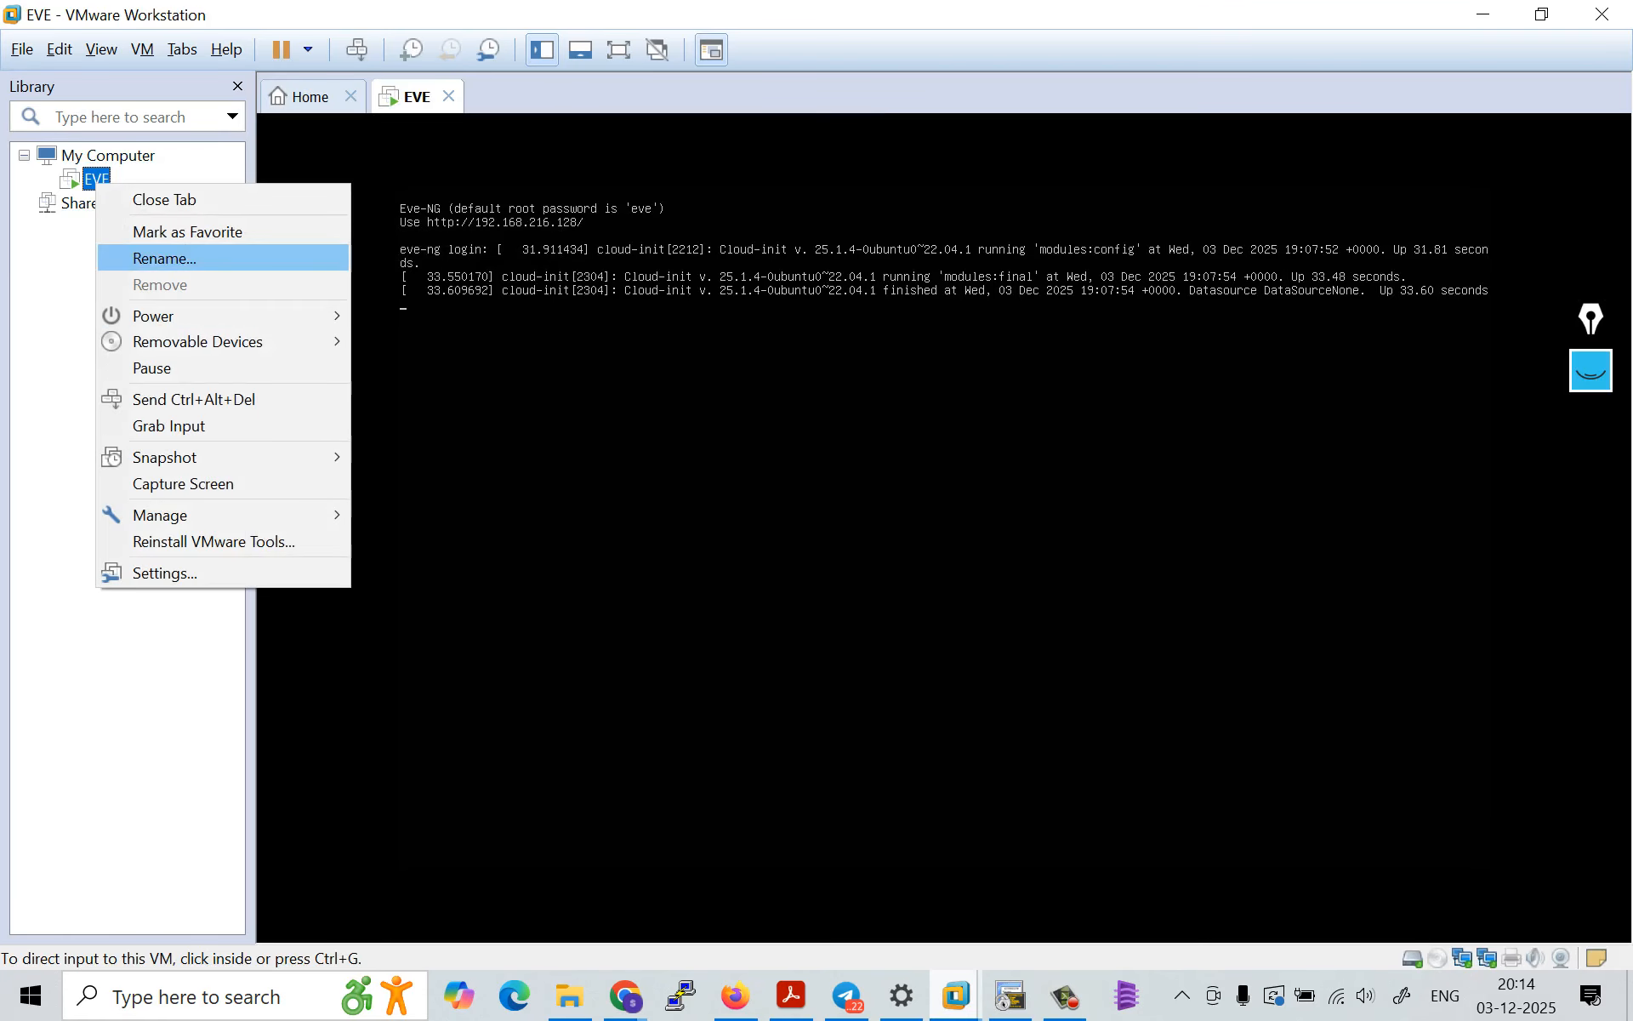
pyautogui.moveTo(213, 457)
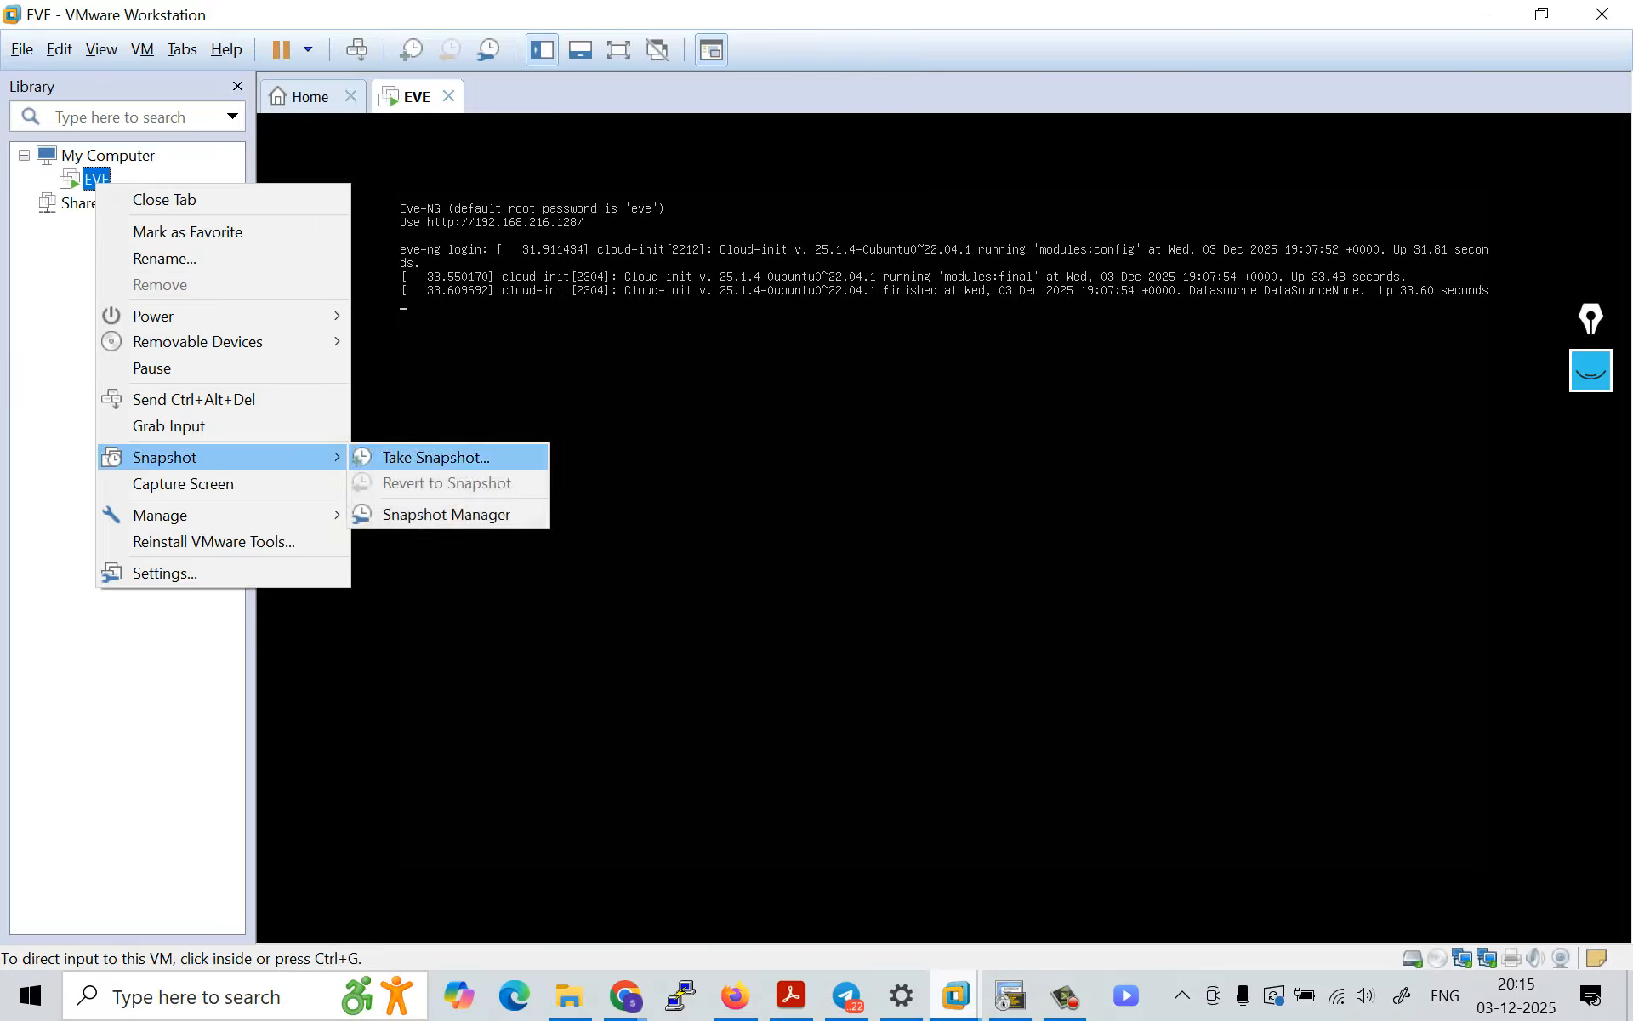
pyautogui.click(165, 574)
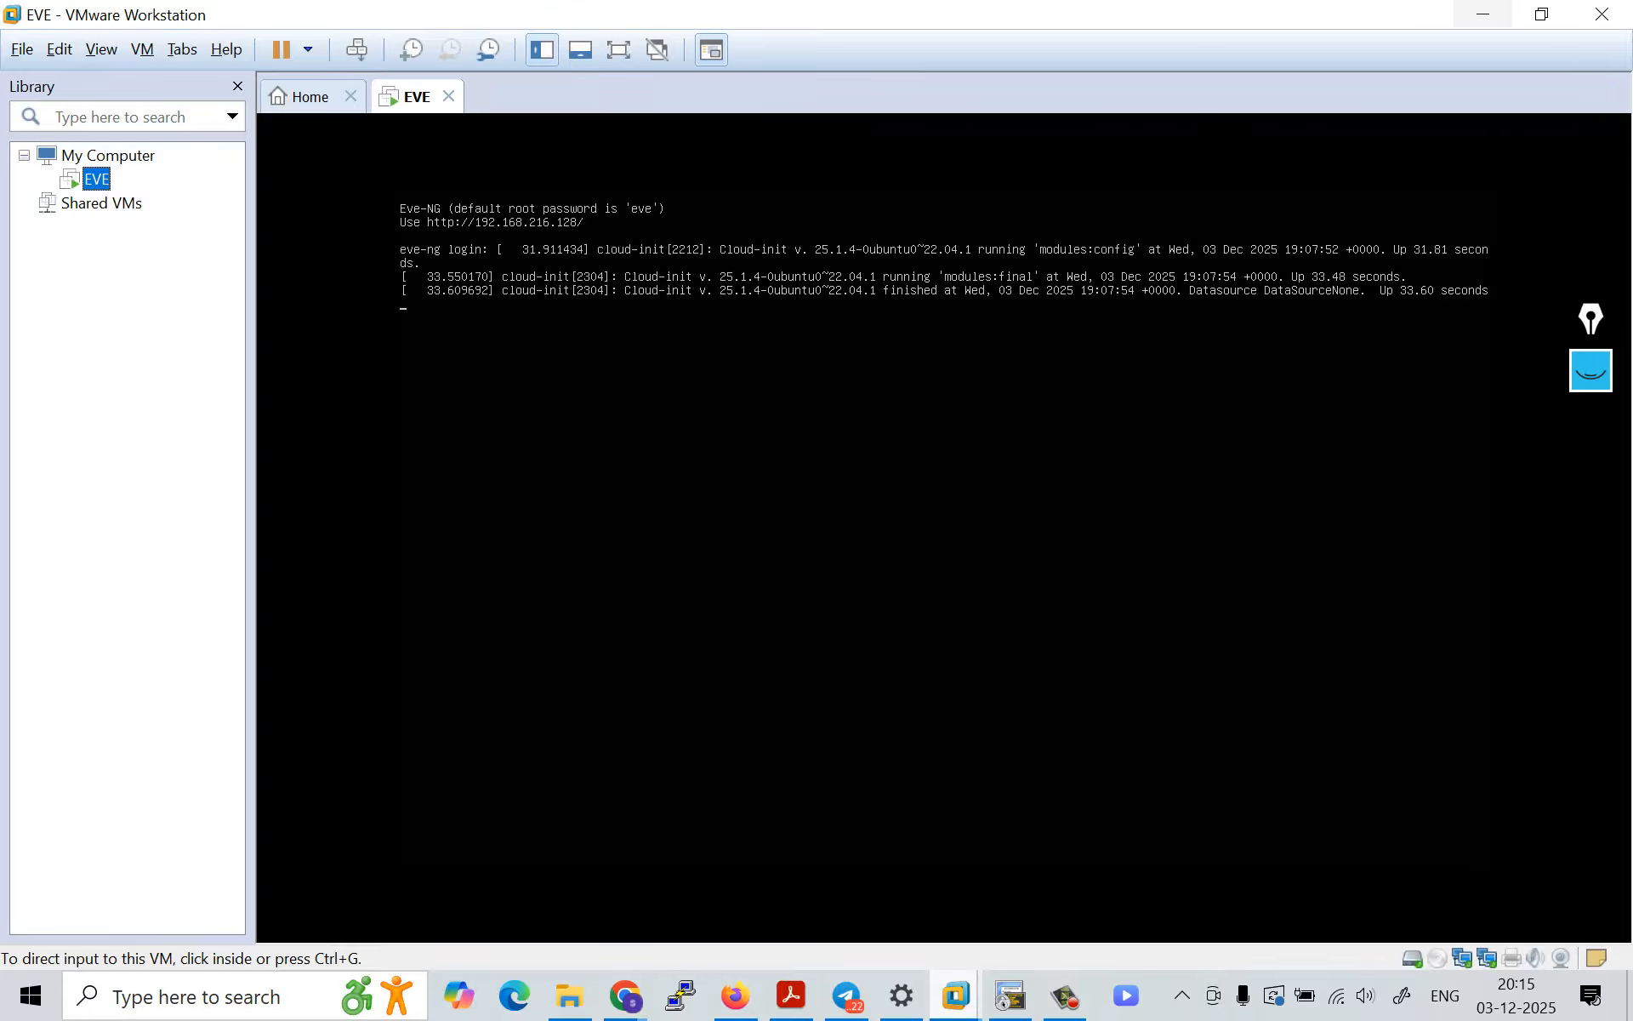
pyautogui.click(1483, 14)
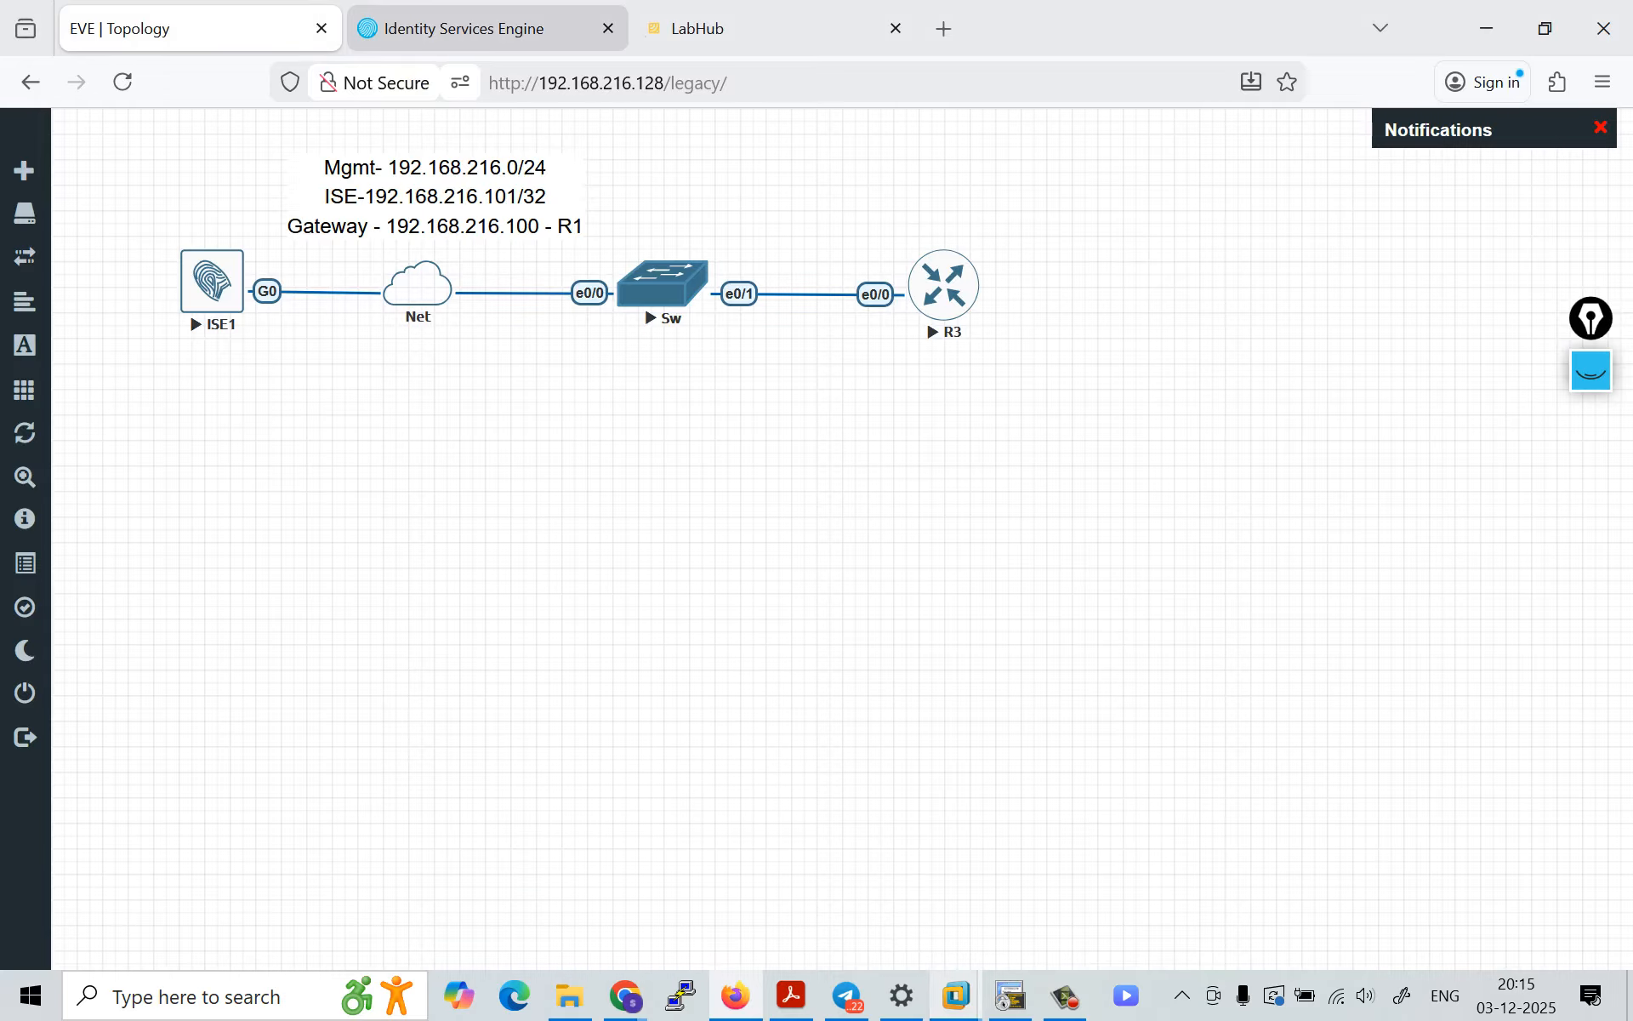
# Step: Return to the Cisco ISE dashboard and display the Operations section of its main menu
pyautogui.click(487, 29)
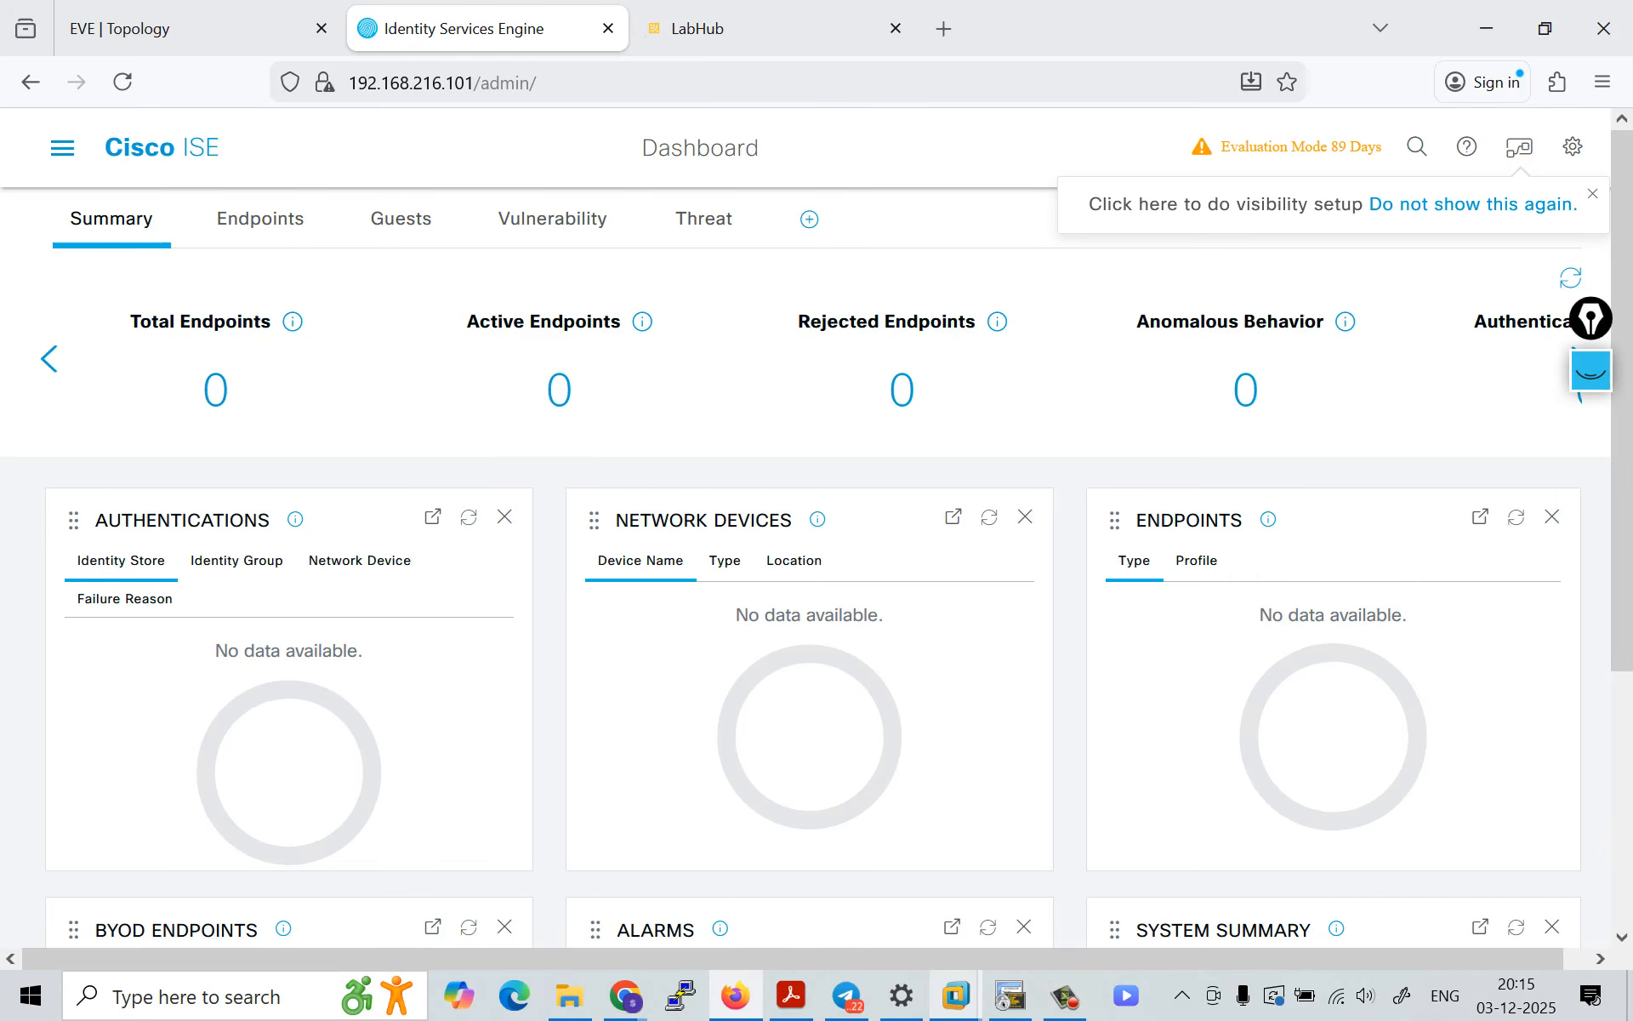
pyautogui.moveTo(292, 322)
pyautogui.click(63, 147)
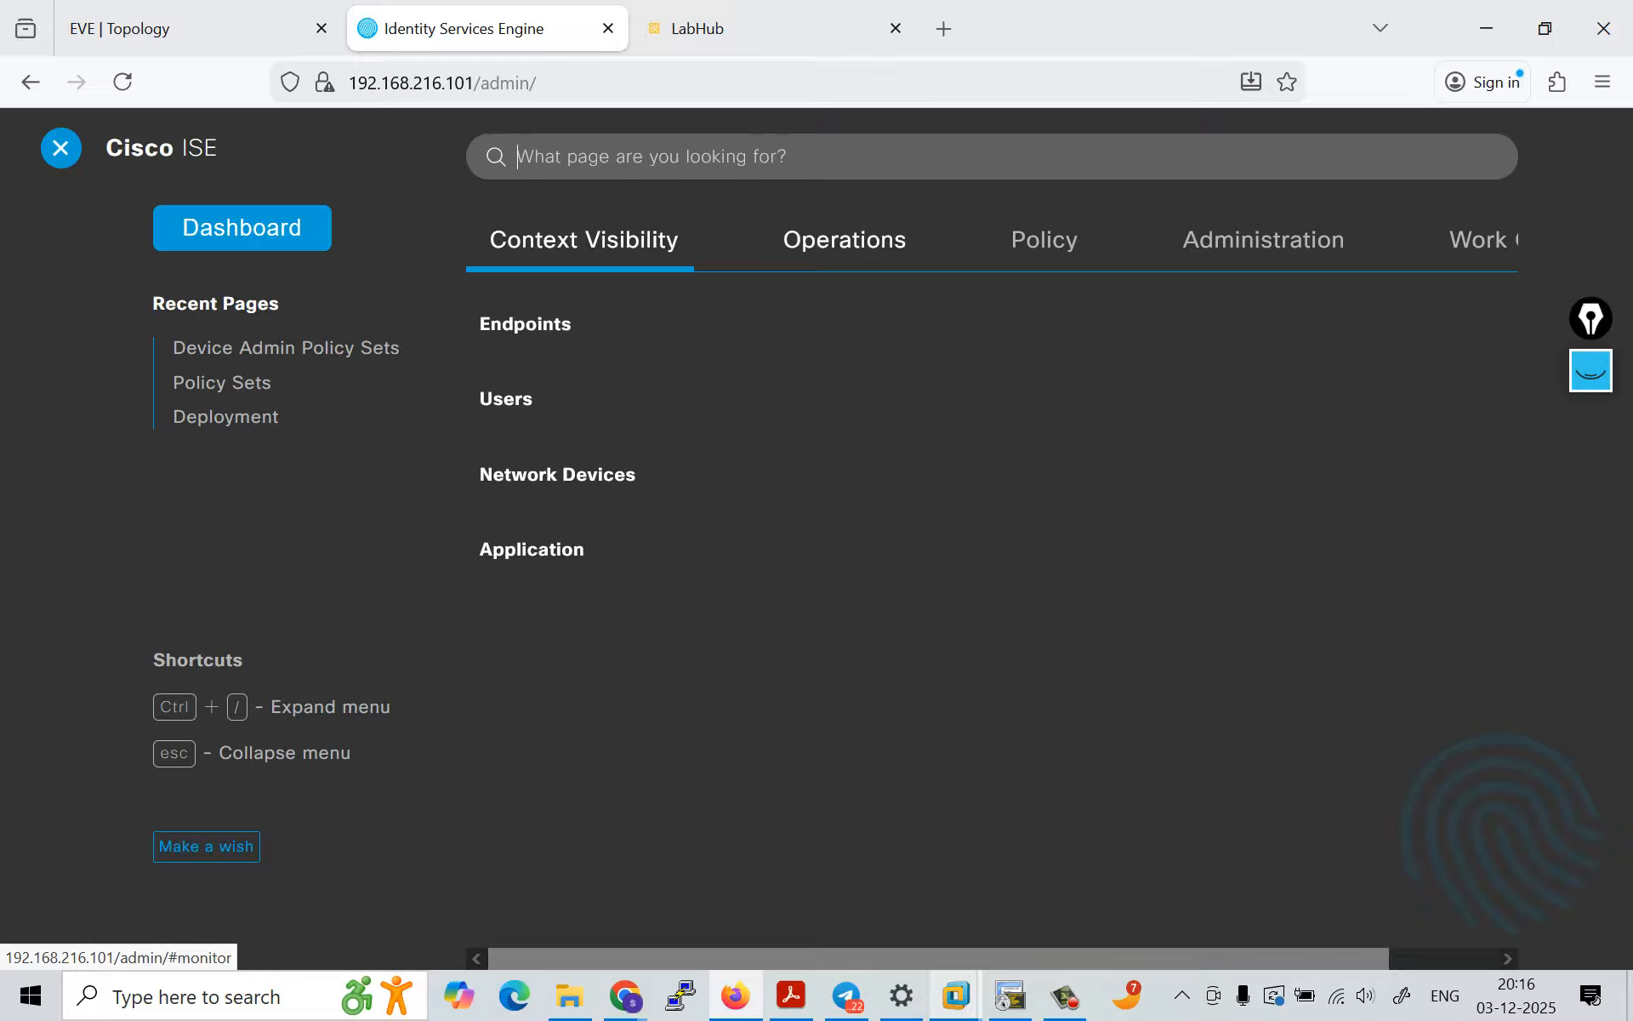
pyautogui.click(845, 240)
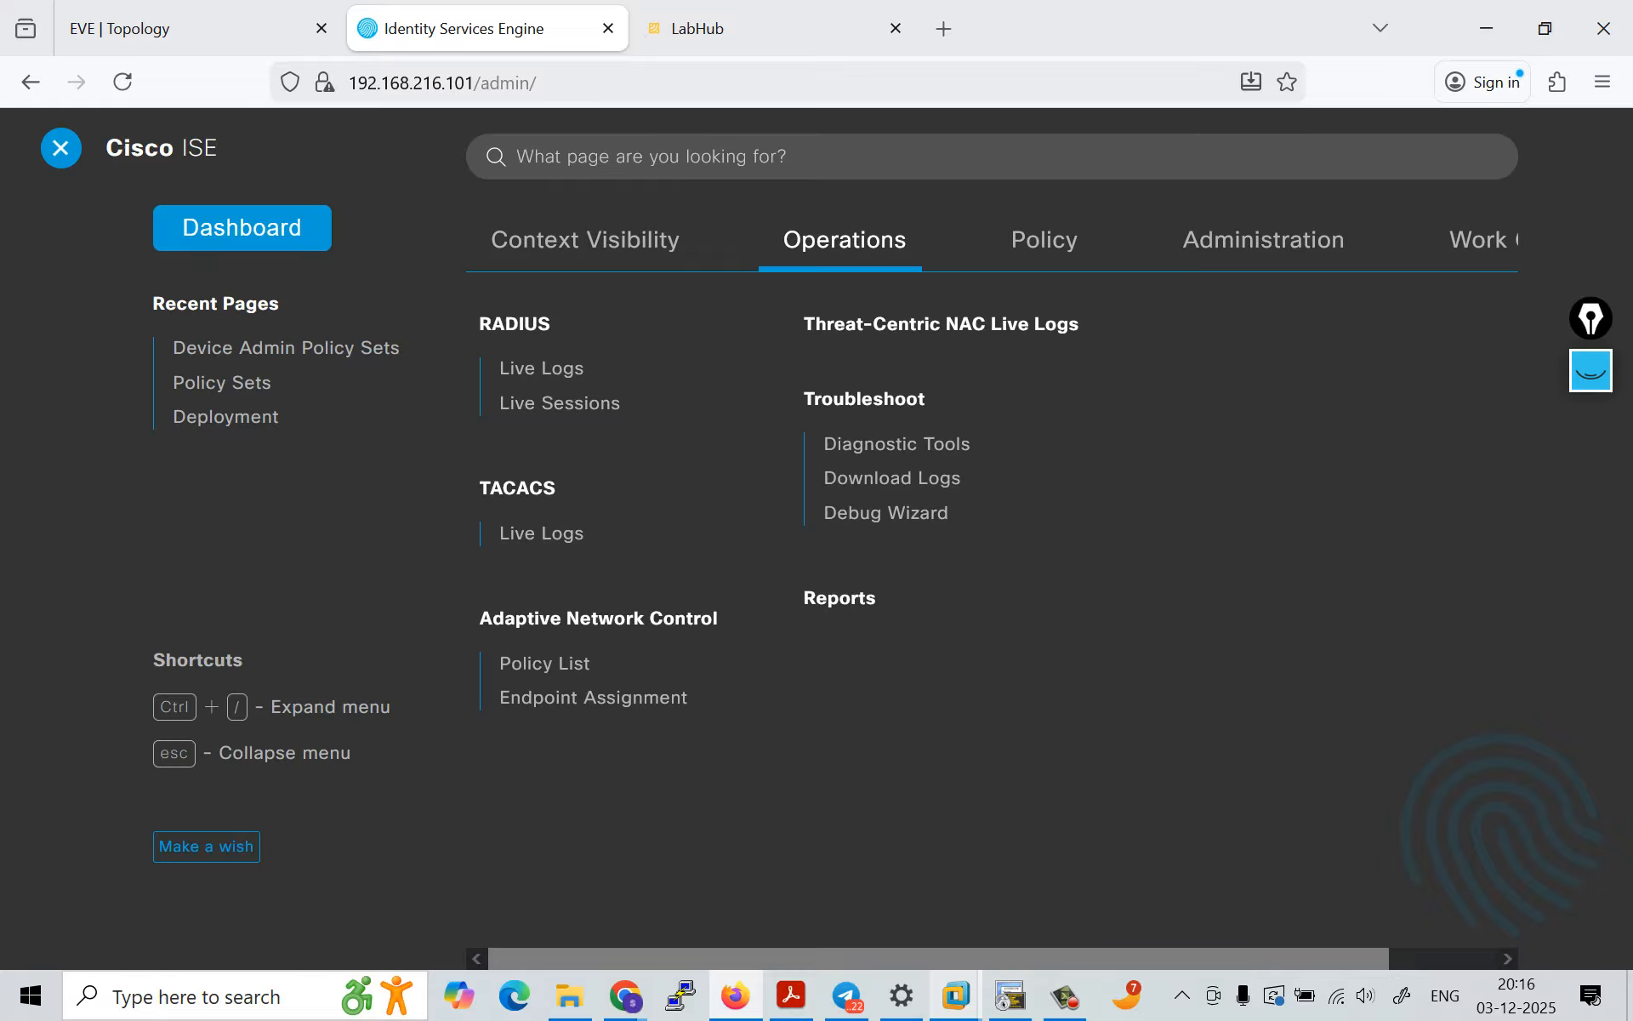
# Step: Clear the old screen annotations and handwrite an underlined "PAM" in pink ink above the page
pyautogui.moveTo(1593, 324); pyautogui.dragTo(1575, 137)
pyautogui.click(1575, 137)
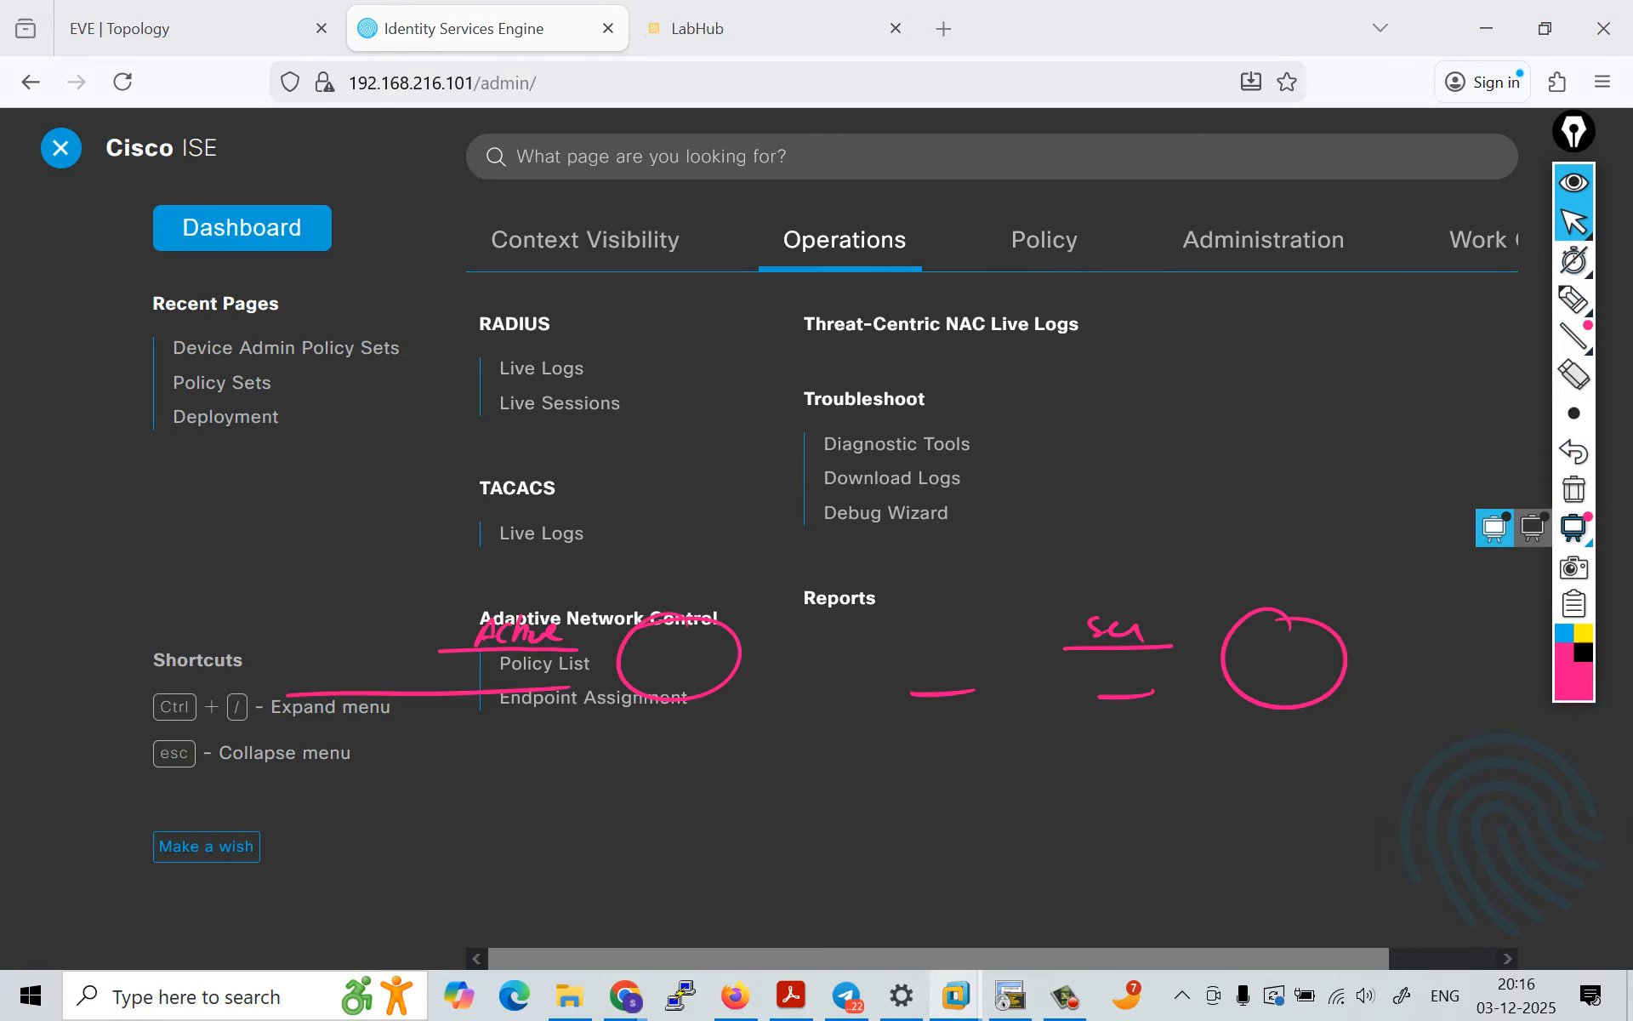
pyautogui.click(1574, 490)
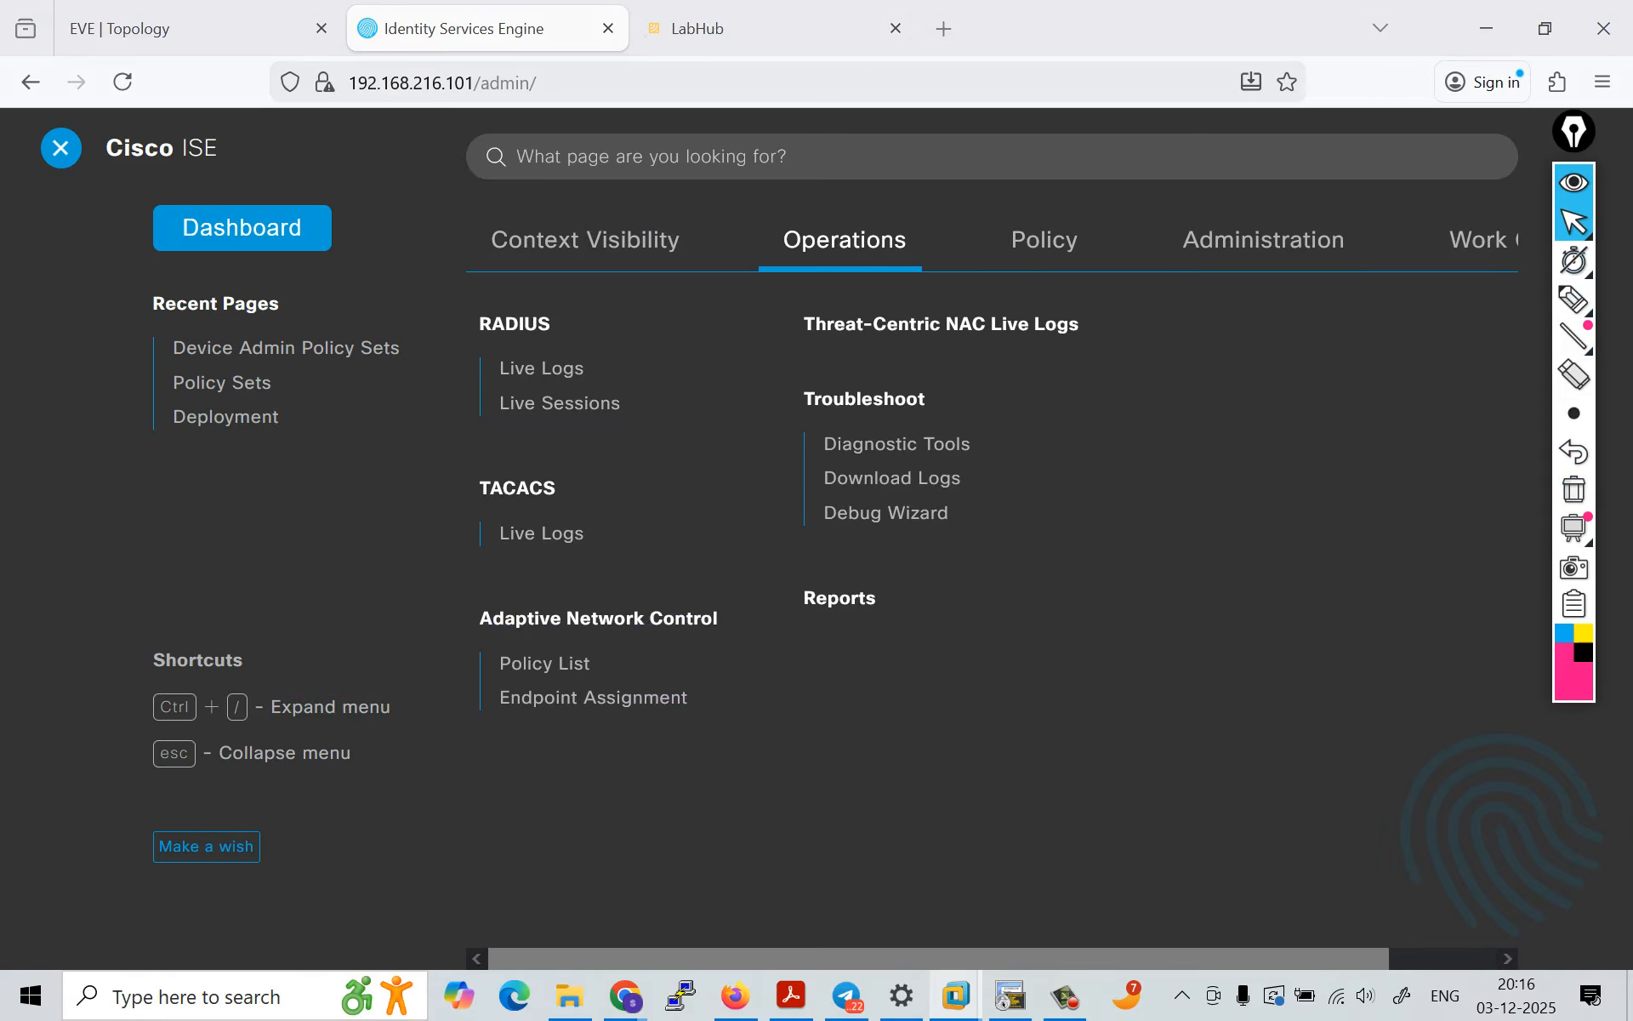
pyautogui.click(1574, 300)
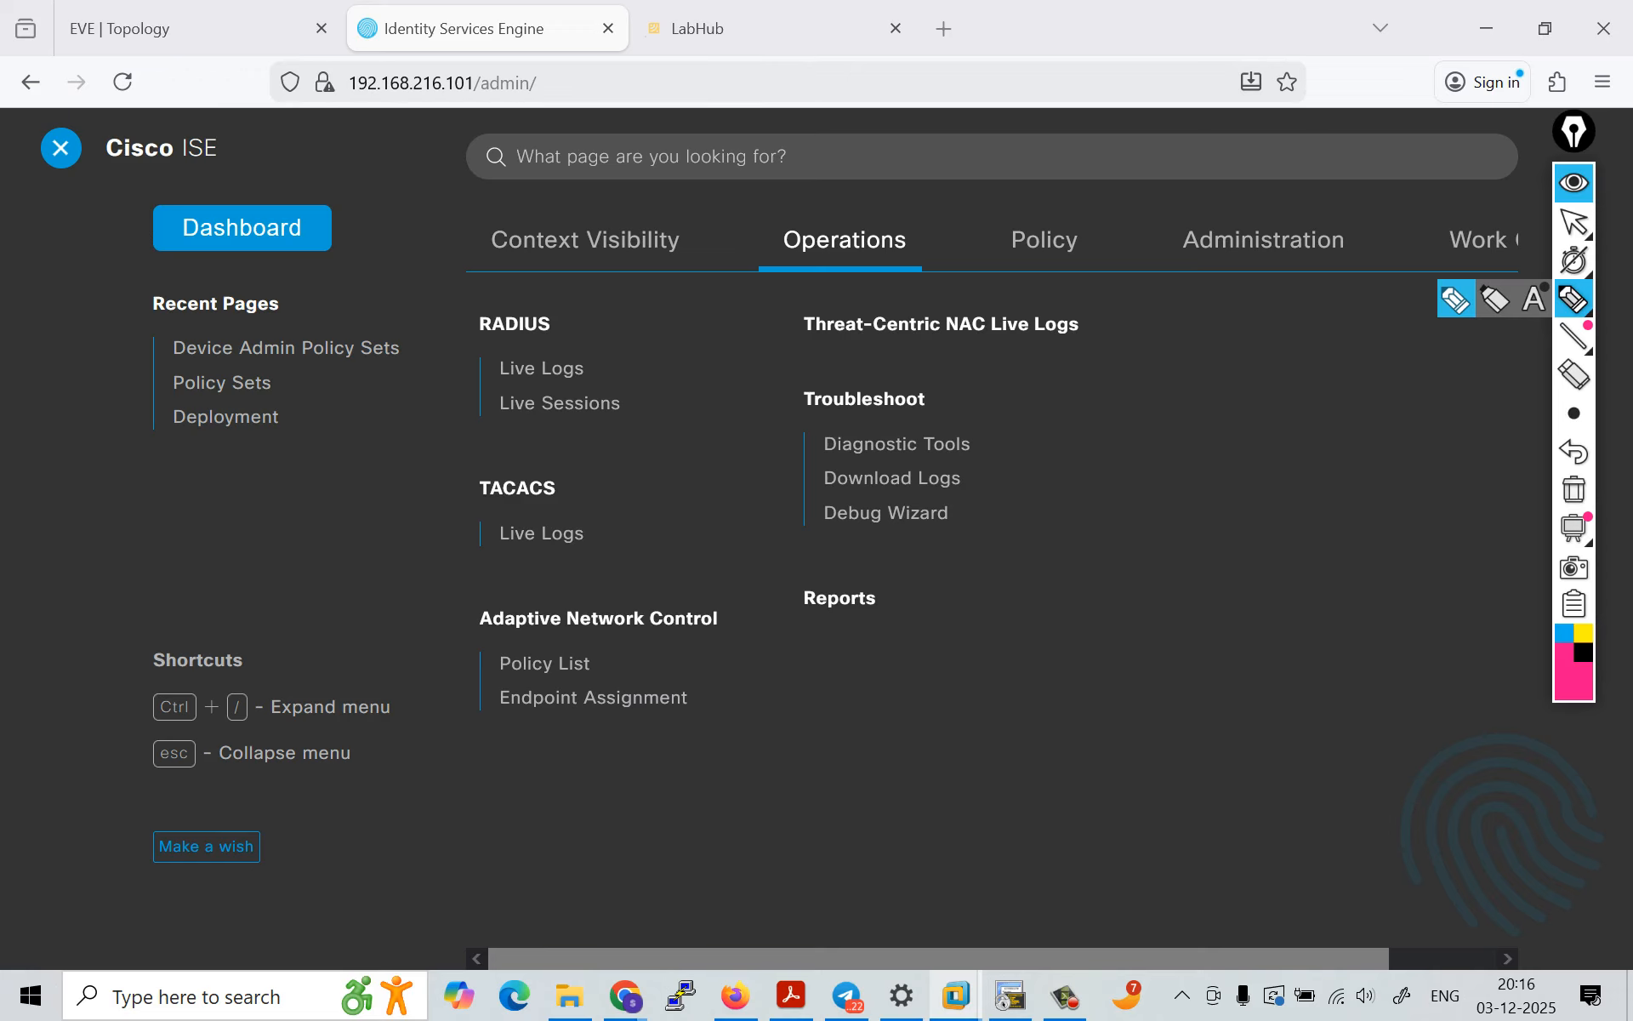
pyautogui.moveTo(1015, 22)
pyautogui.mouseDown()
pyautogui.moveTo(1011, 44)
pyautogui.moveTo(1052, 31)
pyautogui.mouseUp()
pyautogui.moveTo(1035, 26); pyautogui.dragTo(1080, 25)
pyautogui.moveTo(1083, 12); pyautogui.dragTo(1090, 48)
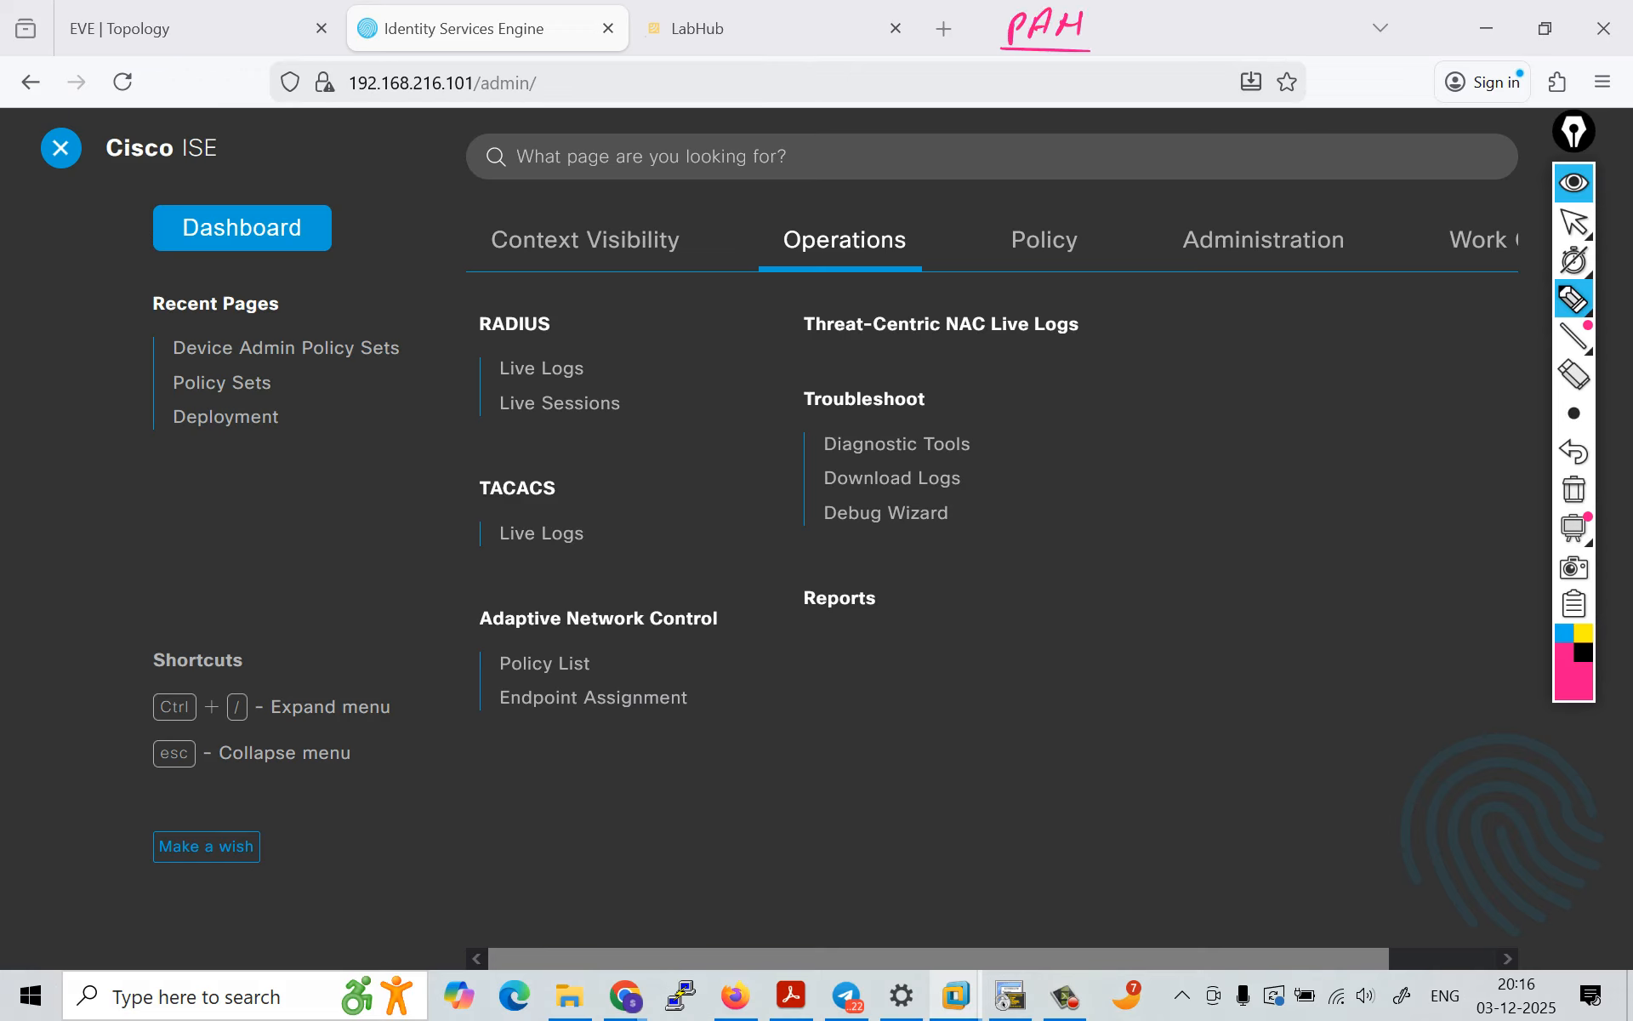
# Step: Draw pink boxes around Administration and Policy in the ISE menu, and label Administration with "PAM"
pyautogui.moveTo(1165, 227)
pyautogui.mouseDown()
pyautogui.moveTo(1166, 255)
pyautogui.moveTo(1356, 235)
pyautogui.moveTo(1155, 274)
pyautogui.mouseUp()
pyautogui.moveTo(1234, 171); pyautogui.dragTo(1231, 200)
pyautogui.moveTo(1233, 170)
pyautogui.mouseDown()
pyautogui.moveTo(1234, 185)
pyautogui.moveTo(1264, 184)
pyautogui.mouseUp()
pyautogui.moveTo(1285, 169); pyautogui.dragTo(1278, 192)
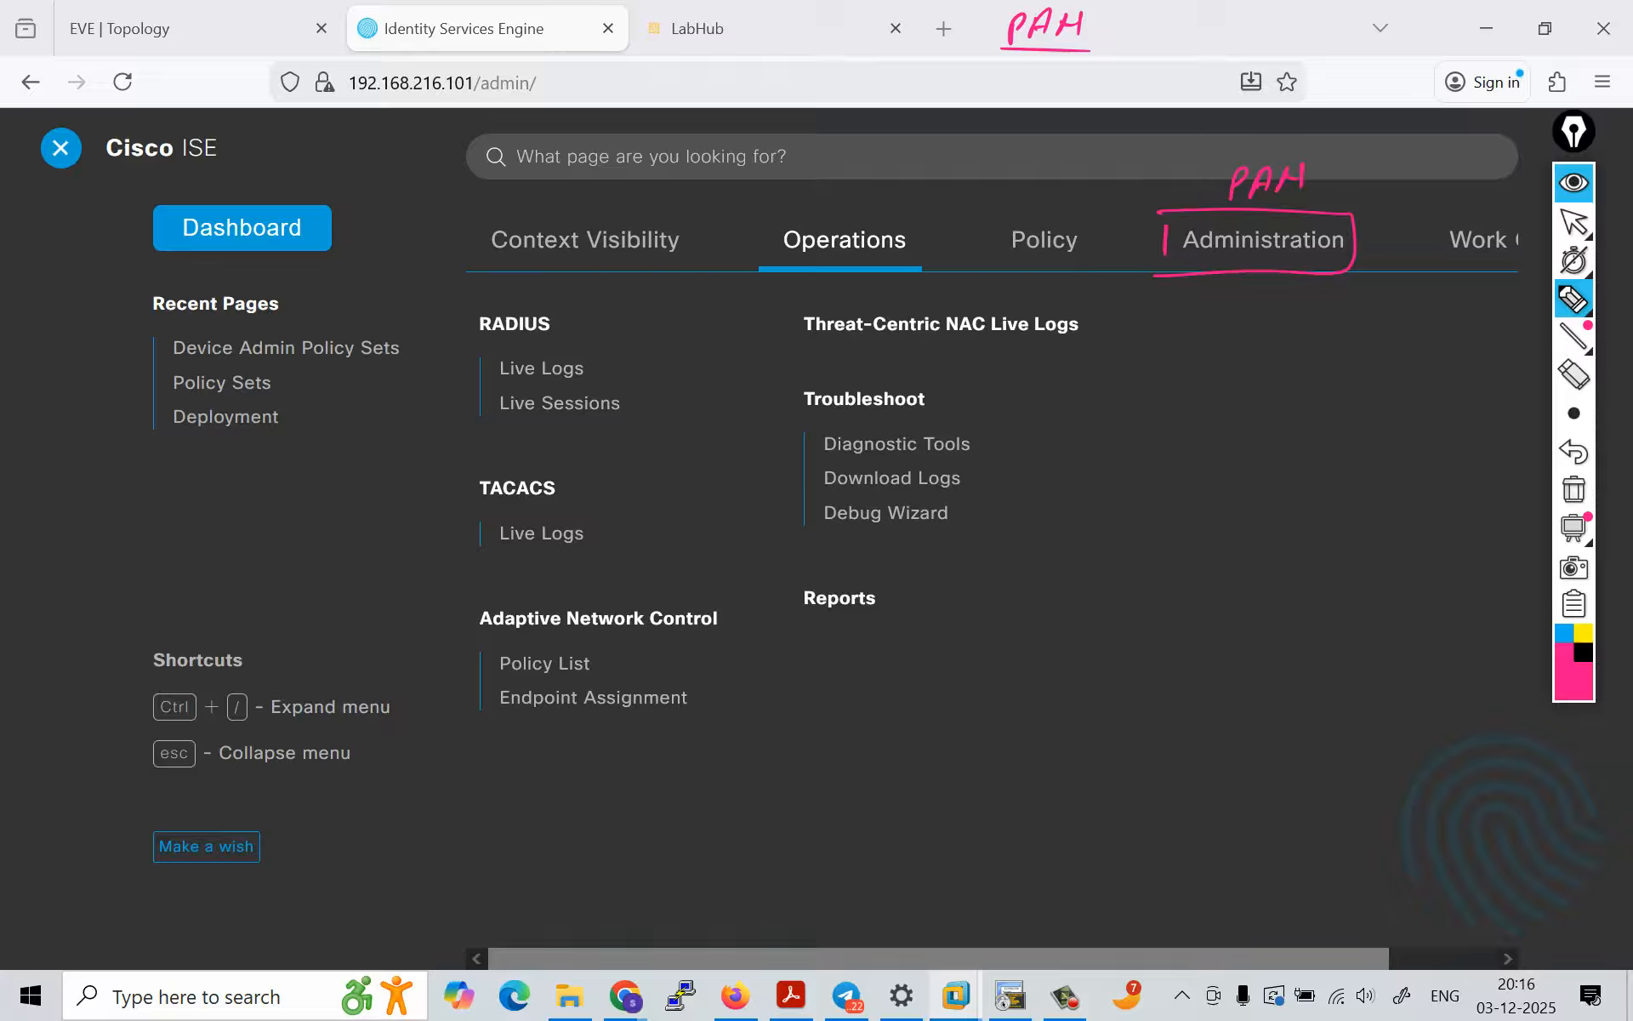
pyautogui.moveTo(991, 217)
pyautogui.mouseDown()
pyautogui.moveTo(993, 258)
pyautogui.moveTo(1109, 250)
pyautogui.moveTo(987, 264)
pyautogui.mouseUp()
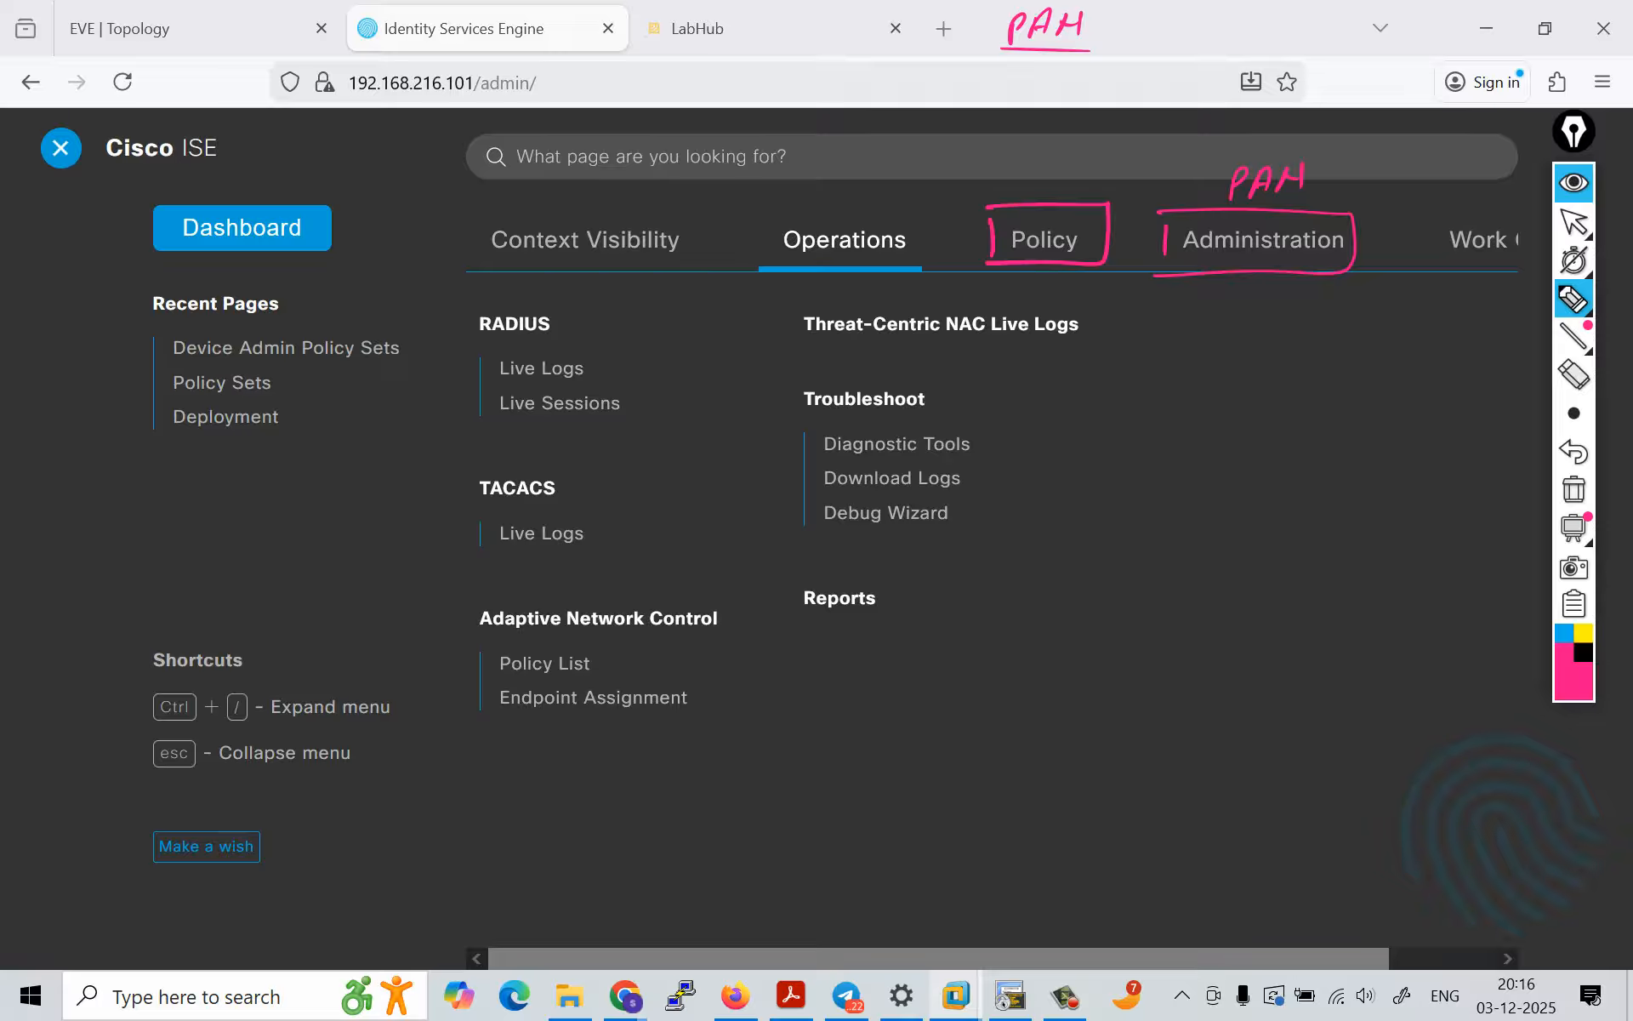
# Step: Label the boxed Policy section "PSN", then draw a pink box around Operations and label it "MNT"
pyautogui.moveTo(997, 164); pyautogui.dragTo(998, 183)
pyautogui.moveTo(766, 216)
pyautogui.mouseDown()
pyautogui.moveTo(768, 257)
pyautogui.moveTo(799, 205)
pyautogui.moveTo(929, 255)
pyautogui.moveTo(773, 268)
pyautogui.mouseUp()
pyautogui.moveTo(771, 174)
pyautogui.mouseDown()
pyautogui.moveTo(772, 193)
pyautogui.moveTo(818, 175)
pyautogui.mouseUp()
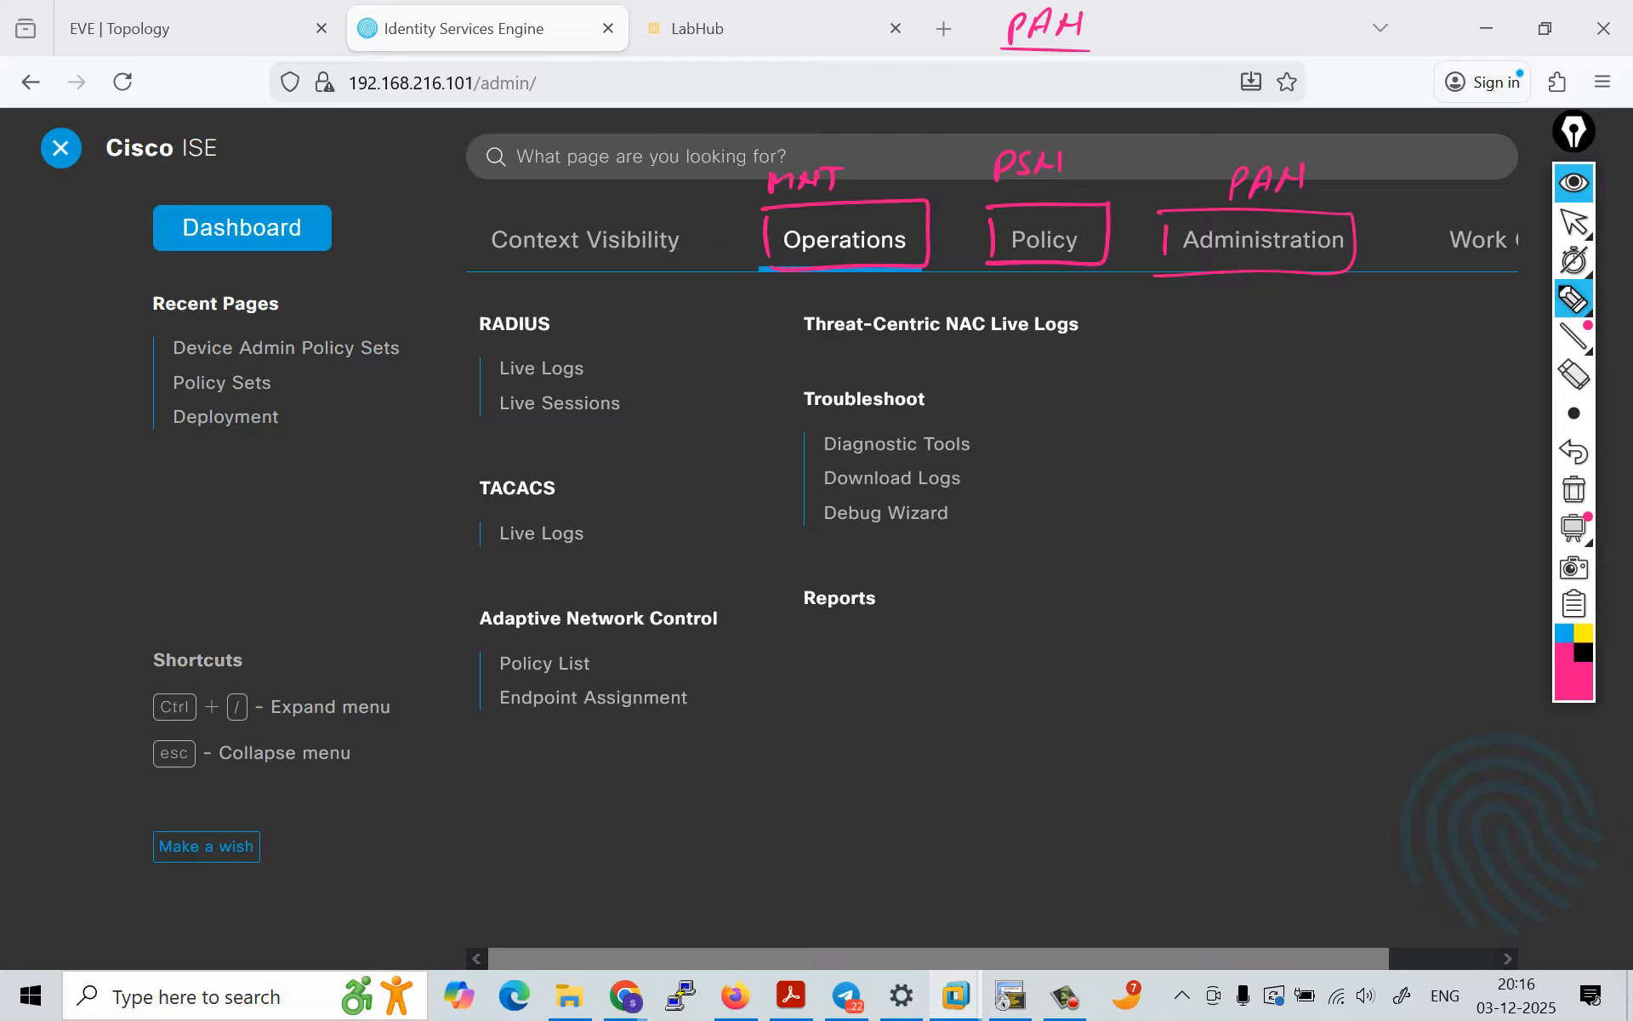
# Step: Mark the RADIUS Live Logs and Live Sessions entries, bracket the RADIUS group, and handwrite "Network" beside it
pyautogui.moveTo(596, 366); pyautogui.dragTo(617, 365)
pyautogui.moveTo(482, 300)
pyautogui.mouseDown()
pyautogui.moveTo(452, 419)
pyautogui.moveTo(490, 416)
pyautogui.mouseUp()
pyautogui.moveTo(347, 279); pyautogui.dragTo(359, 299)
pyautogui.moveTo(357, 281)
pyautogui.mouseDown()
pyautogui.moveTo(345, 303)
pyautogui.moveTo(474, 260)
pyautogui.mouseUp()
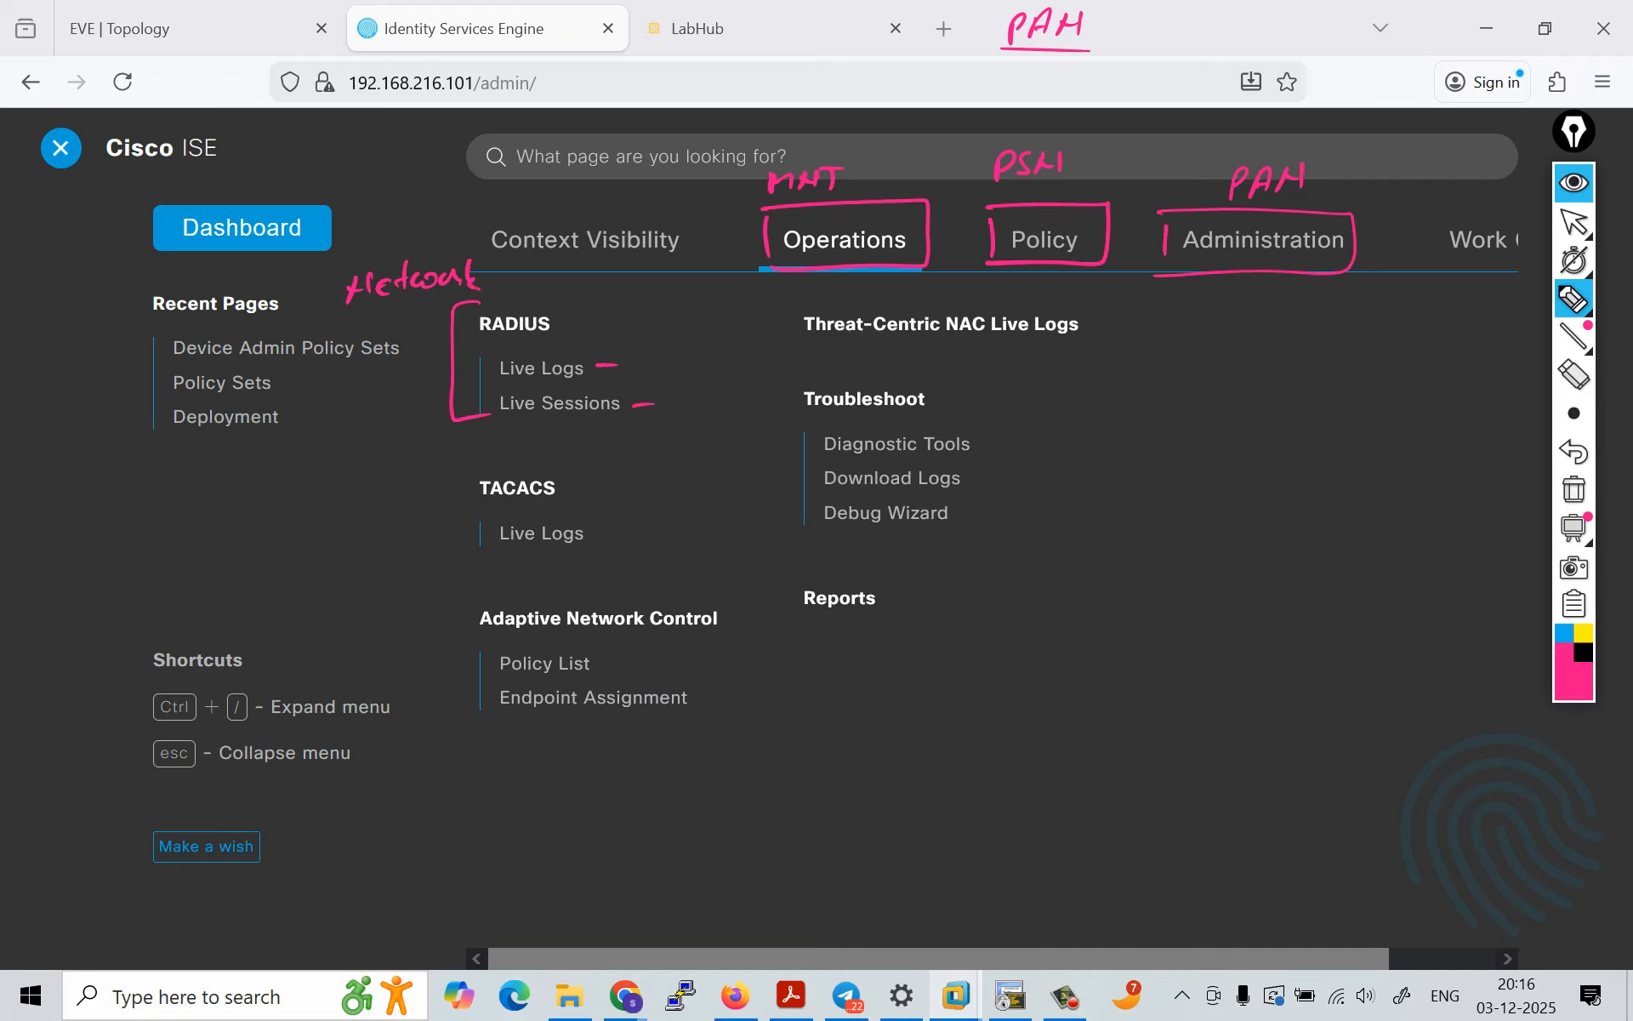
# Step: Draw a pink box around the TACACS group and handwrite "Device Admin" beside it
pyautogui.moveTo(458, 482)
pyautogui.mouseDown()
pyautogui.moveTo(458, 538)
pyautogui.moveTo(566, 464)
pyautogui.mouseUp()
pyautogui.moveTo(600, 462)
pyautogui.mouseDown()
pyautogui.moveTo(625, 490)
pyautogui.moveTo(435, 551)
pyautogui.mouseUp()
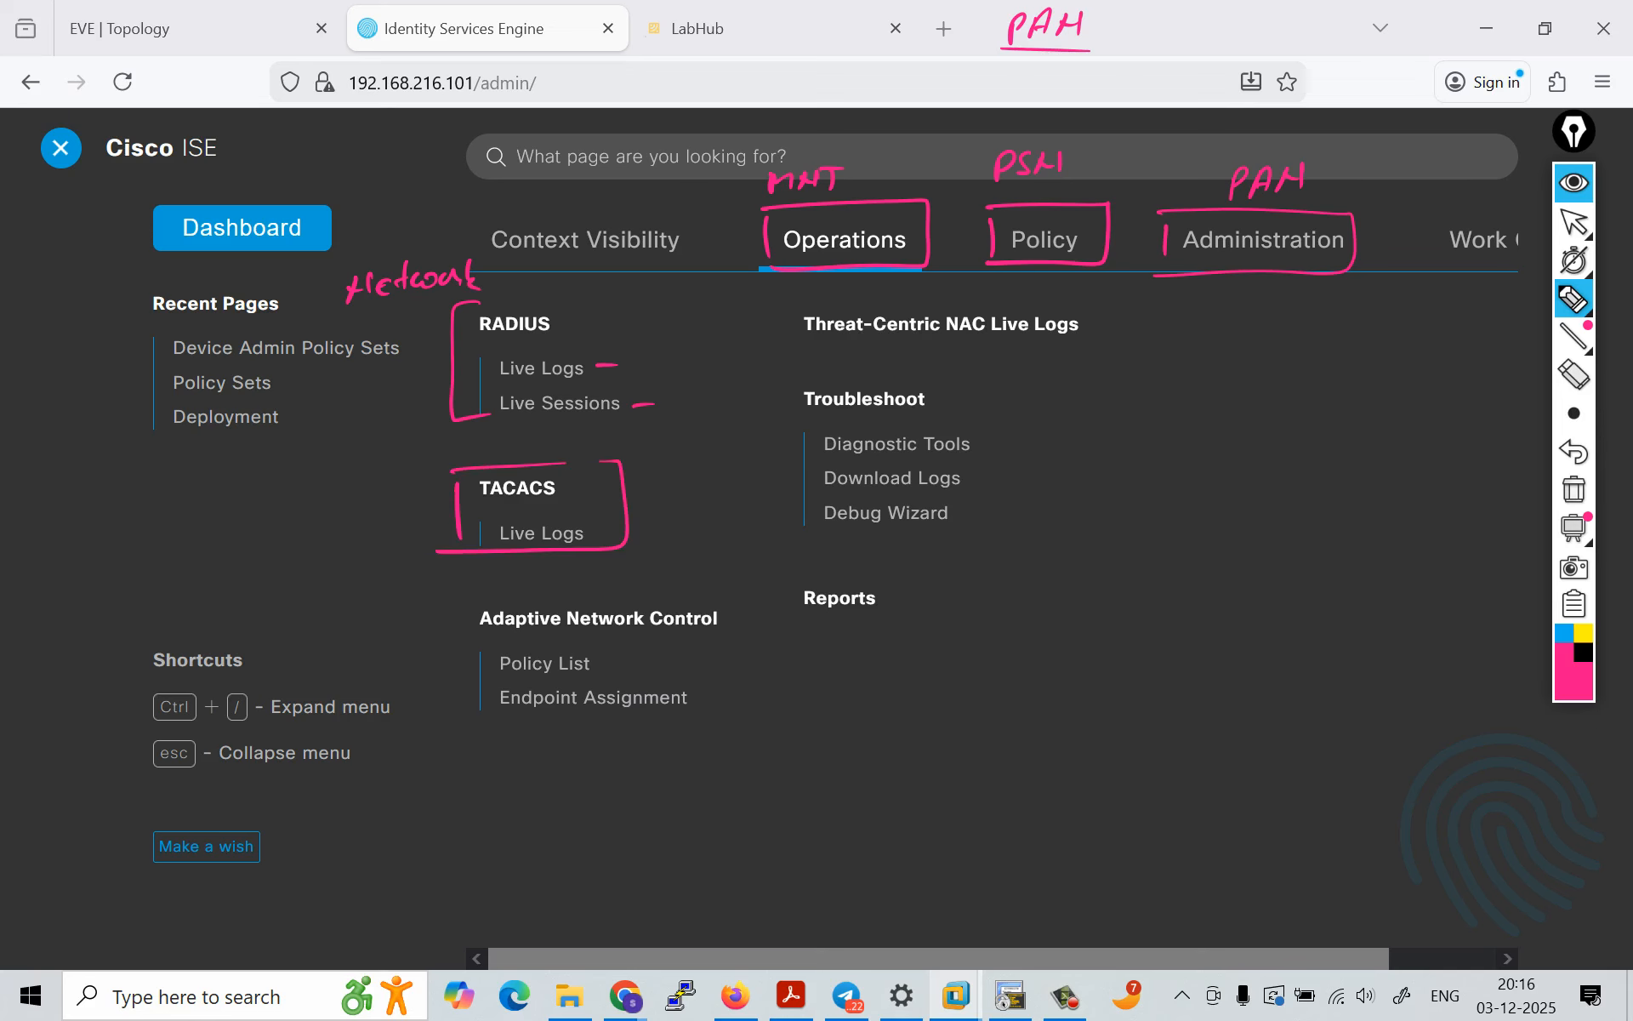
pyautogui.moveTo(268, 489)
pyautogui.mouseDown()
pyautogui.moveTo(270, 511)
pyautogui.moveTo(241, 519)
pyautogui.moveTo(313, 486)
pyautogui.moveTo(341, 497)
pyautogui.mouseUp()
pyautogui.moveTo(348, 491); pyautogui.dragTo(363, 486)
pyautogui.moveTo(274, 563)
pyautogui.mouseDown()
pyautogui.moveTo(294, 536)
pyautogui.moveTo(381, 548)
pyautogui.mouseUp()
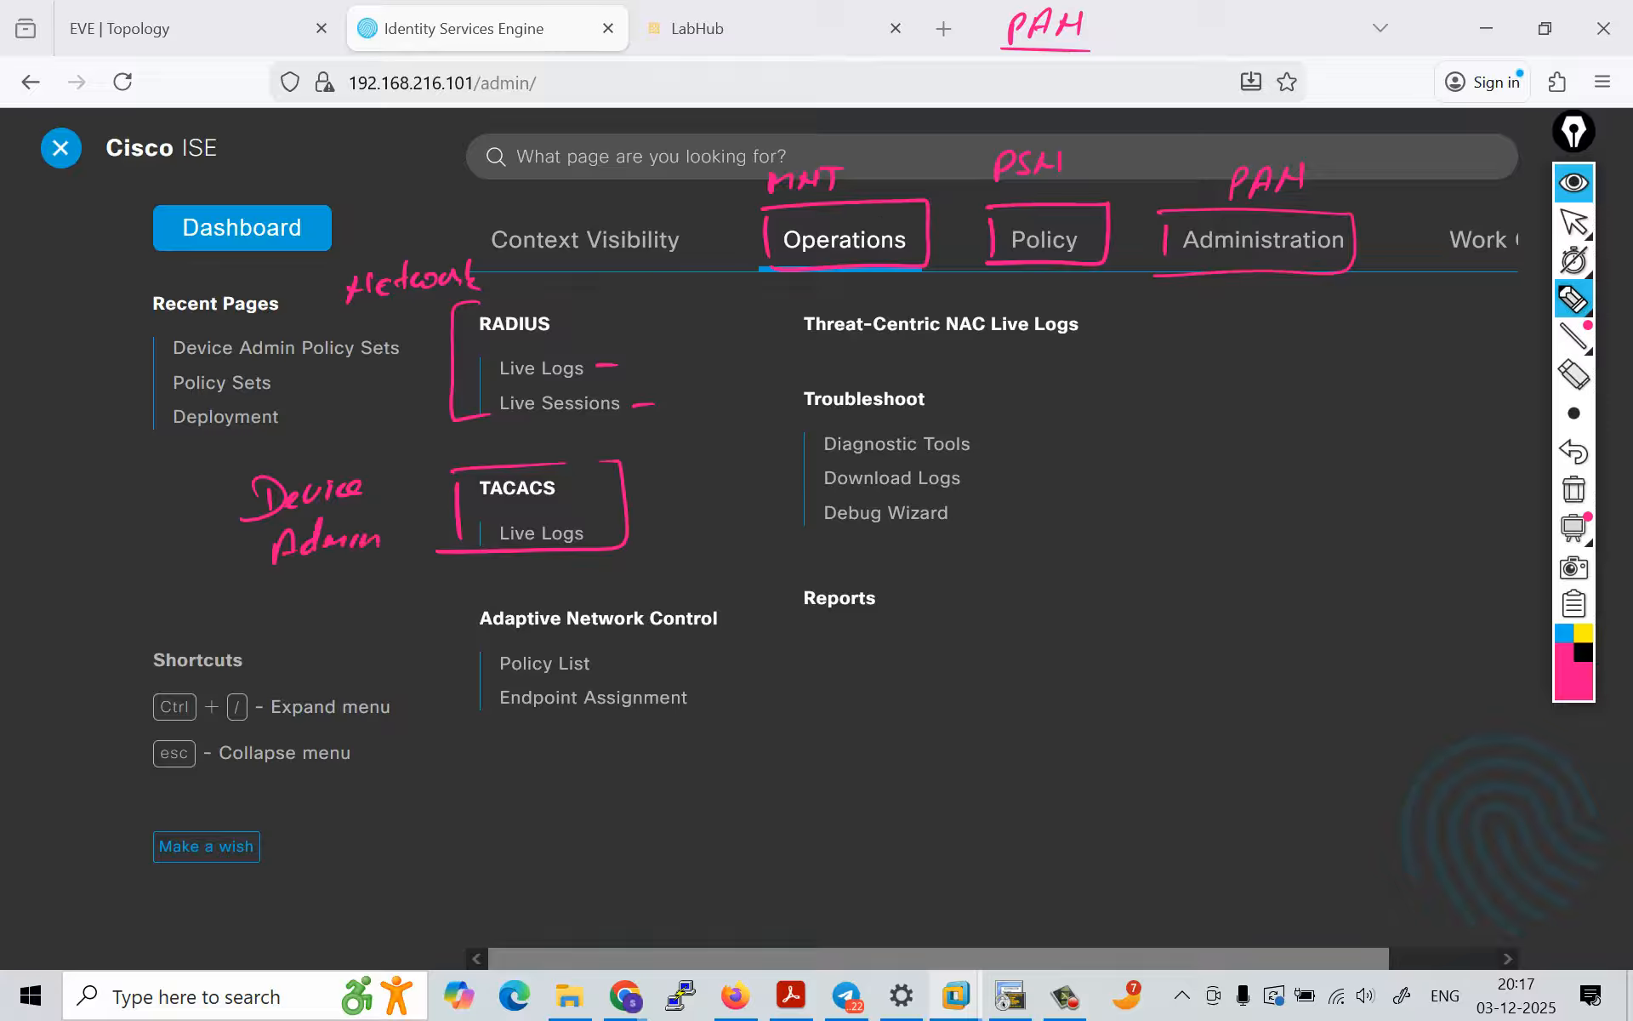
# Step: Mark the Troubleshoot heading and its three entries with pink dashes, and underline Administration in the menu
pyautogui.moveTo(945, 396); pyautogui.dragTo(974, 395)
pyautogui.moveTo(969, 485)
pyautogui.mouseDown()
pyautogui.moveTo(990, 481)
pyautogui.moveTo(995, 506)
pyautogui.mouseUp()
pyautogui.moveTo(853, 545); pyautogui.dragTo(919, 539)
pyautogui.moveTo(1162, 247); pyautogui.dragTo(1160, 269)
pyautogui.moveTo(1179, 257); pyautogui.dragTo(1345, 257)
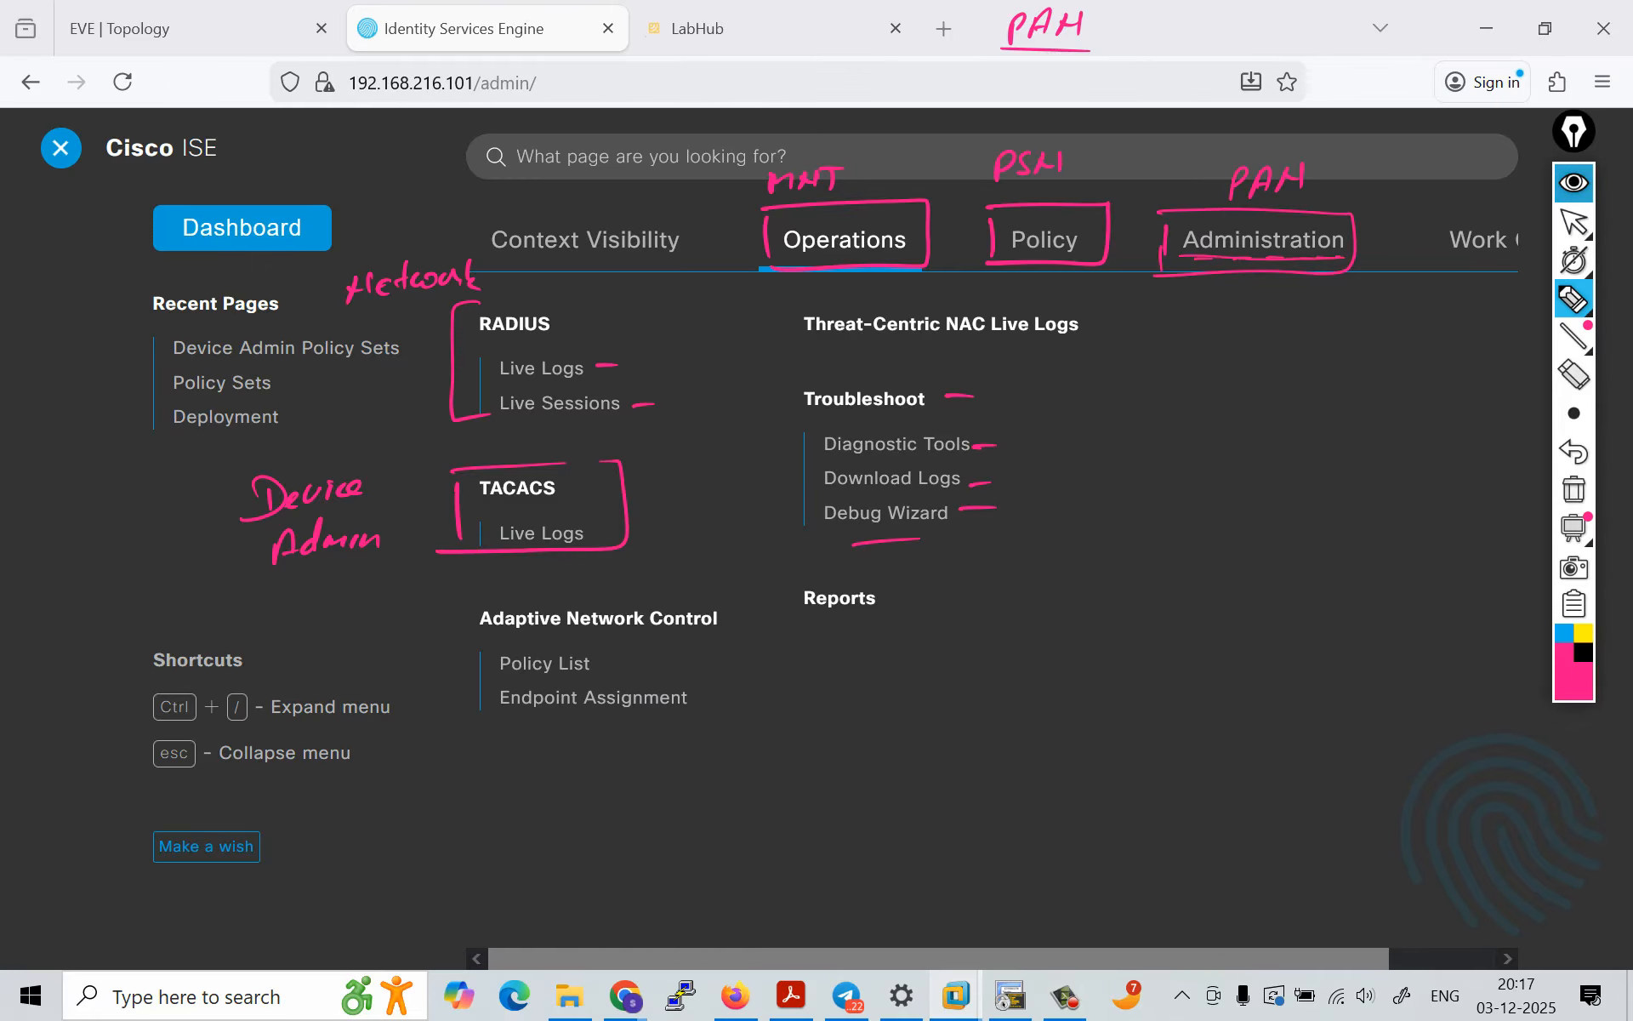
# Step: Hide the annotations and open the ISE1 node from the Deployment page under Administration > System
pyautogui.click(1574, 183)
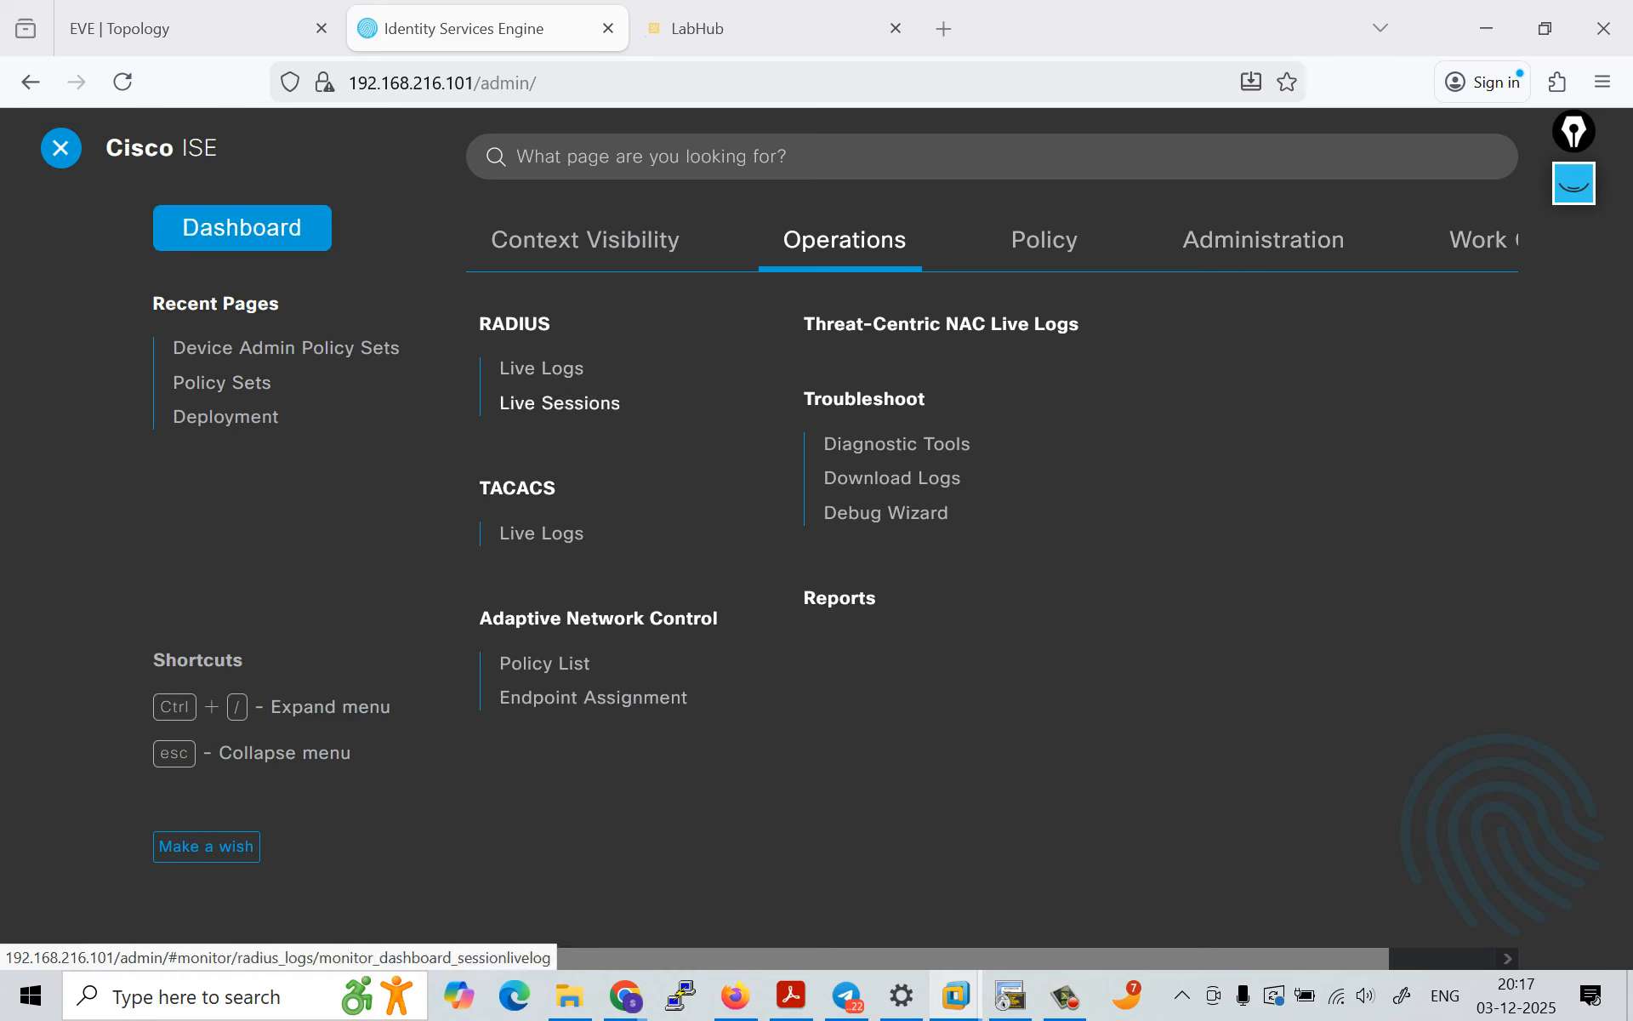
pyautogui.click(1263, 240)
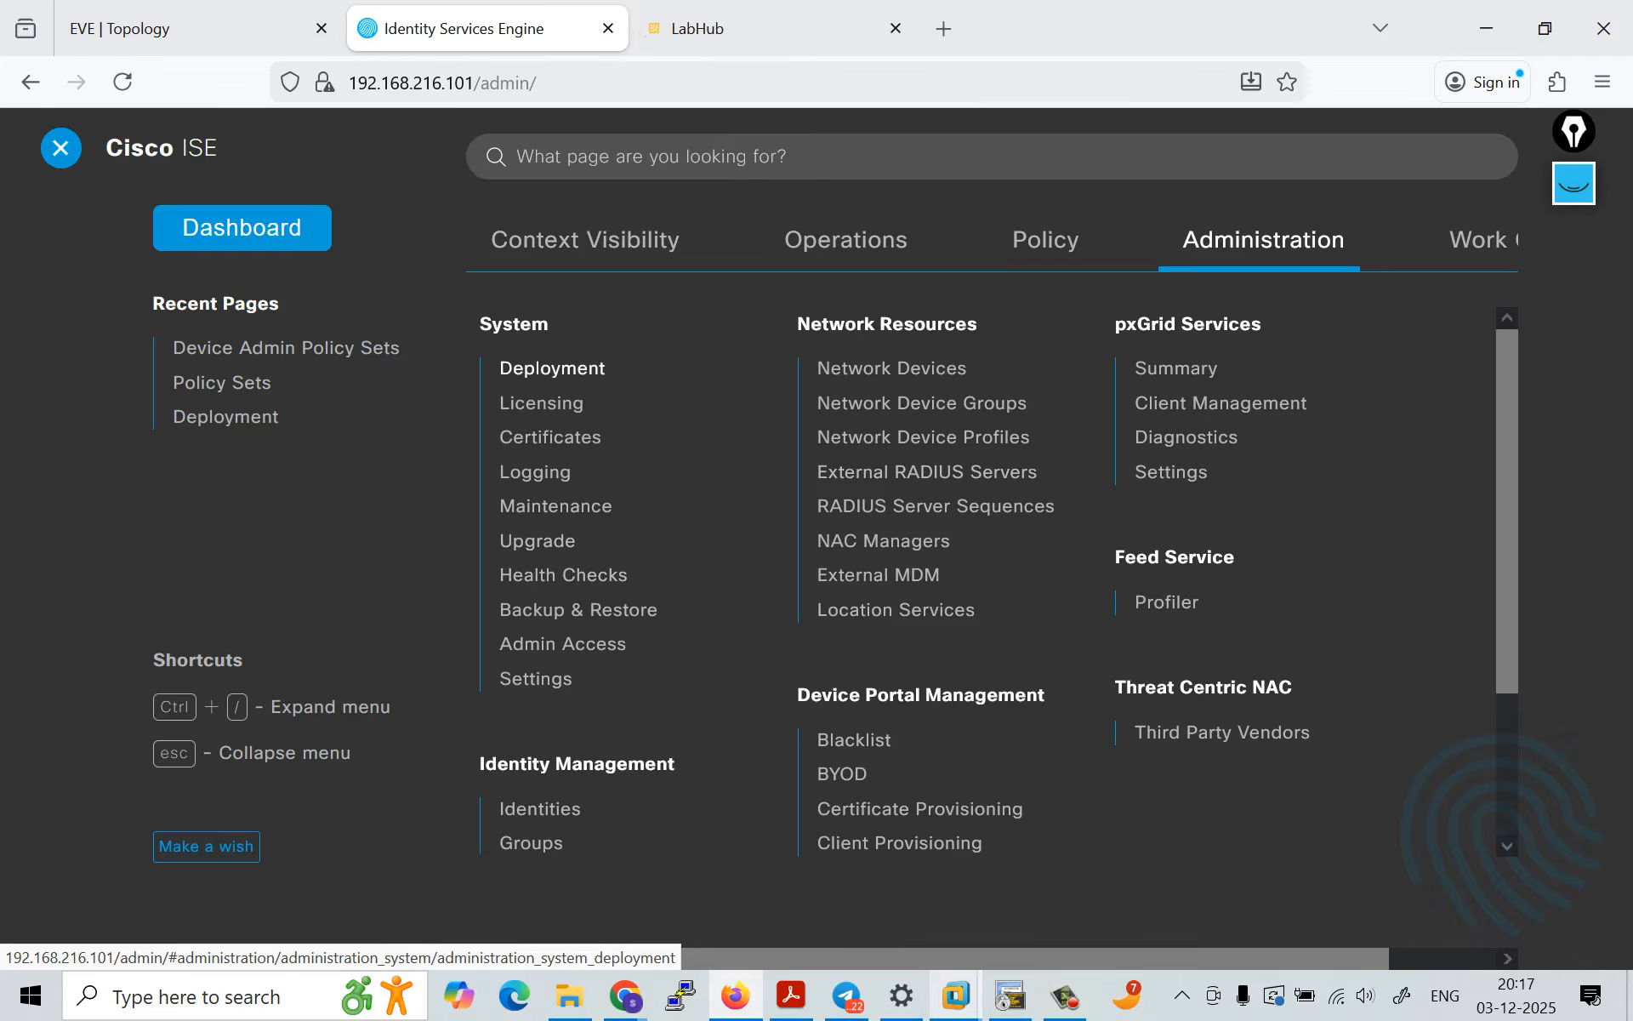
pyautogui.click(552, 367)
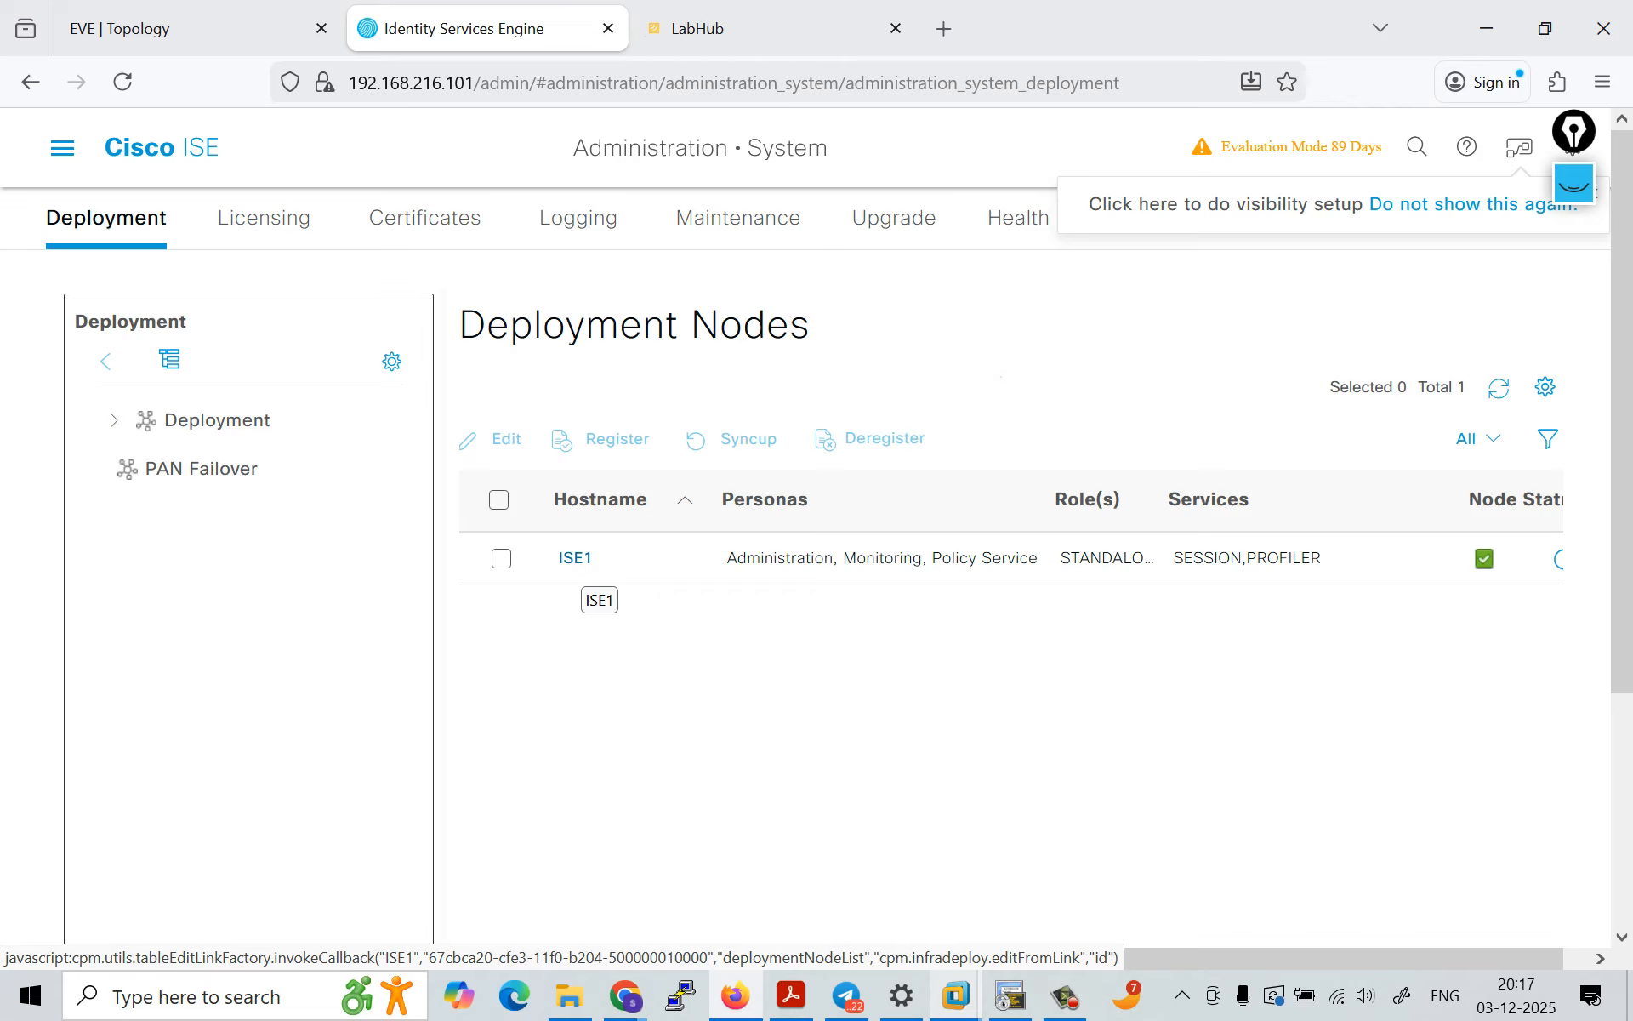
pyautogui.click(575, 558)
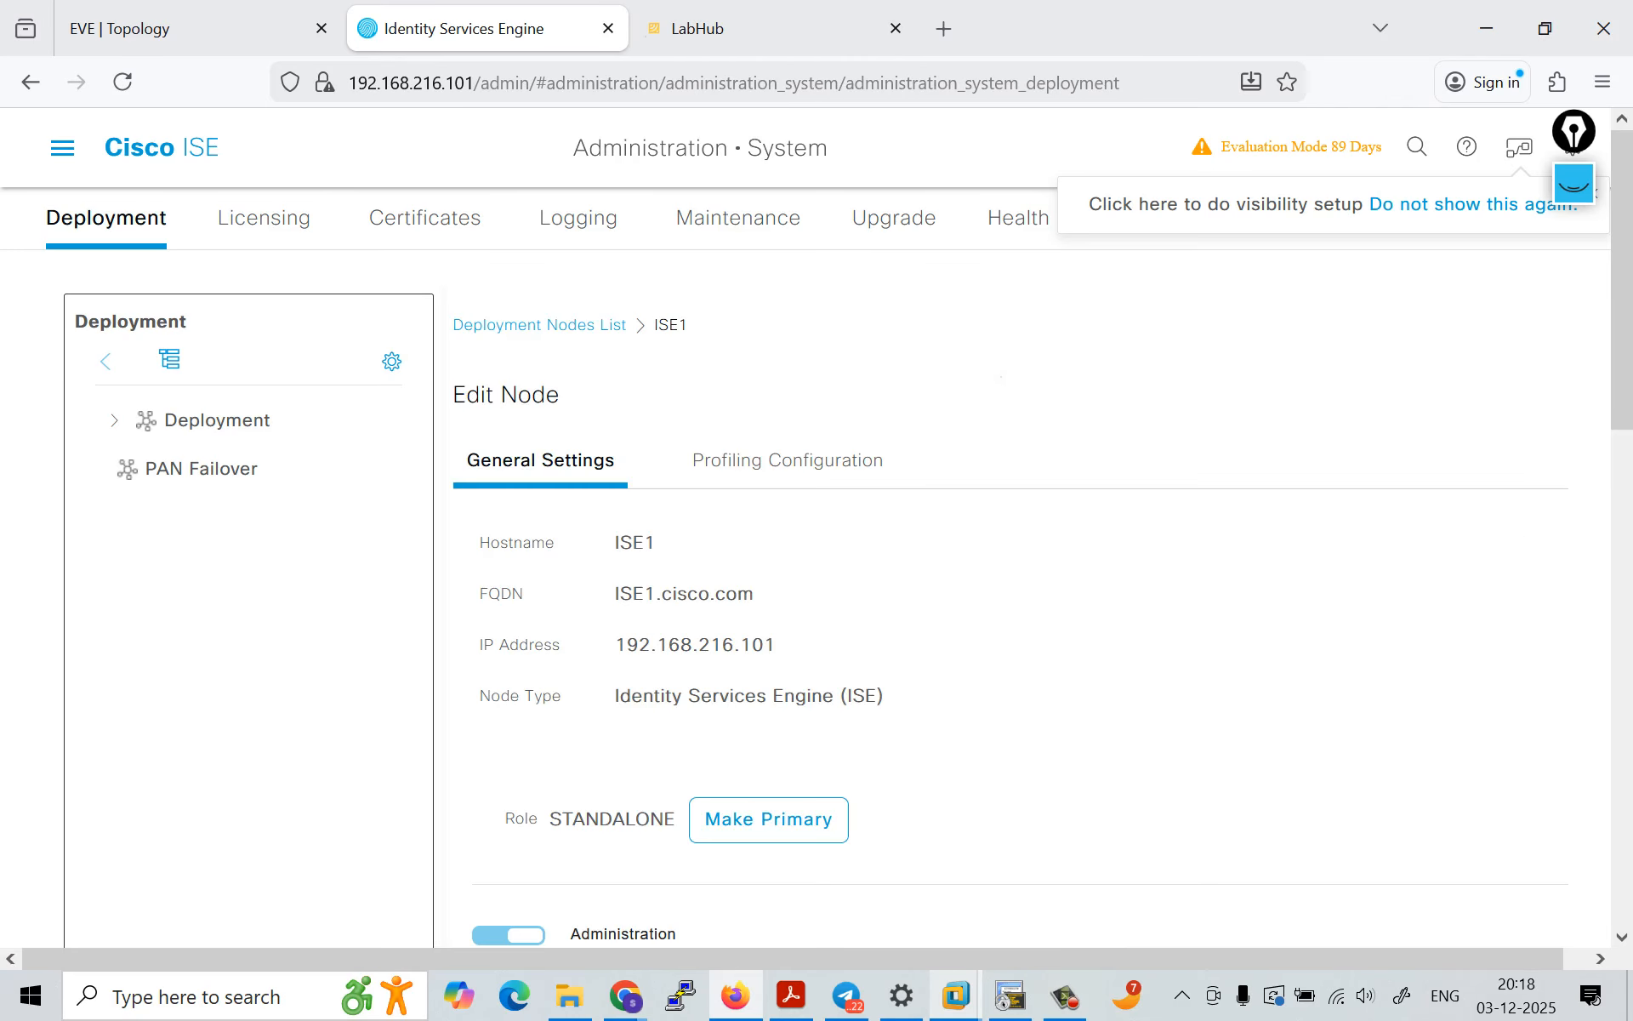
# Step: Examine the ISE1 node's hostname, FQDN domain, IP address, node type, role and persona settings, highlighting the identity values
pyautogui.doubleClick(635, 542)
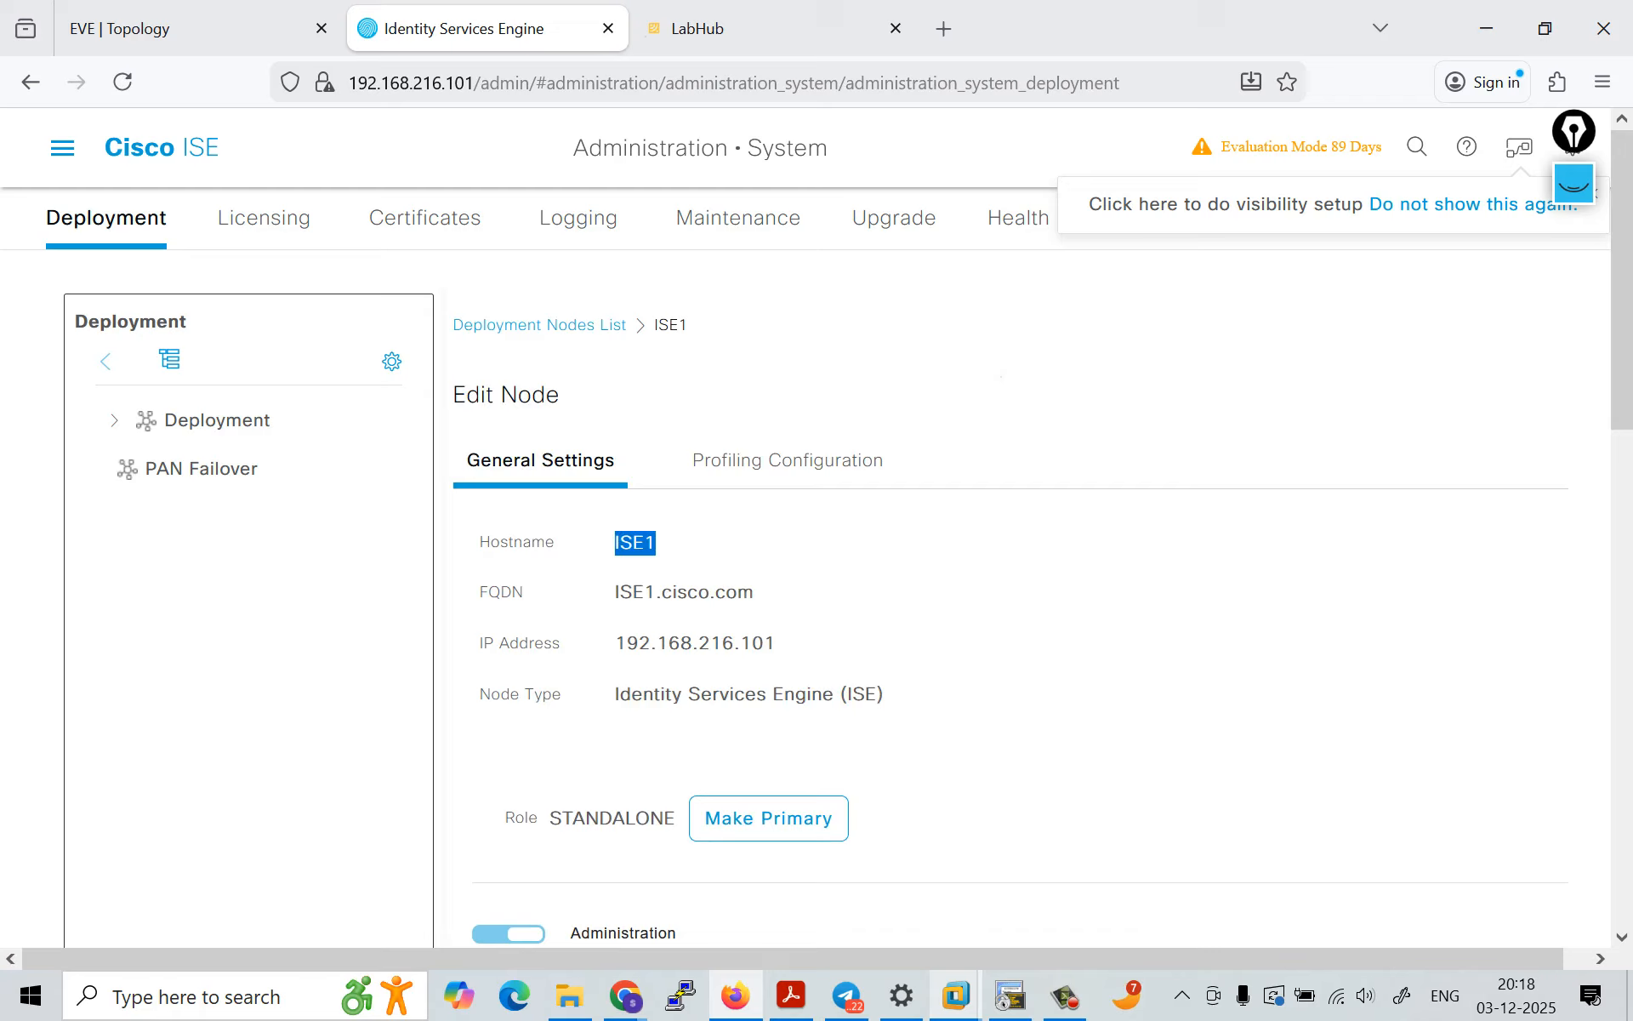
pyautogui.moveTo(661, 593); pyautogui.dragTo(754, 593)
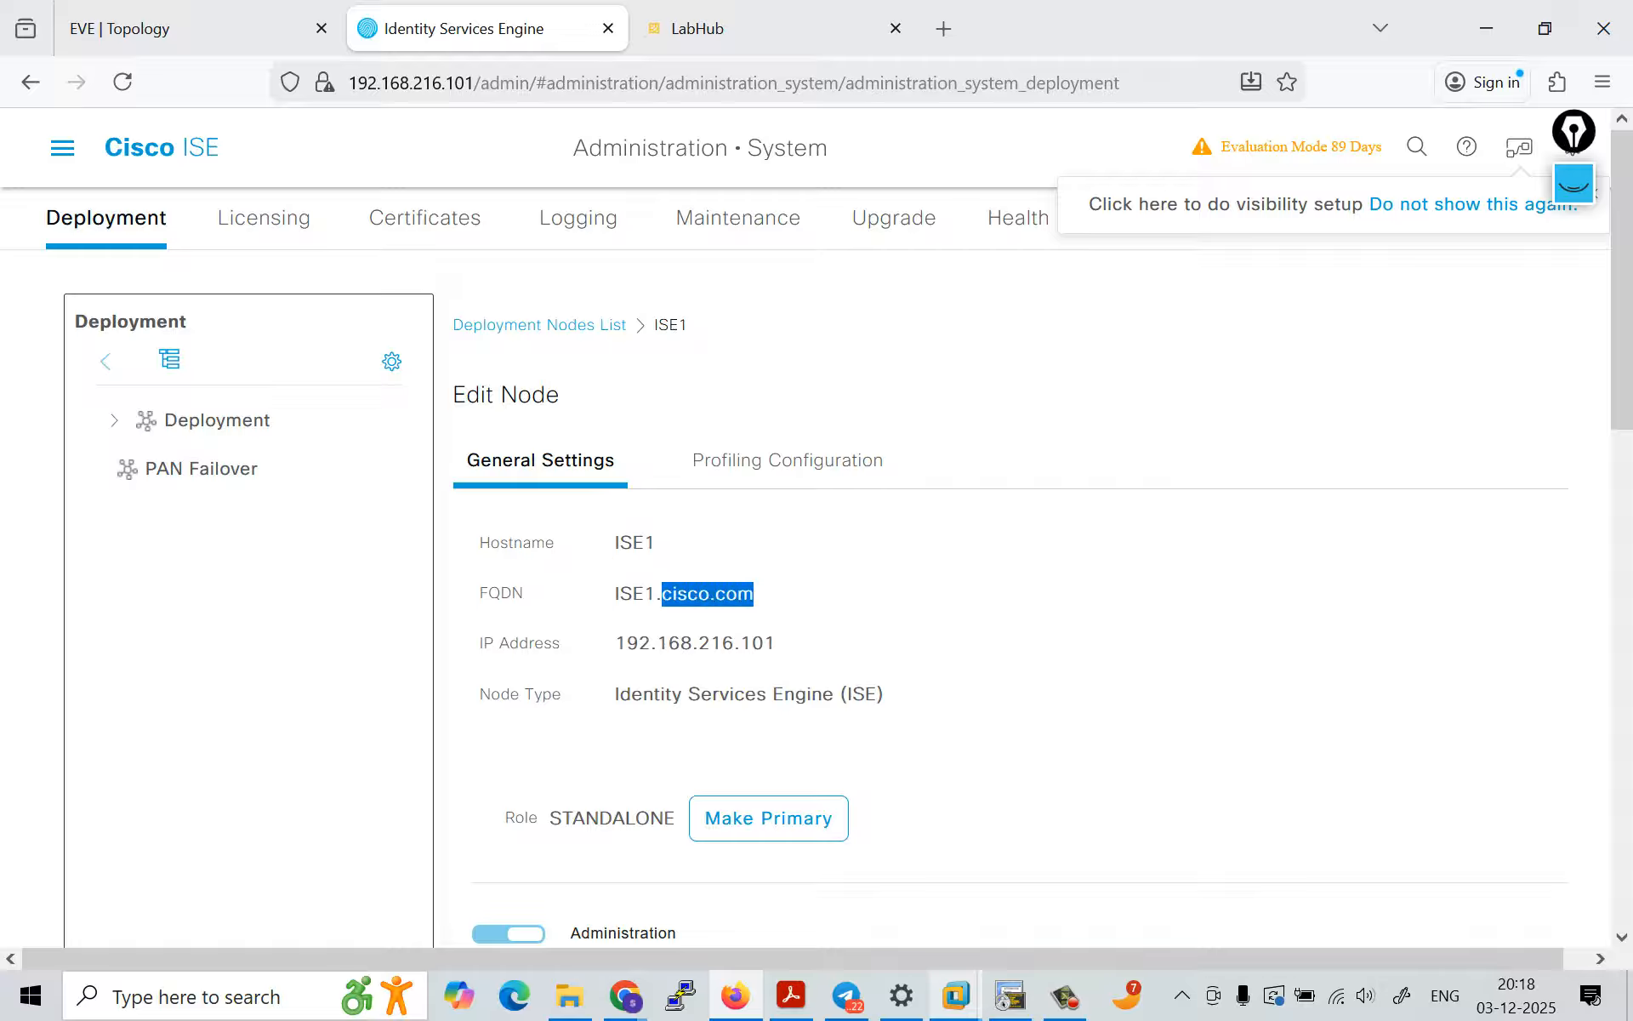
pyautogui.click(753, 593)
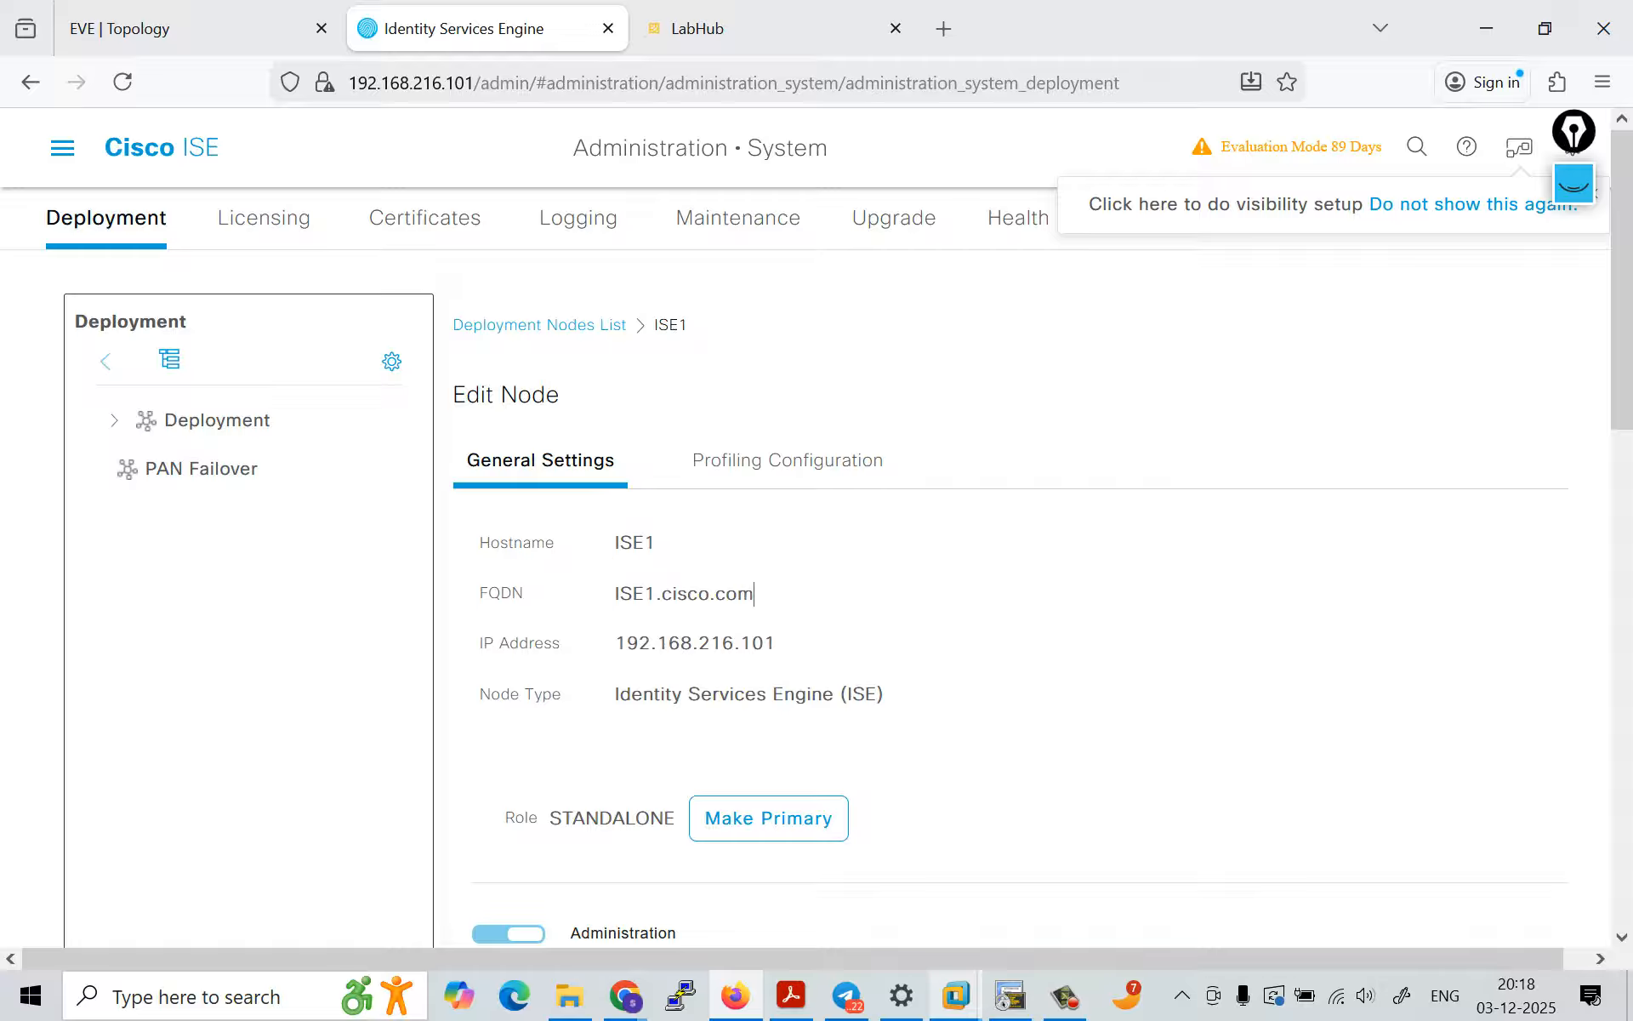
pyautogui.moveTo(753, 593); pyautogui.dragTo(776, 644)
pyautogui.click(754, 593)
pyautogui.scroll(-3, 775, 644)
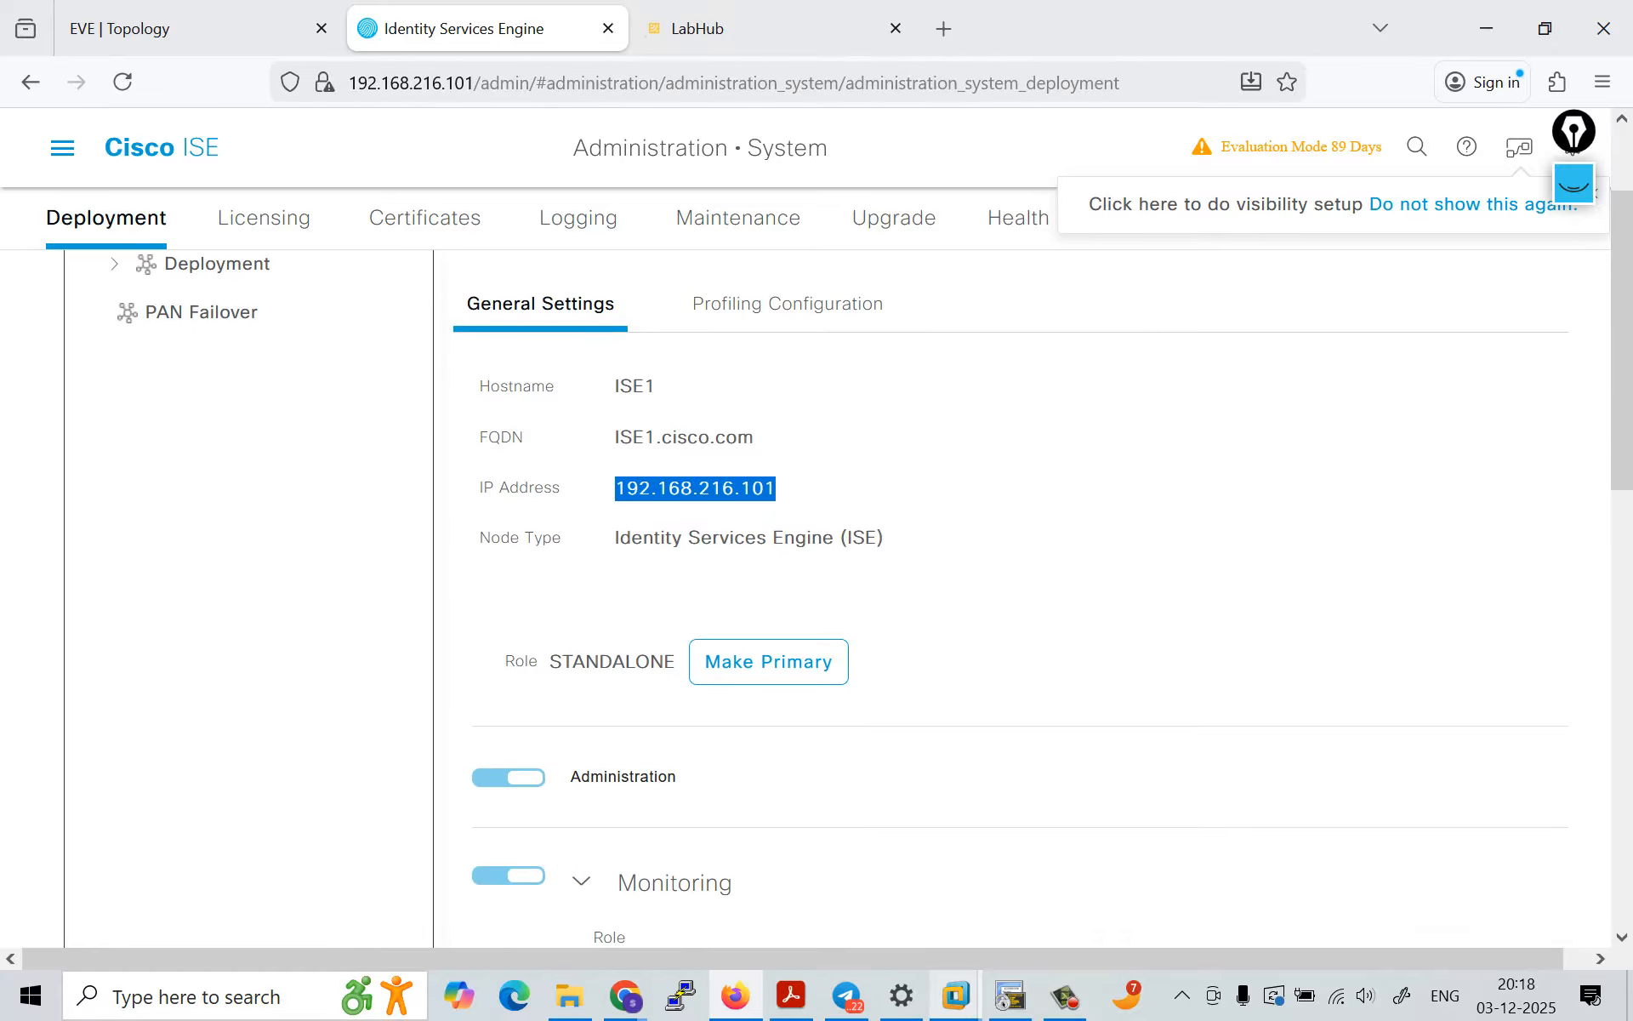
pyautogui.moveTo(615, 538); pyautogui.dragTo(876, 539)
pyautogui.scroll(-4, 876, 539)
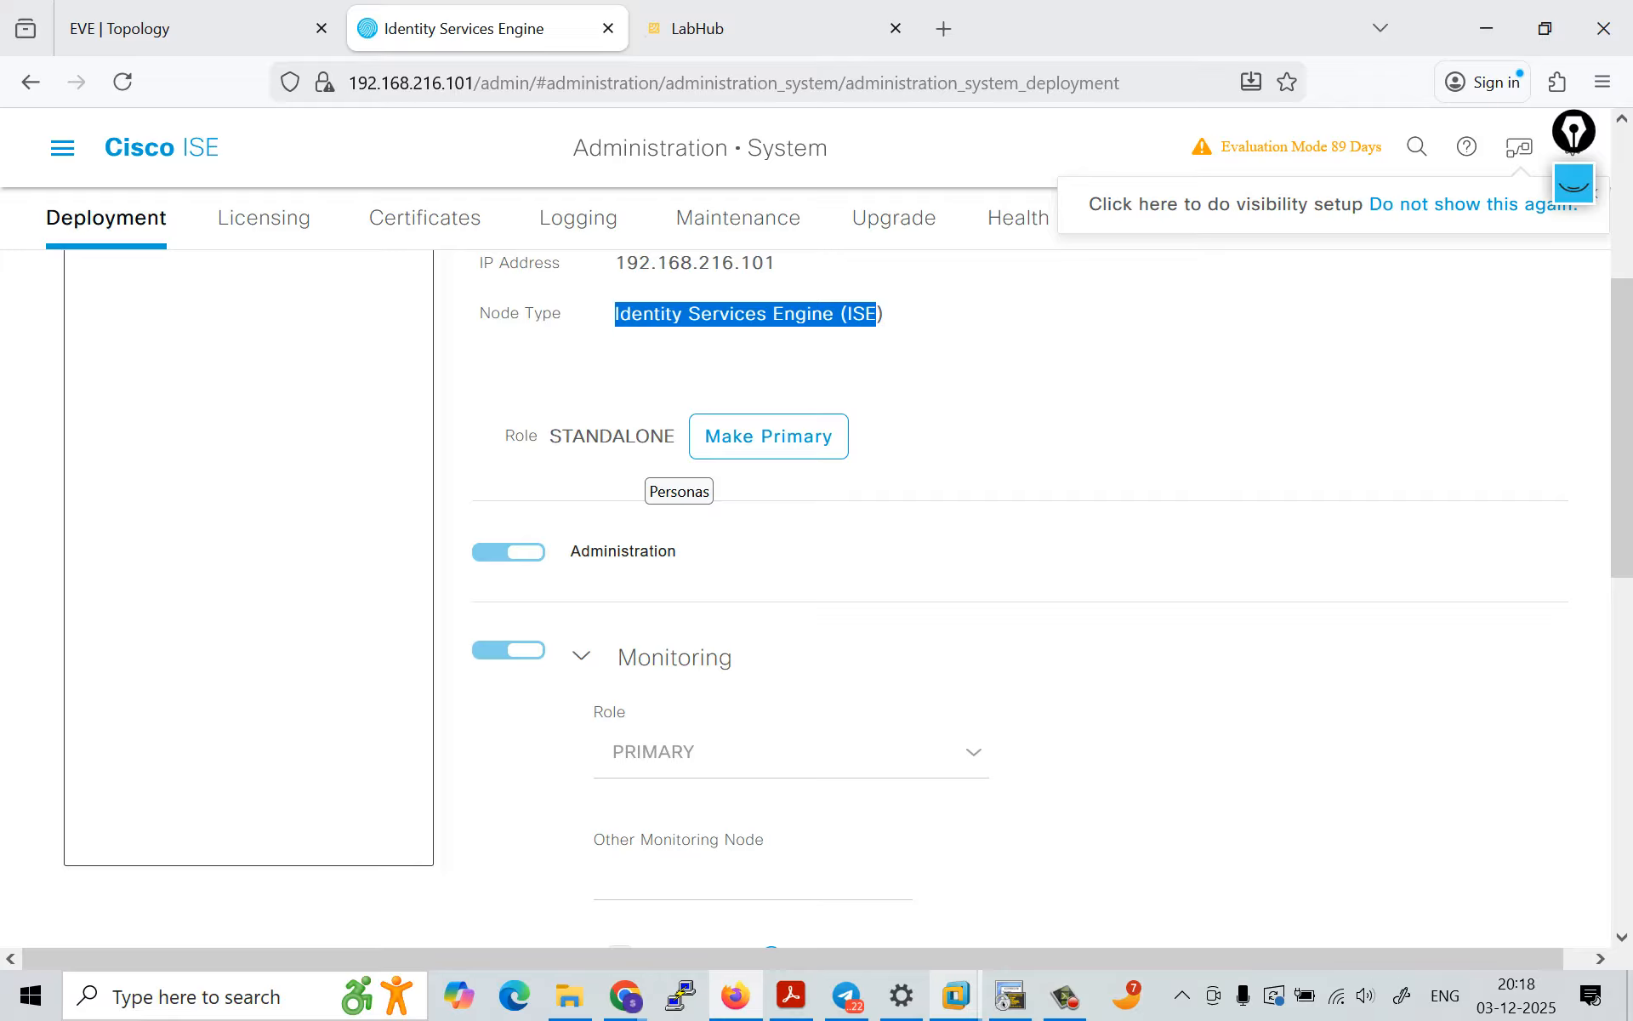
pyautogui.scroll(-3, 679, 476)
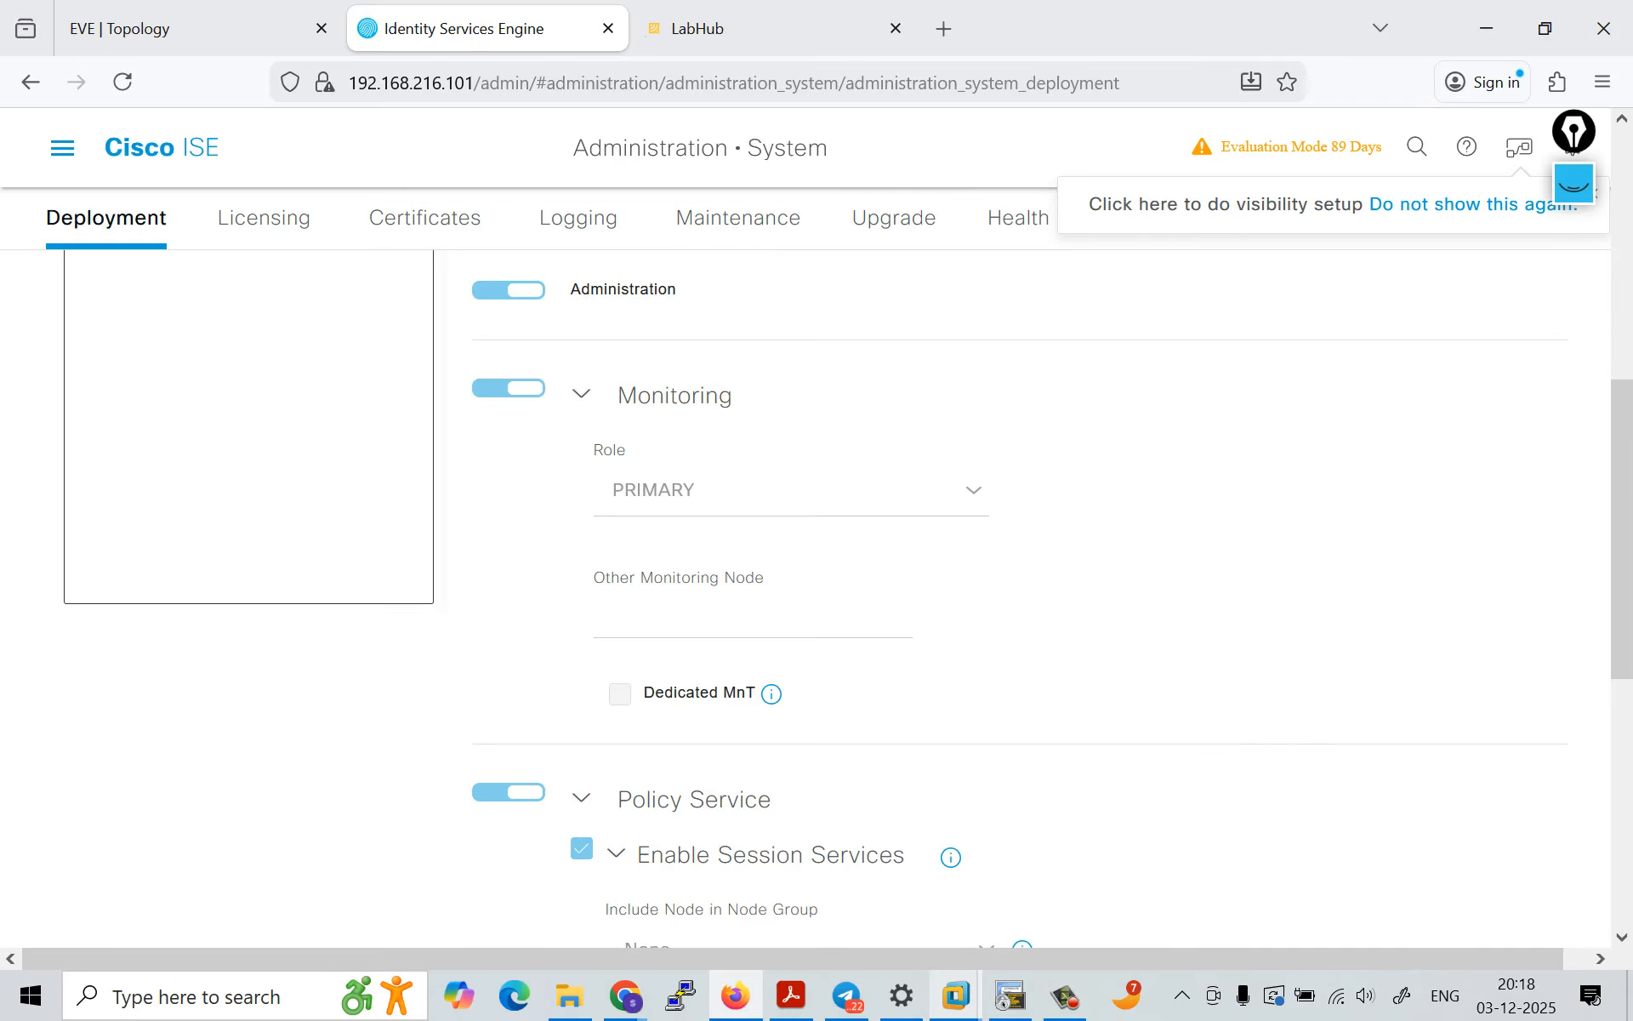
# Step: Clear the old annotations, underline the Administration persona and its toggle in pink, and handwrite "PAM" beside it
pyautogui.click(1574, 184)
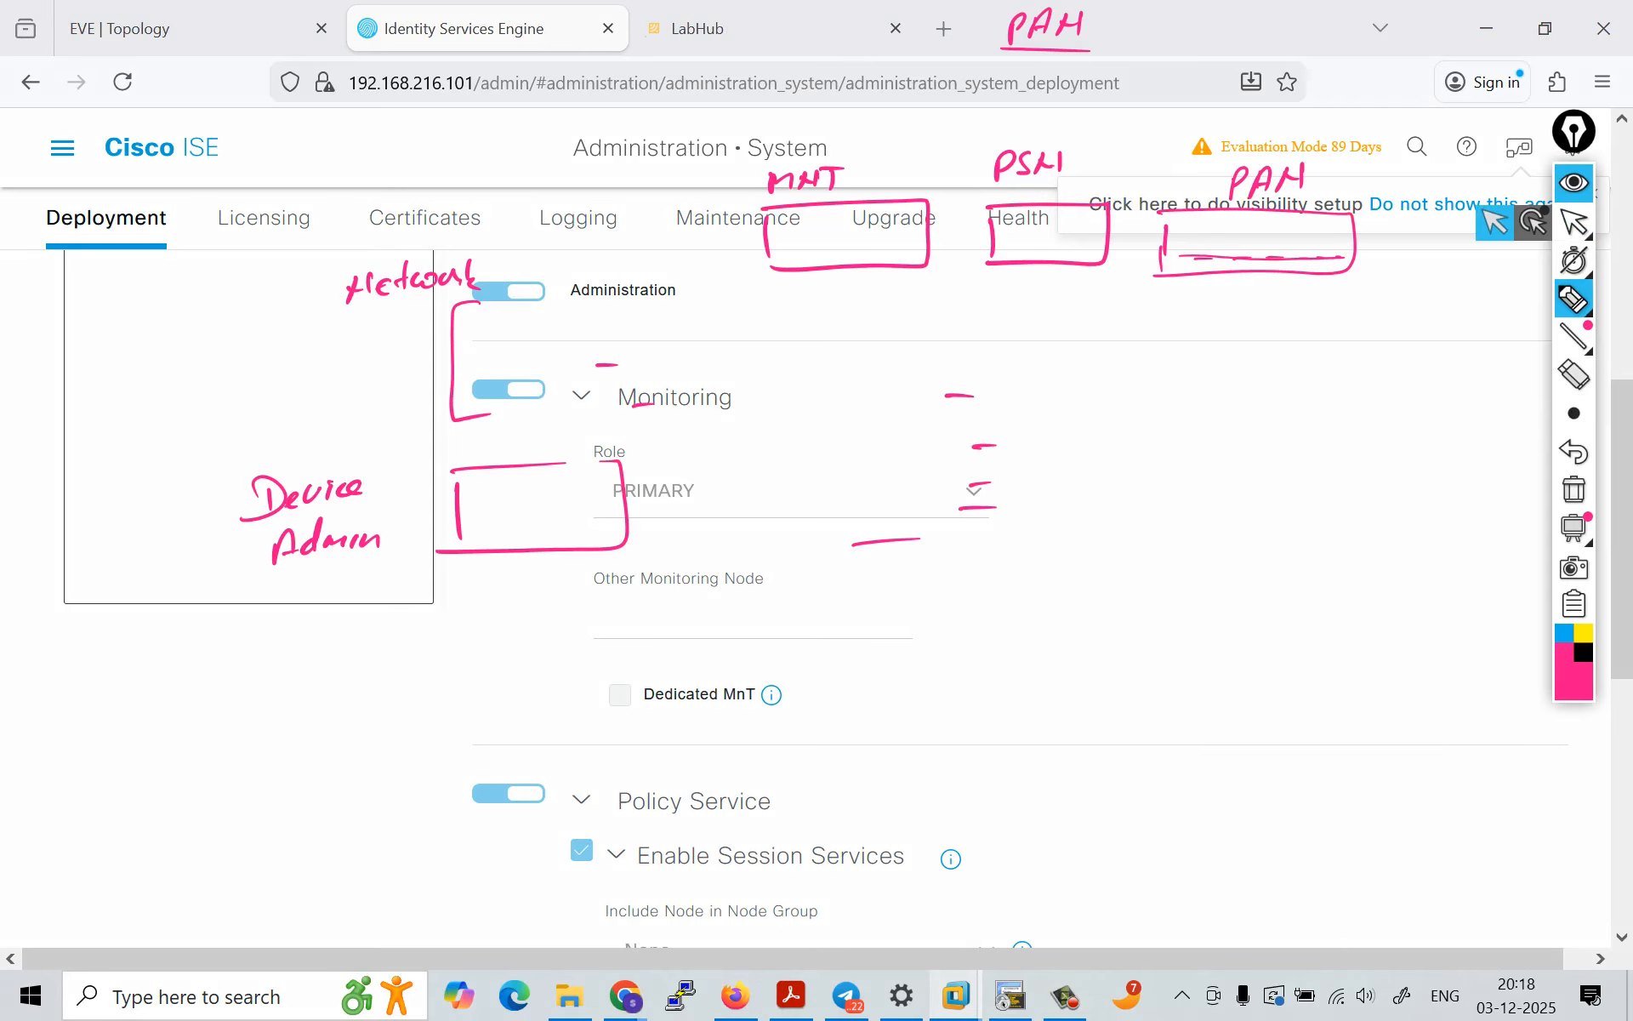
pyautogui.click(1573, 490)
pyautogui.moveTo(462, 308); pyautogui.dragTo(678, 298)
pyautogui.moveTo(768, 271)
pyautogui.mouseDown()
pyautogui.moveTo(763, 304)
pyautogui.moveTo(769, 290)
pyautogui.mouseUp()
pyautogui.moveTo(785, 279); pyautogui.dragTo(793, 292)
pyautogui.moveTo(794, 278)
pyautogui.mouseDown()
pyautogui.moveTo(784, 294)
pyautogui.moveTo(792, 279)
pyautogui.mouseUp()
pyautogui.moveTo(790, 276); pyautogui.dragTo(813, 291)
pyautogui.moveTo(811, 287)
pyautogui.mouseDown()
pyautogui.moveTo(836, 283)
pyautogui.moveTo(832, 298)
pyautogui.mouseUp()
# Step: Underline the Monitoring persona's toggle in pink and handwrite "MNT" beside it
pyautogui.moveTo(467, 421); pyautogui.dragTo(574, 416)
pyautogui.moveTo(820, 404)
pyautogui.mouseDown()
pyautogui.moveTo(832, 383)
pyautogui.moveTo(852, 399)
pyautogui.mouseUp()
pyautogui.moveTo(856, 387); pyautogui.dragTo(870, 399)
pyautogui.moveTo(868, 387)
pyautogui.mouseDown()
pyautogui.moveTo(858, 400)
pyautogui.moveTo(877, 400)
pyautogui.mouseUp()
pyautogui.moveTo(895, 382)
pyautogui.mouseDown()
pyautogui.moveTo(891, 400)
pyautogui.moveTo(901, 381)
pyautogui.mouseUp()
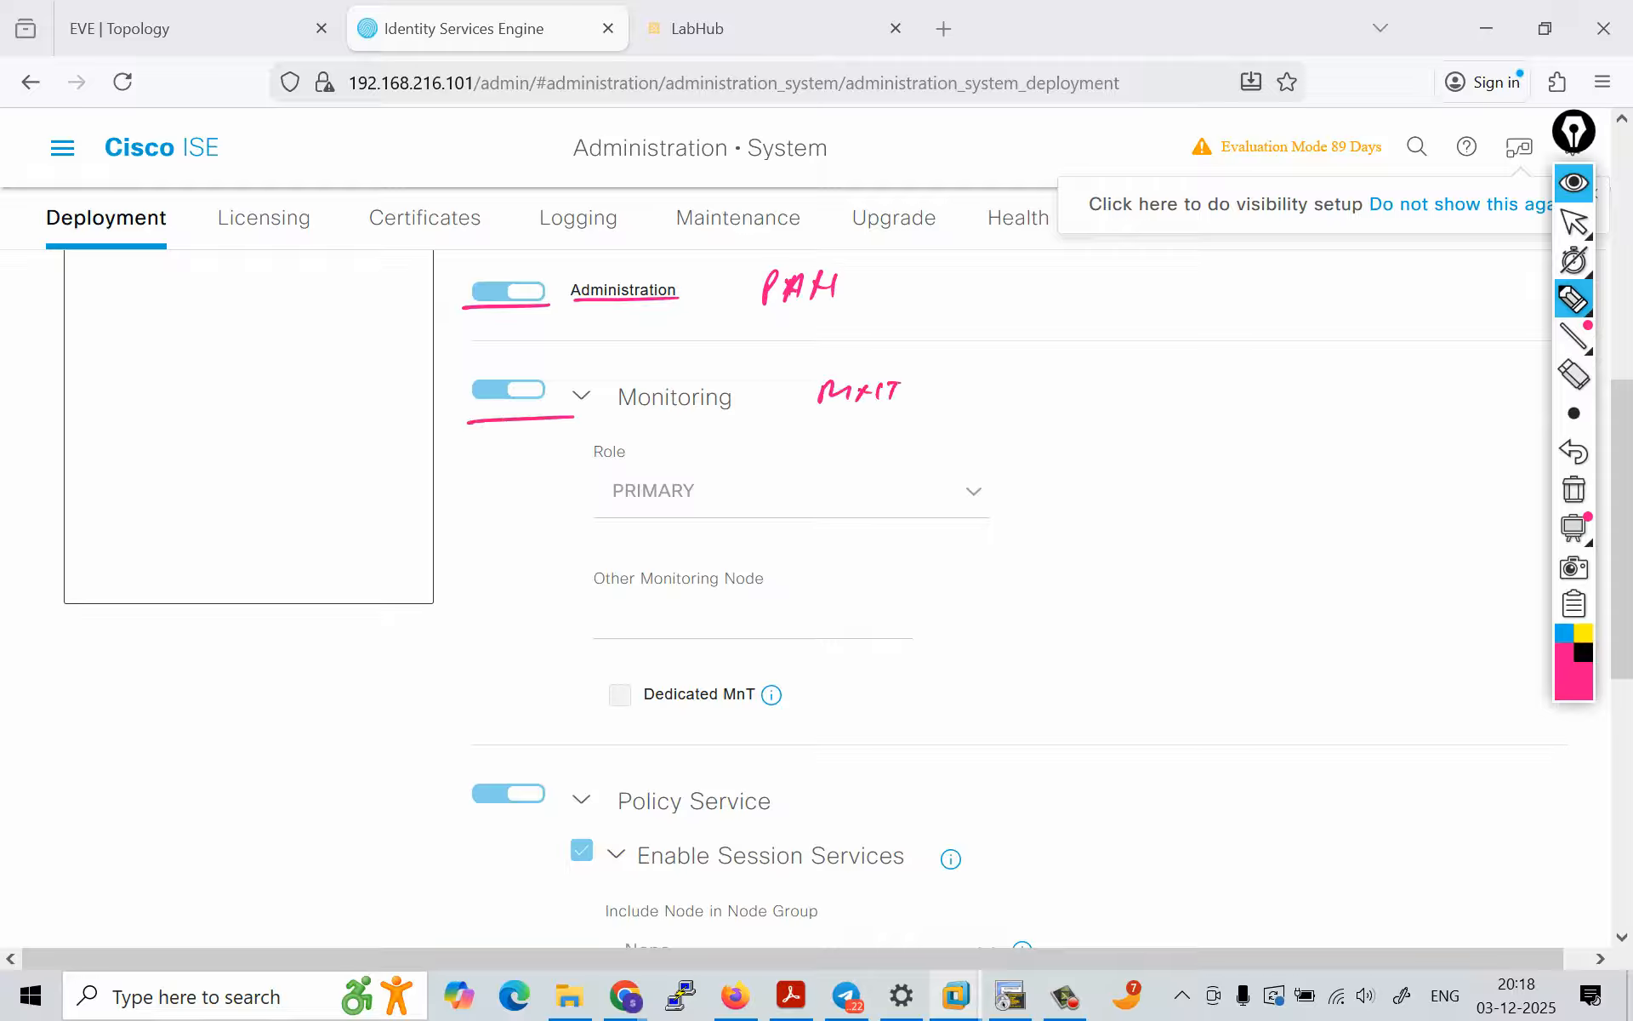
# Step: Handwrite "(A)" after the labels of both the Administration and Monitoring personas
pyautogui.moveTo(929, 296)
pyautogui.mouseDown()
pyautogui.moveTo(935, 278)
pyautogui.moveTo(947, 290)
pyautogui.moveTo(918, 306)
pyautogui.mouseUp()
pyautogui.moveTo(962, 266); pyautogui.dragTo(962, 299)
pyautogui.moveTo(941, 384); pyautogui.dragTo(943, 413)
pyautogui.moveTo(959, 408); pyautogui.dragTo(977, 401)
pyautogui.moveTo(987, 377); pyautogui.dragTo(990, 413)
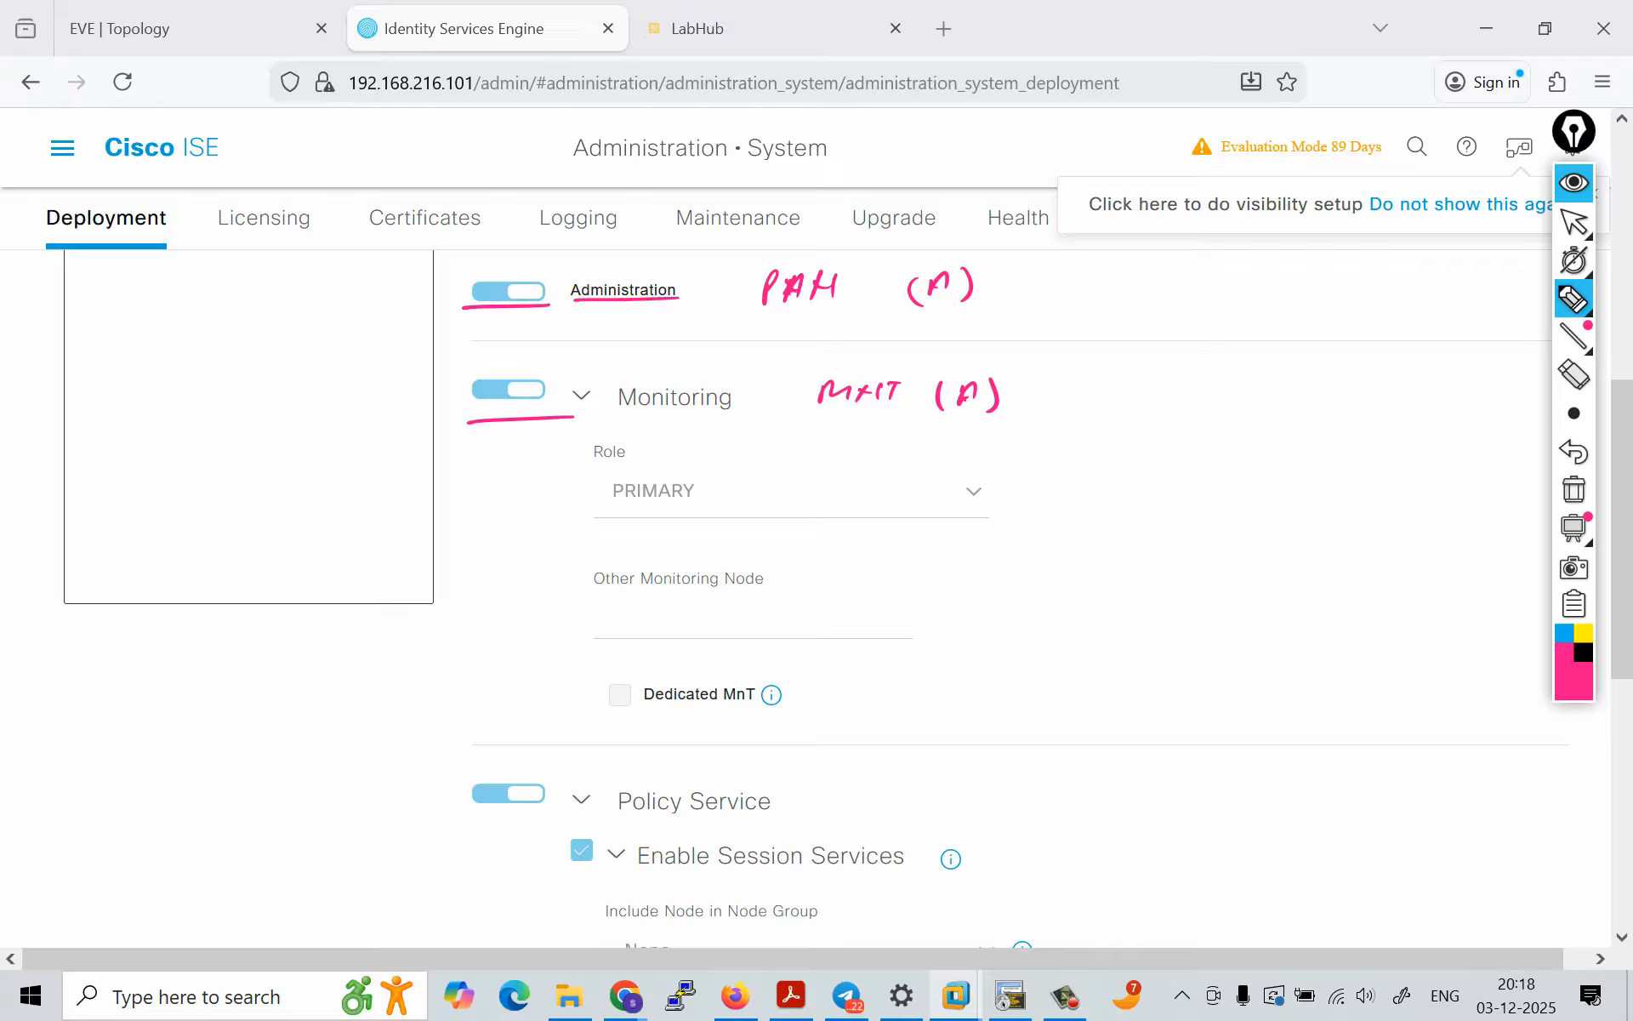
# Step: Underline the Policy Service persona's toggle in pink and handwrite "PSN (A)" beside it
pyautogui.moveTo(469, 819); pyautogui.dragTo(564, 814)
pyautogui.moveTo(880, 791); pyautogui.dragTo(880, 802)
pyautogui.moveTo(911, 785); pyautogui.dragTo(900, 809)
pyautogui.moveTo(929, 788); pyautogui.dragTo(1047, 810)
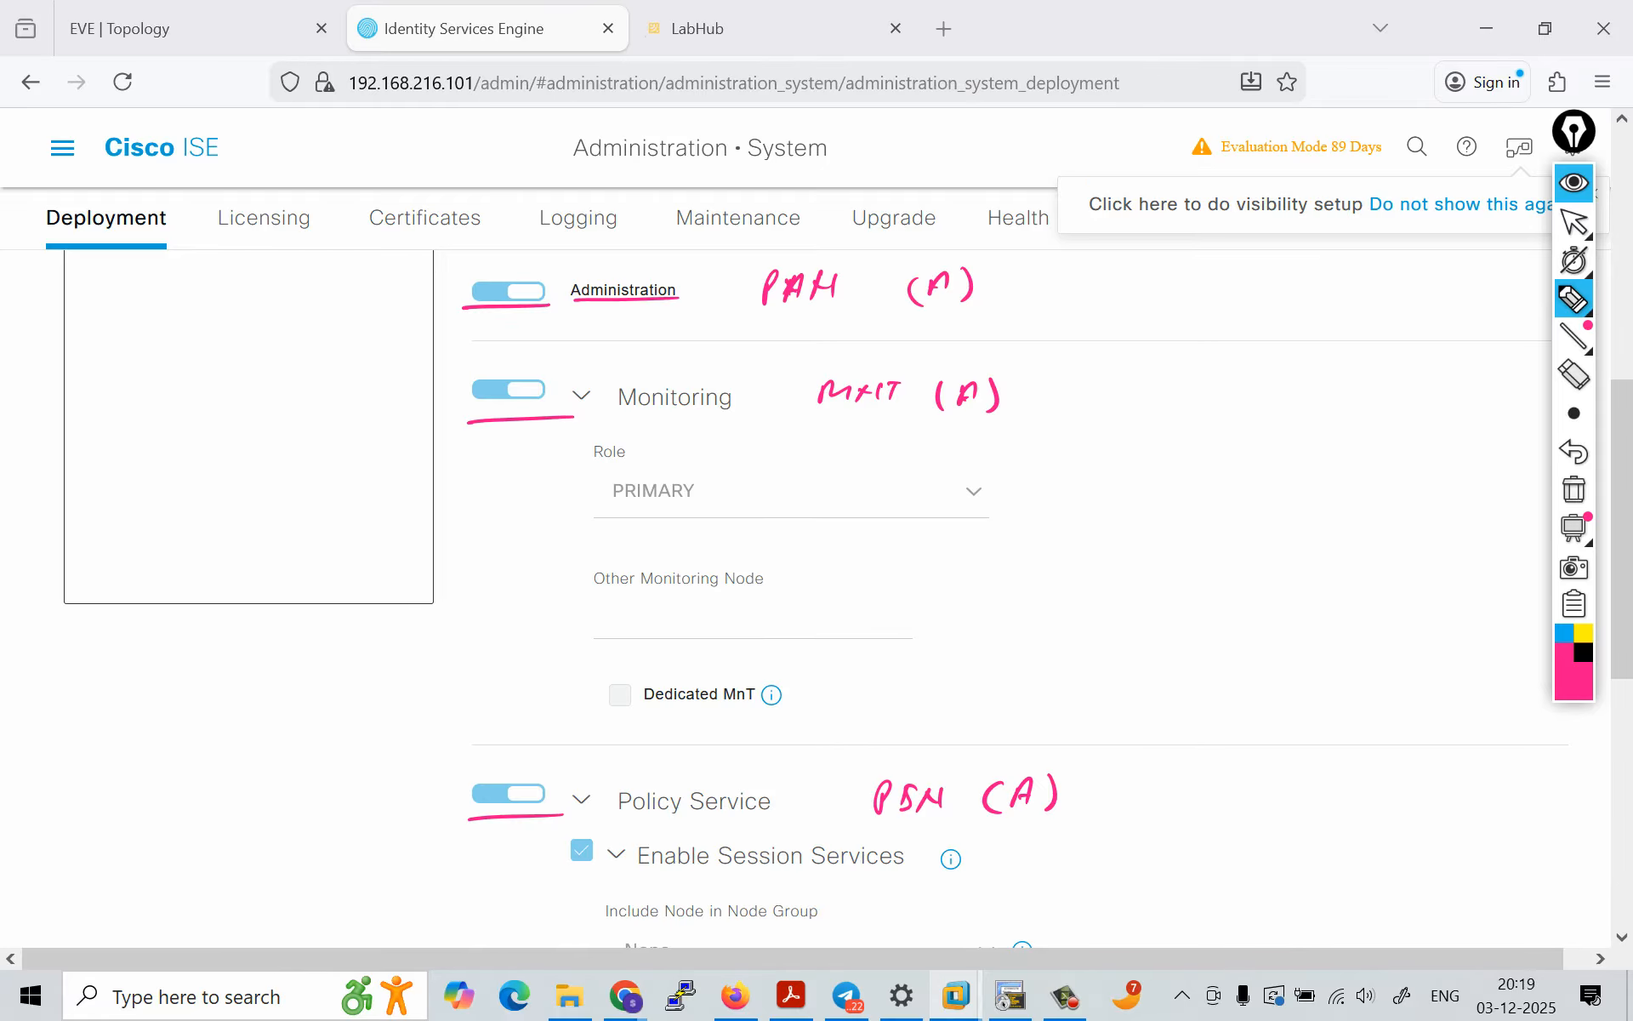
# Step: Hide the annotations and review the node's role, personas, Policy Service options and the pxGrid description
pyautogui.click(1573, 183)
pyautogui.scroll(2, 1019, 599)
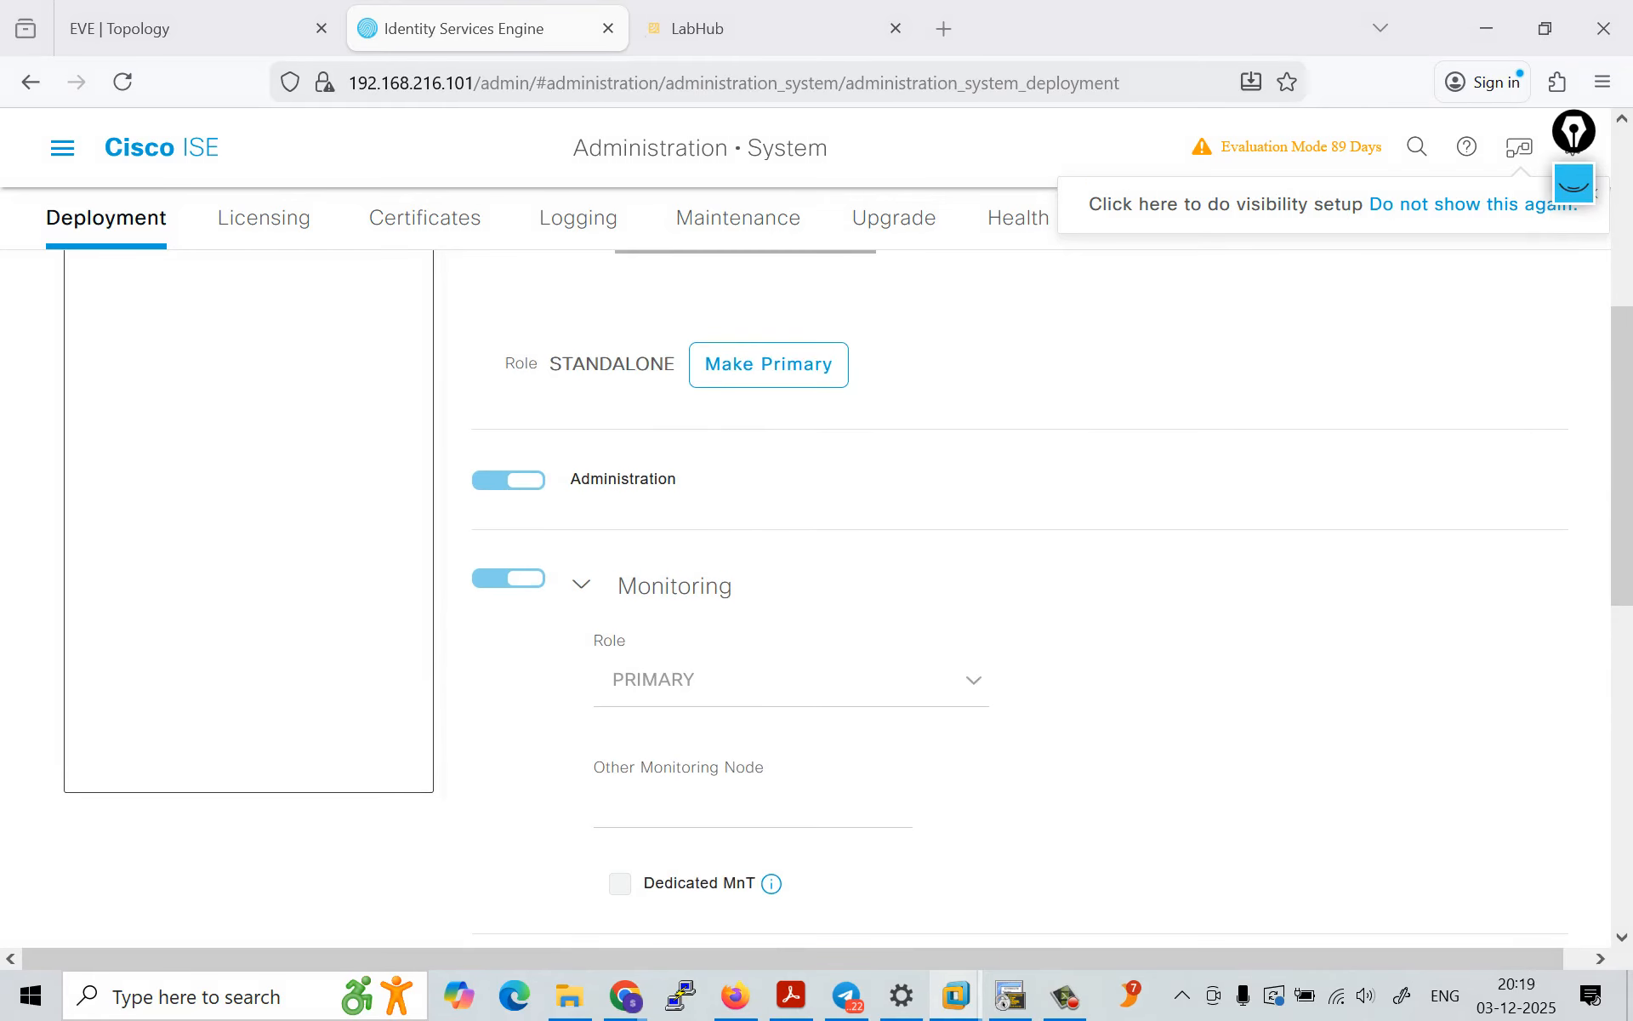
pyautogui.scroll(2, 1020, 599)
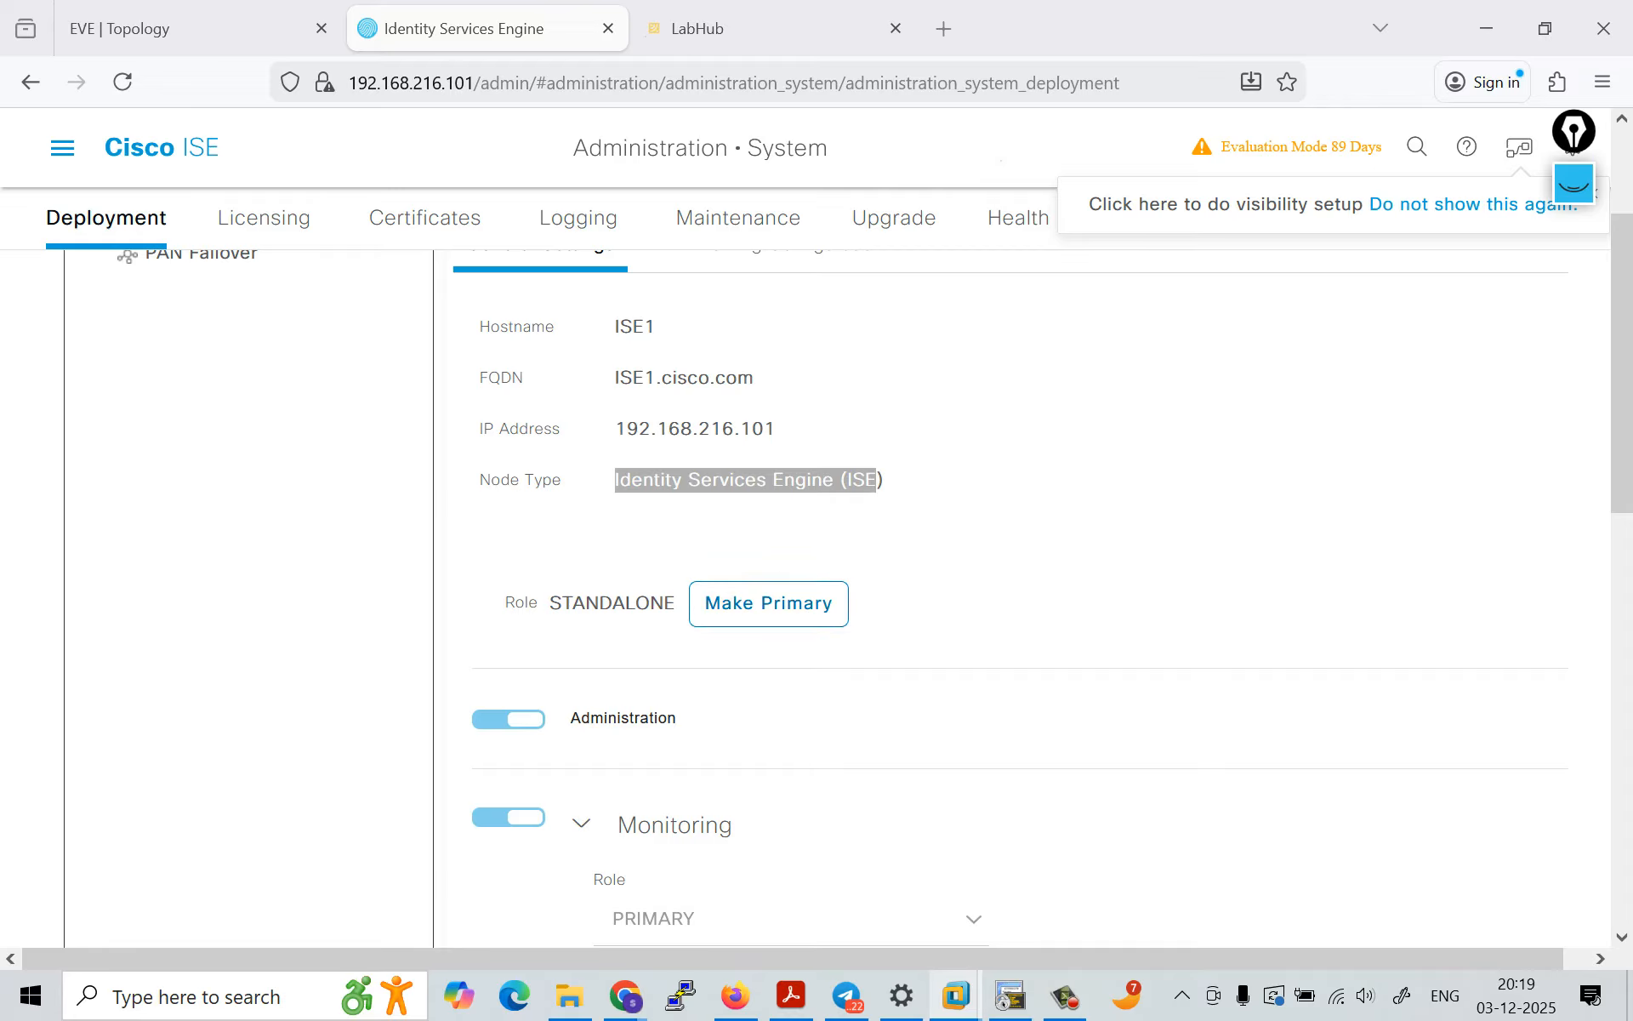
pyautogui.scroll(-2, 1019, 599)
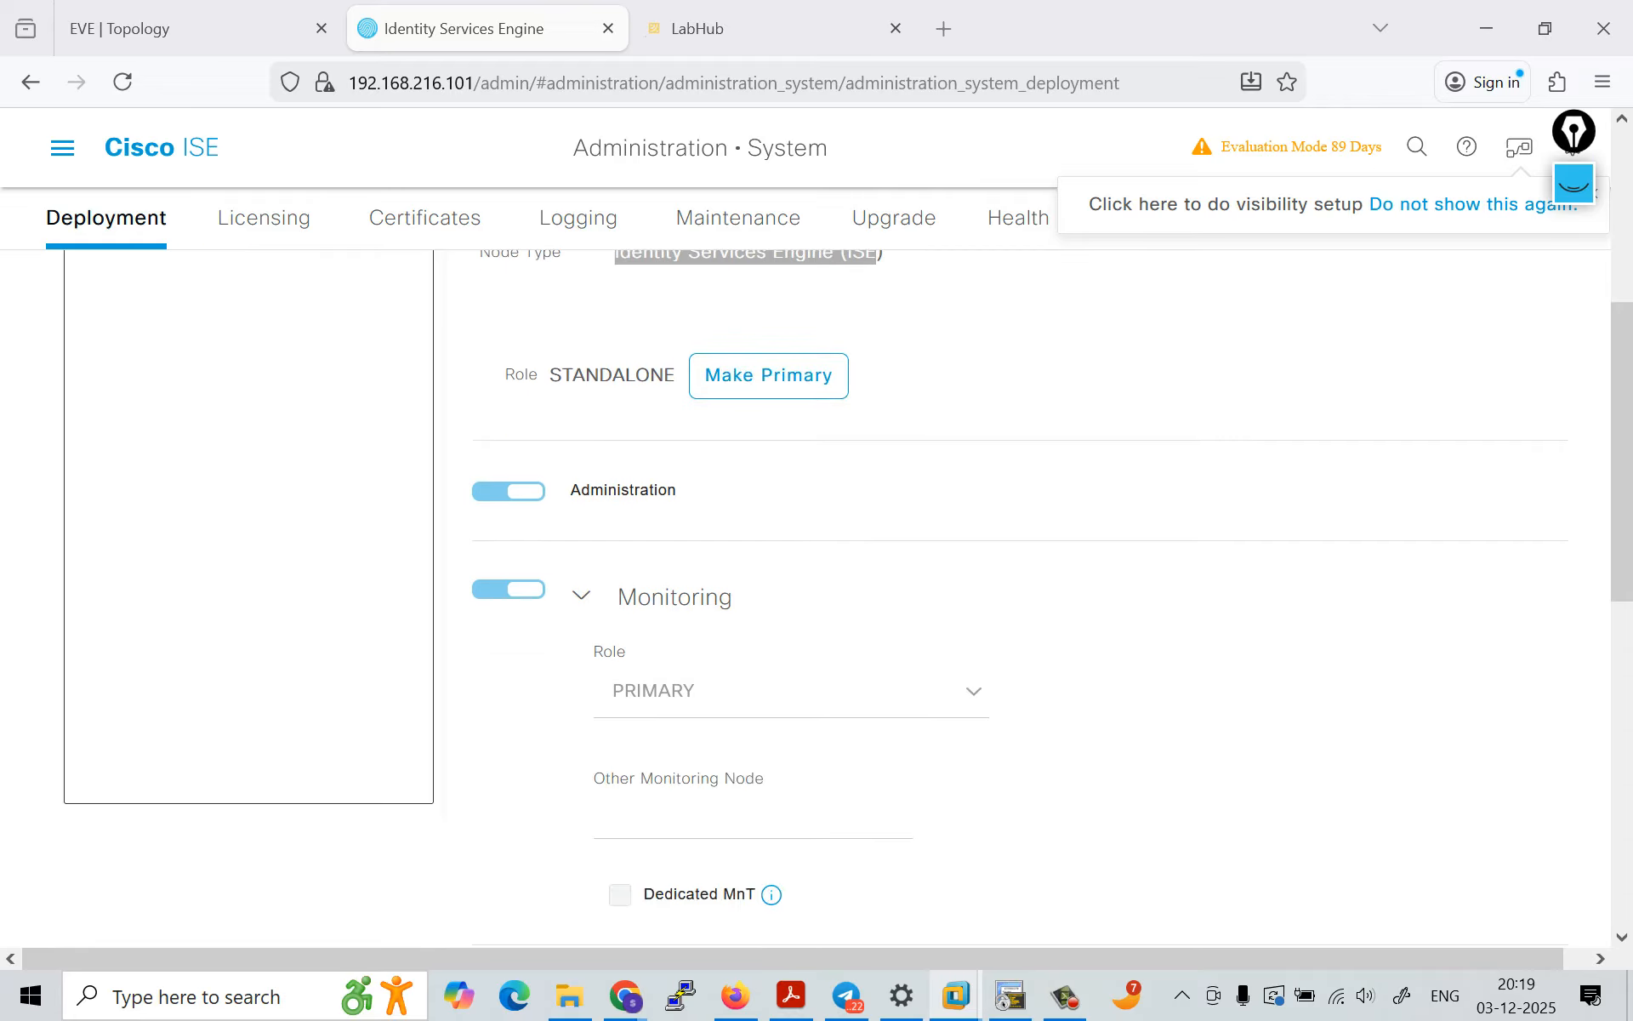
pyautogui.scroll(-1, 1019, 599)
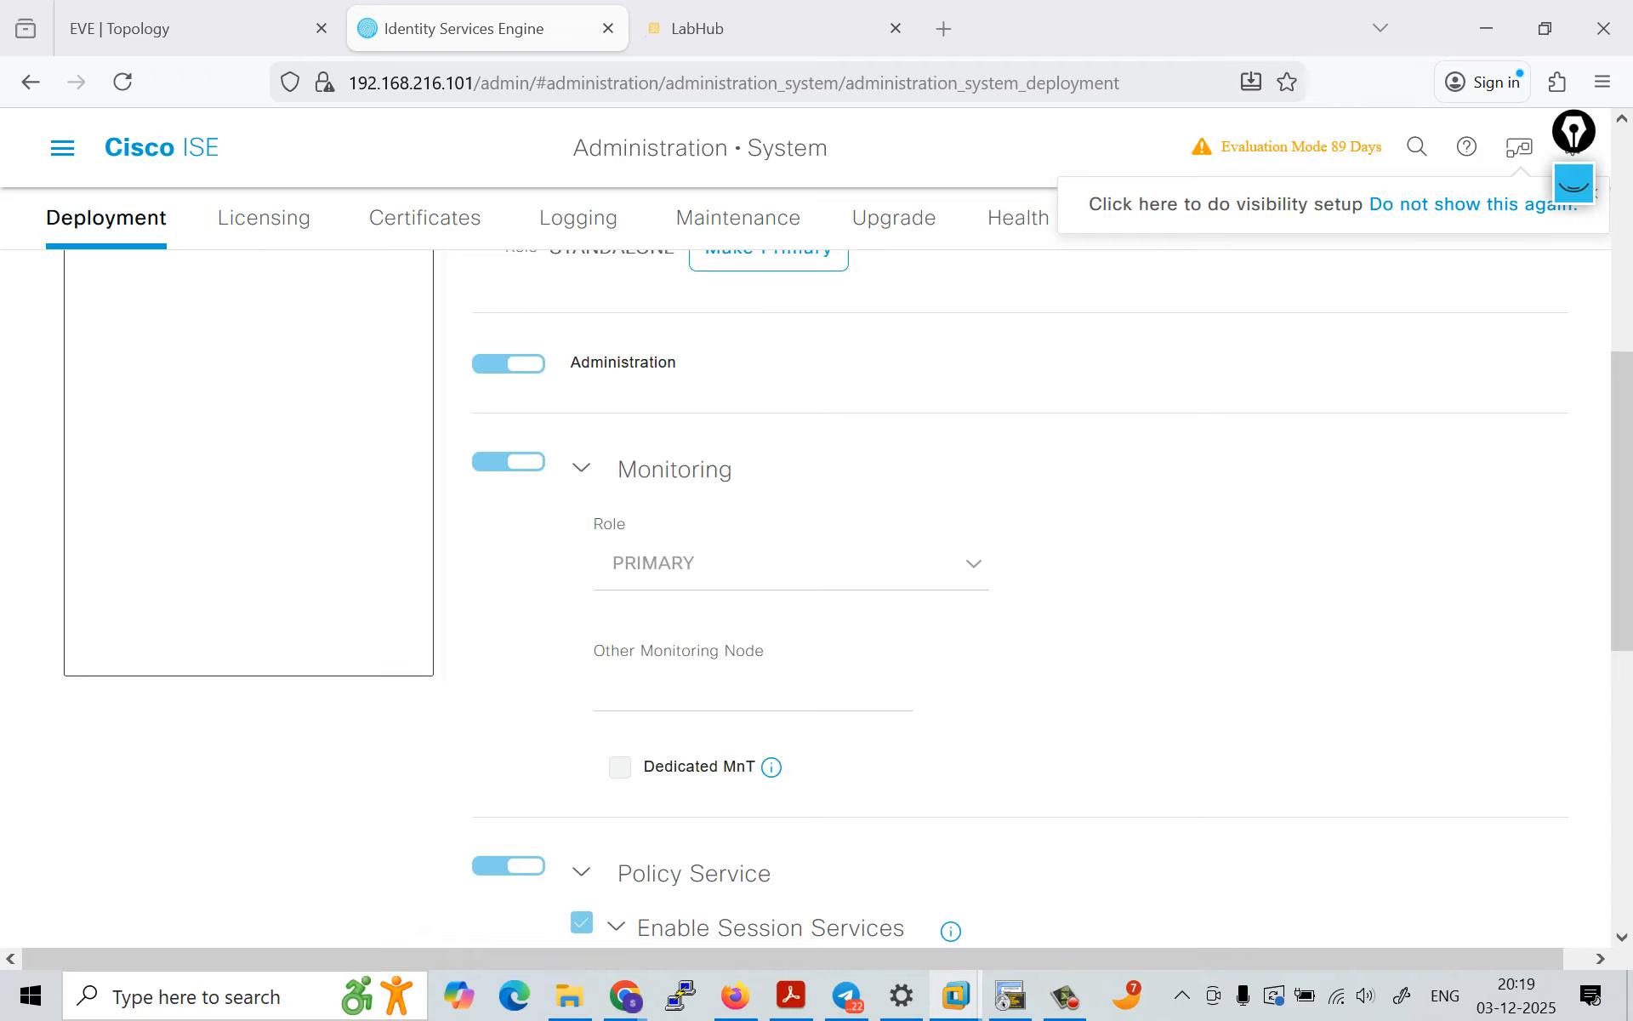
pyautogui.scroll(-2, 1019, 599)
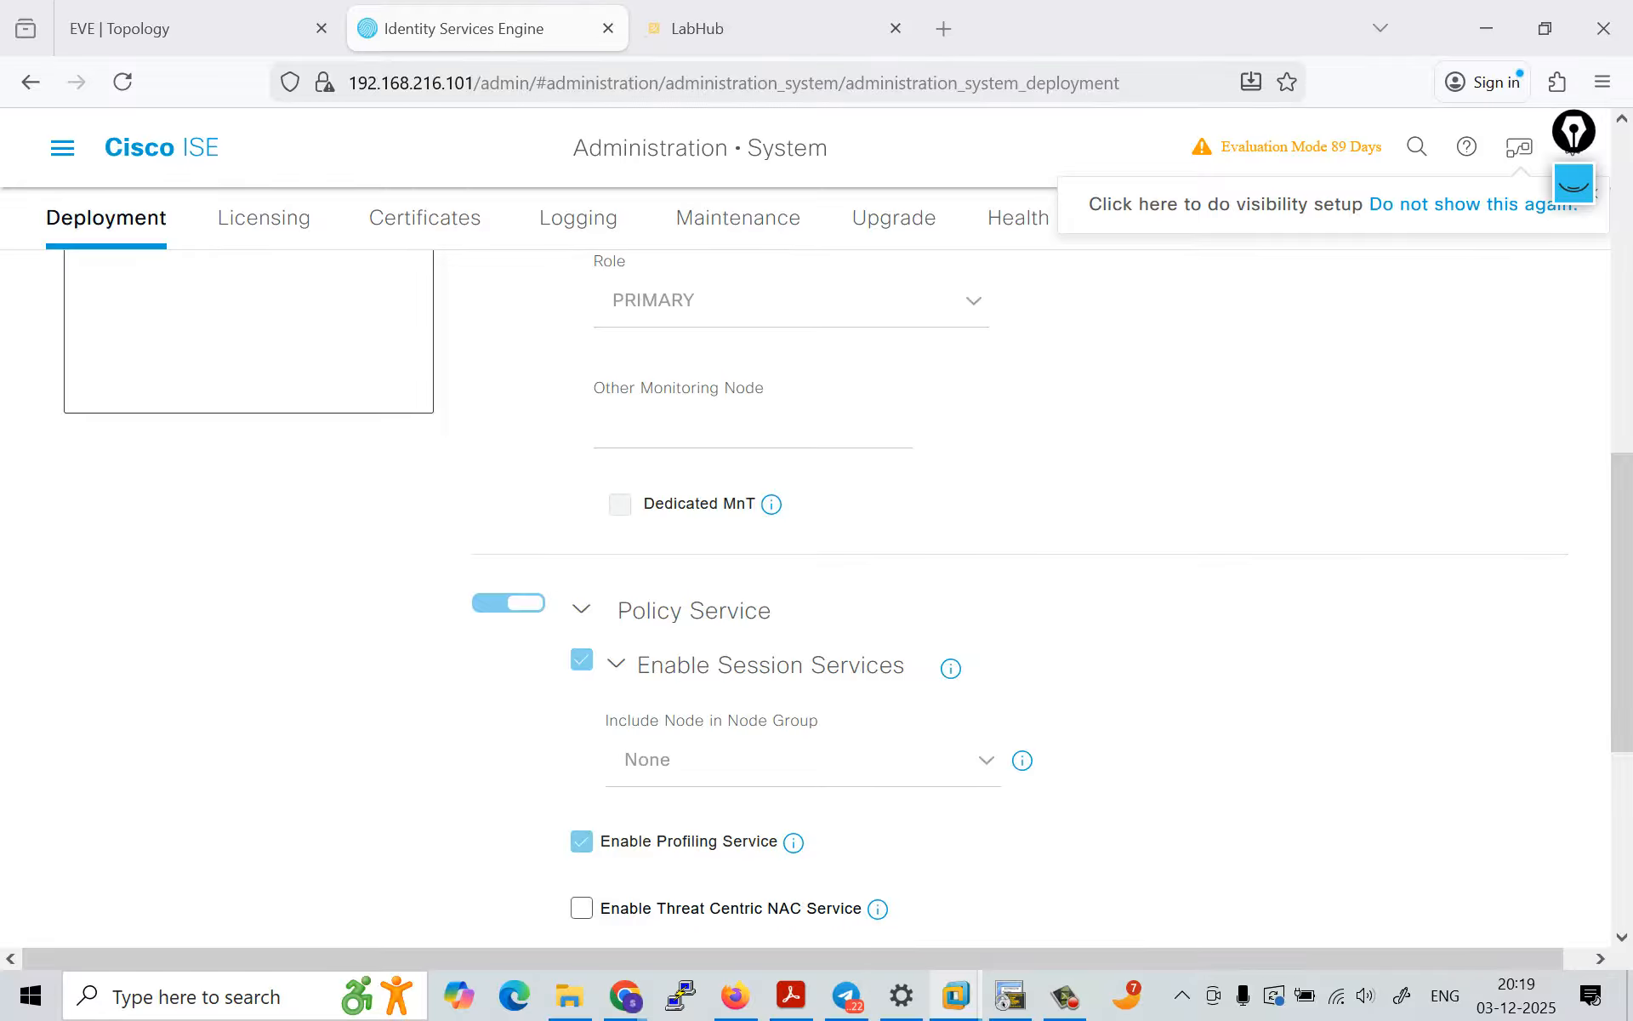
pyautogui.scroll(-3, 1019, 599)
pyautogui.scroll(-1, 816, 595)
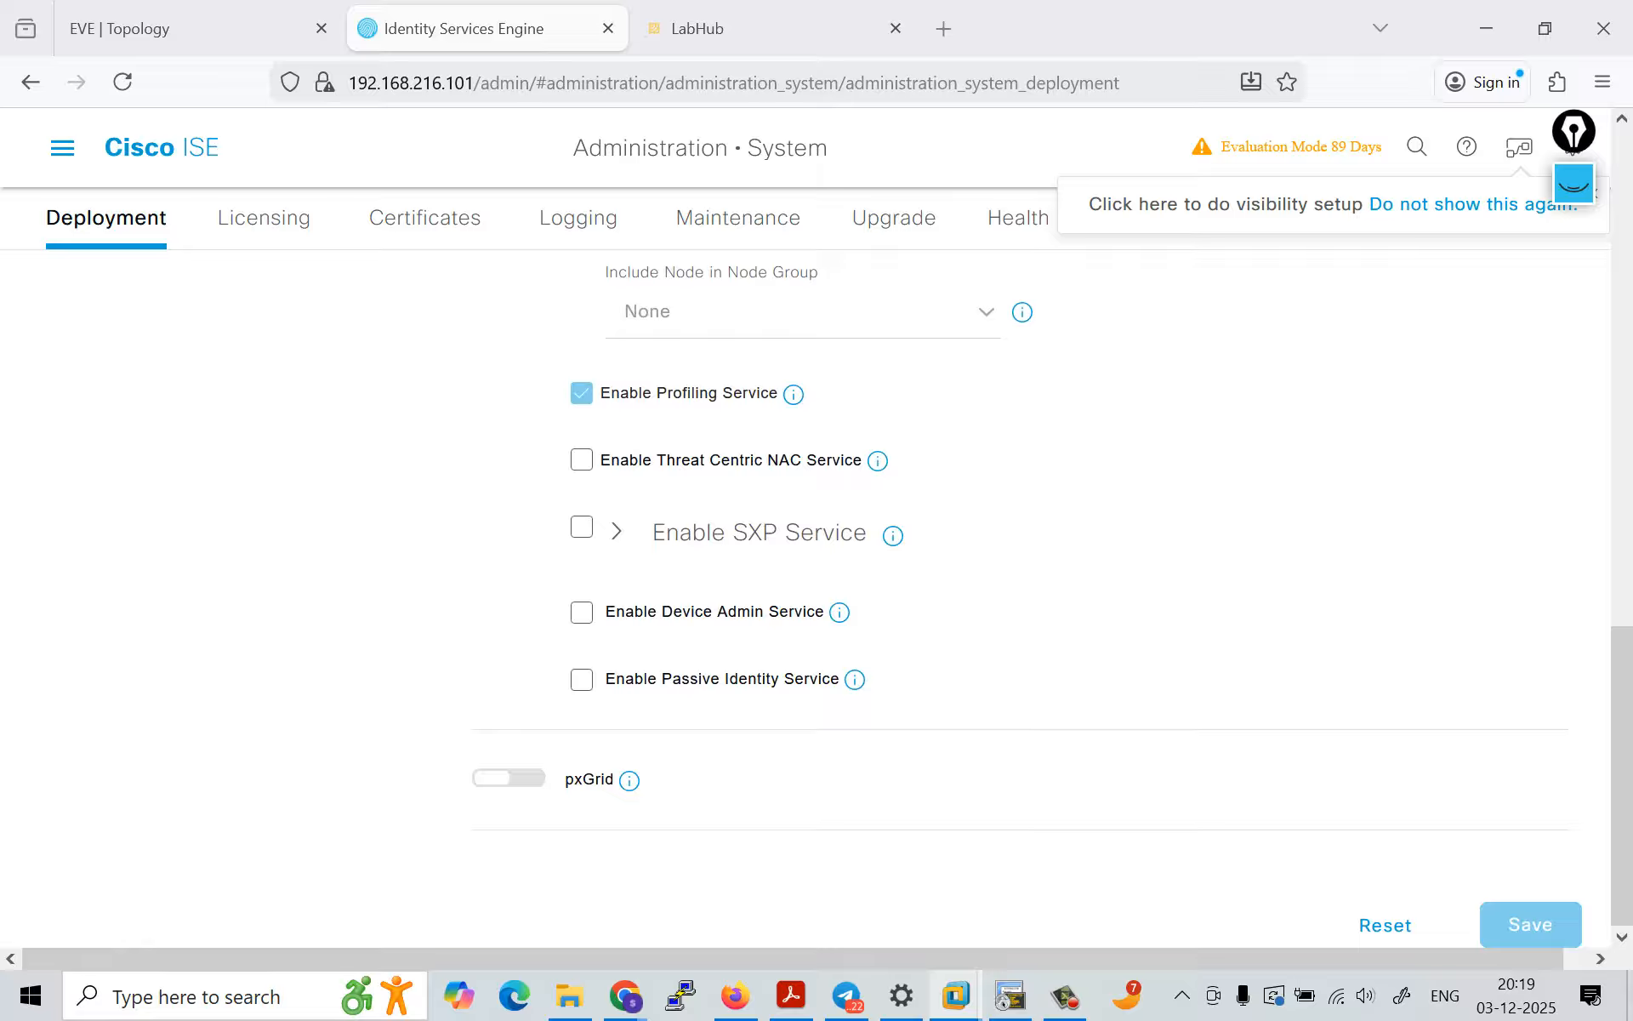
pyautogui.moveTo(629, 781)
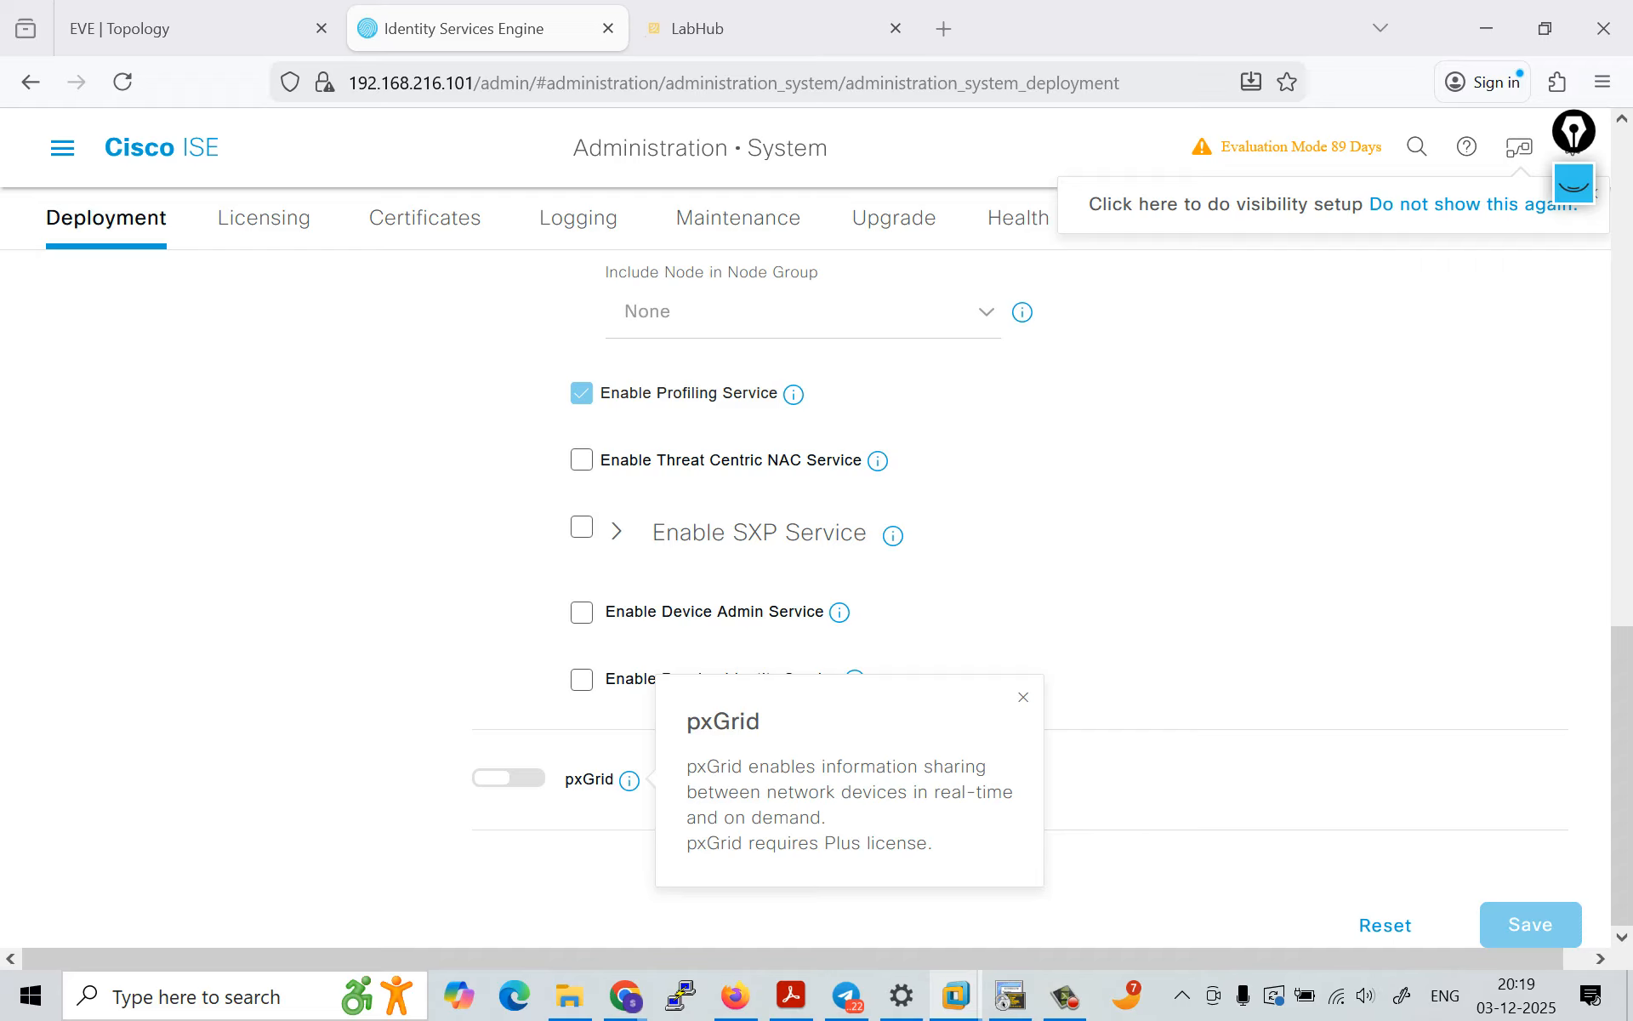
# Step: Return to the Deployment Nodes list and check the ISE1 node's entry and status
pyautogui.scroll(10, 815, 596)
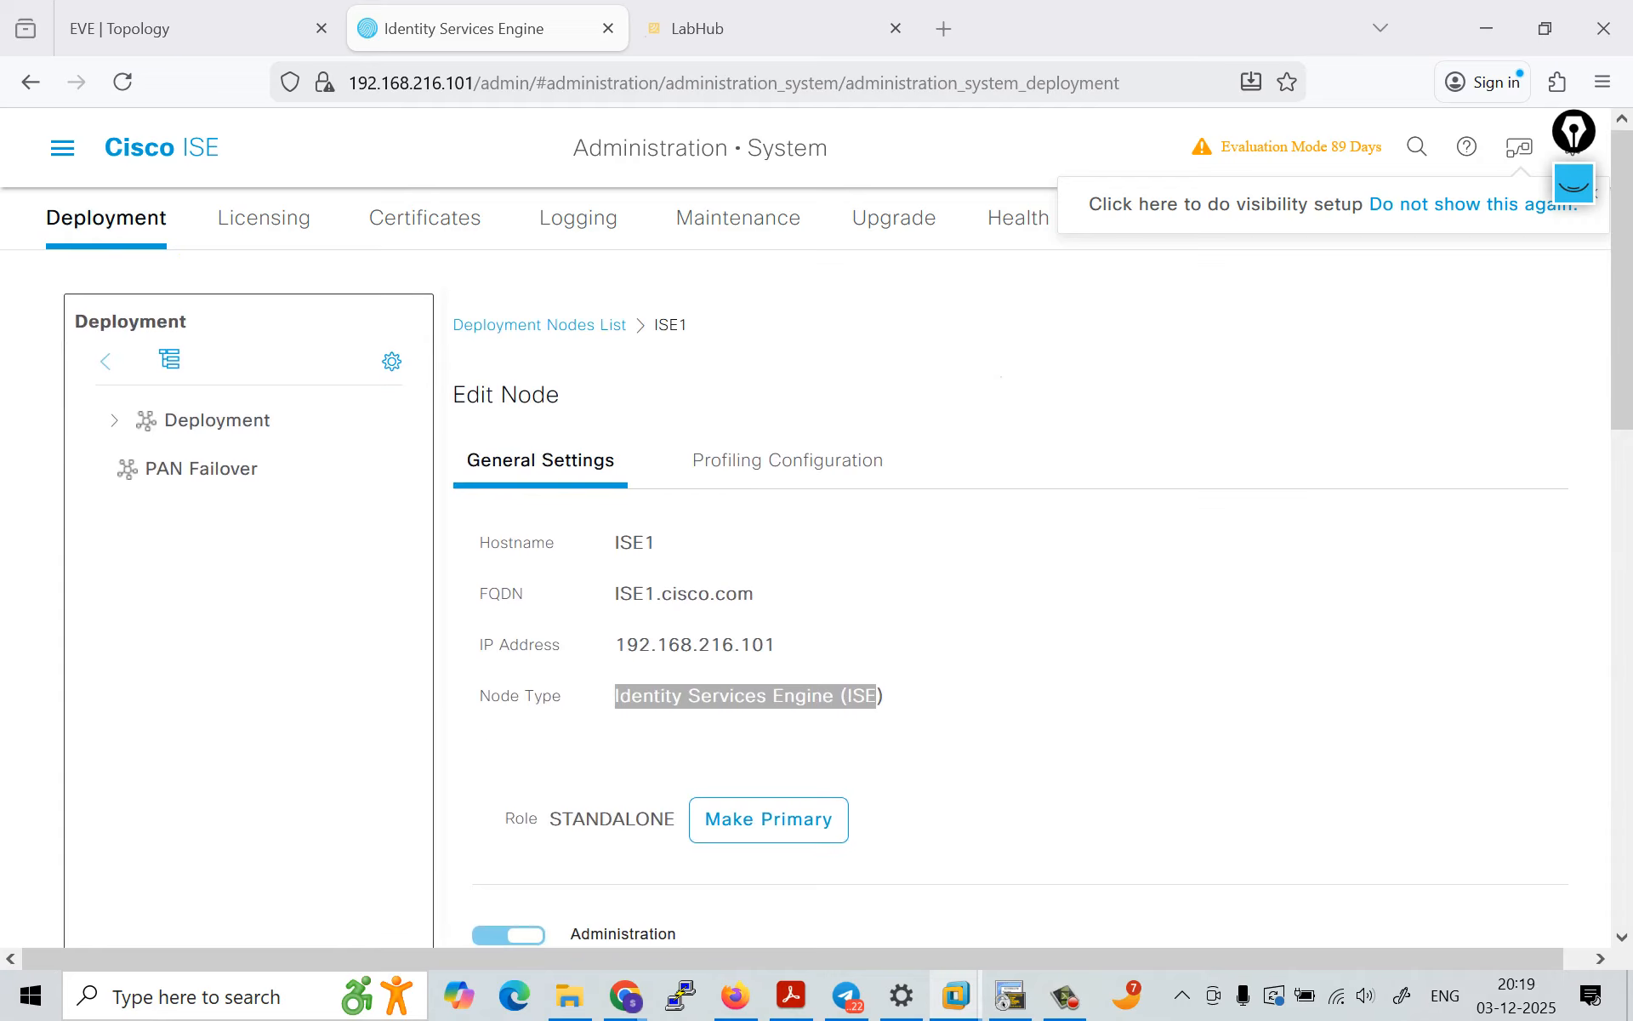
pyautogui.click(539, 324)
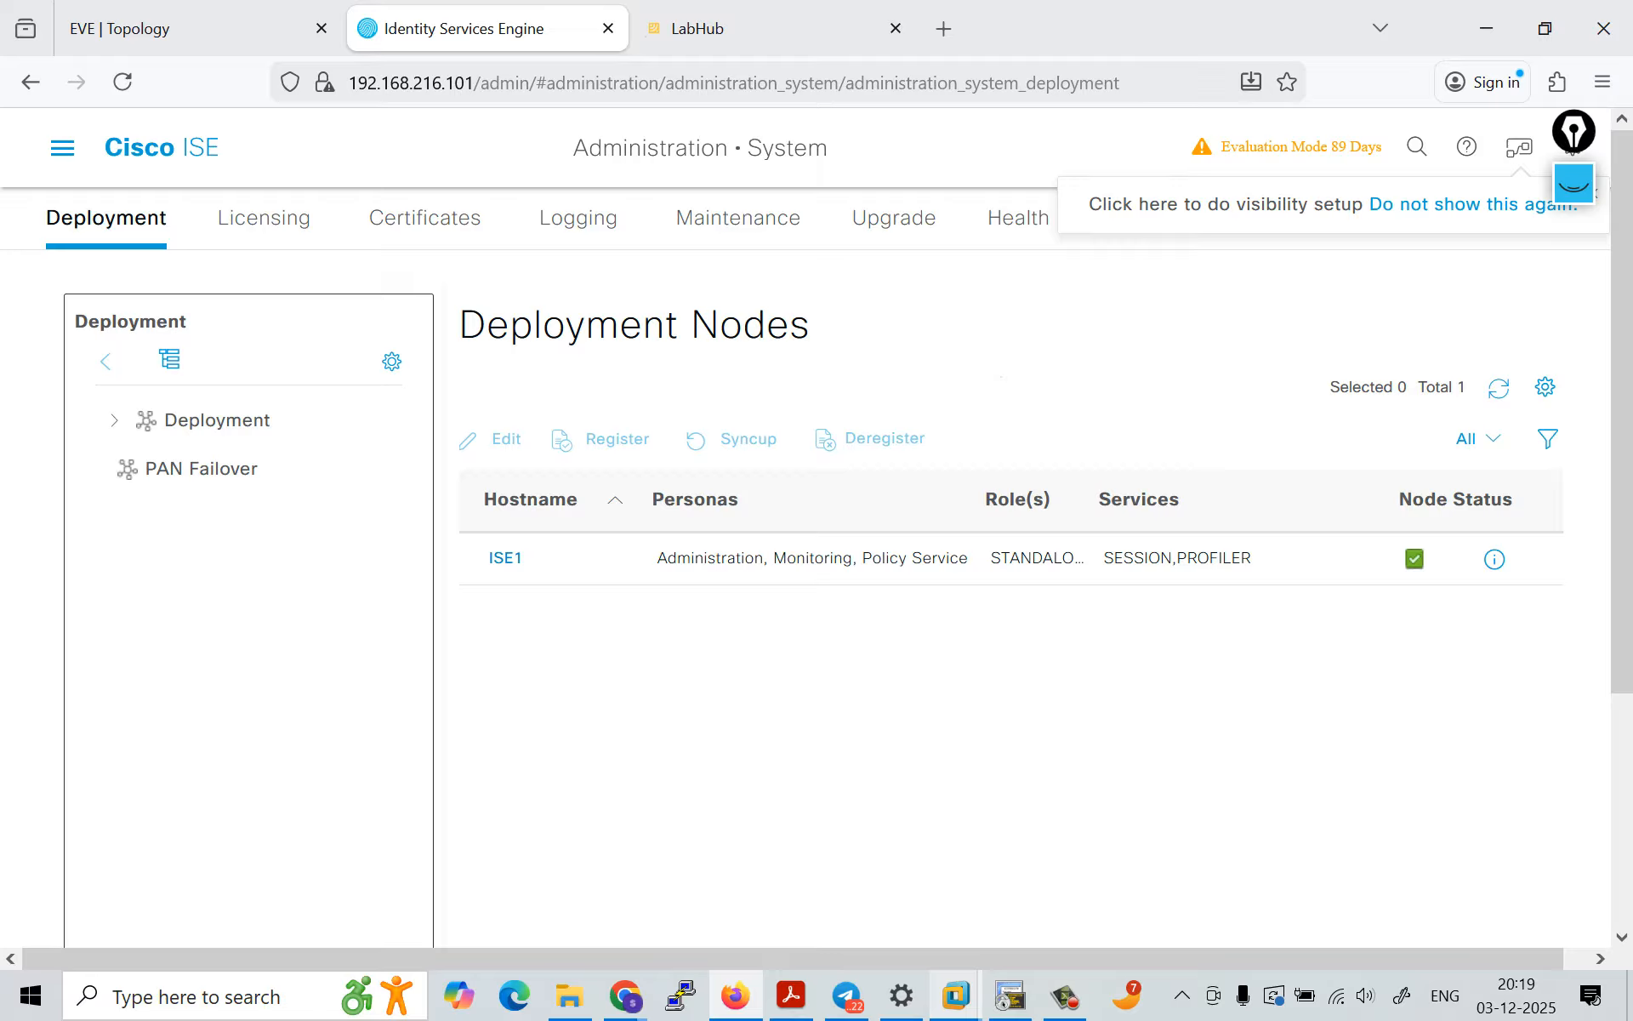
pyautogui.moveTo(1495, 559)
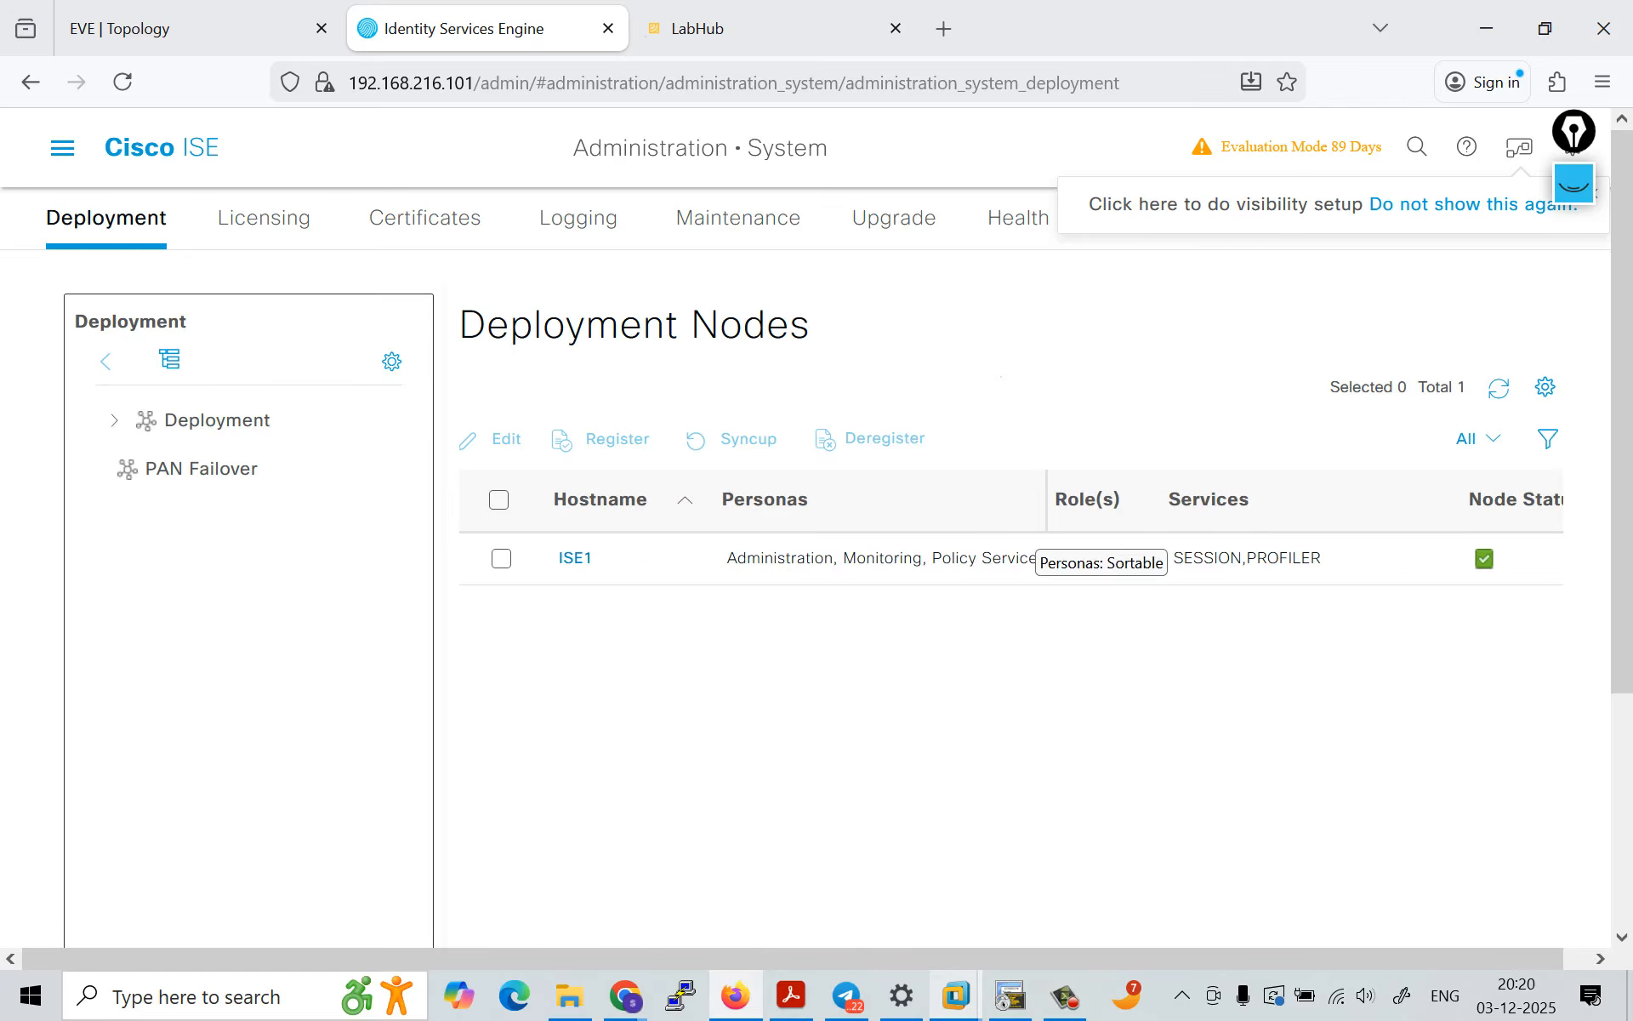
# Step: Open the Licensing page and highlight the Product Identifier in the UDI Details
pyautogui.click(264, 217)
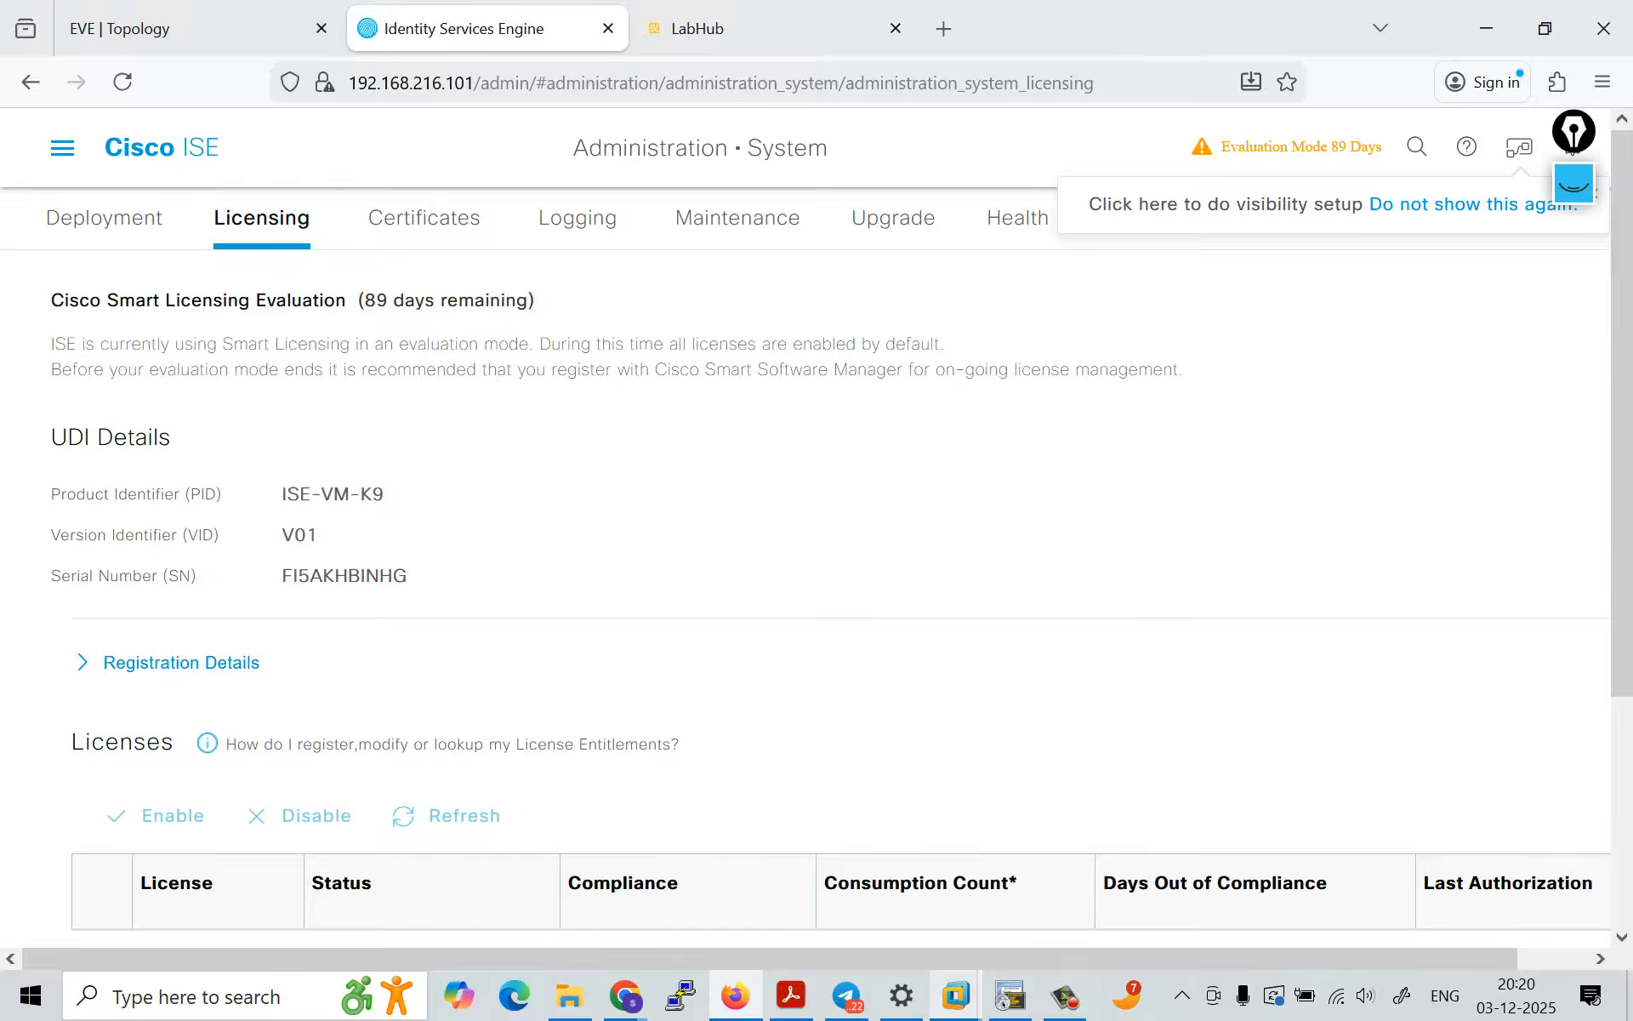
pyautogui.scroll(-3, 817, 596)
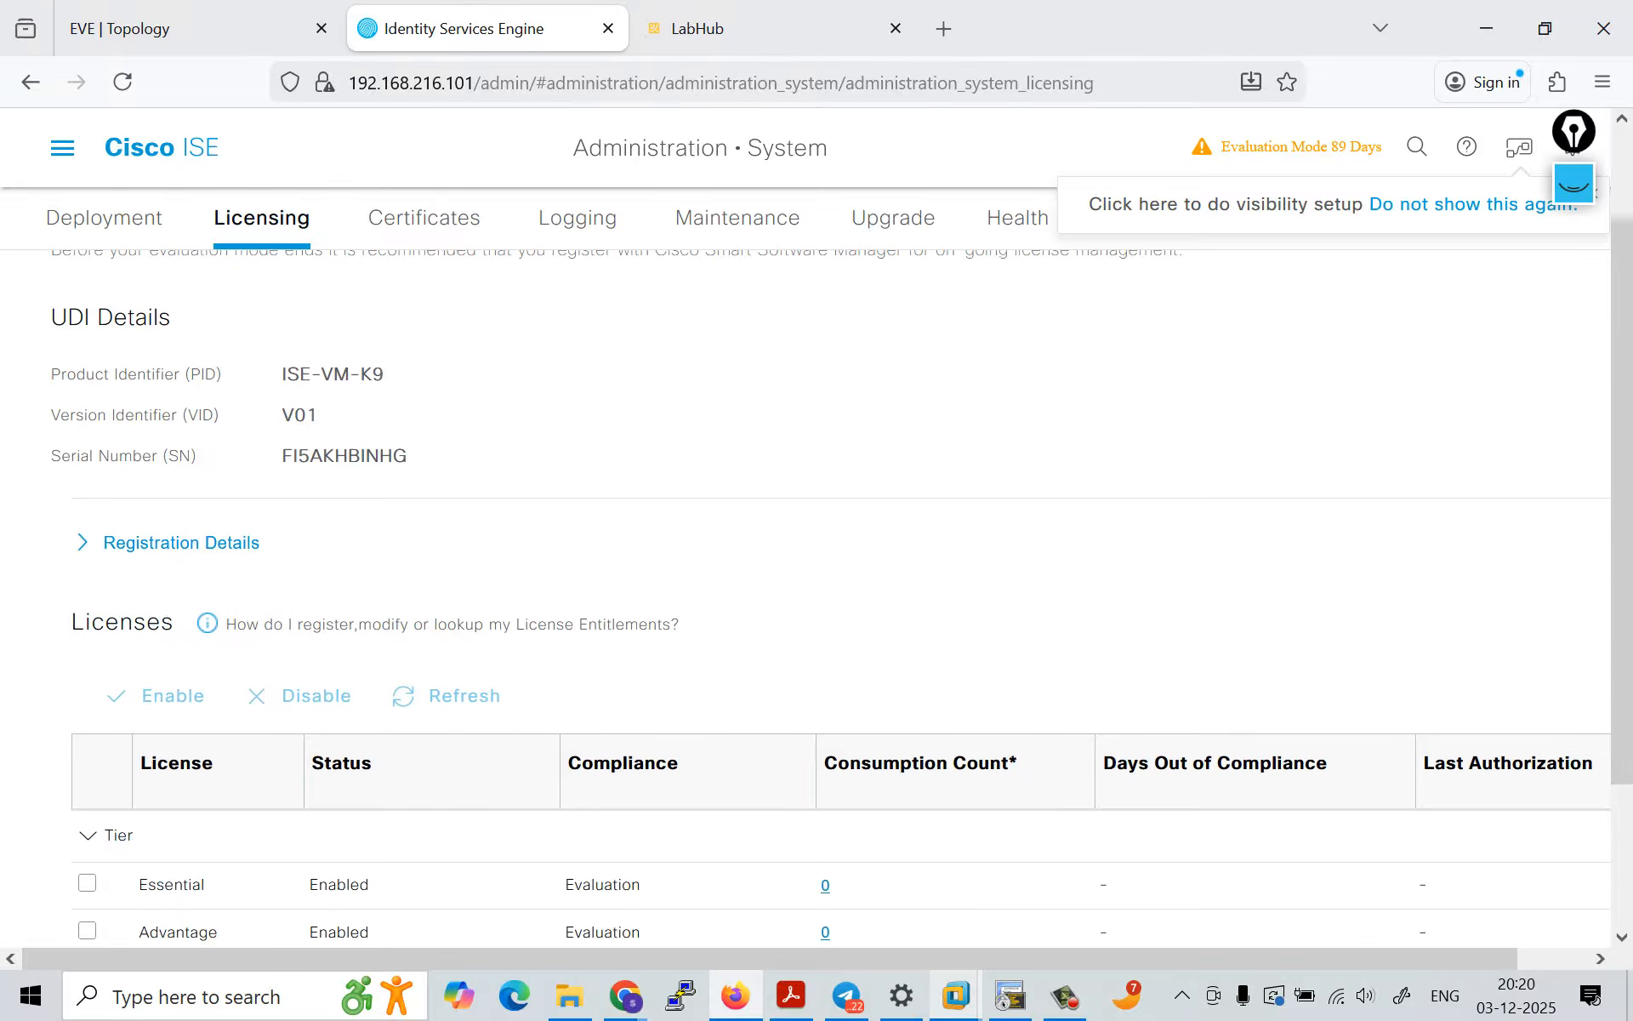
pyautogui.tripleClick(317, 374)
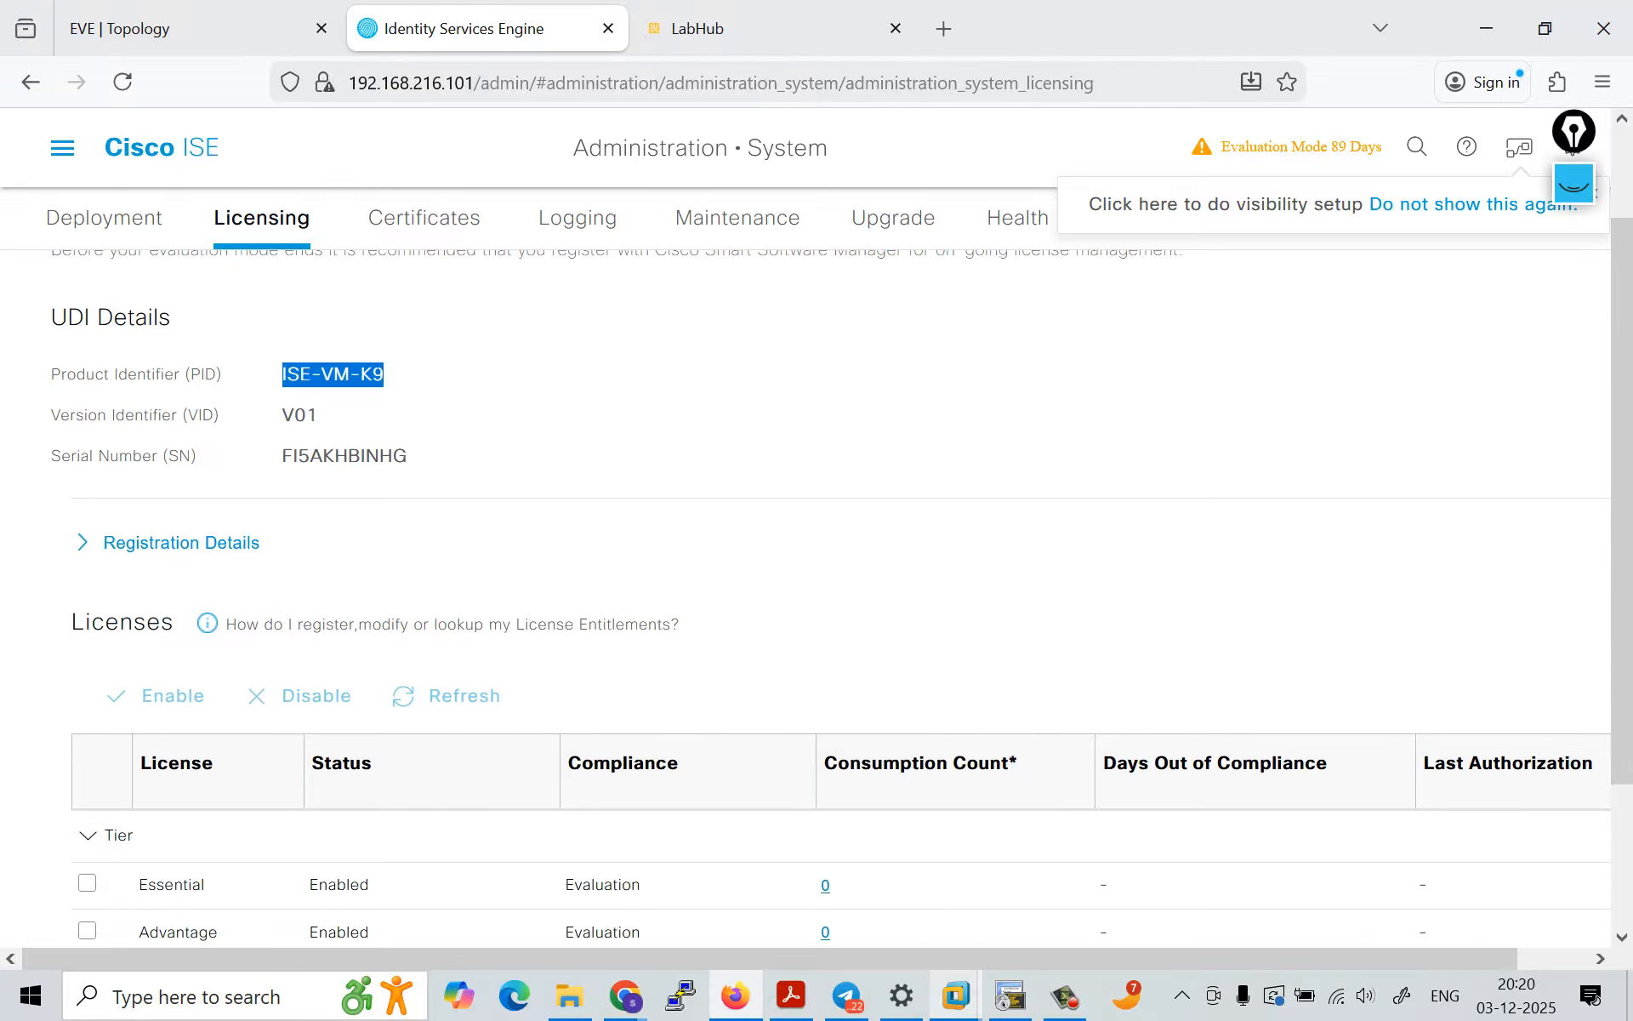
pyautogui.click(384, 374)
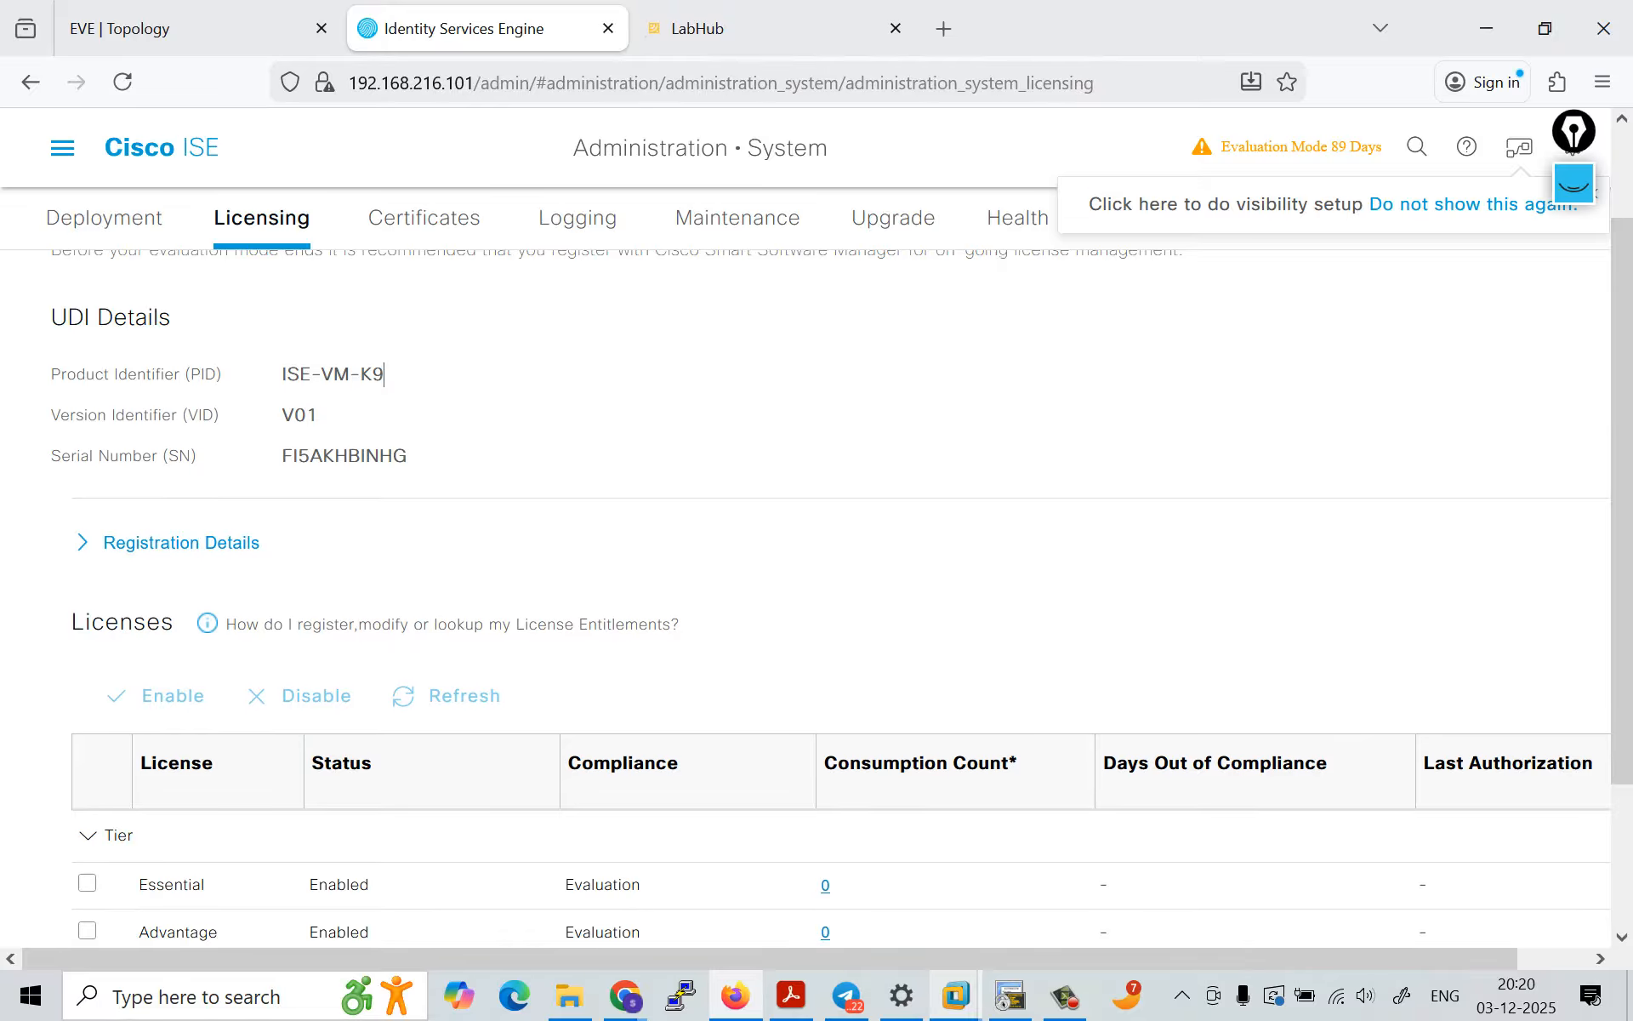
# Step: Review the license tiers, then expand Registration Details and activate the Registration Token field
pyautogui.scroll(-5, 385, 374)
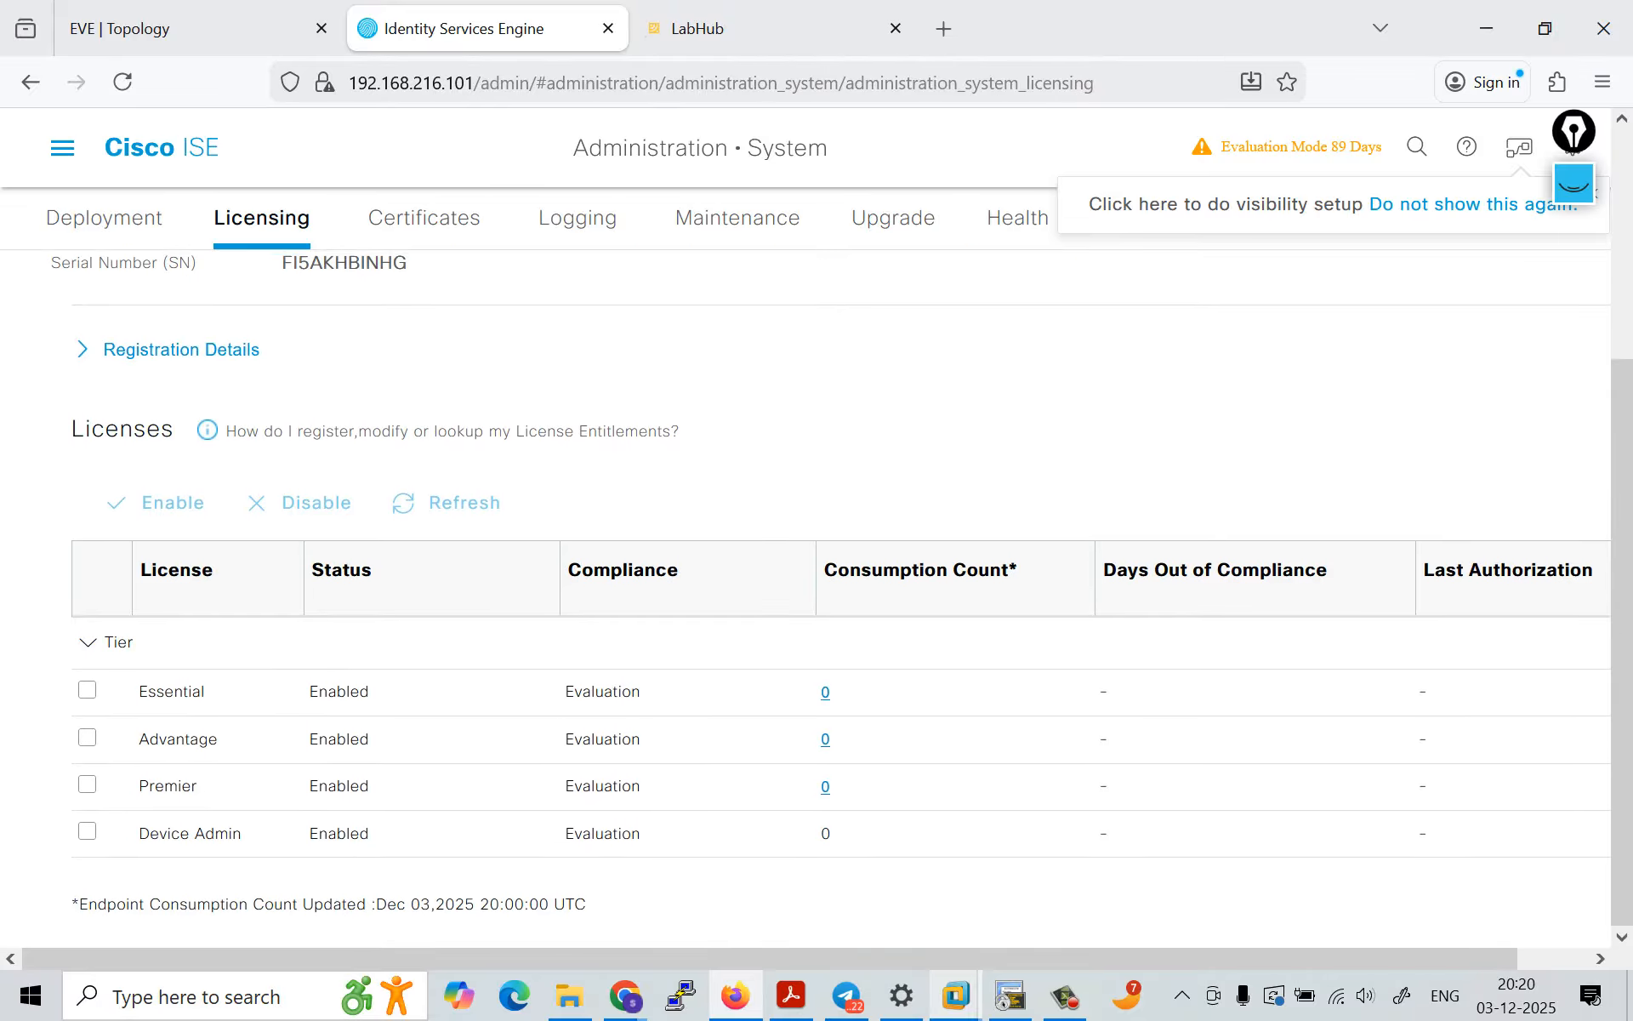
pyautogui.click(180, 350)
pyautogui.click(105, 434)
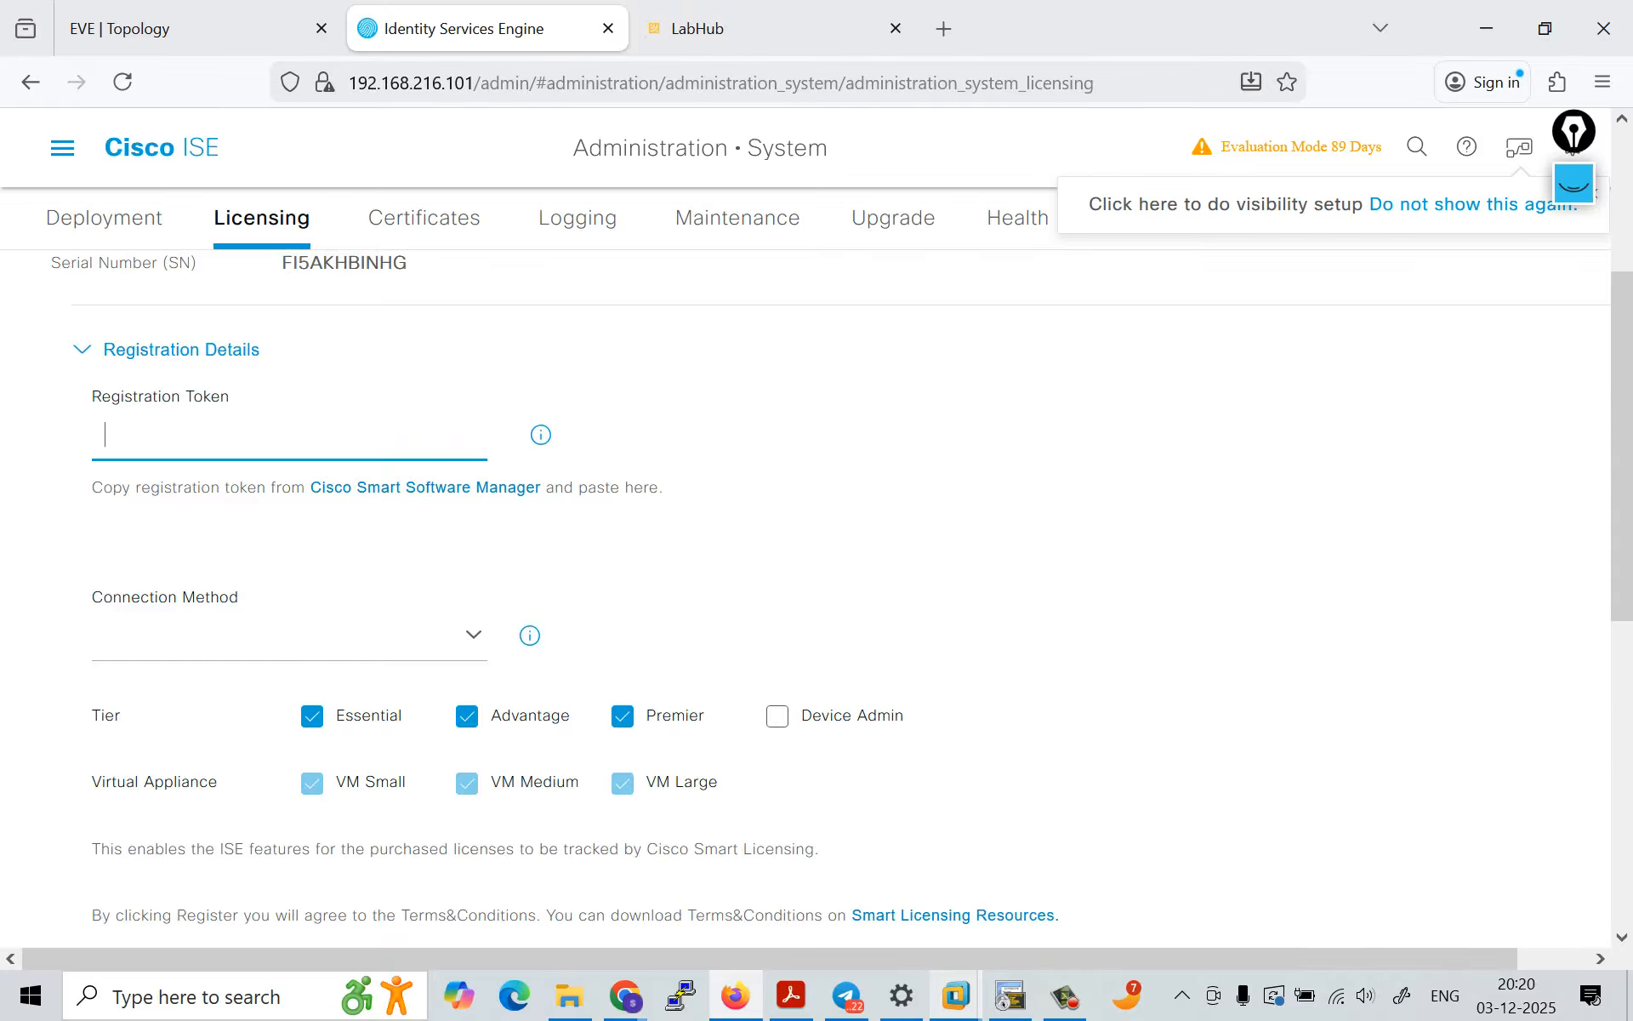
# Step: Check the available Connection Method options in the Registration Details and close the list without choosing one
pyautogui.scroll(-3, 817, 595)
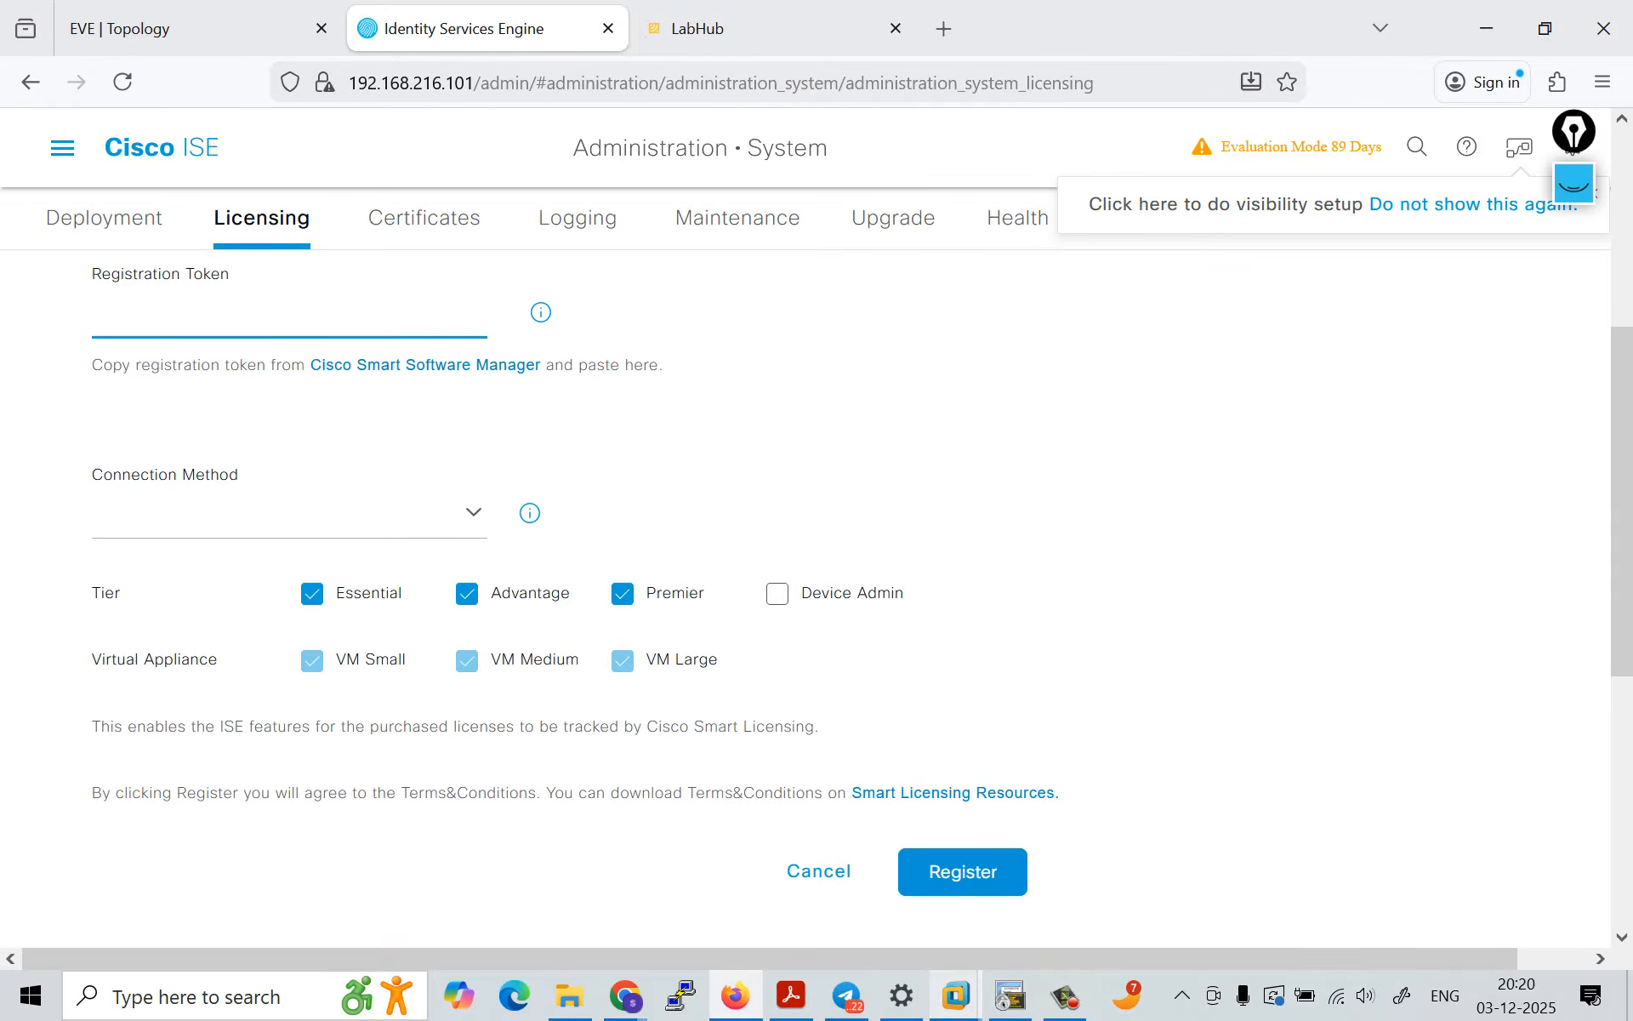
pyautogui.click(102, 510)
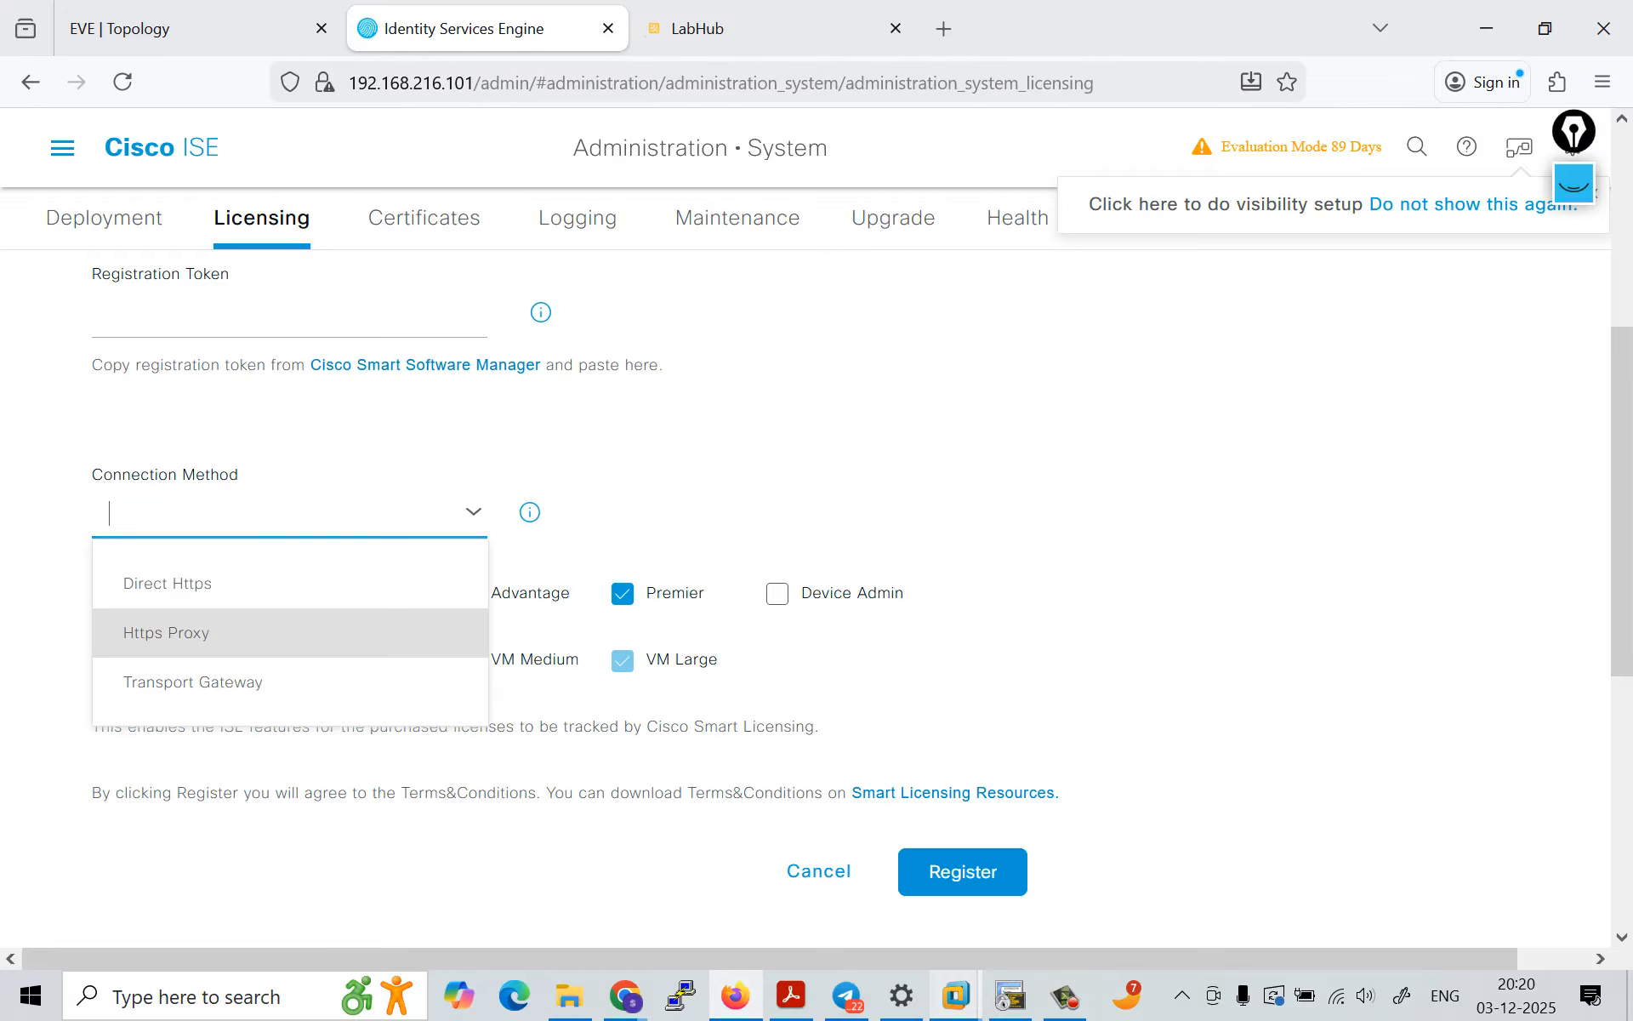
pyautogui.click(646, 545)
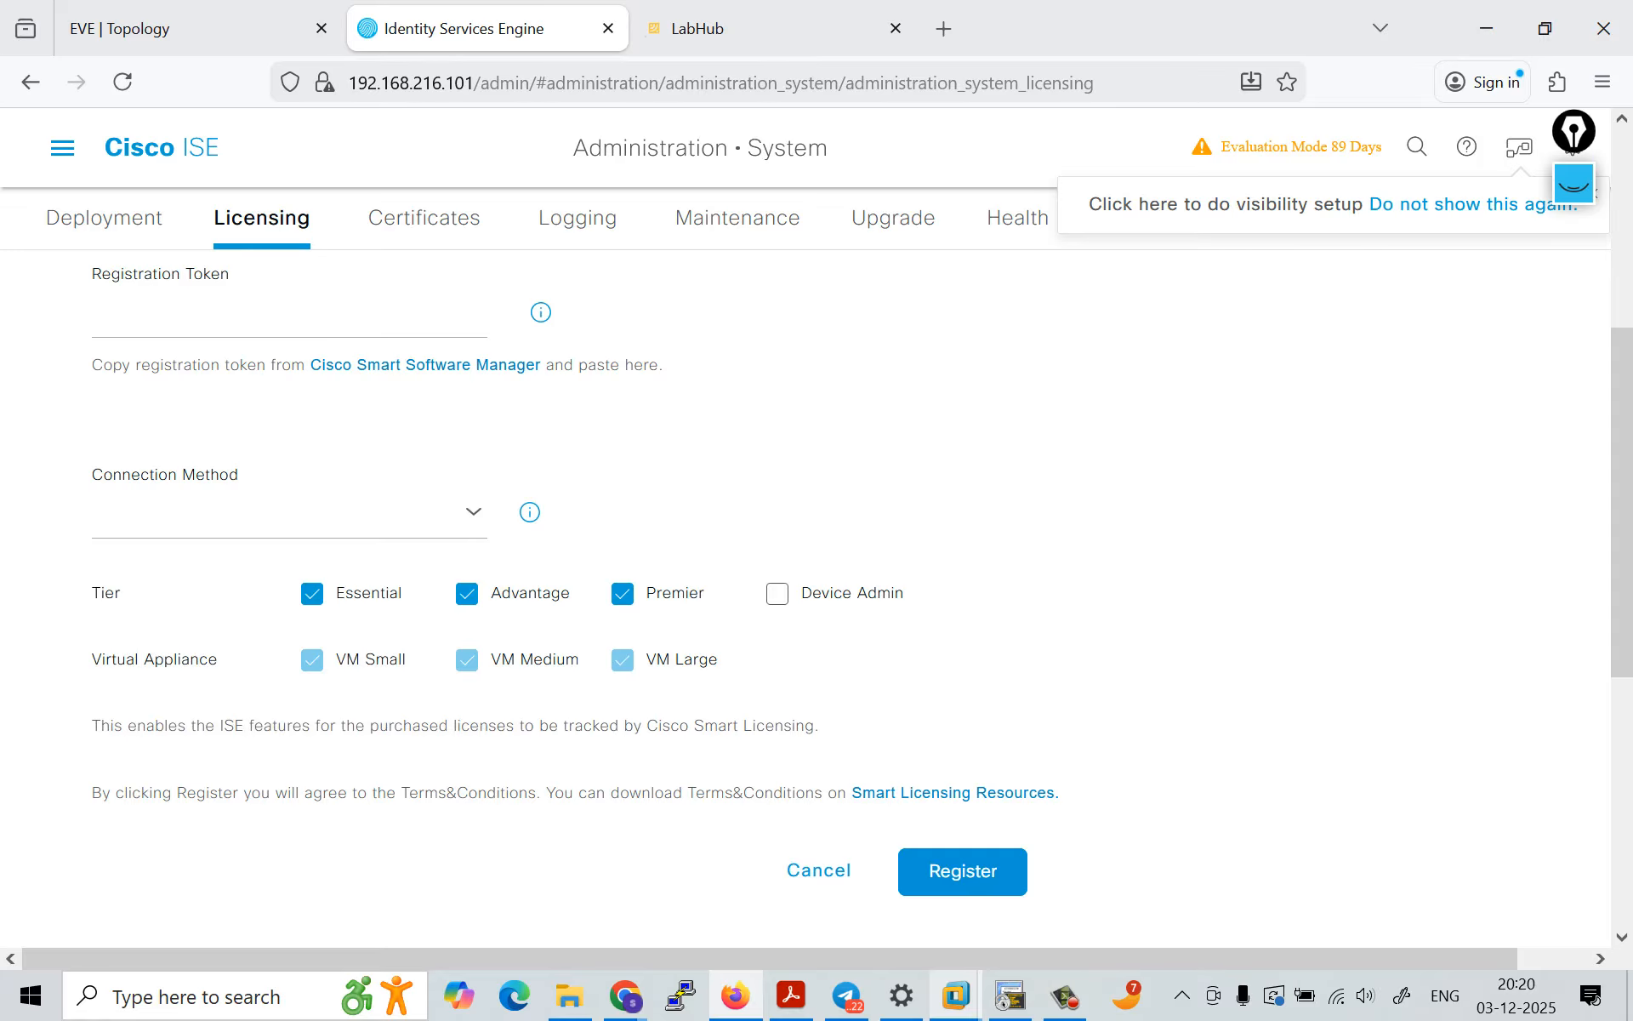
# Step: Review the Licenses table's tiers, status, compliance and authorization columns, then return to the start of the Licensing page
pyautogui.scroll(-6, 816, 579)
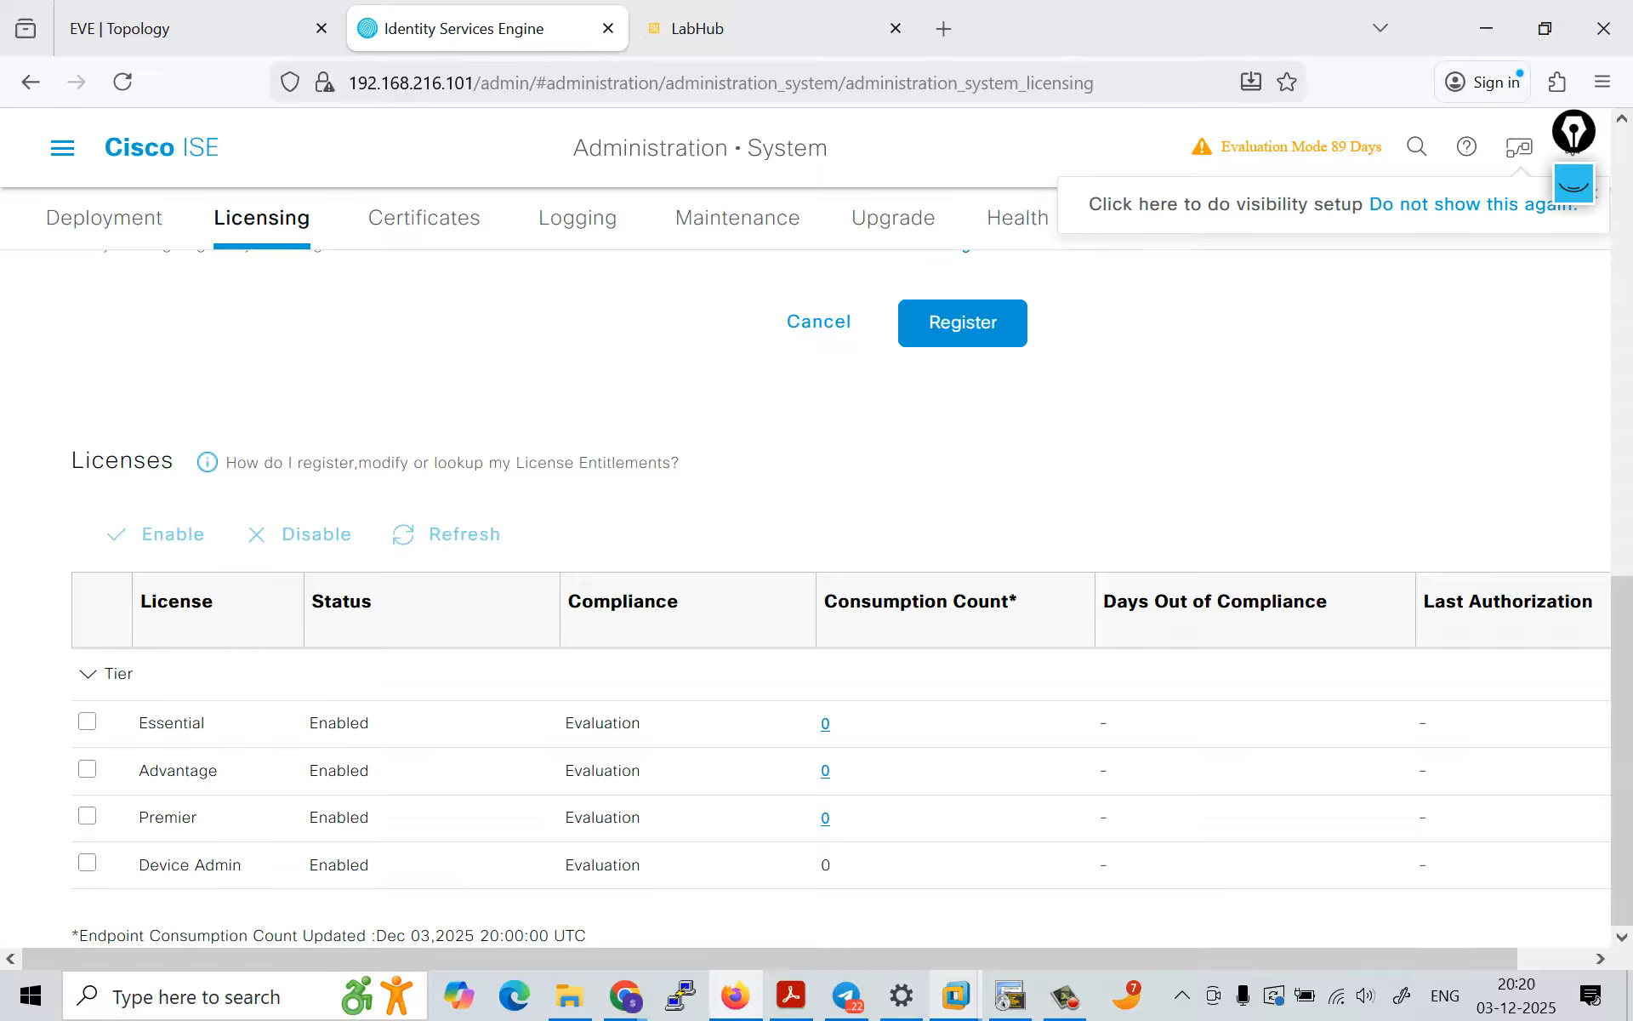
pyautogui.hscroll(1, 1106, 744)
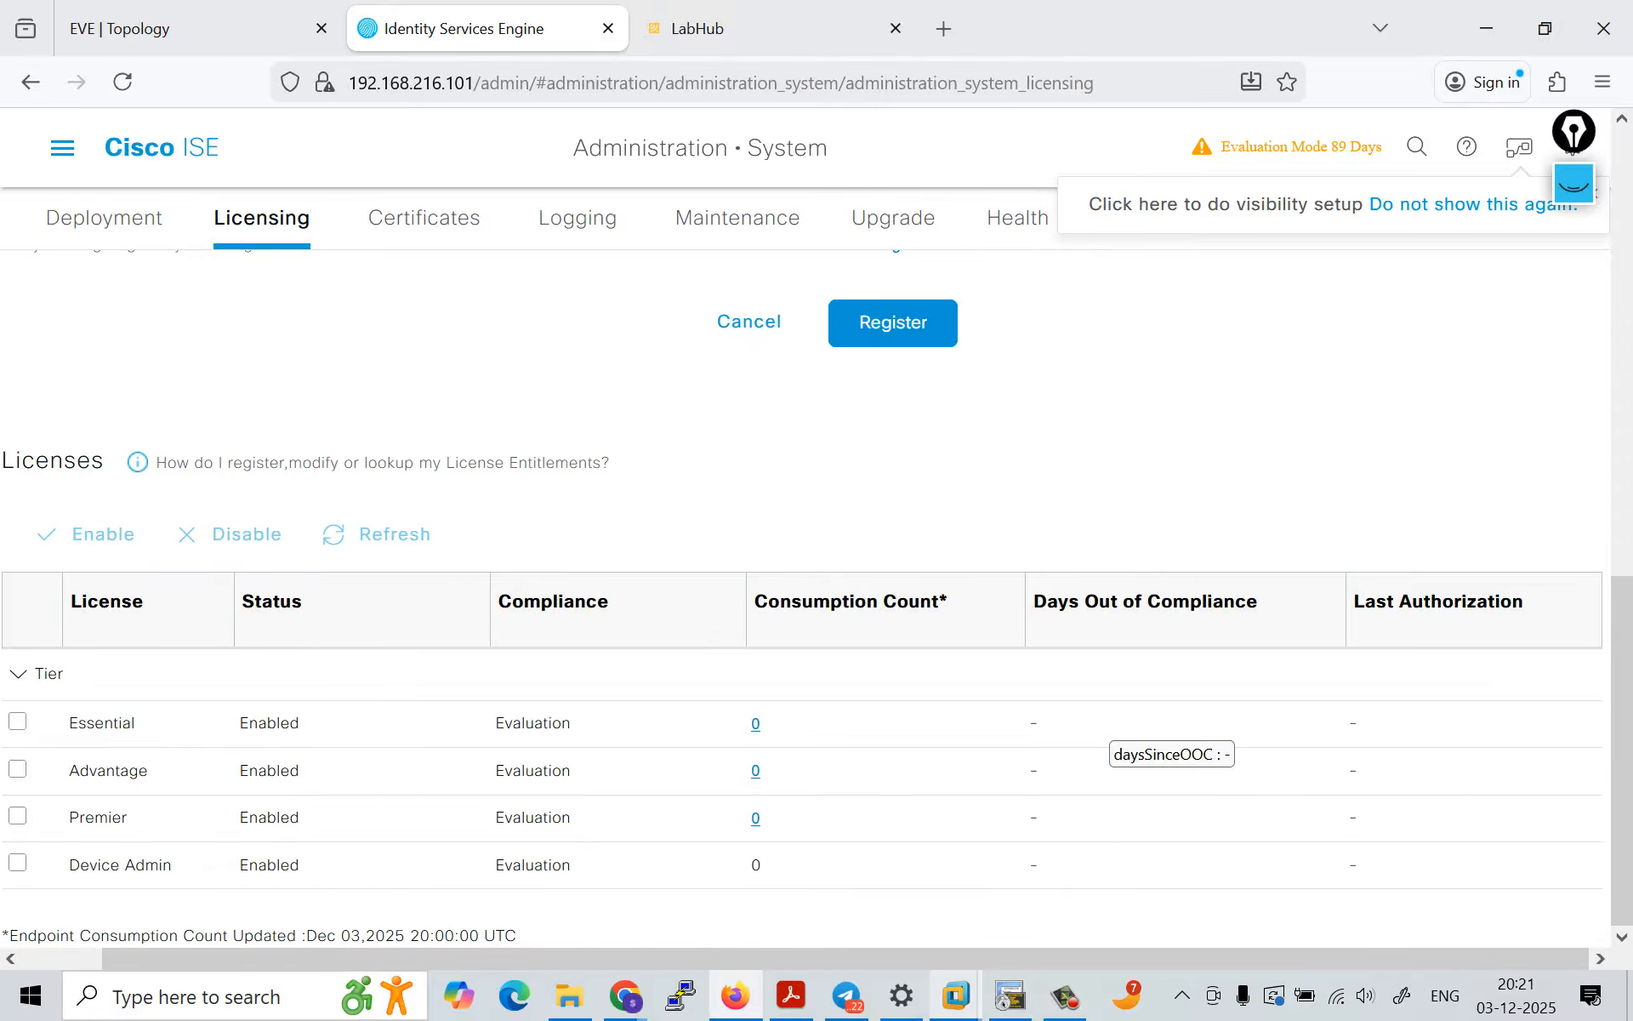
pyautogui.scroll(1, 1106, 744)
pyautogui.hscroll(-1, 1106, 745)
pyautogui.scroll(10, 1106, 744)
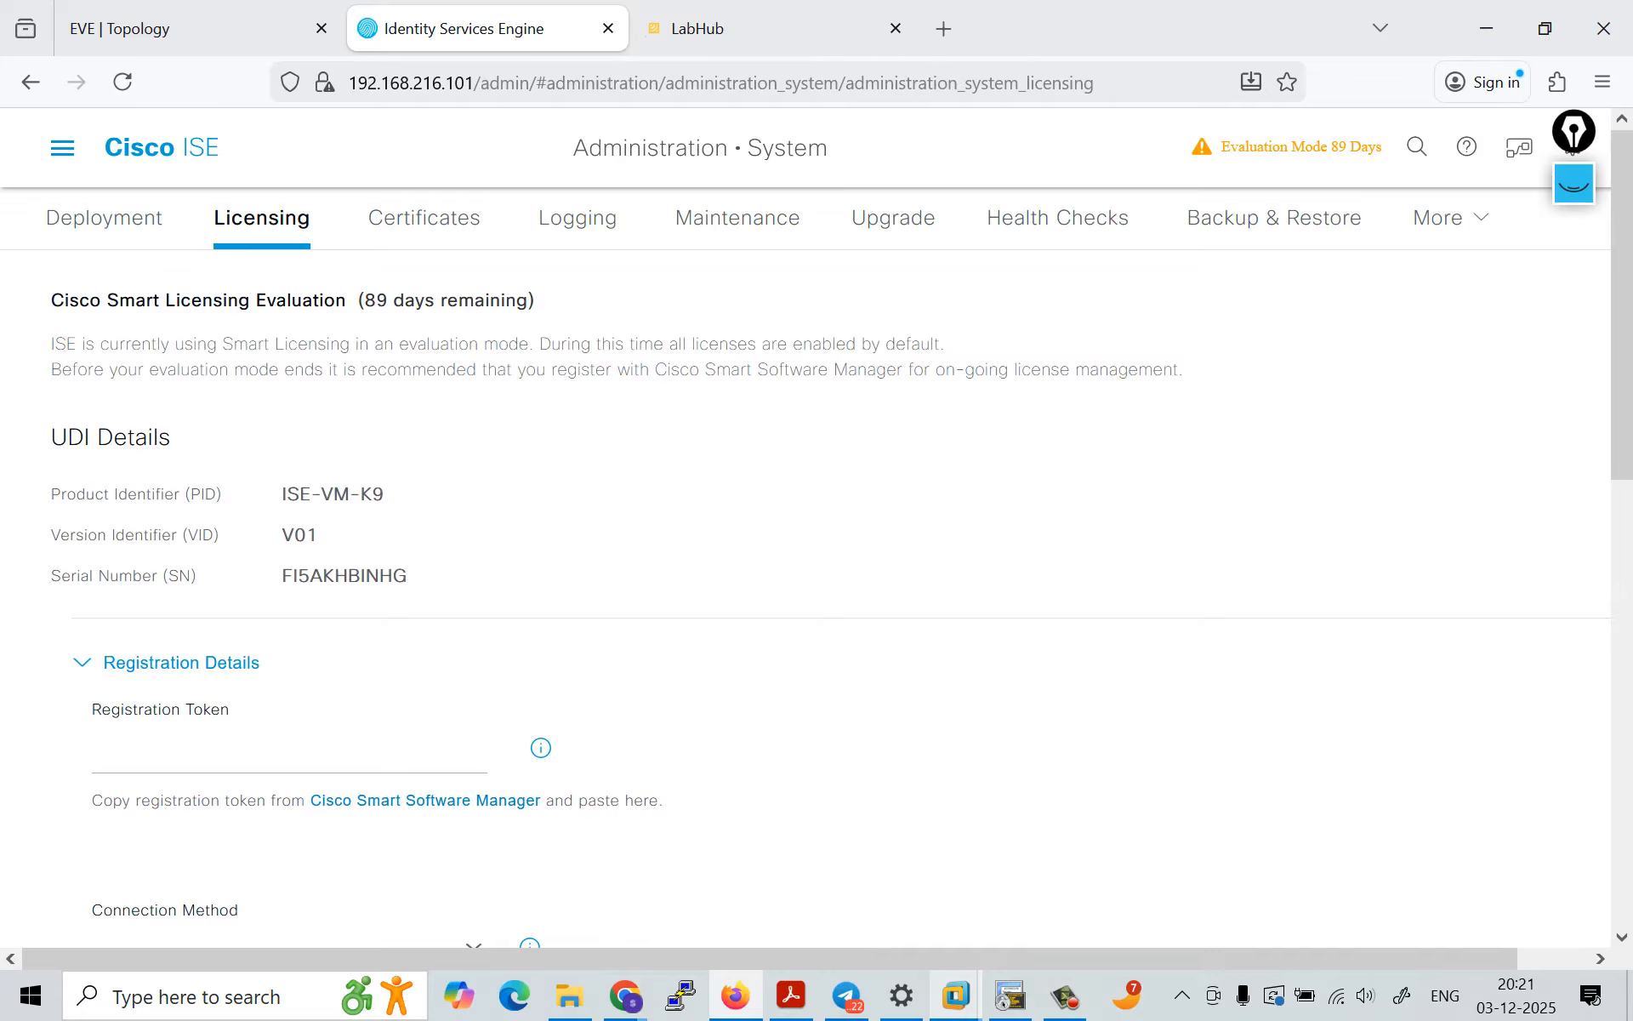
# Step: Open the Password Policy in the Admin Access authentication settings
pyautogui.moveTo(1451, 219)
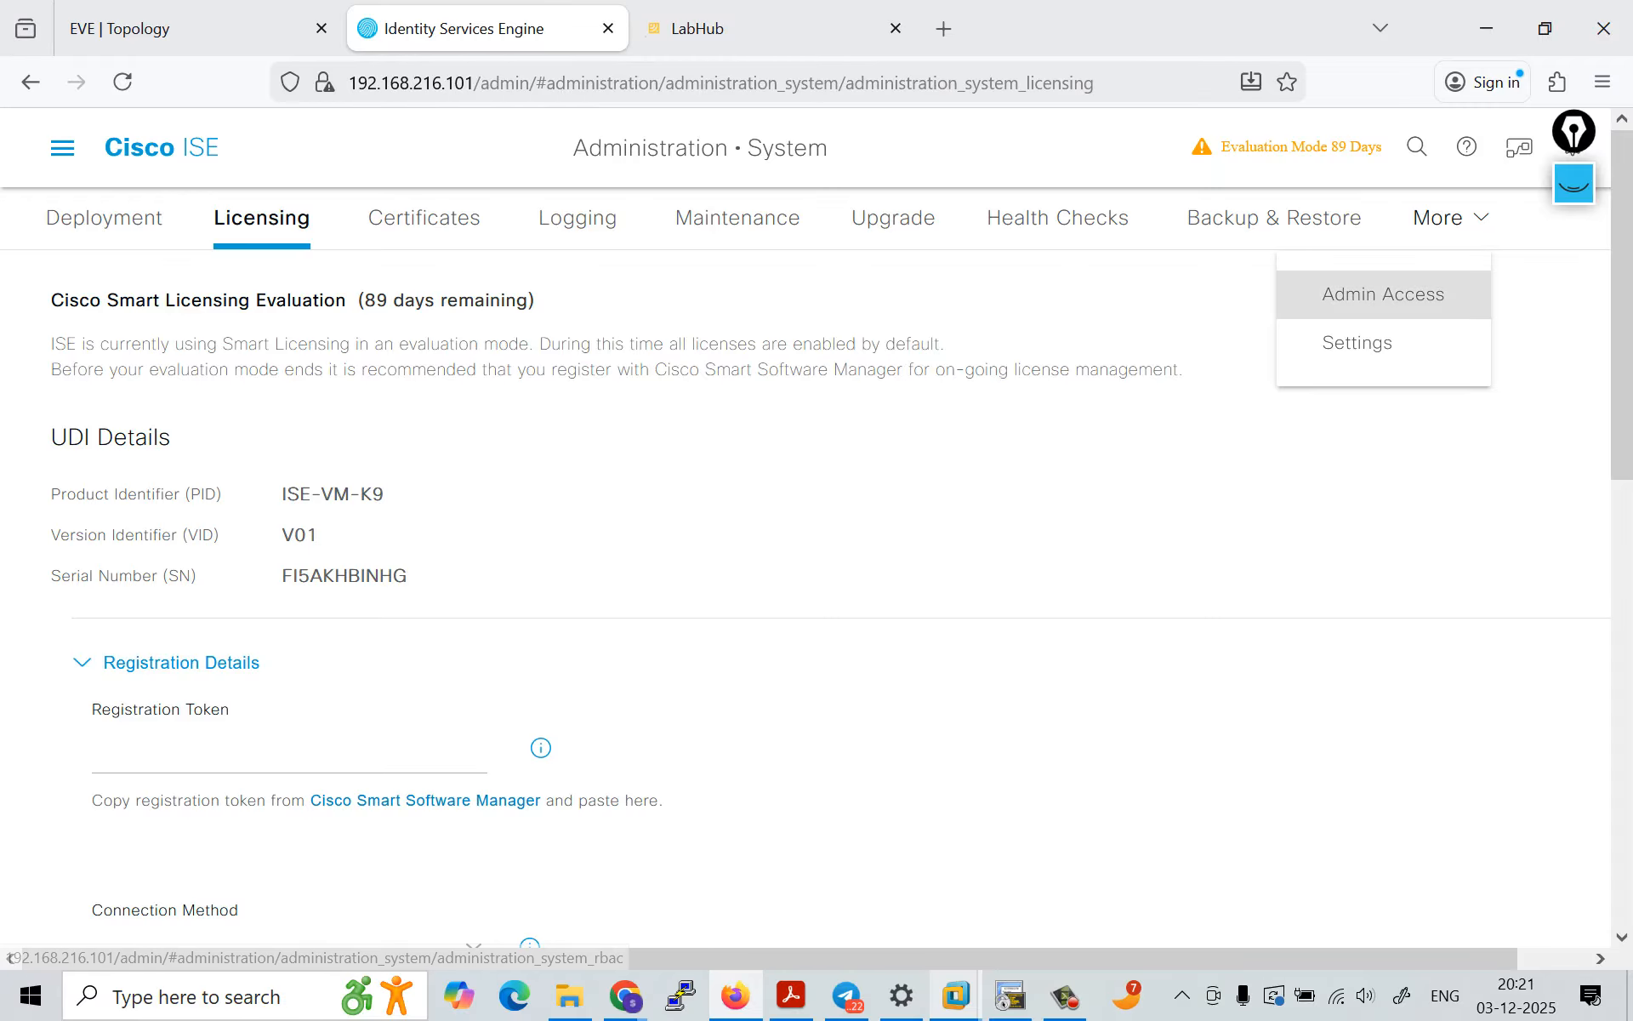
pyautogui.click(1384, 293)
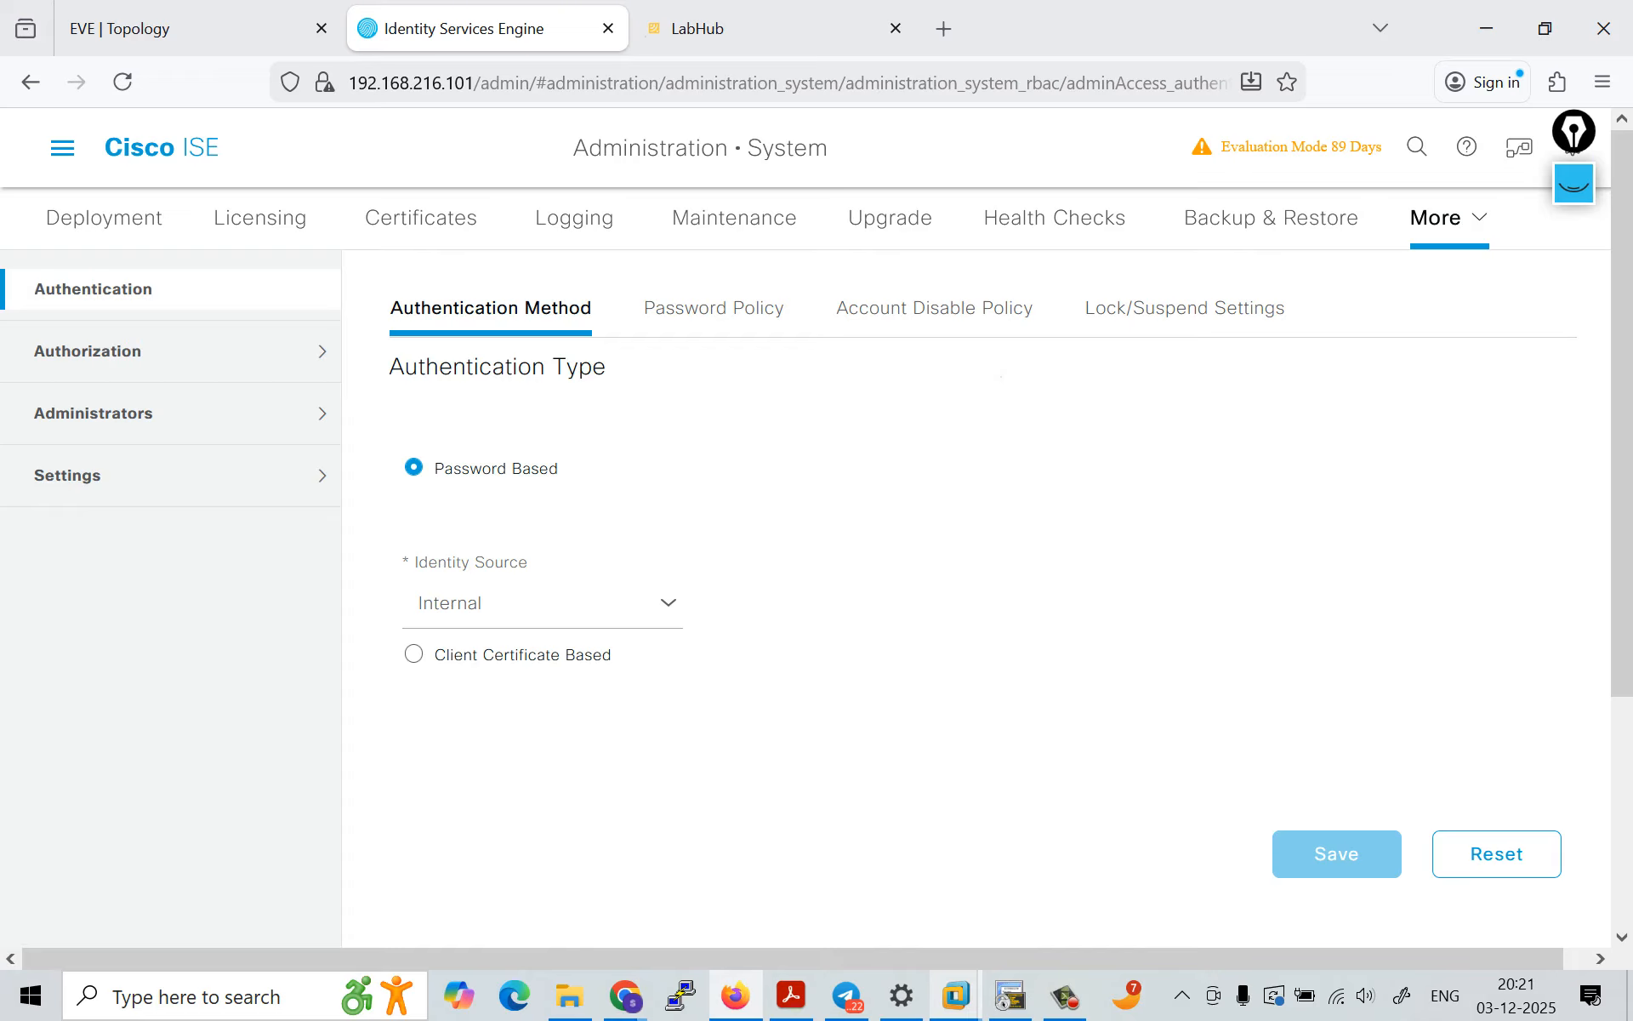
pyautogui.click(714, 308)
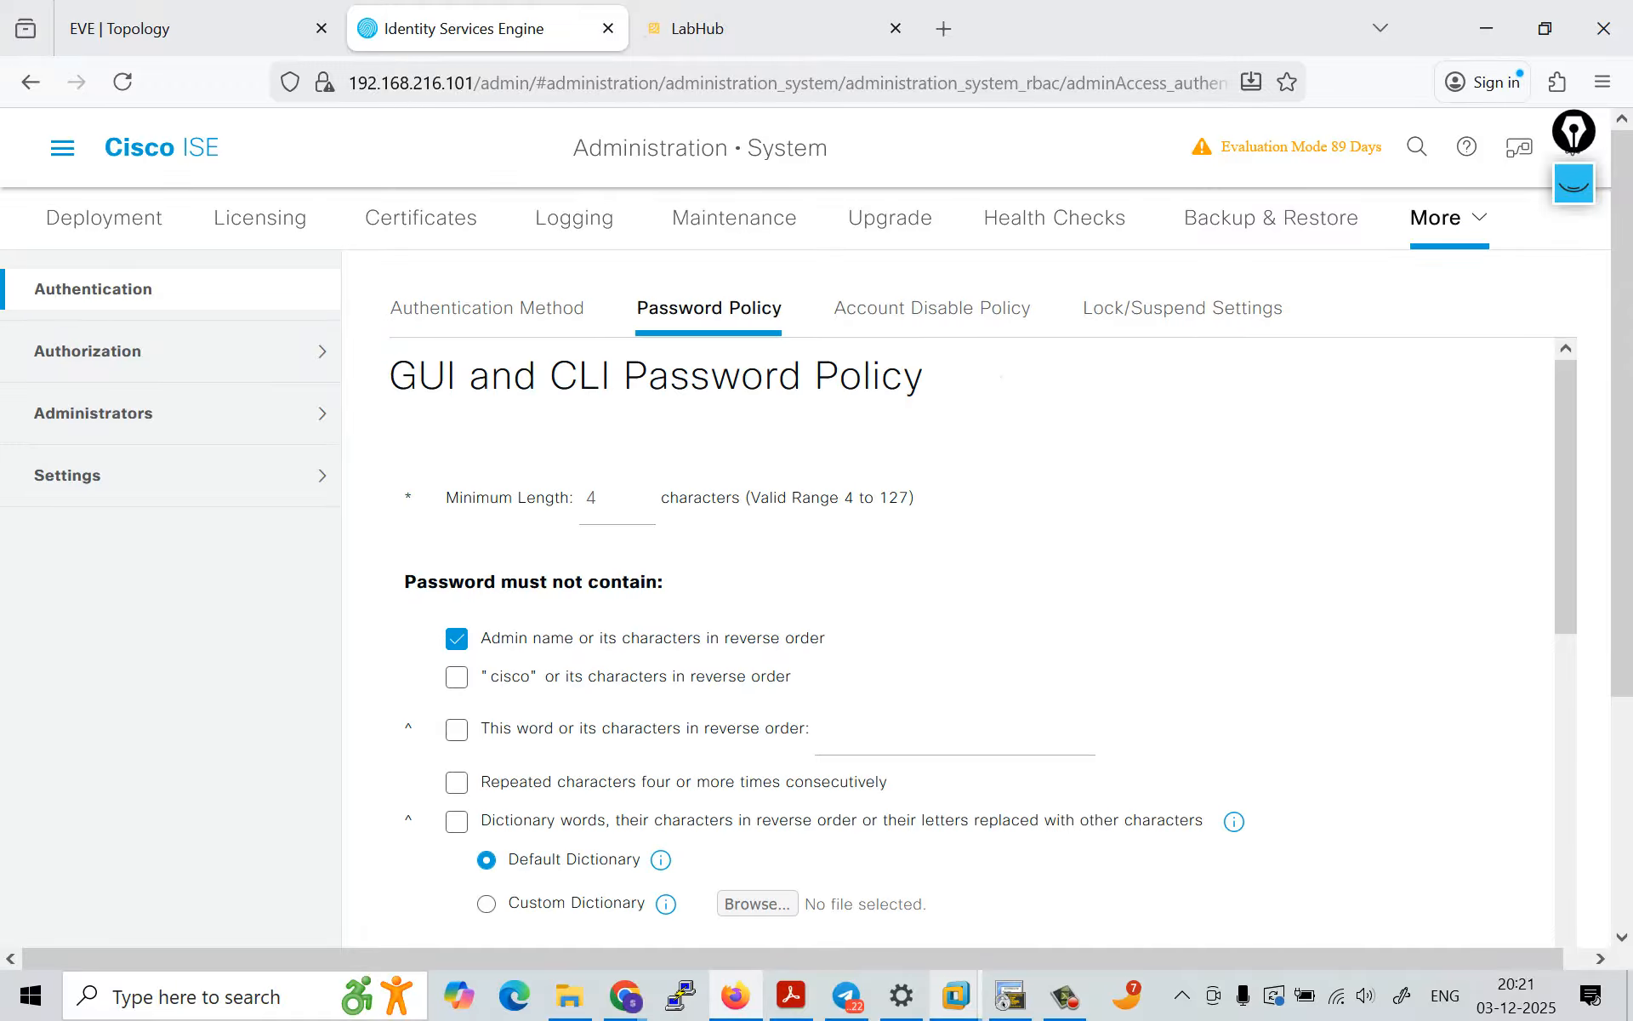
# Step: Examine the GUI and CLI password policy, including minimum length, forbidden content, required character types, password history and lifetime
pyautogui.scroll(-1, 970, 629)
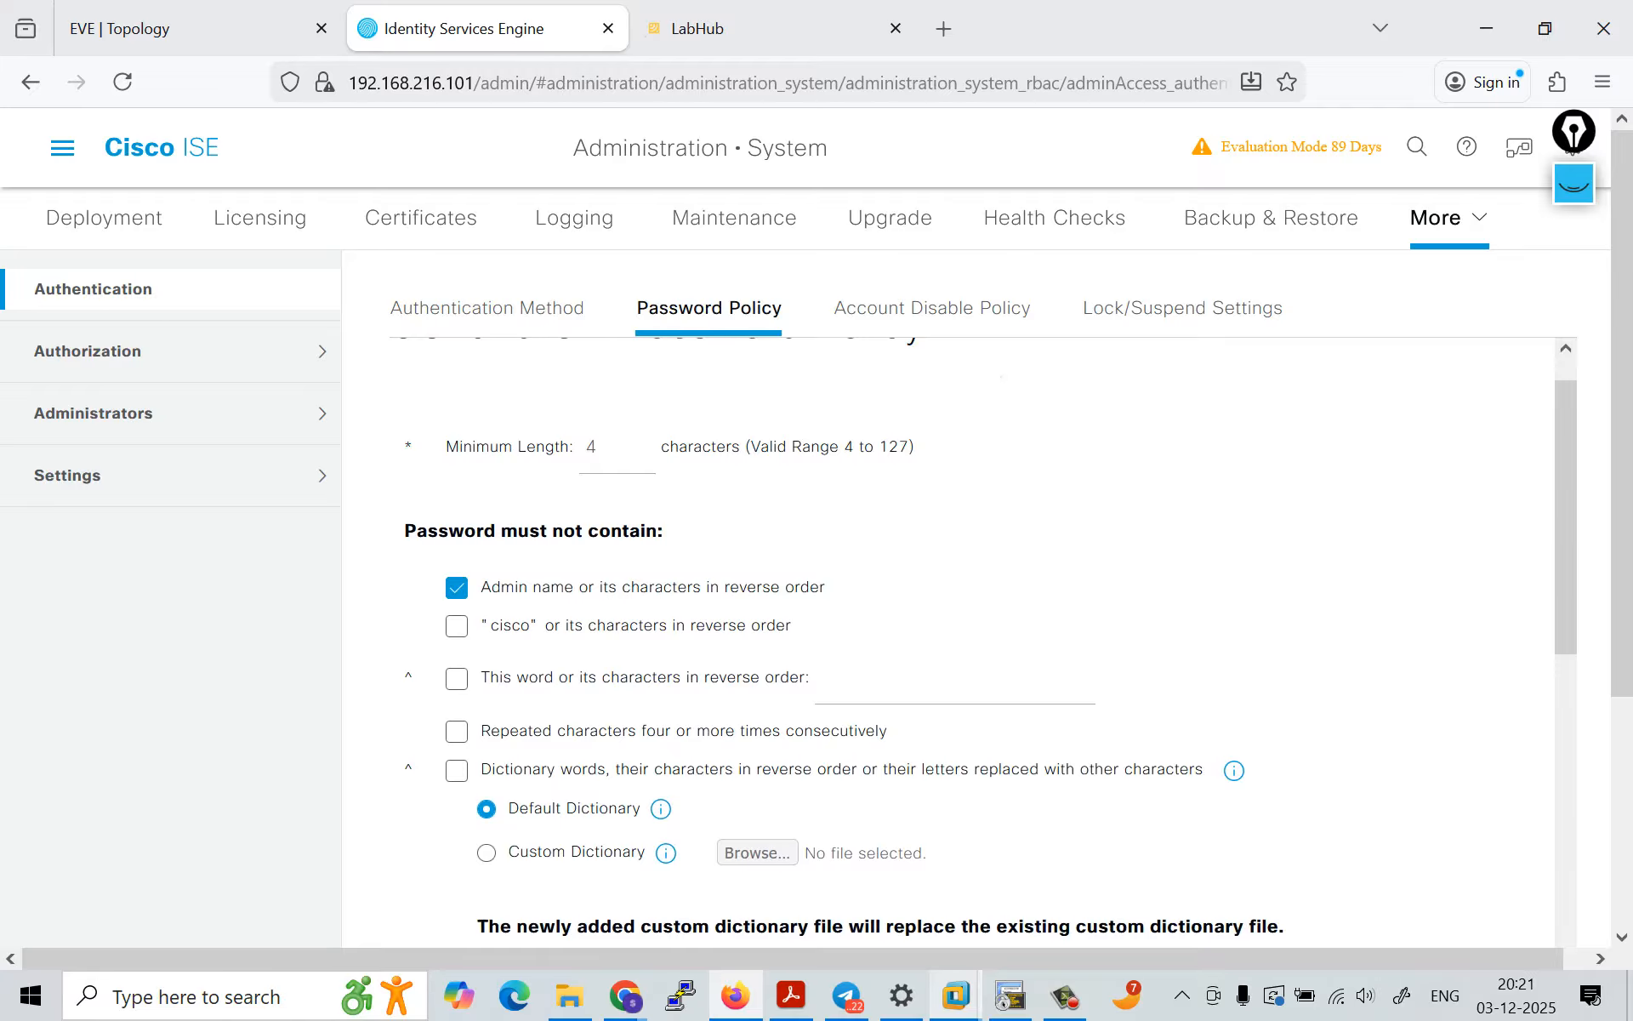
pyautogui.scroll(1, 969, 630)
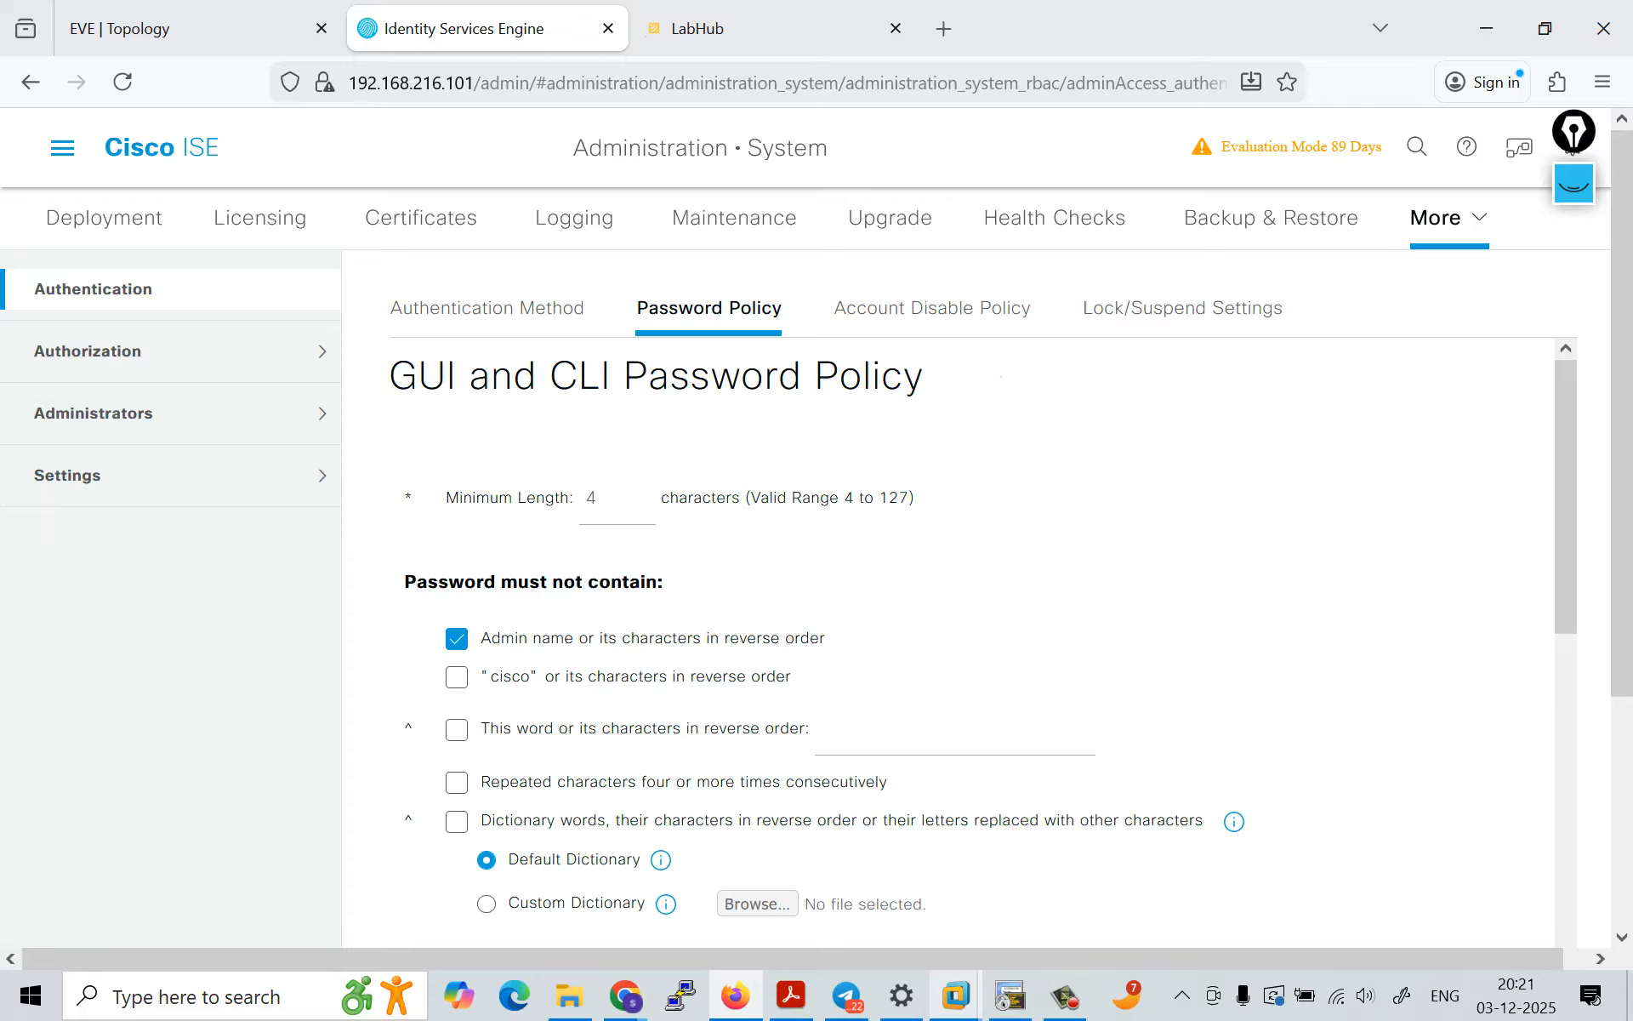
pyautogui.doubleClick(596, 499)
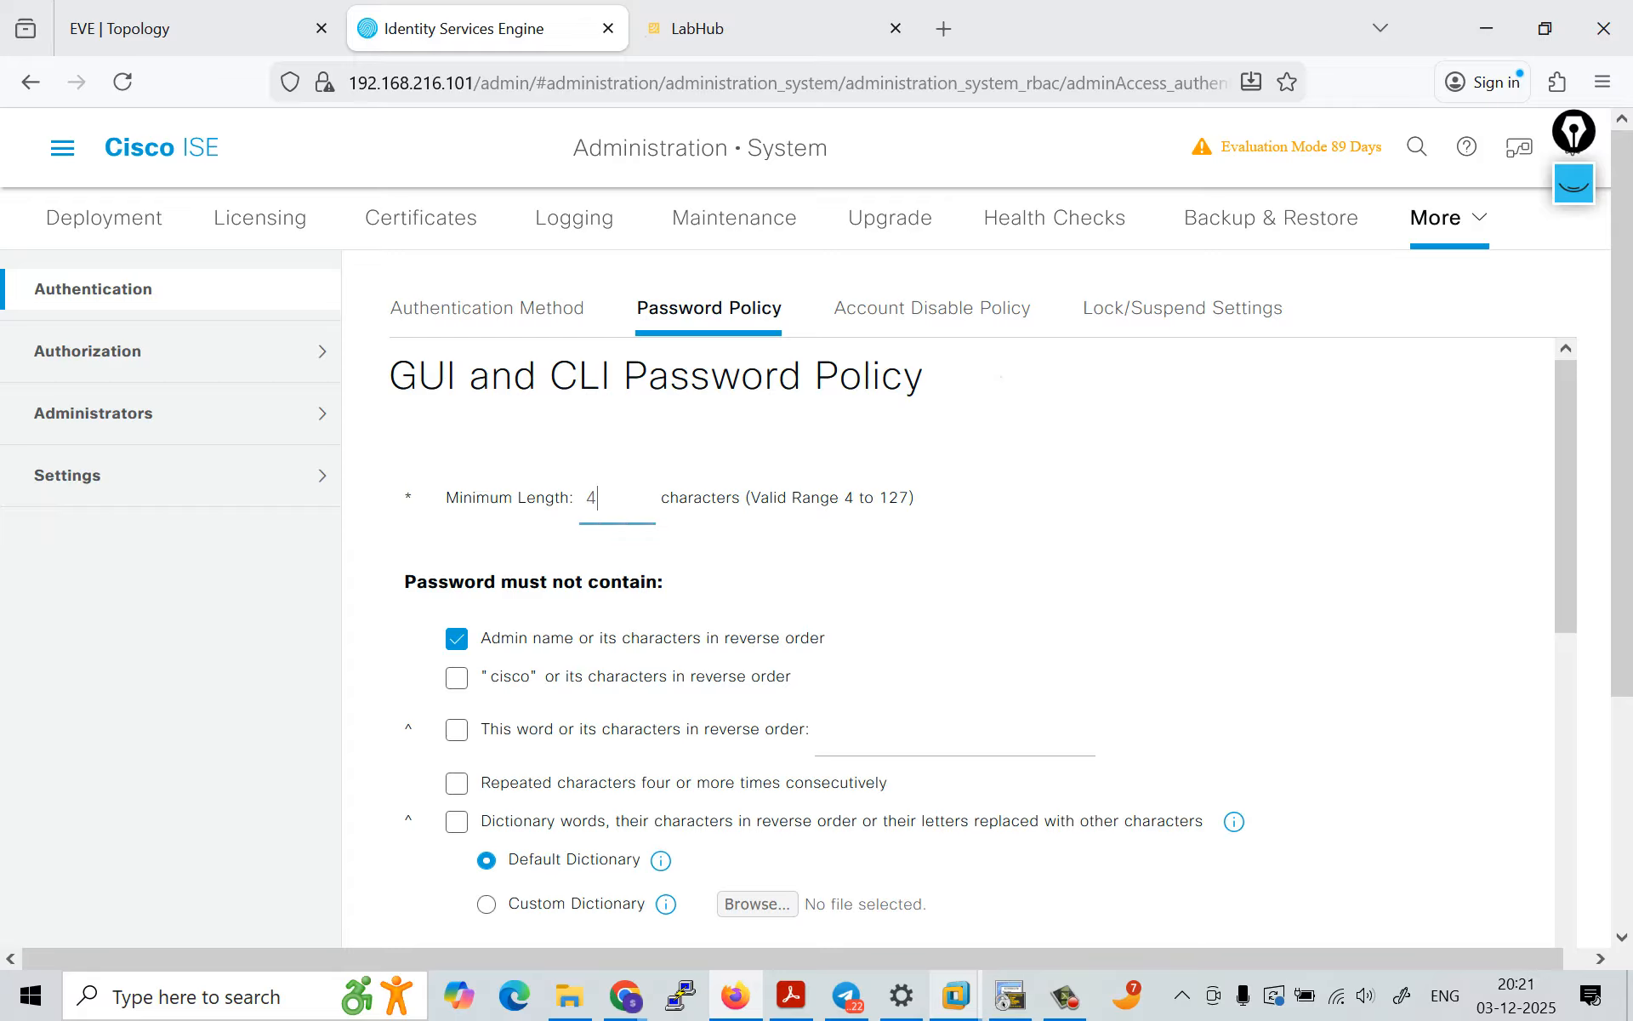
pyautogui.scroll(-2, 596, 498)
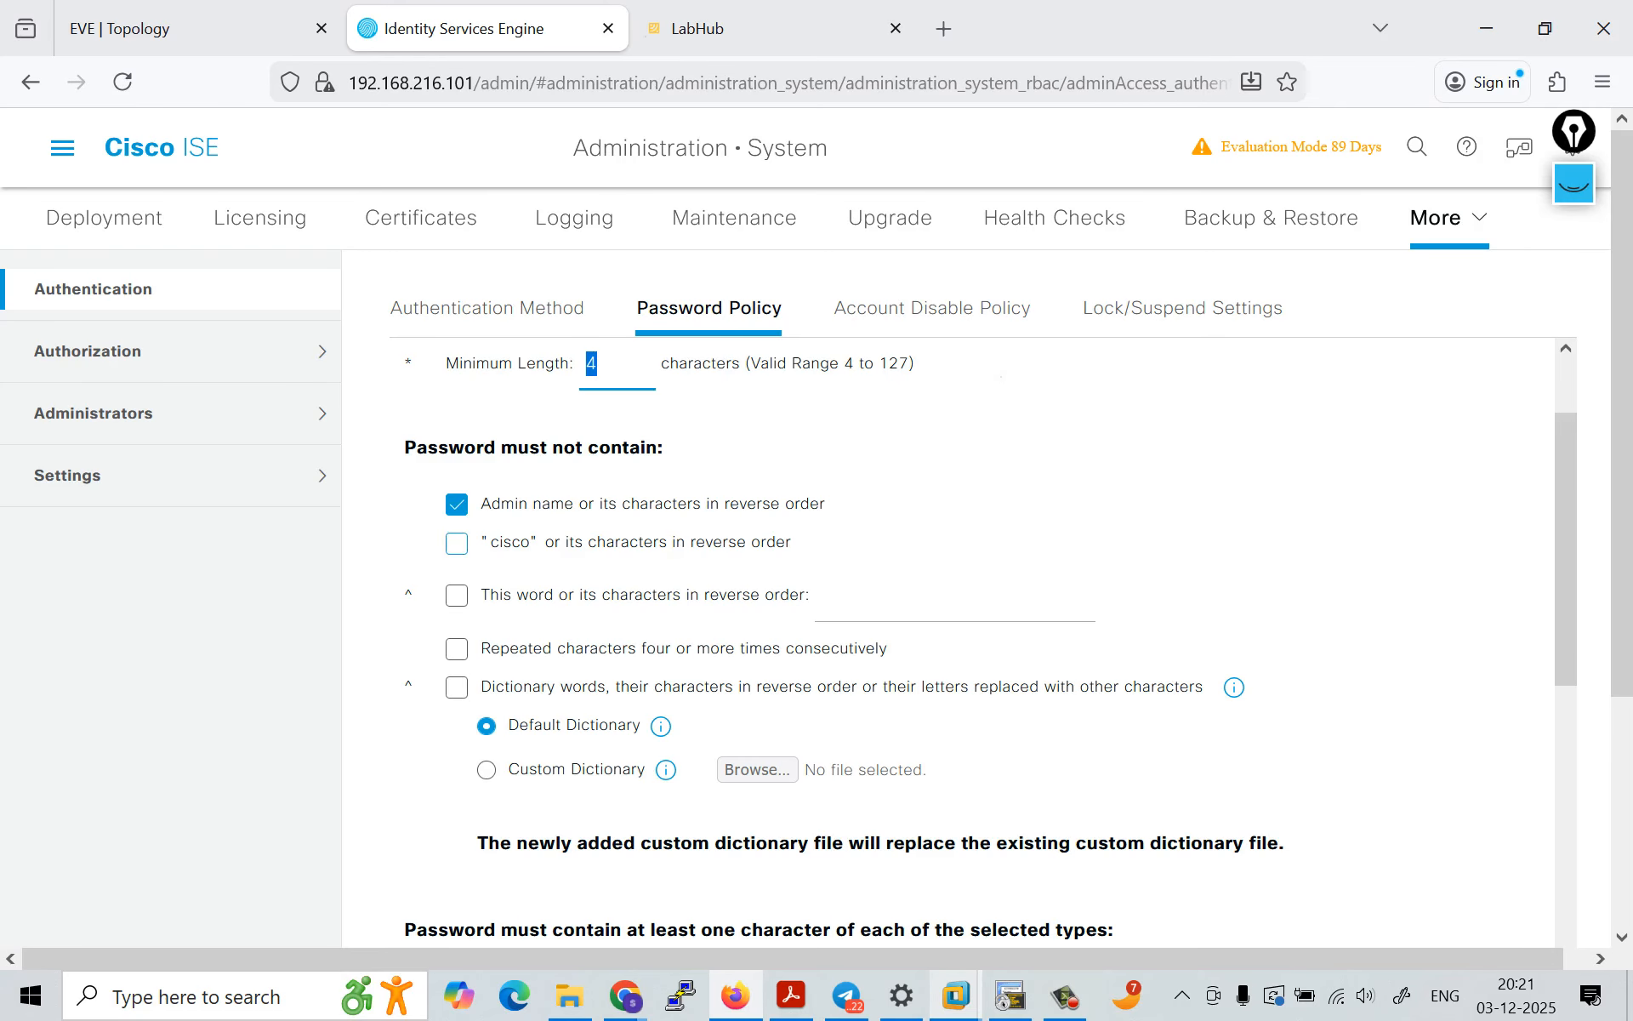
pyautogui.scroll(-1, 990, 644)
pyautogui.scroll(-3, 457, 558)
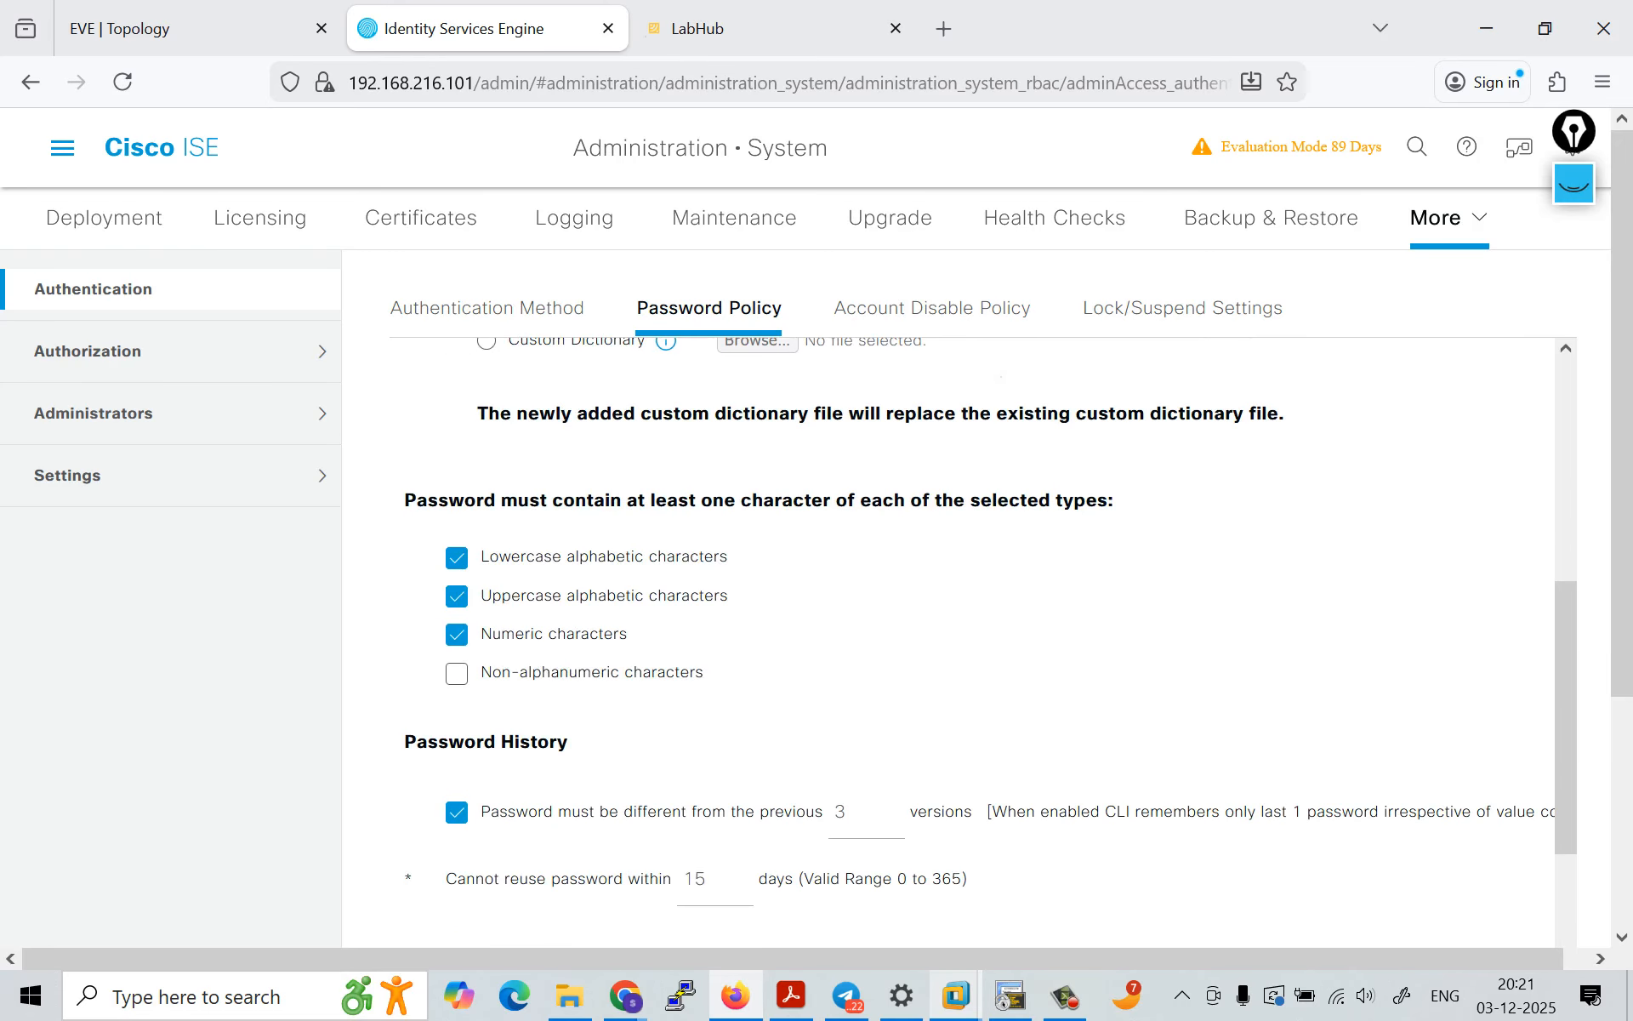
pyautogui.scroll(-2, 991, 643)
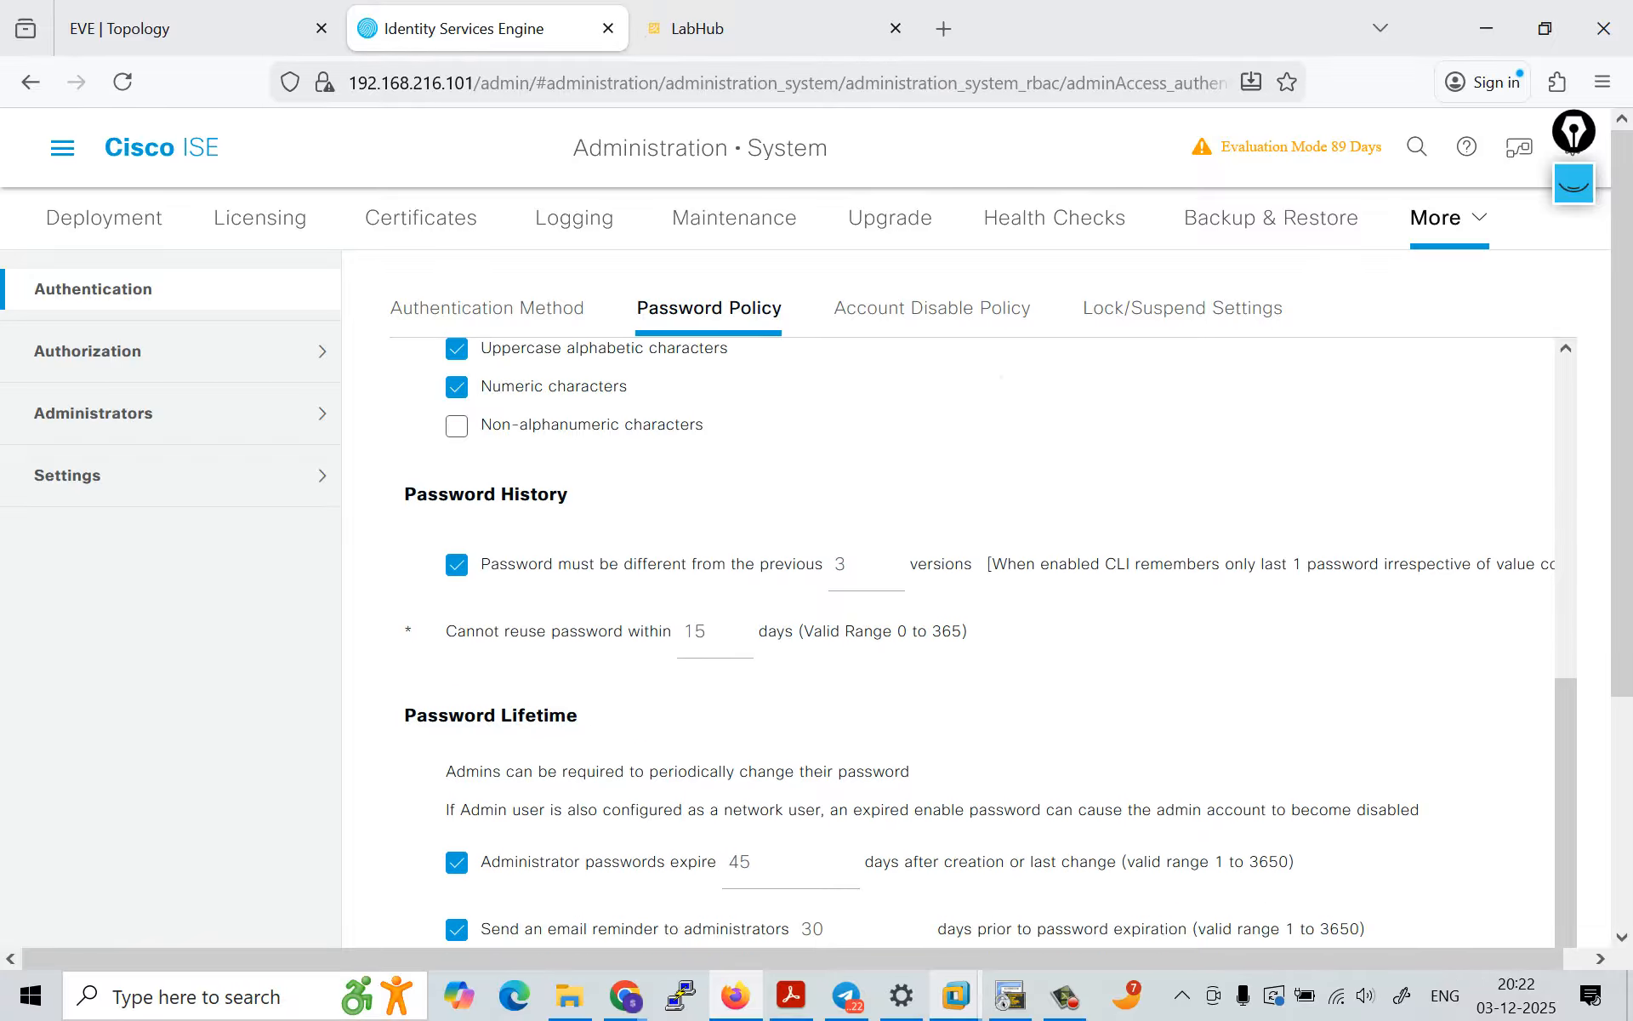
pyautogui.scroll(-2, 990, 643)
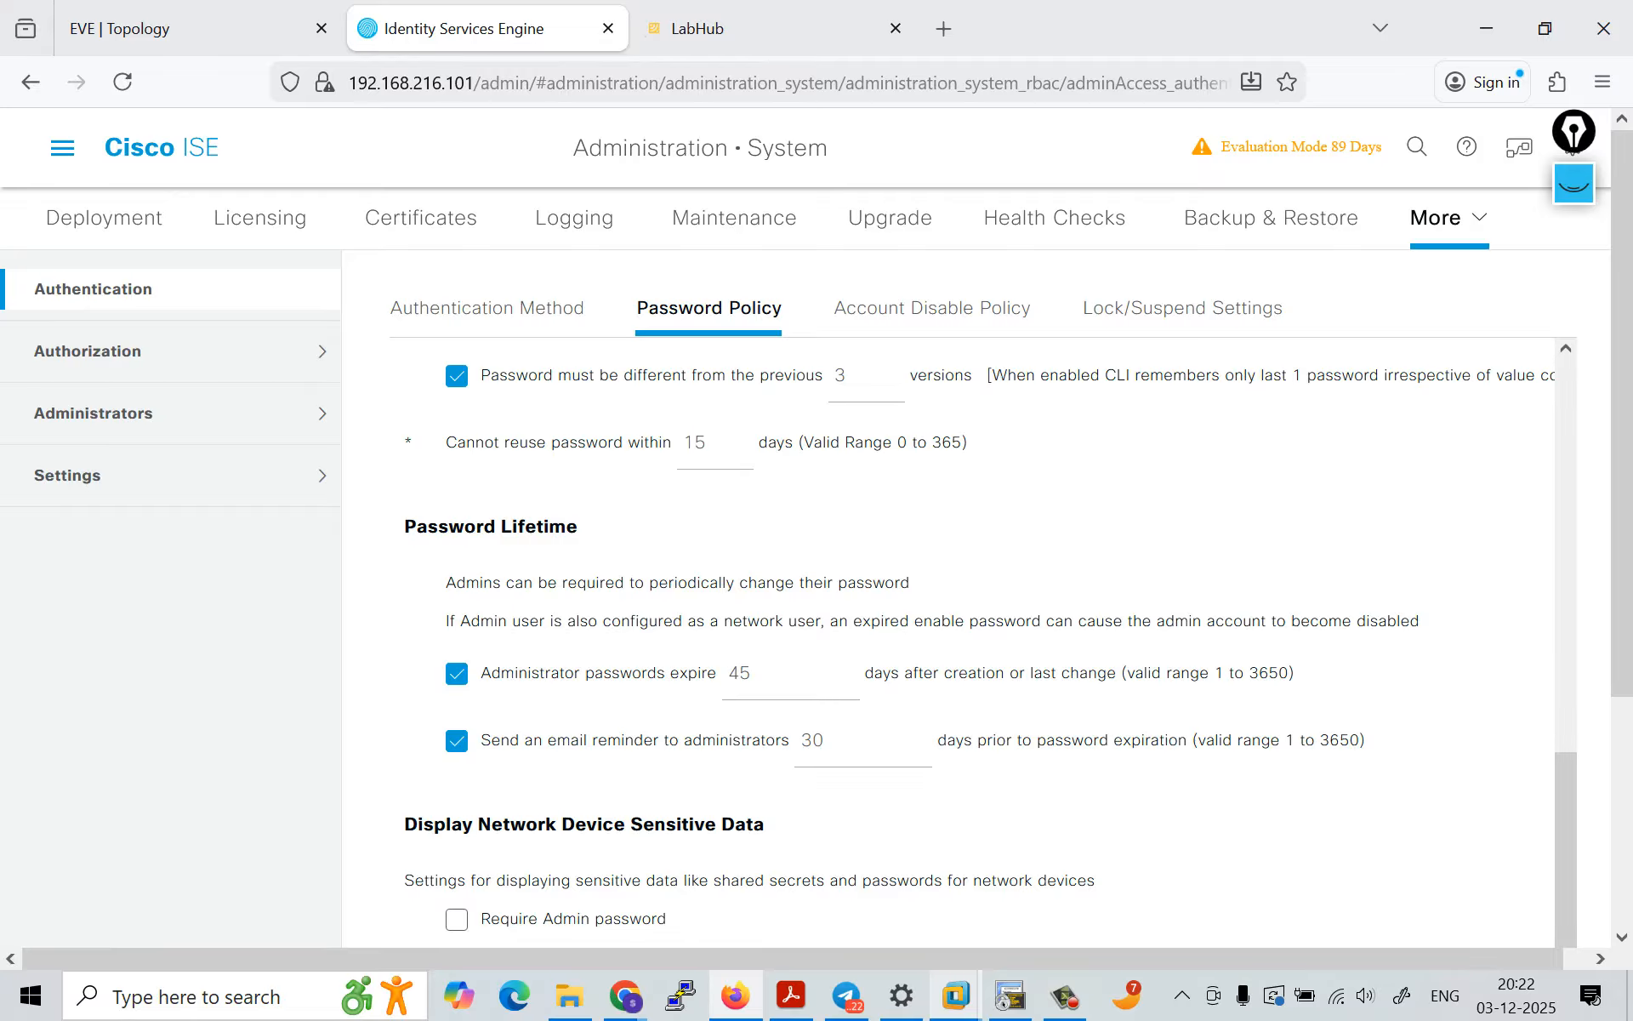
# Step: Remove the lowercase, uppercase and numeric character requirements from the admin password policy
pyautogui.scroll(11, 984, 656)
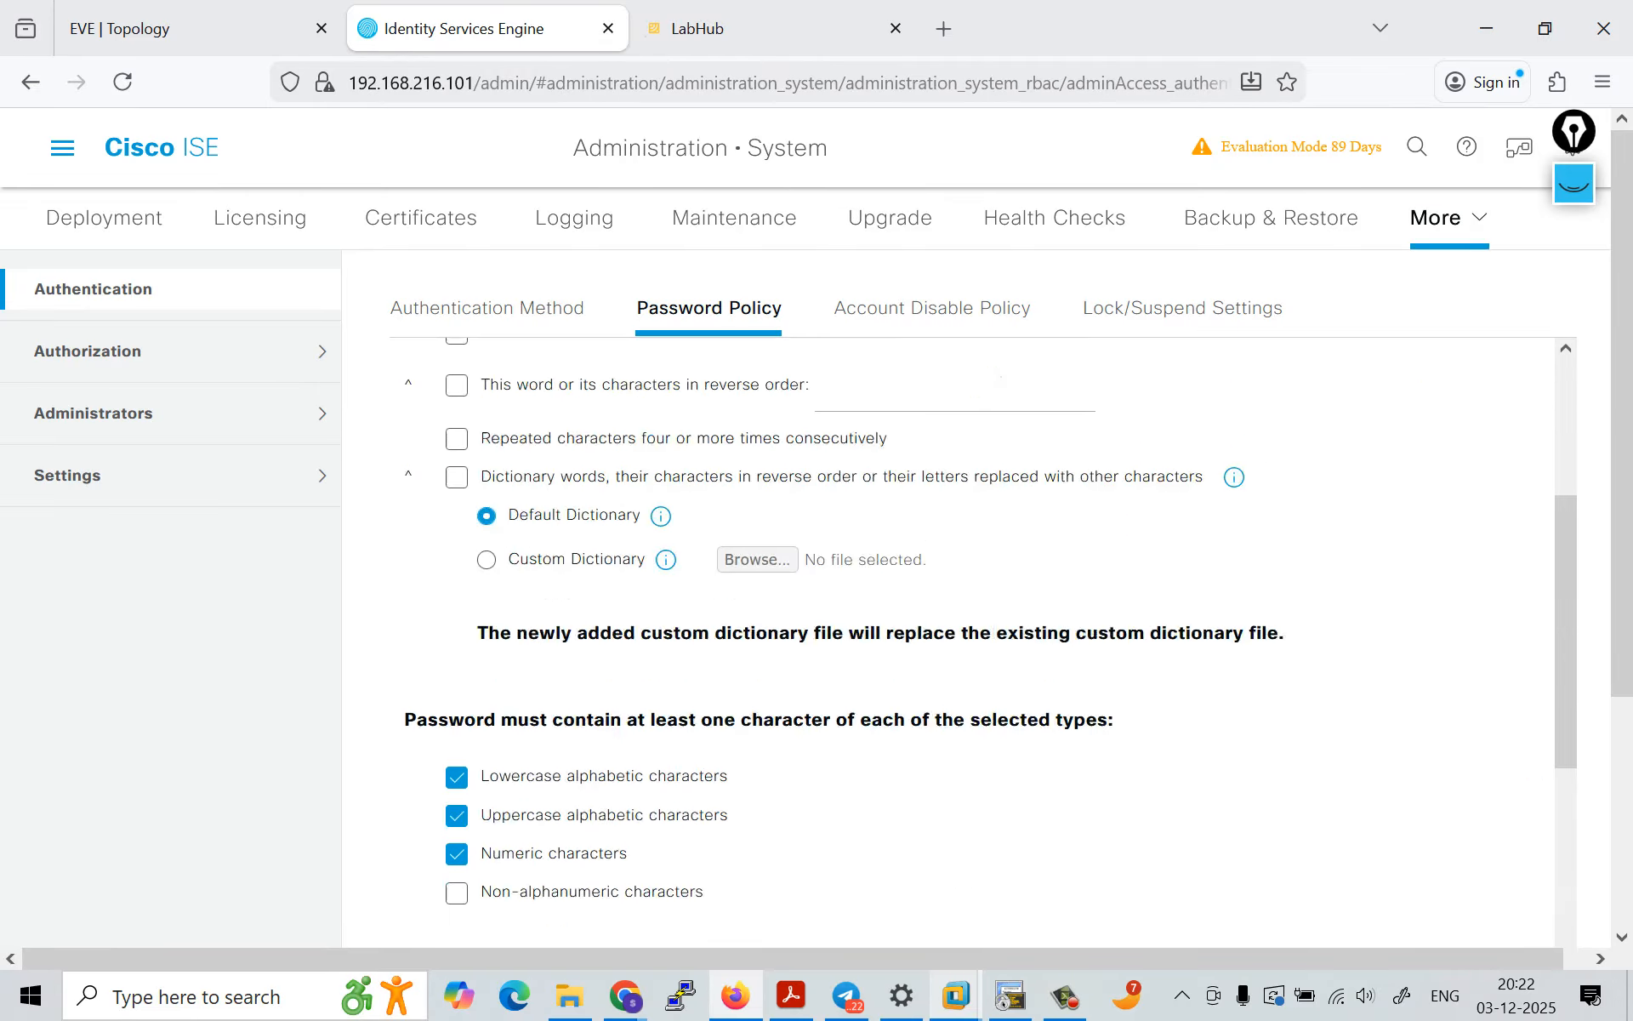
pyautogui.scroll(-3, 983, 656)
pyautogui.scroll(-1, 984, 656)
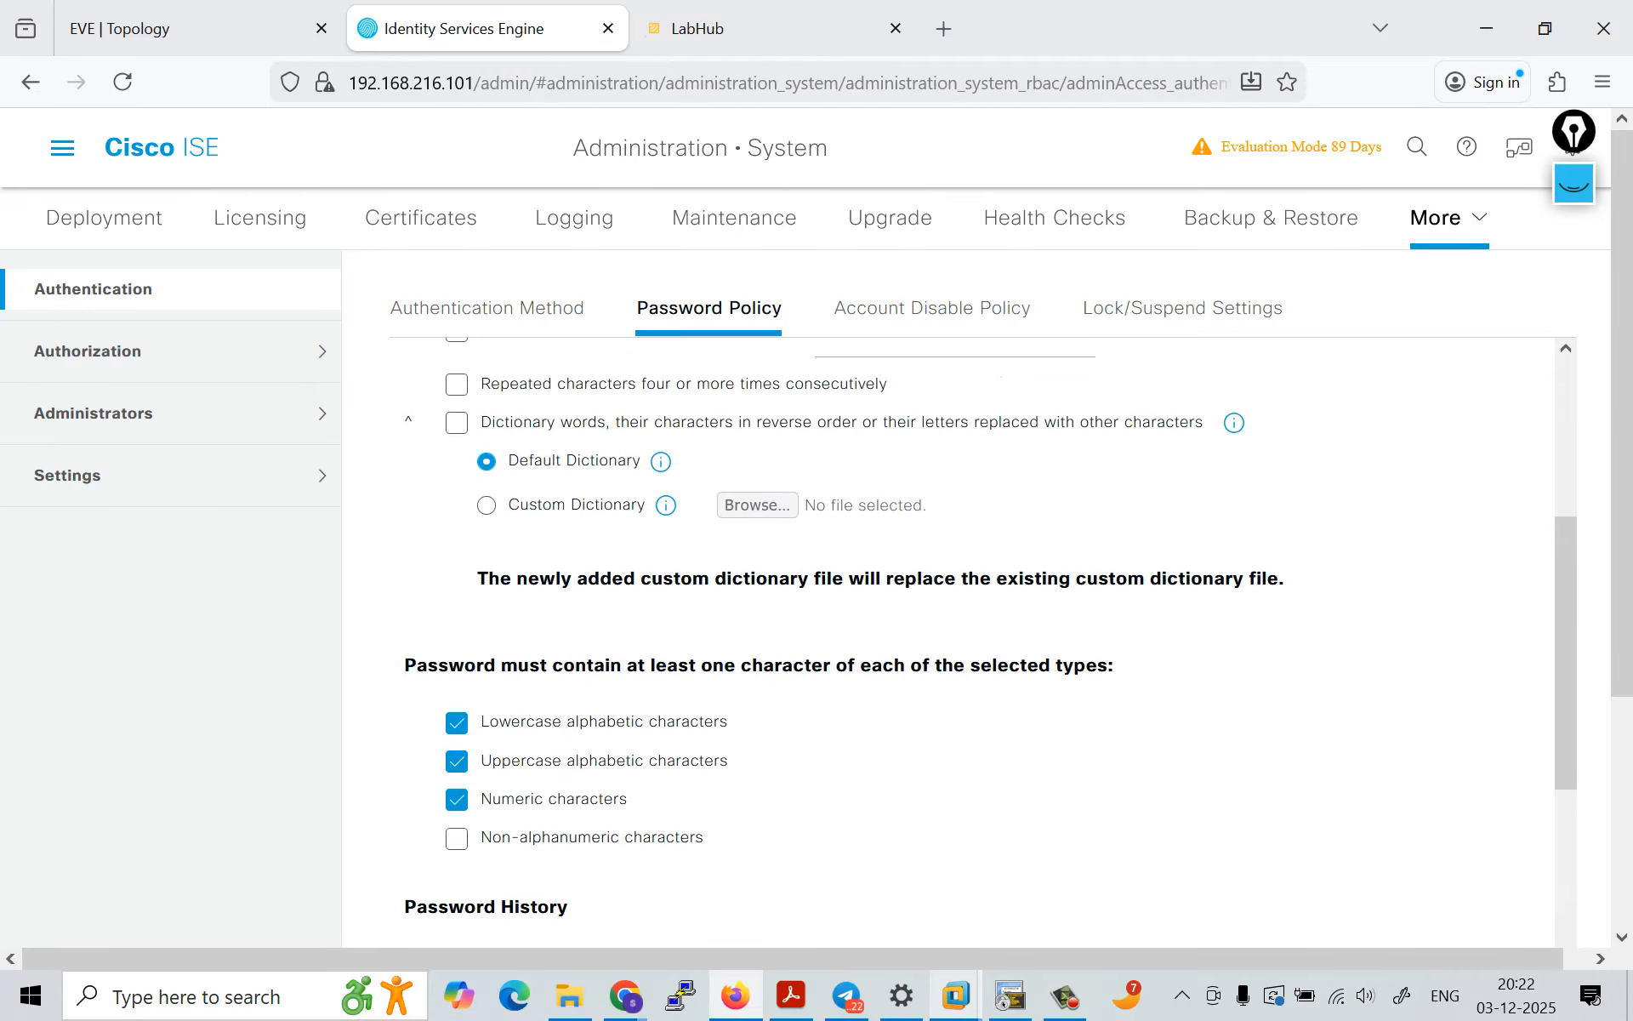
pyautogui.click(457, 723)
pyautogui.click(456, 761)
pyautogui.click(457, 798)
# Step: Disable the requirement to differ from previous password versions and turn off administrator password expiry
pyautogui.scroll(-5, 983, 656)
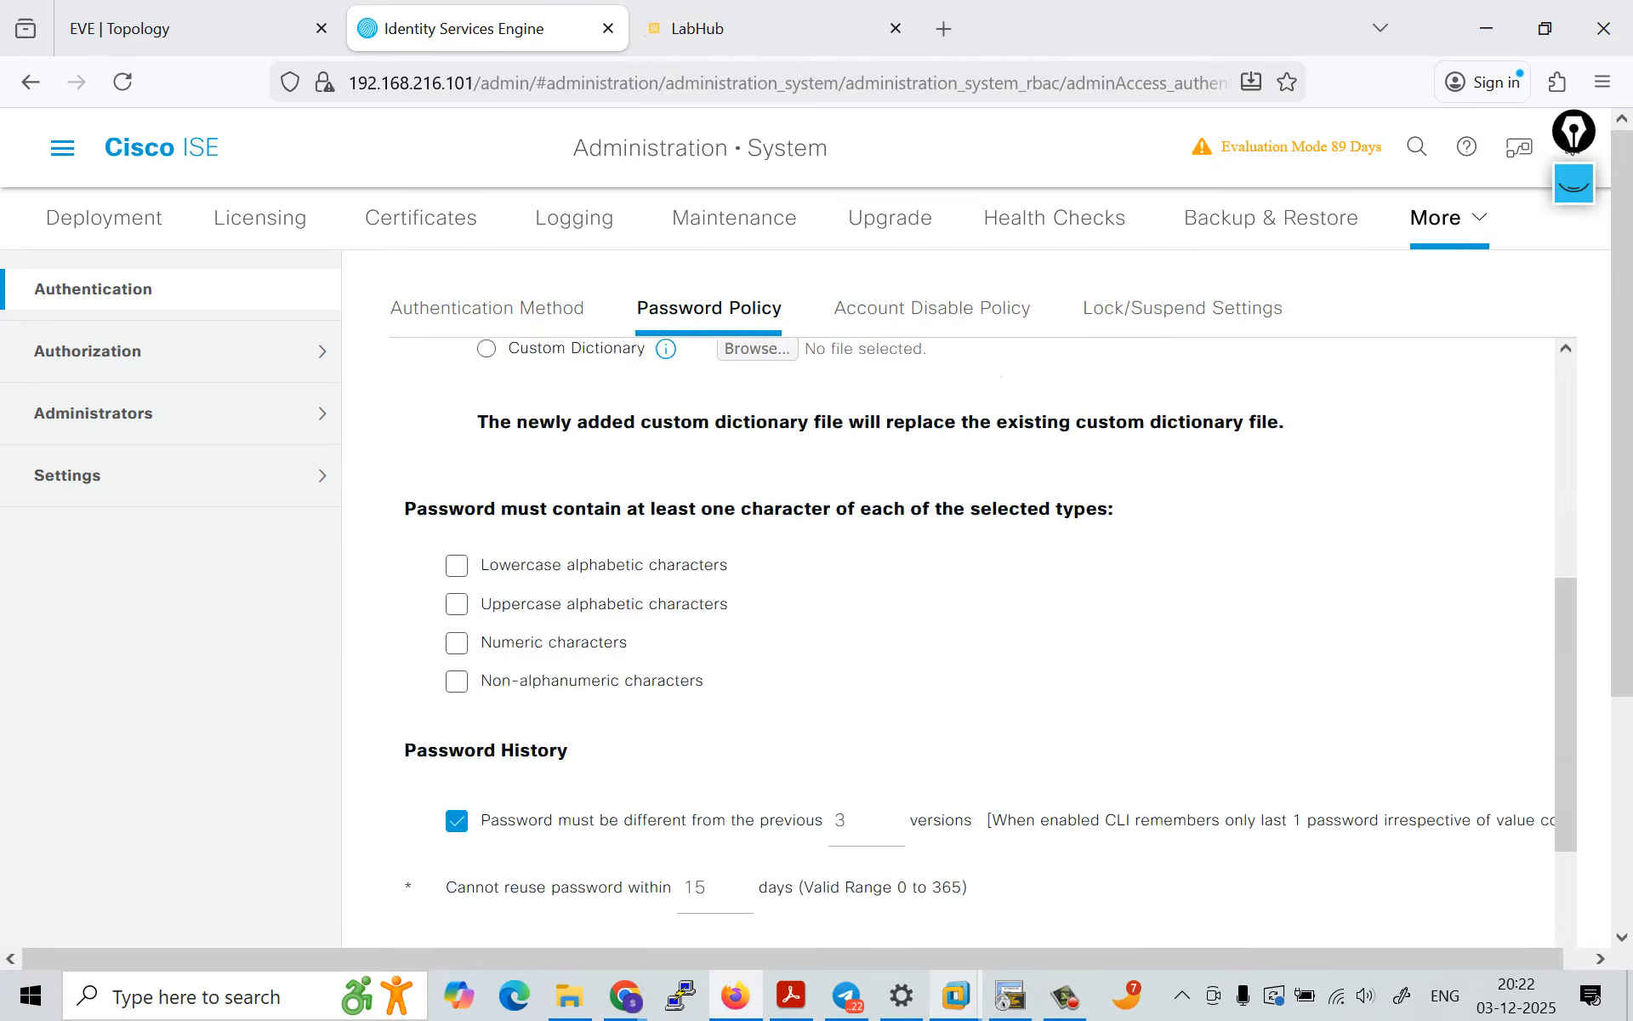
pyautogui.click(457, 581)
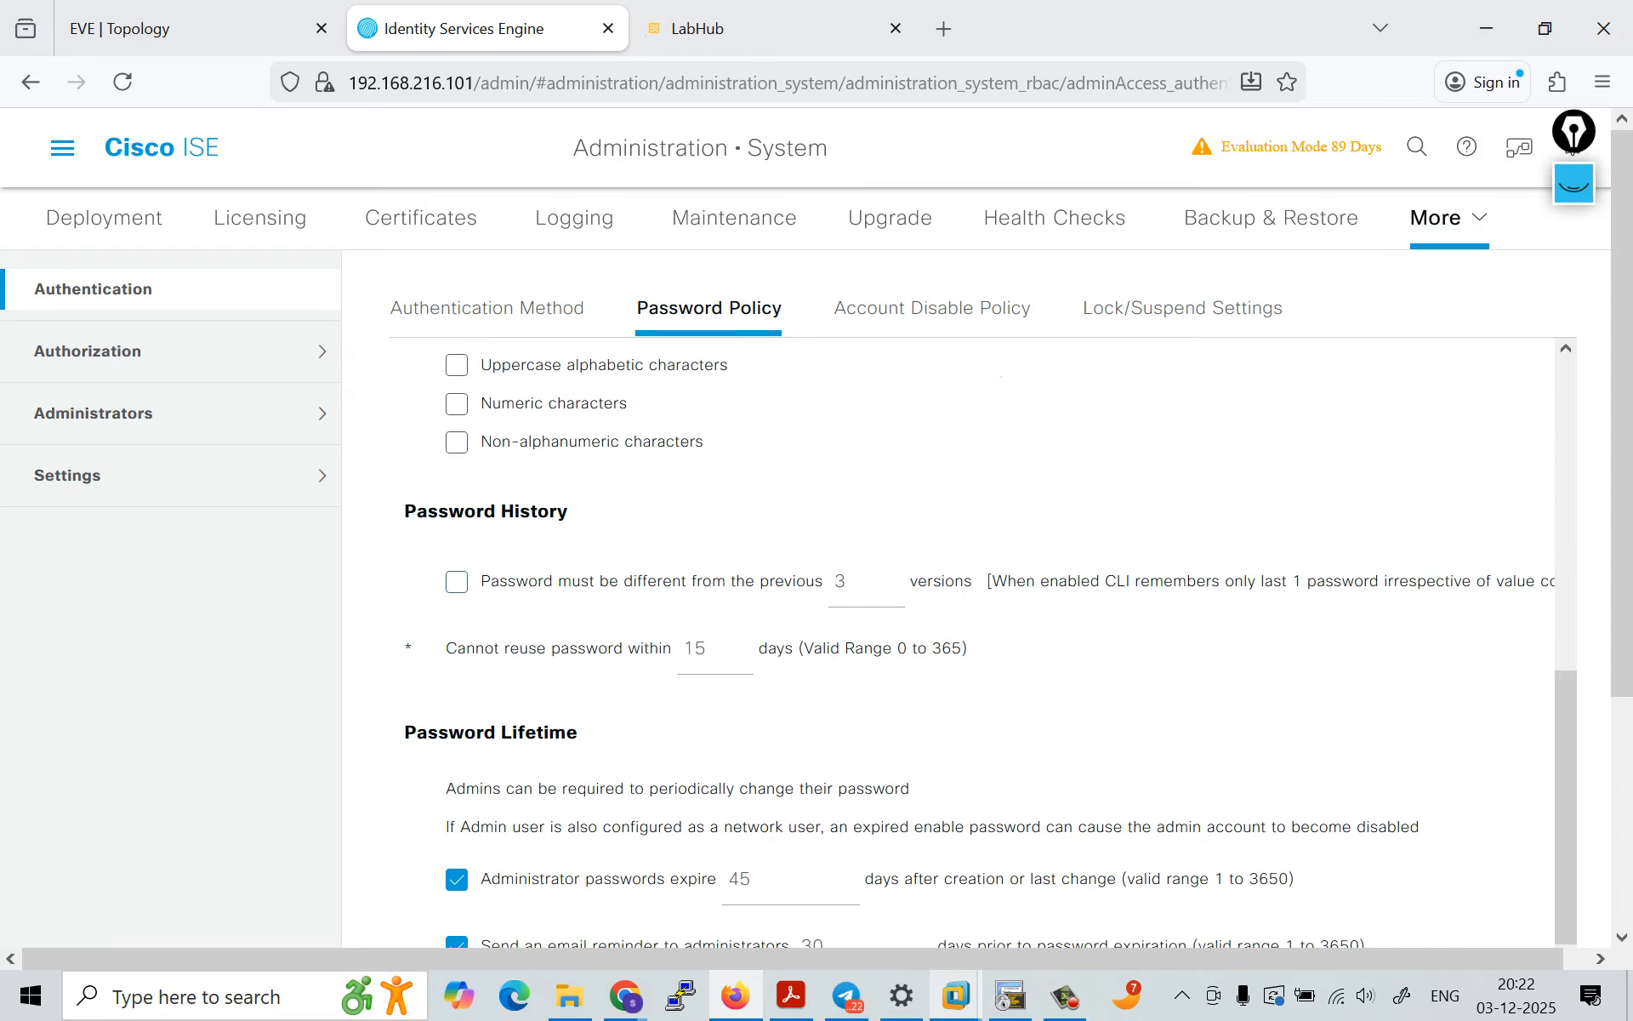
pyautogui.scroll(-3, 457, 613)
pyautogui.click(456, 635)
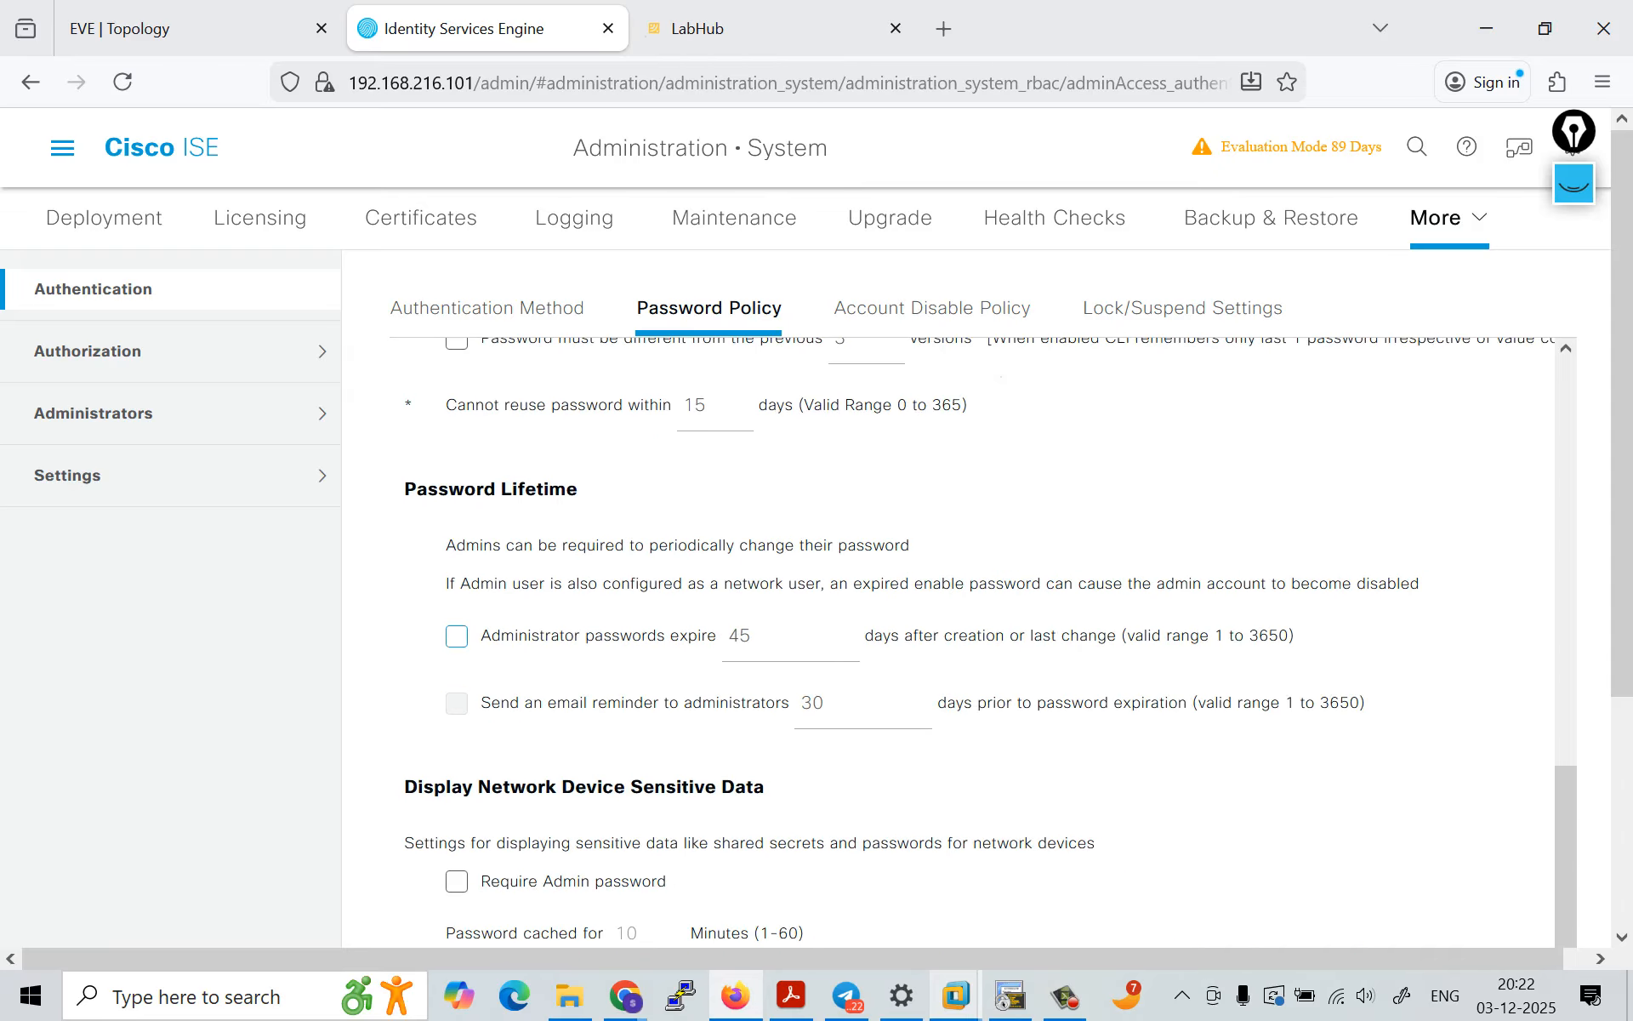
# Step: Check the Display Network Device Sensitive Data settings and save the password policy
pyautogui.scroll(-1, 988, 639)
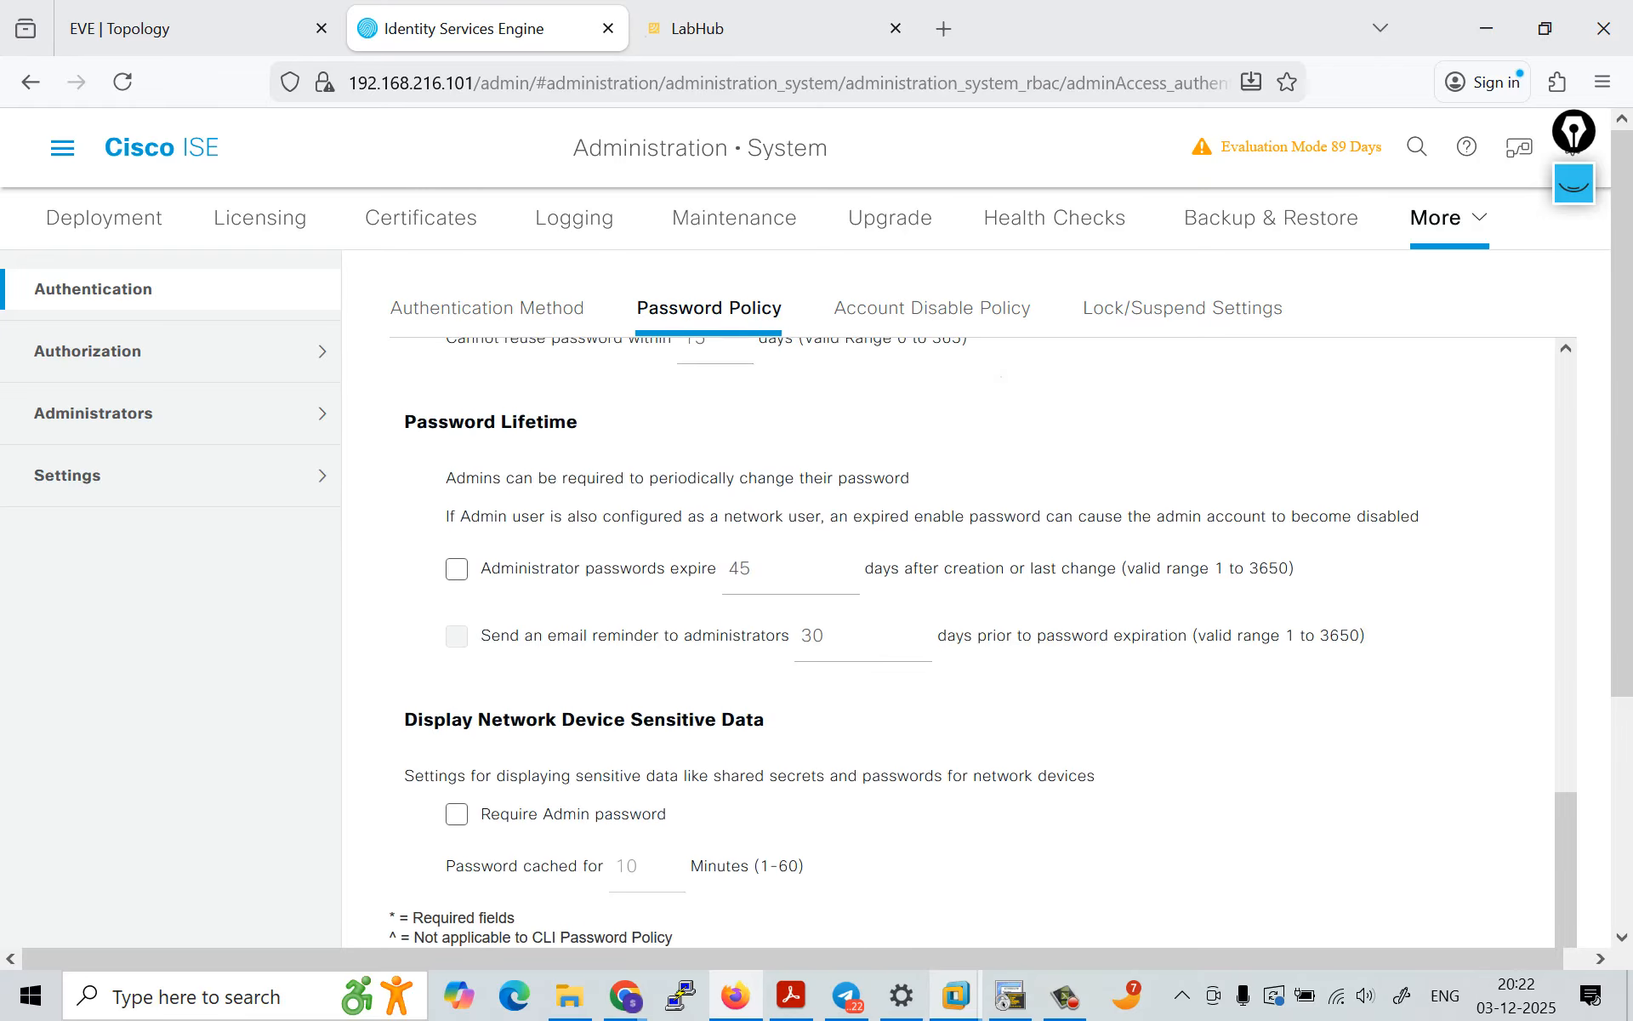
pyautogui.scroll(-3, 989, 595)
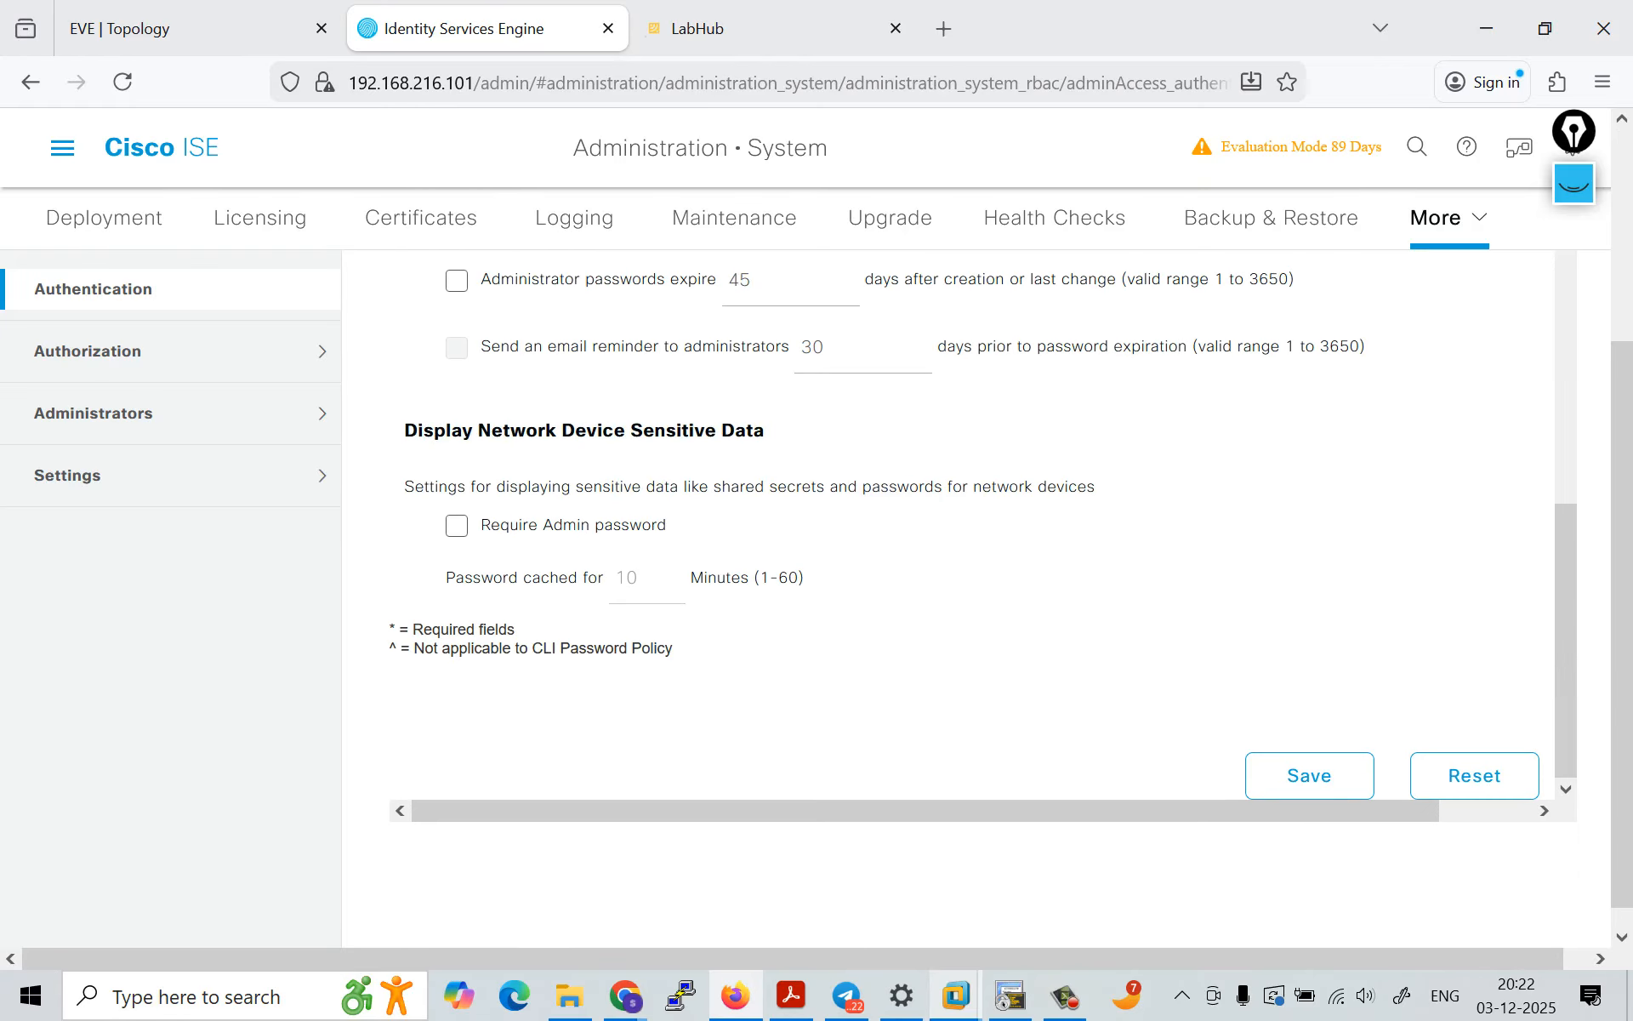
pyautogui.click(1309, 775)
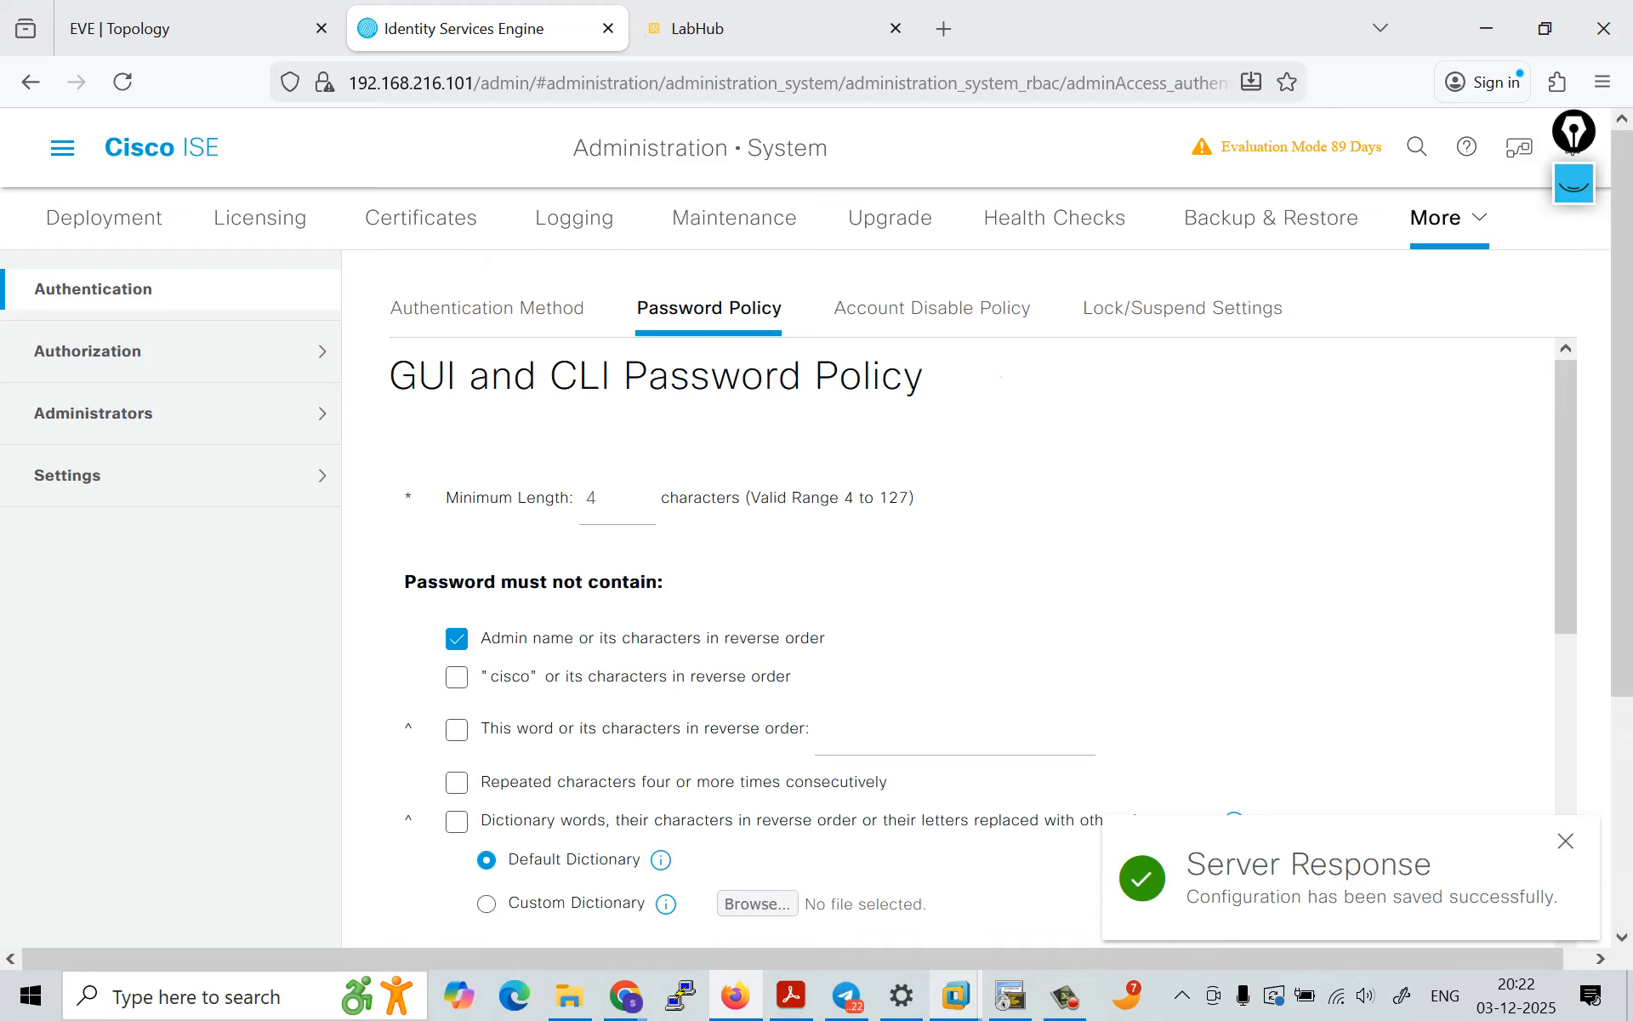
# Step: Check the Authorization entries, then open the Admin Users list under Administrators
pyautogui.click(88, 350)
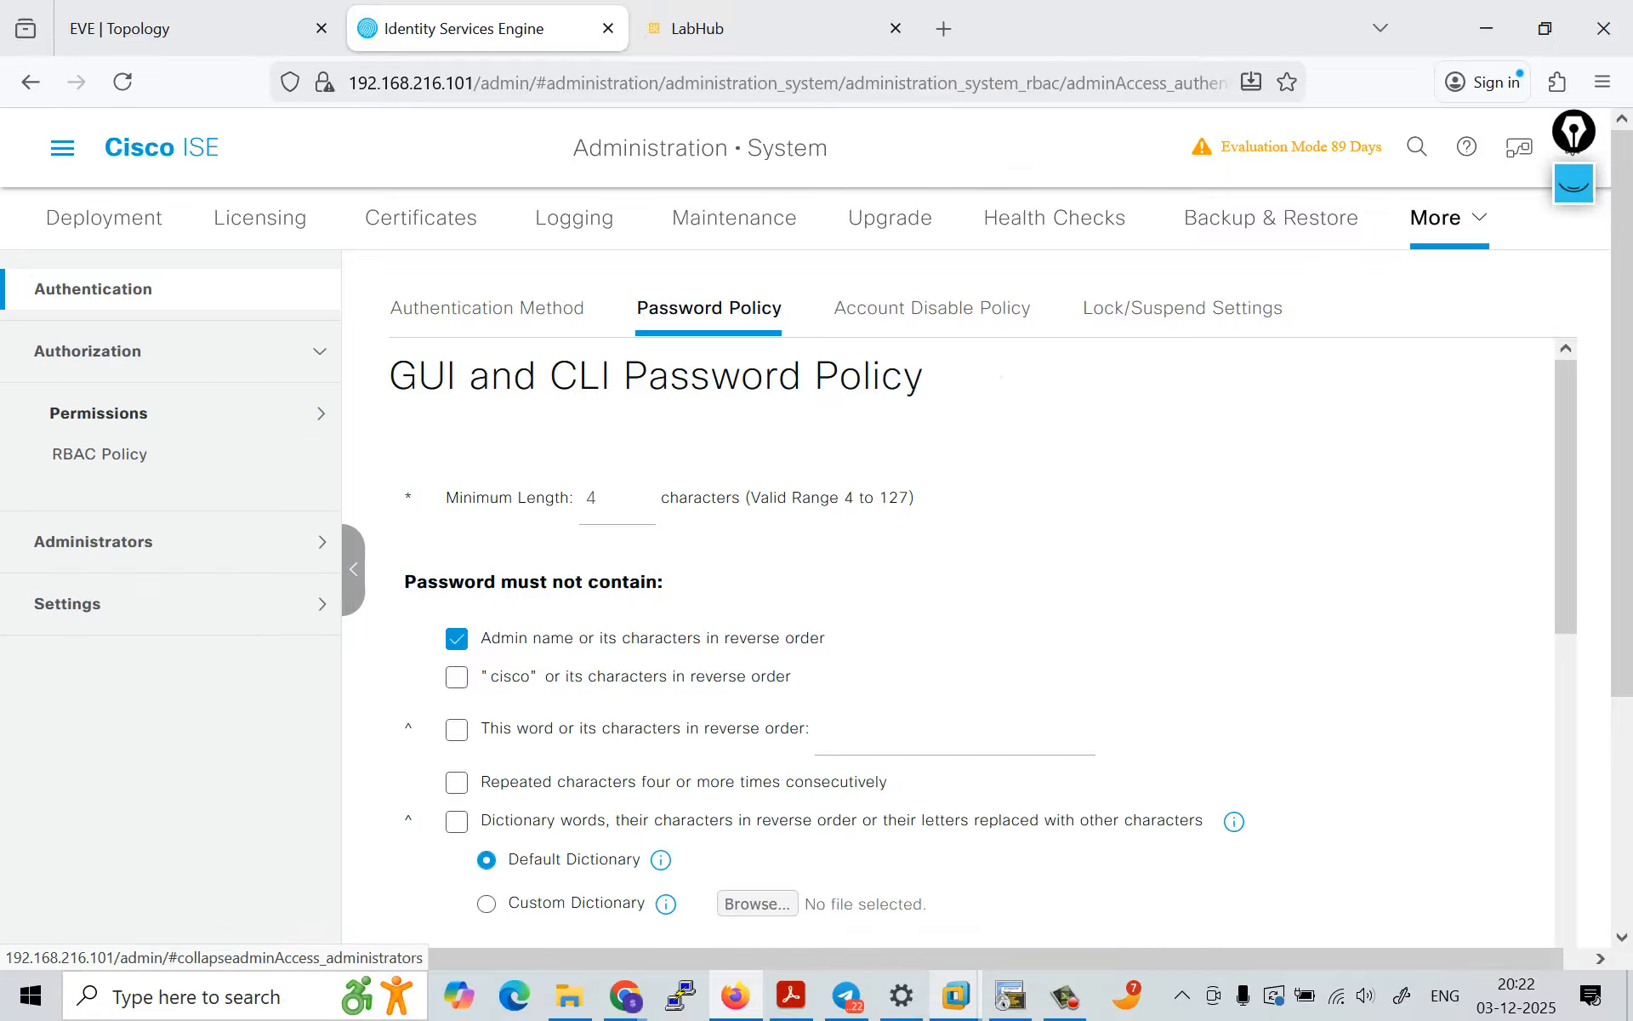
pyautogui.click(94, 541)
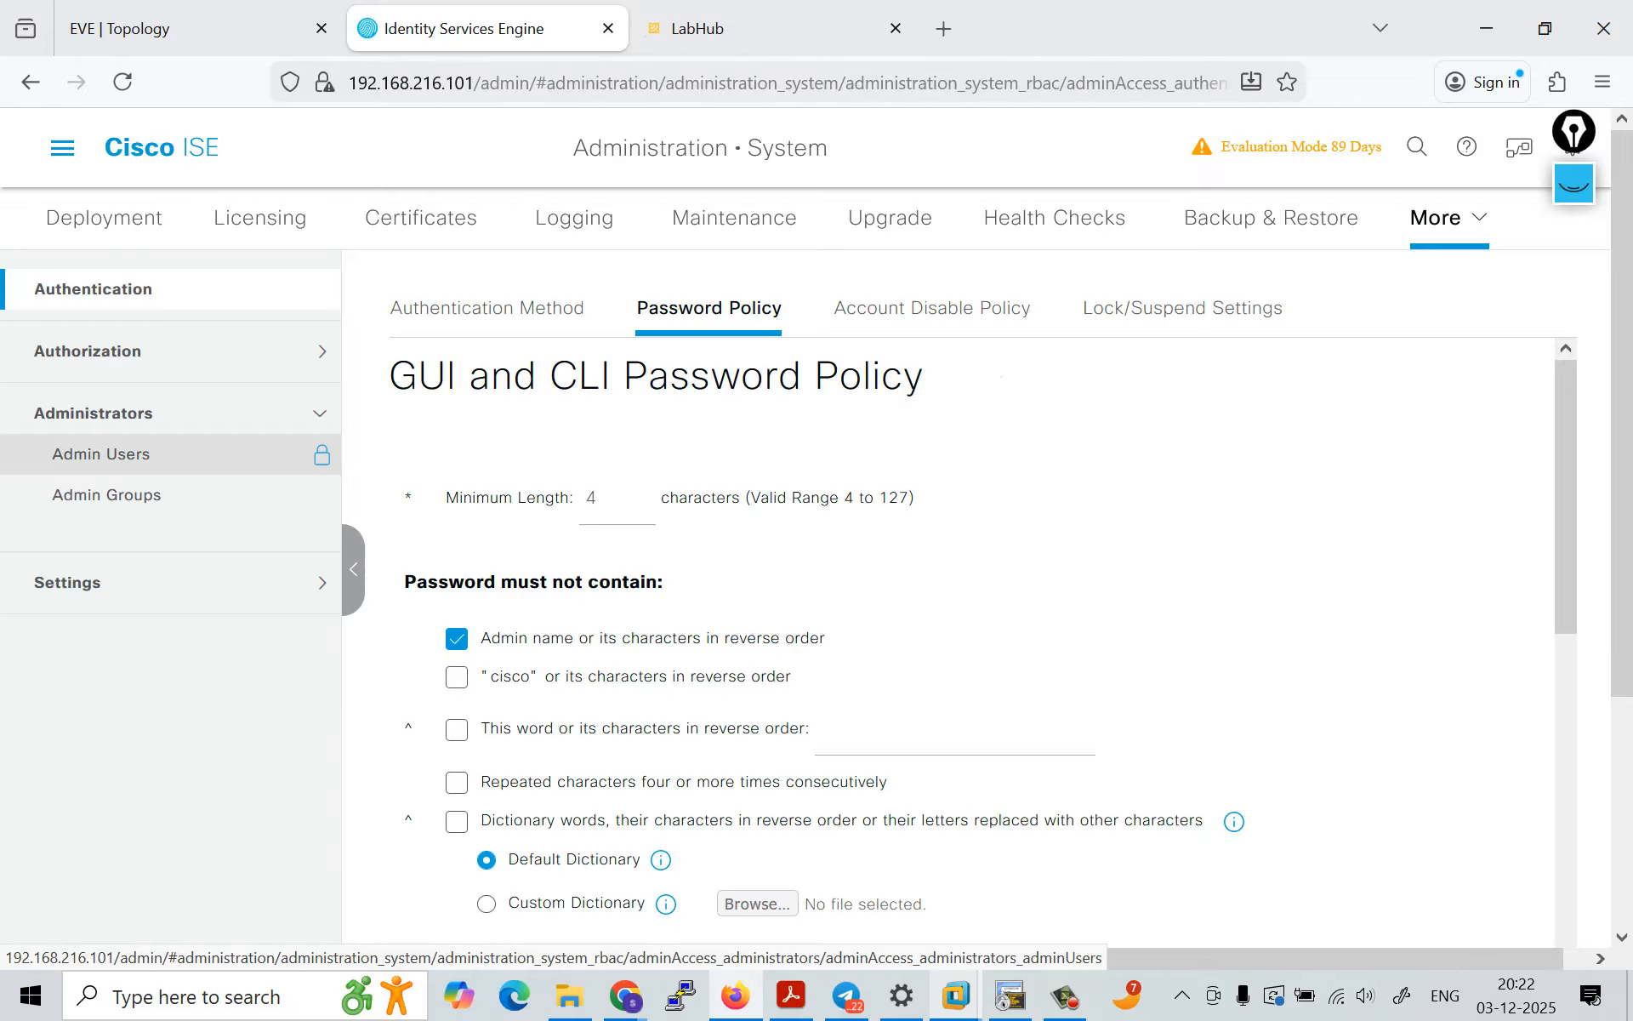
pyautogui.click(102, 454)
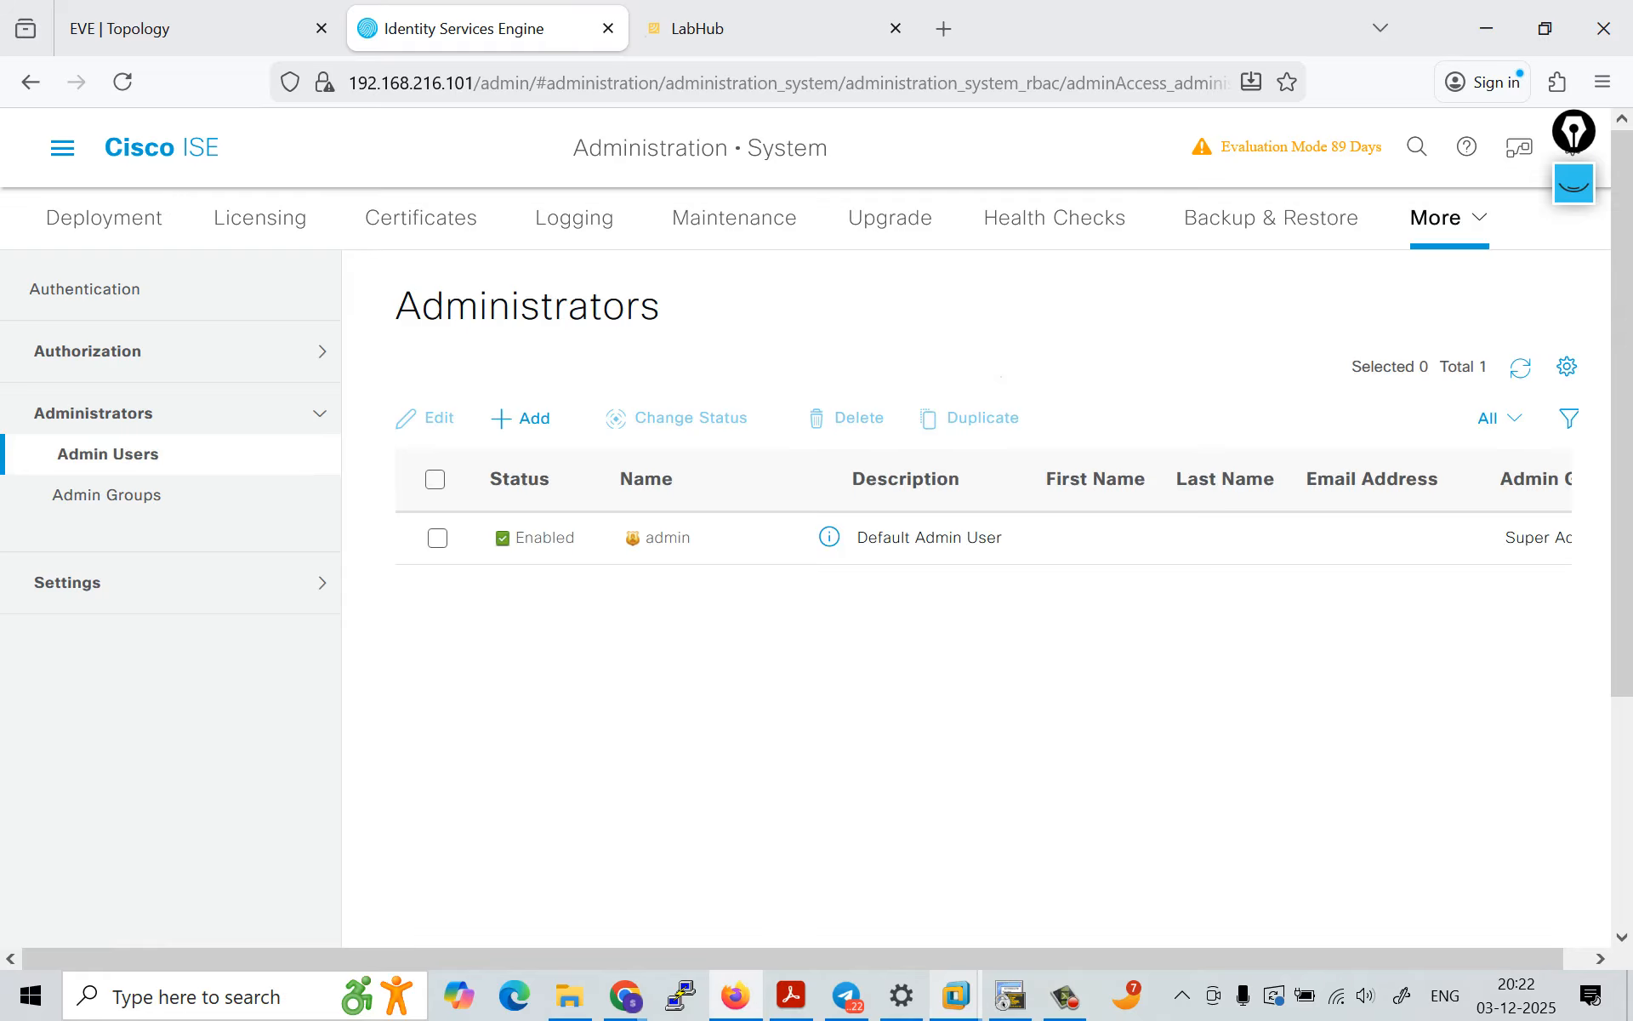
# Step: Examine the default admin user's entry across all columns of the Administrators table, including its admin group
pyautogui.press('Right')
pyautogui.press('Right')
pyautogui.press('Right')
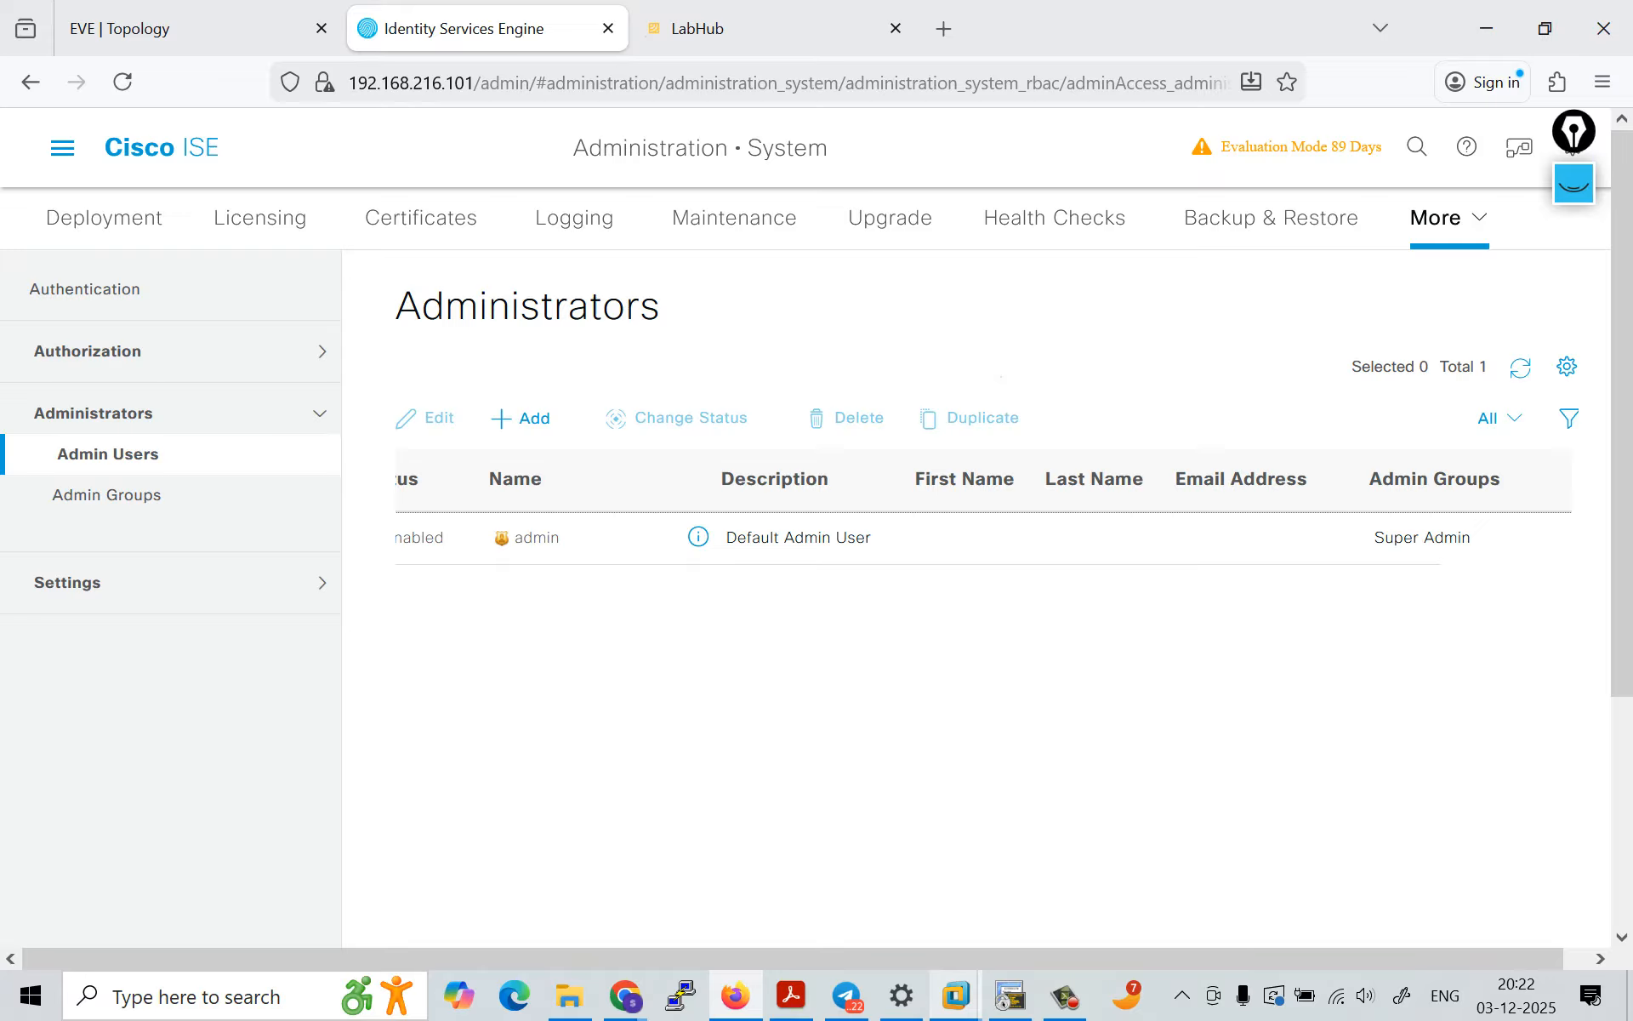
pyautogui.press('Left')
pyautogui.press('Left')
pyautogui.press('Left')
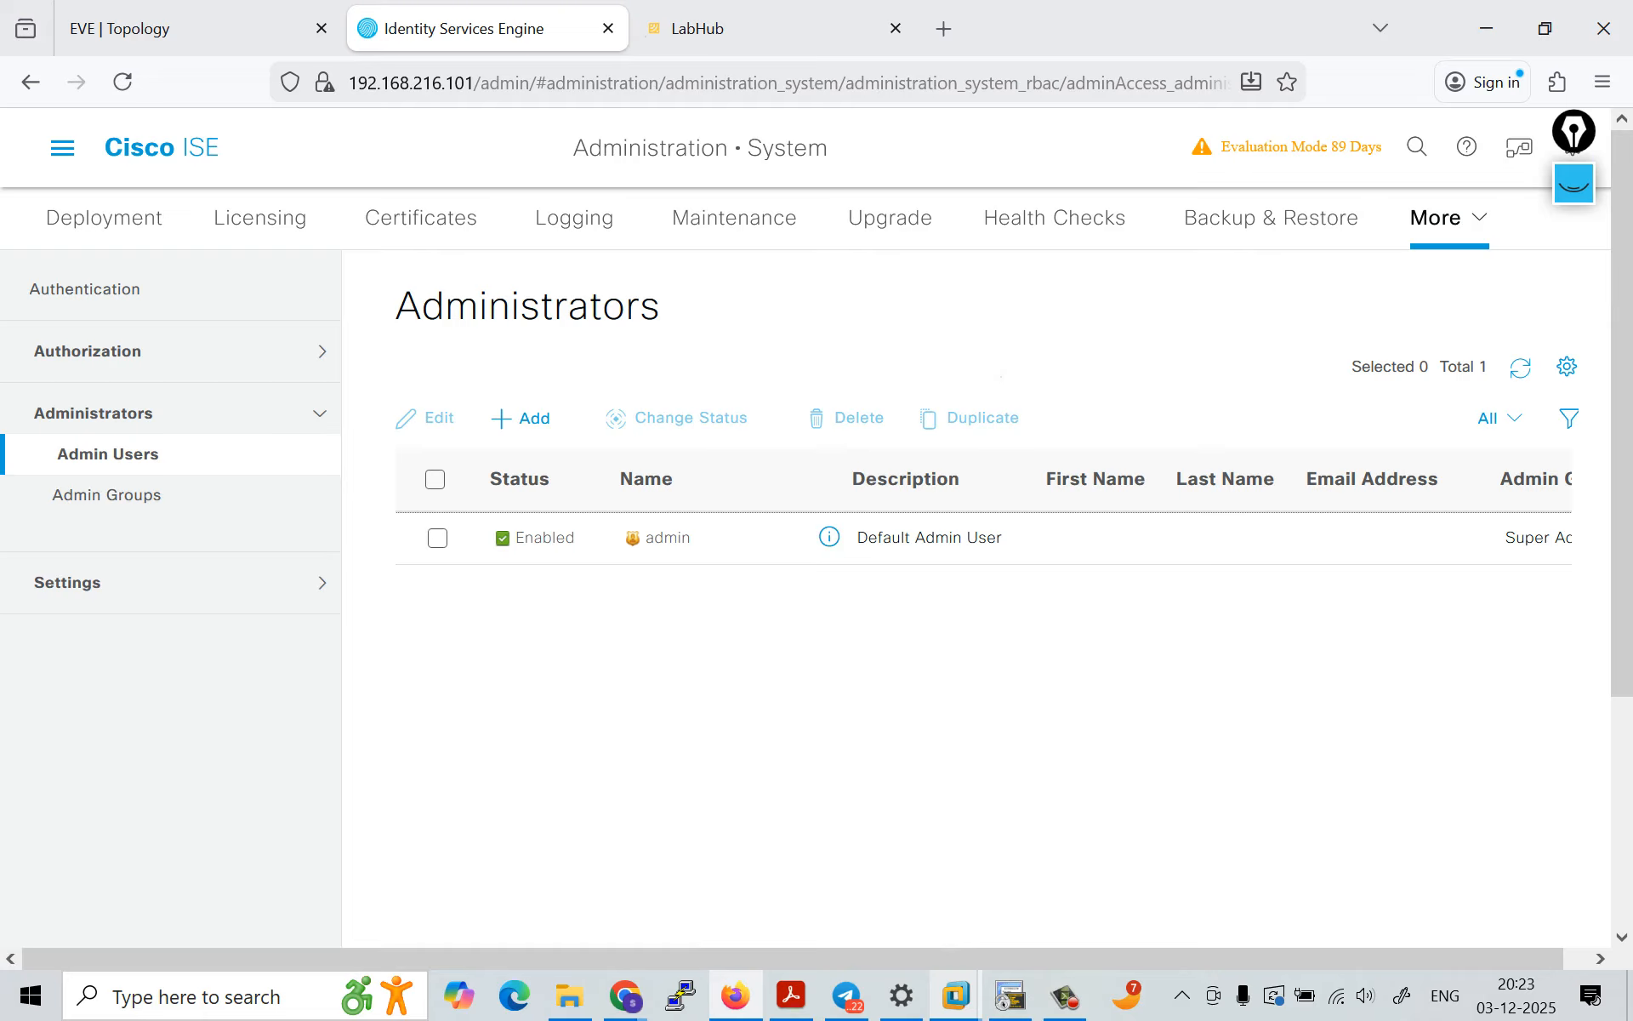
pyautogui.hscroll(3, 983, 511)
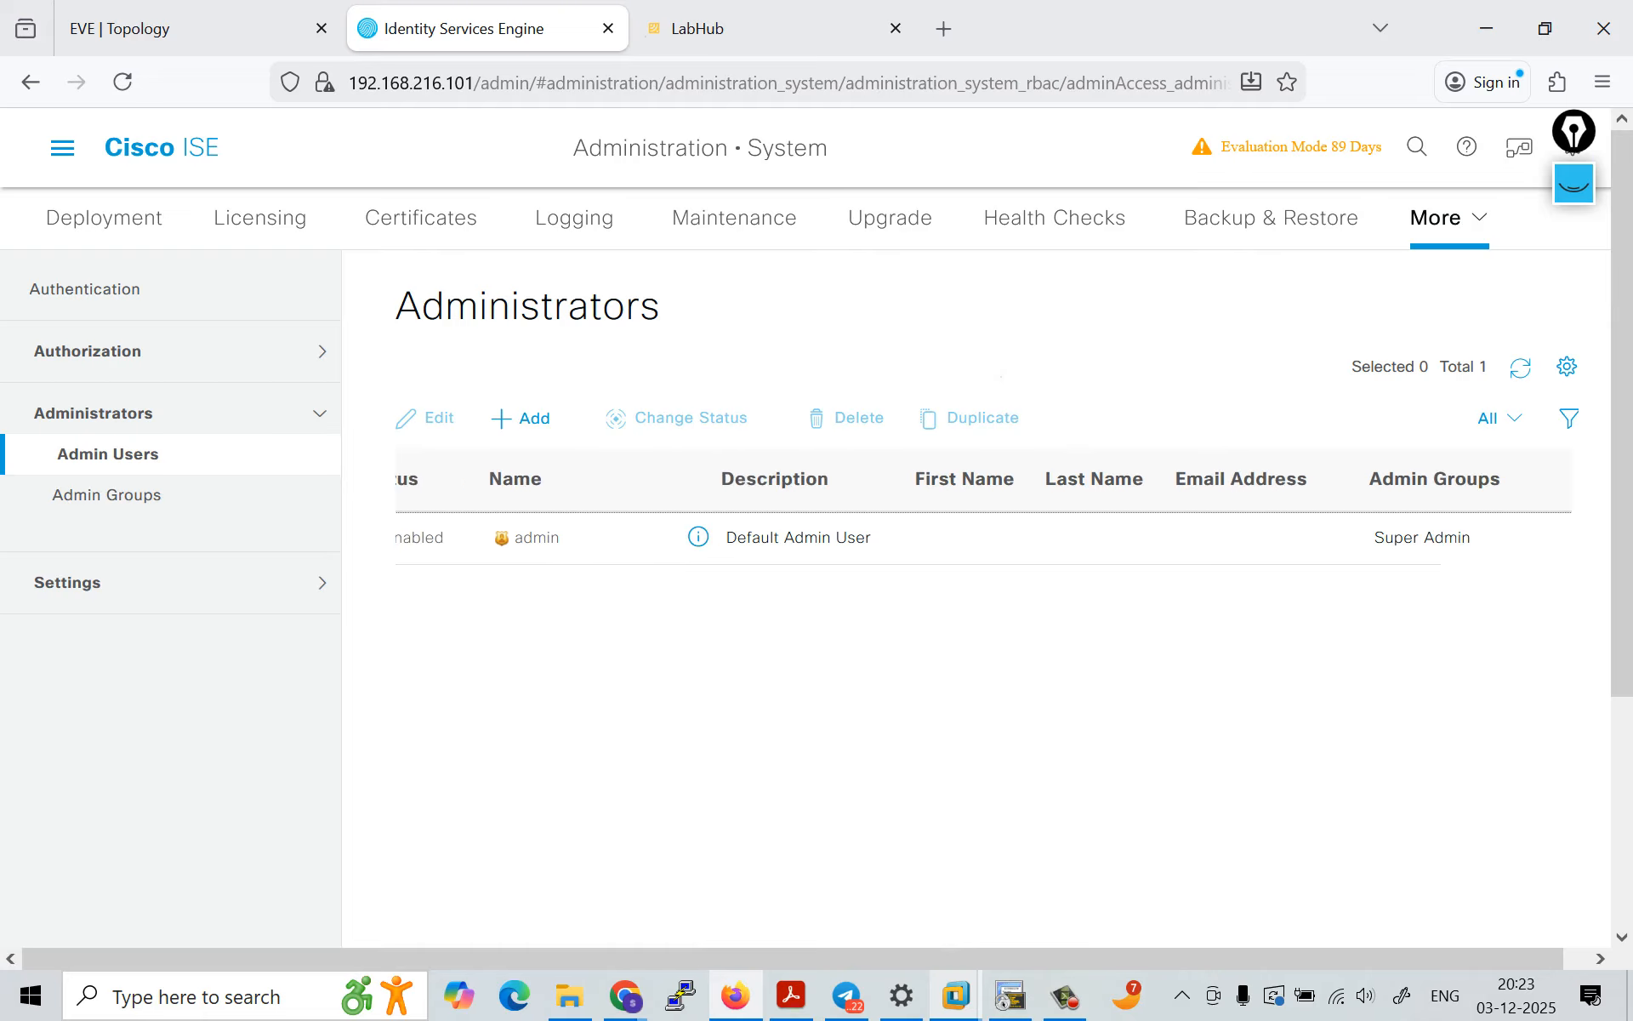
pyautogui.hscroll(-3, 983, 510)
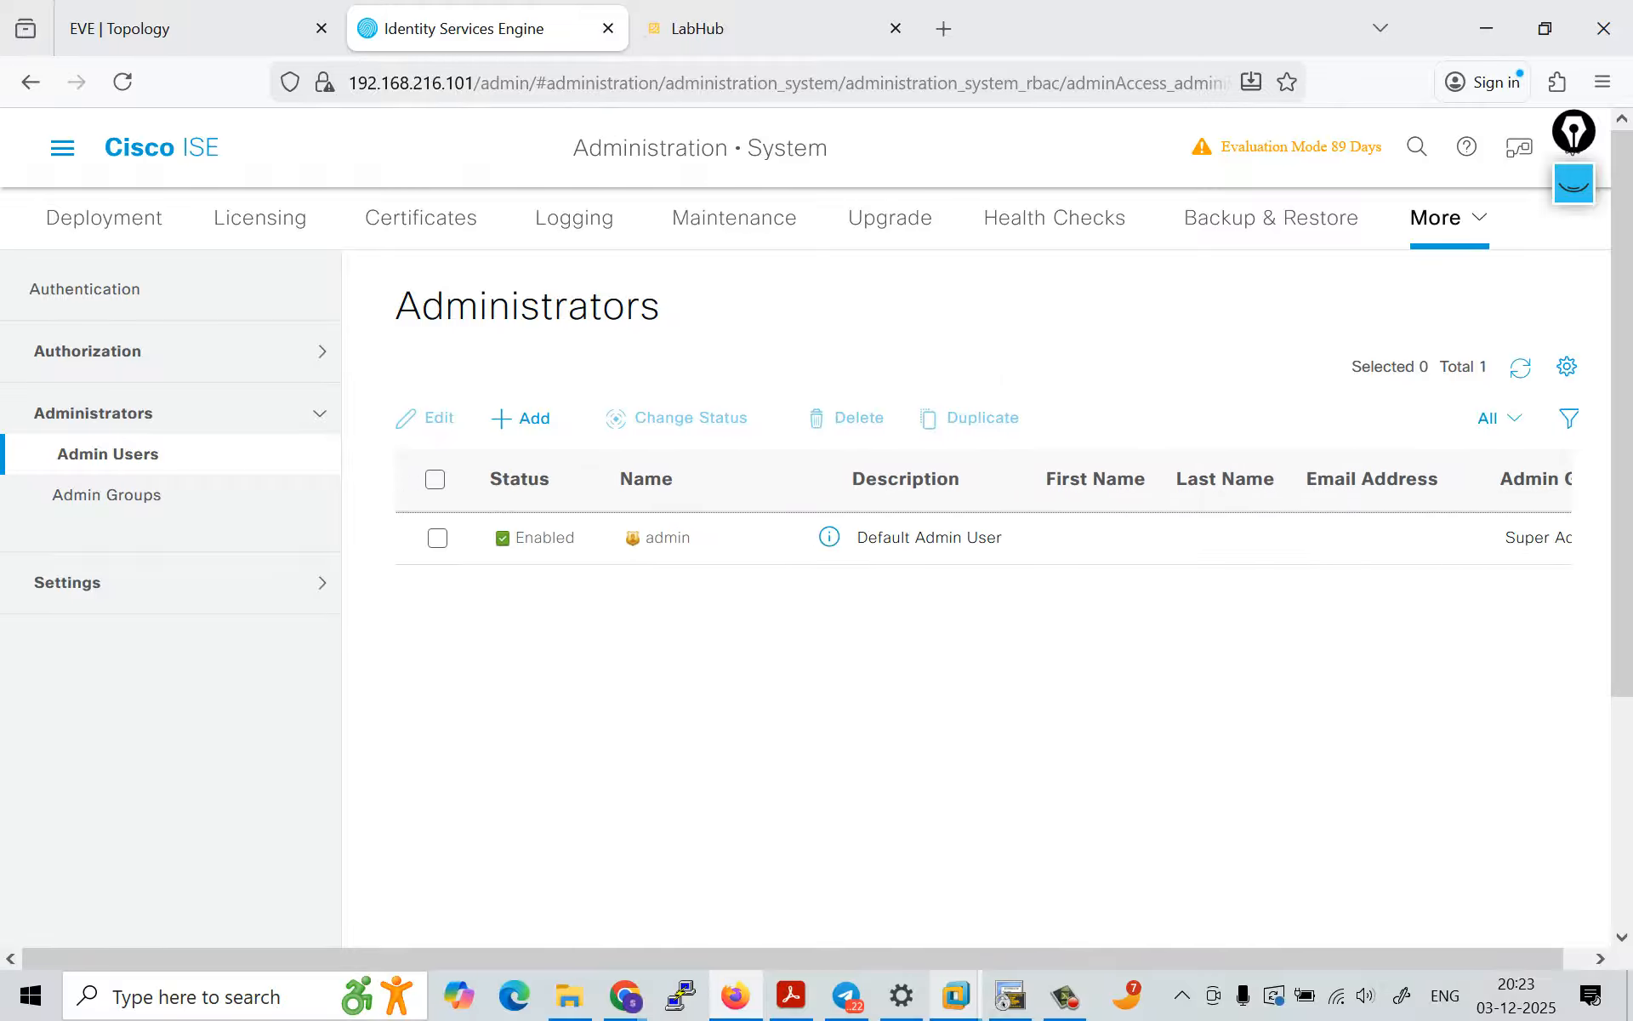
# Step: Open Admin Groups and review the listed groups with their access permission descriptions
pyautogui.click(111, 494)
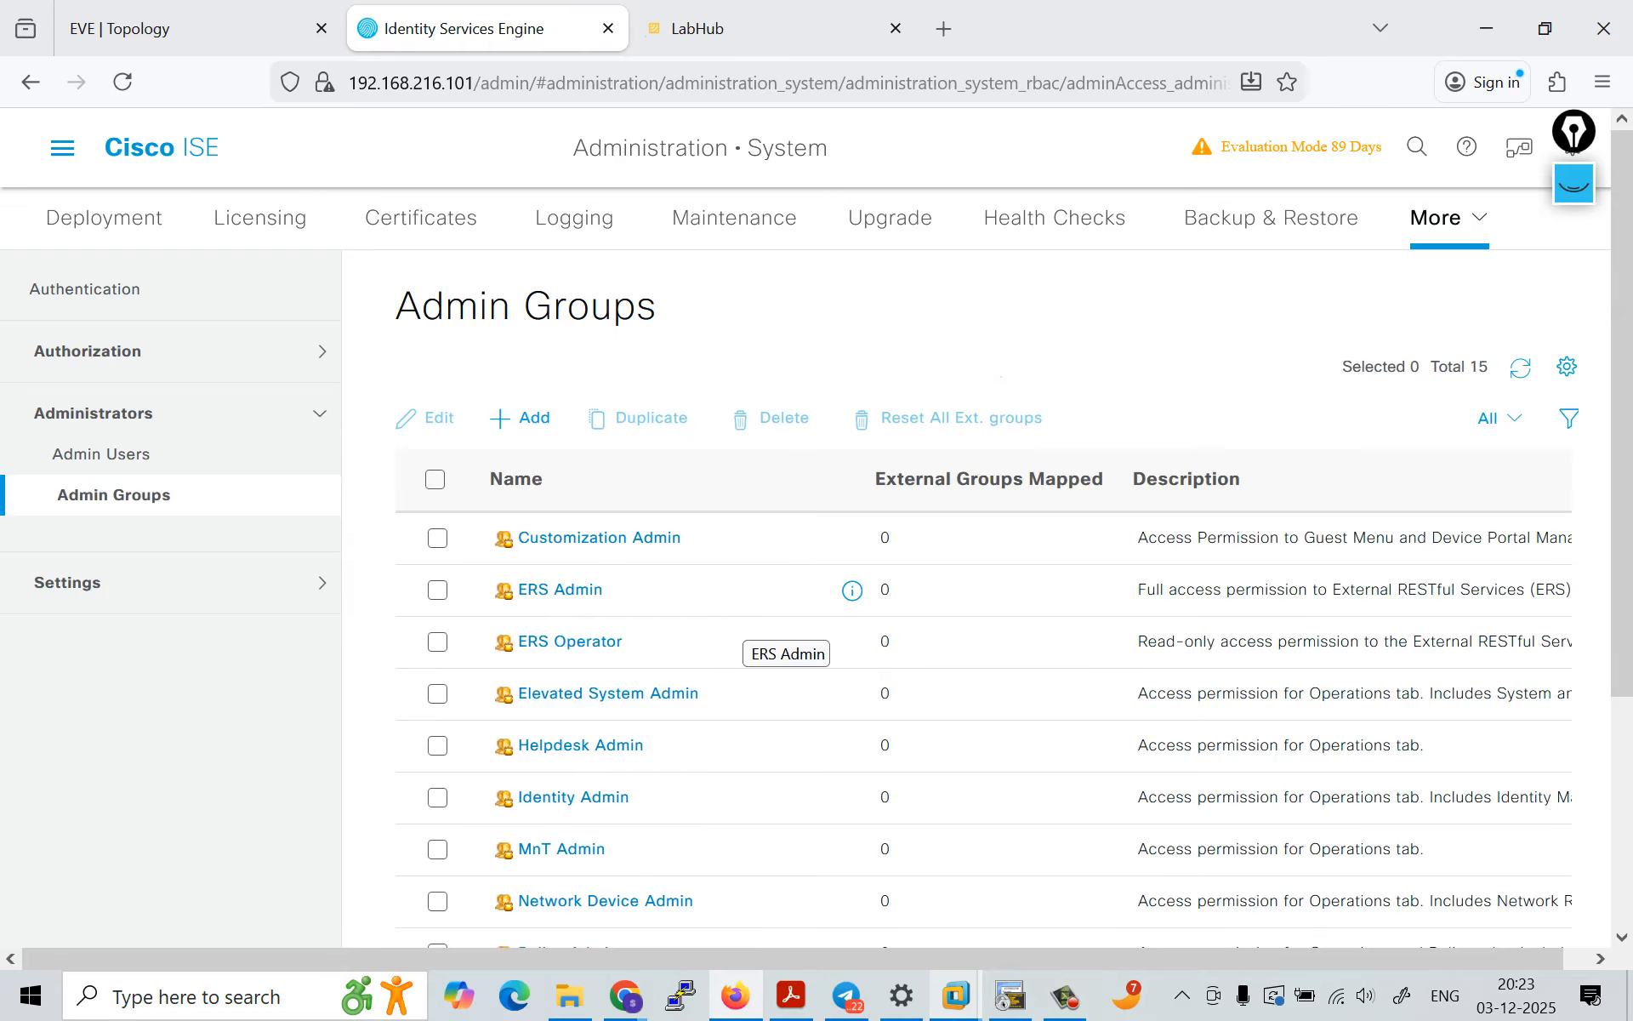
pyautogui.scroll(-3, 851, 595)
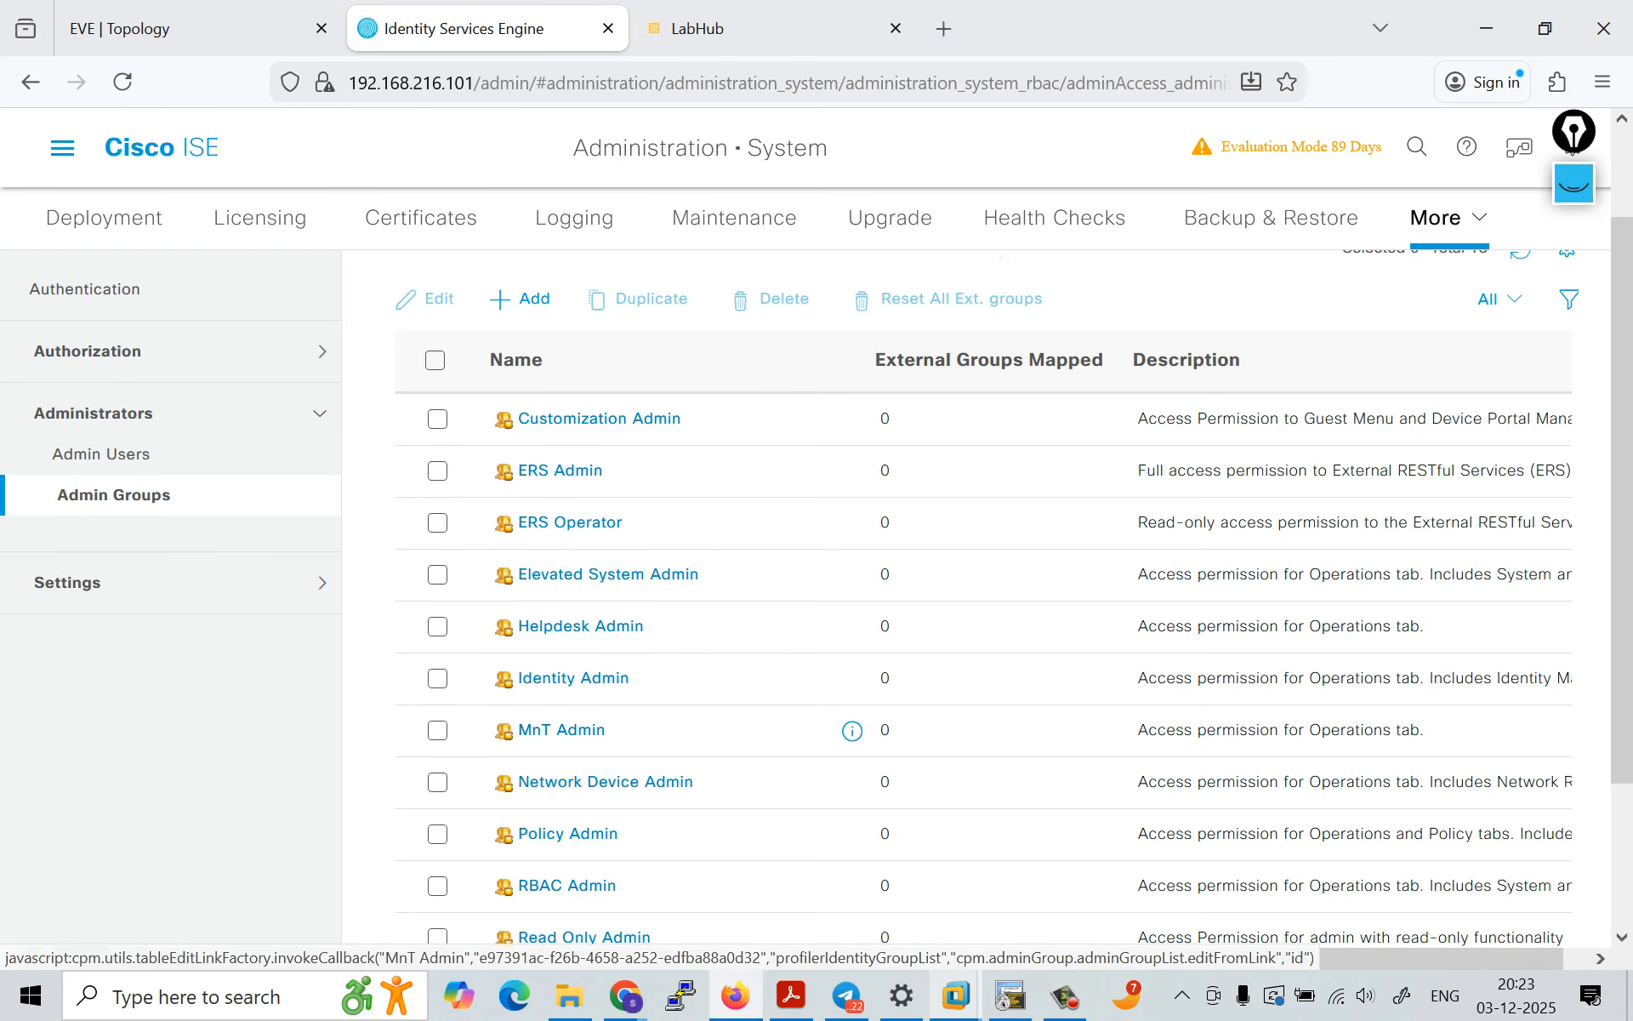
pyautogui.scroll(-3, 851, 587)
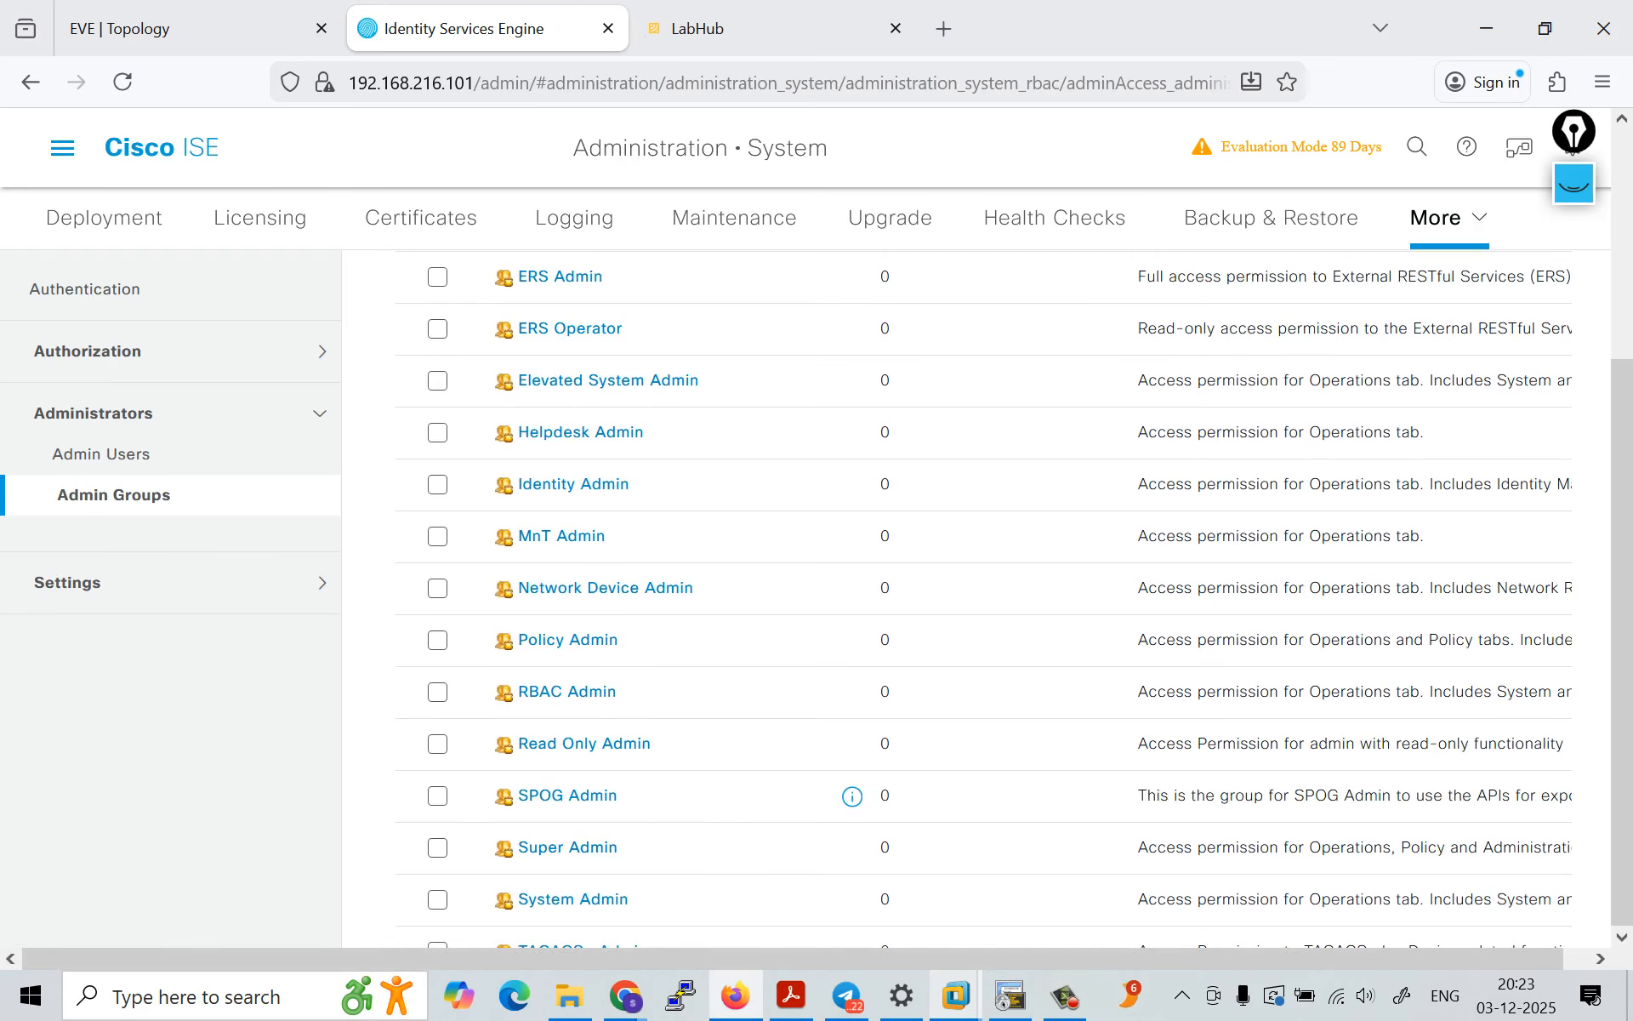
pyautogui.scroll(5, 1012, 621)
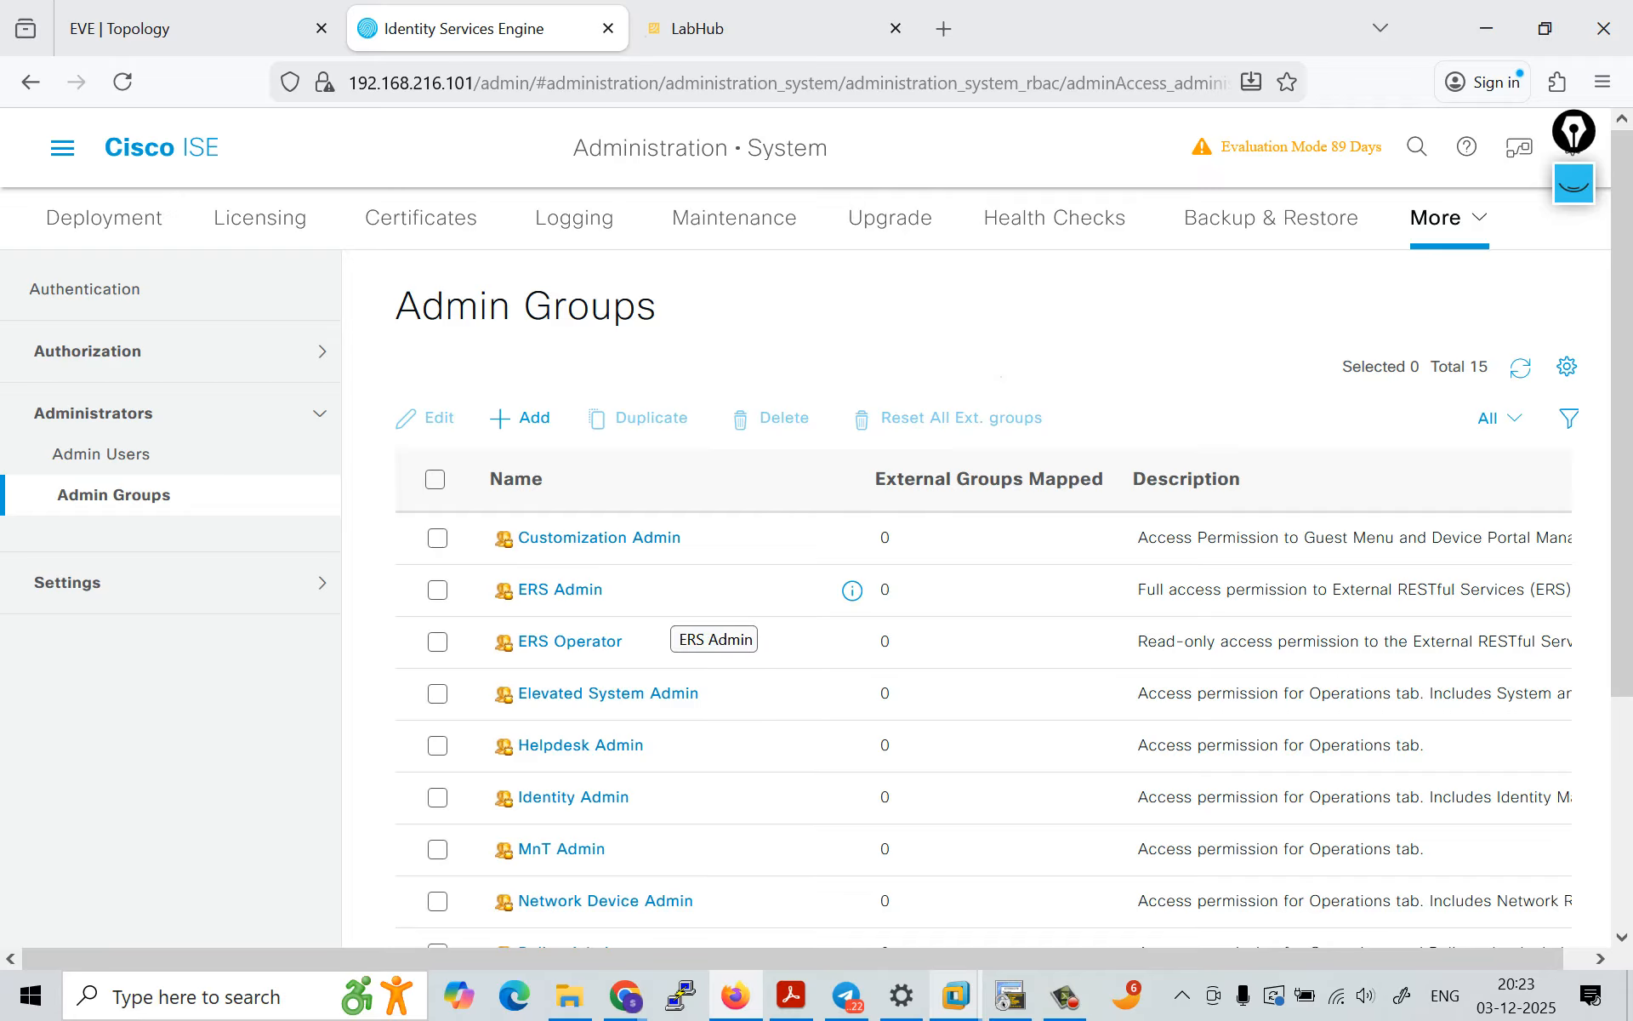
# Step: Create a new admin user in the Admin Users list and name it helpdesk in place of the prefilled name
pyautogui.click(127, 454)
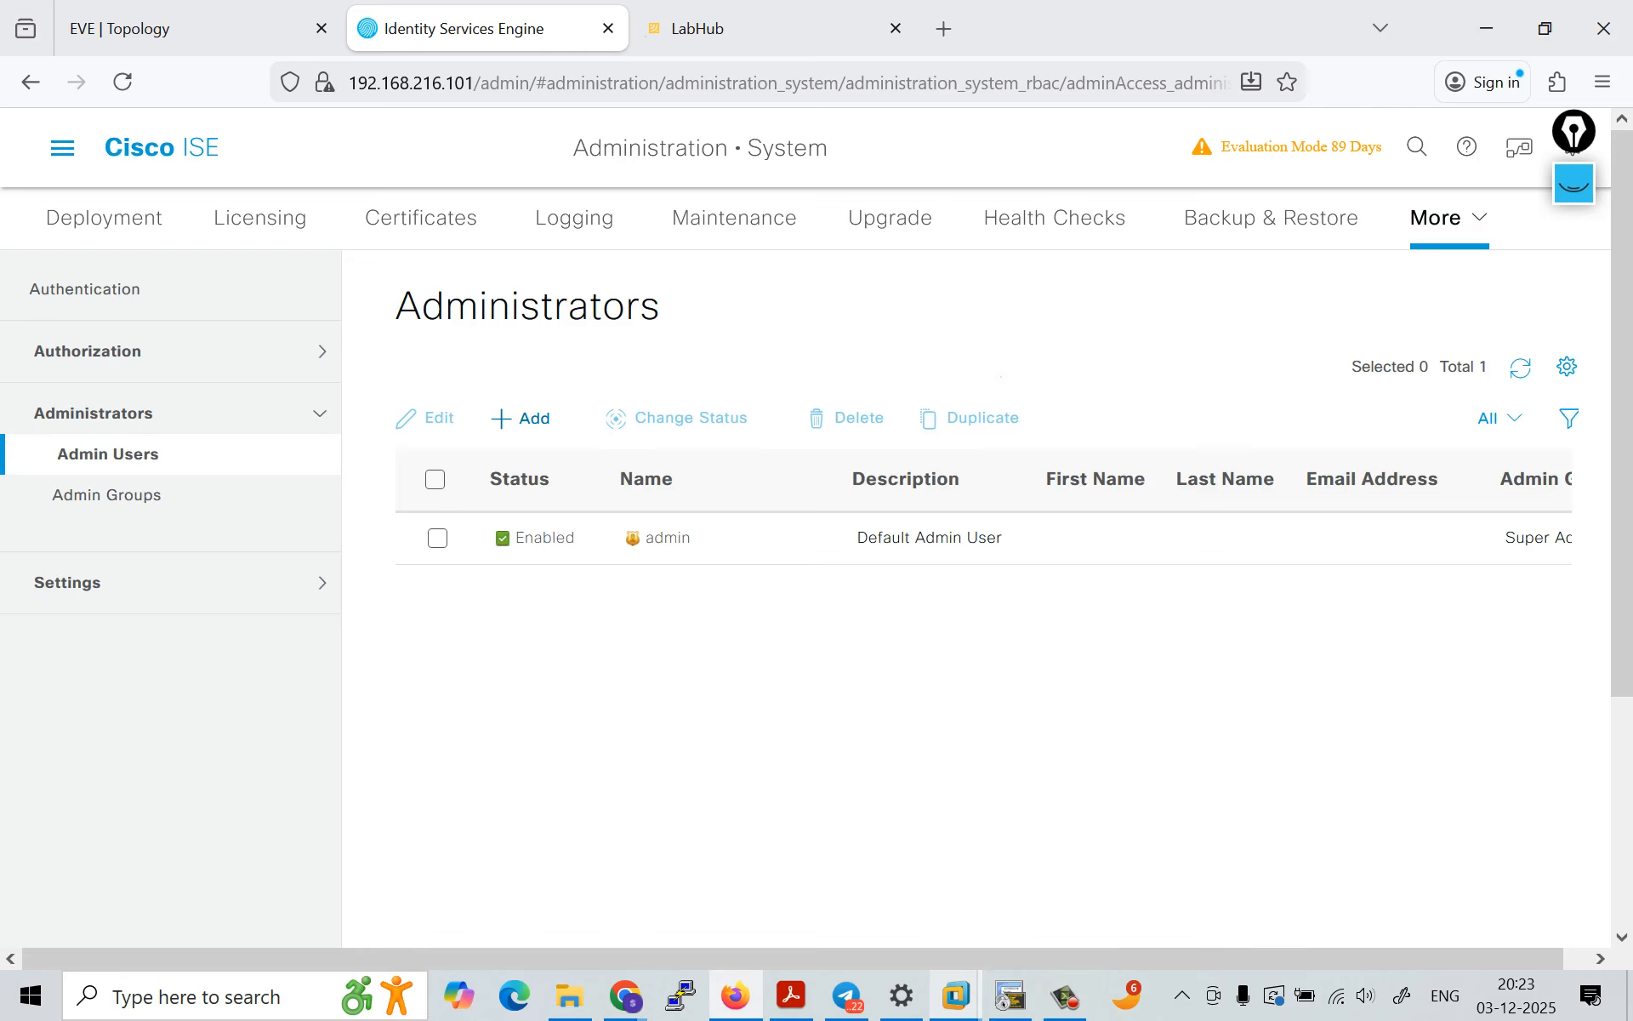
pyautogui.click(522, 419)
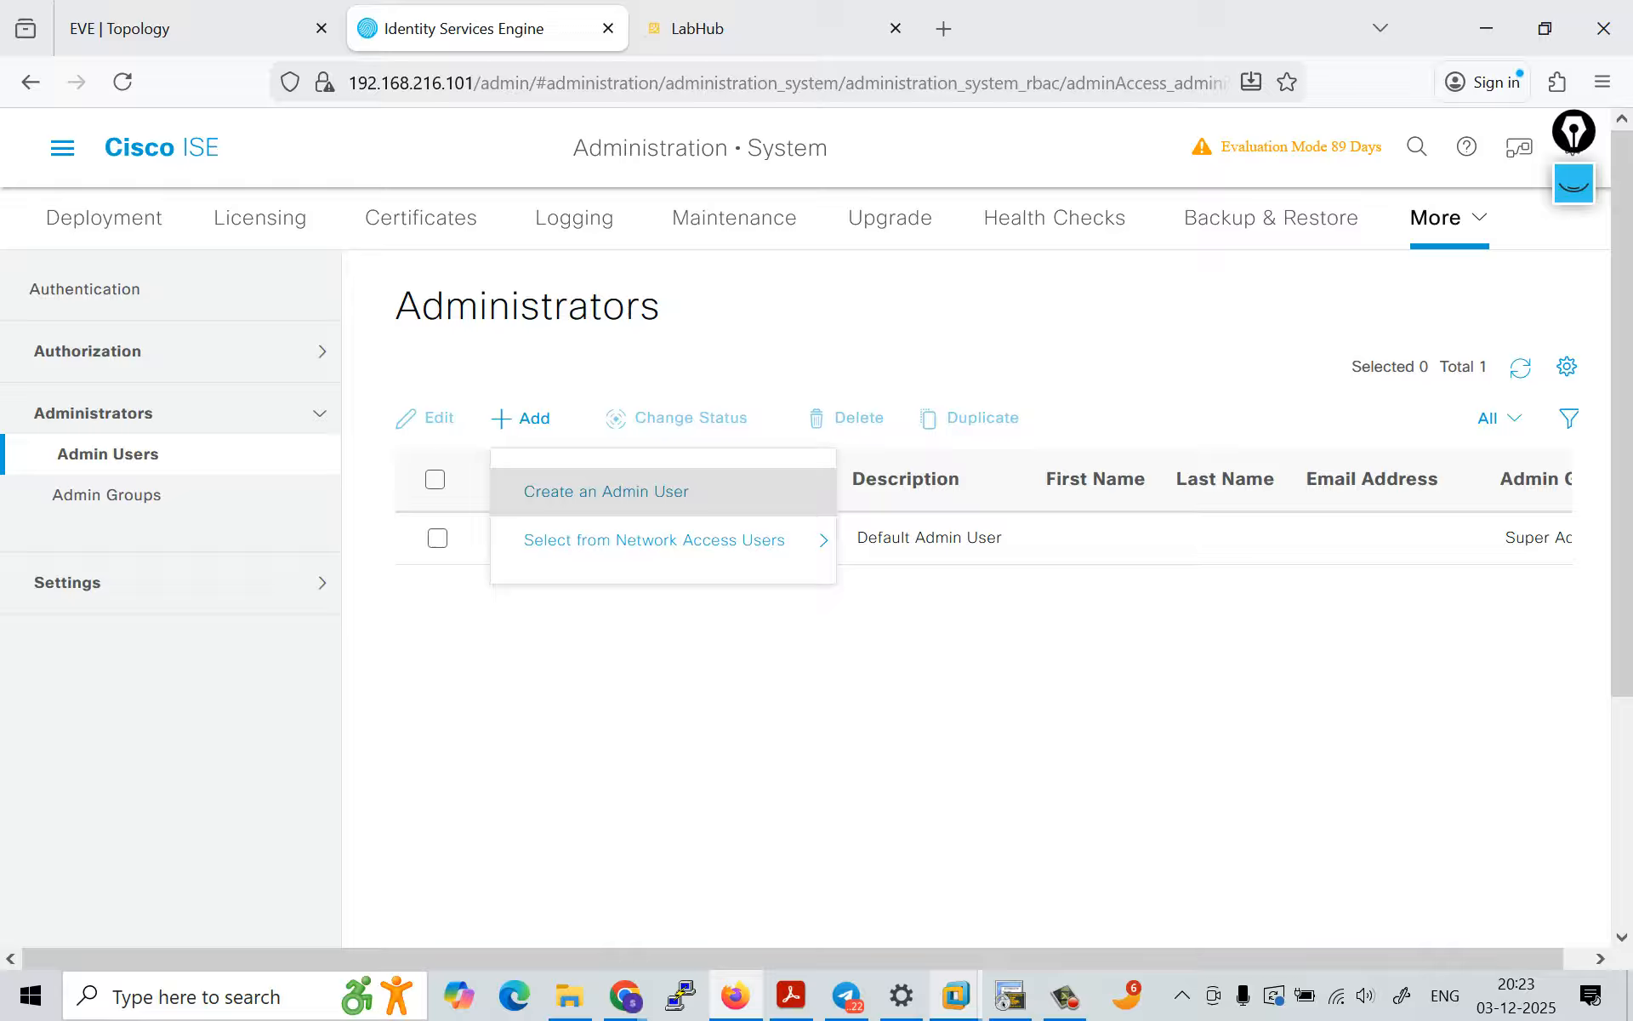
pyautogui.click(606, 491)
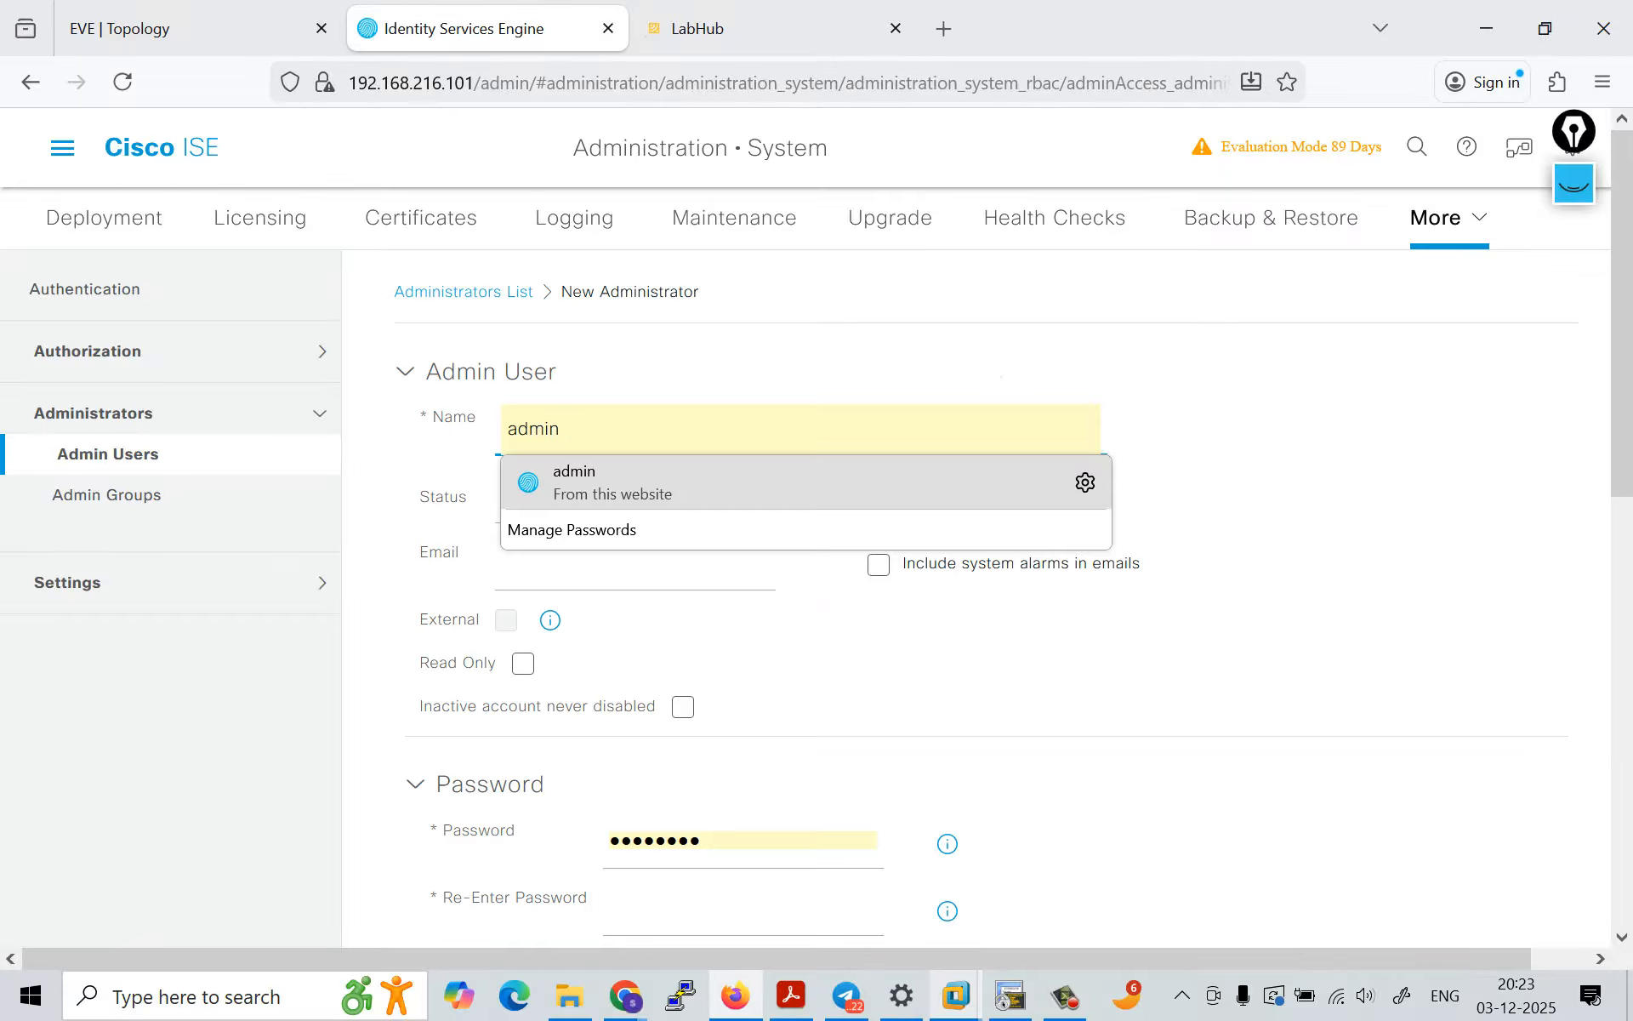
pyautogui.press('BackSpace')
pyautogui.press('BackSpace')
pyautogui.press('BackSpace')
pyautogui.press('BackSpace')
pyautogui.press('BackSpace')
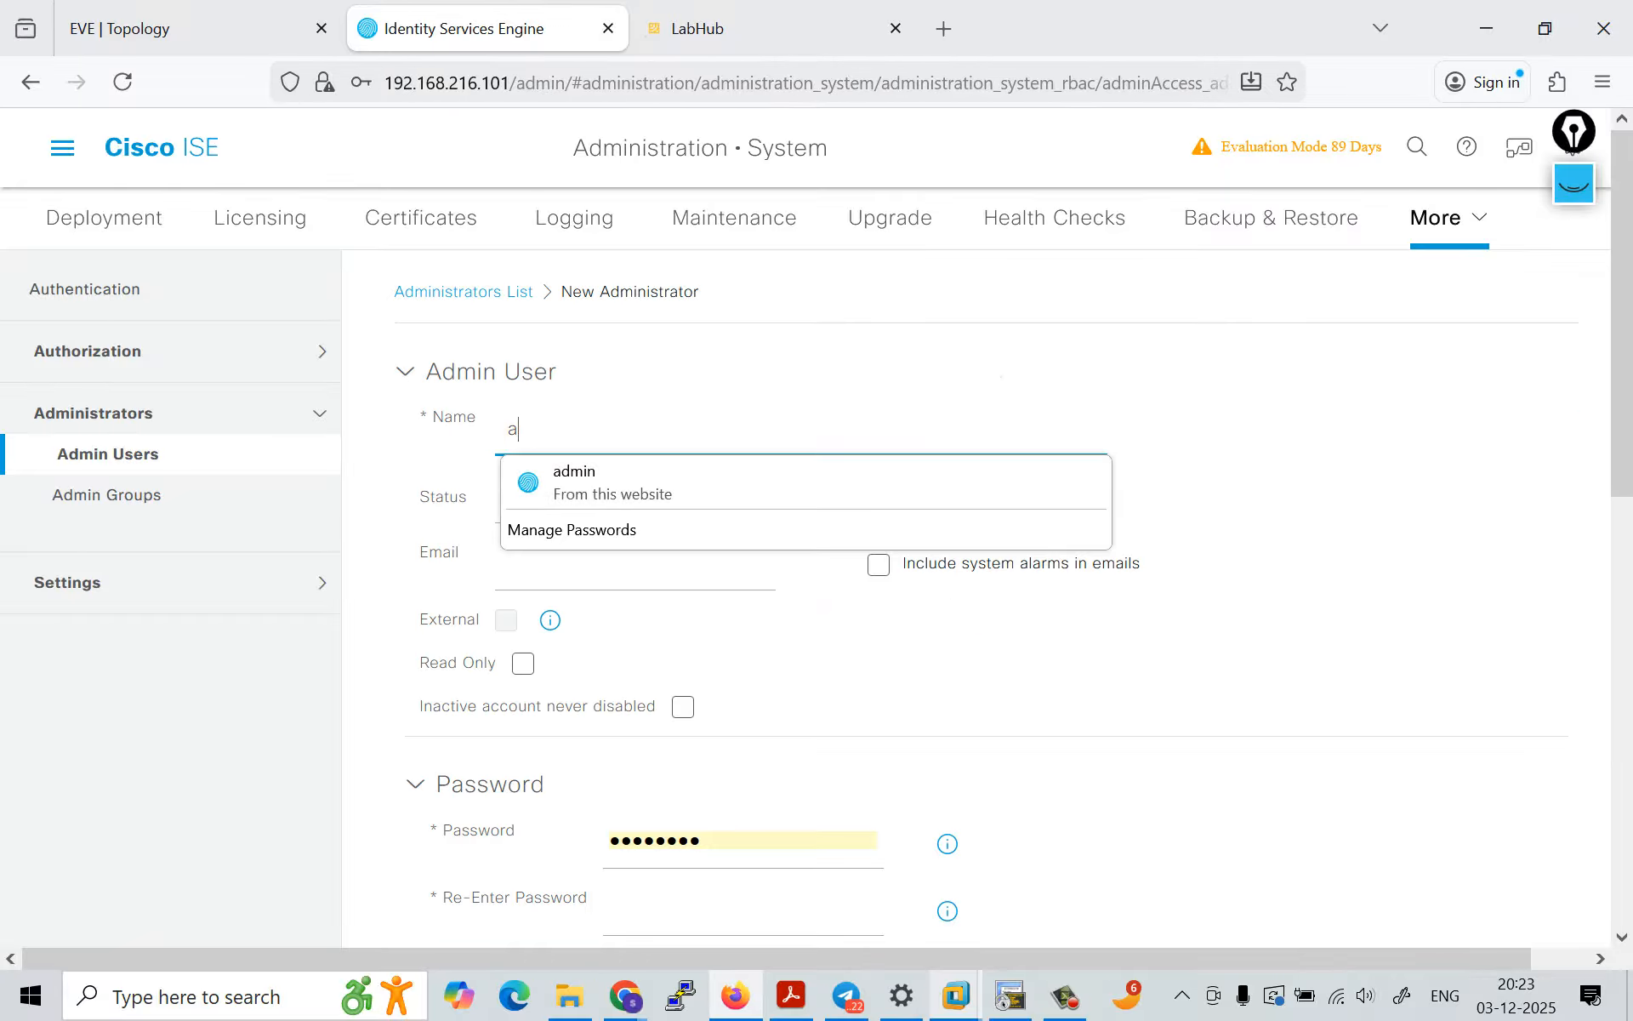
pyautogui.write('helpdesk')
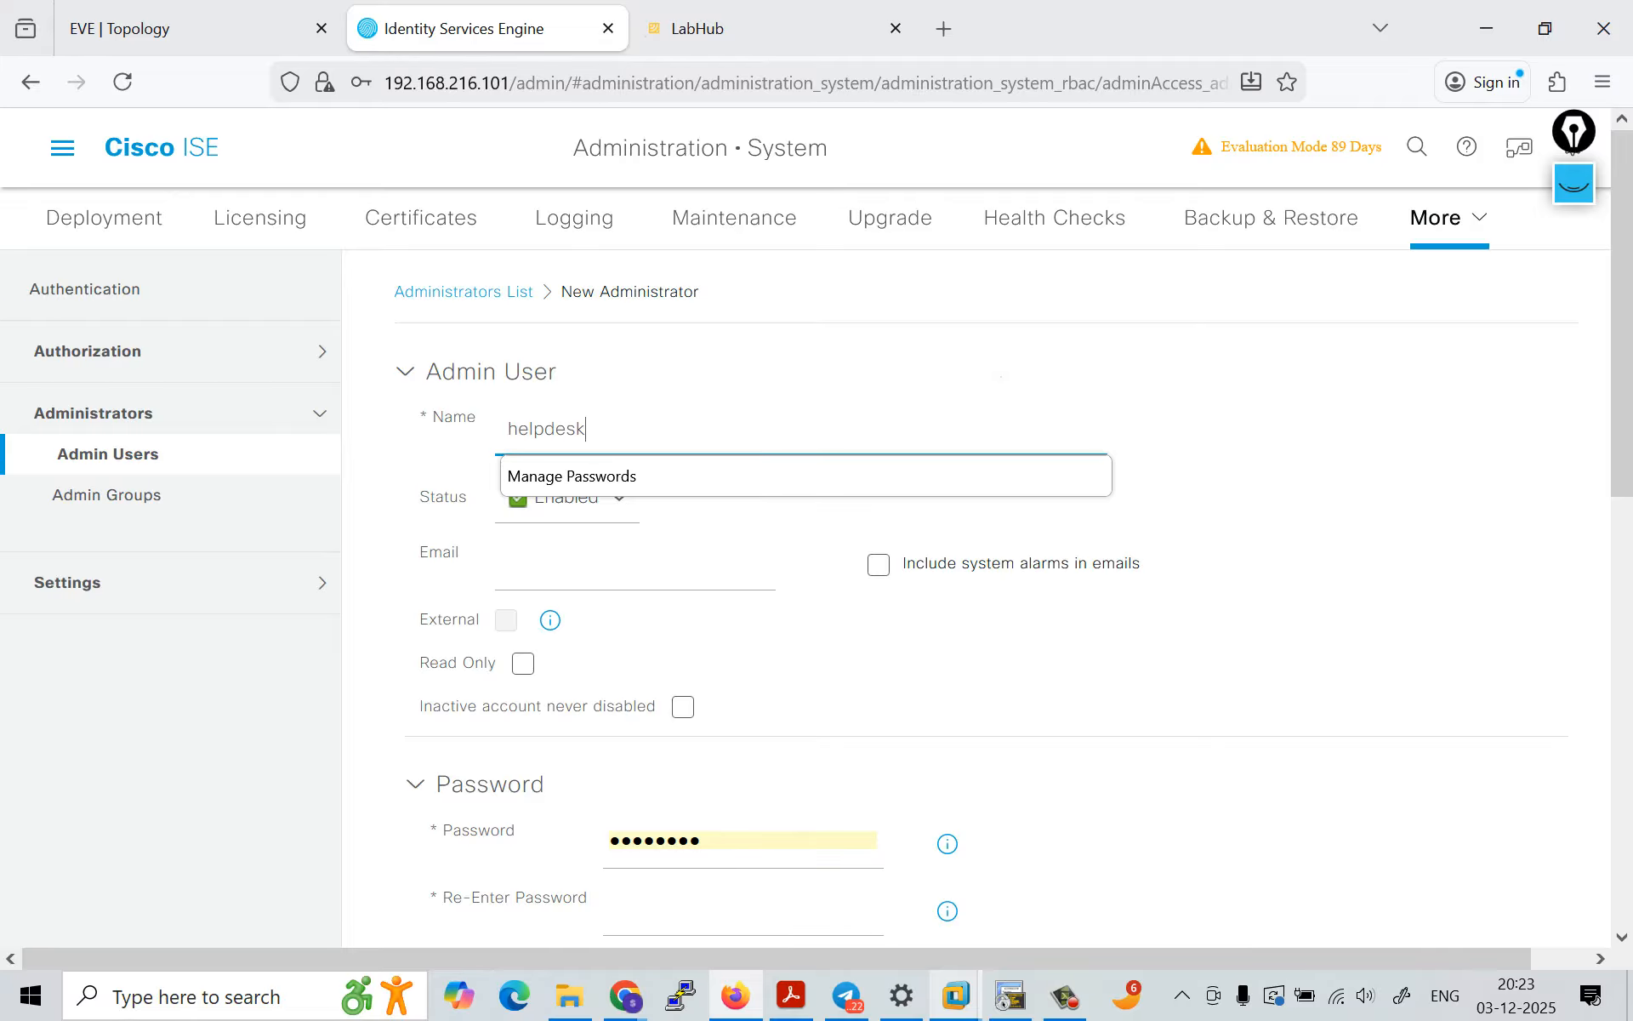
pyautogui.write('1')
pyautogui.press('BackSpace')
pyautogui.press('Tab')
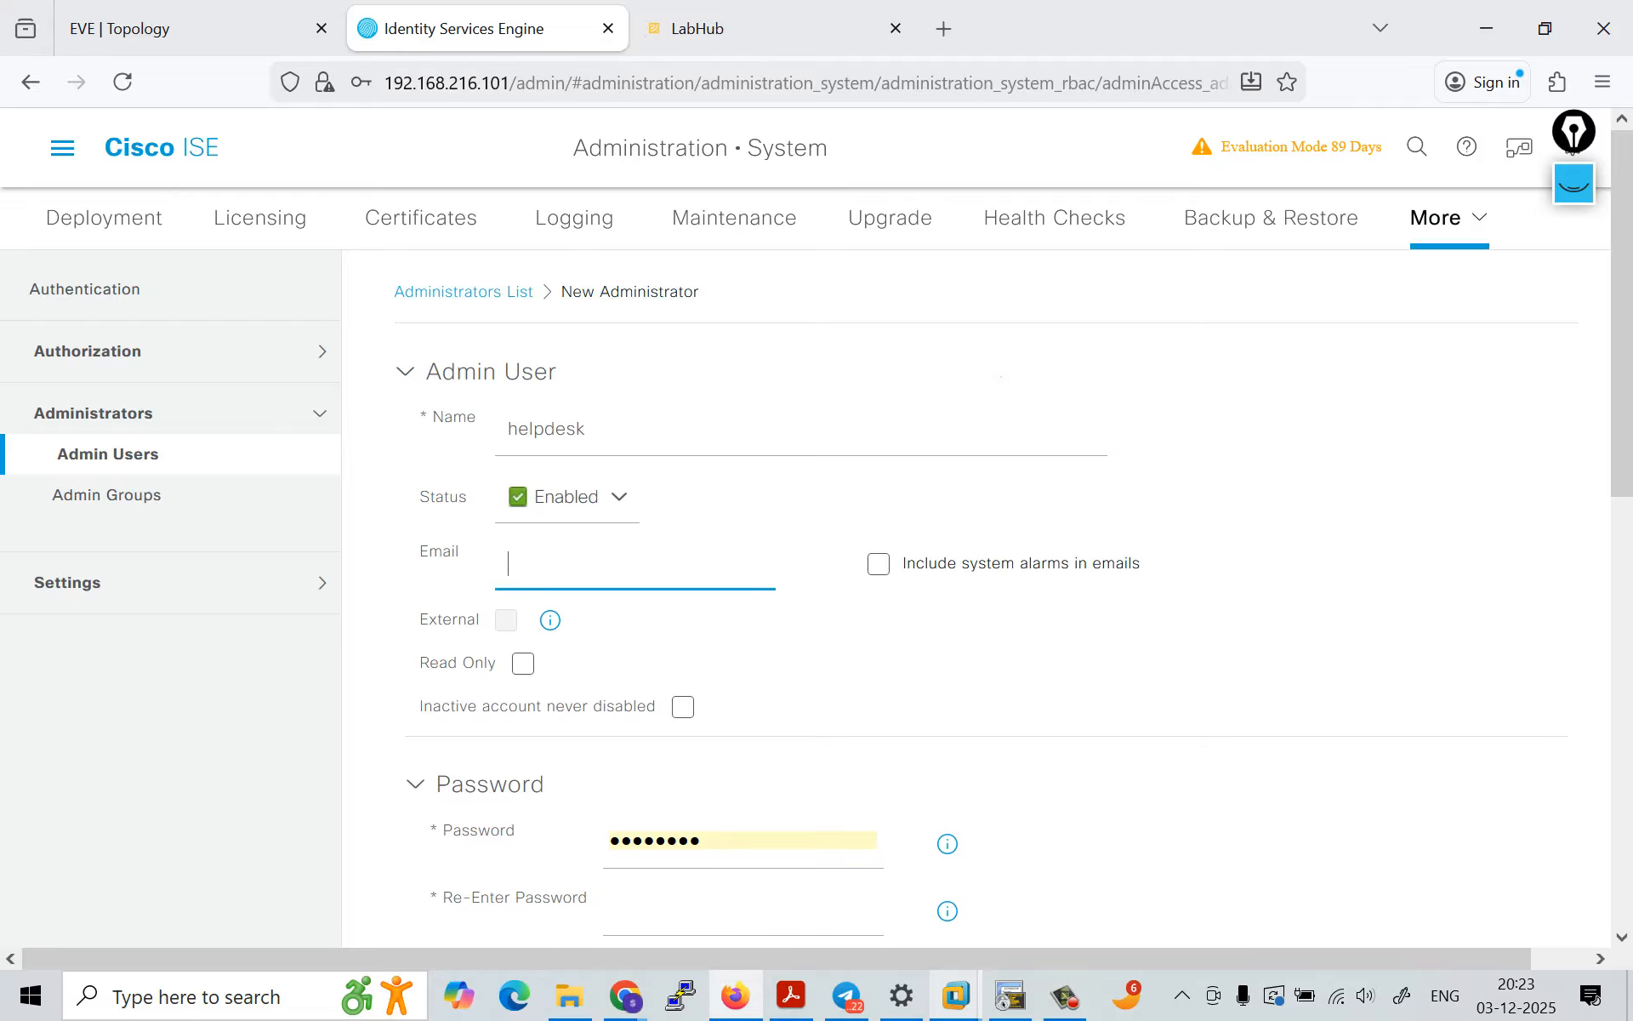
# Step: Replace the prefilled password with the helpdesk user's account password and repeat it in the Re-Enter Password field
pyautogui.scroll(-3, 979, 595)
pyautogui.press('Tab')
pyautogui.press('Tab')
pyautogui.press('Tab')
pyautogui.press('Tab')
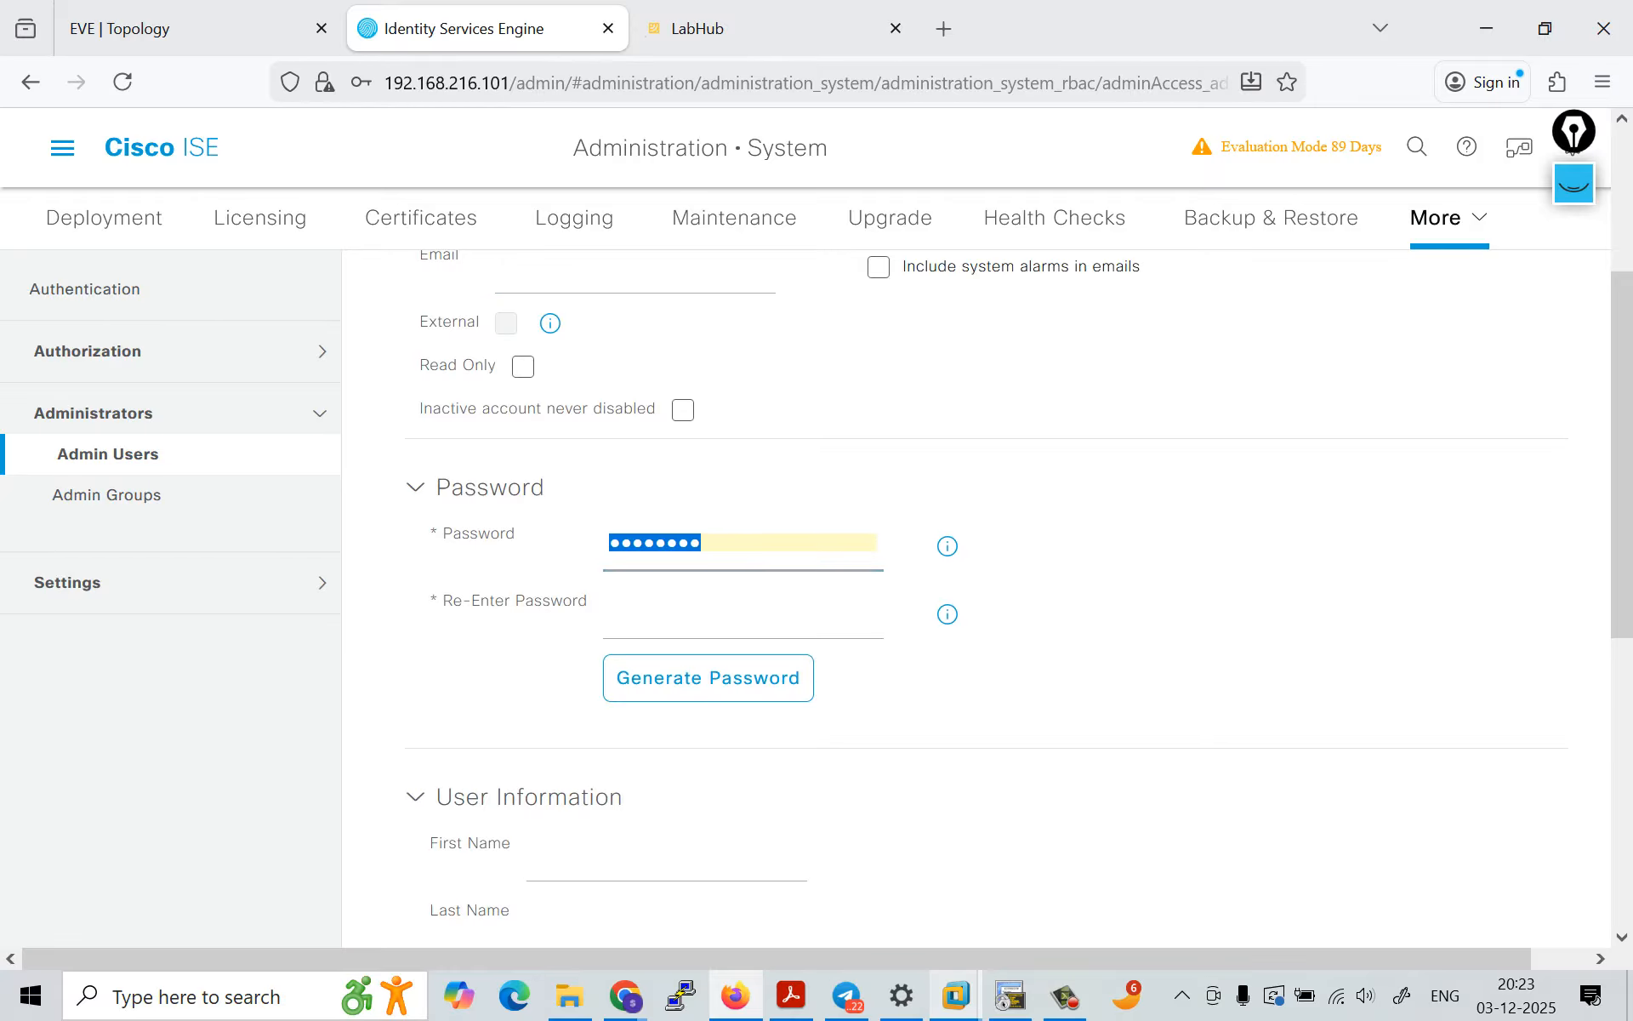
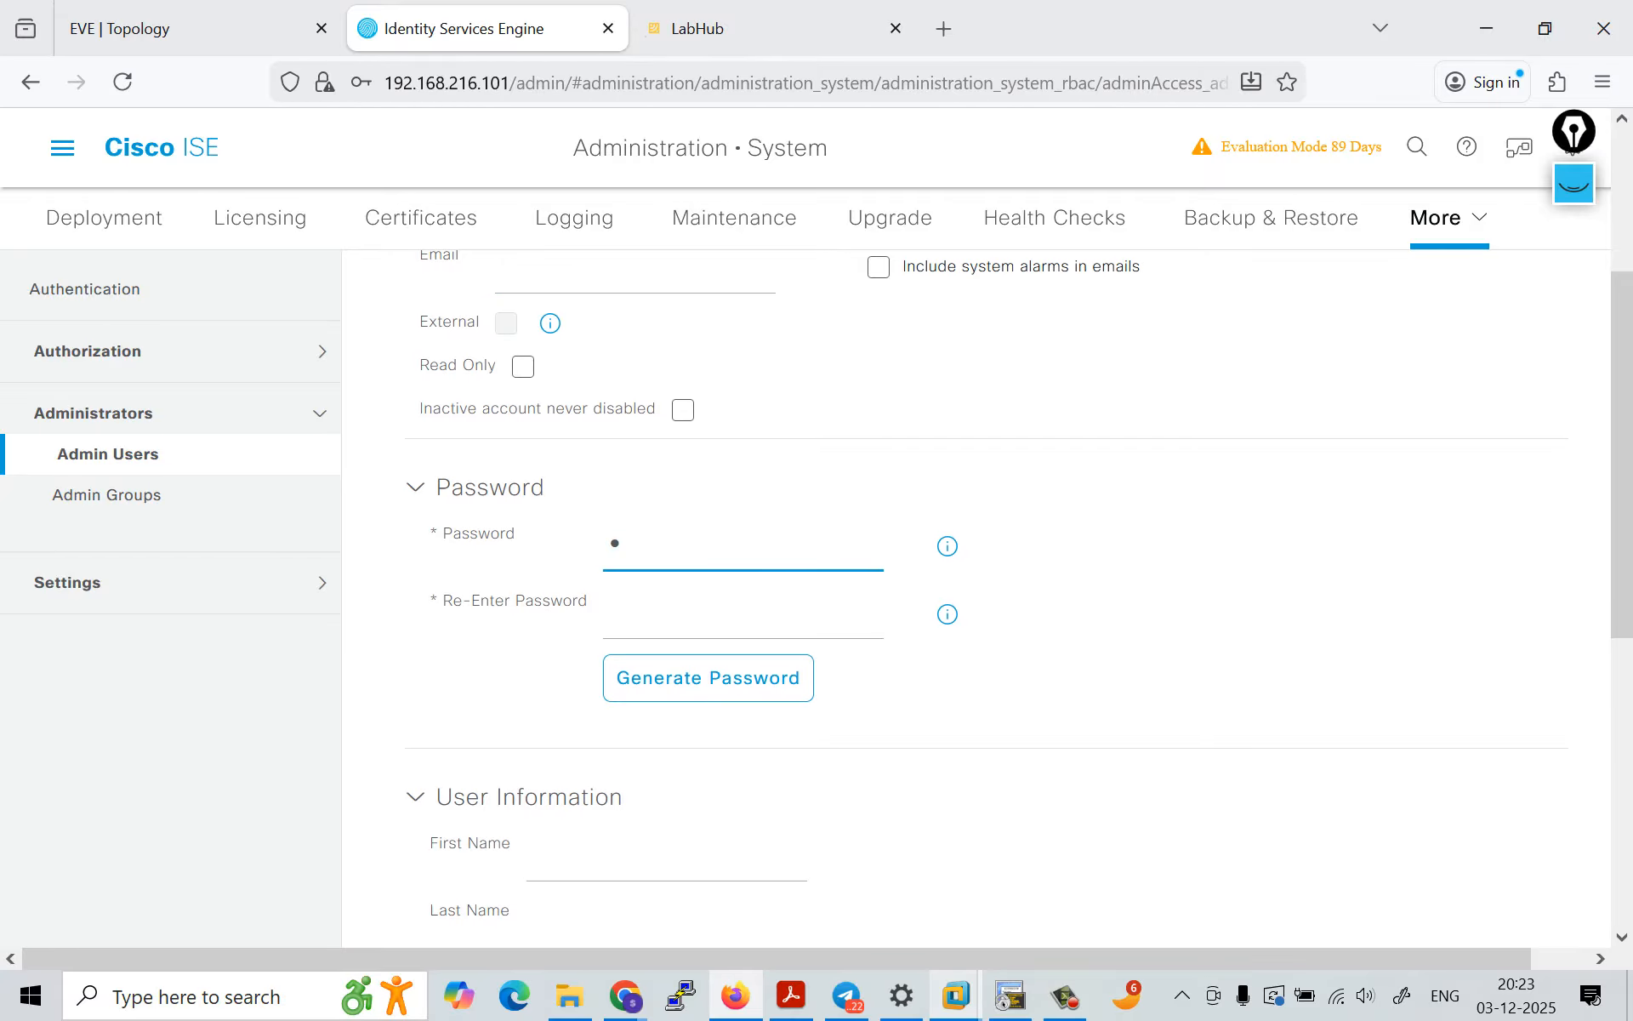
pyautogui.press('BackSpace')
pyautogui.press('BackSpace')
pyautogui.press('BackSpace')
pyautogui.press('BackSpace')
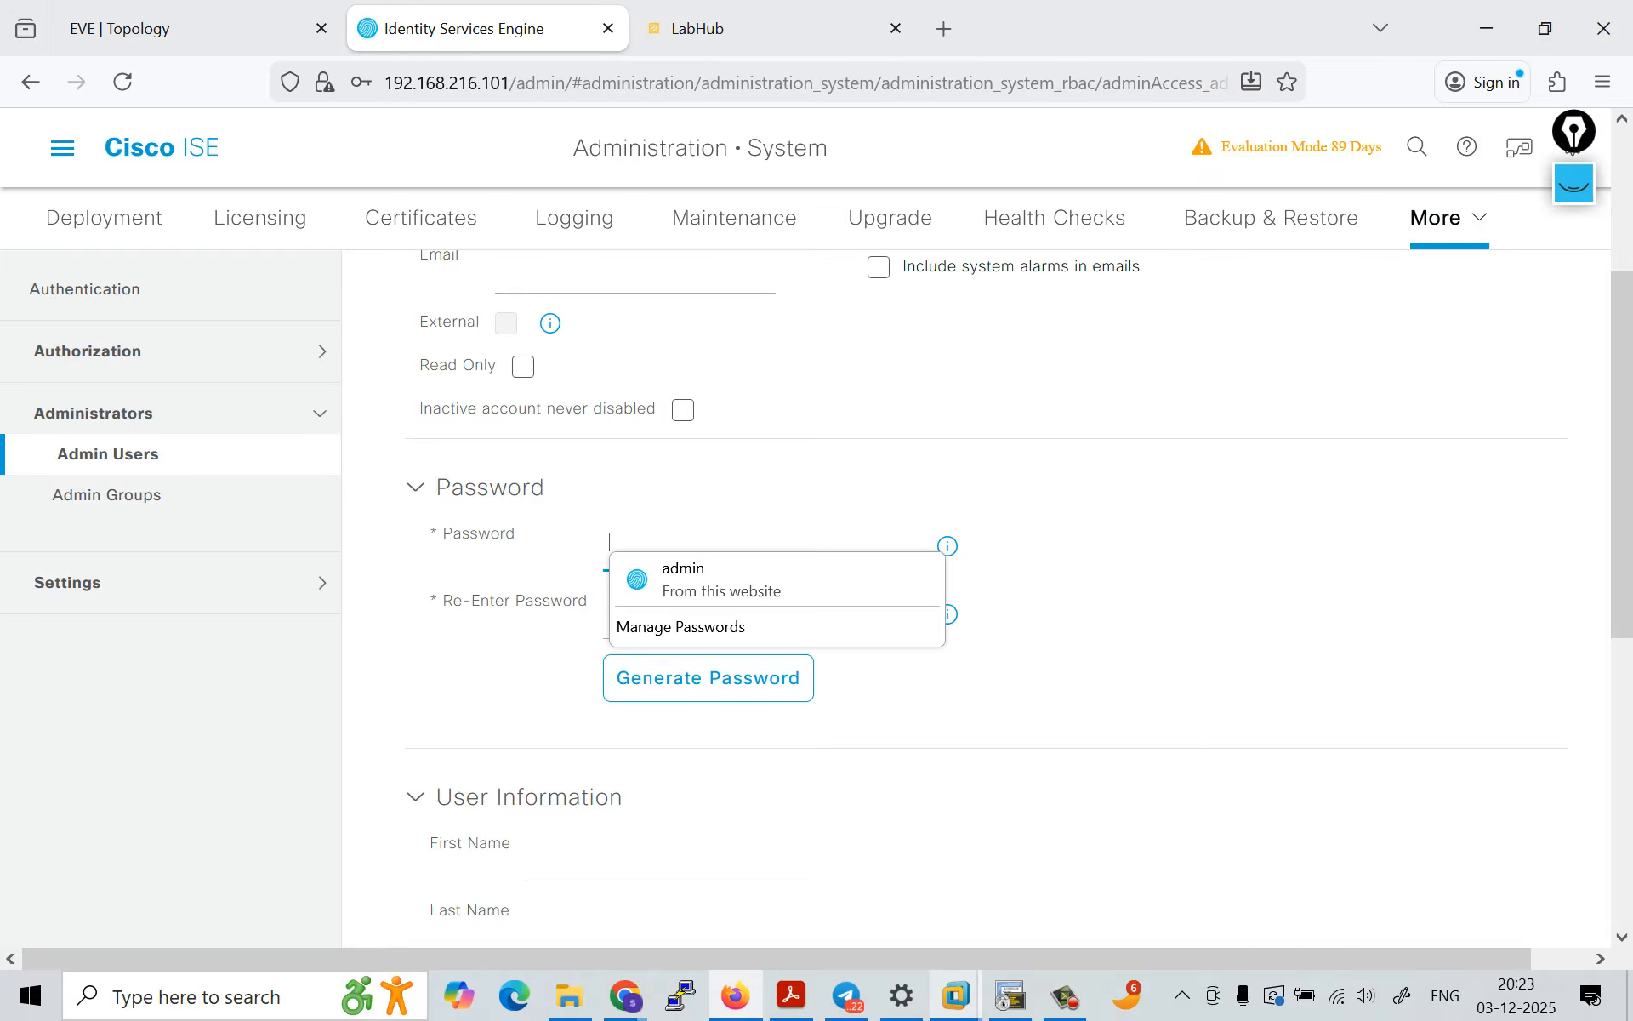
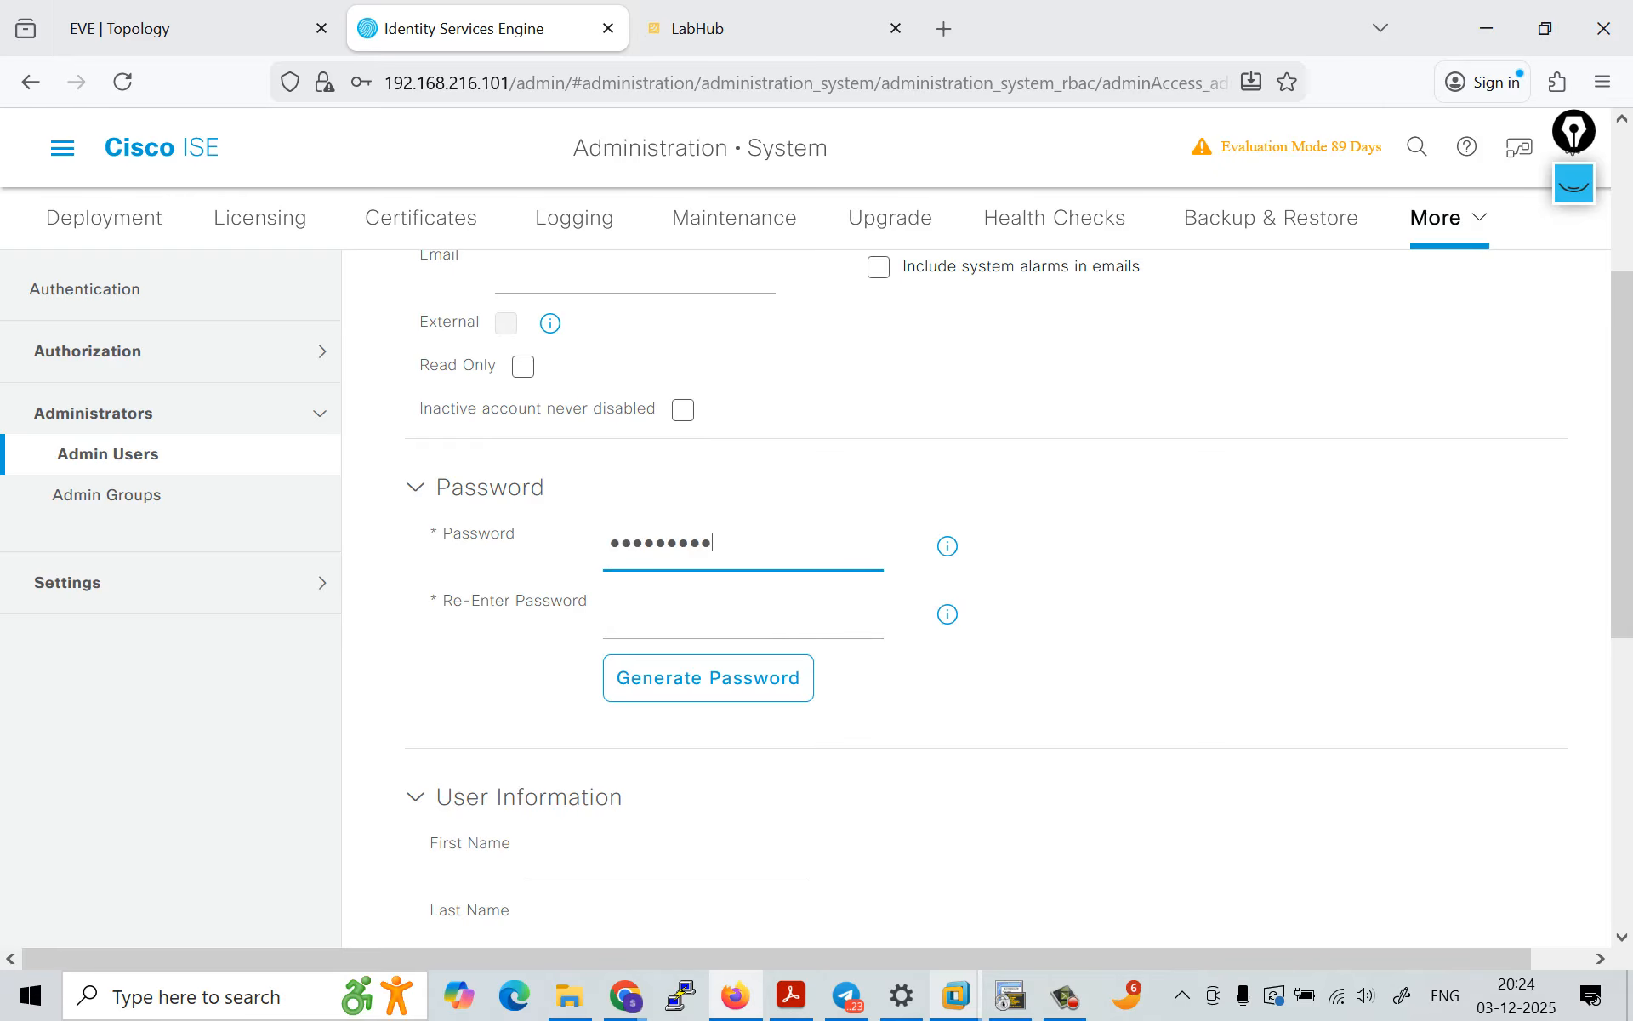
pyautogui.press('Tab')
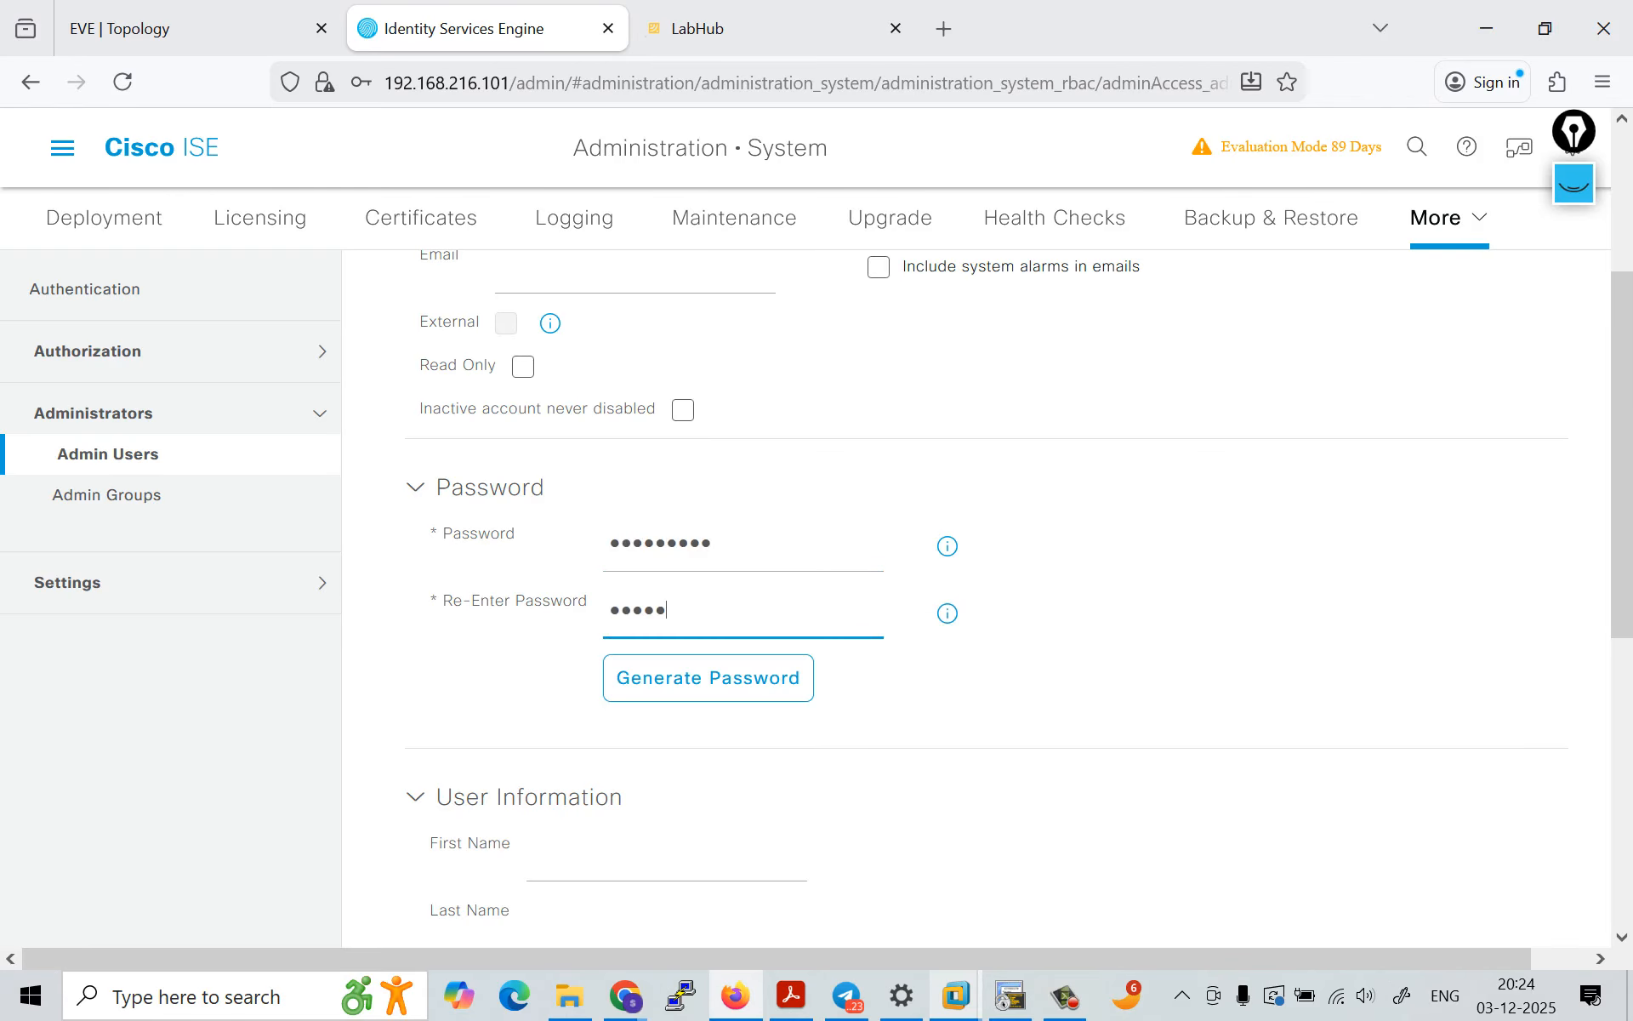
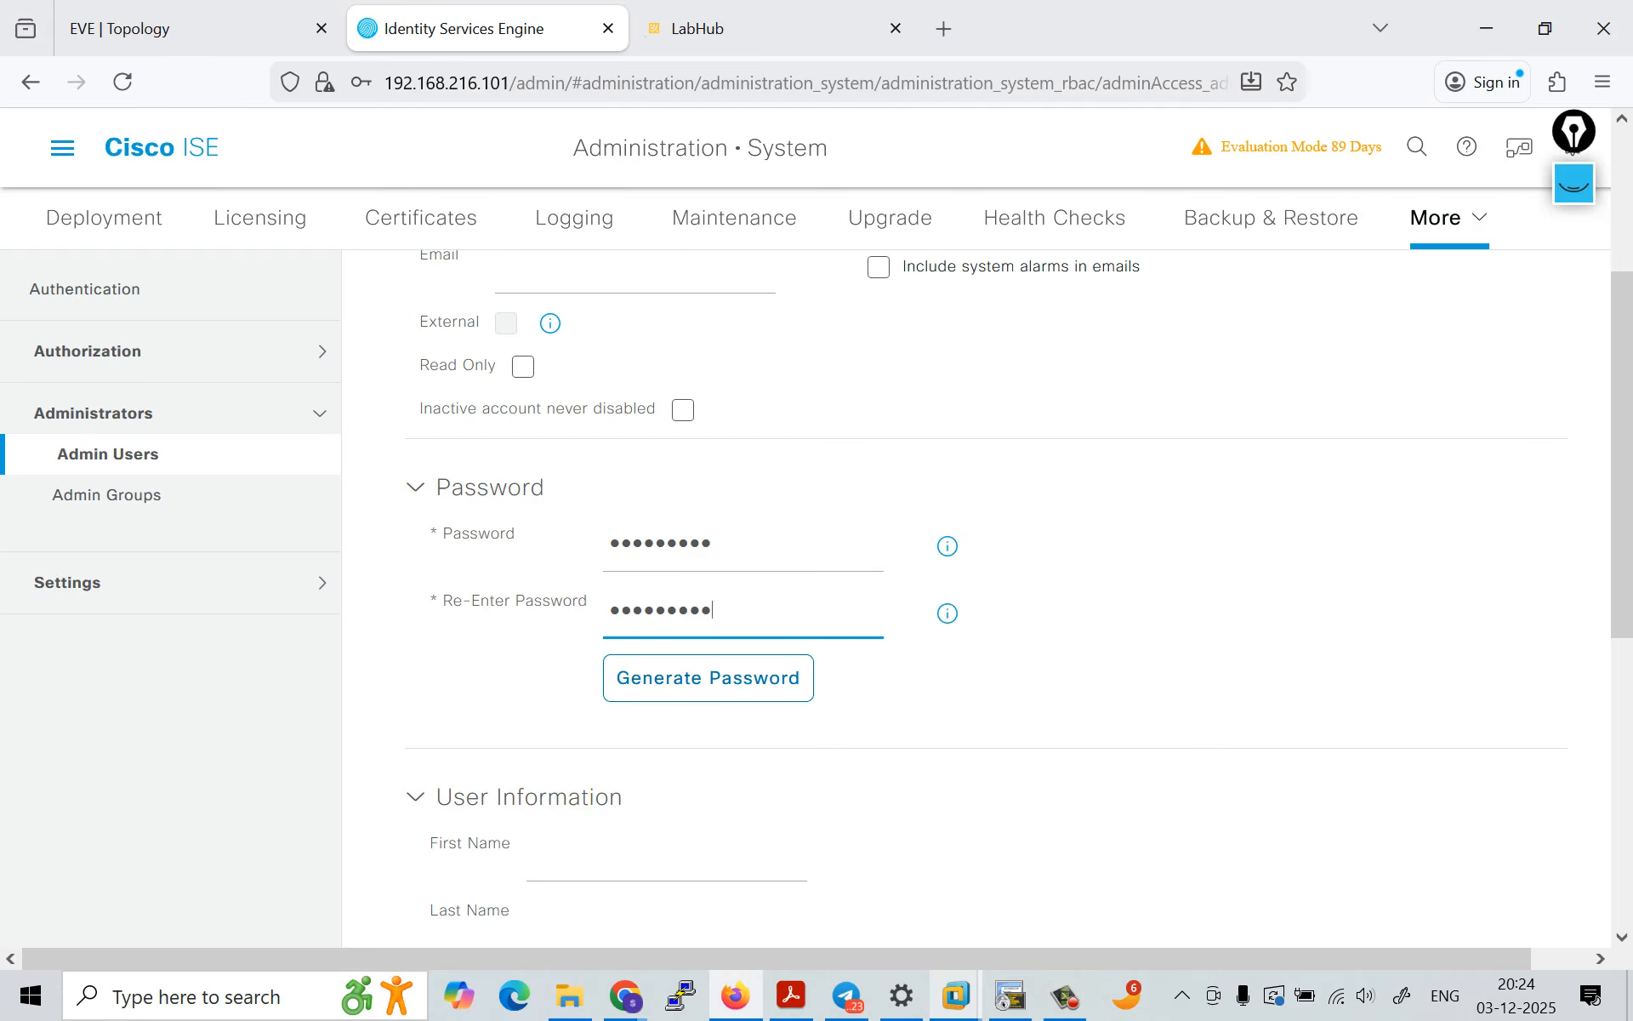
# Step: Assign the new user to the Helpdesk Admin group and submit the administrator account
pyautogui.scroll(-7, 976, 595)
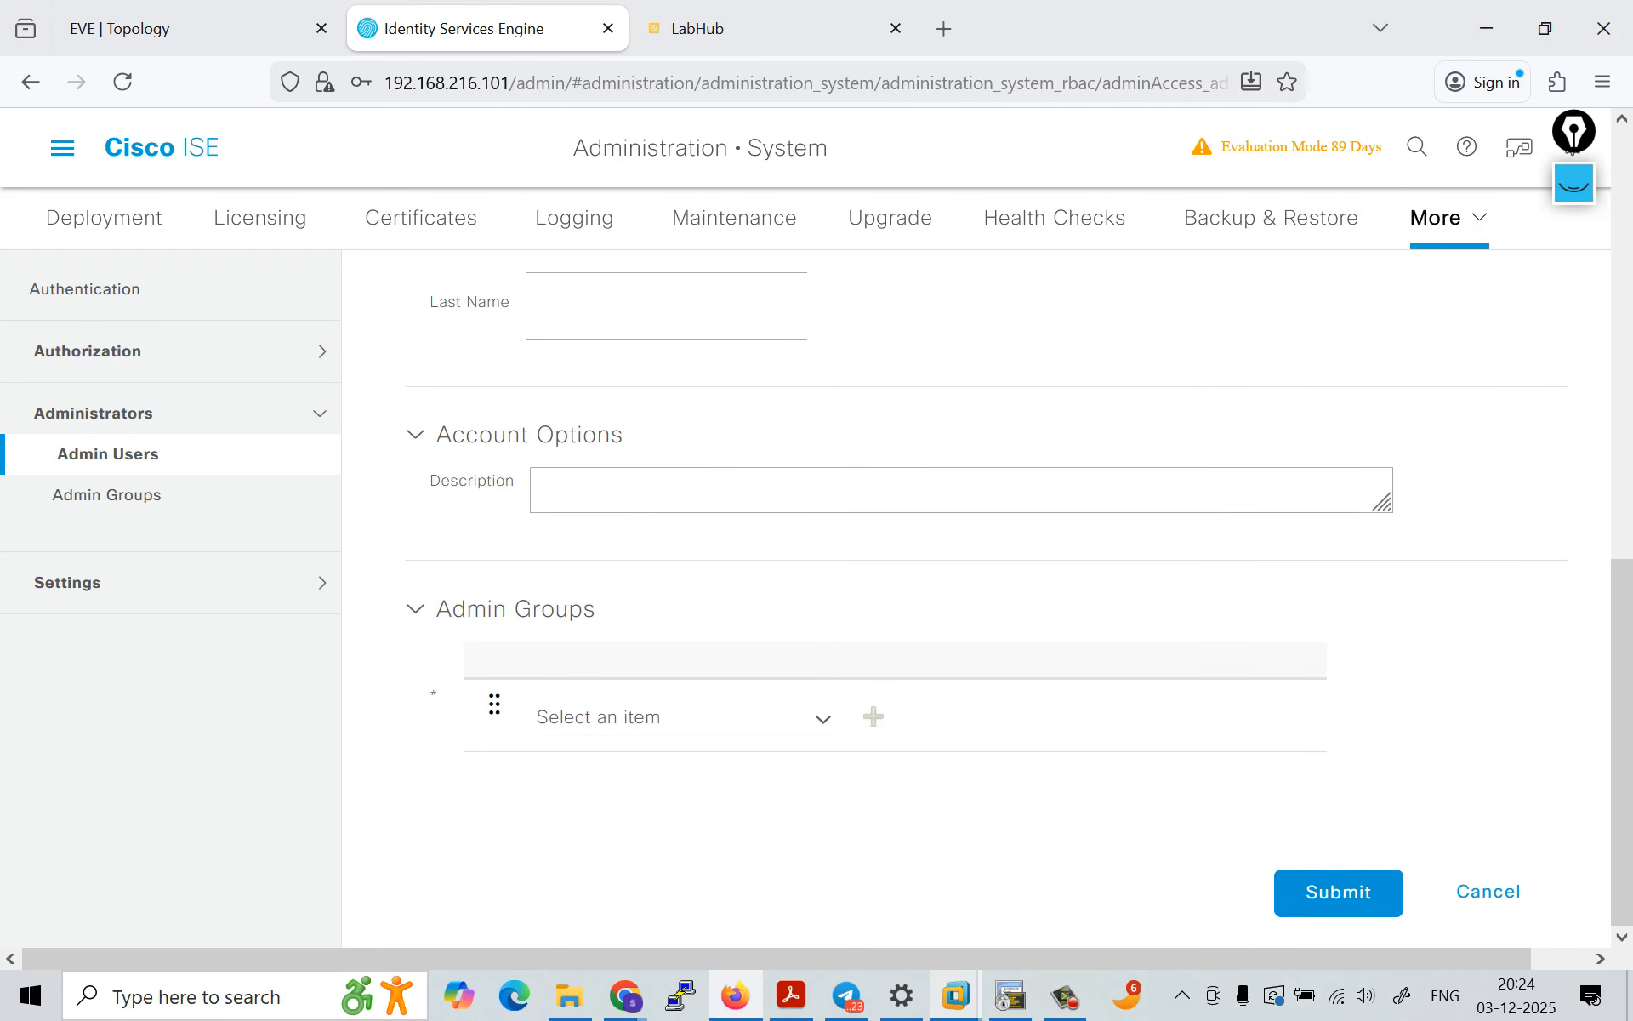
pyautogui.click(822, 719)
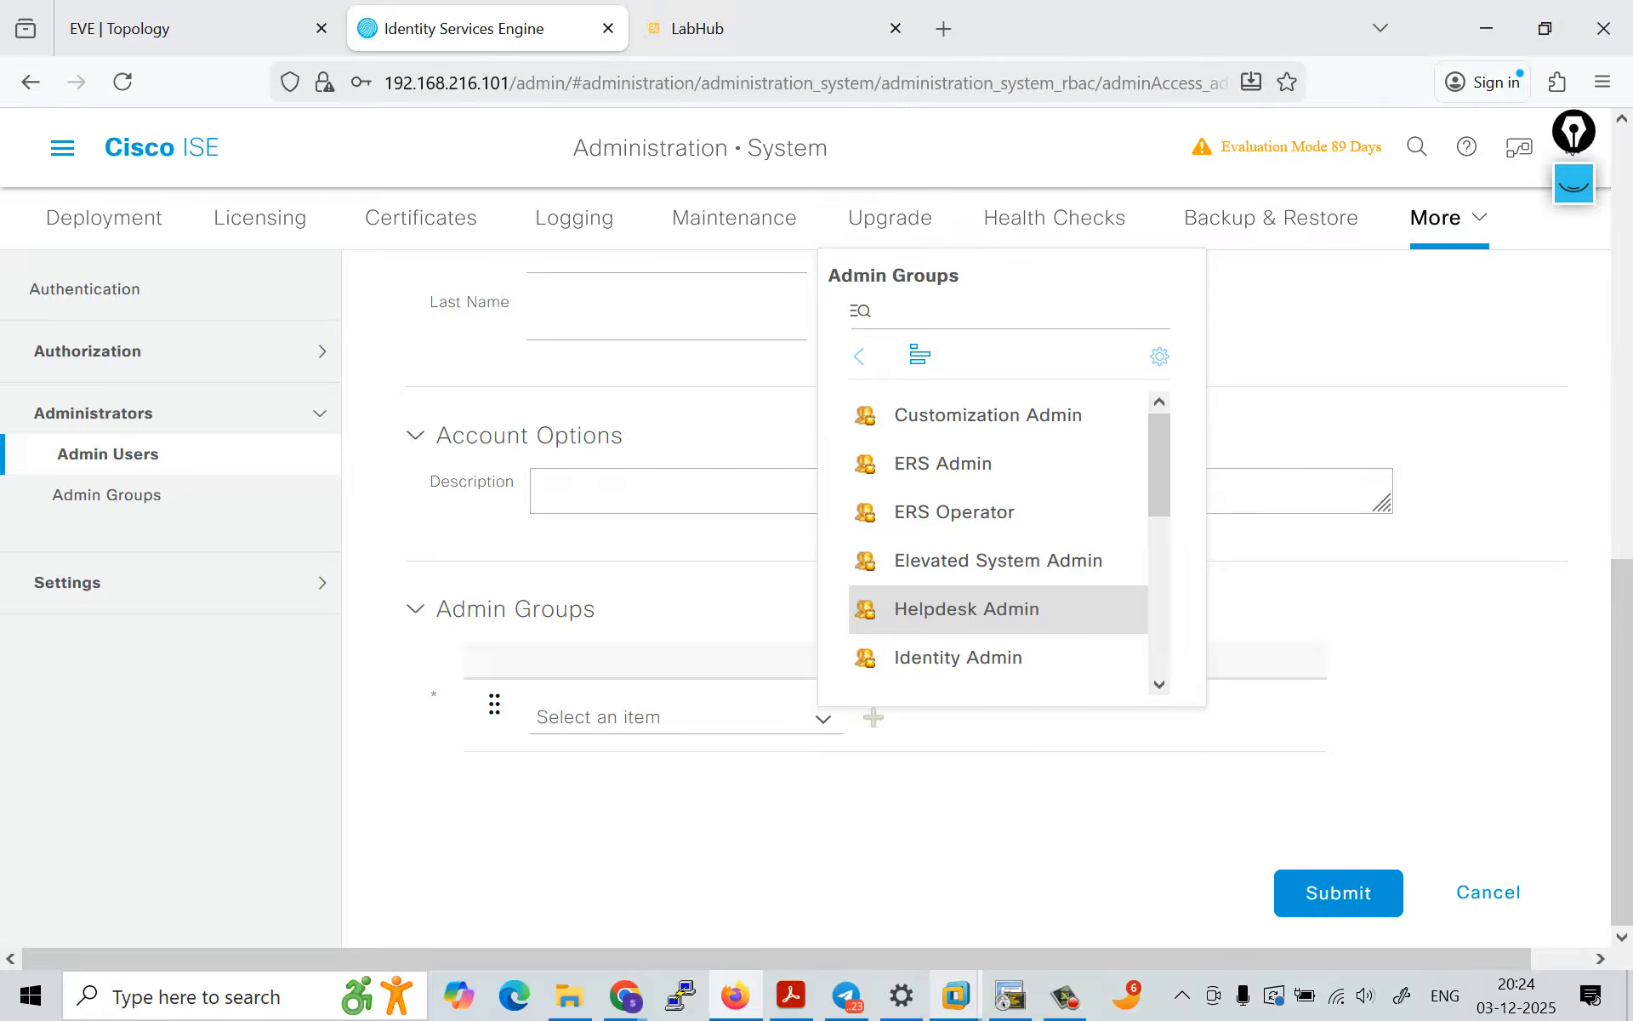
pyautogui.click(966, 608)
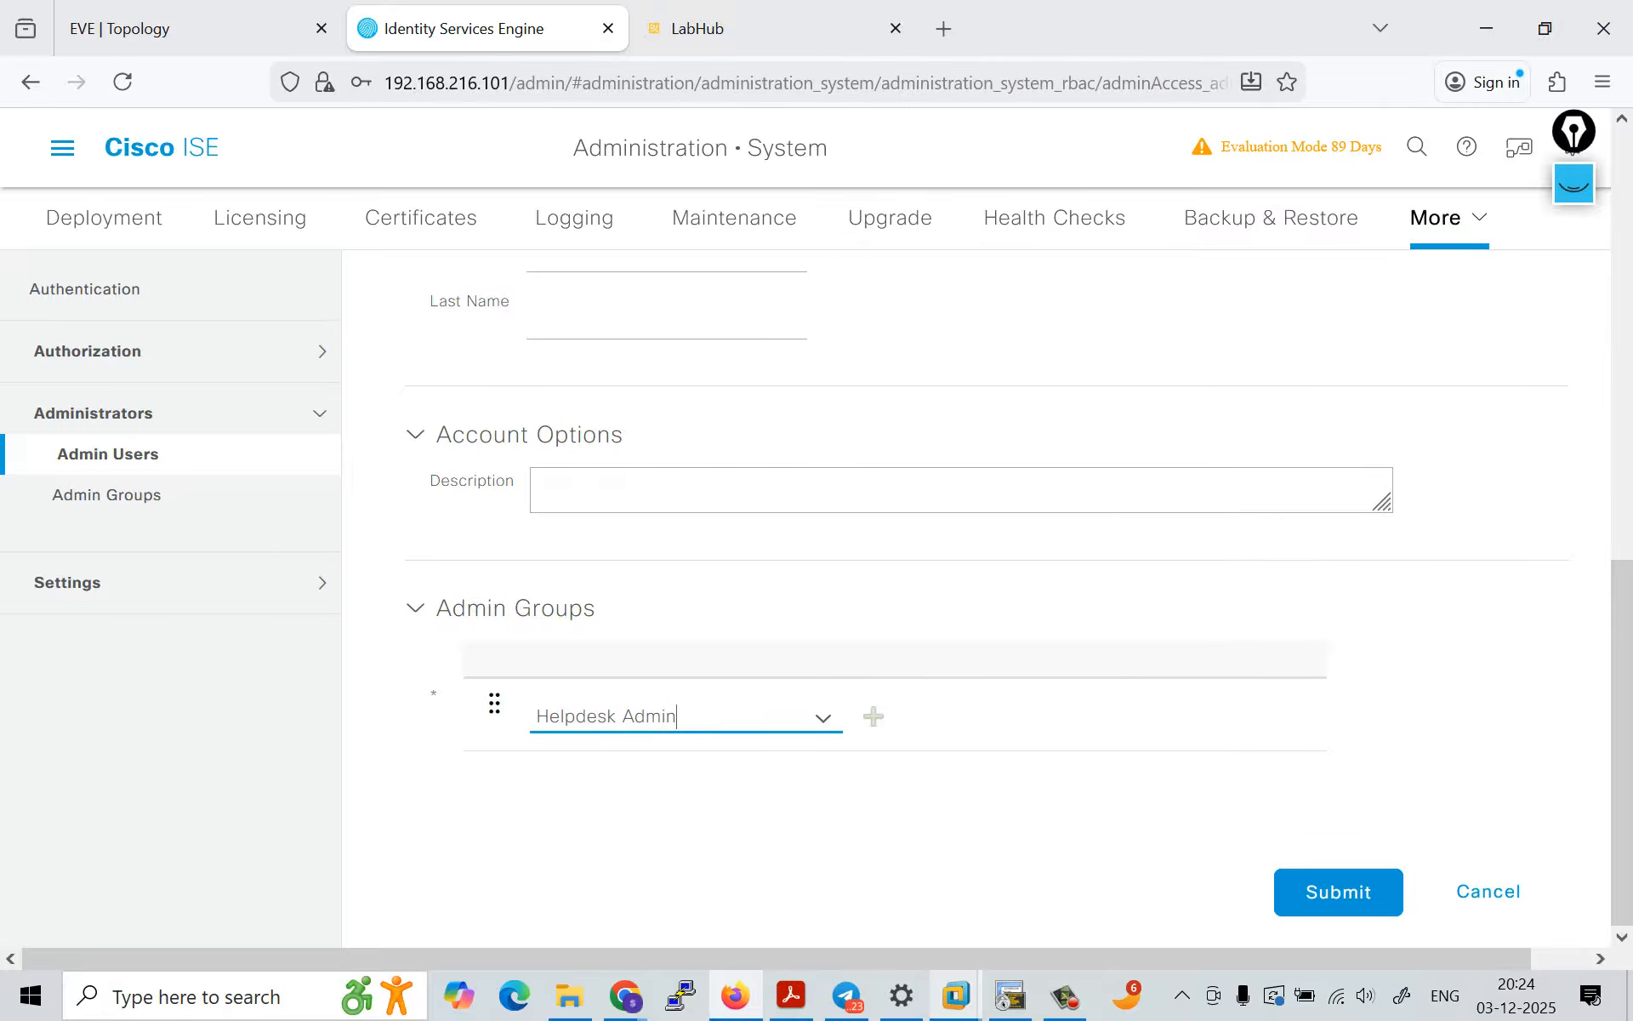
pyautogui.click(1338, 893)
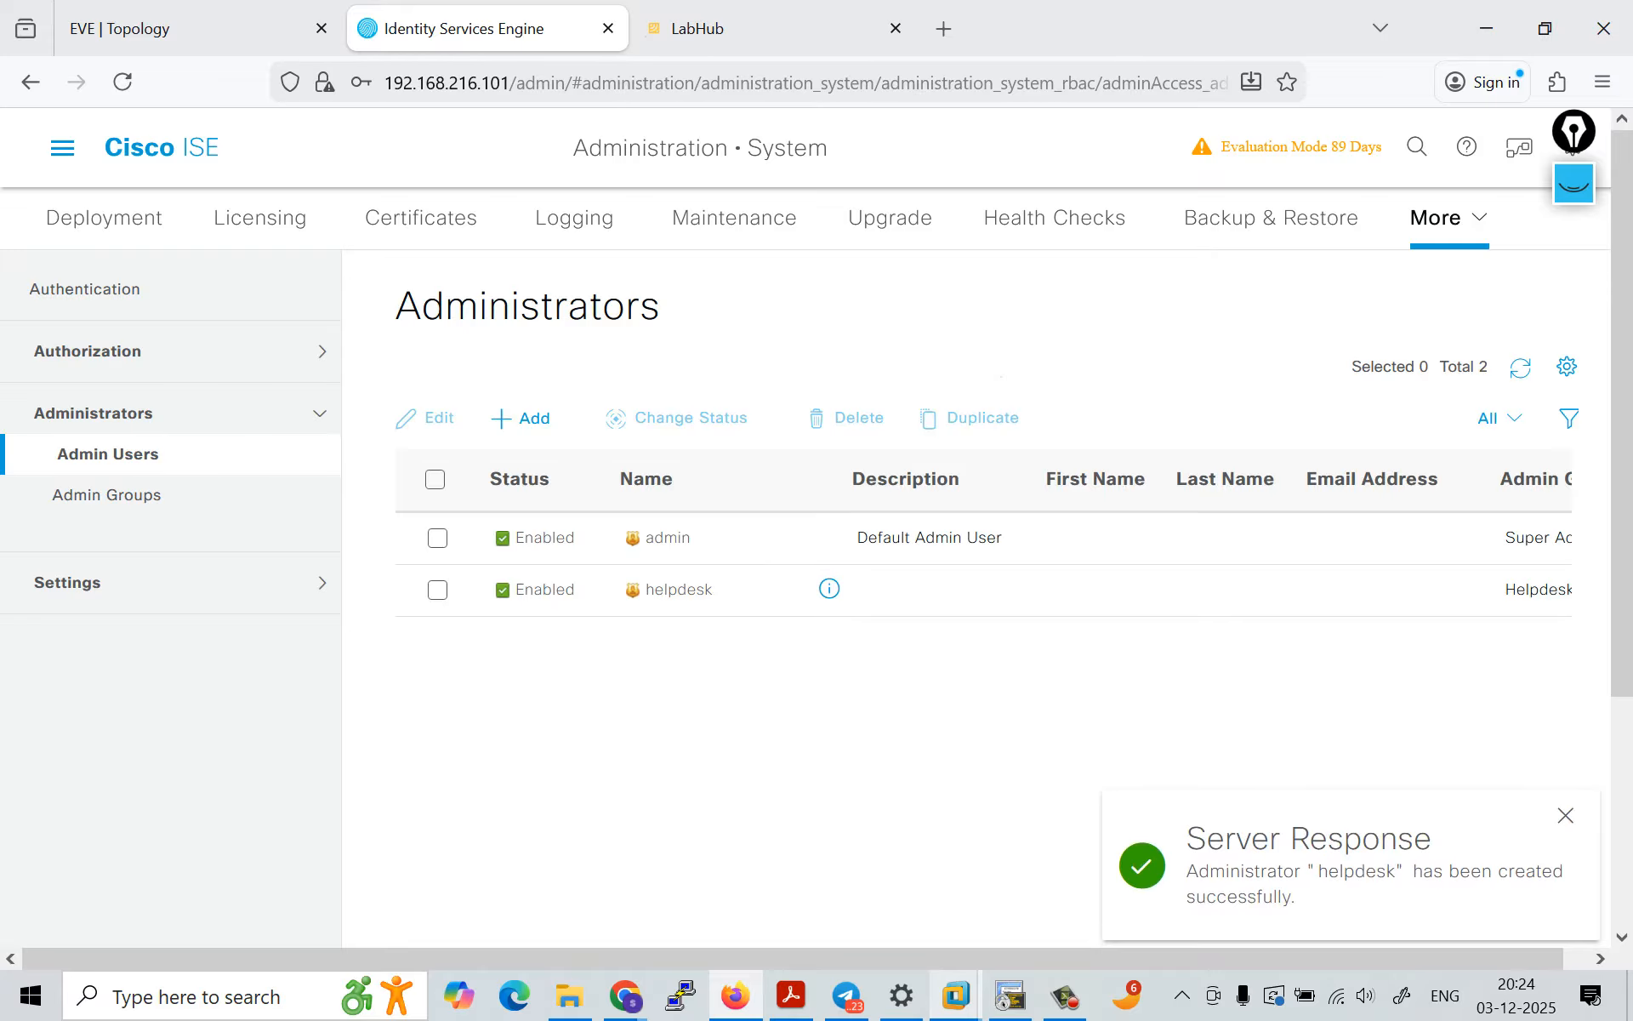
# Step: Move the floating overlay widget off the settings gear and log out of the current admin session
pyautogui.moveTo(1519, 147)
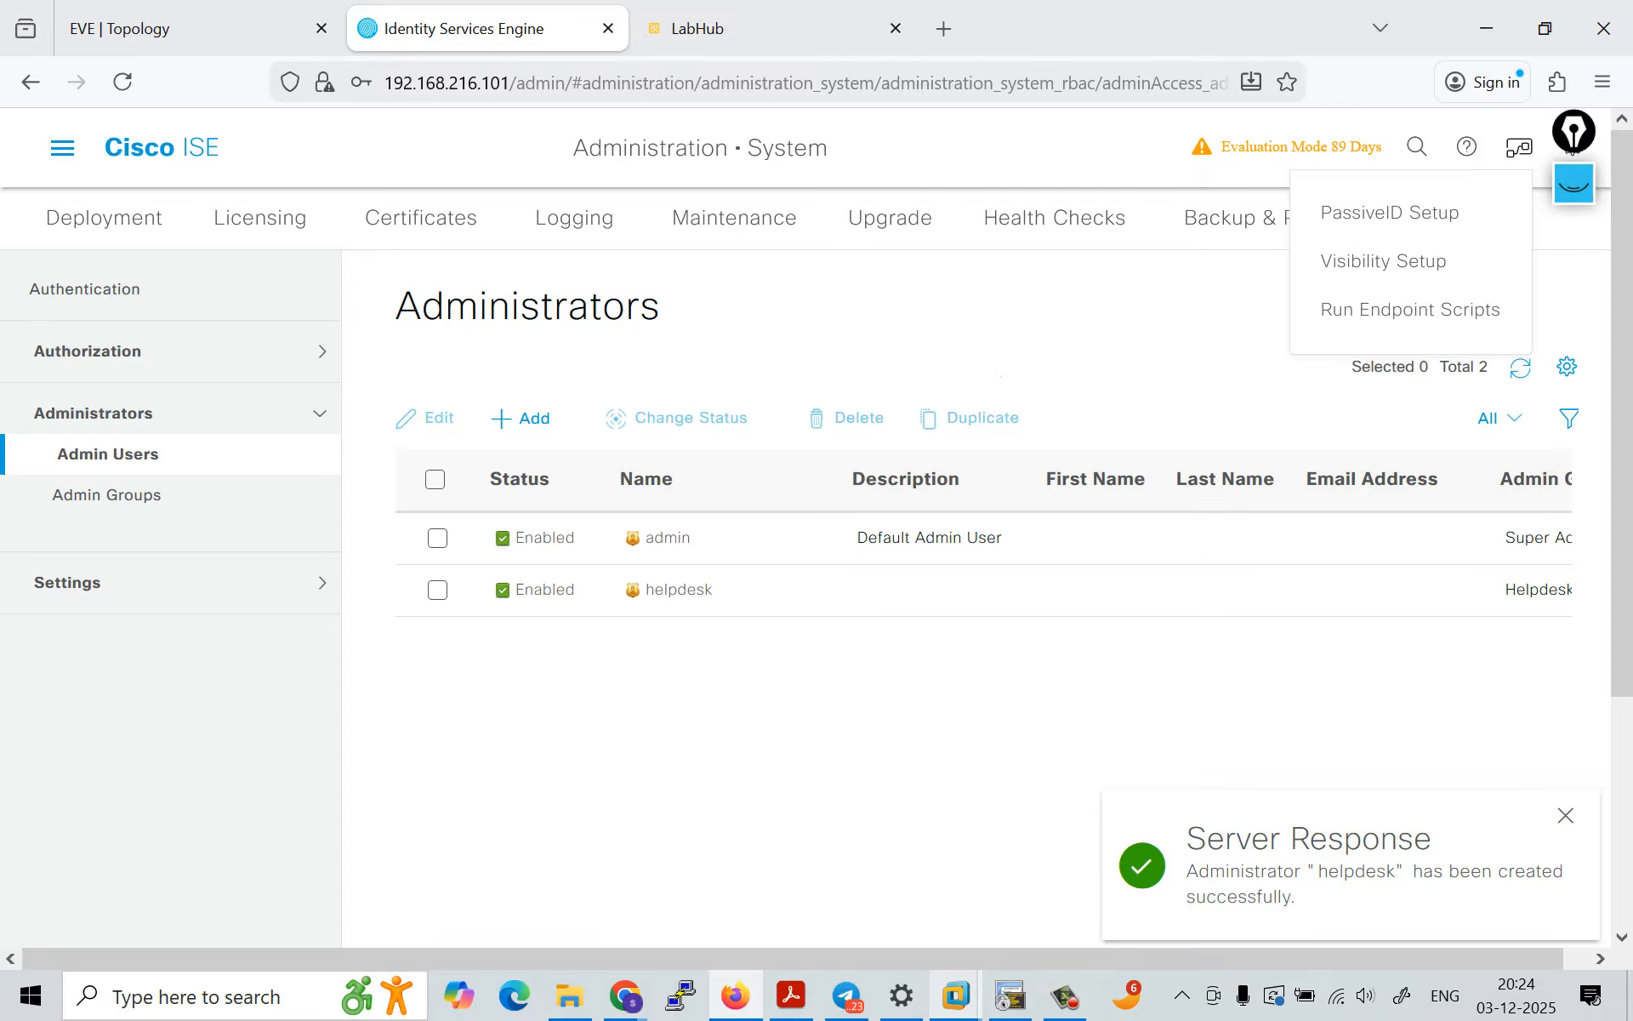
pyautogui.moveTo(1574, 132); pyautogui.dragTo(1603, 260)
pyautogui.moveTo(1573, 147)
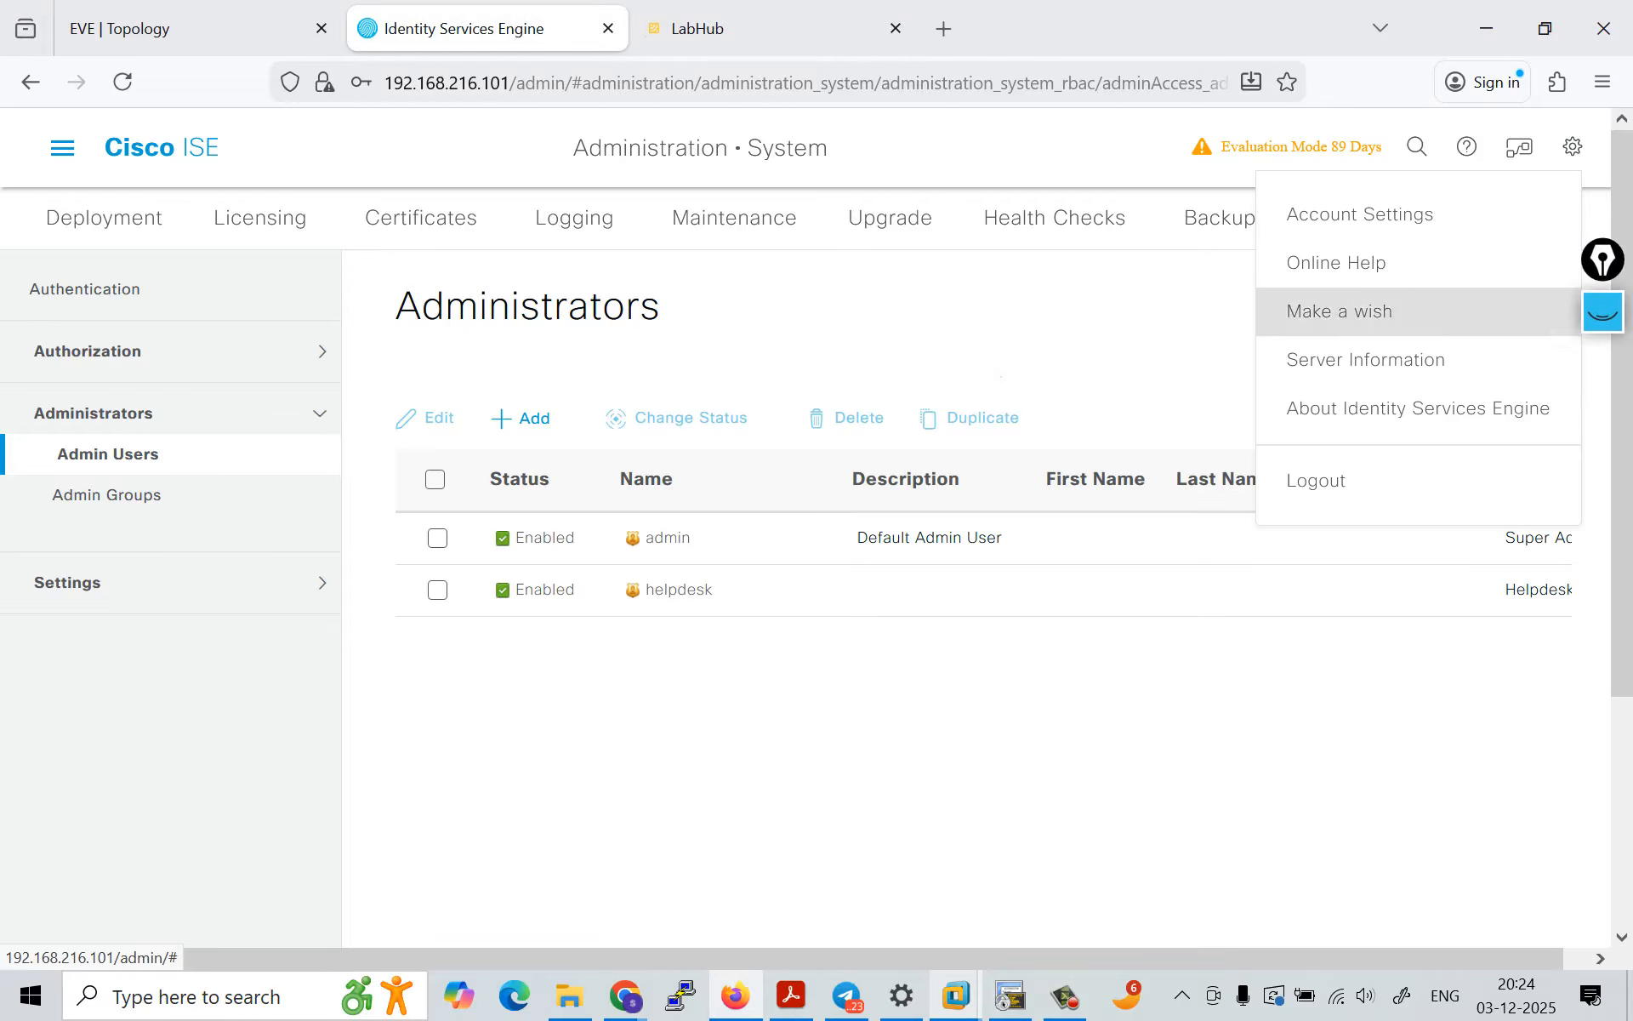
pyautogui.click(1316, 480)
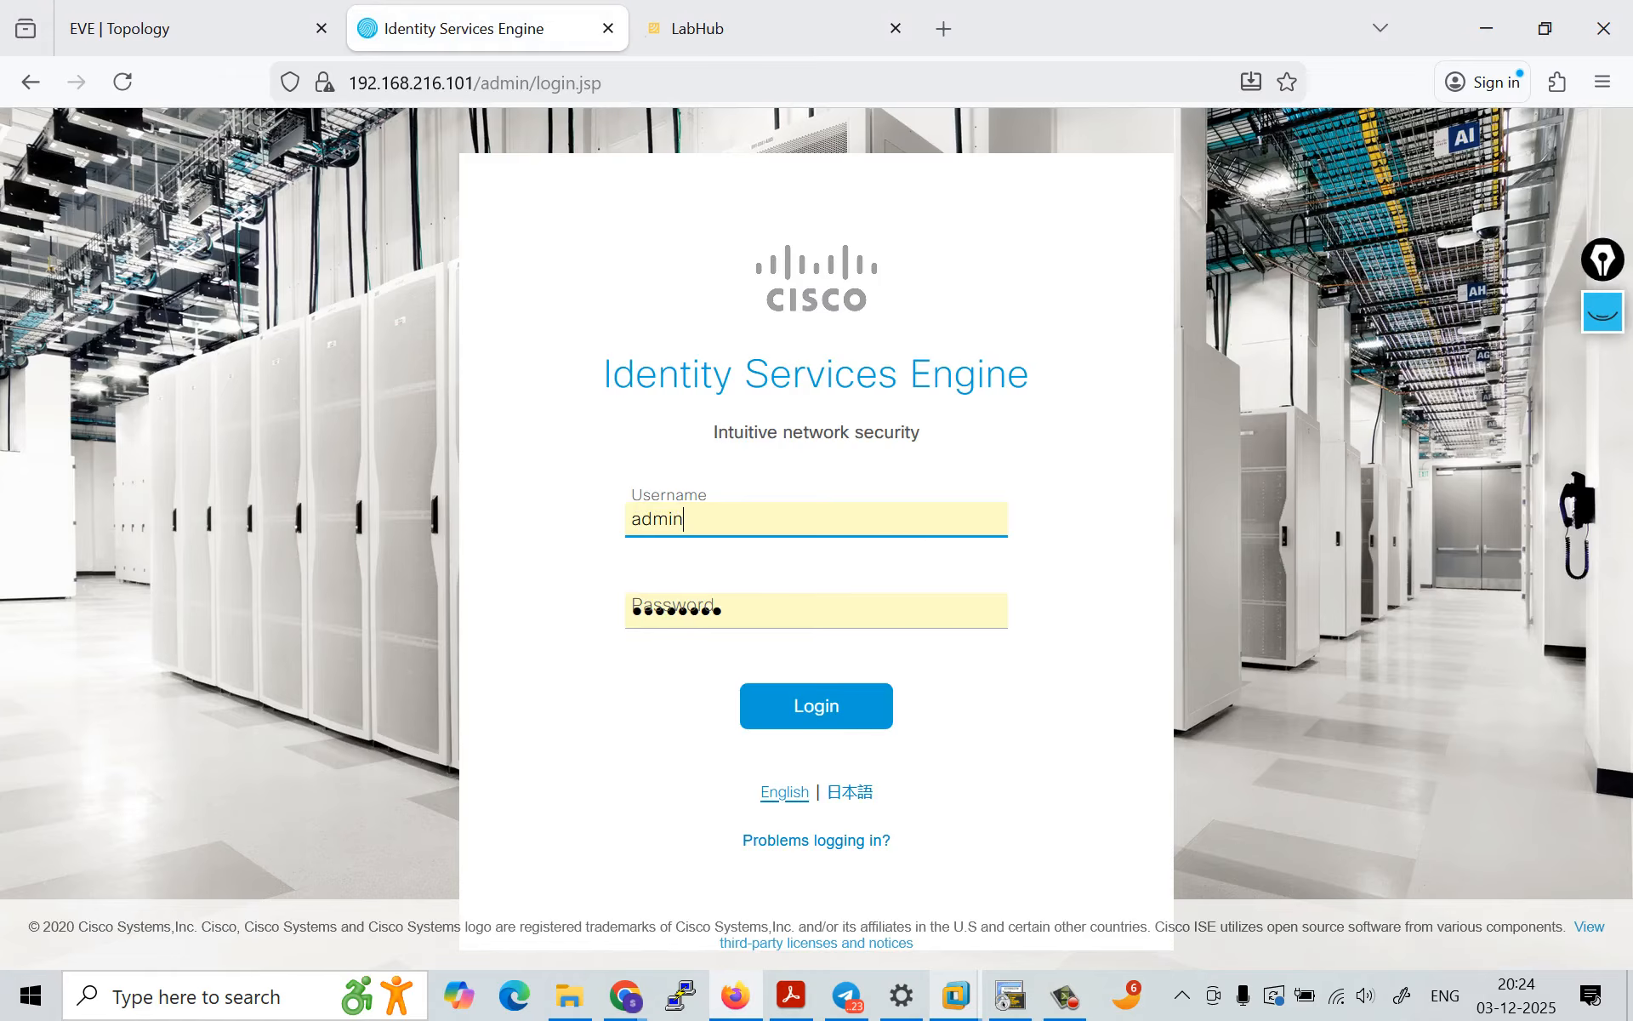
# Step: Try to log in with the username helpdesk and its account password
pyautogui.hotkey('ctrl', 'a')
pyautogui.write('helpdesk')
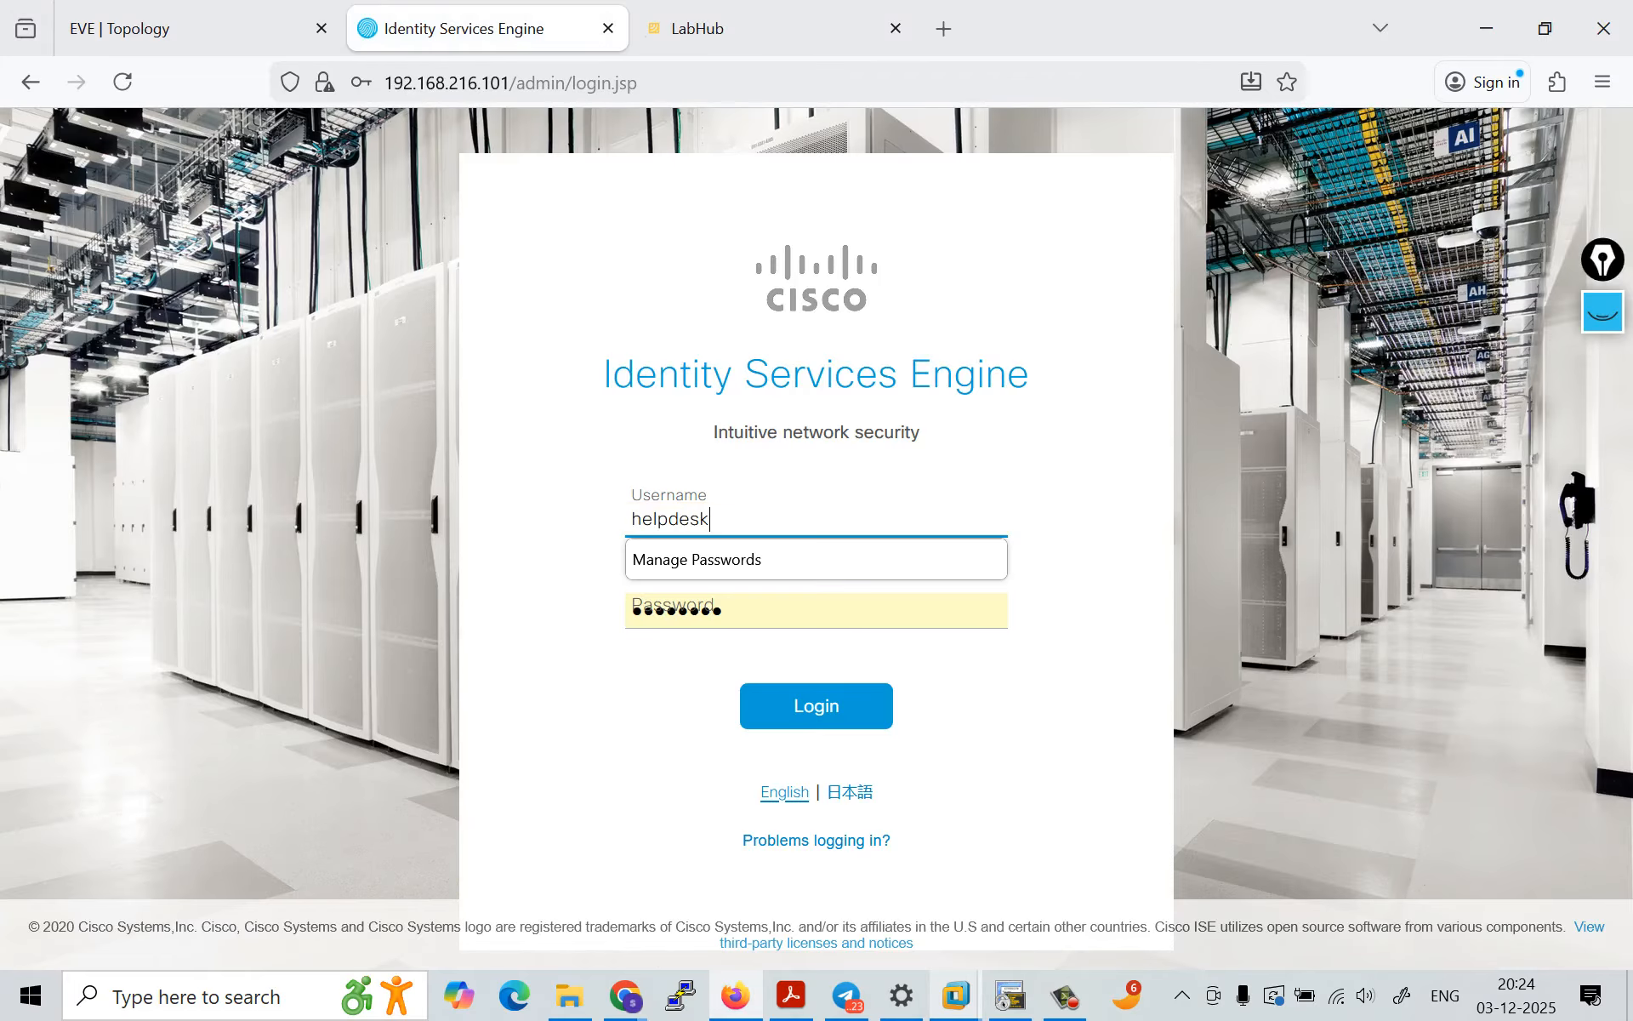
pyautogui.press('Tab')
pyautogui.write('••')
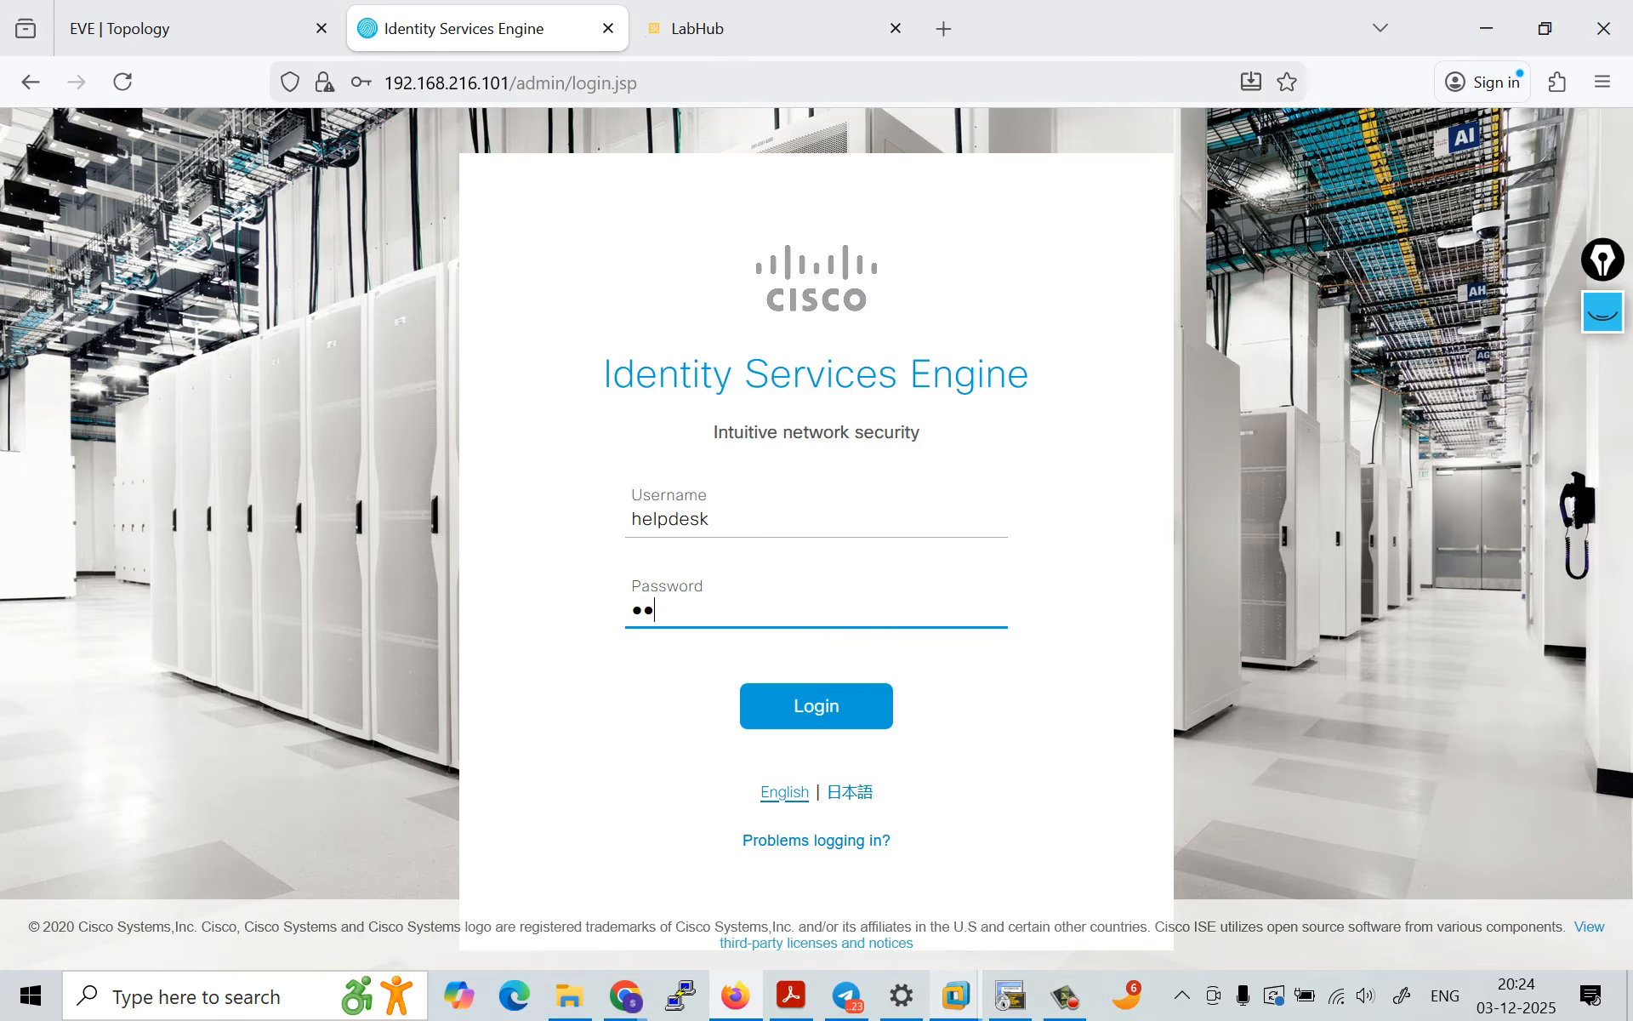
pyautogui.write('•••••••••')
pyautogui.press('Return')
pyautogui.press('Escape')
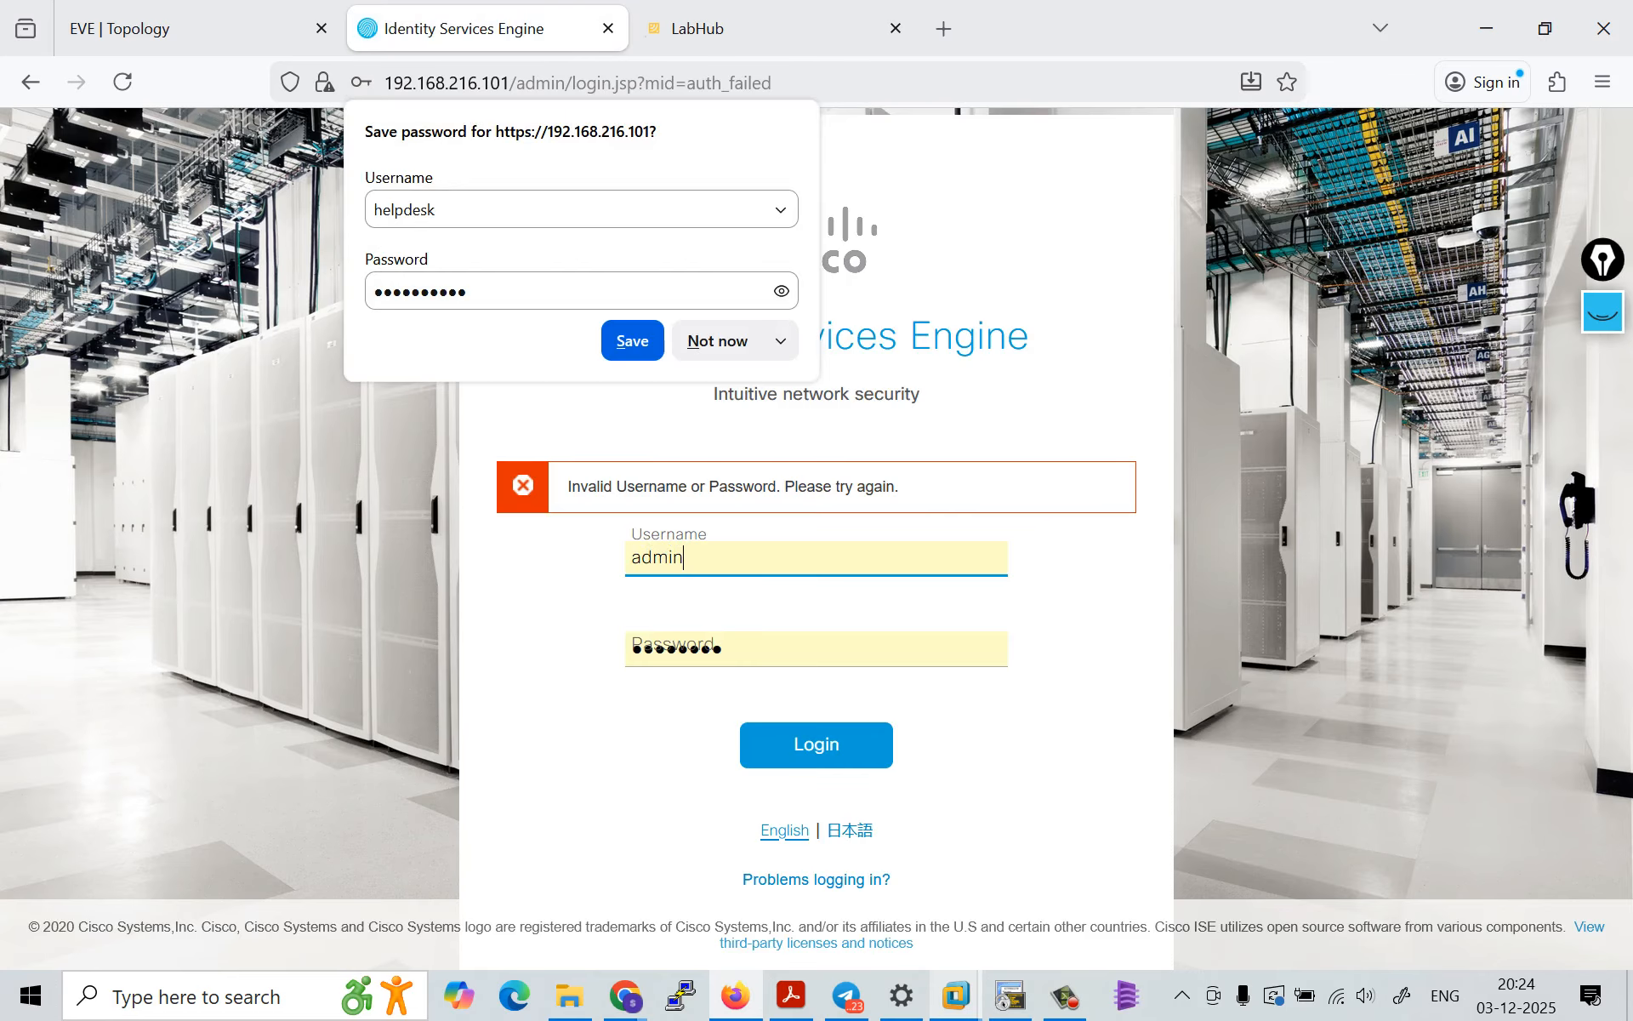
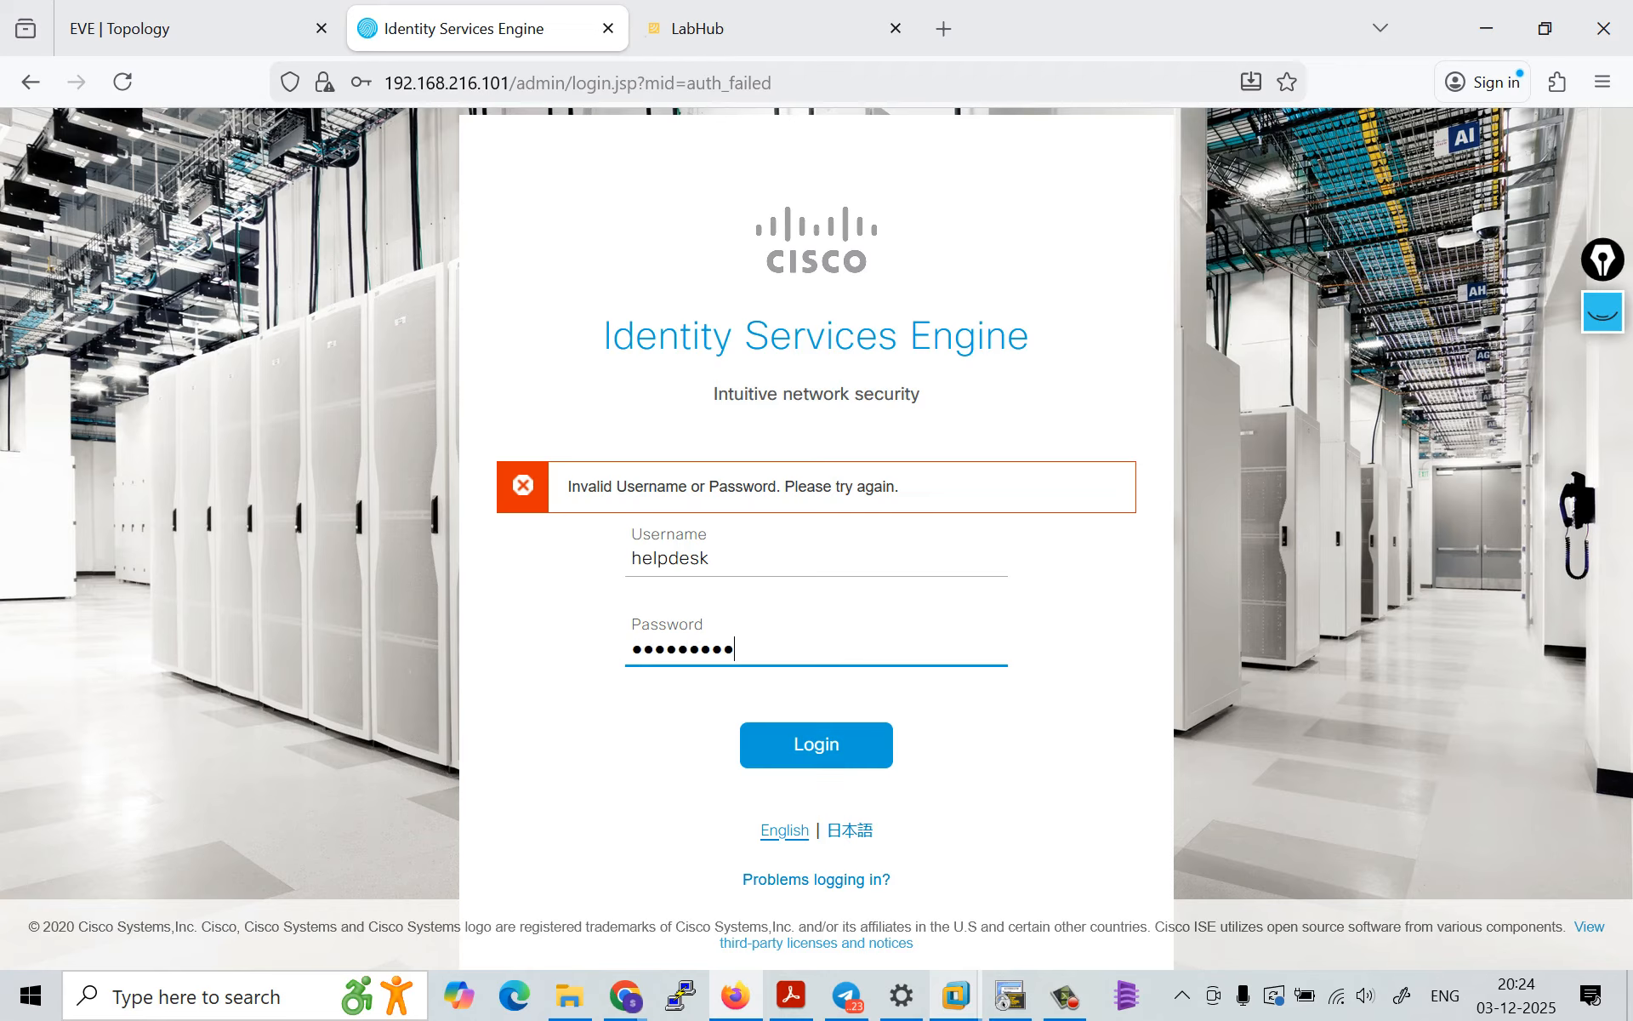
# Step: Log in with the helpdesk account and examine which Operations and Work Centers pages it can access
pyautogui.click(889, 746)
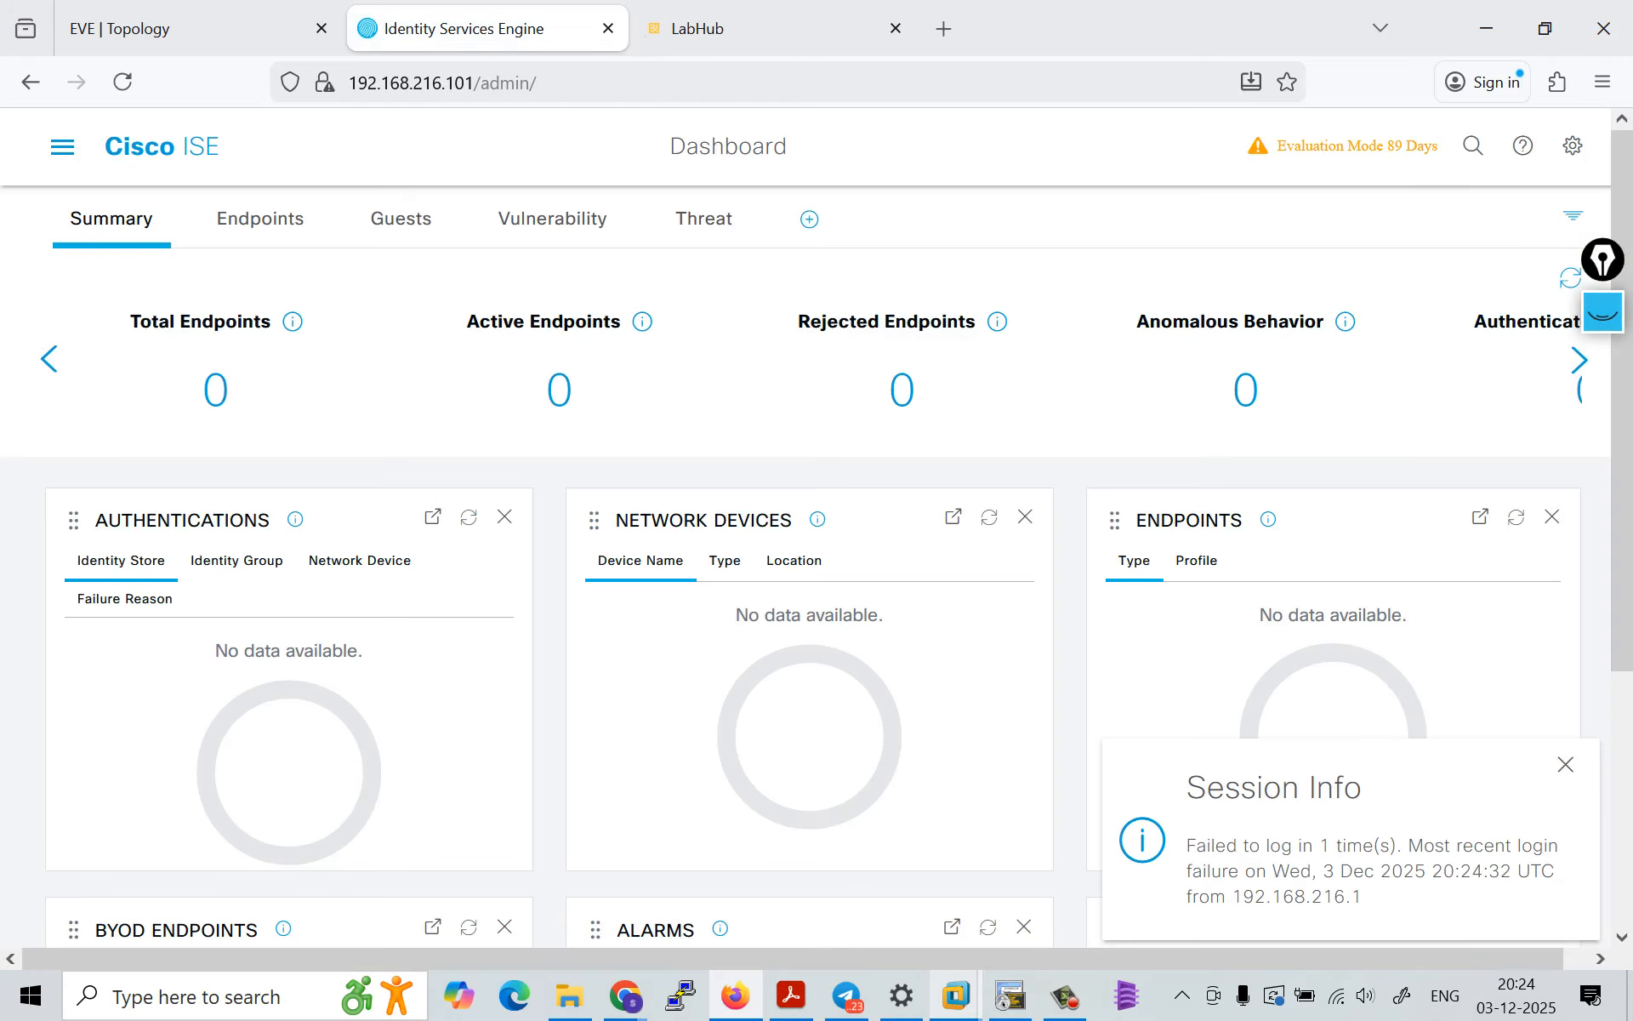
pyautogui.click(62, 148)
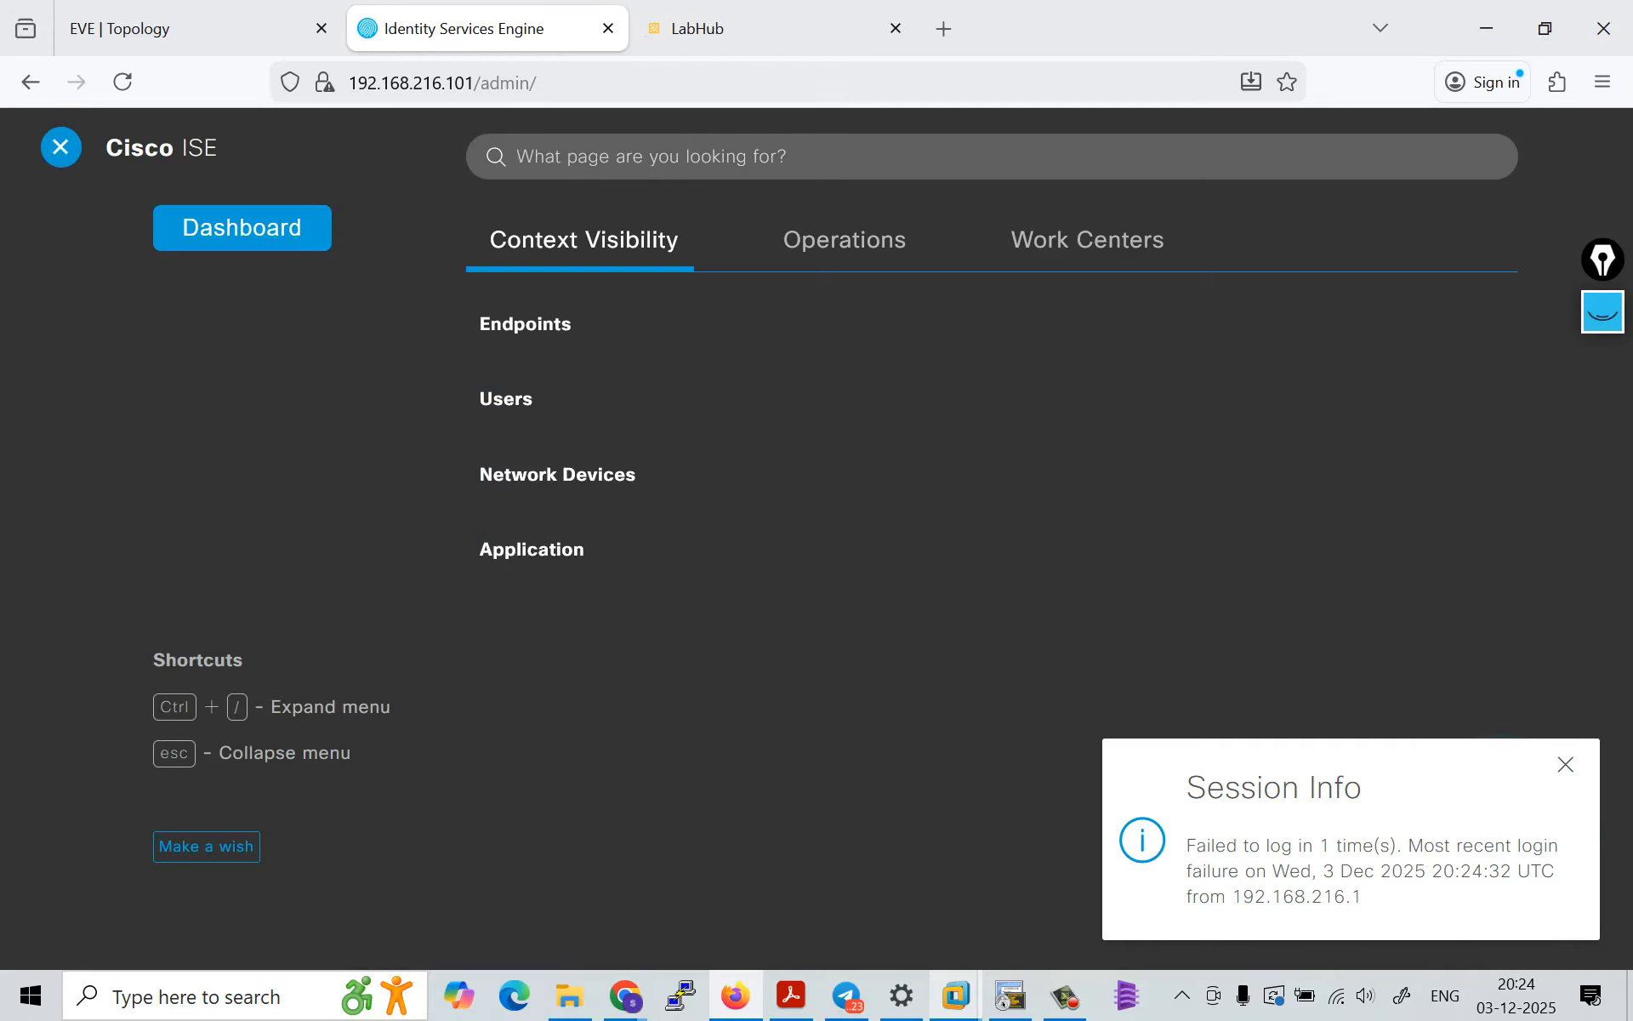
pyautogui.click(844, 240)
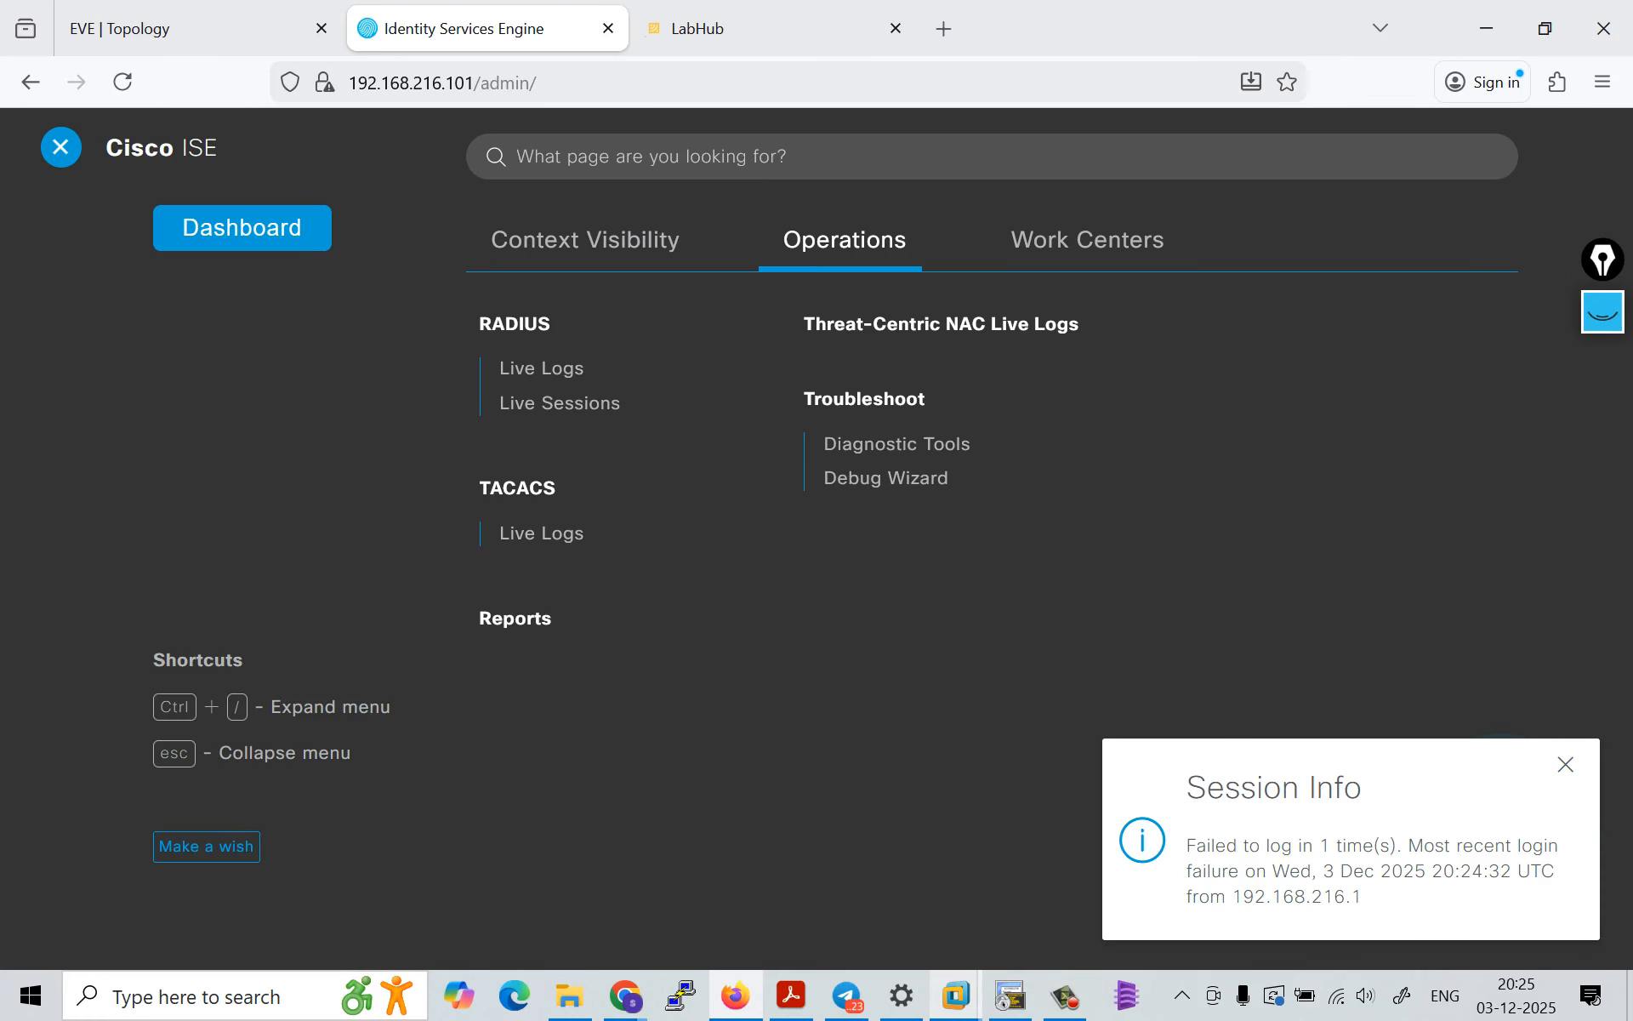
pyautogui.click(1088, 240)
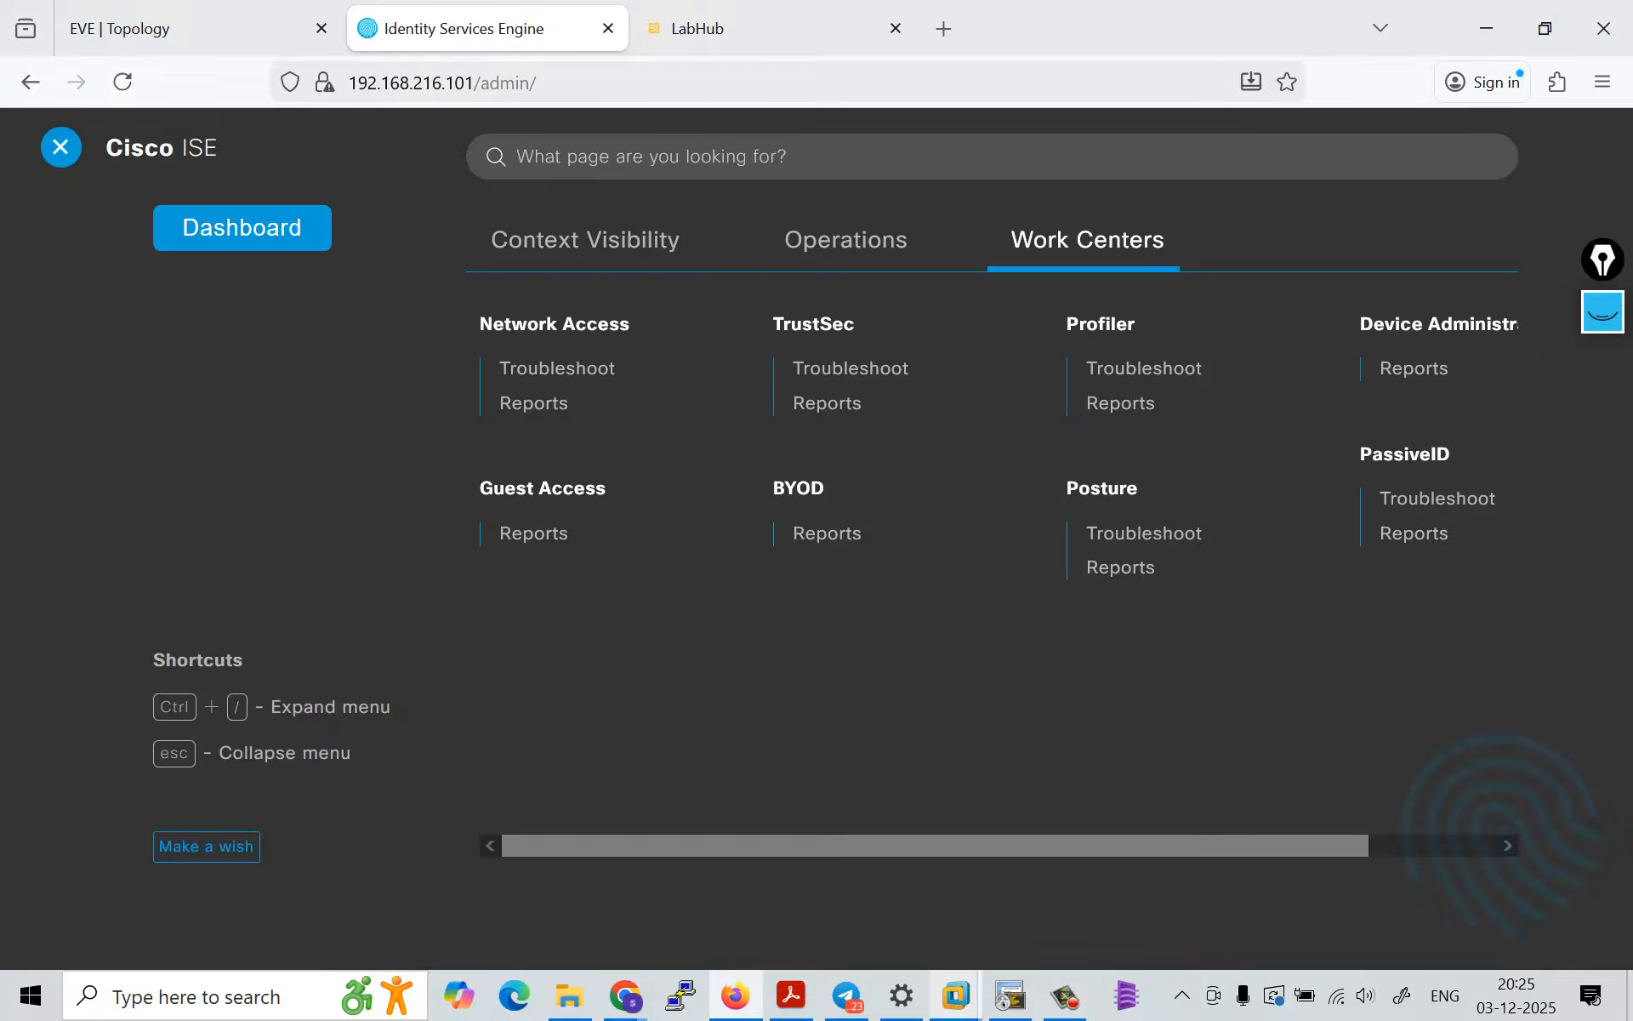
pyautogui.moveTo(1191, 845)
pyautogui.mouseDown()
pyautogui.moveTo(1321, 846)
pyautogui.moveTo(1191, 846)
pyautogui.mouseUp()
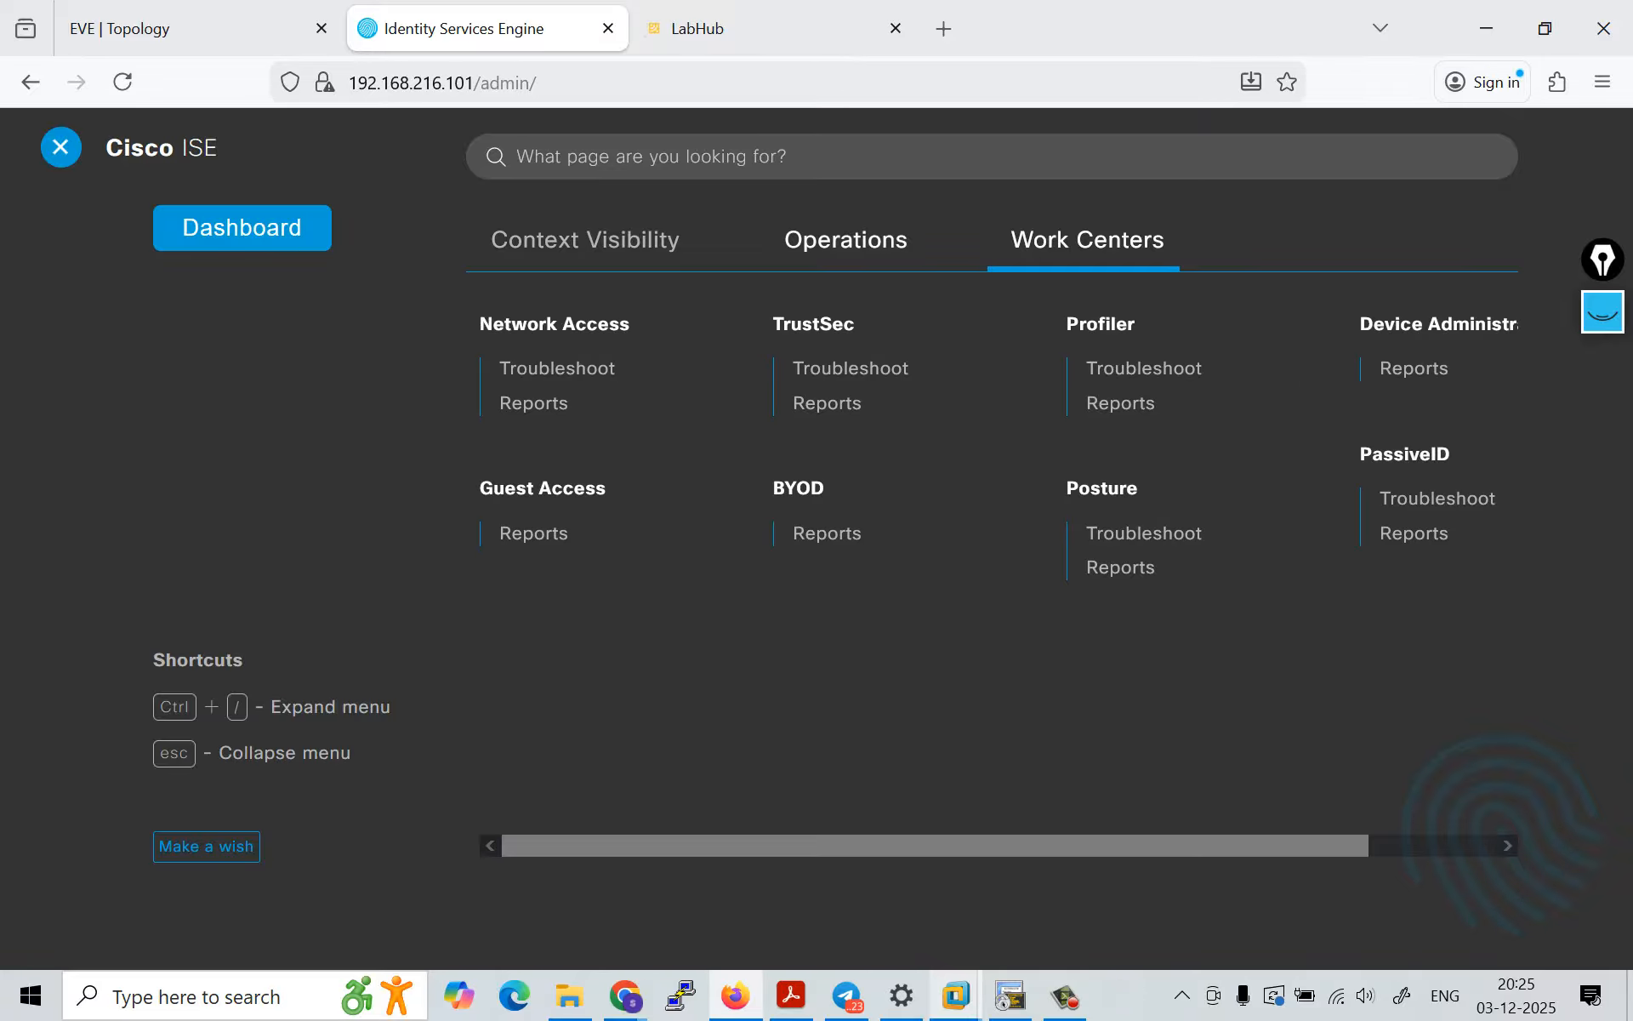
pyautogui.click(846, 239)
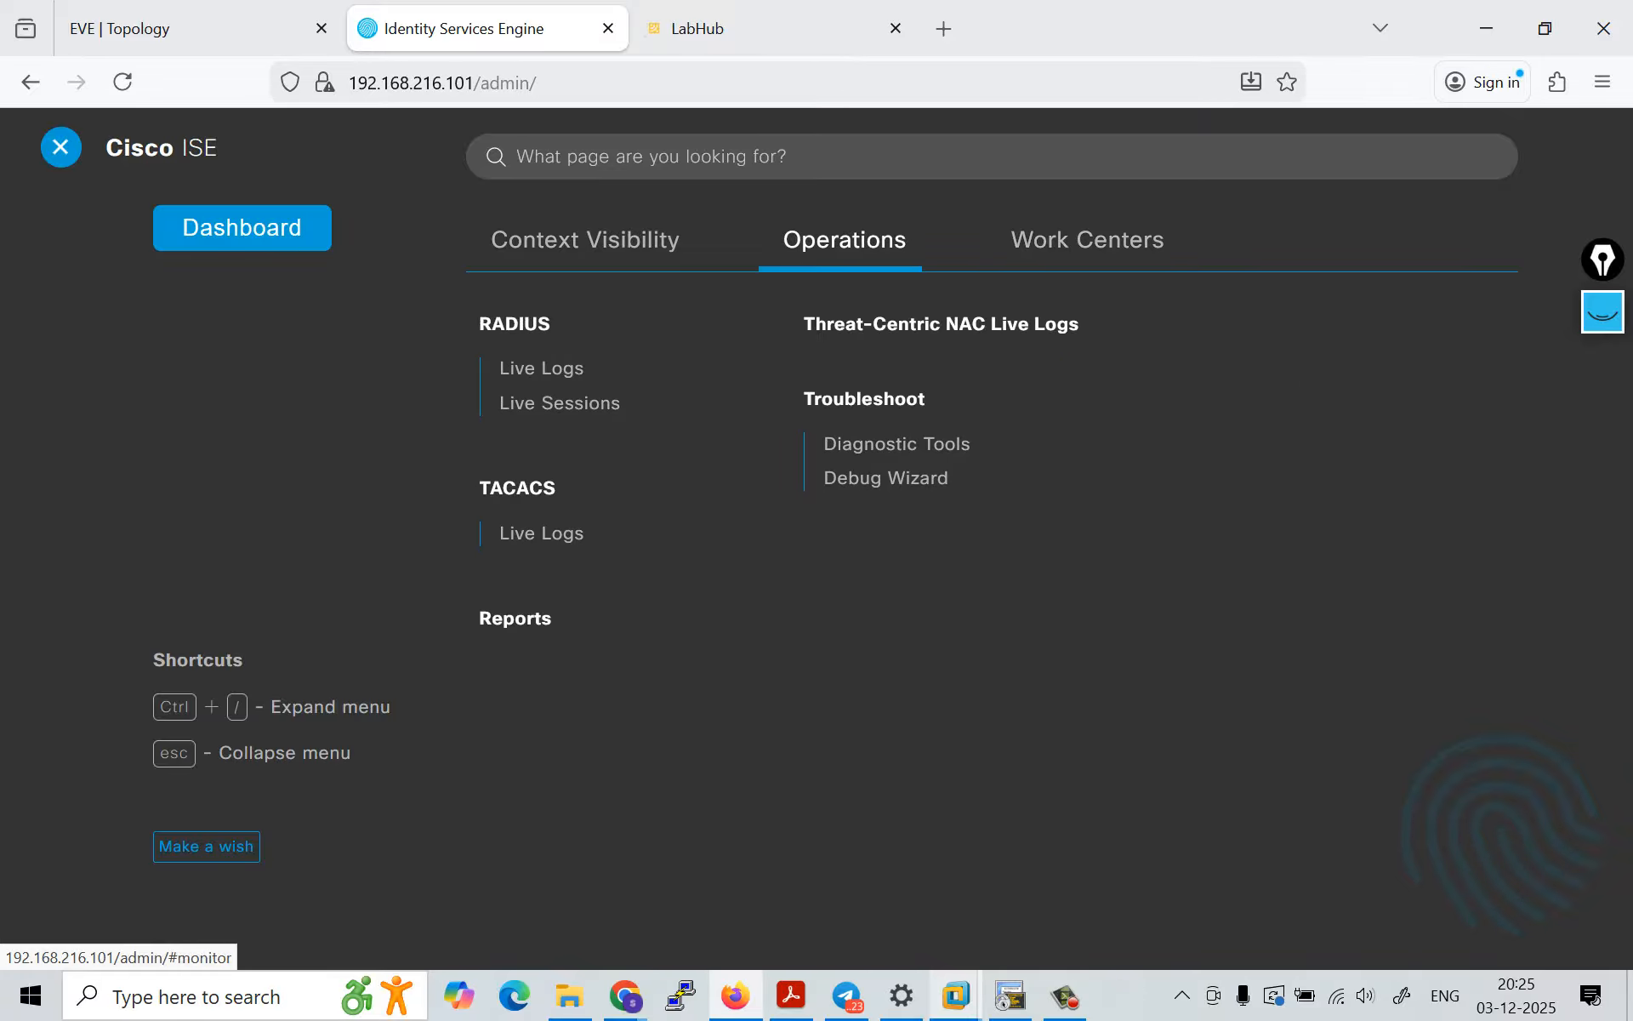
pyautogui.click(1087, 239)
pyautogui.click(846, 239)
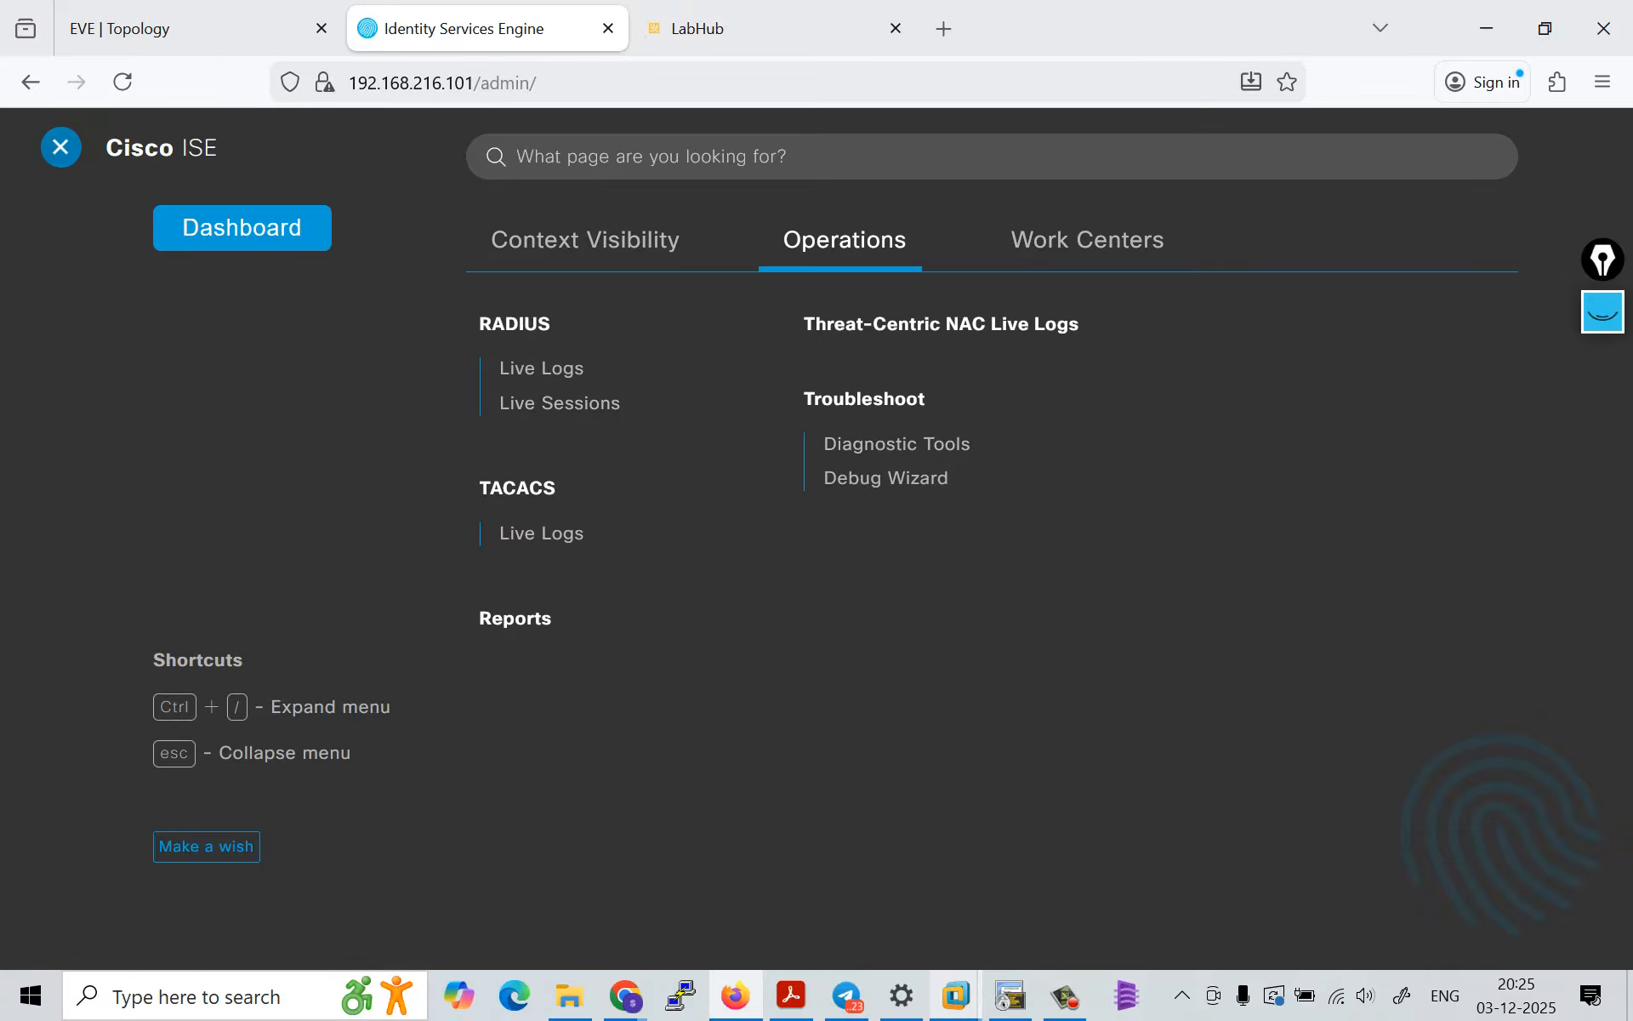
pyautogui.click(60, 147)
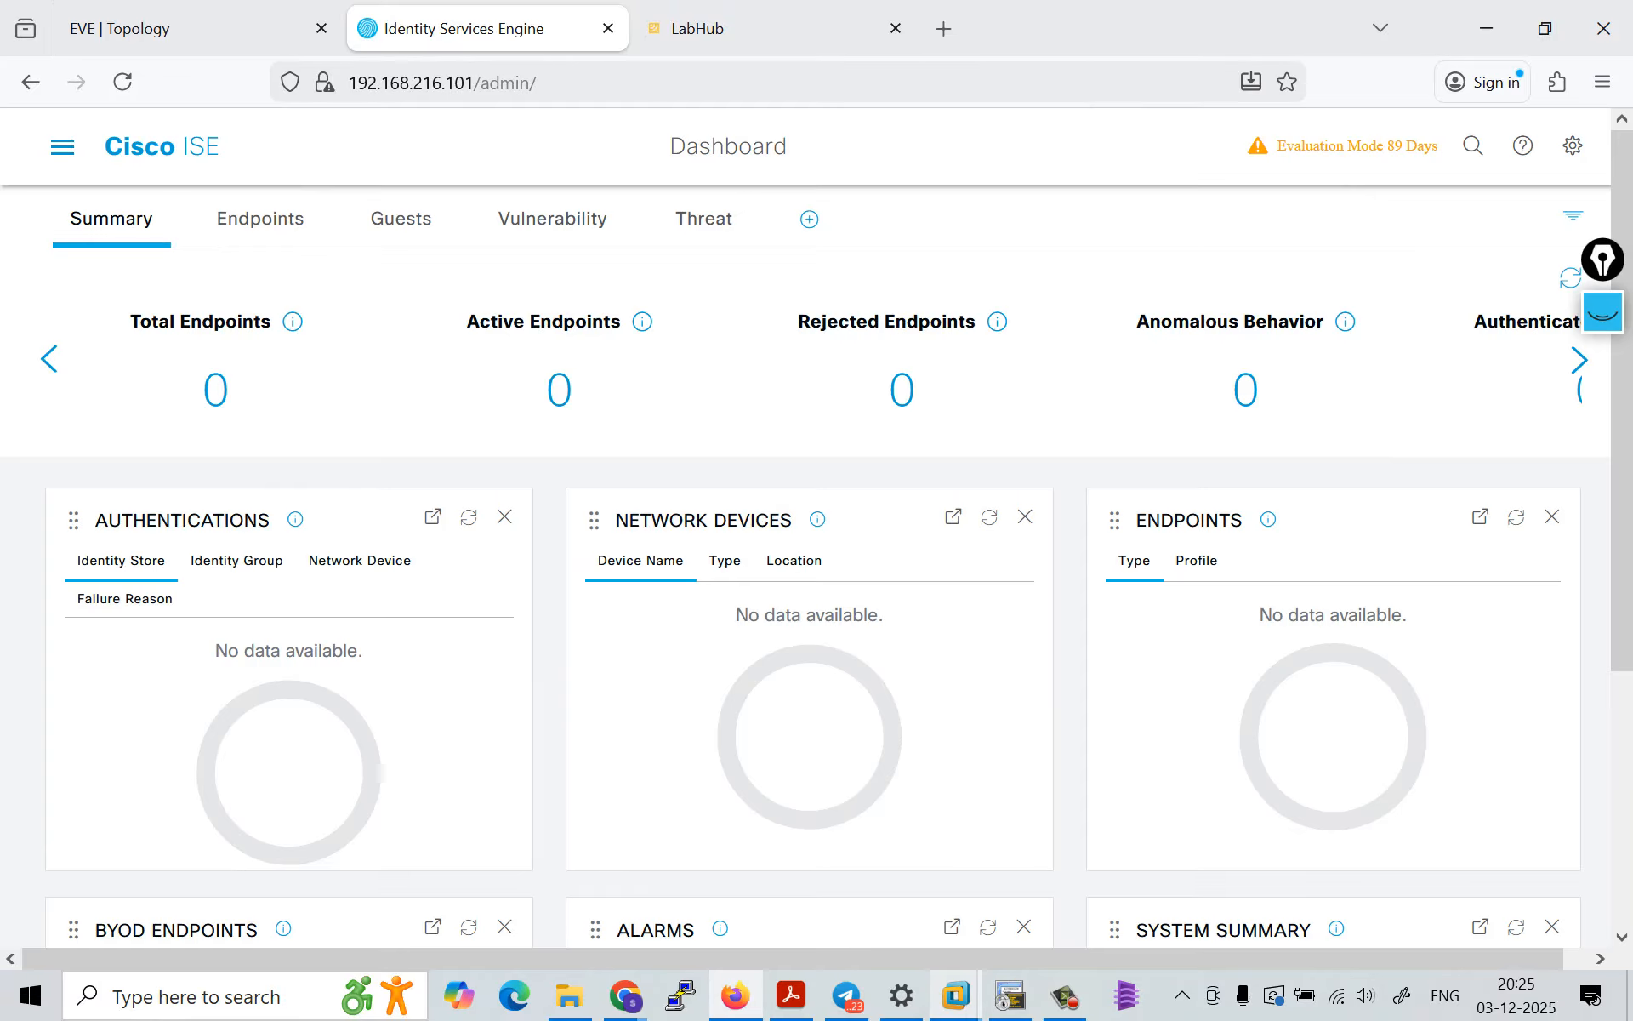
# Step: Log out of the helpdesk session and log back in as admin with the saved credentials
pyautogui.click(1572, 146)
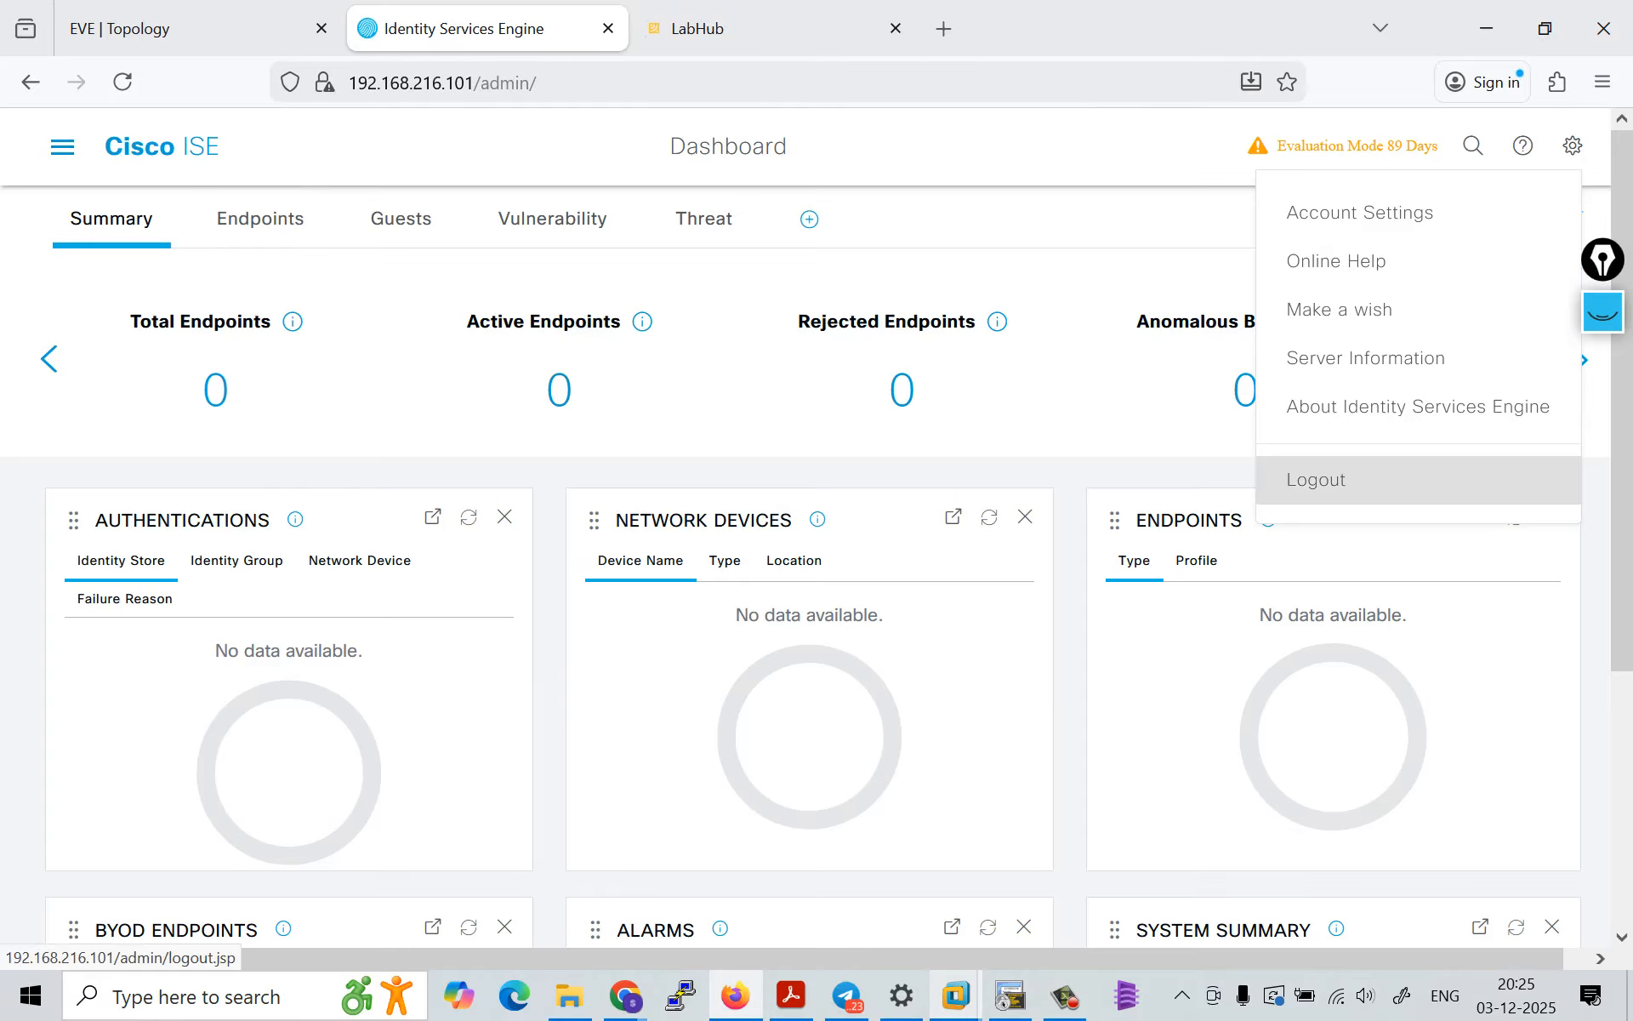
pyautogui.click(1316, 480)
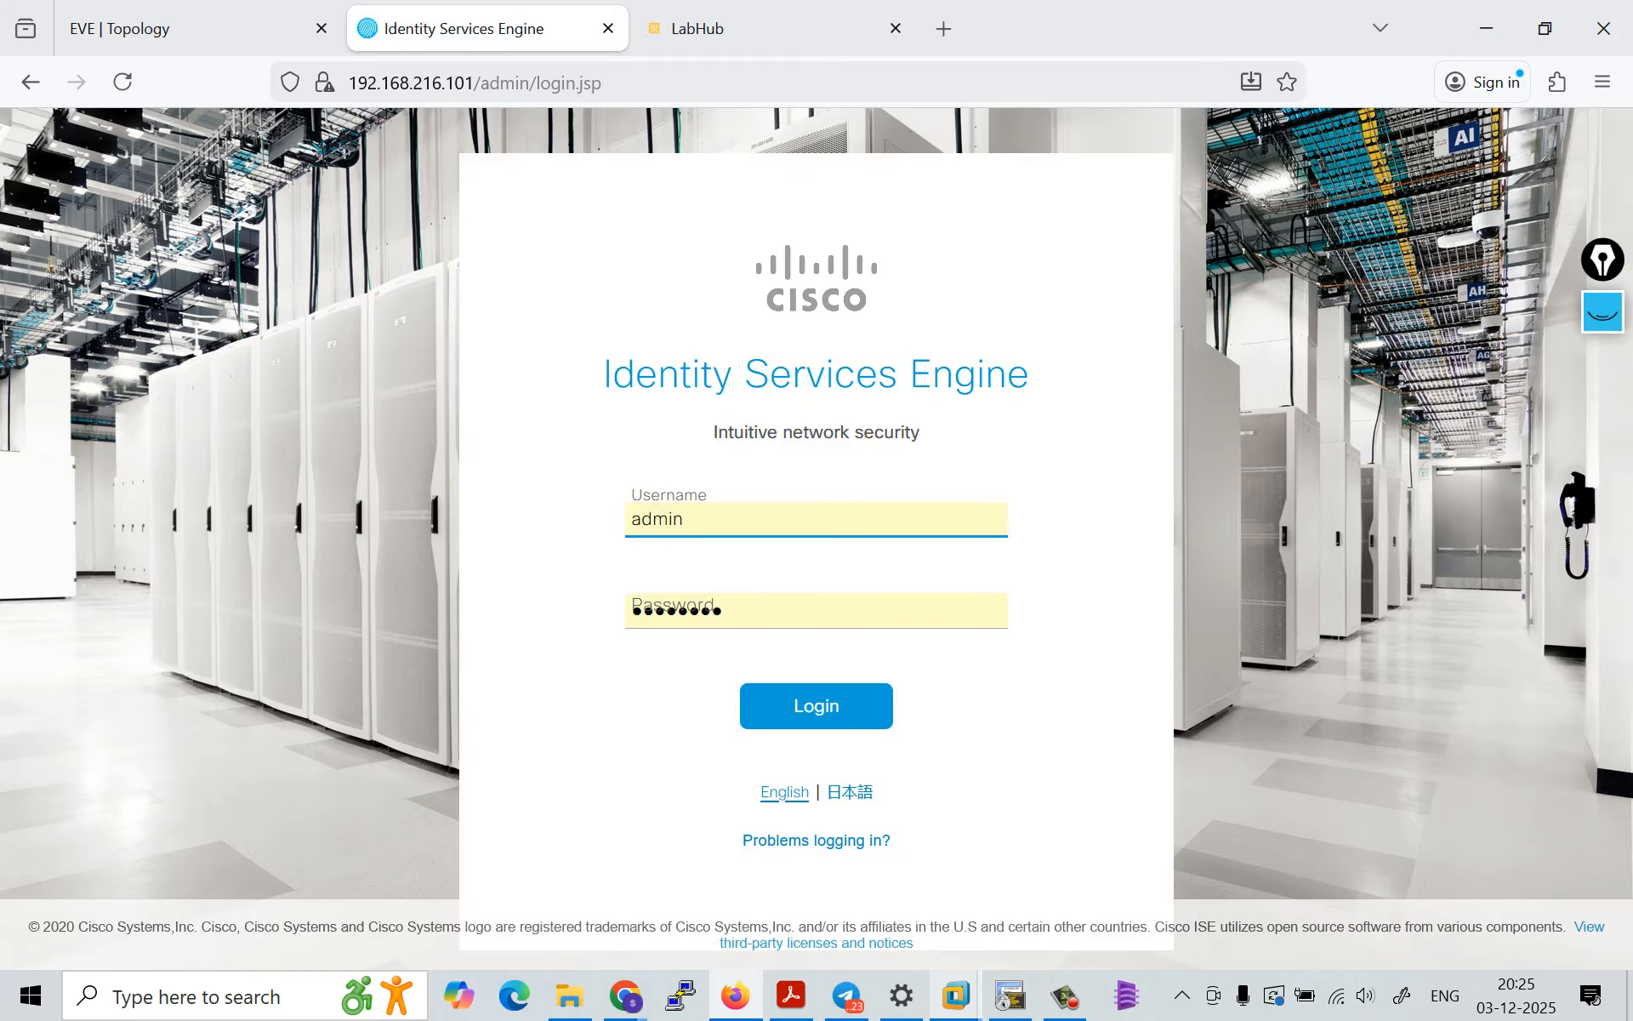
pyautogui.click(816, 706)
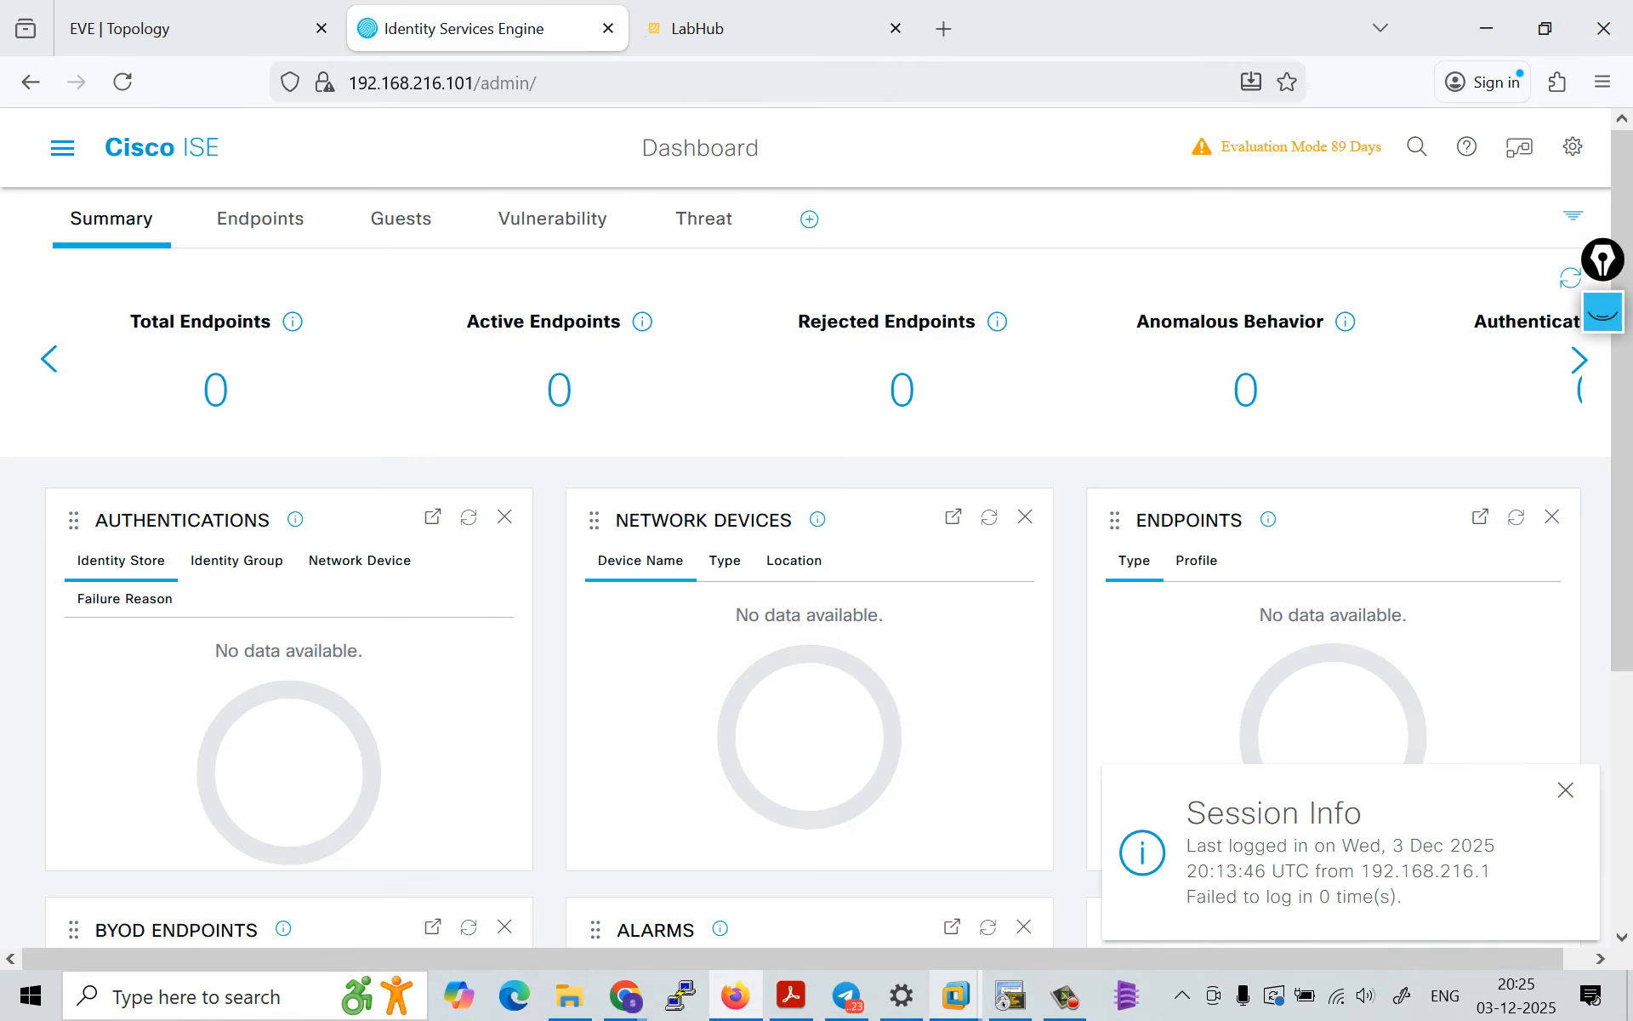
# Step: Review the navigation sections available to the admin account and check the EVE lab topology
pyautogui.click(62, 148)
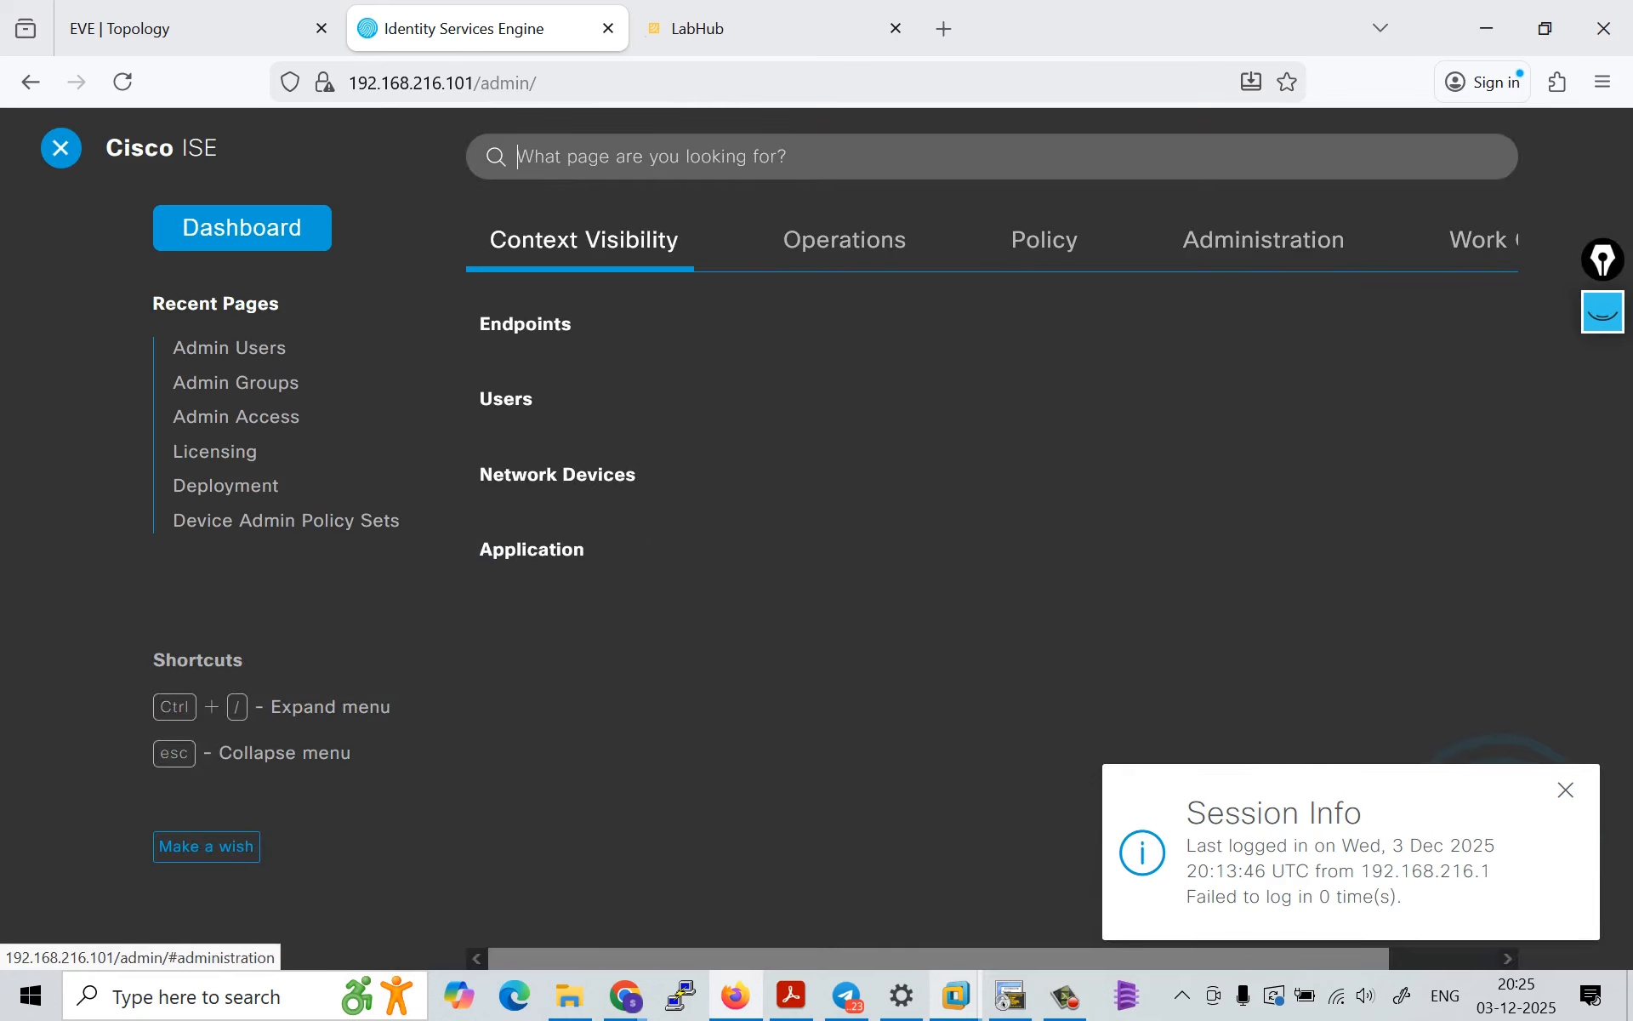
pyautogui.hscroll(2, 935, 510)
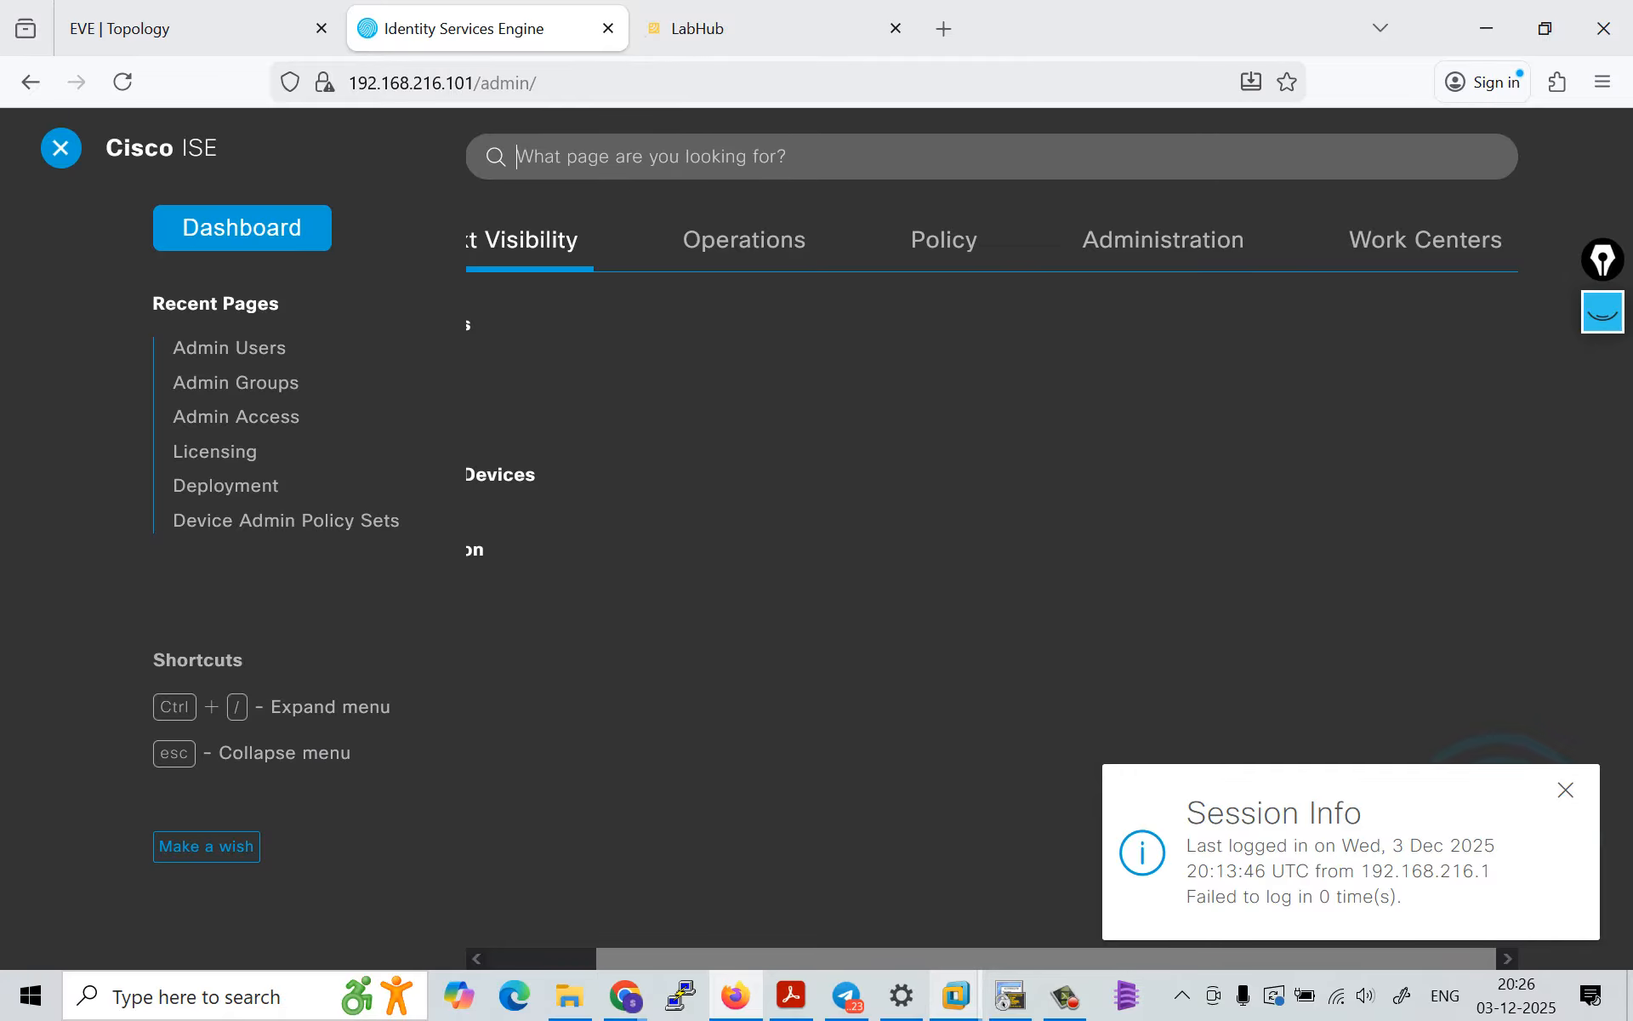
pyautogui.click(1065, 995)
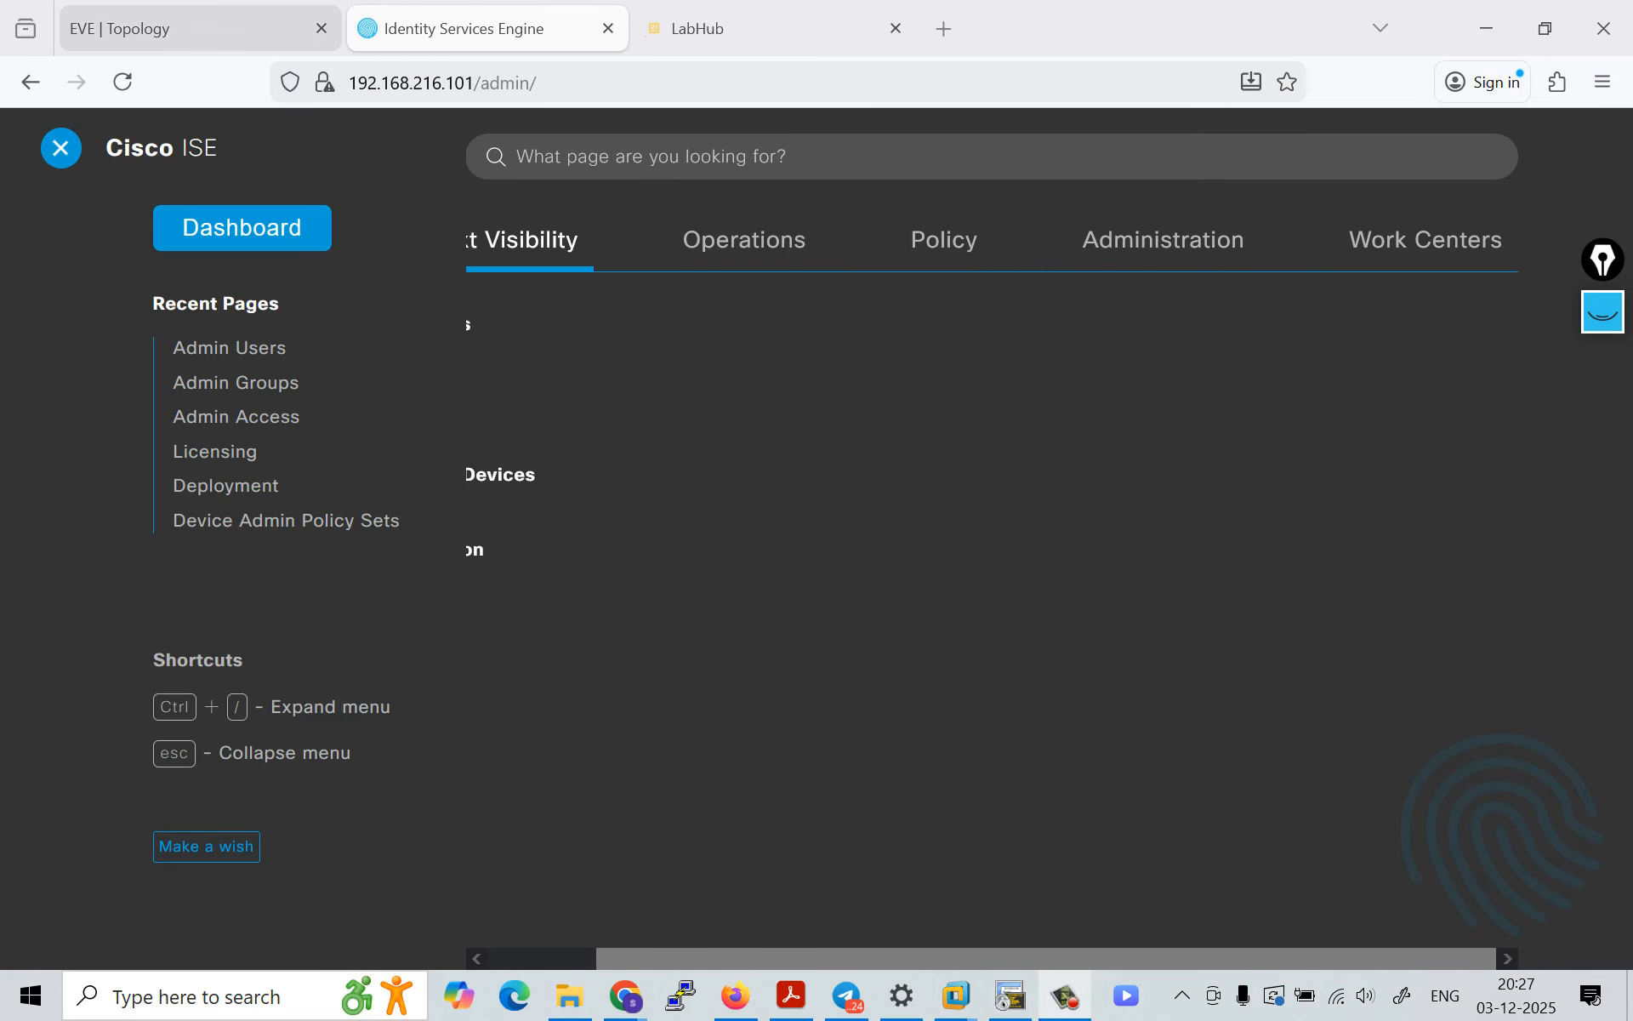
pyautogui.click(187, 28)
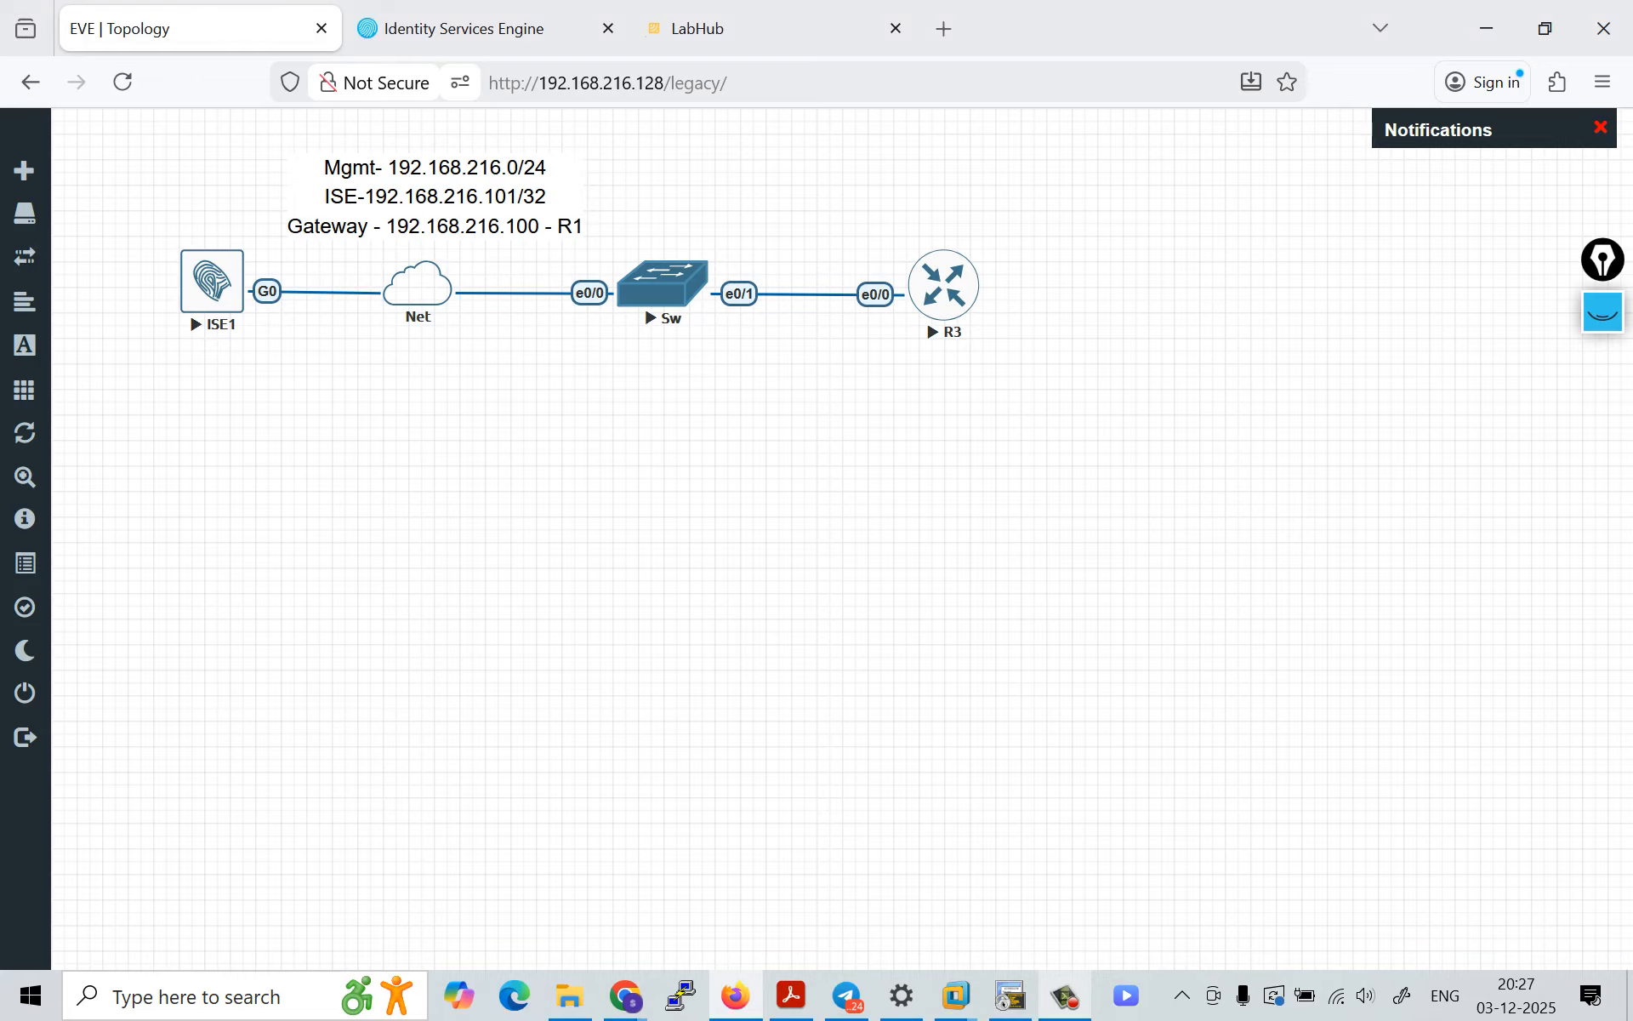
pyautogui.click(464, 28)
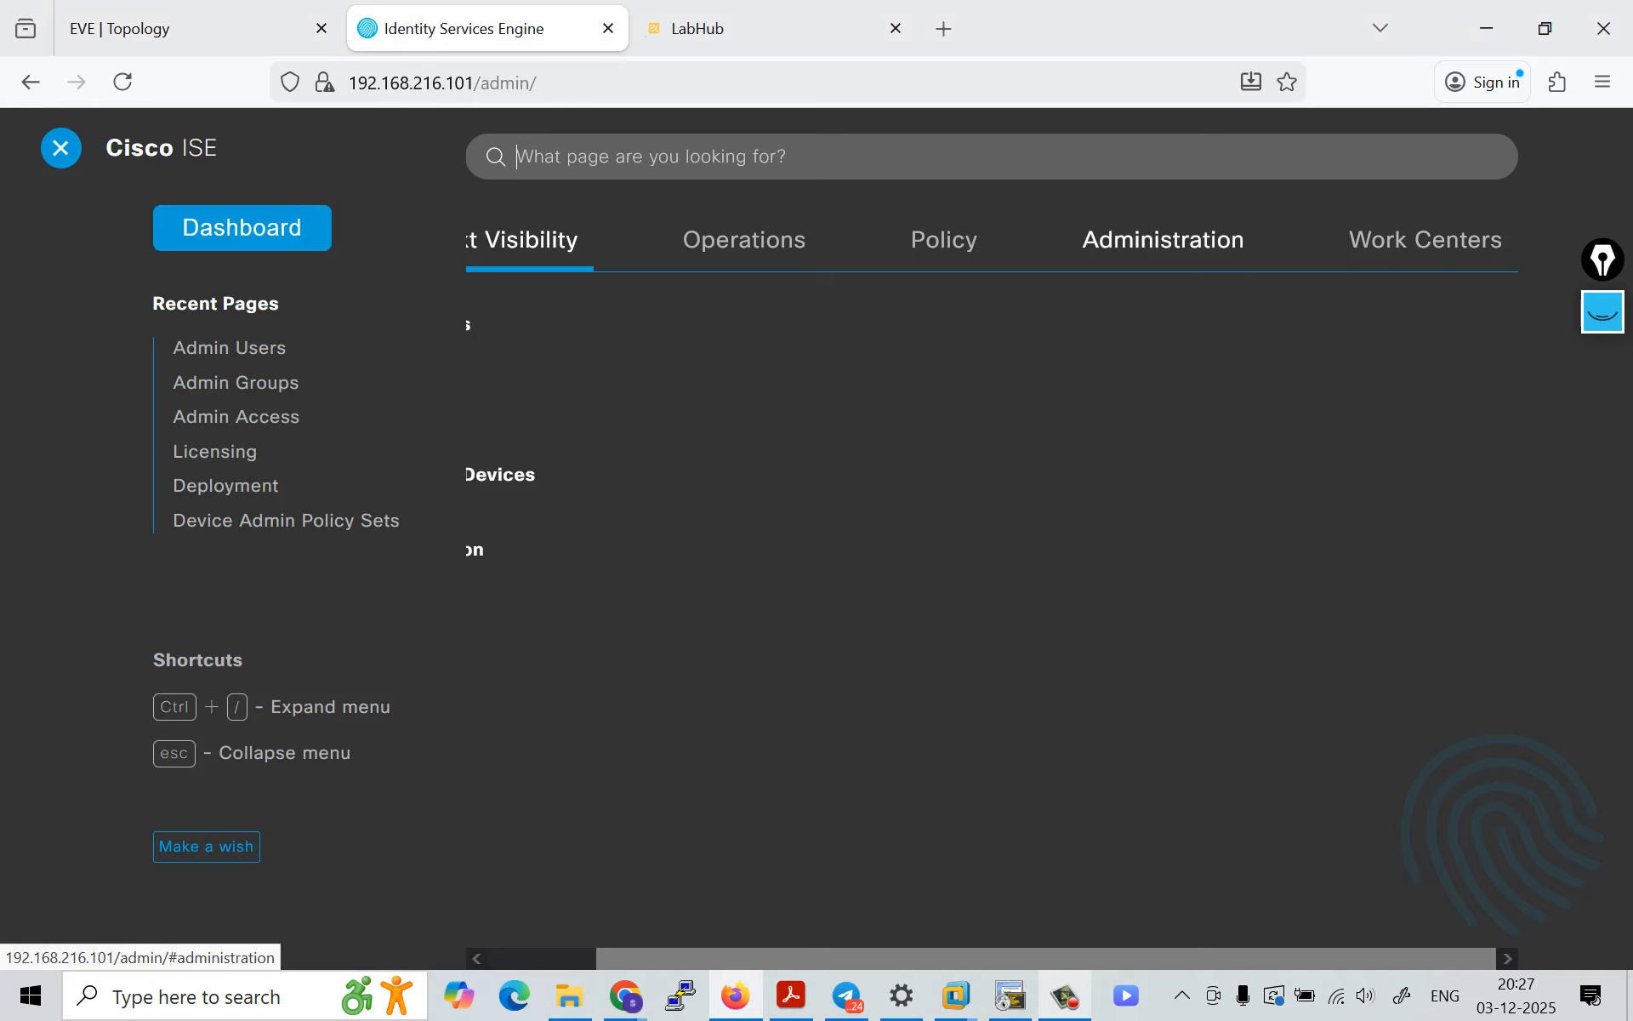
# Step: Open the system settings under Administration and look through the available settings categories
pyautogui.click(1163, 239)
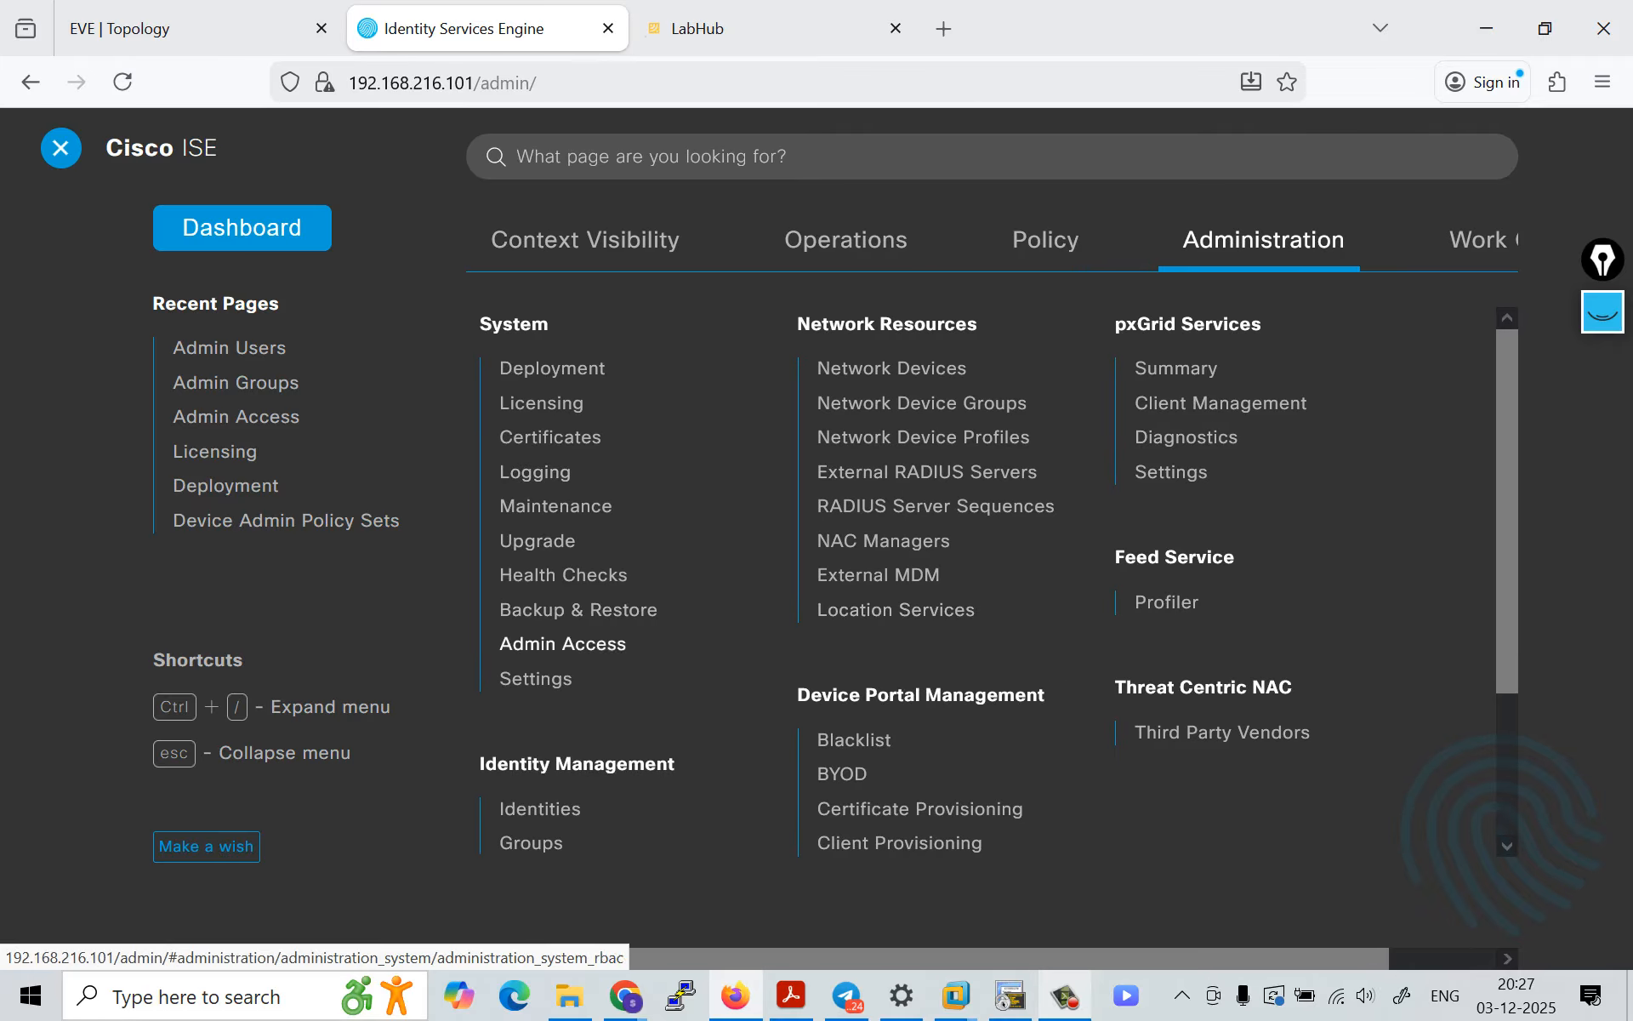
pyautogui.click(536, 678)
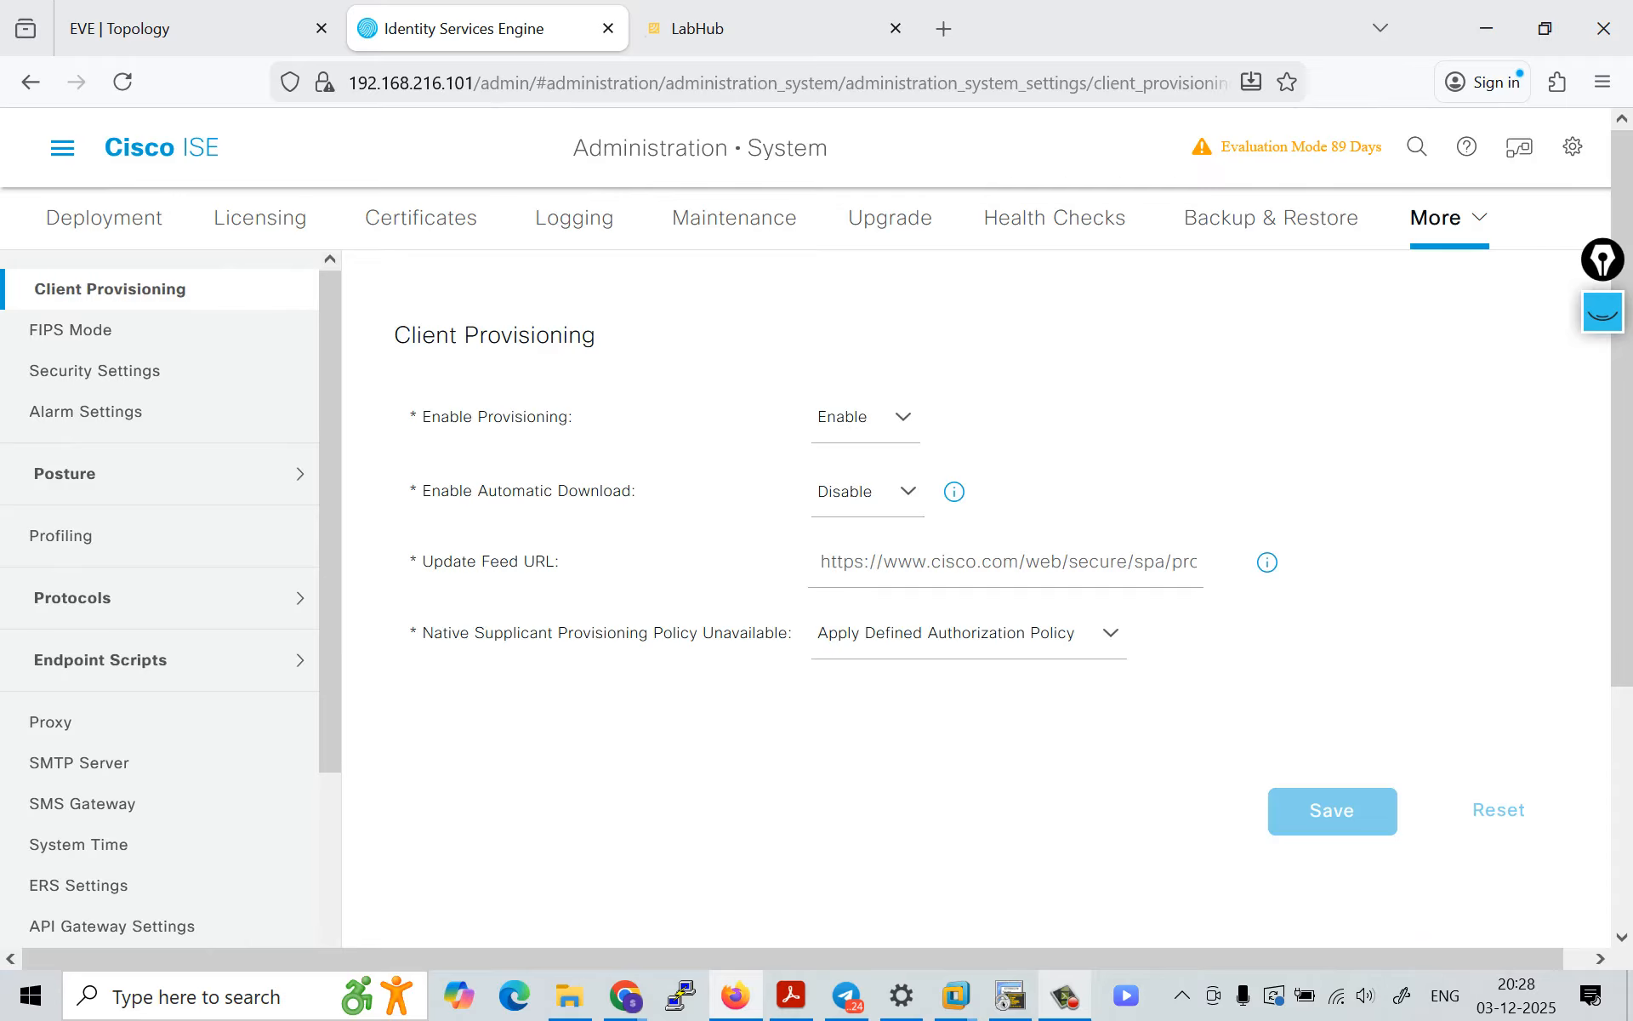
pyautogui.scroll(-5, 162, 464)
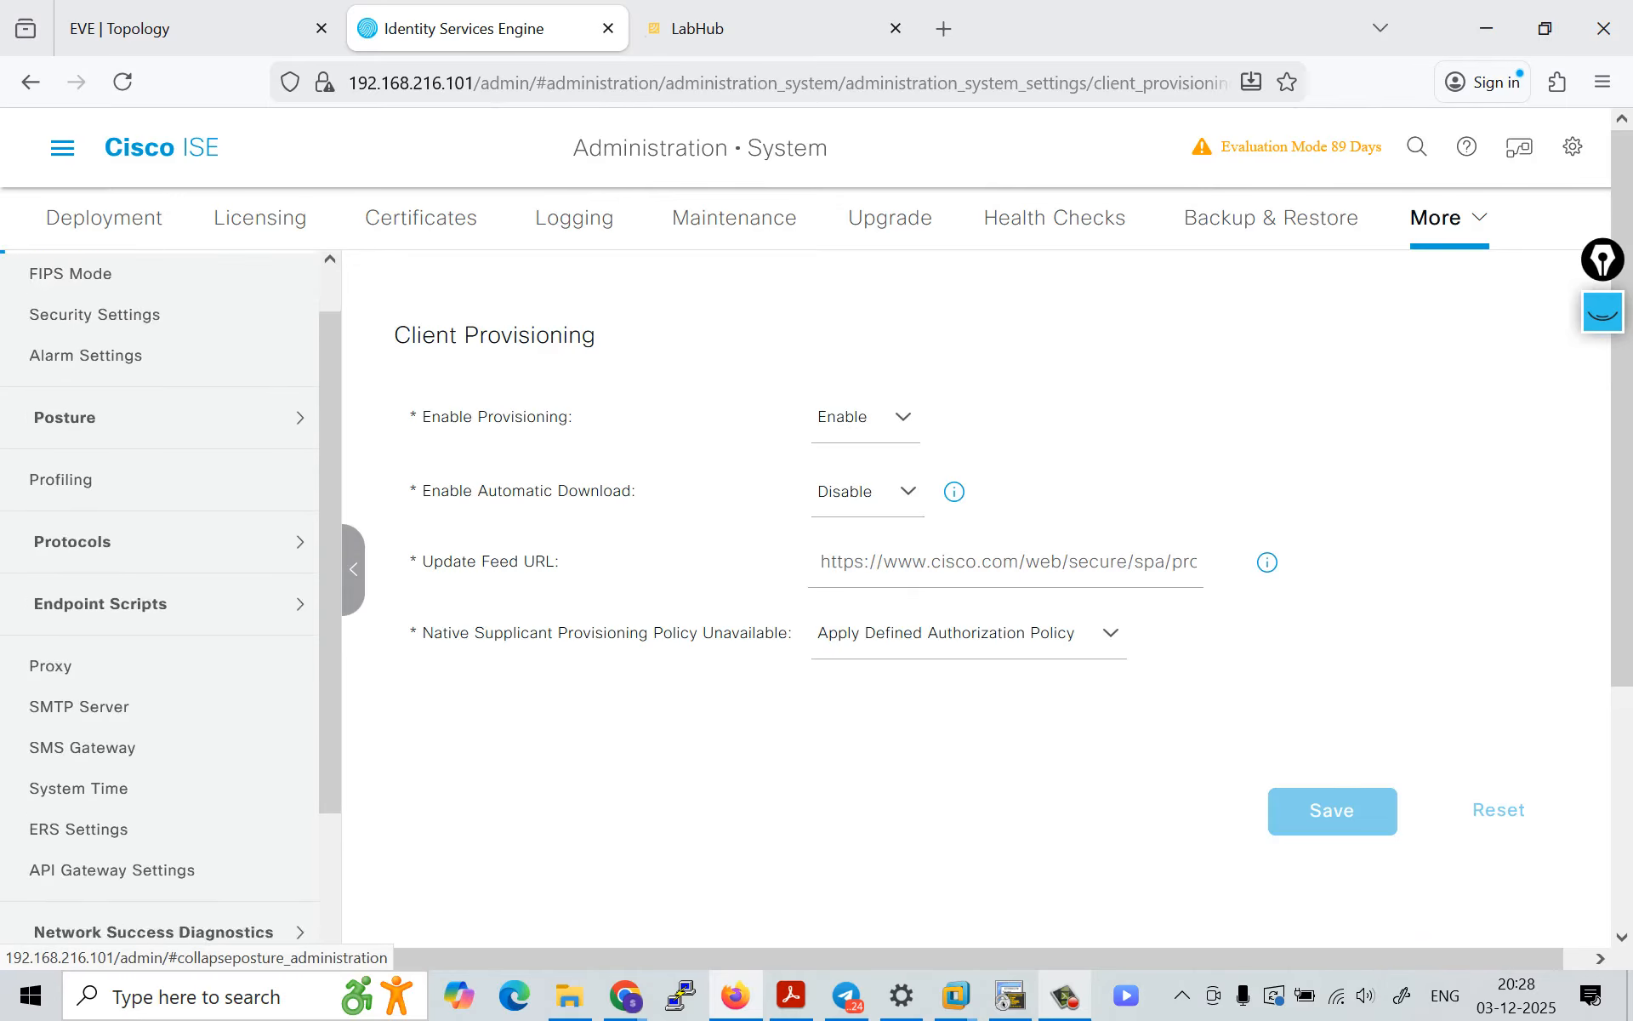
pyautogui.scroll(5, 161, 465)
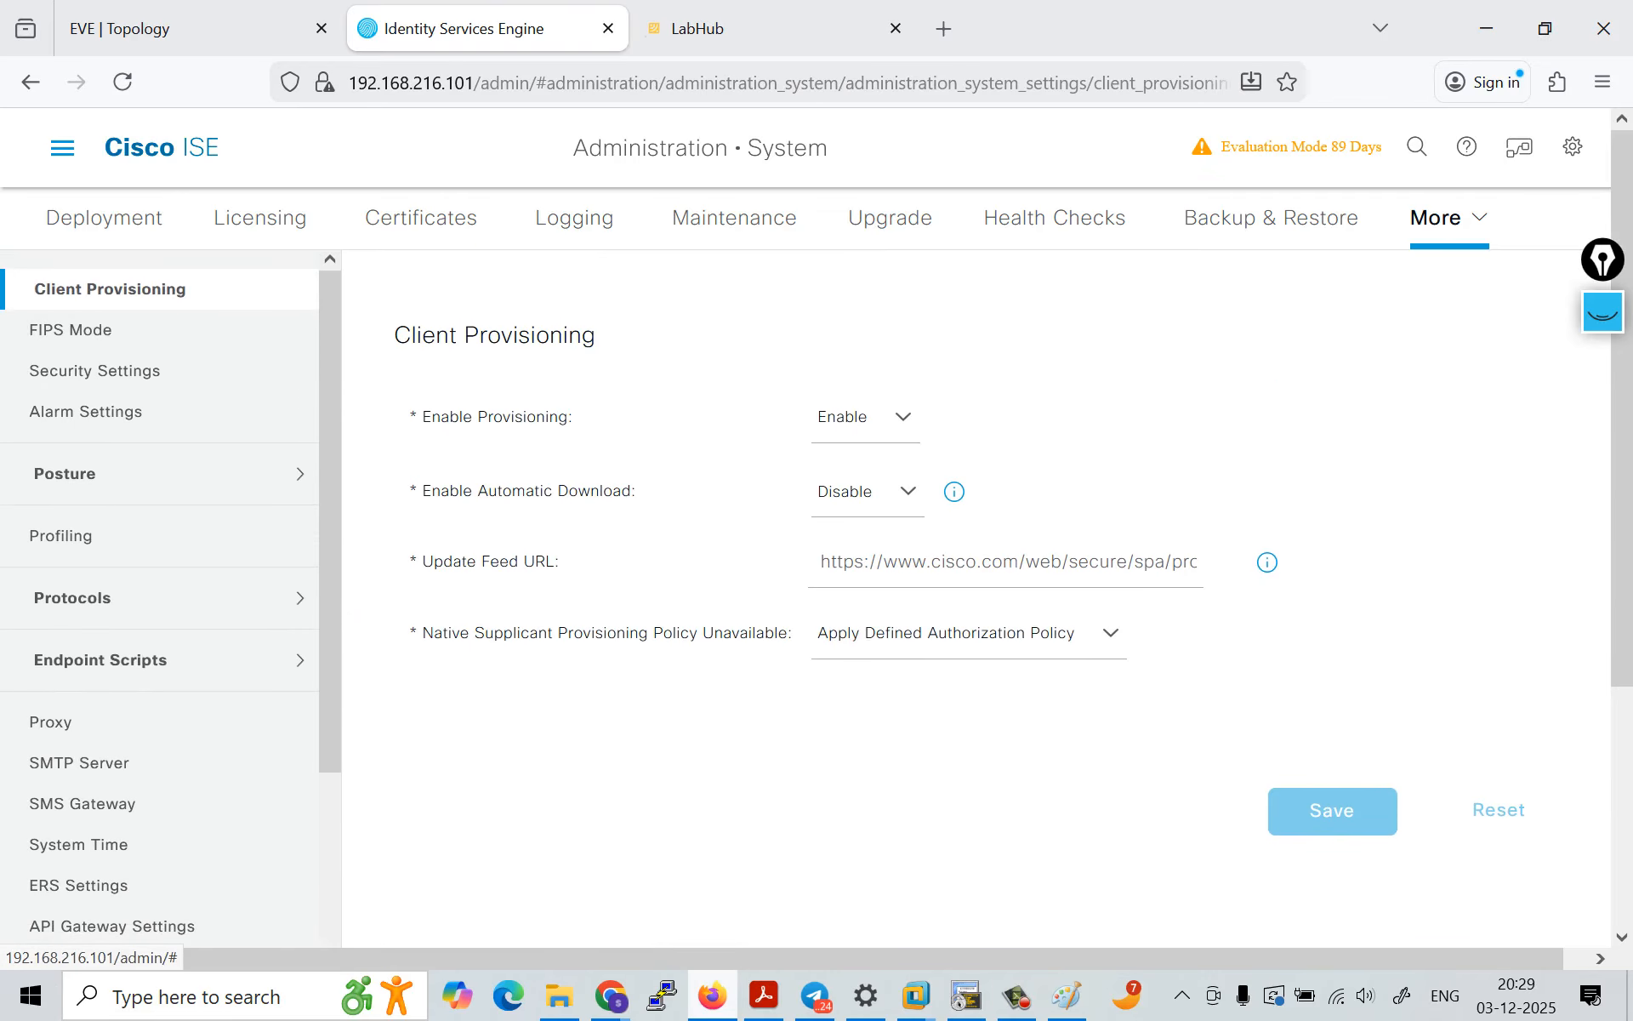
# Step: View the connection settings and the overview page of the Device Administration work center
pyautogui.click(62, 147)
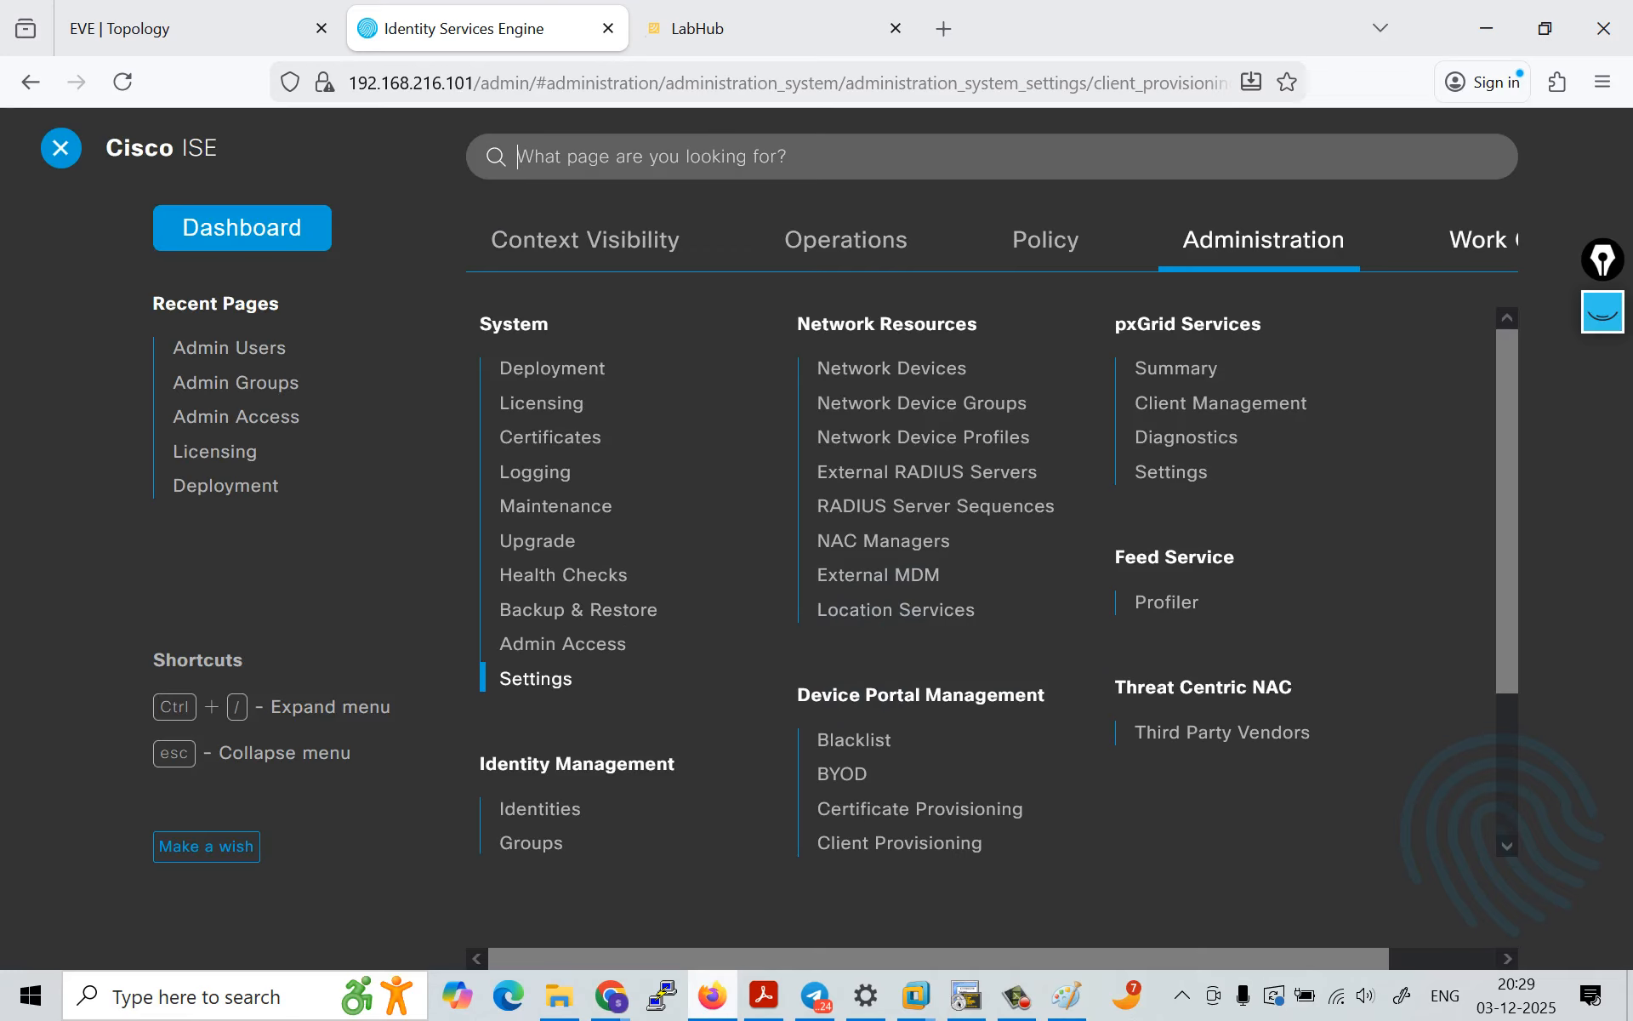
pyautogui.click(1480, 240)
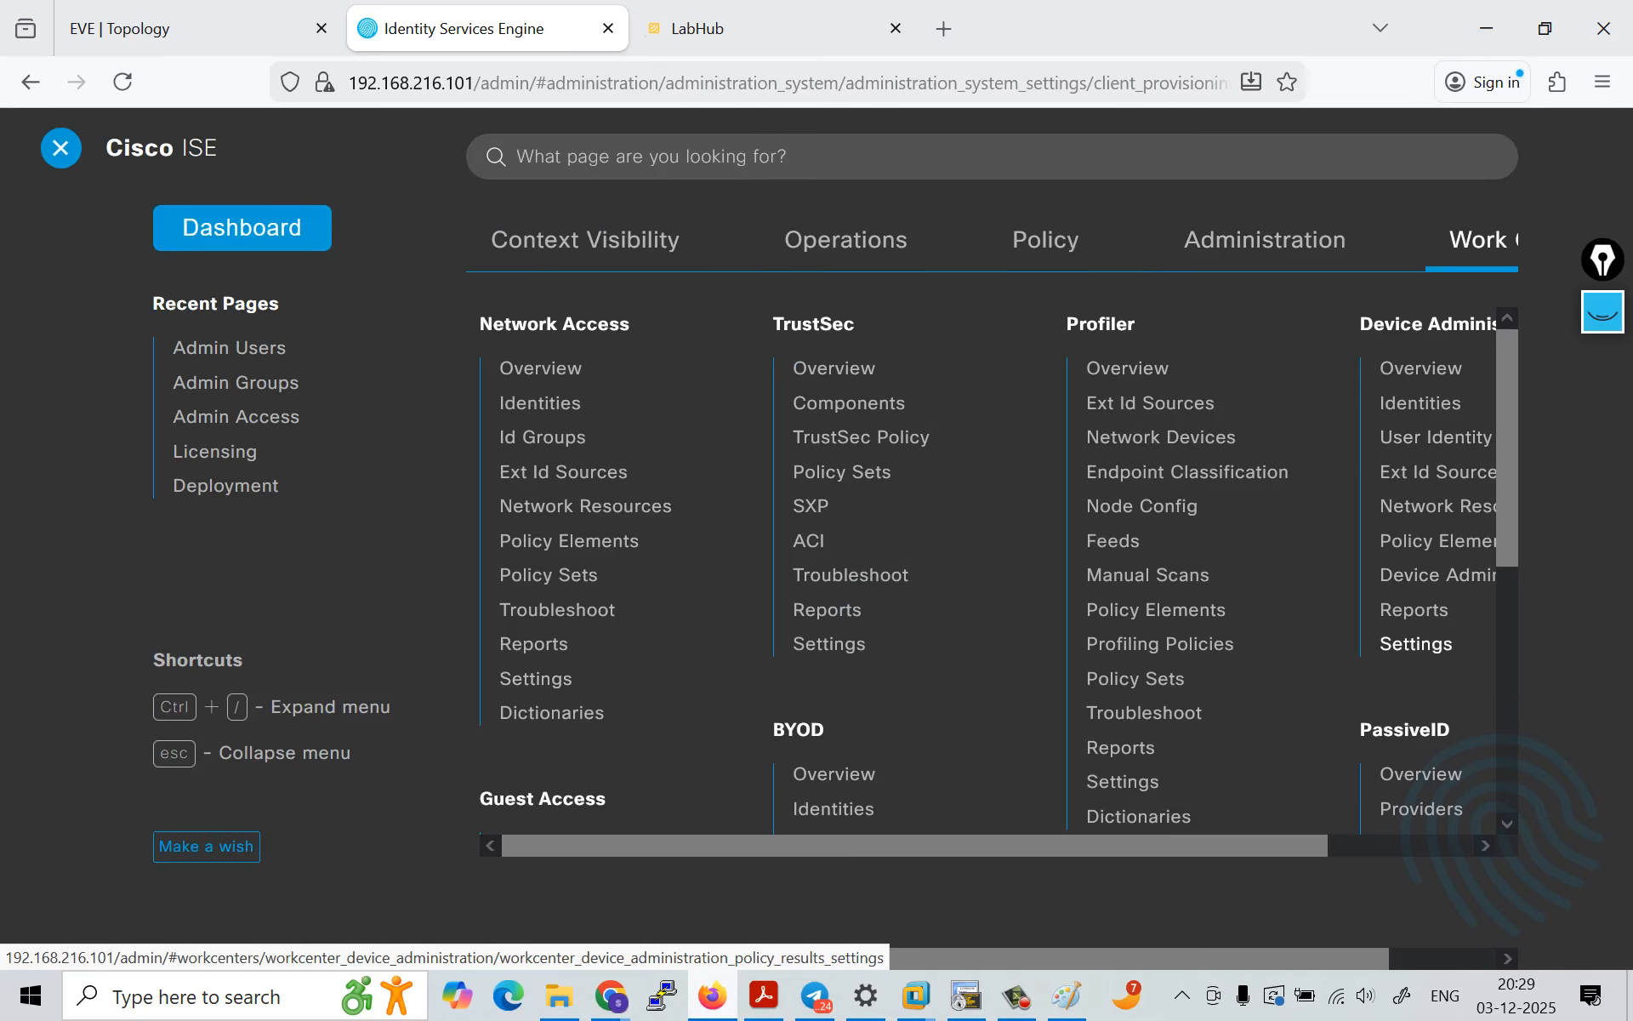
pyautogui.hscroll(3, 1276, 612)
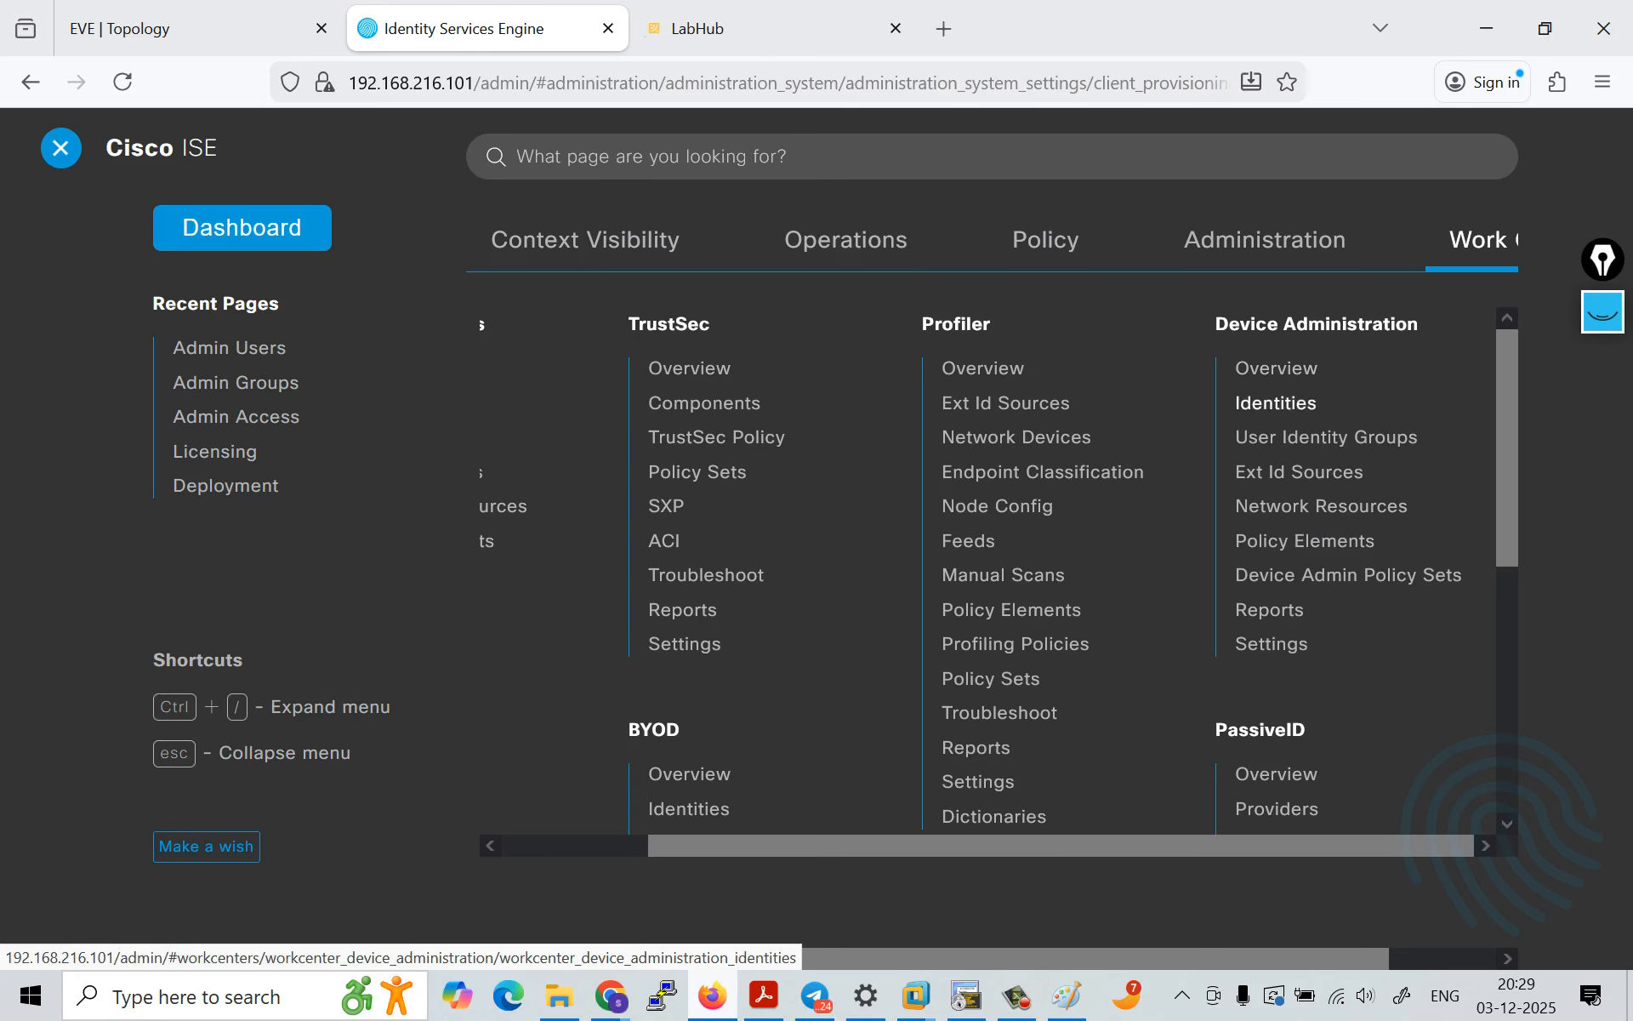
pyautogui.click(1271, 644)
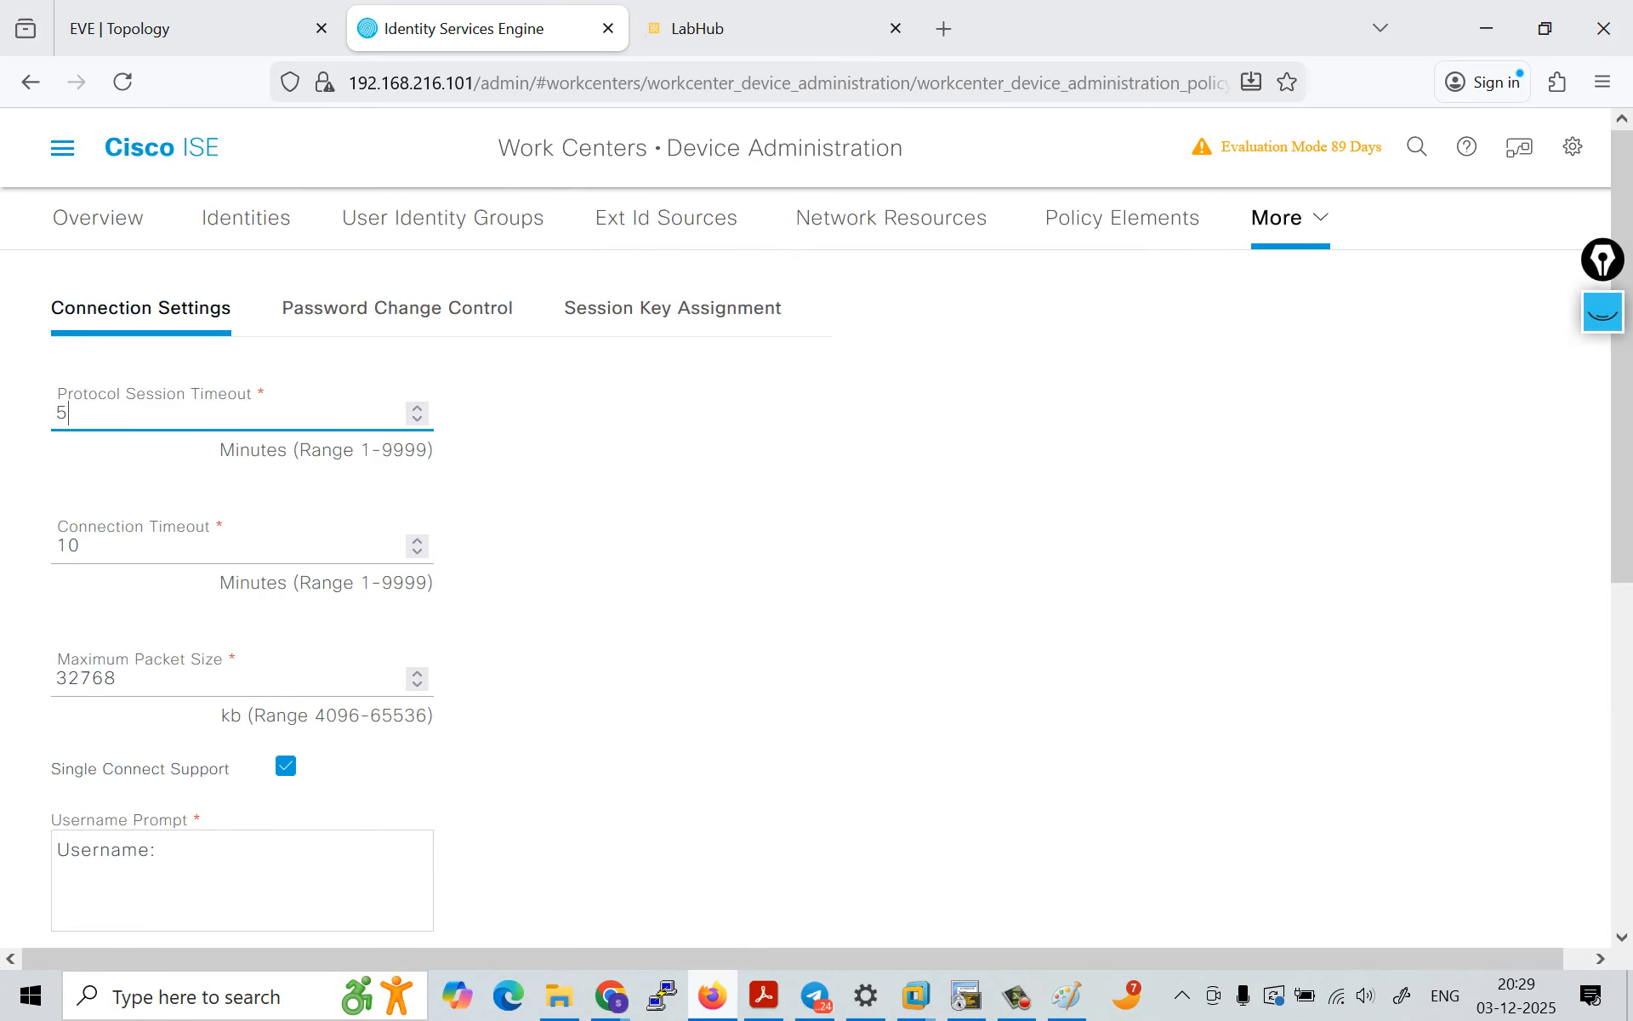
pyautogui.click(97, 218)
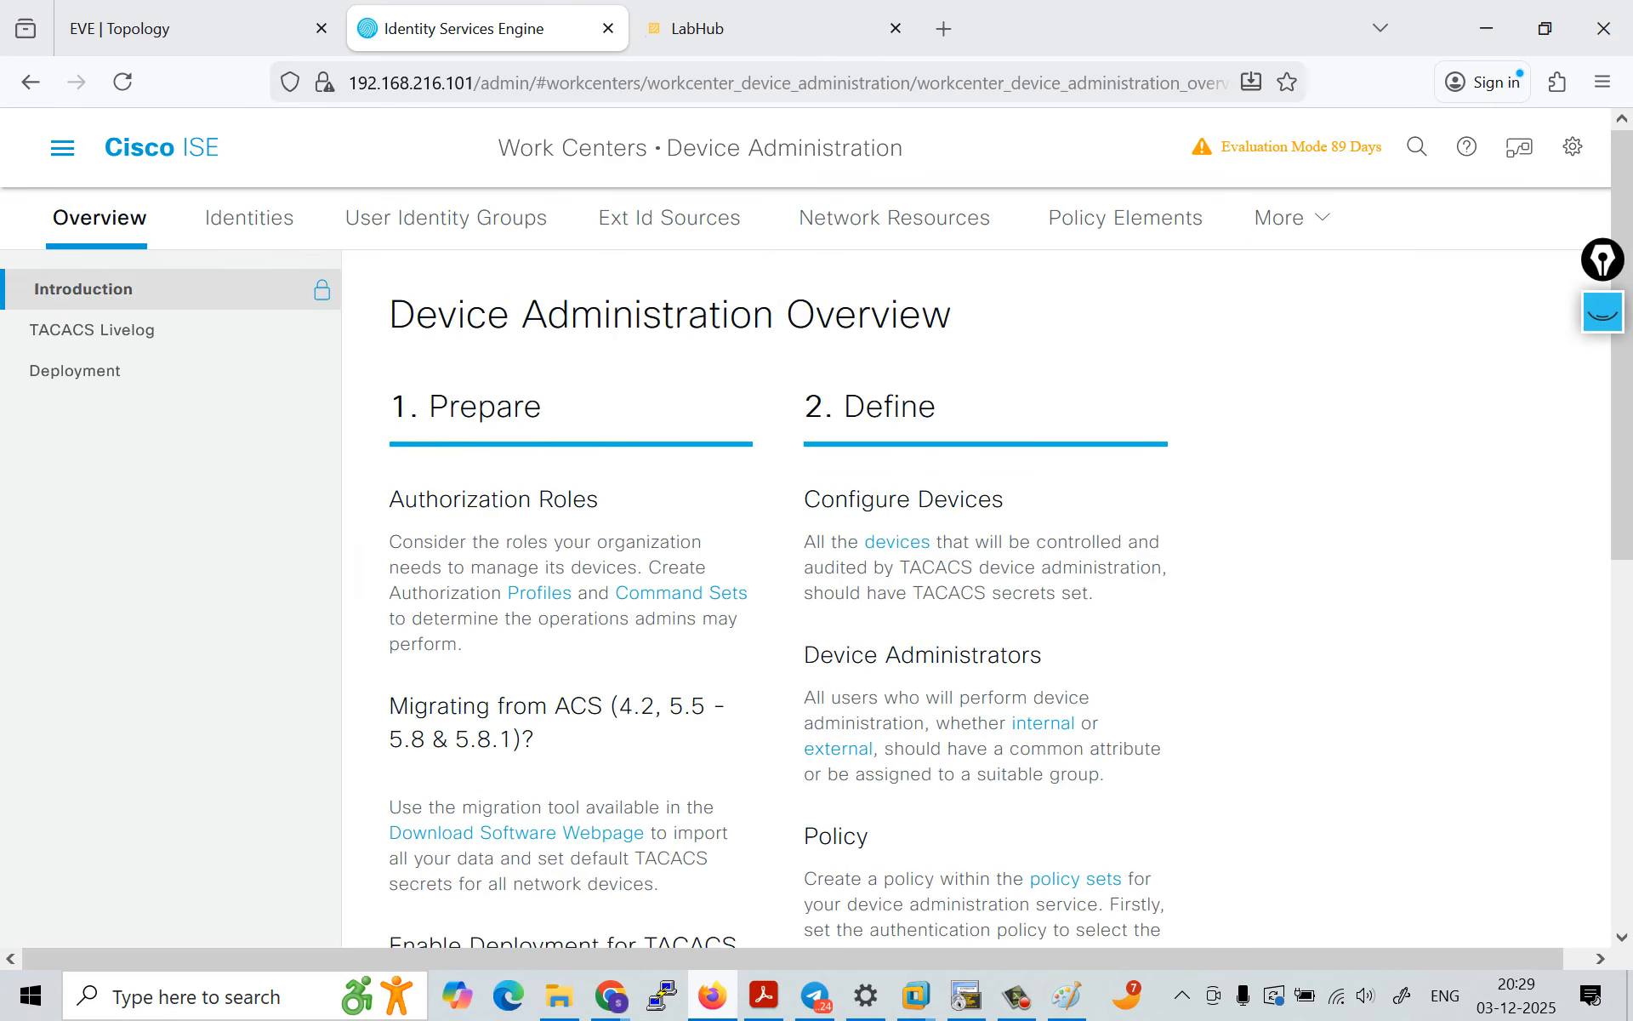
pyautogui.moveTo(1292, 219)
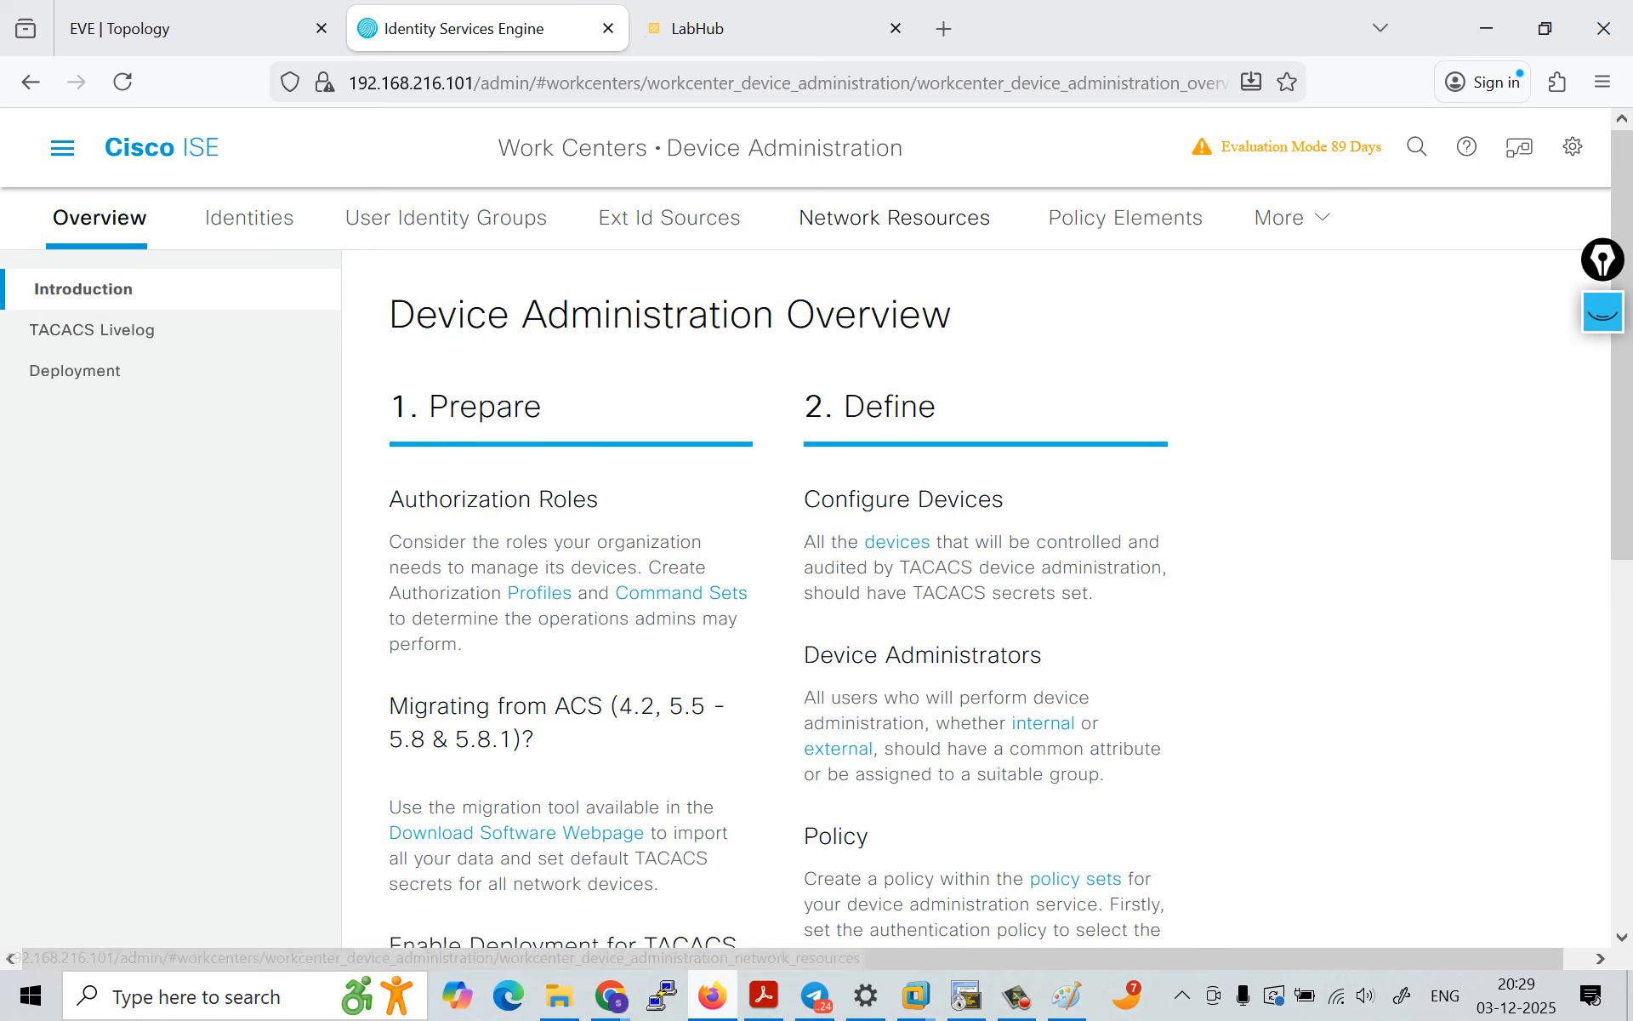
# Step: Open the ISE1 node from the deployment nodes in system administration
pyautogui.click(62, 148)
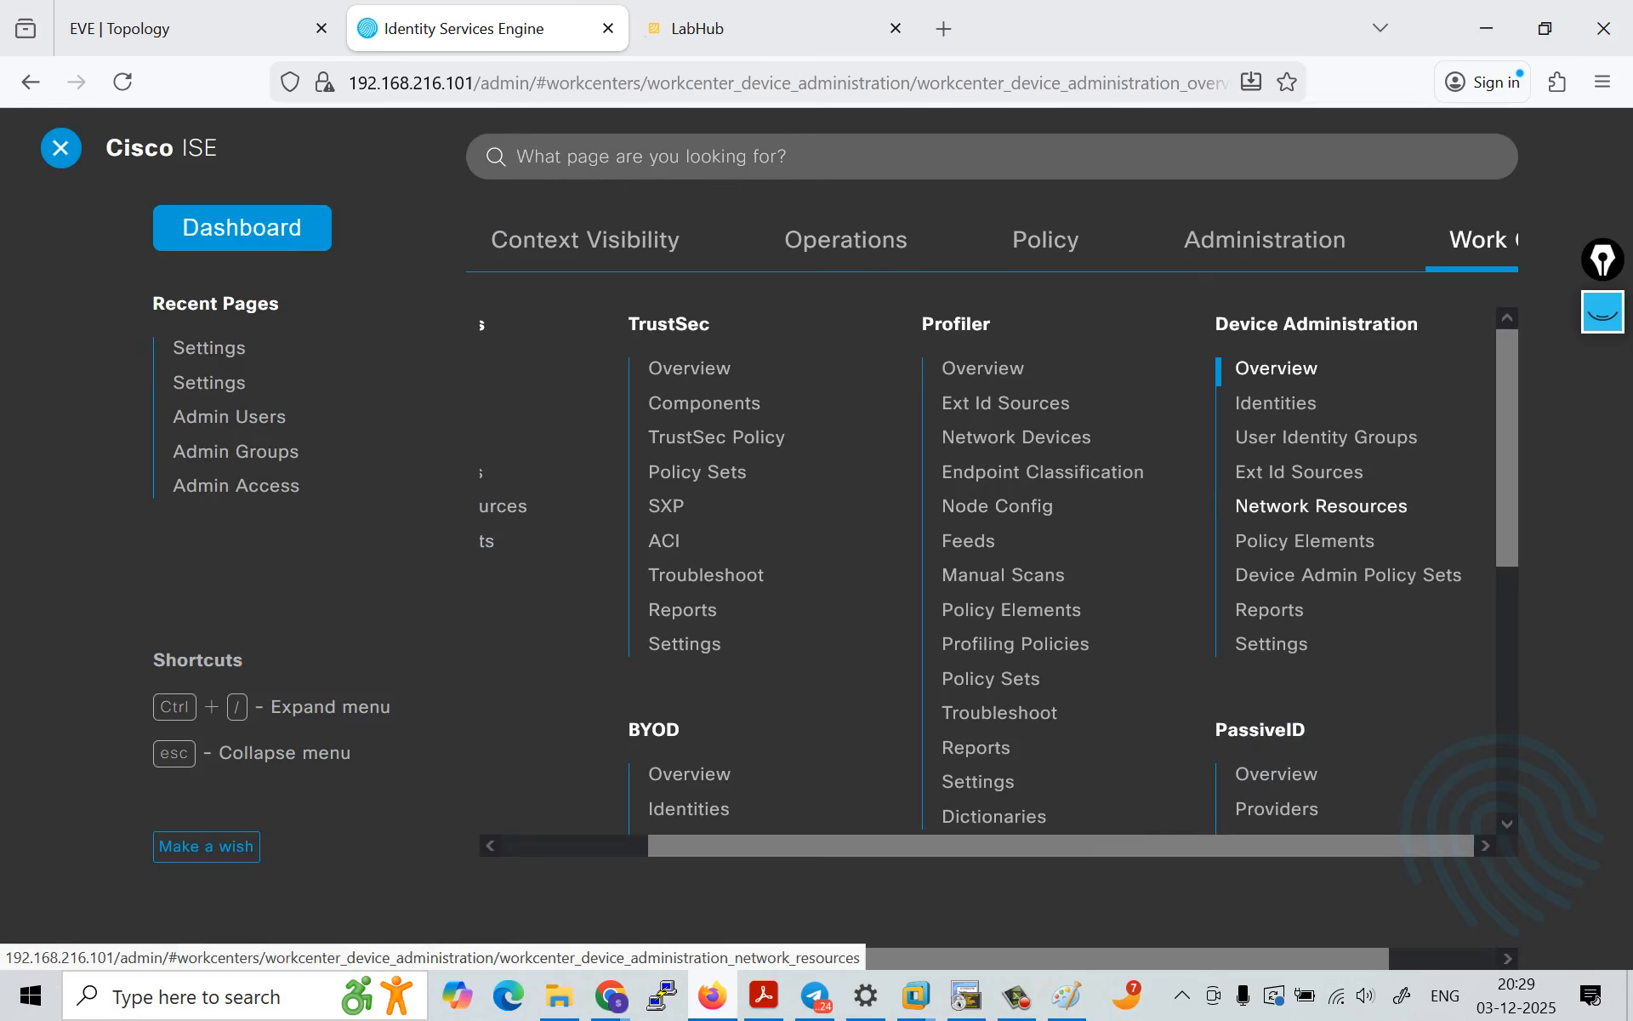
pyautogui.hscroll(-3, 1135, 679)
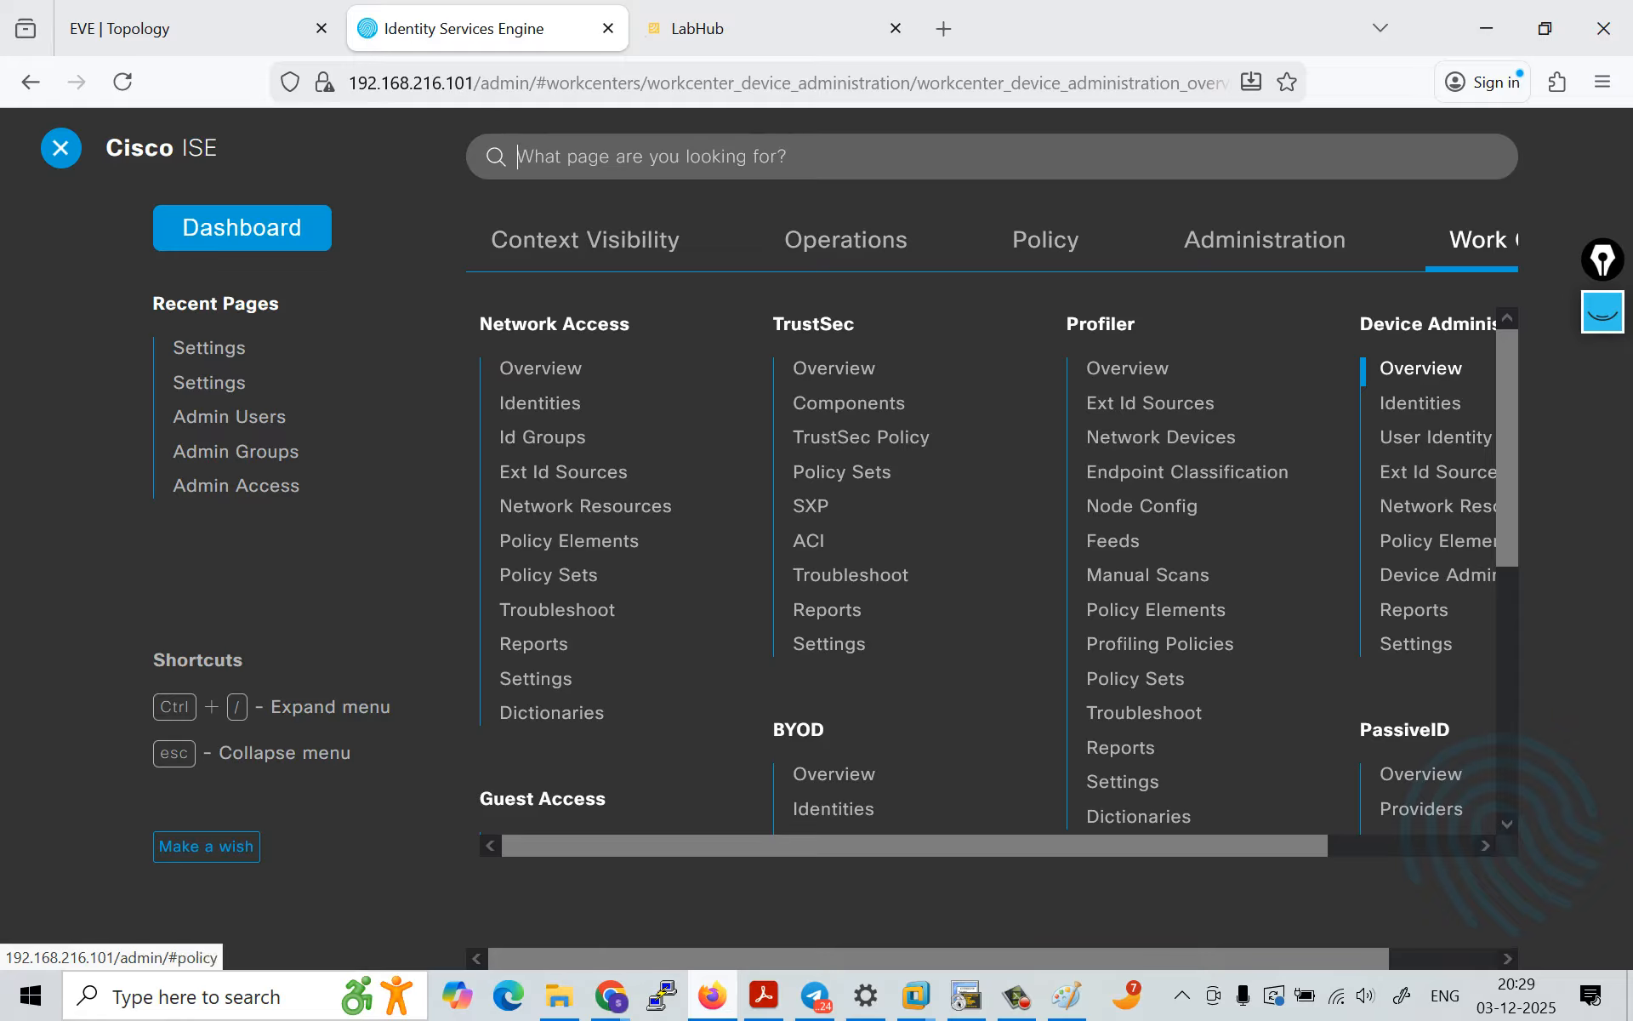
pyautogui.click(1265, 240)
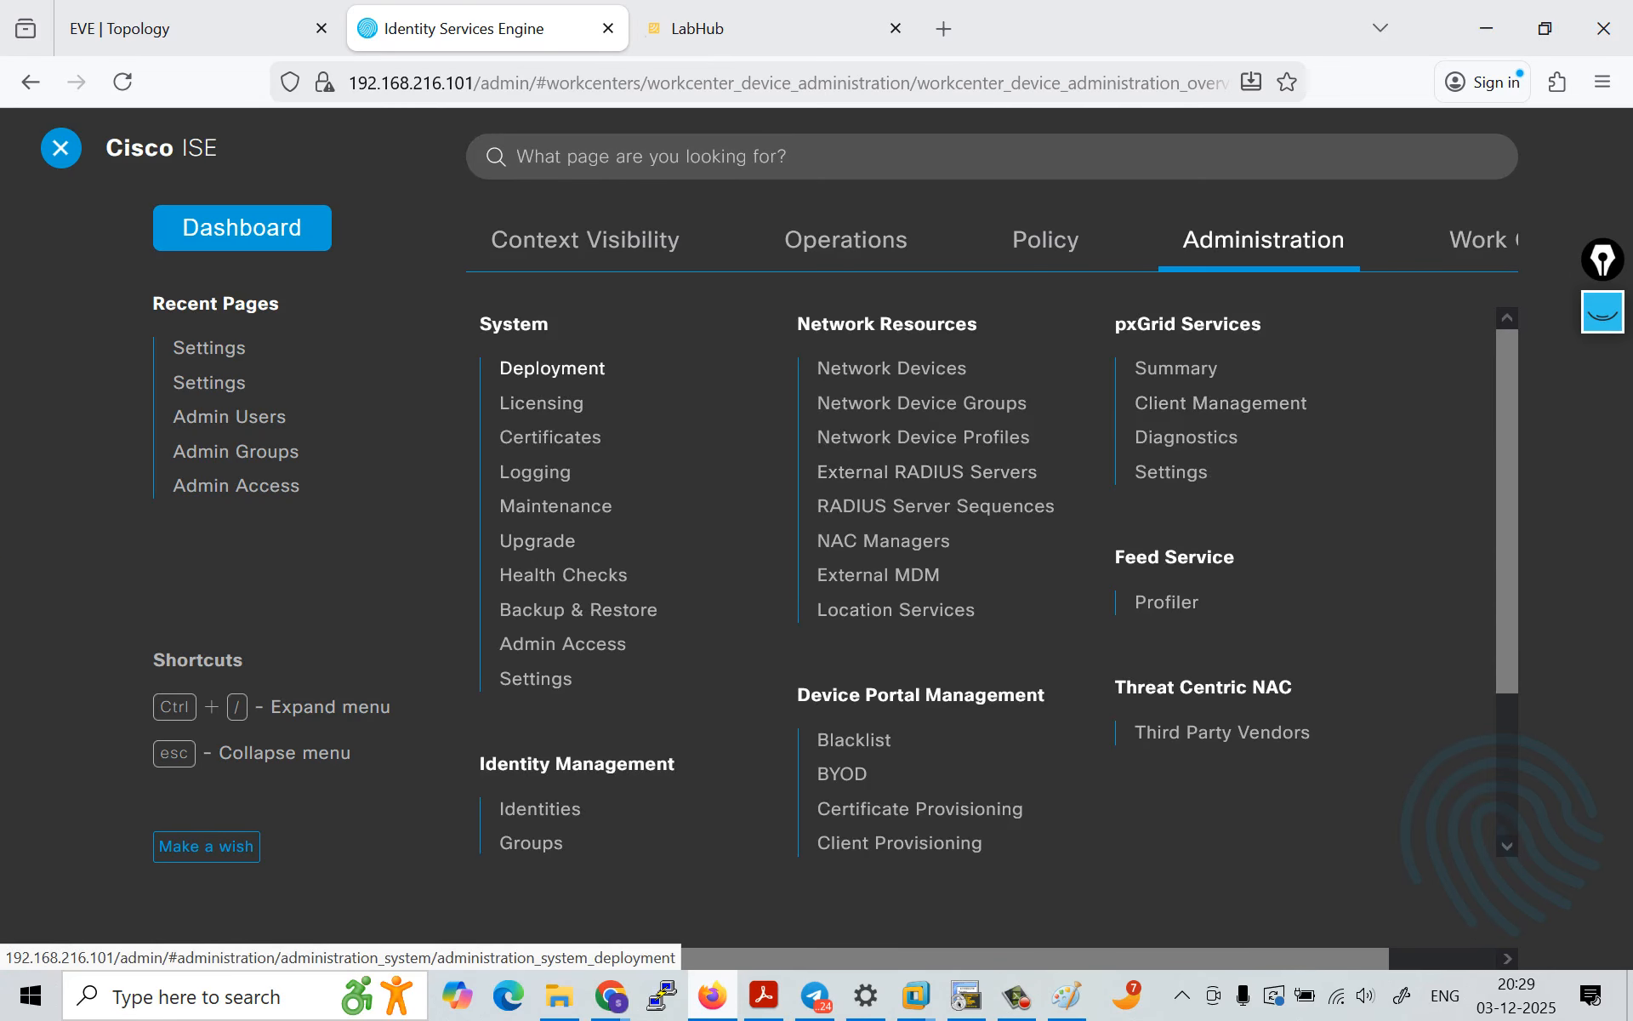
pyautogui.click(552, 367)
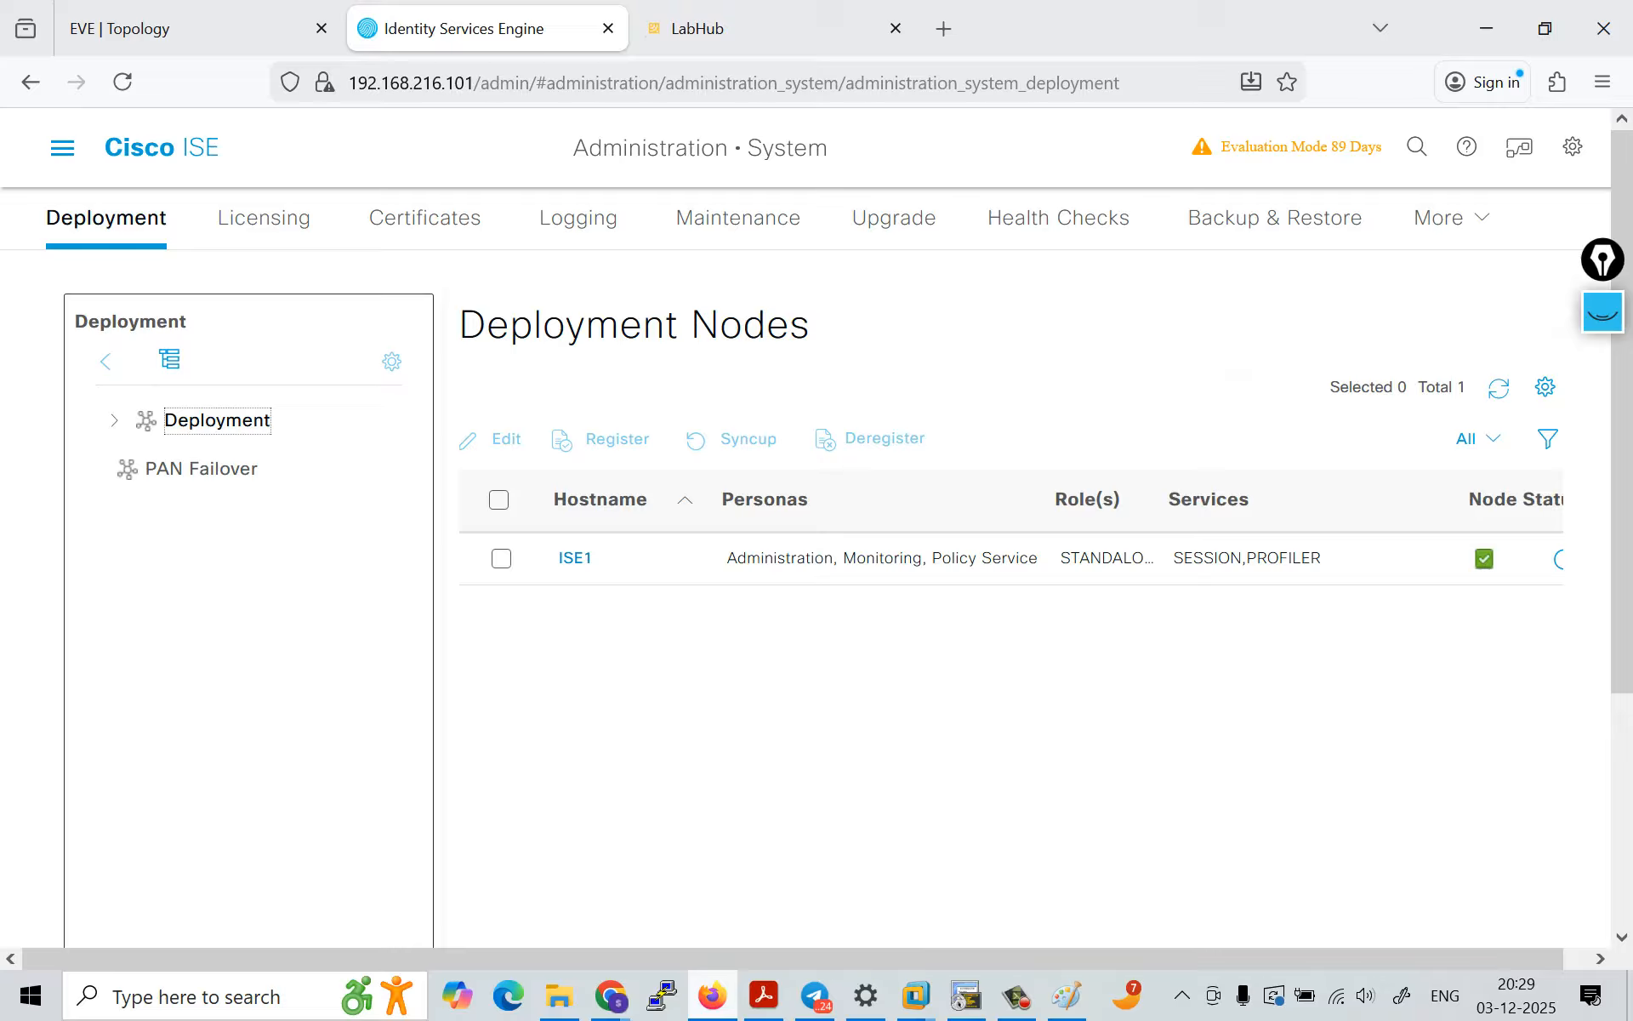
pyautogui.click(575, 557)
# Step: Turn on Enable Device Admin Service for the ISE1 node, accept the TACACS+ warning and view the service's description
pyautogui.scroll(-12, 851, 596)
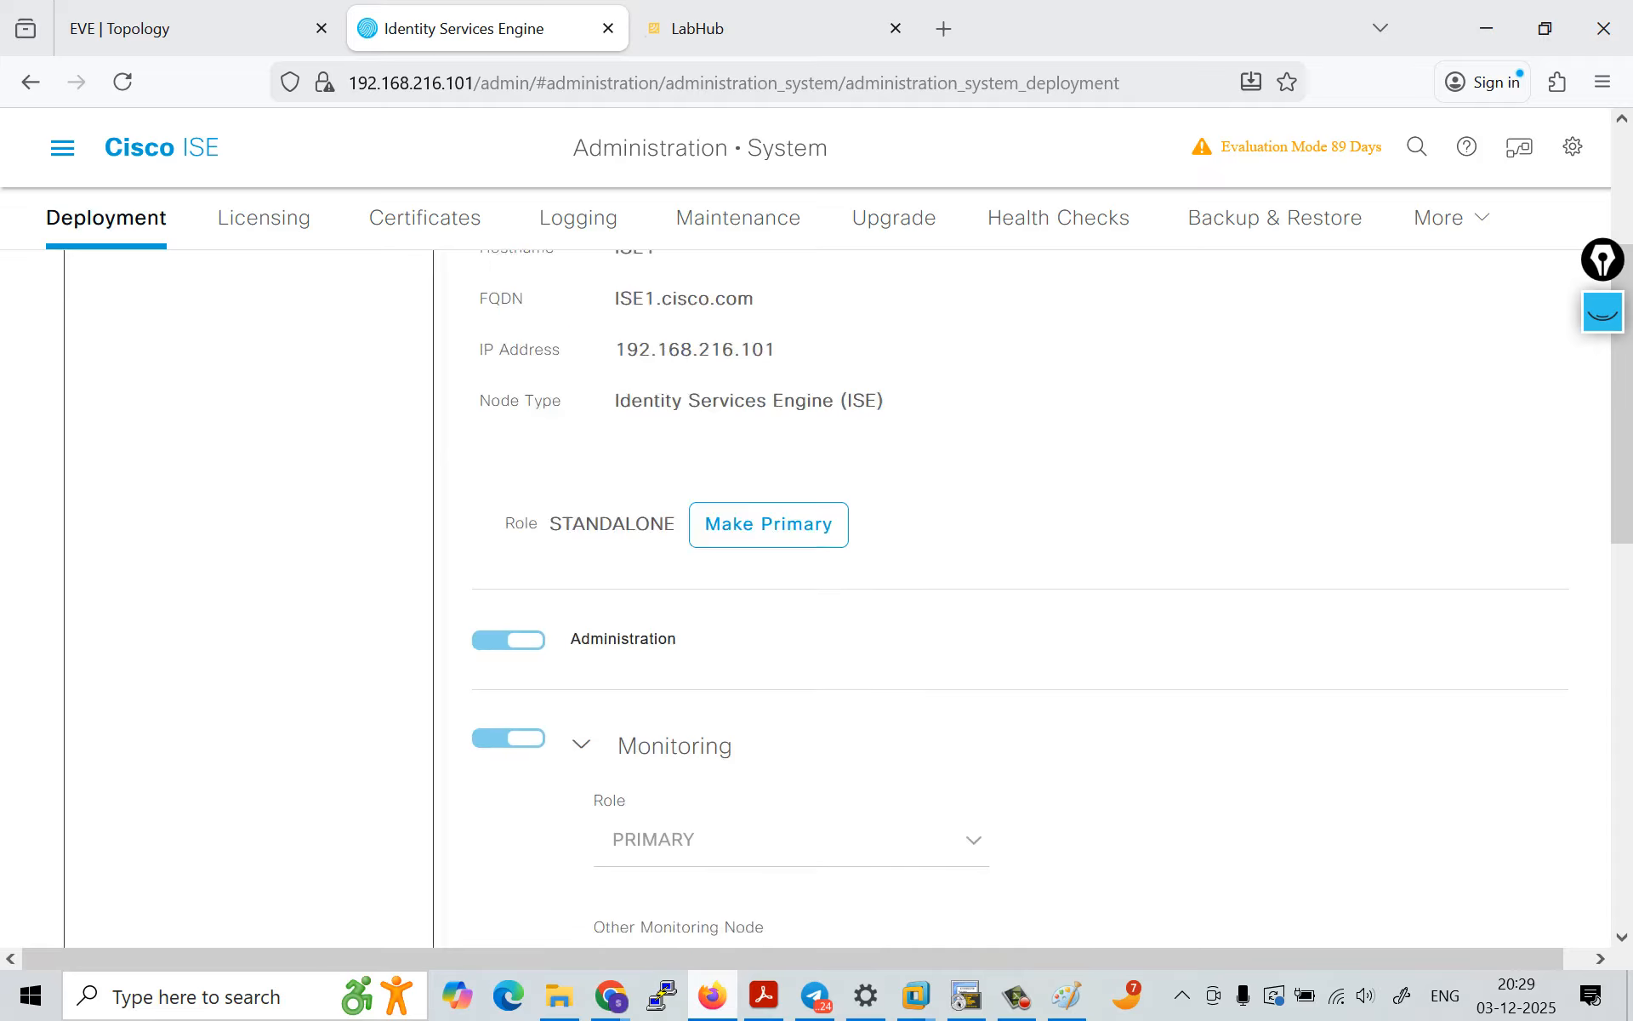
pyautogui.scroll(-3, 851, 595)
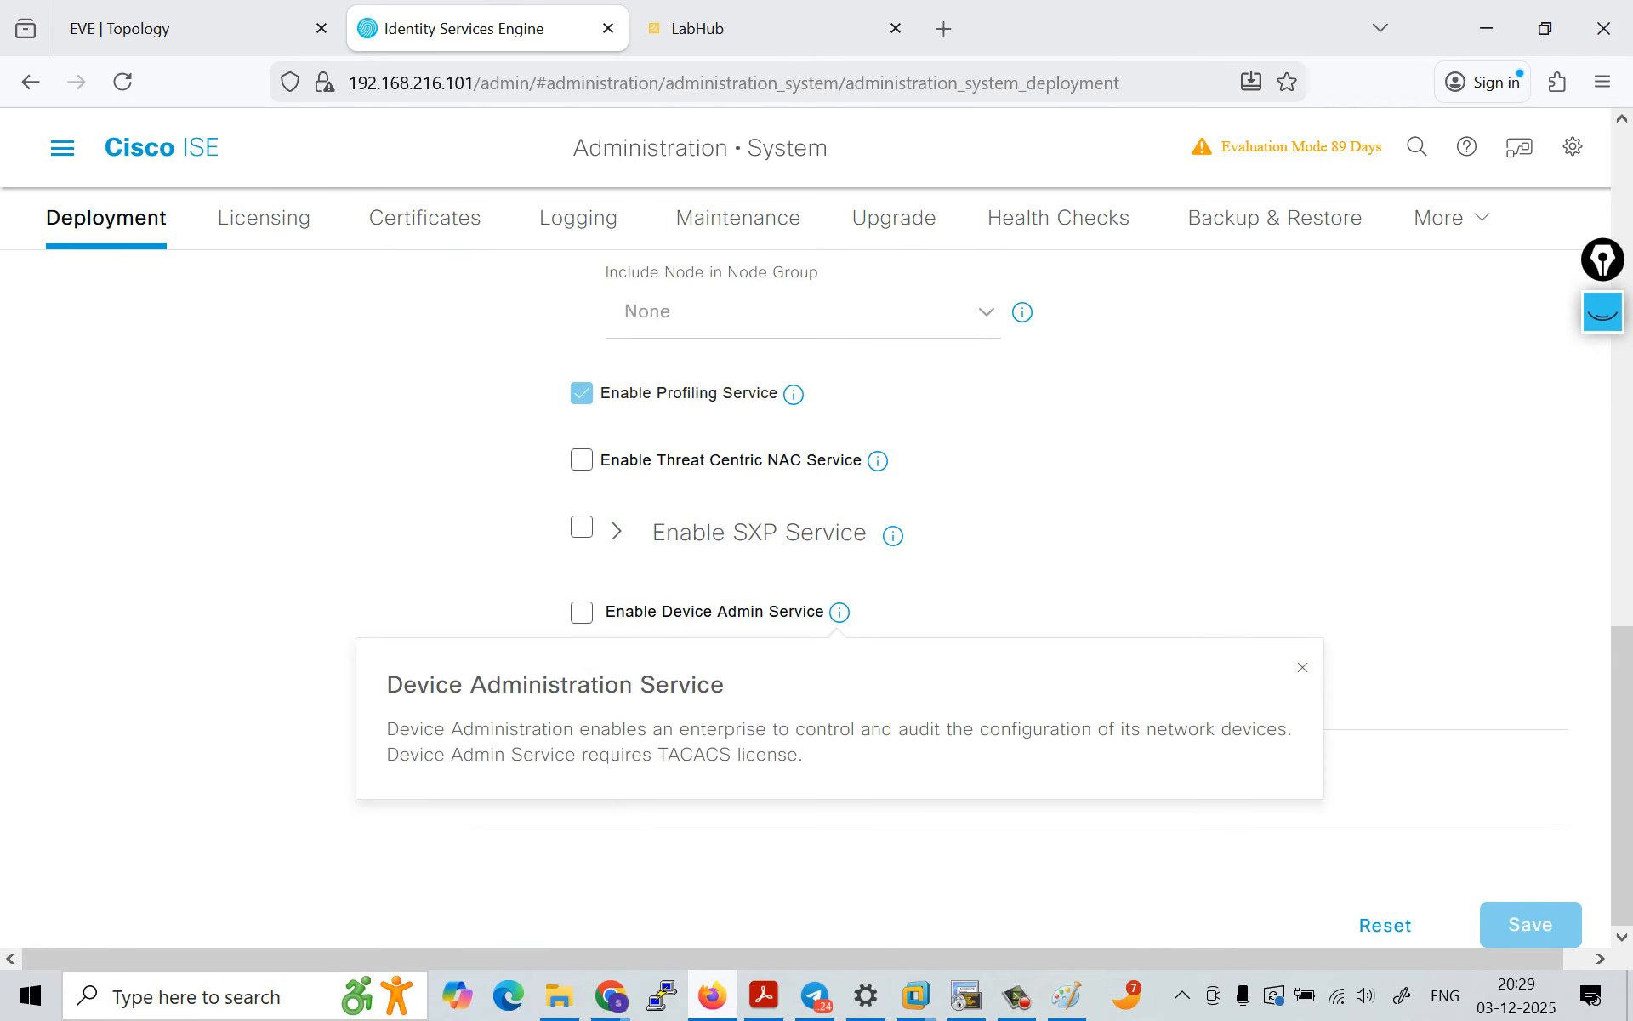
pyautogui.click(581, 634)
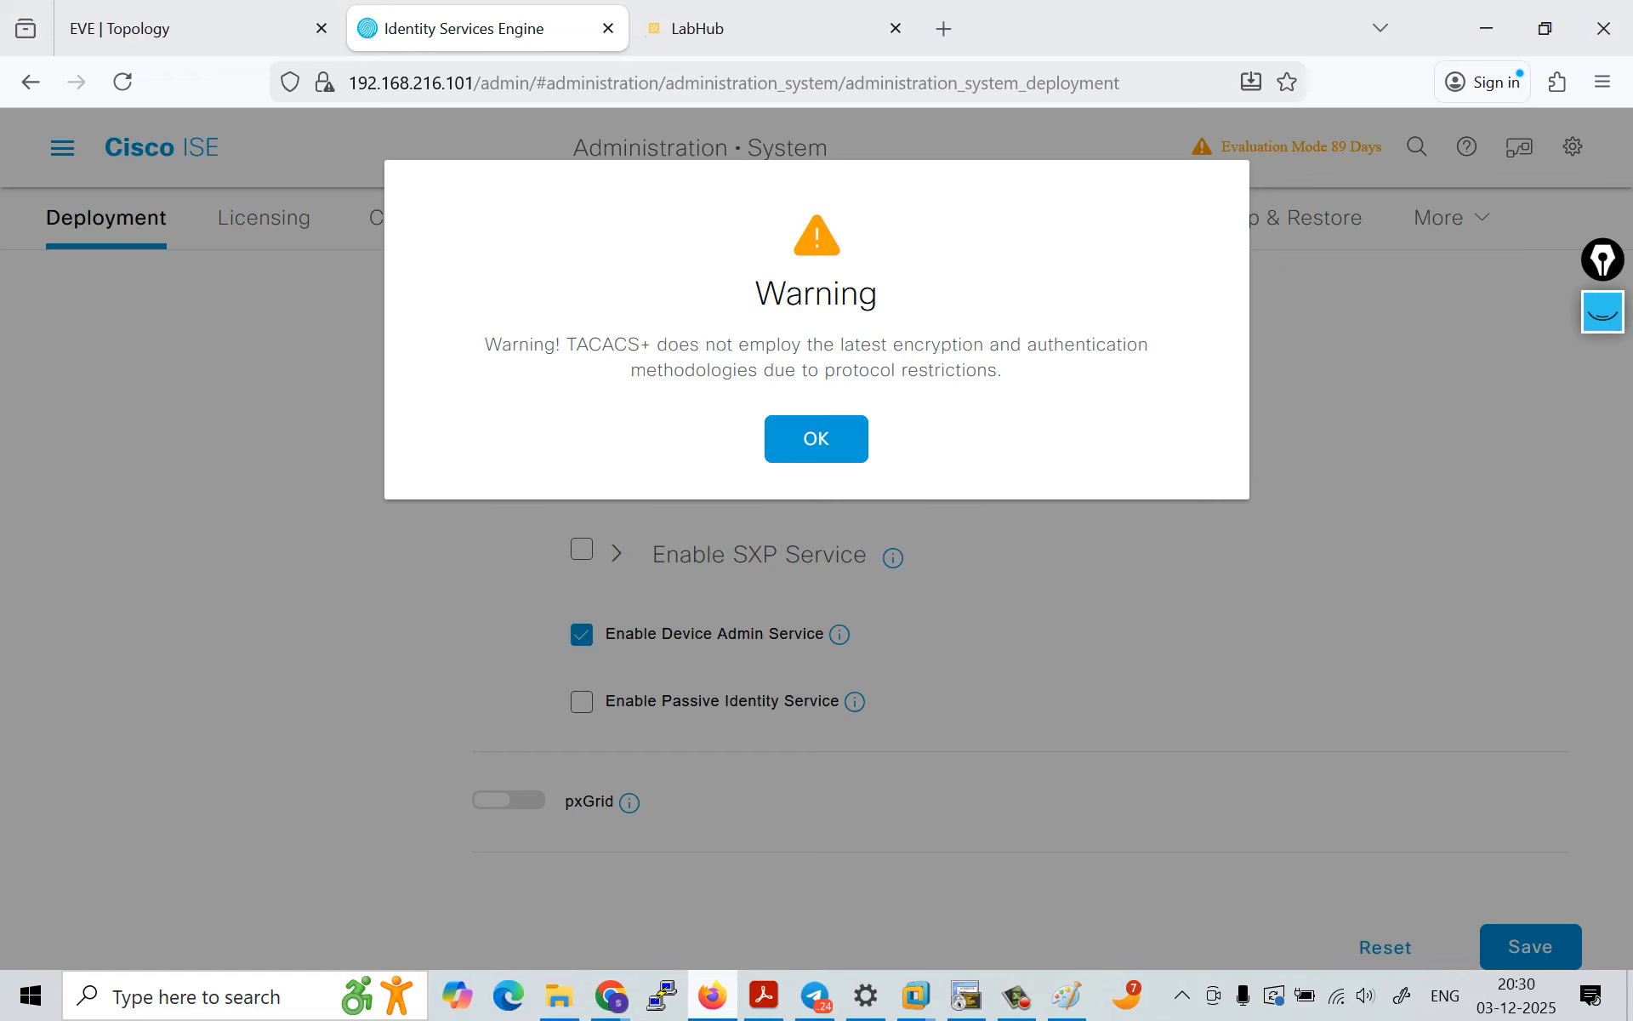
pyautogui.click(817, 439)
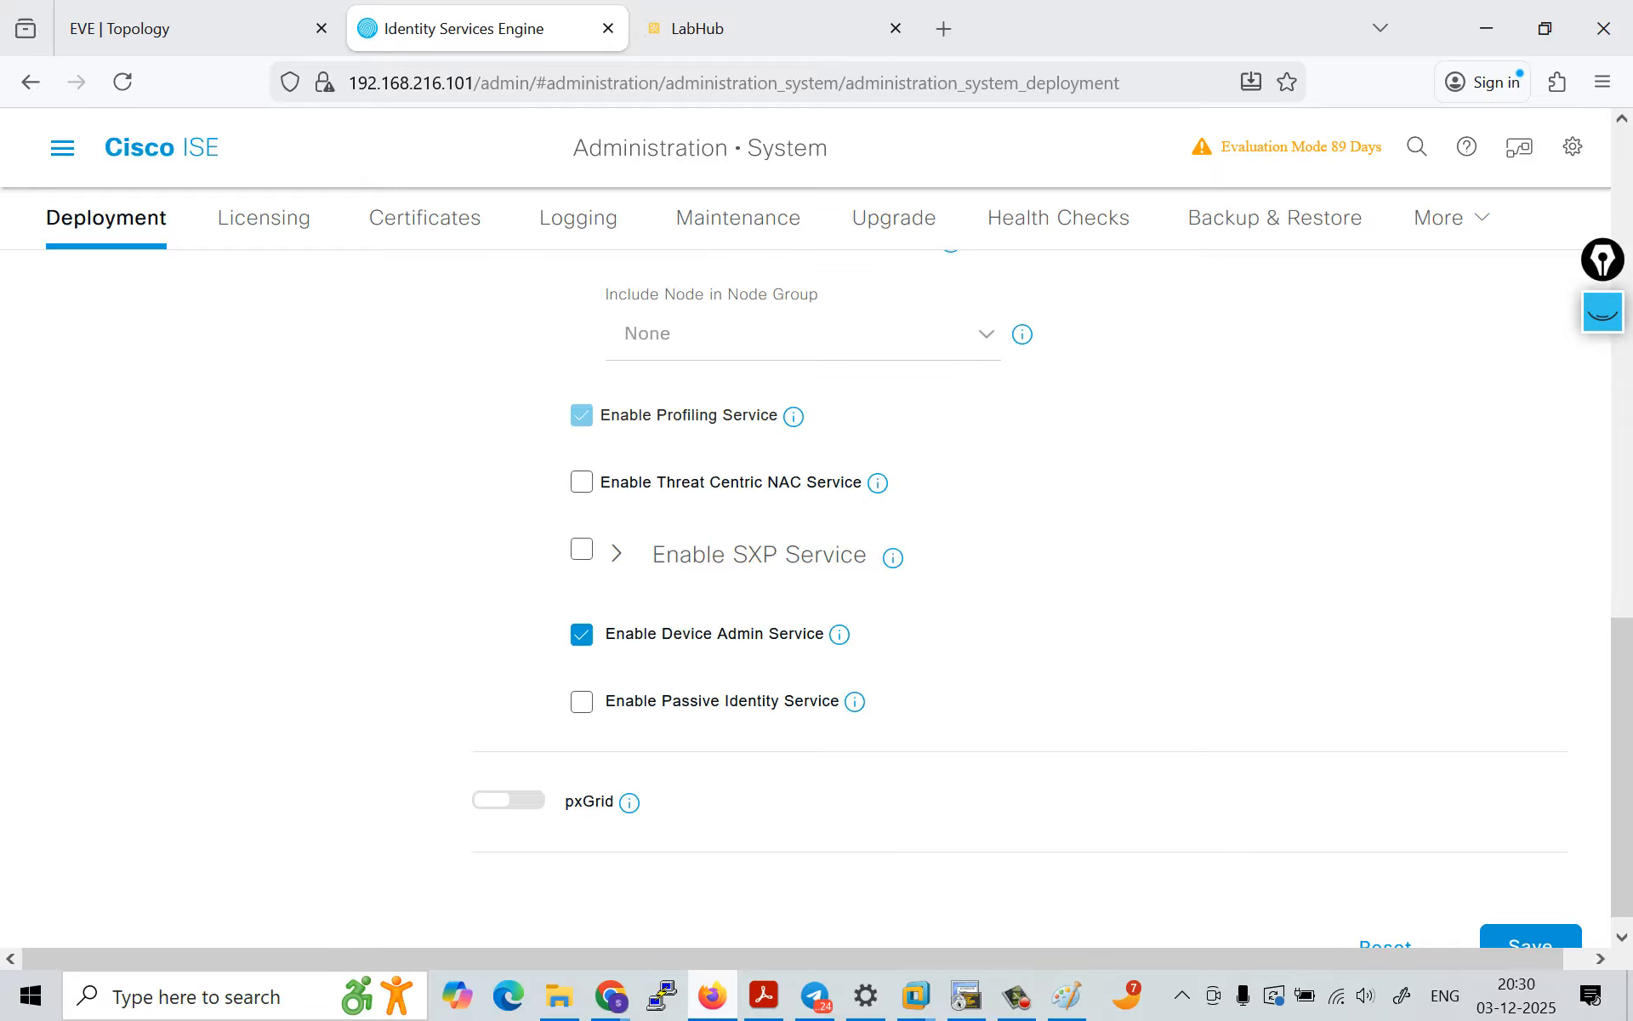
pyautogui.moveTo(839, 635)
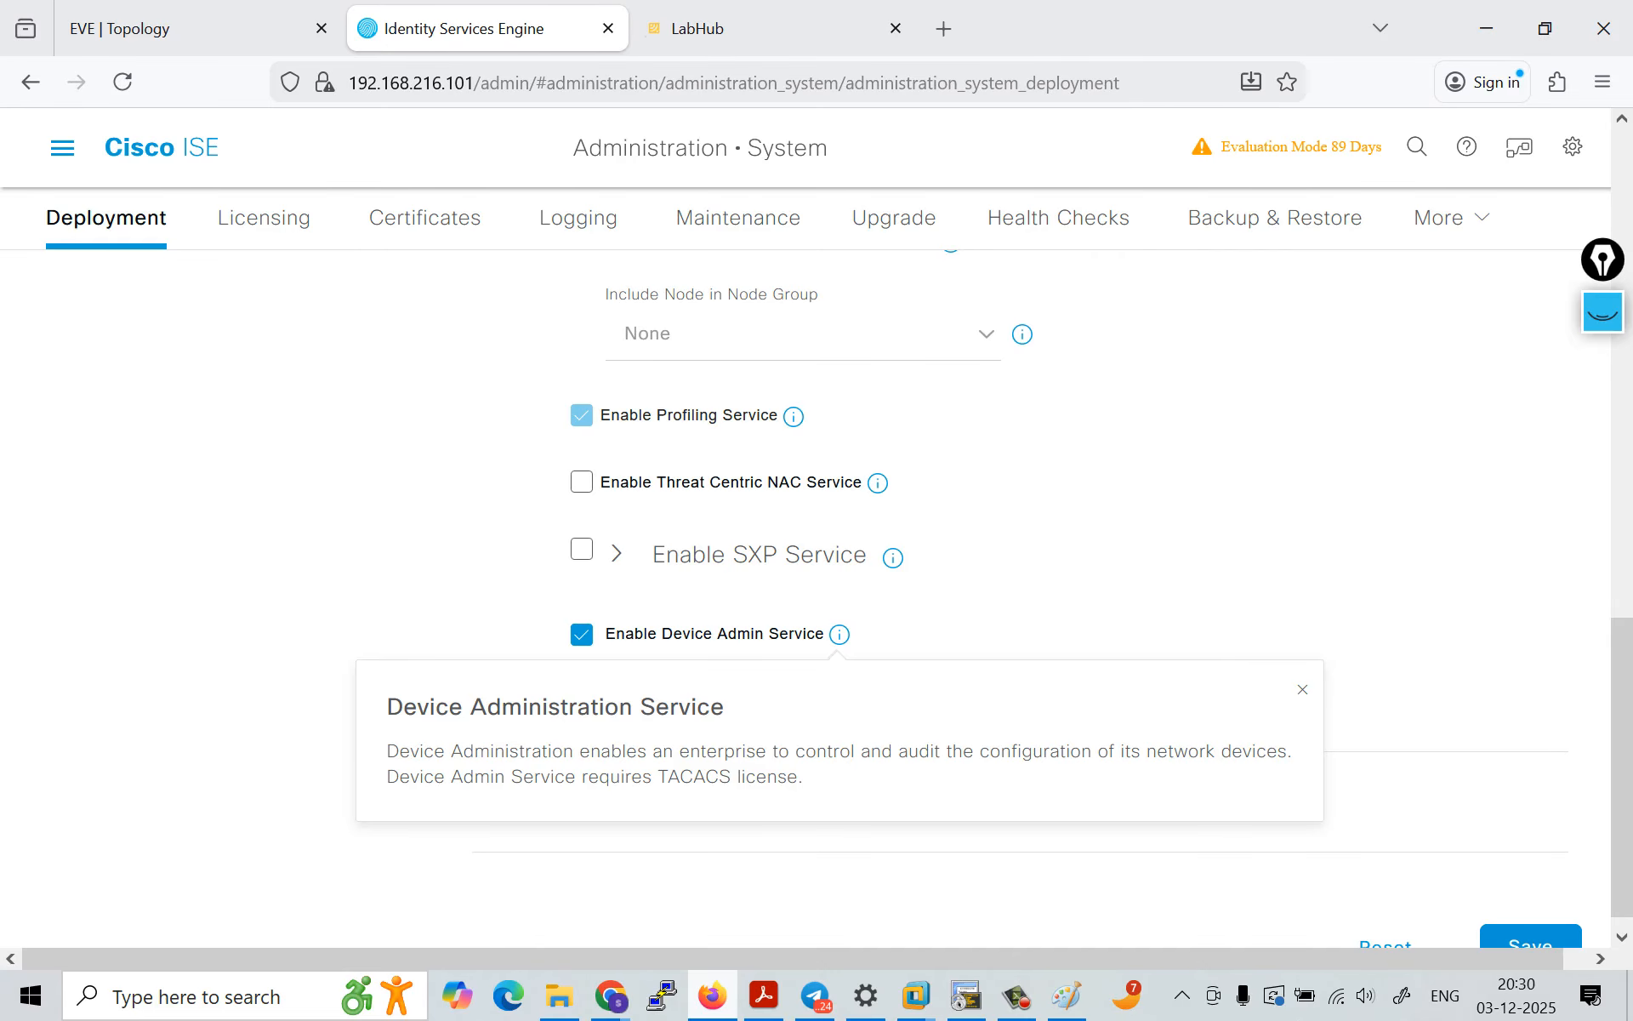
# Step: Save the ISE1 node's changed service settings
pyautogui.scroll(-1, 1021, 596)
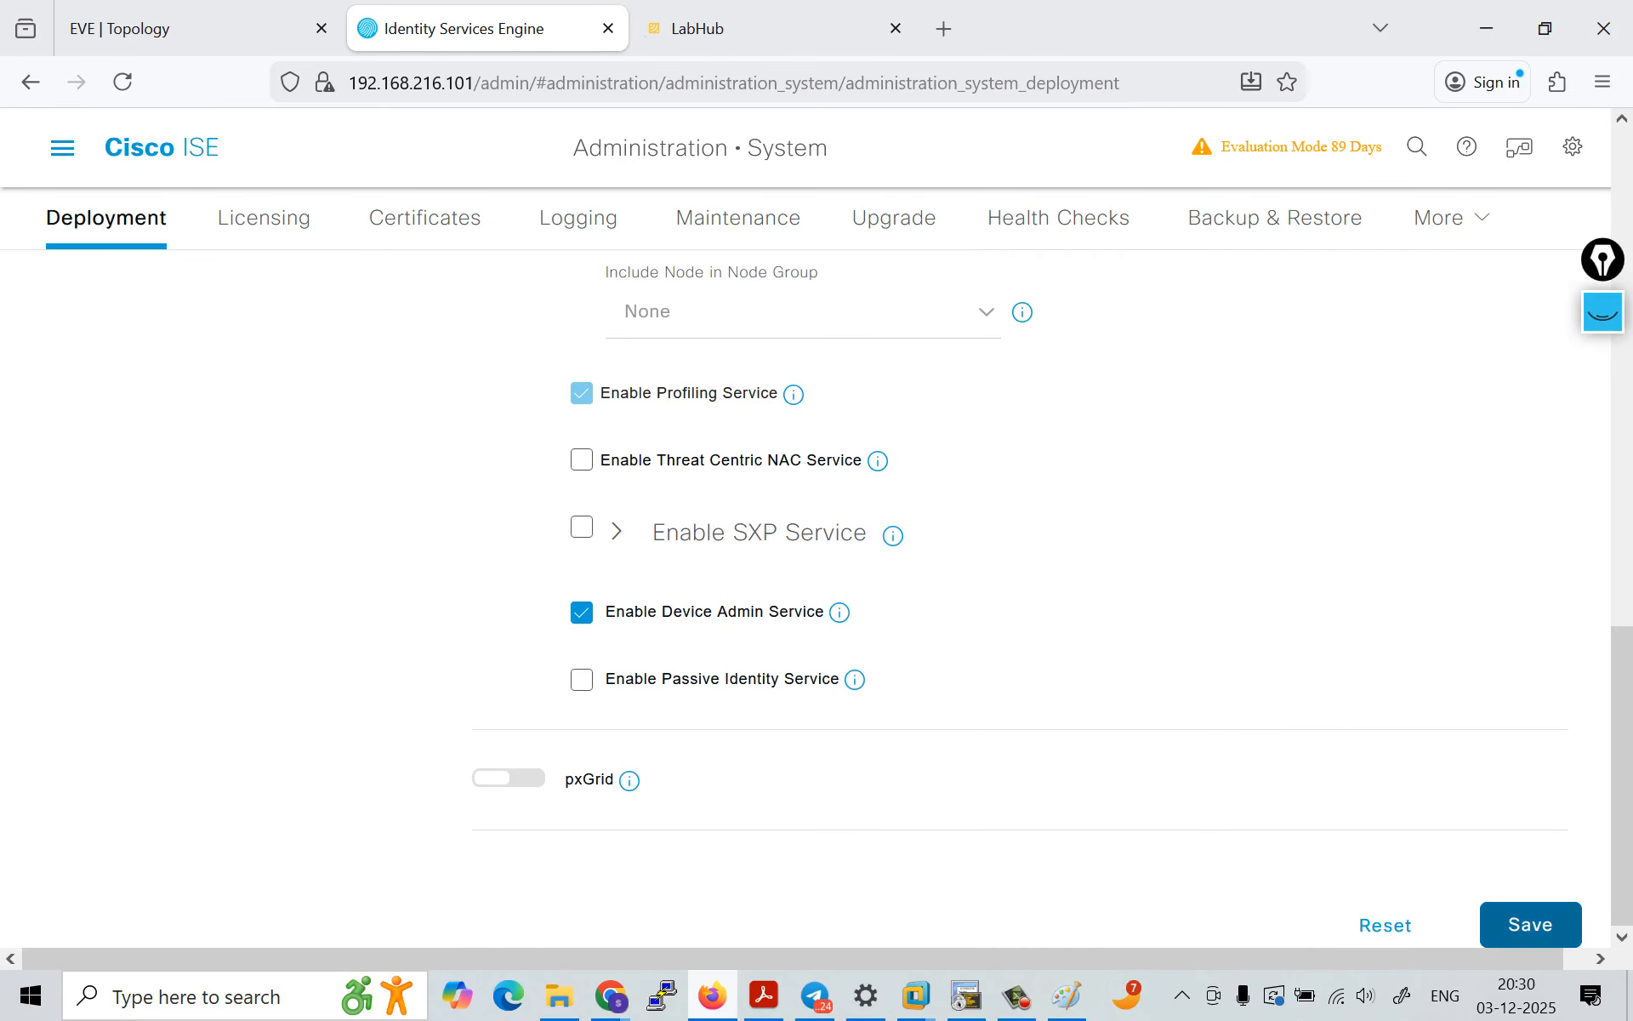
pyautogui.click(1530, 925)
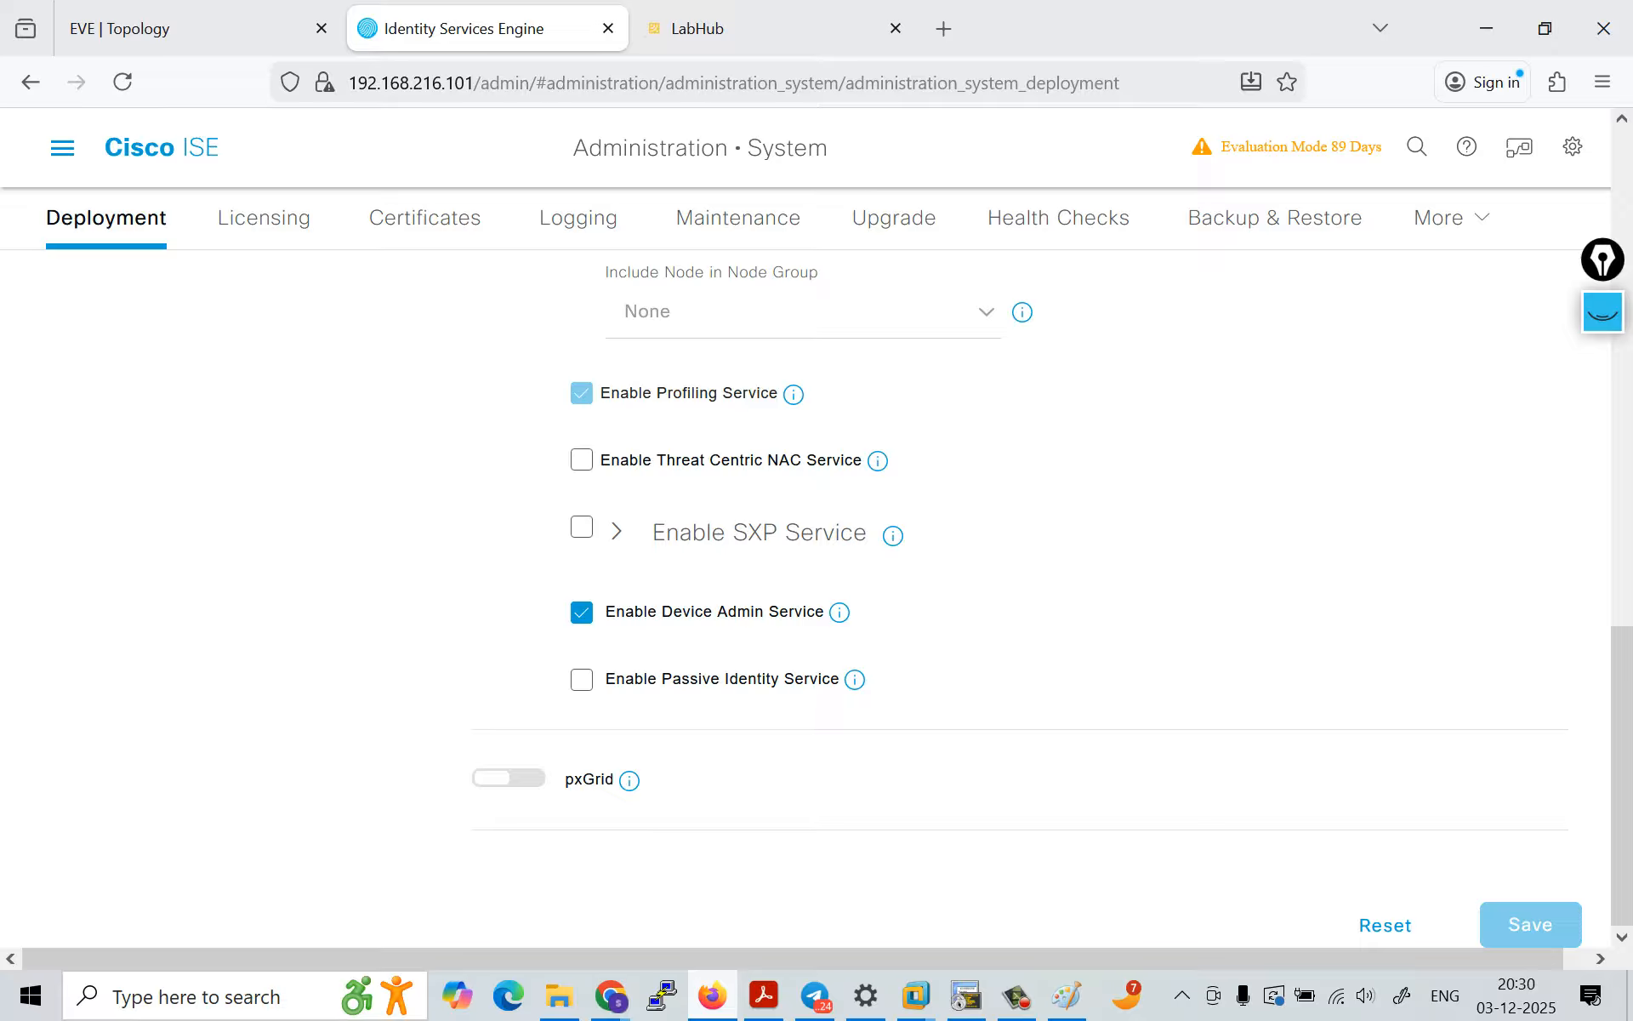
# Step: Open the system settings and look through the available settings categories for Device Admin related entries
pyautogui.moveTo(1452, 218)
pyautogui.click(1357, 342)
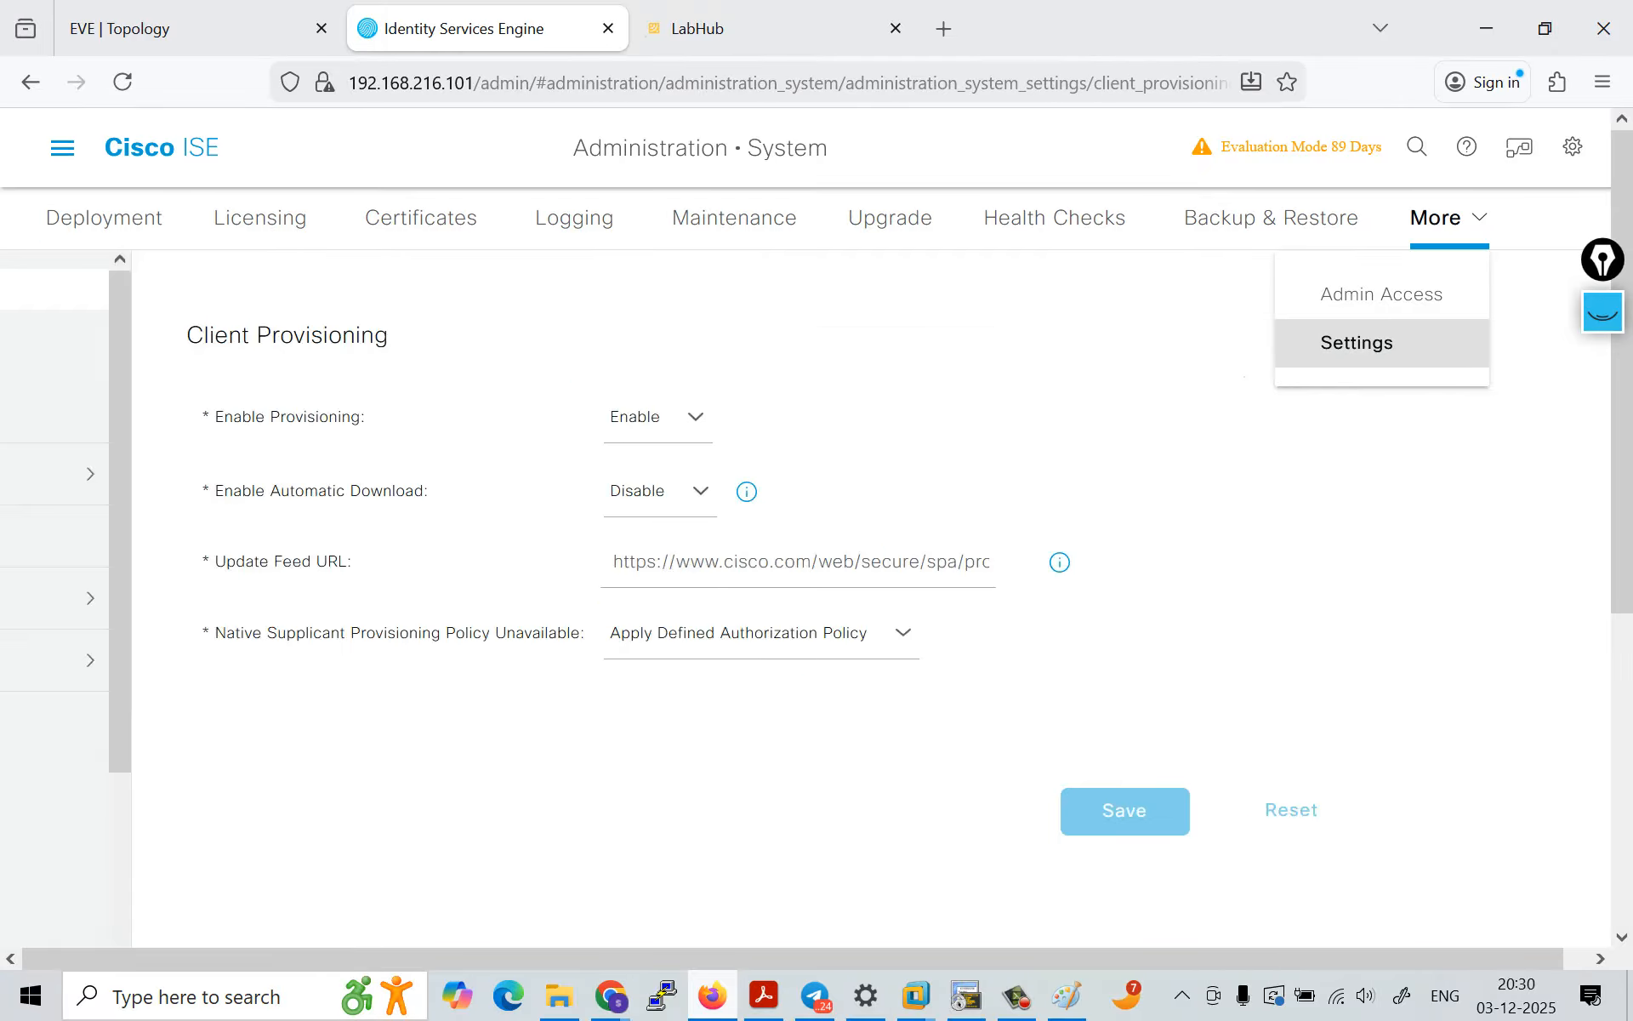
pyautogui.scroll(-3, 171, 666)
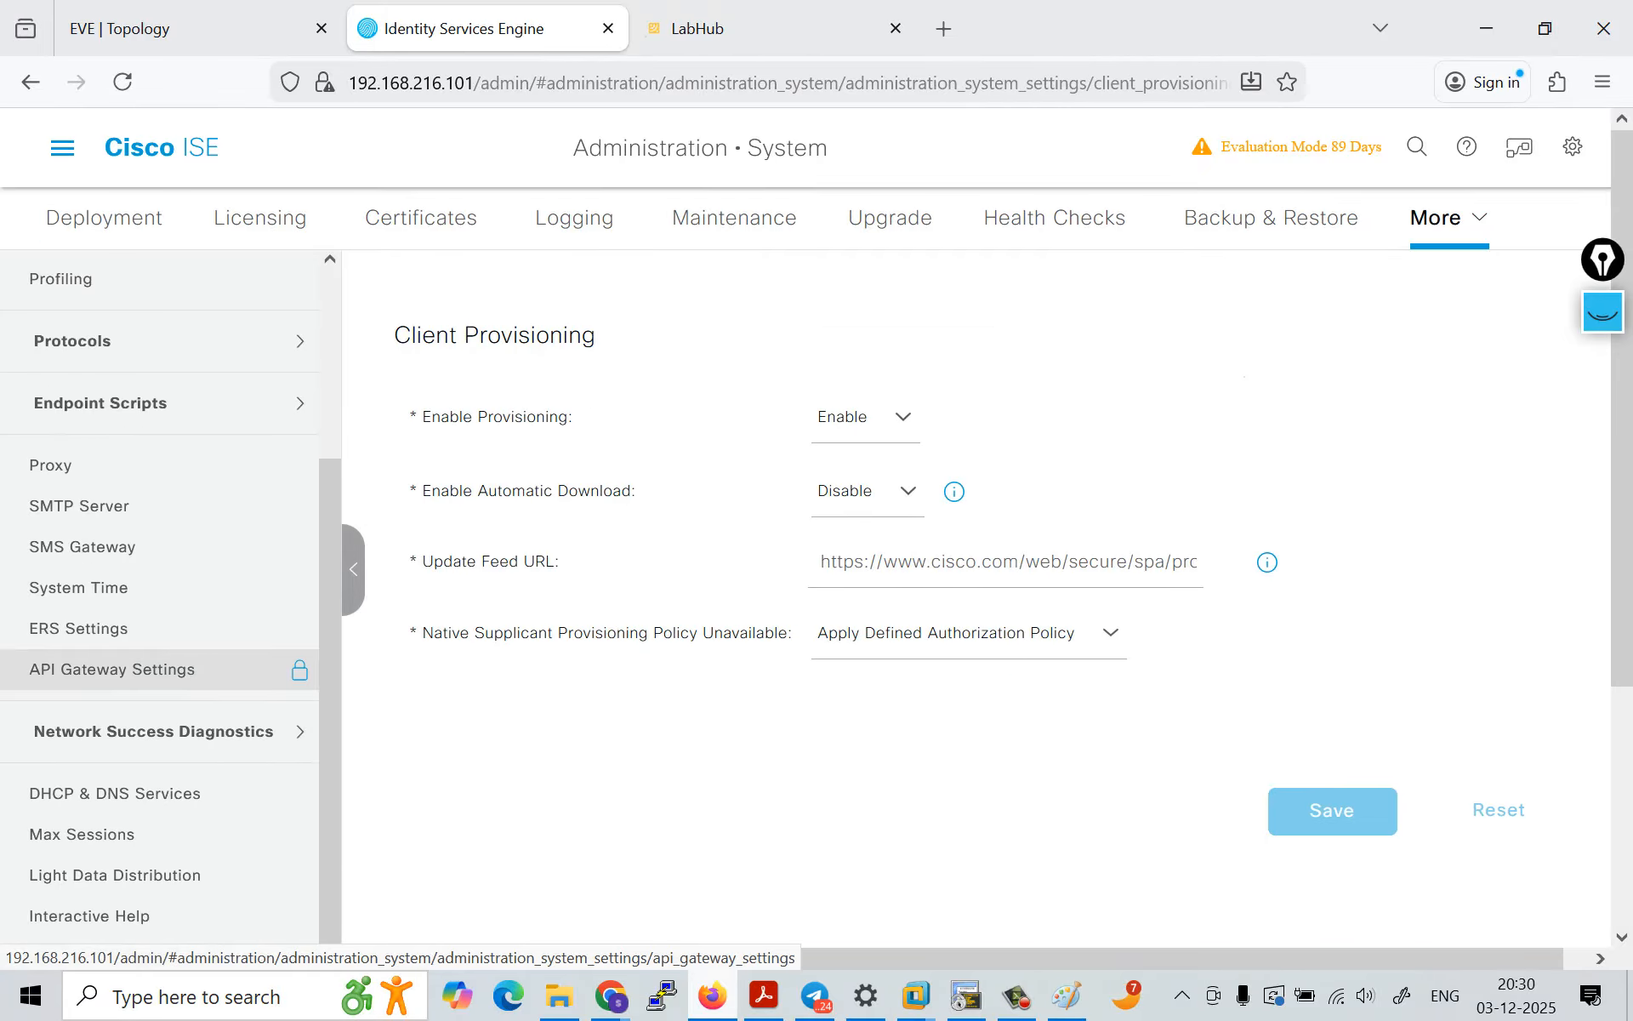
pyautogui.scroll(3, 170, 525)
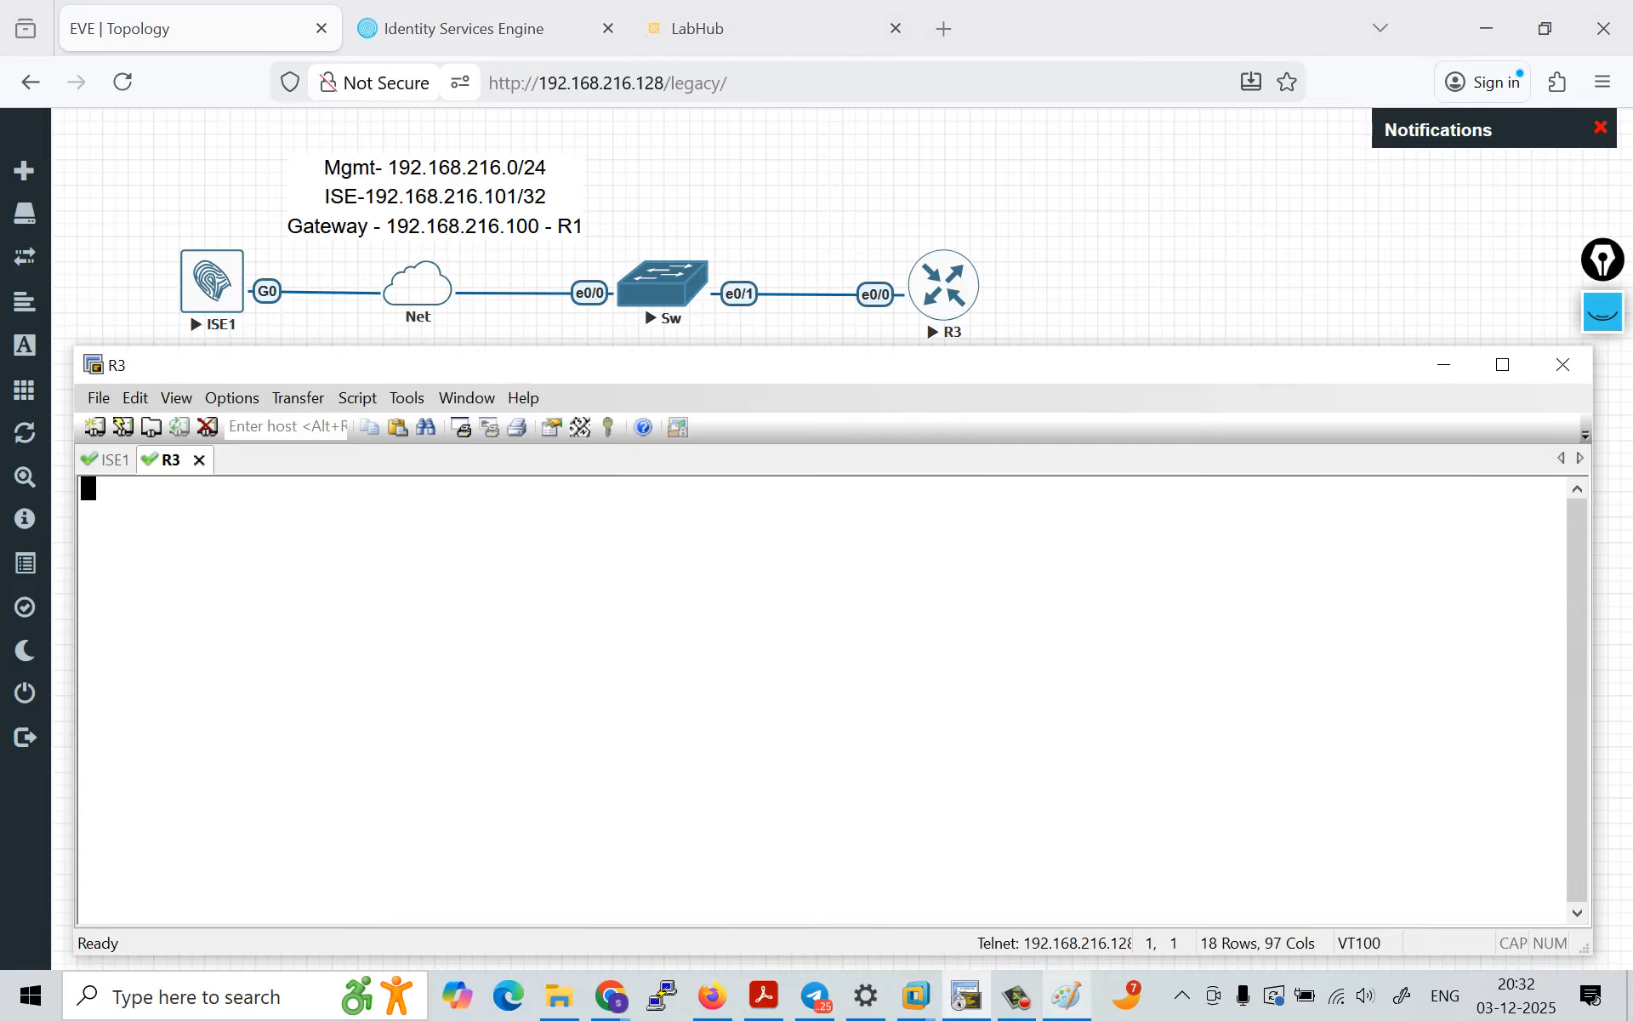
# Step: Switch to the R3 console in the terminal, enter privileged mode and list the interfaces with sh ip int b
pyautogui.press('Return')
pyautogui.press('Return')
pyautogui.press('Return')
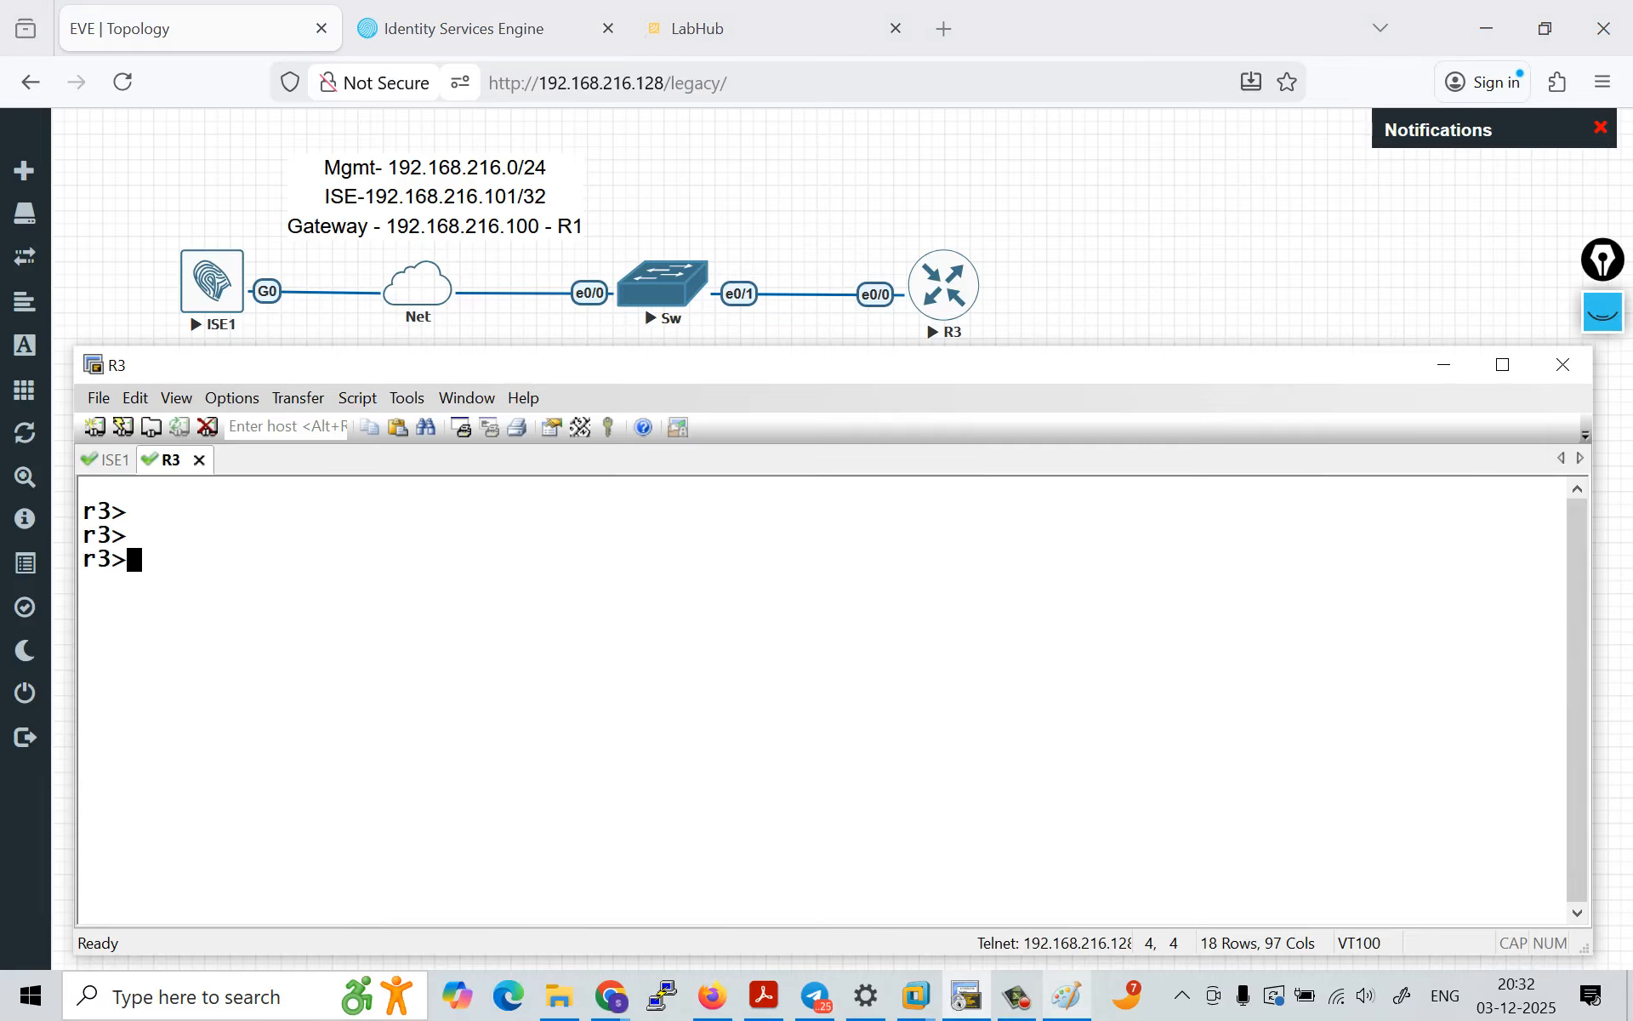
pyautogui.write('en')
pyautogui.press('Return')
pyautogui.press('Return')
pyautogui.press('Return')
pyautogui.press('Return')
pyautogui.press('Return')
pyautogui.write('sh')
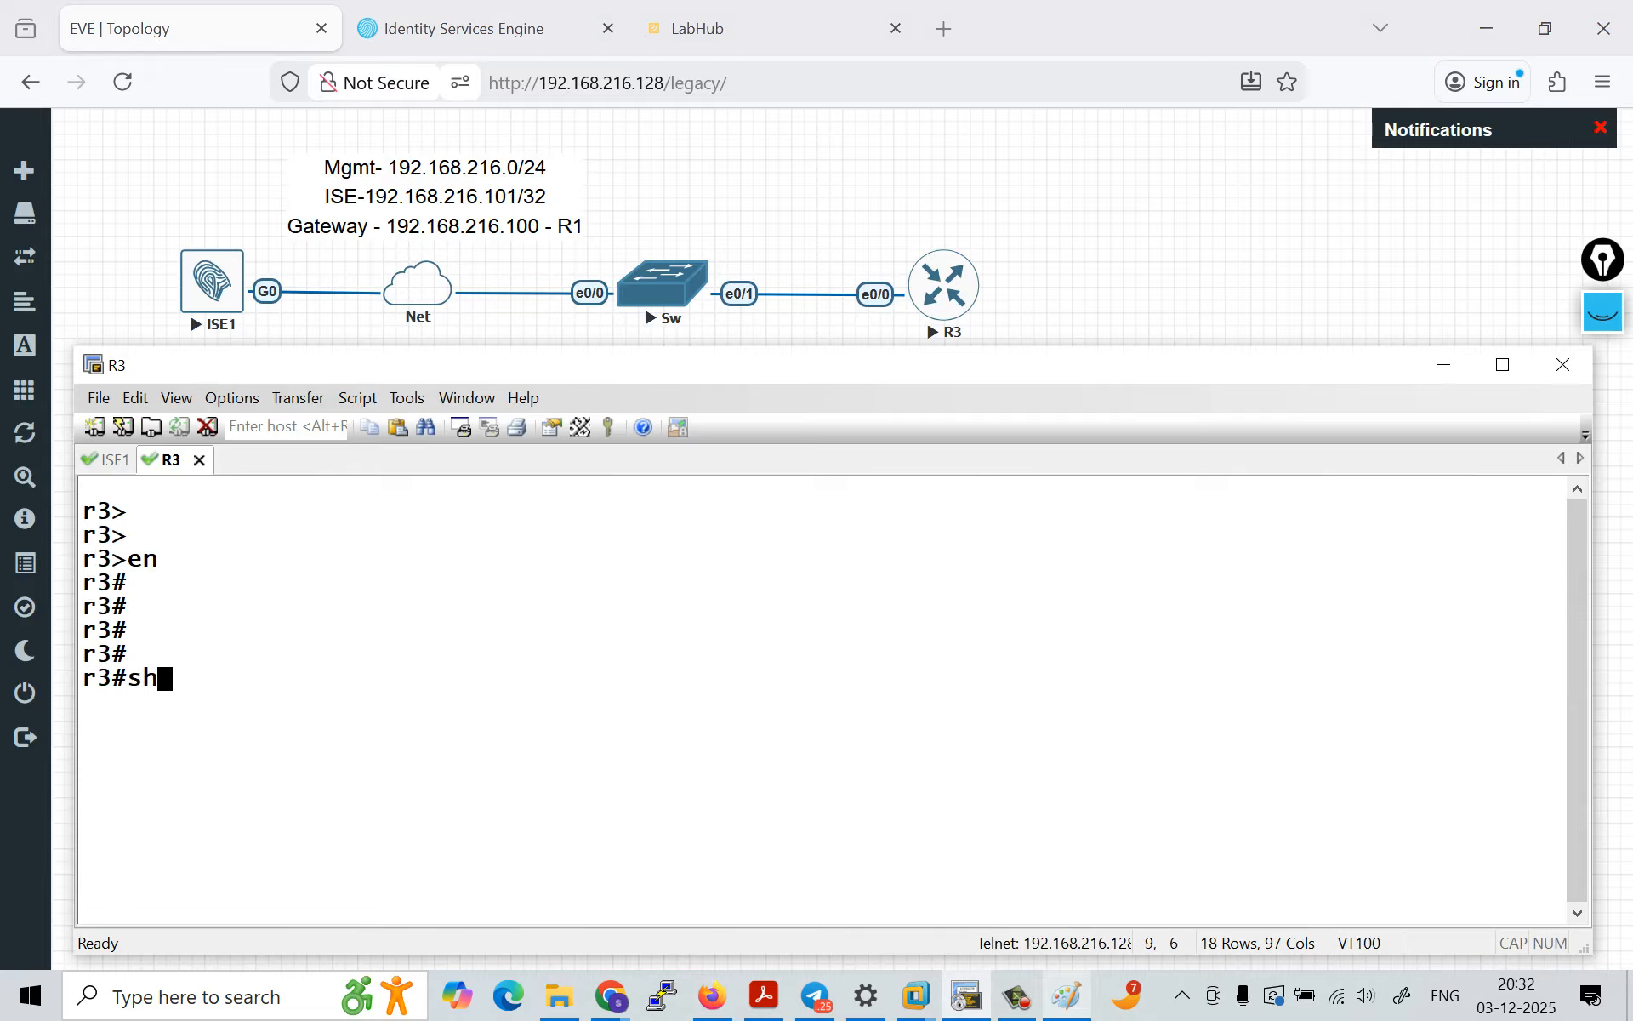
pyautogui.write(' ip int b')
# Step: Ping the ISE server at 192.168.216.101 from router R3
pyautogui.press('Return')
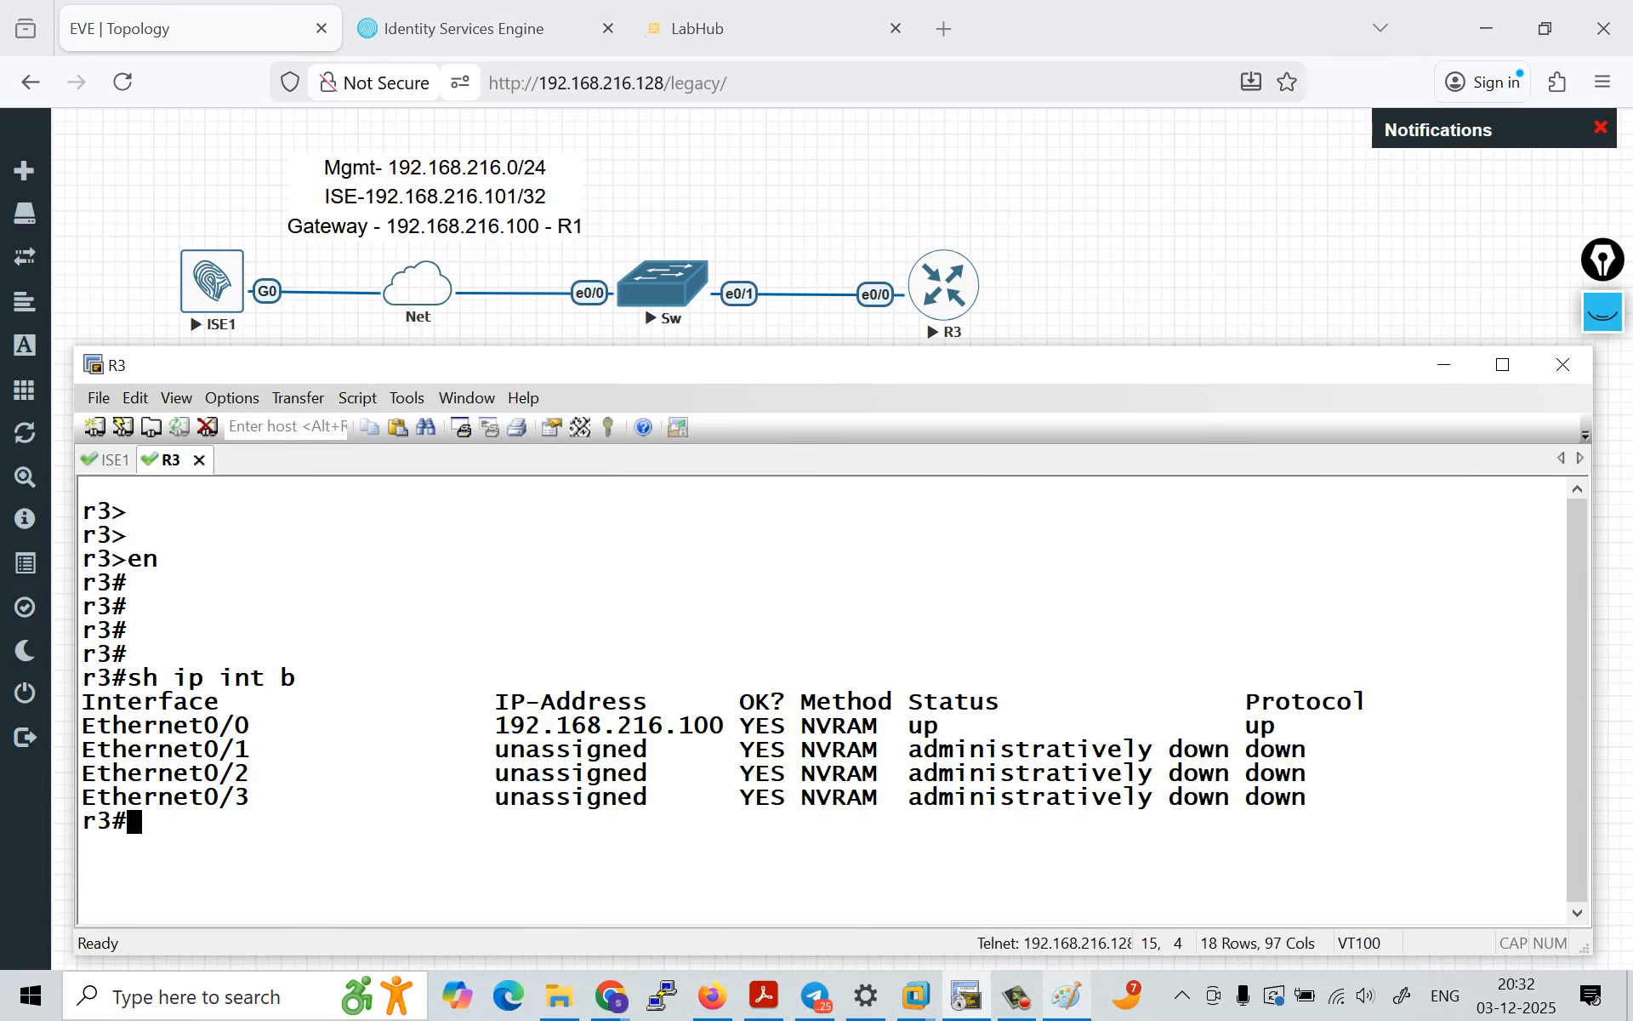
pyautogui.press('Return')
pyautogui.press('Return')
pyautogui.write('ping ')
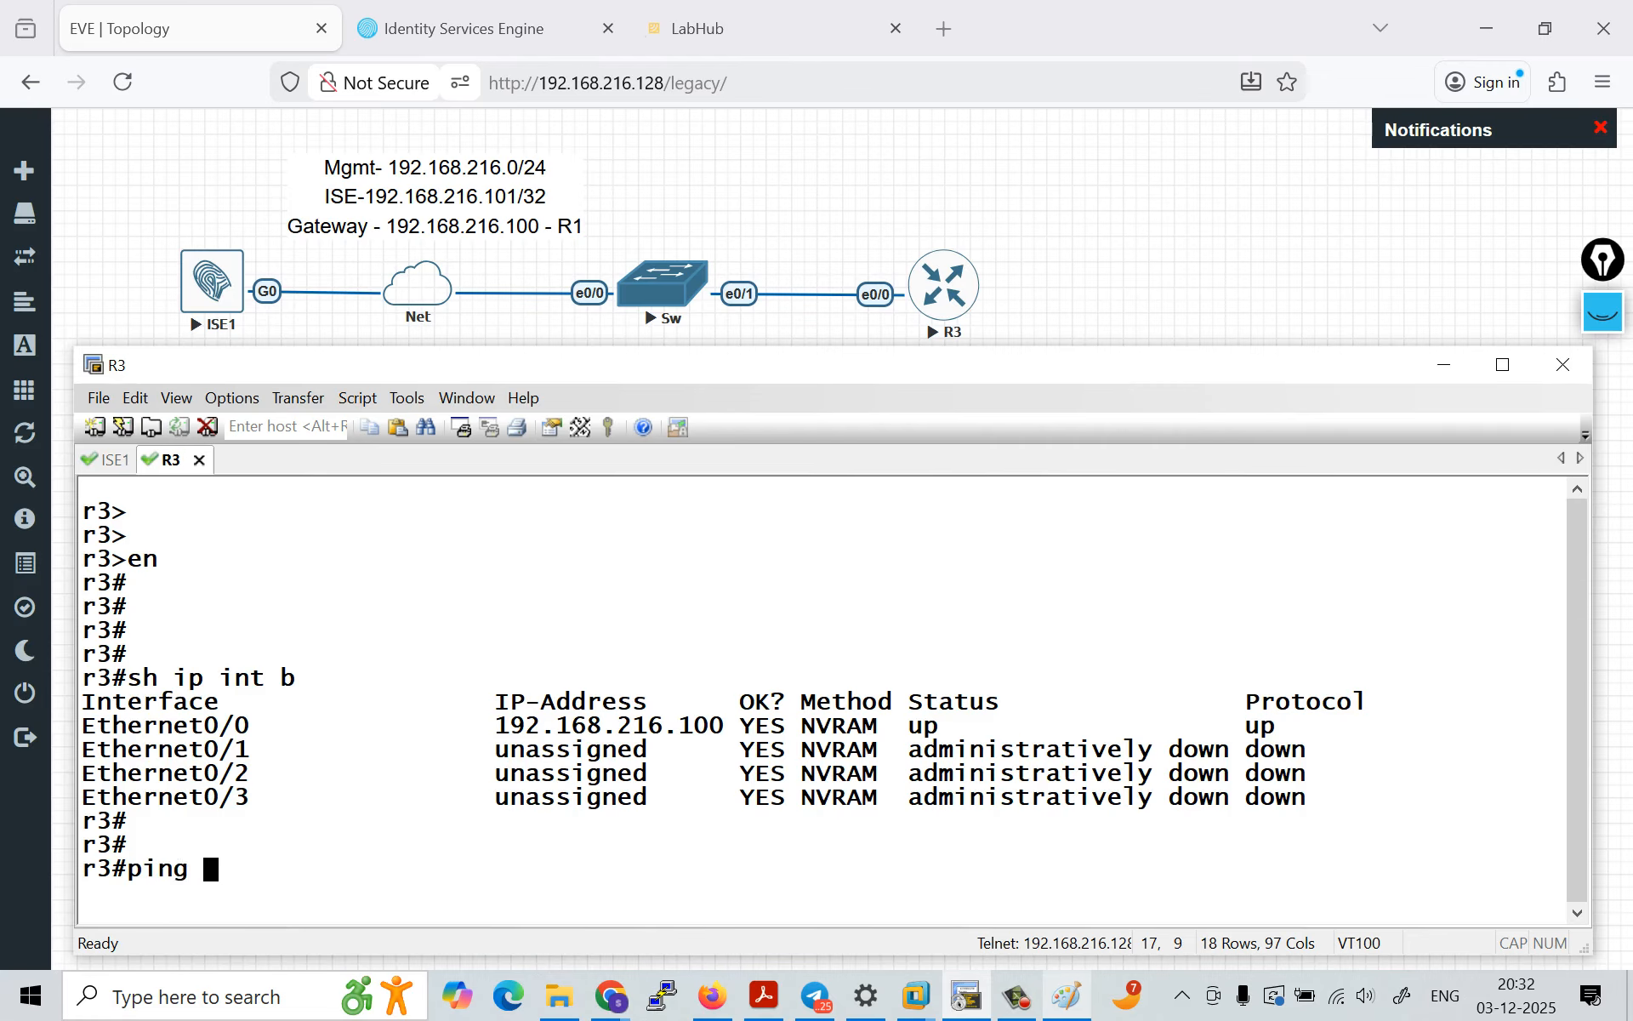
pyautogui.write('192.168')
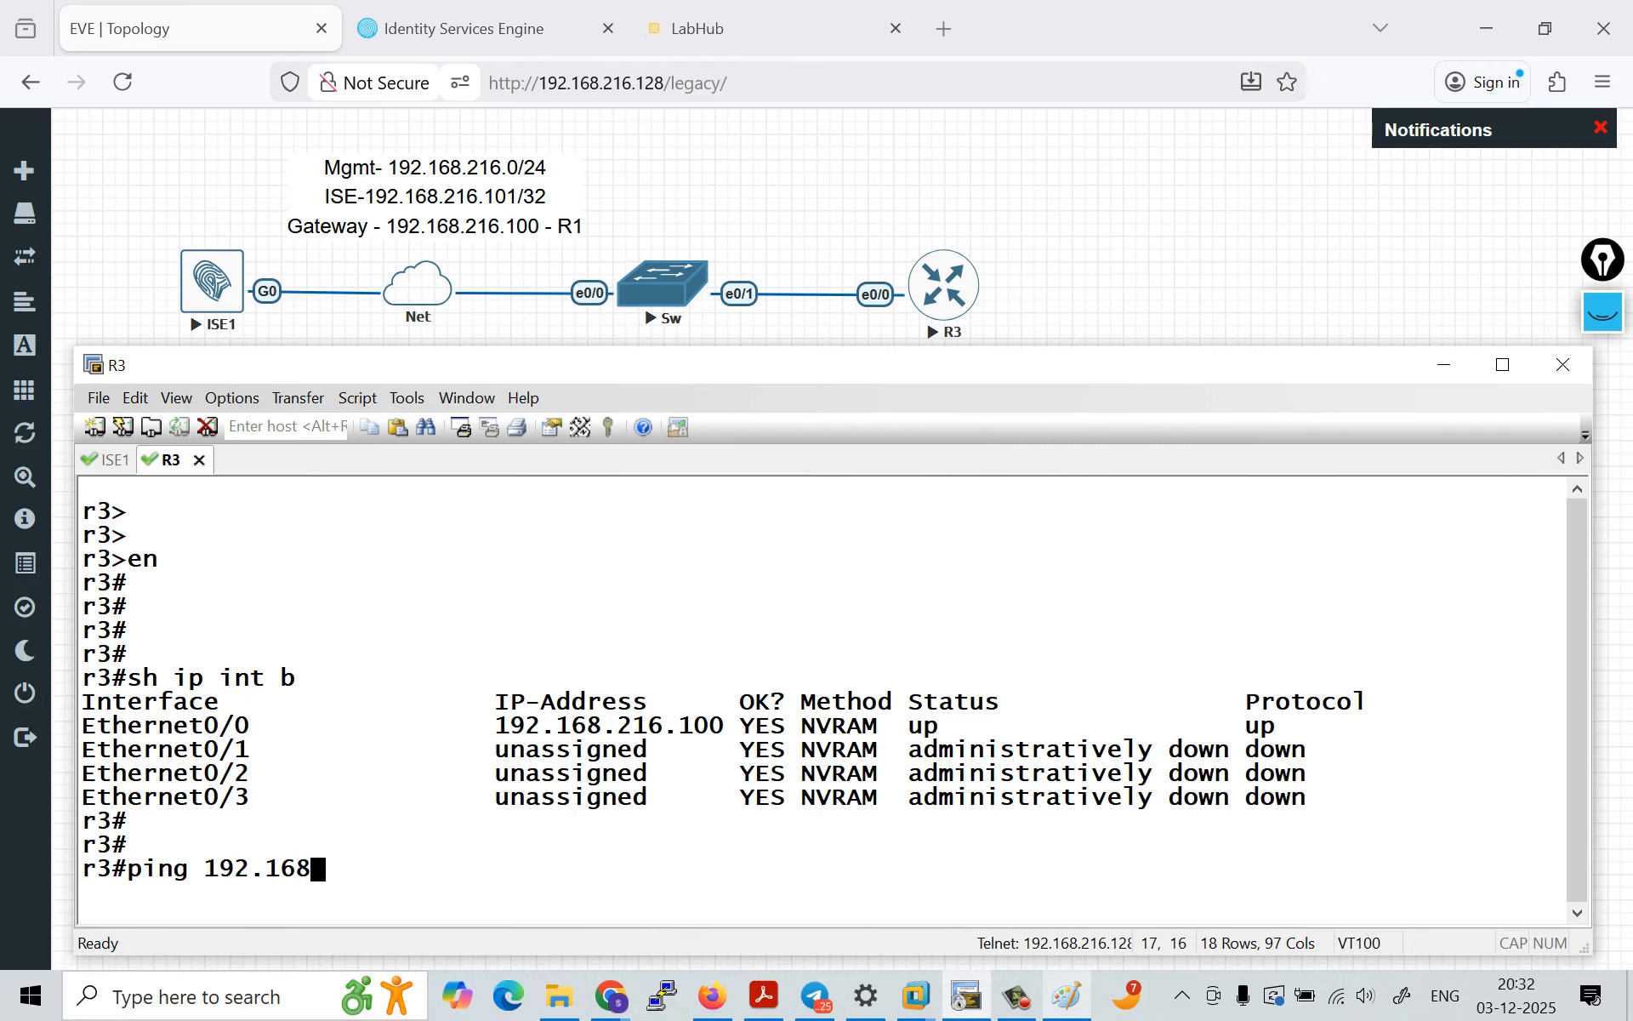
pyautogui.write('.216.101')
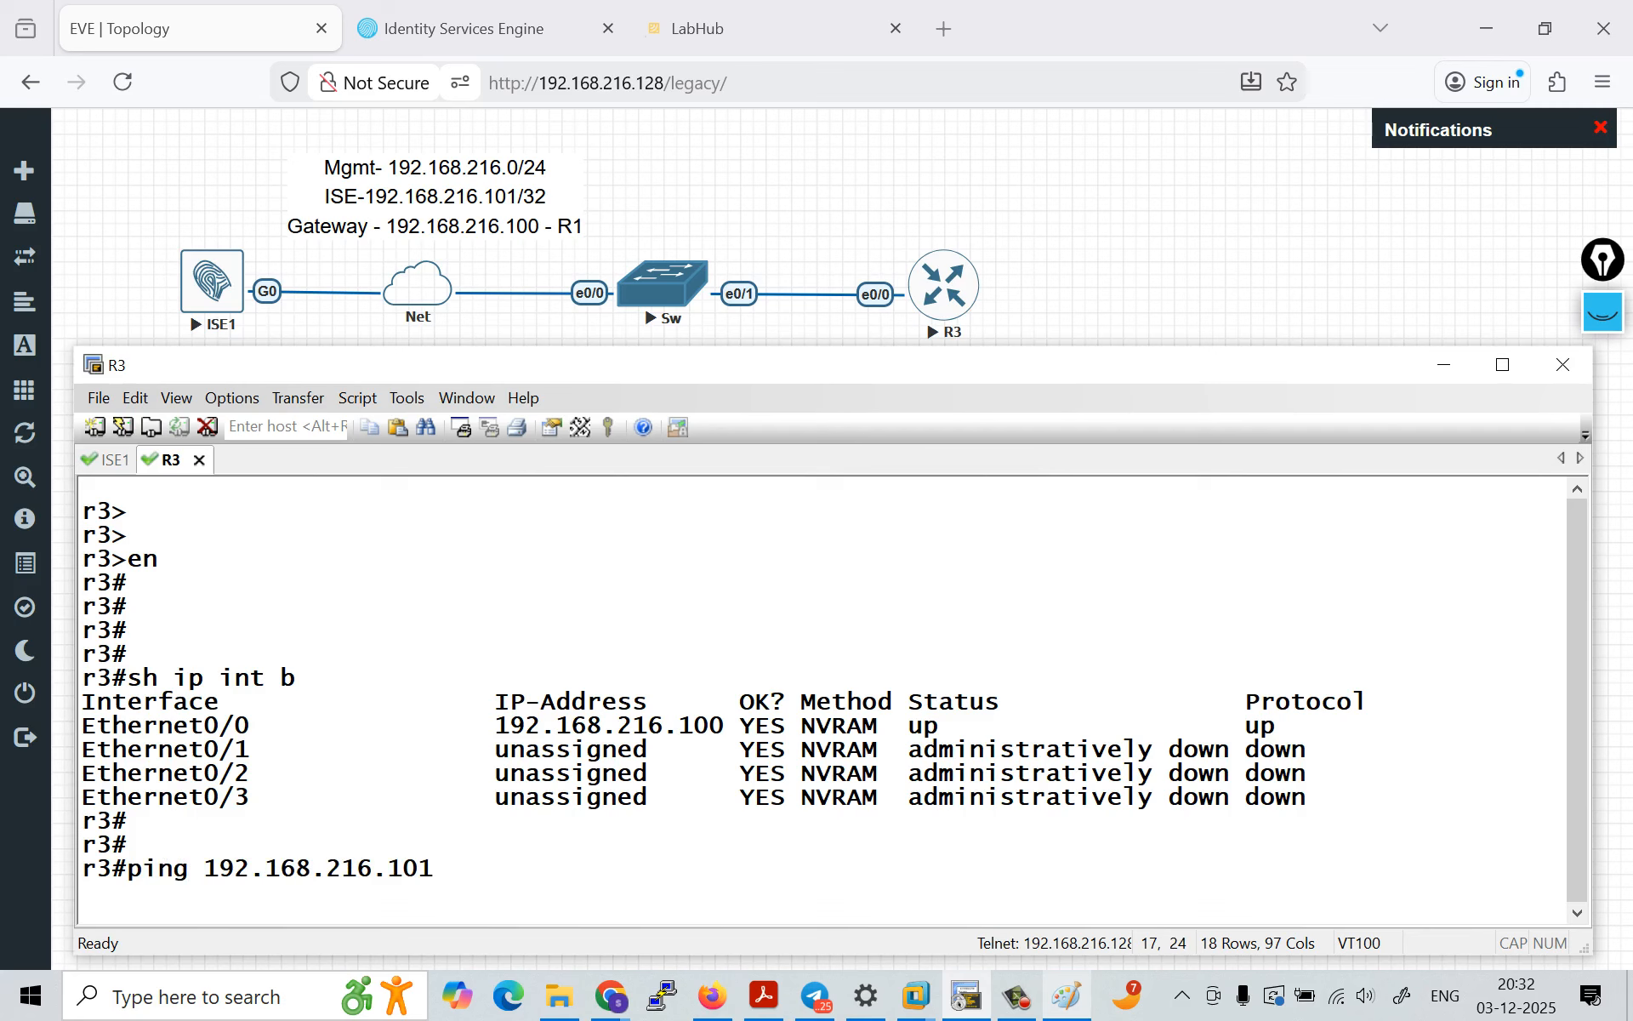
pyautogui.press('Return')
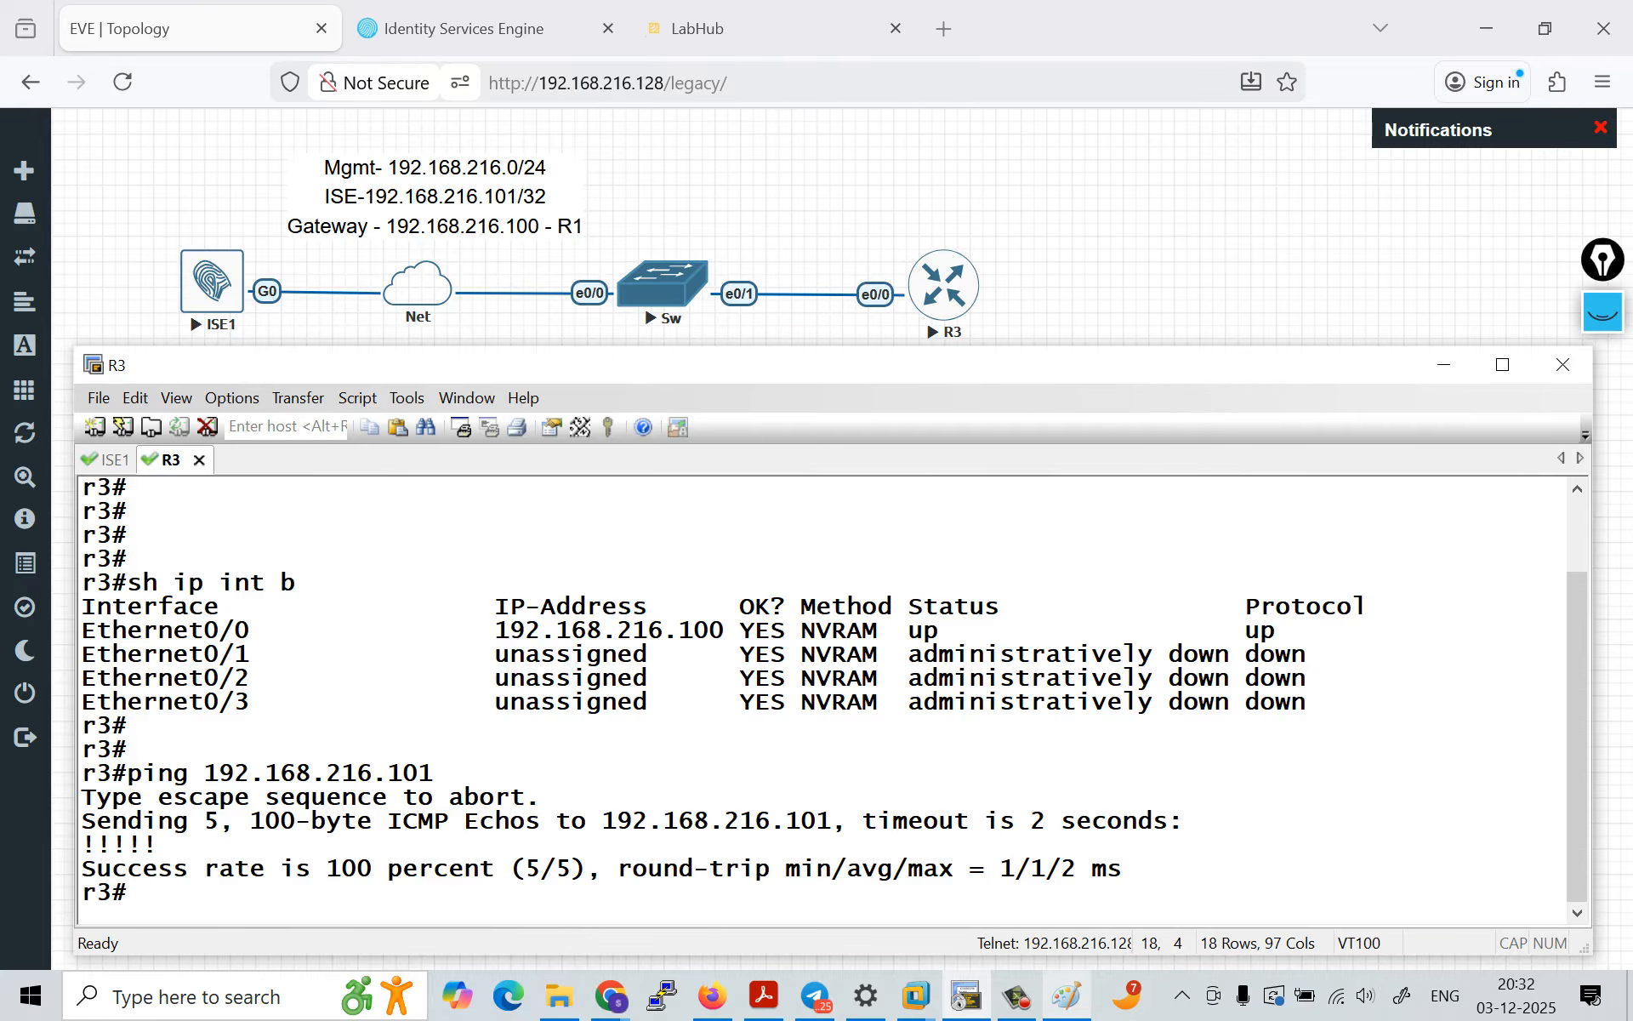
# Step: Enter global configuration mode on R3 and enable AAA with aaa new-model
pyautogui.press('Return')
pyautogui.press('Return')
pyautogui.press('Return')
pyautogui.press('Return')
pyautogui.write('conf t')
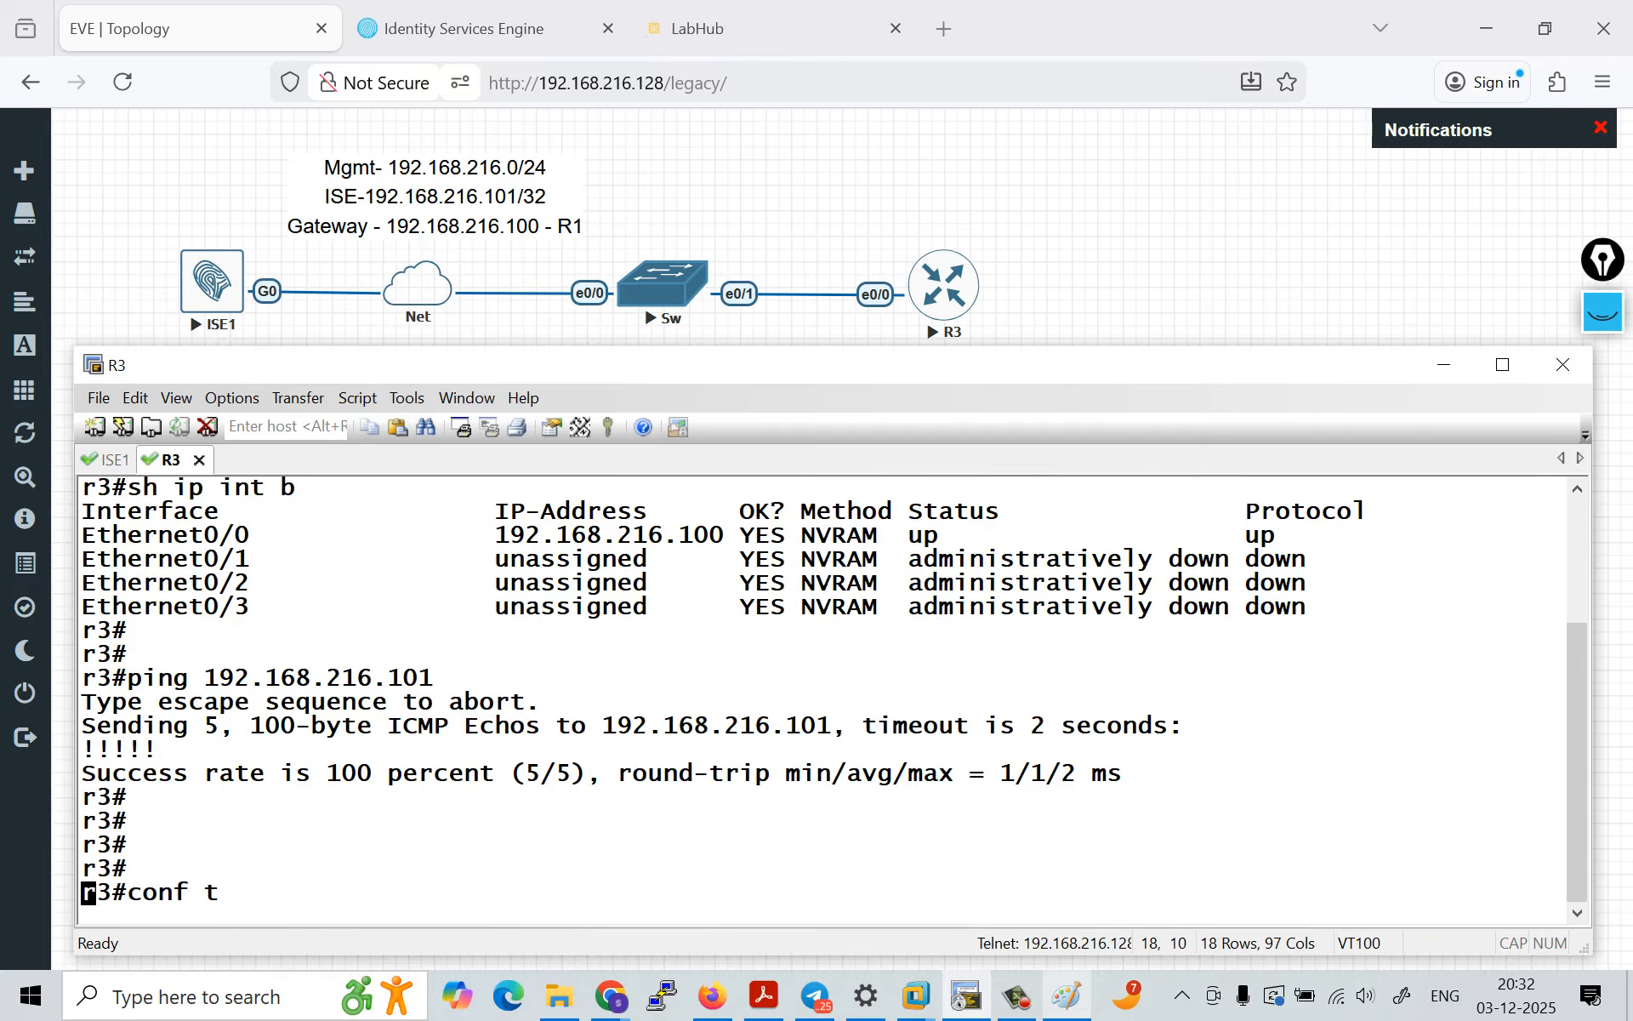
pyautogui.press('Return')
pyautogui.press('Return')
pyautogui.press('Return')
pyautogui.press('Return')
pyautogui.write('aa')
pyautogui.press('Tab')
pyautogui.write('ne')
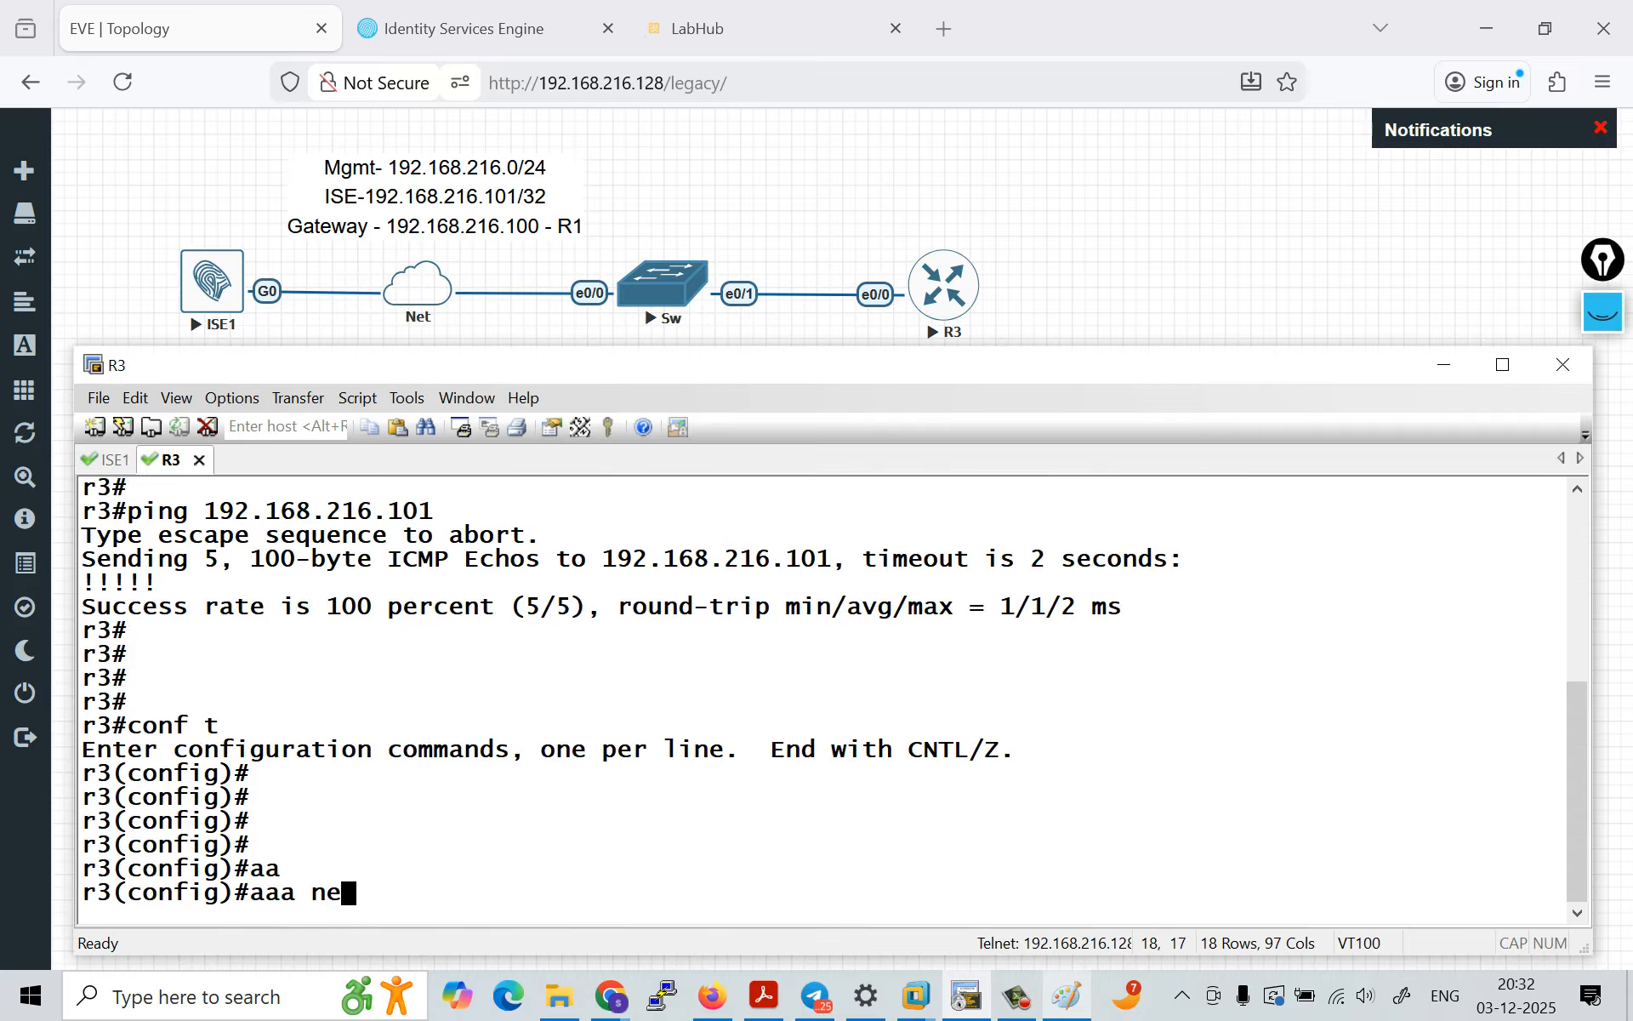
pyautogui.press('Tab')
pyautogui.press('Return')
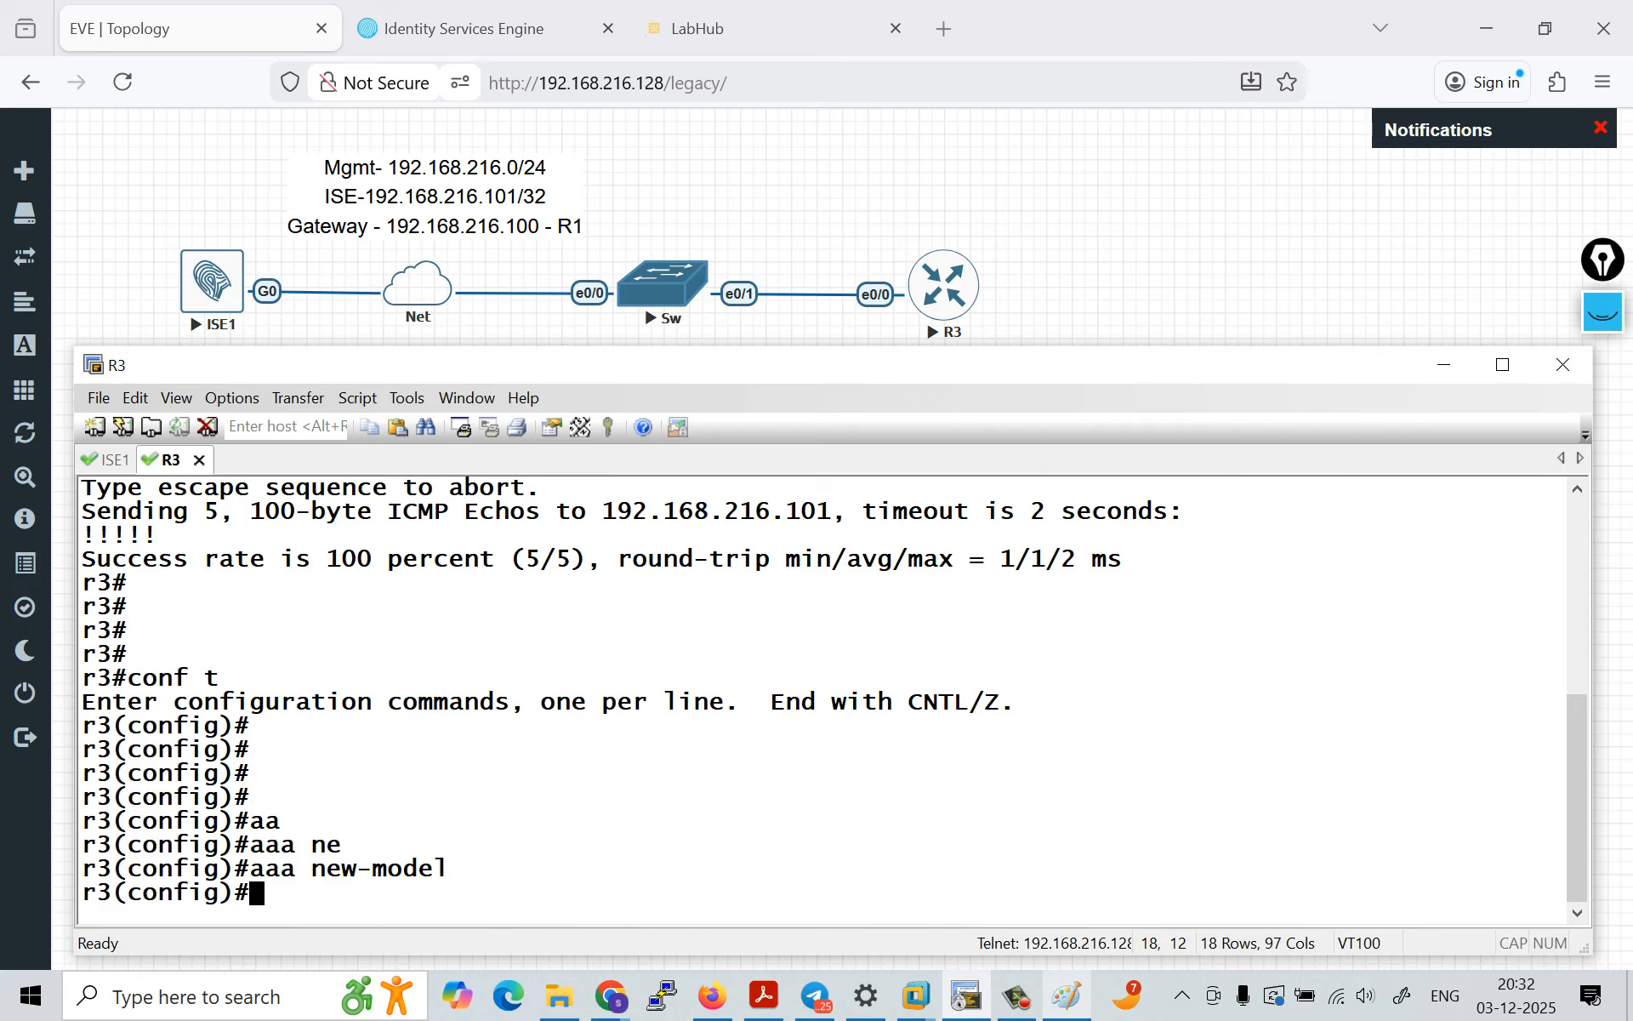
# Step: Start annotating the screen with the pen, circle router R3 and write "console" above it with an arrow
pyautogui.click(1603, 312)
pyautogui.click(1603, 618)
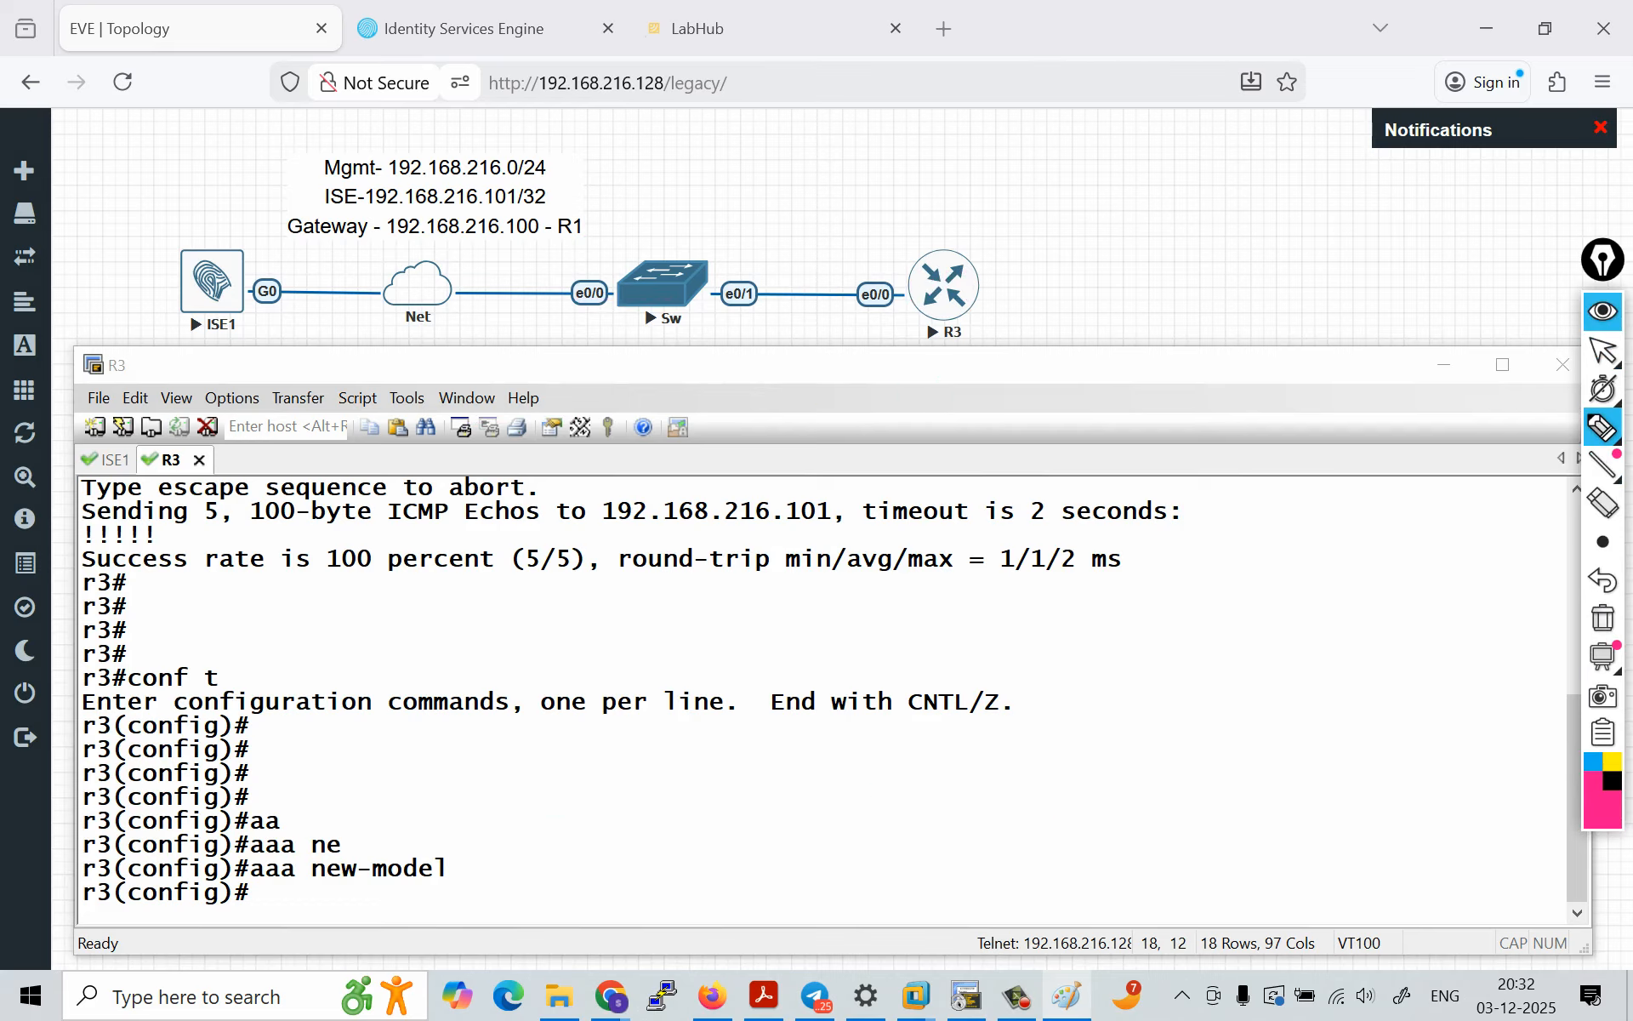
pyautogui.moveTo(952, 249)
pyautogui.mouseDown()
pyautogui.moveTo(920, 255)
pyautogui.moveTo(991, 265)
pyautogui.mouseUp()
pyautogui.moveTo(1036, 145); pyautogui.dragTo(1068, 144)
pyautogui.moveTo(1058, 134)
pyautogui.mouseDown()
pyautogui.moveTo(1057, 156)
pyautogui.moveTo(1195, 142)
pyautogui.mouseUp()
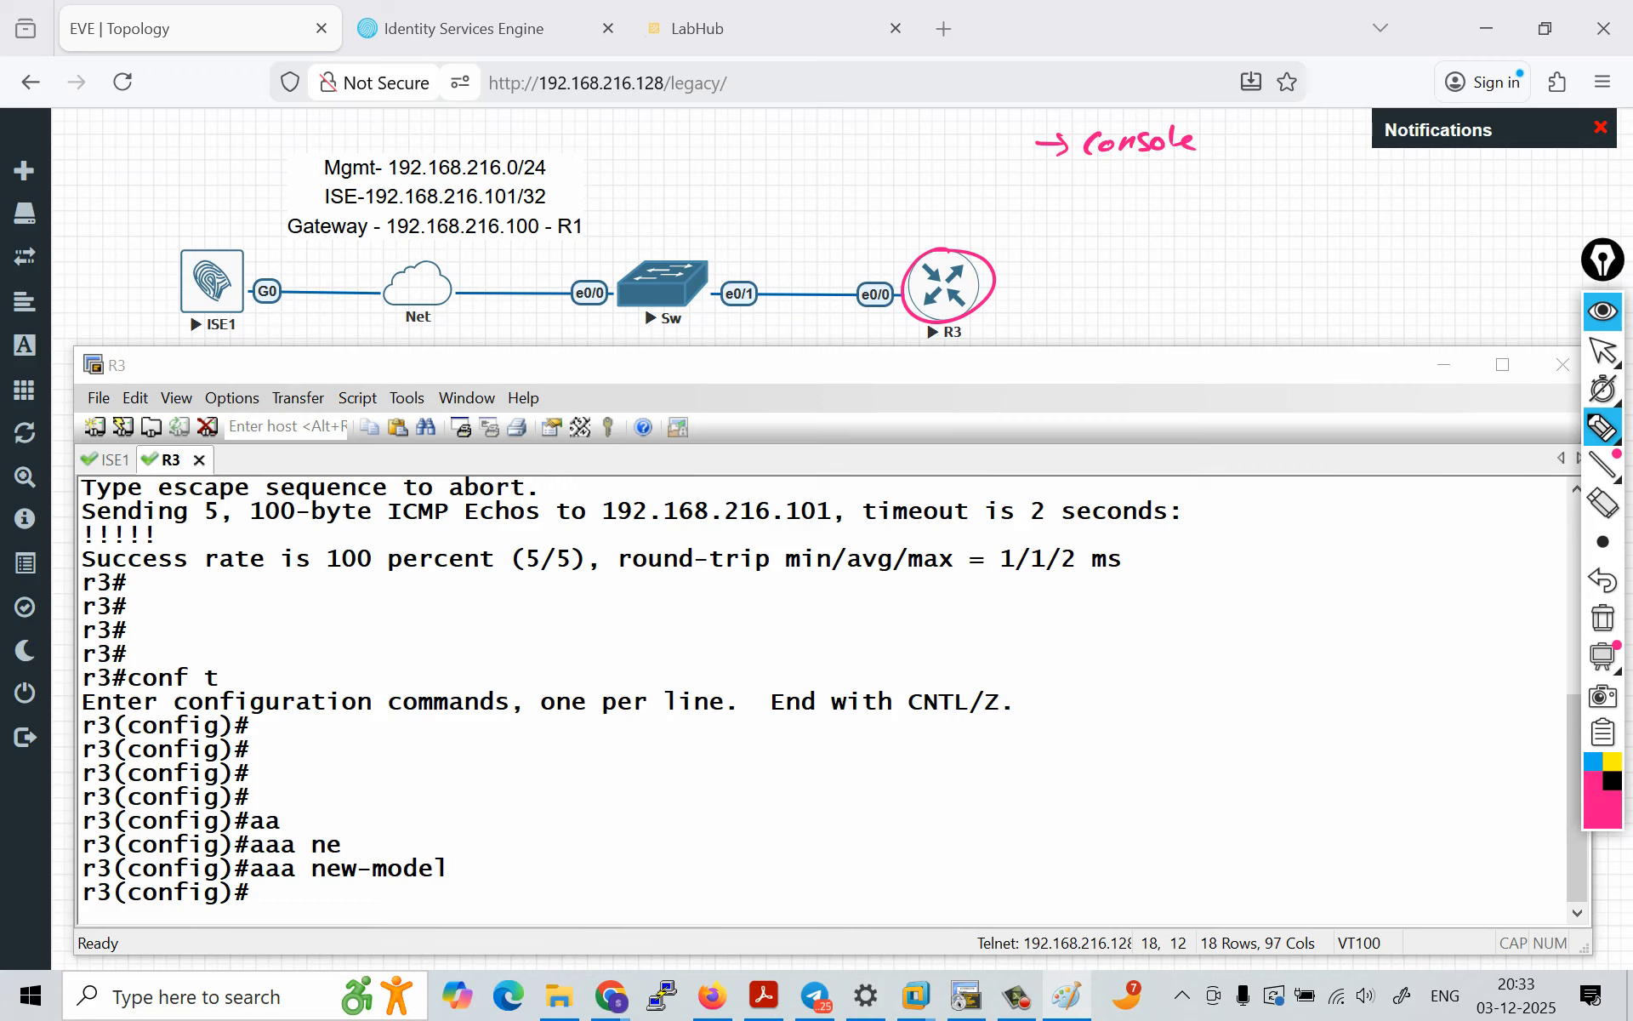
# Step: Write "vty" with an arrow below the console note, and underline "console" and the aaa new-model command
pyautogui.moveTo(1034, 189); pyautogui.dragTo(1062, 189)
pyautogui.moveTo(1055, 178)
pyautogui.mouseDown()
pyautogui.moveTo(1054, 198)
pyautogui.moveTo(1122, 196)
pyautogui.mouseUp()
pyautogui.moveTo(1115, 182); pyautogui.dragTo(1131, 180)
pyautogui.moveTo(1133, 182); pyautogui.dragTo(1150, 205)
pyautogui.moveTo(1072, 158); pyautogui.dragTo(1097, 158)
pyautogui.moveTo(1120, 158); pyautogui.dragTo(1138, 158)
pyautogui.moveTo(259, 884); pyautogui.dragTo(302, 883)
pyautogui.moveTo(311, 882); pyautogui.dragTo(439, 876)
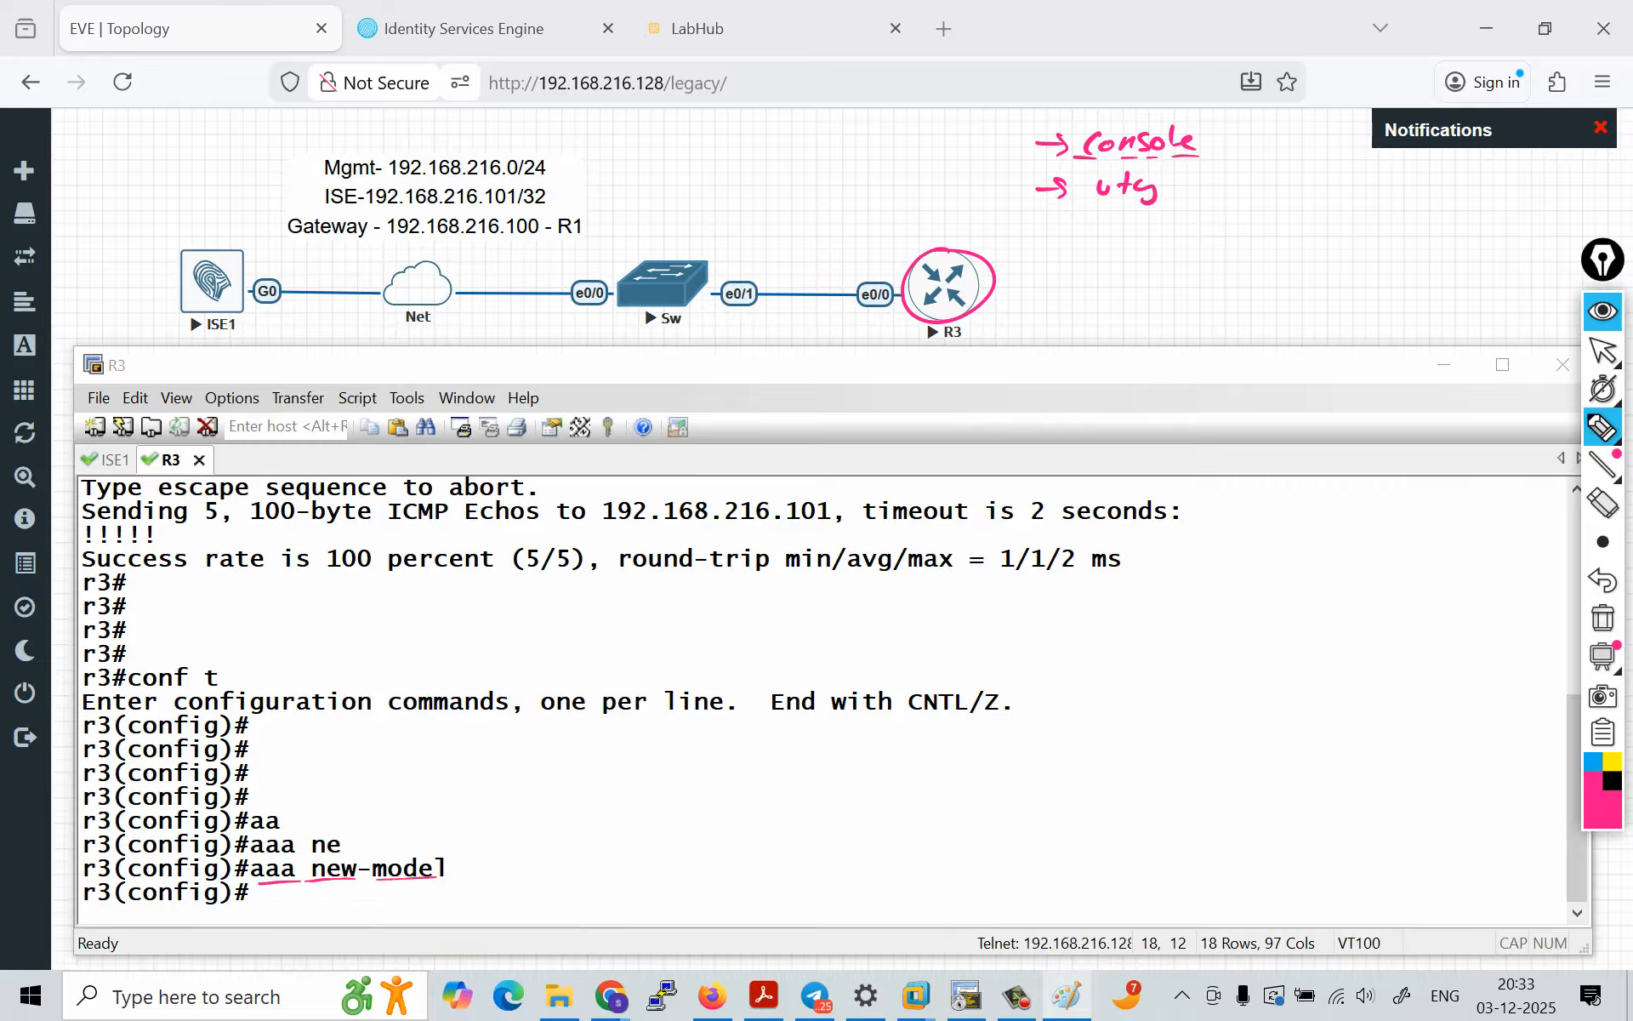
# Step: Sketch a device connected by a line to R3, and mark the path from R3 to ISE1 with a curved arrow
pyautogui.moveTo(982, 290)
pyautogui.mouseDown()
pyautogui.moveTo(1156, 290)
pyautogui.moveTo(1164, 311)
pyautogui.mouseUp()
pyautogui.moveTo(1177, 279)
pyautogui.mouseDown()
pyautogui.moveTo(1197, 285)
pyautogui.moveTo(1171, 314)
pyautogui.mouseUp()
pyautogui.moveTo(983, 279); pyautogui.dragTo(978, 298)
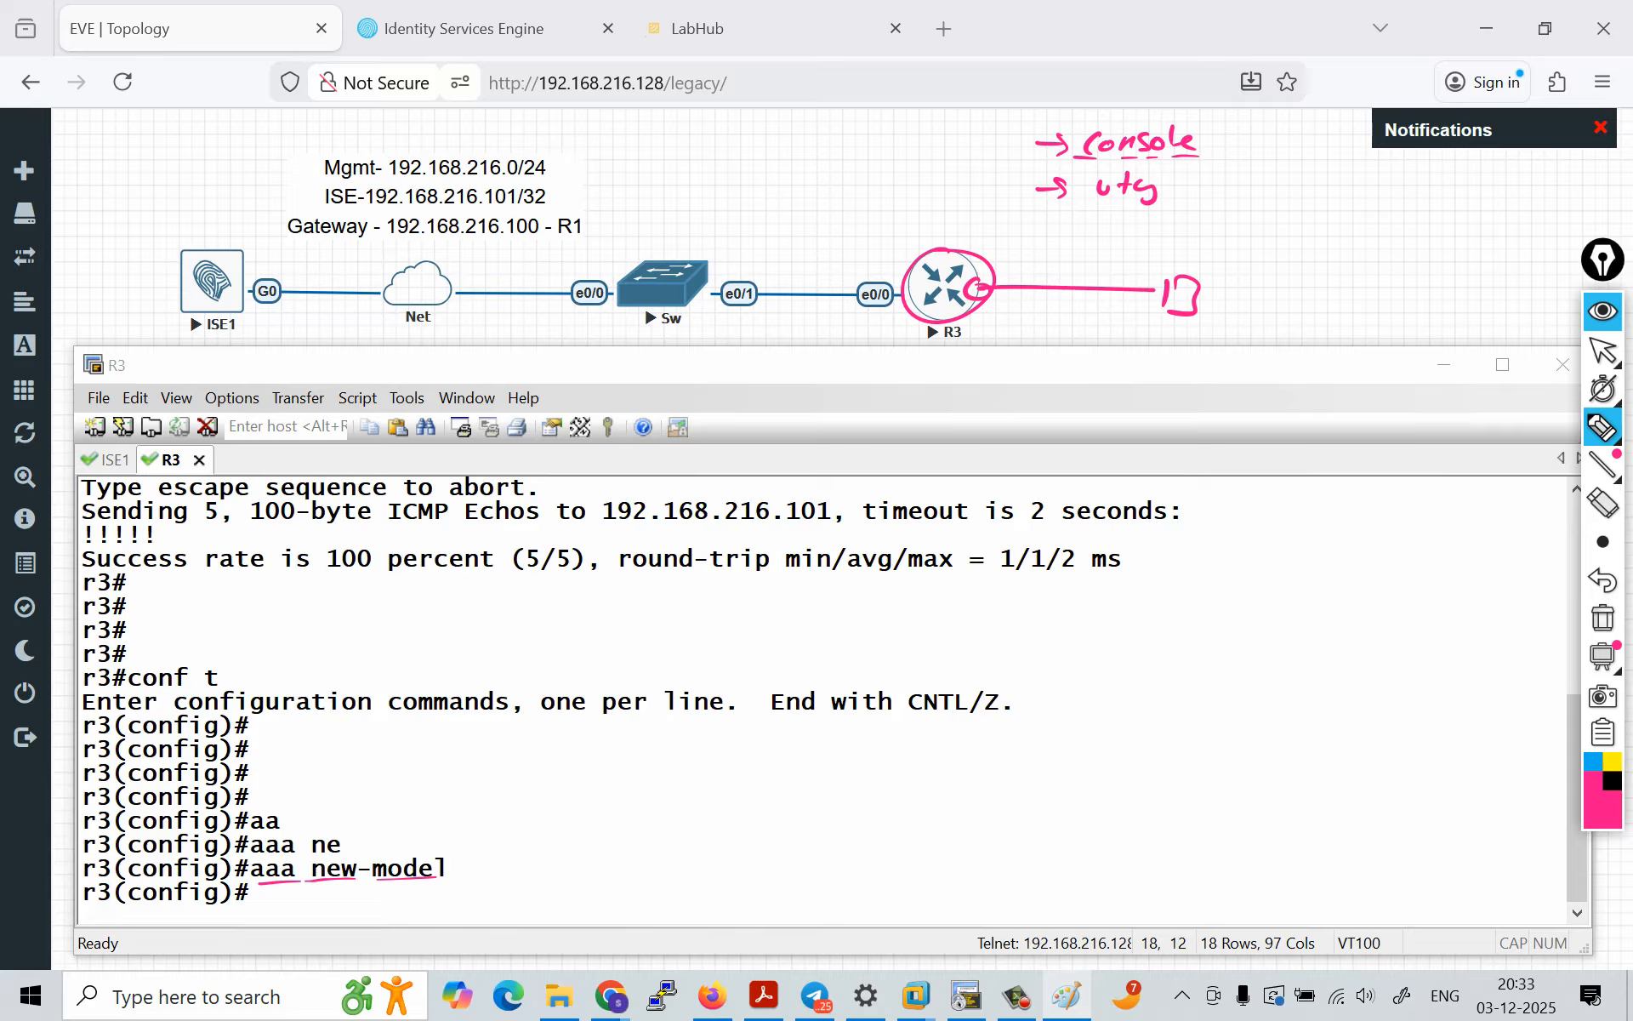
pyautogui.moveTo(945, 195); pyautogui.dragTo(946, 238)
pyautogui.moveTo(223, 195); pyautogui.dragTo(233, 235)
pyautogui.moveTo(207, 202); pyautogui.dragTo(211, 234)
pyautogui.moveTo(901, 313)
pyautogui.mouseDown()
pyautogui.moveTo(421, 415)
pyautogui.moveTo(223, 340)
pyautogui.mouseUp()
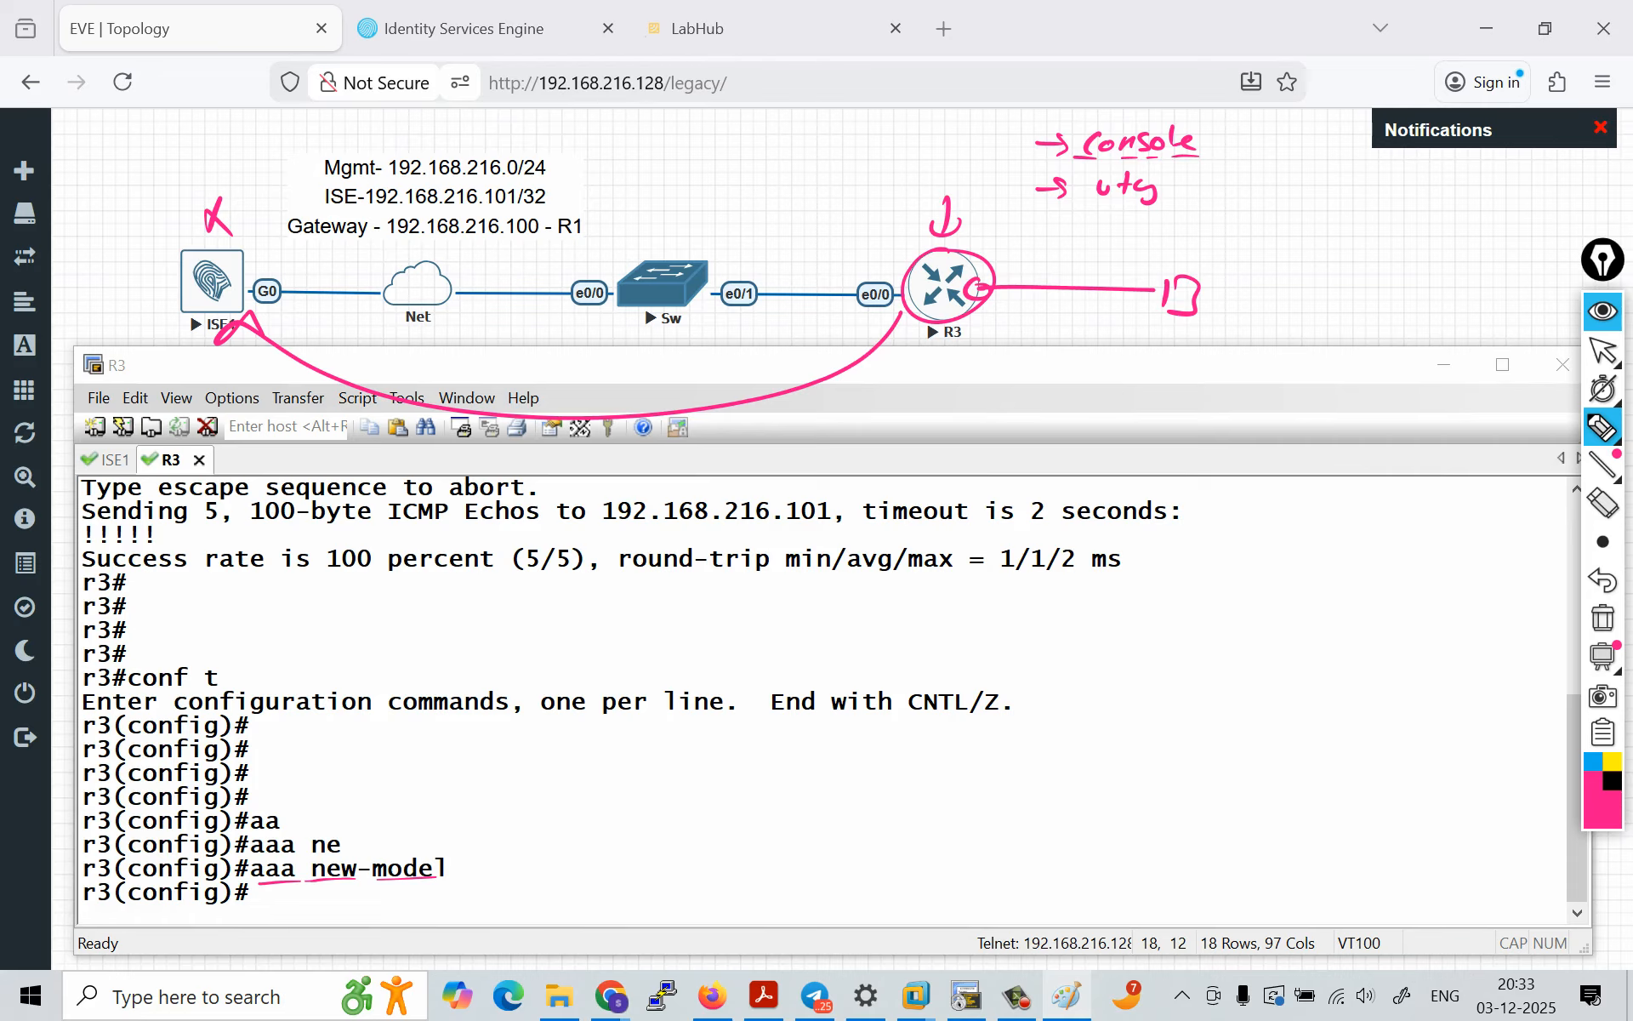
# Step: Cross out ISE1 and box the console note on the topology, finishing by closing the screen annotation
pyautogui.moveTo(215, 198); pyautogui.dragTo(232, 240)
pyautogui.moveTo(939, 284); pyautogui.dragTo(954, 289)
pyautogui.moveTo(1062, 116)
pyautogui.mouseDown()
pyautogui.moveTo(1031, 119)
pyautogui.moveTo(1036, 156)
pyautogui.moveTo(1172, 154)
pyautogui.moveTo(1218, 132)
pyautogui.moveTo(1102, 115)
pyautogui.moveTo(992, 125)
pyautogui.mouseUp()
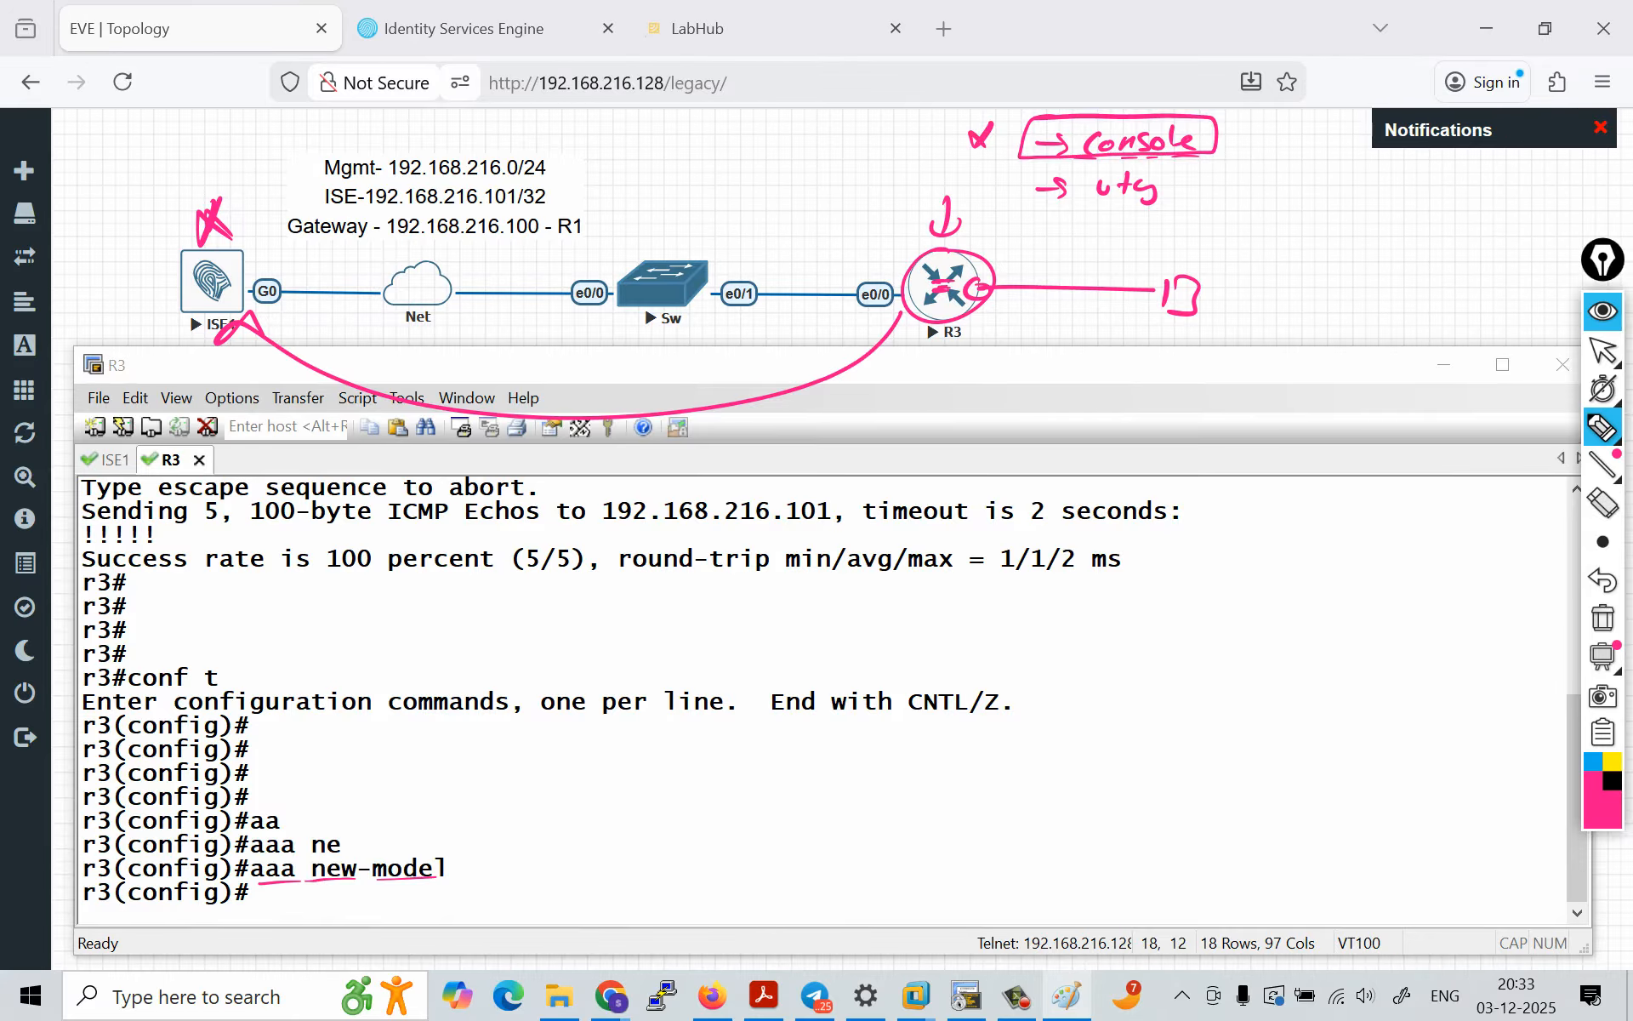
pyautogui.moveTo(977, 179)
pyautogui.mouseDown()
pyautogui.moveTo(982, 194)
pyautogui.moveTo(1025, 173)
pyautogui.mouseUp()
pyautogui.click(1602, 312)
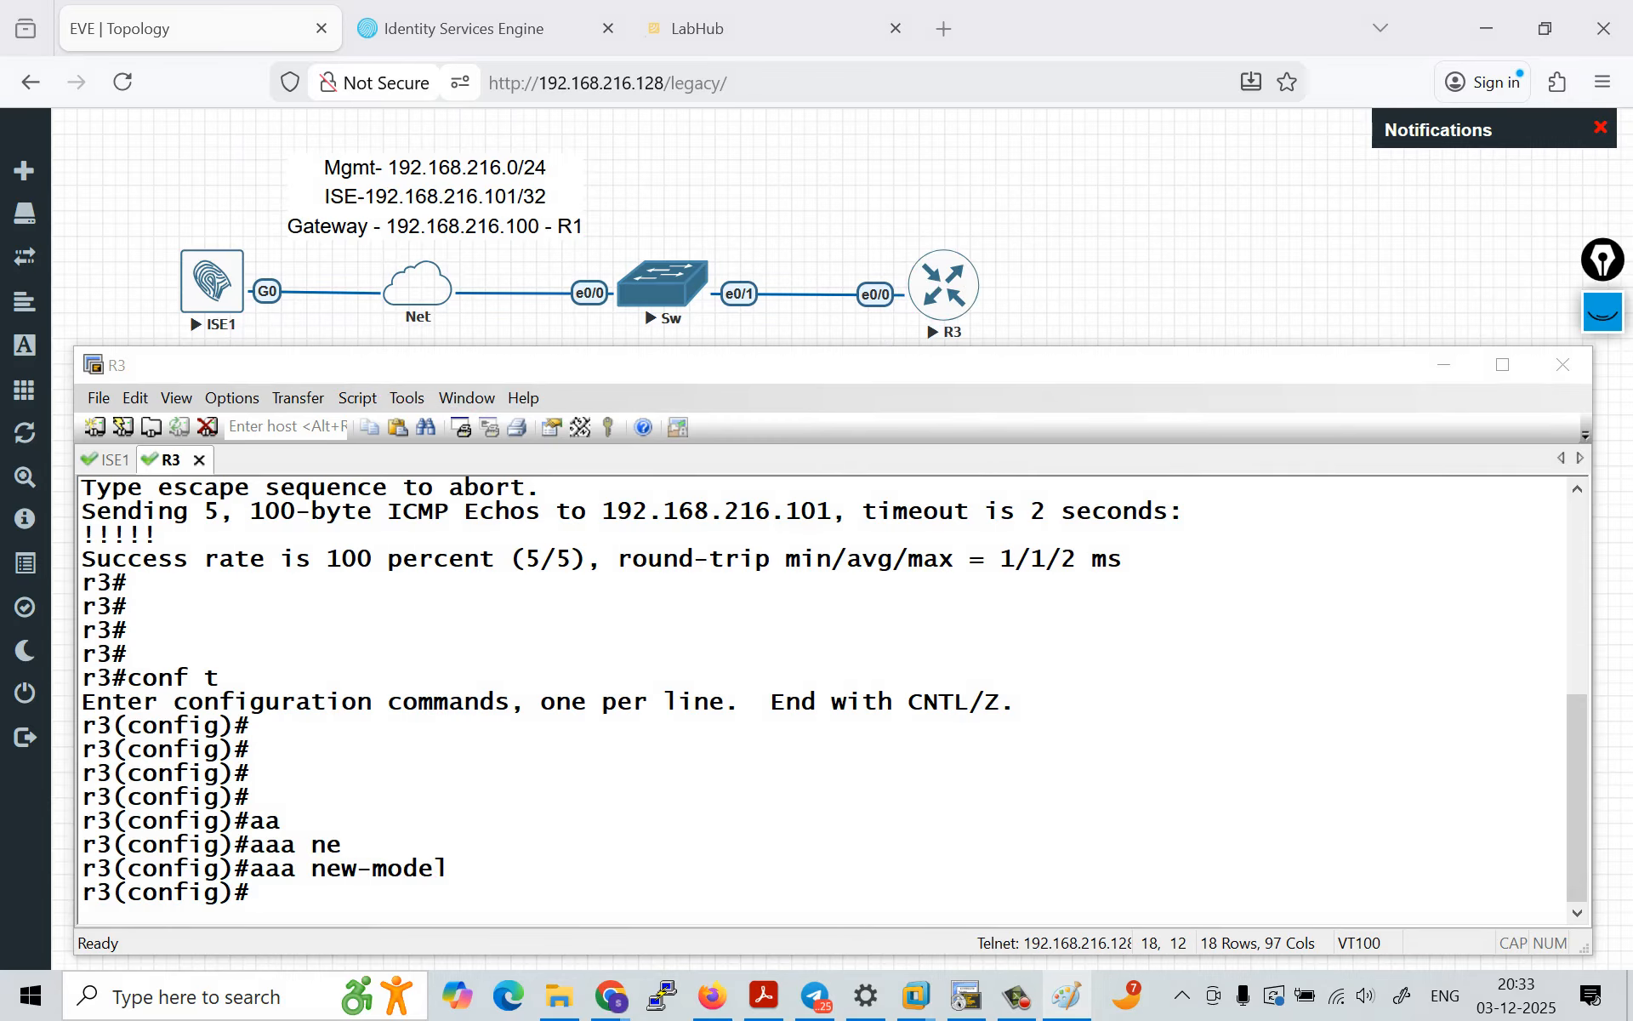
# Step: Create a login authentication method list on R3 with aaa authentication login NO-AUTH none
pyautogui.press('Return')
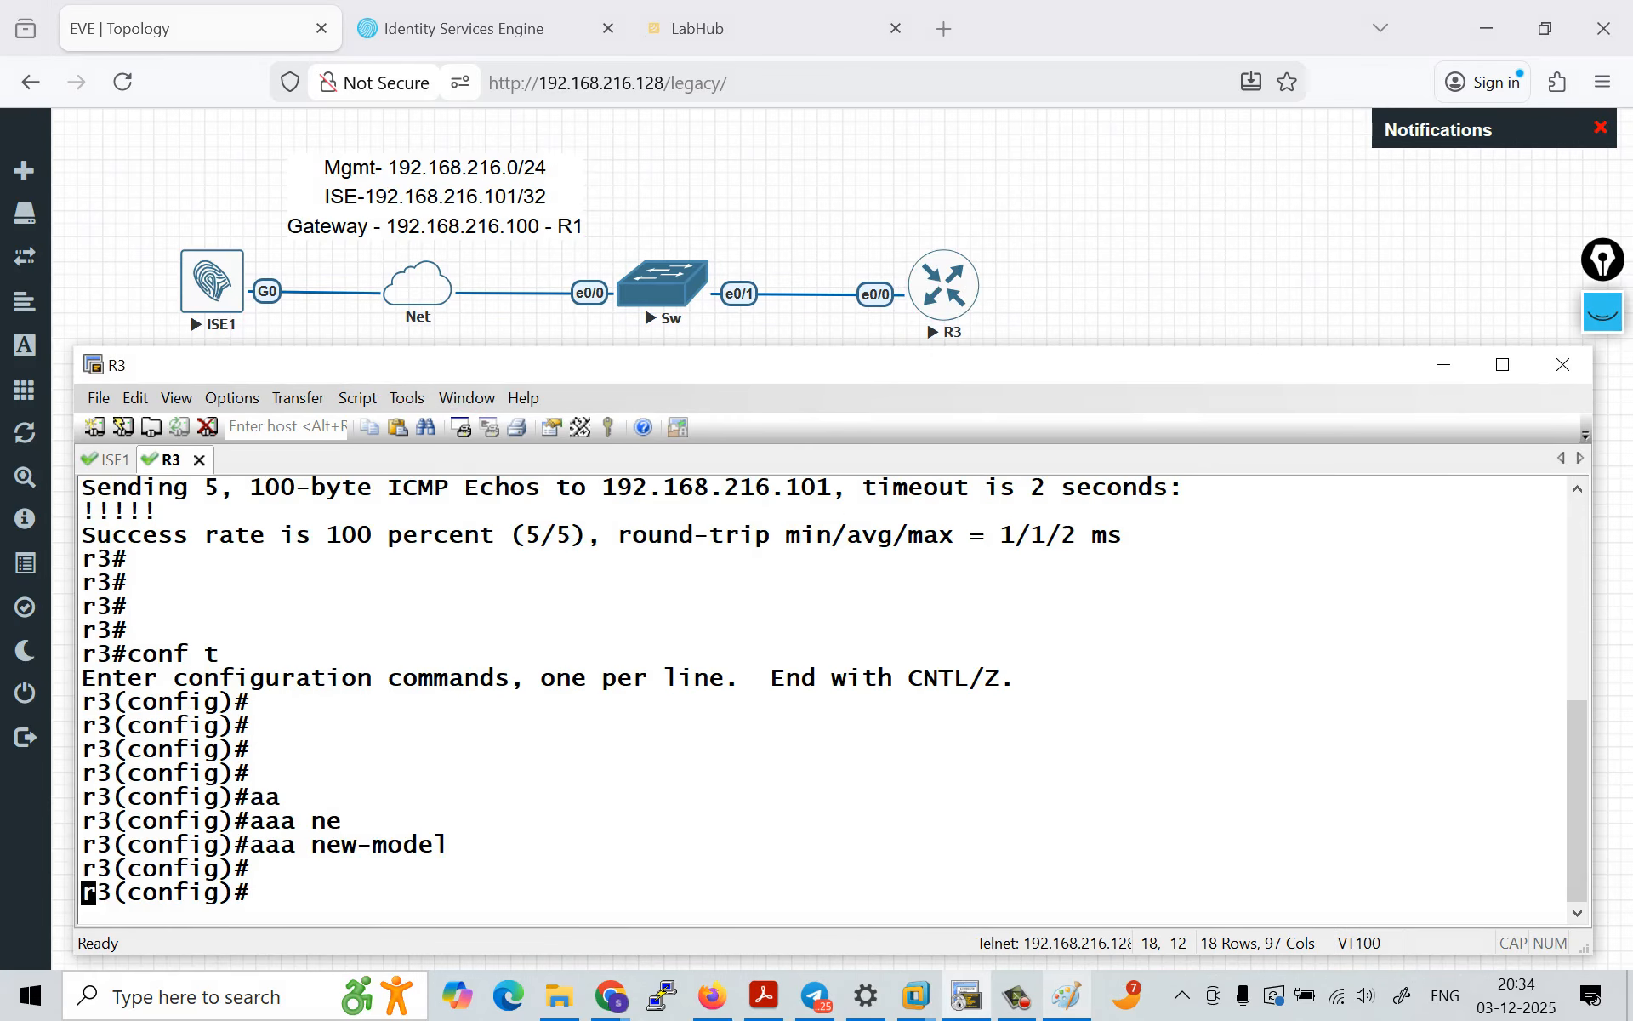
pyautogui.press('Return')
pyautogui.write('aa')
pyautogui.press('Tab')
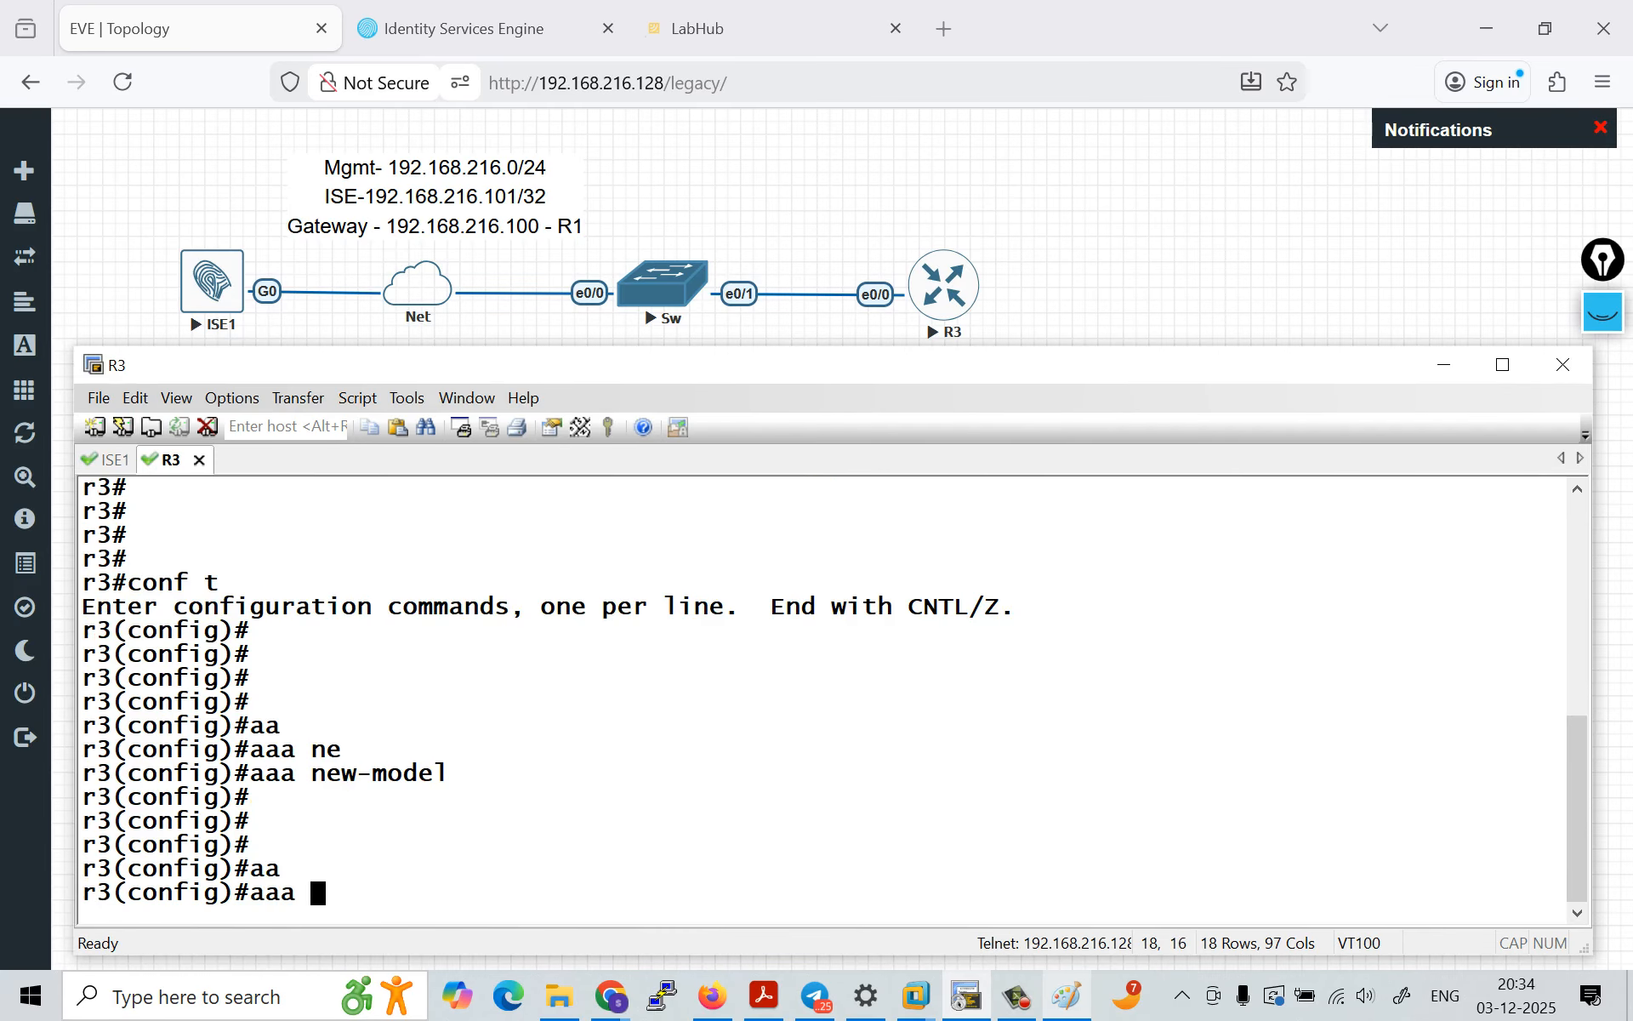
pyautogui.write('au')
pyautogui.press('Tab')
pyautogui.write('the')
pyautogui.press('Tab')
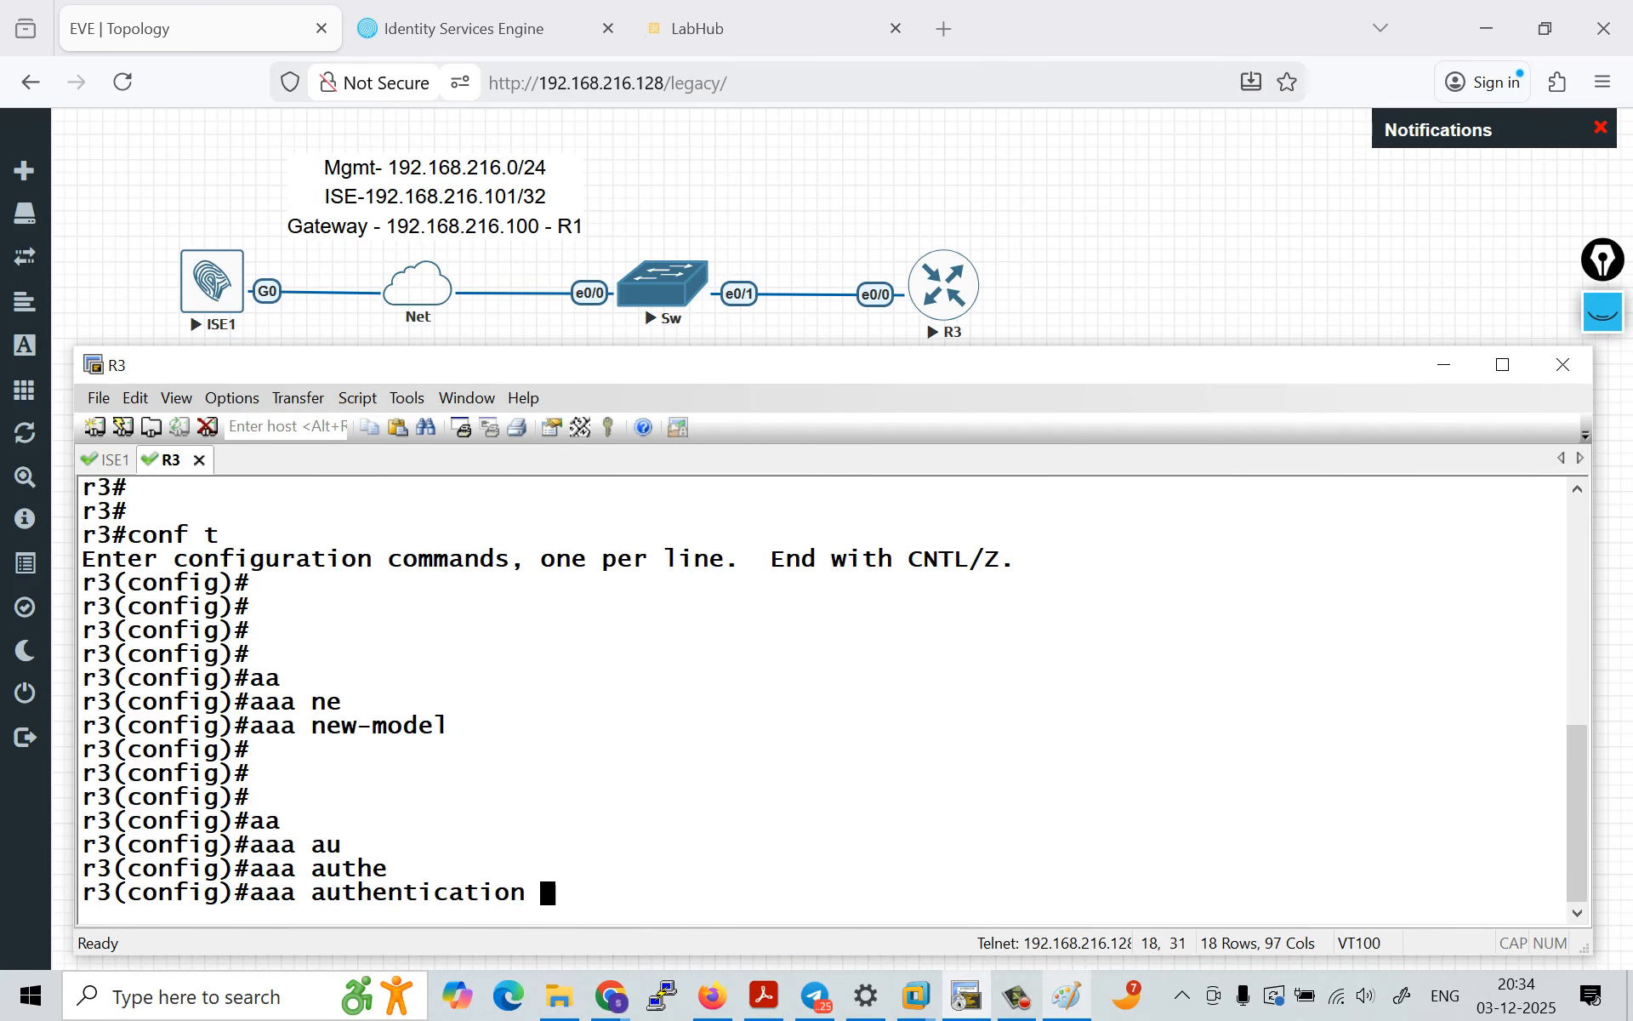
pyautogui.write('lo')
pyautogui.press('Tab')
pyautogui.press('capslock')
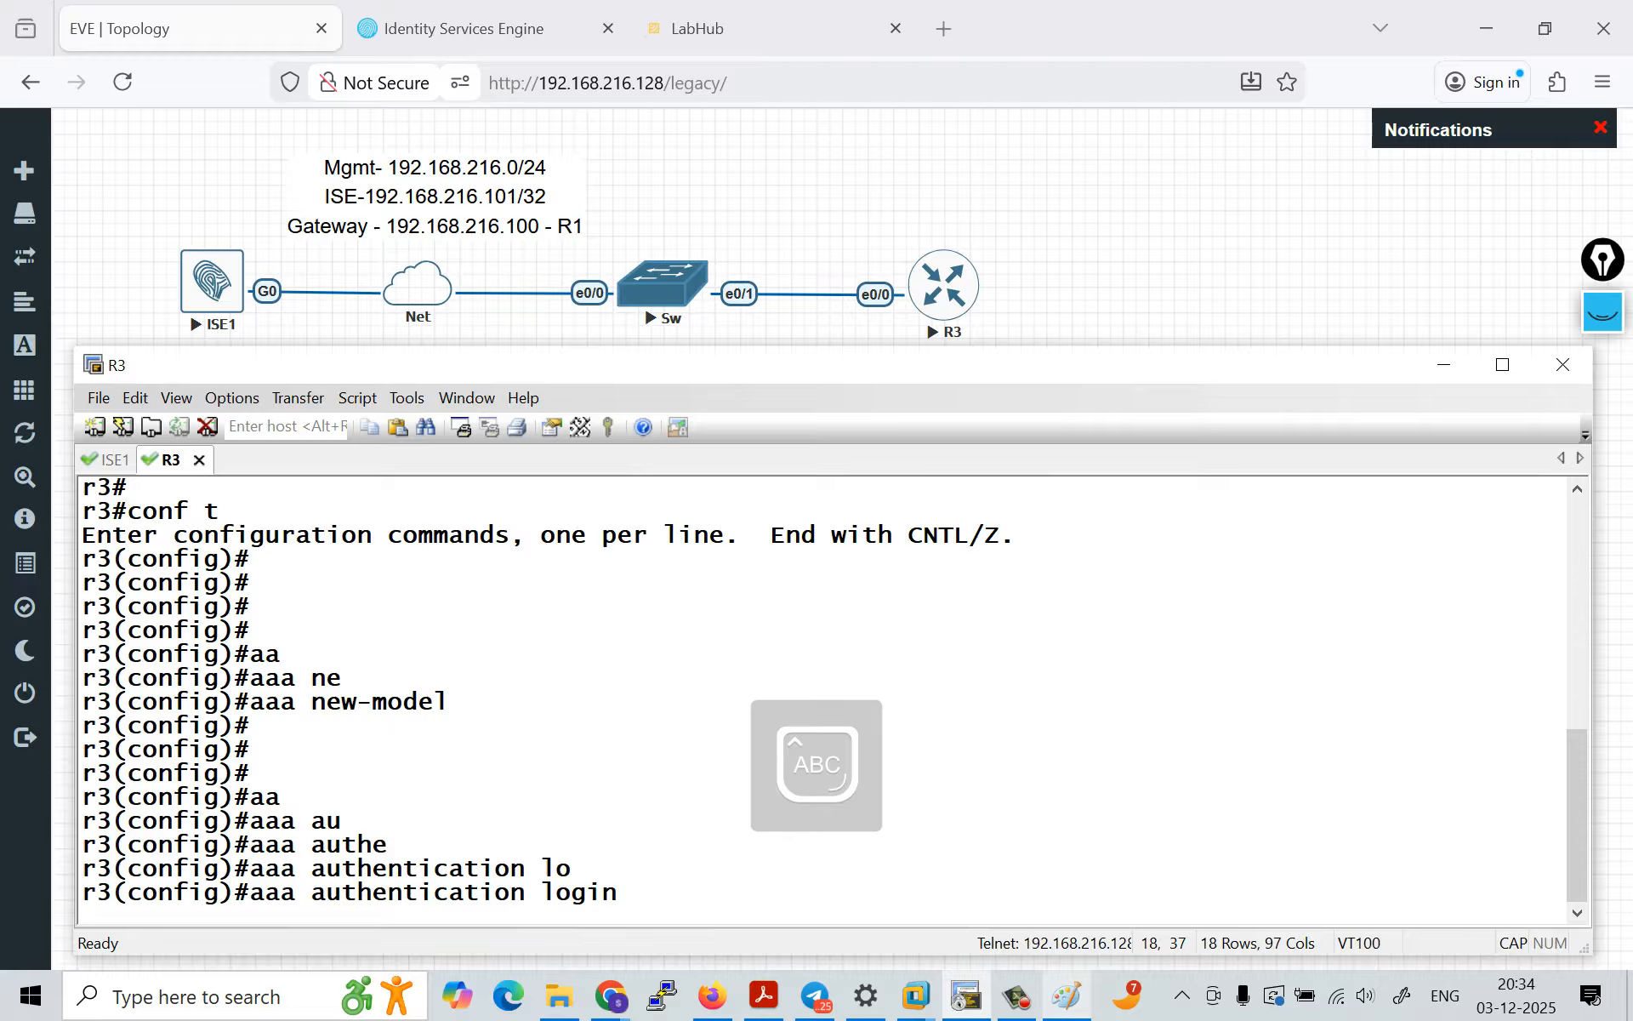
pyautogui.write('NO-')
pyautogui.write('AUTH')
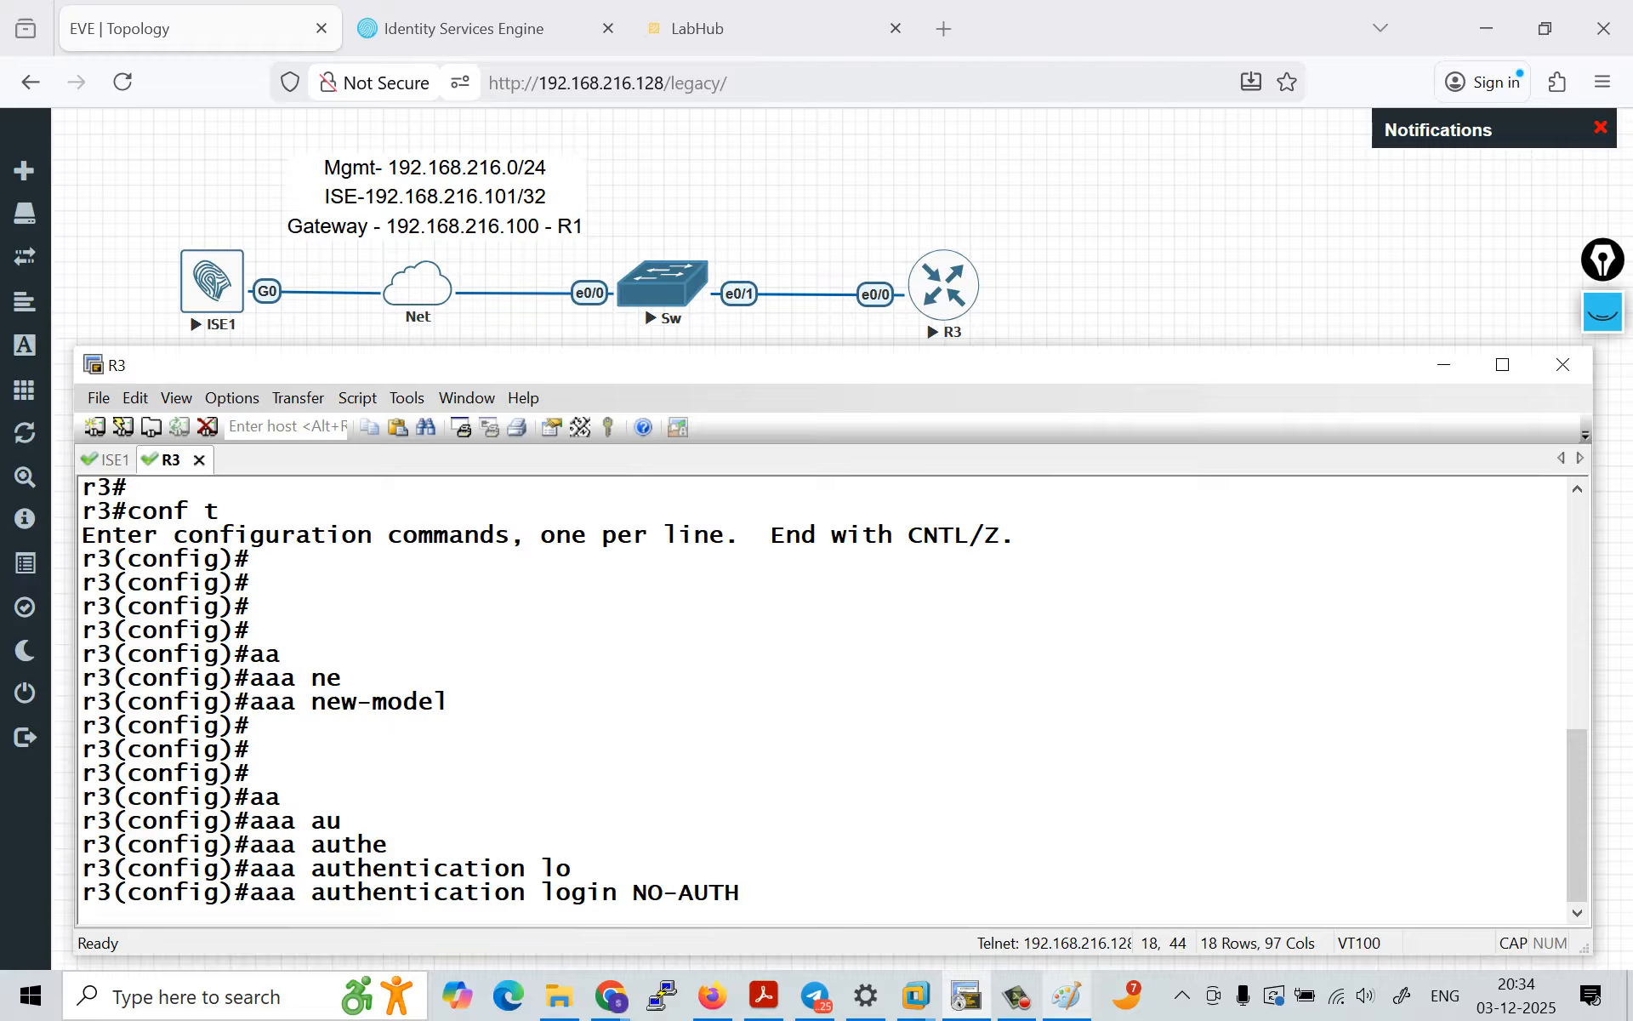
pyautogui.press('capslock')
pyautogui.write('n')
pyautogui.press('Tab')
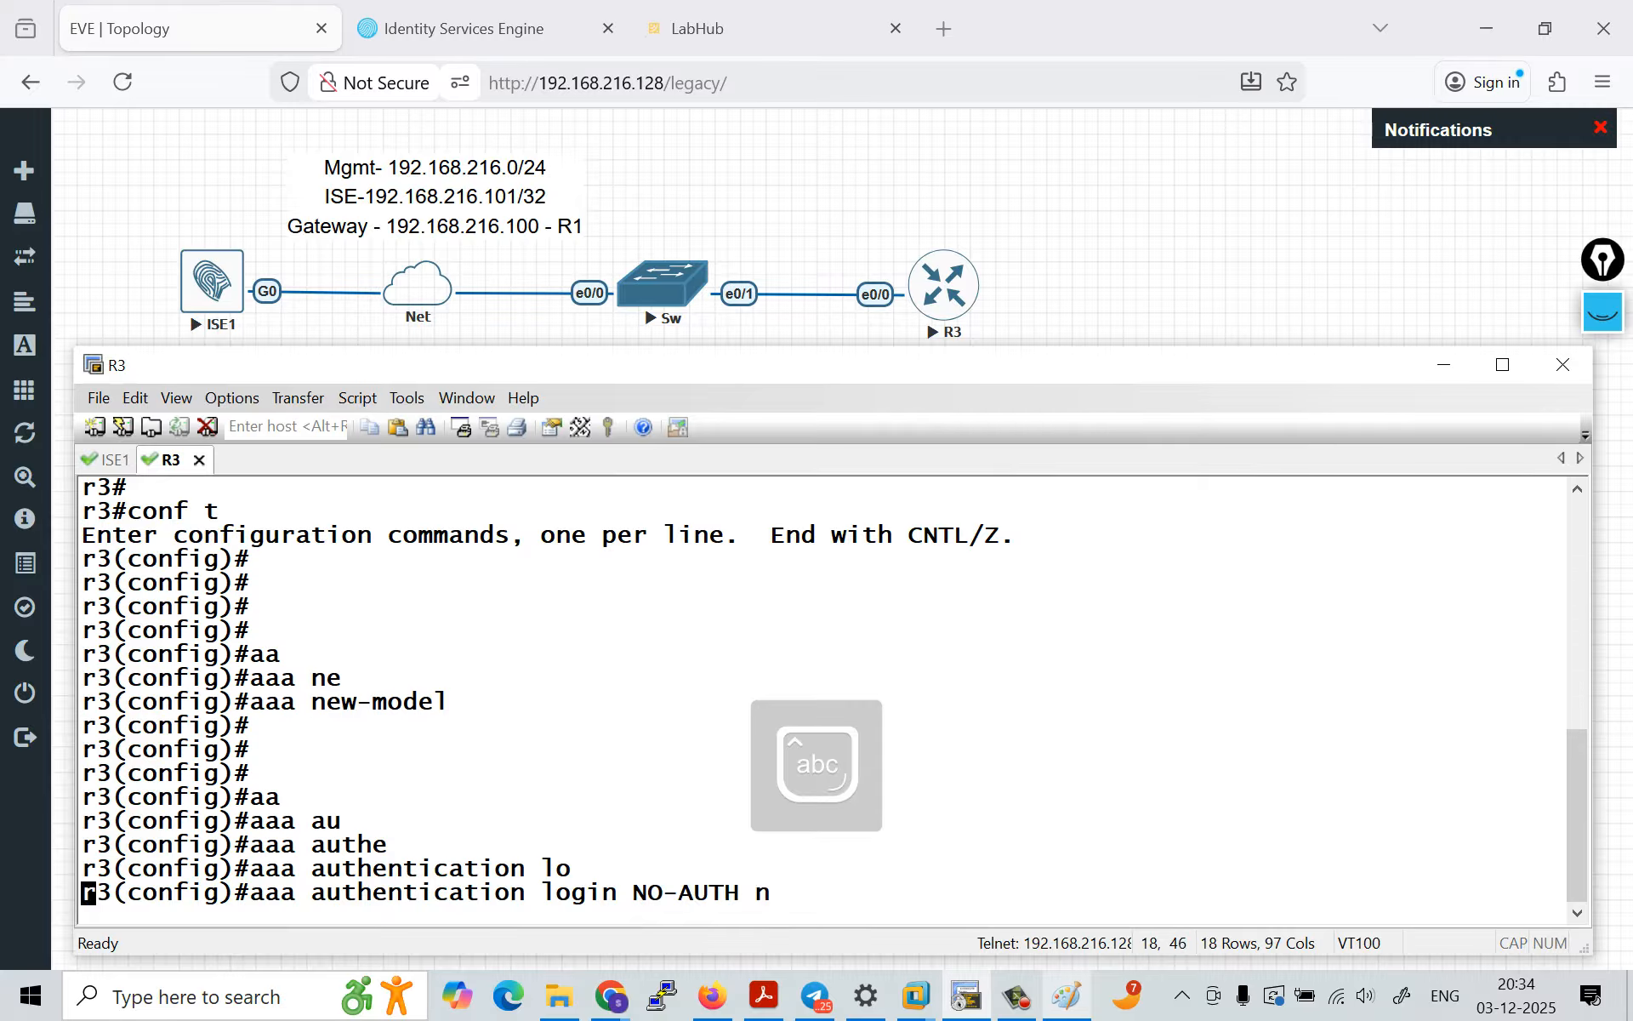
pyautogui.press('Return')
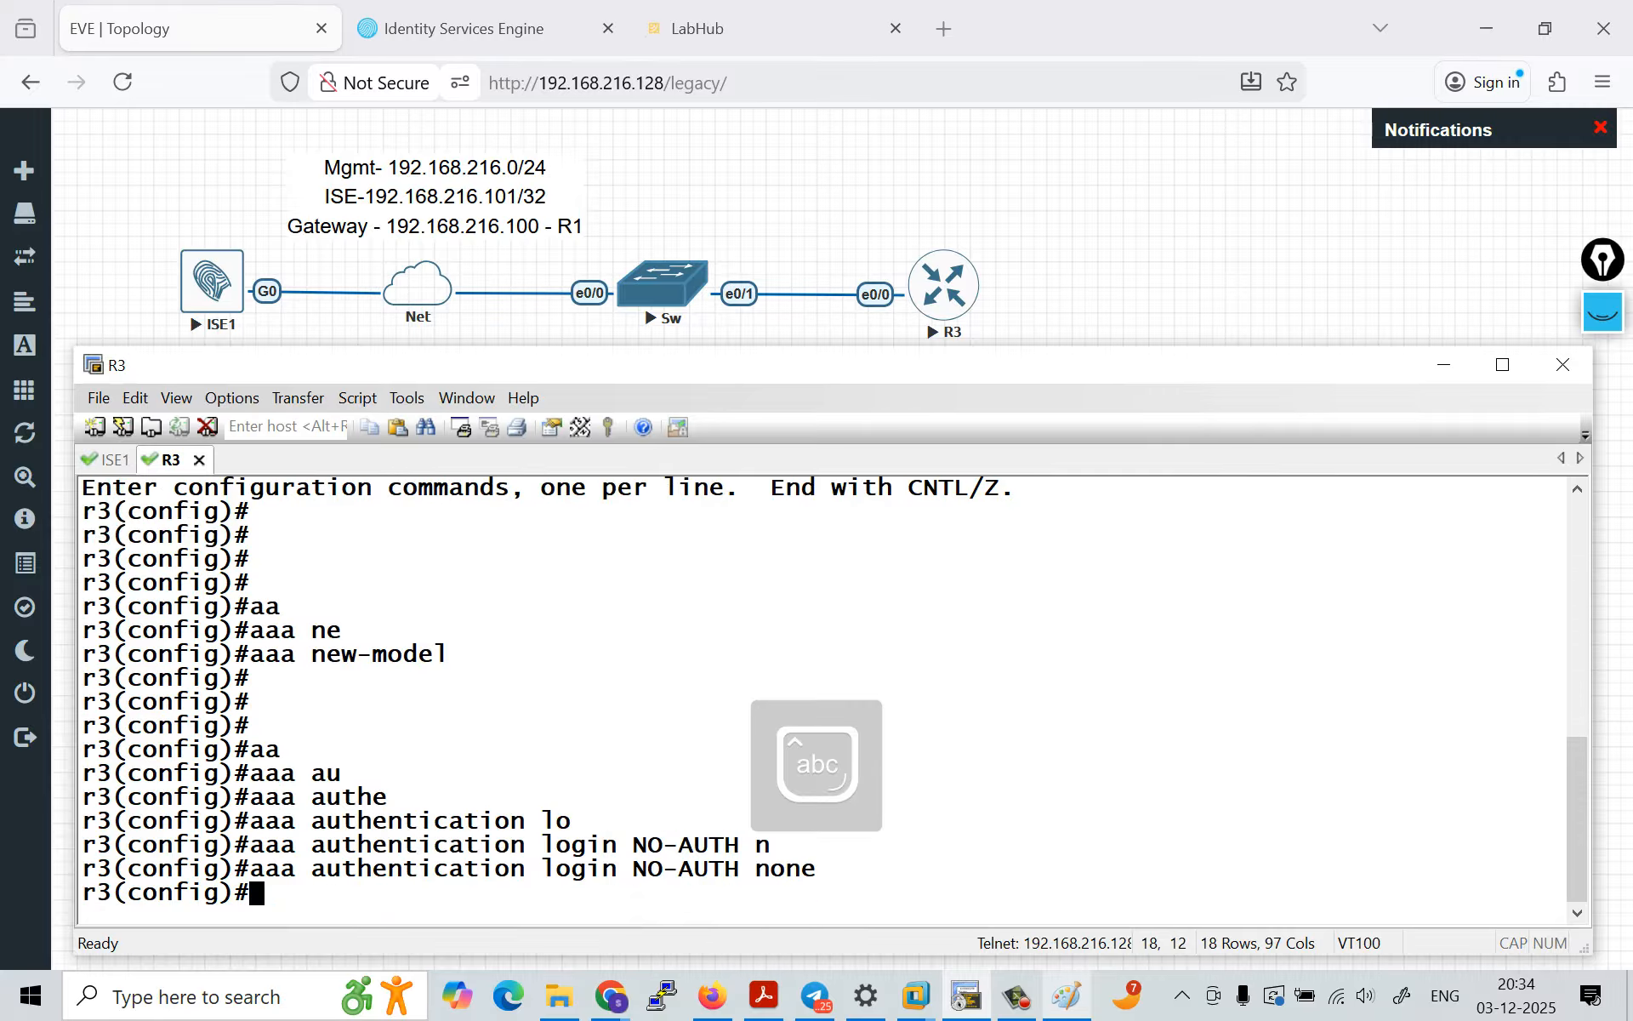
# Step: Examine the parts of the aaa authentication login NO-AUTH none command: login, the list name and the none method
pyautogui.moveTo(252, 868); pyautogui.dragTo(815, 868)
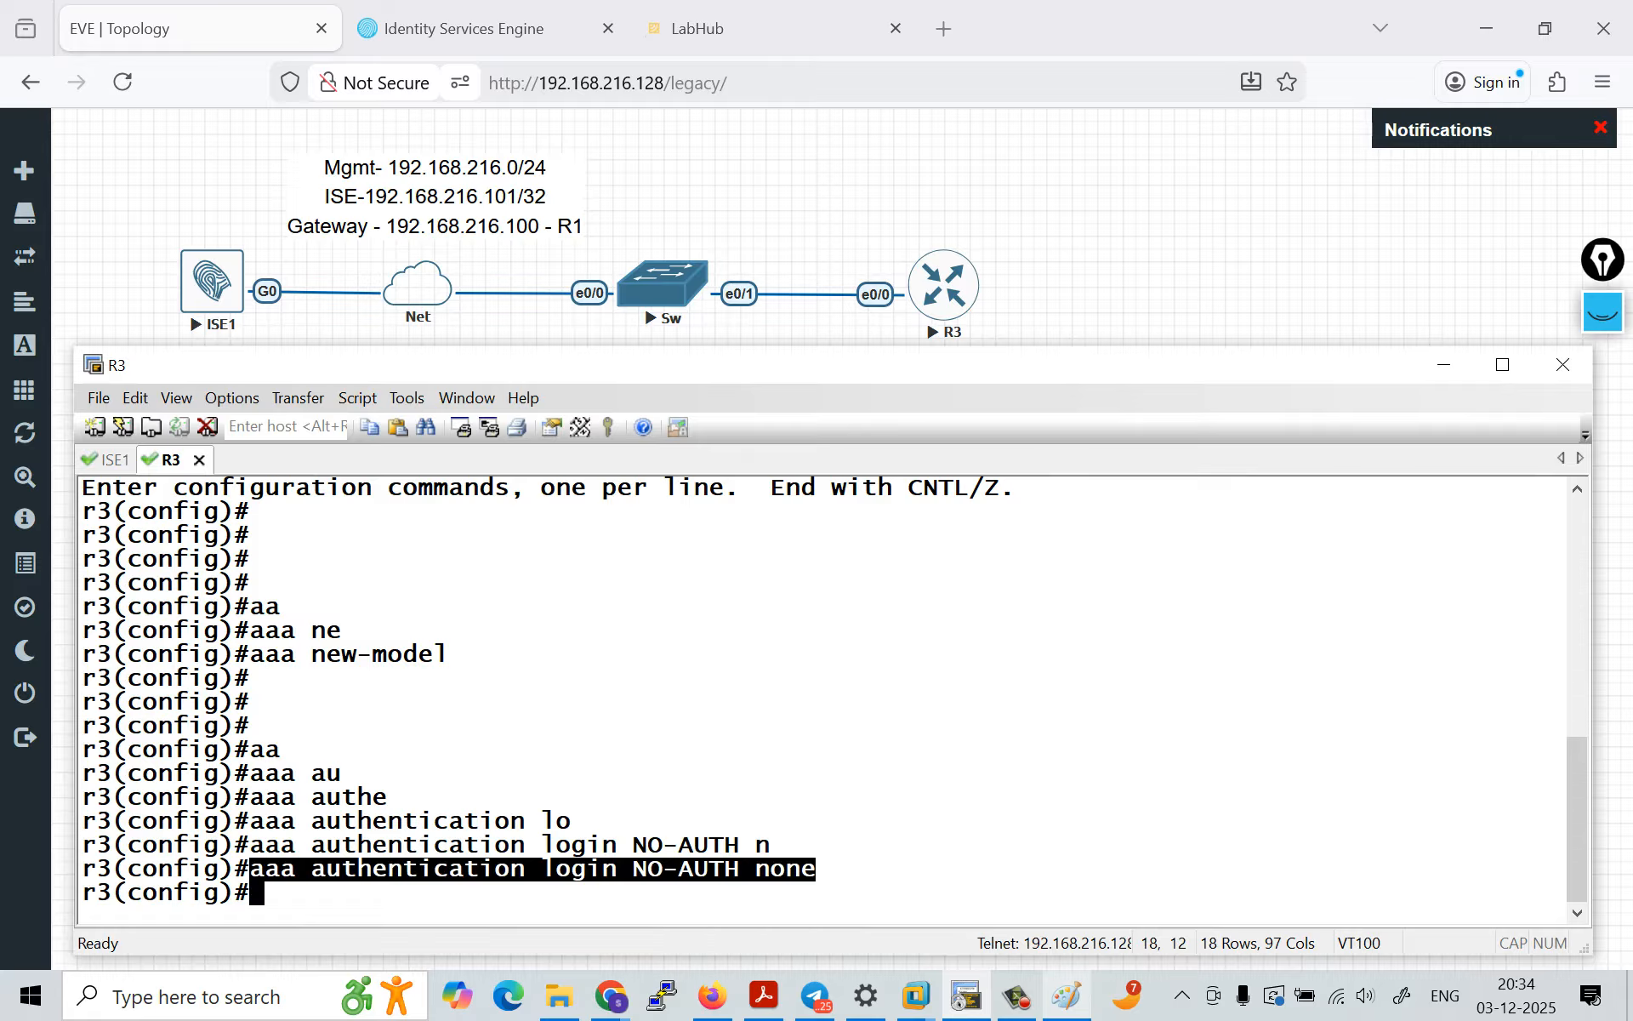
pyautogui.click(815, 869)
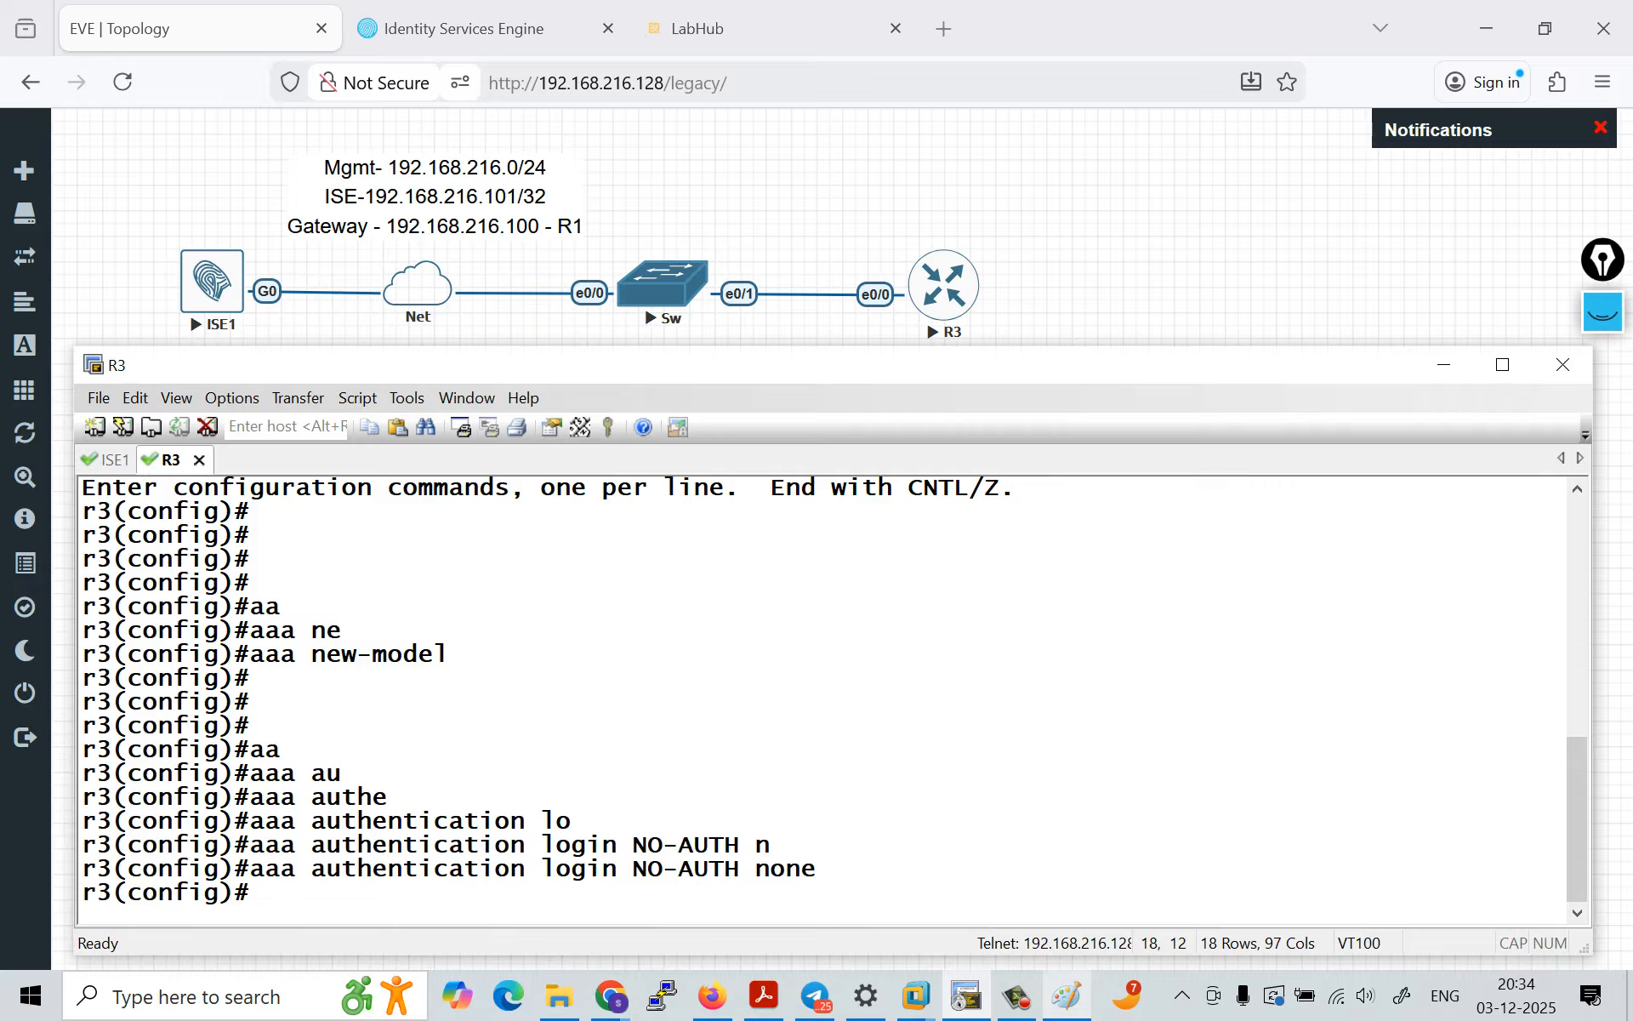
pyautogui.moveTo(541, 869); pyautogui.dragTo(615, 869)
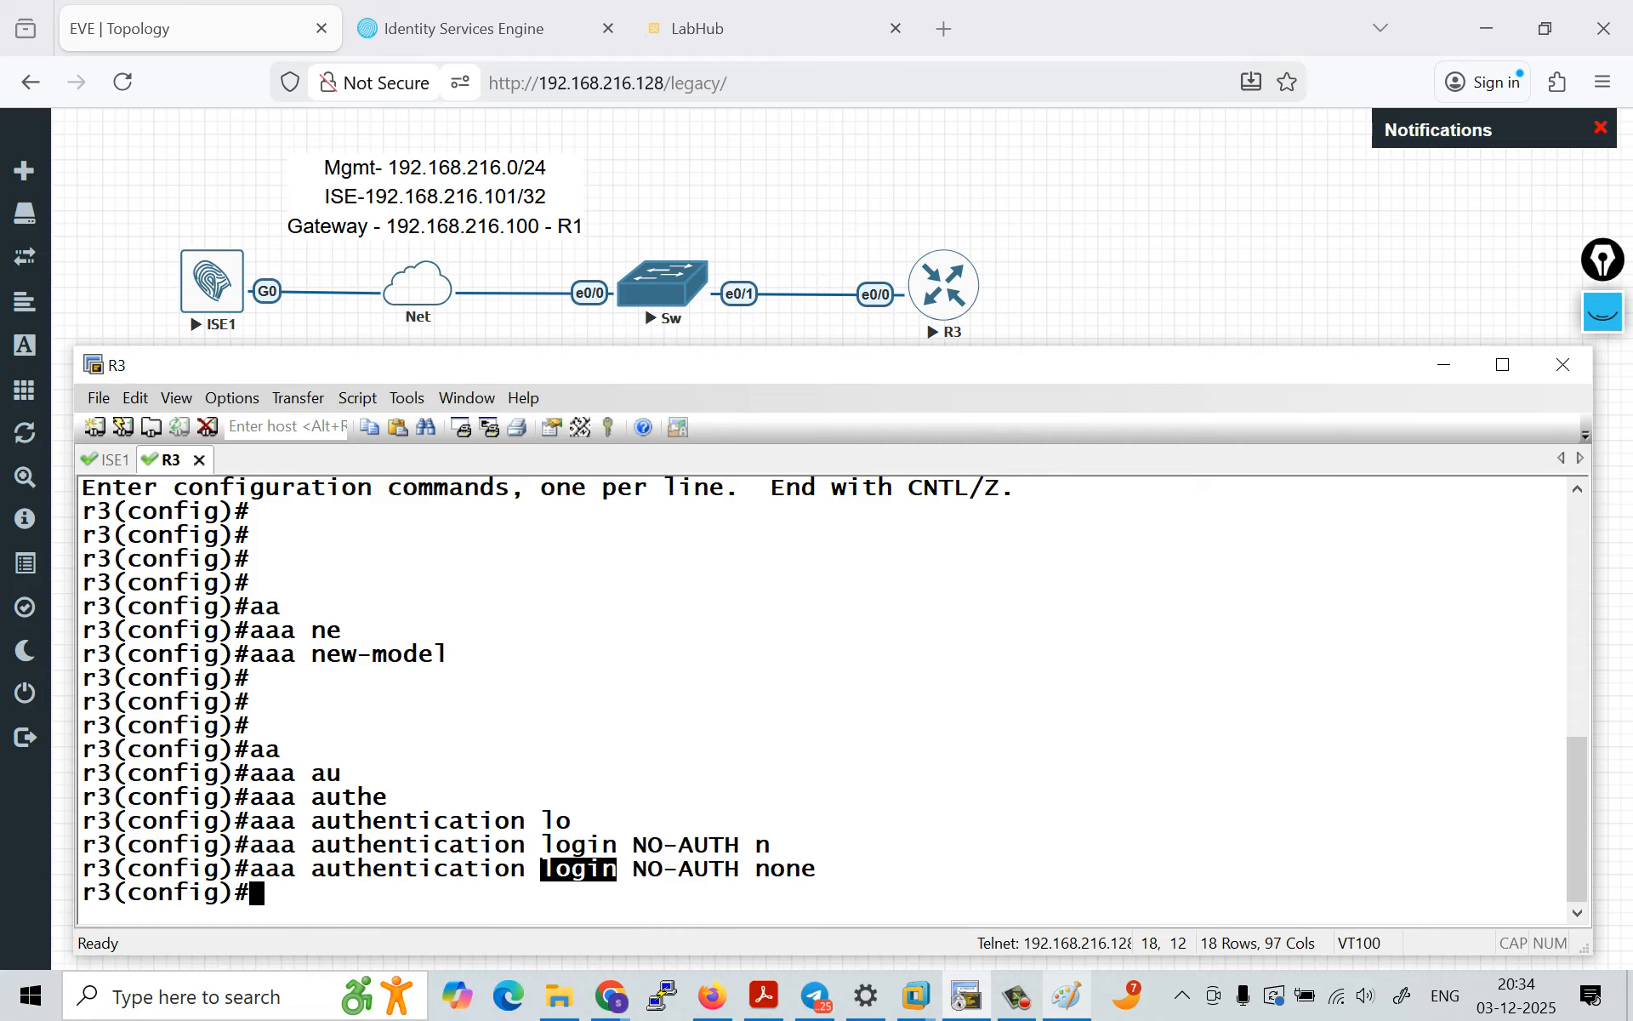
pyautogui.moveTo(632, 870); pyautogui.dragTo(740, 870)
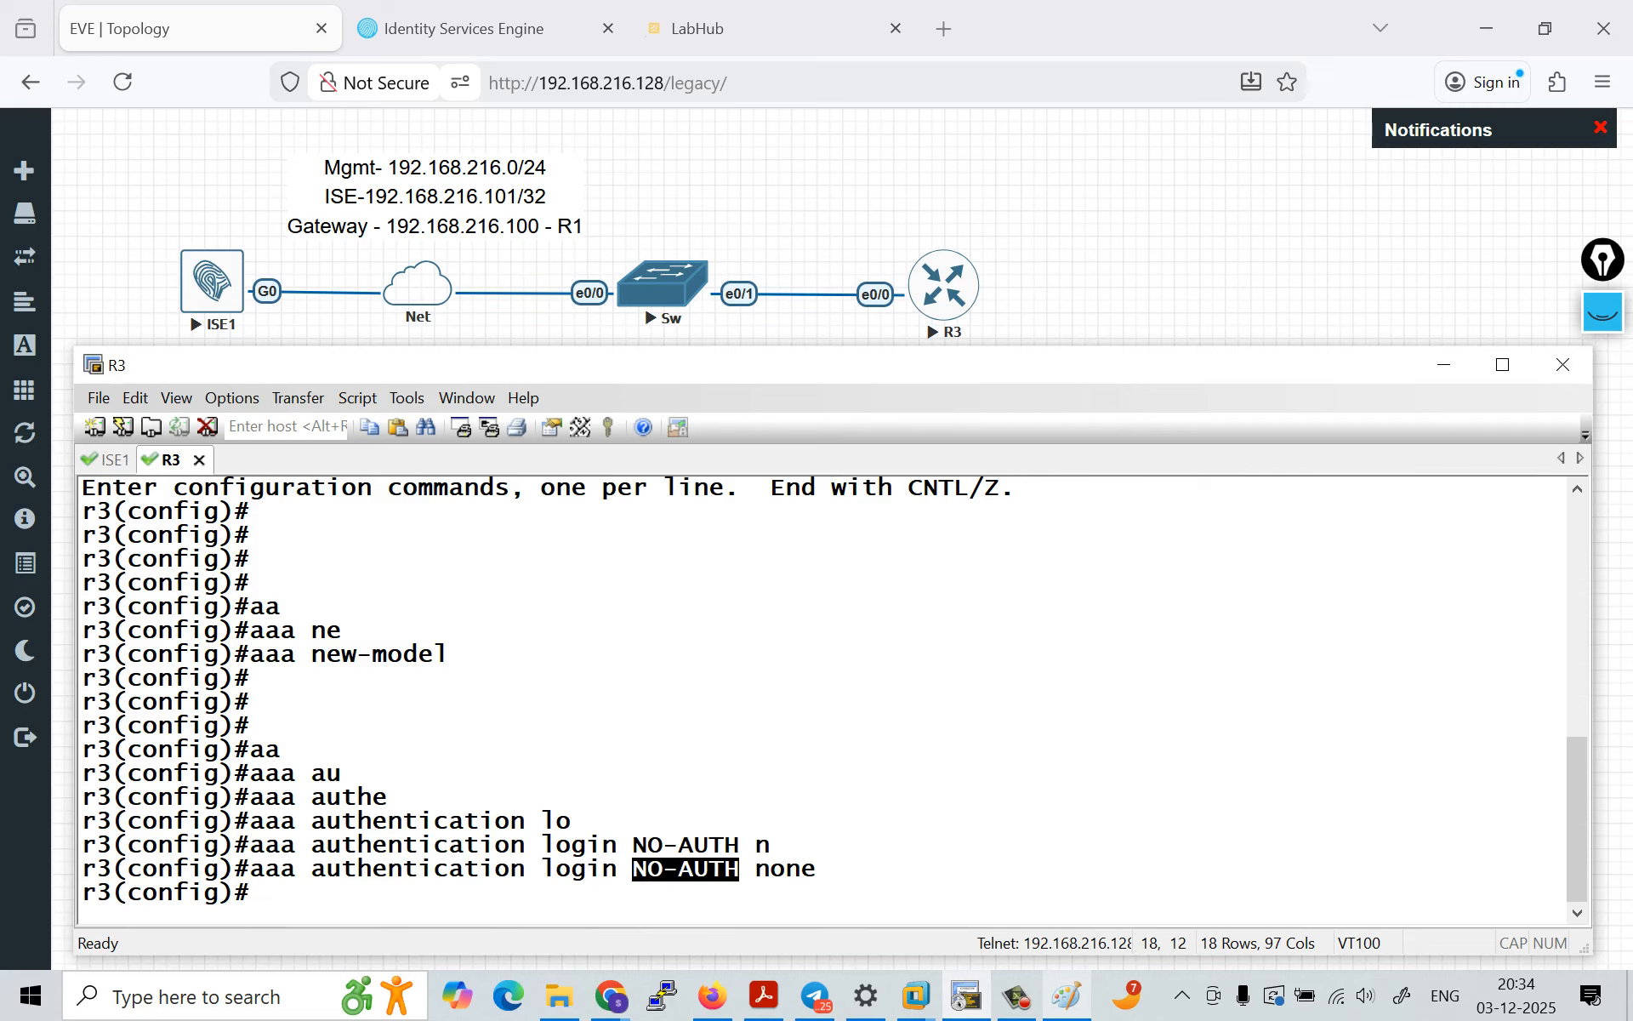
pyautogui.click(740, 869)
pyautogui.moveTo(250, 870); pyautogui.dragTo(617, 869)
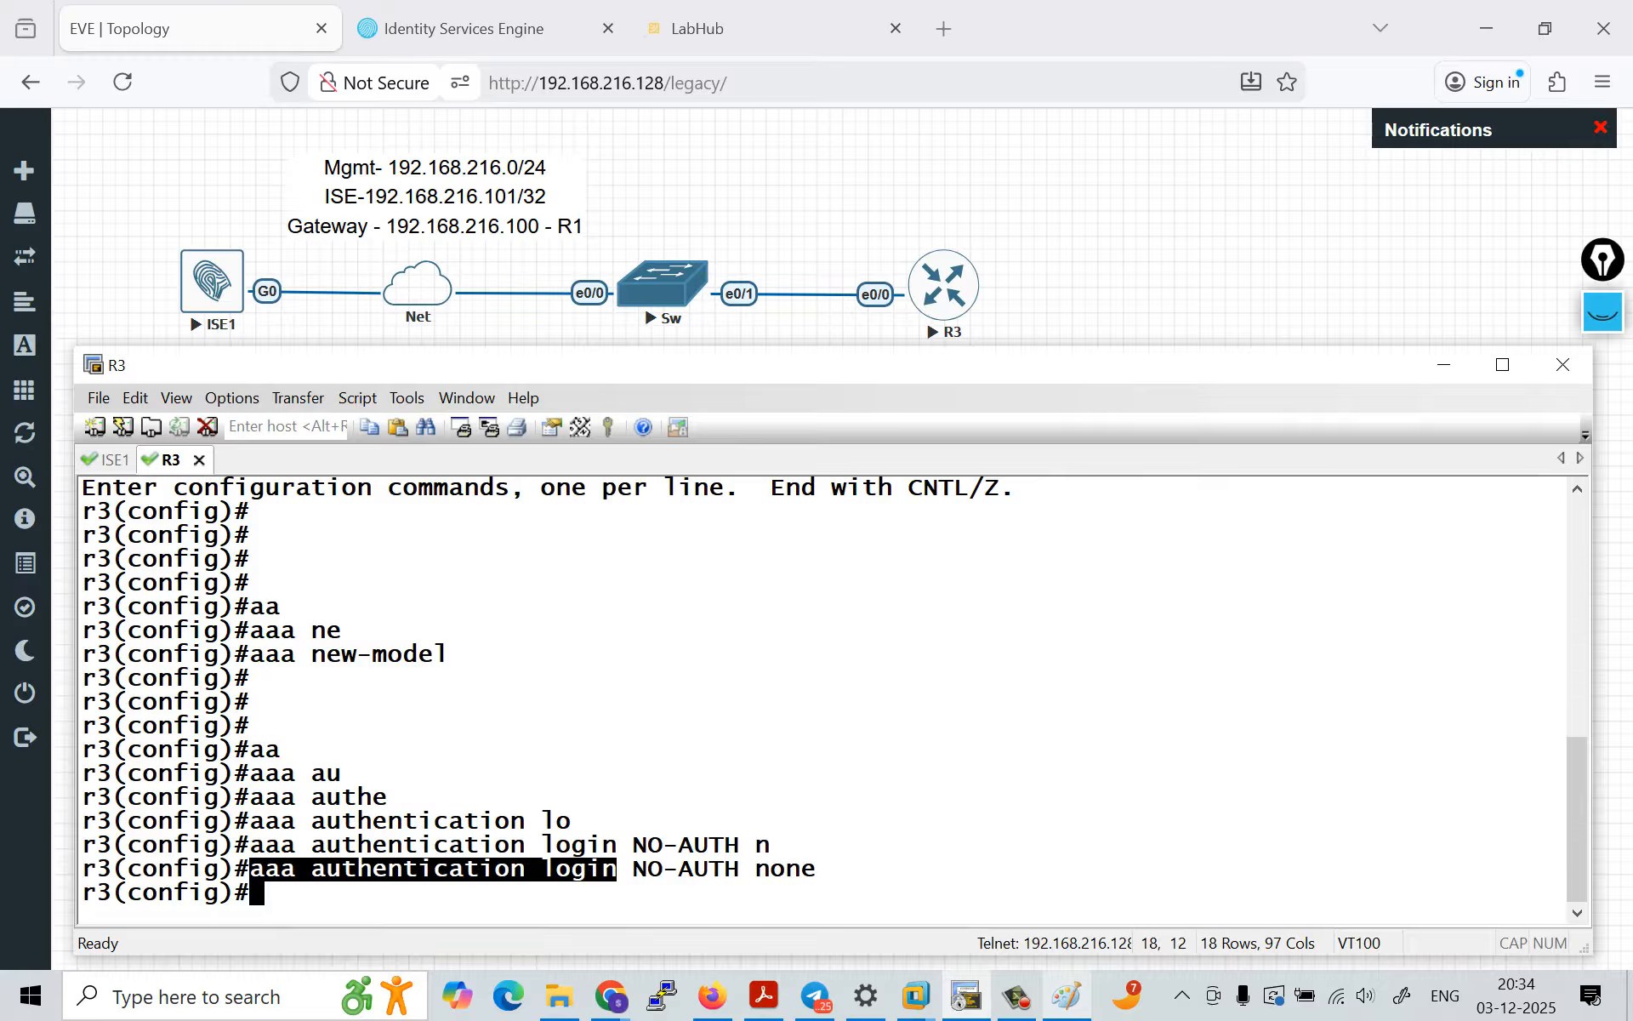
pyautogui.moveTo(740, 869); pyautogui.dragTo(817, 869)
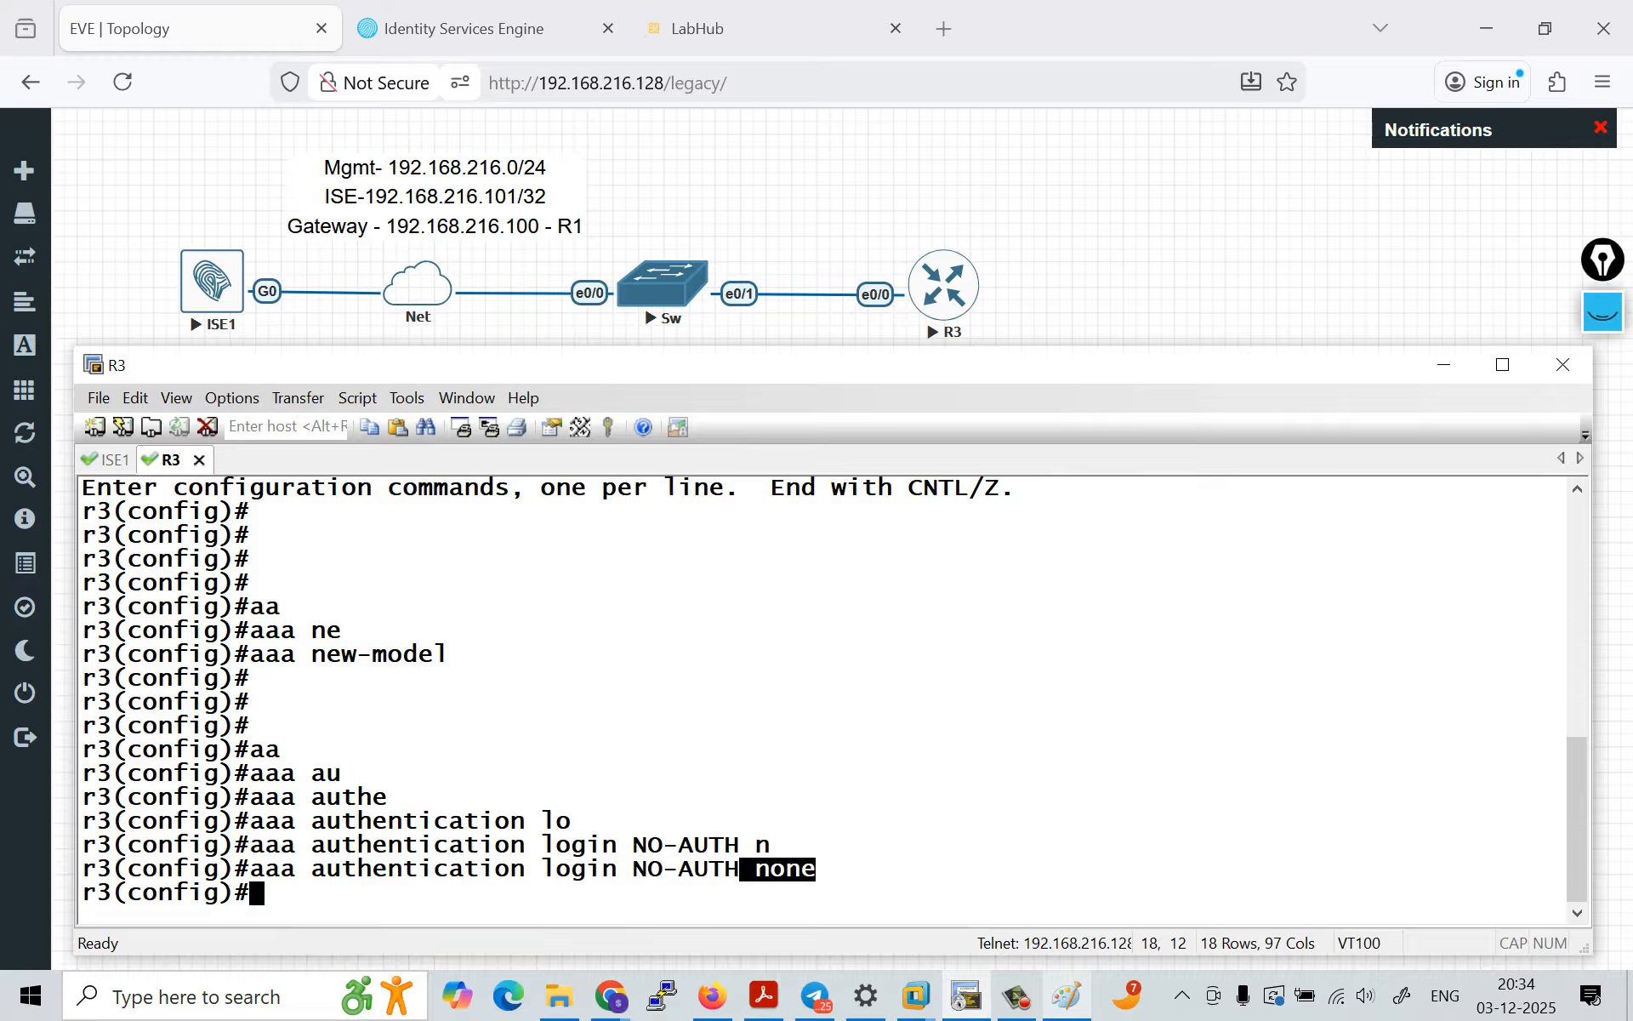
# Step: Enter line configuration mode for console 0 on R3
pyautogui.click(817, 869)
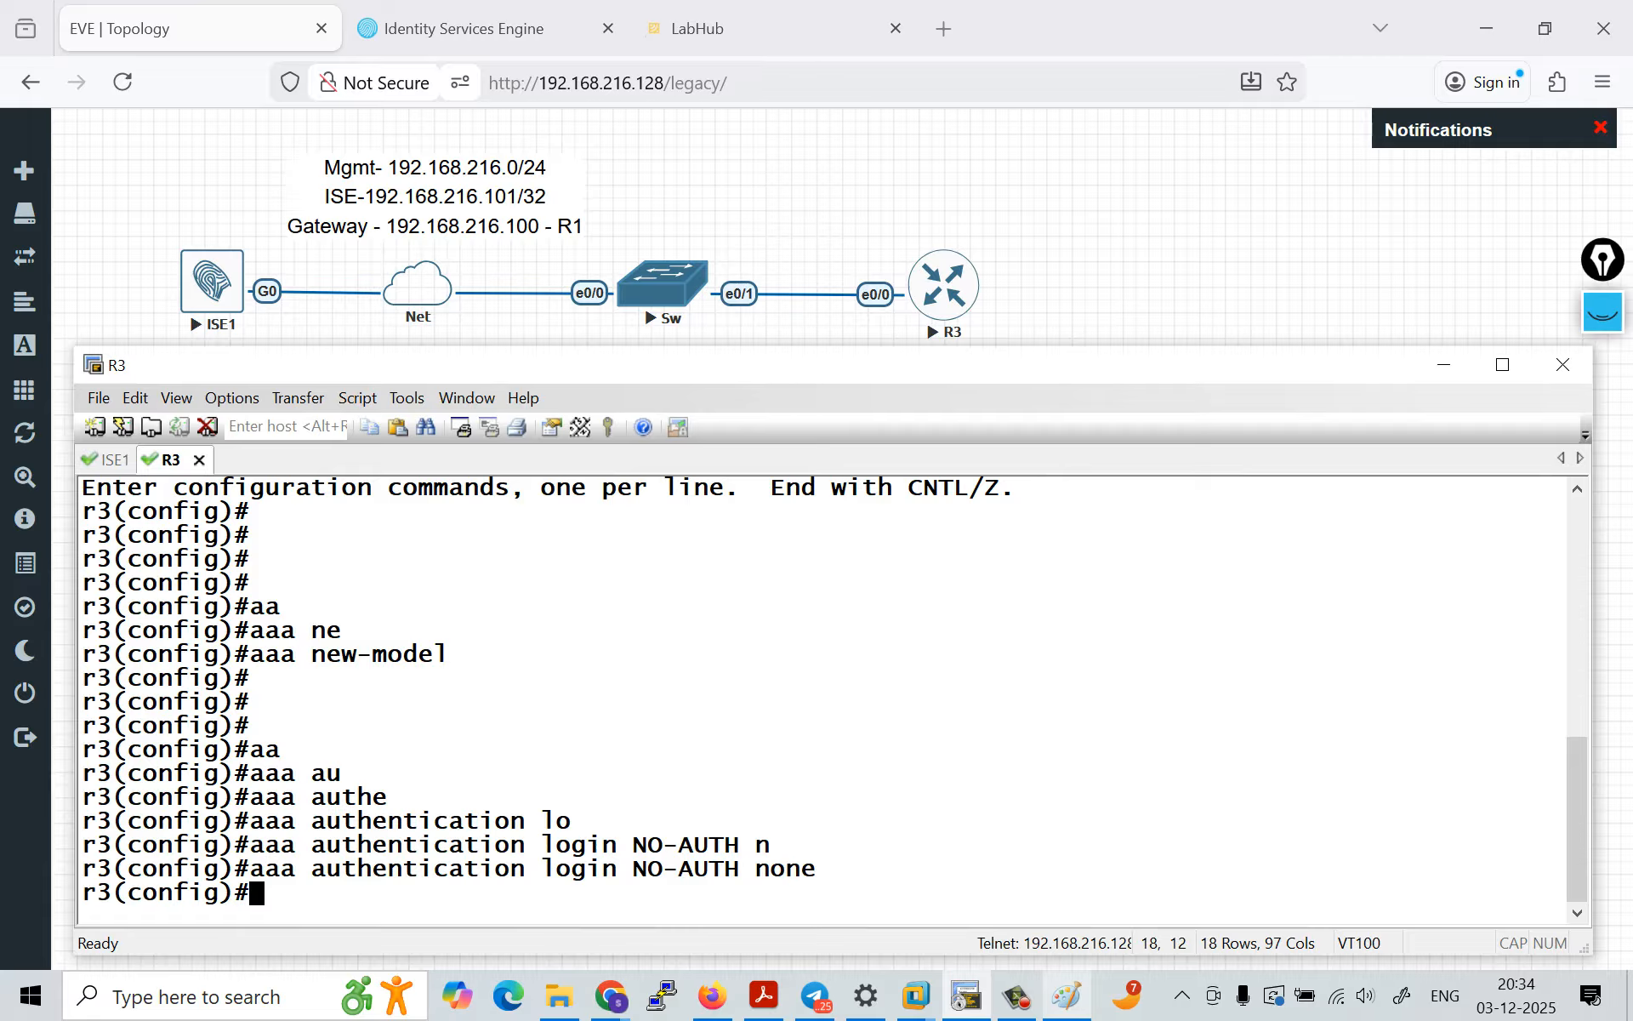
pyautogui.press('Return')
pyautogui.write('lin')
pyautogui.press('Tab')
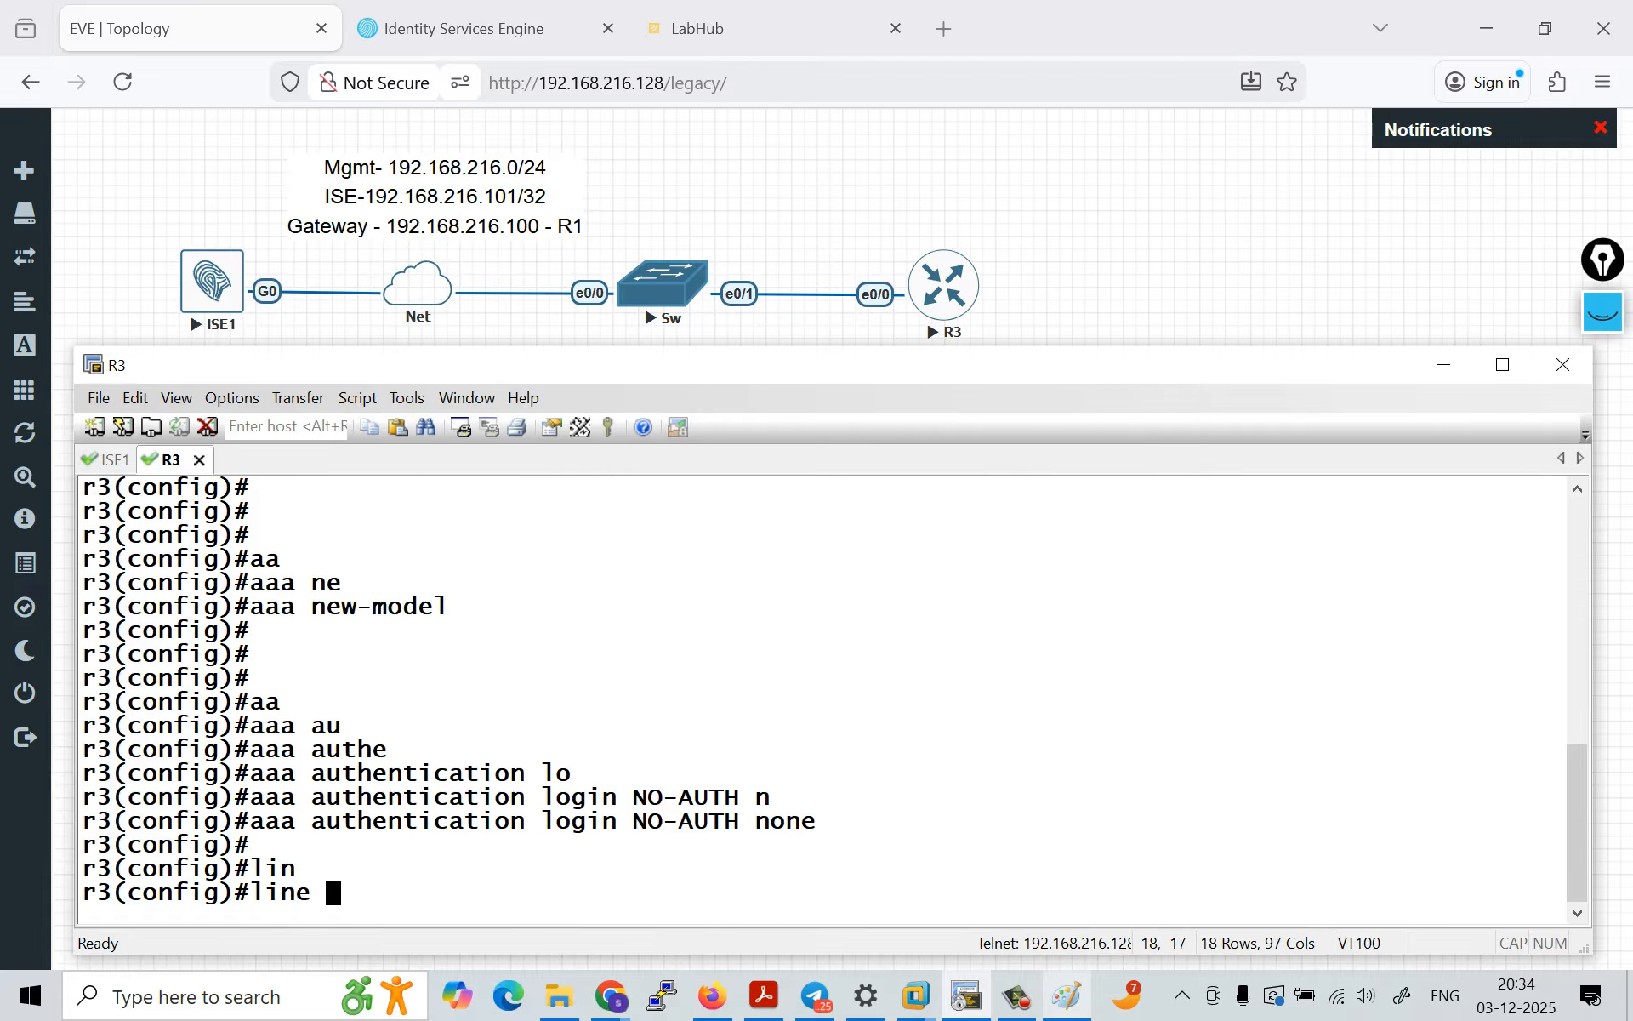
pyautogui.write('con')
pyautogui.press('Tab')
pyautogui.write('0')
pyautogui.press('Return')
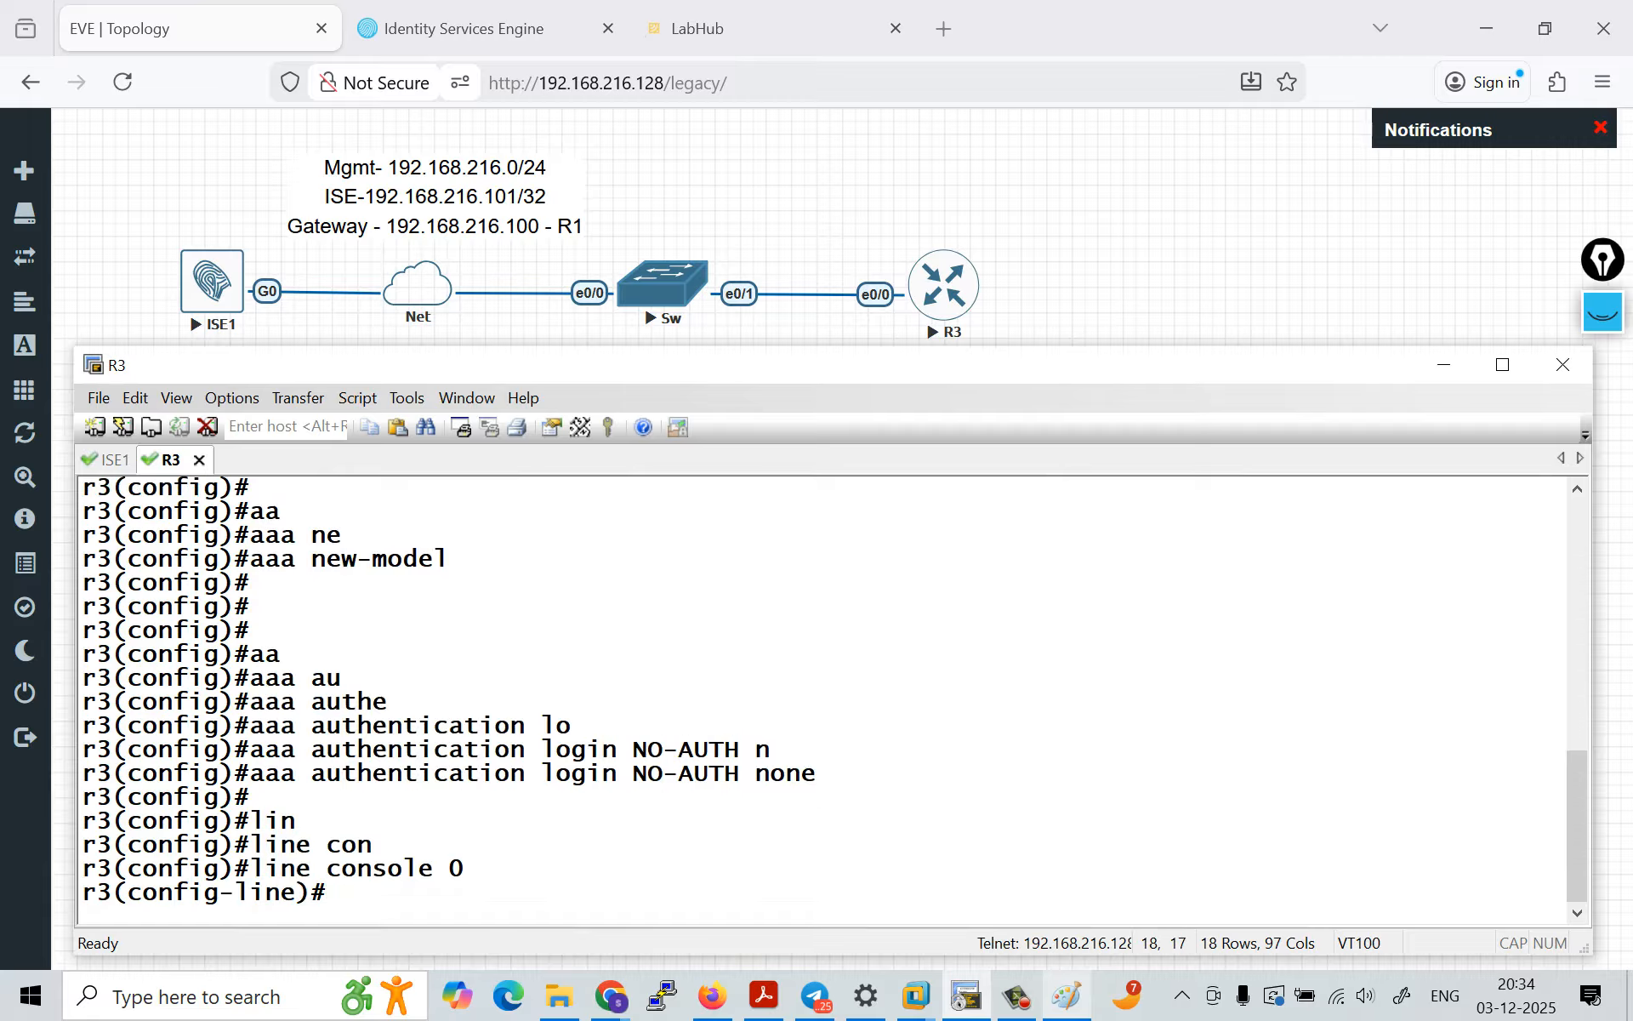
pyautogui.write('aa')
pyautogui.press('Tab')
pyautogui.press('BackSpace')
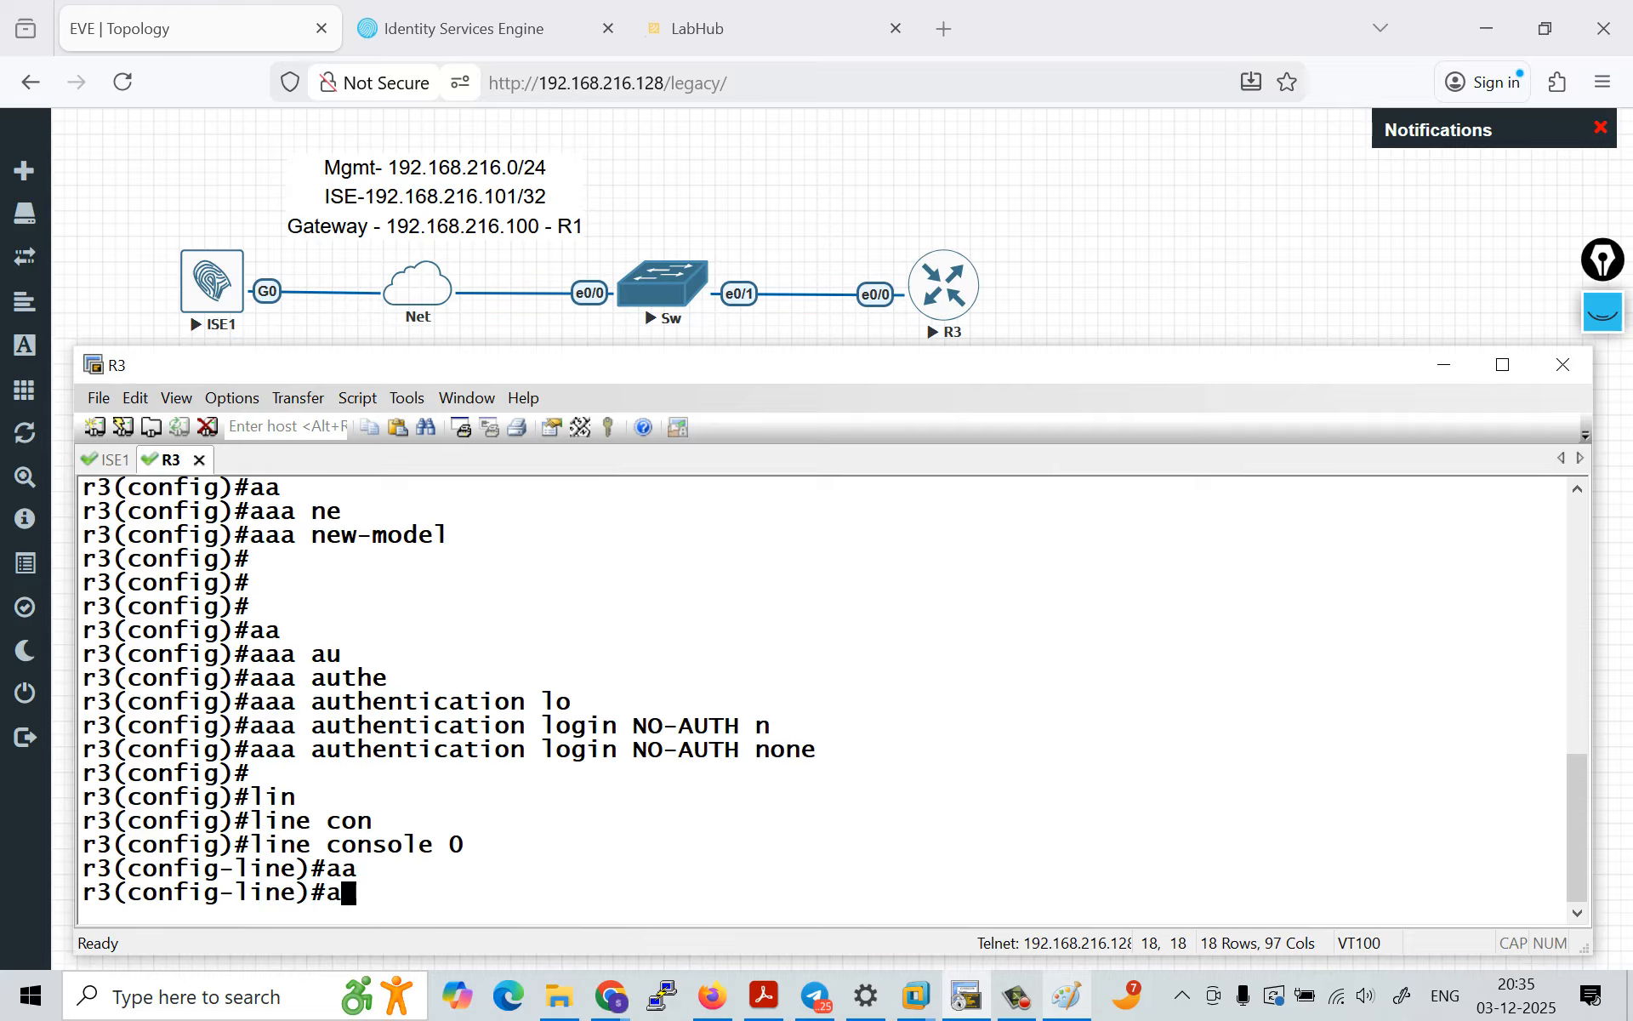
pyautogui.write('u')
pyautogui.press('Tab')
pyautogui.write('th')
pyautogui.press('Tab')
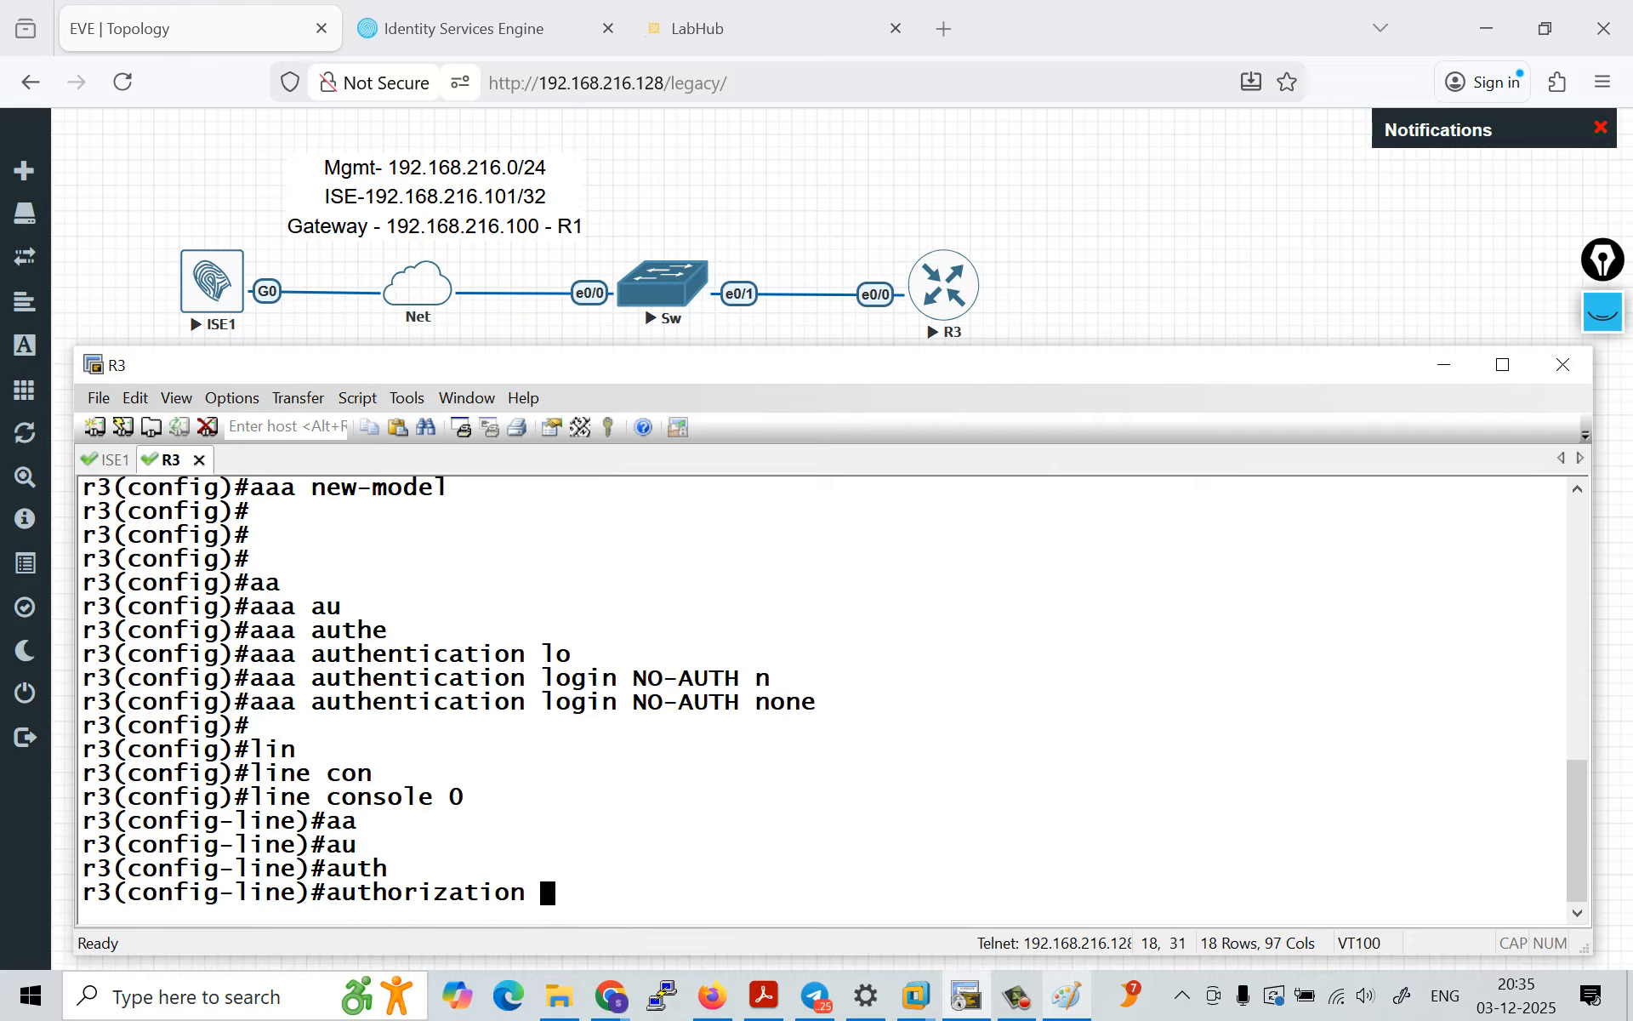
pyautogui.press('BackSpace')
pyautogui.press('BackSpace')
pyautogui.press('BackSpace')
pyautogui.press('BackSpace')
pyautogui.press('BackSpace')
pyautogui.press('BackSpace')
pyautogui.press('BackSpace')
pyautogui.press('BackSpace')
pyautogui.press('BackSpace')
pyautogui.press('BackSpace')
pyautogui.press('BackSpace')
pyautogui.press('BackSpace')
pyautogui.press('BackSpace')
pyautogui.press('BackSpace')
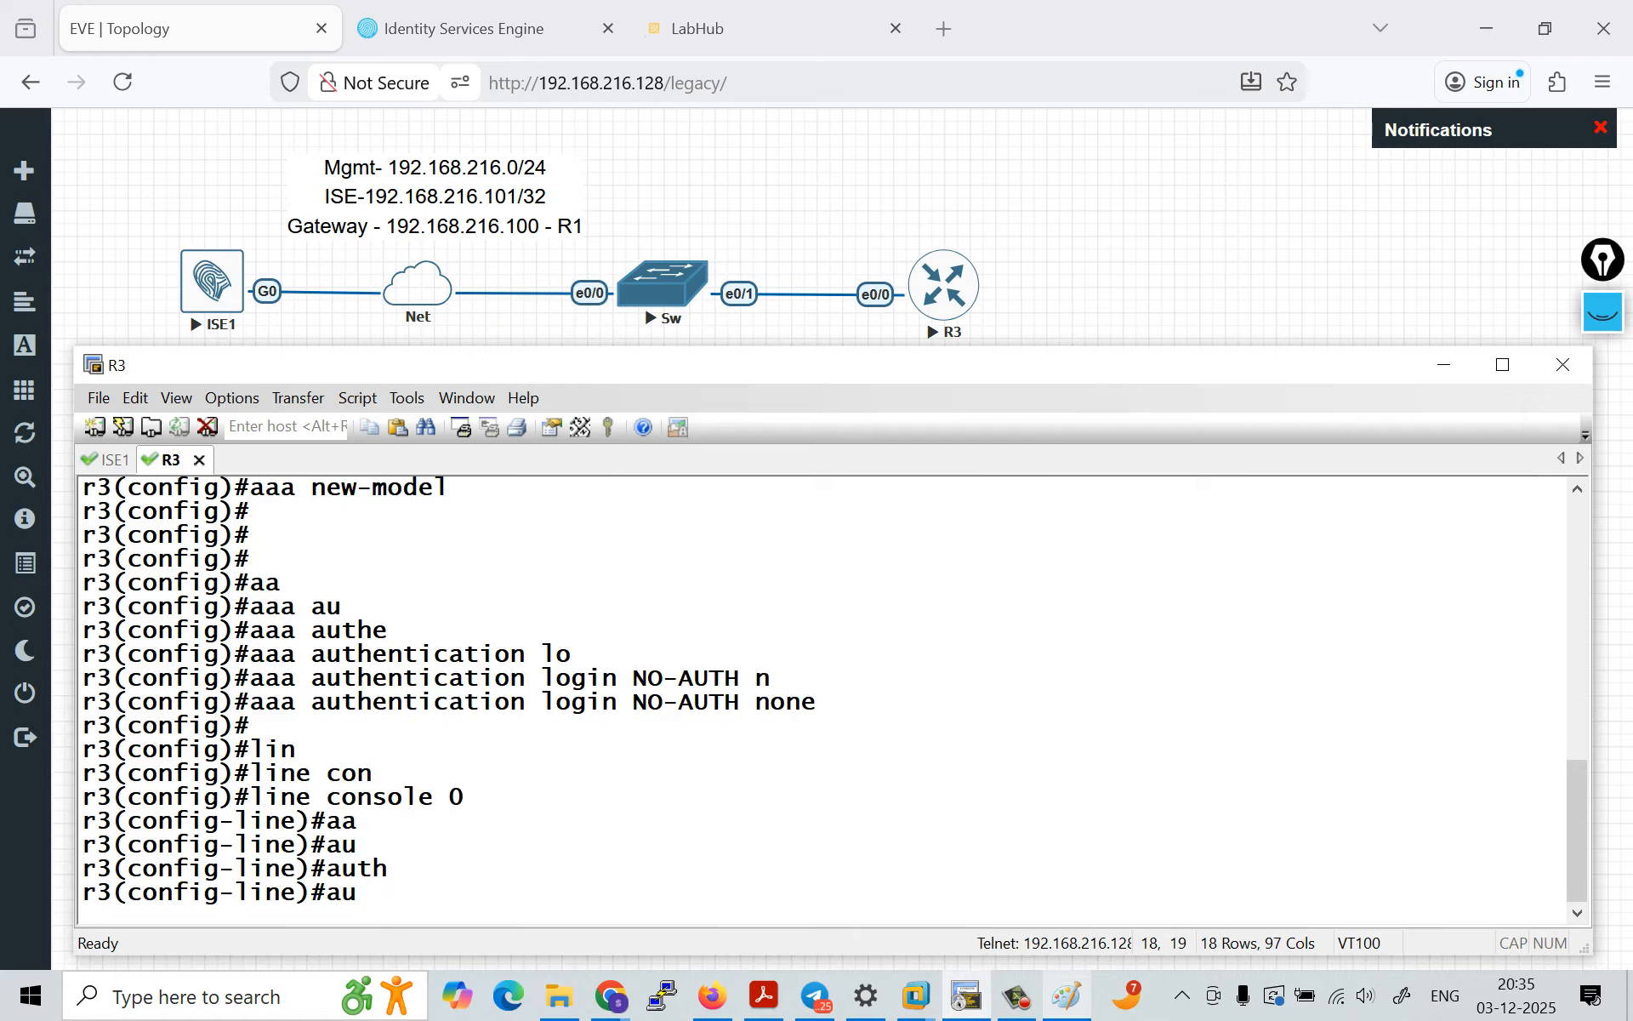
# Step: Begin a login command for R3's console line
pyautogui.write('log')
pyautogui.press('Tab')
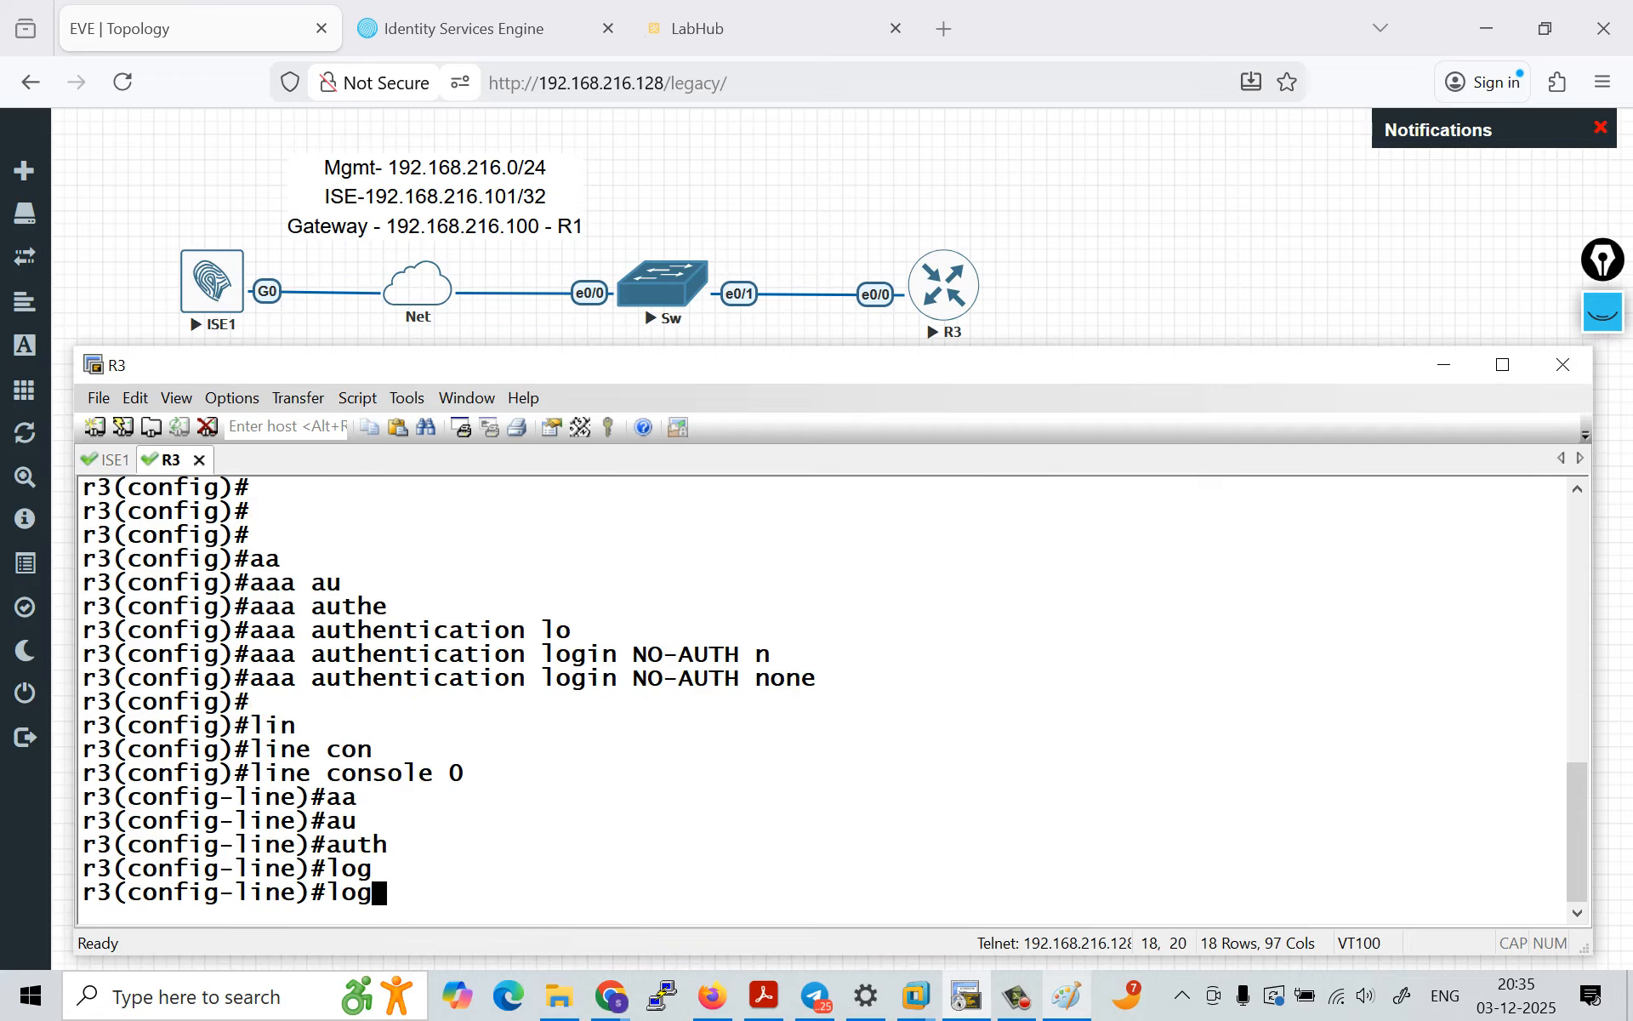
pyautogui.write('i')
pyautogui.press('Tab')
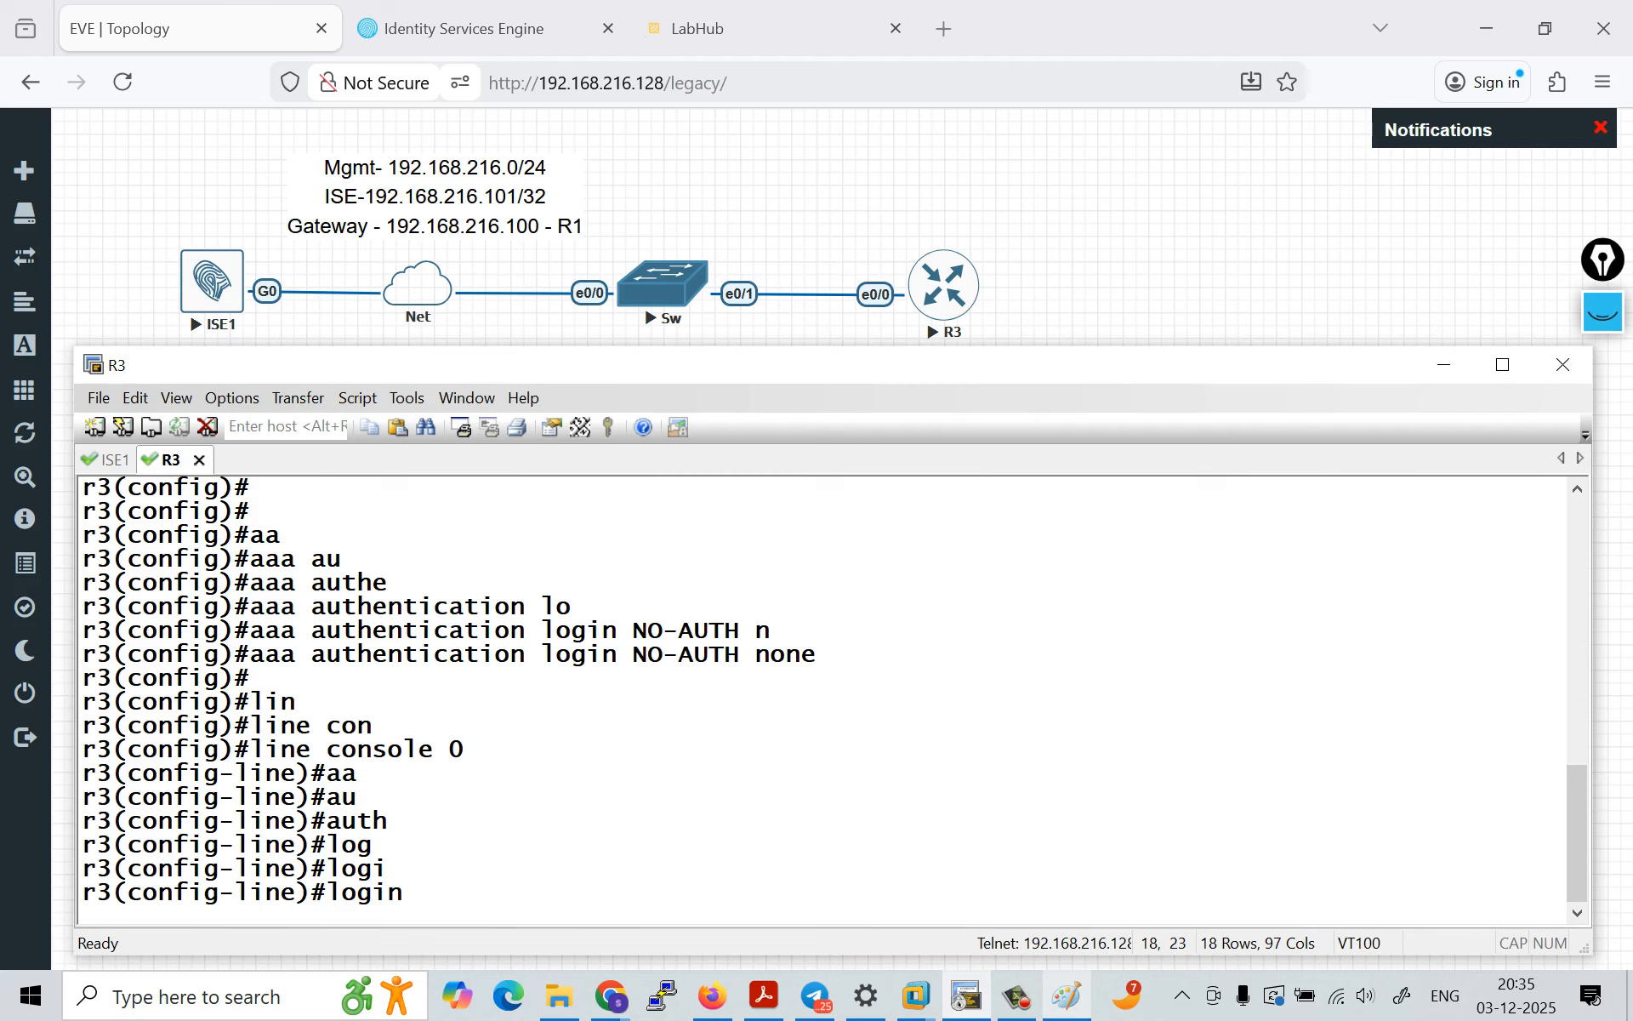
# Step: Clear the old screen annotations, circle R3 and draw an arrow into it labelled telnet/SSH
pyautogui.click(1603, 313)
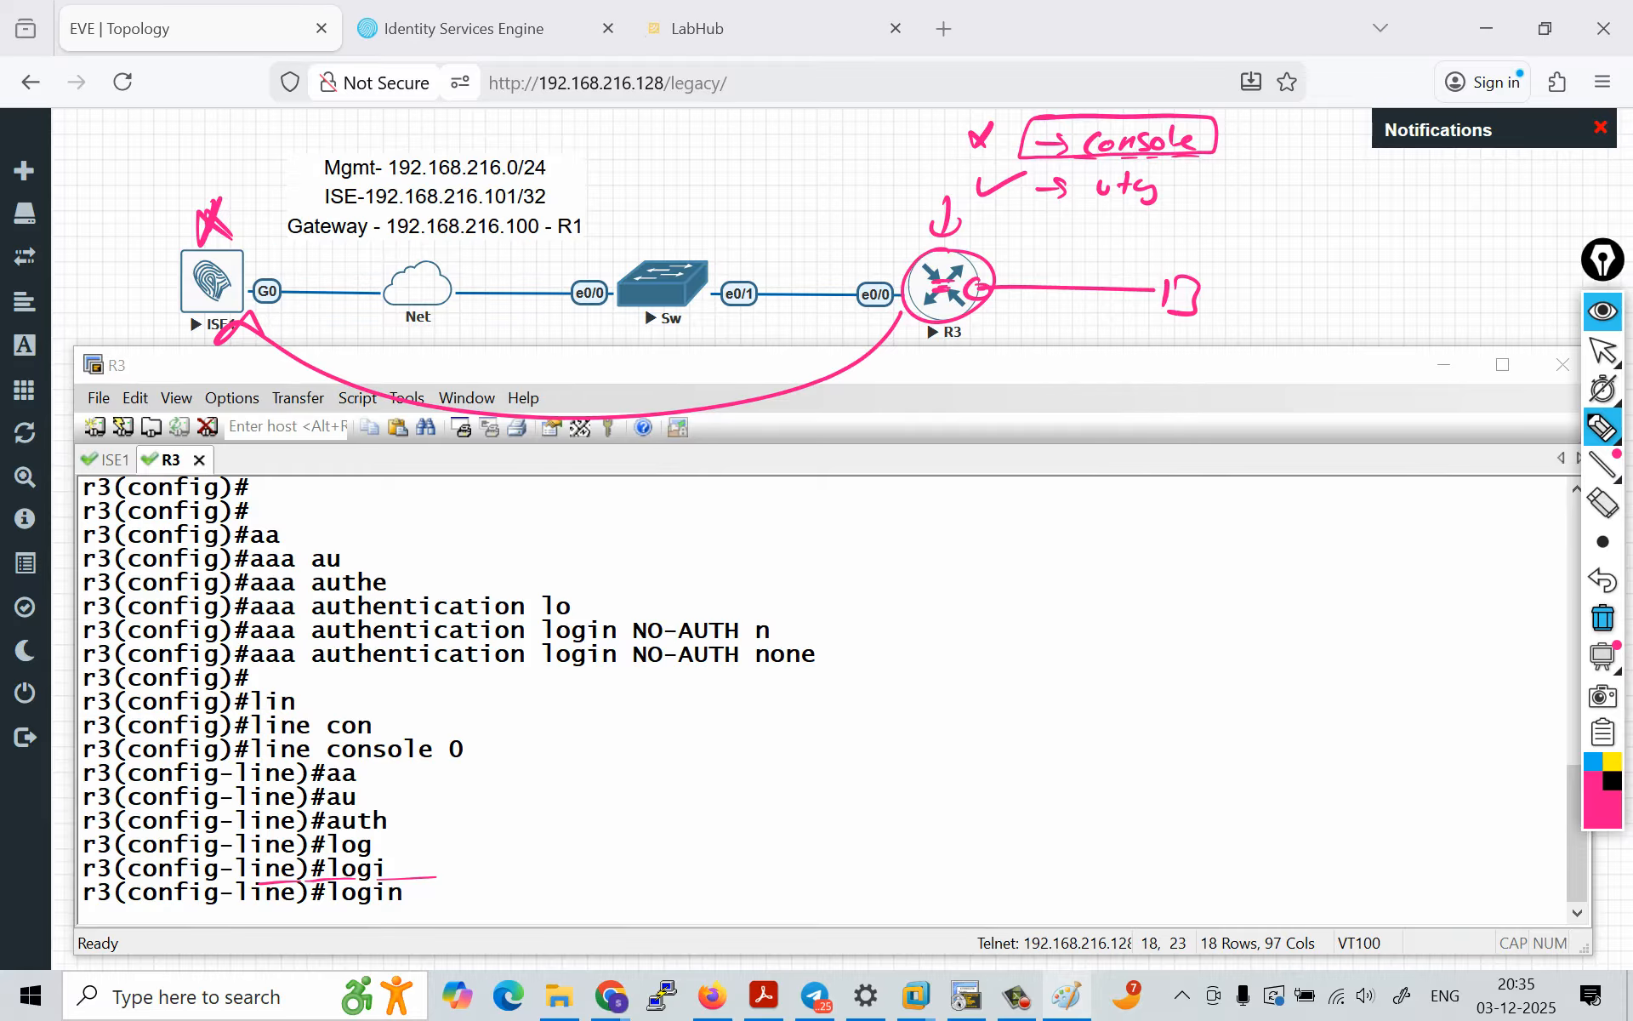
pyautogui.click(1603, 618)
pyautogui.moveTo(957, 246)
pyautogui.mouseDown()
pyautogui.moveTo(977, 316)
pyautogui.moveTo(949, 247)
pyautogui.mouseUp()
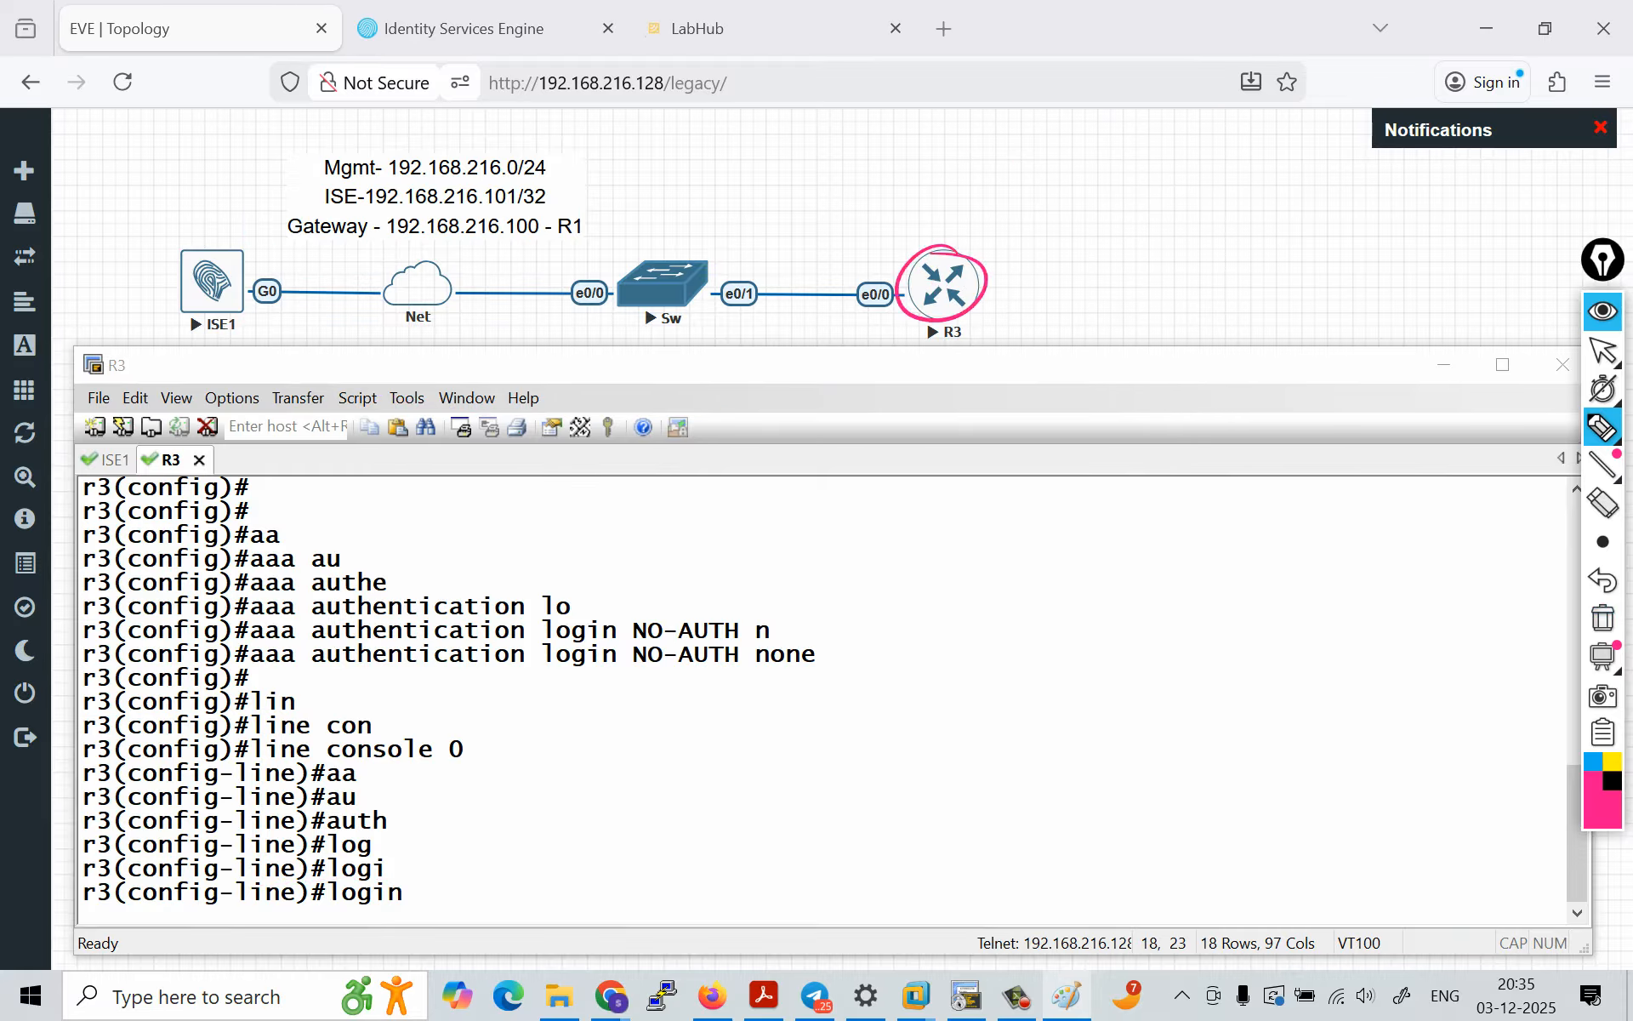
pyautogui.moveTo(1025, 287); pyautogui.dragTo(1193, 287)
pyautogui.moveTo(1036, 275)
pyautogui.mouseDown()
pyautogui.moveTo(1017, 288)
pyautogui.moveTo(1034, 303)
pyautogui.mouseUp()
pyautogui.moveTo(1156, 248)
pyautogui.mouseDown()
pyautogui.moveTo(1207, 271)
pyautogui.moveTo(1270, 238)
pyautogui.moveTo(1258, 277)
pyautogui.mouseUp()
pyautogui.moveTo(1295, 237)
pyautogui.mouseDown()
pyautogui.moveTo(1284, 260)
pyautogui.moveTo(1332, 265)
pyautogui.mouseUp()
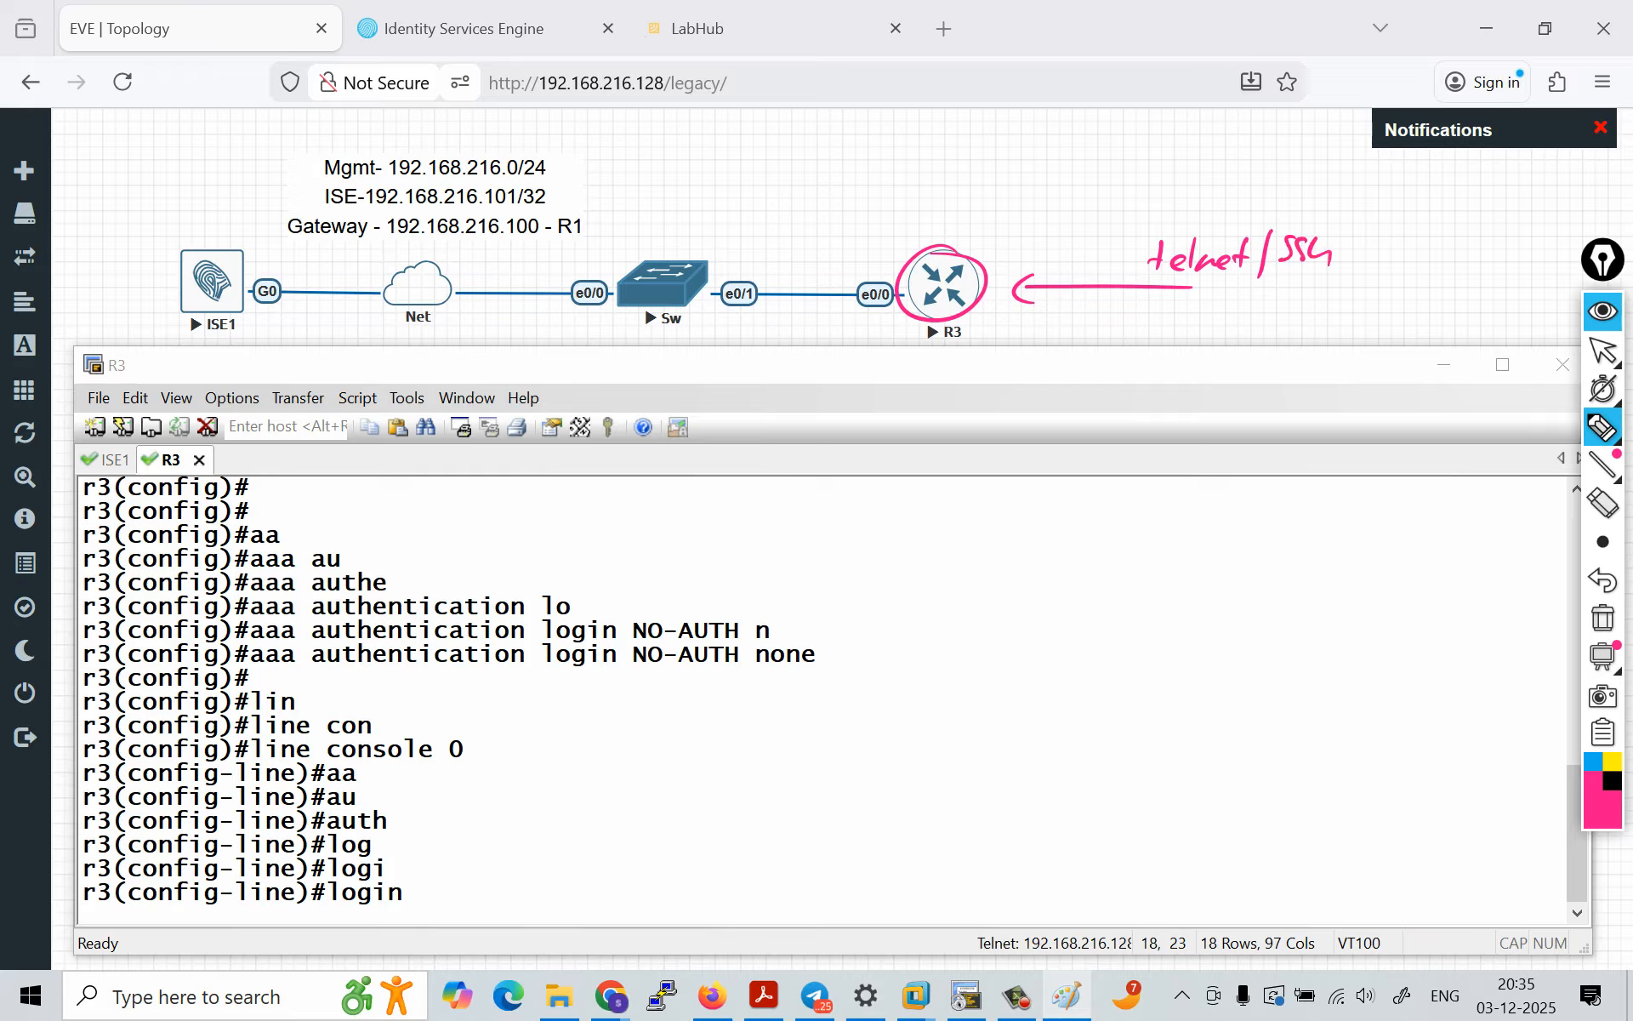
# Step: Draw an arrow from R3 to ISE1, cross out the link beside ISE1 and write Not Access above R3
pyautogui.moveTo(895, 274)
pyautogui.mouseDown()
pyautogui.moveTo(732, 209)
pyautogui.moveTo(323, 192)
pyautogui.moveTo(230, 250)
pyautogui.moveTo(257, 247)
pyautogui.mouseUp()
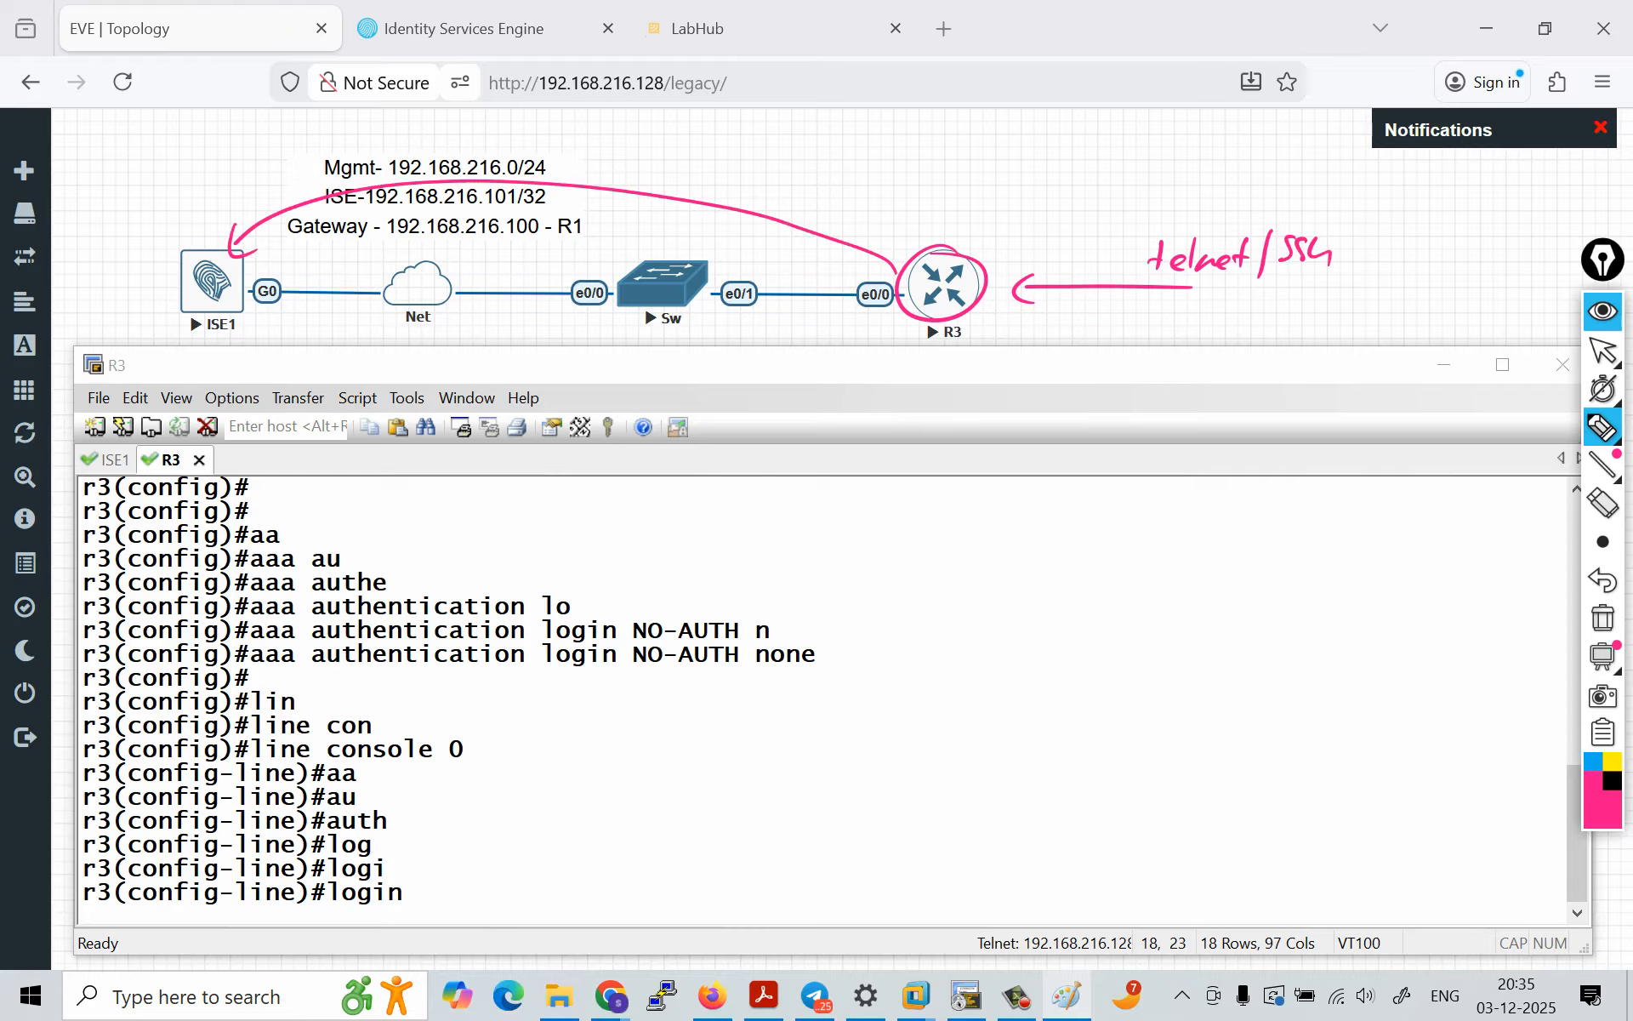
pyautogui.moveTo(199, 340); pyautogui.dragTo(211, 349)
pyautogui.moveTo(333, 281); pyautogui.dragTo(331, 310)
pyautogui.moveTo(1010, 173)
pyautogui.mouseDown()
pyautogui.moveTo(1022, 200)
pyautogui.moveTo(1033, 172)
pyautogui.mouseUp()
pyautogui.moveTo(1045, 183); pyautogui.dragTo(1044, 183)
pyautogui.moveTo(1064, 165)
pyautogui.mouseDown()
pyautogui.moveTo(1069, 202)
pyautogui.moveTo(1195, 175)
pyautogui.mouseUp()
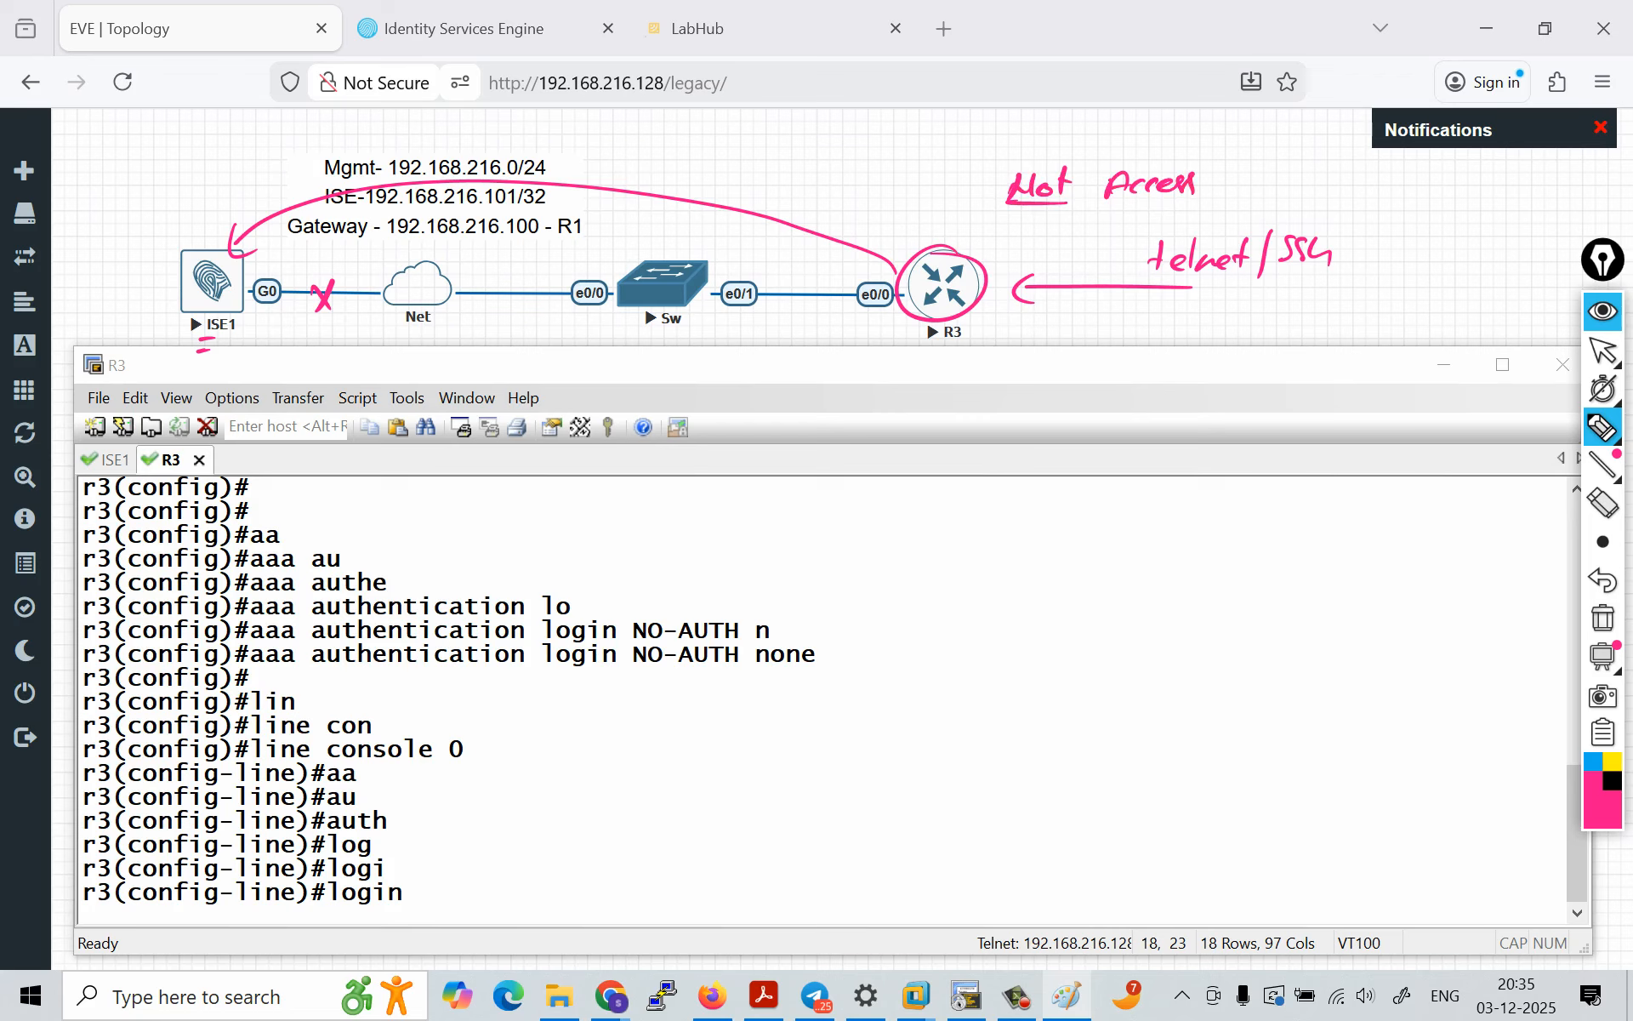
# Step: Underline Access, point an arrow at R3 and add a console branch with a user/pass note
pyautogui.moveTo(1098, 204); pyautogui.dragTo(1201, 201)
pyautogui.moveTo(889, 183)
pyautogui.mouseDown()
pyautogui.moveTo(900, 222)
pyautogui.moveTo(881, 214)
pyautogui.mouseUp()
pyautogui.moveTo(974, 308); pyautogui.dragTo(1008, 337)
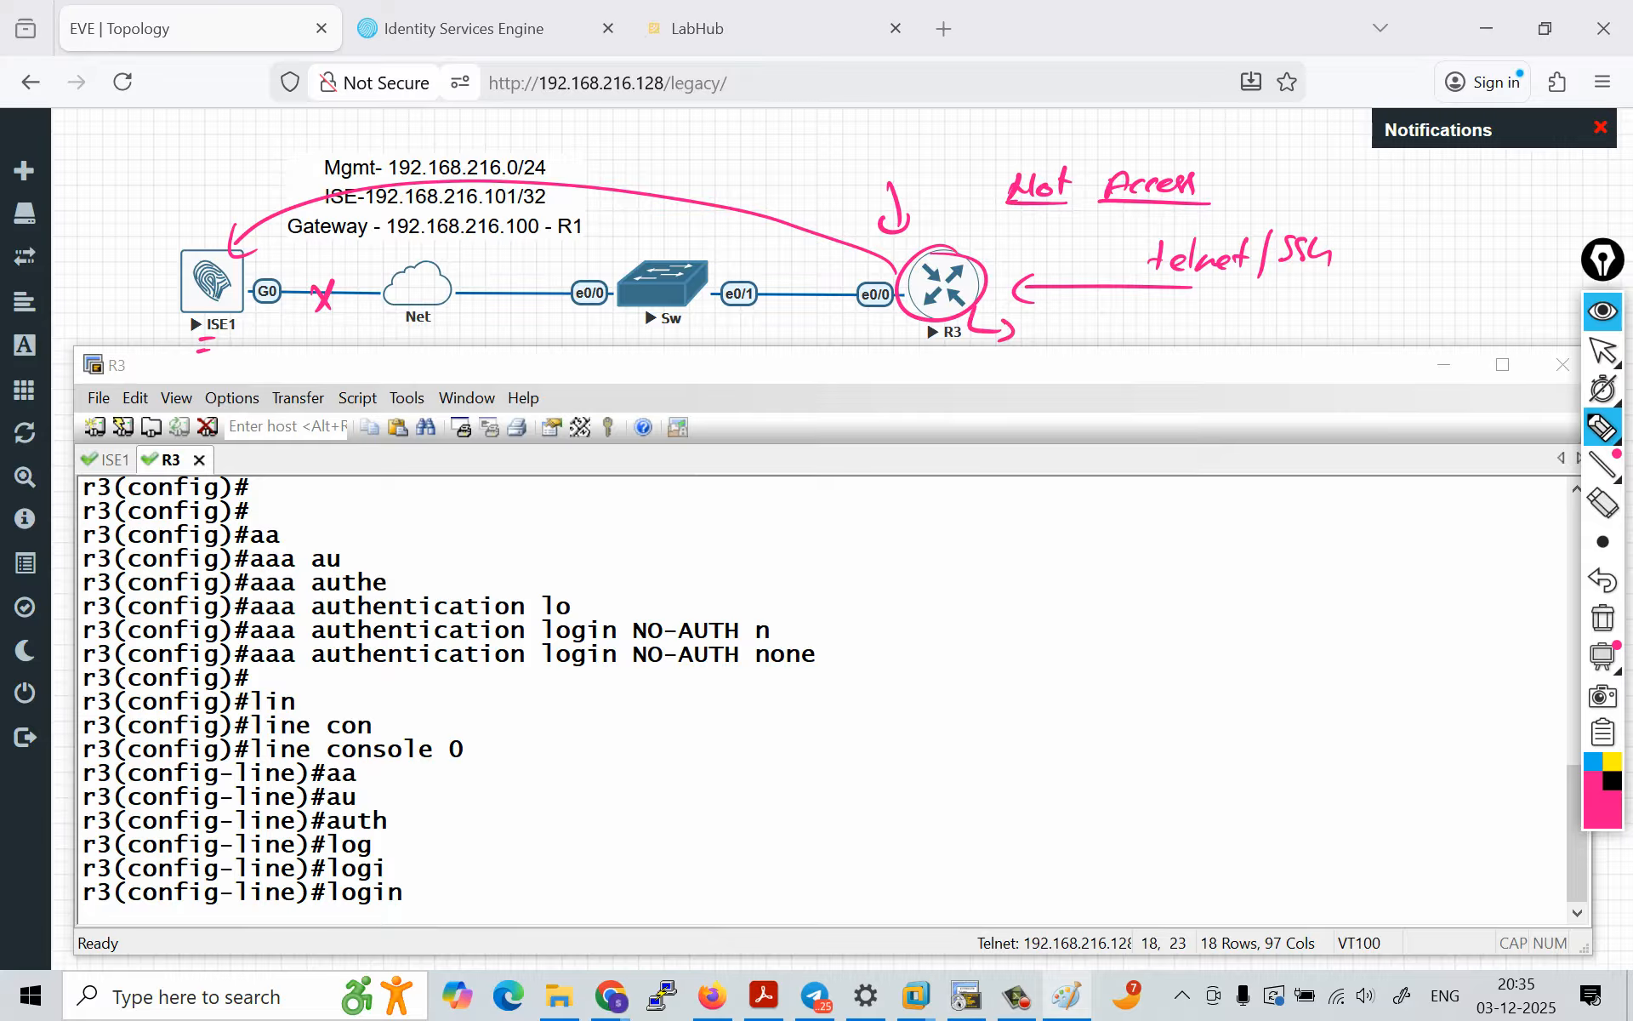
pyautogui.moveTo(188, 340); pyautogui.dragTo(218, 336)
pyautogui.moveTo(1040, 323)
pyautogui.mouseDown()
pyautogui.moveTo(1028, 336)
pyautogui.moveTo(1141, 325)
pyautogui.mouseUp()
pyautogui.moveTo(1028, 360)
pyautogui.mouseDown()
pyautogui.moveTo(1140, 350)
pyautogui.moveTo(1105, 383)
pyautogui.moveTo(1219, 393)
pyautogui.moveTo(1278, 377)
pyautogui.mouseUp()
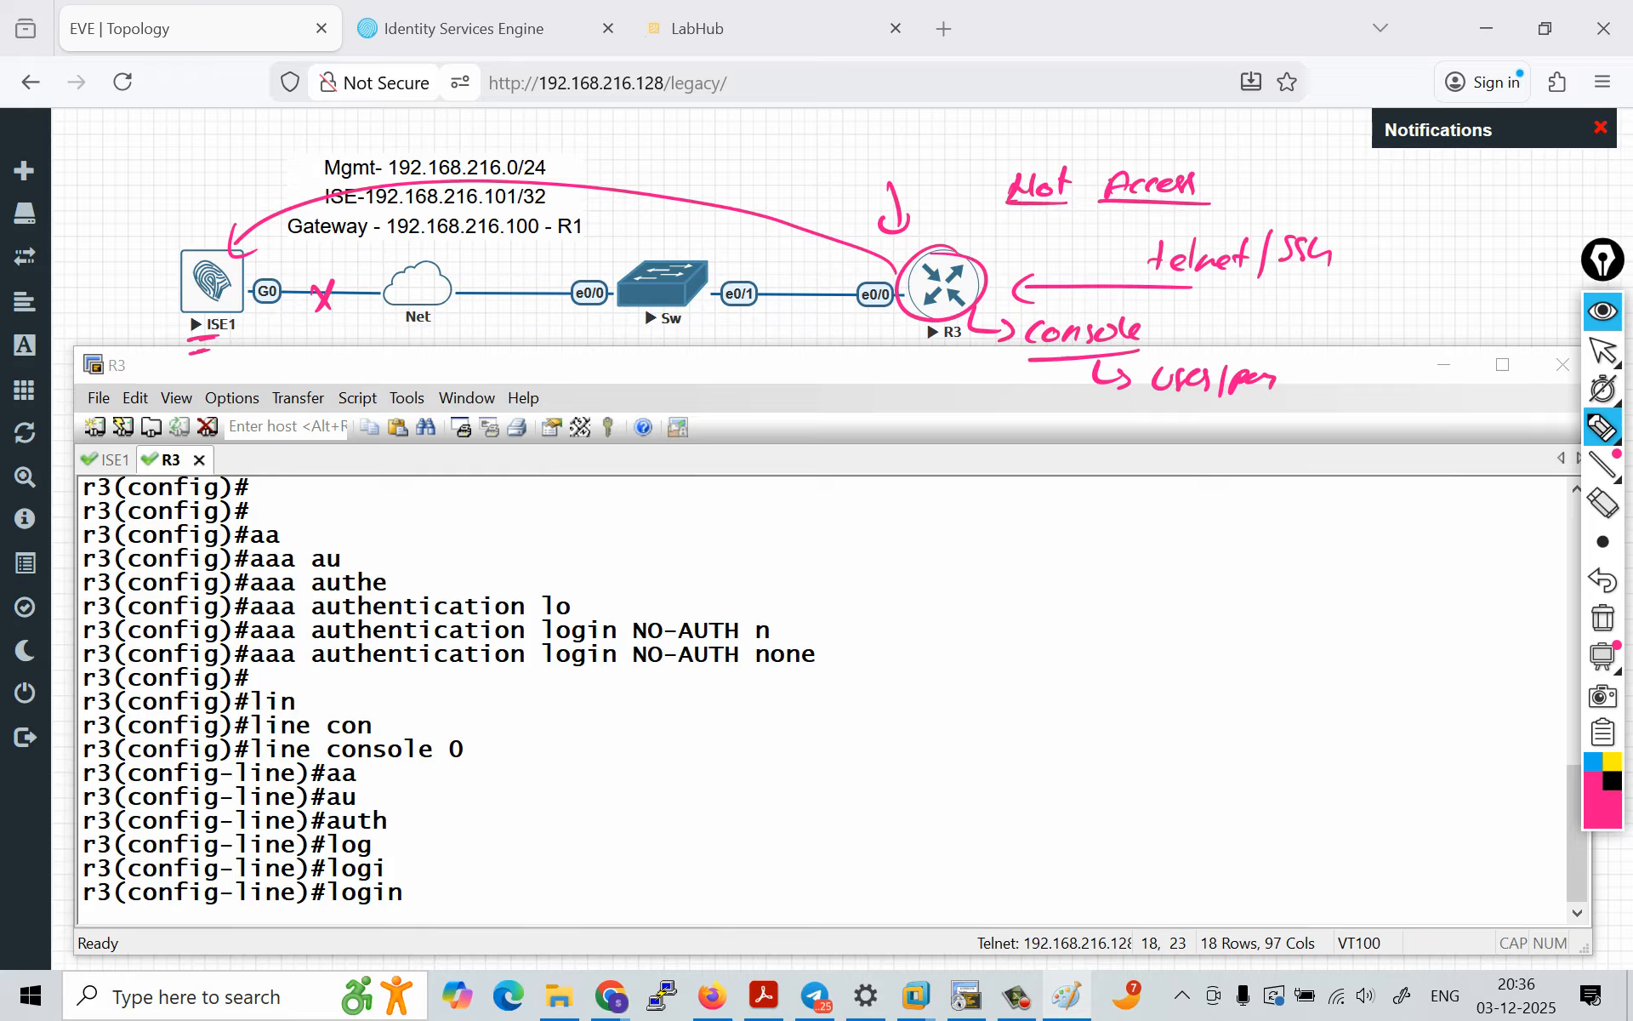
# Step: Emphasize ISE1 and the console note, point at R3 from below and add a cross beside console
pyautogui.moveTo(182, 361); pyautogui.dragTo(206, 350)
pyautogui.moveTo(1023, 358); pyautogui.dragTo(1149, 352)
pyautogui.moveTo(936, 419)
pyautogui.mouseDown()
pyautogui.moveTo(935, 374)
pyautogui.moveTo(950, 393)
pyautogui.mouseUp()
pyautogui.moveTo(1178, 321)
pyautogui.mouseDown()
pyautogui.moveTo(1196, 349)
pyautogui.moveTo(1180, 356)
pyautogui.mouseUp()
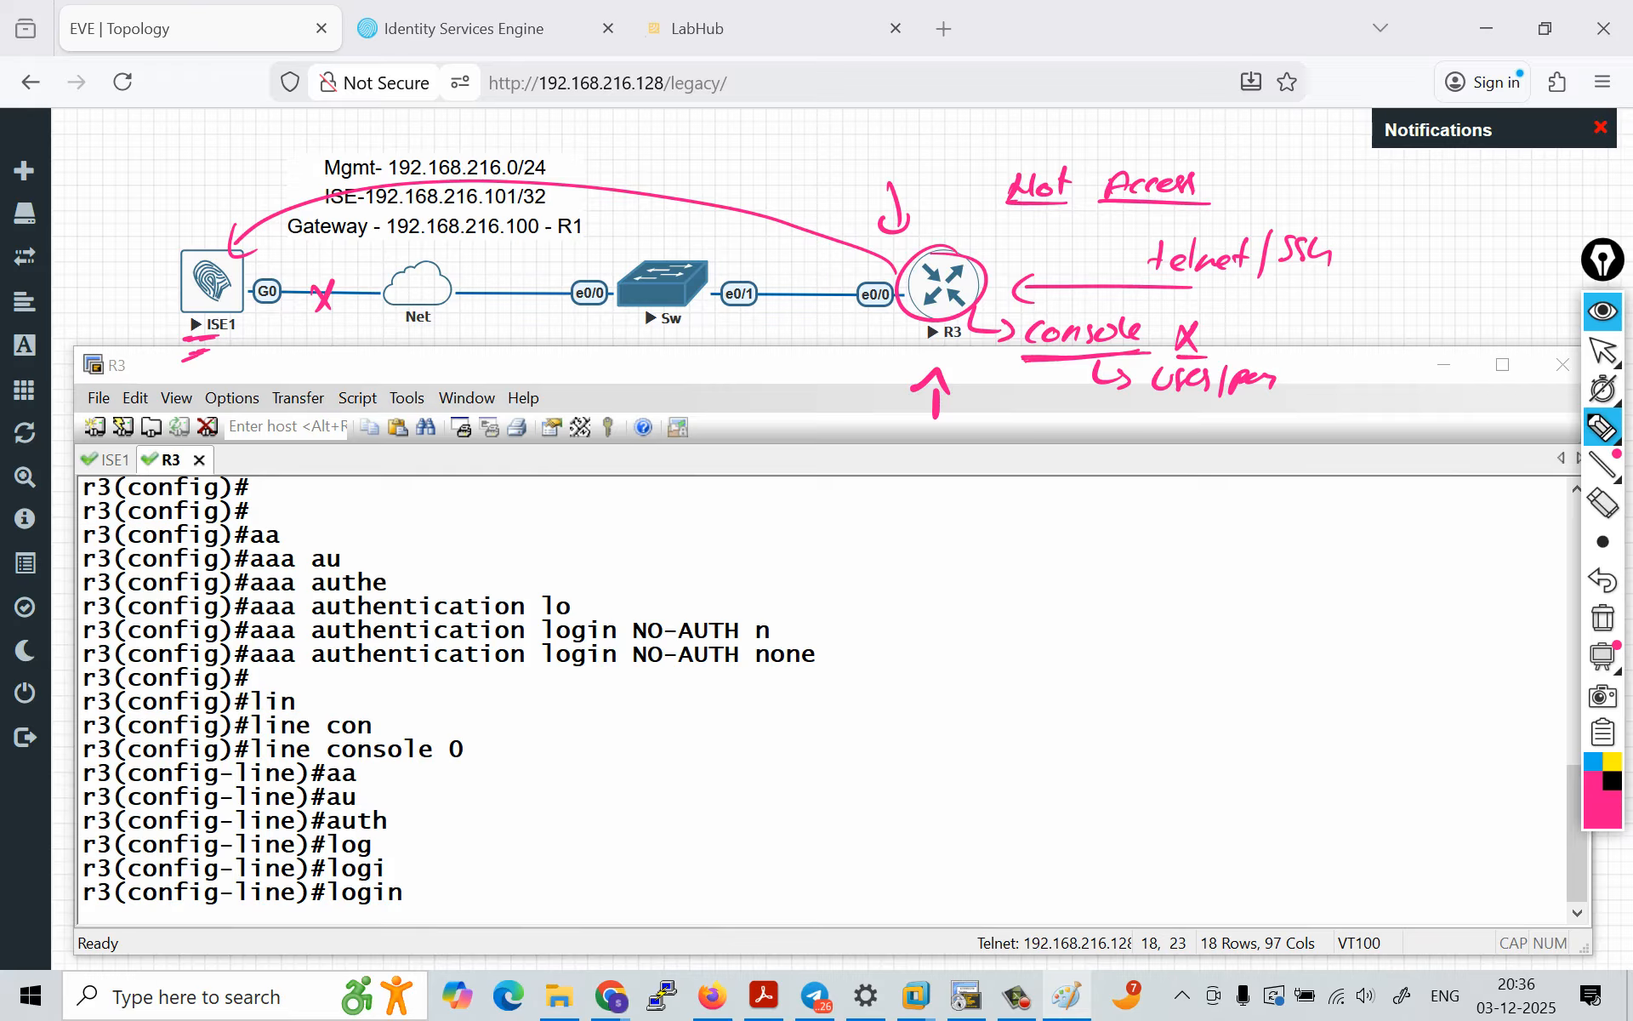
# Step: Mark up the NO-AUTH command and console line, explaining none as "nothing → not ask for user/pass"
pyautogui.moveTo(249, 669)
pyautogui.mouseDown()
pyautogui.moveTo(618, 667)
pyautogui.moveTo(598, 706)
pyautogui.mouseUp()
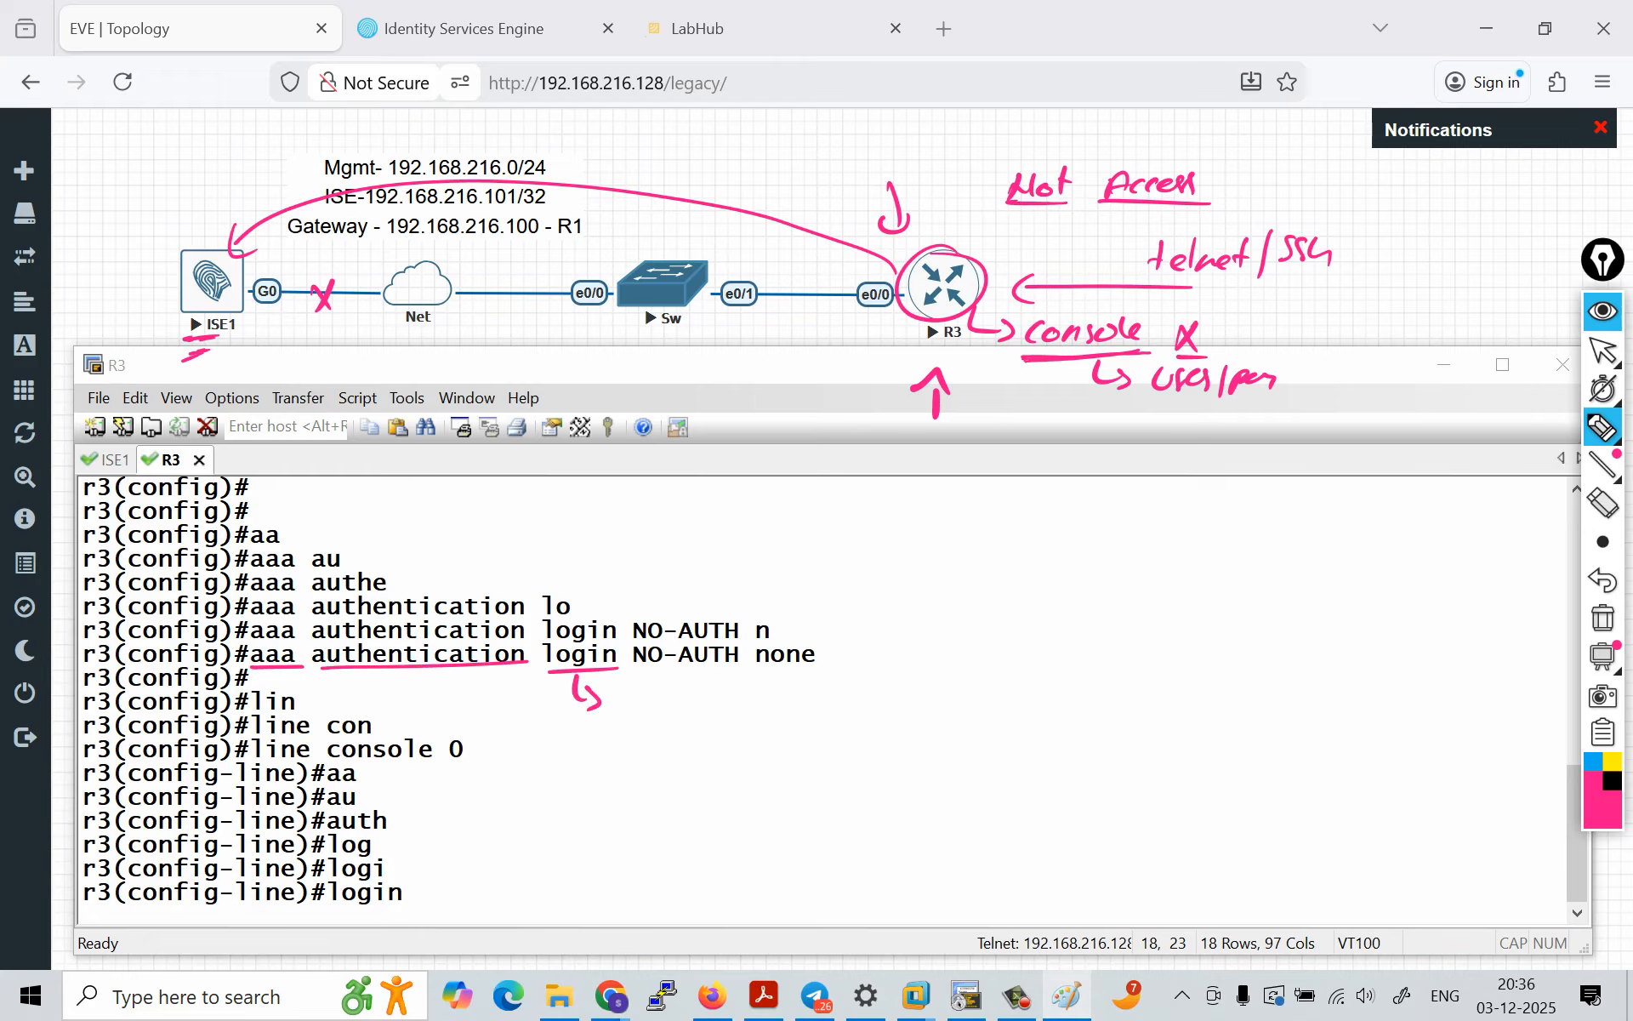
pyautogui.moveTo(330, 763); pyautogui.dragTo(432, 760)
pyautogui.moveTo(747, 657)
pyautogui.mouseDown()
pyautogui.moveTo(805, 674)
pyautogui.moveTo(825, 651)
pyautogui.moveTo(798, 708)
pyautogui.moveTo(812, 711)
pyautogui.moveTo(900, 696)
pyautogui.moveTo(956, 721)
pyautogui.moveTo(1009, 704)
pyautogui.mouseUp()
pyautogui.moveTo(1011, 693)
pyautogui.mouseDown()
pyautogui.moveTo(1011, 715)
pyautogui.moveTo(1096, 715)
pyautogui.mouseUp()
pyautogui.moveTo(1085, 702)
pyautogui.mouseDown()
pyautogui.moveTo(1374, 691)
pyautogui.moveTo(1384, 713)
pyautogui.moveTo(1413, 689)
pyautogui.moveTo(1444, 694)
pyautogui.mouseUp()
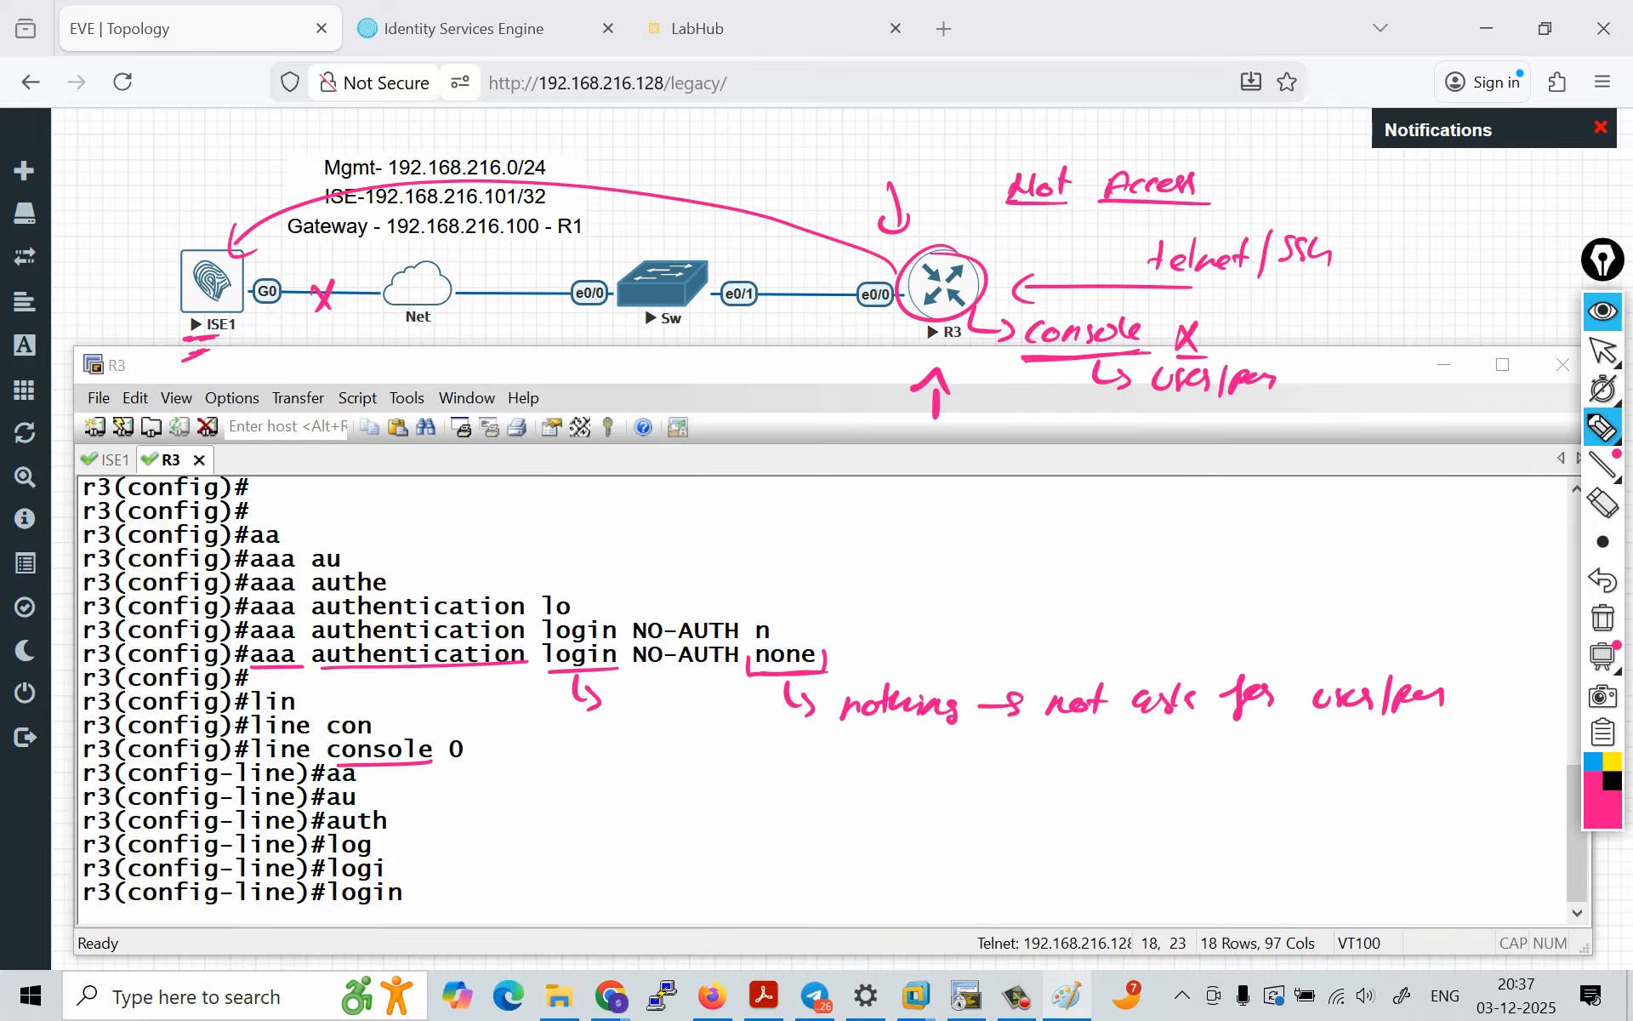
# Step: Underline the login command, circle the console note and draw a curved path from R3 to ISE1
pyautogui.moveTo(326, 907); pyautogui.dragTo(406, 911)
pyautogui.moveTo(1092, 303)
pyautogui.mouseDown()
pyautogui.moveTo(1026, 306)
pyautogui.moveTo(1034, 355)
pyautogui.moveTo(1106, 303)
pyautogui.mouseUp()
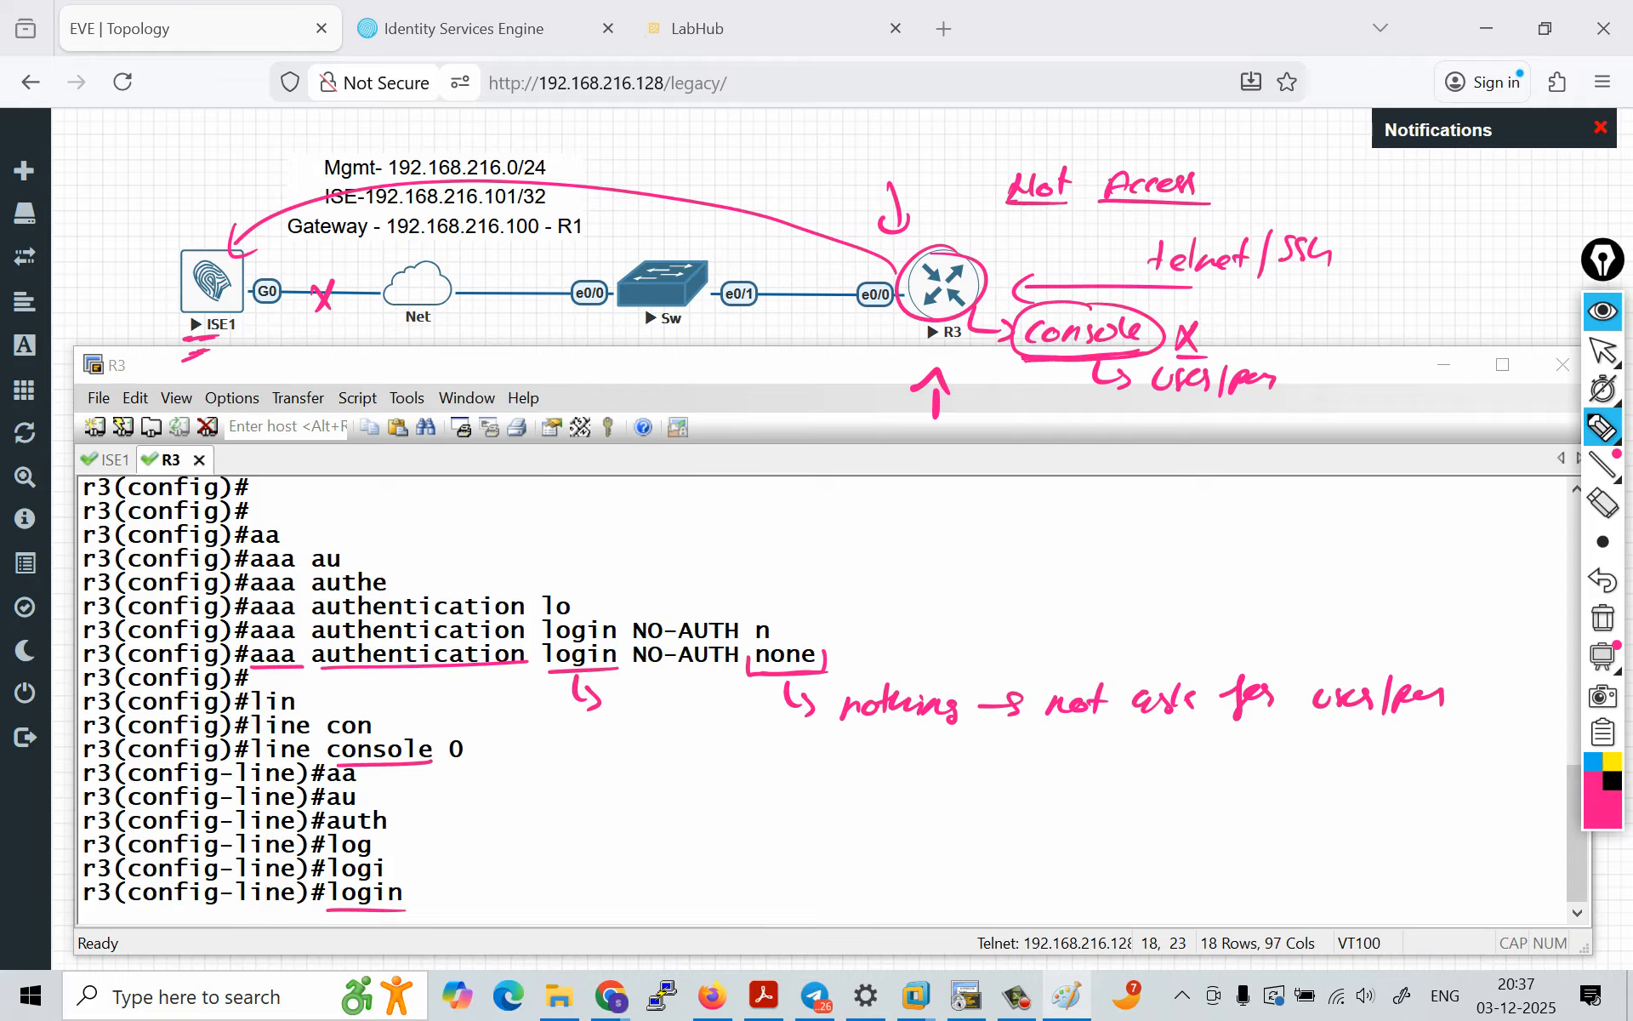
pyautogui.moveTo(900, 323)
pyautogui.mouseDown()
pyautogui.moveTo(243, 379)
pyautogui.moveTo(231, 328)
pyautogui.mouseUp()
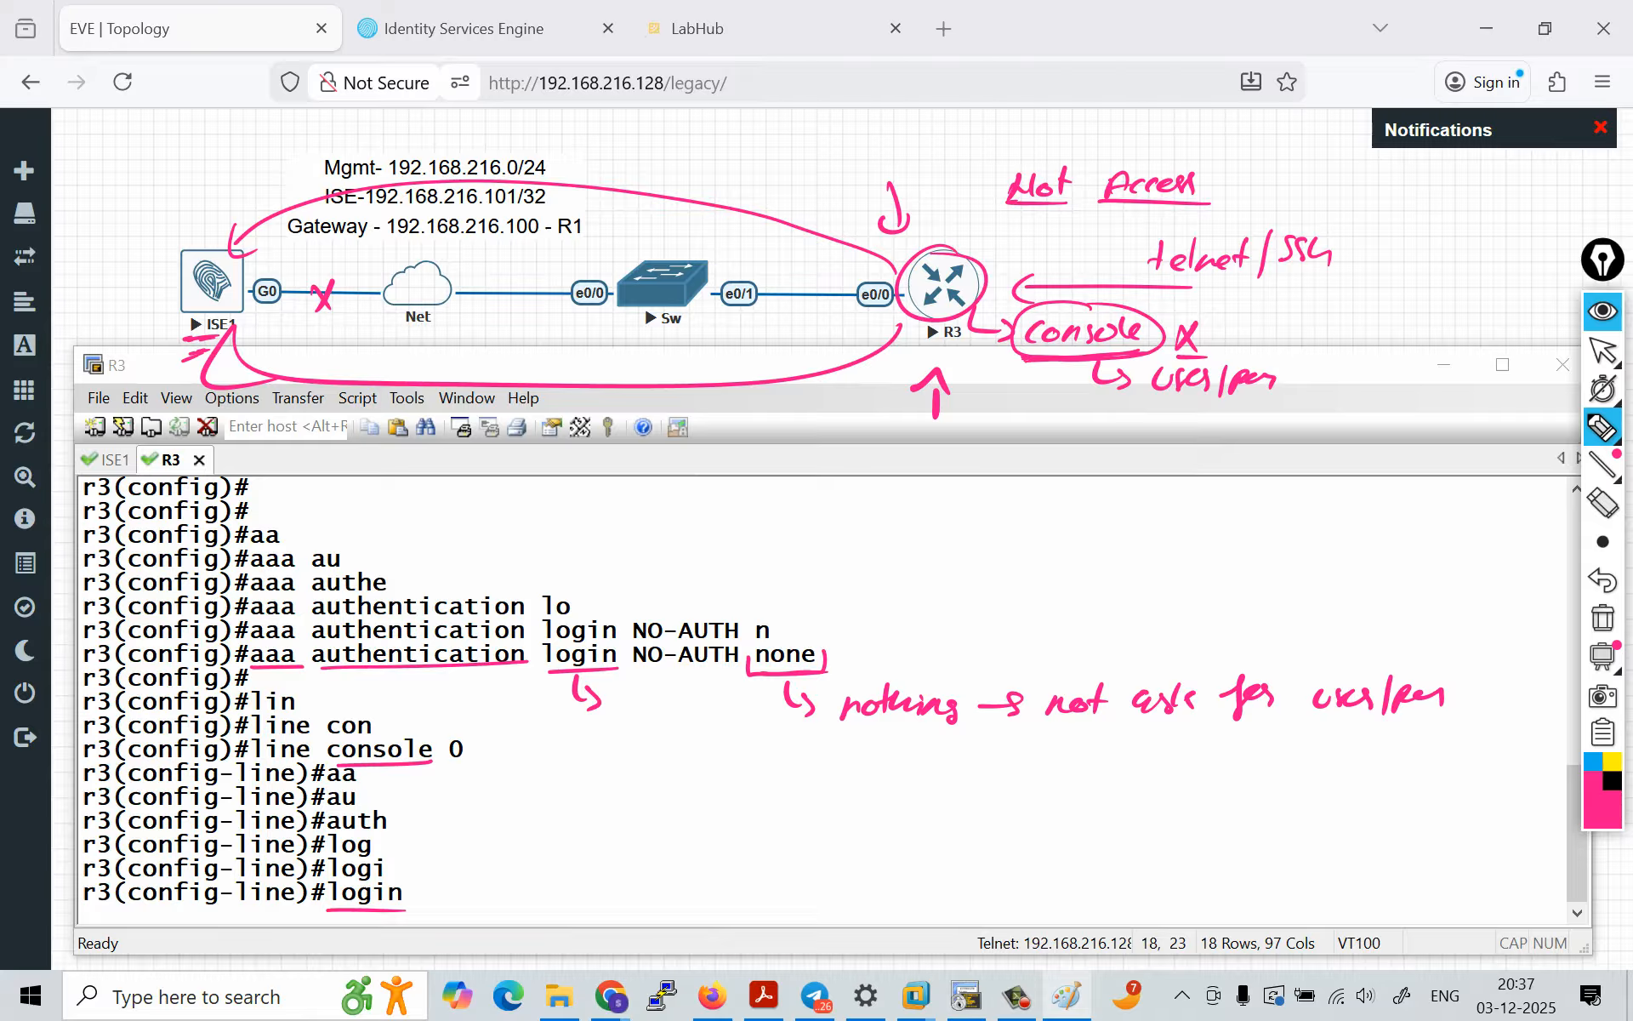
# Step: Apply the NO-AUTH method list to R3's console line with login authentication NO-AUTH
pyautogui.click(1603, 350)
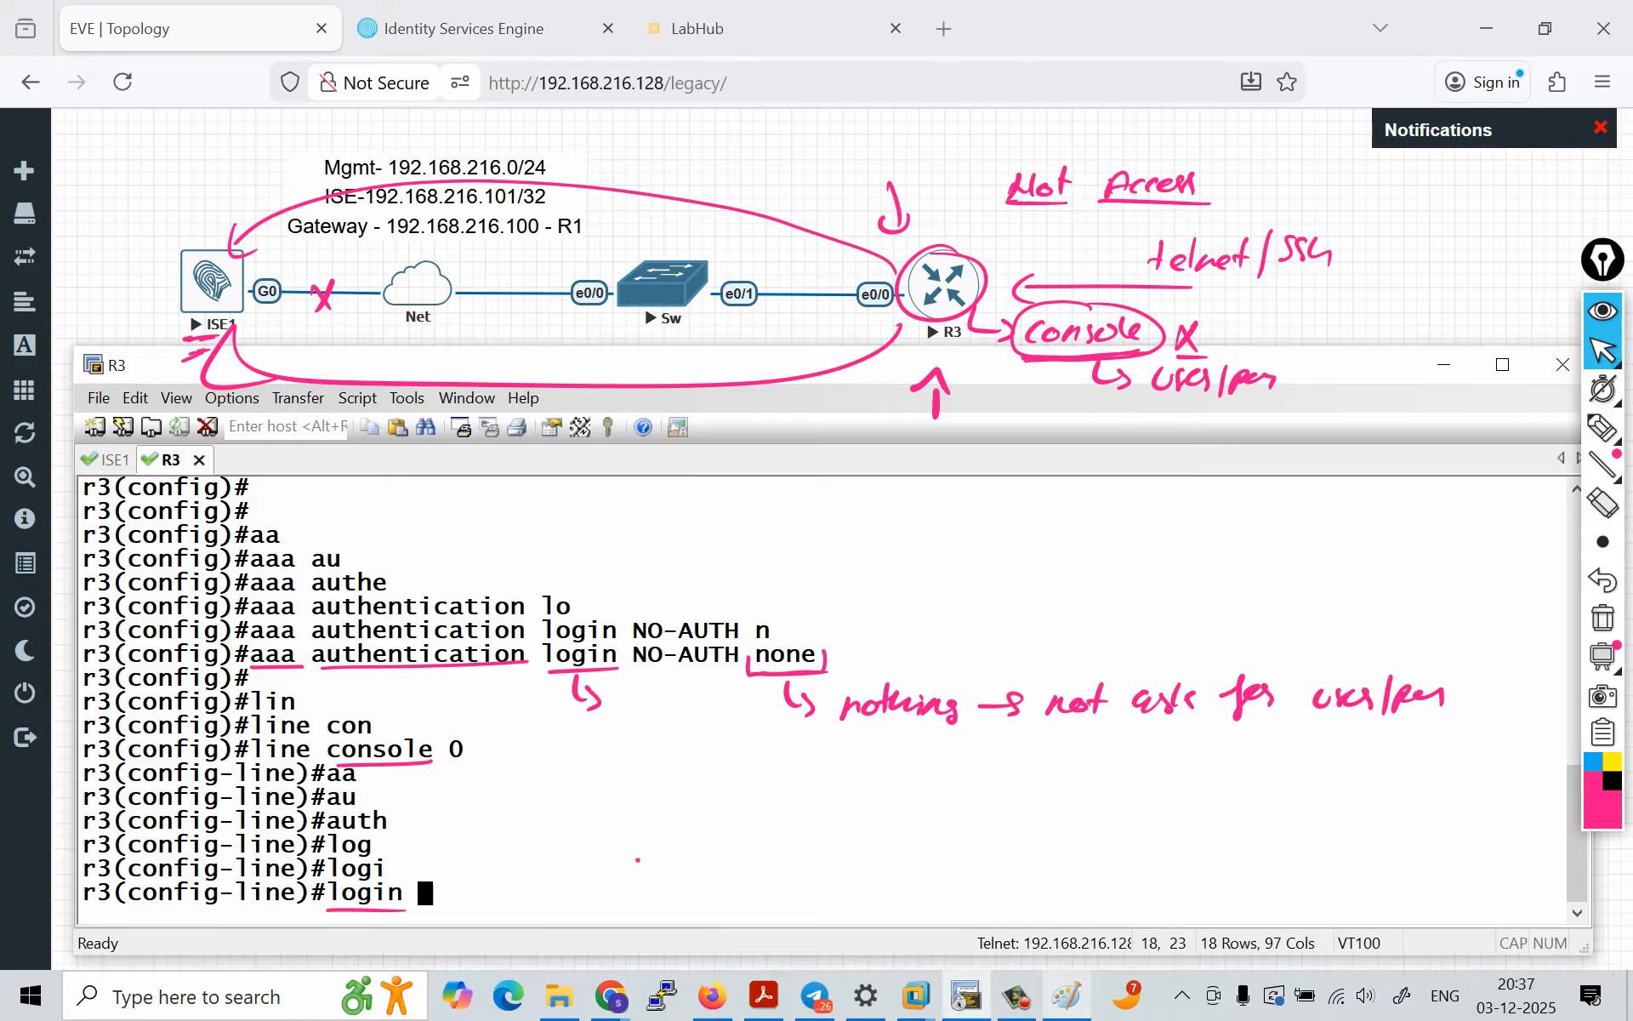
pyautogui.write('au')
pyautogui.press('Tab')
pyautogui.press('capslock')
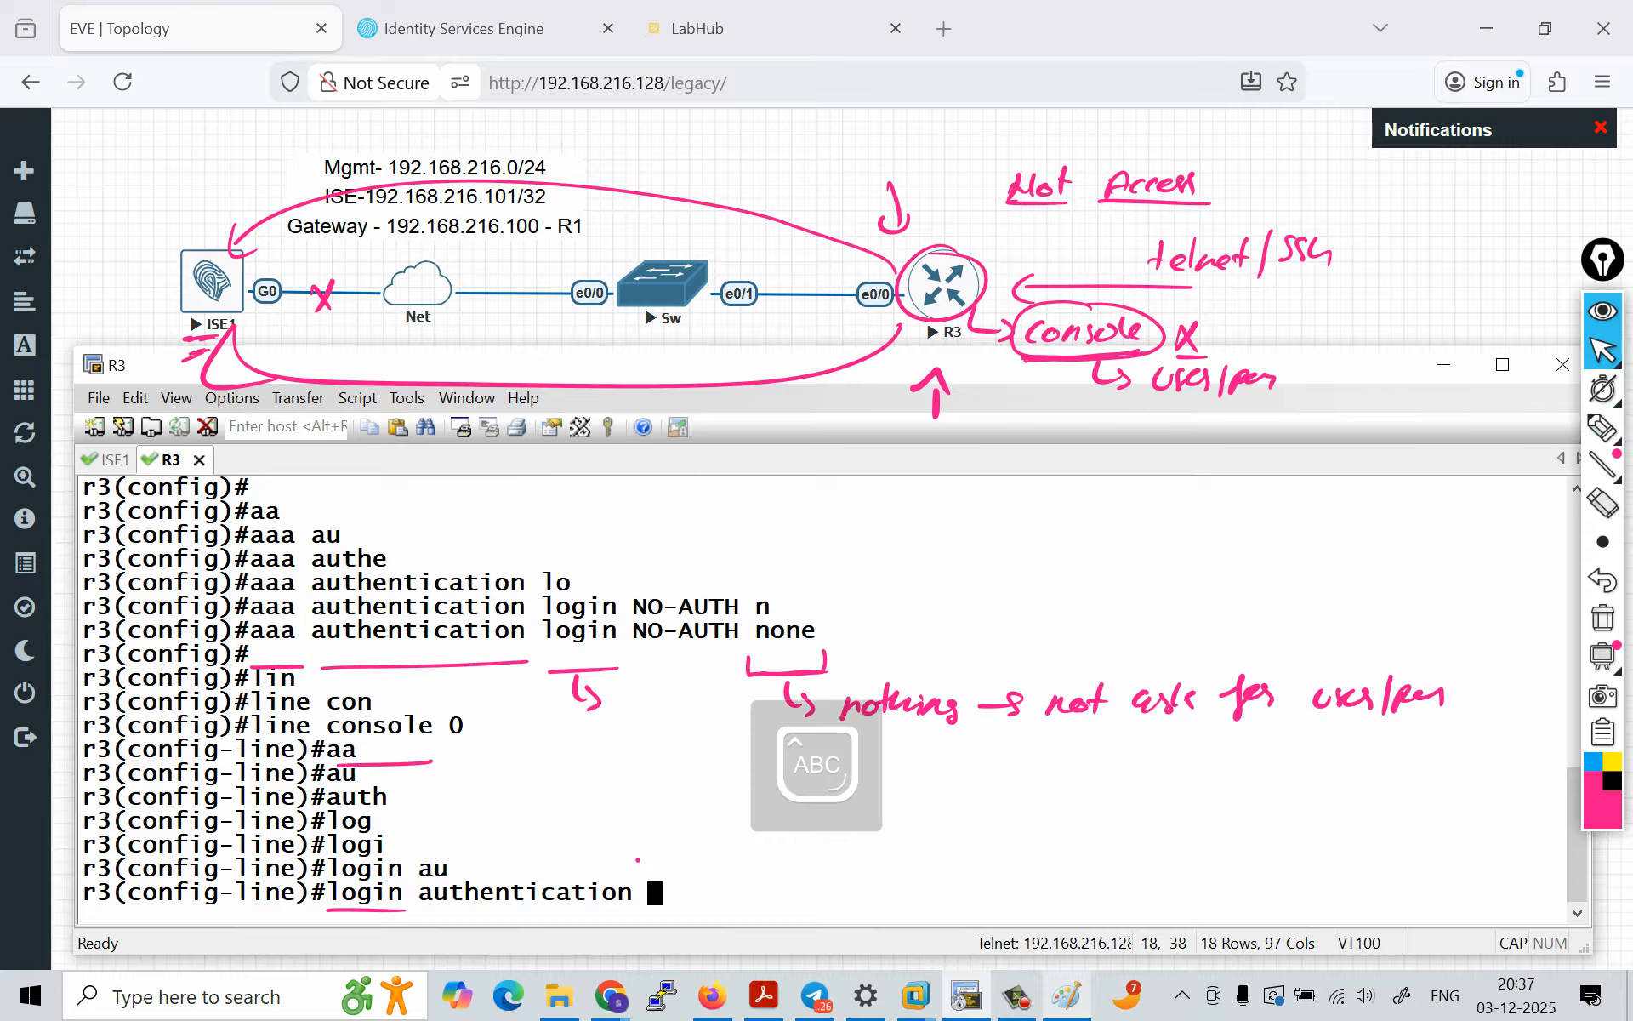
pyautogui.moveTo(634, 630); pyautogui.dragTo(740, 630)
pyautogui.rightClick(739, 630)
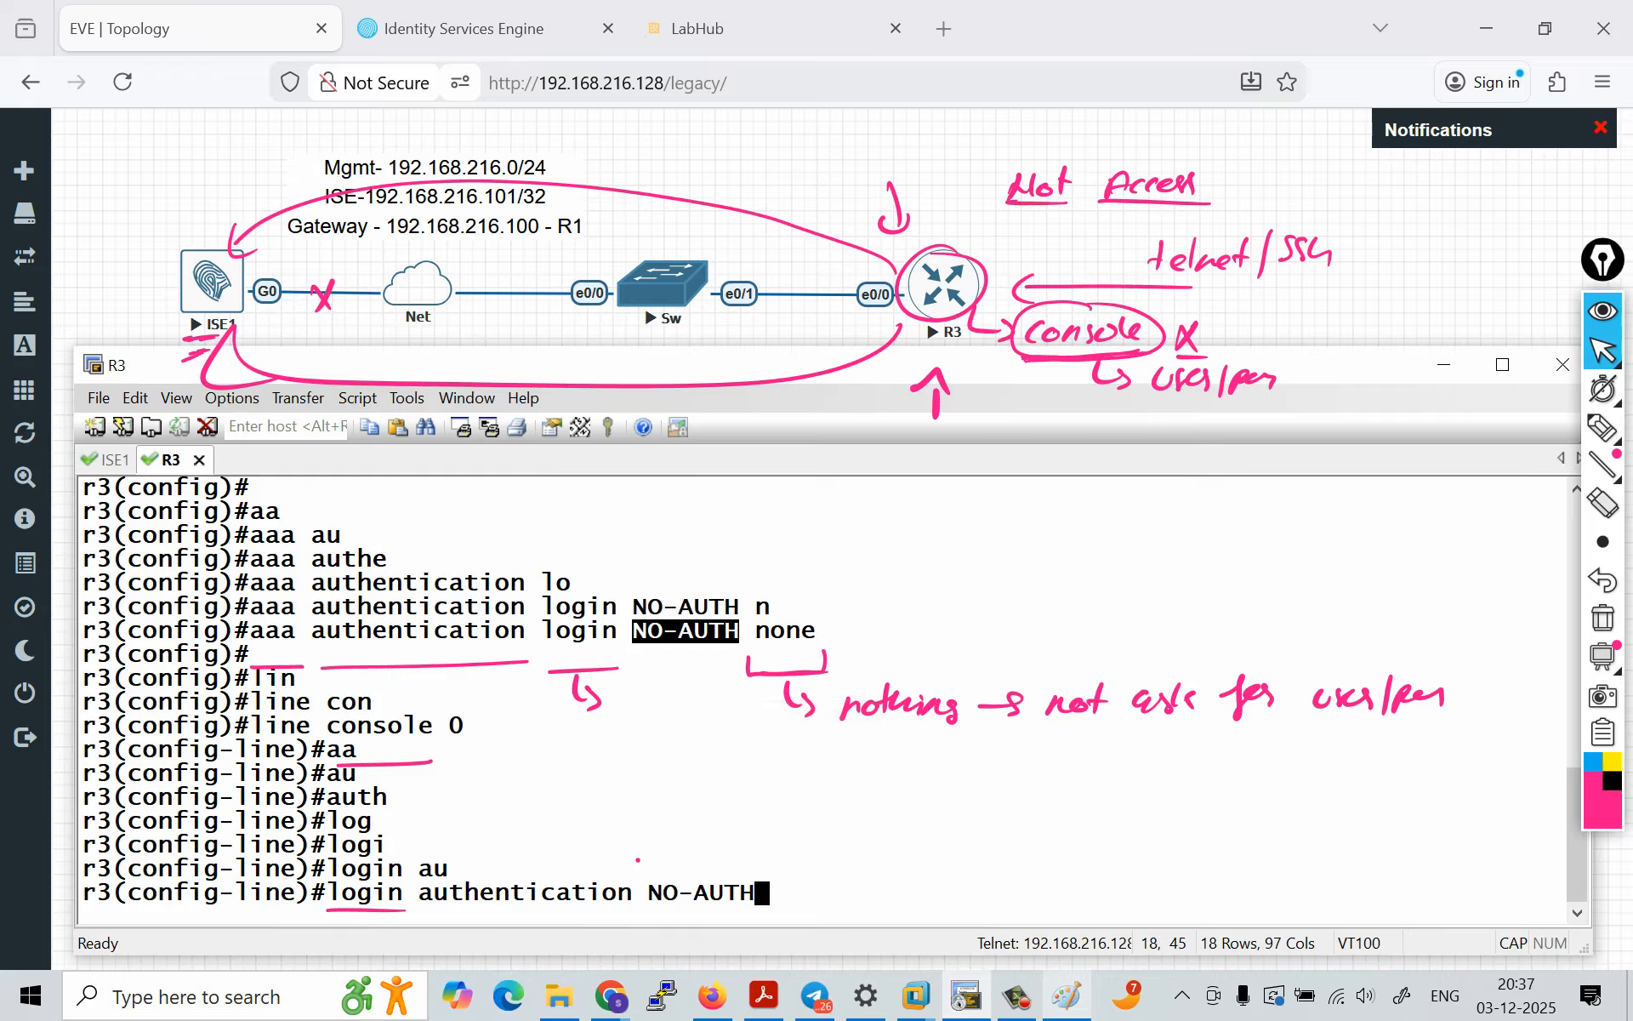
pyautogui.press('Return')
pyautogui.press('capslock')
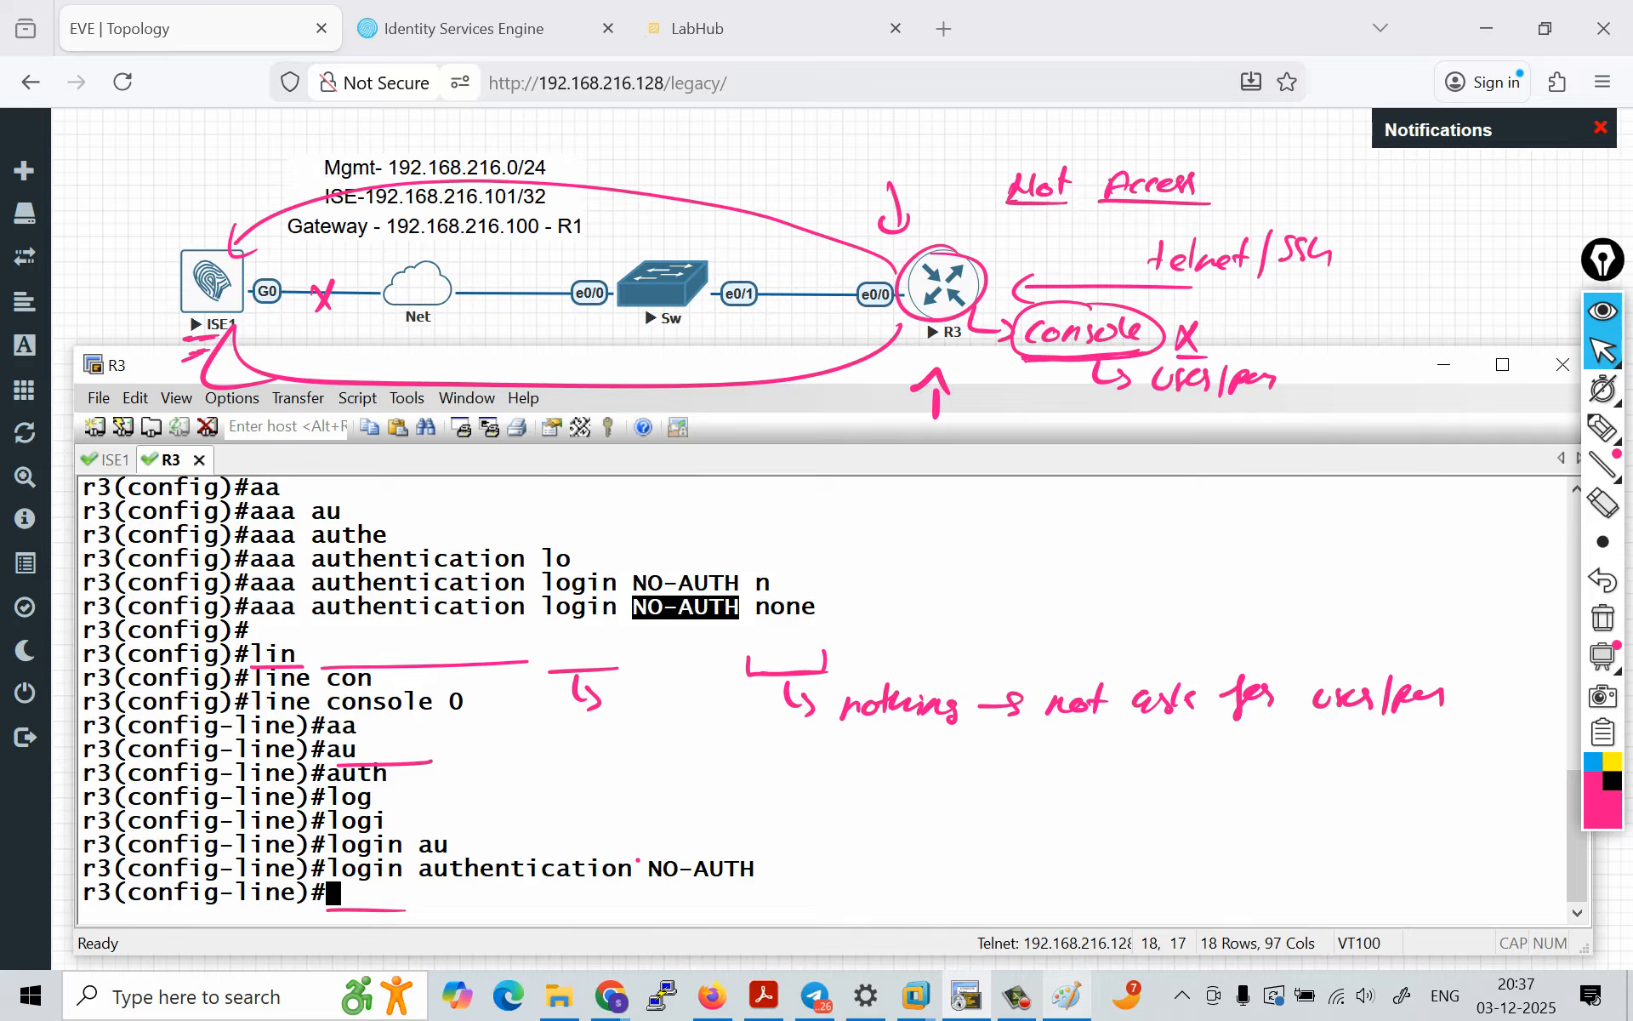
# Step: Highlight the none method and return R3 to global configuration mode
pyautogui.moveTo(756, 607); pyautogui.dragTo(816, 606)
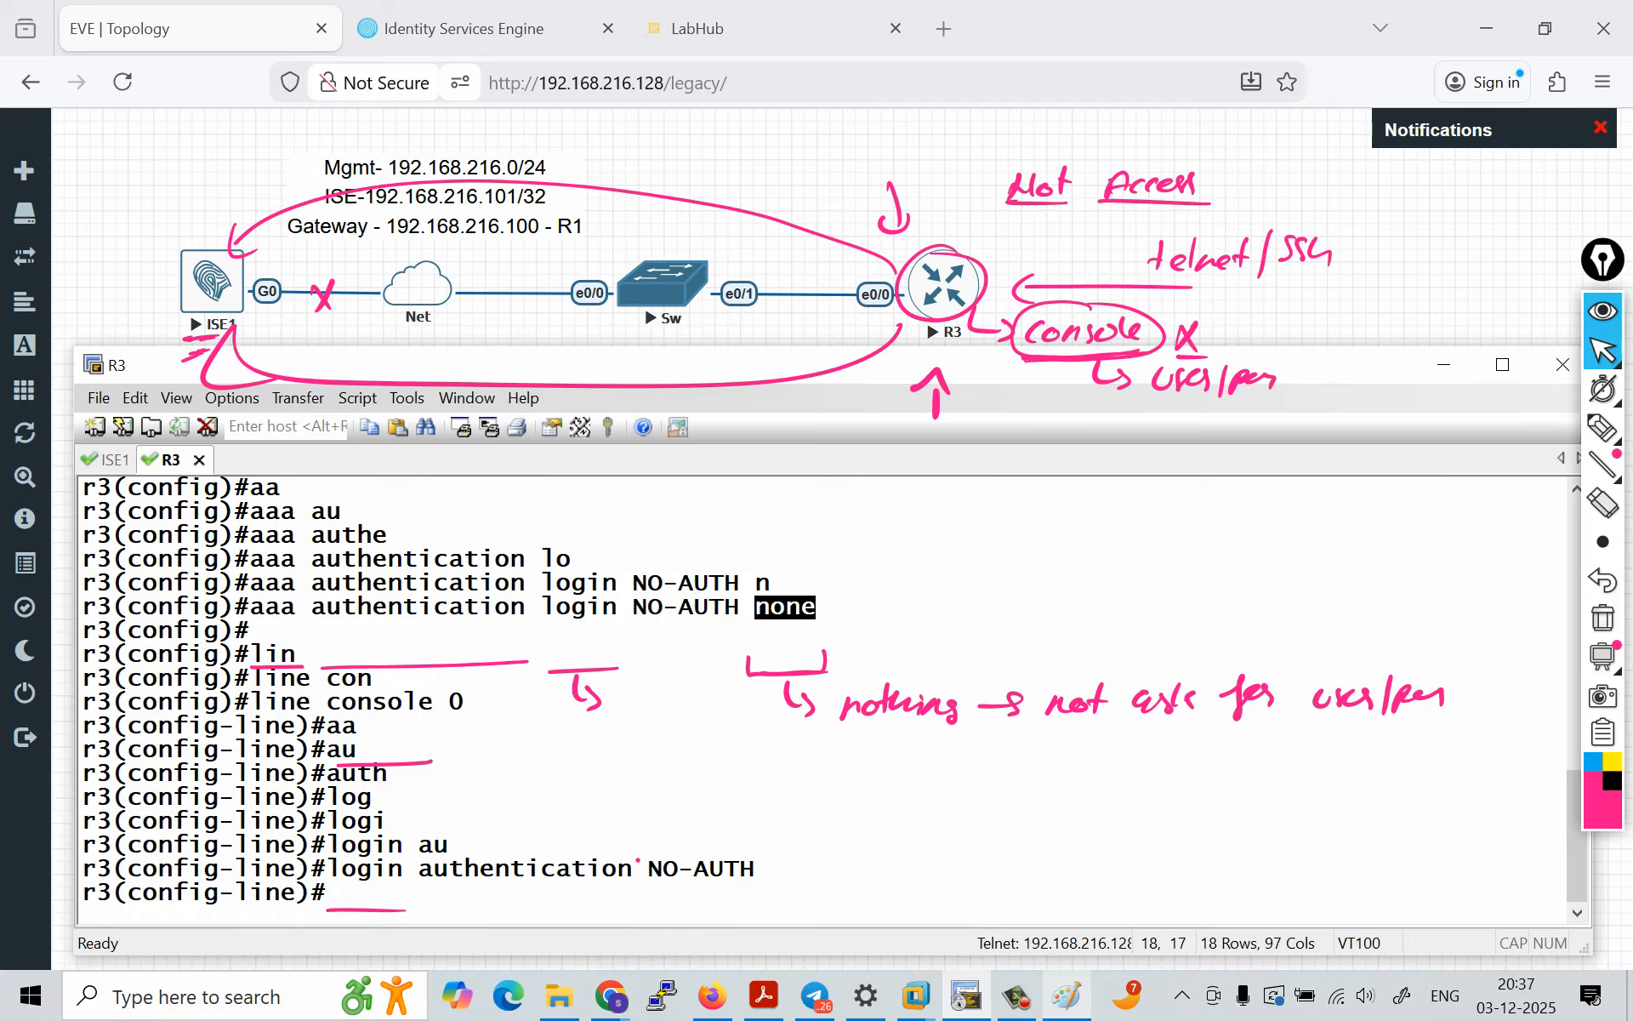
pyautogui.write('exi')
pyautogui.press('Return')
pyautogui.press('Return')
pyautogui.press('Return')
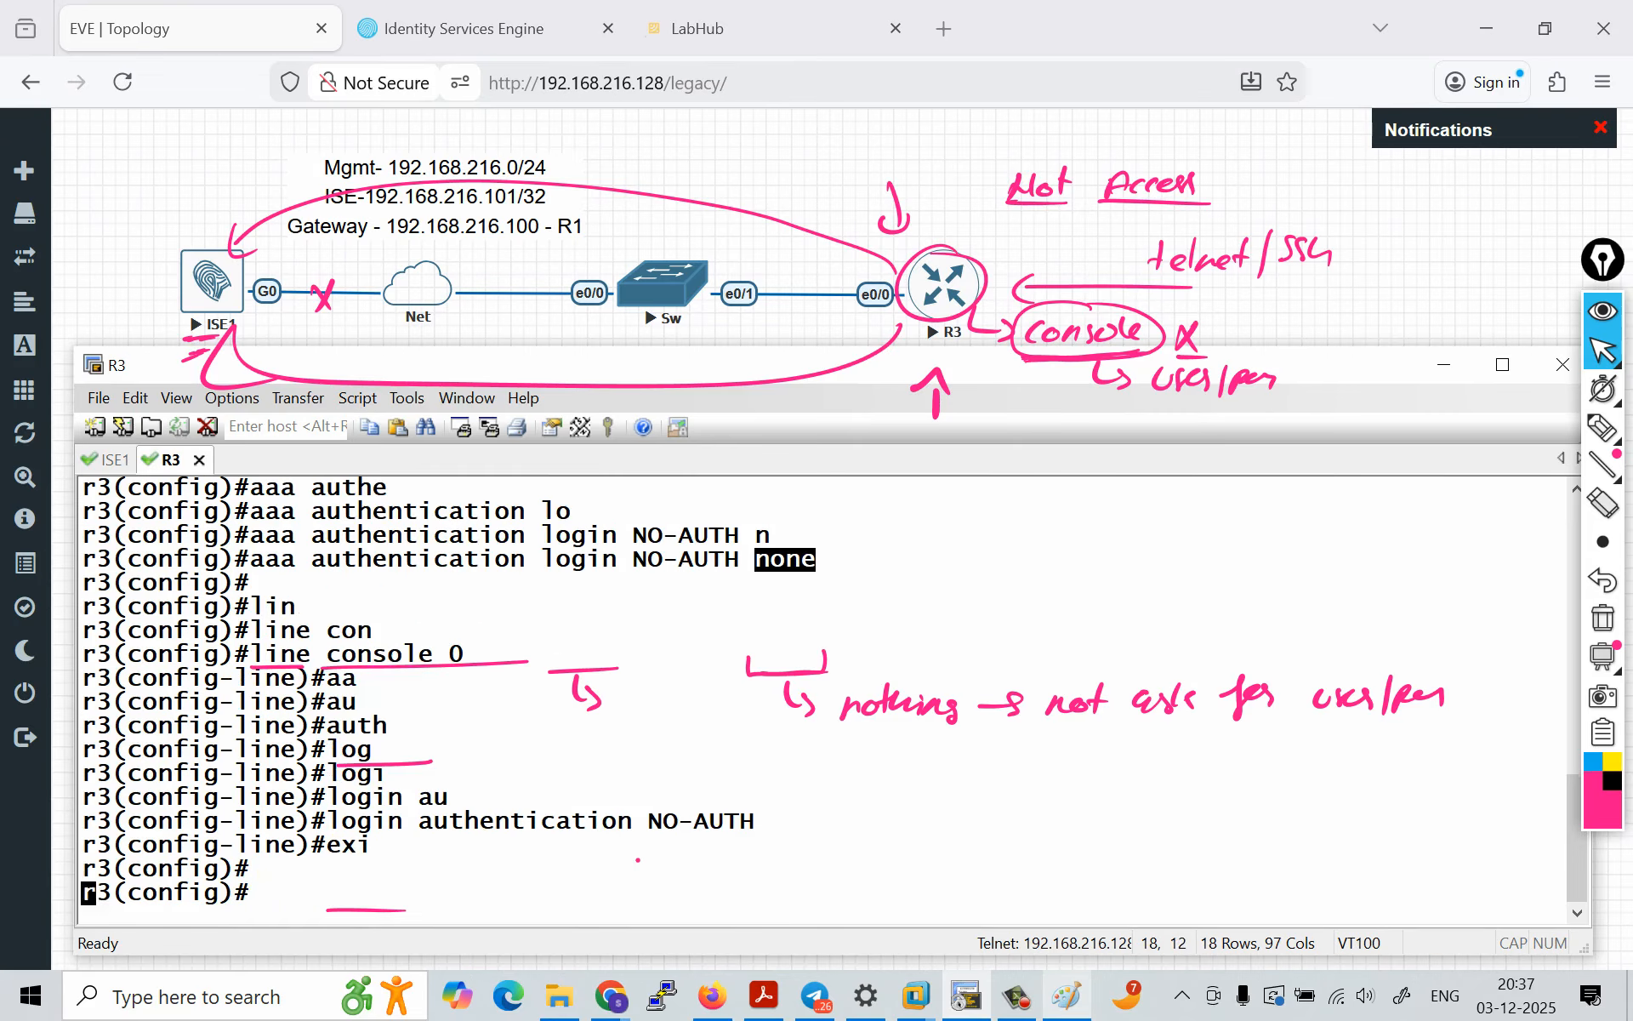
# Step: Create a local login method list with aaa authentication login LOCAL_AUTH local, and highlight the command and its local method
pyautogui.write('aa')
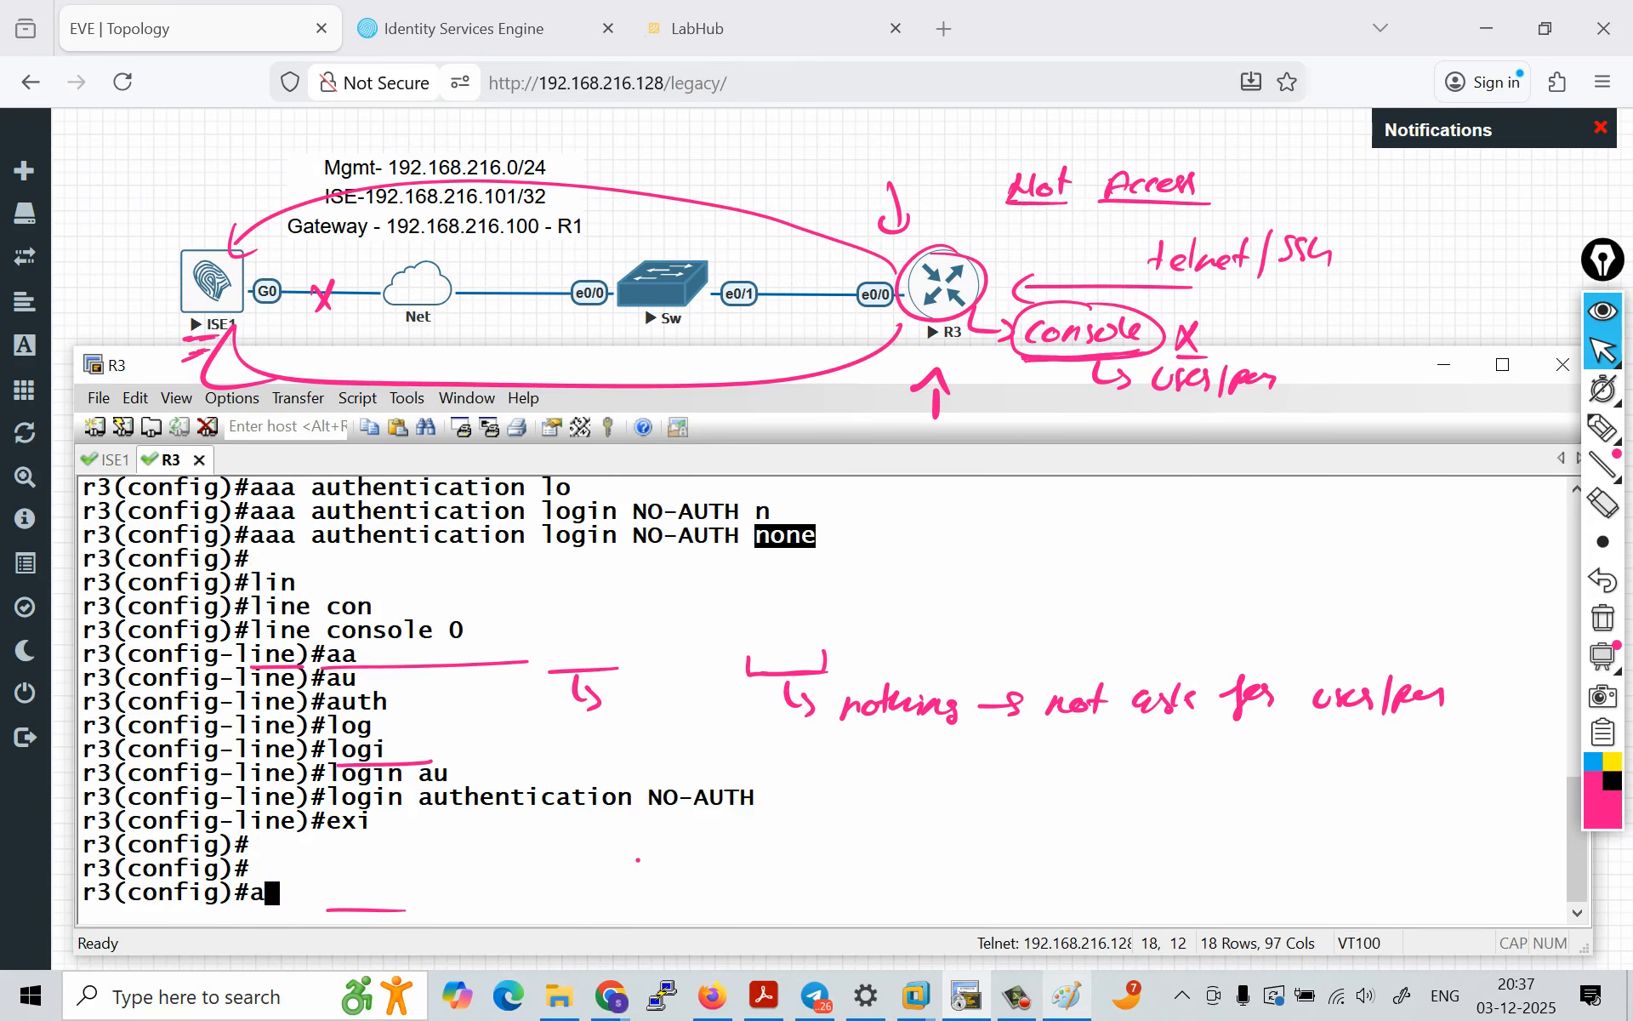
pyautogui.hotkey('ctrl', 'a')
pyautogui.write('au')
pyautogui.press('Tab')
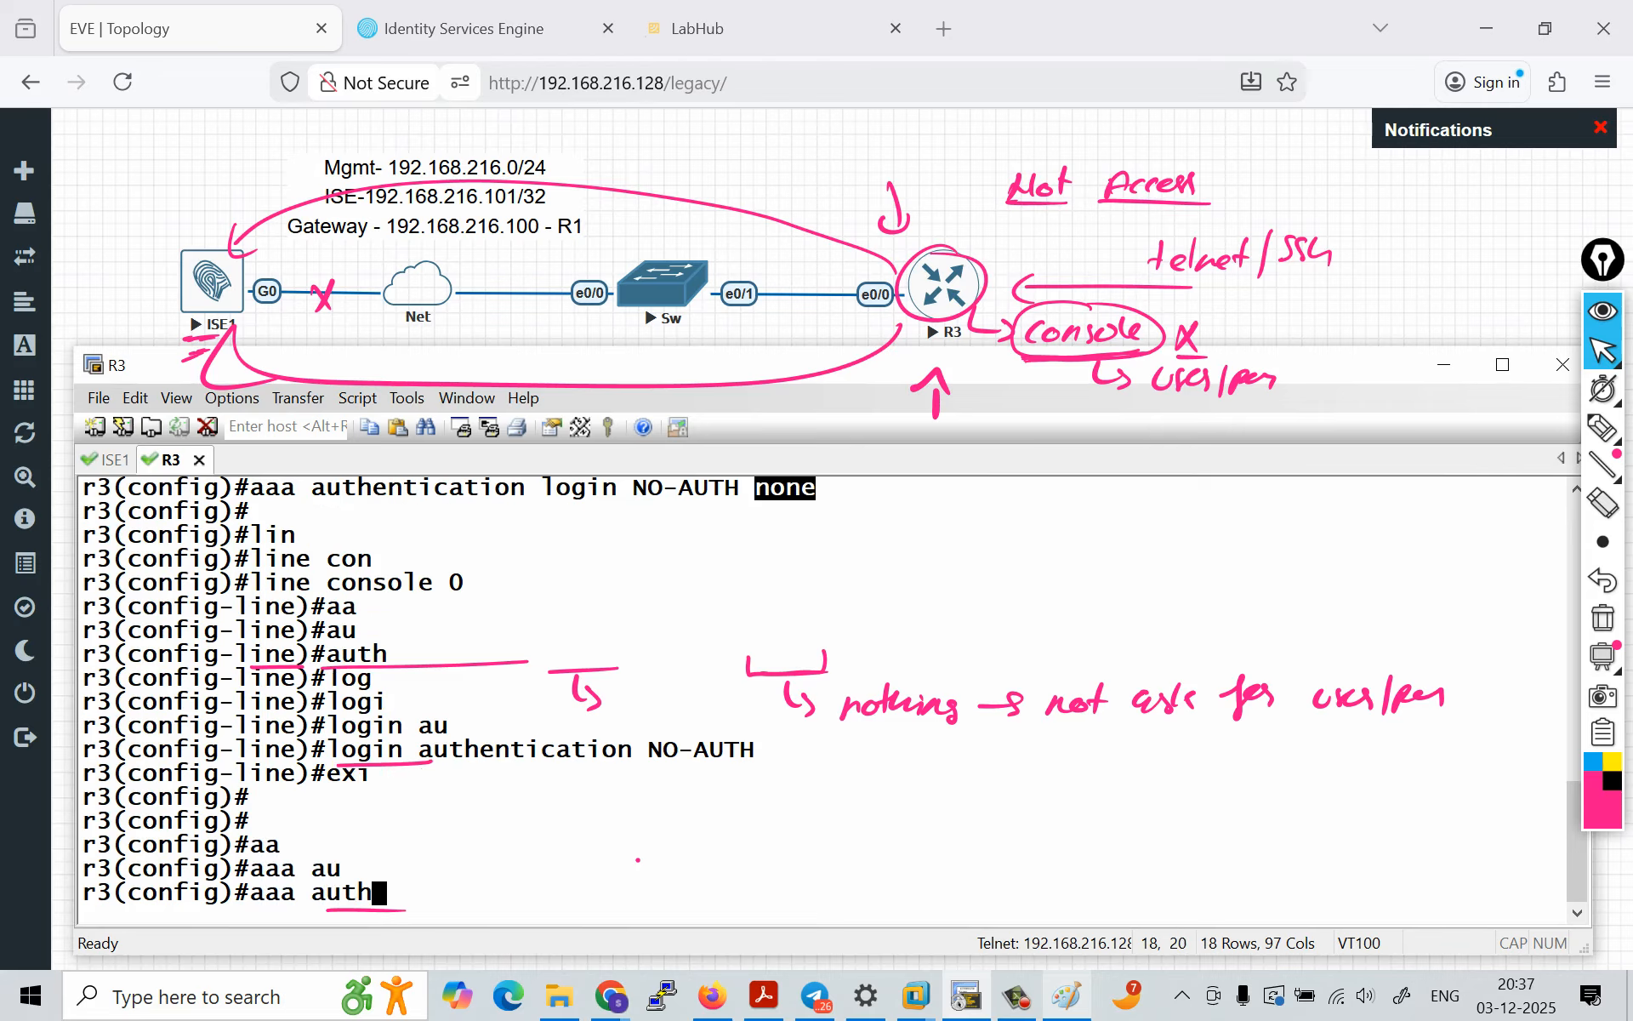
pyautogui.write('e')
pyautogui.press('Tab')
pyautogui.write('lo')
pyautogui.press('Tab')
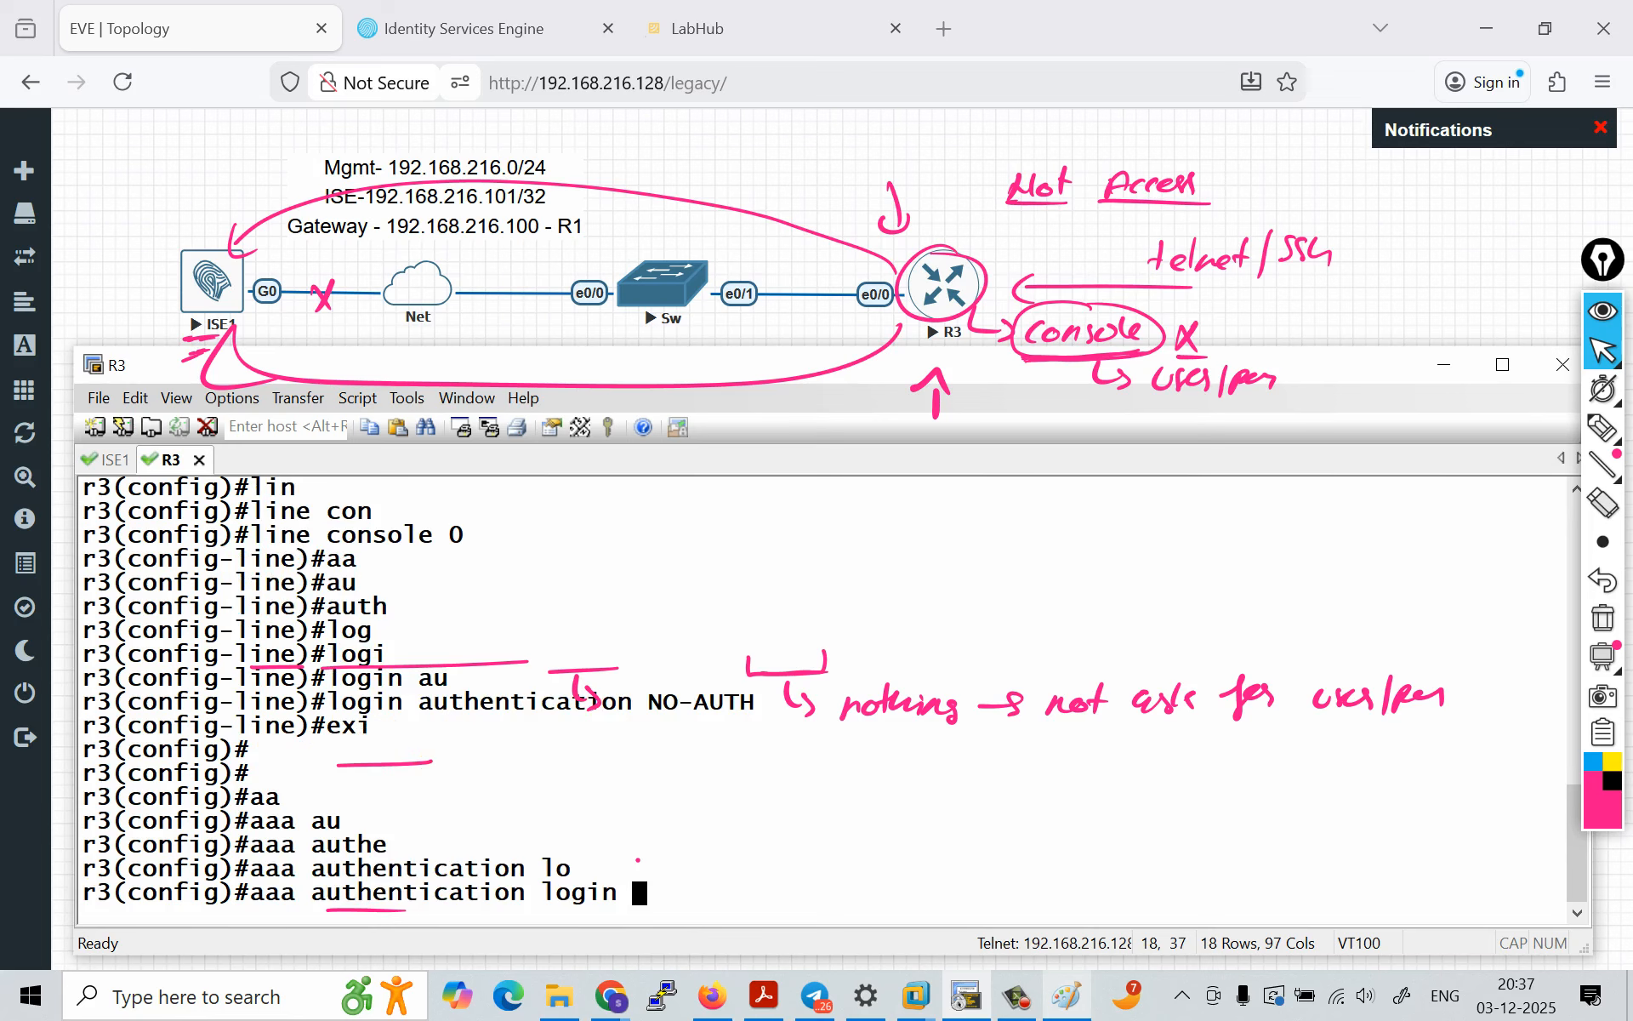
pyautogui.write('LOCAL')
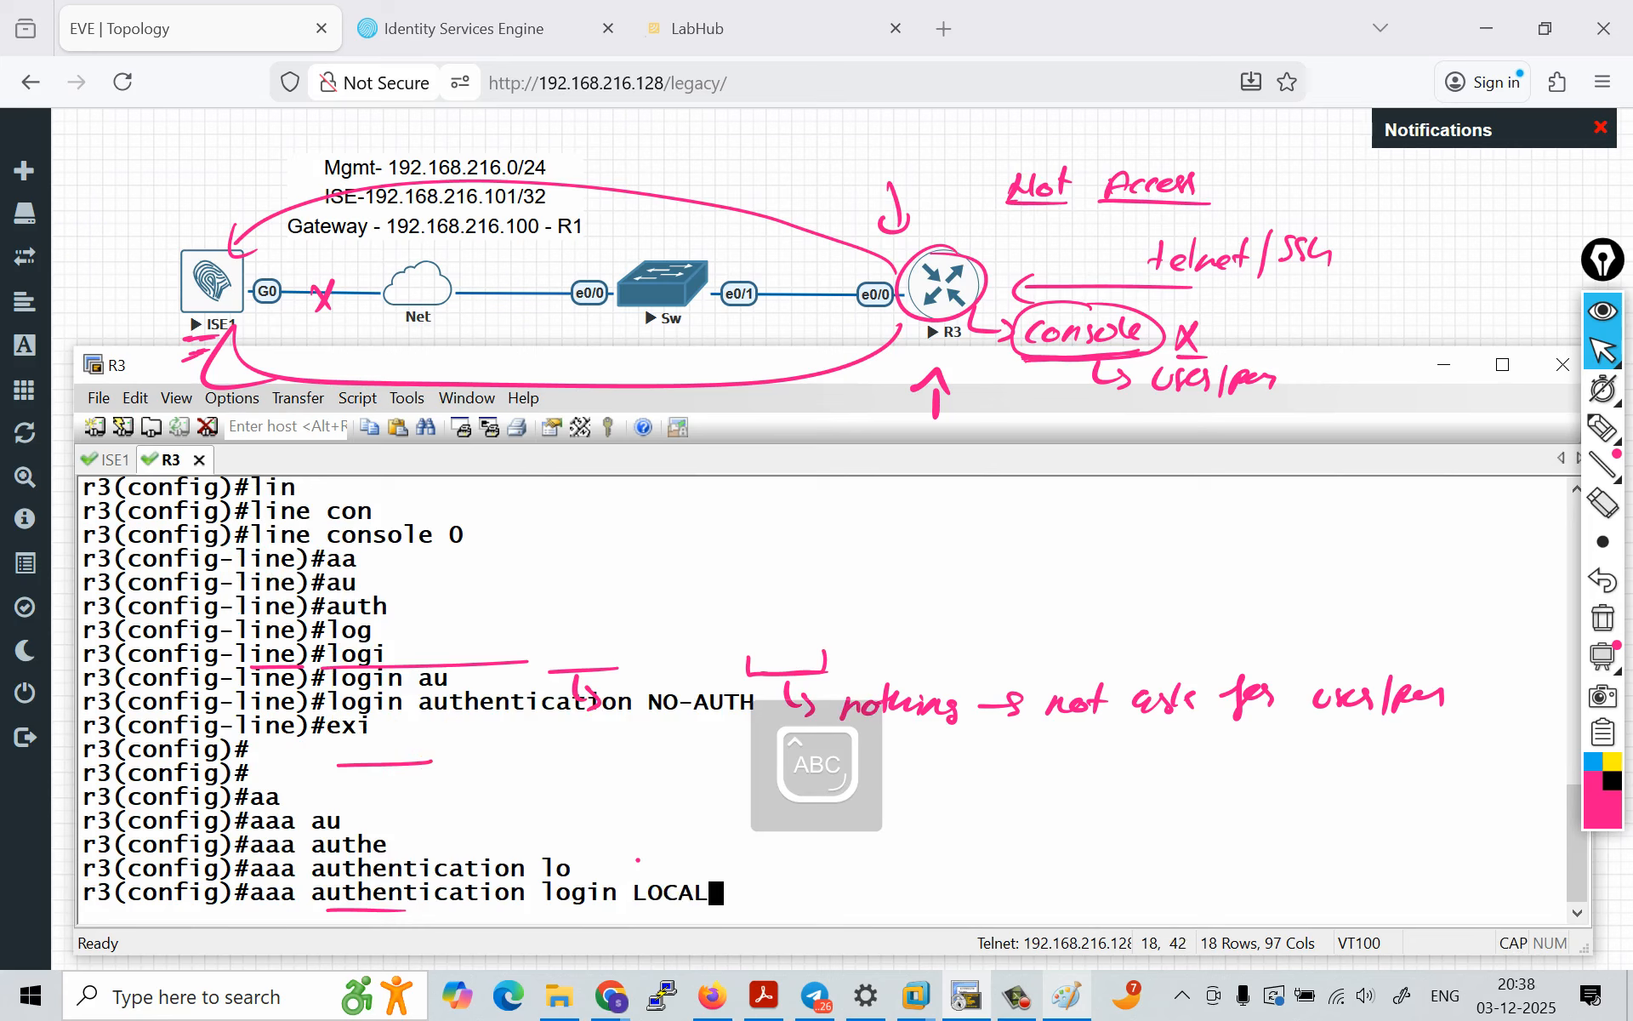
pyautogui.write('_AUTH ')
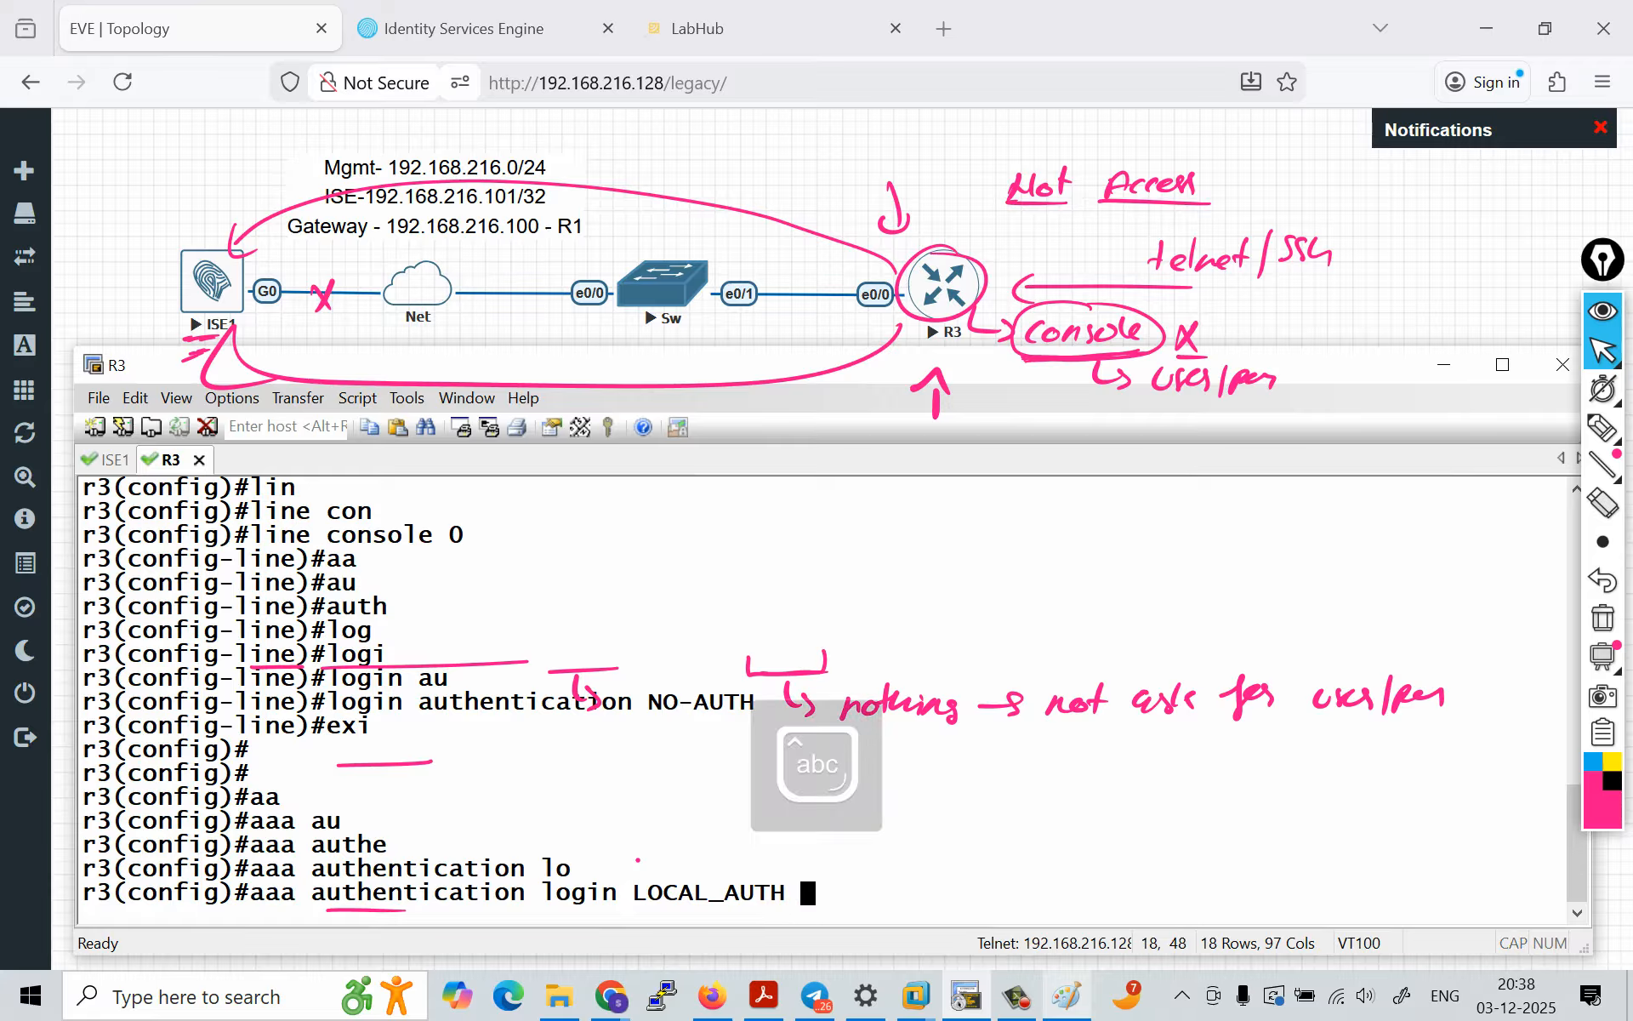
pyautogui.write('lo')
pyautogui.press('Tab')
pyautogui.press('Return')
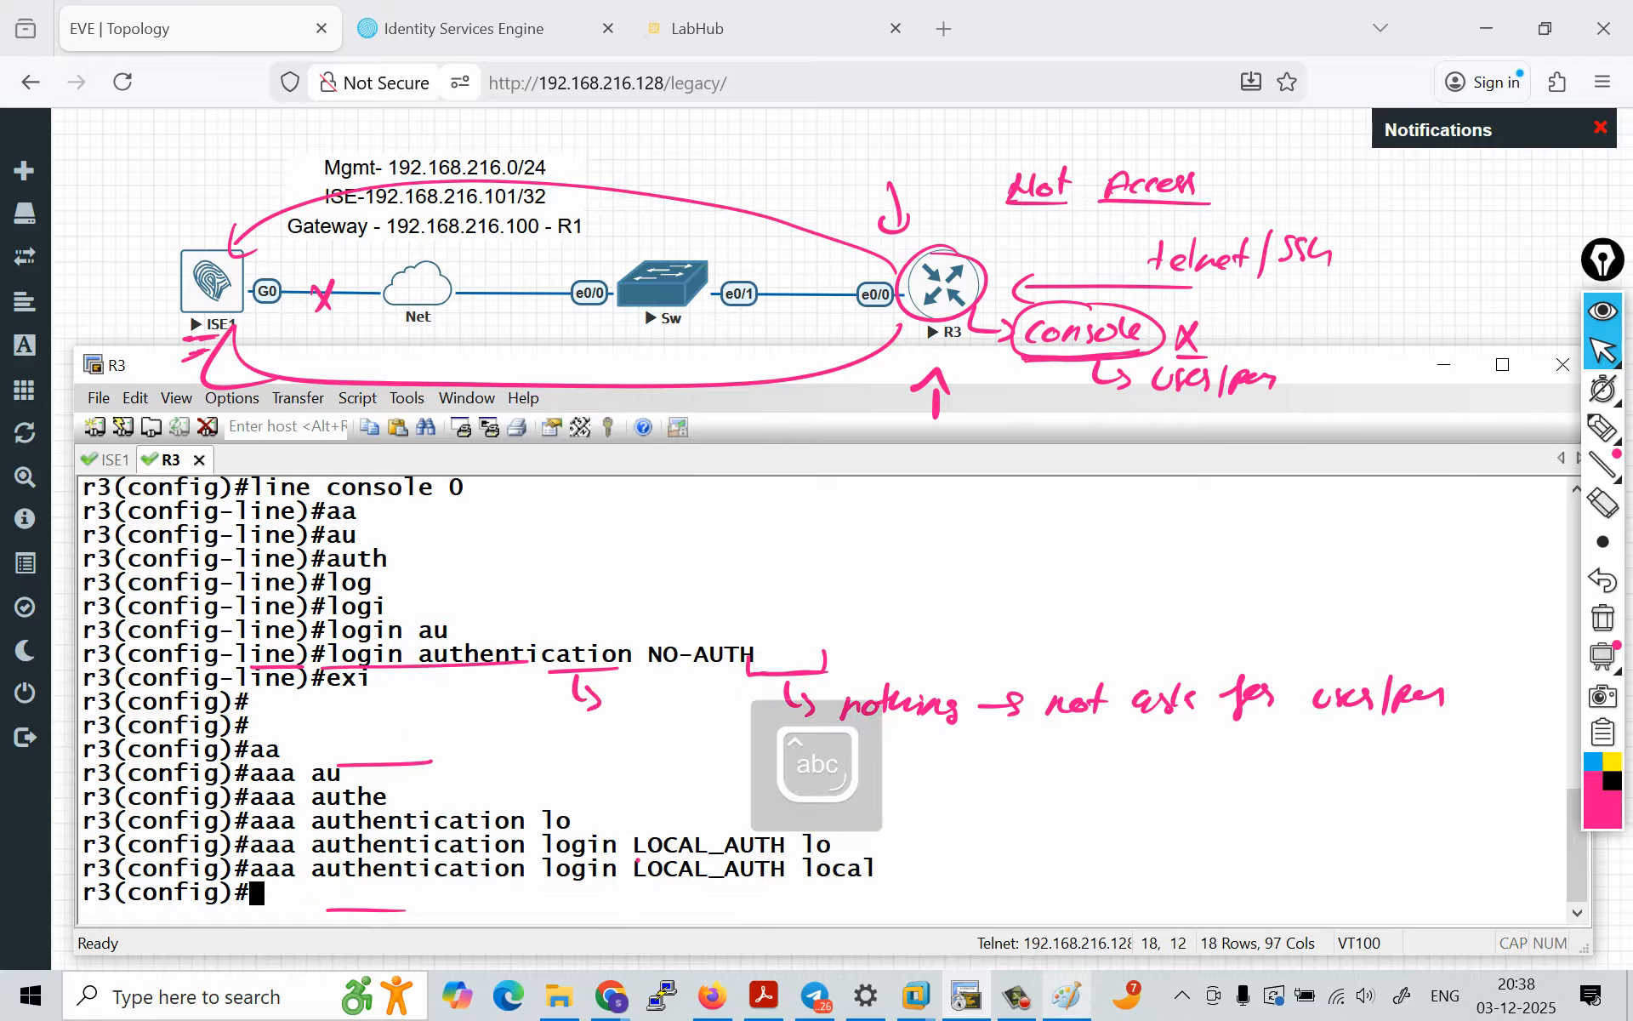
pyautogui.moveTo(251, 870); pyautogui.dragTo(878, 870)
pyautogui.click(878, 869)
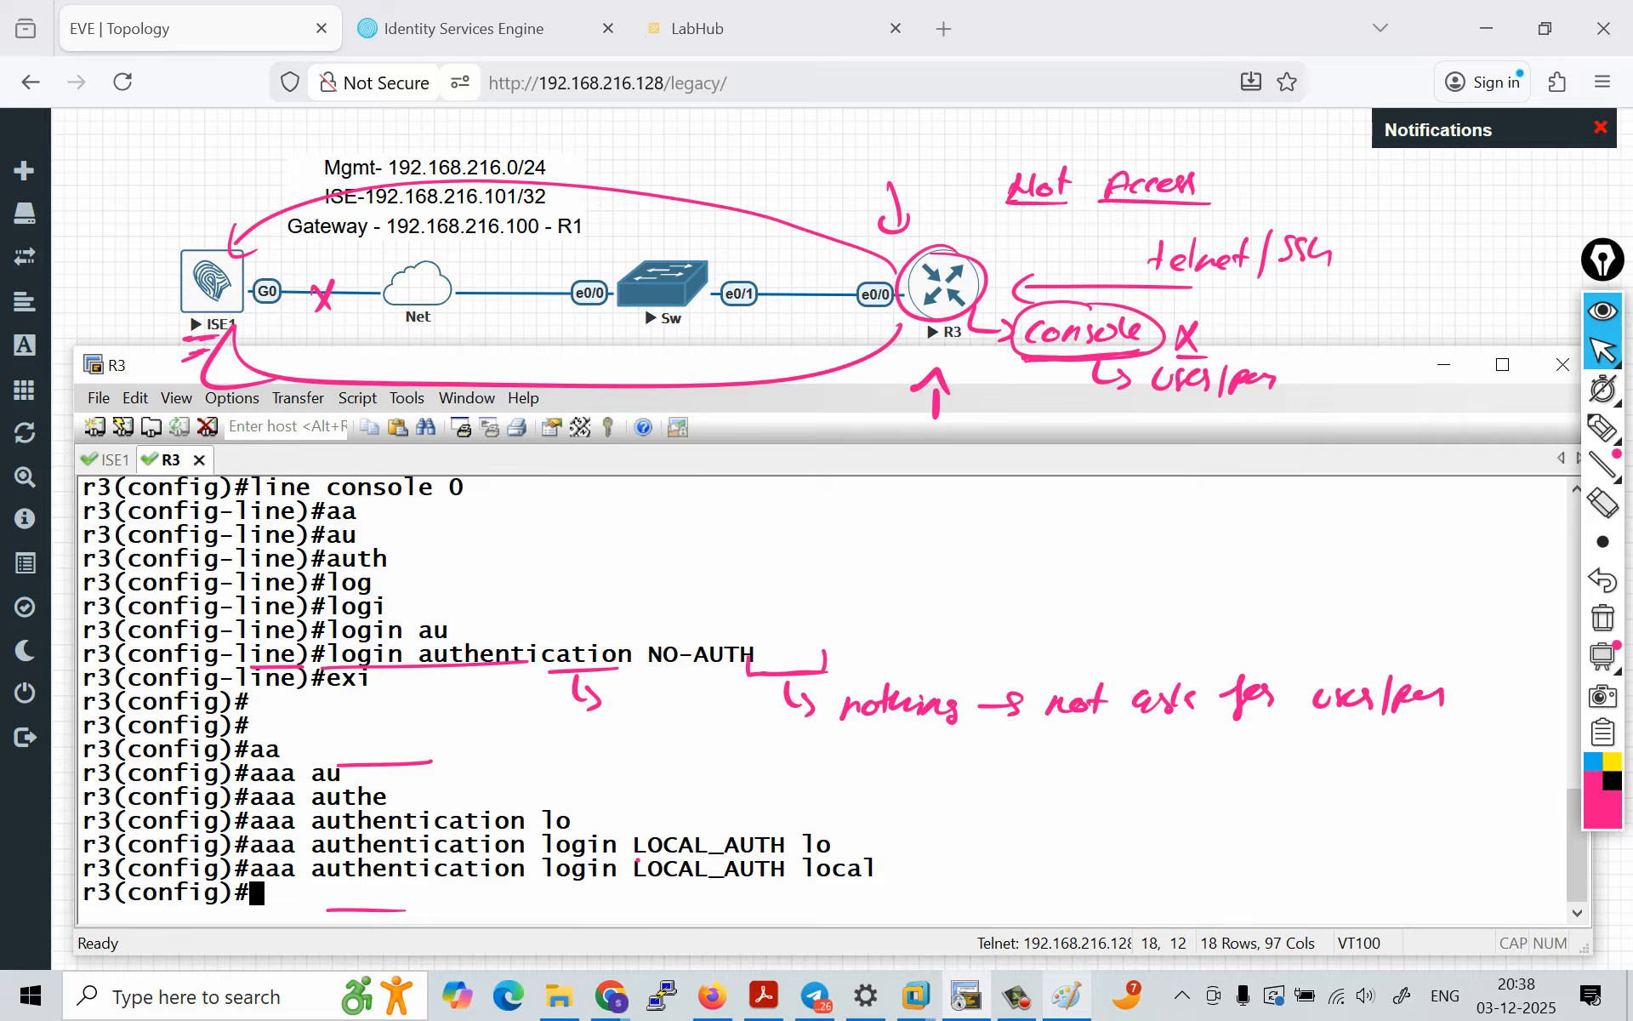
pyautogui.moveTo(788, 869); pyautogui.dragTo(877, 869)
# Step: Create the local user admin on R3 with privilege 15 and set its password
pyautogui.write('usern')
pyautogui.press('Tab')
pyautogui.write('ad')
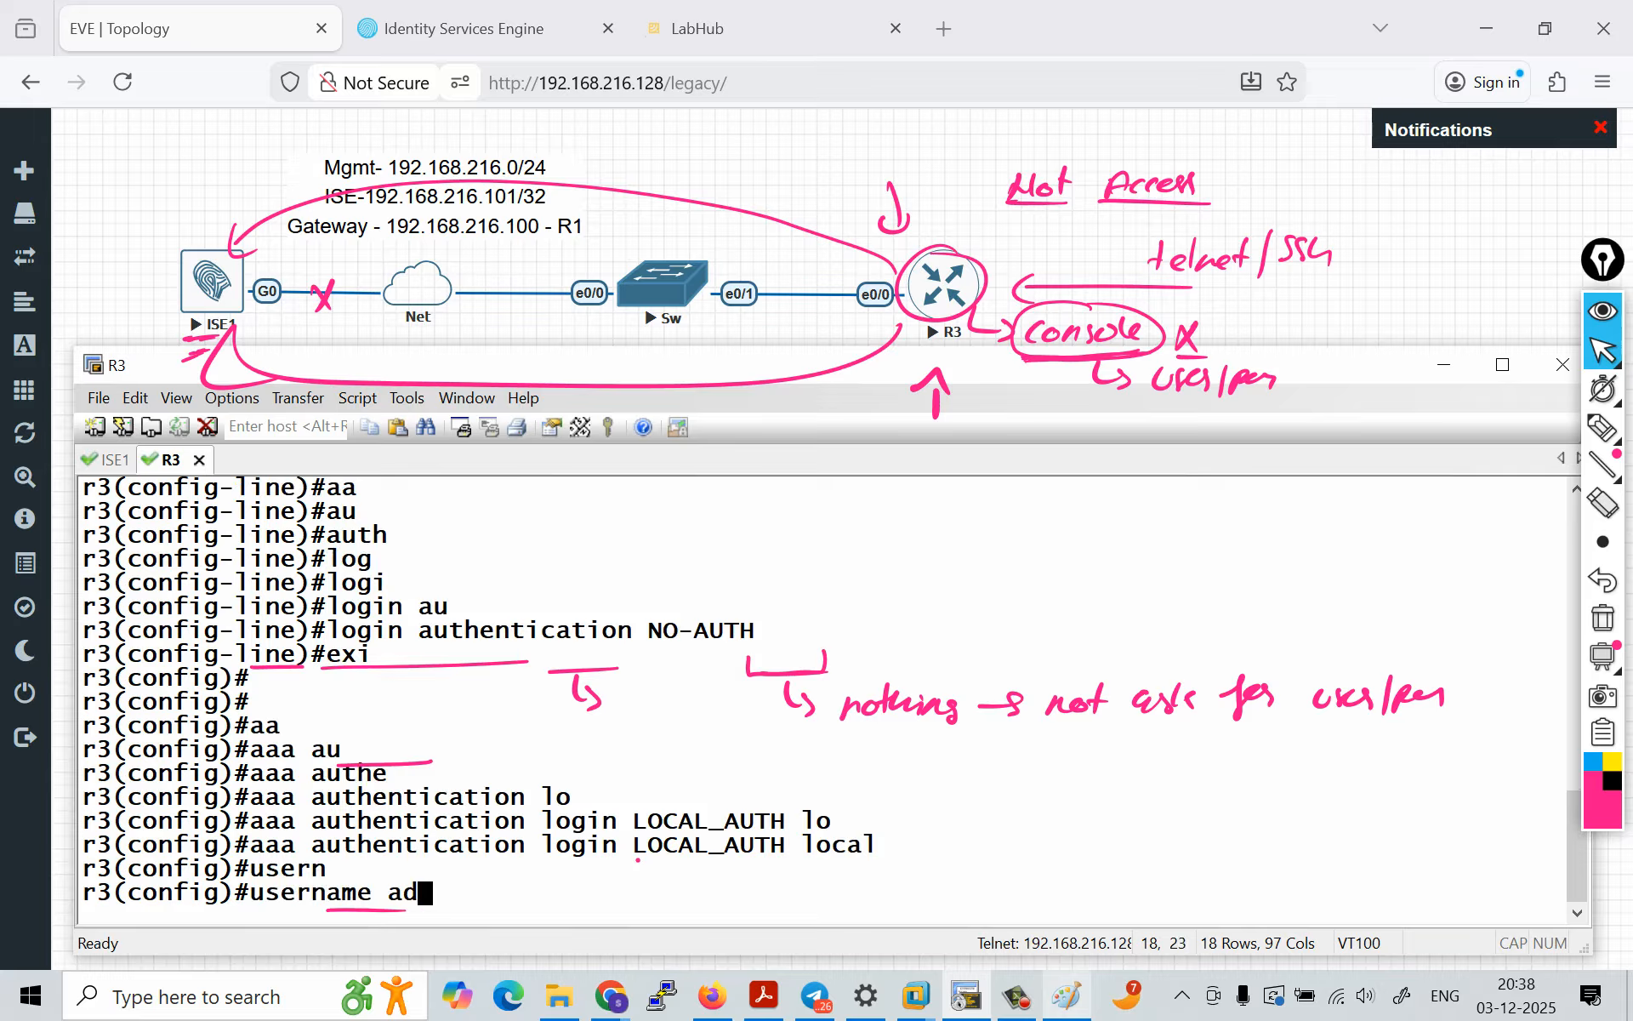
pyautogui.write('min pr')
pyautogui.press('Tab')
pyautogui.write('15 p')
pyautogui.write('a')
pyautogui.press('Tab')
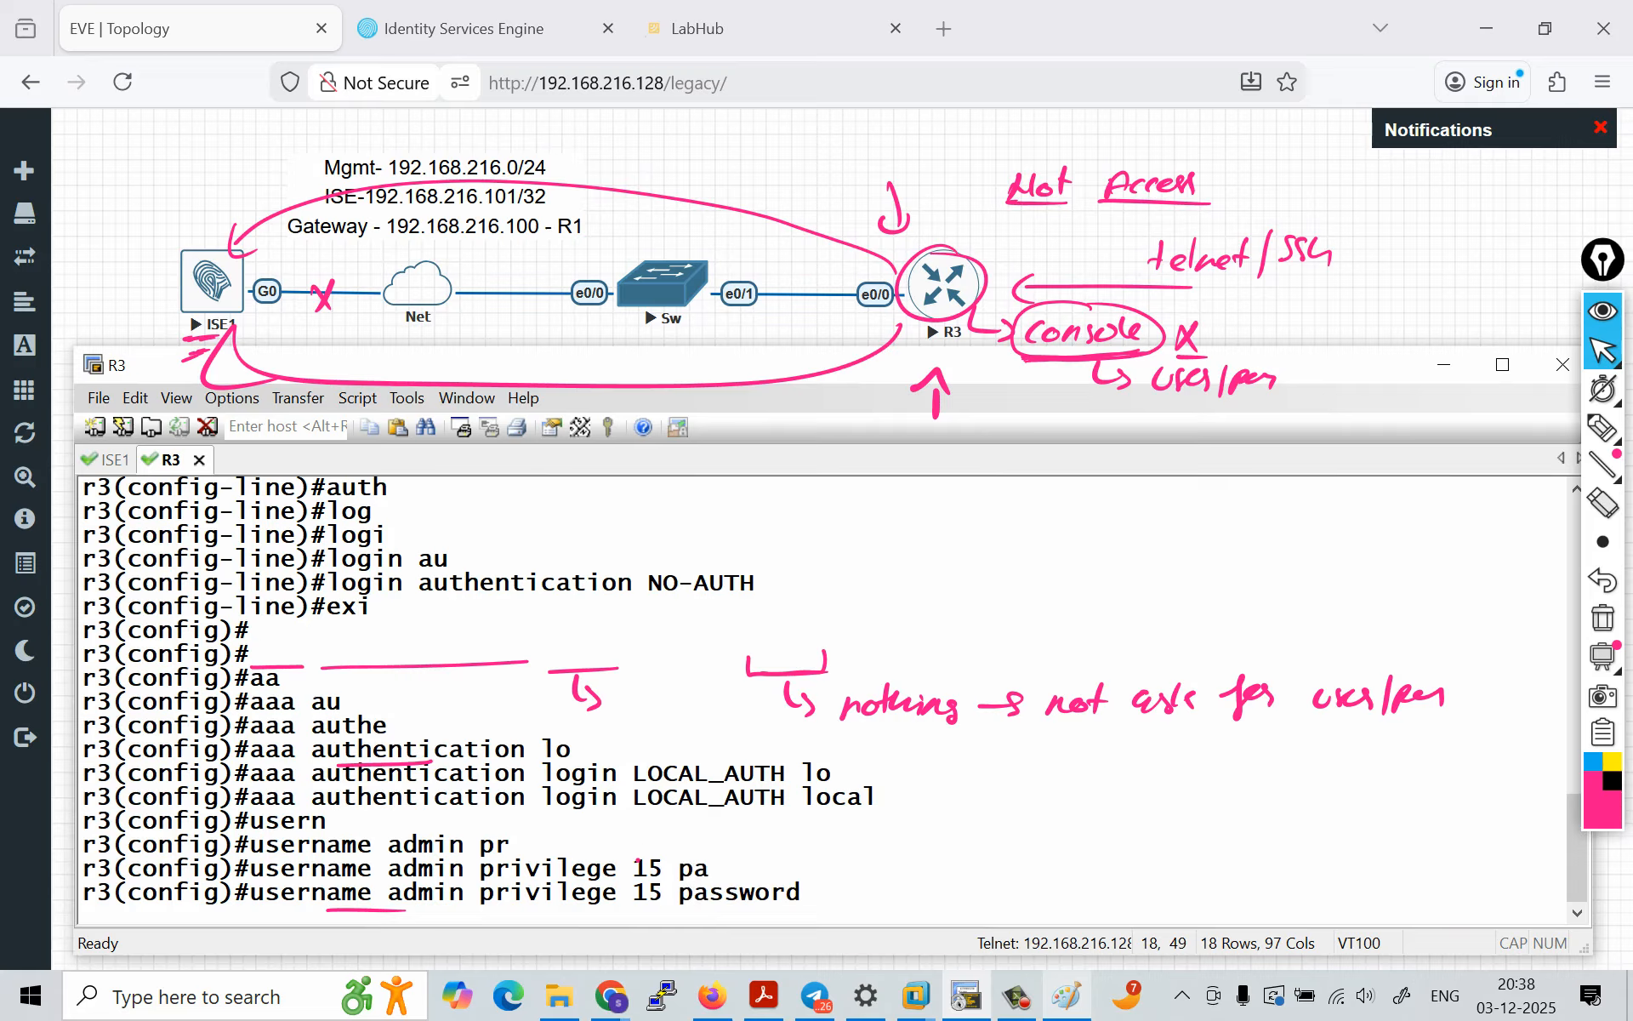
pyautogui.write('cisco')
pyautogui.press('Return')
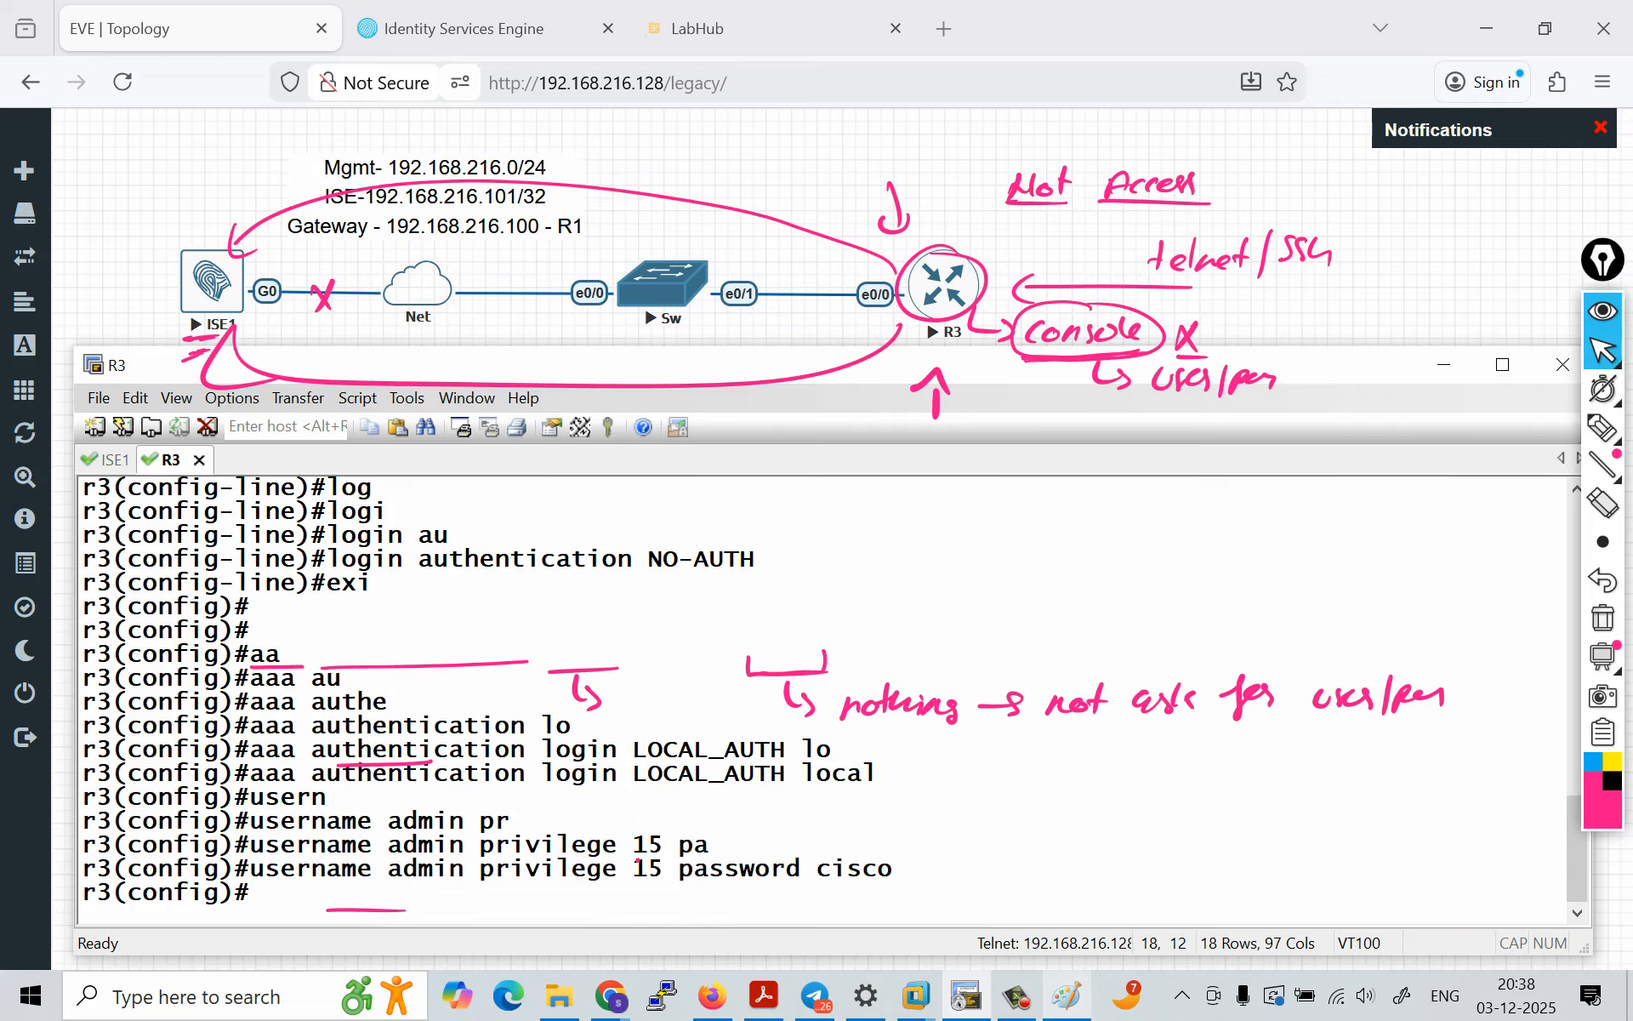
# Step: Apply the local method list to R3's line console 0 with login authentication LOCAL_AUTH
pyautogui.press('Return')
pyautogui.write('lin')
pyautogui.press('Tab')
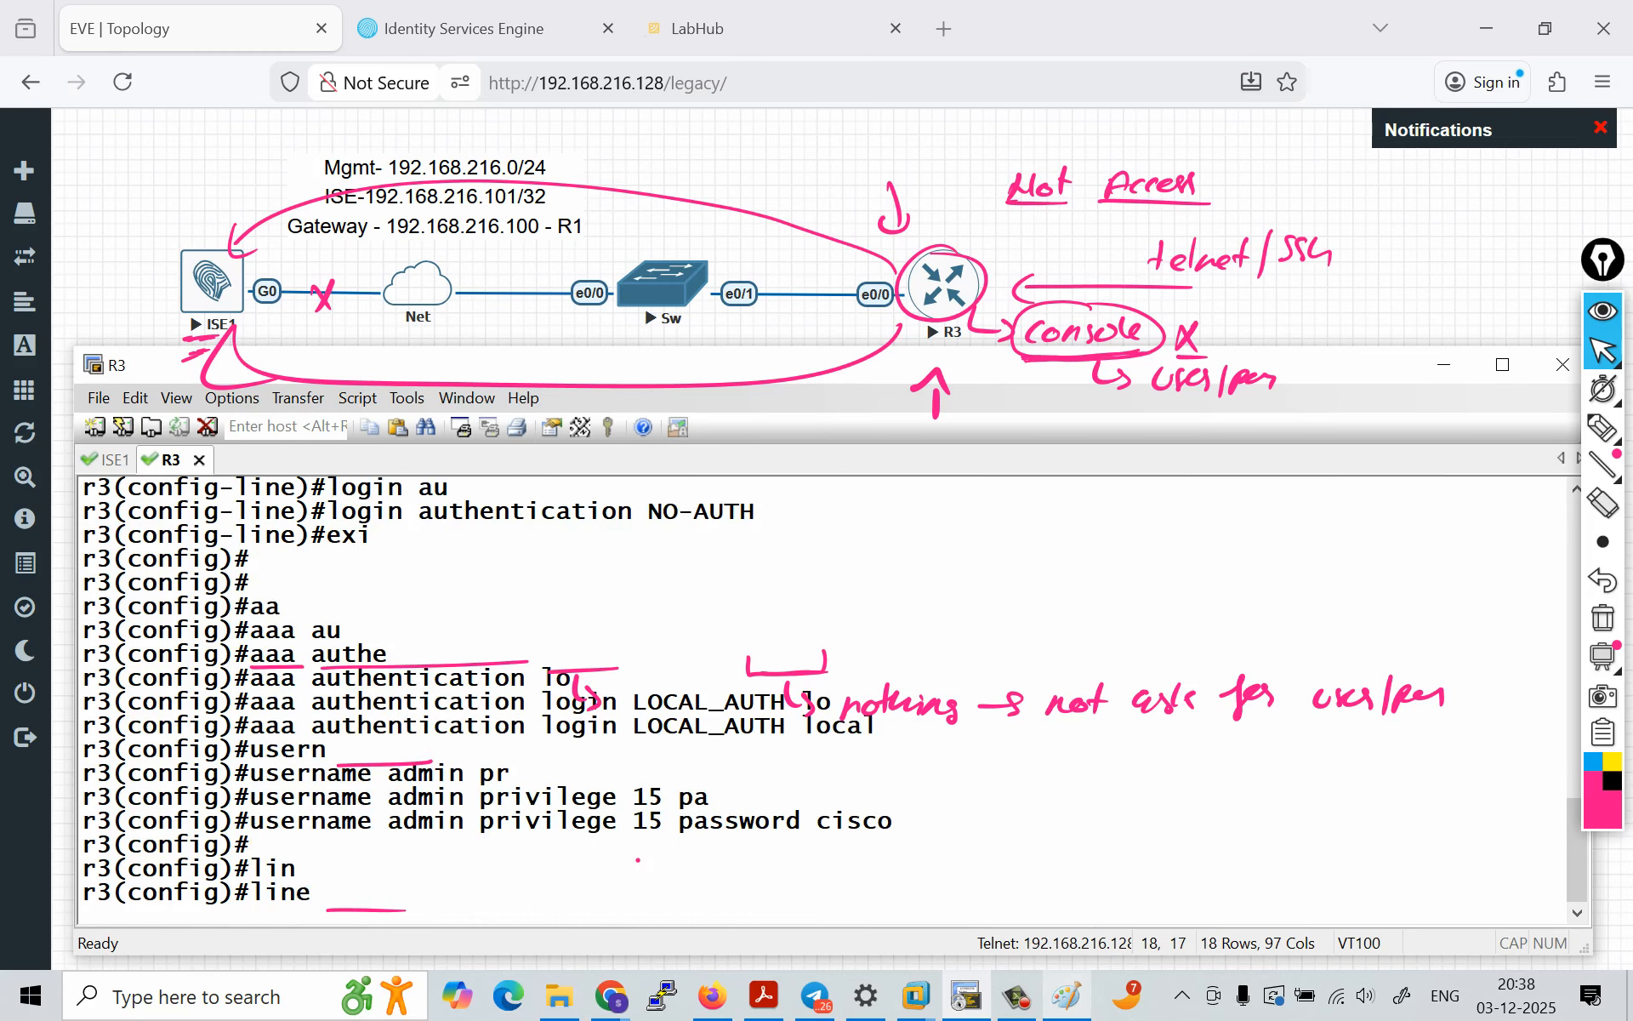
pyautogui.write('con')
pyautogui.press('Tab')
pyautogui.write('0')
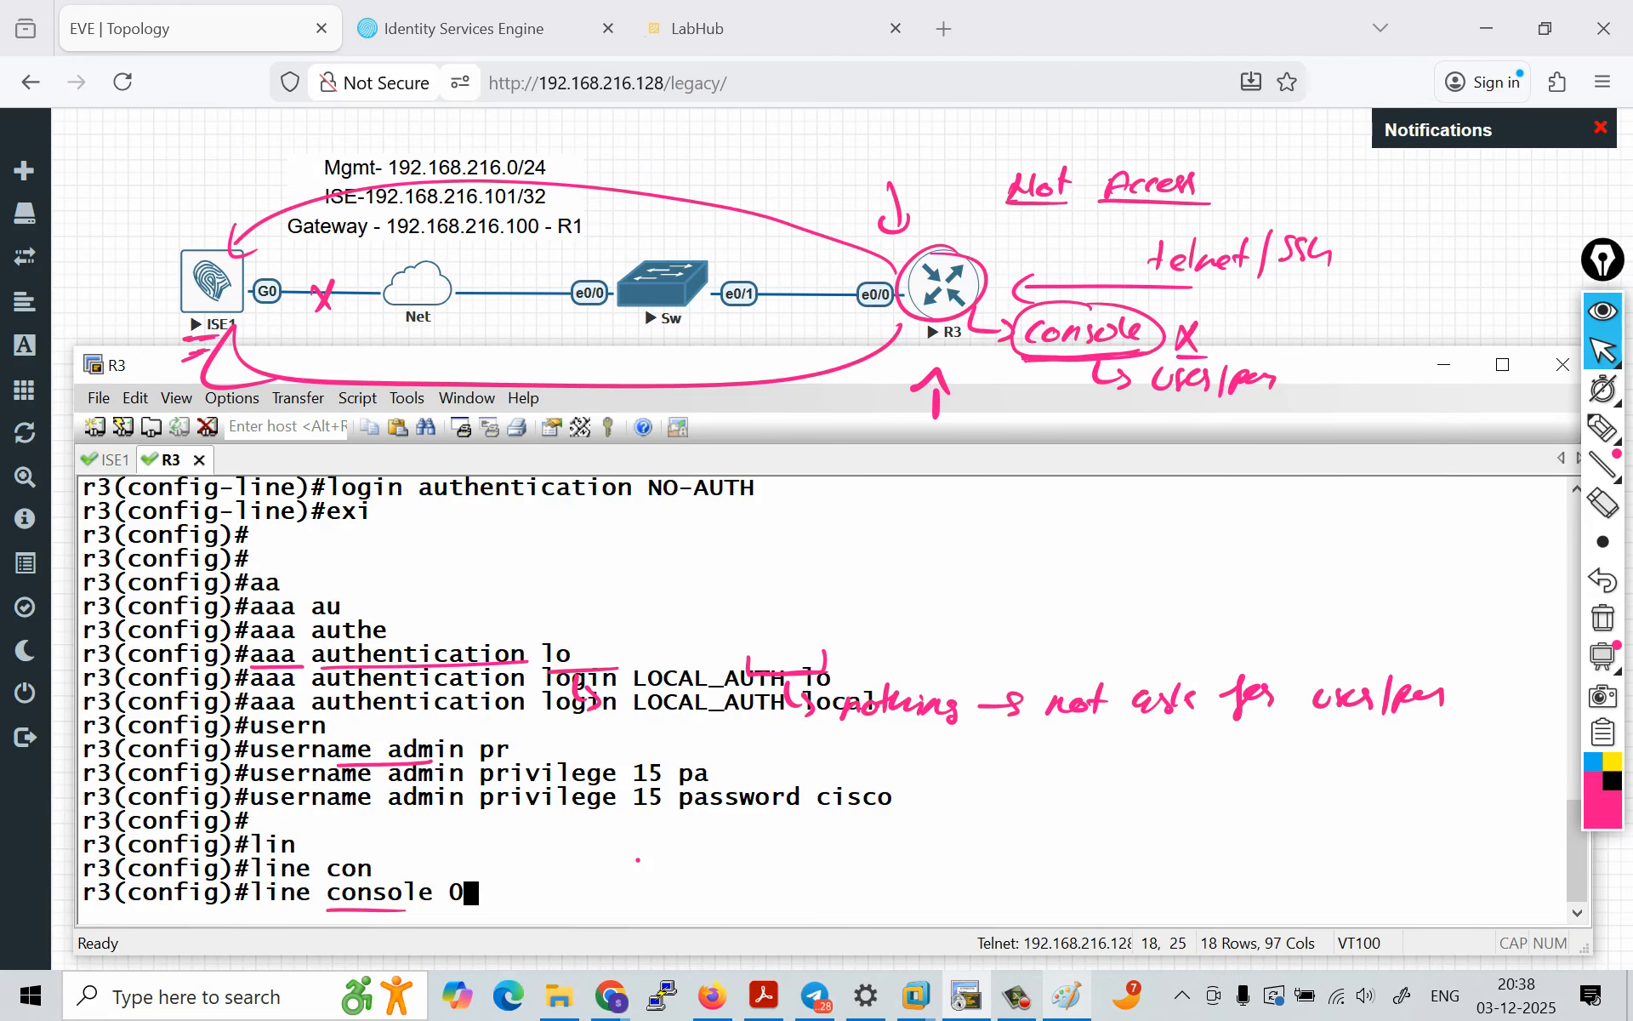
pyautogui.press('Return')
pyautogui.write('a=log')
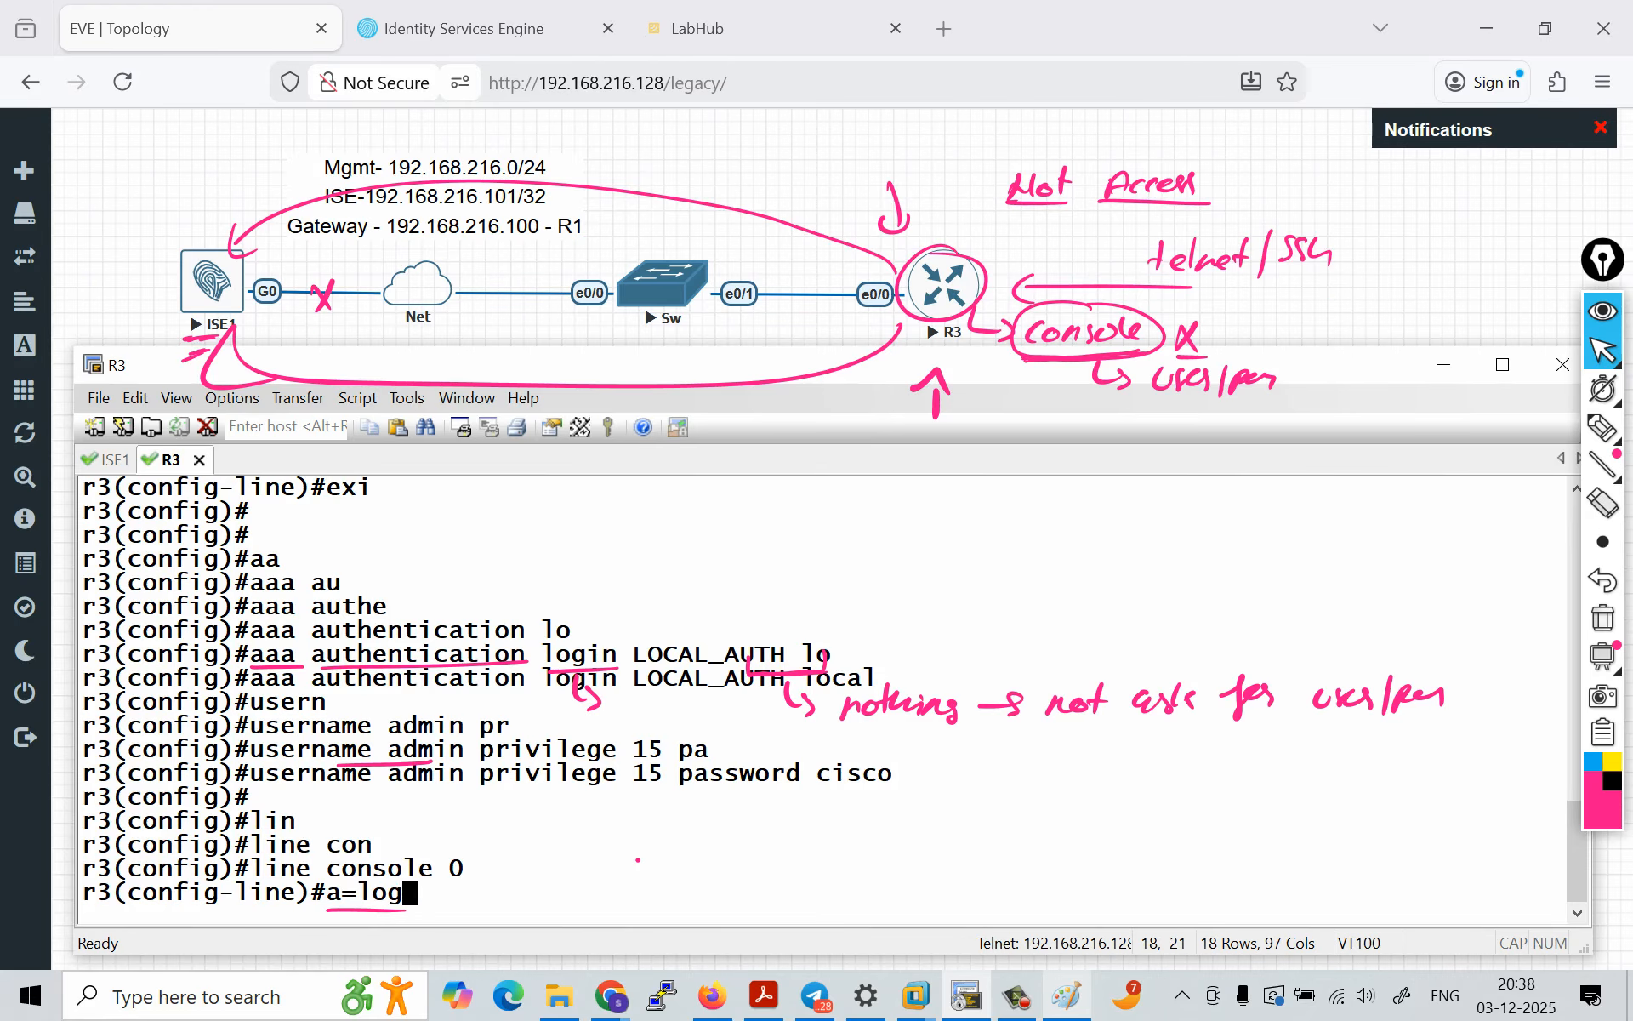
pyautogui.press('Tab')
pyautogui.press('BackSpace')
pyautogui.press('BackSpace')
pyautogui.press('BackSpace')
pyautogui.press('BackSpace')
pyautogui.press('BackSpace')
pyautogui.write('log')
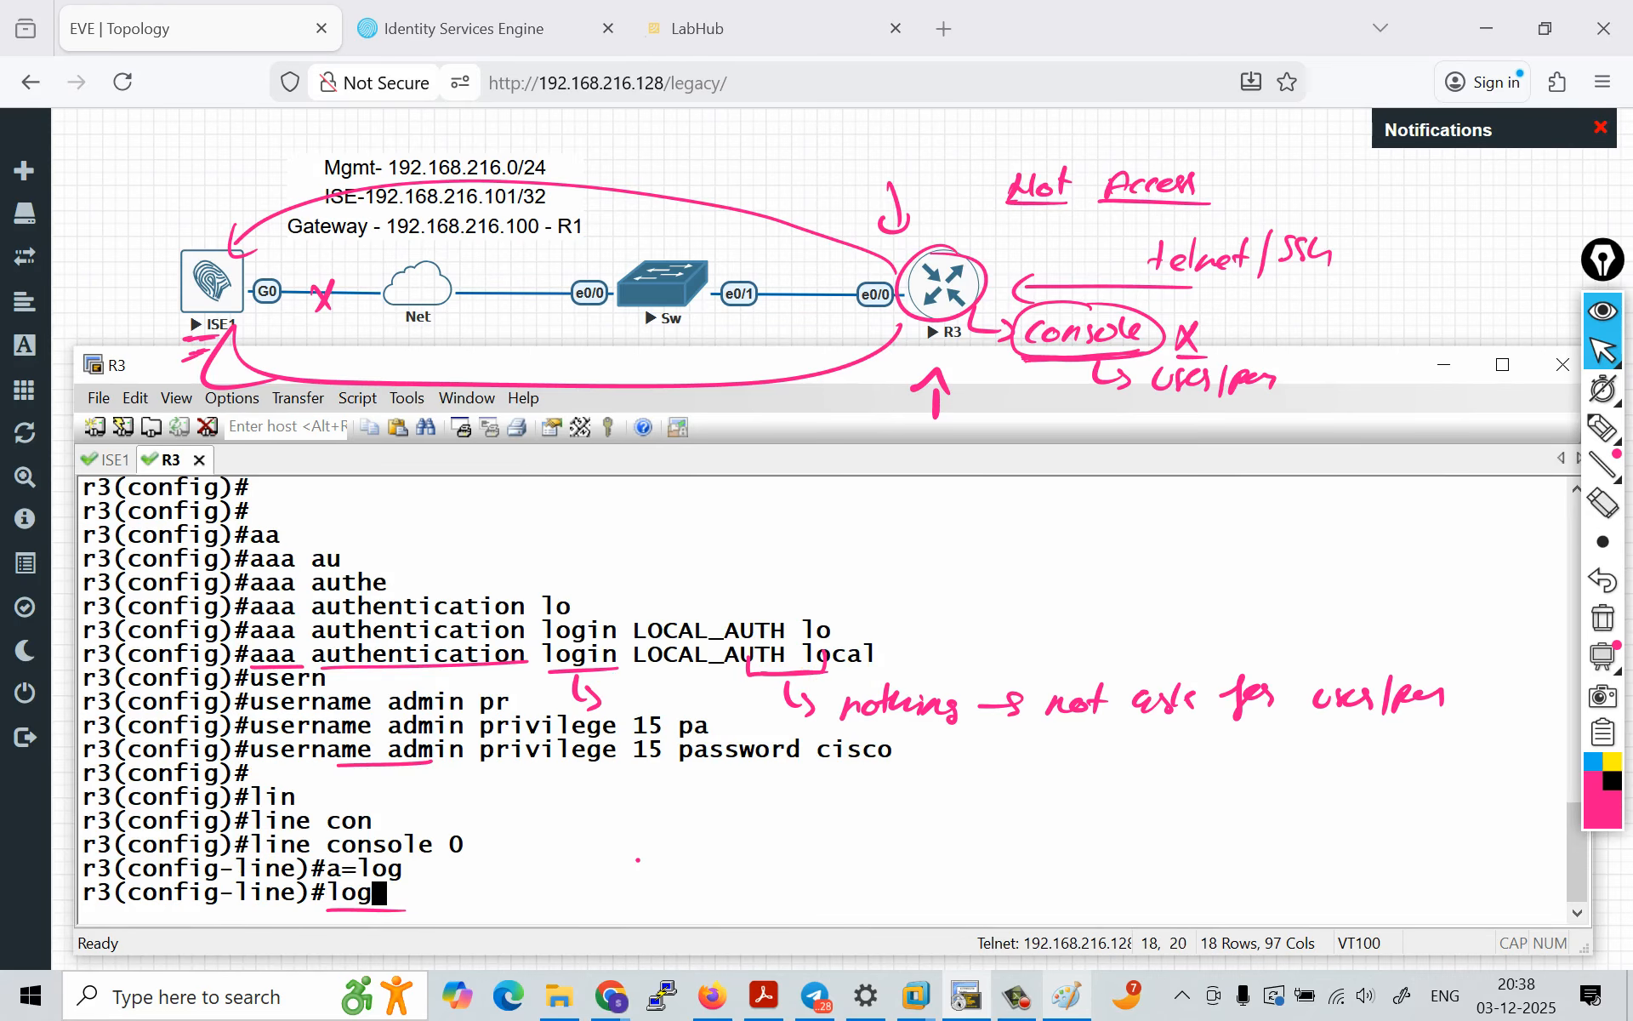
pyautogui.press('Tab')
pyautogui.write('i')
pyautogui.press('Tab')
pyautogui.write('au')
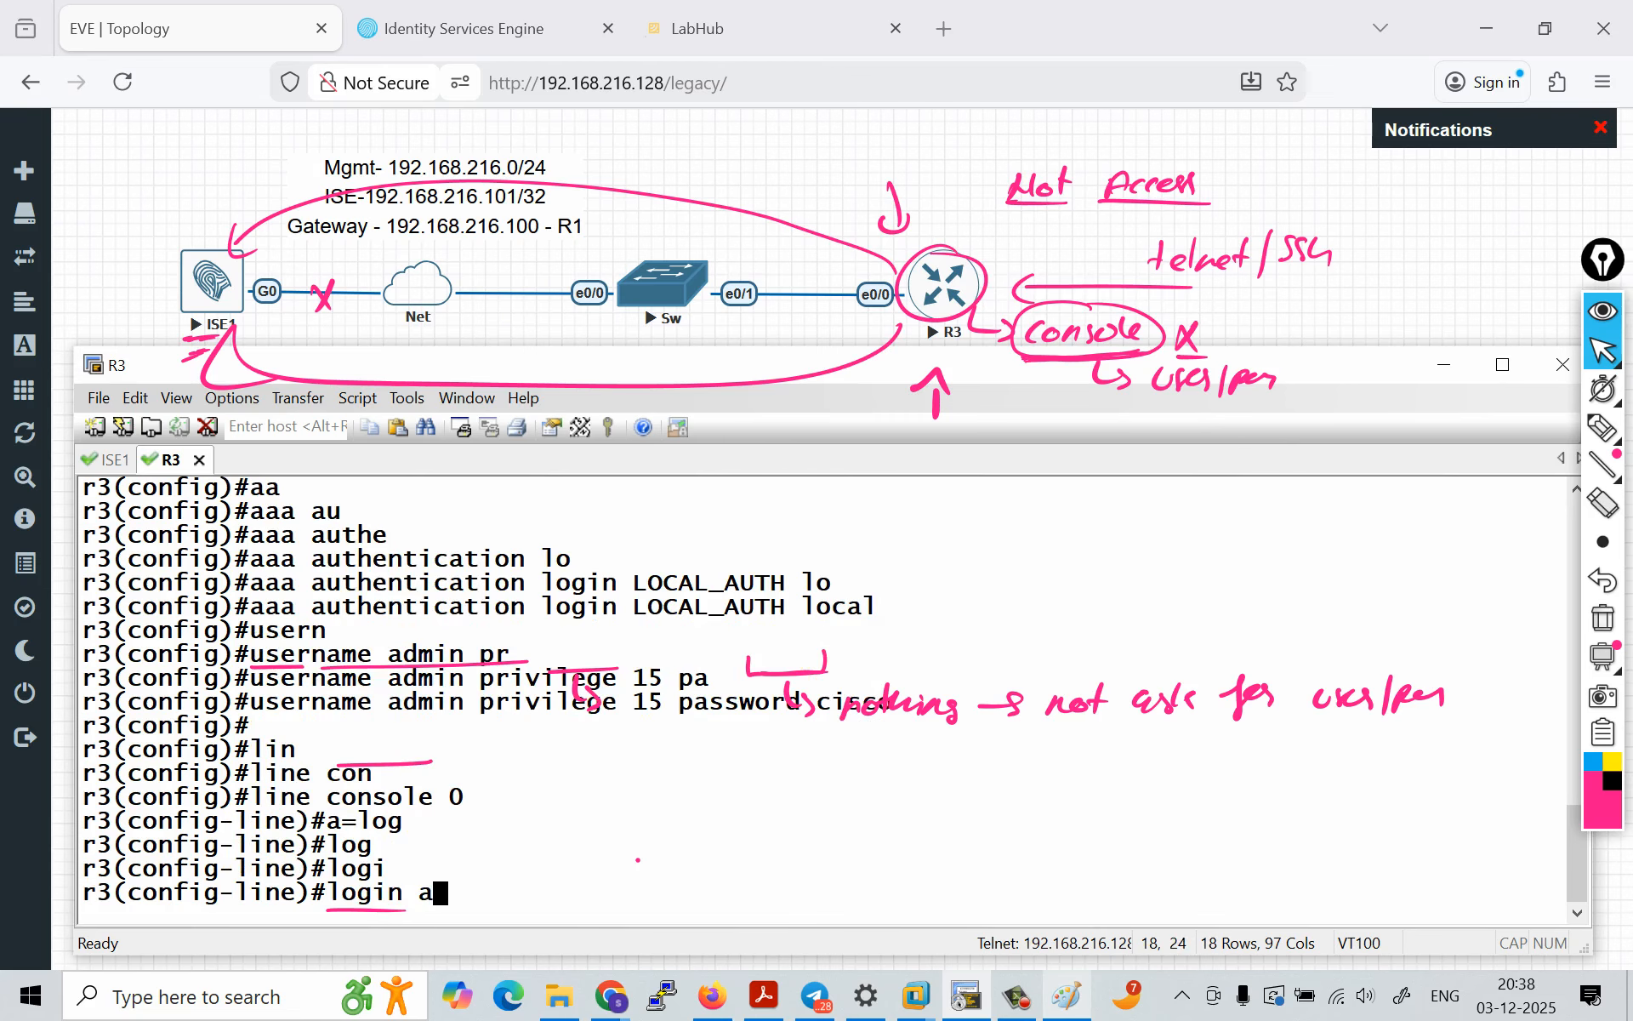
pyautogui.press('Tab')
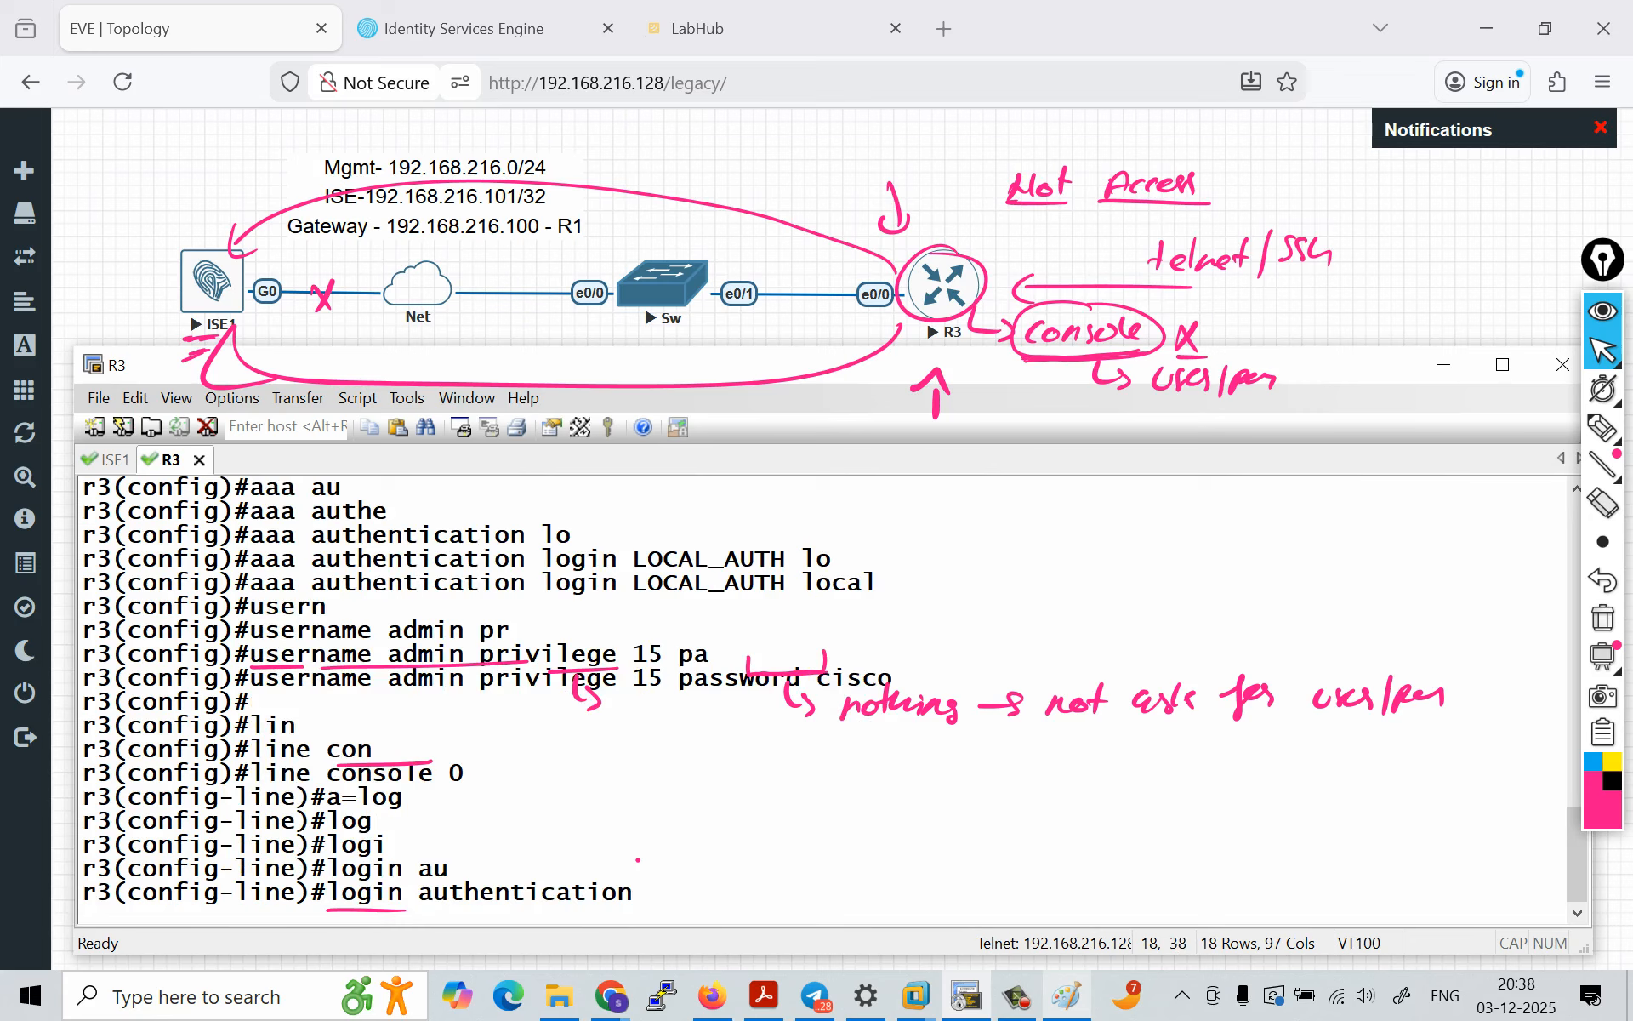
pyautogui.moveTo(633, 584); pyautogui.dragTo(783, 584)
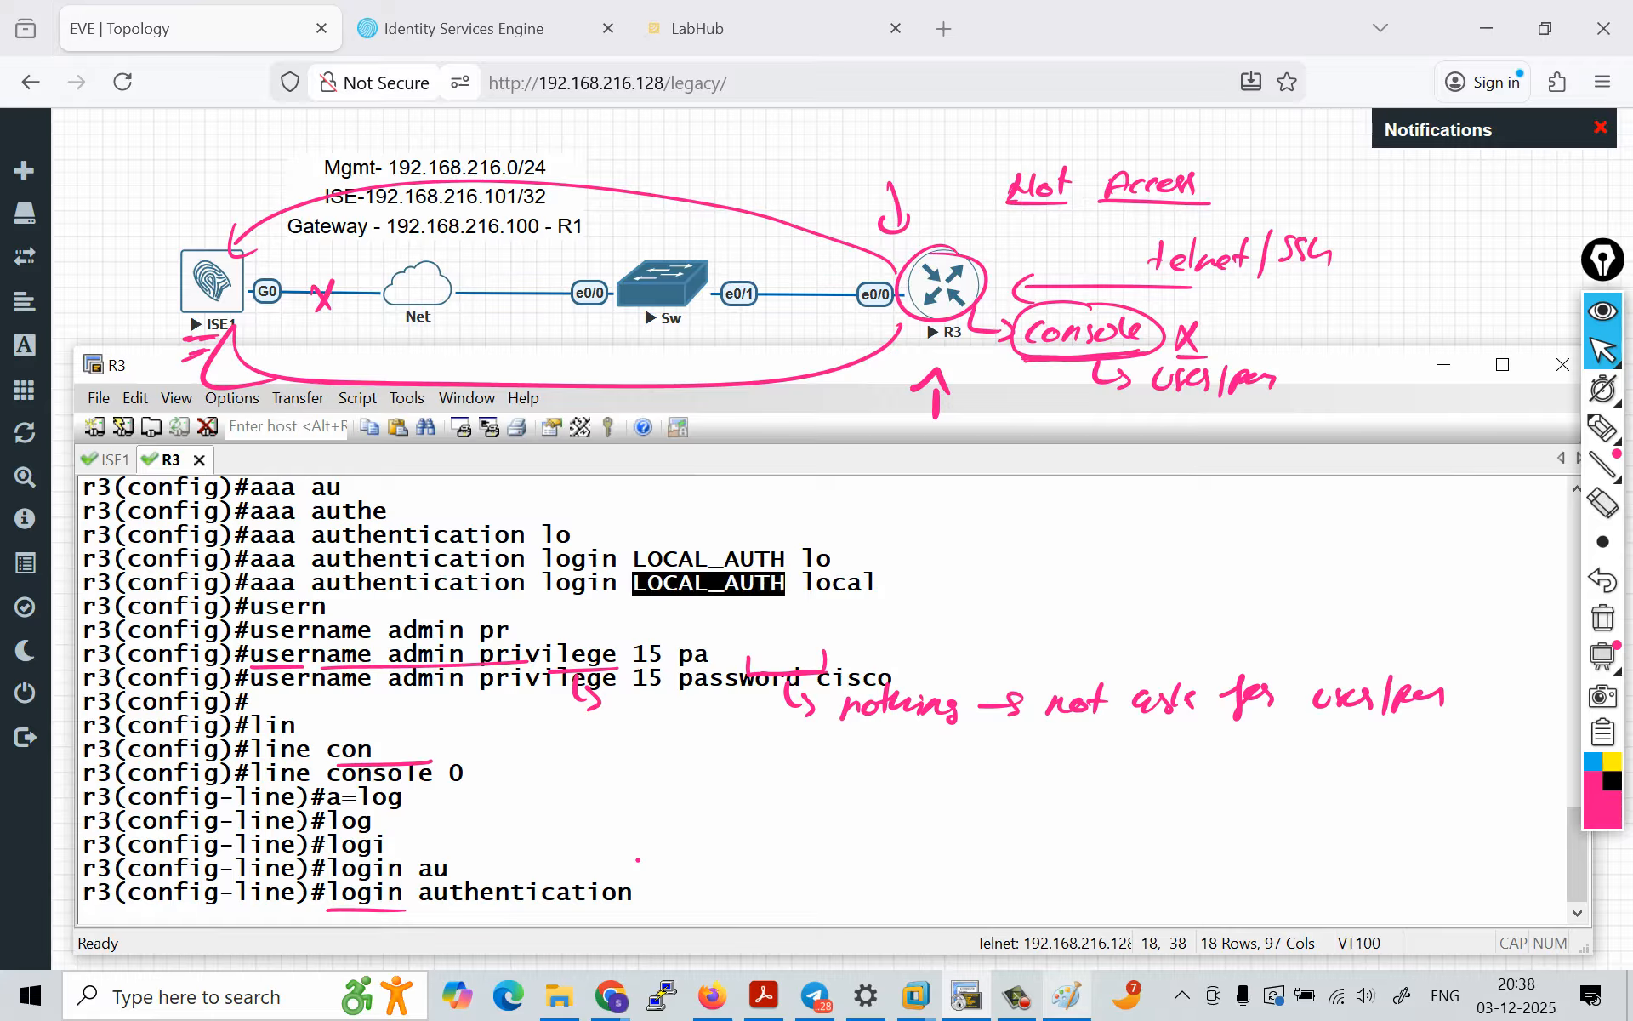
pyautogui.rightClick(783, 583)
pyautogui.press('Return')
pyautogui.press('Return')
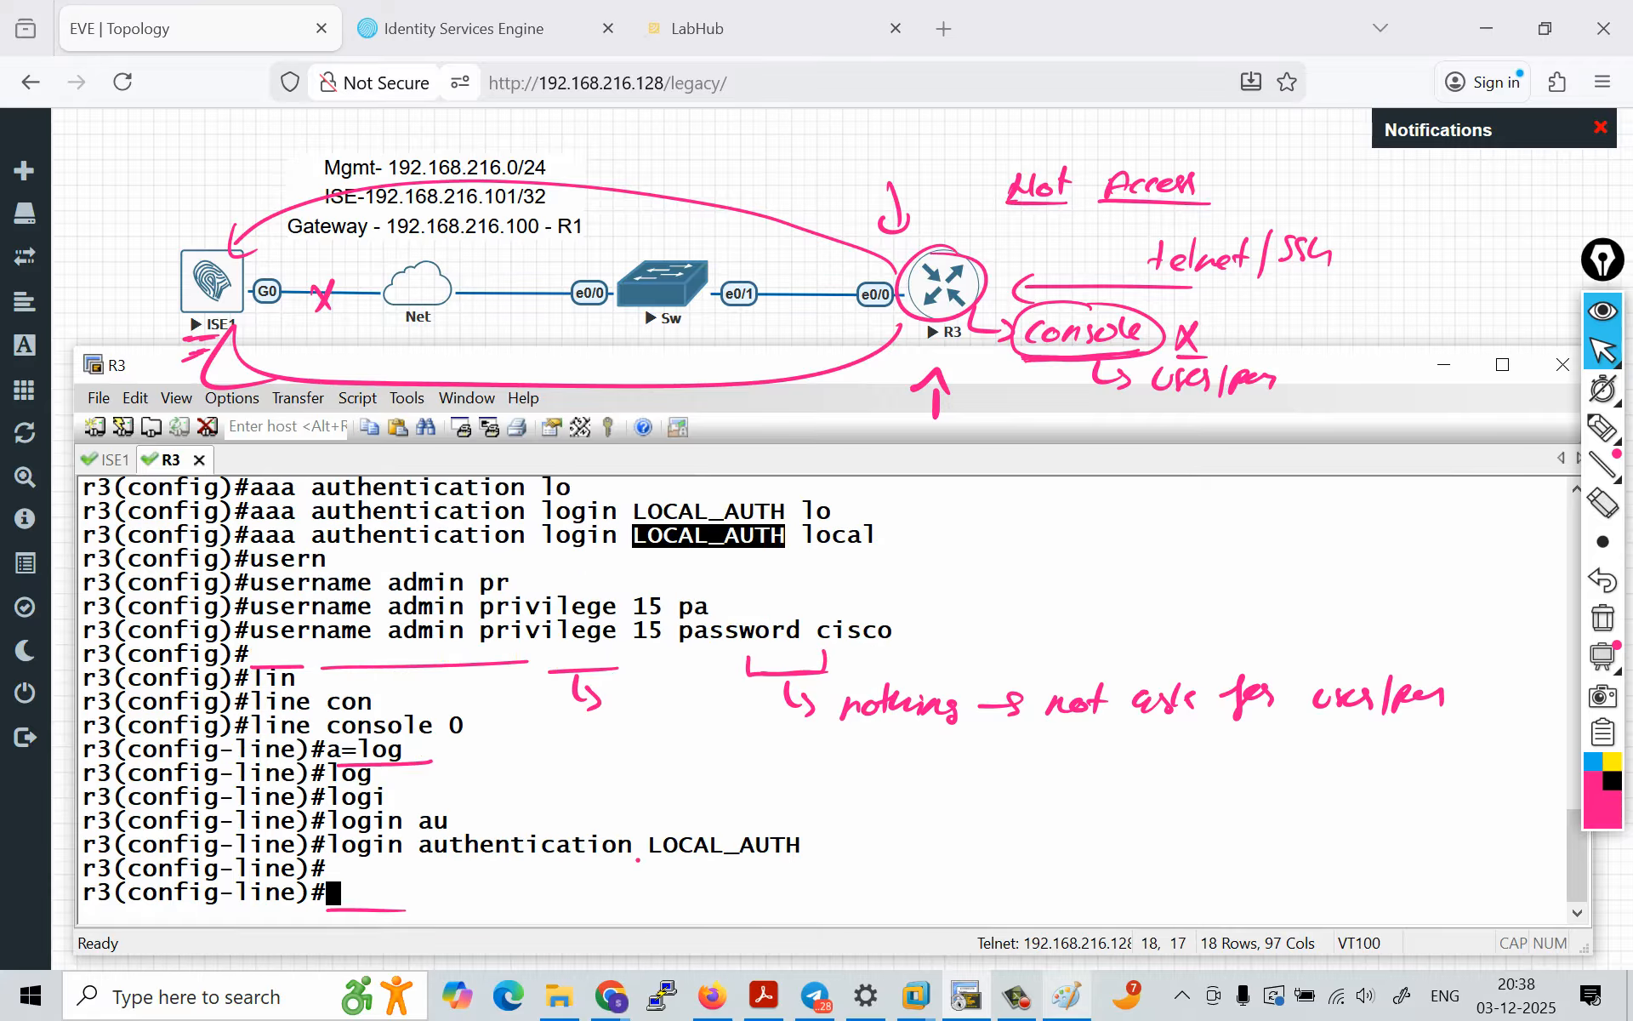
# Step: Query the console line's running configuration from line configuration mode with do sh run | s line console
pyautogui.write('do sh erun i')
pyautogui.press('BackSpace')
pyautogui.press('BackSpace')
pyautogui.press('BackSpace')
pyautogui.press('BackSpace')
pyautogui.press('BackSpace')
pyautogui.press('BackSpace')
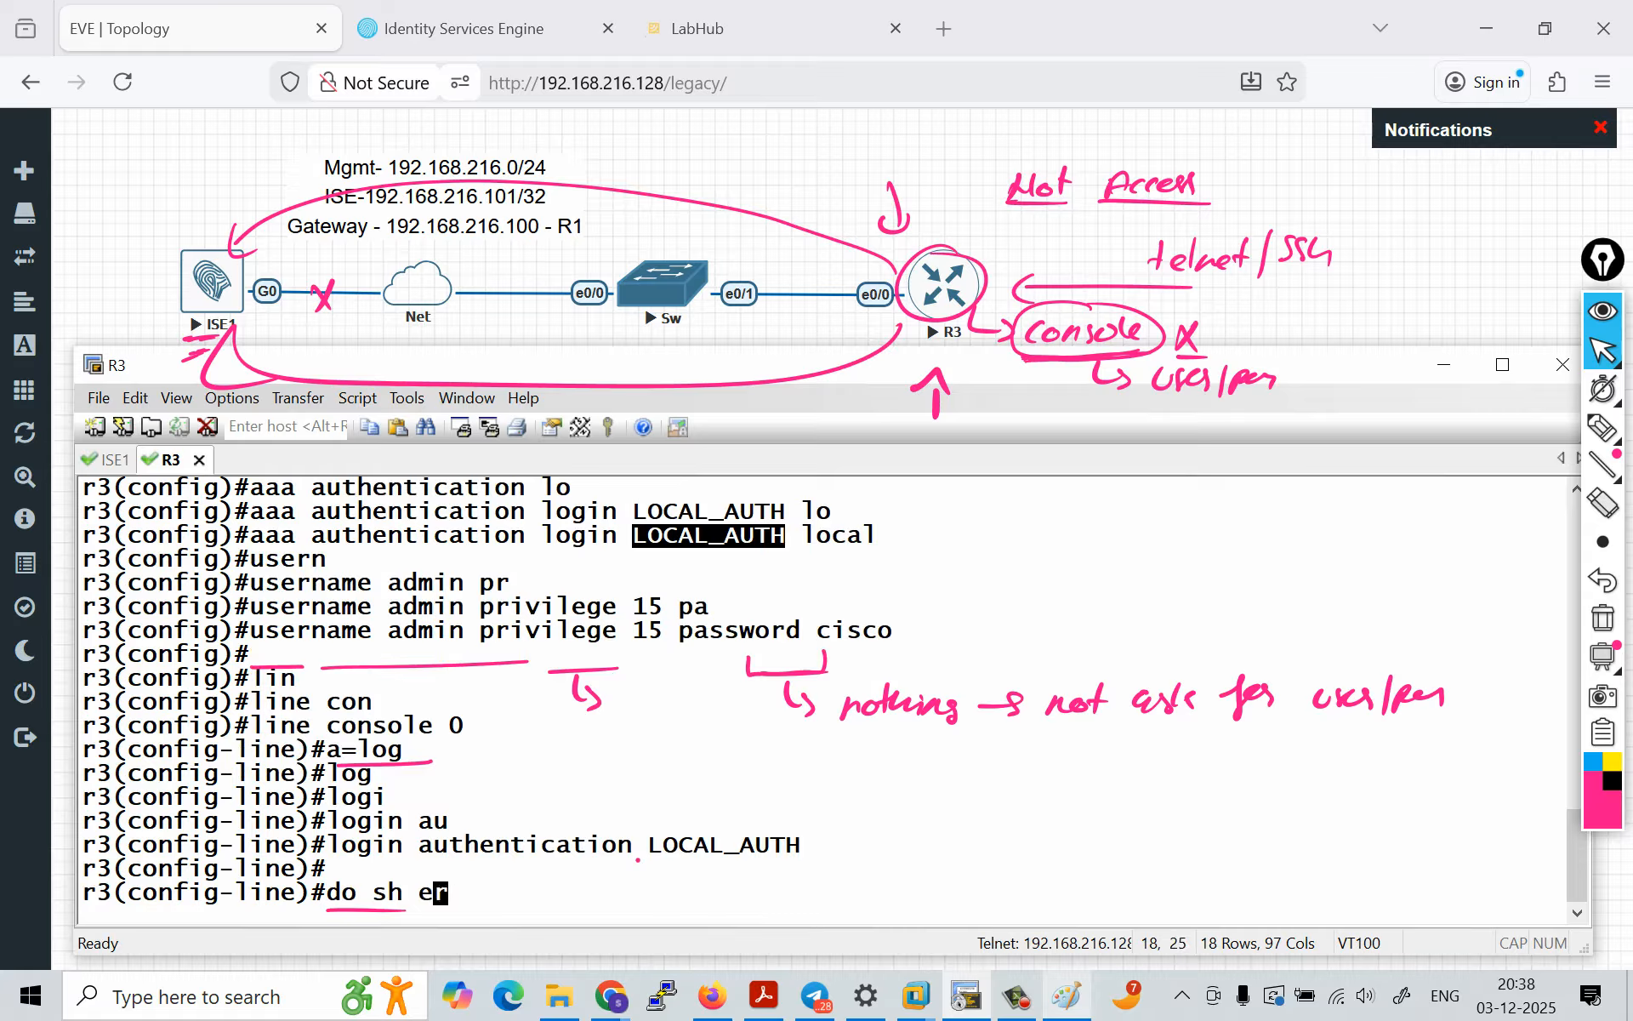
pyautogui.write('run int')
pyautogui.press('BackSpace')
pyautogui.press('BackSpace')
pyautogui.press('BackSpace')
pyautogui.press('BackSpace')
pyautogui.write('| s line')
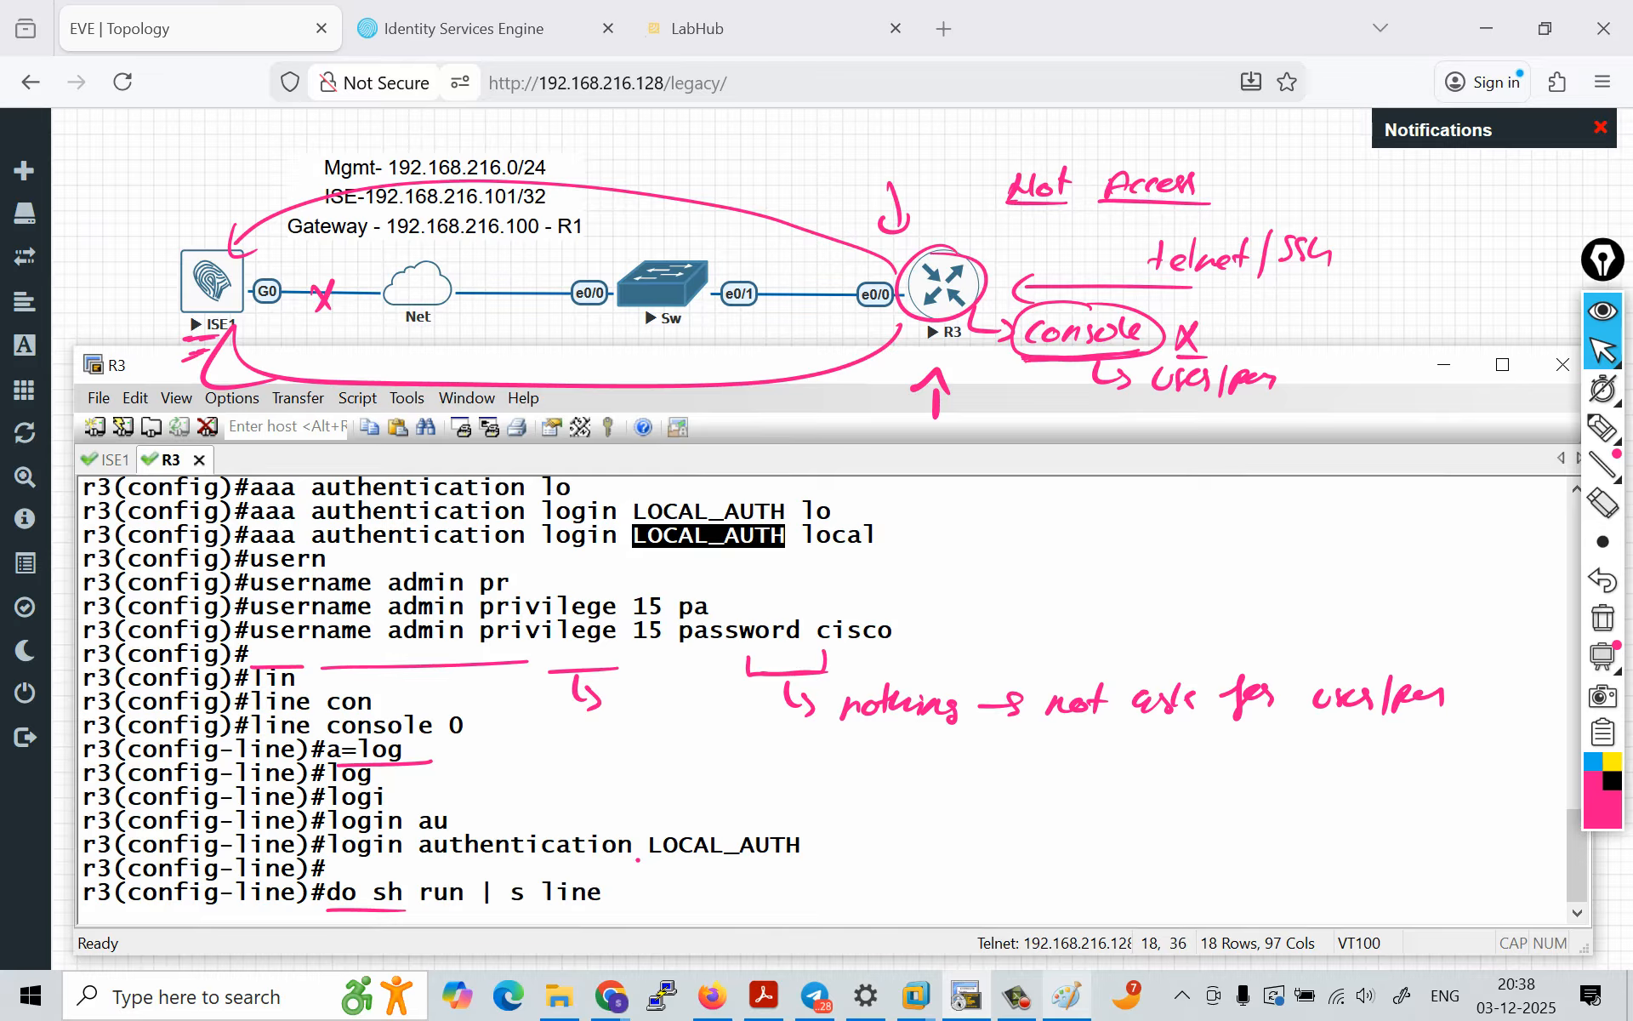
pyautogui.write(' console')
pyautogui.press('Return')
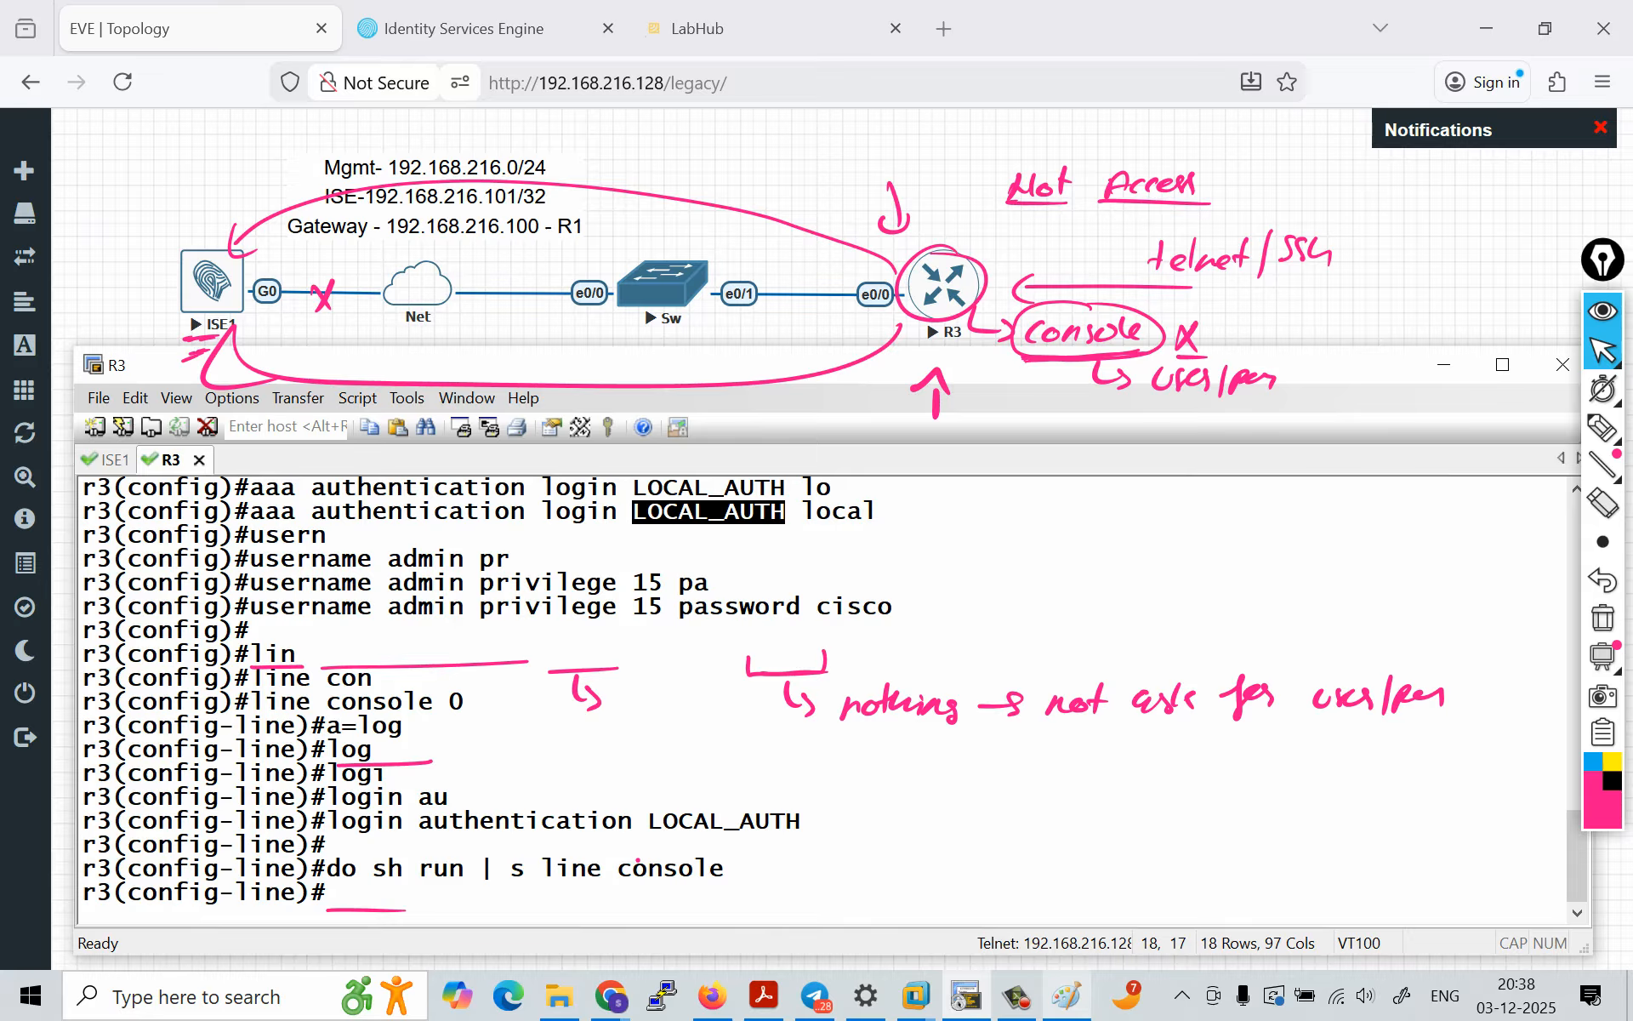
# Step: Rerun the running-configuration query with the shorter filter, do sh run | s console
pyautogui.write('d')
pyautogui.press('Up')
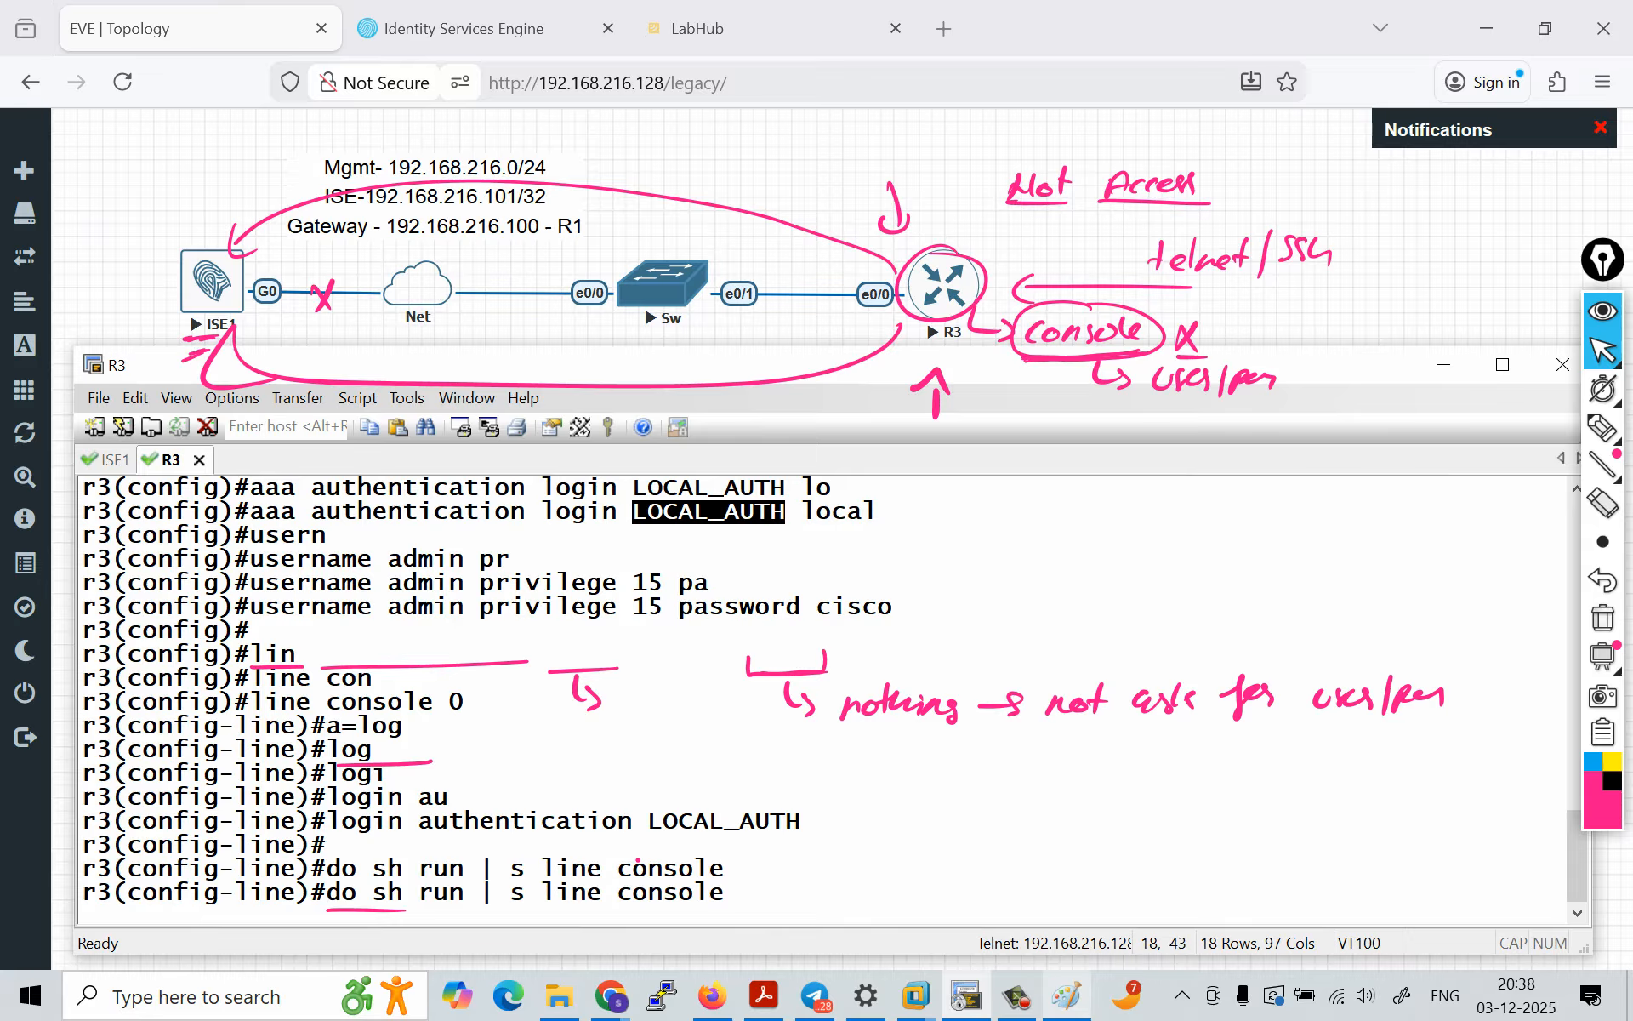
pyautogui.press('BackSpace')
pyautogui.press('BackSpace')
pyautogui.press('BackSpace')
pyautogui.press('BackSpace')
pyautogui.press('BackSpace')
pyautogui.press('BackSpace')
pyautogui.press('BackSpace')
pyautogui.press('BackSpace')
pyautogui.press('BackSpace')
pyautogui.press('BackSpace')
pyautogui.press('BackSpace')
pyautogui.press('BackSpace')
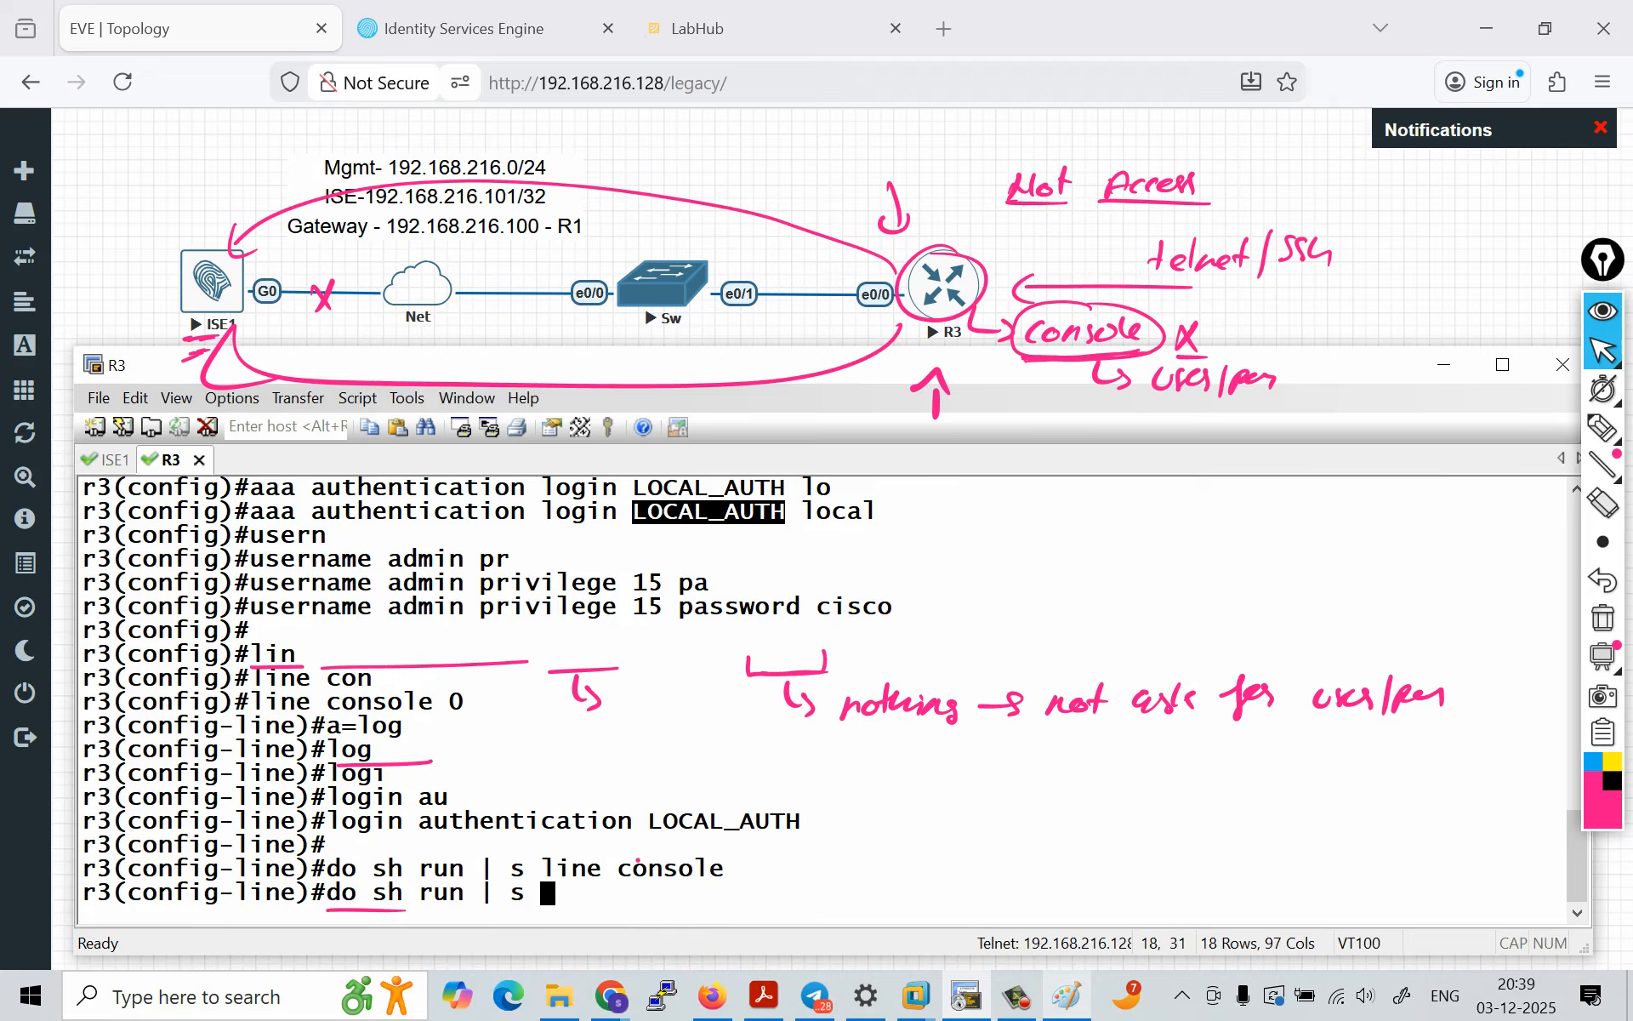
pyautogui.write('consolw')
pyautogui.press('Left')
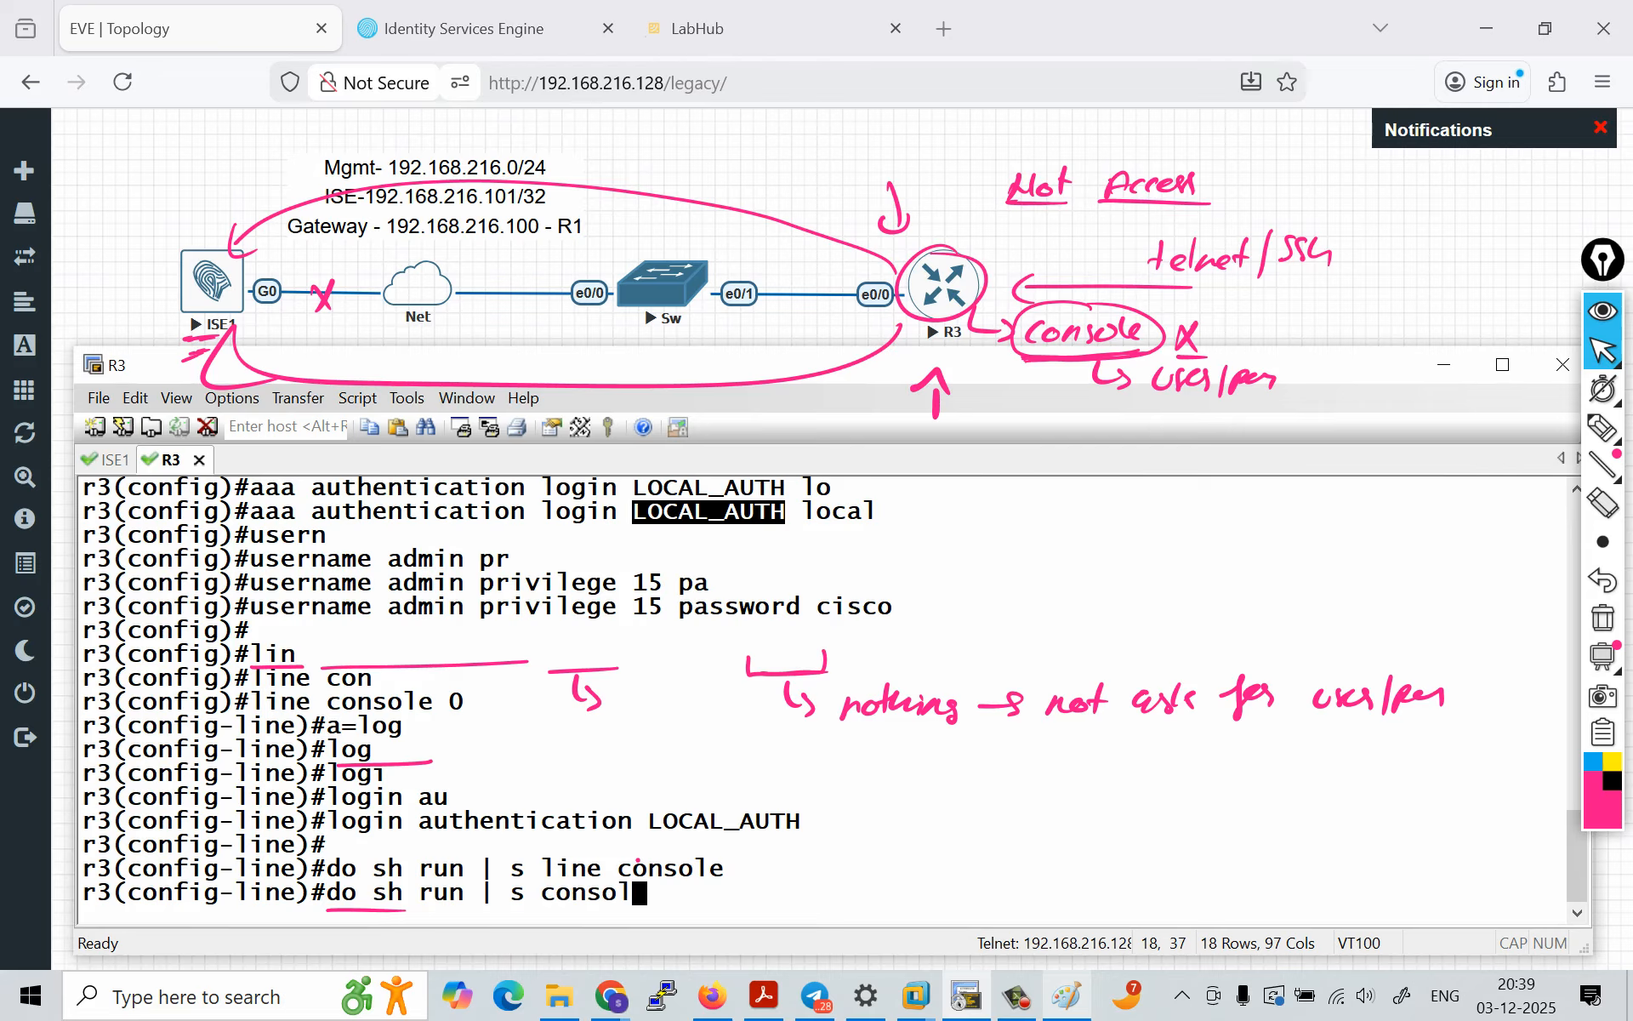
pyautogui.press('BackSpace')
pyautogui.write('e')
pyautogui.press('Return')
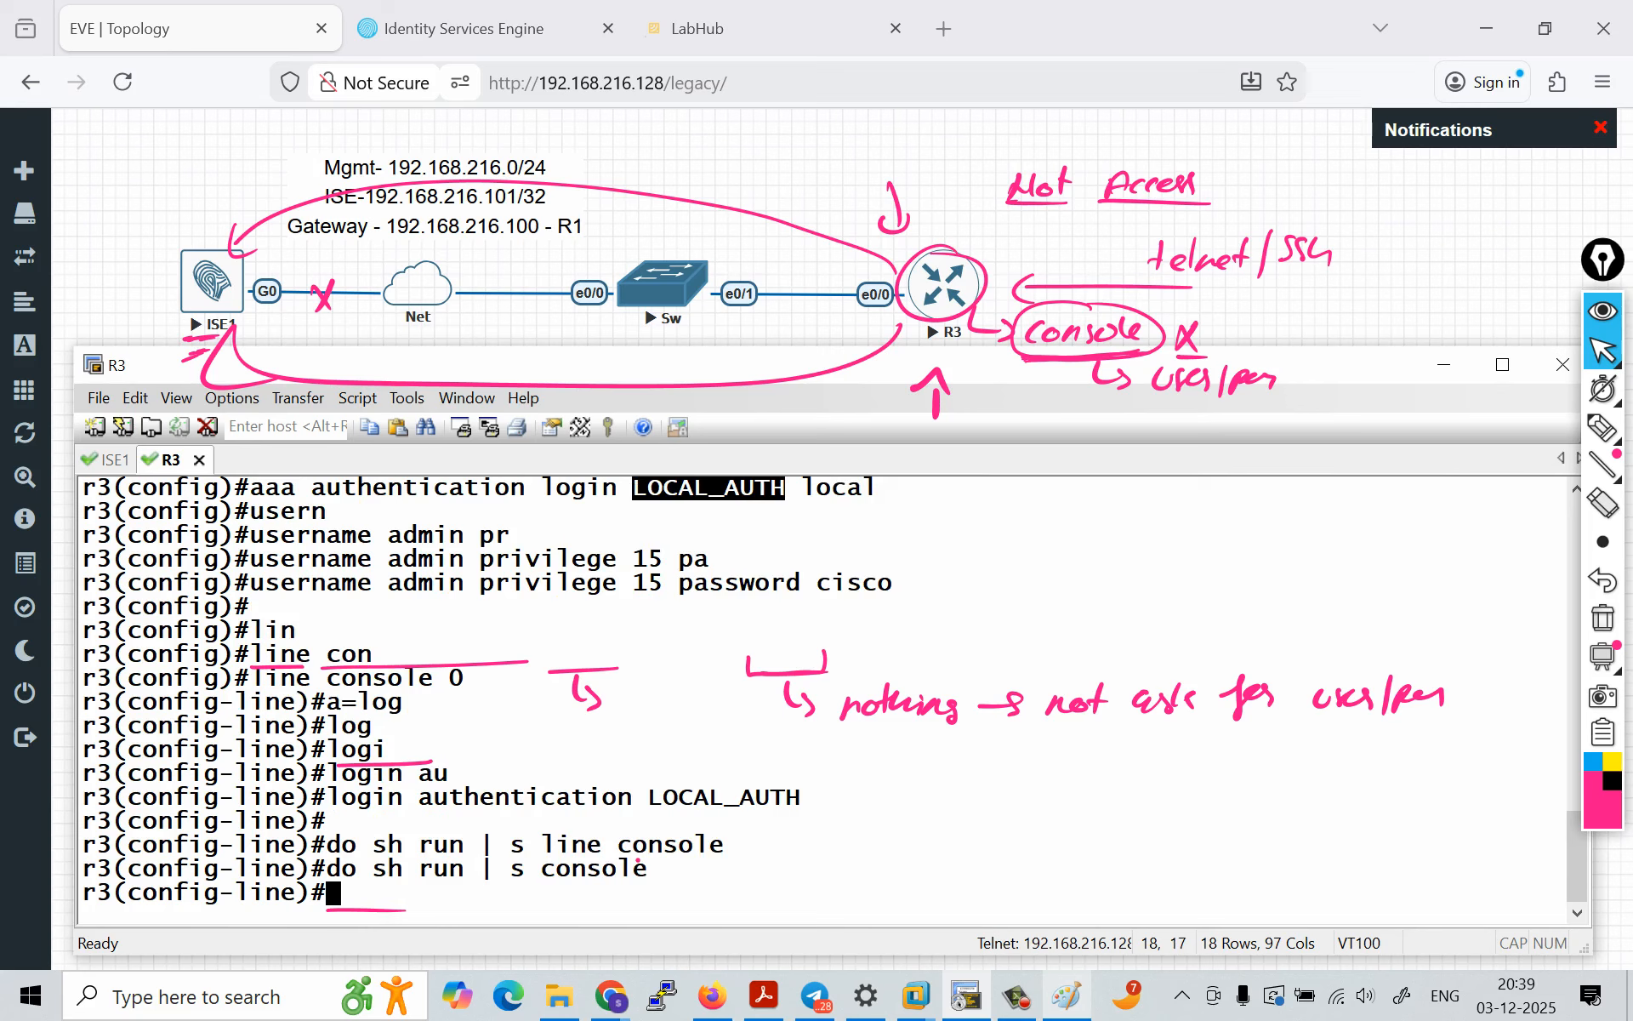
# Step: Return R3 to privileged EXEC mode and try filtering the running configuration with sh run | line
pyautogui.hotkey('ctrl', 'z')
pyautogui.press('Return')
pyautogui.press('Return')
pyautogui.write('sh run')
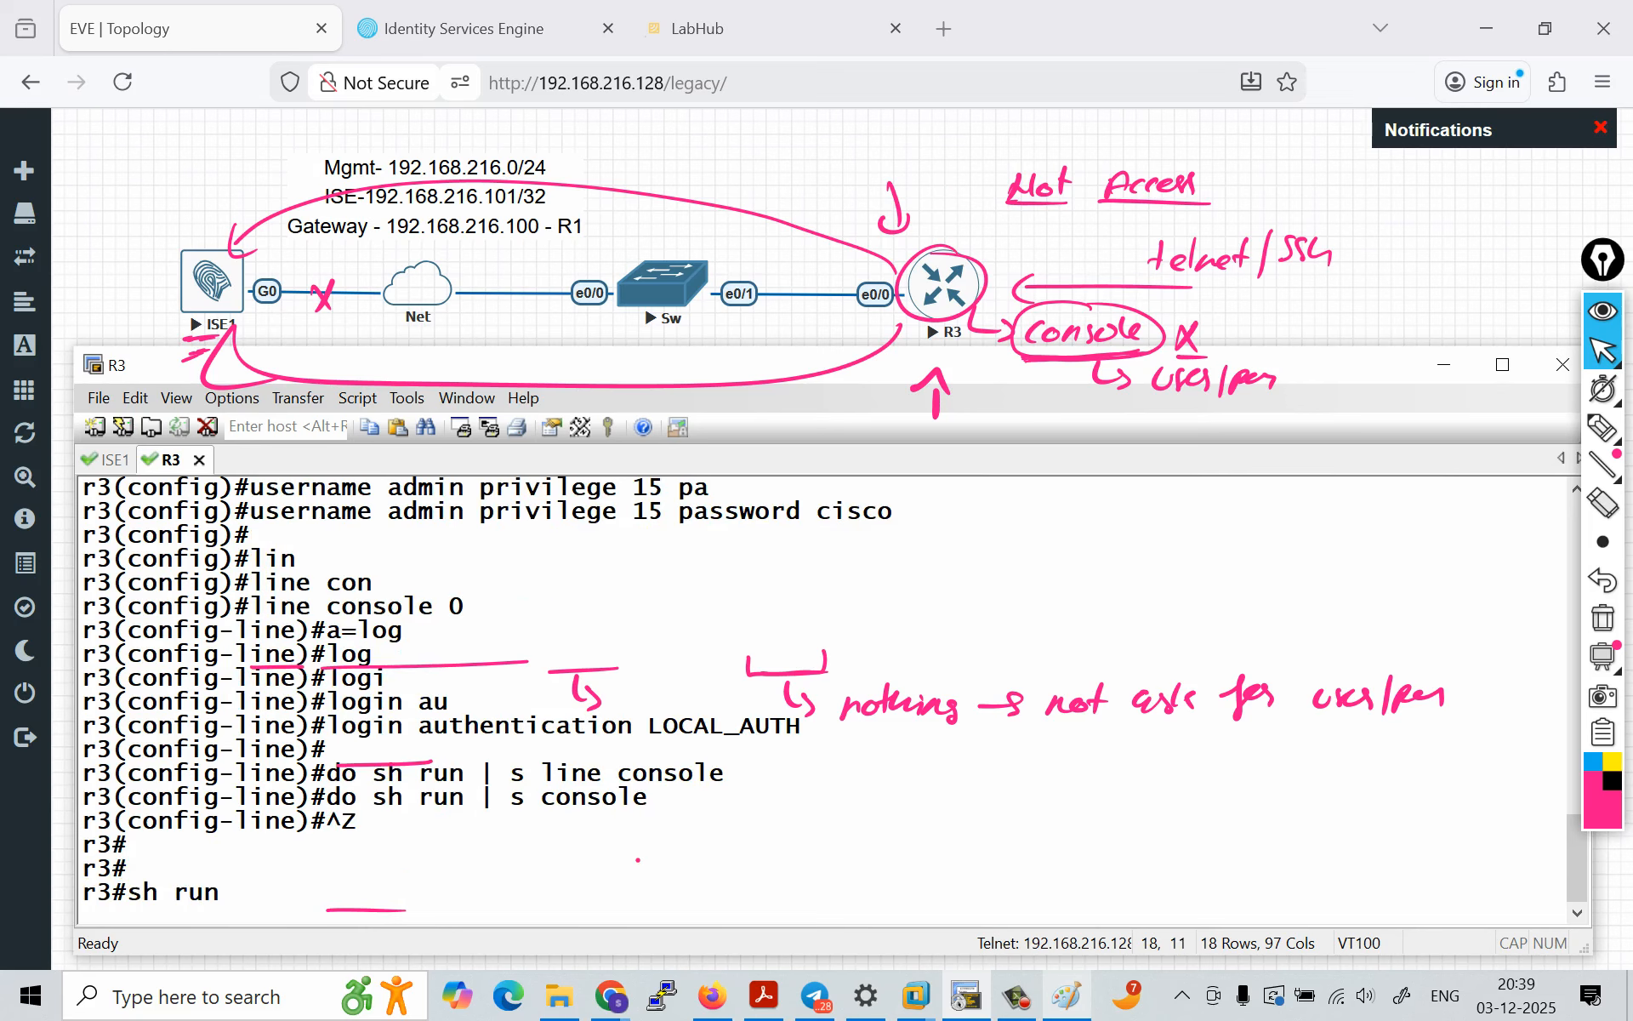
pyautogui.write(' | line')
pyautogui.press('Return')
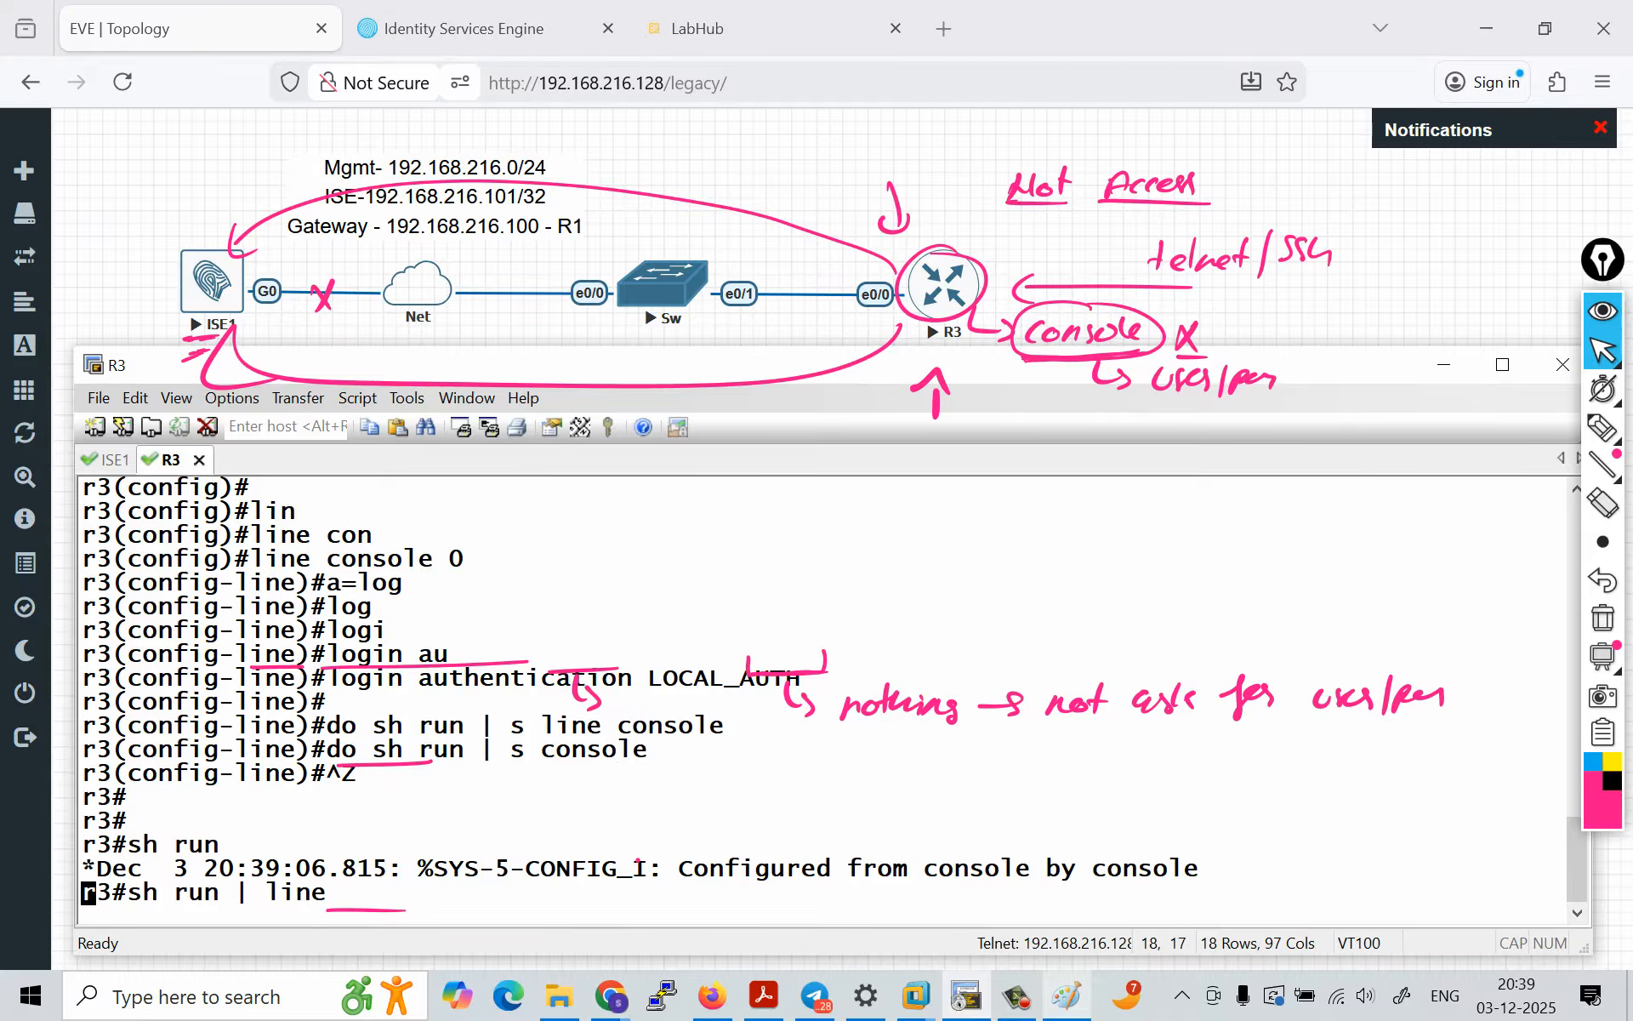
# Step: Show the line sections with sh run | s line and highlight the console's login authentication entry
pyautogui.write('s')
pyautogui.press('Up')
pyautogui.press('Left')
pyautogui.press('Left')
pyautogui.press('Left')
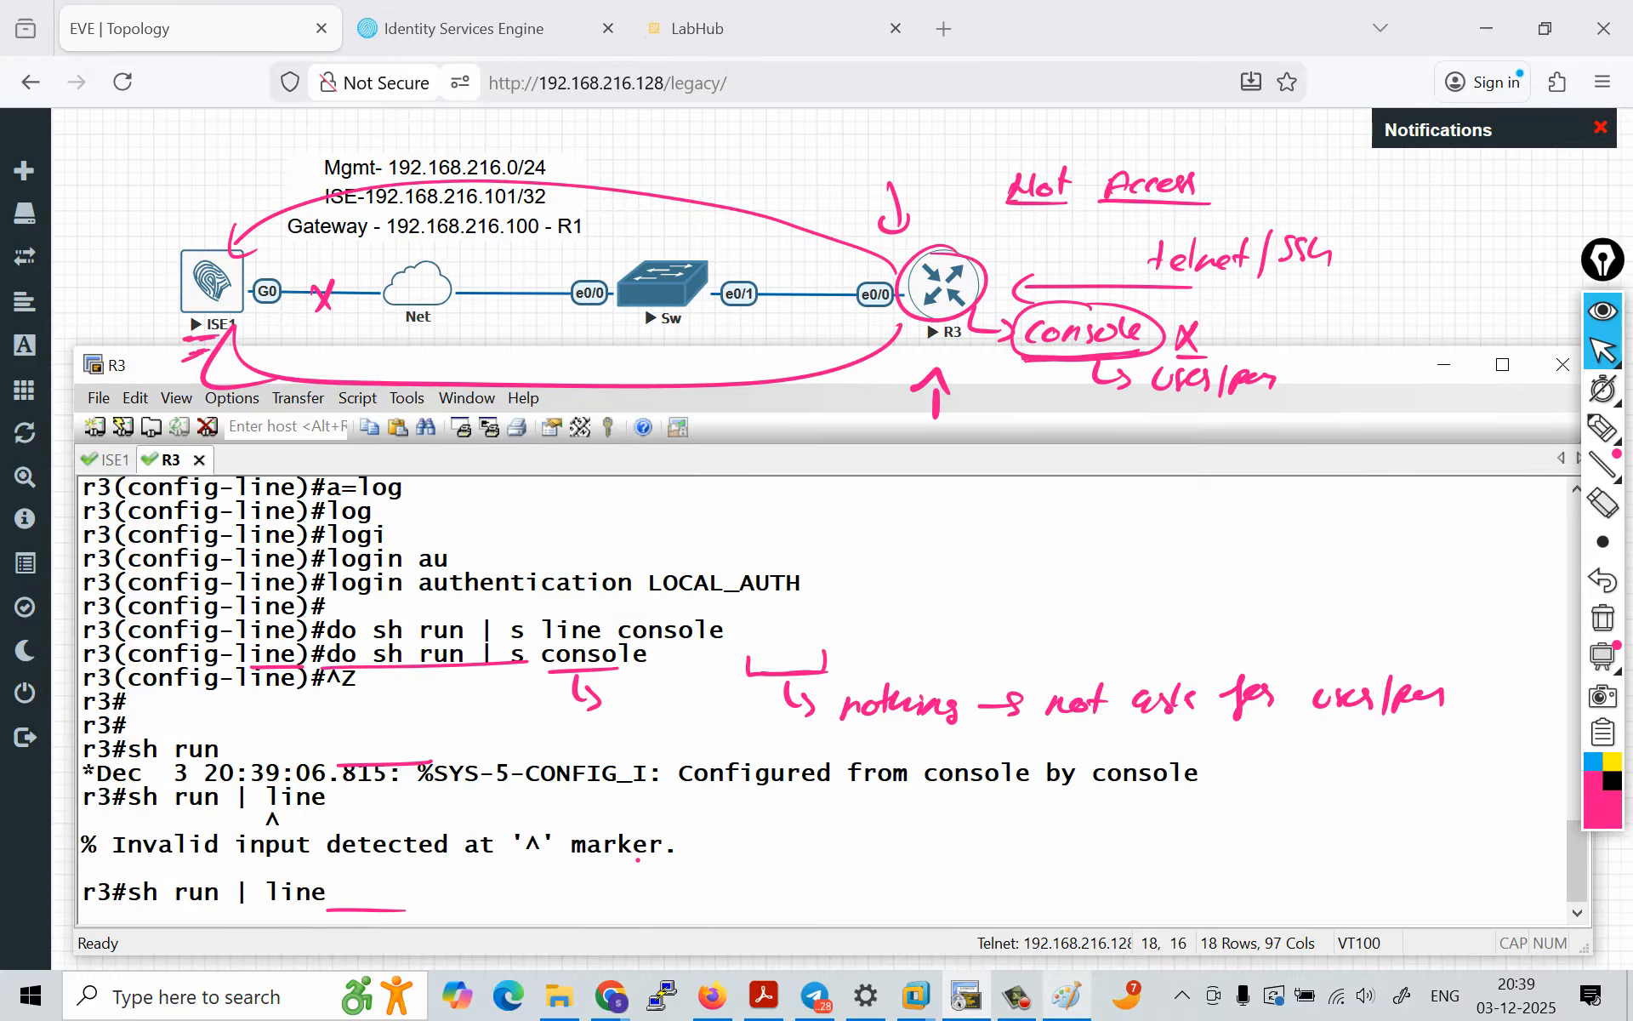
pyautogui.press('BackSpace')
pyautogui.write('s ')
pyautogui.write('l')
pyautogui.press('Return')
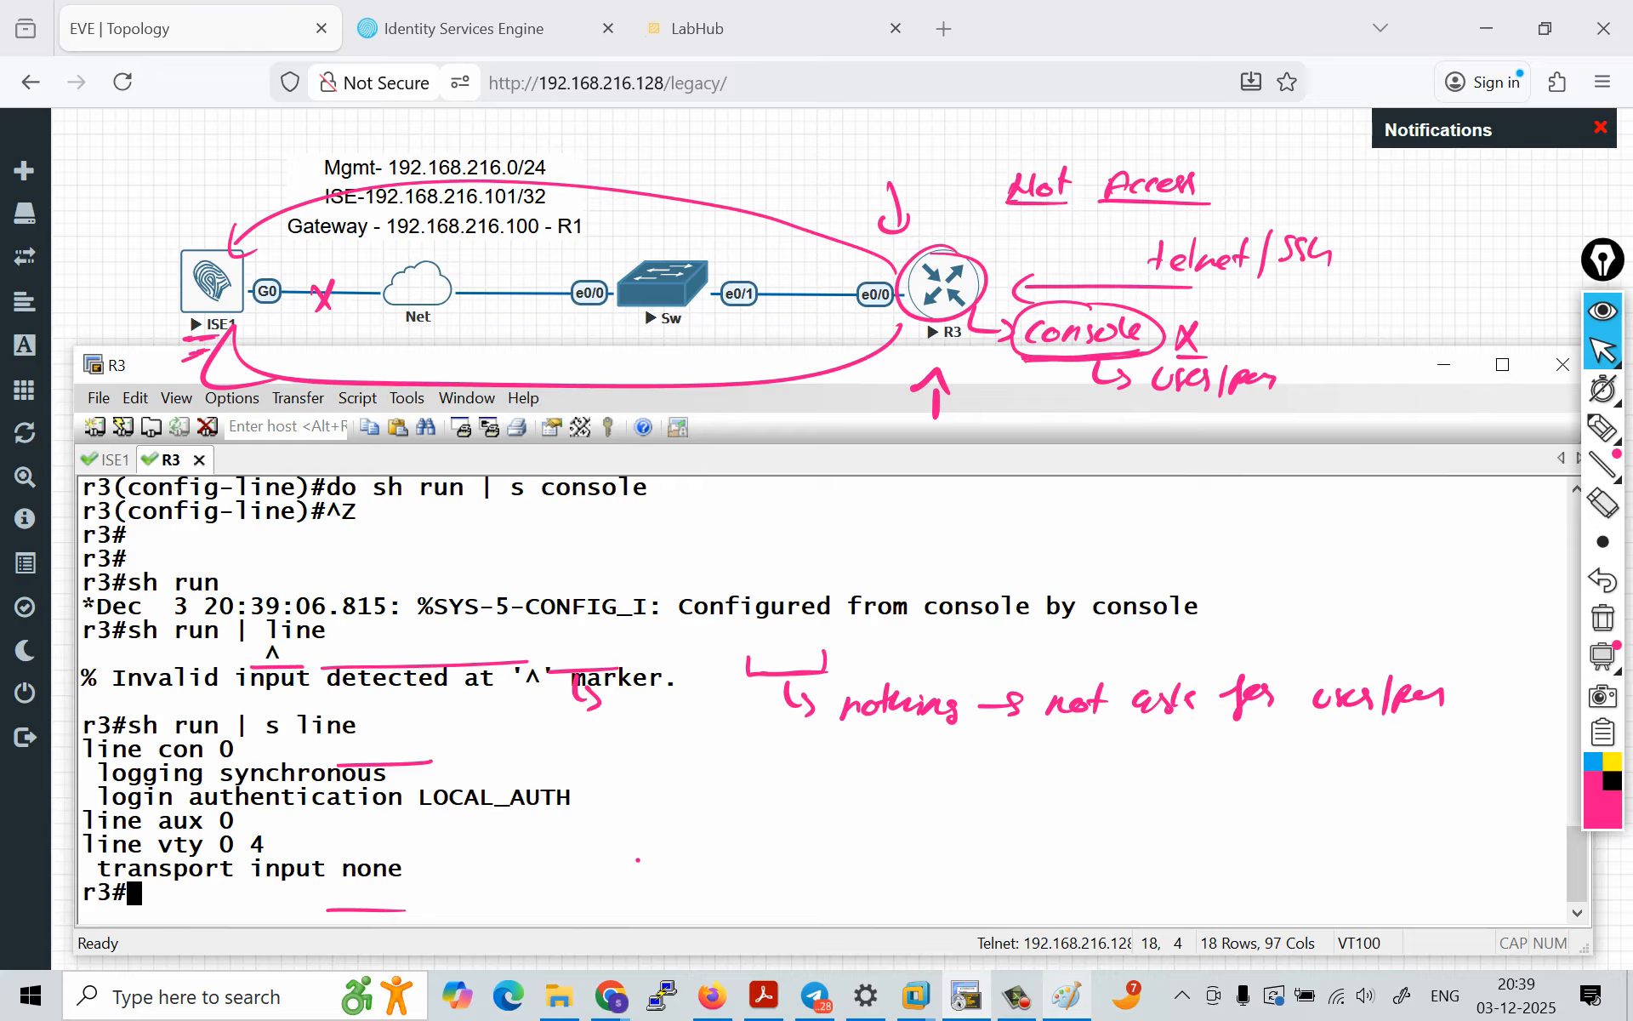
pyautogui.moveTo(98, 798); pyautogui.dragTo(573, 798)
pyautogui.press('Return')
pyautogui.press('Return')
pyautogui.press('Return')
pyautogui.press('Return')
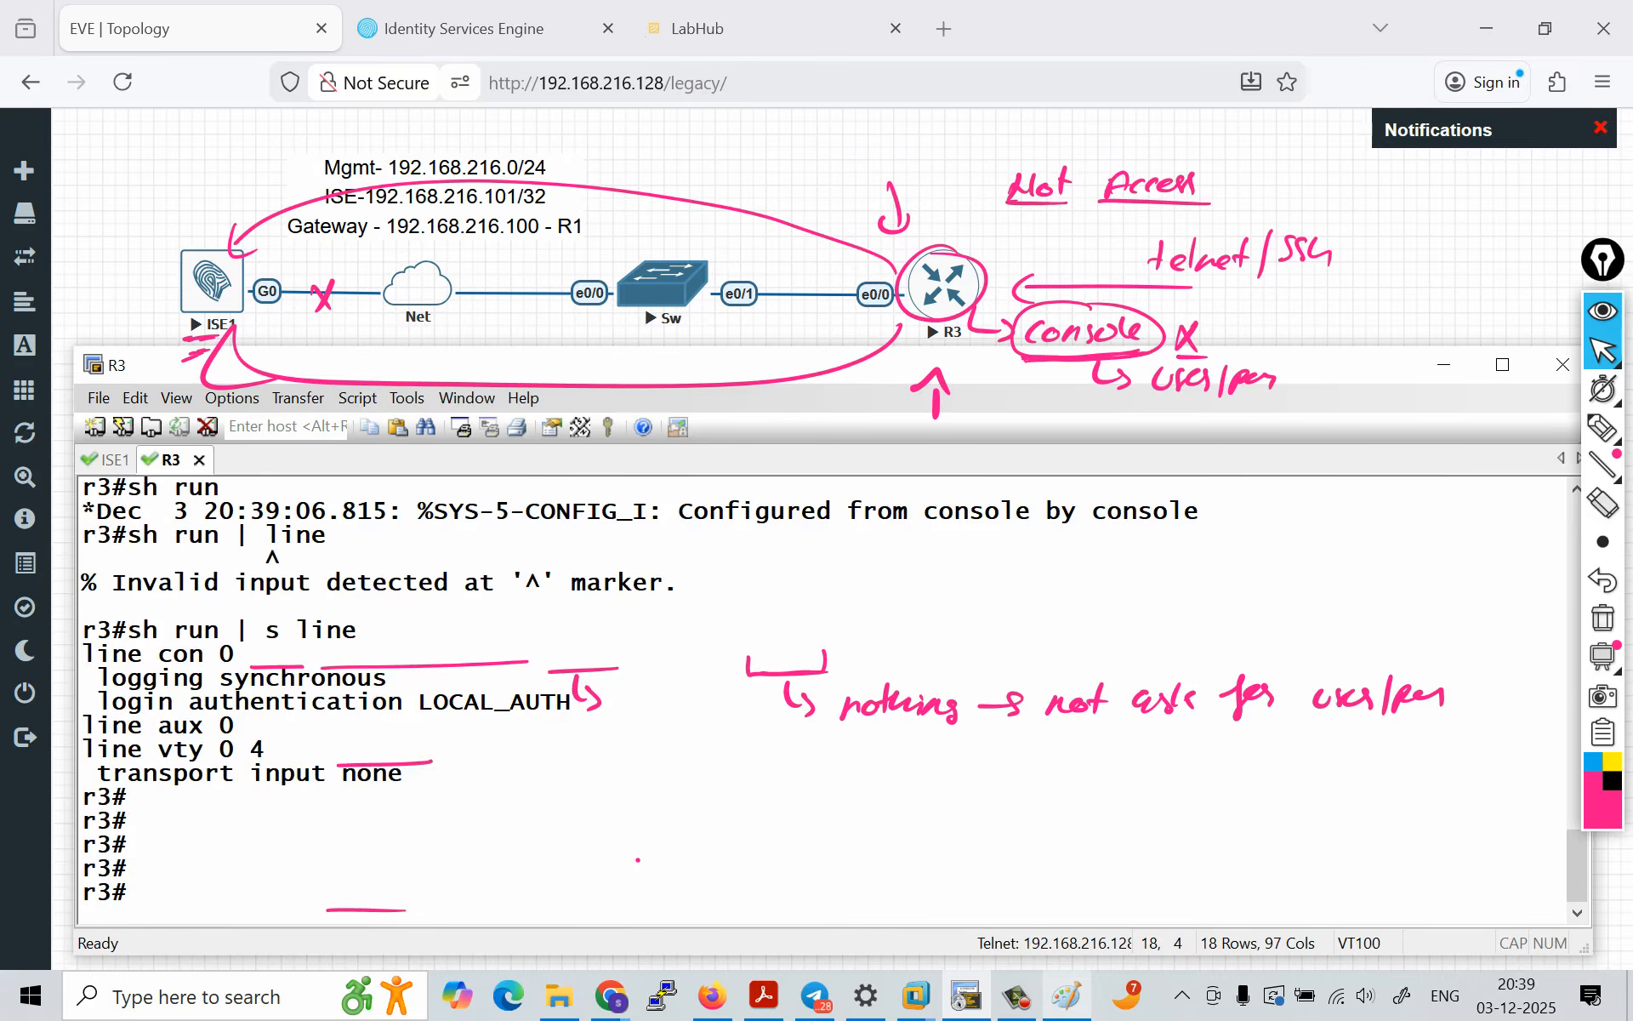
# Step: Hide the drawn annotations and show R3's AAA configuration with sh run | s aaa
pyautogui.click(1602, 313)
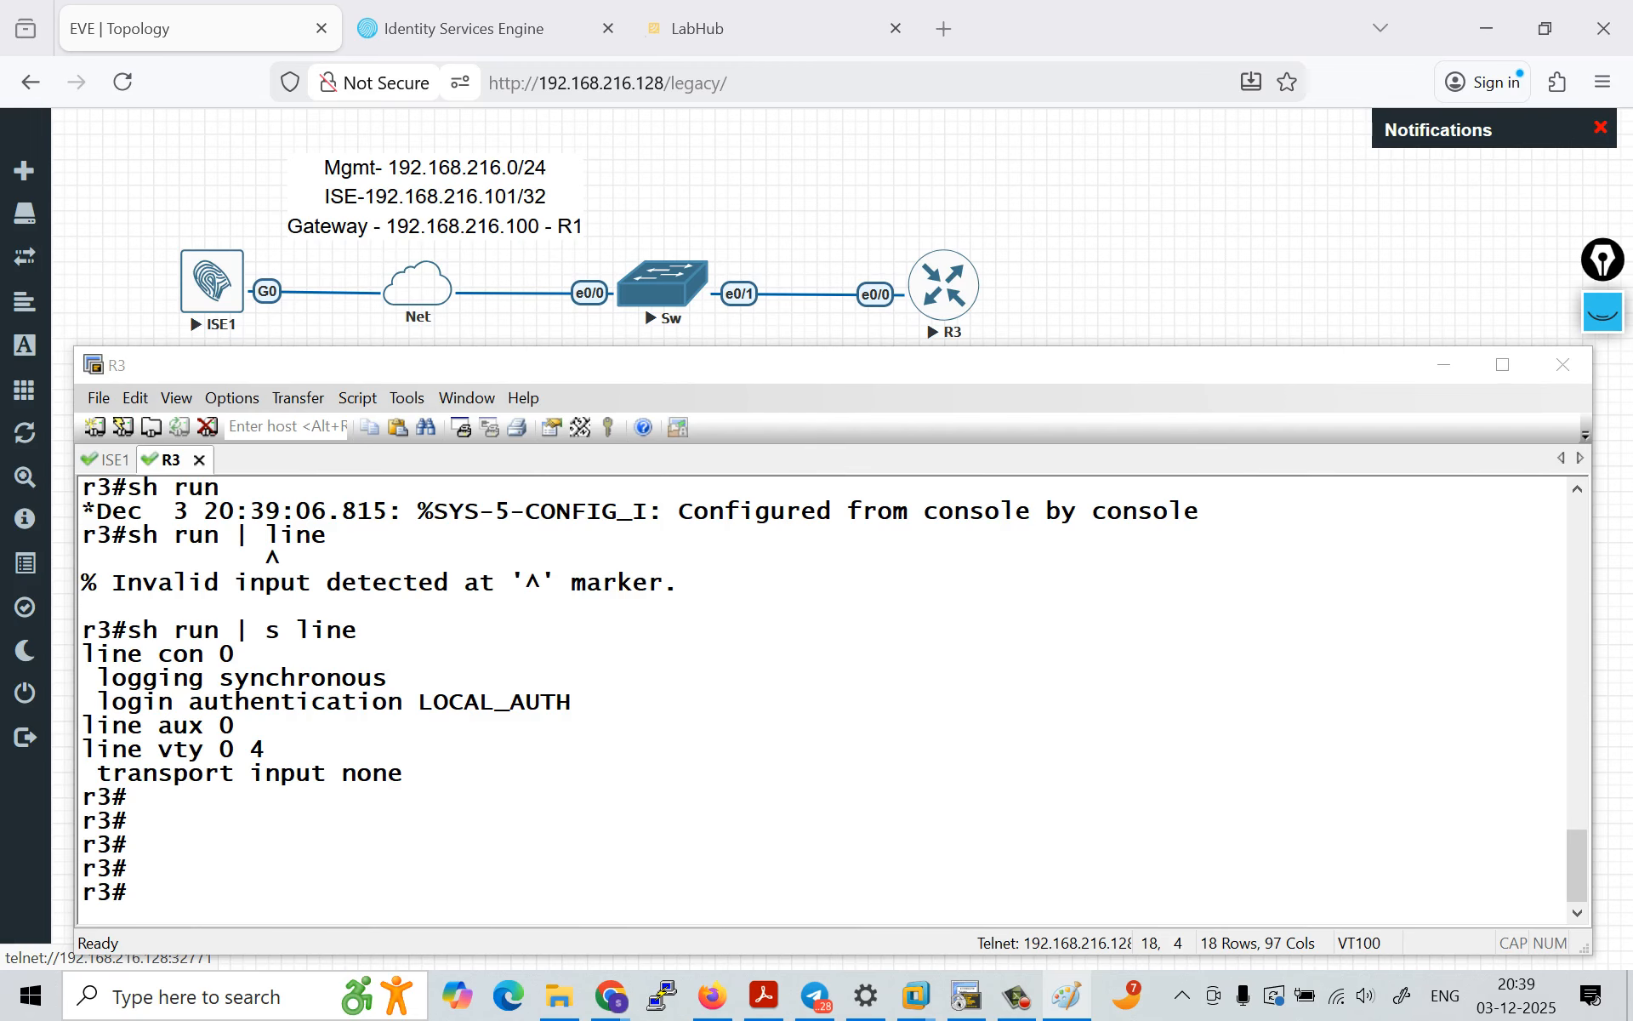
pyautogui.press('Return')
pyautogui.press('Return')
pyautogui.press('Return')
pyautogui.press('Return')
pyautogui.press('Return')
pyautogui.write('sh run')
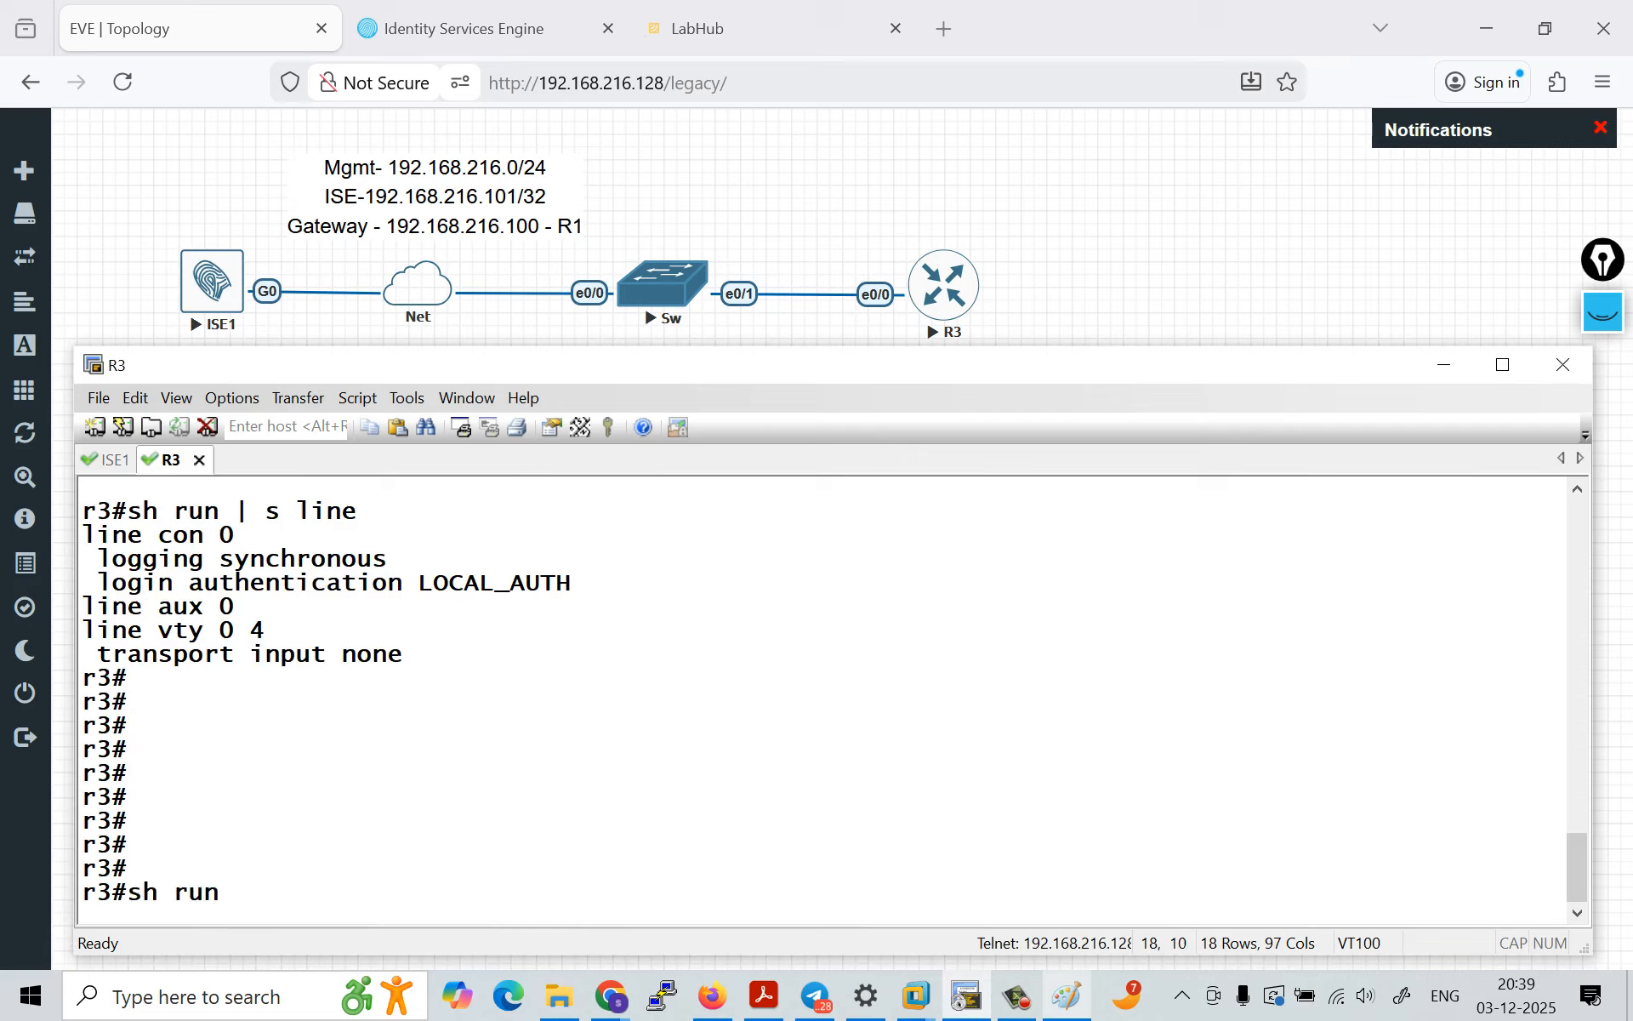
pyautogui.write(' | s aaa')
pyautogui.press('Return')
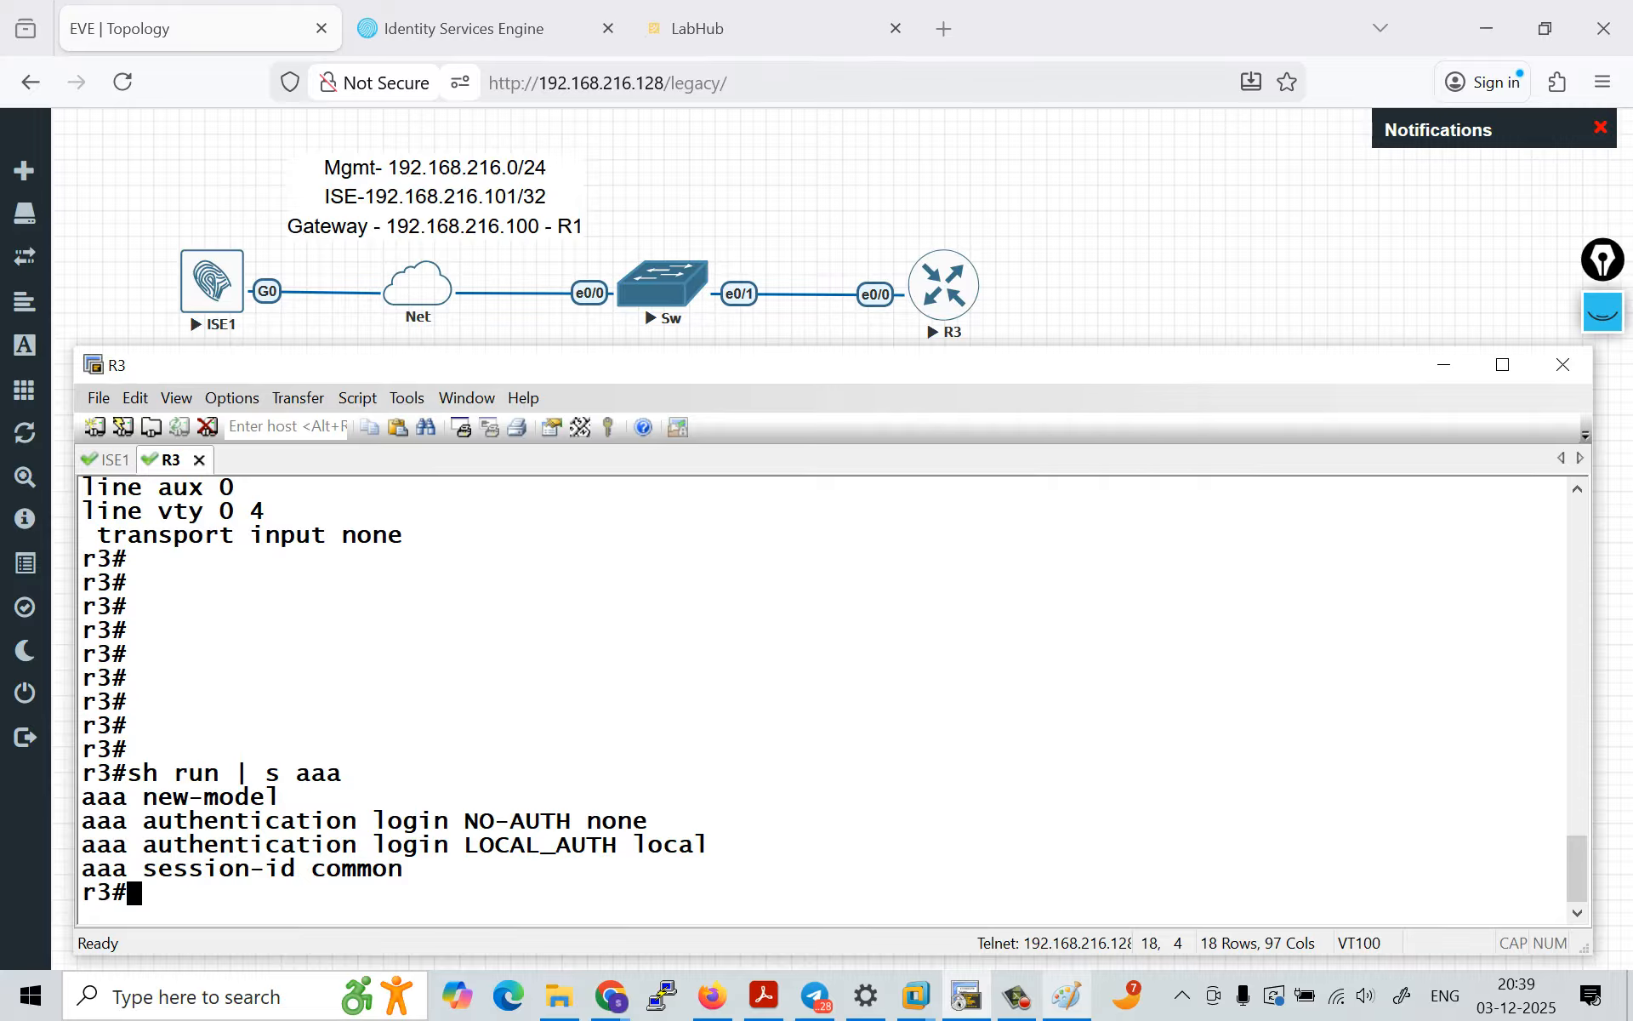
# Step: Highlight the two AAA login method lists and review the earlier admin user and console line commands
pyautogui.moveTo(97, 821); pyautogui.dragTo(708, 845)
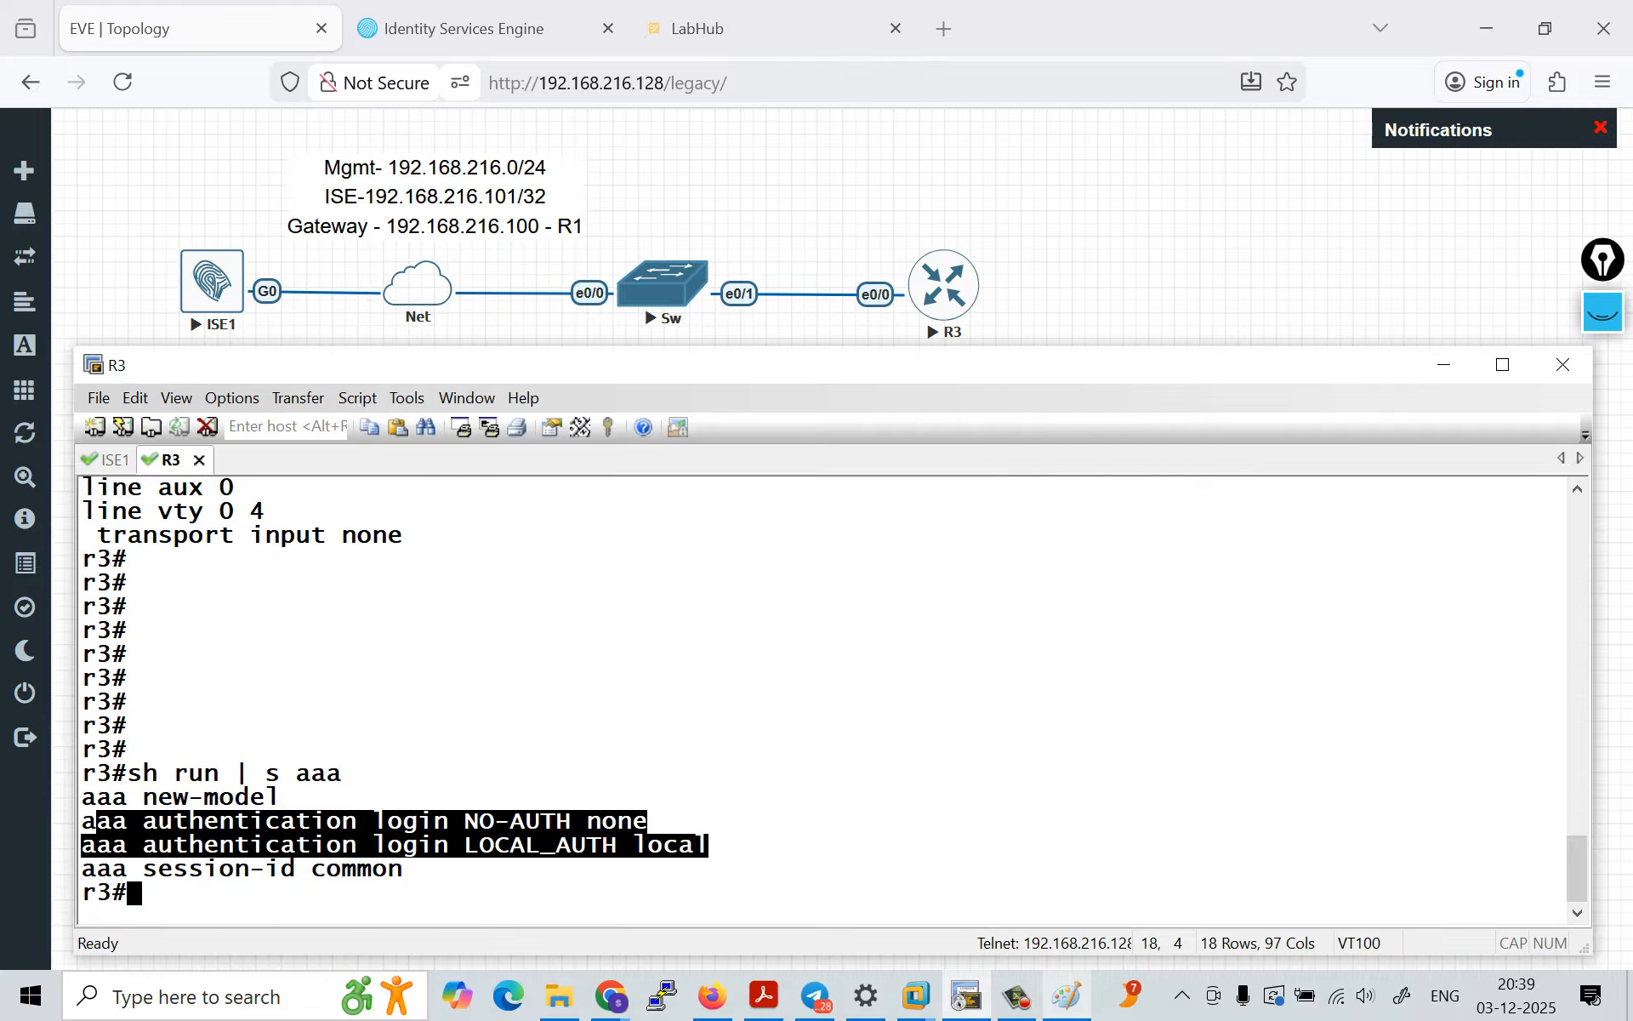
pyautogui.click(707, 845)
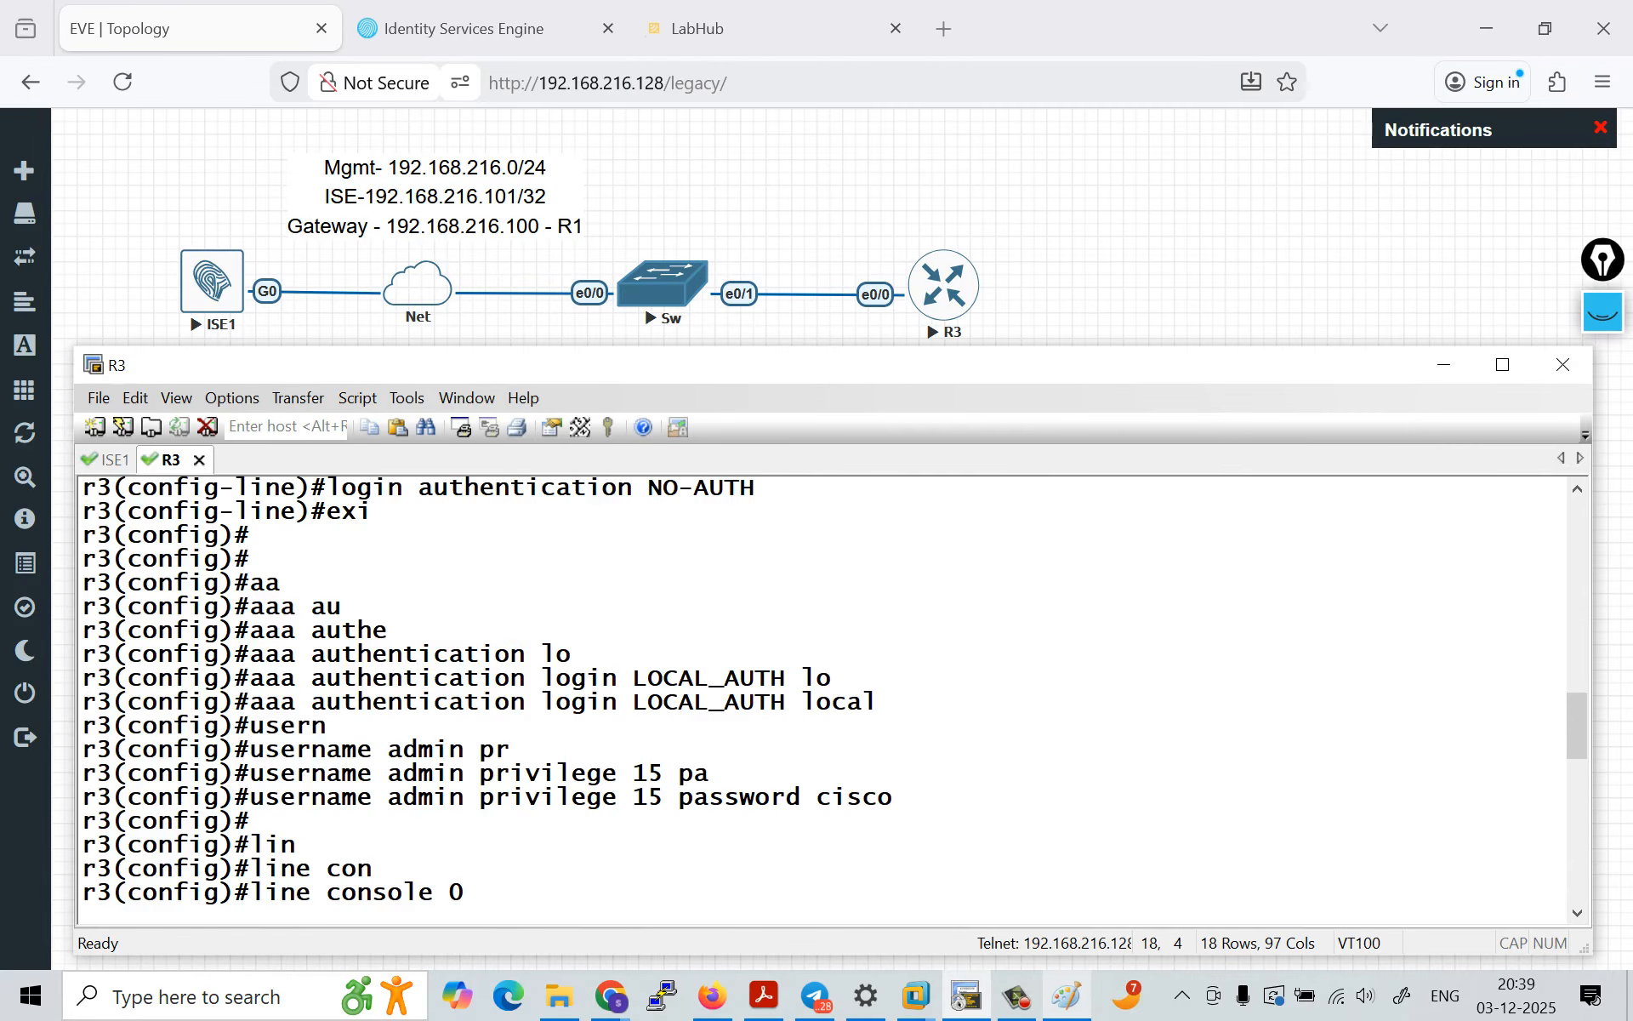
pyautogui.press('Return')
pyautogui.write('a=log')
pyautogui.press('Return')
pyautogui.write('log')
pyautogui.press('Return')
pyautogui.write('logi')
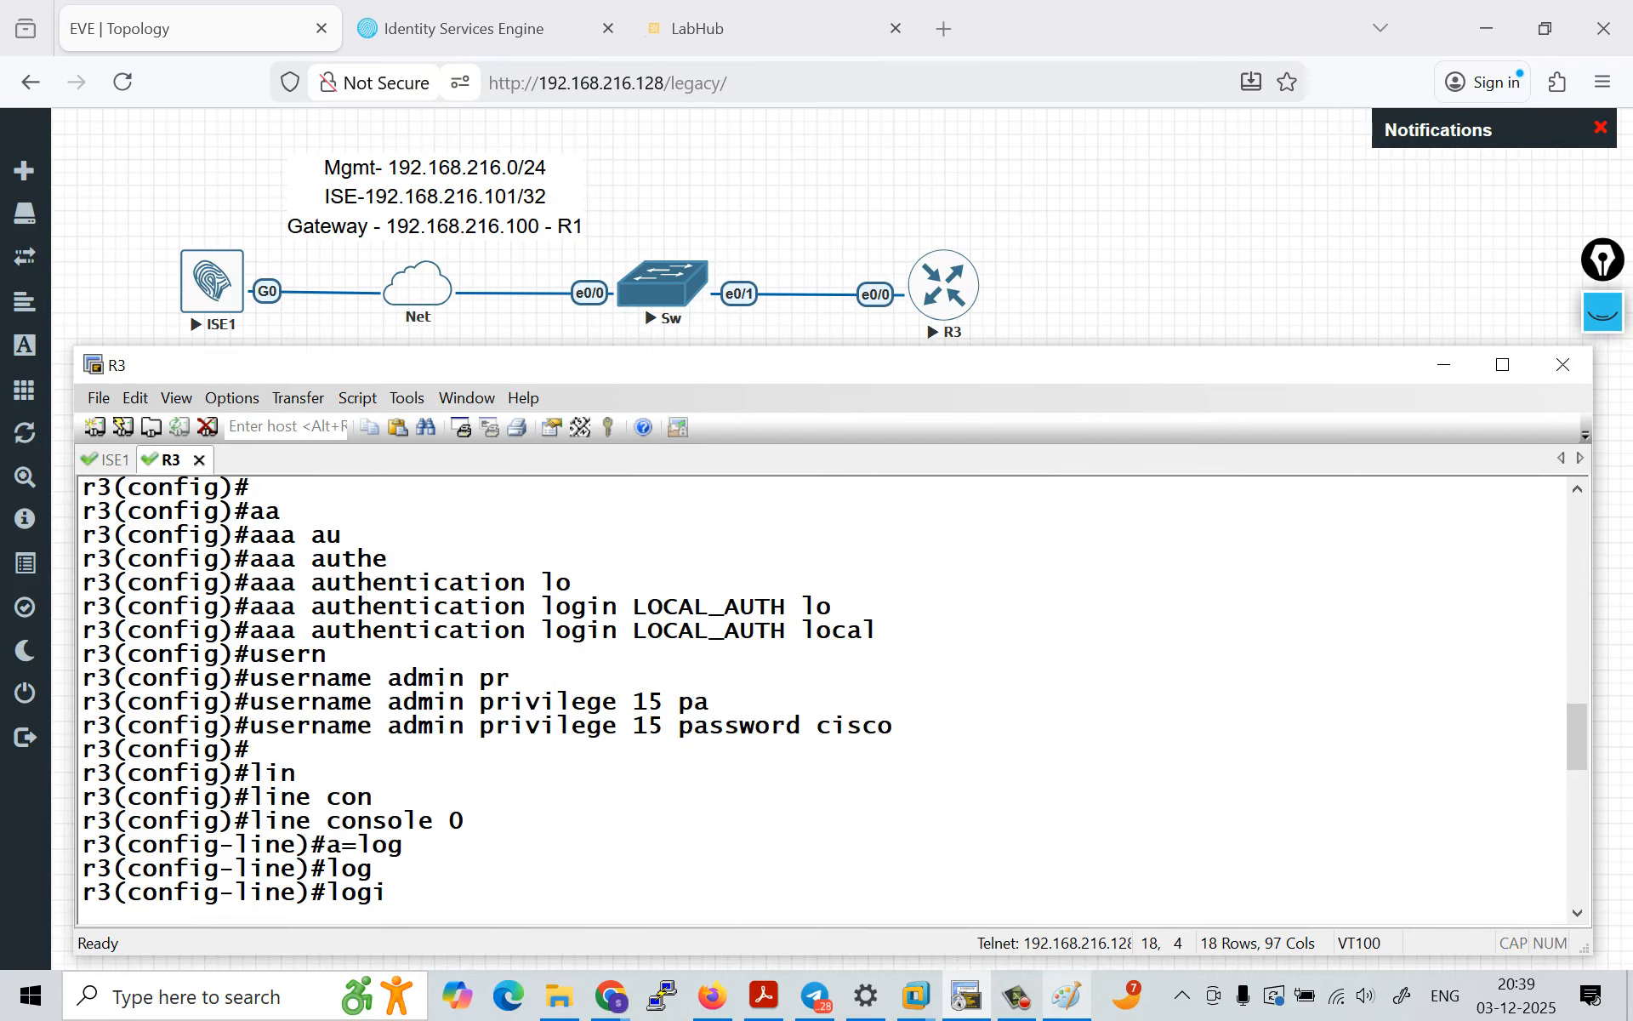
pyautogui.moveTo(282, 725); pyautogui.dragTo(251, 748)
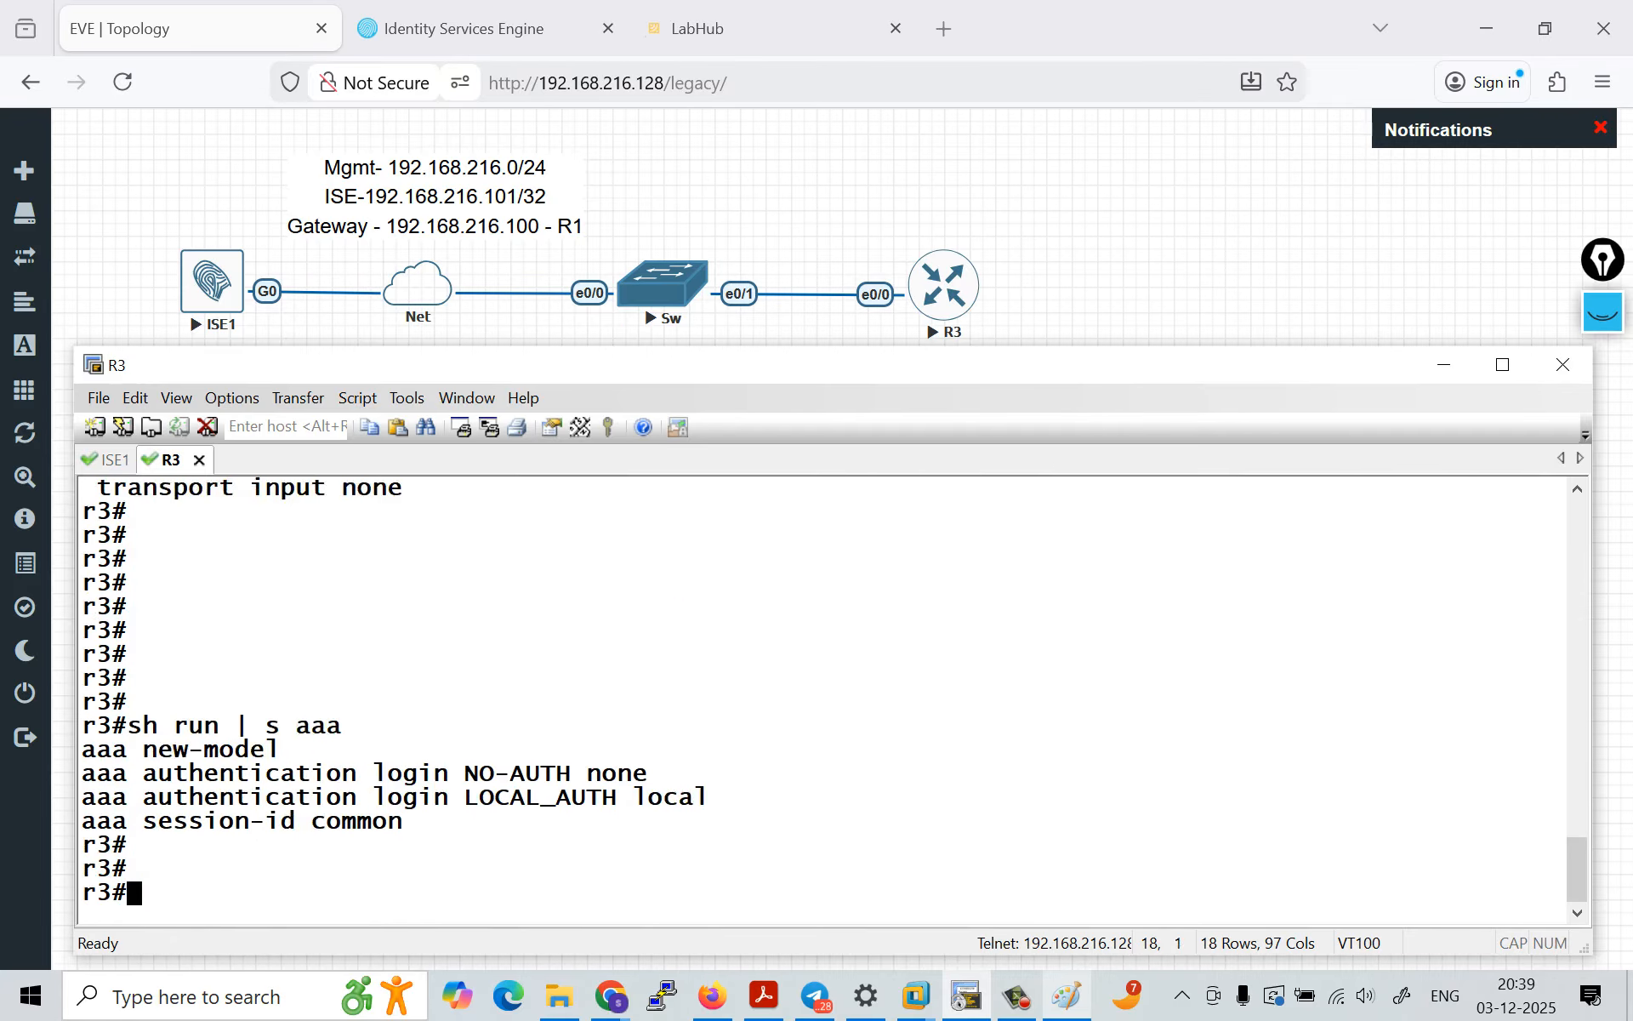
# Step: Exit the R3 console session and log back in as admin with the account password
pyautogui.press('Return')
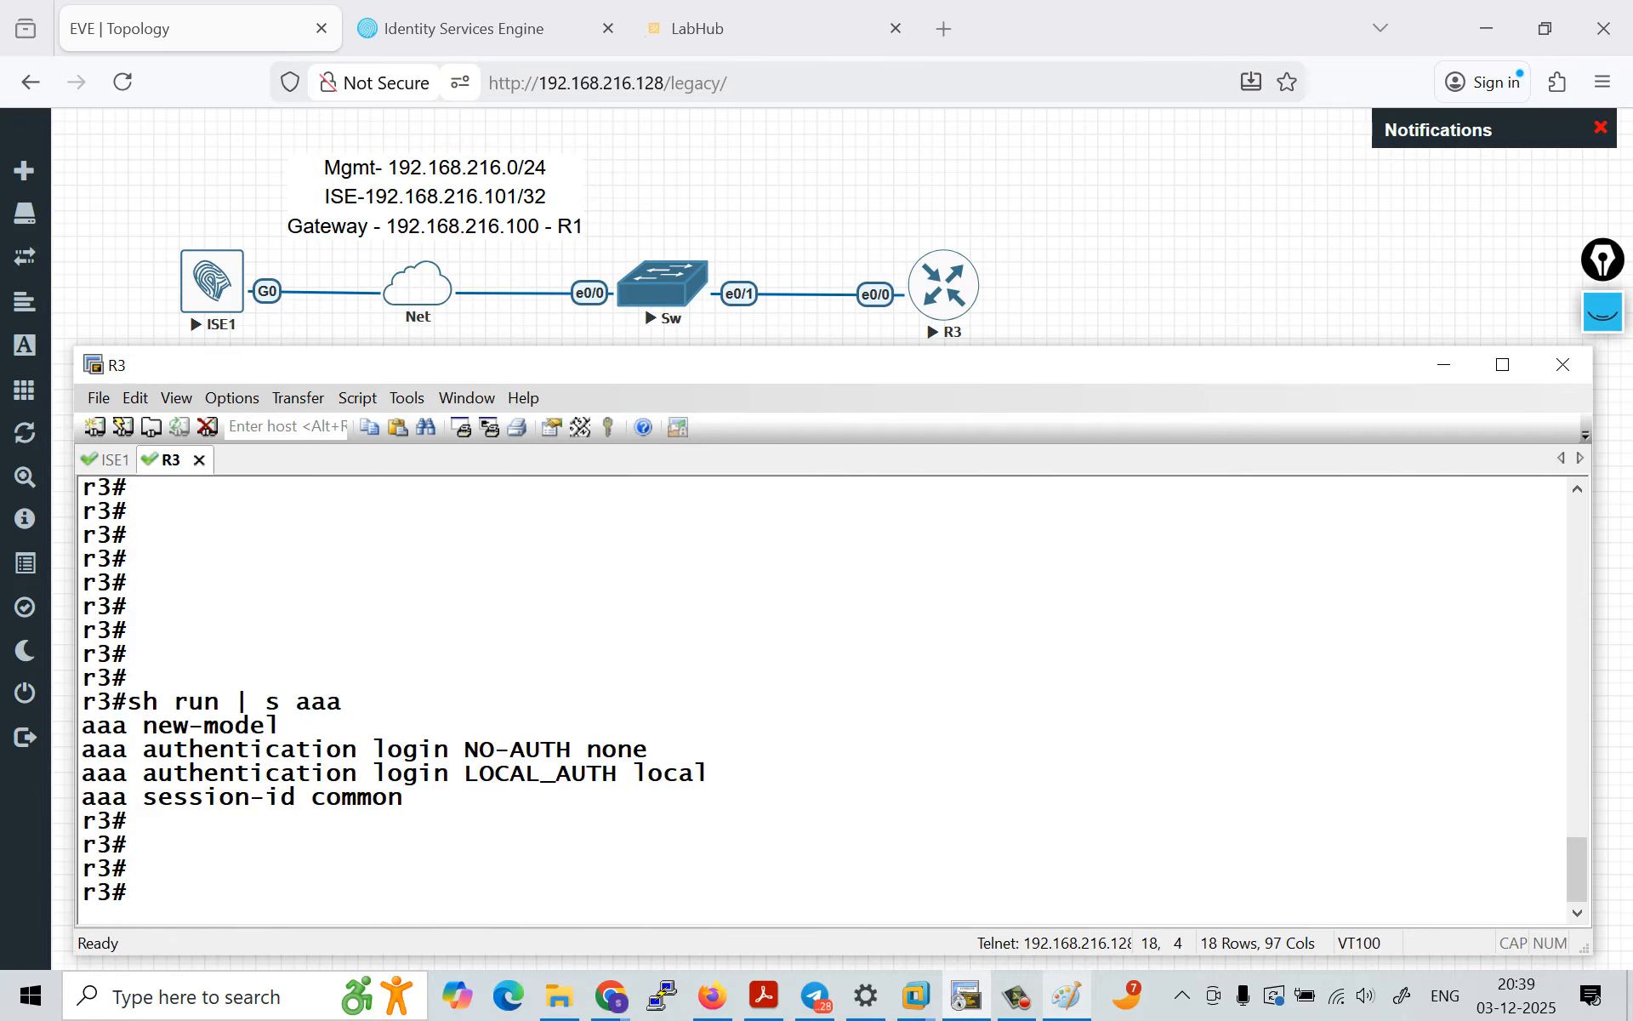
pyautogui.write('exit')
pyautogui.press('Return')
pyautogui.press('Return')
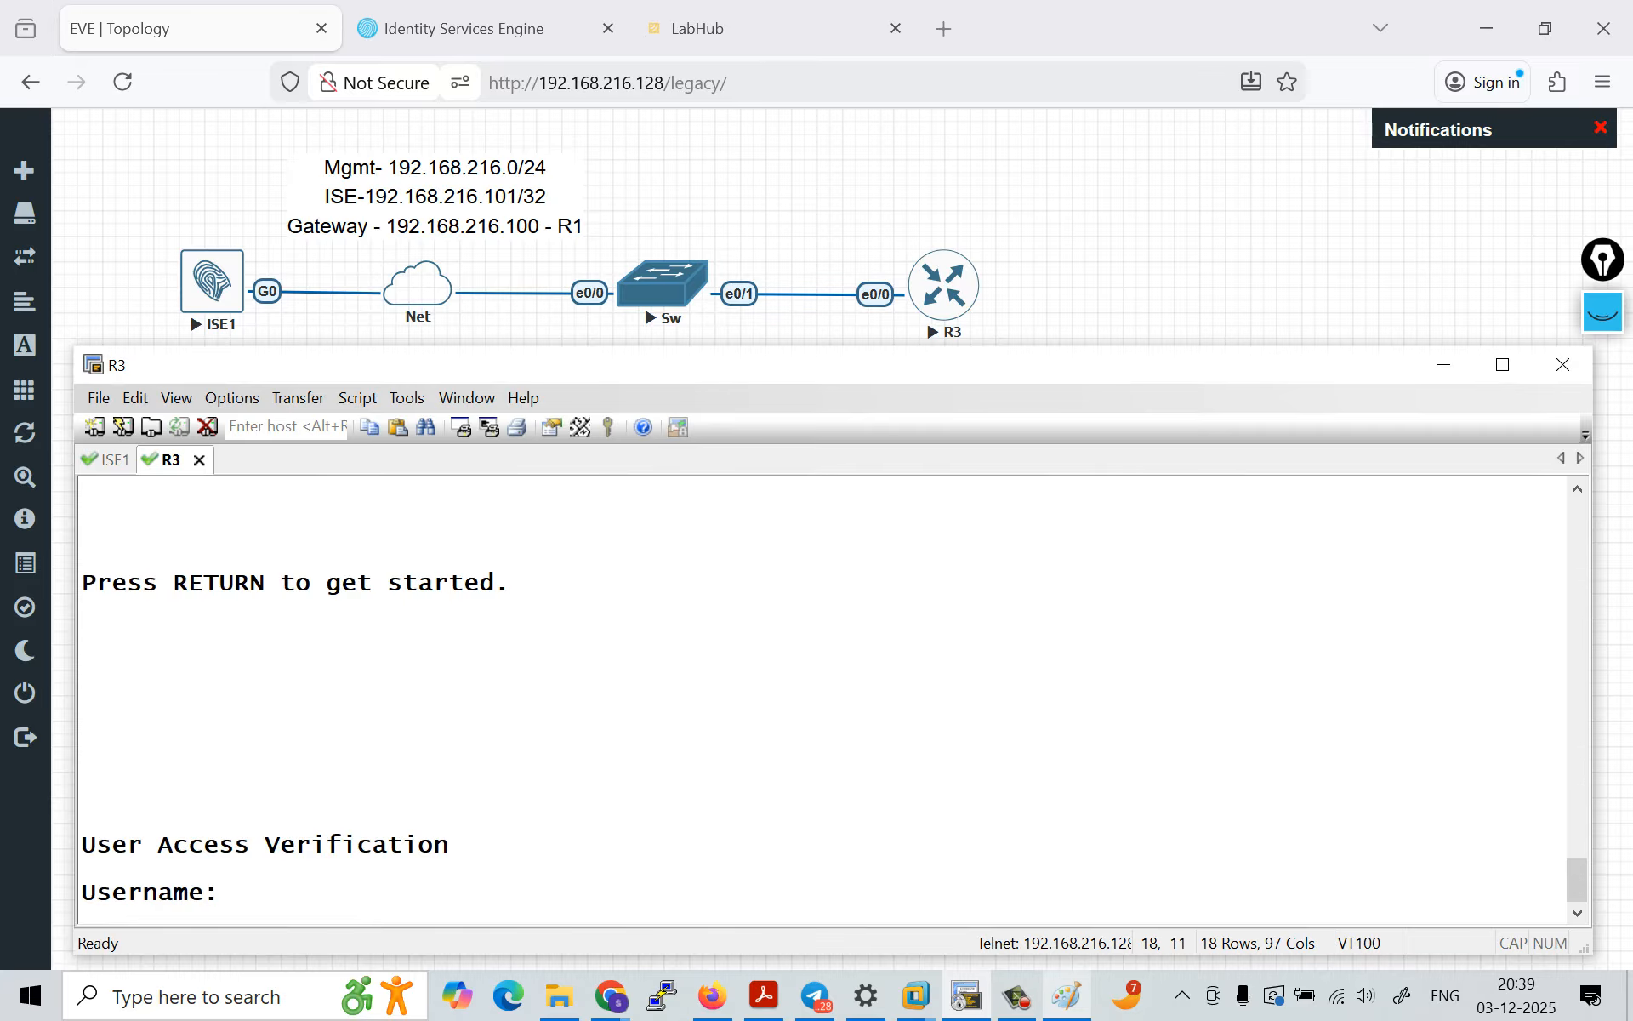
pyautogui.write('admin')
pyautogui.press('Return')
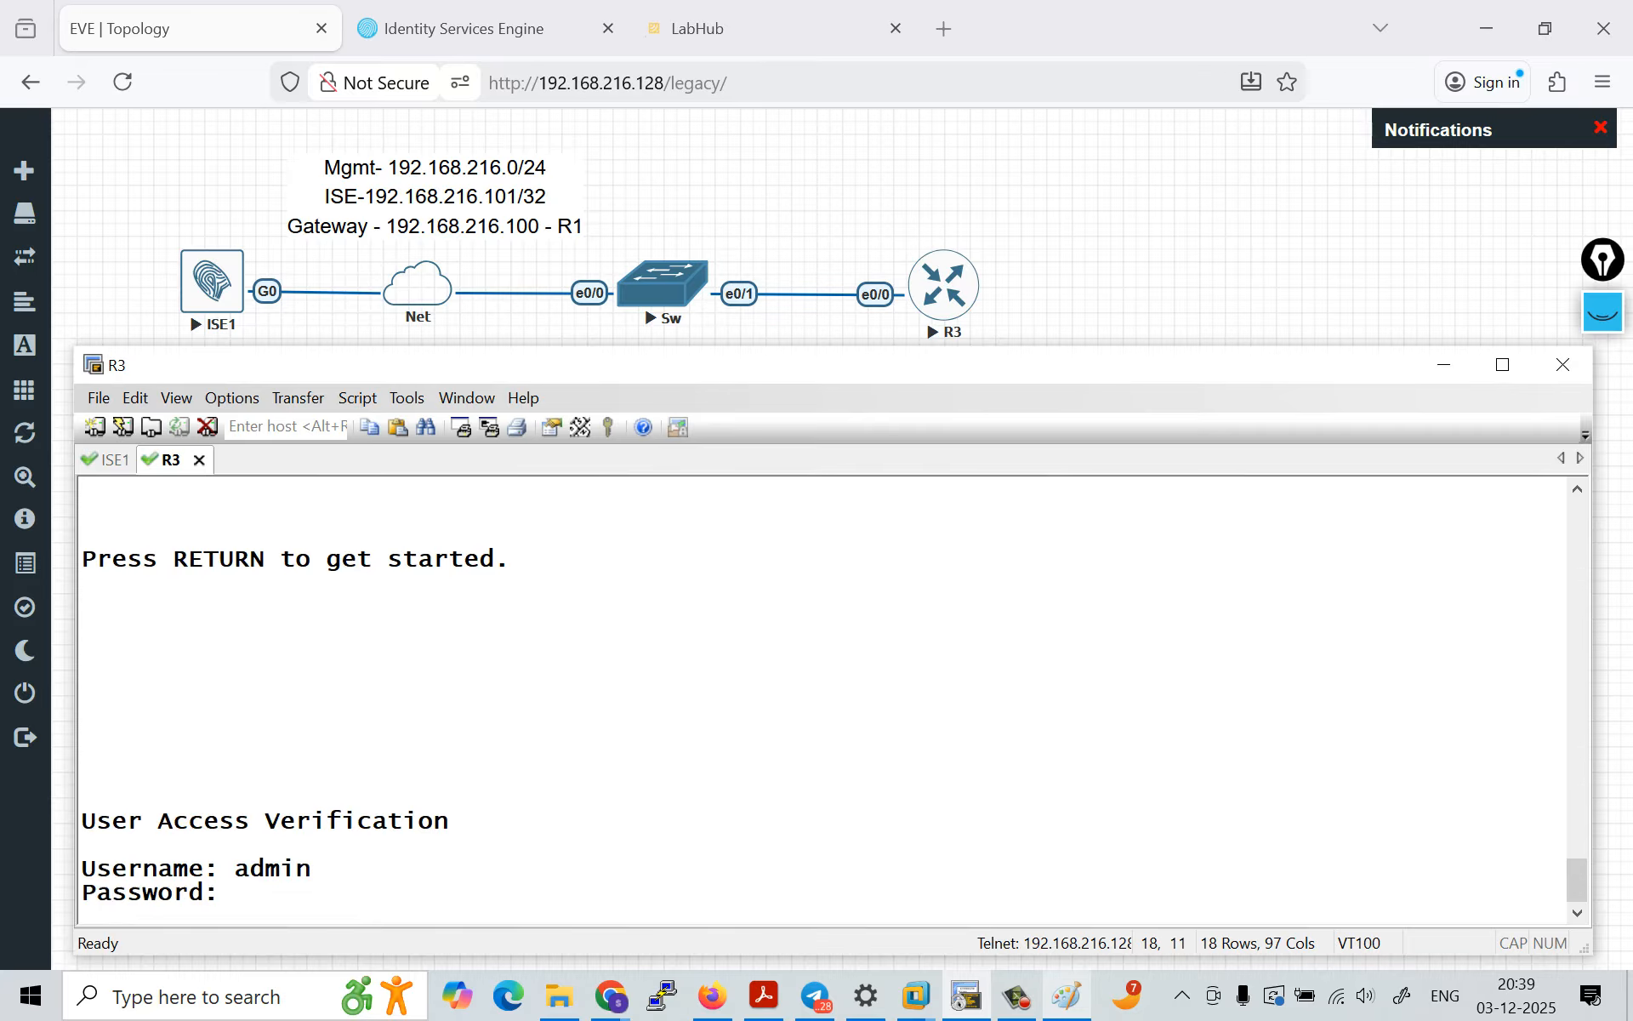
pyautogui.press('Return')
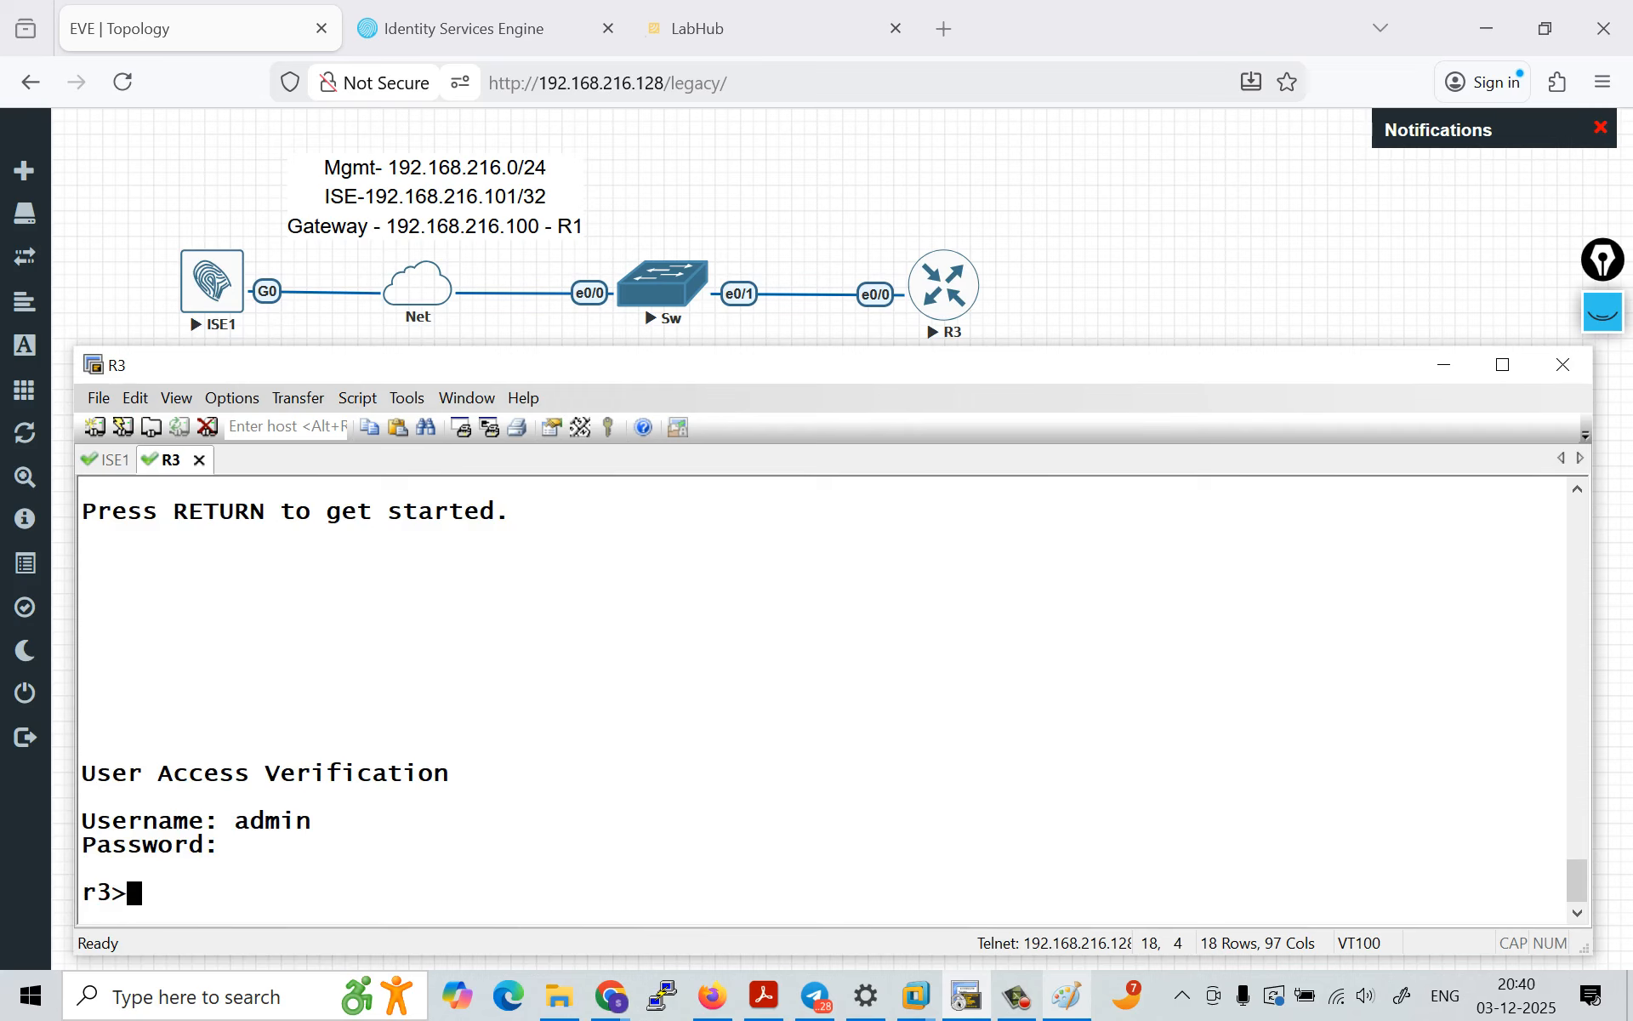
# Step: Enter privileged EXEC mode on R3 with en, and open global configuration mode with conf t
pyautogui.write('en')
pyautogui.press('Return')
pyautogui.press('Return')
pyautogui.press('Return')
pyautogui.press('Return')
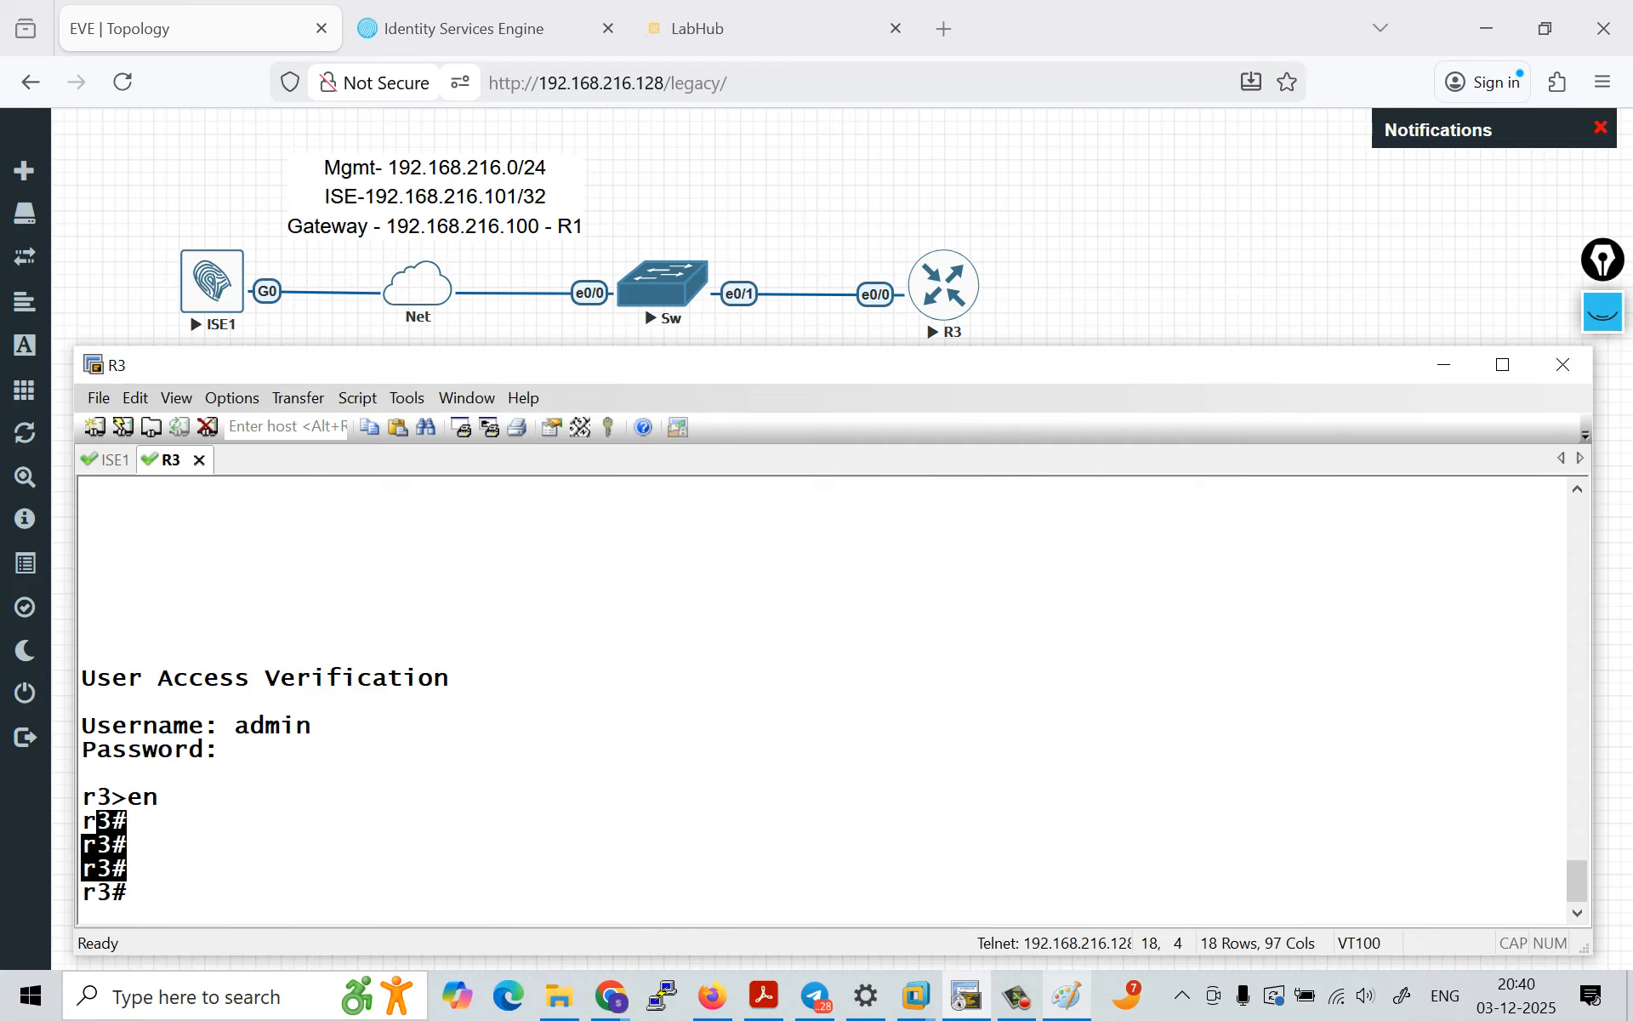
pyautogui.press('Return')
pyautogui.press('Return')
pyautogui.press('Return')
pyautogui.write('conf t')
pyautogui.press('Return')
pyautogui.press('Return')
pyautogui.press('Return')
pyautogui.press('Return')
pyautogui.press('Return')
pyautogui.press('Return')
pyautogui.press('Return')
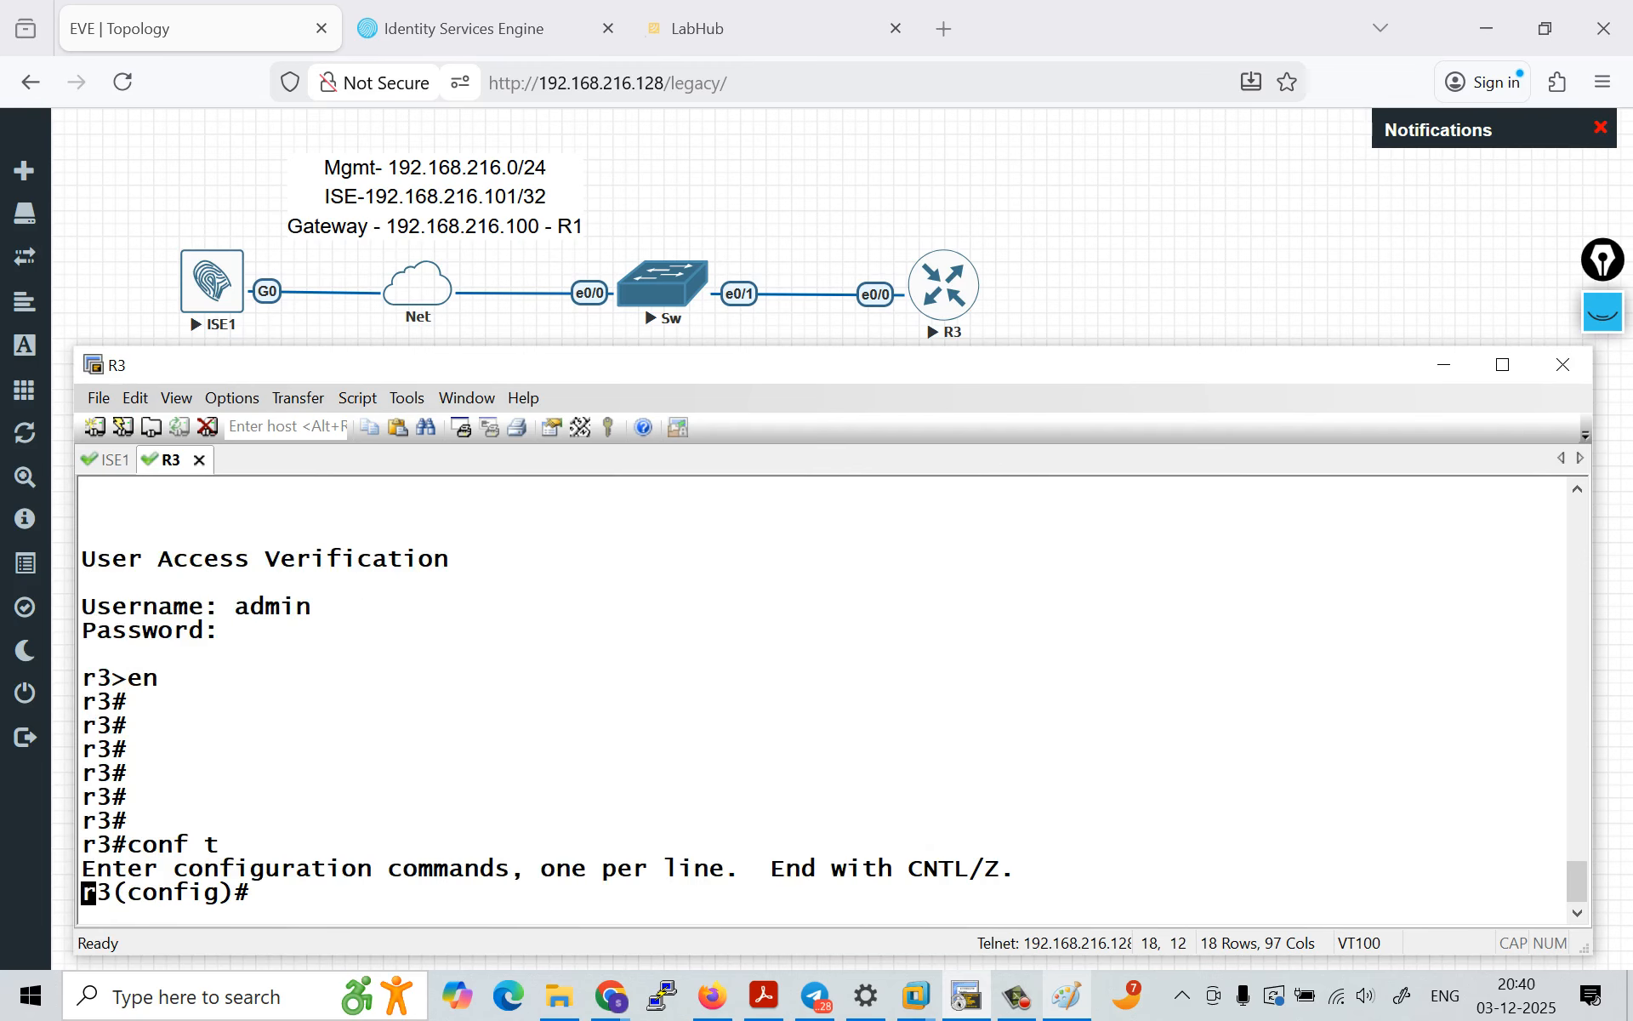
# Step: Create an AAA login authentication method list named ISE on R3 that uses group tacacs+
pyautogui.write('aa')
pyautogui.press('Tab')
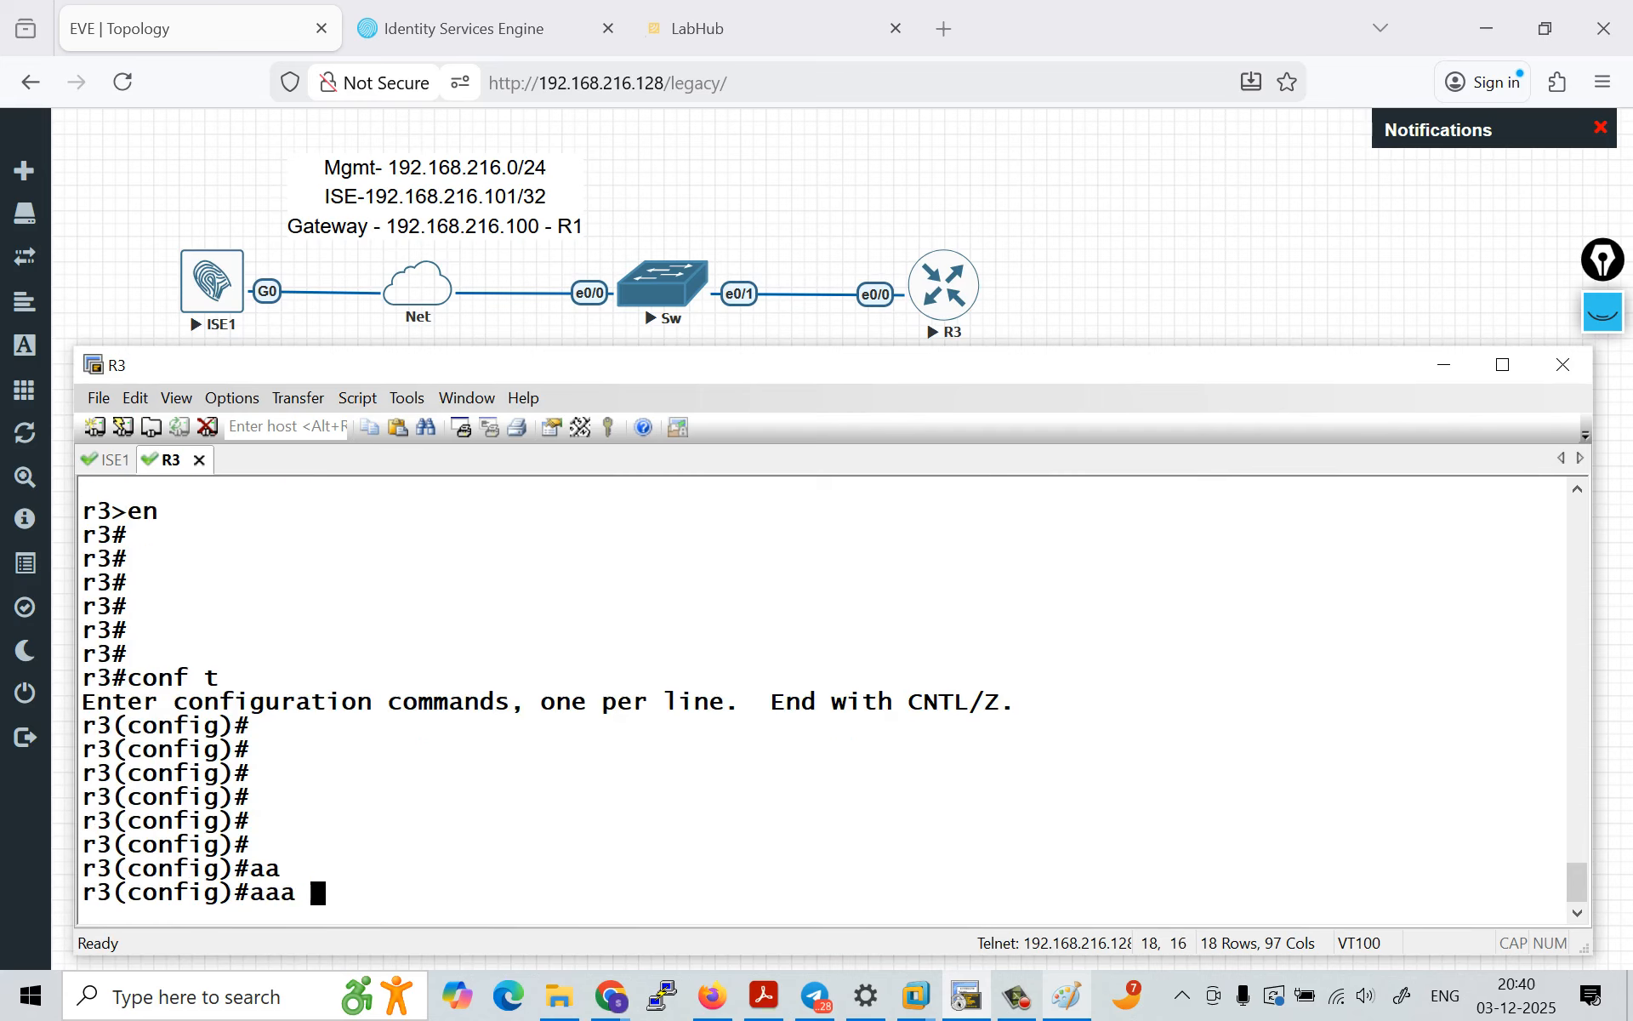
pyautogui.write('au')
pyautogui.press('Tab')
pyautogui.write('th')
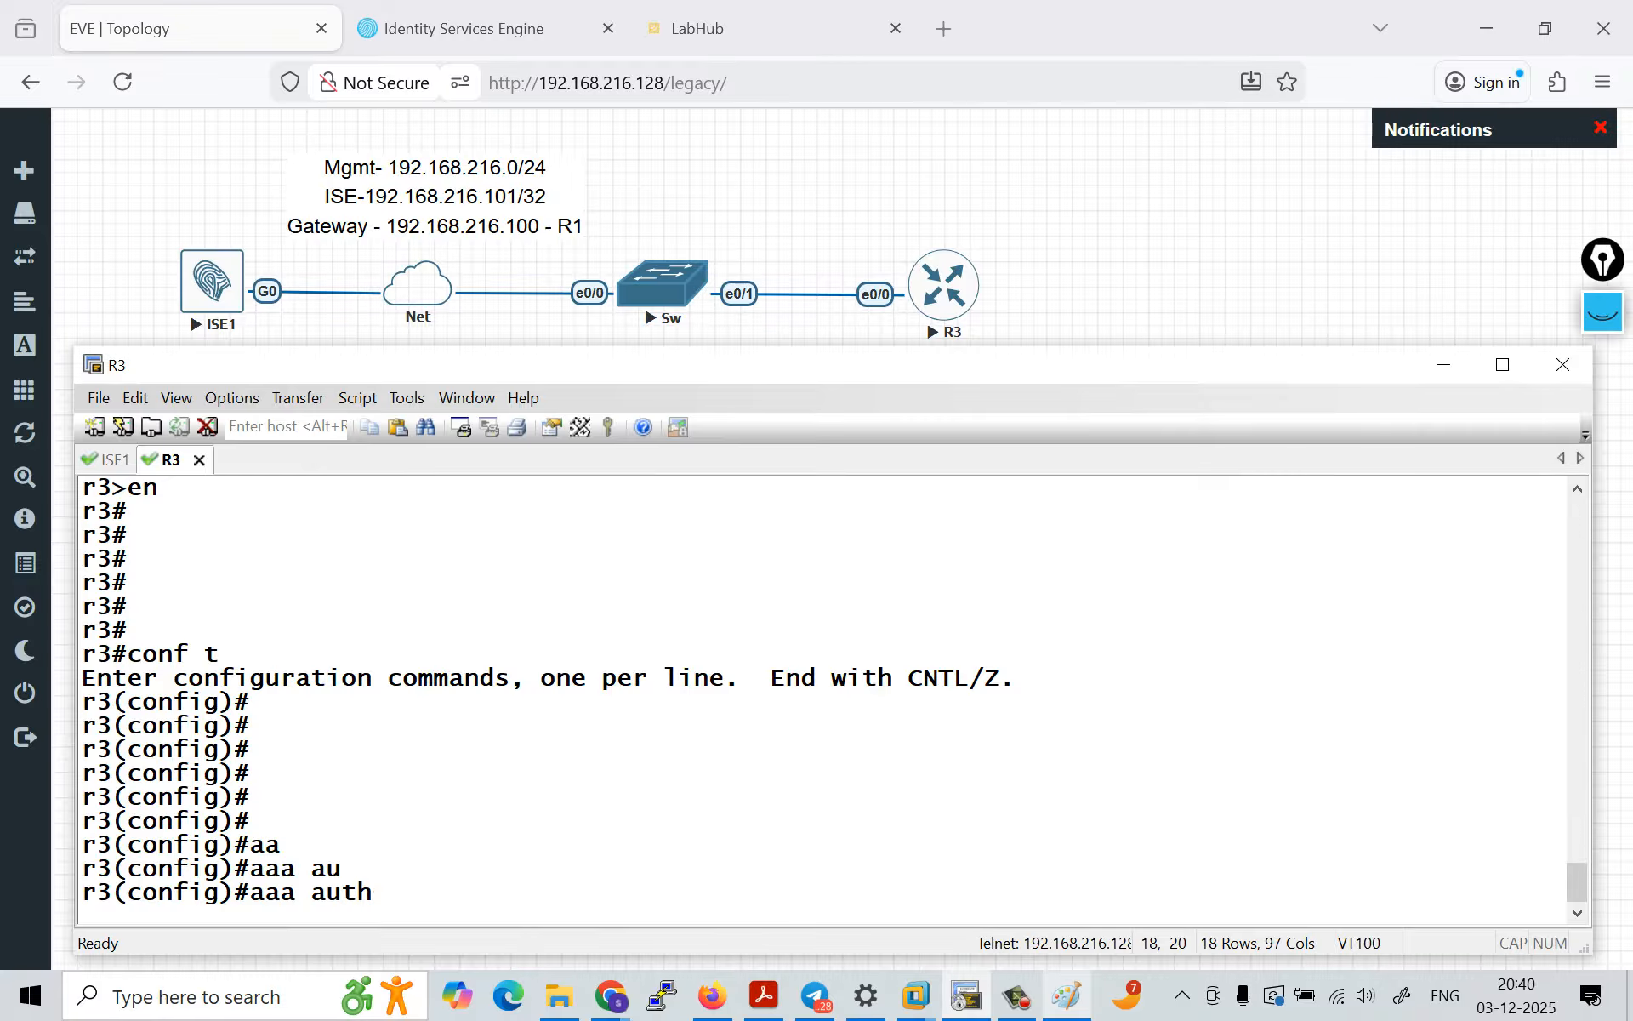
pyautogui.write('e')
pyautogui.press('Tab')
pyautogui.write('log')
pyautogui.press('Tab')
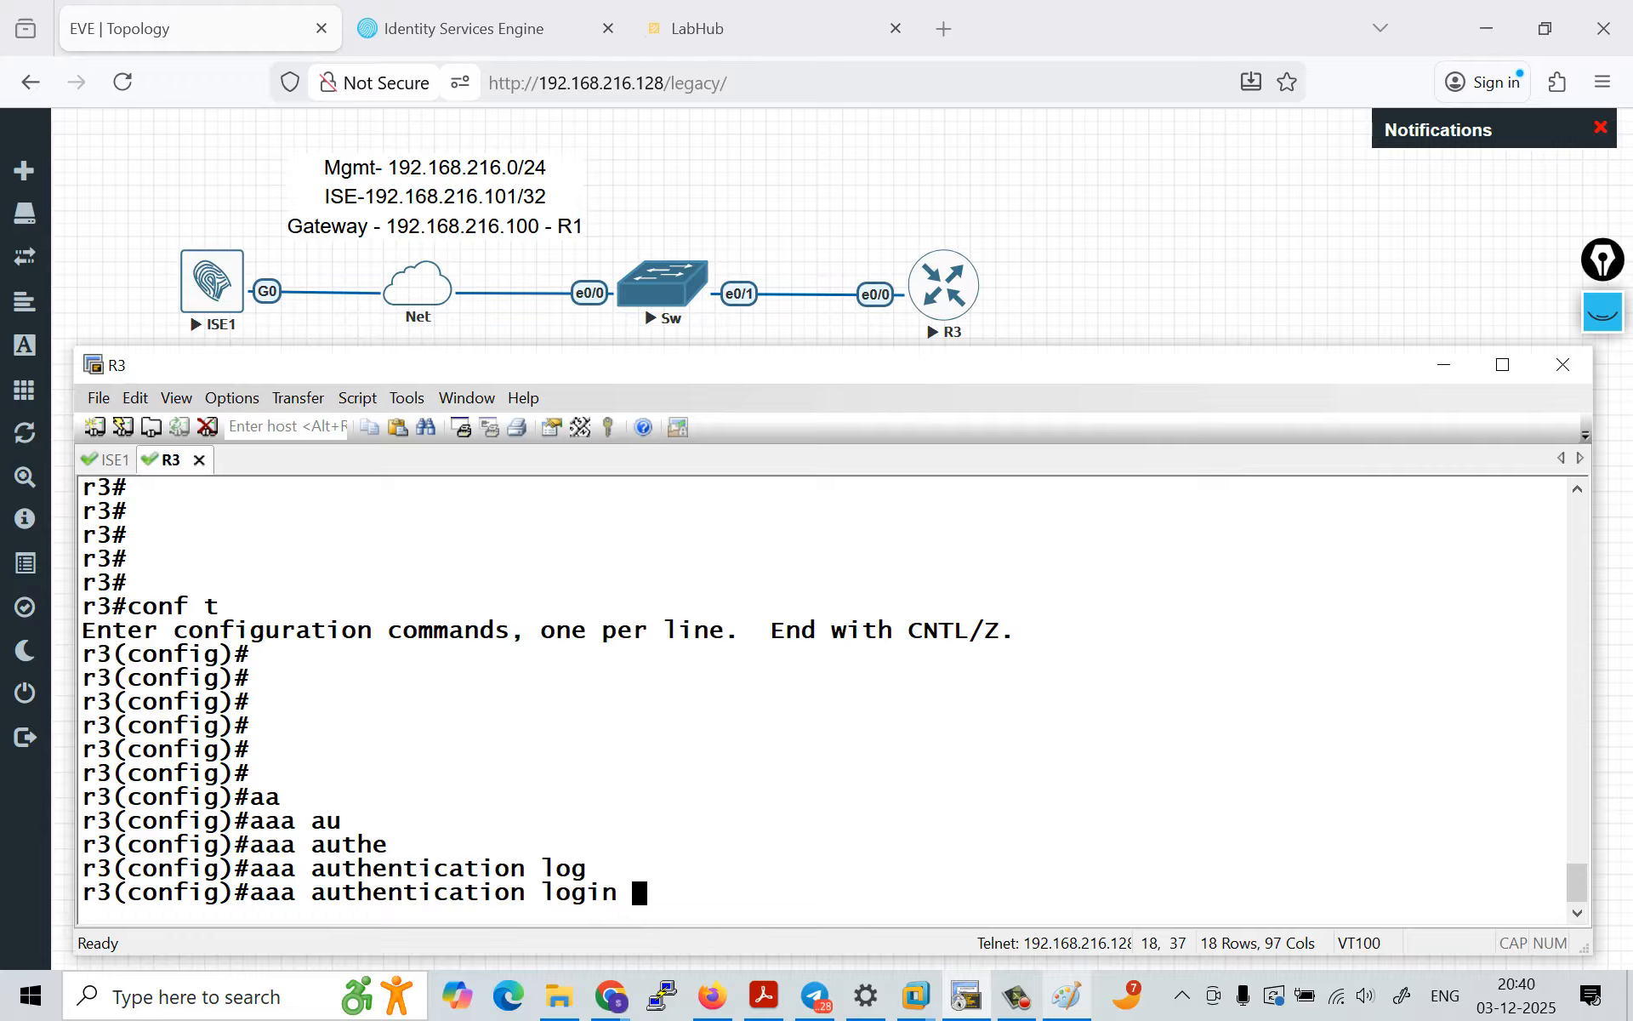
pyautogui.press('capslock')
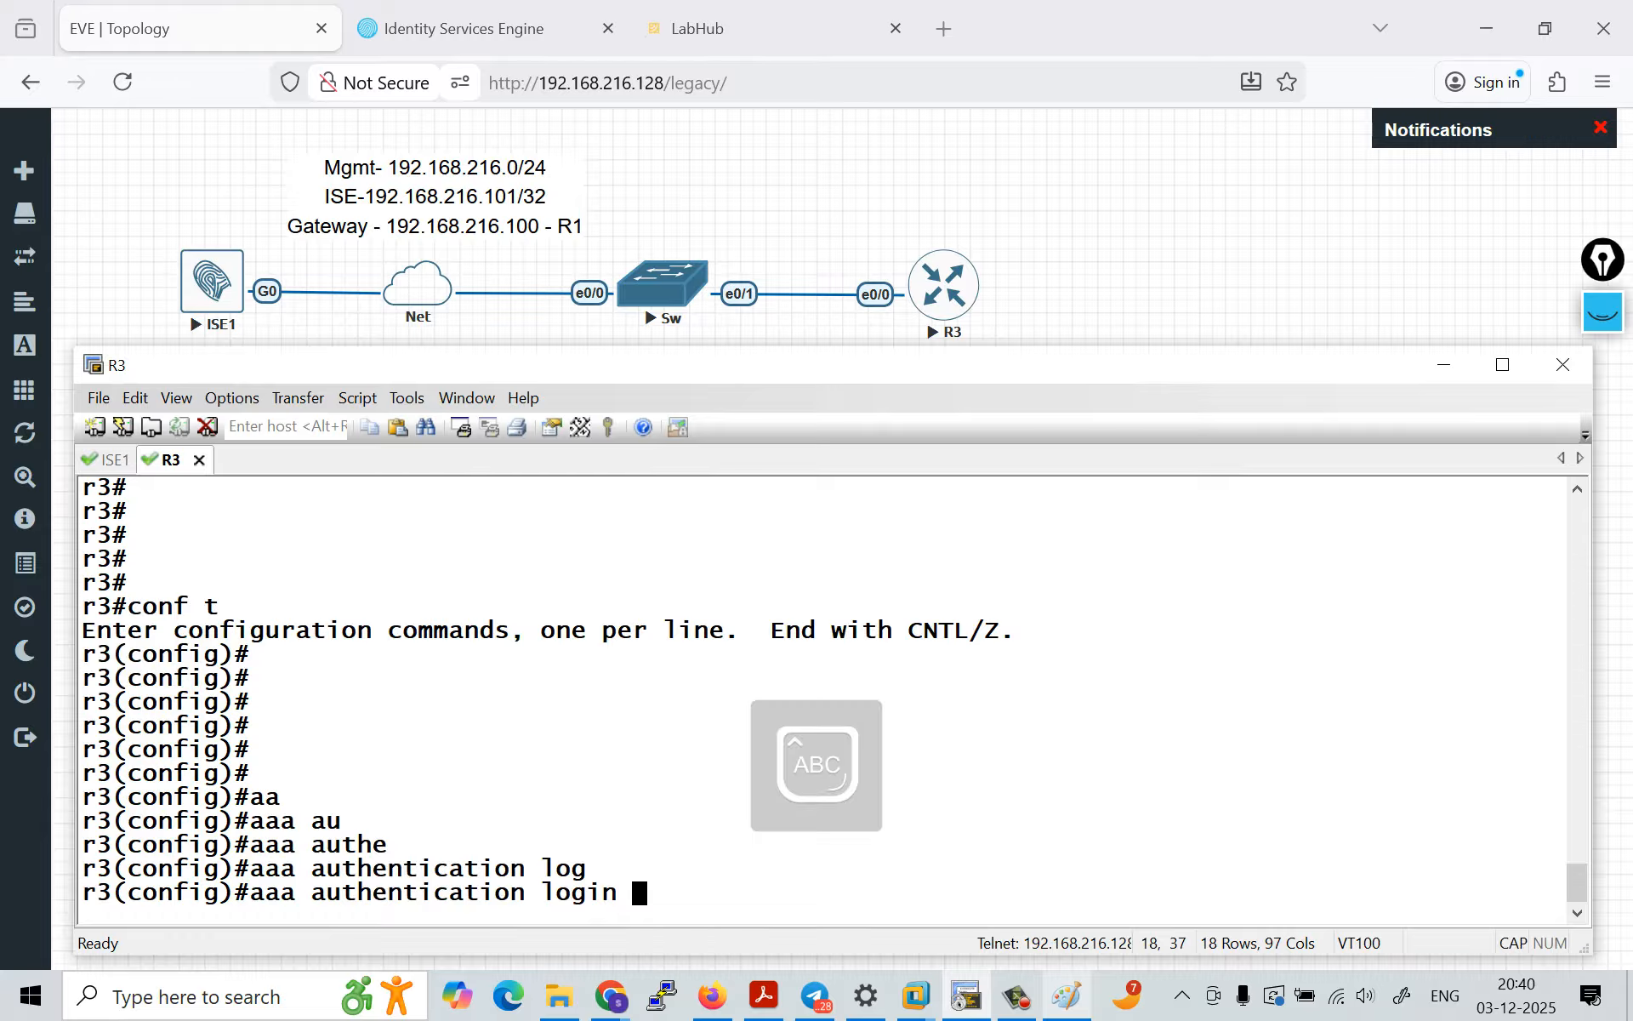
pyautogui.write('ISE')
pyautogui.press('capslock')
pyautogui.write('gr')
pyautogui.press('Tab')
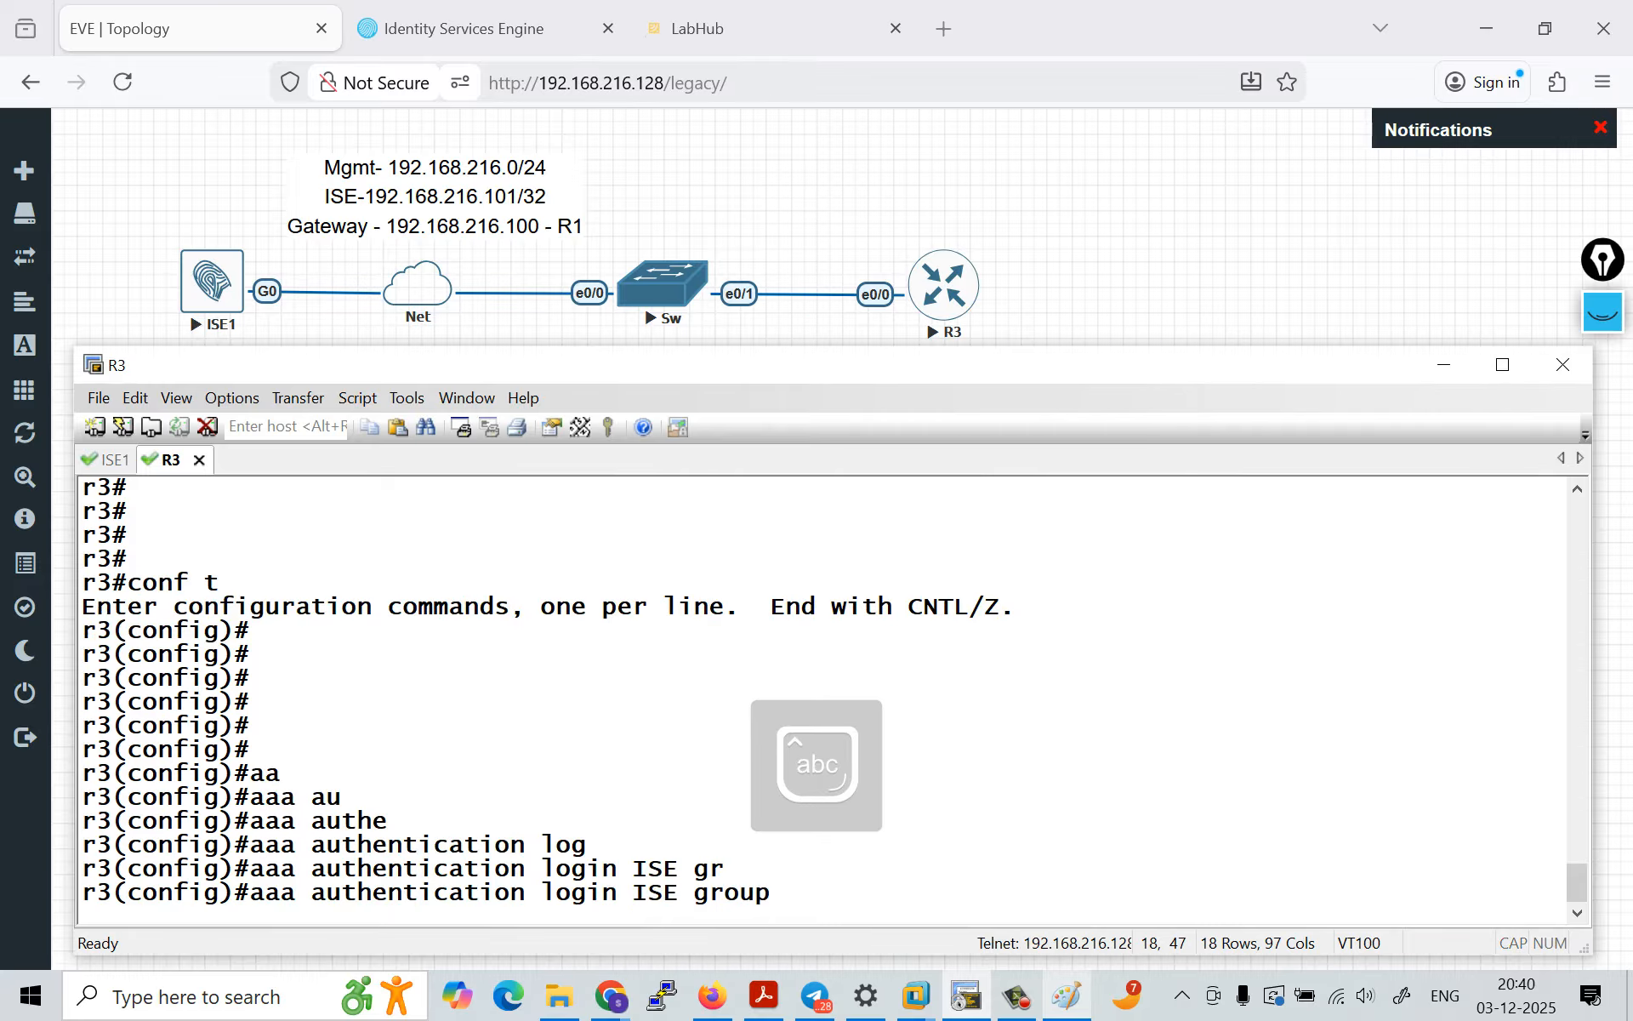
pyautogui.write('t')
pyautogui.press('Tab')
pyautogui.press('Return')
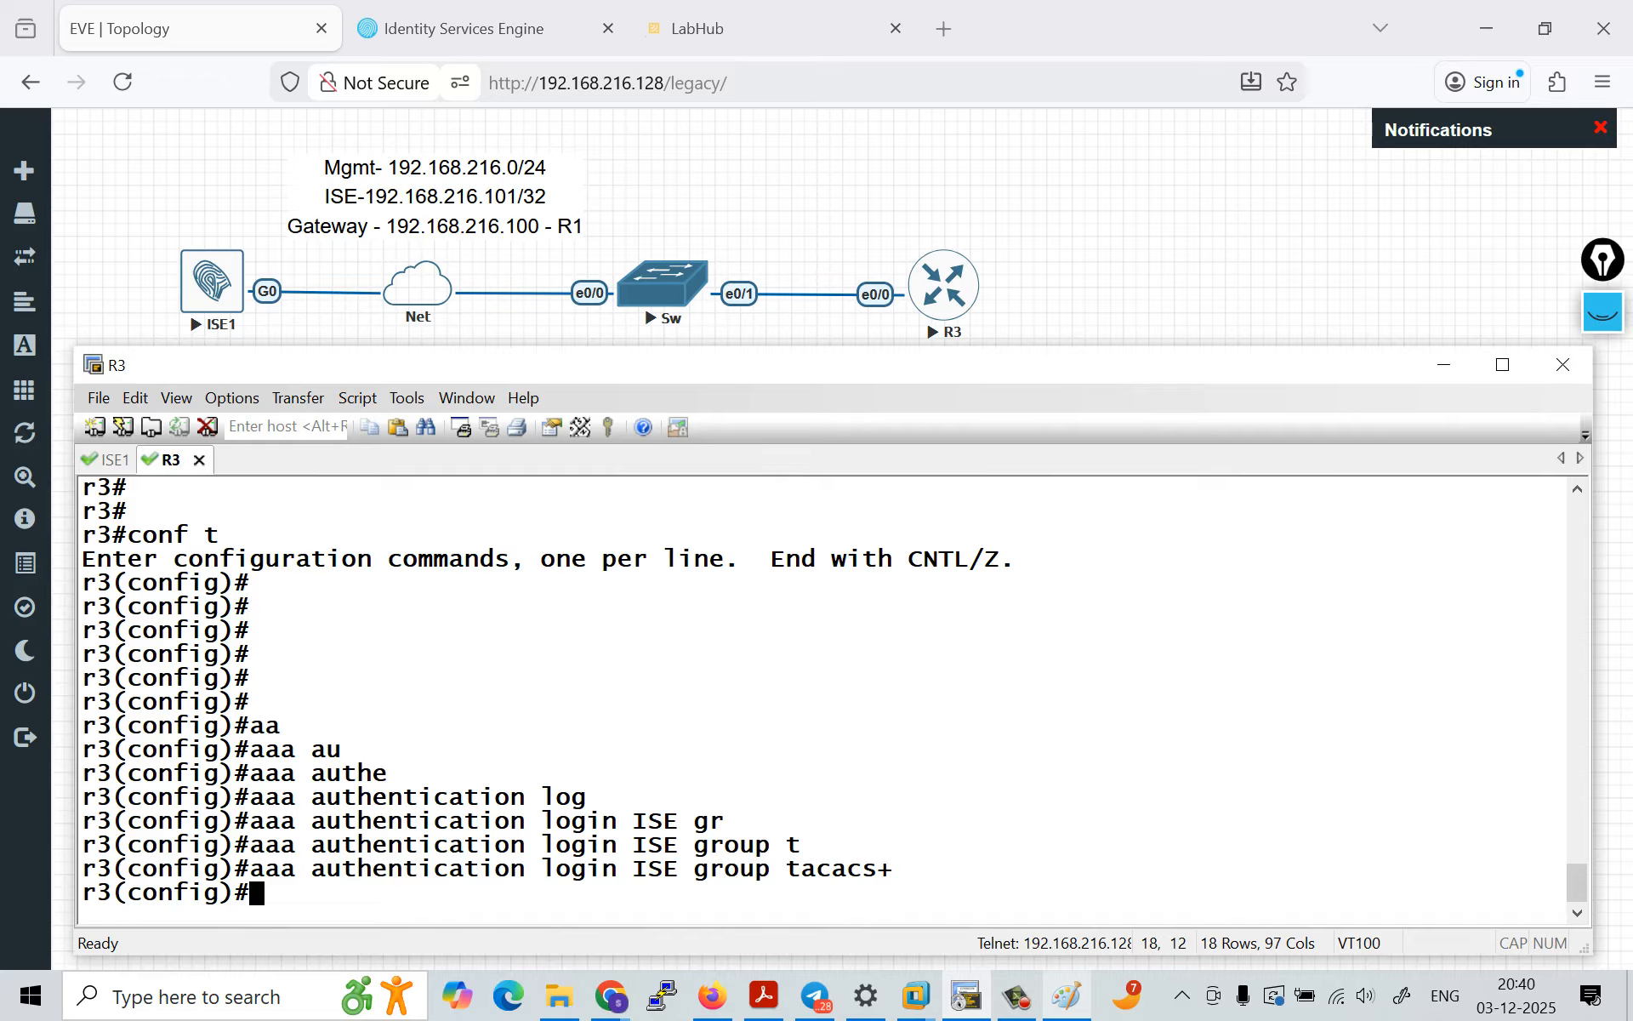
# Step: Highlight the authentication login keywords, the tacacs+ group and the full ISE method list command for review
pyautogui.moveTo(311, 869); pyautogui.dragTo(617, 869)
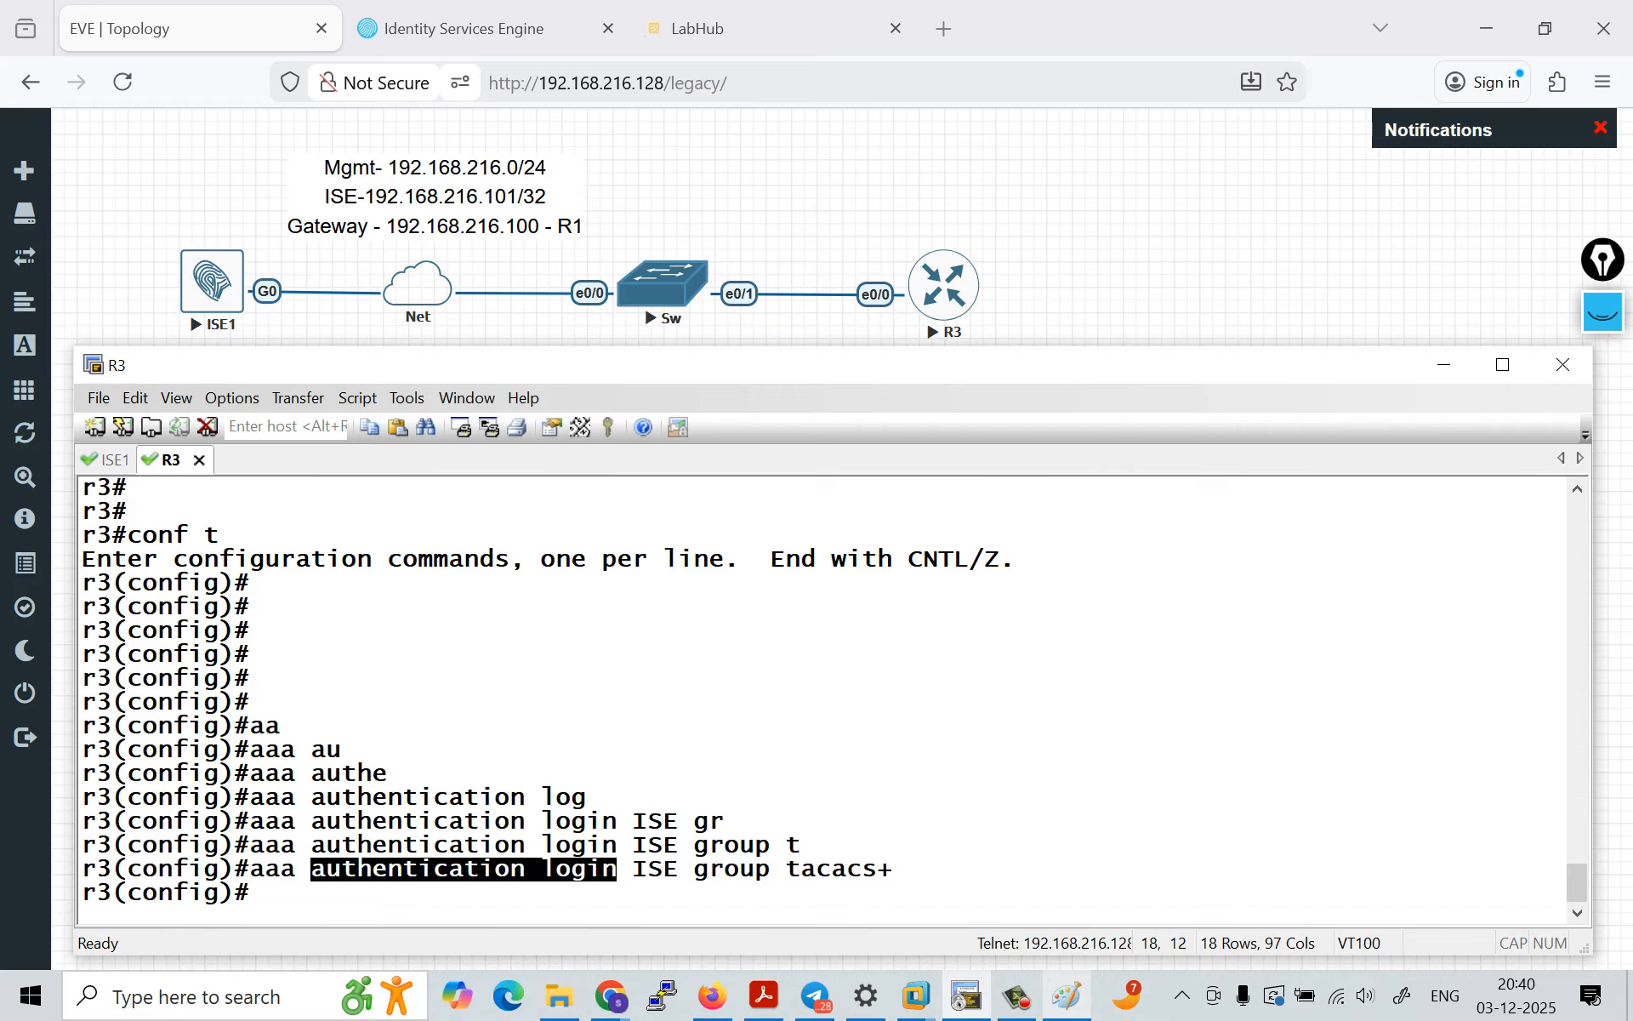
pyautogui.moveTo(772, 868); pyautogui.dragTo(905, 869)
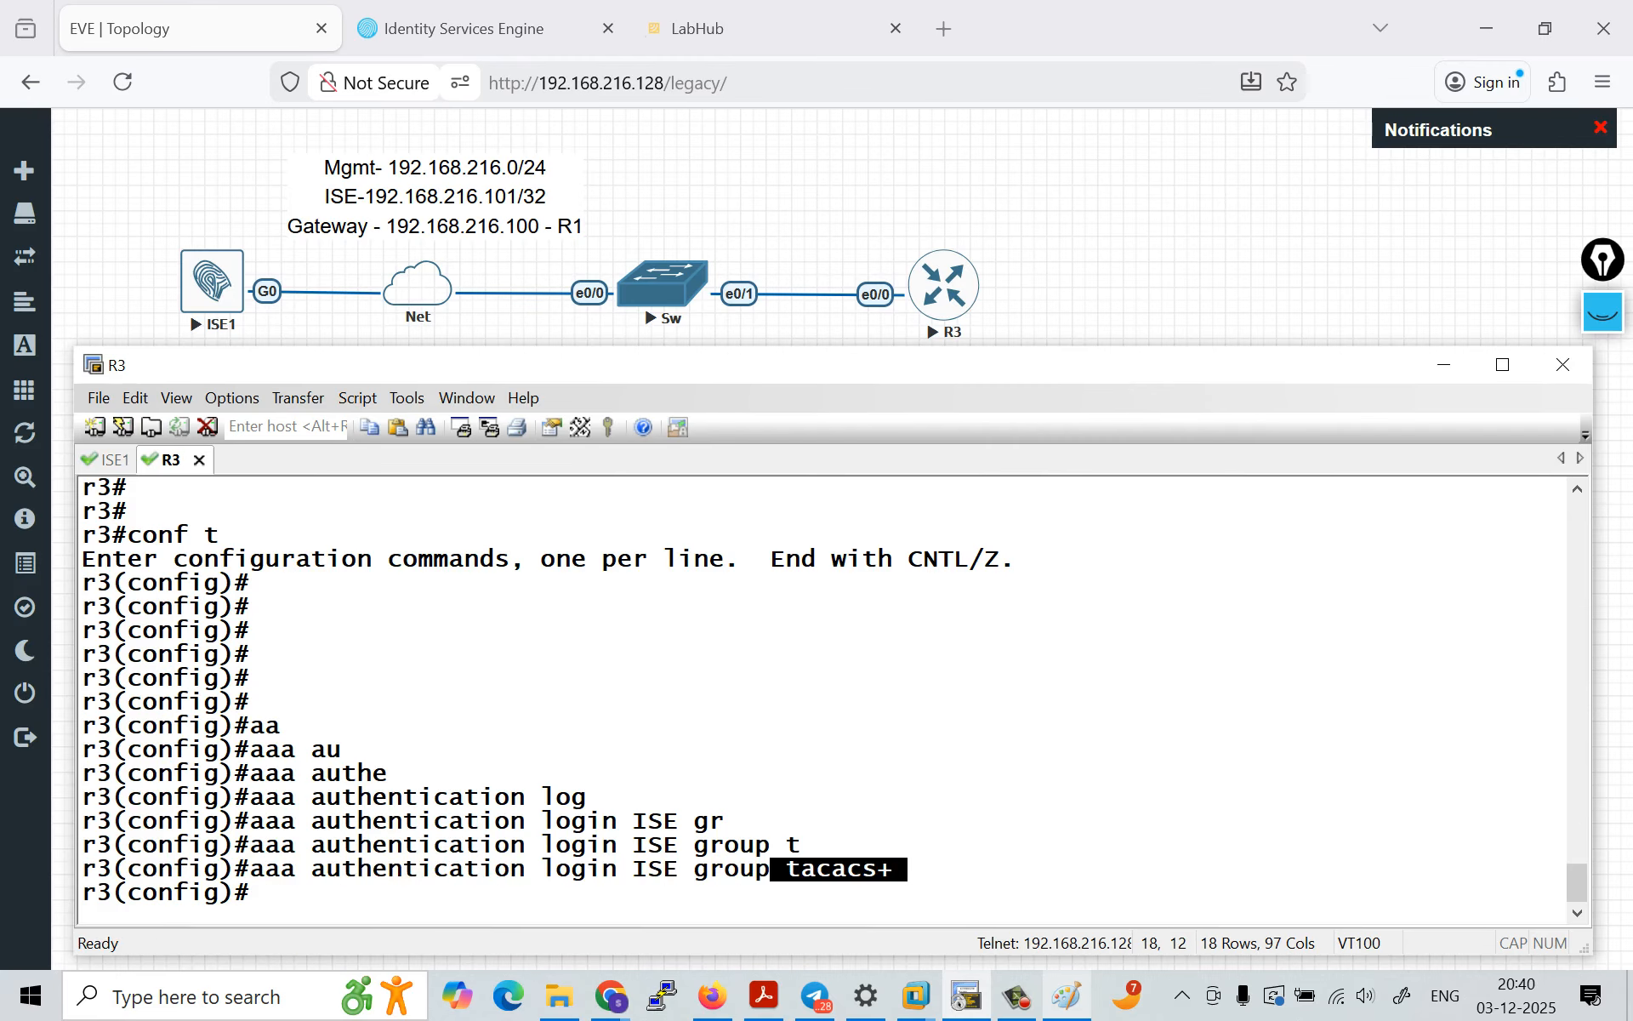
pyautogui.click(906, 869)
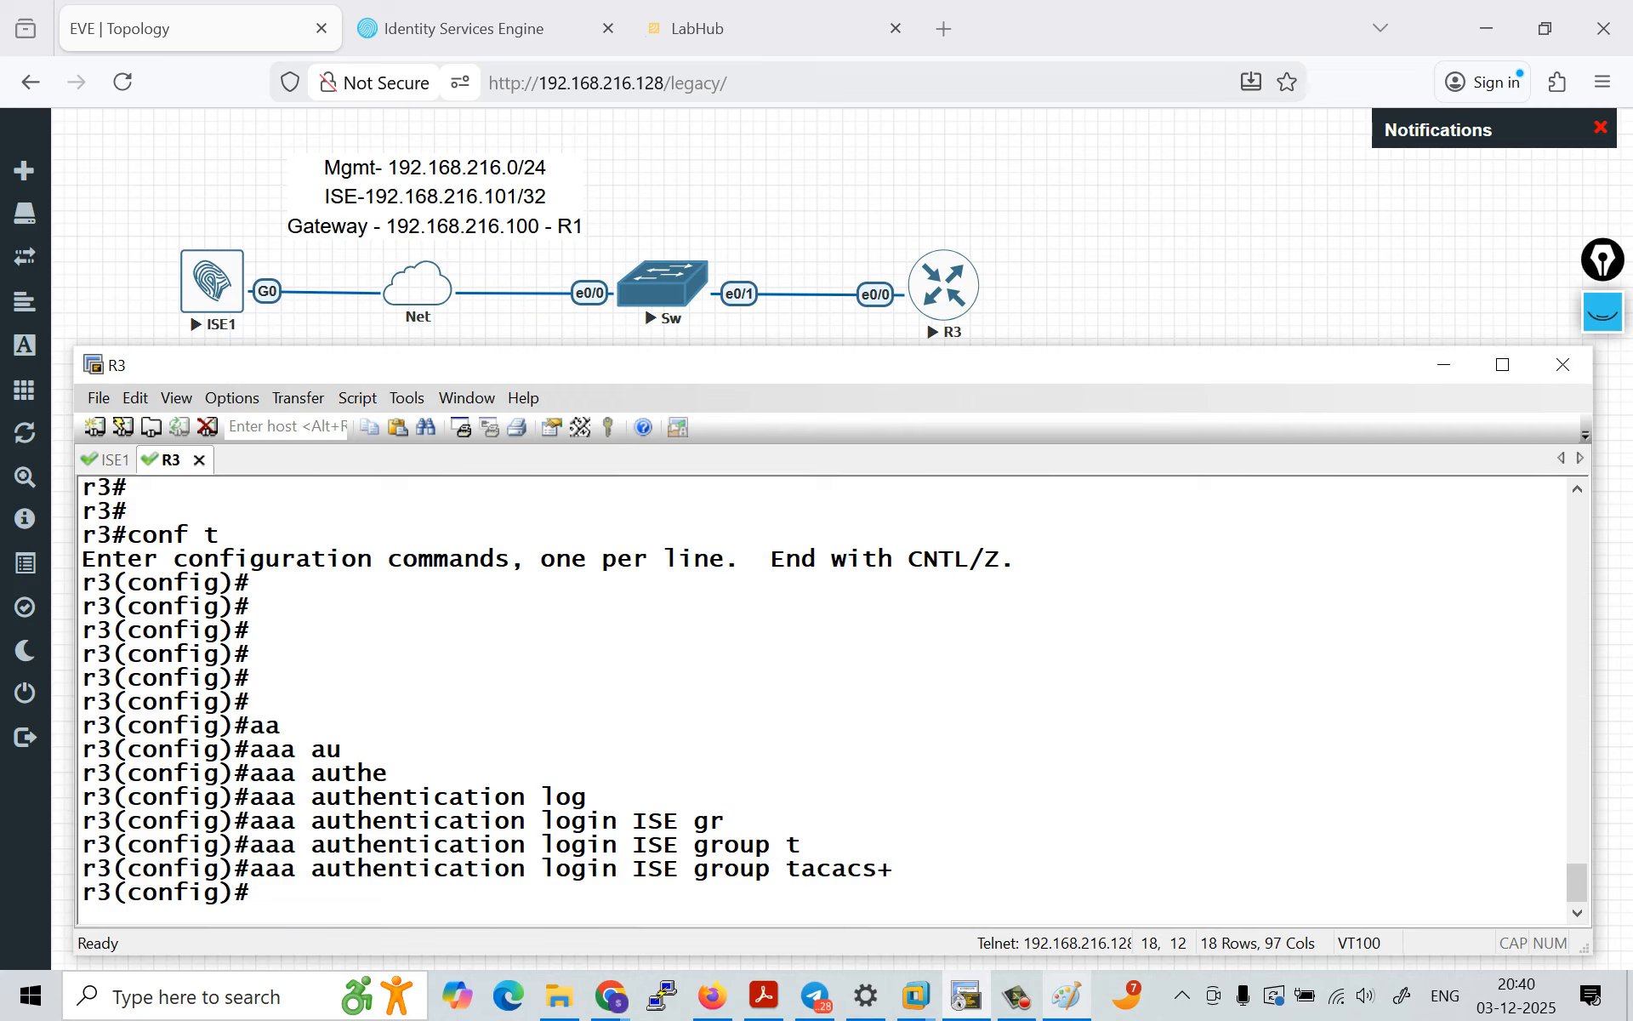
pyautogui.moveTo(249, 869); pyautogui.dragTo(891, 868)
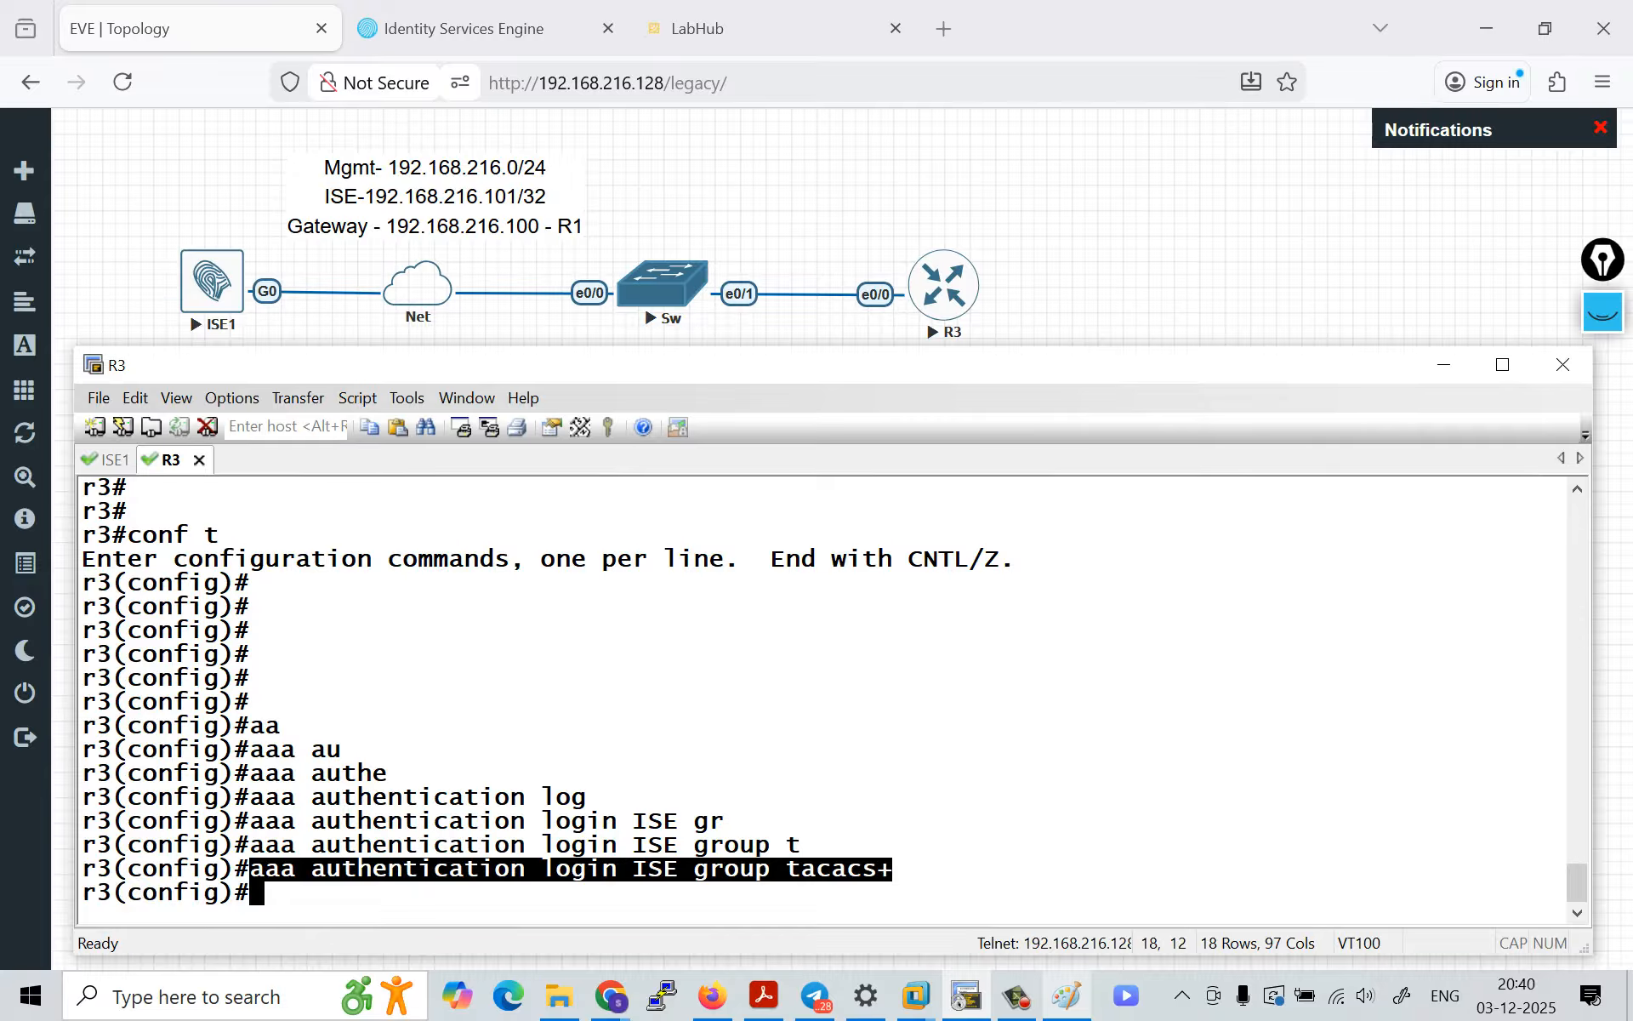
pyautogui.click(891, 869)
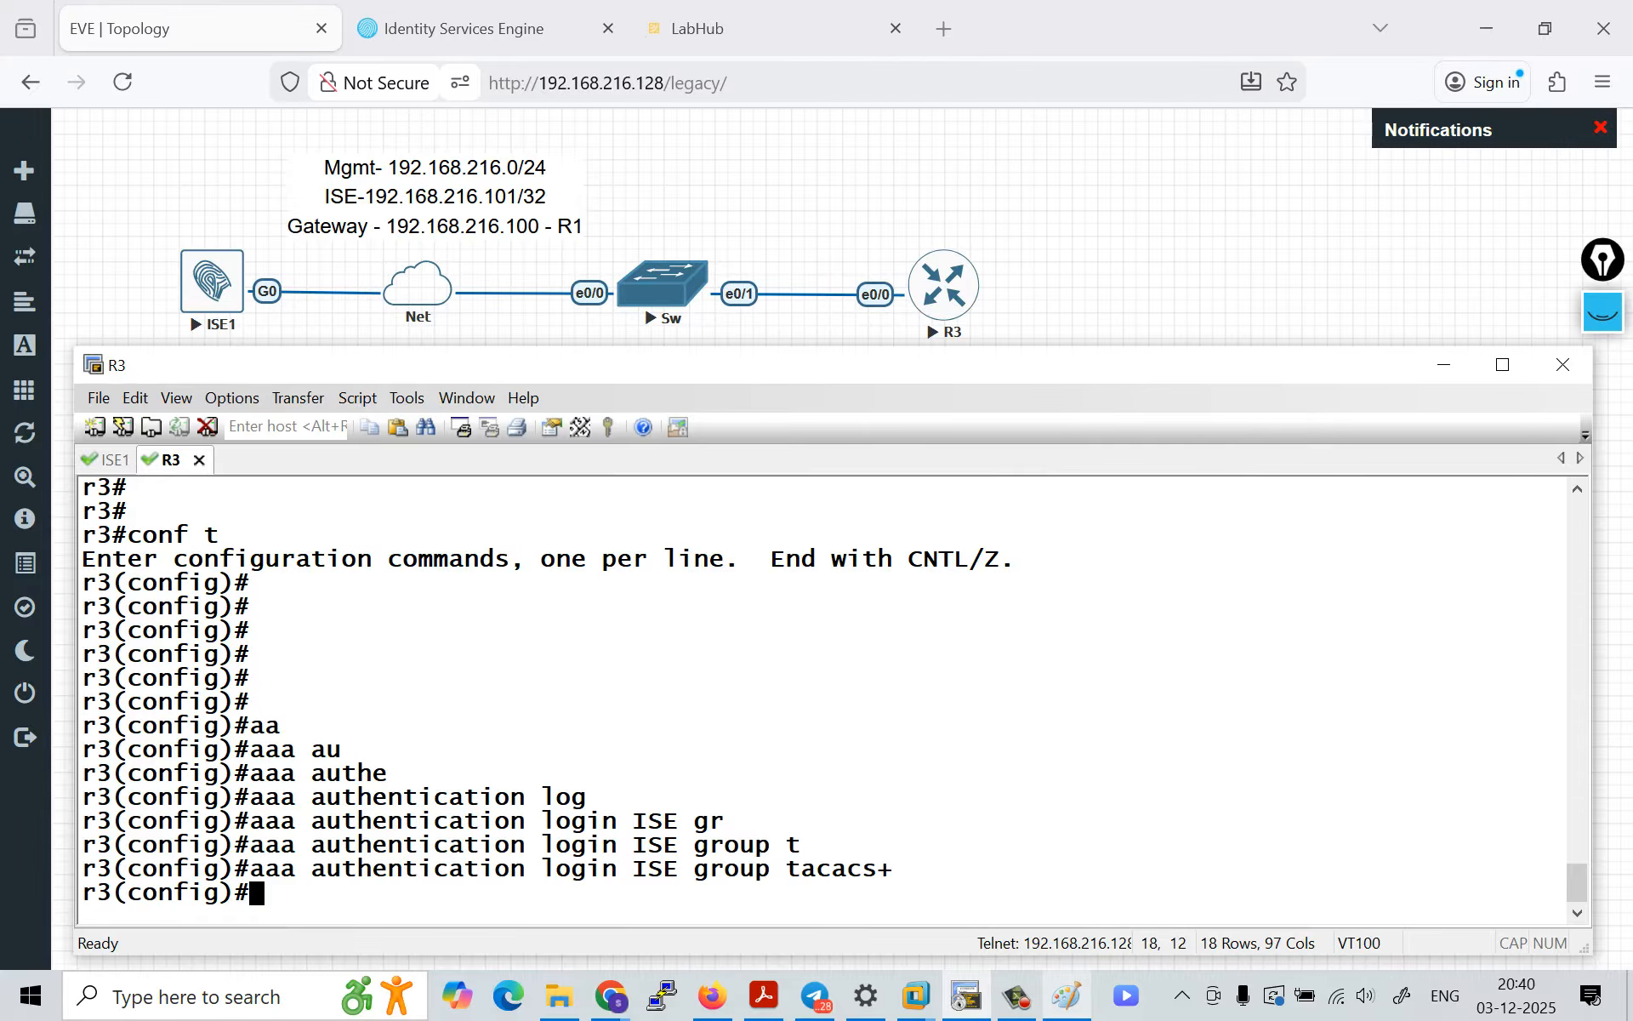
# Step: List the available options of the tacacs-server command with context help
pyautogui.write('tac')
pyautogui.press('Tab')
pyautogui.write('-')
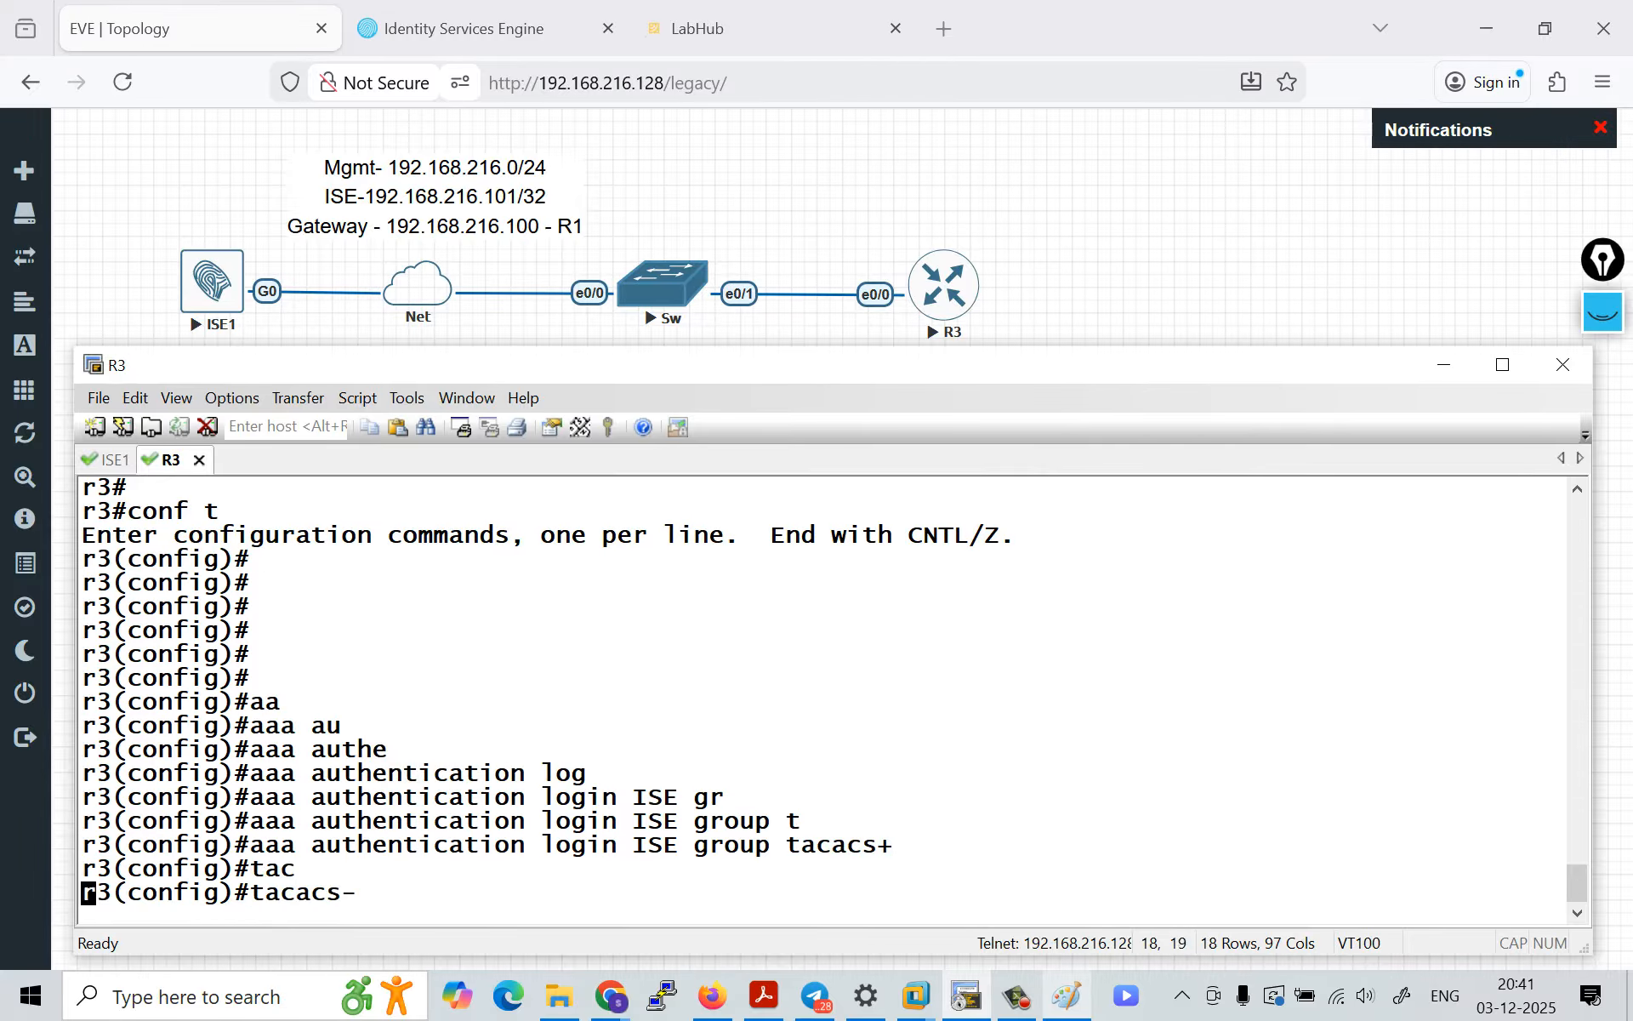
pyautogui.press('Tab')
pyautogui.write('?')
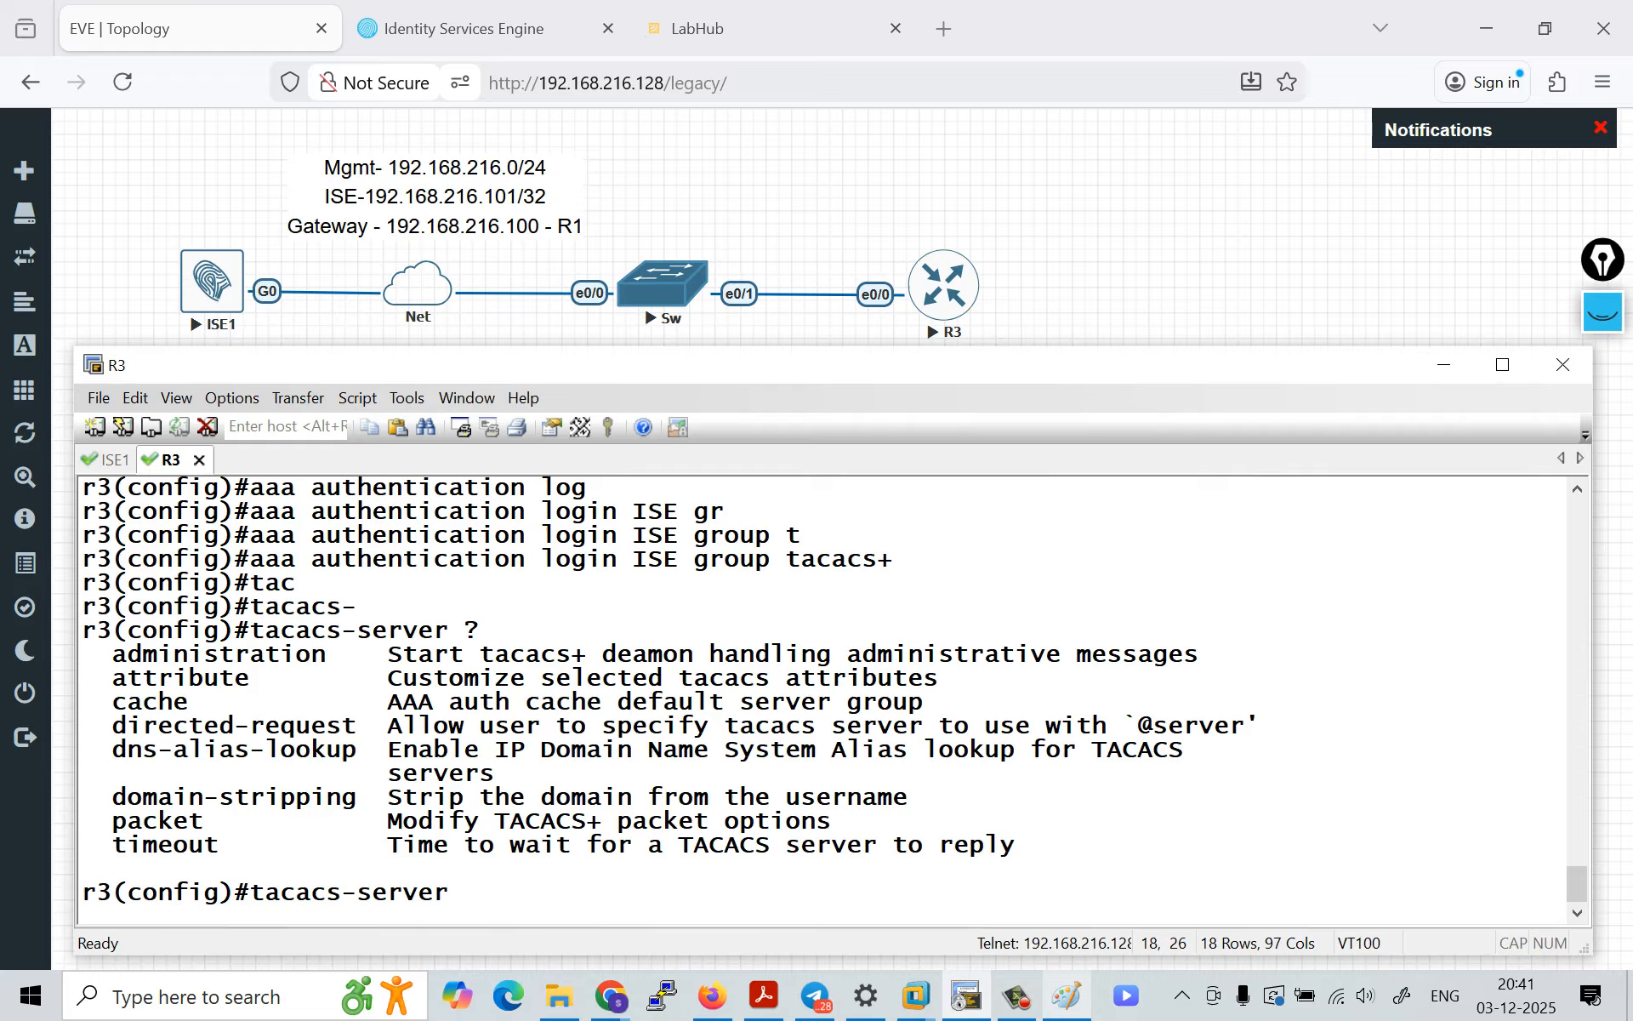
# Step: Change the command to tacacs server, check its help, and create a TACACS server entry named ISE
pyautogui.press('BackSpace')
pyautogui.press('BackSpace')
pyautogui.press('BackSpace')
pyautogui.press('BackSpace')
pyautogui.press('BackSpace')
pyautogui.press('BackSpace')
pyautogui.press('BackSpace')
pyautogui.press('BackSpace')
pyautogui.write('?')
pyautogui.write('se')
pyautogui.press('Tab')
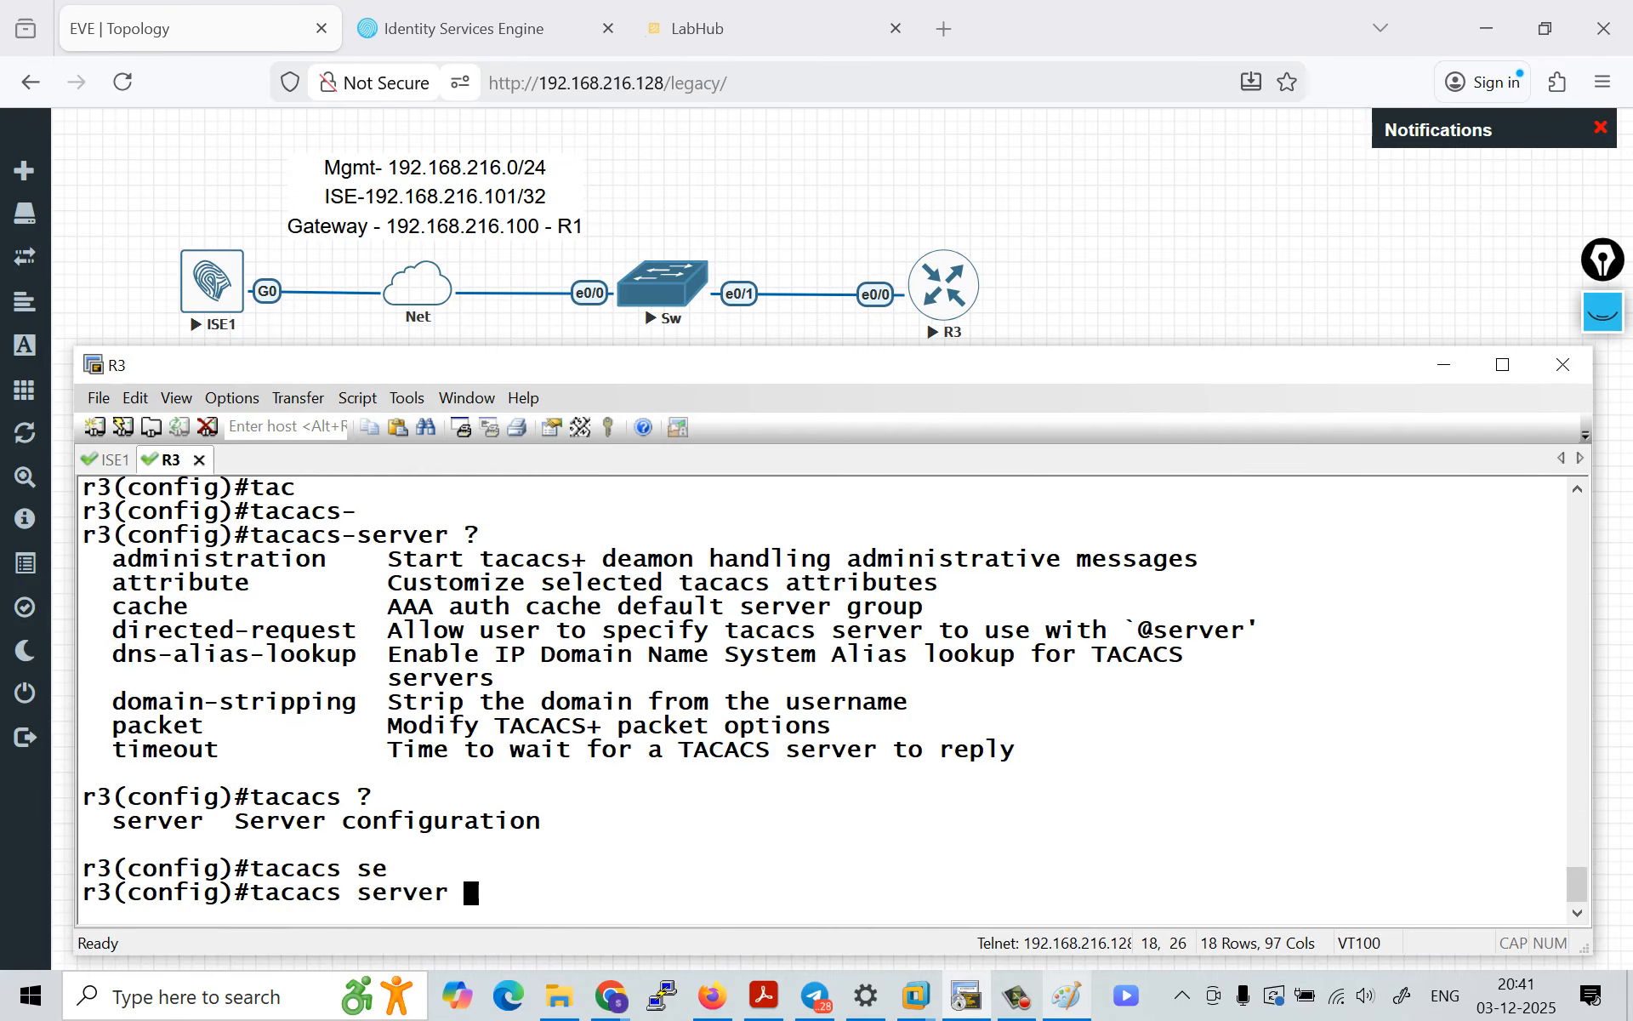
pyautogui.write('?')
pyautogui.press('capslock')
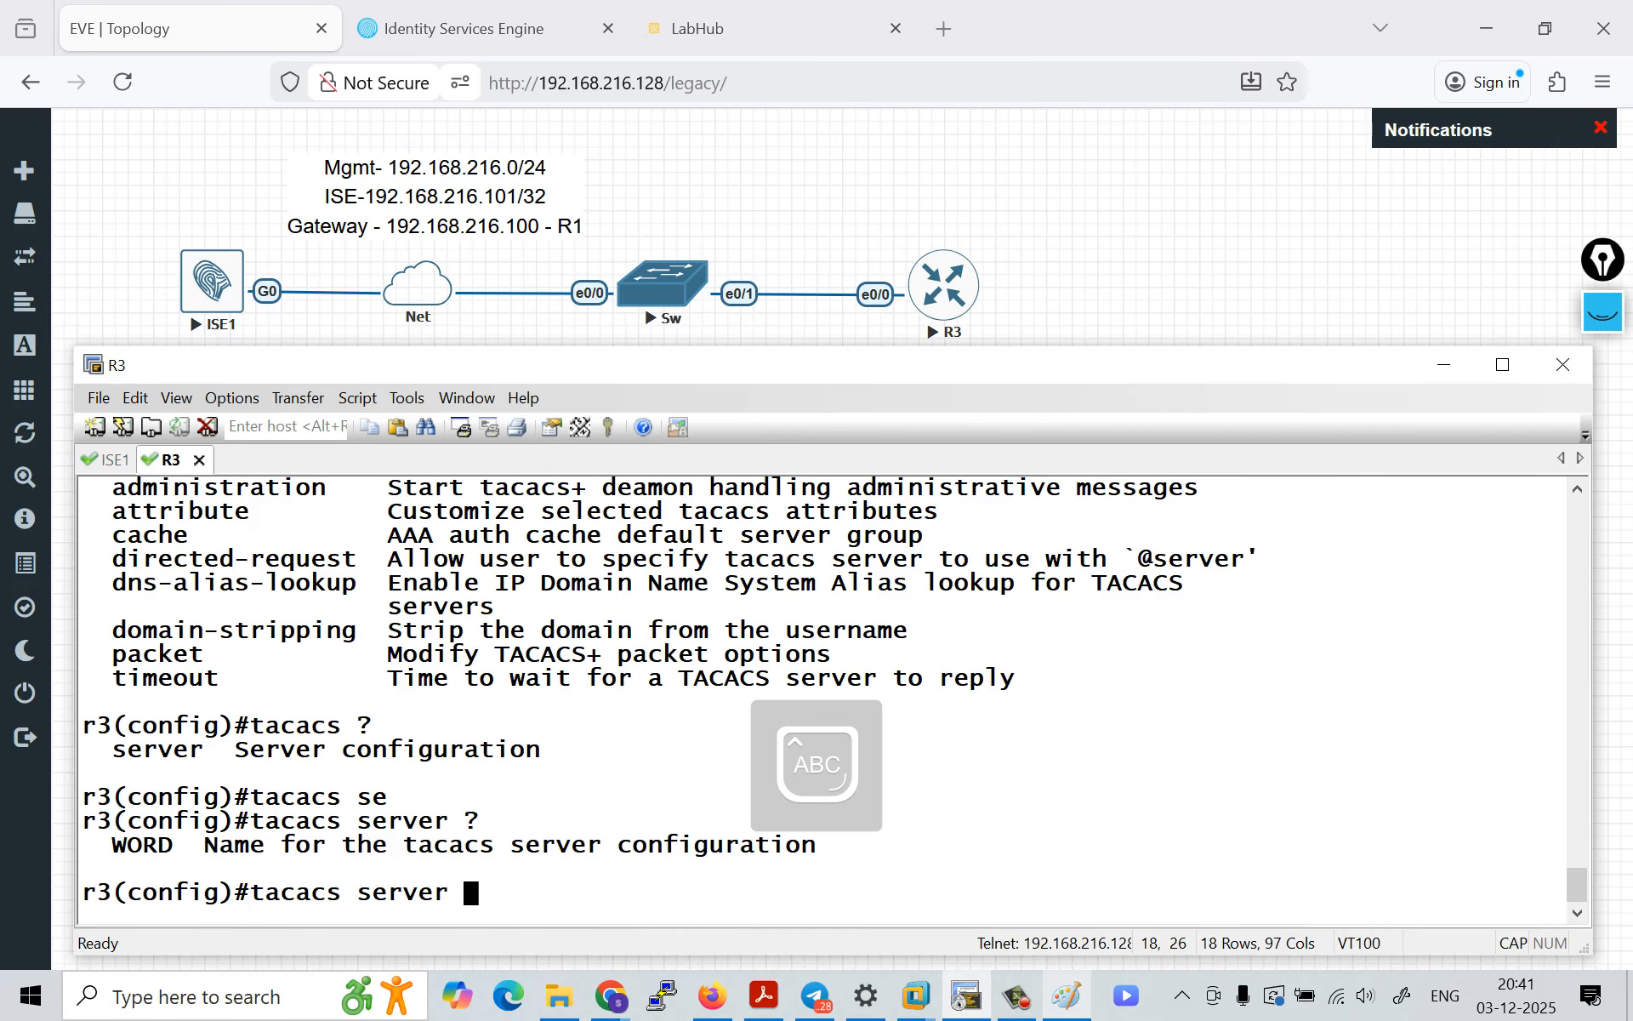
pyautogui.write('ISE')
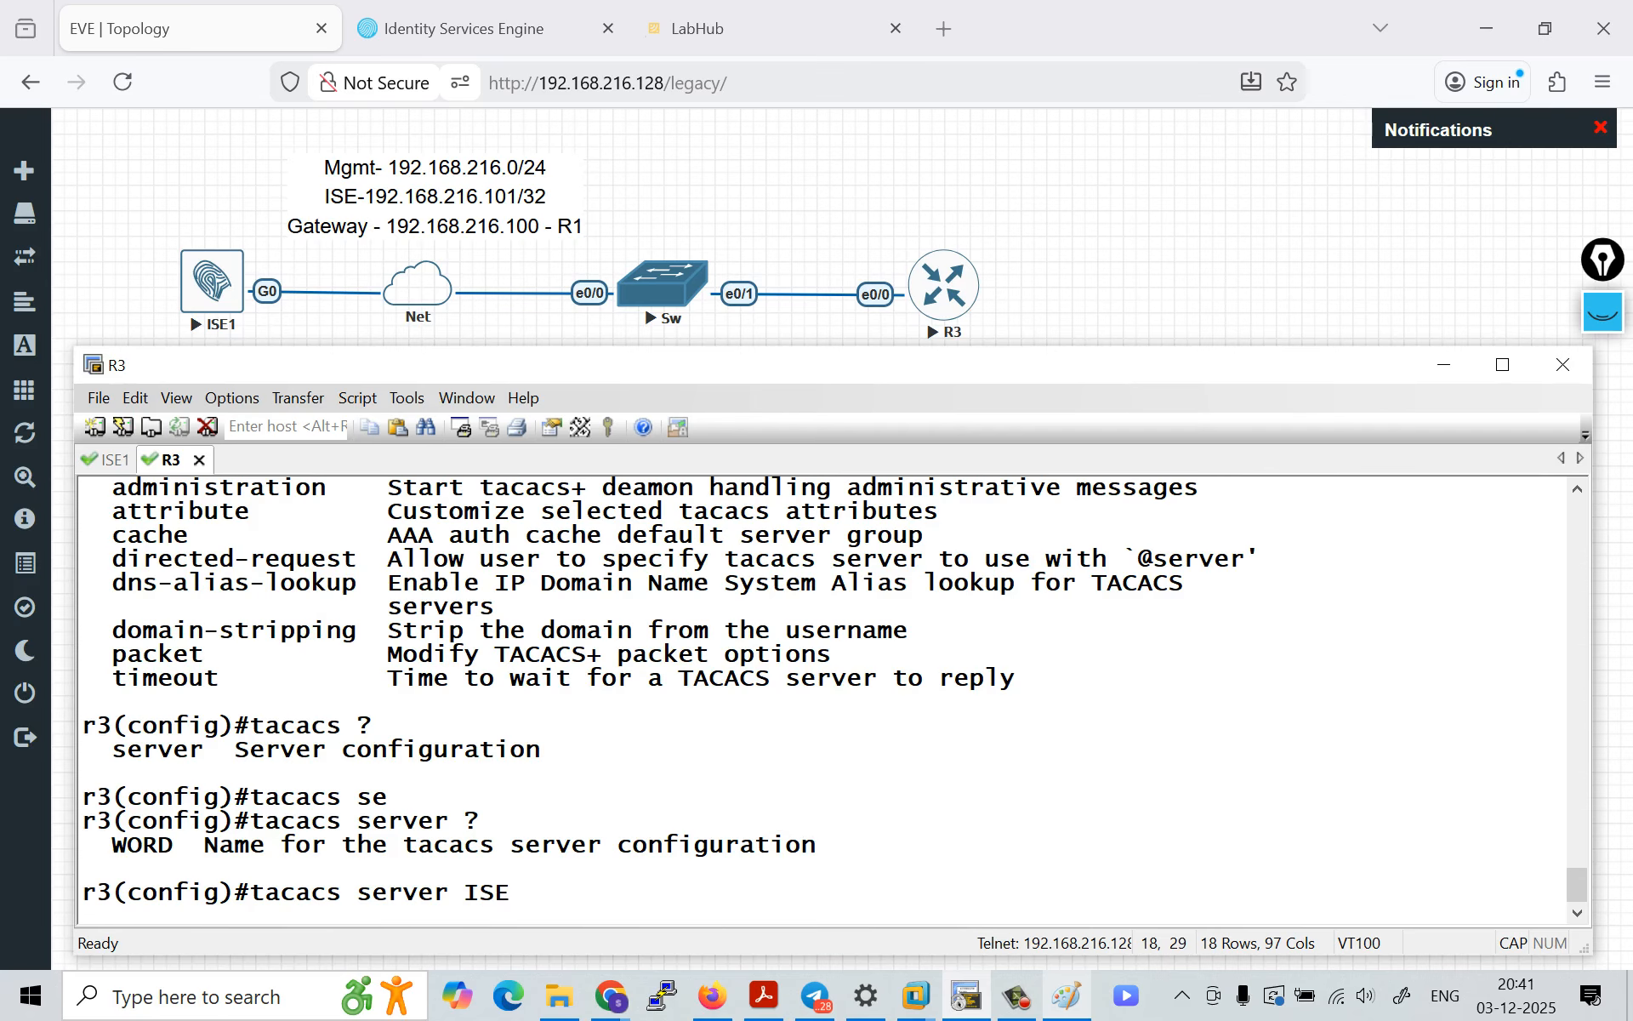
pyautogui.press('Return')
# Step: Set the shared key for the TACACS server ISE
pyautogui.press('capslock')
pyautogui.write('k')
pyautogui.press('Tab')
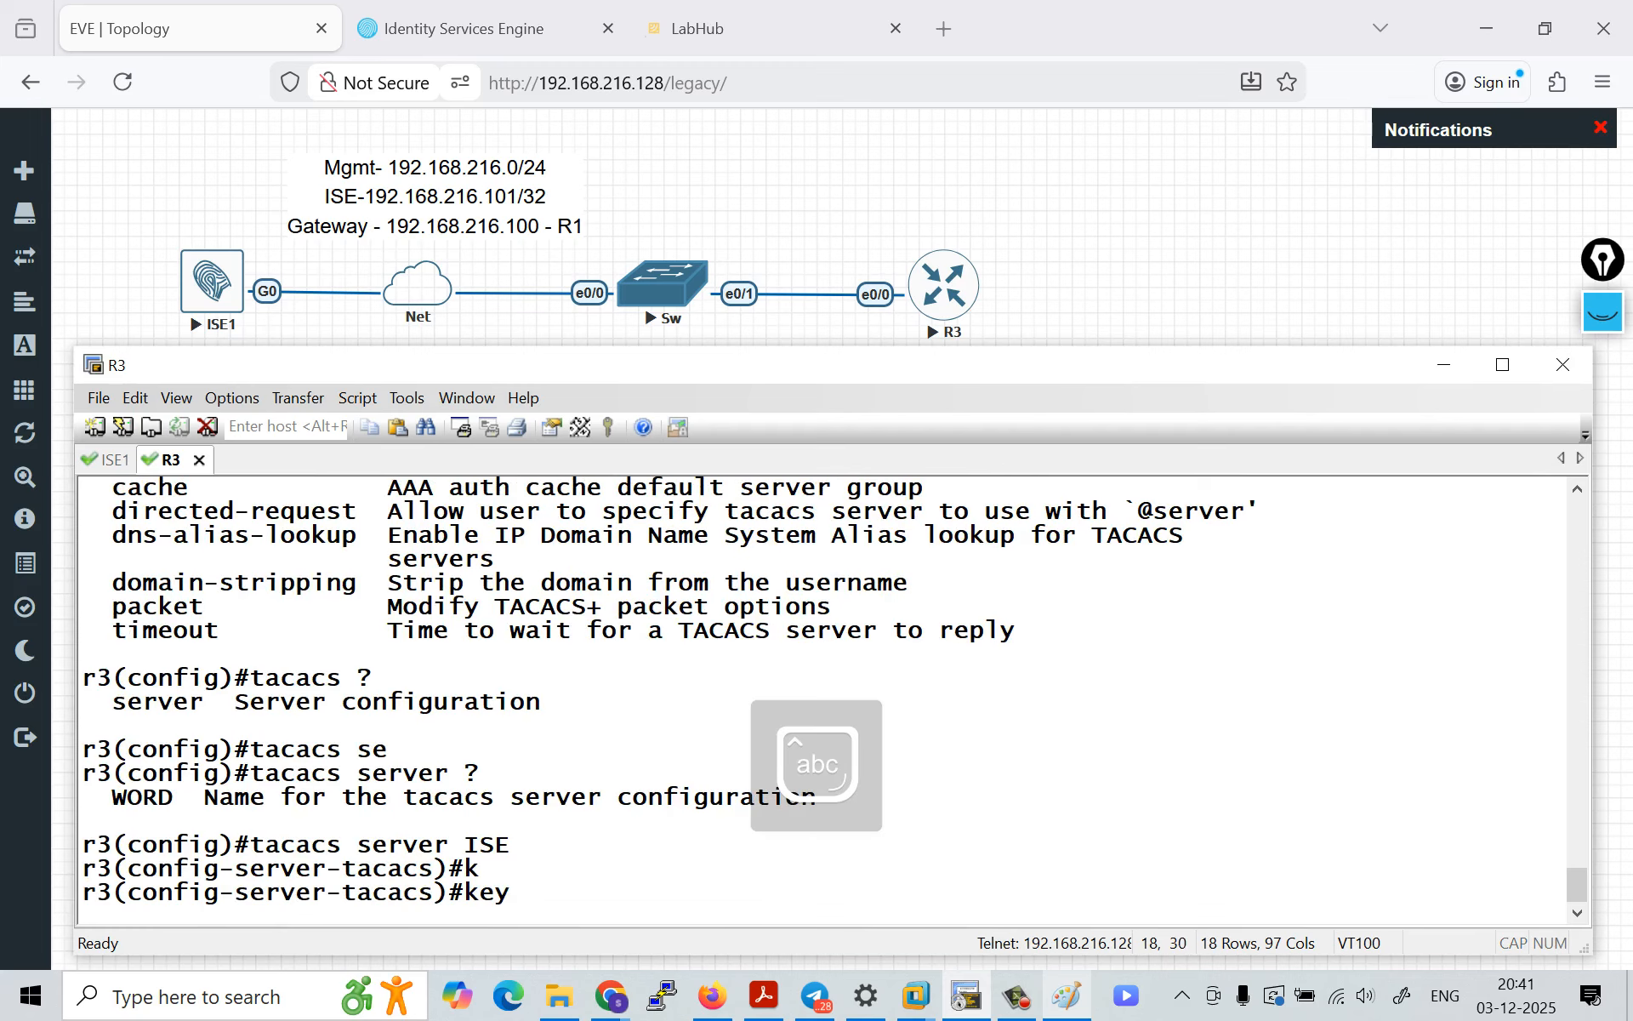
pyautogui.write('cisco')
pyautogui.press('Return')
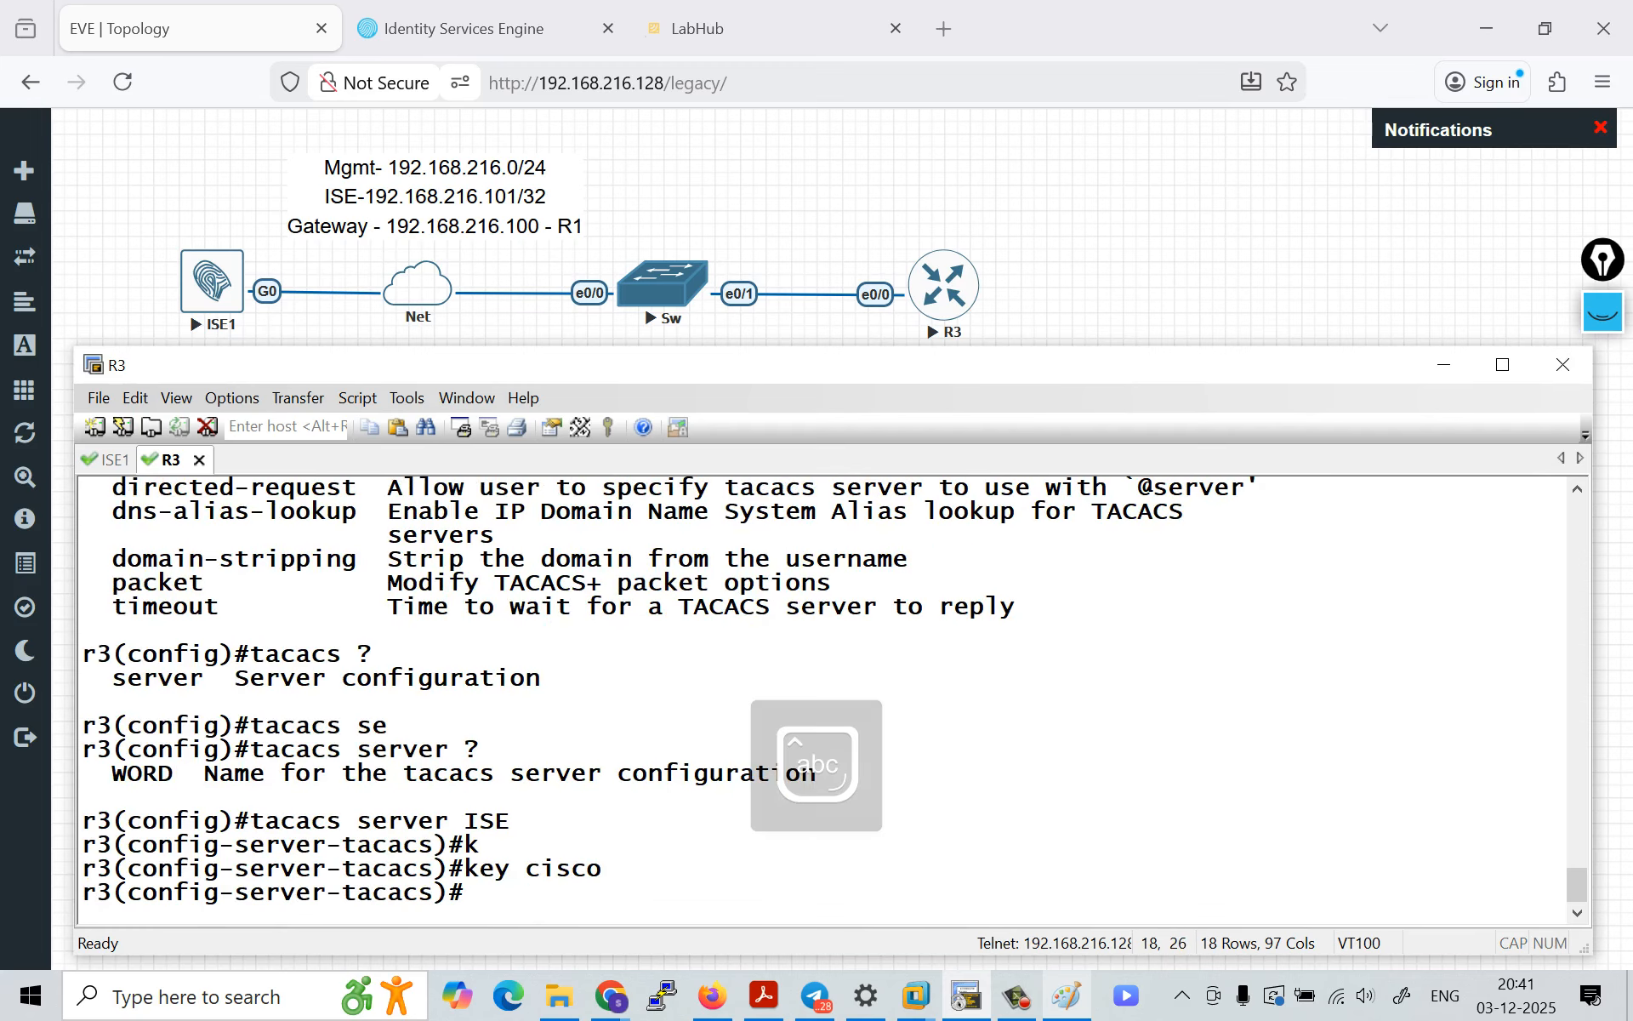
# Step: Check the address options and set the TACACS server's IPv4 address to 192.168.216.101
pyautogui.write('ad')
pyautogui.press('Tab')
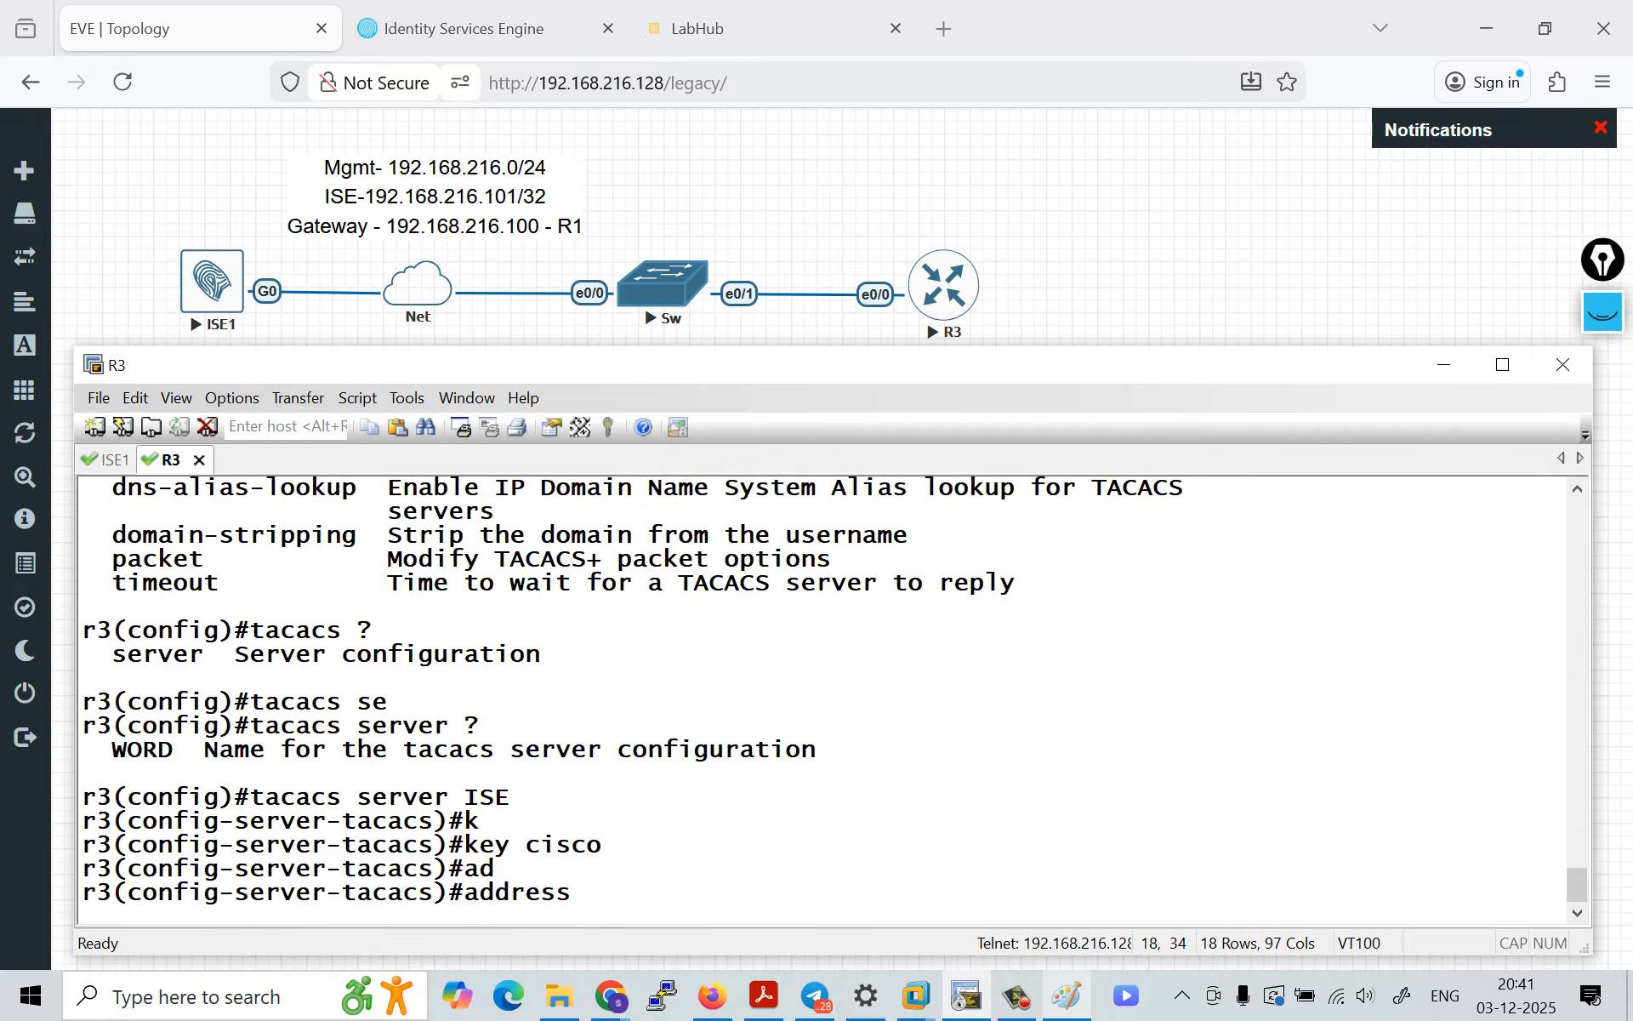
pyautogui.write('?')
pyautogui.write('ip')
pyautogui.press('Tab')
pyautogui.write('v4')
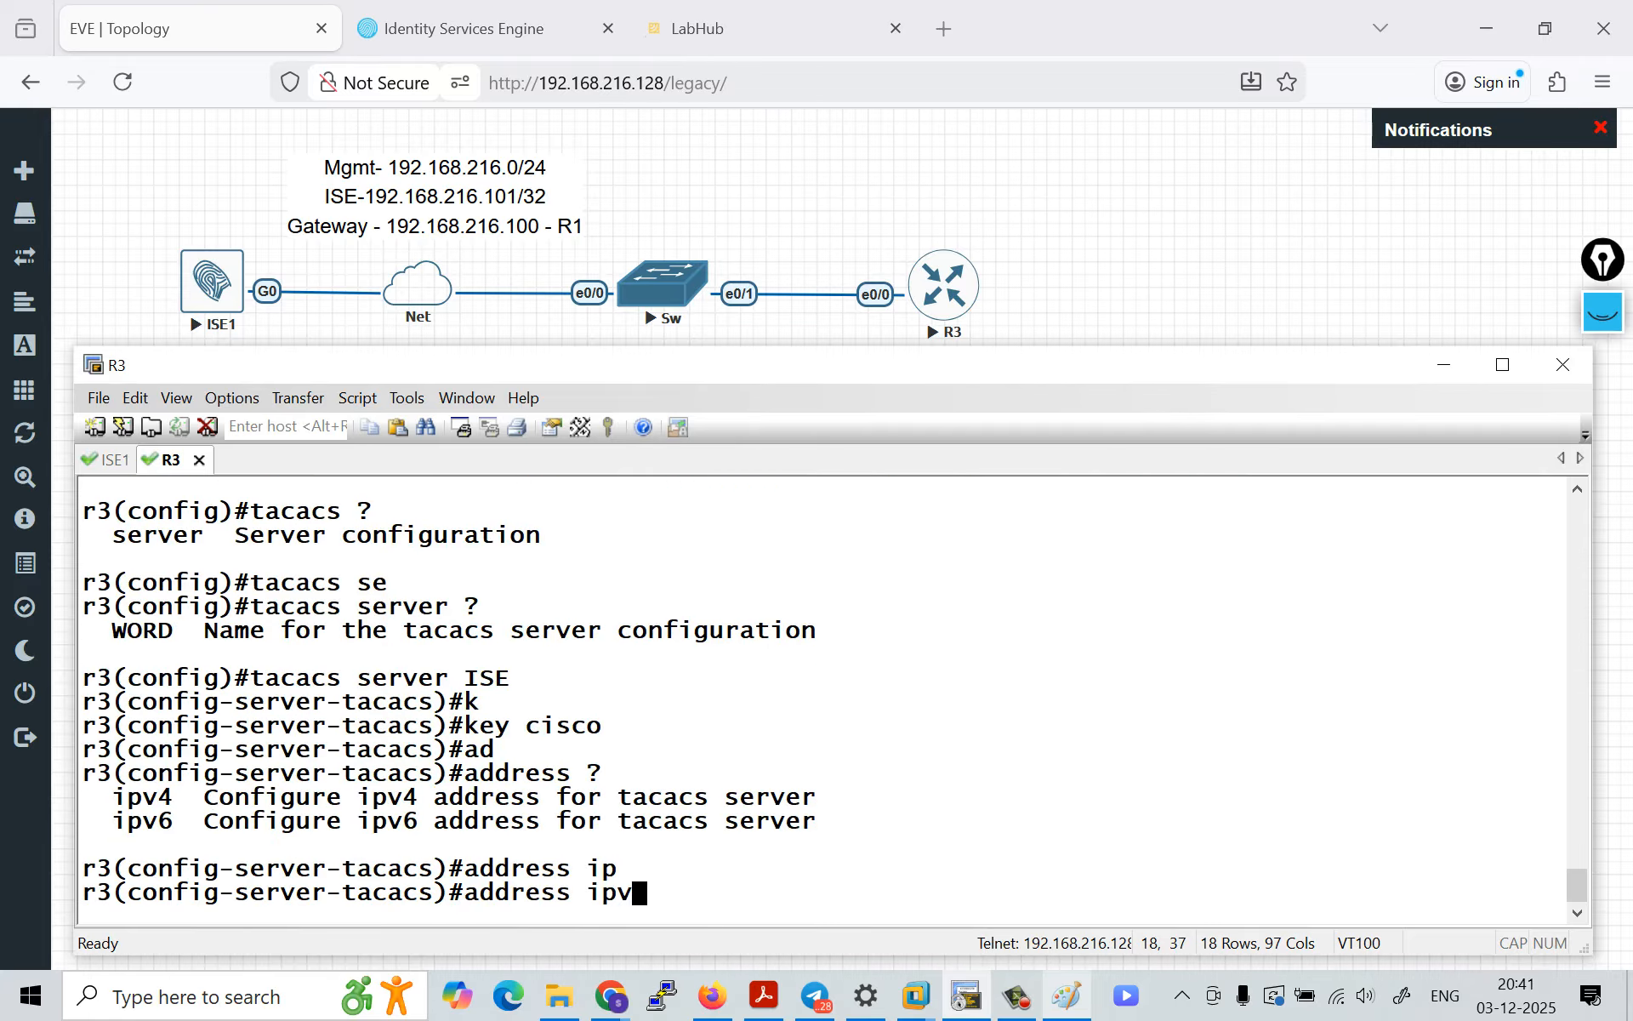
pyautogui.press('Tab')
pyautogui.write('192.1')
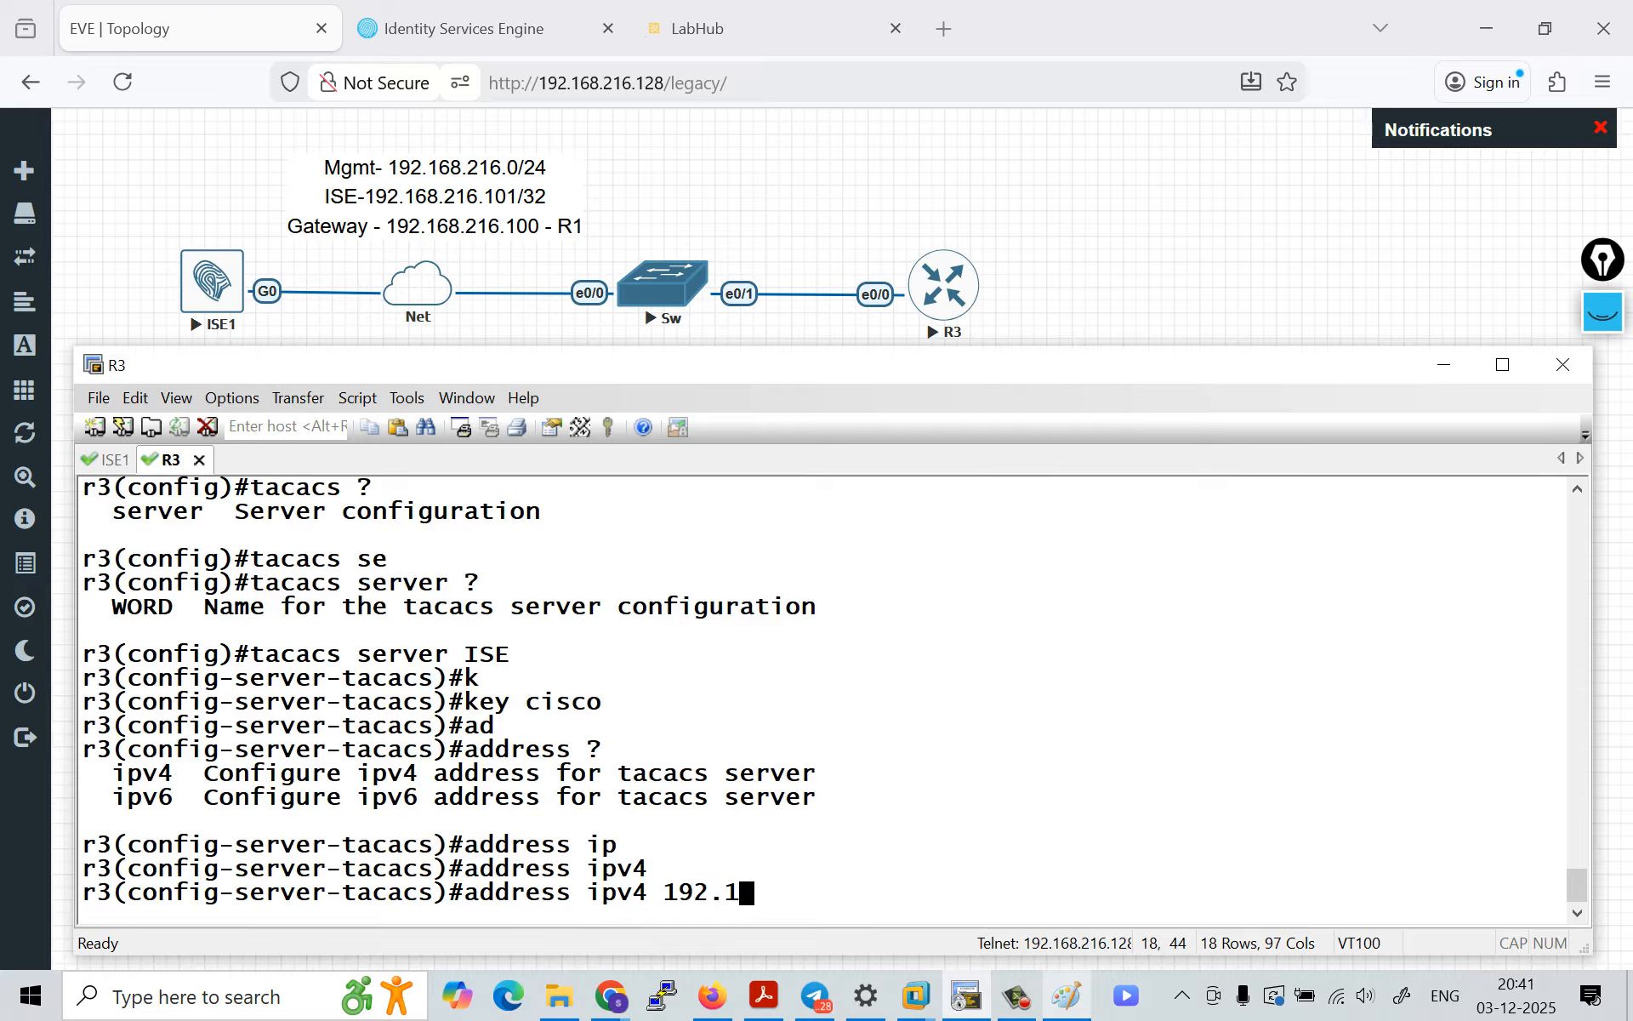
pyautogui.write('68.216.101')
pyautogui.press('Return')
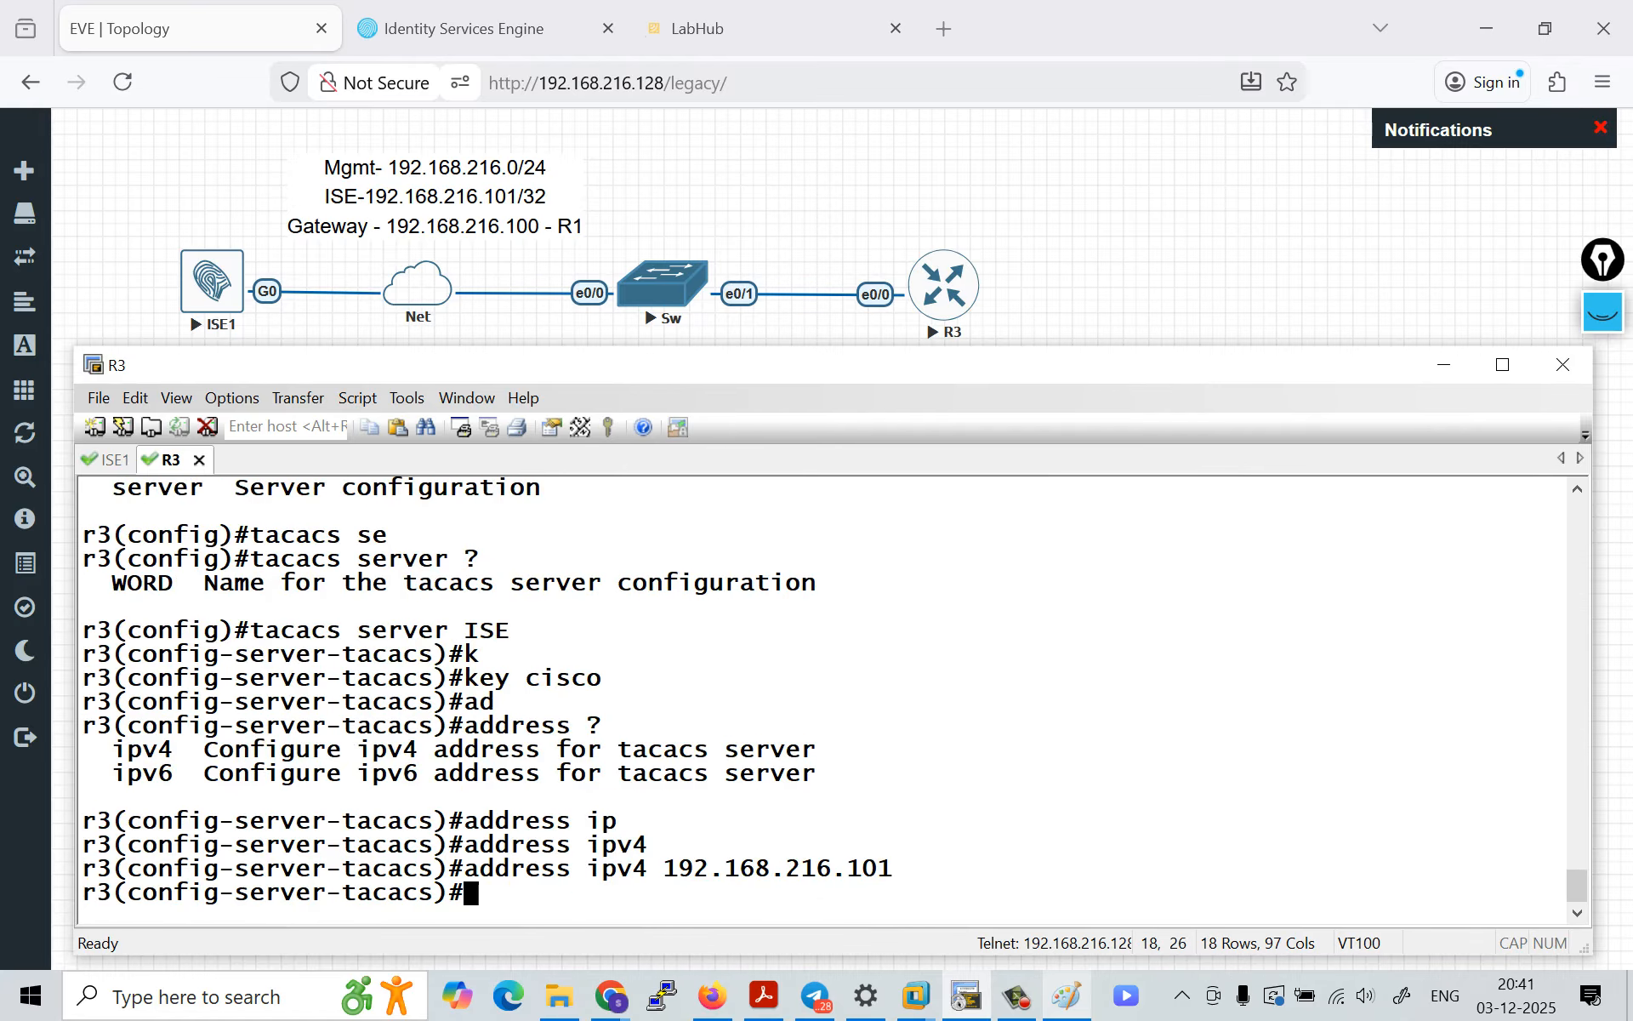
# Step: Leave the TACACS server configuration and try to show the AAA configuration with do sh run | aaa
pyautogui.write('exi')
pyautogui.press('Return')
pyautogui.press('Return')
pyautogui.press('Return')
pyautogui.press('Return')
pyautogui.write('d')
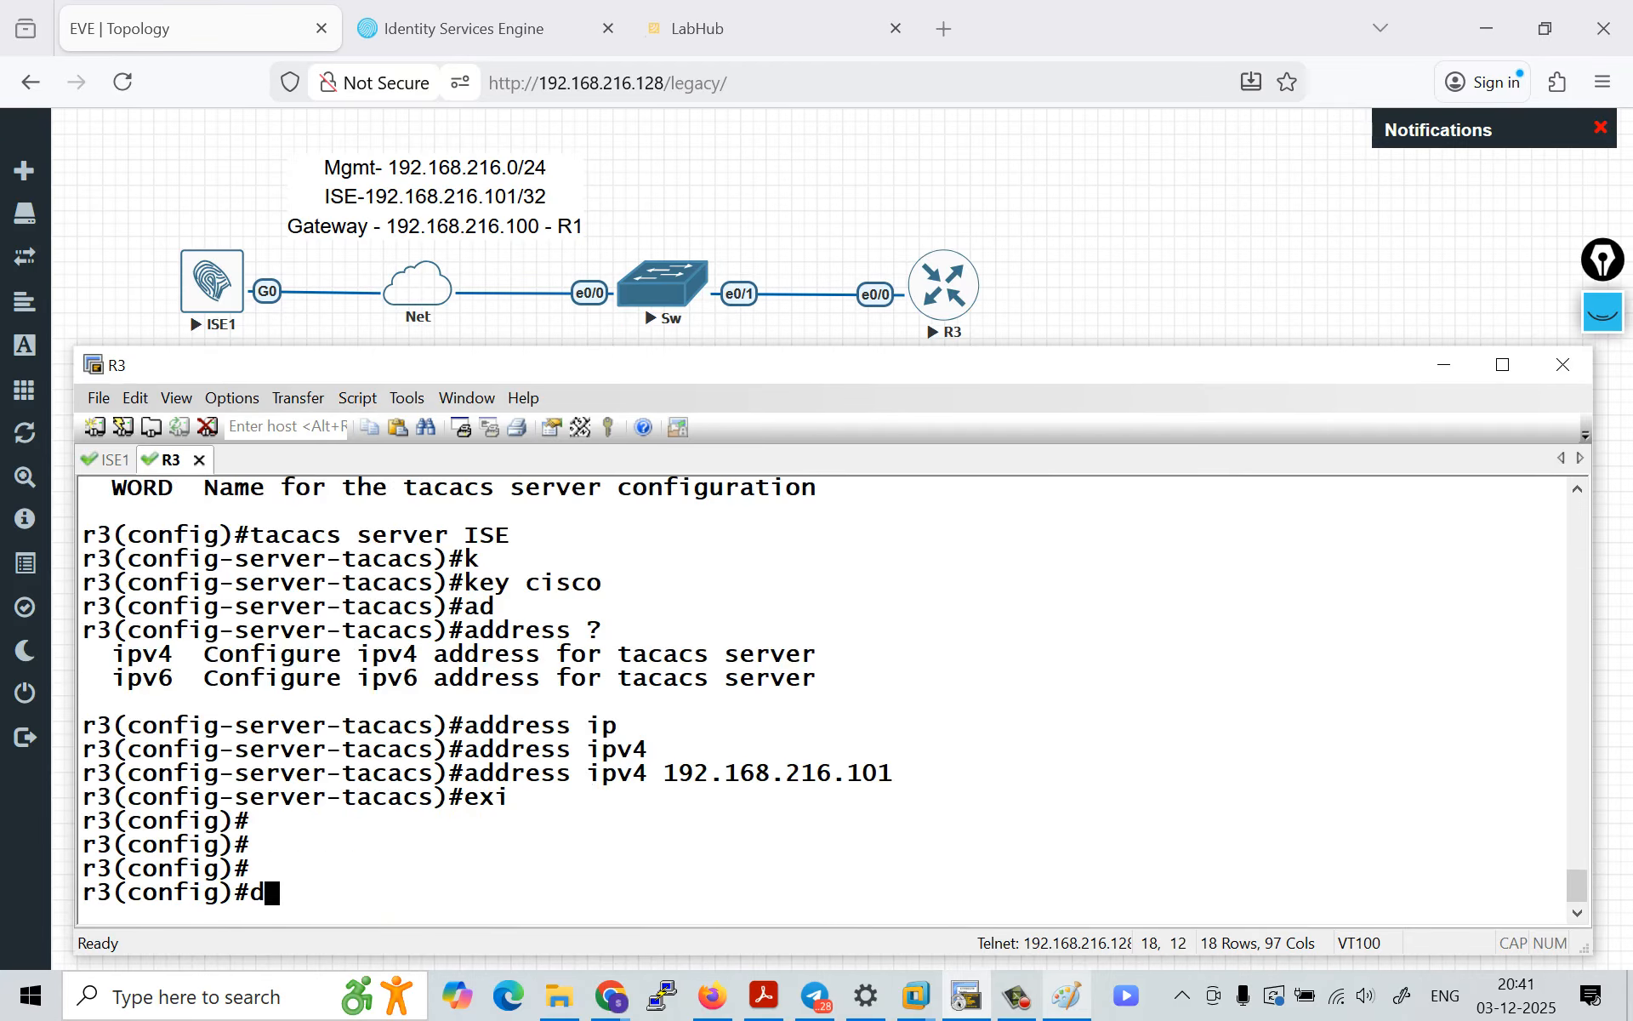
pyautogui.write('o sh run | aaa')
# Step: Show the AAA configuration with do sh run | s aaa and highlight the ISE method list line
pyautogui.press('Return')
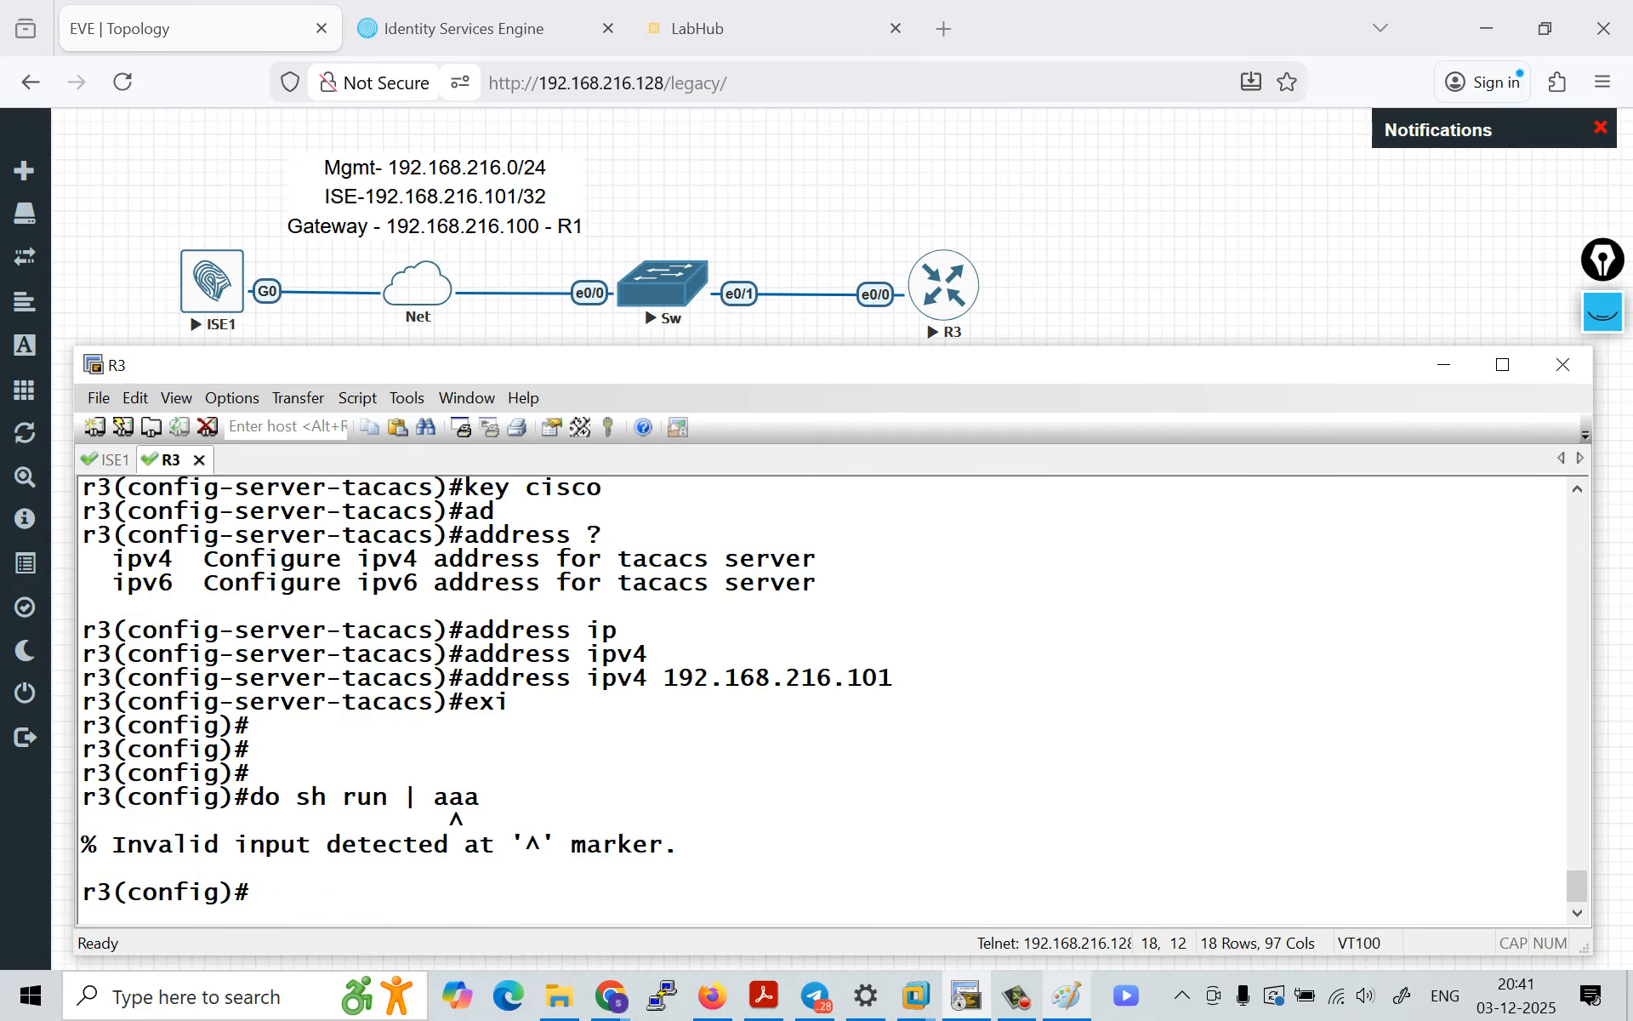
pyautogui.press('Up')
pyautogui.press('Left')
pyautogui.press('Left')
pyautogui.press('Left')
pyautogui.write('s')
pyautogui.press('Return')
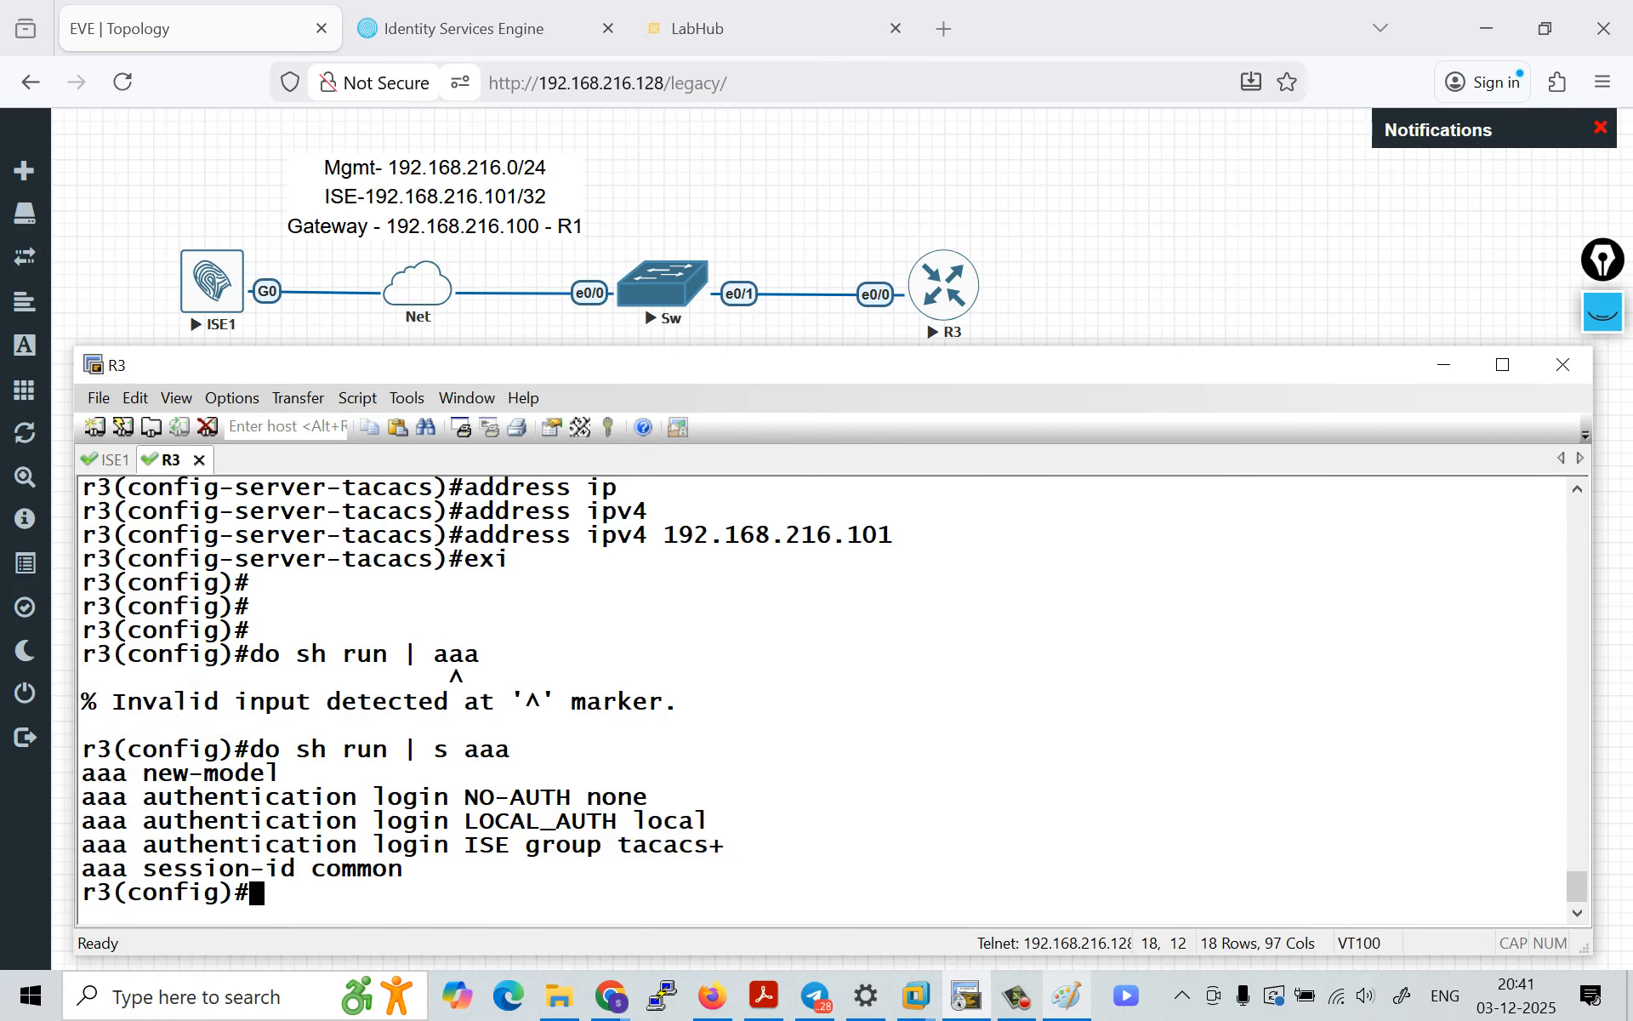
pyautogui.moveTo(82, 845); pyautogui.dragTo(723, 845)
# Step: Show the server configuration with do sh run | s server and highlight the TACACS server entry and the ISE method list
pyautogui.press('Return')
pyautogui.press('Up')
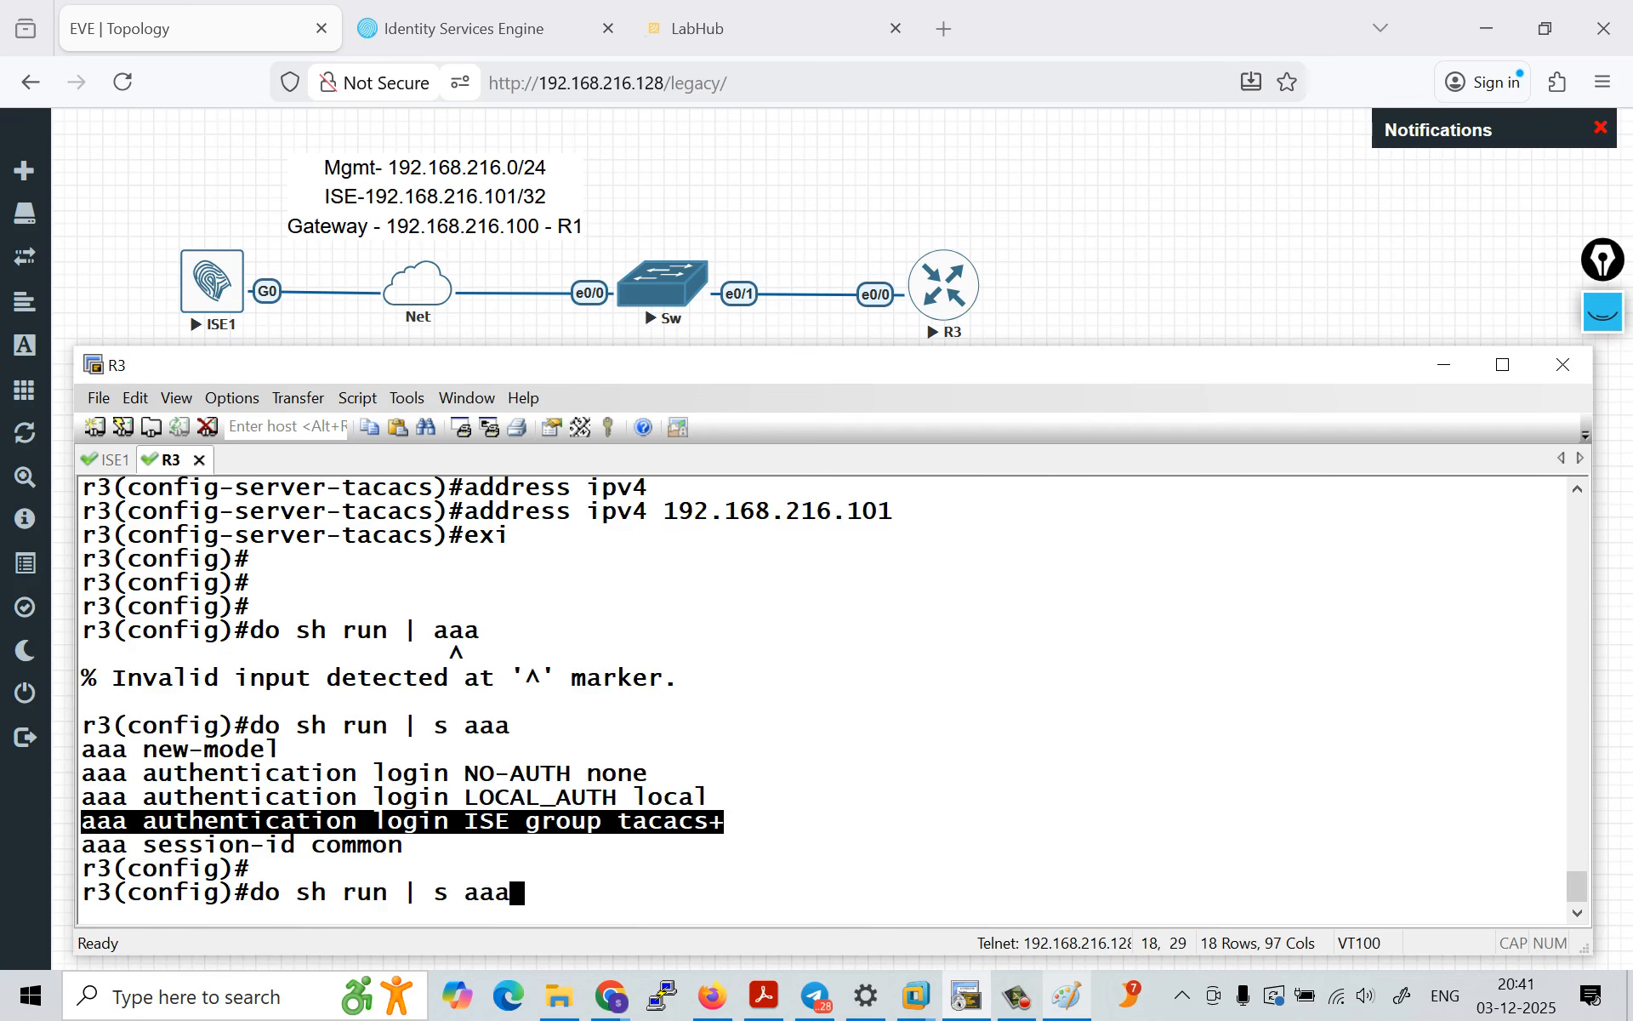
pyautogui.press('Left')
pyautogui.press('BackSpace')
pyautogui.press('BackSpace')
pyautogui.write('server')
pyautogui.press('Return')
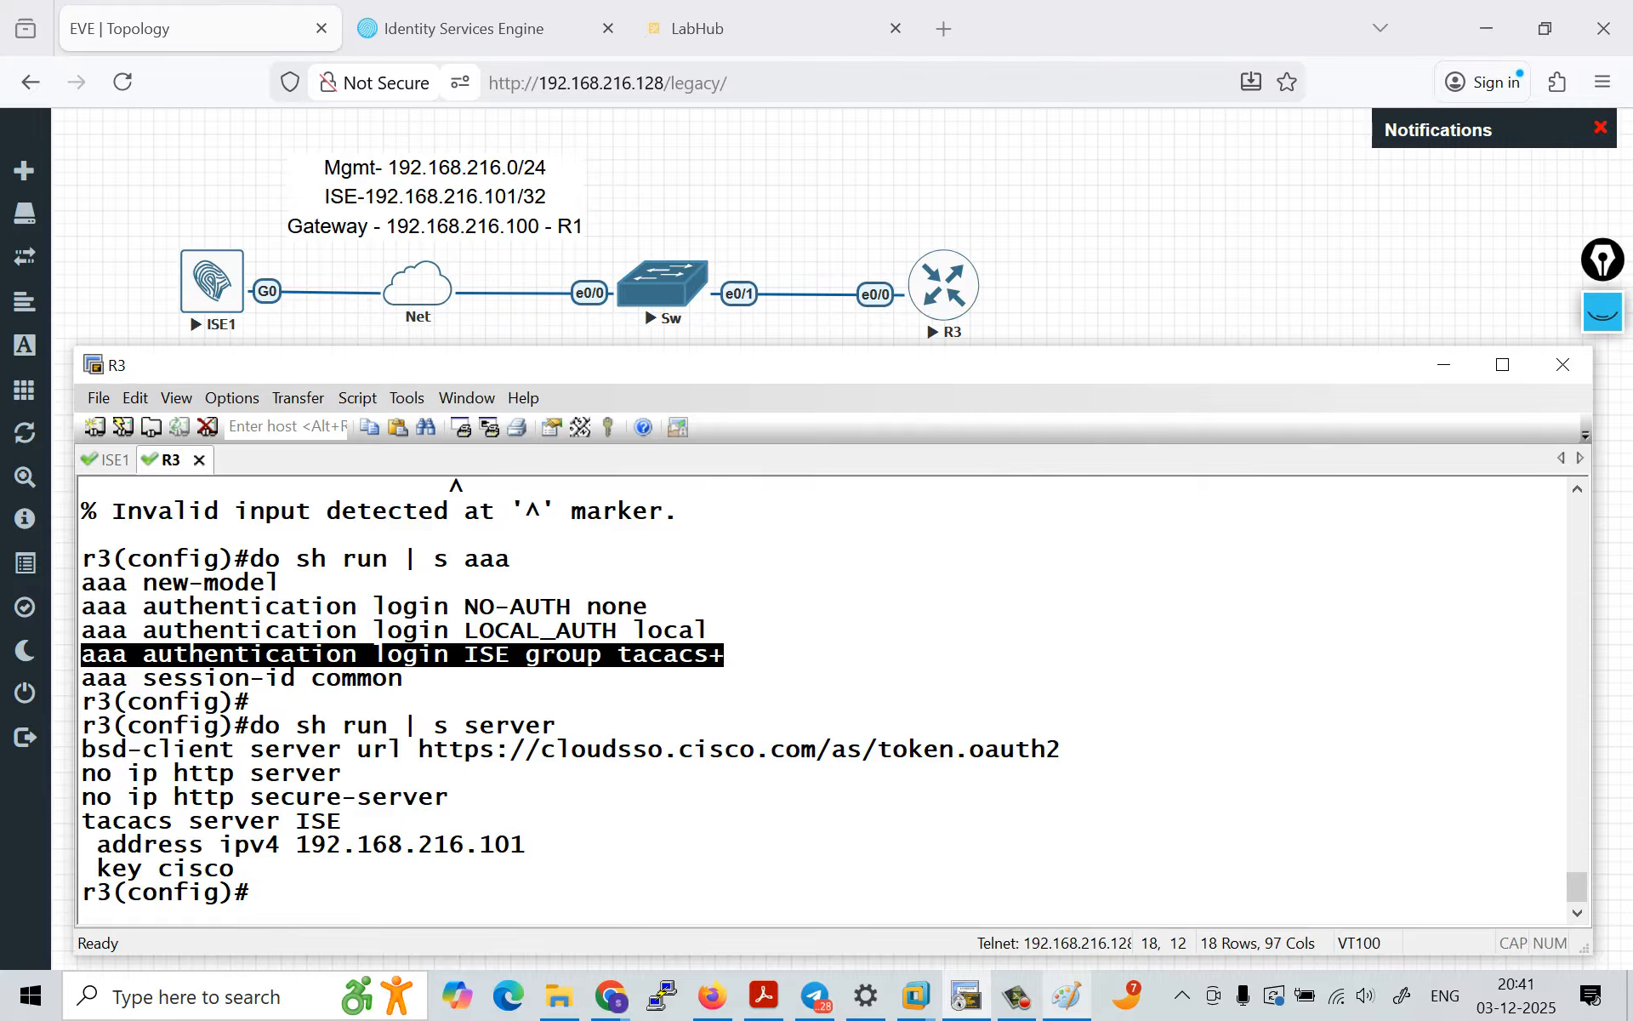
pyautogui.moveTo(95, 821); pyautogui.dragTo(235, 868)
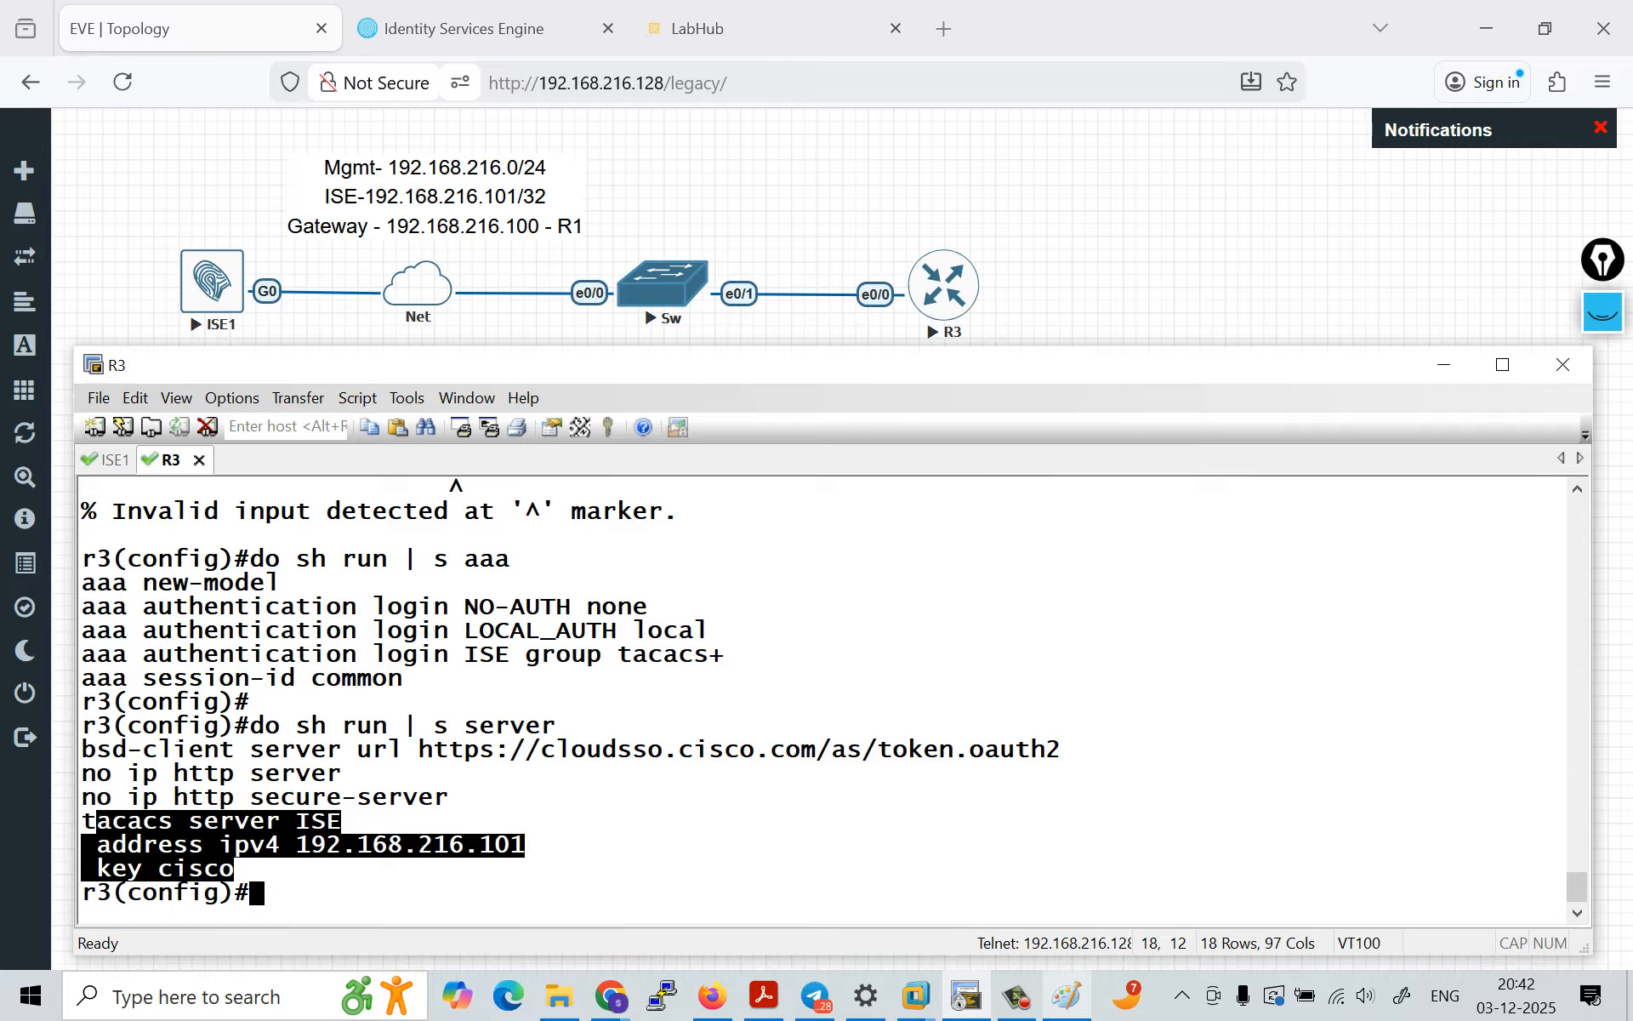
pyautogui.moveTo(81, 654); pyautogui.dragTo(725, 654)
pyautogui.press('Return')
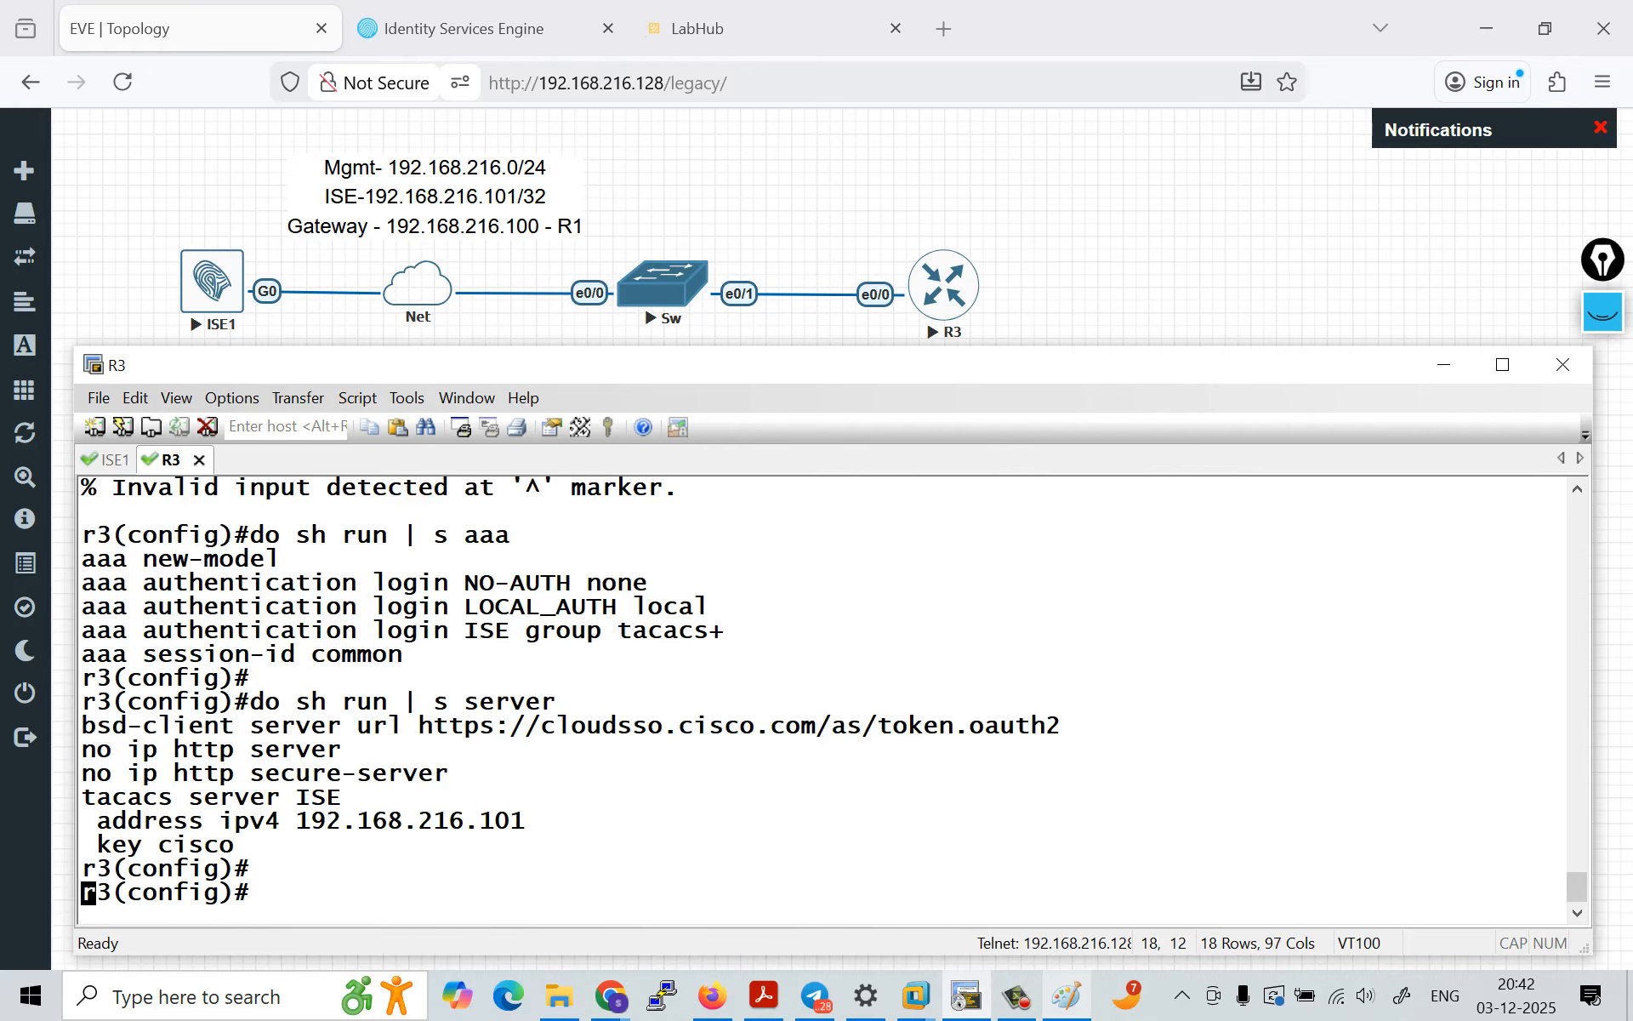
# Step: Enter line configuration mode for the virtual terminals with line vty 0 4
pyautogui.press('Return')
pyautogui.write('lin')
pyautogui.press('Tab')
pyautogui.write('v')
pyautogui.press('Tab')
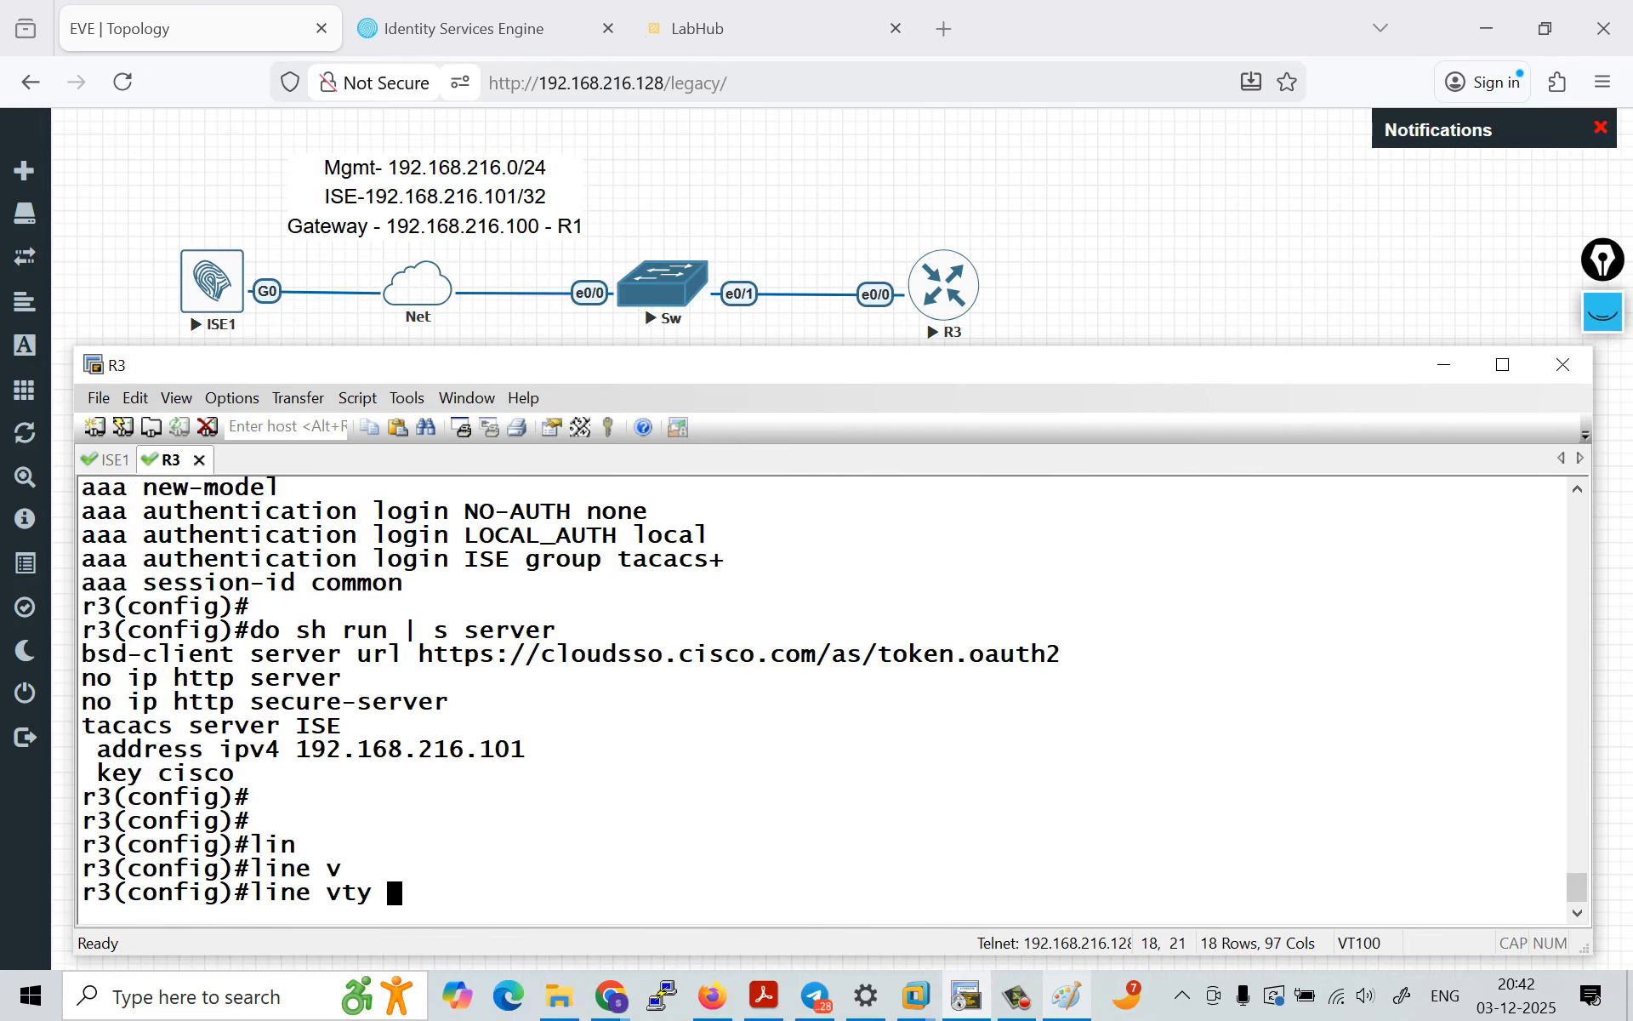
pyautogui.write('0 4')
pyautogui.press('Return')
# Step: Allow every input protocol on the VTY lines with transport input all
pyautogui.write('tre')
pyautogui.press('Tab')
pyautogui.press('BackSpace')
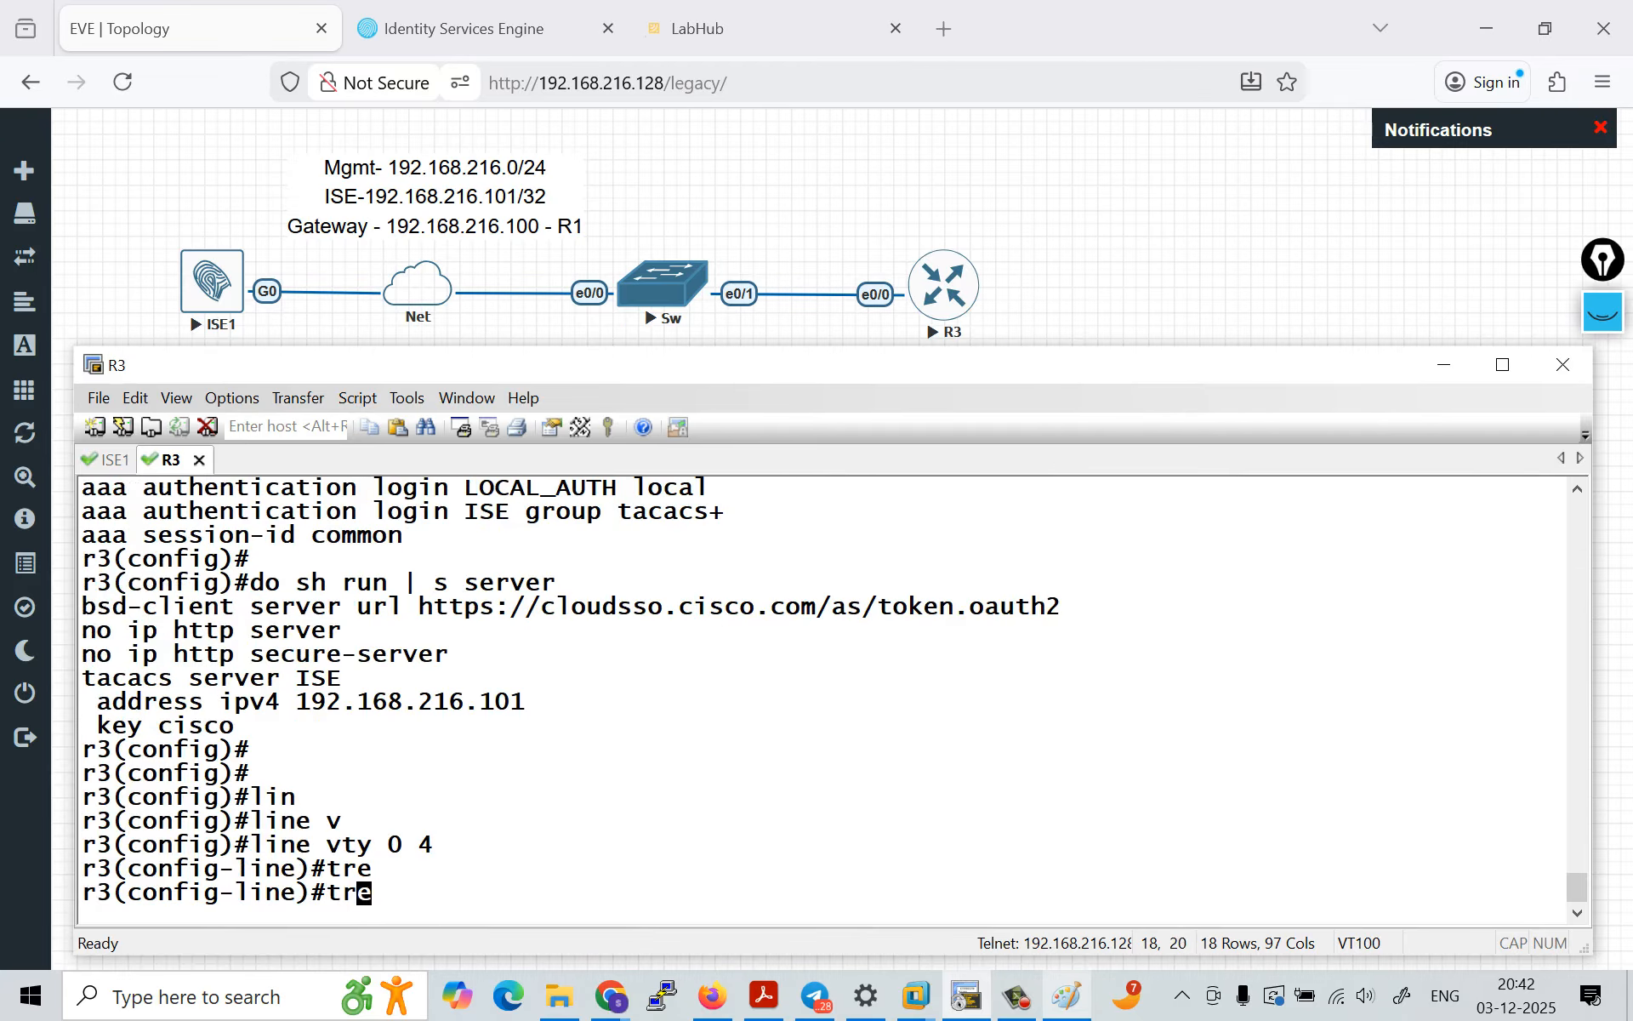
pyautogui.write('a')
pyautogui.press('Tab')
pyautogui.write('i')
pyautogui.press('Tab')
pyautogui.write('al')
pyautogui.press('Tab')
pyautogui.press('Return')
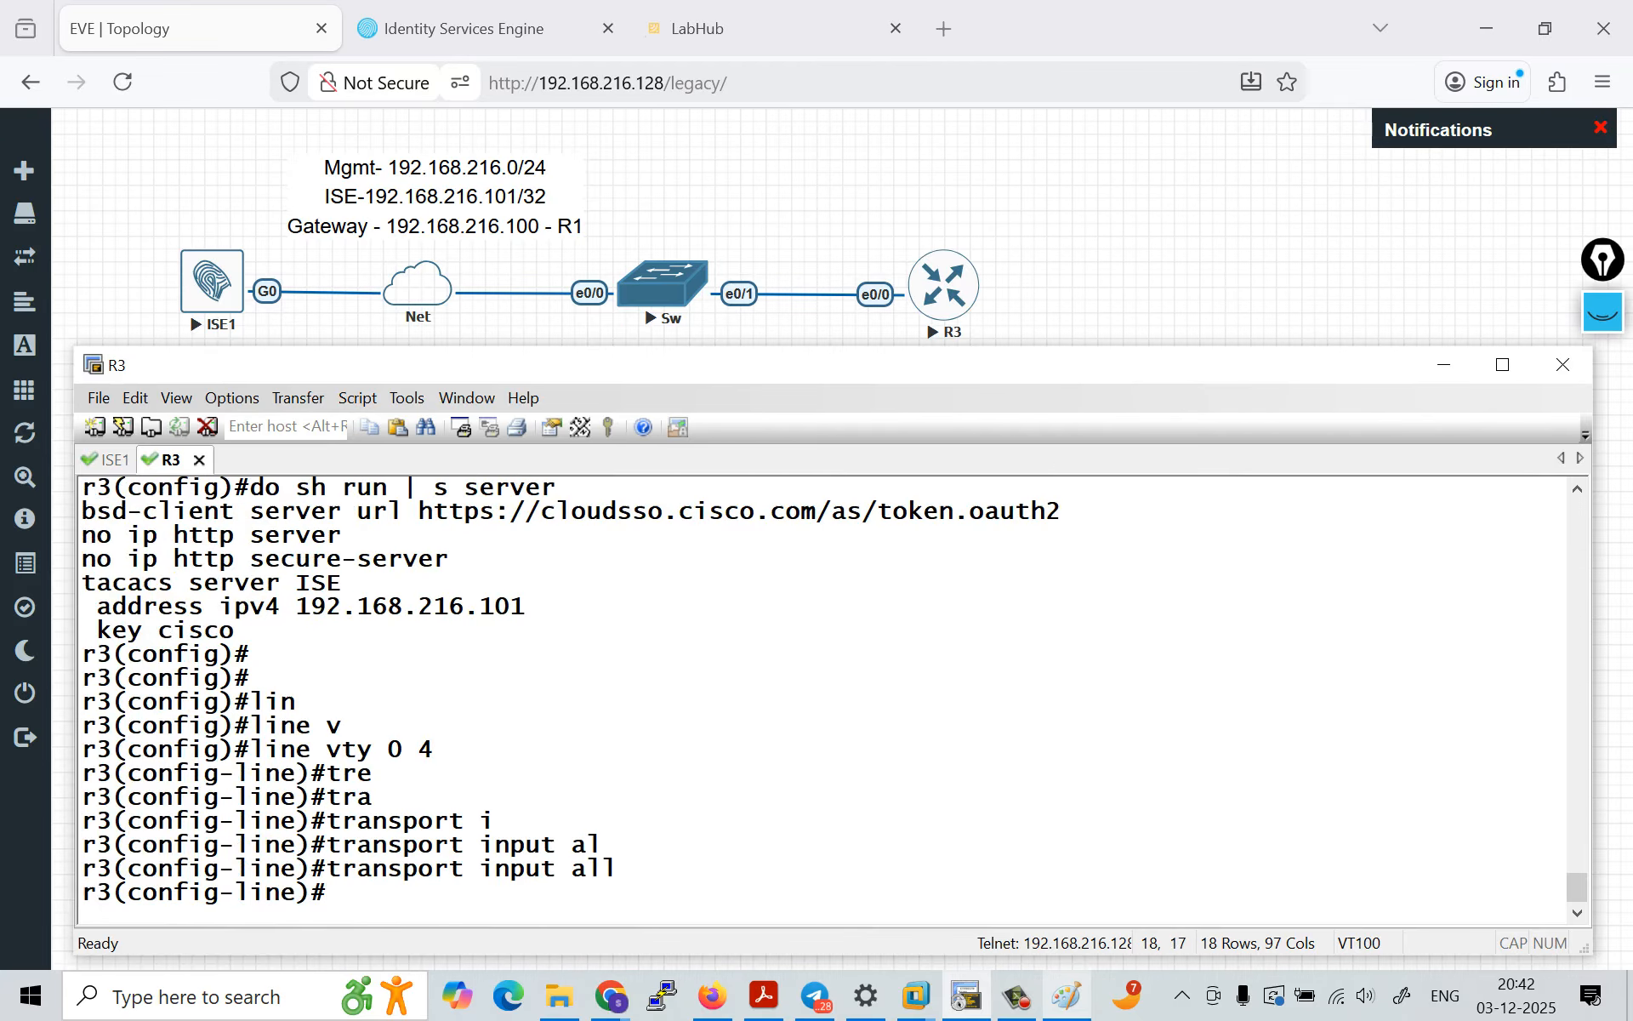
# Step: Apply the ISE method list to the VTY lines with login authentication ISE
pyautogui.write('logi')
pyautogui.press('Tab')
pyautogui.write('au')
pyautogui.press('Tab')
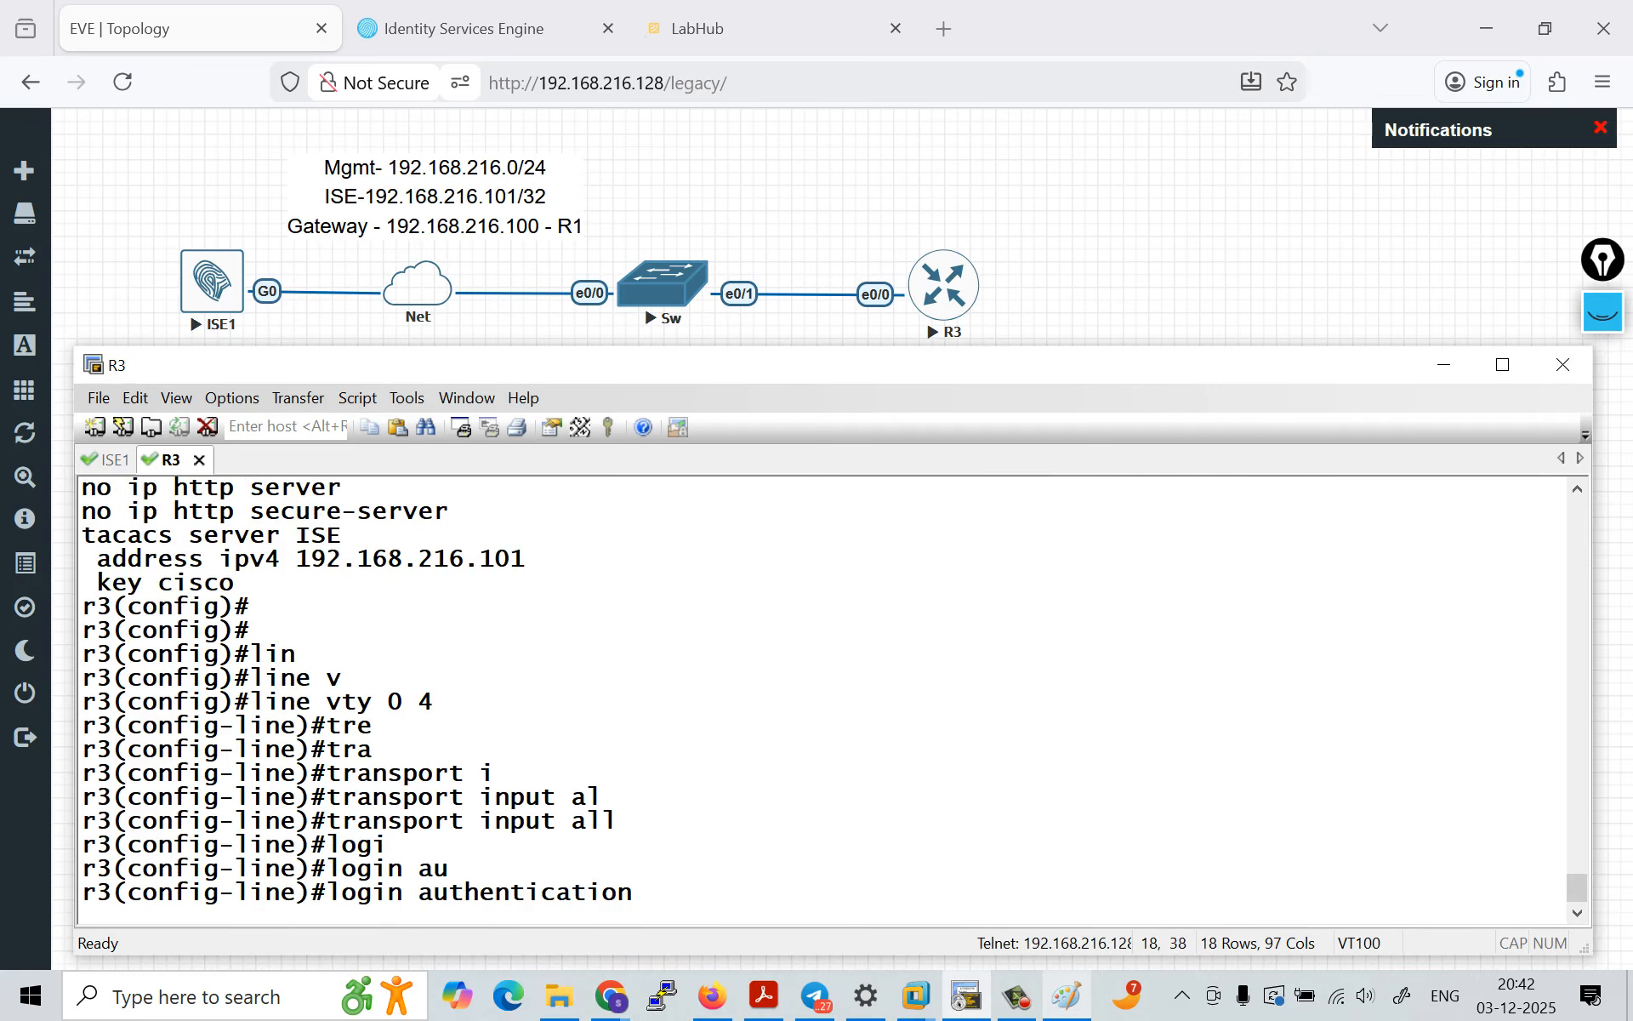
pyautogui.scroll(8, 821, 698)
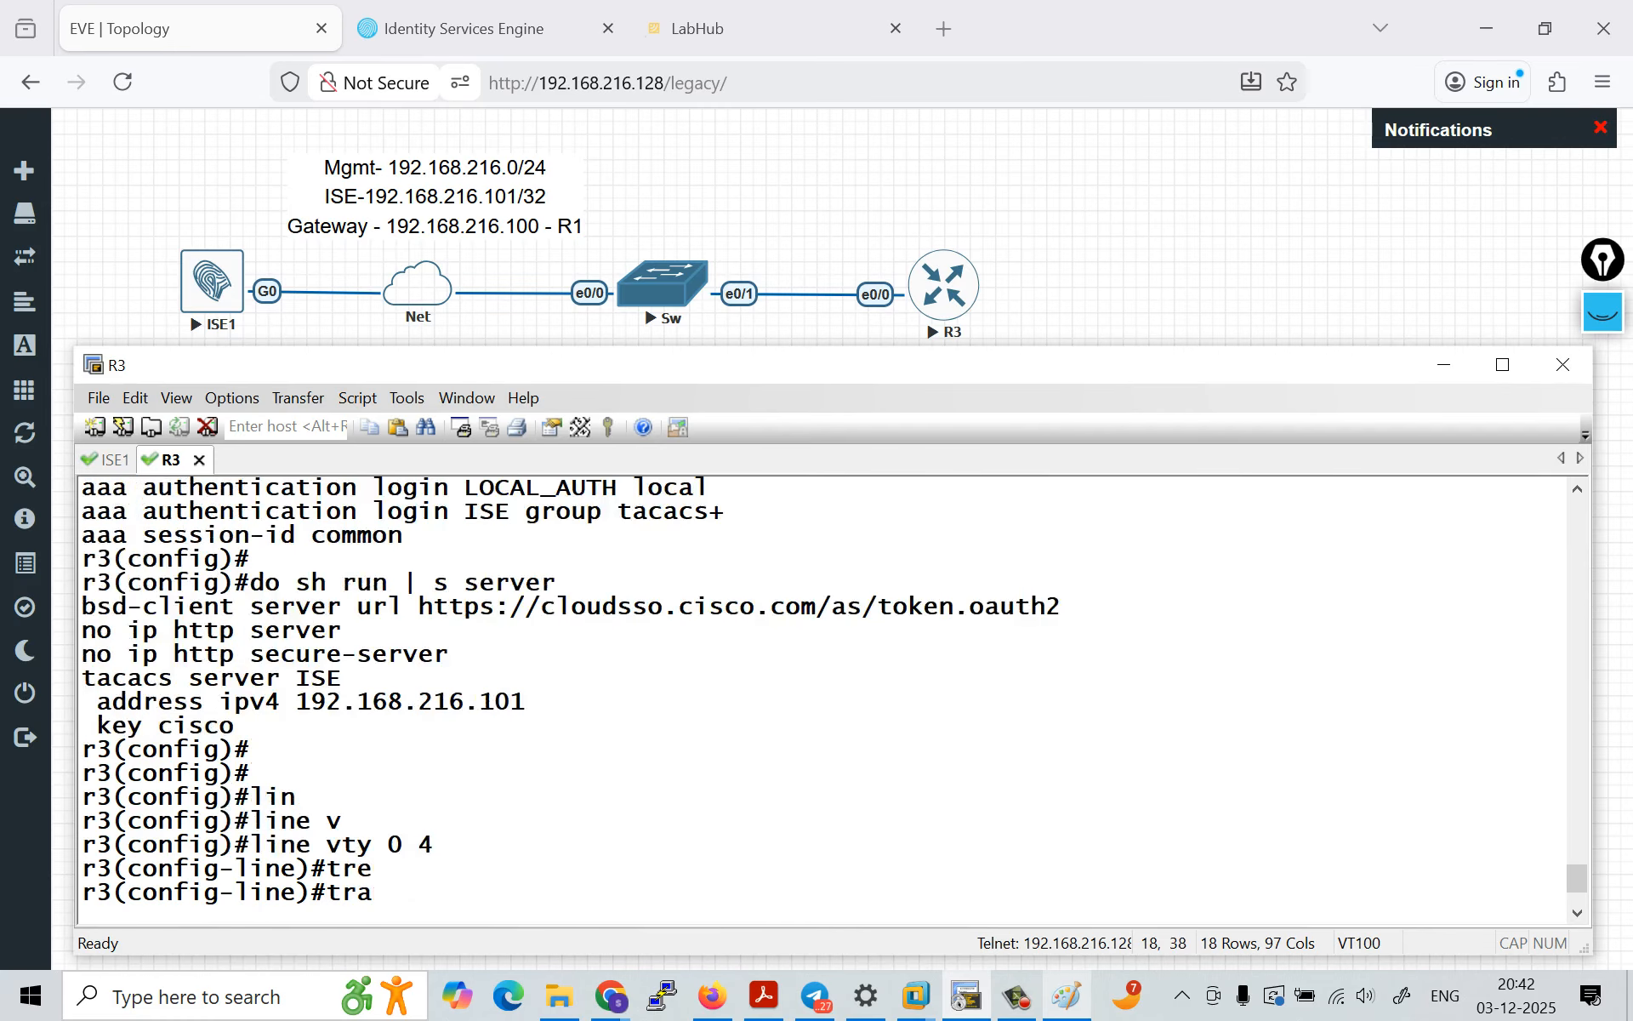
pyautogui.scroll(-7, 821, 698)
pyautogui.scroll(2, 821, 697)
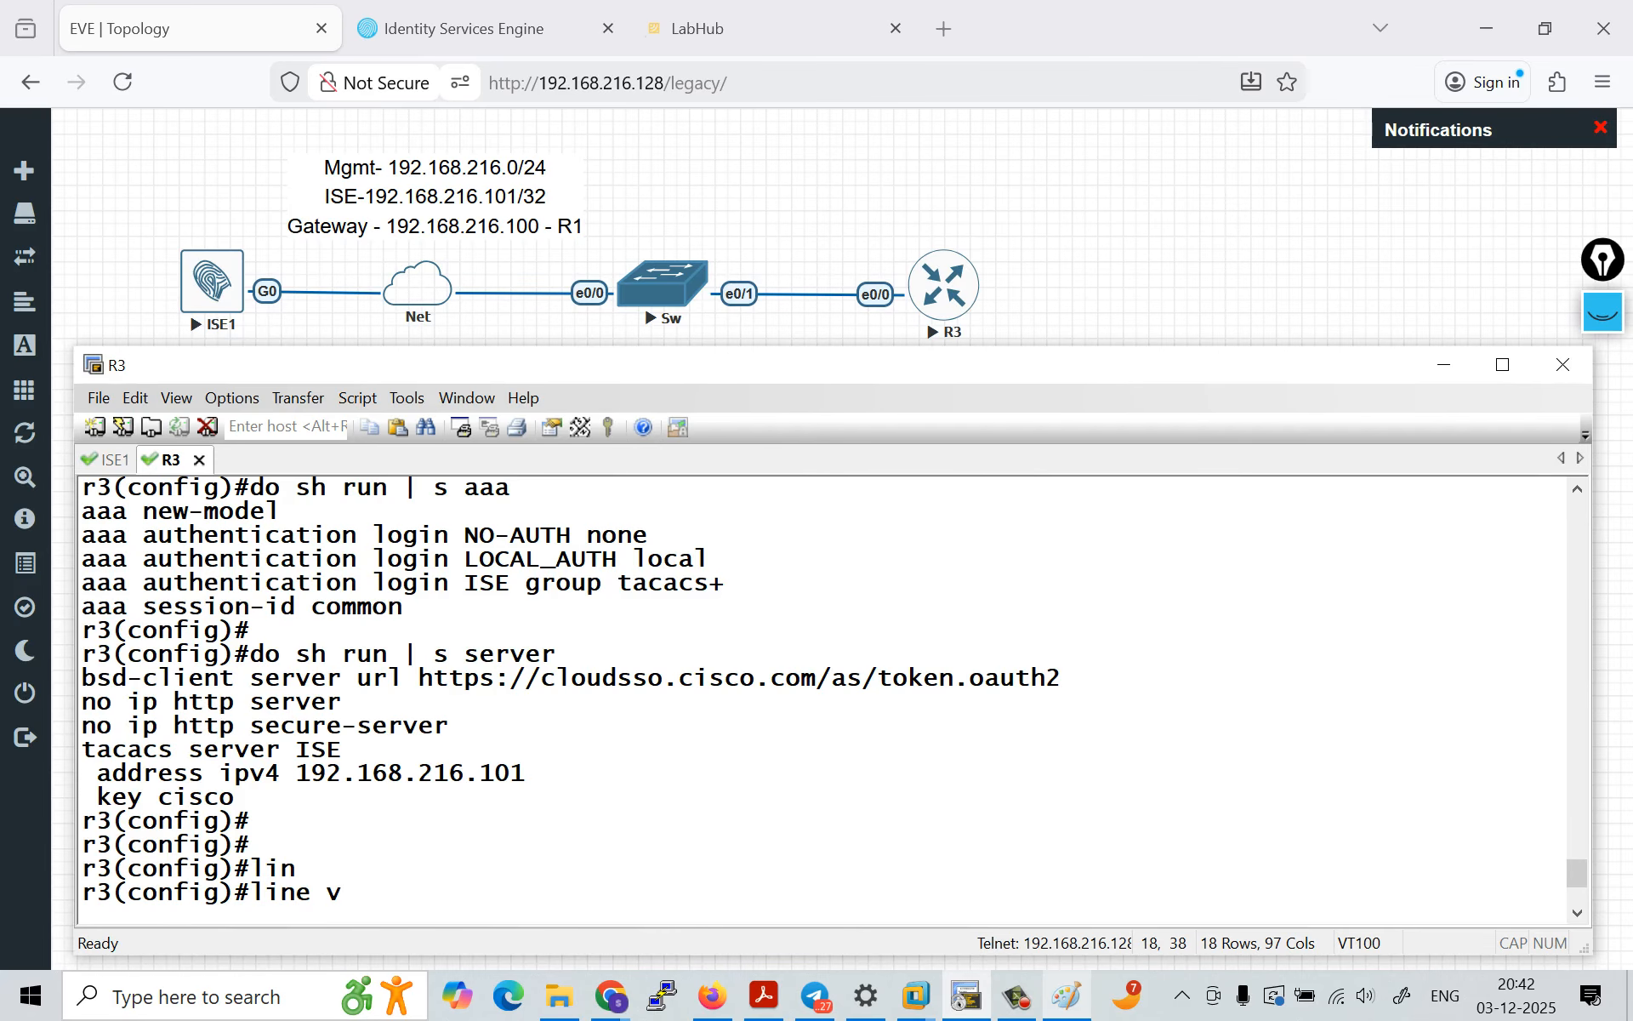
pyautogui.doubleClick(487, 583)
pyautogui.rightClick(486, 584)
pyautogui.press('Return')
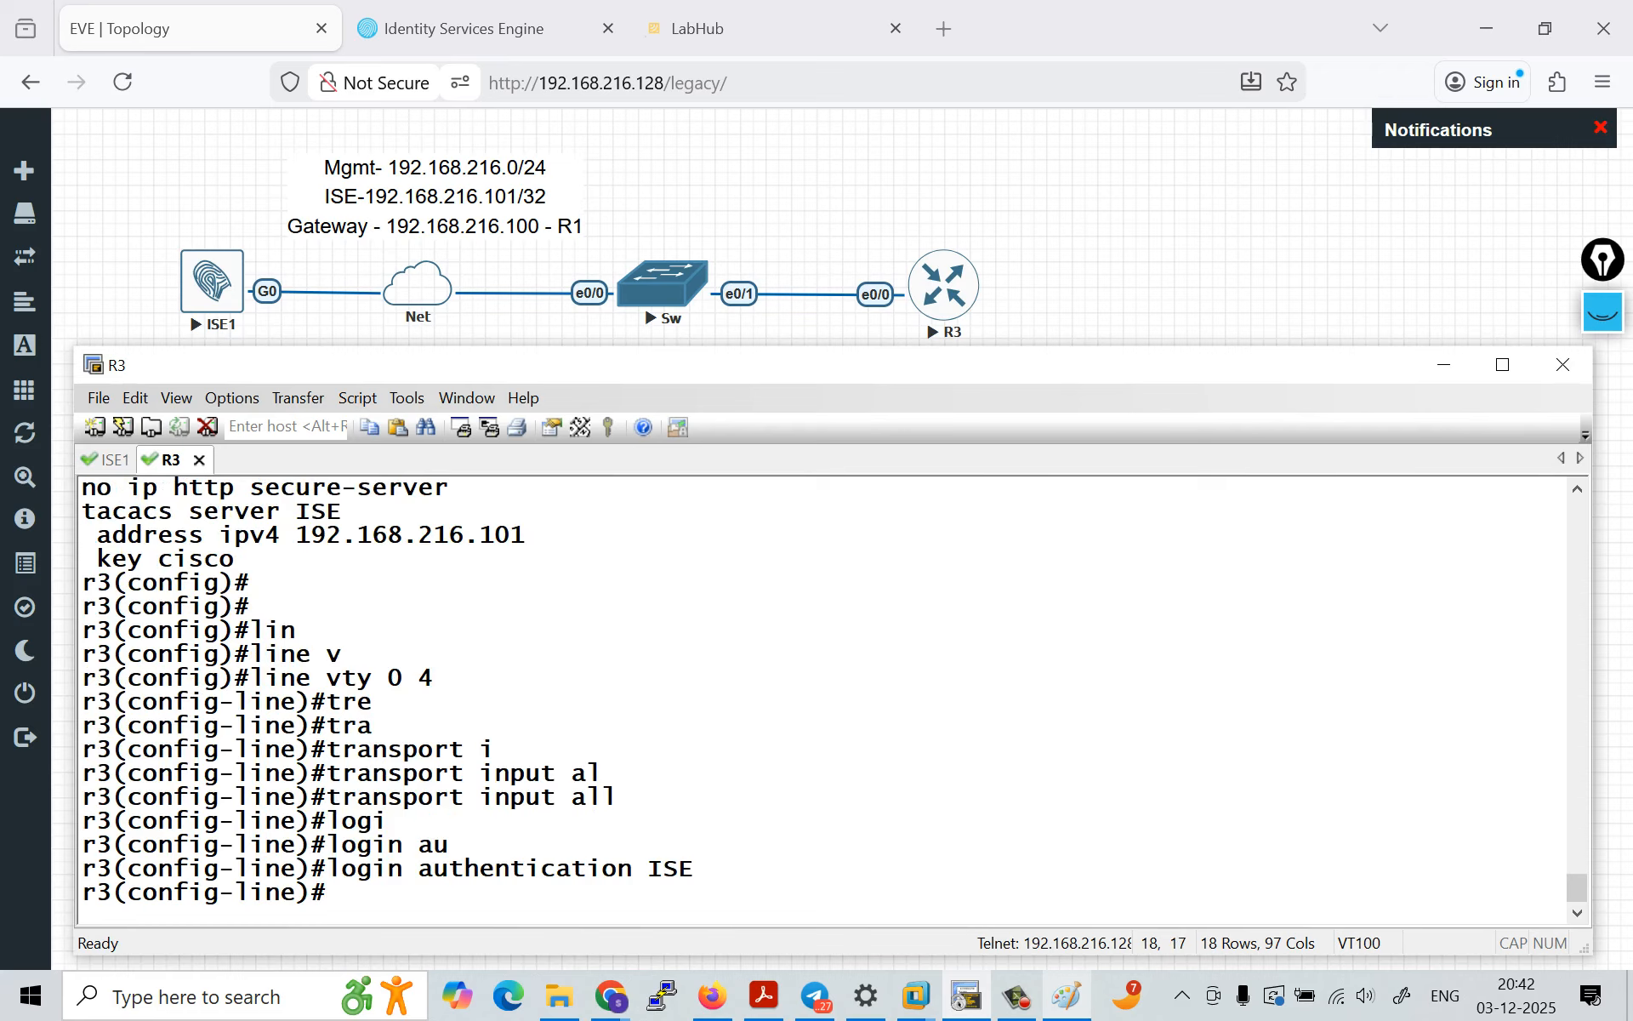
# Step: Clear the old screen annotations and handwrite an Authentication note pointing to ISE above R3, then hide the annotations
pyautogui.click(1603, 312)
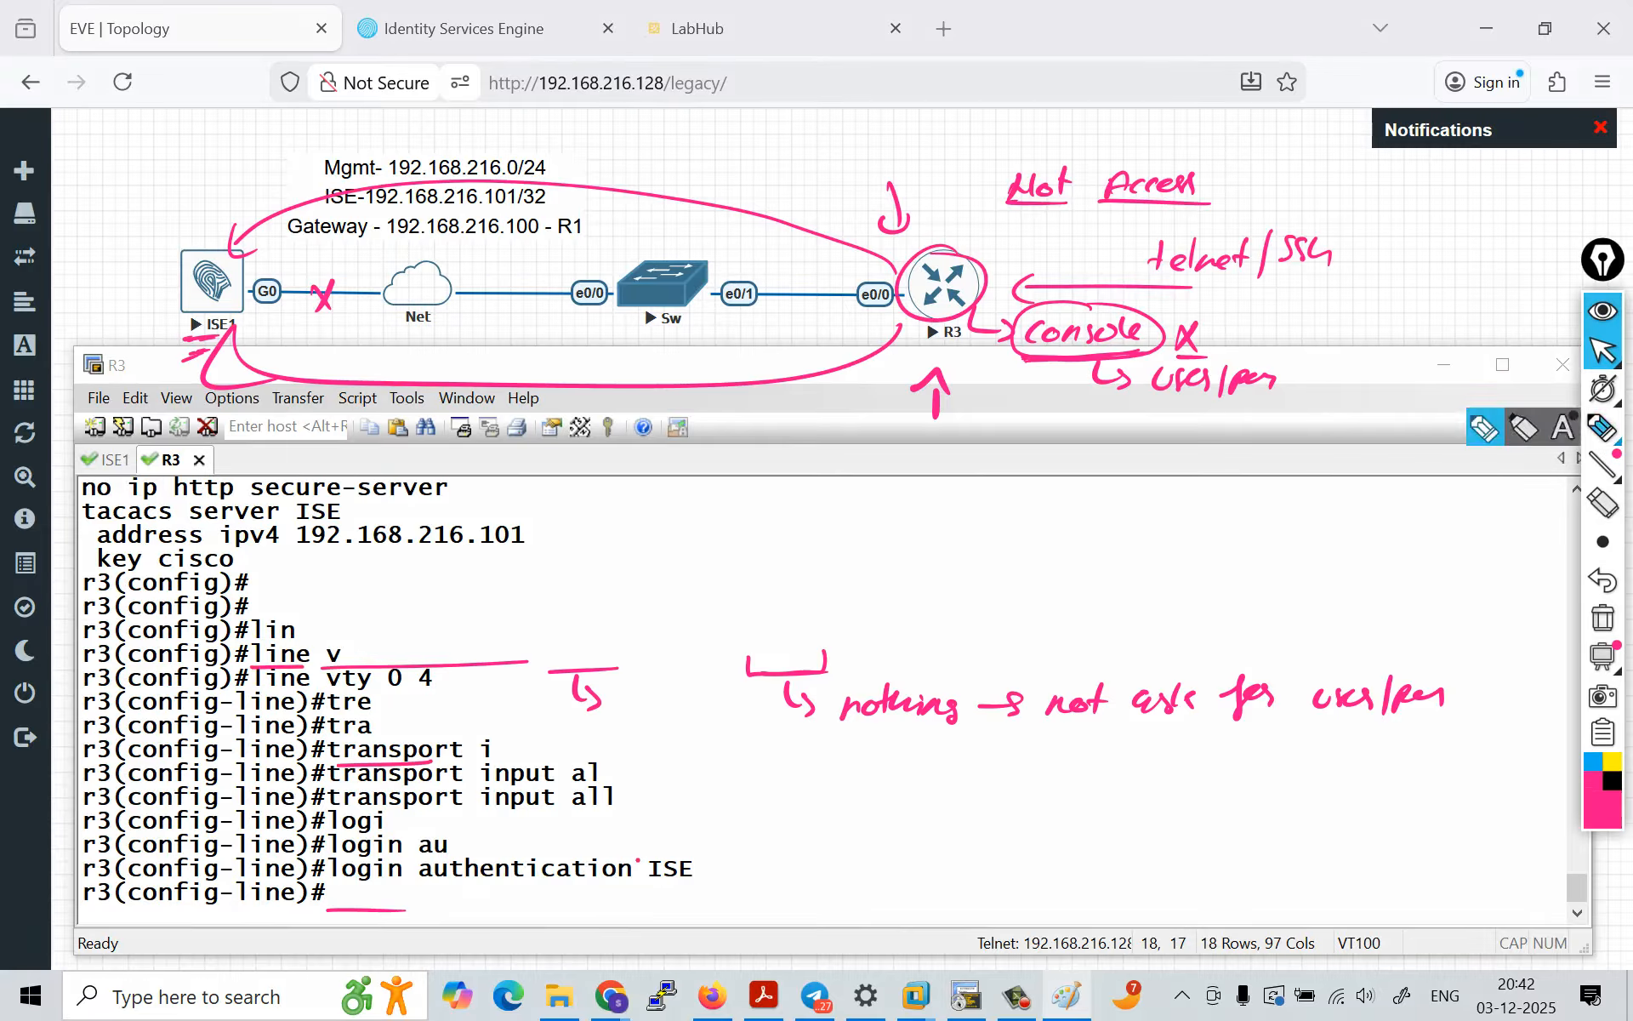
pyautogui.click(1603, 618)
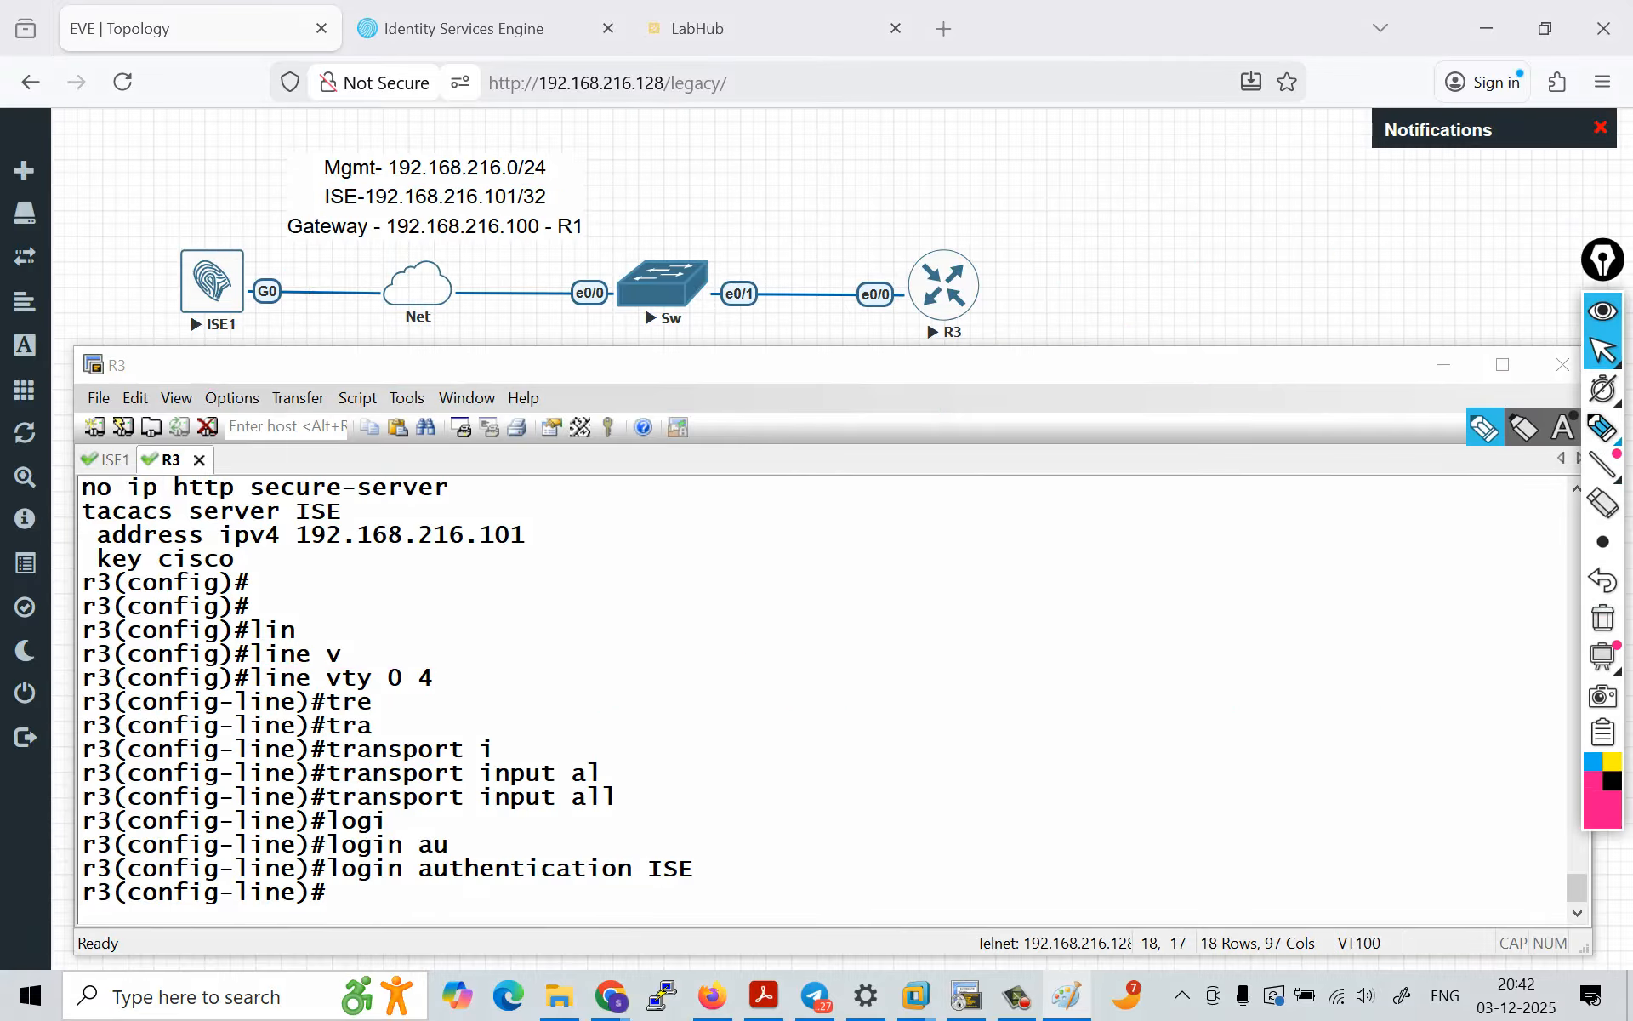
pyautogui.click(1603, 428)
pyautogui.moveTo(970, 139); pyautogui.dragTo(1012, 144)
pyautogui.moveTo(996, 132); pyautogui.dragTo(999, 154)
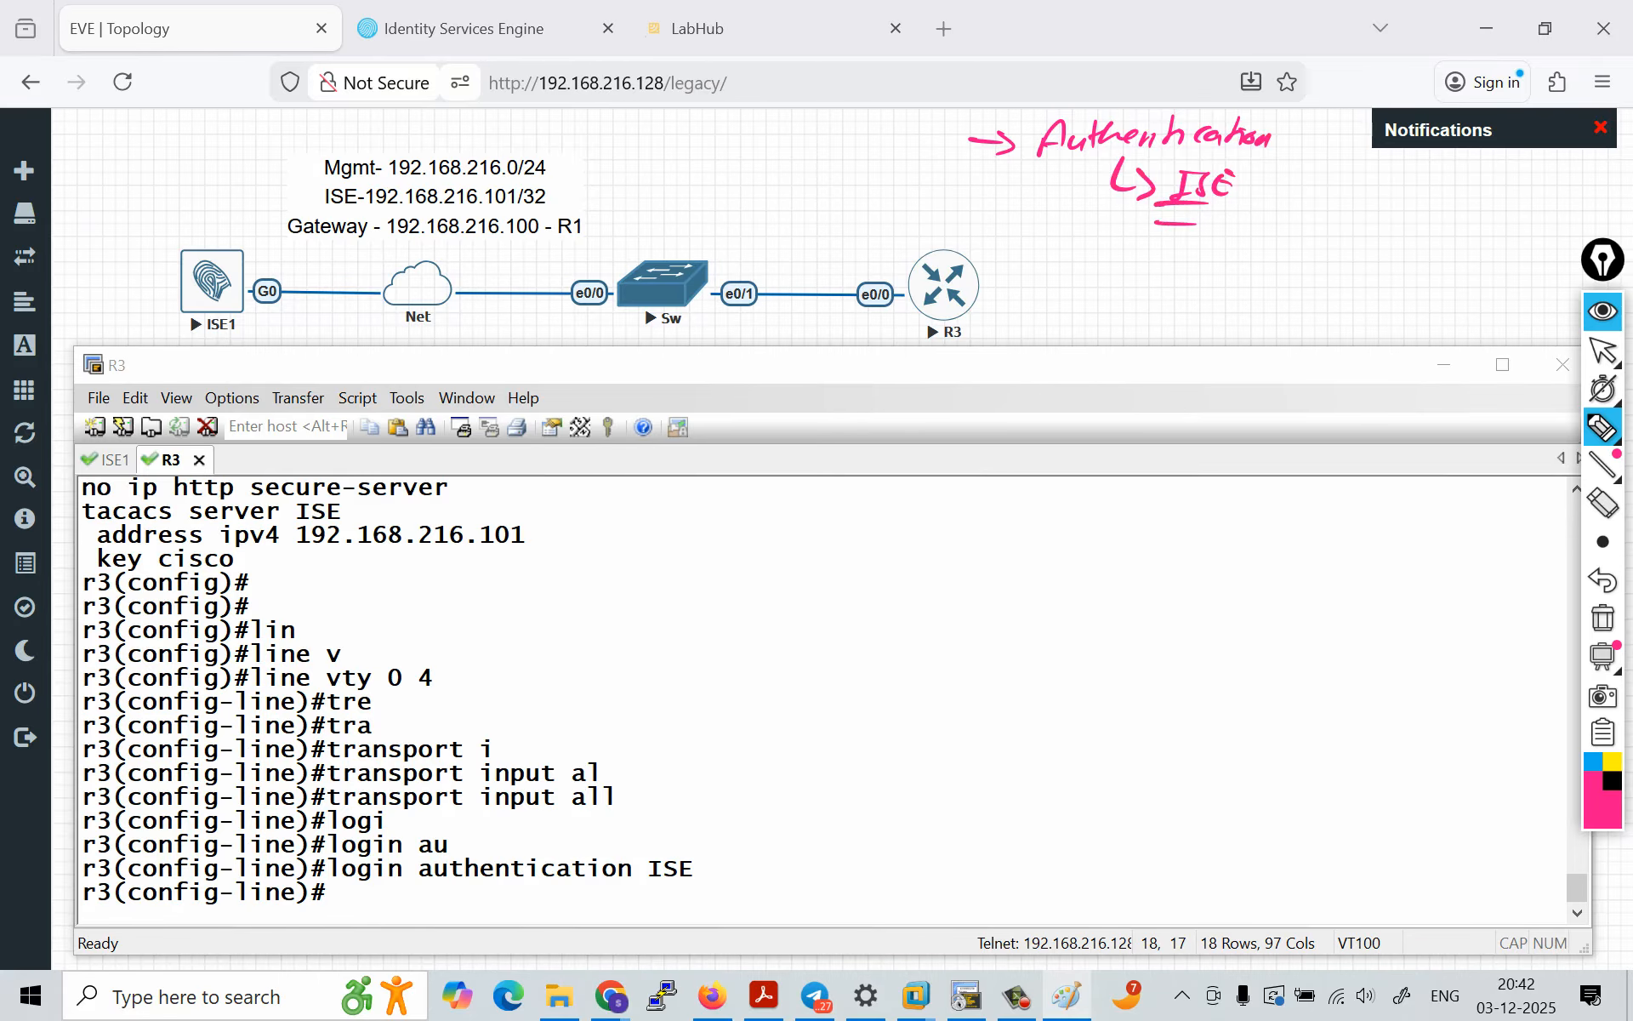
pyautogui.click(1604, 312)
# Step: Highlight the login authentication ISE command in the R3 console
pyautogui.moveTo(330, 868)
pyautogui.mouseDown()
pyautogui.moveTo(747, 873)
pyautogui.moveTo(752, 889)
pyautogui.mouseUp()
pyautogui.click(752, 890)
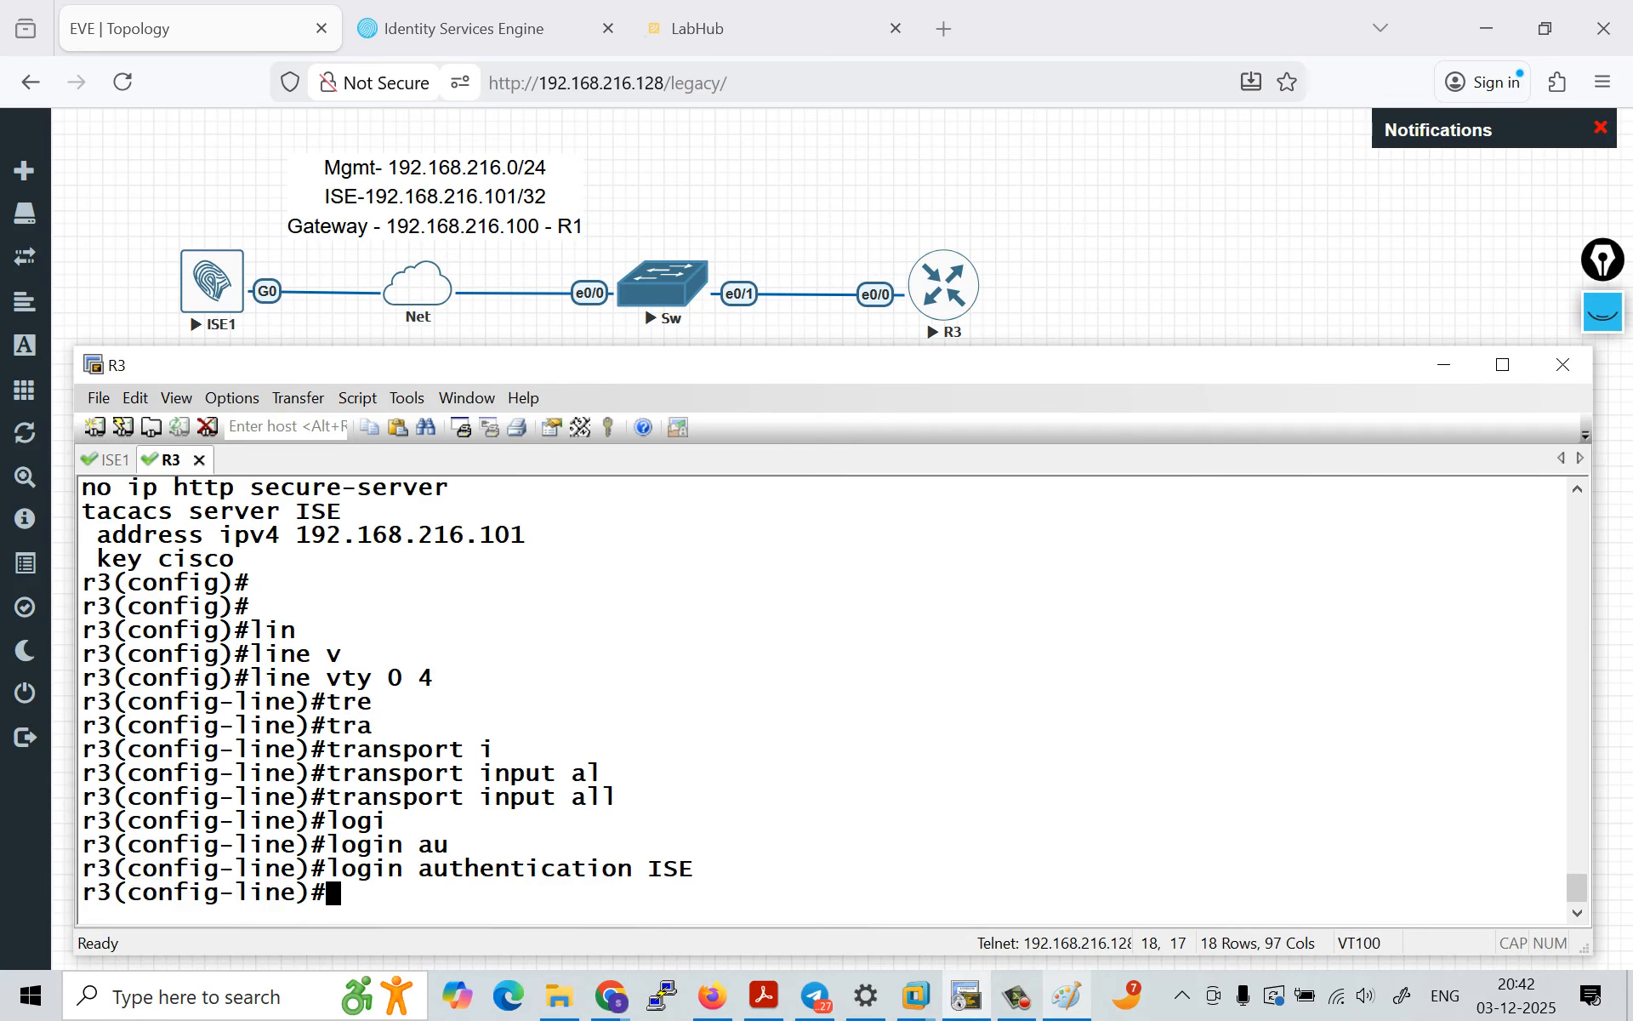
pyautogui.moveTo(331, 869); pyautogui.dragTo(83, 868)
pyautogui.click(83, 868)
# Step: Leave configuration mode and show the AAA, TACACS and VTY configuration with sh run | s aaa|tacas|line vty
pyautogui.press('Return')
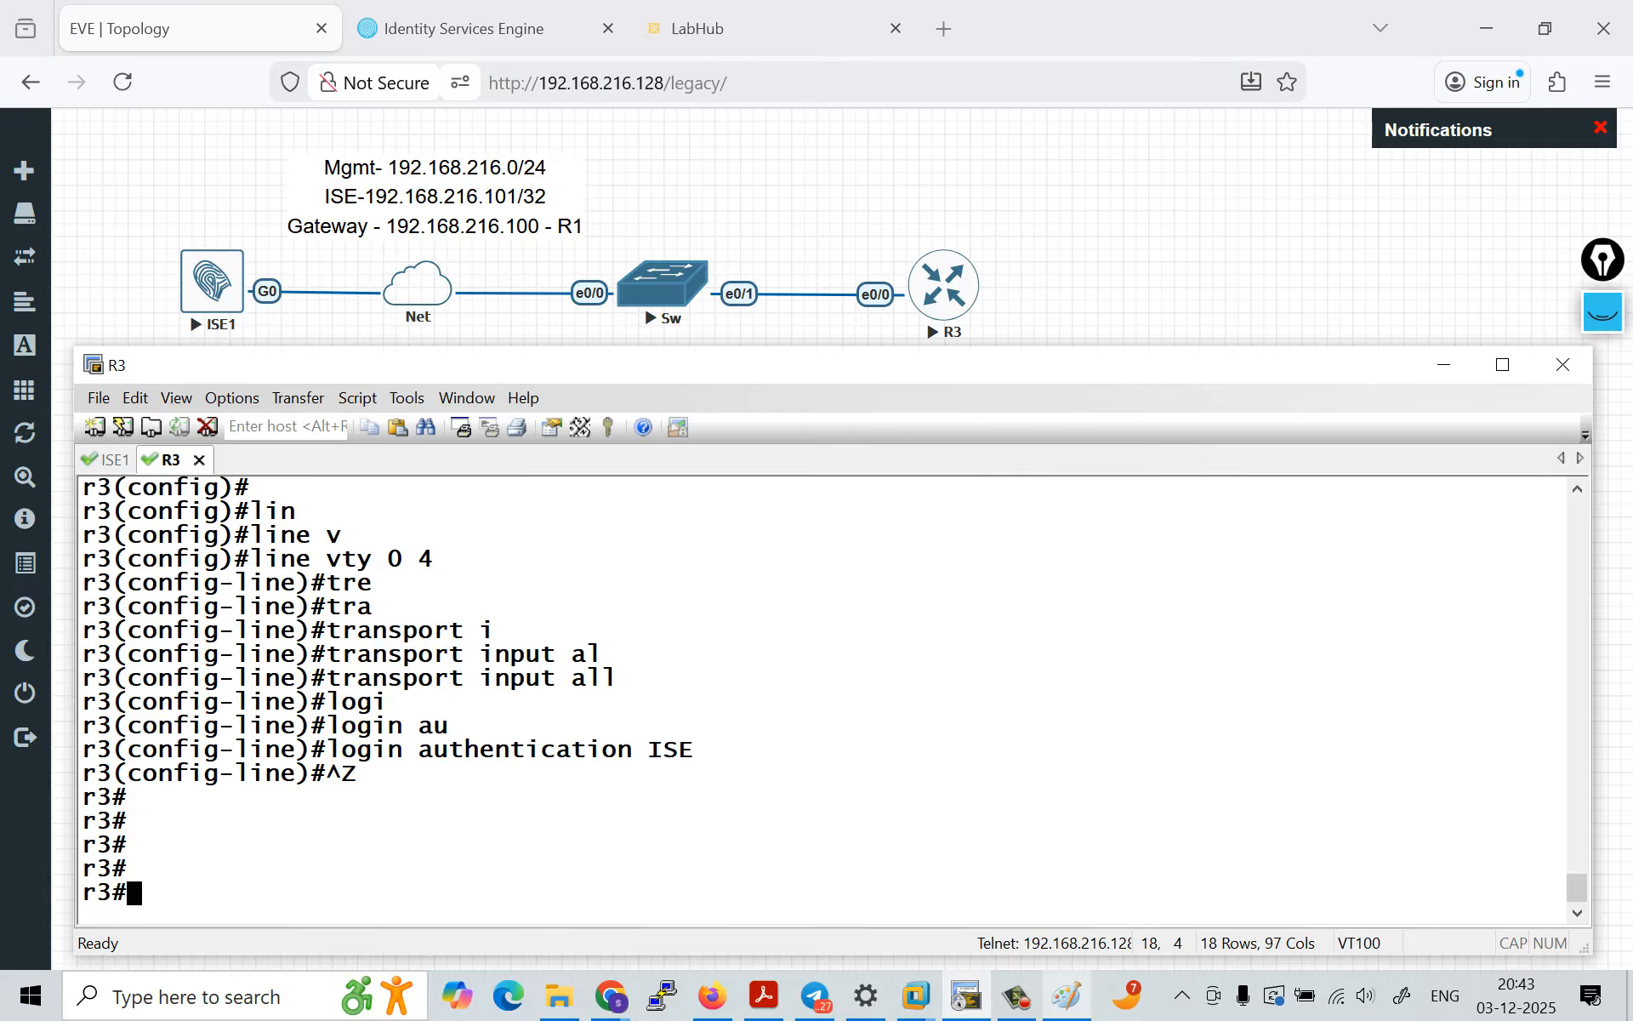
pyautogui.write('sh run | ')
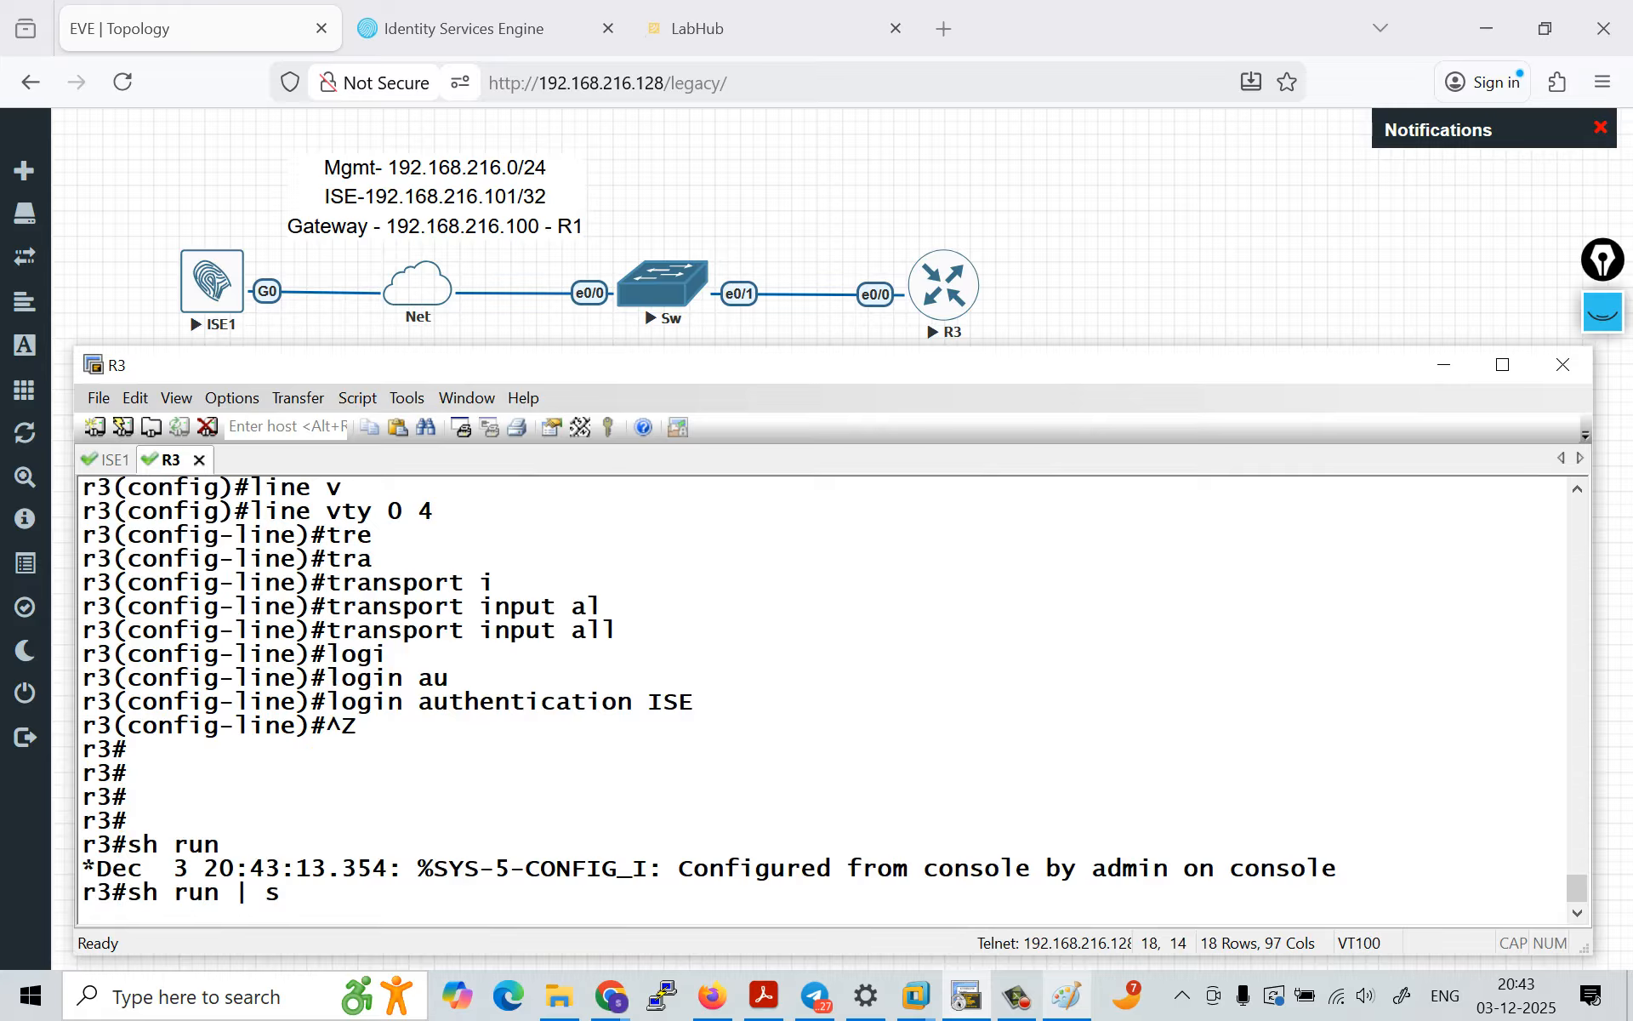
pyautogui.write('s aaa|tacas')
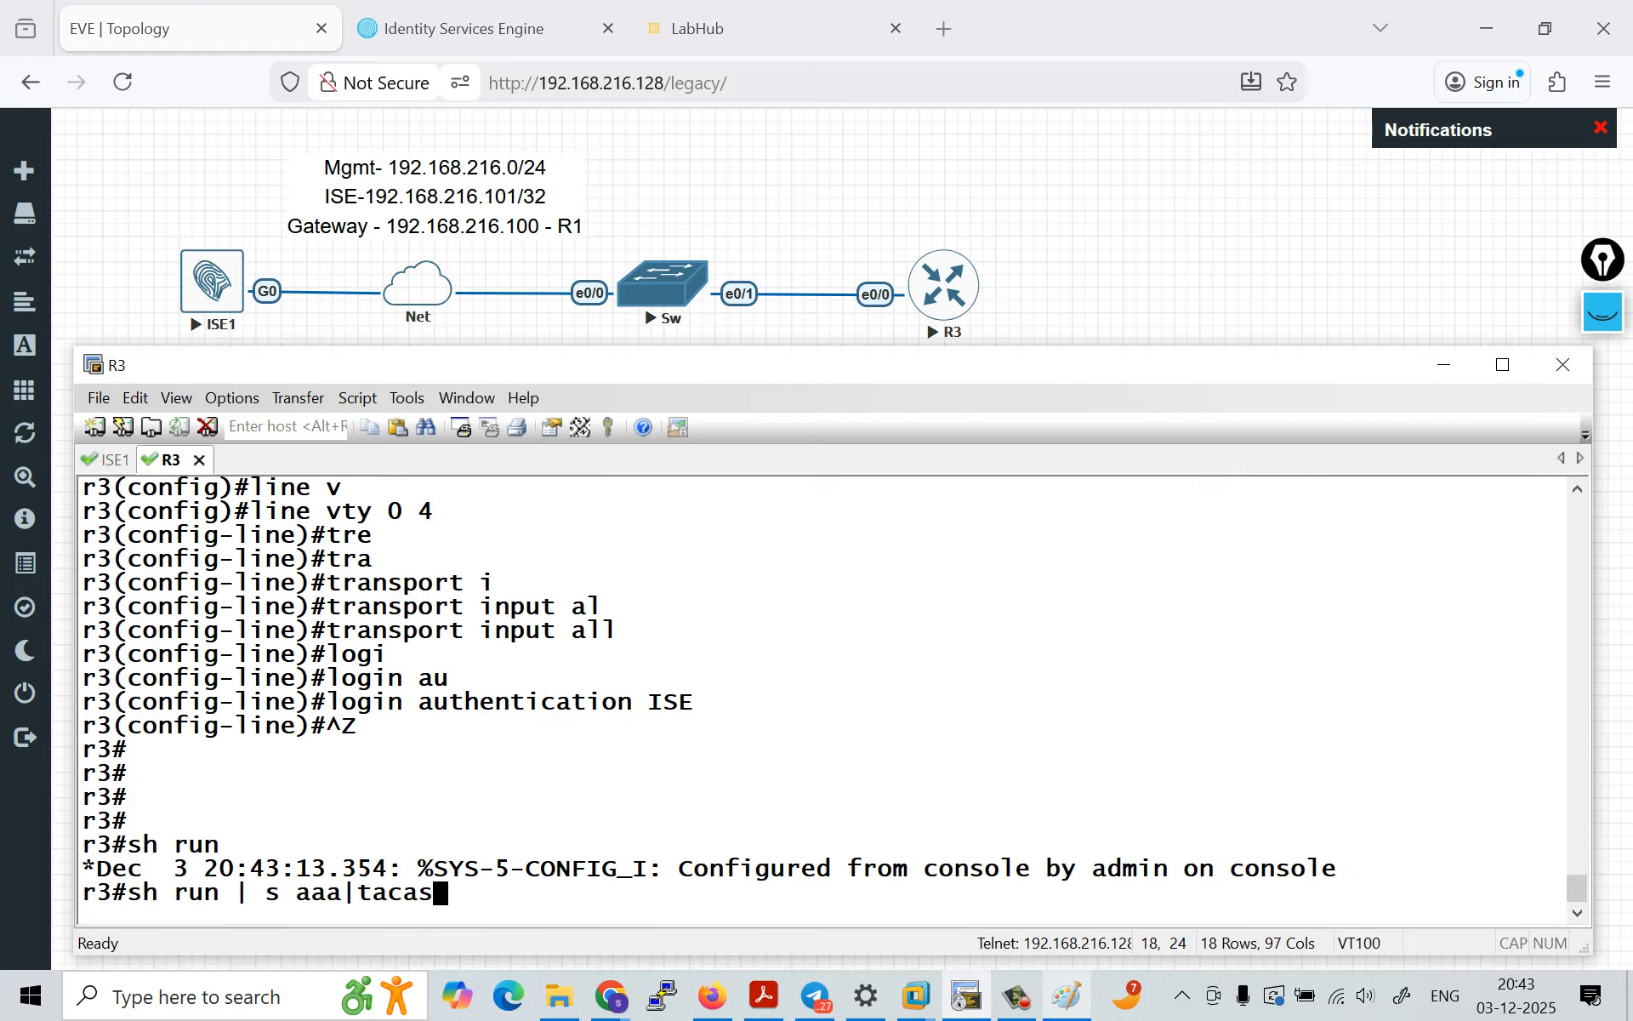
pyautogui.write('|lin')
pyautogui.write('e')
pyautogui.write(' vrty')
pyautogui.press('BackSpace')
pyautogui.press('BackSpace')
pyautogui.press('BackSpace')
pyautogui.write('t')
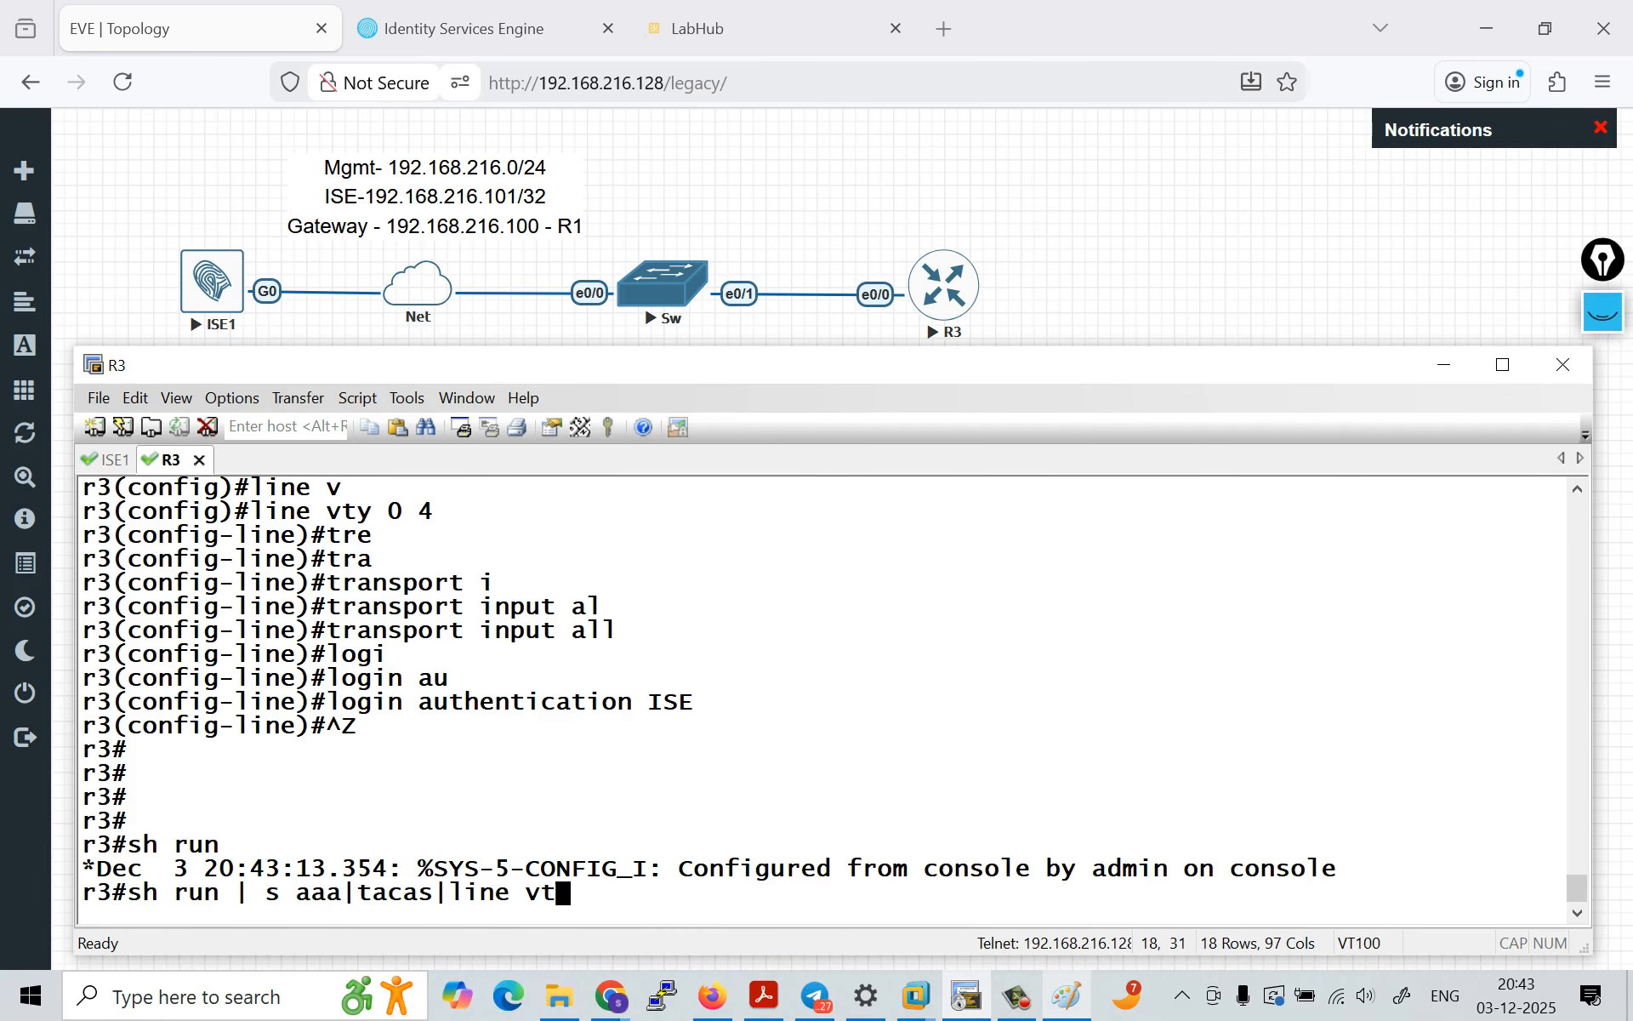
pyautogui.write('y')
pyautogui.press('Return')
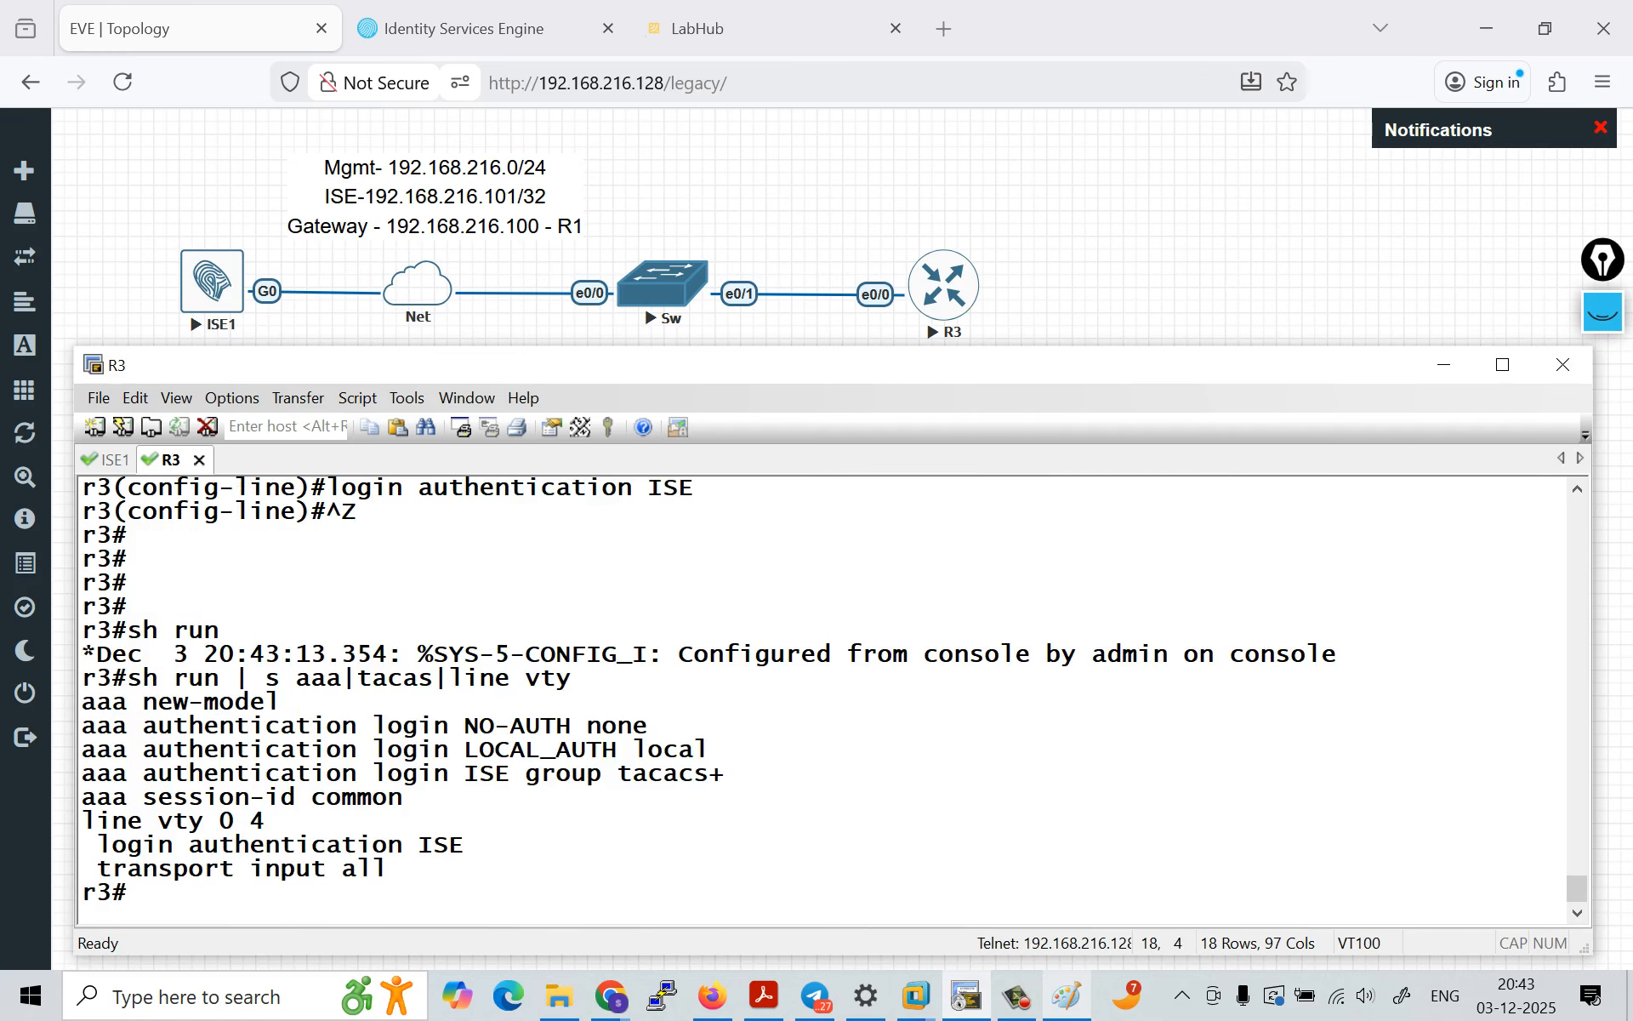
# Step: Highlight the ISE TACACS+ method list, the line vty 0 4 block and the aaa new-model line in the output
pyautogui.moveTo(87, 774); pyautogui.dragTo(732, 776)
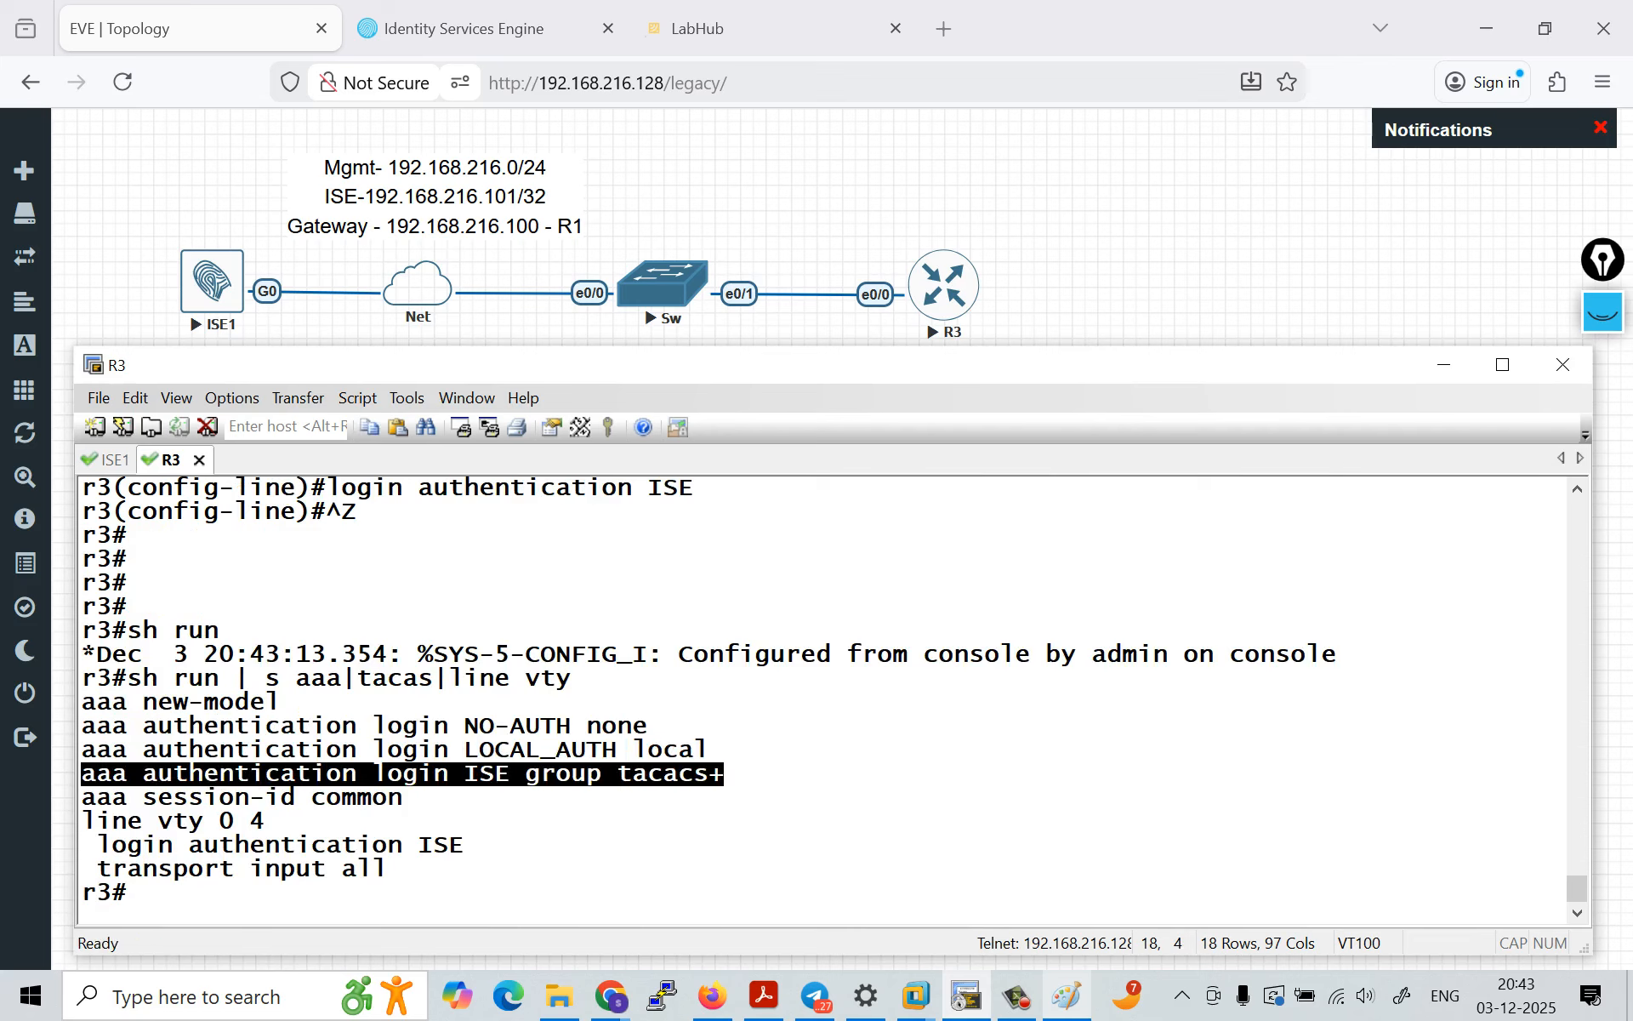
pyautogui.moveTo(85, 822); pyautogui.dragTo(466, 873)
pyautogui.click(466, 872)
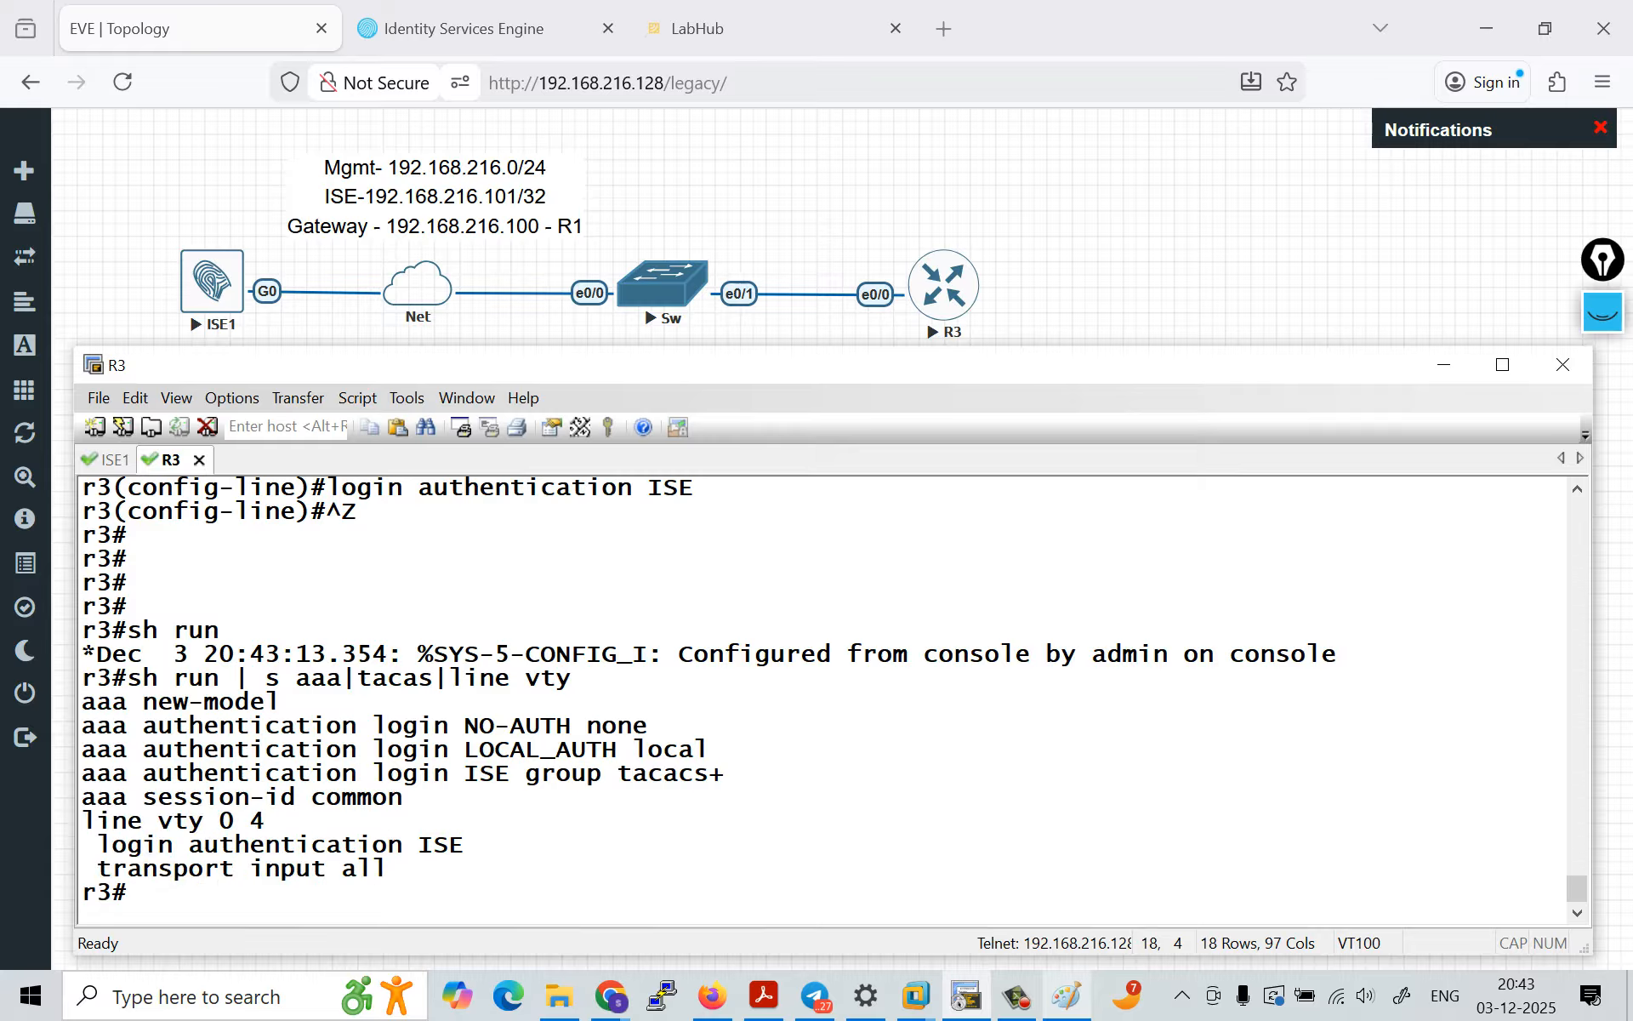
pyautogui.moveTo(82, 702); pyautogui.dragTo(281, 702)
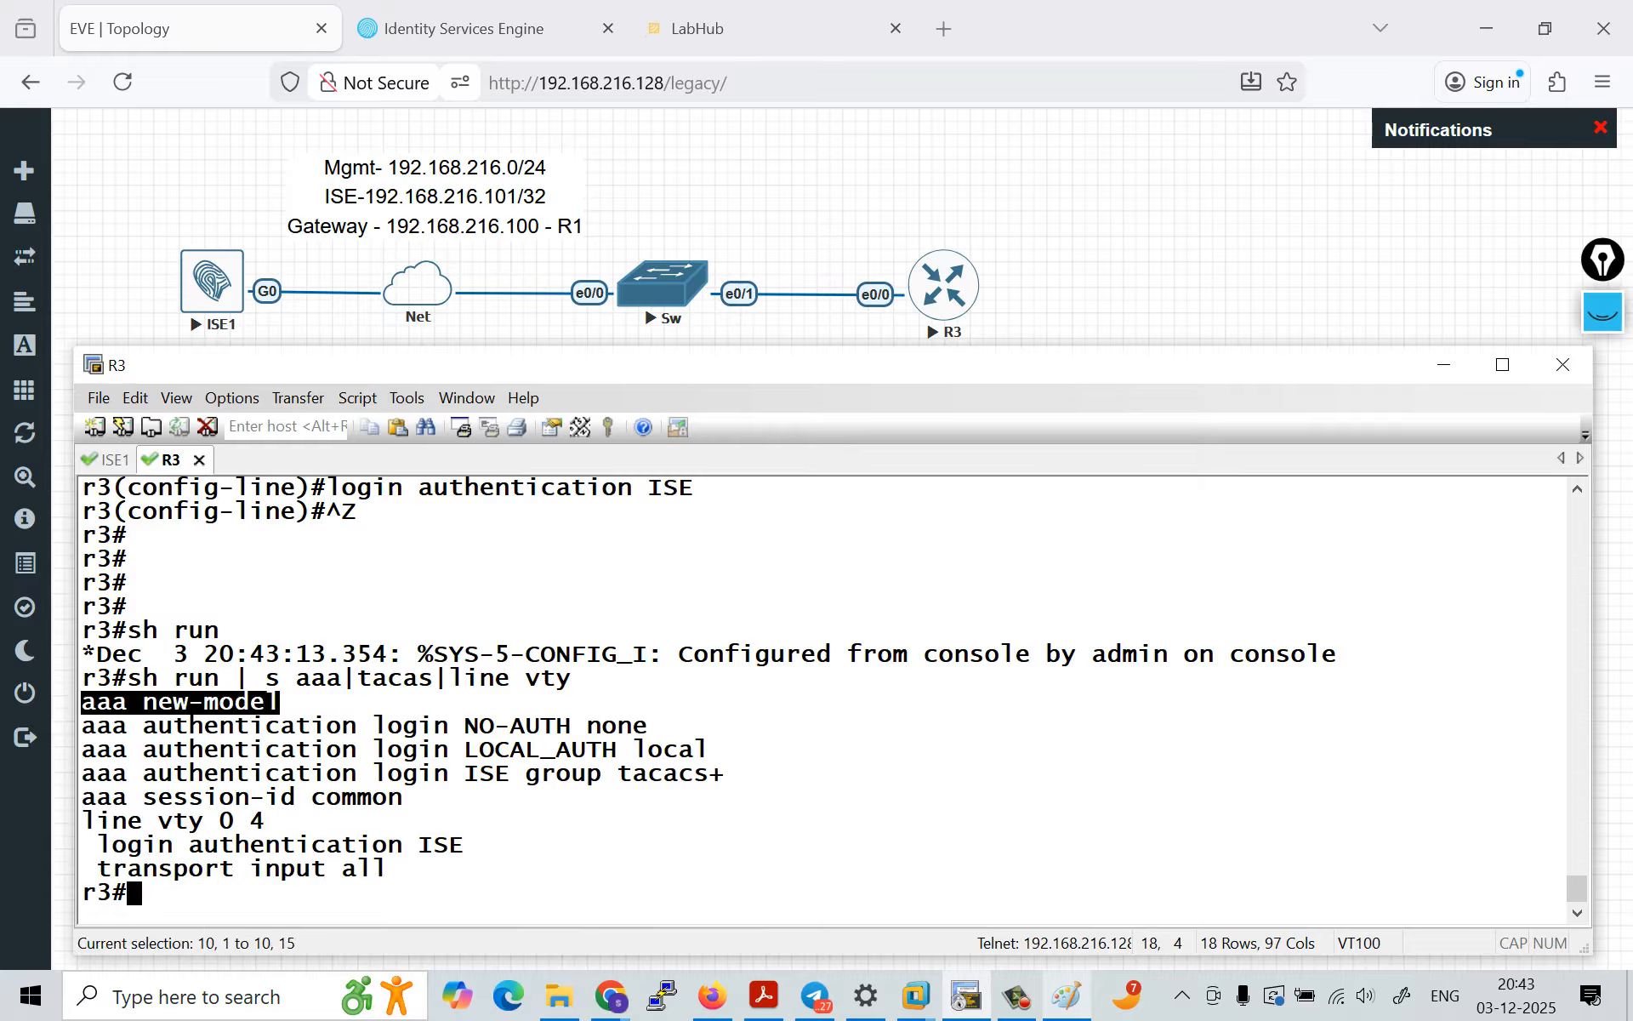
pyautogui.click(280, 702)
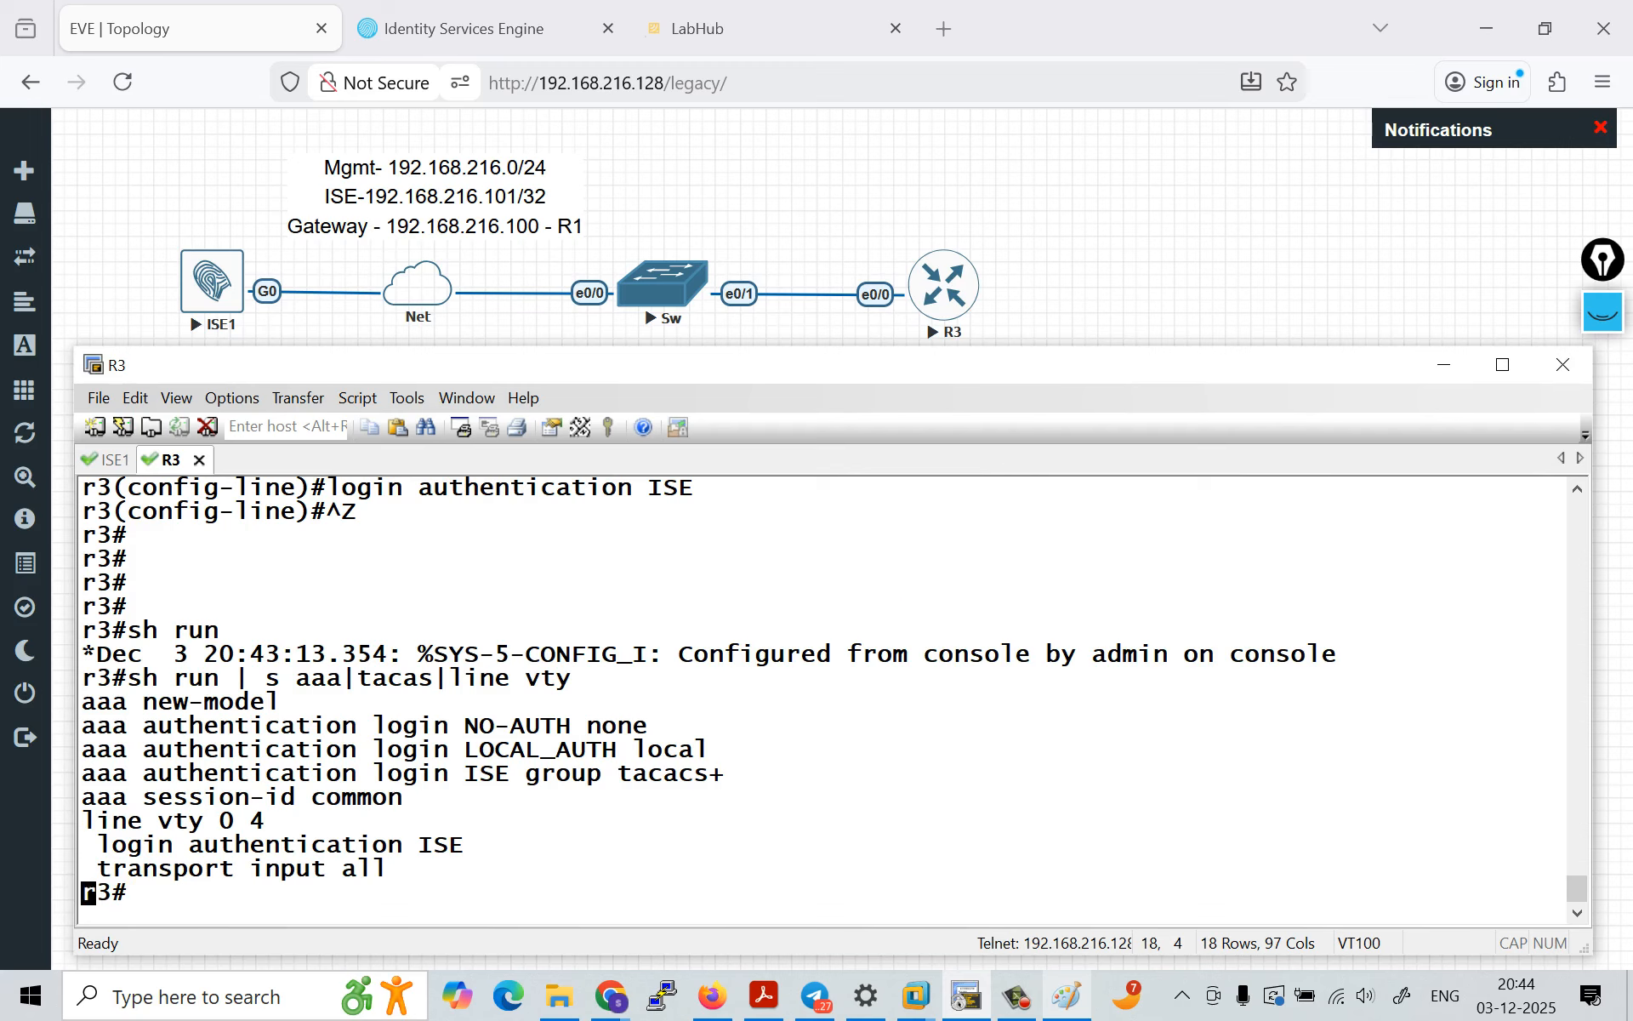
# Step: Enter global configuration mode on R3 with conf t
pyautogui.press('Return')
pyautogui.press('Return')
pyautogui.press('Return')
pyautogui.write('conf t')
pyautogui.press('Return')
pyautogui.press('Return')
pyautogui.press('Return')
pyautogui.press('Return')
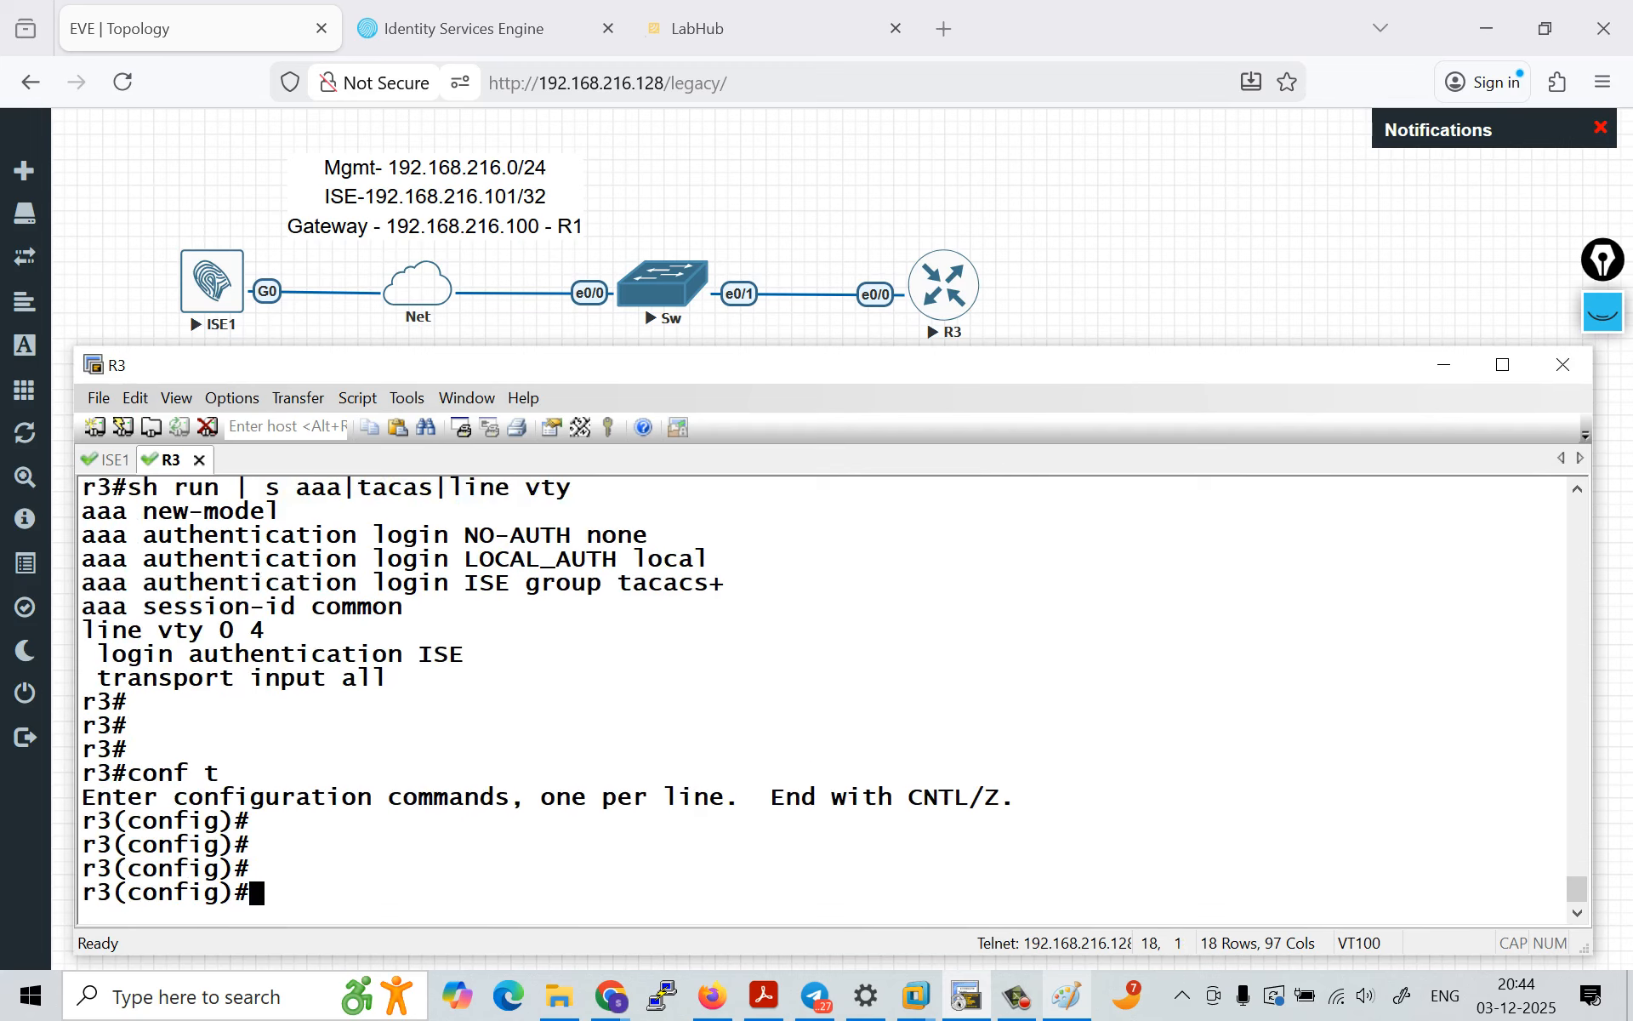
pyautogui.press('Return')
# Step: Write the command aaa authentication login default local at the R3 configuration prompt and highlight it
pyautogui.write('aaa')
pyautogui.press('Tab')
pyautogui.write('au')
pyautogui.press('Tab')
pyautogui.write('the')
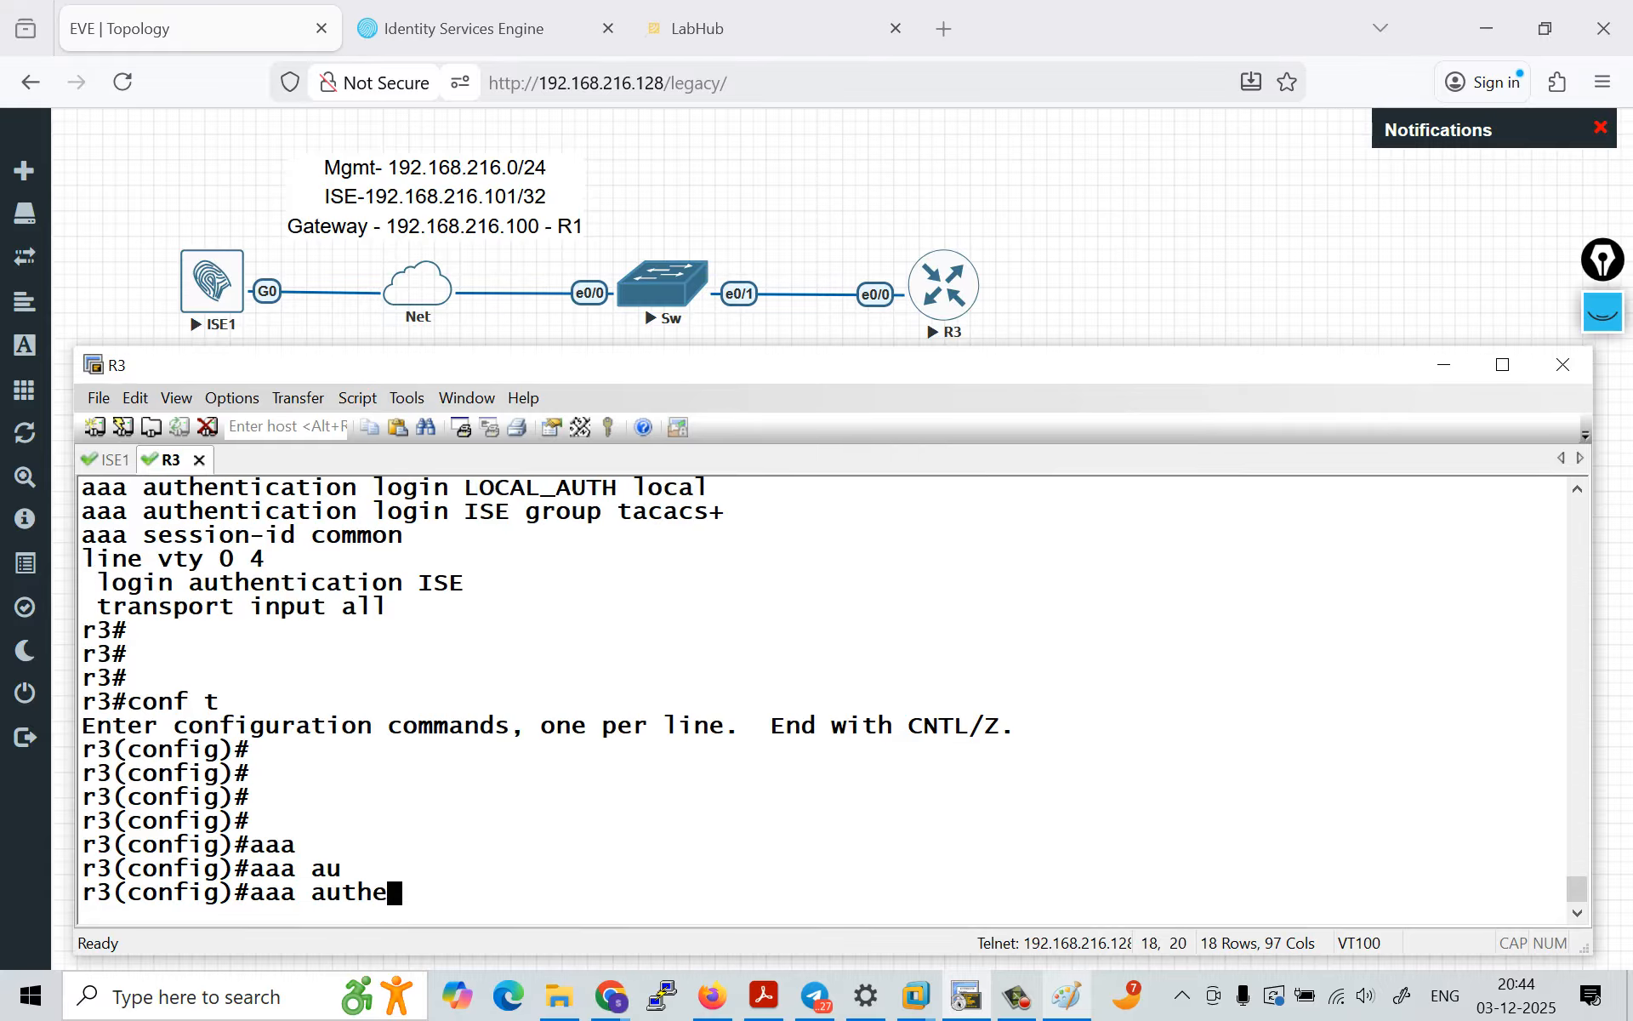
pyautogui.press('Tab')
pyautogui.write('lo')
pyautogui.press('Tab')
pyautogui.write('de')
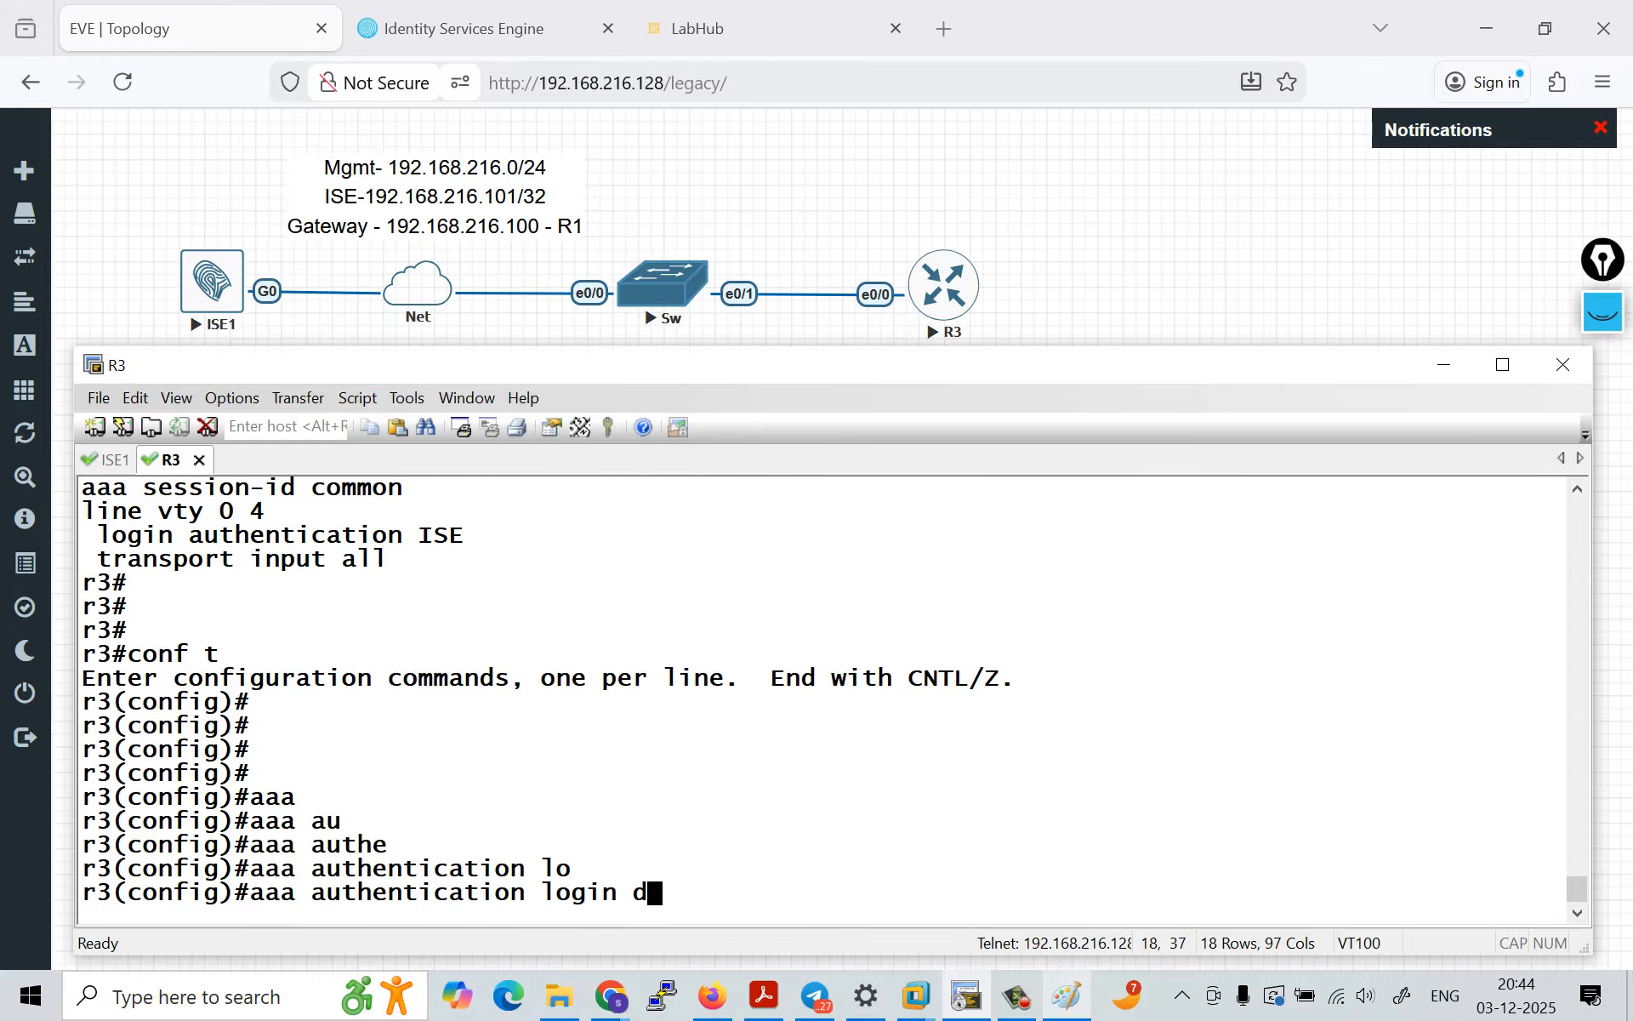
pyautogui.press('Tab')
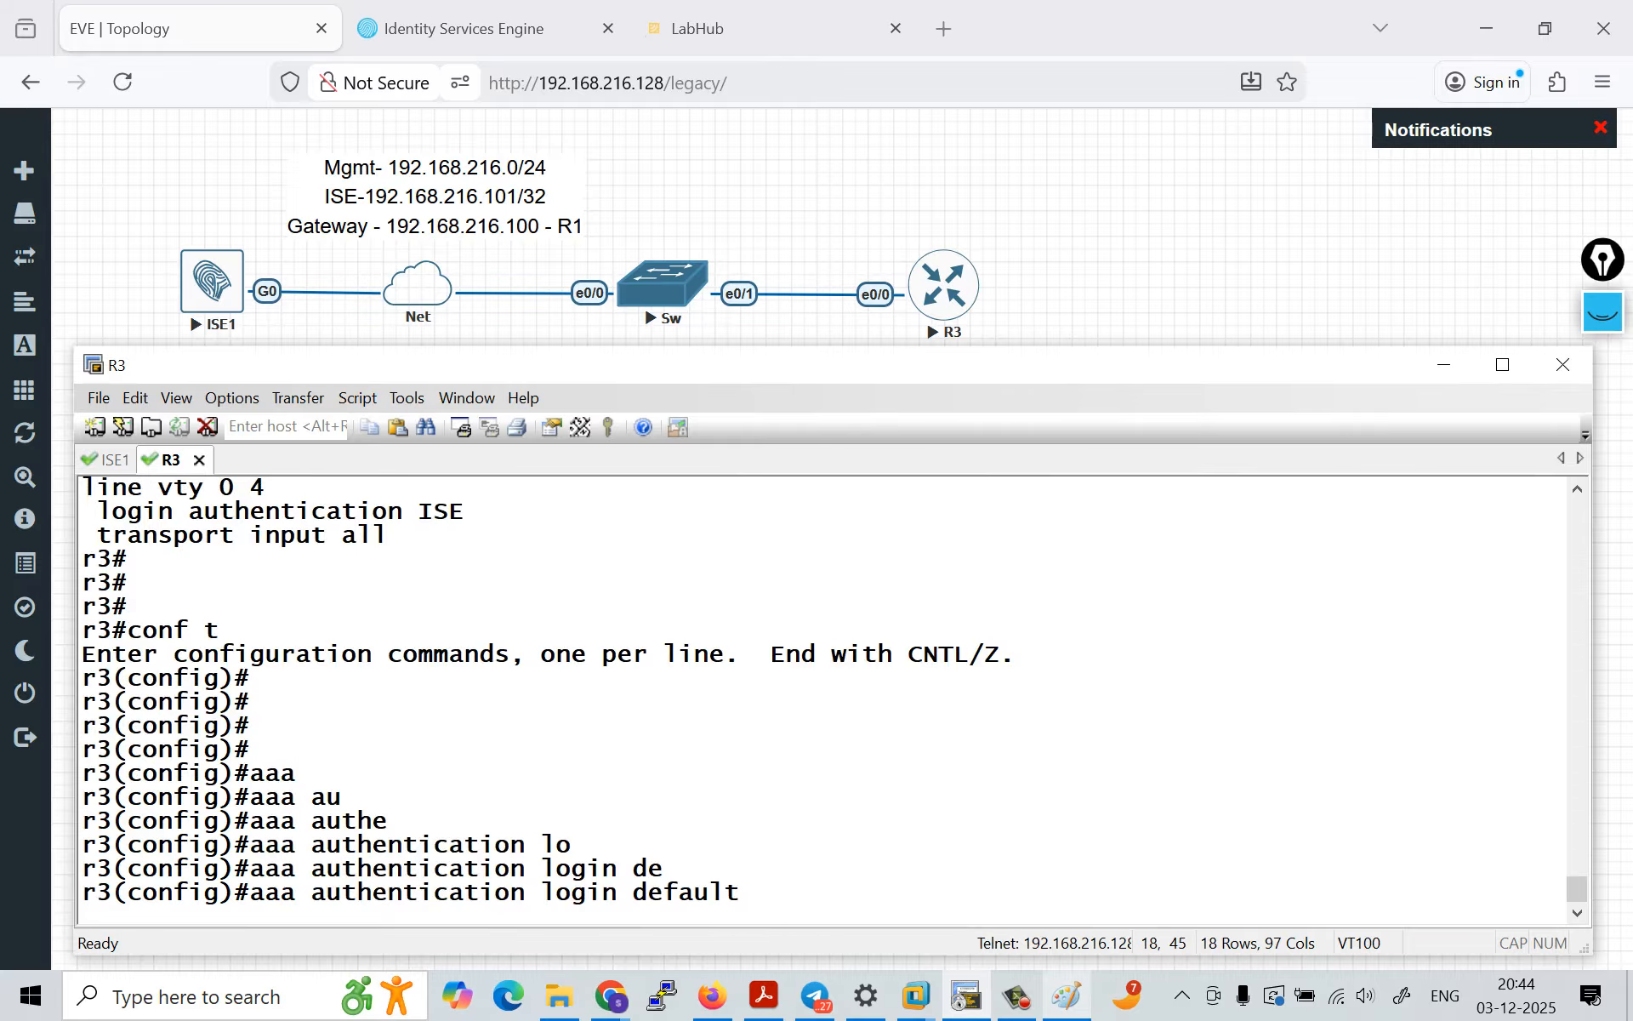
pyautogui.write('lo')
pyautogui.press('Tab')
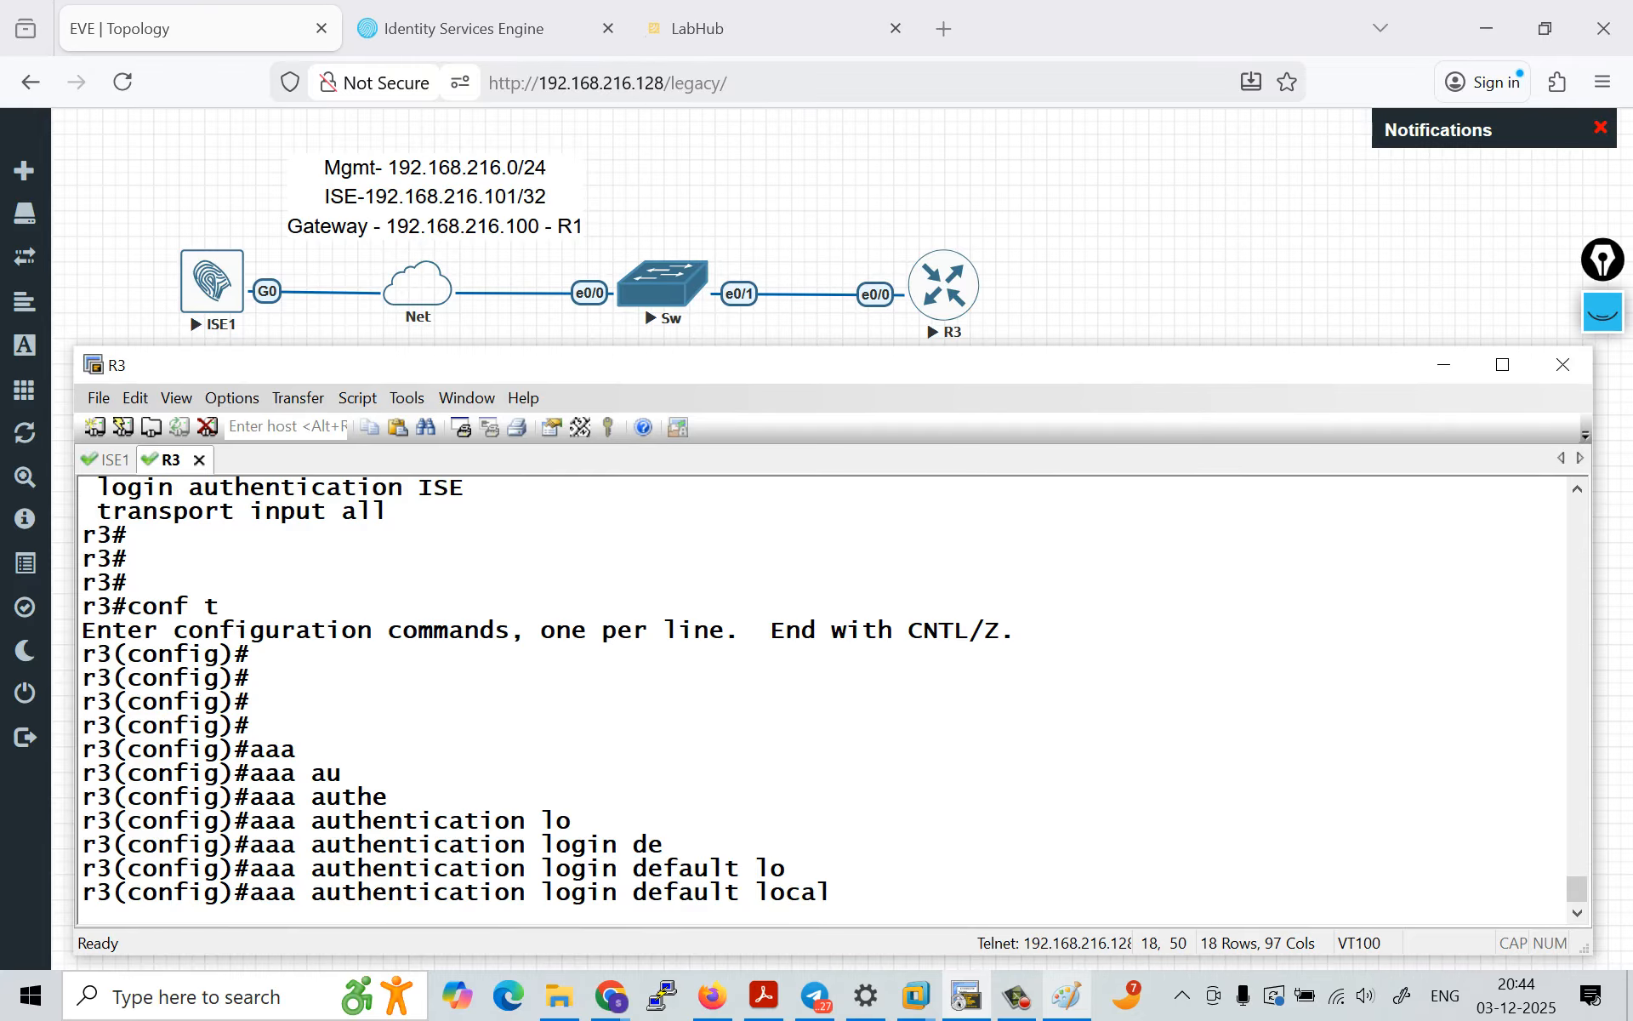
pyautogui.moveTo(252, 892); pyautogui.dragTo(801, 892)
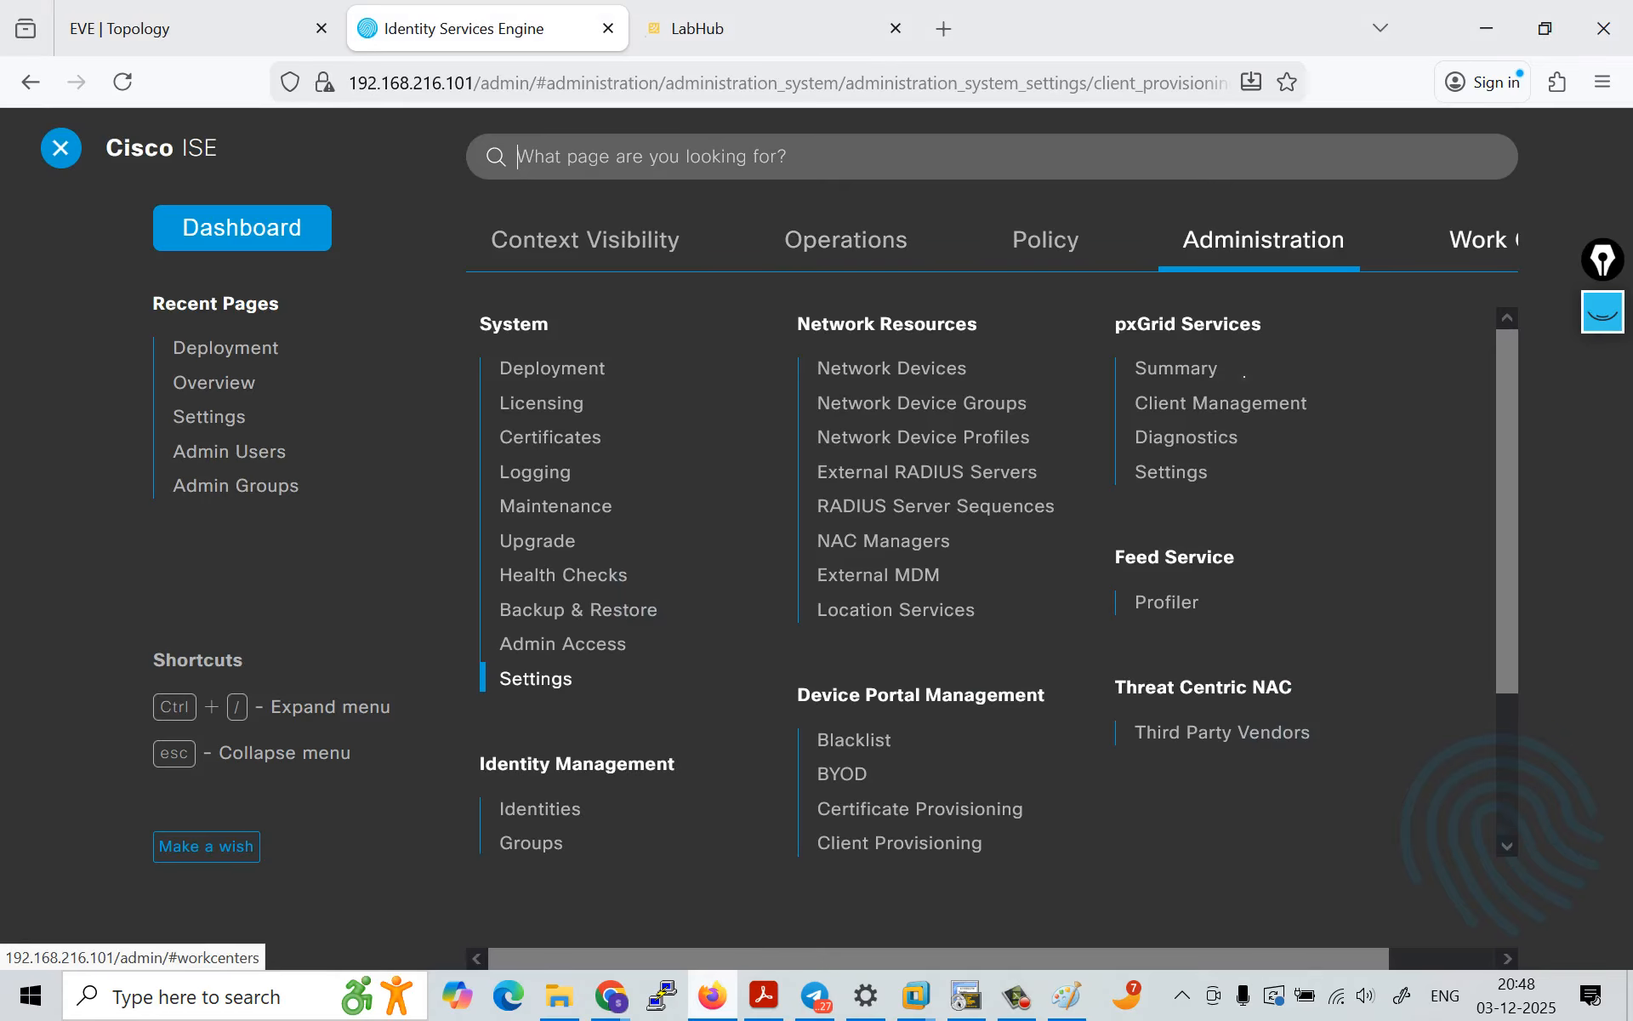
# Step: Display the Device Administration work center options in Cisco ISE
pyautogui.click(1482, 240)
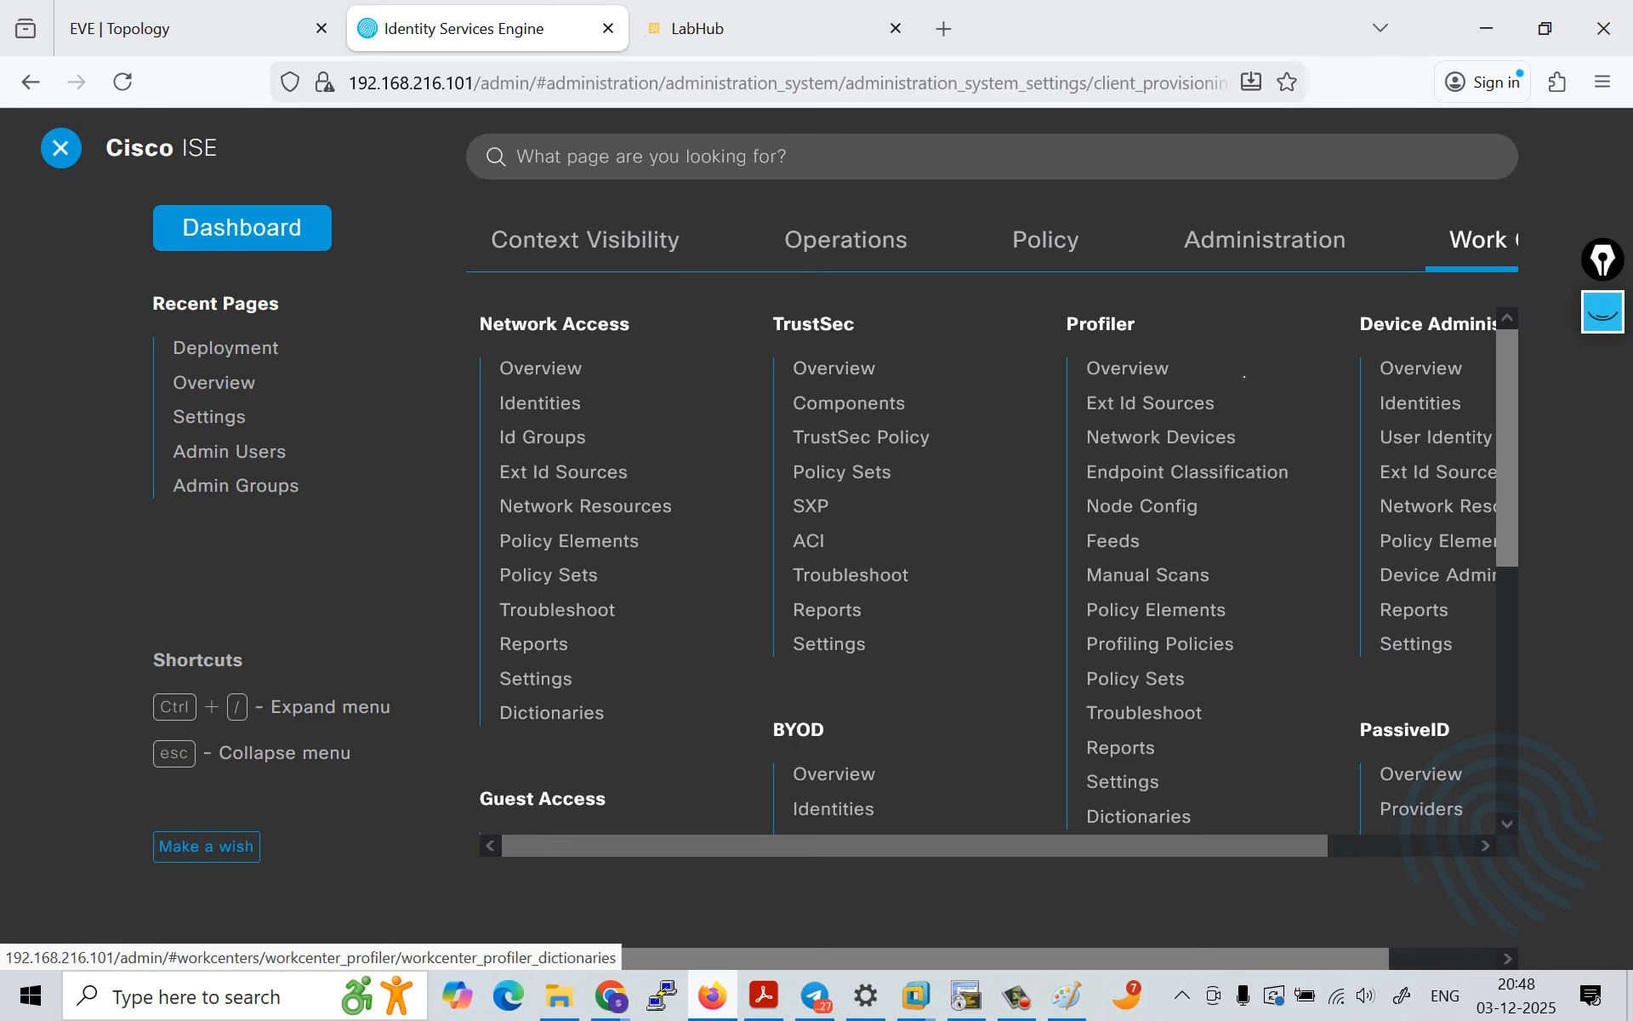
pyautogui.moveTo(1097, 846); pyautogui.dragTo(1163, 845)
pyautogui.hscroll(2, 1244, 376)
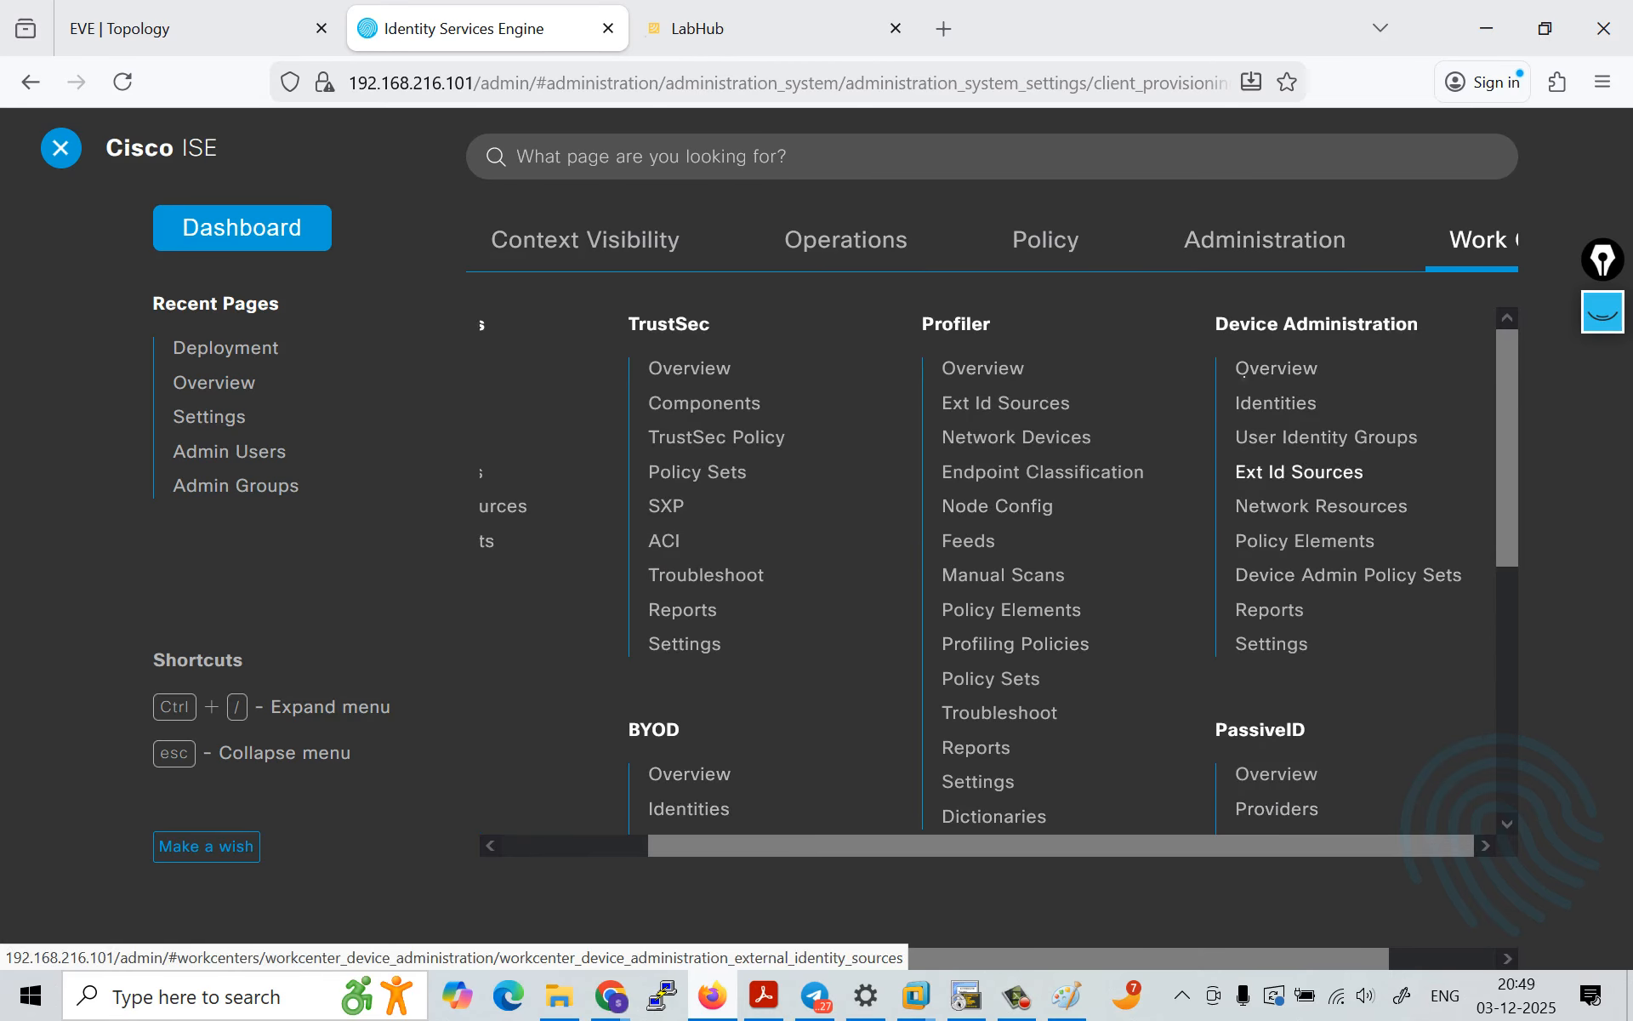
# Step: Clear the old annotation, then underline Identities under Device Administration and handwrite a user/pass note beside it
pyautogui.click(1603, 312)
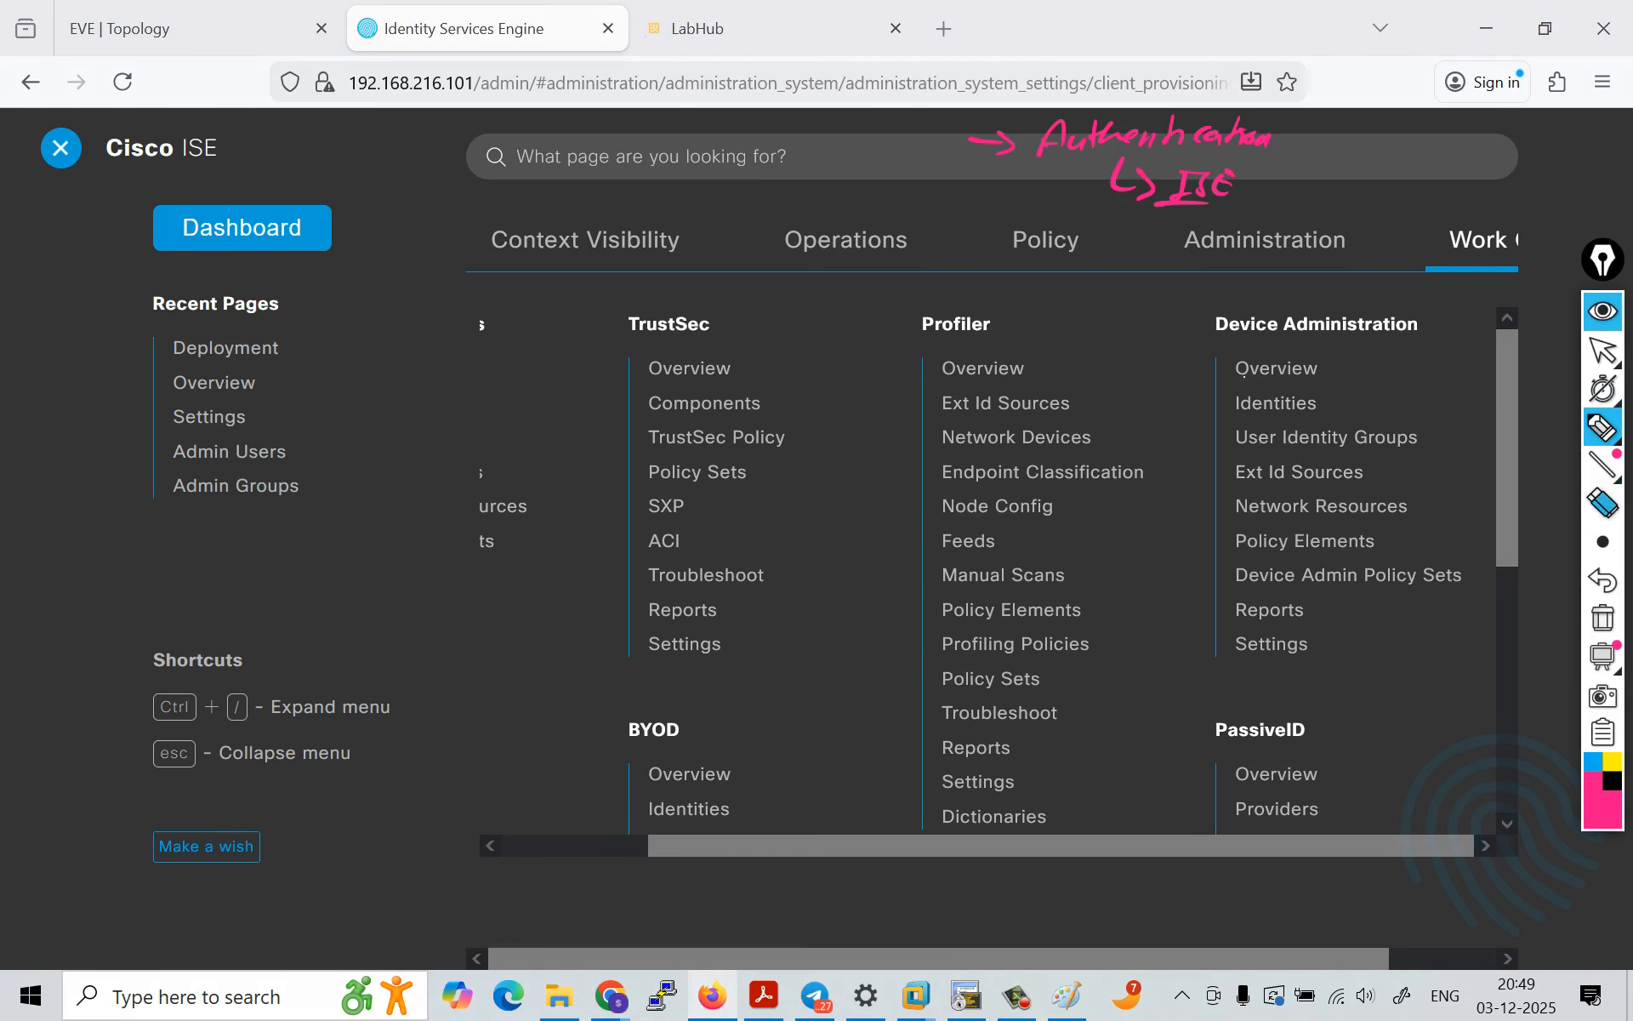
pyautogui.moveTo(1603, 259); pyautogui.dragTo(1605, 182)
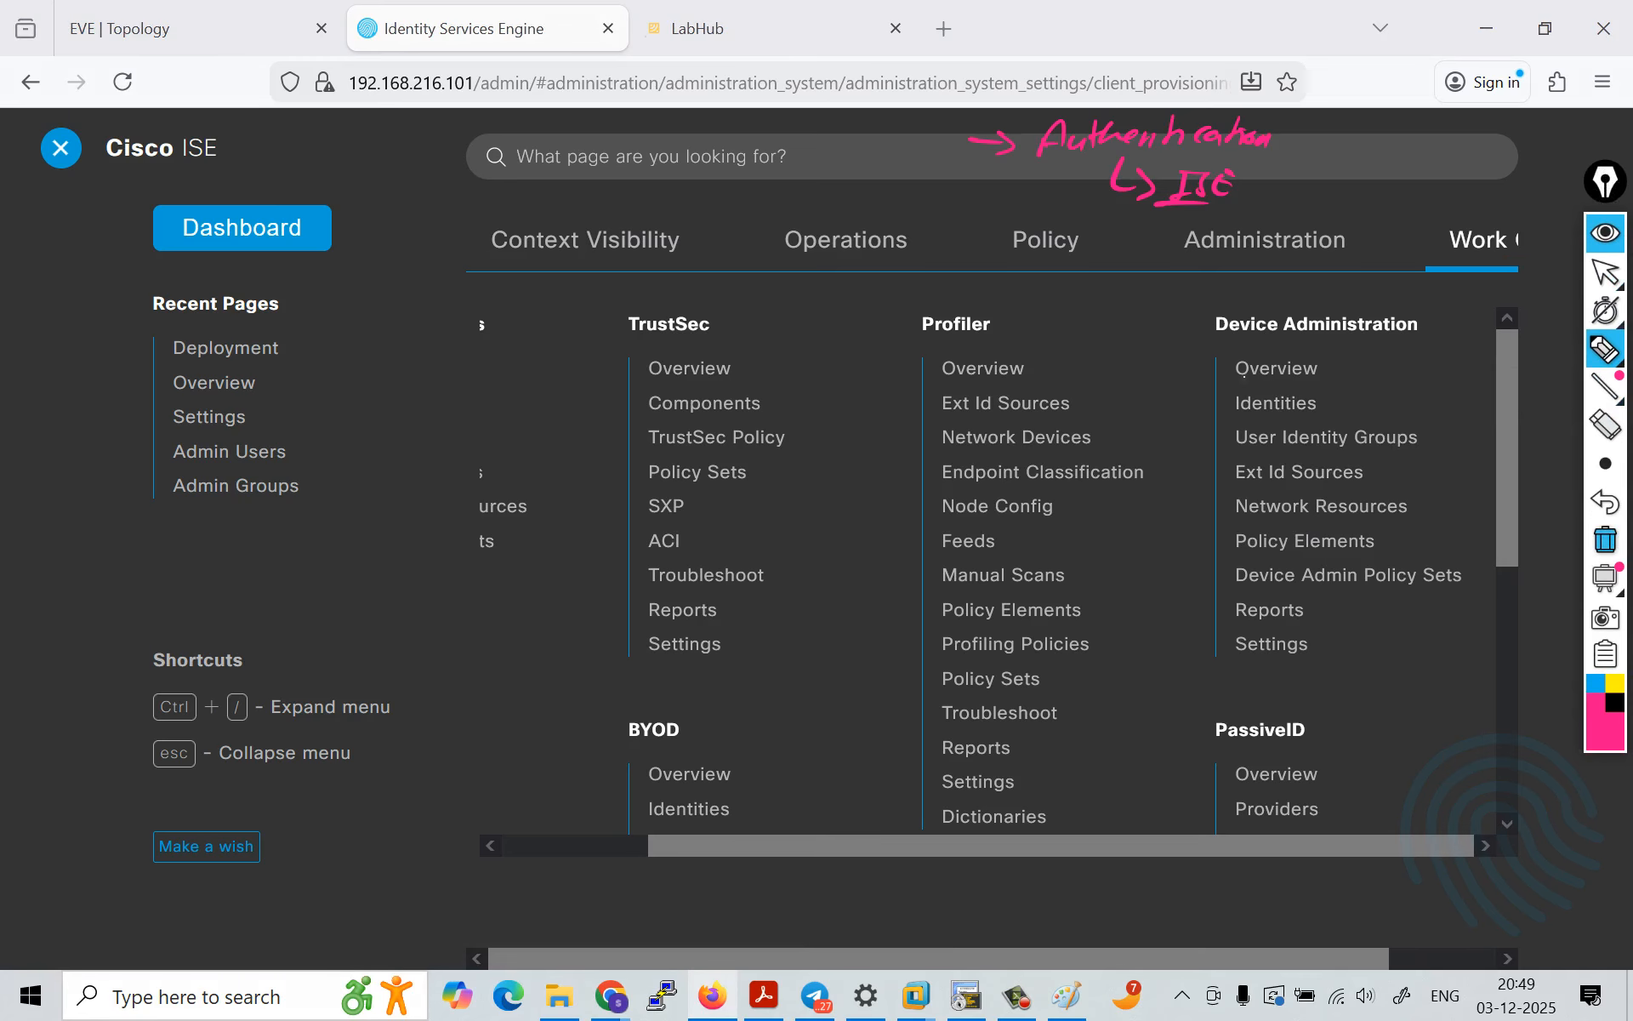
pyautogui.click(1606, 540)
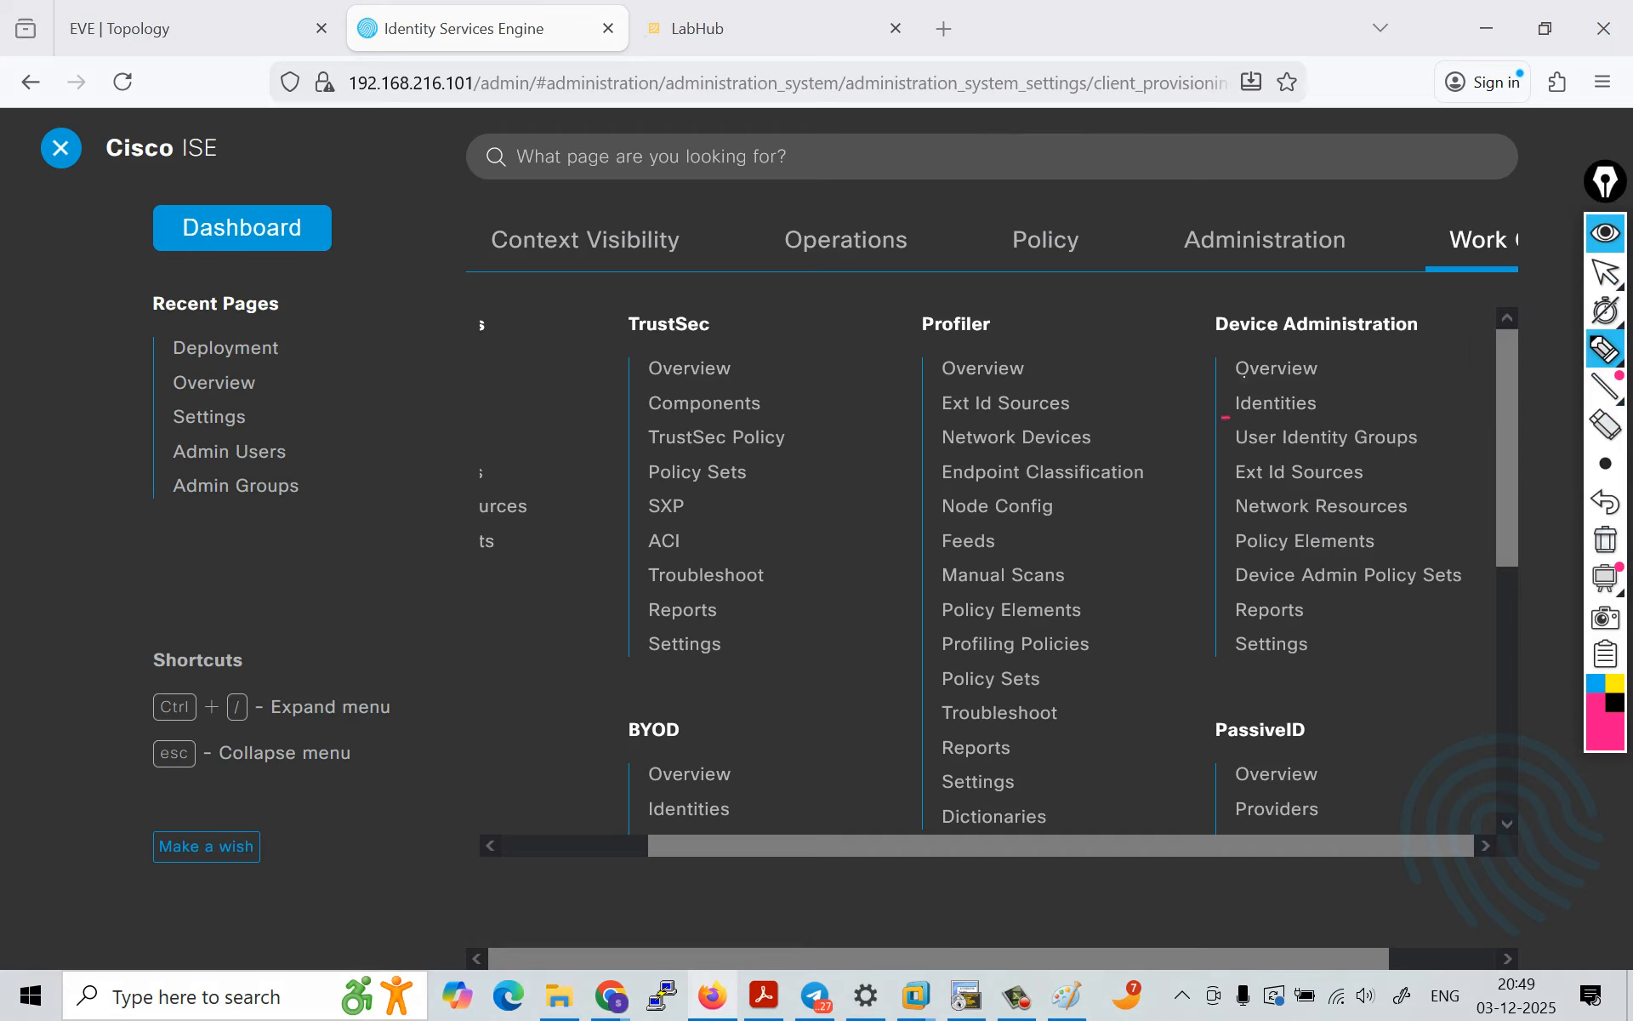
pyautogui.moveTo(1223, 417)
pyautogui.mouseDown()
pyautogui.moveTo(1465, 396)
pyautogui.moveTo(1503, 414)
pyautogui.mouseUp()
pyautogui.moveTo(1378, 419); pyautogui.dragTo(1497, 420)
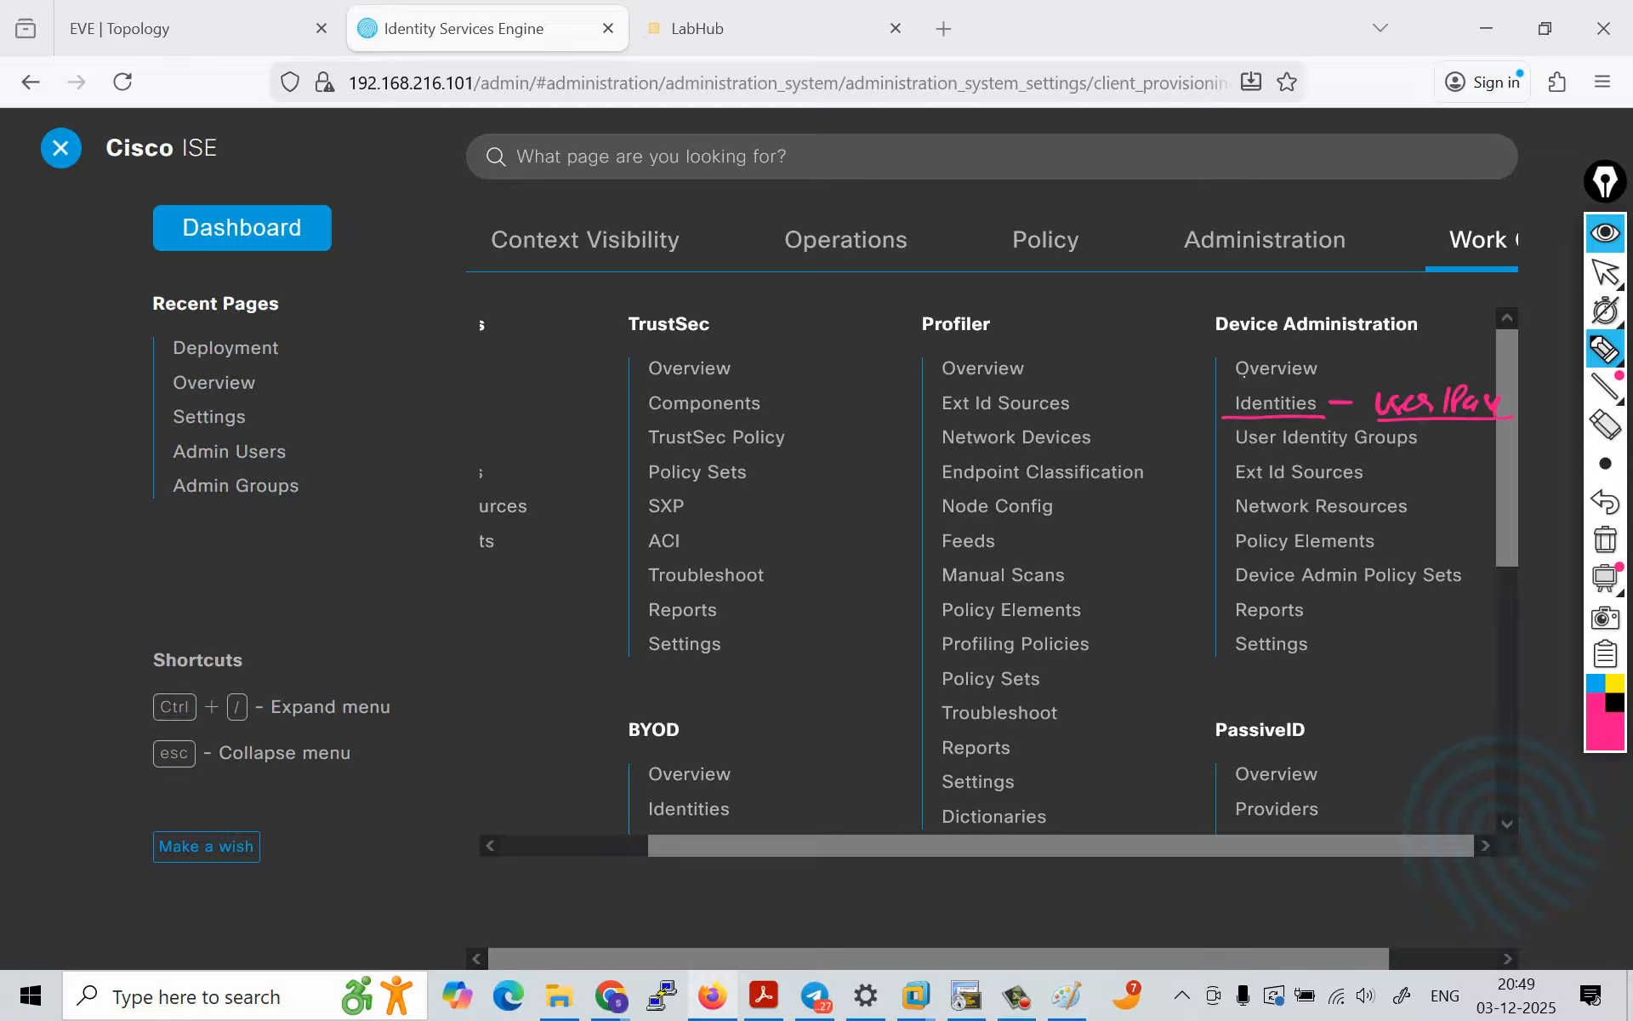
# Step: Underline User Identity Groups, bracket it together with Identities and handwrite the note locally beside the bracket
pyautogui.moveTo(1230, 452); pyautogui.dragTo(1294, 452)
pyautogui.moveTo(1314, 452); pyautogui.dragTo(1407, 453)
pyautogui.moveTo(1233, 389)
pyautogui.mouseDown()
pyautogui.moveTo(1202, 392)
pyautogui.moveTo(1201, 456)
pyautogui.moveTo(1232, 456)
pyautogui.mouseUp()
pyautogui.moveTo(1151, 419)
pyautogui.mouseDown()
pyautogui.moveTo(1192, 419)
pyautogui.moveTo(1153, 430)
pyautogui.mouseUp()
pyautogui.moveTo(1094, 368)
pyautogui.mouseDown()
pyautogui.moveTo(1097, 394)
pyautogui.moveTo(1112, 388)
pyautogui.mouseUp()
pyautogui.moveTo(1124, 375); pyautogui.dragTo(1126, 390)
pyautogui.moveTo(1145, 357); pyautogui.dragTo(1145, 400)
pyautogui.moveTo(1165, 363); pyautogui.dragTo(1162, 401)
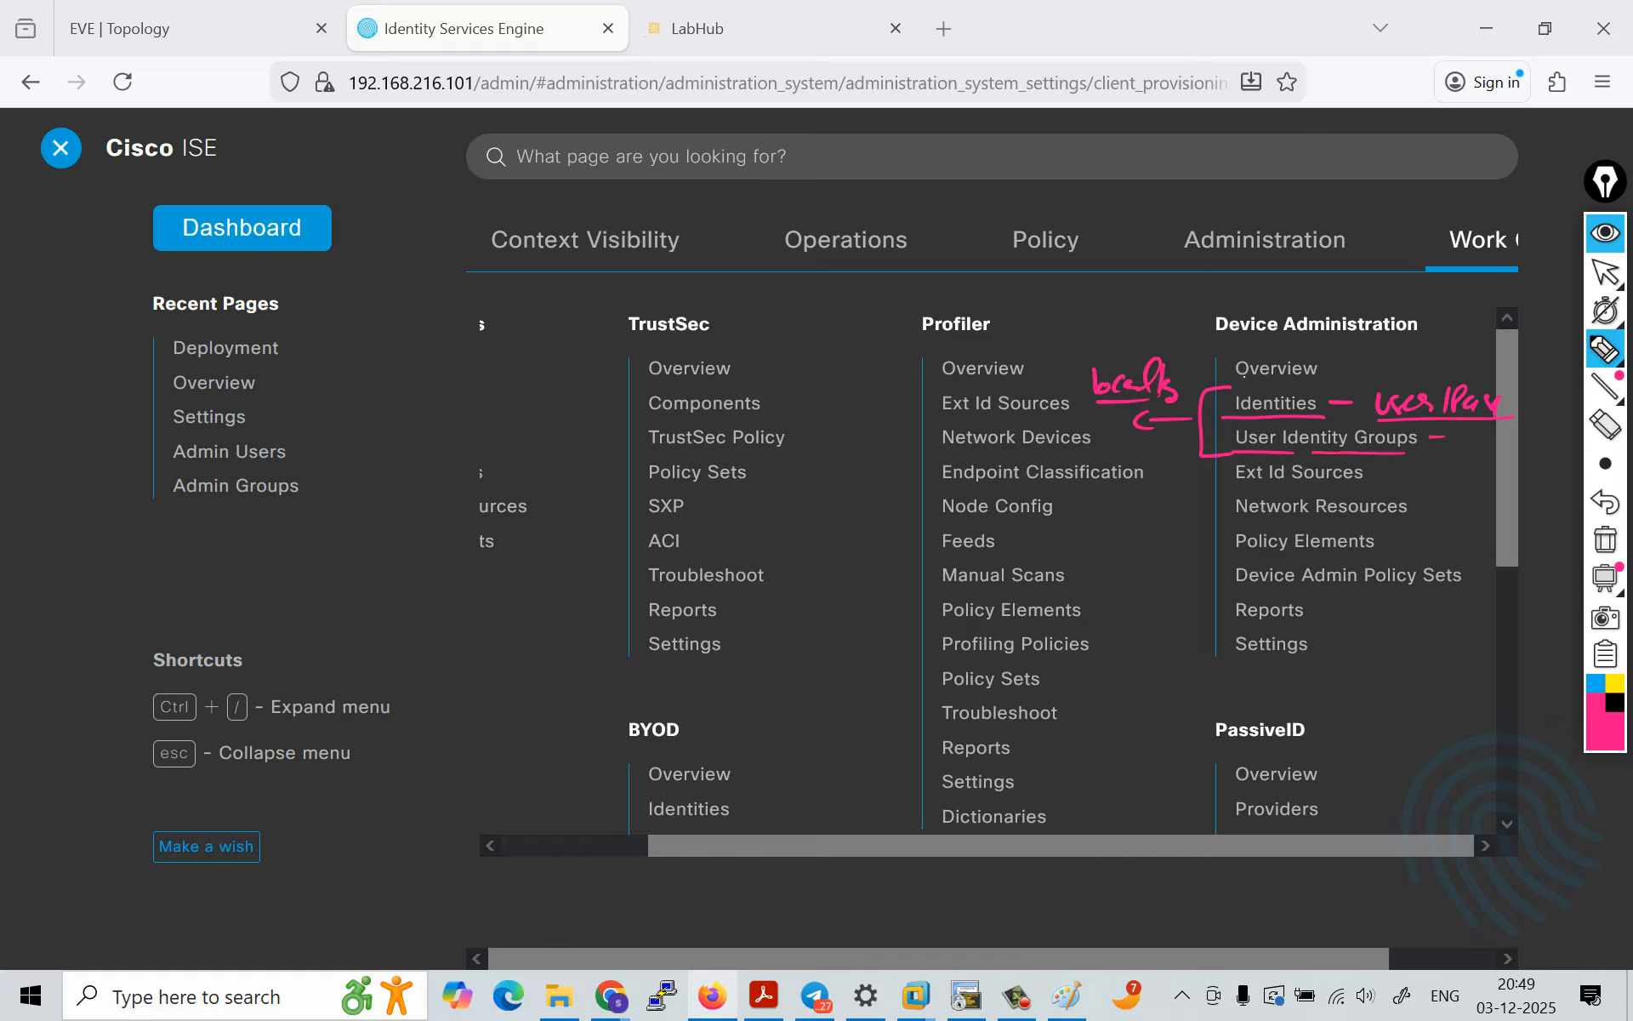
# Step: Circle Ext Id Sources with an AD/LDAP note, extend the bracket over all three identity options and hide the annotations
pyautogui.moveTo(1189, 475); pyautogui.dragTo(1215, 474)
pyautogui.moveTo(1205, 465)
pyautogui.mouseDown()
pyautogui.moveTo(1207, 485)
pyautogui.moveTo(1253, 484)
pyautogui.mouseUp()
pyautogui.moveTo(1234, 484); pyautogui.dragTo(1434, 483)
pyautogui.moveTo(1394, 491)
pyautogui.mouseDown()
pyautogui.moveTo(1456, 489)
pyautogui.moveTo(1511, 457)
pyautogui.moveTo(1514, 472)
pyautogui.mouseUp()
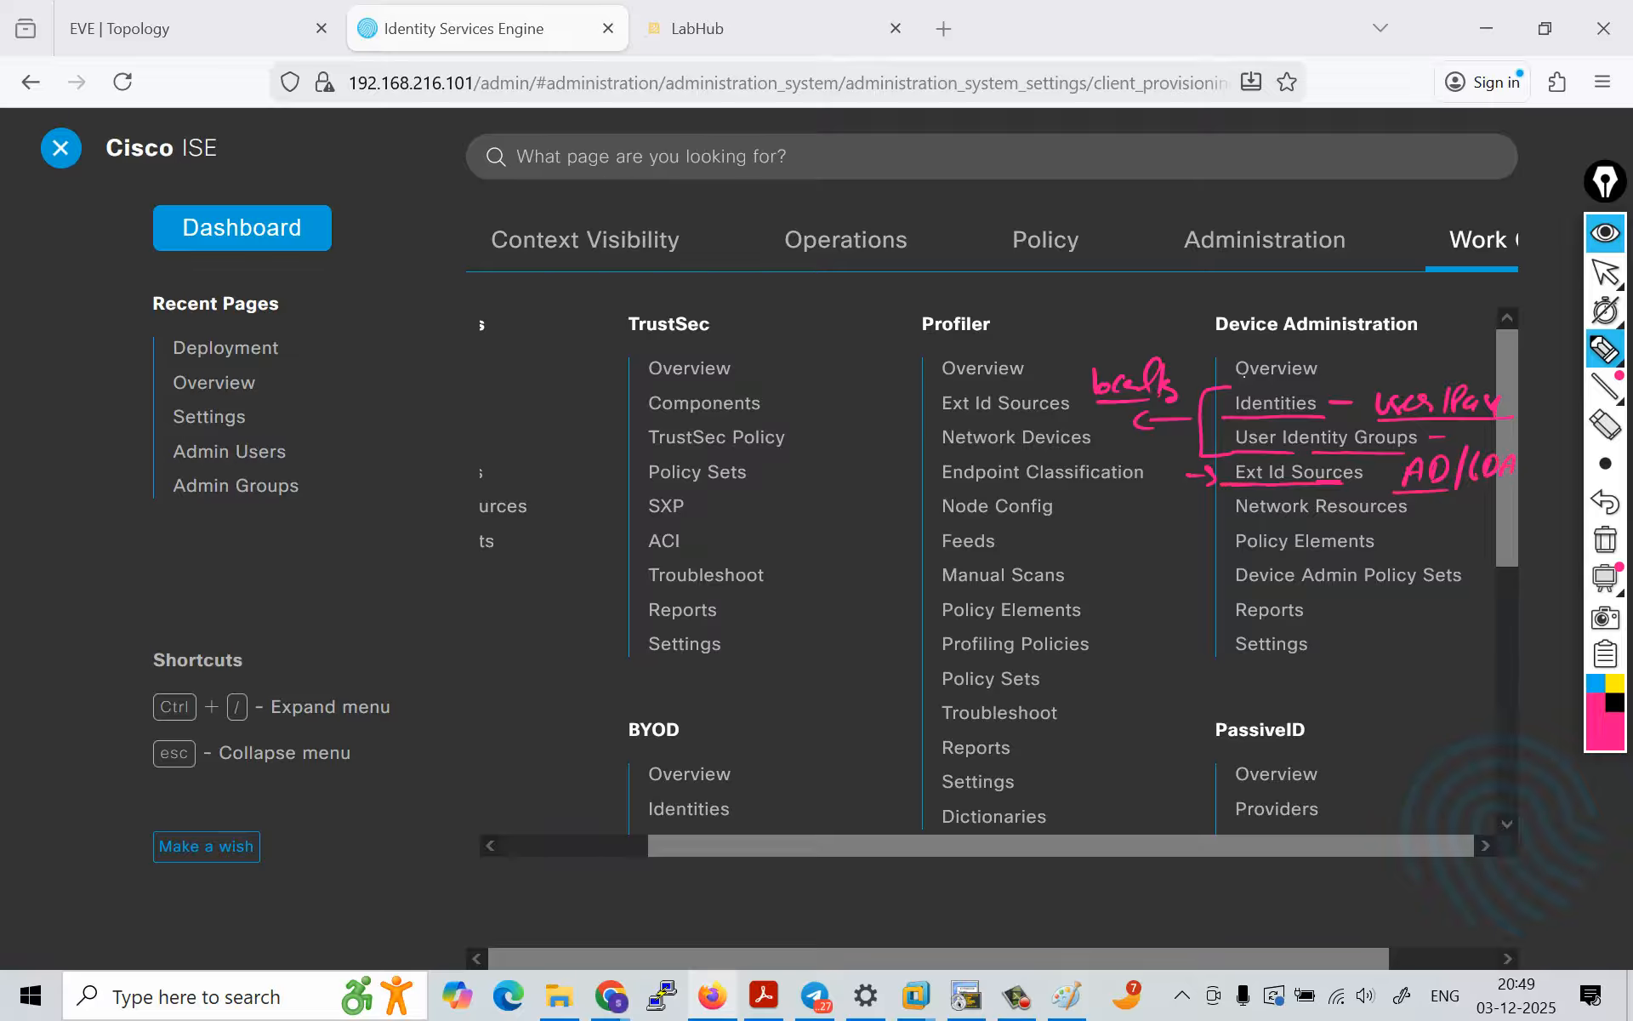
pyautogui.moveTo(1309, 484)
pyautogui.mouseDown()
pyautogui.moveTo(1366, 483)
pyautogui.moveTo(1330, 453)
pyautogui.moveTo(1395, 483)
pyautogui.mouseUp()
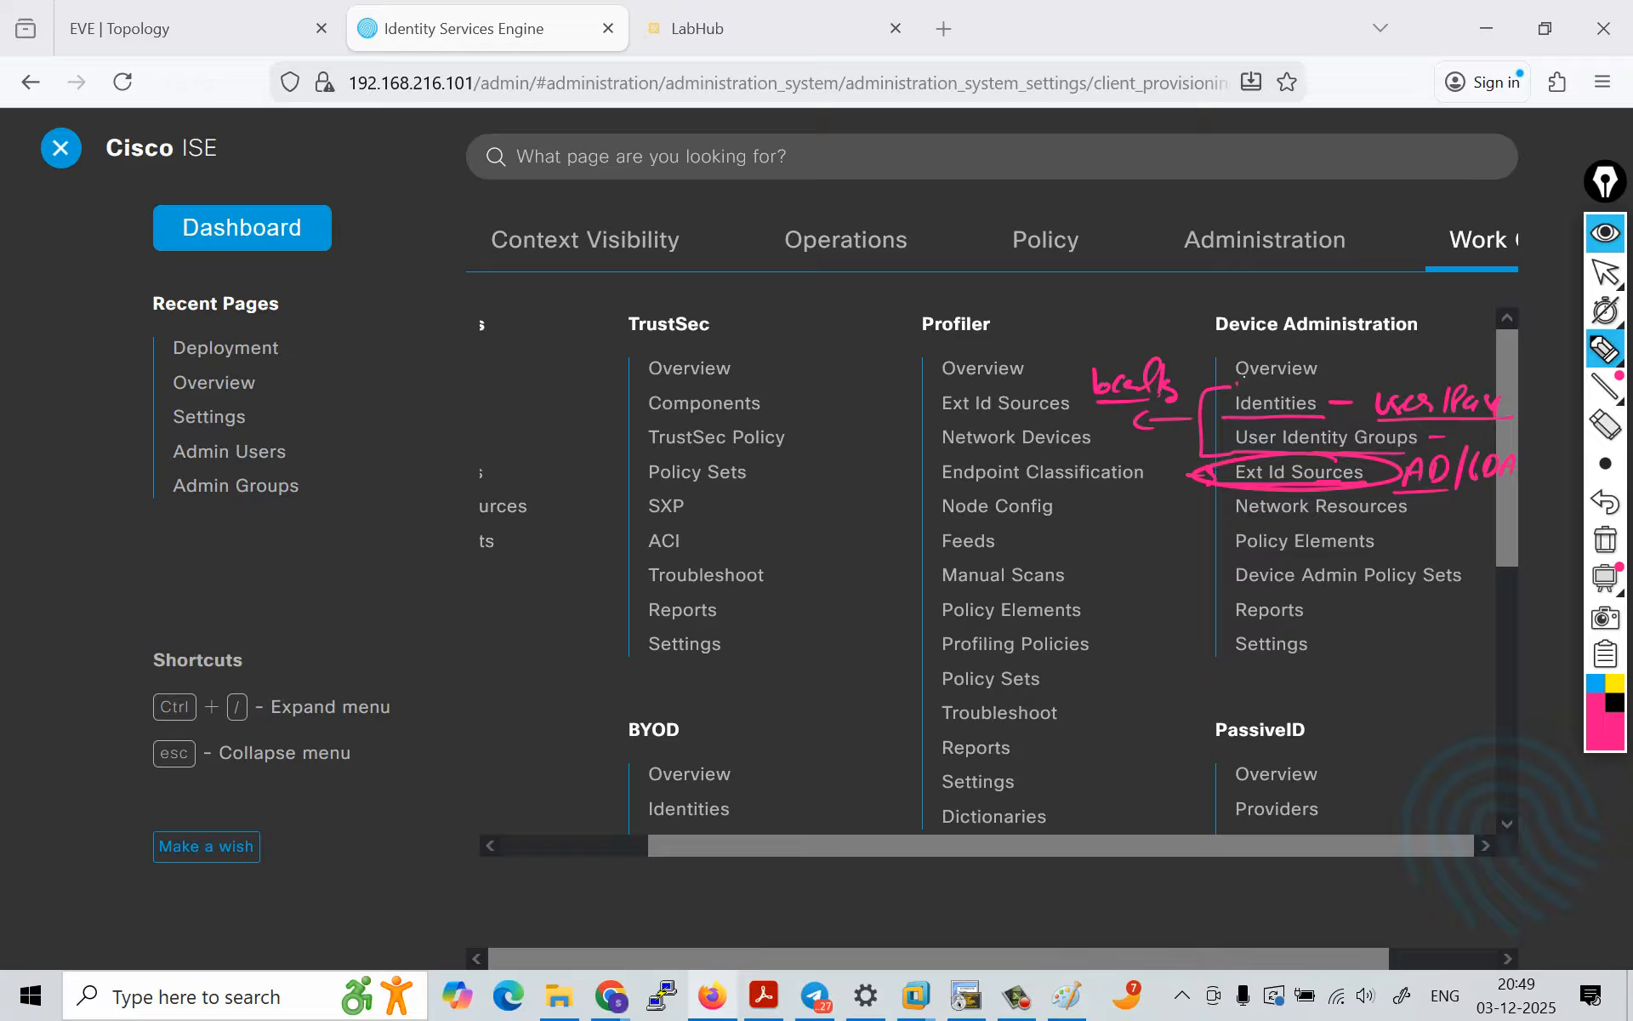
pyautogui.moveTo(1237, 384)
pyautogui.mouseDown()
pyautogui.moveTo(1192, 473)
pyautogui.moveTo(1256, 500)
pyautogui.mouseUp()
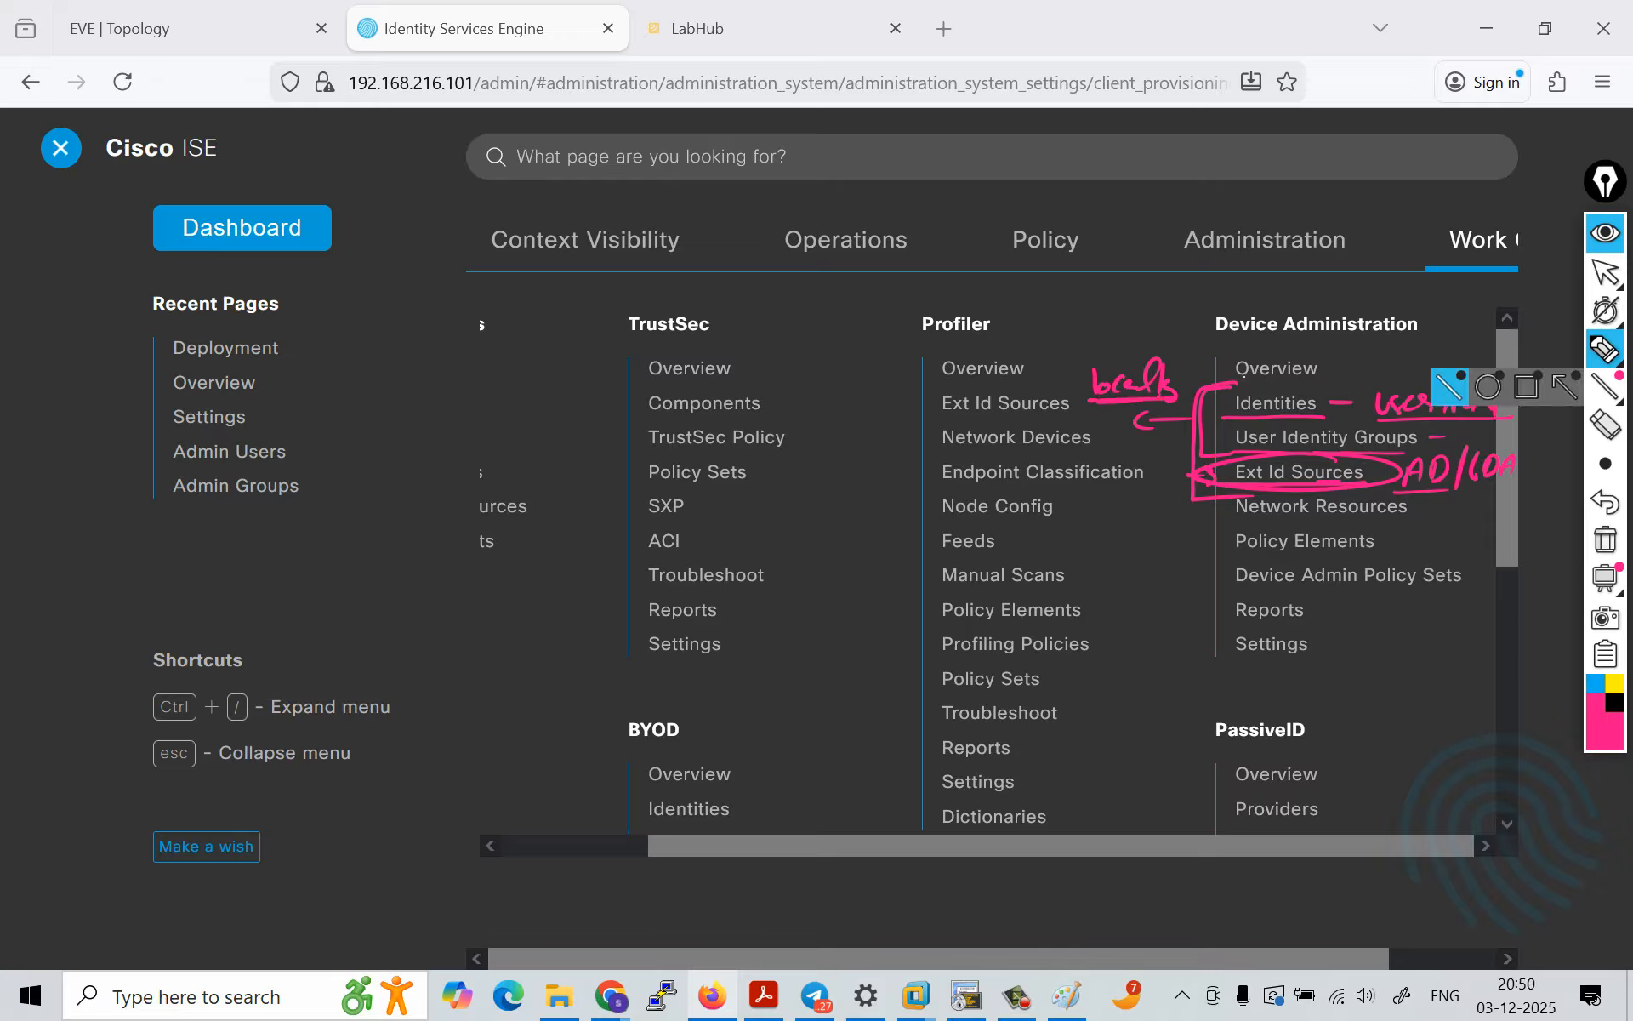
pyautogui.hotkey('ctrl', 'shift', '1')
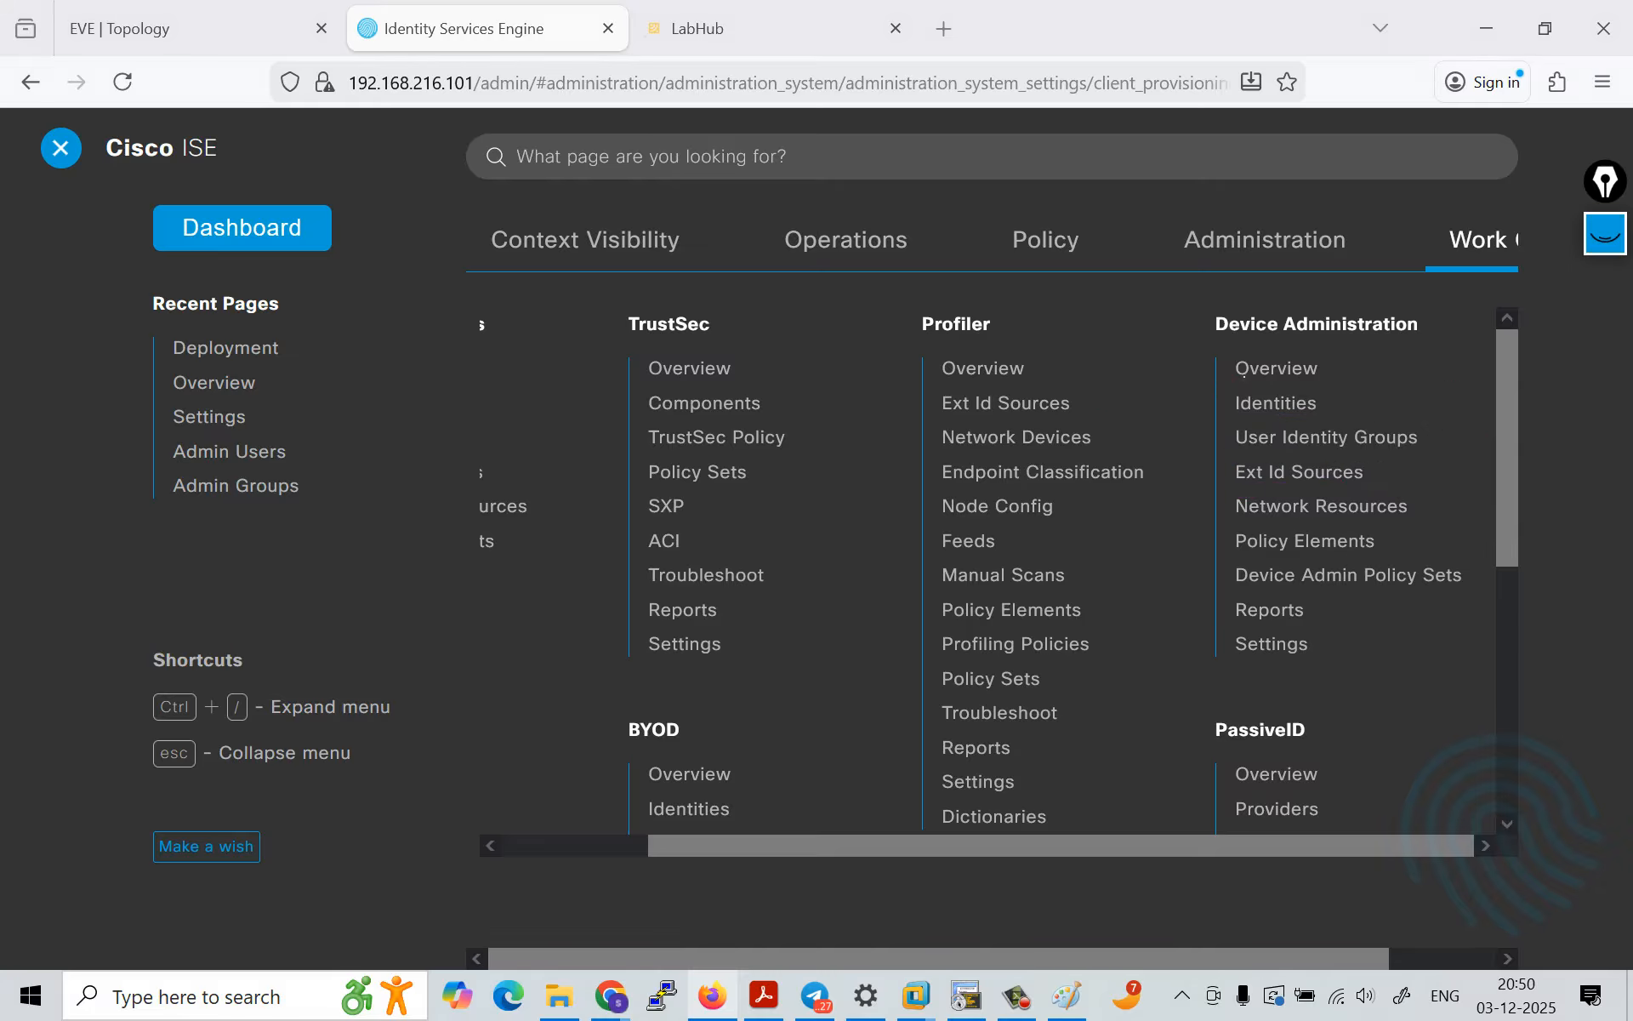
# Step: View the Device Administration Identities page with its Network Access Users list, and open User Identity Groups
pyautogui.click(1275, 404)
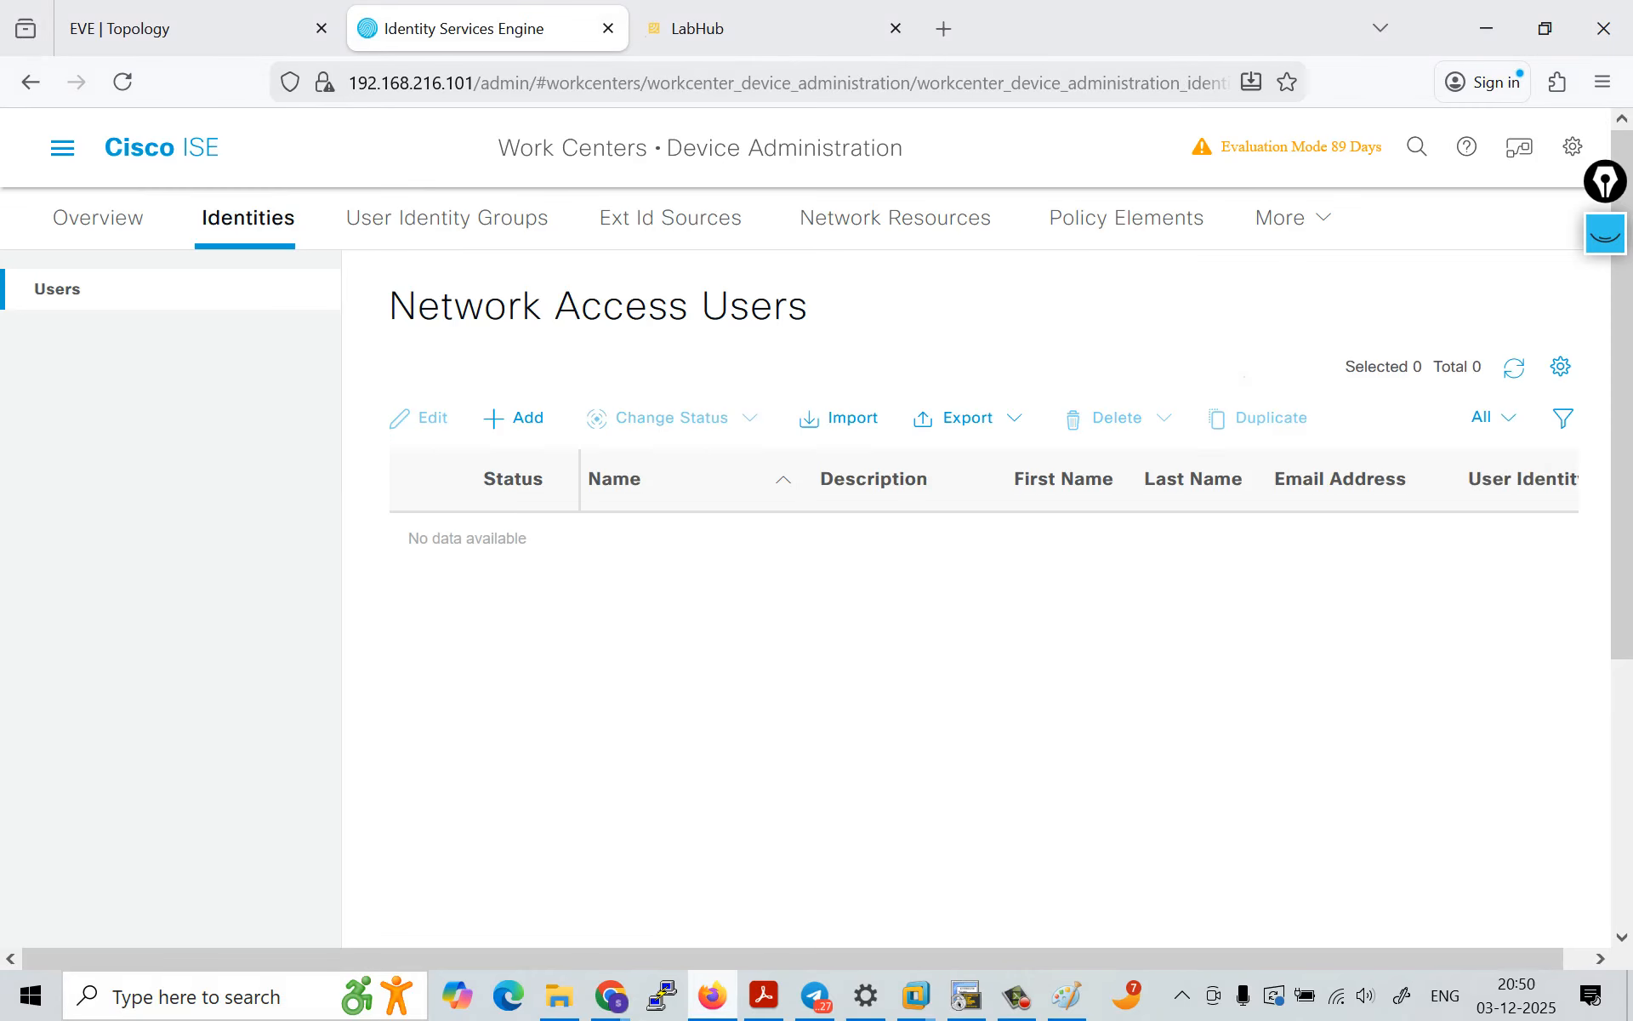
pyautogui.moveTo(416, 307); pyautogui.dragTo(813, 311)
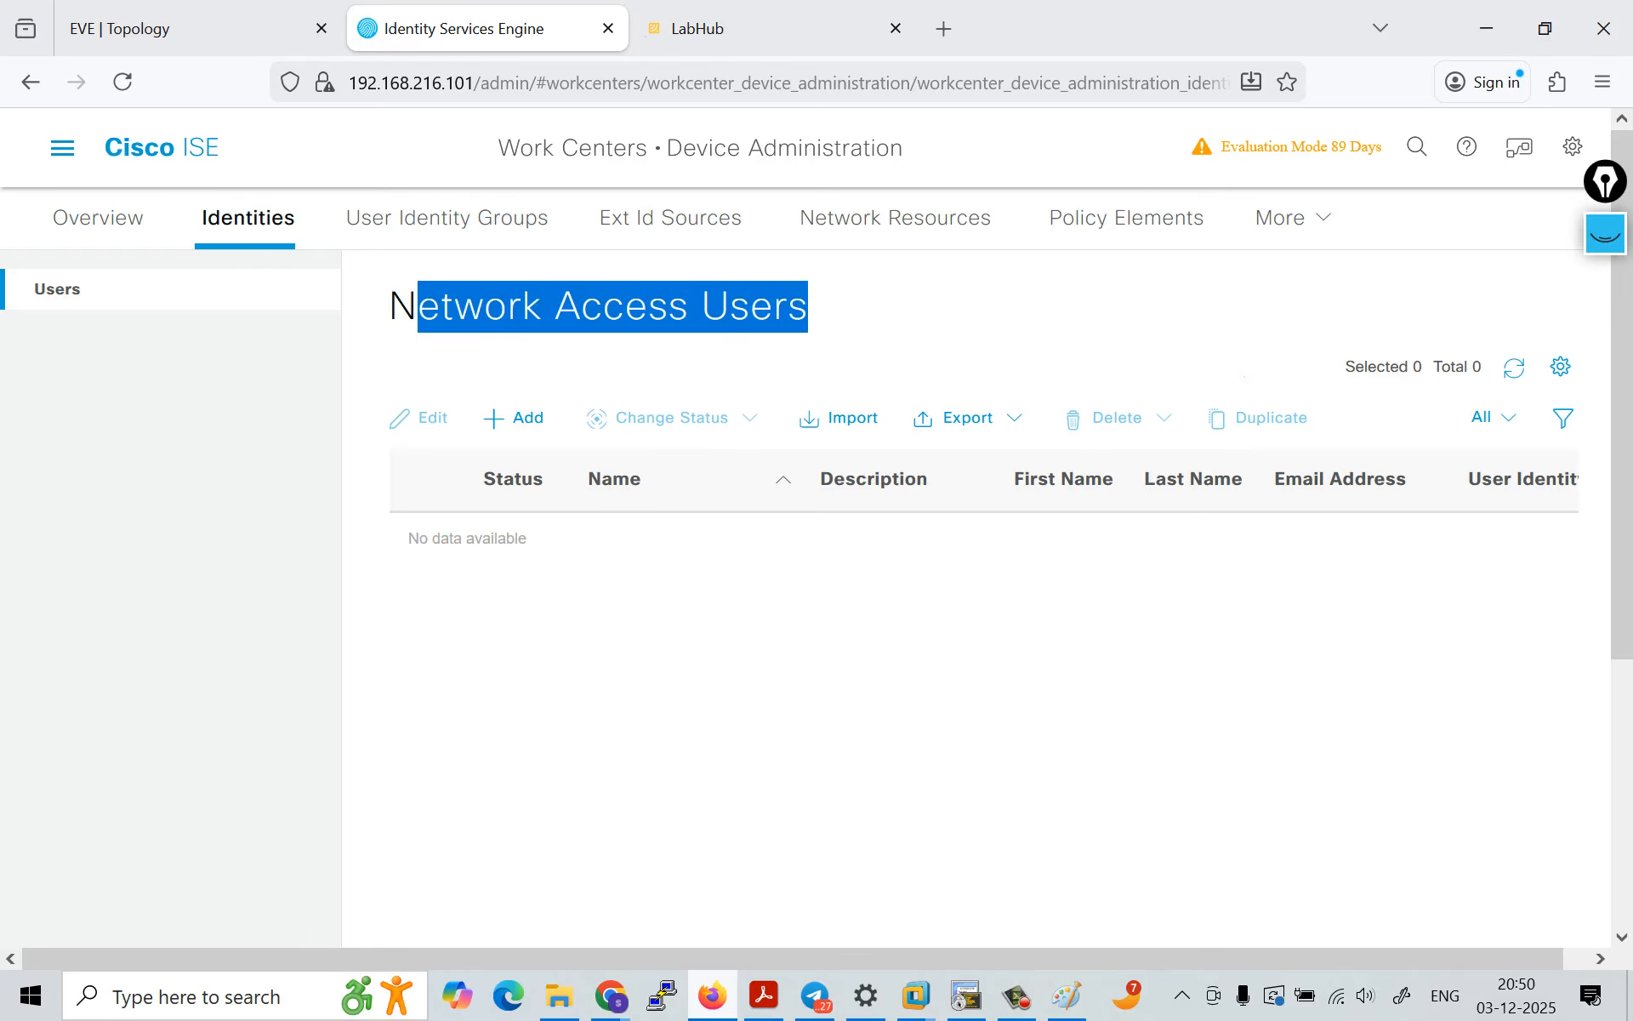
pyautogui.click(447, 218)
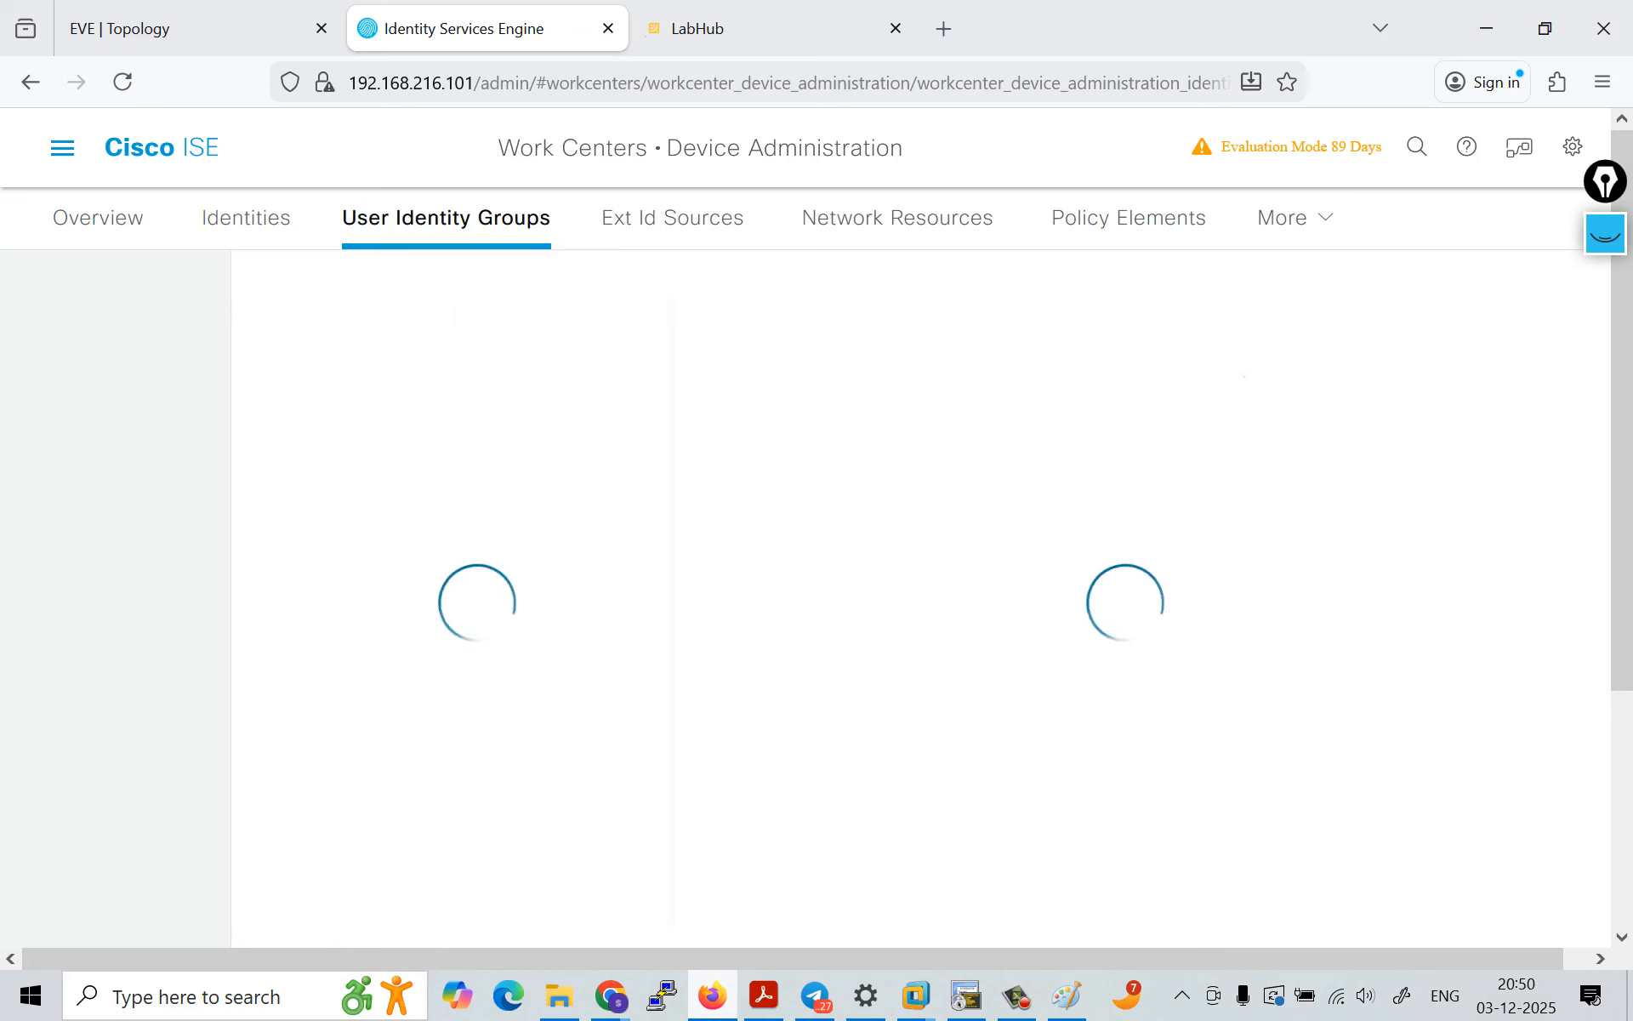
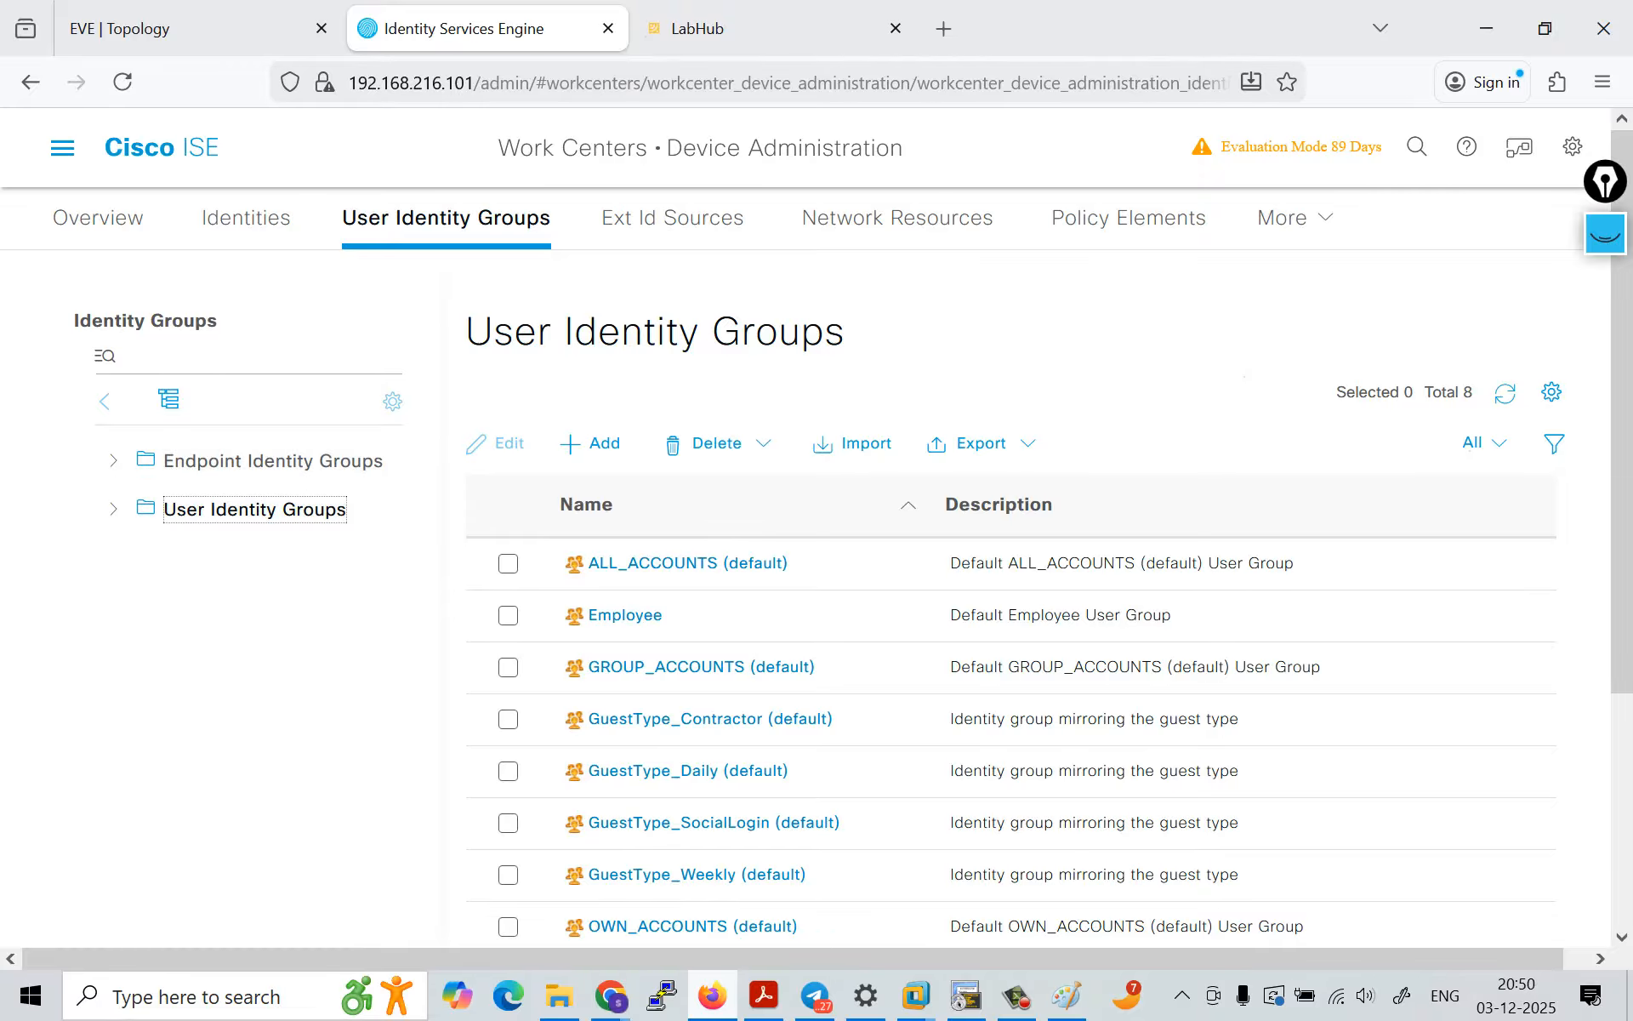
# Step: Create a user identity group named Admin_group
pyautogui.click(246, 218)
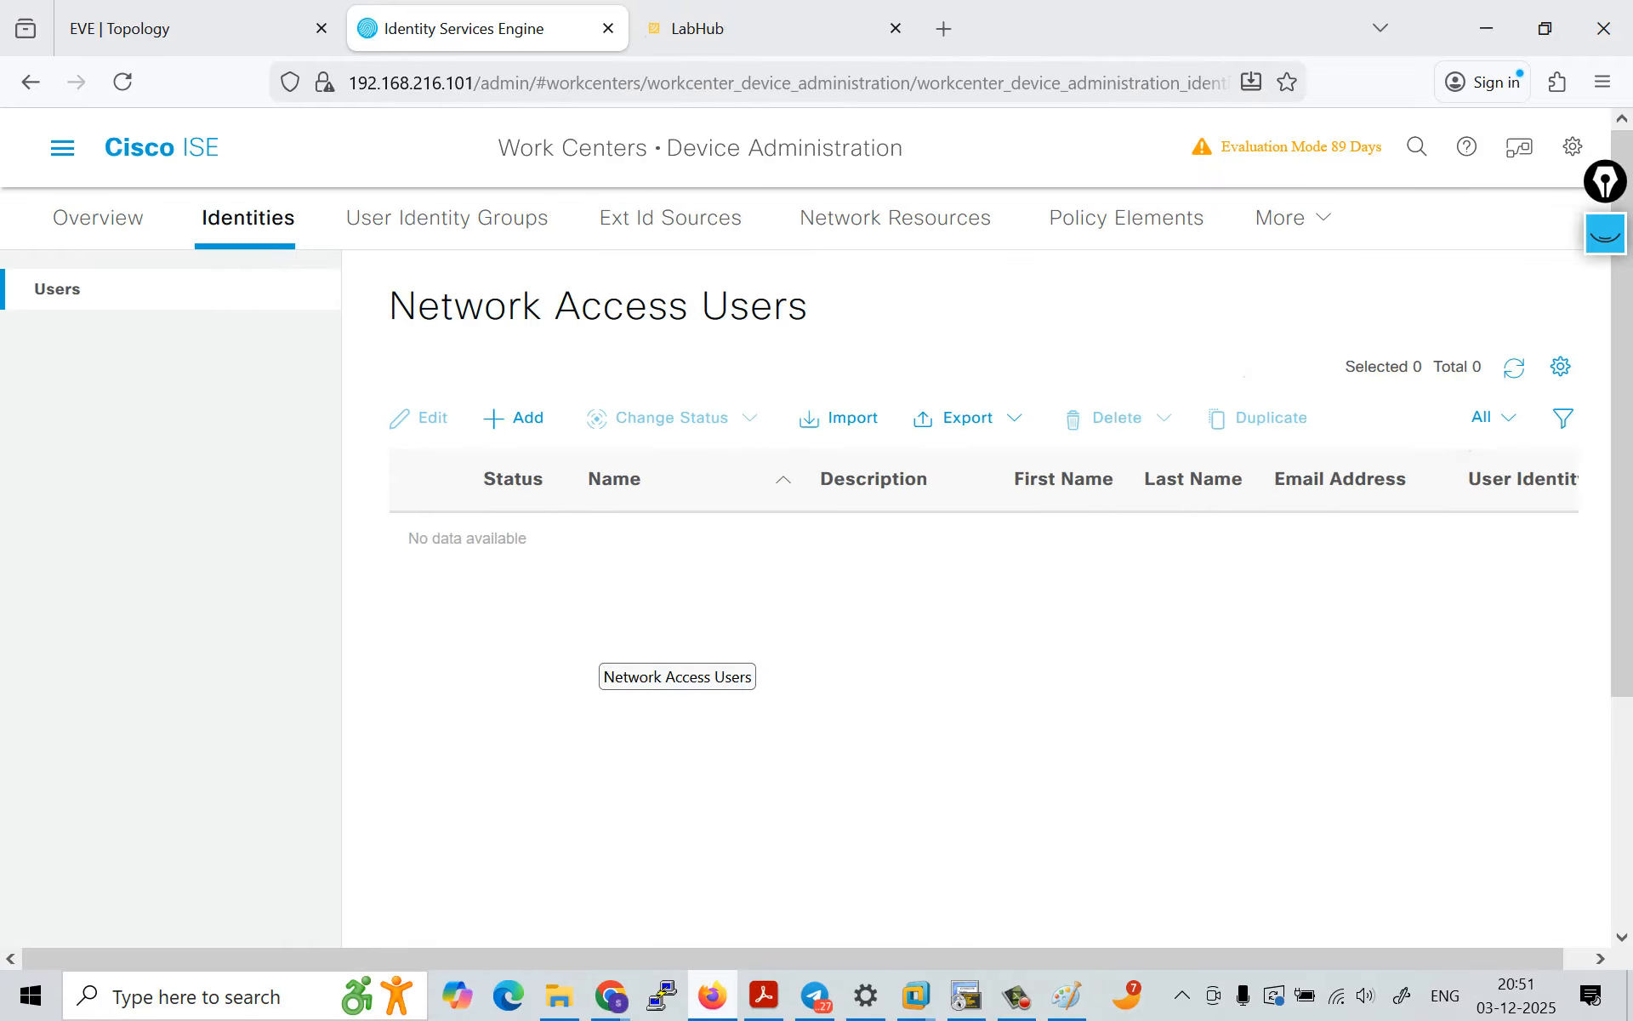
pyautogui.click(500, 218)
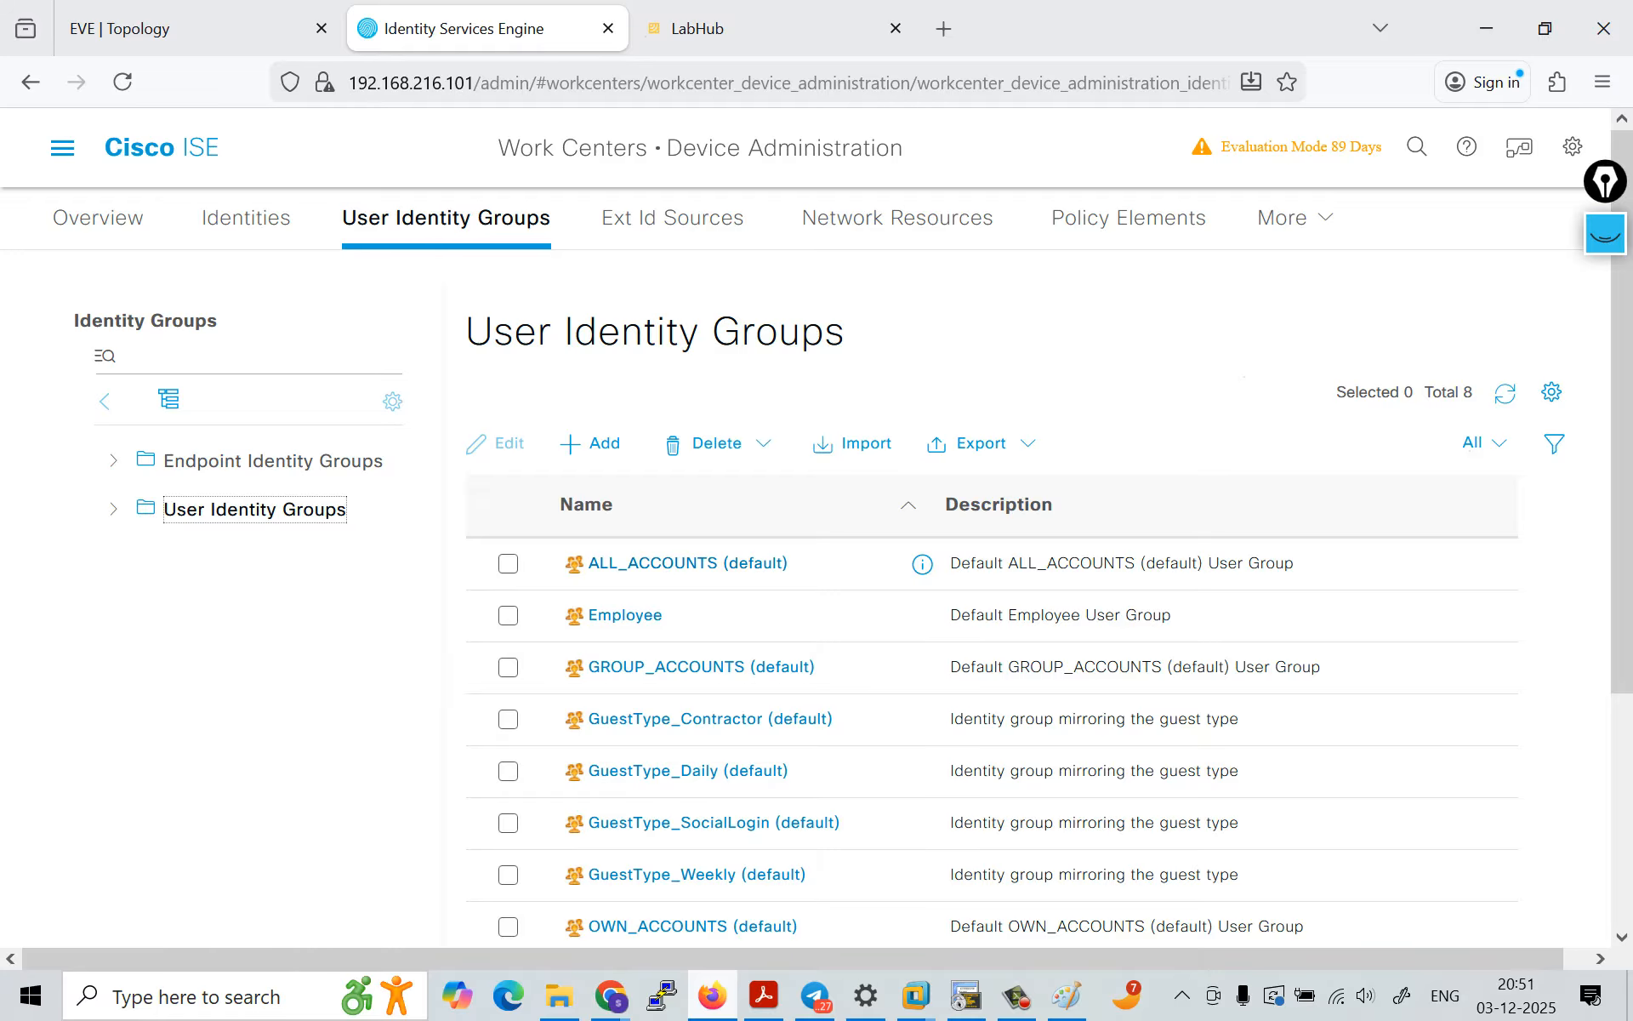
pyautogui.scroll(-3, 923, 765)
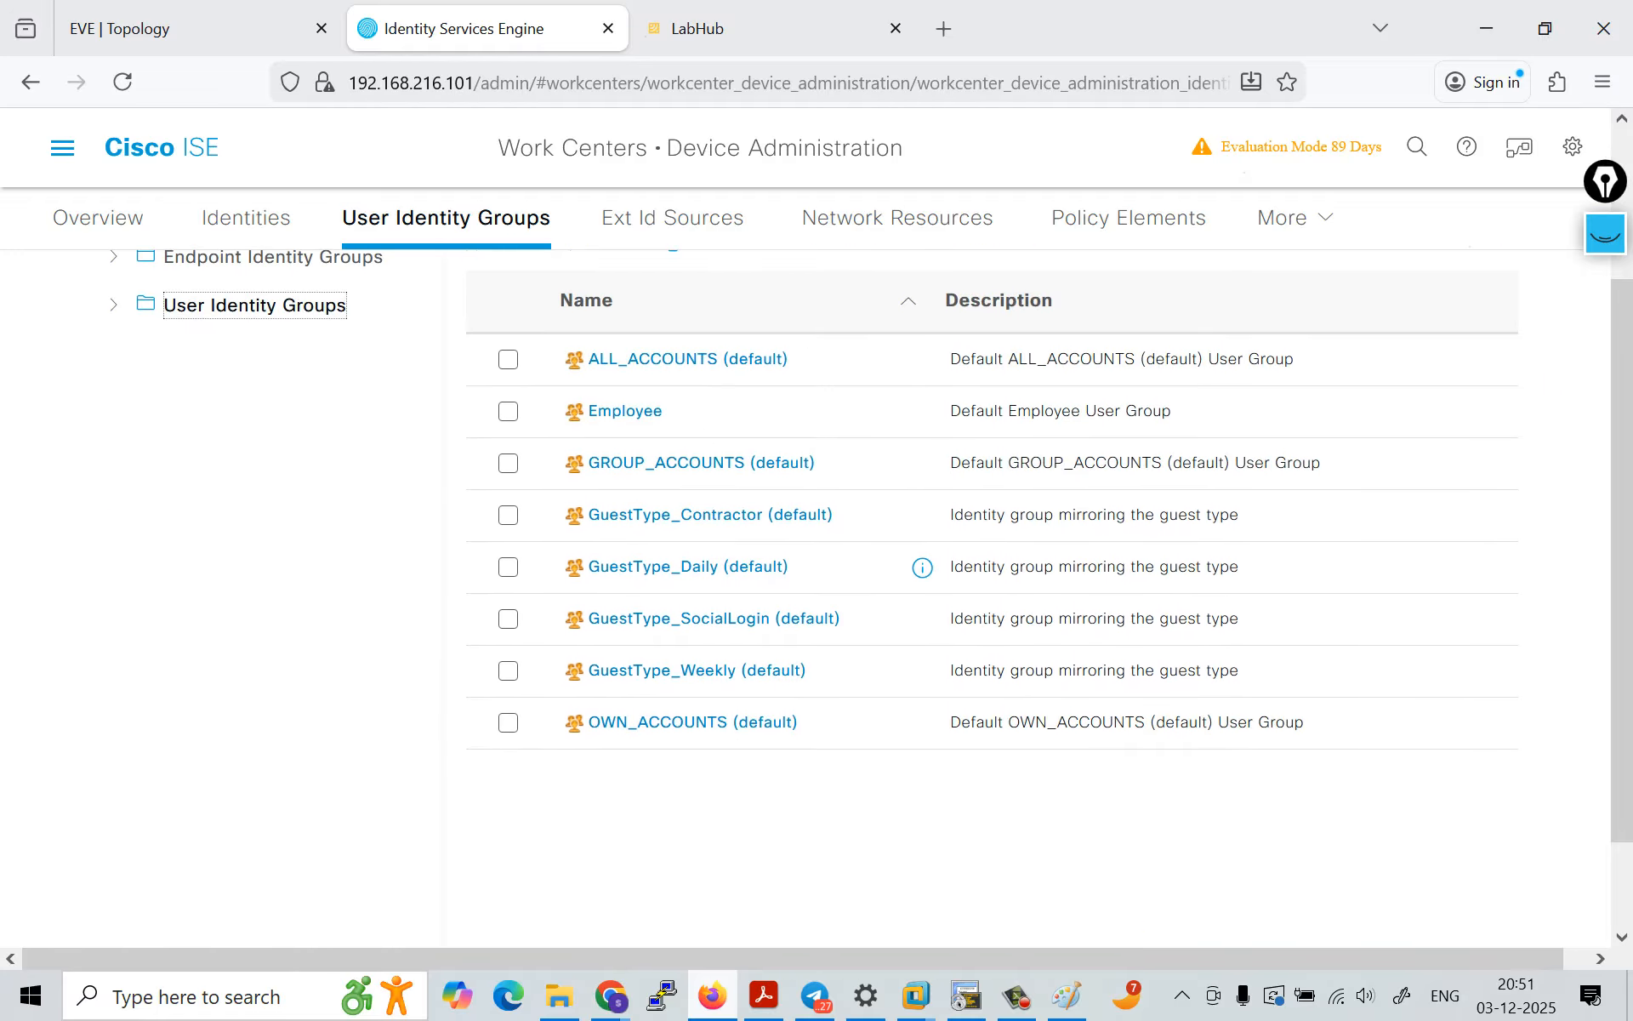
pyautogui.scroll(3, 723, 619)
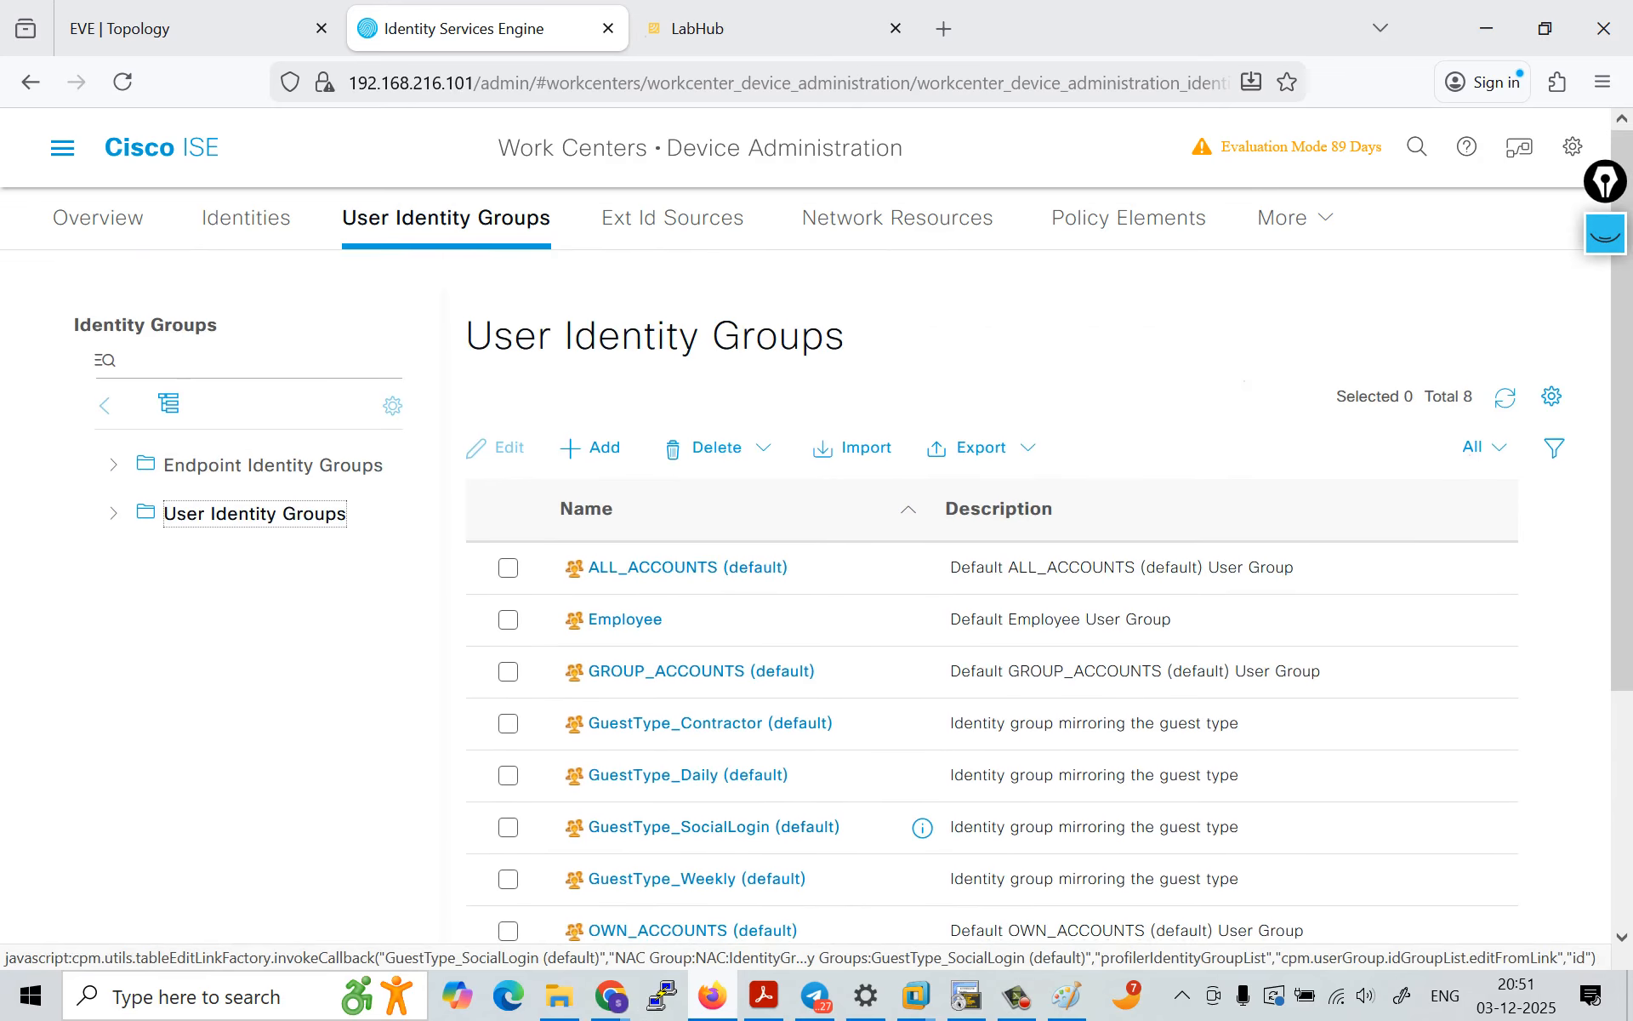
pyautogui.click(592, 444)
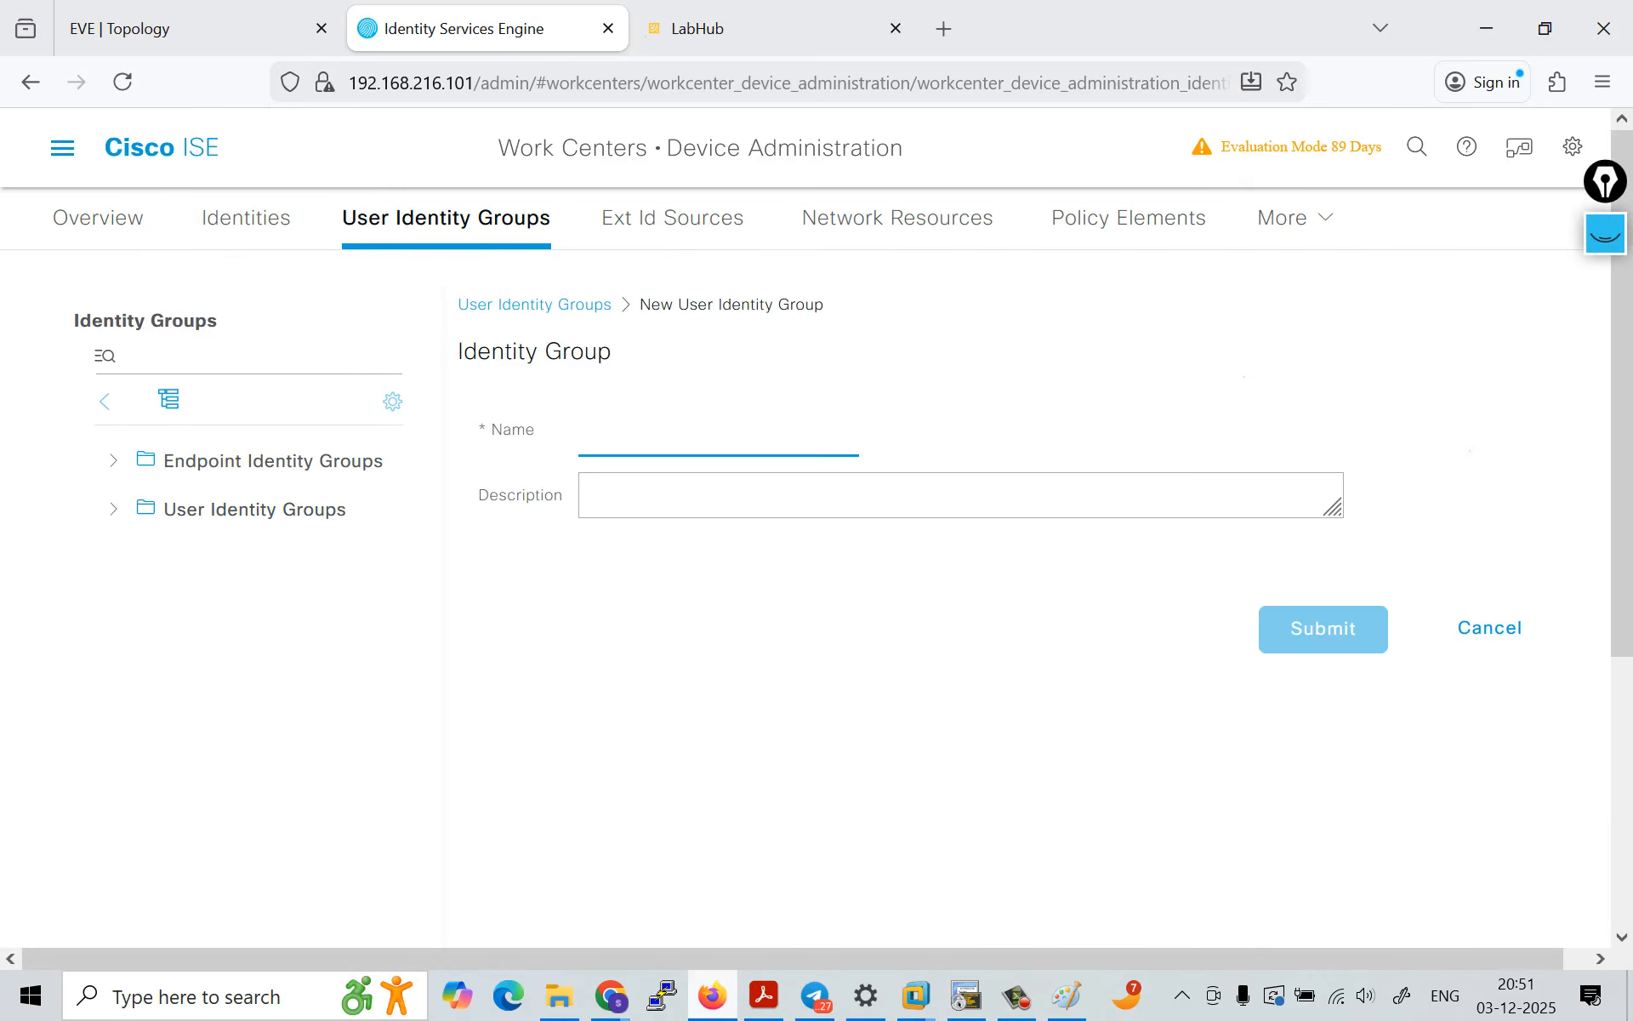
pyautogui.write('Admin')
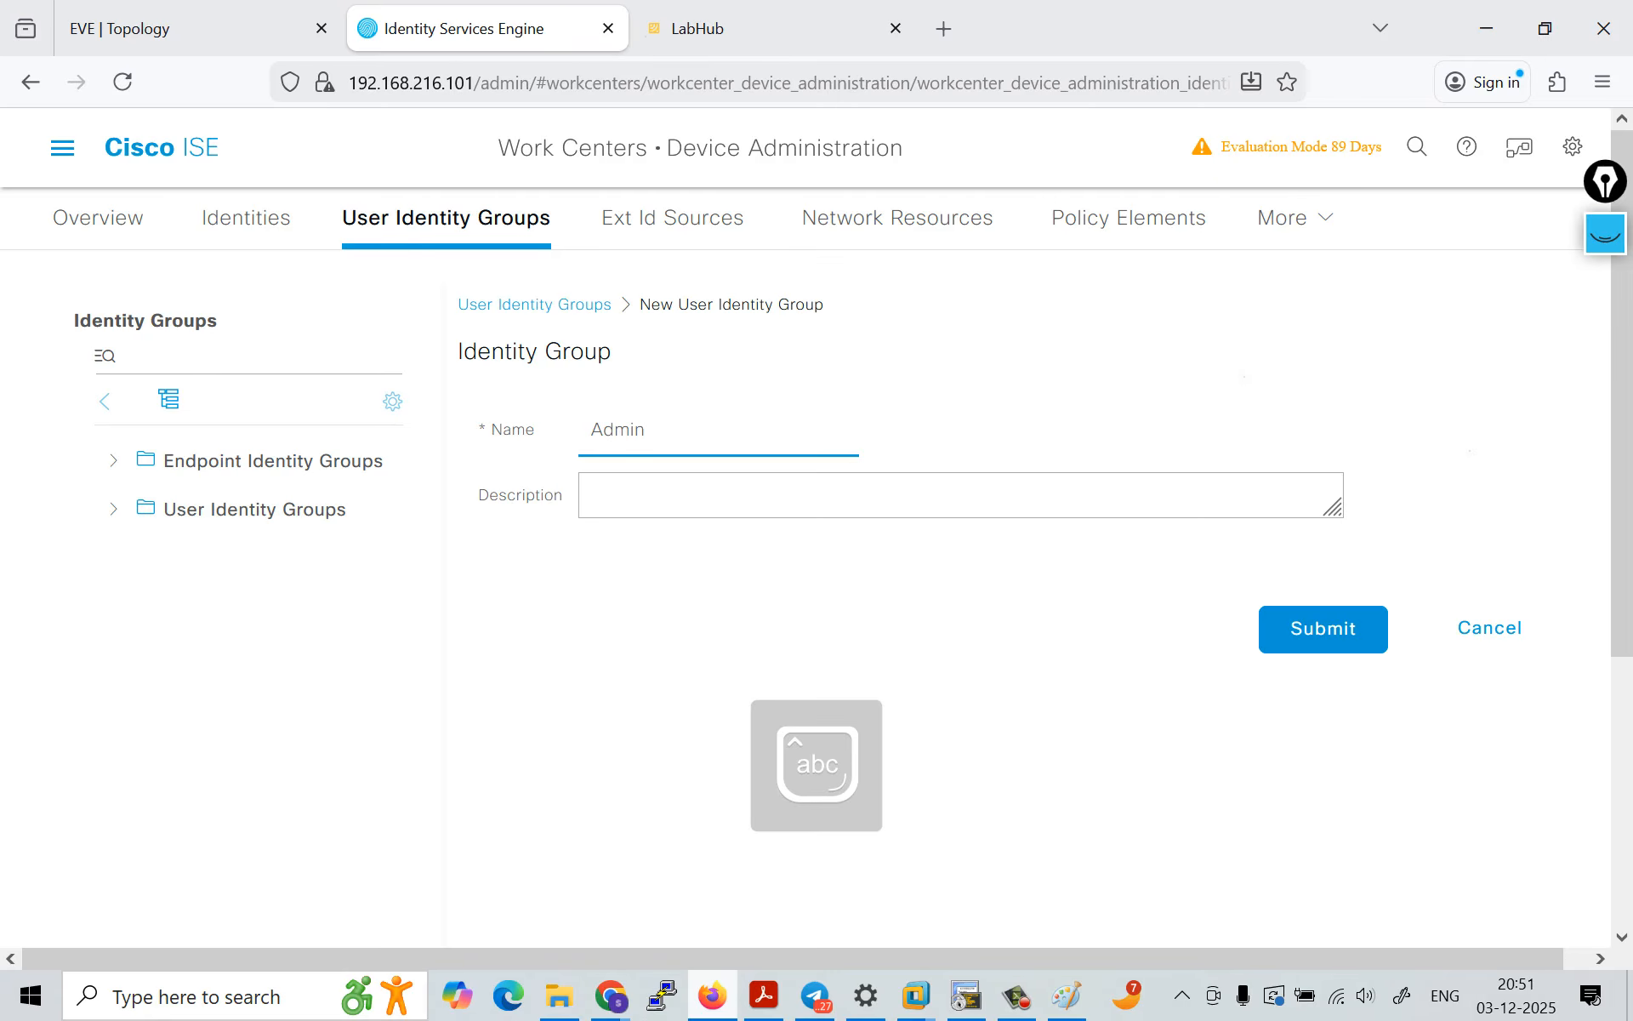
pyautogui.write('_group')
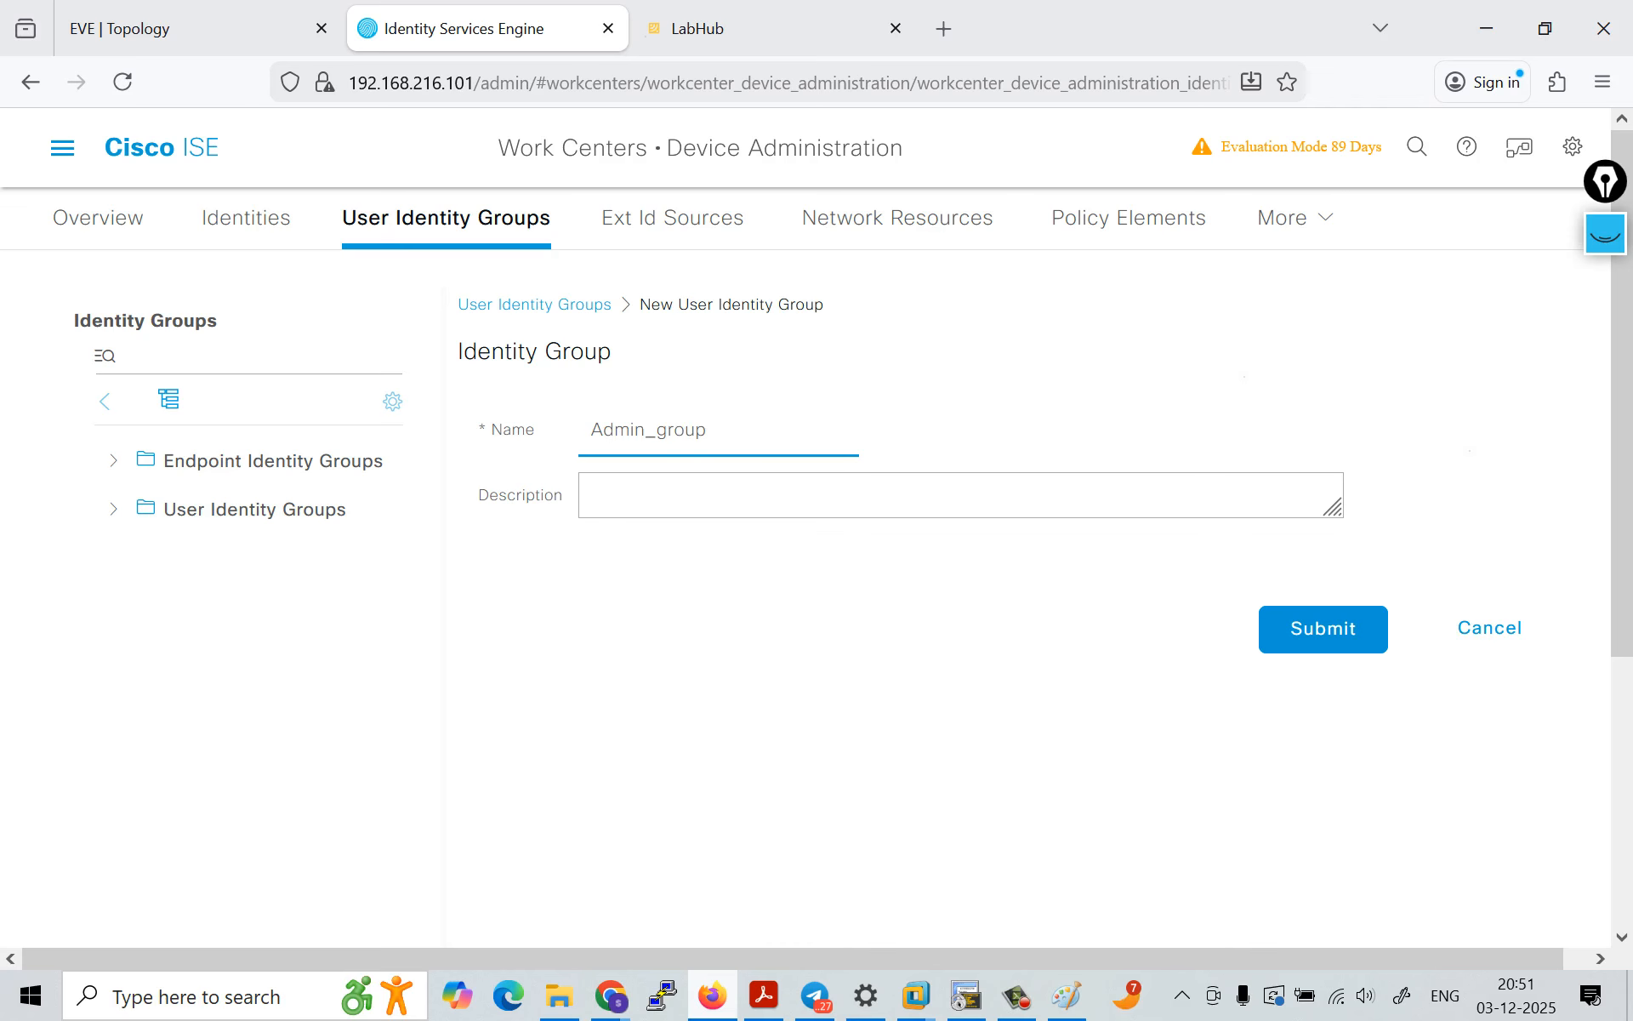
pyautogui.click(1323, 629)
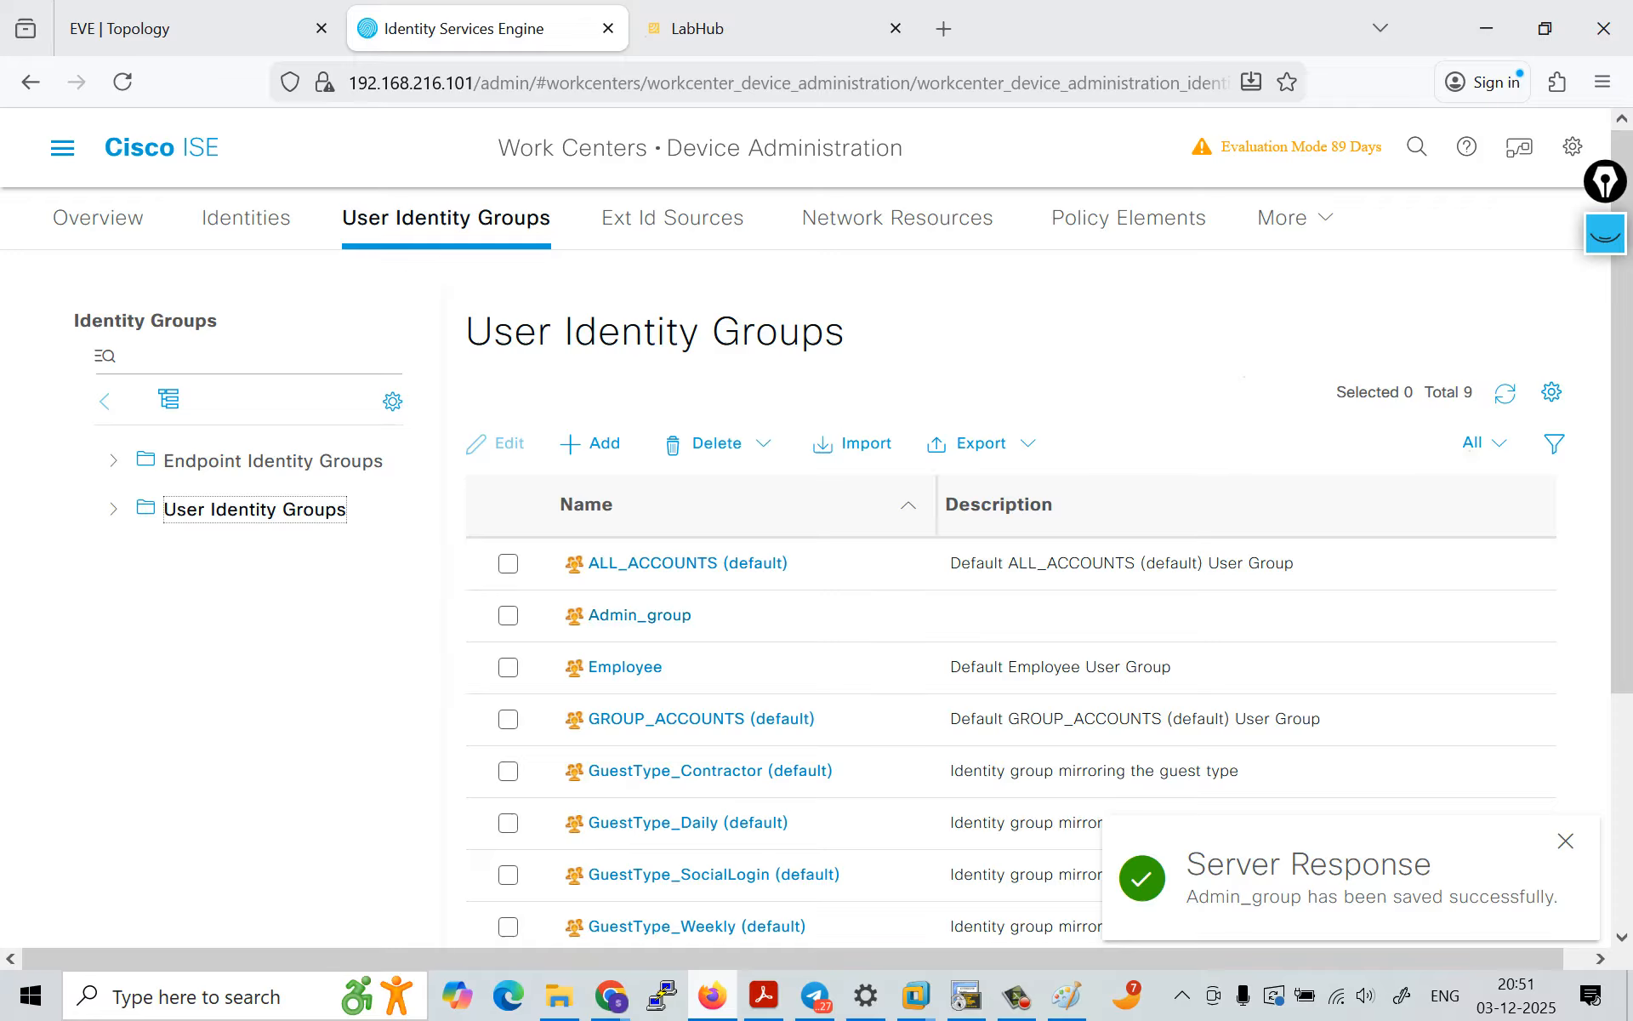
# Step: Add another user identity group named Helpdesk_group and look over the group list
pyautogui.click(595, 443)
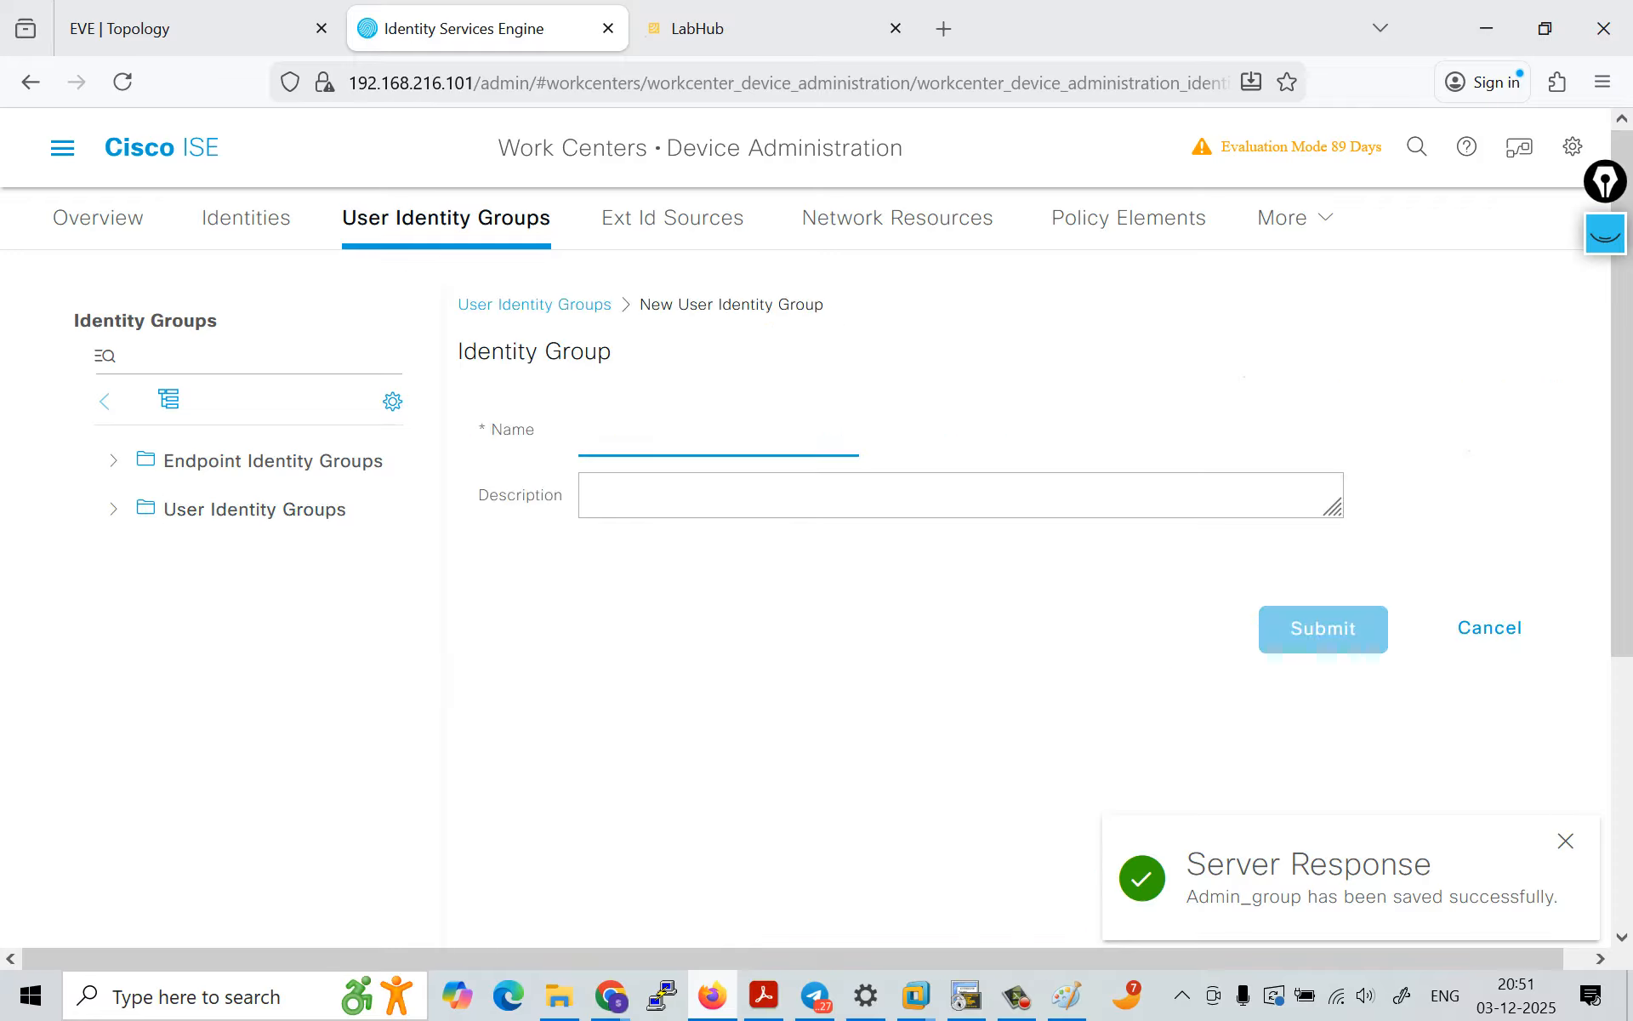
pyautogui.write('Help')
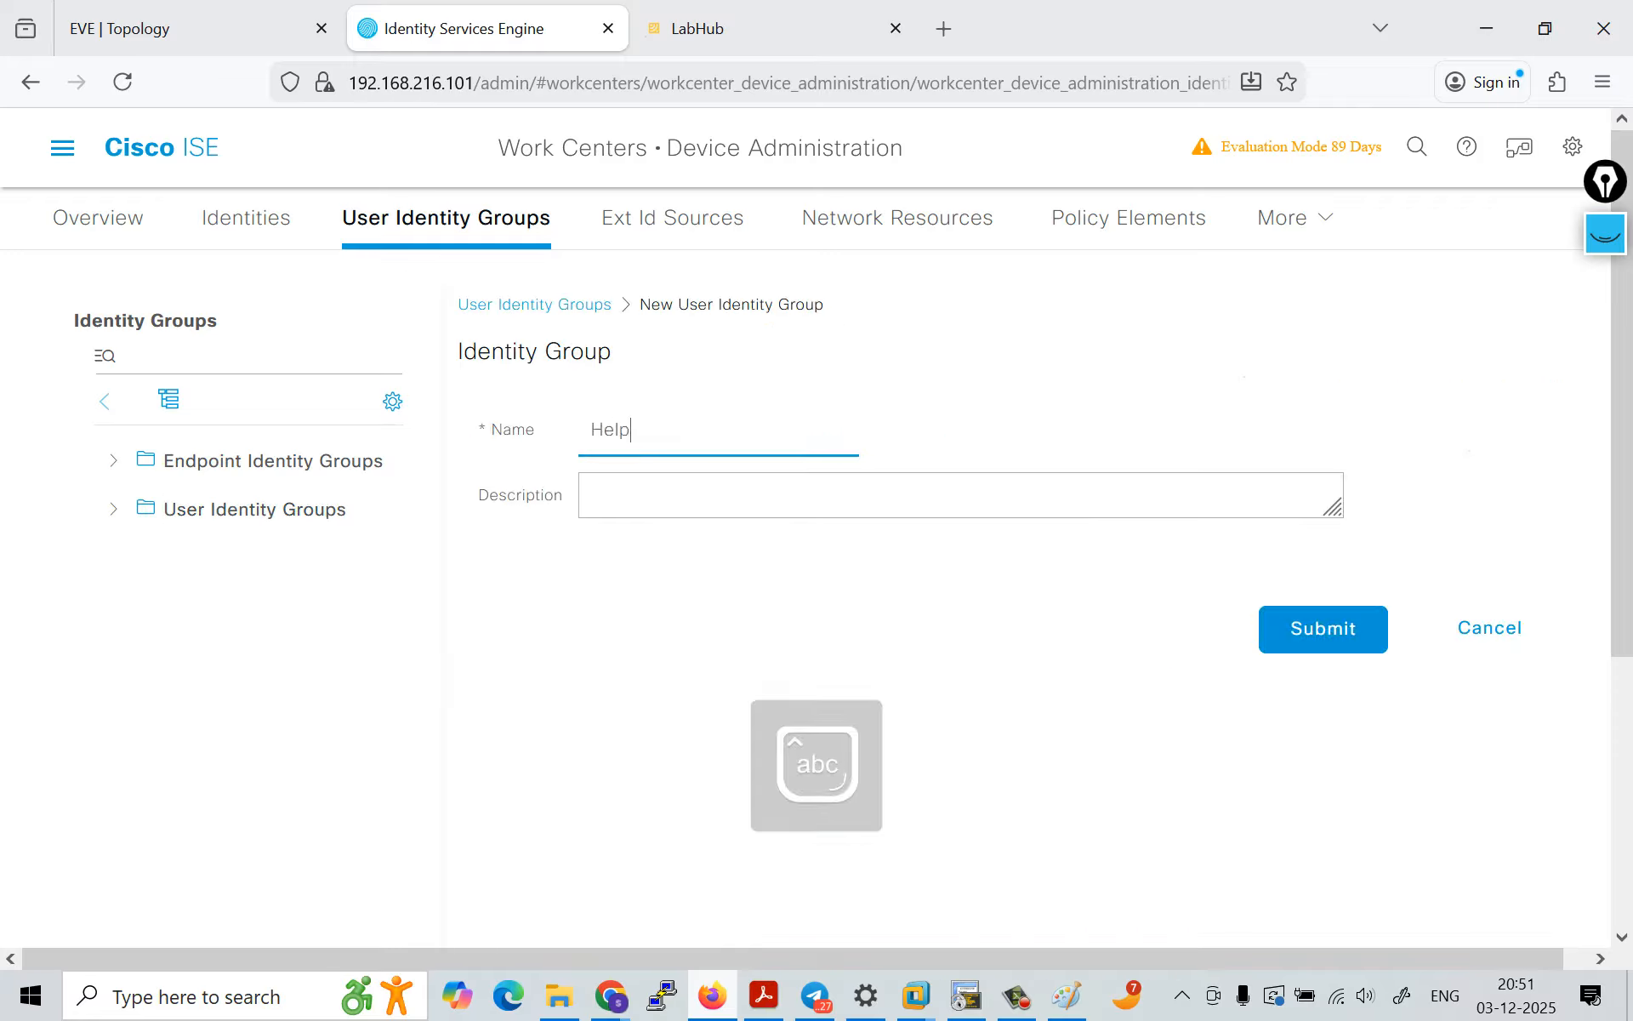
pyautogui.write('desk_g')
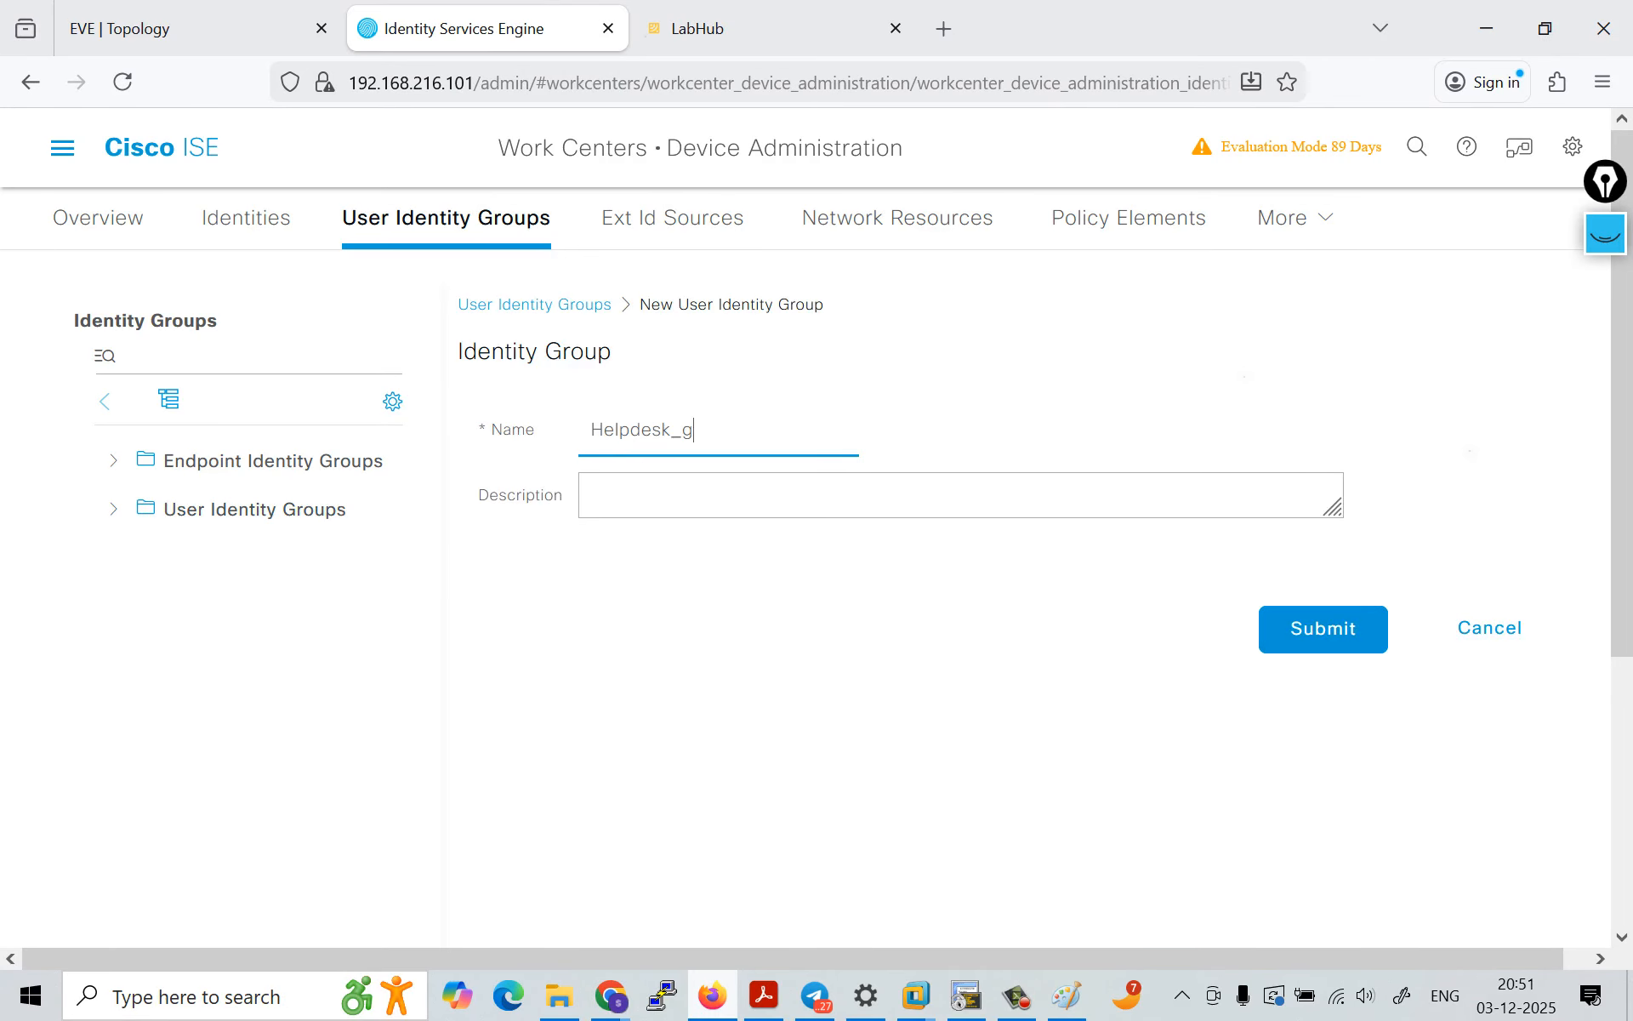
pyautogui.write('roup')
pyautogui.press('Return')
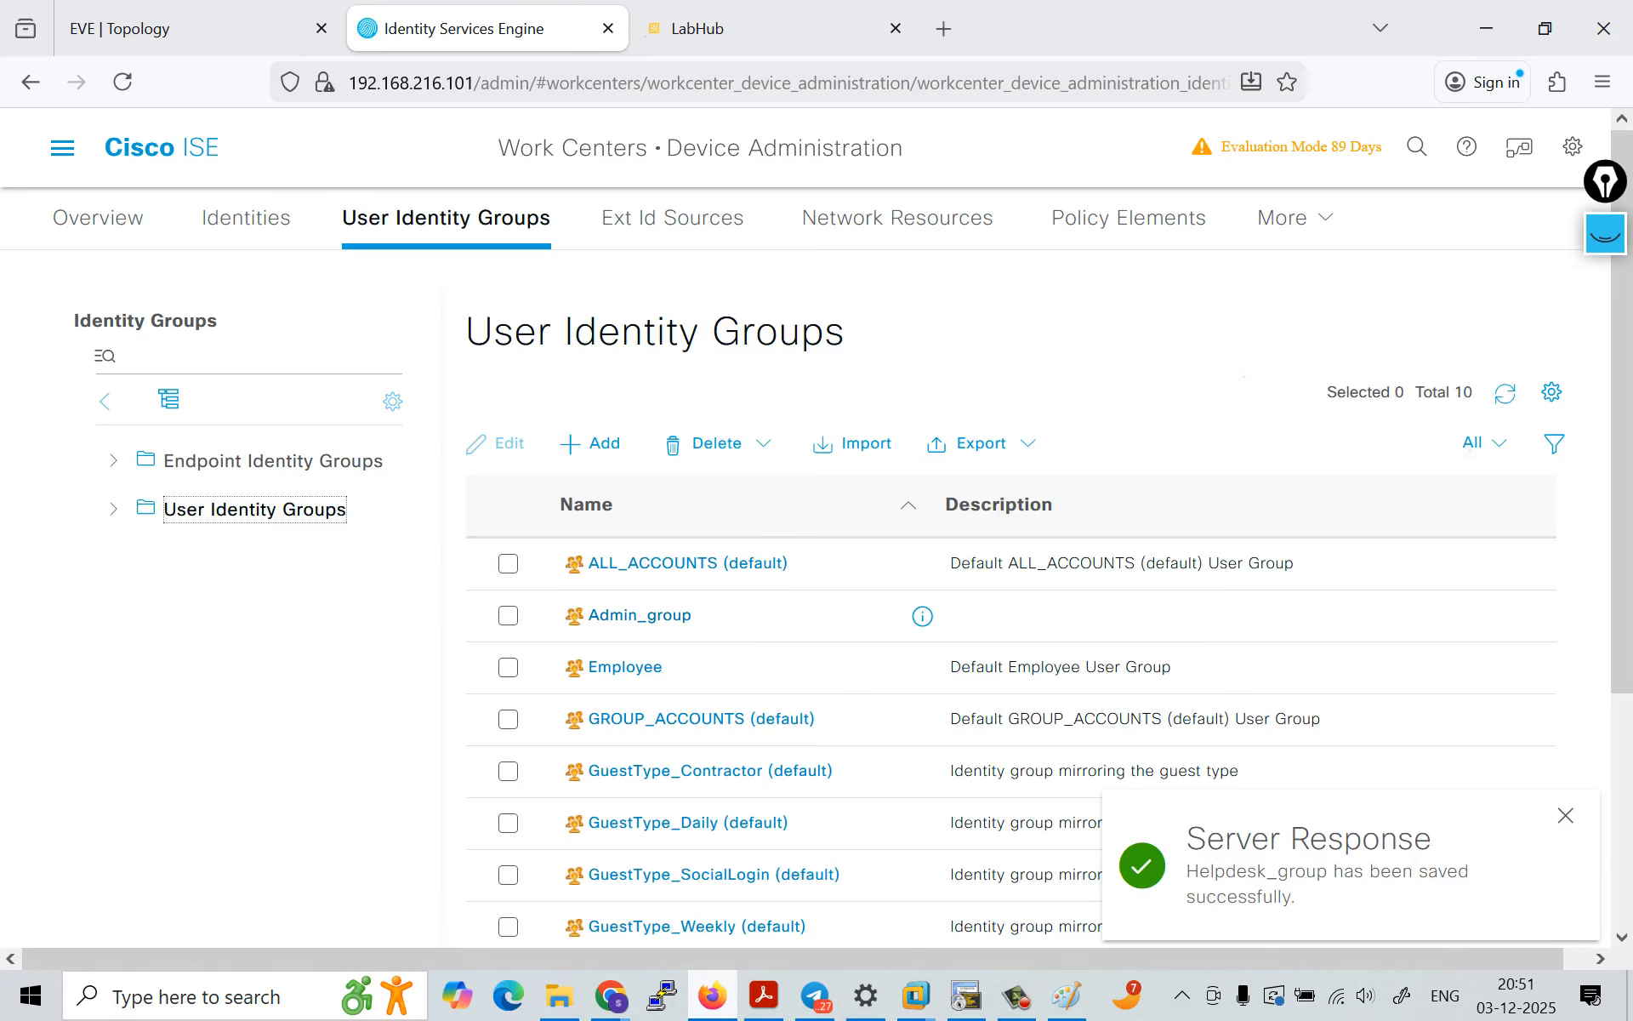
pyautogui.scroll(-2, 923, 615)
pyautogui.scroll(2, 923, 809)
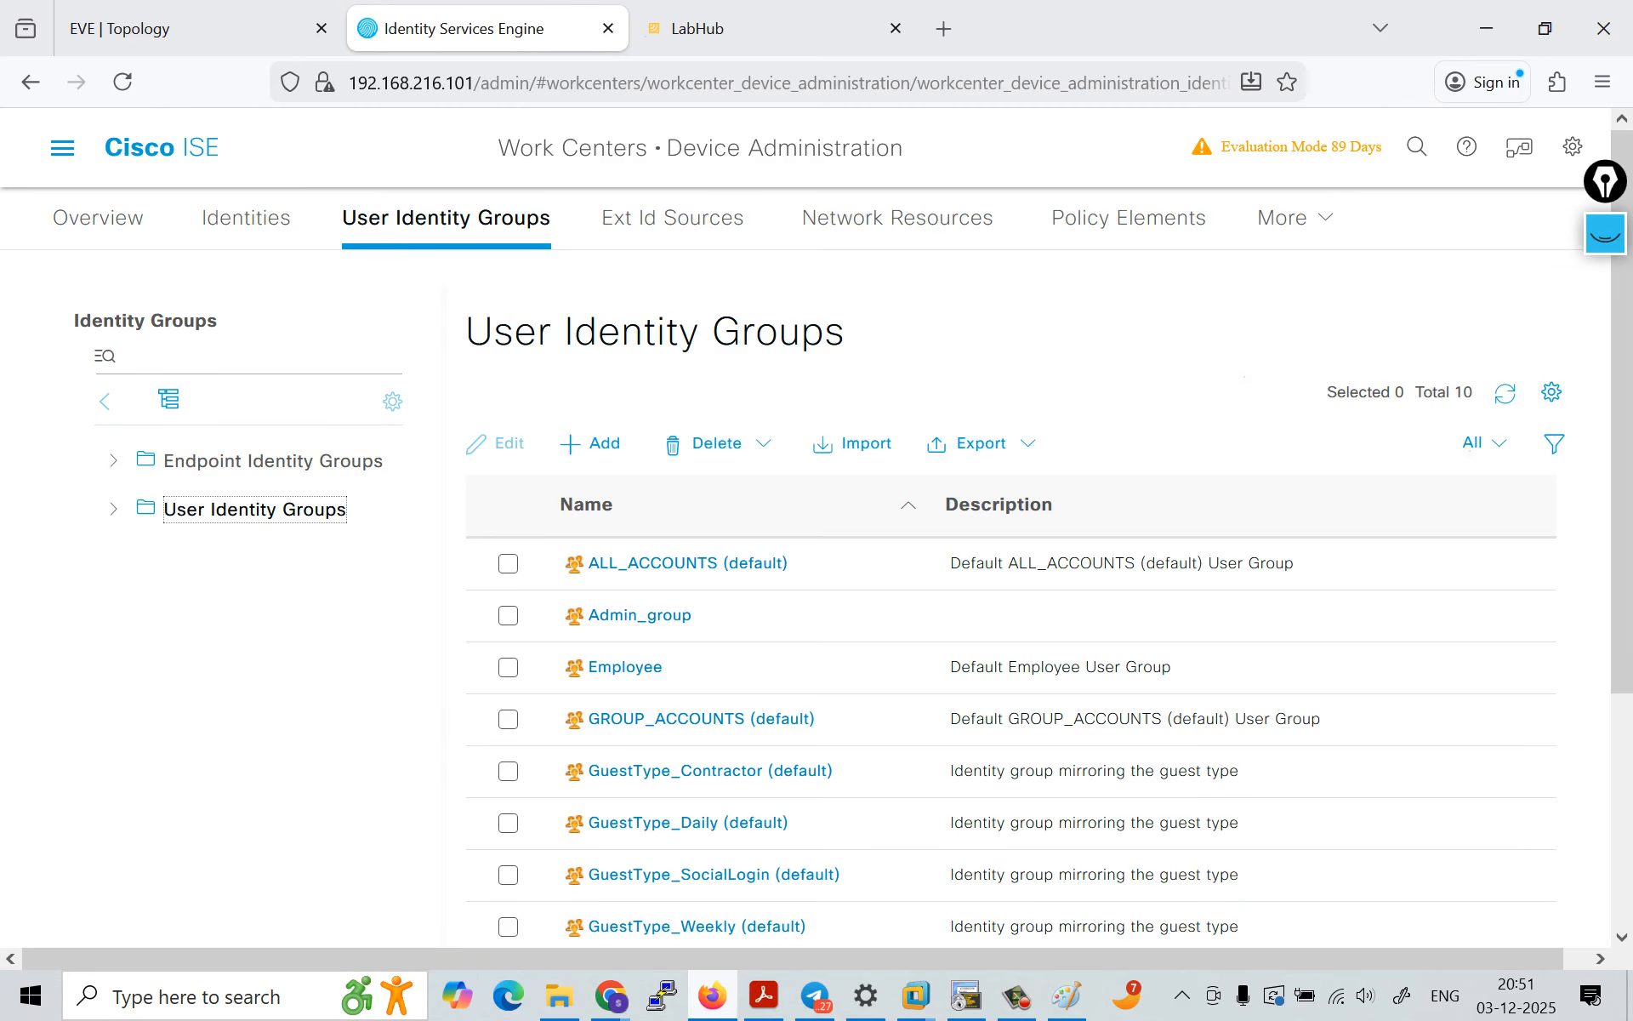
# Step: Start a new network access user under the Device Administration identities
pyautogui.click(246, 217)
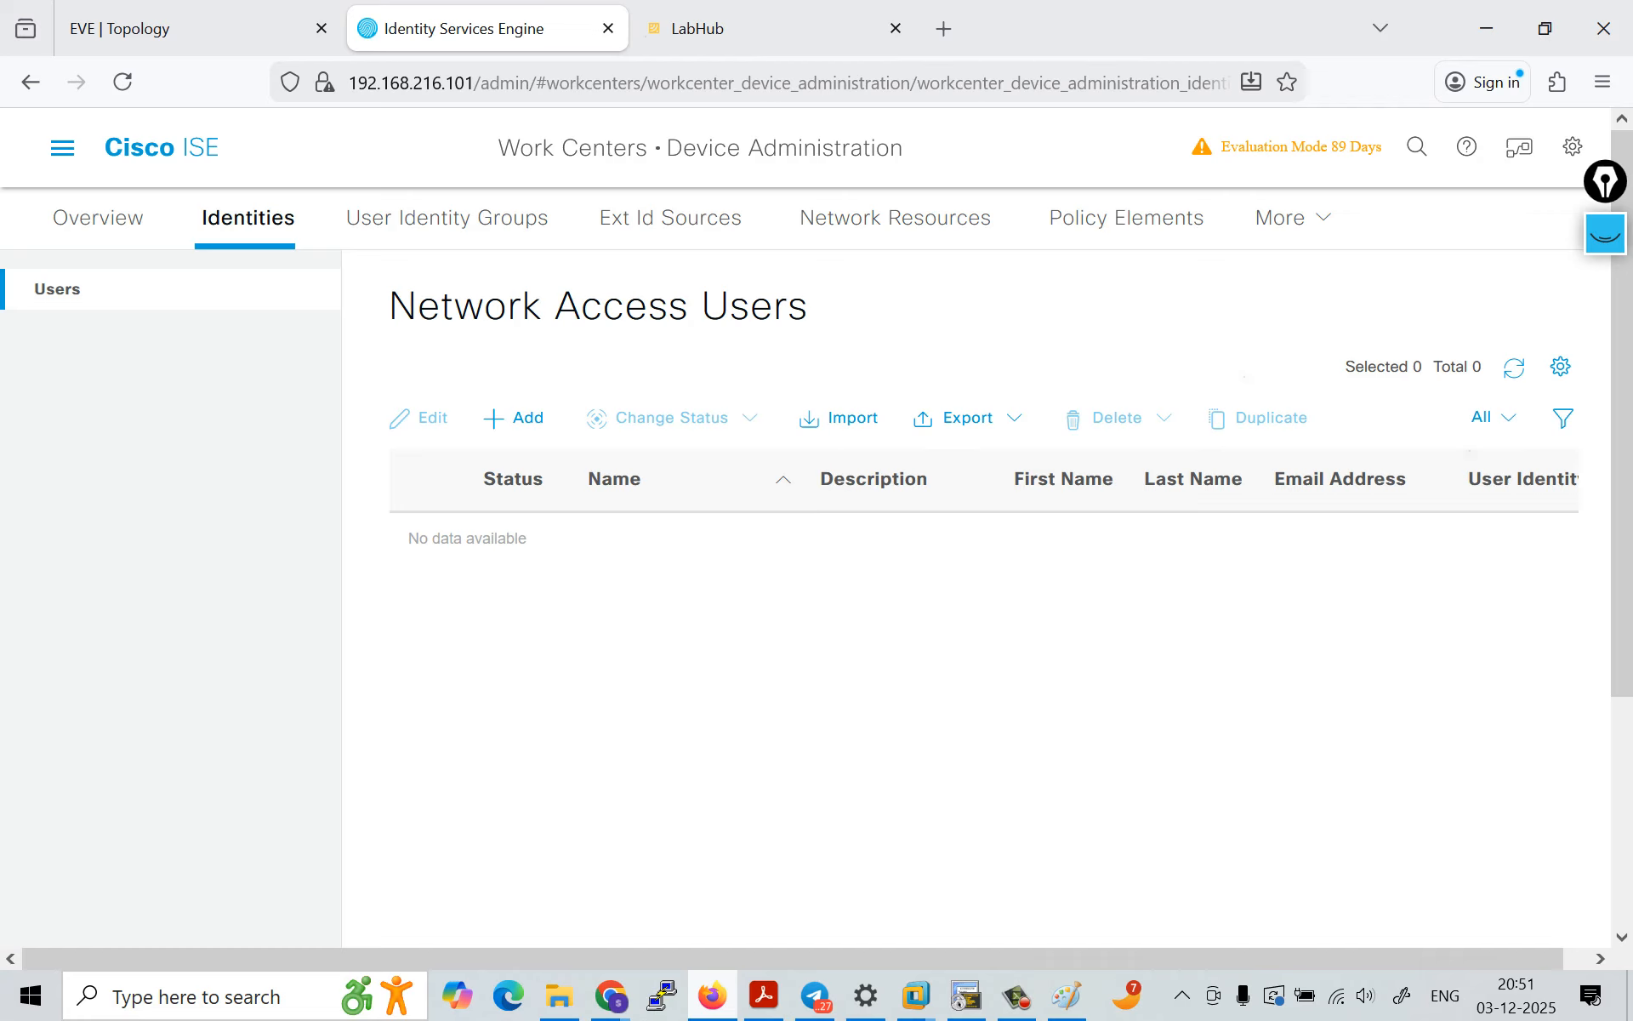
pyautogui.moveTo(668, 148); pyautogui.dragTo(903, 148)
pyautogui.click(905, 152)
pyautogui.click(513, 417)
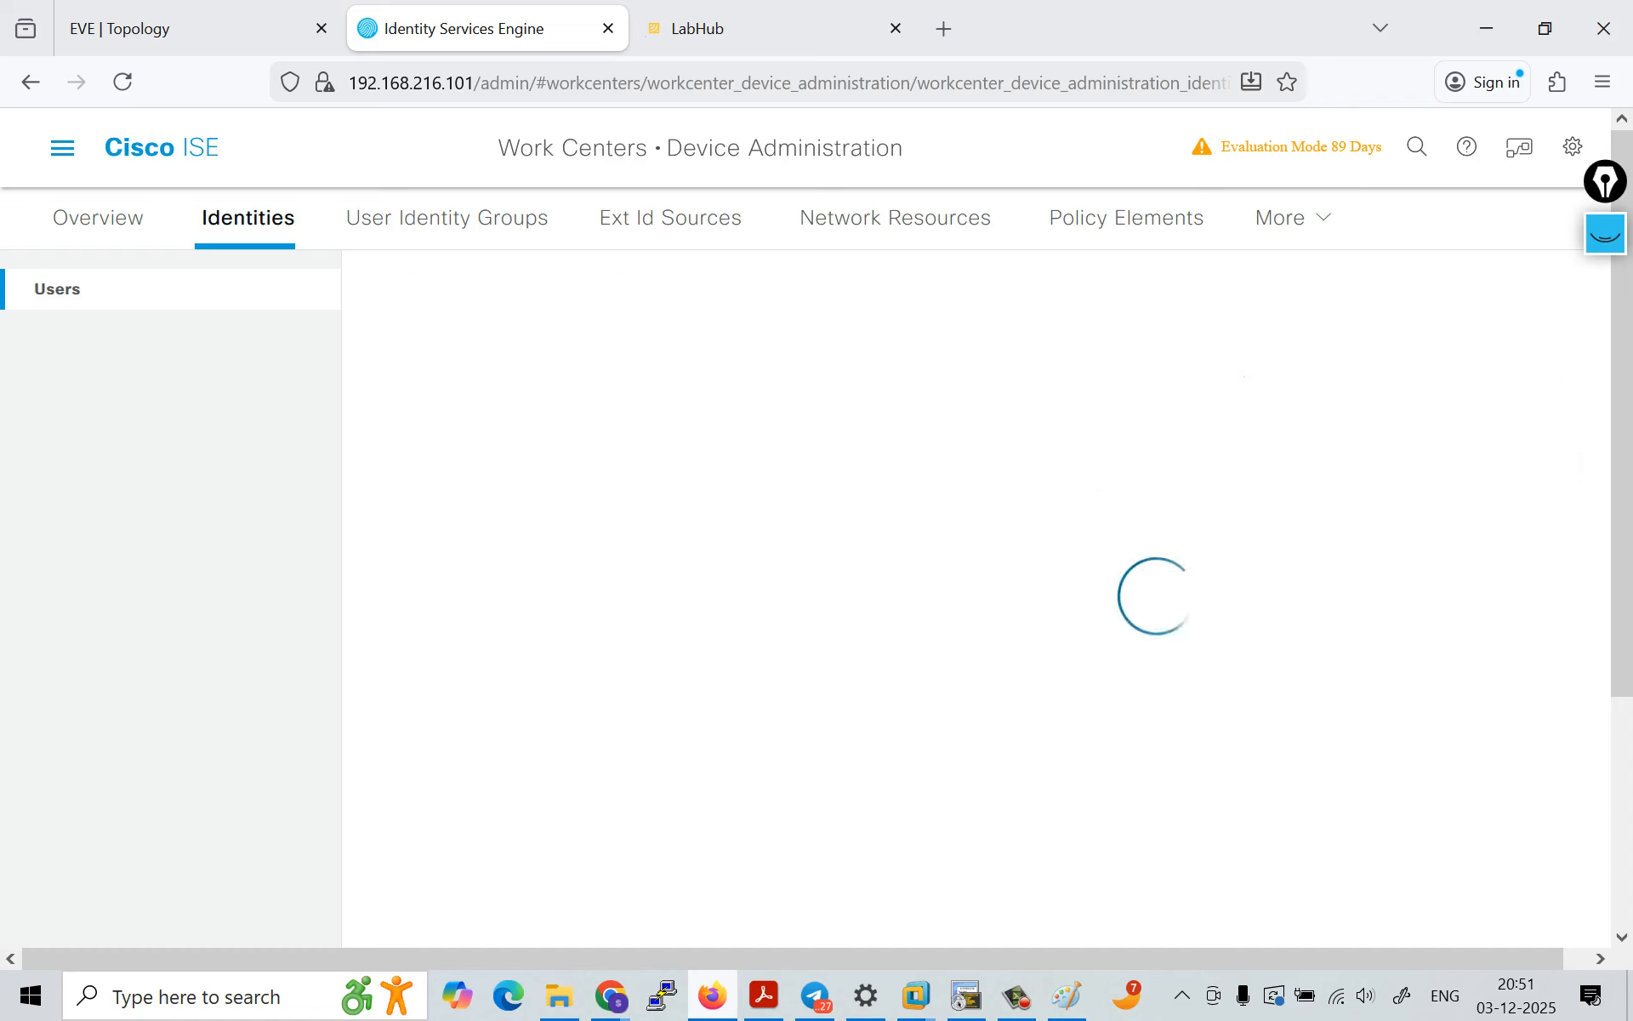
pyautogui.press('Escape')
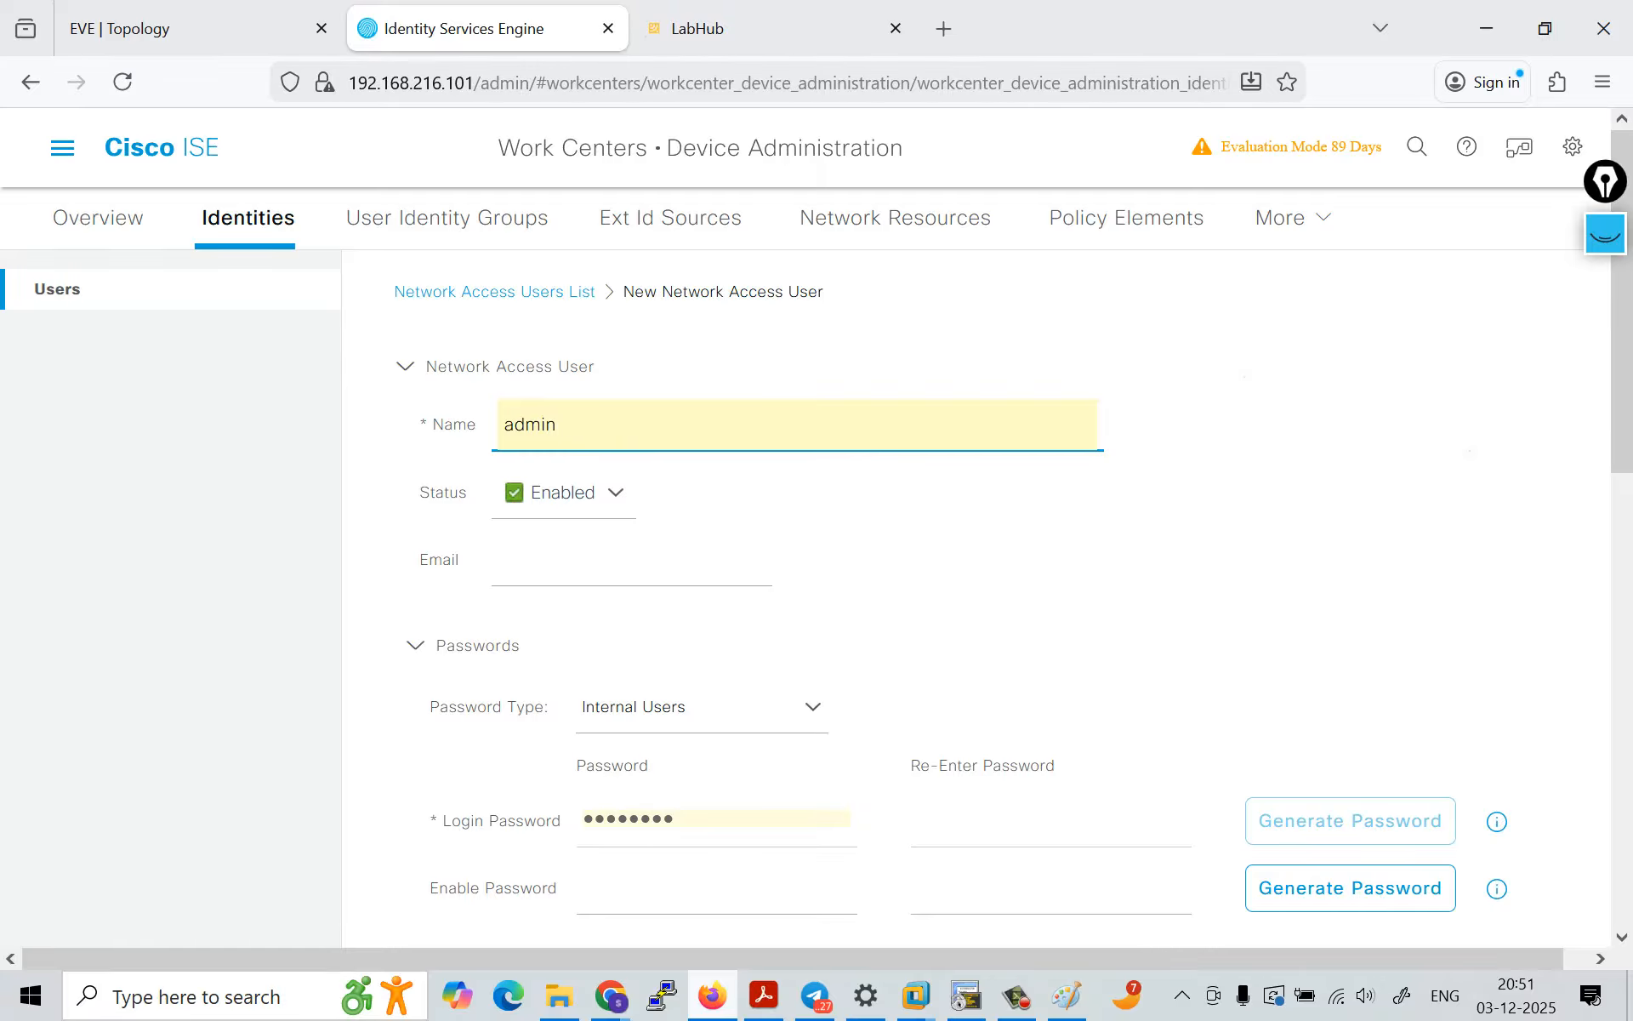
# Step: Compare the password types by switching between All_AD_Join_Points and Internal Users, ending on Internal Users
pyautogui.scroll(-3, 977, 595)
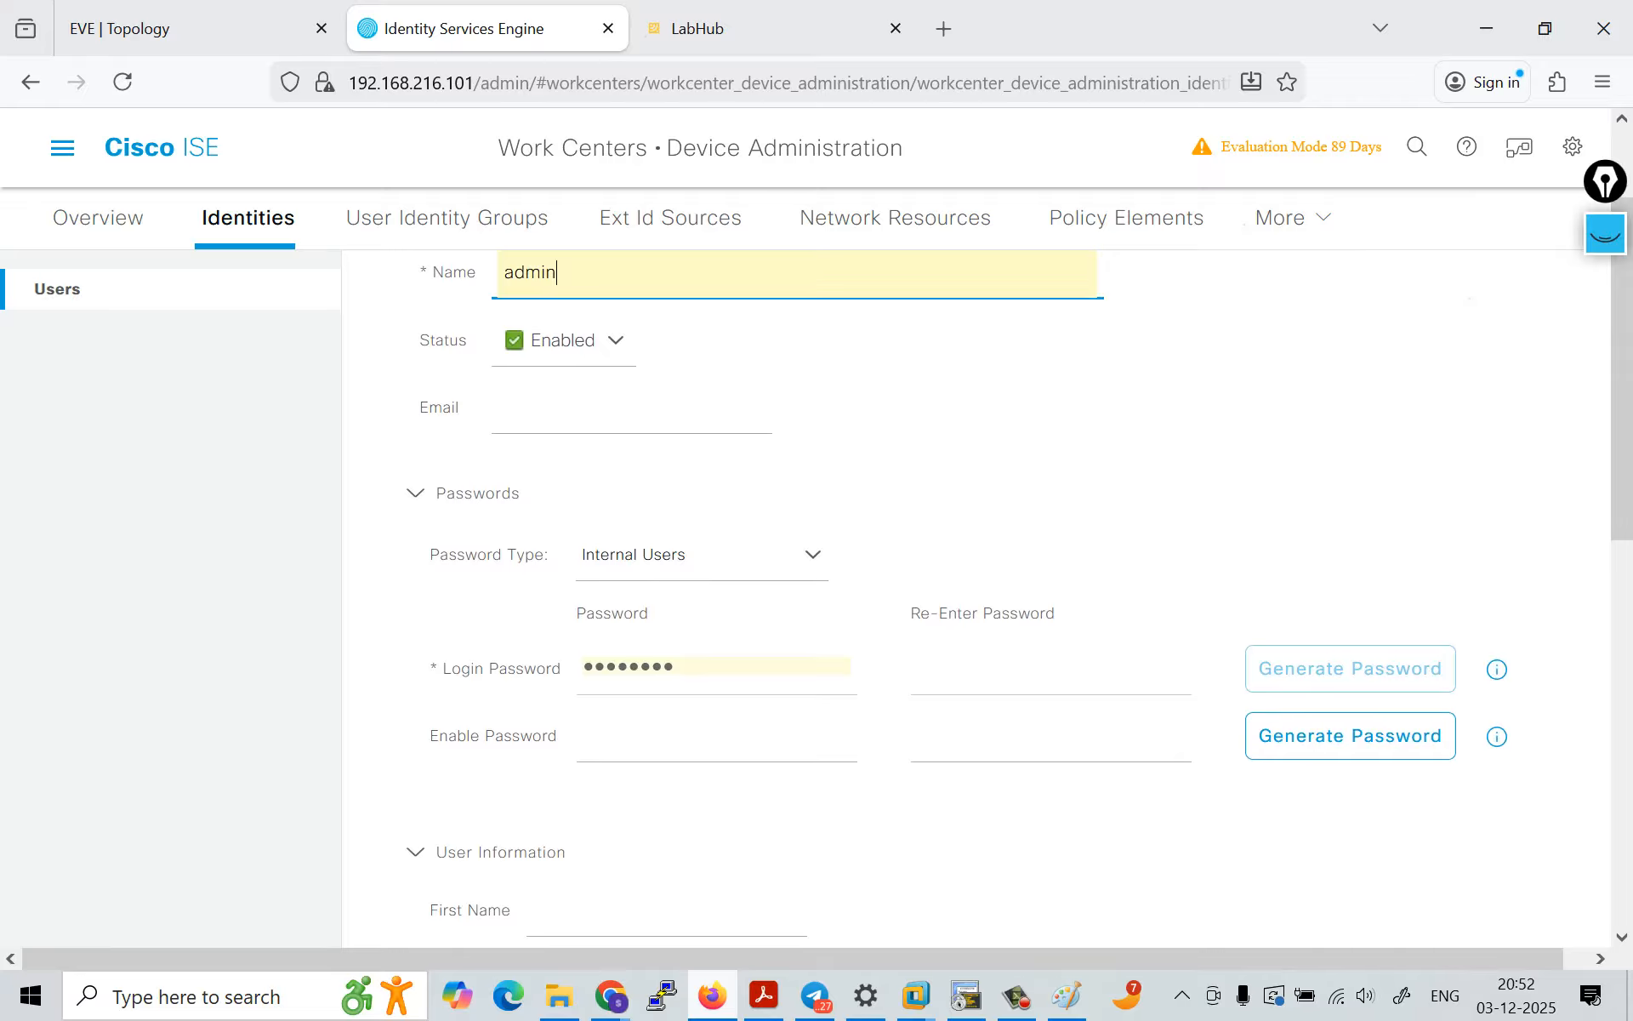
pyautogui.click(703, 554)
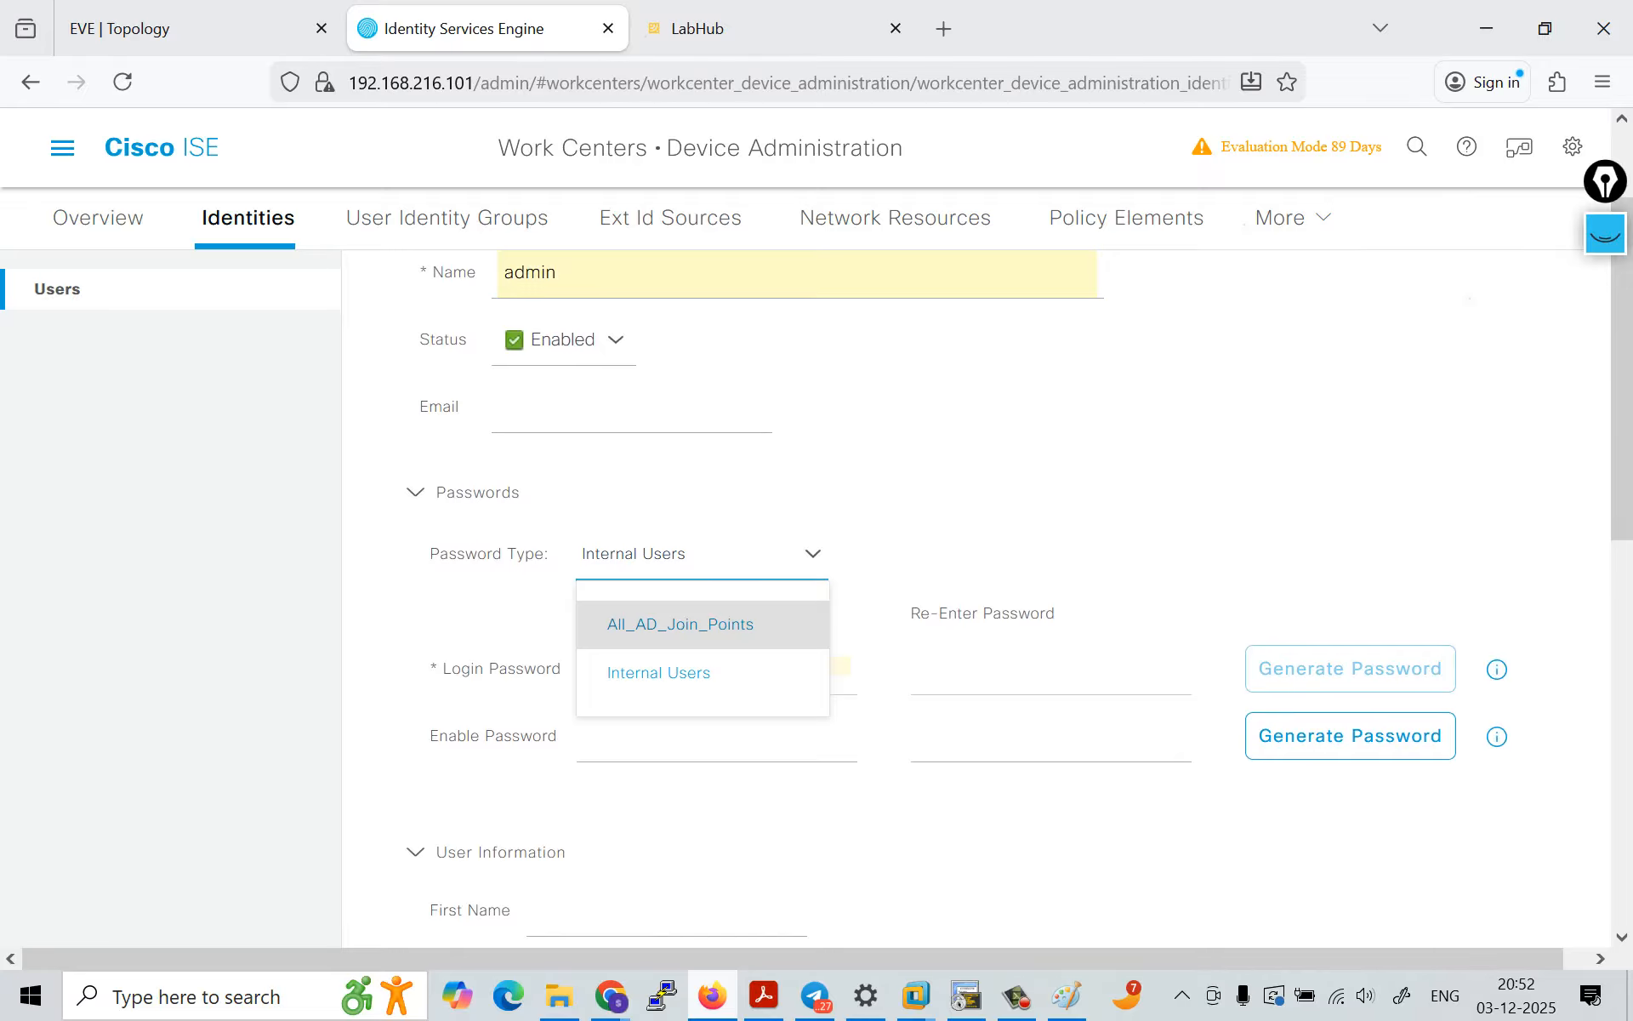
pyautogui.click(702, 554)
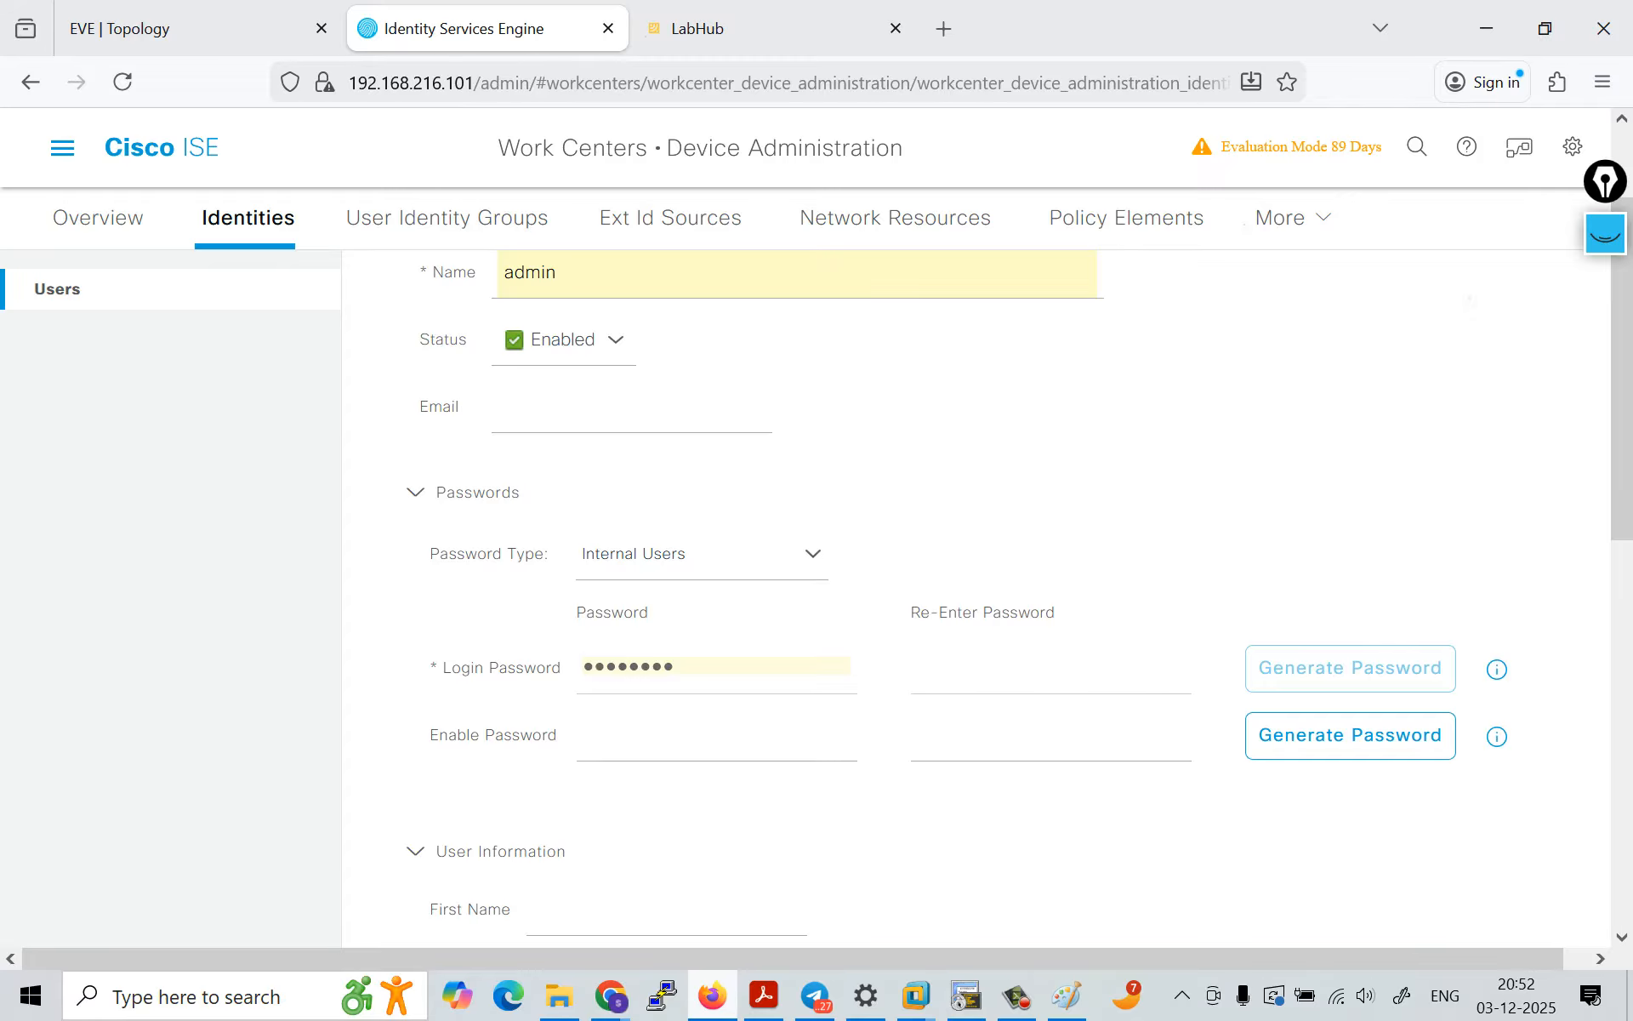
pyautogui.click(703, 555)
pyautogui.click(683, 624)
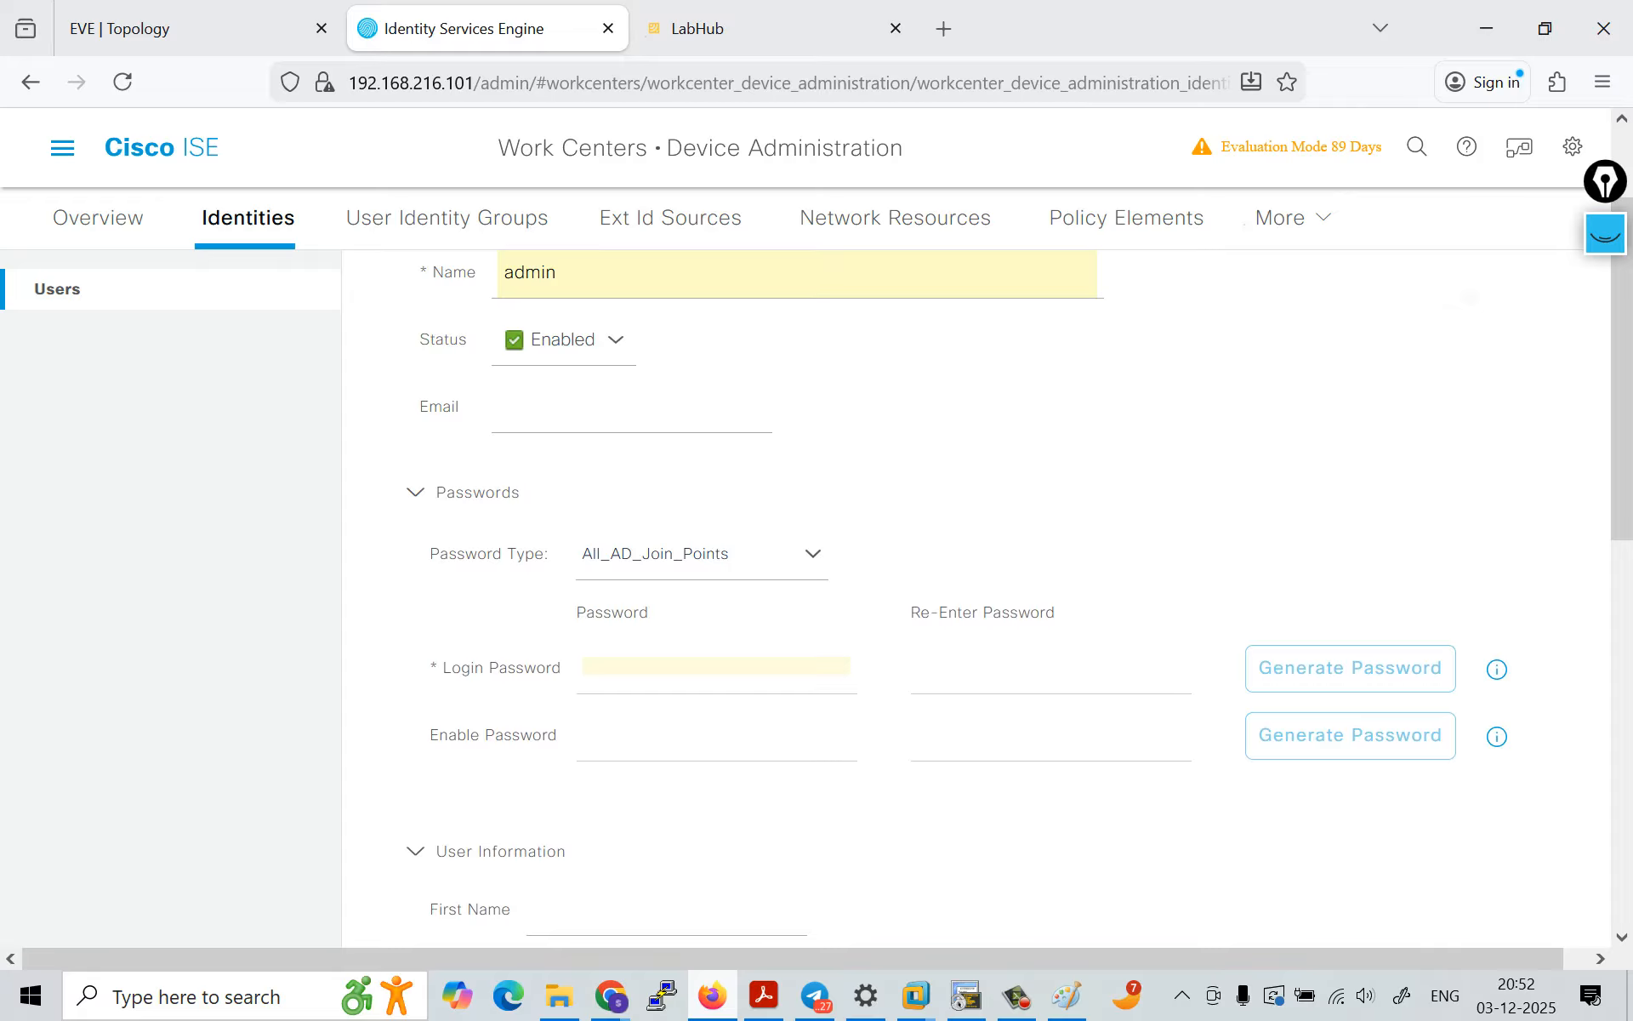
pyautogui.click(702, 554)
pyautogui.click(656, 671)
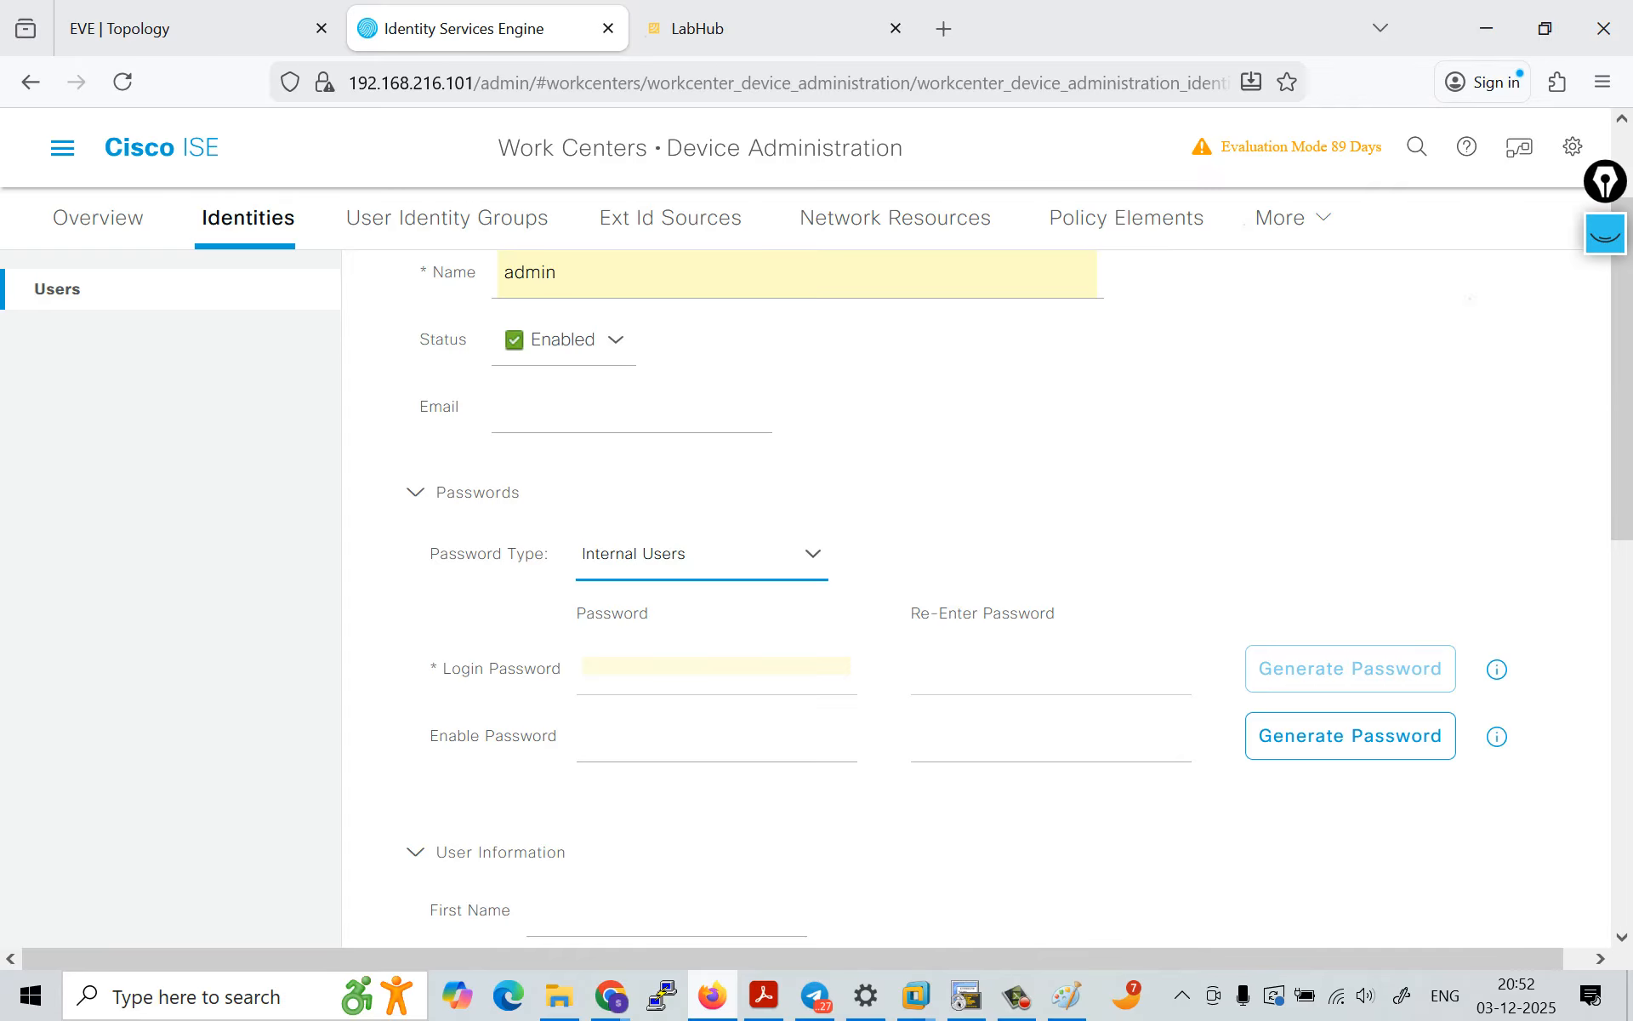
pyautogui.click(703, 554)
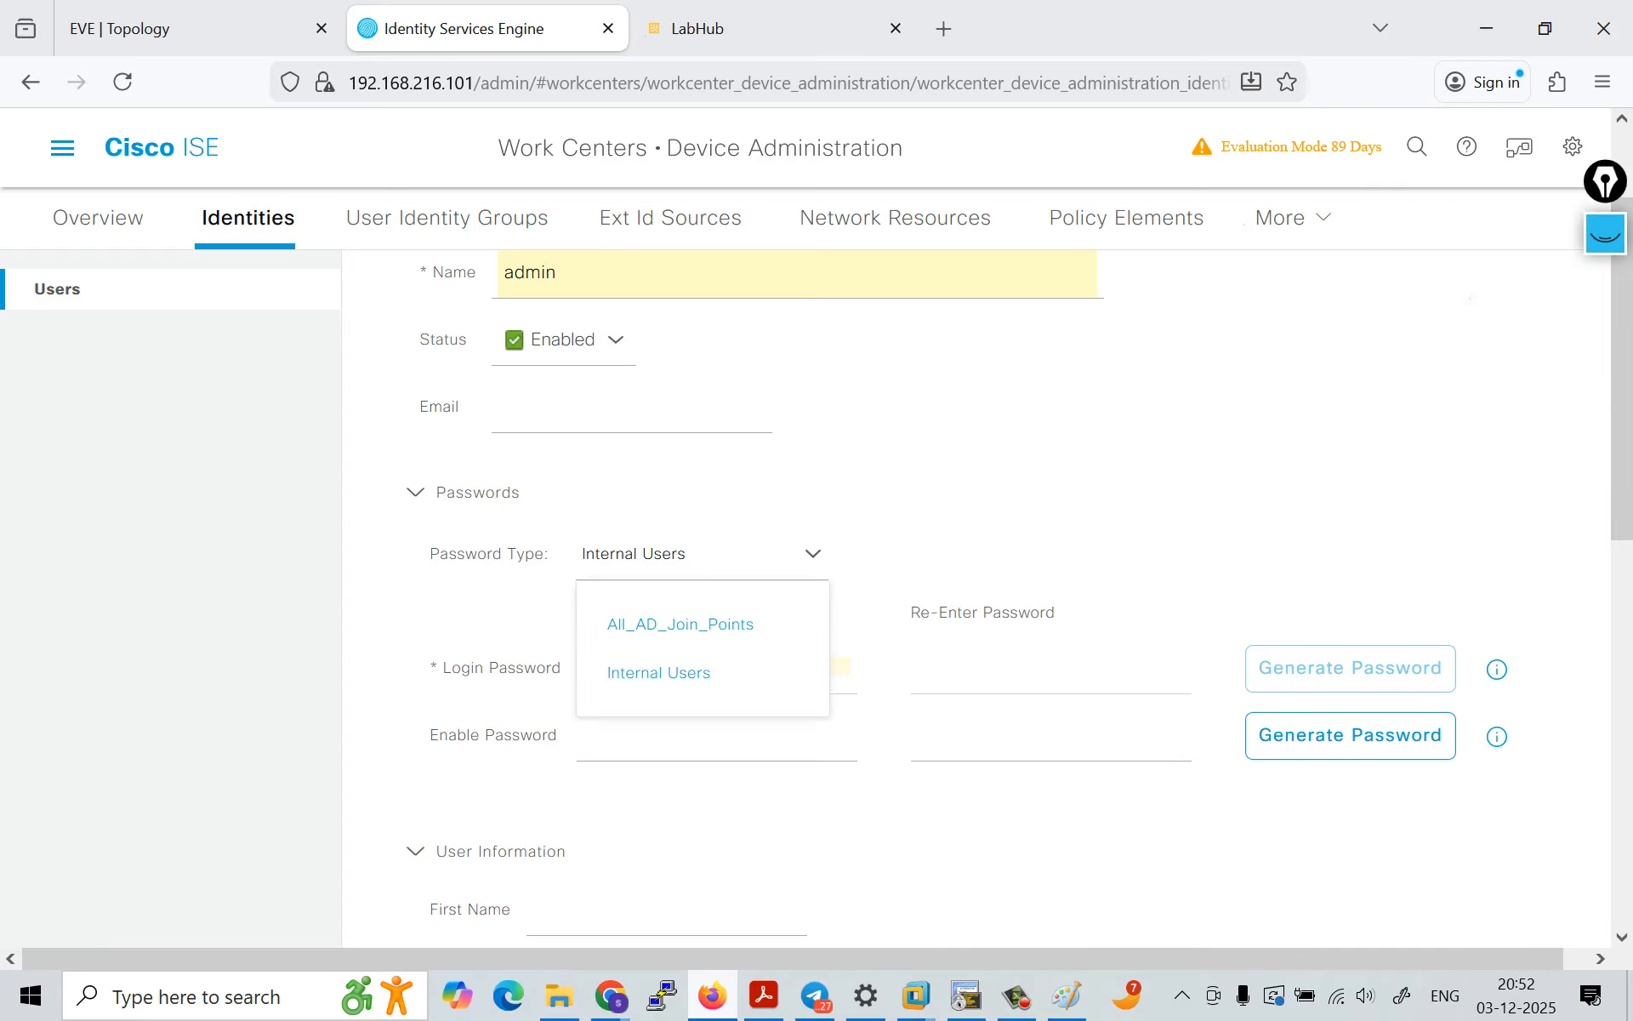
pyautogui.click(680, 625)
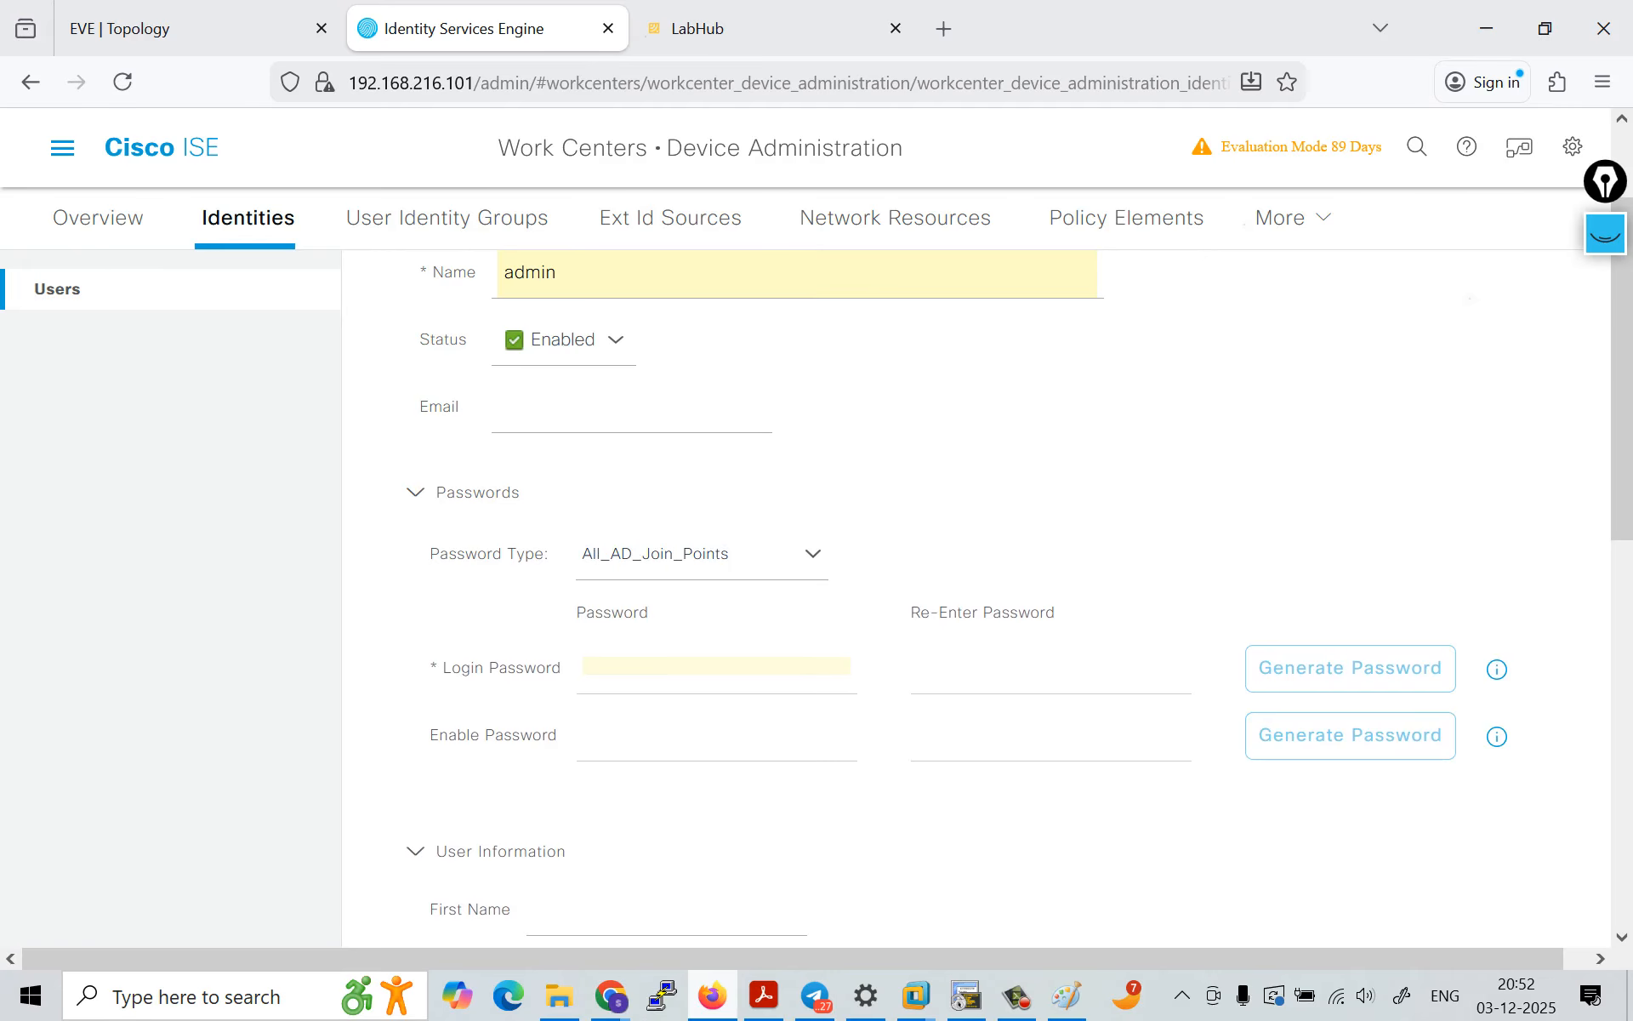
pyautogui.click(703, 555)
pyautogui.click(656, 672)
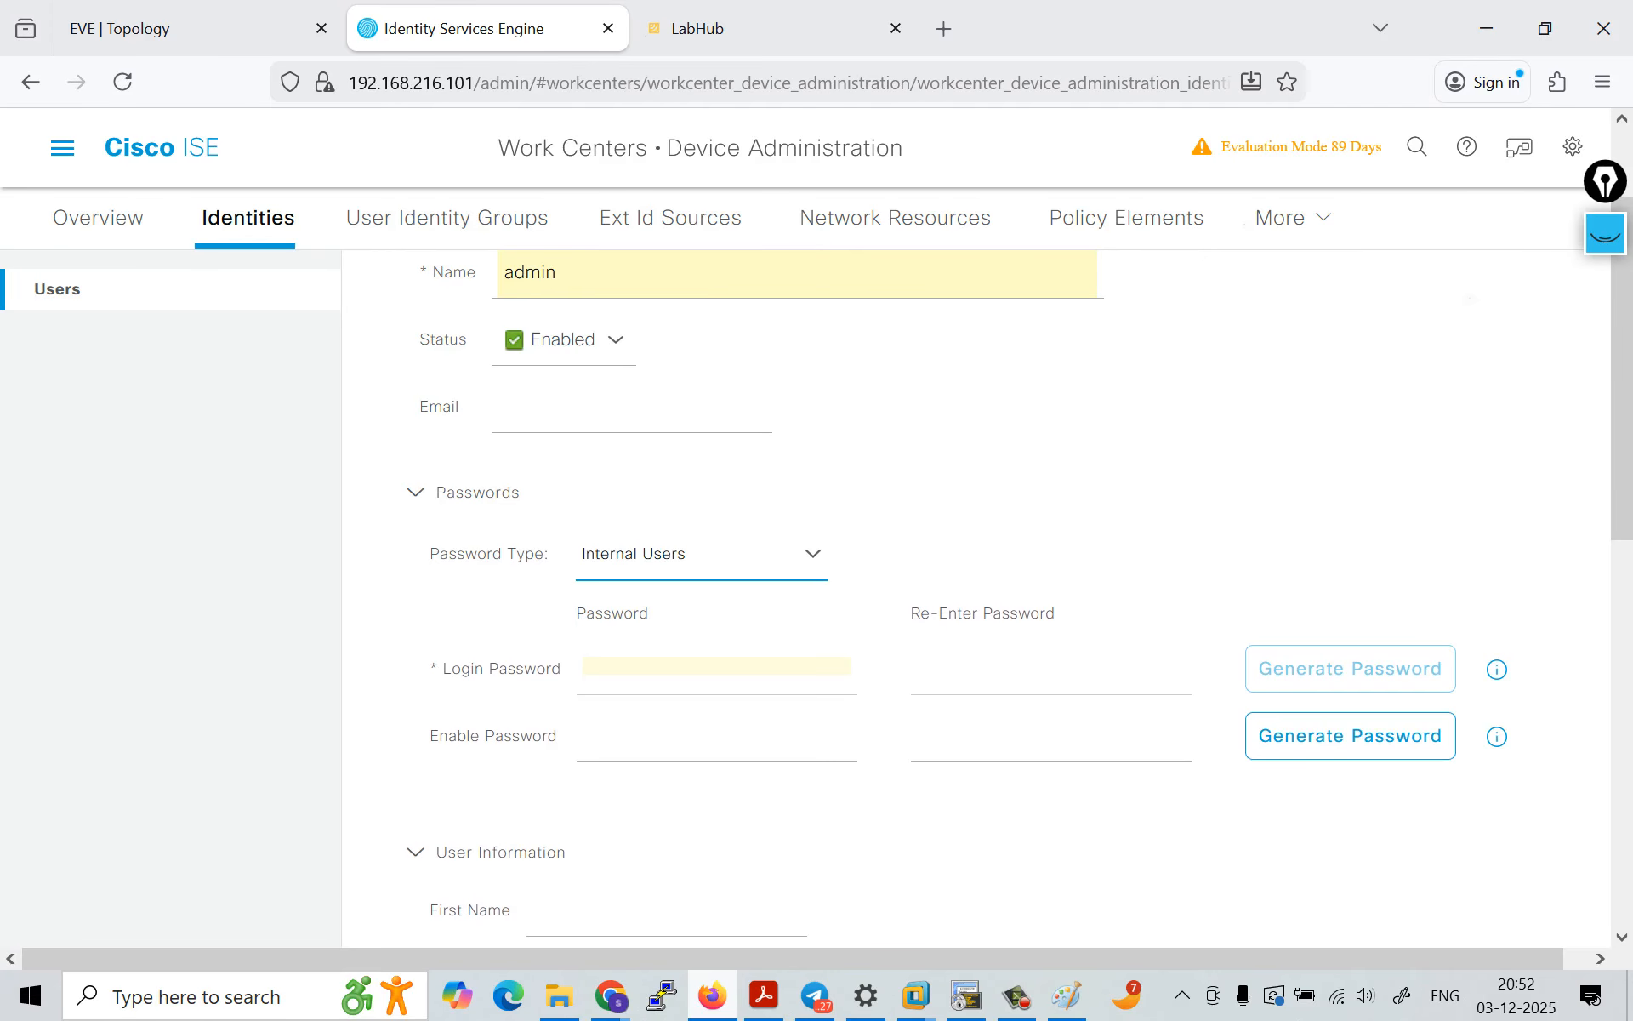
# Step: Name the new network access user admin1
pyautogui.click(703, 737)
pyautogui.scroll(-2, 703, 742)
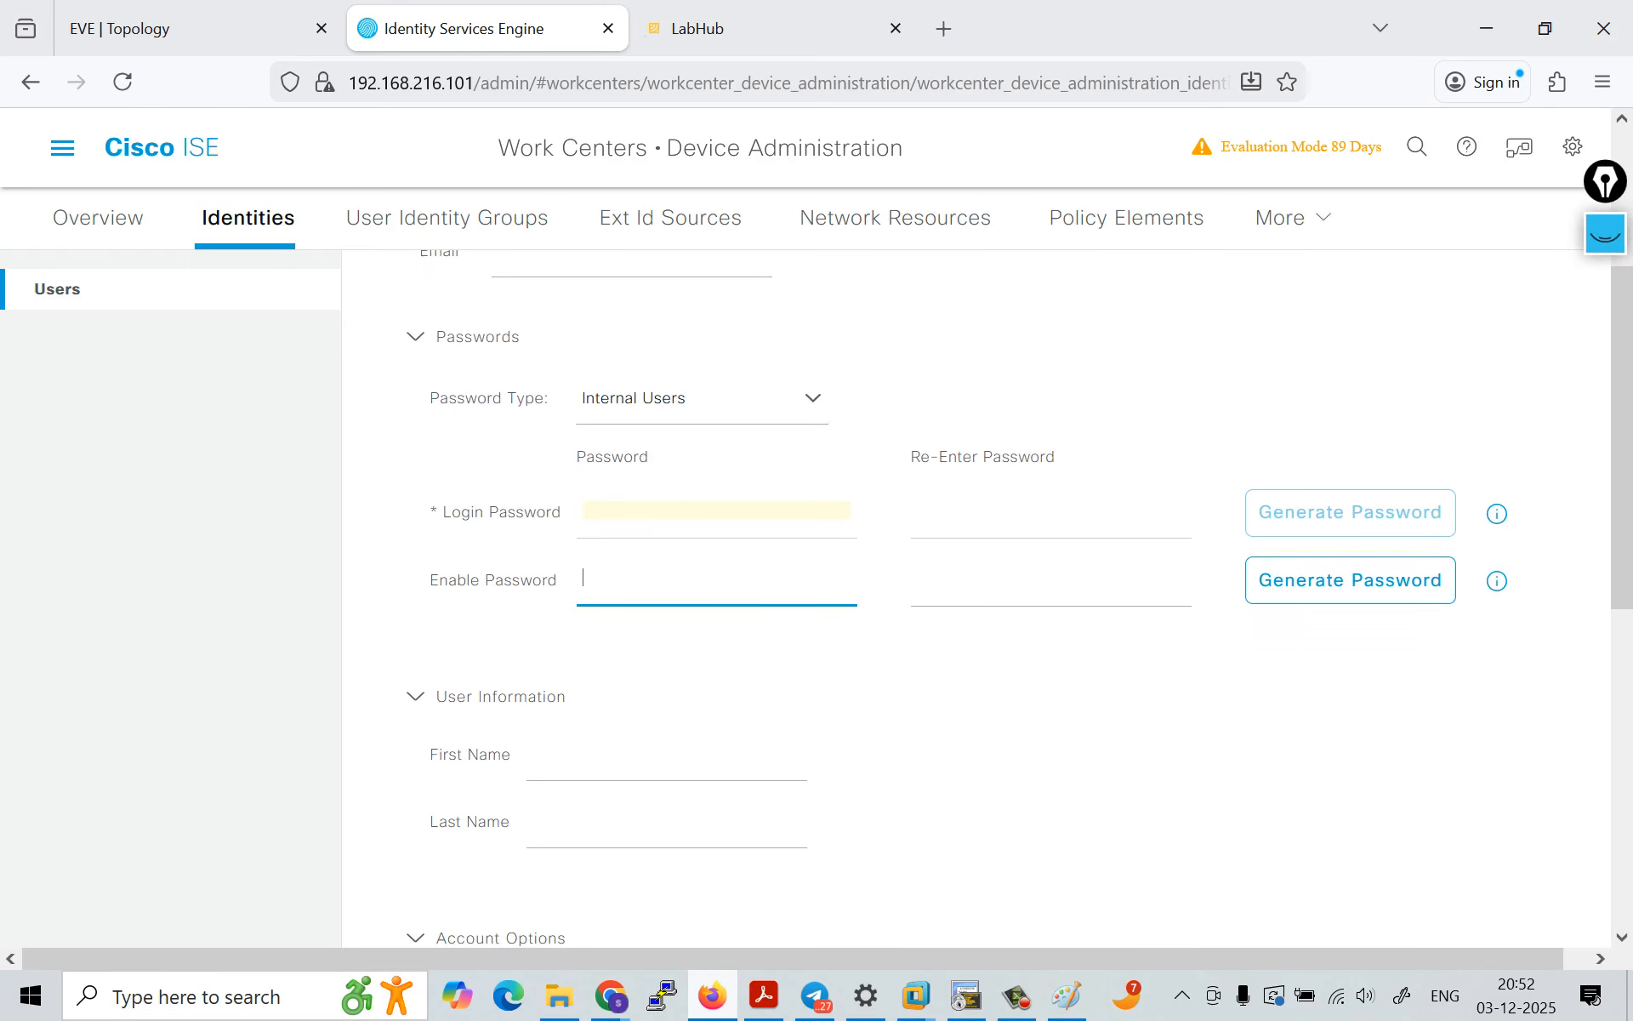
pyautogui.click(667, 753)
pyautogui.scroll(3, 667, 680)
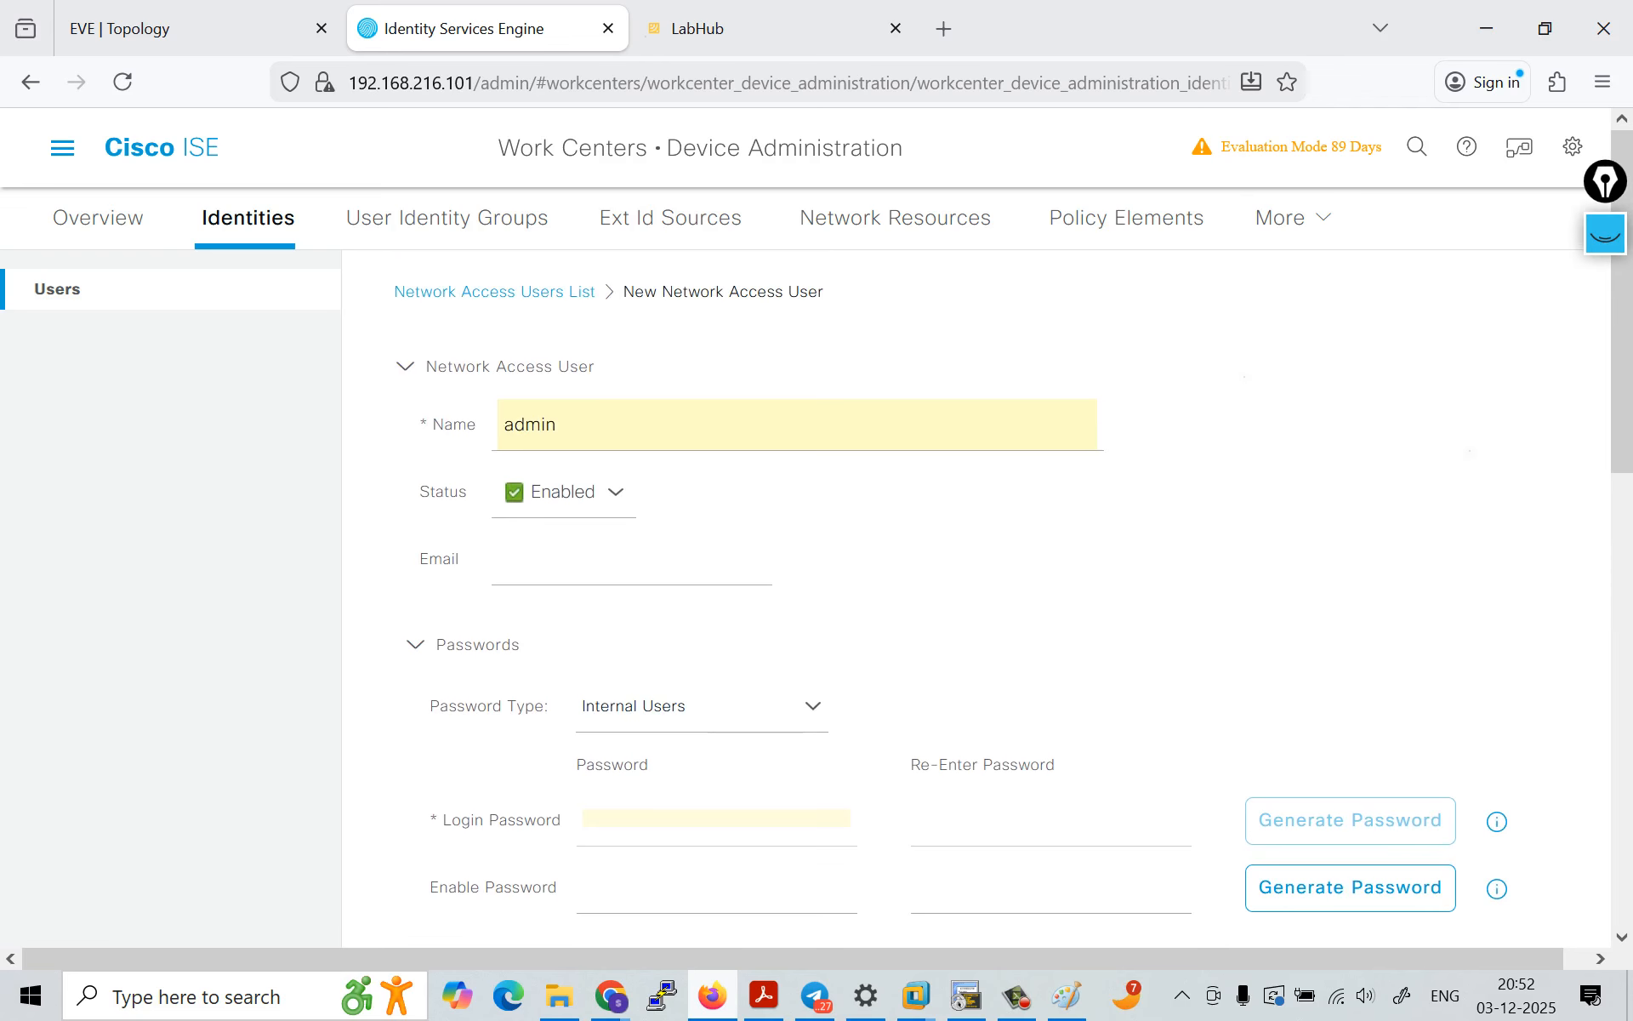
pyautogui.click(667, 425)
pyautogui.write('1')
pyautogui.press('Tab')
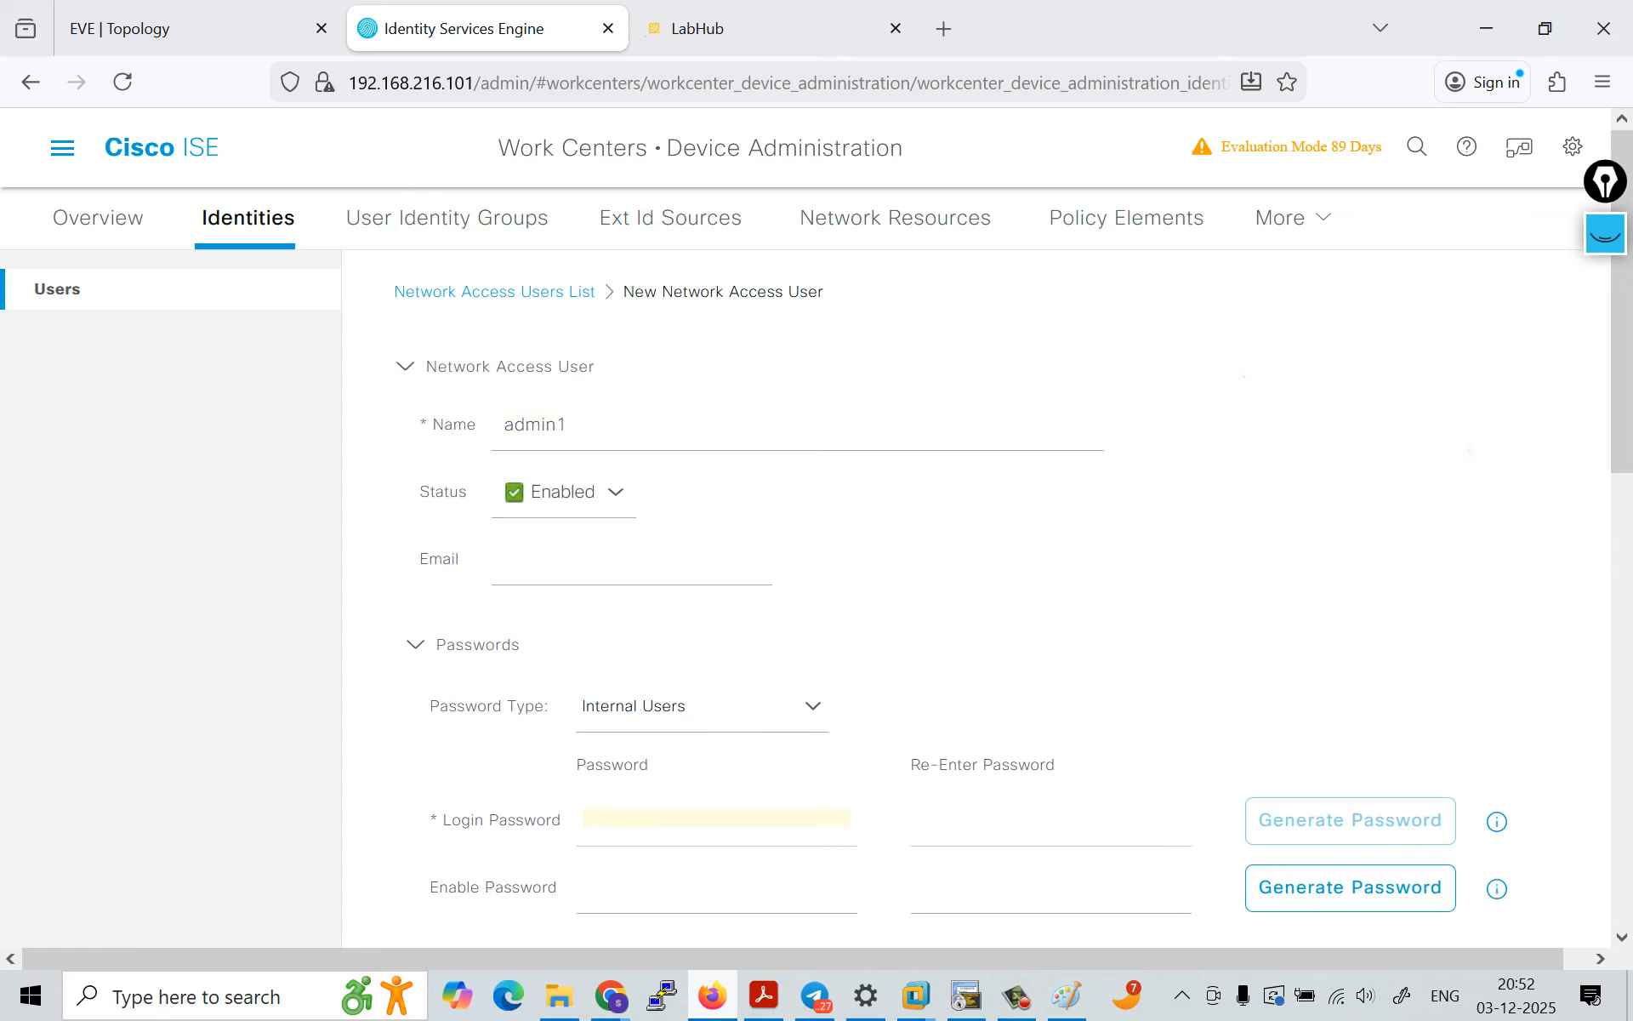
# Step: Switch admin1's password type to All_AD_Join_Points and return it to Internal Users
pyautogui.click(702, 707)
pyautogui.click(680, 776)
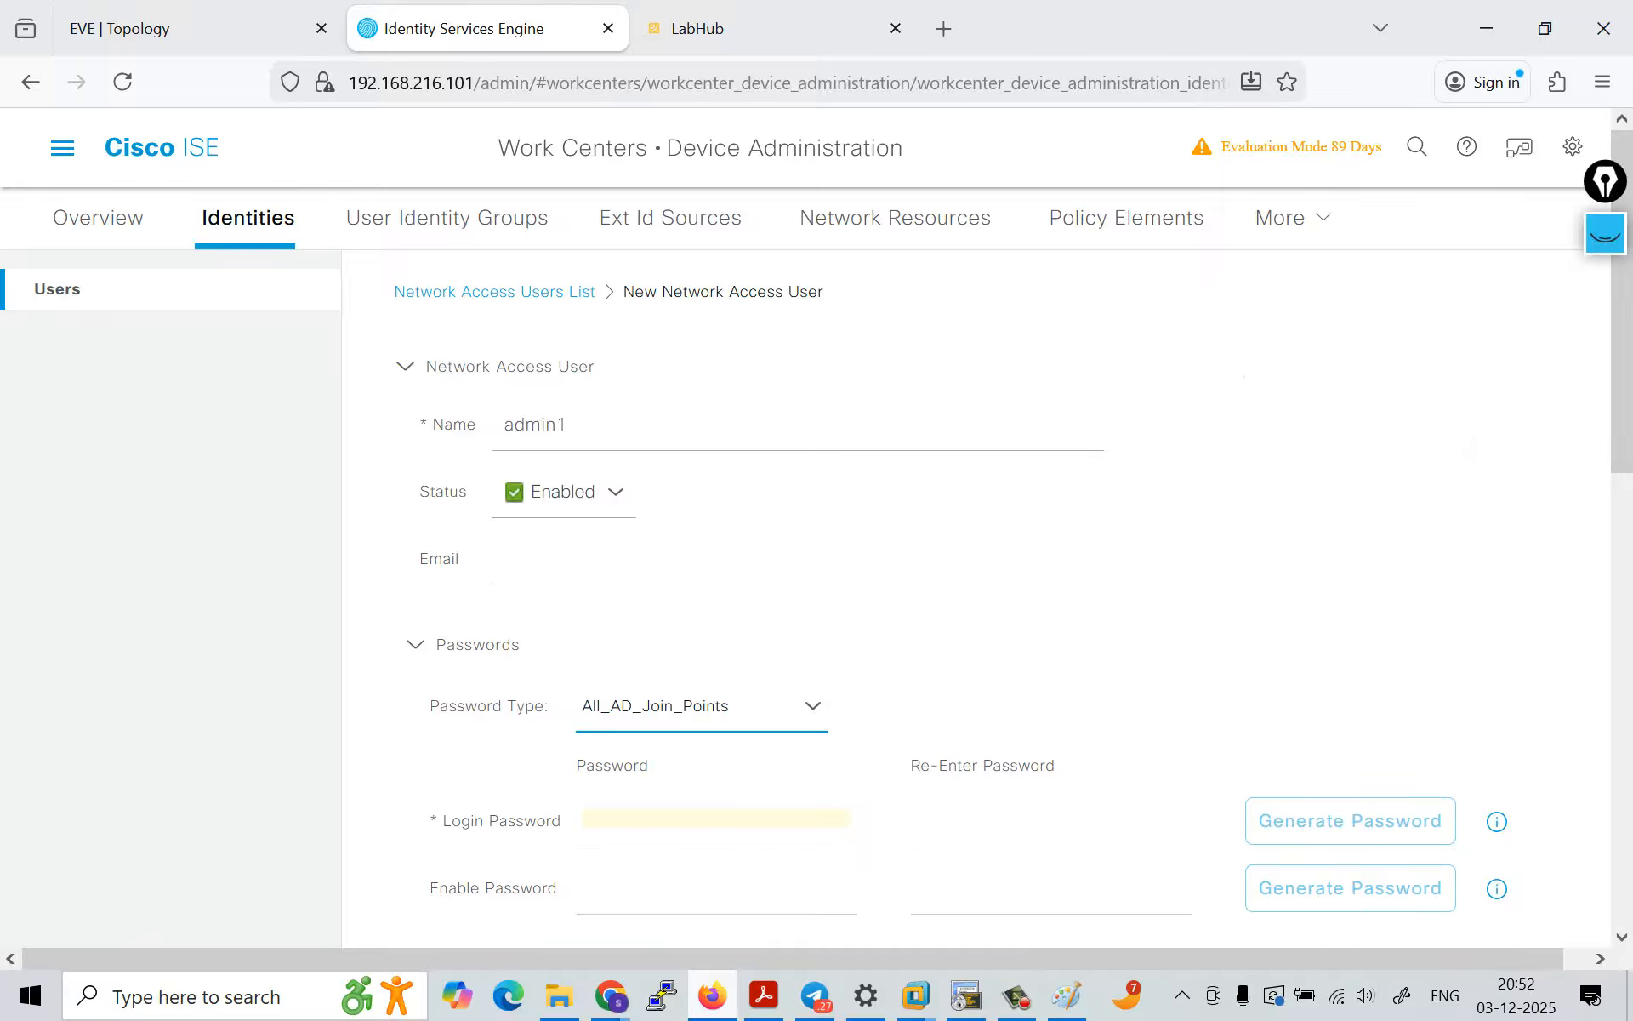
pyautogui.click(703, 707)
pyautogui.click(658, 825)
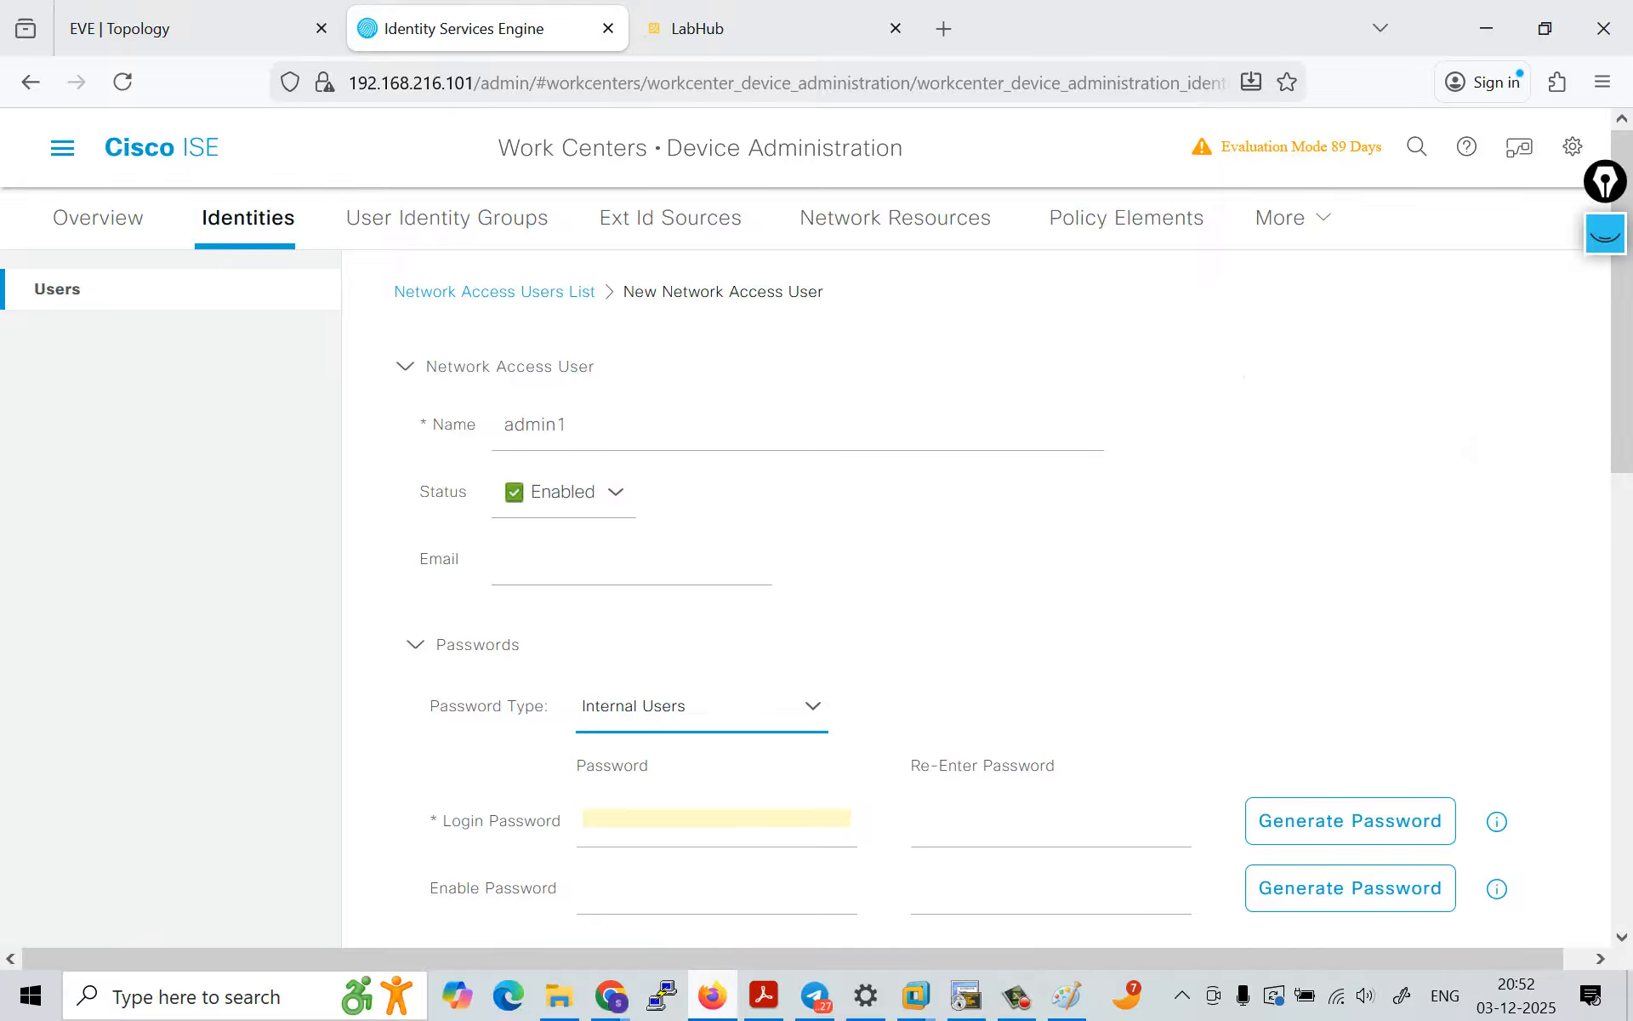
# Step: Generate a login password for admin1 and discard it without applying it
pyautogui.click(664, 820)
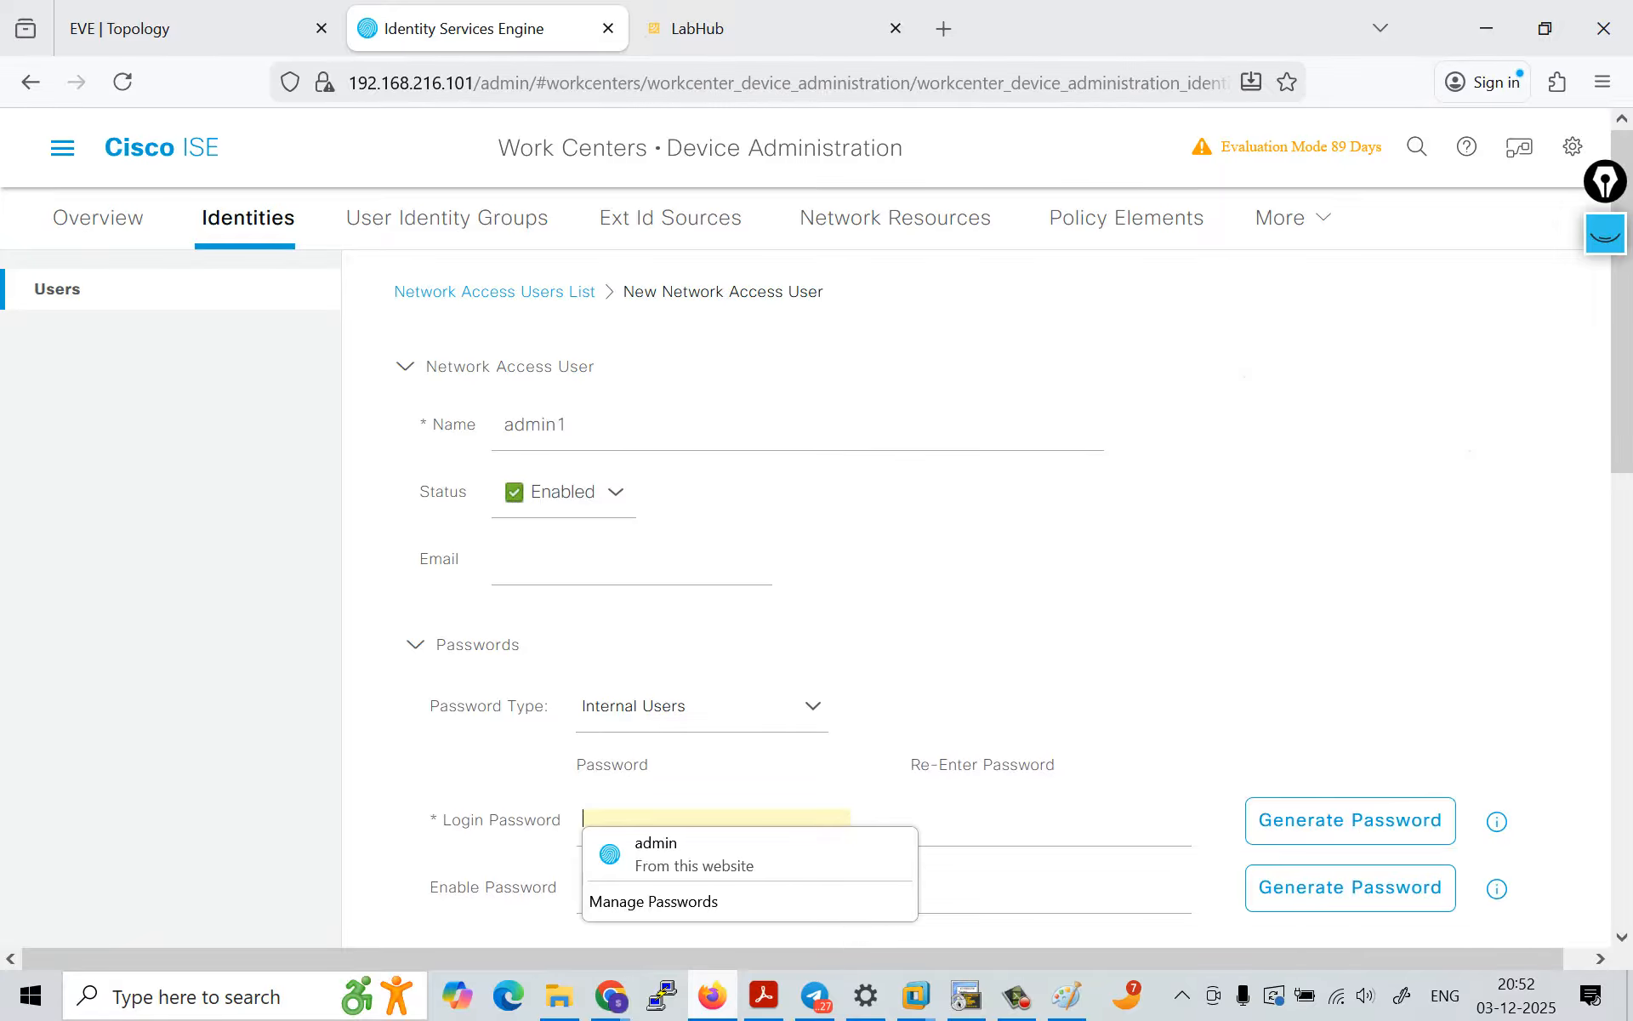
pyautogui.scroll(-2, 851, 596)
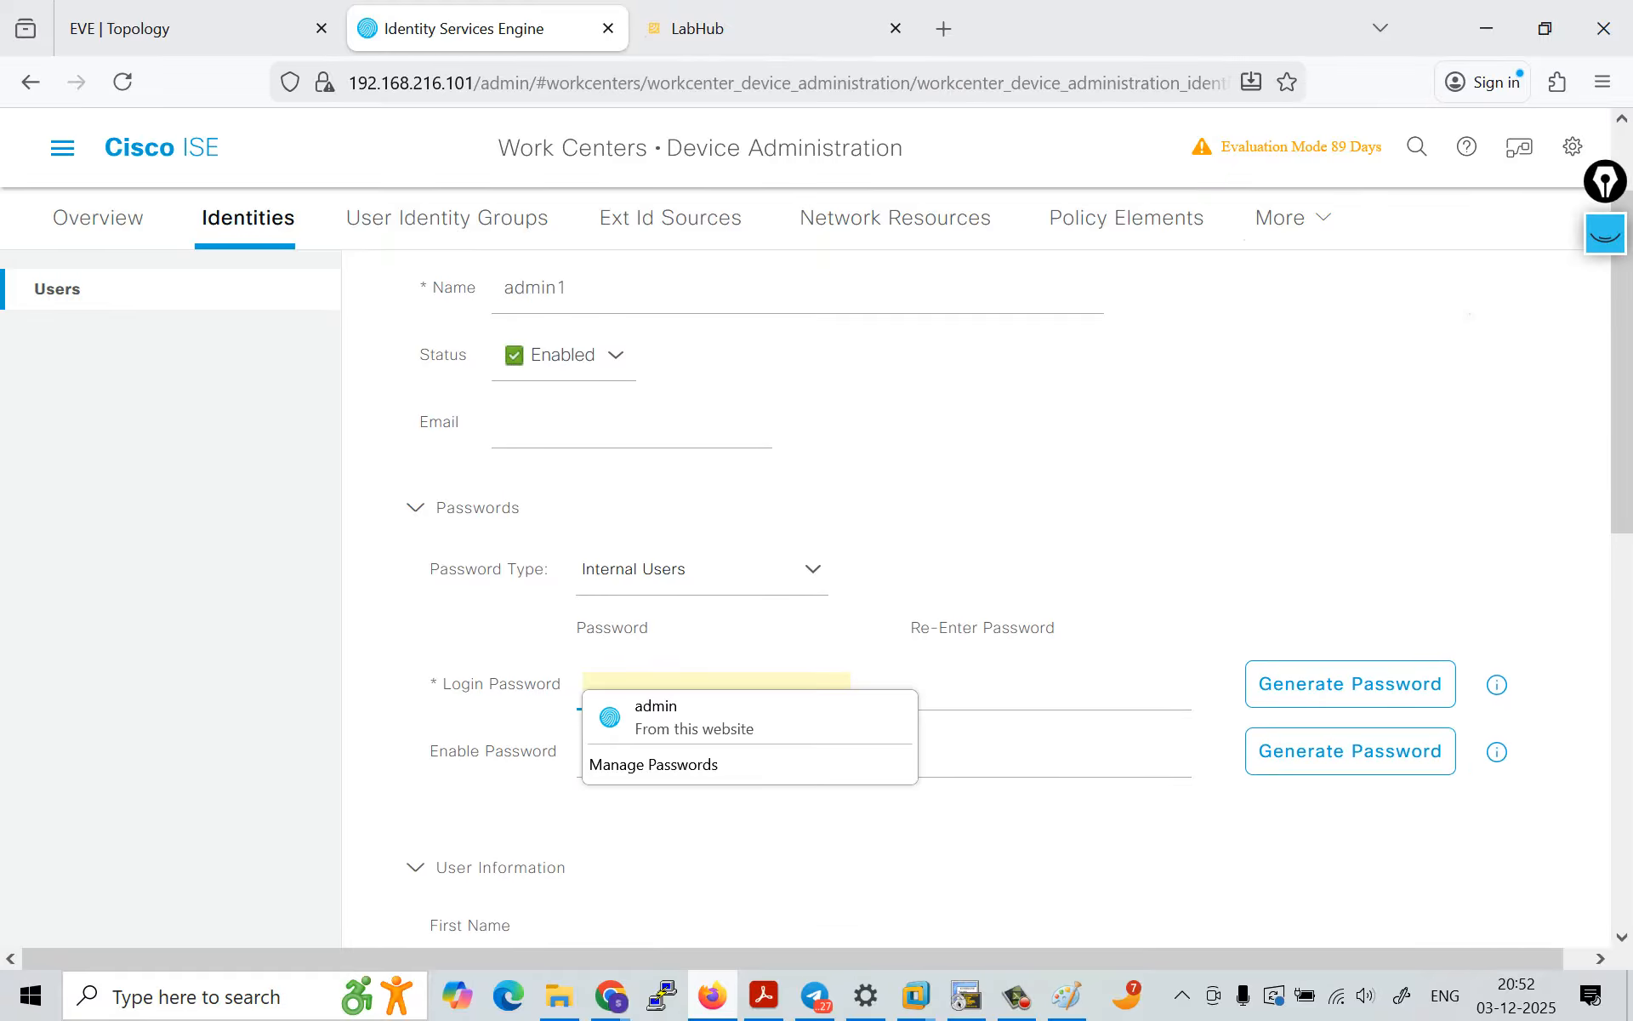
pyautogui.click(1351, 684)
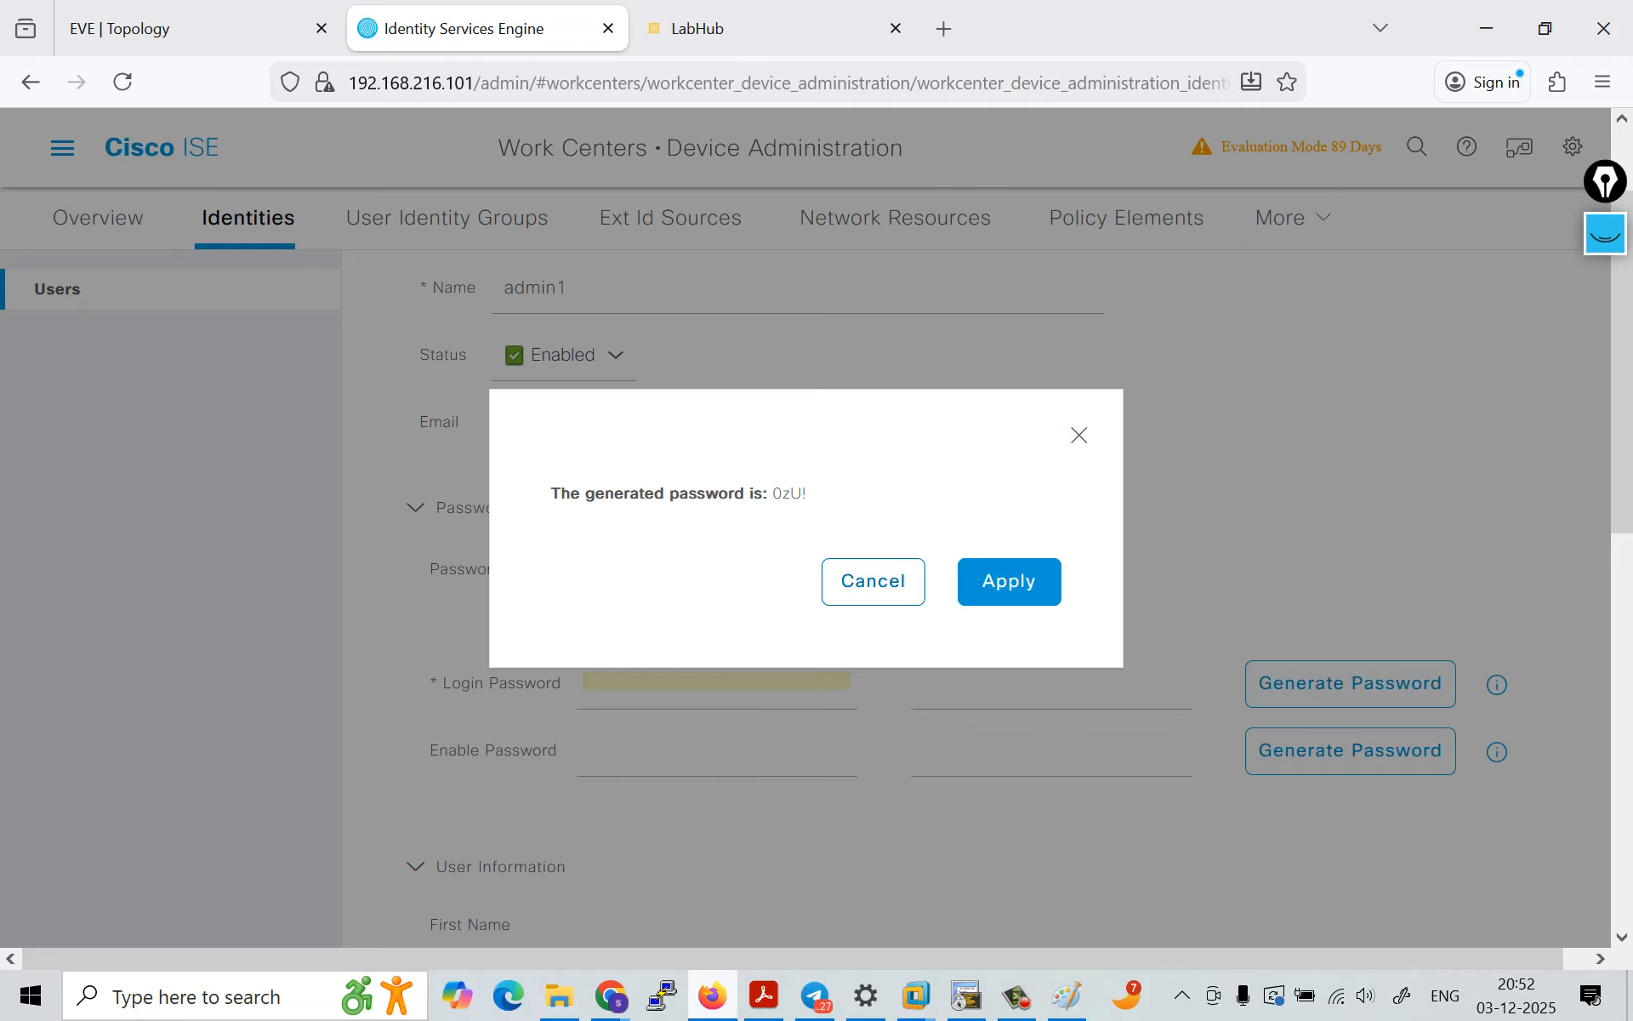
pyautogui.click(874, 582)
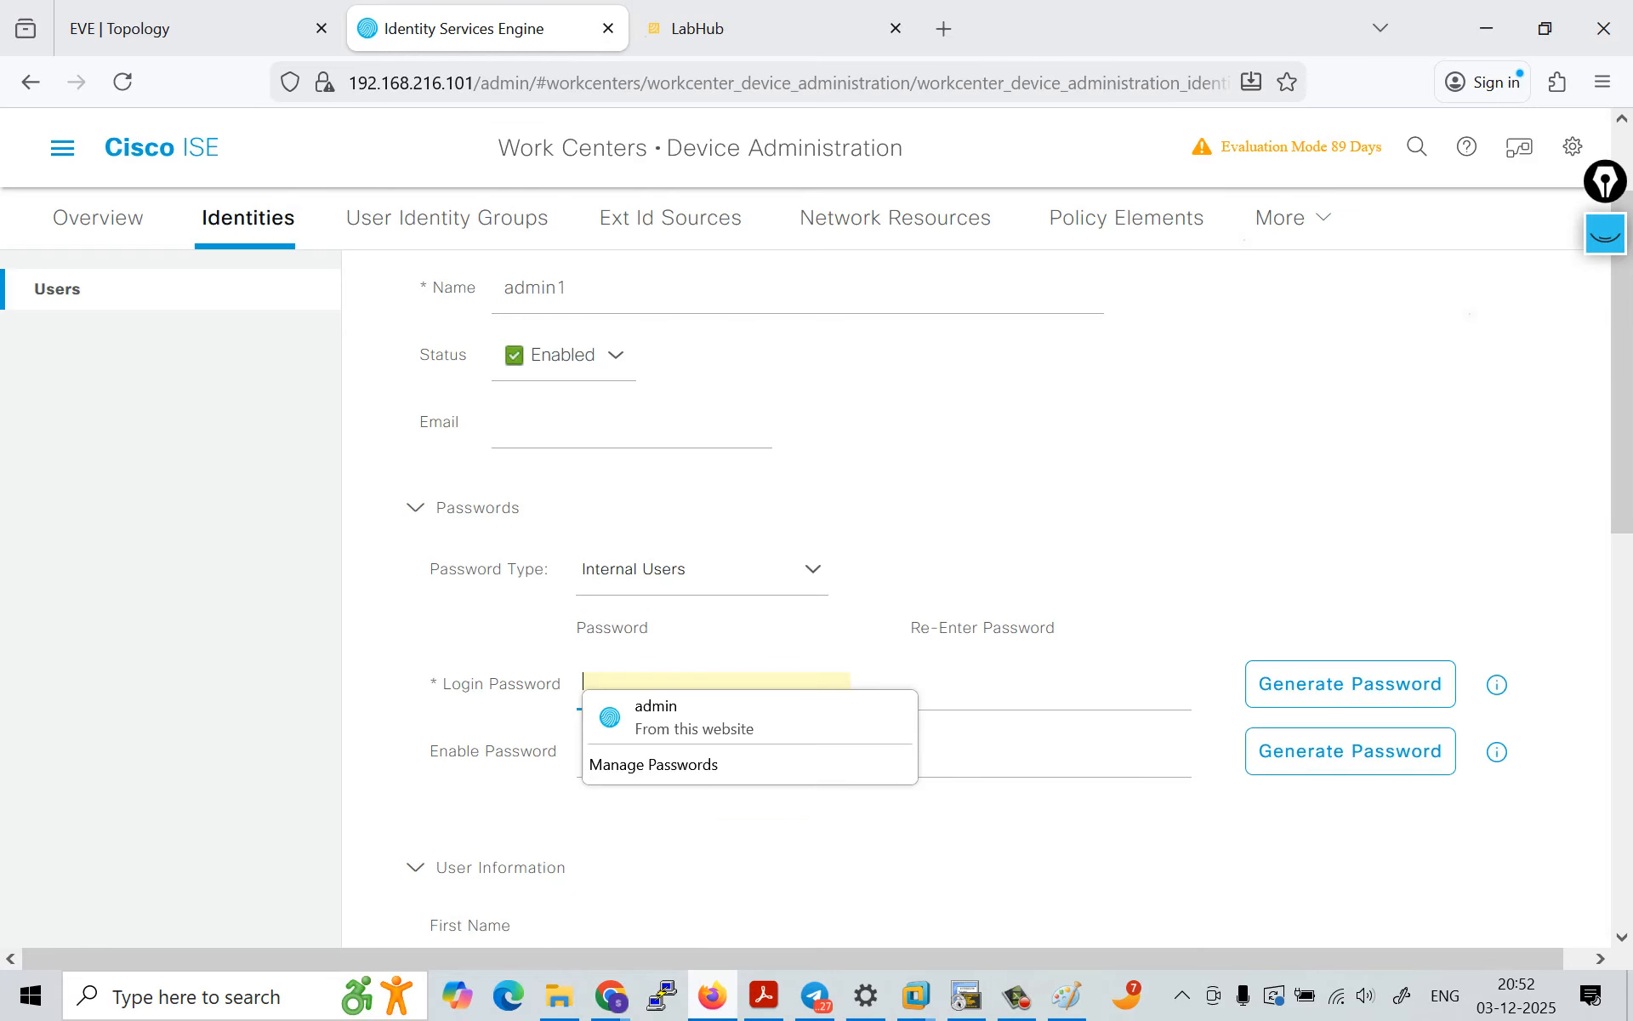
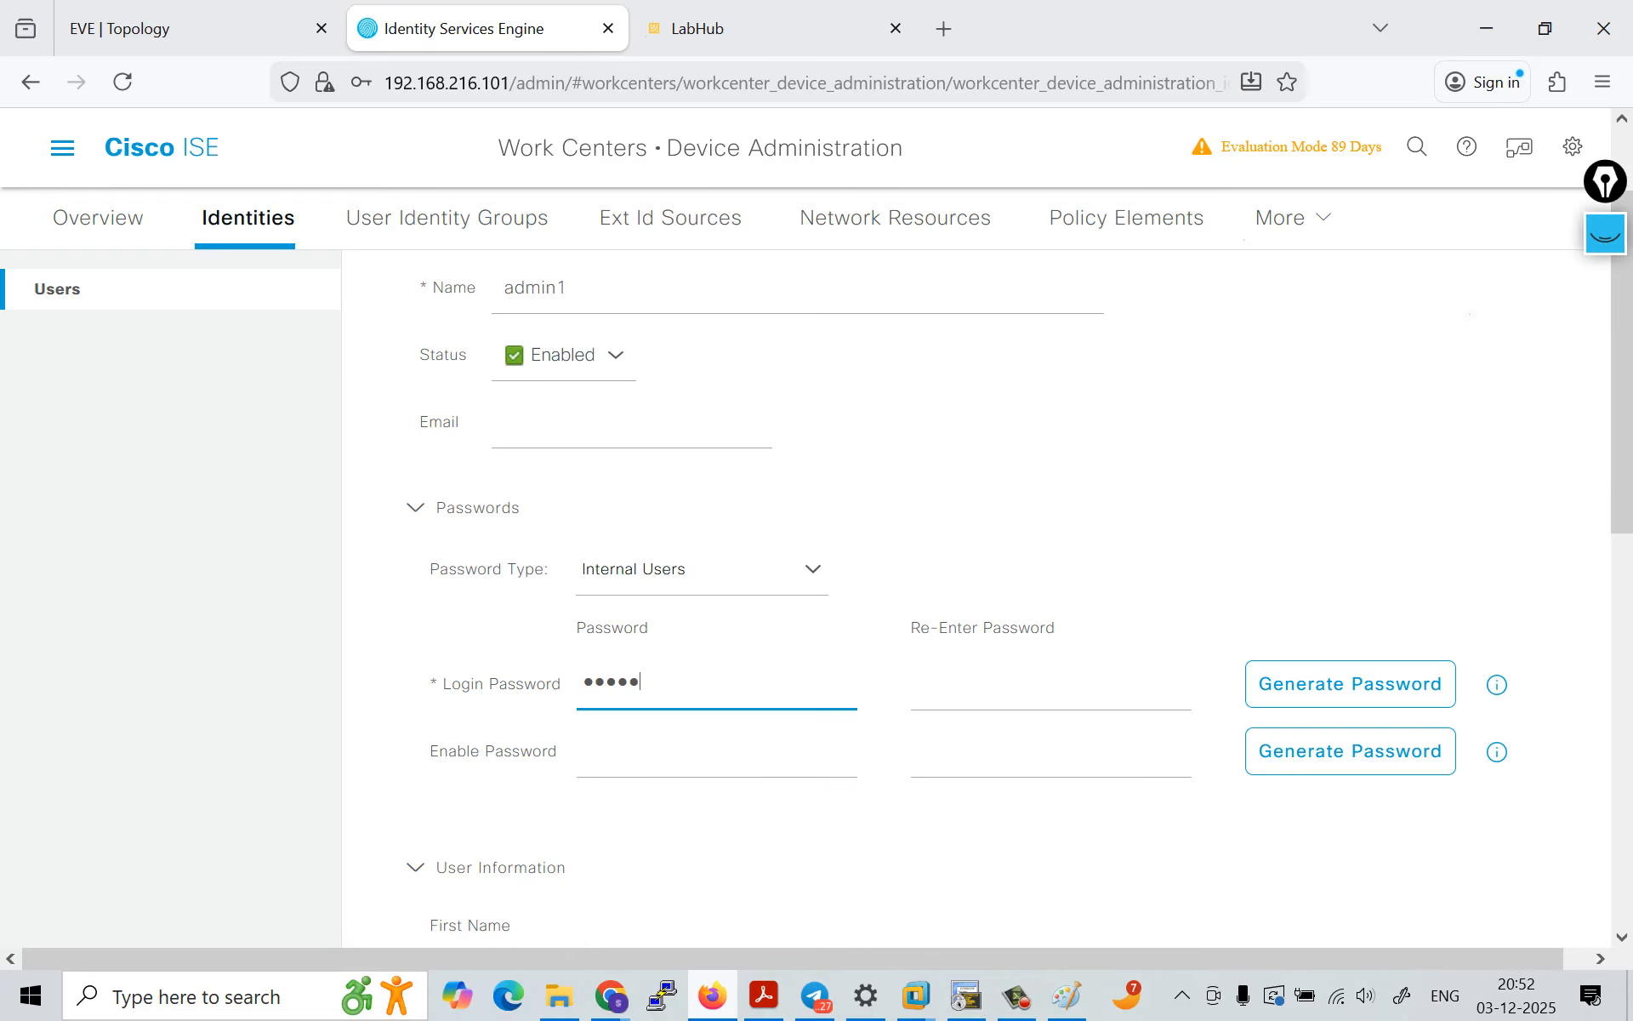
# Step: Enter the login password for admin1 and repeat it in the confirmation field
pyautogui.press('Tab')
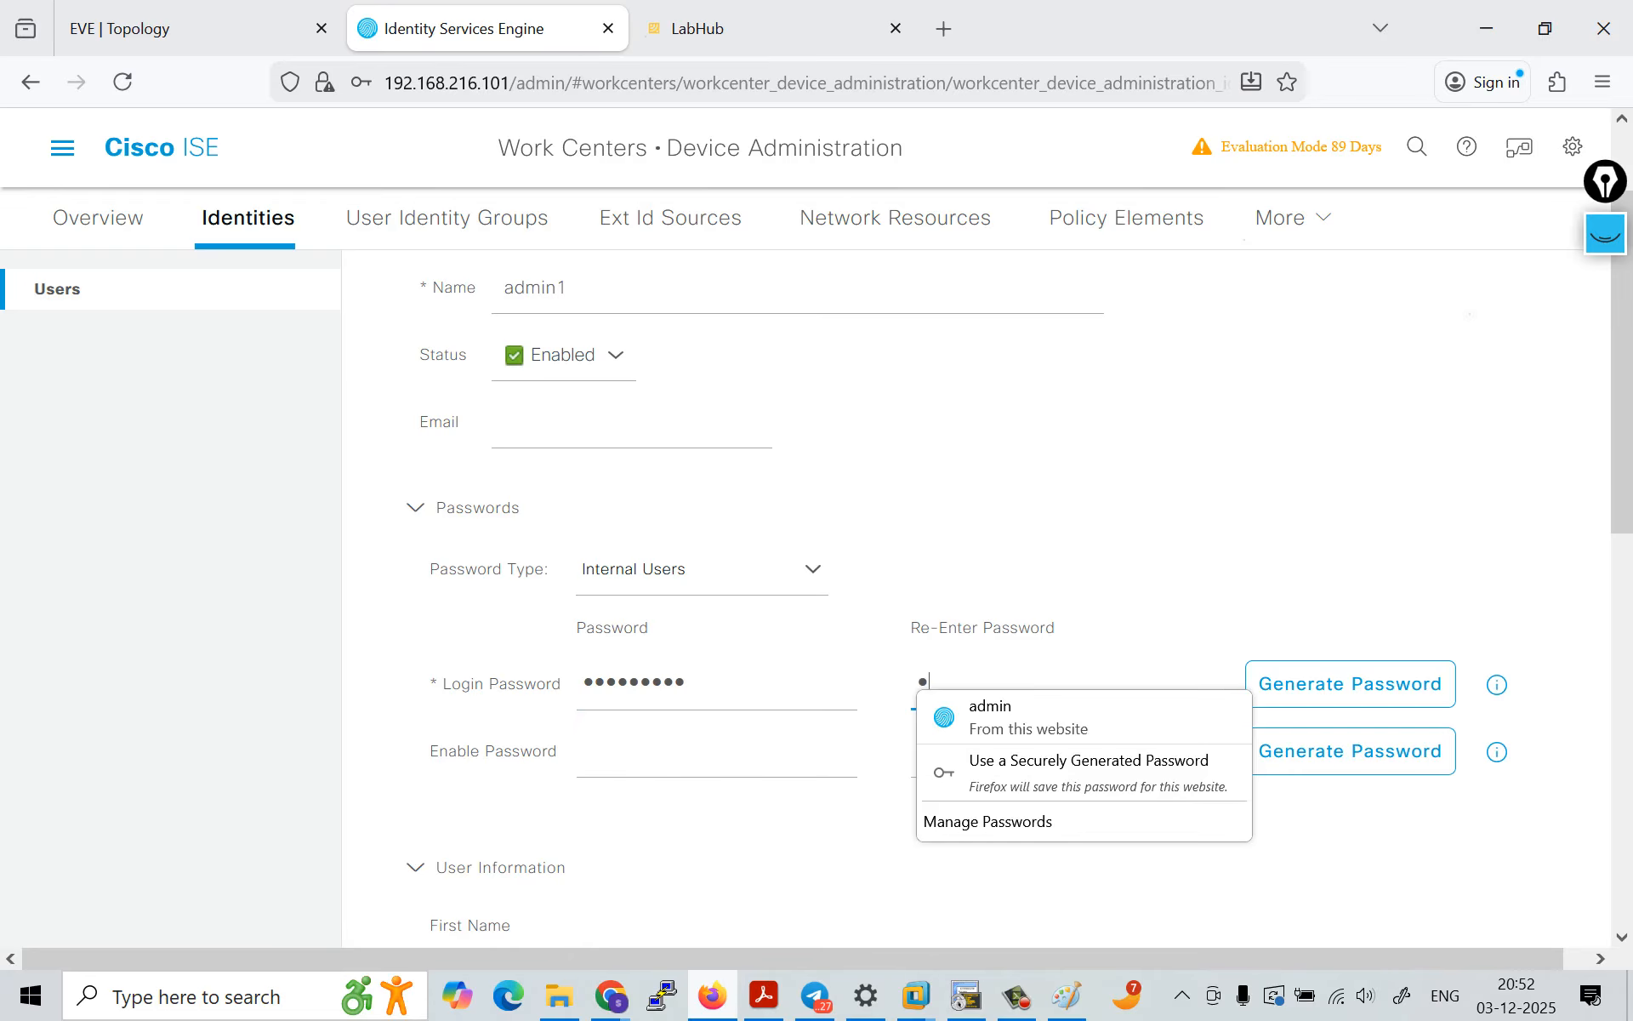
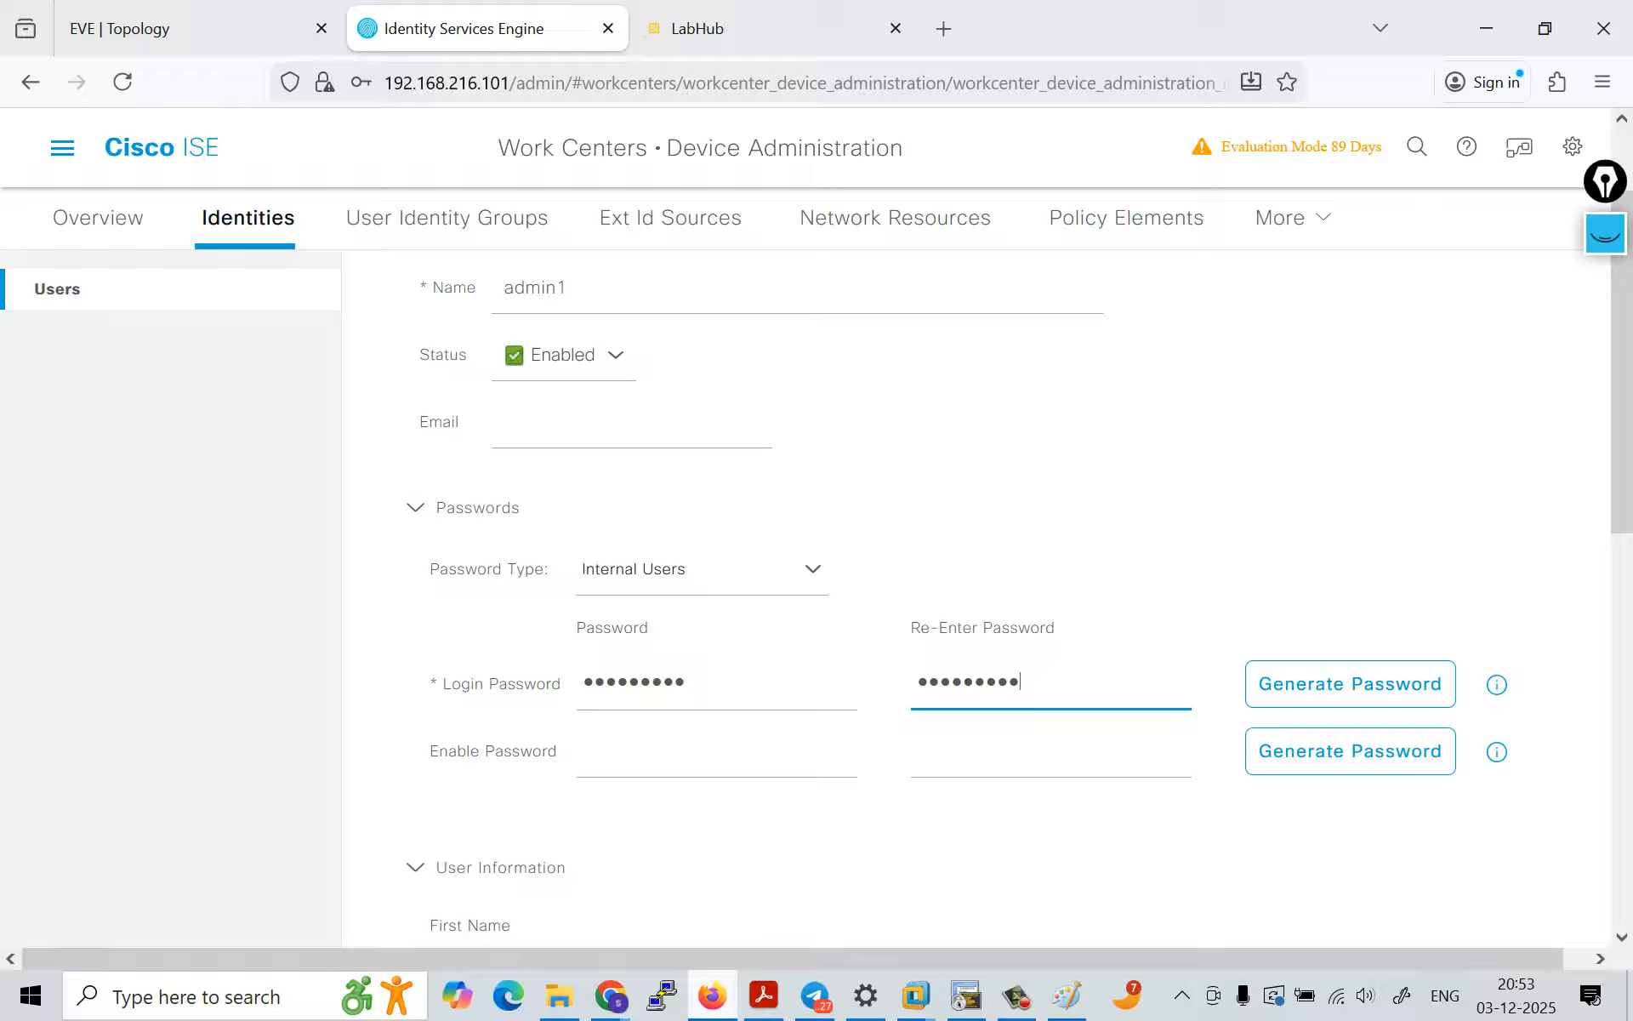
pyautogui.click(1292, 218)
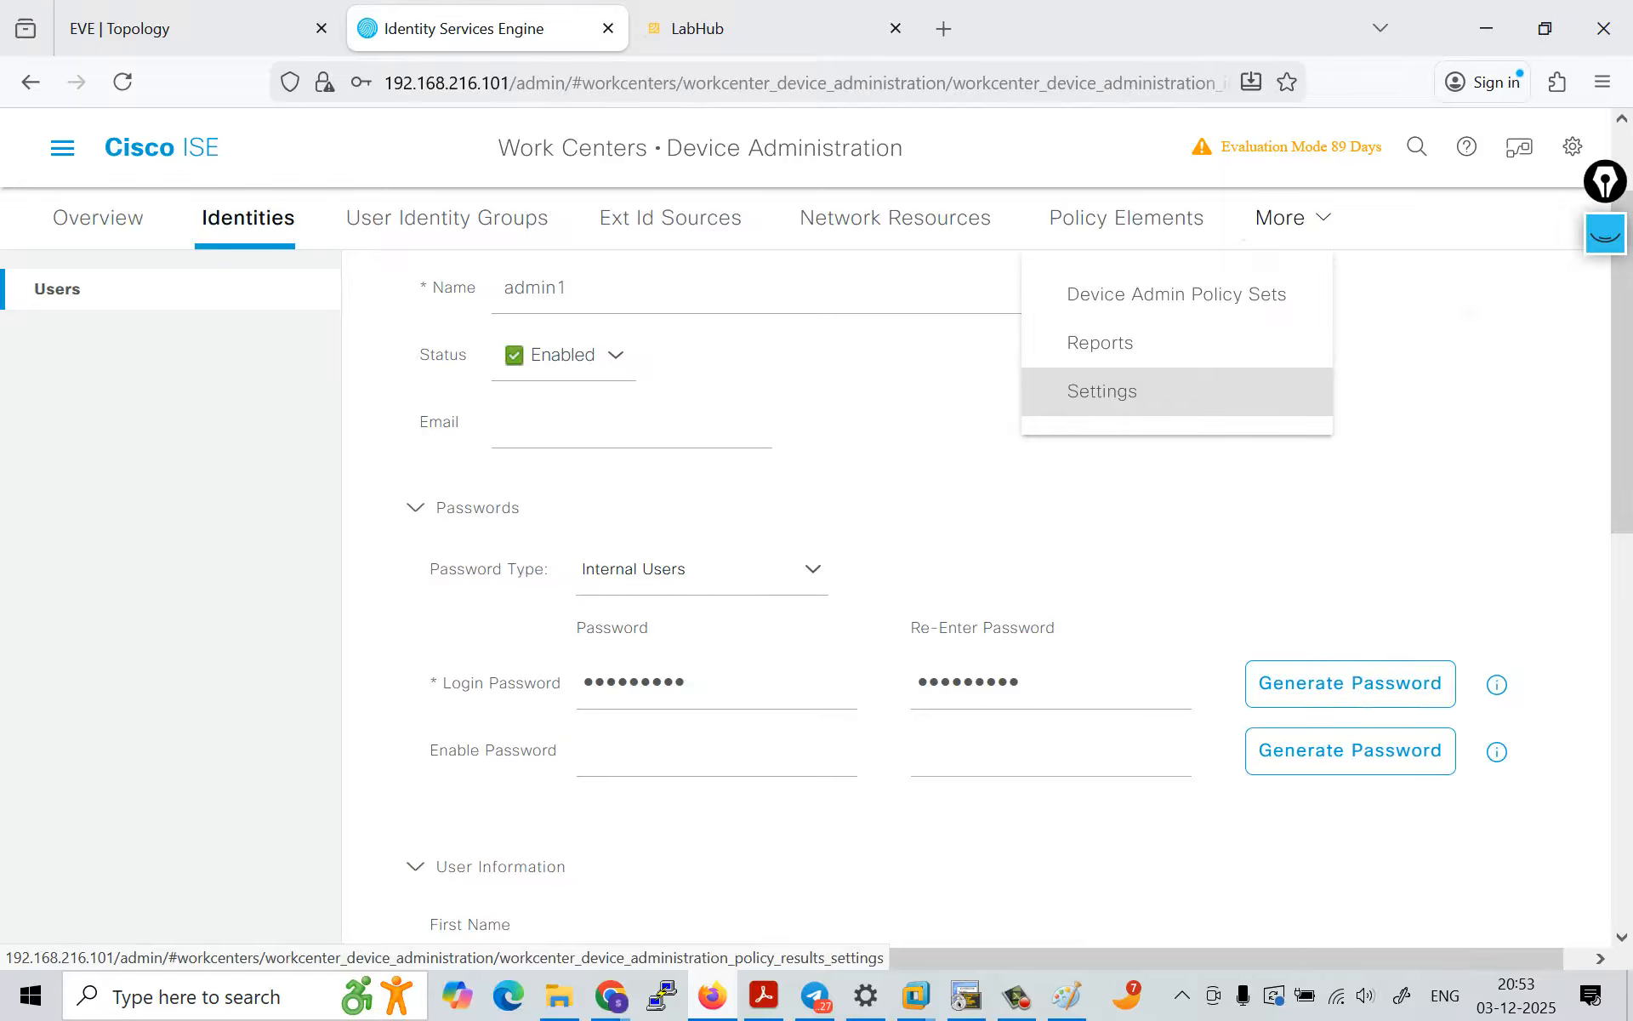
pyautogui.click(1101, 391)
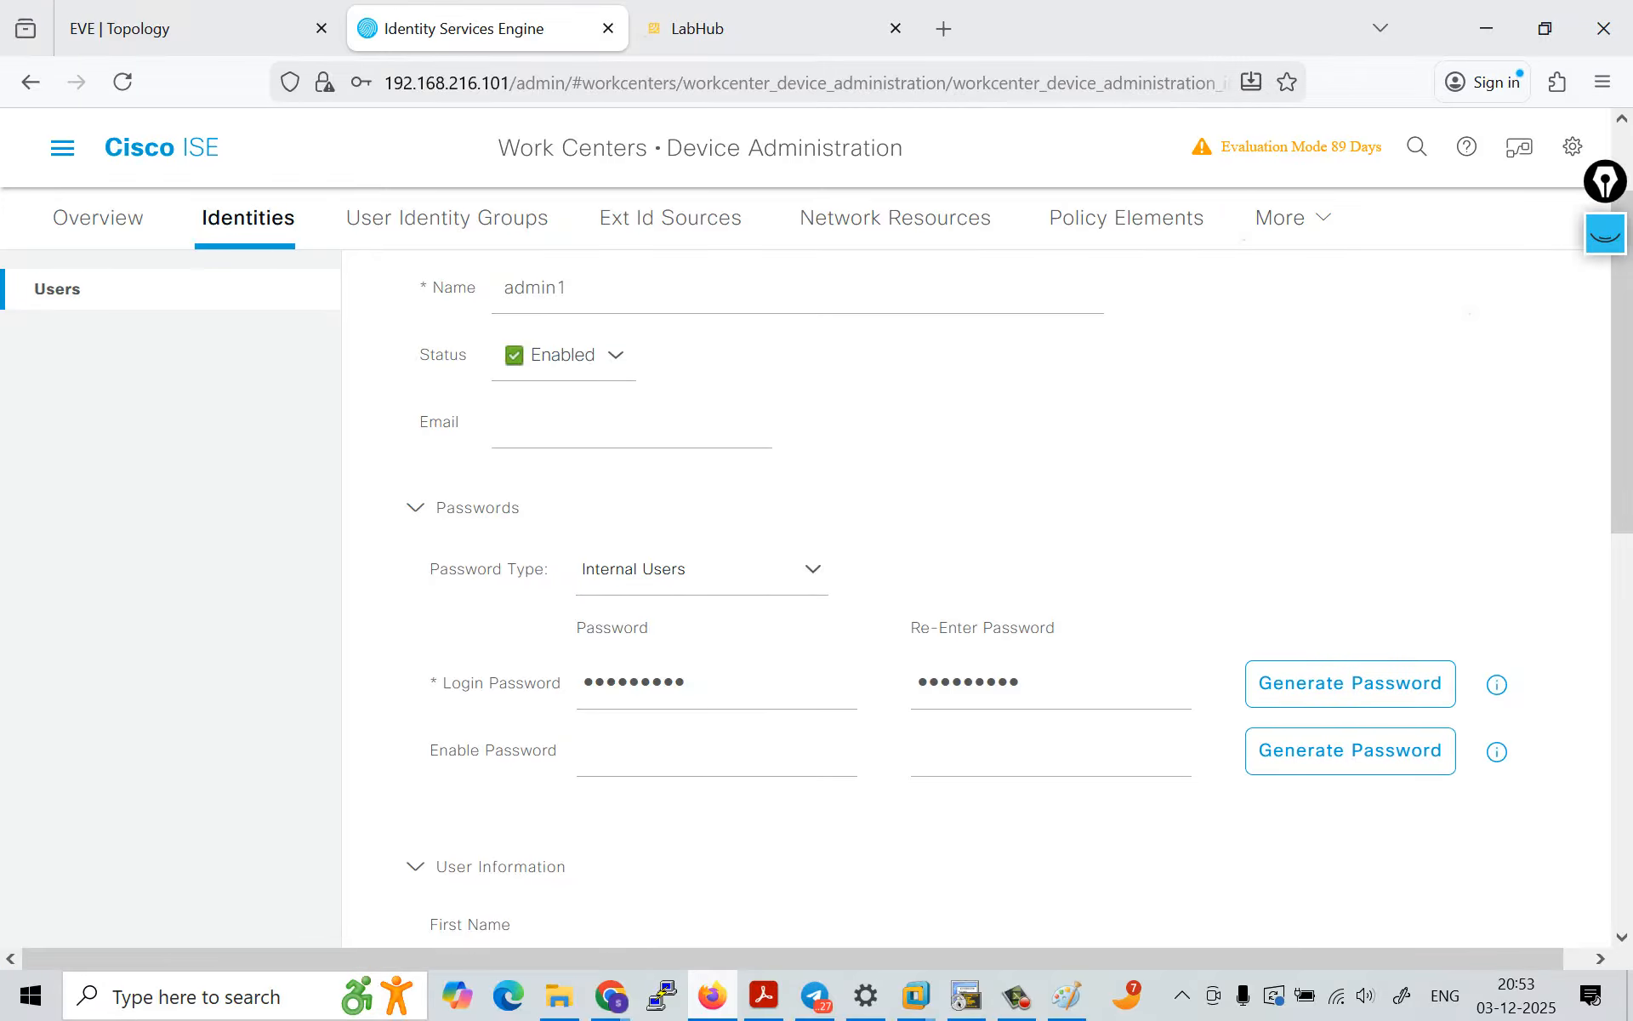
# Step: Assign admin1 to the Admin_group user group and submit the new network access user
pyautogui.scroll(-7, 1019, 603)
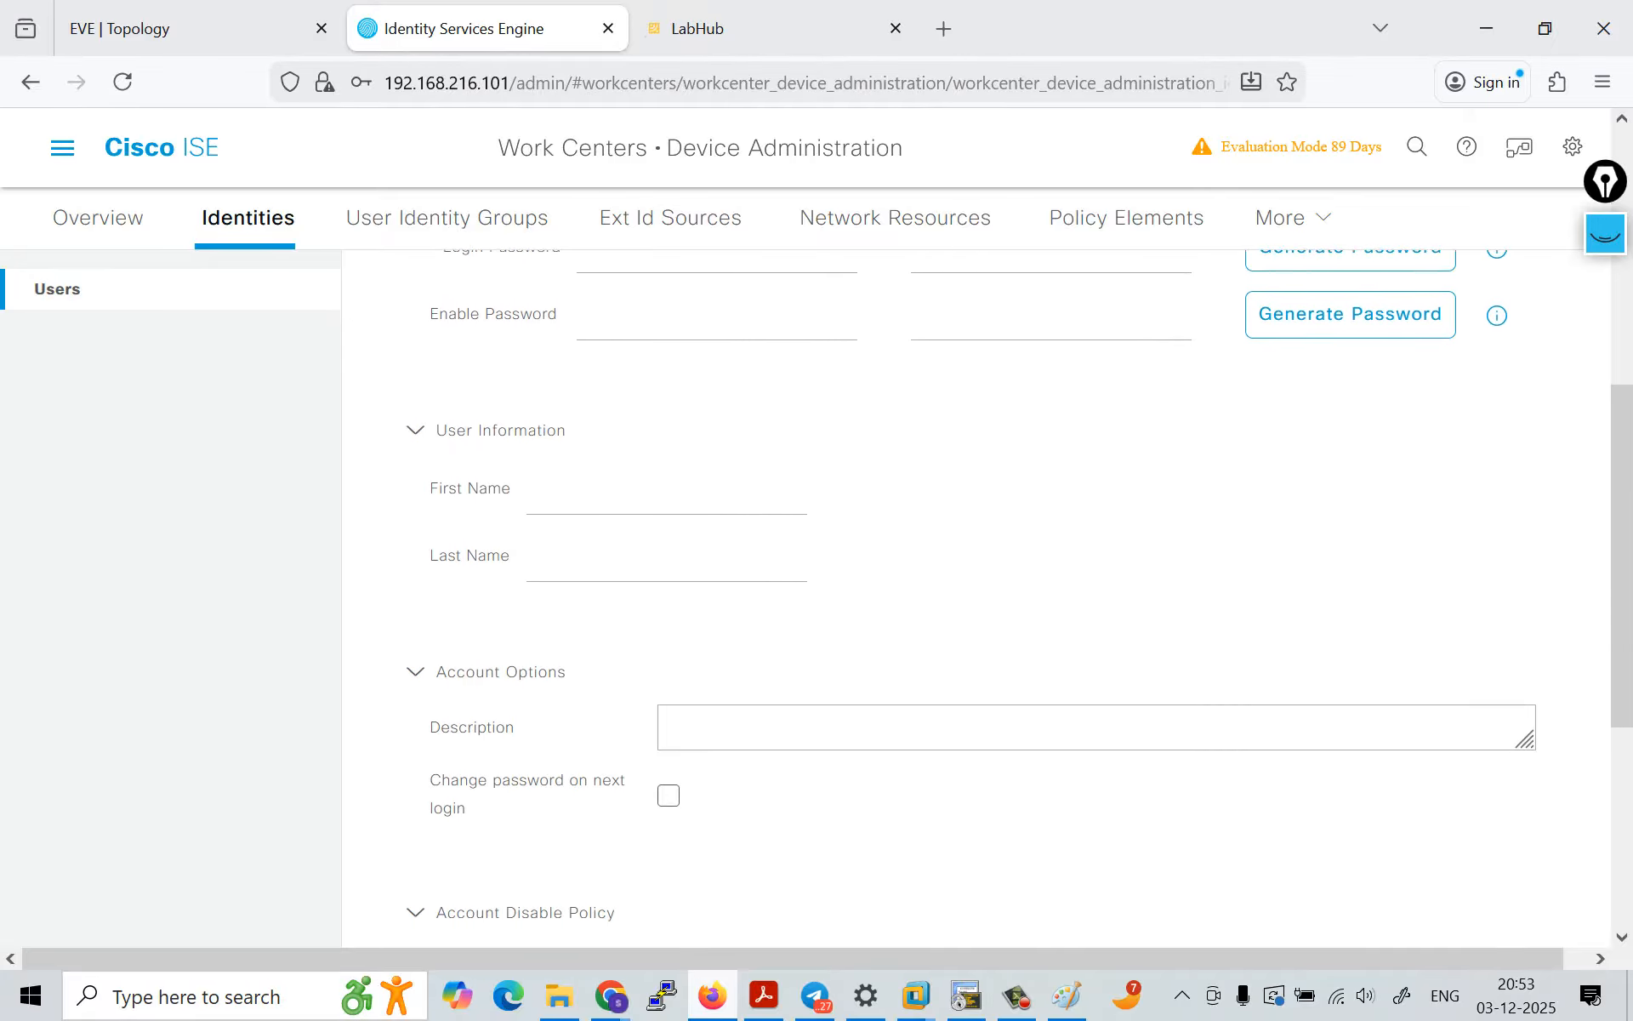
pyautogui.scroll(-2, 1020, 603)
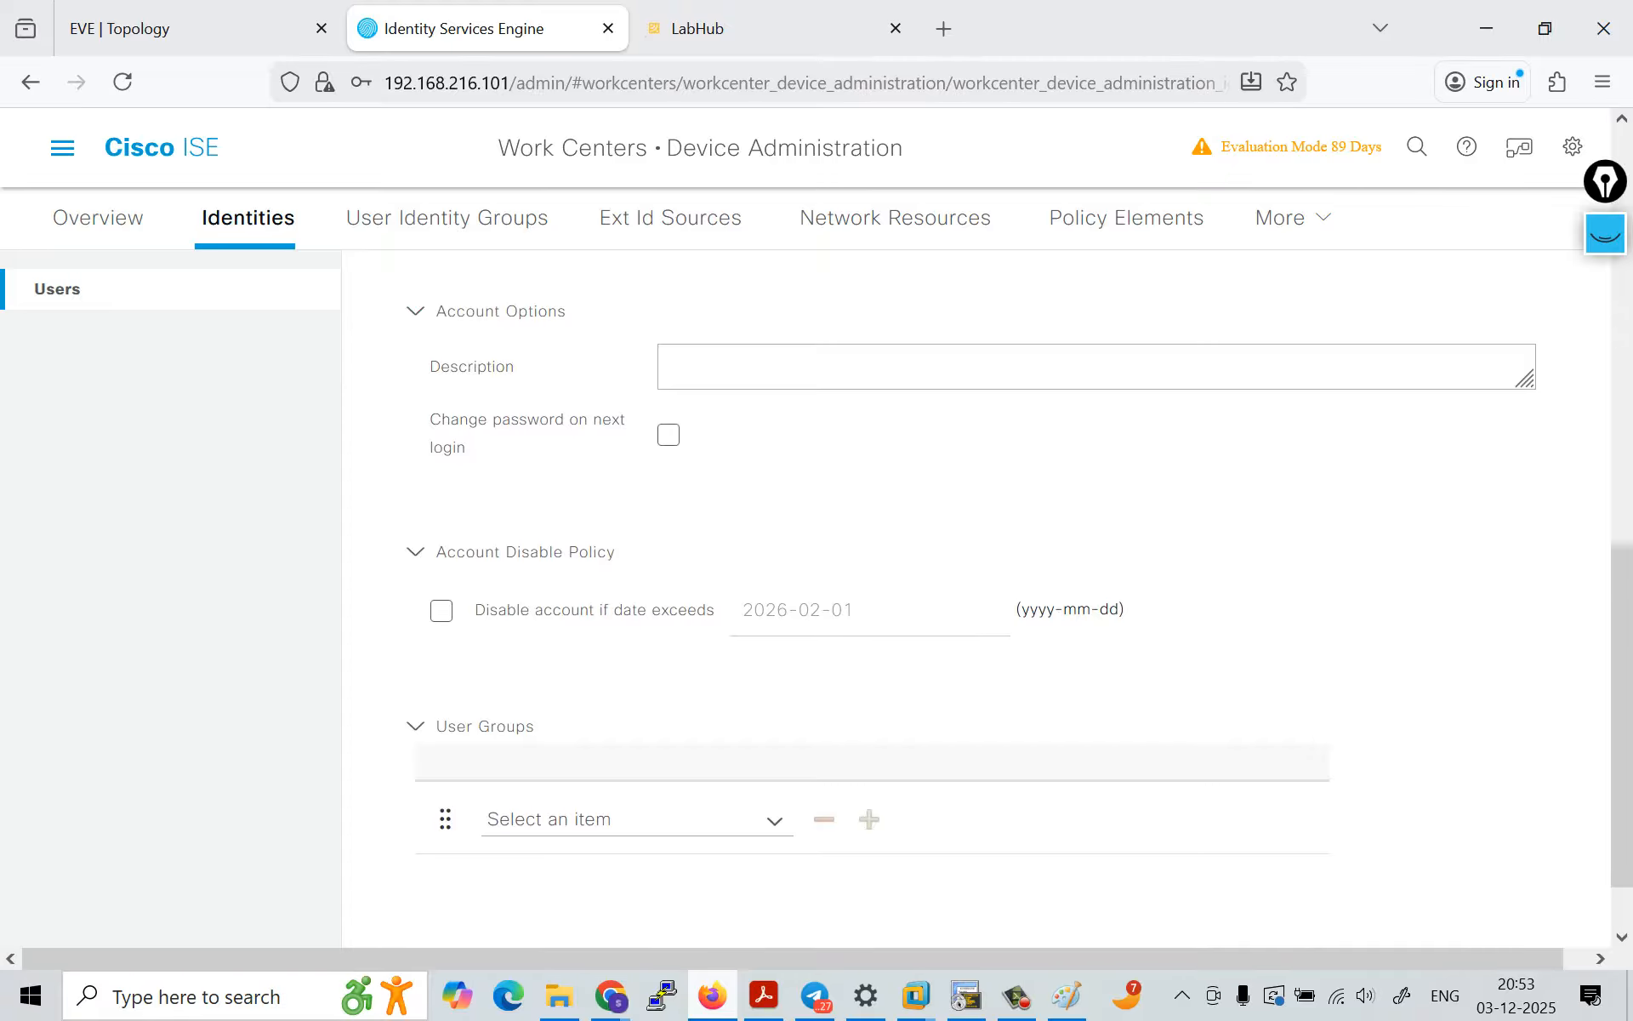
pyautogui.click(774, 821)
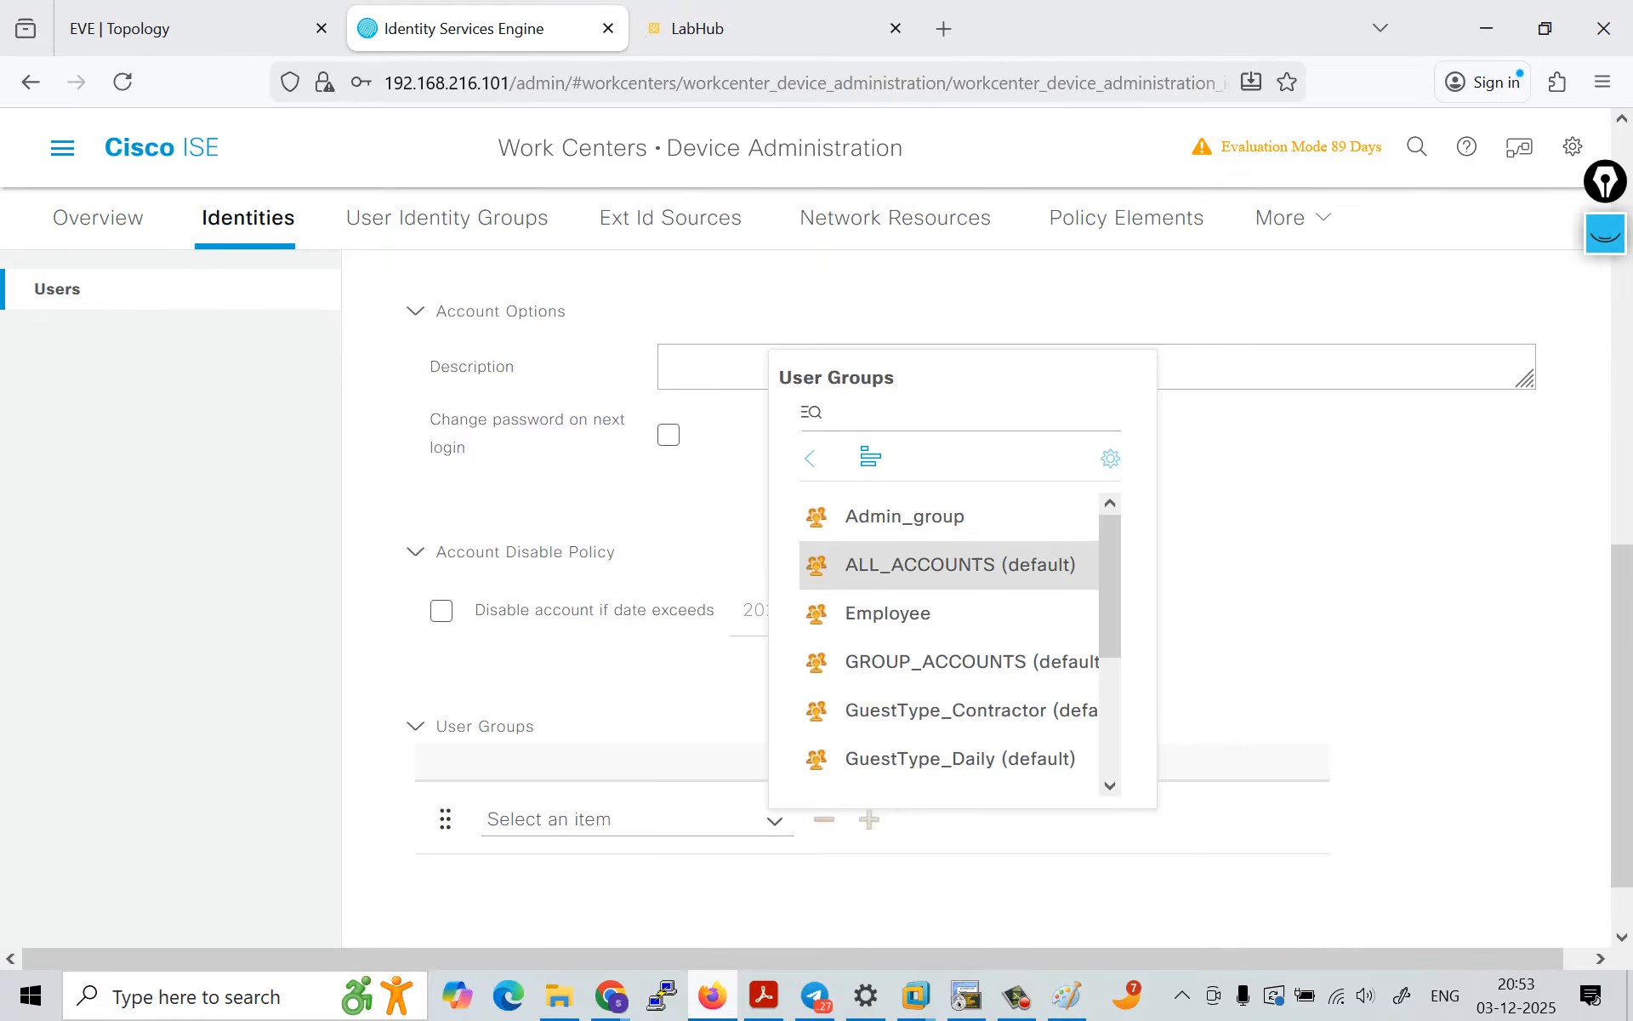
pyautogui.click(904, 517)
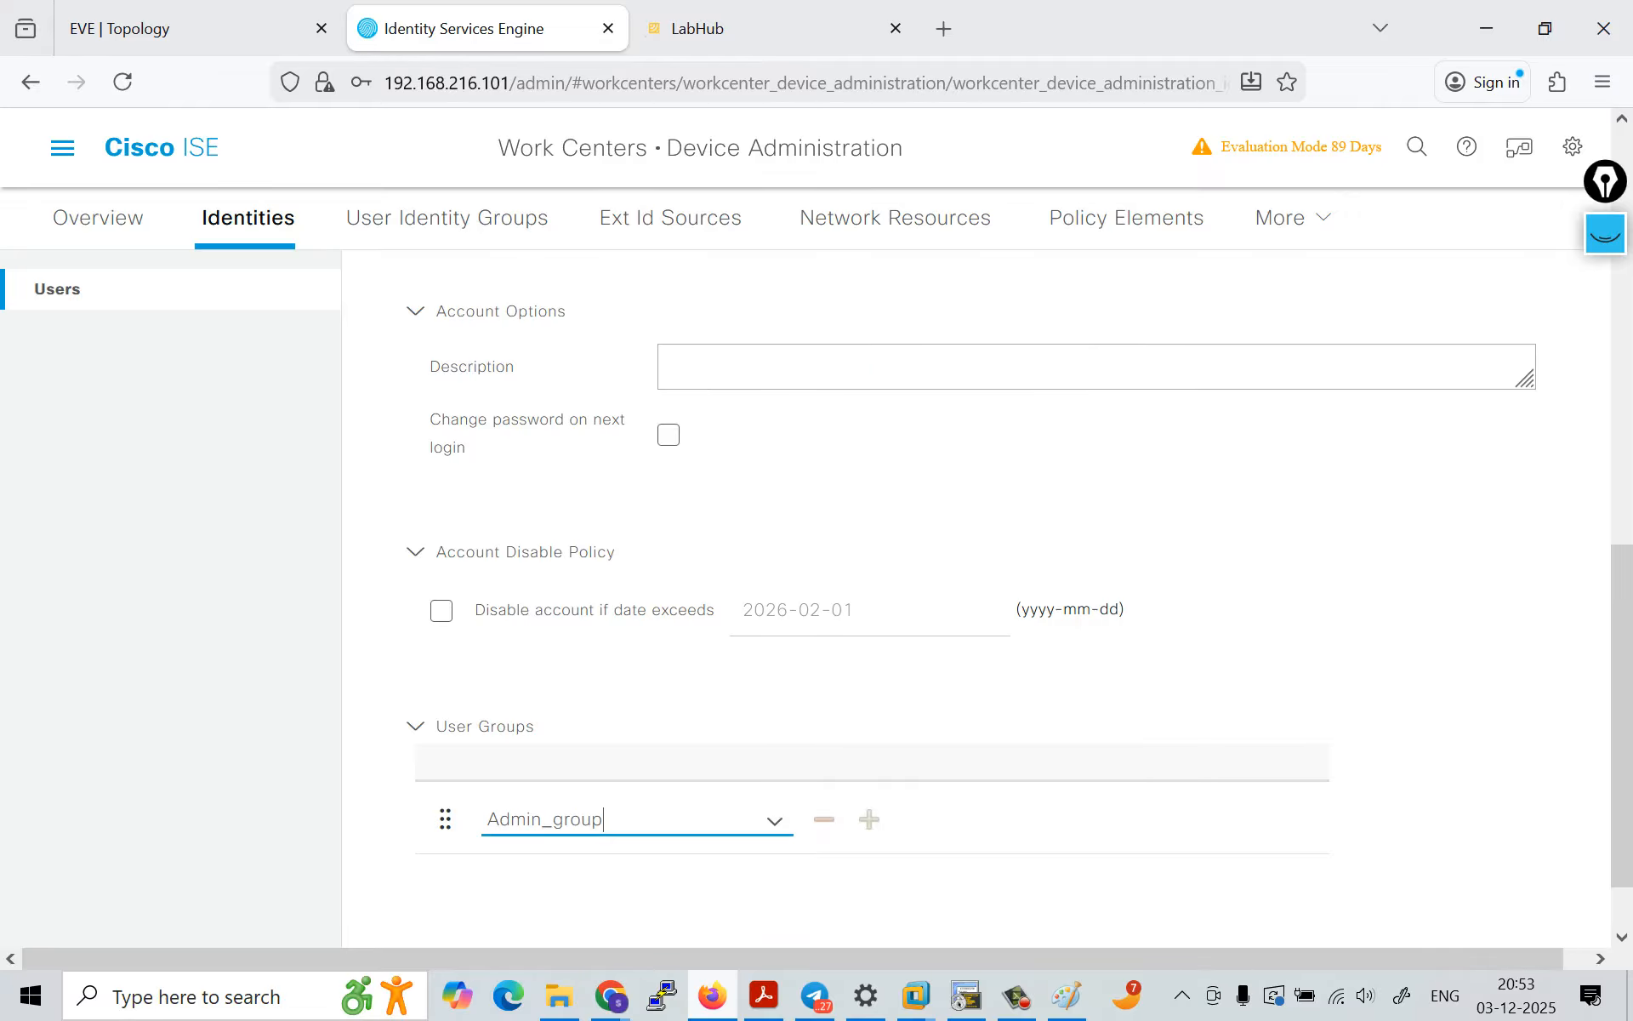
pyautogui.scroll(-2, 977, 583)
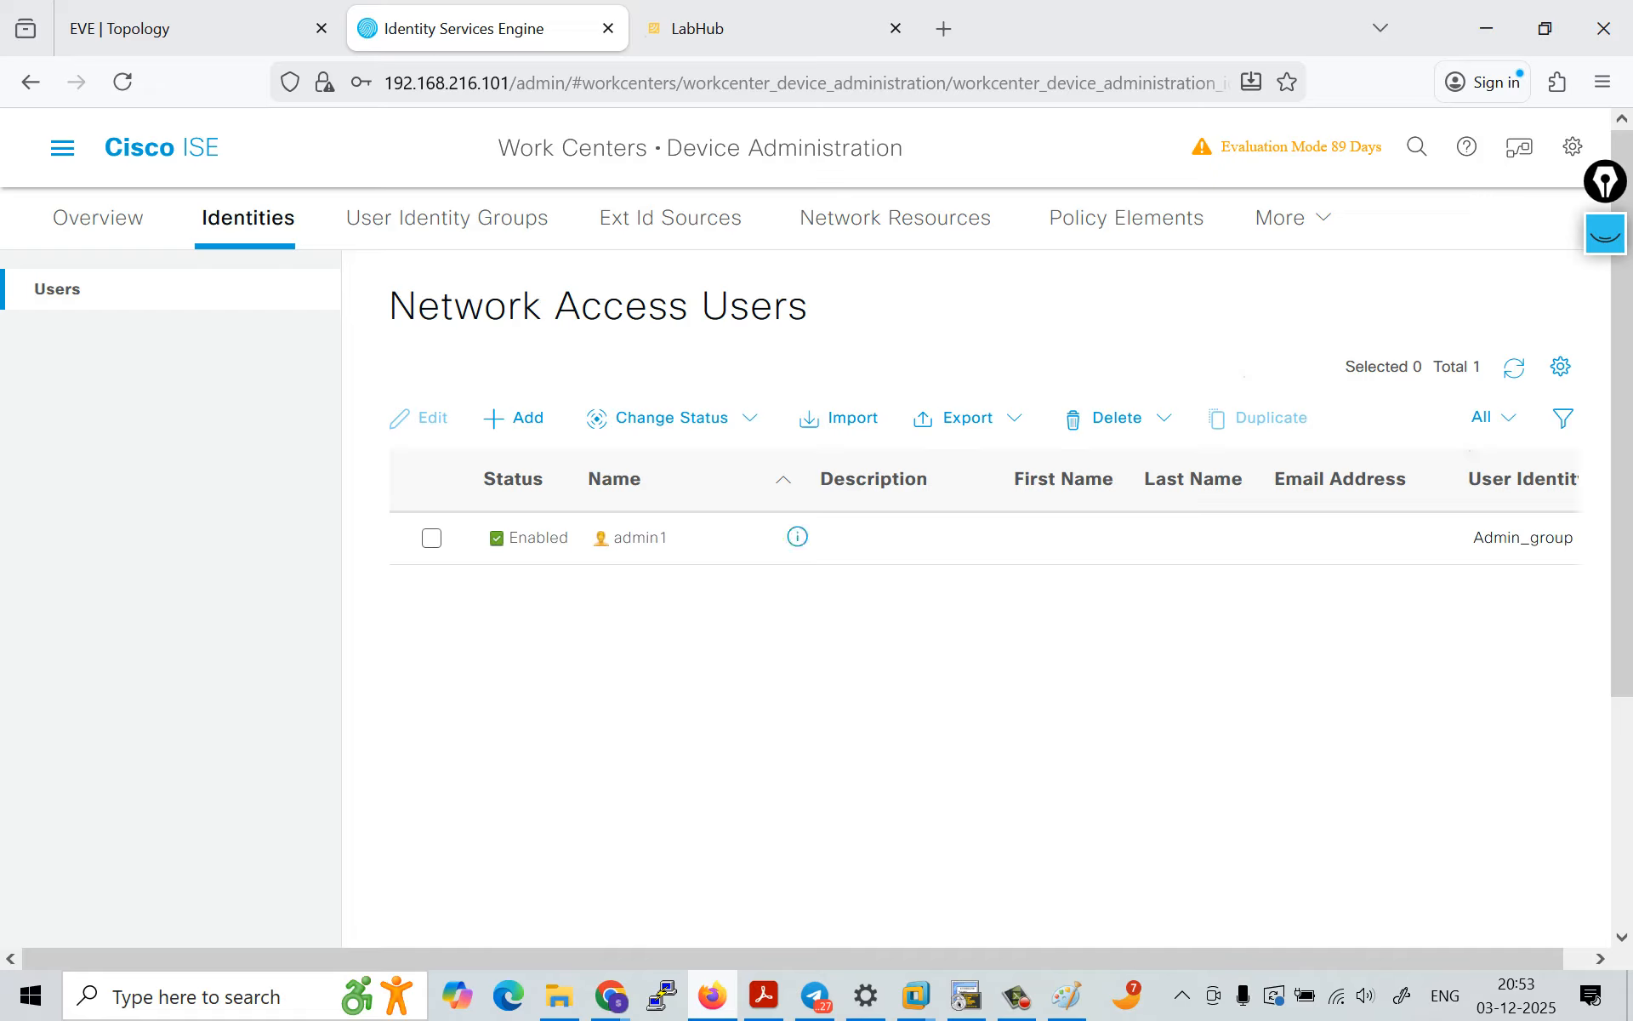
pyautogui.click(515, 417)
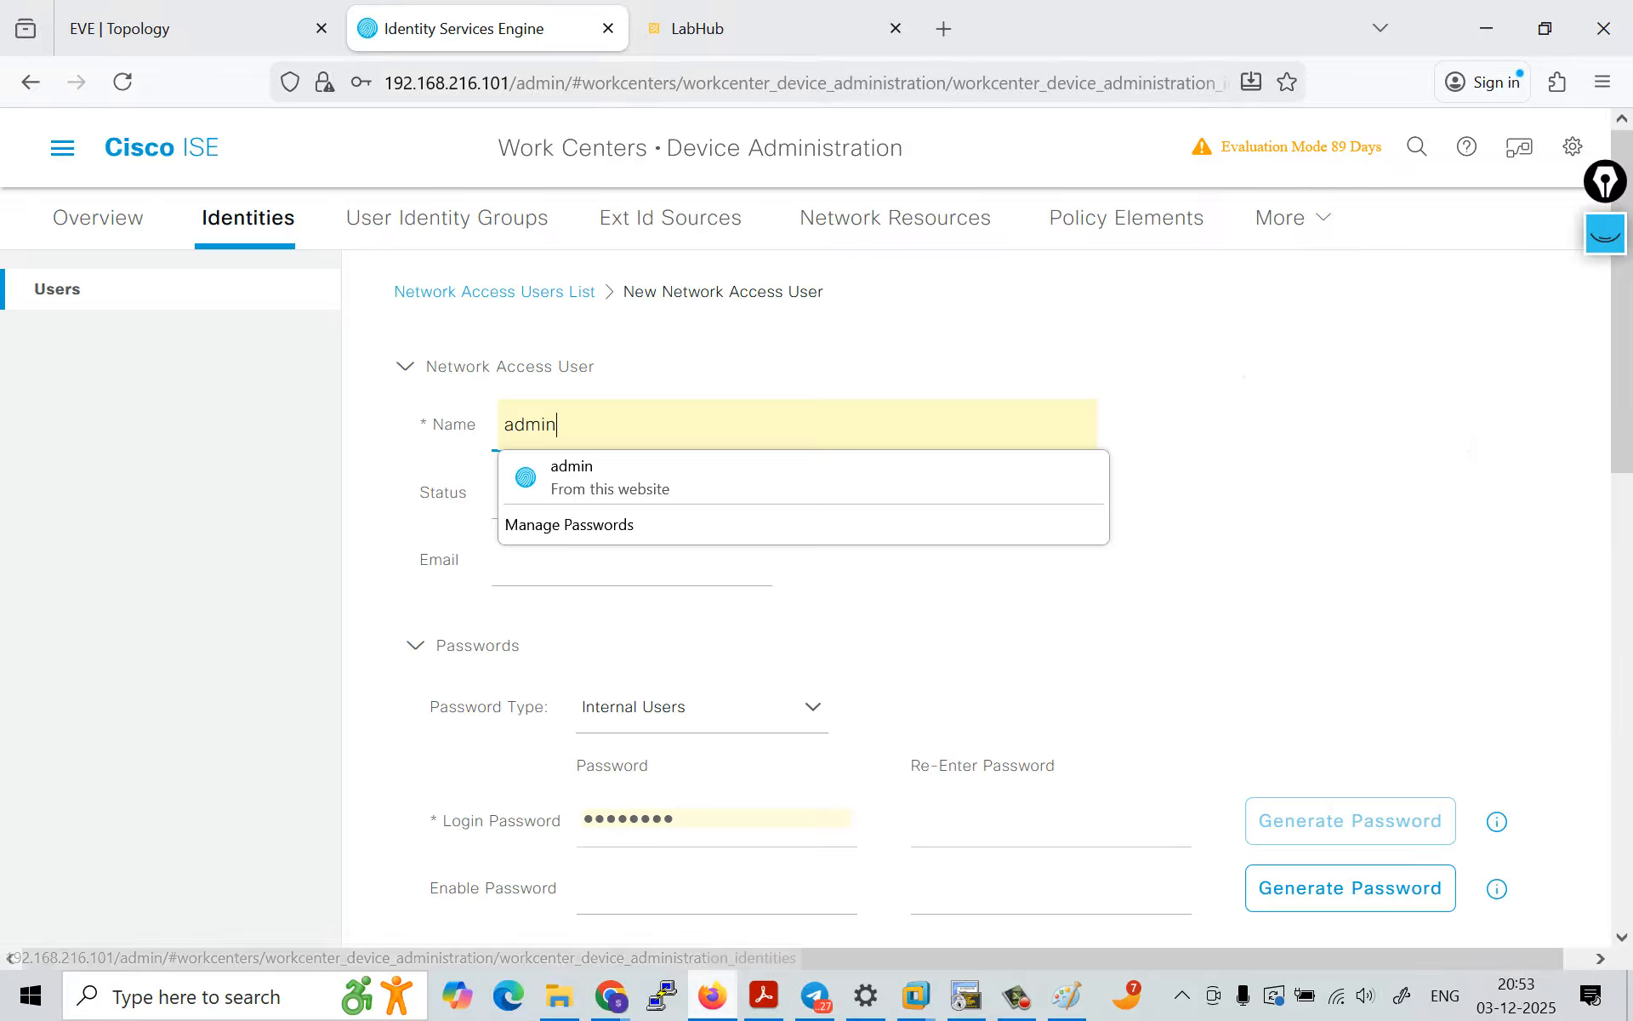
pyautogui.click(248, 218)
pyautogui.click(729, 445)
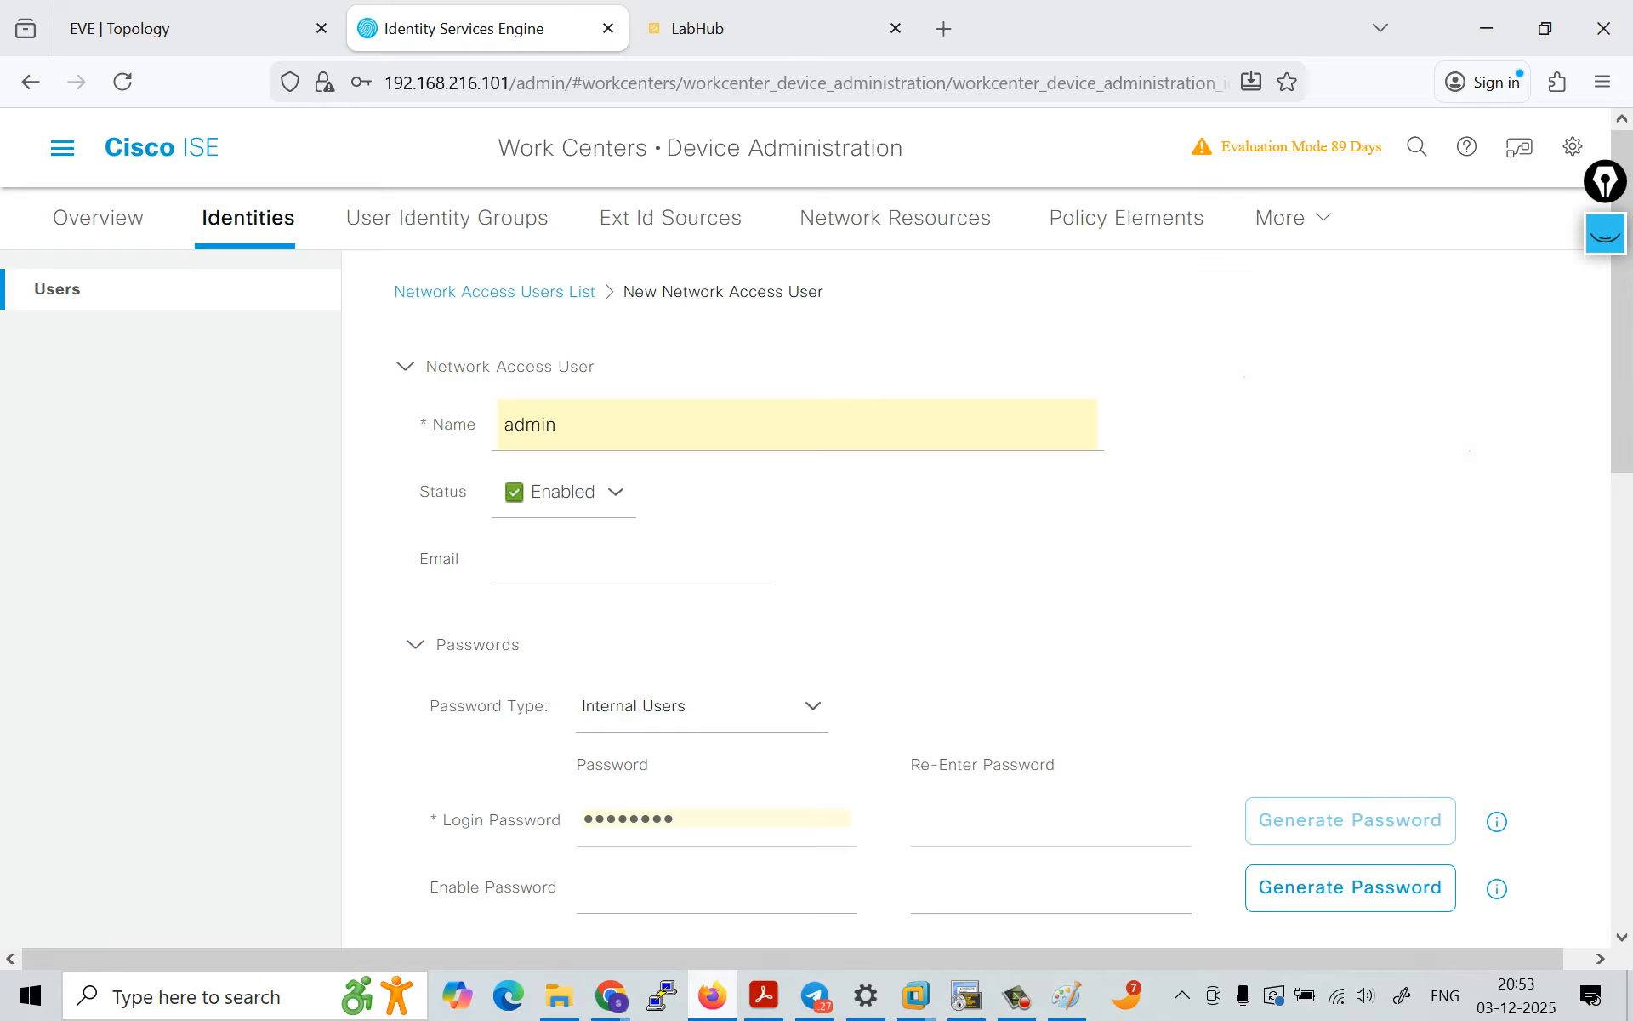
pyautogui.click(420, 218)
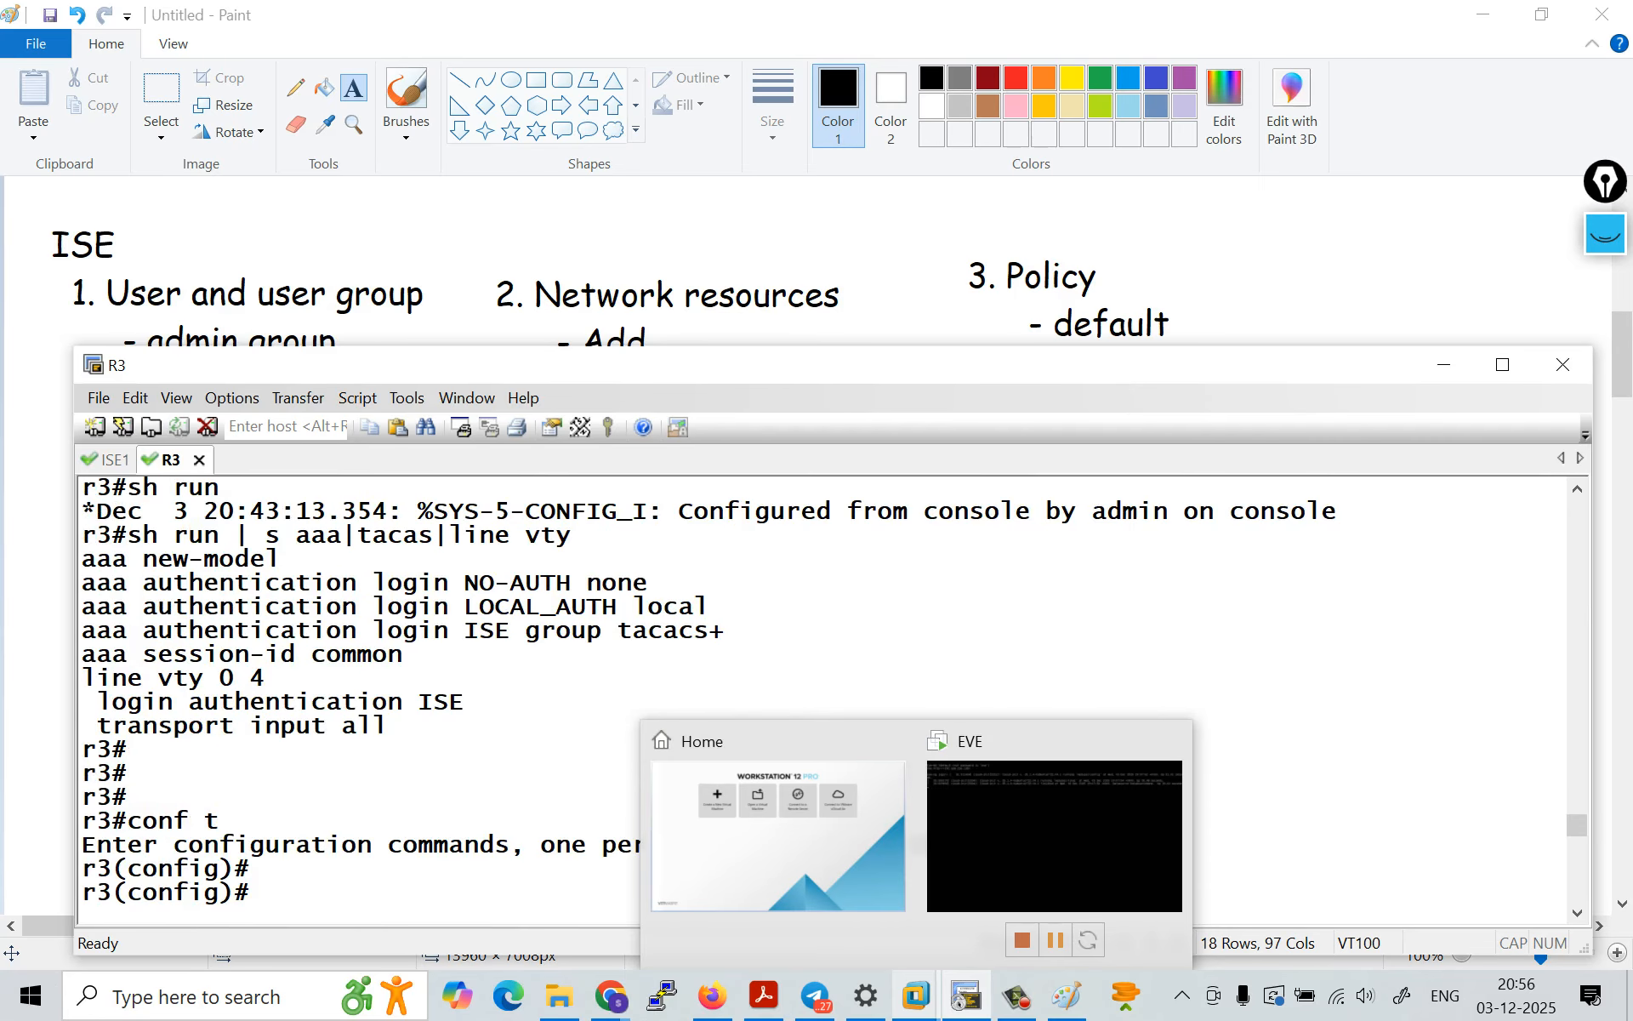
# Step: Review the TACACS server ISE address and key configuration in the R3 terminal session
pyautogui.scroll(8, 821, 698)
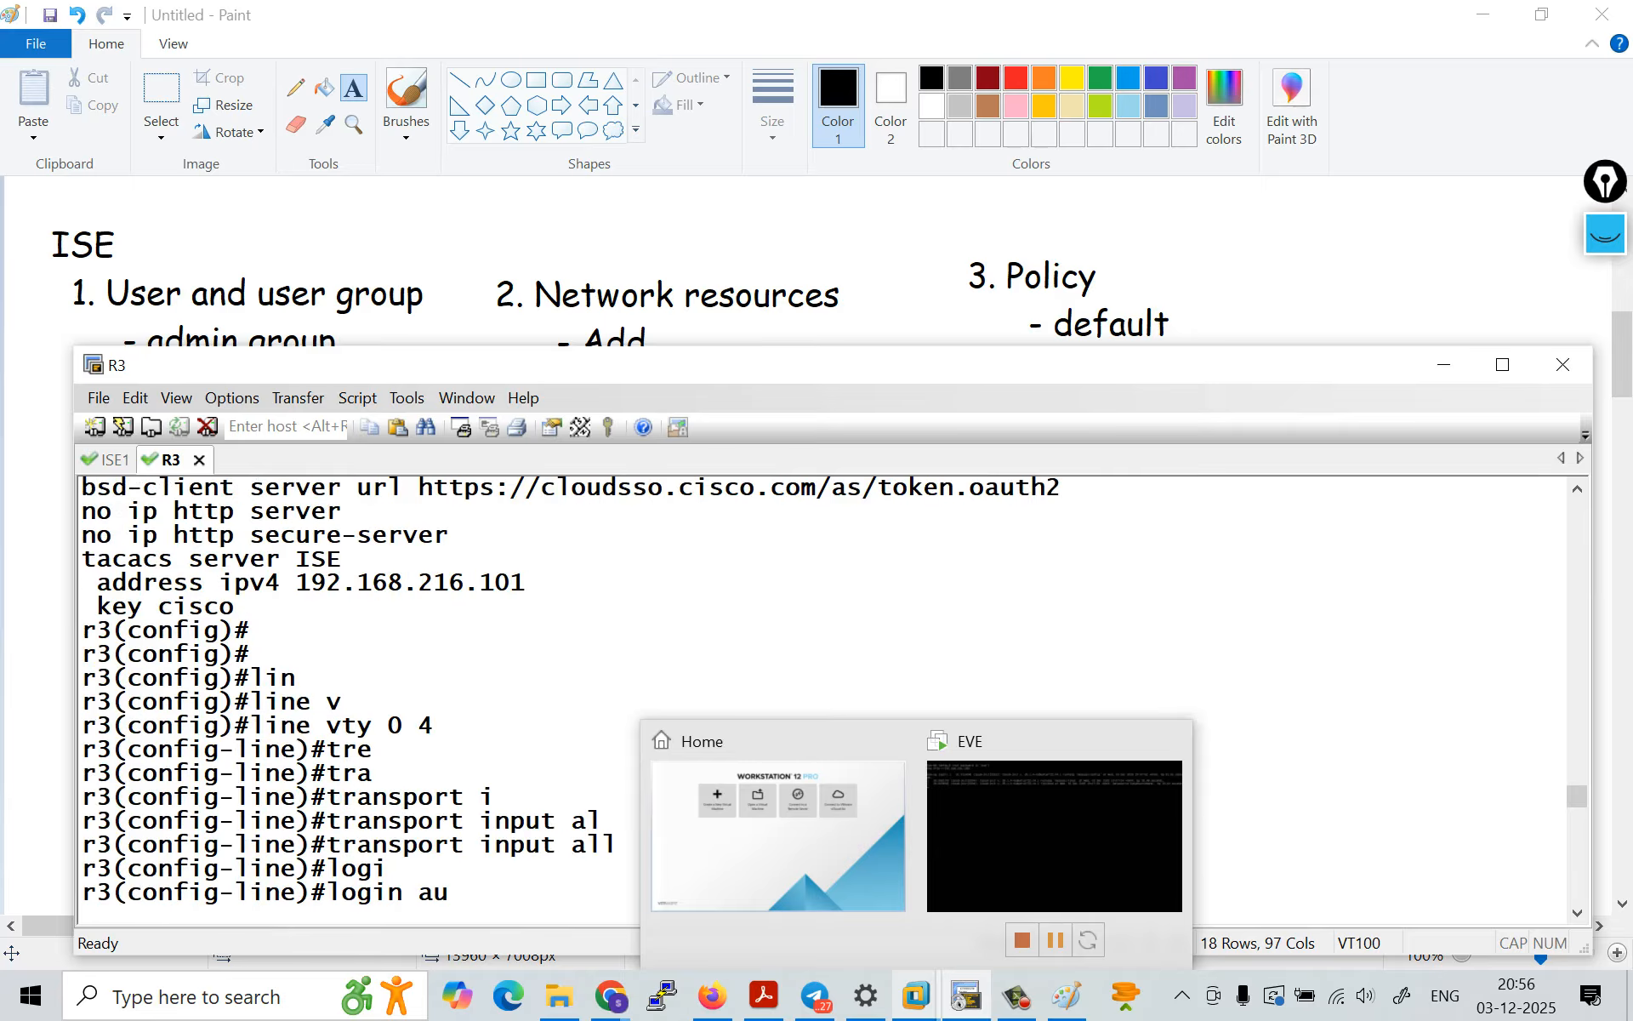
pyautogui.moveTo(127, 559); pyautogui.dragTo(526, 583)
pyautogui.click(528, 584)
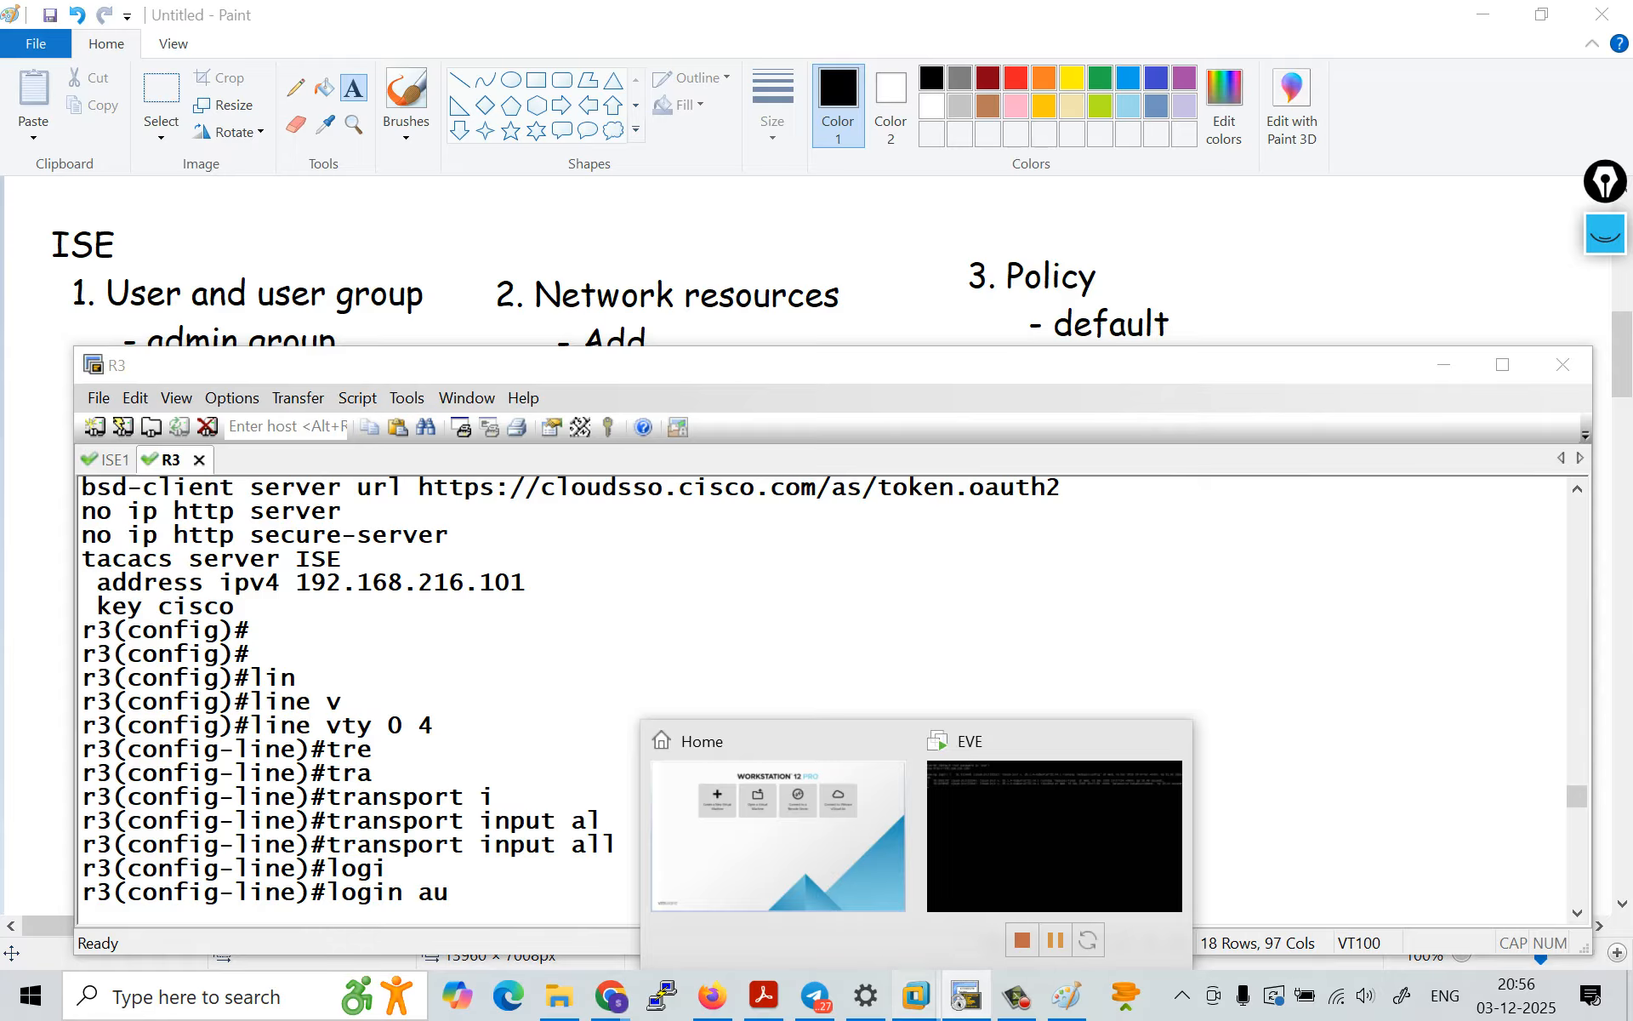
pyautogui.click(765, 672)
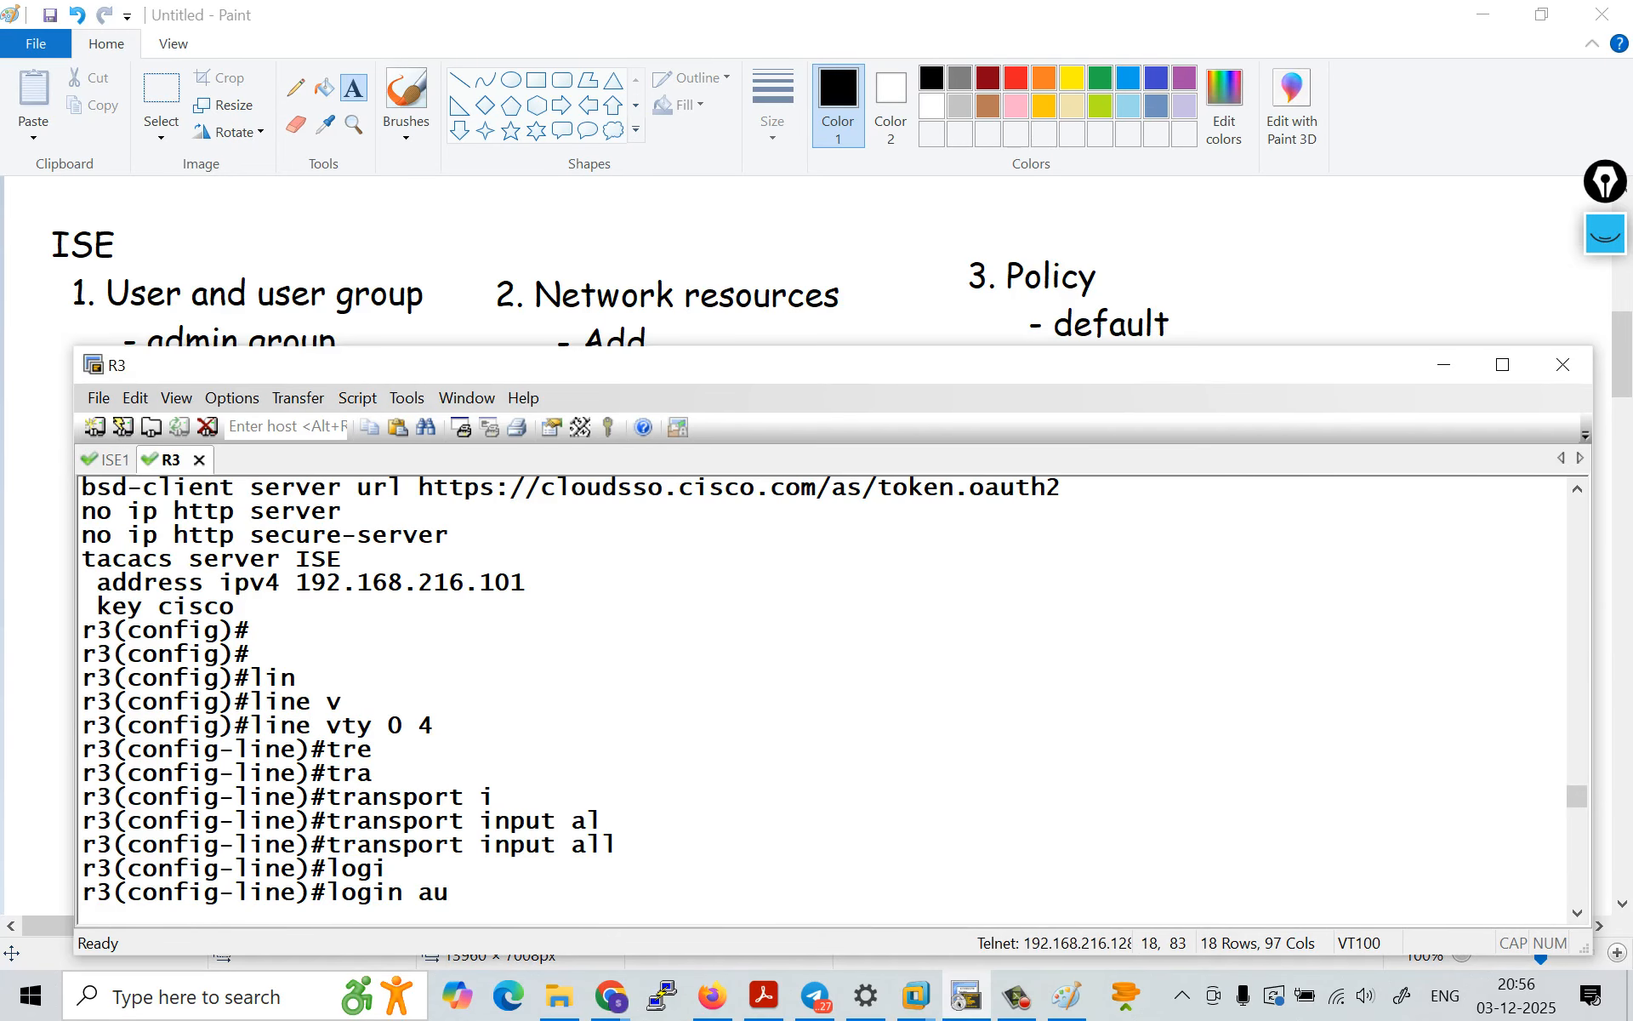
# Step: Switch back to Cisco ISE in Firefox and view the LDAP entries under the external identity sources
pyautogui.click(713, 995)
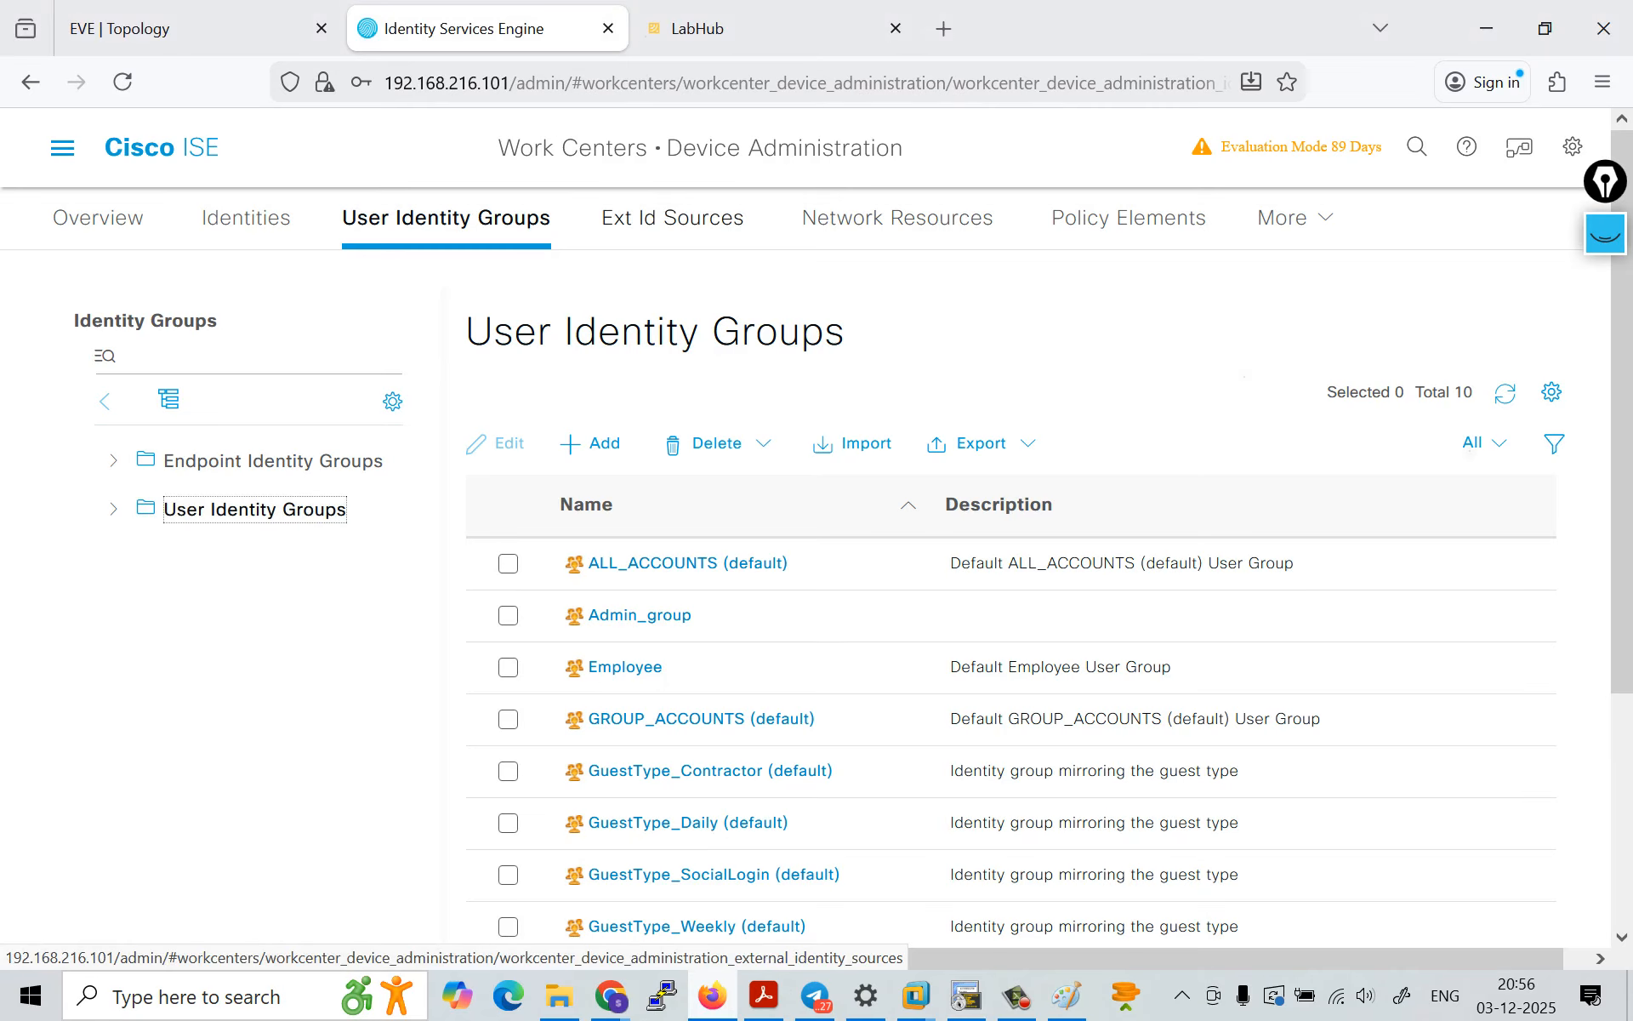
pyautogui.click(672, 218)
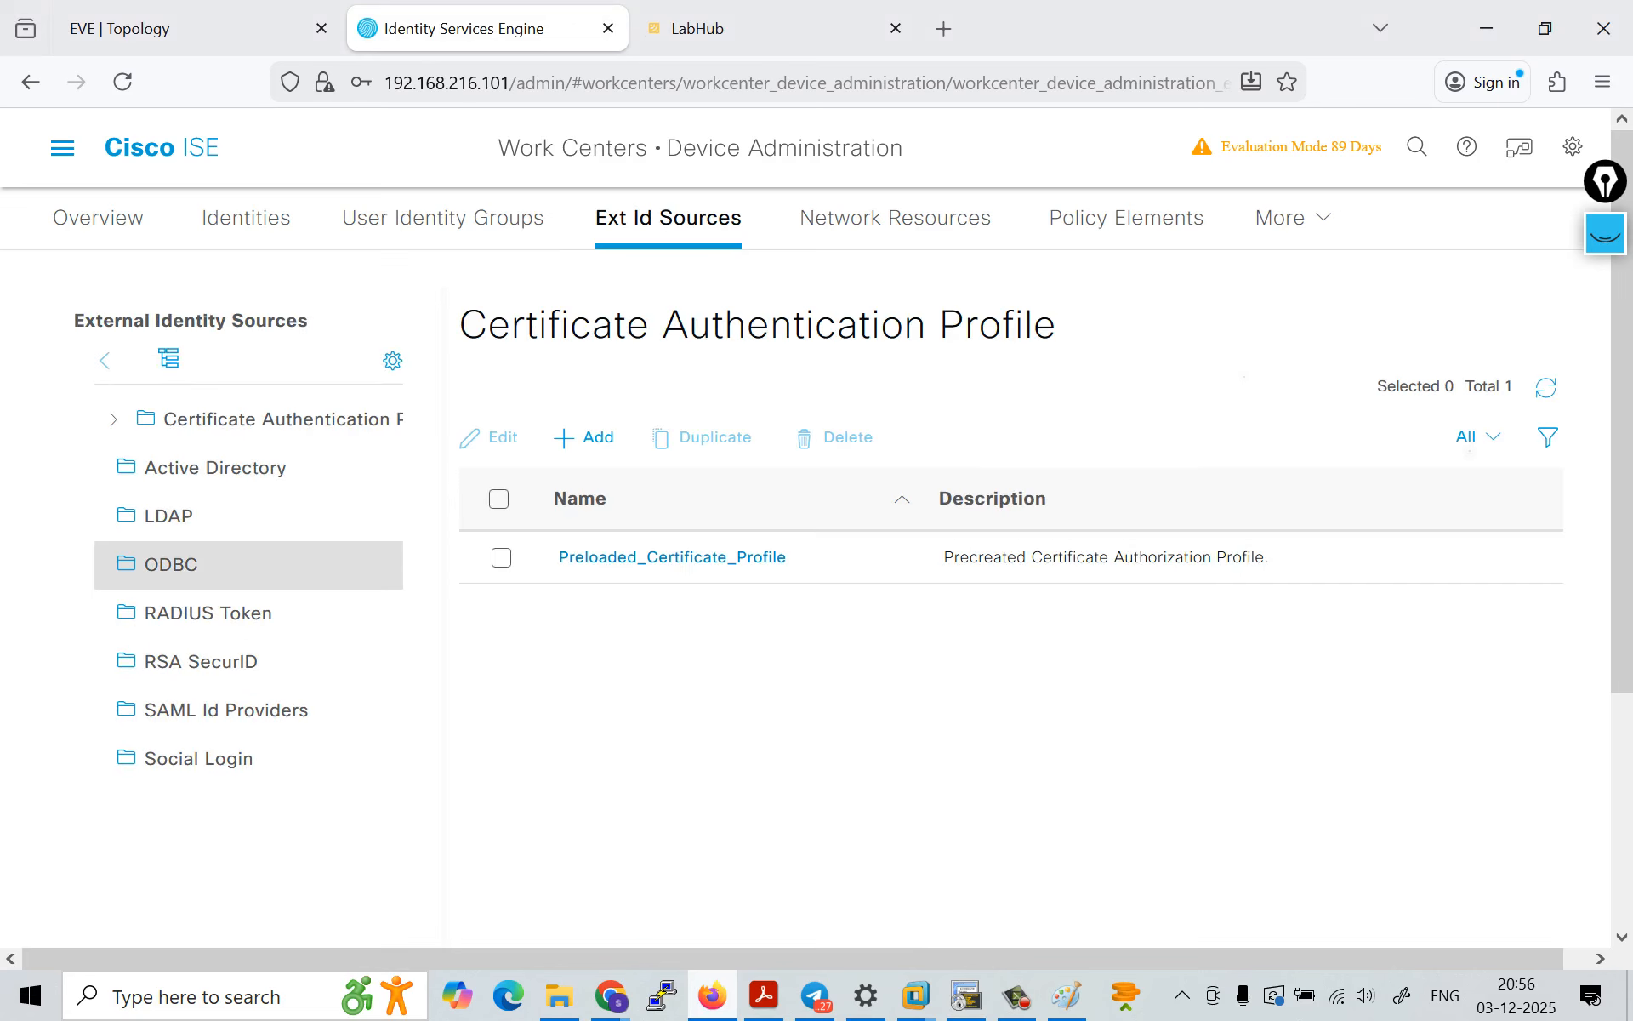
pyautogui.click(168, 517)
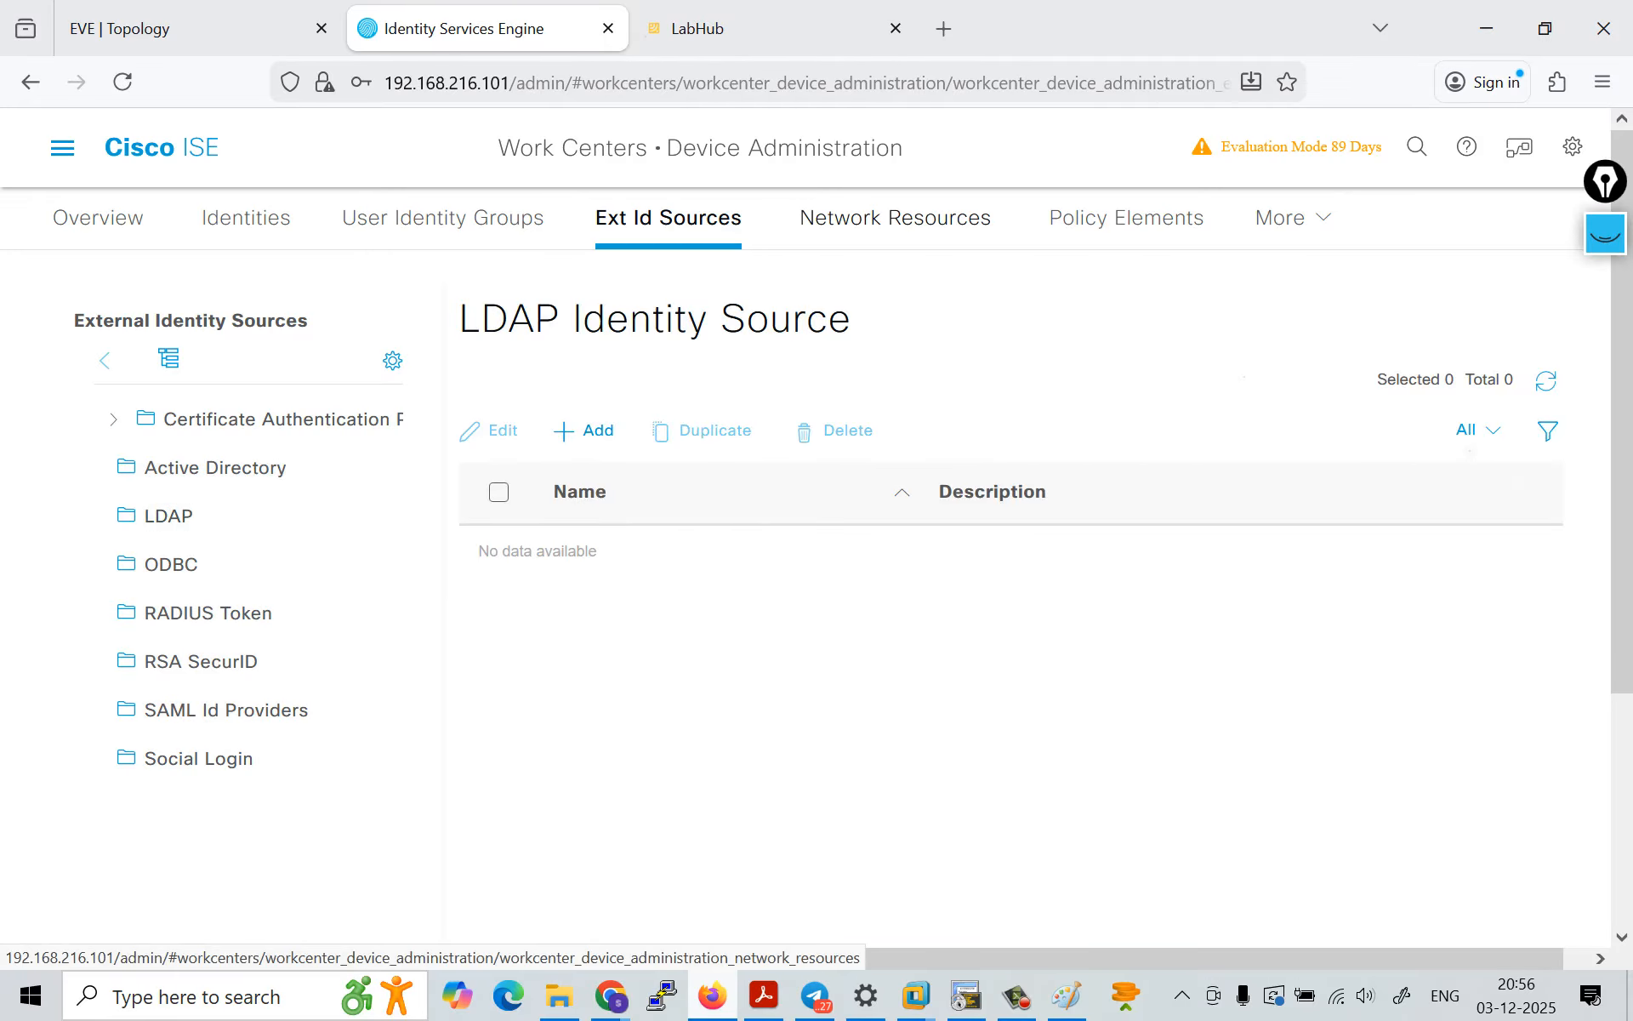
# Step: Start a new network device named R3 with IP address 192.168.216.101, keeping the /32 mask
pyautogui.click(895, 218)
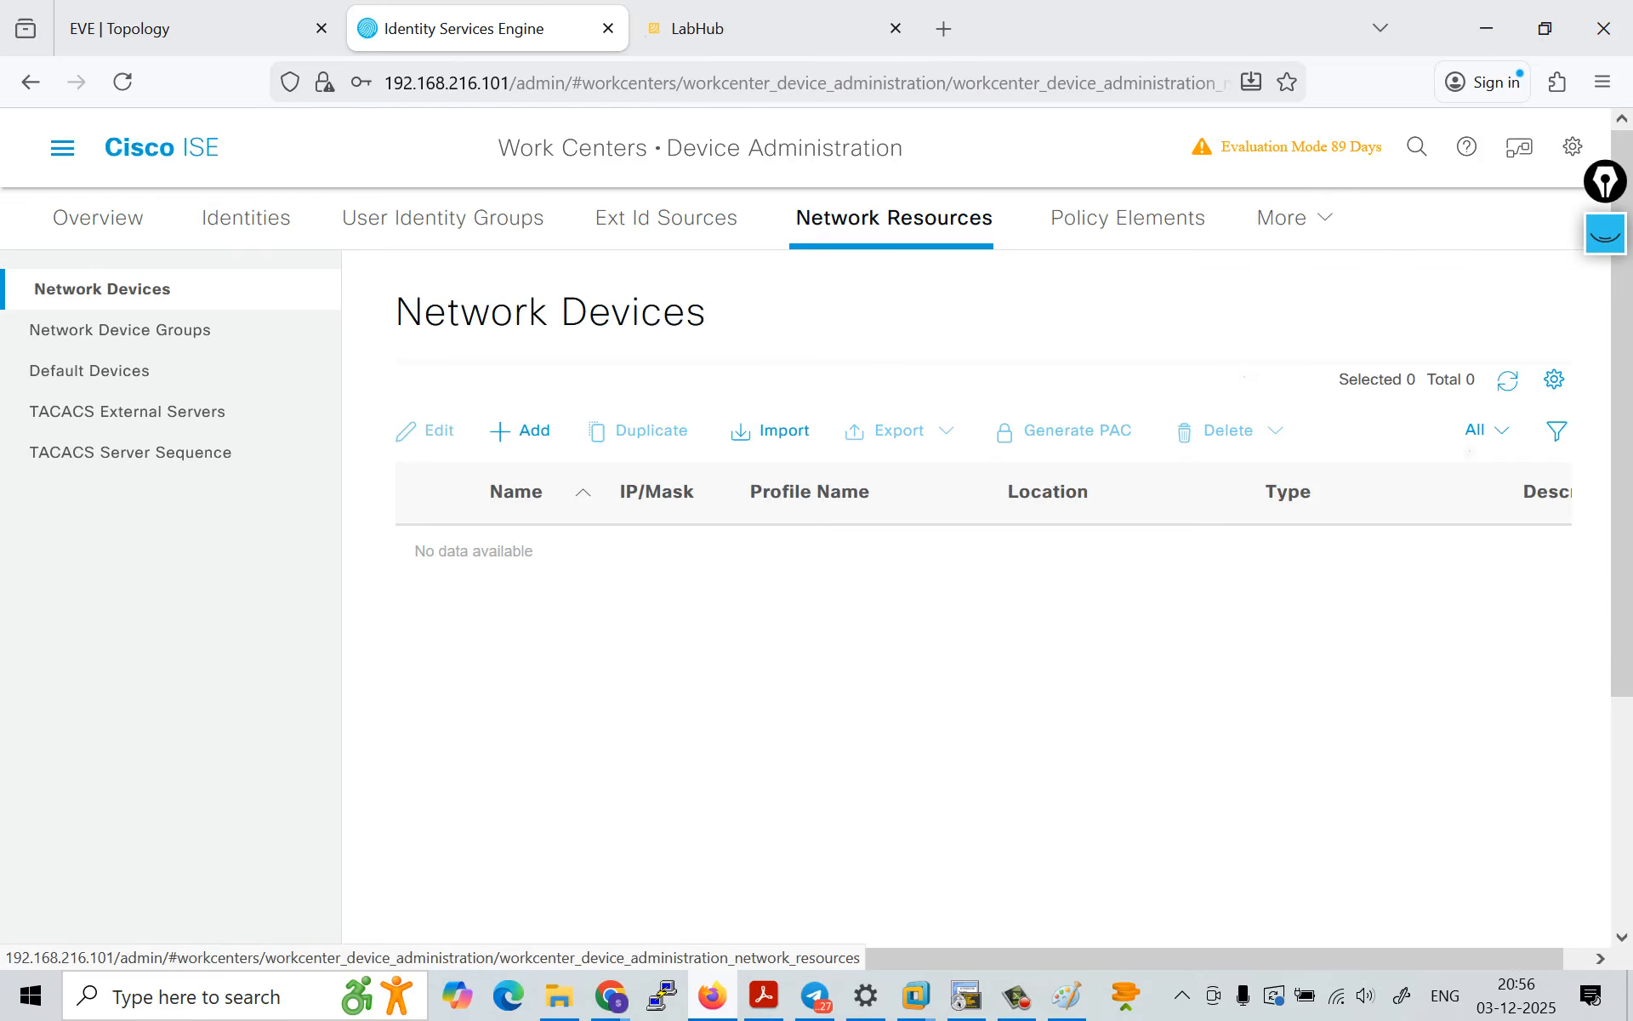
pyautogui.click(521, 431)
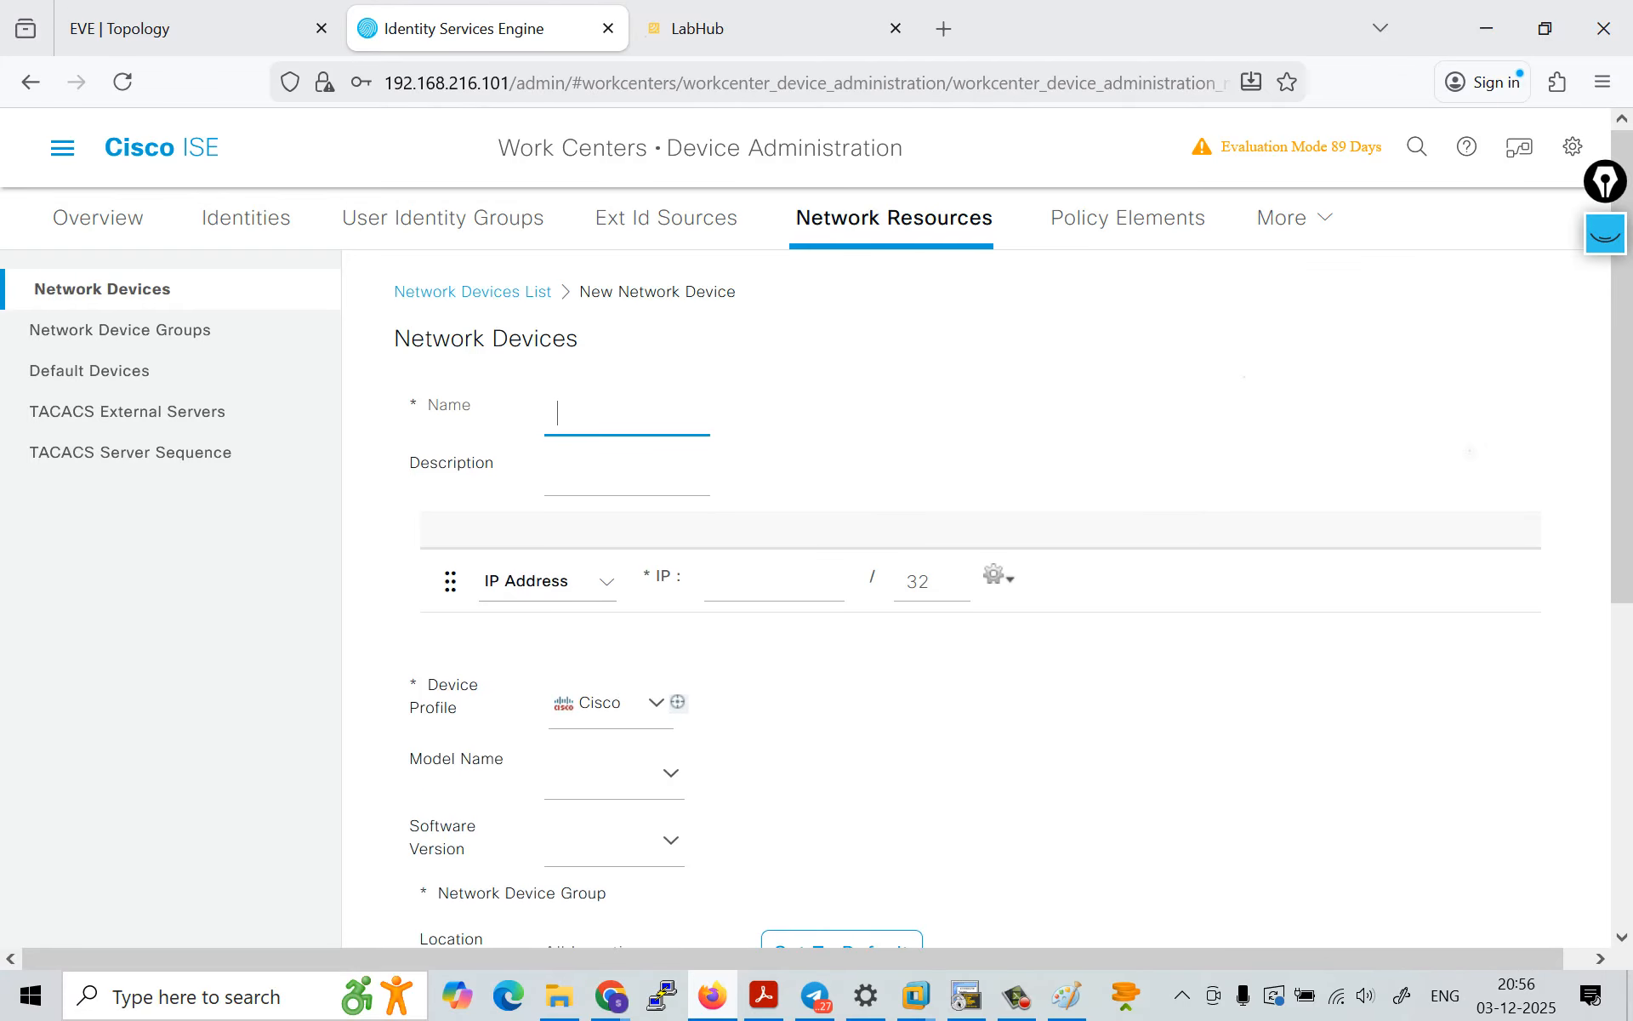
pyautogui.write('R3')
pyautogui.press('Tab')
pyautogui.press('Tab')
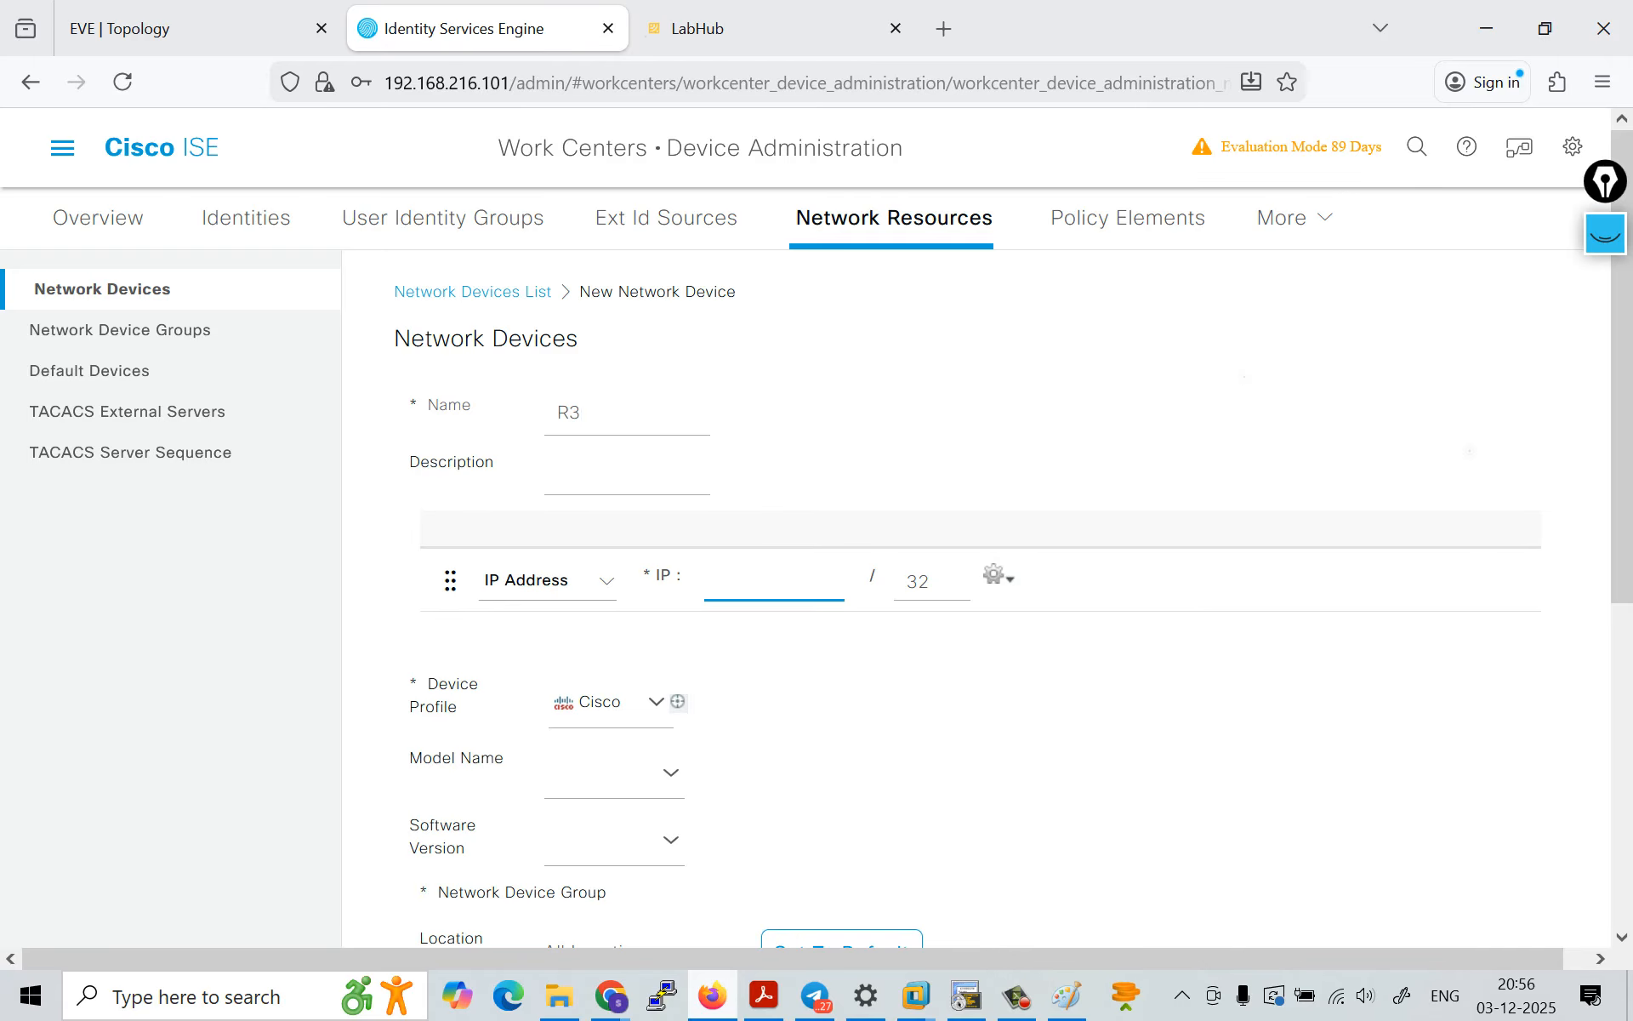
pyautogui.write('192.168.')
pyautogui.write('216')
pyautogui.write('.101')
pyautogui.moveTo(935, 582); pyautogui.dragTo(903, 582)
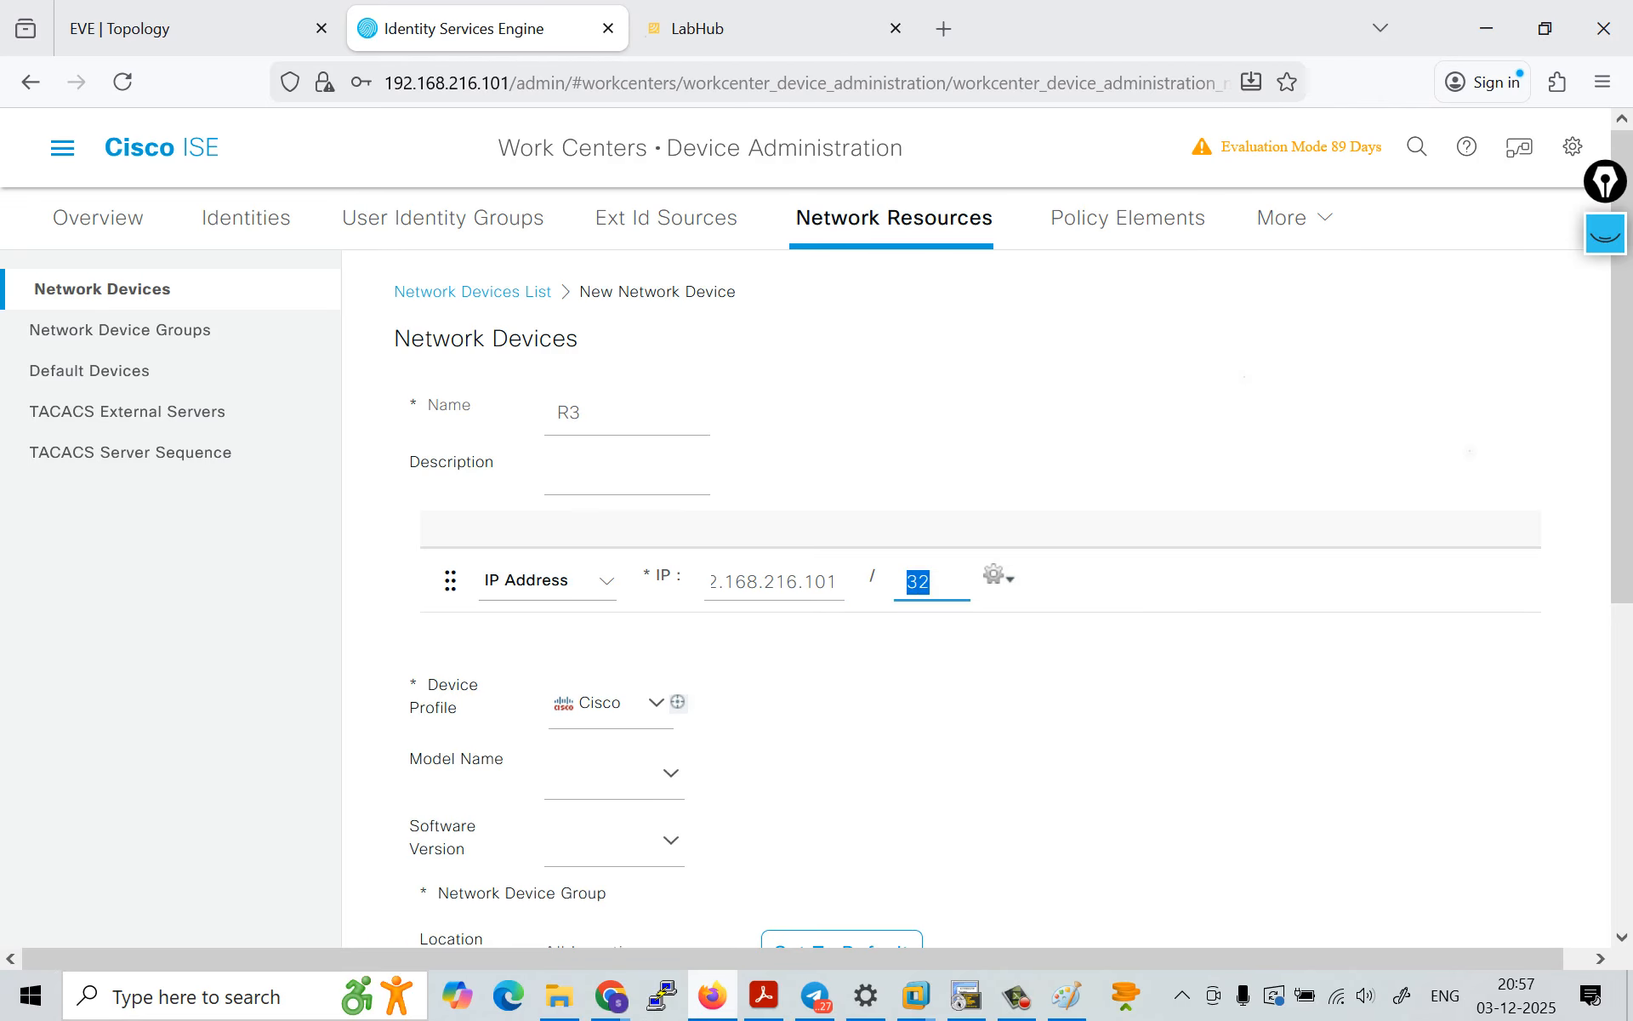
pyautogui.click(1003, 681)
# Step: Enable TACACS Authentication Settings for R3, enter and reveal the shared secret, and submit the device
pyautogui.scroll(-3, 979, 595)
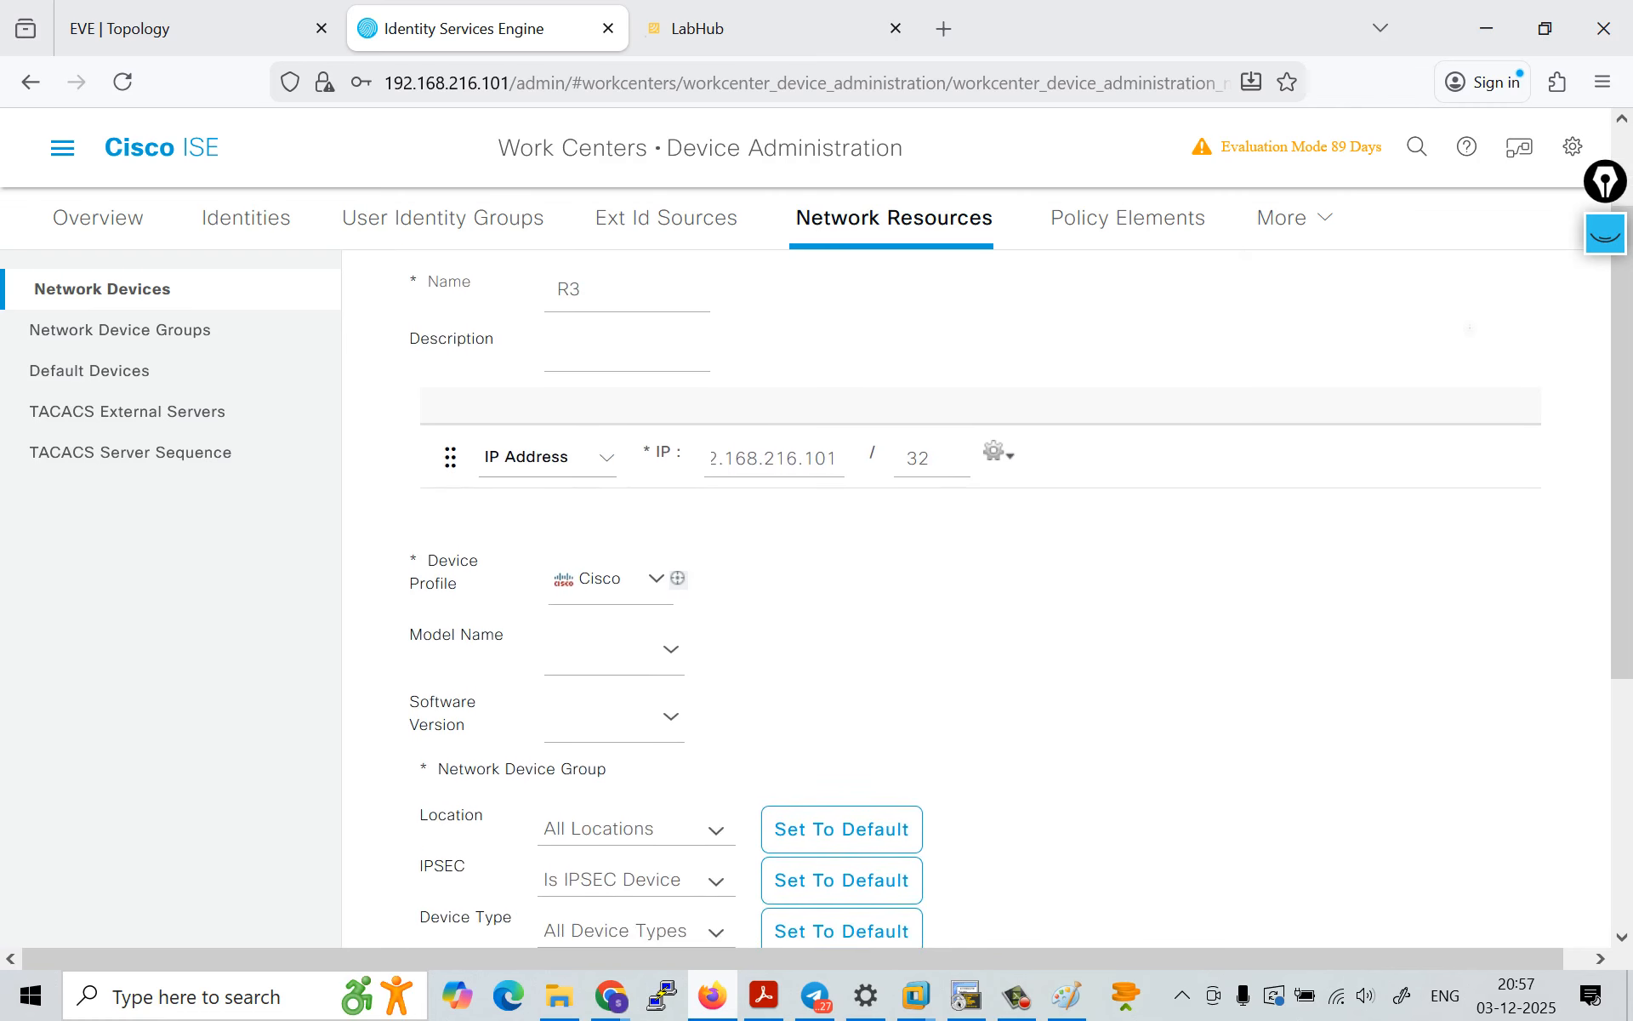
pyautogui.scroll(-2, 978, 596)
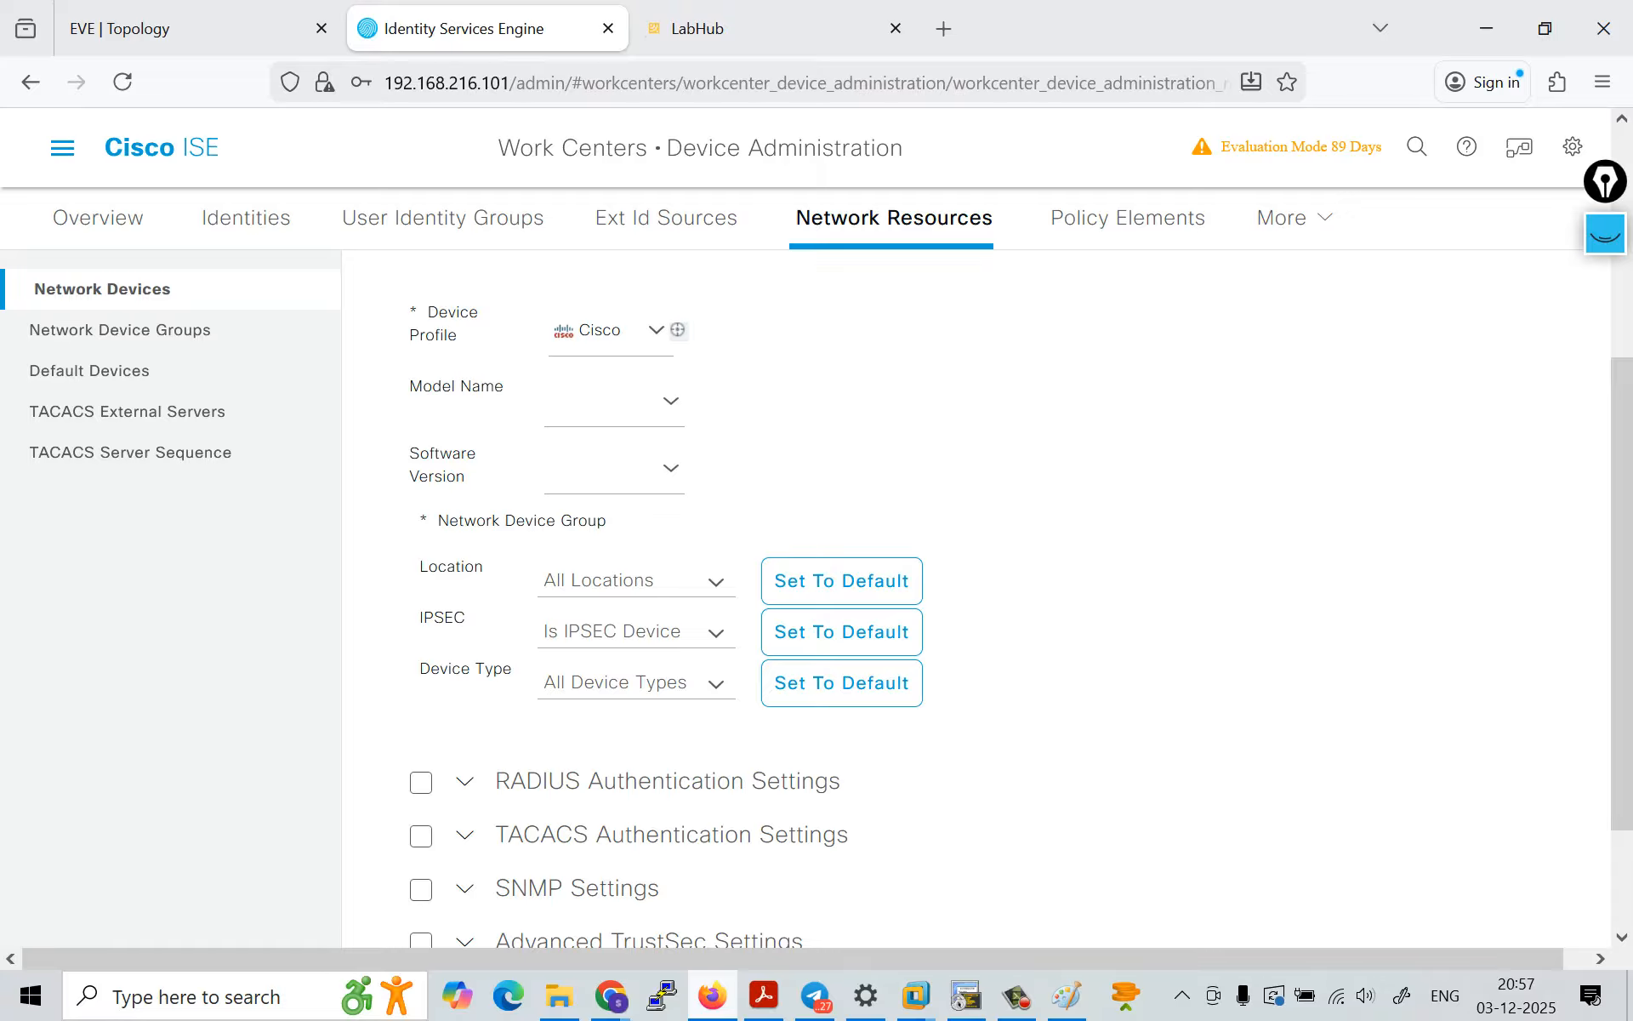
pyautogui.scroll(-2, 978, 596)
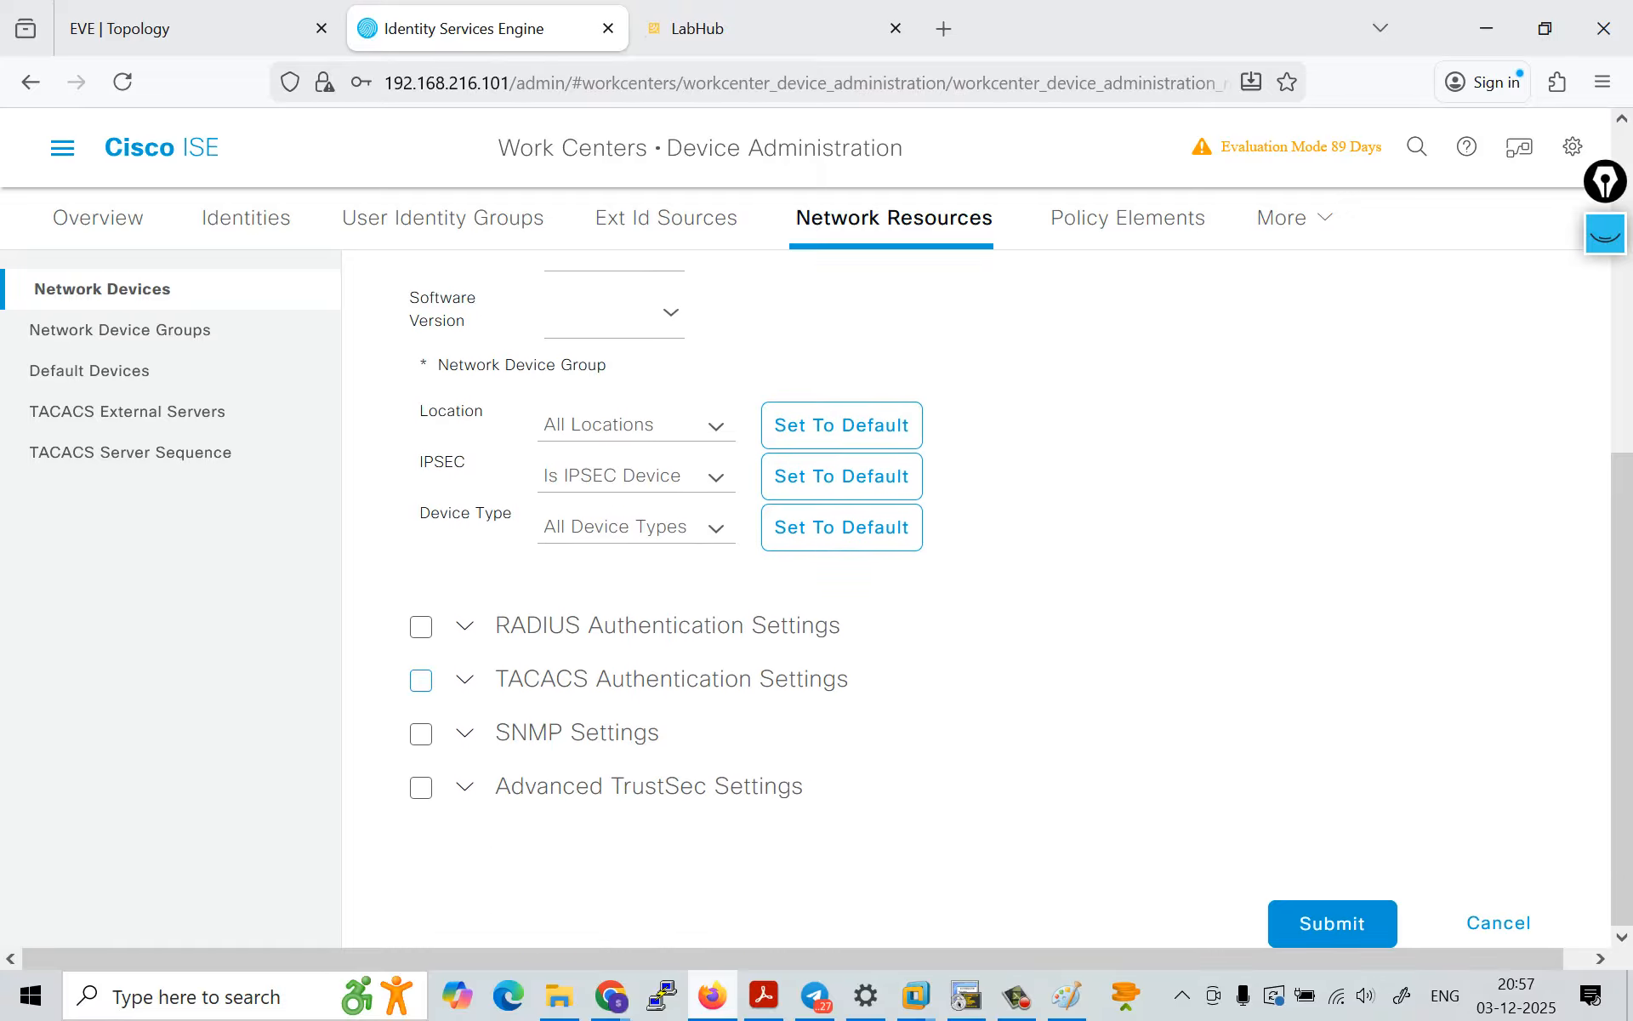
pyautogui.click(421, 680)
pyautogui.click(598, 740)
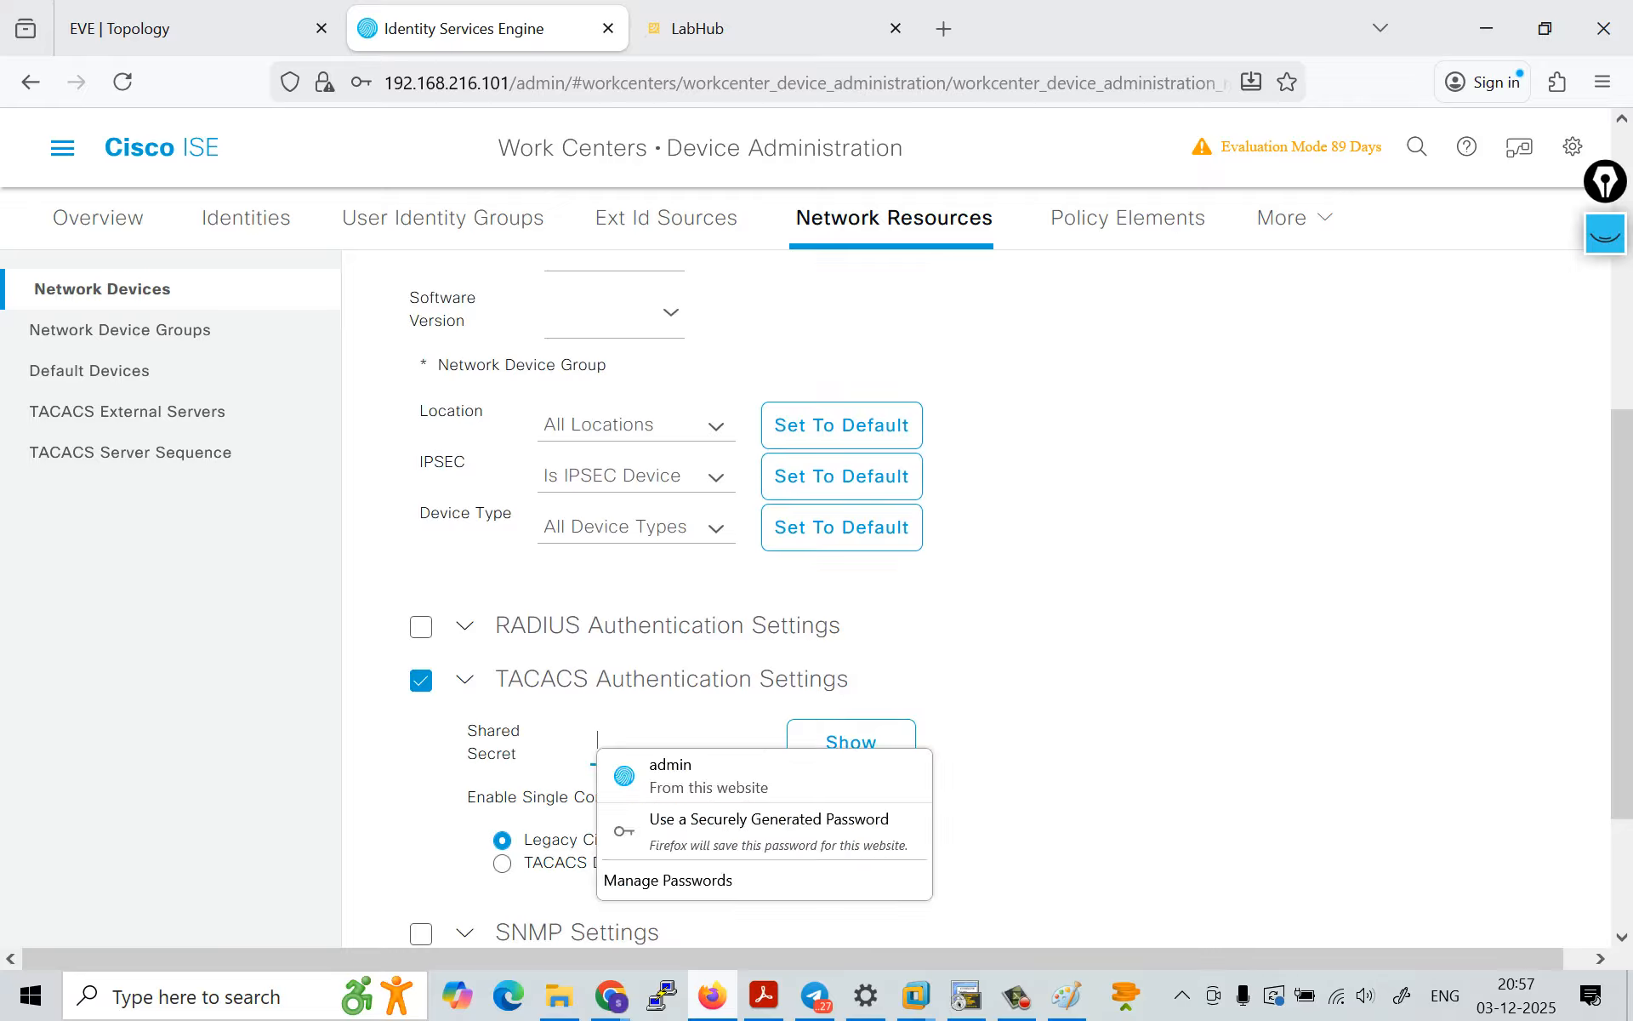
pyautogui.write('cisco')
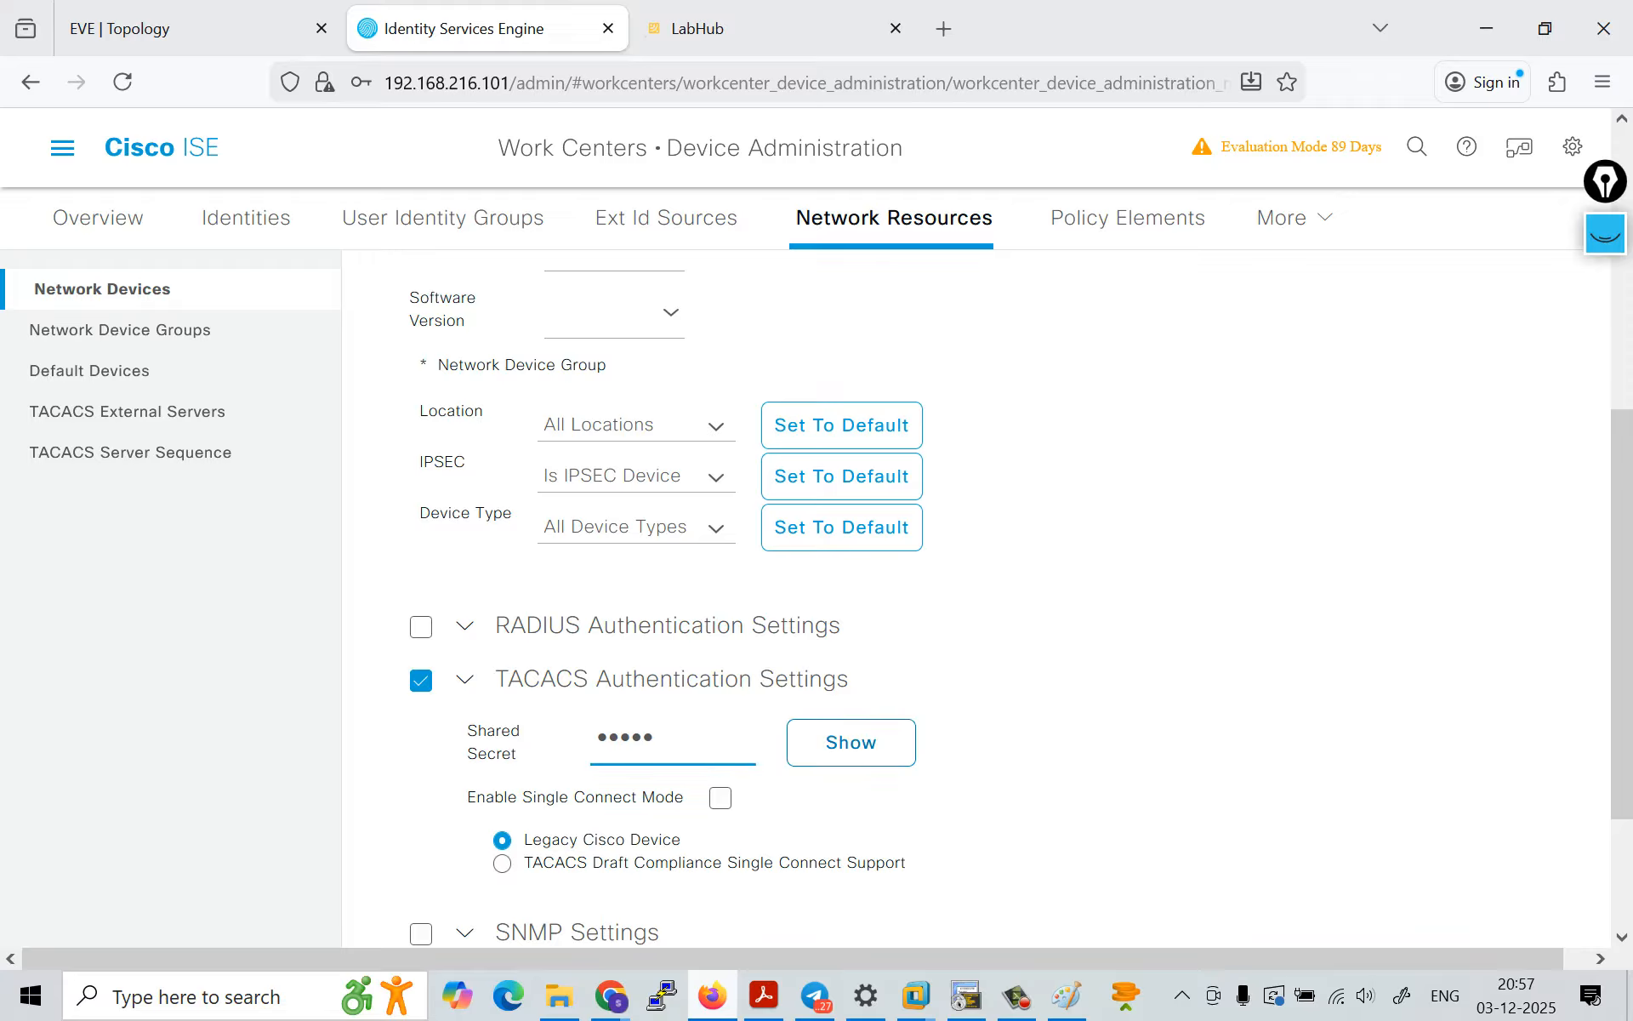
pyautogui.click(851, 743)
pyautogui.scroll(-2, 976, 599)
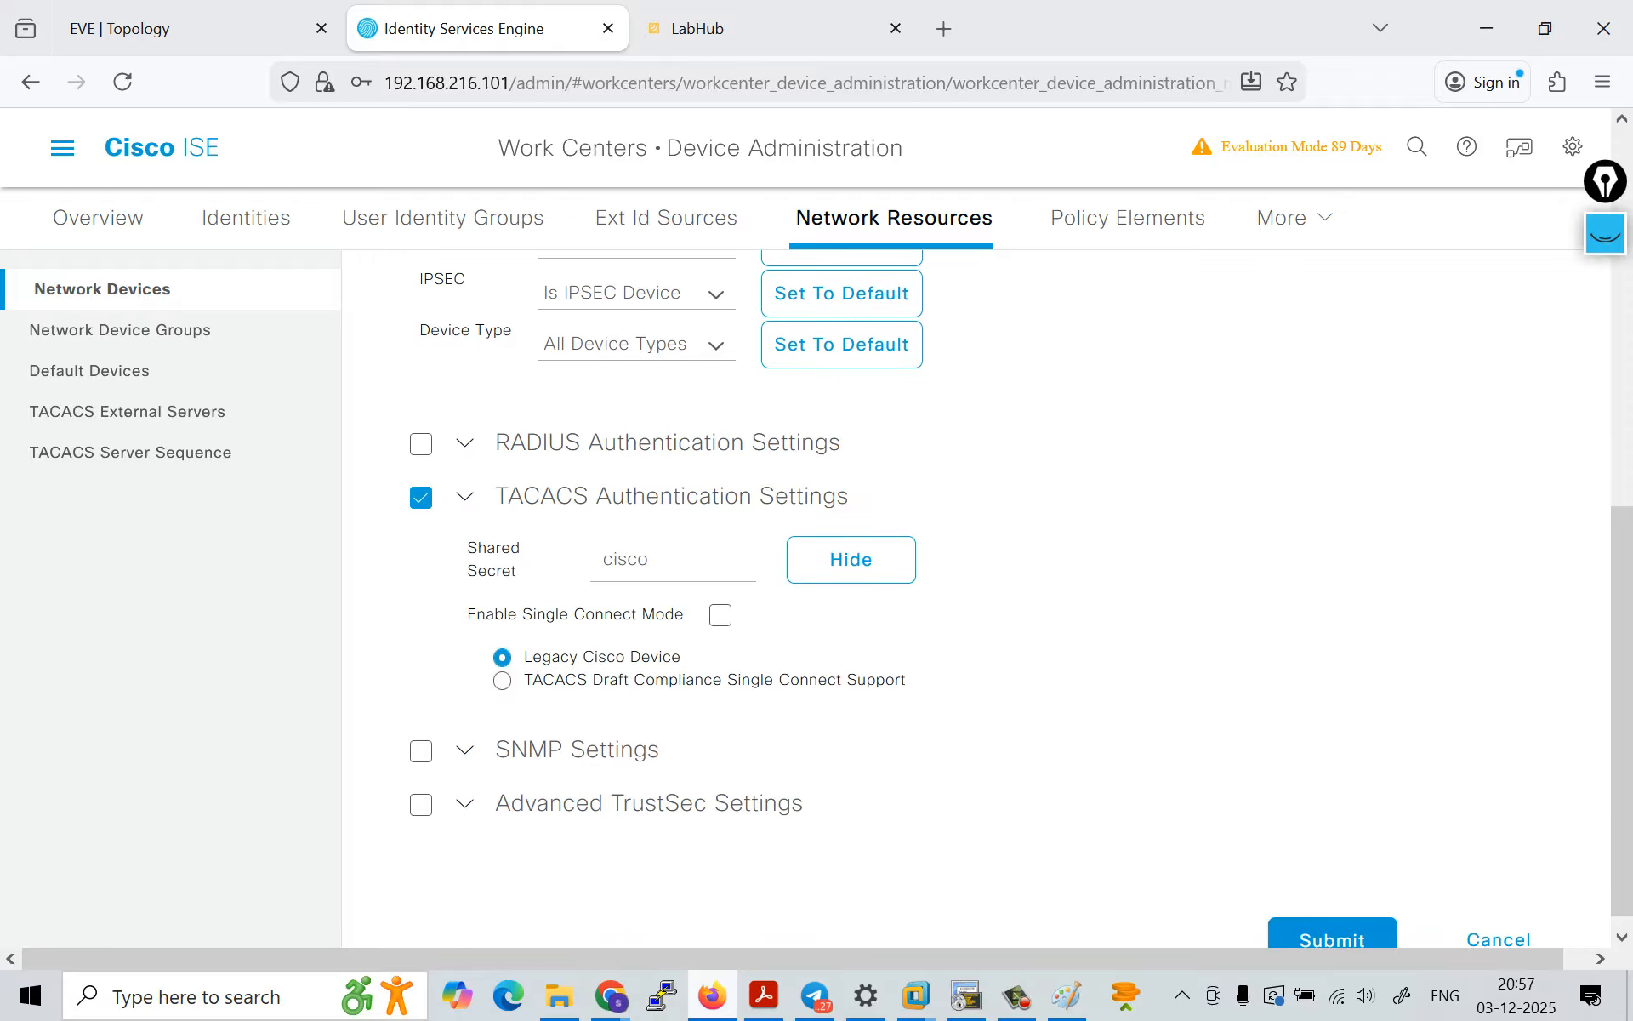
pyautogui.scroll(-1, 1021, 599)
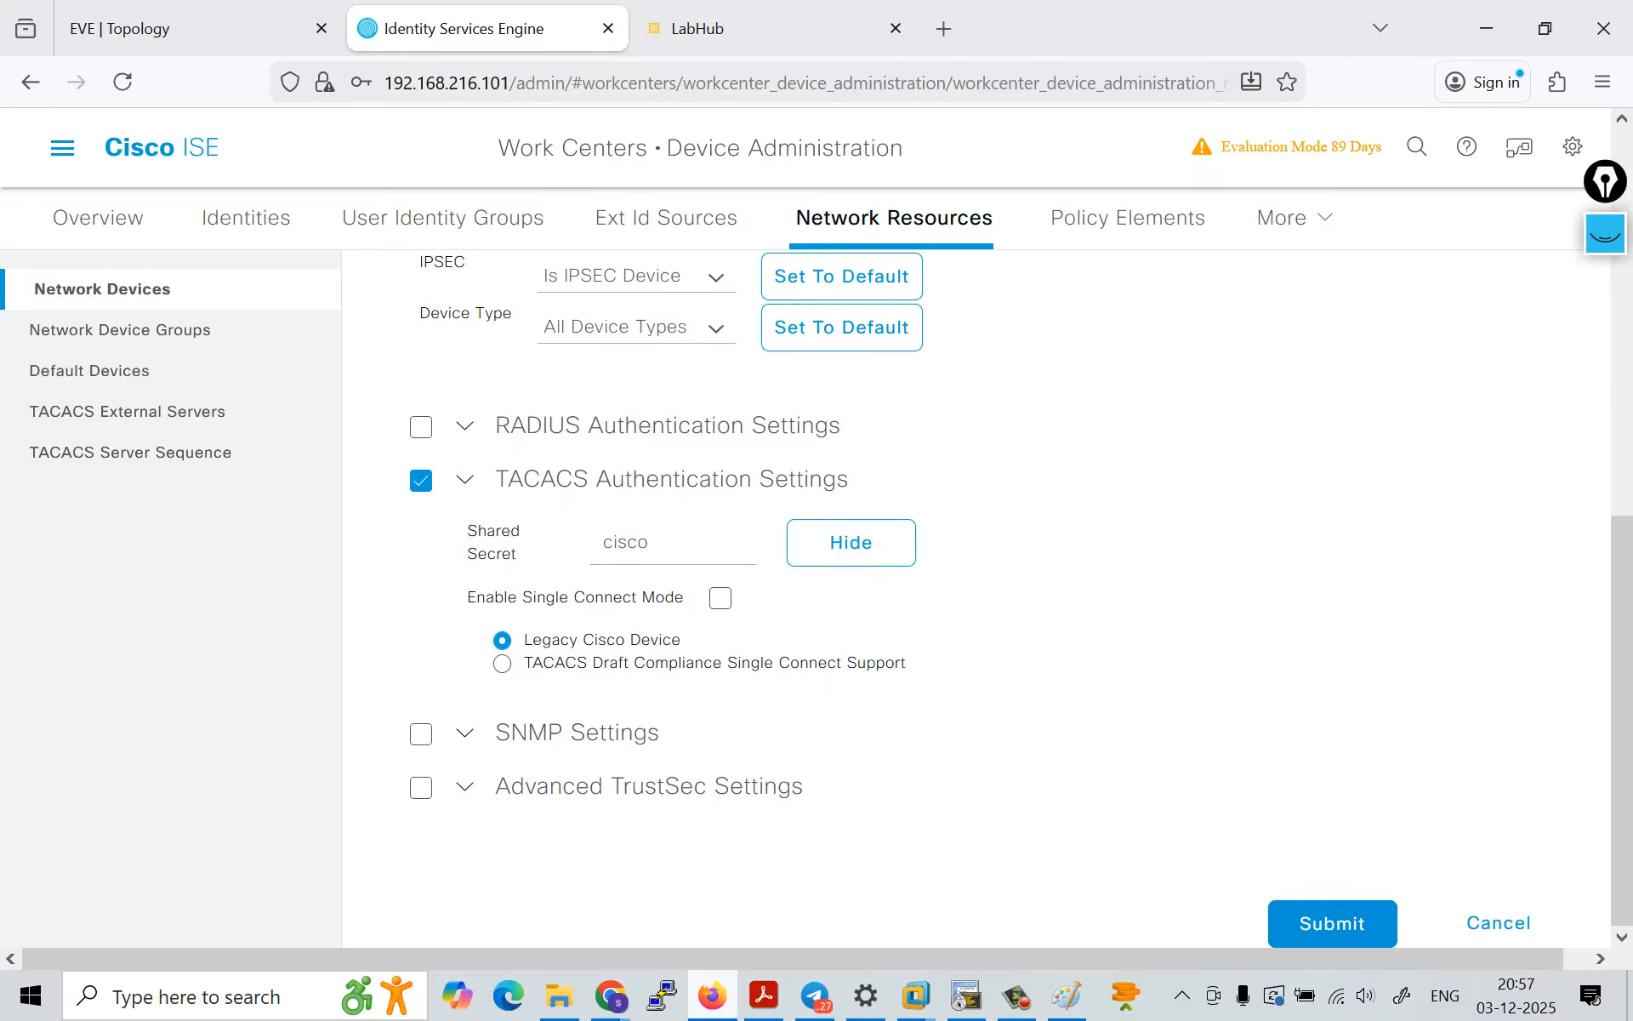
pyautogui.click(1333, 923)
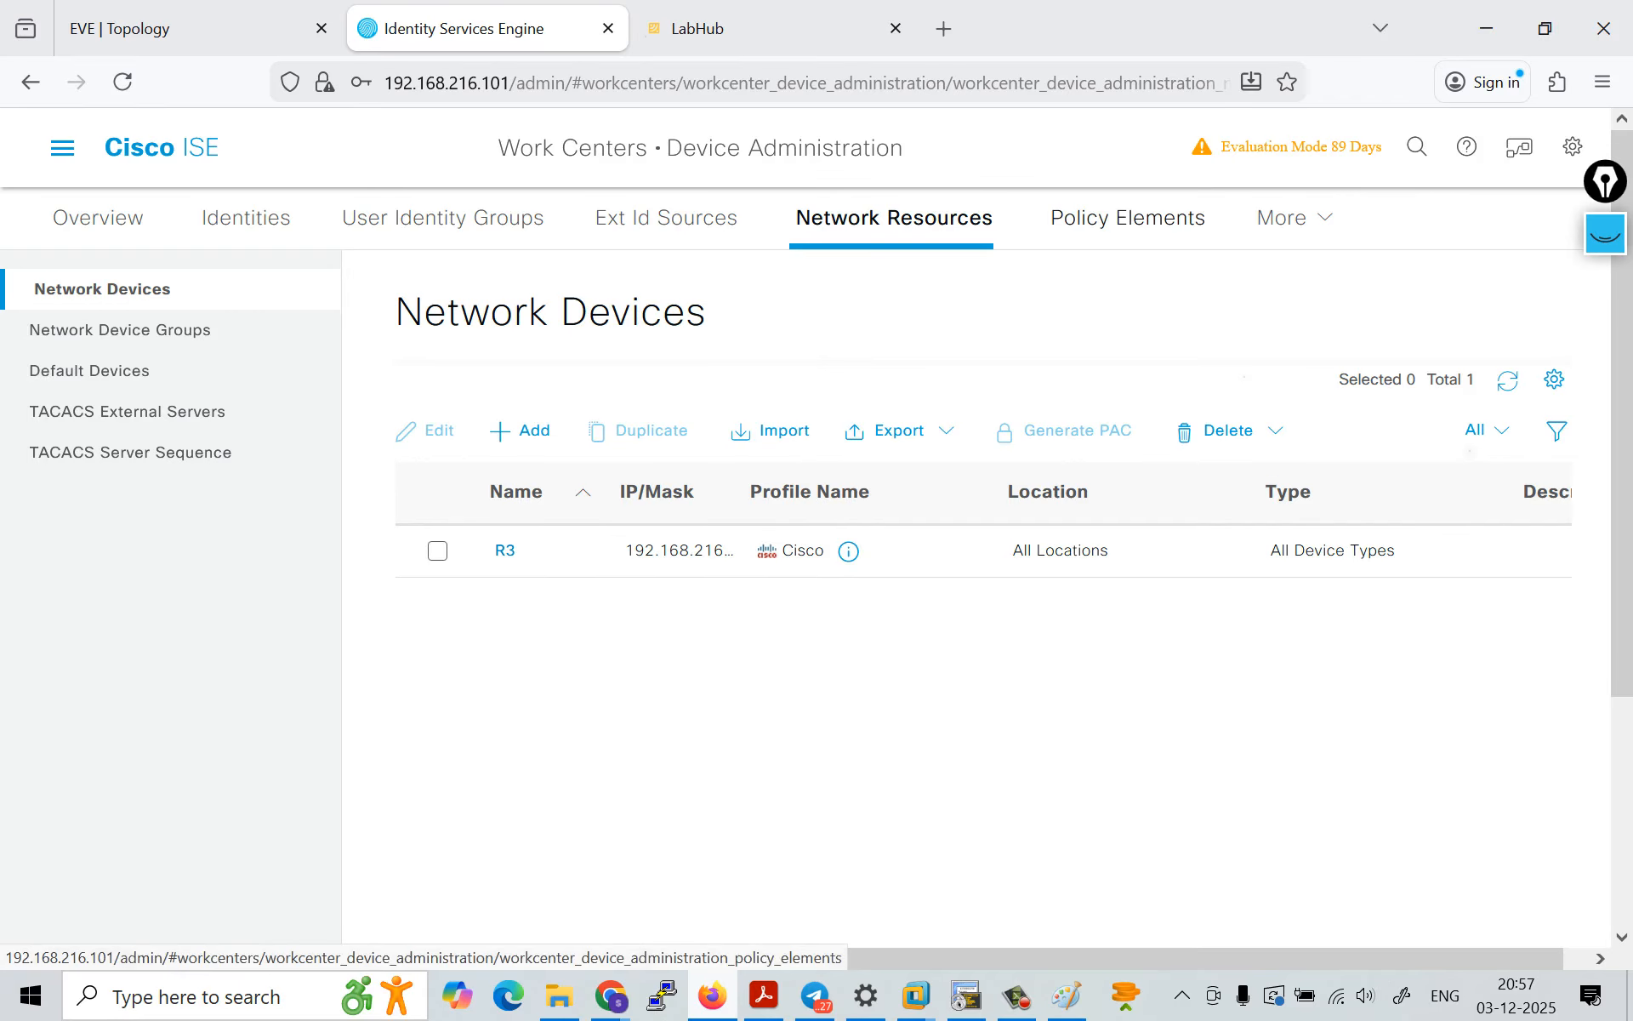
# Step: View the Allowed Protocols services in the policy element results and expand the Network Conditions group
pyautogui.click(1127, 218)
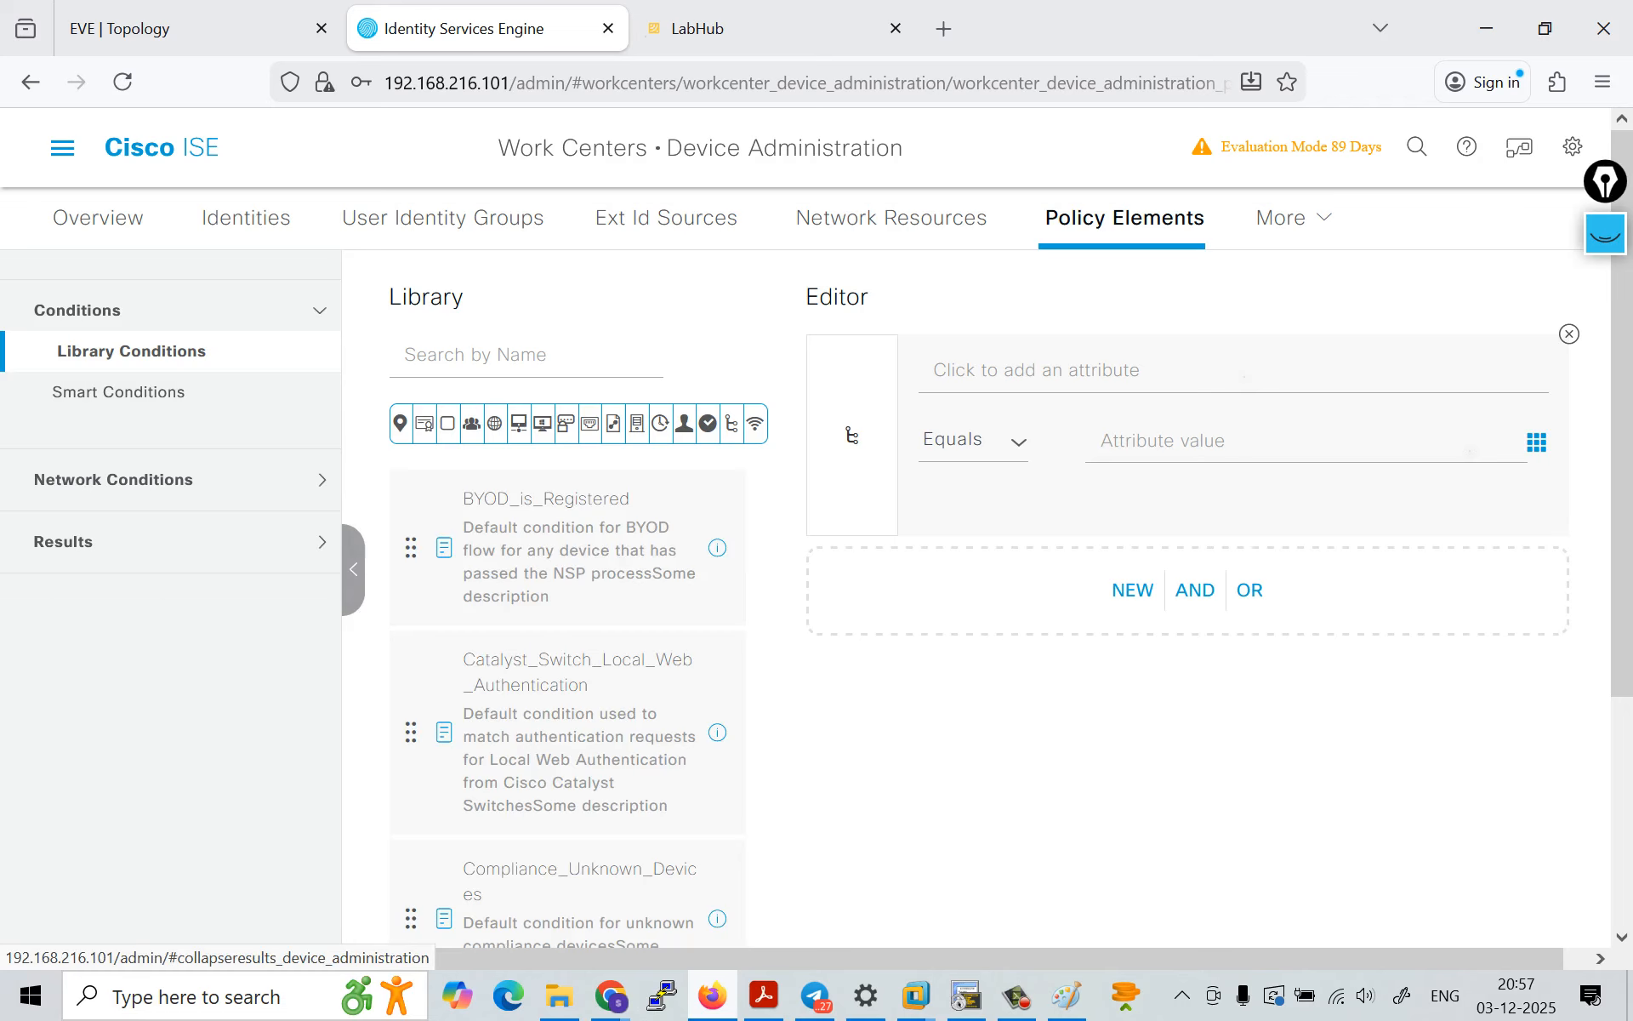
pyautogui.click(63, 542)
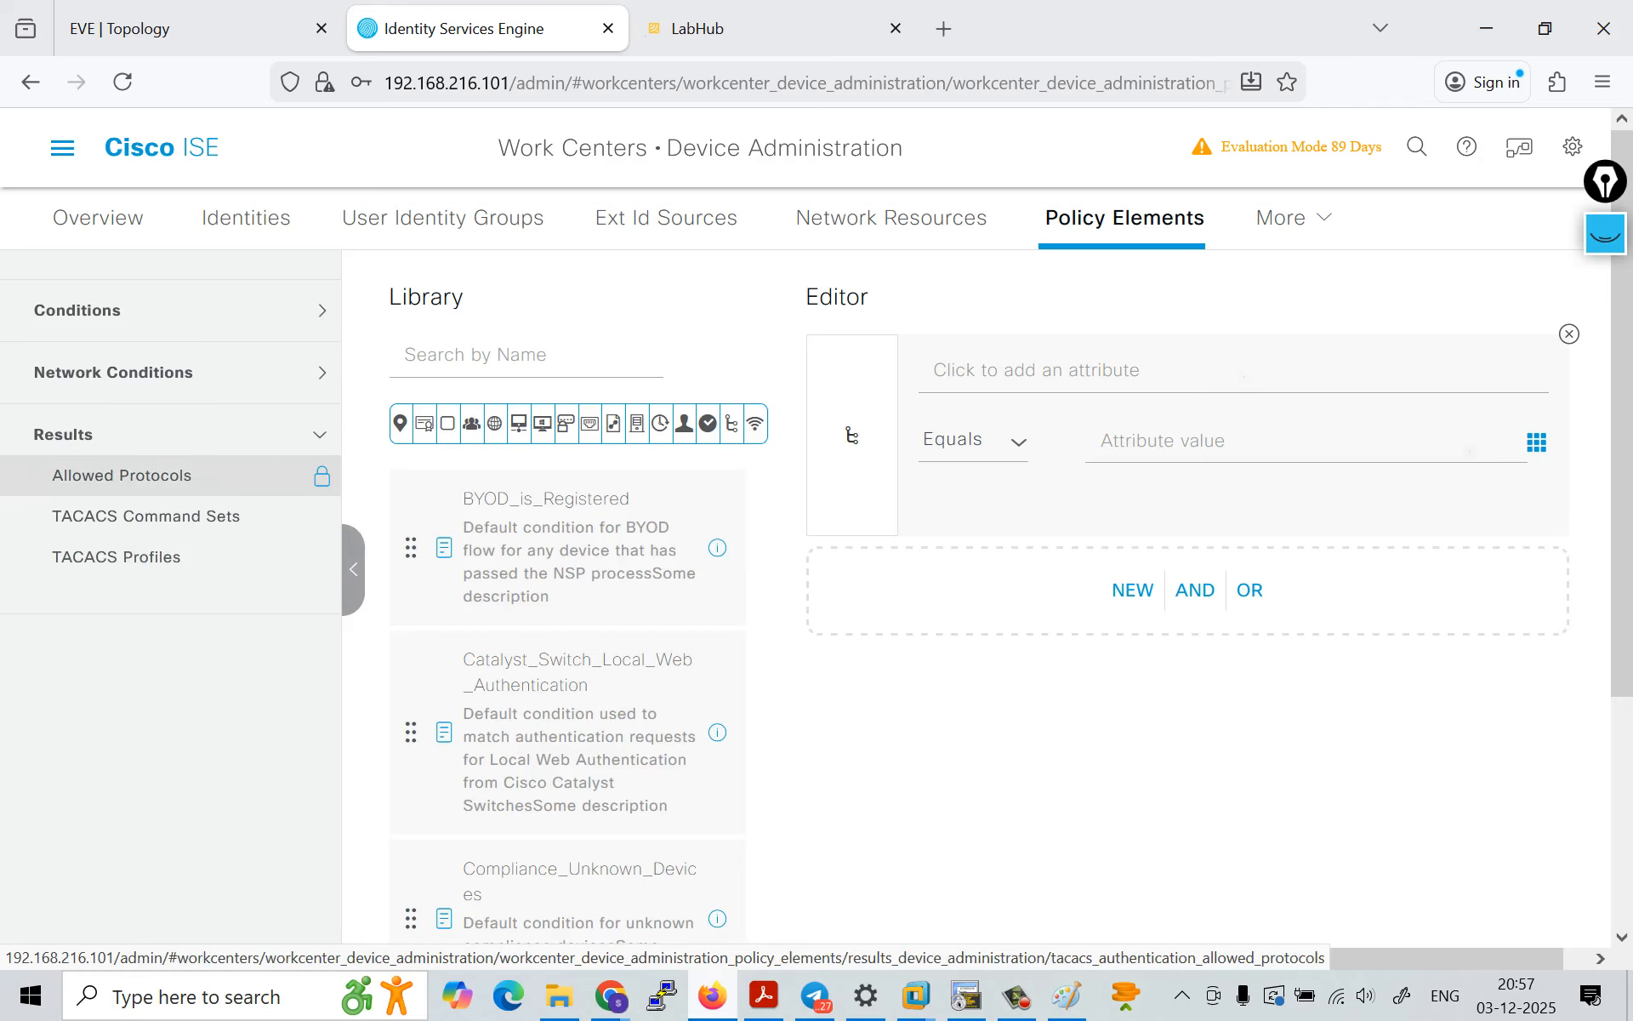
pyautogui.click(121, 475)
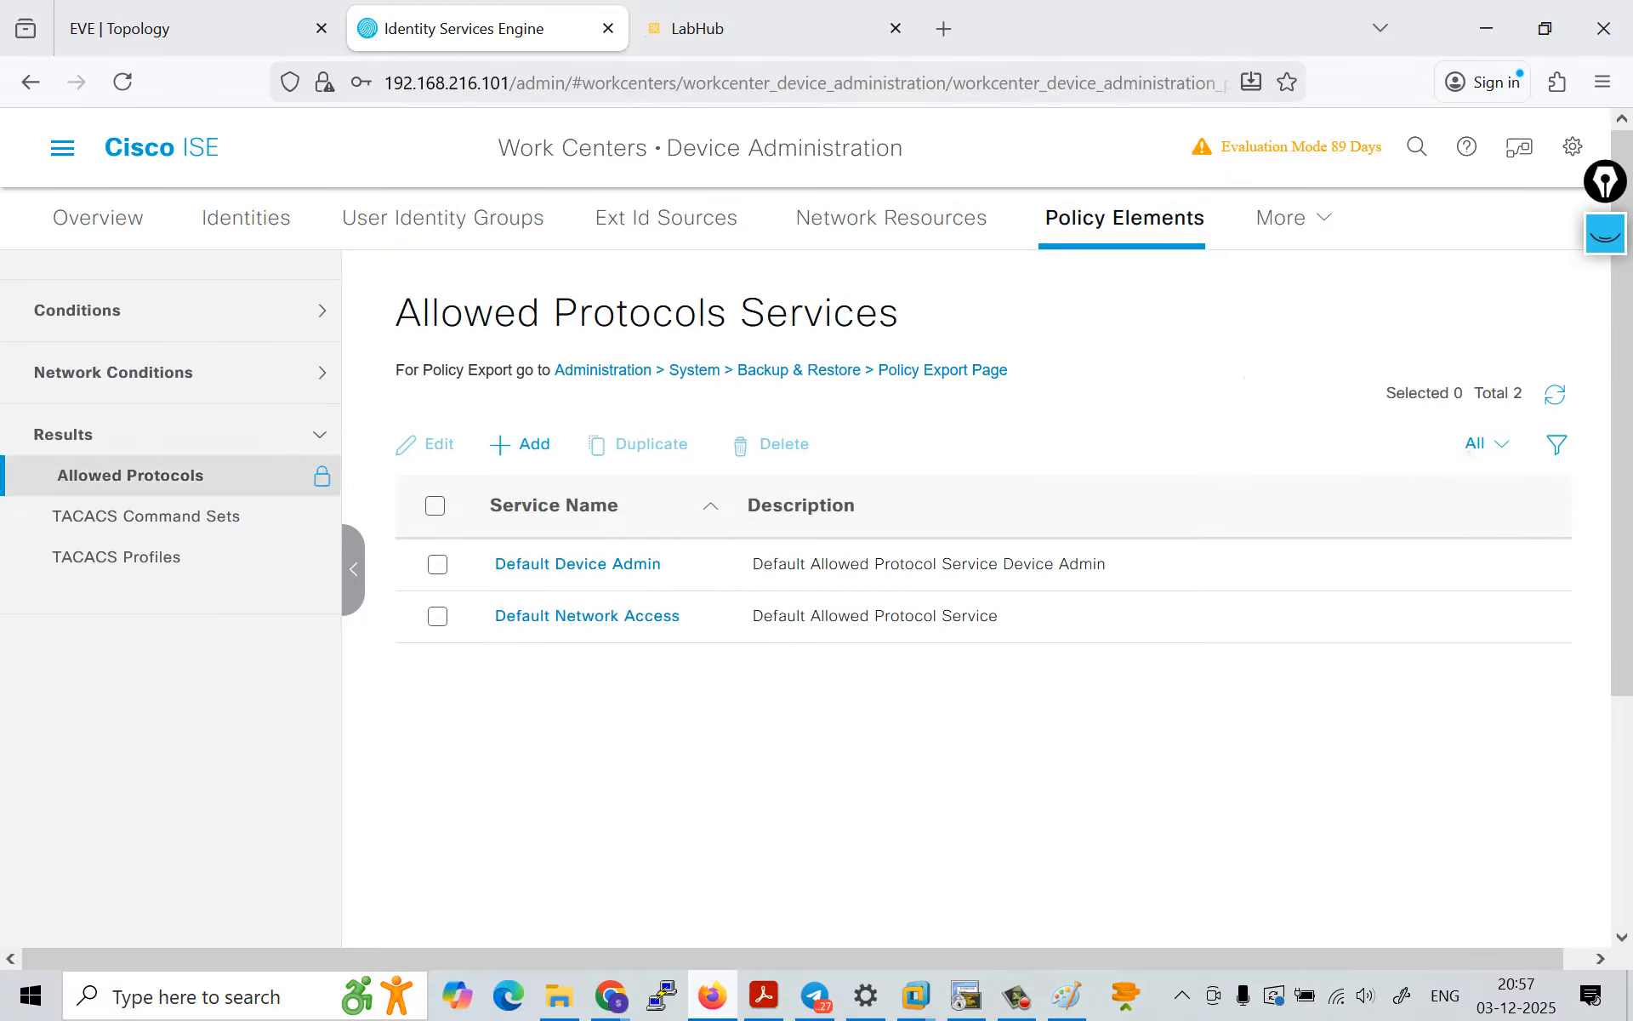
pyautogui.click(113, 372)
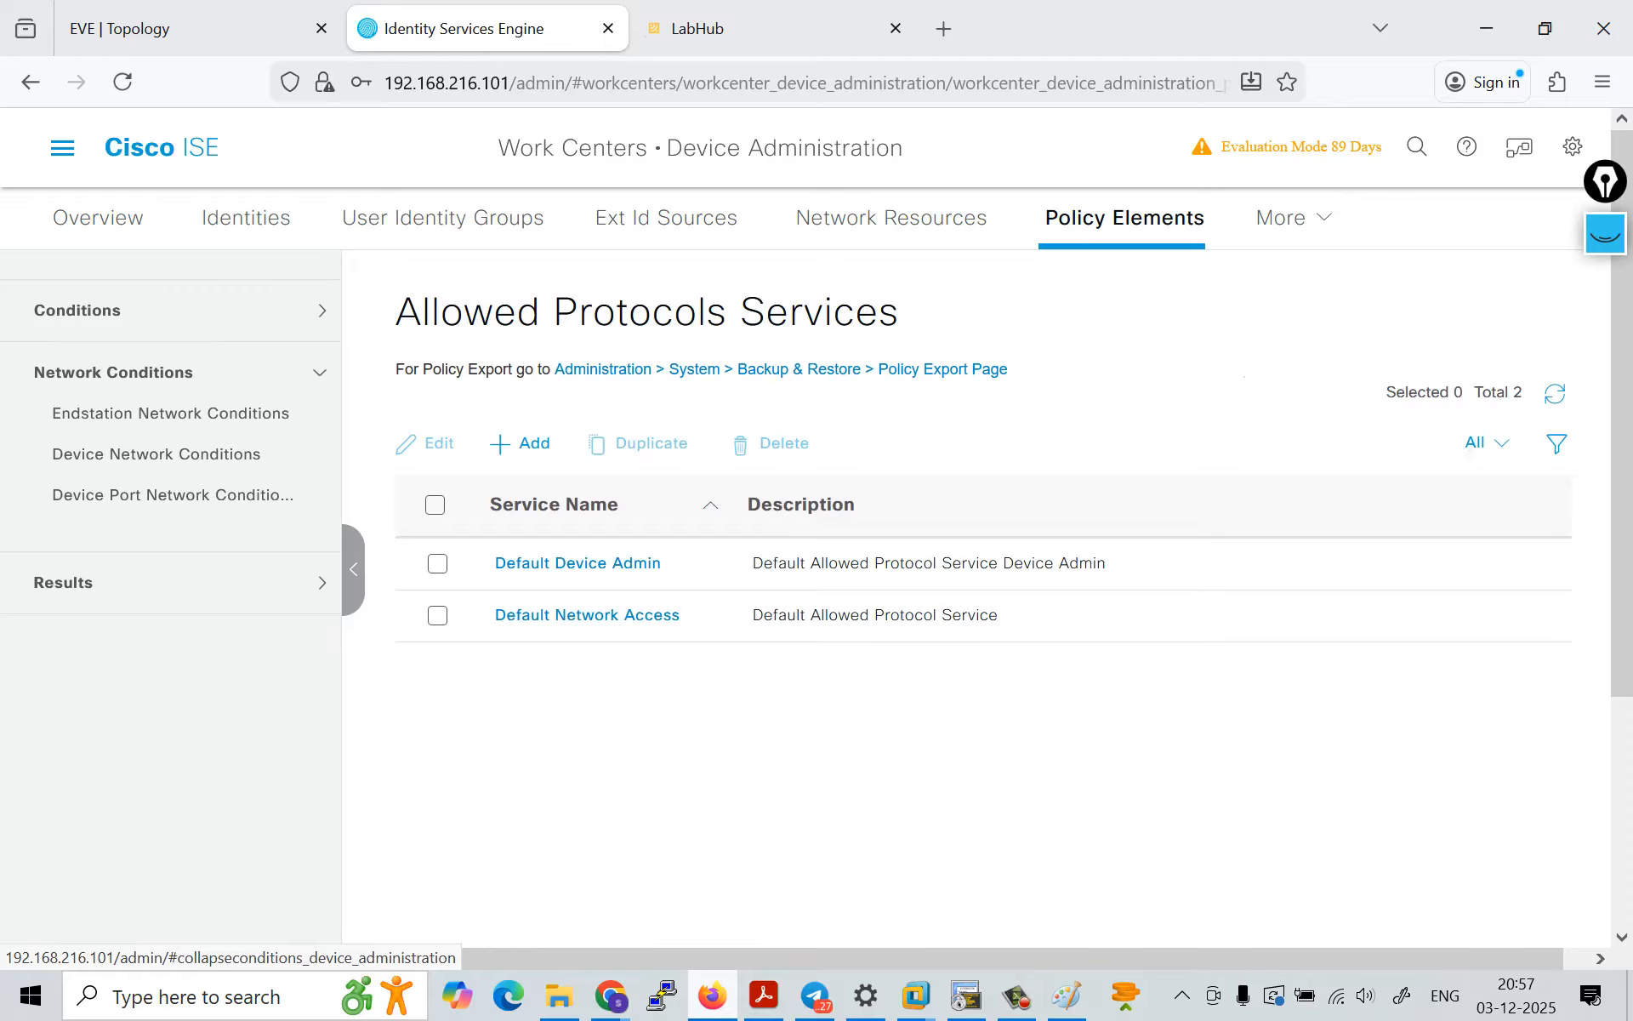
# Step: Expand the Conditions and Results groups, and view the authentication protocols allowed in the Default Device Admin service
pyautogui.click(76, 310)
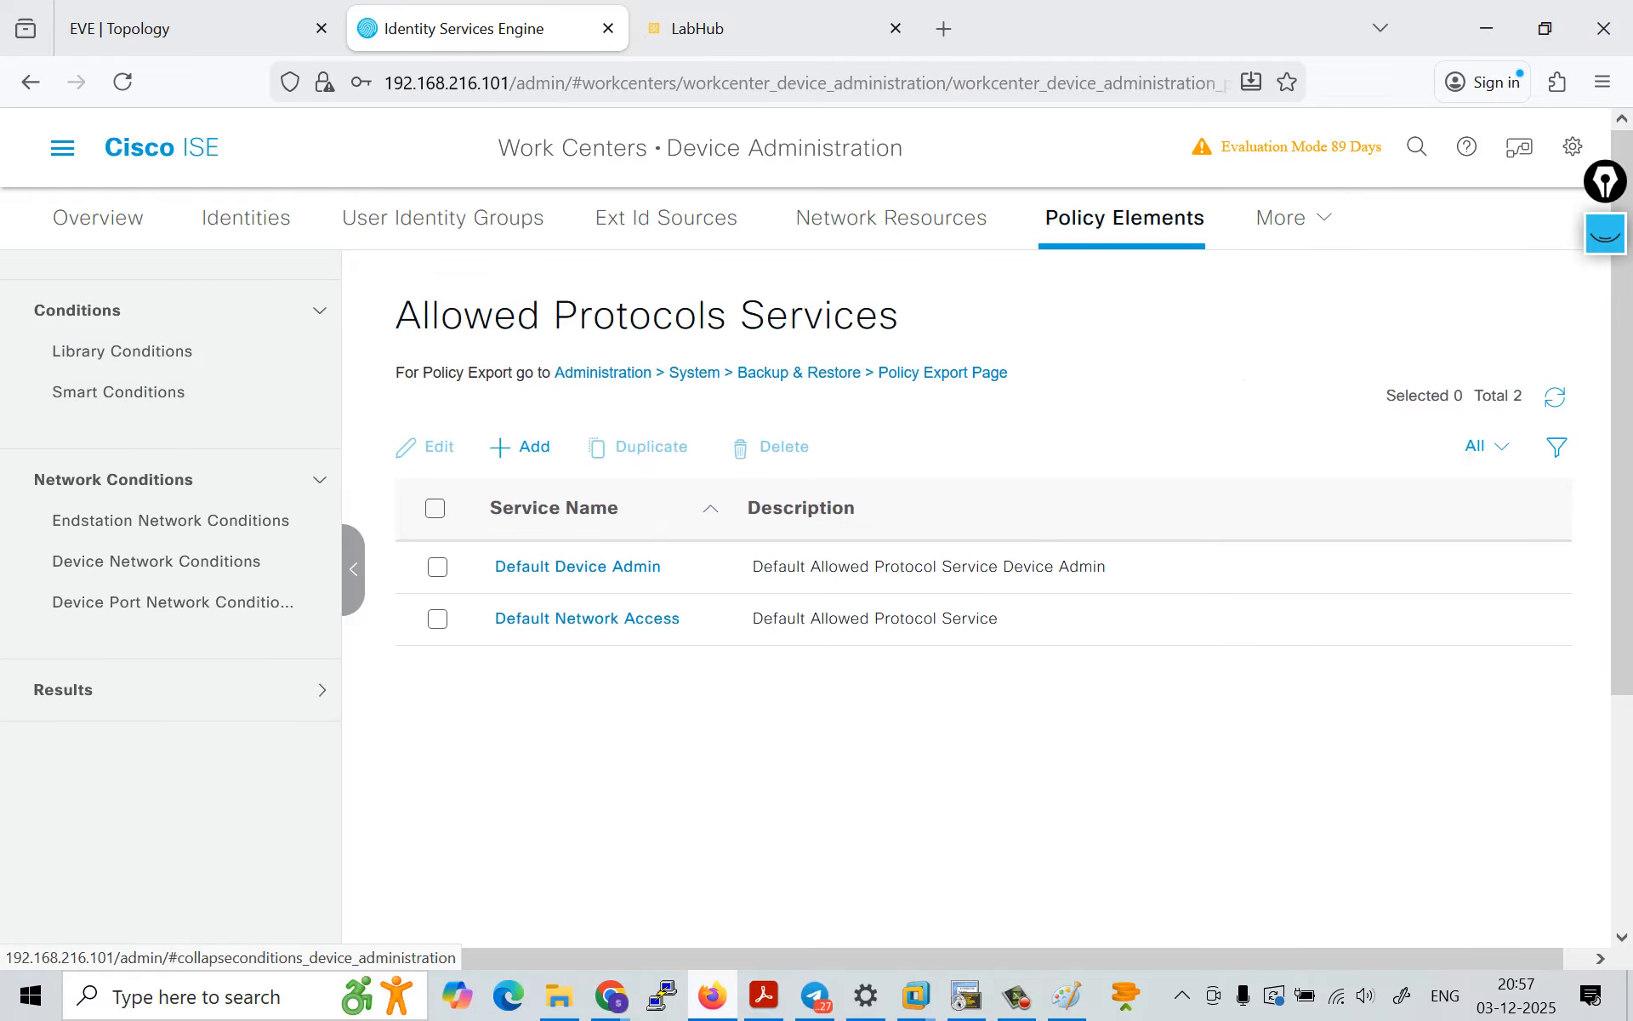
pyautogui.scroll(-3, 119, 392)
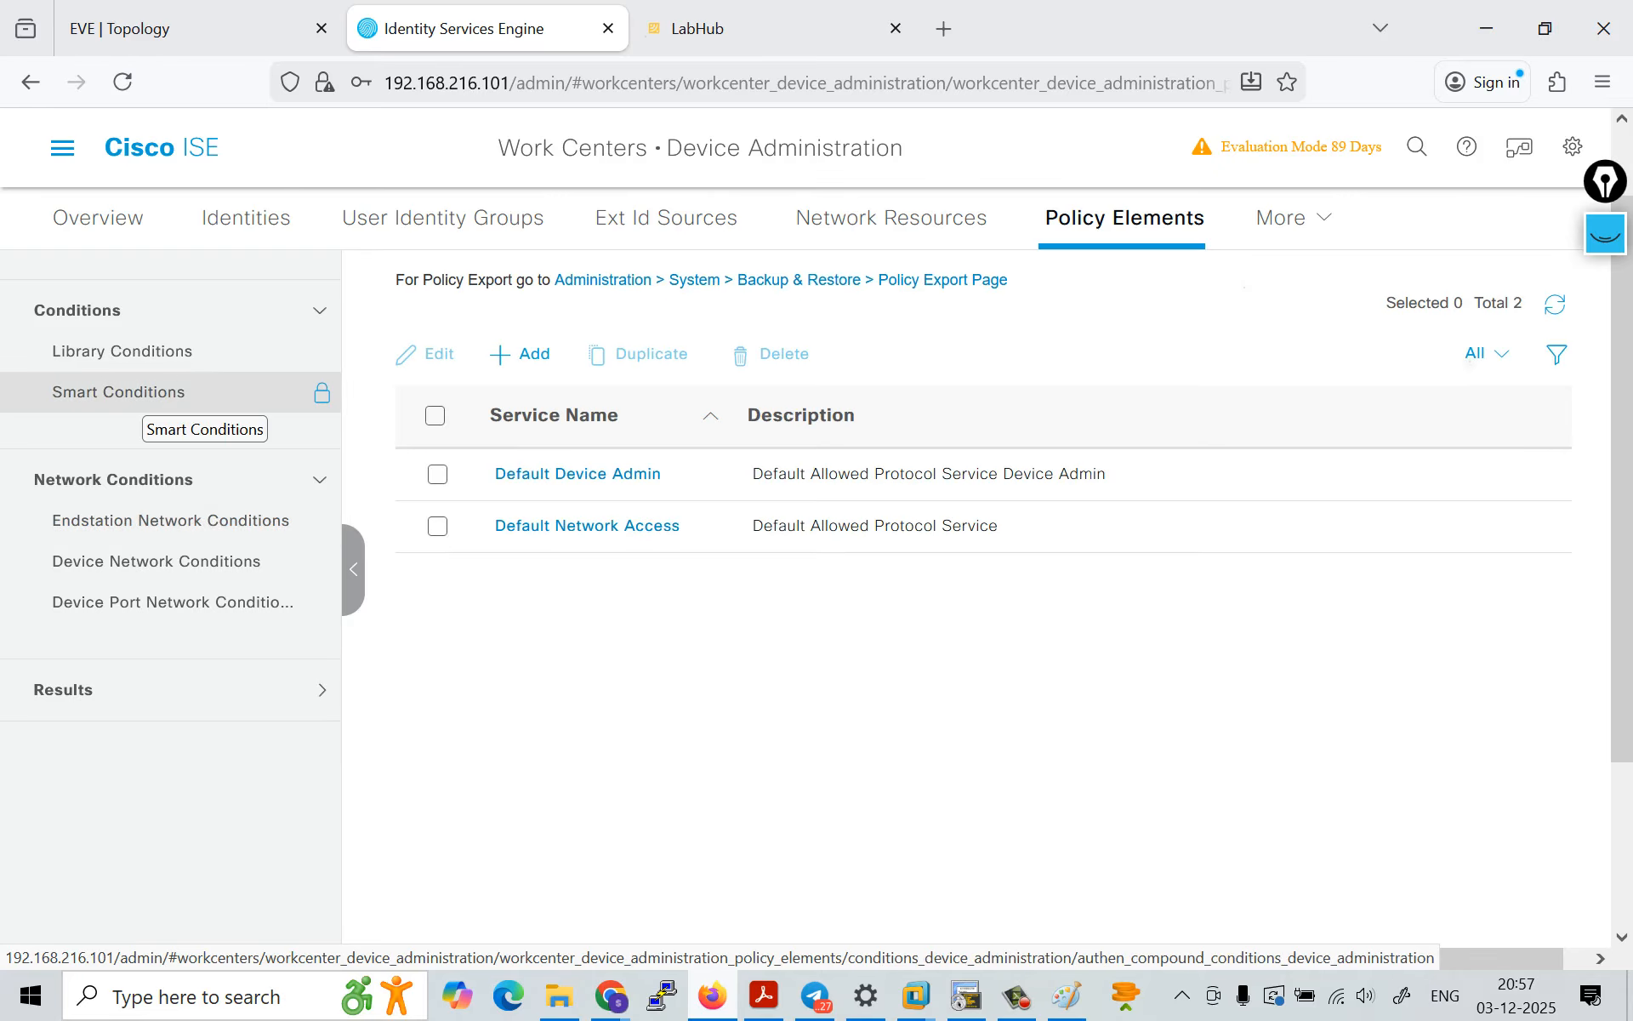
pyautogui.scroll(-1, 170, 561)
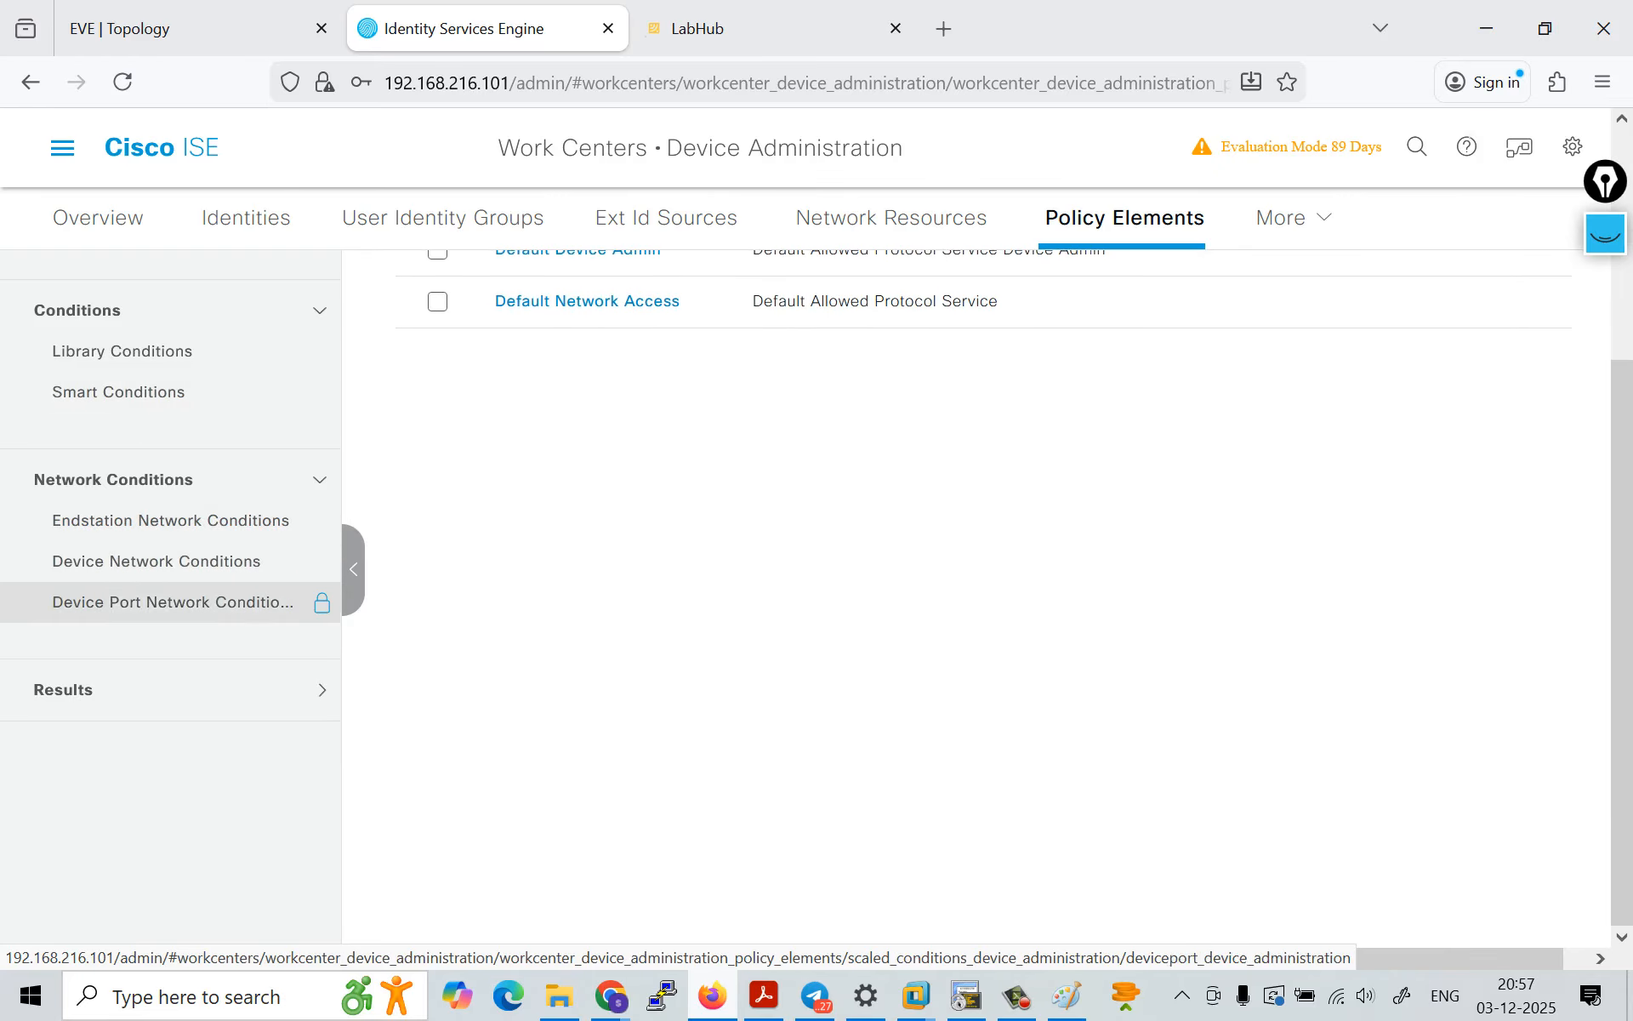
pyautogui.click(63, 689)
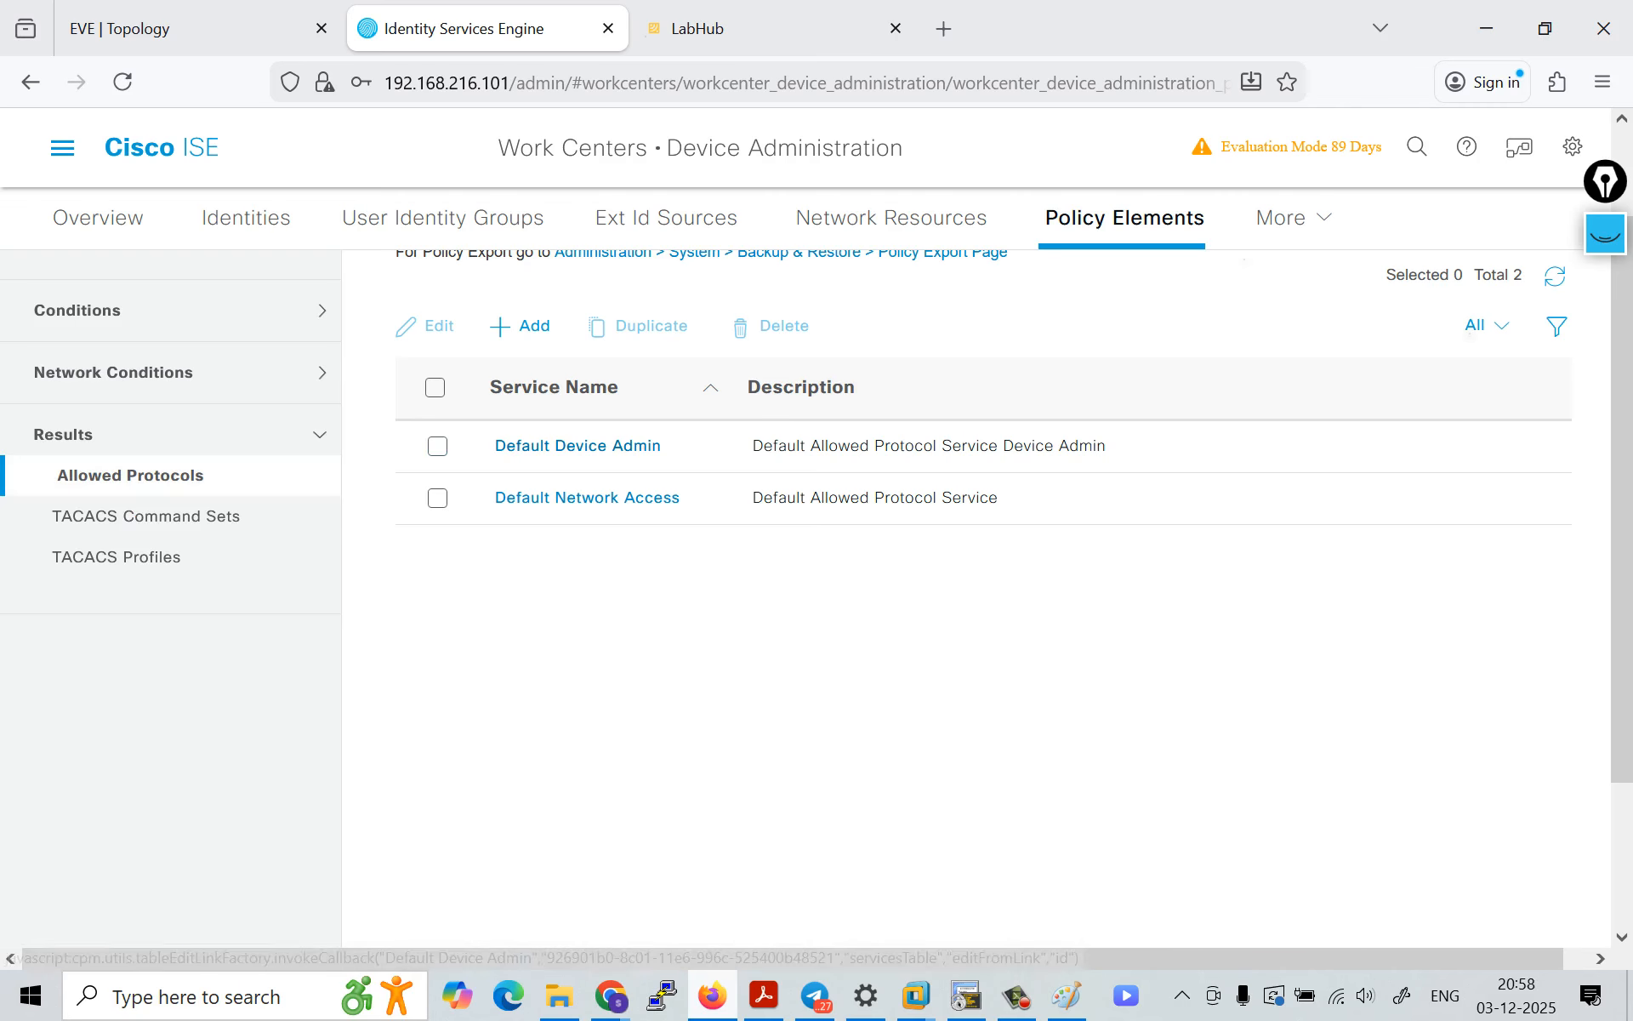
pyautogui.click(577, 446)
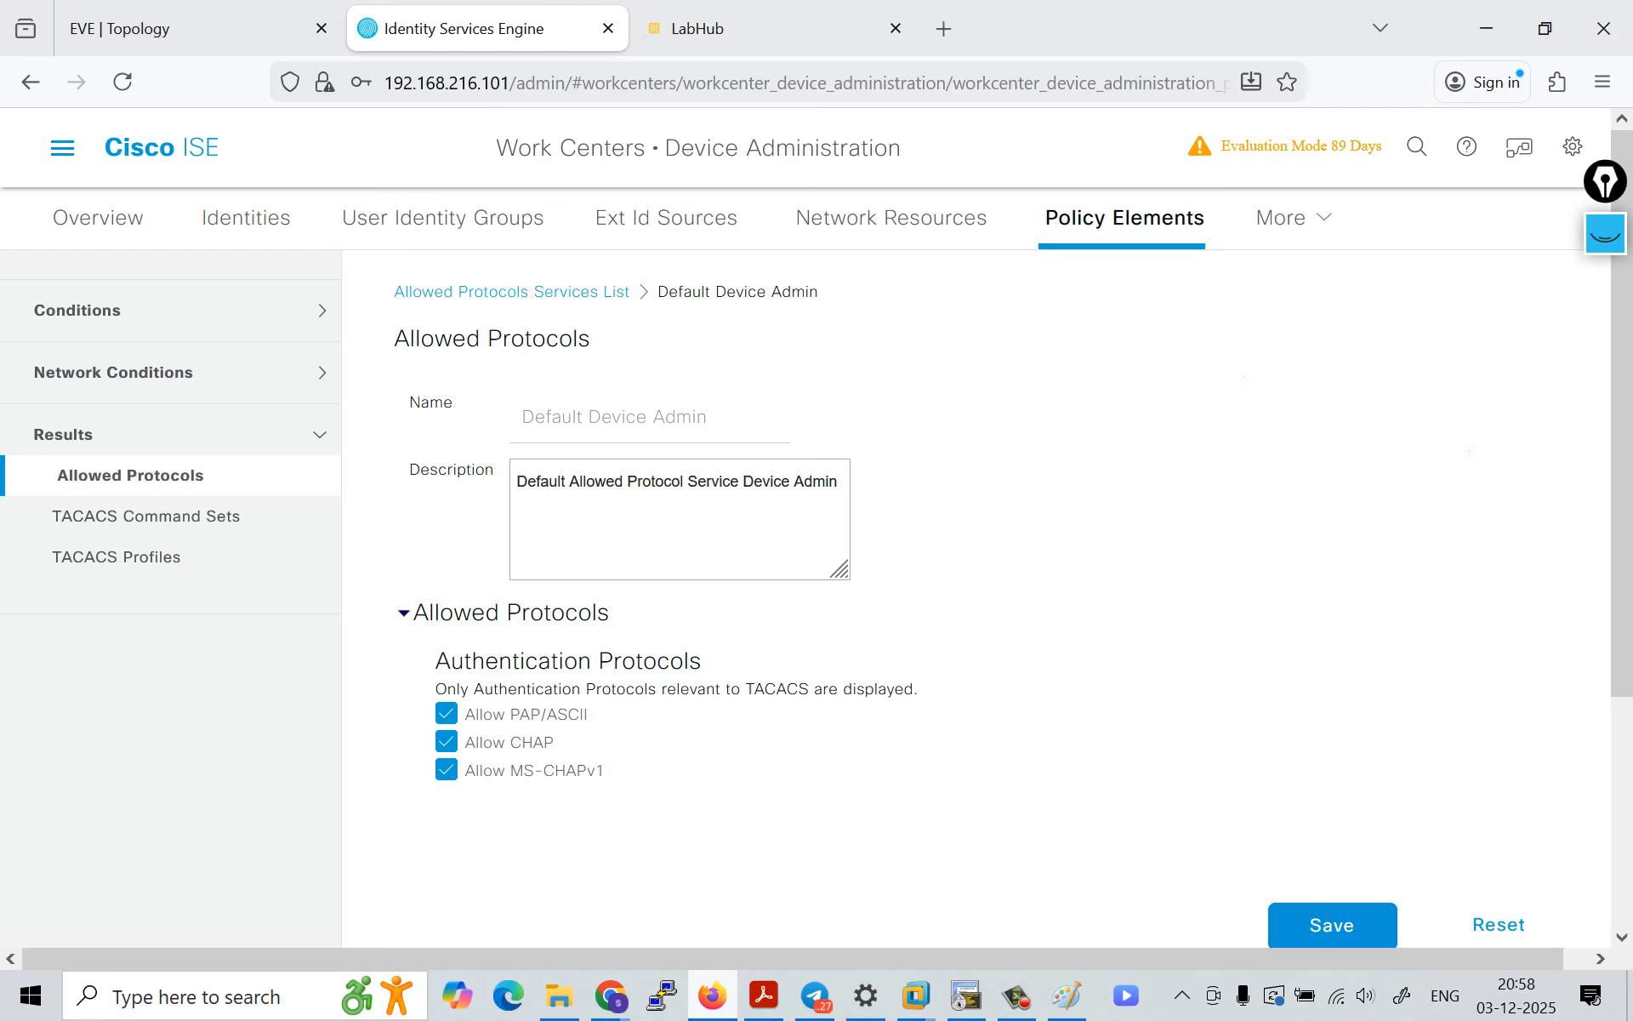
pyautogui.scroll(-1, 976, 599)
pyautogui.scroll(1, 976, 599)
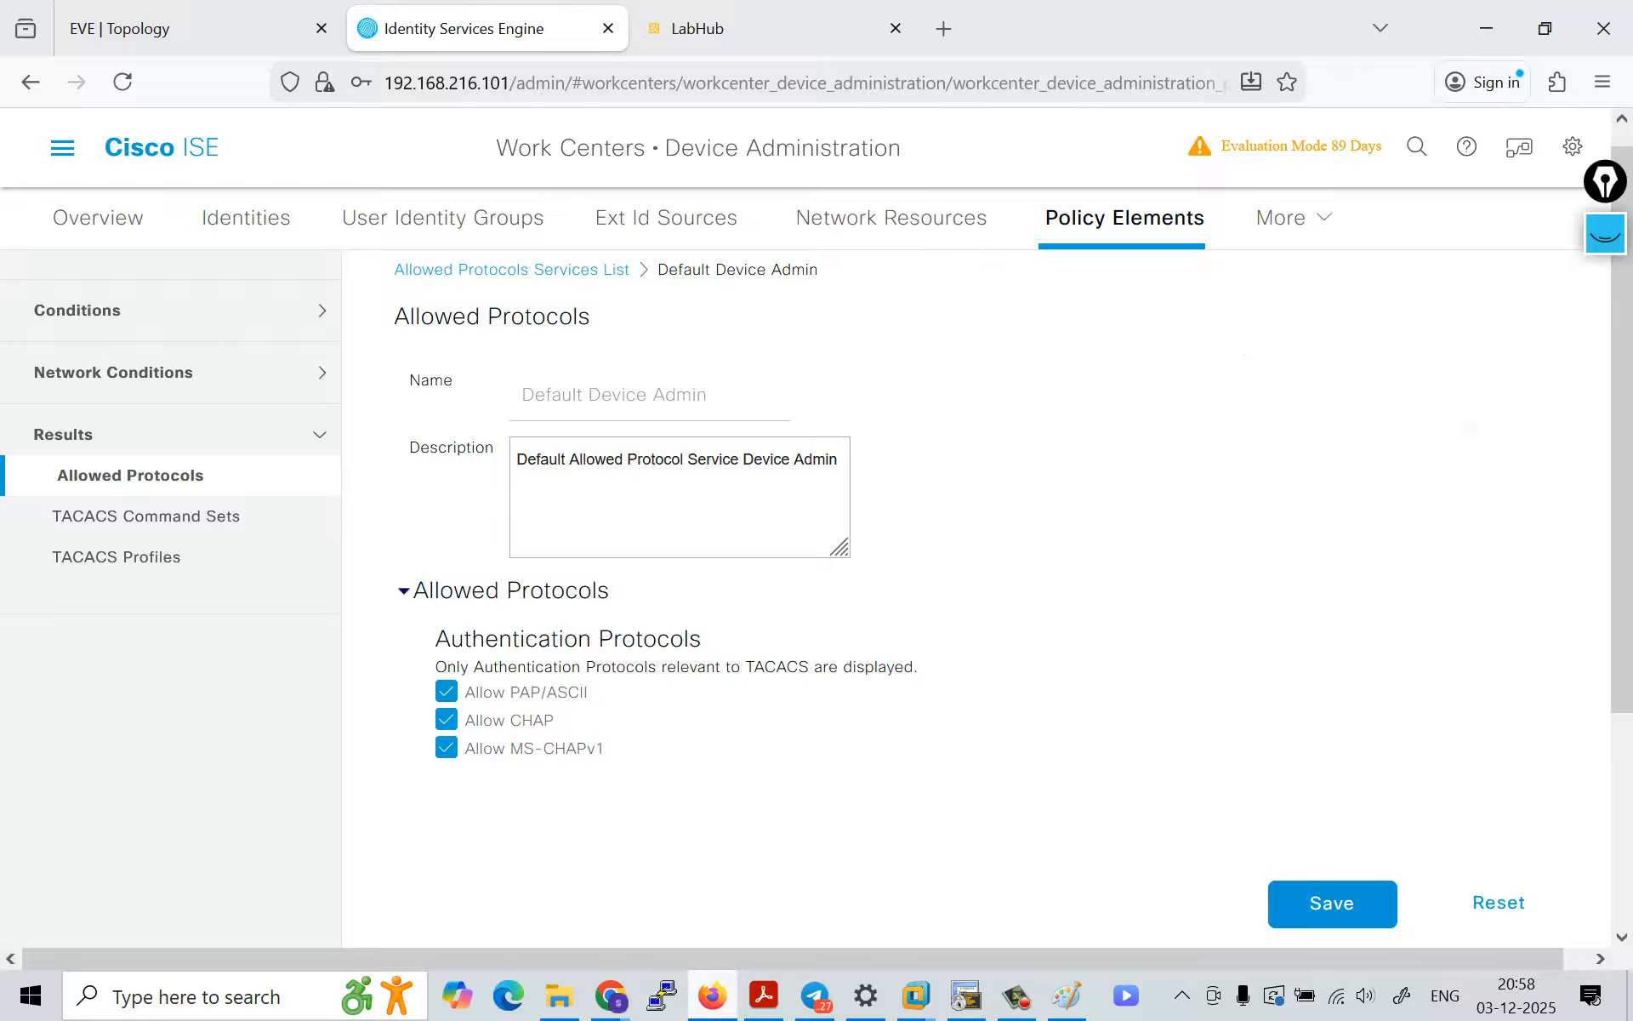
# Step: Clear old screen annotations, and mark and underline the PAP/ASCII, CHAP and MS-CHAPv1 options with the annotation pen
pyautogui.click(1606, 234)
pyautogui.click(1605, 540)
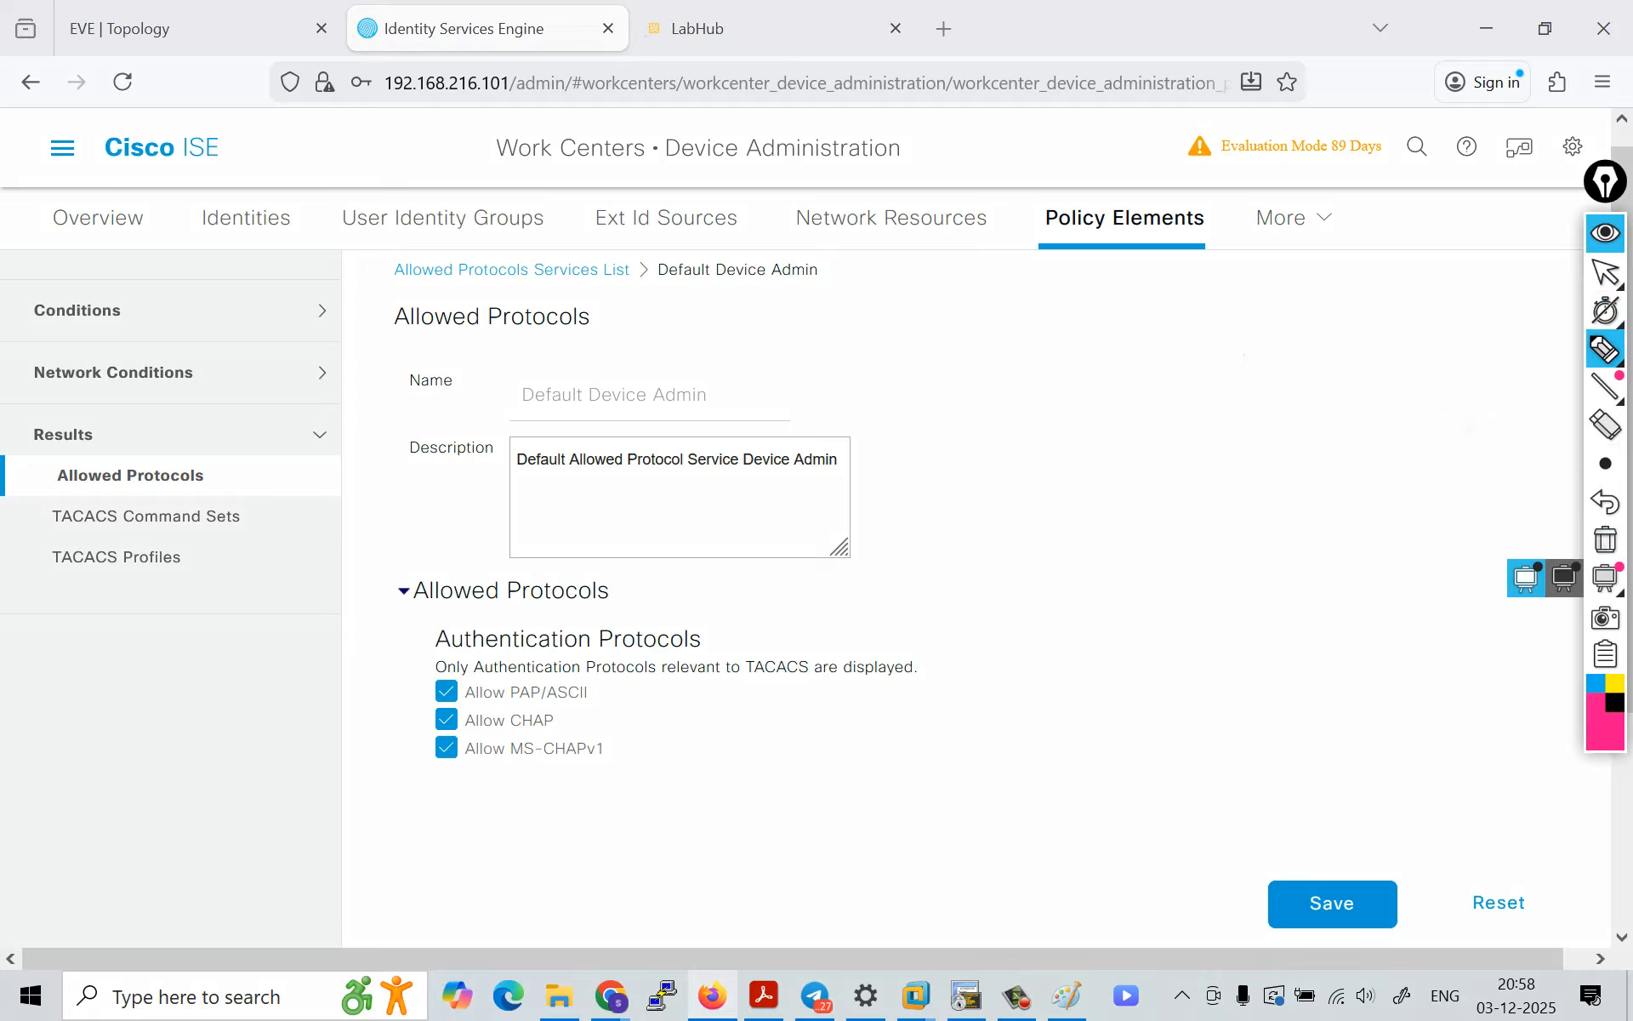
pyautogui.moveTo(384, 690)
pyautogui.mouseDown()
pyautogui.moveTo(422, 691)
pyautogui.moveTo(423, 754)
pyautogui.mouseUp()
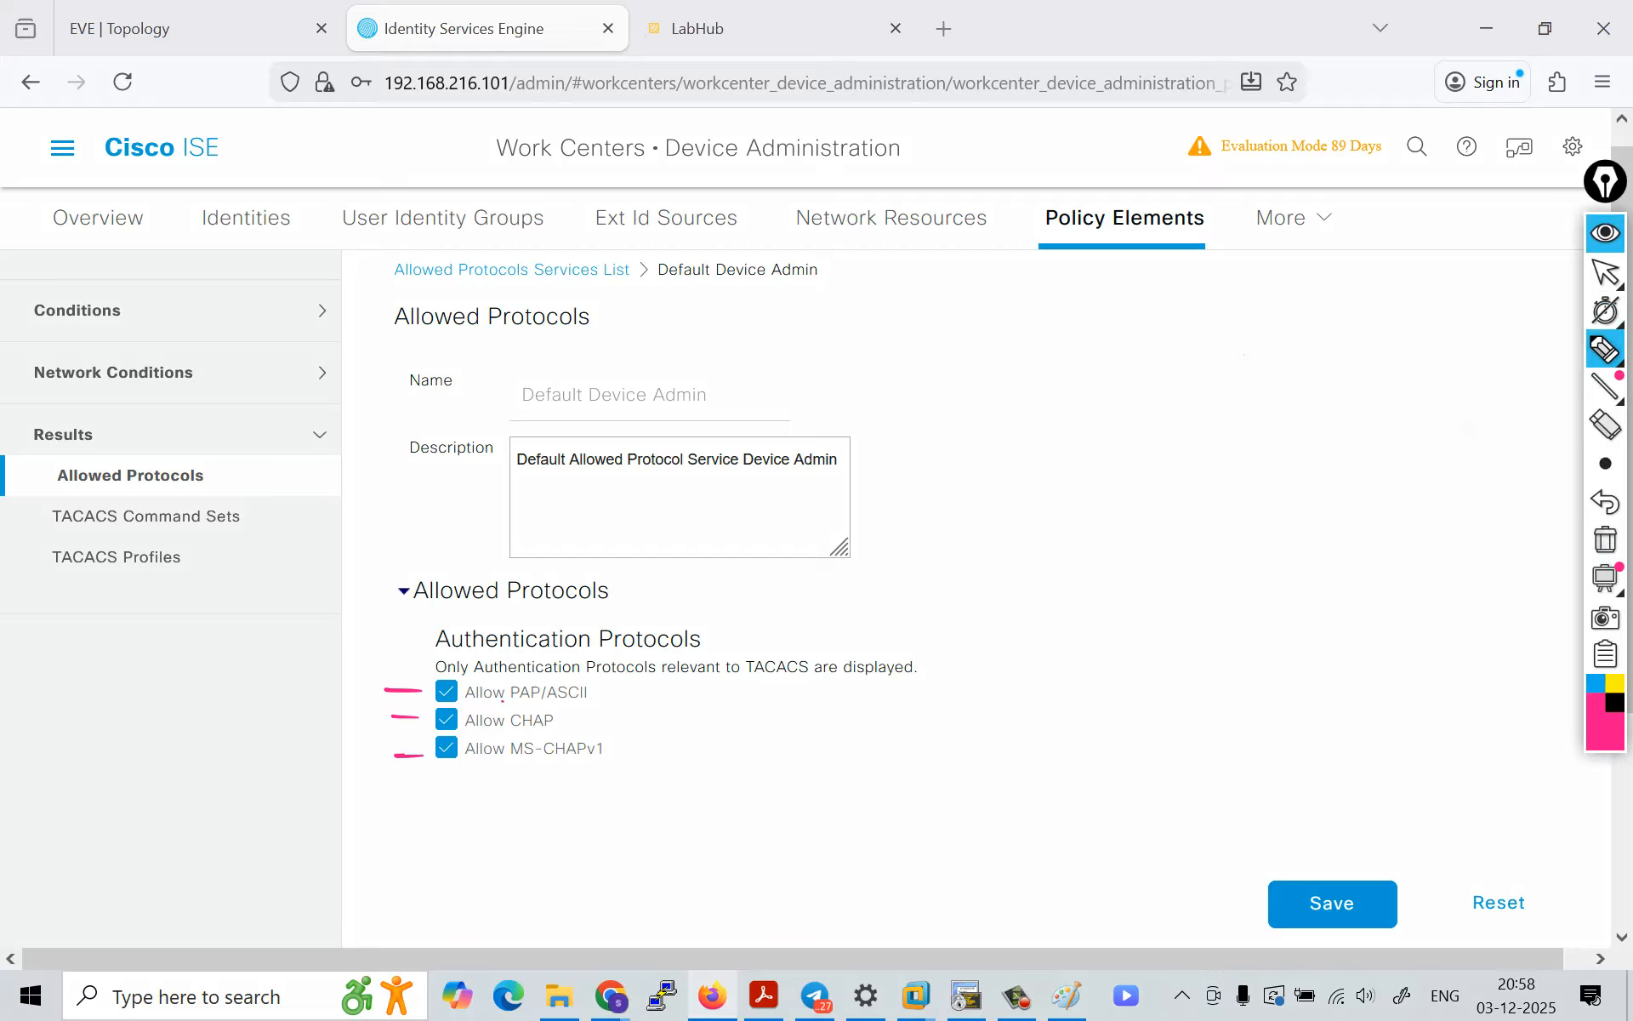
pyautogui.moveTo(502, 699)
pyautogui.mouseDown()
pyautogui.moveTo(559, 701)
pyautogui.moveTo(601, 763)
pyautogui.mouseUp()
# Step: Sketch router R1 linked to a server box with a request arrow, labelled "tacacs+ (PAP/chap/ms-chap)"
pyautogui.moveTo(952, 323); pyautogui.dragTo(943, 351)
pyautogui.moveTo(951, 326)
pyautogui.mouseDown()
pyautogui.moveTo(968, 347)
pyautogui.moveTo(1007, 331)
pyautogui.moveTo(1315, 339)
pyautogui.moveTo(1392, 315)
pyautogui.moveTo(1342, 360)
pyautogui.mouseUp()
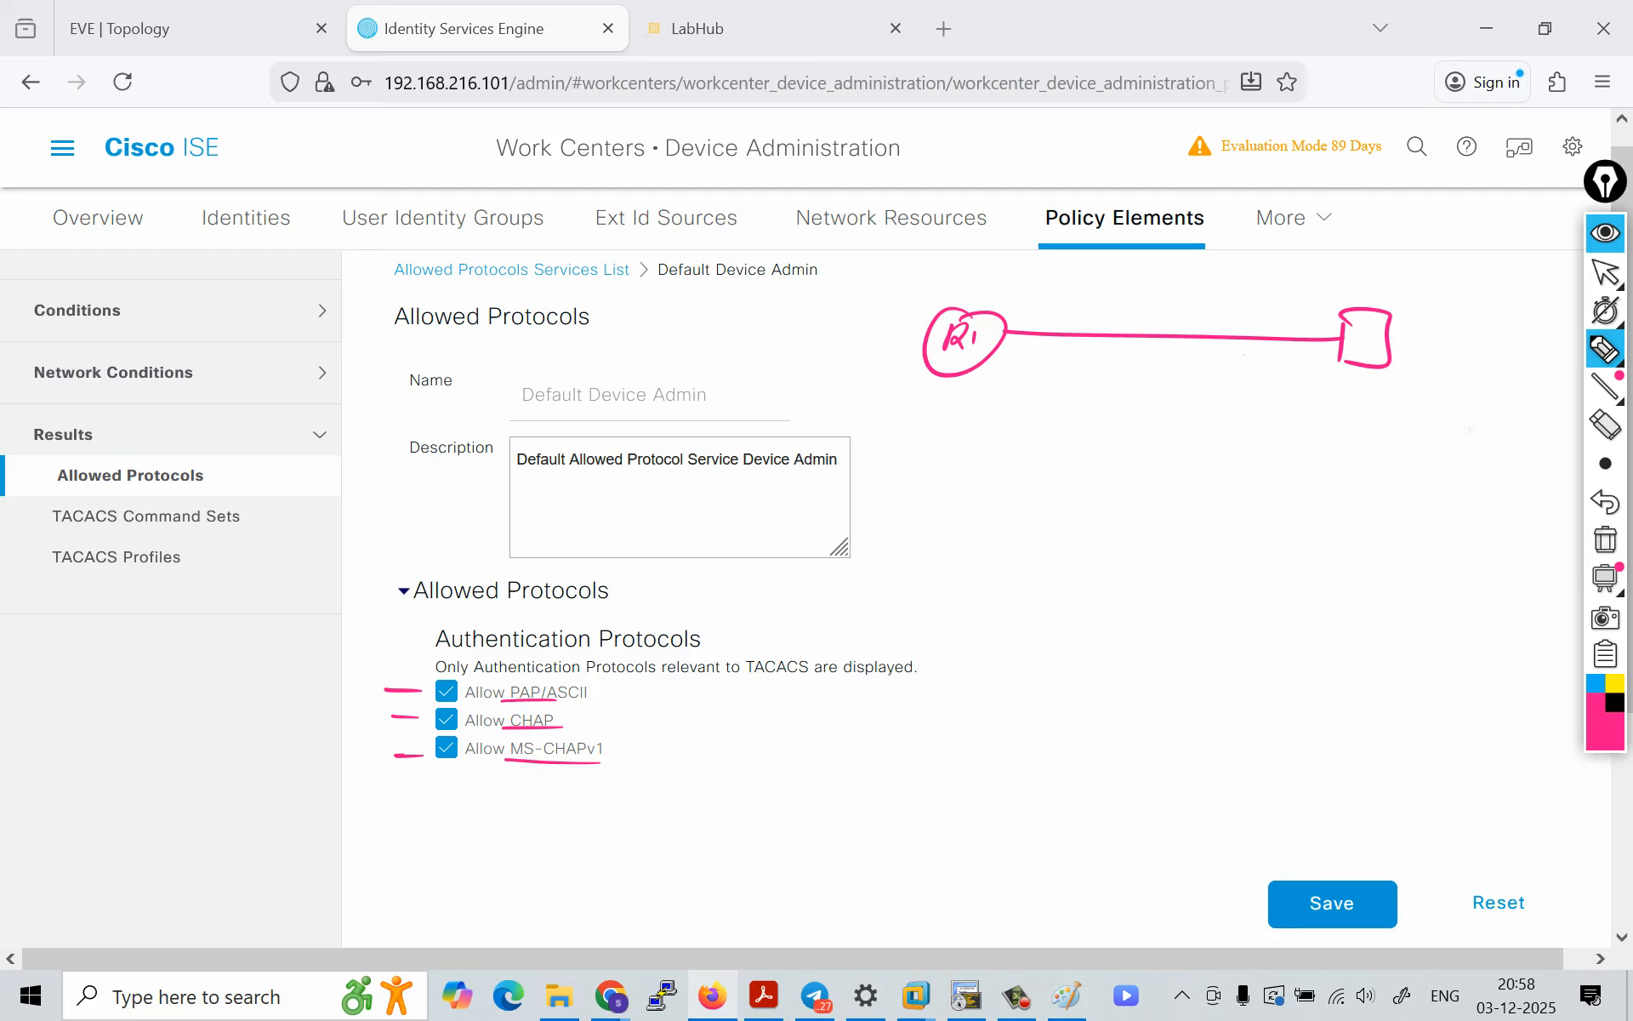
pyautogui.moveTo(1019, 366)
pyautogui.mouseDown()
pyautogui.moveTo(1191, 364)
pyautogui.moveTo(1181, 374)
pyautogui.mouseUp()
pyautogui.moveTo(1100, 287)
pyautogui.mouseDown()
pyautogui.moveTo(1098, 311)
pyautogui.moveTo(1084, 306)
pyautogui.mouseUp()
pyautogui.moveTo(1120, 299)
pyautogui.mouseDown()
pyautogui.moveTo(1112, 317)
pyautogui.moveTo(1233, 301)
pyautogui.mouseUp()
pyautogui.moveTo(1246, 310)
pyautogui.mouseDown()
pyautogui.moveTo(1255, 289)
pyautogui.moveTo(1262, 306)
pyautogui.mouseUp()
pyautogui.moveTo(1273, 291); pyautogui.dragTo(1283, 289)
pyautogui.moveTo(1296, 279)
pyautogui.mouseDown()
pyautogui.moveTo(1286, 304)
pyautogui.moveTo(1342, 305)
pyautogui.mouseUp()
pyautogui.moveTo(1353, 297); pyautogui.dragTo(1358, 308)
pyautogui.moveTo(1374, 279)
pyautogui.mouseDown()
pyautogui.moveTo(1362, 308)
pyautogui.moveTo(1458, 275)
pyautogui.moveTo(1438, 308)
pyautogui.mouseUp()
pyautogui.moveTo(1461, 288); pyautogui.dragTo(1465, 303)
pyautogui.moveTo(1470, 293); pyautogui.dragTo(1480, 312)
pyautogui.moveTo(1482, 294); pyautogui.dragTo(1508, 308)
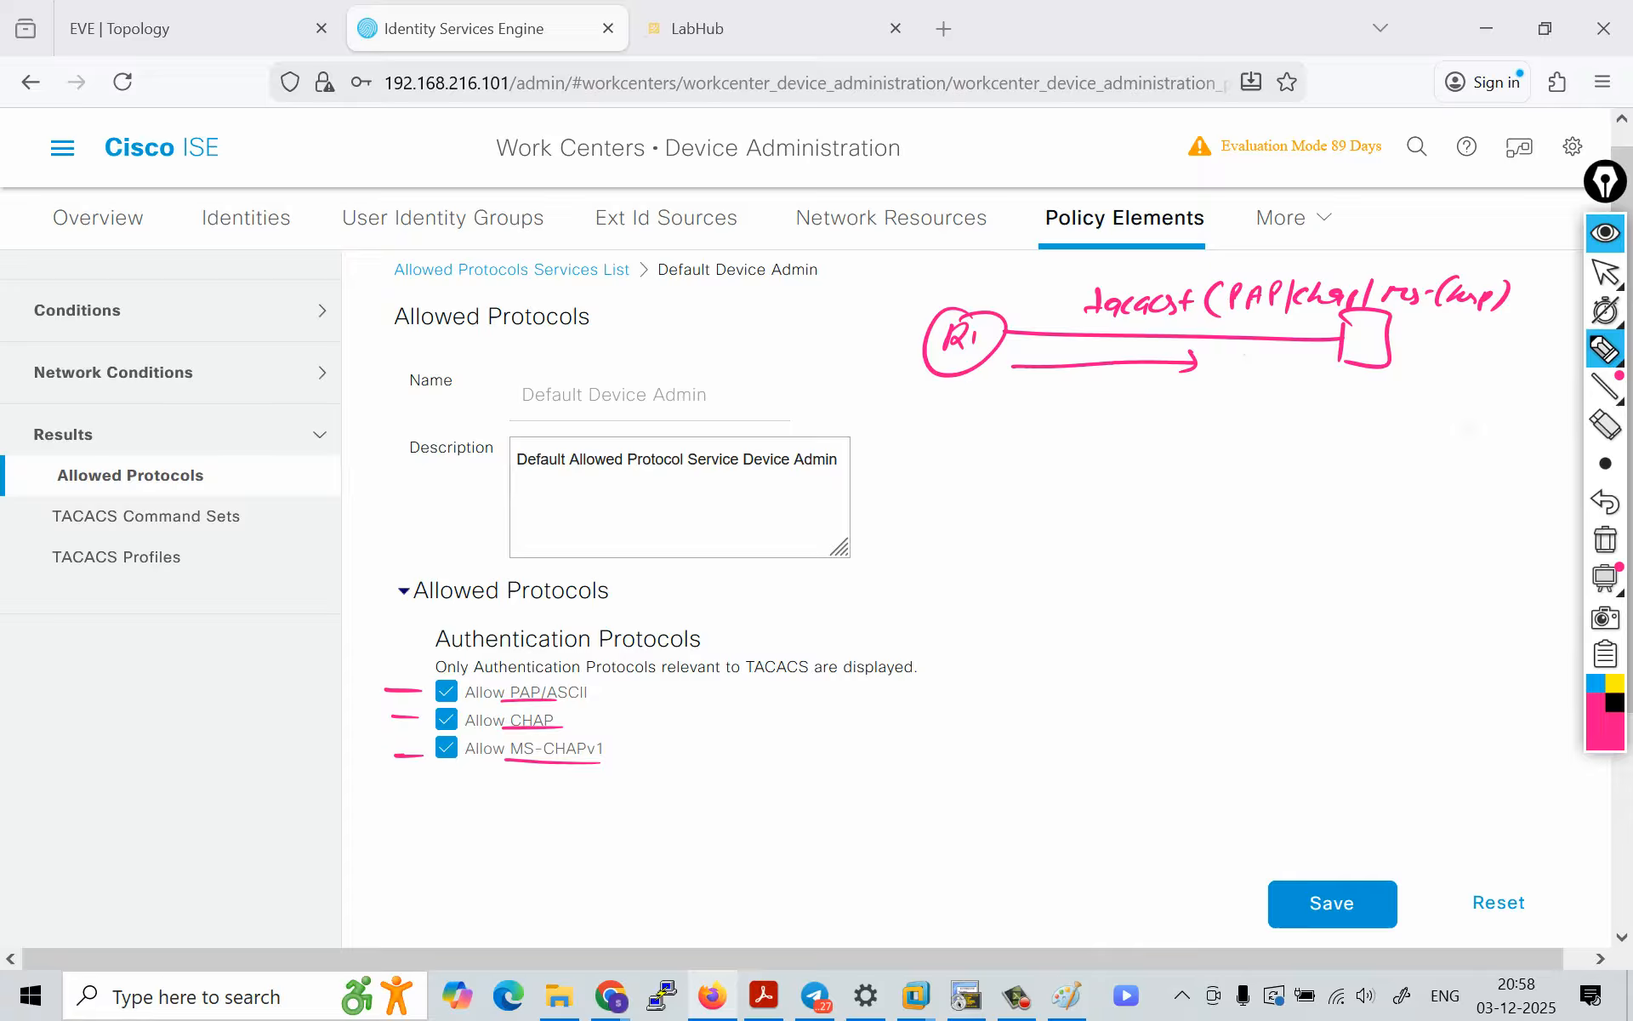
# Step: Write and underline "PAP" below the sketch, emphasise the PAP/ASCII and MS-CHAPv1 options, and hide the annotations
pyautogui.moveTo(978, 410)
pyautogui.mouseDown()
pyautogui.moveTo(976, 439)
pyautogui.moveTo(983, 424)
pyautogui.mouseUp()
pyautogui.moveTo(1004, 407)
pyautogui.mouseDown()
pyautogui.moveTo(992, 435)
pyautogui.moveTo(1014, 433)
pyautogui.mouseUp()
pyautogui.moveTo(994, 425); pyautogui.dragTo(1008, 424)
pyautogui.moveTo(1025, 411); pyautogui.dragTo(1035, 441)
pyautogui.moveTo(984, 462); pyautogui.dragTo(1028, 460)
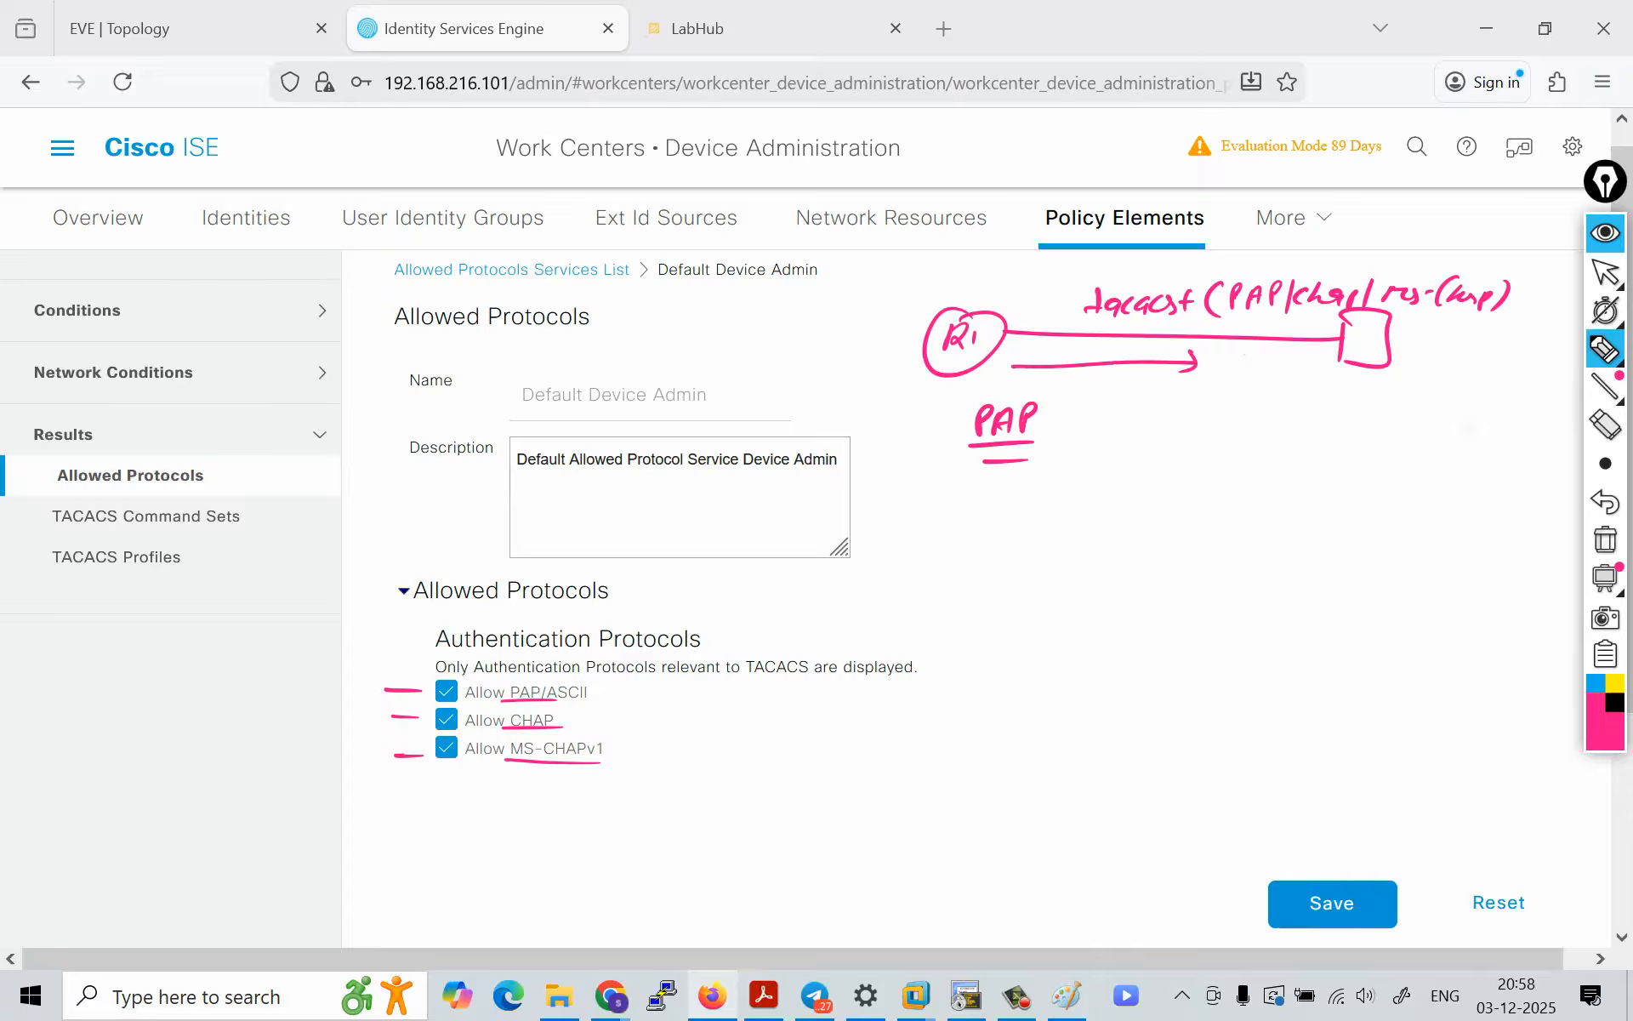
pyautogui.moveTo(451, 672); pyautogui.dragTo(439, 676)
pyautogui.moveTo(476, 705); pyautogui.dragTo(594, 702)
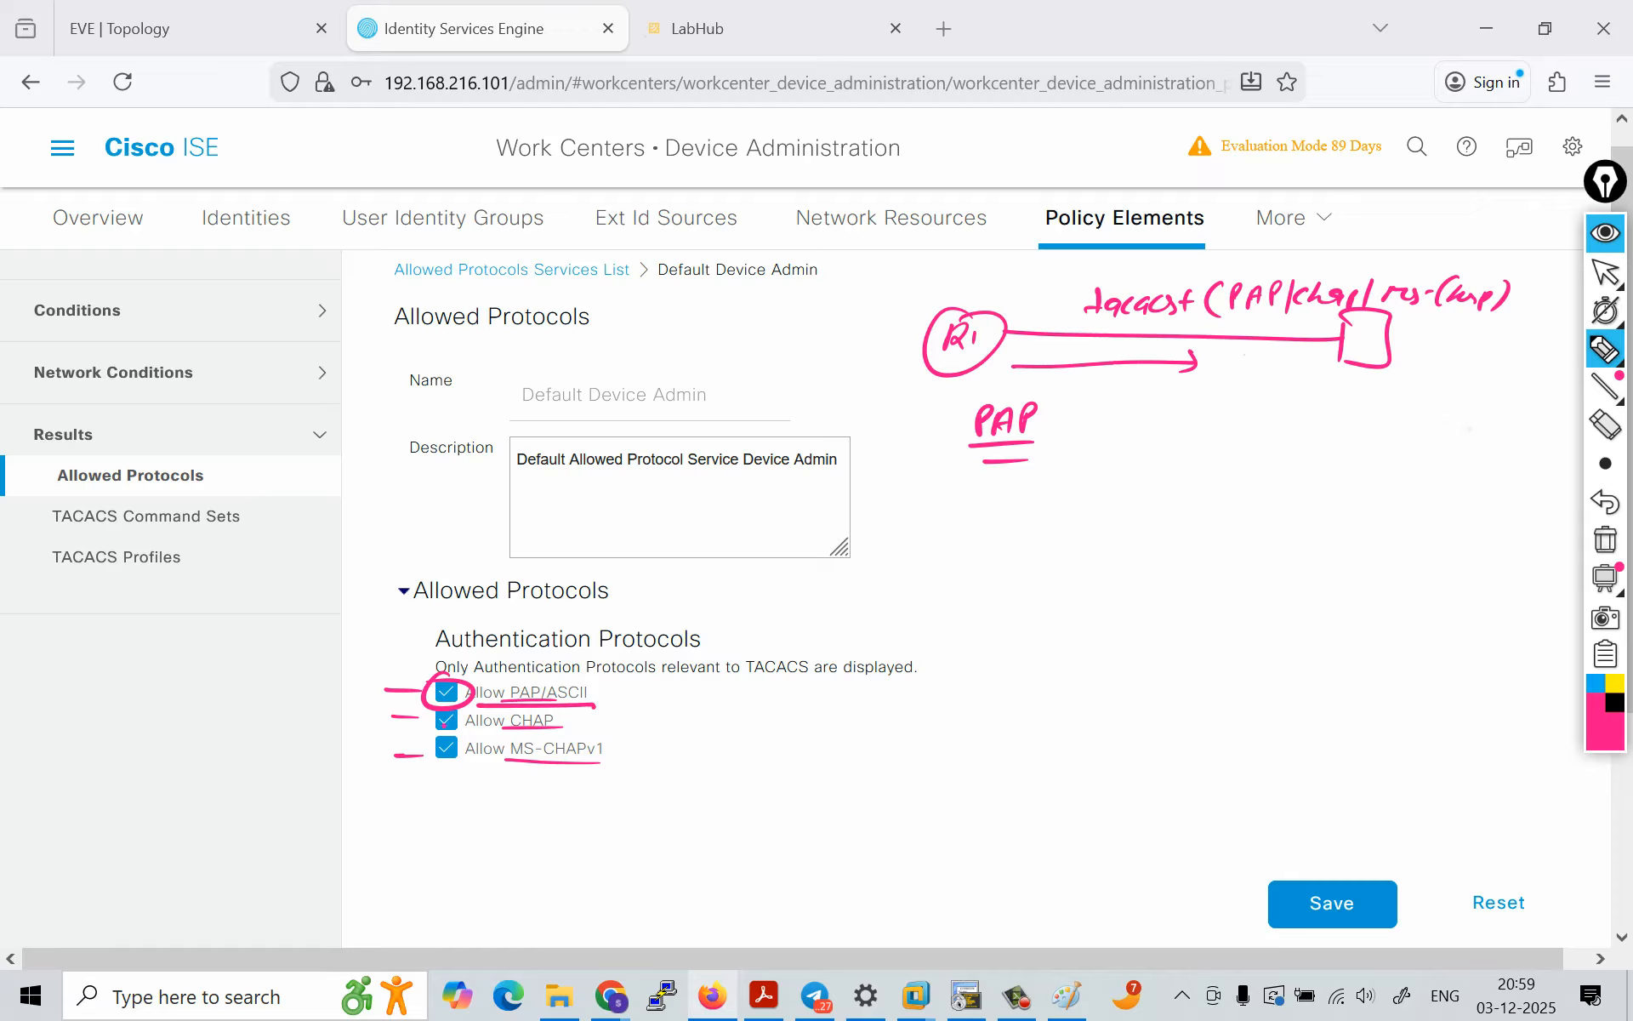
pyautogui.moveTo(480, 745); pyautogui.dragTo(452, 752)
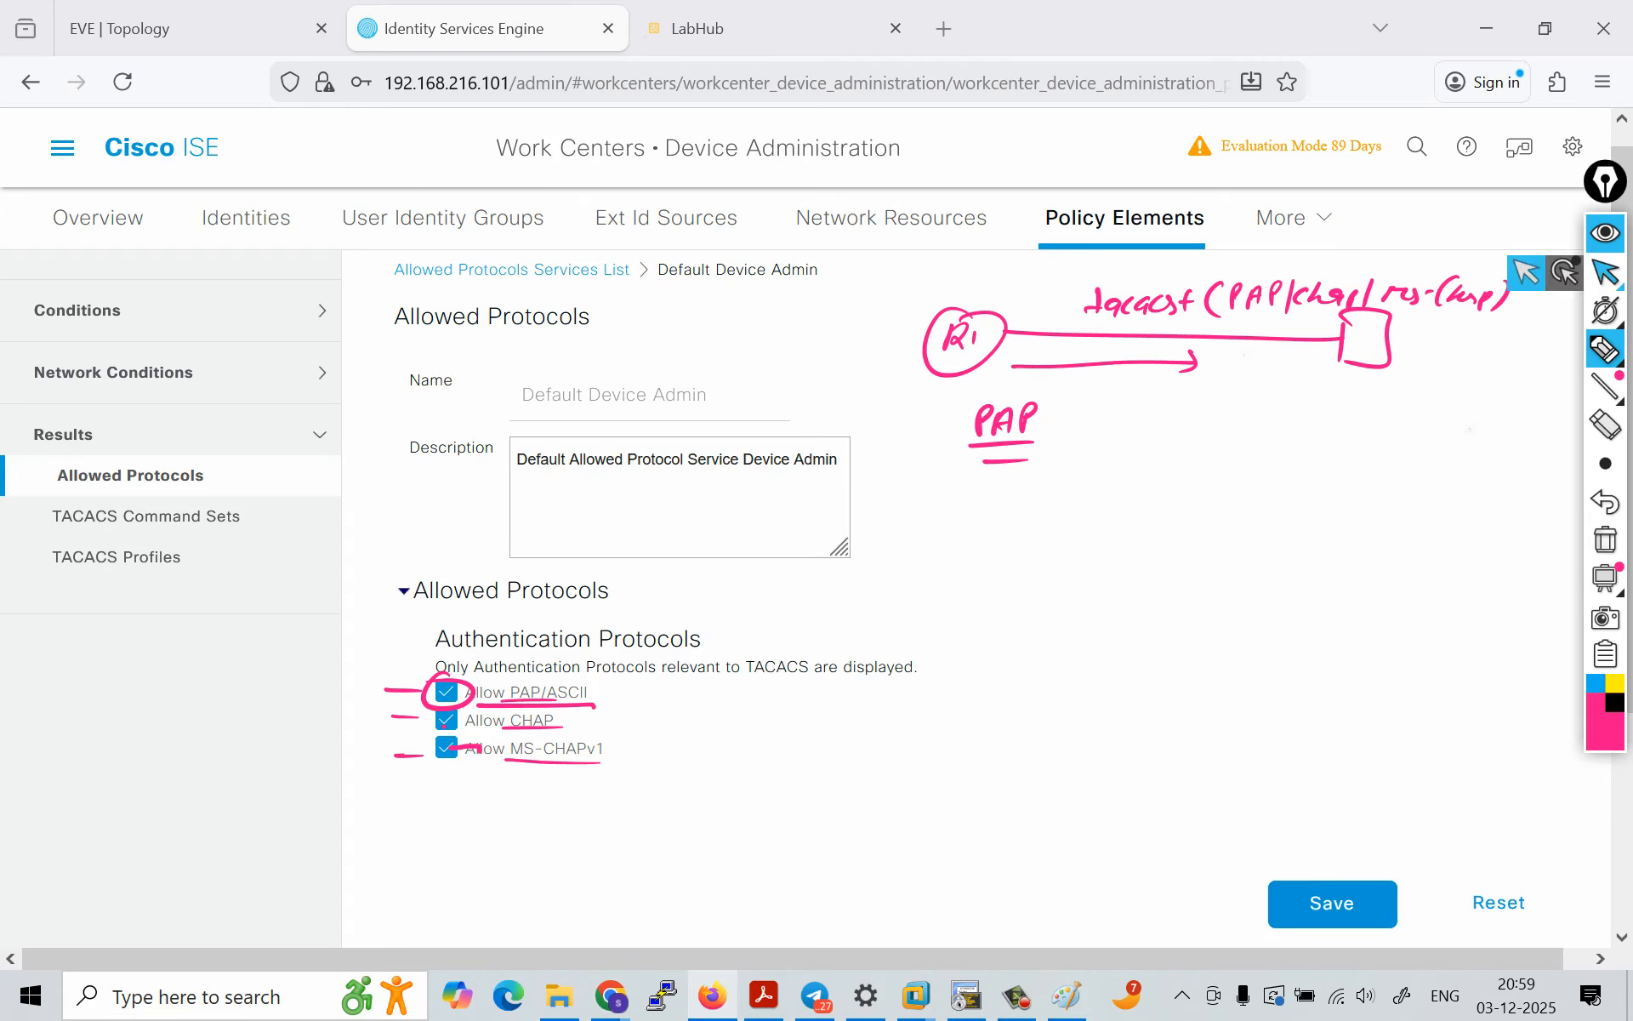
pyautogui.click(1605, 232)
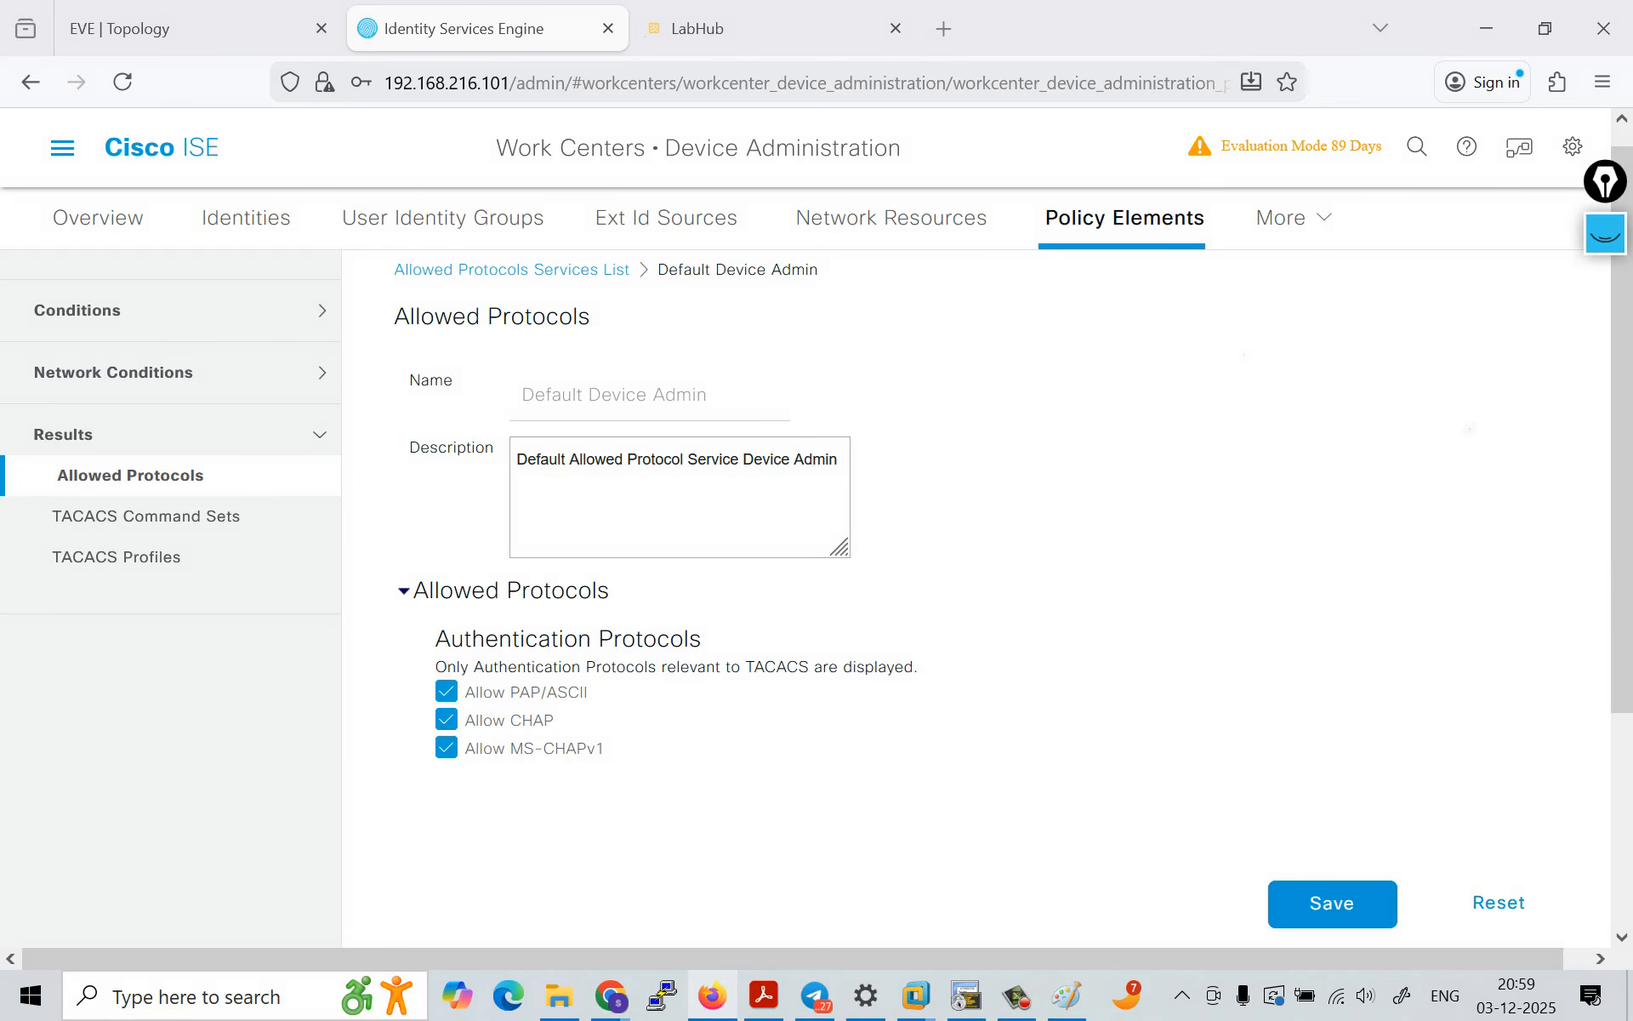
# Step: Open the Default policy set under Device Admin Policy Sets and expand its Authentication Policy
pyautogui.moveTo(1293, 219)
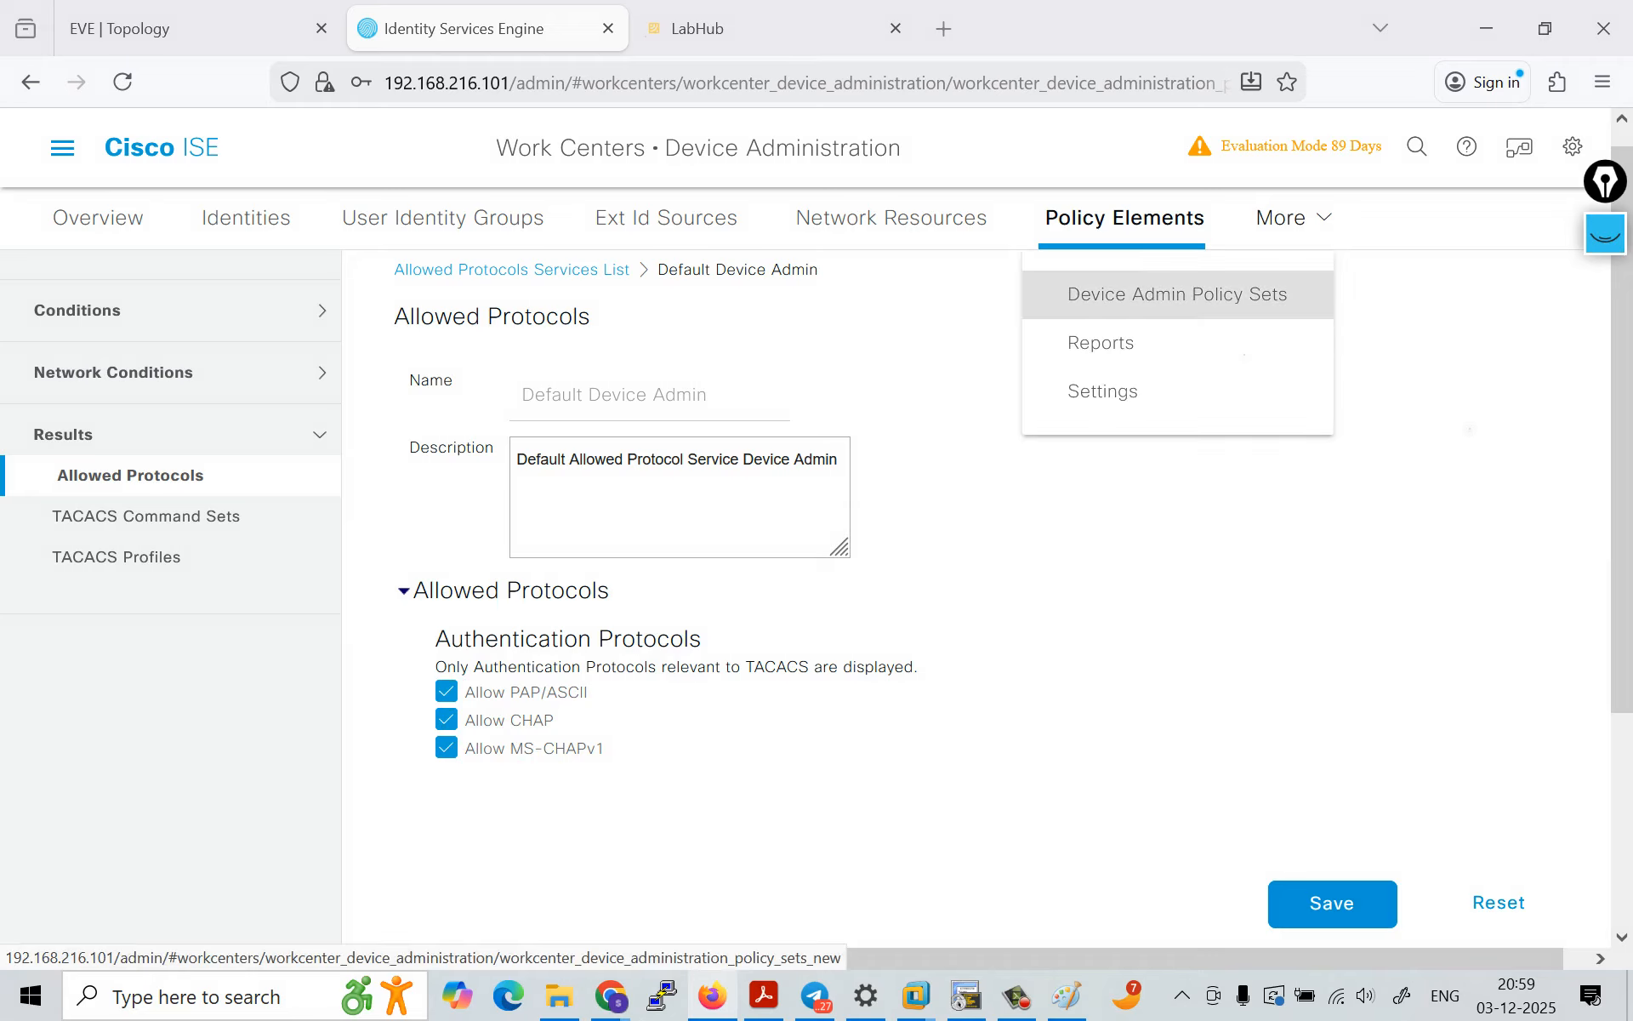
pyautogui.click(1178, 295)
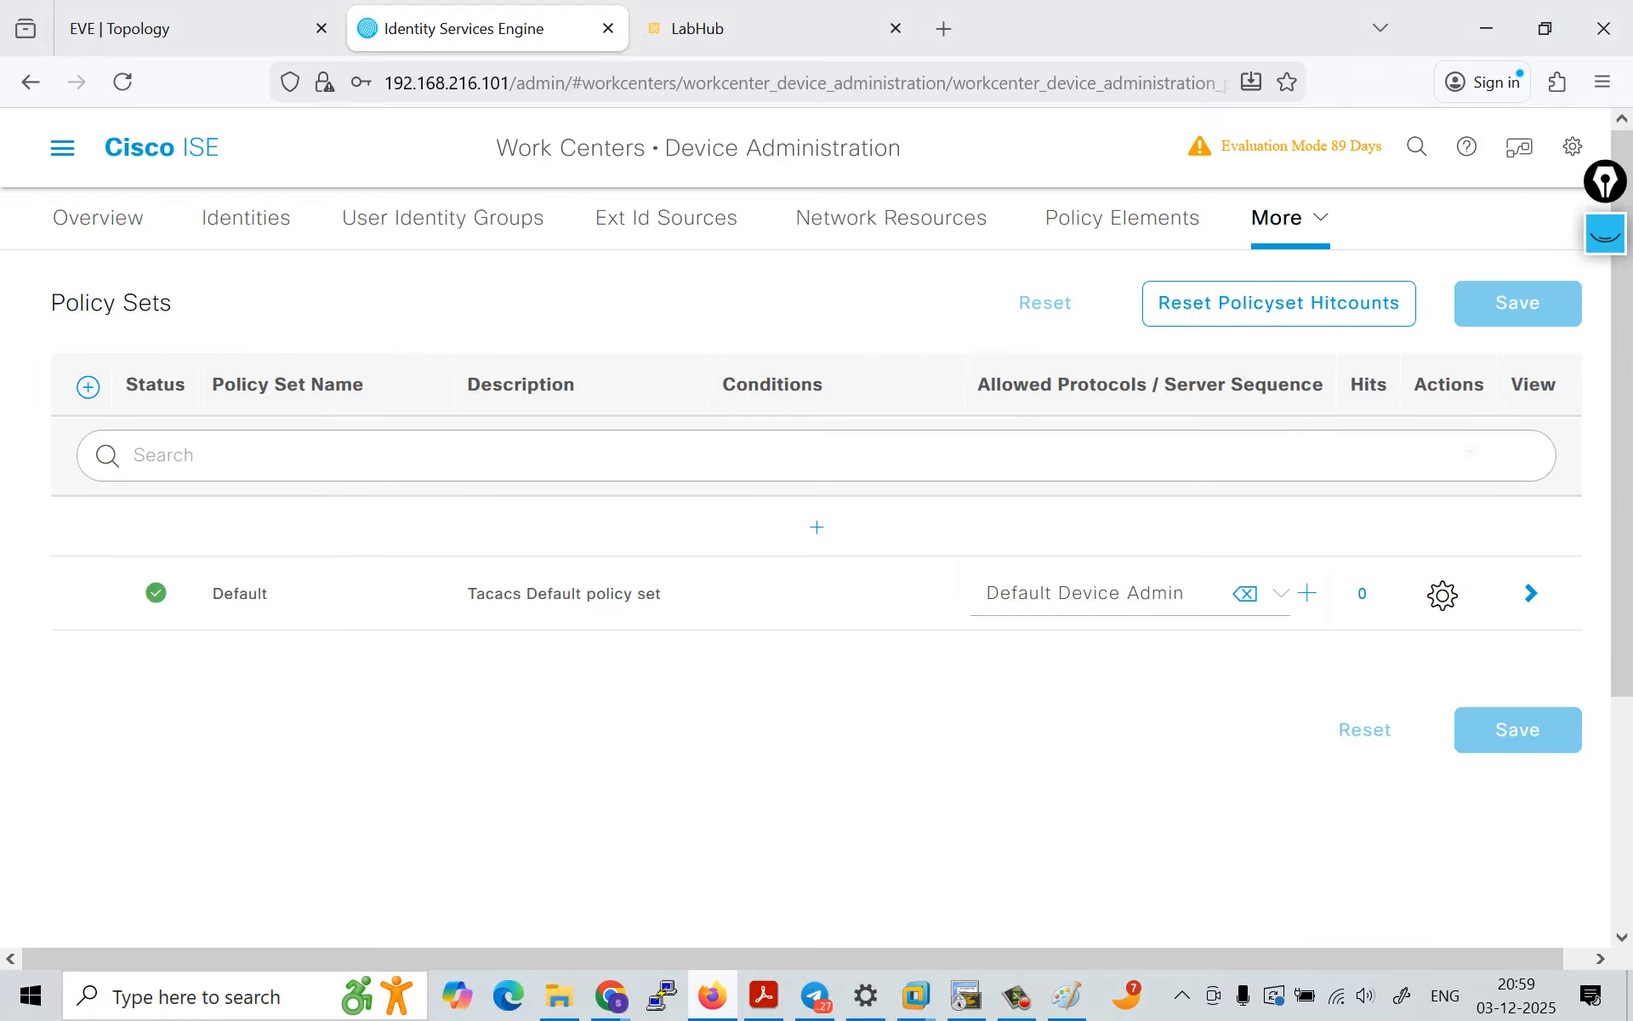
pyautogui.click(1531, 593)
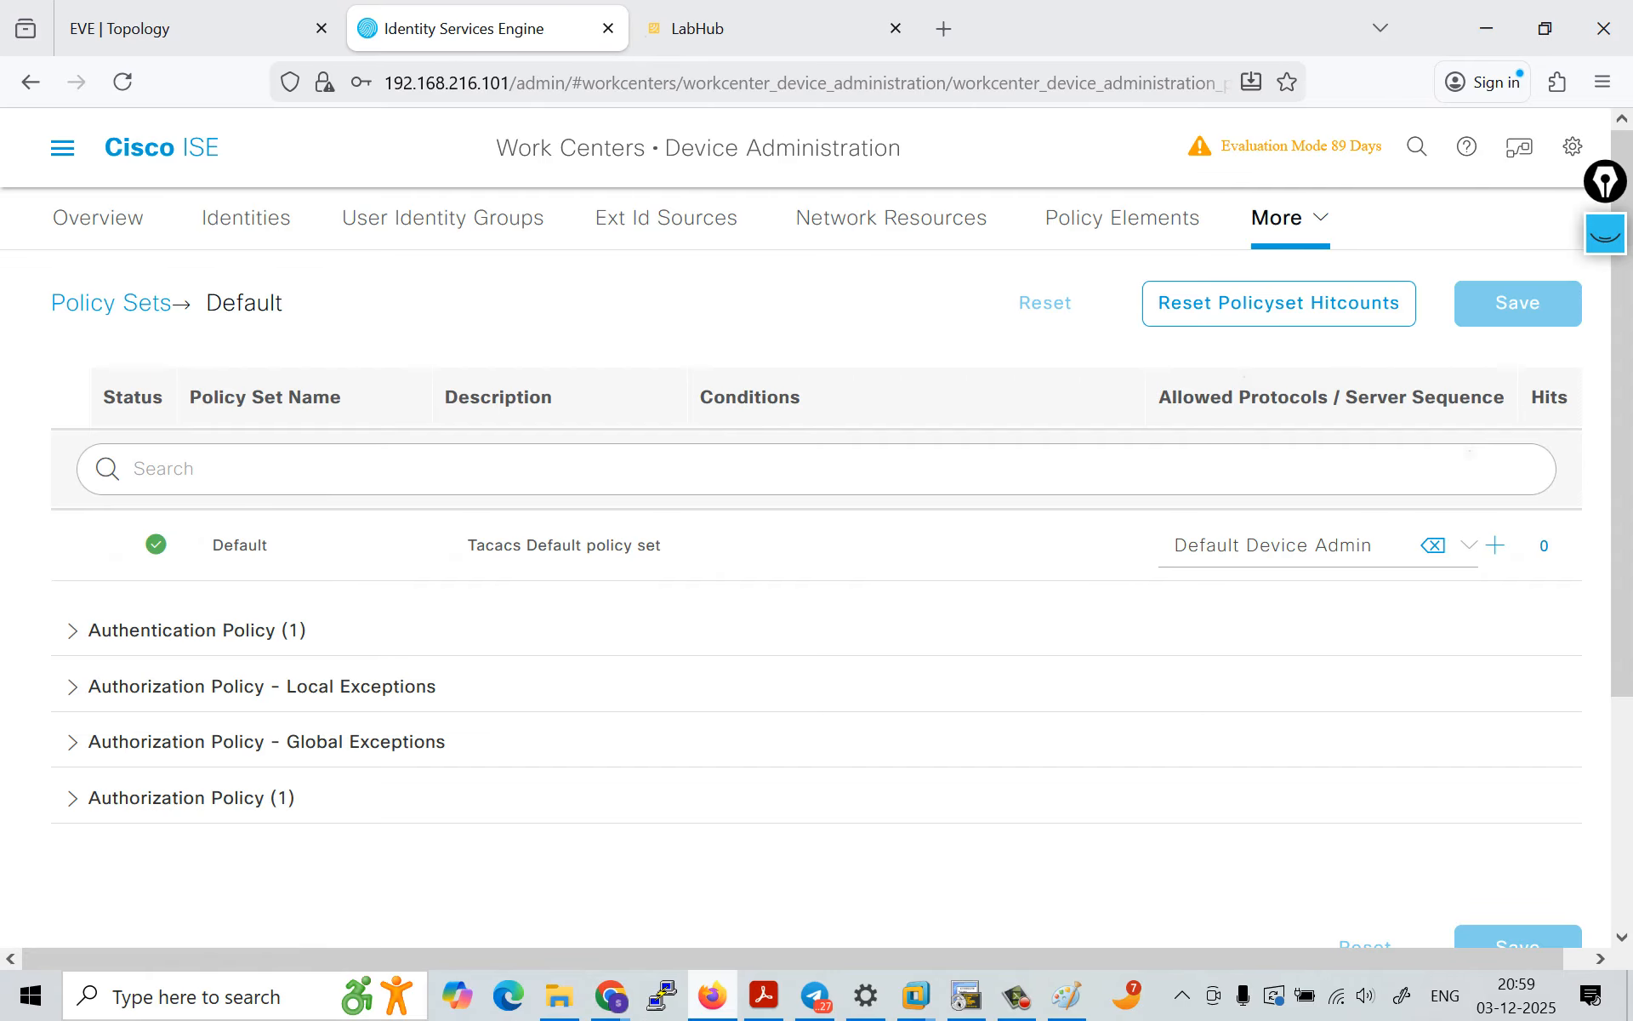
pyautogui.scroll(-2, 196, 503)
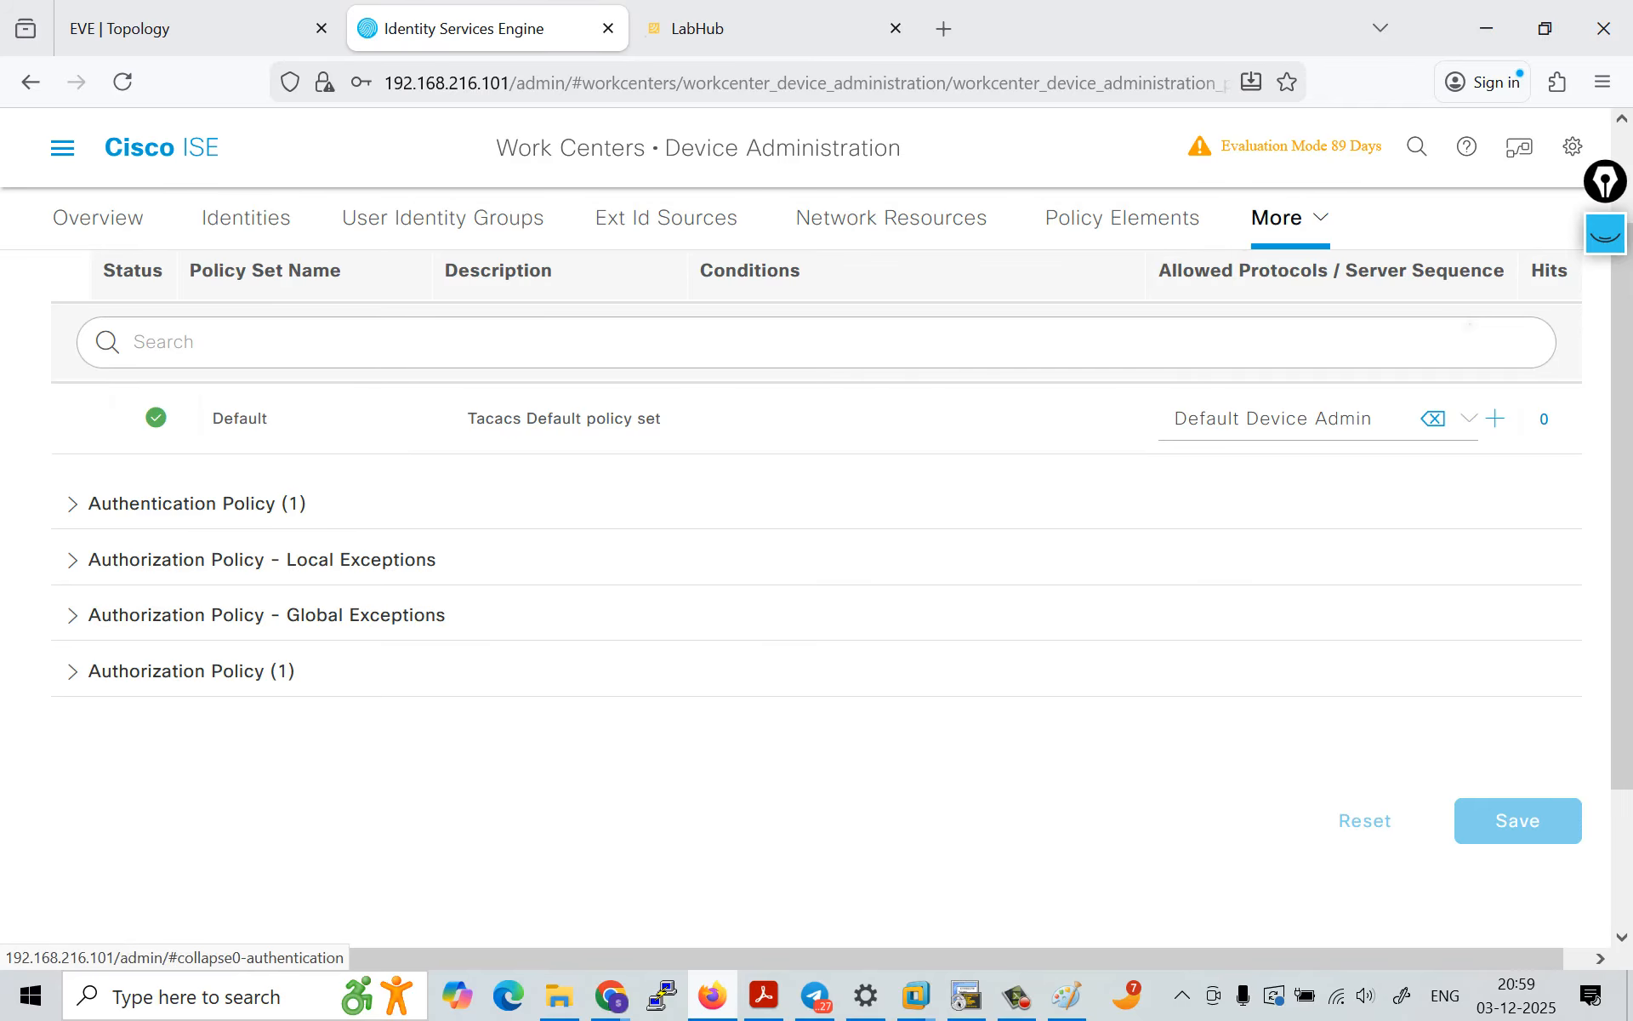
pyautogui.click(196, 504)
pyautogui.scroll(-2, 816, 599)
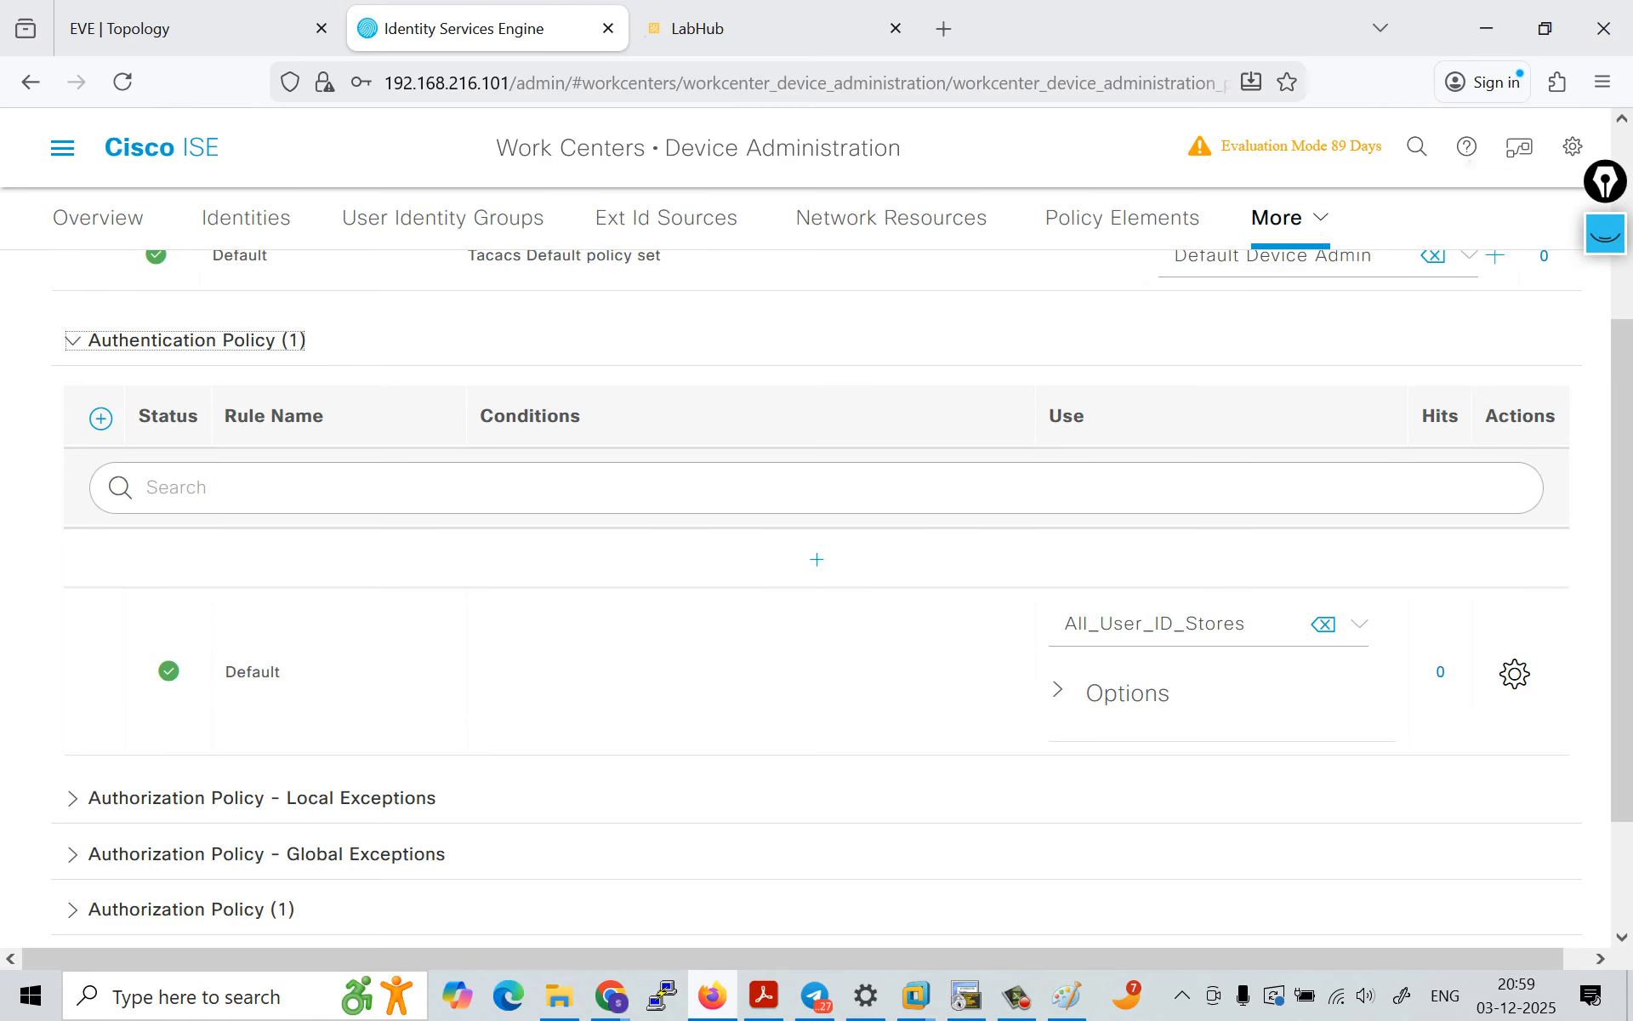
# Step: Clear old ink, underline the Default authentication rule's status, name and All_User_ID_Stores, and draw a cross in its Conditions cell
pyautogui.click(1605, 234)
pyautogui.click(1605, 540)
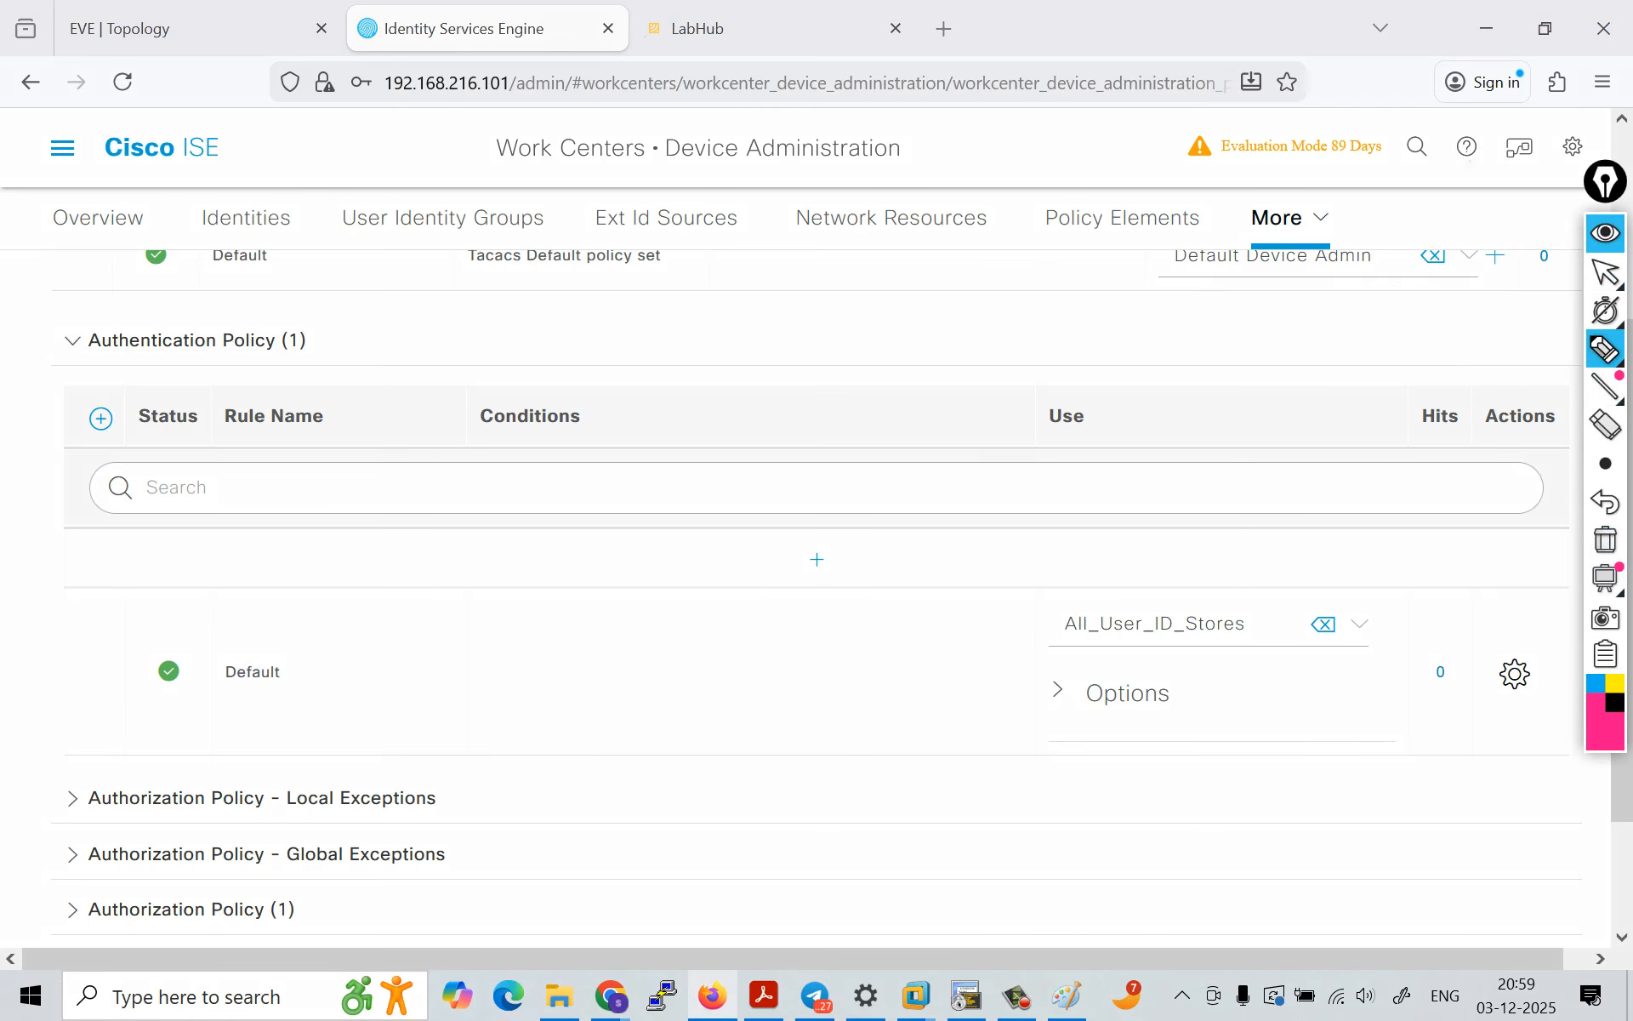
pyautogui.moveTo(154, 689); pyautogui.dragTo(175, 687)
pyautogui.moveTo(153, 700); pyautogui.dragTo(269, 689)
pyautogui.moveTo(239, 697); pyautogui.dragTo(276, 696)
pyautogui.moveTo(533, 660); pyautogui.dragTo(563, 688)
pyautogui.moveTo(561, 656); pyautogui.dragTo(531, 689)
pyautogui.moveTo(1057, 640); pyautogui.dragTo(1246, 638)
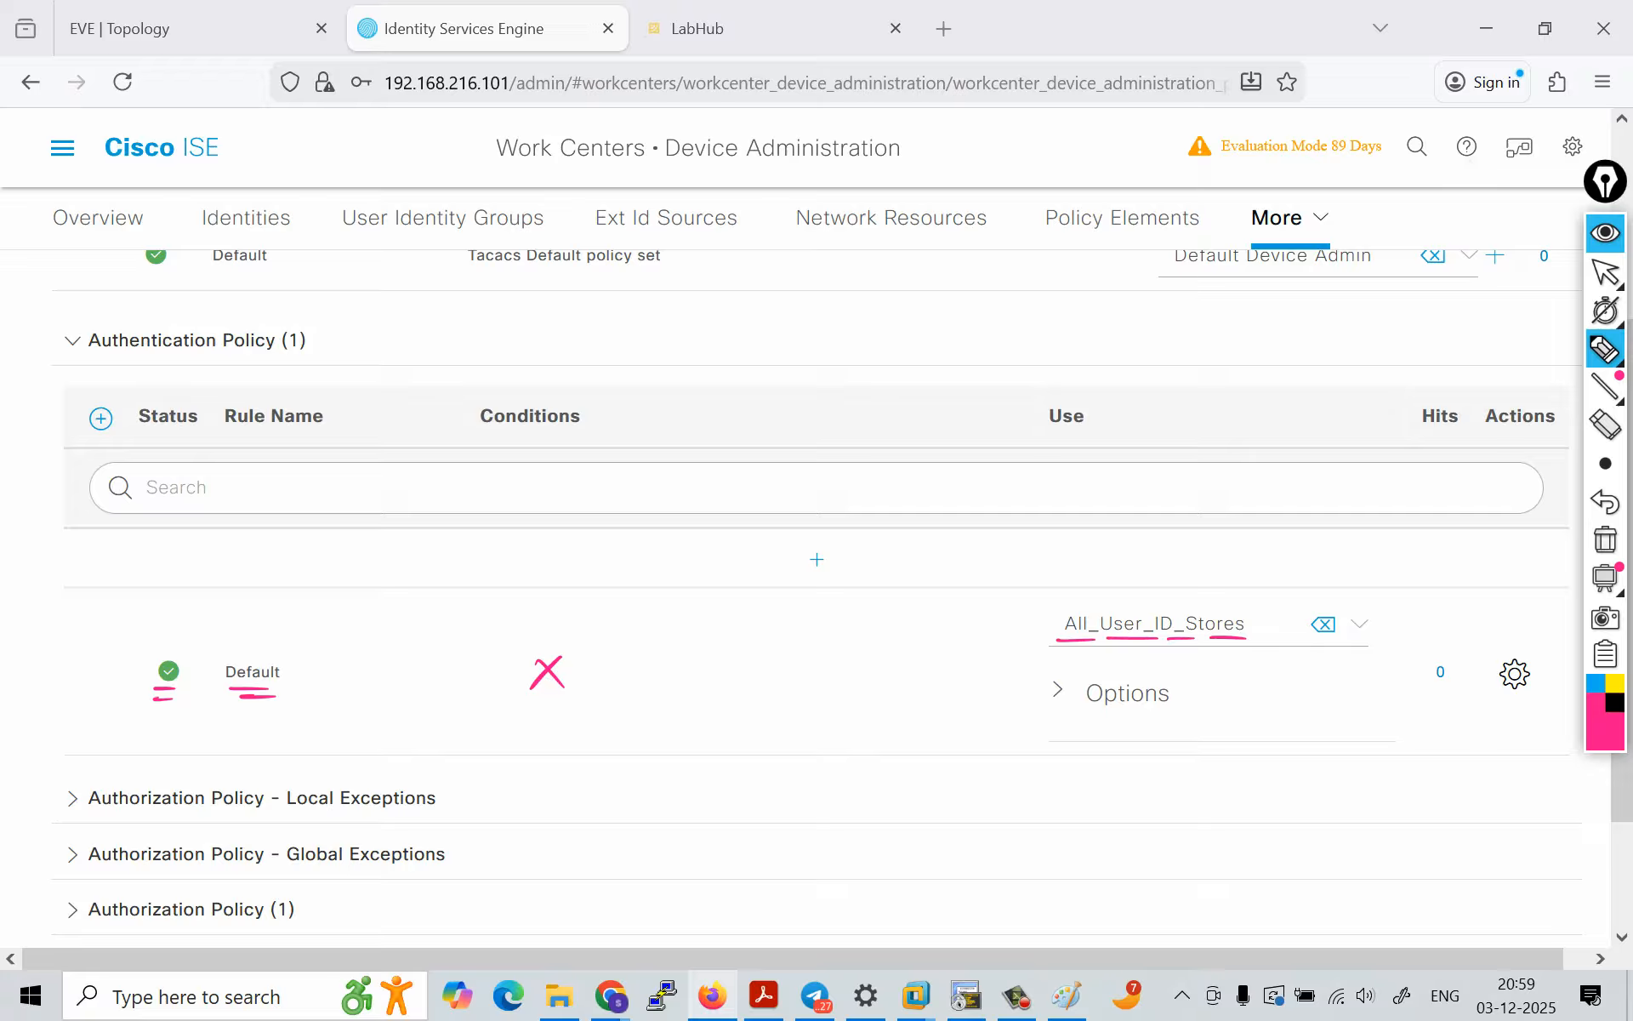
# Step: Circle All_User_ID_Stores, write "Internal / External" above it, cross out External, circle Internal, and hide the annotations
pyautogui.moveTo(1140, 591)
pyautogui.mouseDown()
pyautogui.moveTo(1259, 588)
pyautogui.moveTo(1130, 584)
pyautogui.mouseUp()
pyautogui.moveTo(1059, 533); pyautogui.dragTo(1052, 564)
pyautogui.moveTo(1037, 526); pyautogui.dragTo(1105, 549)
pyautogui.moveTo(1102, 538); pyautogui.dragTo(1179, 544)
pyautogui.moveTo(1043, 568); pyautogui.dragTo(1185, 563)
pyautogui.moveTo(1226, 504)
pyautogui.mouseDown()
pyautogui.moveTo(1208, 566)
pyautogui.moveTo(1279, 541)
pyautogui.mouseUp()
pyautogui.moveTo(1279, 522)
pyautogui.mouseDown()
pyautogui.moveTo(1262, 544)
pyautogui.moveTo(1291, 539)
pyautogui.mouseUp()
pyautogui.moveTo(1283, 529)
pyautogui.mouseDown()
pyautogui.moveTo(1367, 536)
pyautogui.moveTo(1374, 512)
pyautogui.mouseUp()
pyautogui.moveTo(1236, 554); pyautogui.dragTo(1339, 561)
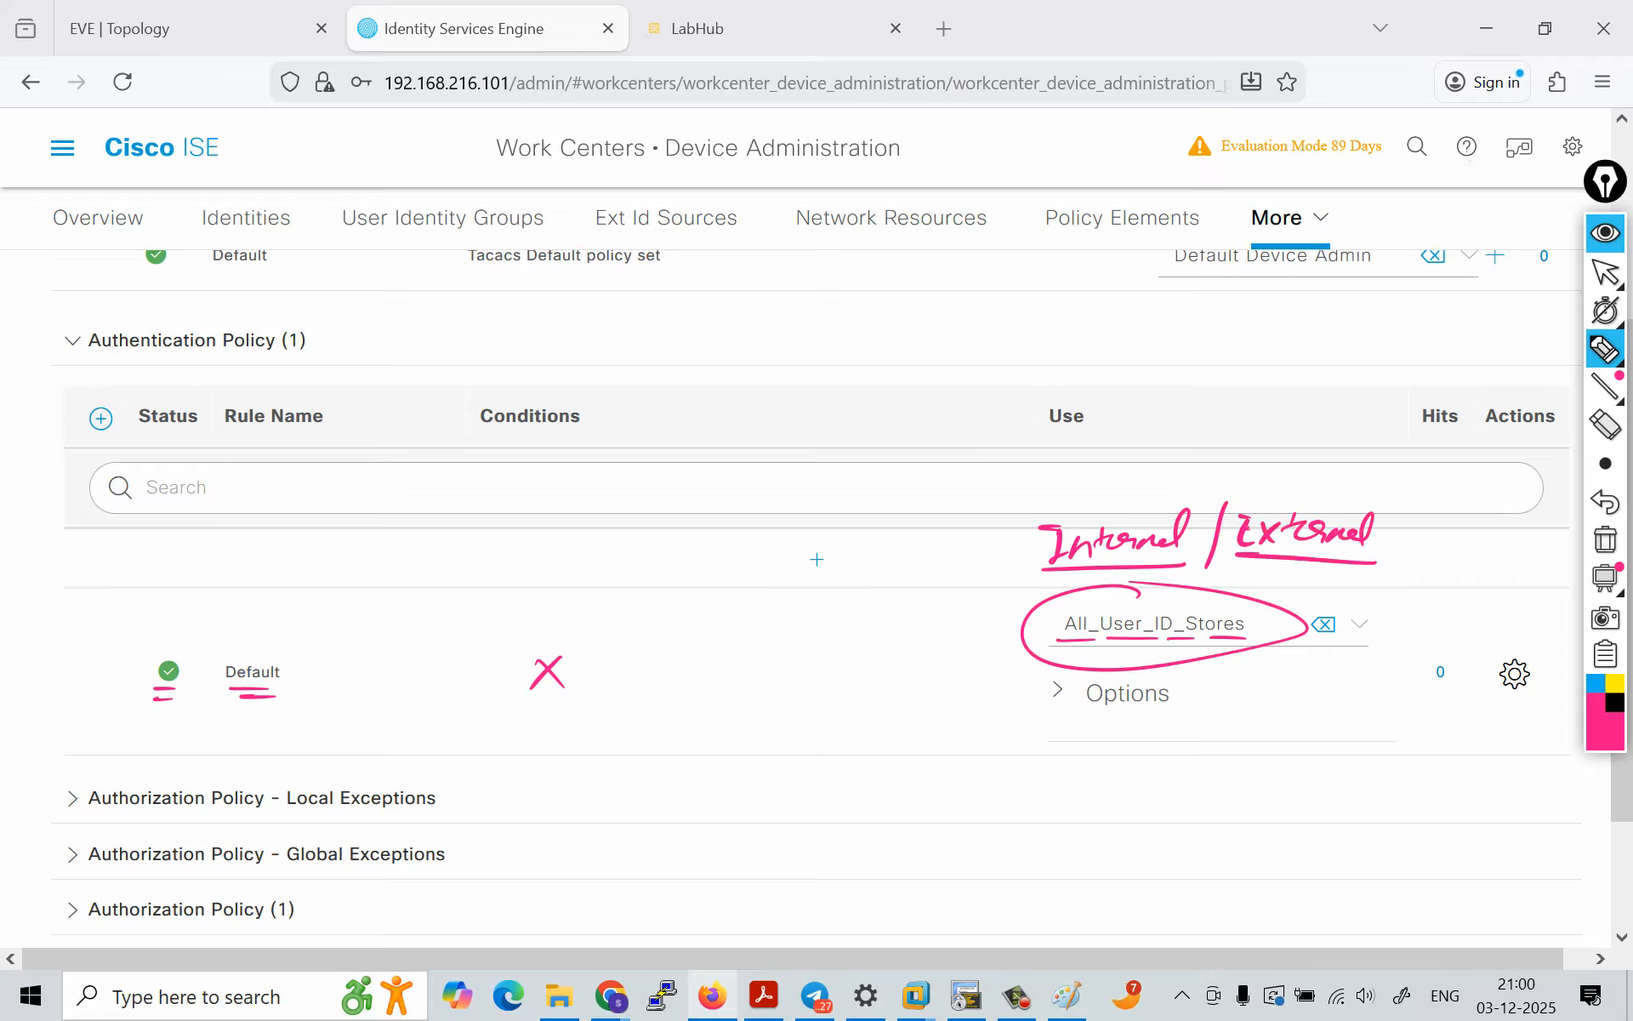
pyautogui.moveTo(1316, 504); pyautogui.dragTo(1285, 536)
pyautogui.moveTo(1285, 508); pyautogui.dragTo(1318, 538)
pyautogui.moveTo(1125, 487); pyautogui.dragTo(1136, 466)
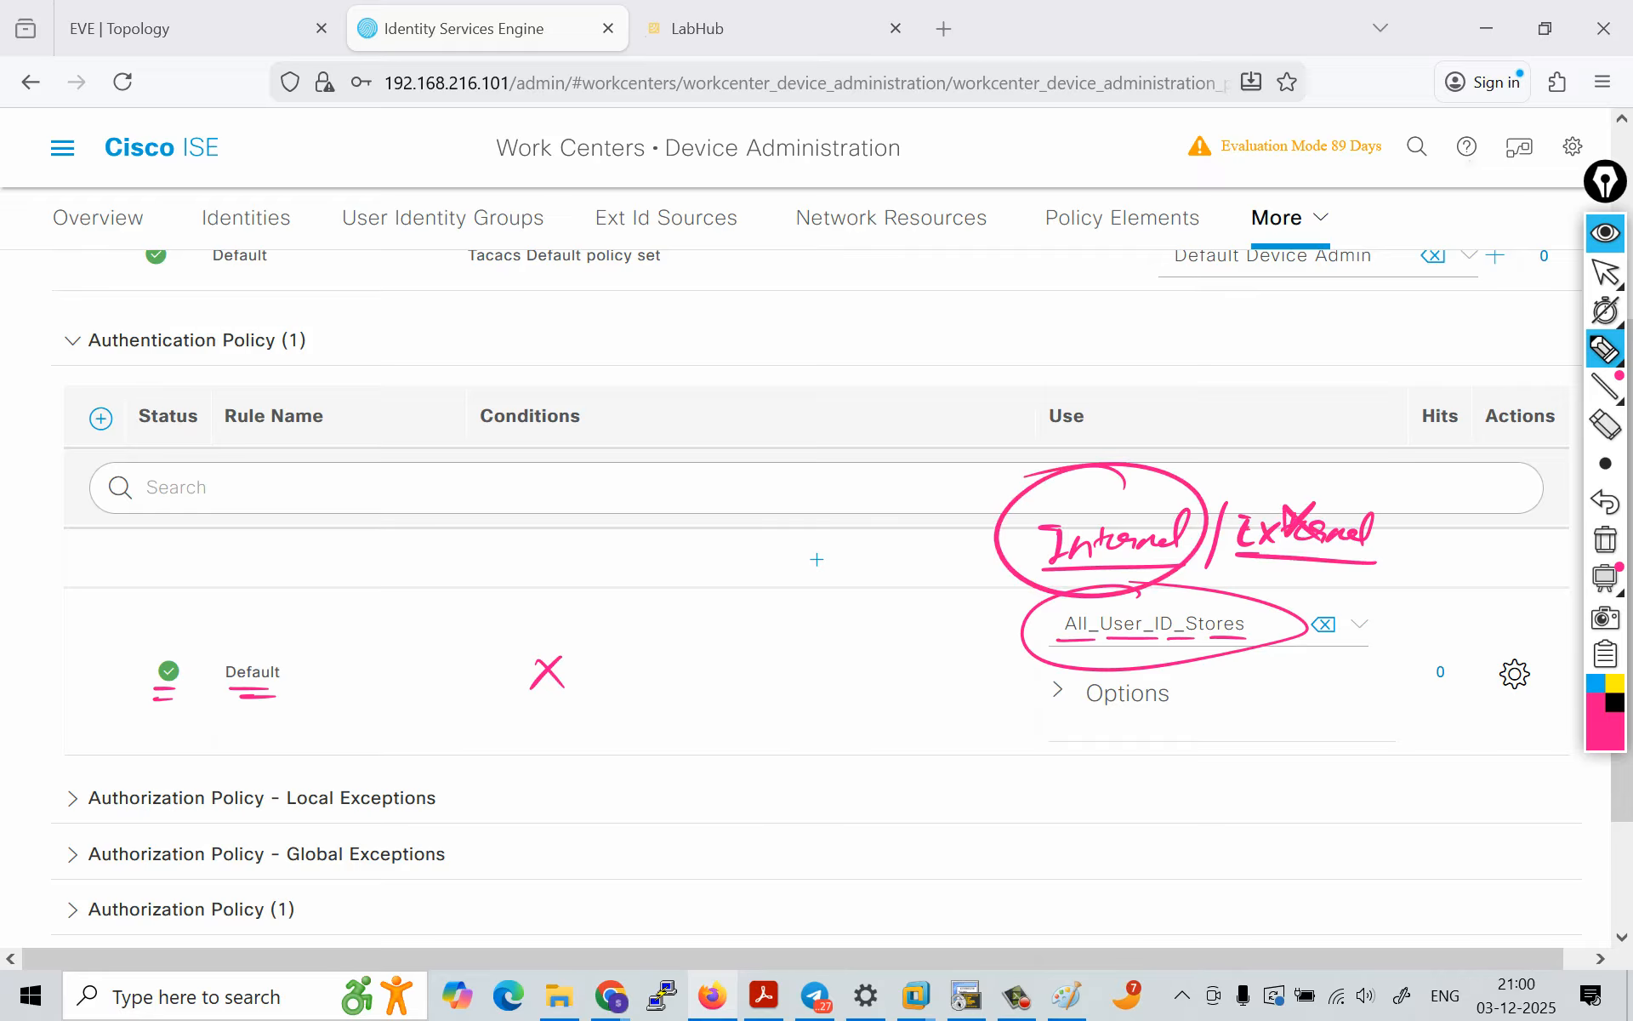
pyautogui.click(1605, 233)
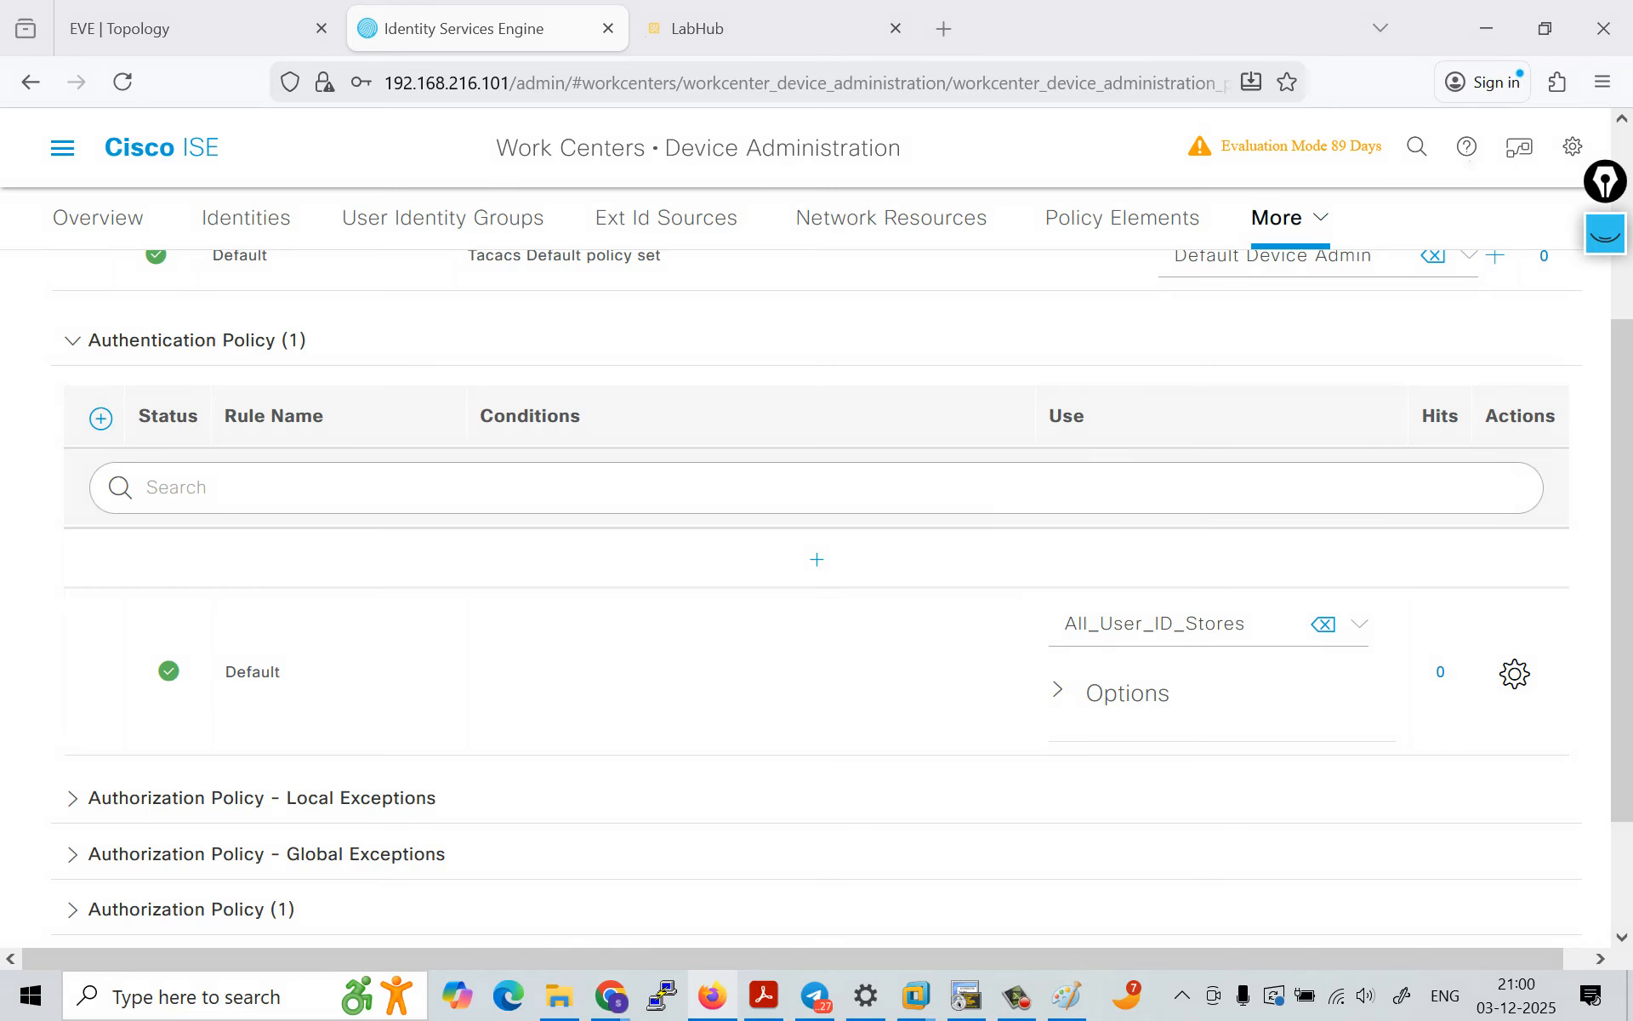
# Step: Review the identity store choices for the Default authentication rule, keep All_User_ID_Stores, and expand its Options
pyautogui.click(1360, 625)
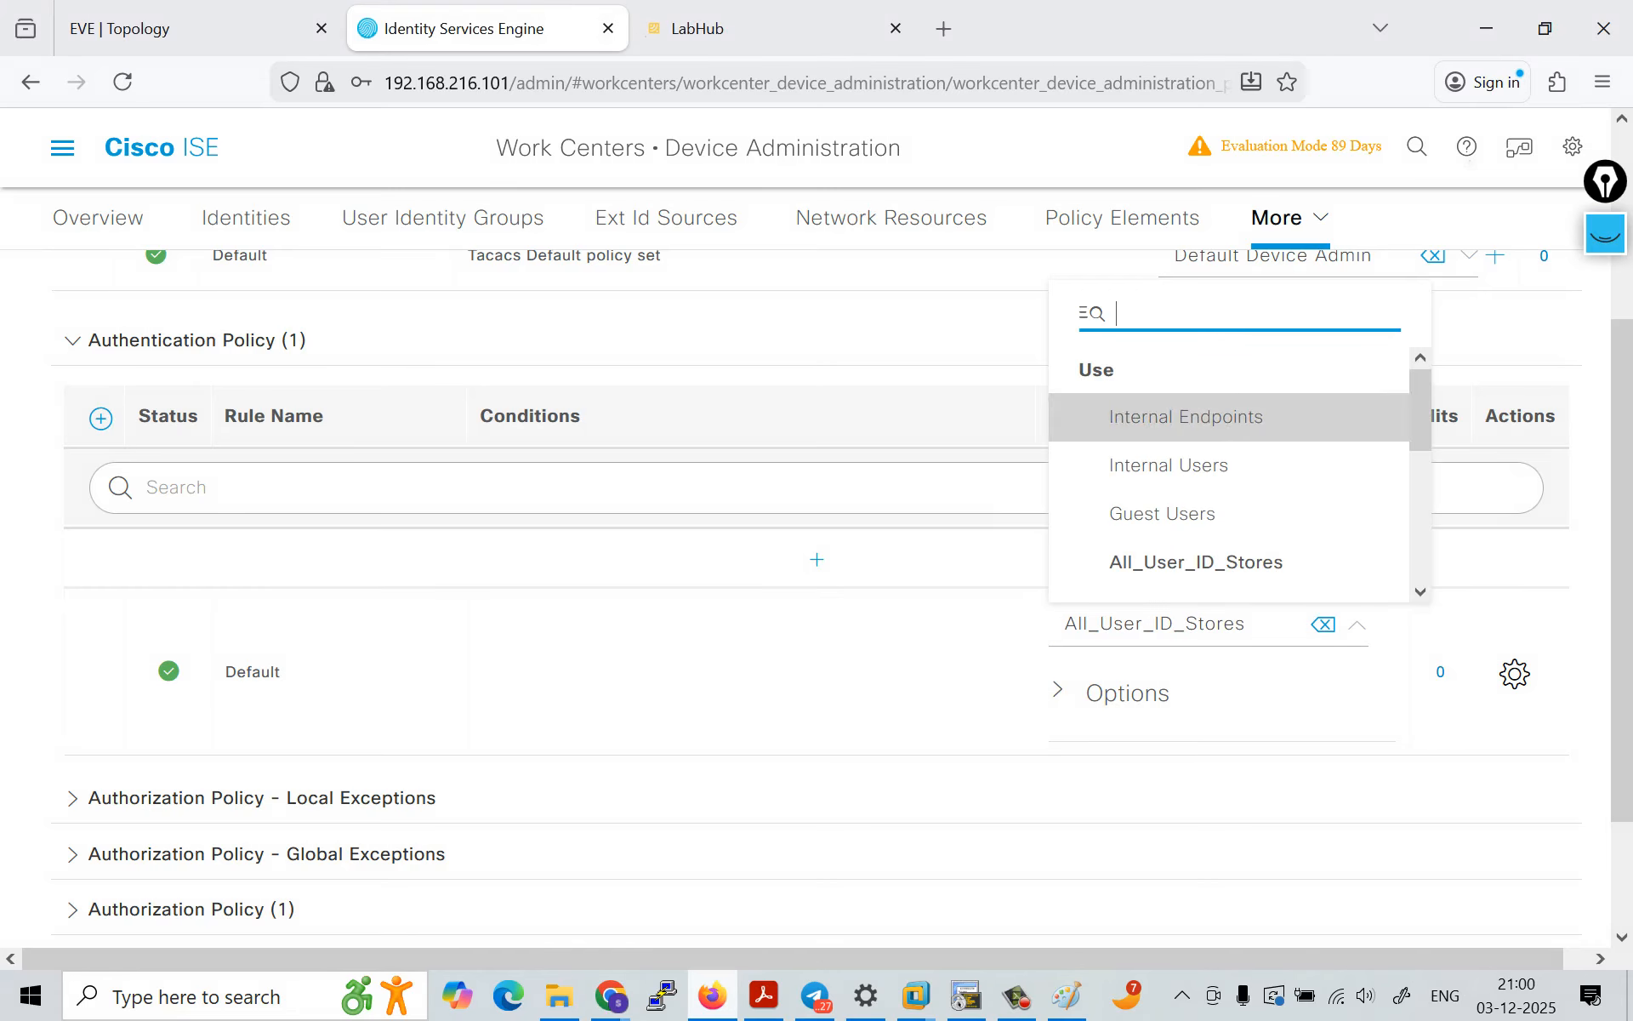
pyautogui.press('Down')
pyautogui.press('Down')
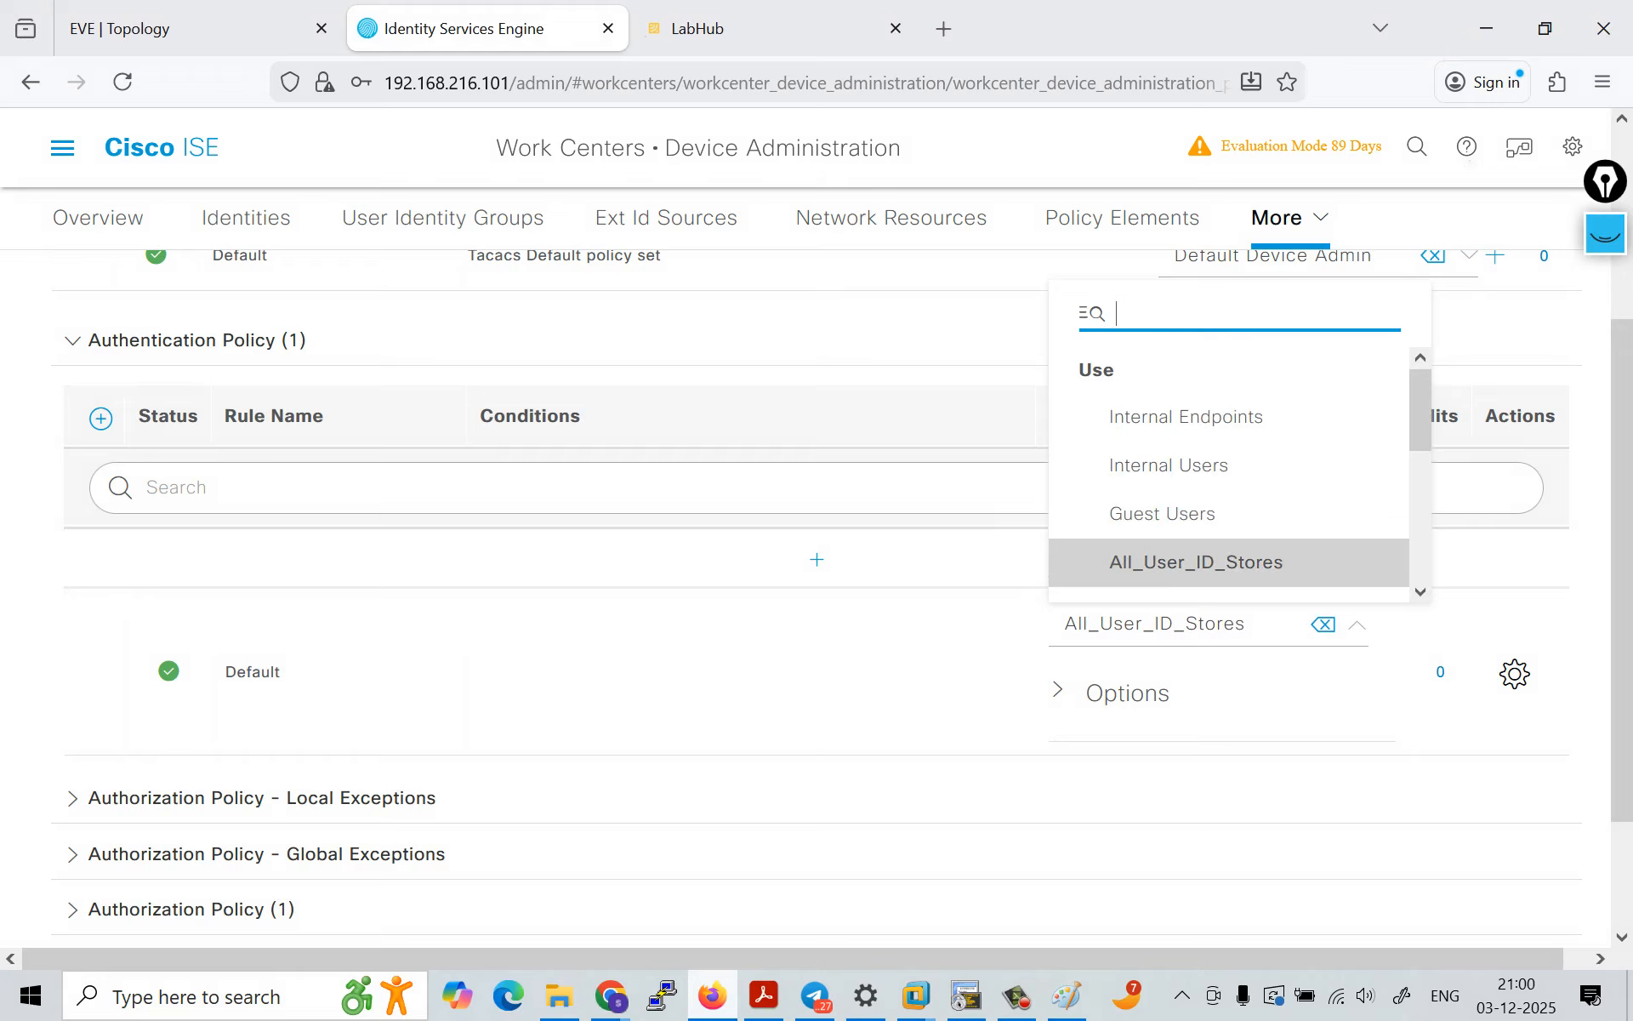
pyautogui.press('Return')
pyautogui.click(1111, 693)
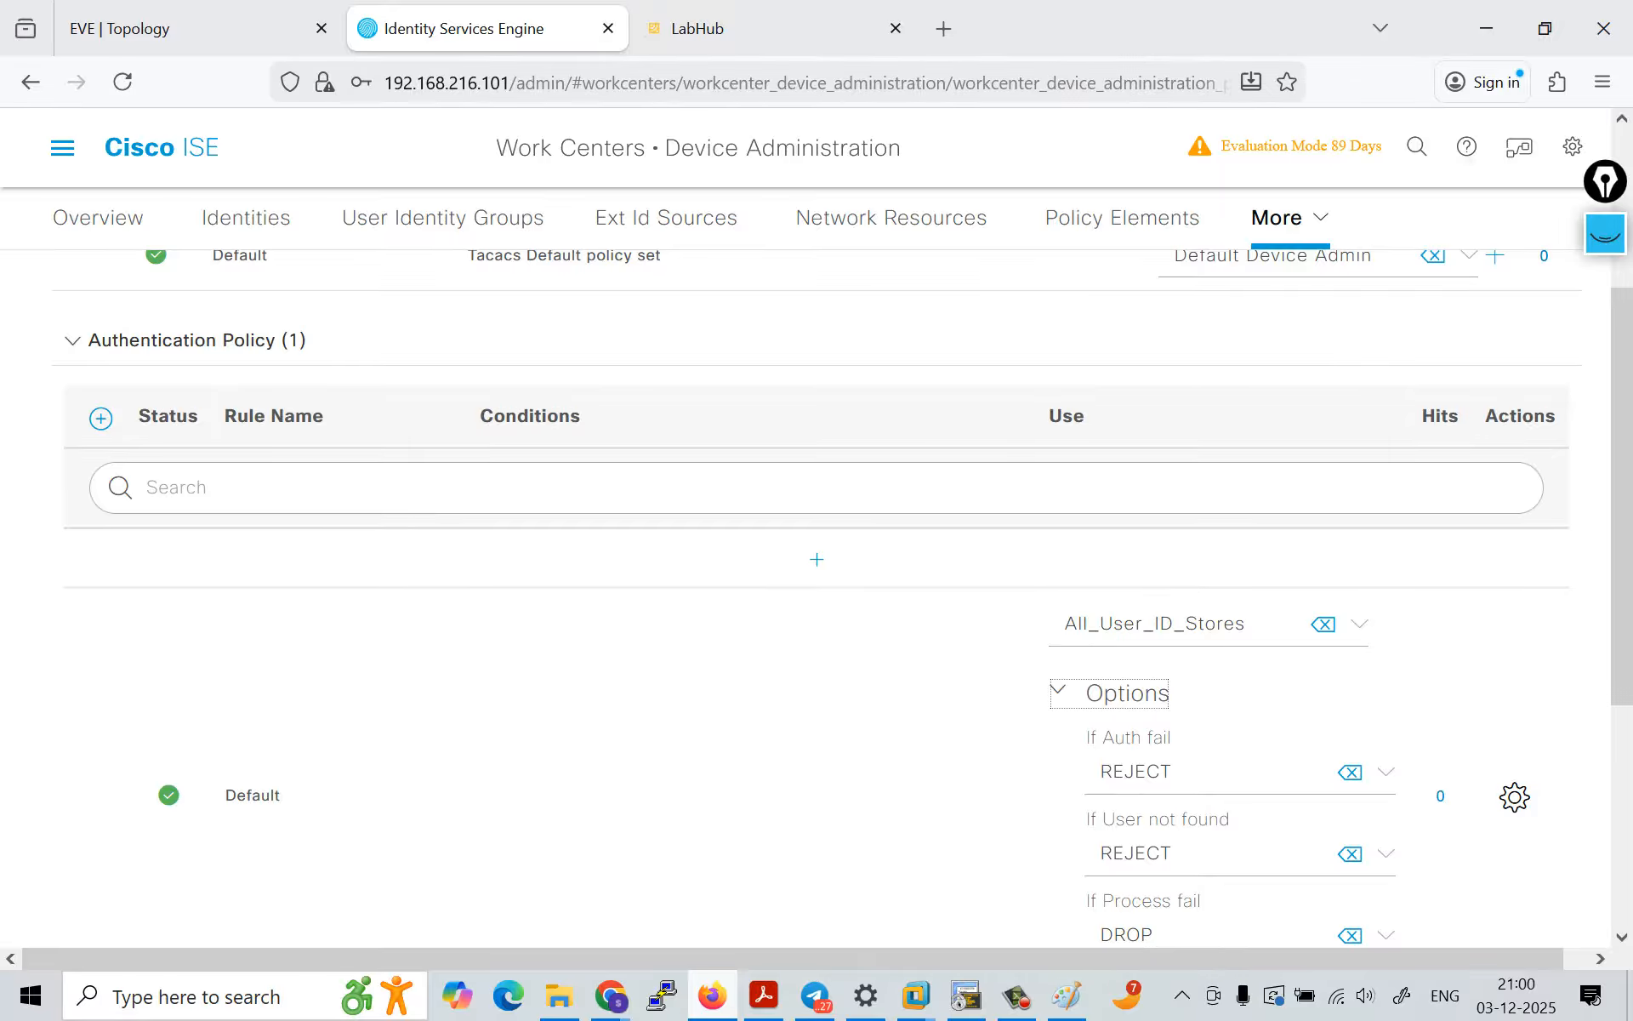
pyautogui.scroll(-3, 817, 596)
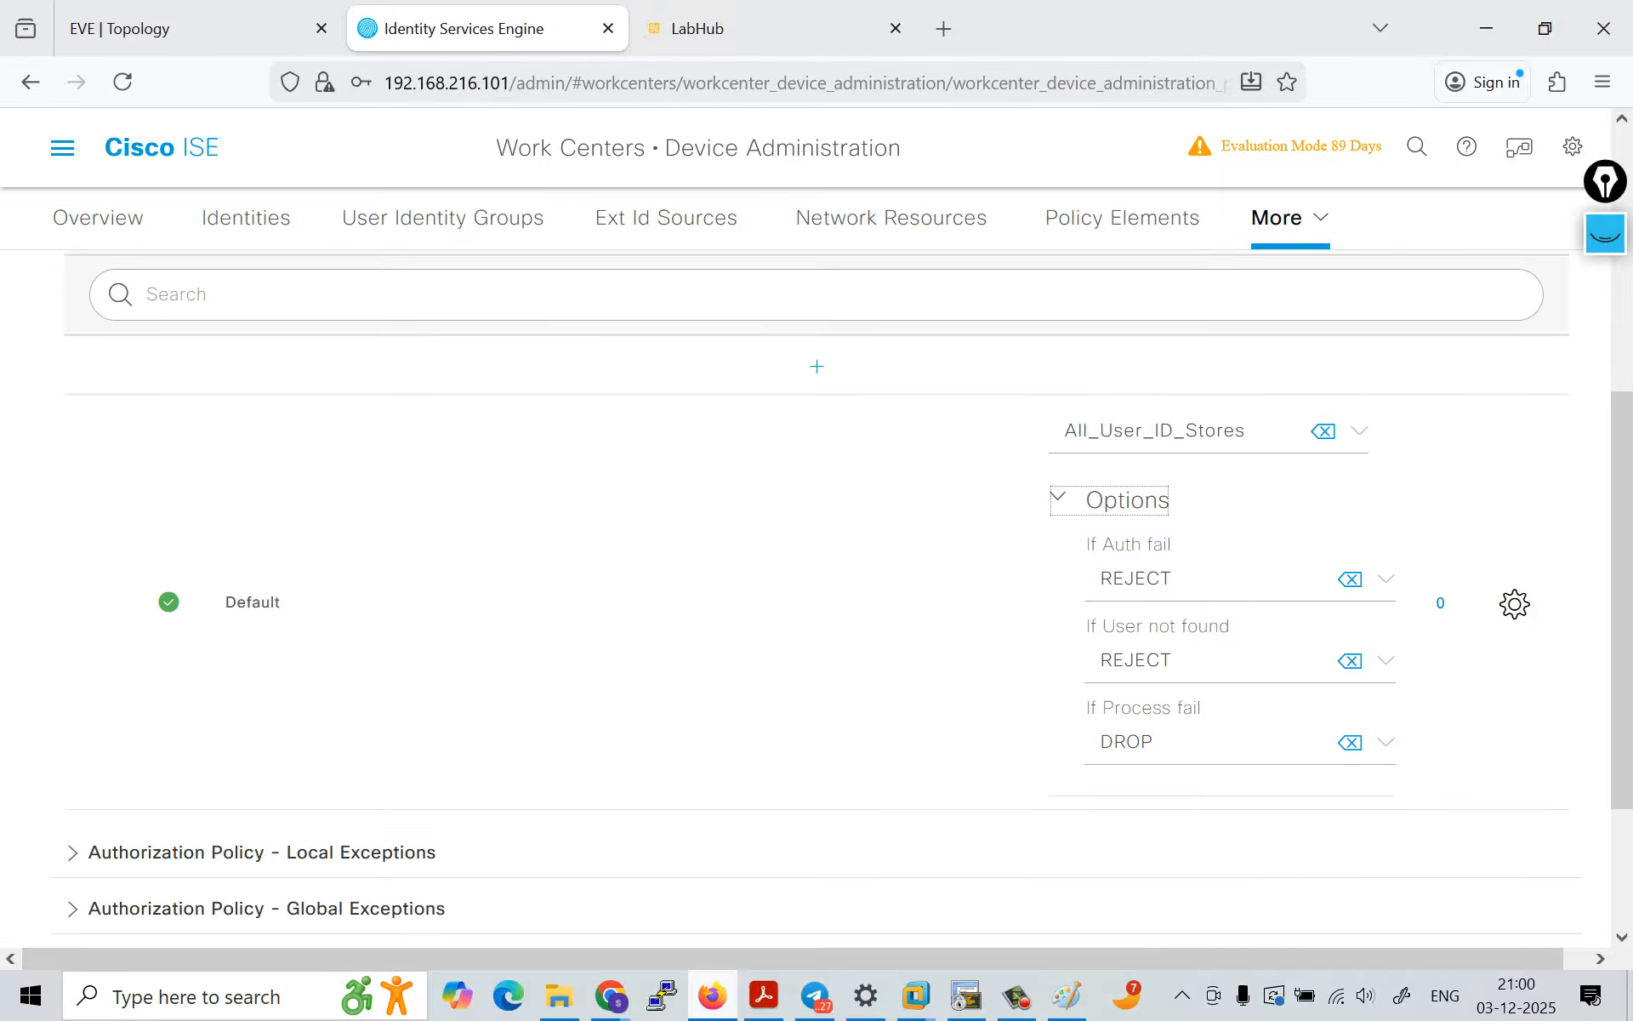
# Step: Clear old ink, and mark the If Auth fail and If User not found settings with arrows, underlines and crosses beside REJECT
pyautogui.click(1605, 234)
pyautogui.click(1605, 541)
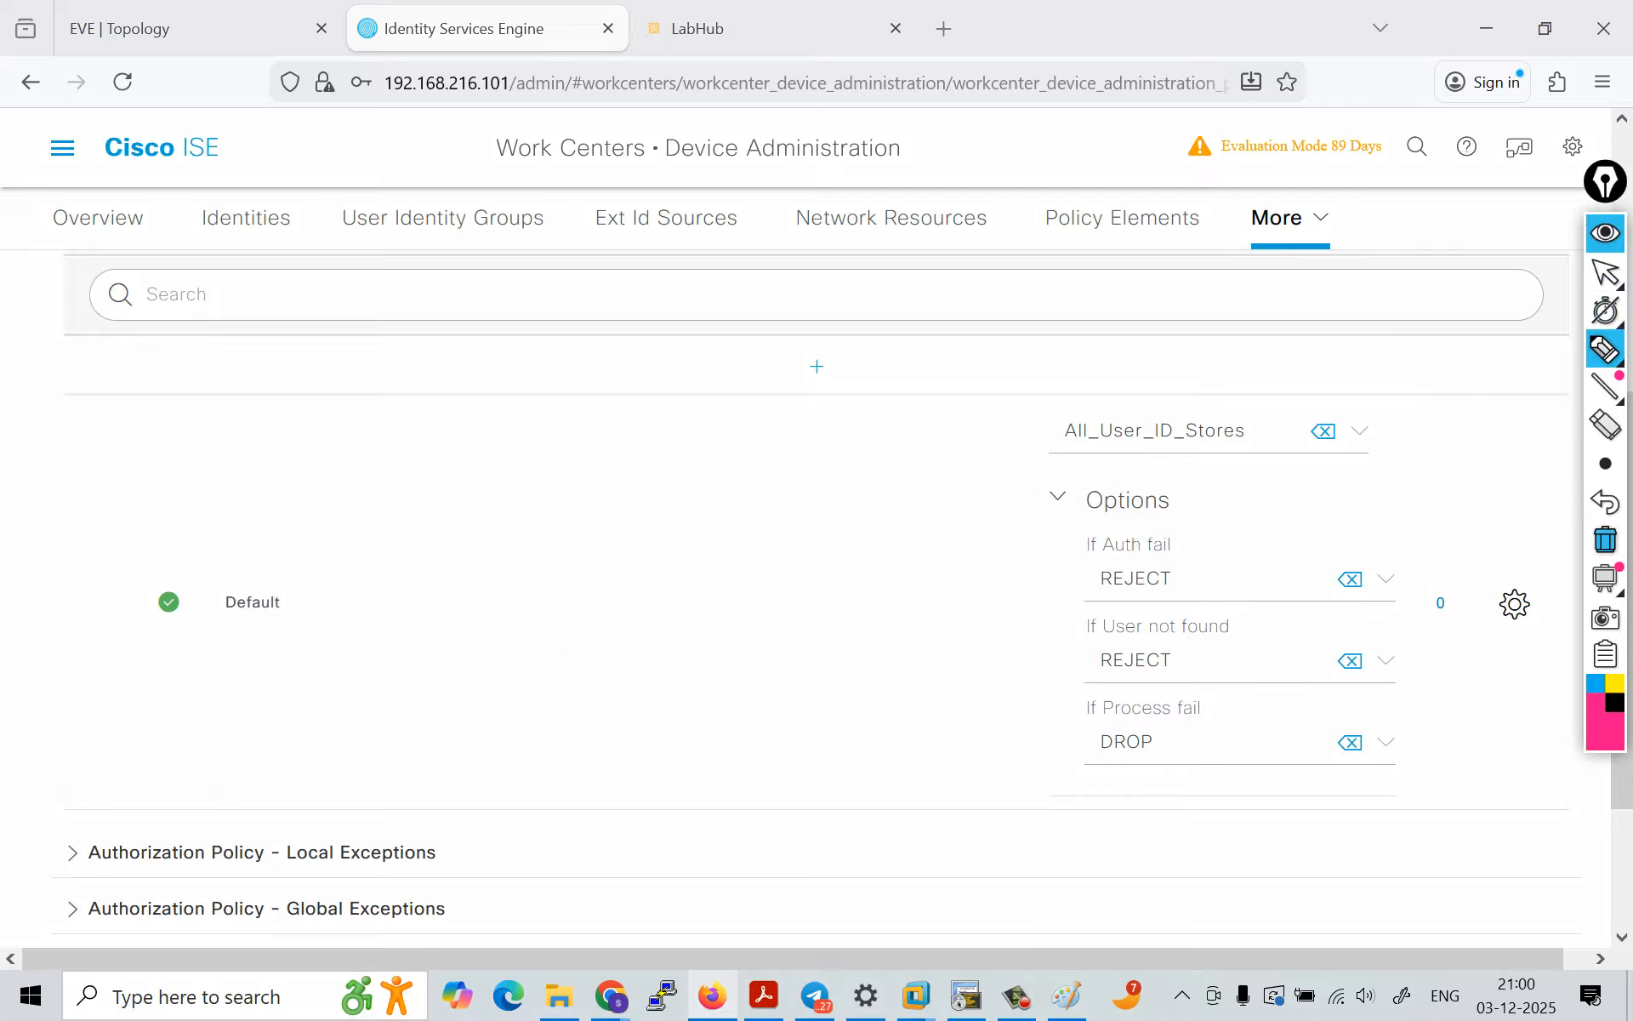
pyautogui.moveTo(995, 585)
pyautogui.mouseDown()
pyautogui.moveTo(1053, 586)
pyautogui.moveTo(1040, 598)
pyautogui.moveTo(1187, 554)
pyautogui.moveTo(1216, 593)
pyautogui.mouseUp()
pyautogui.moveTo(1217, 568); pyautogui.dragTo(1195, 594)
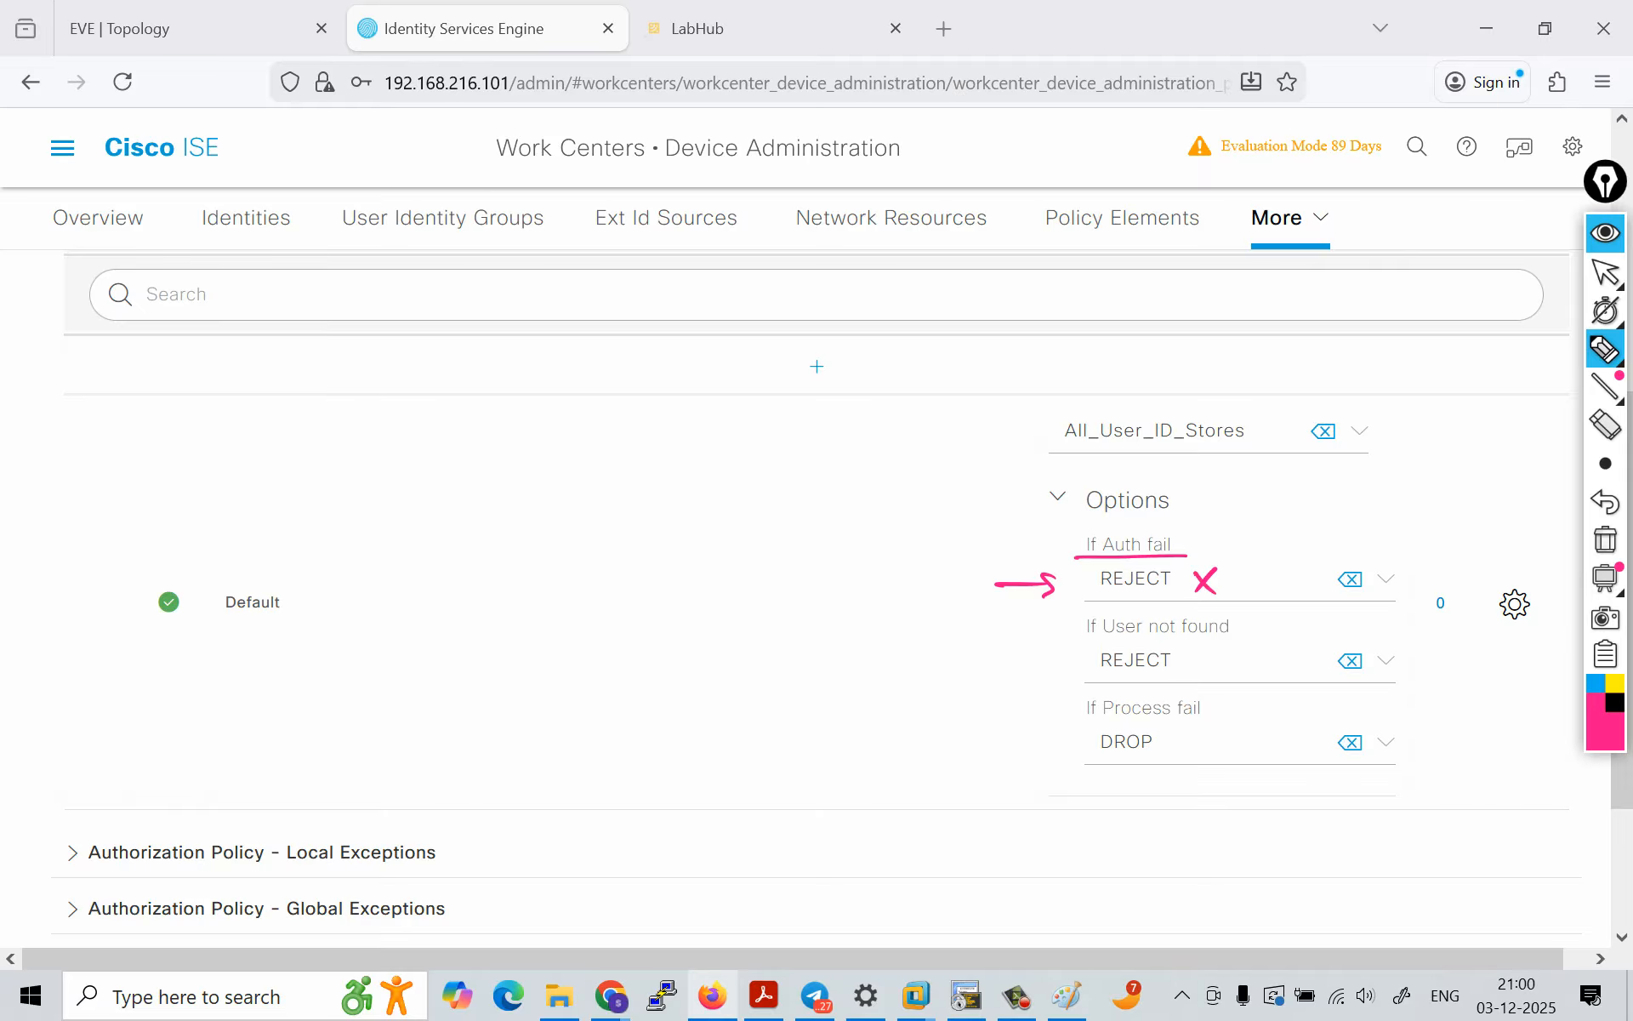
pyautogui.moveTo(997, 662); pyautogui.dragTo(1054, 663)
pyautogui.moveTo(1036, 650)
pyautogui.mouseDown()
pyautogui.moveTo(1037, 674)
pyautogui.moveTo(1225, 634)
pyautogui.moveTo(1201, 678)
pyautogui.mouseUp()
pyautogui.moveTo(1206, 656); pyautogui.dragTo(1189, 678)
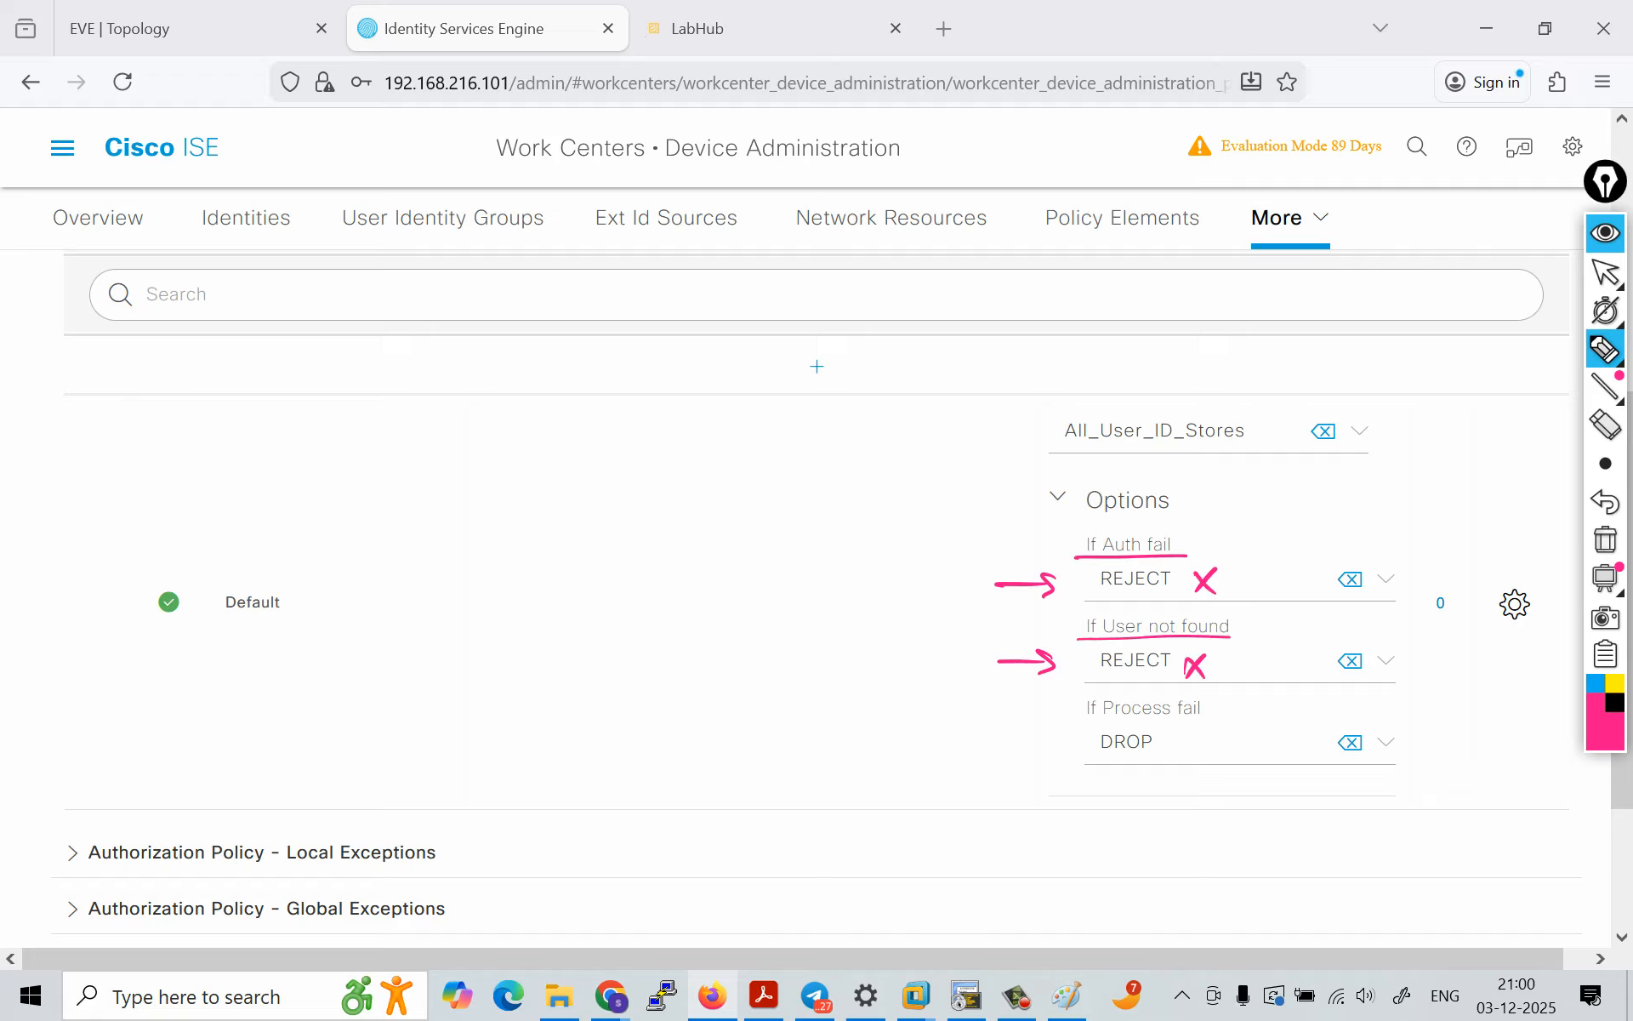
# Step: Mark If Process fail with its DROP action, circle If Auth fail with REJECT, hide the annotations and collapse the rule's Options
pyautogui.moveTo(997, 738); pyautogui.dragTo(1055, 740)
pyautogui.moveTo(1034, 727)
pyautogui.mouseDown()
pyautogui.moveTo(1038, 752)
pyautogui.moveTo(1107, 719)
pyautogui.mouseUp()
pyautogui.moveTo(1134, 719)
pyautogui.mouseDown()
pyautogui.moveTo(1203, 712)
pyautogui.moveTo(1194, 762)
pyautogui.mouseUp()
pyautogui.moveTo(1195, 743); pyautogui.dragTo(1175, 762)
pyautogui.moveTo(1093, 562); pyautogui.dragTo(1182, 547)
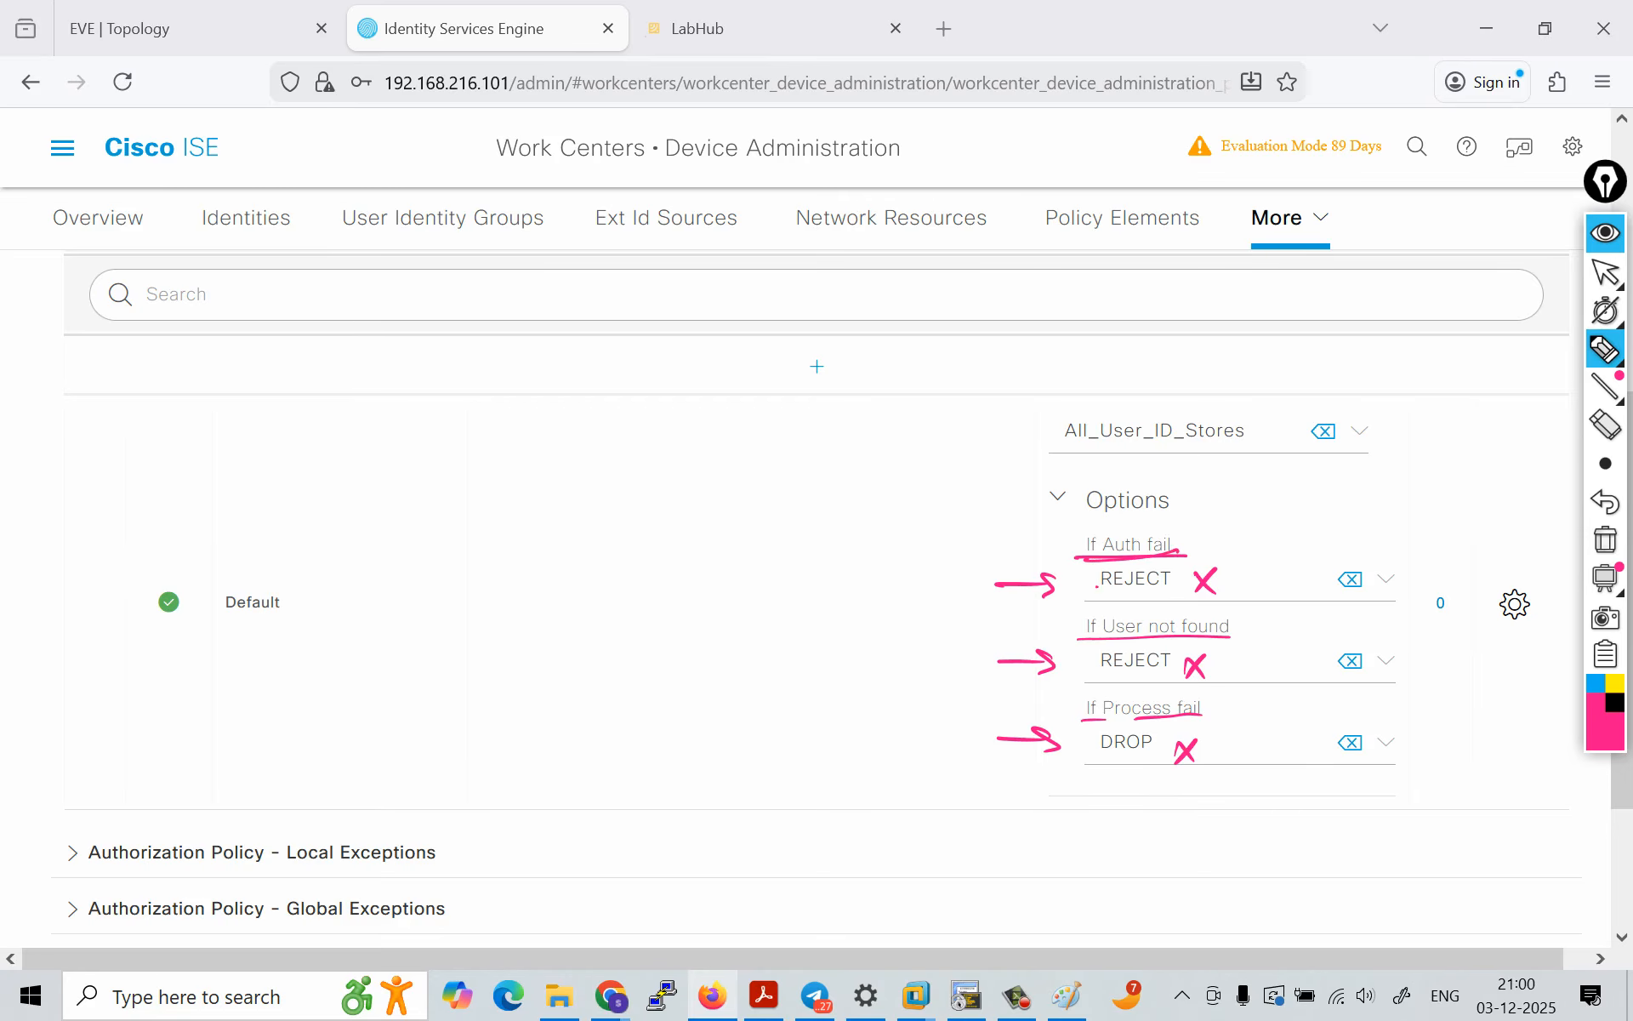
pyautogui.moveTo(1097, 586); pyautogui.dragTo(1166, 589)
pyautogui.moveTo(1097, 598); pyautogui.dragTo(1146, 595)
pyautogui.moveTo(1147, 522); pyautogui.dragTo(1167, 524)
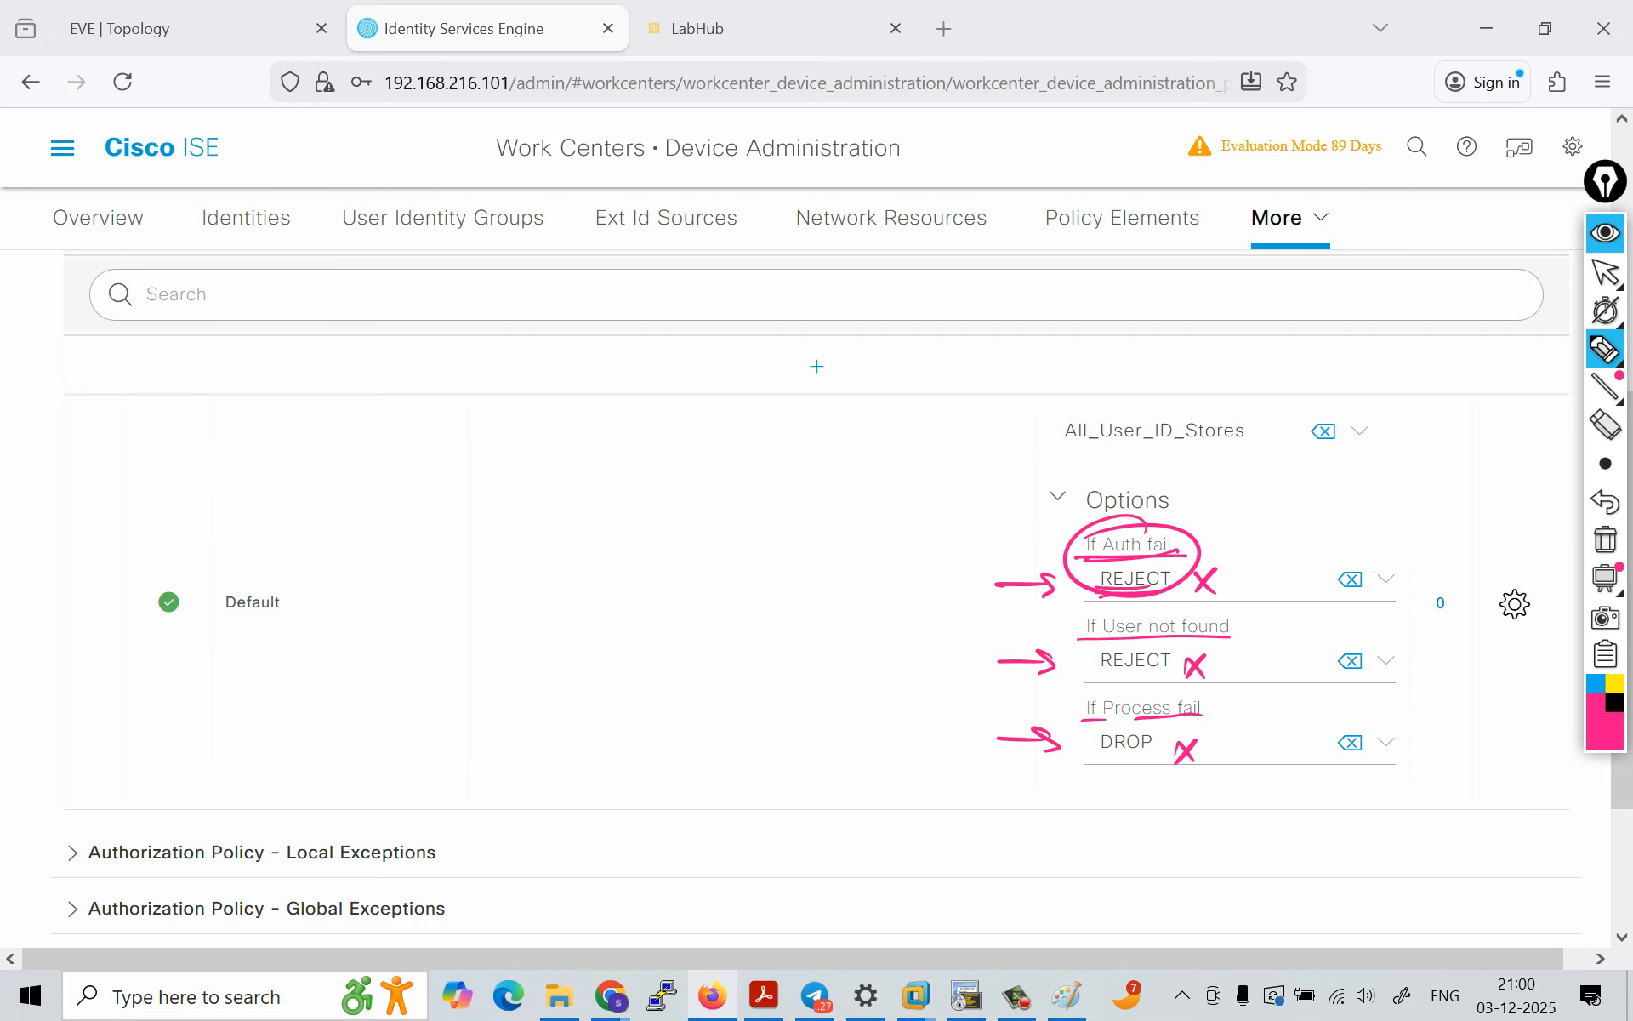
pyautogui.click(1606, 232)
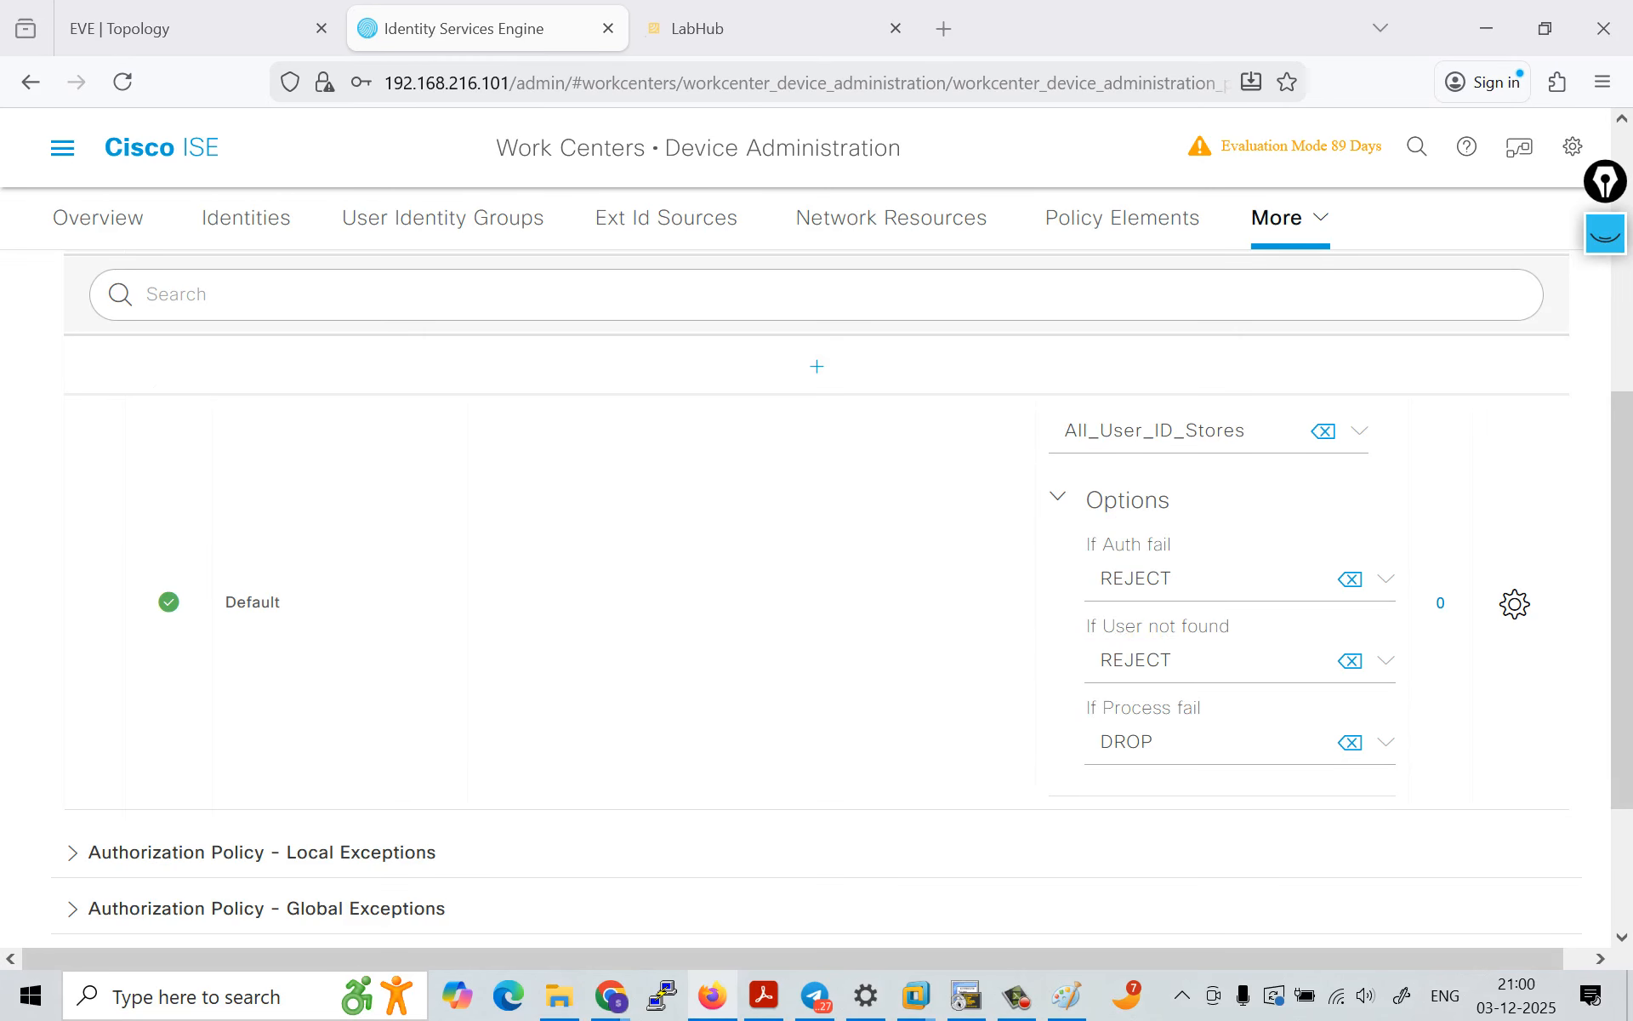
pyautogui.click(1058, 496)
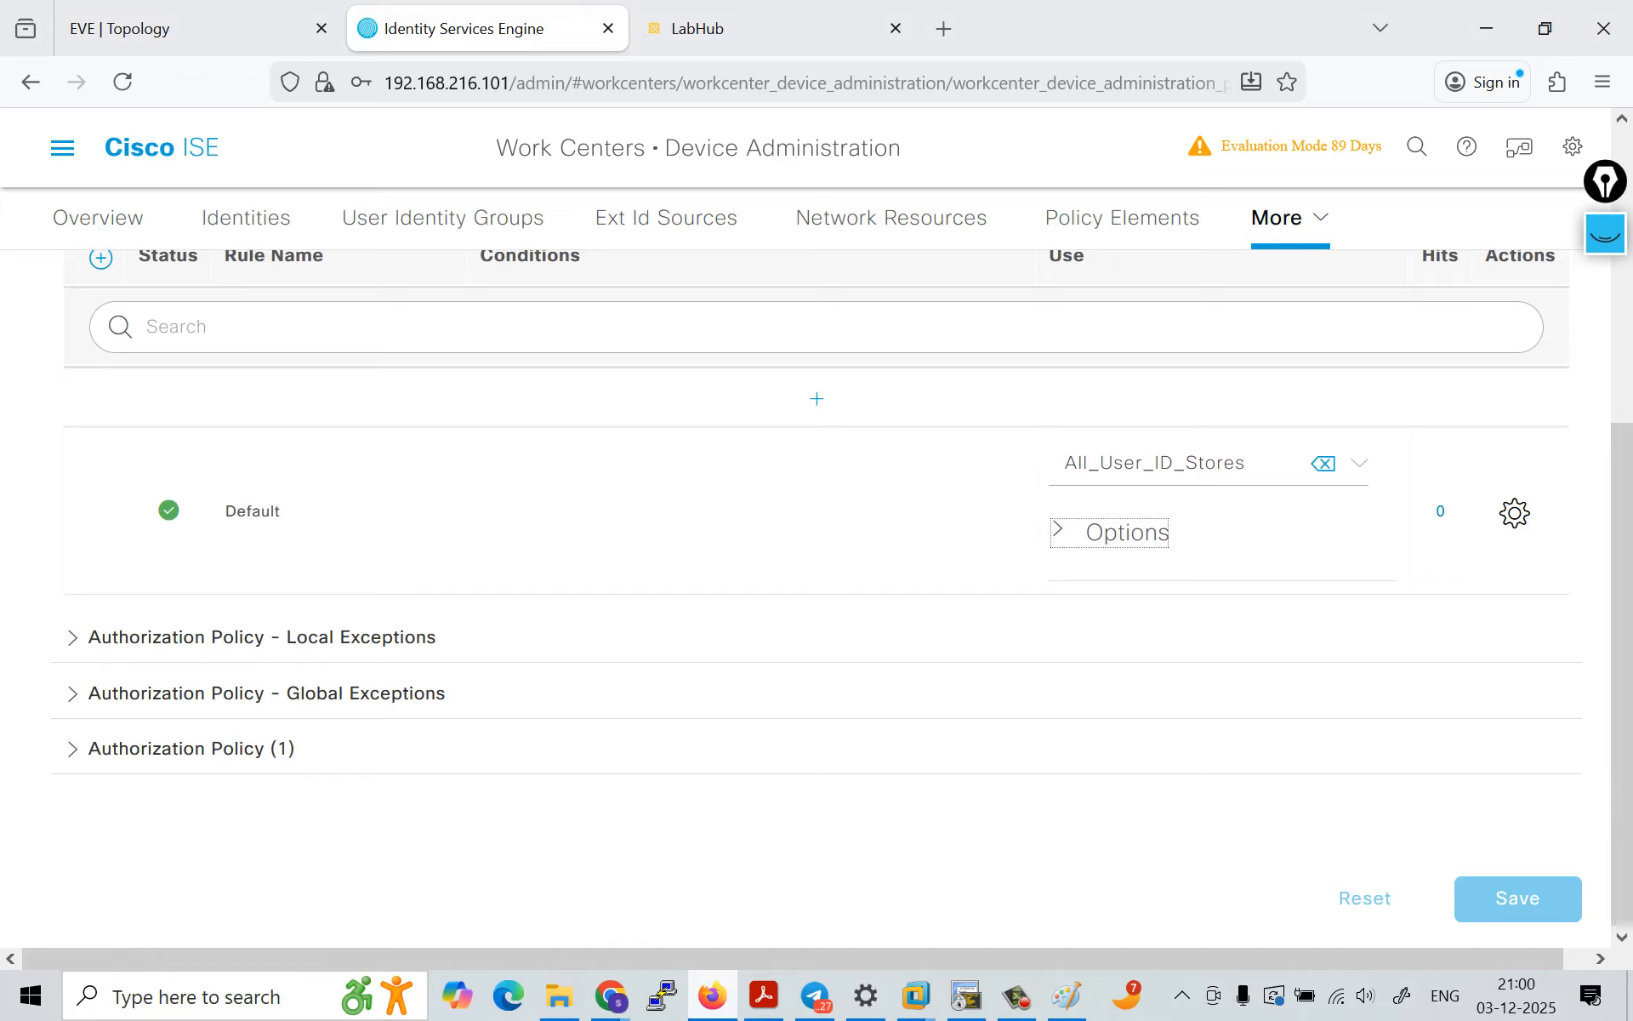
# Step: Try to add an authentication rule without conditions above the Default rule, using the Internal Users identity store, and save the policy set
pyautogui.scroll(1, 817, 595)
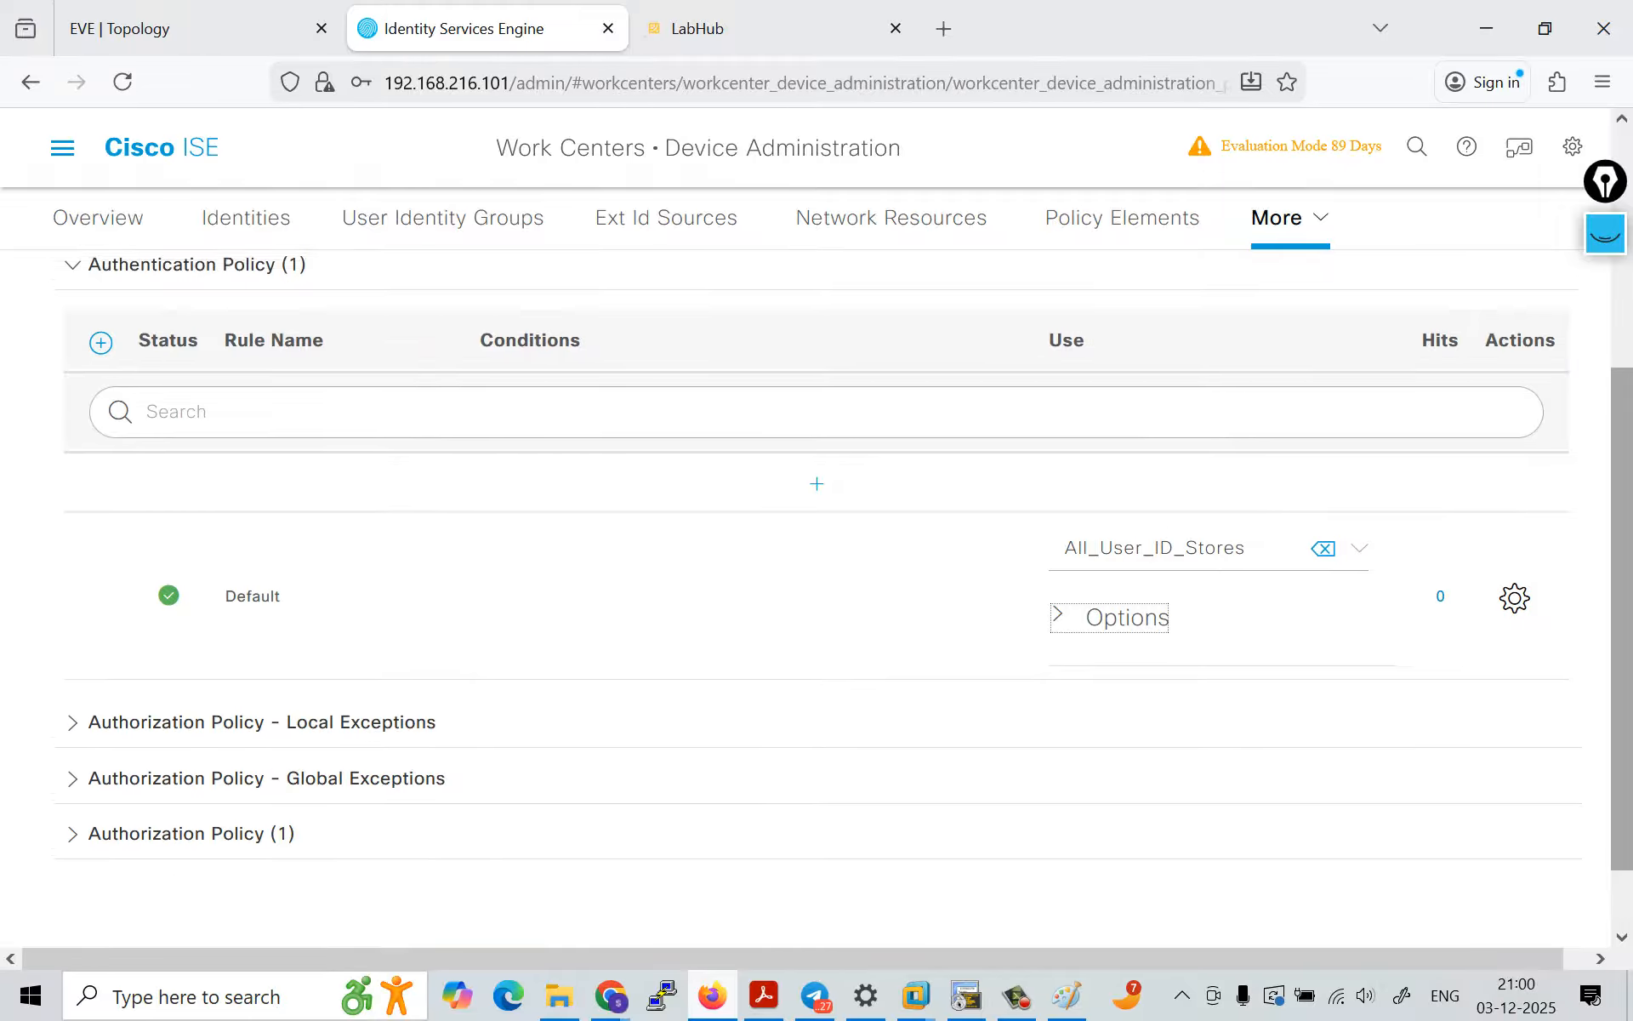
pyautogui.click(816, 467)
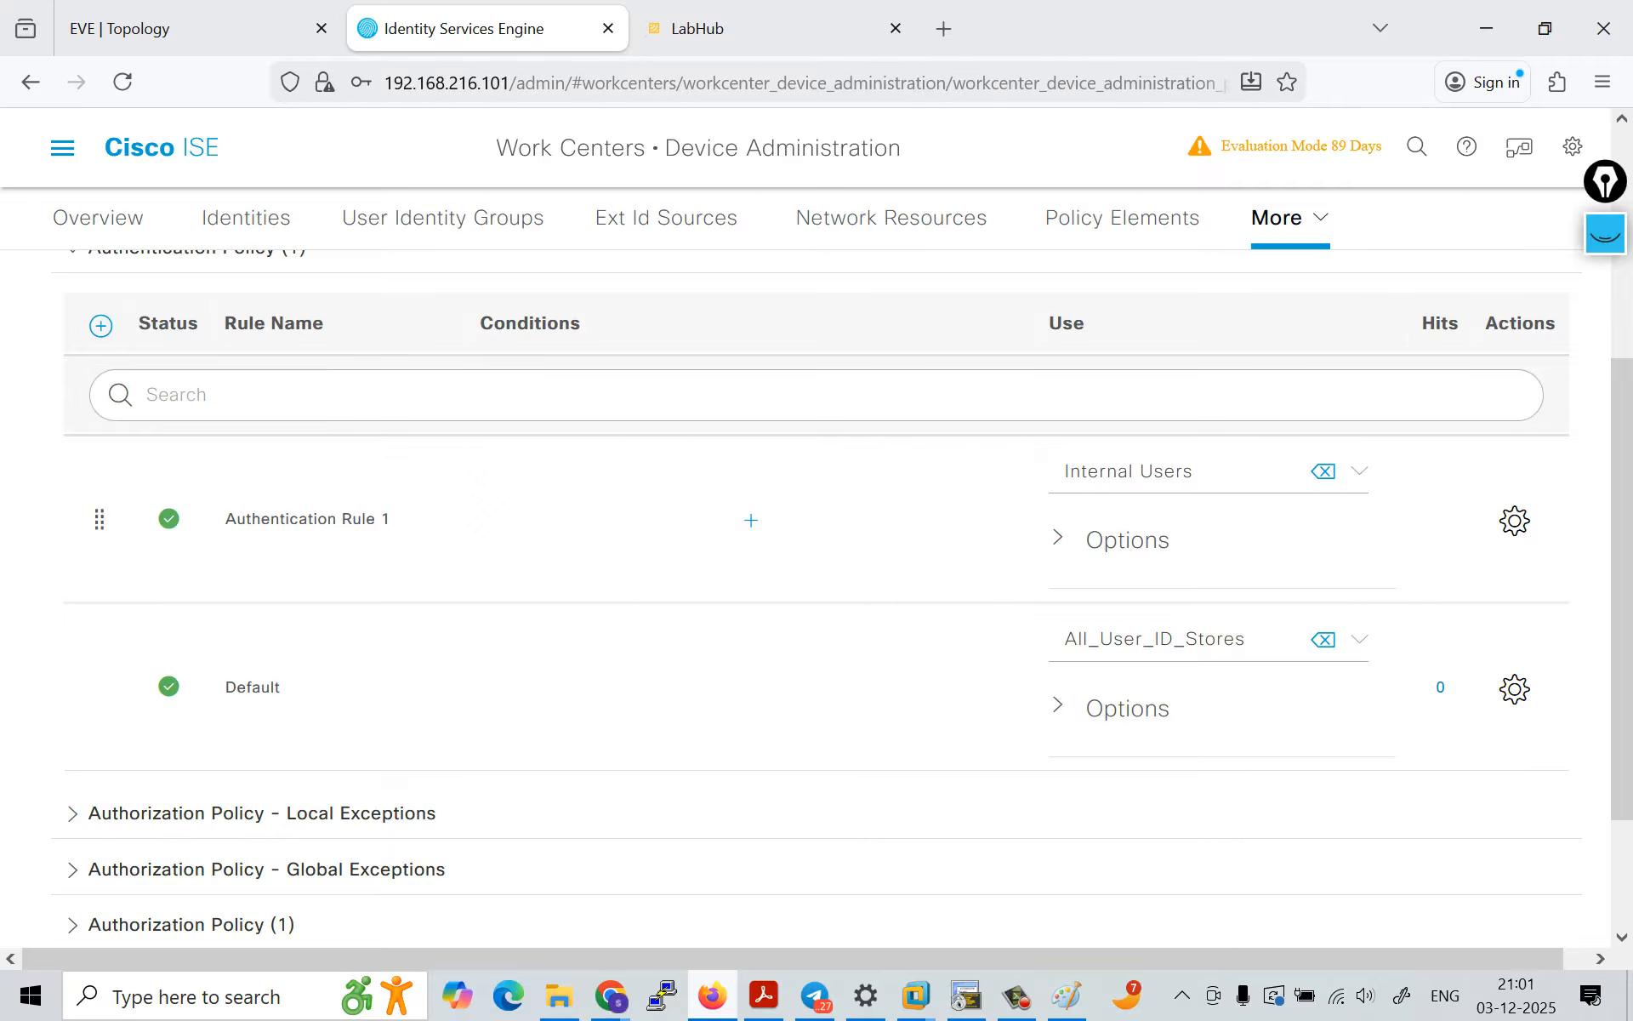
pyautogui.click(1360, 471)
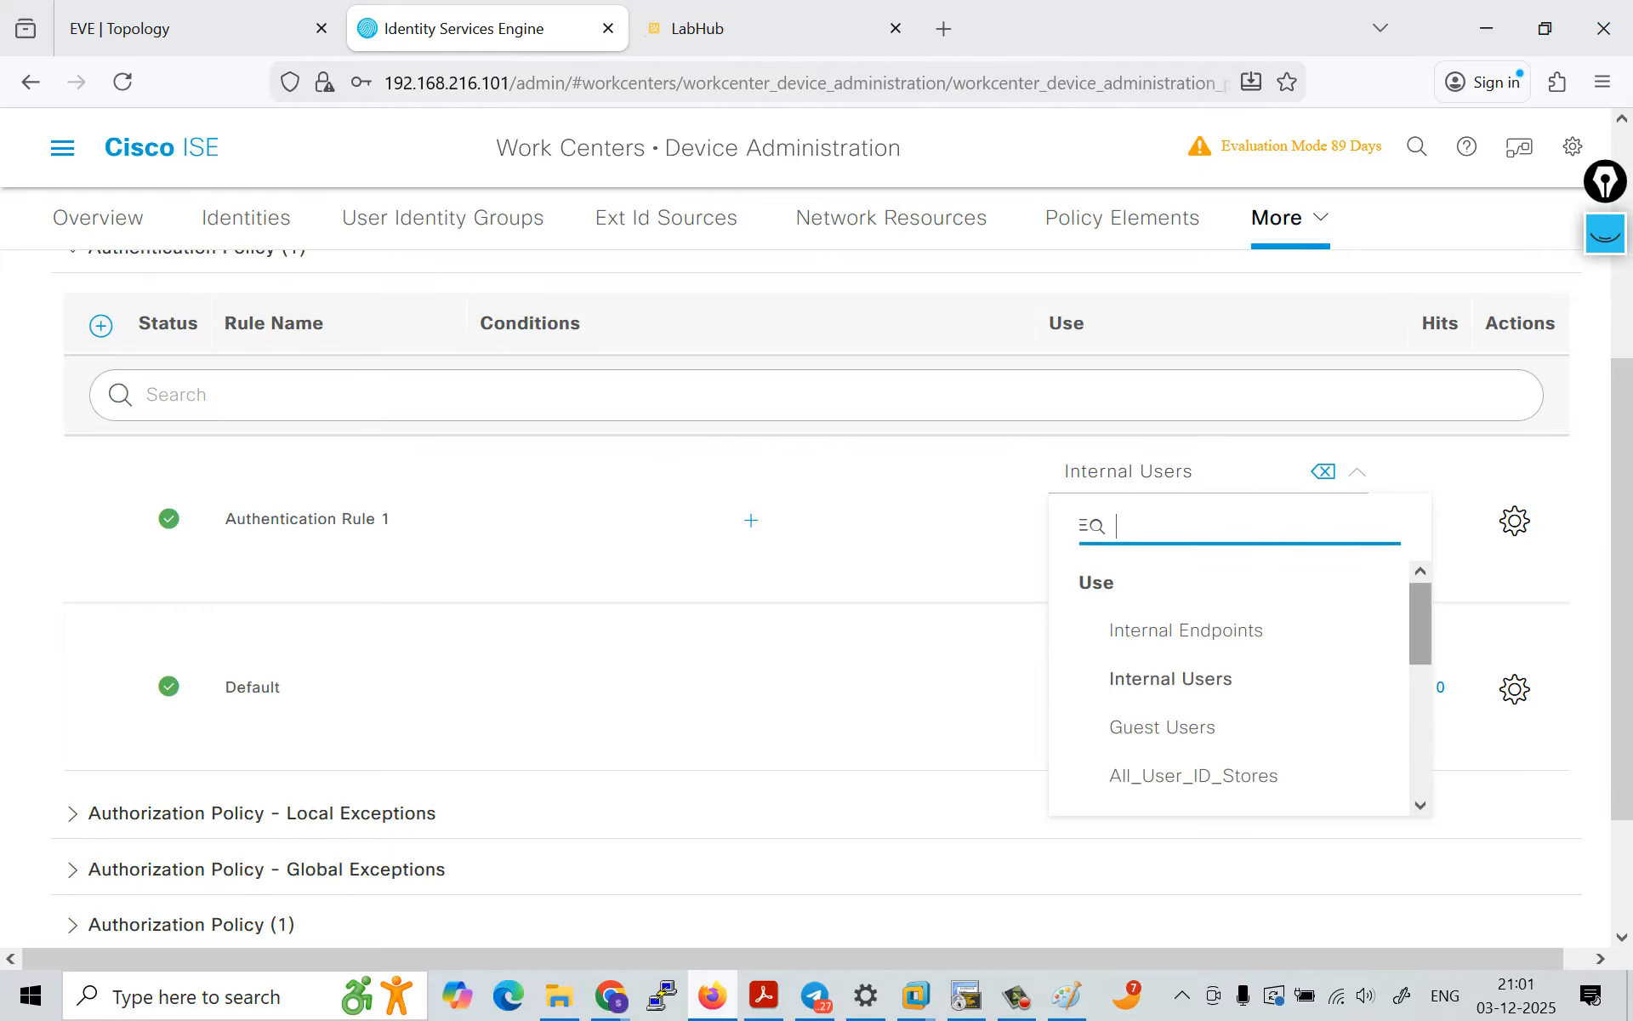
pyautogui.scroll(-6, 1233, 681)
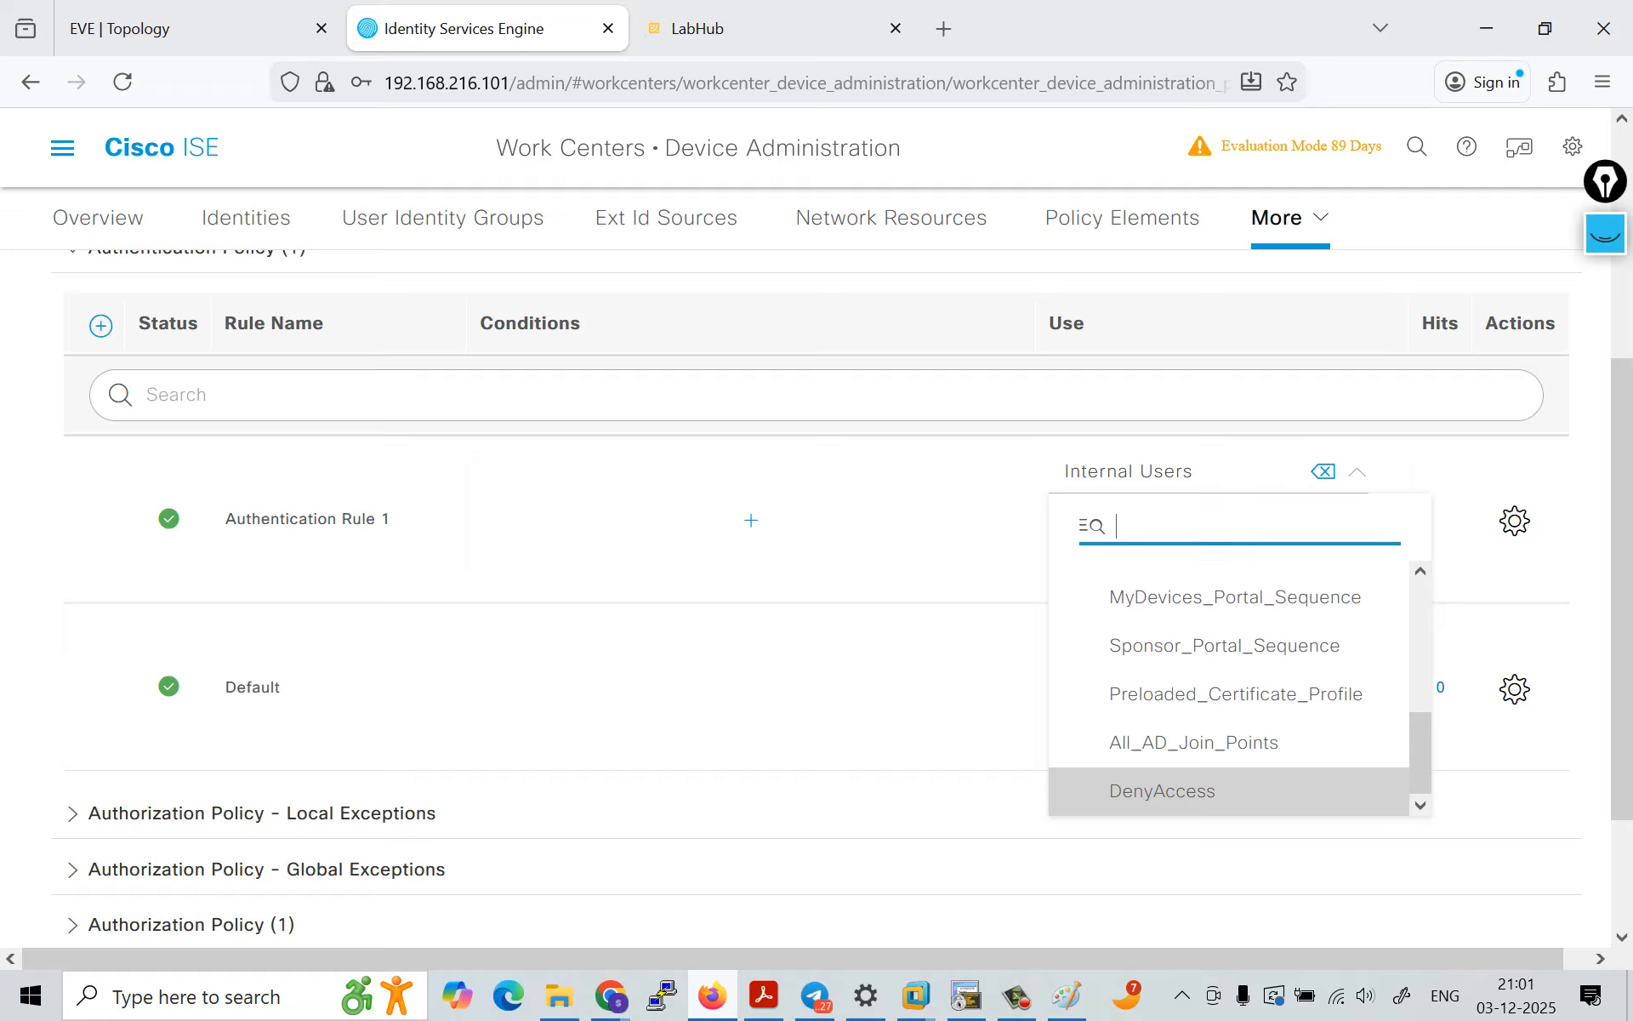
pyautogui.scroll(6, 1234, 680)
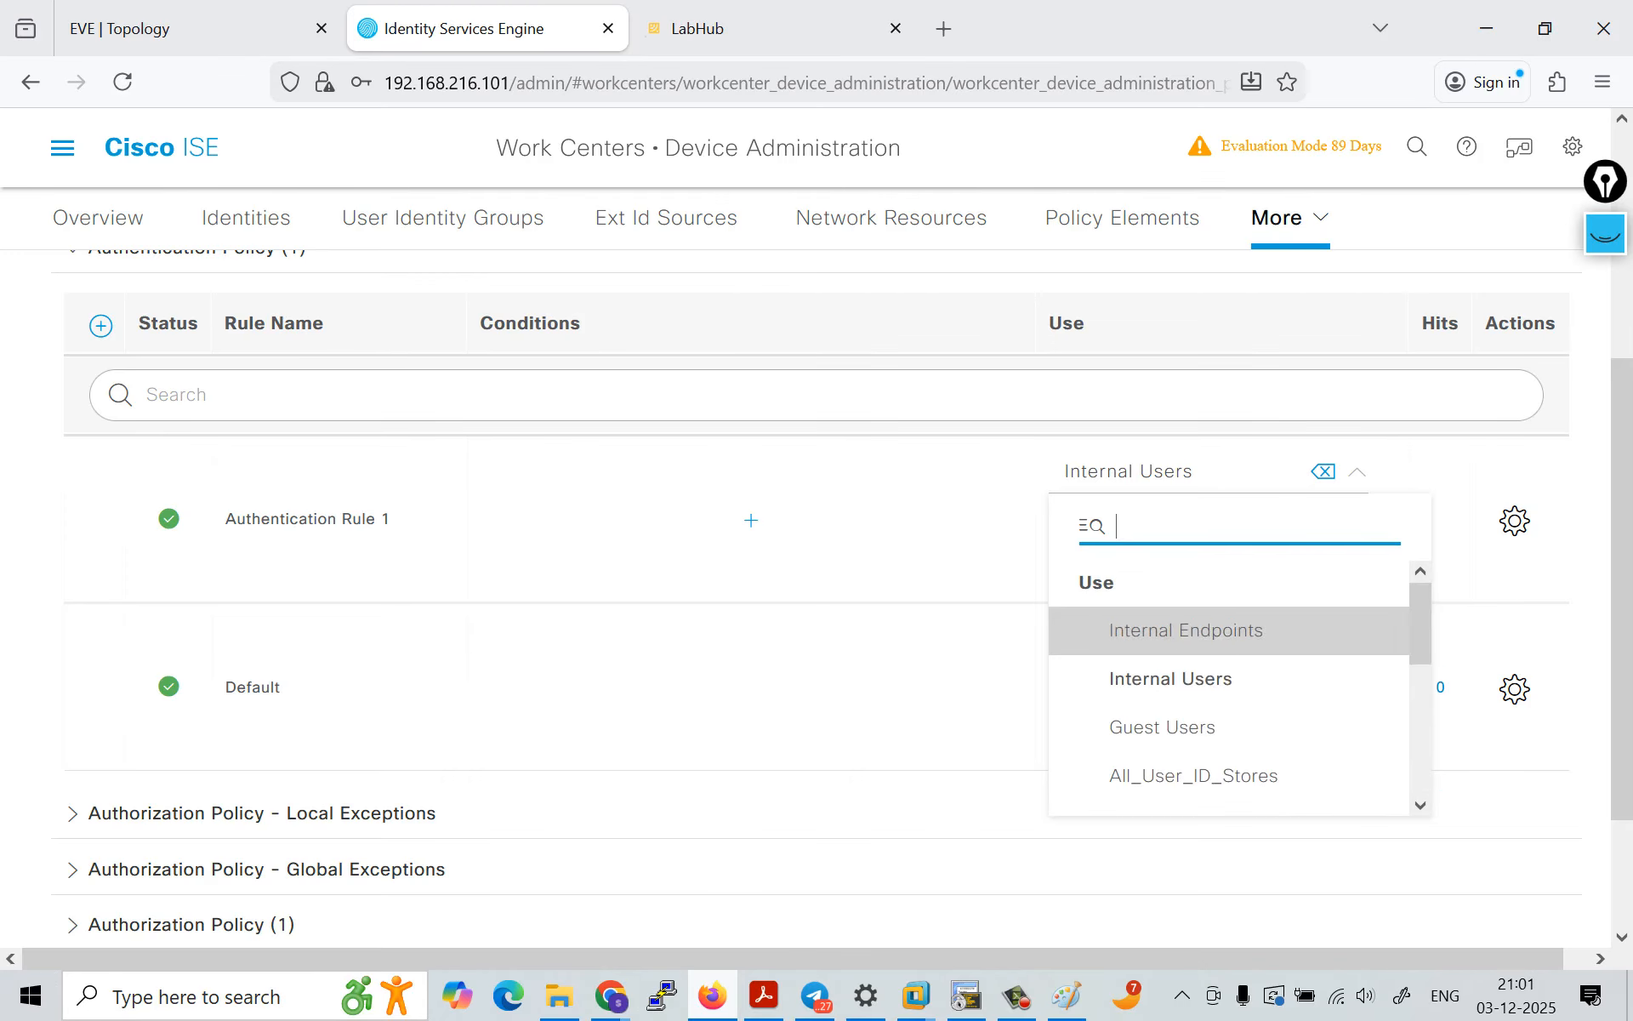
pyautogui.click(1171, 678)
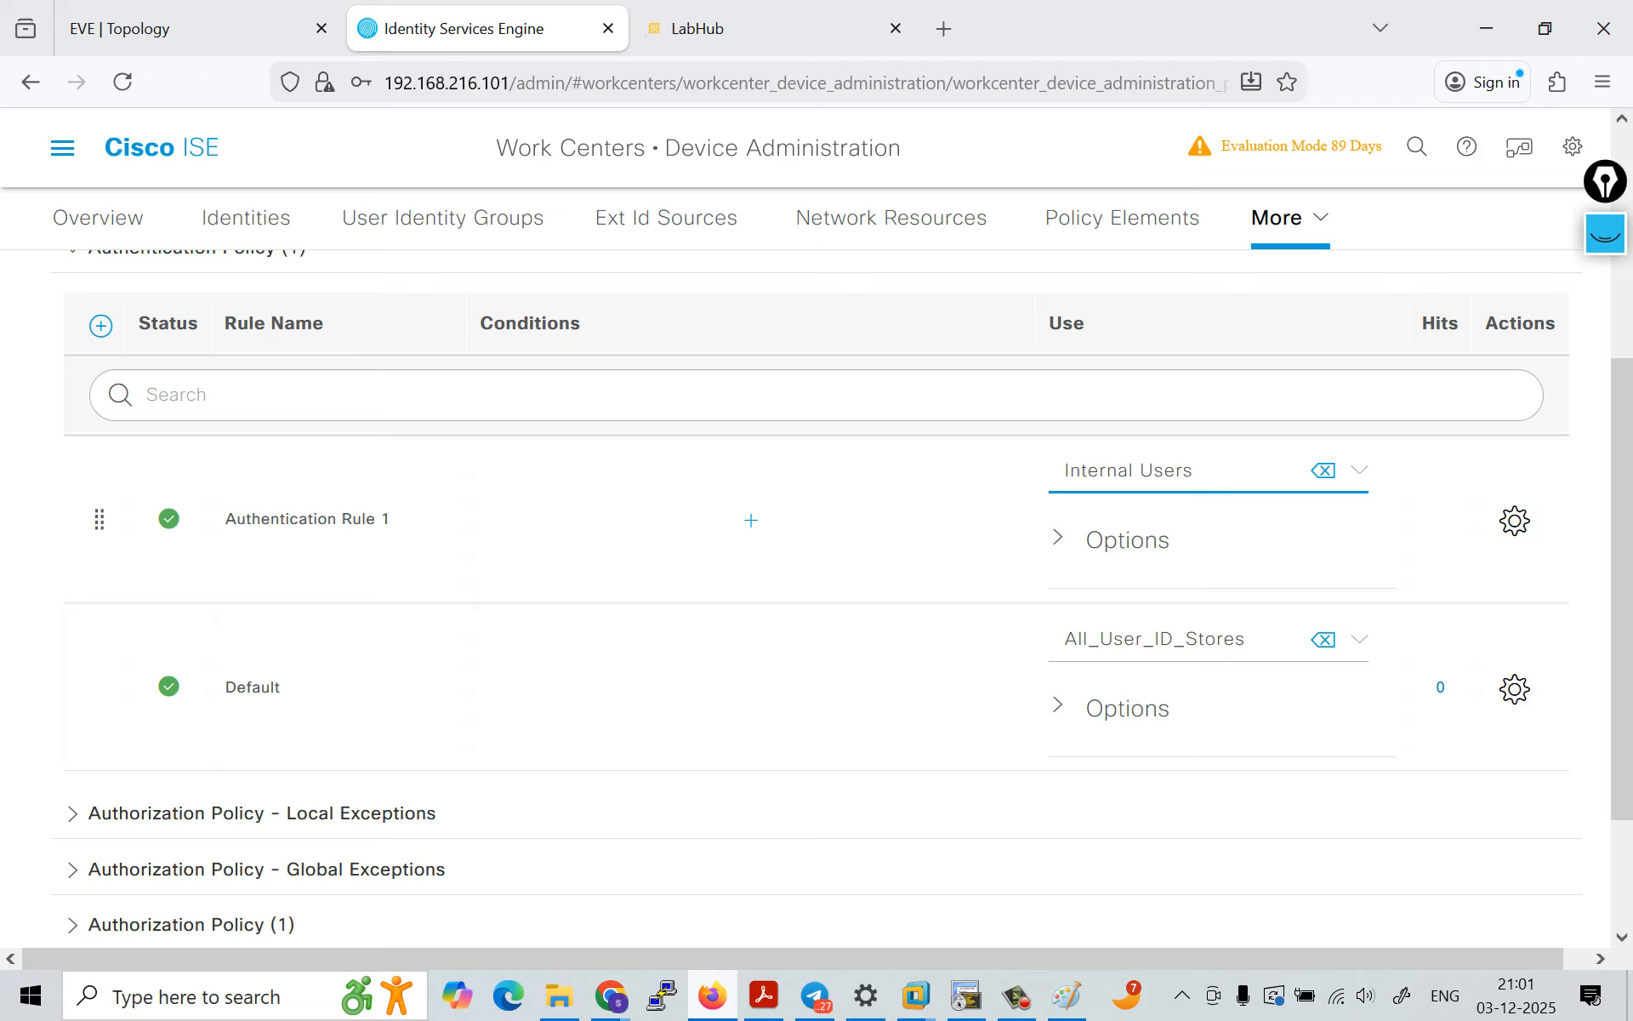
pyautogui.scroll(-3, 817, 596)
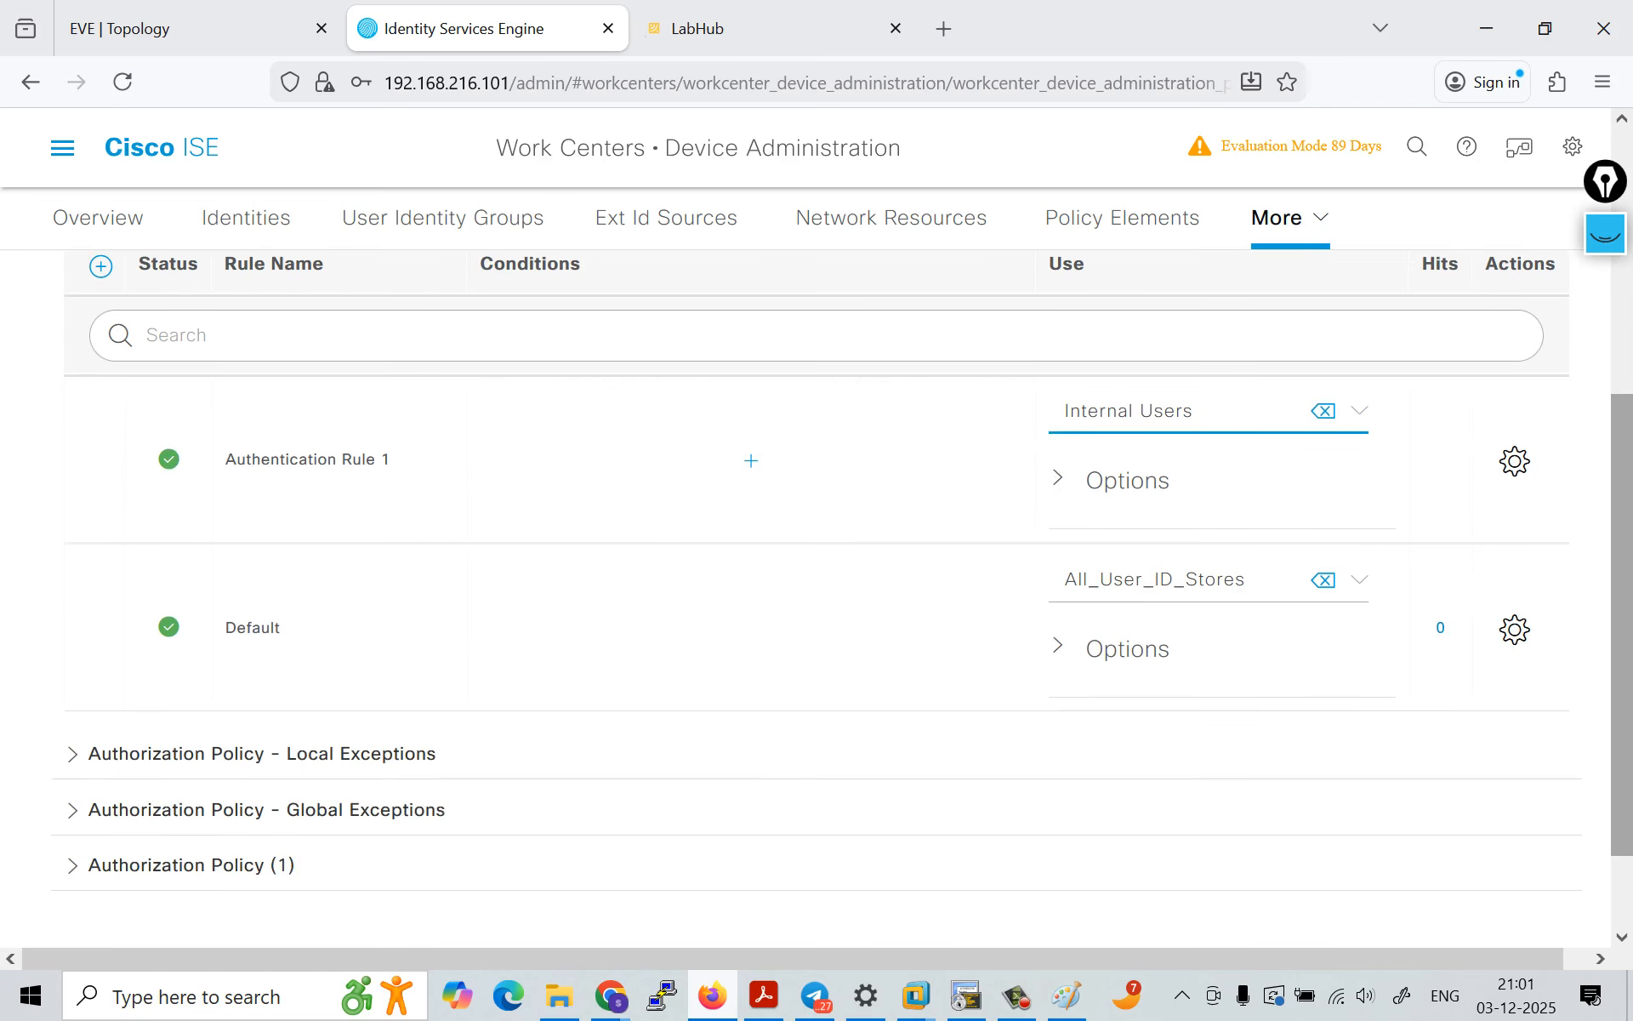
pyautogui.click(1517, 898)
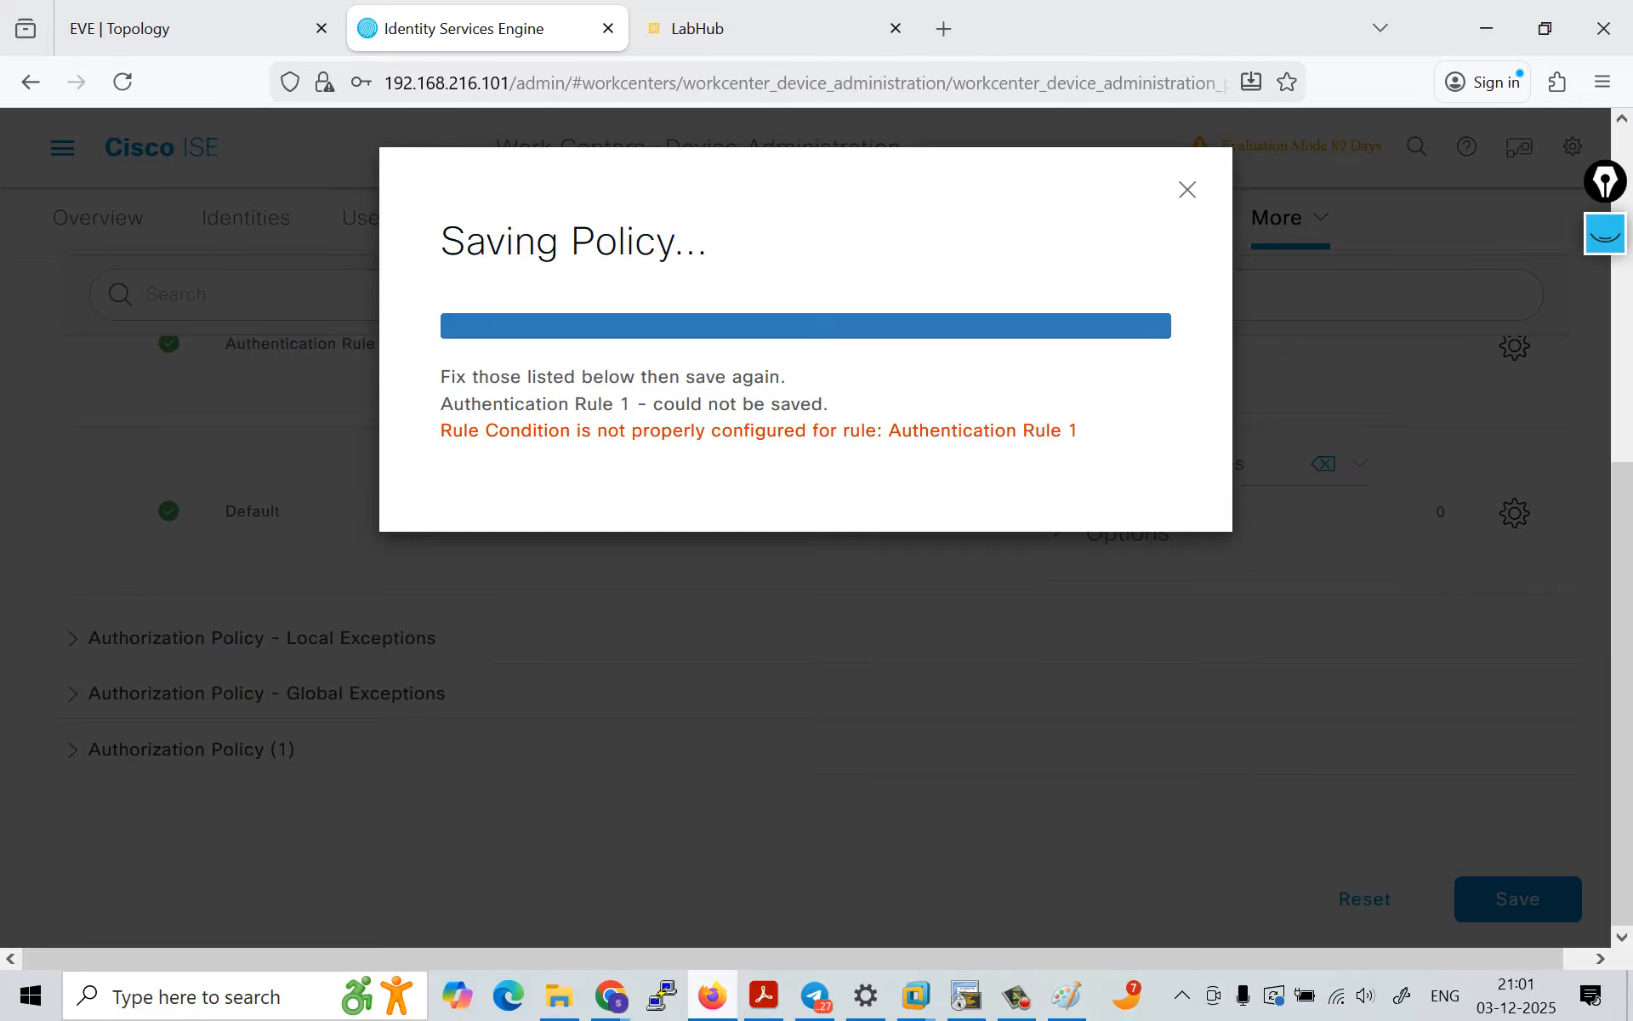
pyautogui.click(1188, 190)
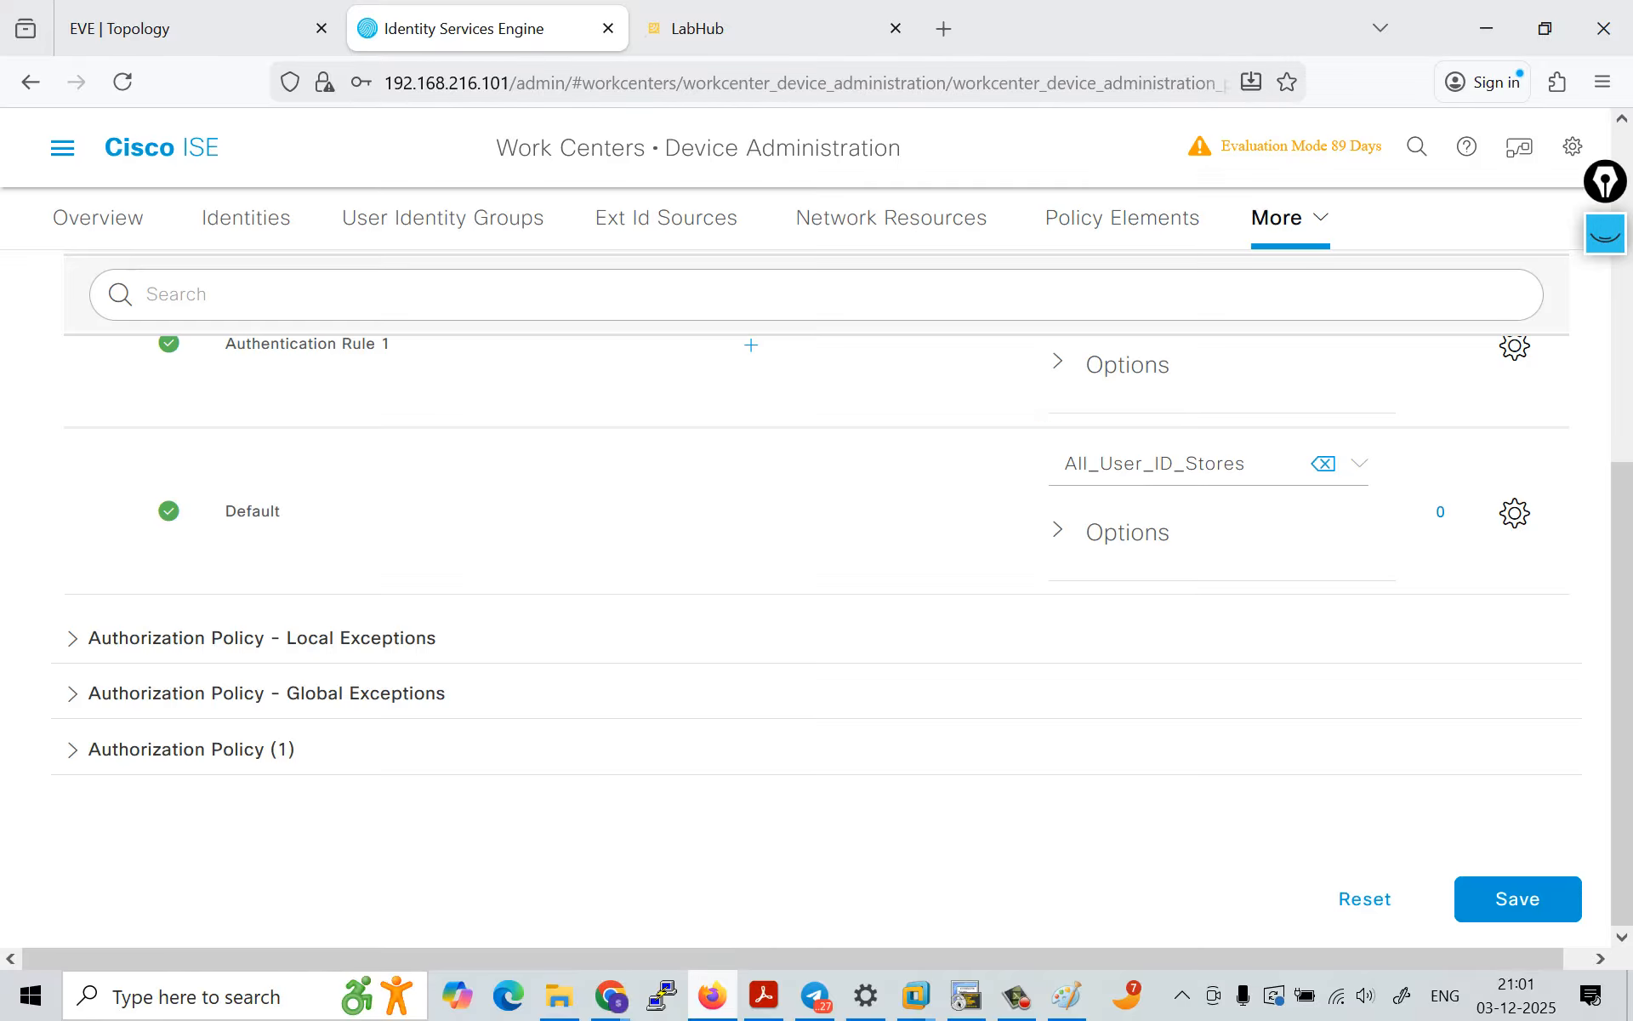
pyautogui.scroll(2, 817, 510)
pyautogui.click(749, 480)
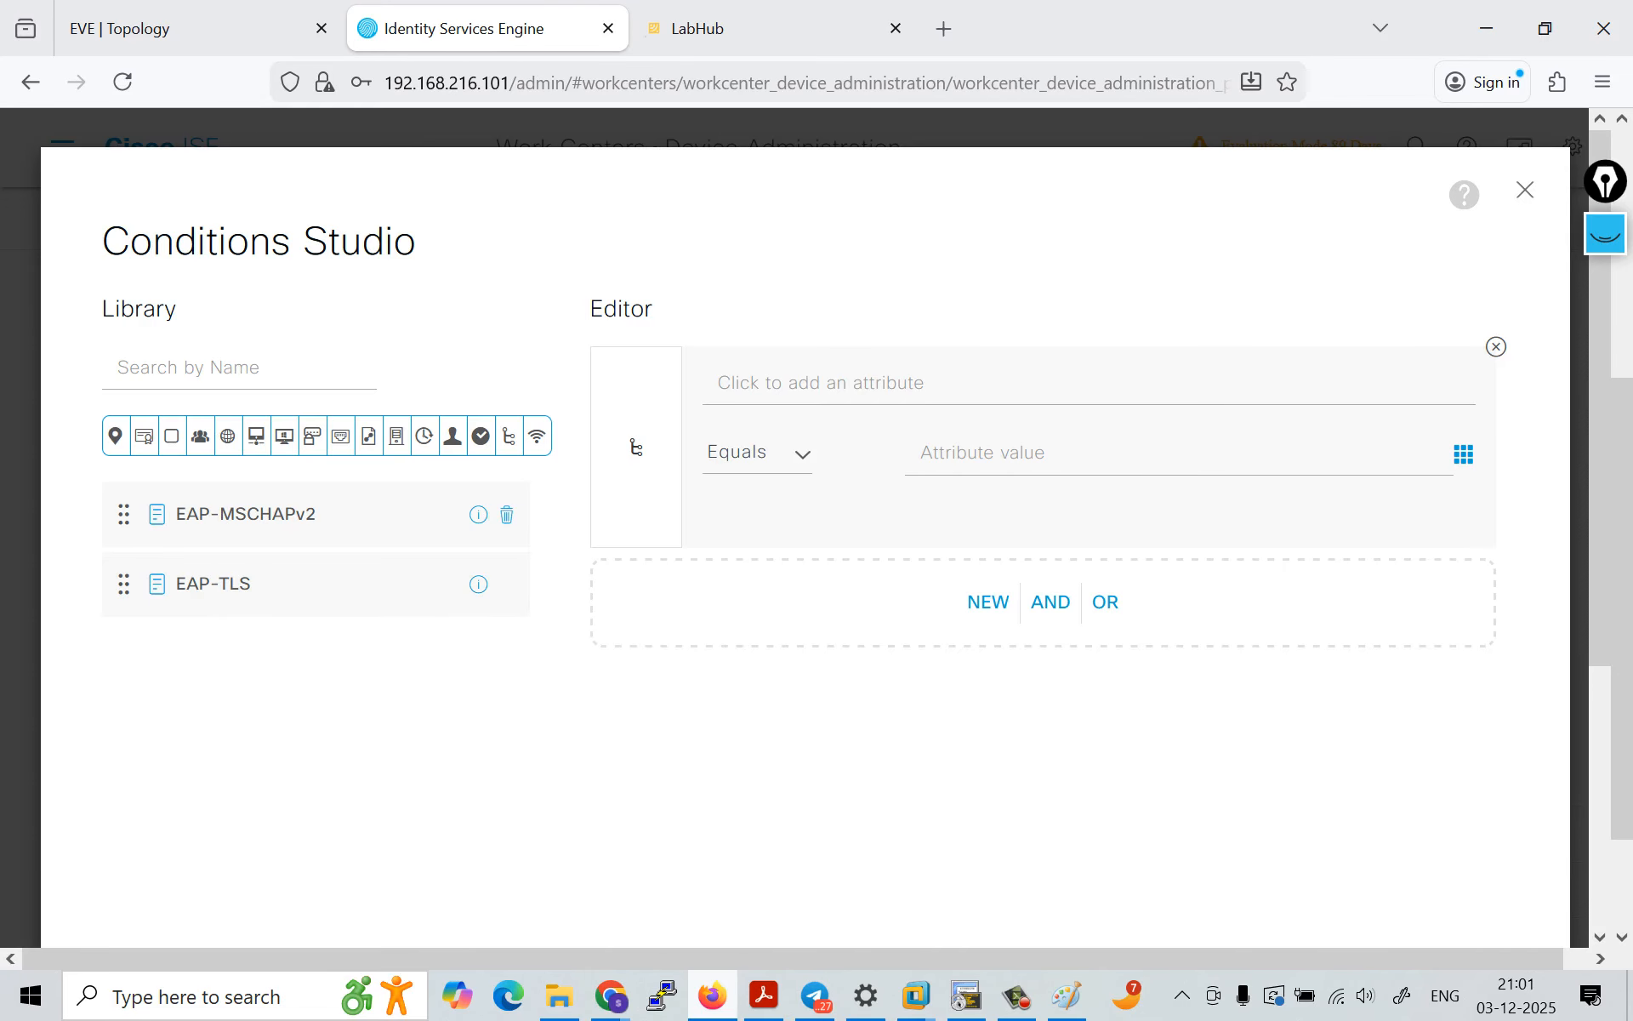
pyautogui.click(1525, 189)
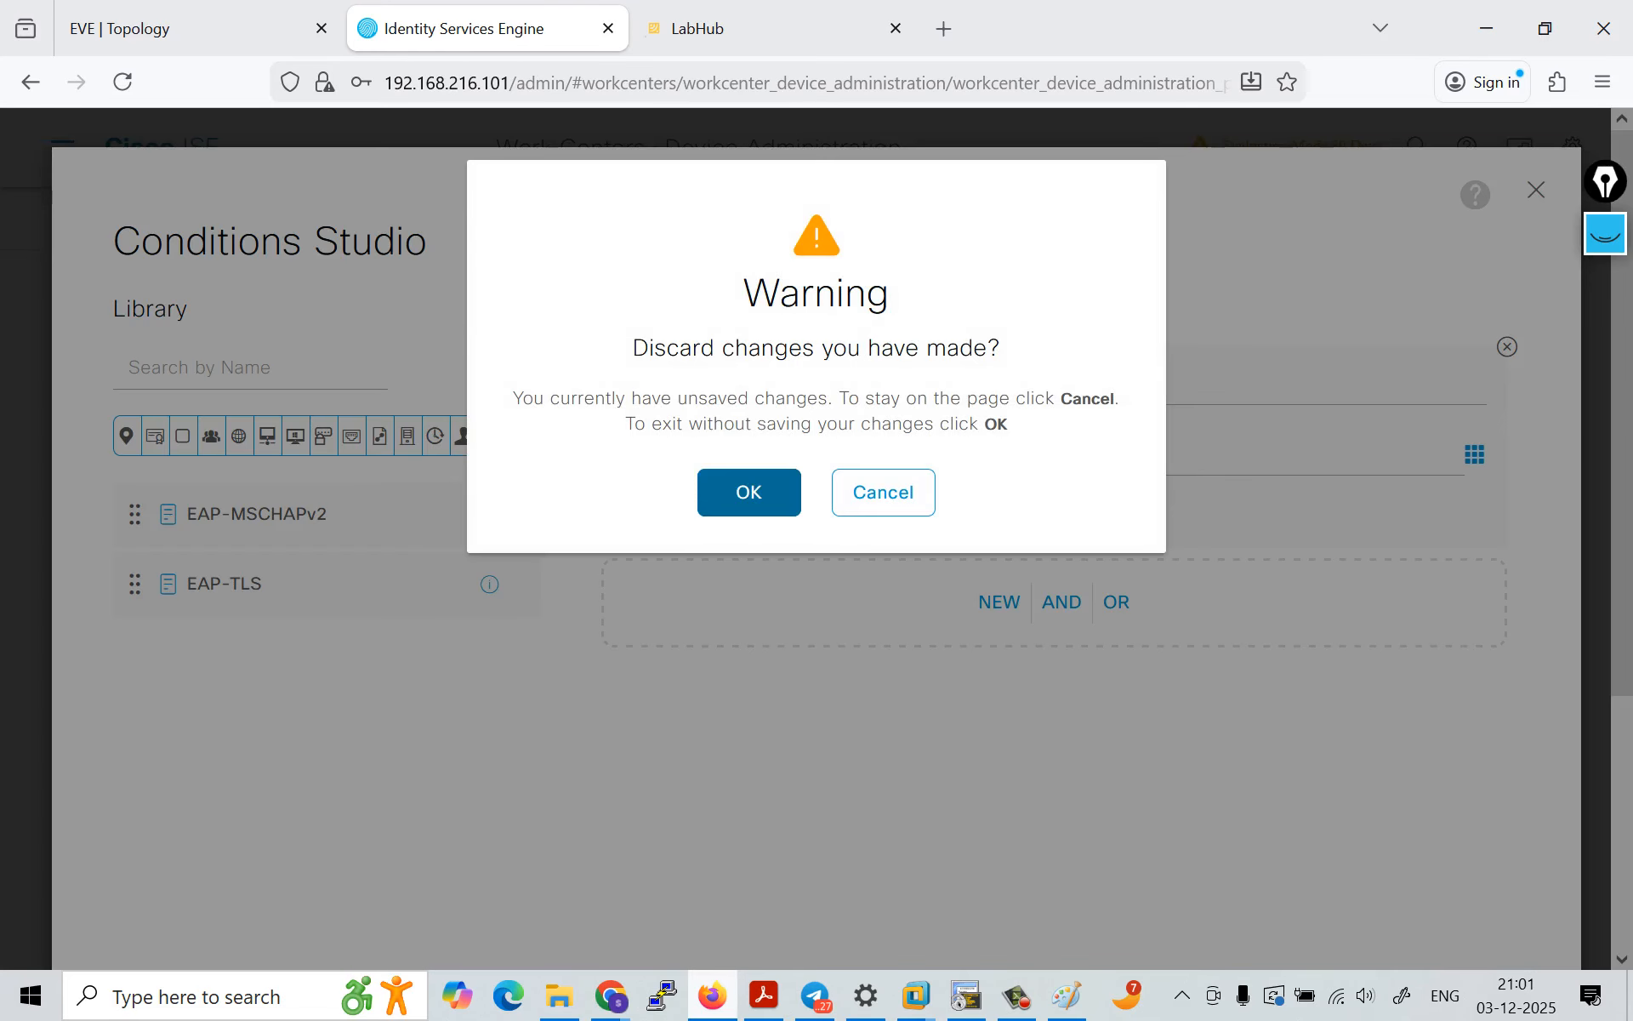
pyautogui.click(748, 492)
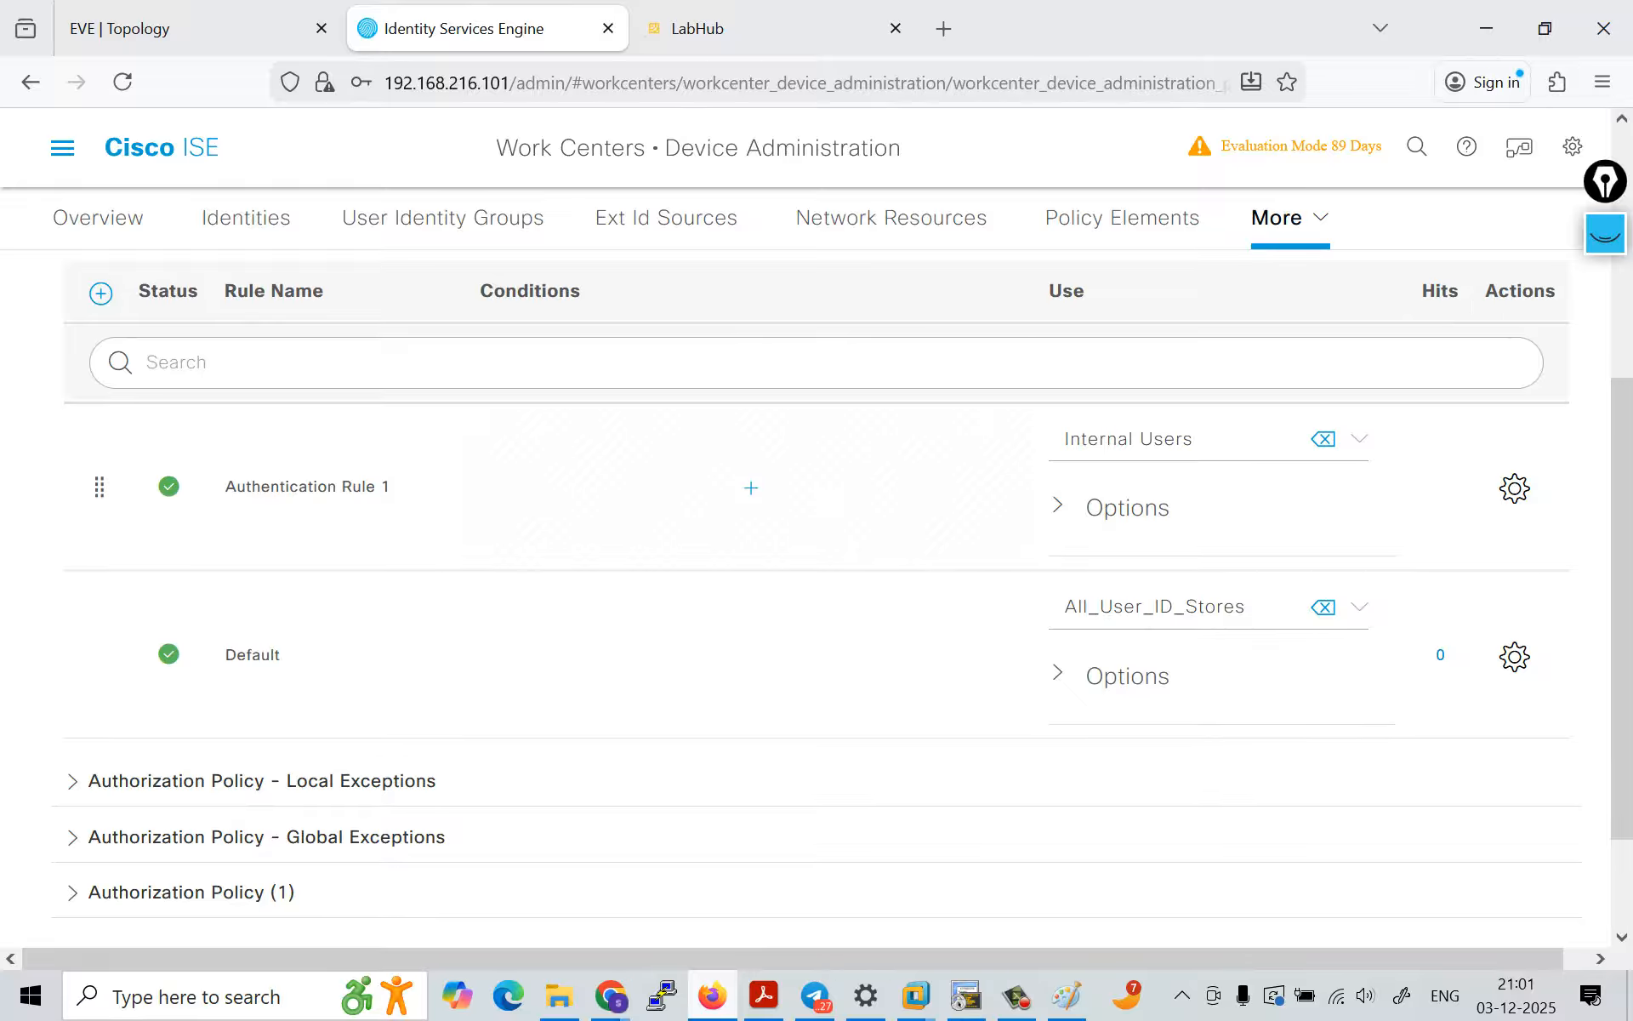
# Step: Open the condition editor for Authentication Rule 1 and review the attributes that can be selected for a condition
pyautogui.click(751, 489)
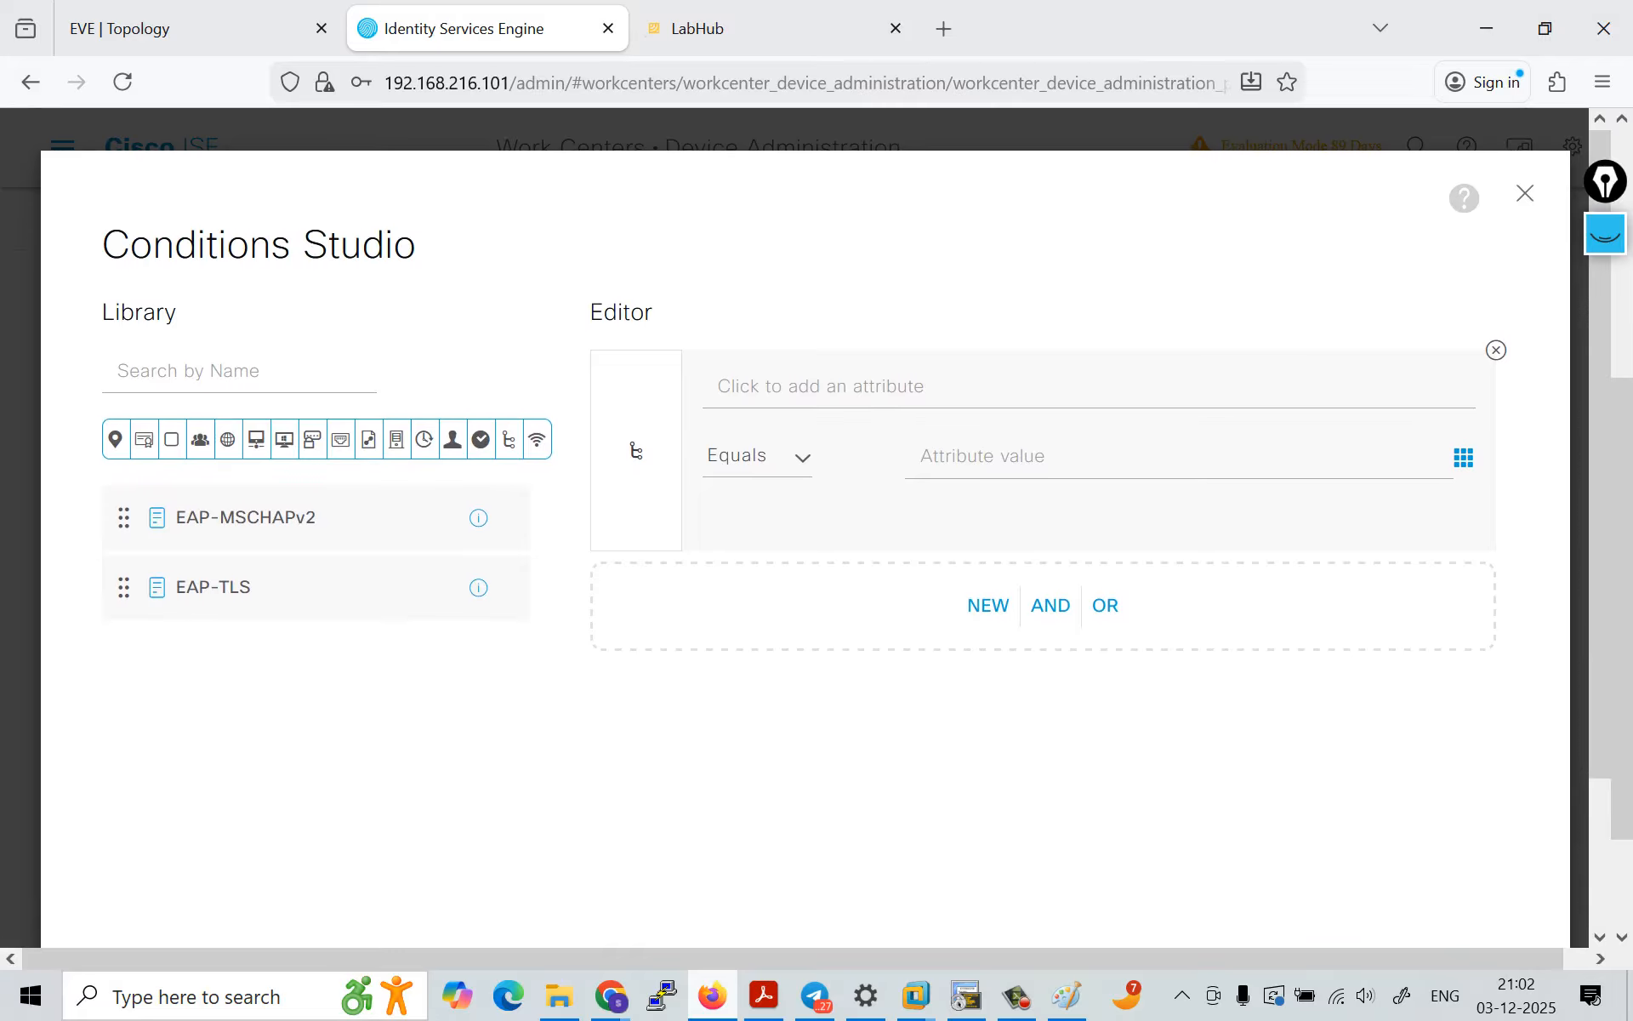
pyautogui.click(1463, 453)
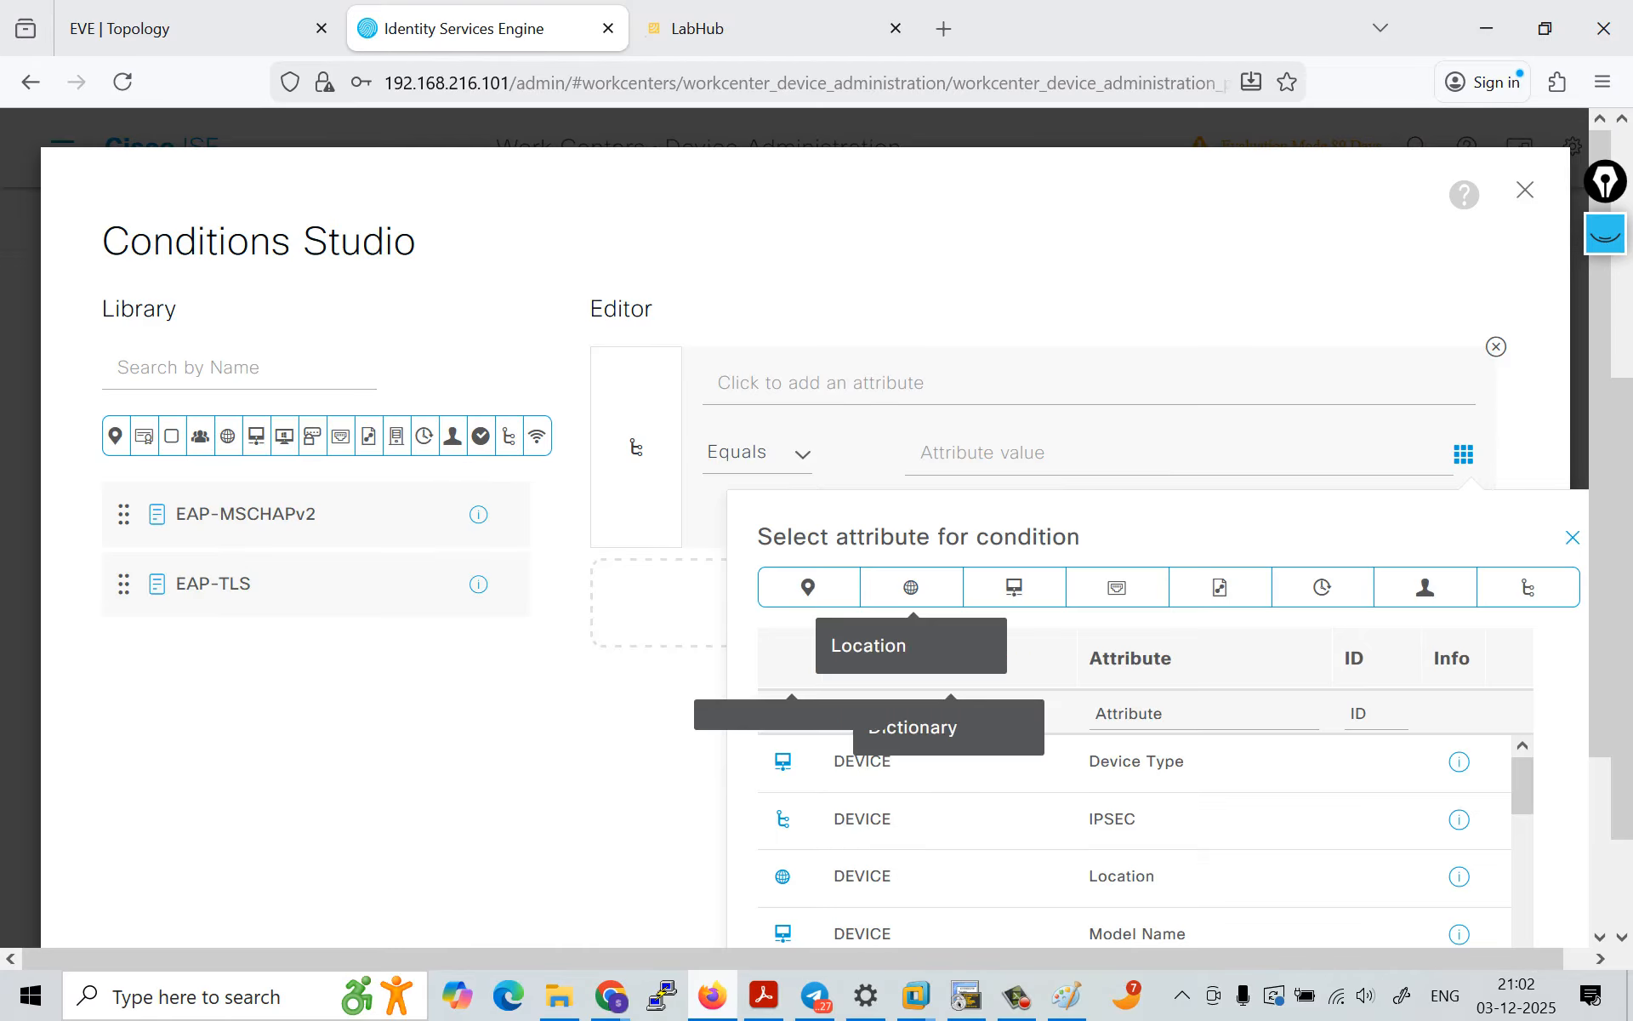
pyautogui.scroll(-3, 806, 544)
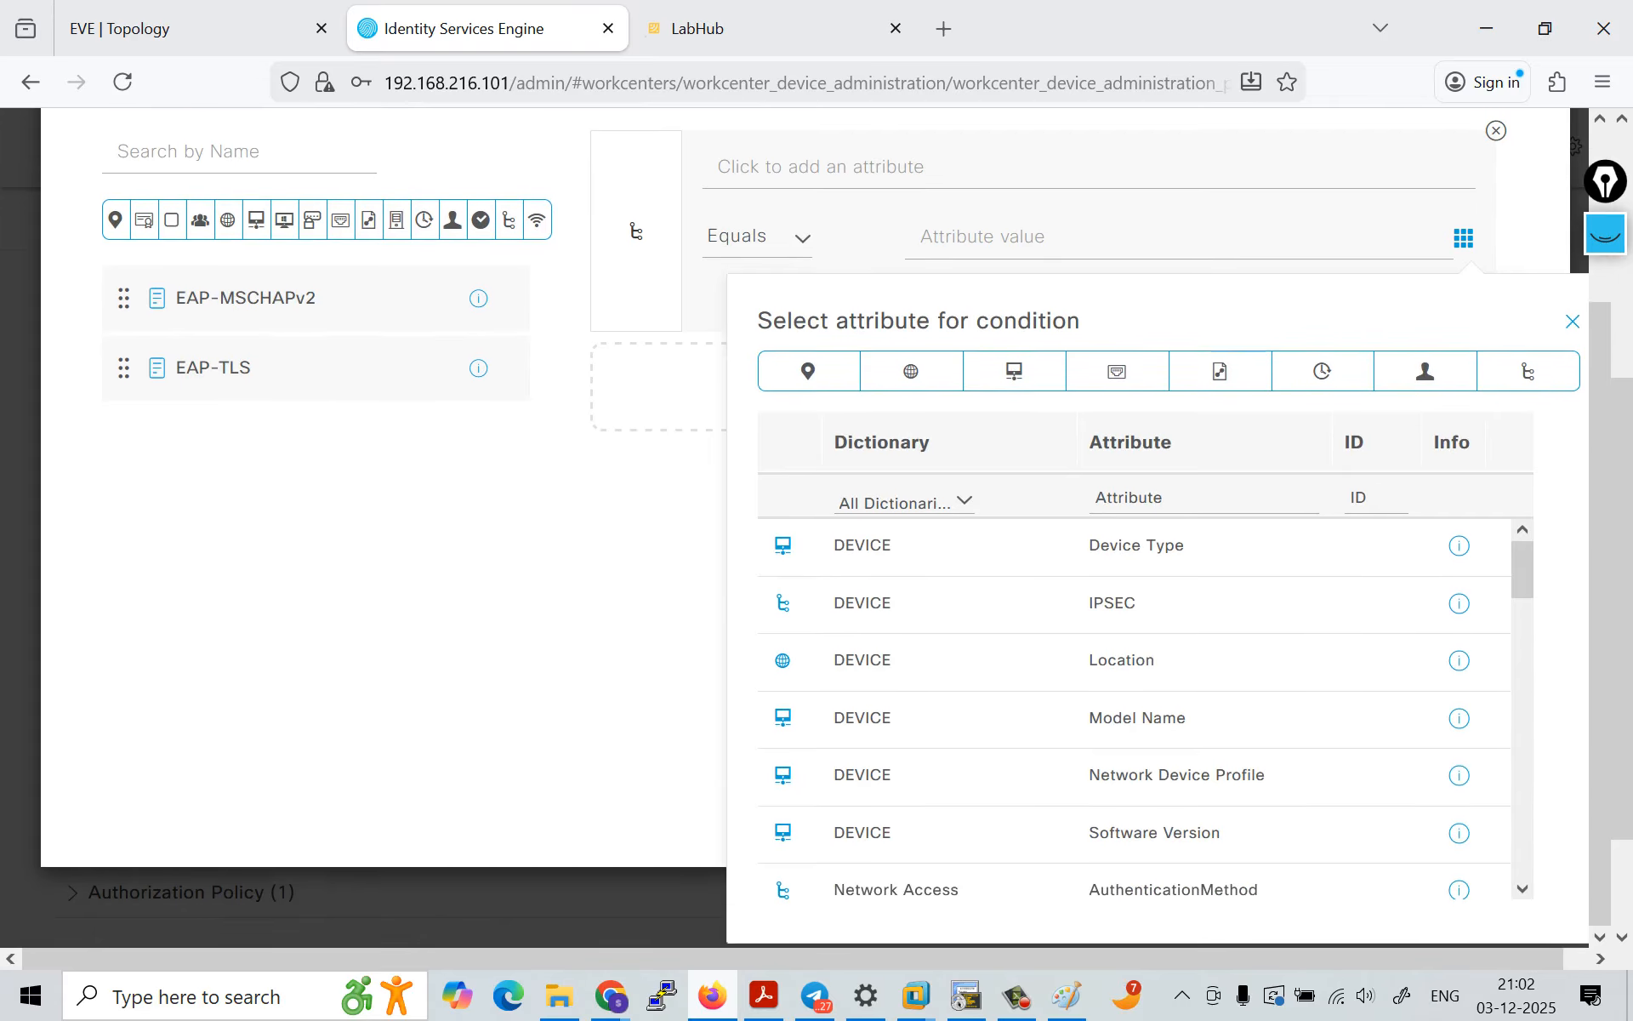
pyautogui.scroll(3, 805, 545)
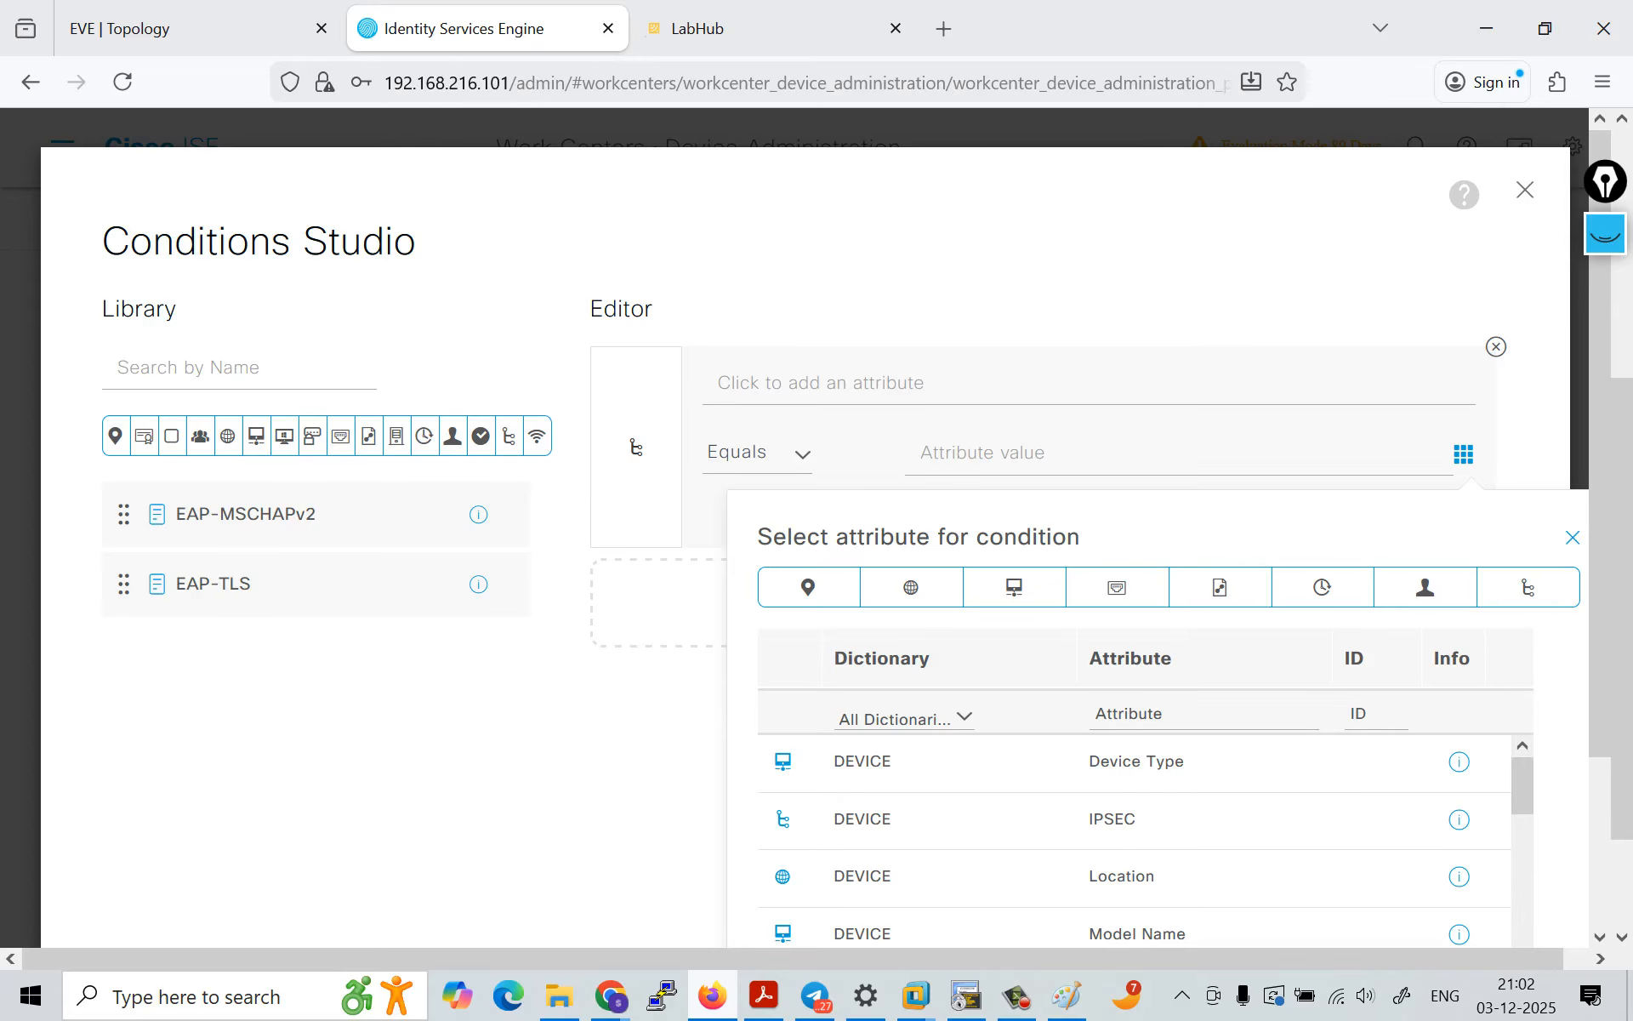
pyautogui.click(1496, 346)
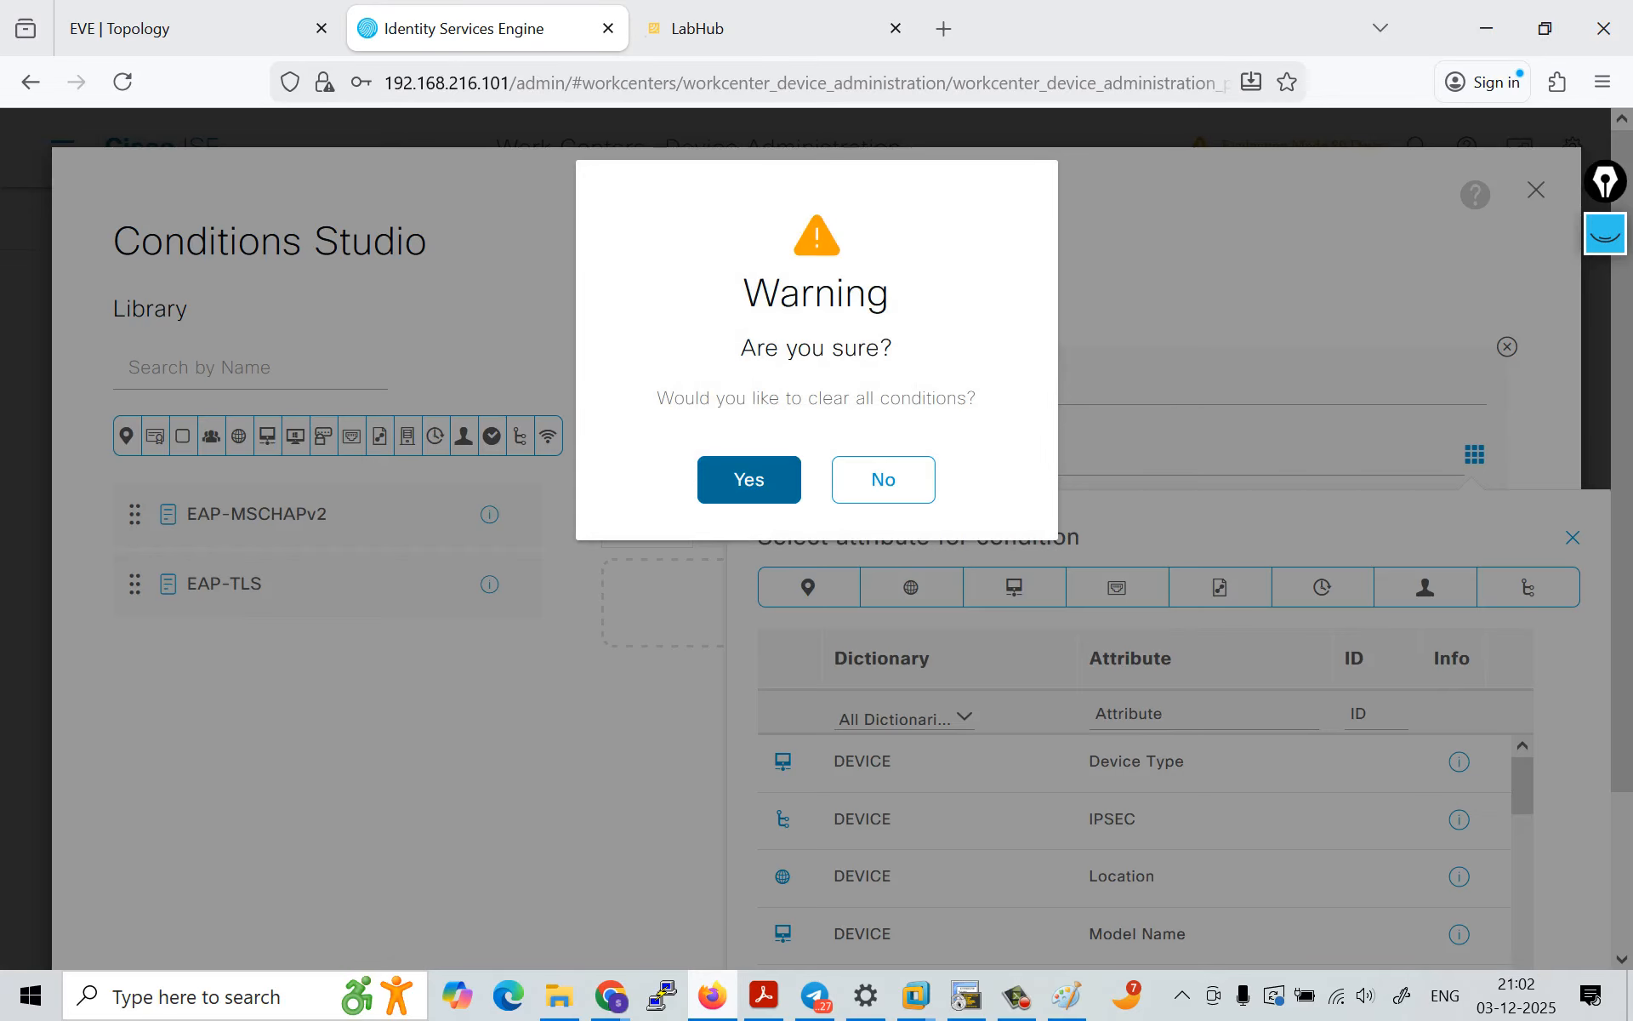
pyautogui.click(749, 479)
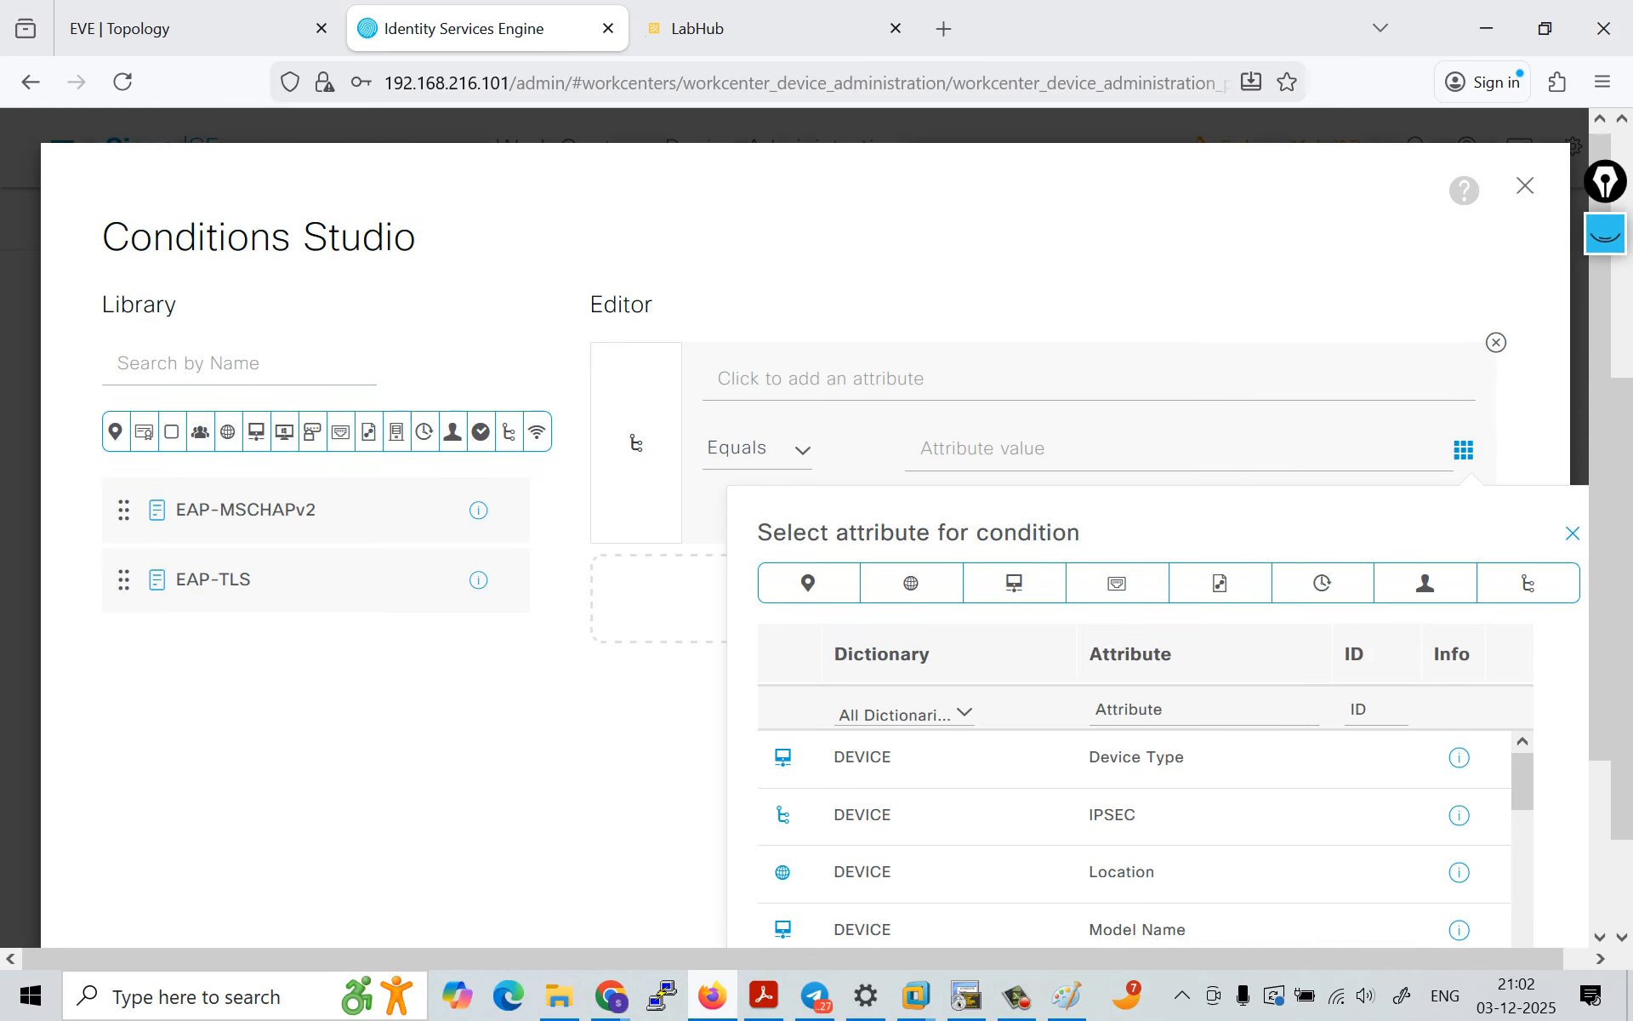
pyautogui.scroll(-3, 1014, 595)
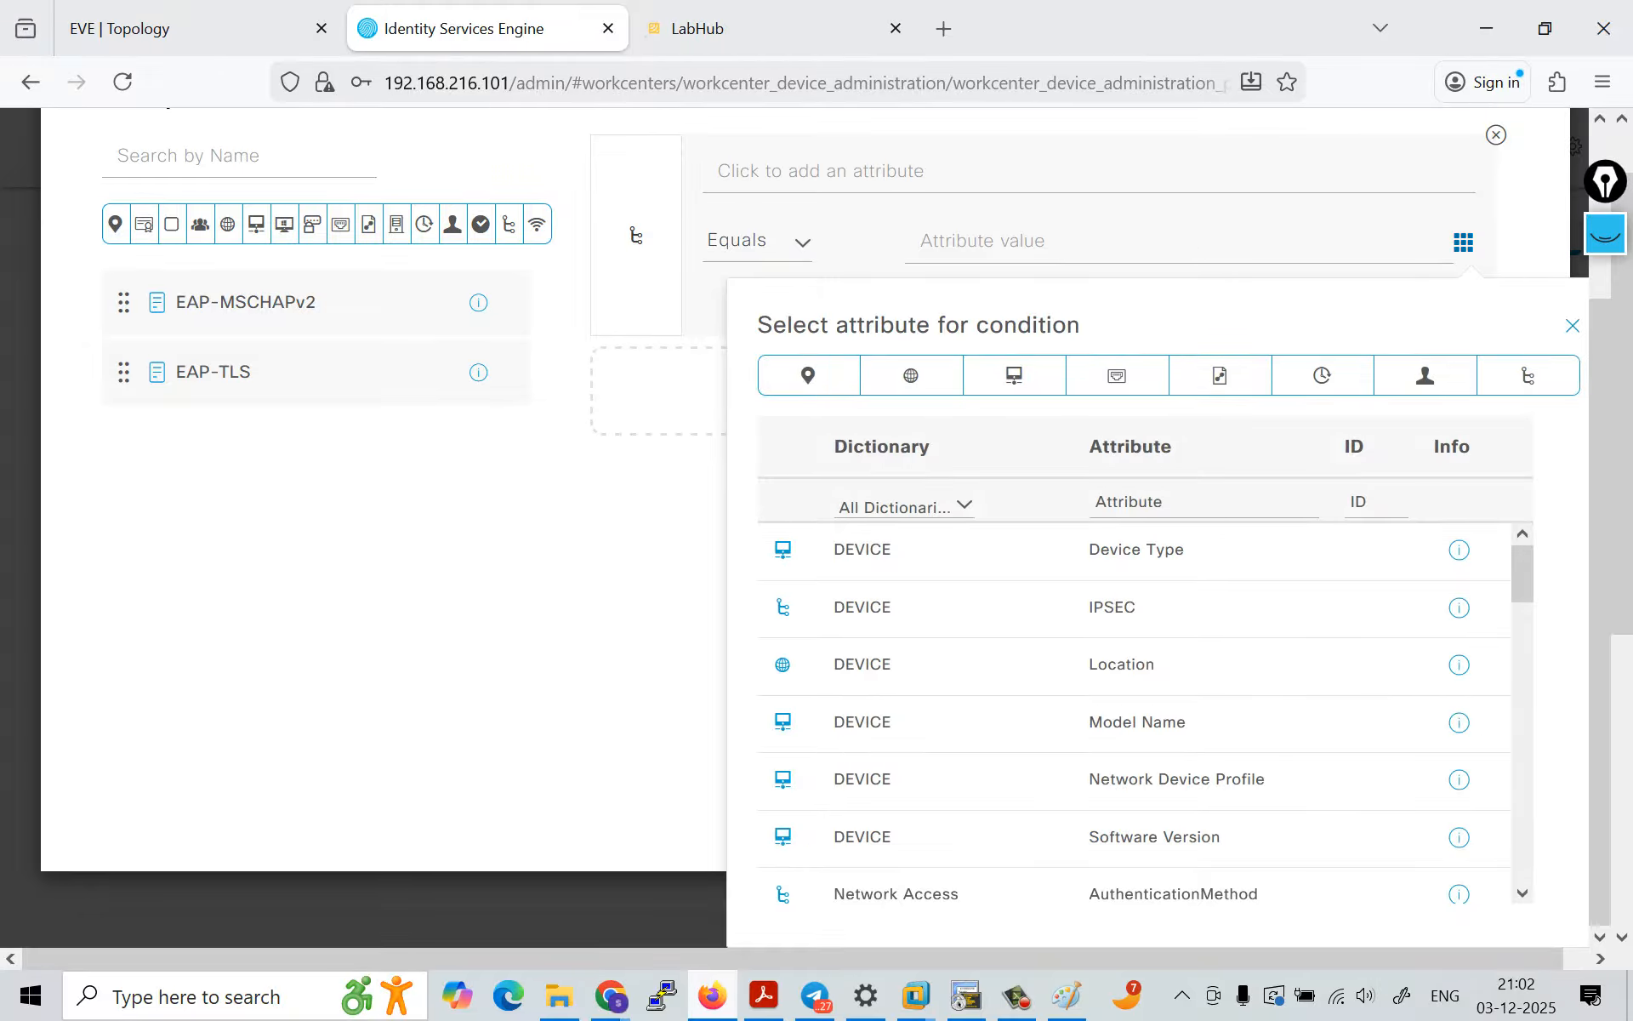
# Step: Leave the attribute selection, close Conditions Studio and discard the empty condition of Authentication Rule 1
pyautogui.click(1605, 235)
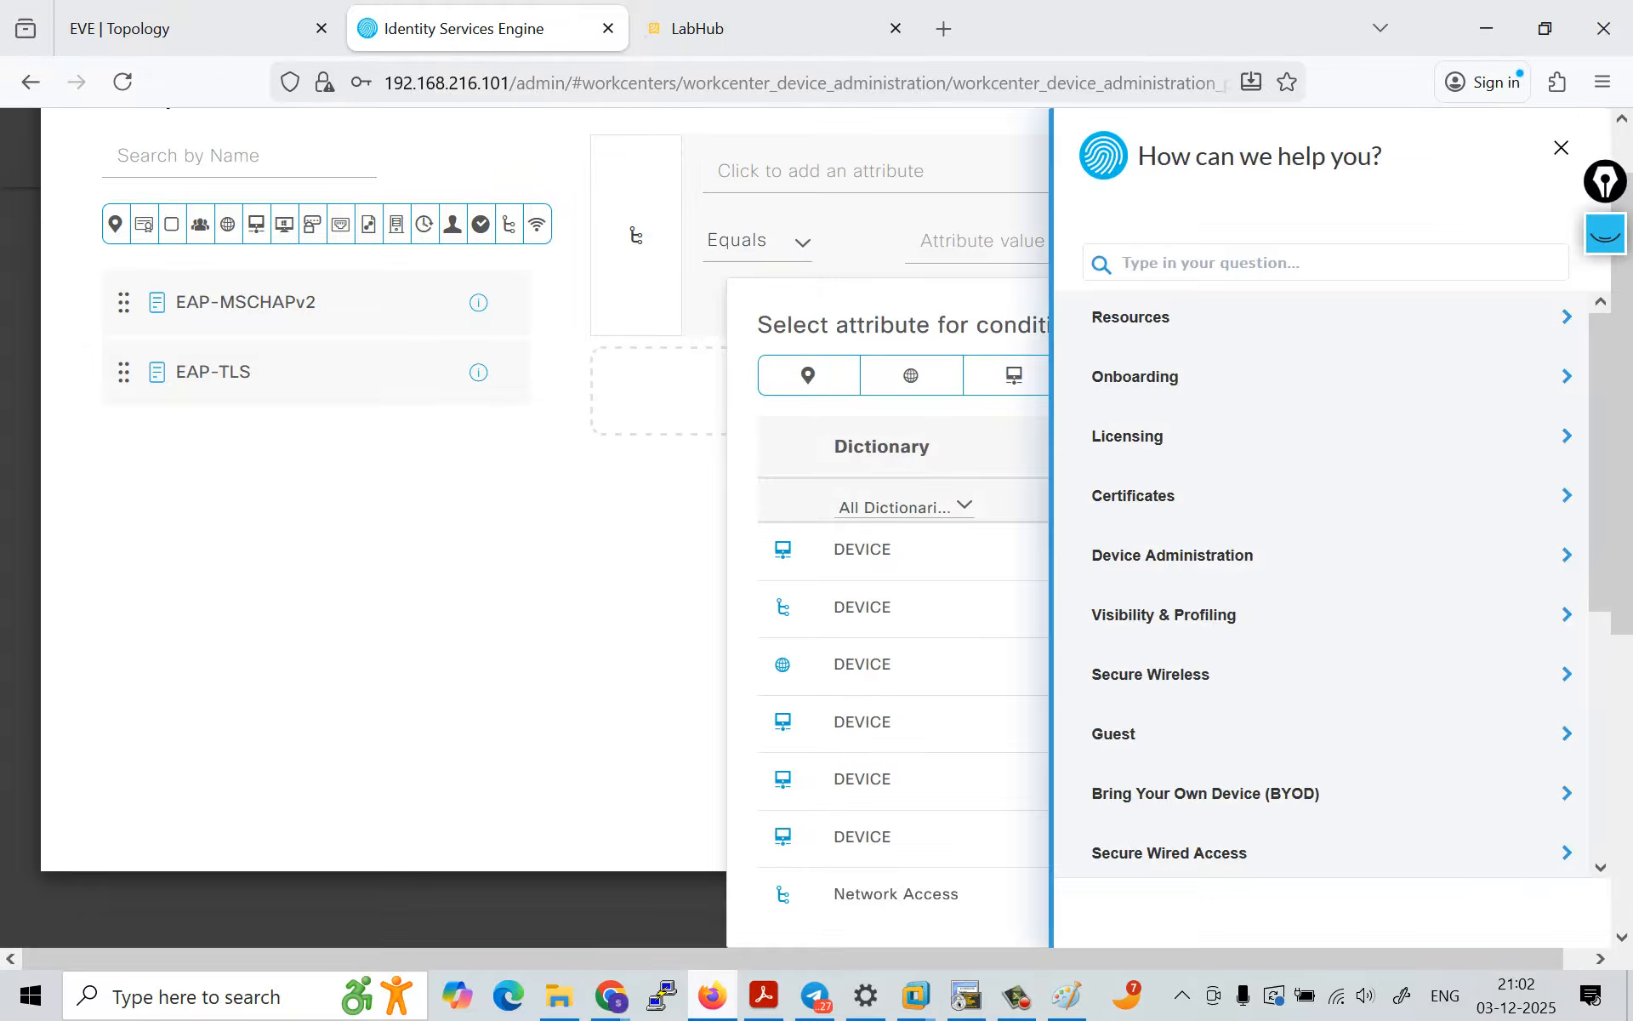
pyautogui.click(1561, 147)
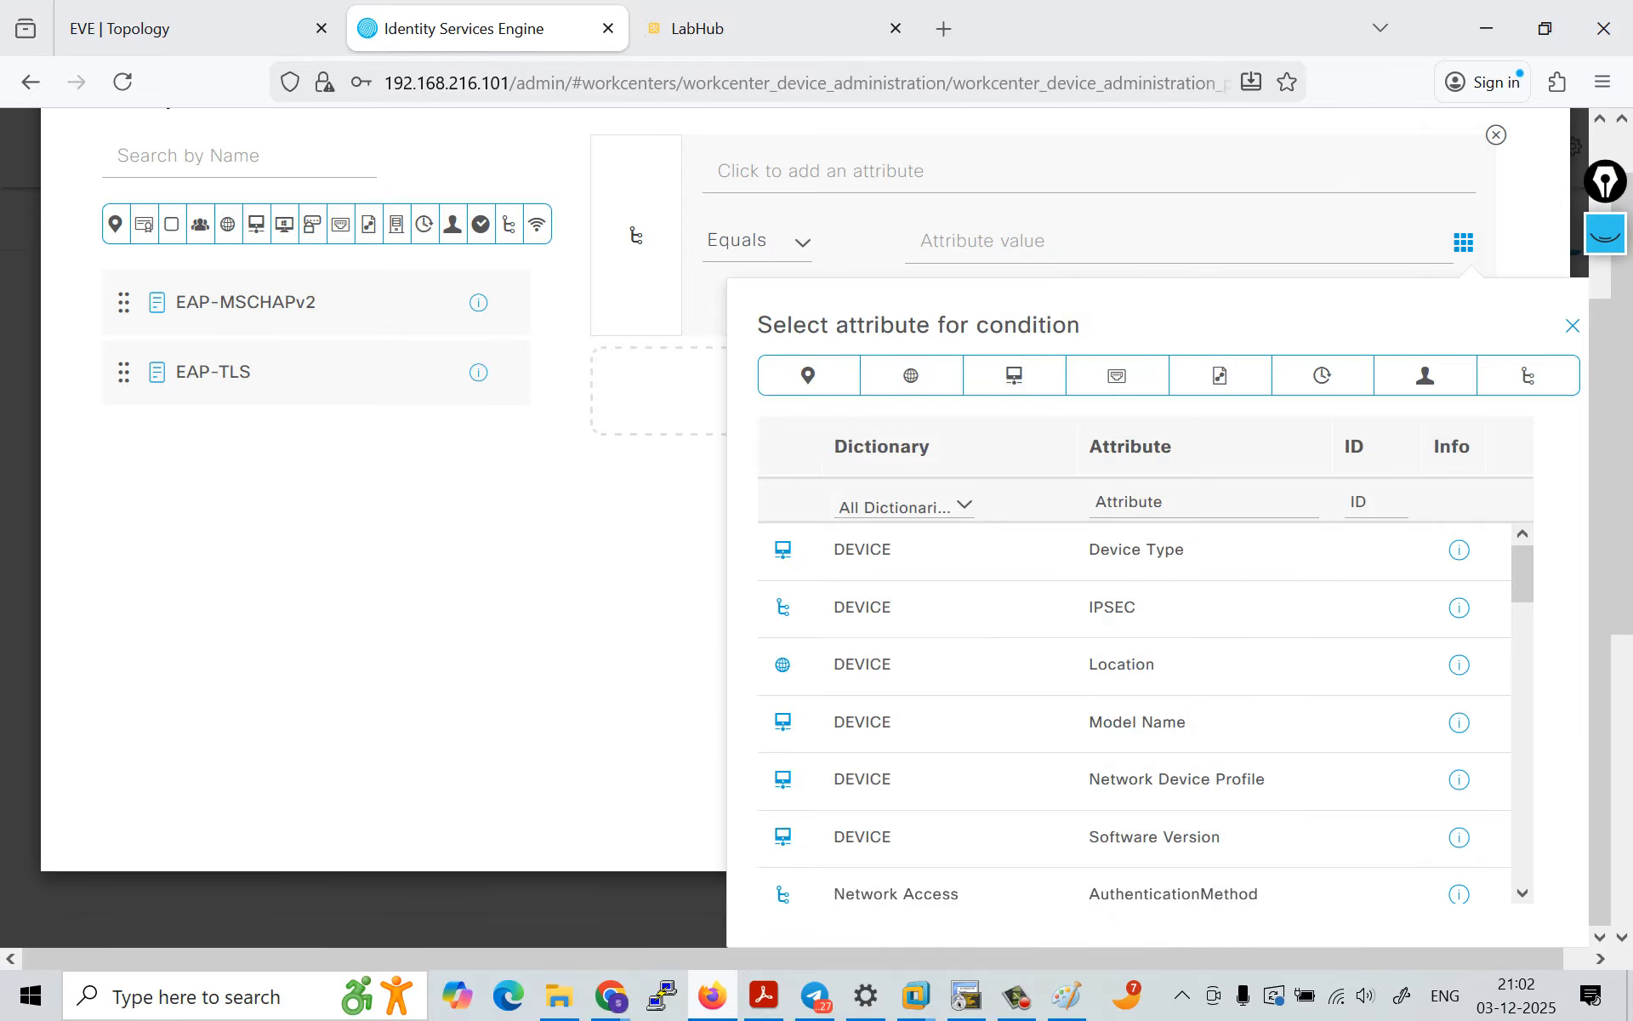
pyautogui.click(1573, 326)
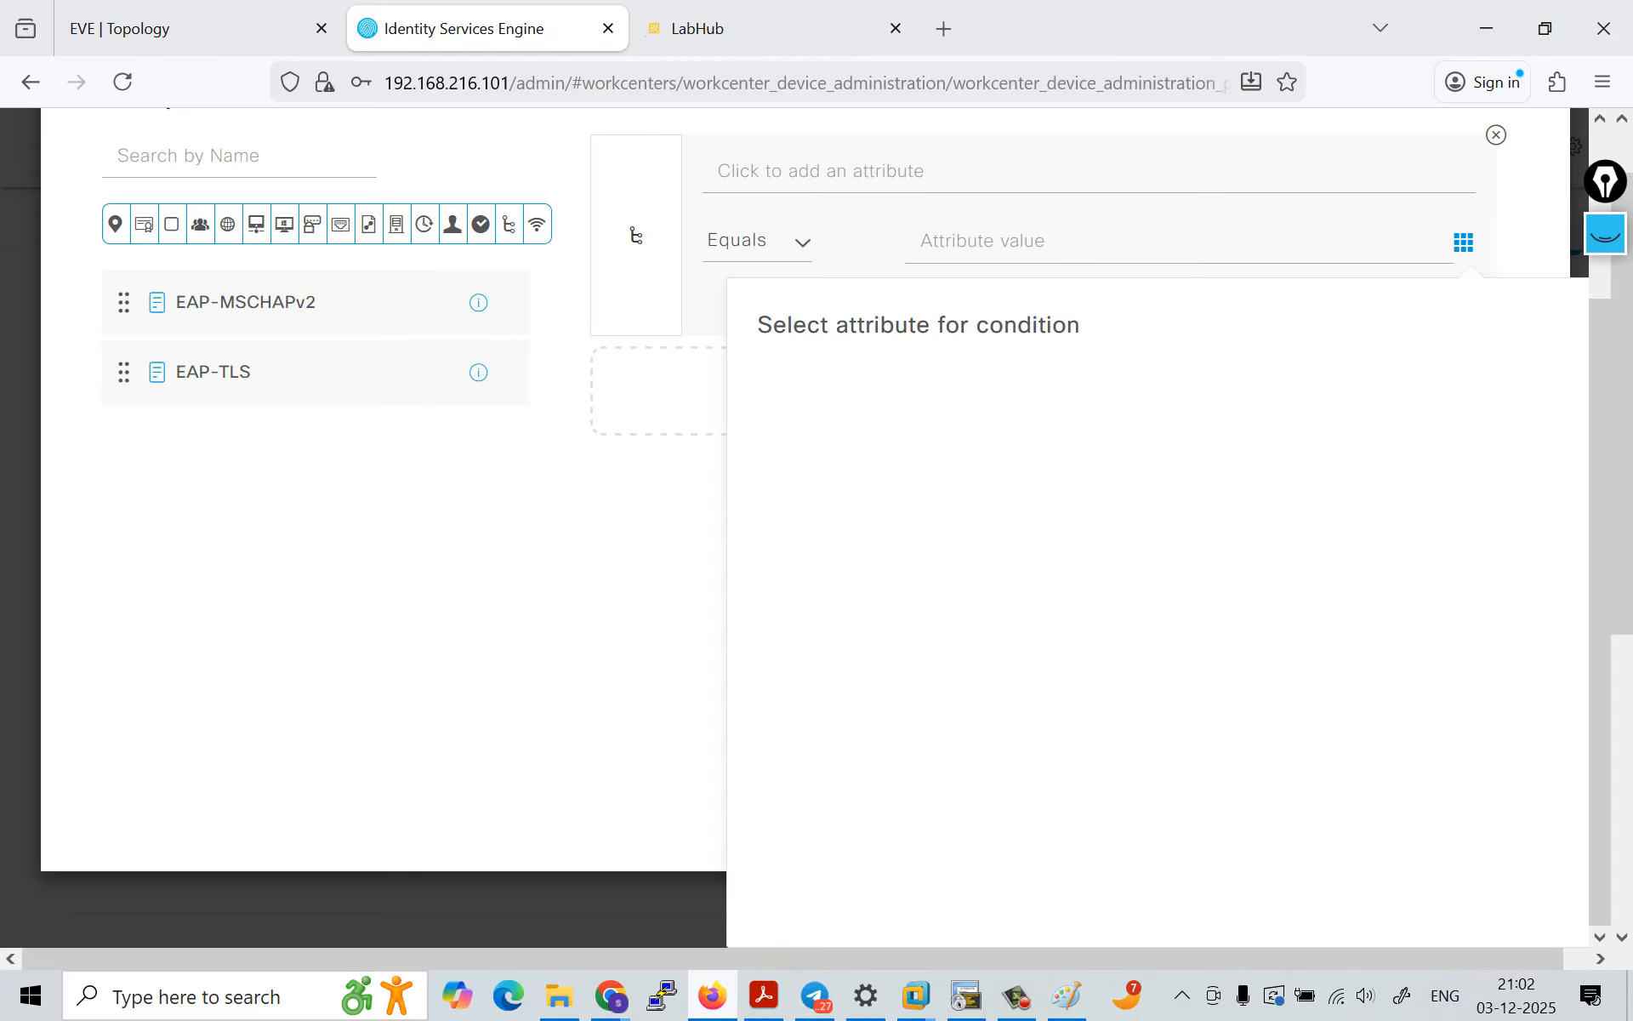
pyautogui.click(122, 81)
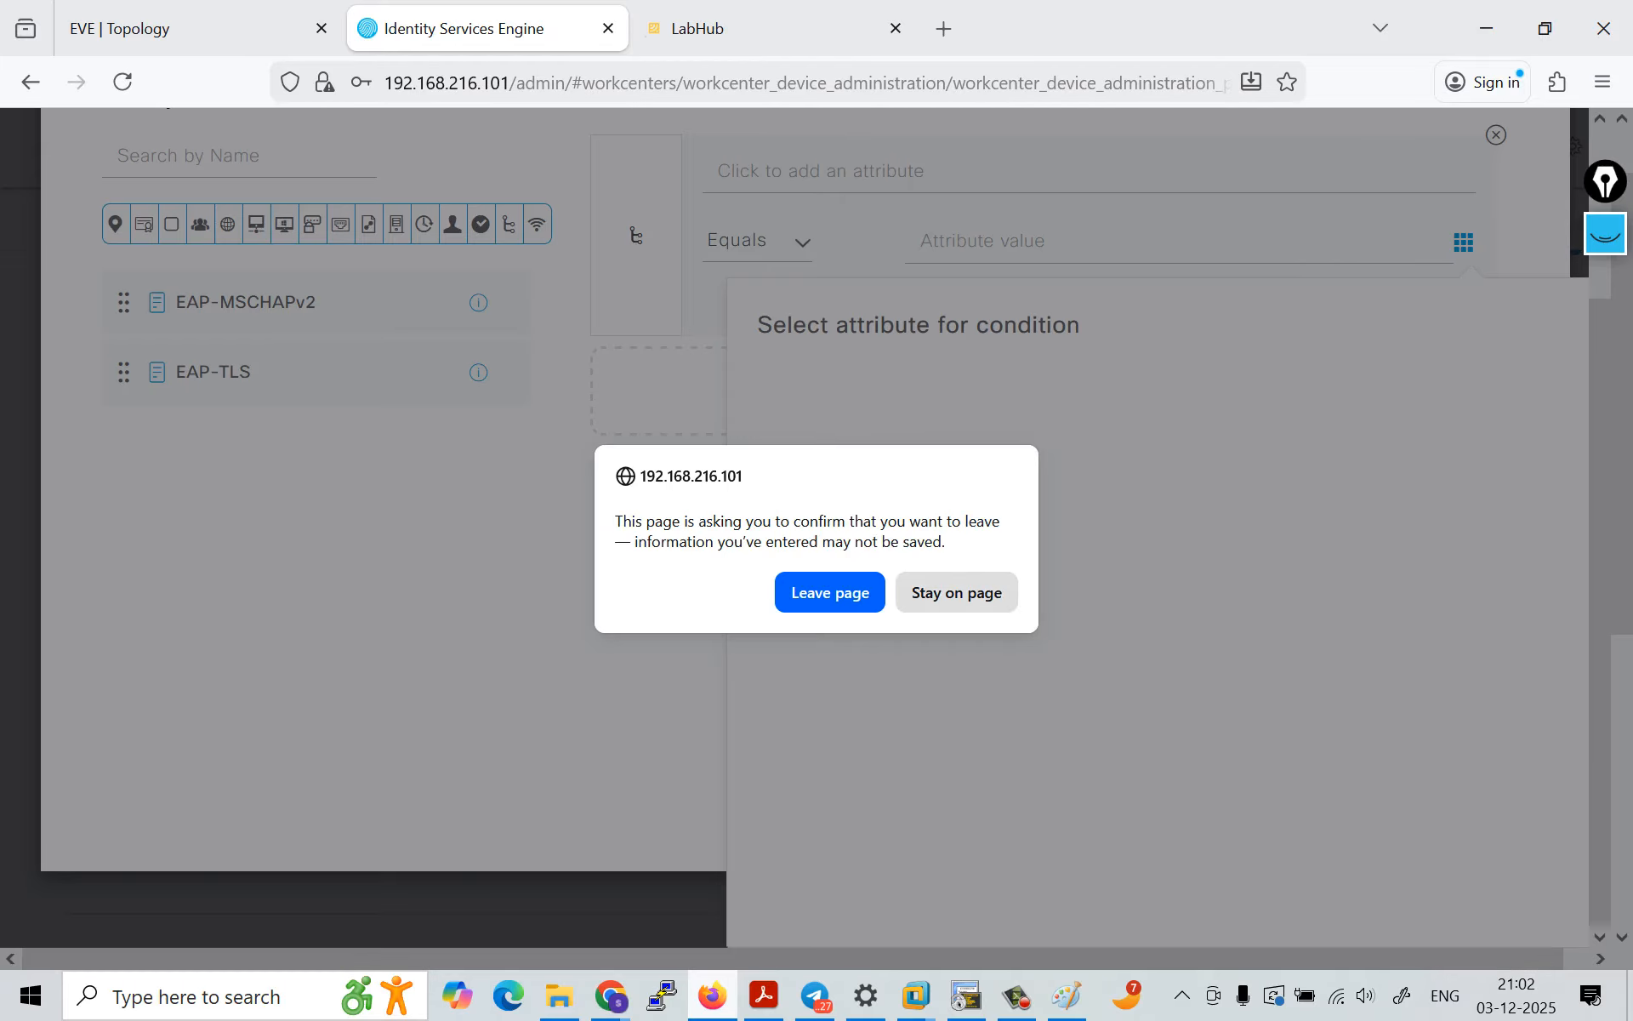
pyautogui.press('Escape')
pyautogui.scroll(3, 816, 527)
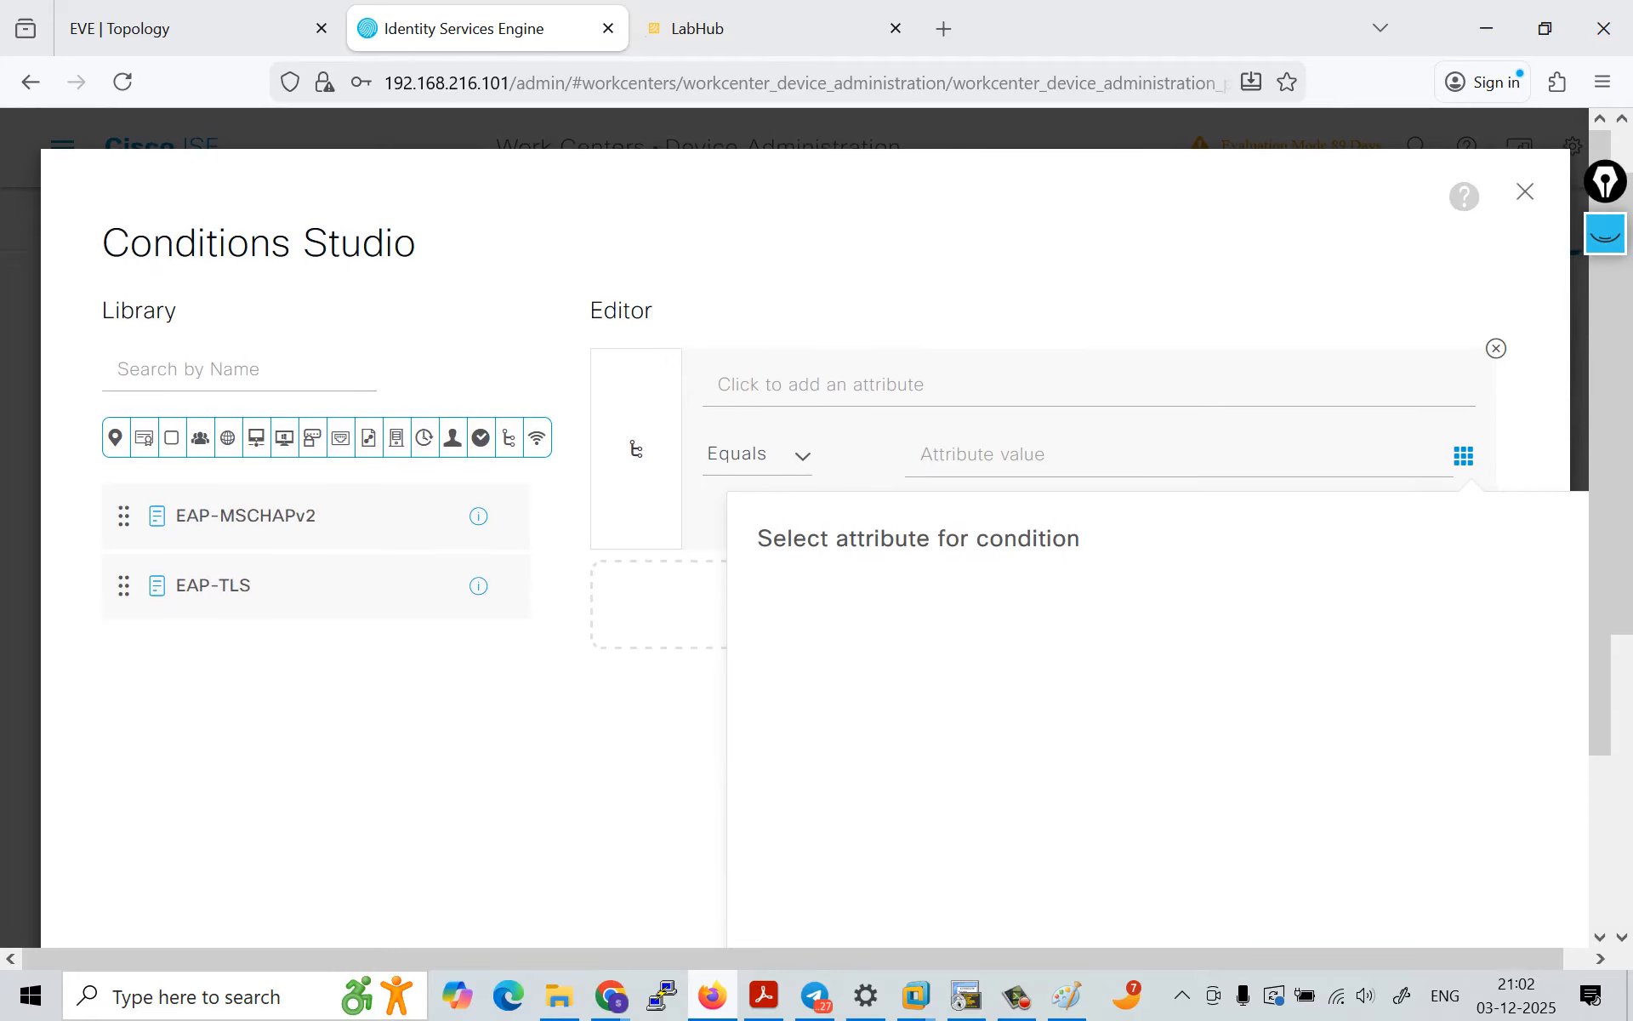
pyautogui.click(1525, 190)
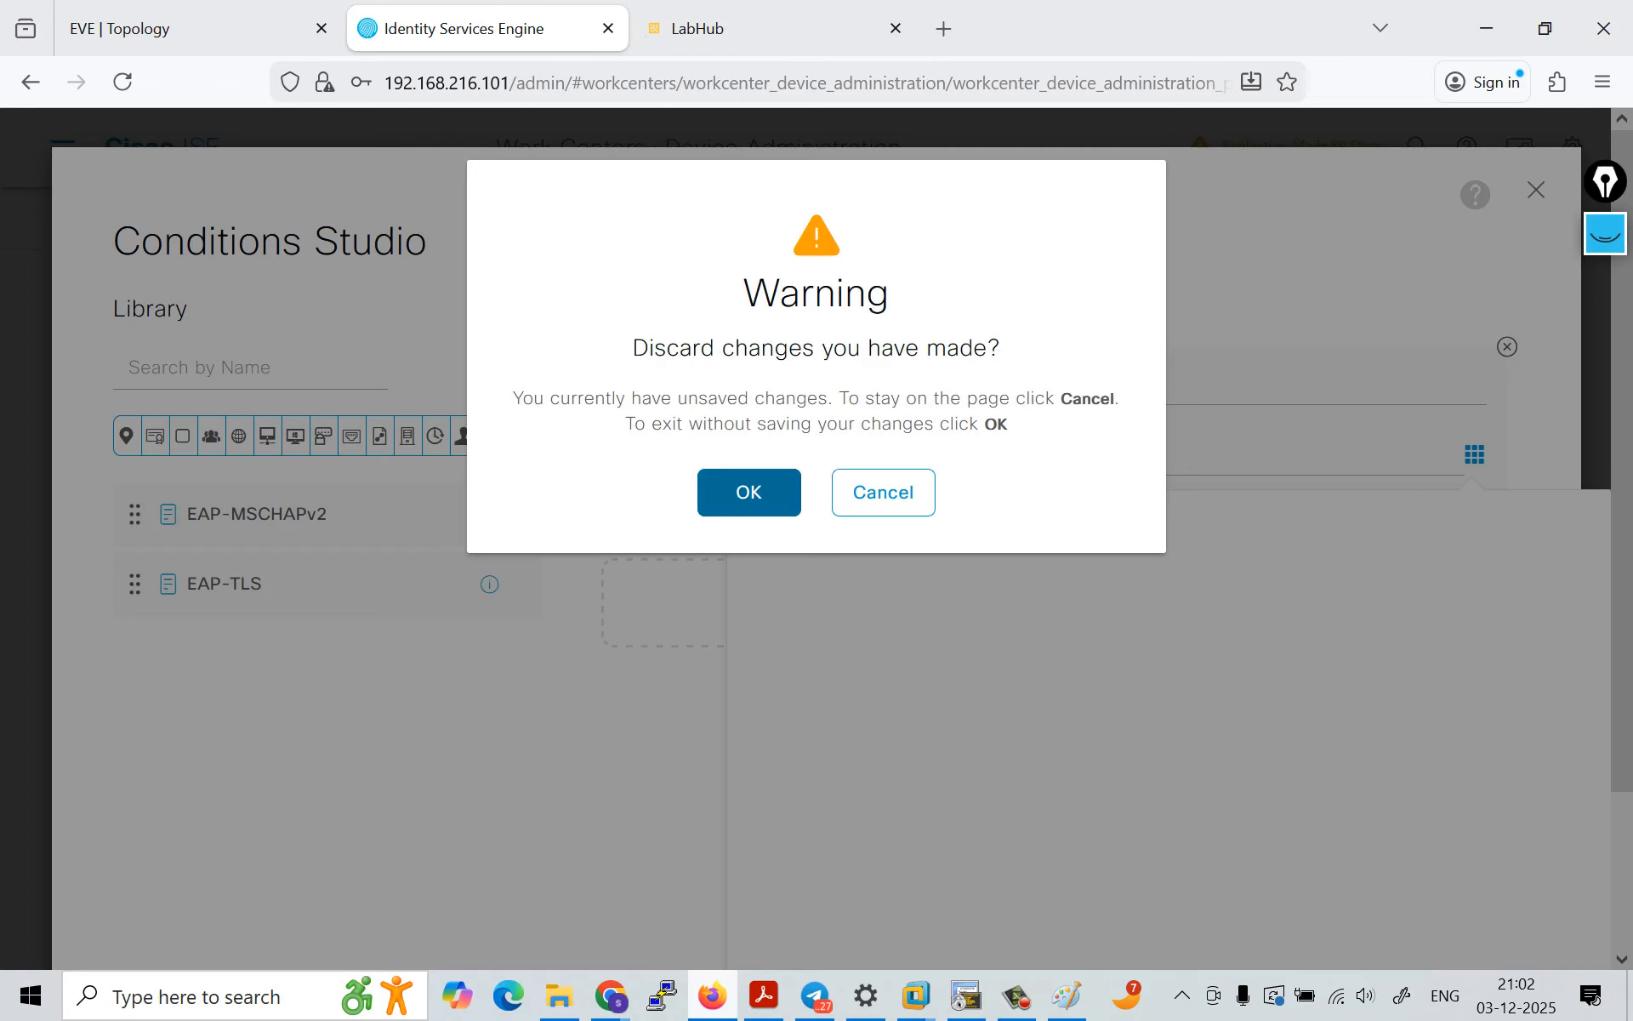
pyautogui.click(748, 493)
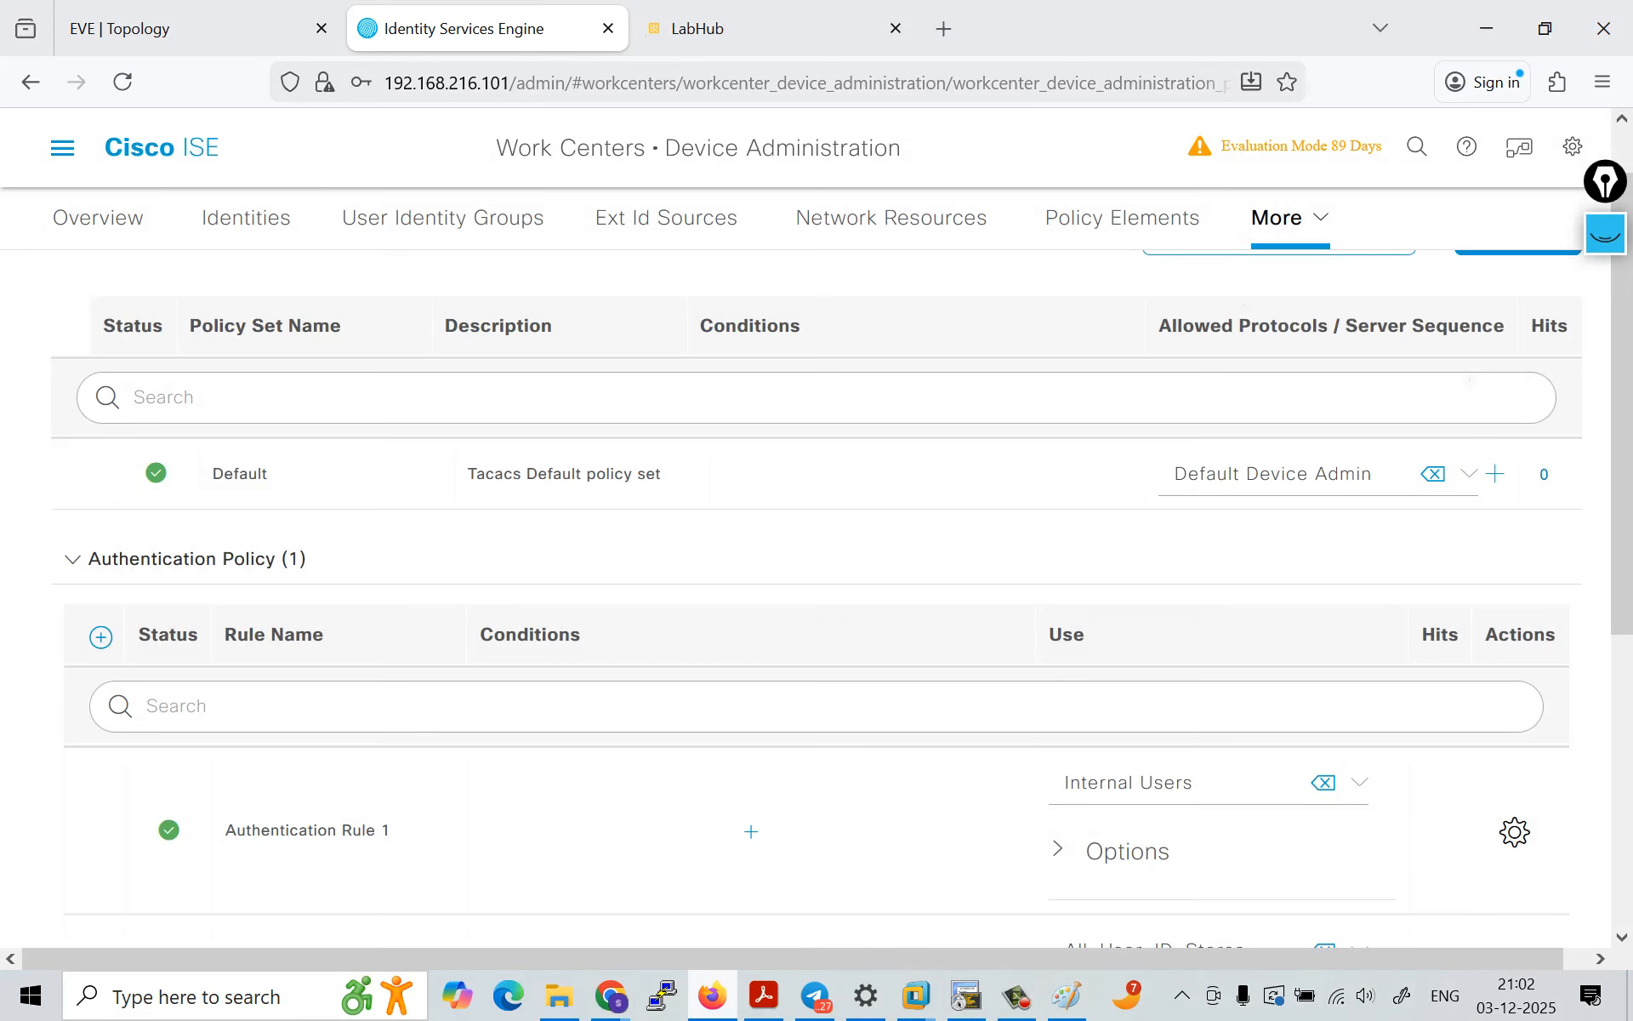
# Step: Delete Authentication Rule 1 from the authentication policy and confirm the deletion
pyautogui.scroll(-3, 817, 595)
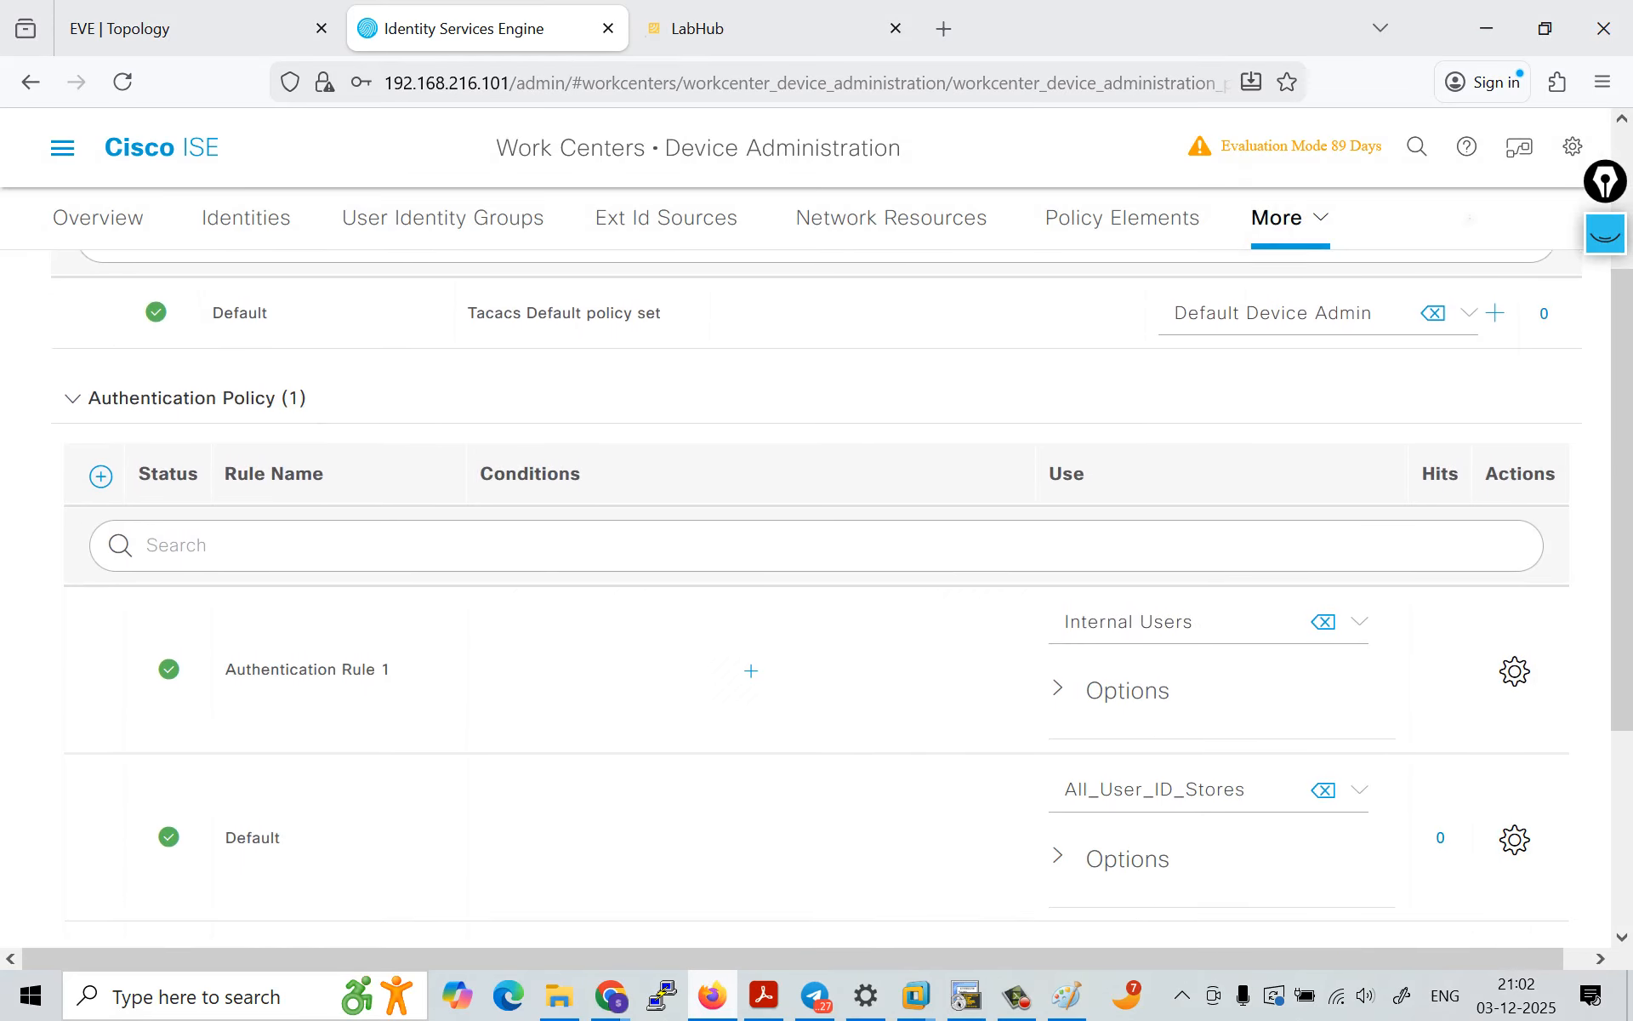
pyautogui.scroll(-2, 730, 678)
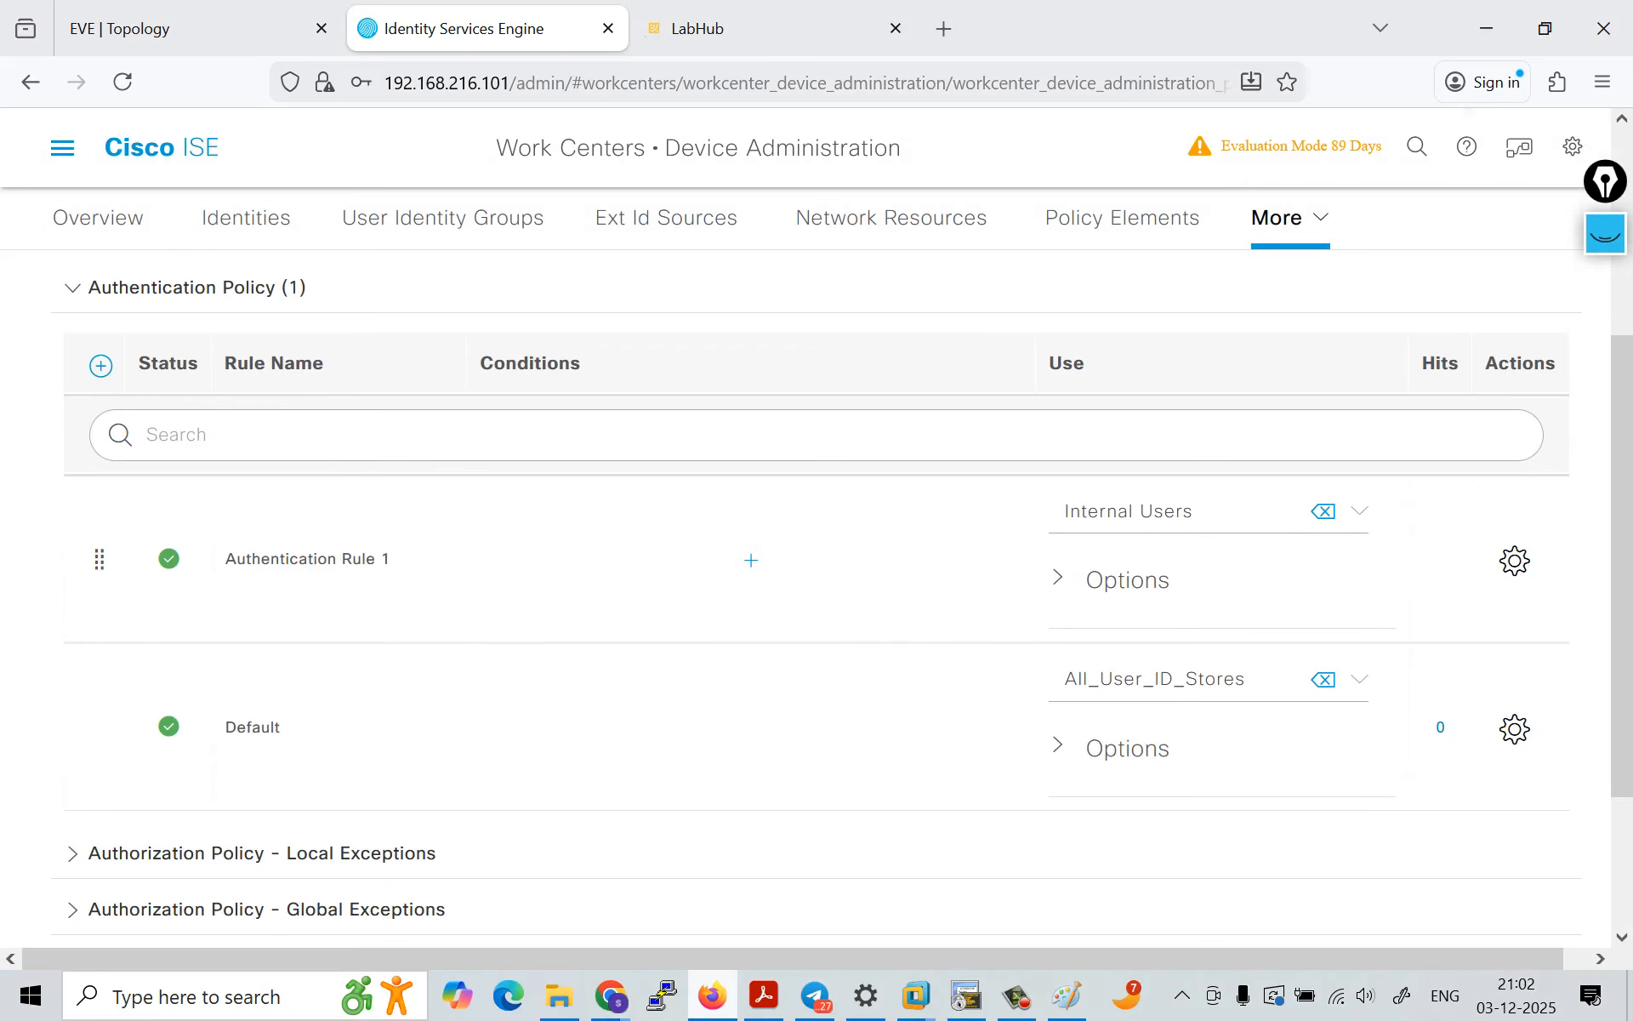
pyautogui.click(1514, 560)
pyautogui.click(1354, 864)
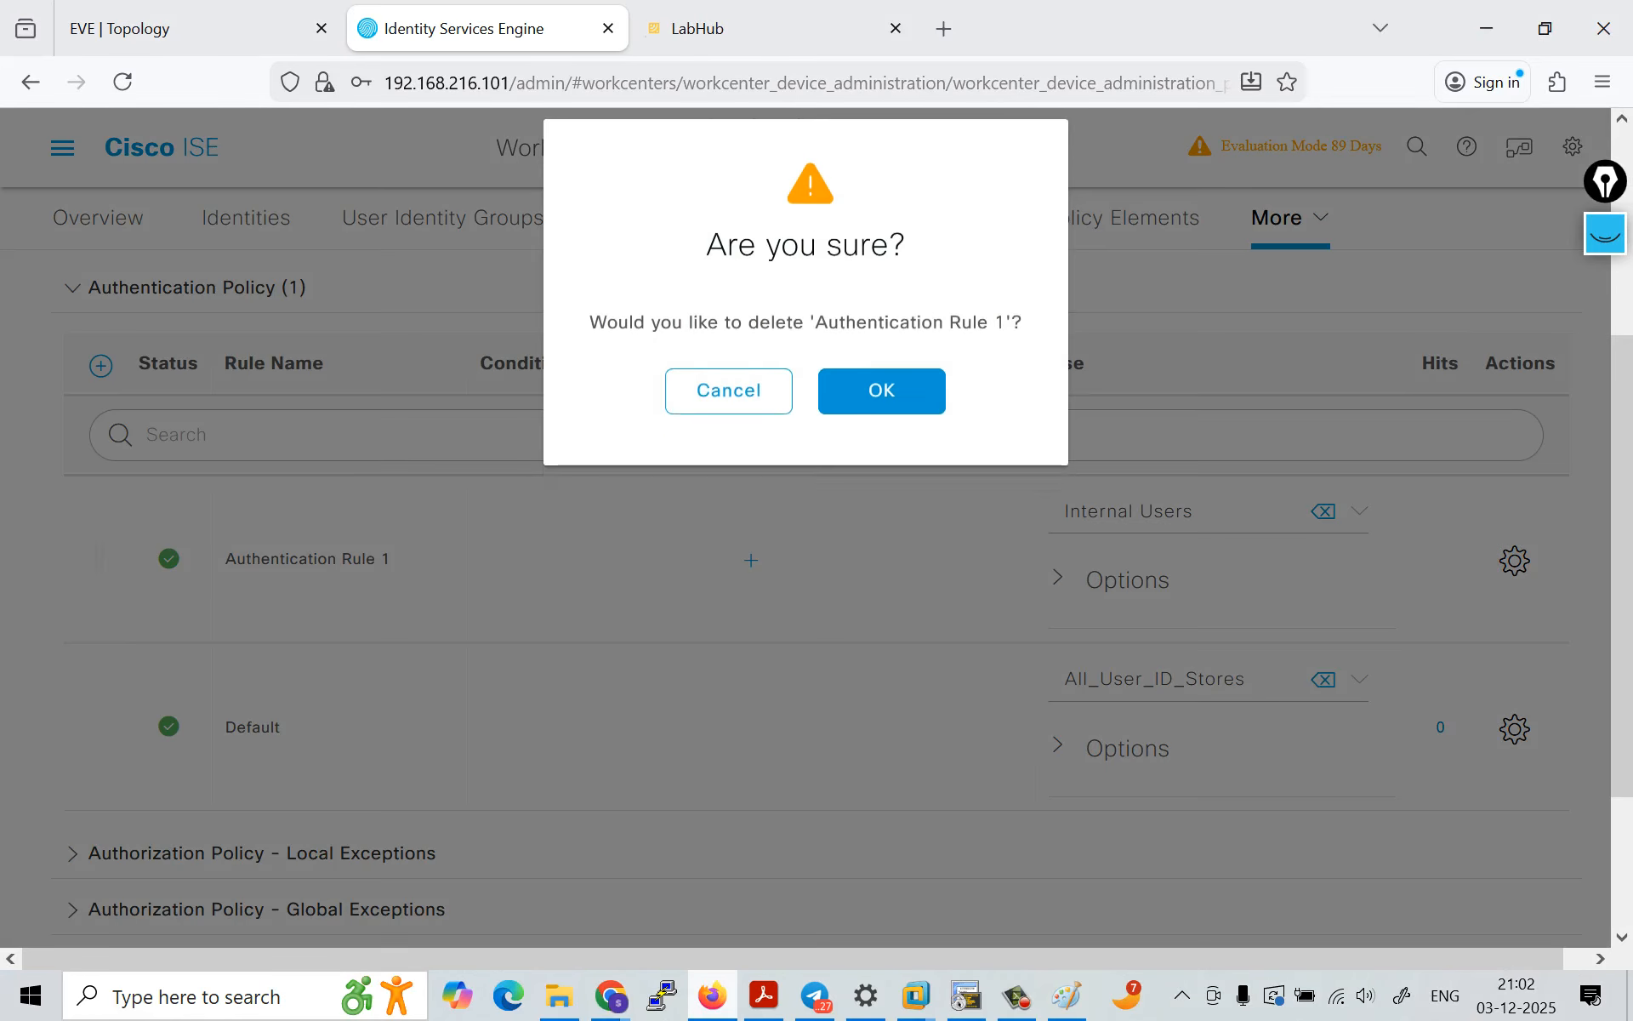
pyautogui.click(881, 418)
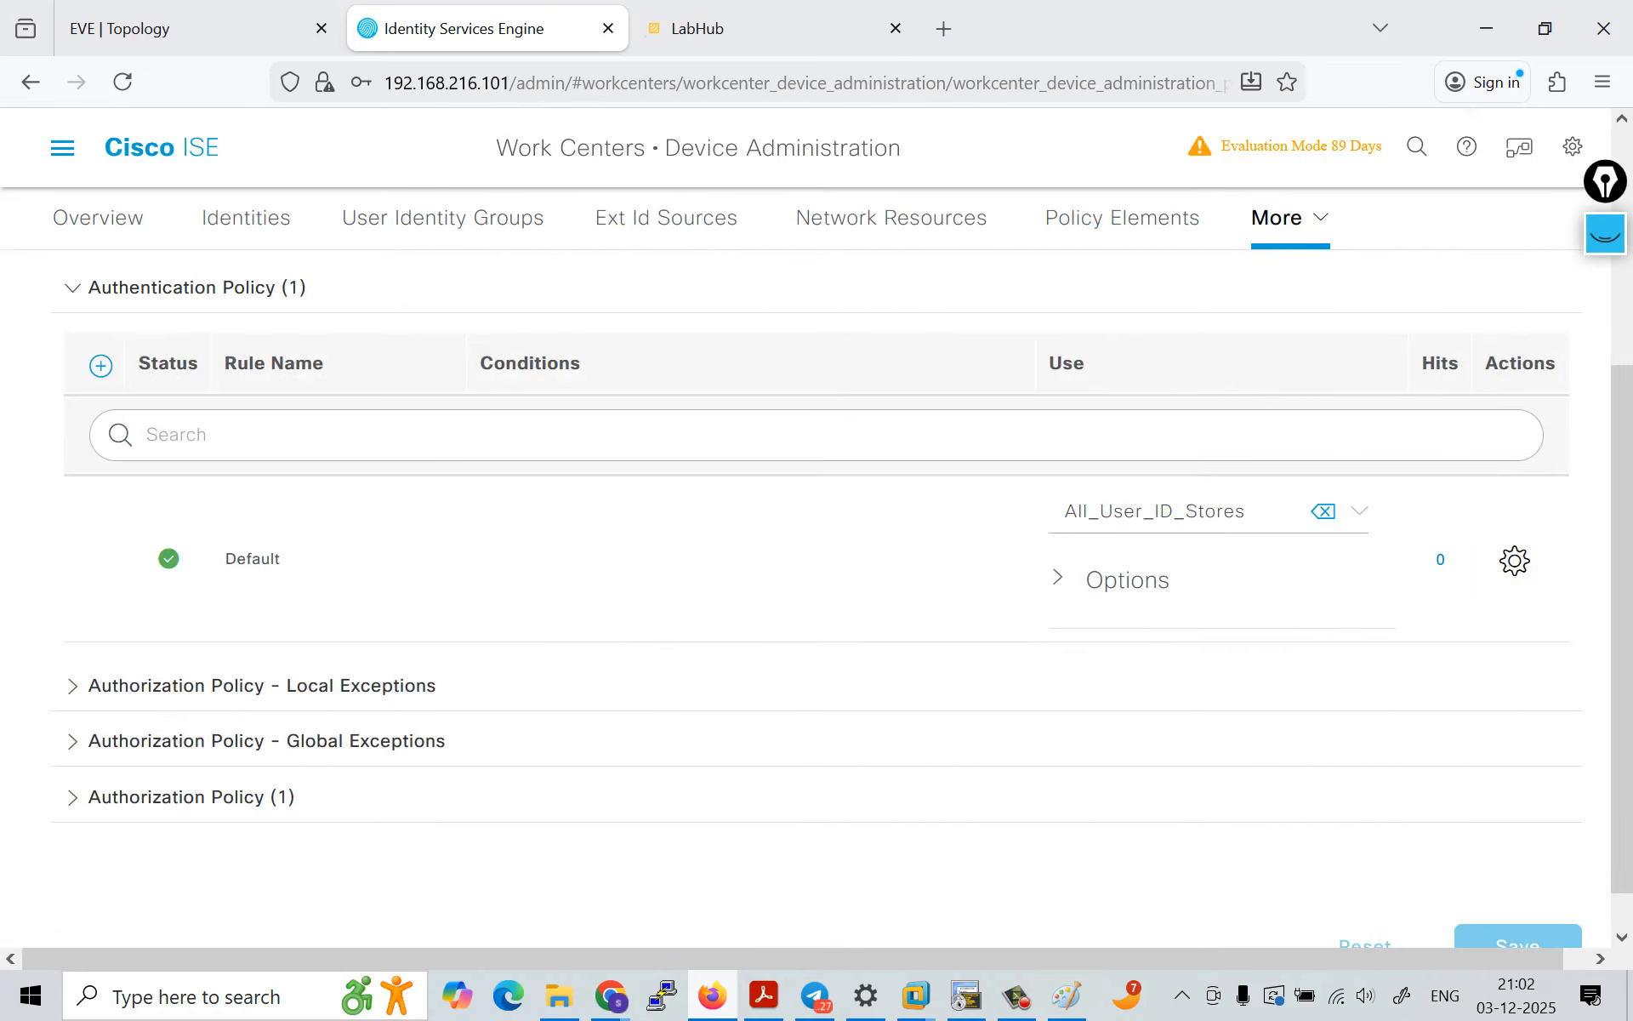
# Step: Set the Default authentication rule's identity store to Internal Users and save the policy set
pyautogui.click(1359, 511)
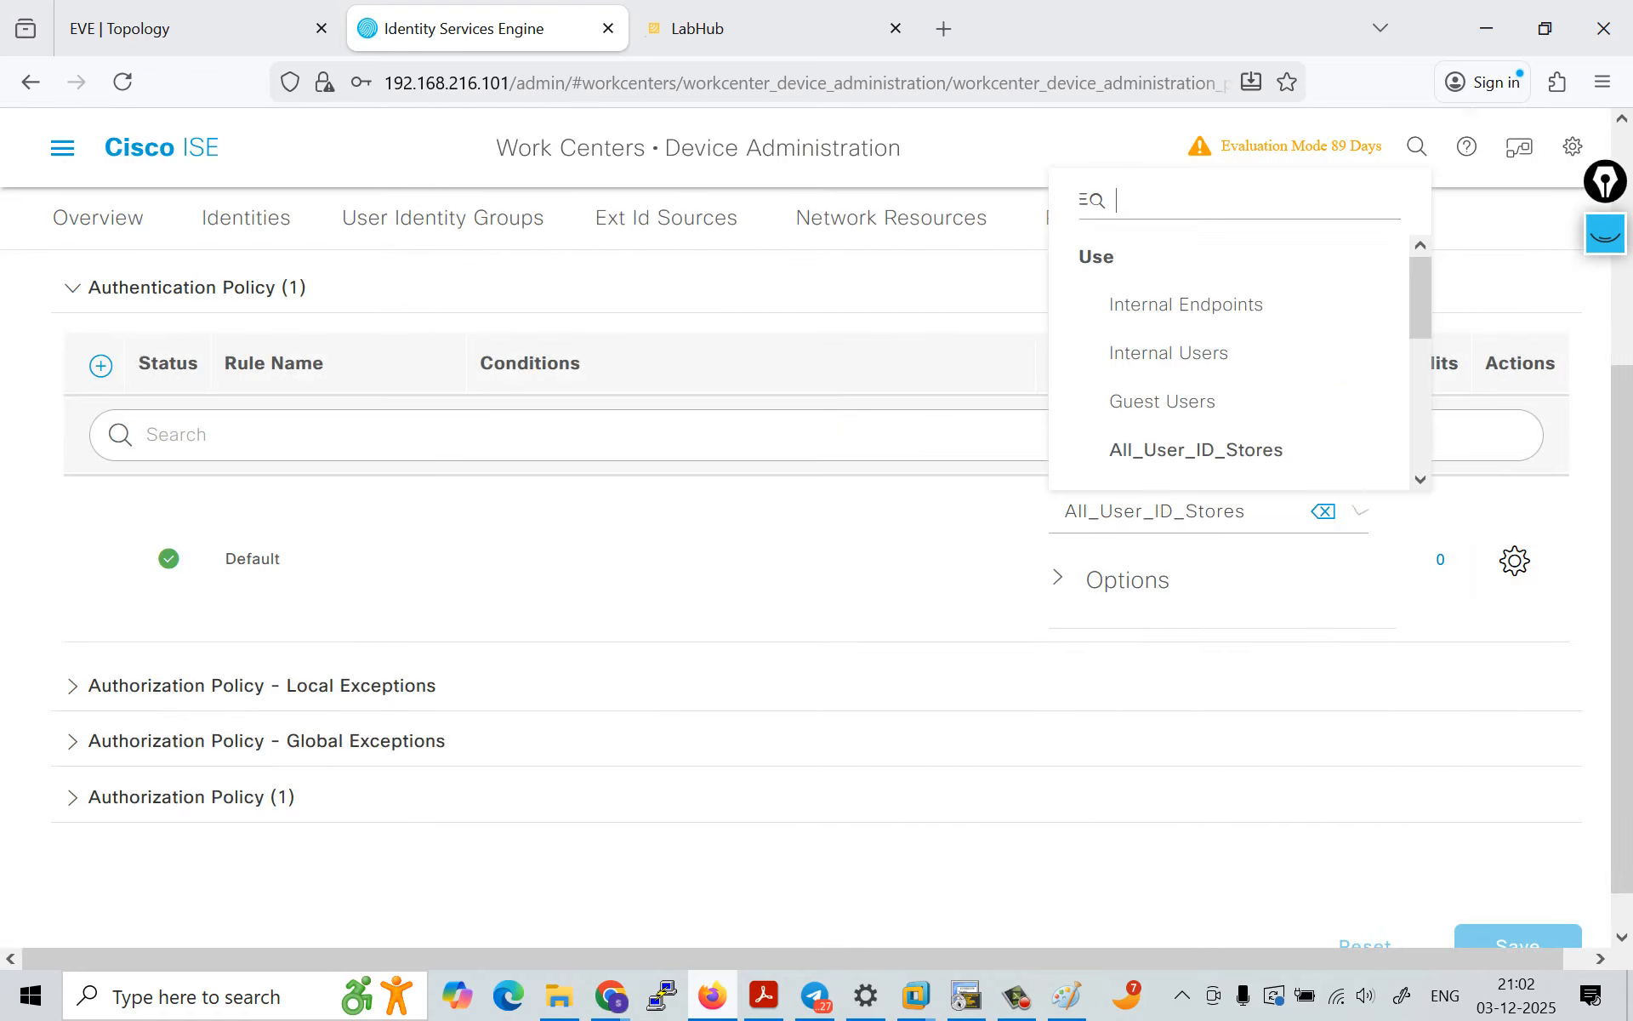
pyautogui.click(1171, 353)
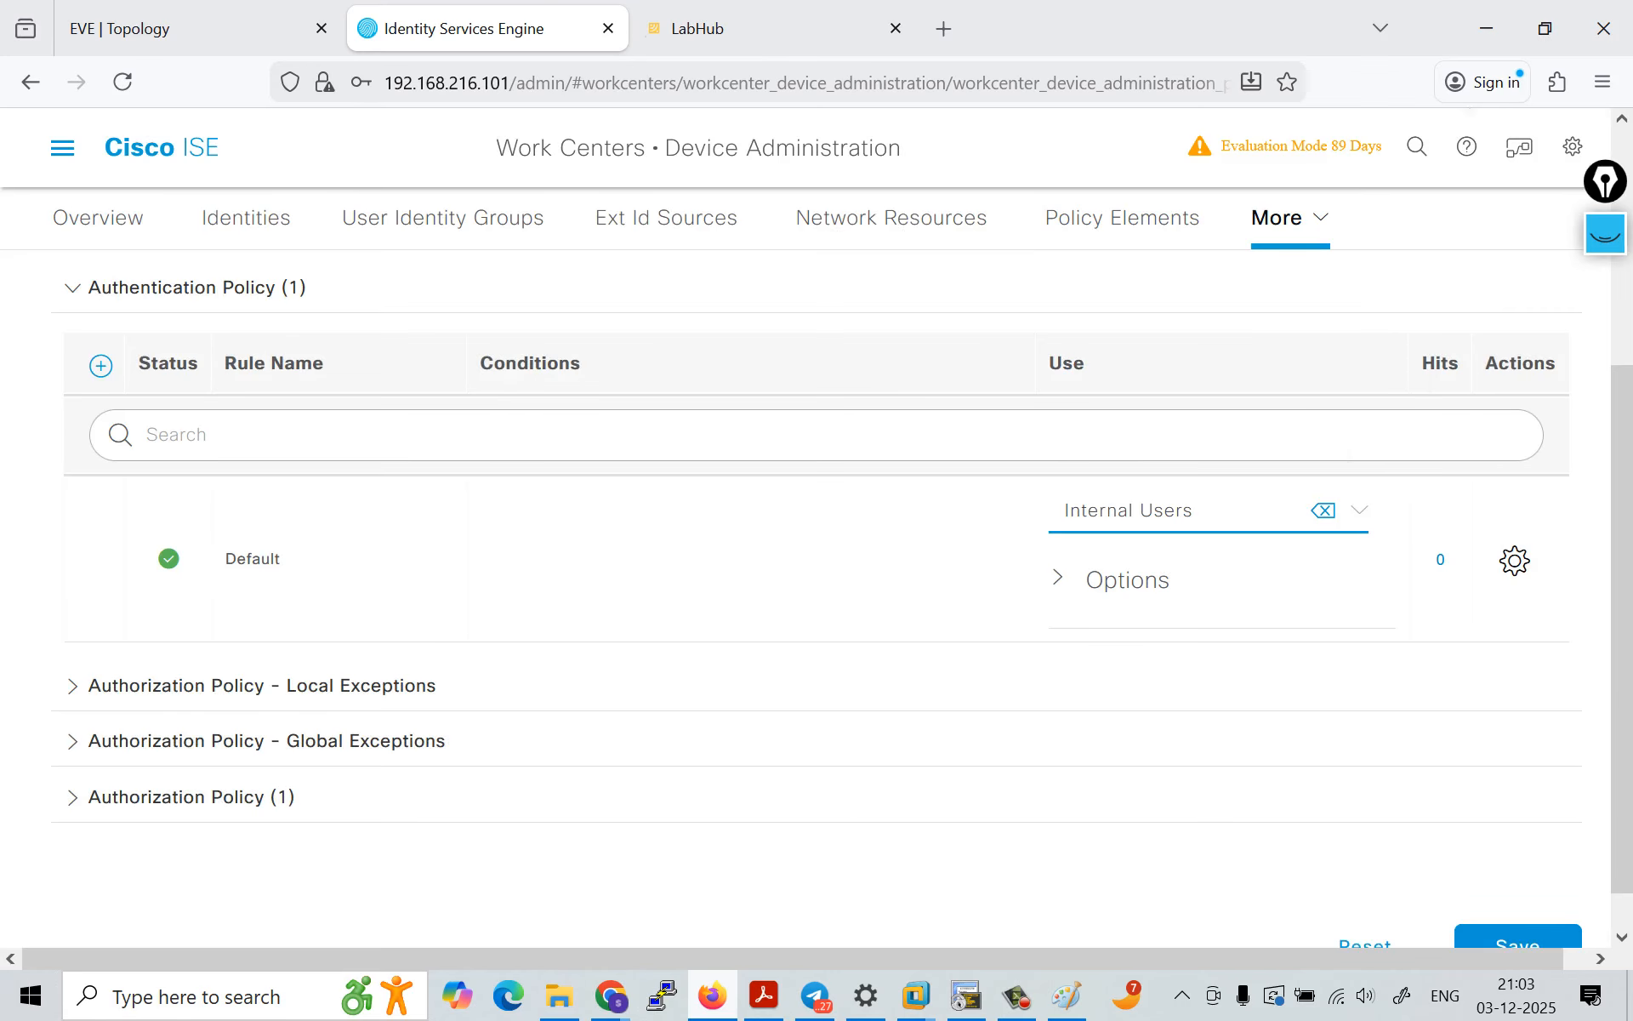
pyautogui.scroll(-1, 816, 596)
pyautogui.click(1518, 898)
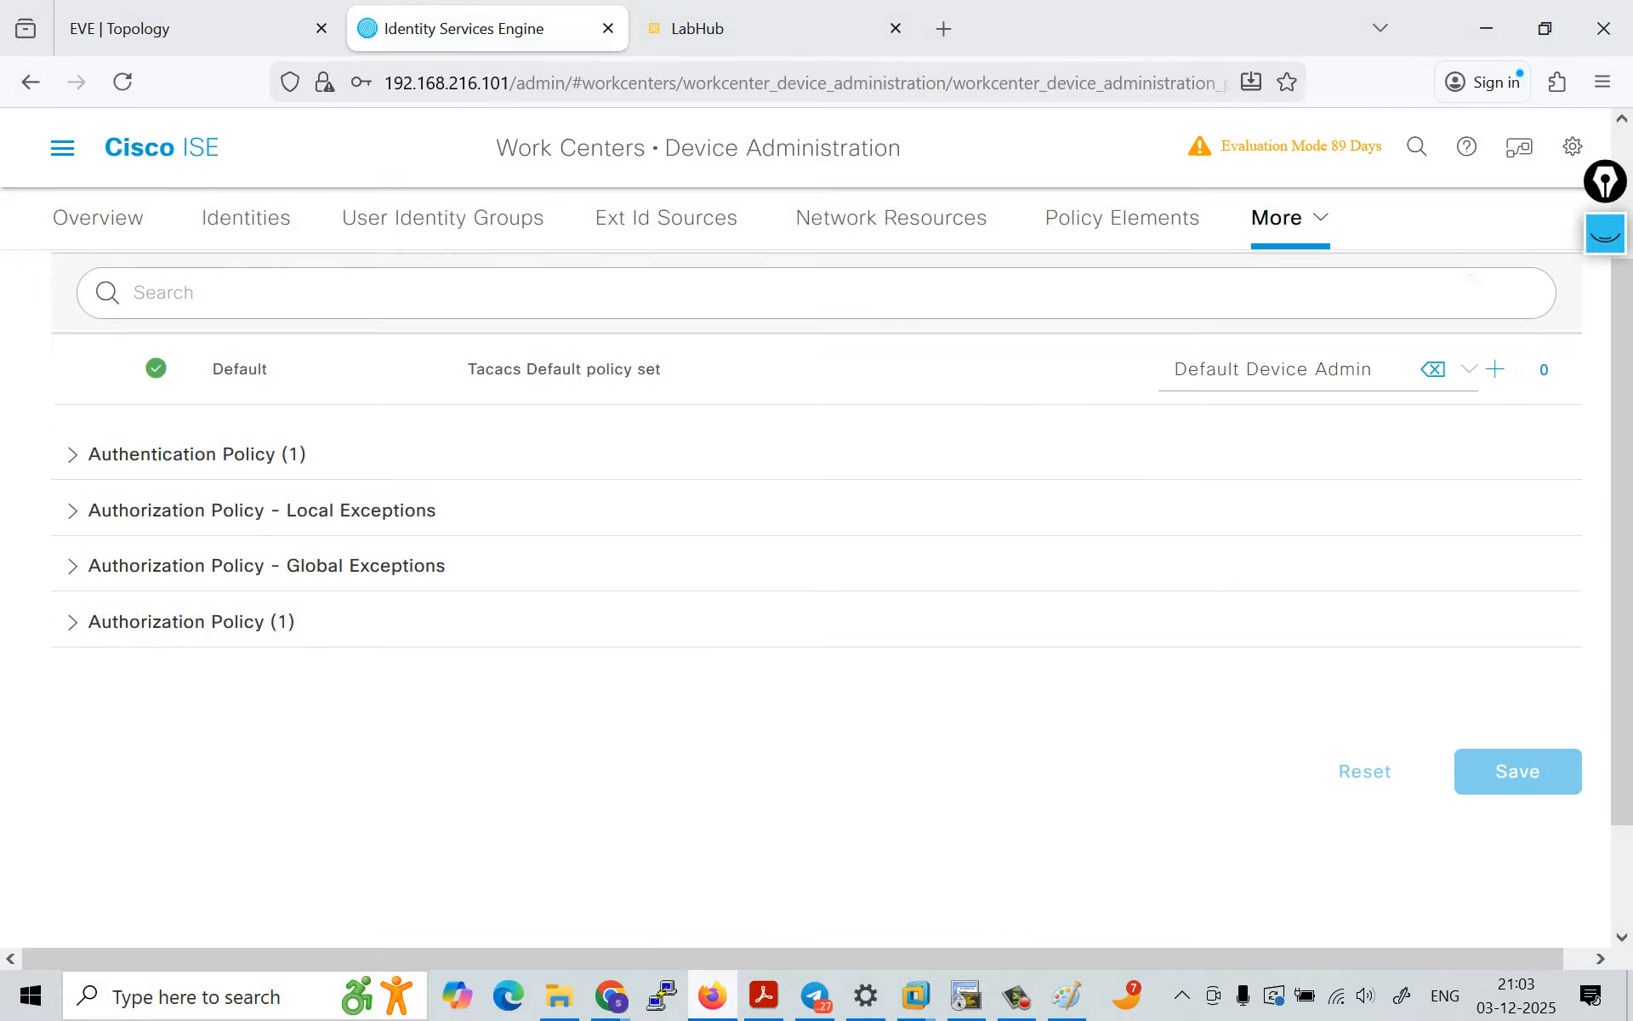
# Step: Review the authorization and authentication rules of the Default device admin policy set
pyautogui.click(191, 648)
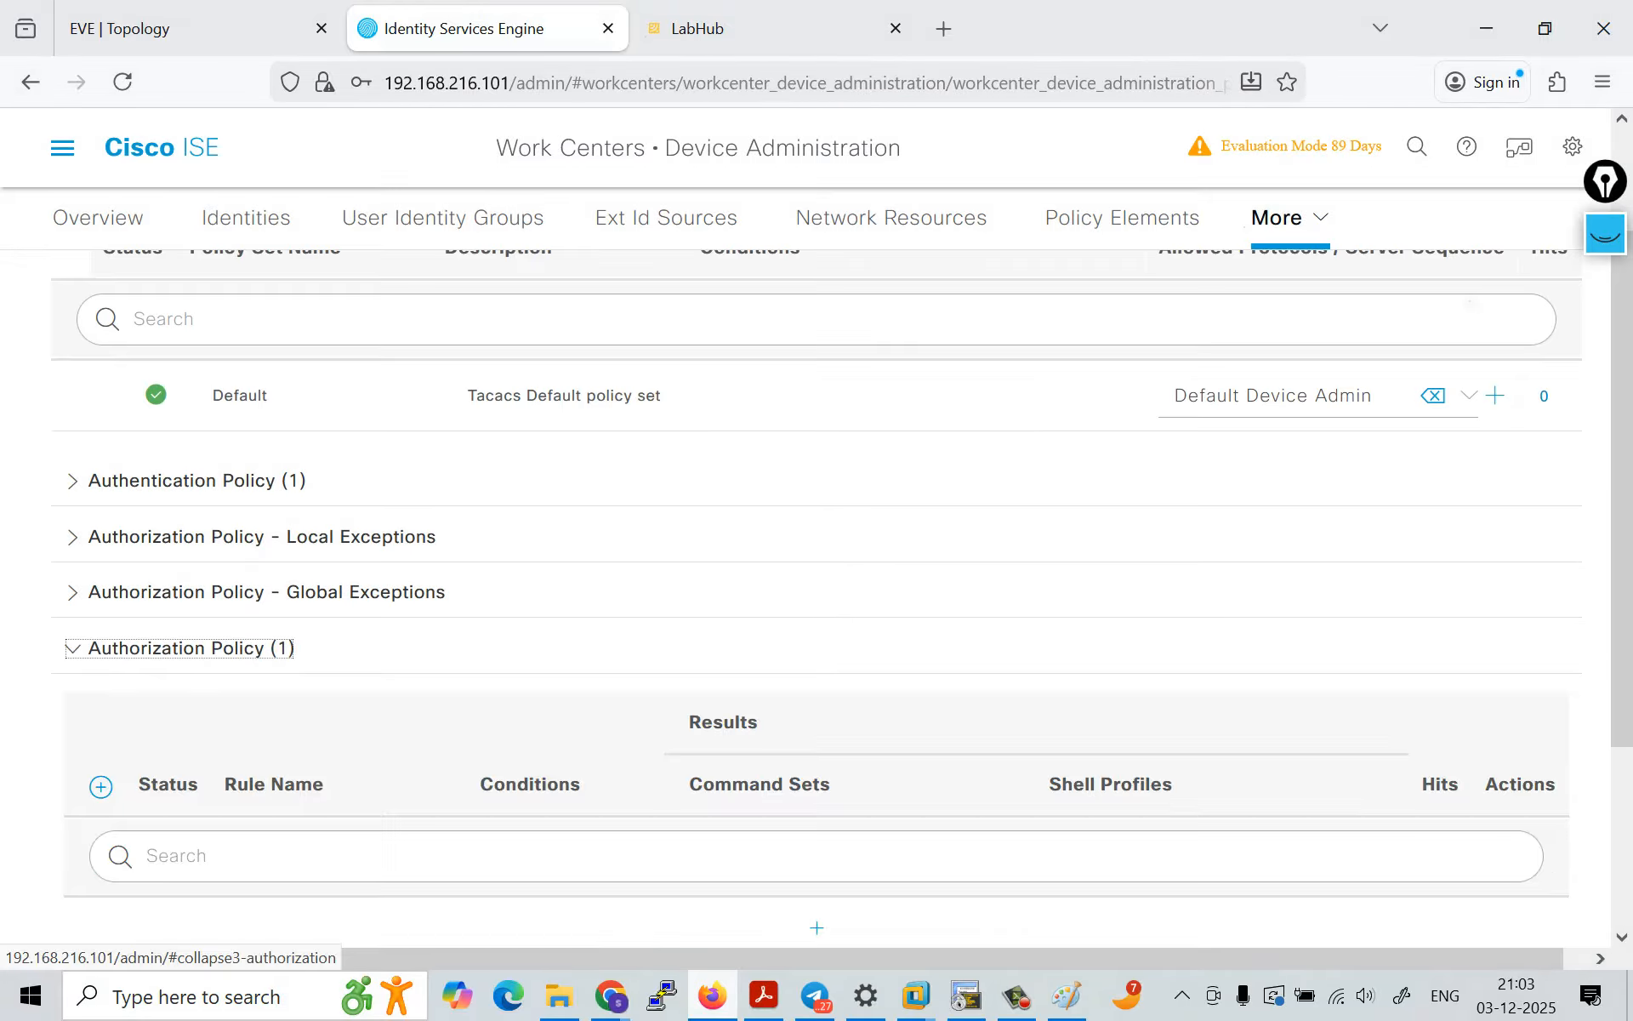
pyautogui.scroll(-4, 192, 648)
pyautogui.scroll(-2, 817, 595)
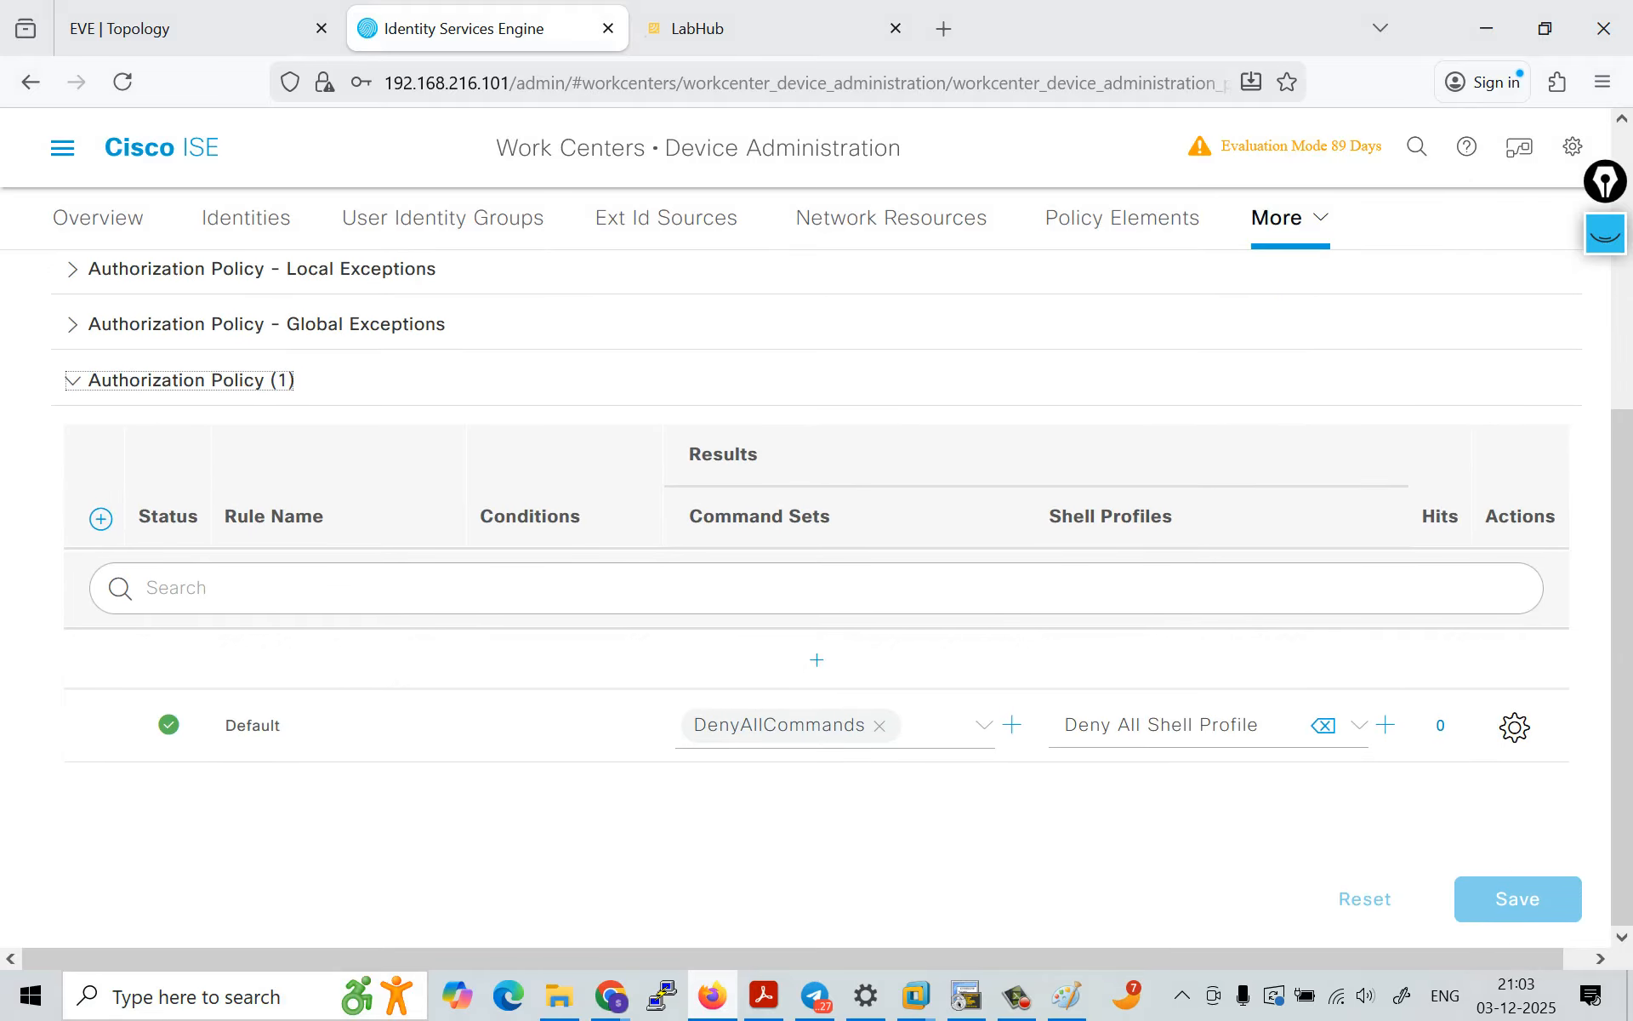
pyautogui.scroll(8, 817, 596)
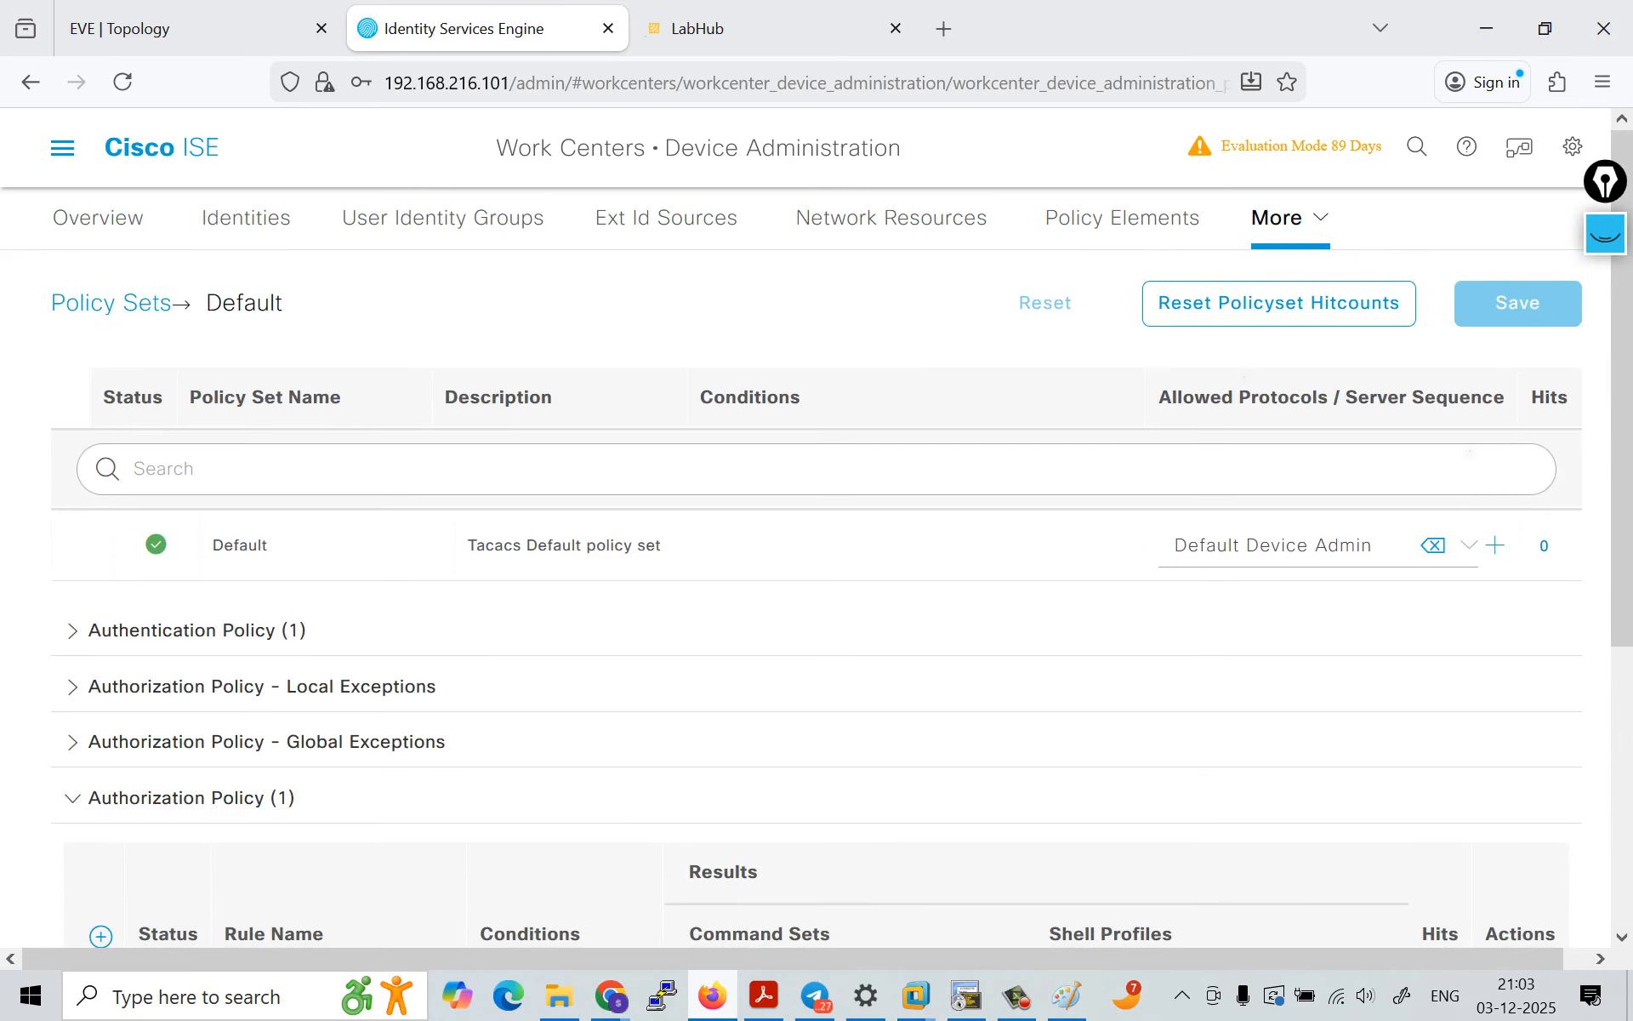
pyautogui.click(153, 630)
pyautogui.scroll(-10, 816, 629)
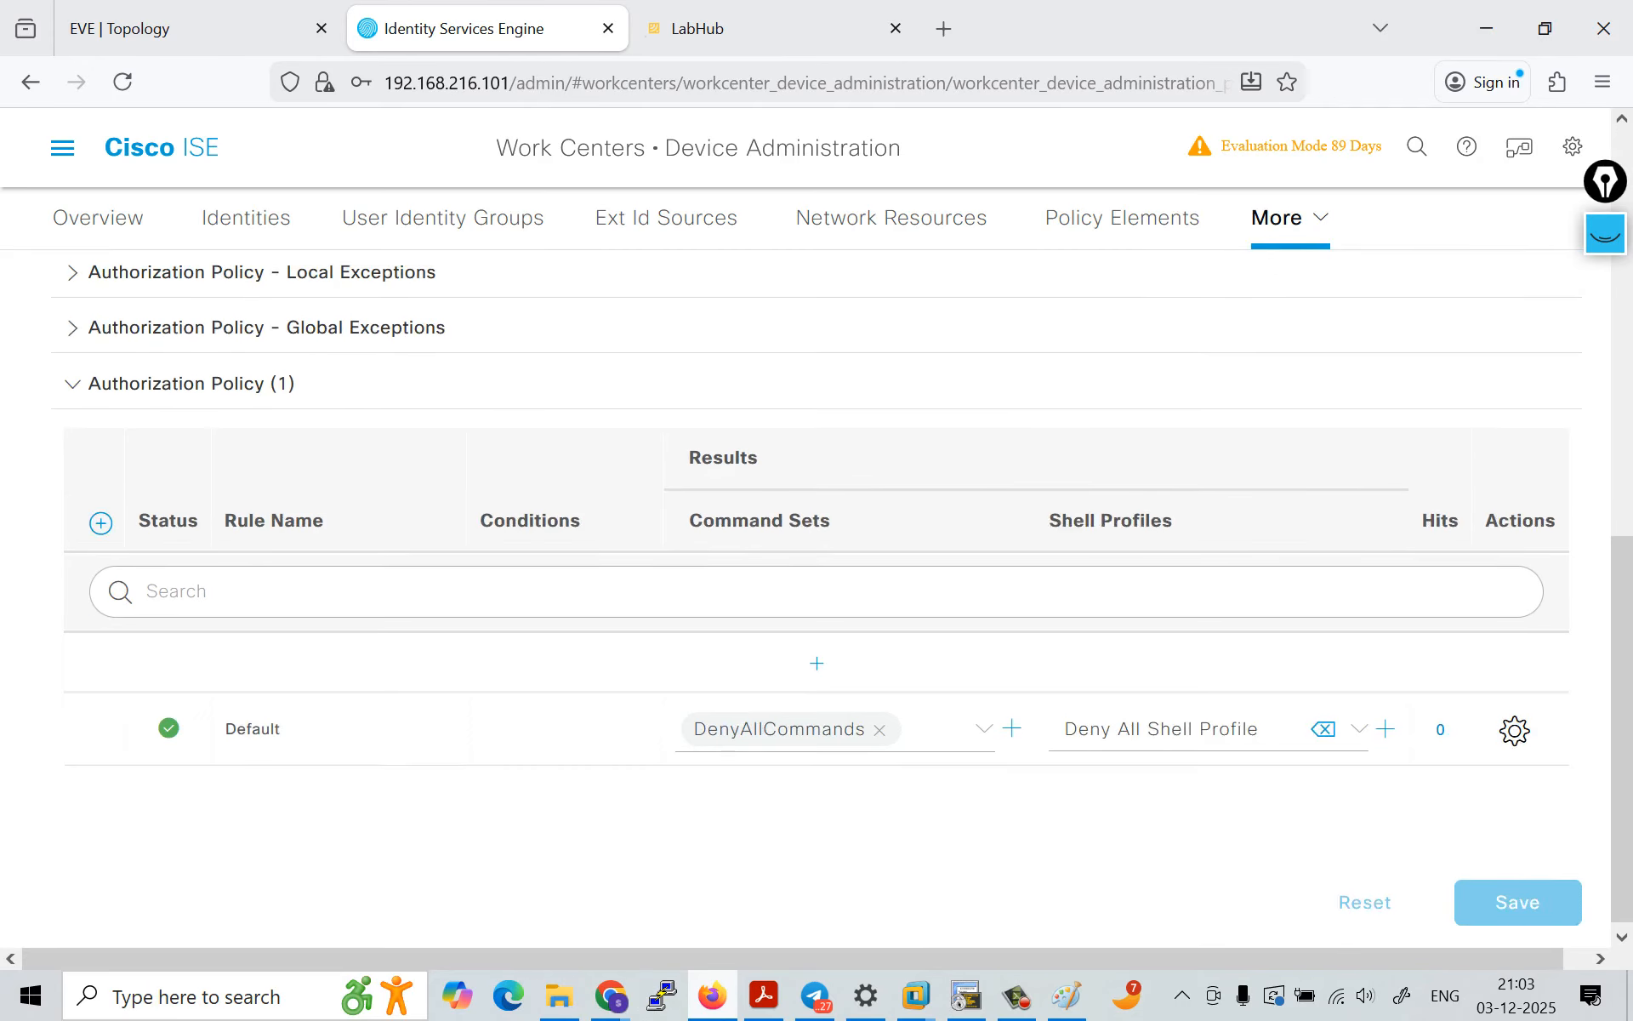
pyautogui.scroll(10, 817, 587)
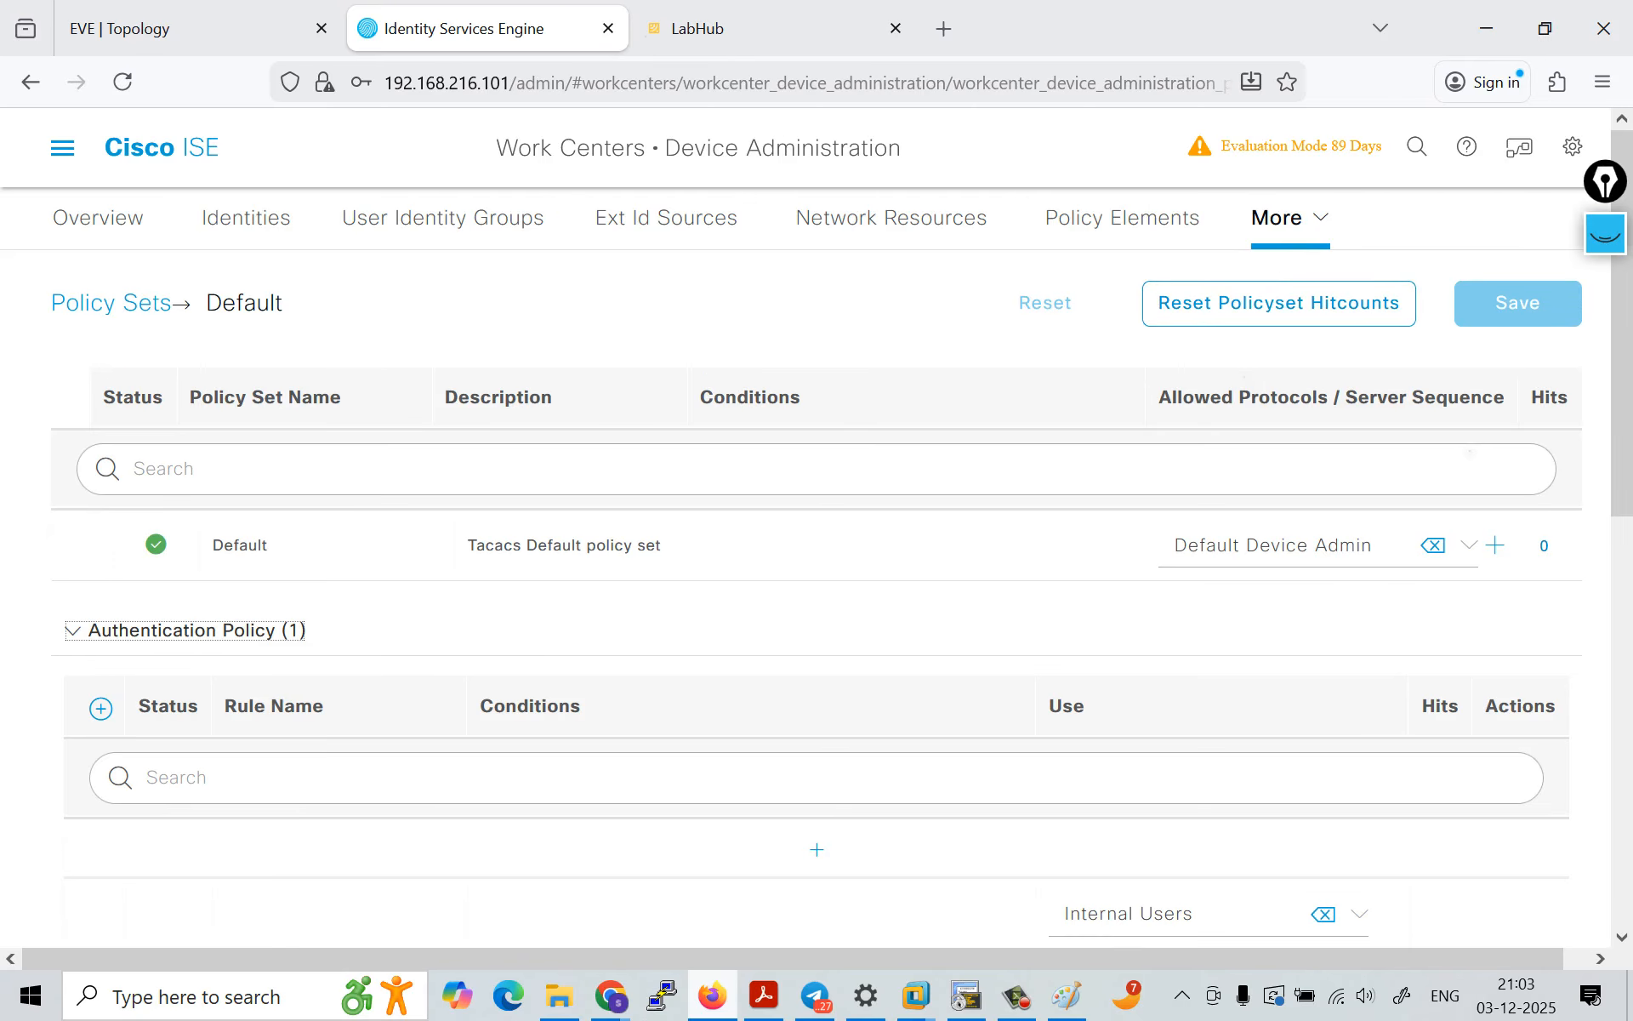
# Step: Return to the policy set list, reopen the Default set and check its authentication policy
pyautogui.click(111, 303)
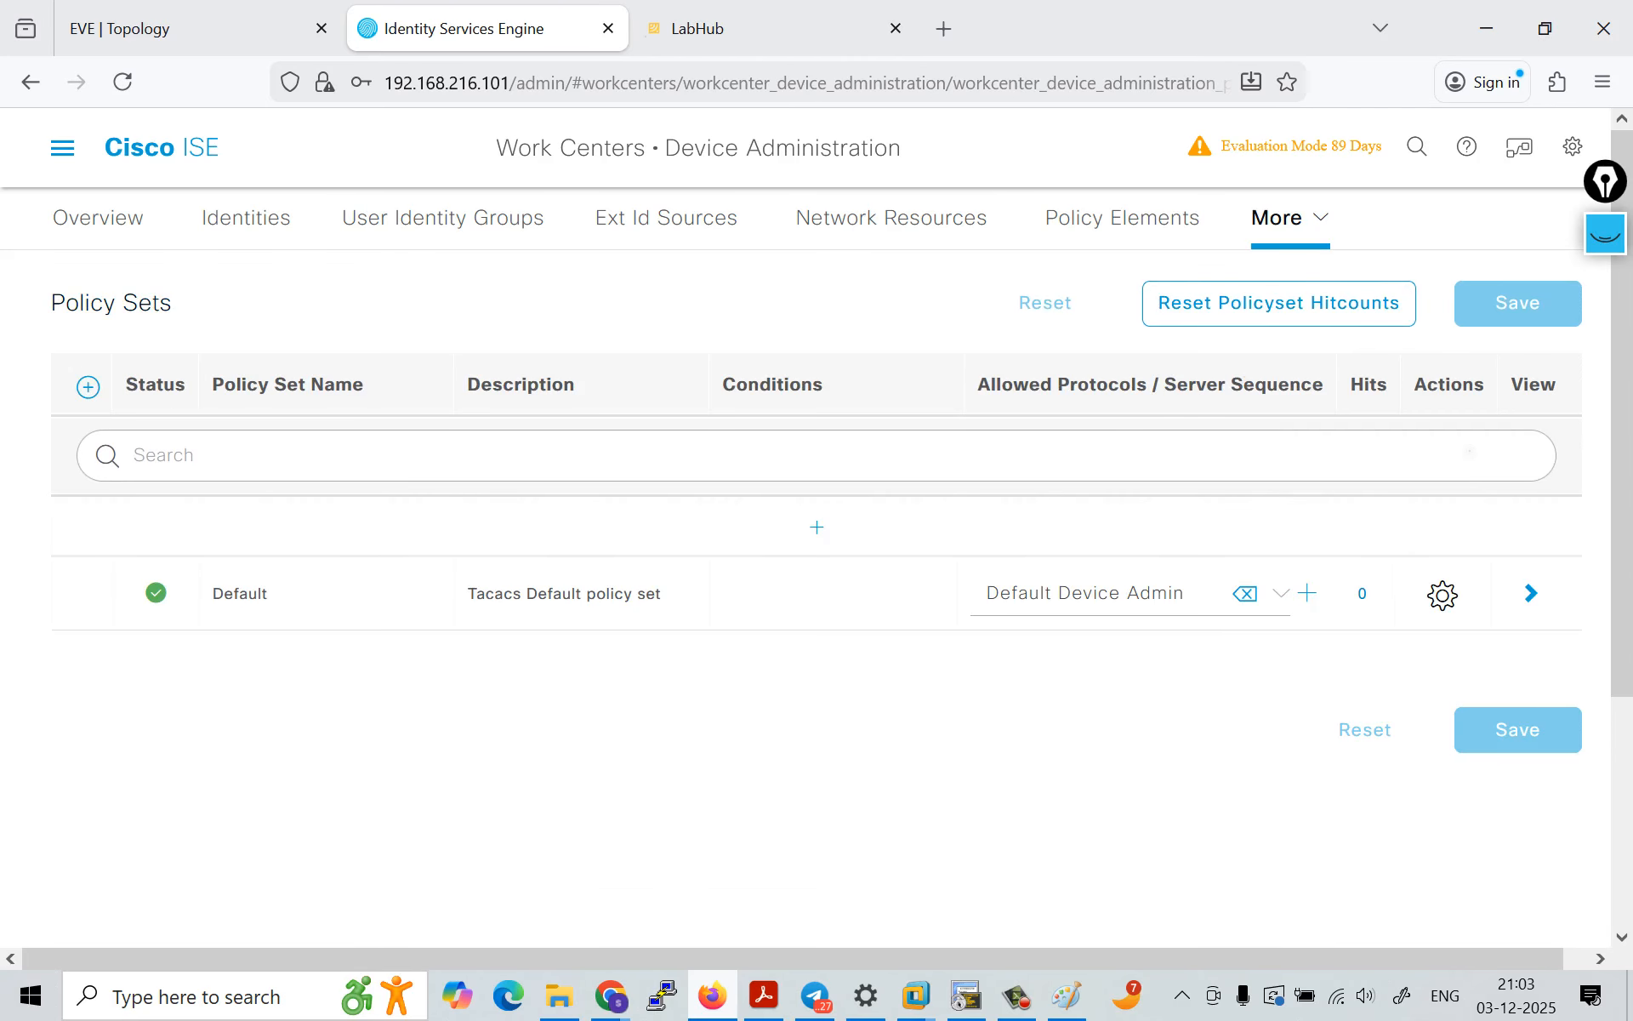
pyautogui.click(1531, 594)
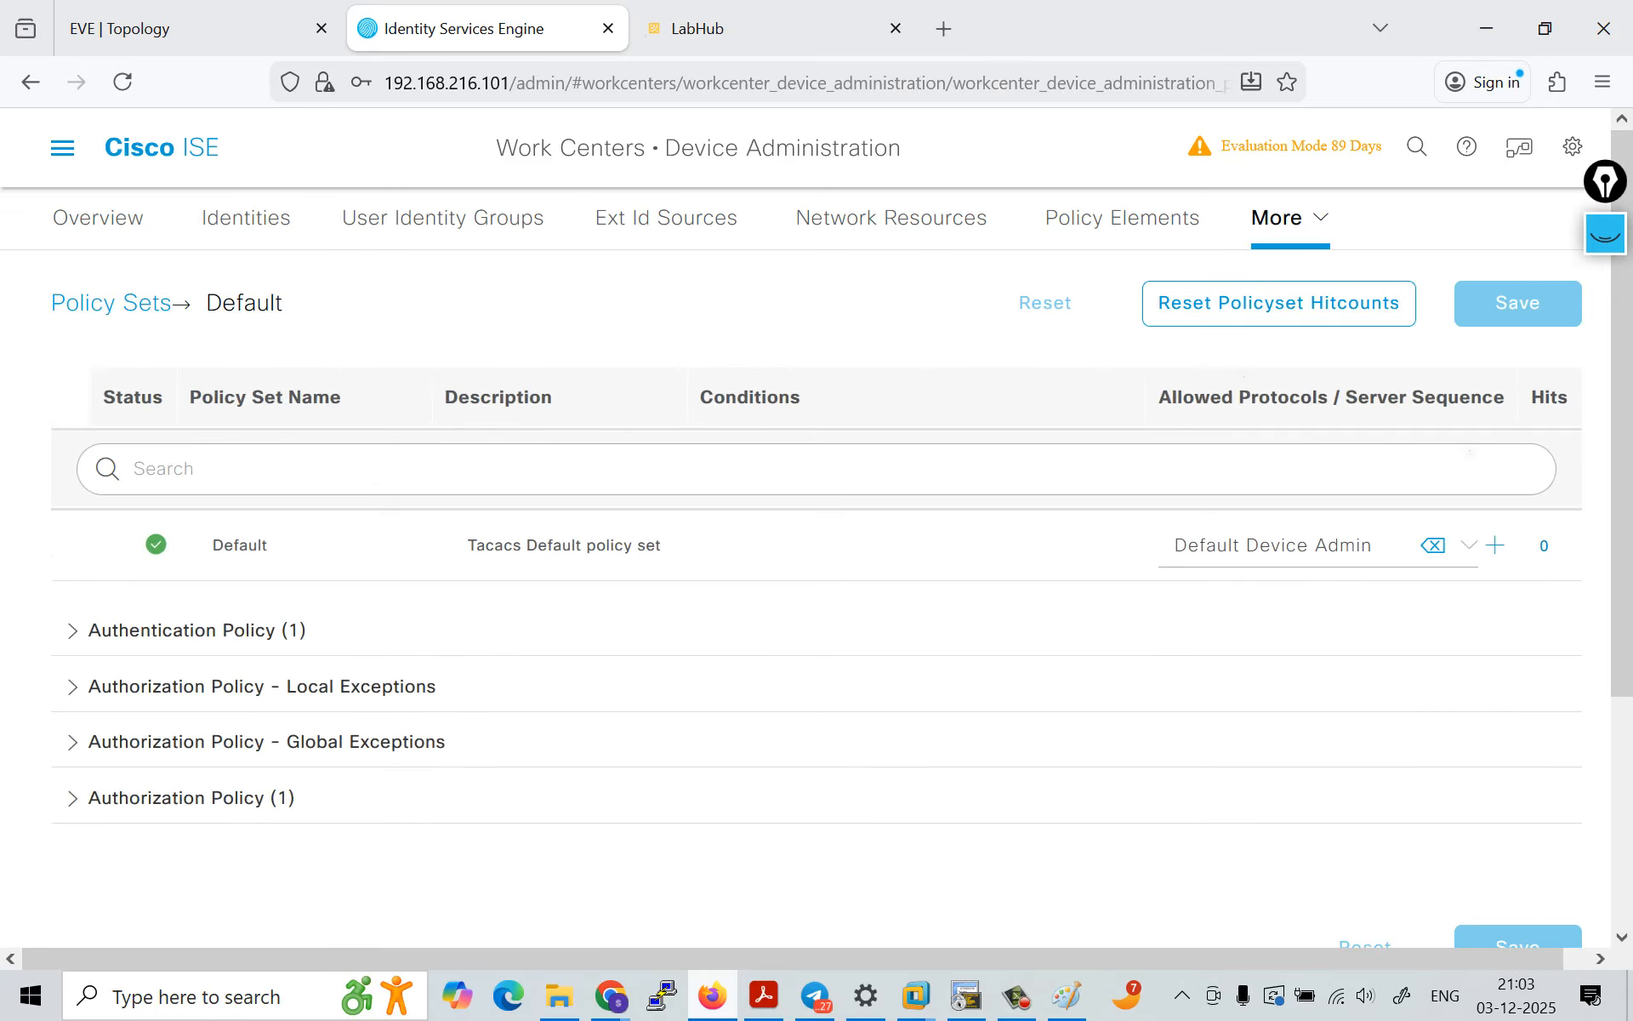
pyautogui.click(73, 631)
pyautogui.scroll(-3, 816, 599)
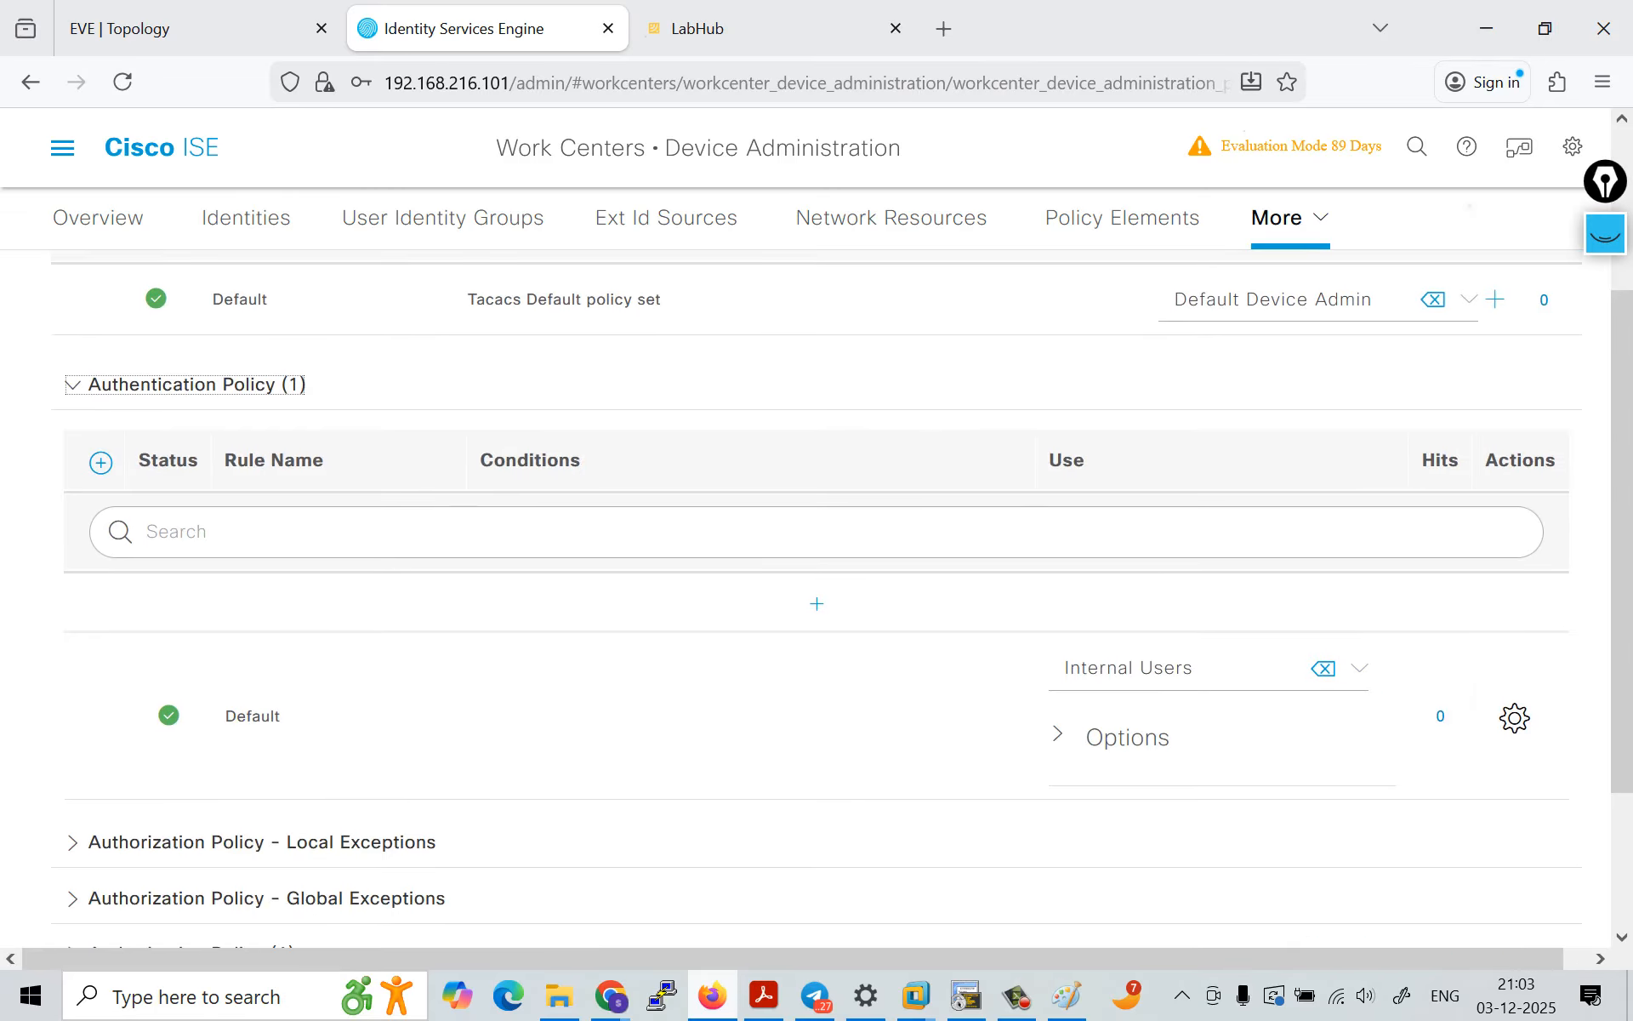
pyautogui.scroll(-3, 817, 587)
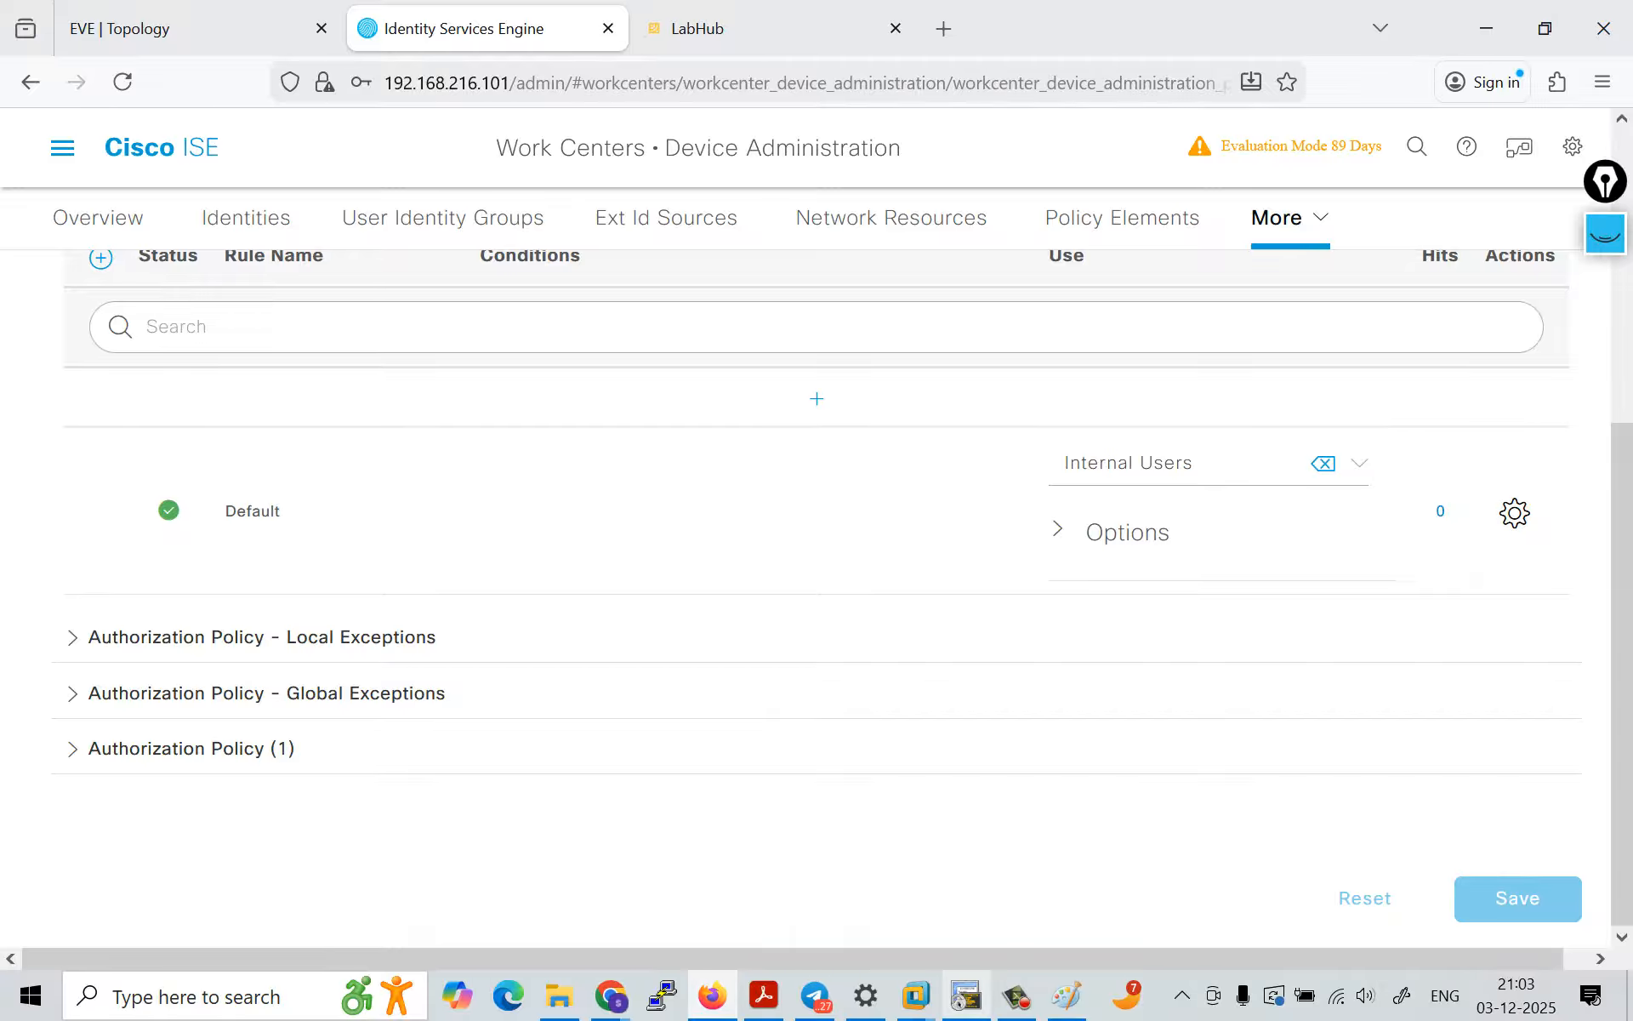
# Step: Switch to the R3 console, log in as admin with the account password, and enter privileged EXEC mode
pyautogui.click(967, 995)
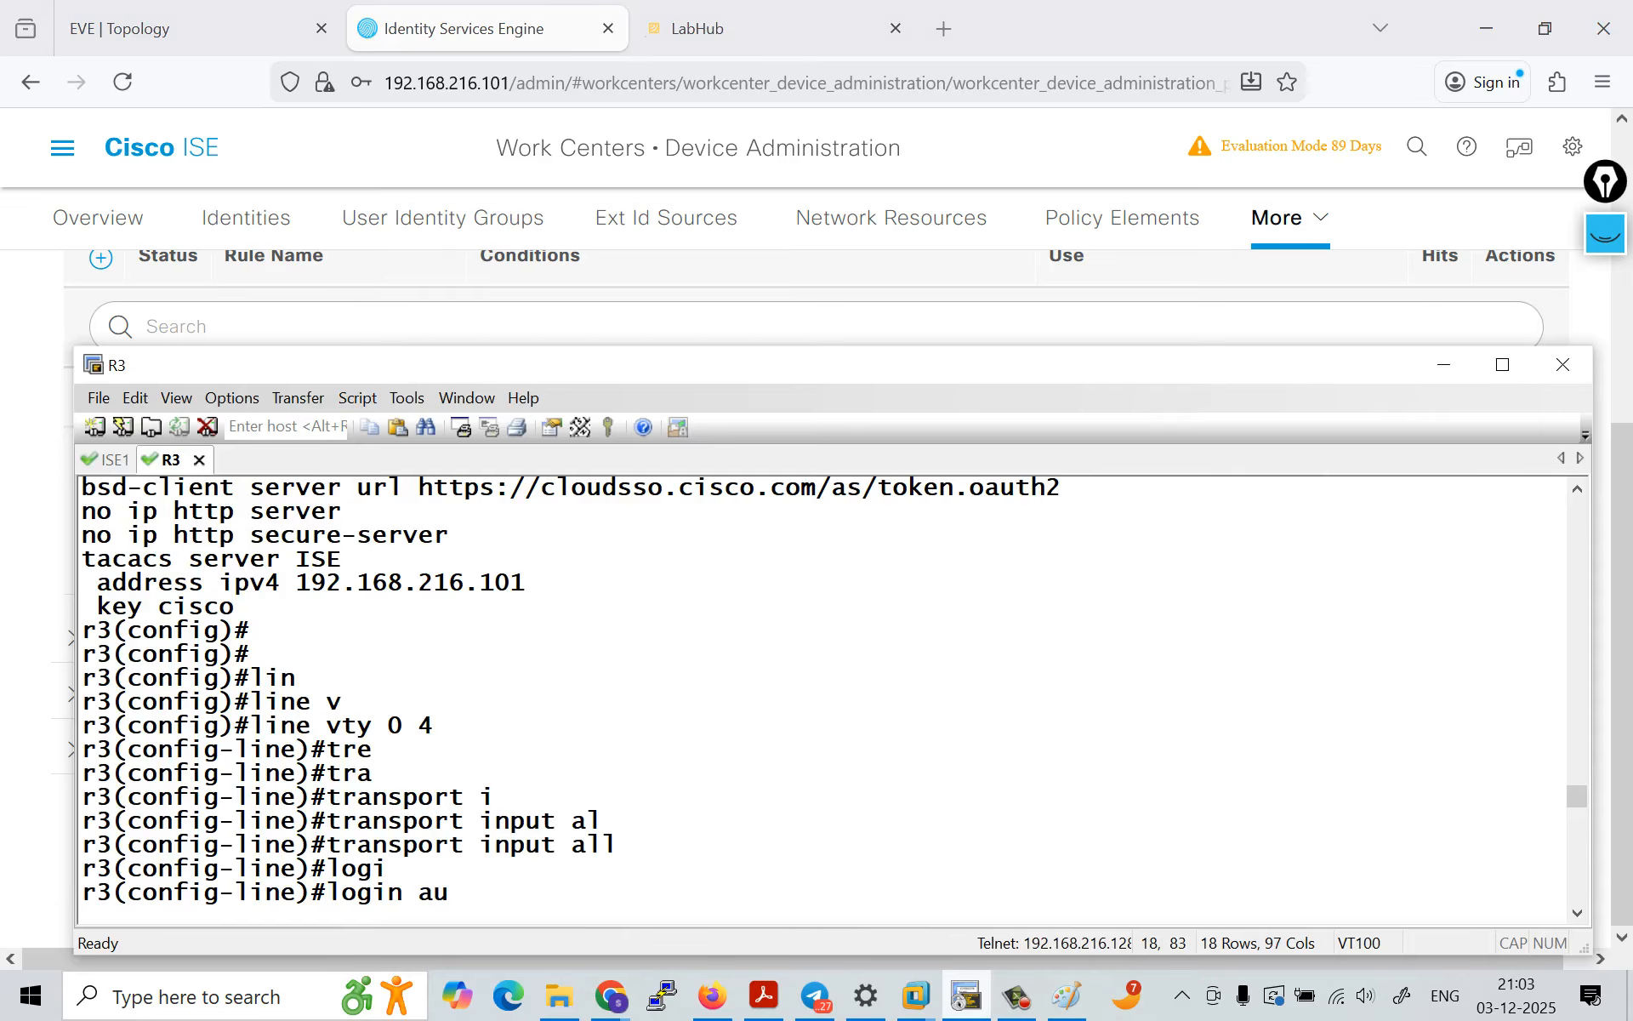
pyautogui.press('Return')
pyautogui.press('Return')
pyautogui.press('Return')
pyautogui.press('Return')
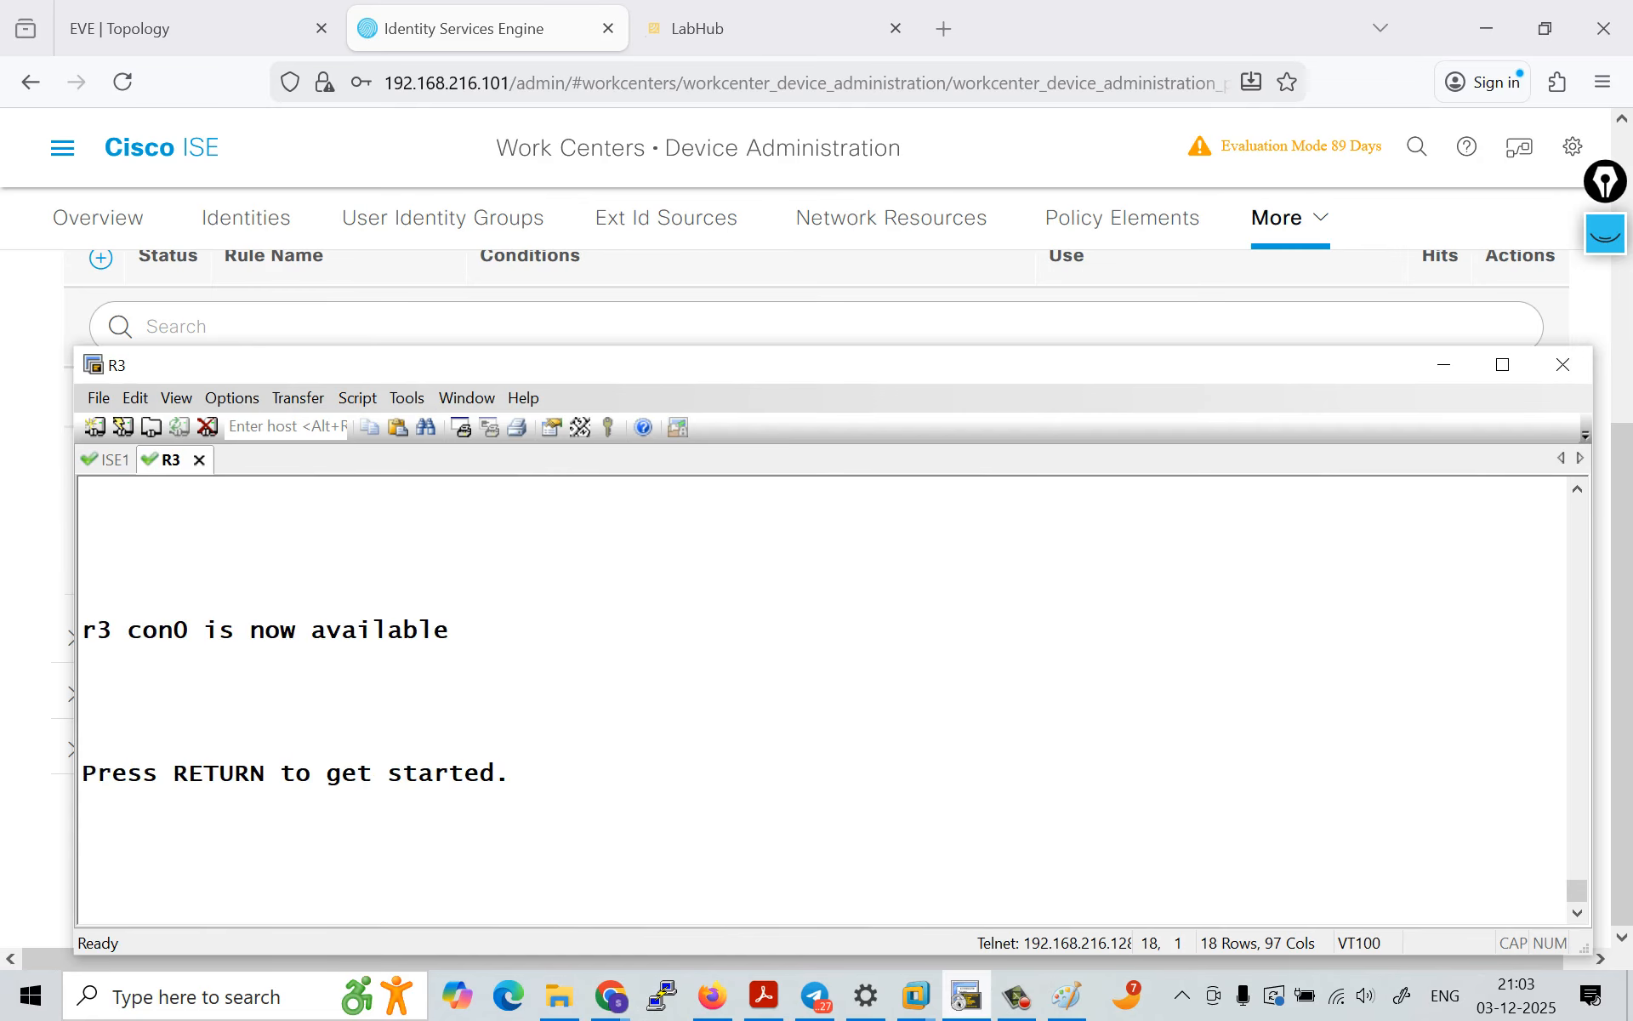
pyautogui.press('Return')
pyautogui.write('admin')
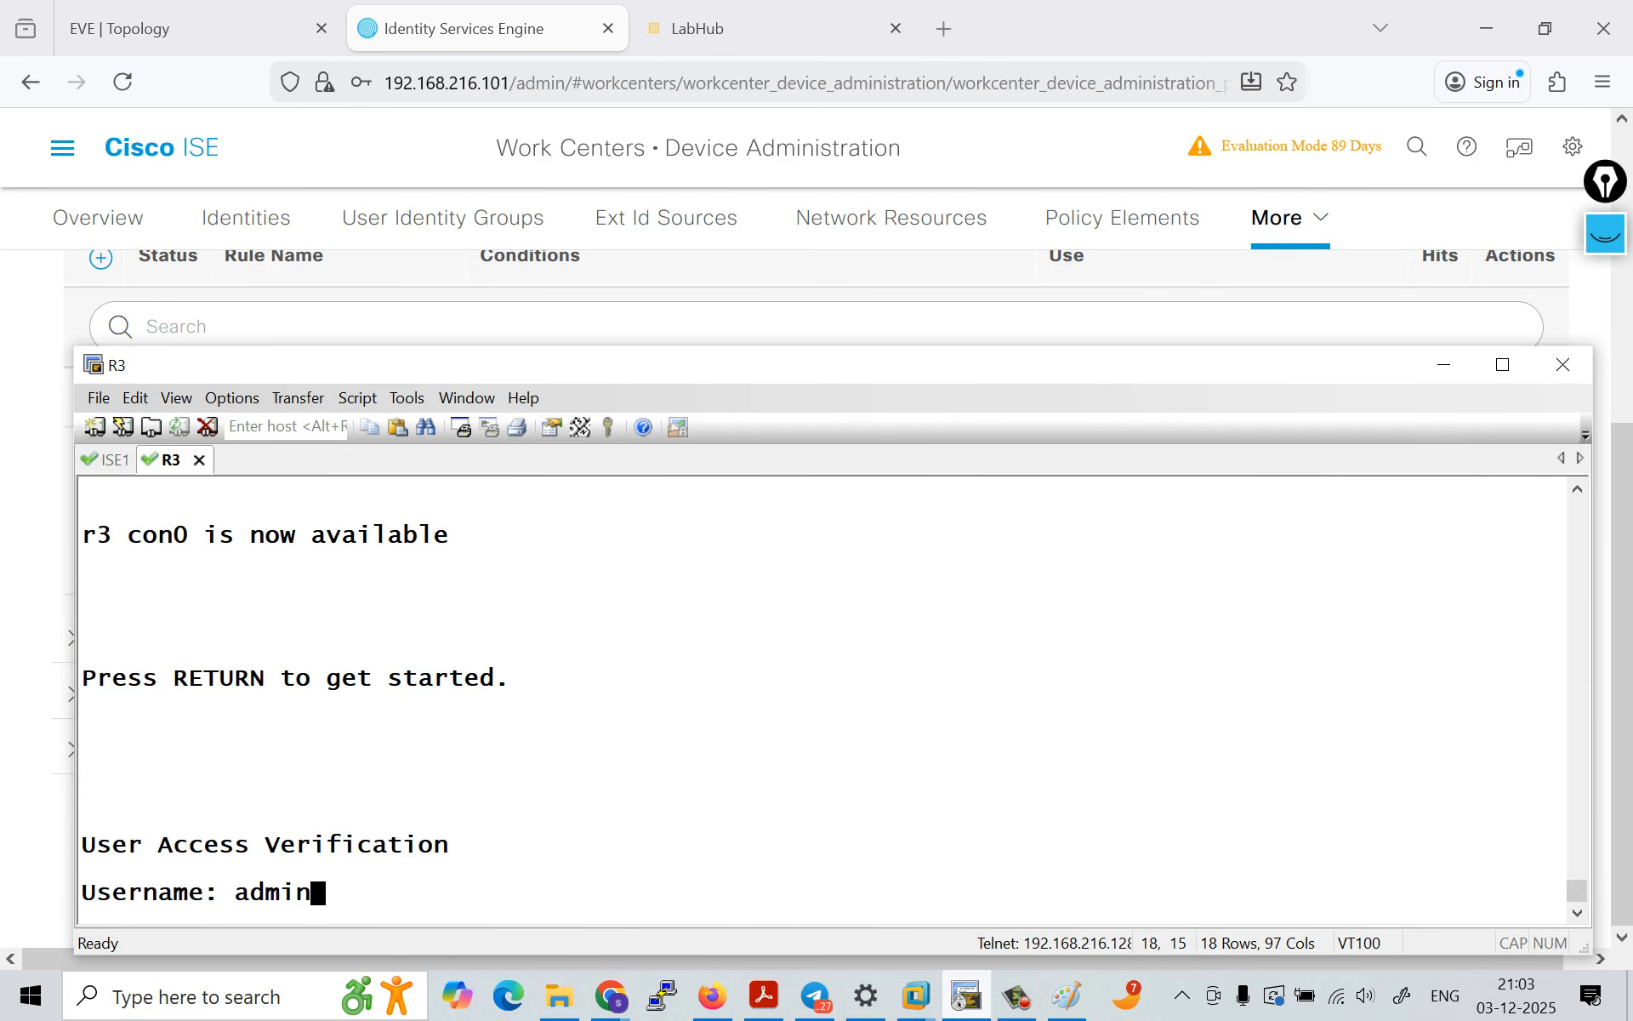
pyautogui.press('Return')
pyautogui.press('Return')
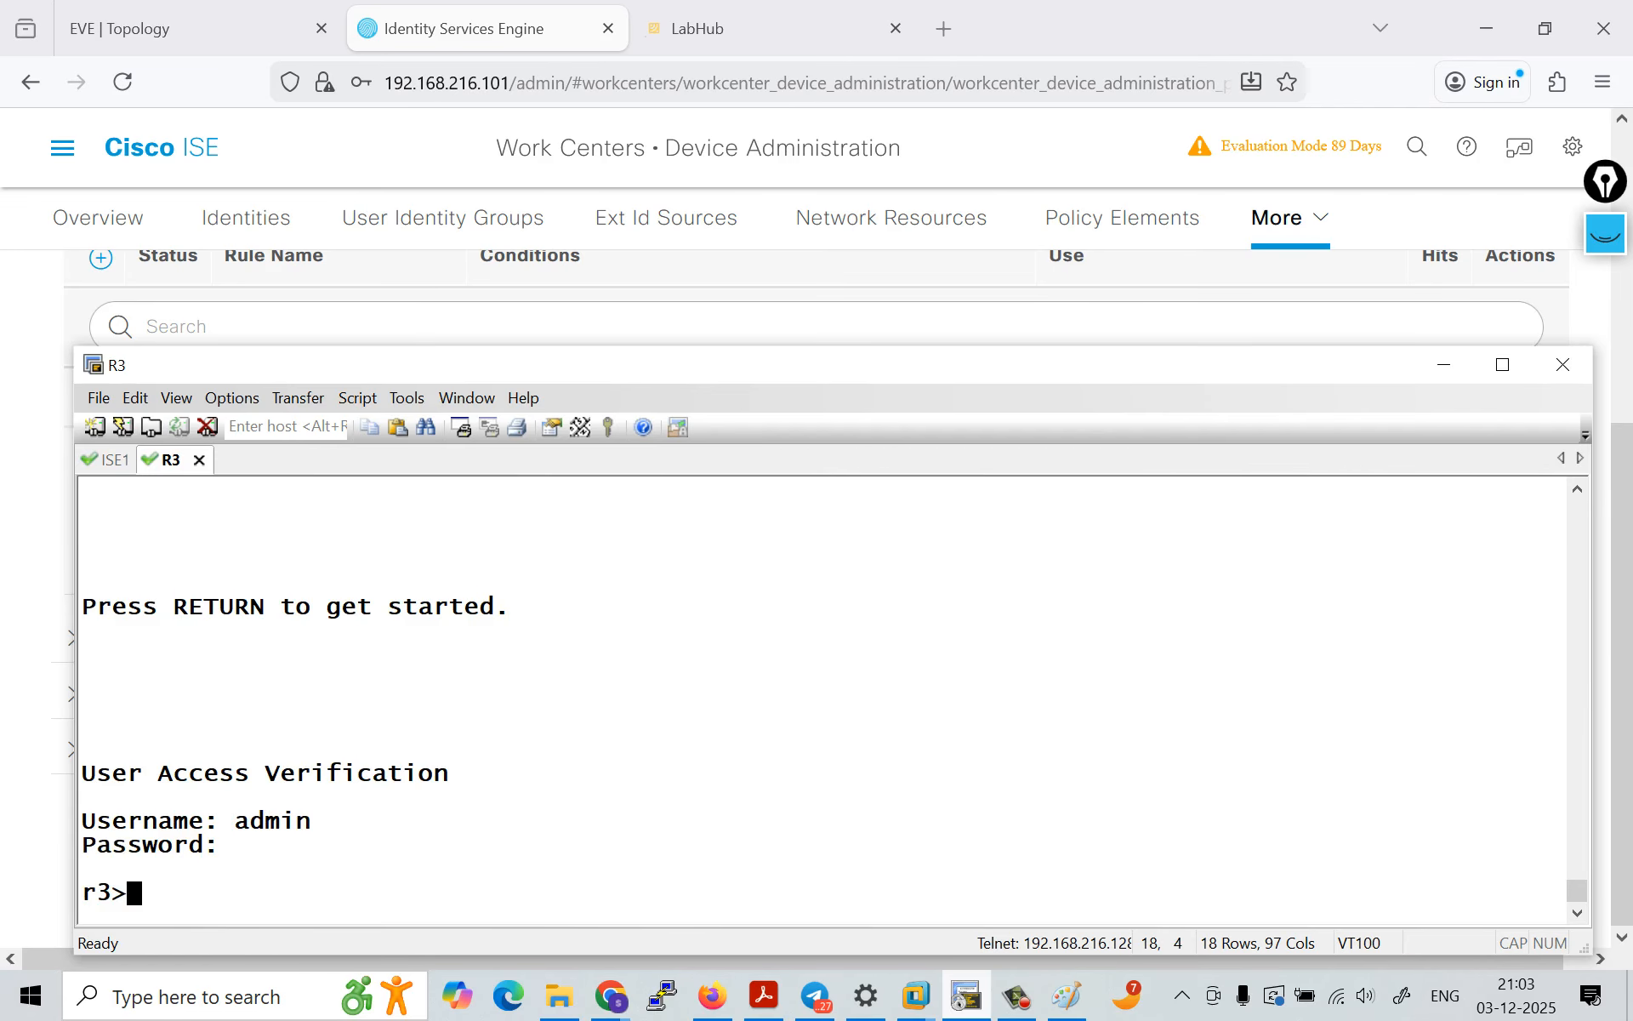
pyautogui.write('en')
pyautogui.press('Return')
pyautogui.press('Return')
pyautogui.press('Return')
pyautogui.press('Return')
pyautogui.press('Return')
pyautogui.press('Return')
pyautogui.press('Return')
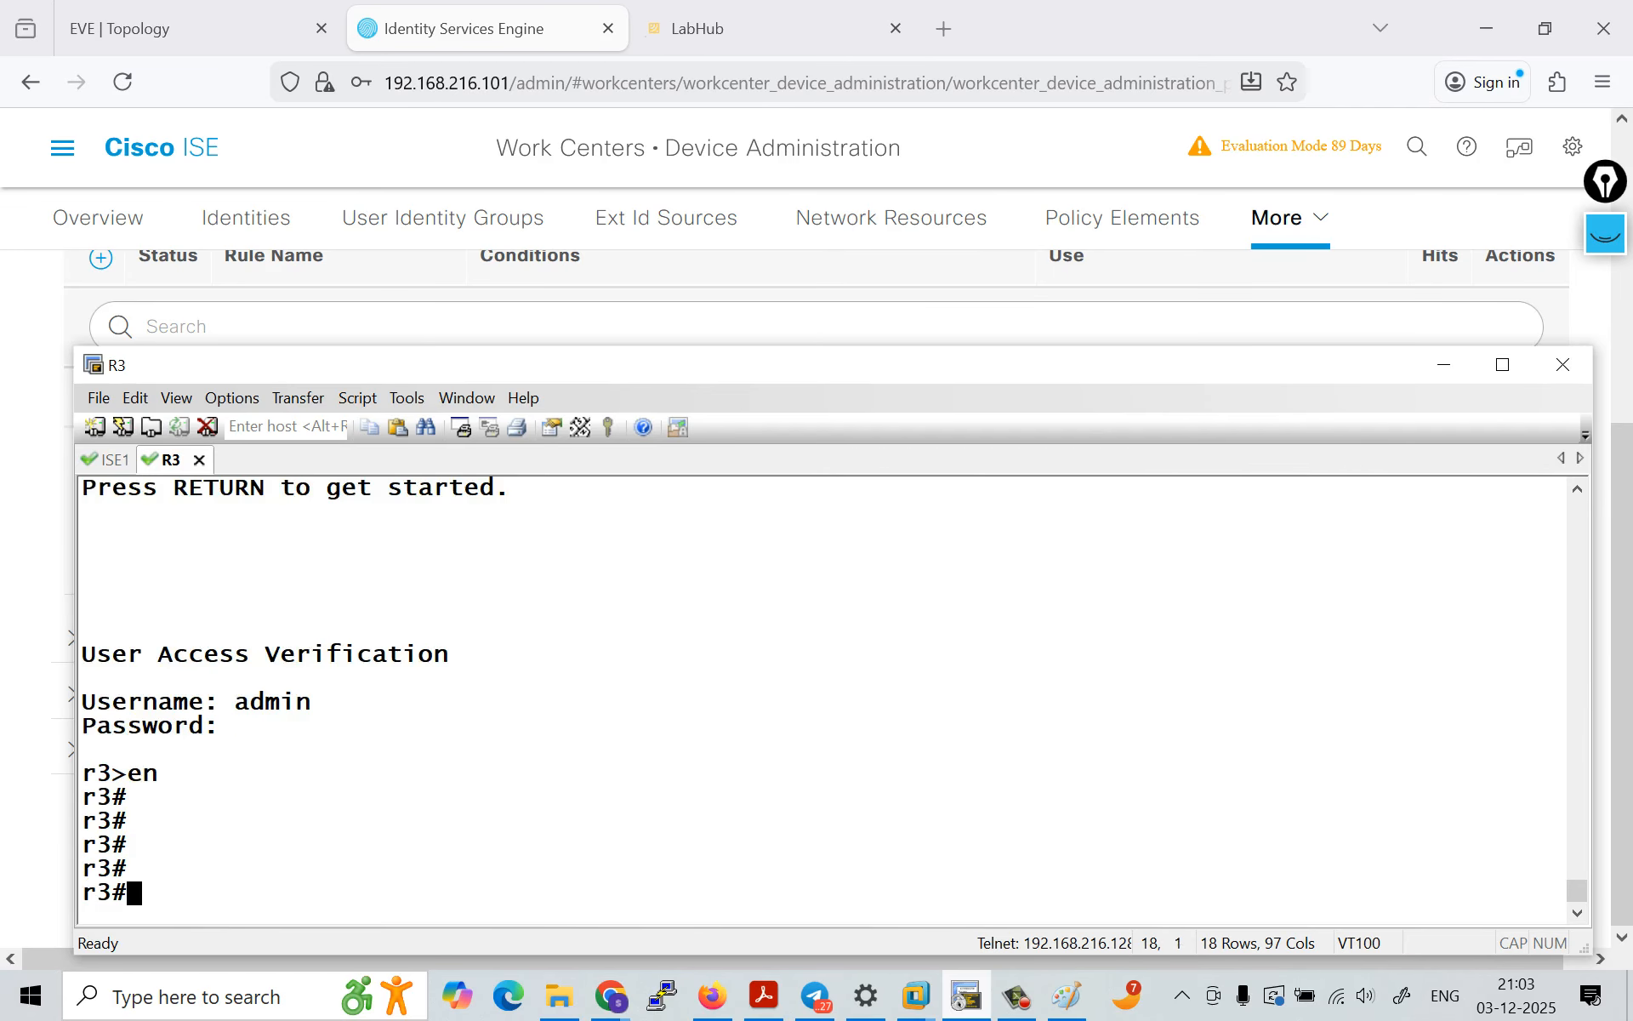
# Step: List the keywords available for the test command on R3
pyautogui.write('tes')
pyautogui.press('Tab')
pyautogui.write('?')
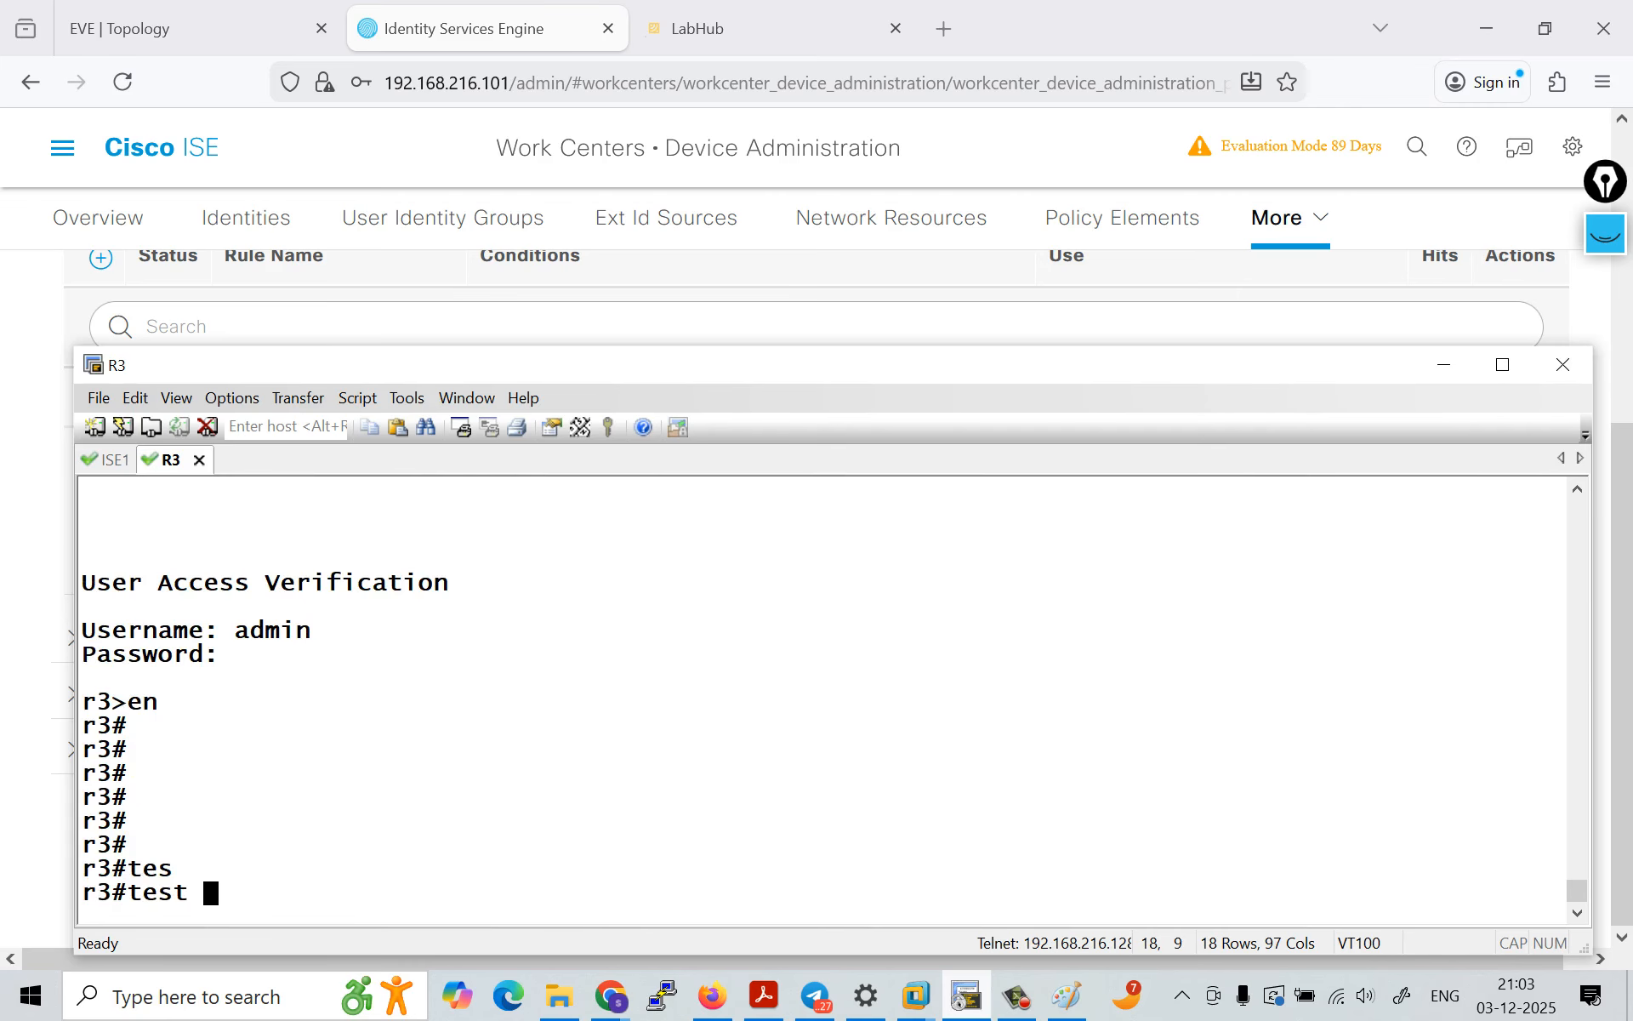
pyautogui.press('space')
pyautogui.press('space')
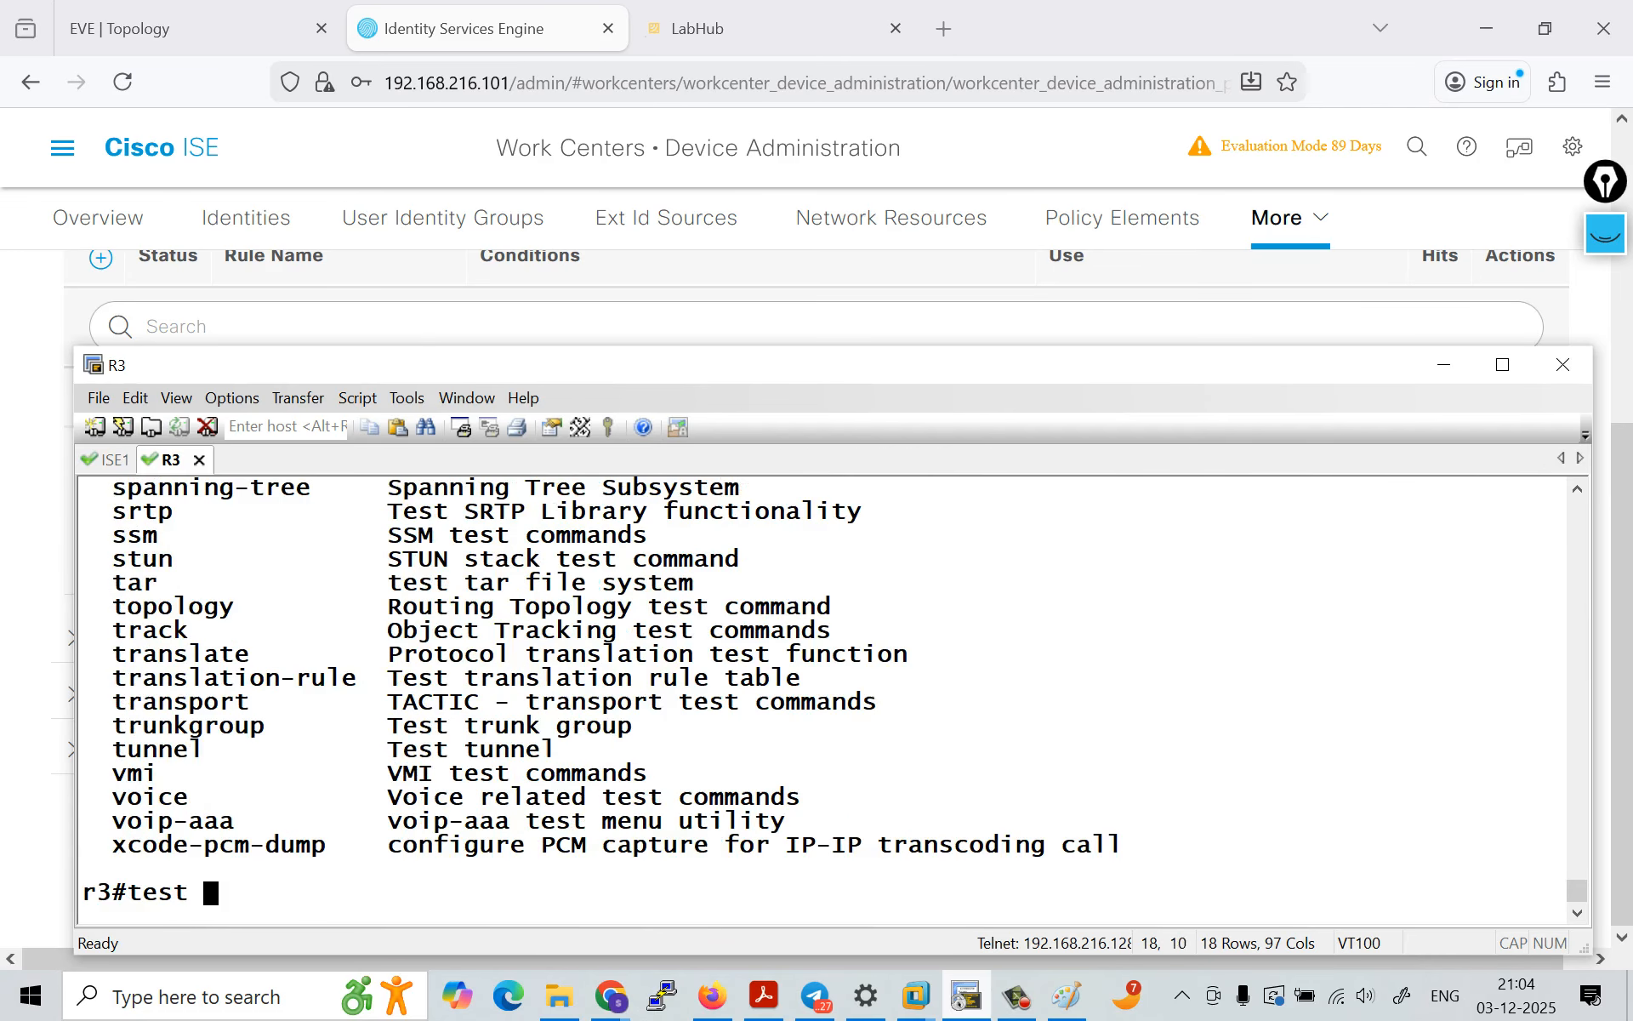
pyautogui.write('t')
pyautogui.press('Tab')
pyautogui.write('a')
pyautogui.press('Tab')
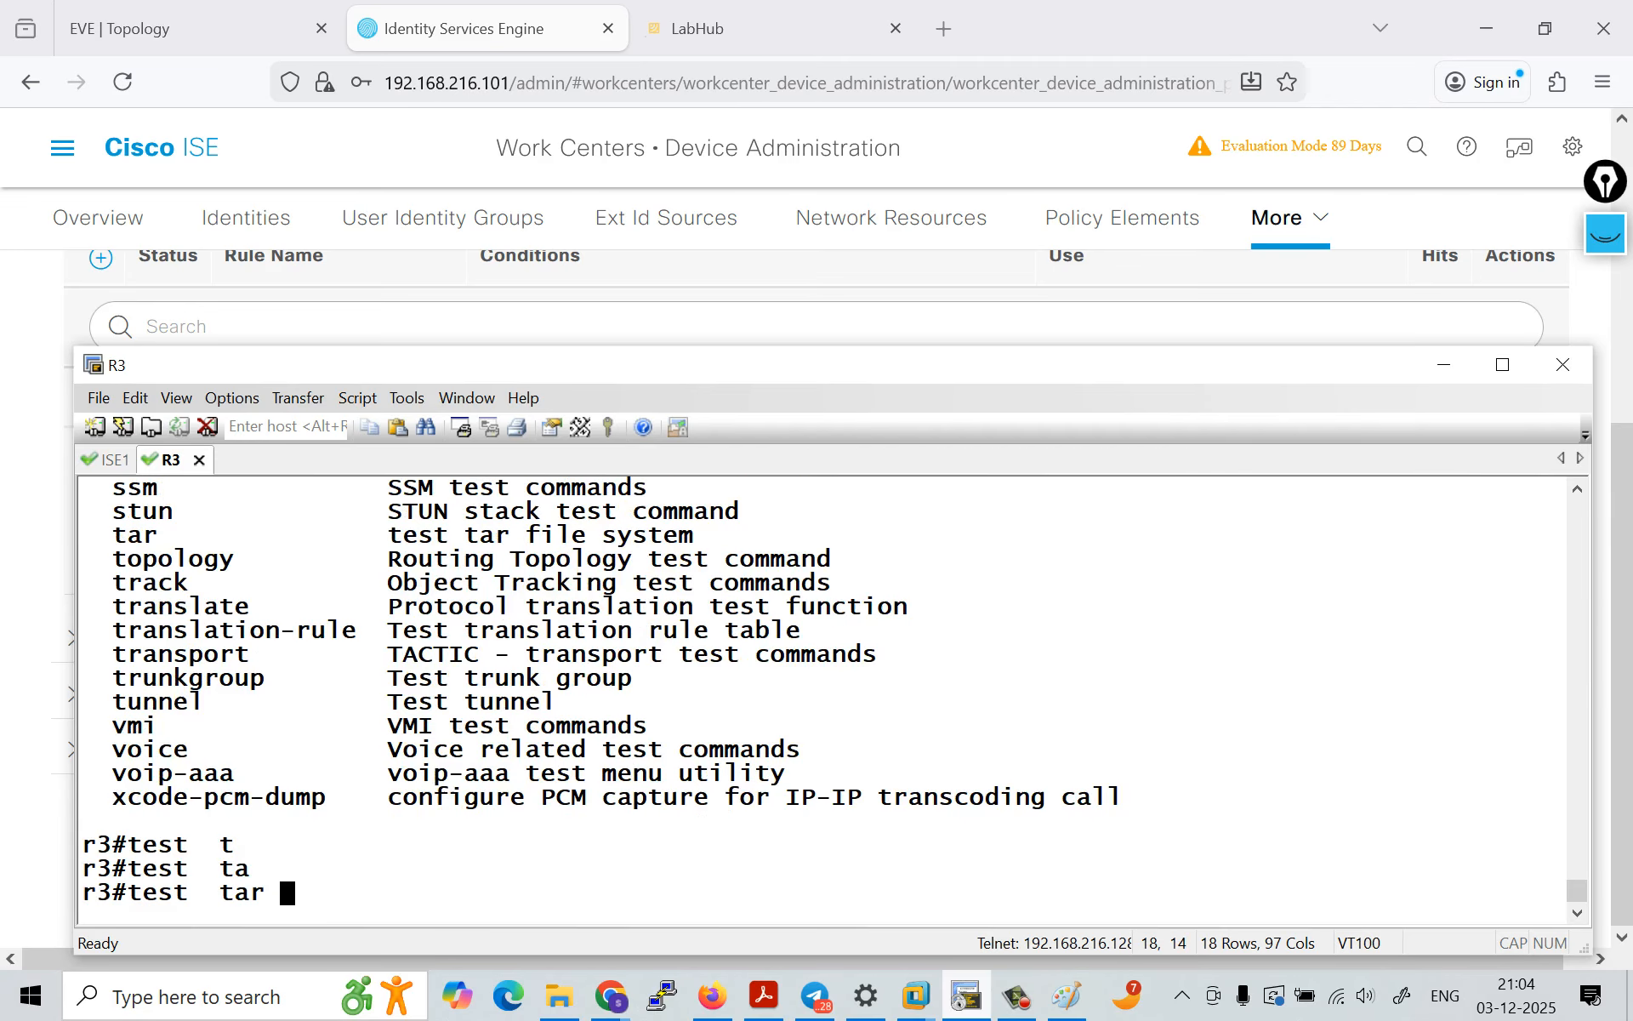
pyautogui.press('BackSpace')
pyautogui.press('BackSpace')
pyautogui.press('BackSpace')
pyautogui.press('BackSpace')
pyautogui.press('BackSpace')
pyautogui.press('Tab')
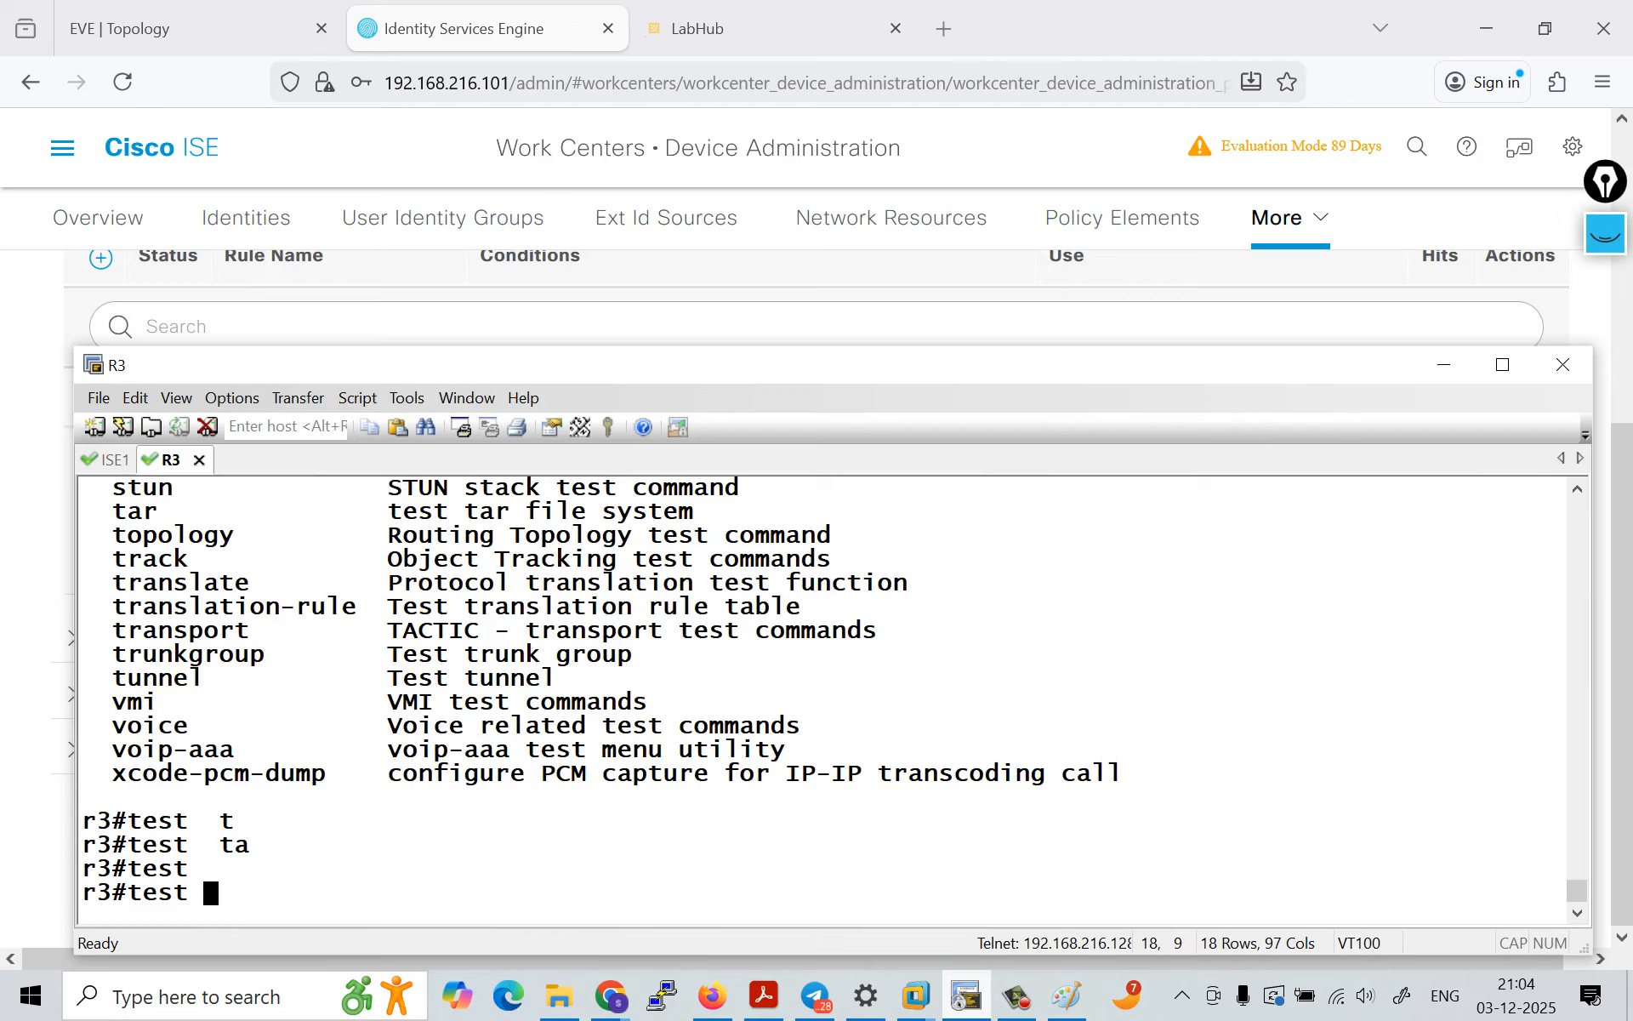
# Step: Look through the test command's keyword list from its beginning and list the options of test aaa
pyautogui.scroll(5, 825, 697)
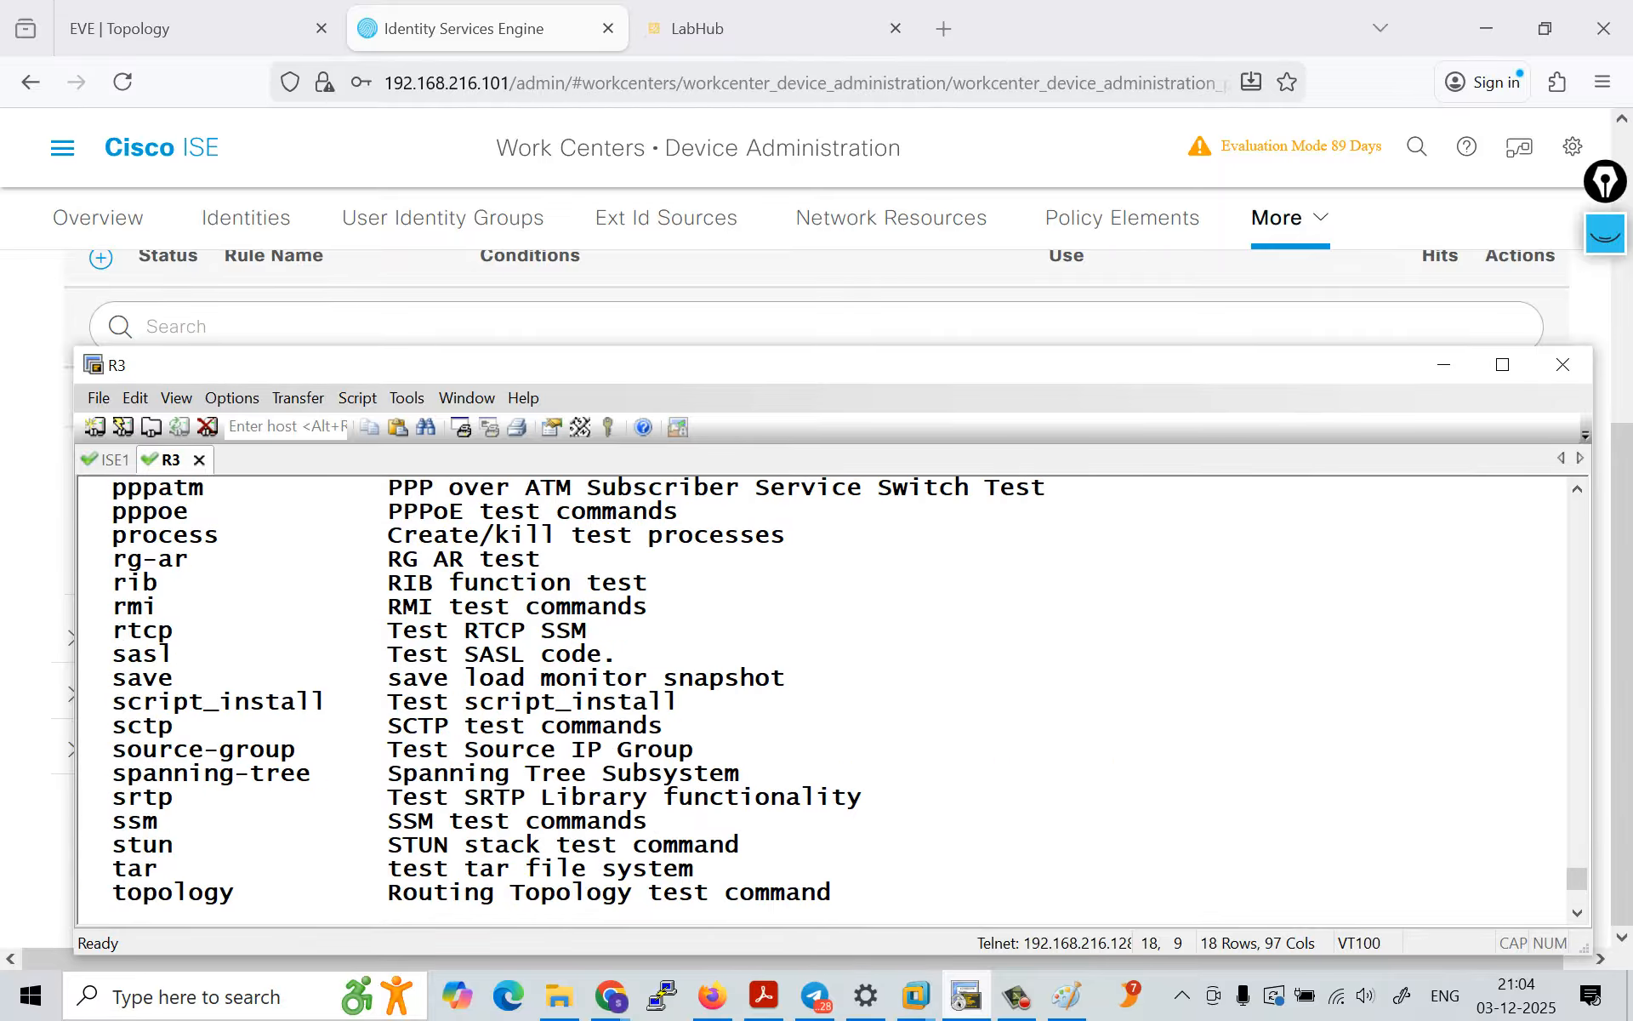
pyautogui.scroll(15, 825, 697)
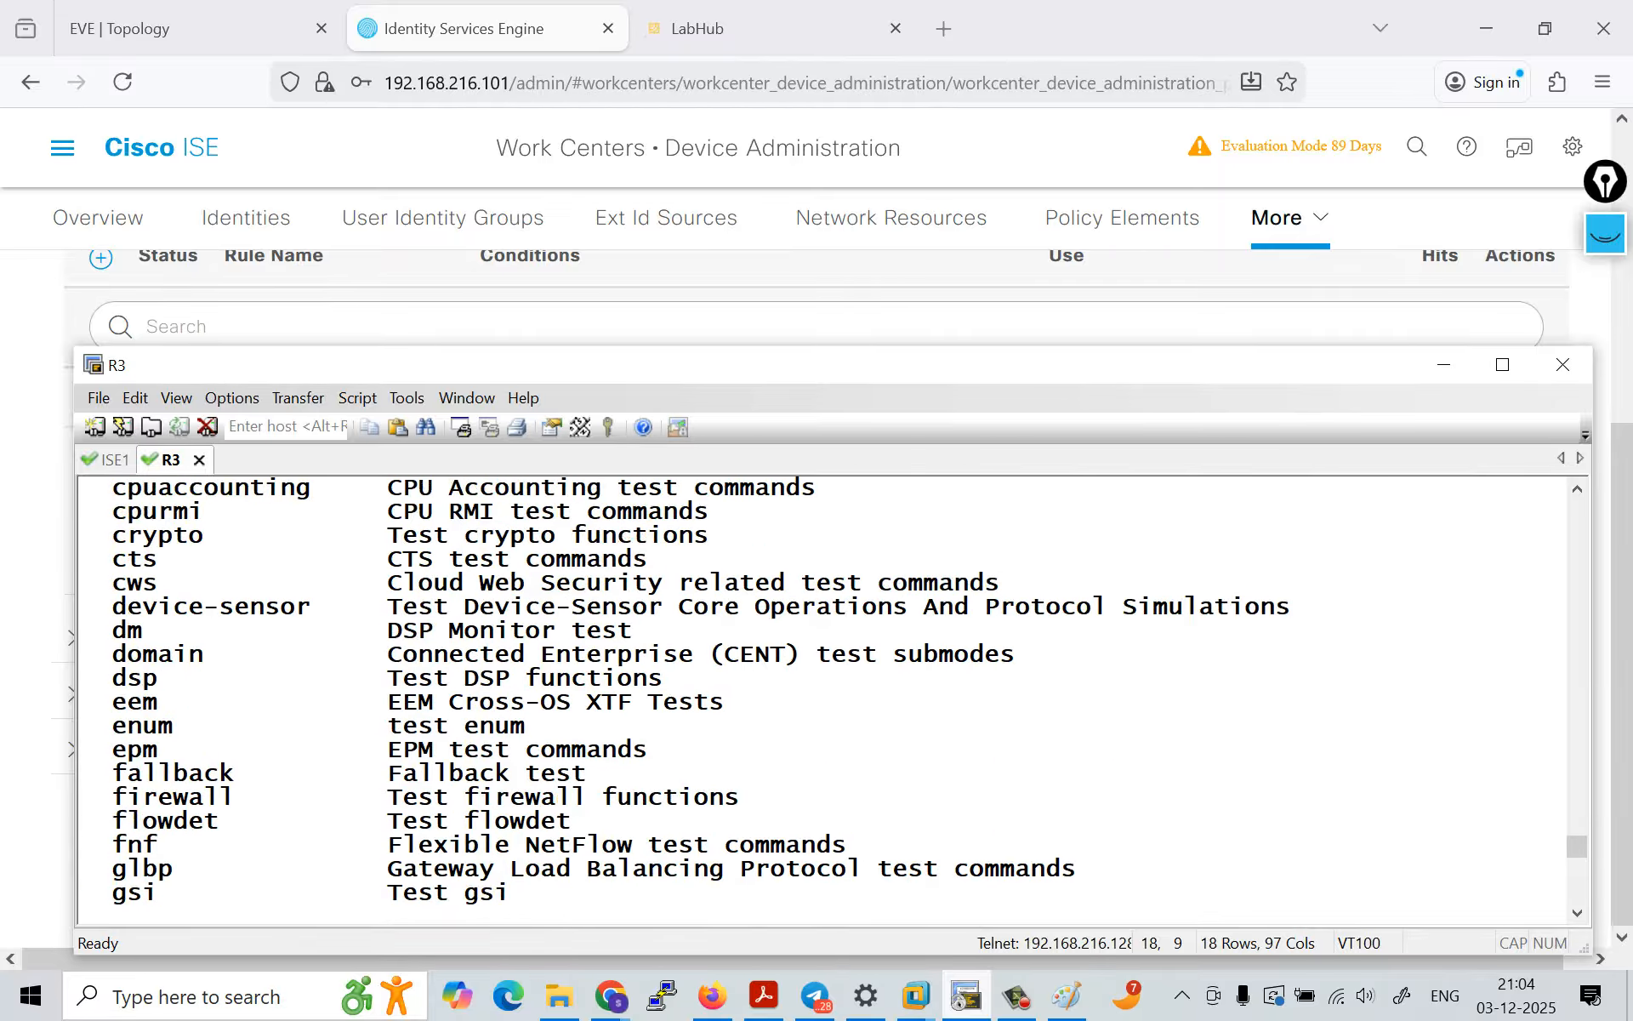
pyautogui.scroll(2, 825, 697)
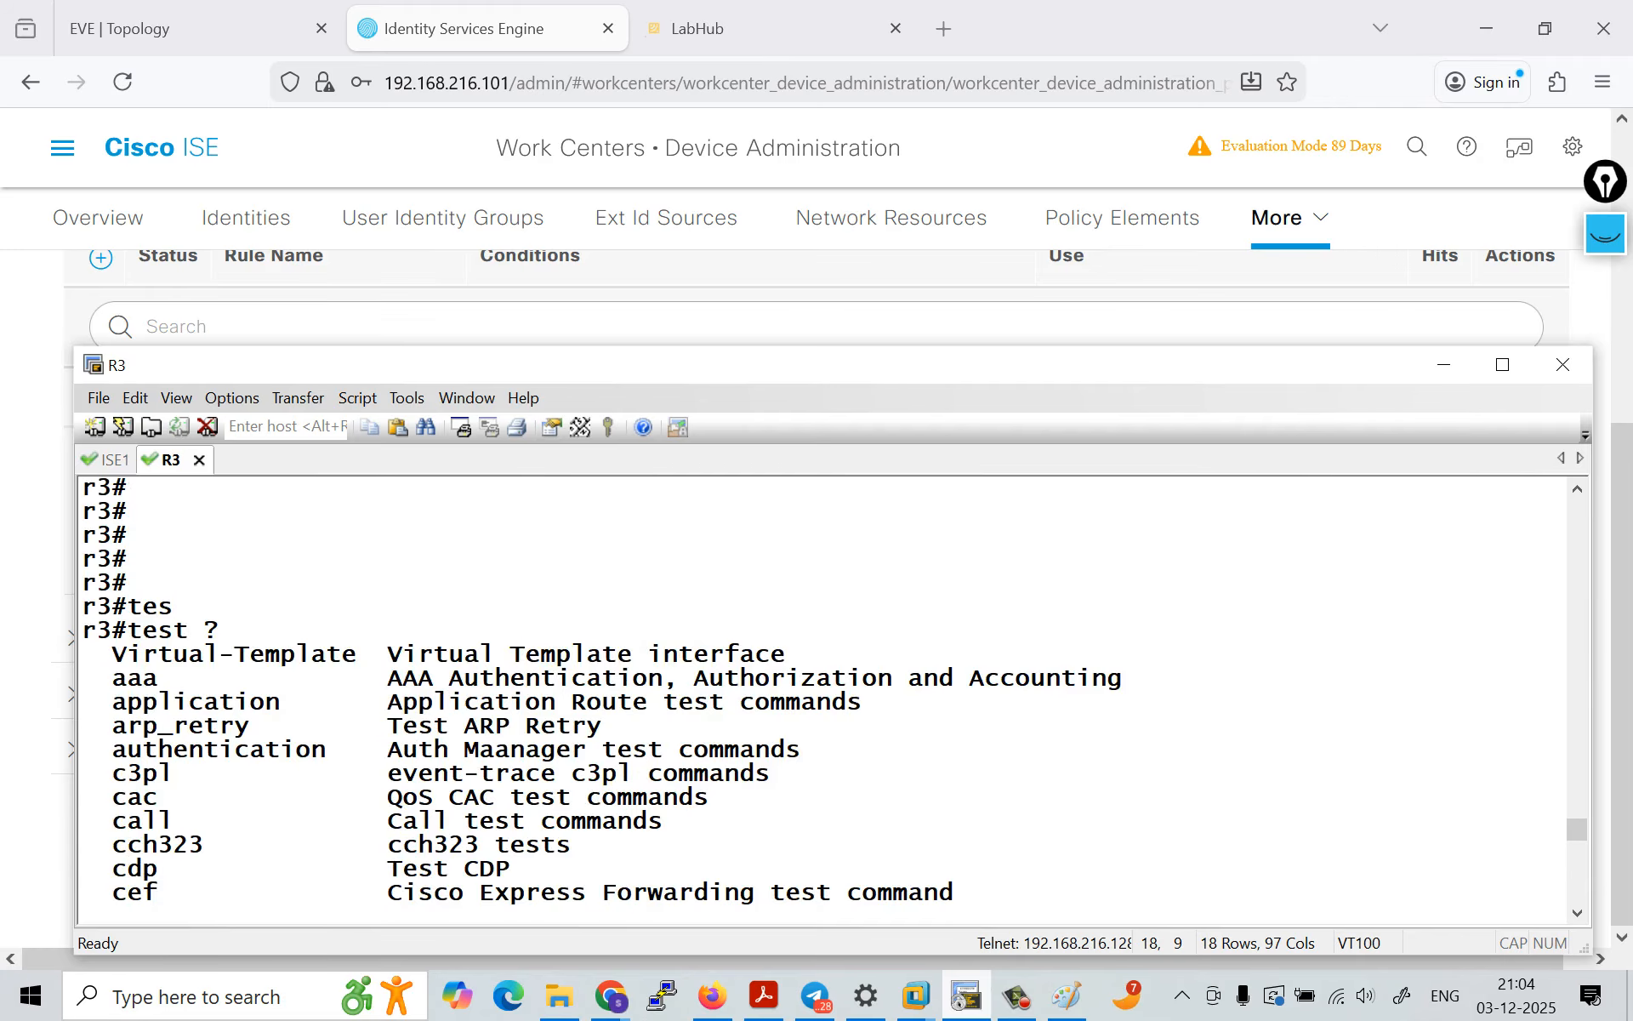
pyautogui.scroll(-20, 825, 698)
pyautogui.press('Tab')
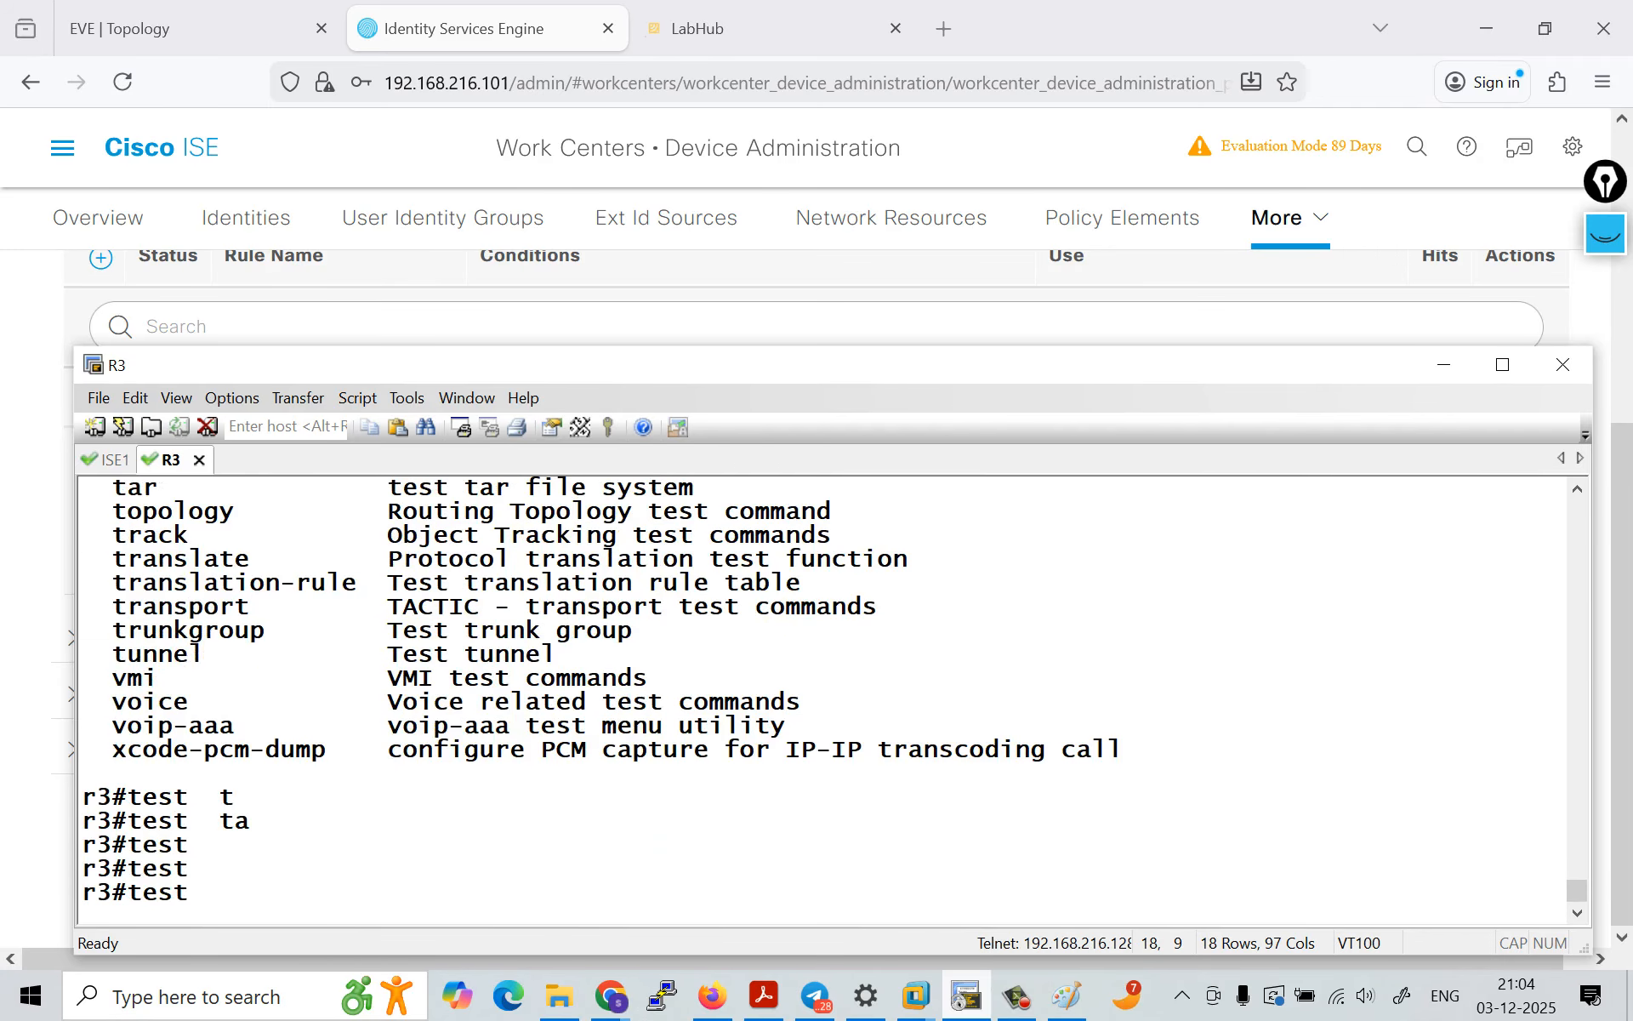
pyautogui.write('q')
pyautogui.press('BackSpace')
pyautogui.write('aa')
pyautogui.press('Tab')
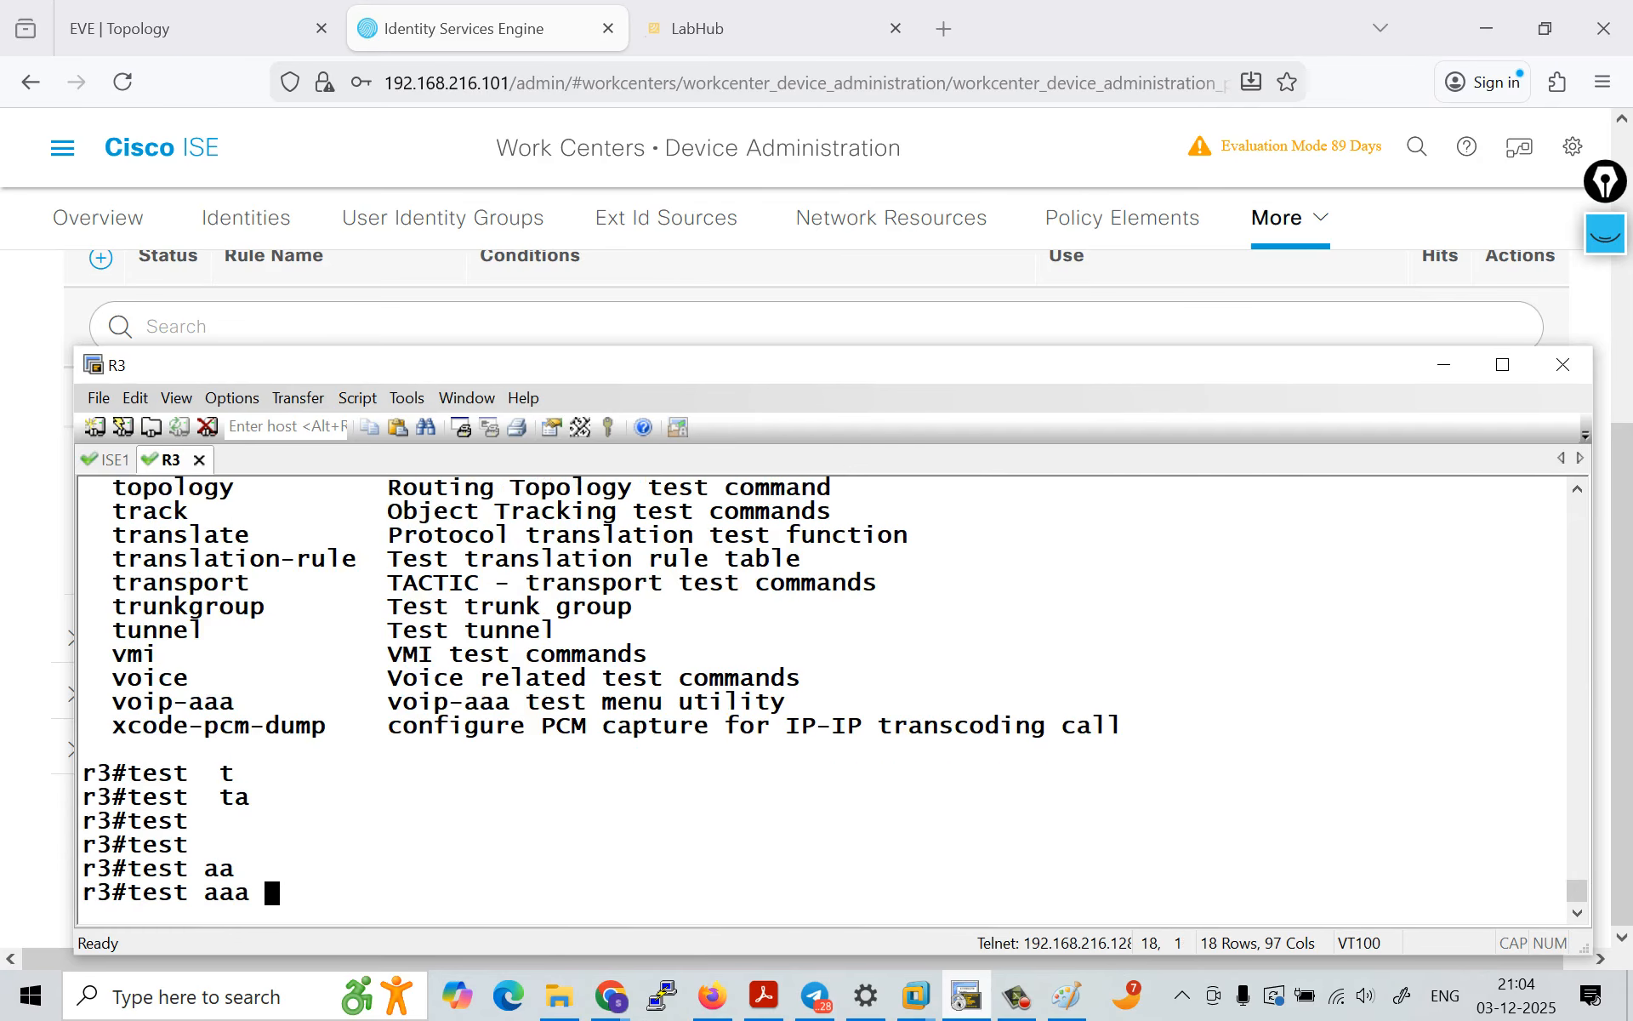
pyautogui.write('?')
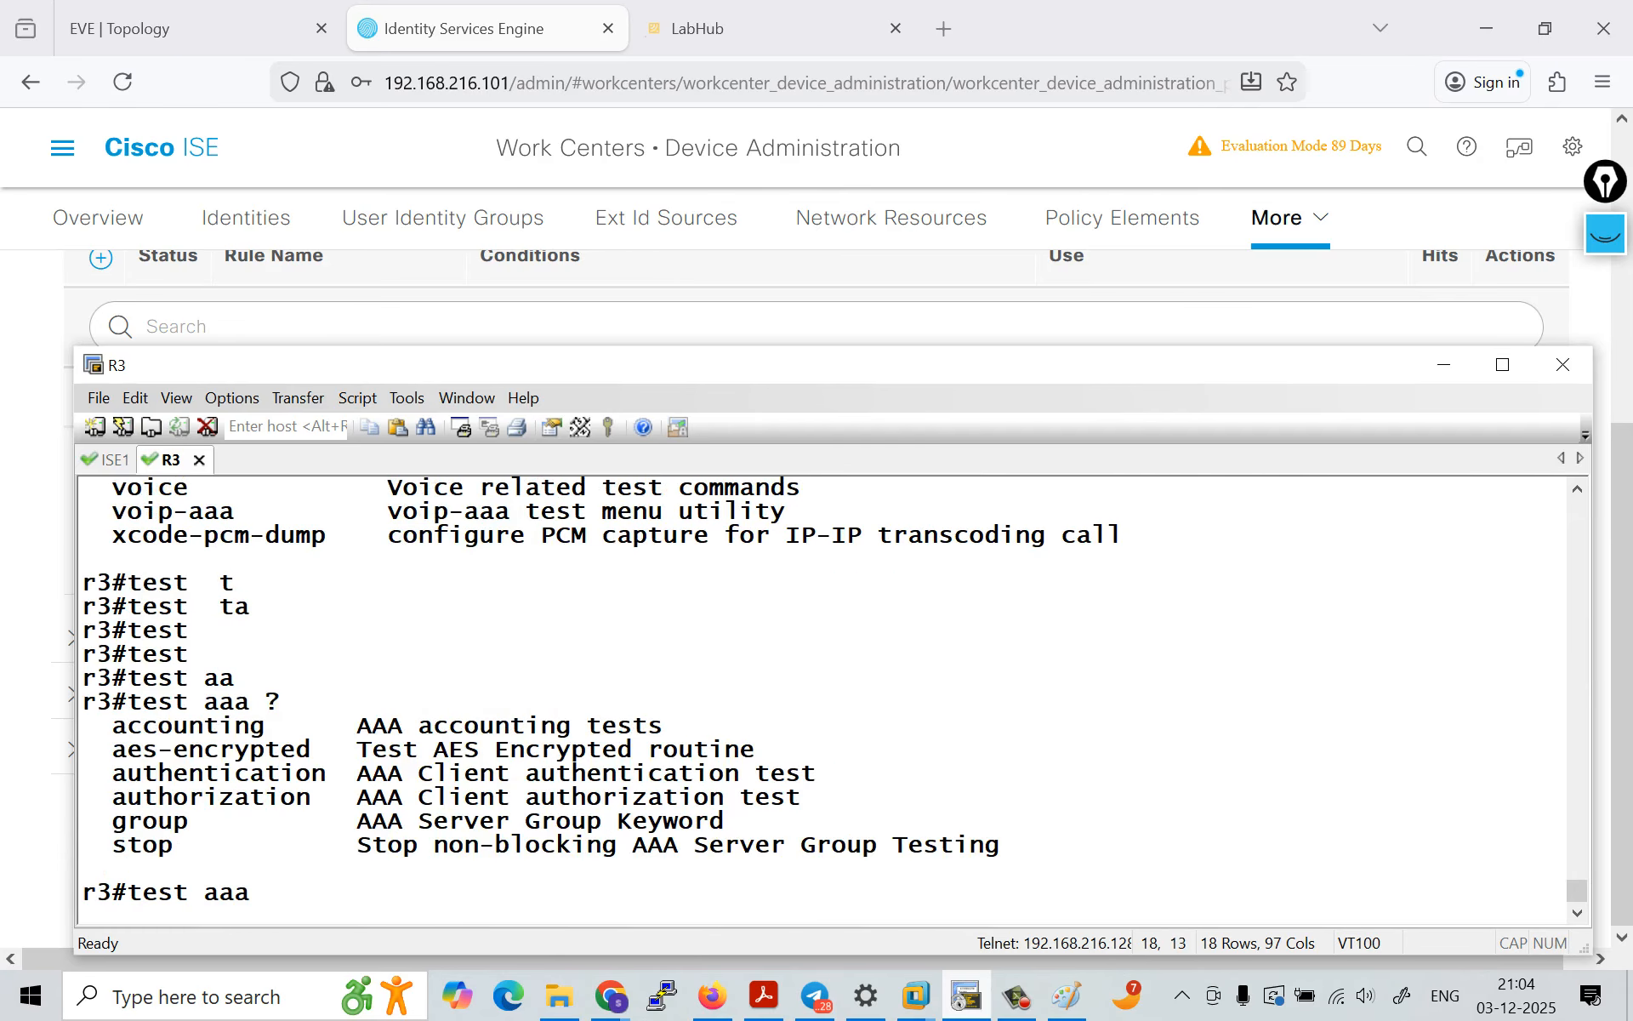
pyautogui.write('au')
# Step: List the options available for test aaa authentication
pyautogui.press('Tab')
pyautogui.write('th')
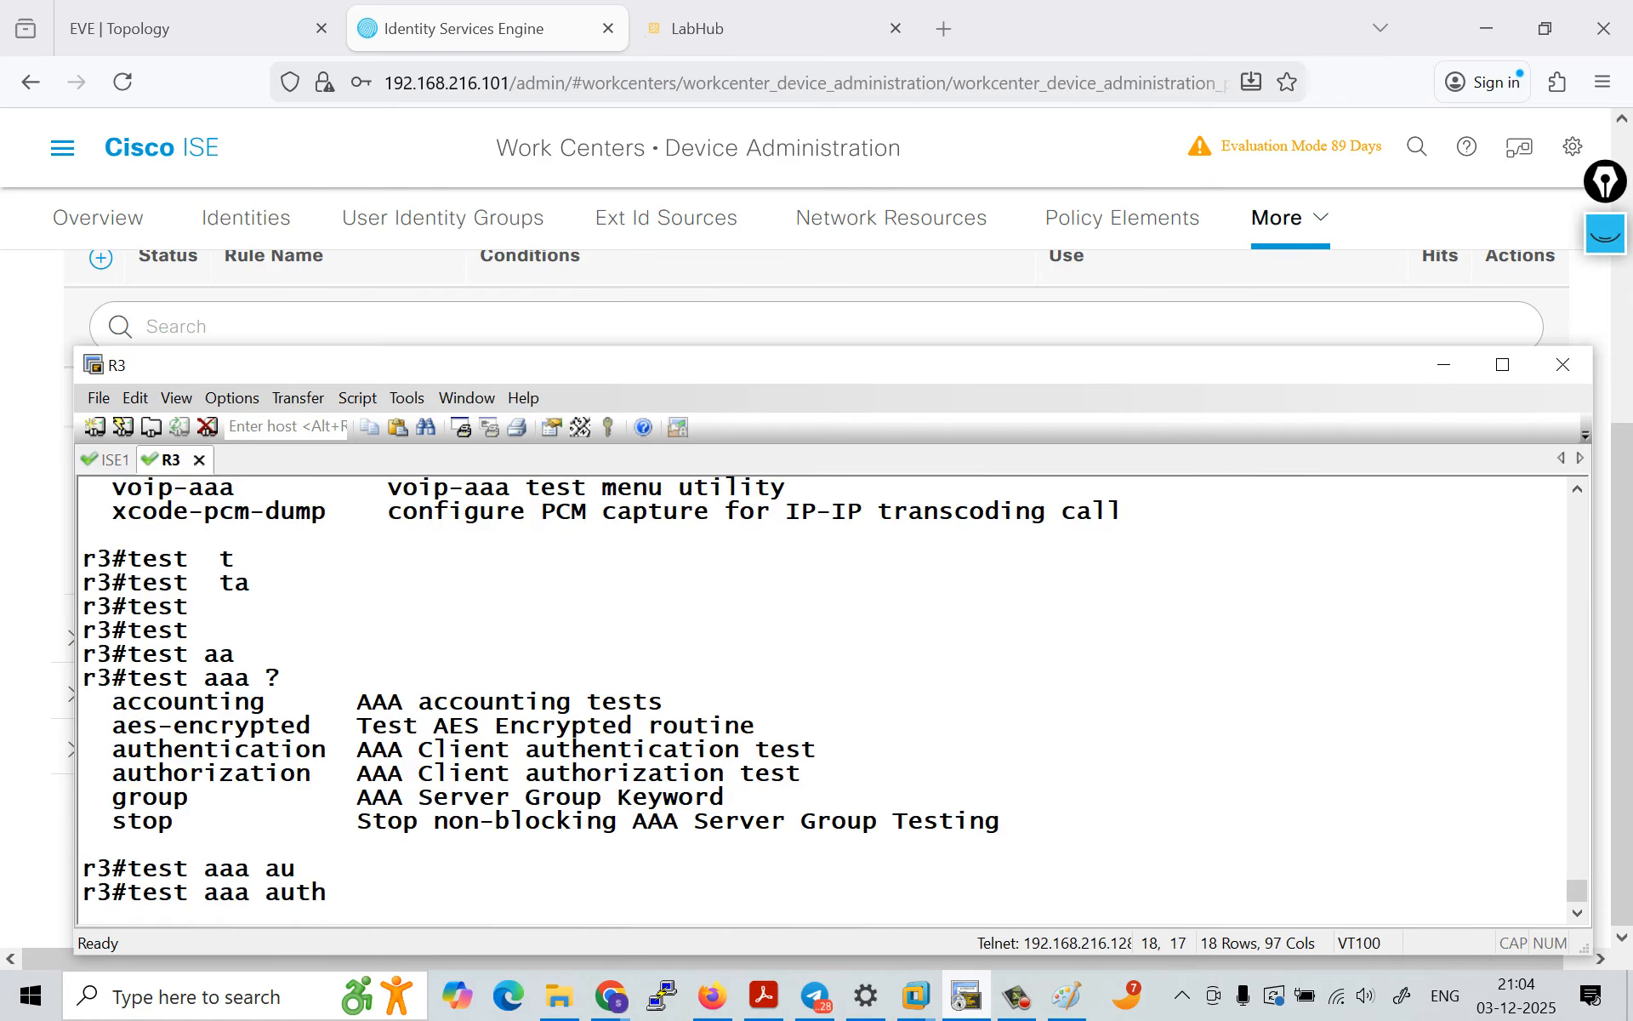
pyautogui.write('e')
pyautogui.press('Tab')
pyautogui.write('?')
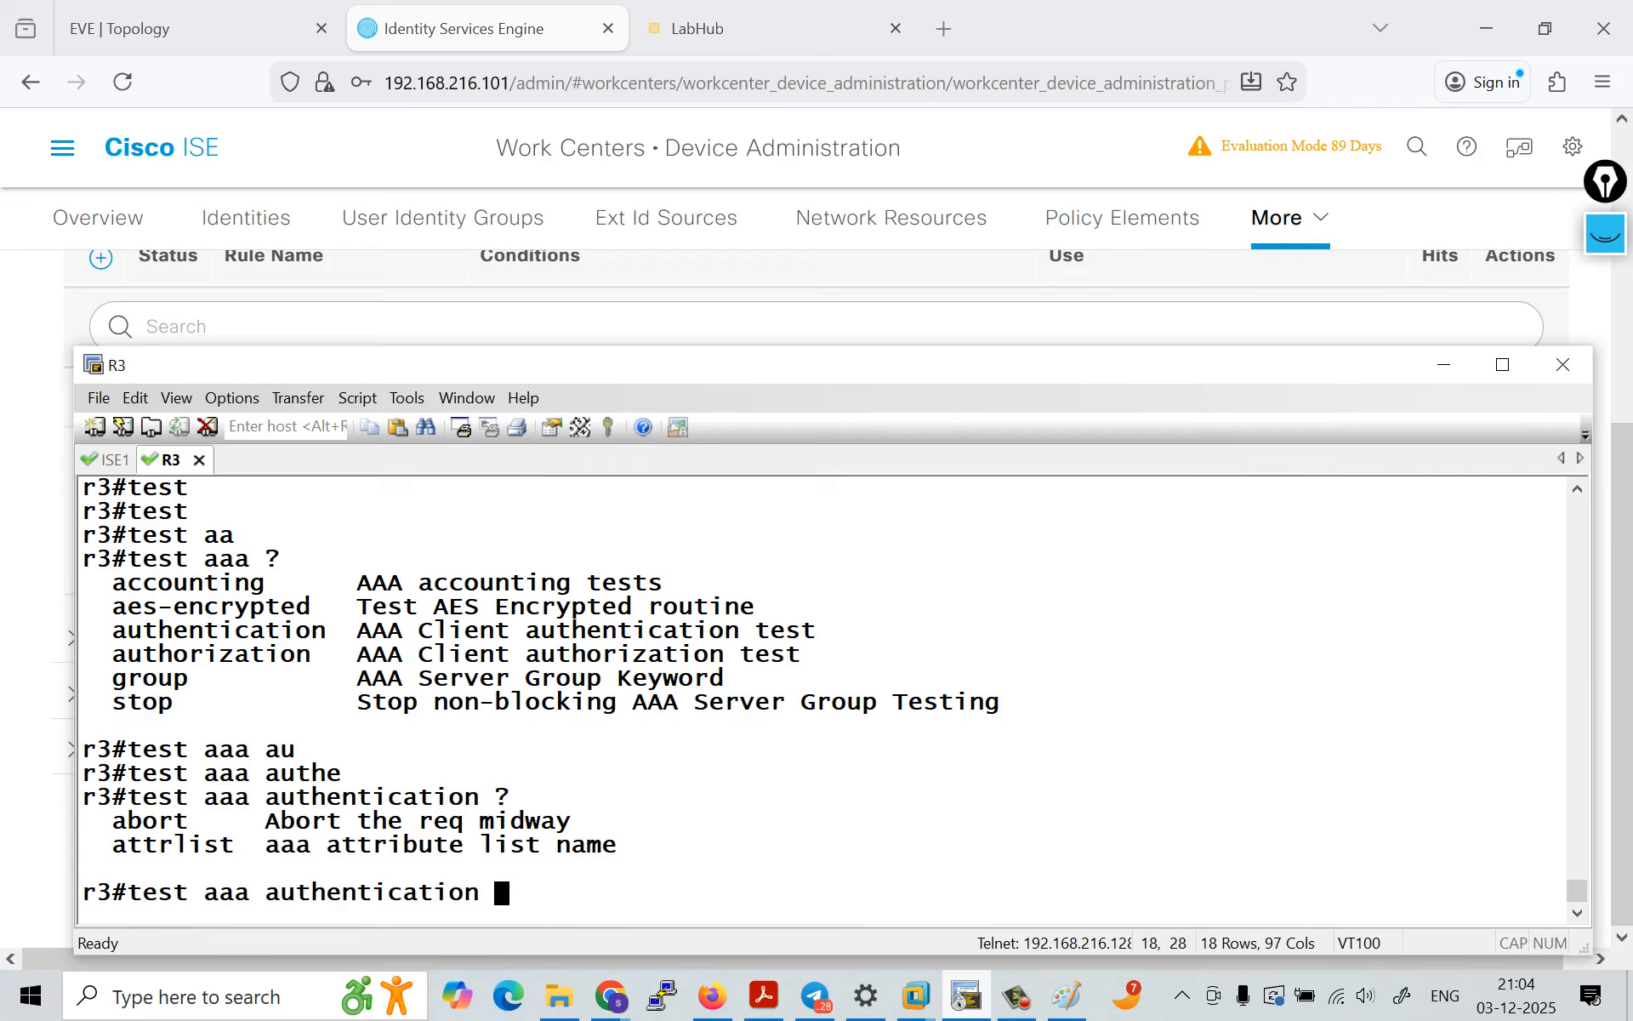
pyautogui.write('?')
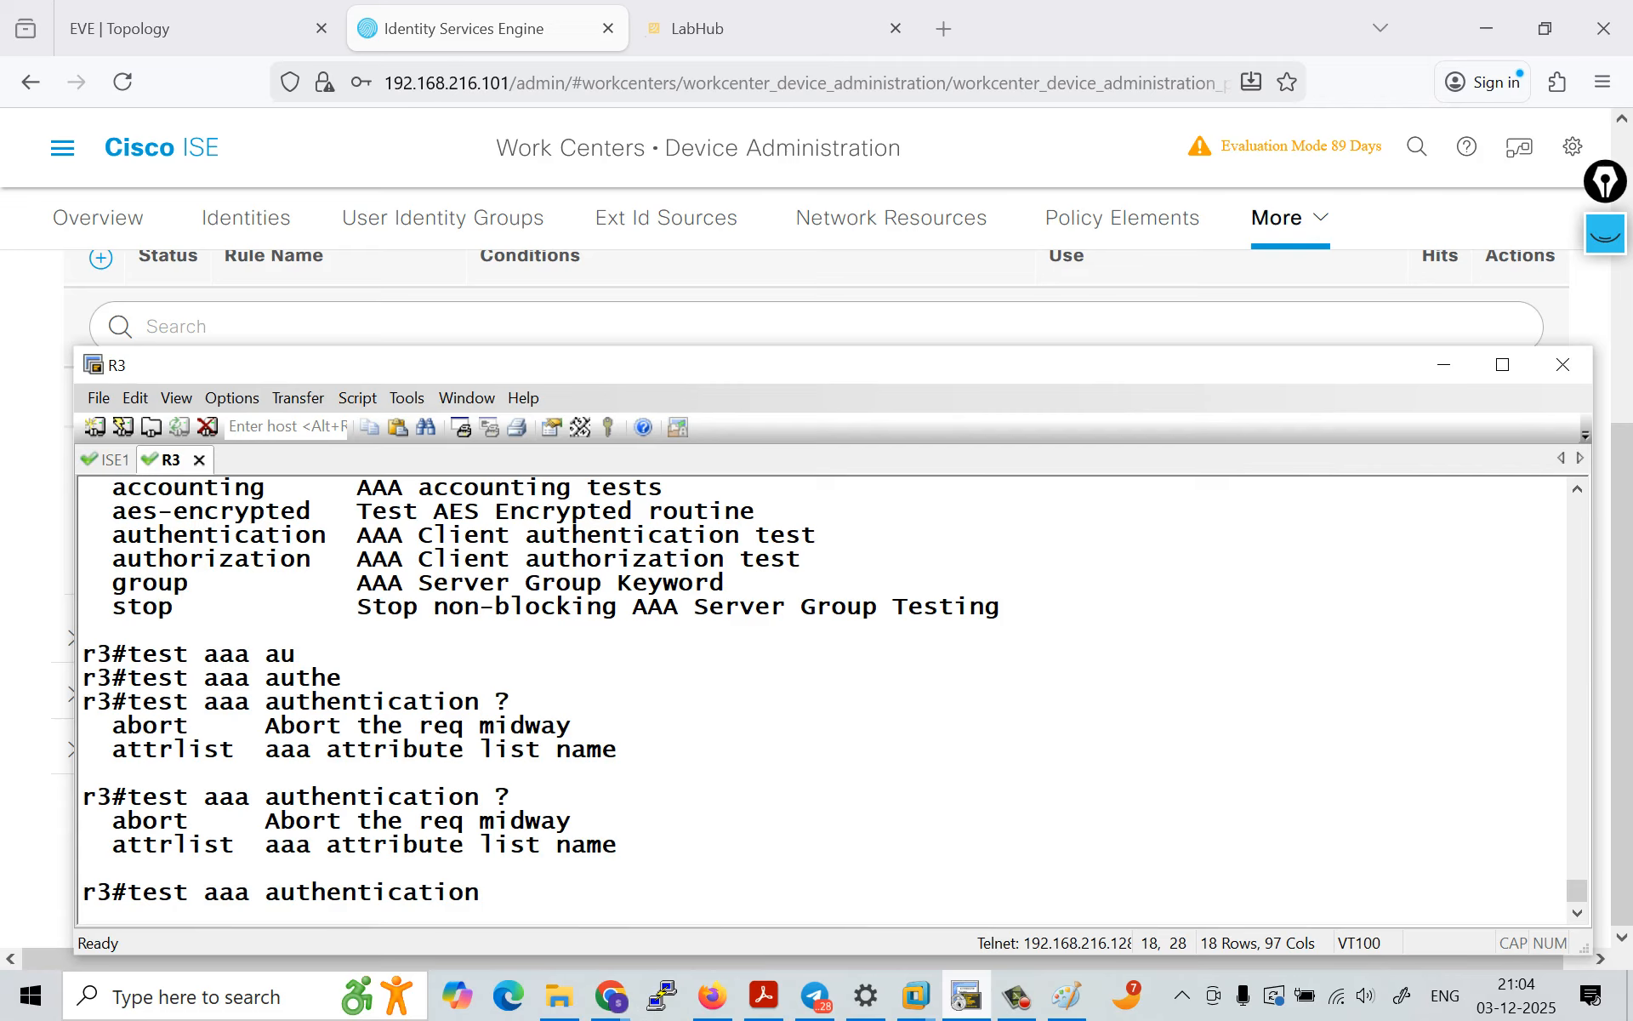
pyautogui.write('ISE ?')
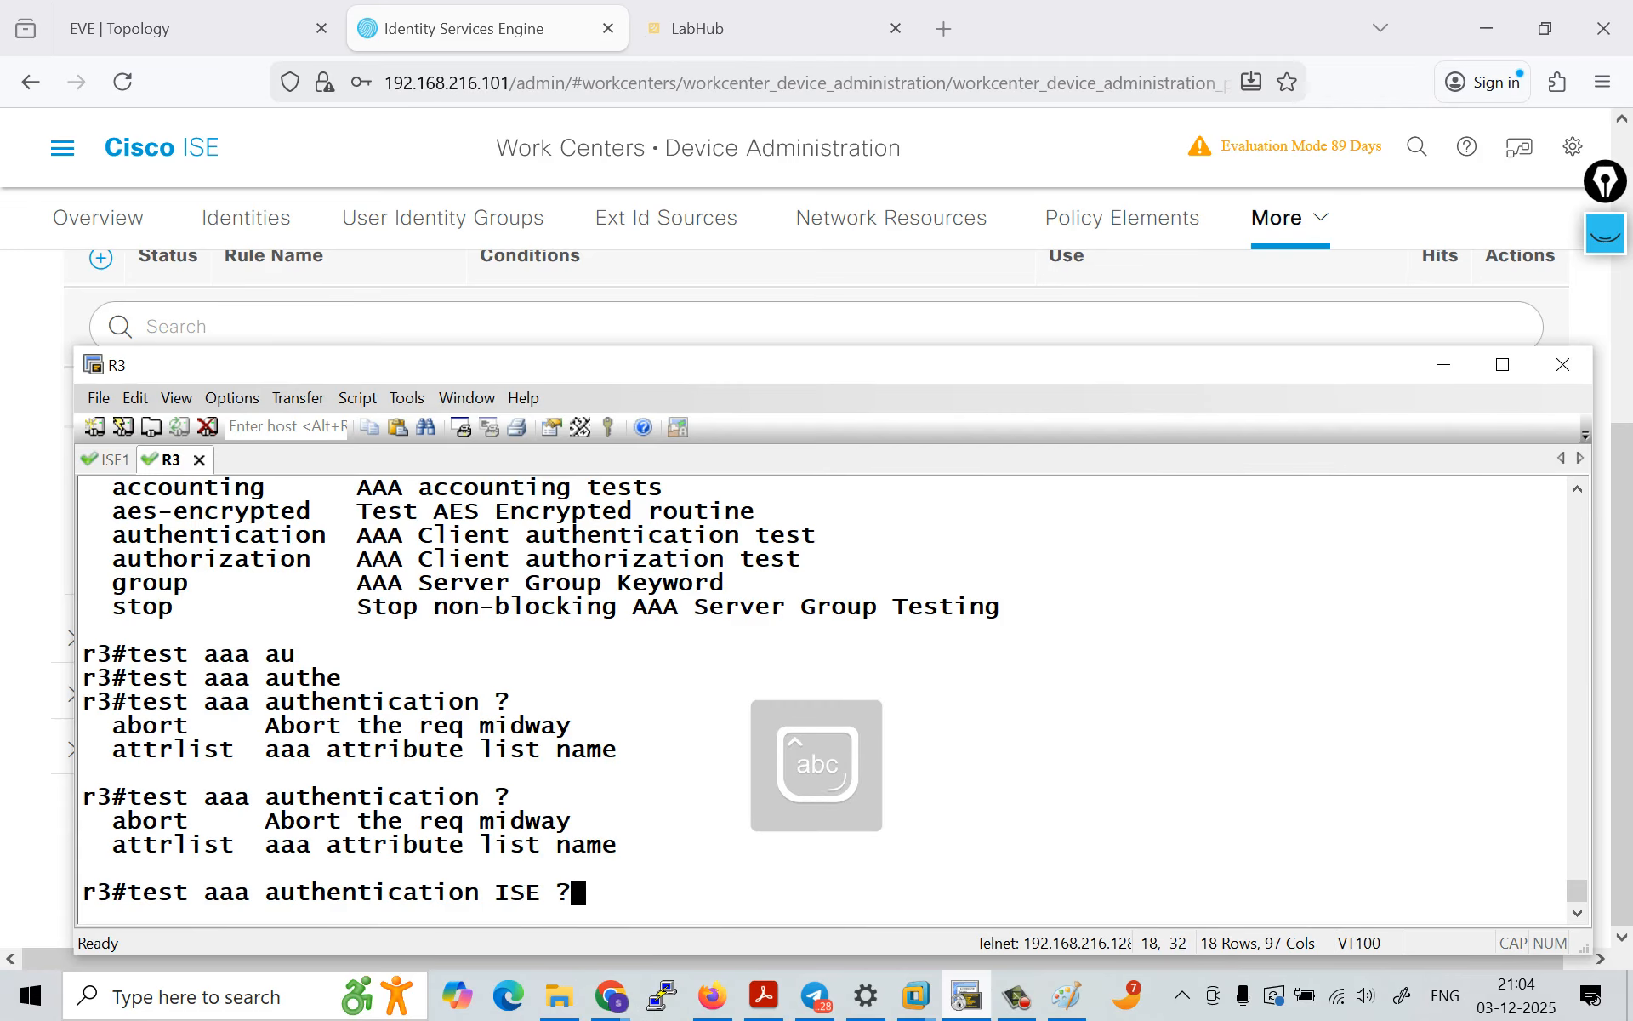
# Step: Try ISE as the argument of test aaa authentication, remove it and query the command's options
pyautogui.press('BackSpace')
pyautogui.press('BackSpace')
pyautogui.press('BackSpace')
pyautogui.press('BackSpace')
pyautogui.write('?')
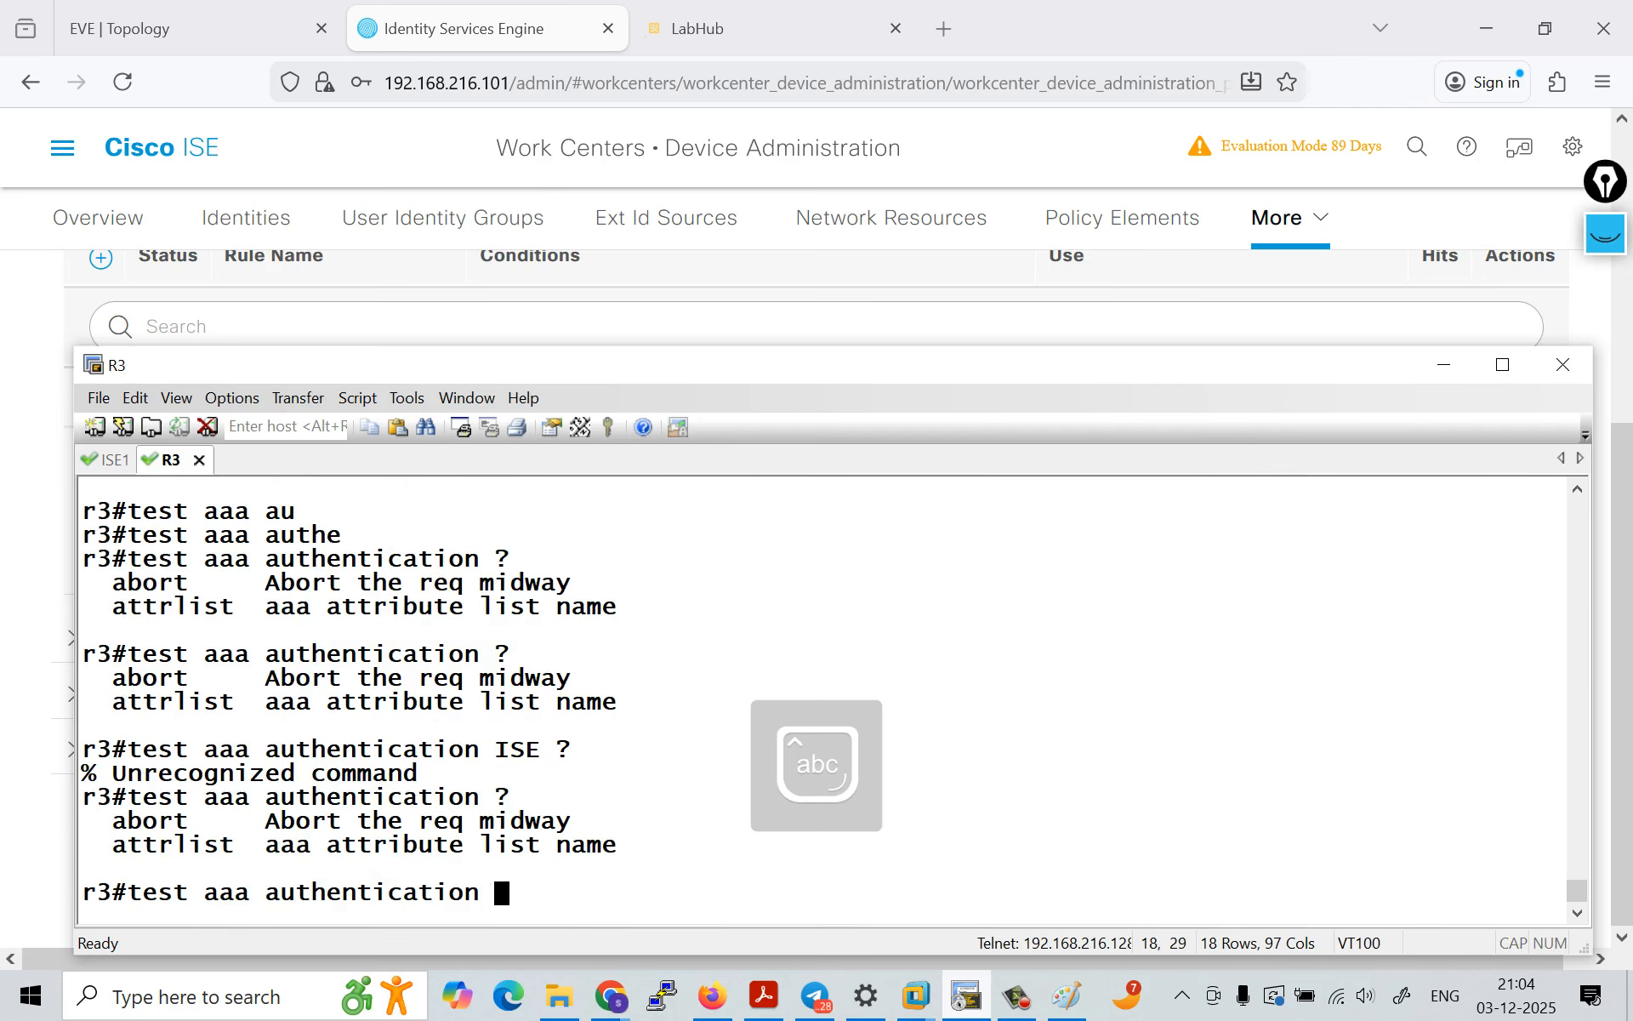
pyautogui.write('a')
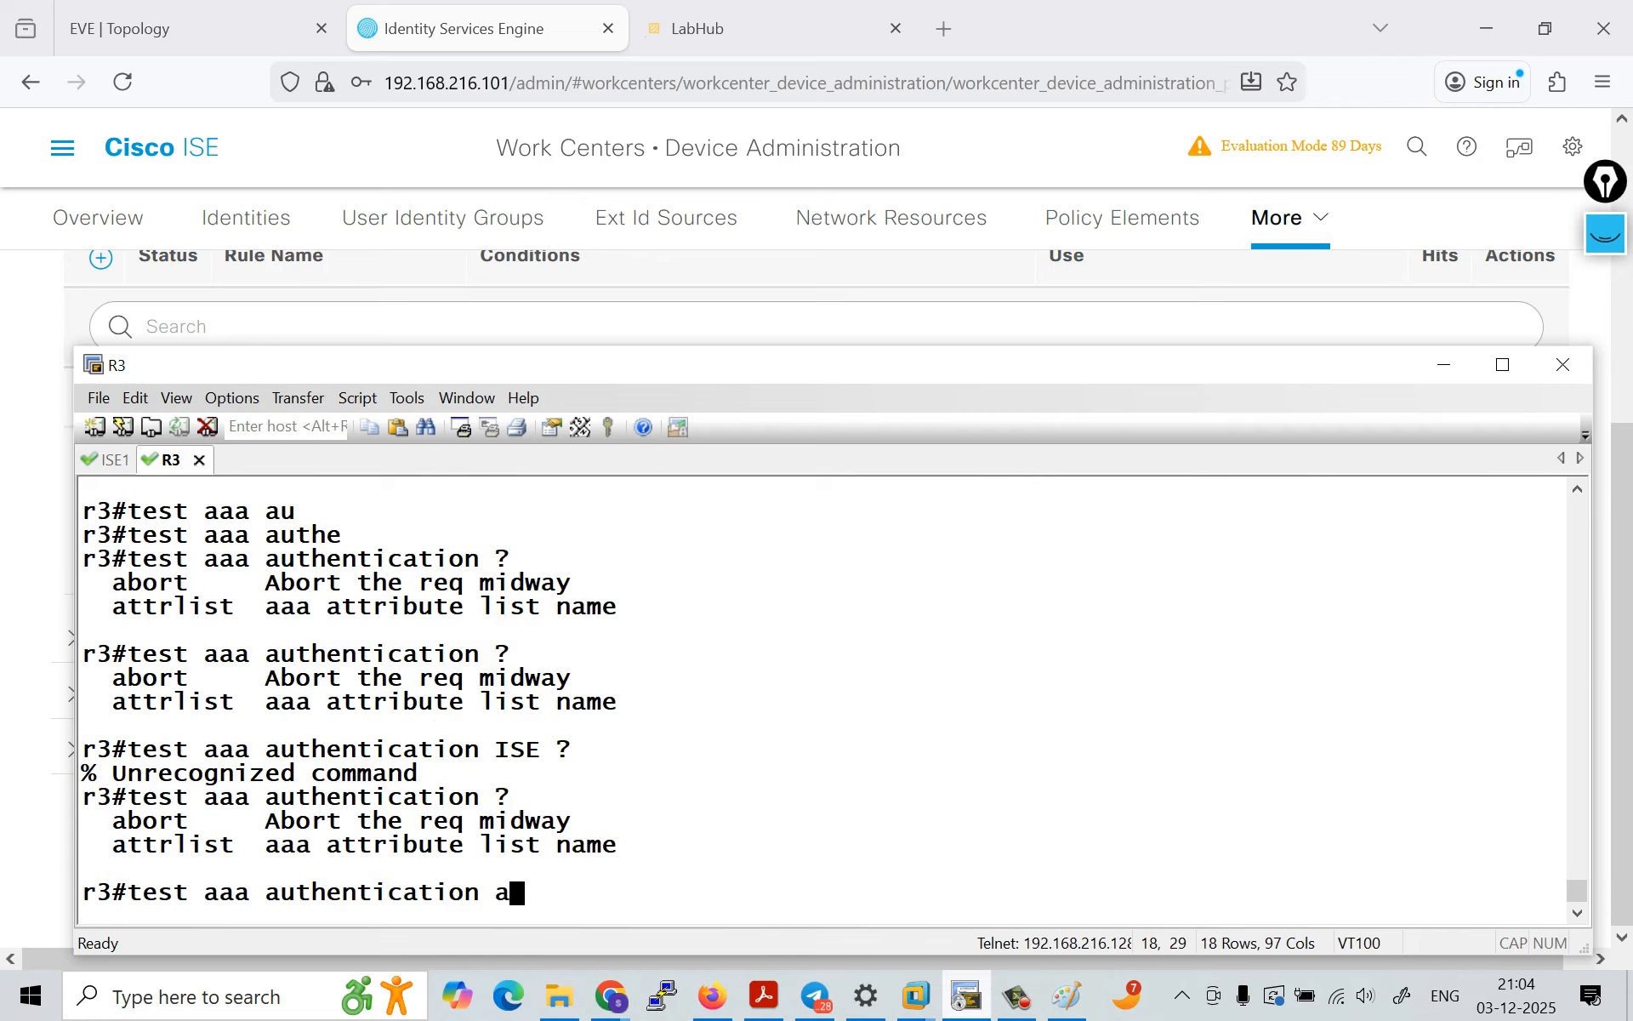
# Step: Query the options of test aaa authentication attrlist with ISE as the attribute list name
pyautogui.press('Tab')
pyautogui.write('t')
pyautogui.press('Tab')
pyautogui.write('?')
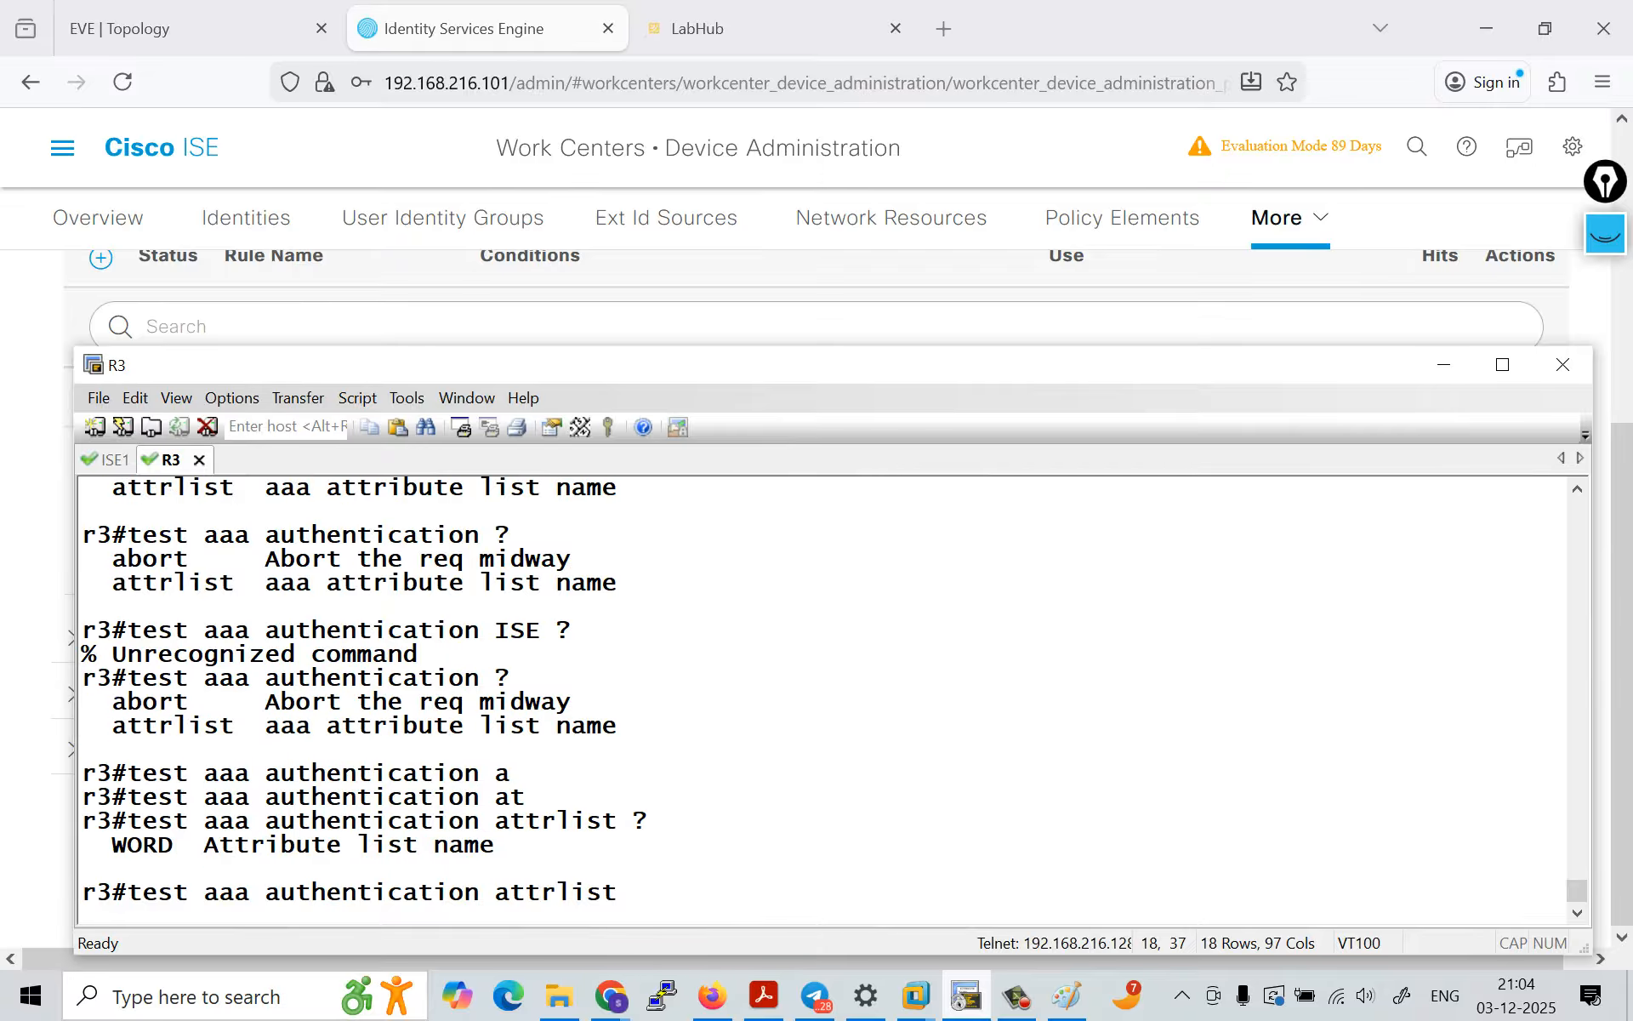
pyautogui.press('capslock')
pyautogui.write('ISE ?')
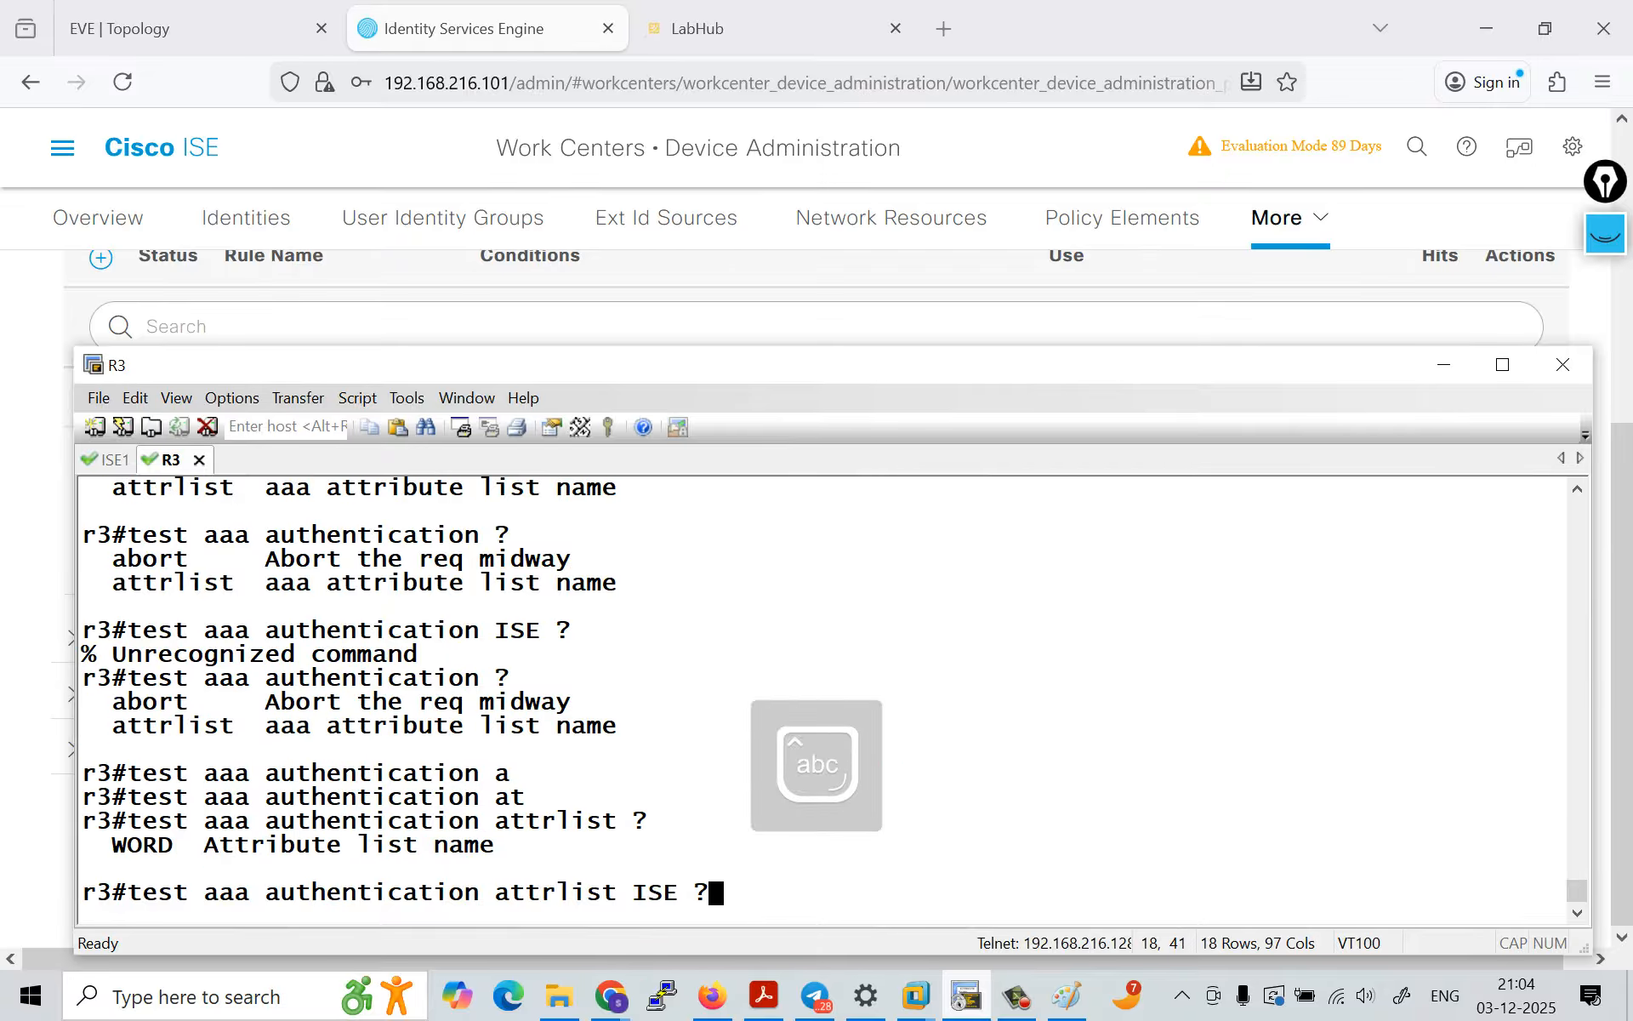
pyautogui.press('BackSpace')
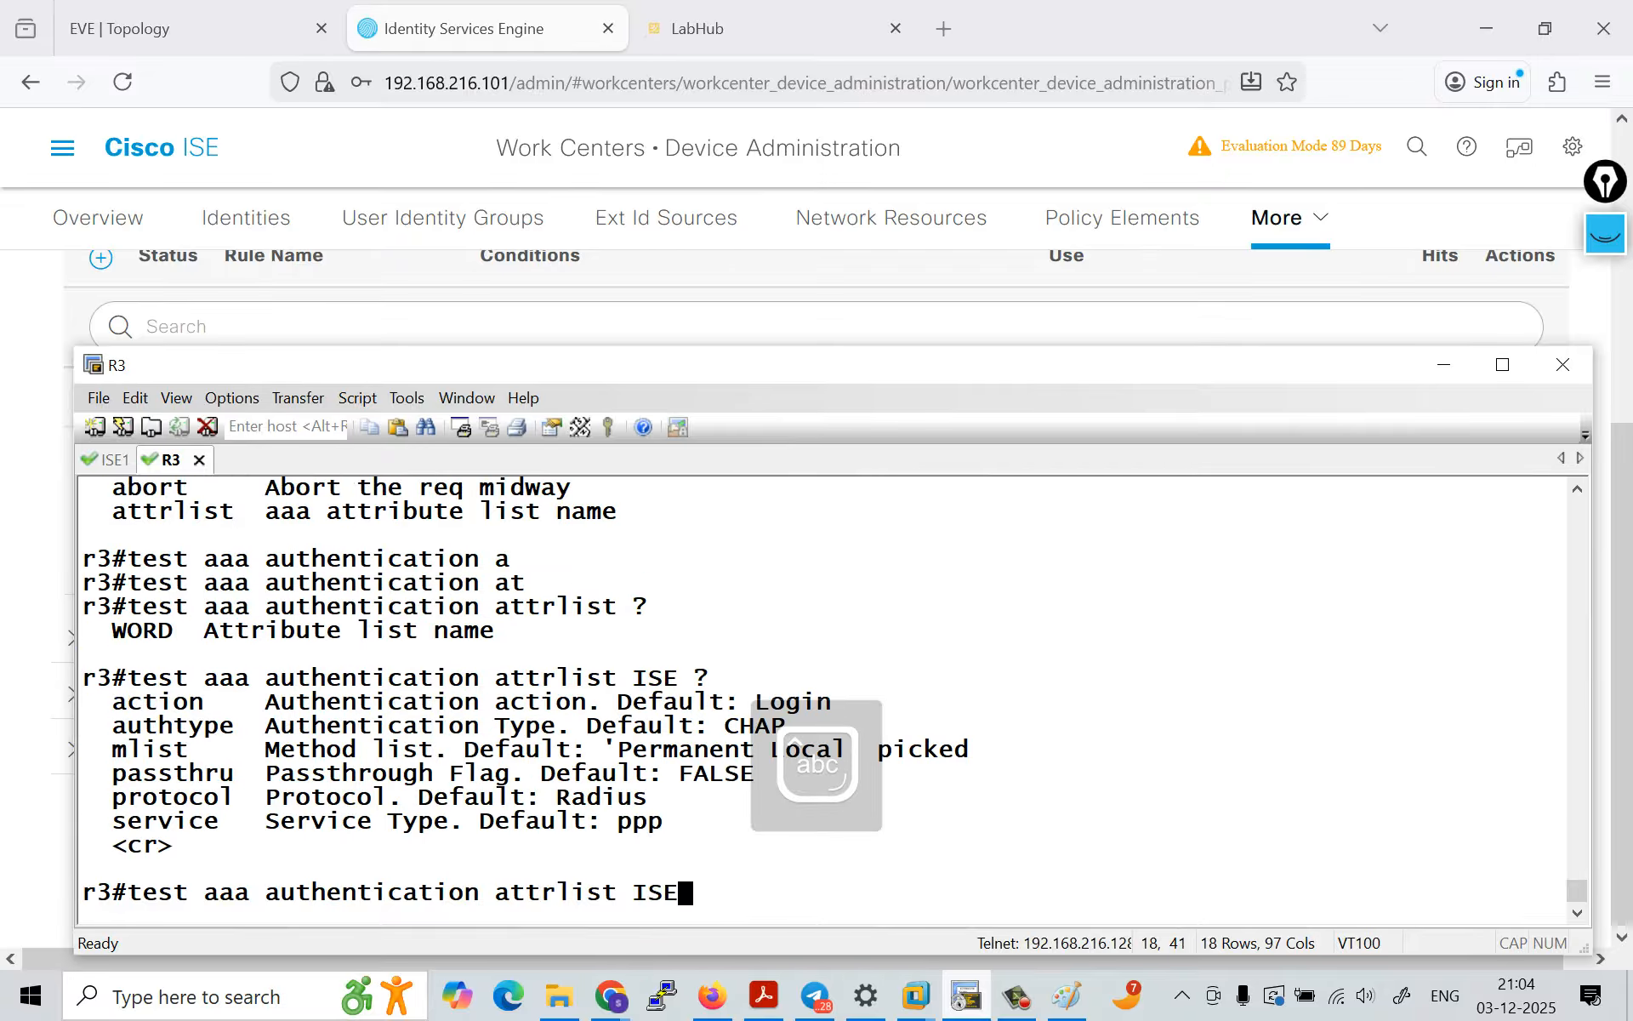
# Step: Clear the unexecuted test aaa authentication command from the R3 prompt
pyautogui.press('BackSpace')
pyautogui.press('BackSpace')
pyautogui.press('BackSpace')
pyautogui.press('BackSpace')
pyautogui.press('BackSpace')
pyautogui.press('BackSpace')
pyautogui.press('BackSpace')
pyautogui.press('BackSpace')
pyautogui.press('BackSpace')
pyautogui.press('BackSpace')
pyautogui.press('BackSpace')
pyautogui.press('BackSpace')
pyautogui.press('BackSpace')
pyautogui.press('BackSpace')
pyautogui.press('Tab')
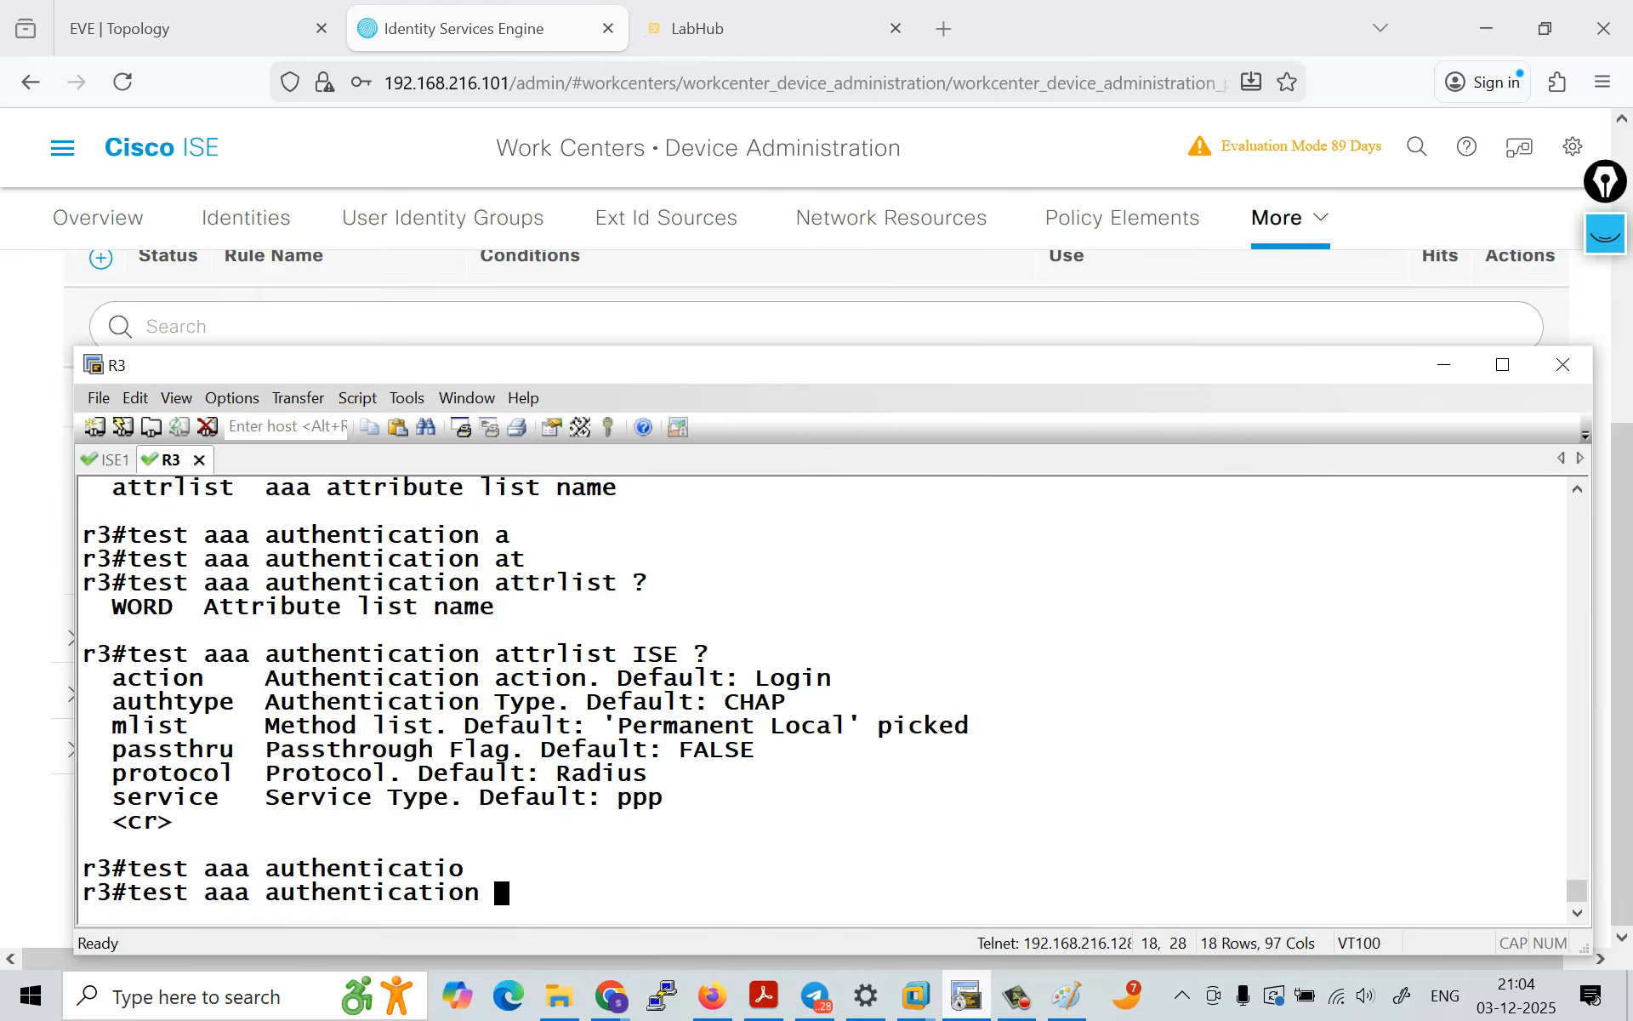
pyautogui.press('BackSpace')
pyautogui.press('BackSpace')
pyautogui.press('BackSpace')
pyautogui.press('BackSpace')
pyautogui.press('BackSpace')
pyautogui.press('BackSpace')
pyautogui.press('BackSpace')
pyautogui.press('BackSpace')
pyautogui.press('BackSpace')
pyautogui.press('BackSpace')
pyautogui.press('BackSpace')
pyautogui.press('BackSpace')
pyautogui.press('BackSpace')
pyautogui.press('BackSpace')
pyautogui.press('BackSpace')
pyautogui.press('BackSpace')
pyautogui.press('BackSpace')
pyautogui.press('BackSpace')
pyautogui.press('BackSpace')
pyautogui.press('BackSpace')
pyautogui.press('BackSpace')
pyautogui.press('BackSpace')
pyautogui.press('BackSpace')
pyautogui.press('BackSpace')
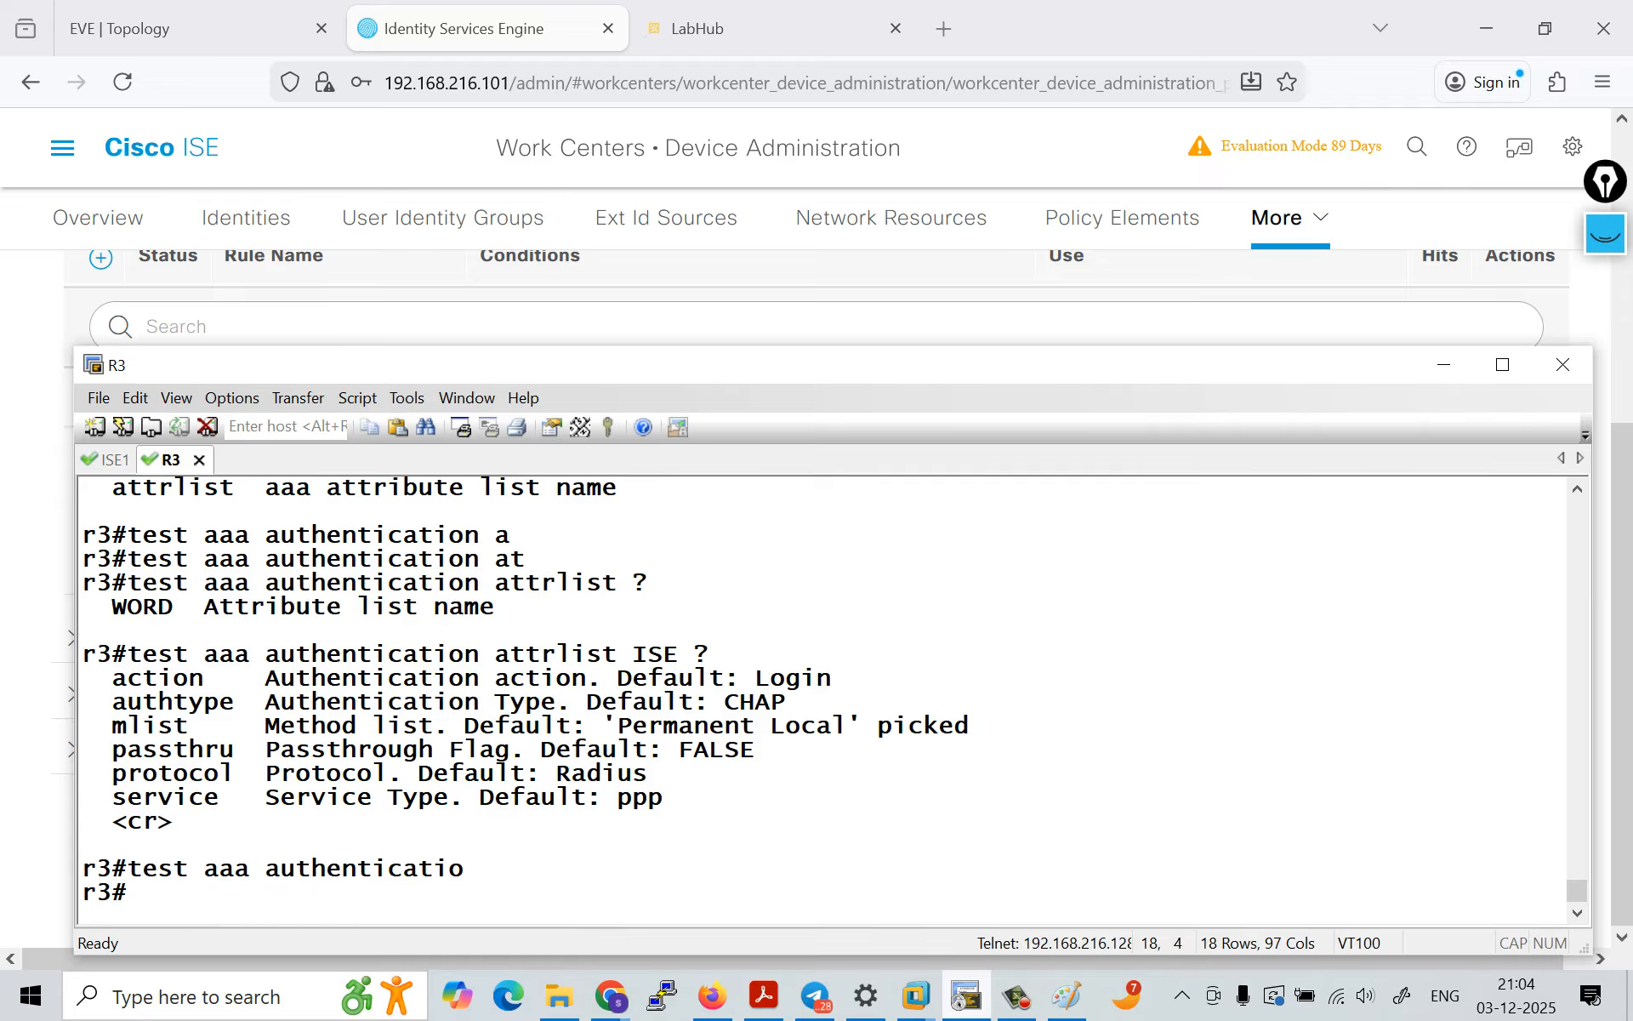
# Step: Switch to PuTTY and open a Telnet session to 192.168.216.100
pyautogui.click(662, 995)
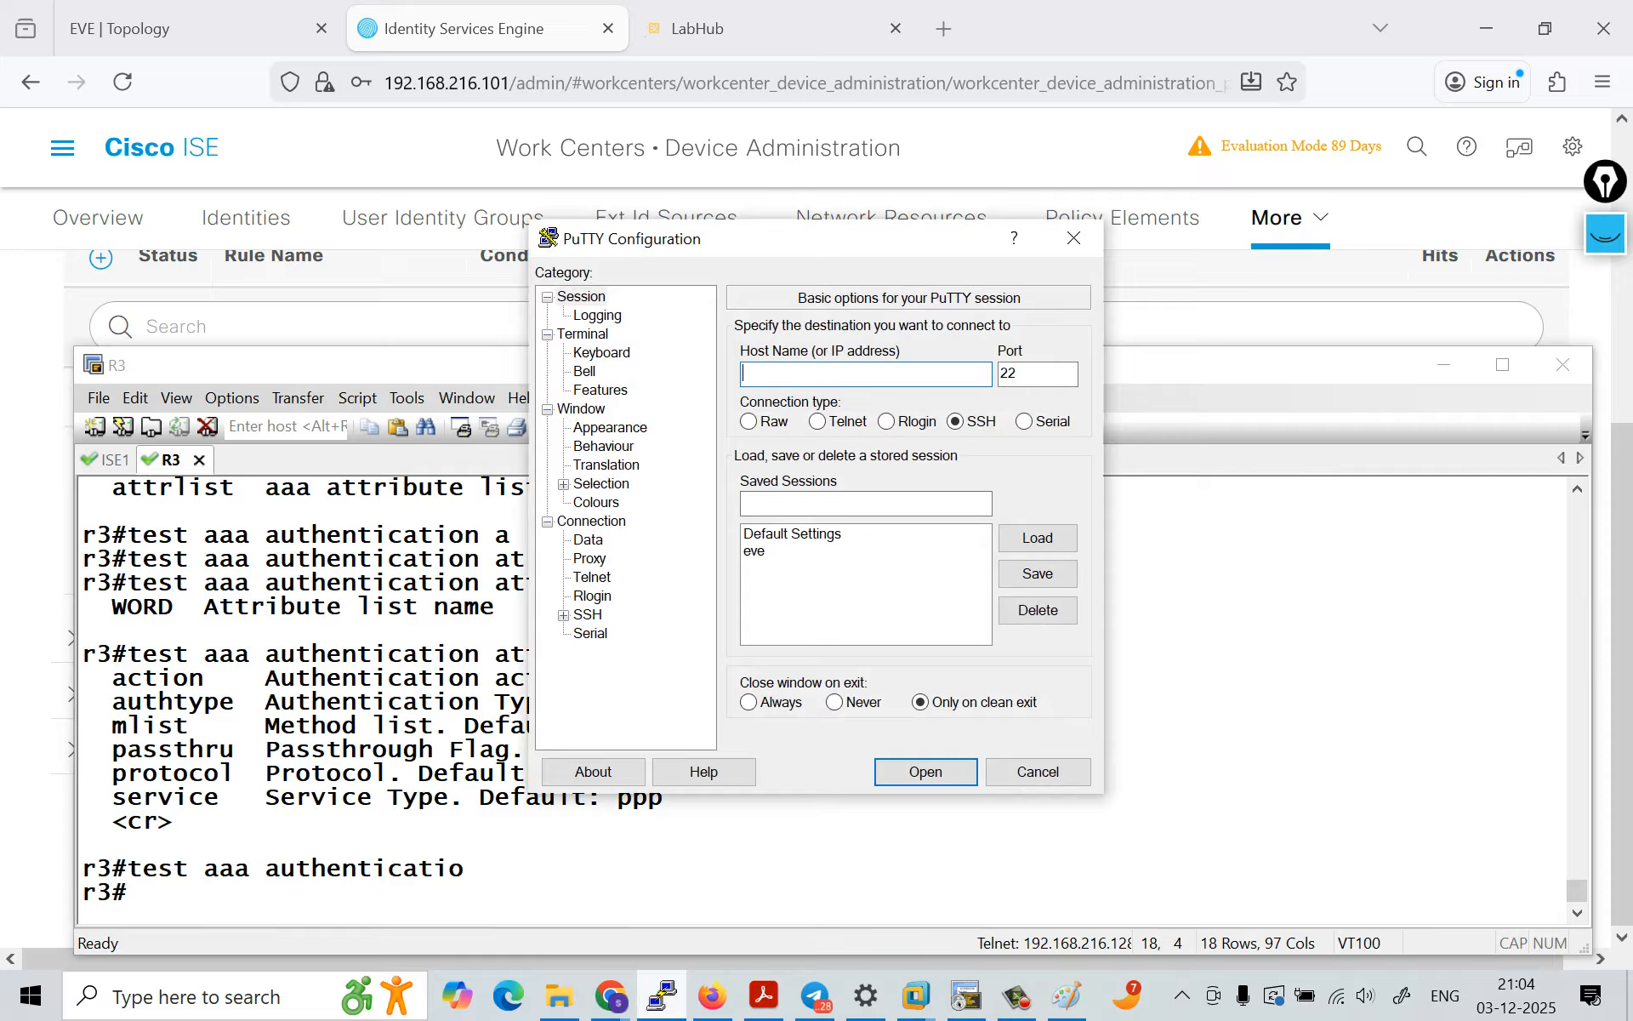
pyautogui.click(816, 421)
pyautogui.write('192.168.216.100')
pyautogui.press('Return')
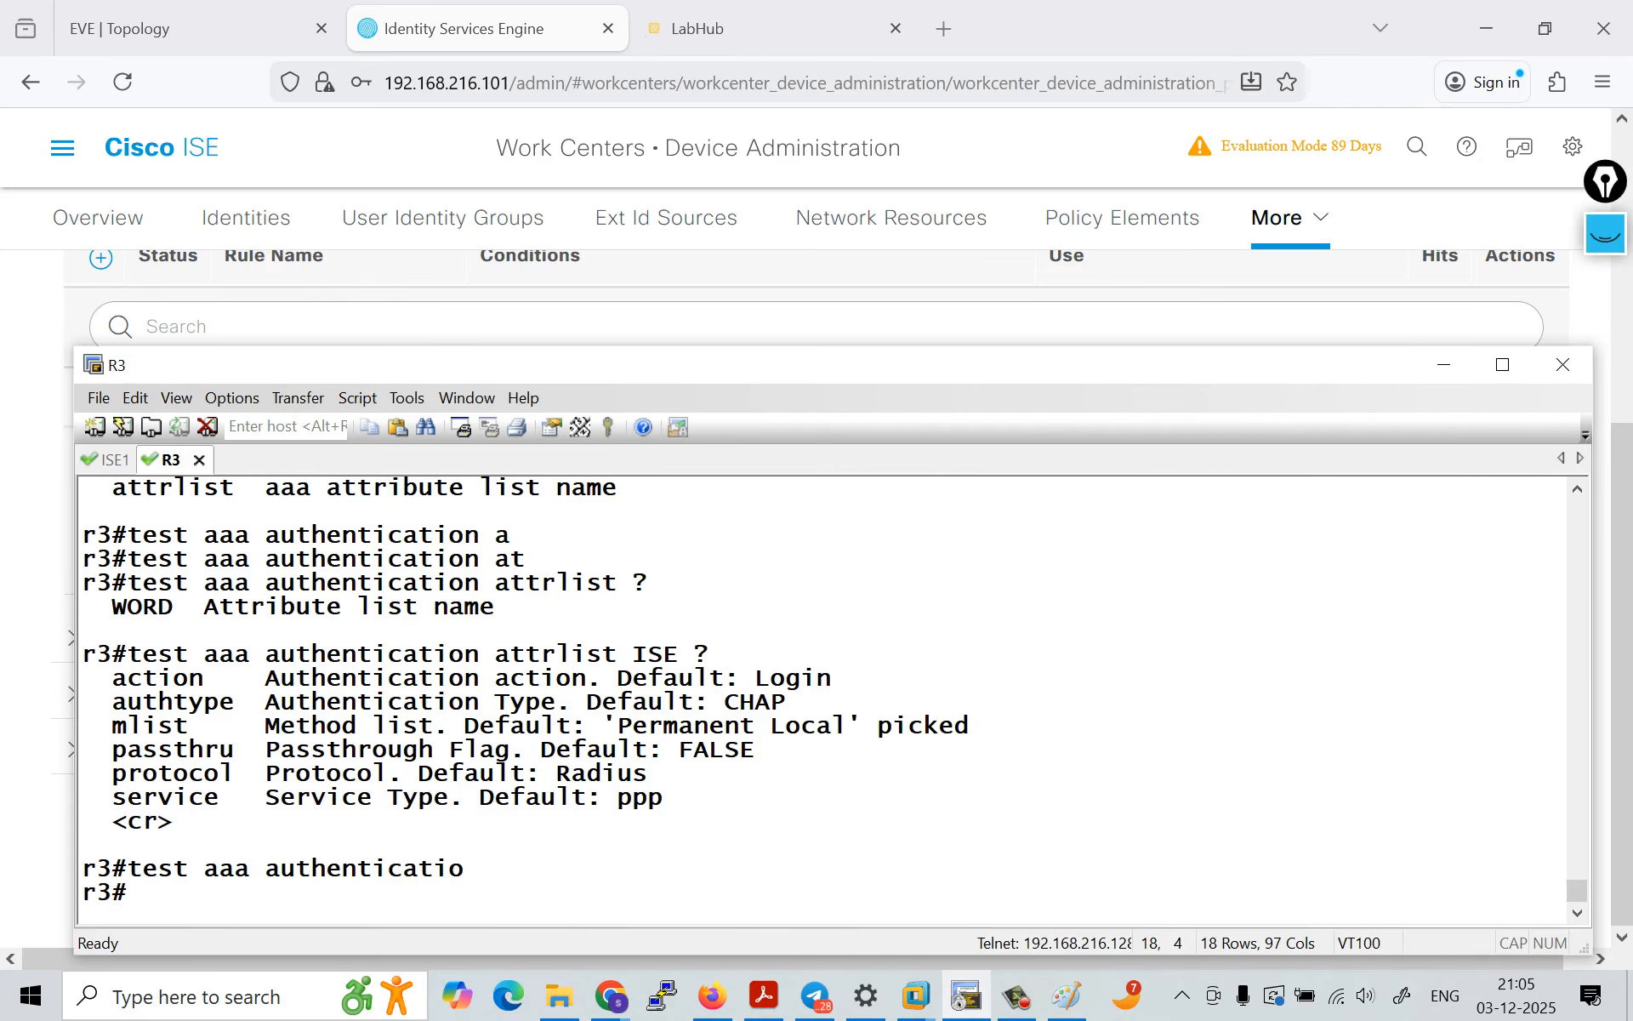
# Step: Open the TACACS live logs in ISE and view the detail report of the most recent authentication record
pyautogui.hotkey('alt', 'Tab')
pyautogui.scroll(1, 816, 596)
pyautogui.scroll(5, 816, 595)
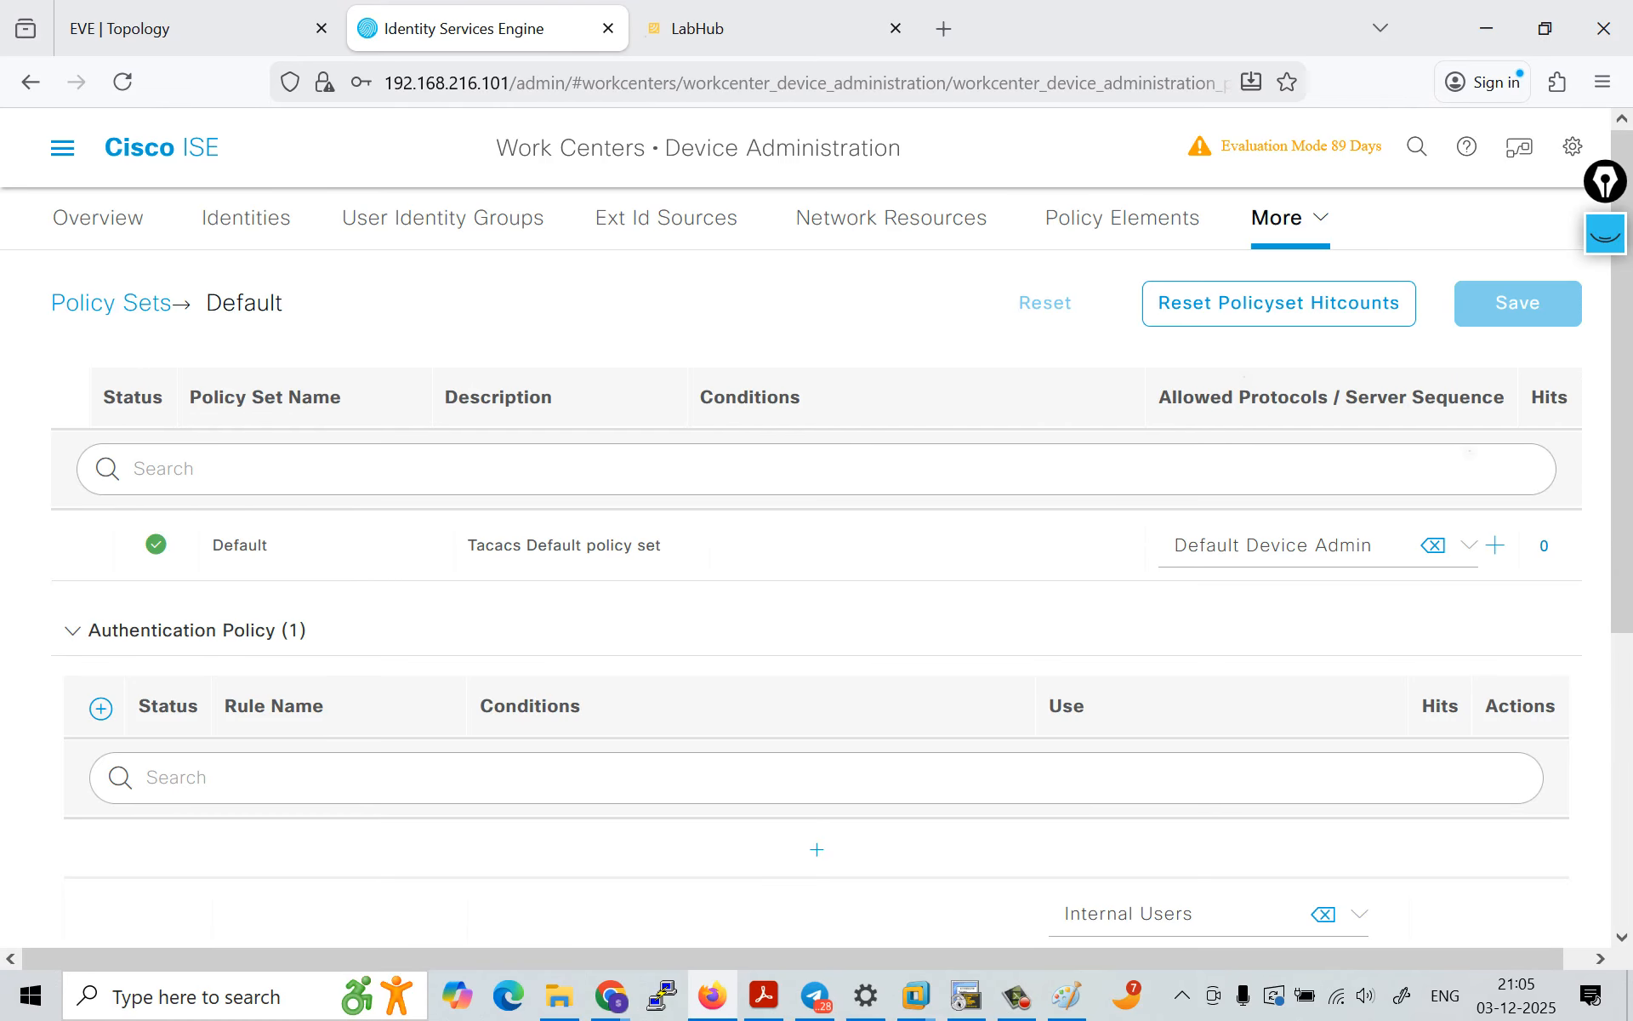
pyautogui.click(62, 148)
pyautogui.moveTo(845, 240)
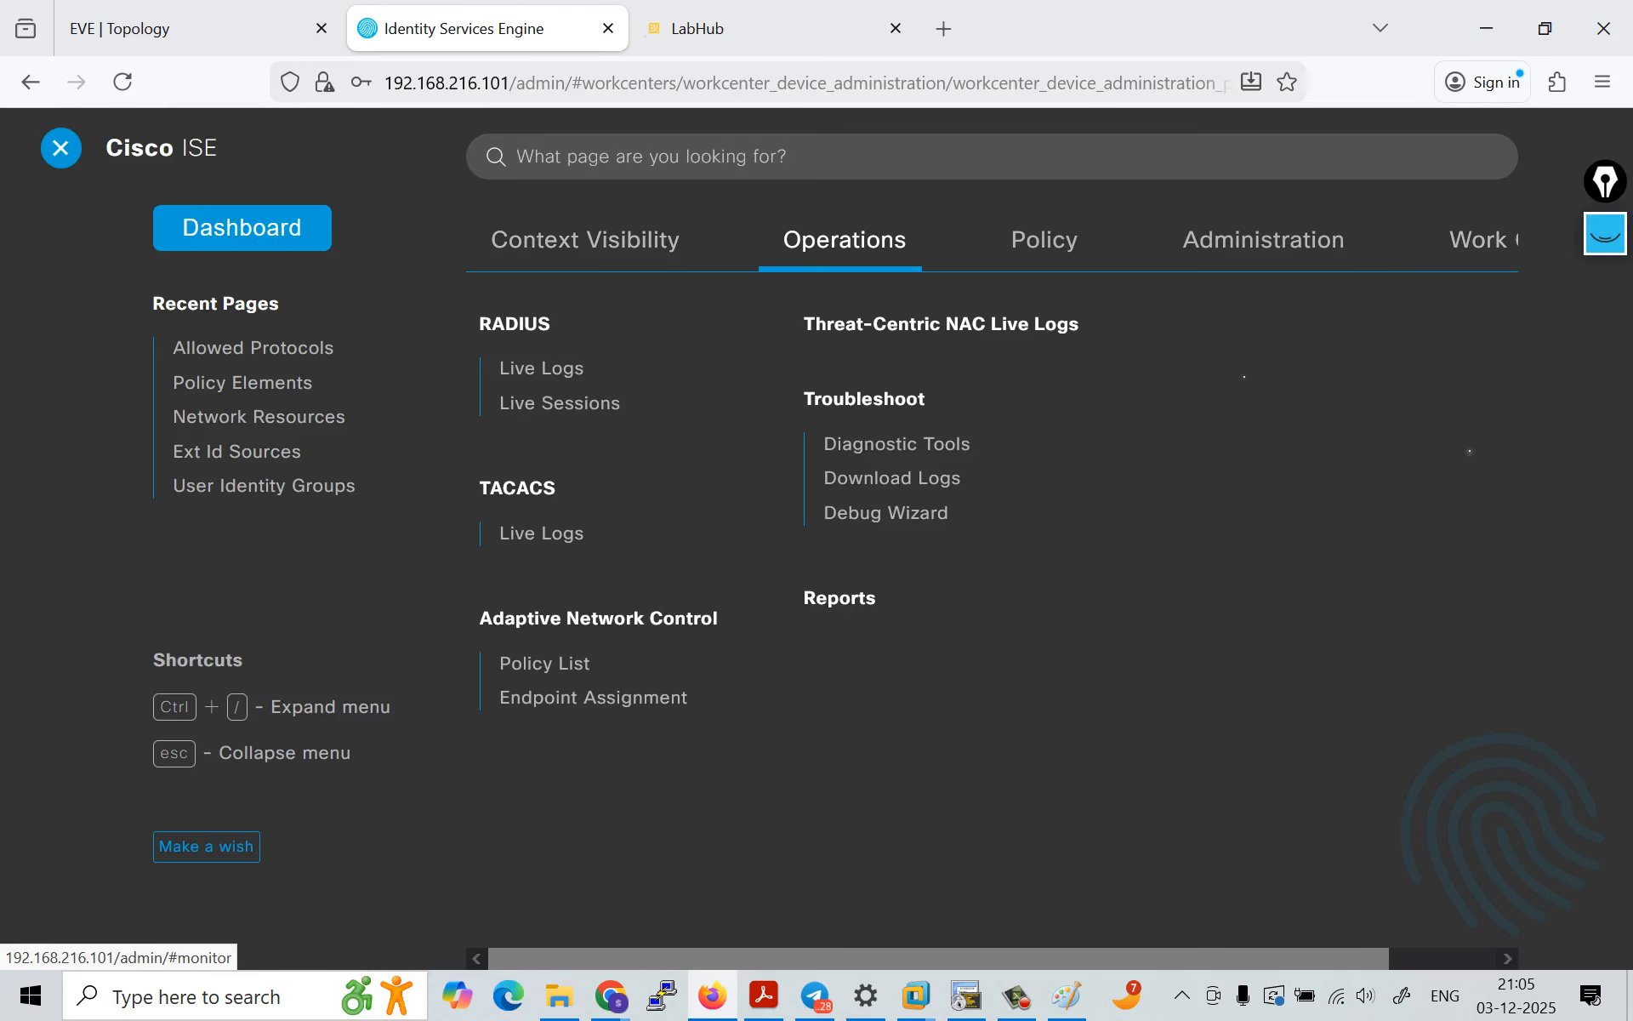
pyautogui.click(541, 533)
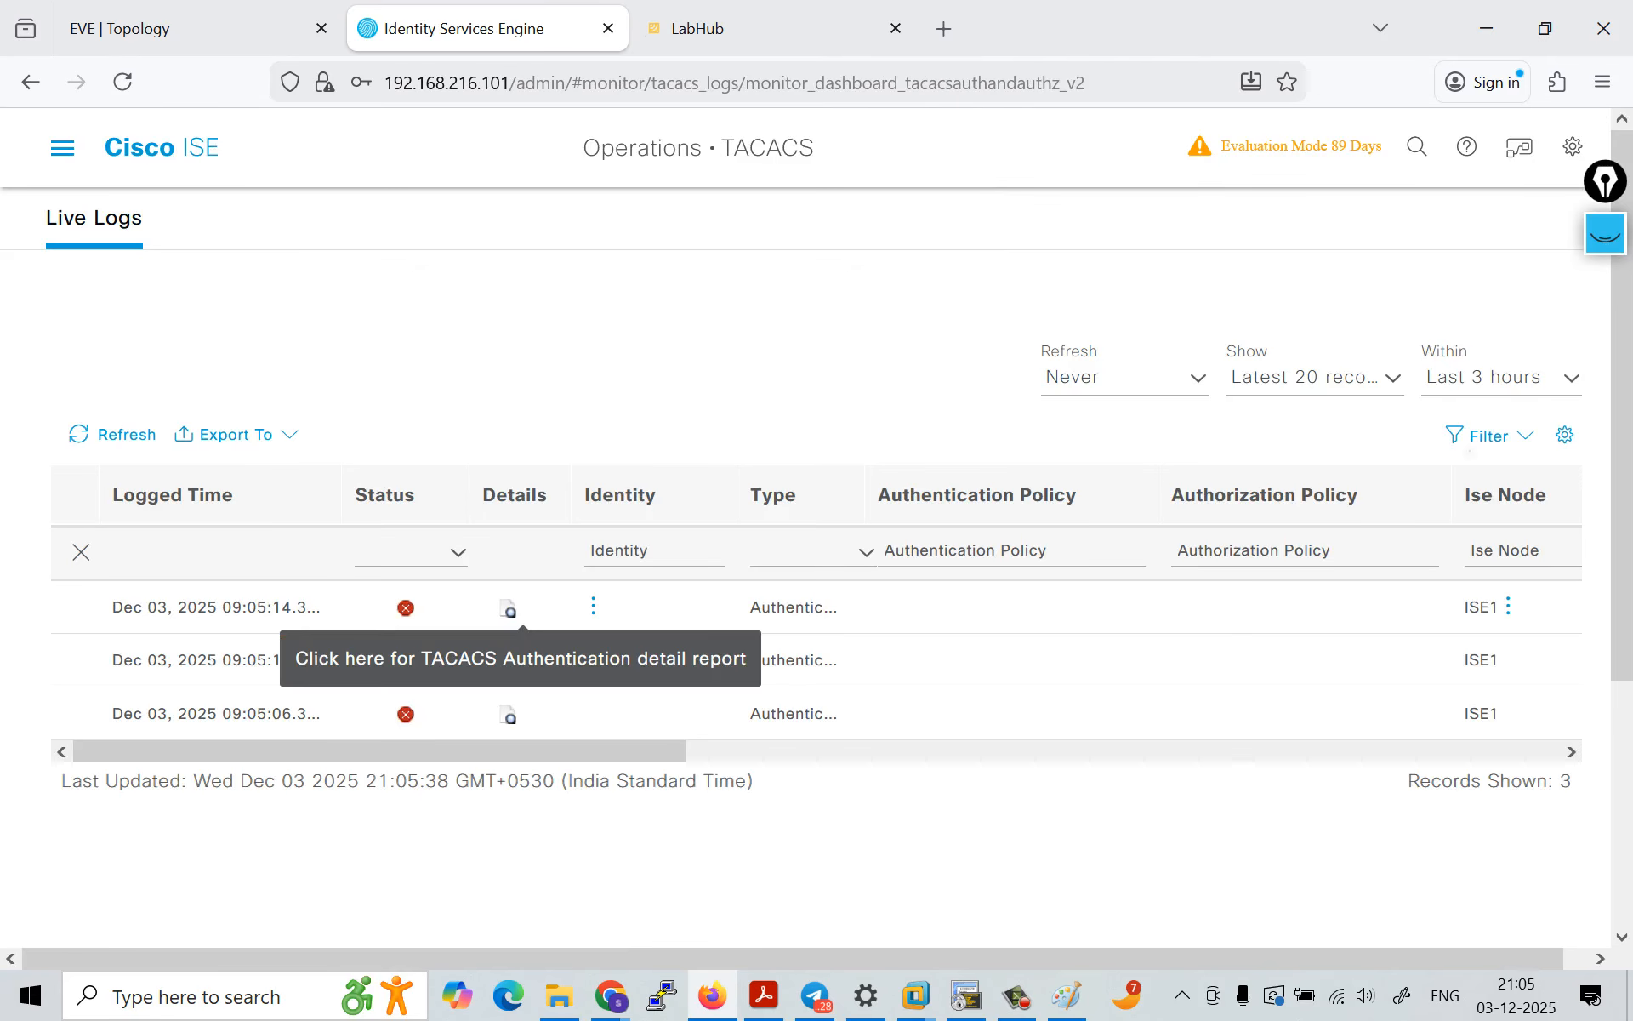
pyautogui.click(508, 609)
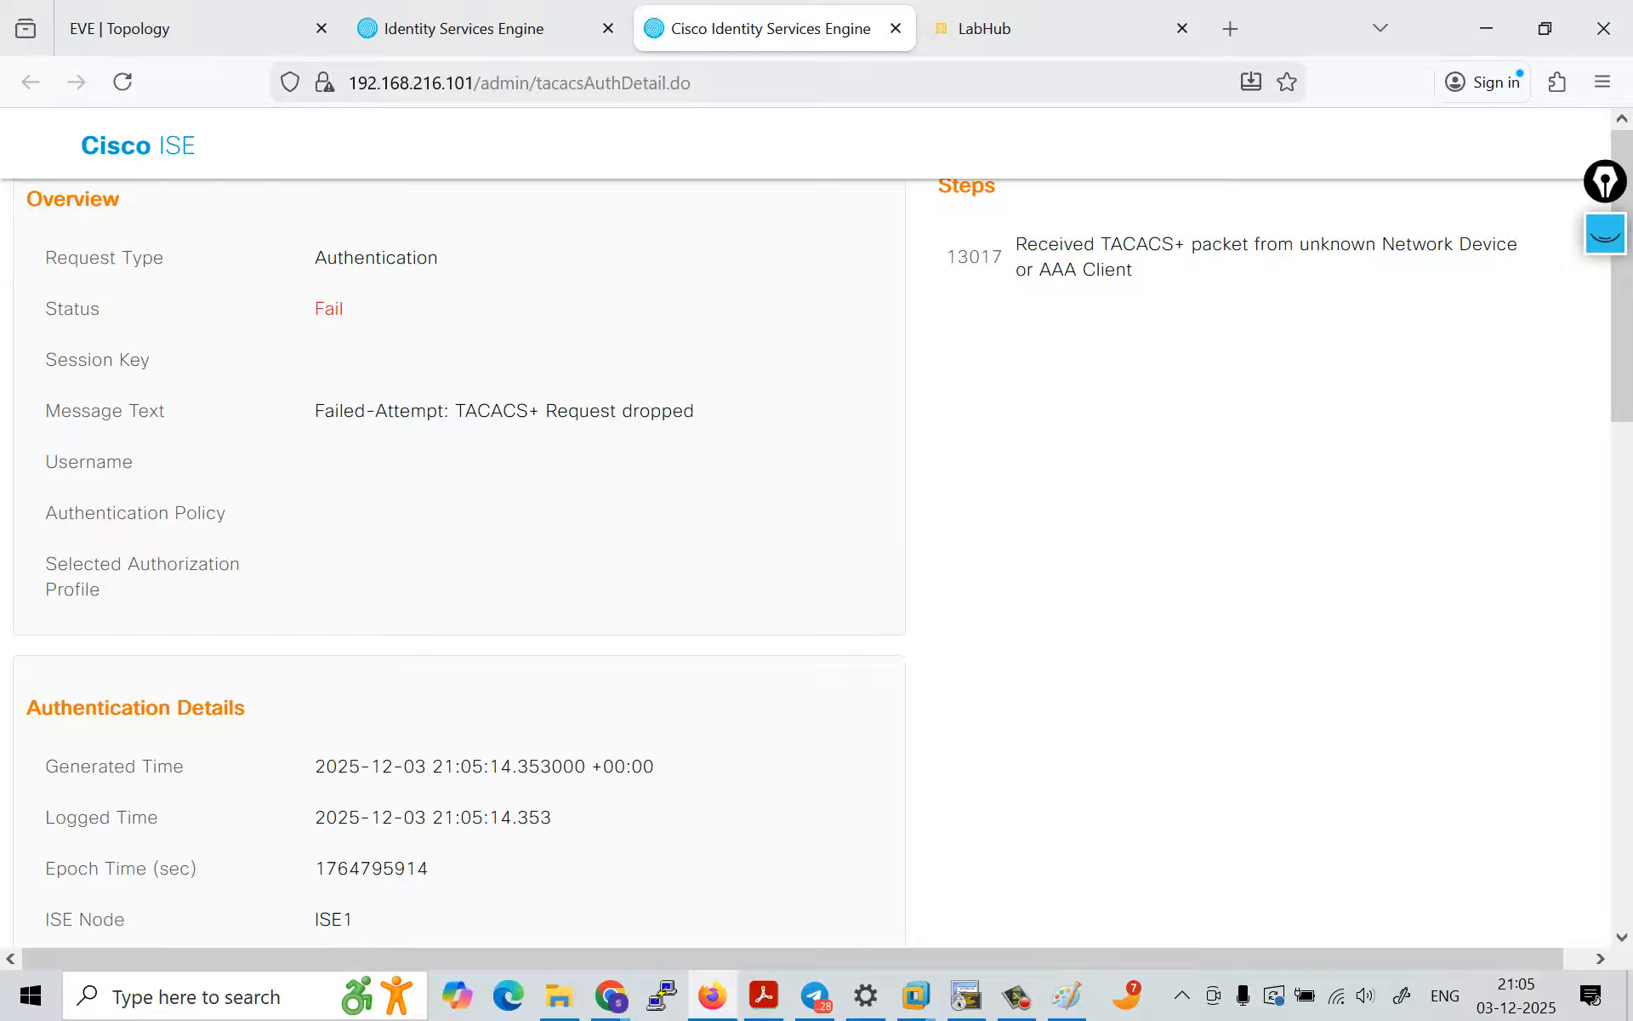
# Step: Change the IP address of network device R3 to 192.168.216.100 in the Device Administration work center and save it
pyautogui.hotkey('ctrl', 'pageup')
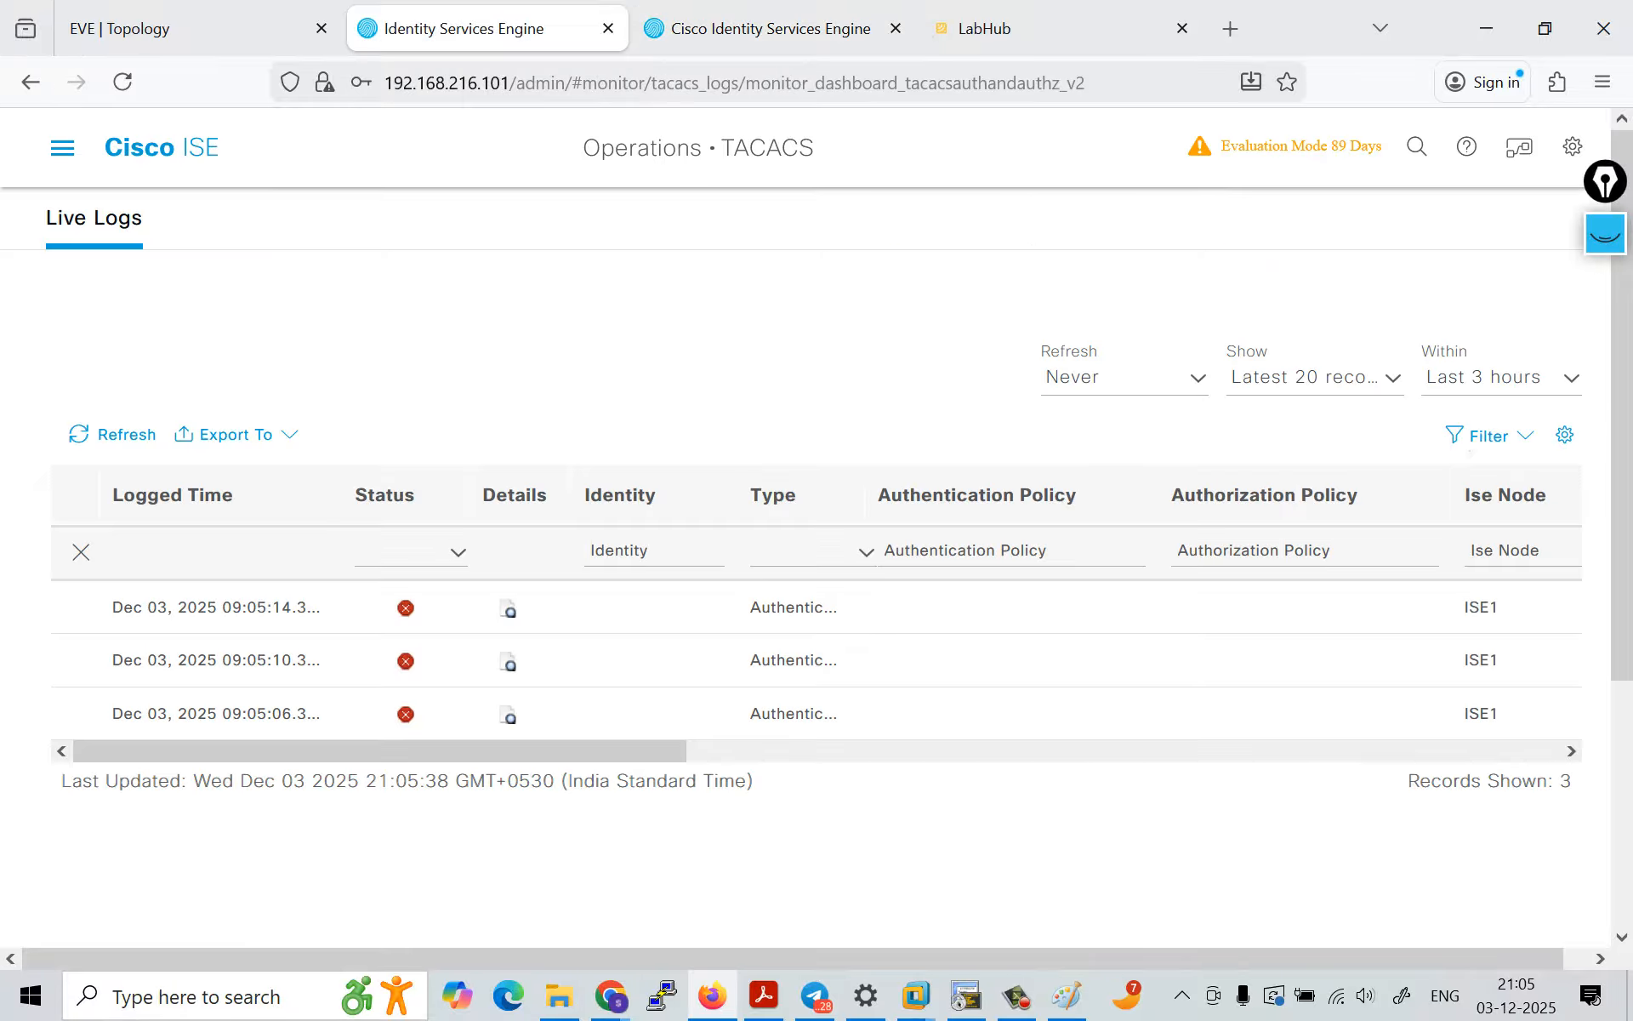
pyautogui.click(62, 148)
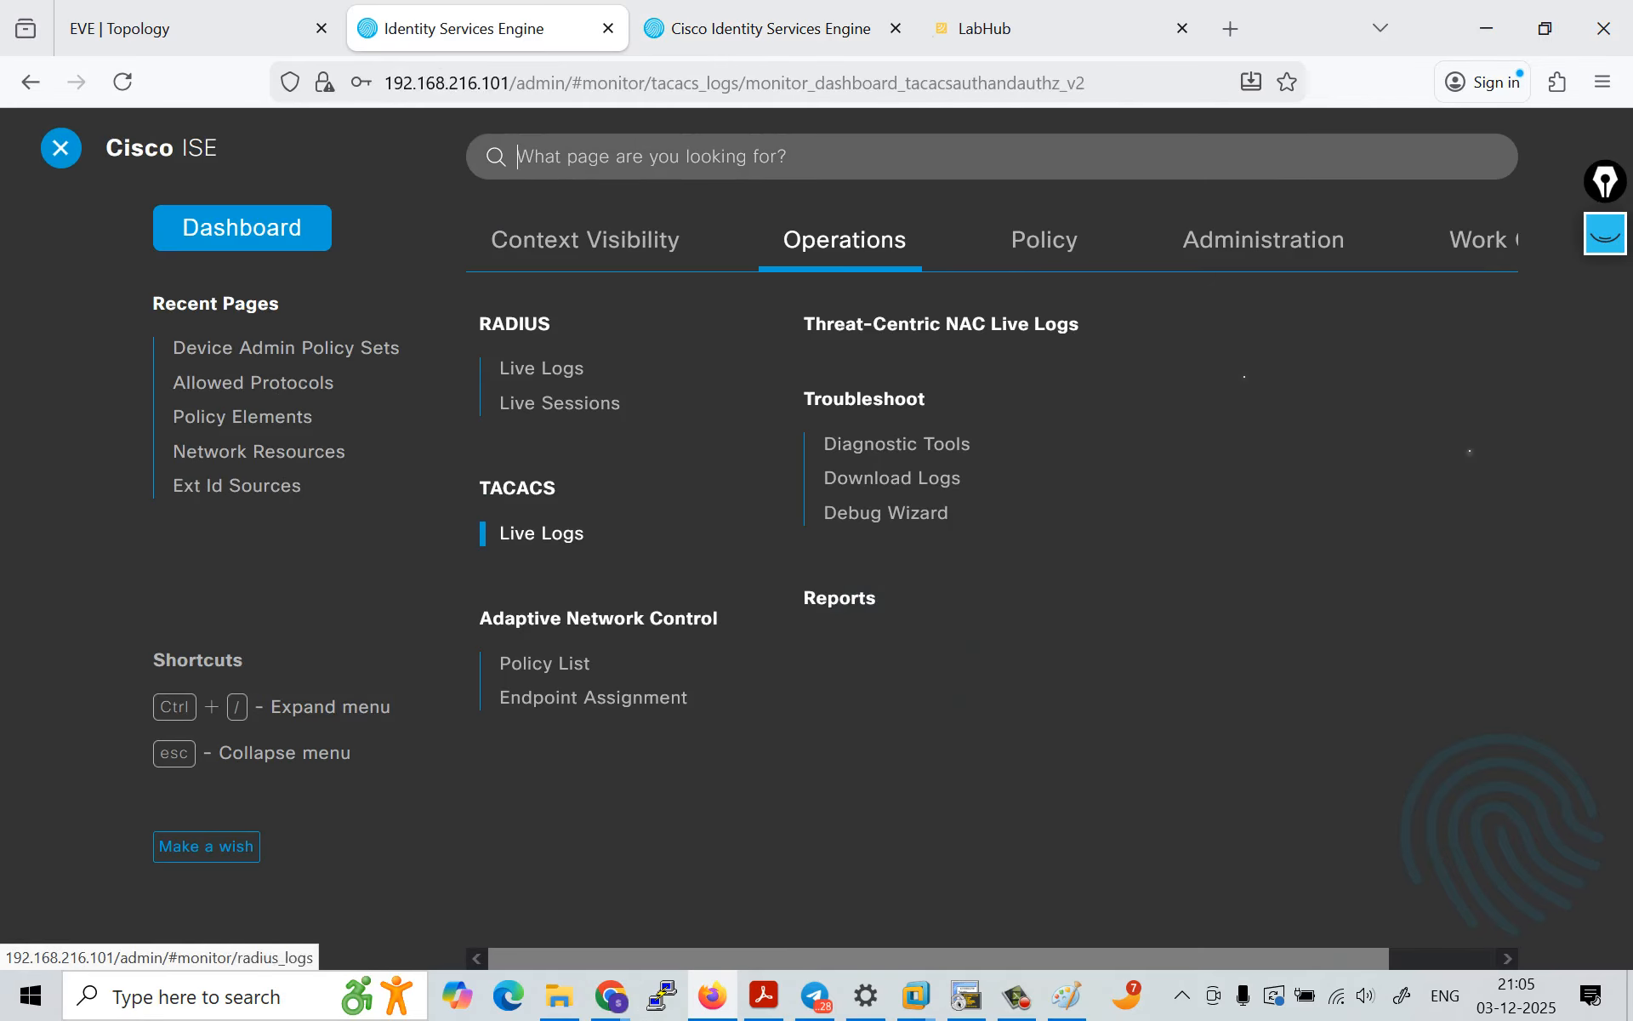
pyautogui.moveTo(1480, 240)
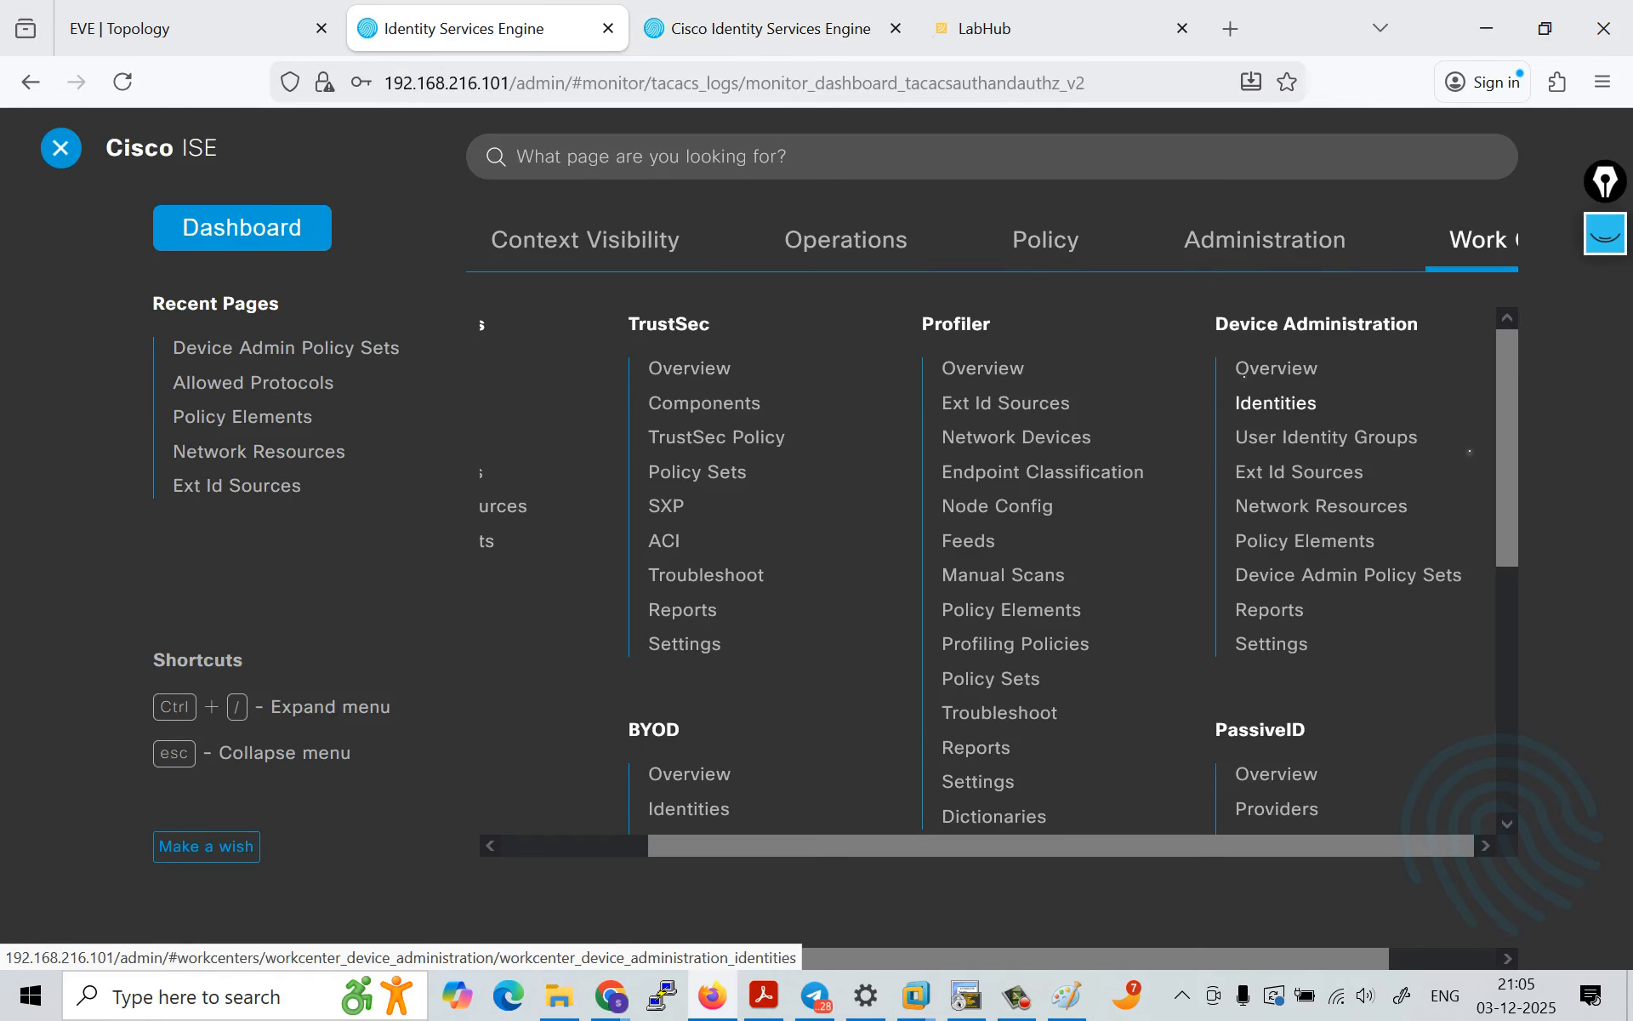
pyautogui.click(1361, 505)
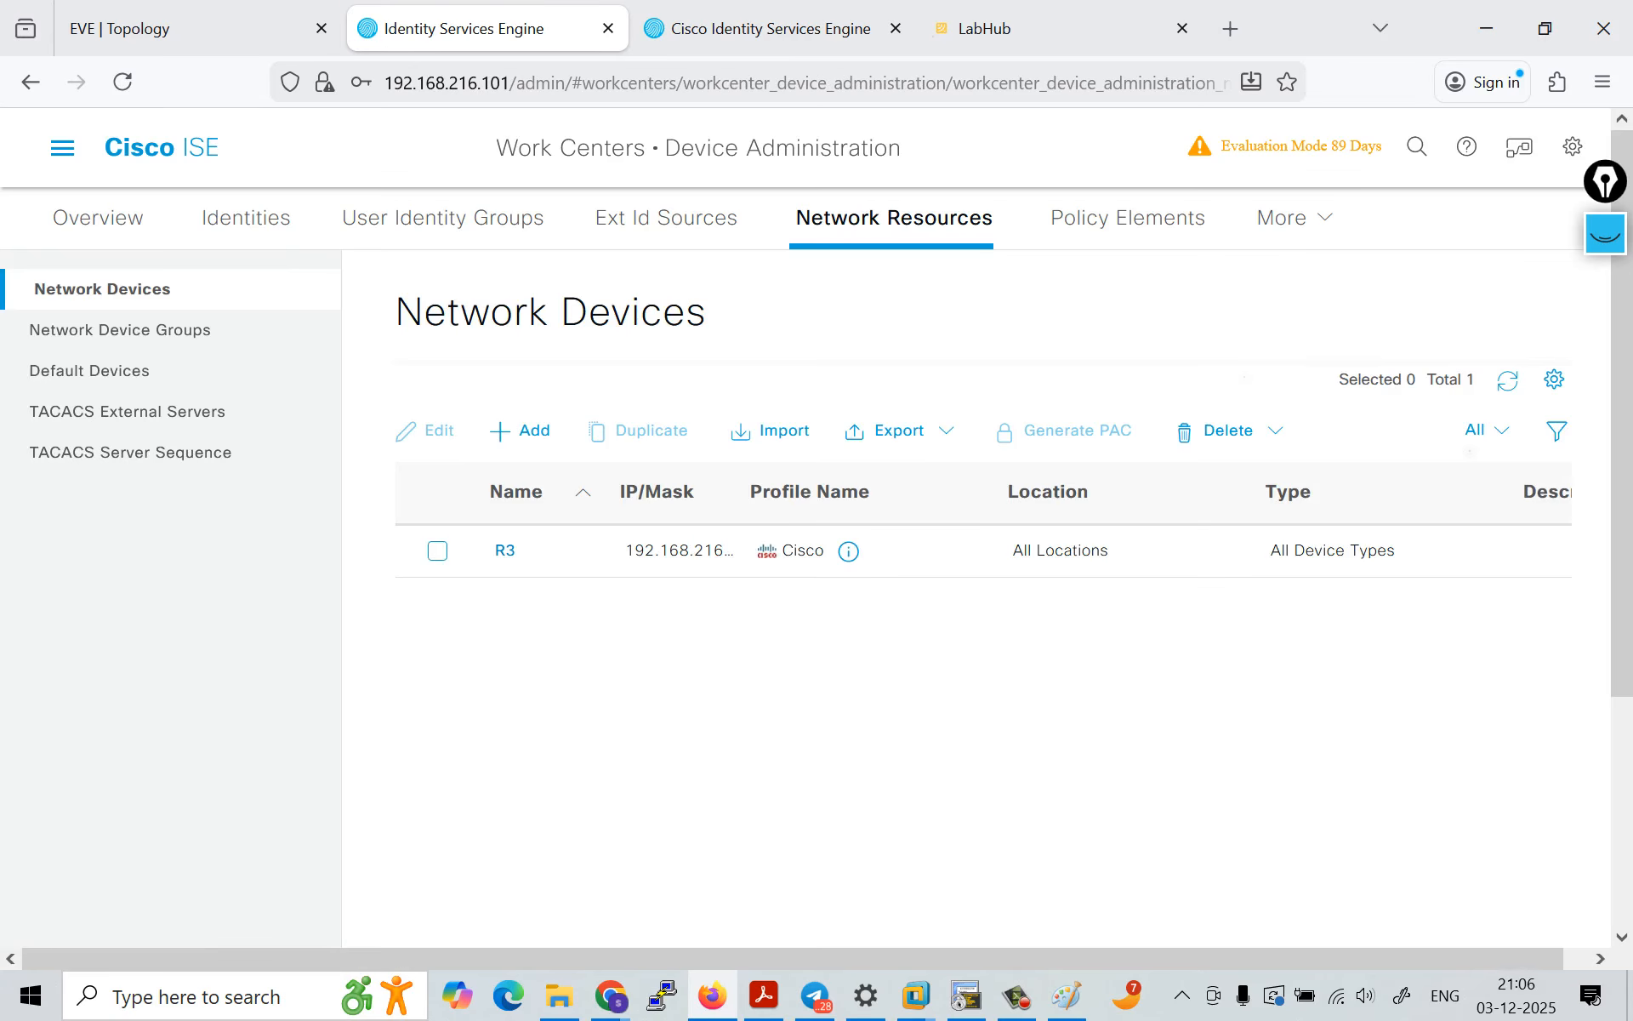
pyautogui.click(437, 552)
pyautogui.click(427, 432)
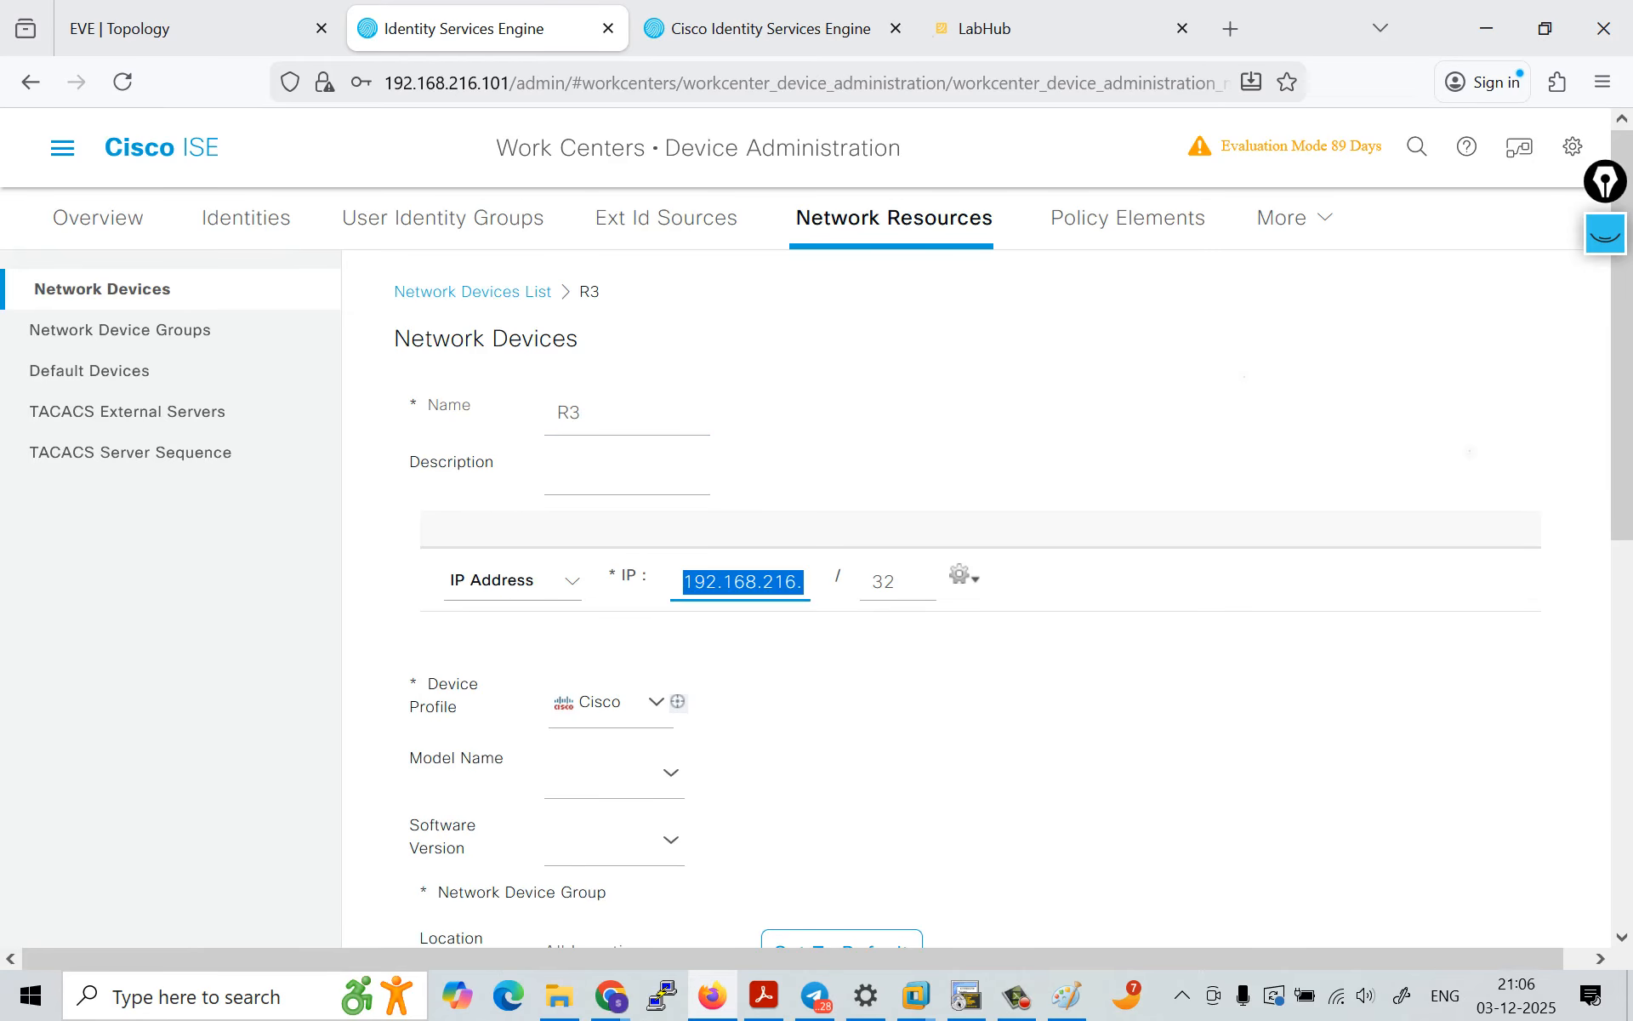
pyautogui.press('End')
pyautogui.write('101')
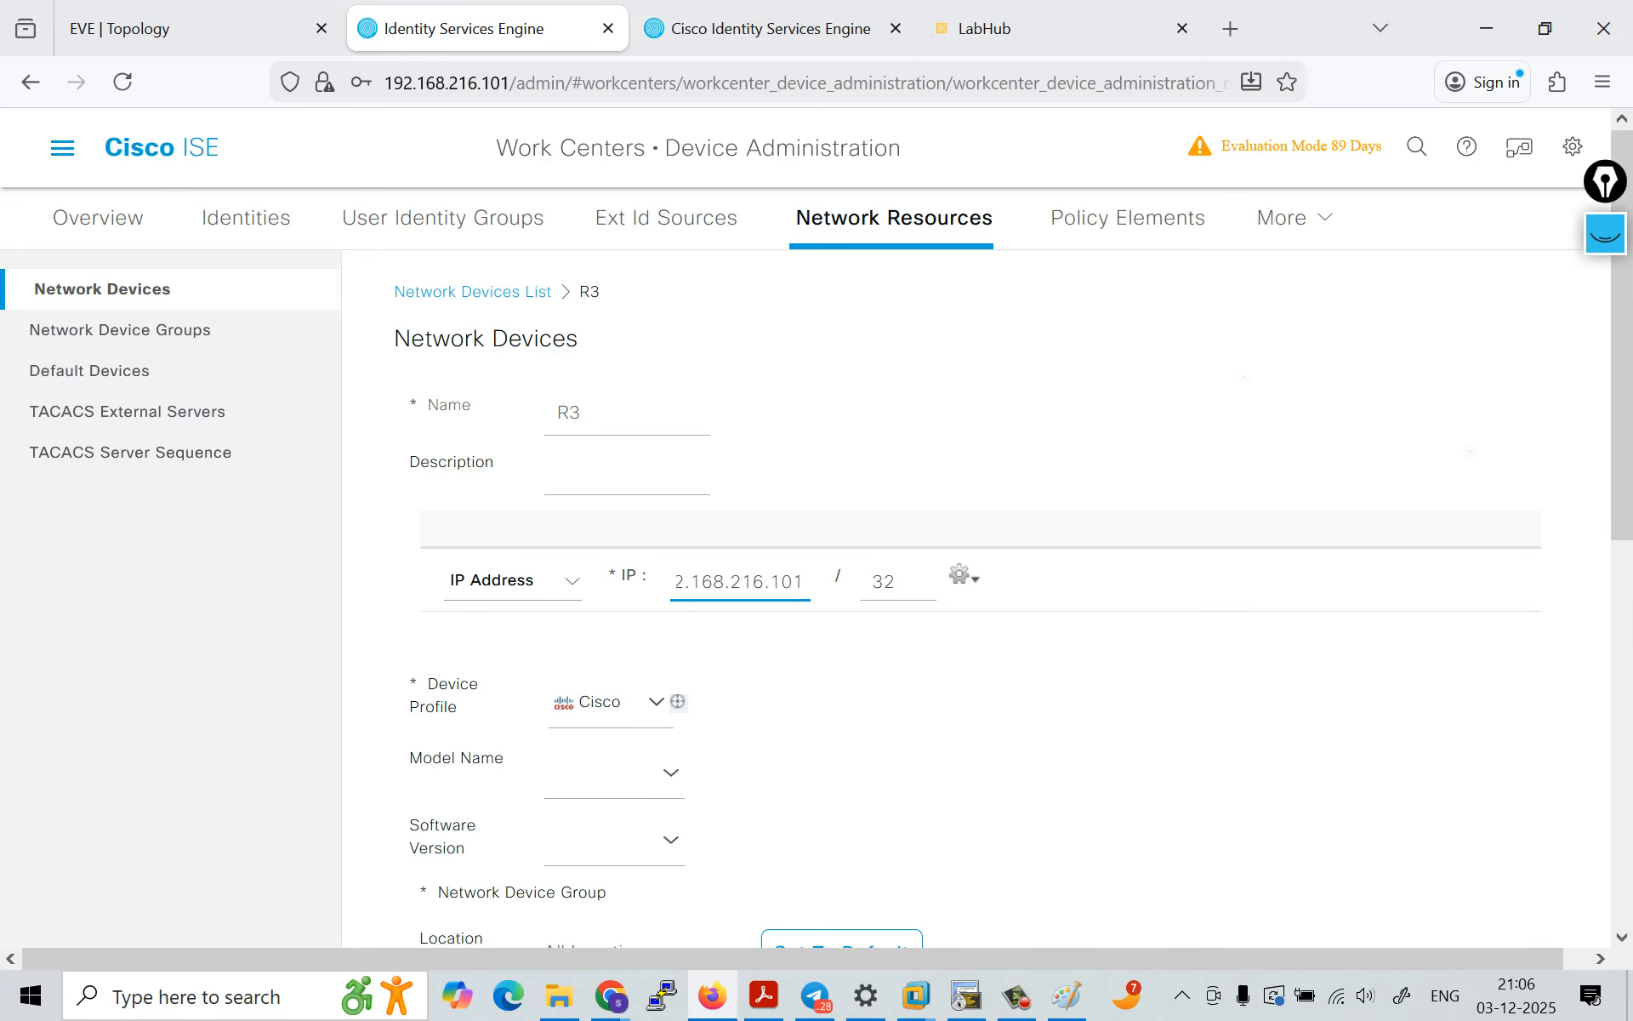
pyautogui.press('BackSpace')
pyautogui.write('0')
pyautogui.scroll(-8, 978, 596)
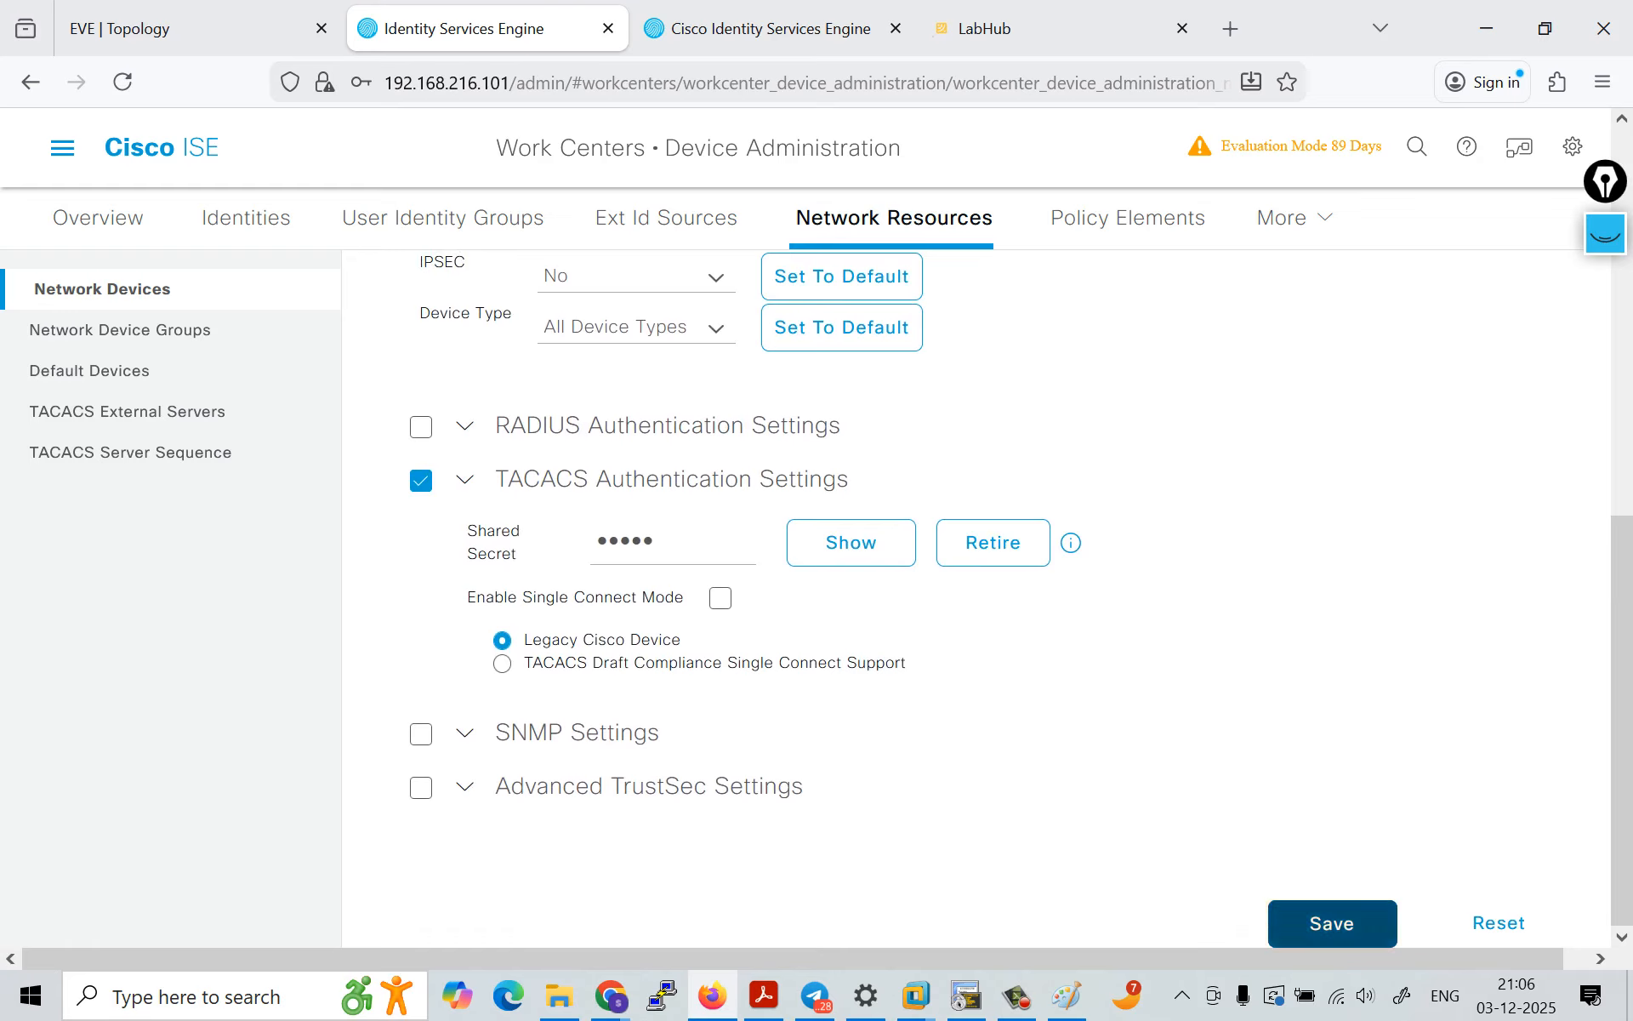
# Step: Examine the message text, failure reason, network device IP and protocol attributes in the TACACS authentication detail report
pyautogui.hotkey('ctrl', 'Tab')
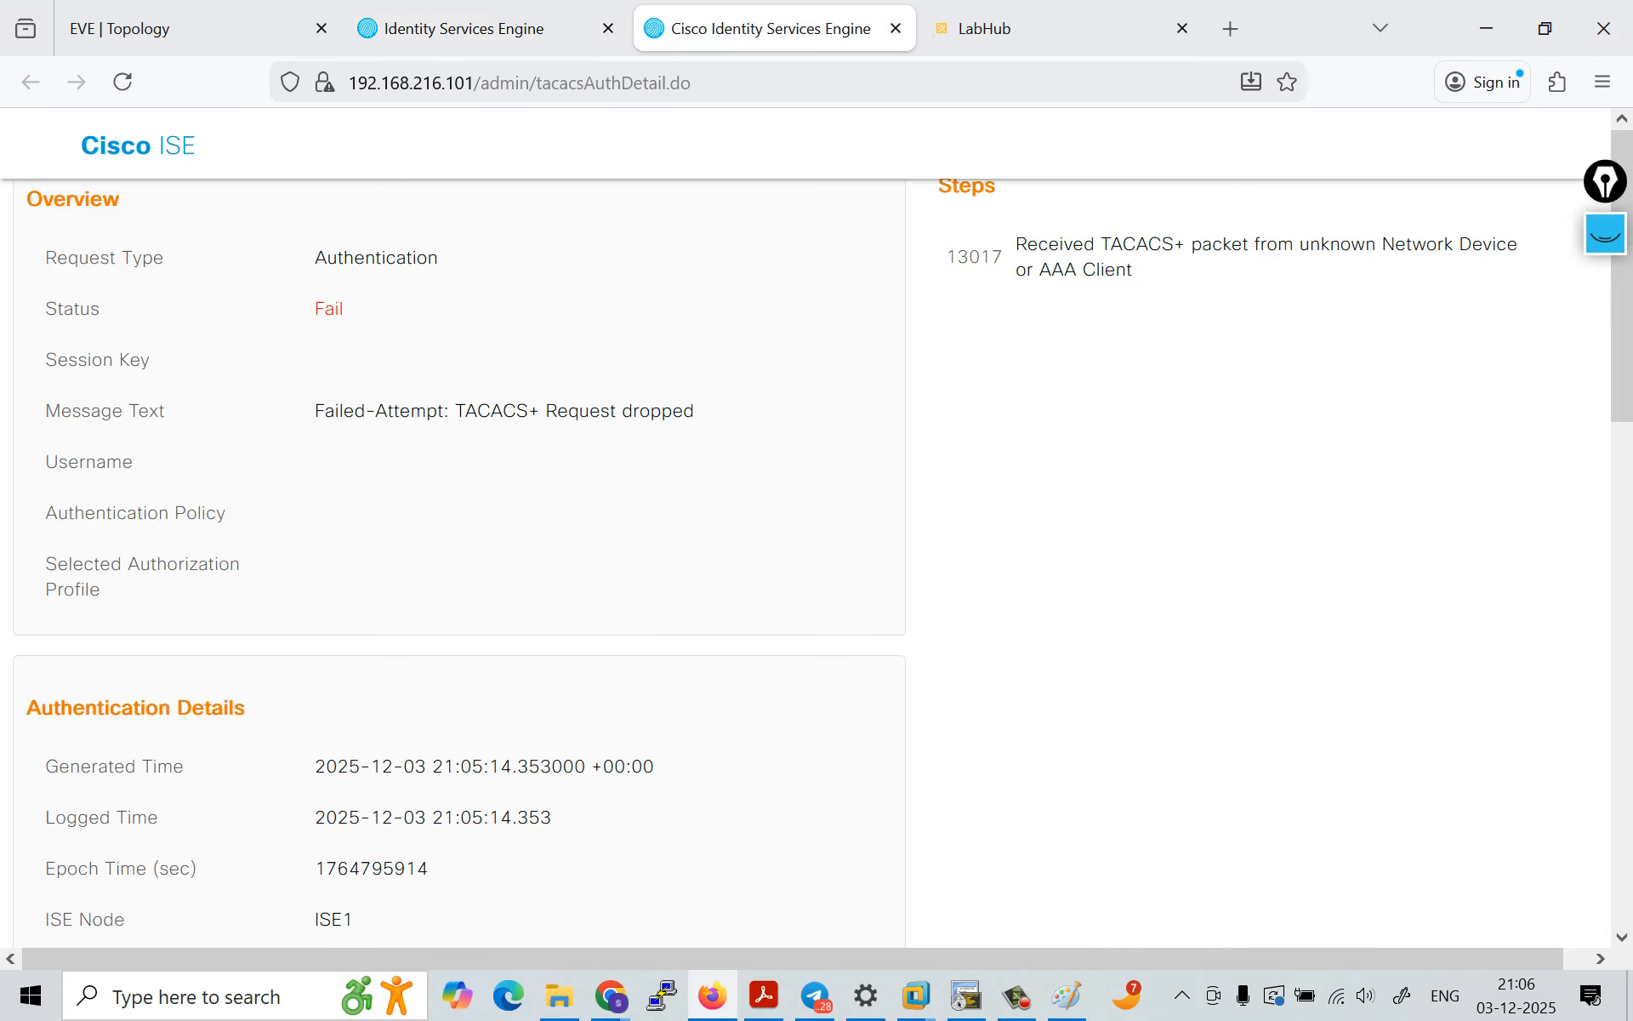
pyautogui.scroll(-5, 459, 561)
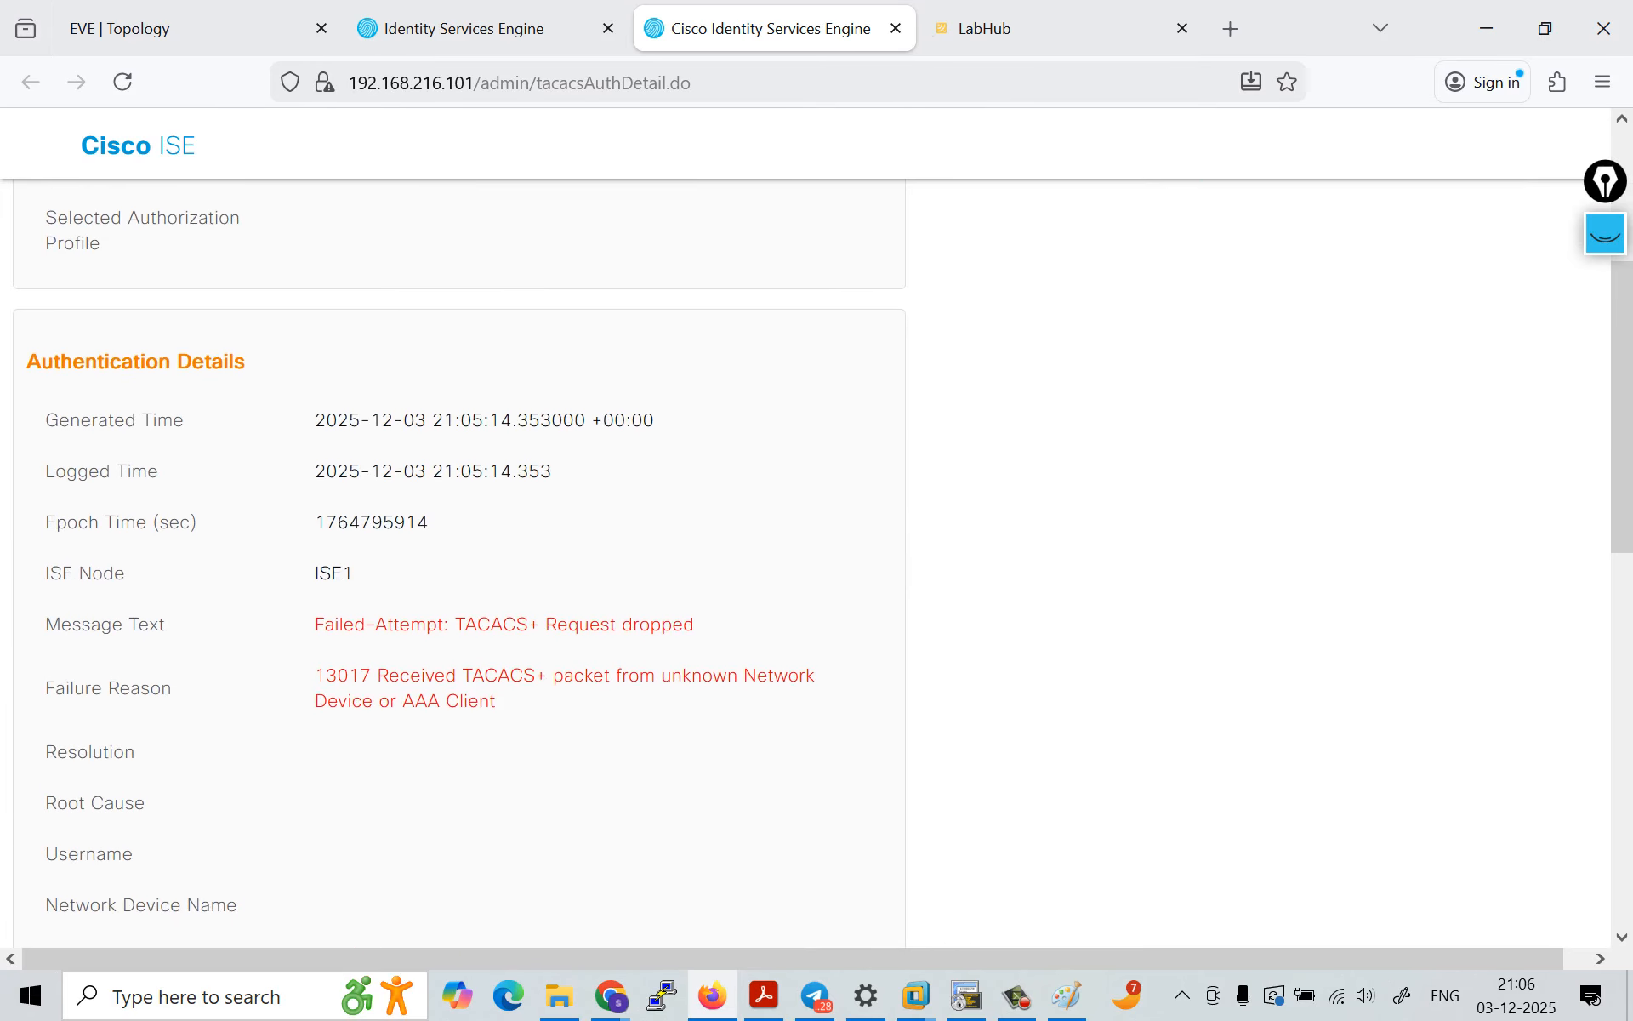
pyautogui.scroll(-1, 459, 561)
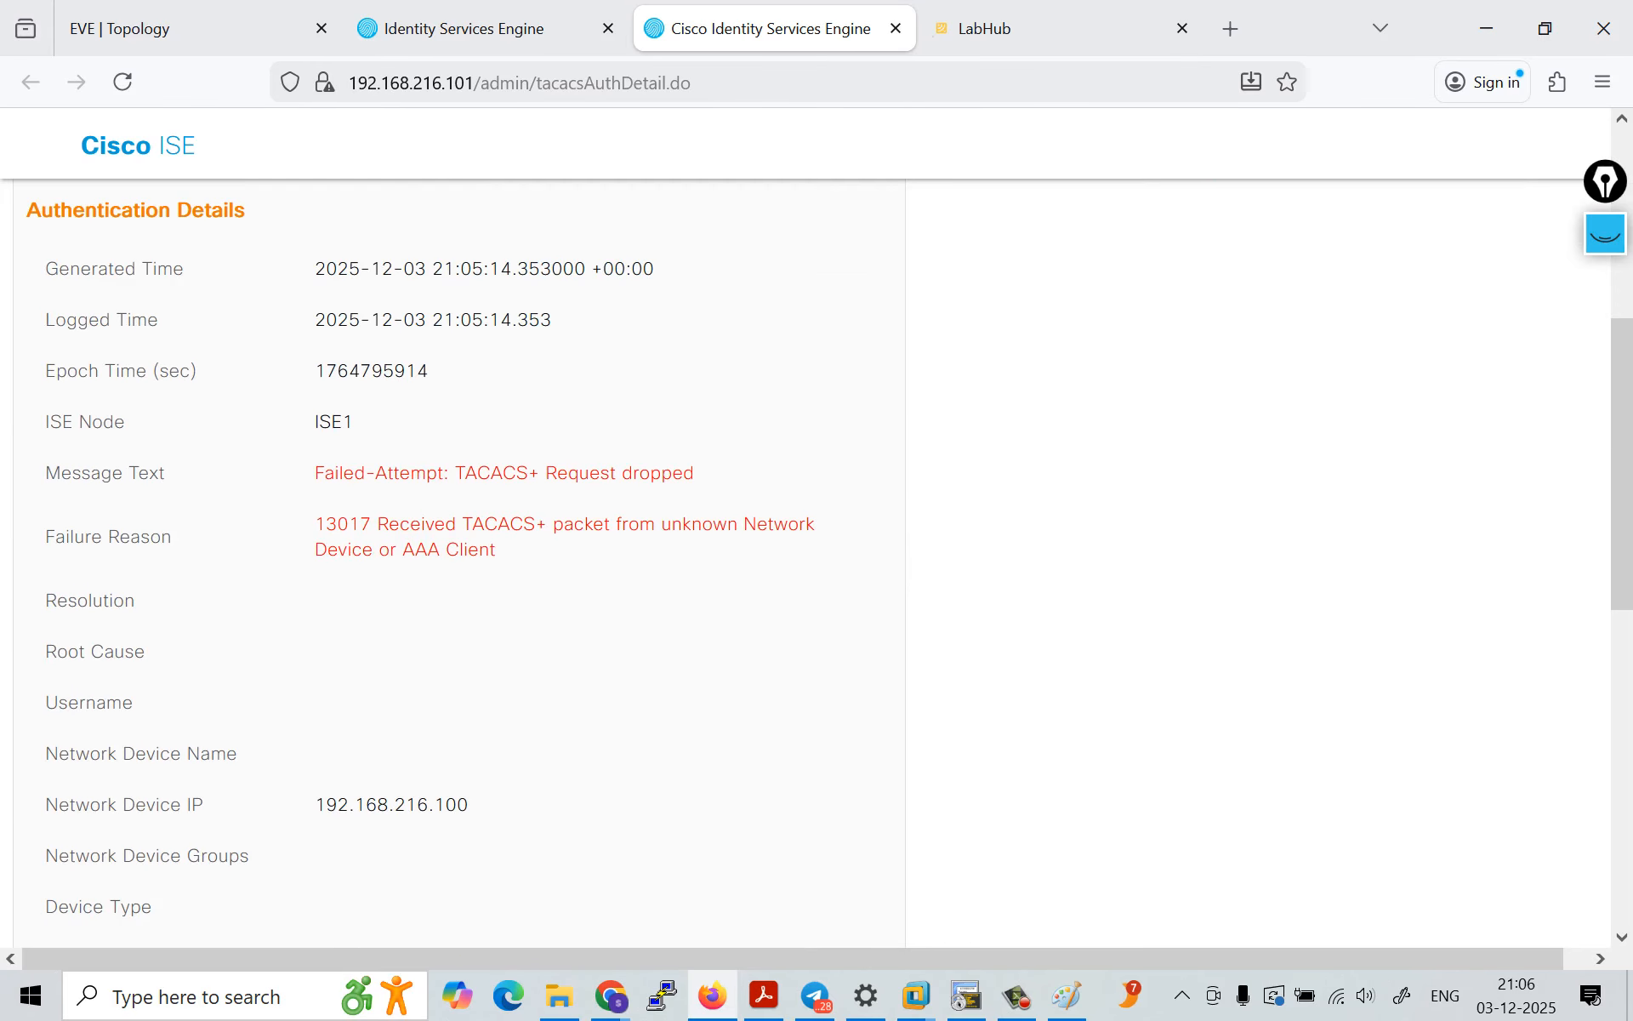
pyautogui.moveTo(324, 473); pyautogui.dragTo(700, 473)
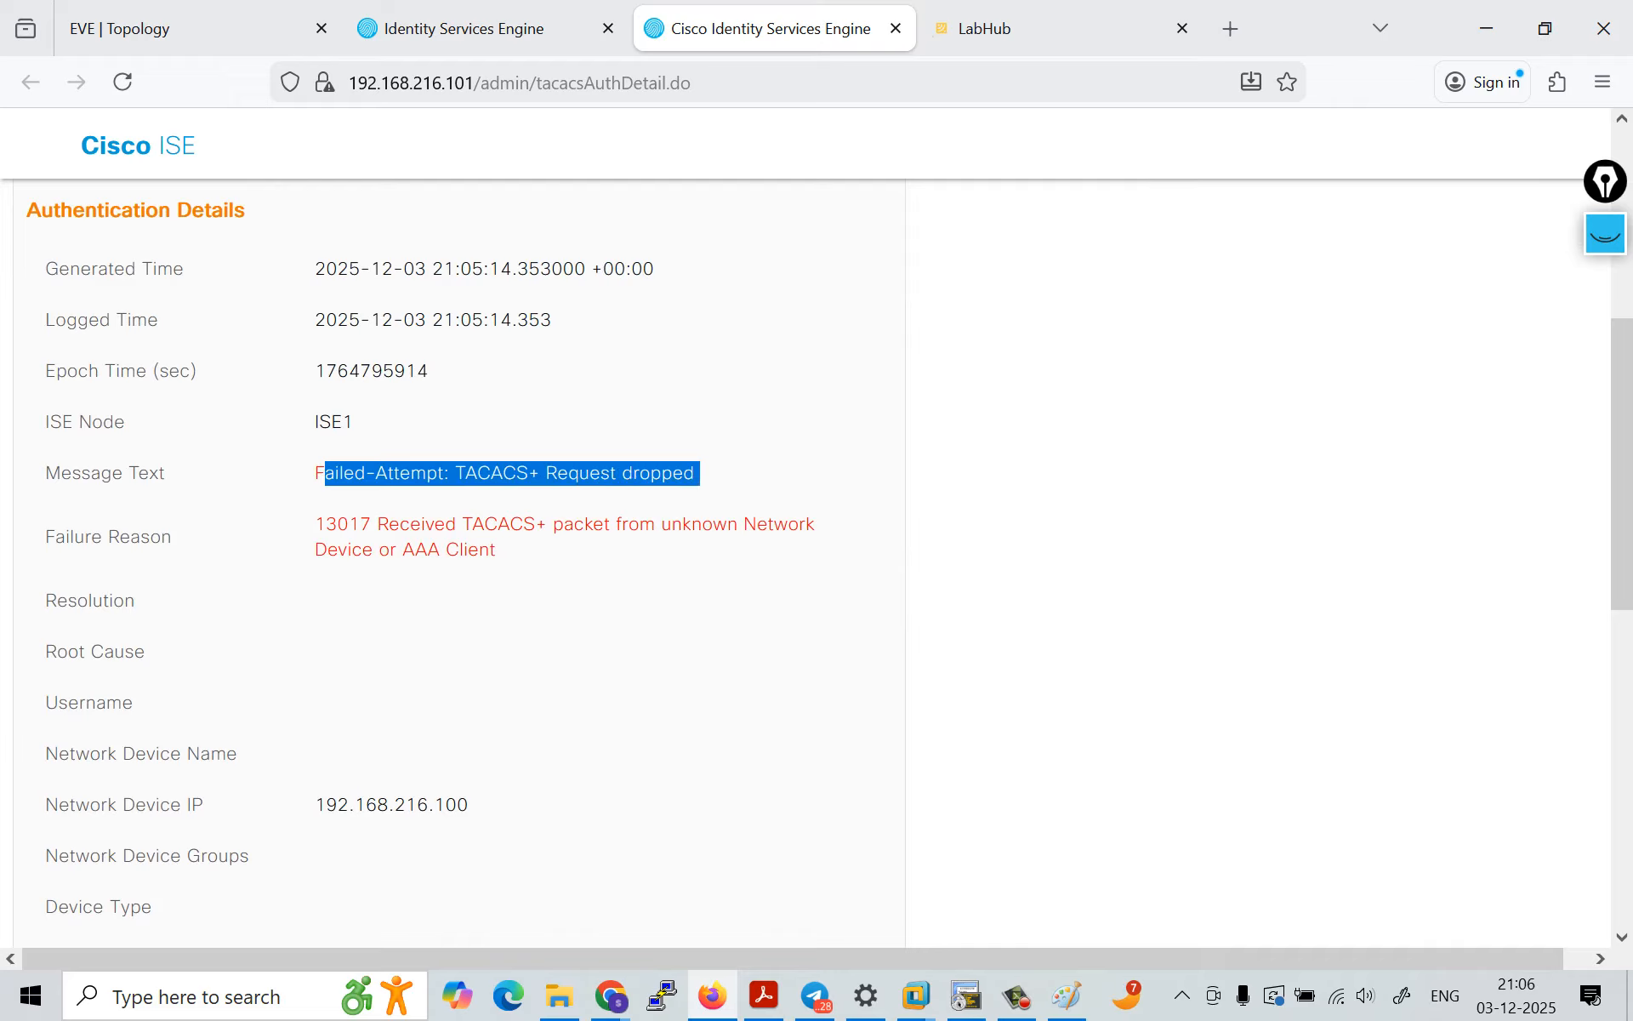
pyautogui.moveTo(400, 524); pyautogui.dragTo(502, 549)
pyautogui.scroll(-2, 459, 562)
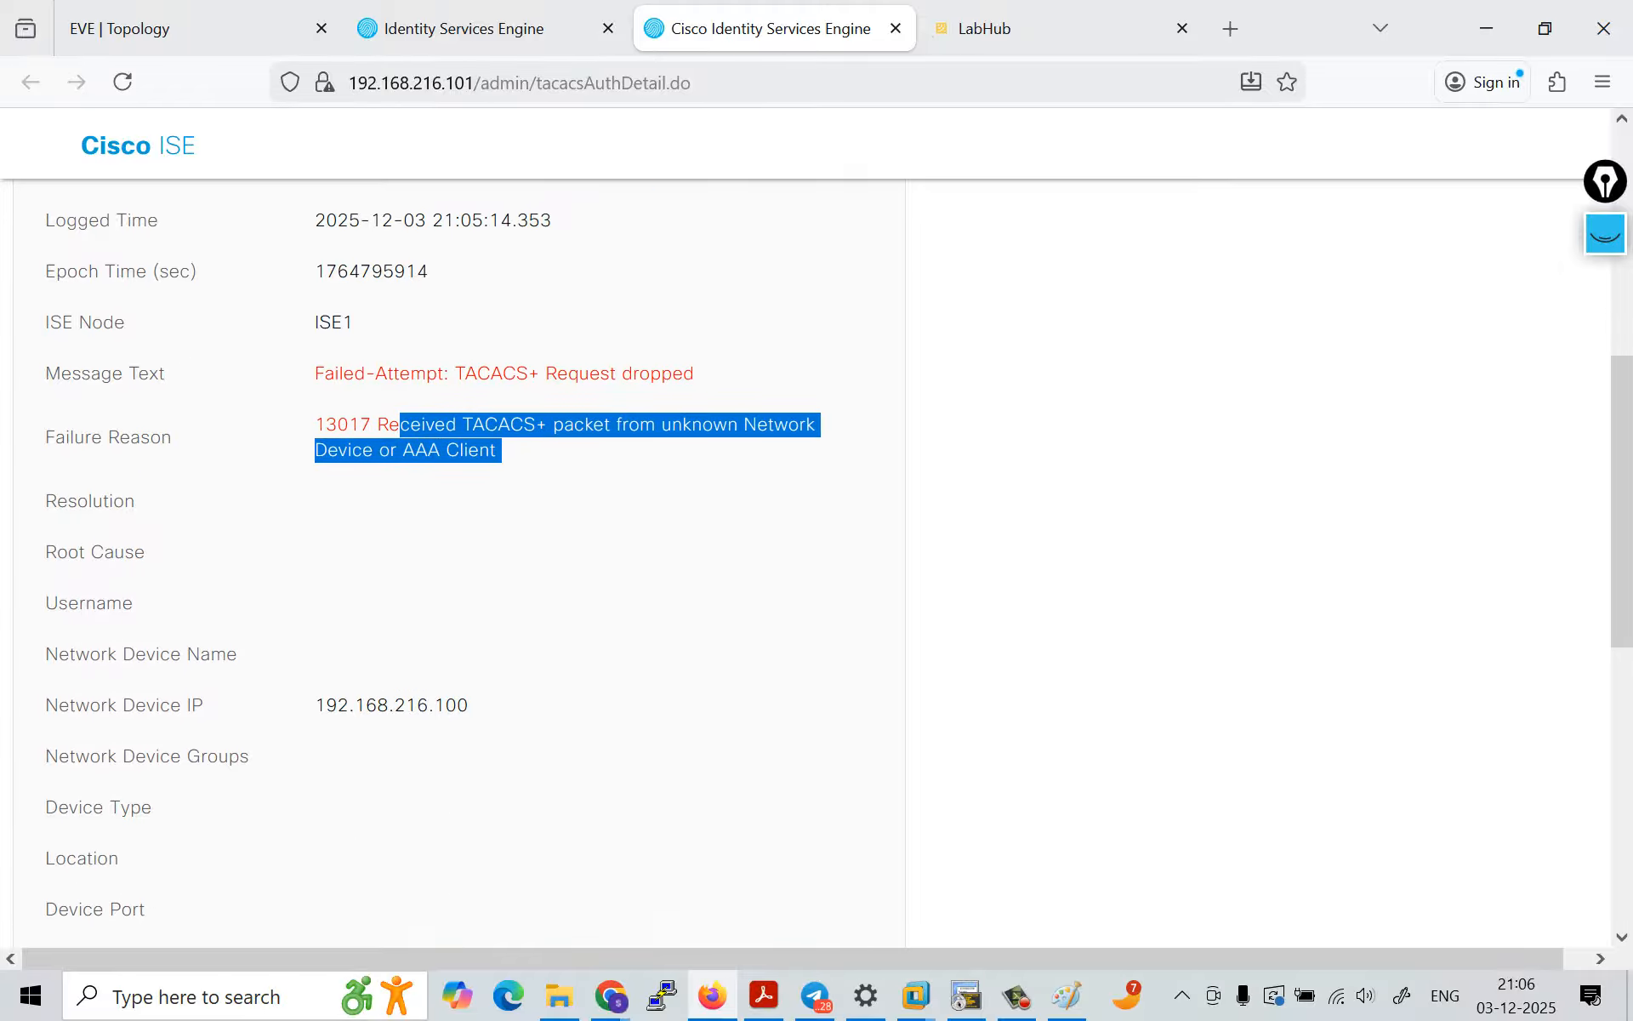
pyautogui.moveTo(316, 697); pyautogui.dragTo(473, 697)
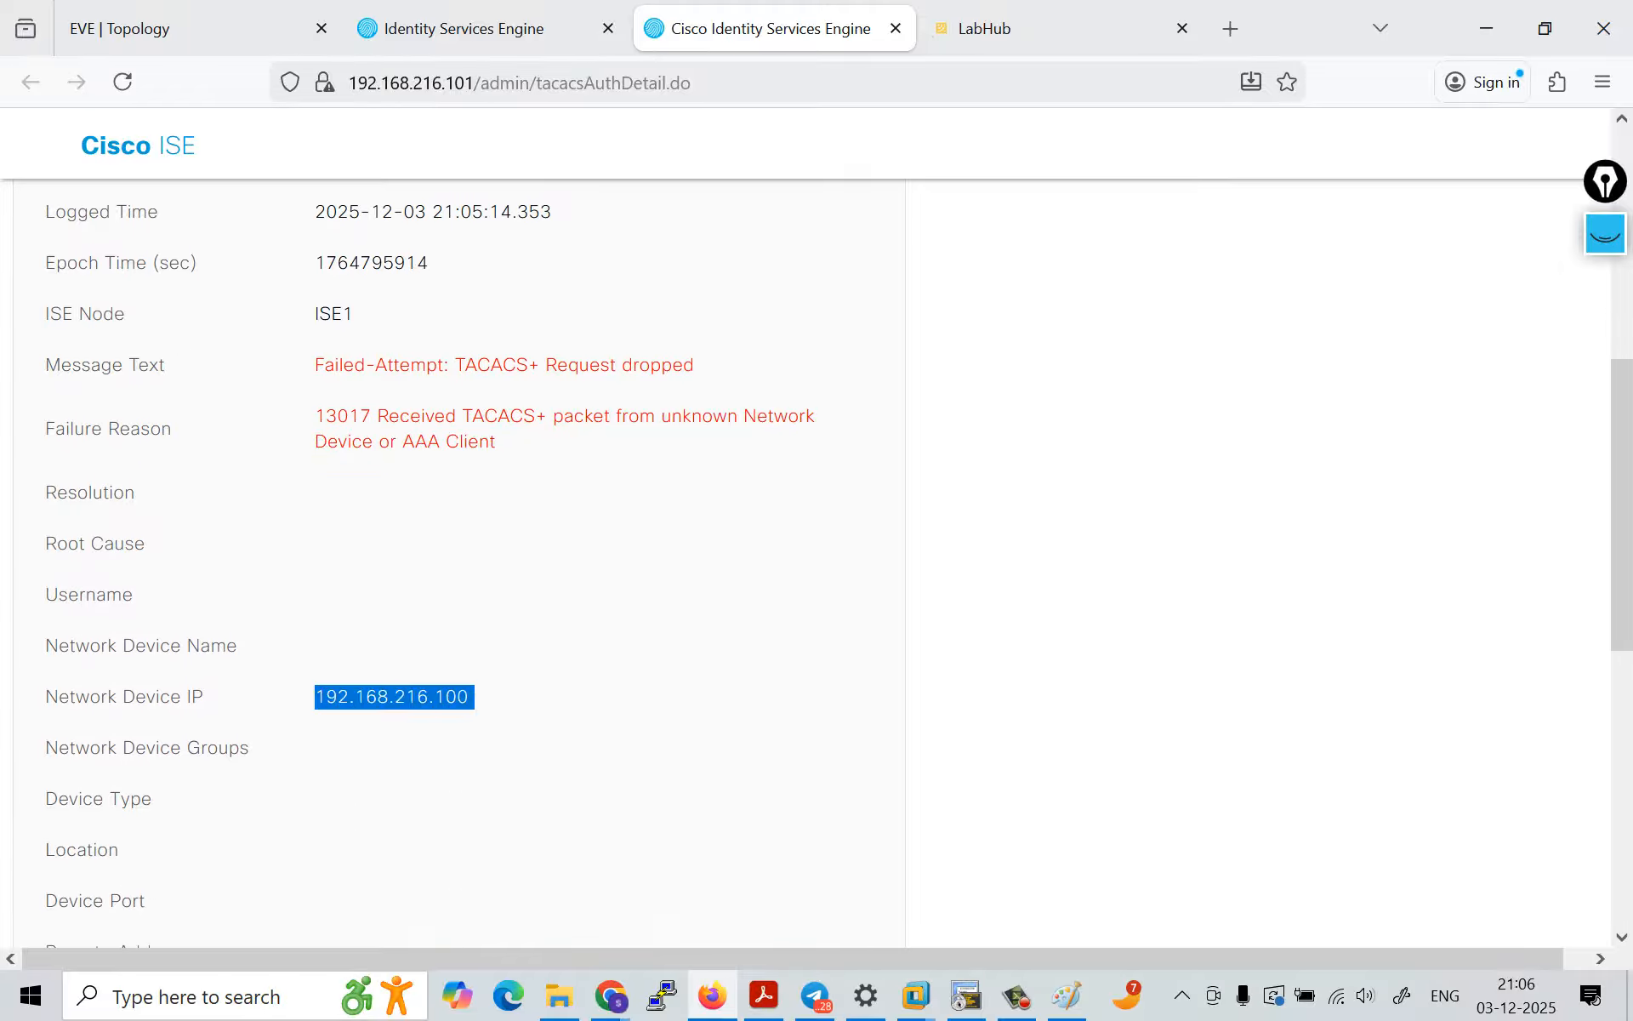
pyautogui.scroll(2, 460, 561)
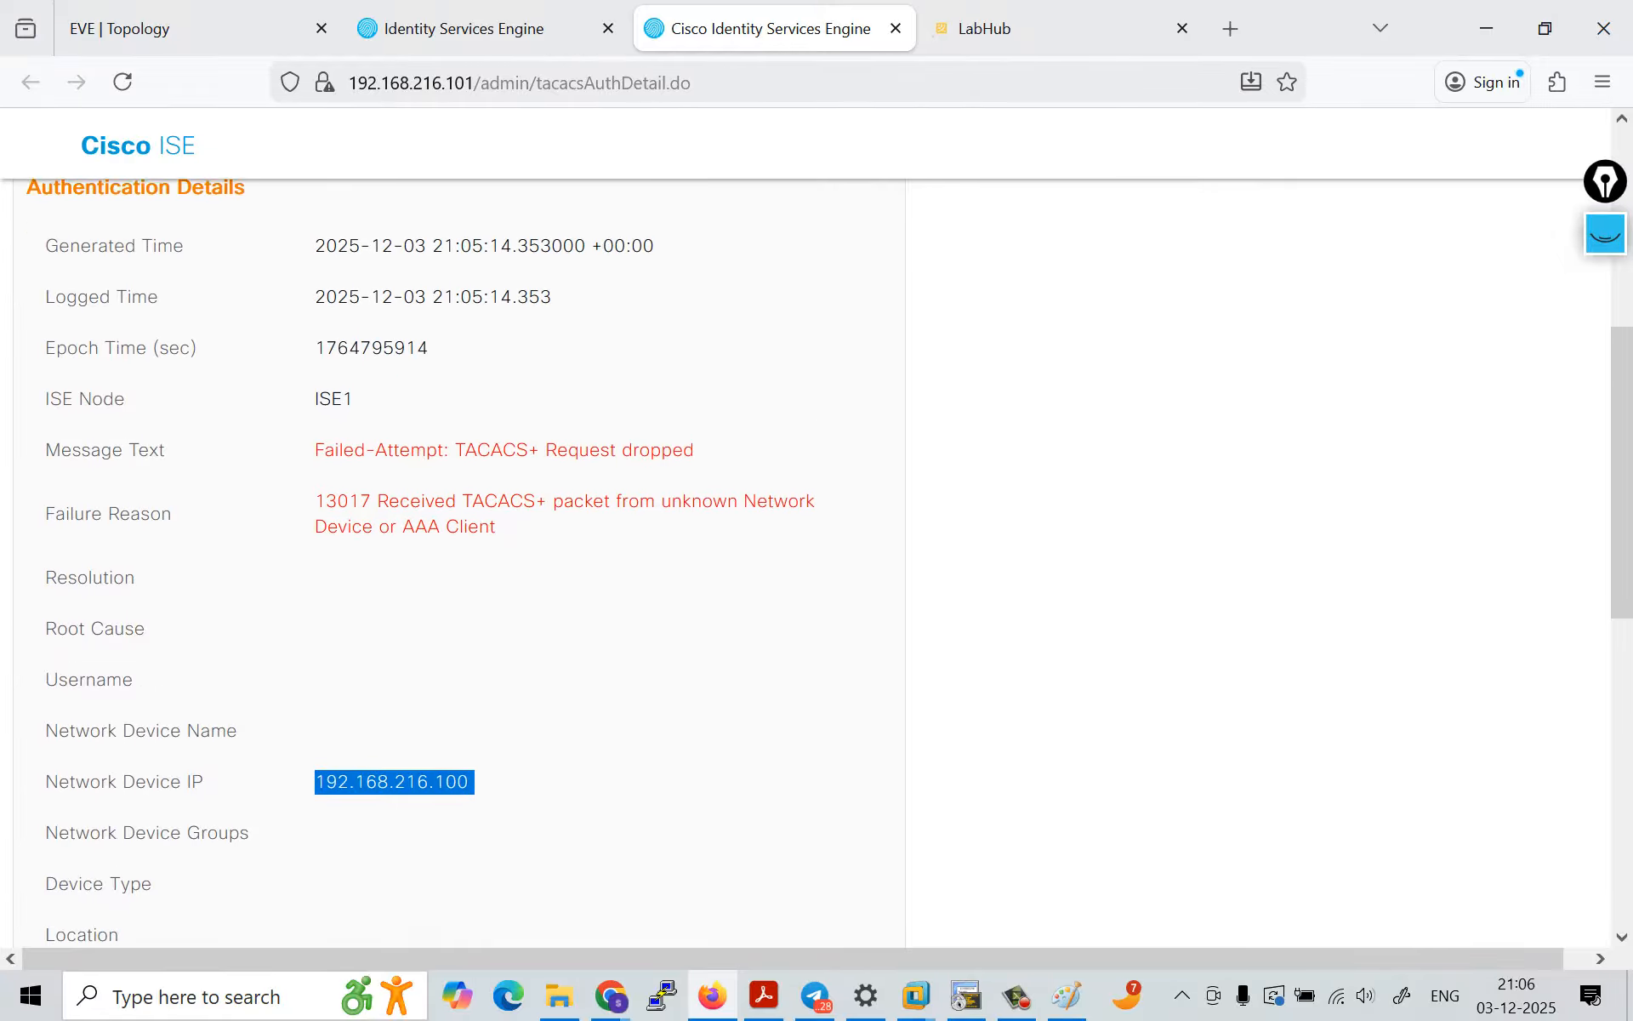
pyautogui.scroll(-6, 460, 561)
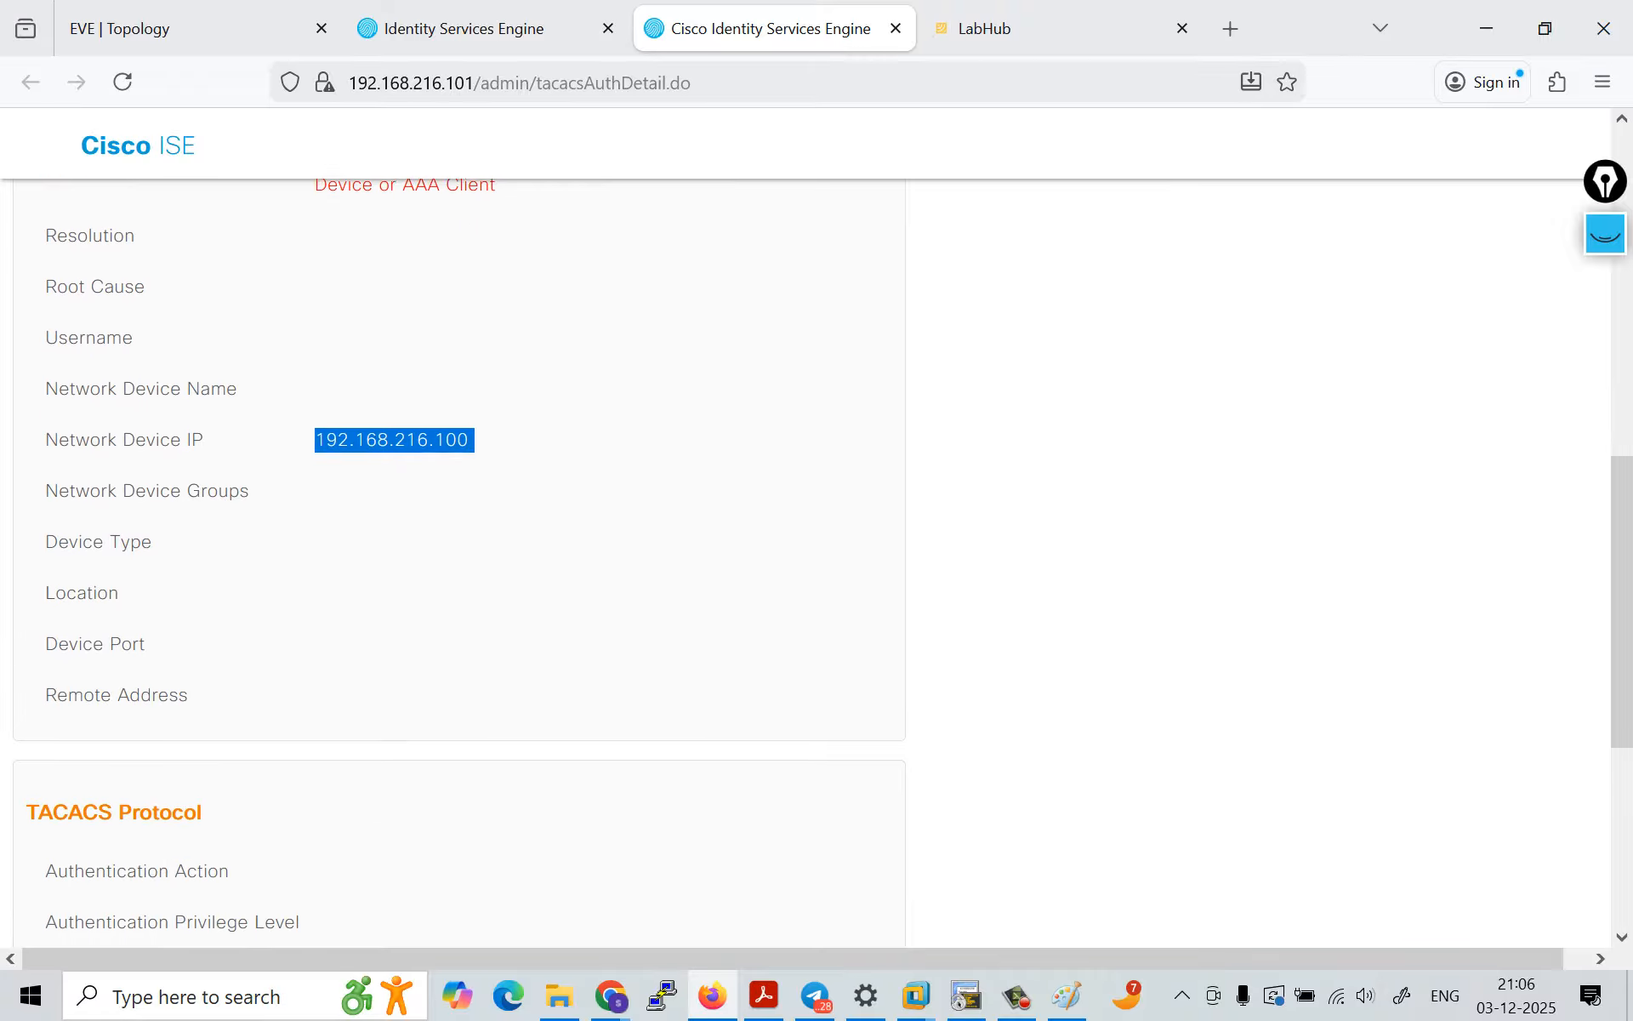
pyautogui.scroll(-7, 460, 561)
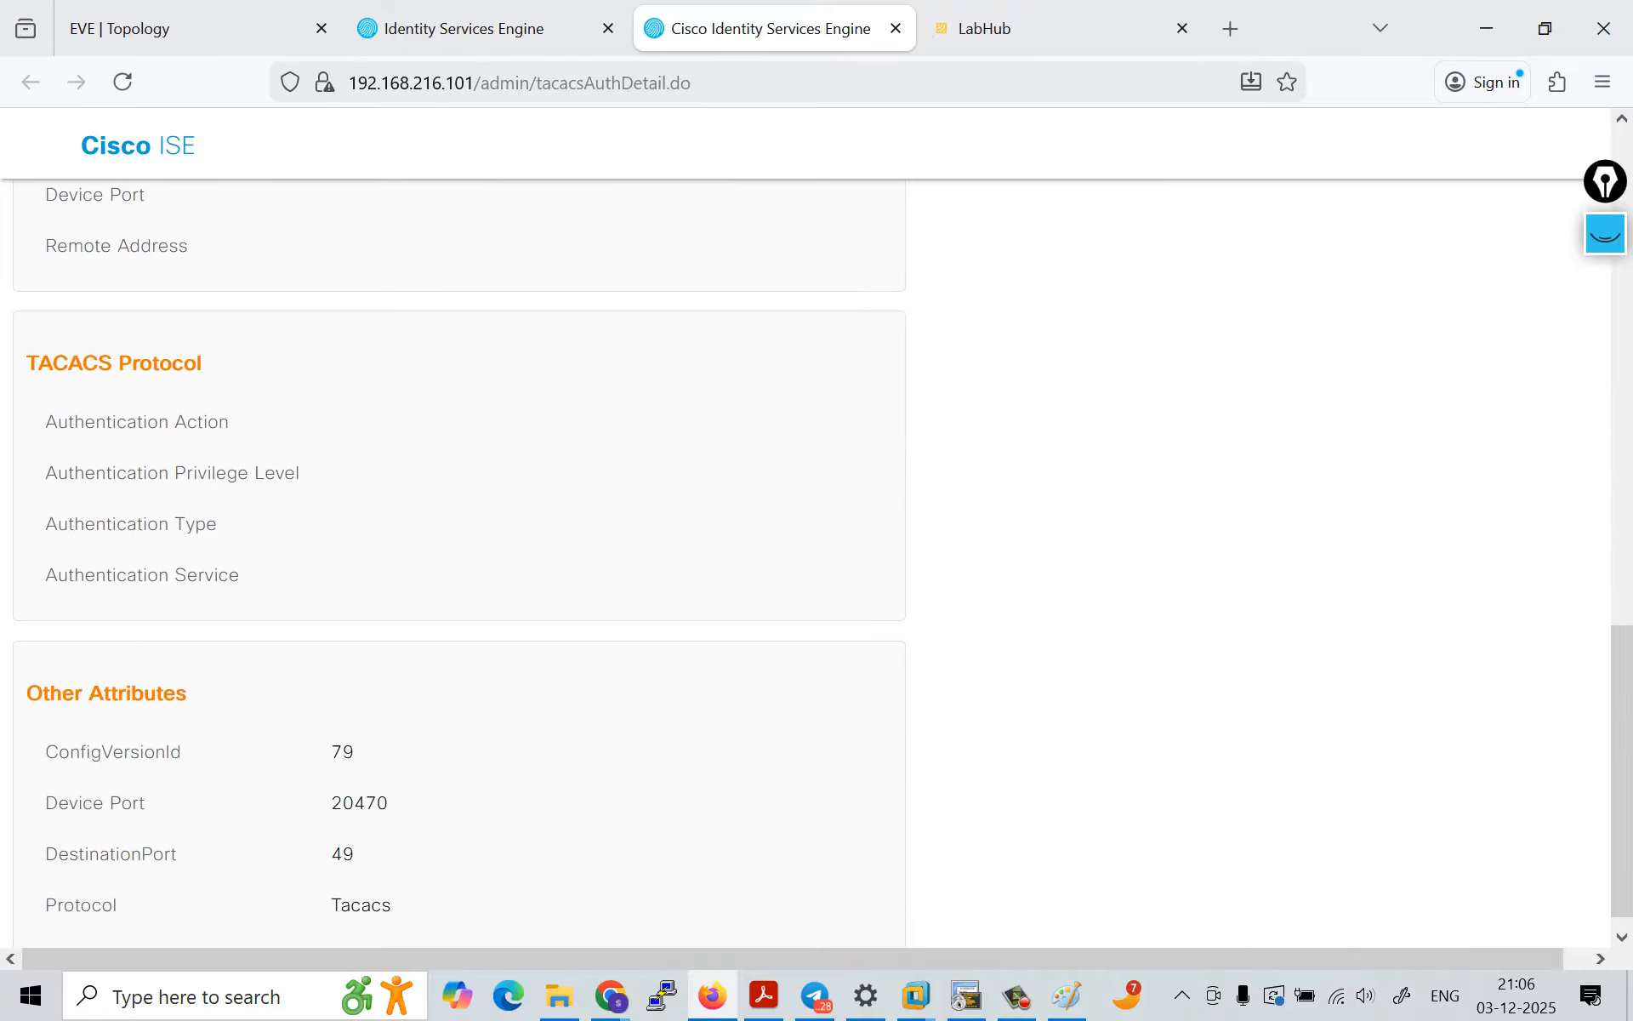
pyautogui.scroll(14, 460, 561)
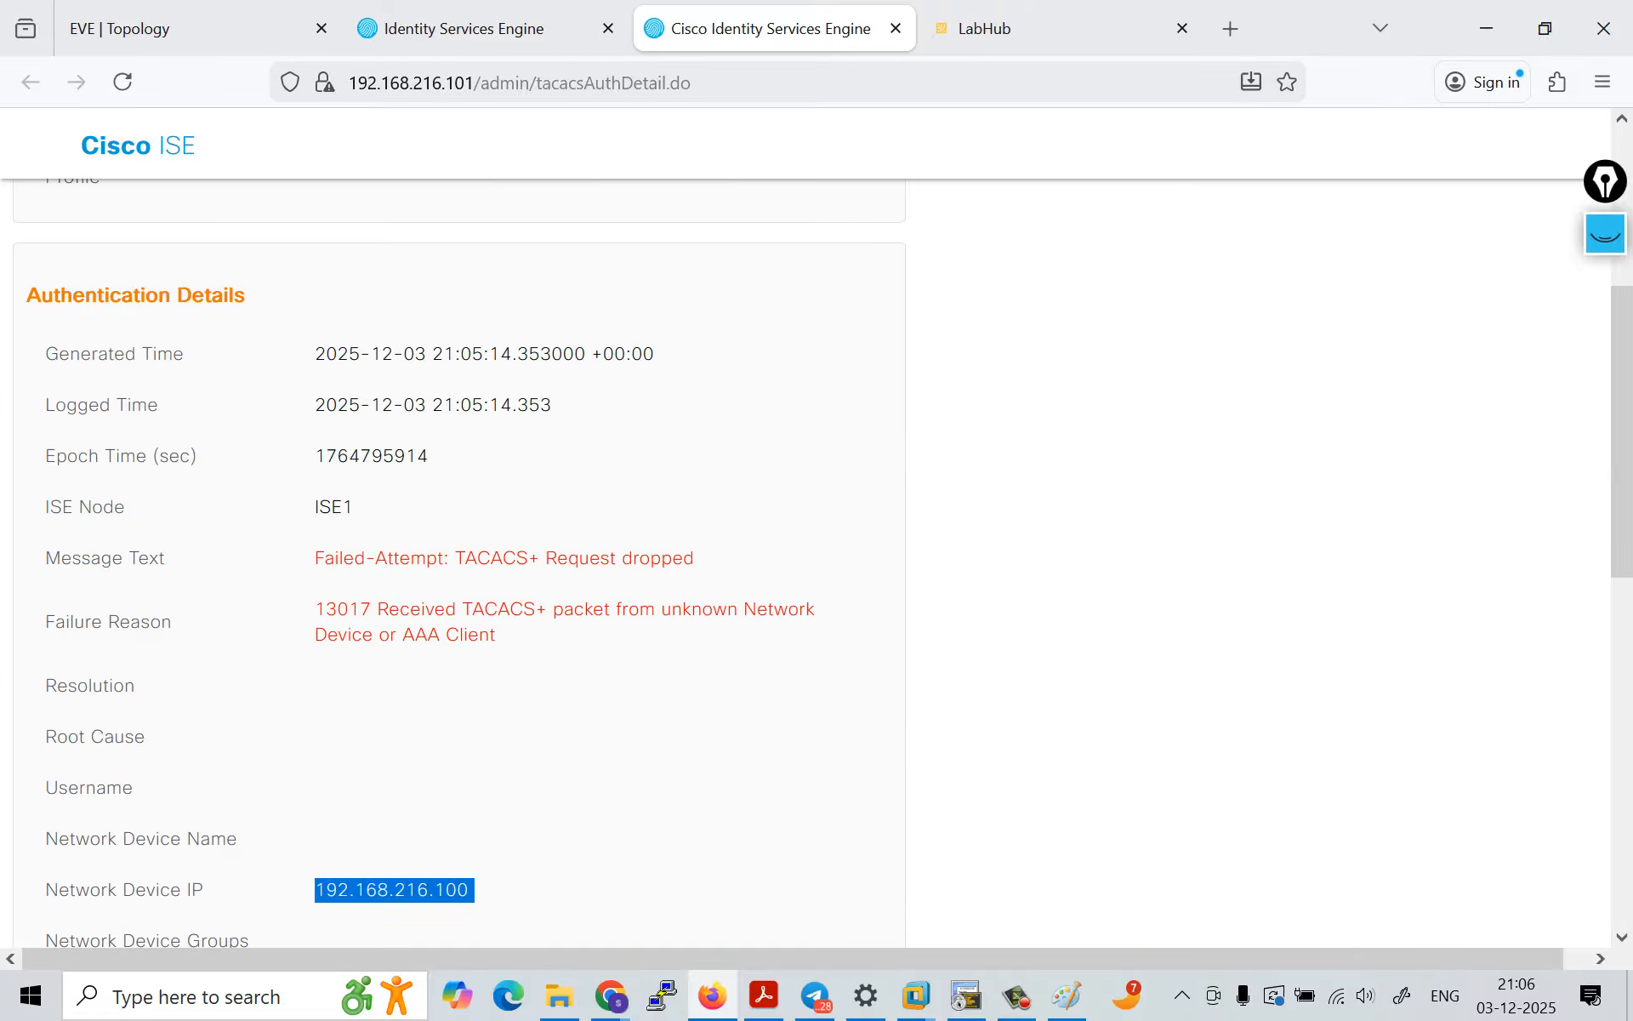
pyautogui.moveTo(314, 609); pyautogui.dragTo(502, 634)
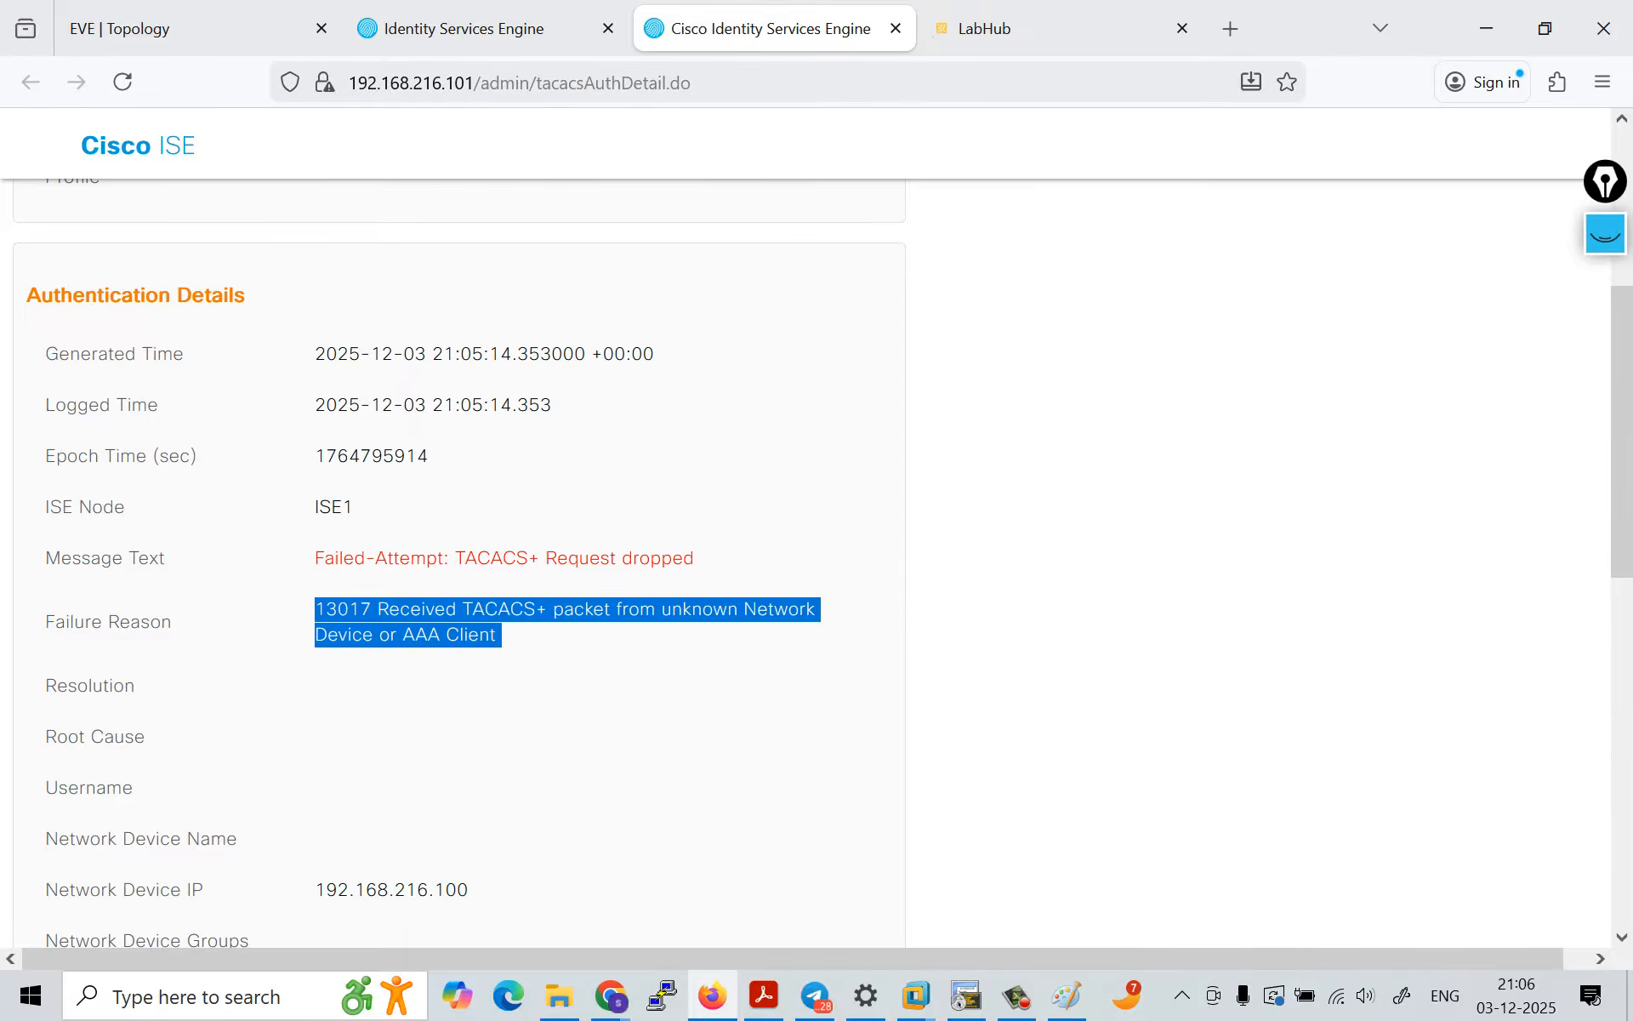
pyautogui.click(506, 640)
pyautogui.scroll(6, 505, 640)
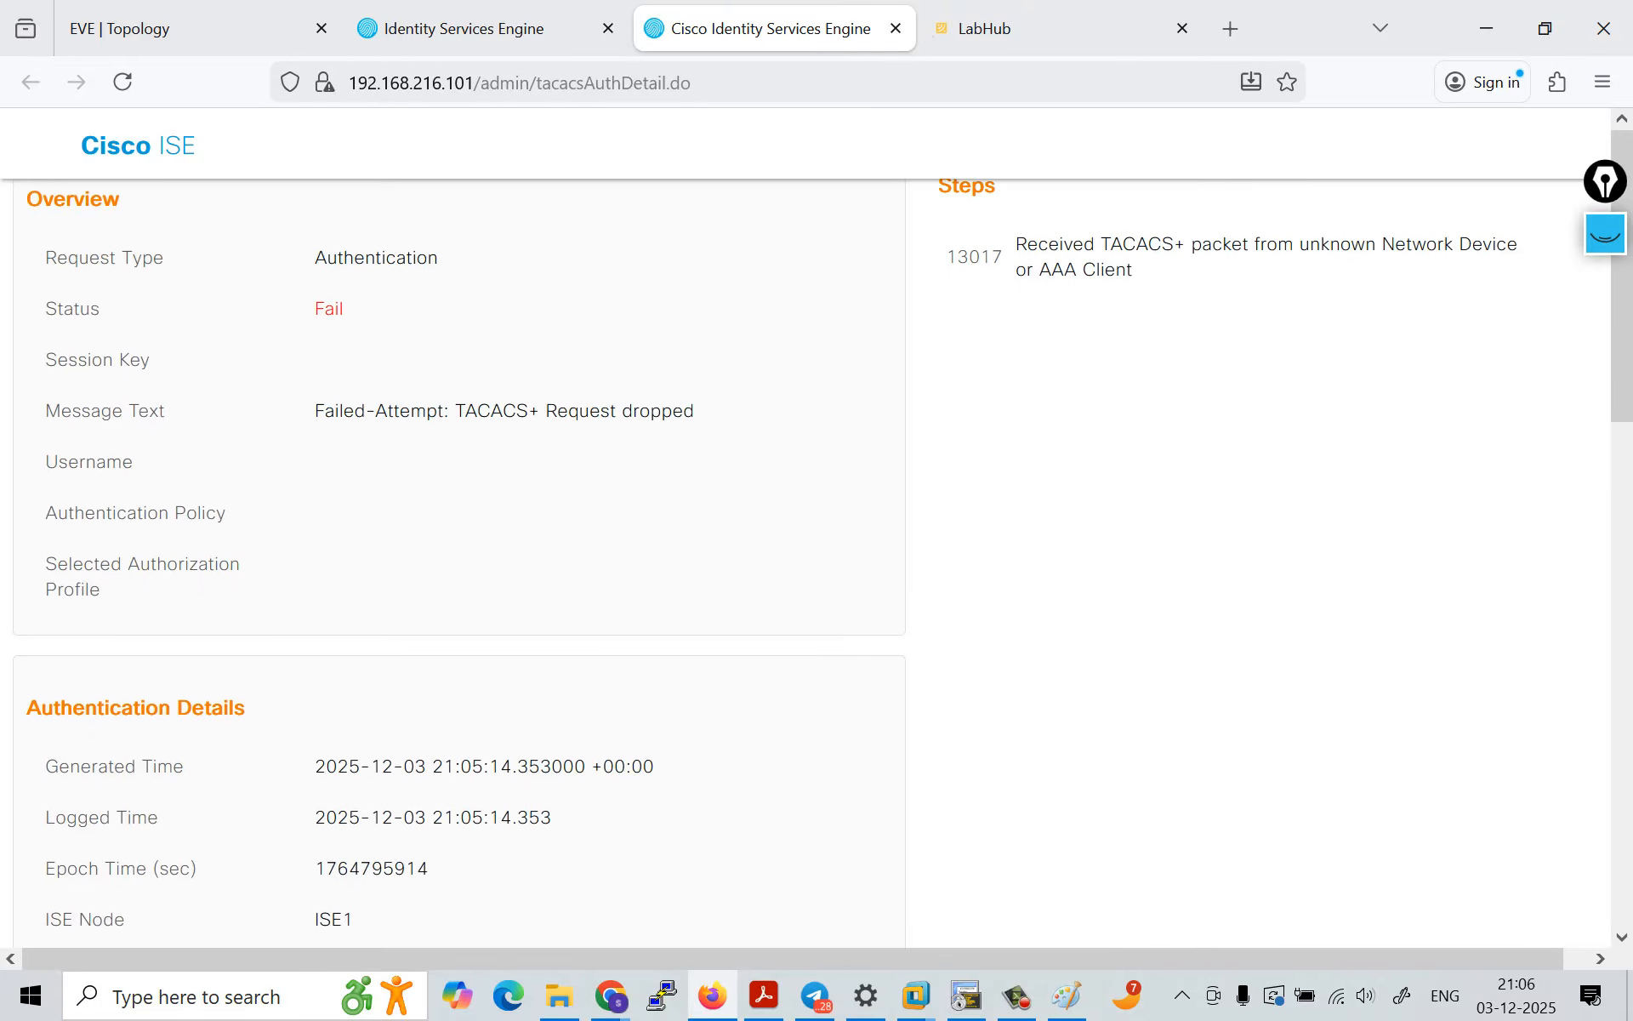
# Step: Switch to PuTTY and save a session named R3 for host 192.168.216.100
pyautogui.click(170, 28)
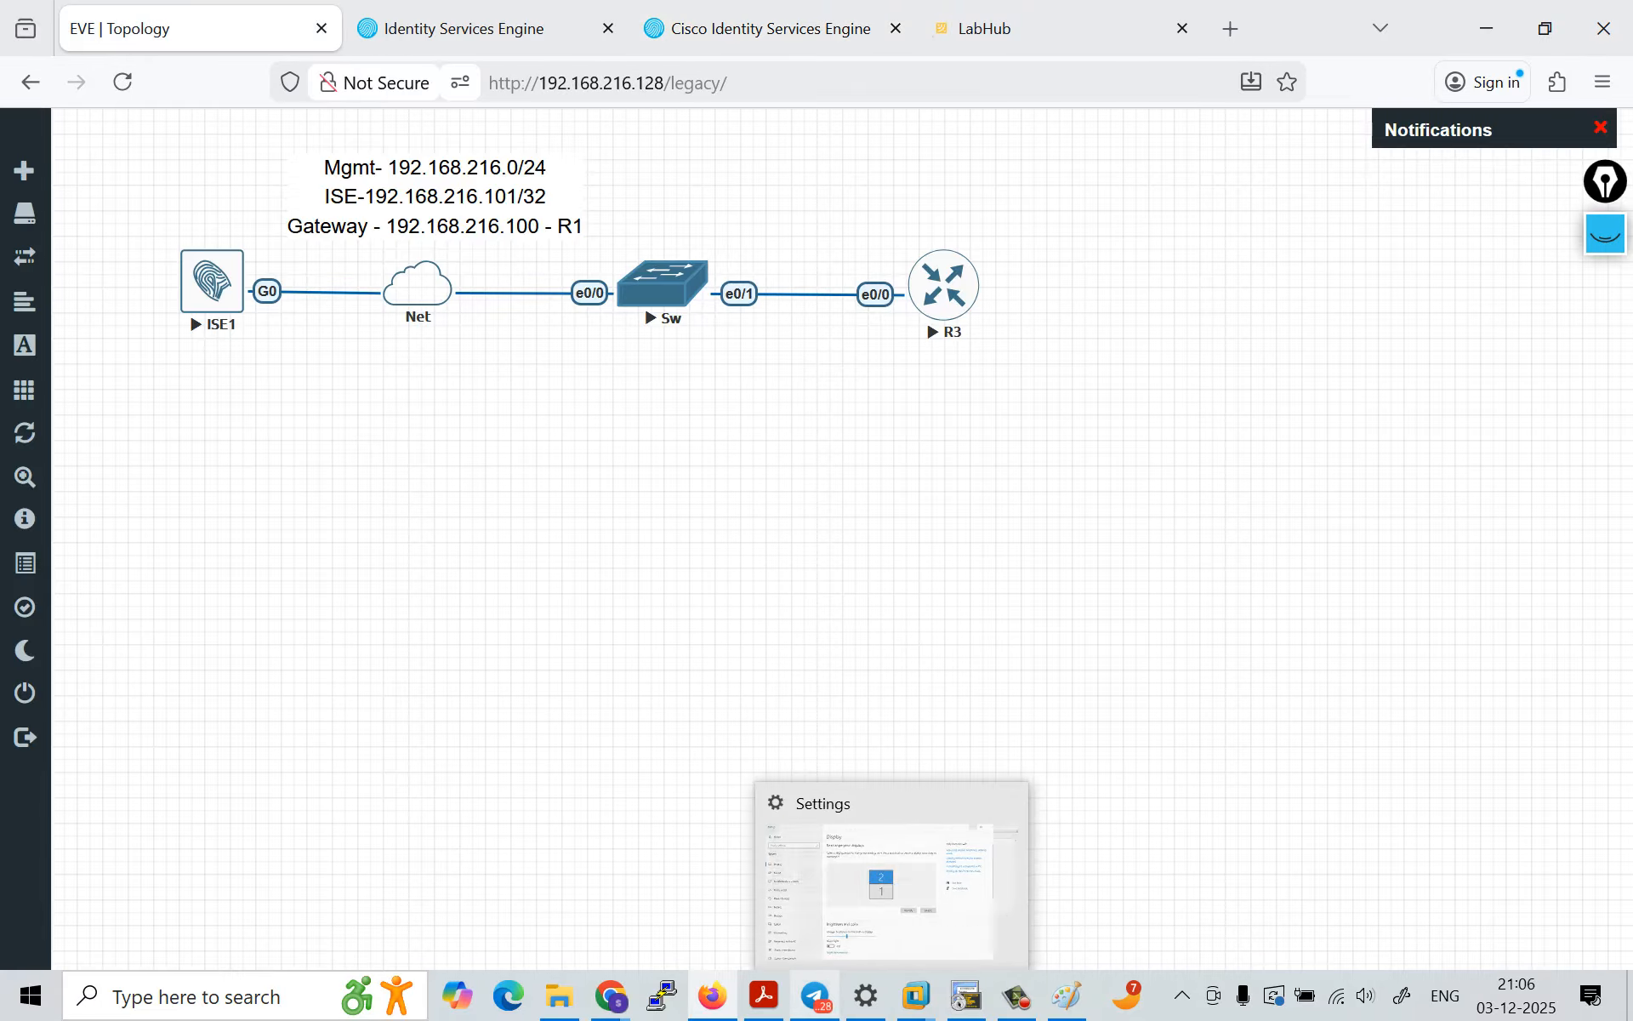
pyautogui.click(662, 995)
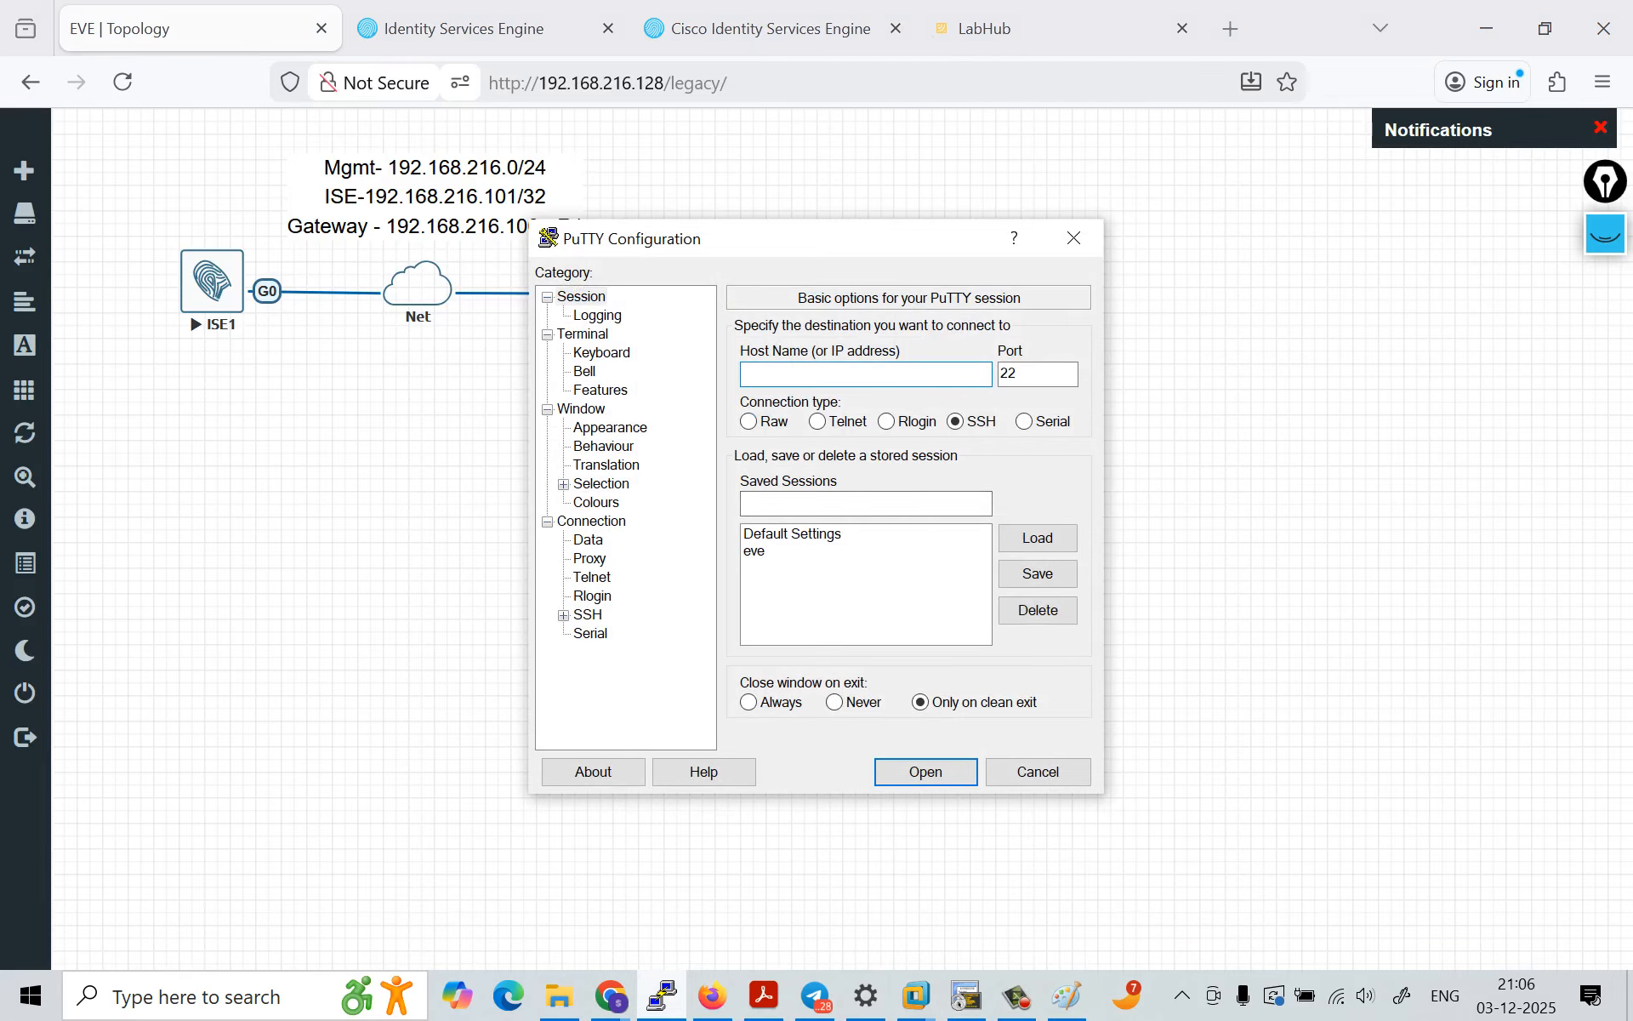
pyautogui.write('192.168.216.101')
pyautogui.press('BackSpace')
pyautogui.write('0')
pyautogui.click(861, 504)
pyautogui.press('capslock')
pyautogui.write('R3')
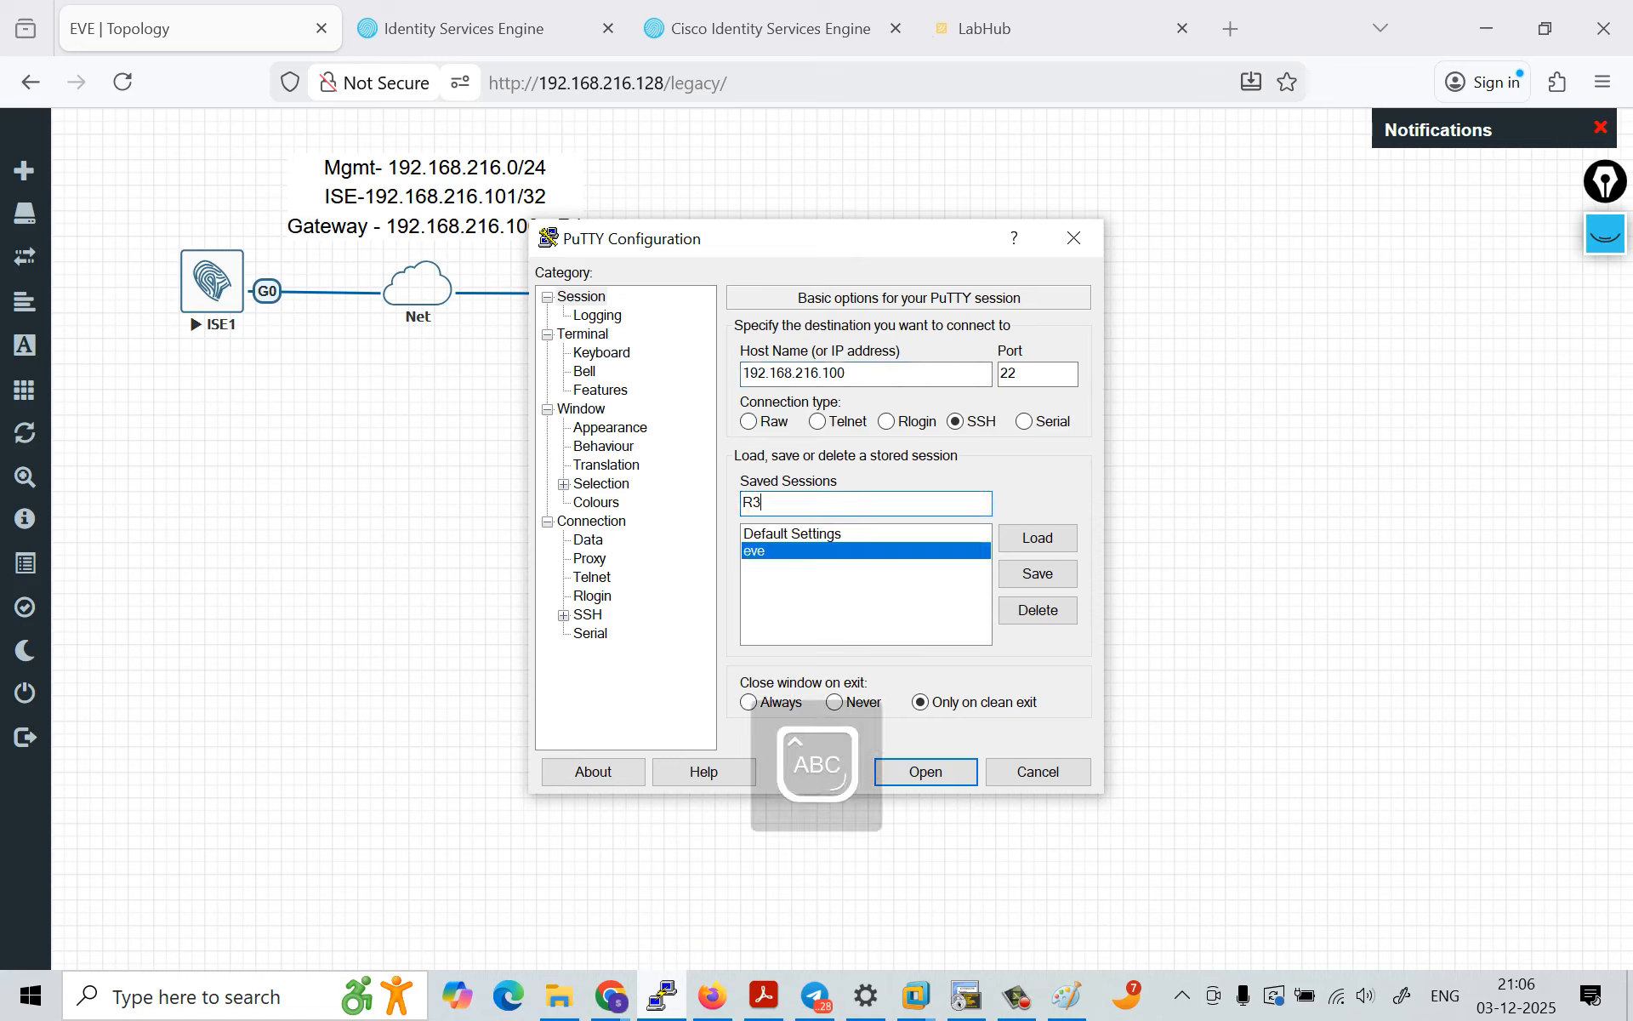
pyautogui.click(1038, 574)
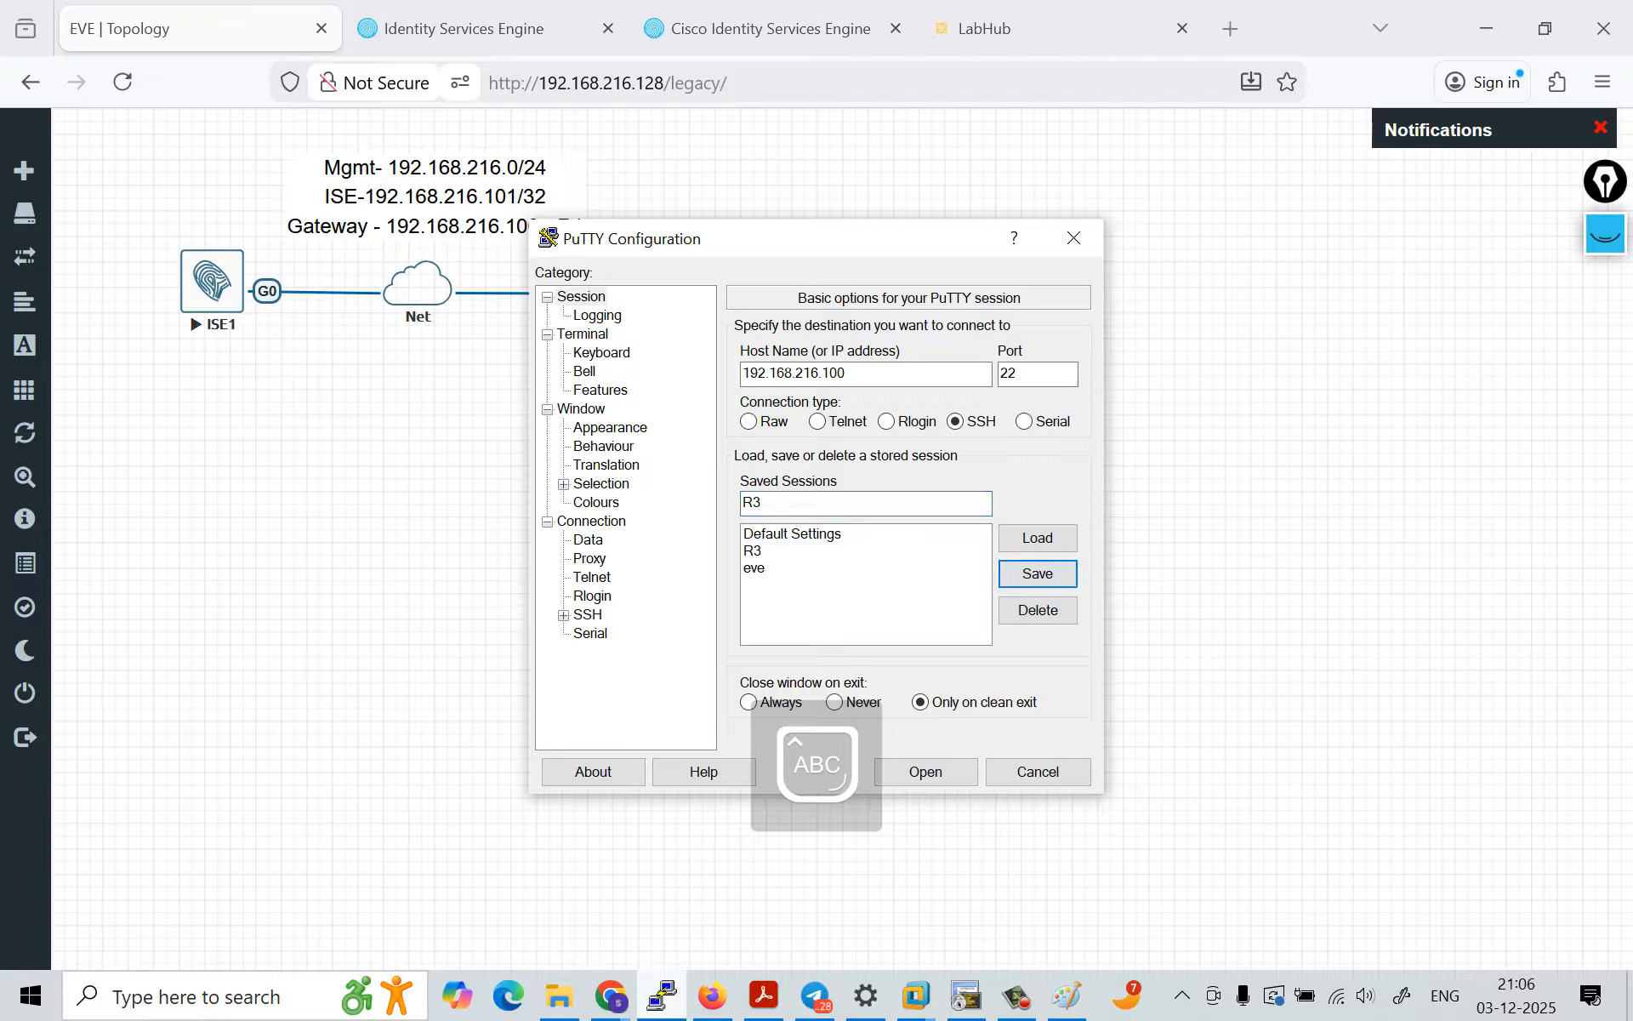
# Step: Change the connection type of the R3 session to Telnet and save it again
pyautogui.click(819, 422)
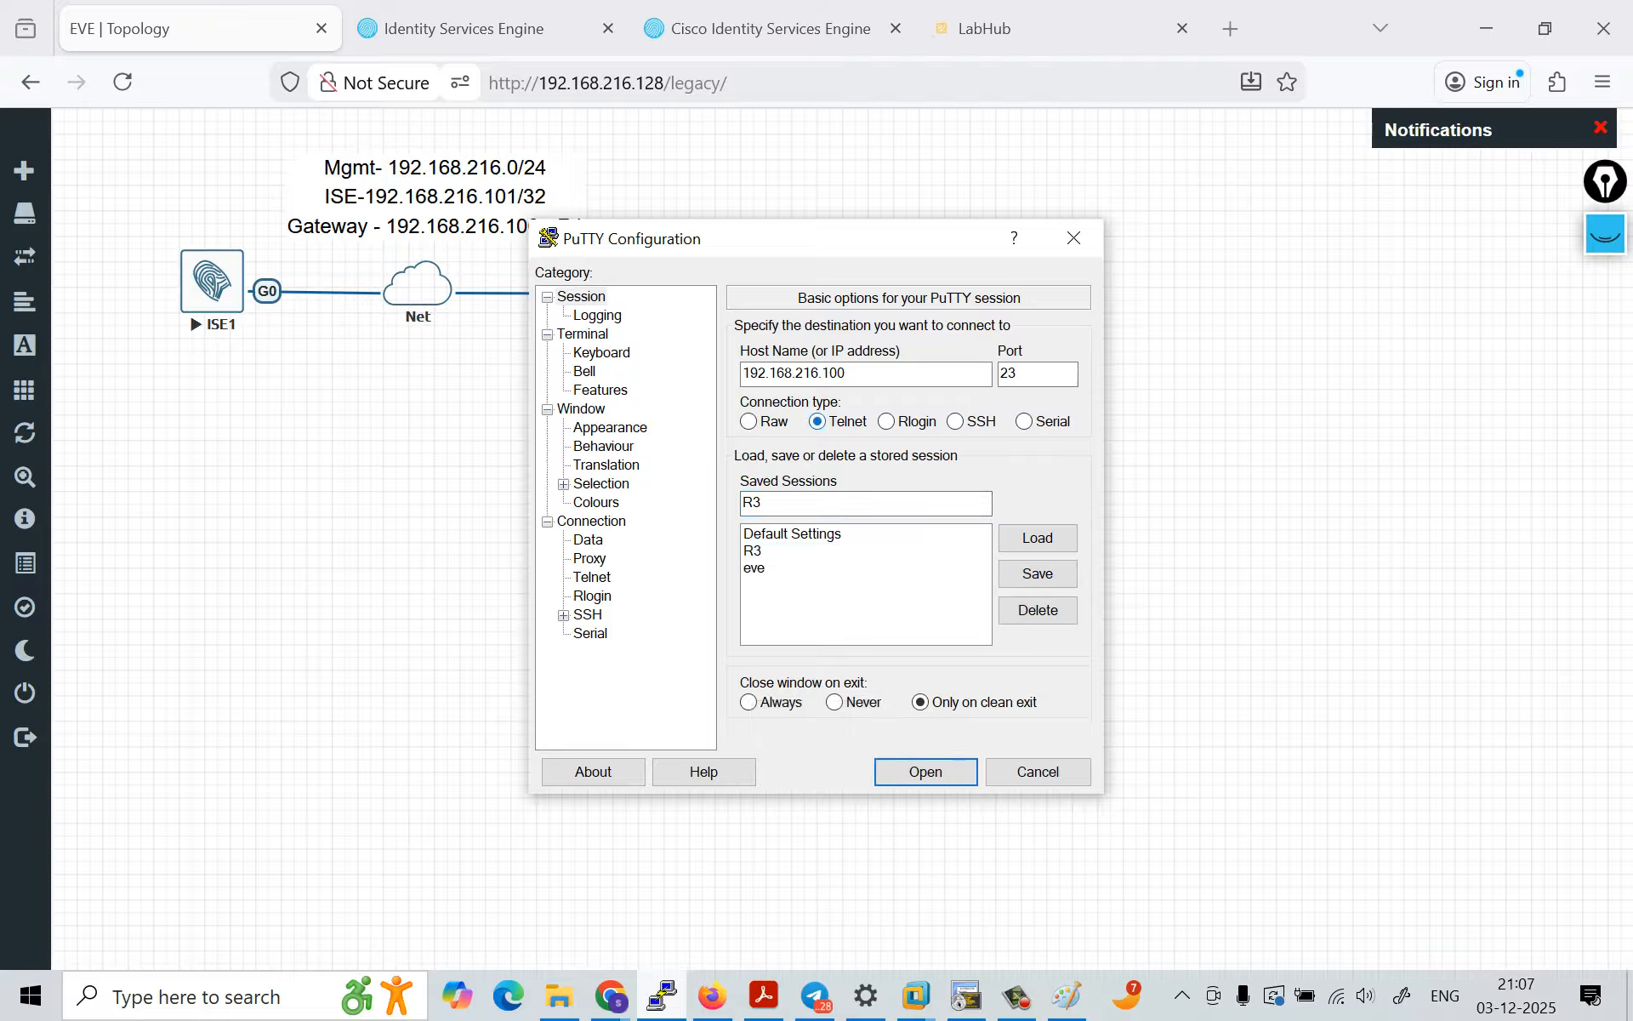
pyautogui.click(783, 551)
pyautogui.click(1037, 574)
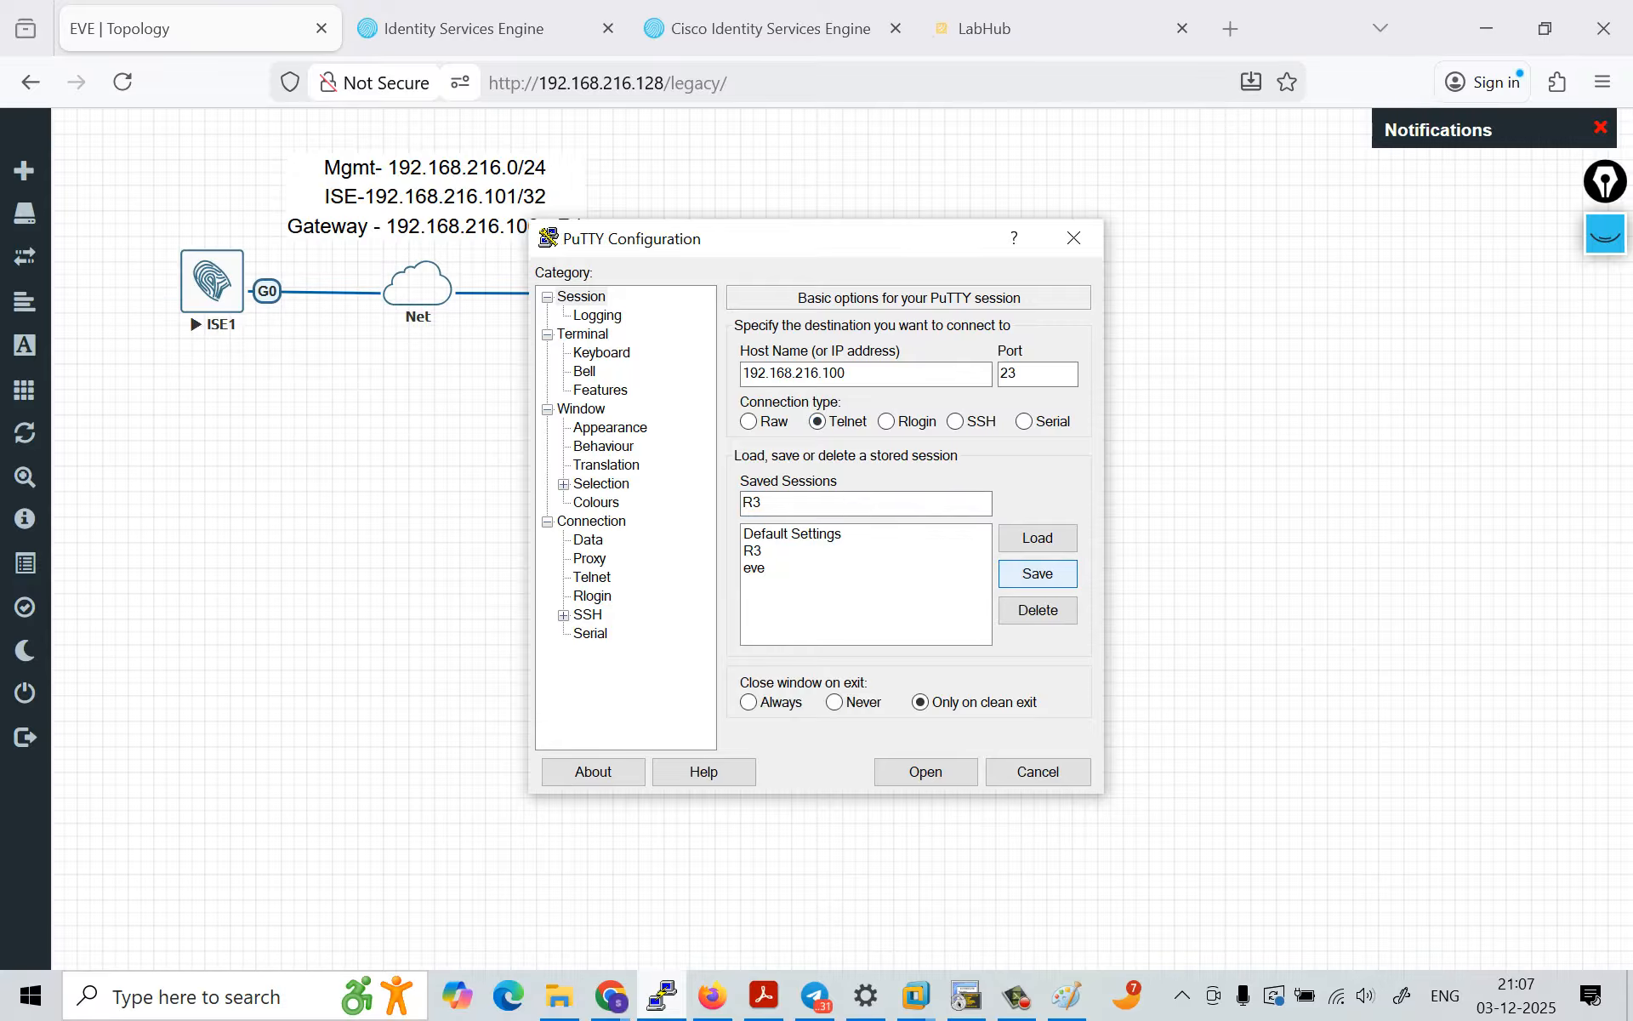
# Step: Open the saved R3 session and try to log in with the username admin and the account password
pyautogui.doubleClick(753, 551)
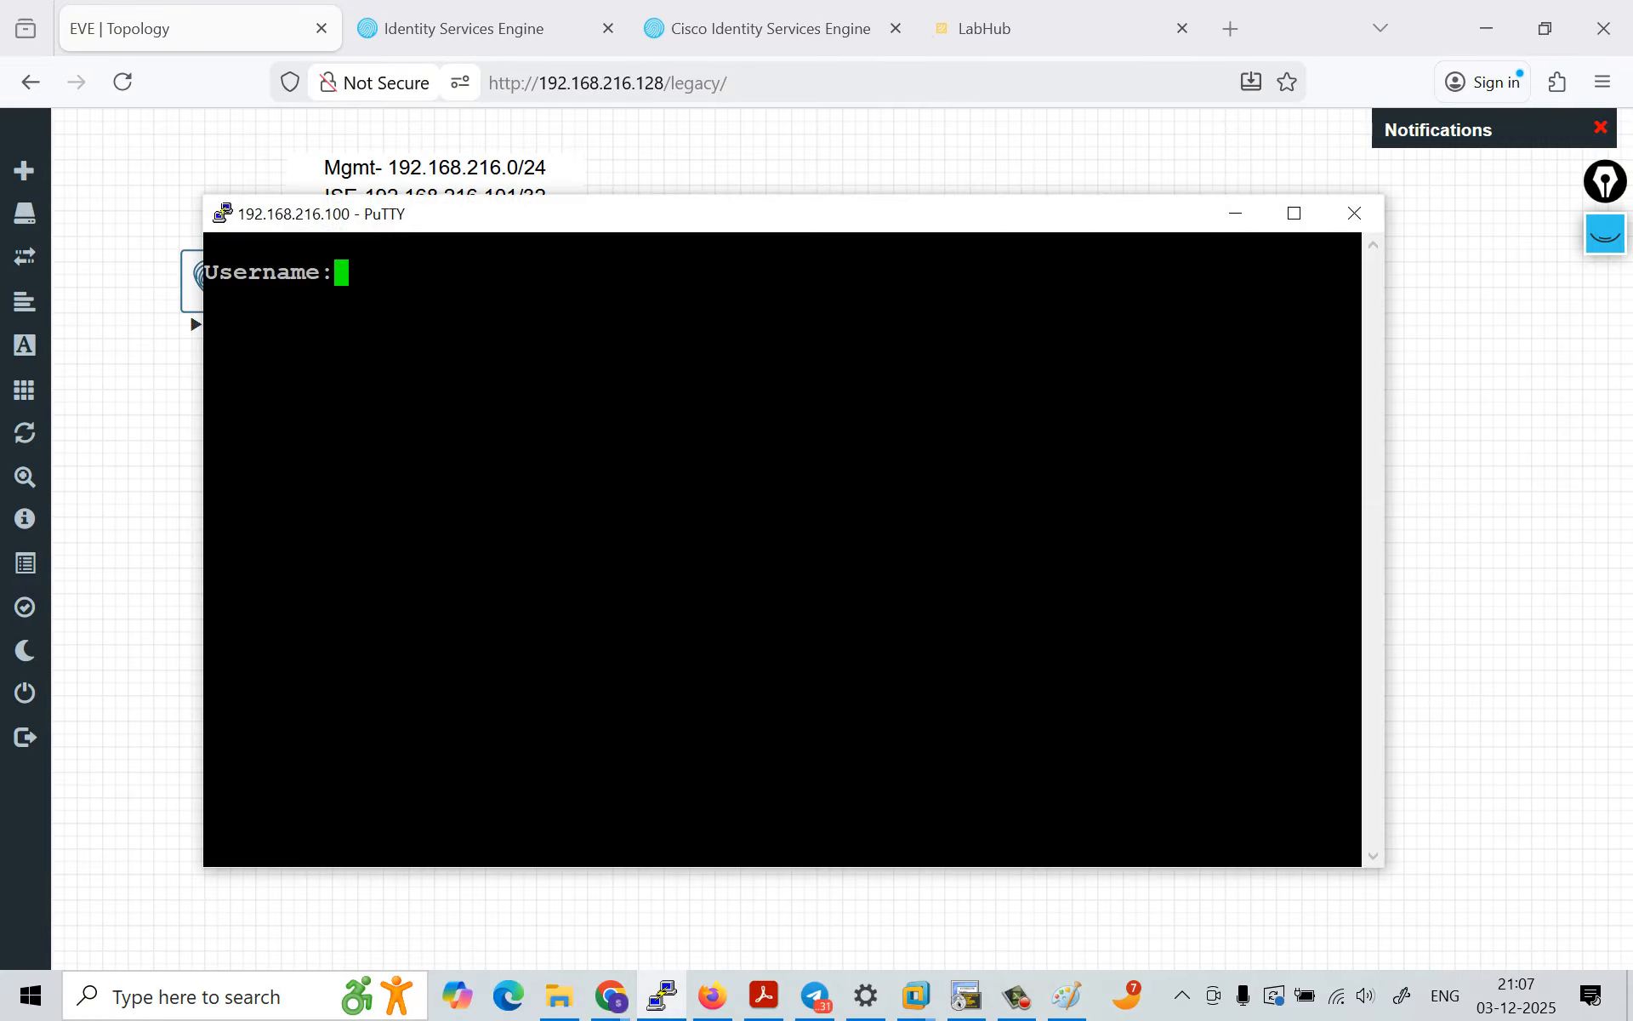
pyautogui.press('capslock')
pyautogui.write('admin')
pyautogui.press('Return')
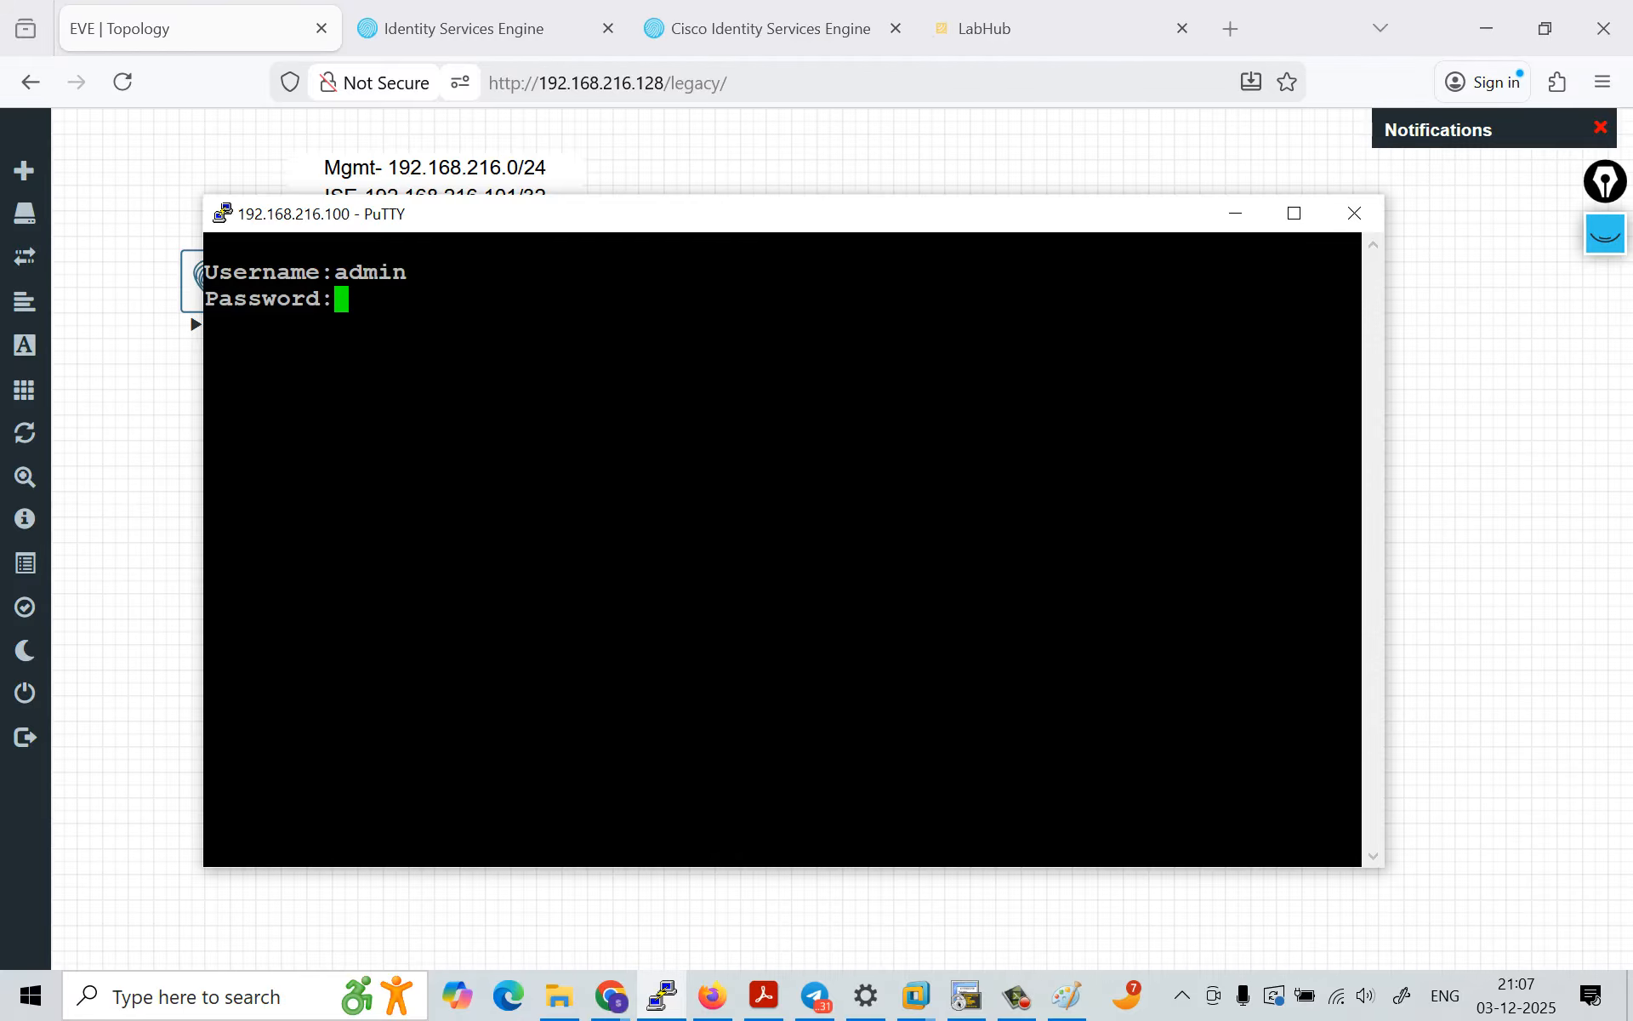
pyautogui.press('Return')
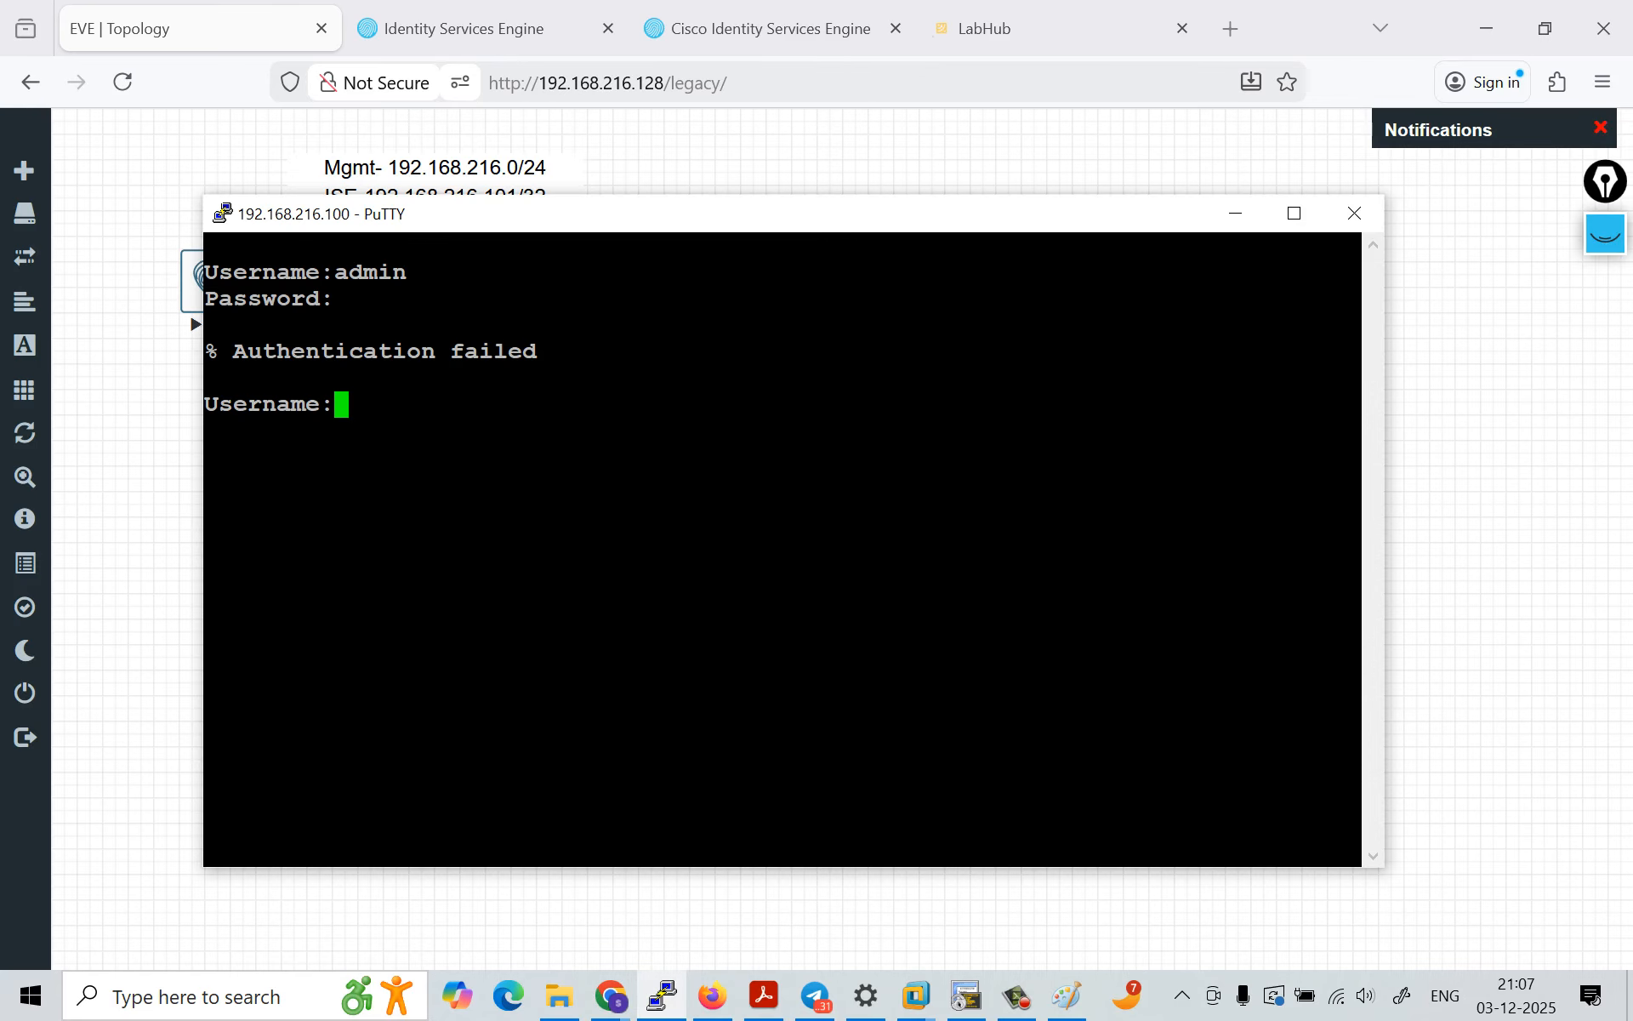
# Step: Switch to the ISE admin page, show the TACACS live logs and open the detail report of the latest authentication entry
pyautogui.click(463, 28)
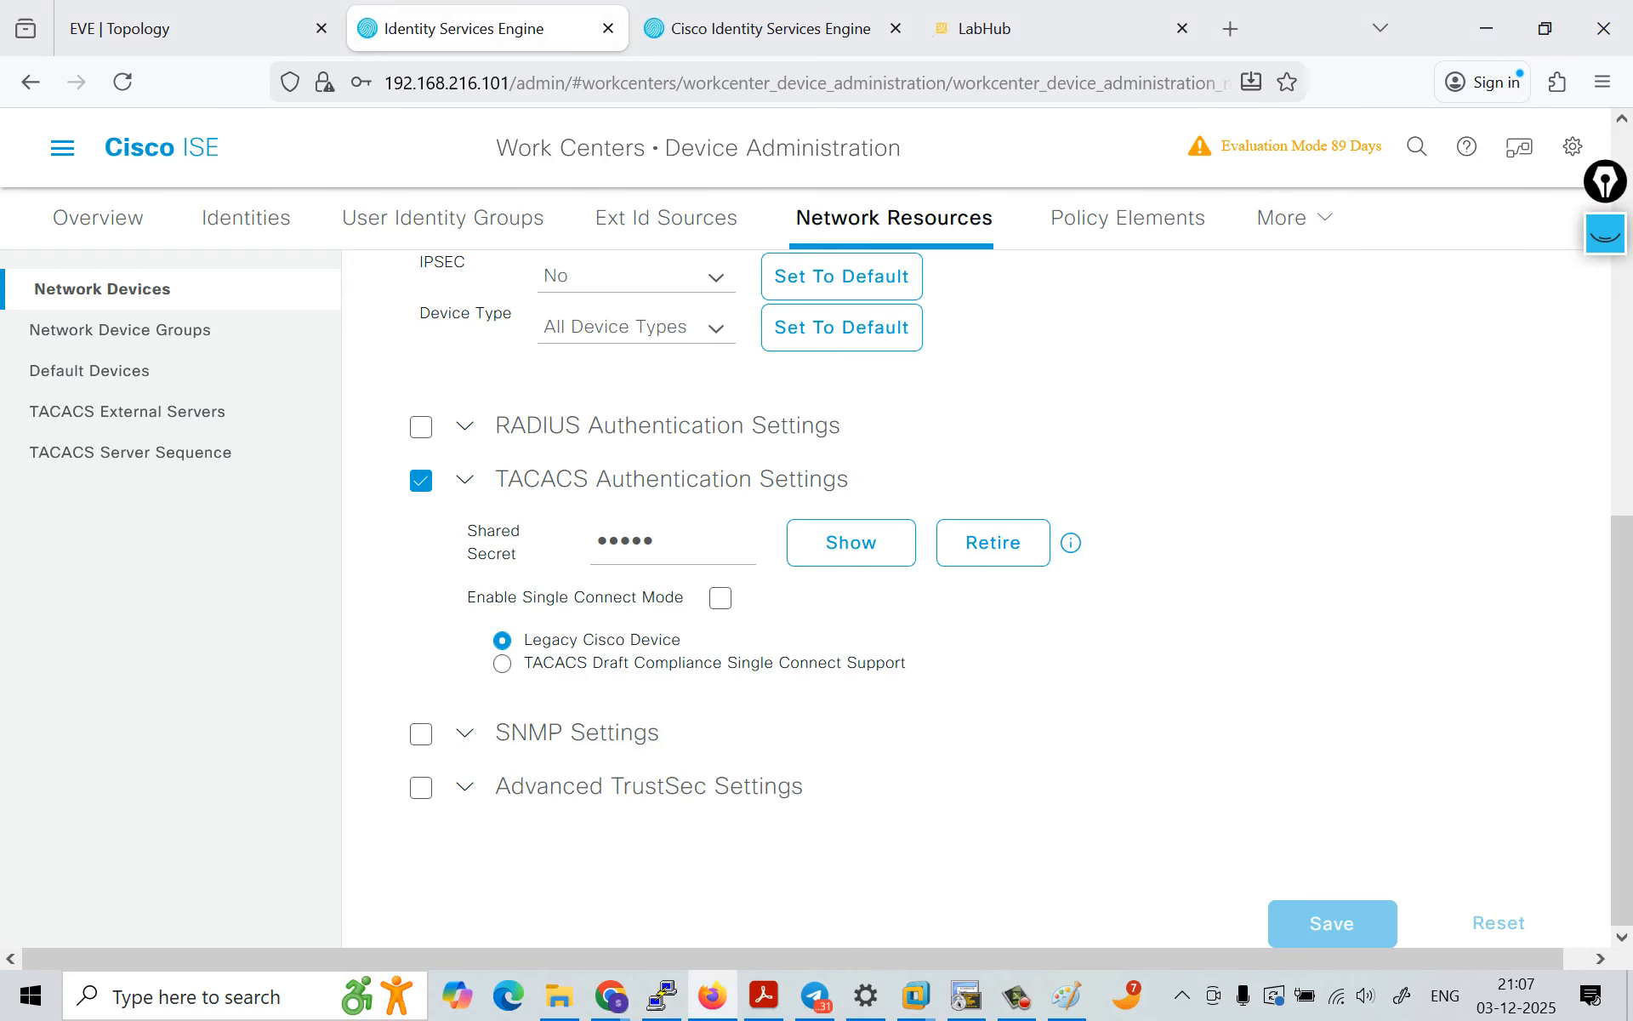
pyautogui.scroll(10, 672, 217)
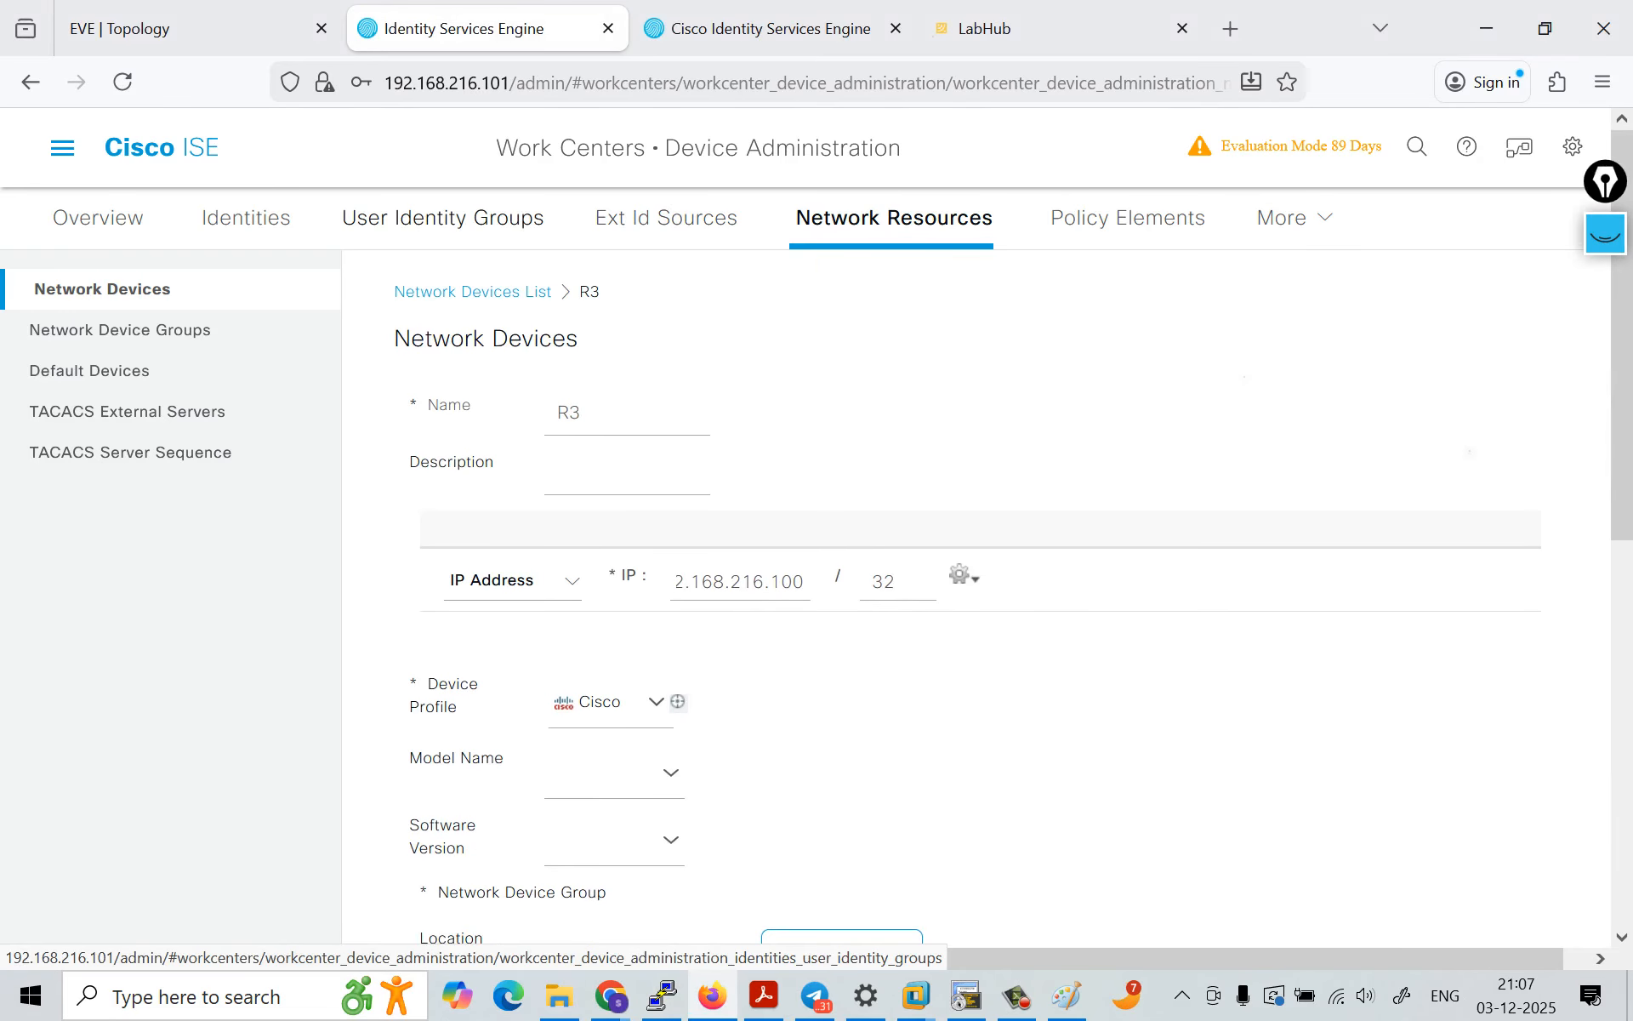
pyautogui.click(62, 147)
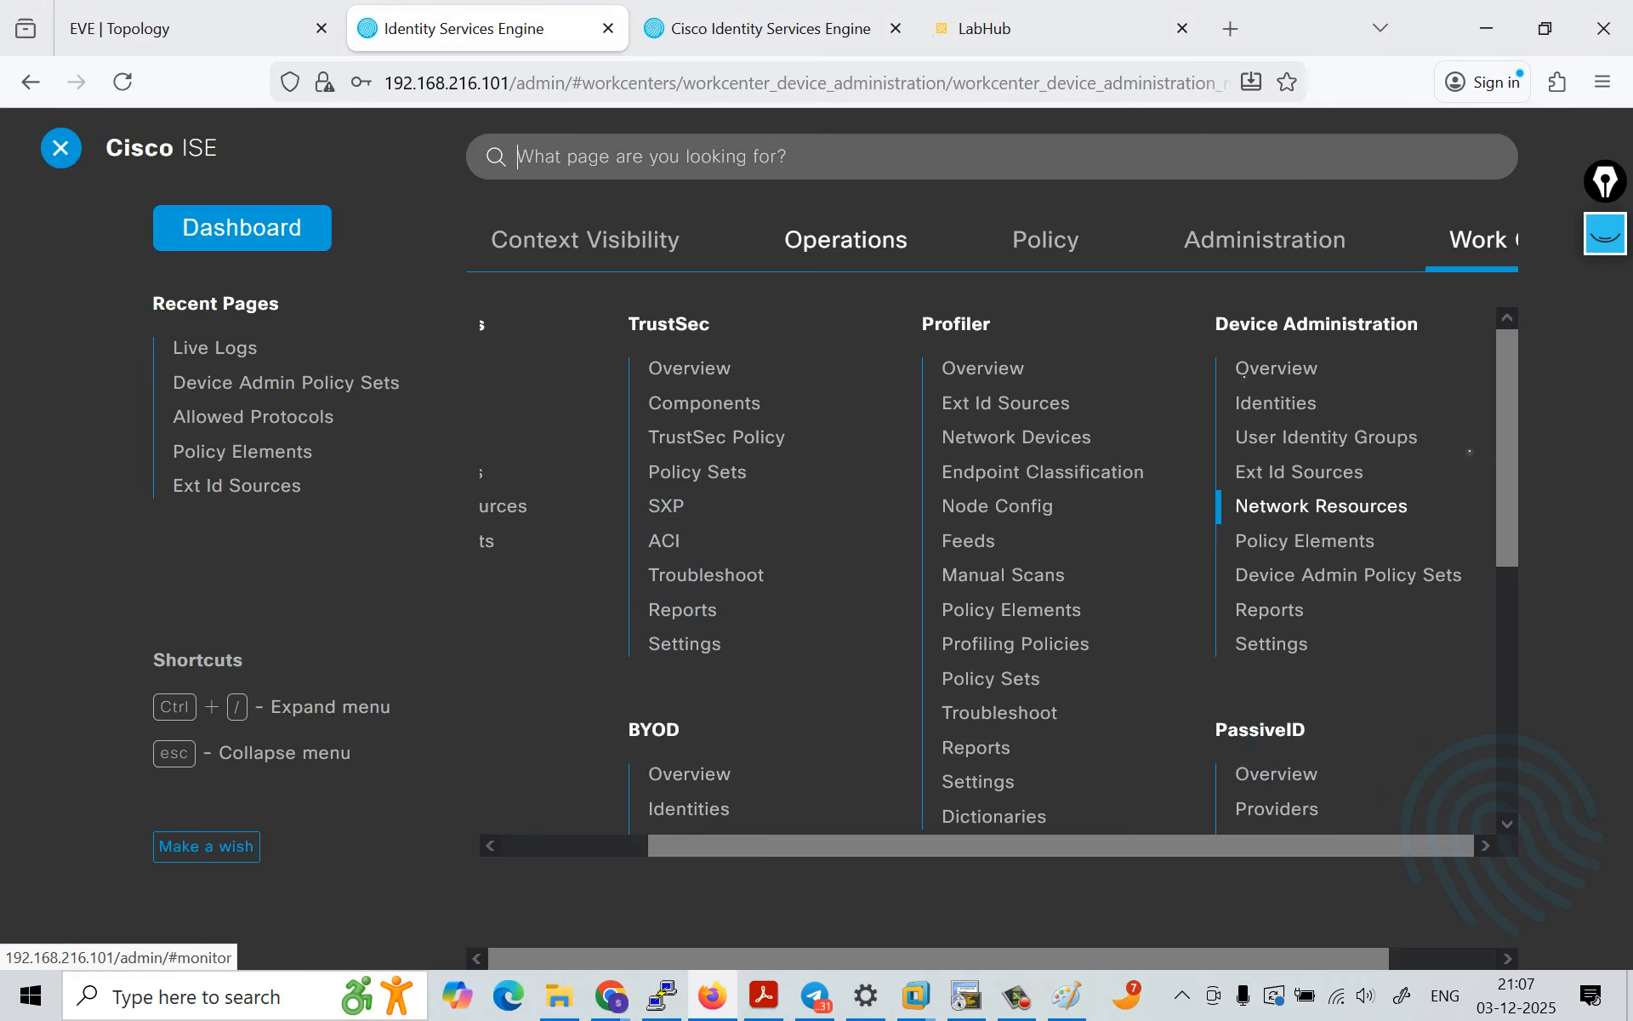
pyautogui.moveTo(846, 239)
pyautogui.click(541, 533)
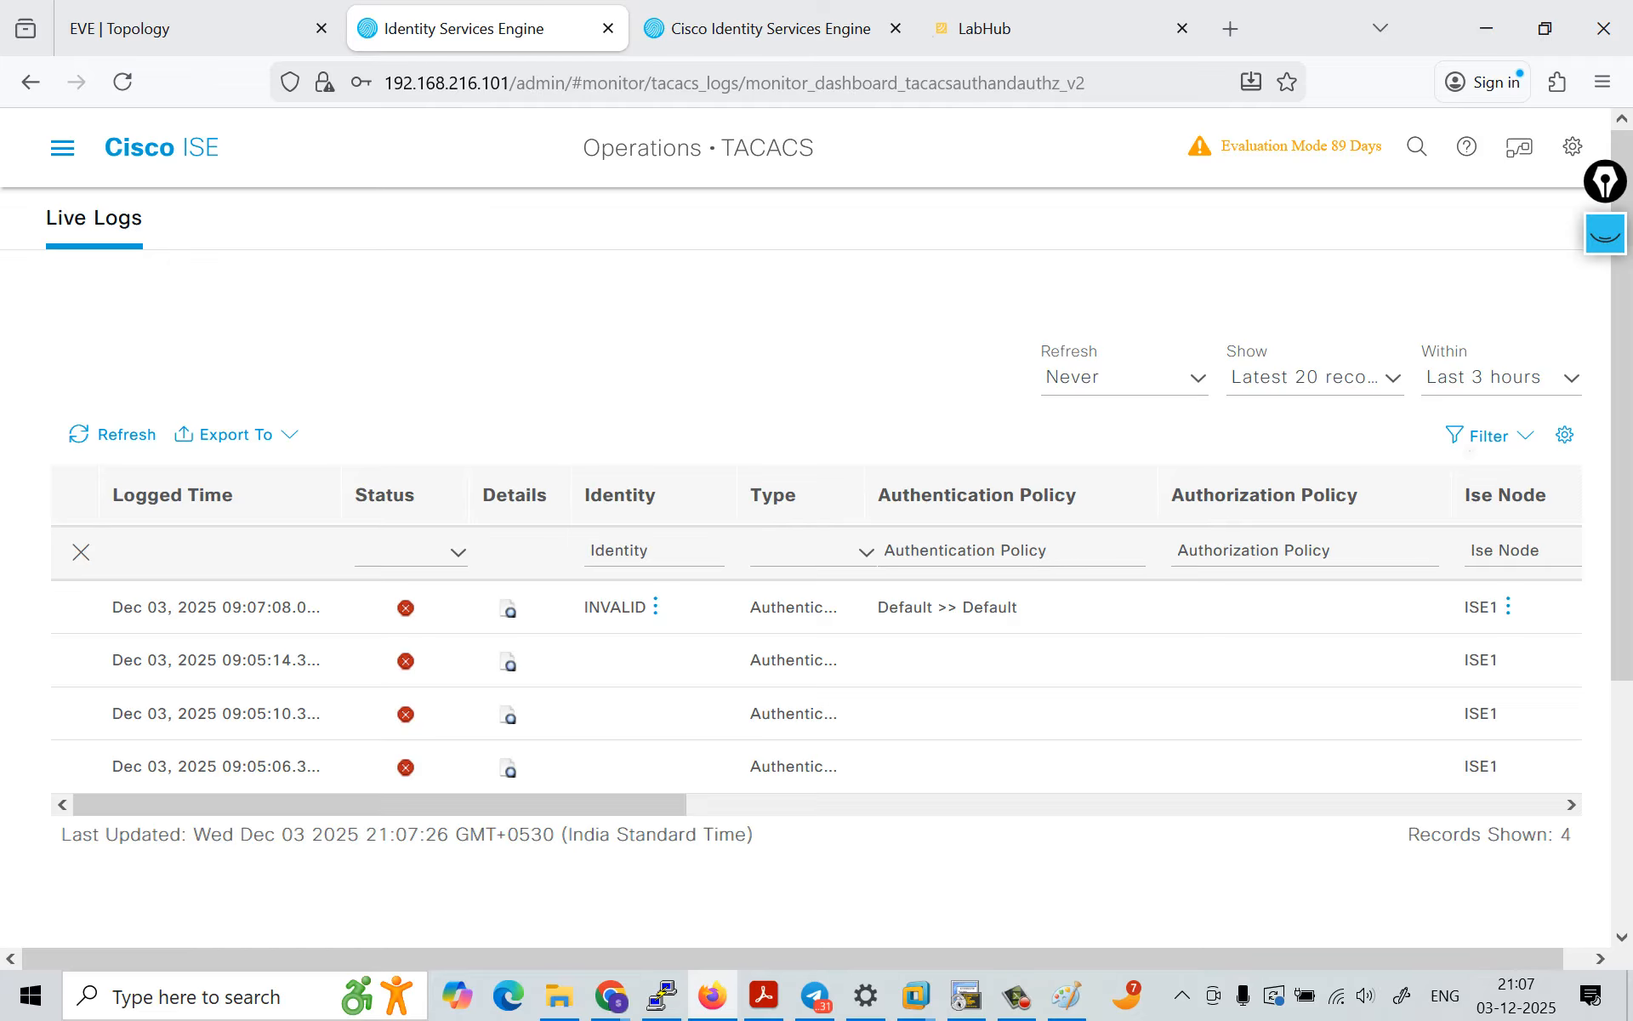
pyautogui.moveTo(587, 607); pyautogui.dragTo(647, 606)
pyautogui.click(508, 609)
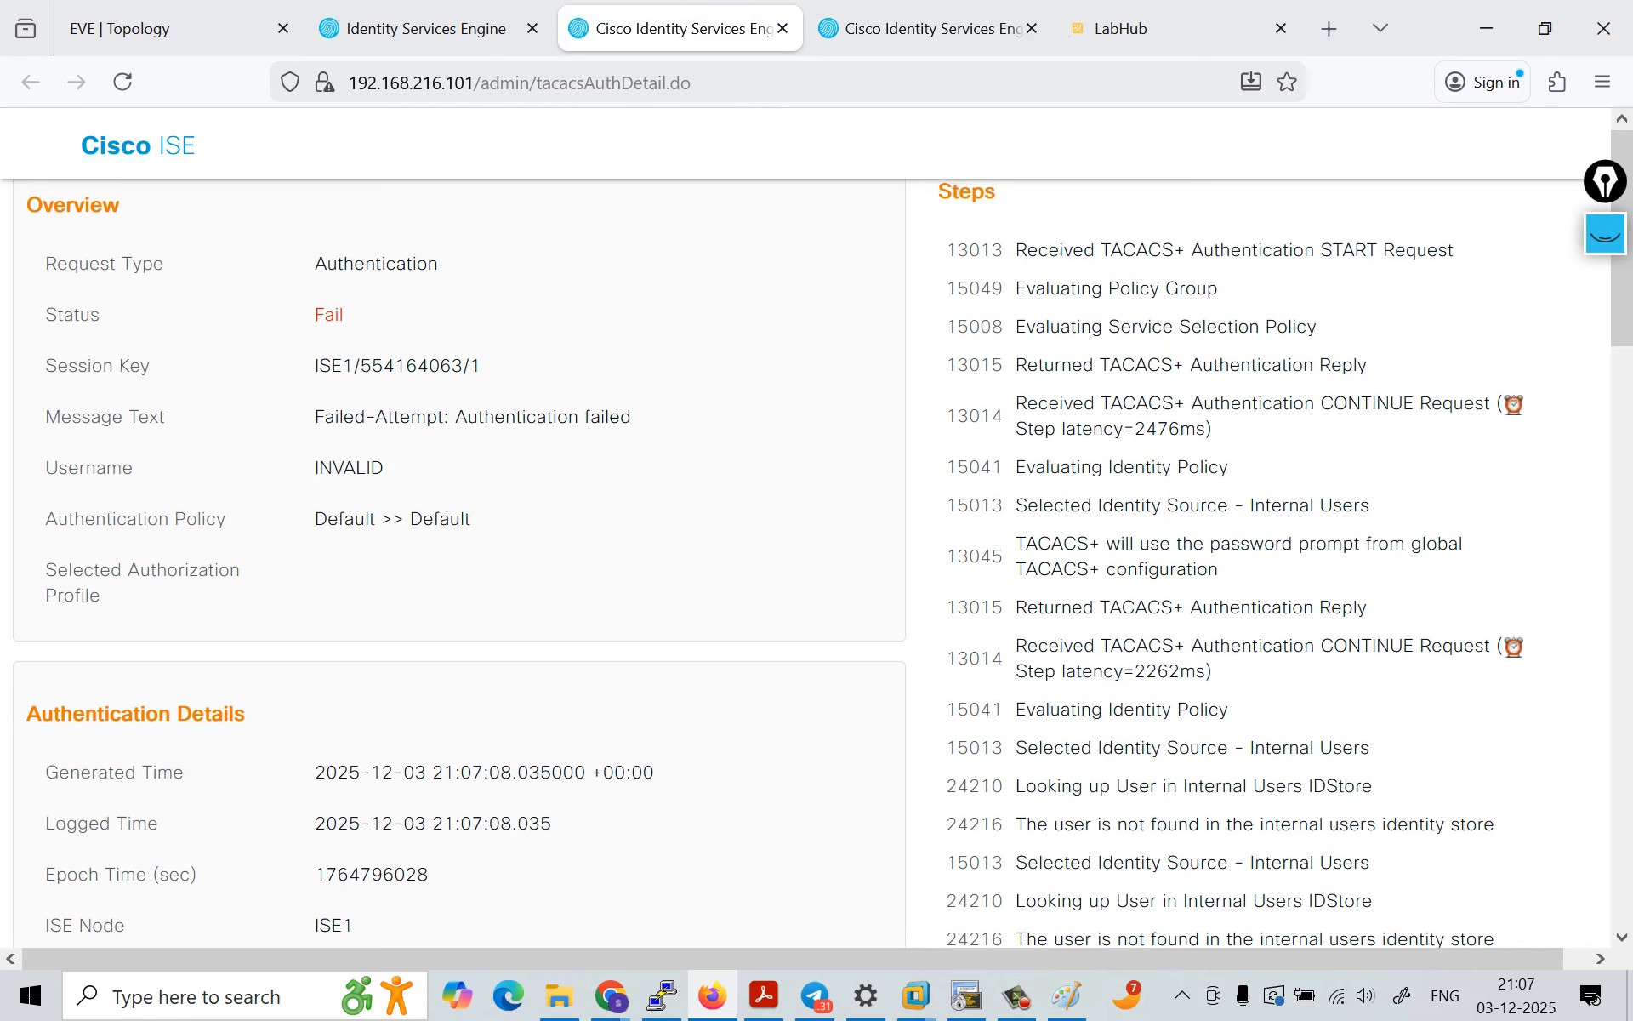
# Step: Examine the request overview, message text, failure reason and network device details in the TACACS authentication report
pyautogui.scroll(-1, 508, 609)
pyautogui.moveTo(315, 258); pyautogui.dragTo(444, 258)
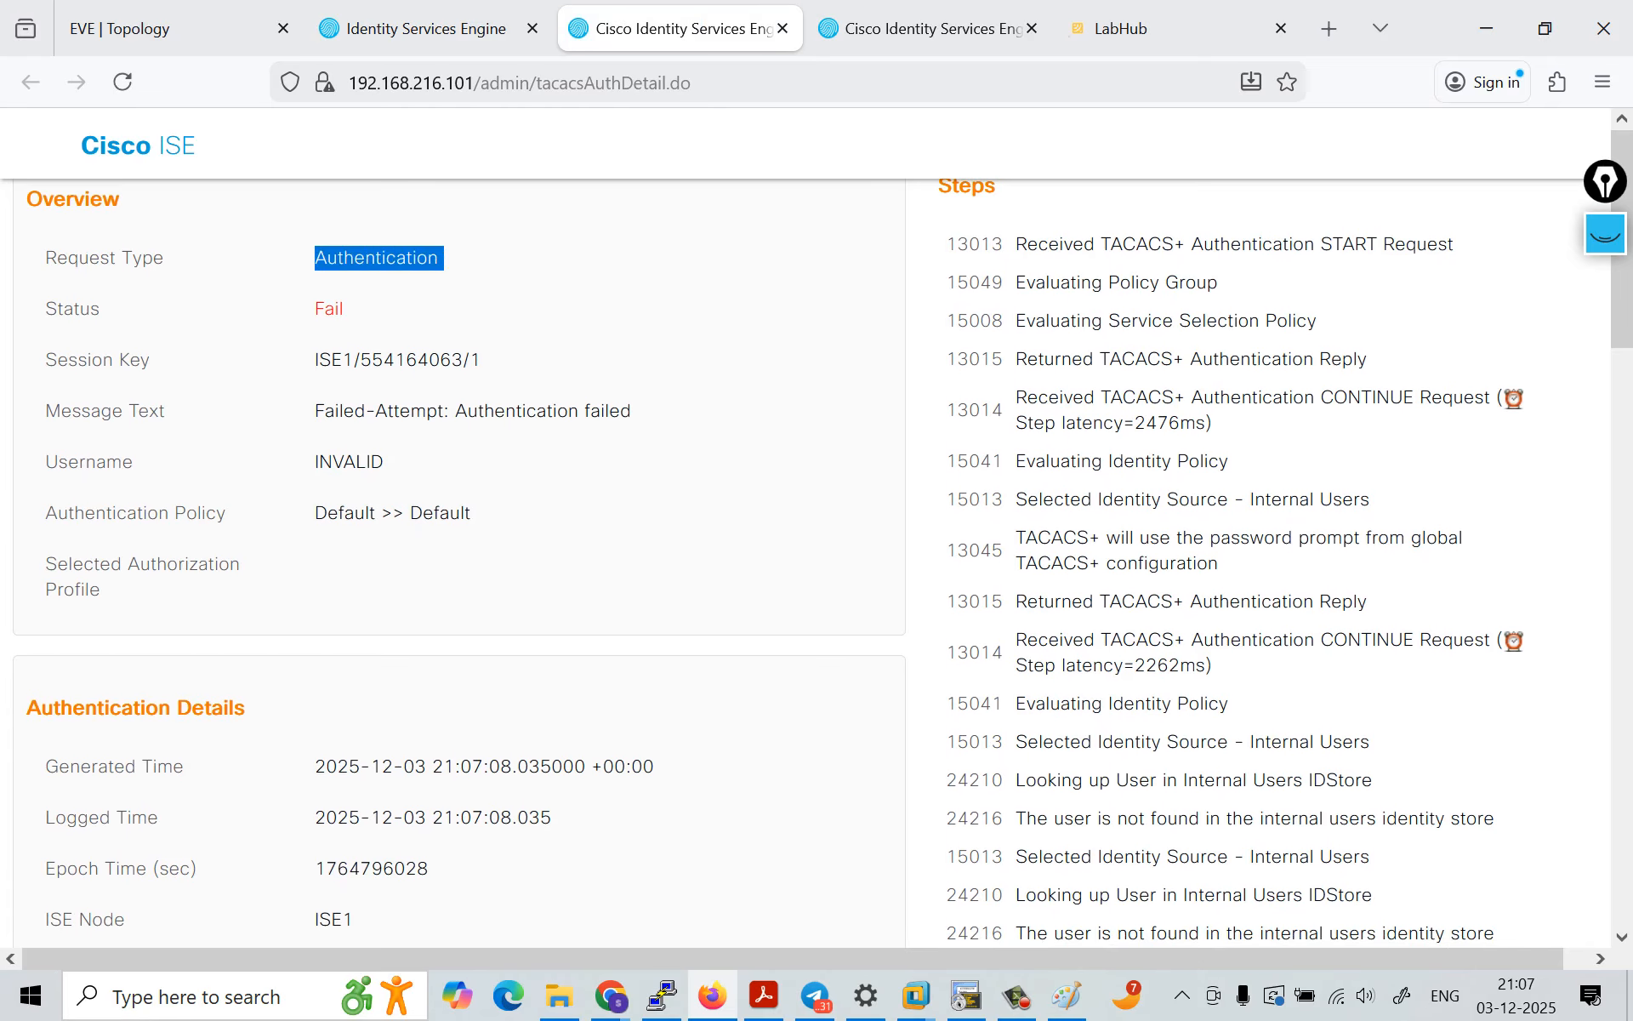
pyautogui.moveTo(314, 309); pyautogui.dragTo(464, 359)
pyautogui.moveTo(315, 410); pyautogui.dragTo(638, 411)
pyautogui.scroll(-2, 638, 411)
pyautogui.scroll(-5, 638, 368)
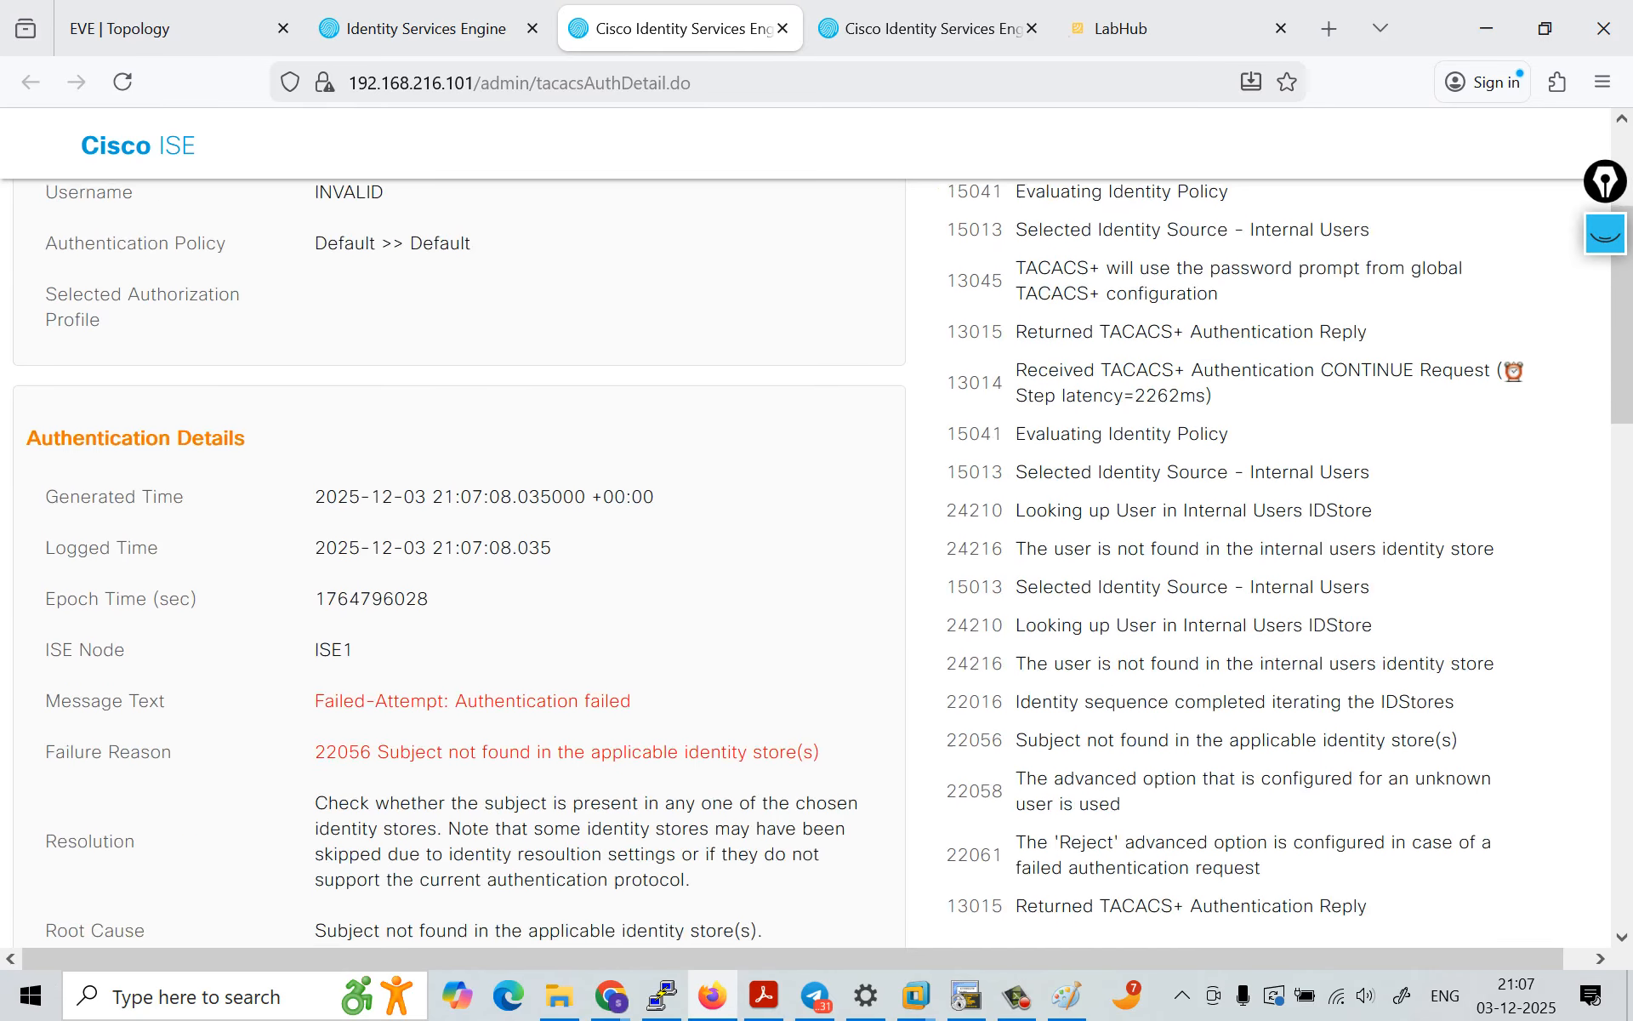
pyautogui.moveTo(334, 547); pyautogui.dragTo(820, 598)
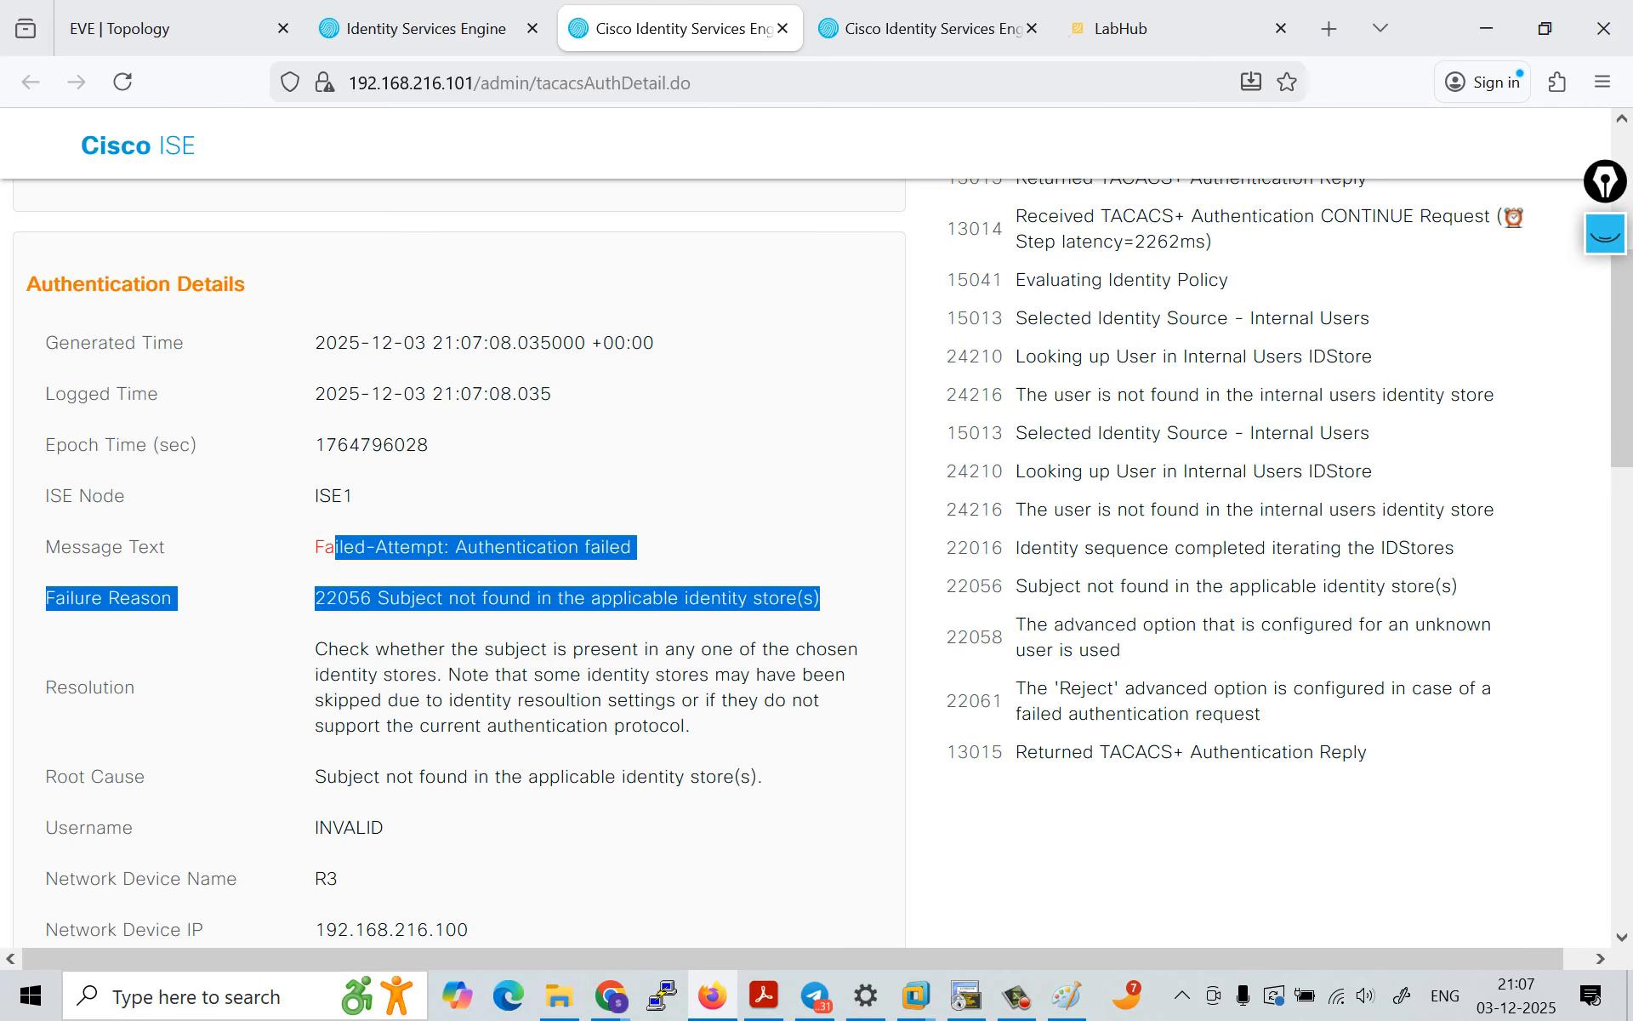
pyautogui.scroll(-4, 816, 562)
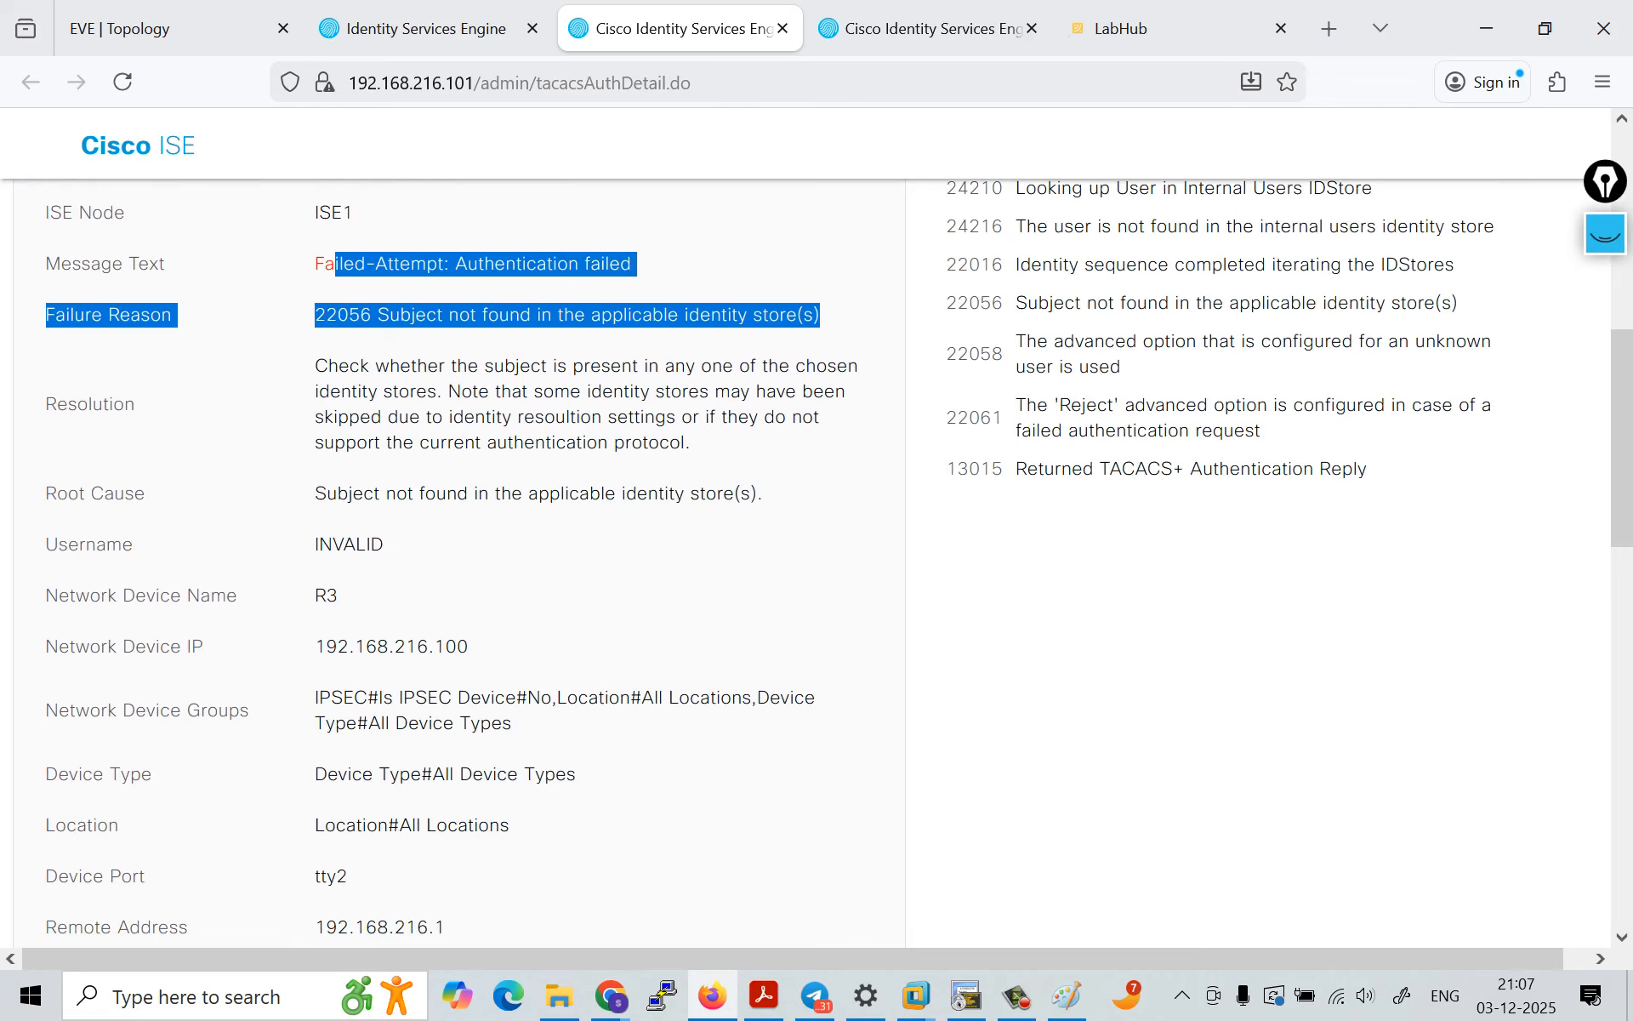
pyautogui.scroll(-5, 817, 562)
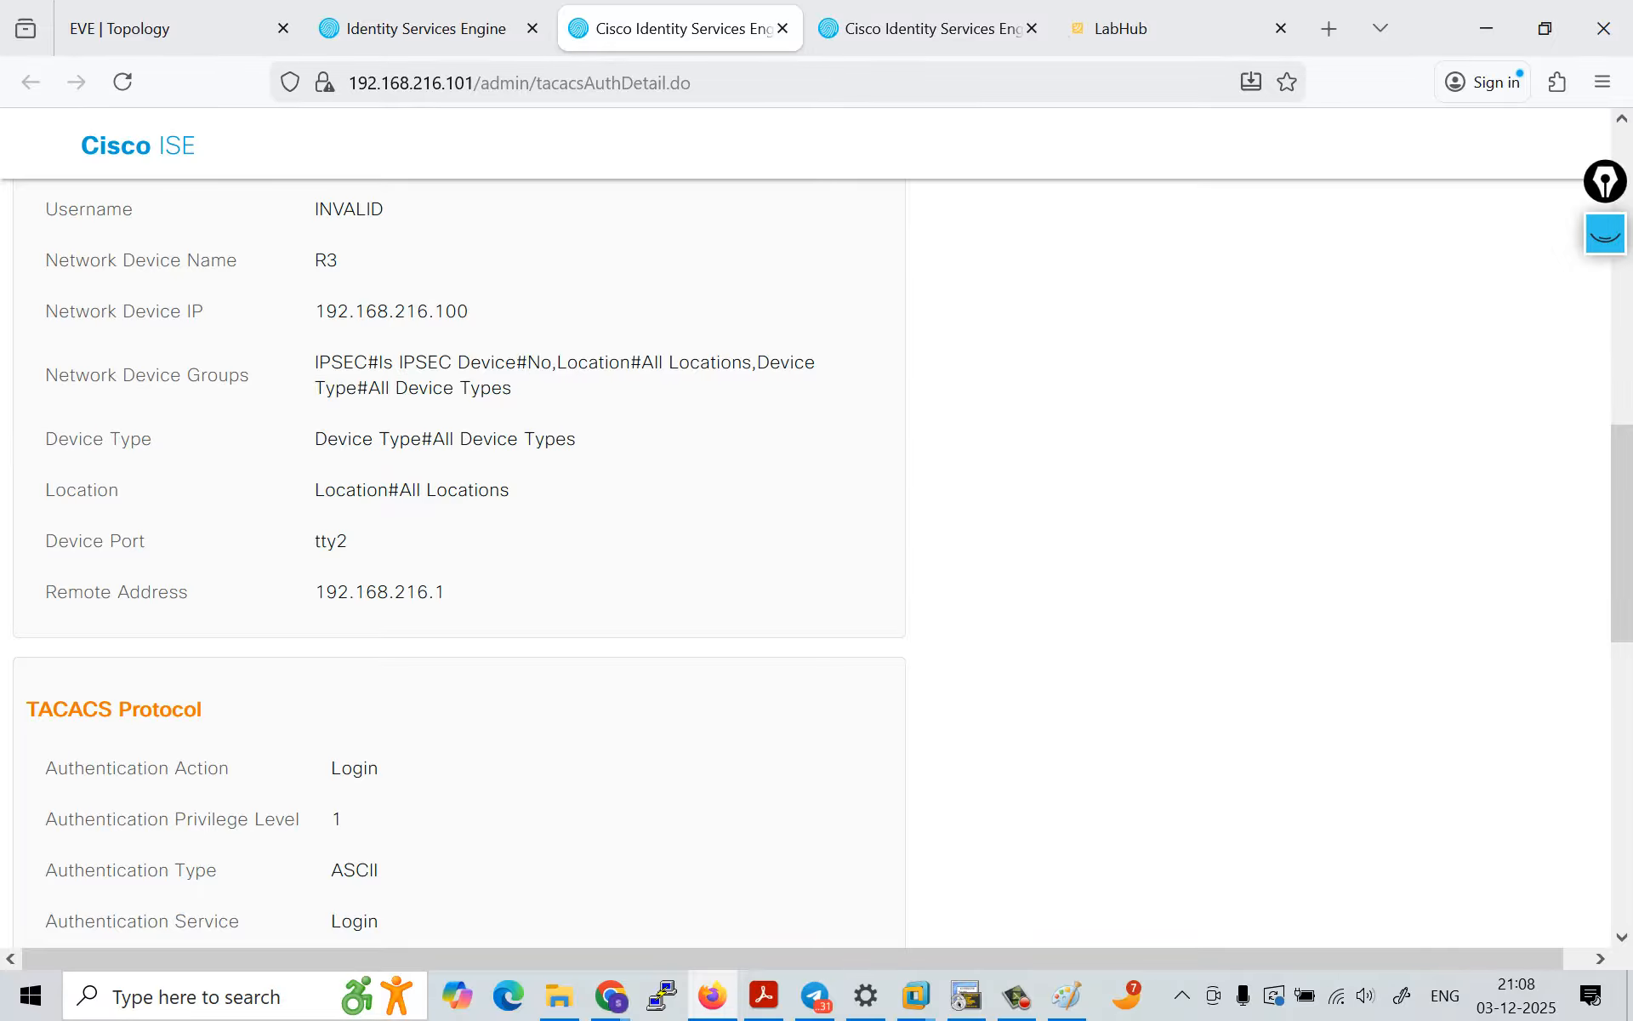
# Step: Examine the TACACS protocol section and the authentication method and selected identity store among the report's other attributes
pyautogui.scroll(-5, 817, 561)
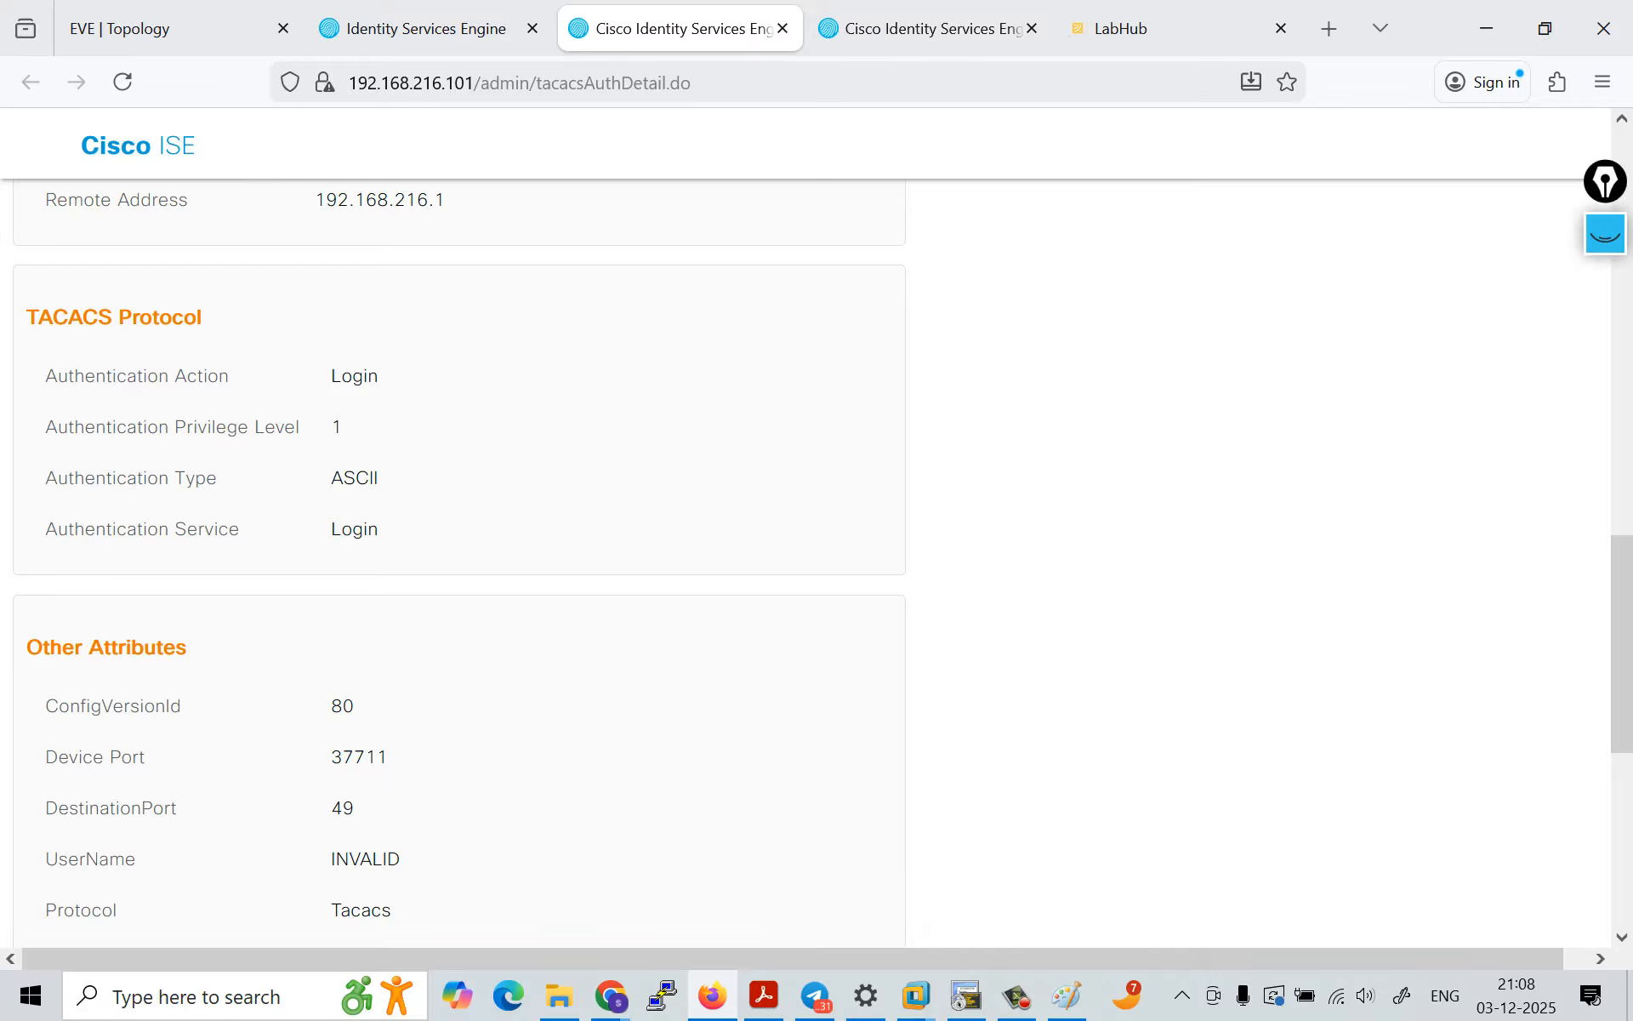
pyautogui.doubleClick(356, 376)
pyautogui.moveTo(387, 376); pyautogui.dragTo(390, 531)
pyautogui.click(442, 510)
pyautogui.scroll(-6, 460, 561)
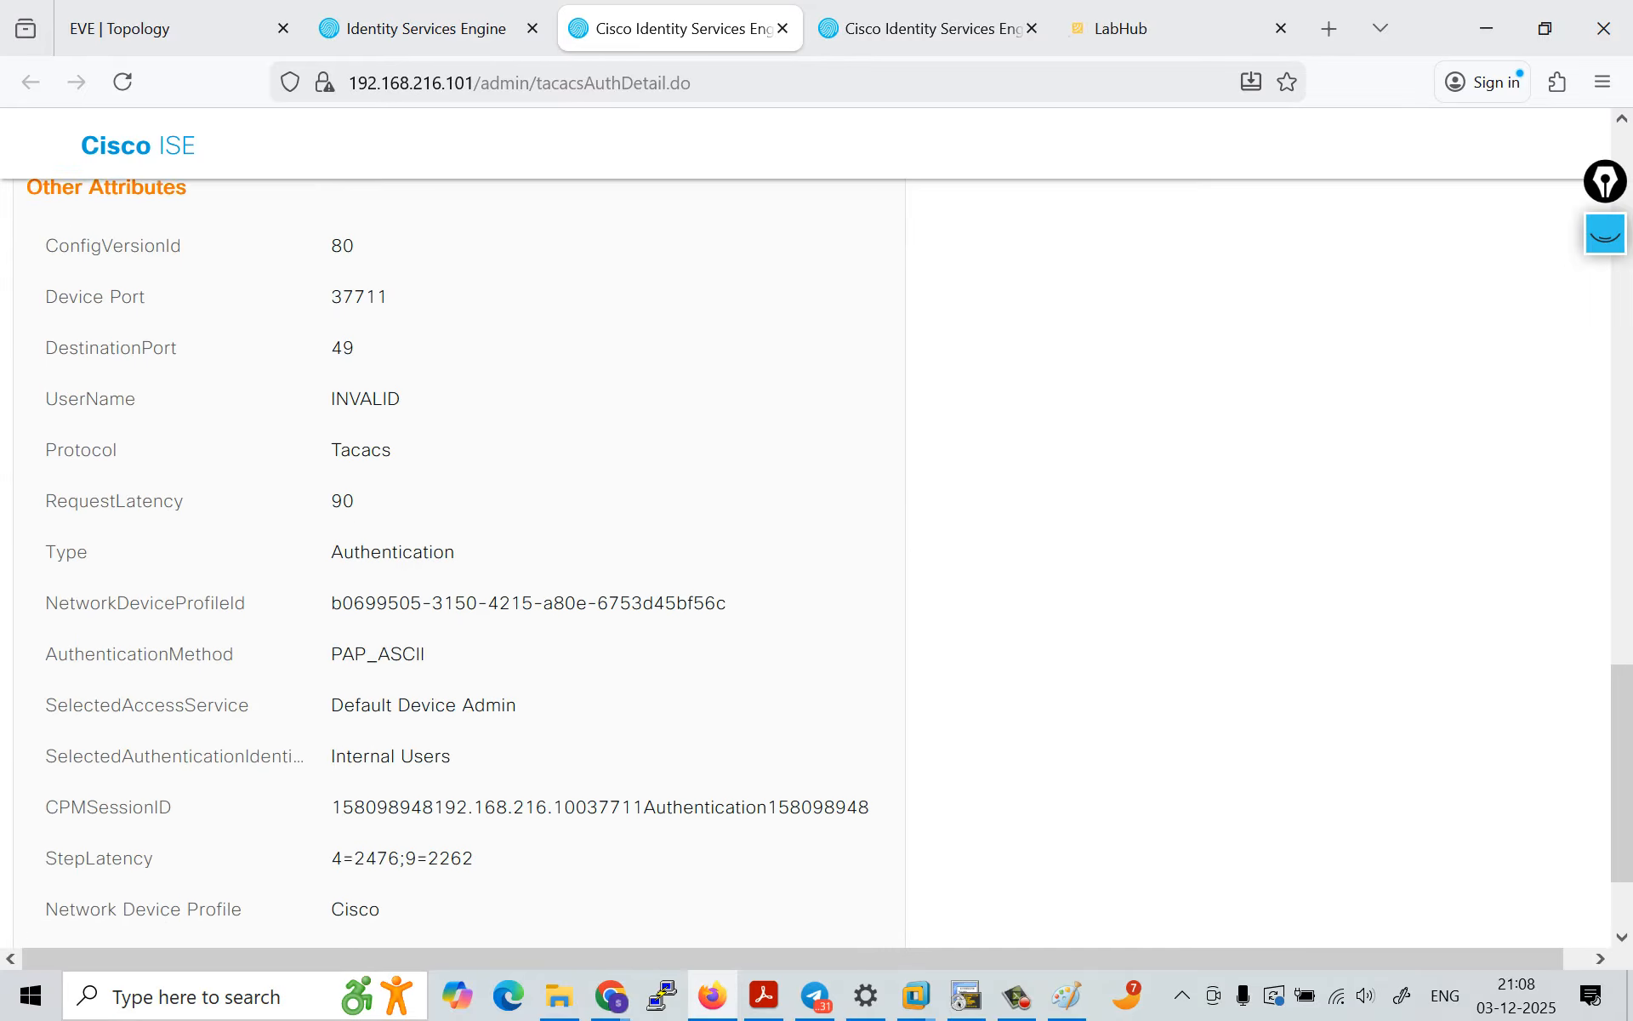
pyautogui.moveTo(331, 599); pyautogui.dragTo(436, 599)
pyautogui.click(451, 599)
pyautogui.scroll(-1, 459, 562)
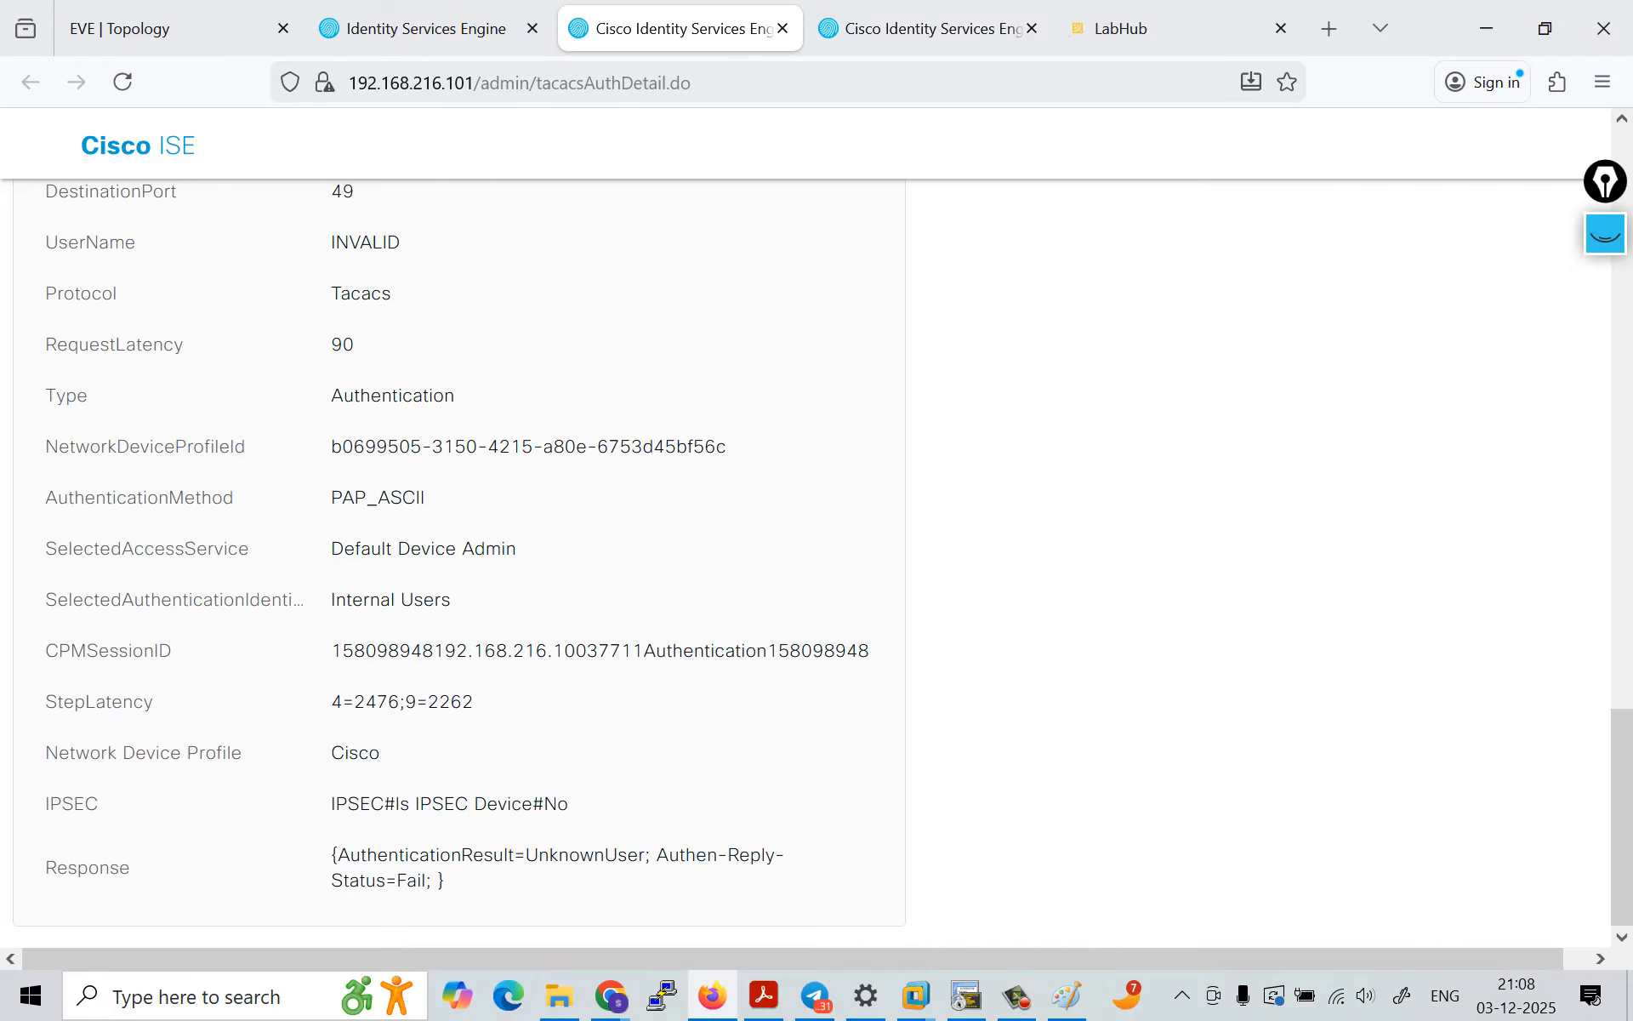
pyautogui.moveTo(331, 603); pyautogui.dragTo(456, 603)
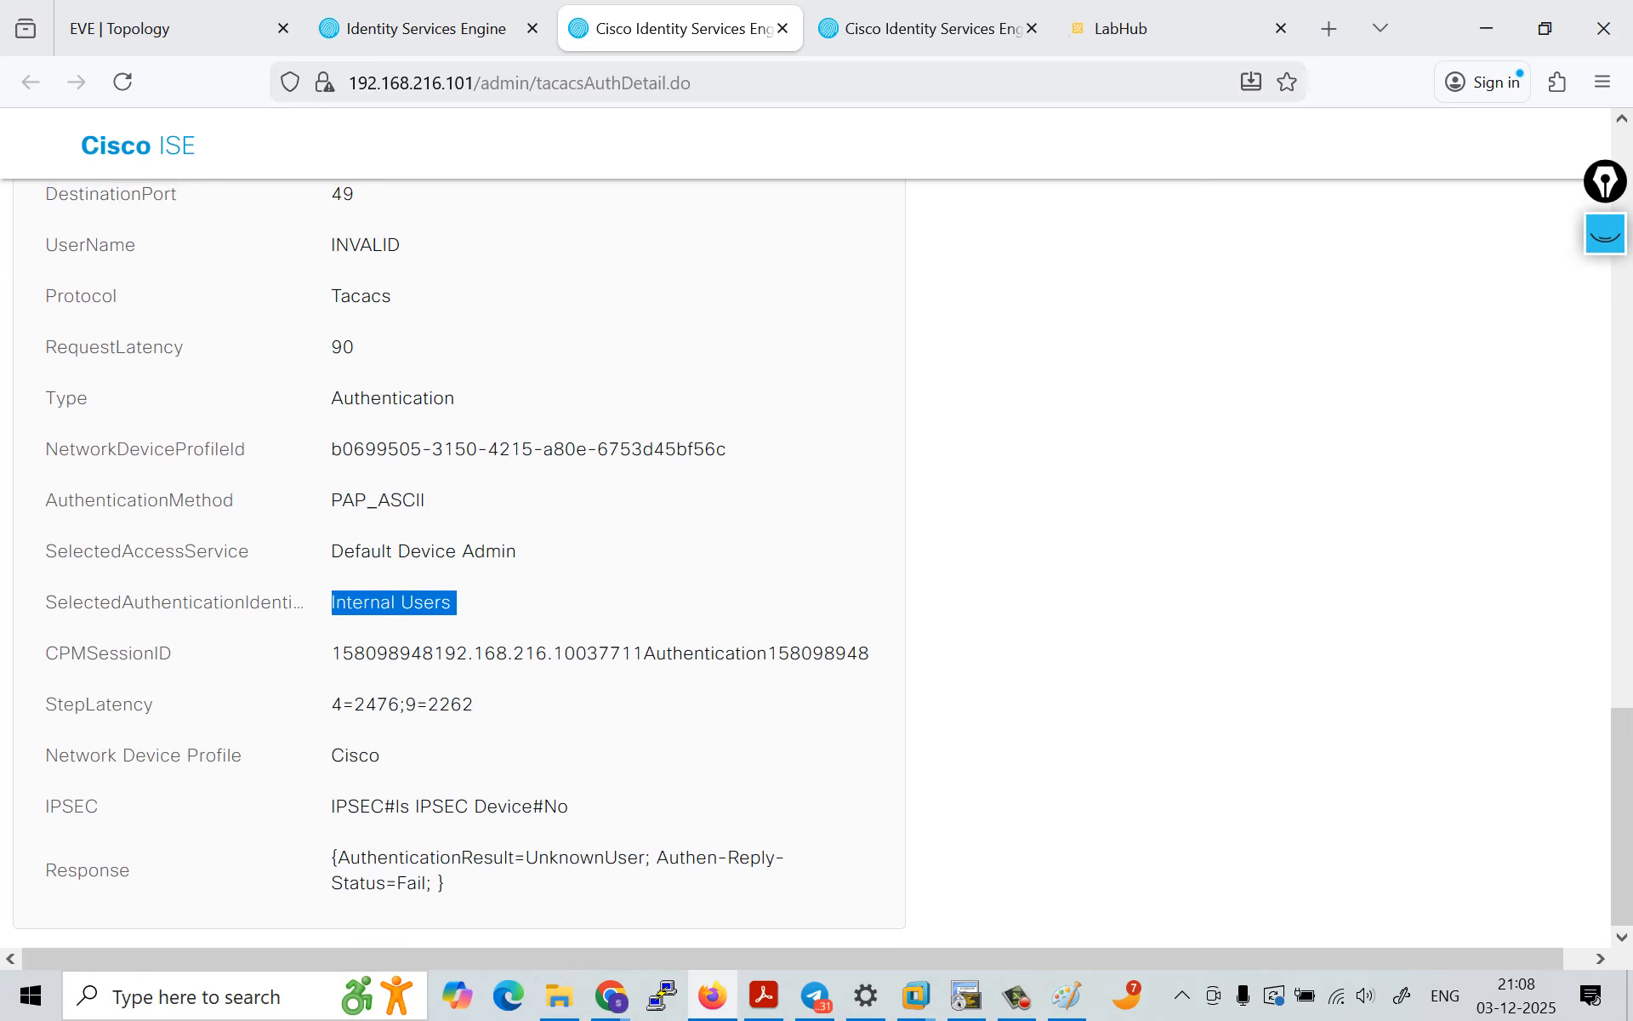
# Step: Review the authentication steps in the report, following the request and reply exchange through to the internal user lookup
pyautogui.scroll(10, 457, 602)
pyautogui.scroll(10, 459, 561)
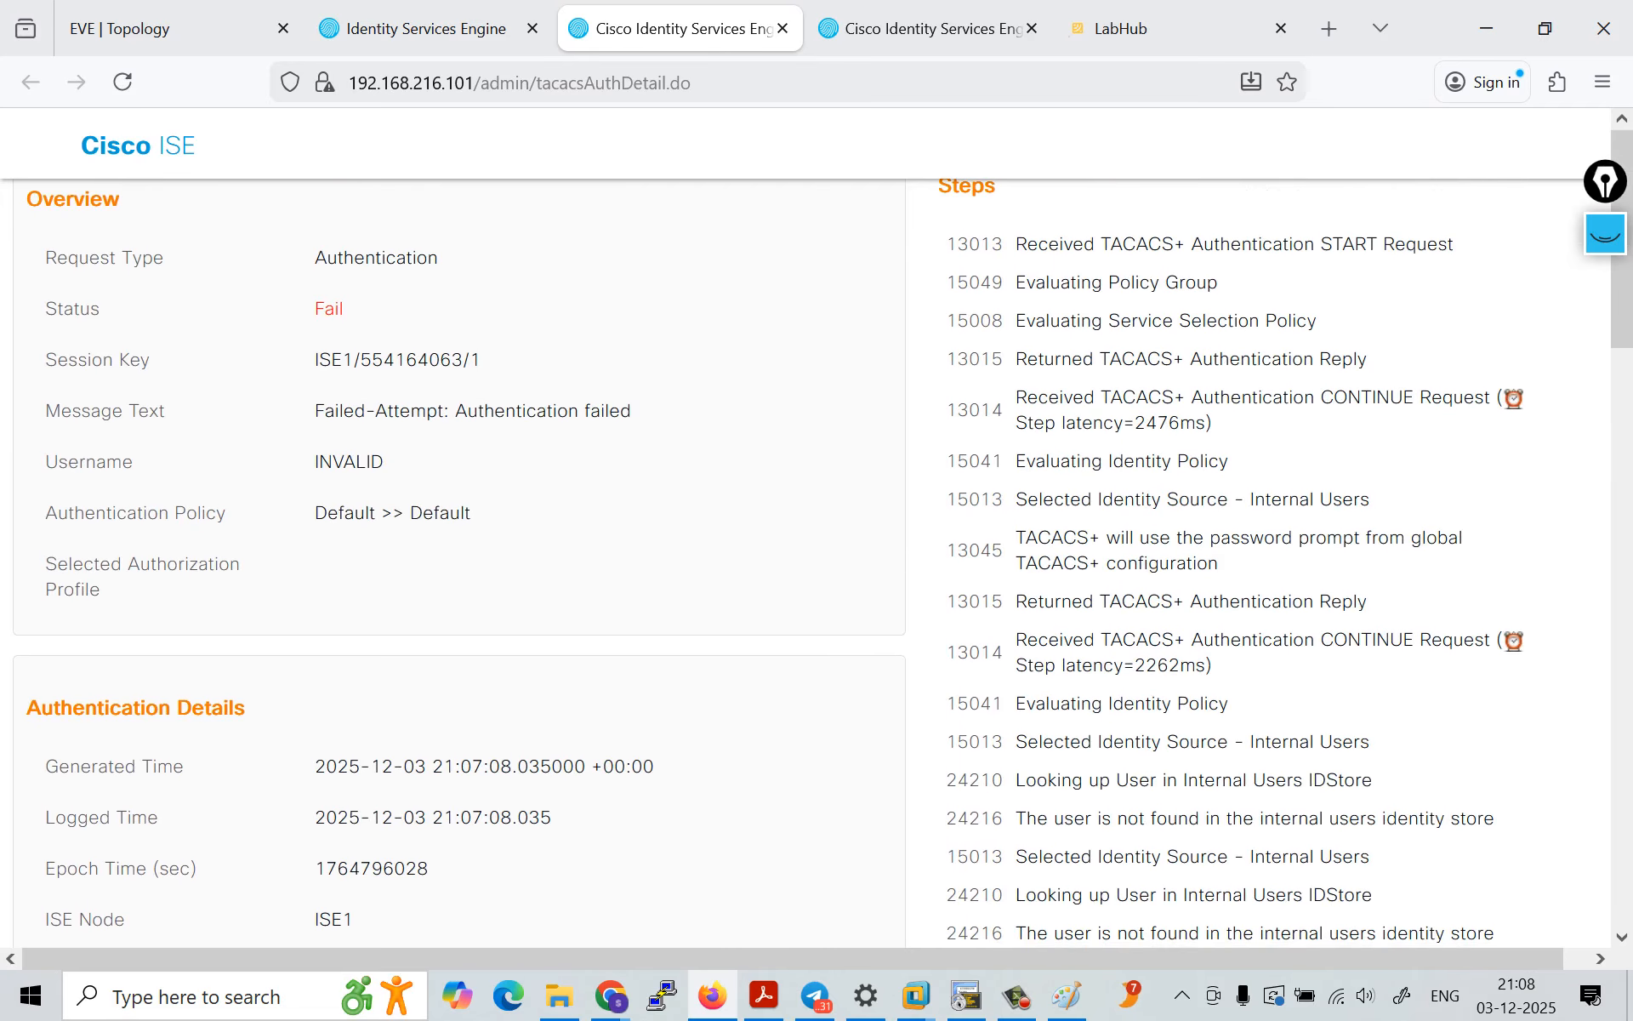
pyautogui.moveTo(1038, 244); pyautogui.dragTo(1222, 564)
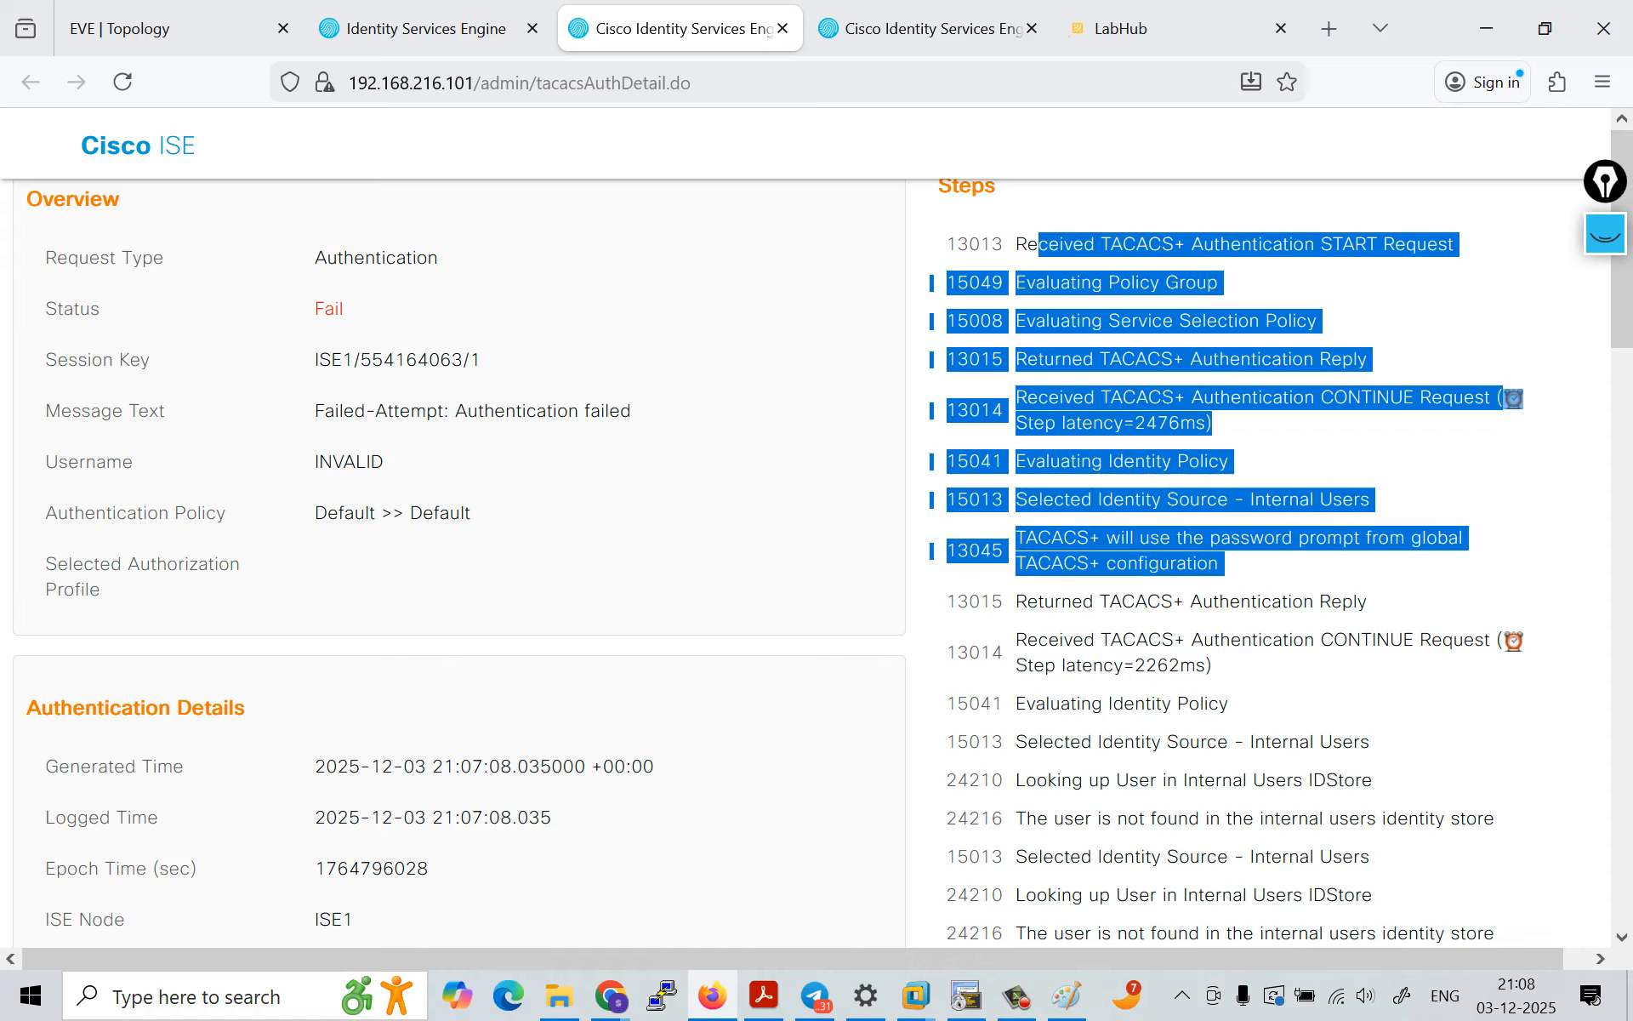
pyautogui.moveTo(1018, 602); pyautogui.dragTo(1212, 665)
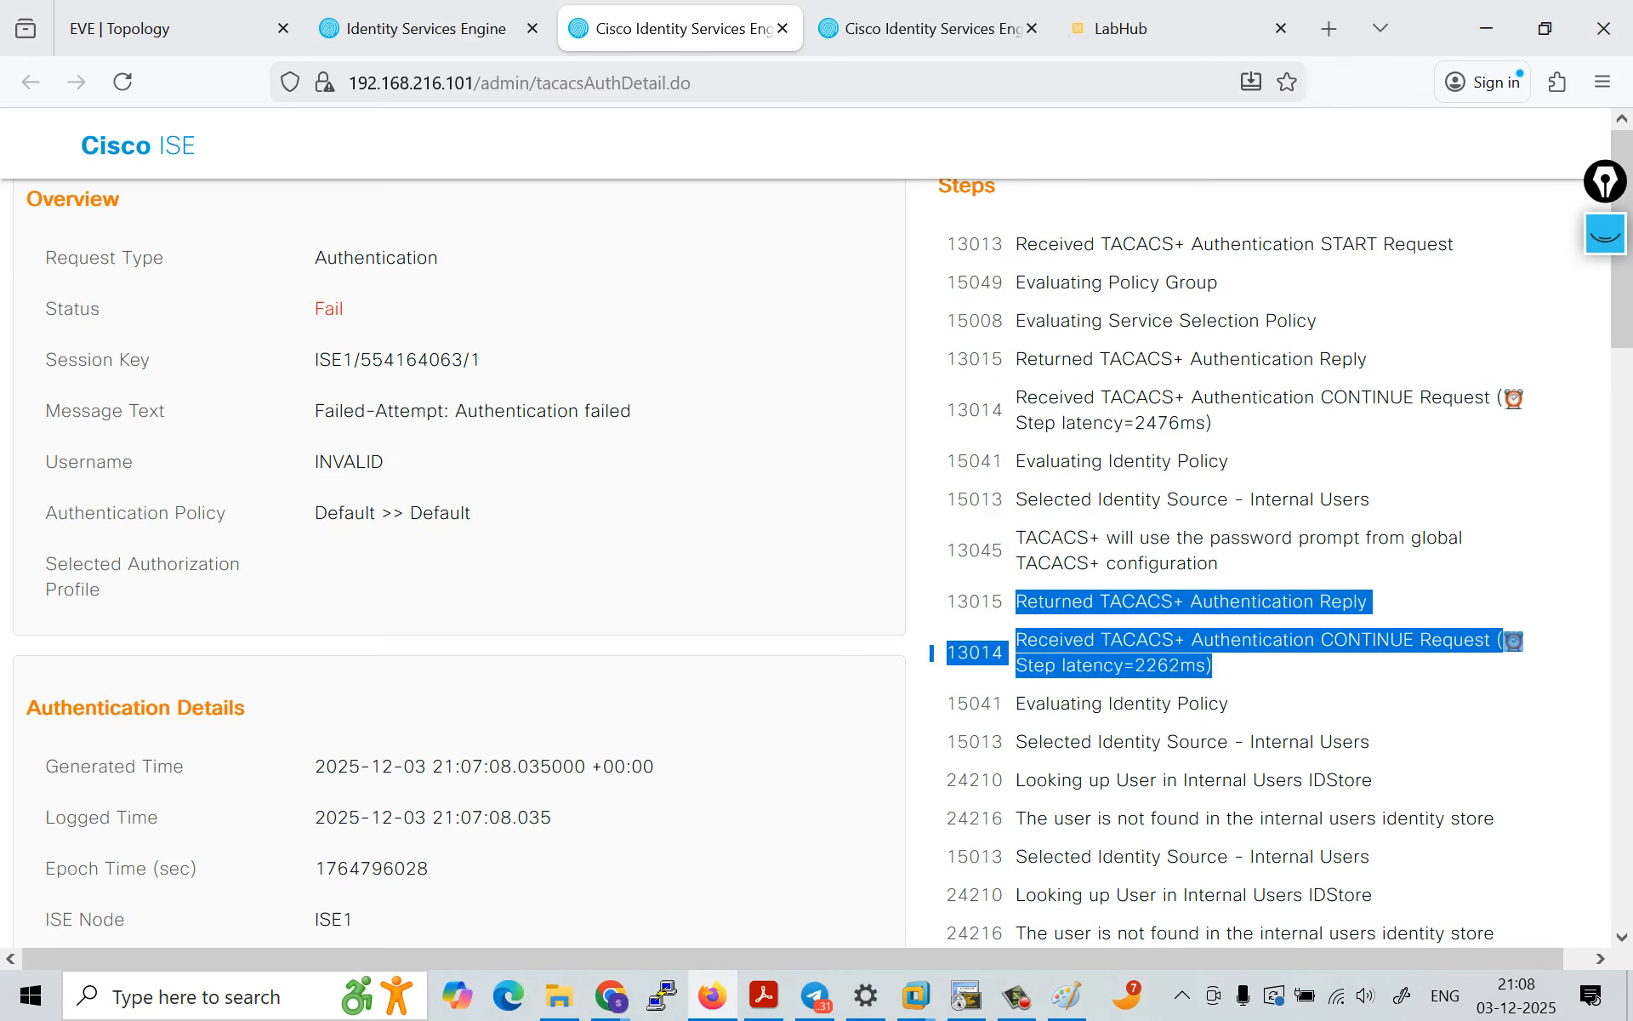
pyautogui.click(1225, 667)
pyautogui.moveTo(1147, 602); pyautogui.dragTo(1343, 602)
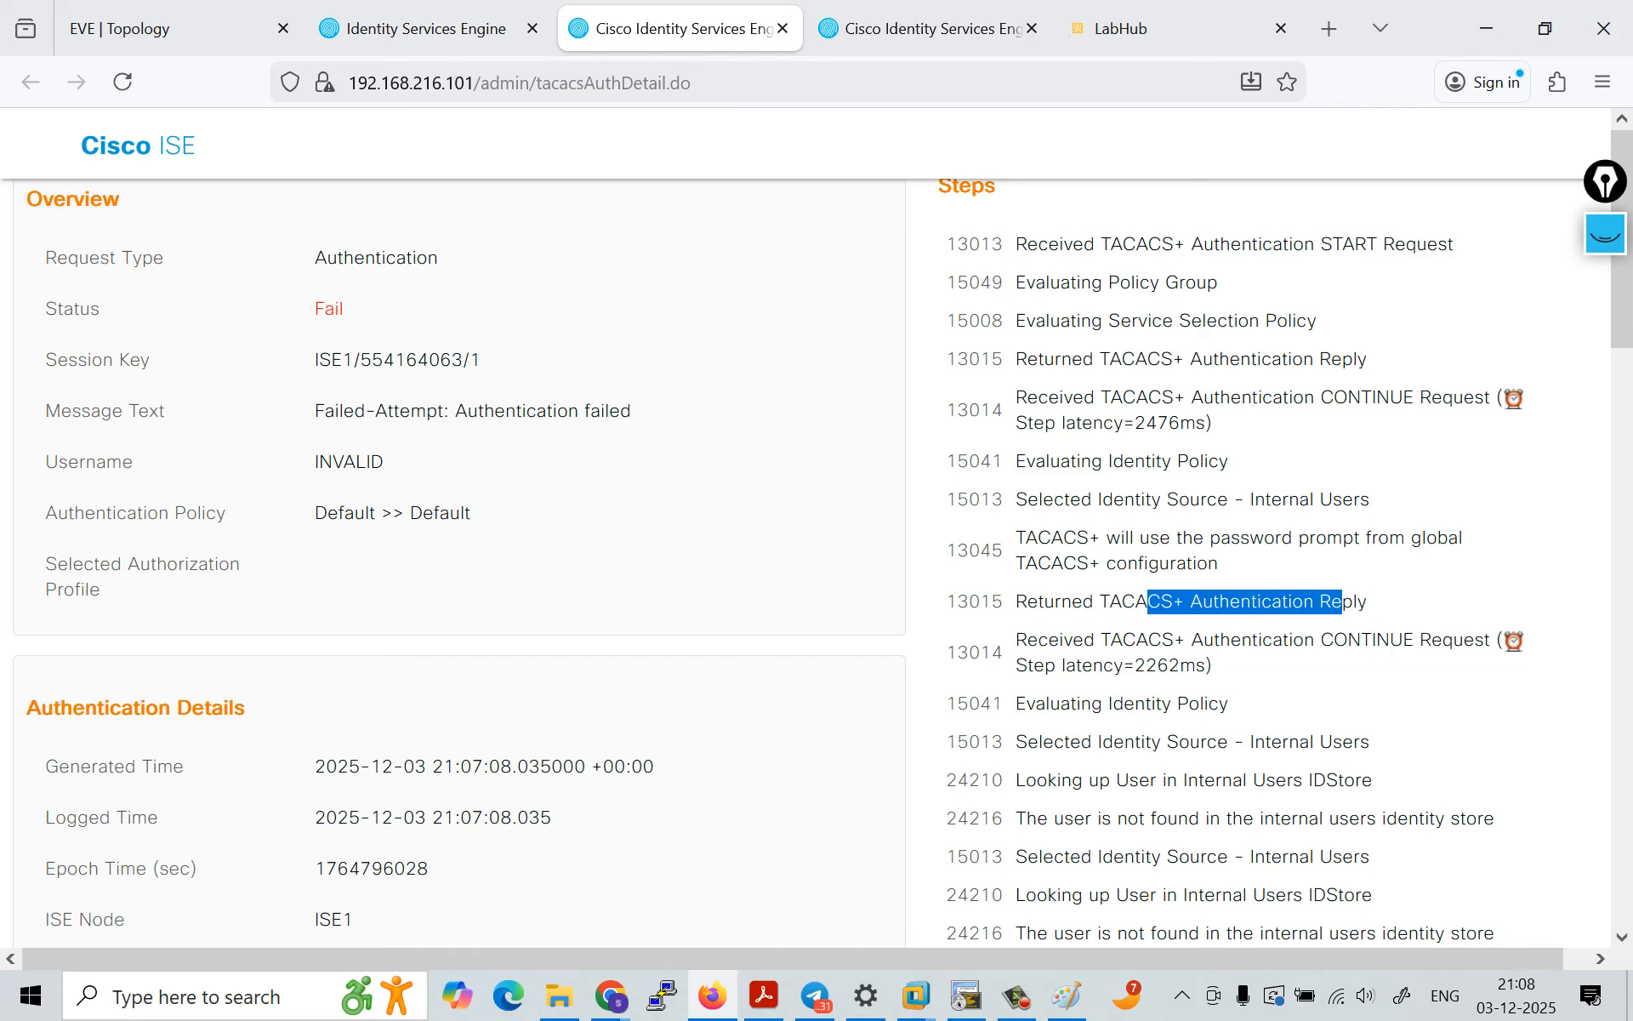
pyautogui.moveTo(1049, 639); pyautogui.dragTo(1213, 665)
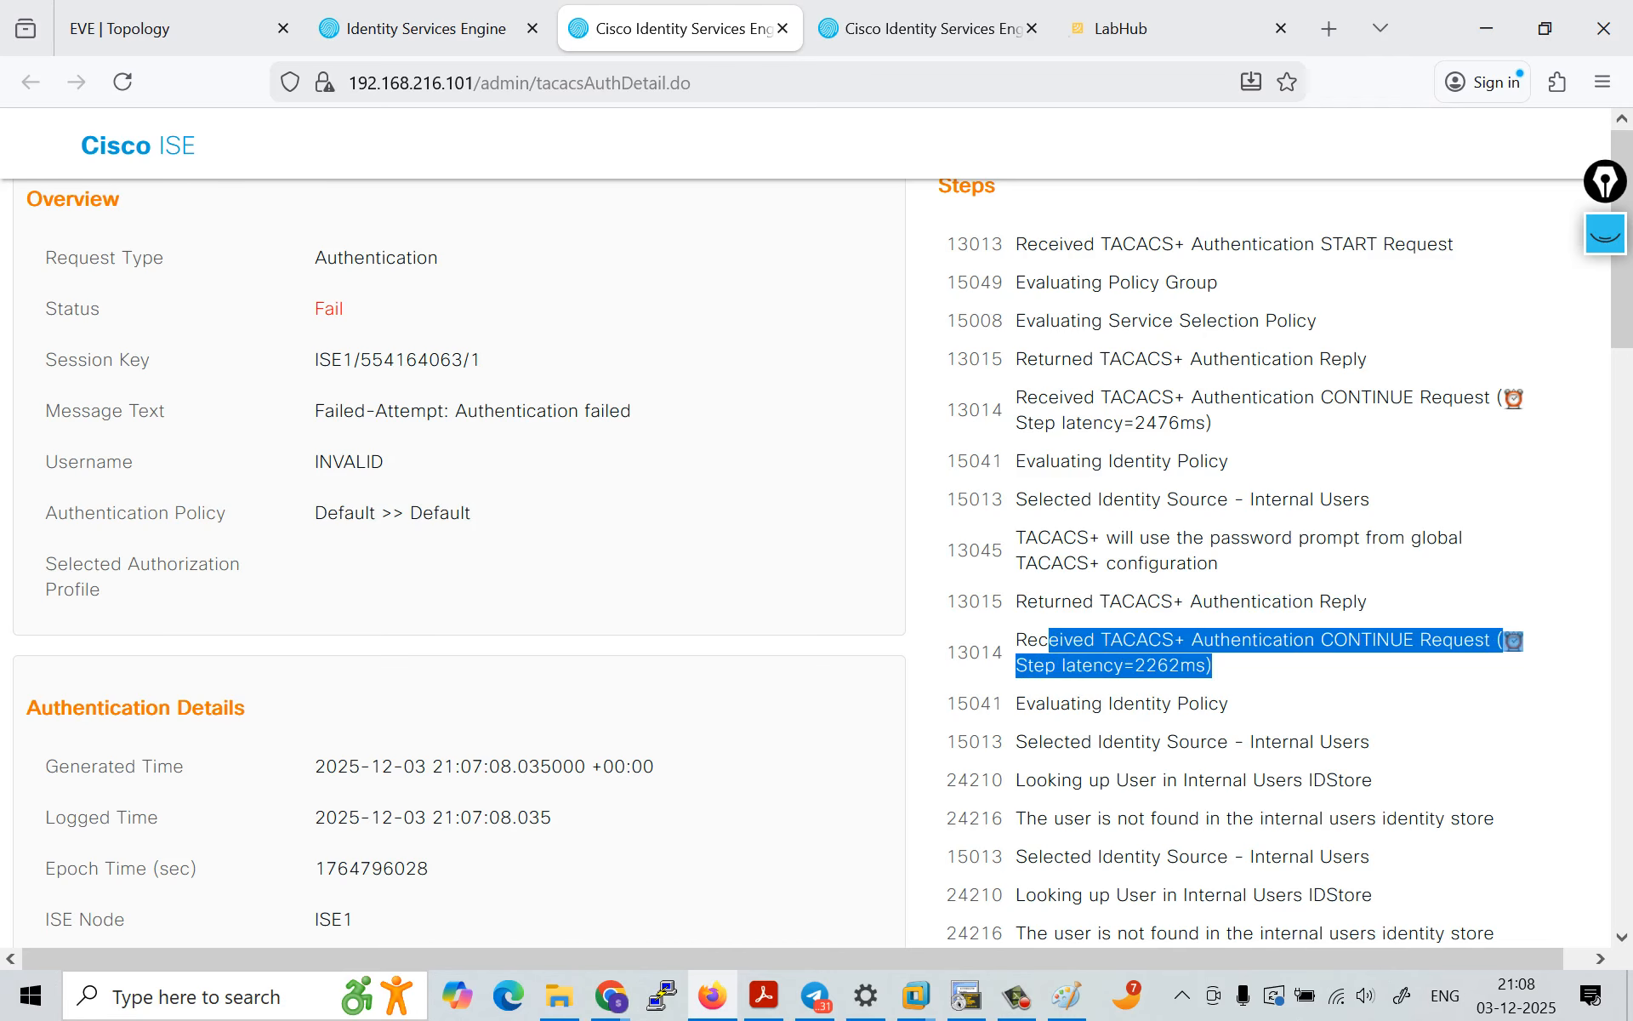
pyautogui.scroll(-3, 816, 536)
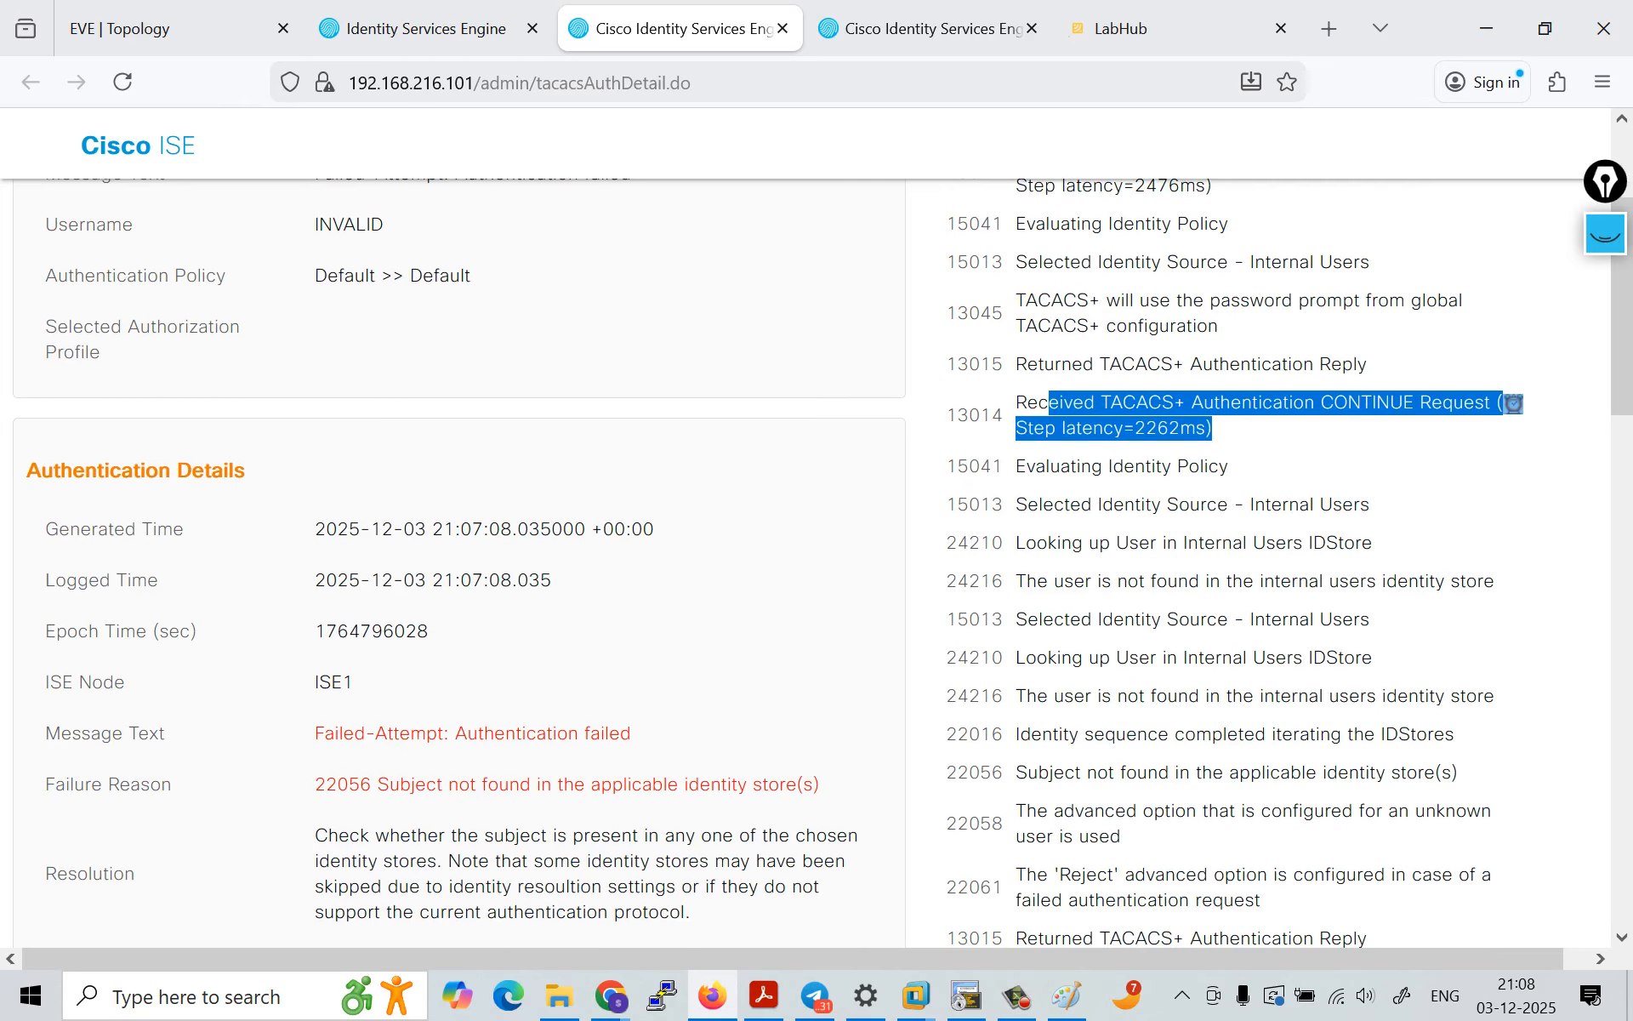
pyautogui.moveTo(1036, 696); pyautogui.dragTo(1494, 696)
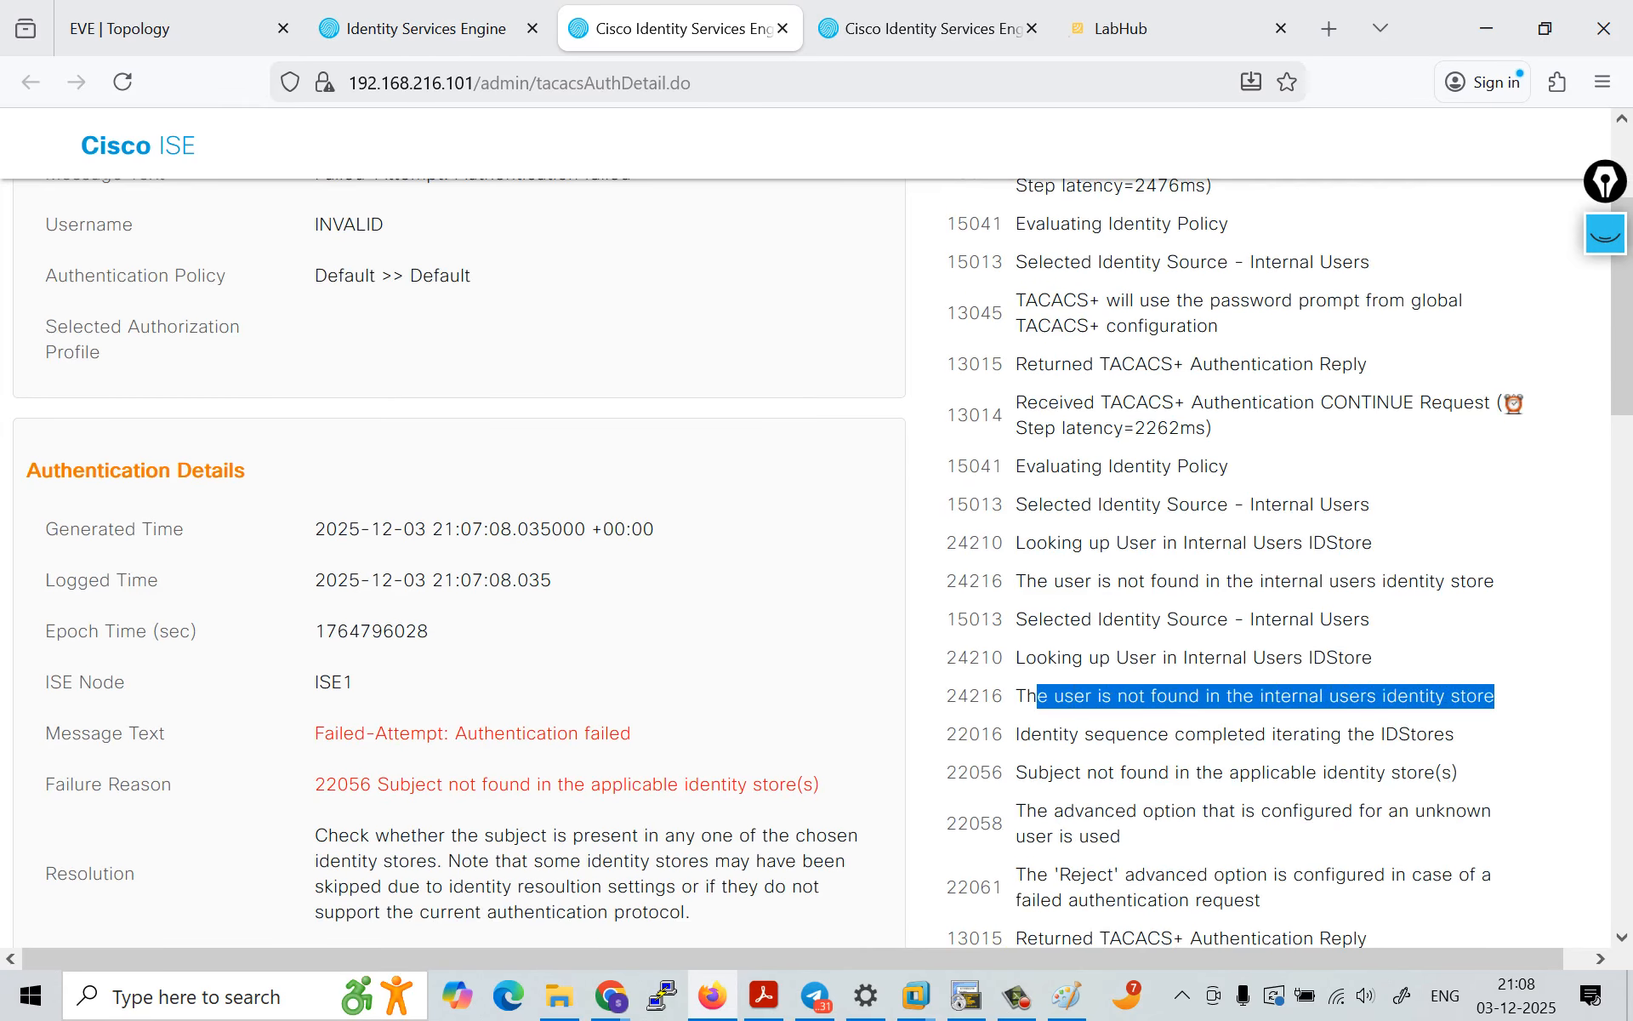
pyautogui.scroll(3, 816, 561)
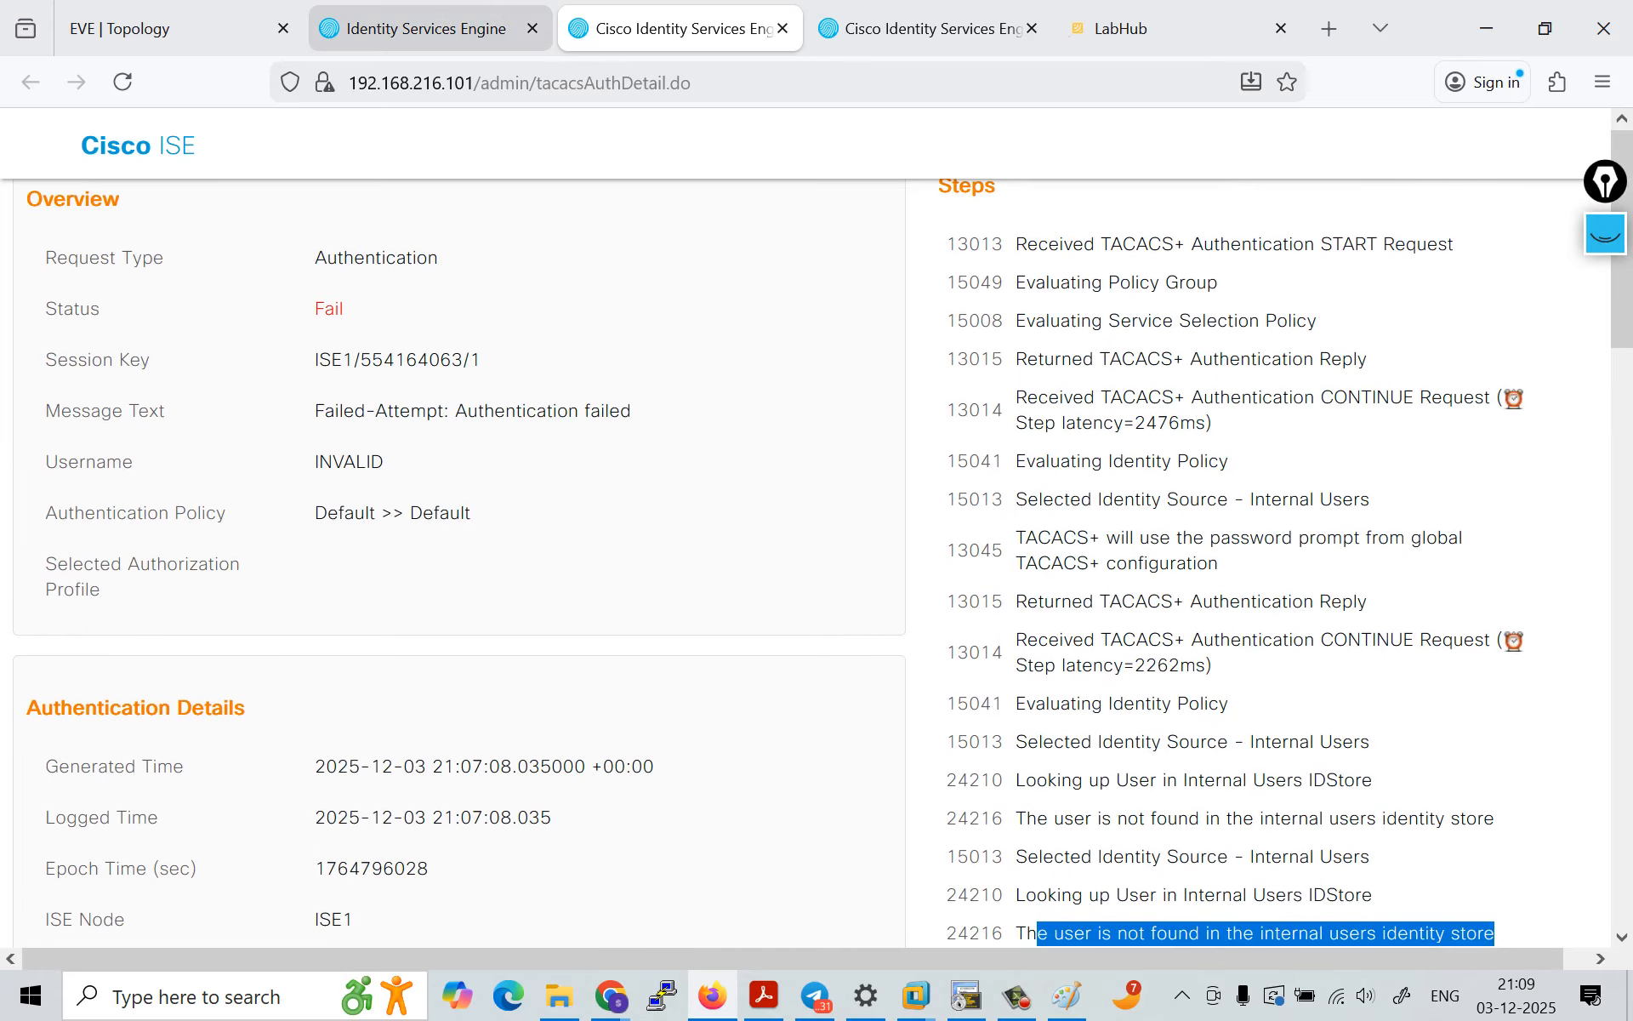
# Step: Return to the main ISE page and show the network access users under Device Administration identities
pyautogui.hotkey('ctrl', 'pageup')
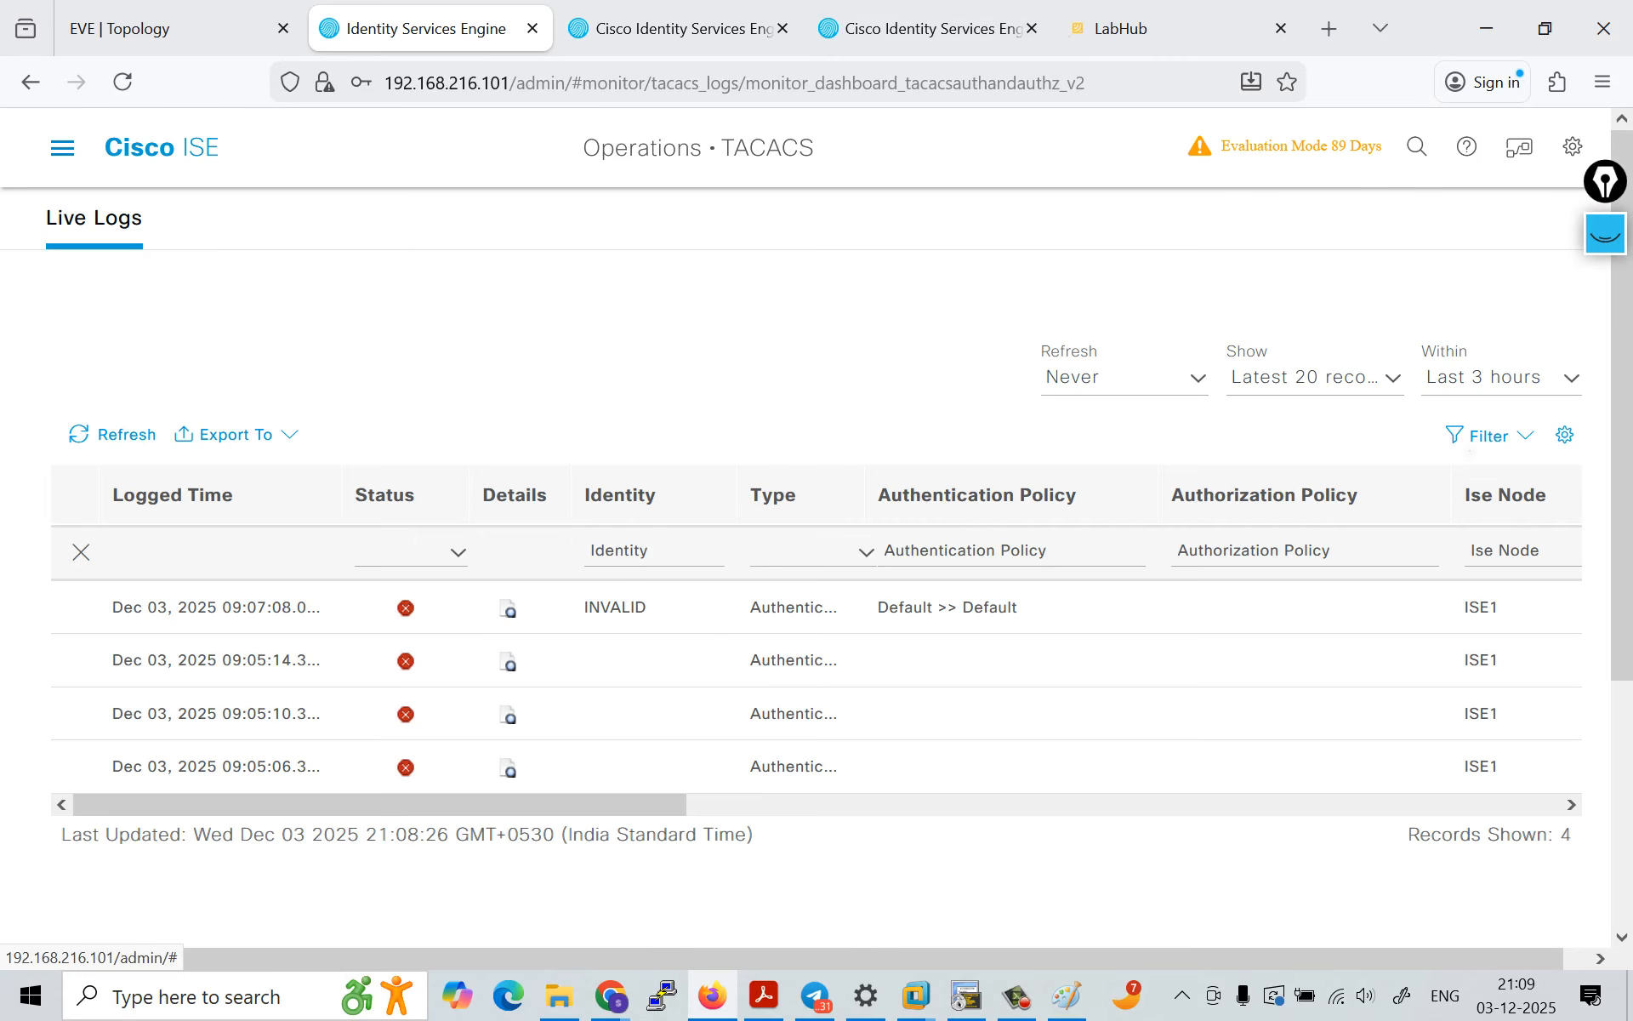
pyautogui.click(62, 147)
pyautogui.click(1480, 239)
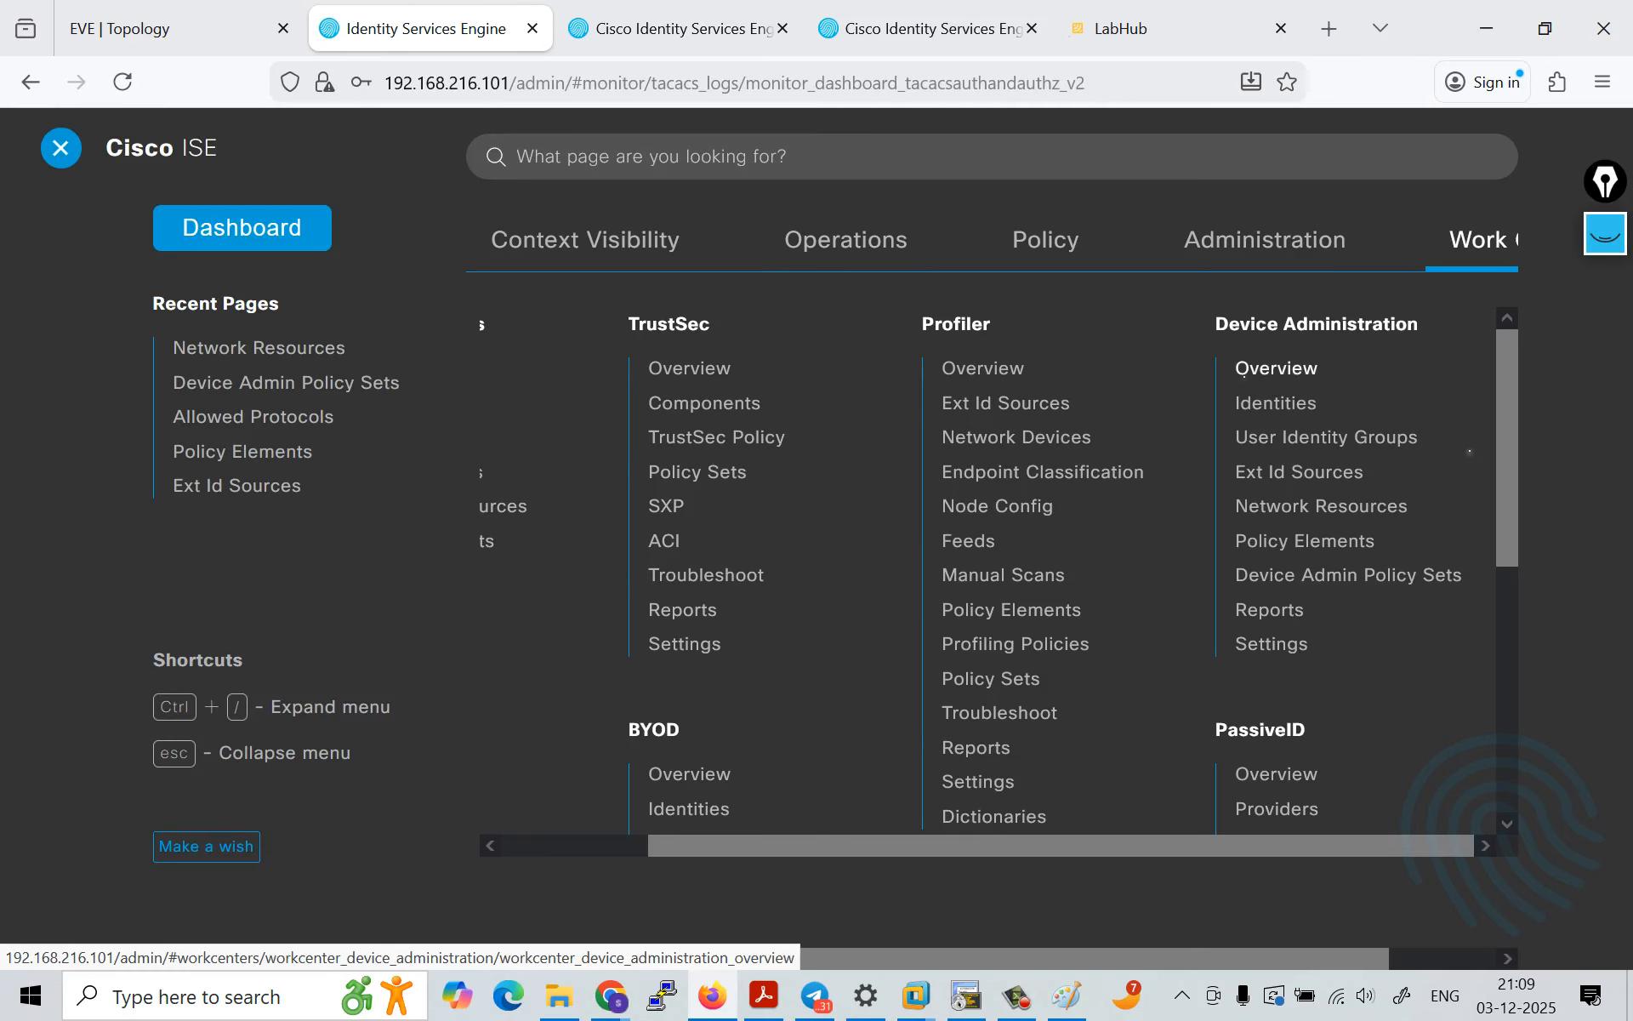
pyautogui.click(1276, 404)
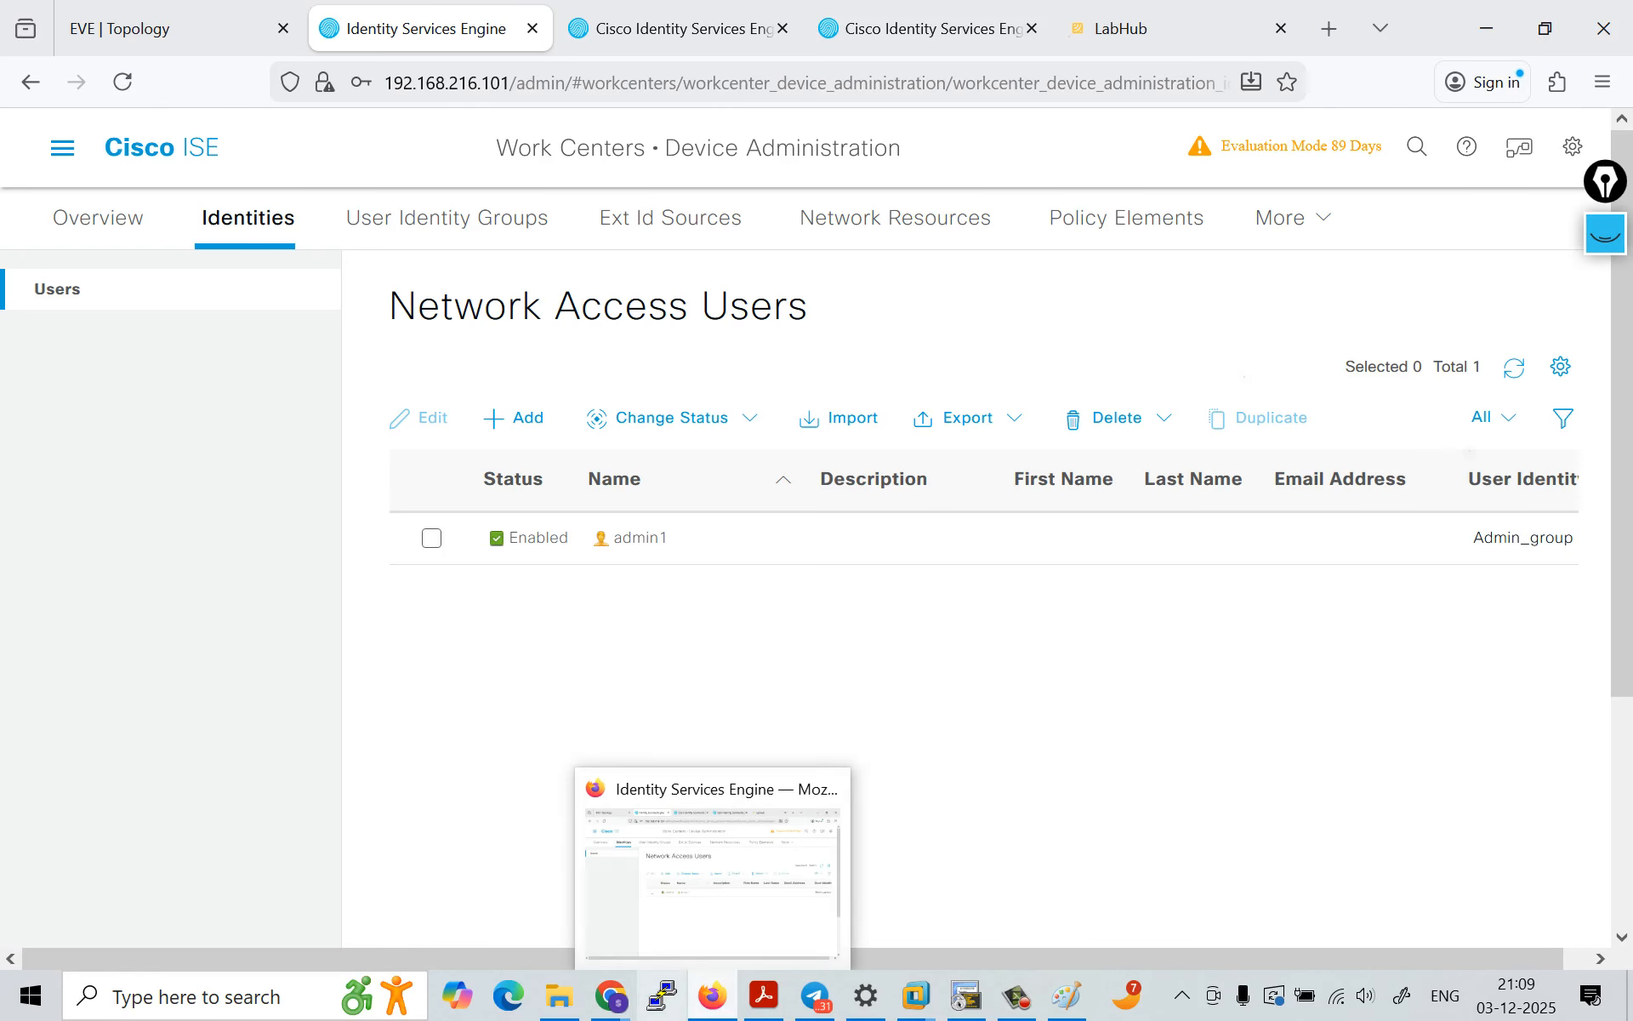
# Step: Open the saved R3 session in PuTTY, try twice to log in as admin1 with the account password, and minimize the terminal
pyautogui.click(662, 995)
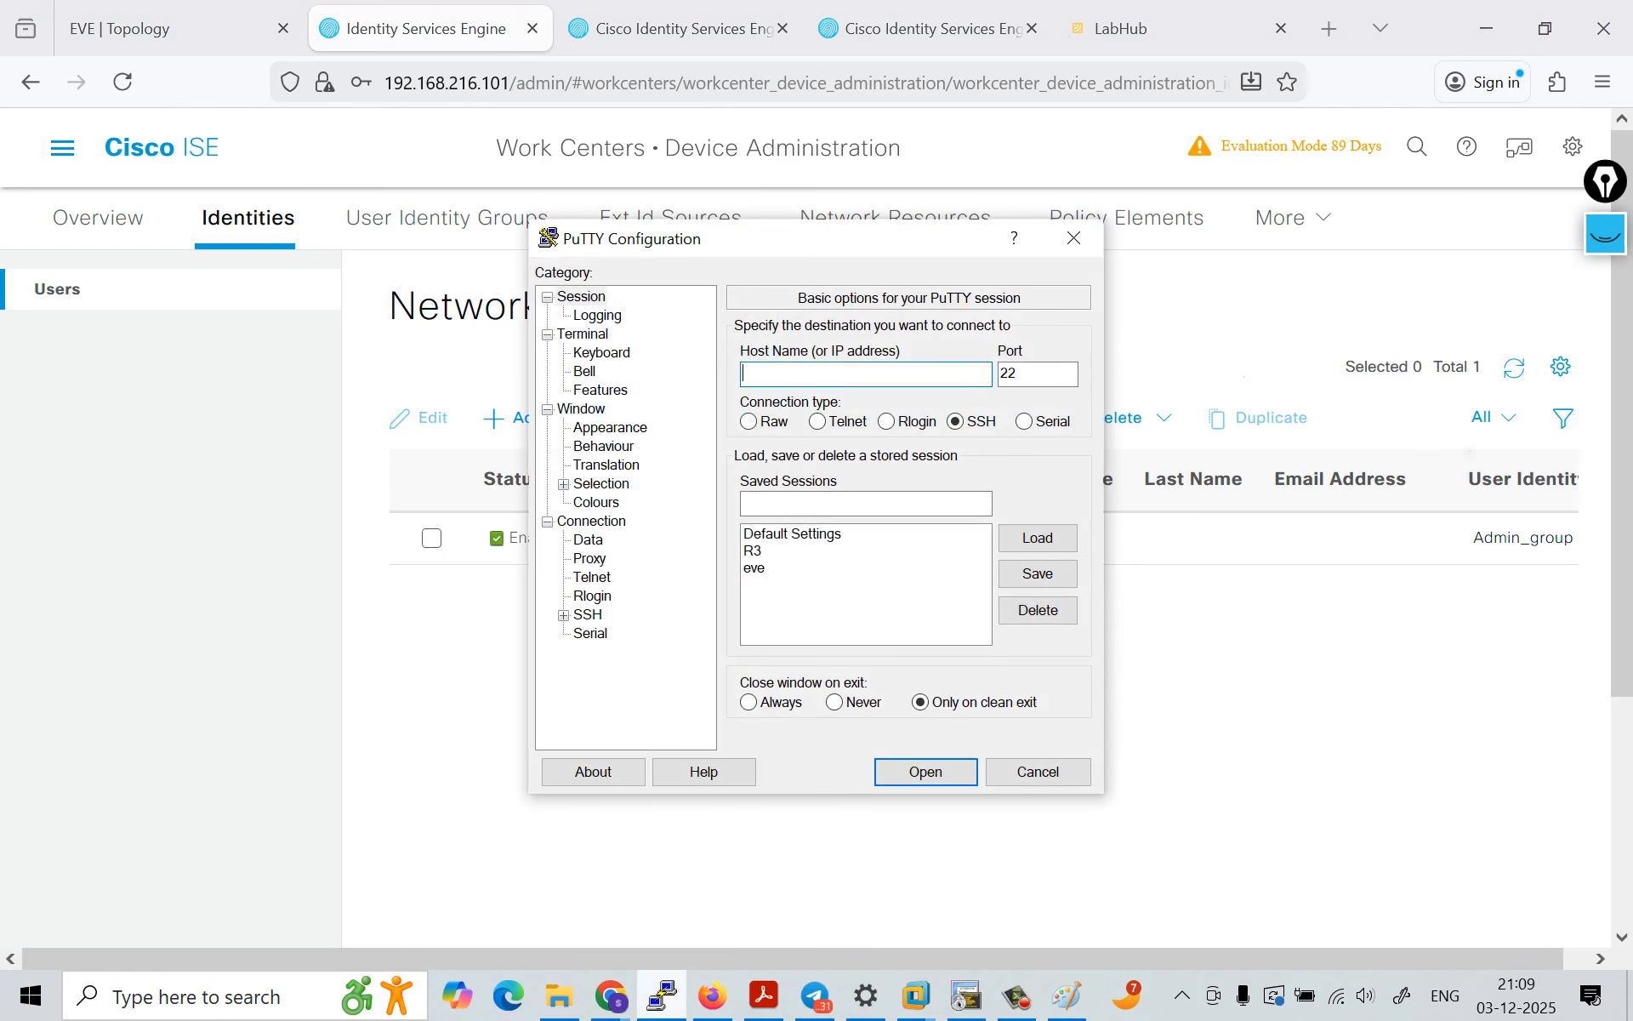
pyautogui.doubleClick(753, 551)
pyautogui.write('admin1')
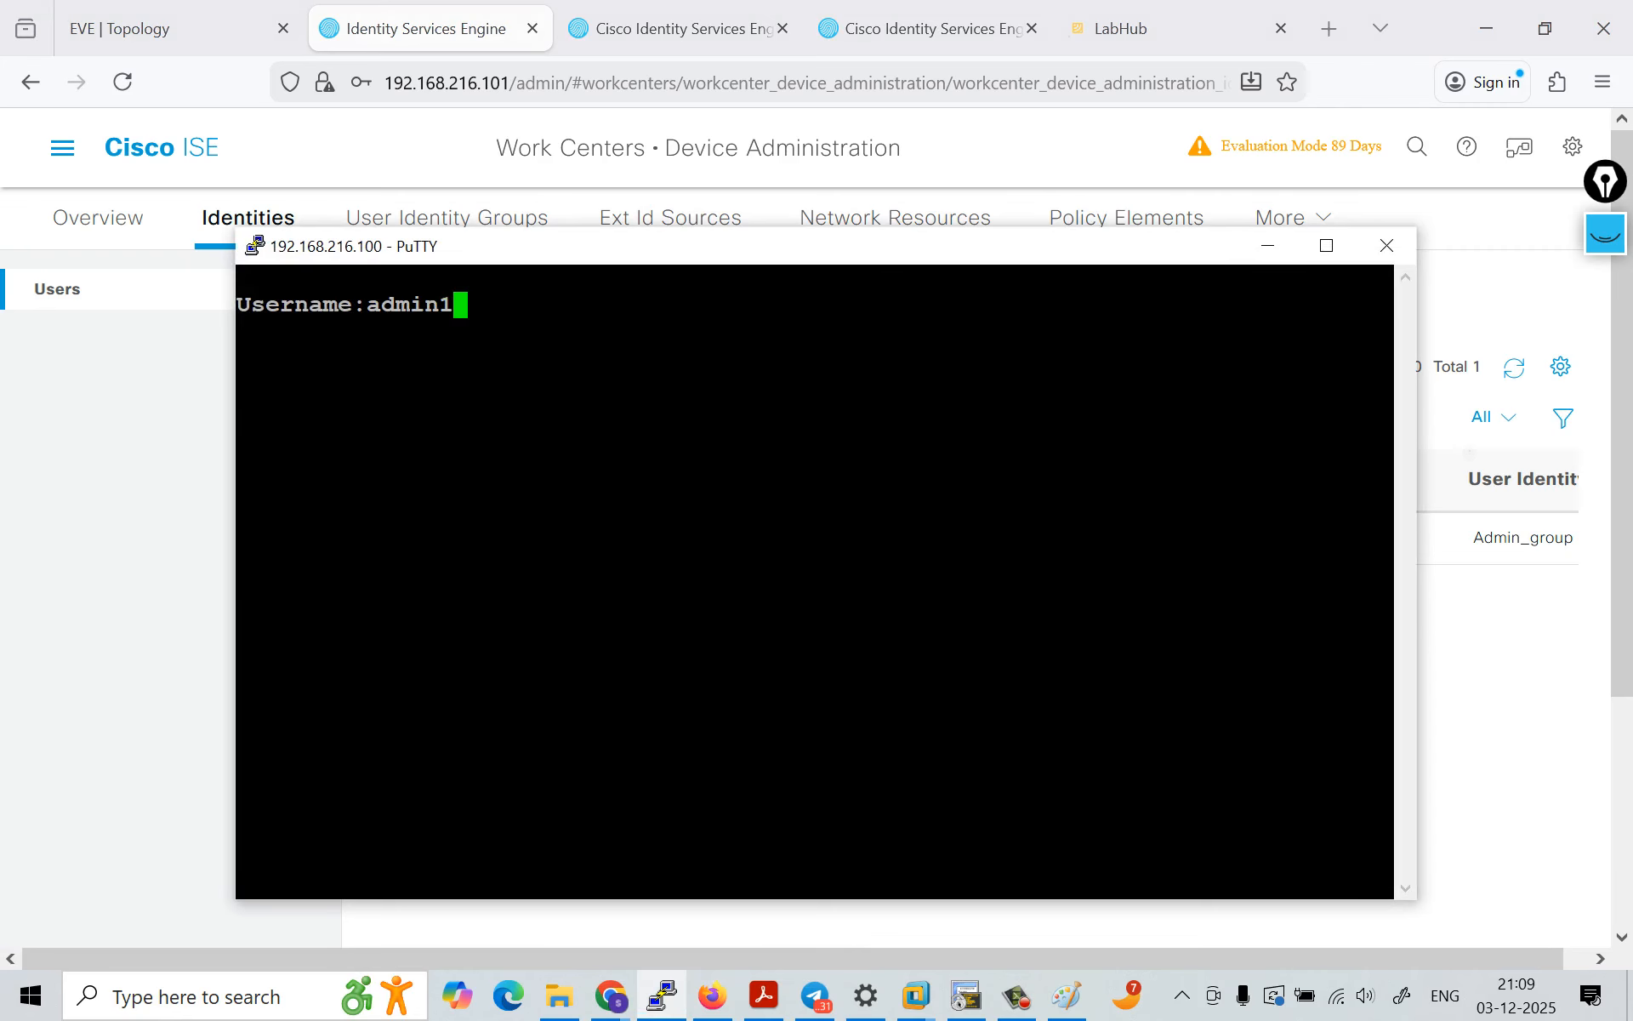
pyautogui.press('Return')
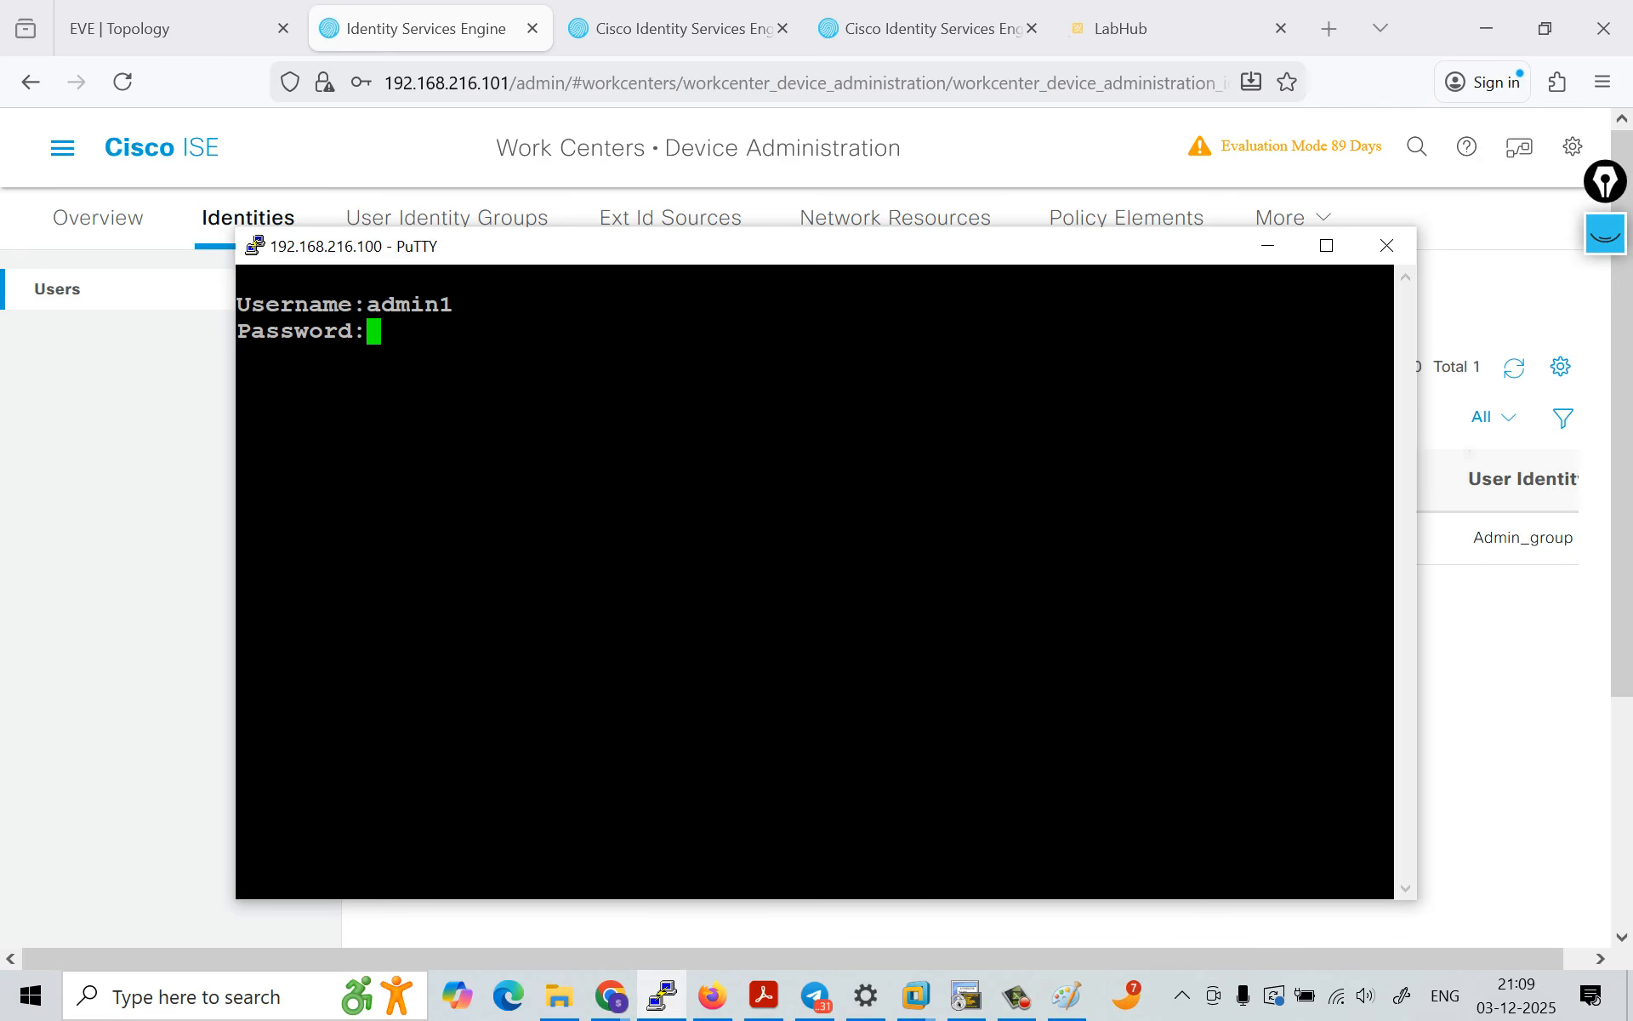
pyautogui.press('Return')
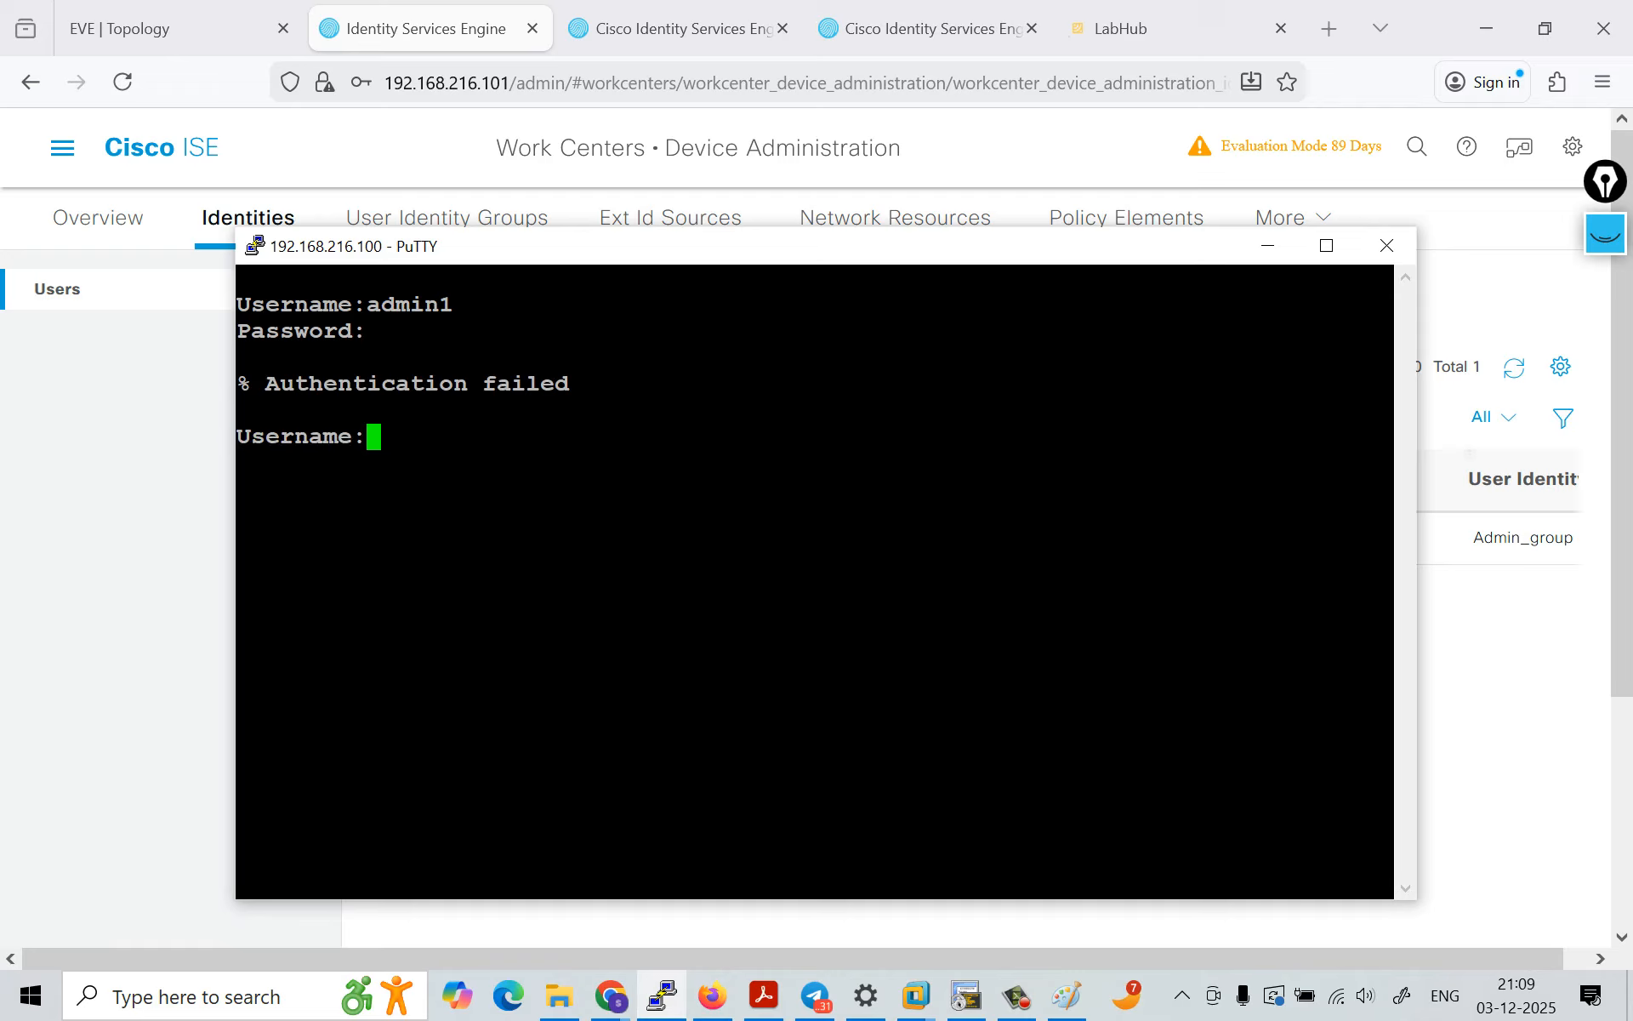
pyautogui.write('admin1')
pyautogui.press('Return')
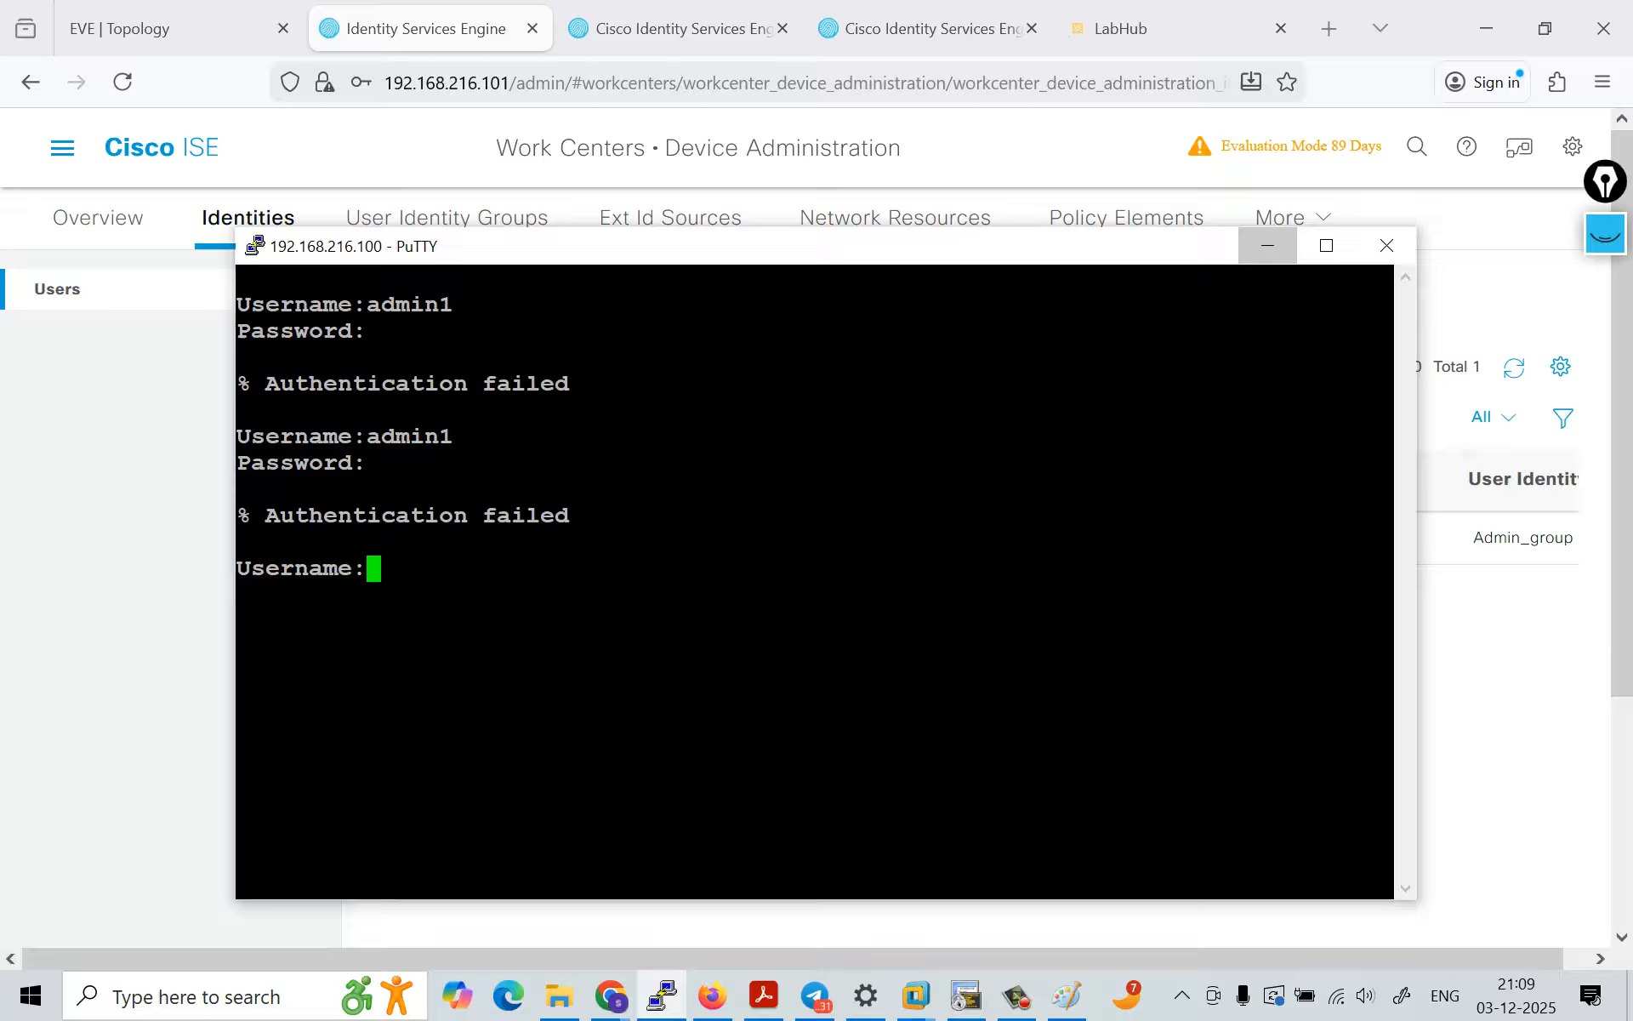
pyautogui.click(1268, 246)
# Step: Open the admin1 network access user for editing at its password settings
pyautogui.click(431, 537)
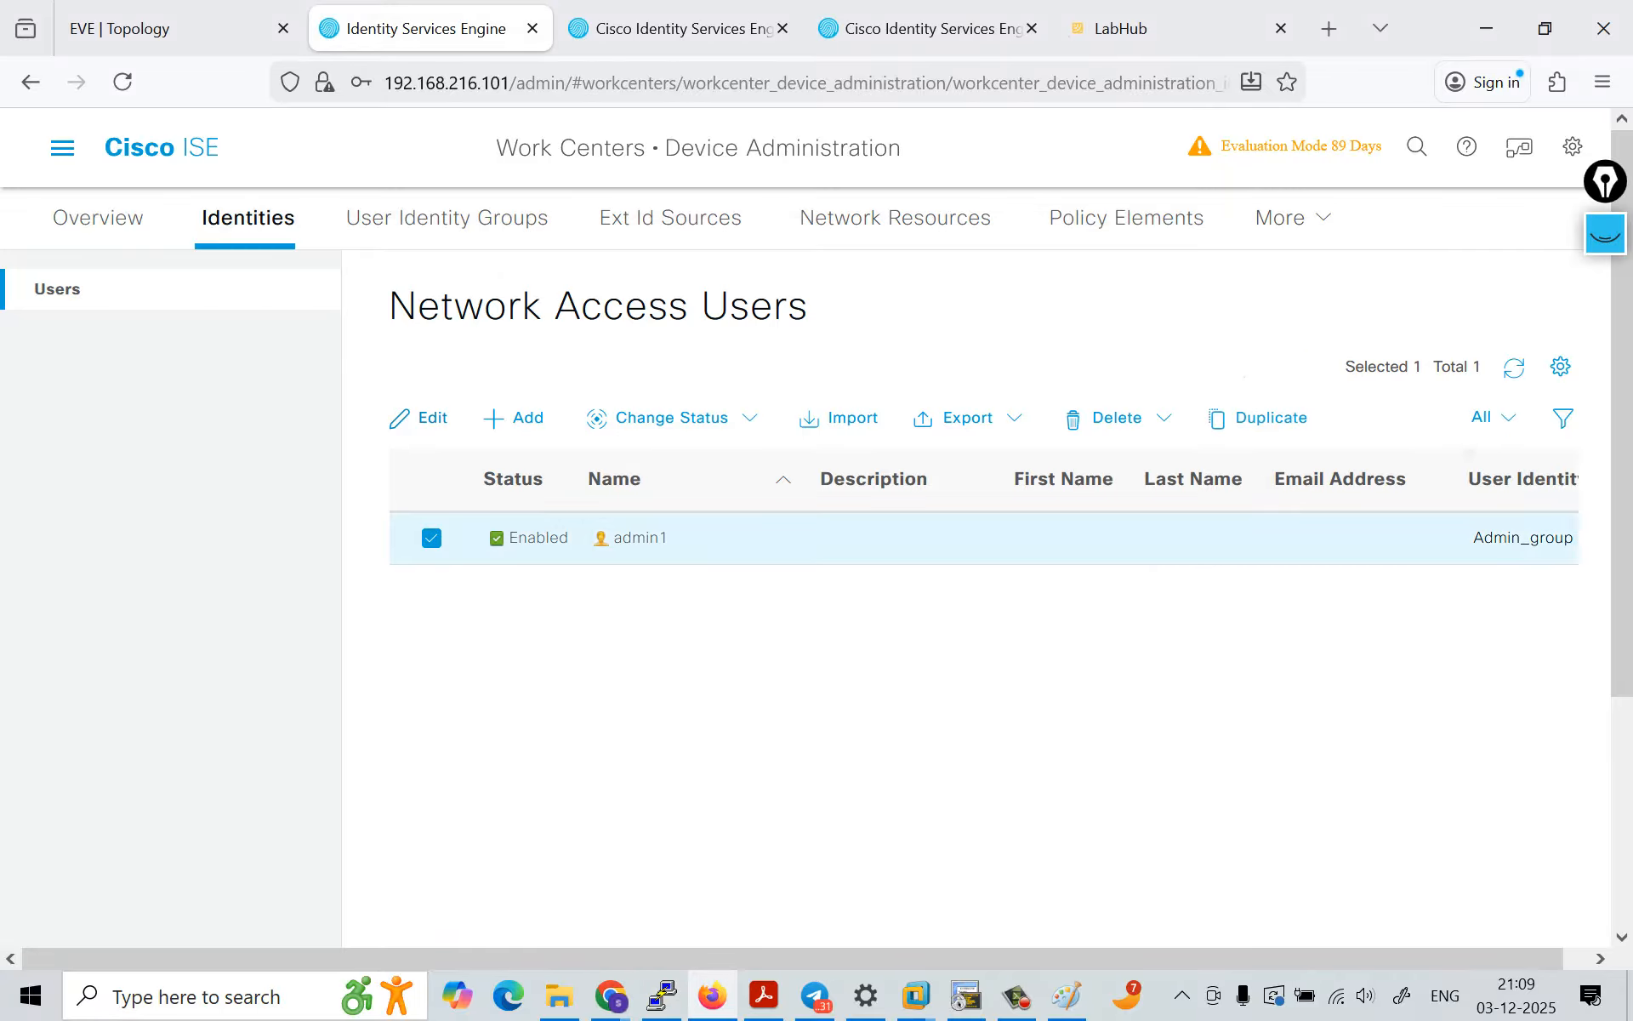
pyautogui.click(419, 419)
pyautogui.scroll(-1, 974, 599)
pyautogui.scroll(-2, 975, 599)
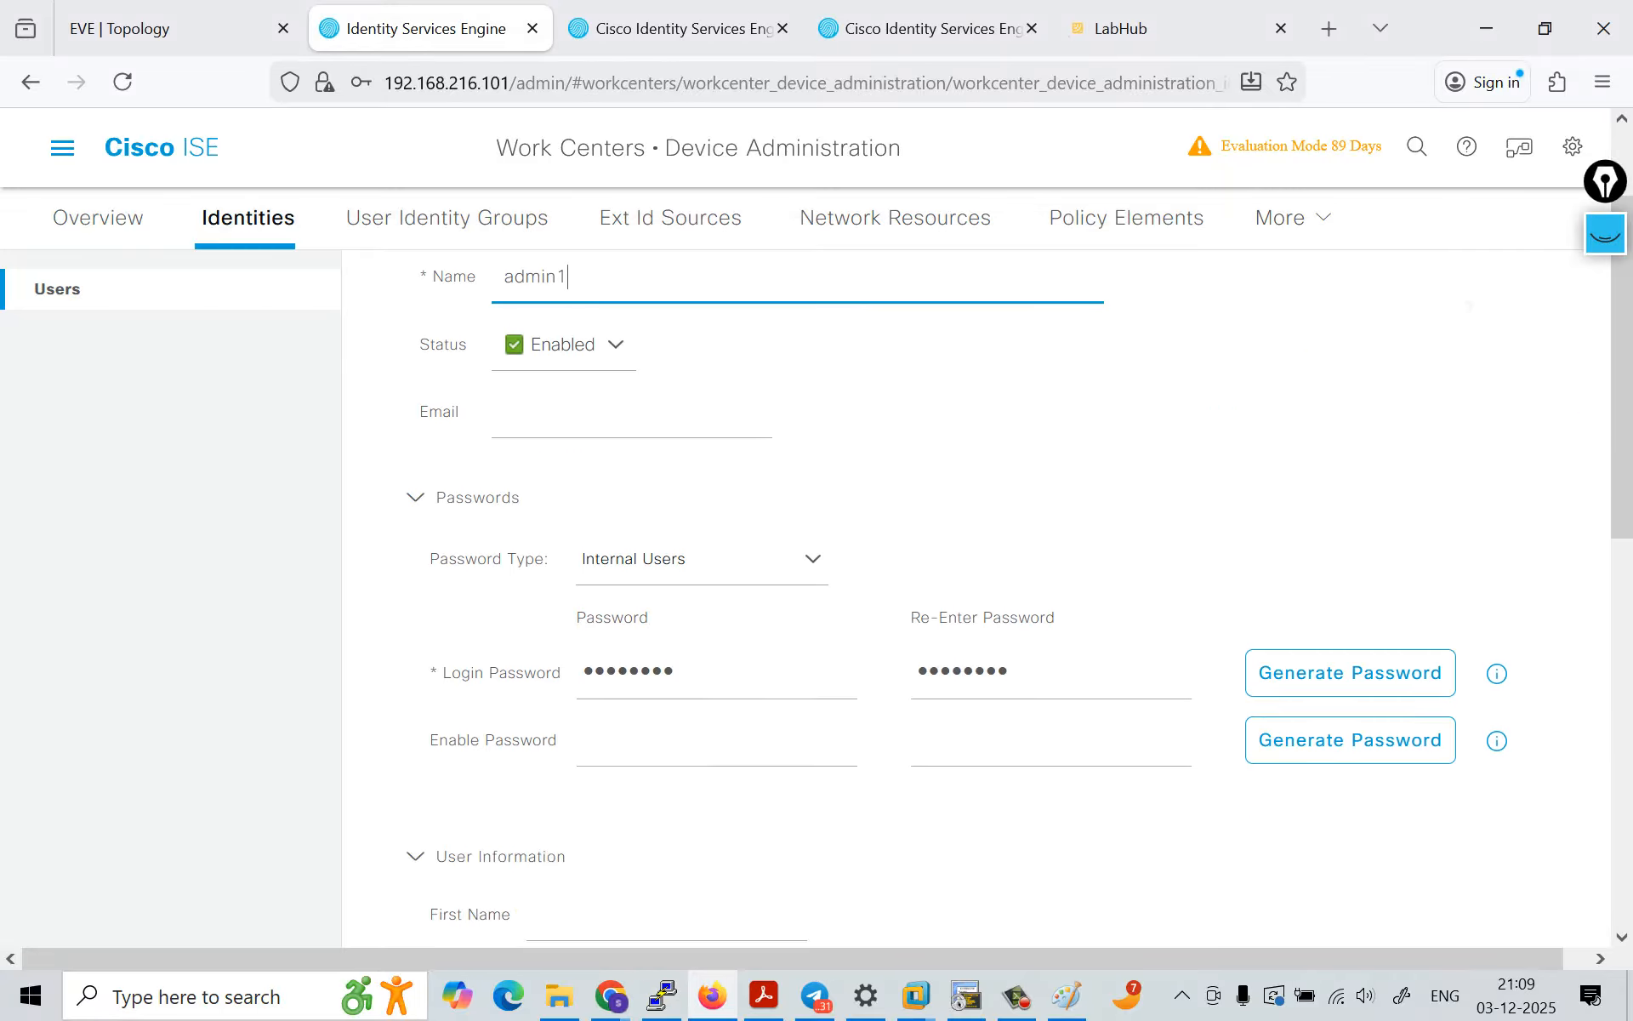
# Step: Try to save a new login password for admin1, entering it in both the password and re-enter password fields
pyautogui.click(717, 672)
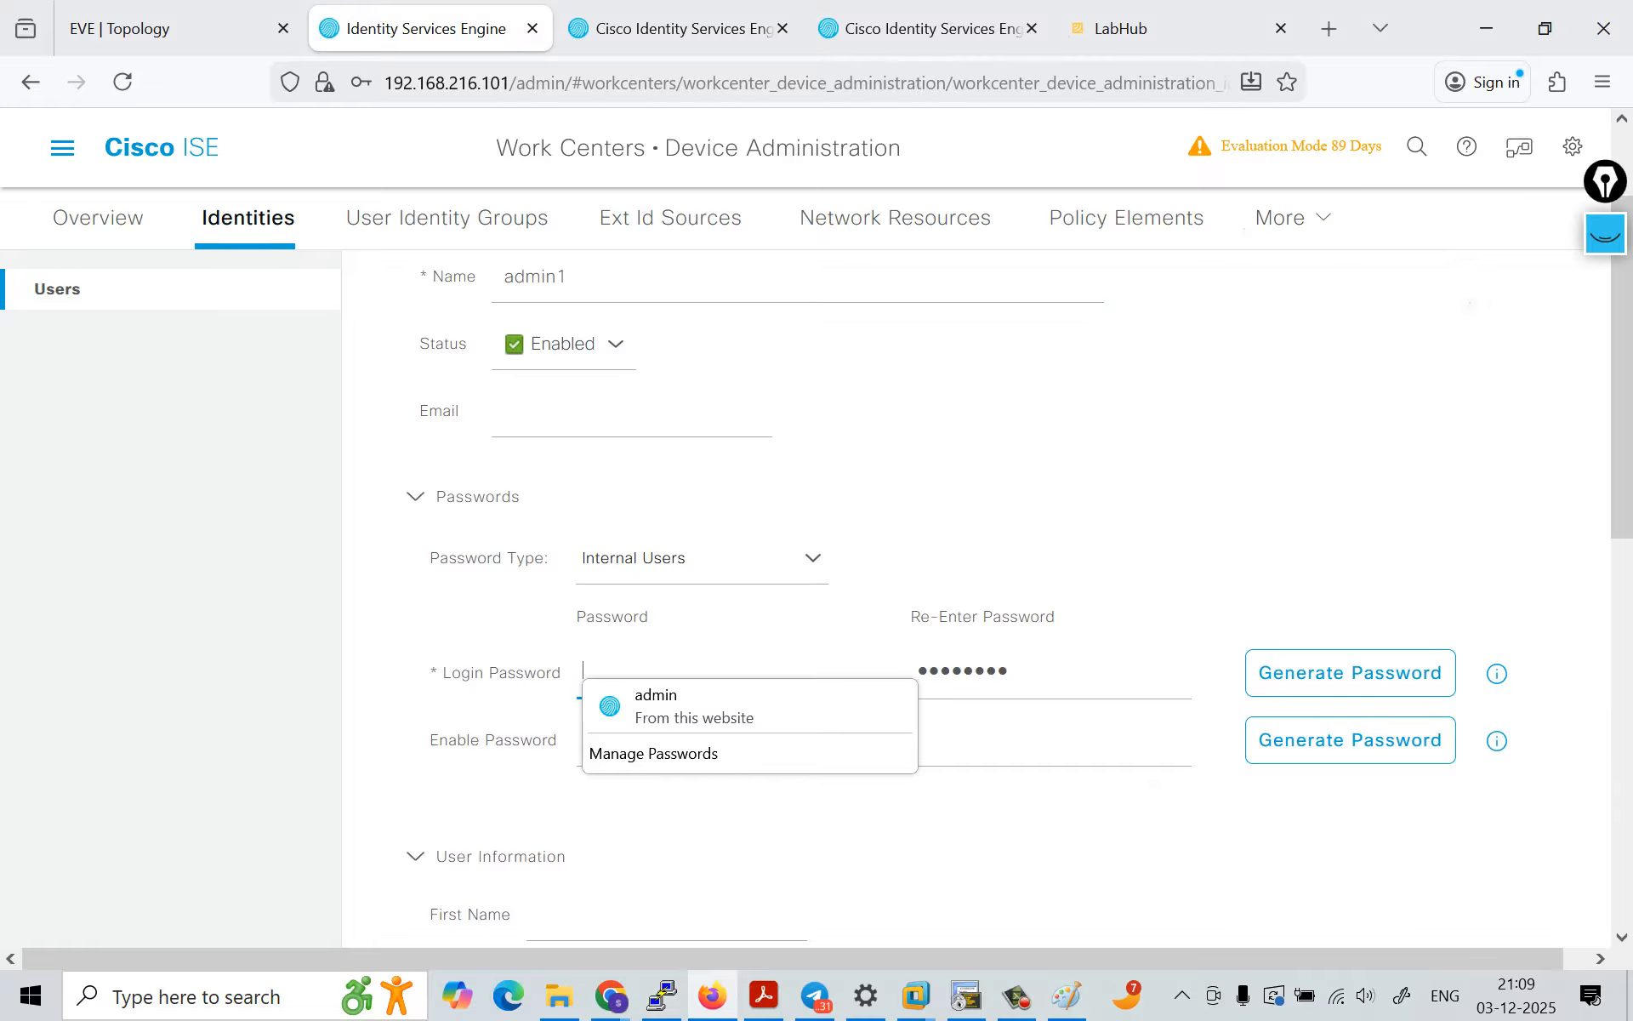
pyautogui.write('••••••')
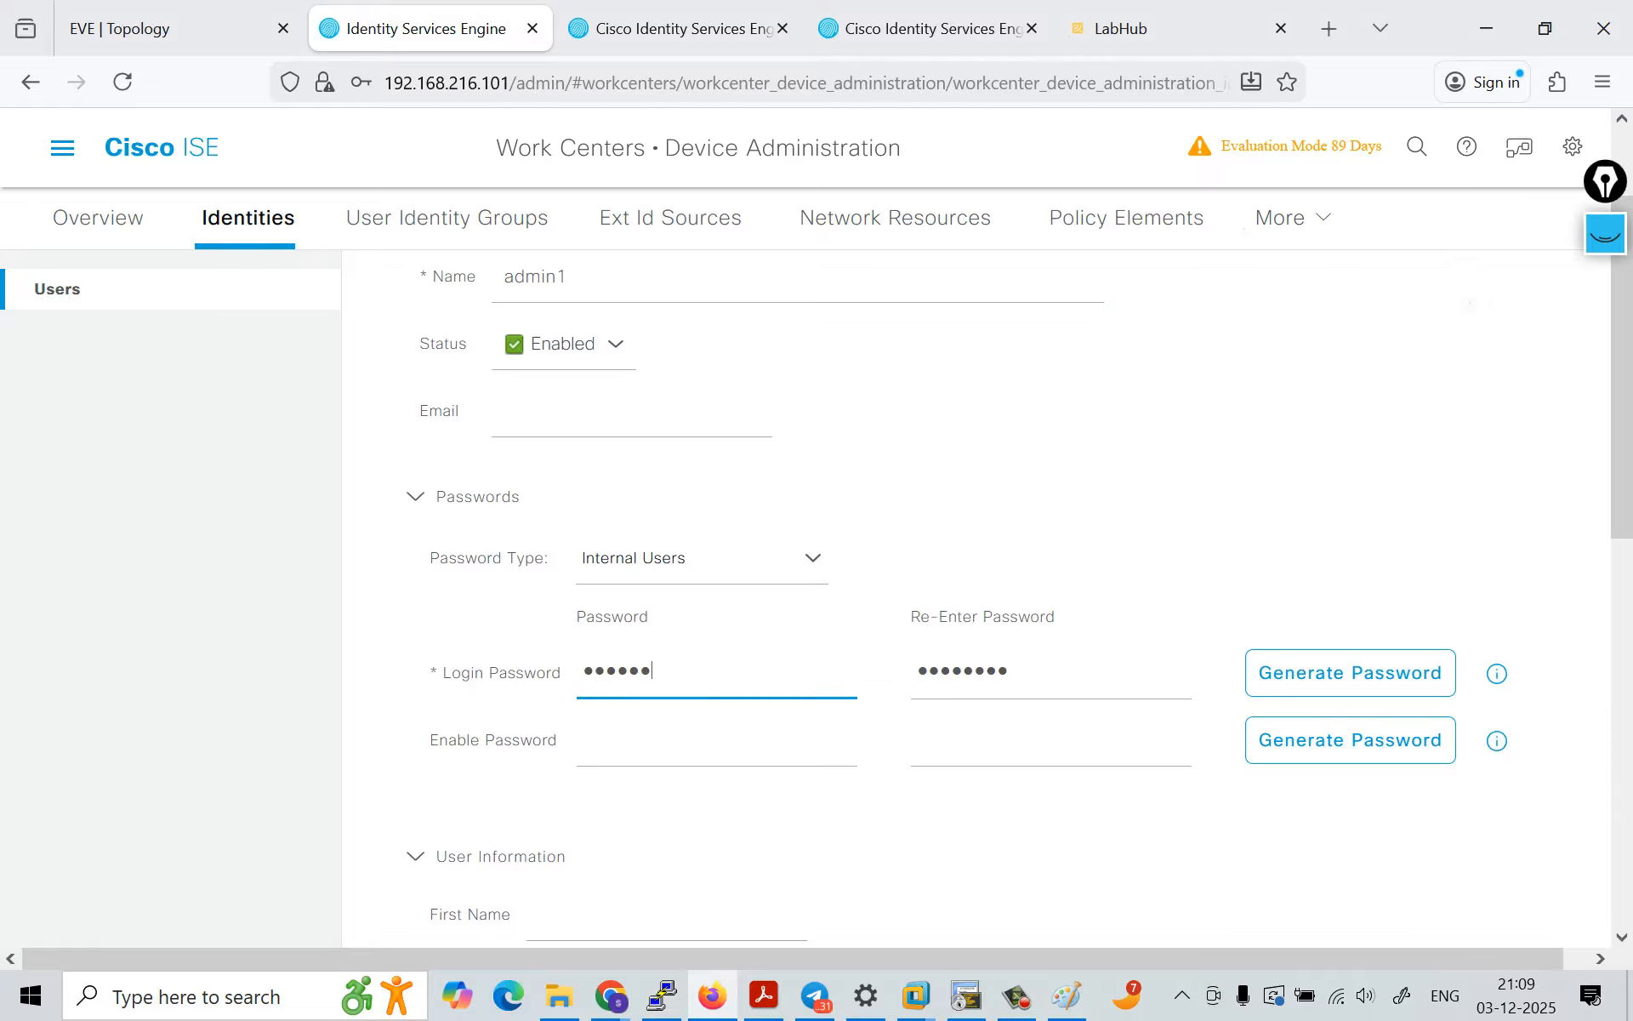
pyautogui.write('•••')
pyautogui.press('Tab')
pyautogui.write('•••')
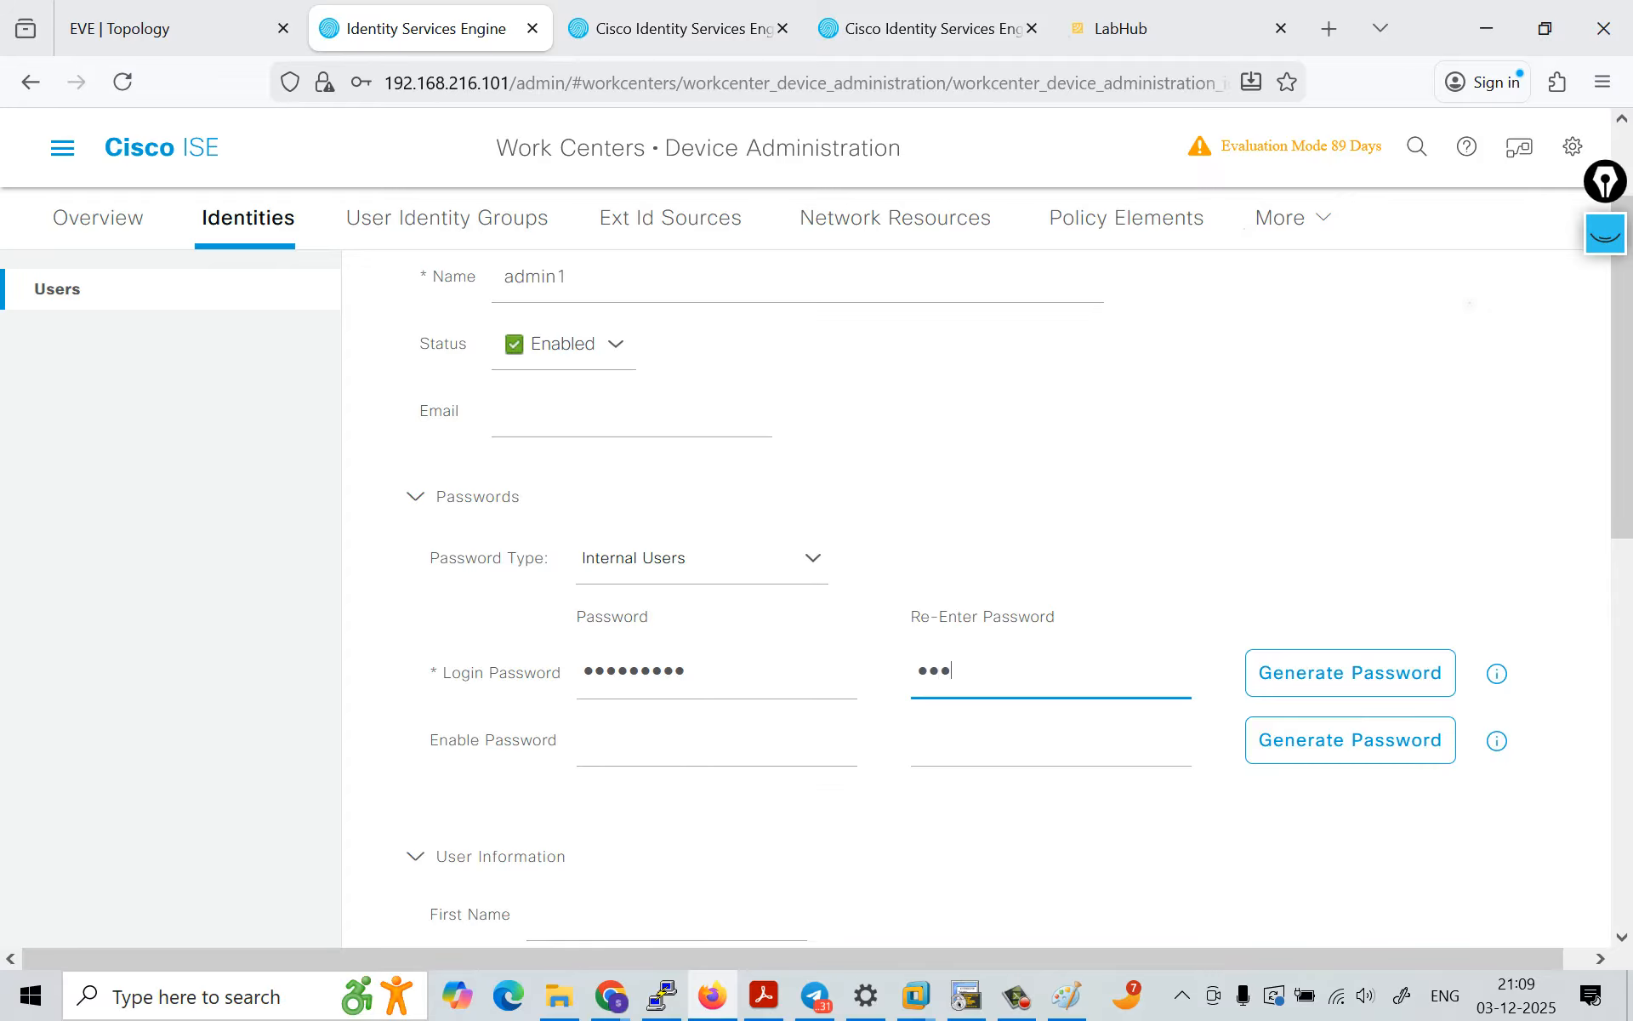
pyautogui.write('••••••')
pyautogui.scroll(-10, 977, 595)
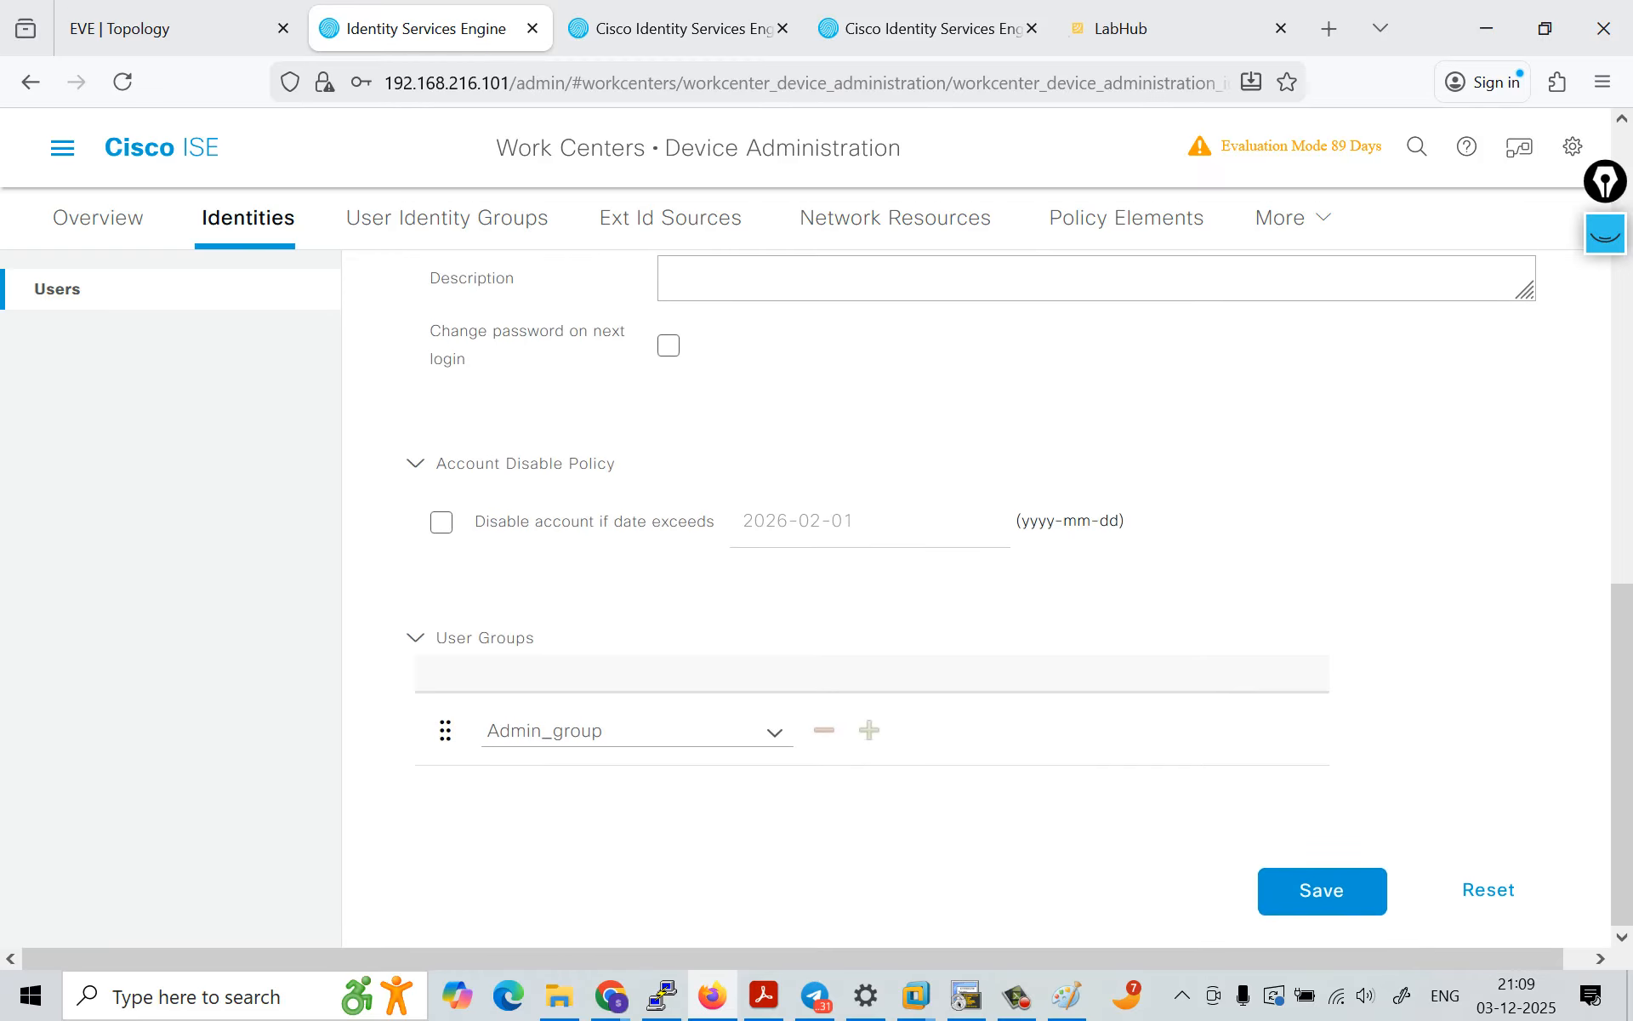
pyautogui.click(1322, 893)
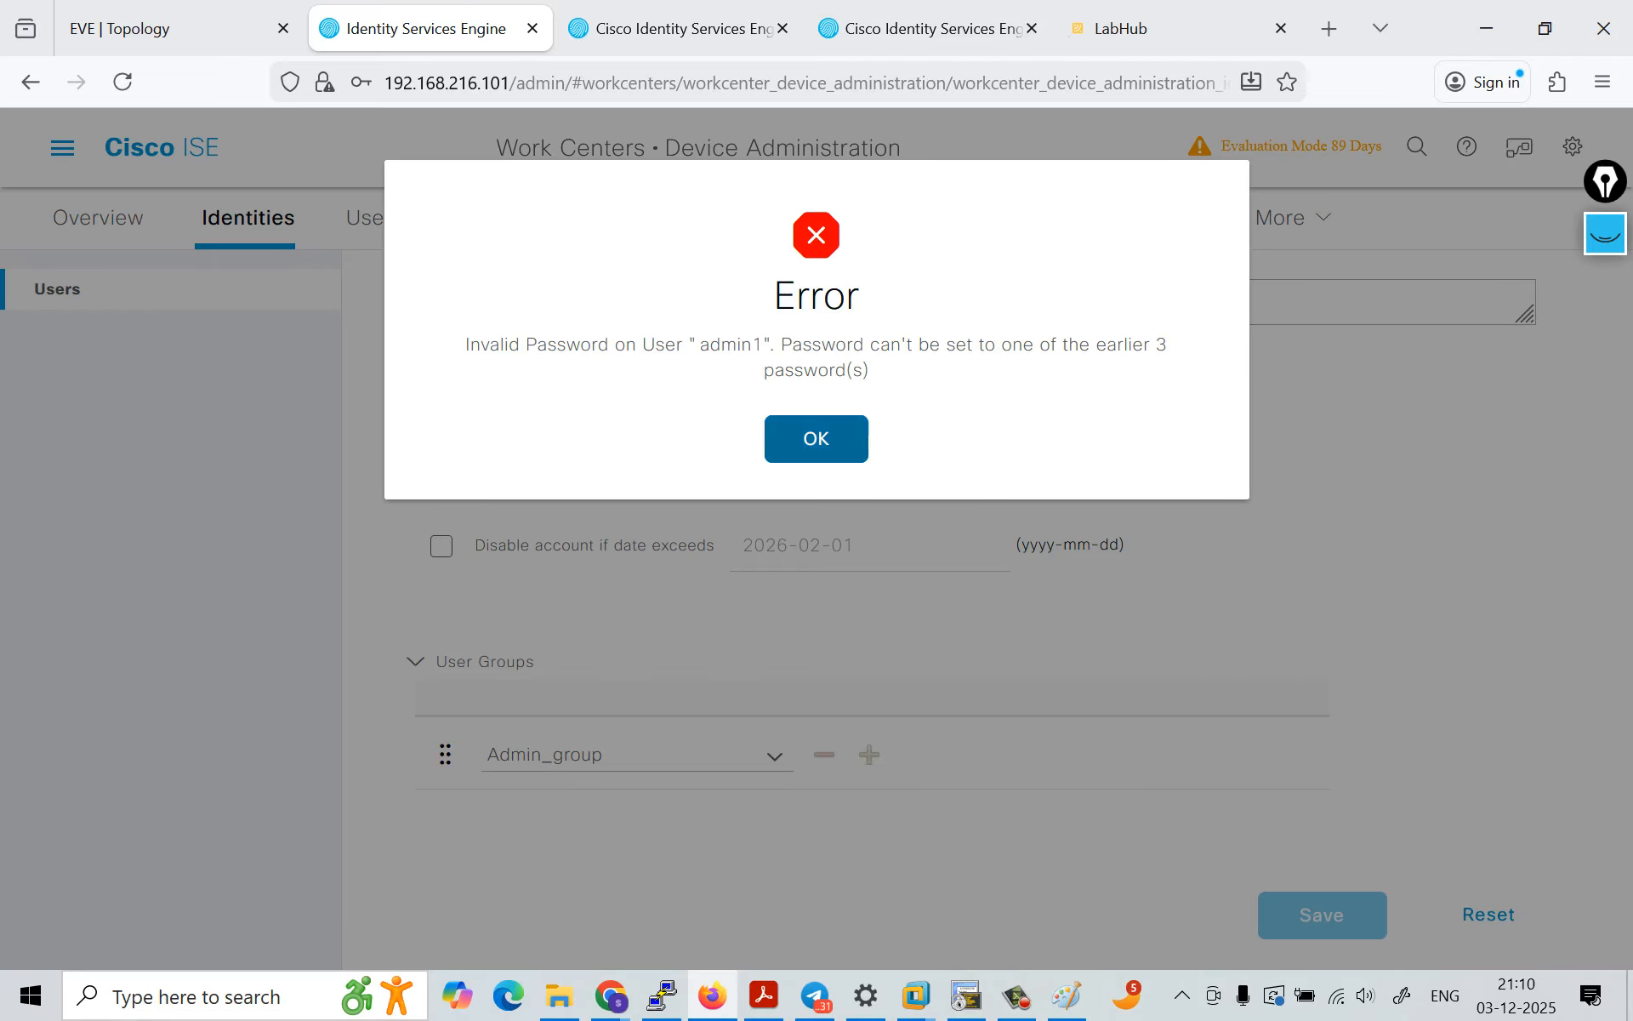
pyautogui.click(817, 438)
# Step: Enter and re-enter a different login password for admin1 and save the user
pyautogui.scroll(10, 977, 596)
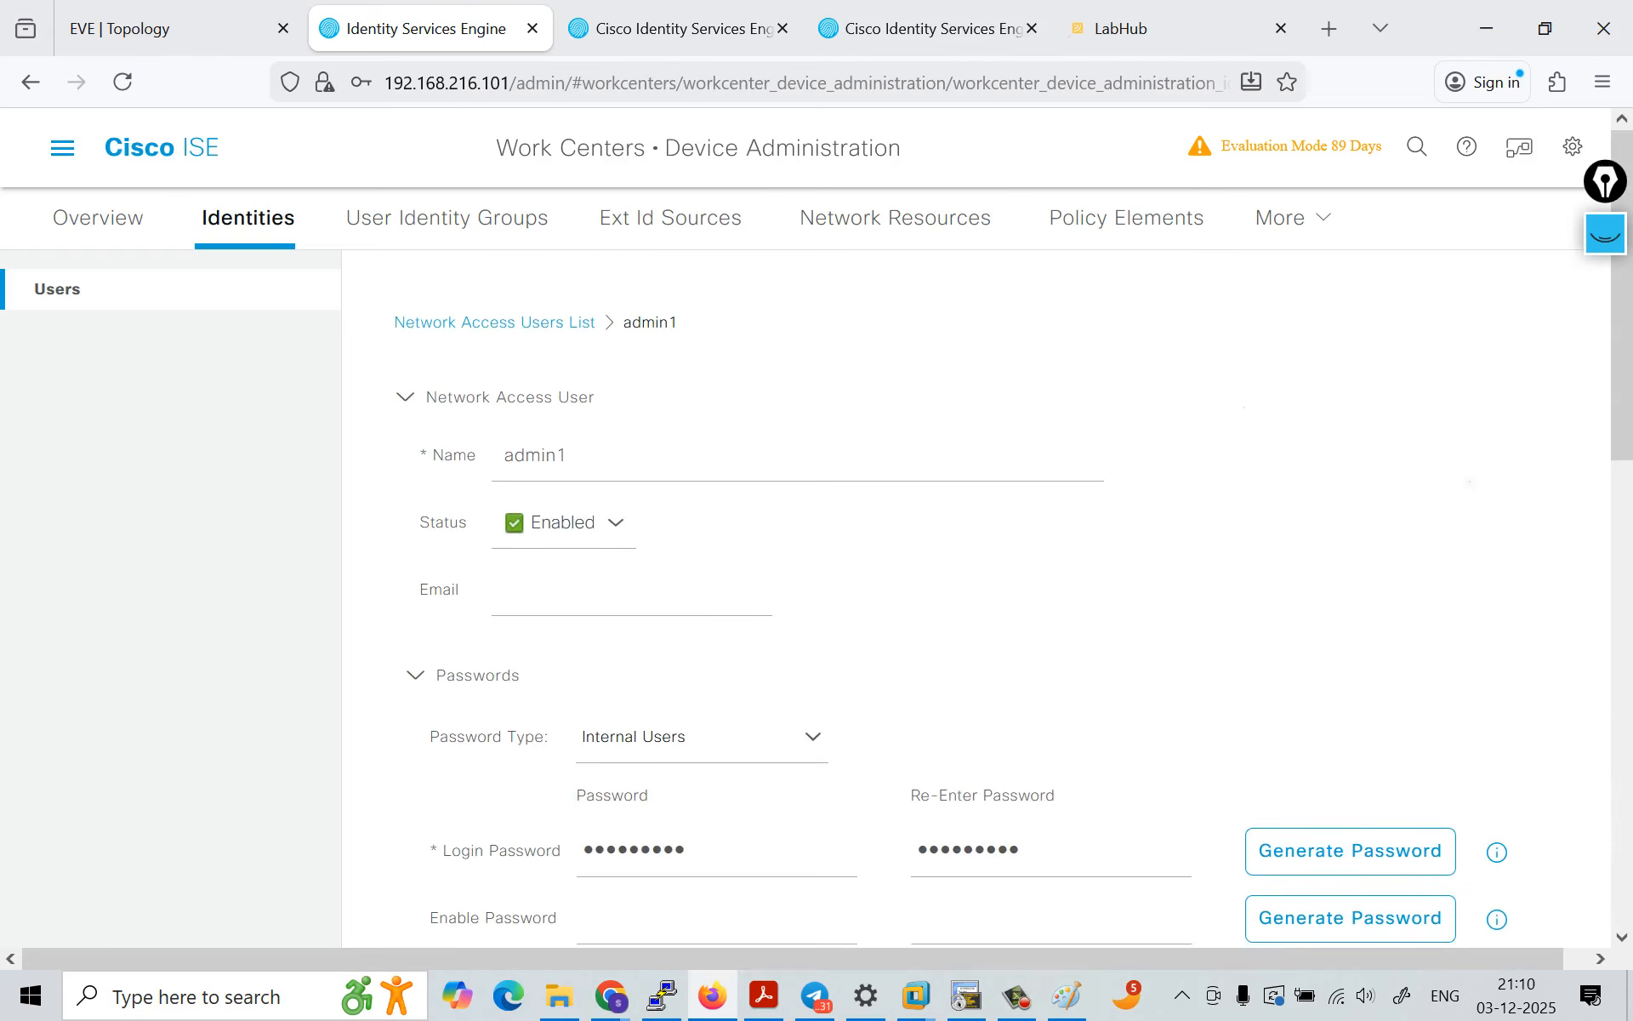
pyautogui.click(681, 820)
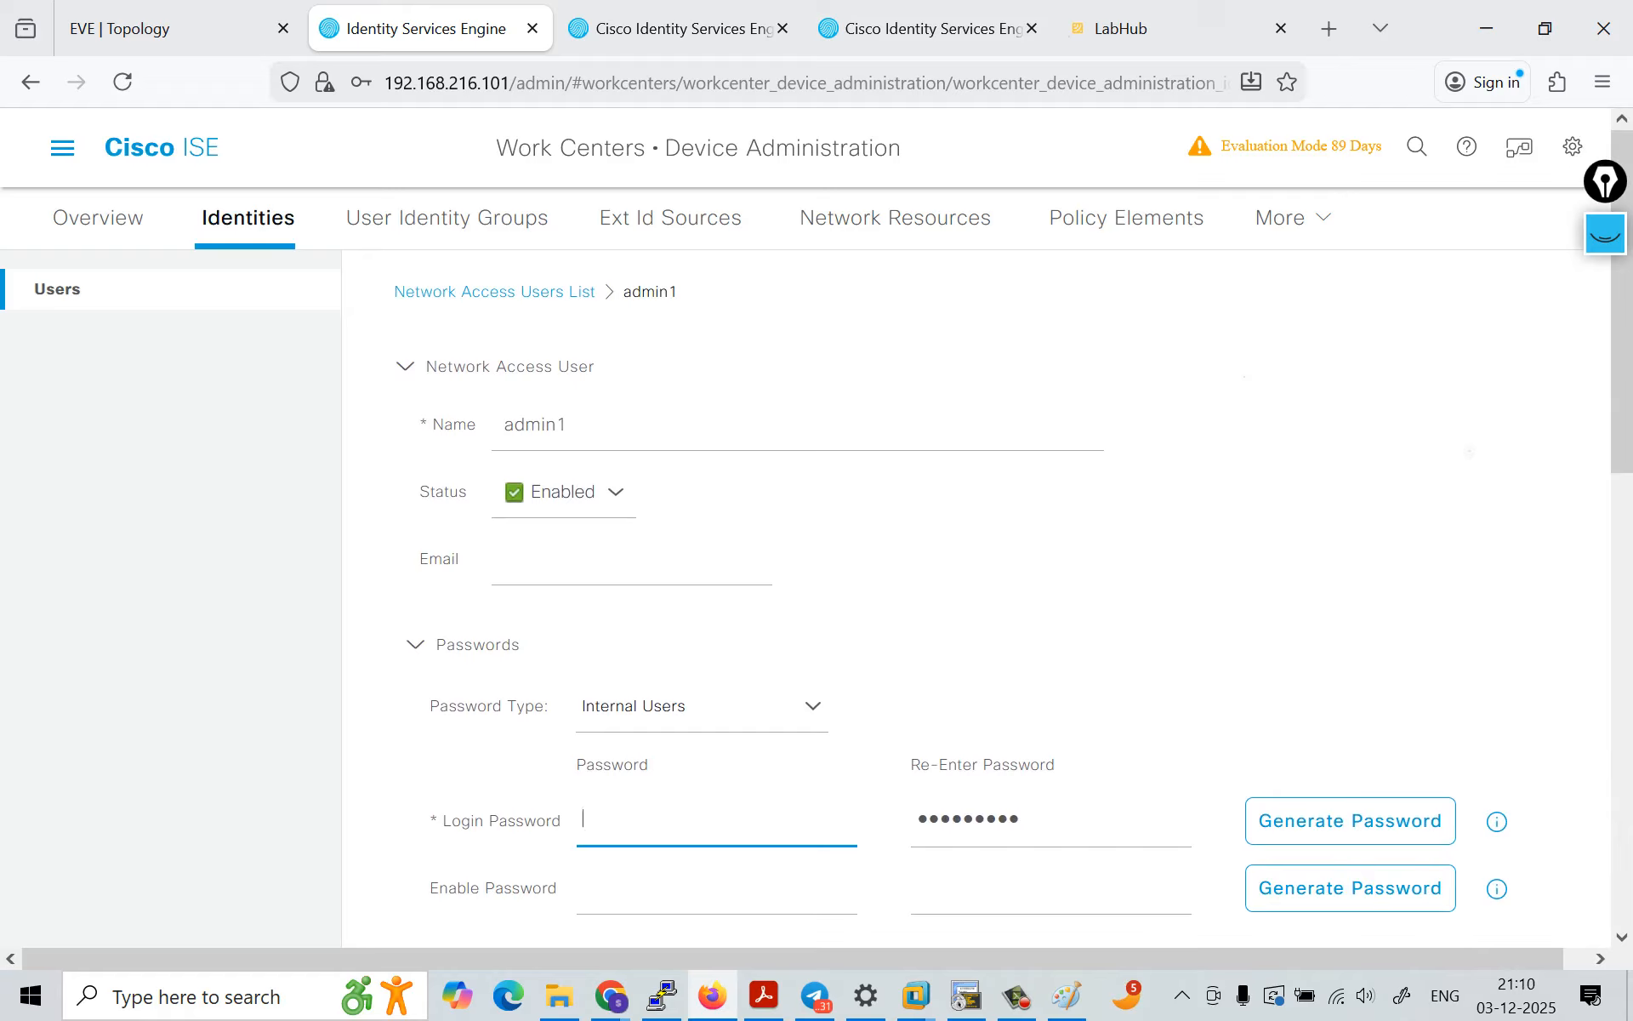
pyautogui.write('********')
pyautogui.press('Tab')
pyautogui.write('********')
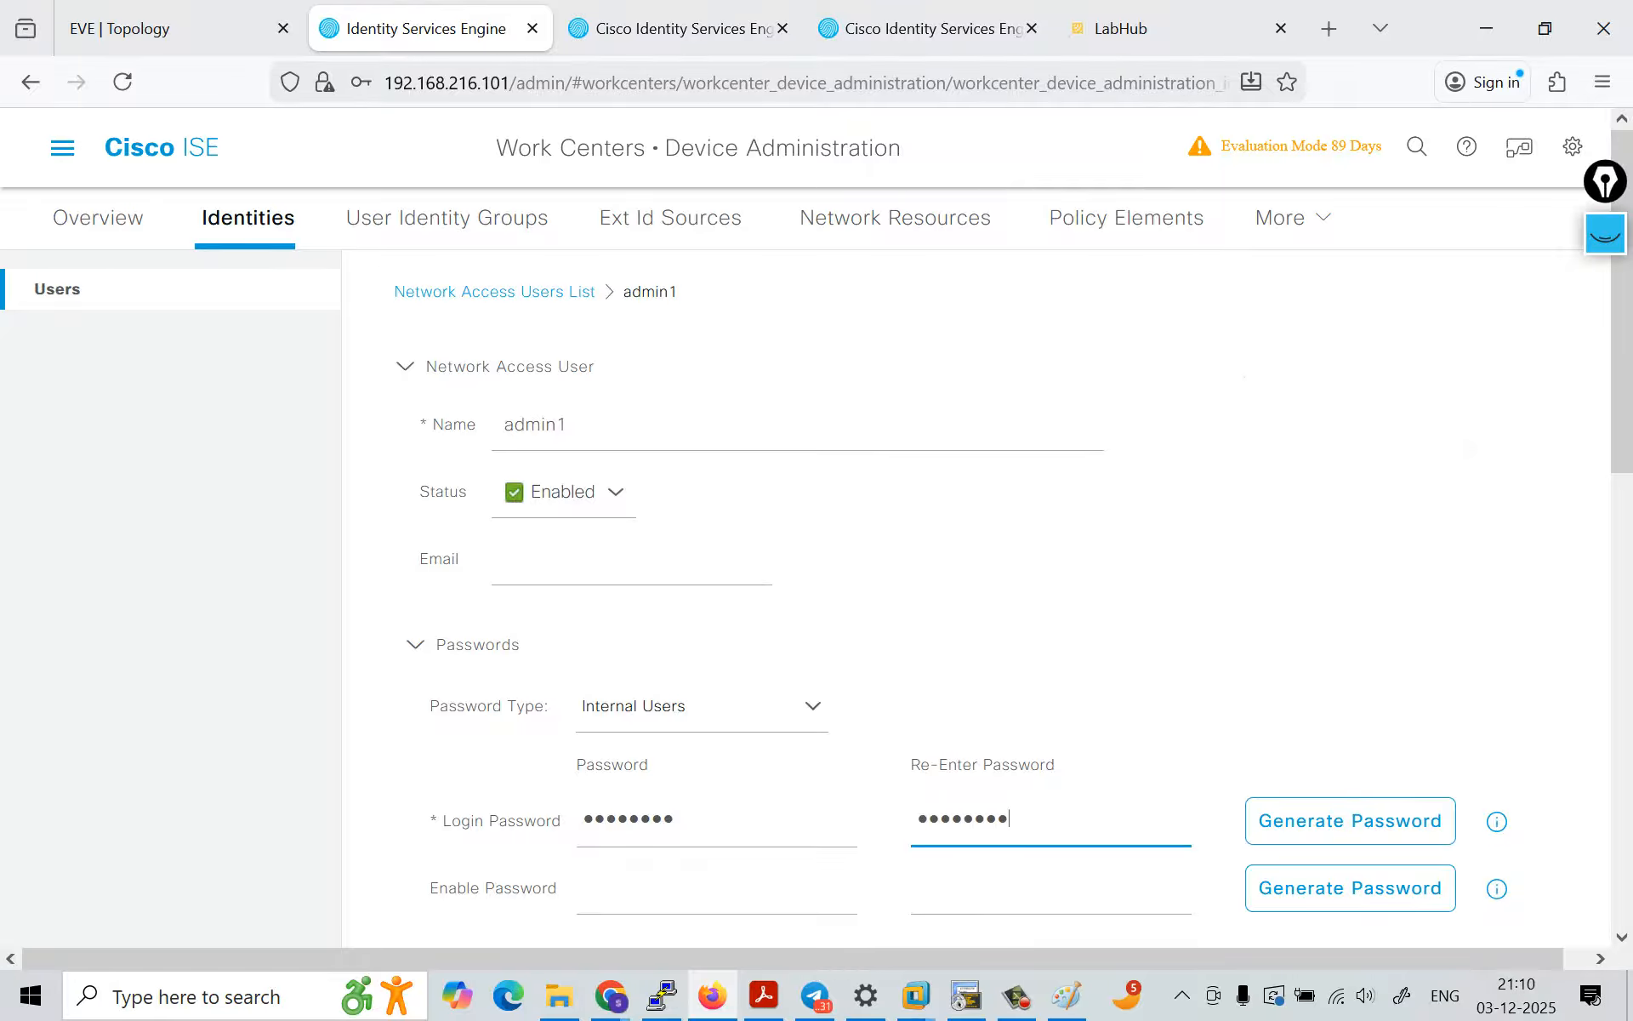
pyautogui.scroll(-10, 977, 599)
pyautogui.click(1322, 893)
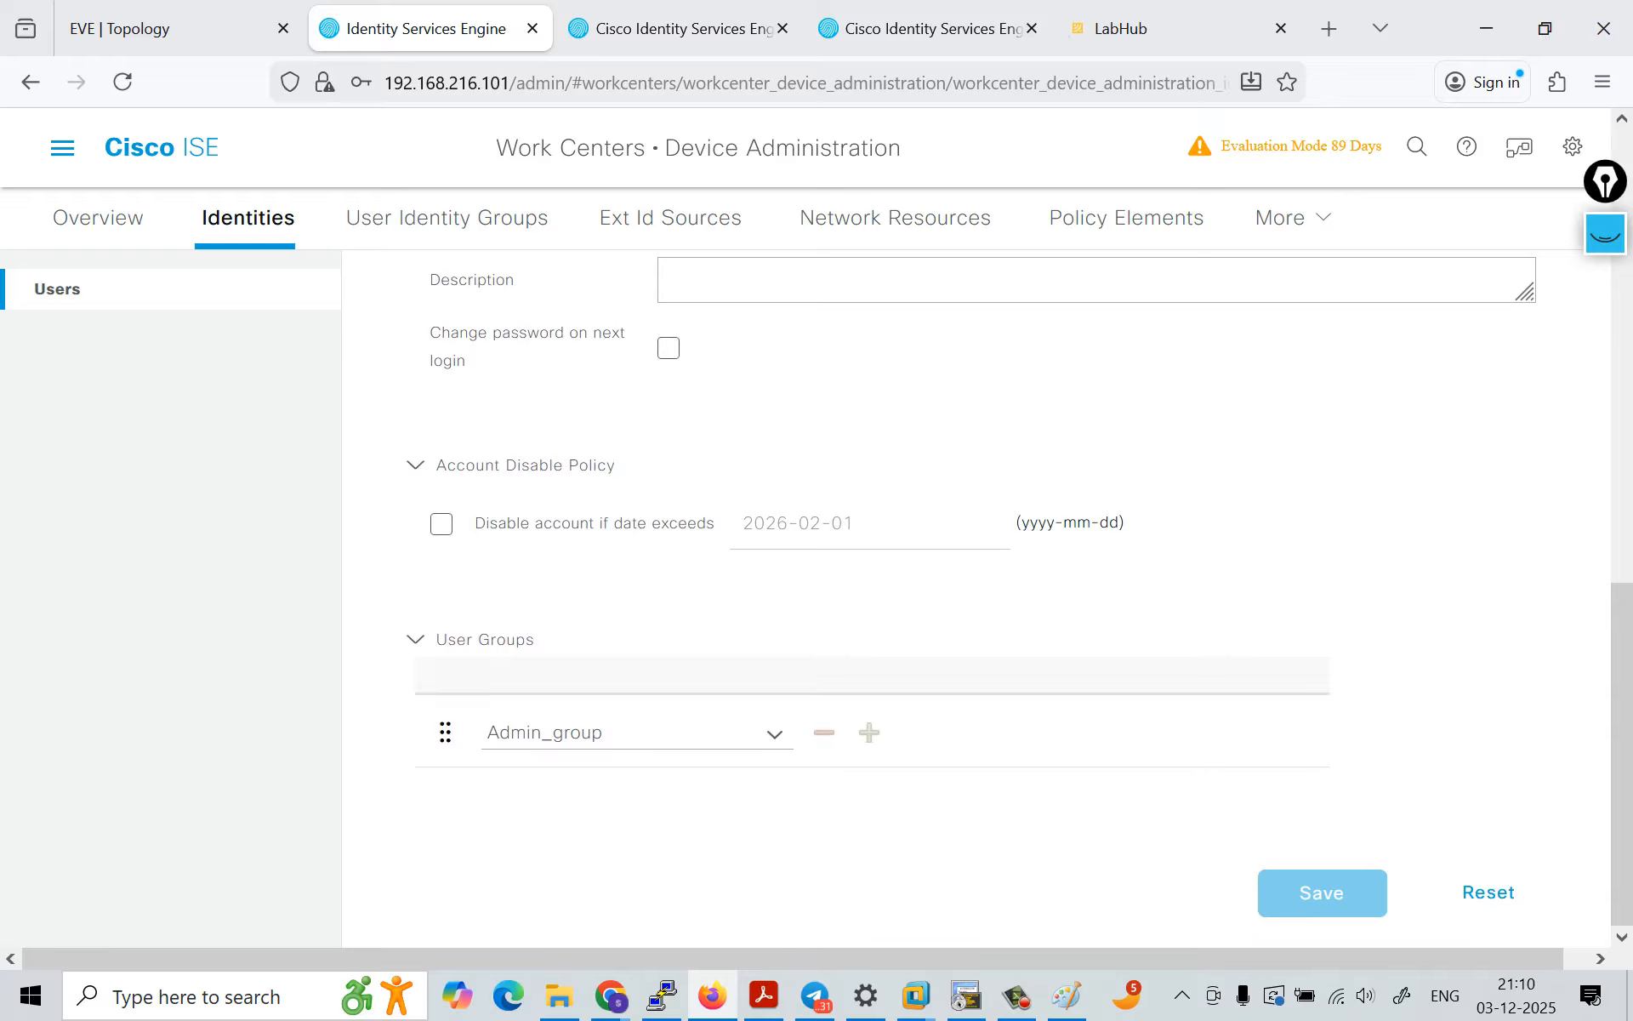
# Step: Open the saved R3 session in PuTTY and try to log in as admin1 with the account password
pyautogui.moveTo(1066, 995)
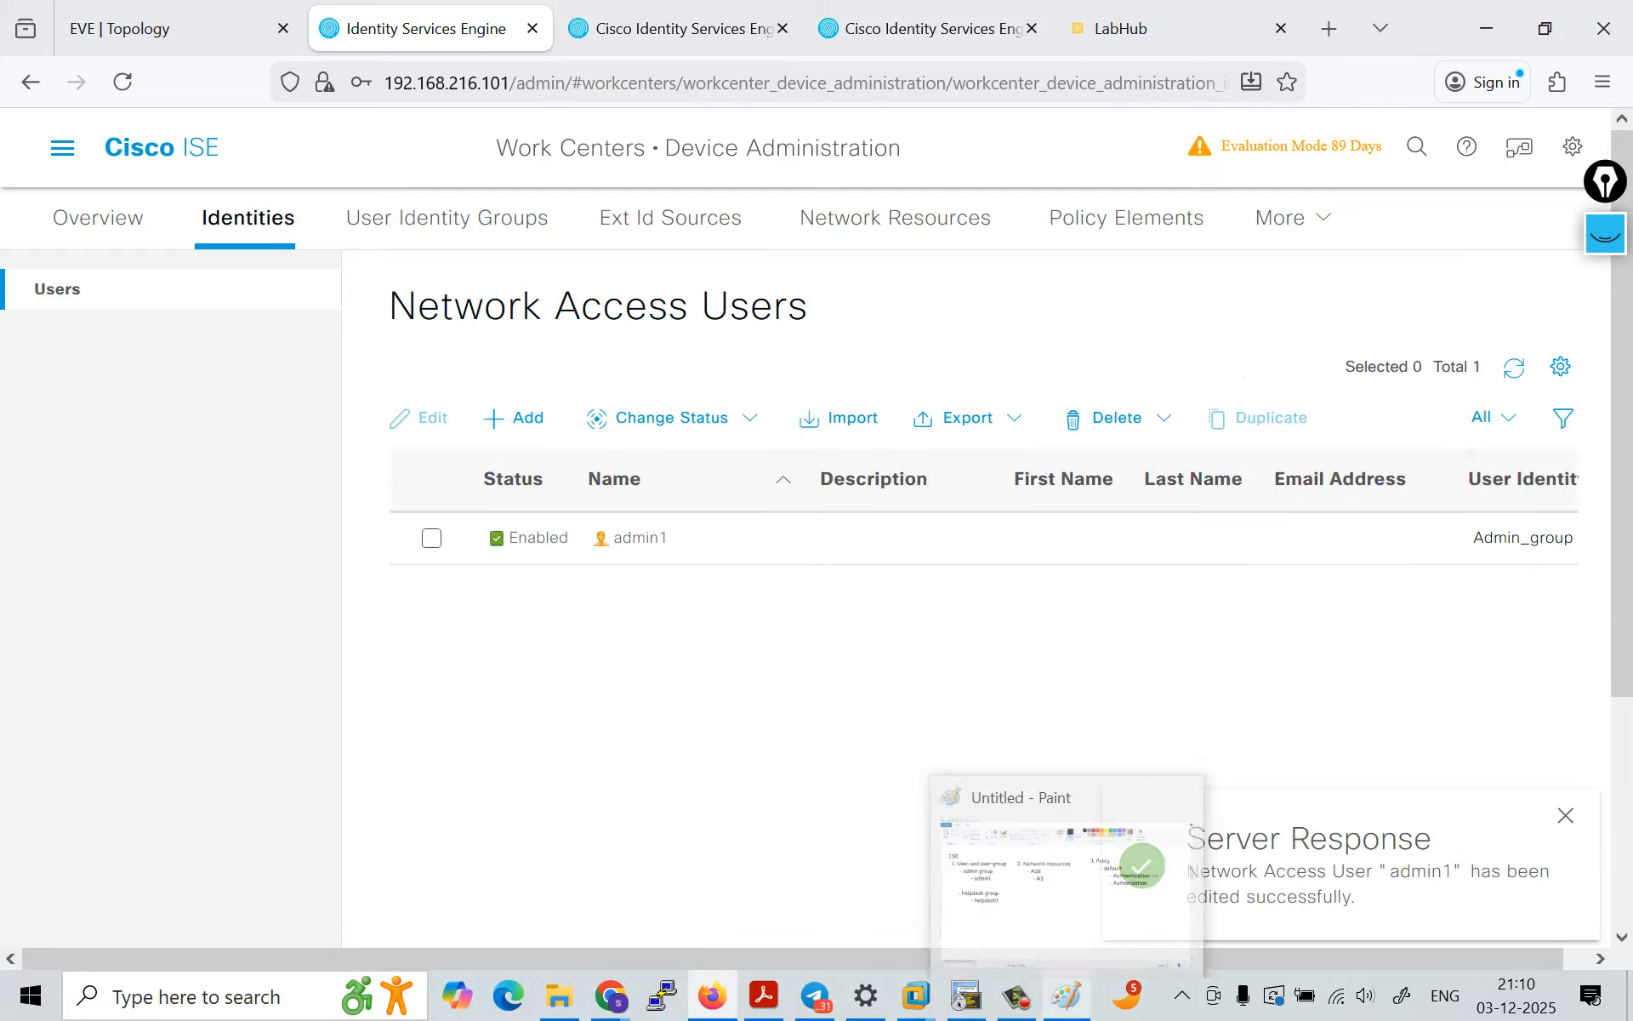
pyautogui.moveTo(966, 995)
pyautogui.moveTo(967, 912)
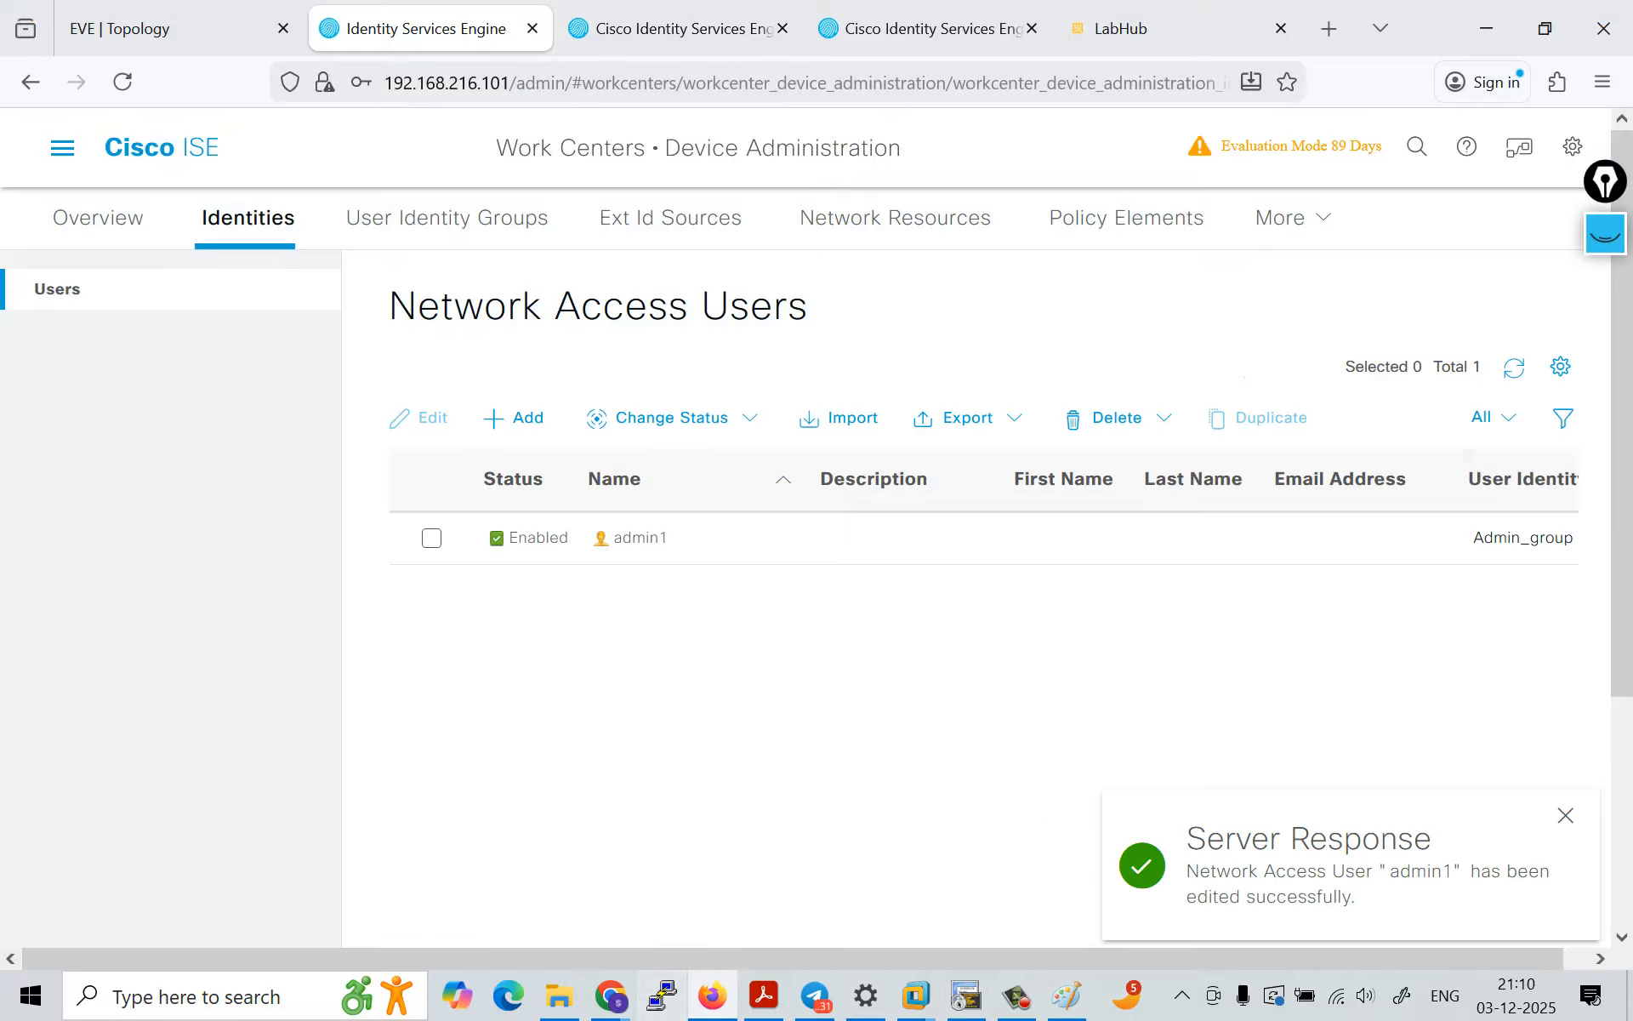
pyautogui.click(662, 996)
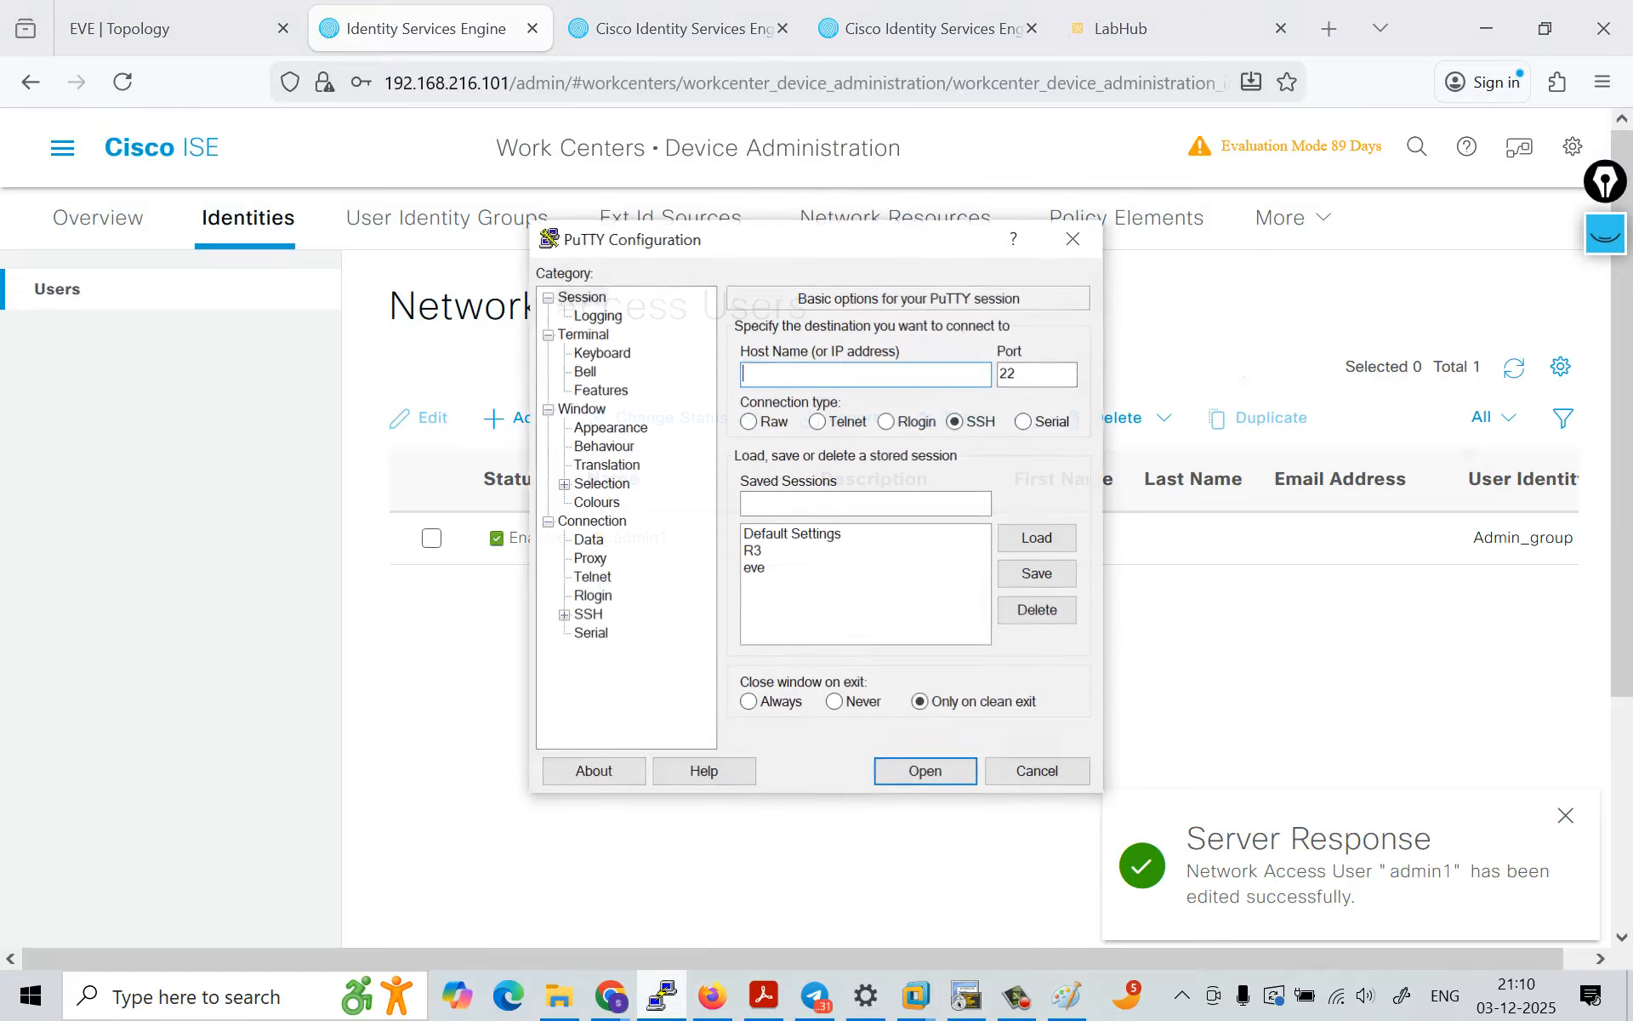
pyautogui.doubleClick(754, 551)
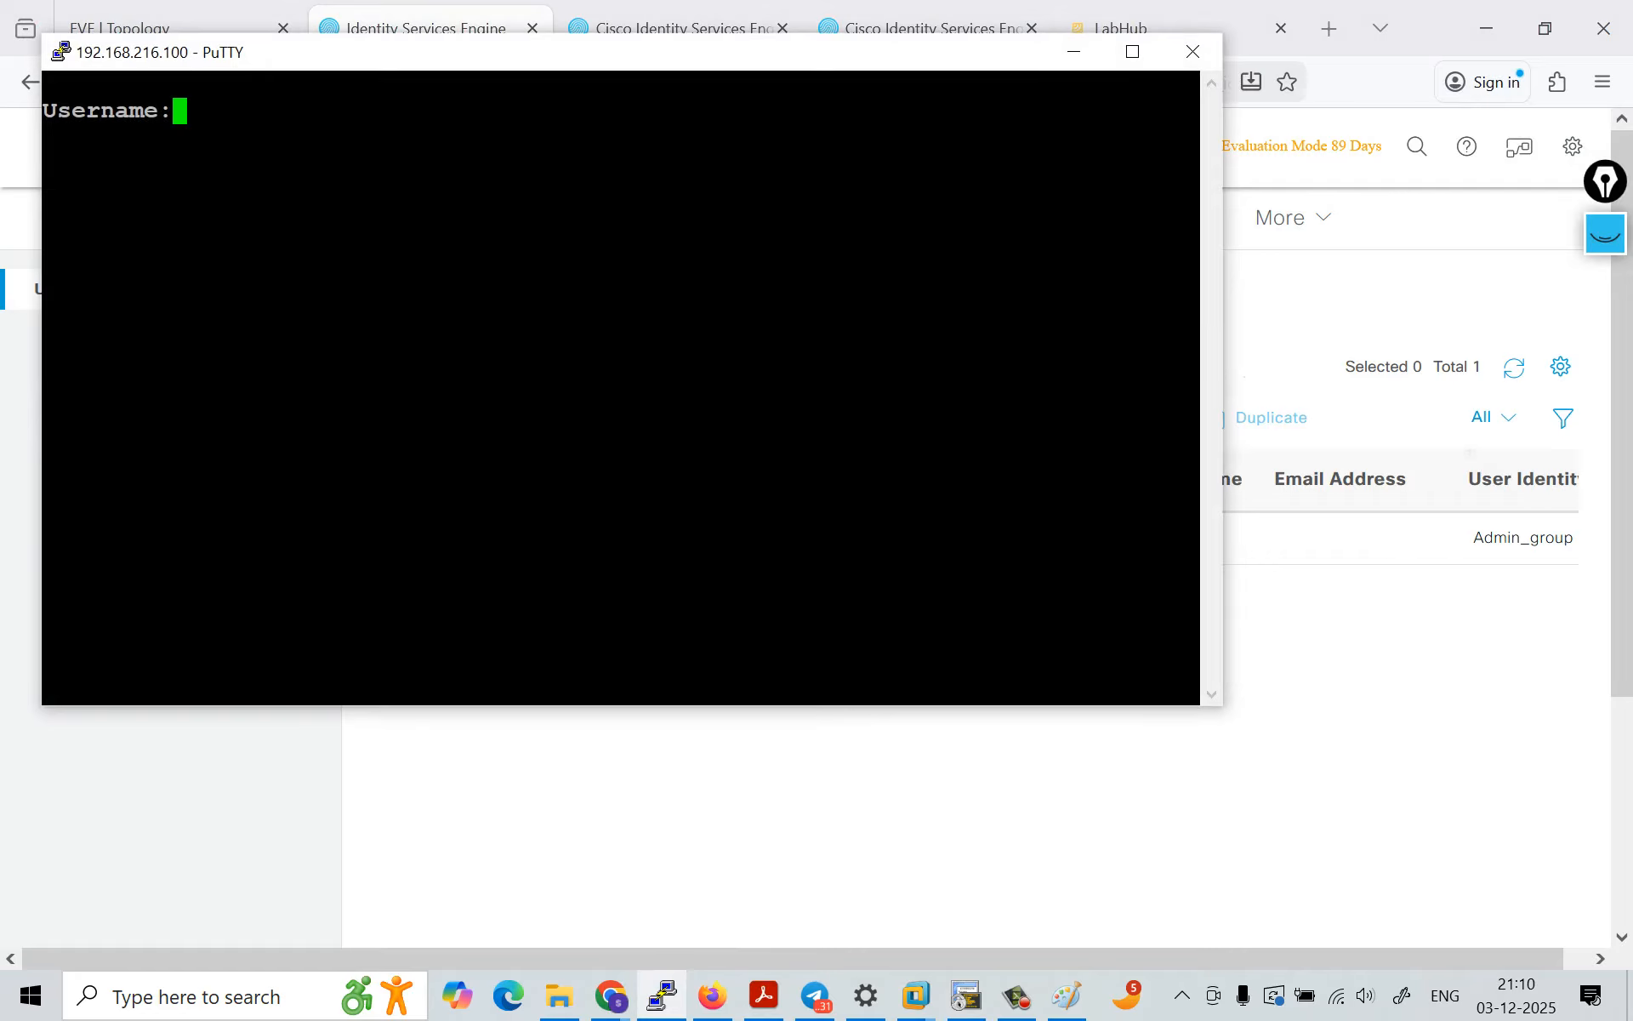
pyautogui.write('admin1')
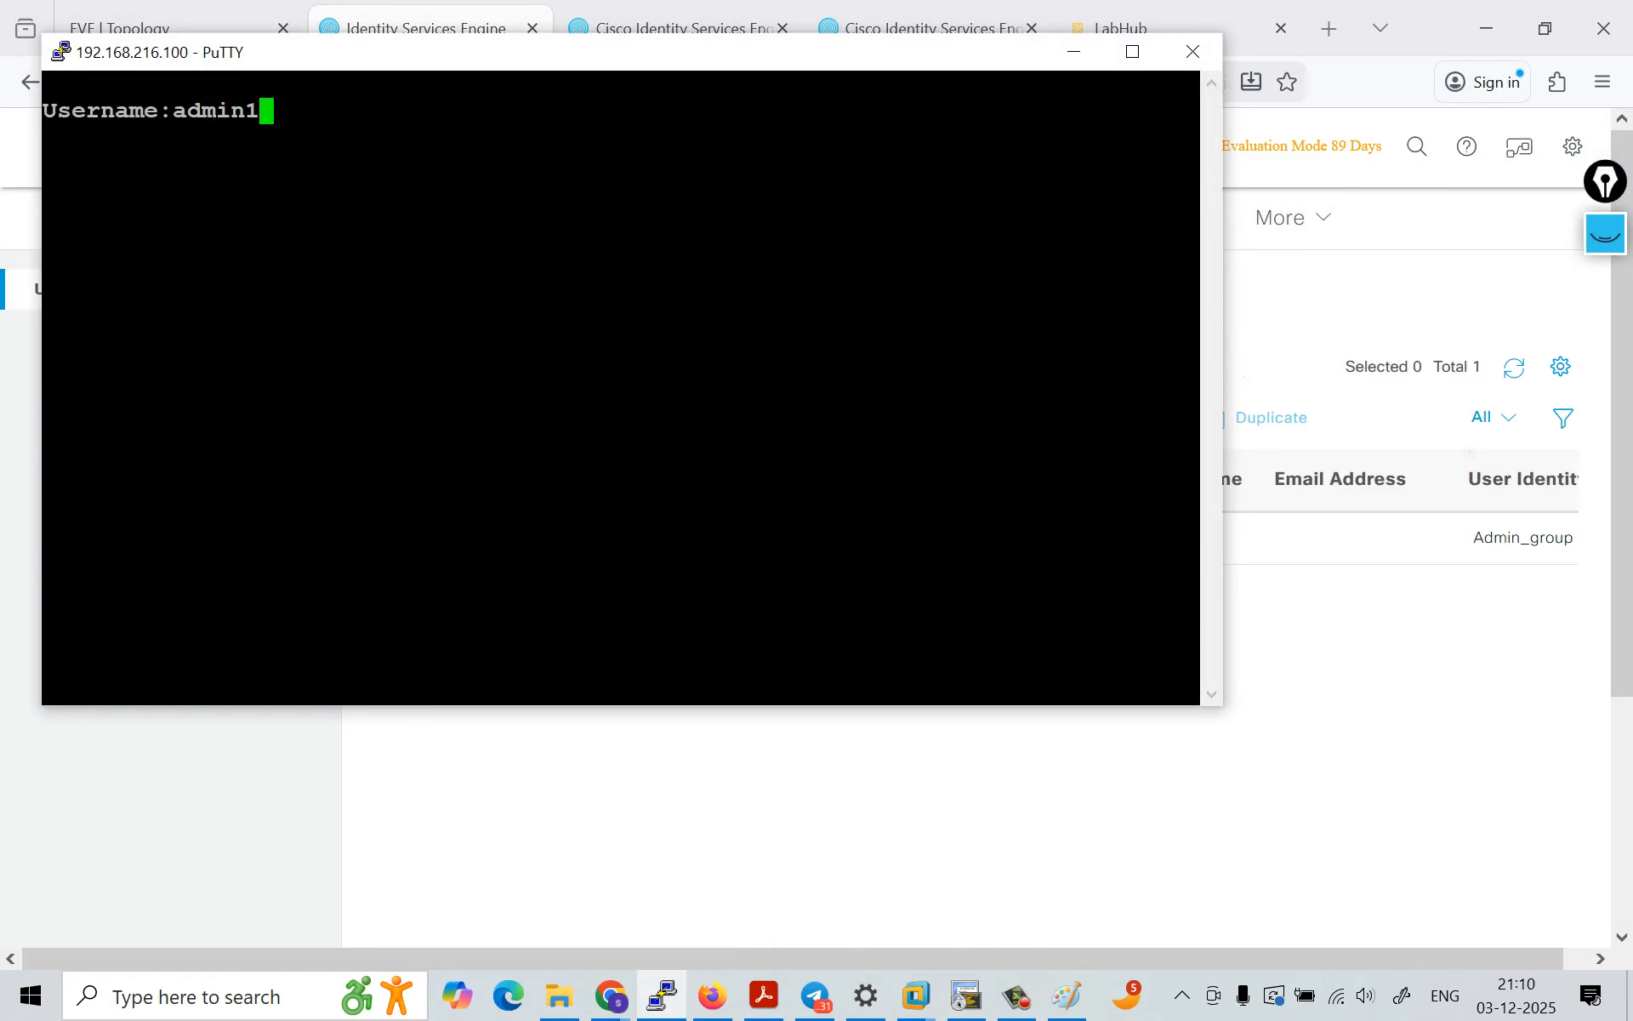
pyautogui.press('Return')
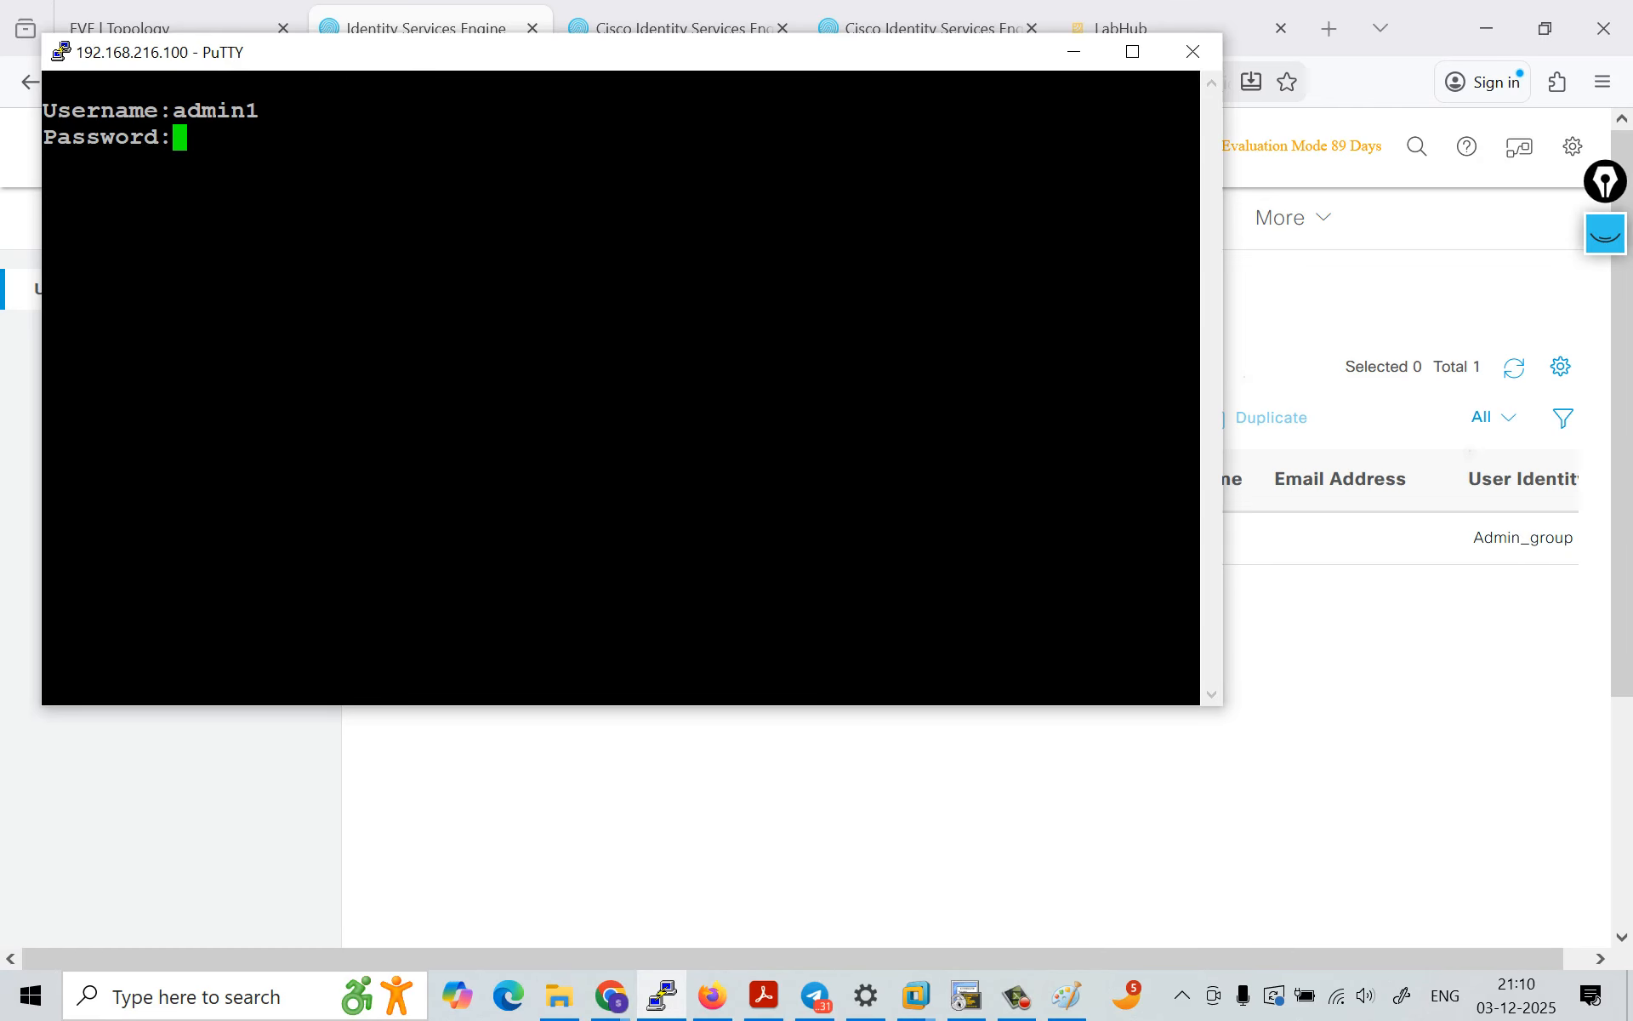
pyautogui.press('Return')
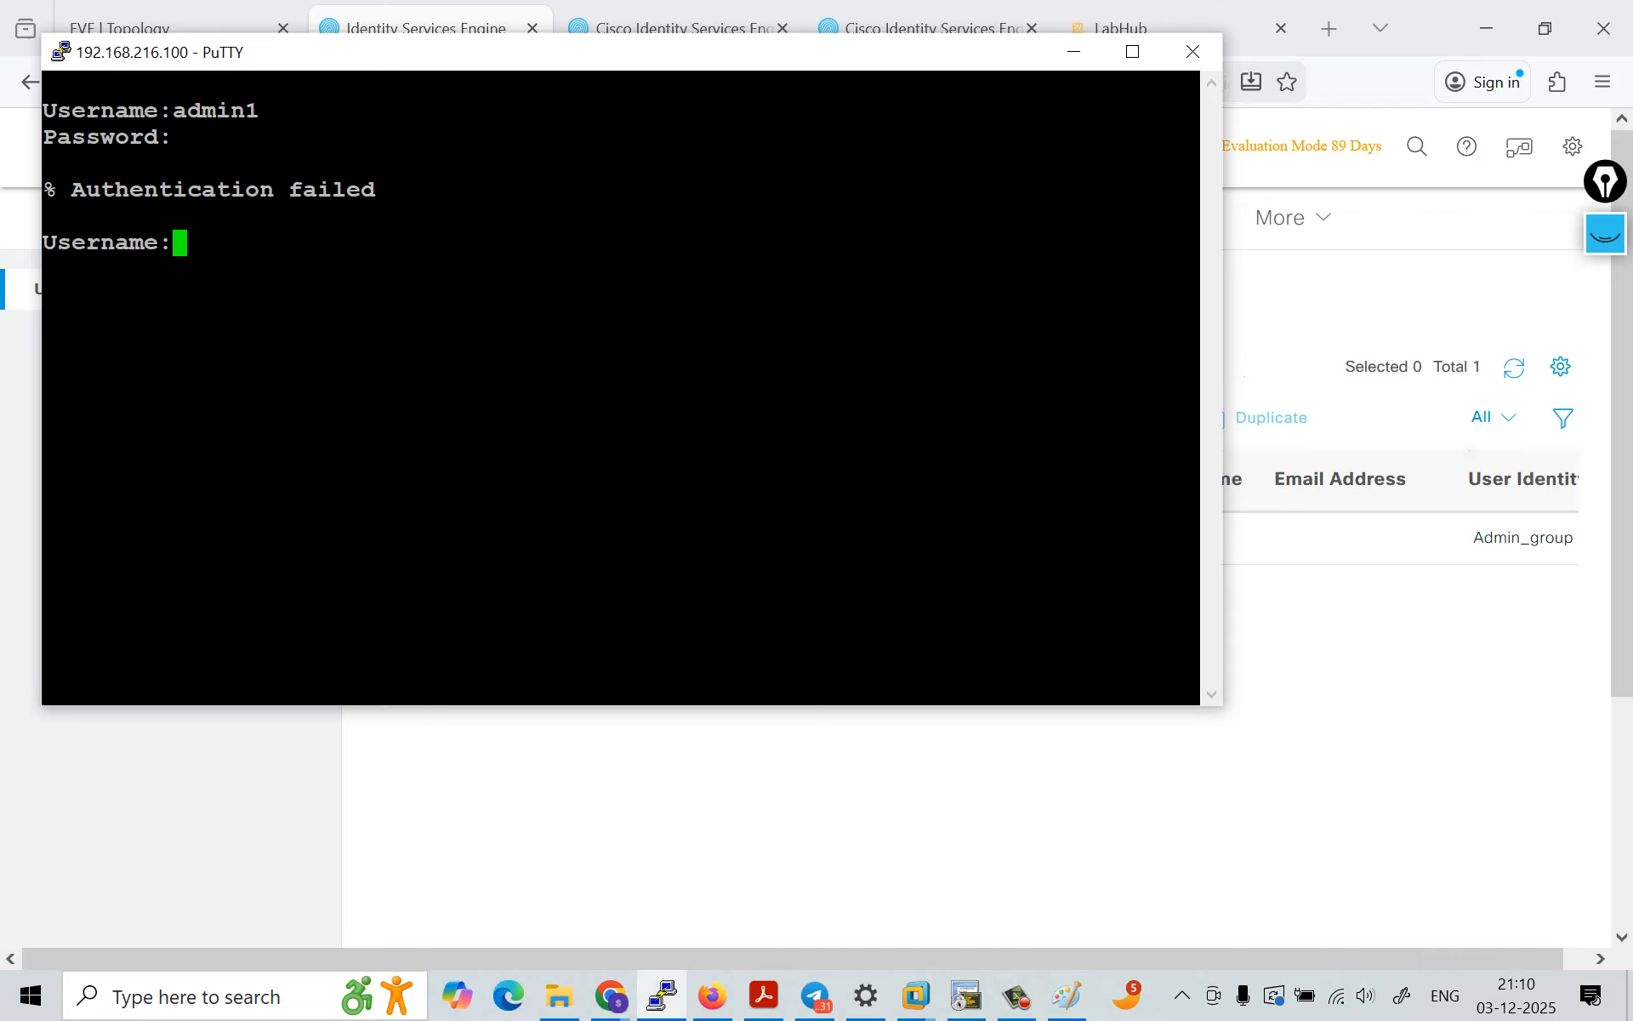
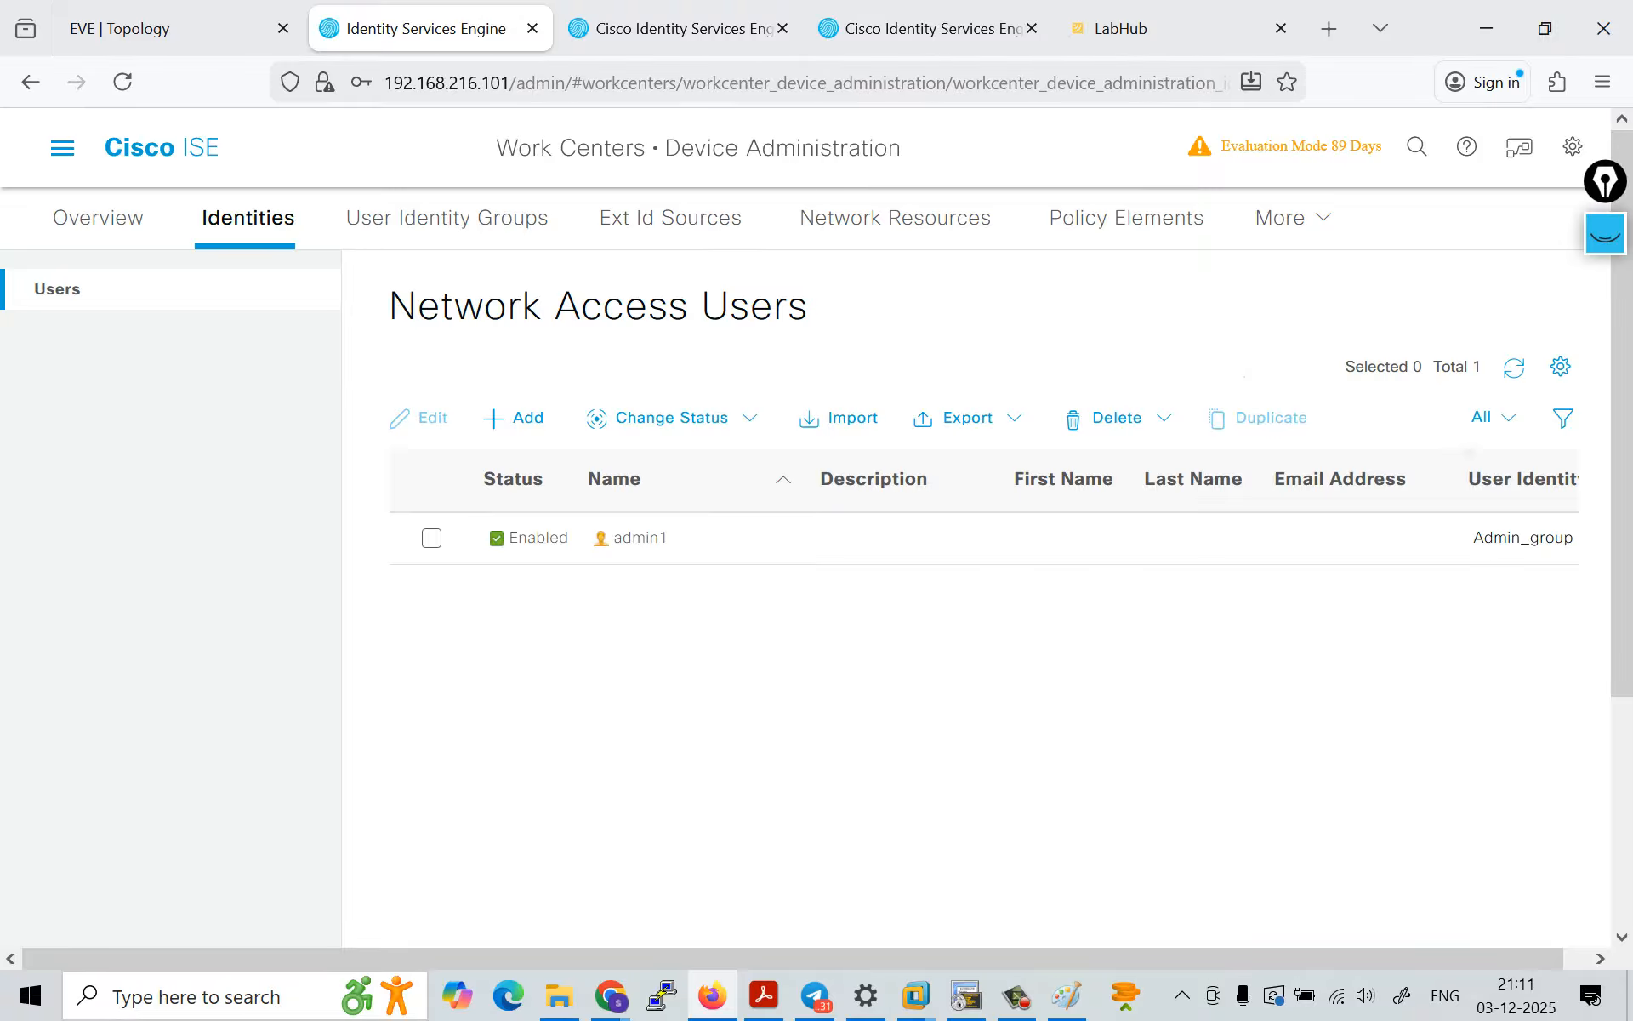
# Step: Open the TACACS live logs in ISE and the detail report of the latest admin1 authentication attempt
pyautogui.click(62, 148)
pyautogui.click(844, 240)
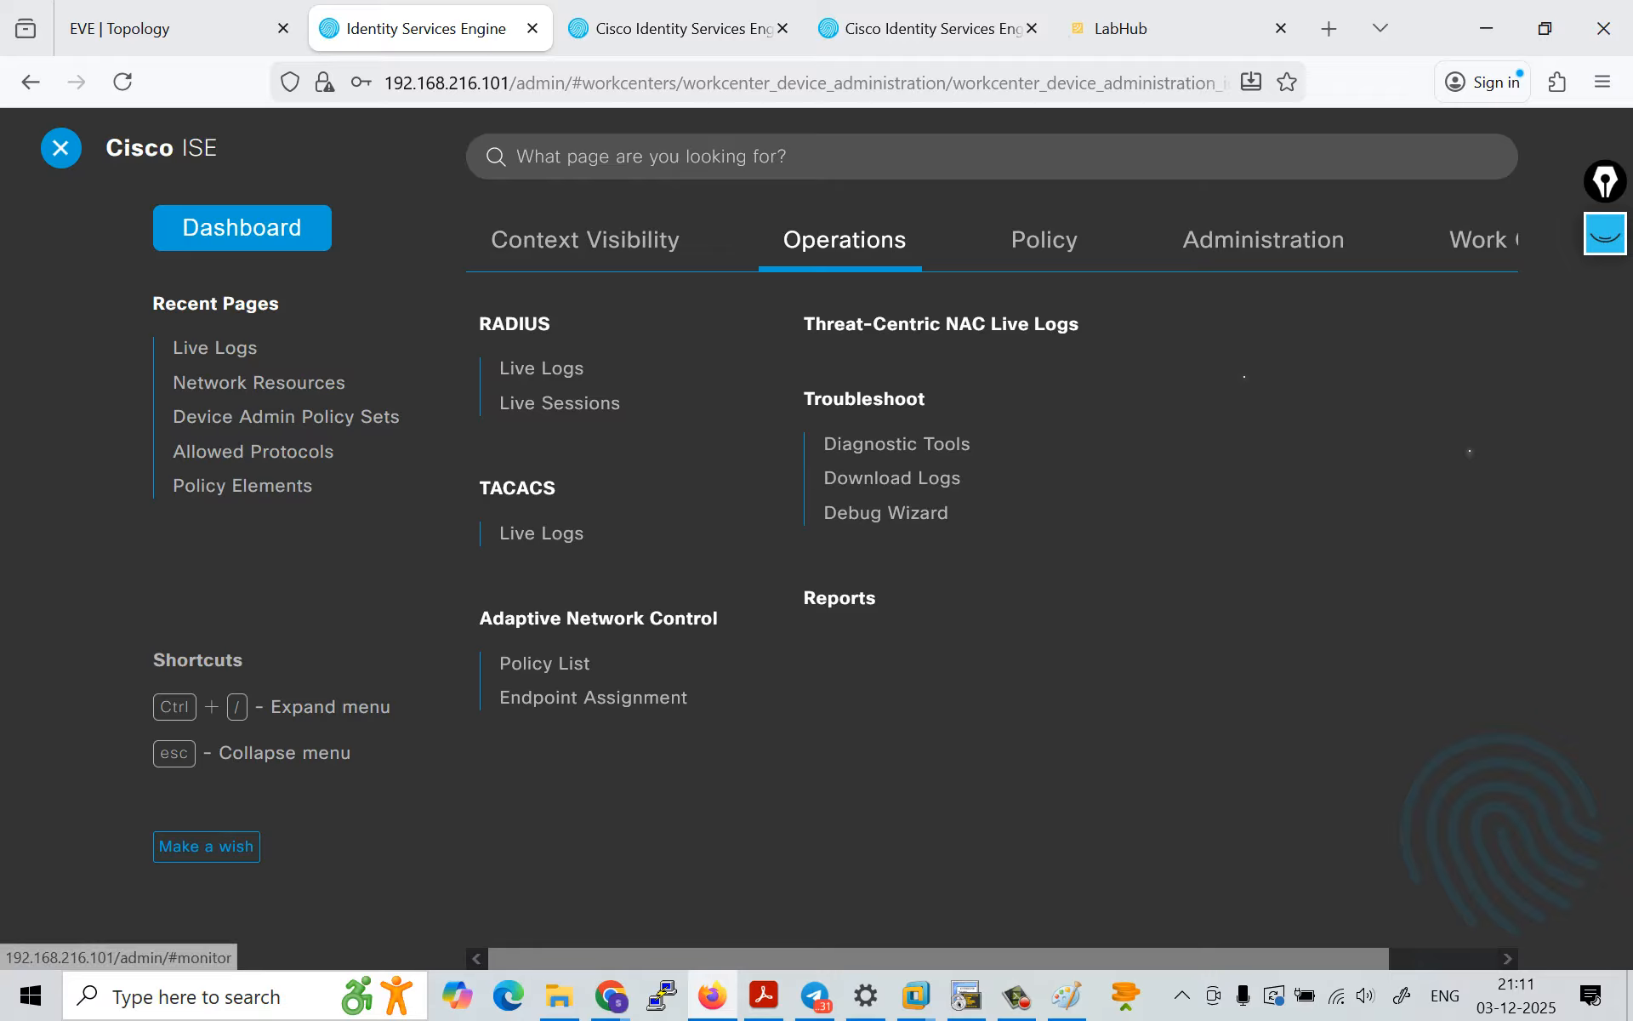
pyautogui.click(541, 533)
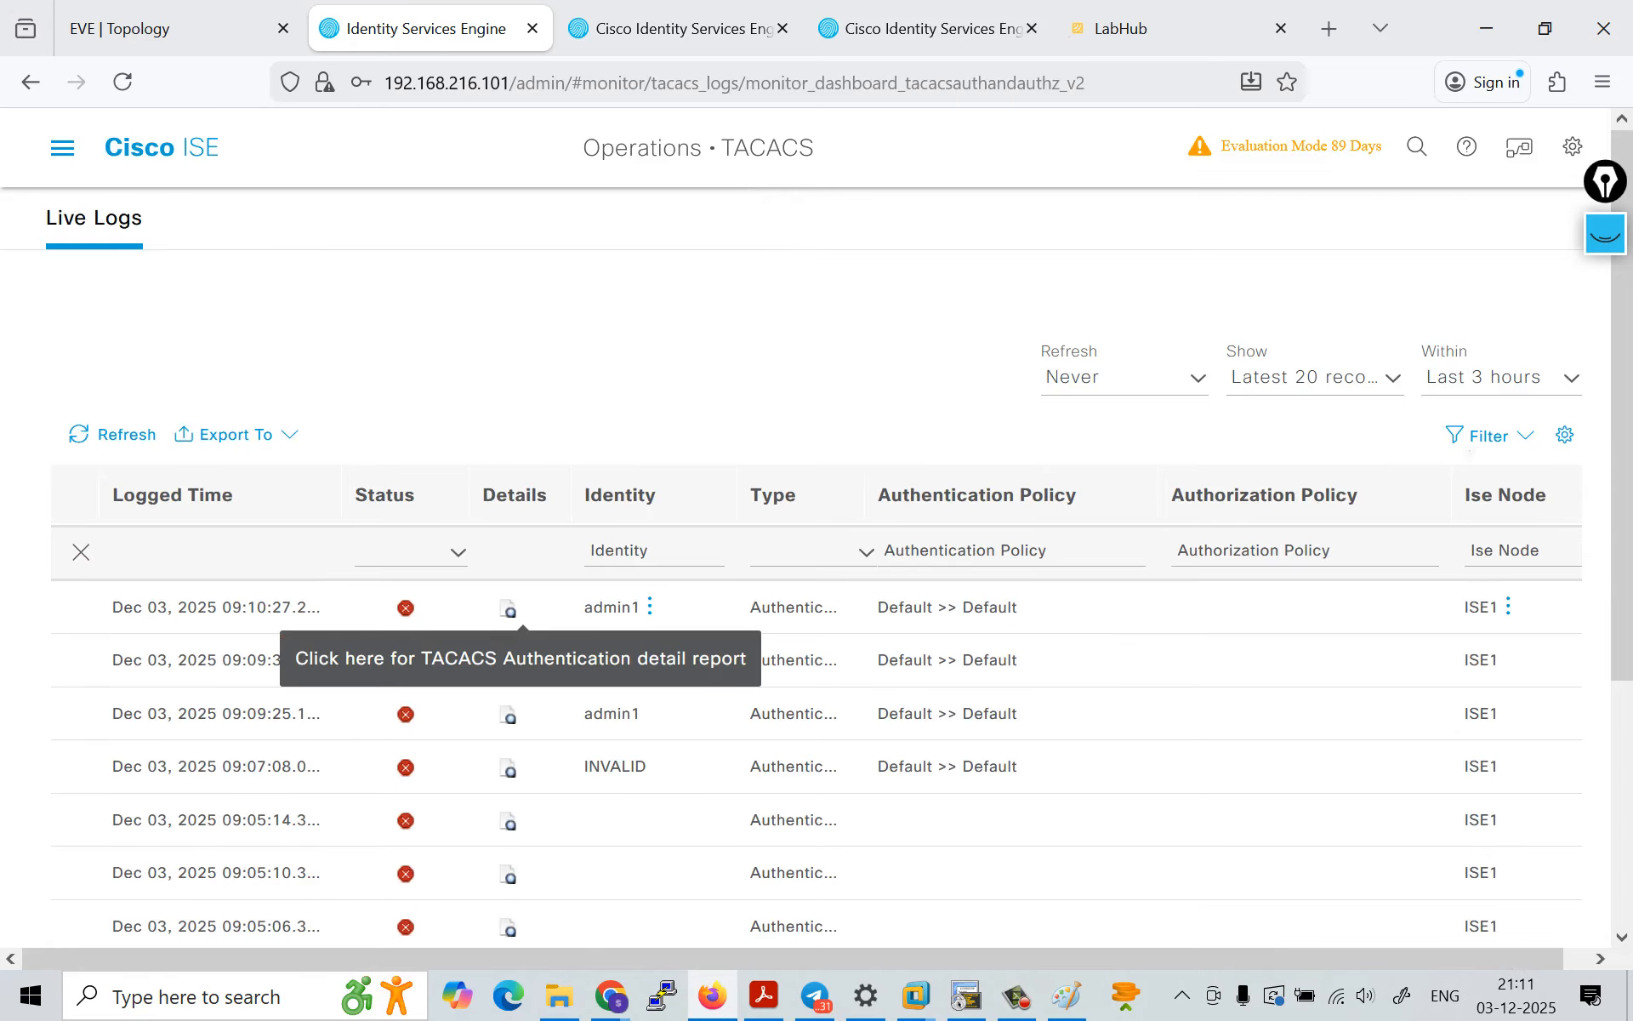
pyautogui.click(508, 662)
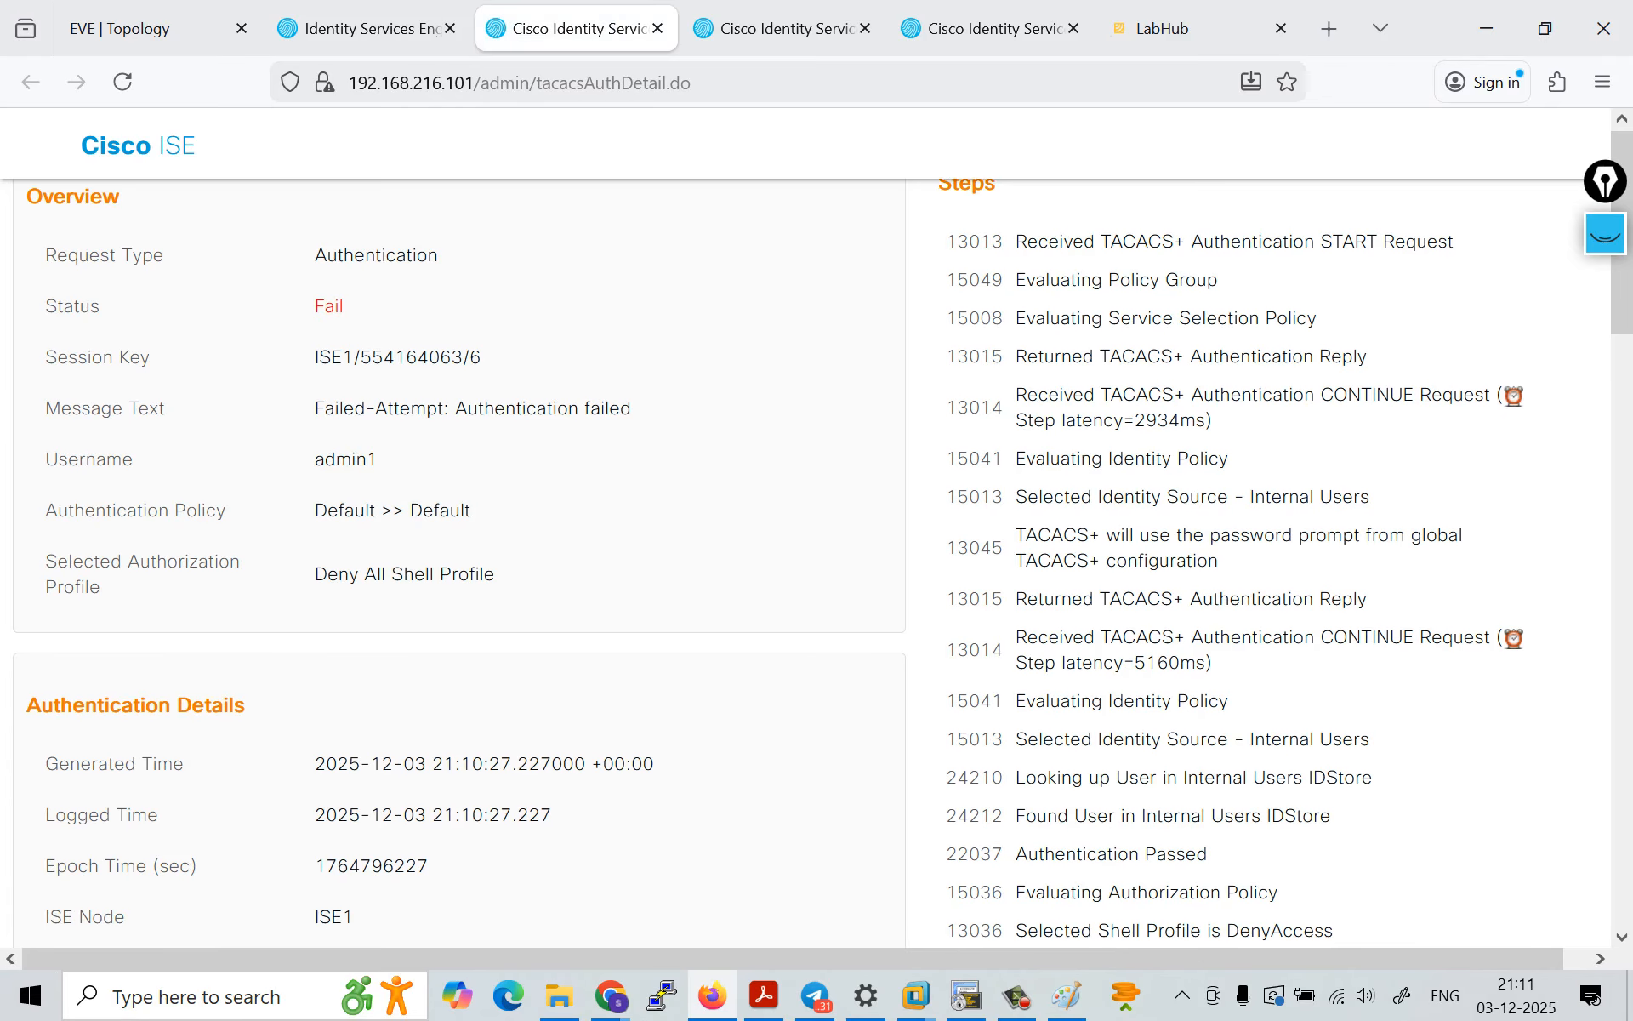
# Step: Examine the failure reason, selected authorization profile and processing steps in the admin1 TACACS authentication report
pyautogui.scroll(-4, 817, 561)
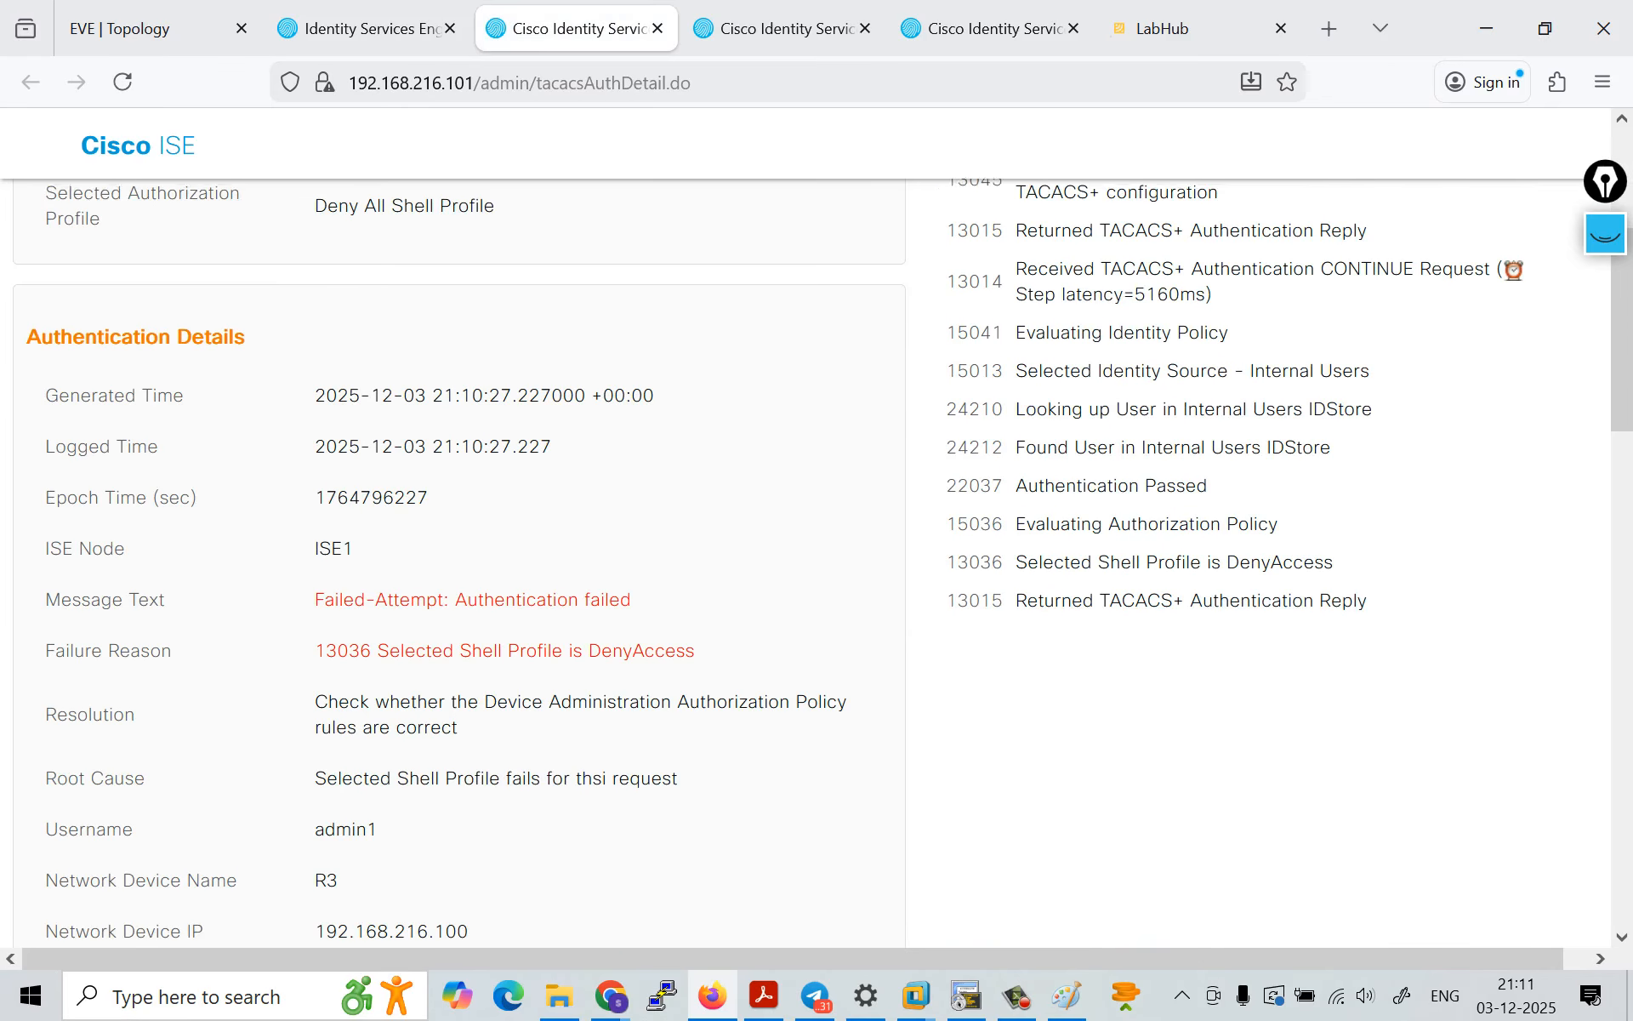
pyautogui.moveTo(389, 646); pyautogui.dragTo(702, 648)
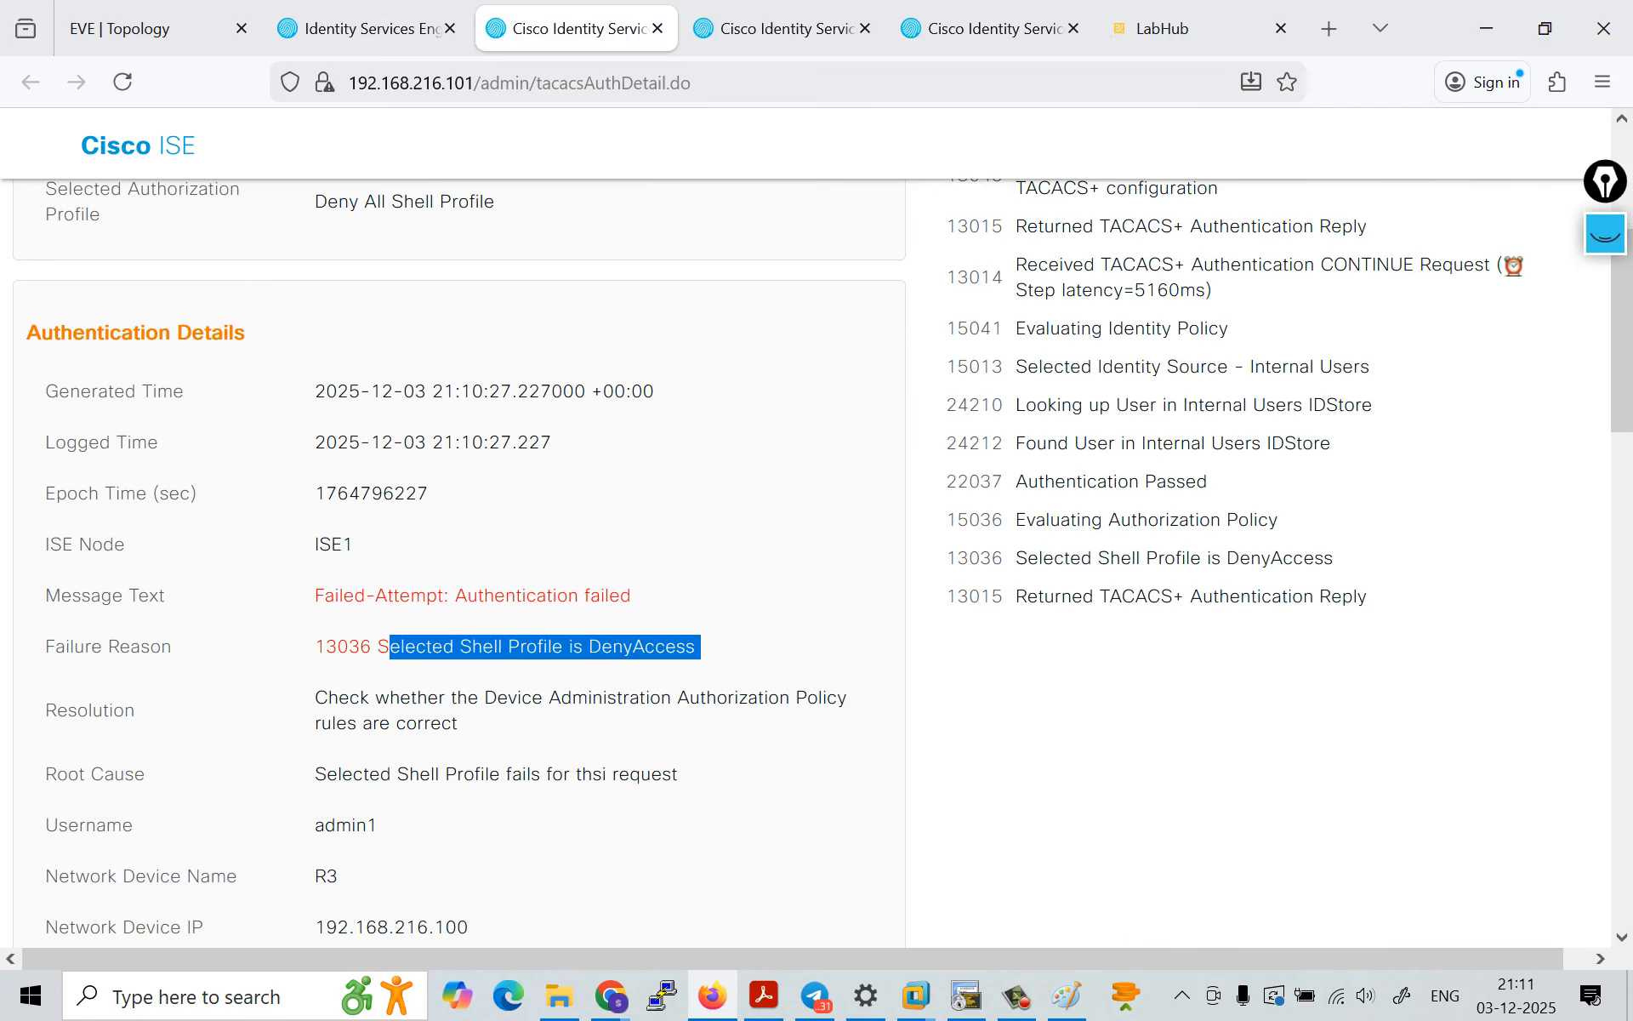
pyautogui.click(703, 647)
pyautogui.scroll(4, 817, 561)
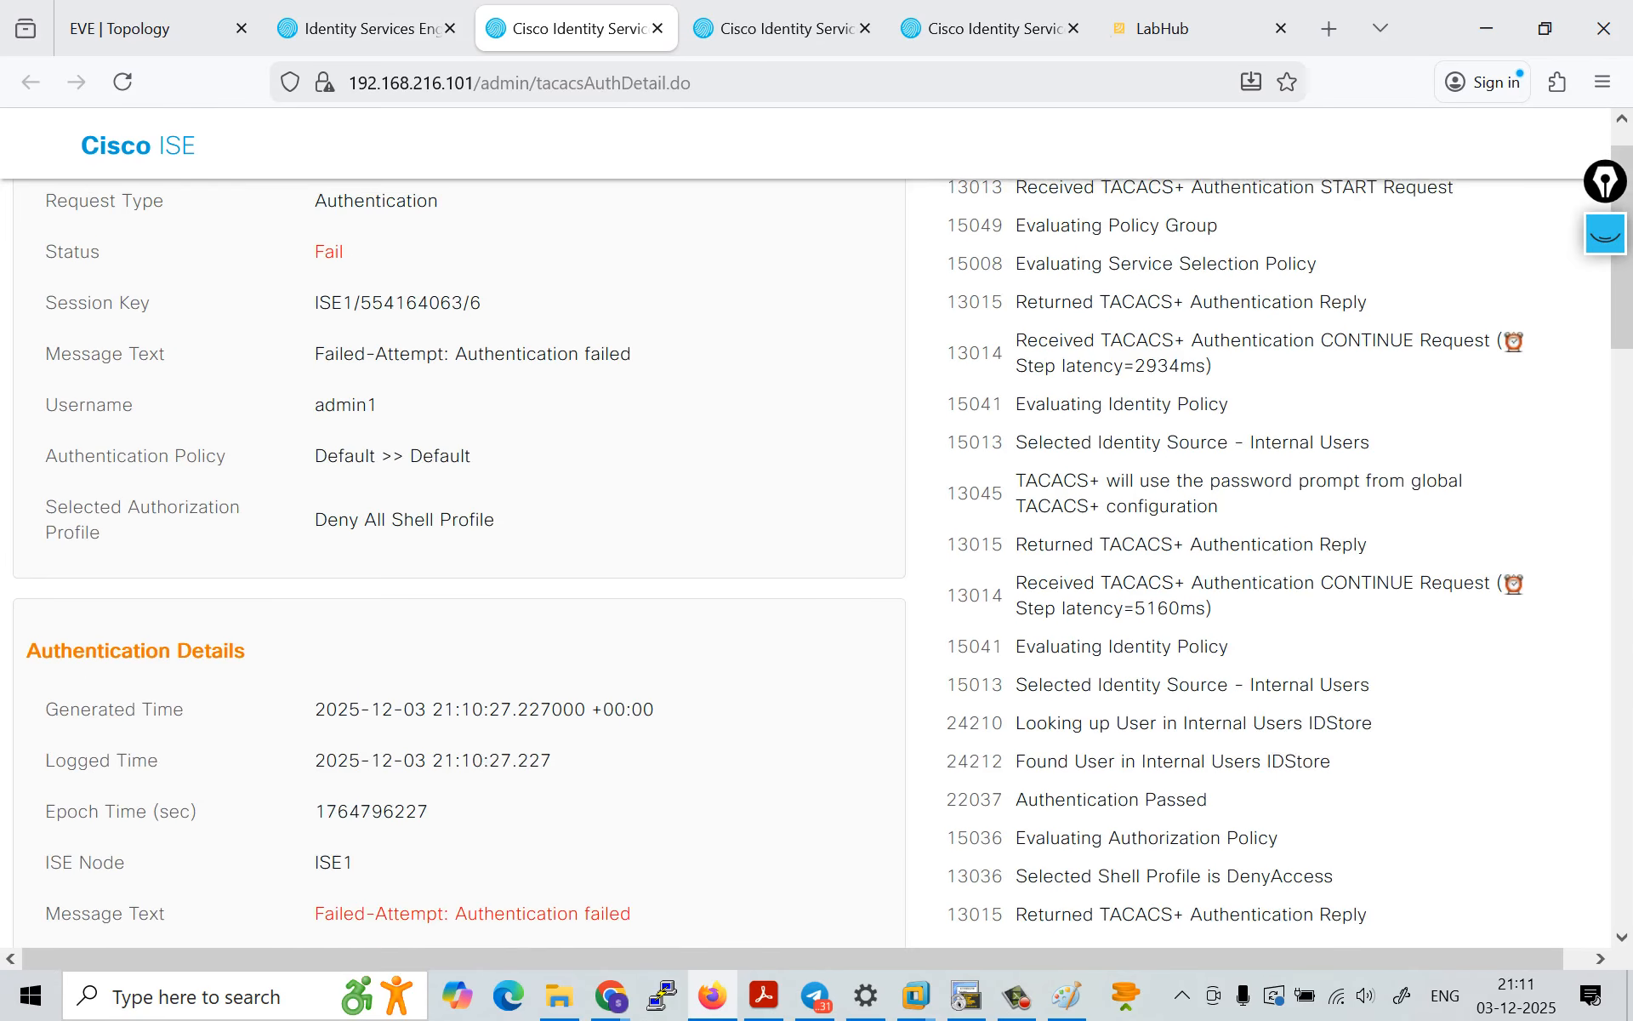
pyautogui.scroll(-1, 817, 561)
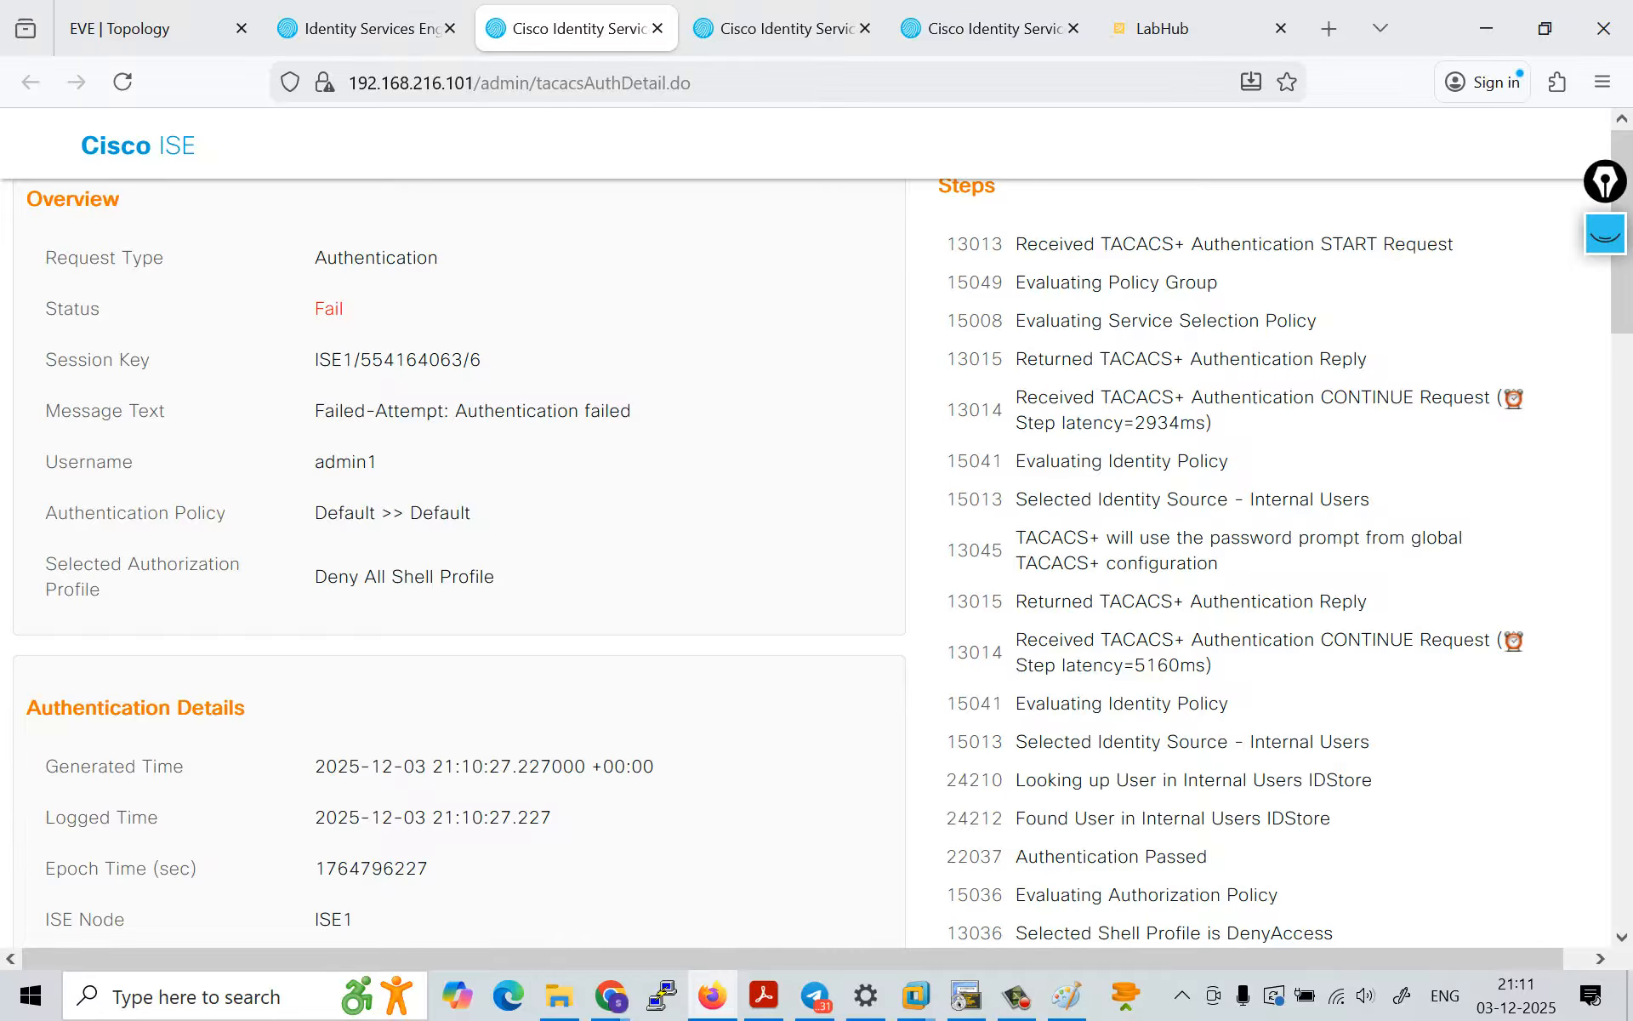
pyautogui.scroll(-1, 817, 561)
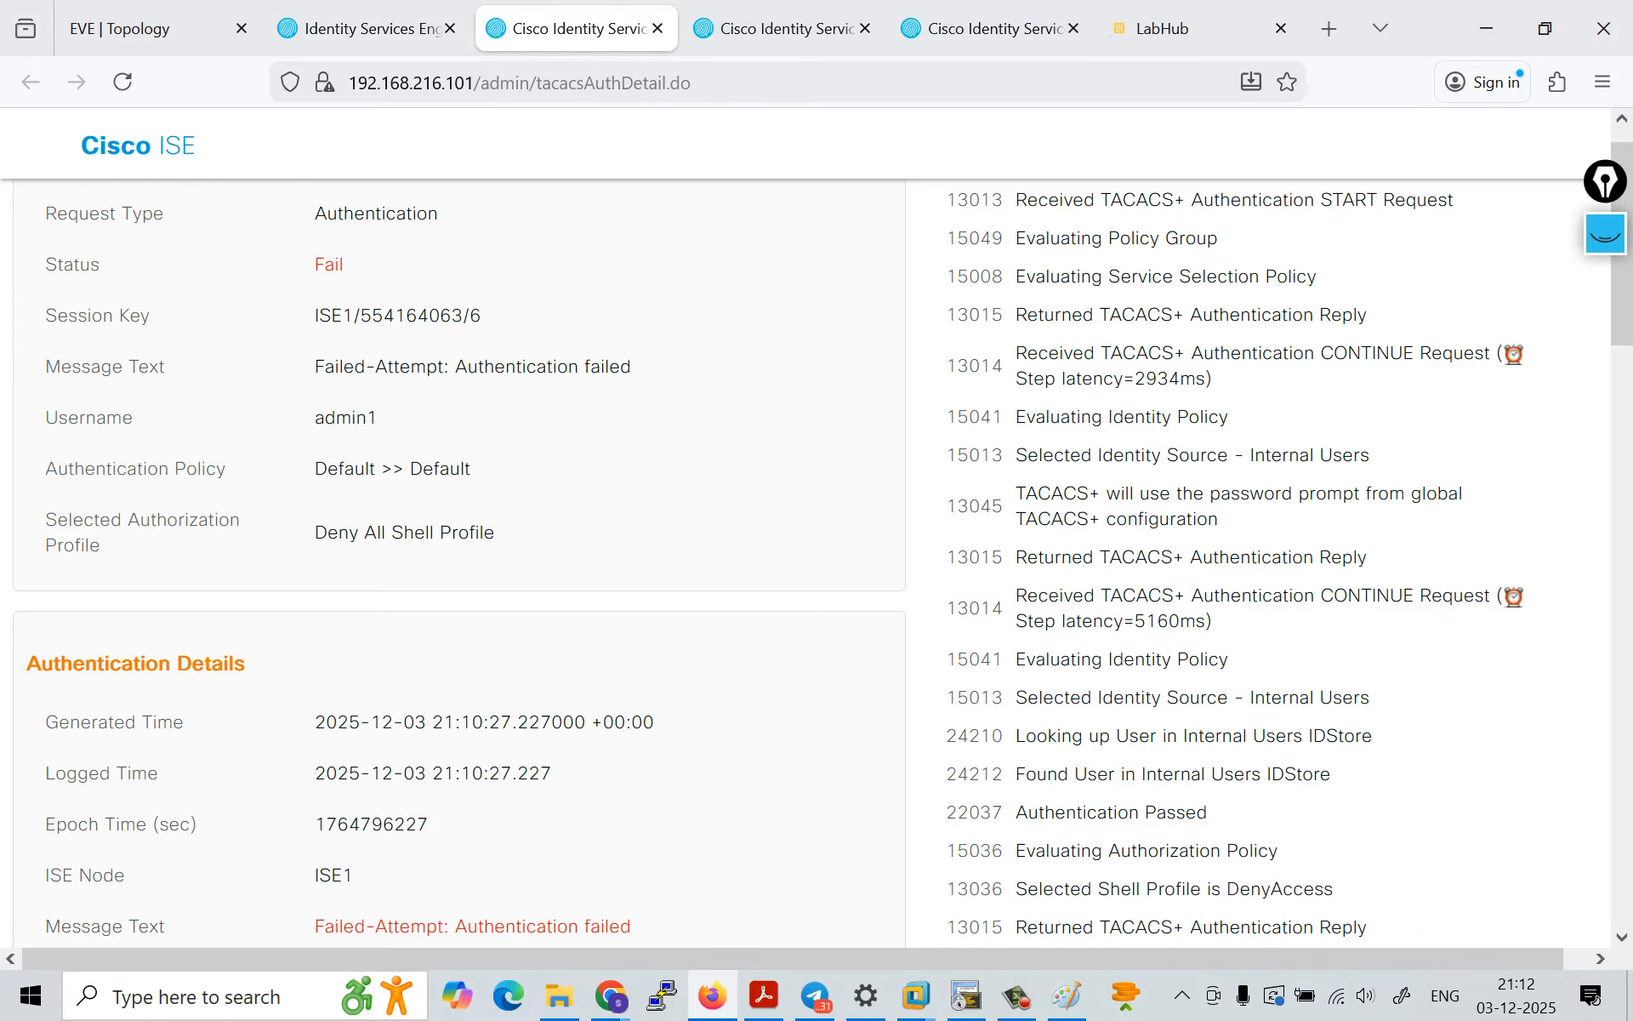
# Step: Switch to the R3 console session in SecureCRT and start a test aaa command at the privileged prompt
pyautogui.click(1016, 995)
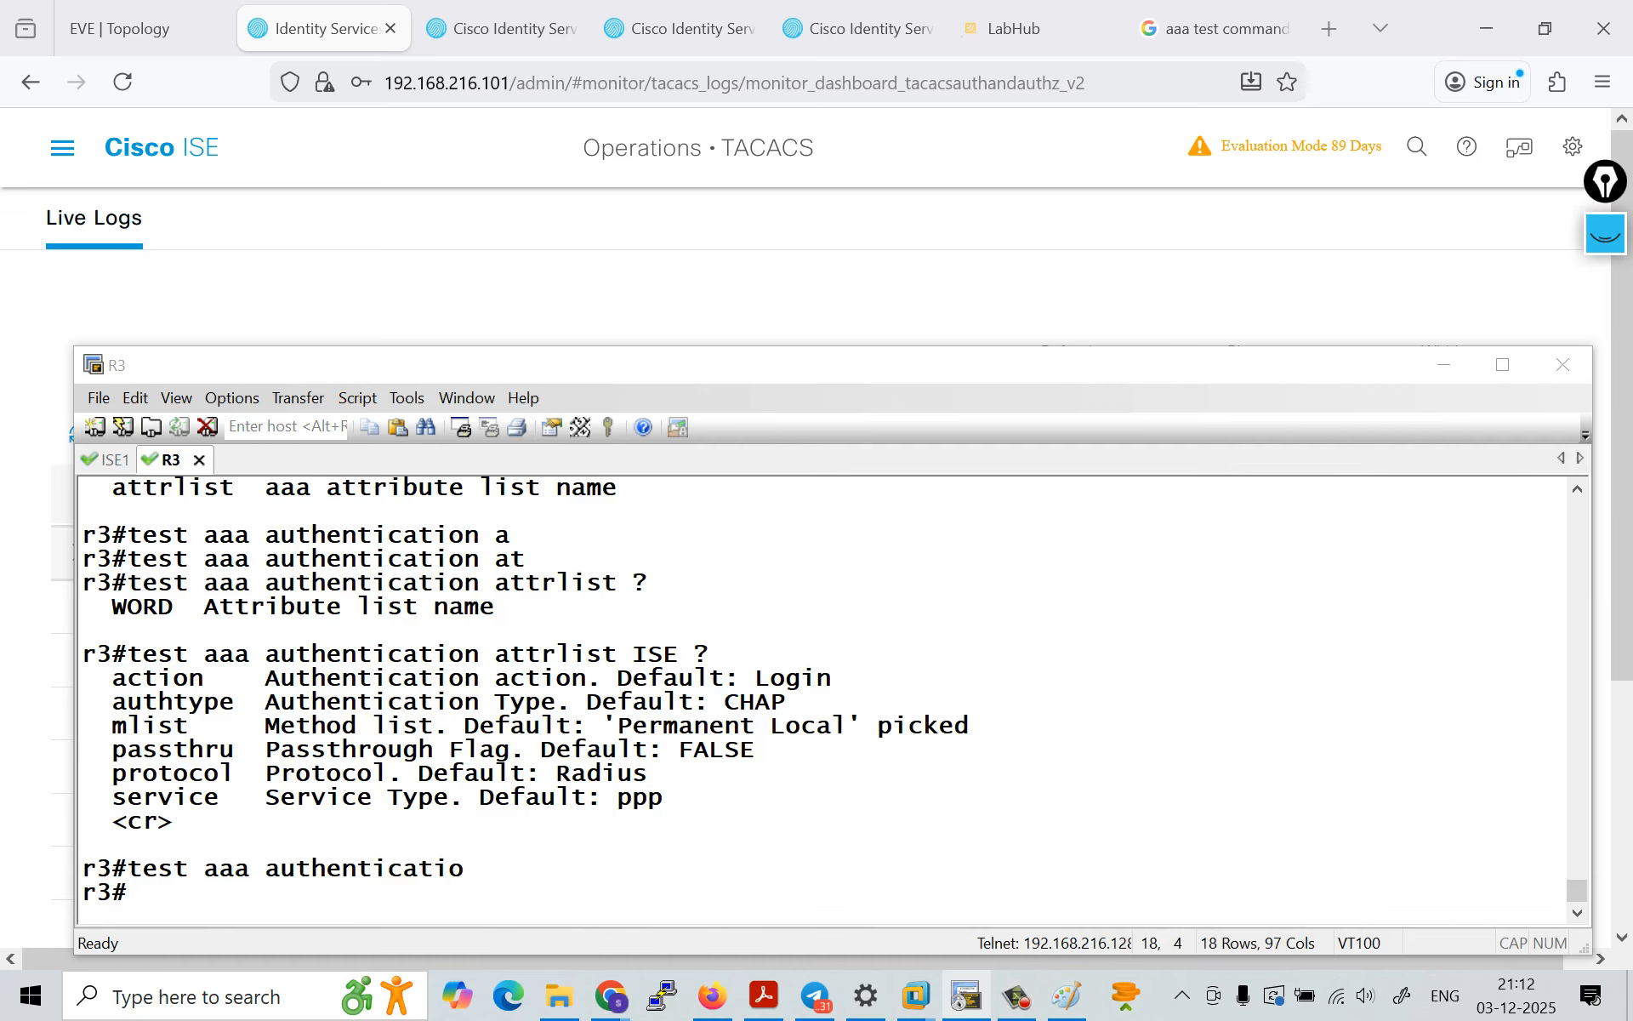
pyautogui.press('Return')
pyautogui.press('Return')
pyautogui.write('te')
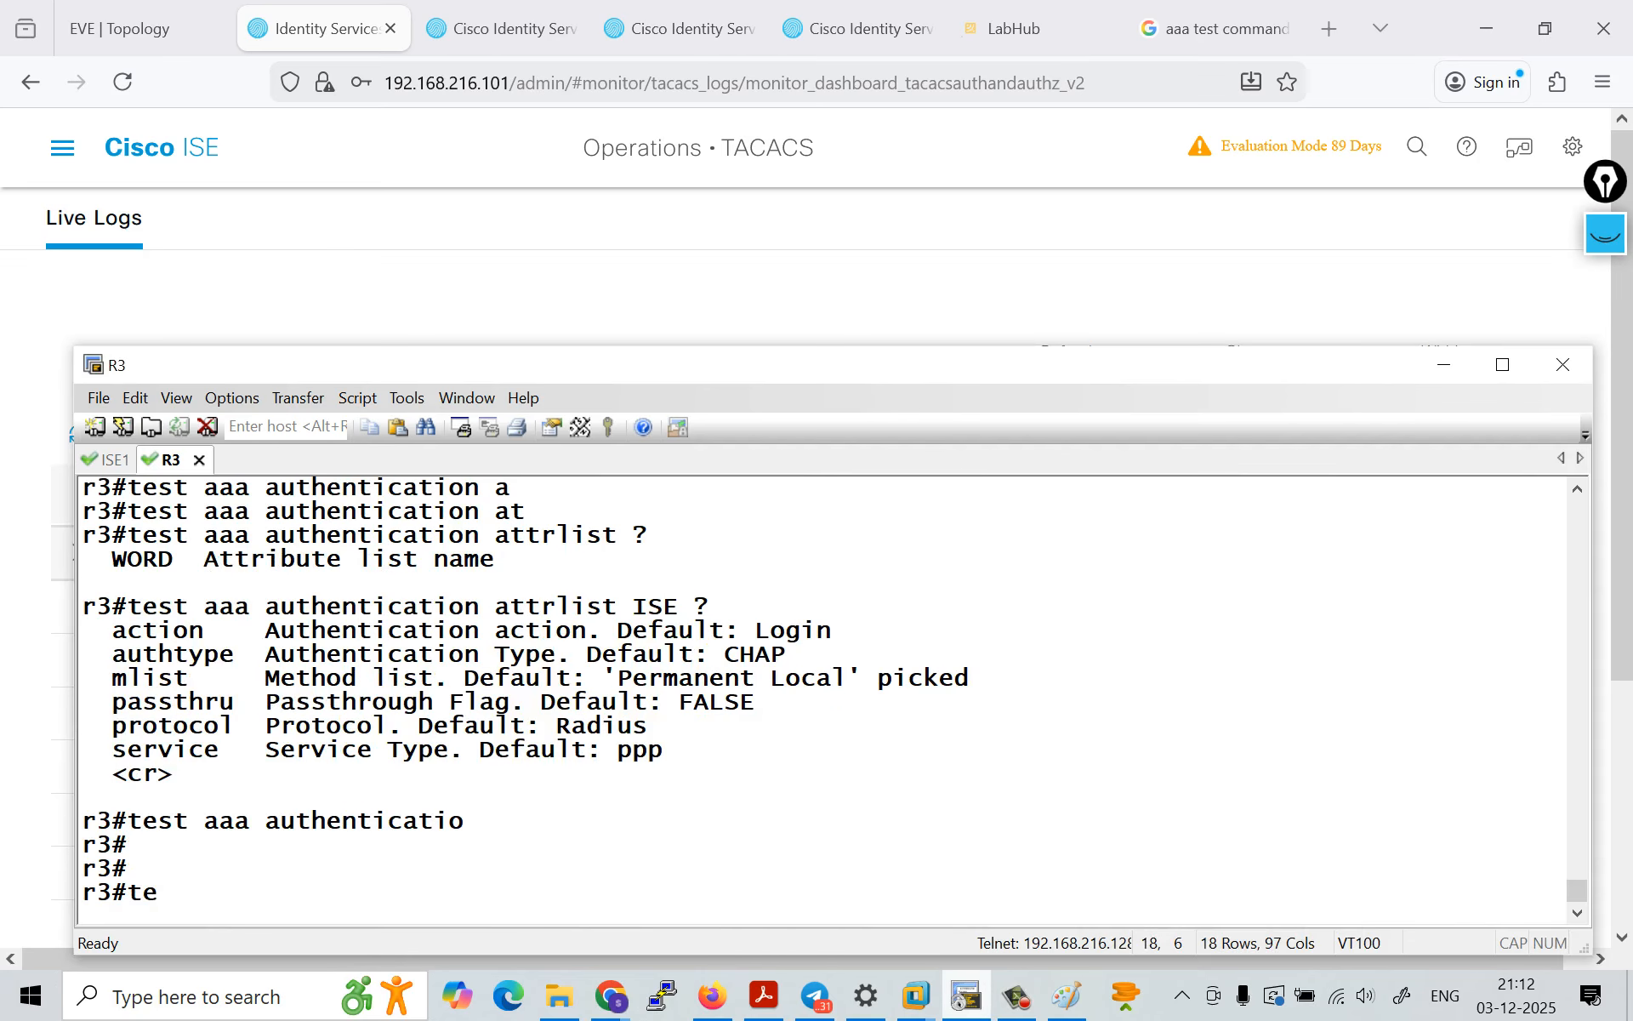
pyautogui.press('Tab')
pyautogui.write('s')
pyautogui.press('Tab')
pyautogui.write('aa')
pyautogui.press('Tab')
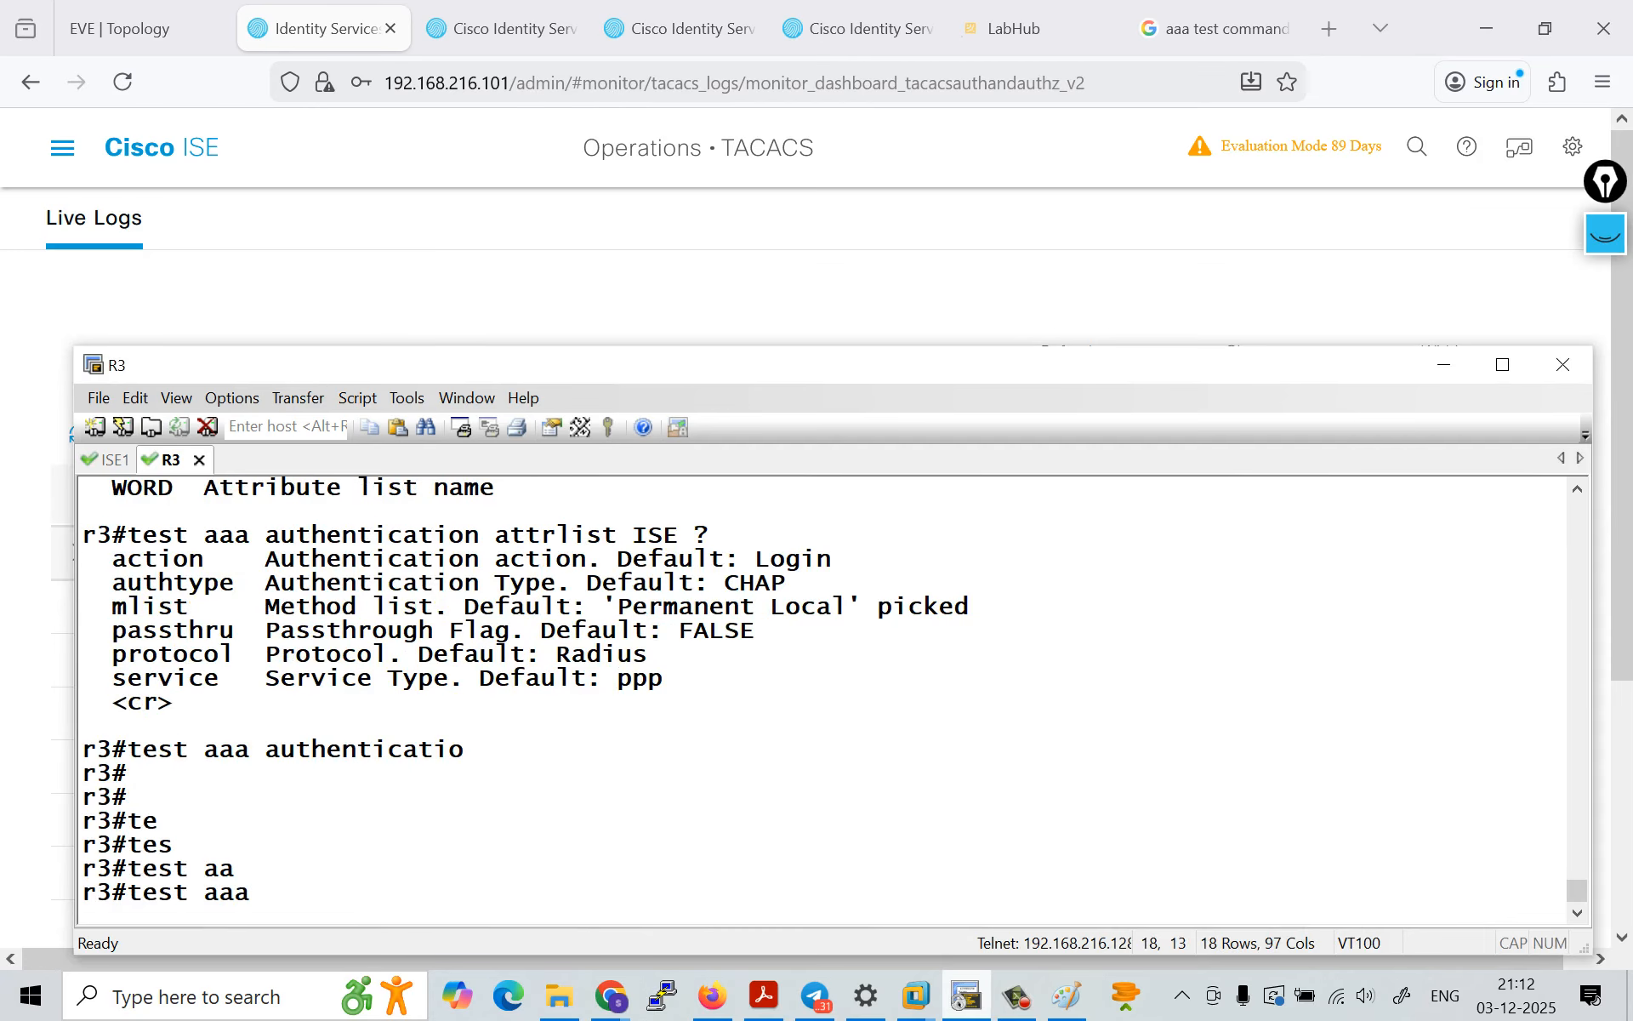
# Step: Extend the command to test aaa group and list the server group options it accepts
pyautogui.write('gr')
pyautogui.press('Tab')
pyautogui.write('us')
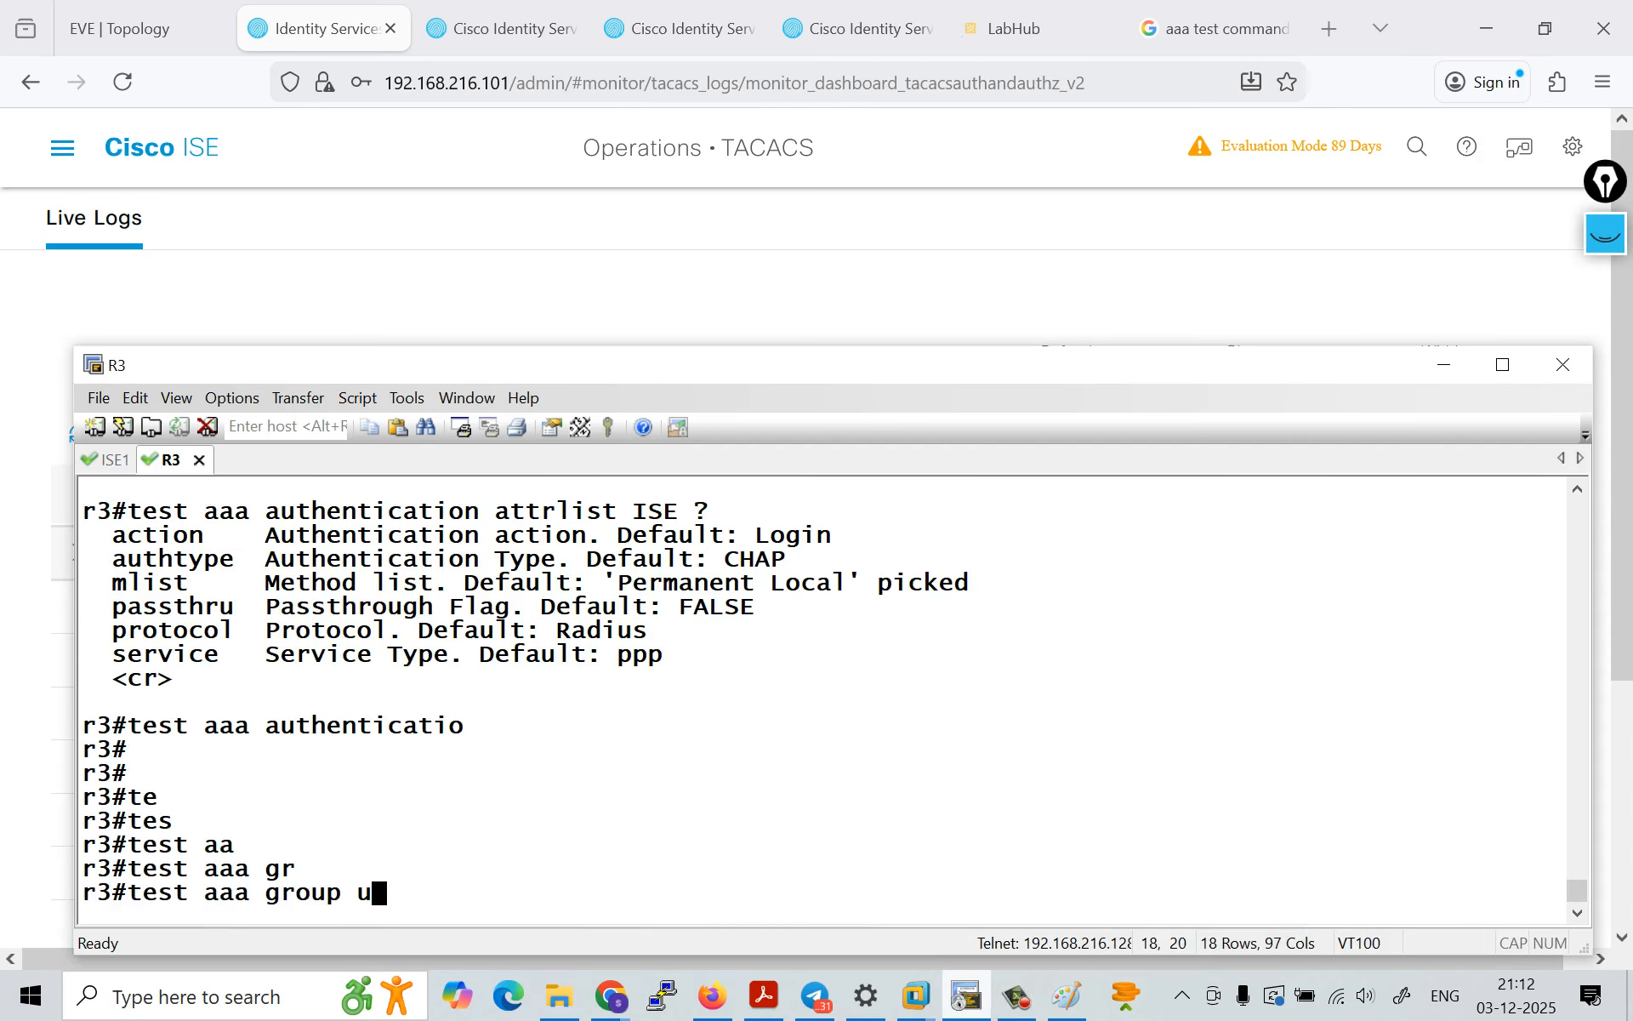
pyautogui.press('Tab')
pyautogui.press('BackSpace')
pyautogui.press('Tab')
pyautogui.press('BackSpace')
pyautogui.press('Tab')
pyautogui.write('?')
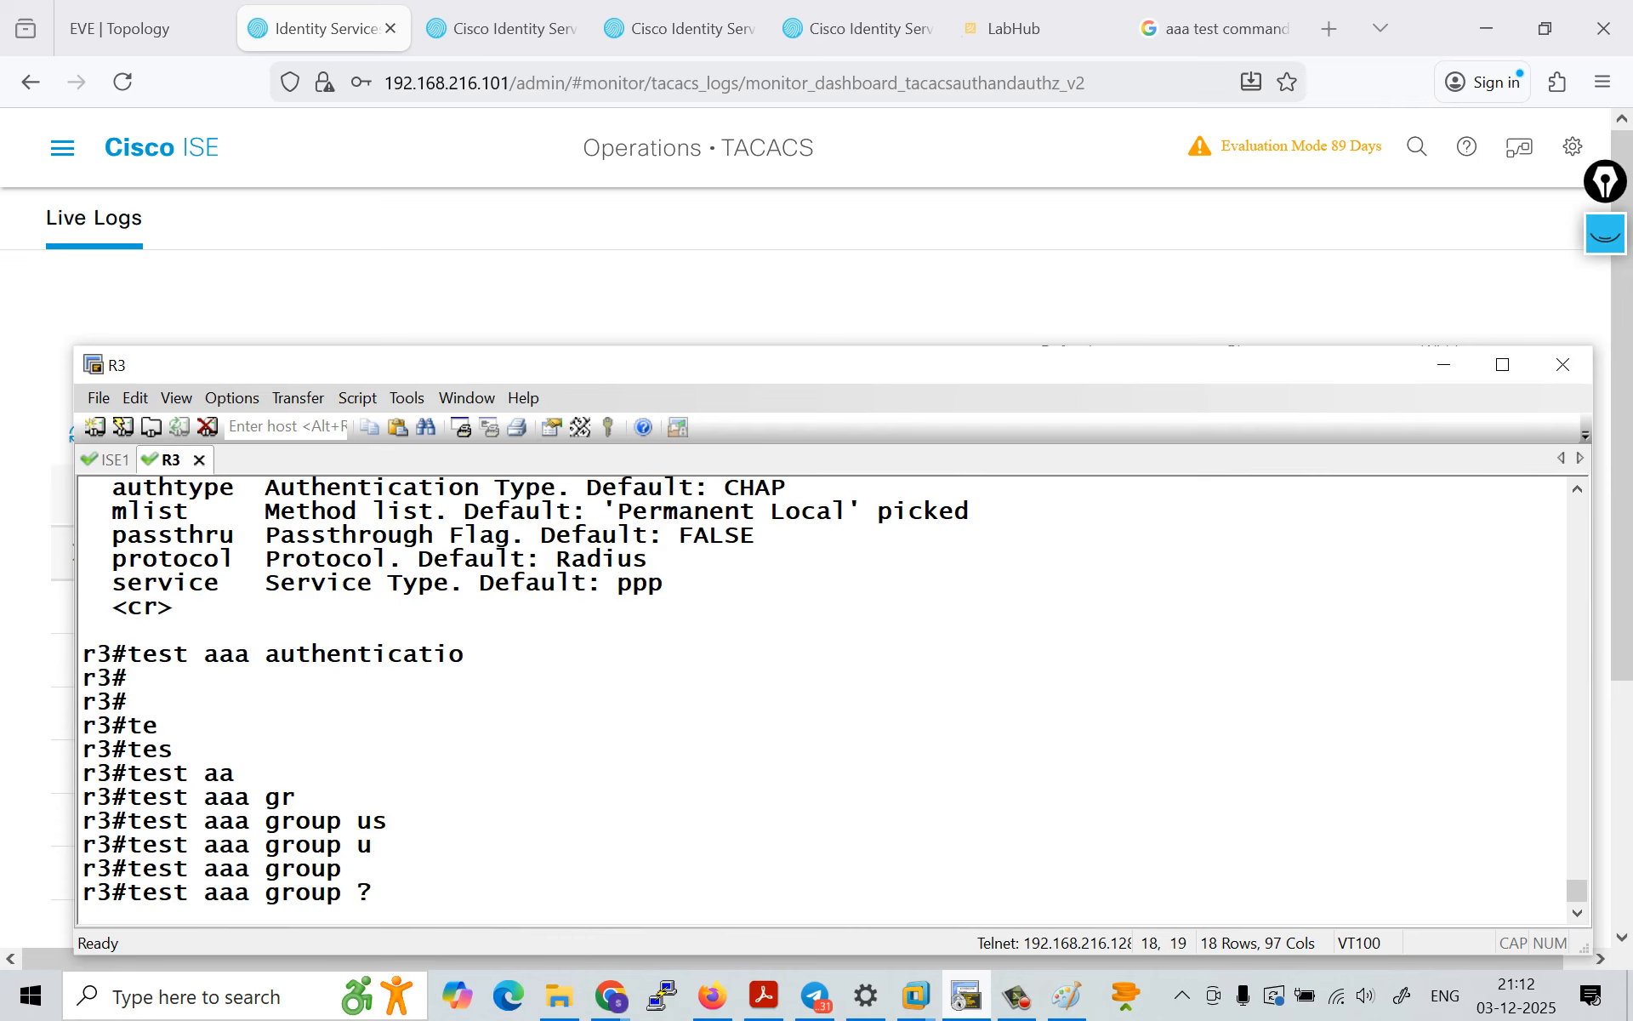
pyautogui.write('t')
# Step: Choose tacacs+ as the group to test and list the argument expected after it
pyautogui.press('Tab')
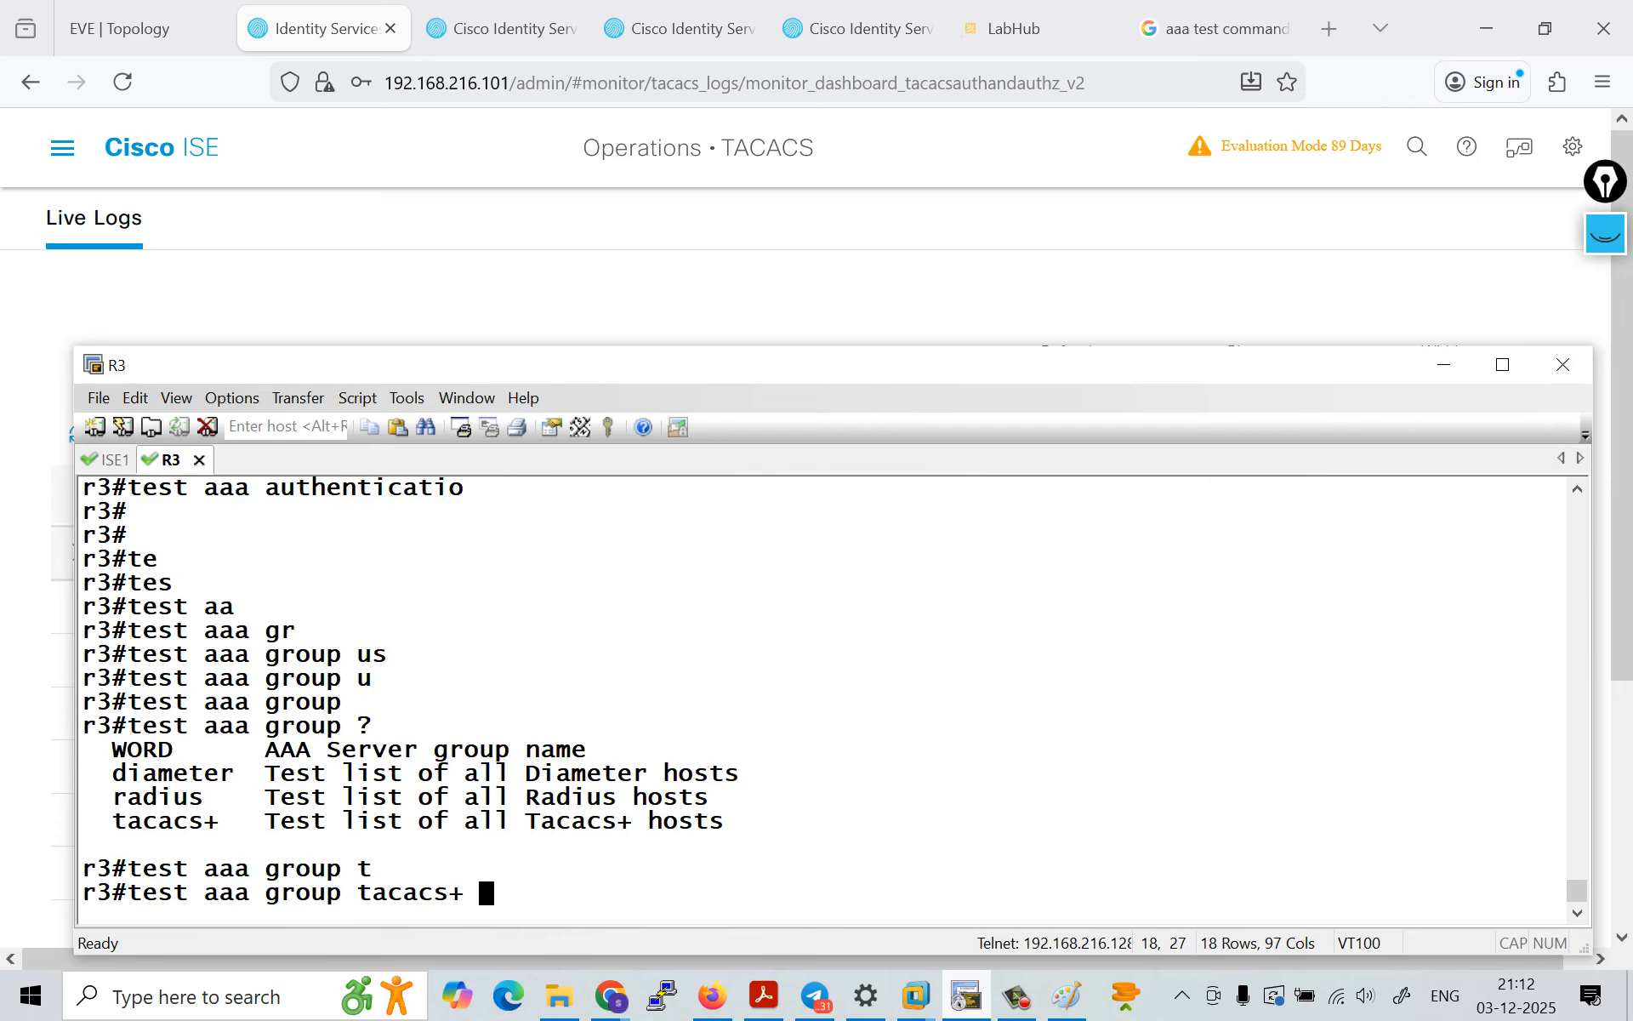
pyautogui.write('u')
pyautogui.press('Tab')
pyautogui.press('BackSpace')
pyautogui.write('?')
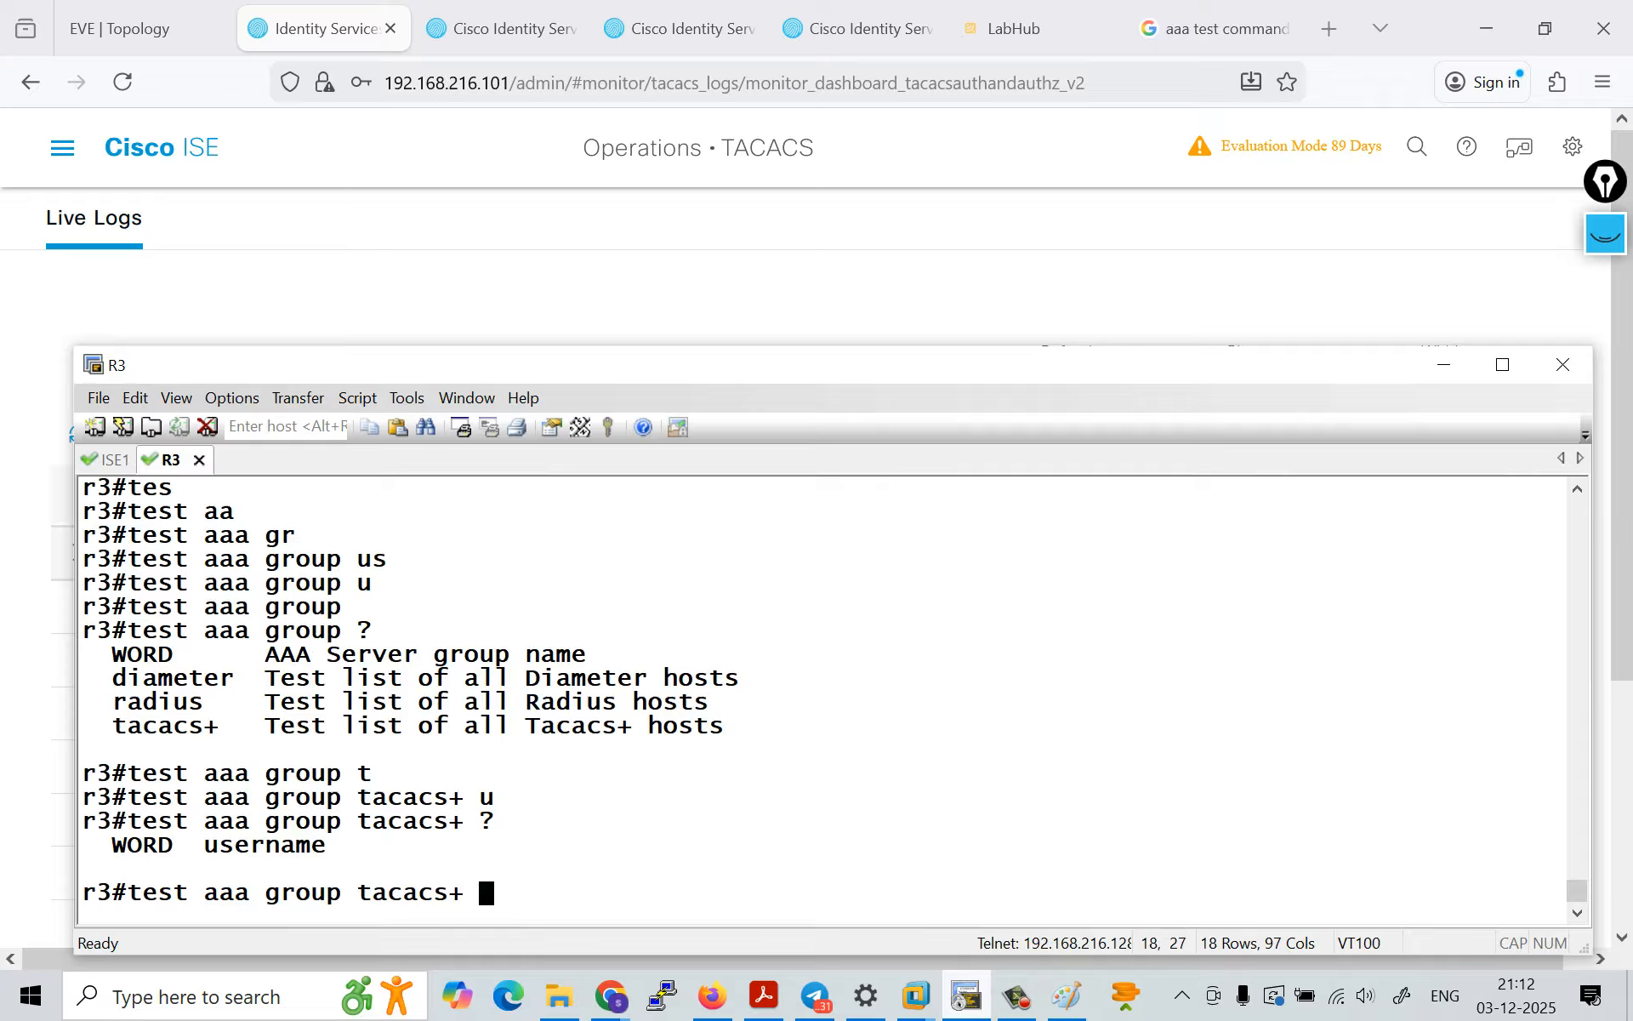
pyautogui.write('admin1 p')
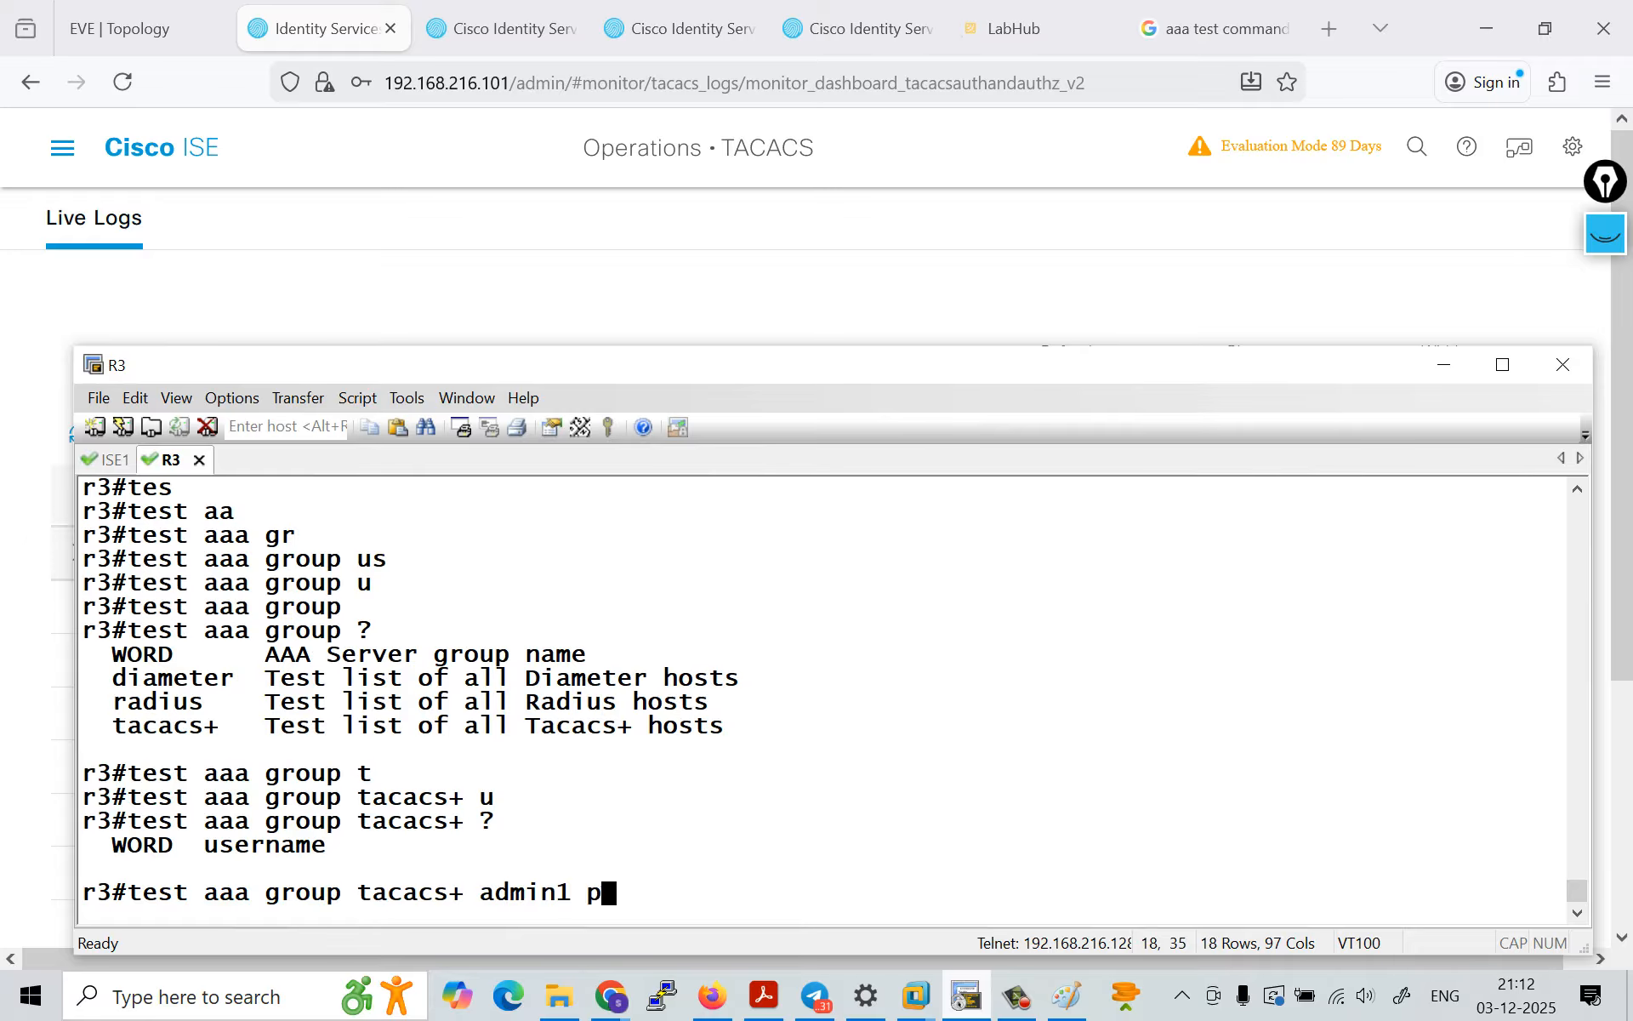
# Step: Try to run test aaa group tacacs+ for admin1 with the account password as the last argument
pyautogui.press('BackSpace')
pyautogui.press('Return')
# Step: Recall the test command, remove the password and list the argument expected after admin1
pyautogui.press('Up')
pyautogui.press('Left')
pyautogui.press('Left')
pyautogui.press('Left')
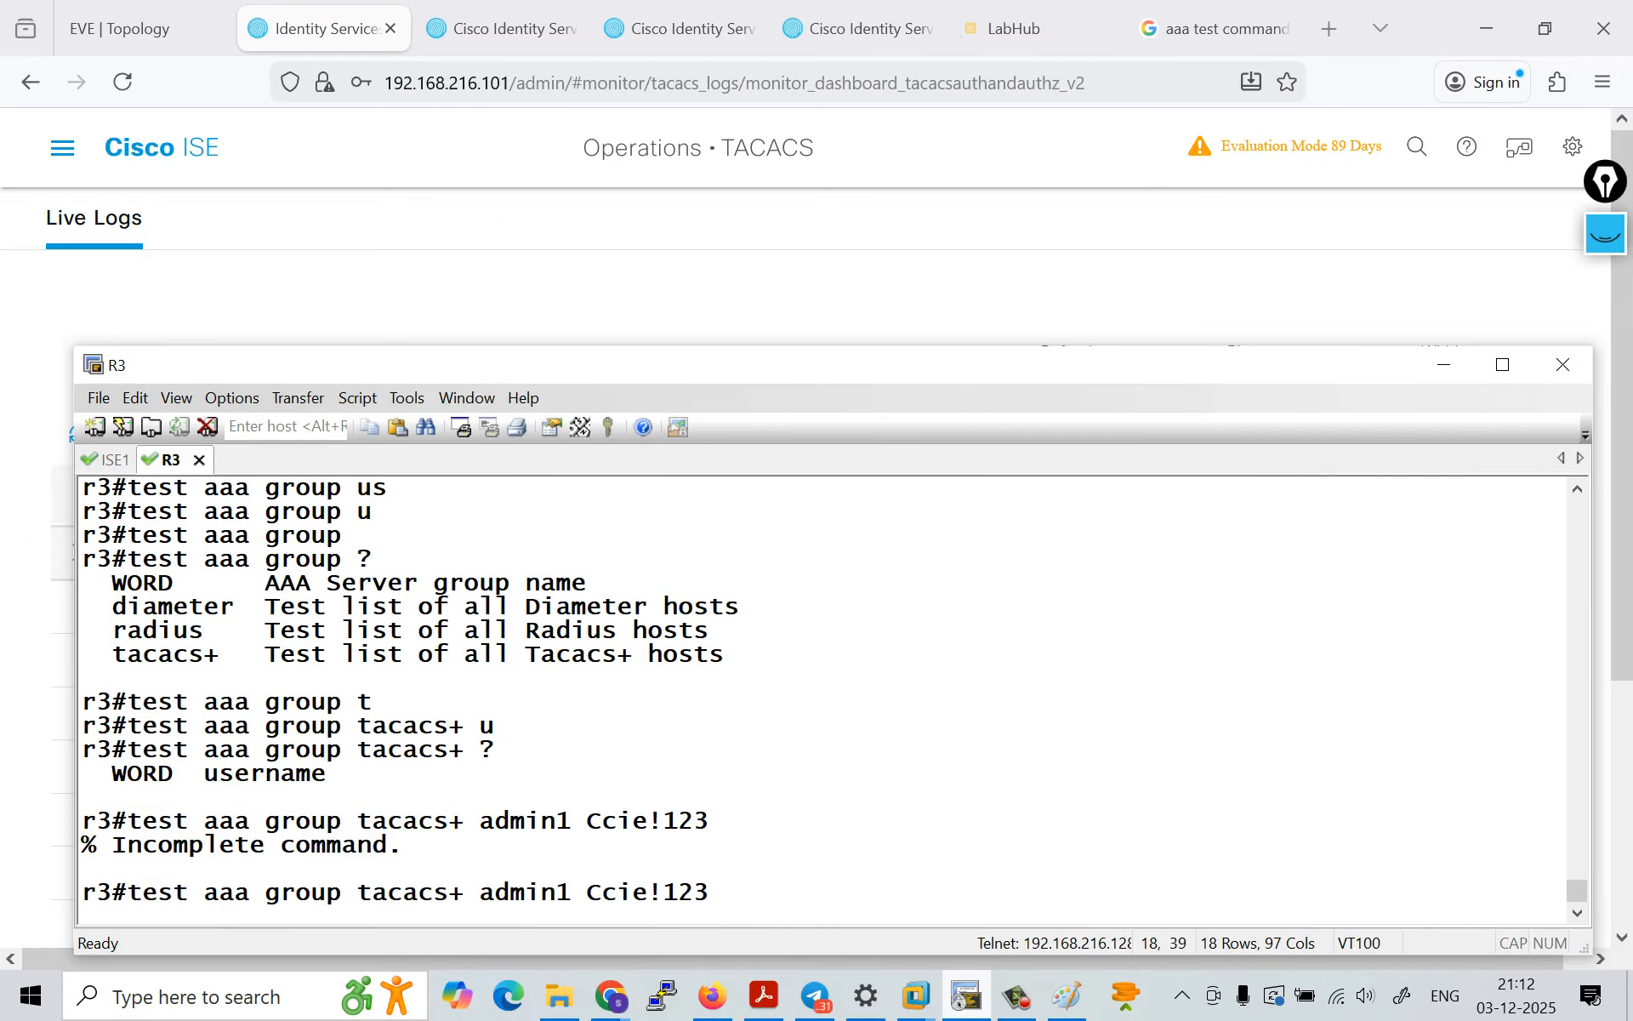
pyautogui.press('Right')
pyautogui.press('Right')
pyautogui.press('Right')
pyautogui.press('BackSpace')
pyautogui.press('BackSpace')
pyautogui.press('BackSpace')
pyautogui.press('BackSpace')
pyautogui.press('BackSpace')
pyautogui.press('BackSpace')
pyautogui.press('BackSpace')
pyautogui.press('BackSpace')
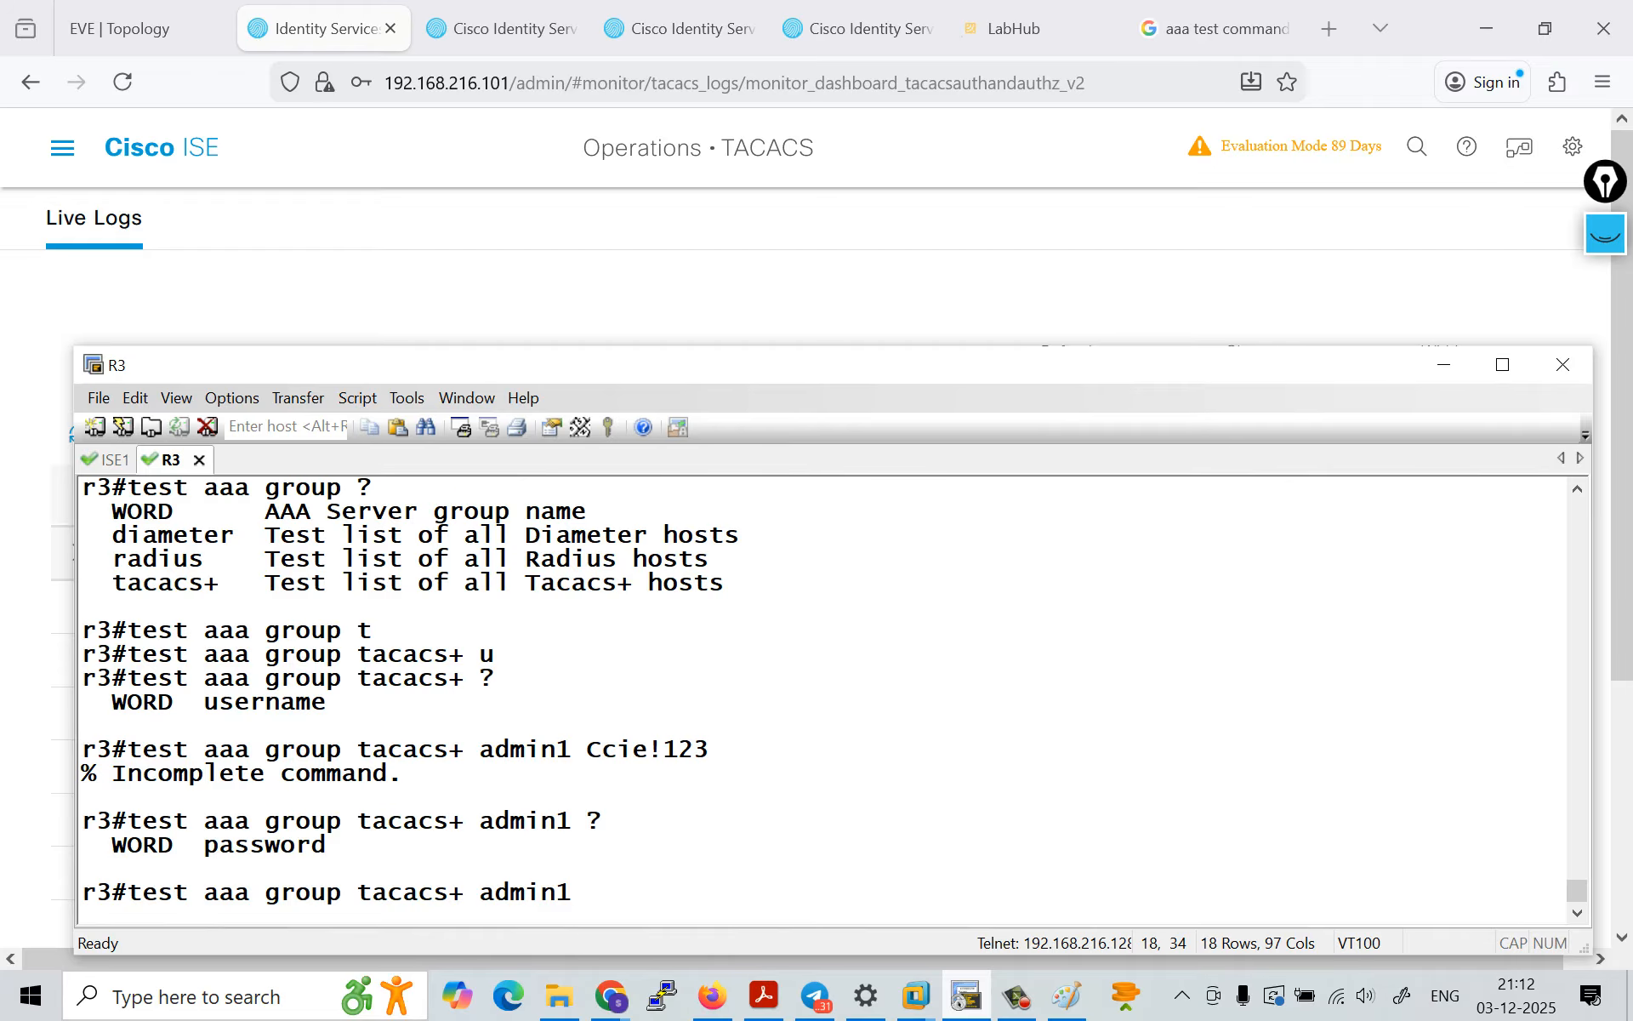
# Step: Try to run the tacacs+ group test for admin1 with a different account password
pyautogui.press('Return')
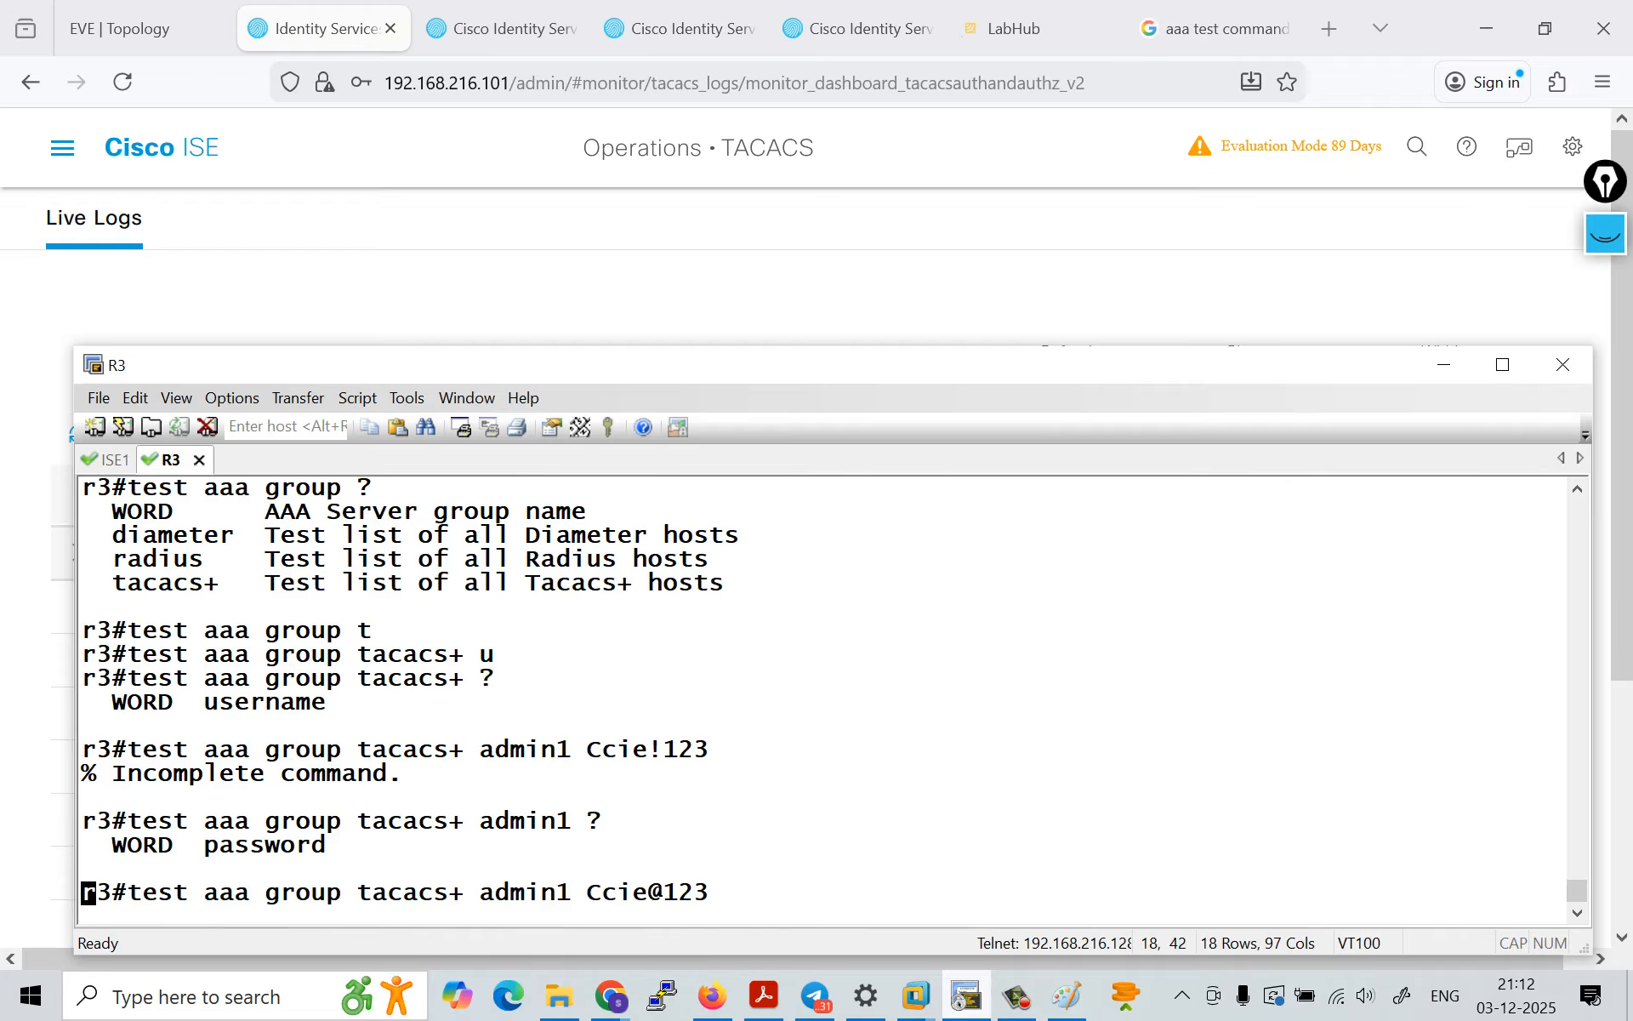
# Step: Recall the admin1 test command, list its remaining options and run it with new-code
pyautogui.press('Up')
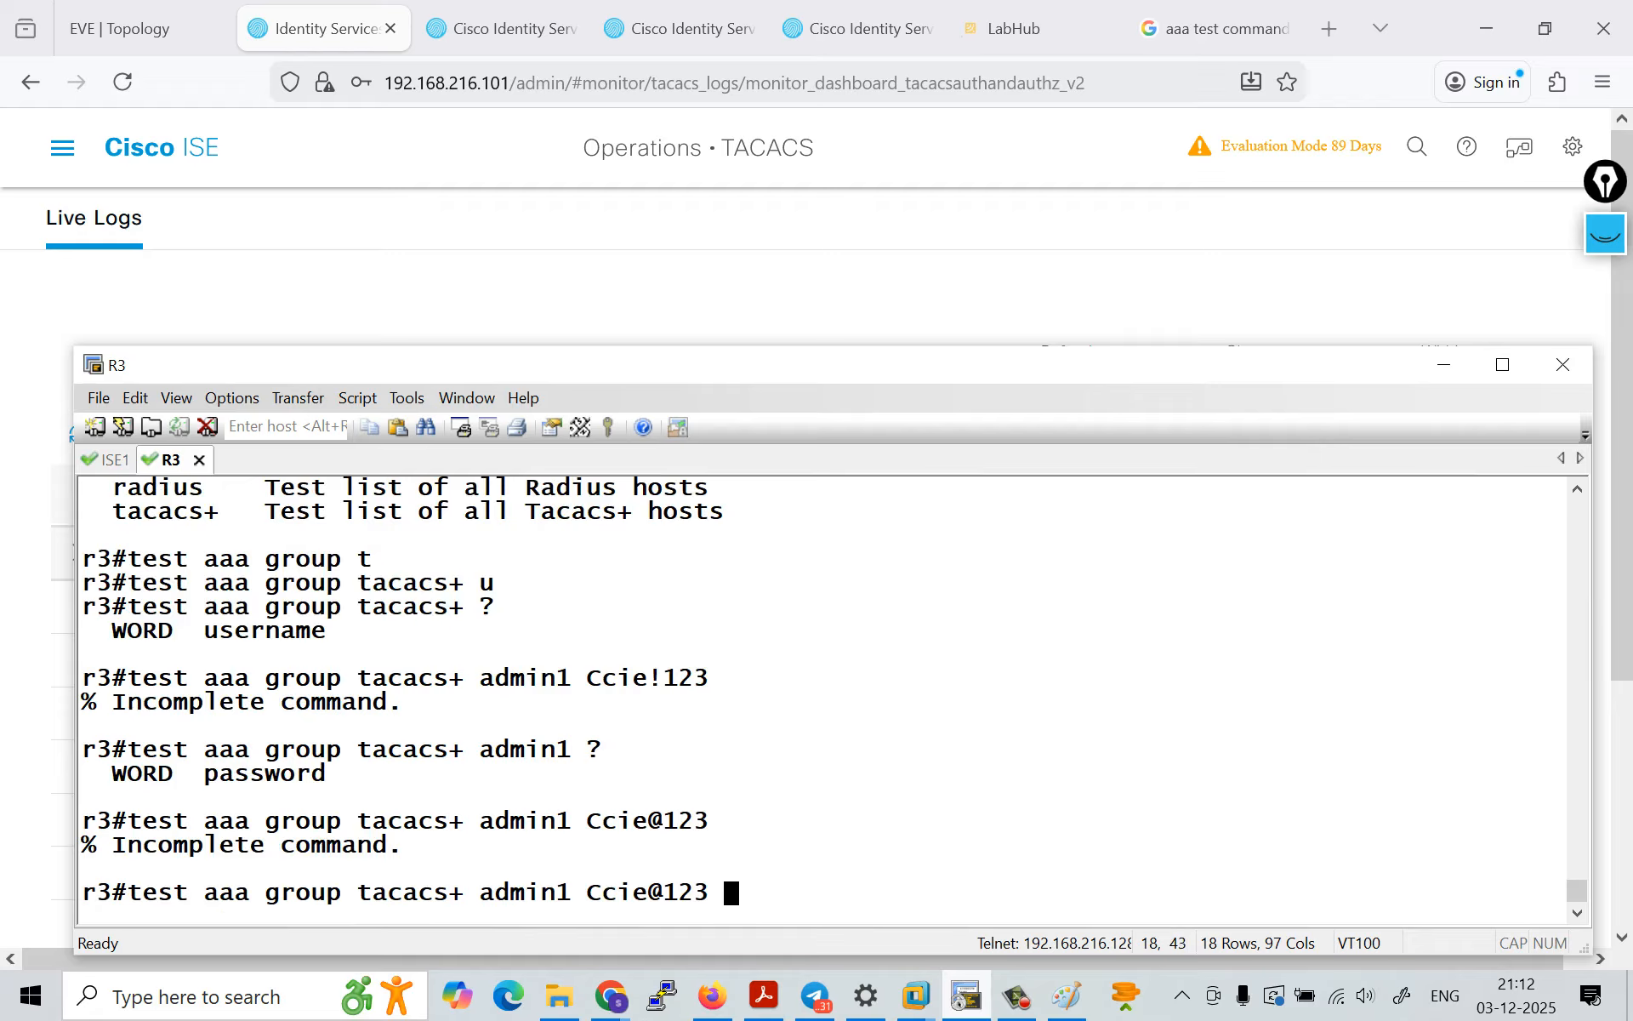
pyautogui.write('?')
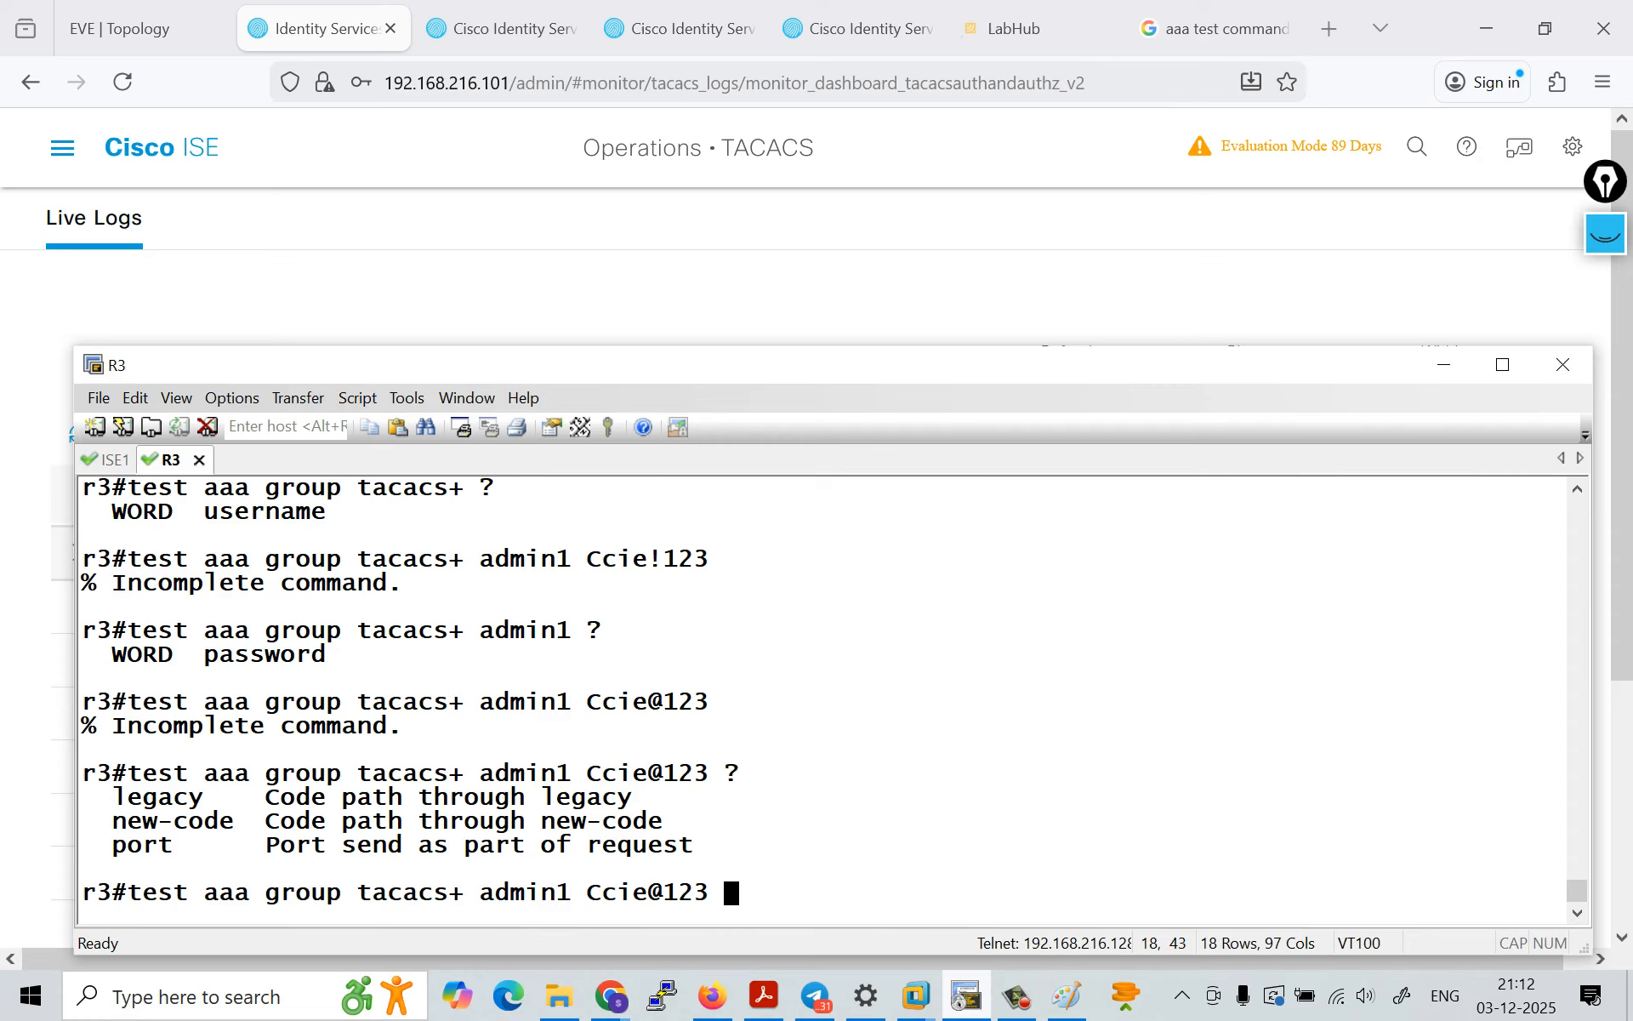
pyautogui.write('n')
pyautogui.press('Tab')
pyautogui.press('Return')
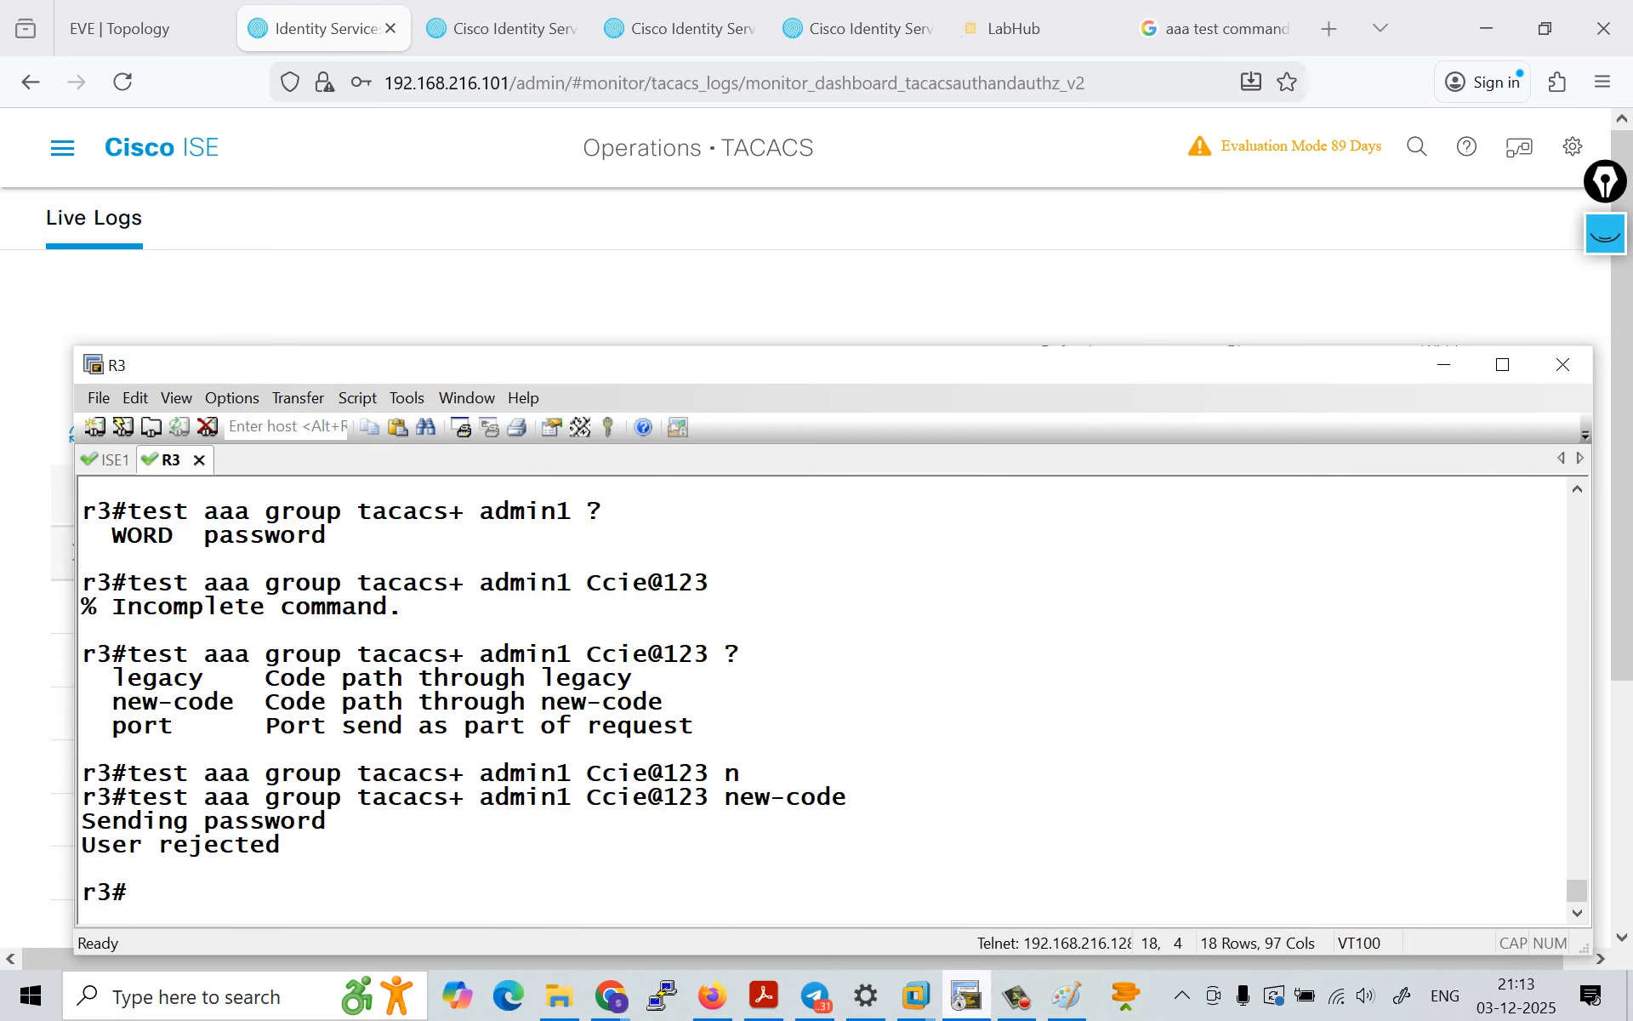
# Step: Change the password in the recalled new-code test command and run it again for admin1
pyautogui.press('Up')
pyautogui.press('Left')
pyautogui.press('Left')
pyautogui.press('Left')
pyautogui.press('Left')
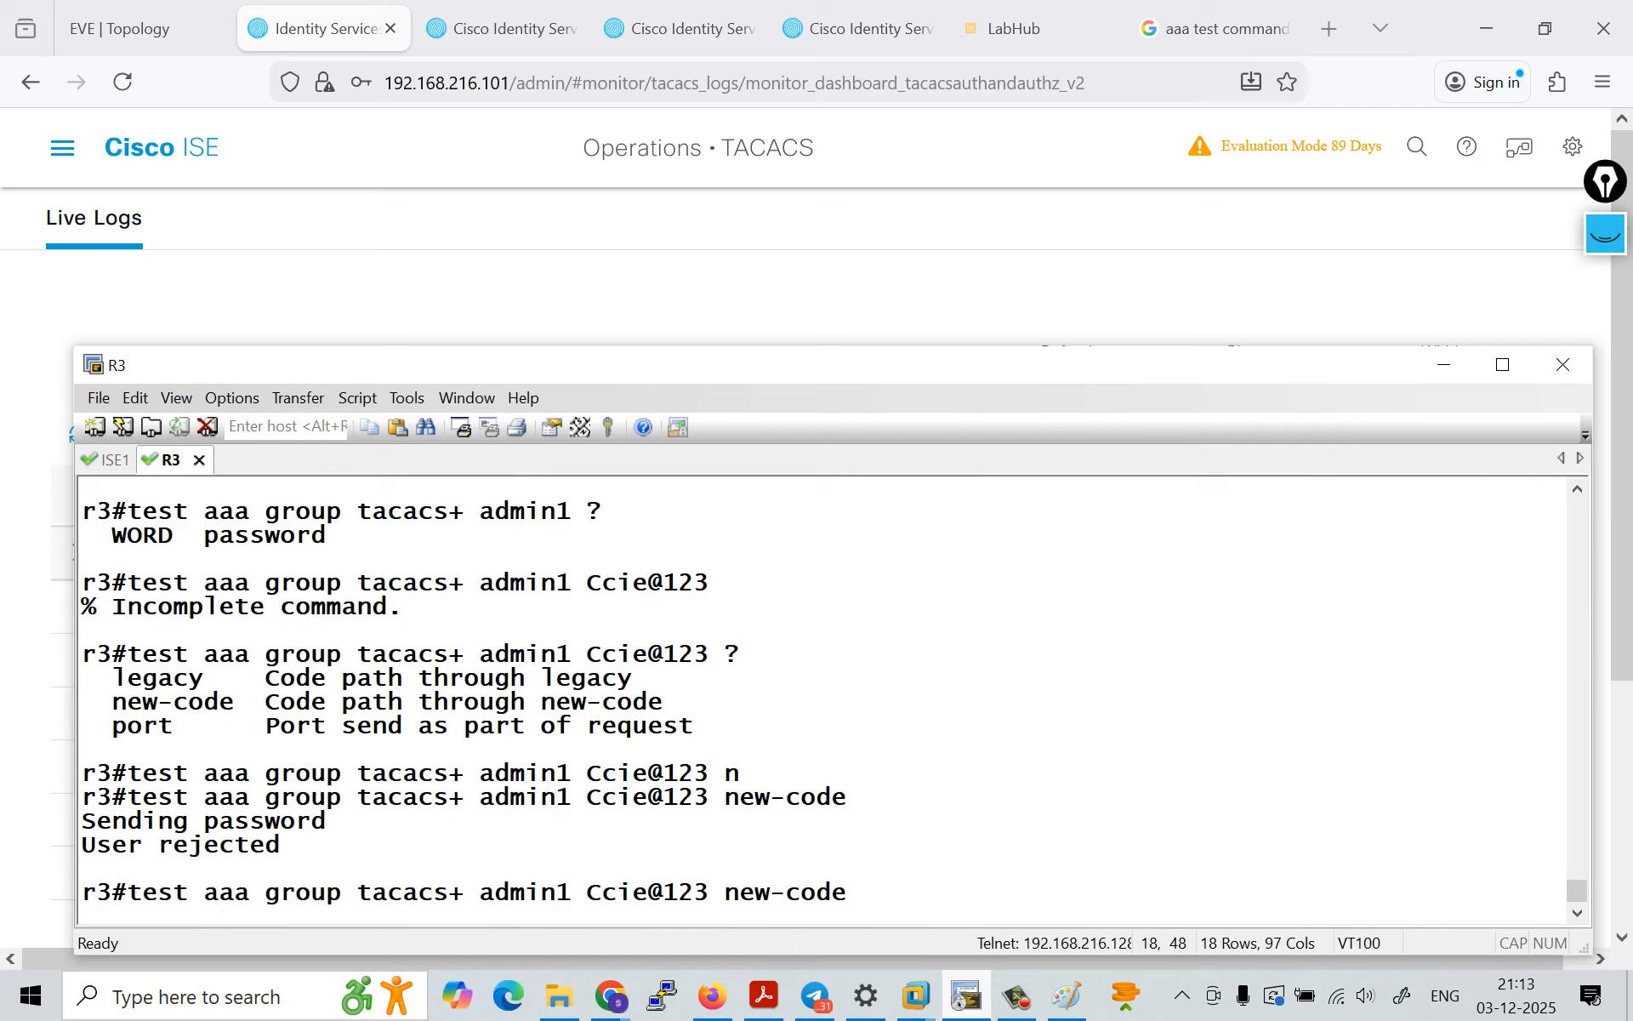
pyautogui.press('Left')
pyautogui.press('Left')
pyautogui.press('Left')
pyautogui.press('Left')
pyautogui.press('Left')
pyautogui.press('Left')
pyautogui.press('Left')
pyautogui.press('Left')
pyautogui.press('BackSpace')
pyautogui.write('!')
pyautogui.press('Return')
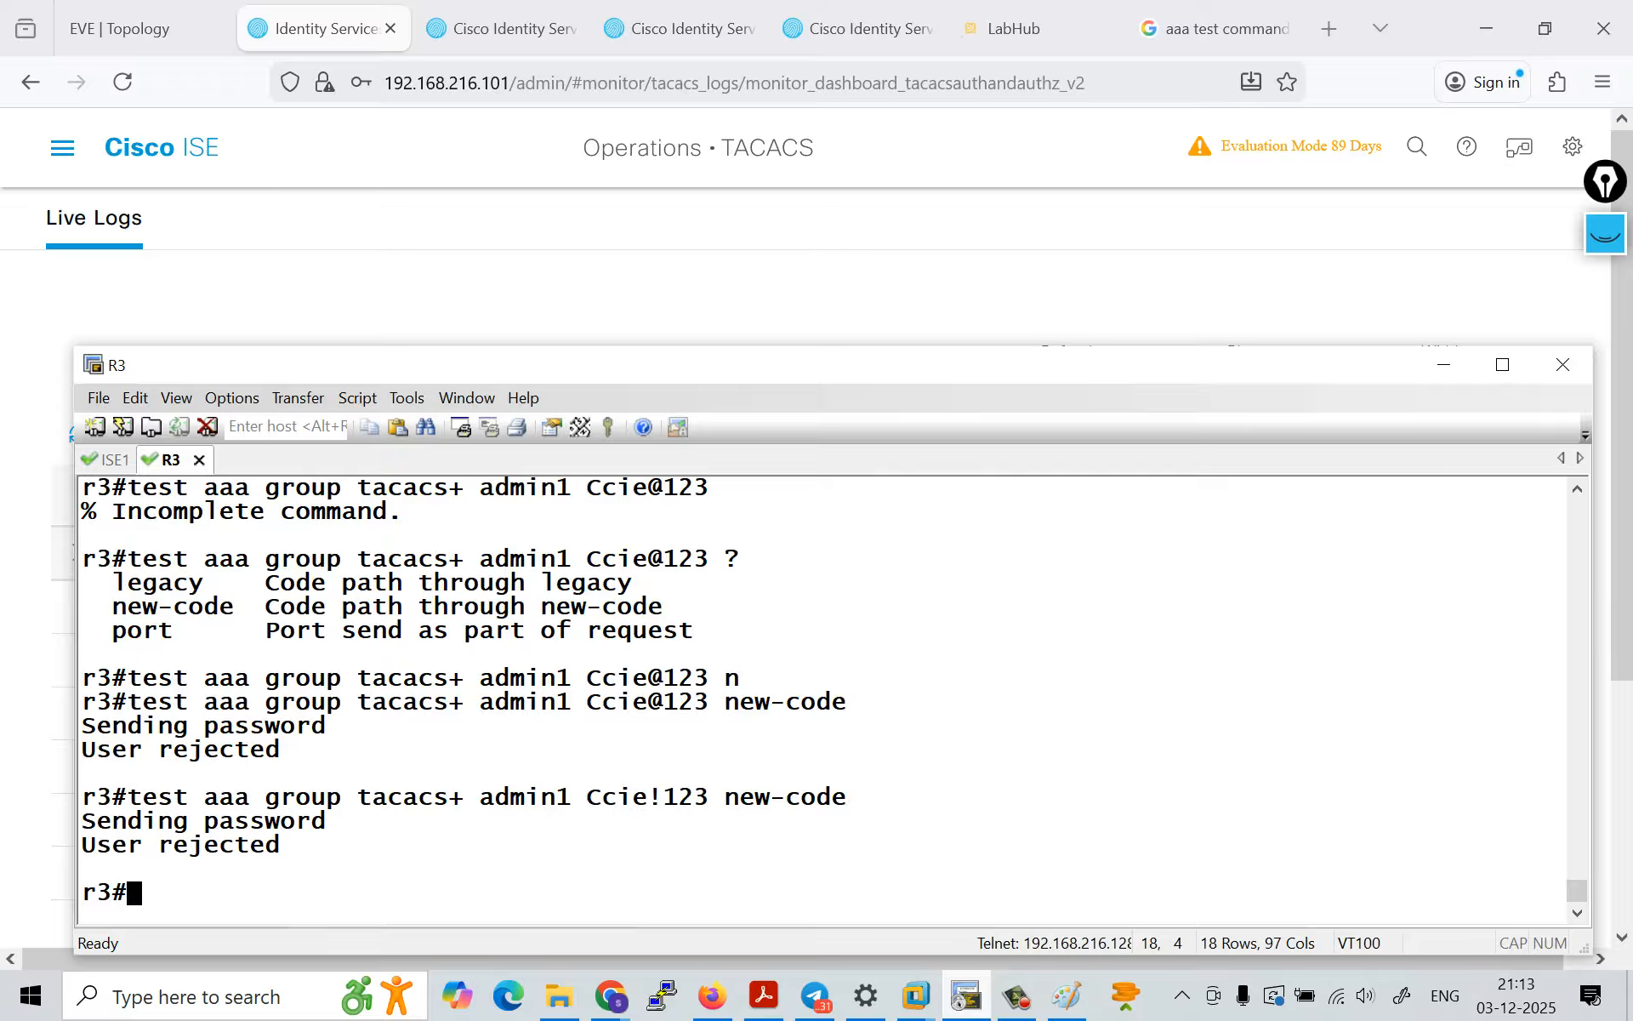
# Step: Replace new-code with legacy in the recalled admin1 test command and run it
pyautogui.press('Up')
pyautogui.press('BackSpace')
pyautogui.press('BackSpace')
pyautogui.press('BackSpace')
pyautogui.press('BackSpace')
pyautogui.press('BackSpace')
pyautogui.press('BackSpace')
pyautogui.press('BackSpace')
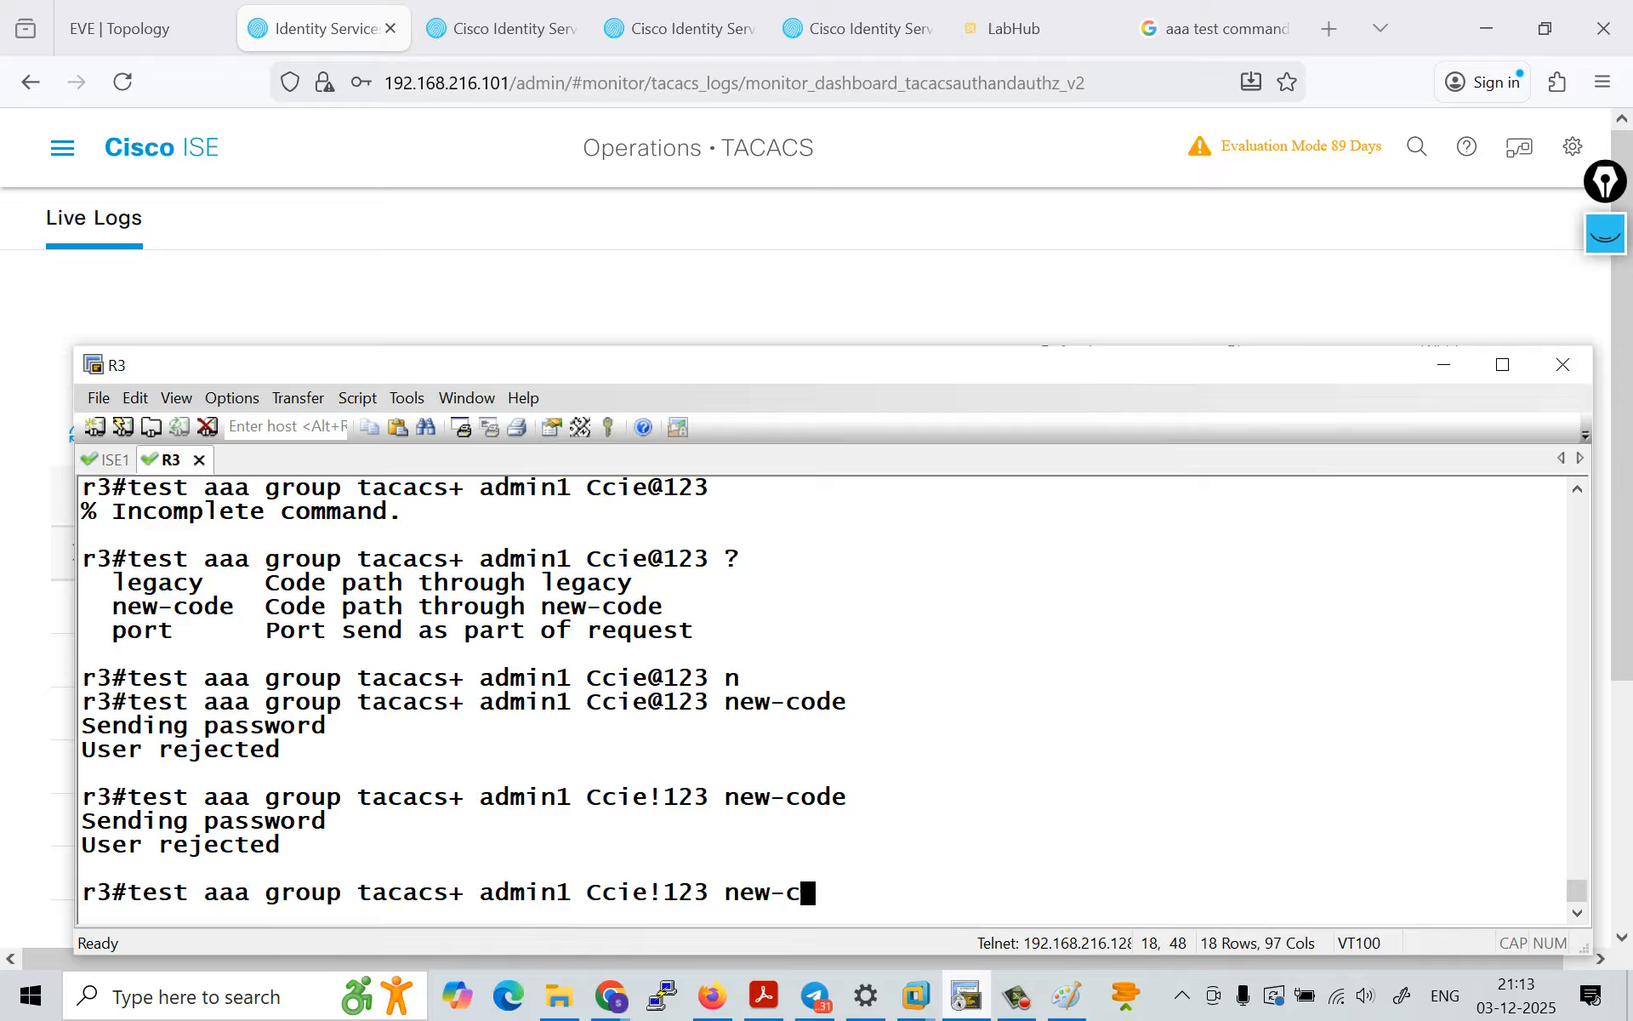
pyautogui.press('BackSpace')
pyautogui.write('l')
pyautogui.press('Tab')
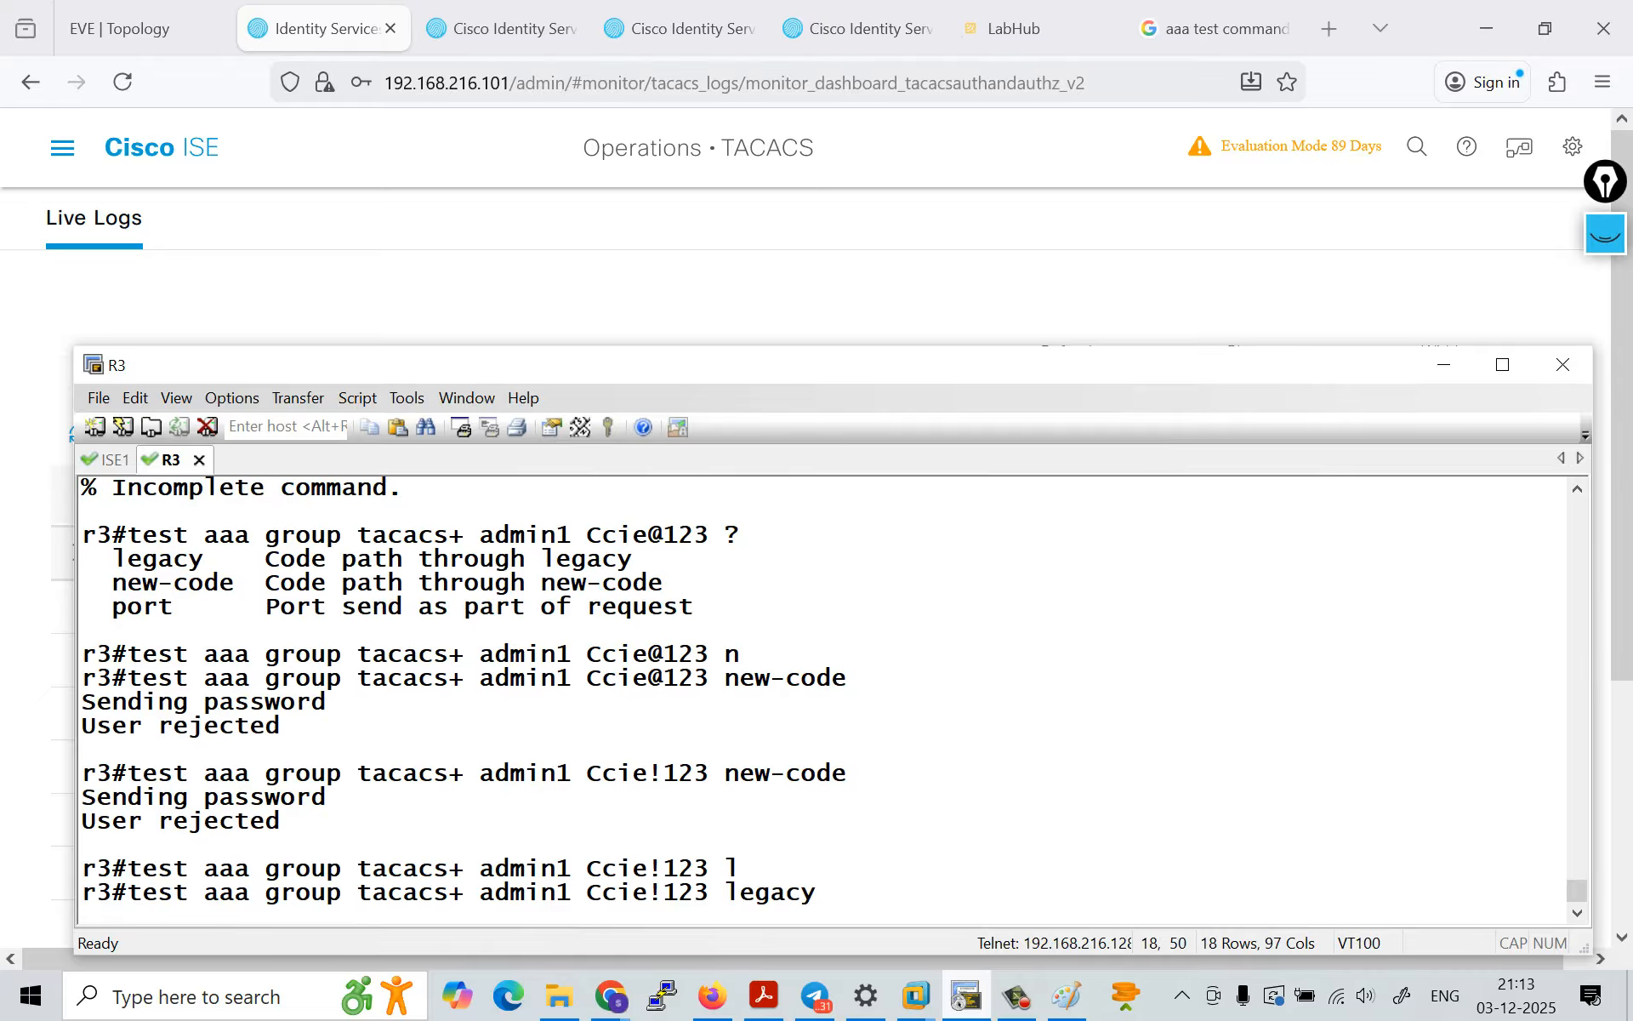
pyautogui.press('Return')
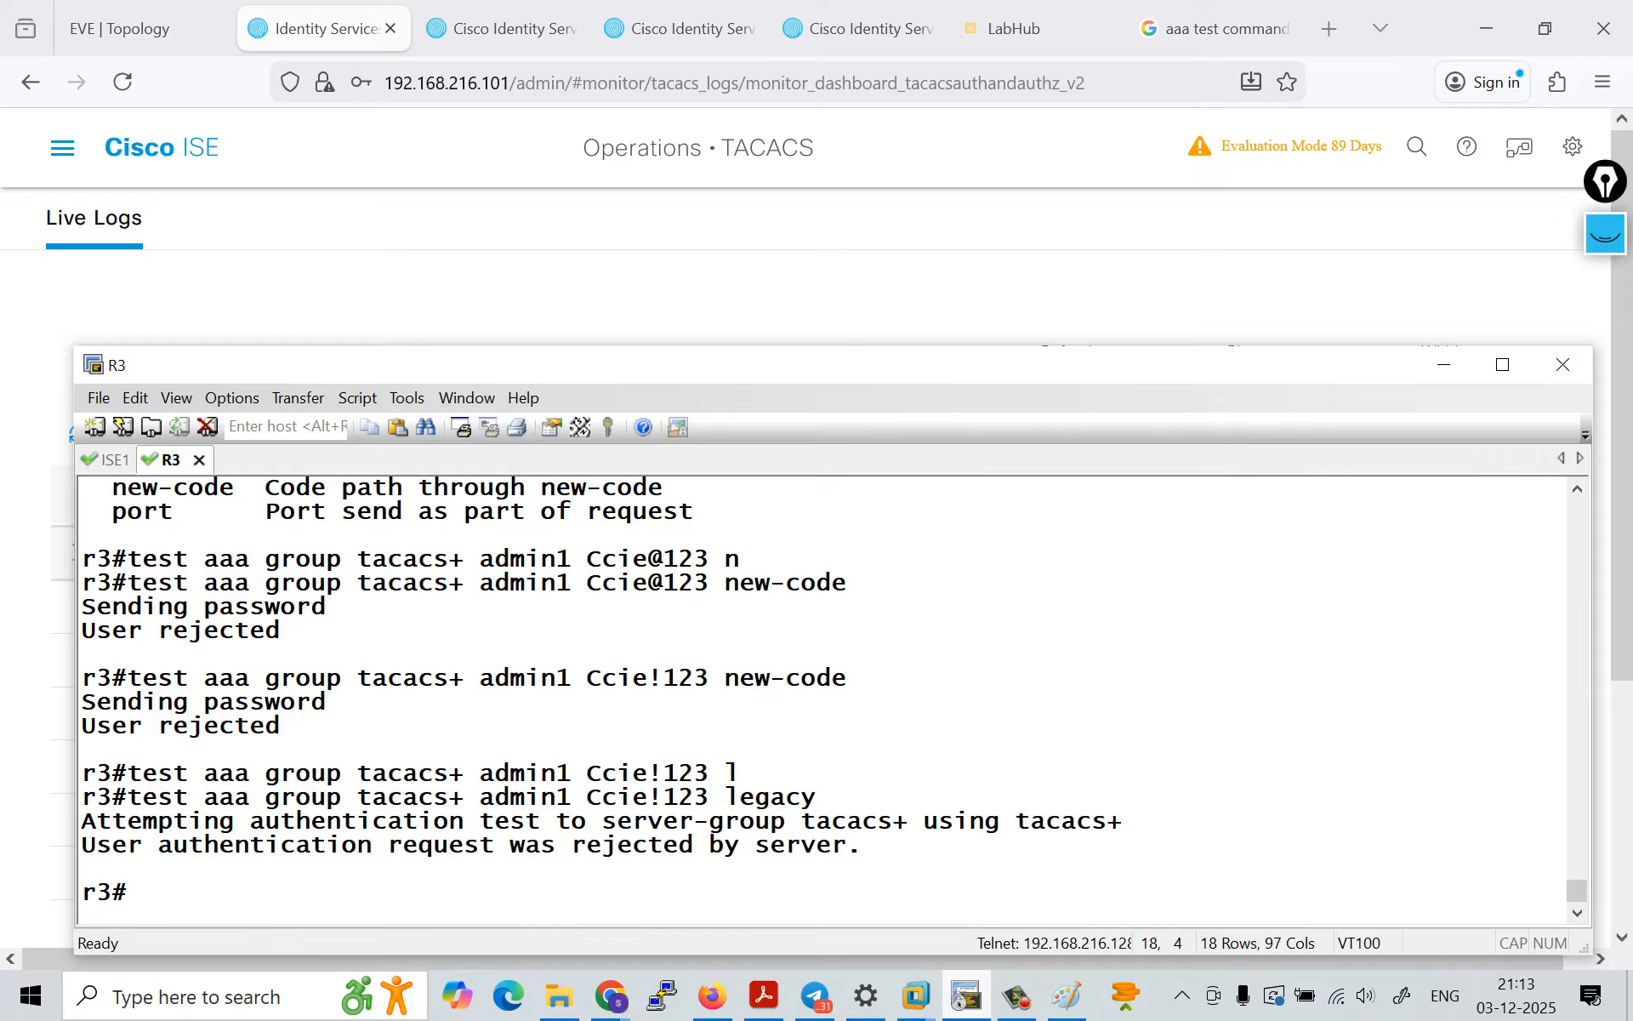
# Step: Switch the recalled admin1 test command from legacy back to new-code and run it
pyautogui.write('t')
pyautogui.press('Up')
pyautogui.press('BackSpace')
pyautogui.press('BackSpace')
pyautogui.press('BackSpace')
pyautogui.press('BackSpace')
pyautogui.press('BackSpace')
pyautogui.press('BackSpace')
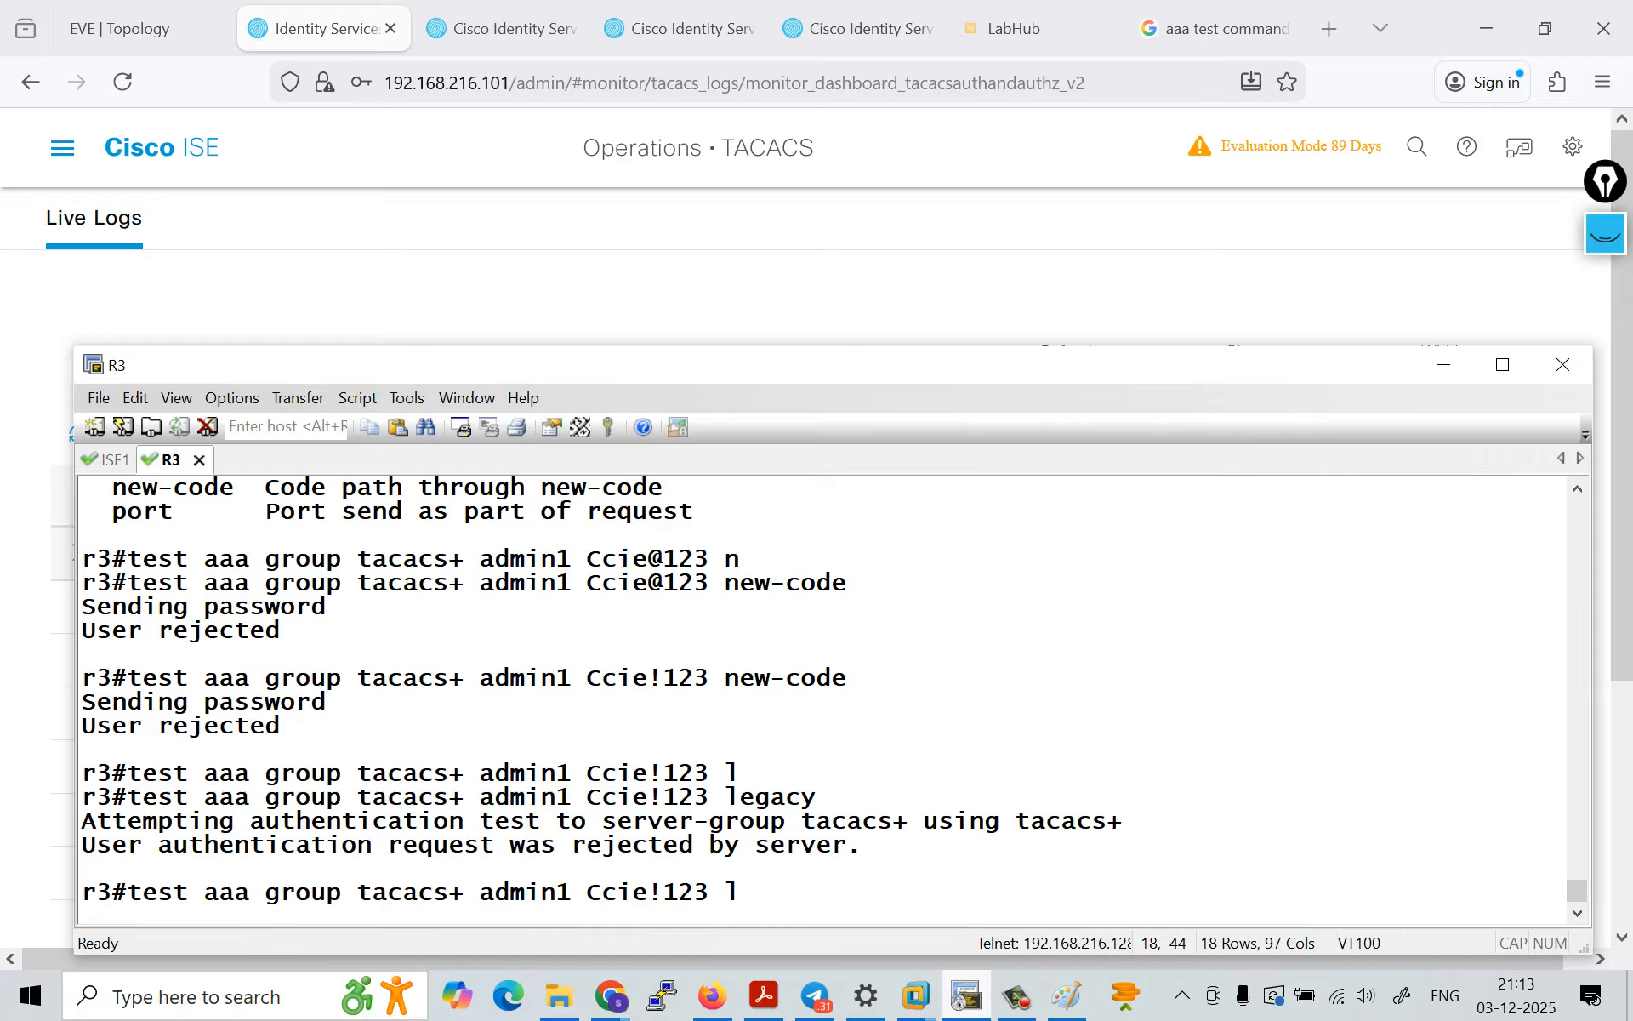
pyautogui.write('n')
pyautogui.press('Tab')
pyautogui.press('Return')
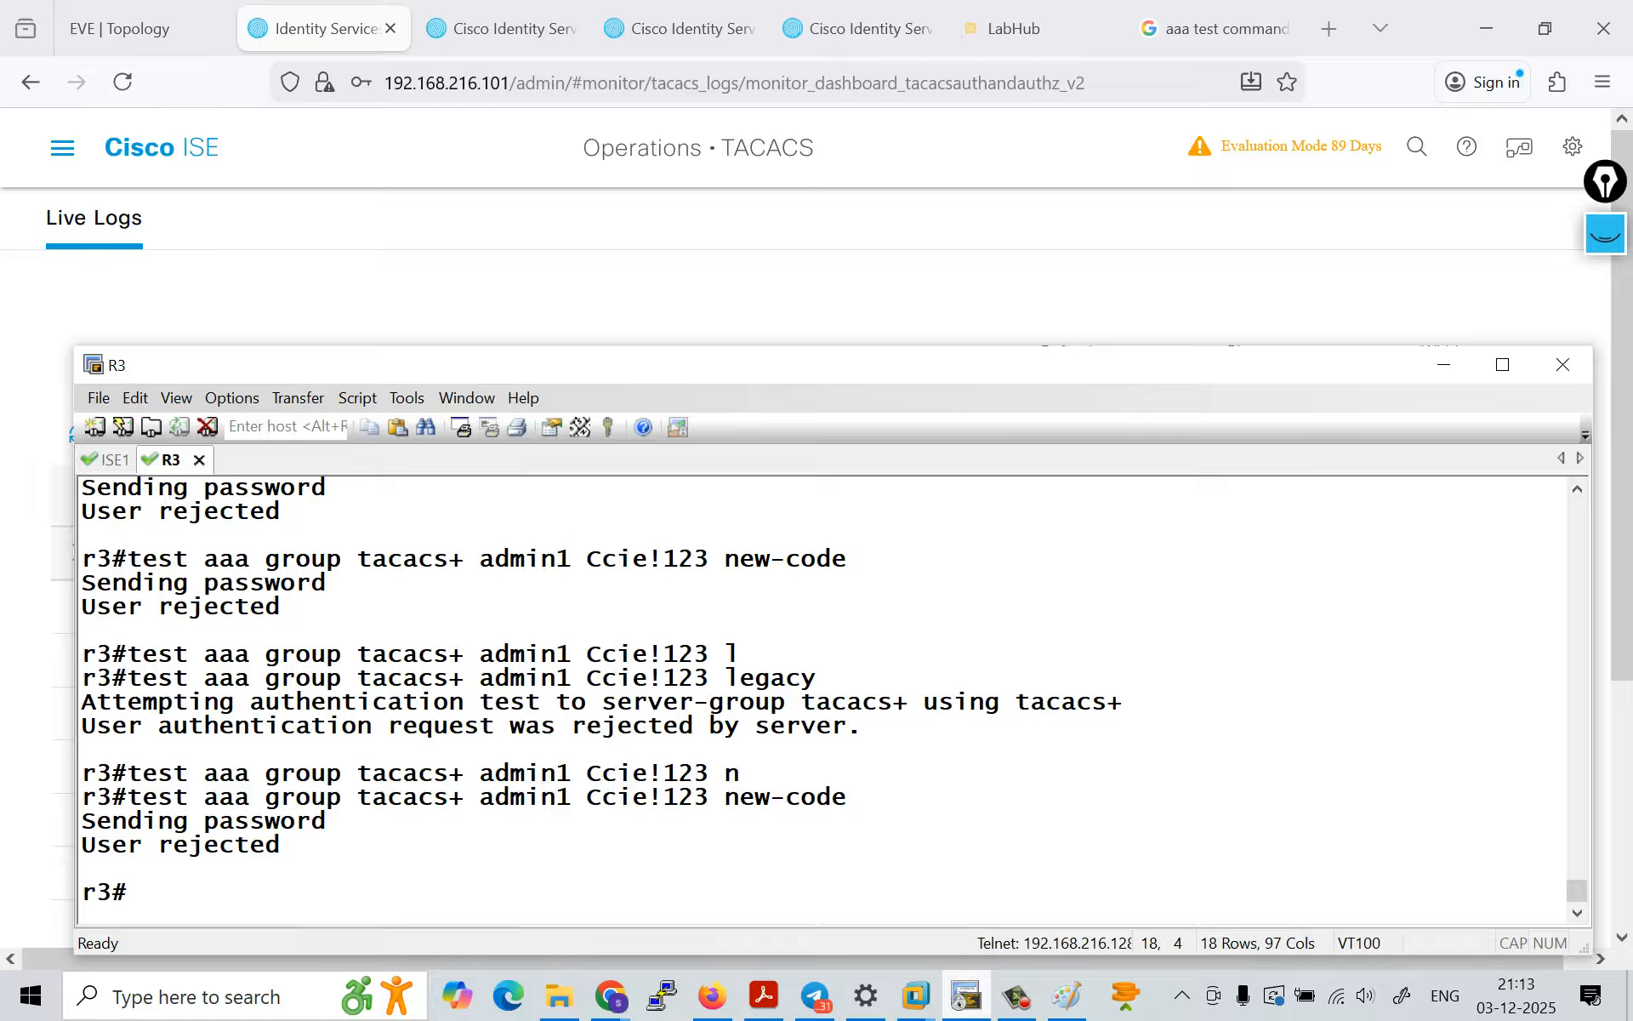
# Step: Put the other account password back into the new-code test command for admin1 and rerun the test
pyautogui.press('Up')
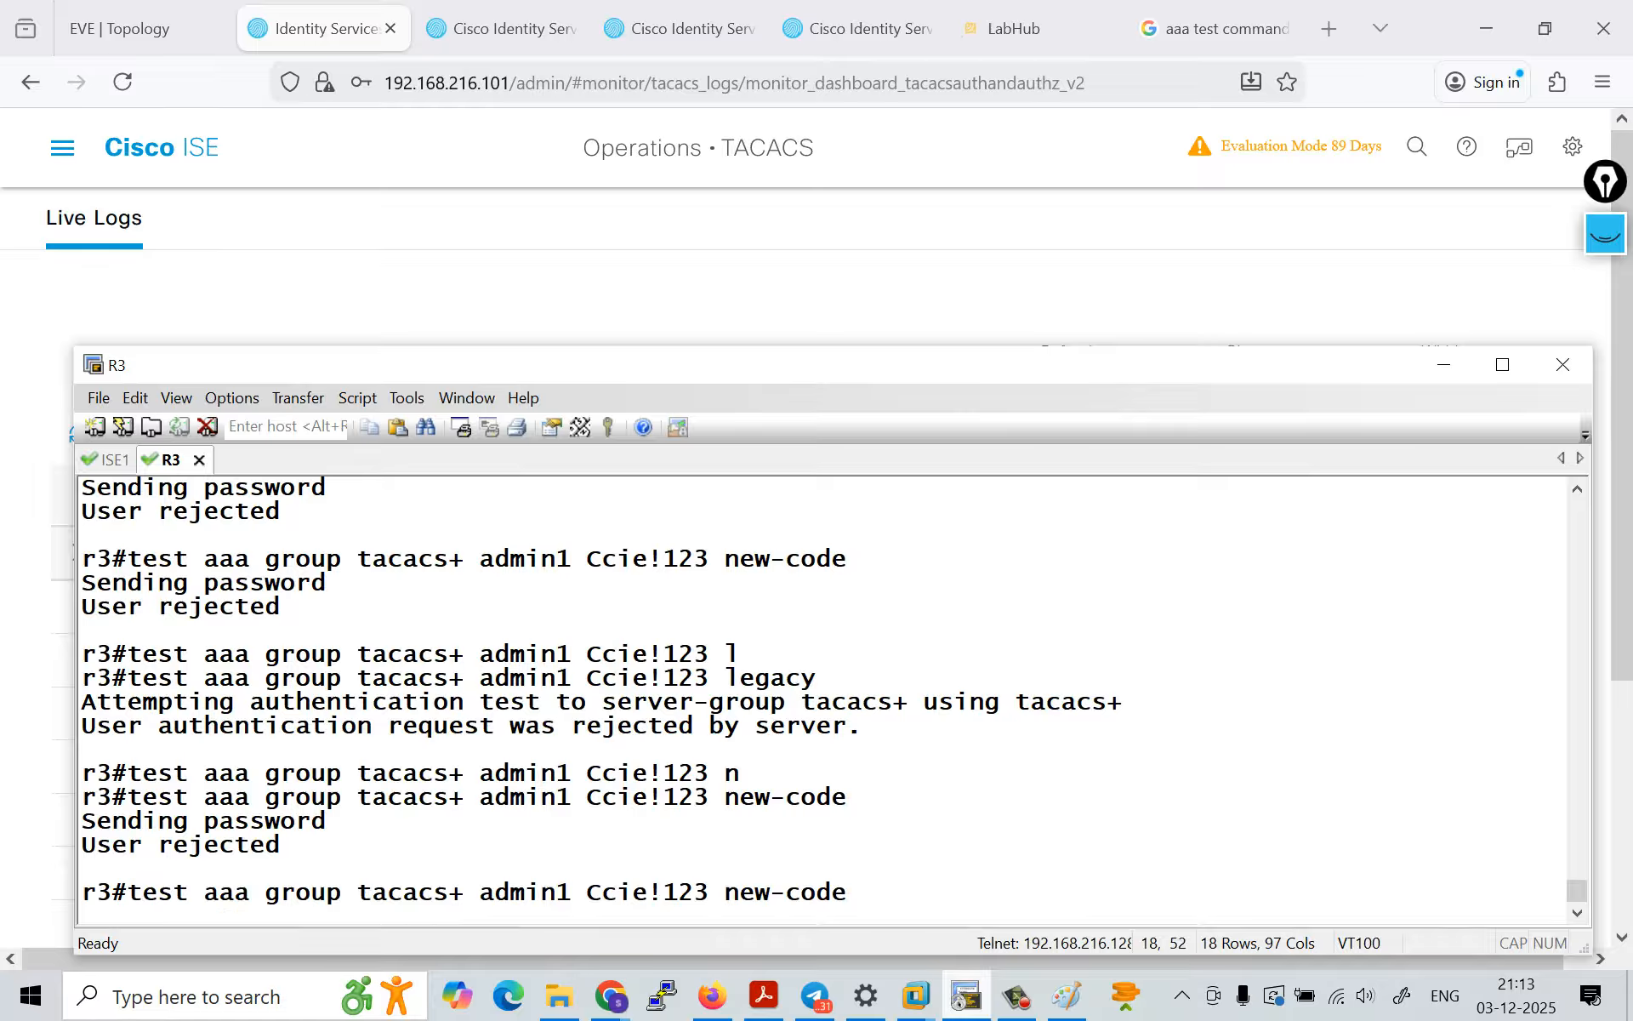
pyautogui.press('Left')
pyautogui.press('Left')
pyautogui.press('Left')
pyautogui.press('Left')
pyautogui.press('Left')
pyautogui.press('Left')
pyautogui.press('Left')
pyautogui.press('Left')
pyautogui.press('Left')
pyautogui.press('Left')
pyautogui.press('Left')
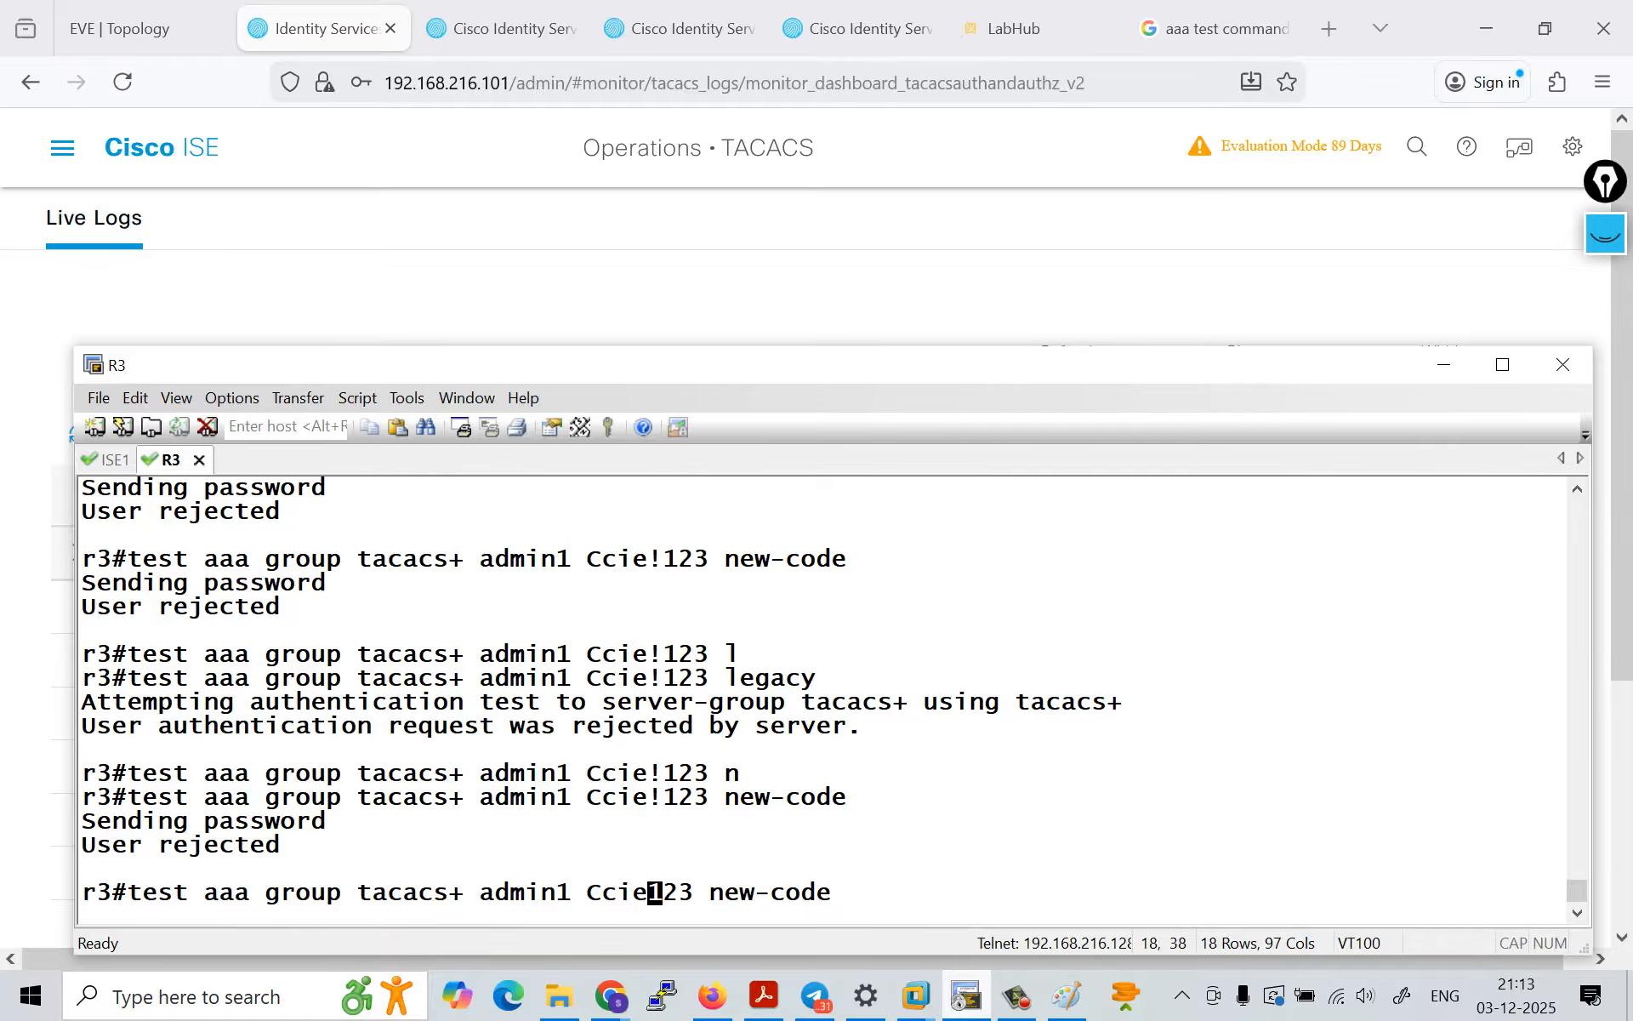
pyautogui.press('BackSpace')
pyautogui.write('@')
pyautogui.press('Return')
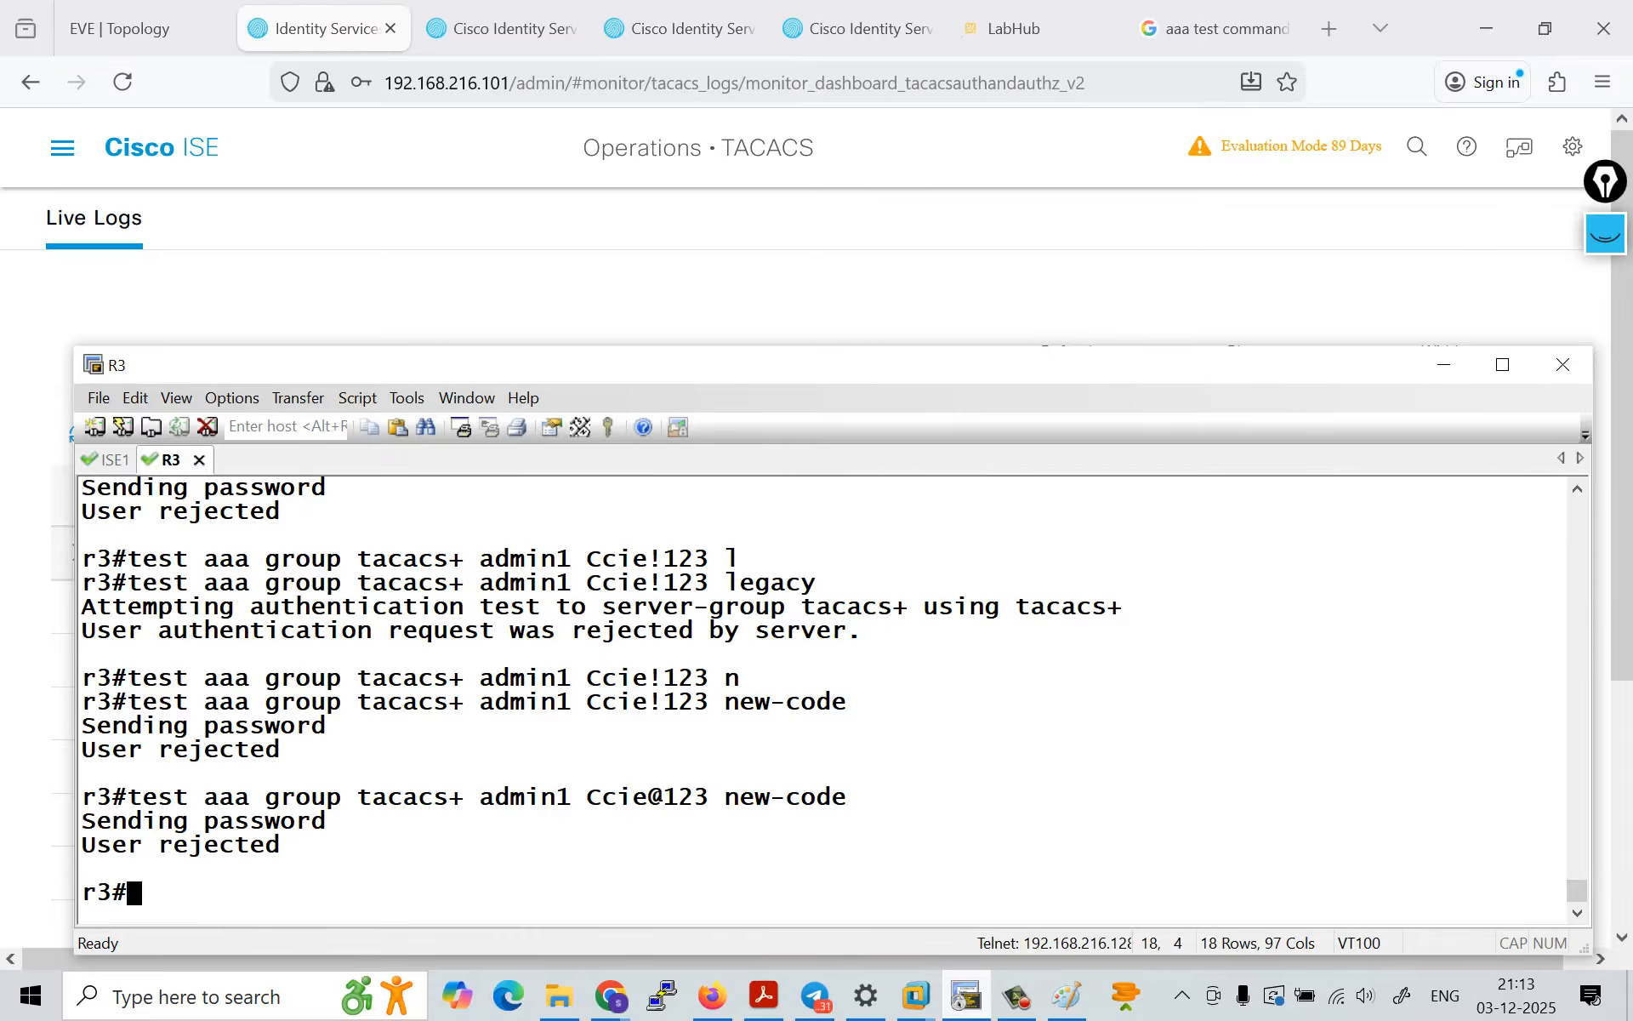
# Step: Switch to Cisco ISE and open the Default device admin policy set's authorization policy rules
pyautogui.hotkey('alt', 'Tab')
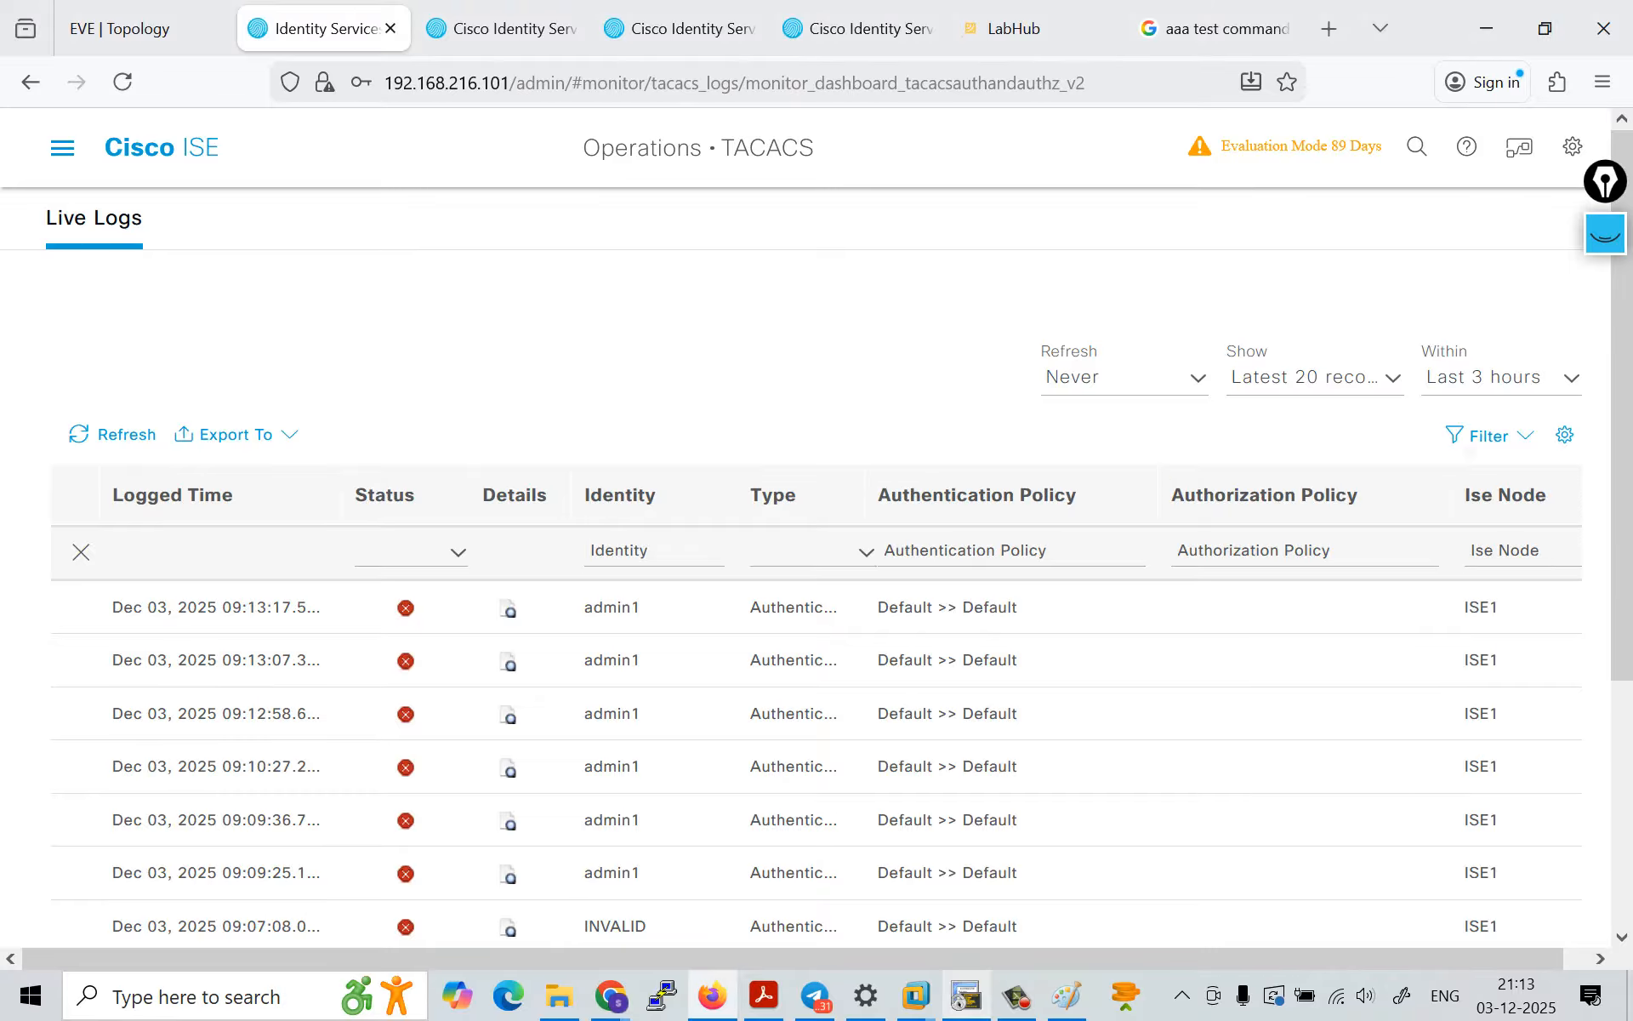
pyautogui.click(62, 147)
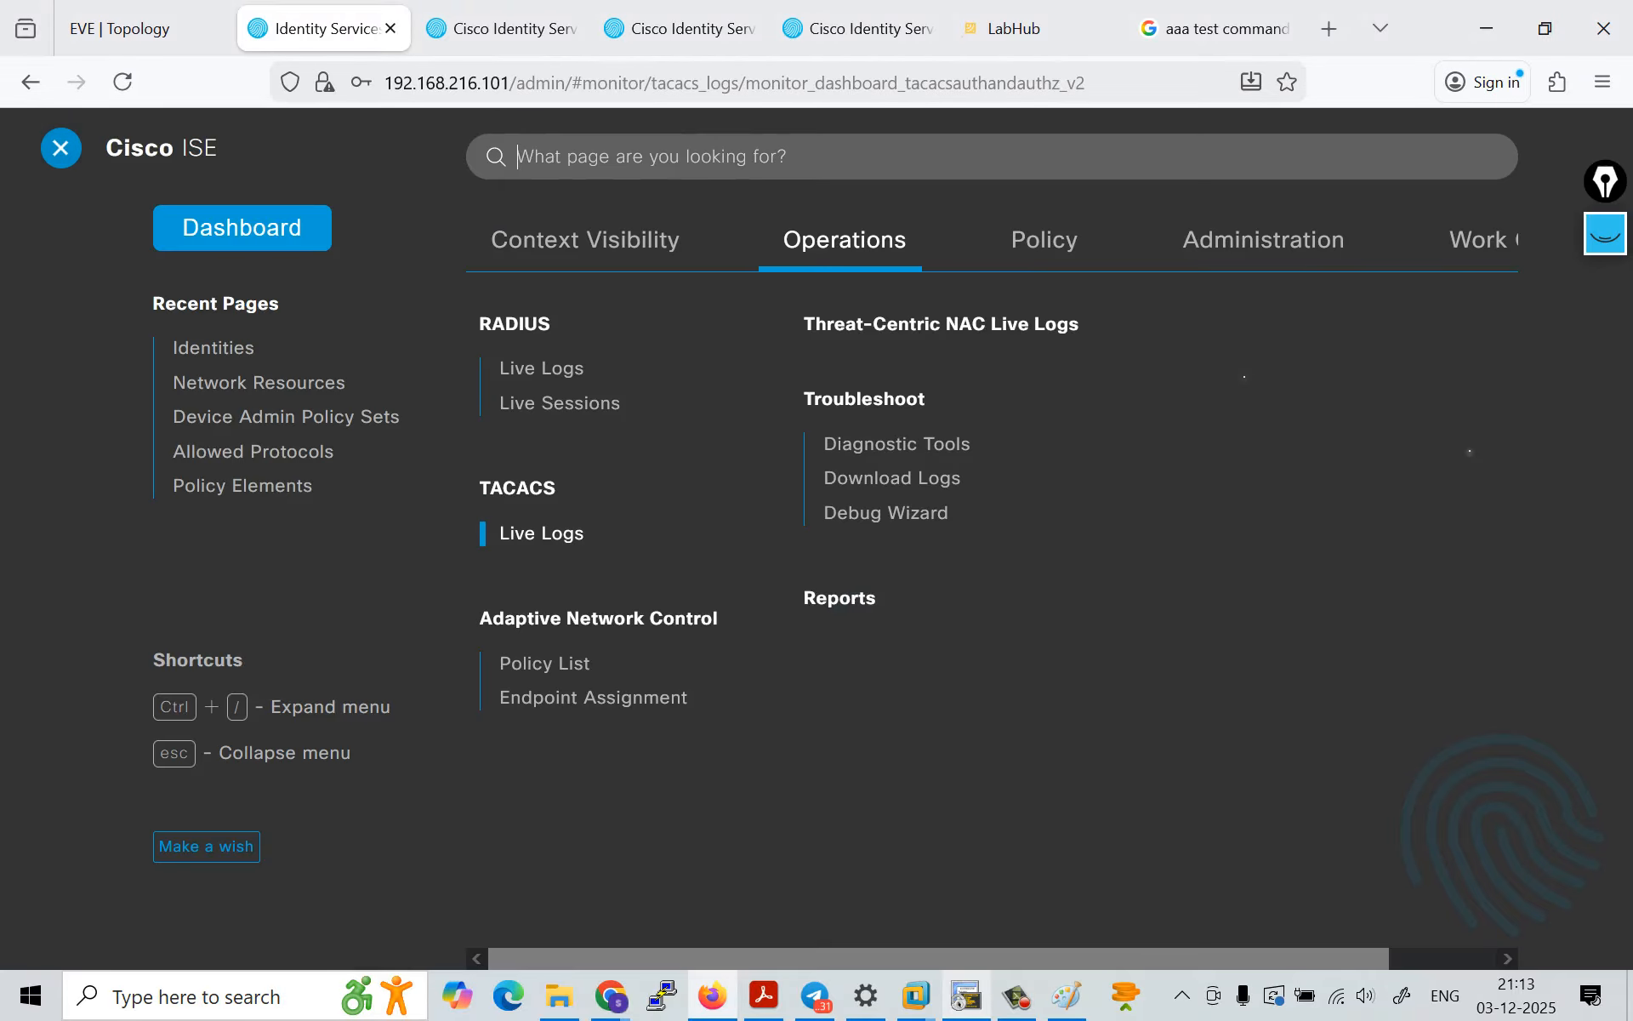
pyautogui.click(1480, 240)
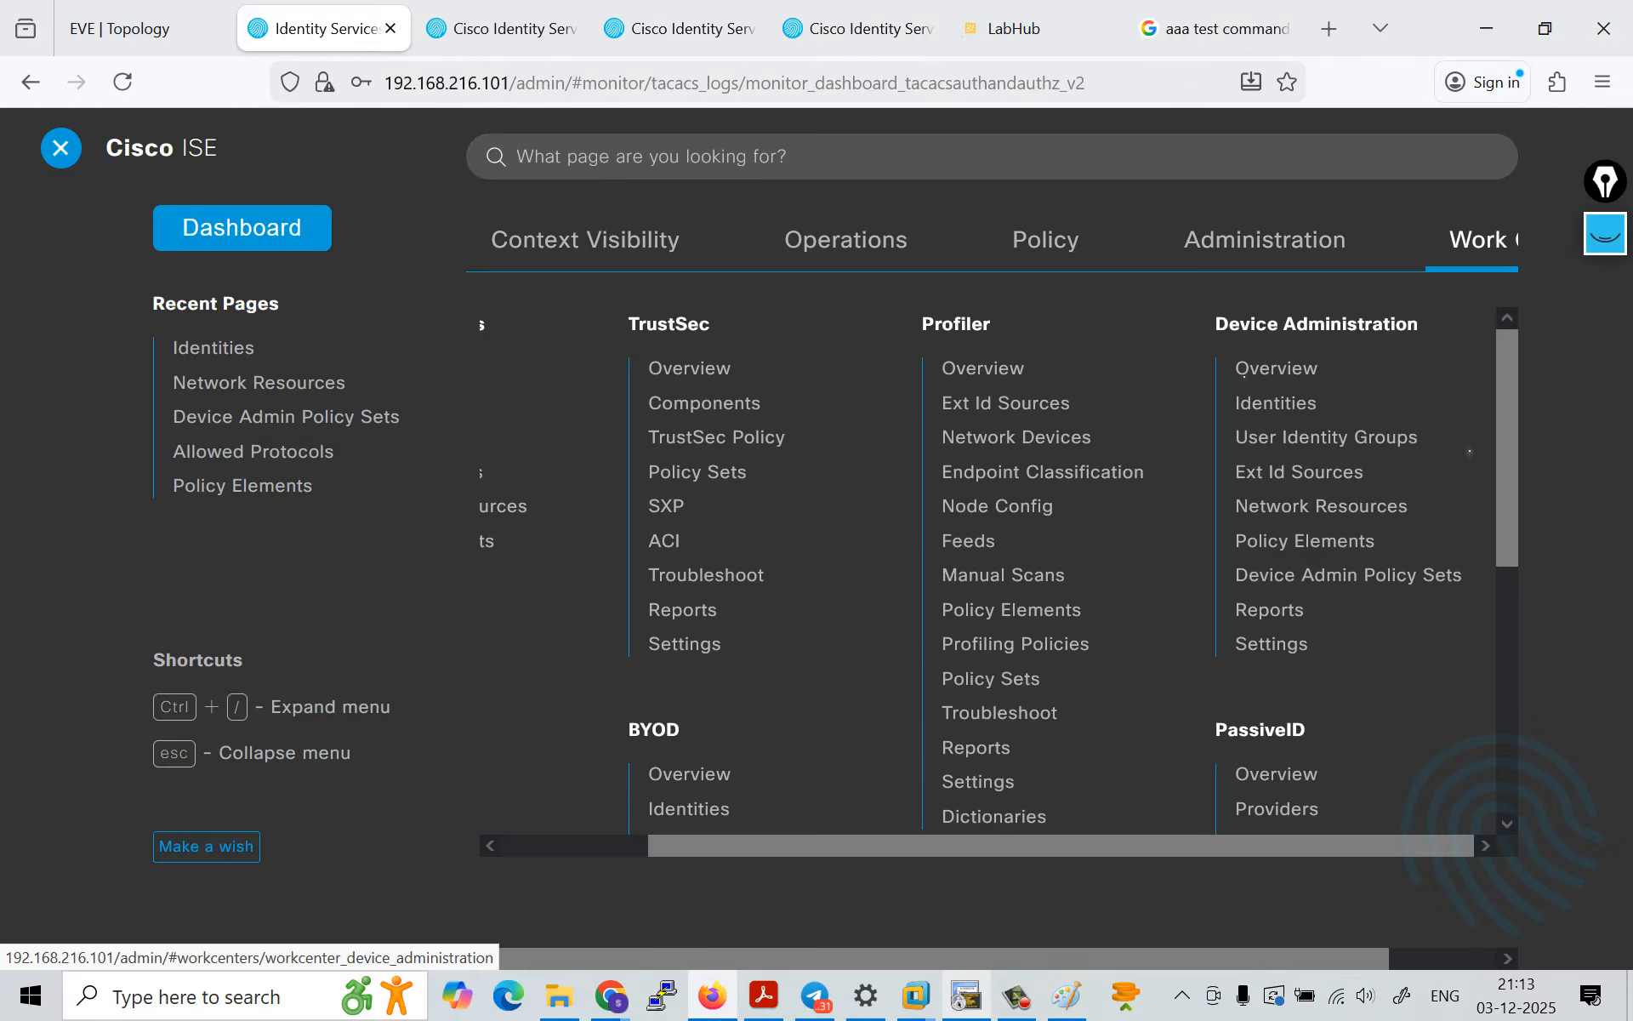
pyautogui.click(1349, 575)
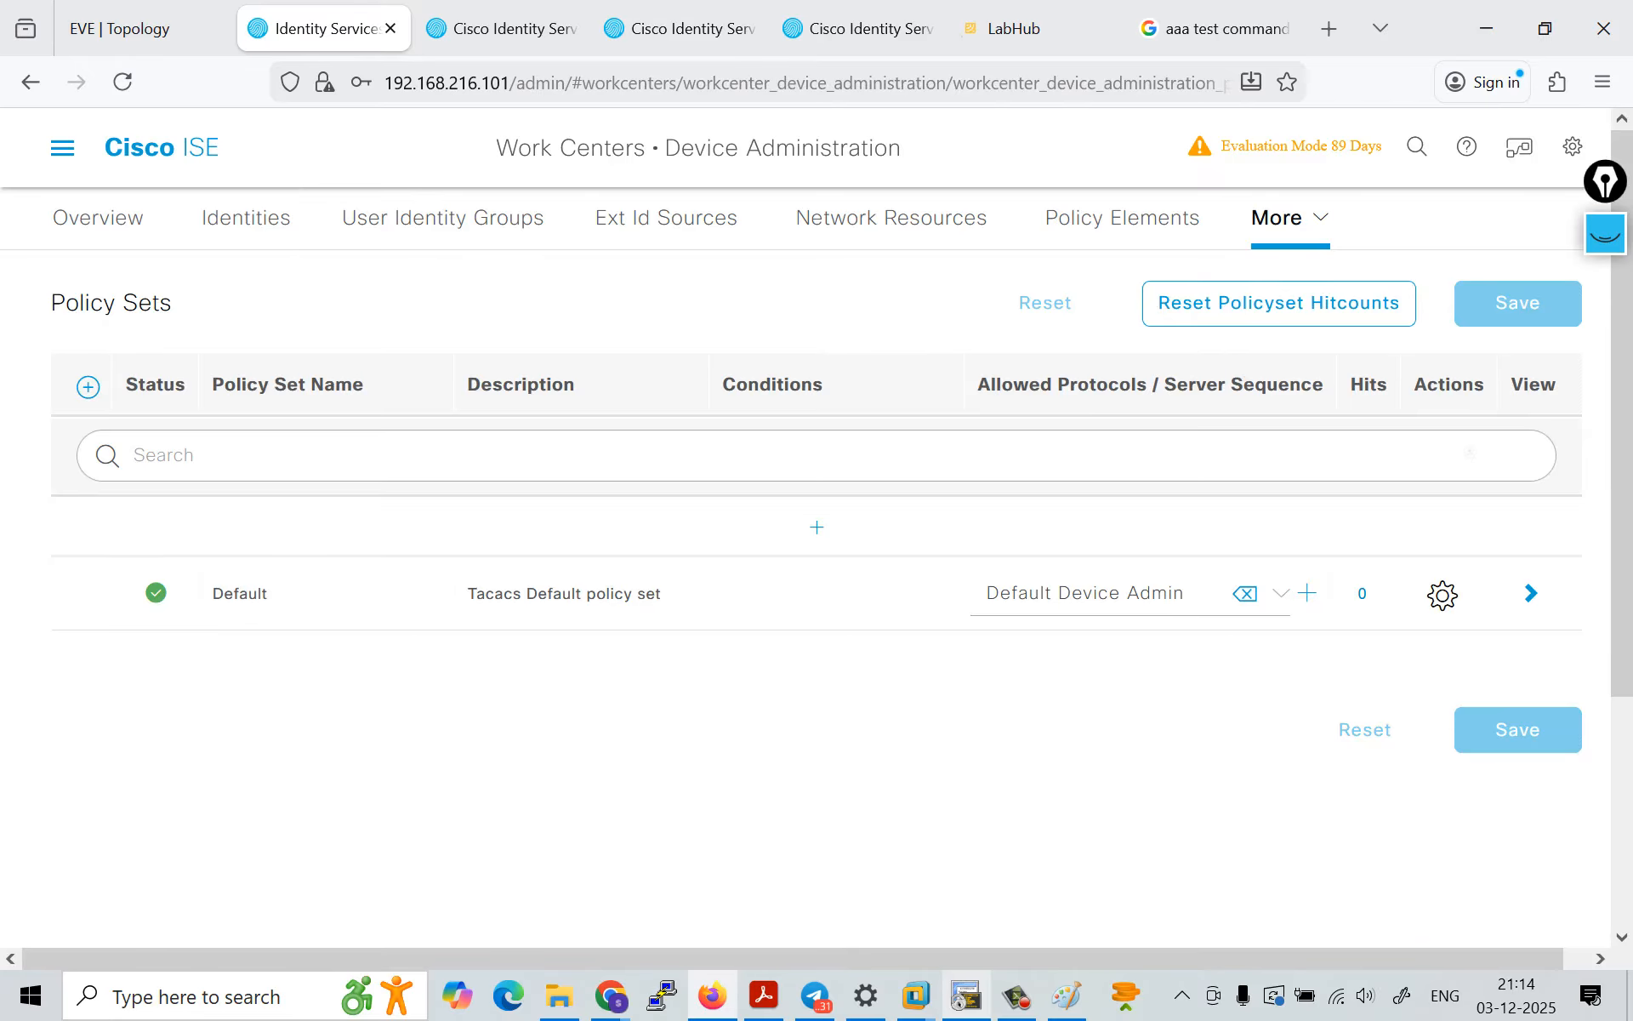
pyautogui.click(1531, 593)
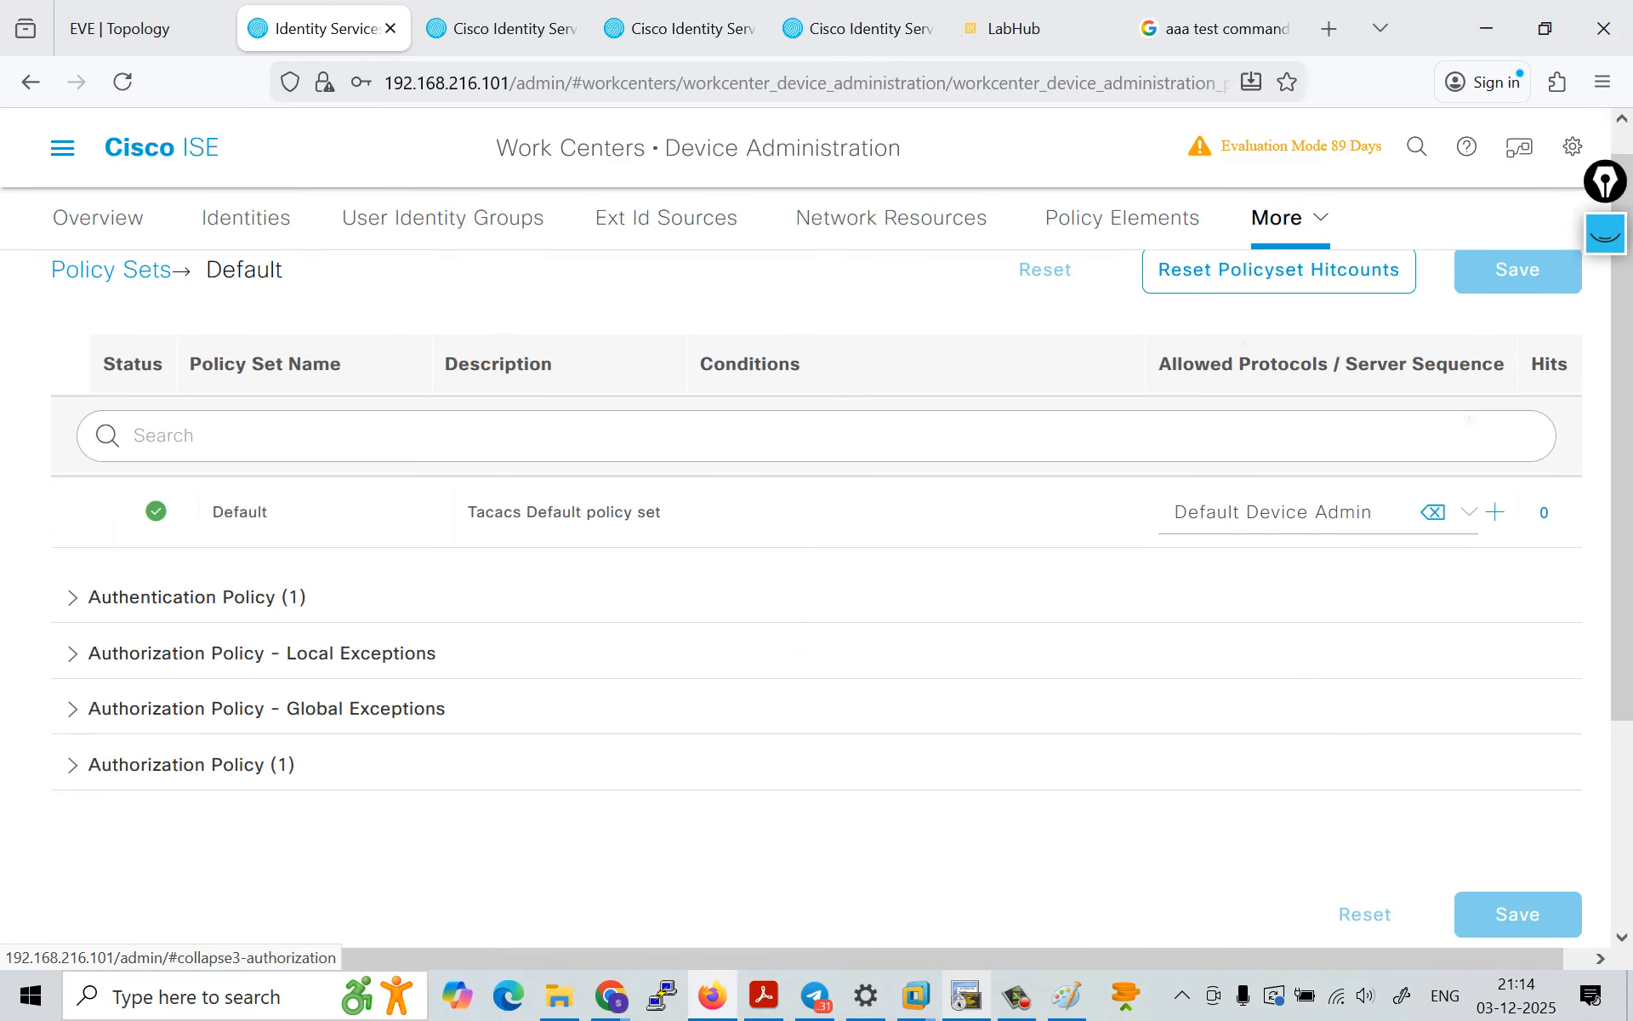
pyautogui.click(192, 764)
pyautogui.scroll(-5, 191, 764)
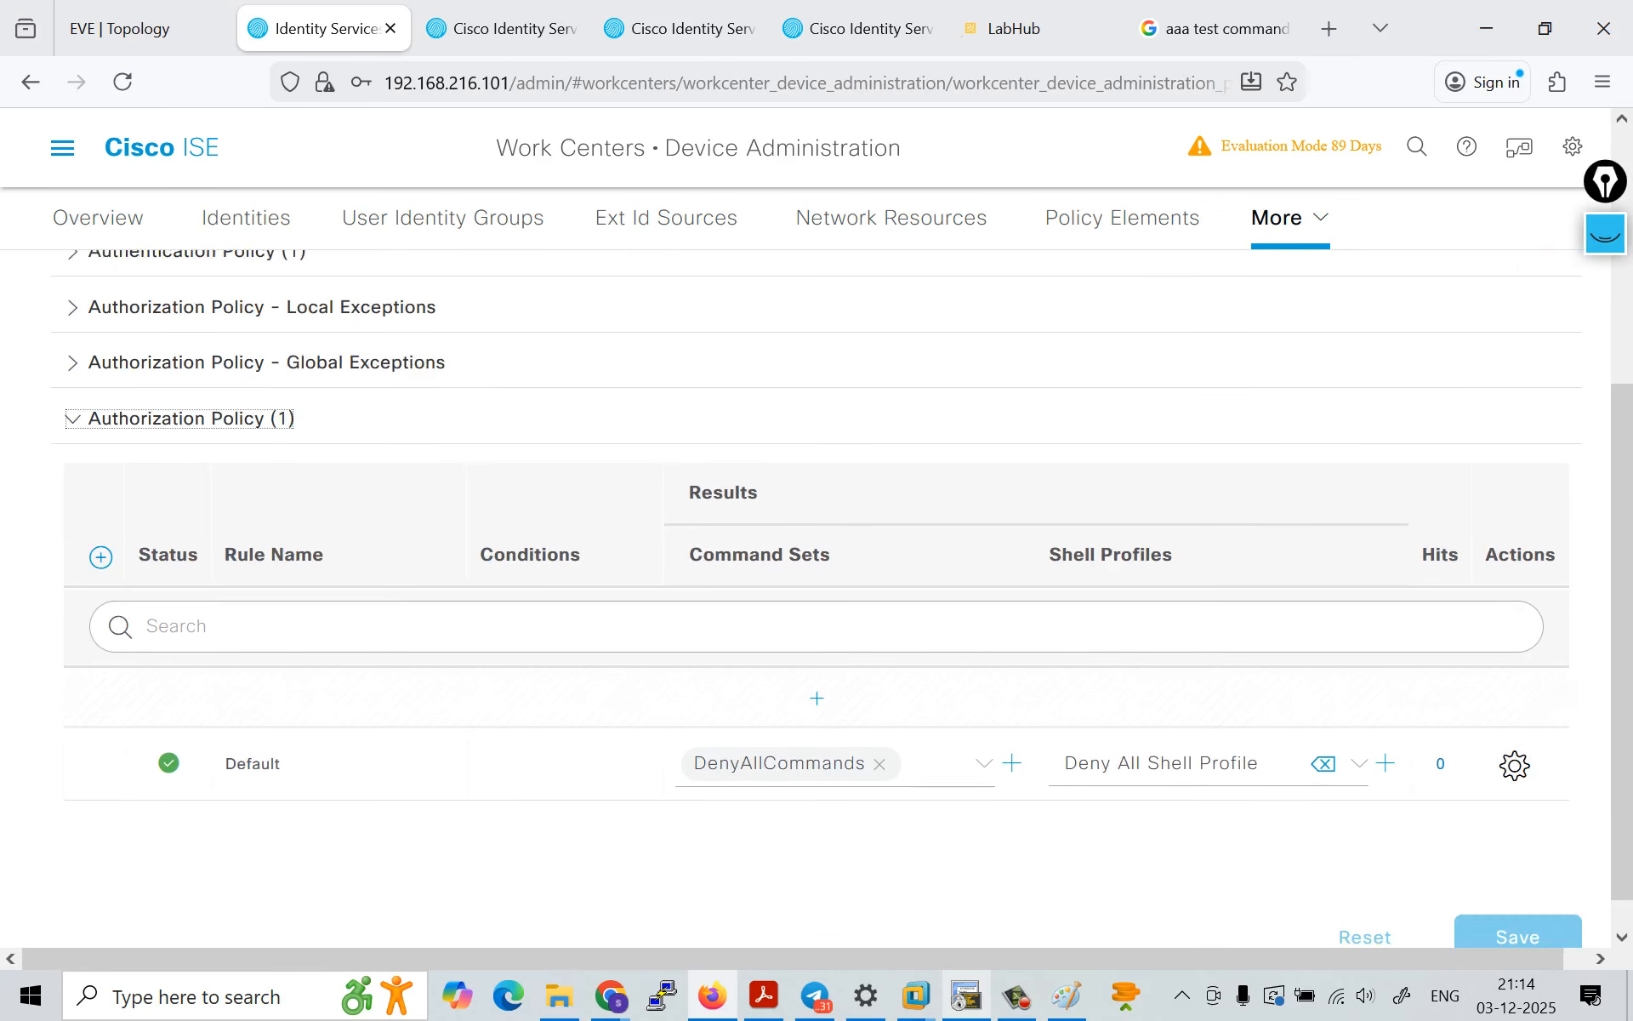
# Step: Clear the Default authorization rule's command set, check the alternatives offered, and reselect DenyAllCommands
pyautogui.click(880, 725)
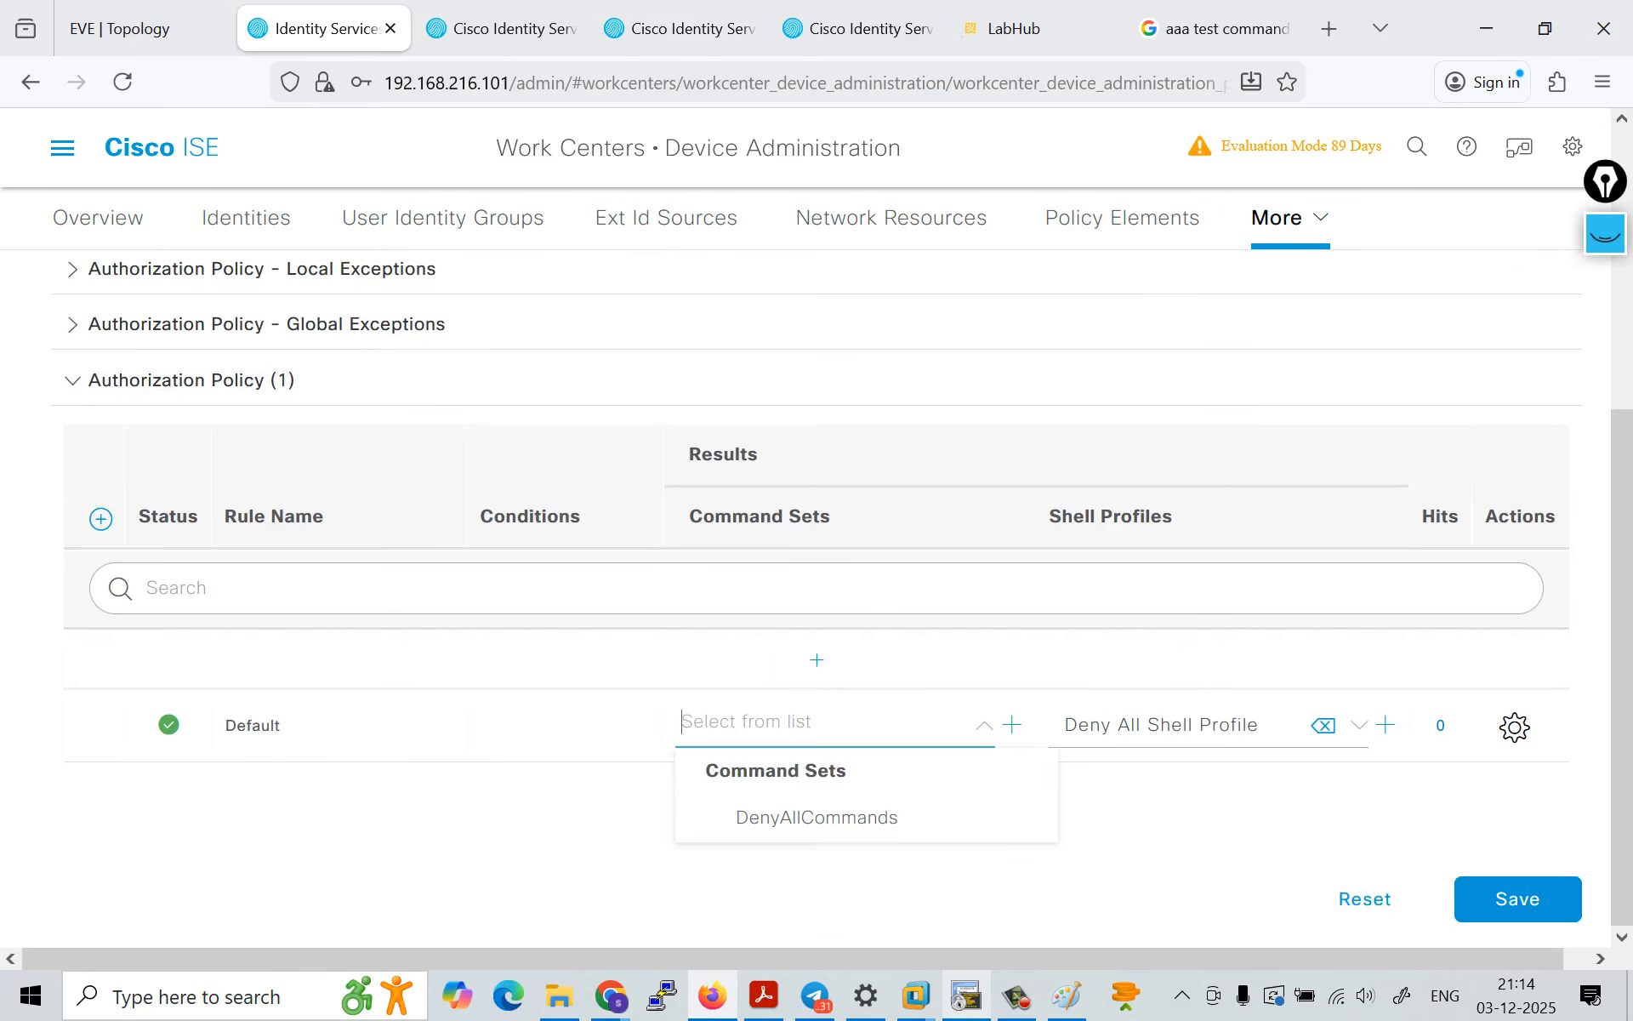
pyautogui.click(985, 725)
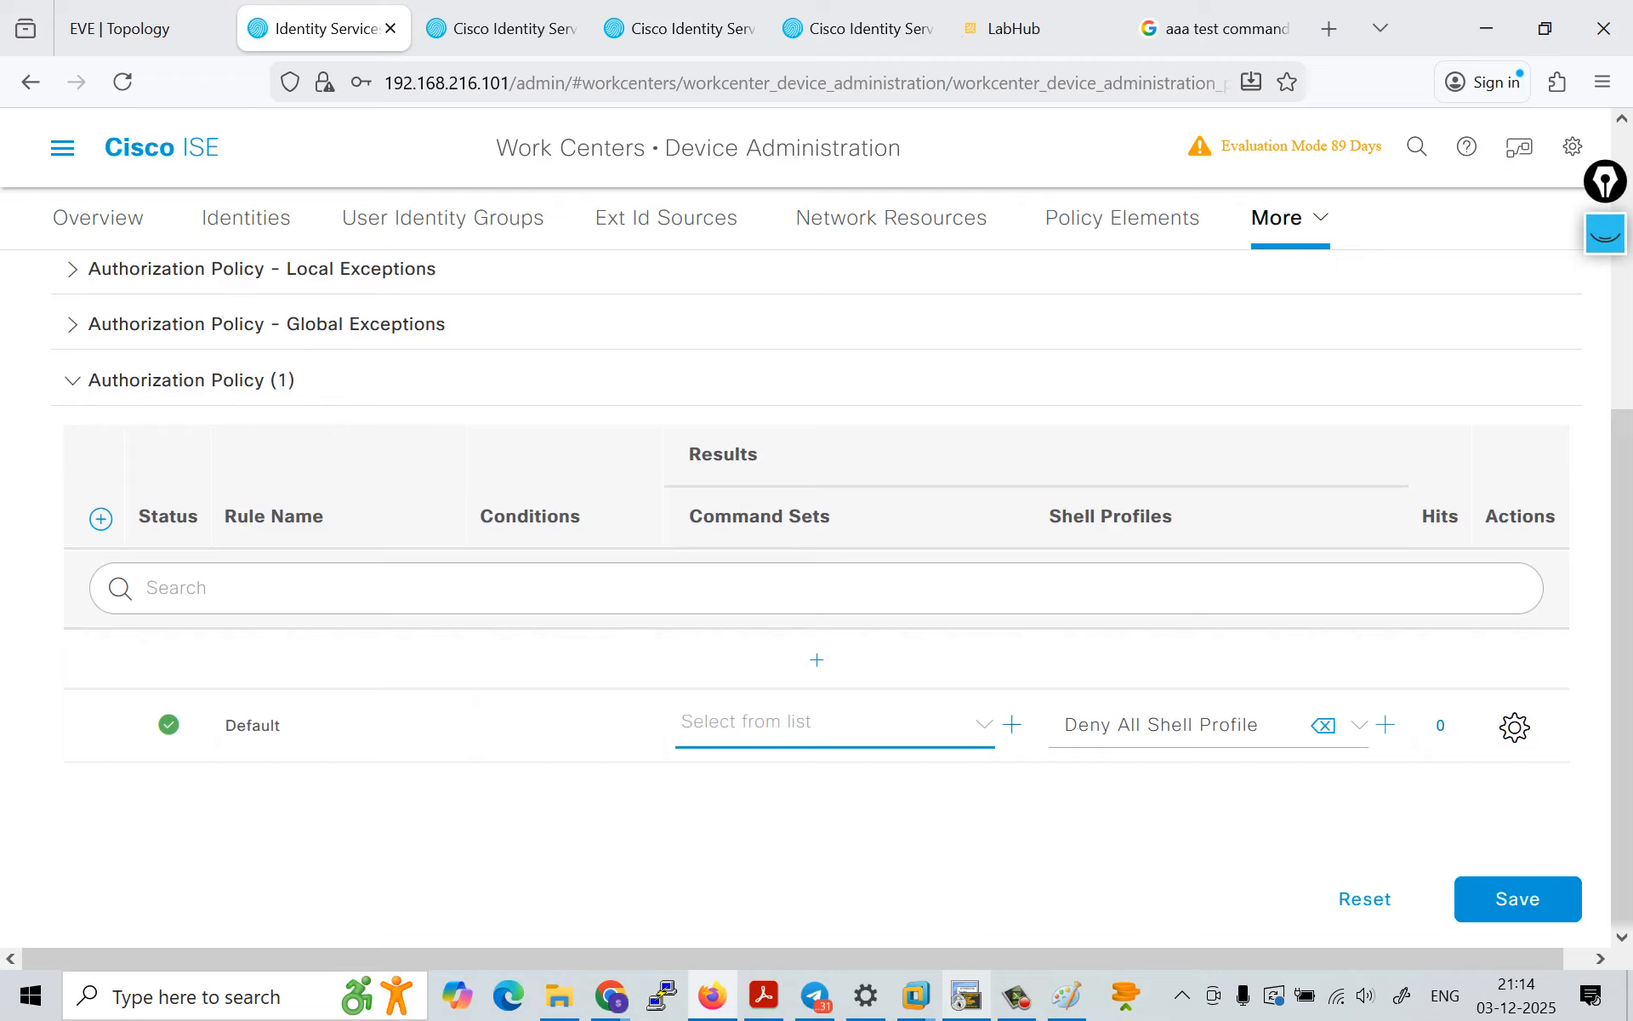
pyautogui.click(1011, 725)
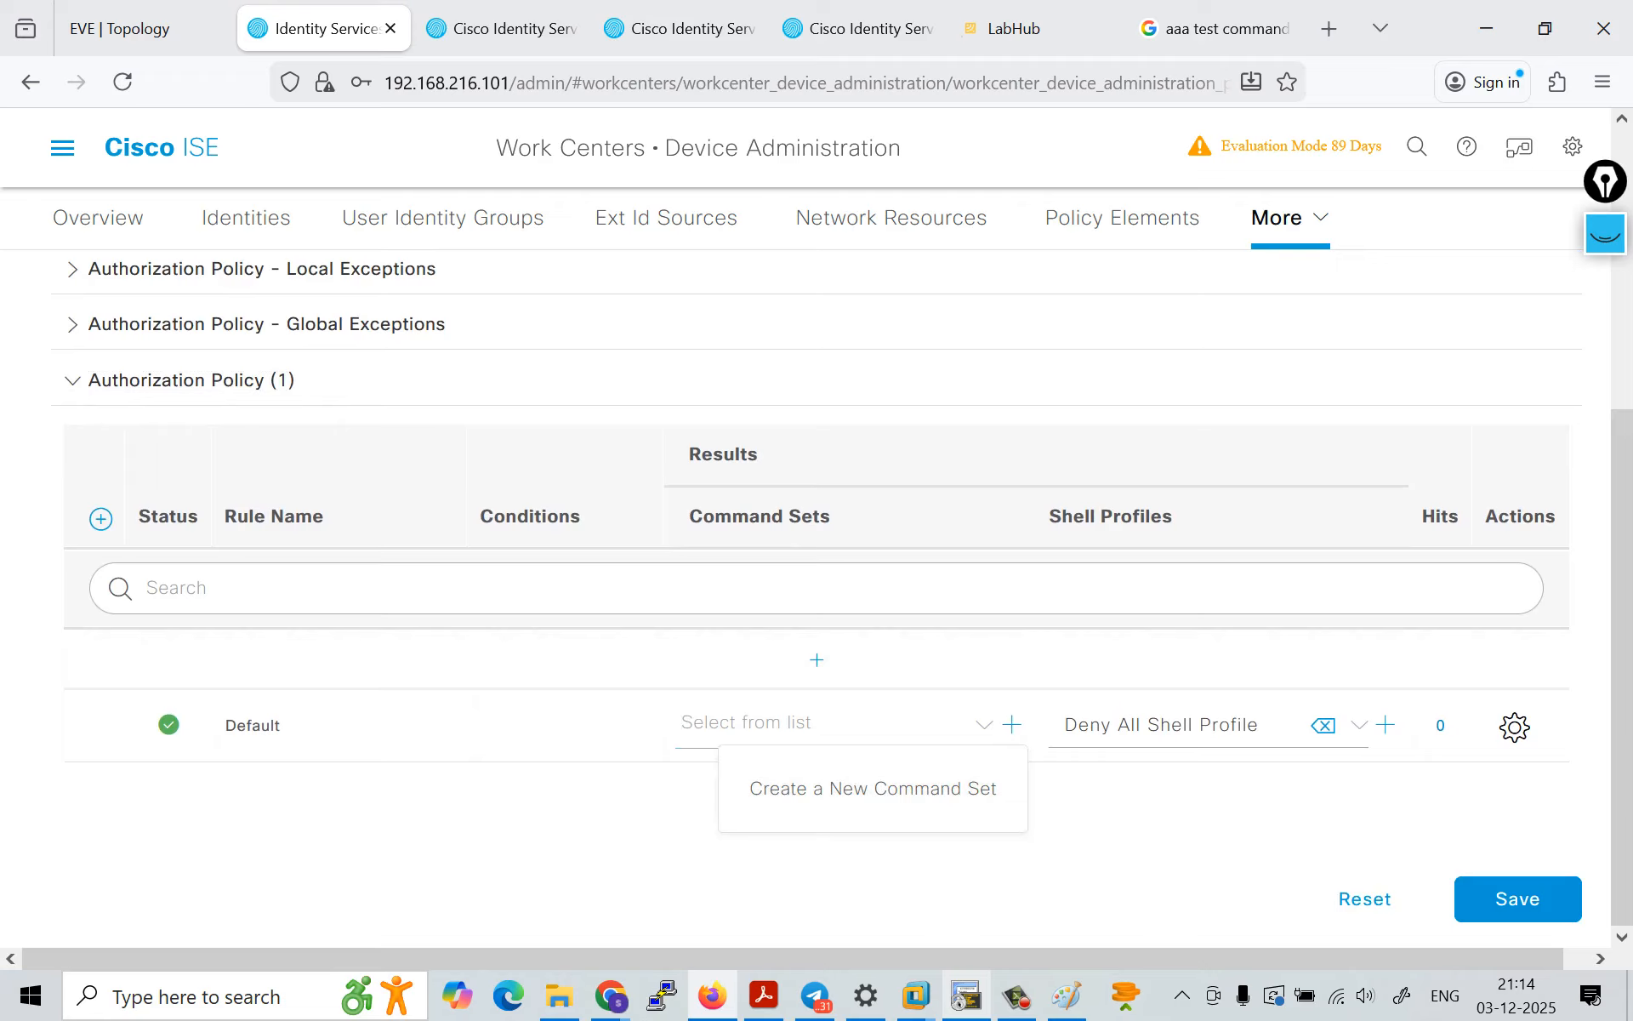
pyautogui.click(1012, 725)
pyautogui.click(985, 725)
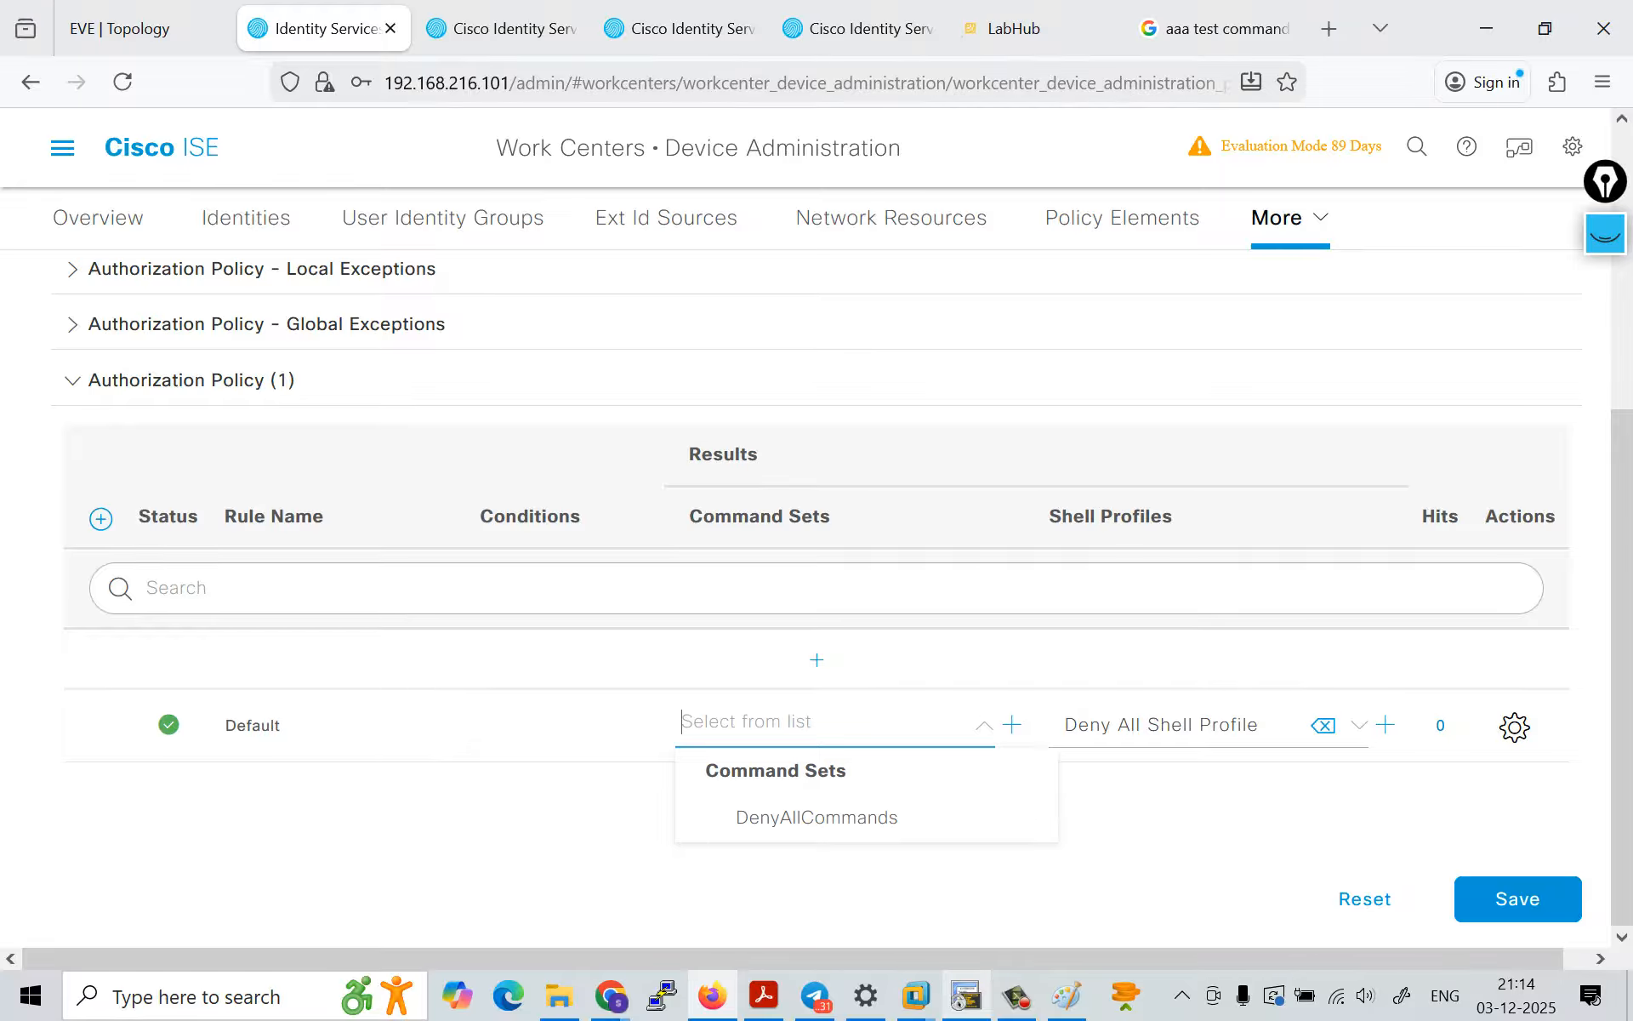
pyautogui.click(817, 817)
pyautogui.scroll(1, 817, 596)
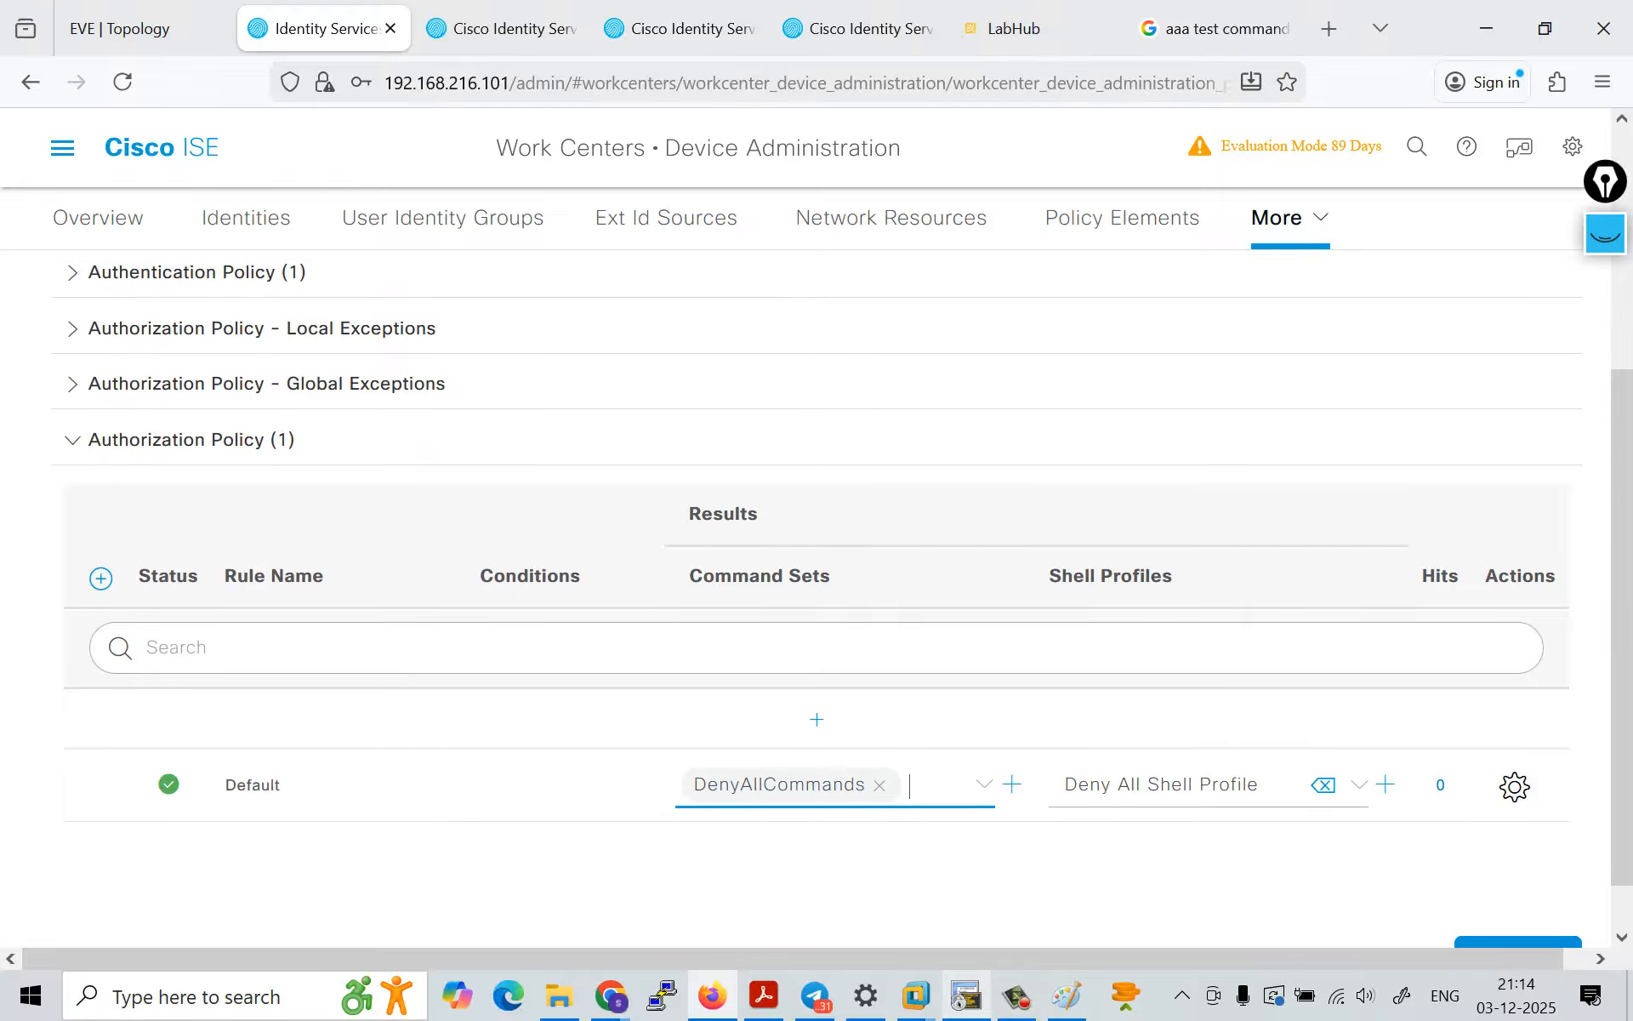
# Step: Examine the shell profile and command set choices of the Default authorization rule
pyautogui.click(1358, 785)
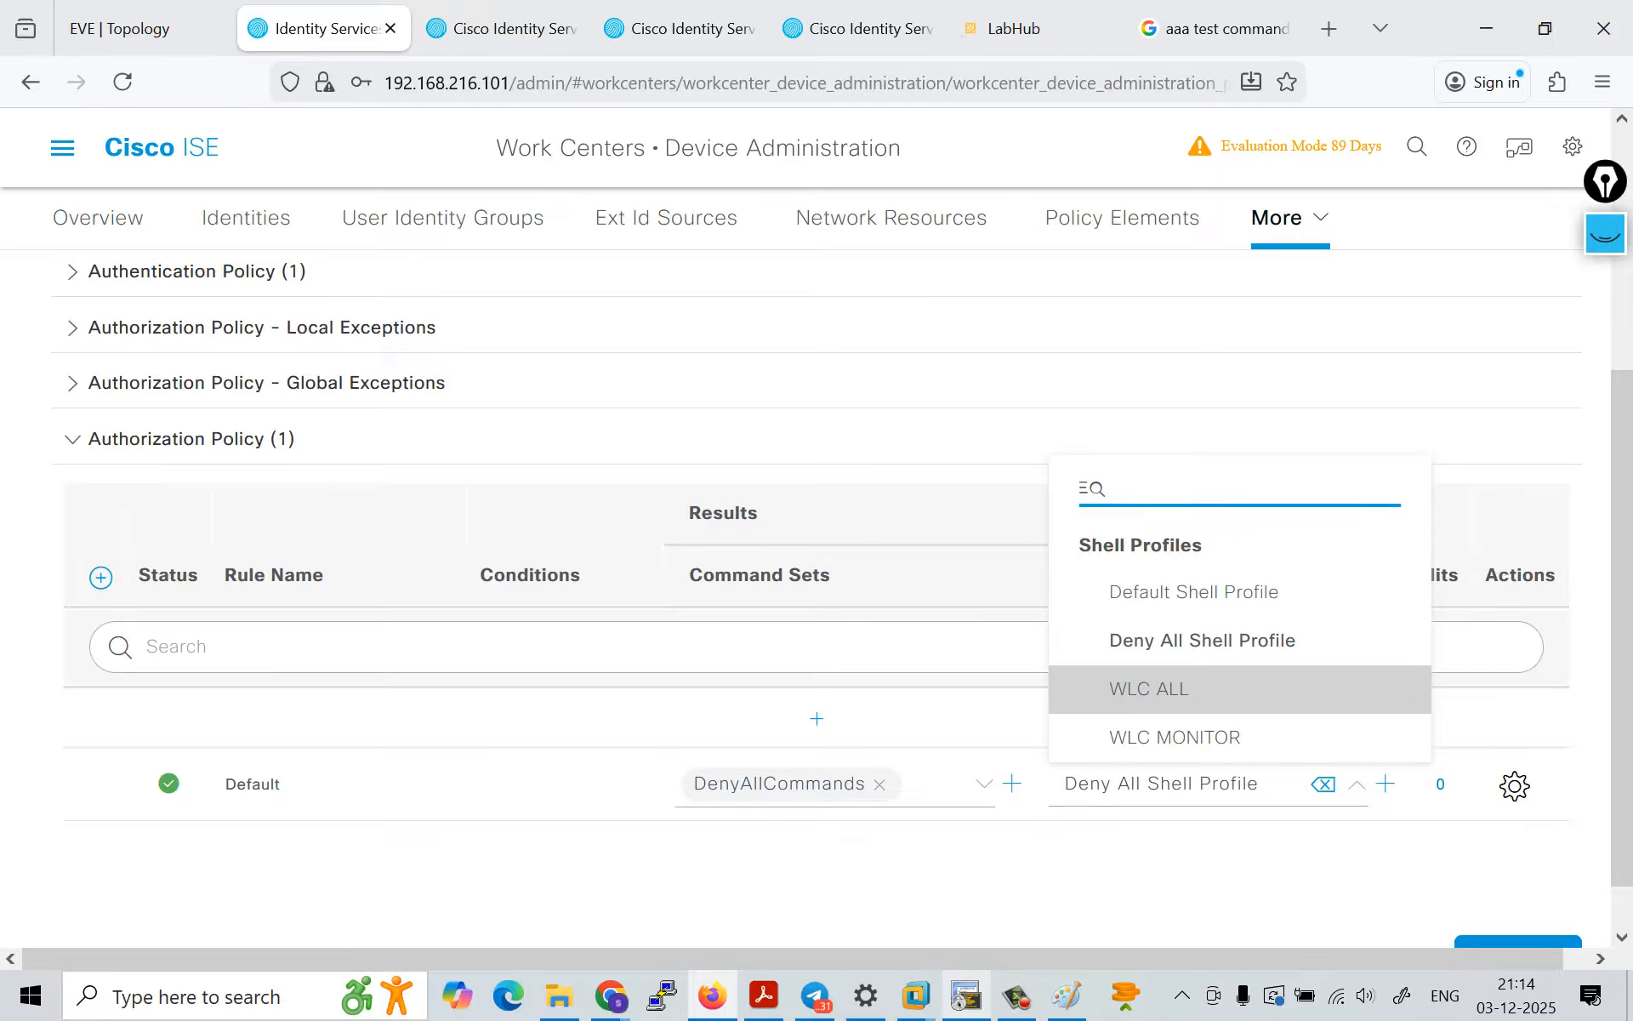
pyautogui.click(1359, 784)
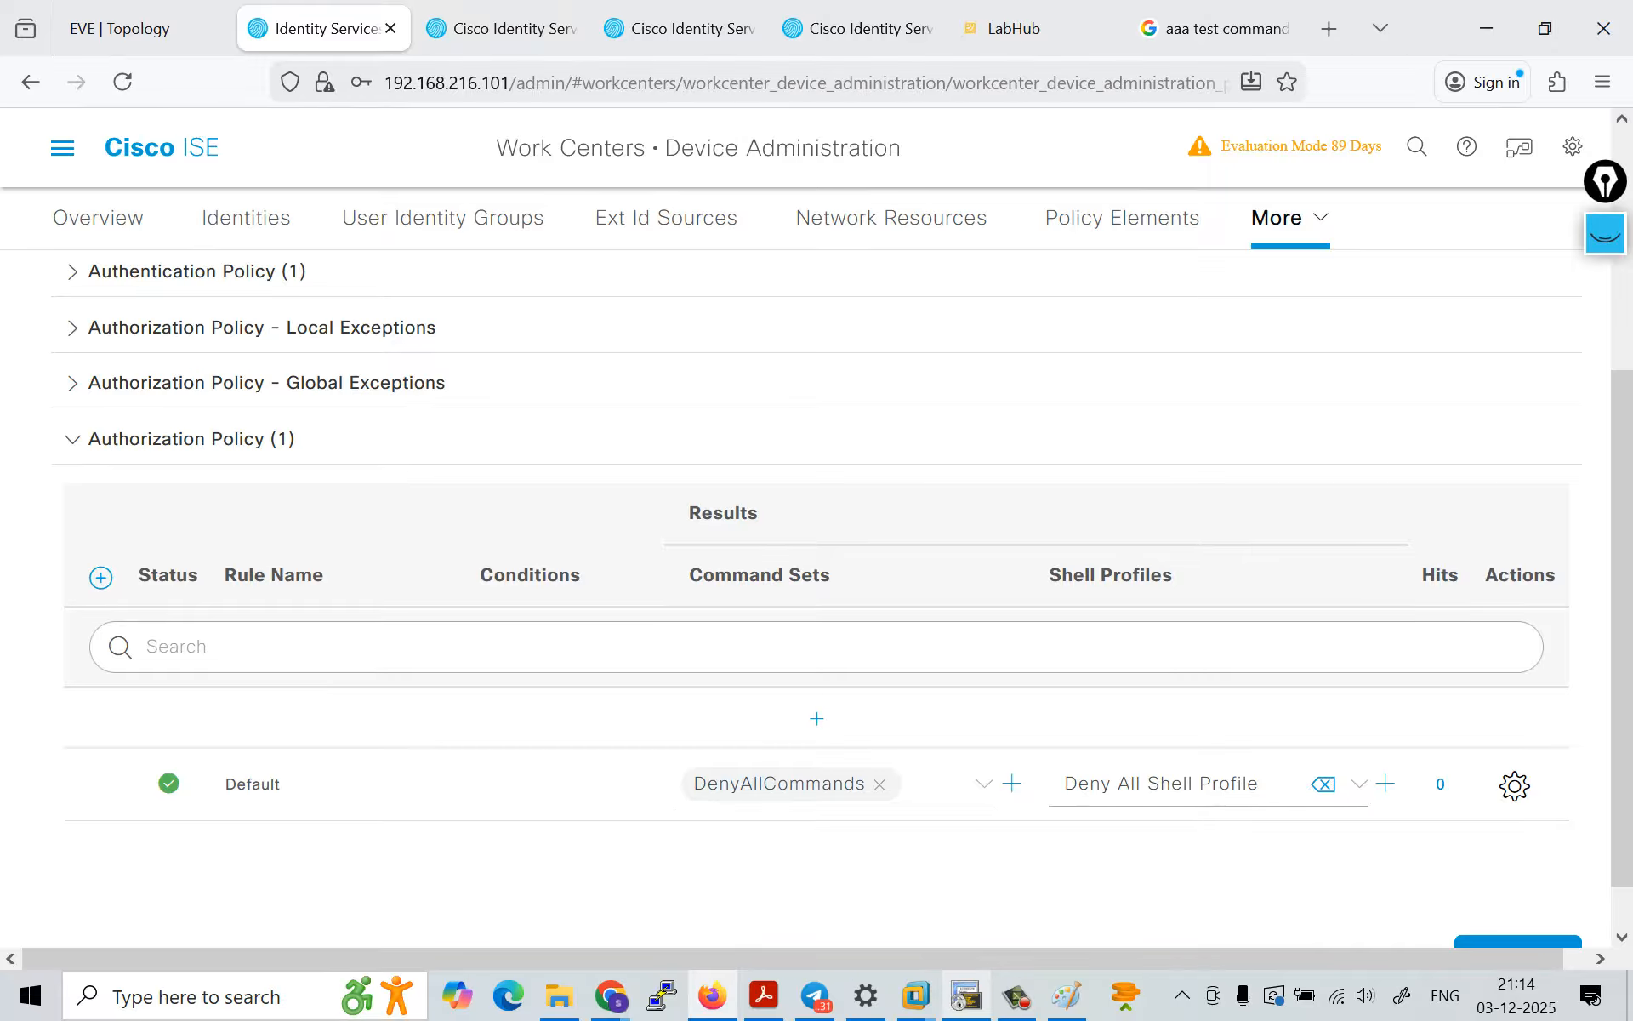
pyautogui.click(984, 784)
pyautogui.click(984, 784)
pyautogui.scroll(2, 817, 595)
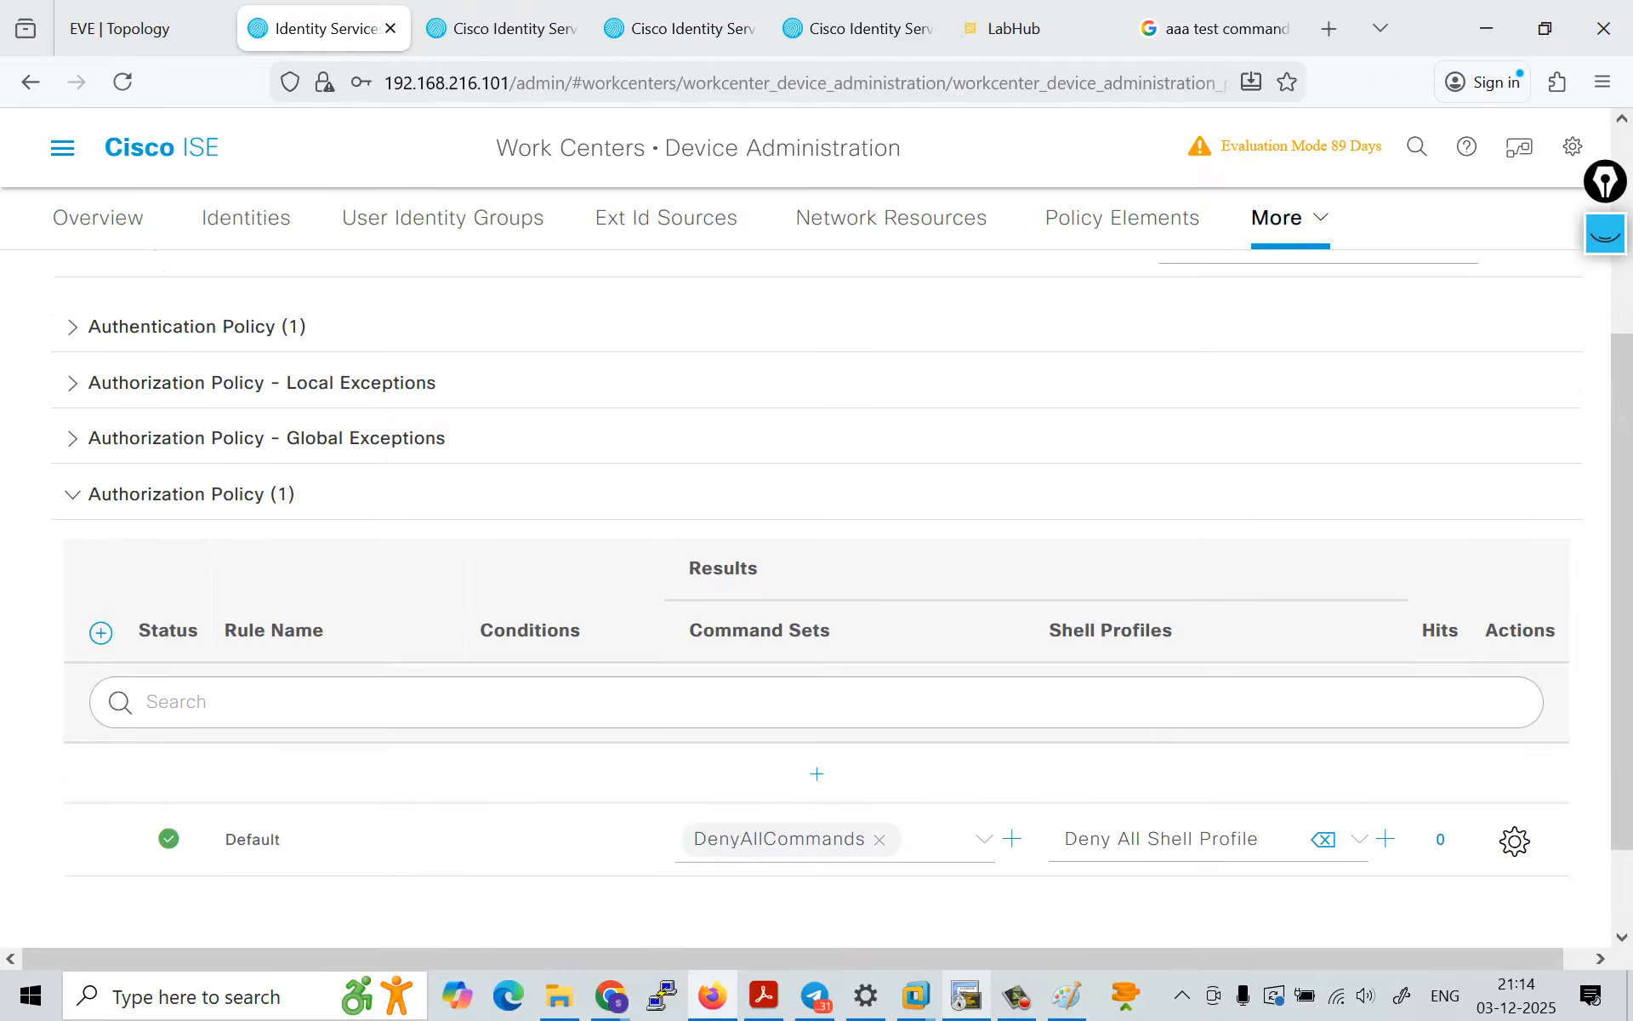
pyautogui.scroll(-2, 816, 595)
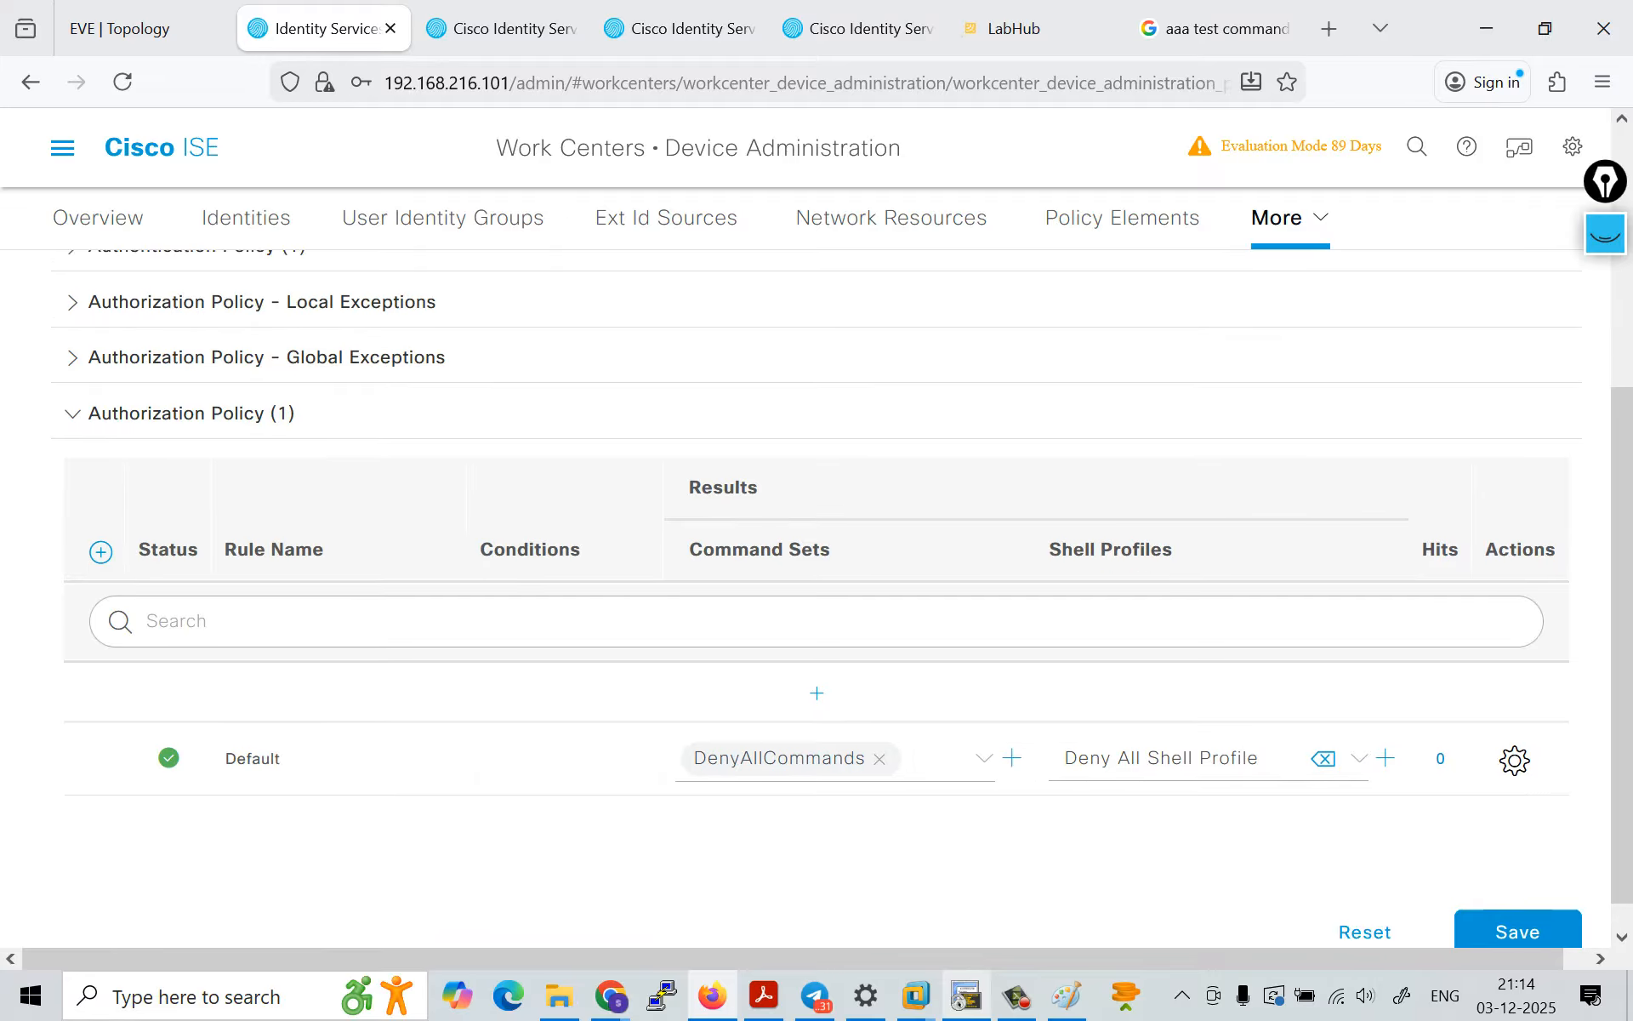
pyautogui.scroll(2, 816, 595)
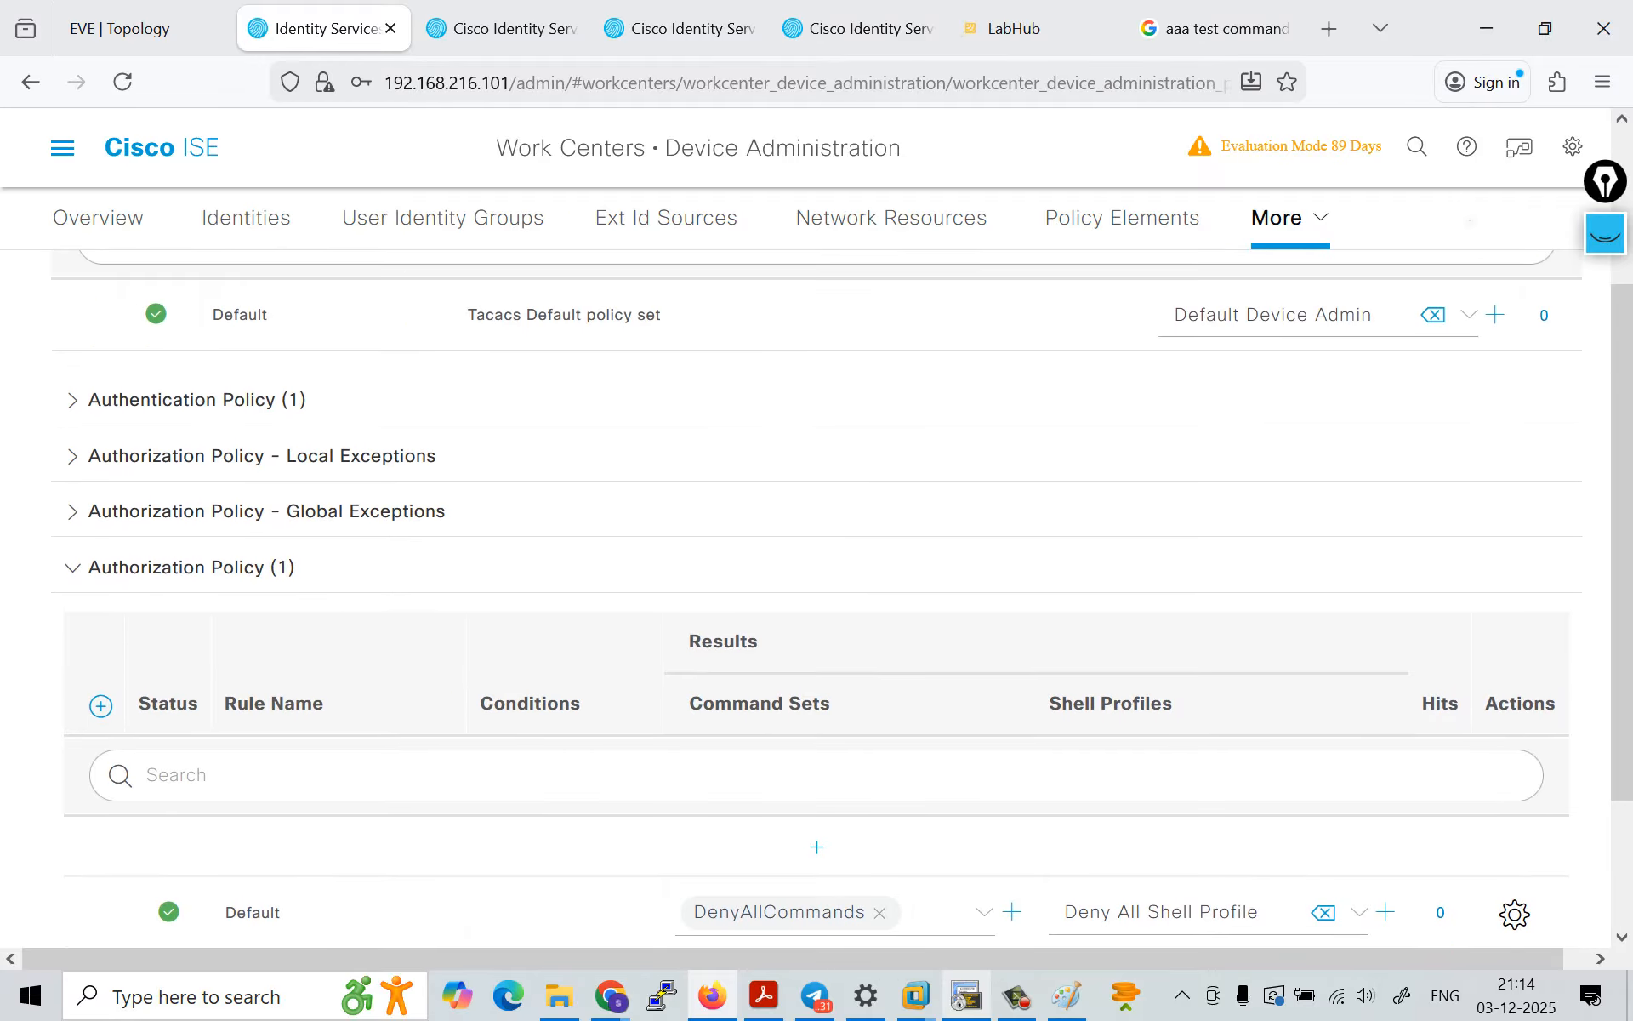
pyautogui.scroll(-2, 817, 595)
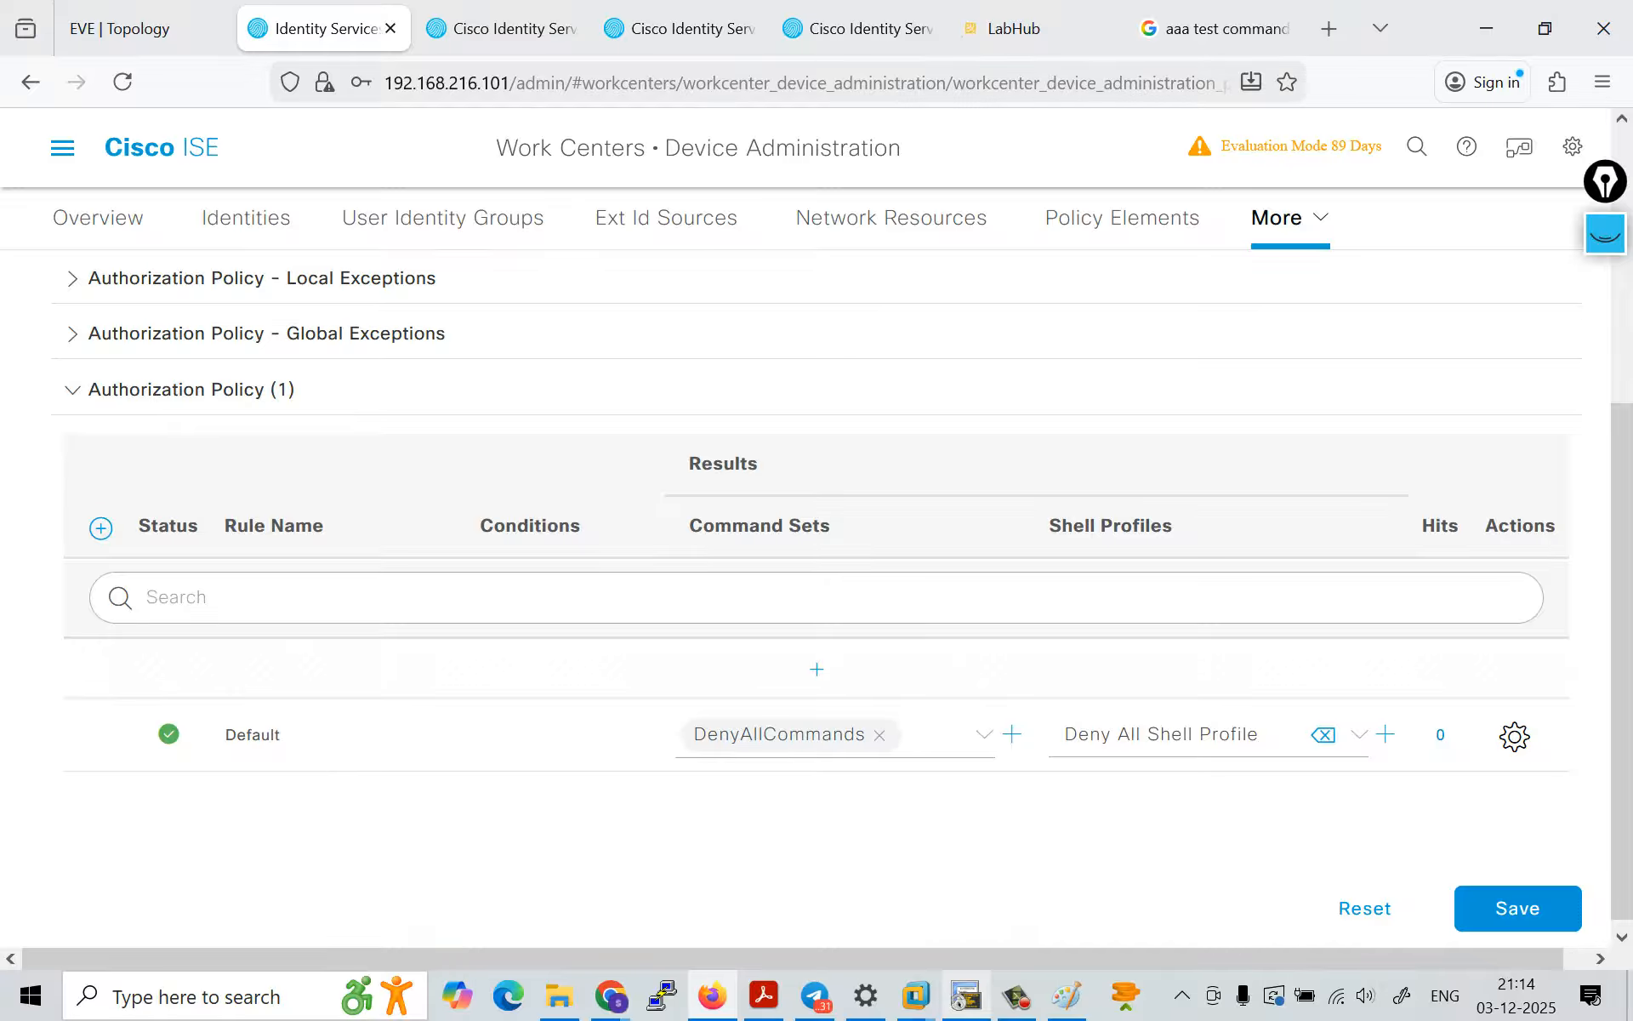
pyautogui.click(984, 674)
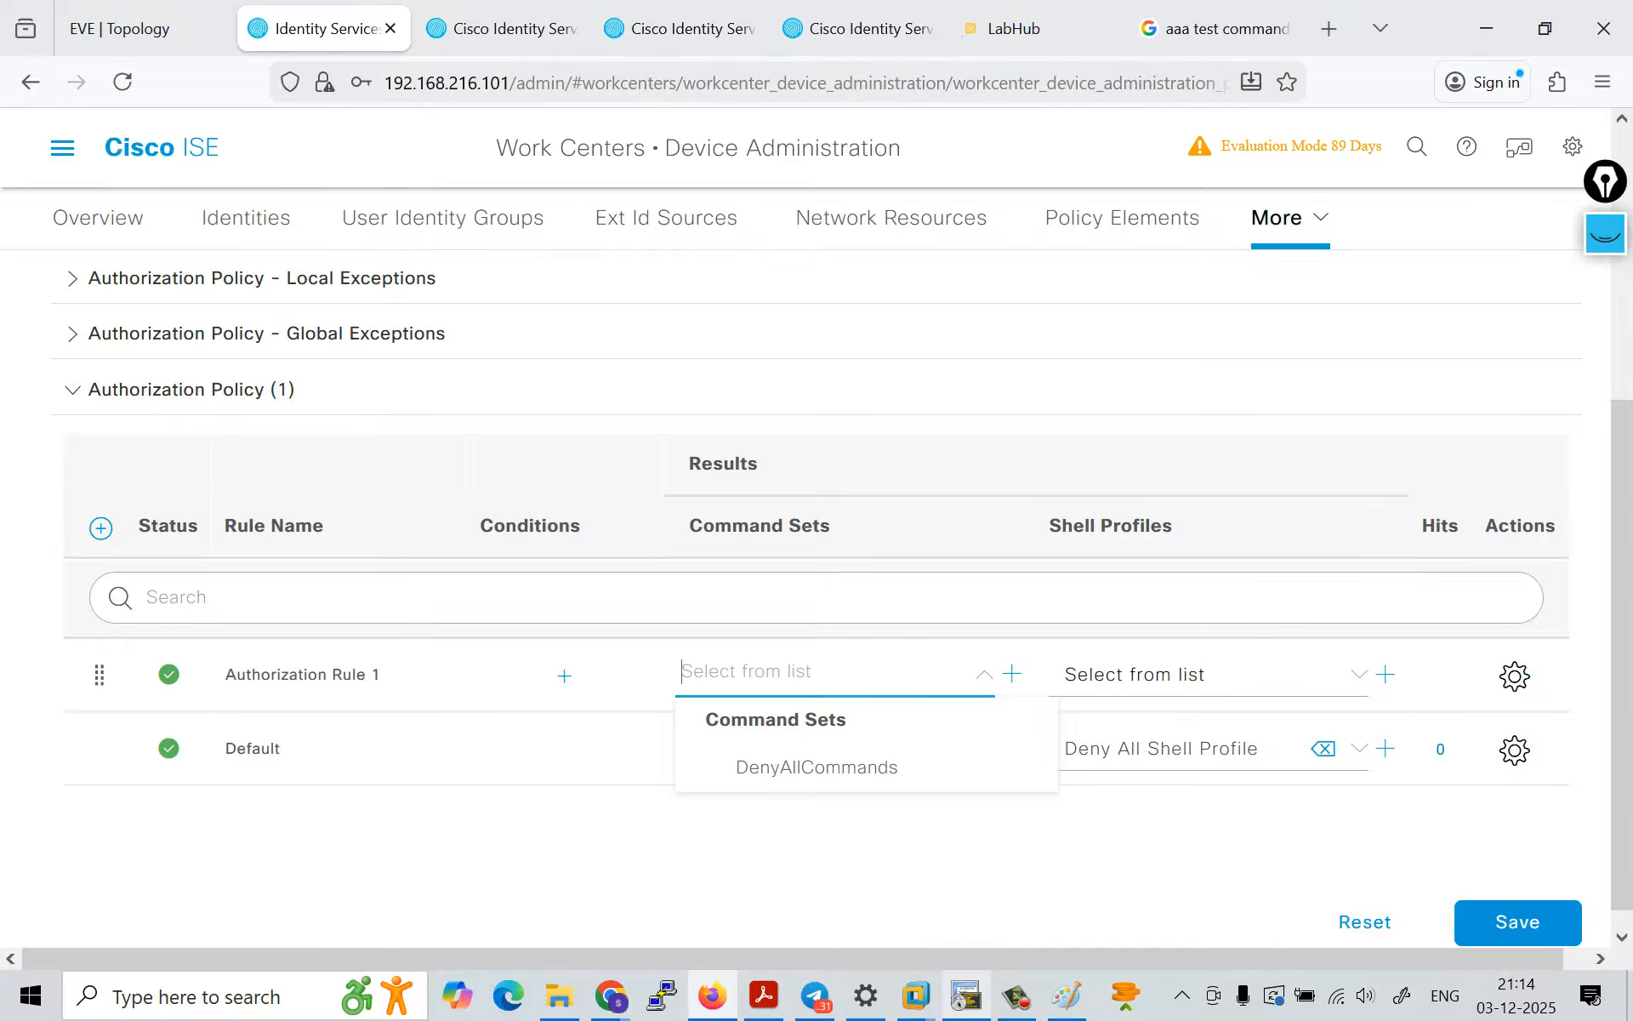
pyautogui.click(859, 859)
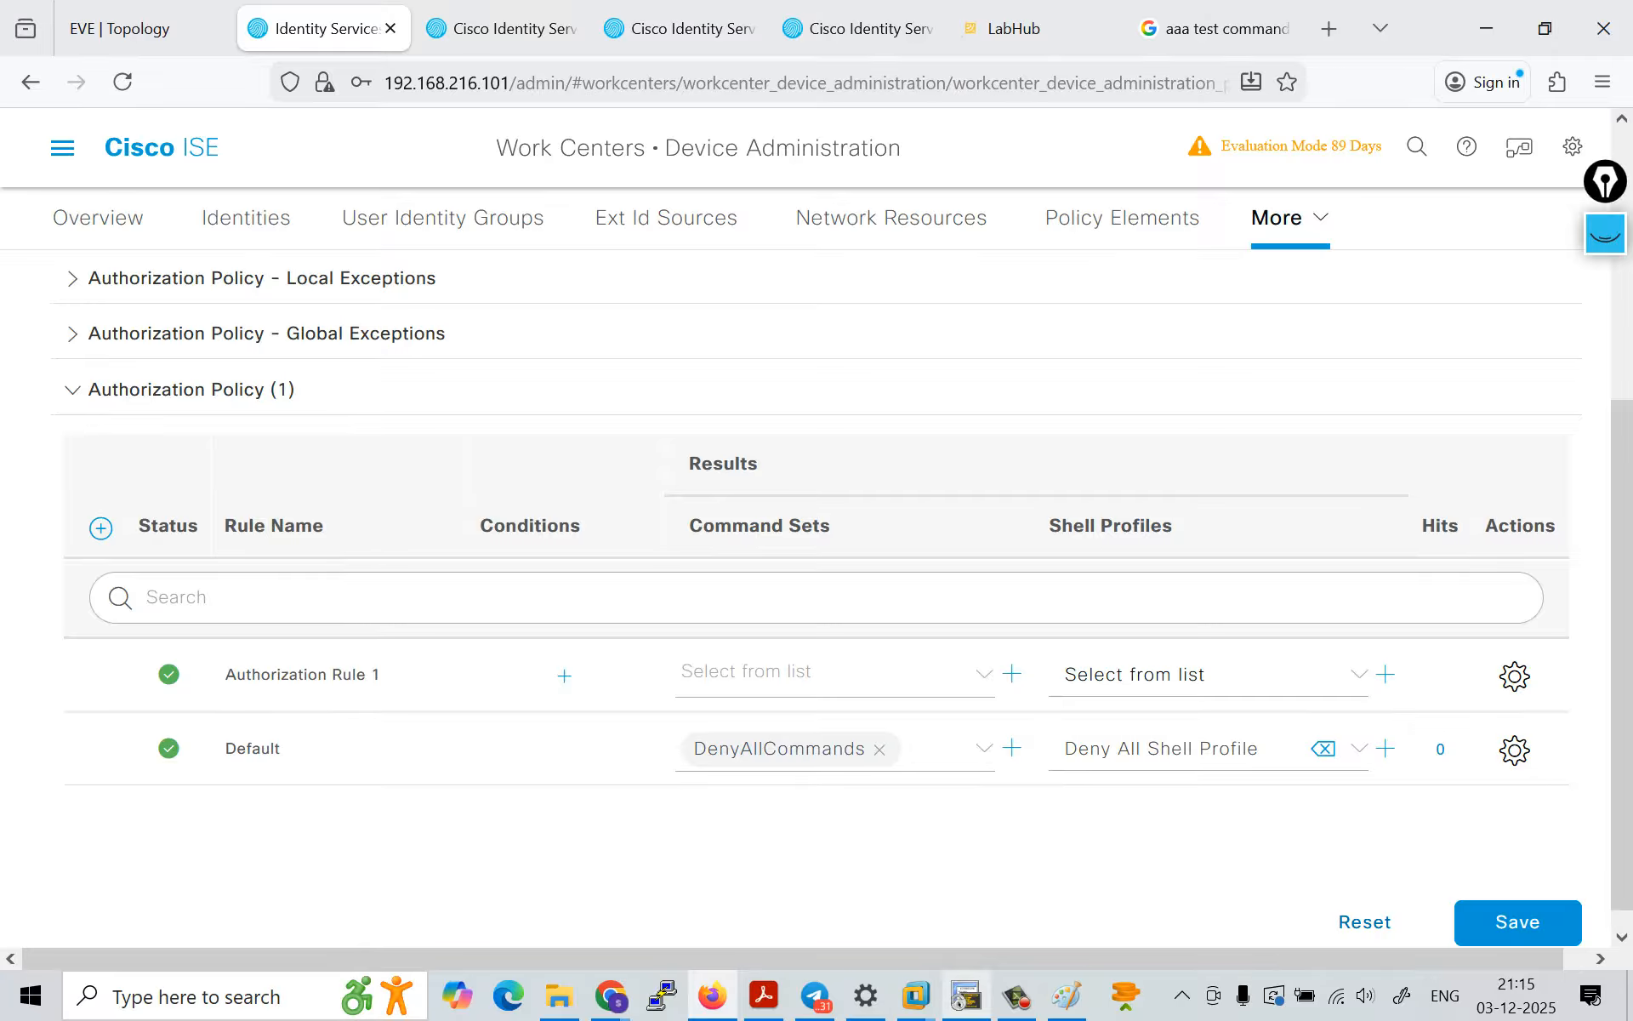
pyautogui.click(1364, 922)
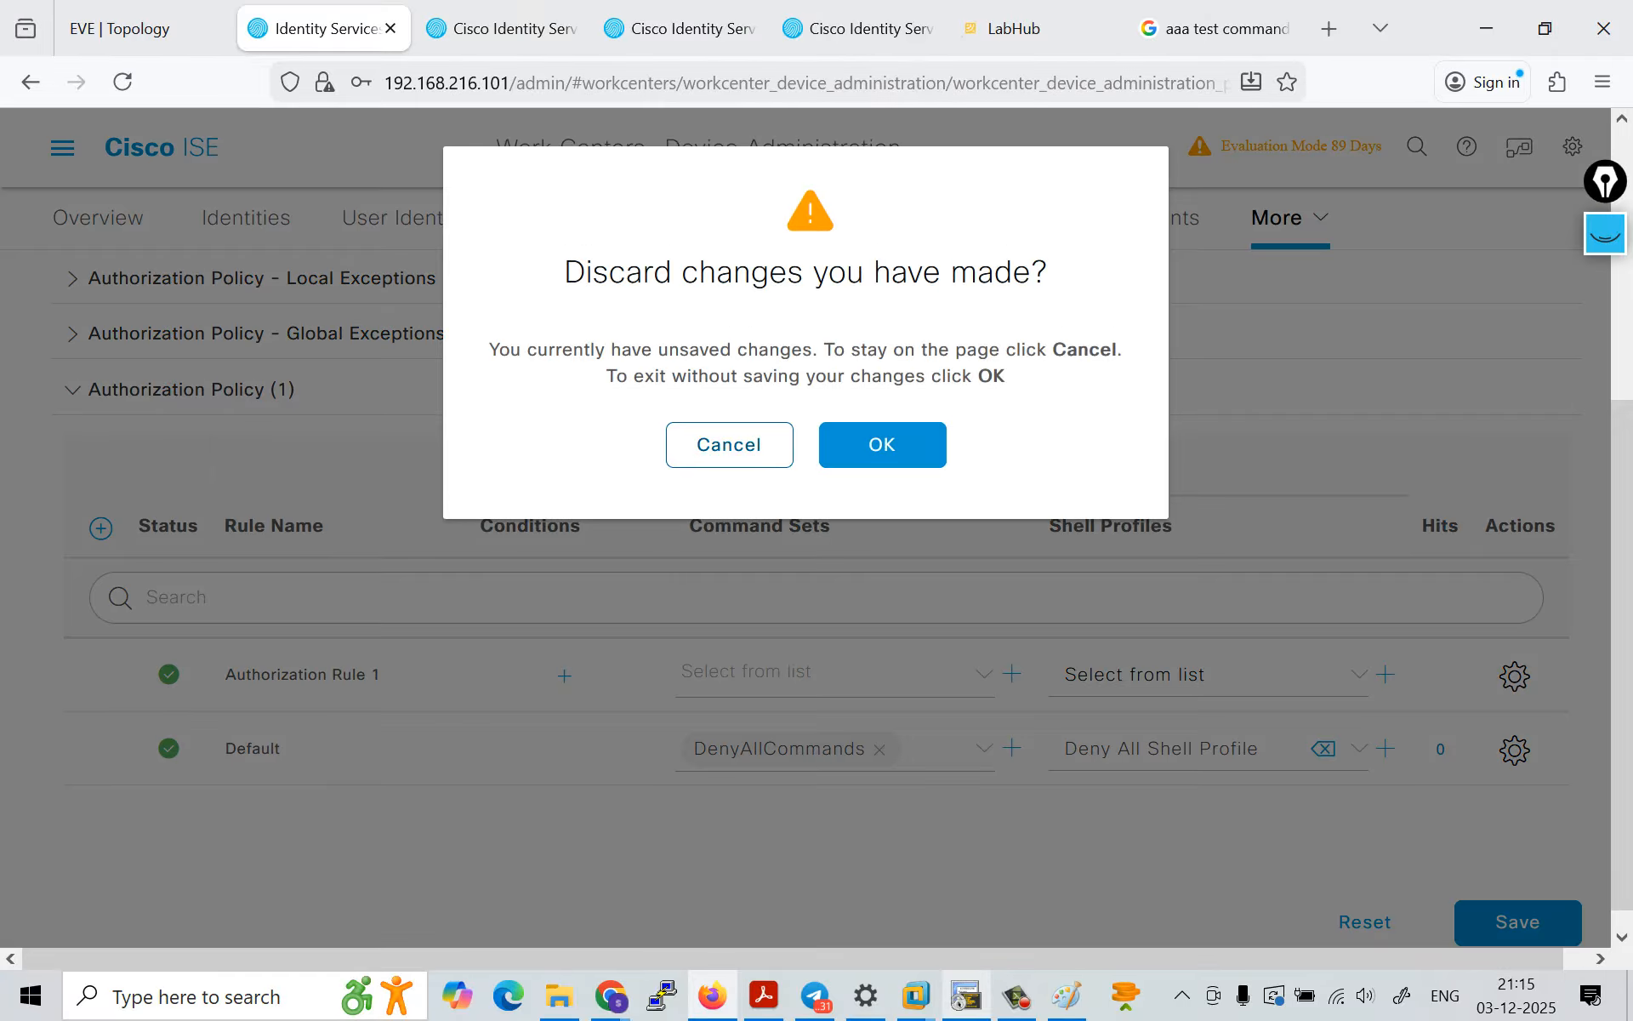
pyautogui.click(729, 444)
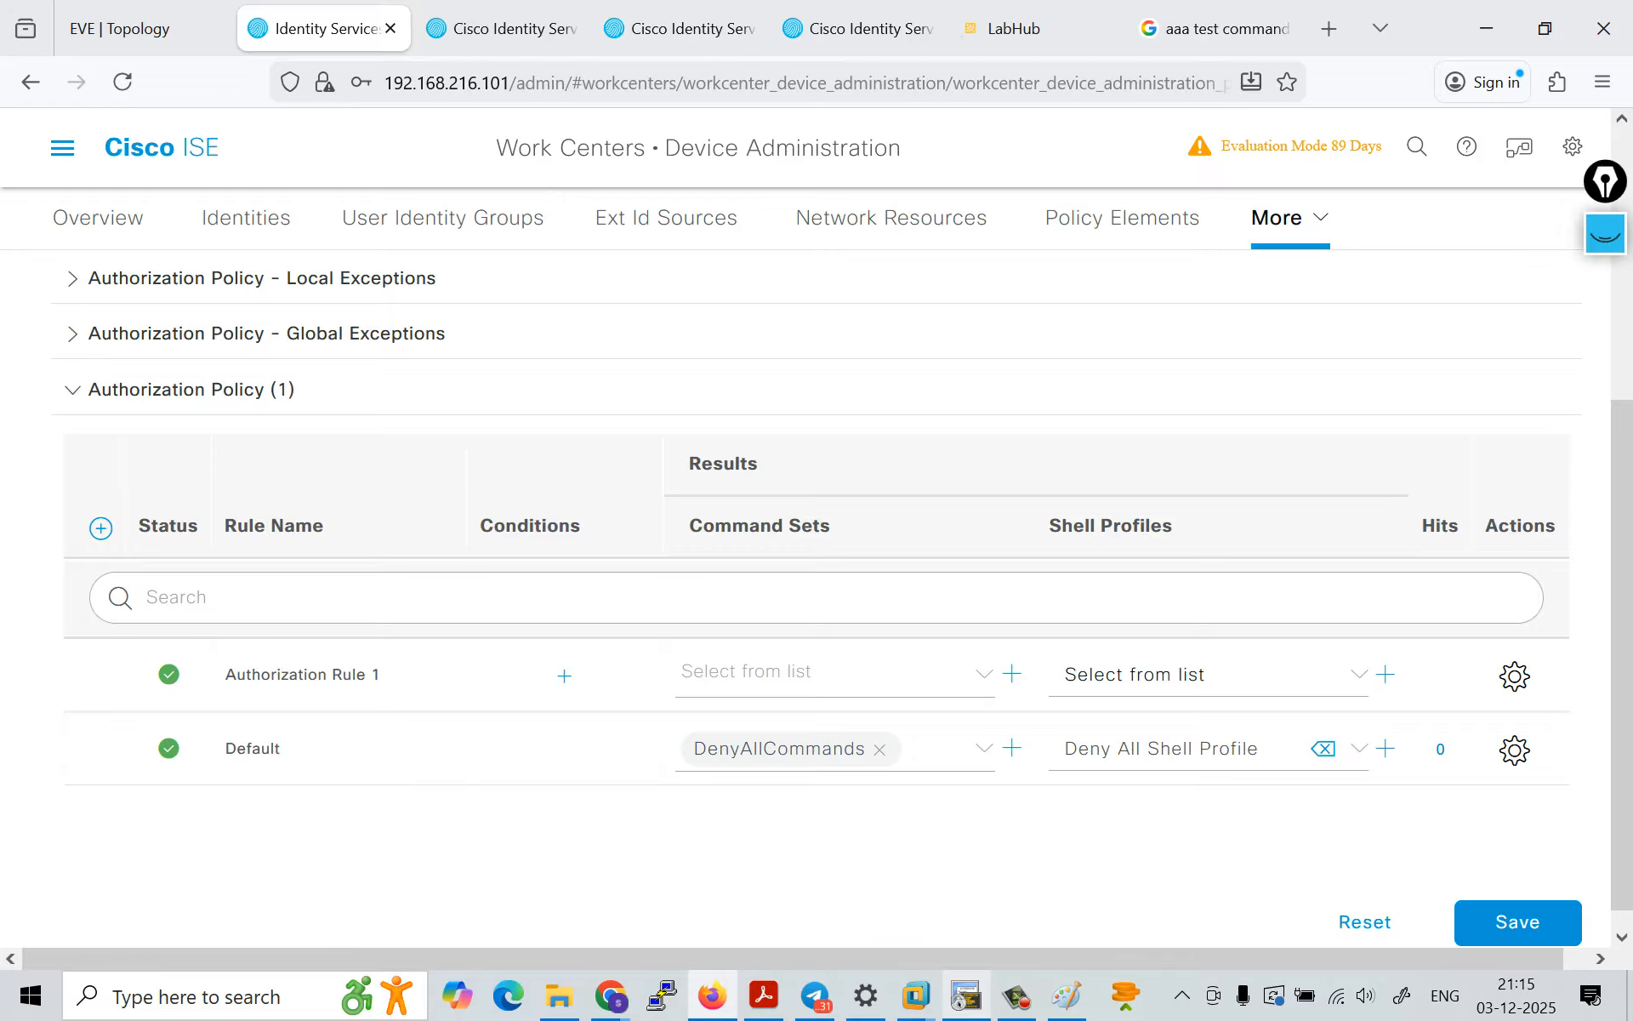
pyautogui.click(1123, 218)
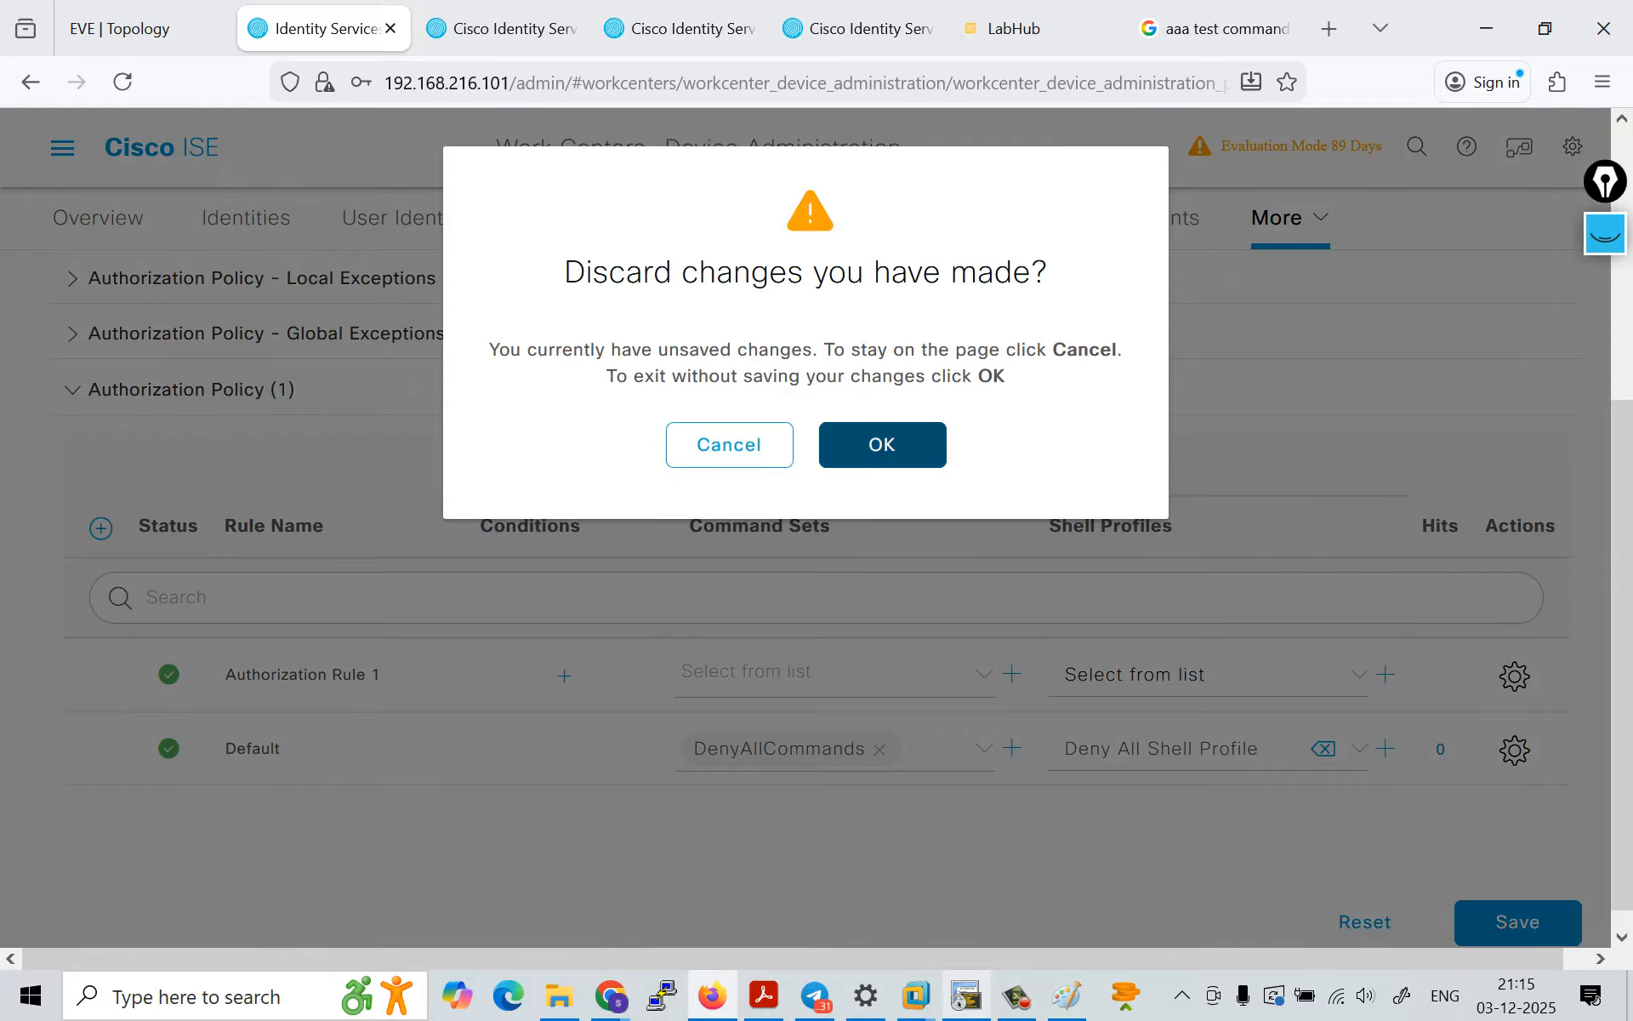
pyautogui.click(883, 445)
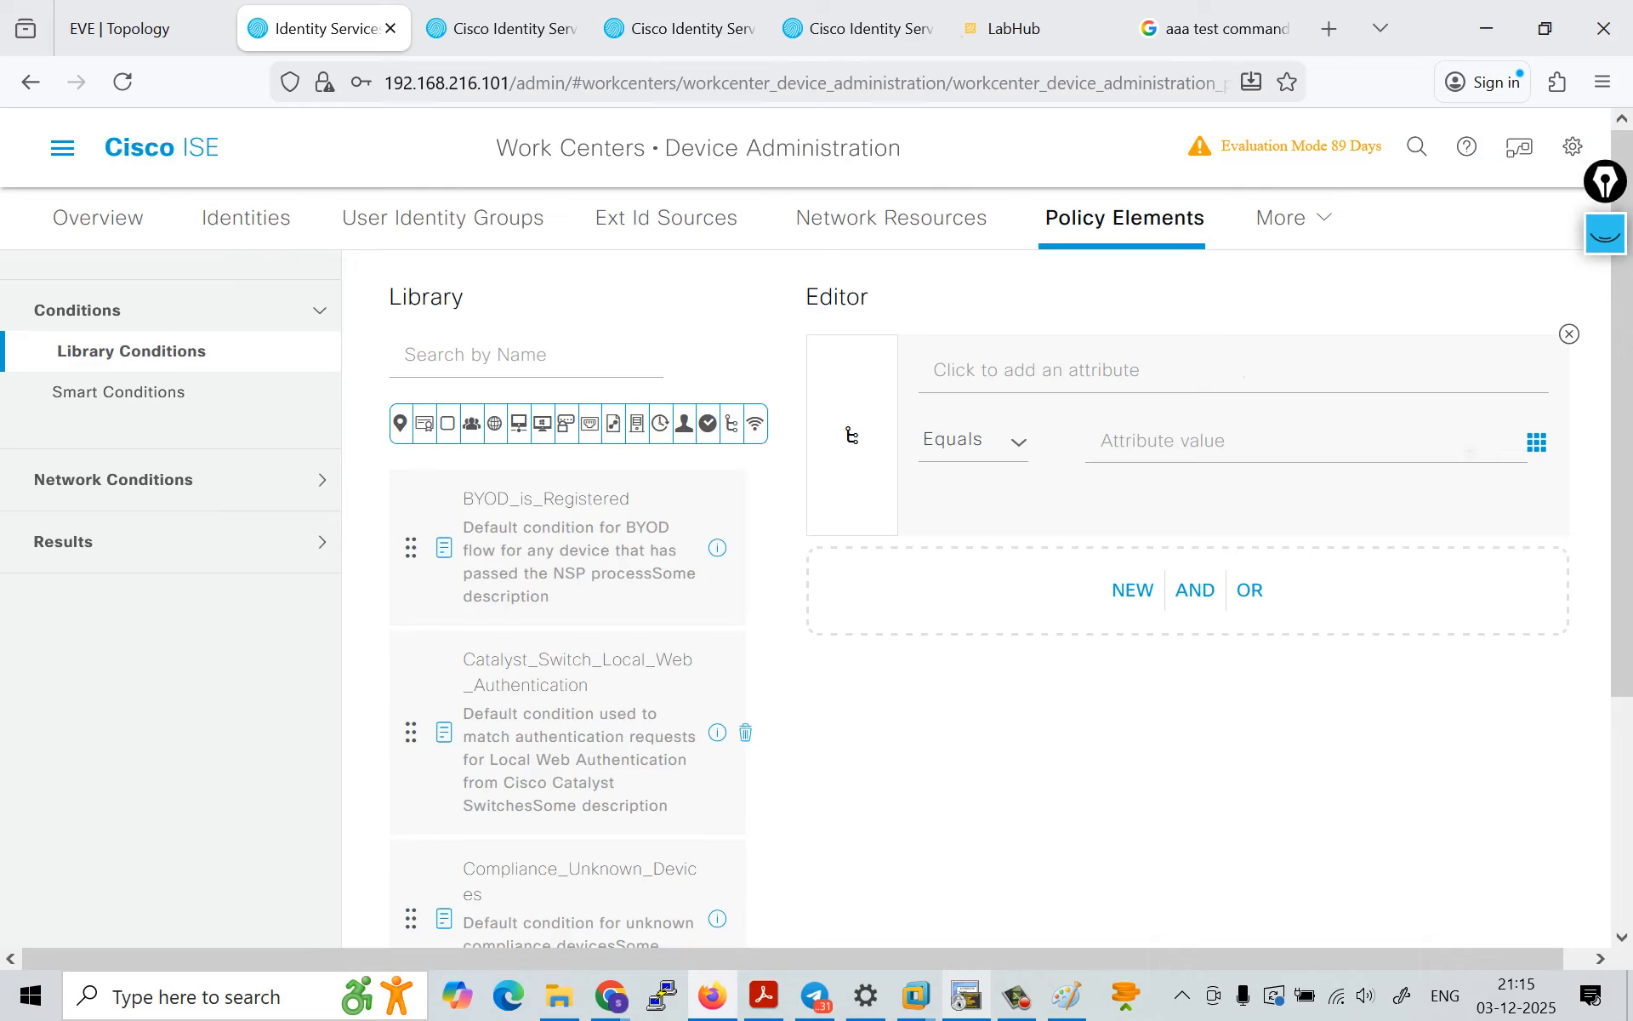
# Step: Open the TACACS Profiles list in the results section of the Device Administration policy elements
pyautogui.click(892, 218)
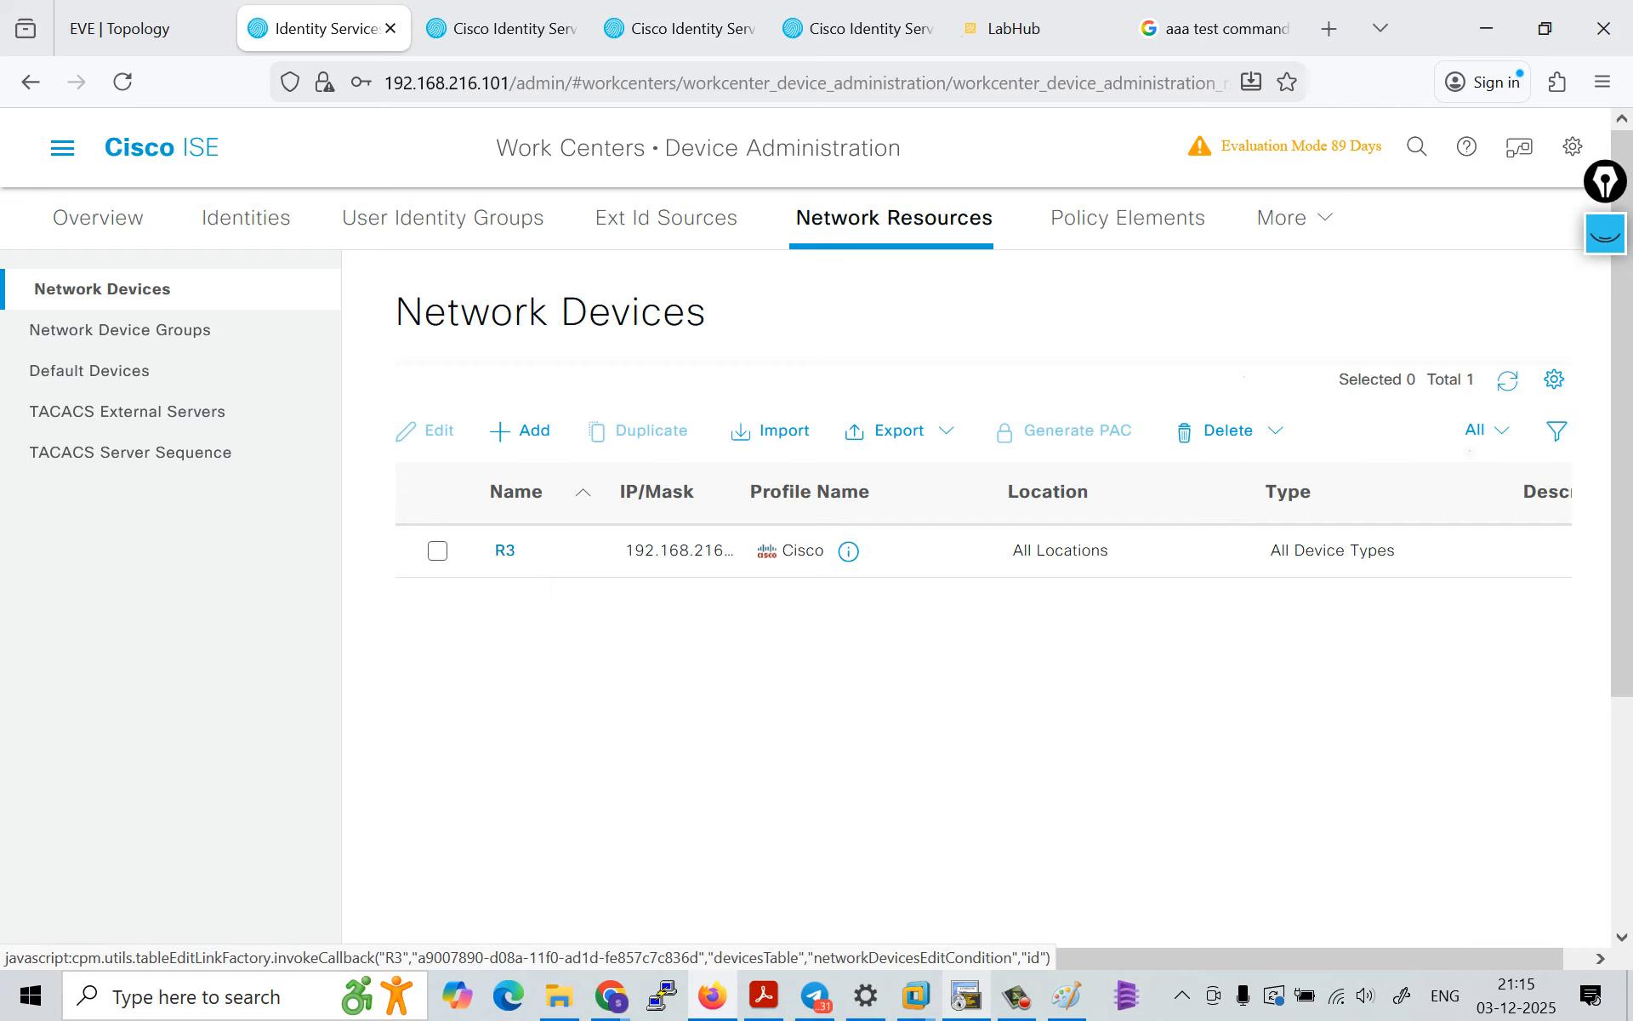
pyautogui.click(62, 147)
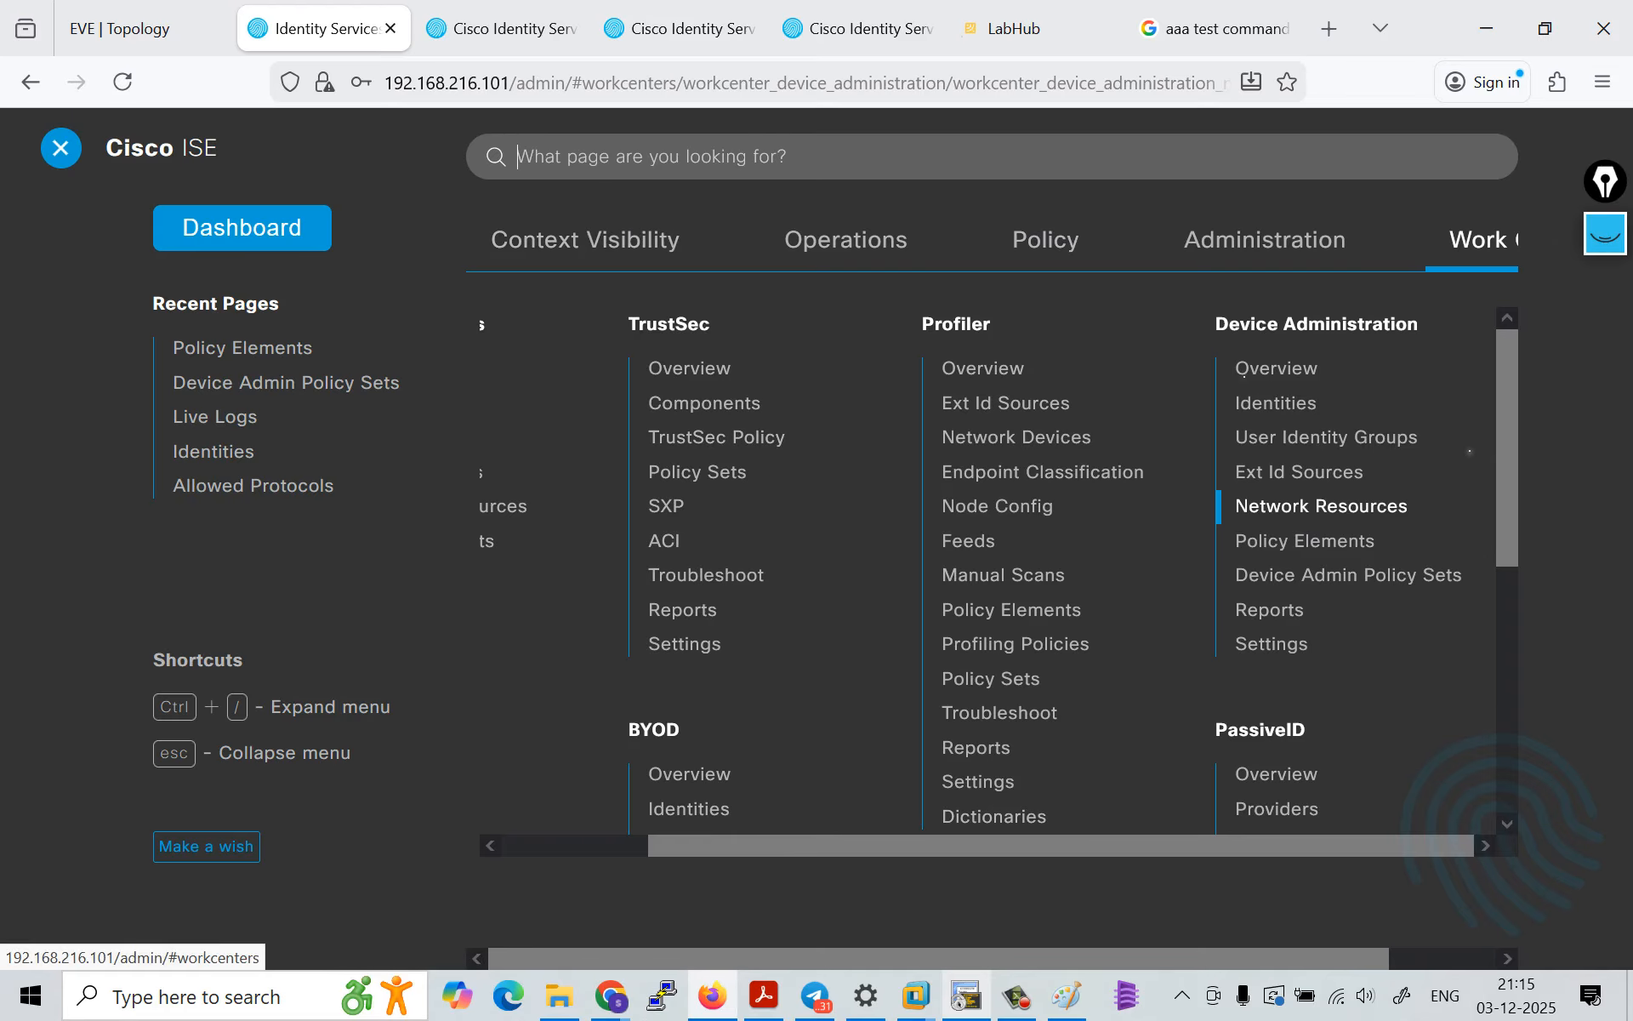
pyautogui.click(1305, 541)
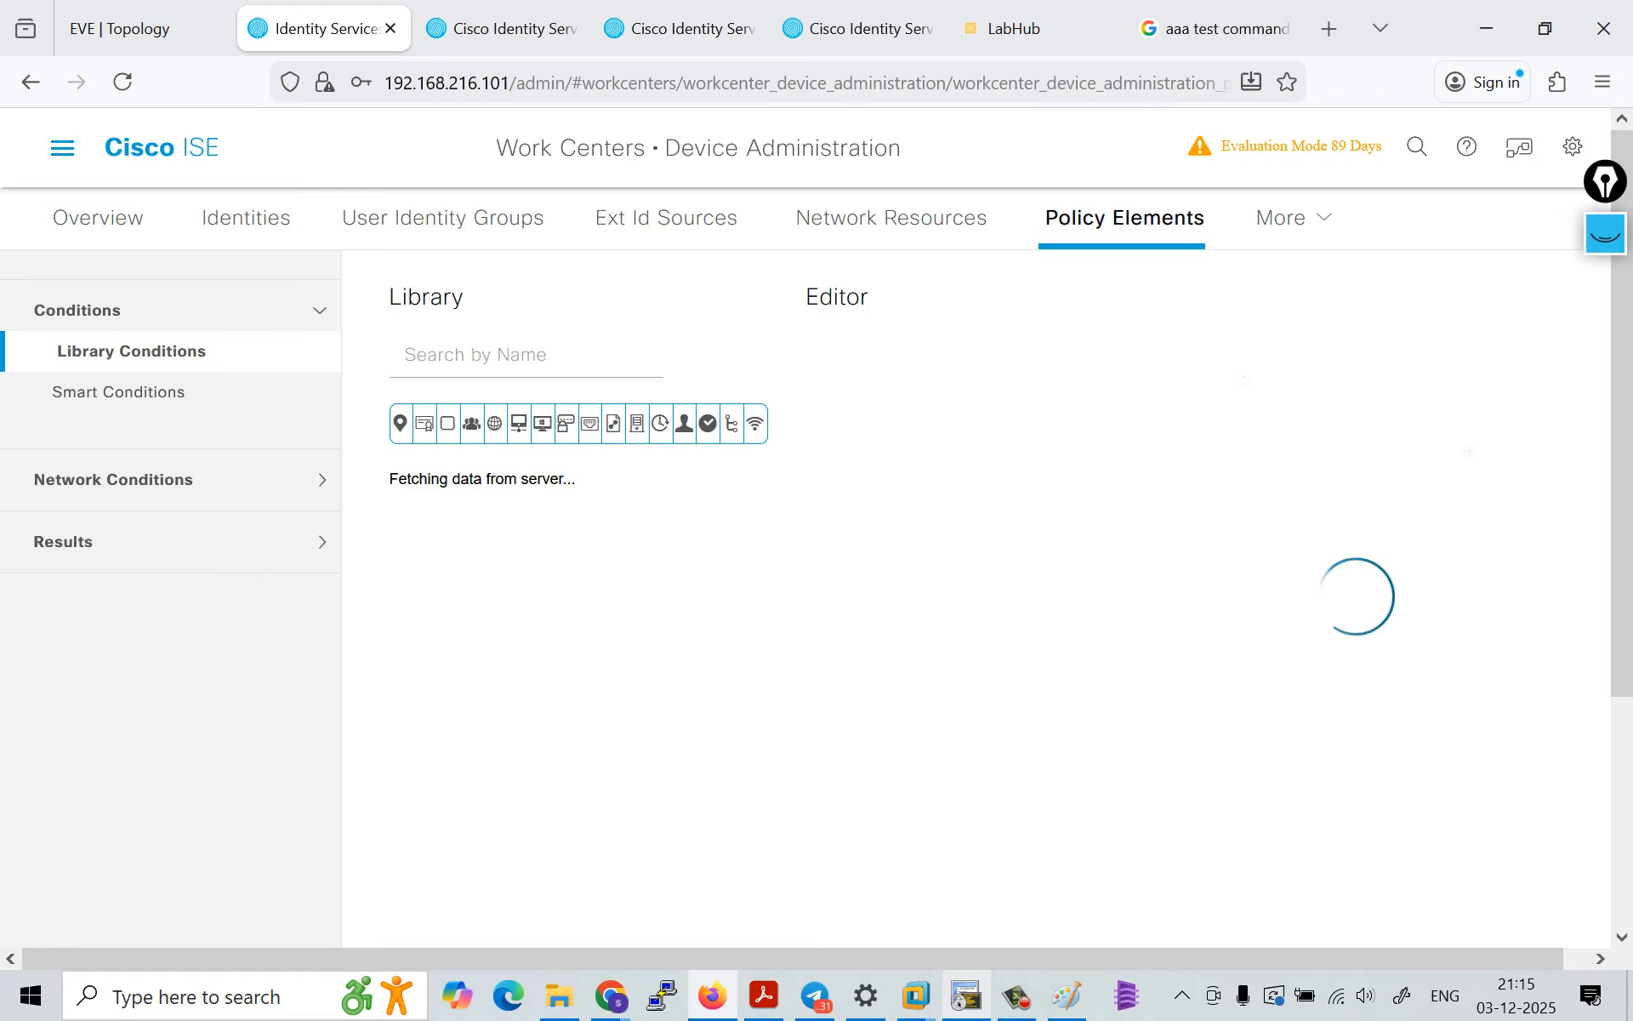
pyautogui.click(94, 542)
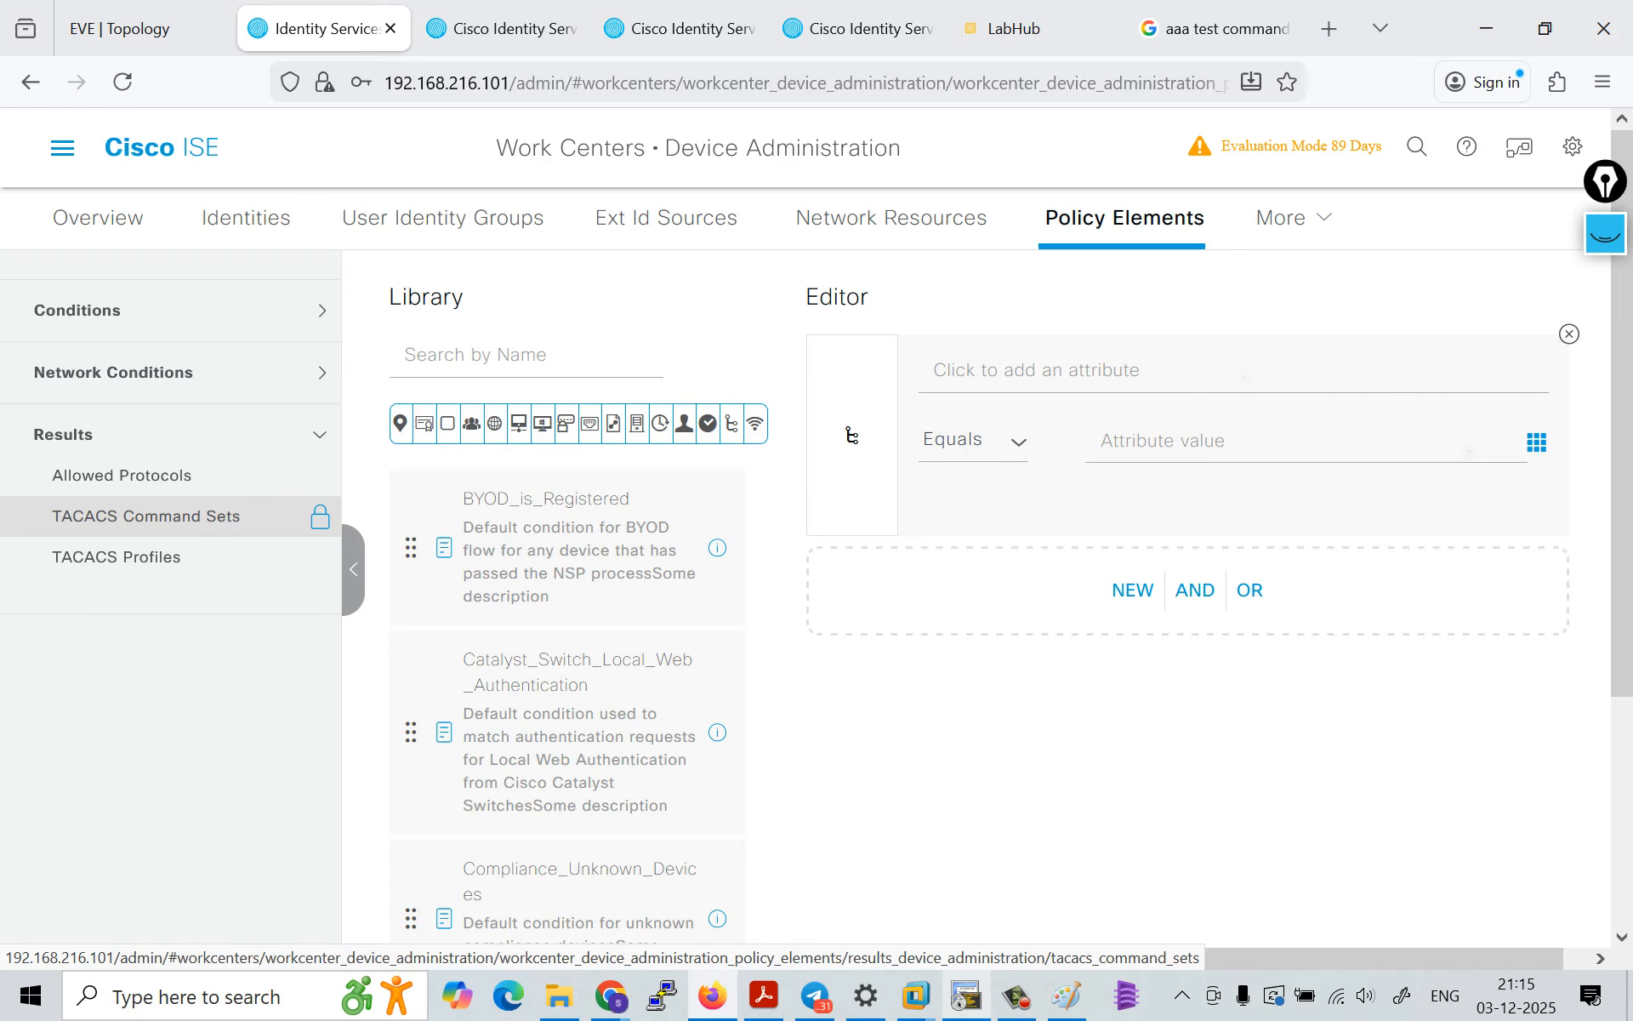
pyautogui.click(116, 557)
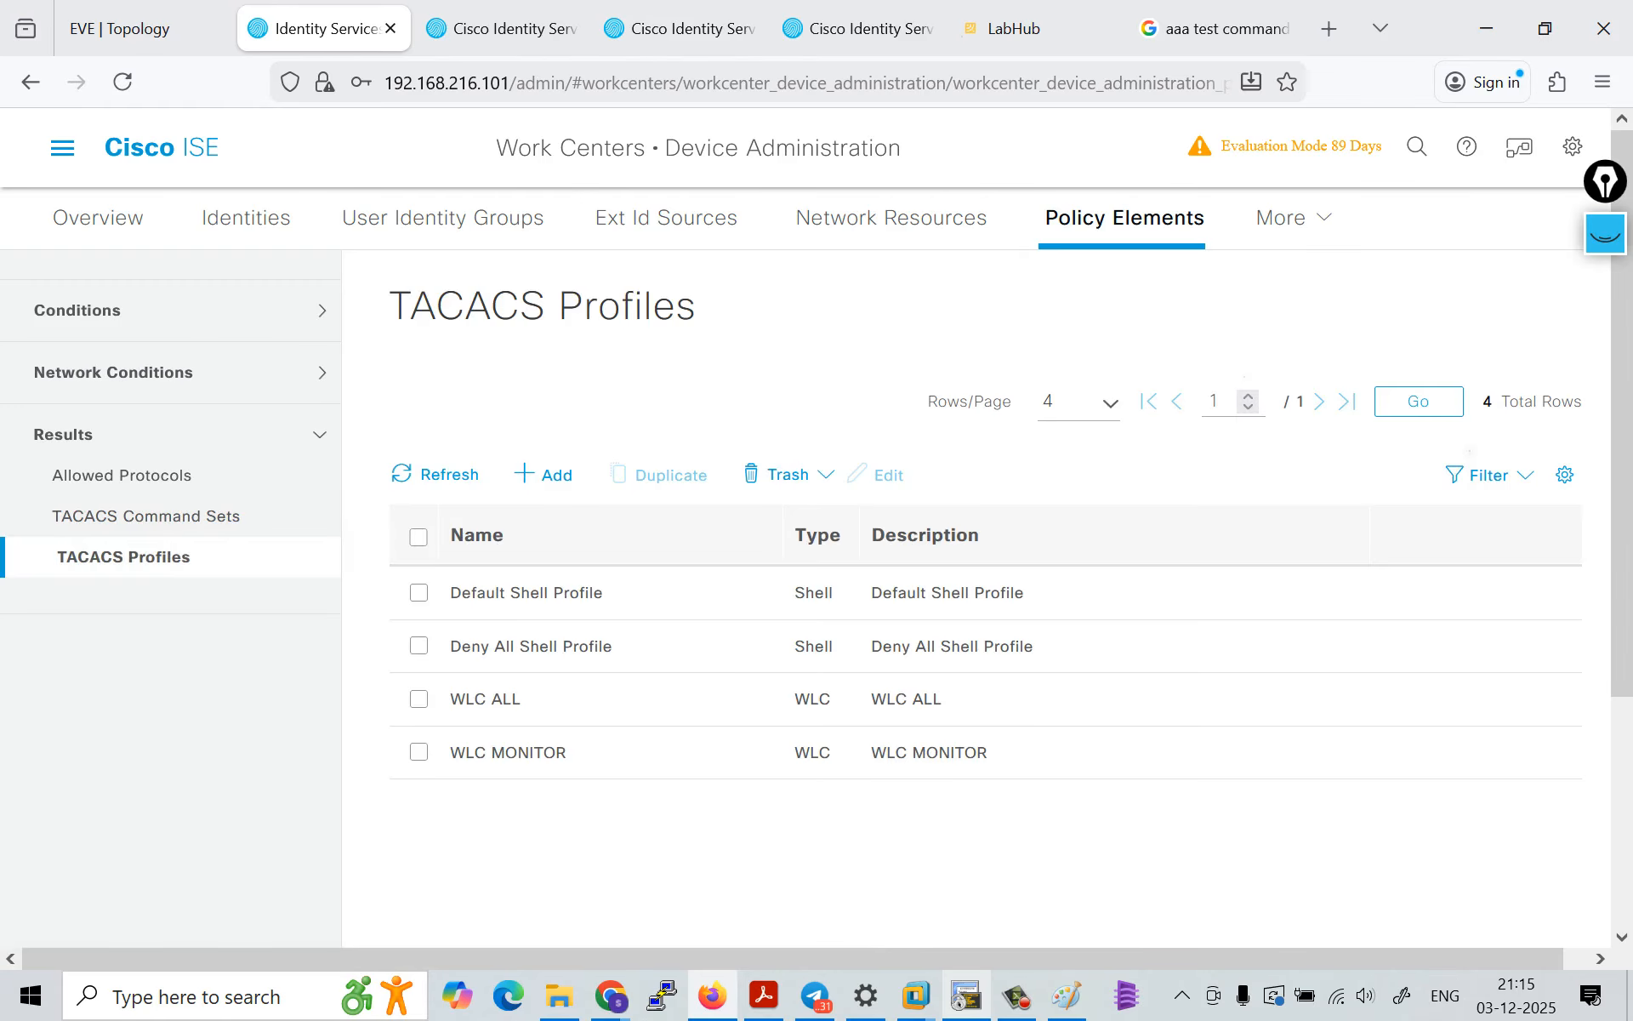
# Step: Open Default Shell Profile for editing and examine its common tasks and custom attributes
pyautogui.moveTo(462, 646); pyautogui.dragTo(617, 646)
pyautogui.moveTo(462, 593); pyautogui.dragTo(608, 593)
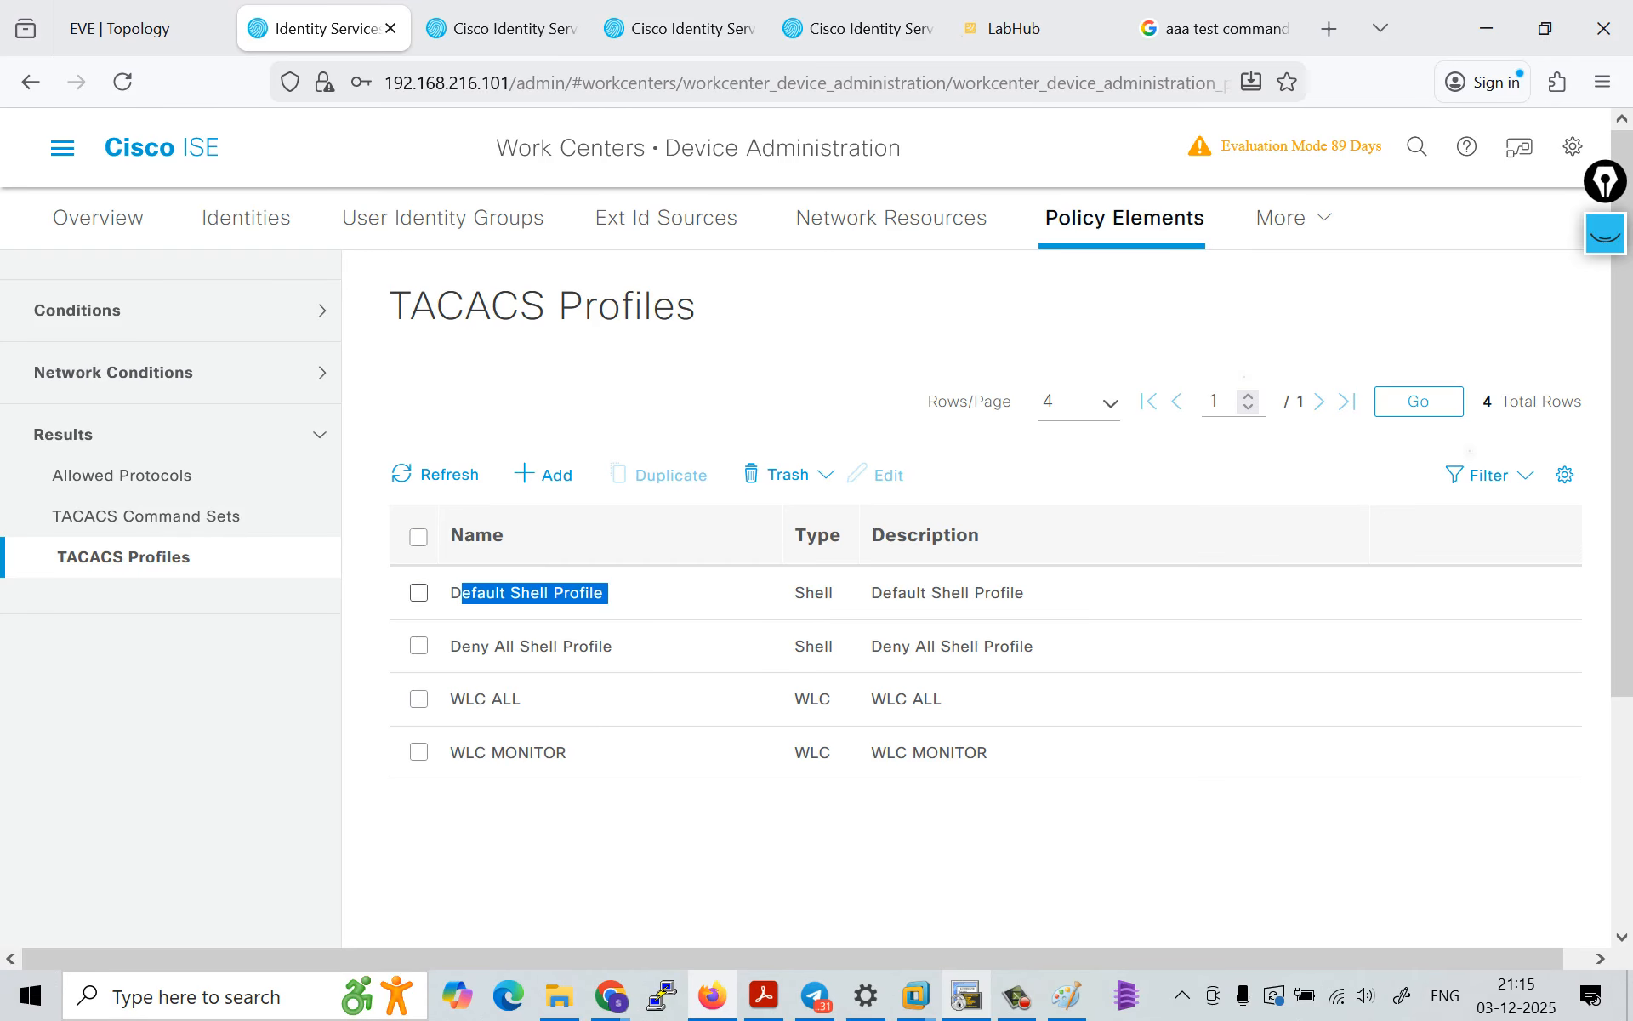
pyautogui.click(419, 592)
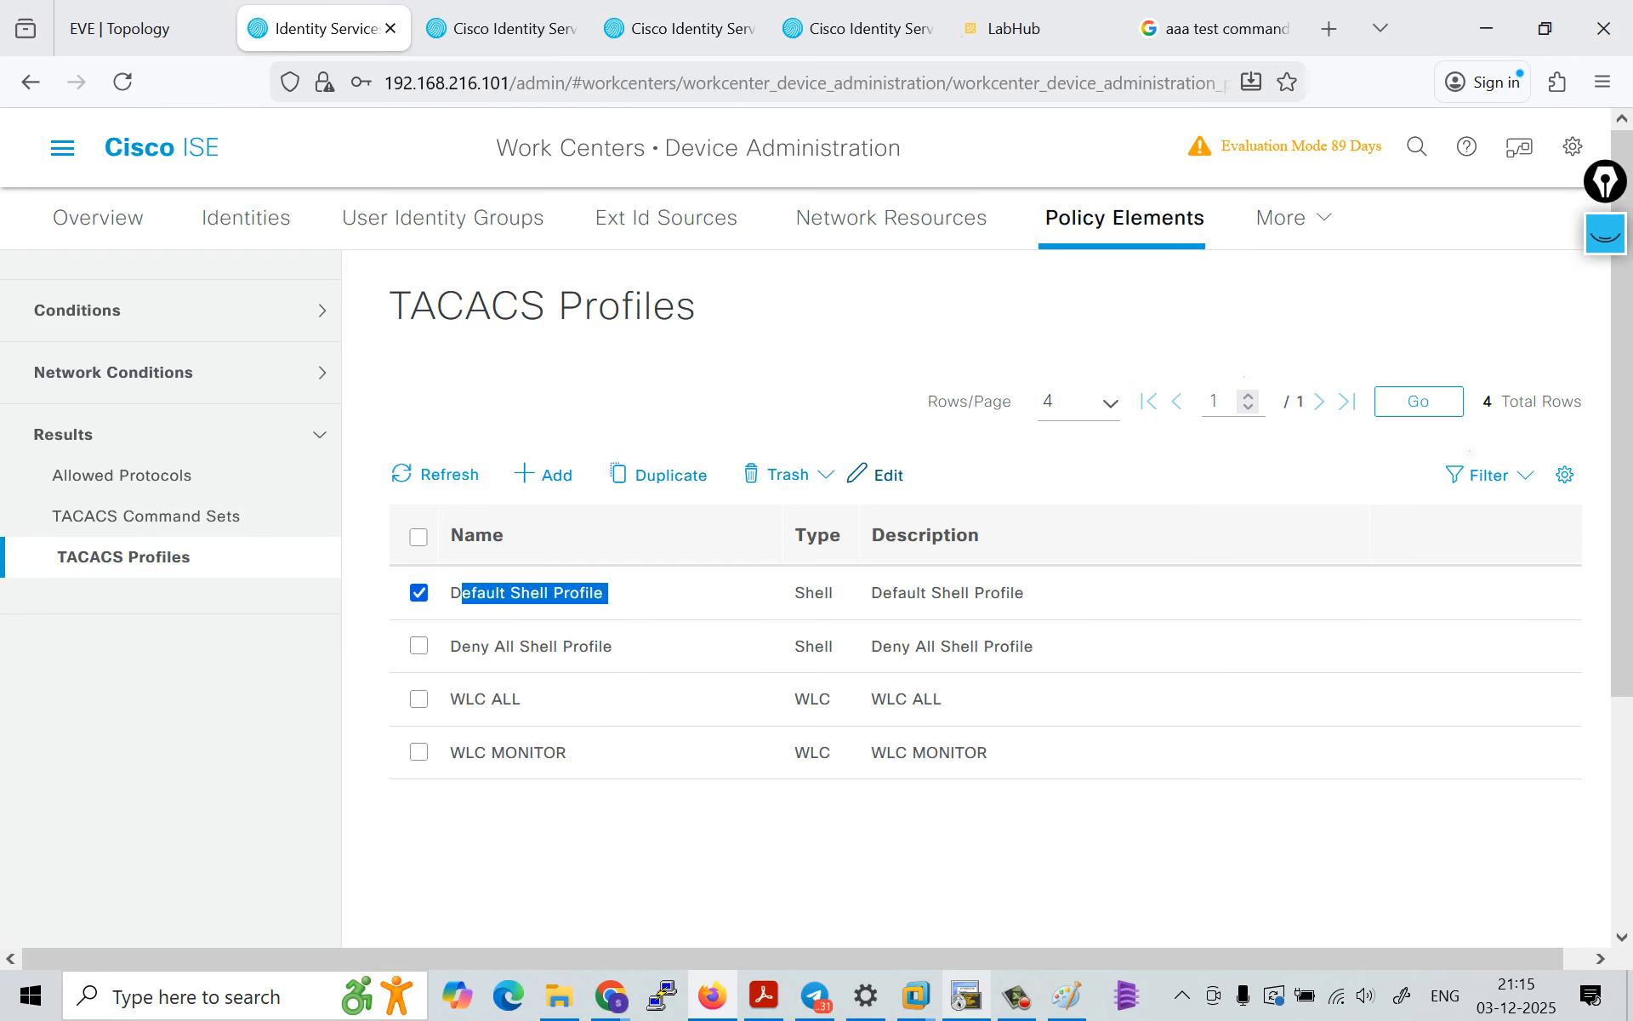
pyautogui.click(876, 474)
pyautogui.click(791, 412)
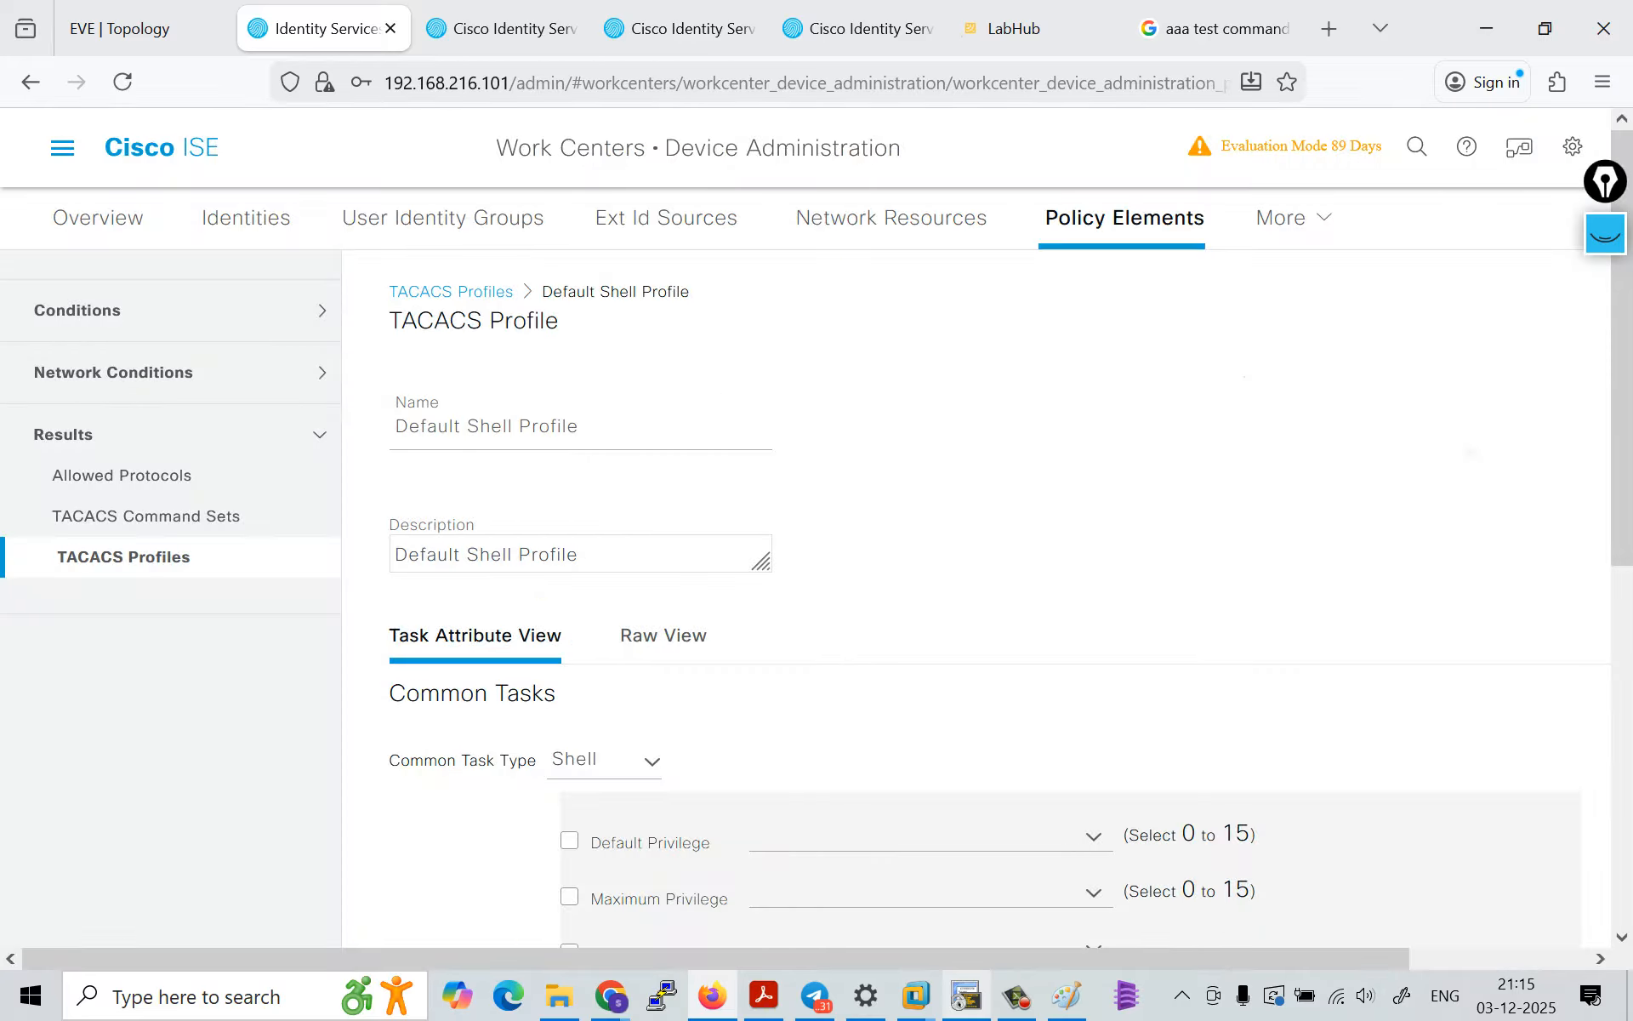
pyautogui.scroll(-7, 986, 595)
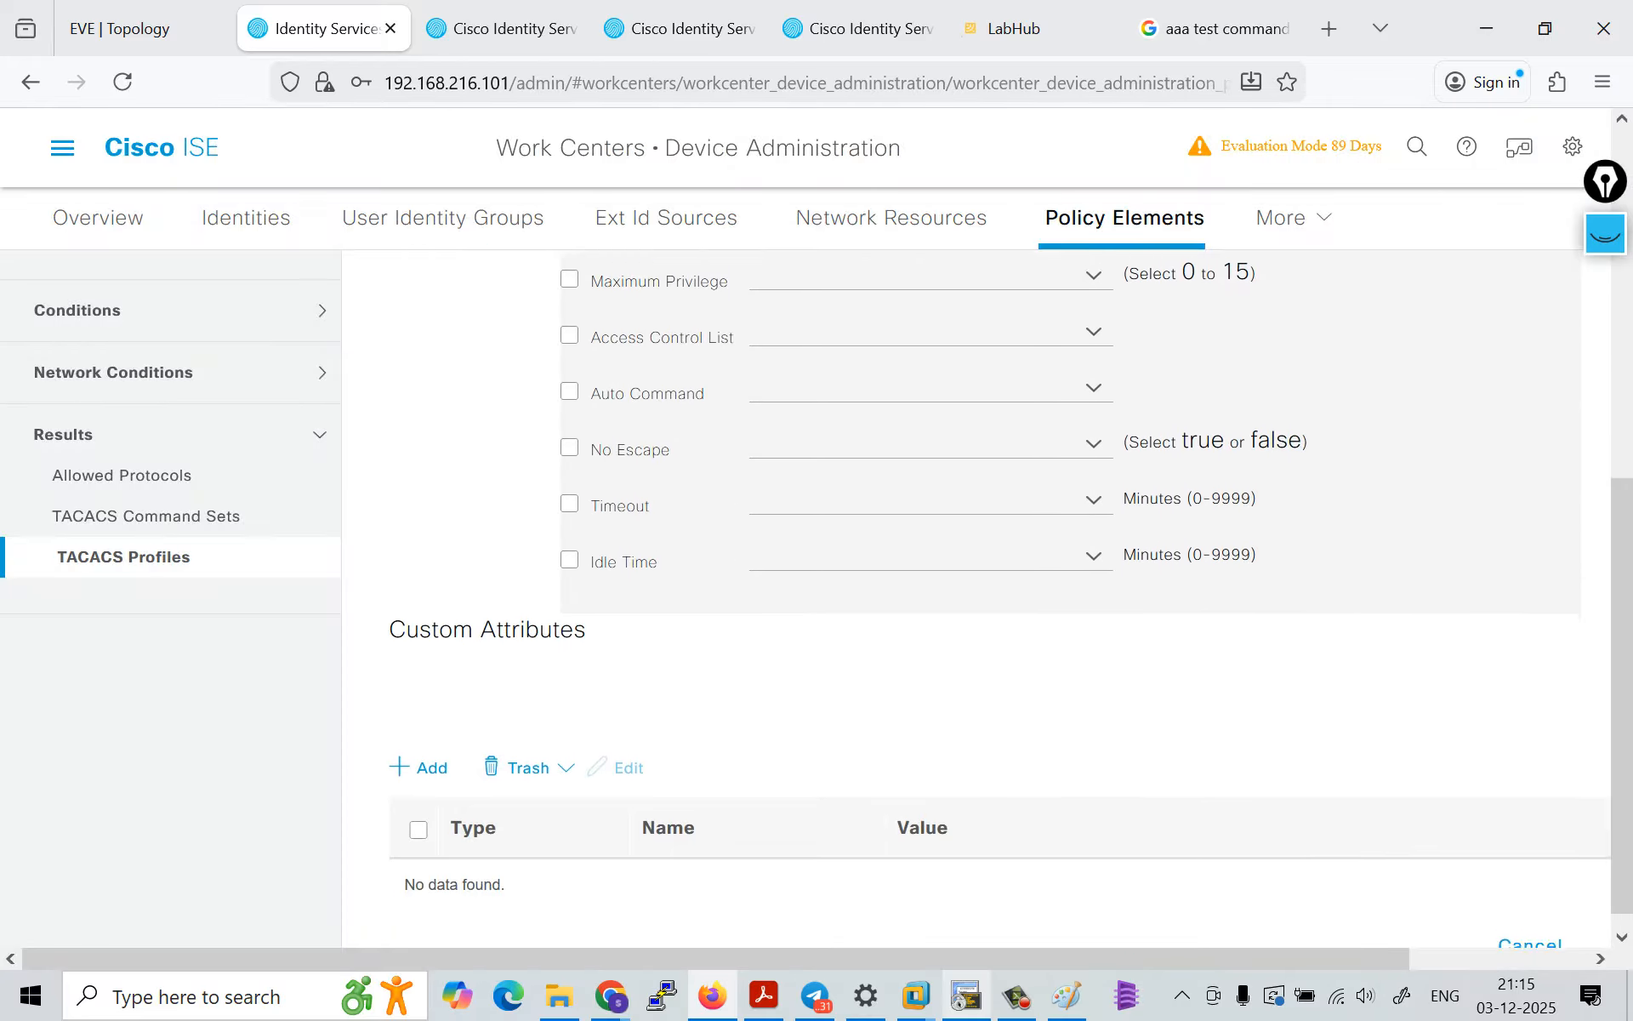
pyautogui.scroll(8, 987, 595)
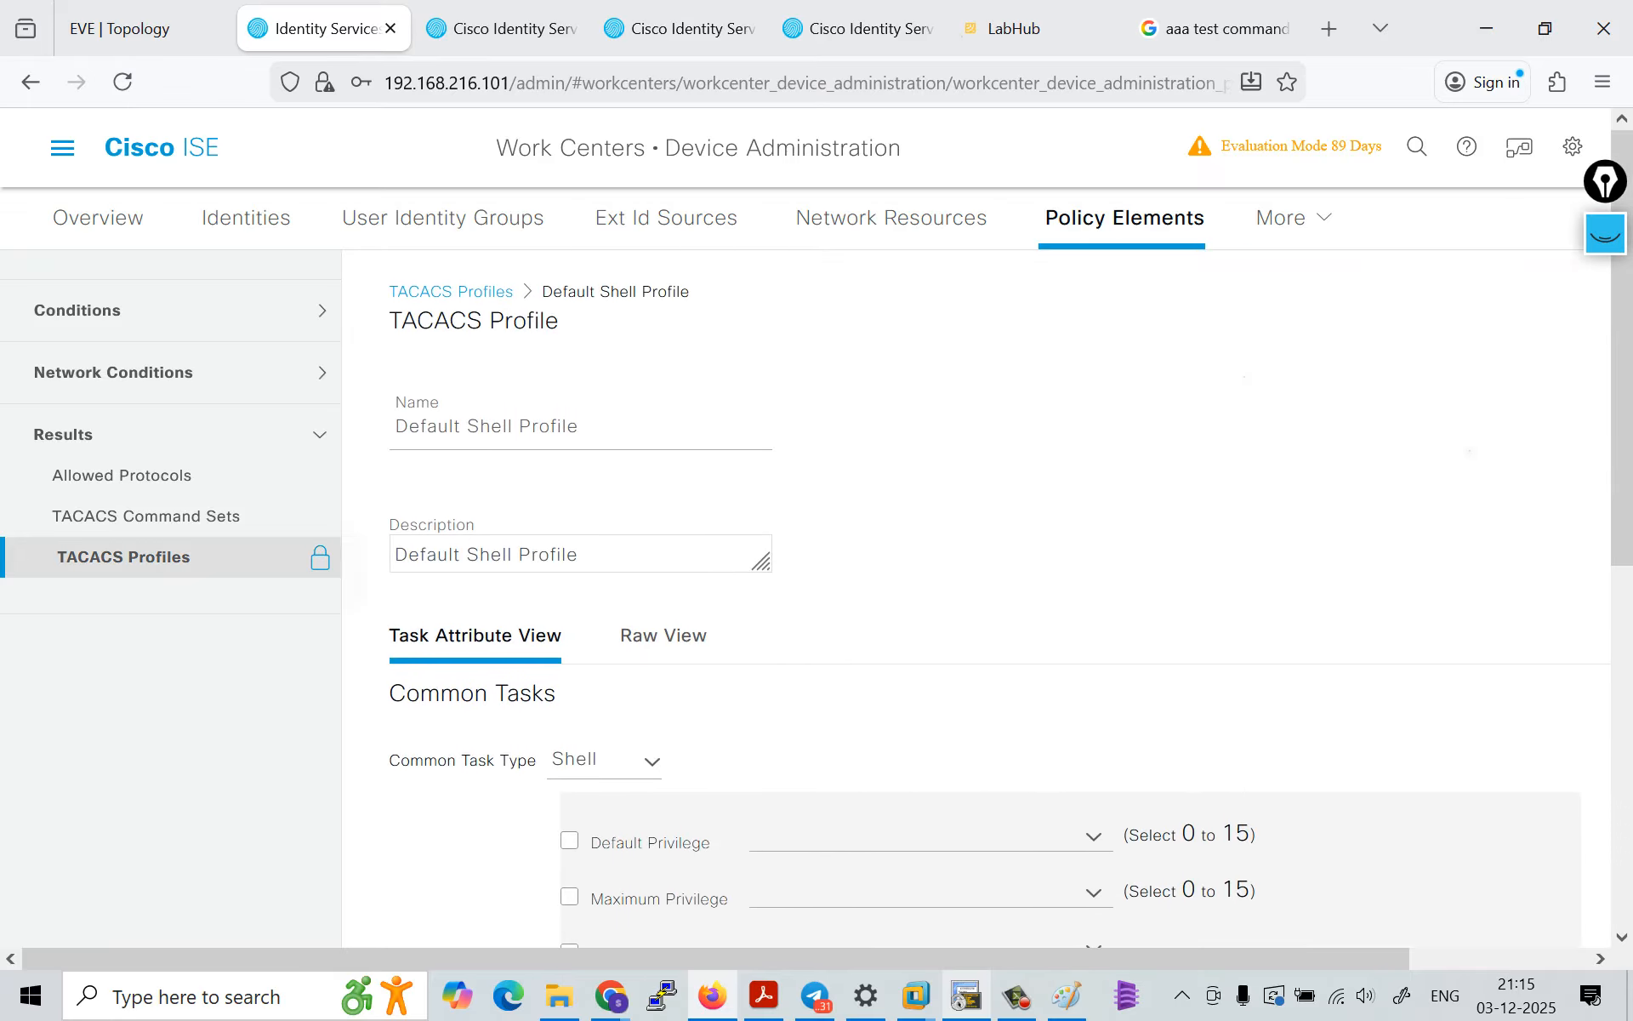
# Step: Start a new TACACS command set and name it Permit_all_commands
pyautogui.click(147, 516)
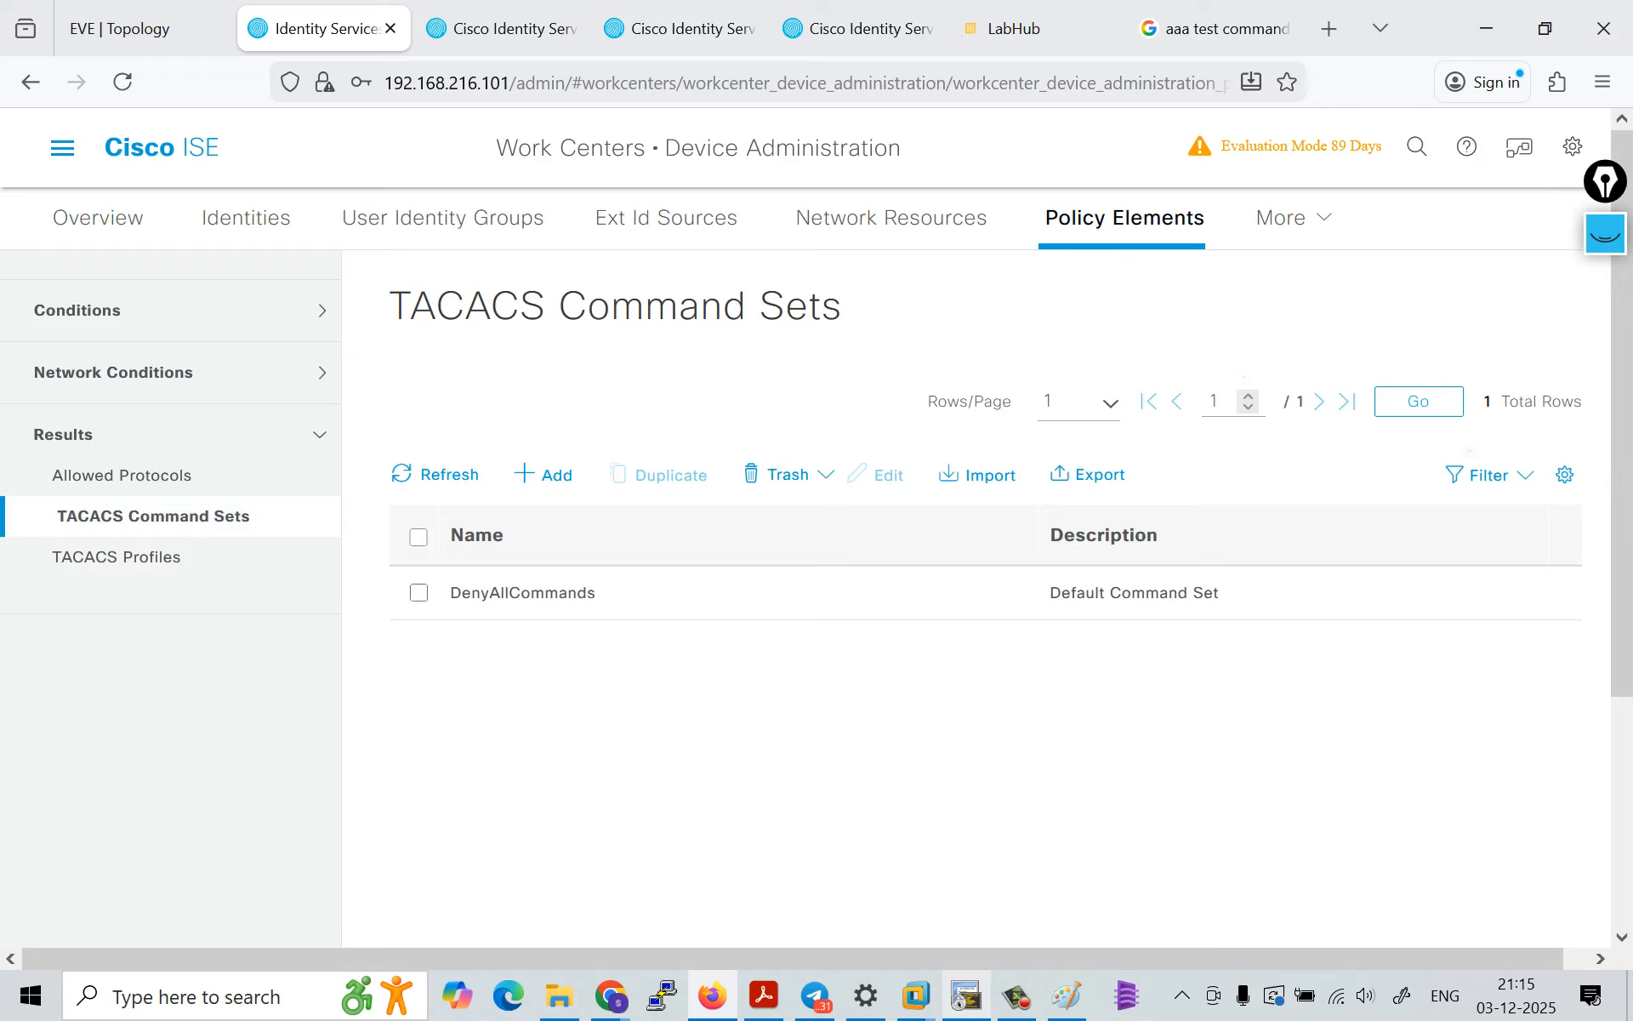
pyautogui.click(419, 592)
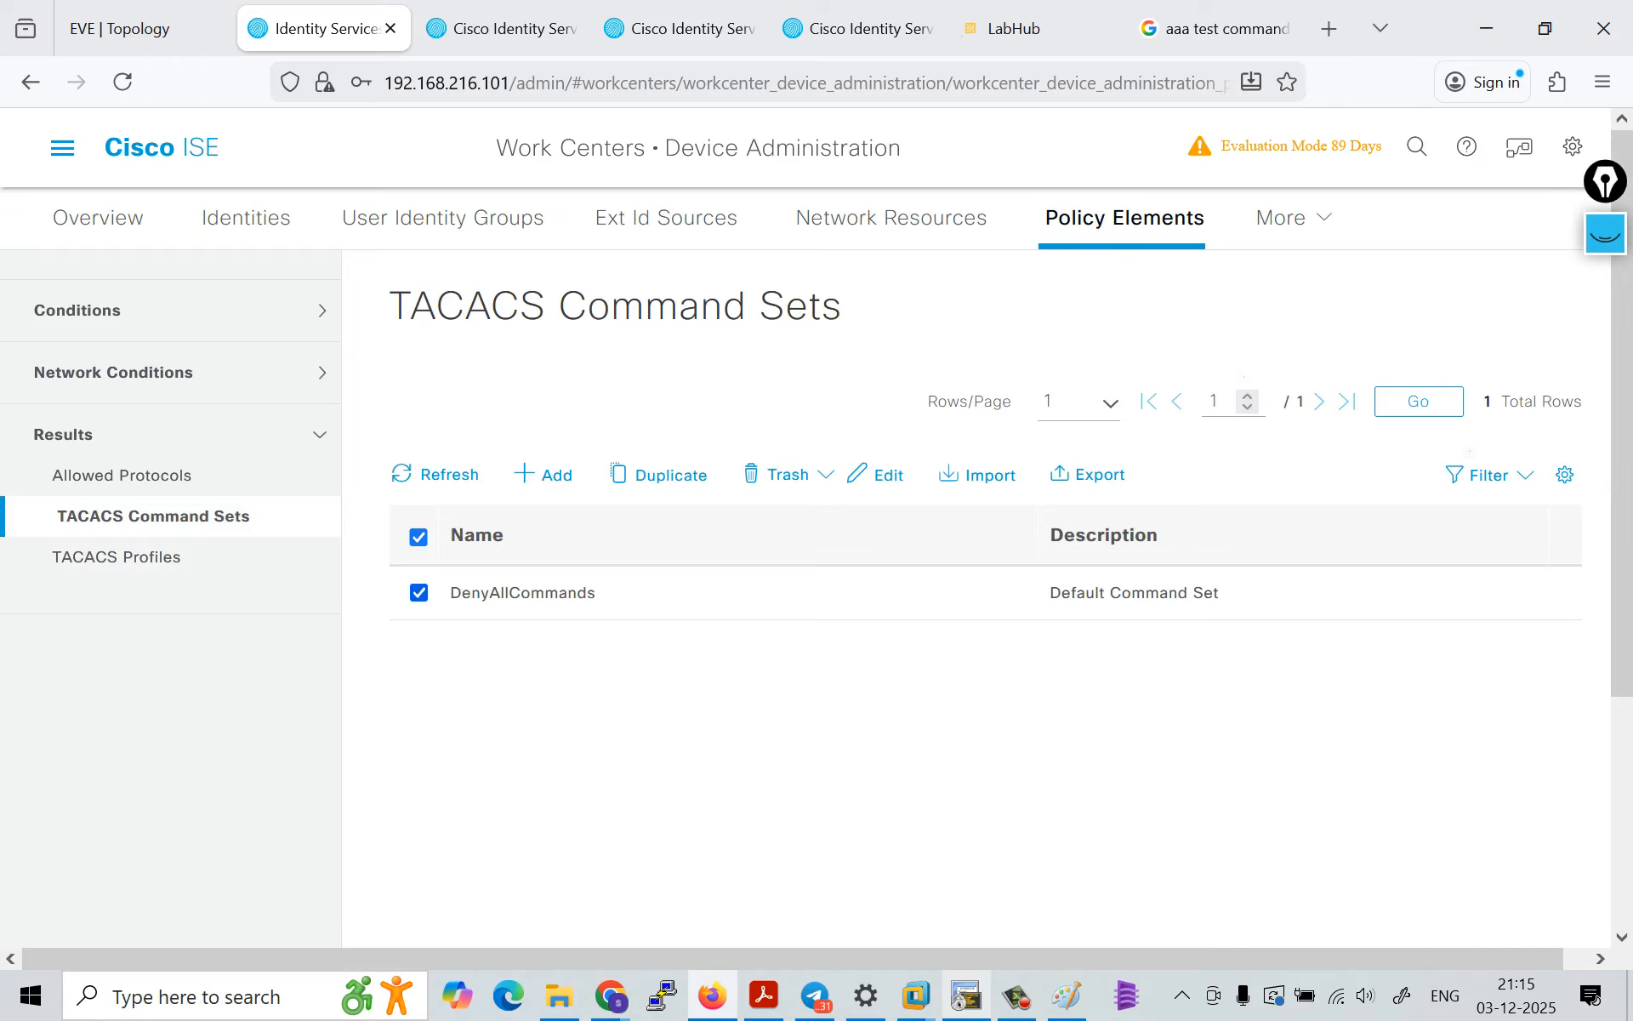
pyautogui.click(418, 593)
pyautogui.click(543, 475)
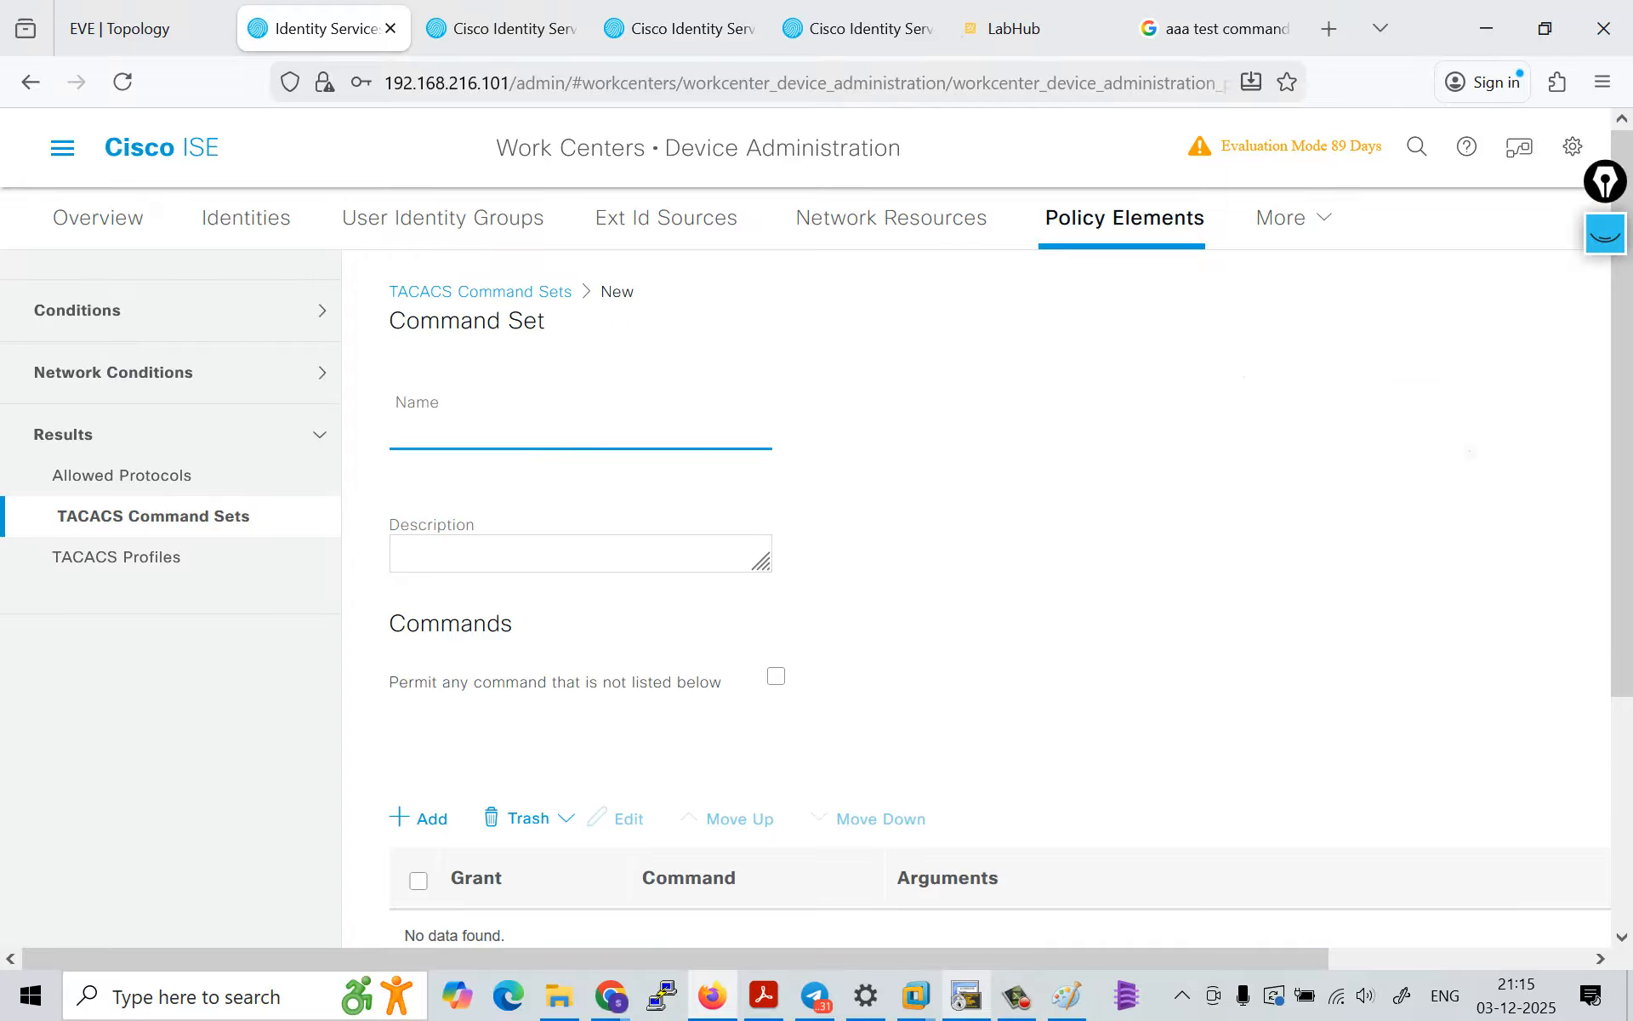
pyautogui.write('P')
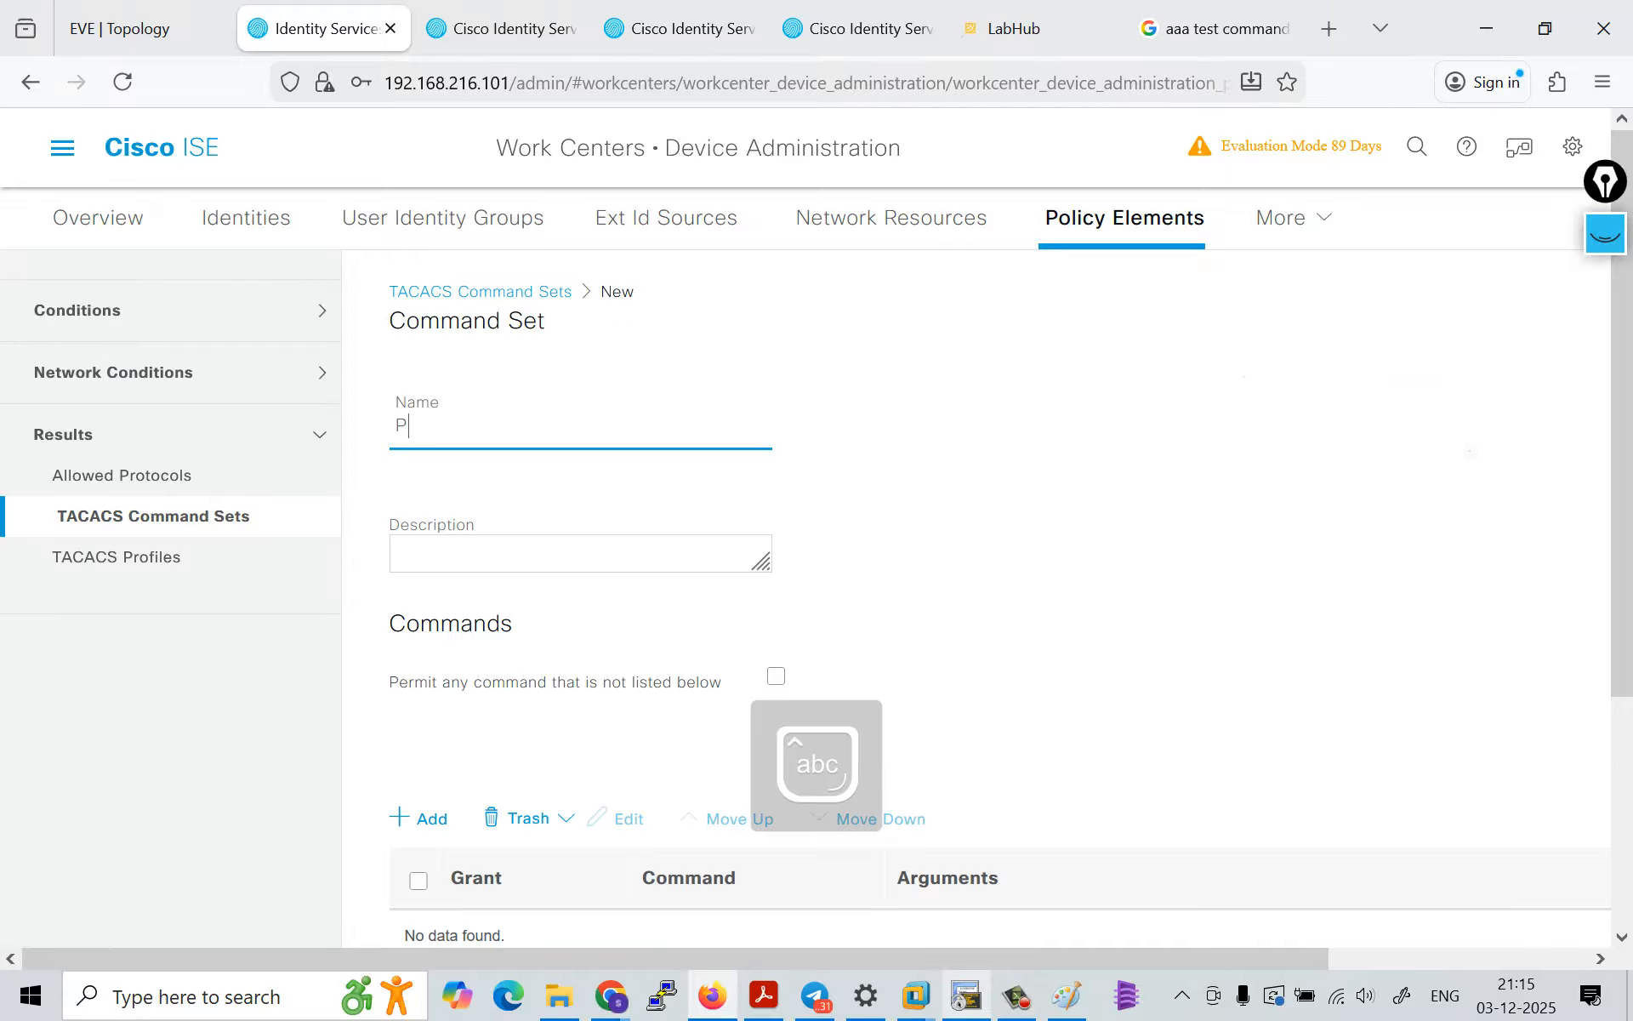
pyautogui.write('ermit_all_')
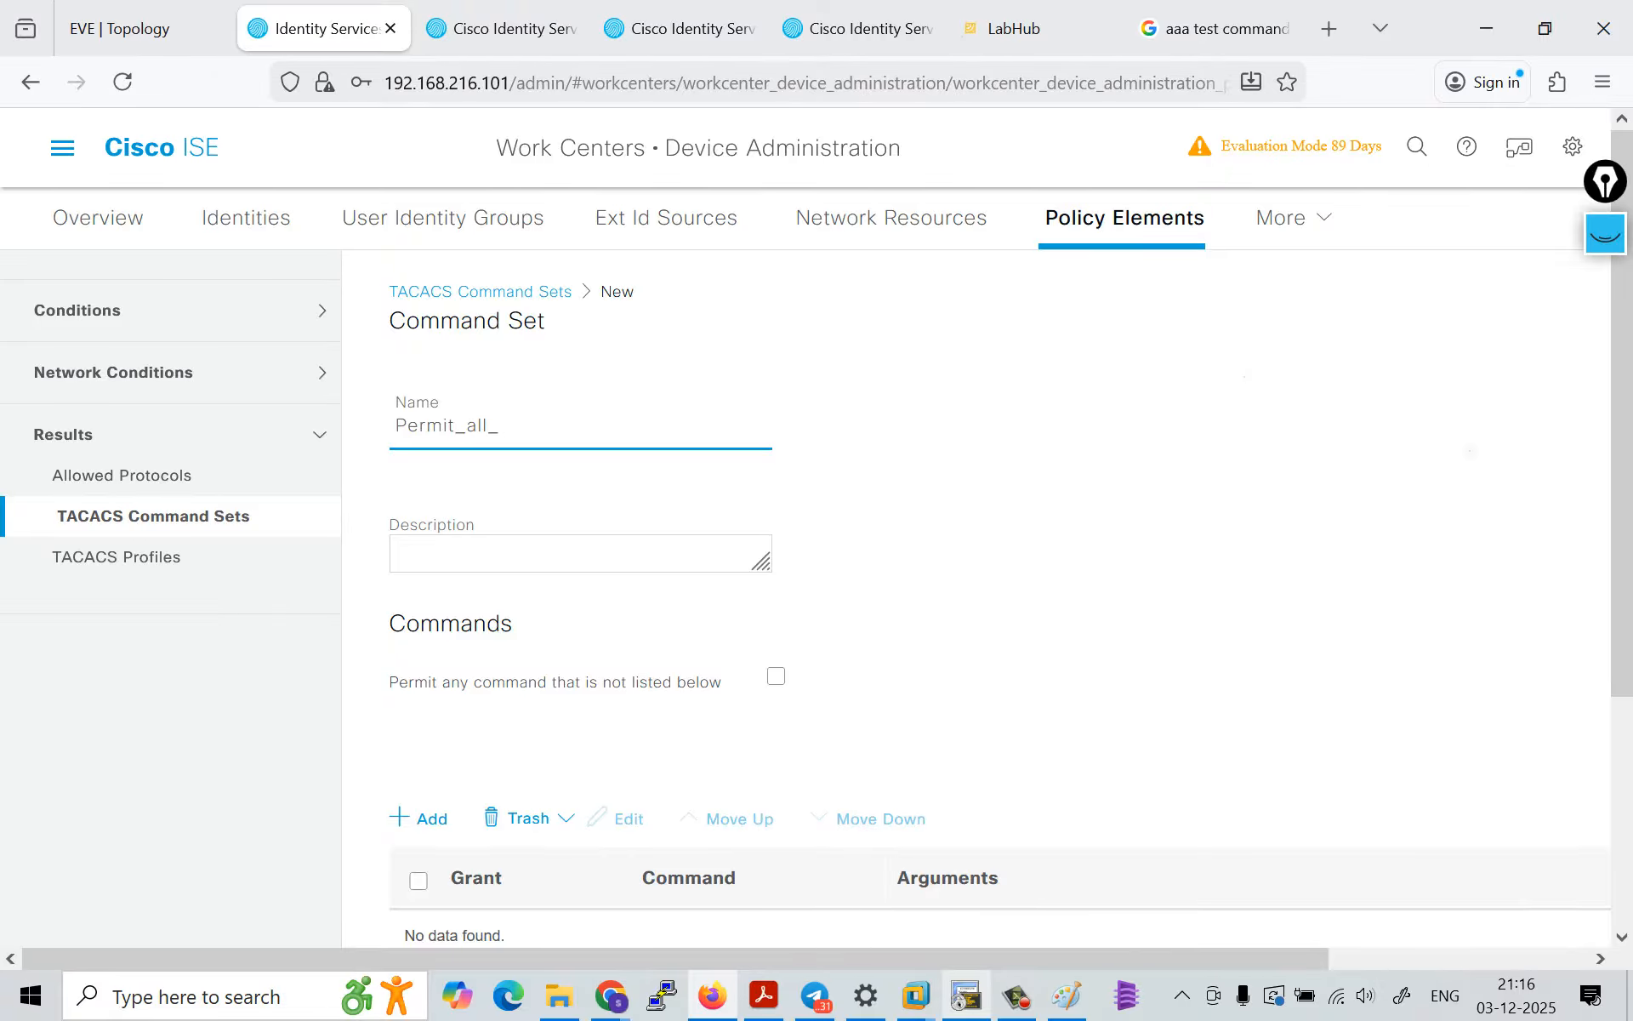
pyautogui.write('commands')
# Step: Add a command entry to the Permit_all_commands set and choose Deny as its grant
pyautogui.scroll(-4, 1115, 612)
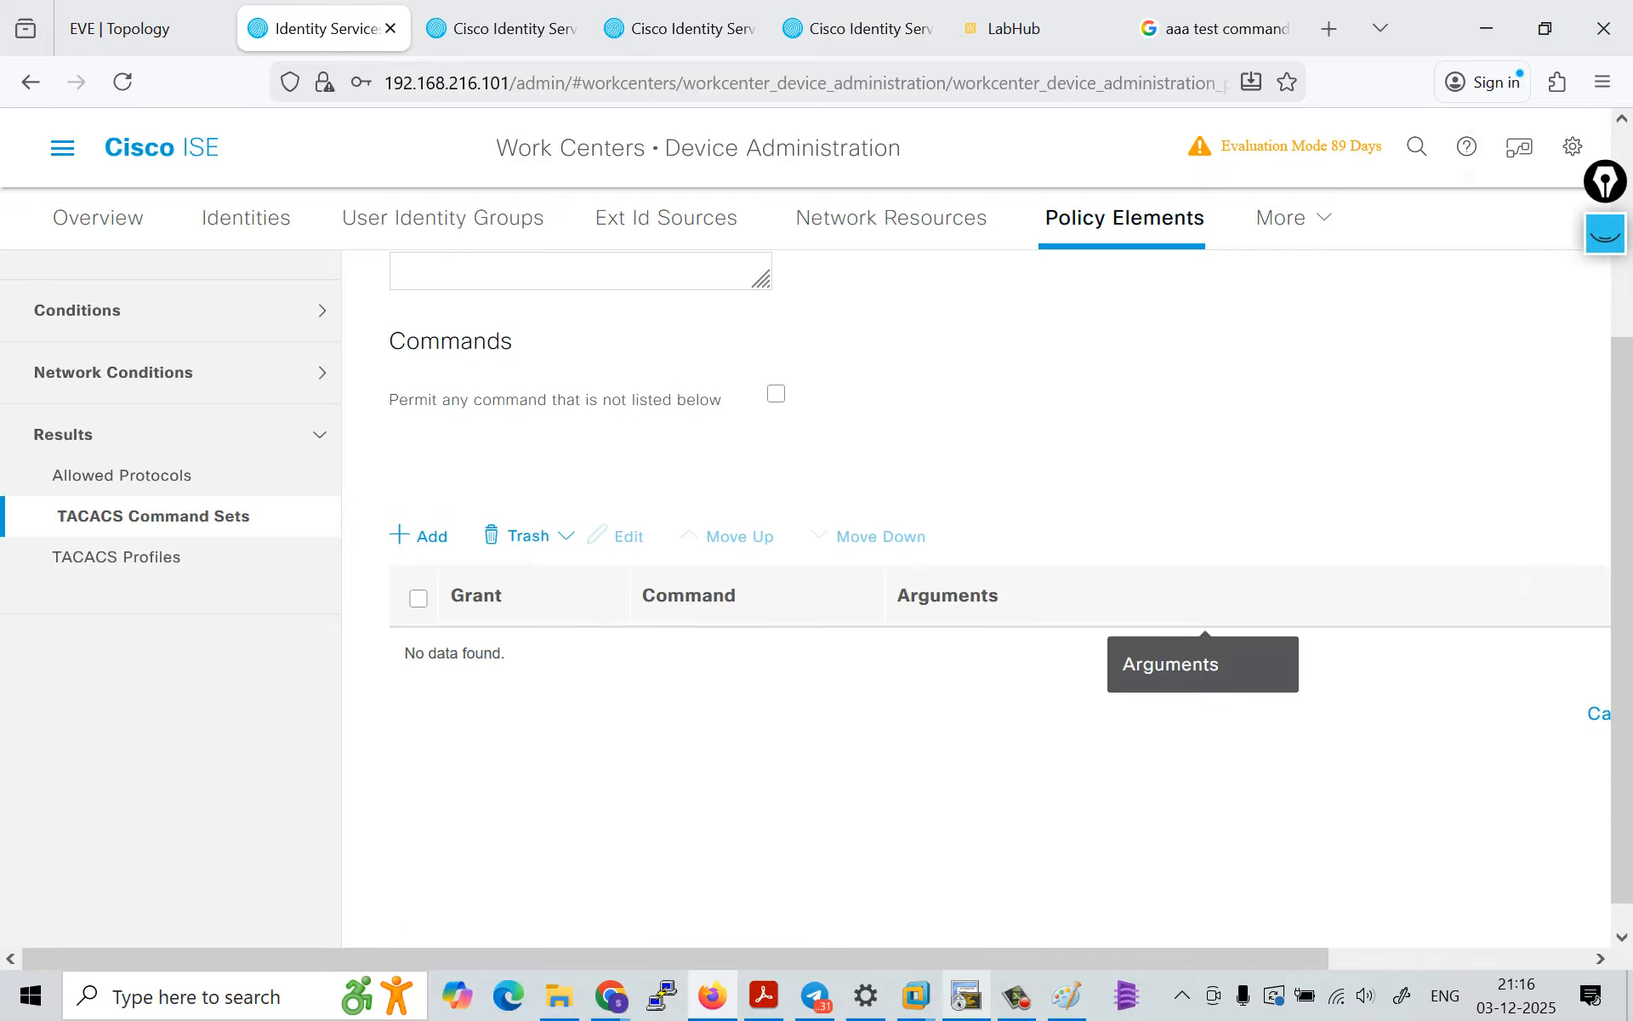
pyautogui.click(416, 505)
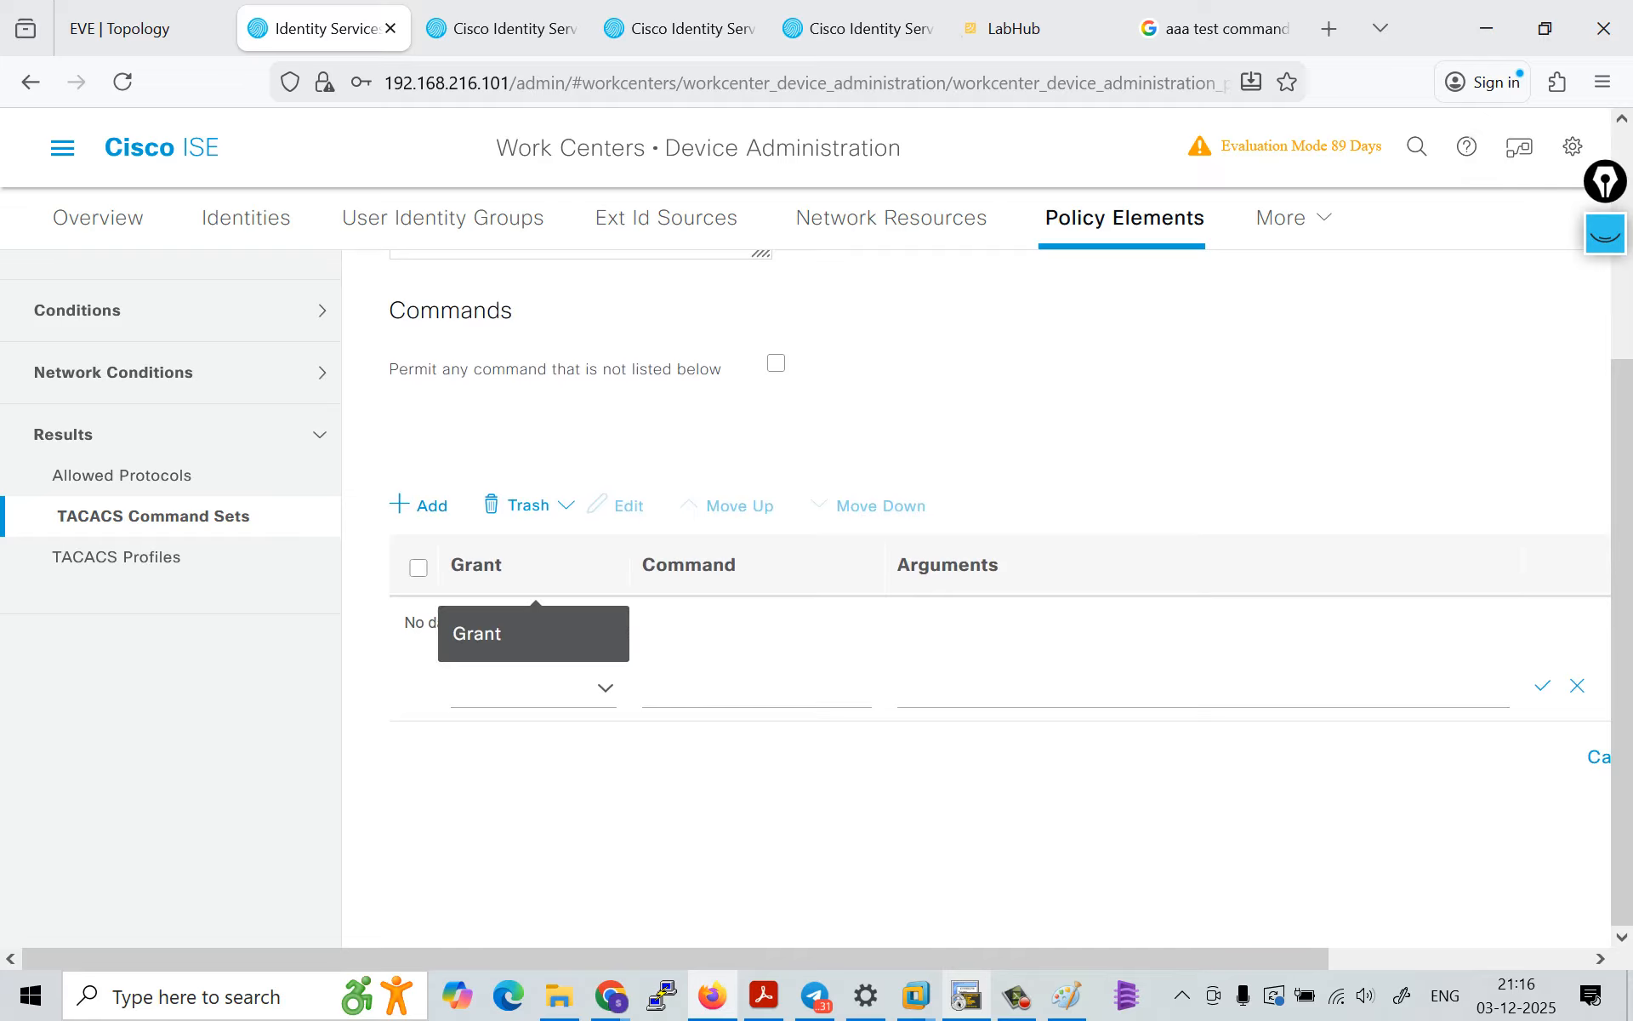
pyautogui.click(531, 685)
pyautogui.click(532, 728)
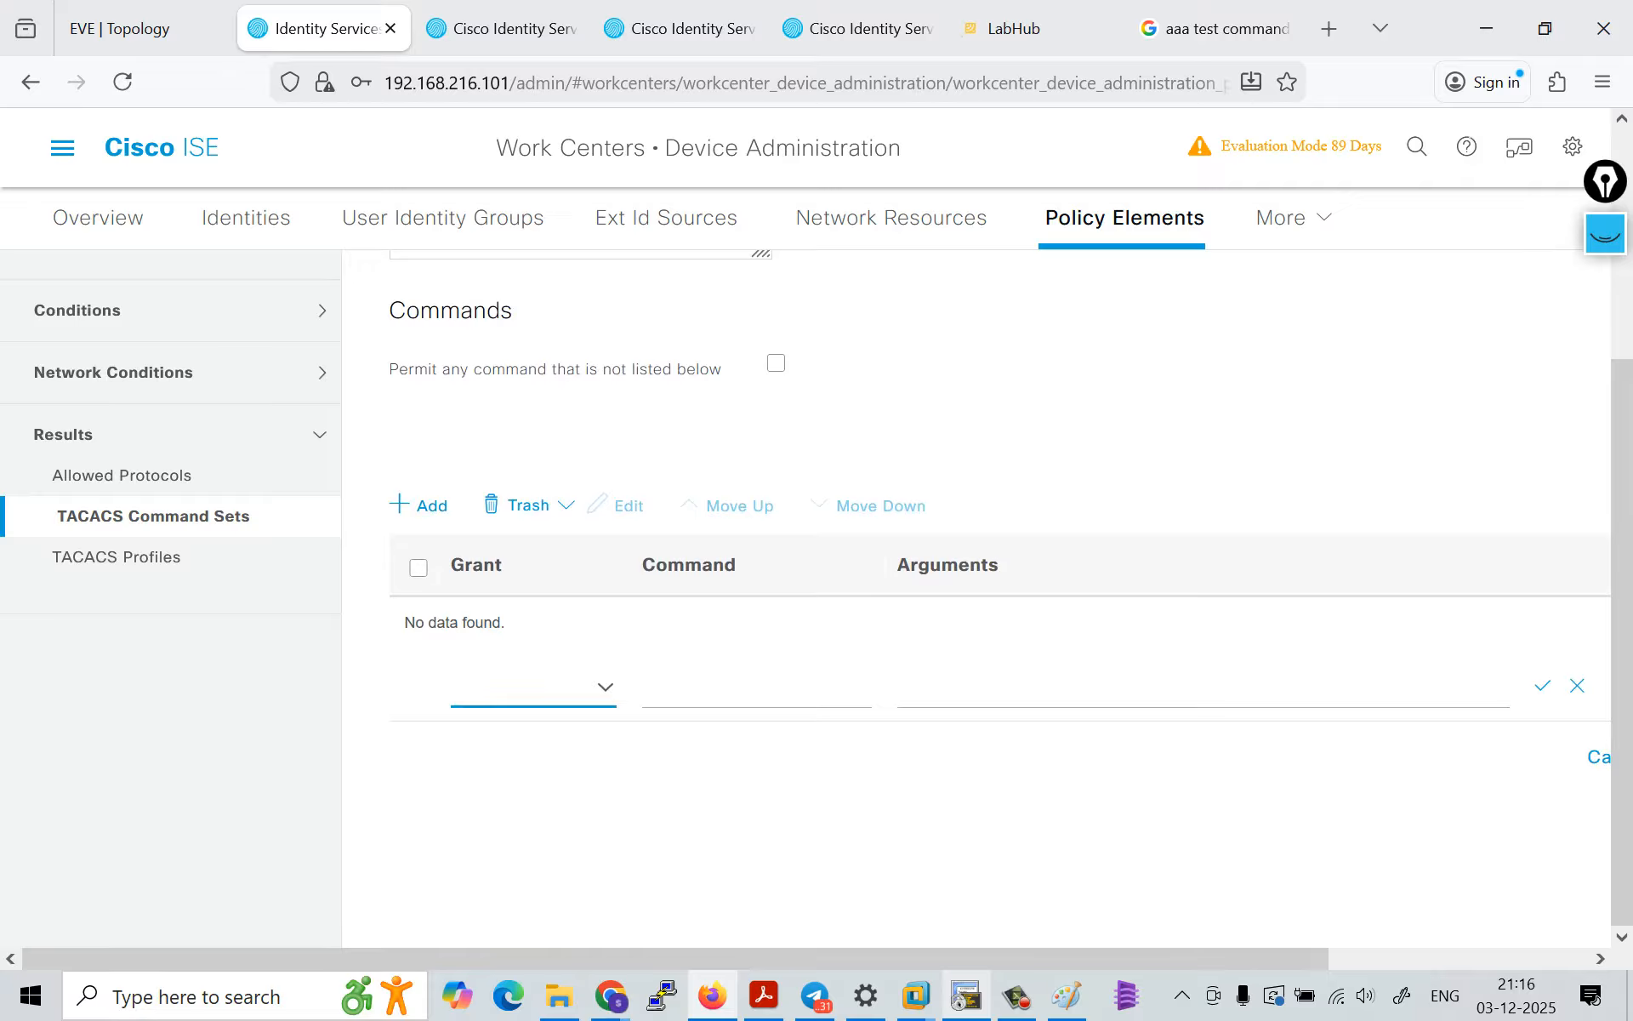
pyautogui.click(757, 685)
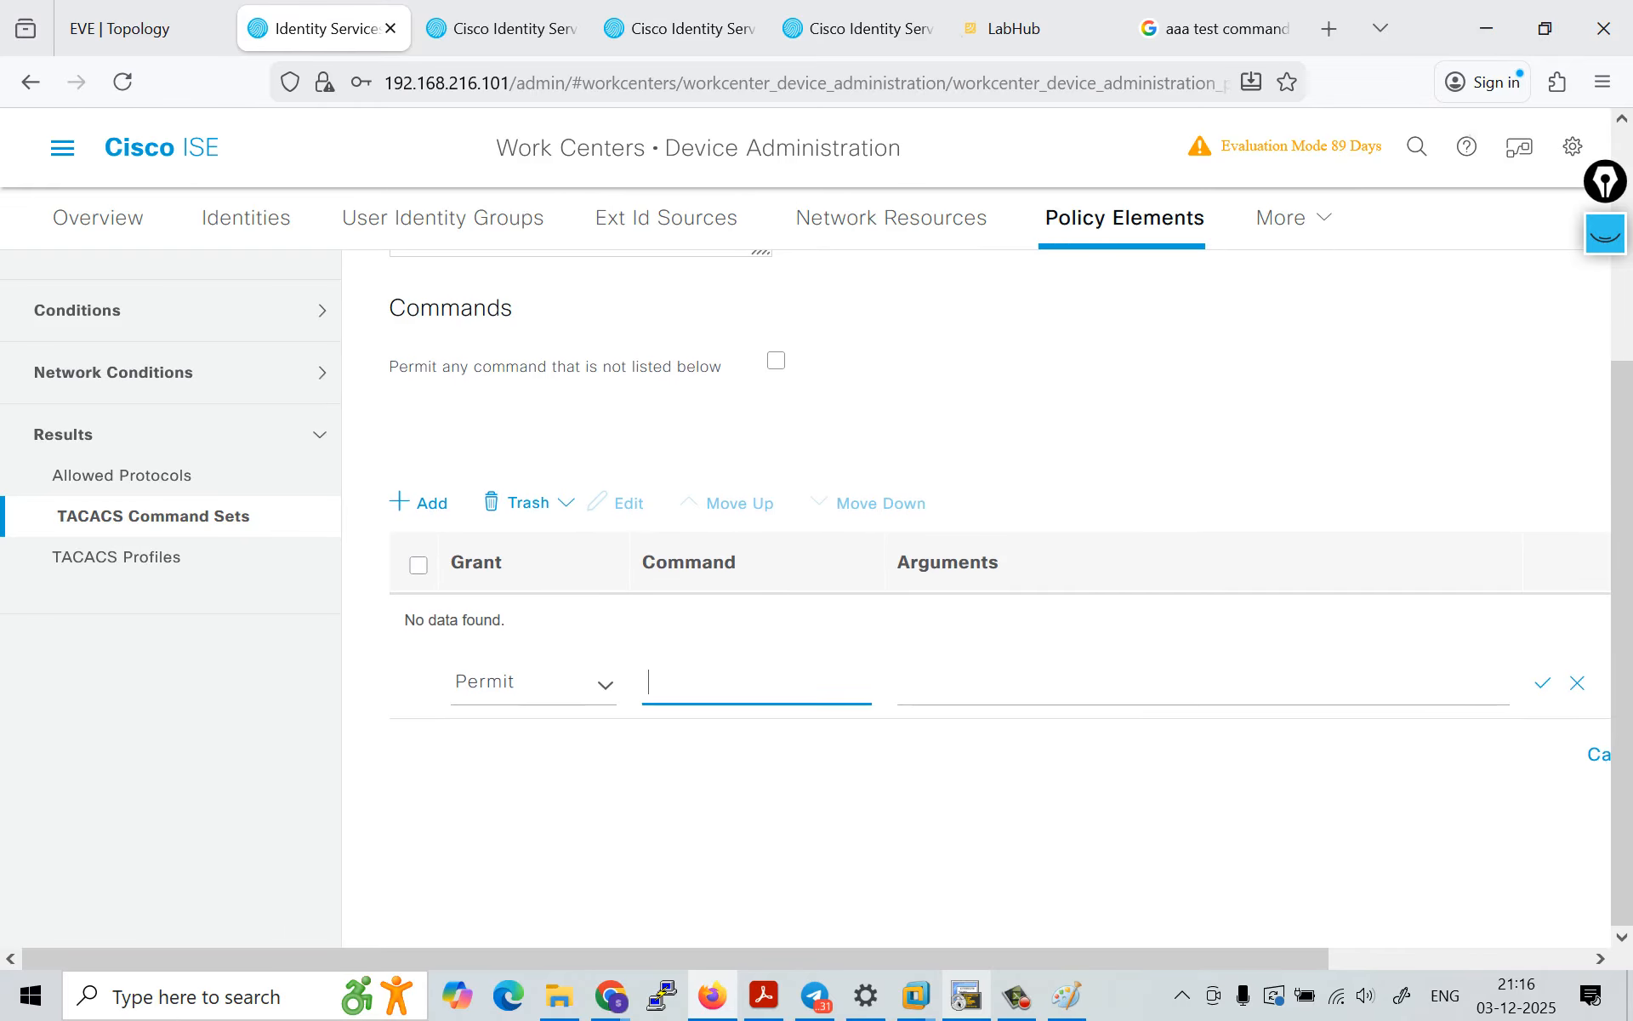
pyautogui.scroll(1, 756, 686)
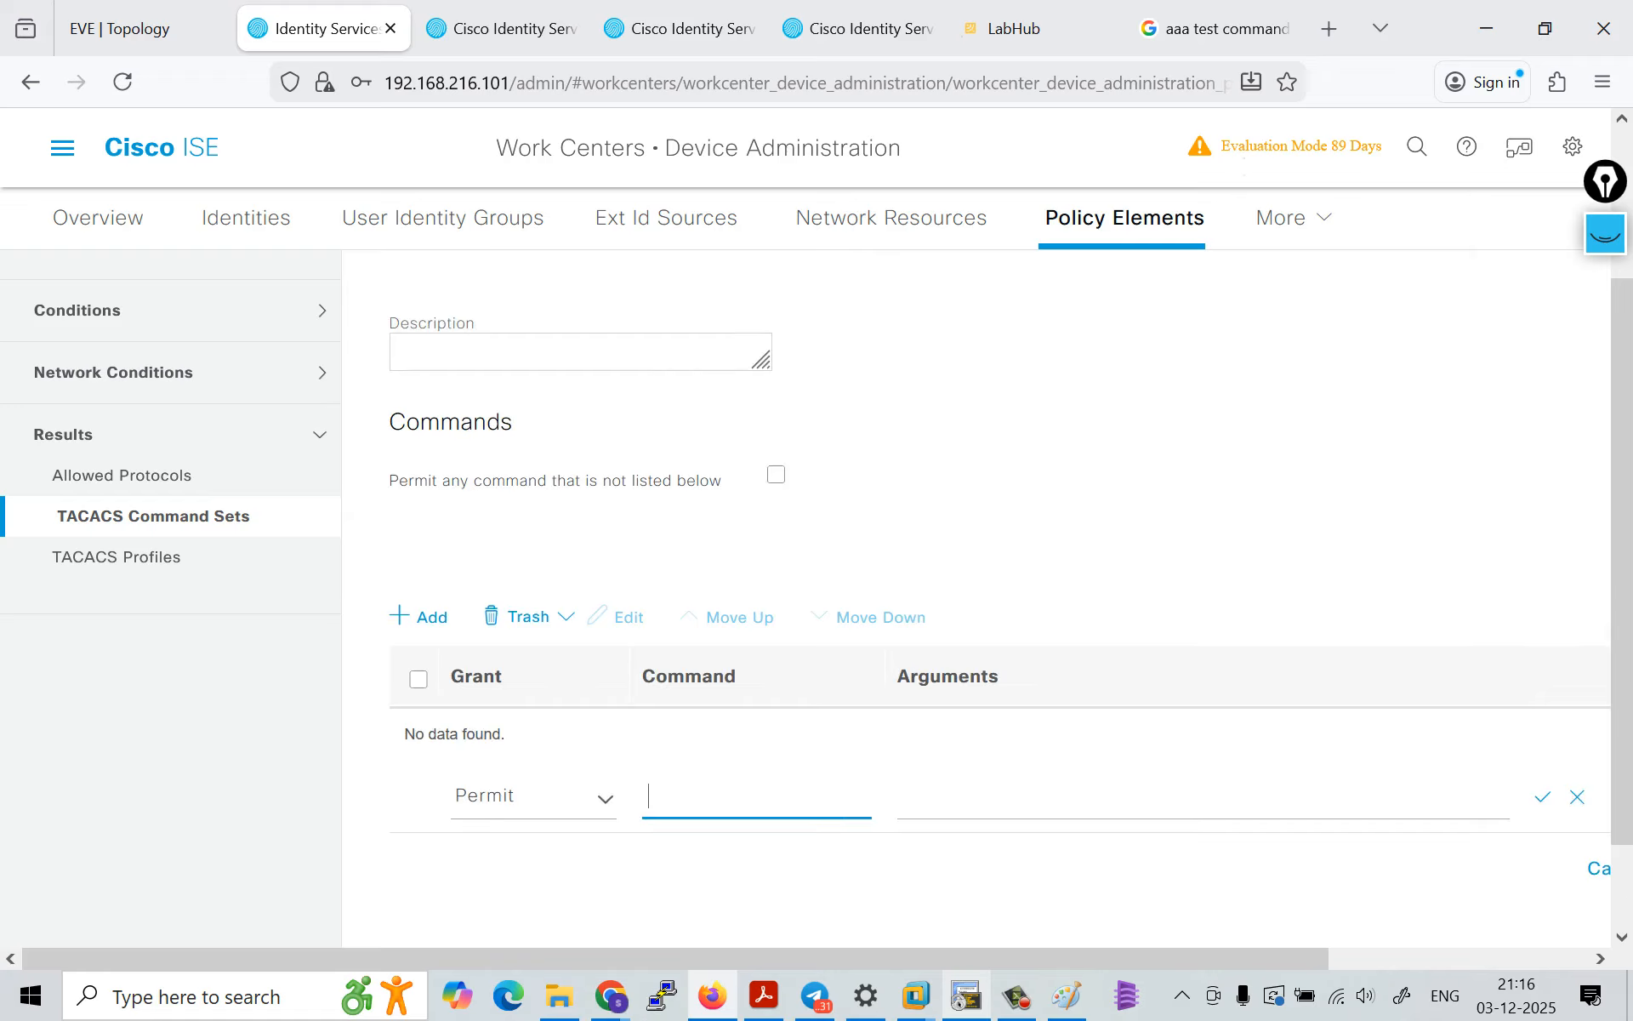
pyautogui.scroll(-1, 756, 685)
pyautogui.hscroll(3, 756, 606)
pyautogui.hscroll(-3, 757, 606)
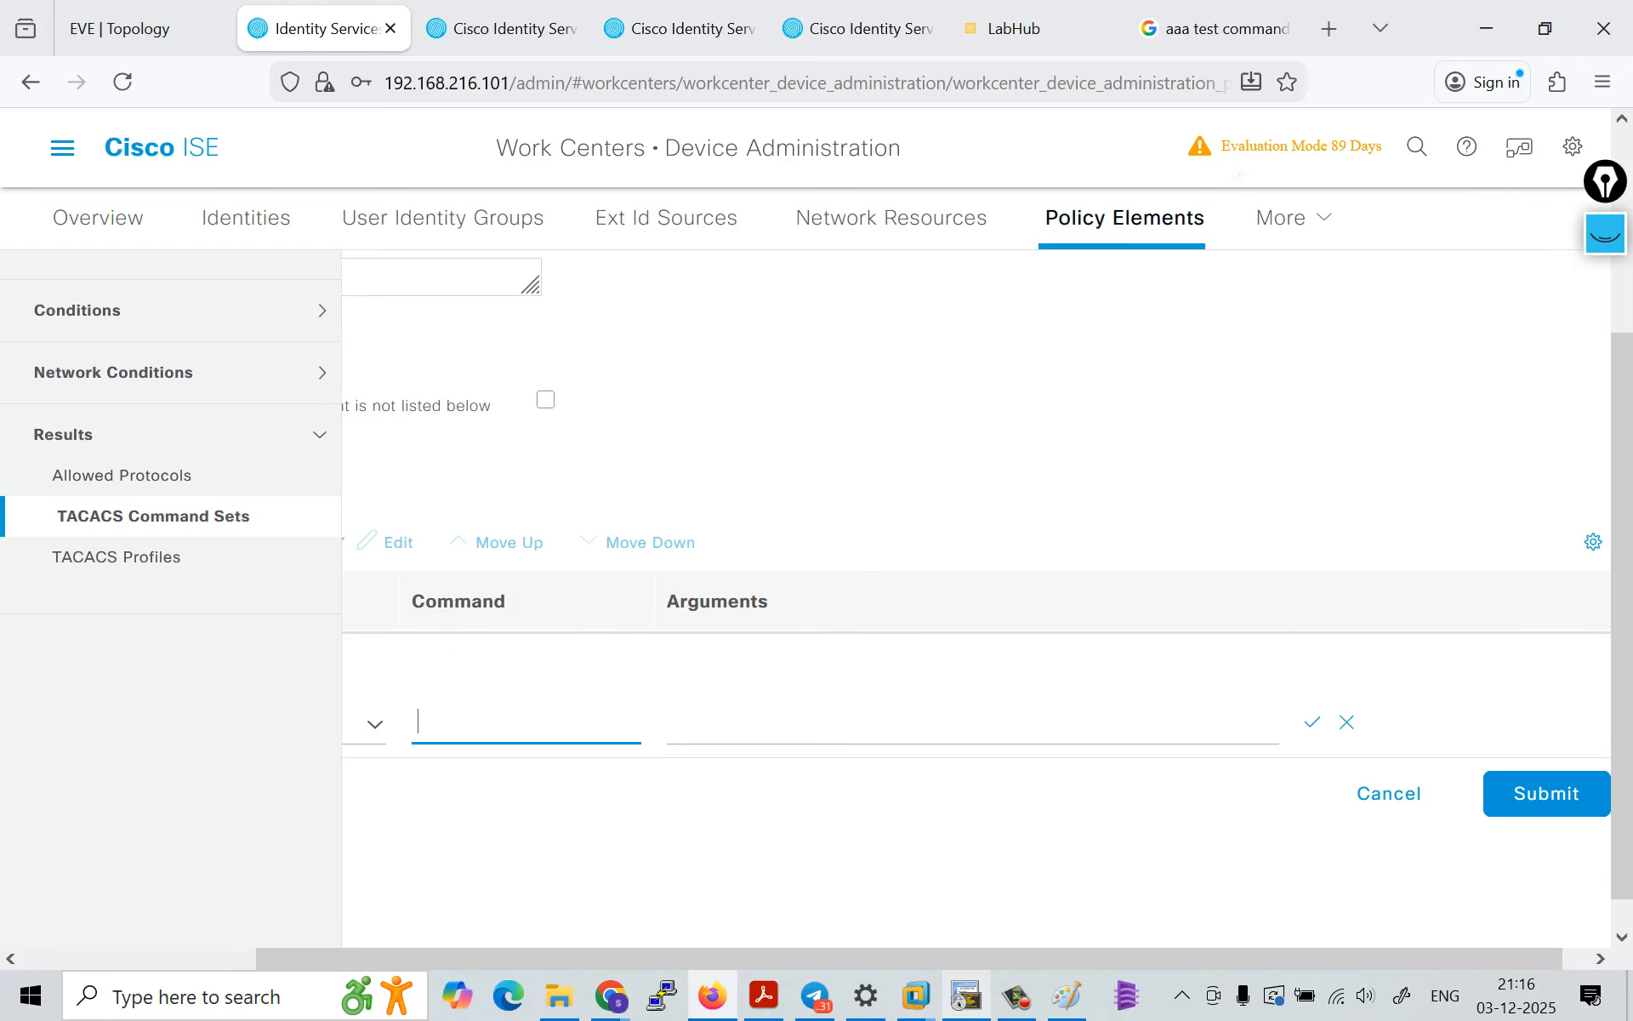
pyautogui.click(534, 722)
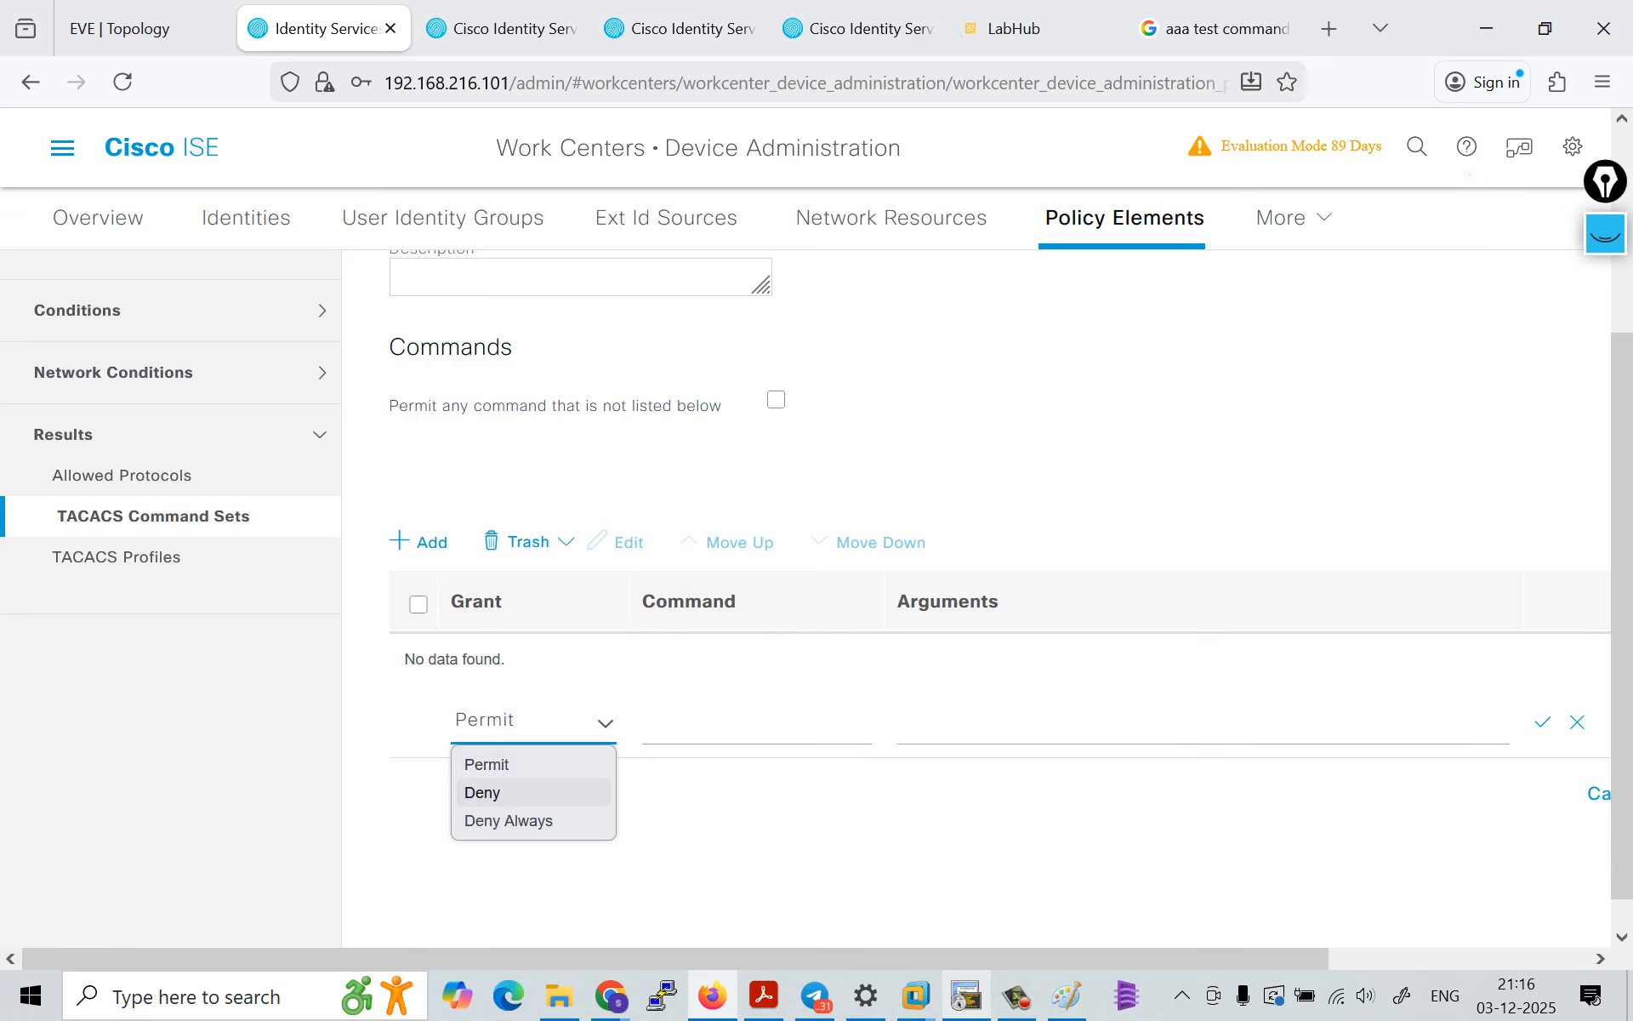
pyautogui.click(510, 792)
pyautogui.click(756, 721)
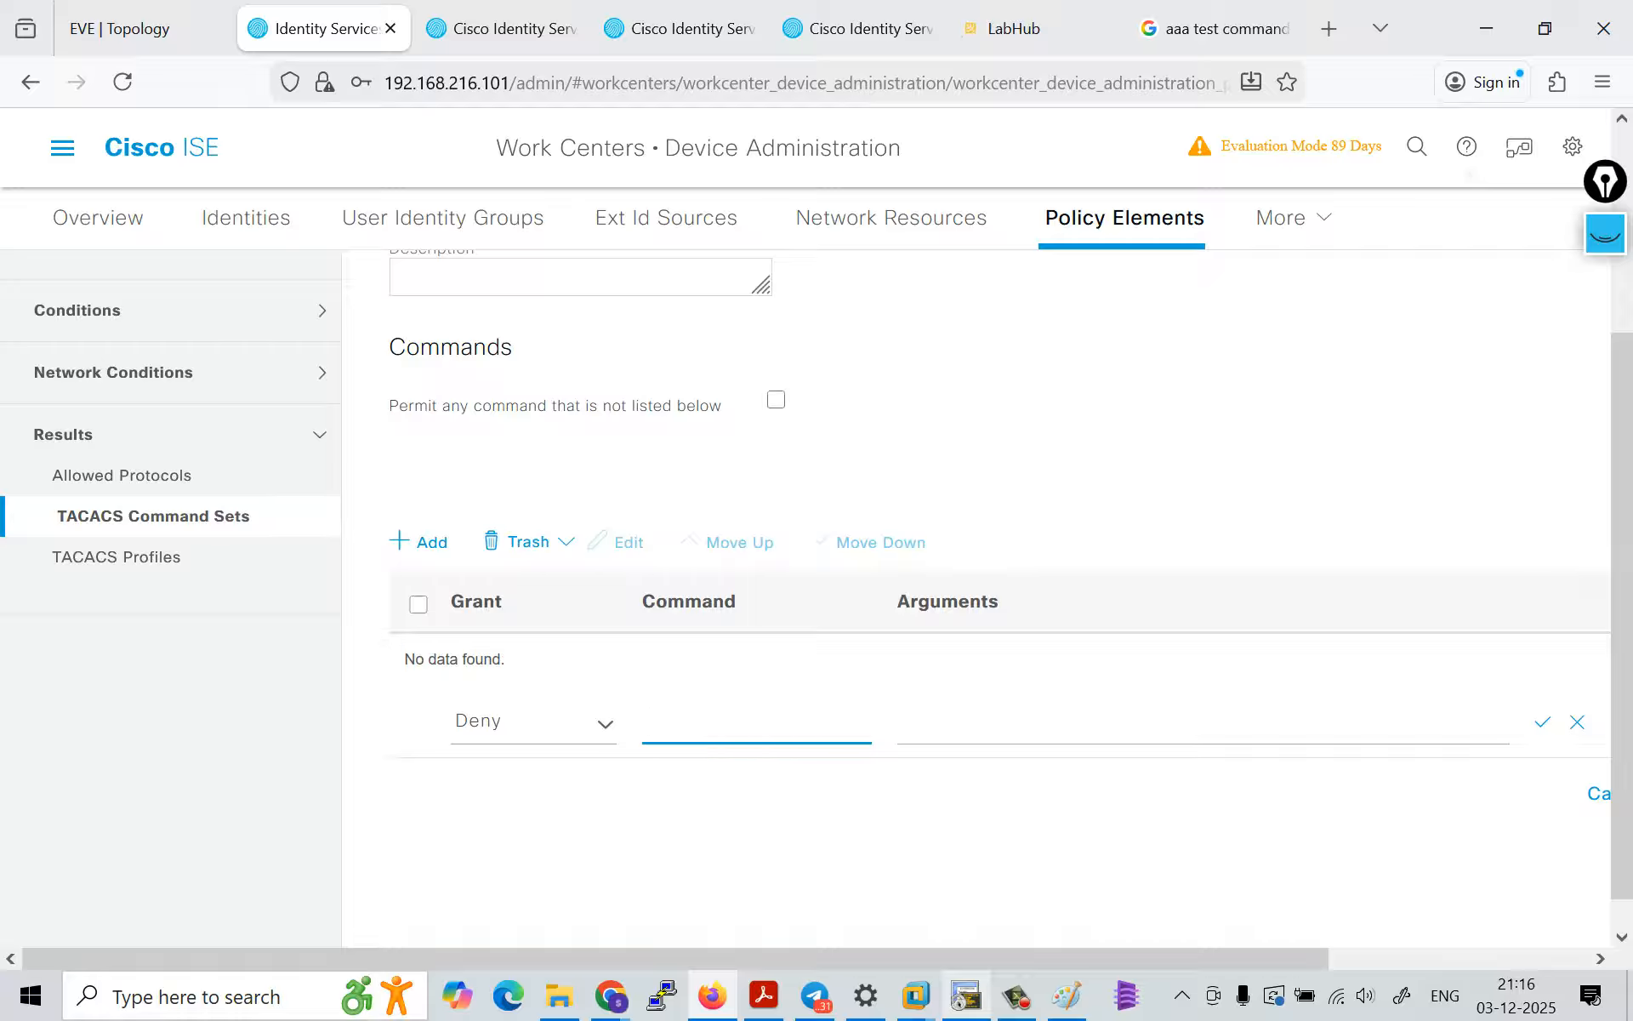
# Step: Permit any command that is not listed, and fill the Deny entry with command show and argument version
pyautogui.click(775, 400)
pyautogui.click(715, 722)
pyautogui.write('show')
pyautogui.press('Tab')
pyautogui.write('version')
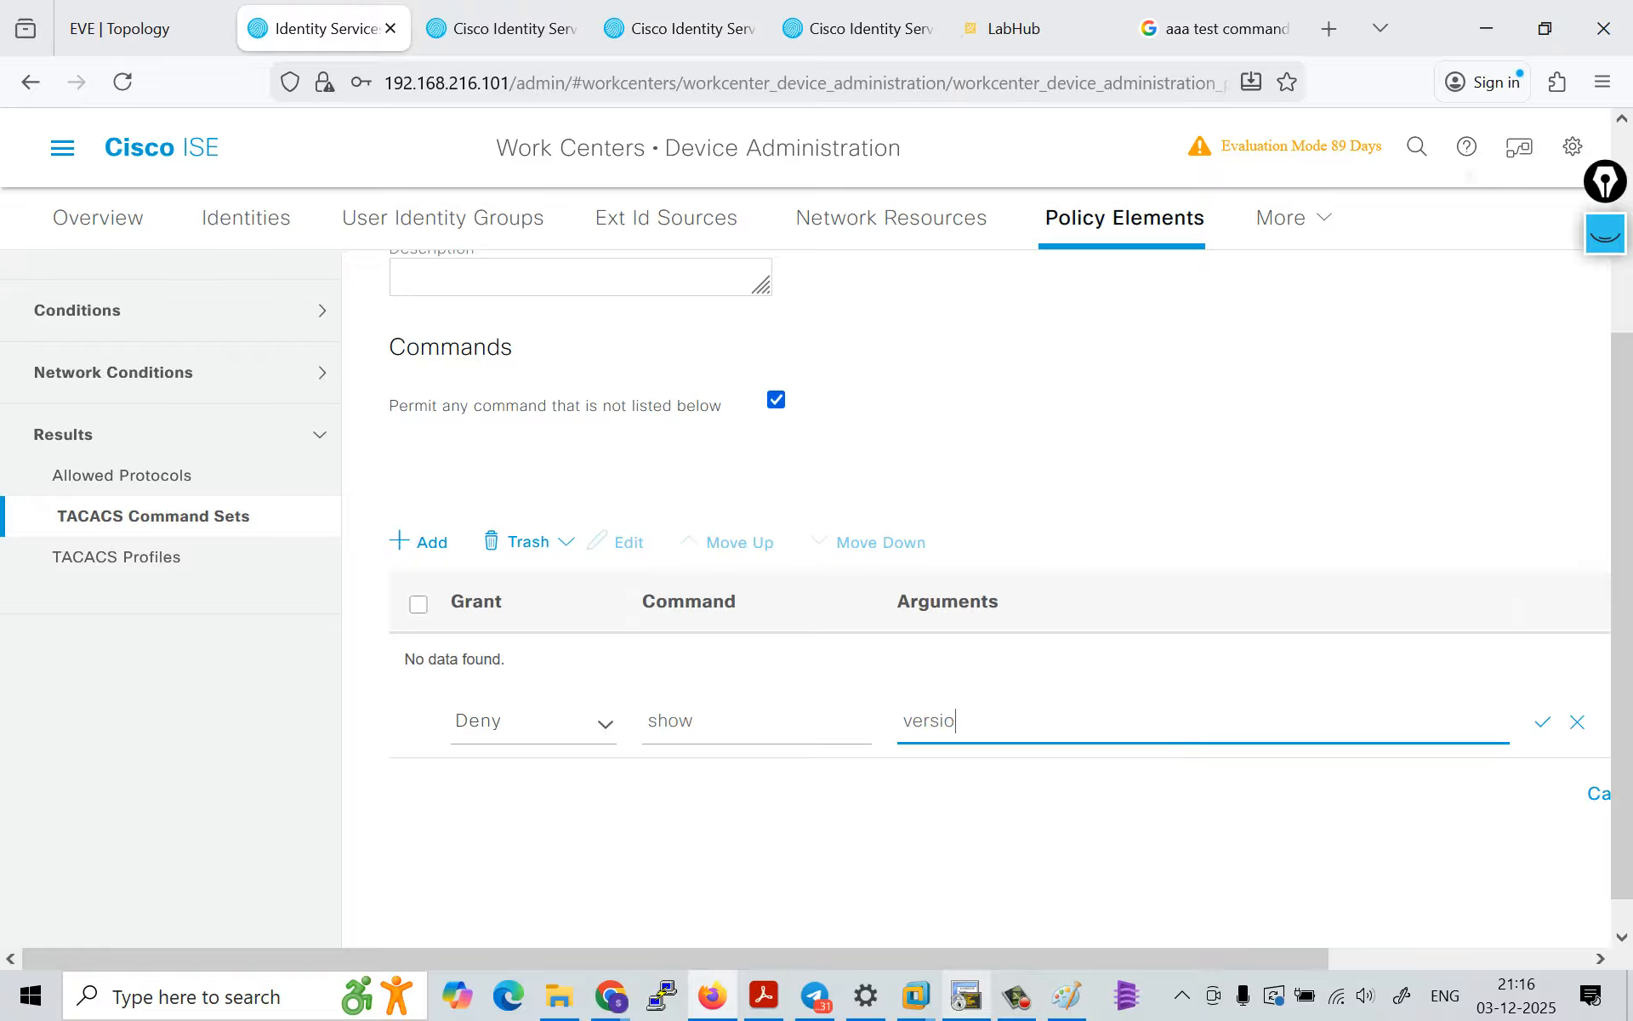
# Step: Clear the entry's arguments, change its command to "show version" and try to save the row
pyautogui.press('BackSpace')
pyautogui.press('BackSpace')
pyautogui.press('BackSpace')
pyautogui.press('BackSpace')
pyautogui.press('BackSpace')
pyautogui.press('BackSpace')
pyautogui.press('BackSpace')
pyautogui.click(697, 720)
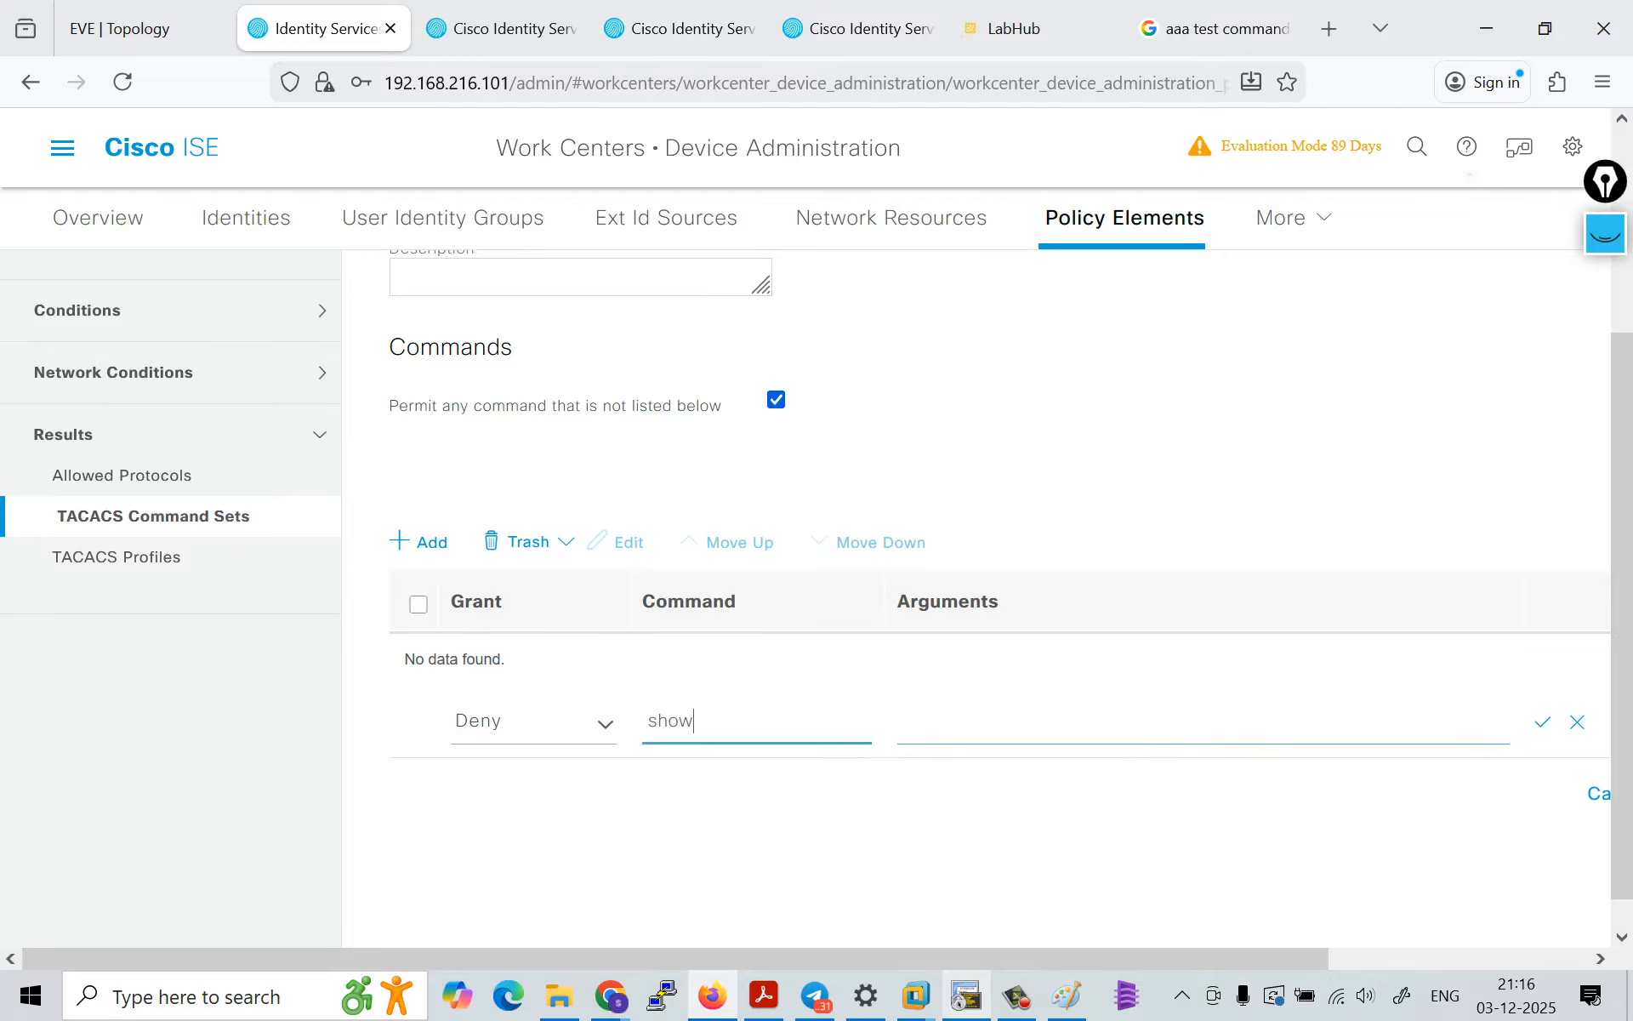
pyautogui.write('version')
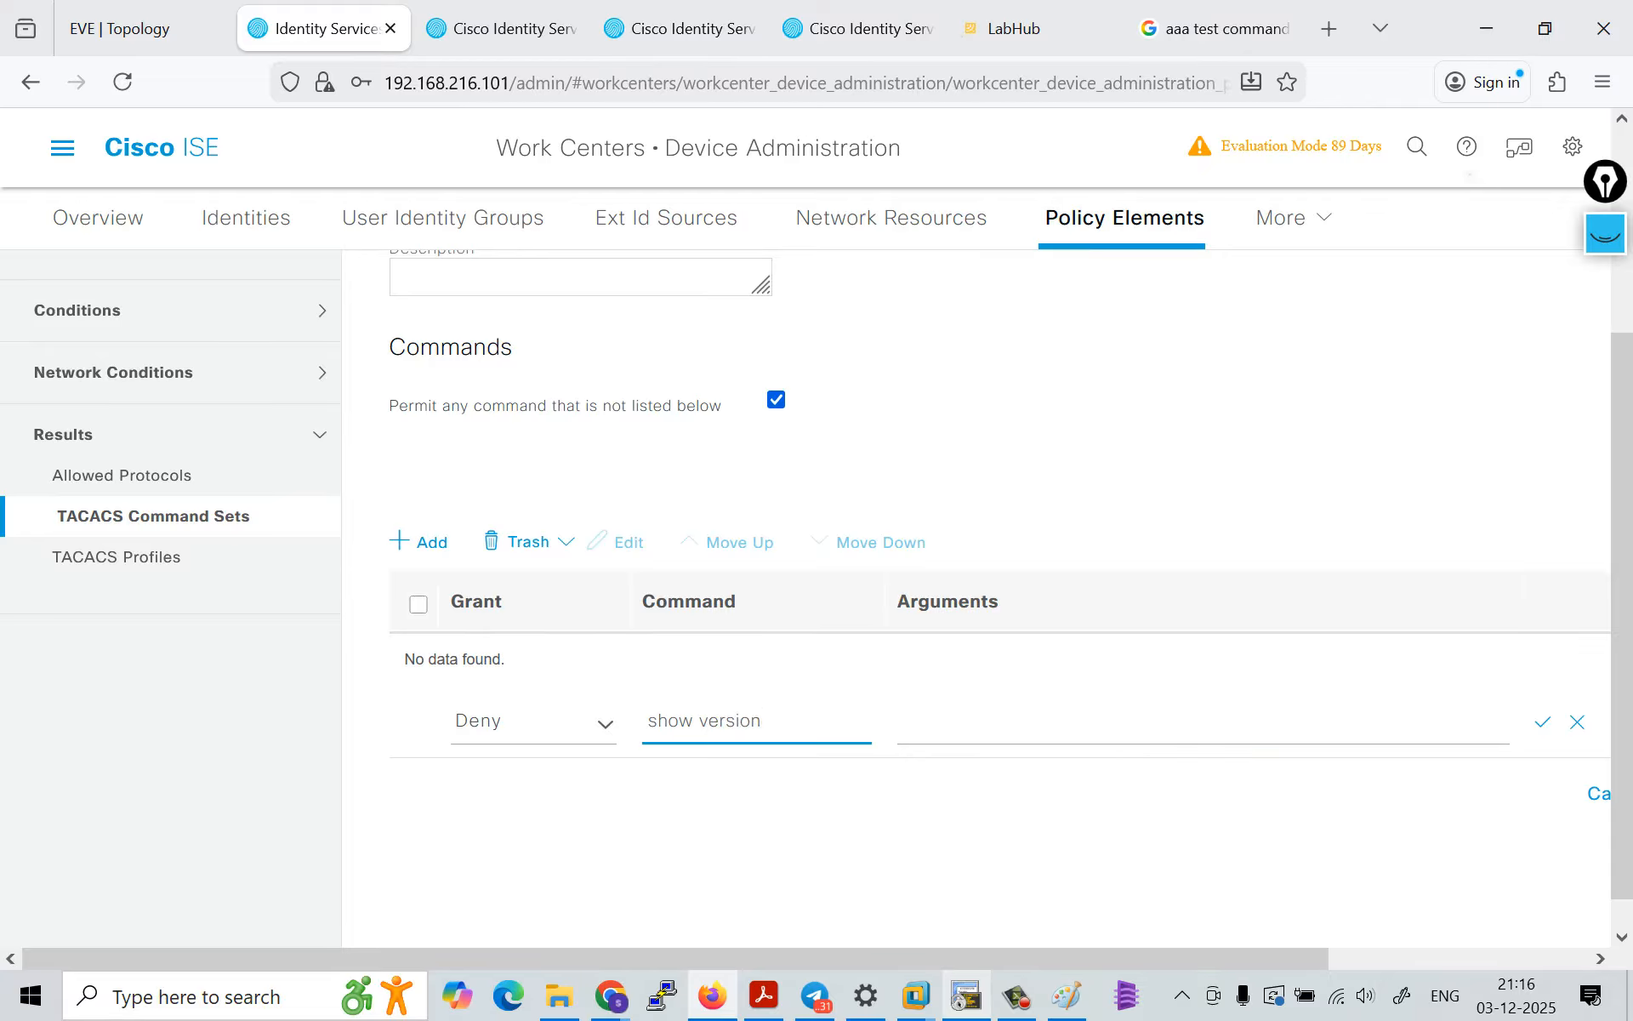
pyautogui.click(1543, 723)
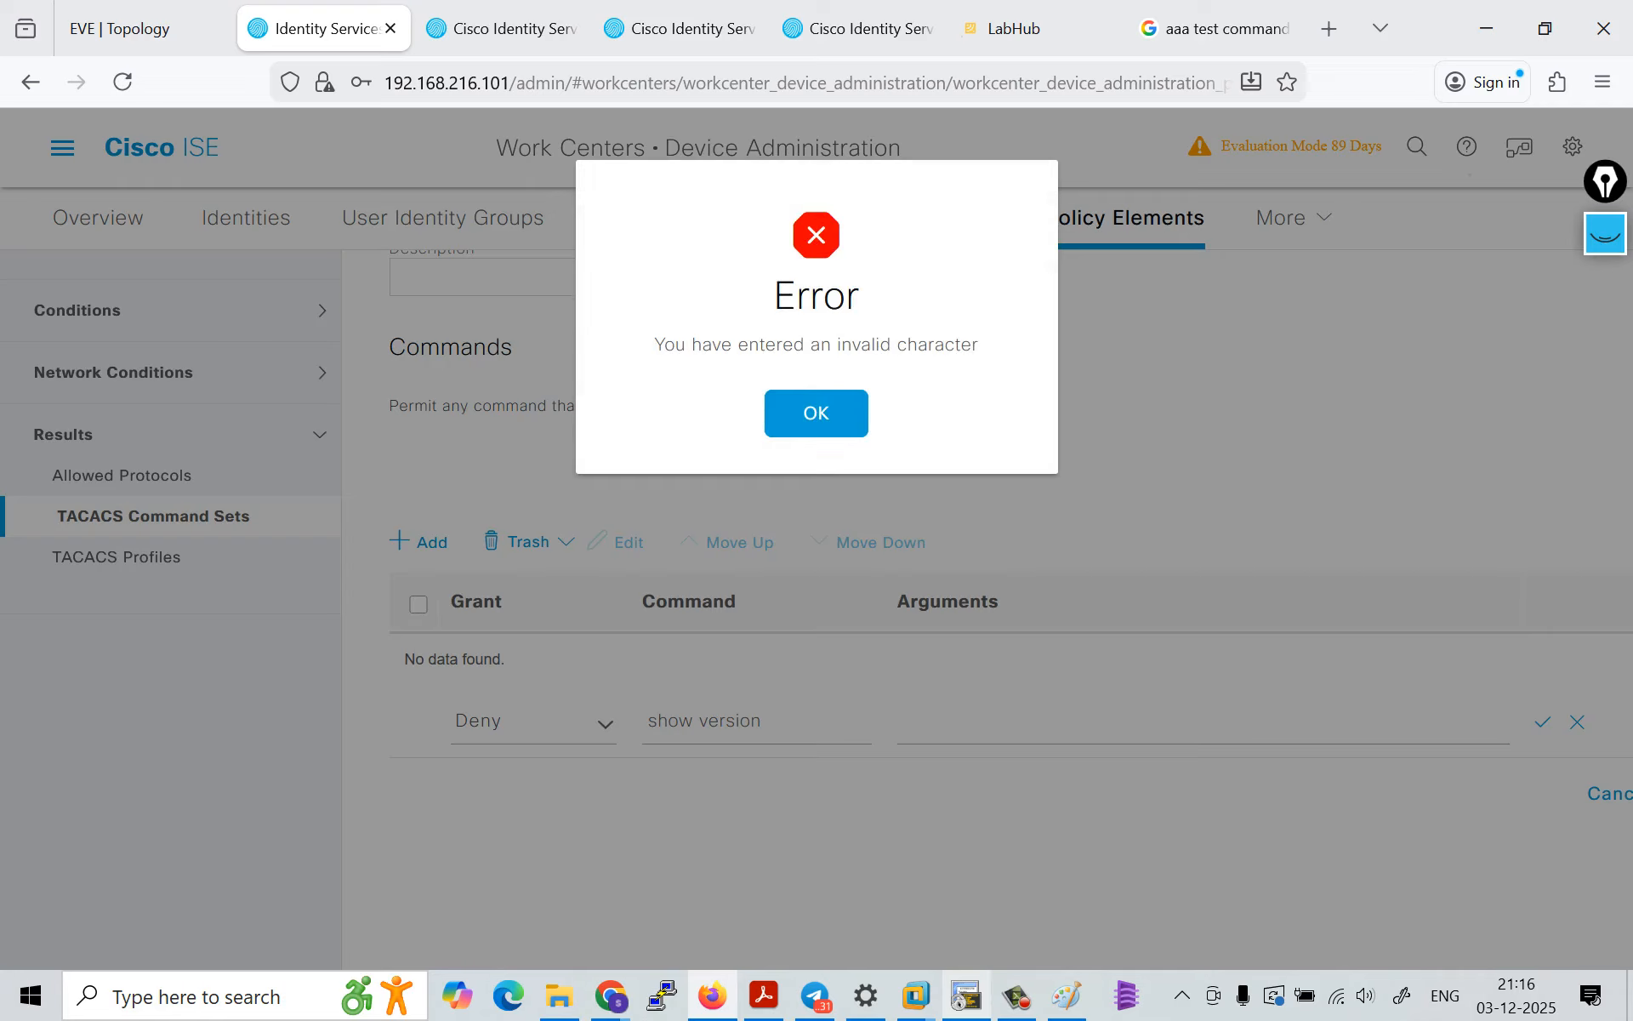
pyautogui.click(817, 412)
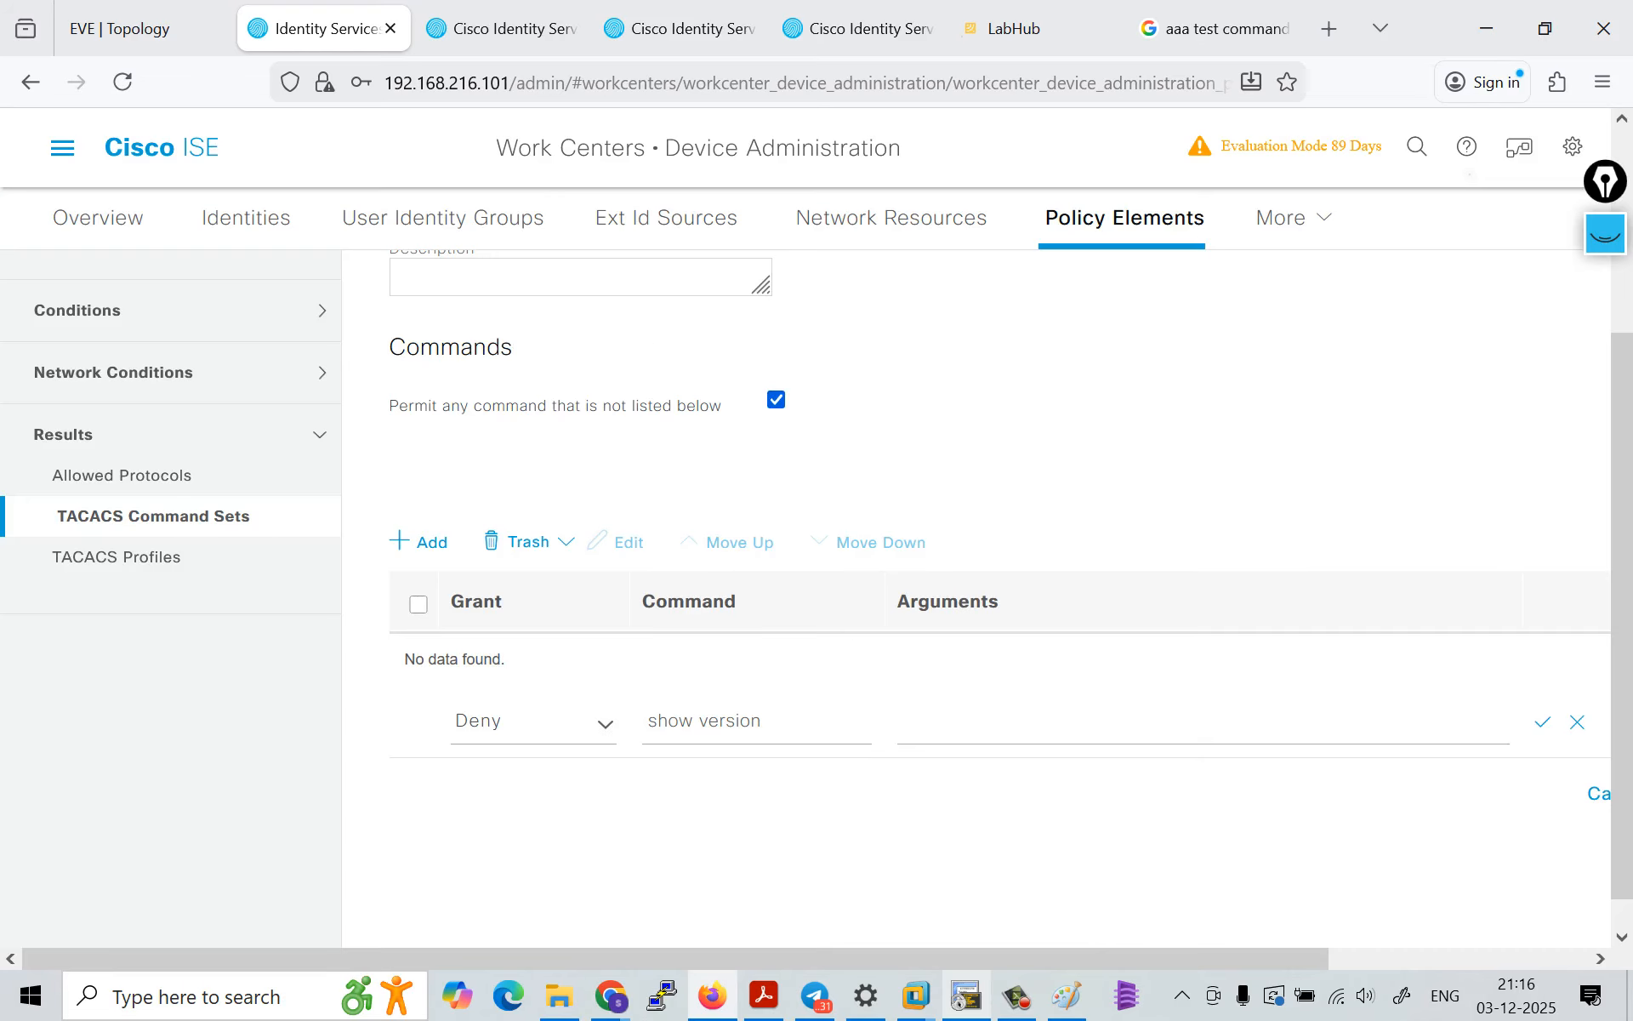
# Step: Reduce the entry's command to show, enter version as its argument and try to save the row again
pyautogui.click(772, 722)
pyautogui.press('BackSpace')
pyautogui.press('BackSpace')
pyautogui.press('BackSpace')
pyautogui.press('BackSpace')
pyautogui.press('BackSpace')
pyautogui.press('BackSpace')
pyautogui.press('BackSpace')
pyautogui.press('BackSpace')
pyautogui.press('Tab')
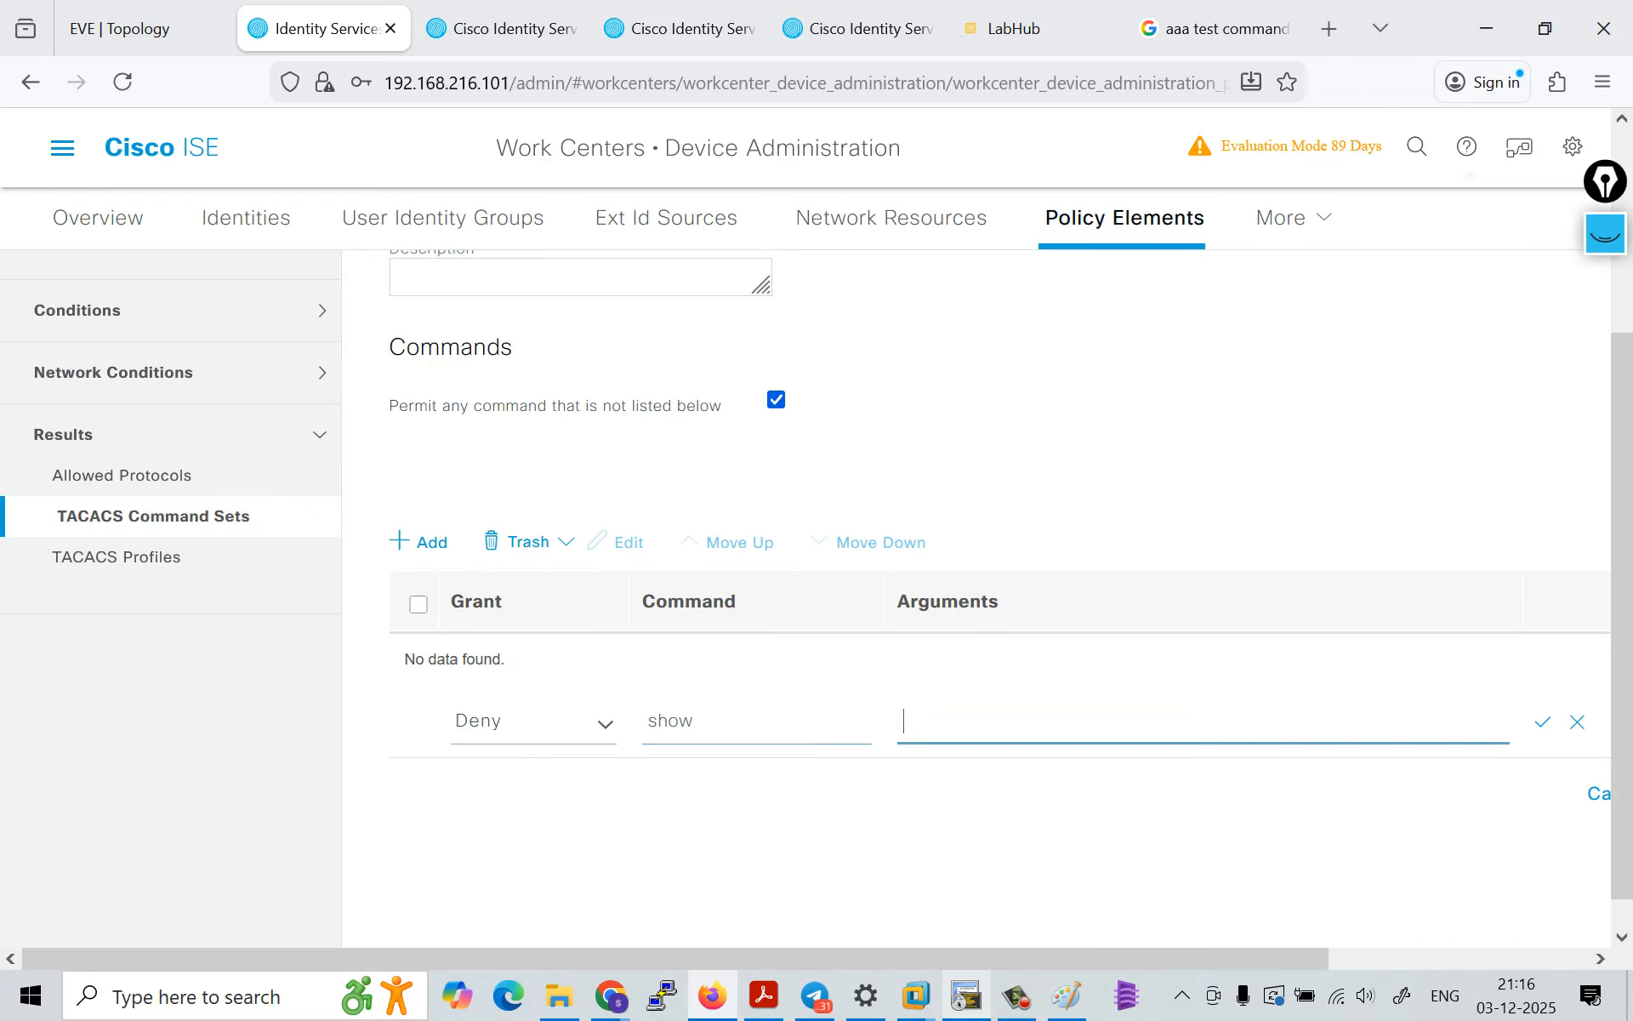
pyautogui.write('version')
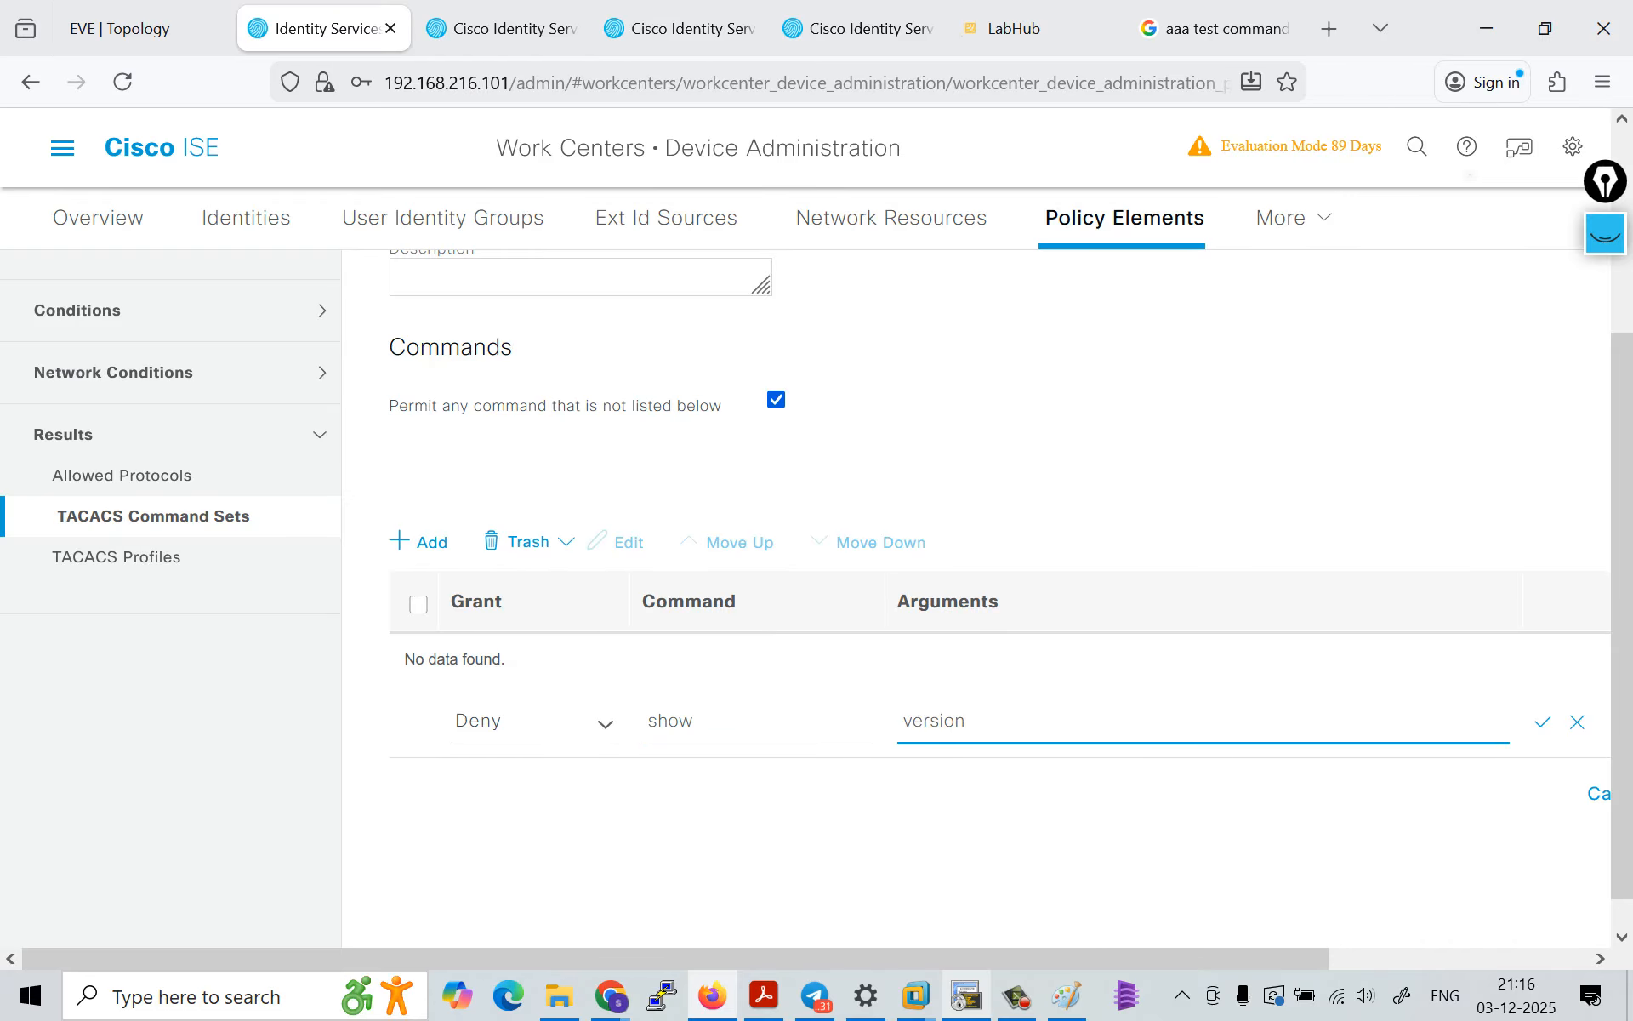
pyautogui.click(1544, 722)
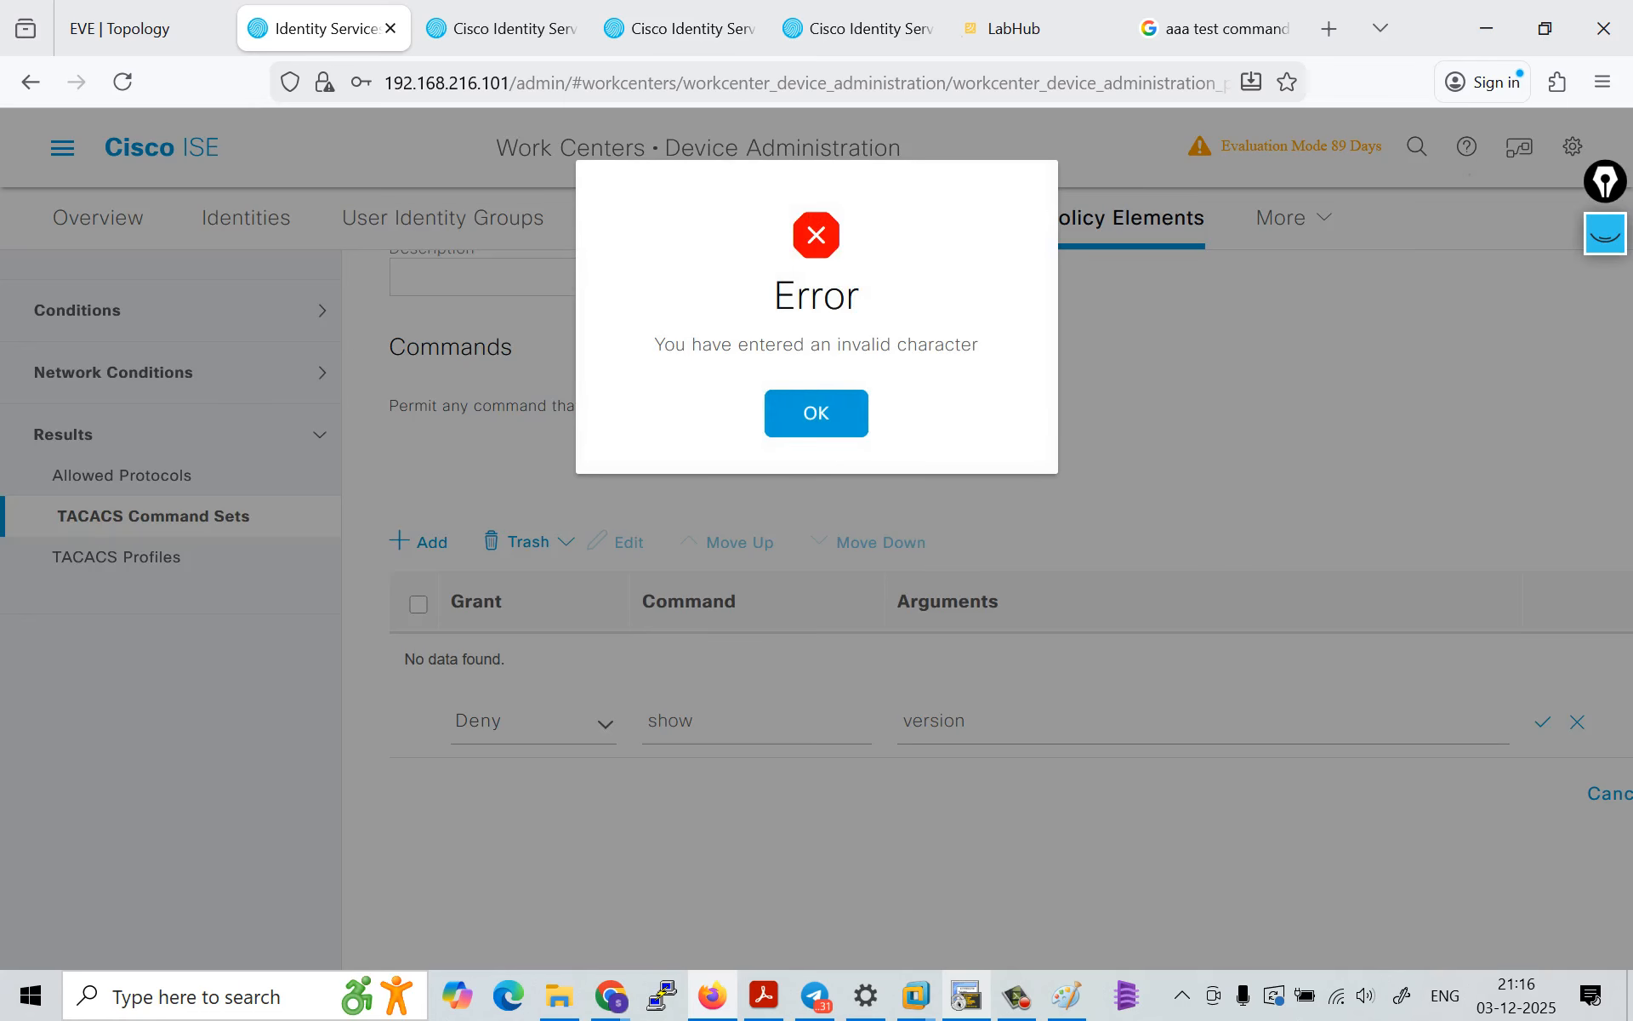
pyautogui.click(817, 413)
# Step: Try to submit the new command set with the unsaved show version entry
pyautogui.hscroll(3, 976, 599)
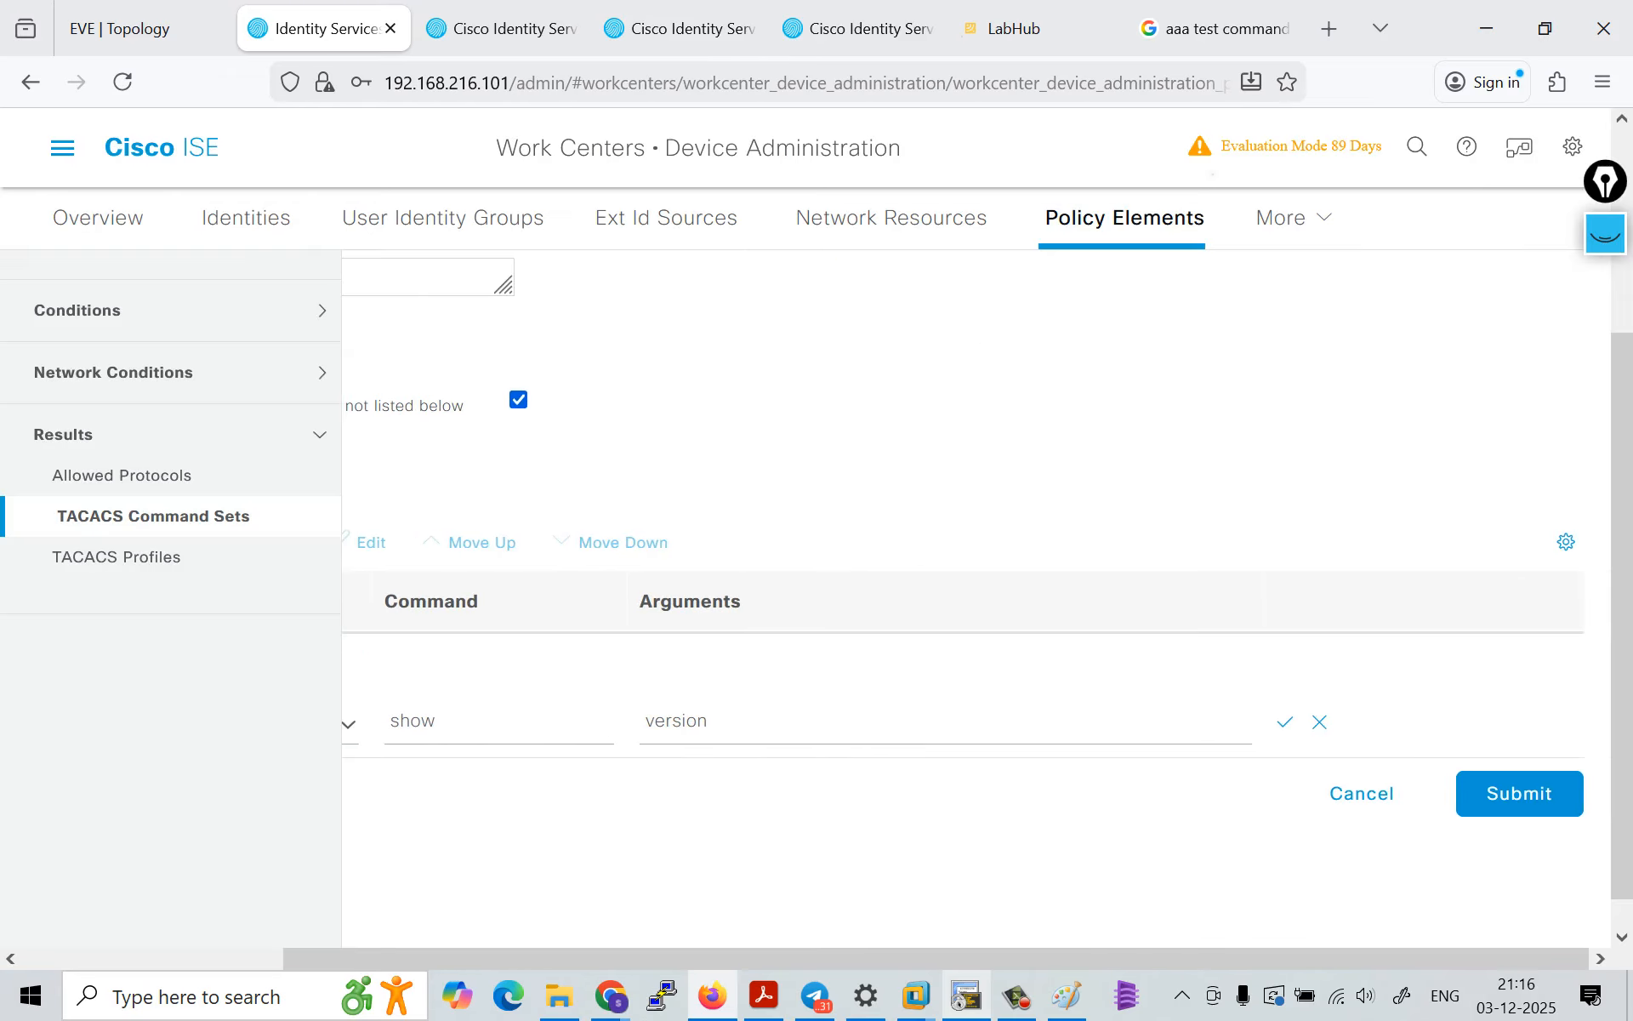
pyautogui.hscroll(-3, 977, 599)
pyautogui.hscroll(3, 977, 599)
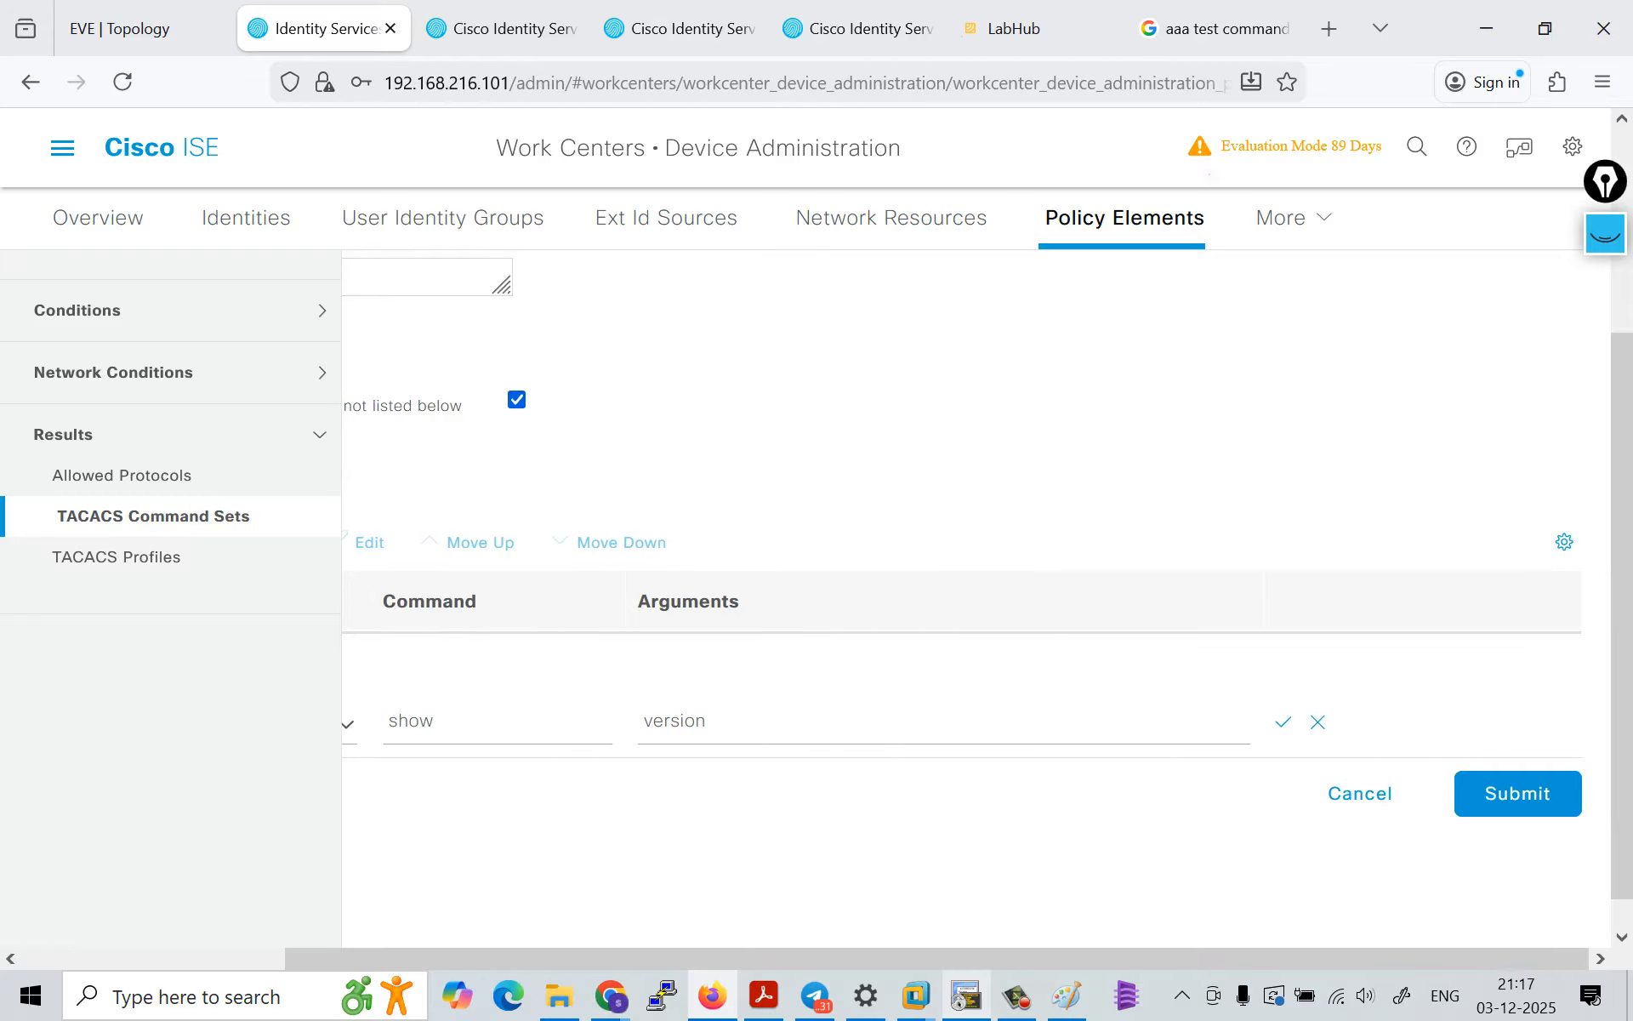
pyautogui.click(1542, 793)
pyautogui.click(1096, 439)
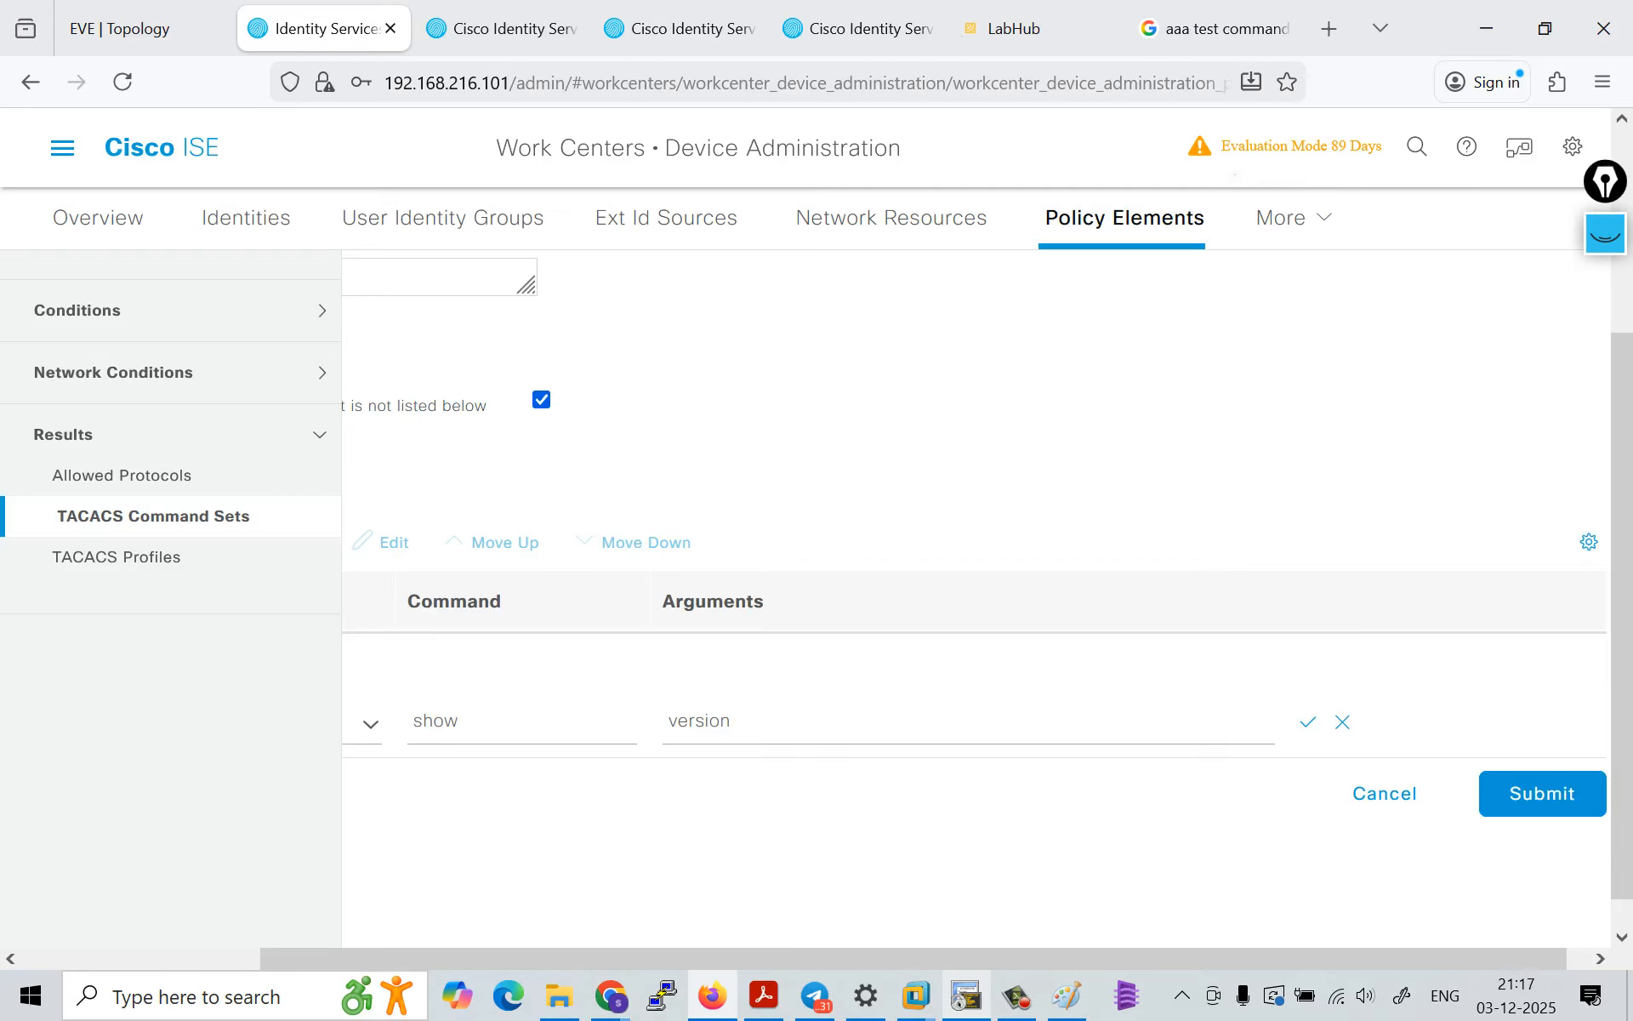
# Step: Try the Deny Always grant for the show entry and return it to Deny
pyautogui.hscroll(-3, 1095, 439)
pyautogui.doubleClick(671, 721)
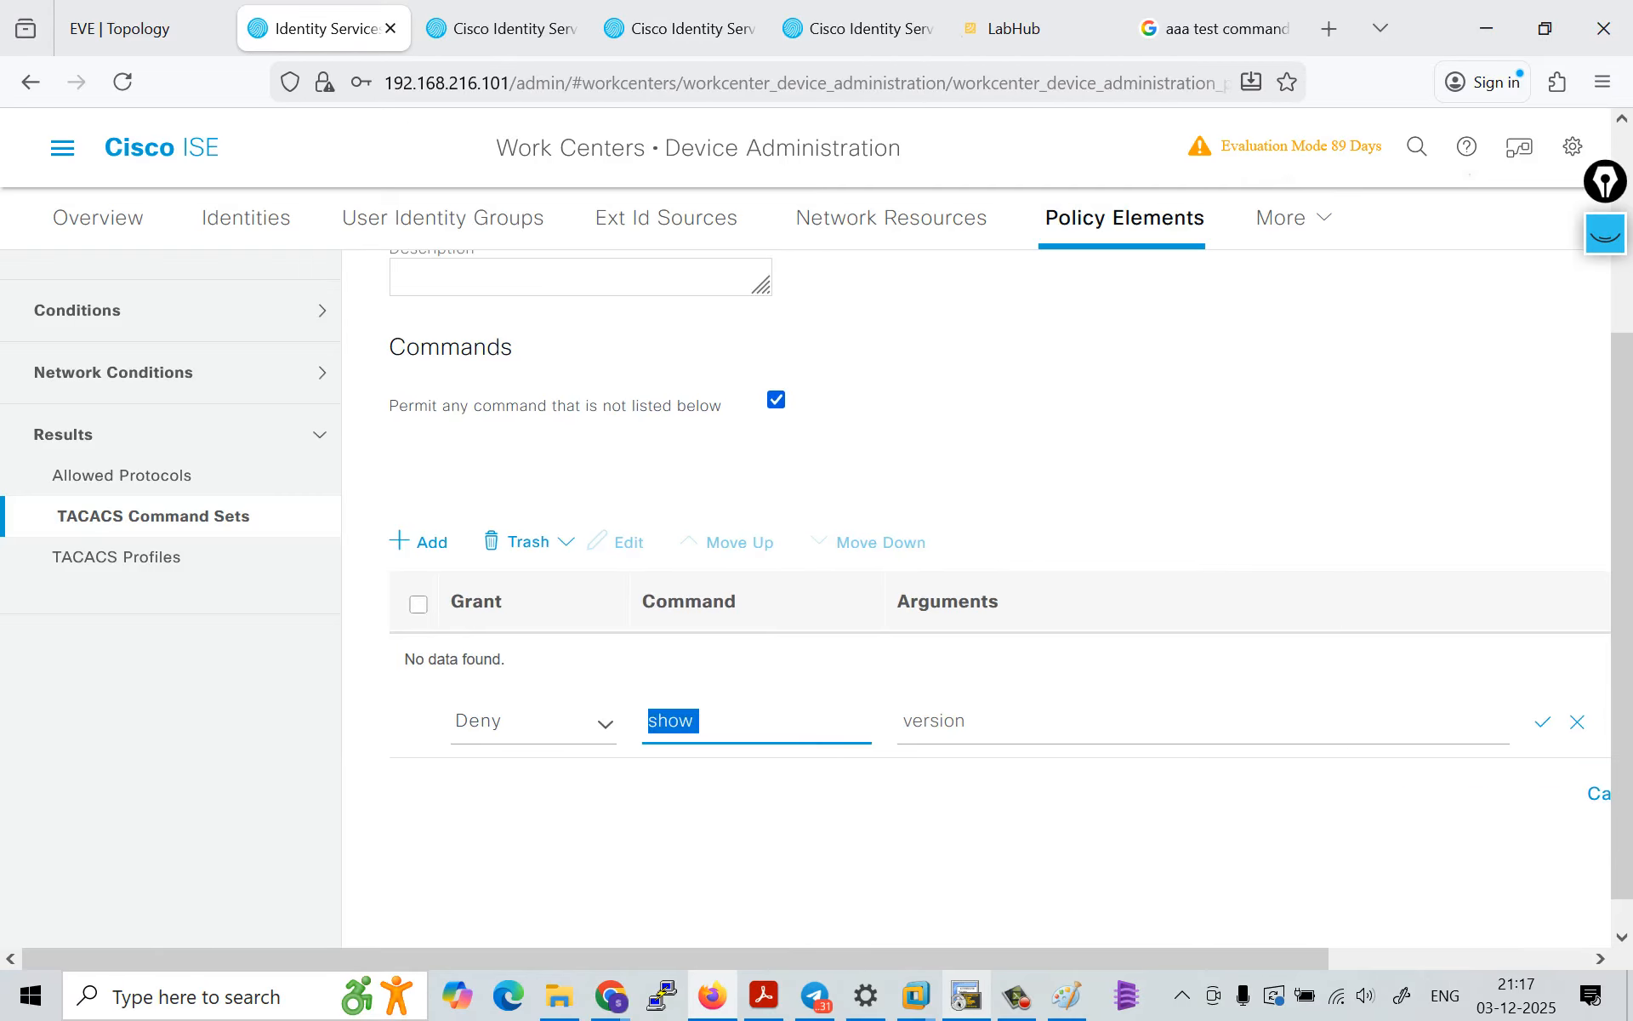
pyautogui.click(593, 724)
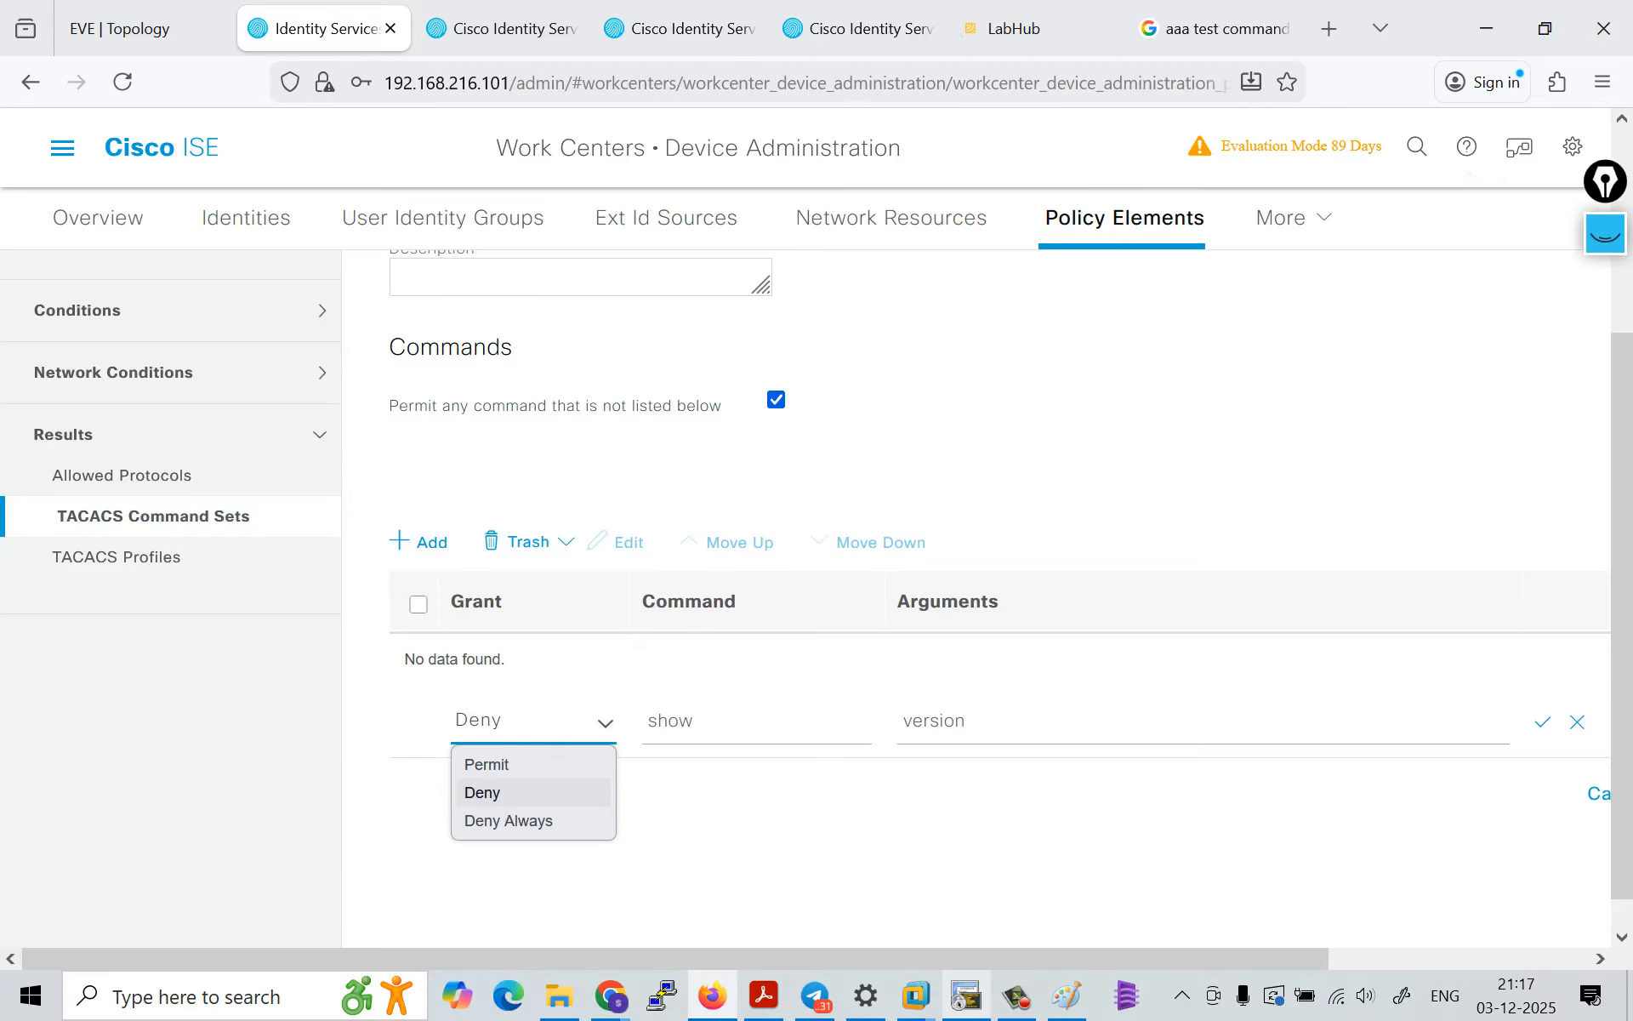
pyautogui.click(509, 821)
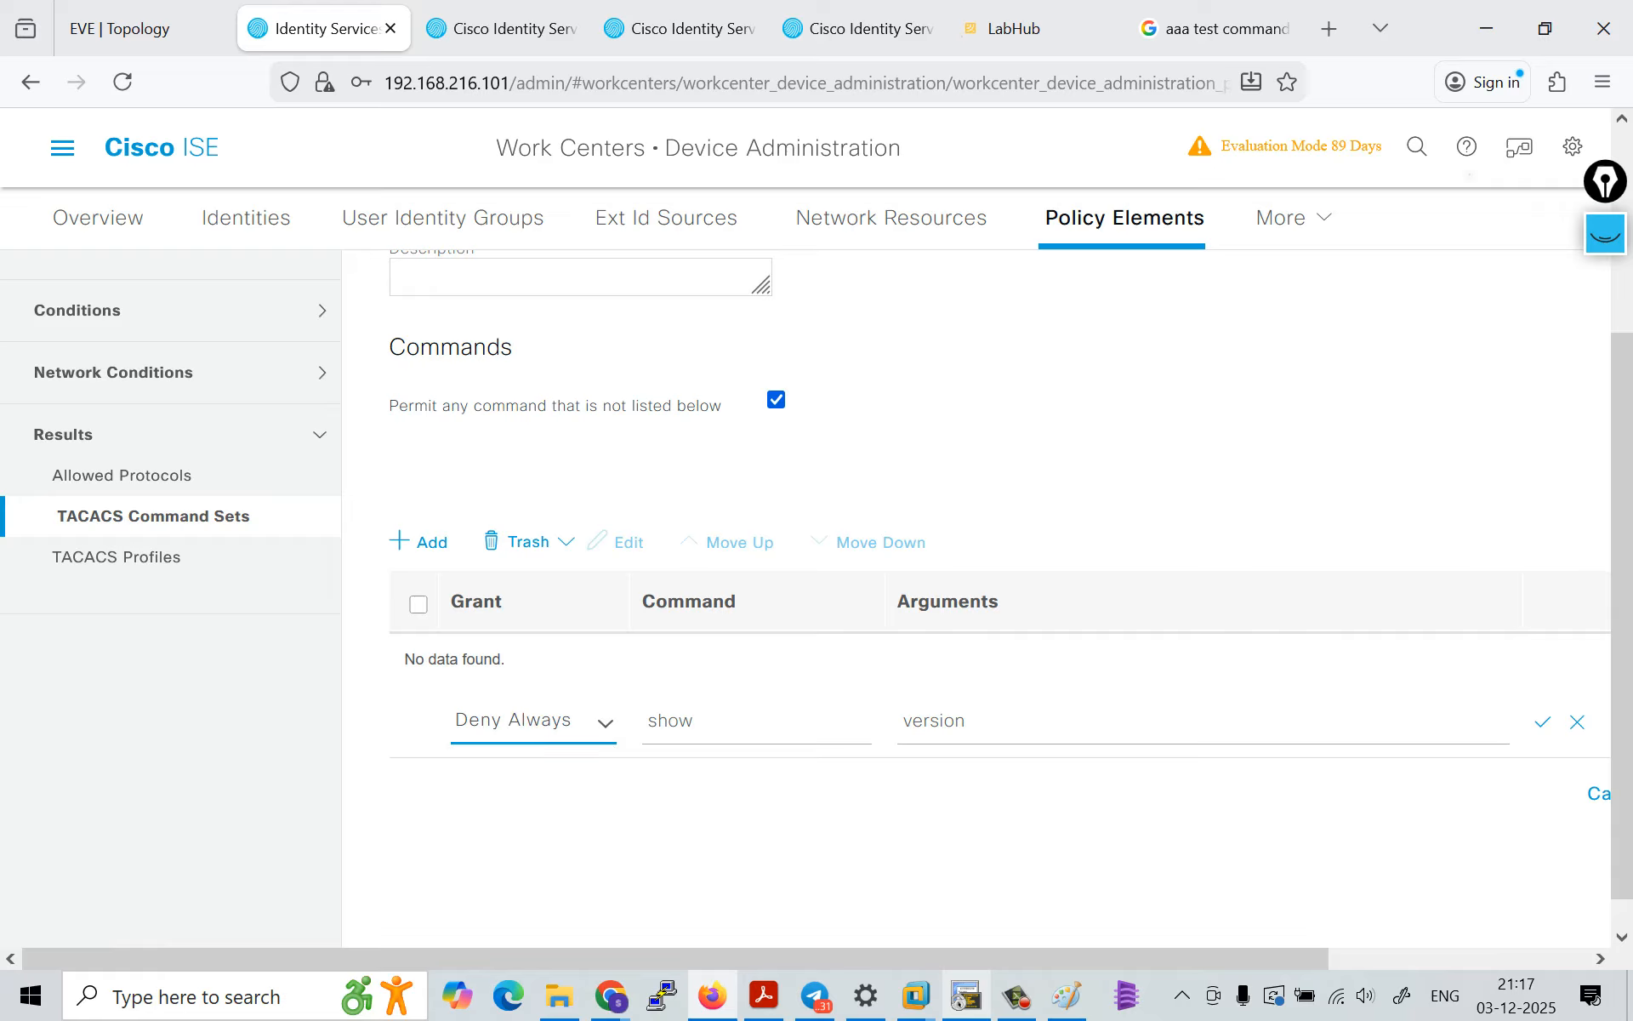
pyautogui.click(545, 721)
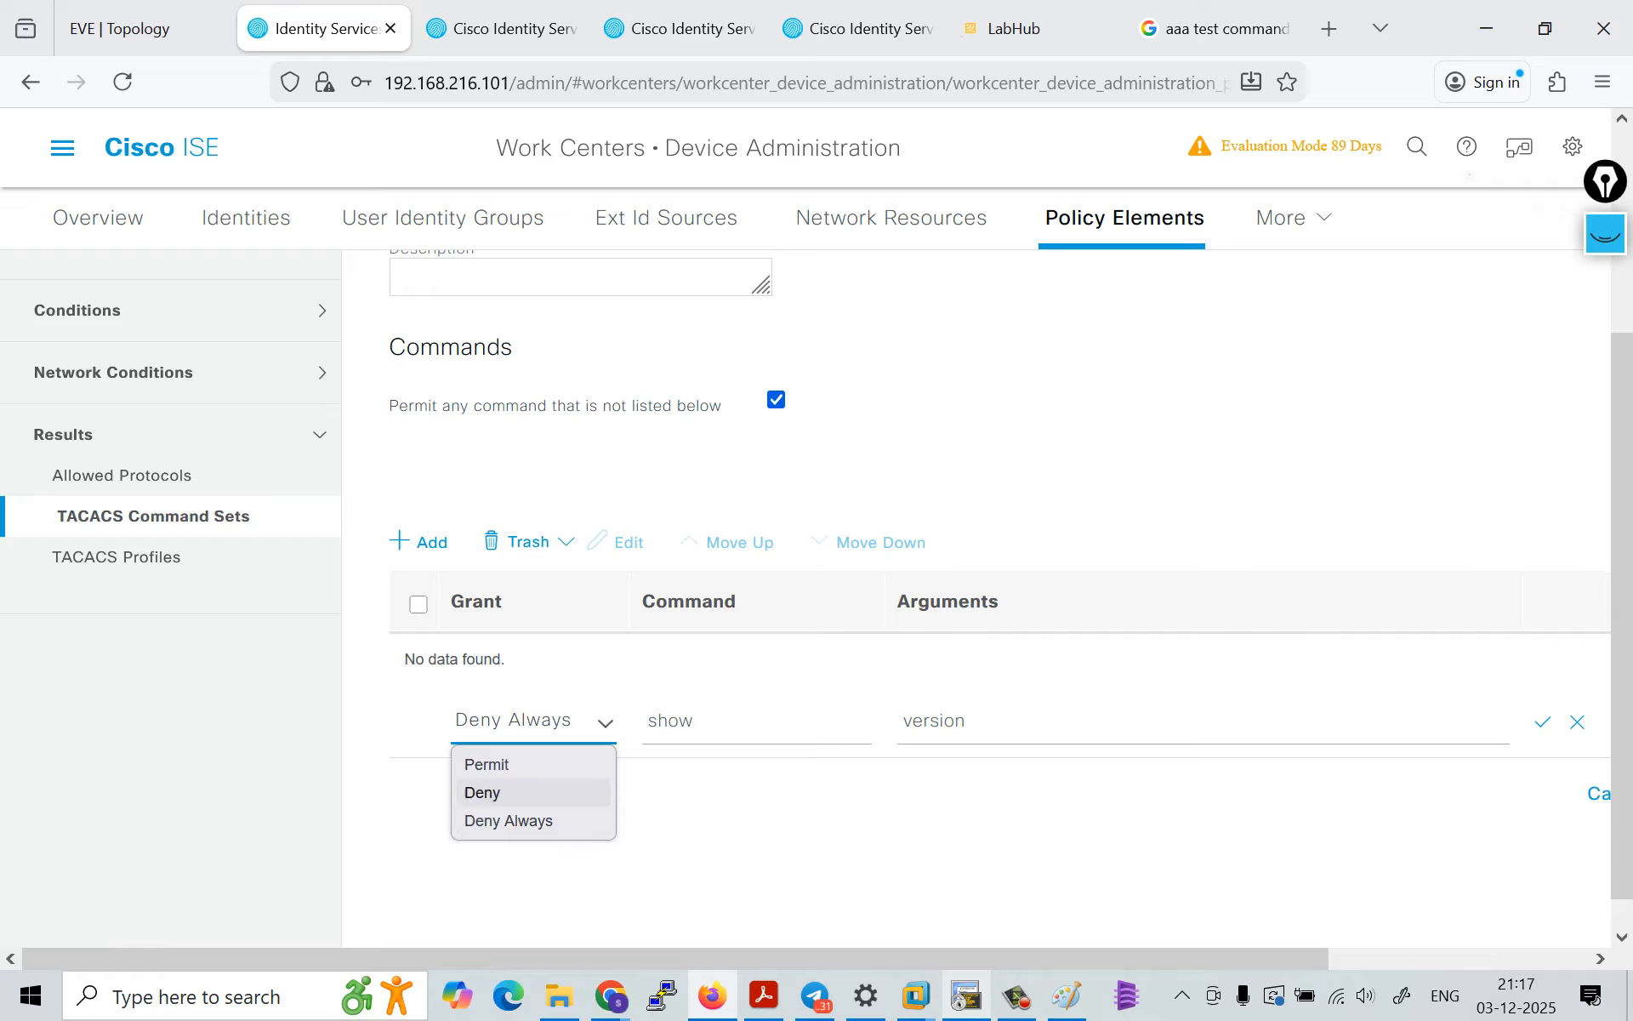
pyautogui.click(508, 792)
# Step: Change the Deny entry's command to "show ip int b", clear its arguments and try to save the row
pyautogui.click(731, 722)
pyautogui.hotkey('ctrl', 'a')
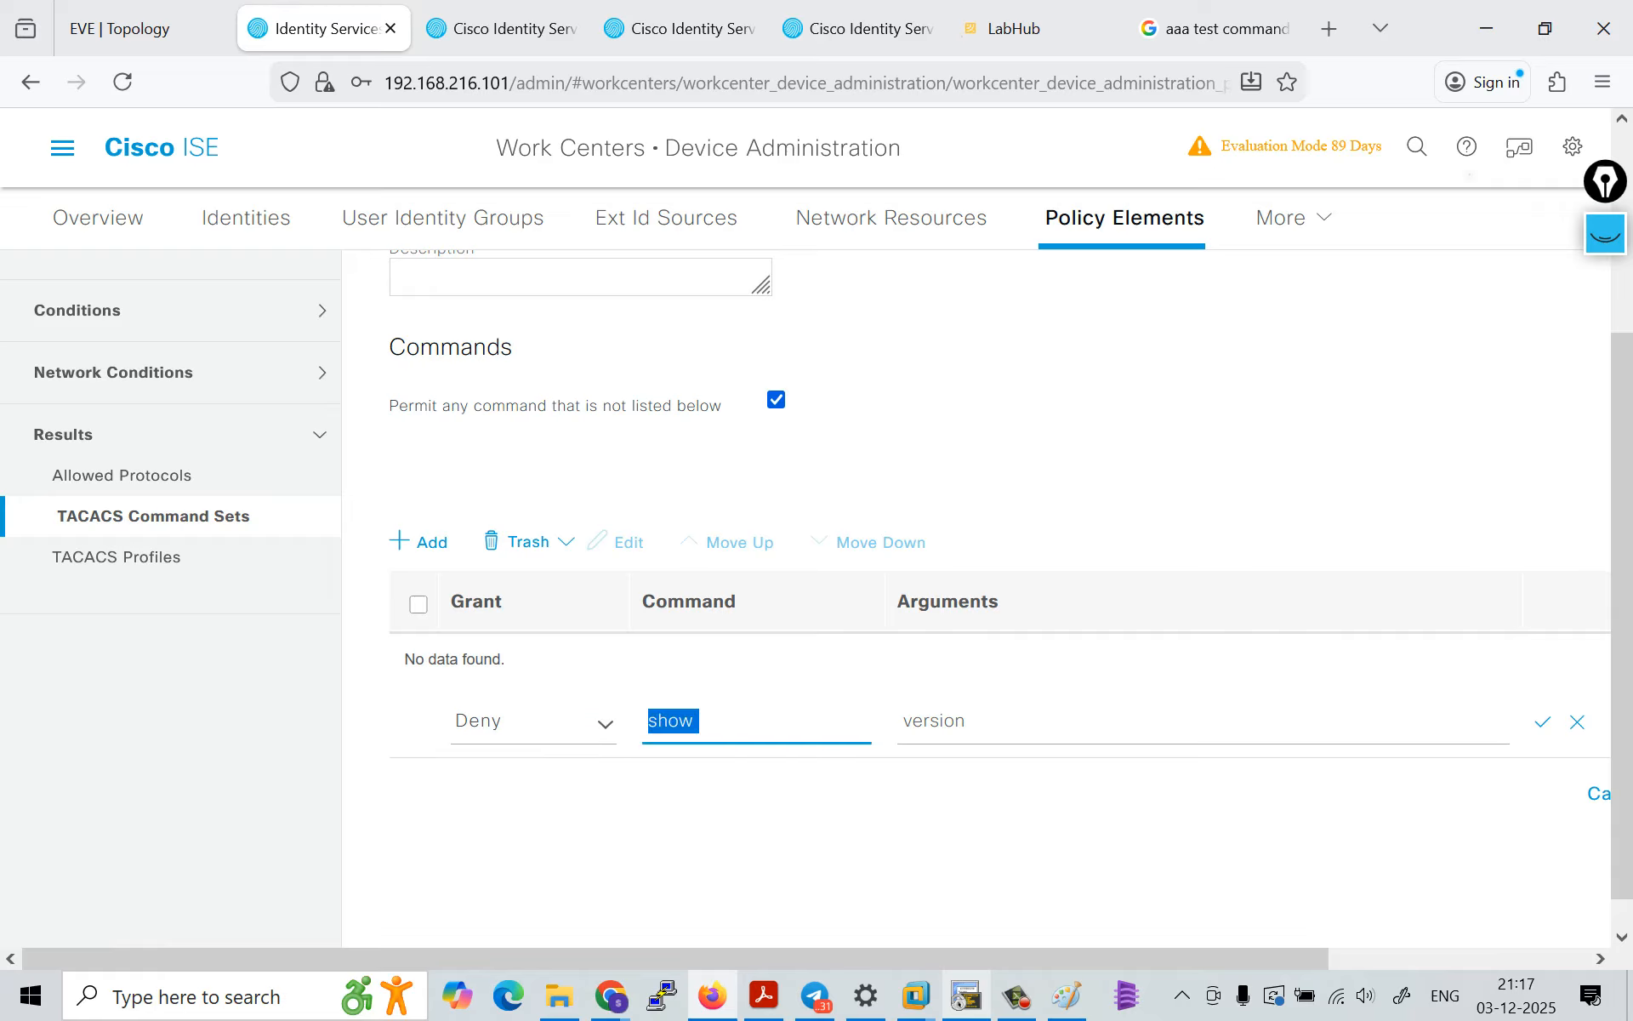
pyautogui.write('show ip inr')
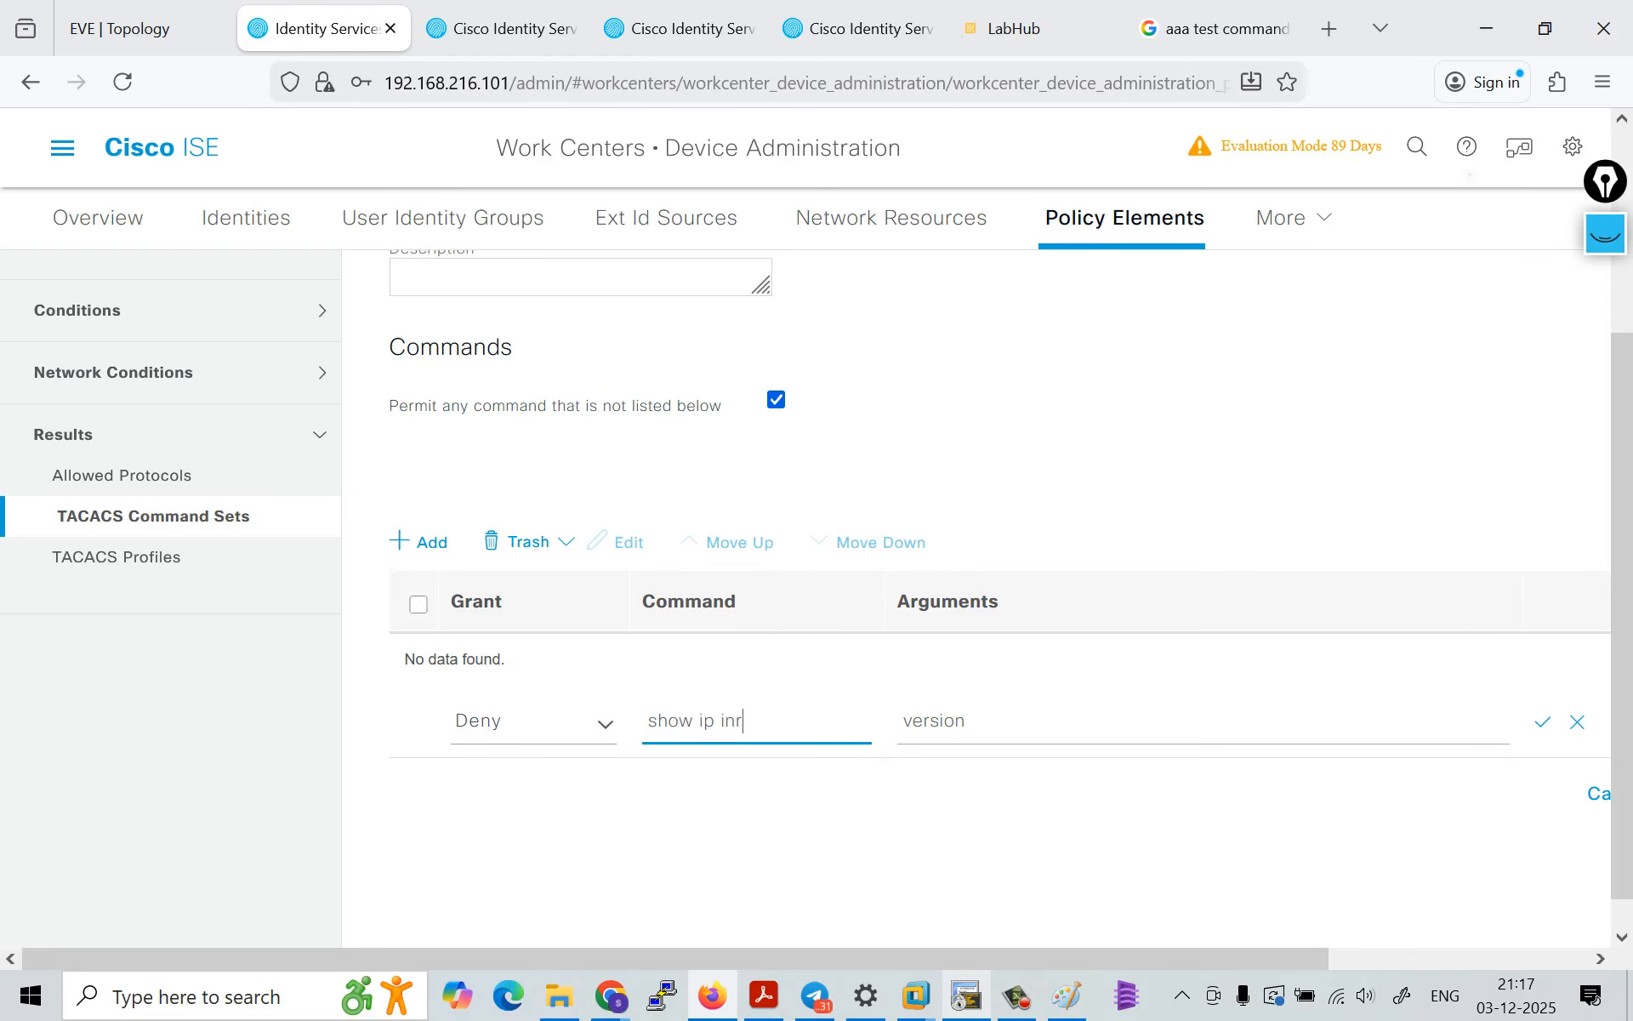
pyautogui.press('BackSpace')
pyautogui.write('t b')
pyautogui.press('Tab')
pyautogui.press('BackSpace')
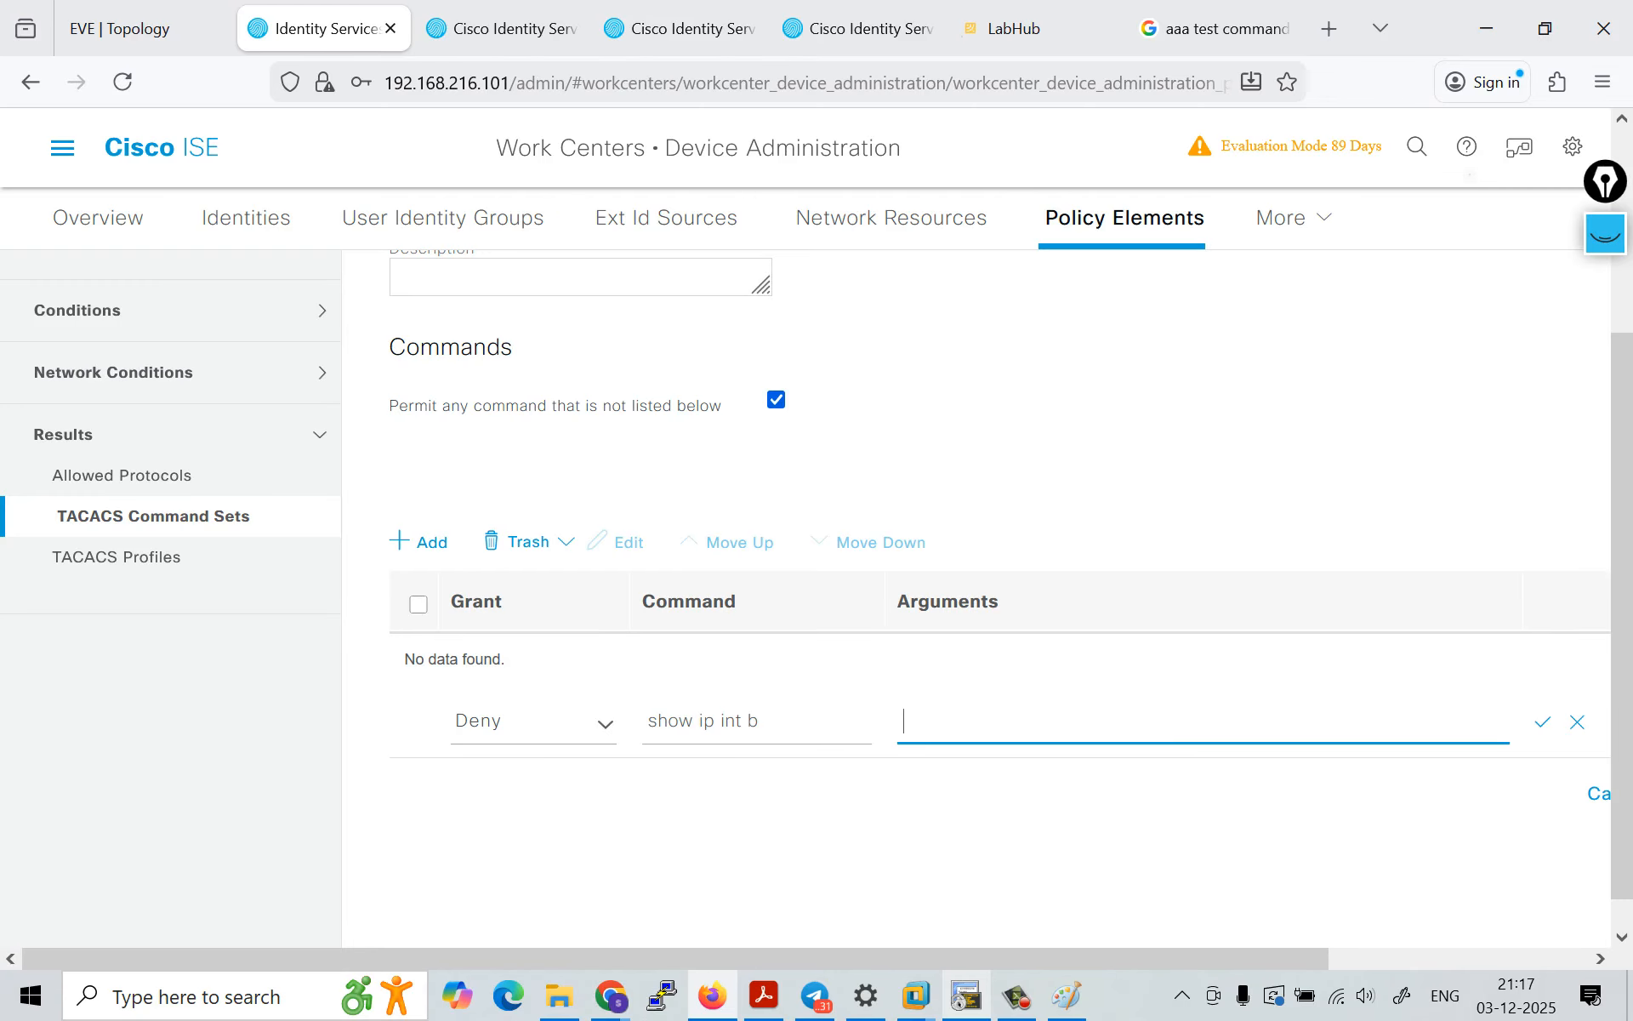
pyautogui.press('Return')
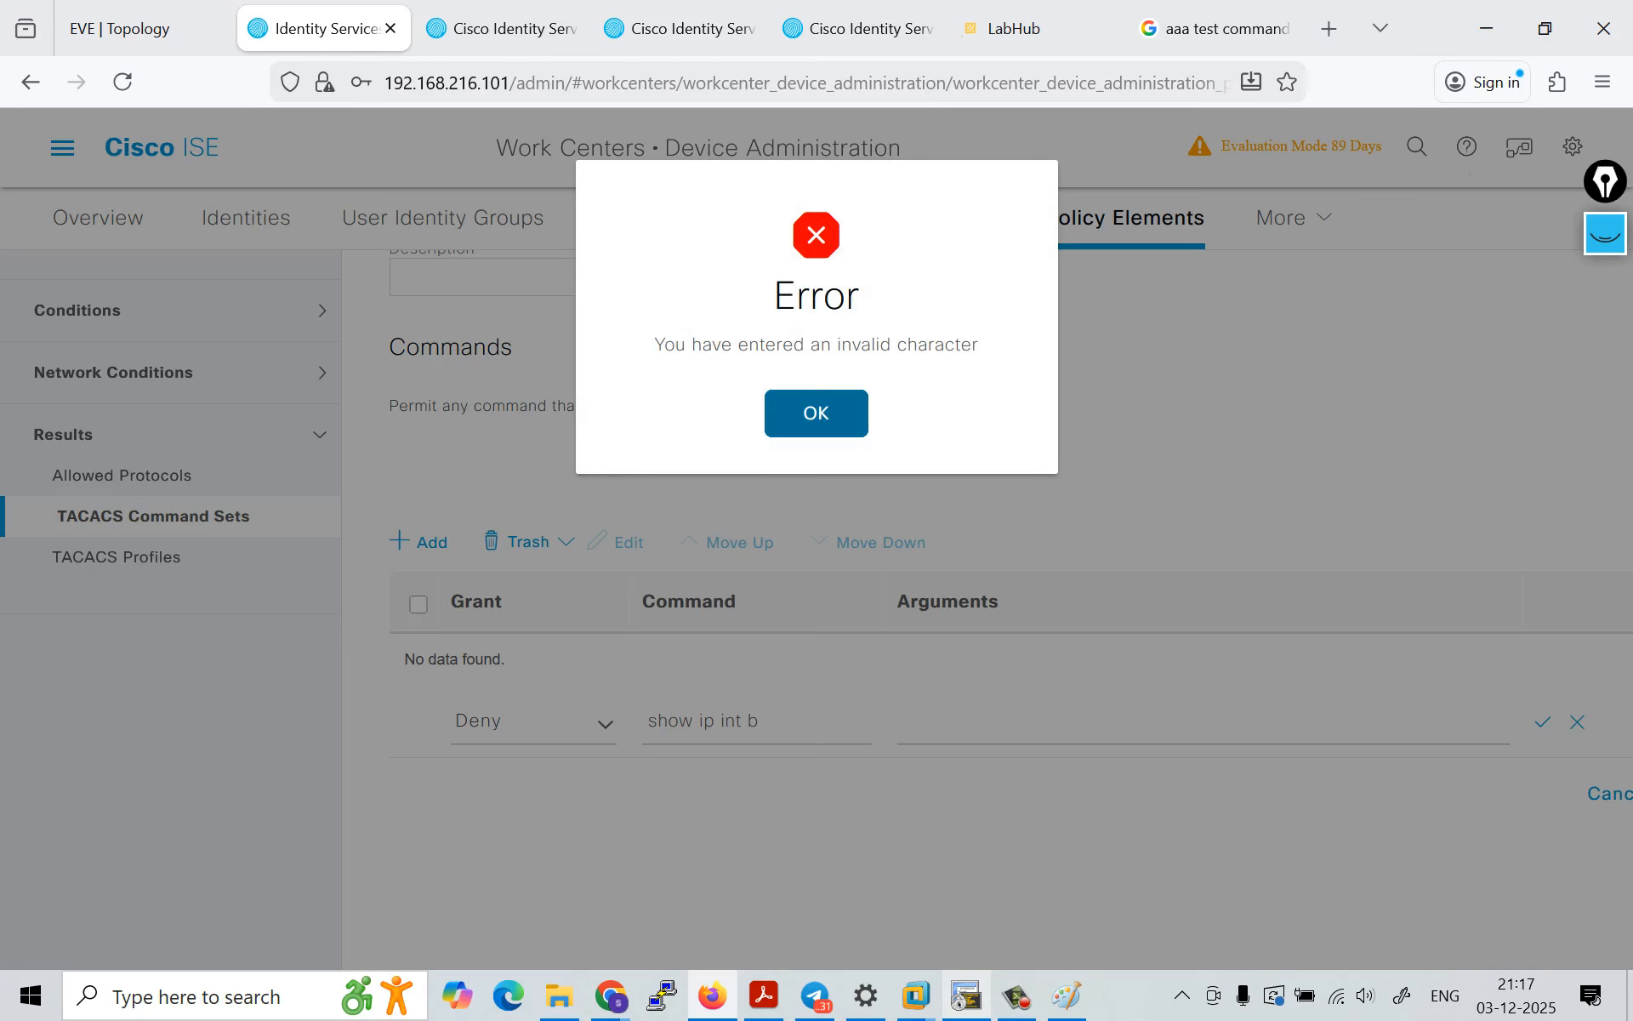
pyautogui.press('Return')
pyautogui.click(760, 721)
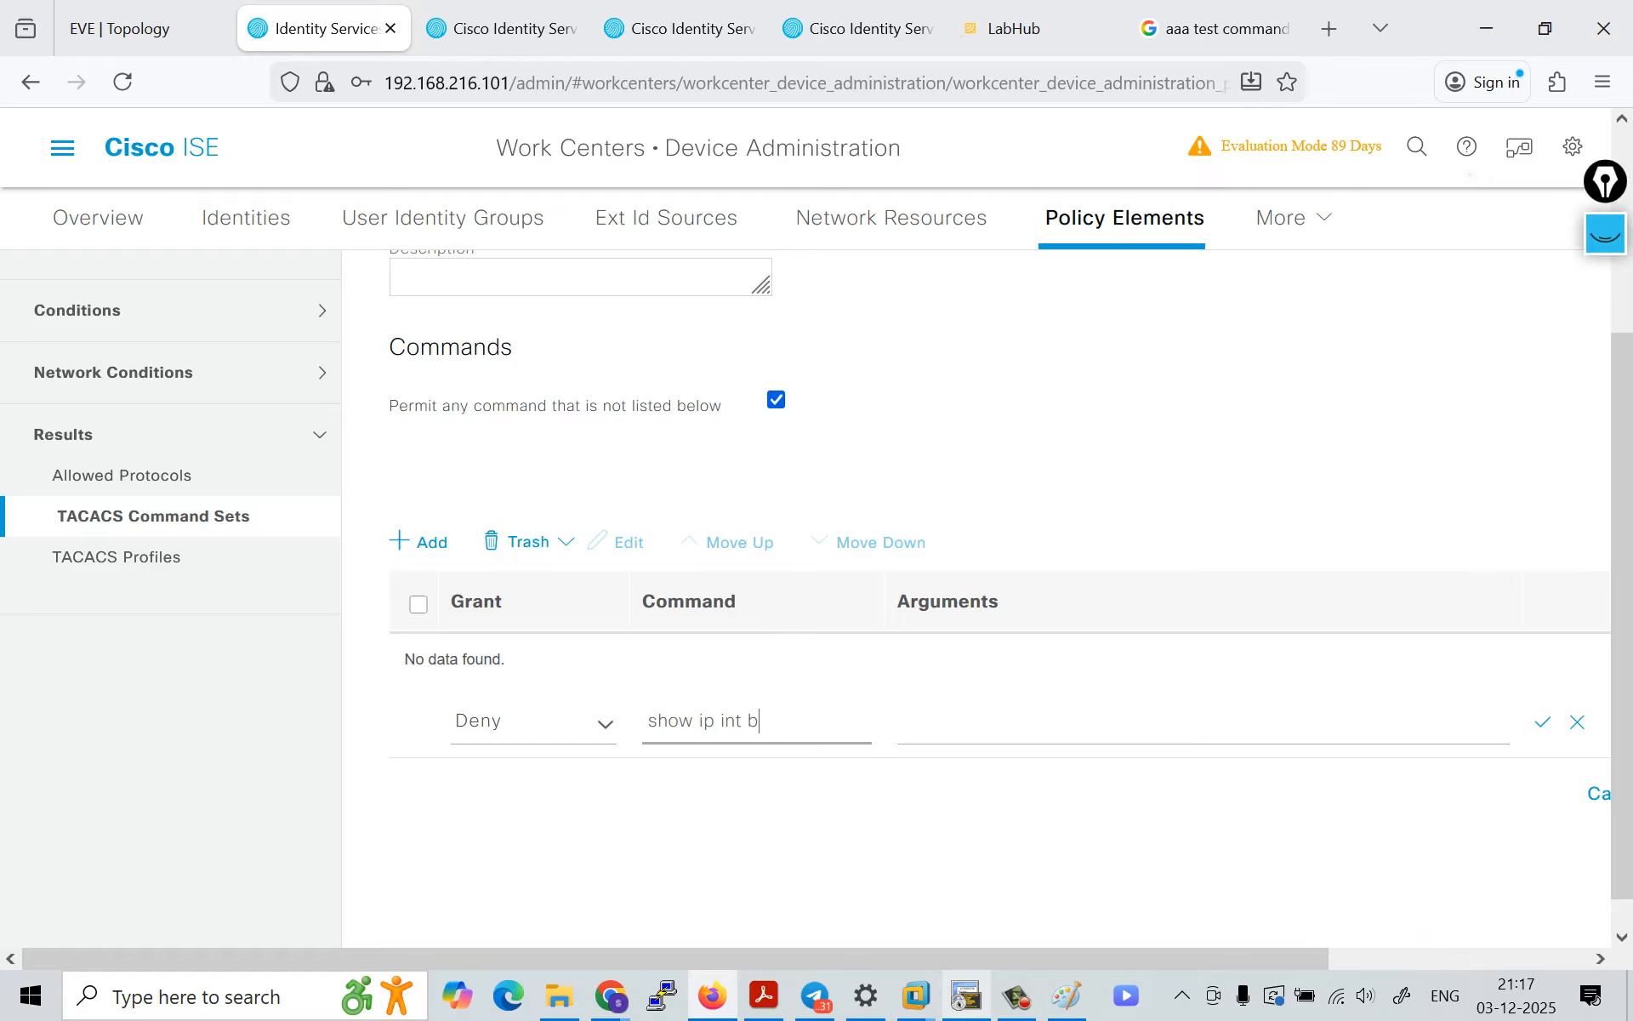
pyautogui.scroll(2, 759, 722)
pyautogui.scroll(1, 975, 595)
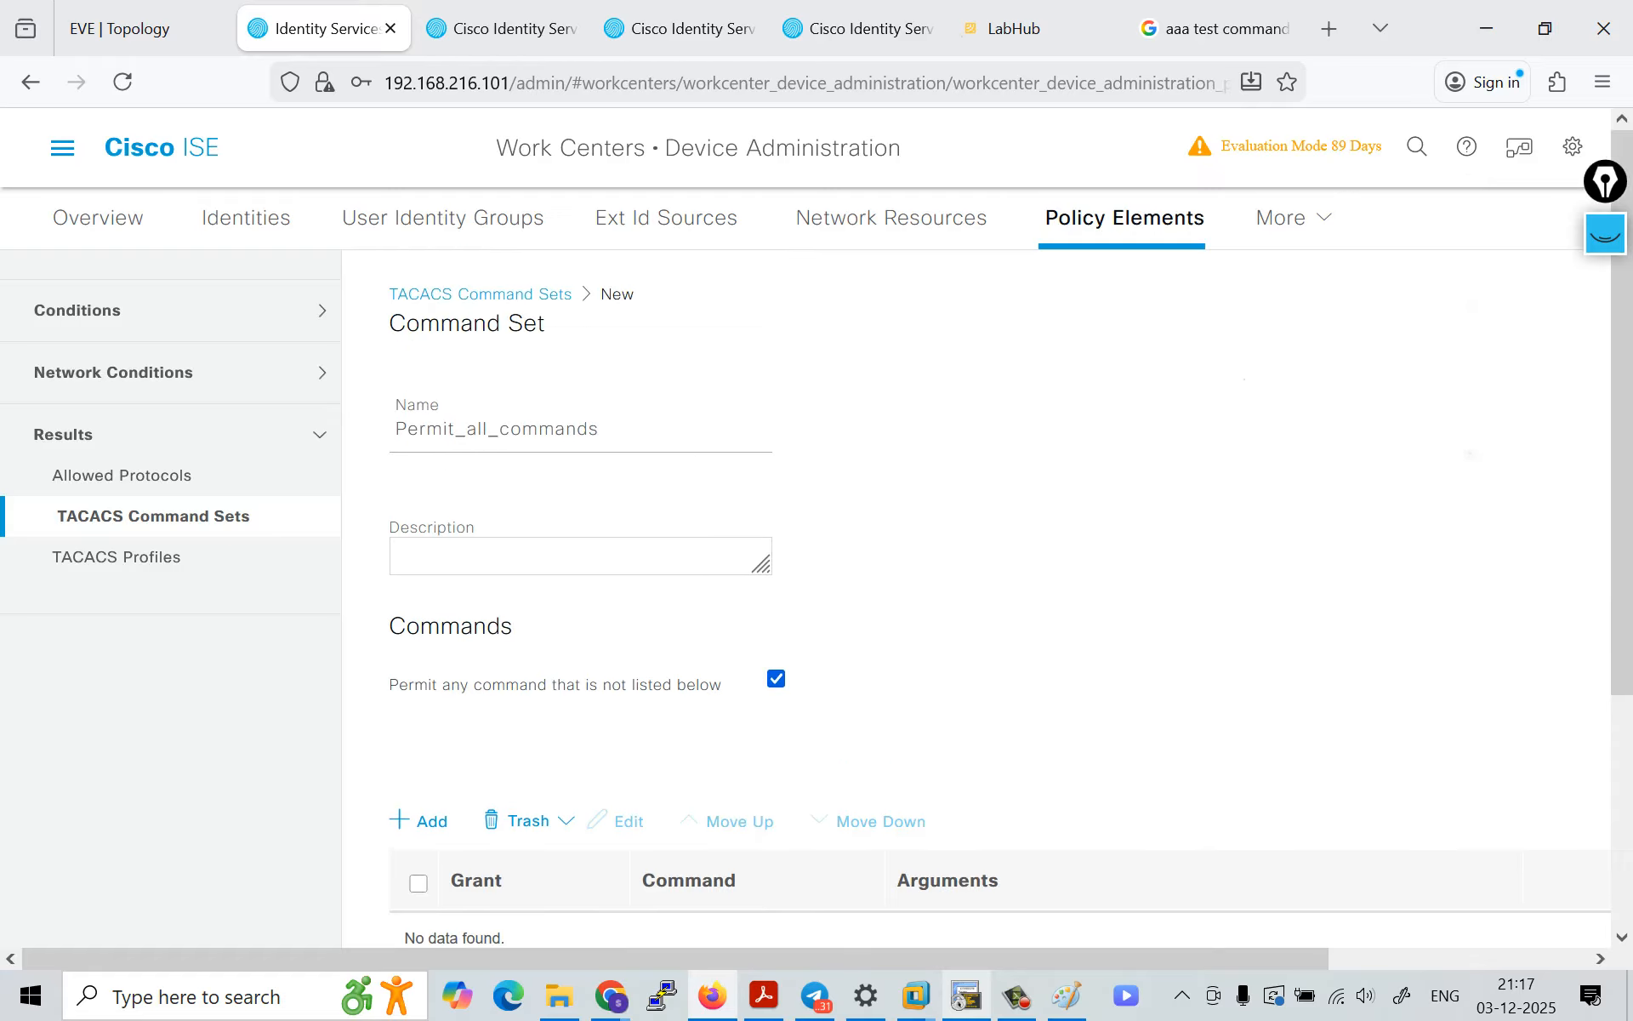
pyautogui.scroll(-3, 1000, 596)
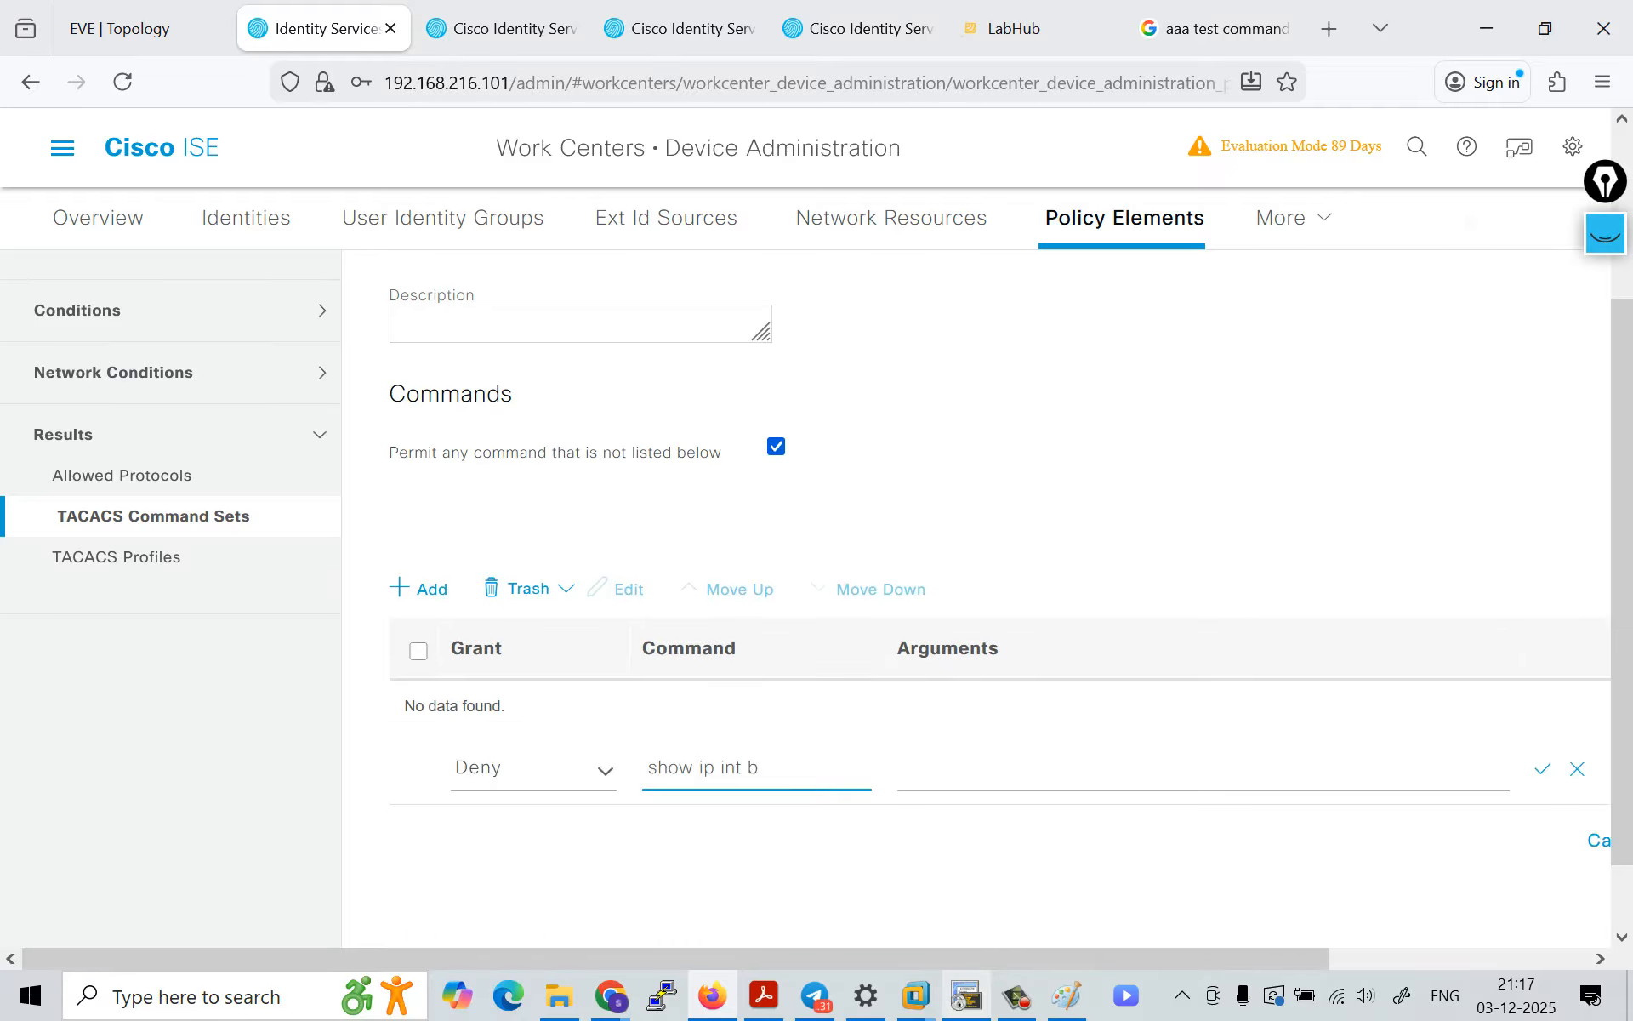
pyautogui.moveTo(760, 685); pyautogui.dragTo(646, 685)
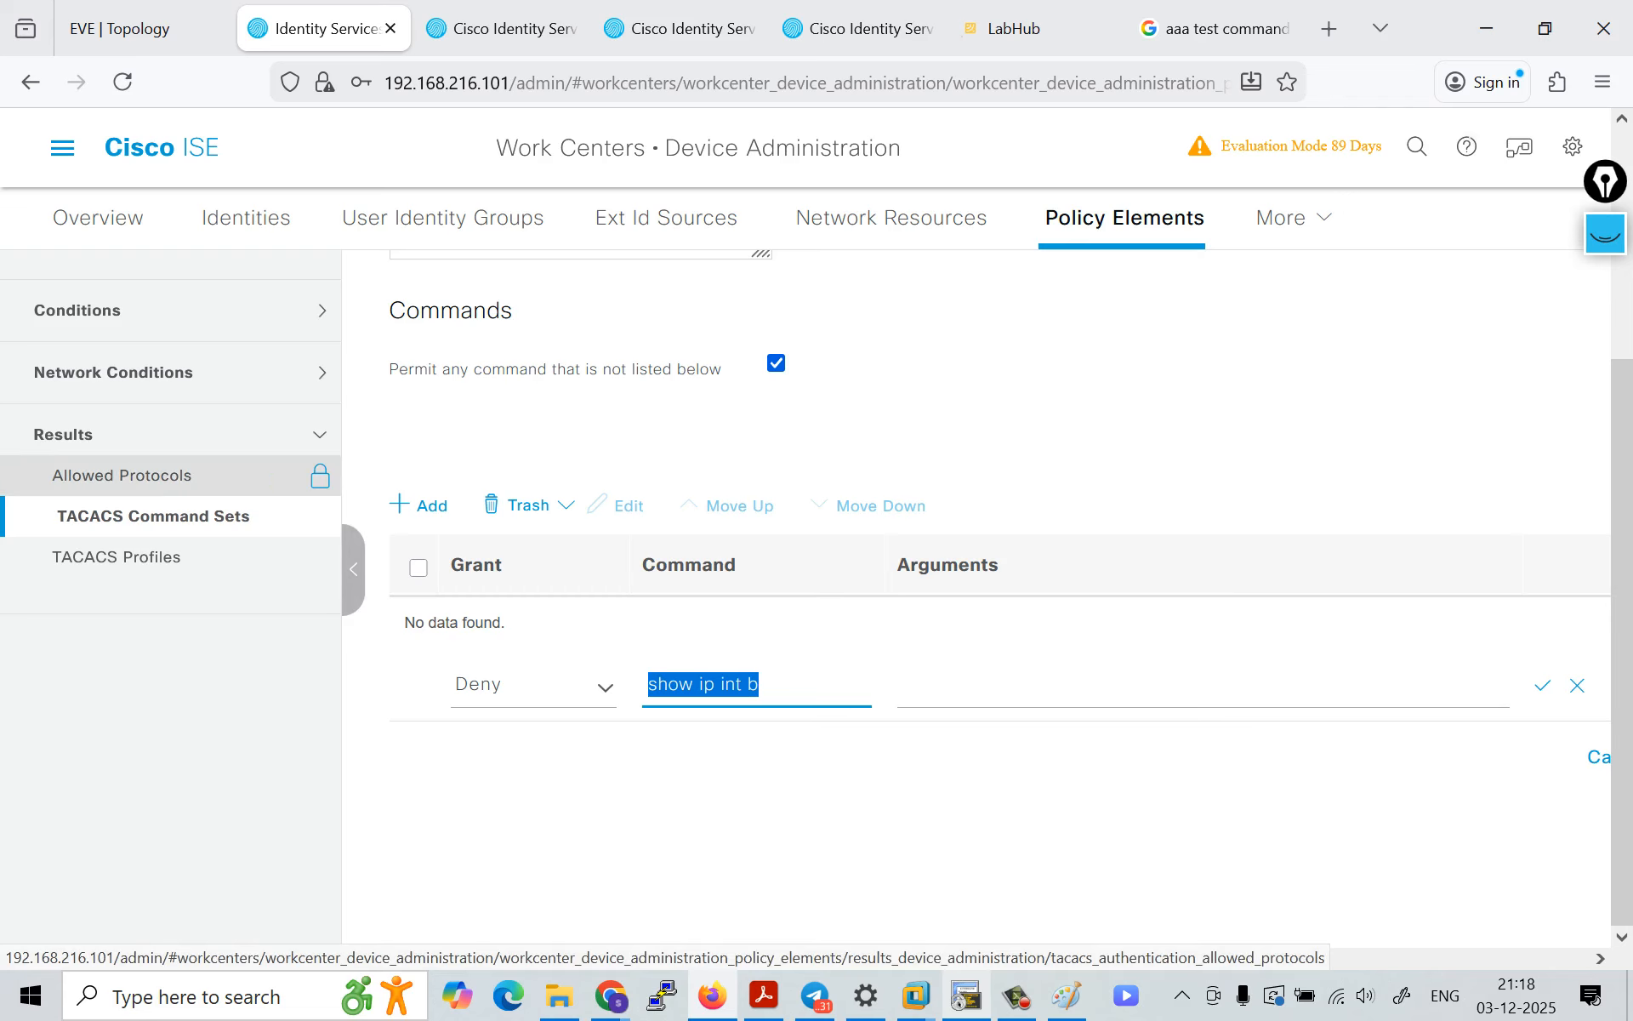
pyautogui.click(321, 469)
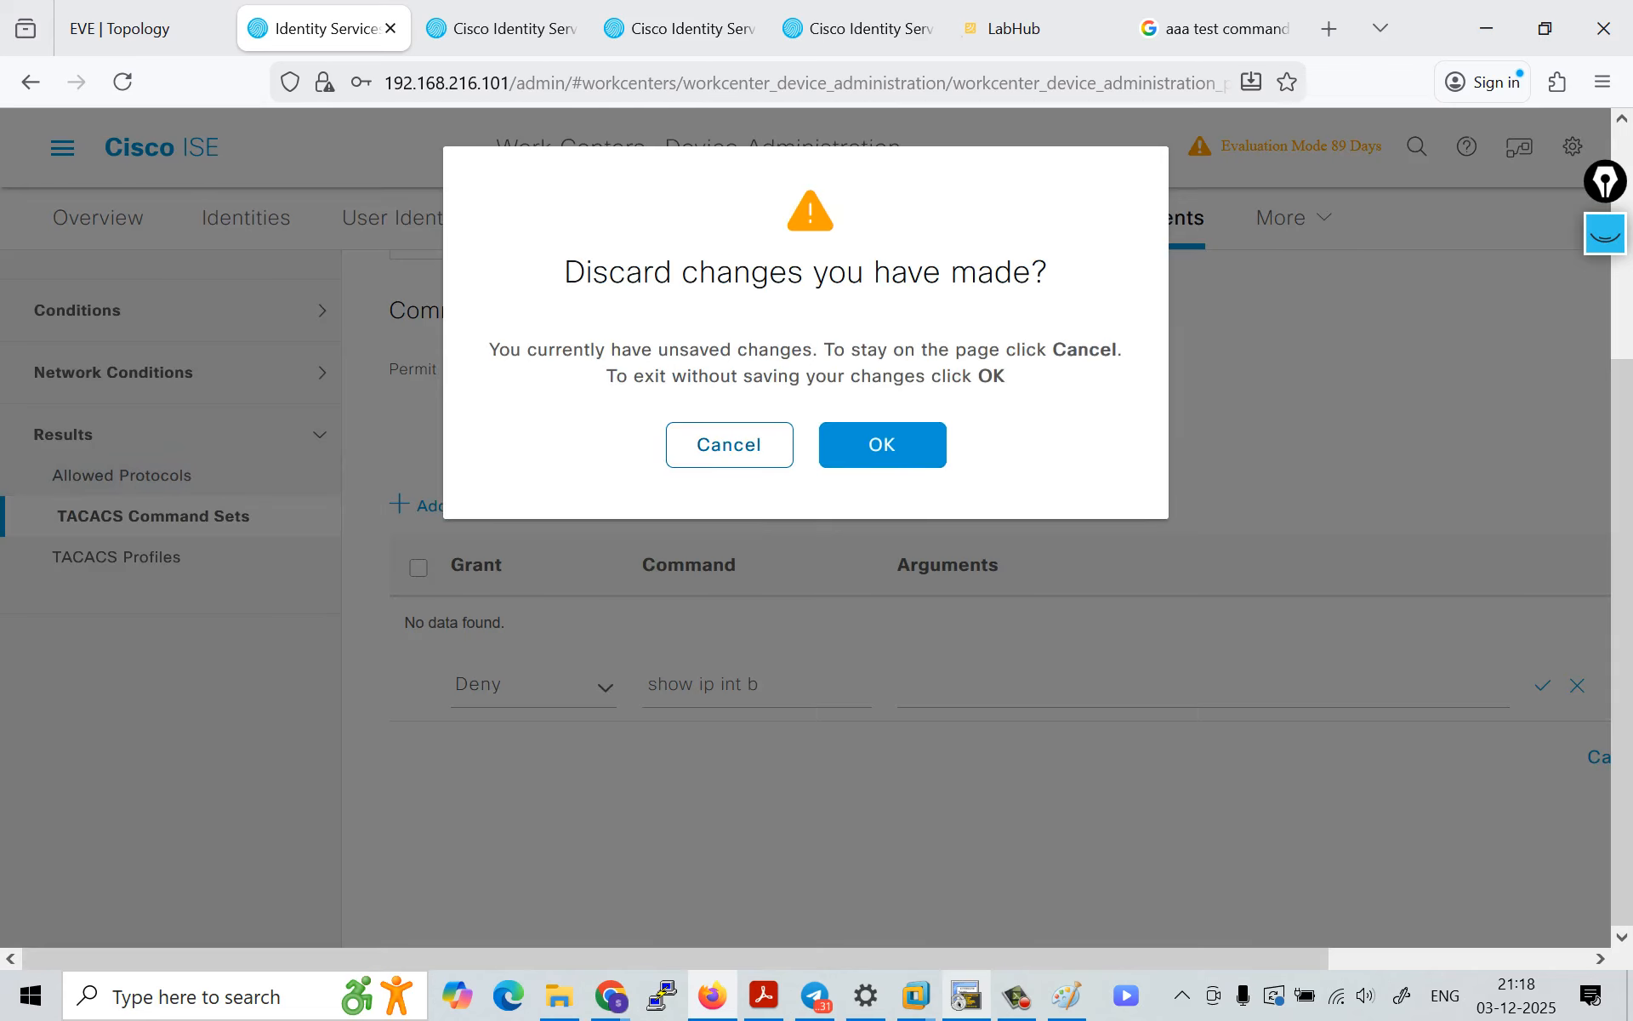
pyautogui.click(729, 445)
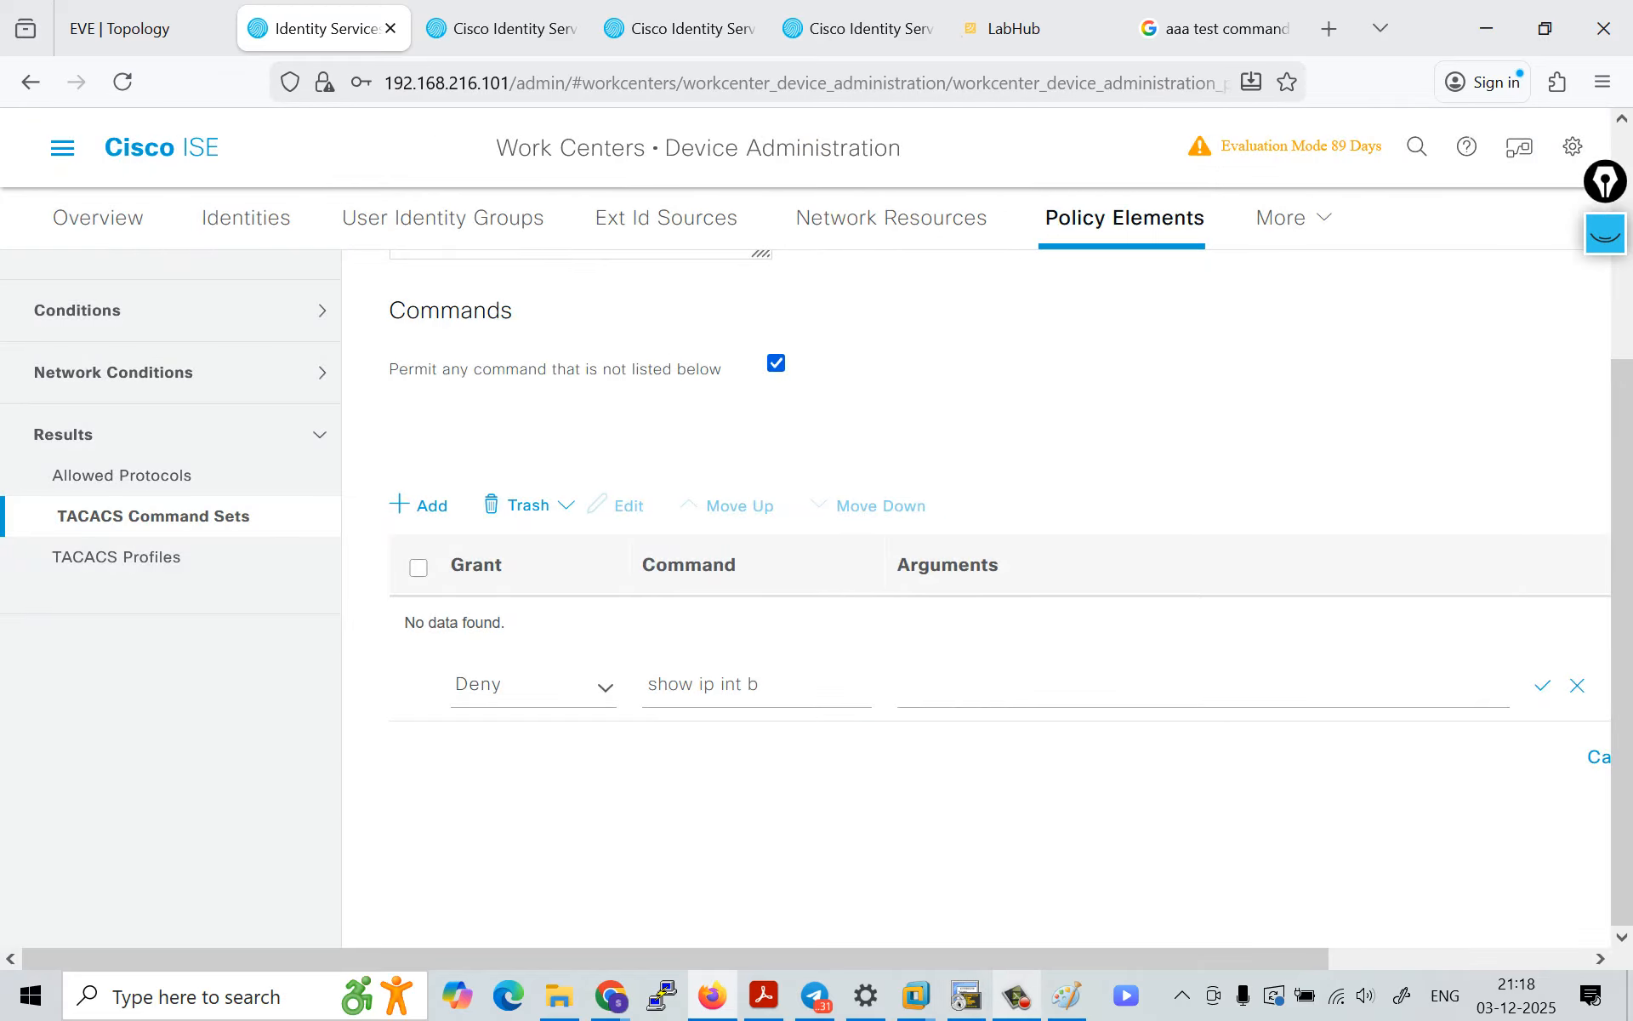
pyautogui.moveTo(764, 685); pyautogui.dragTo(647, 685)
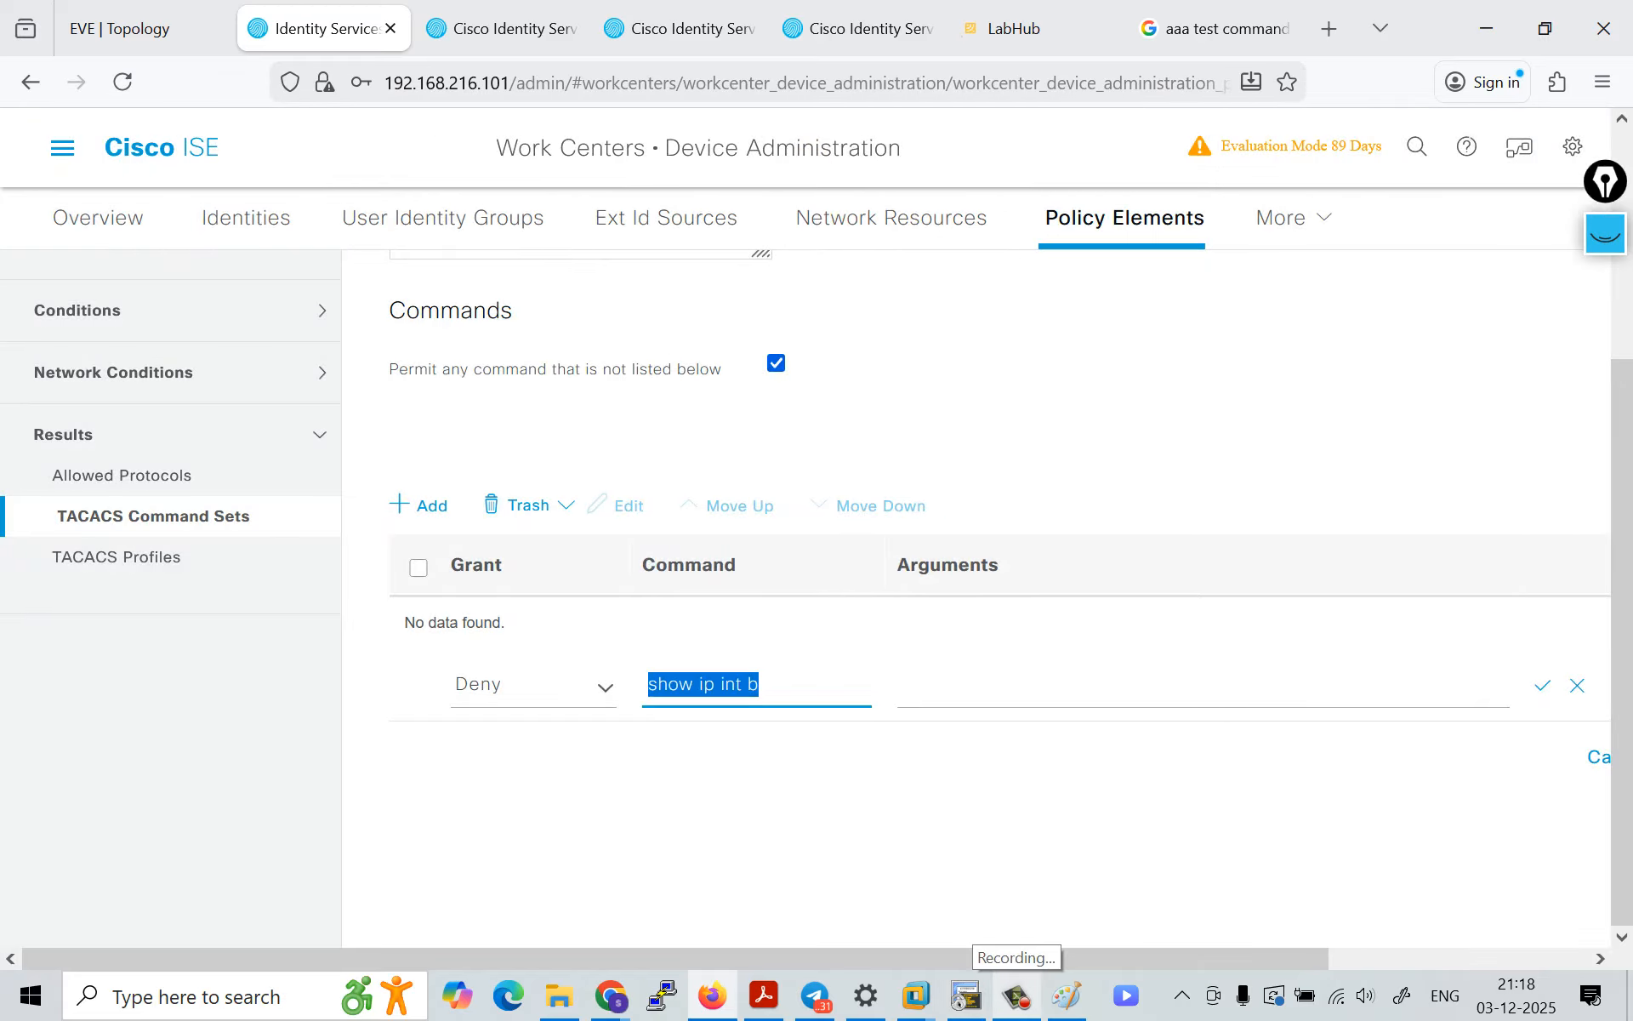
# Step: Set the unsaved entry's grant to Permit, clear its command and try to save the row
pyautogui.click(587, 685)
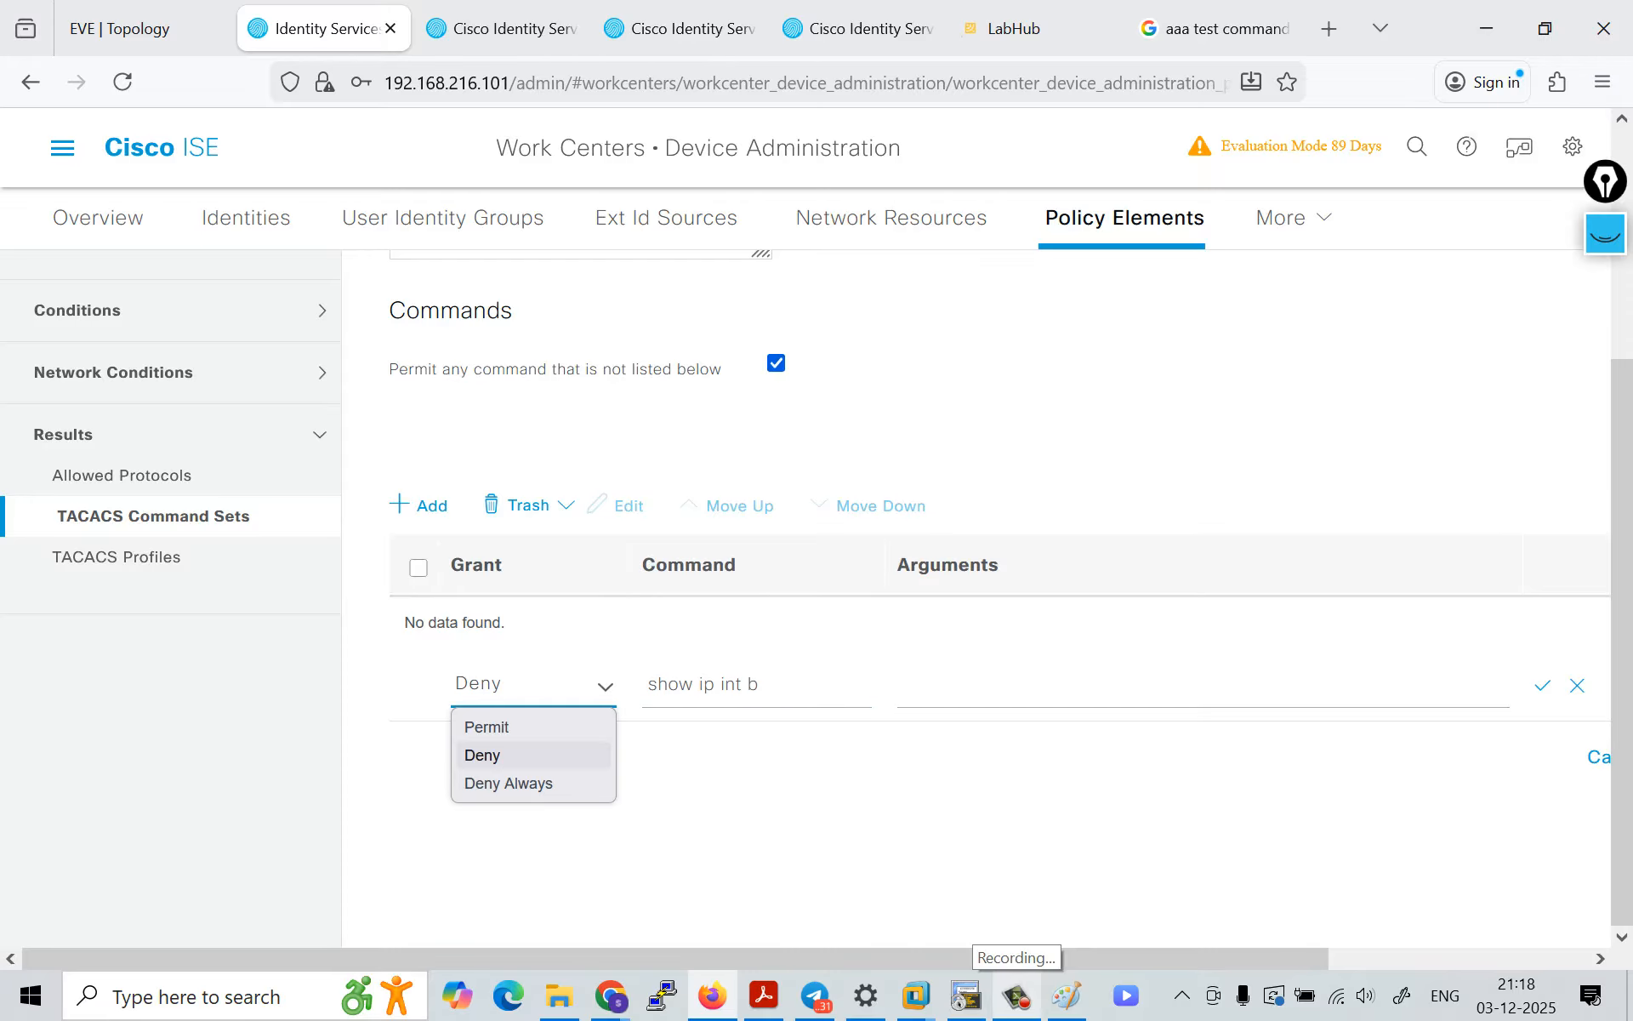
pyautogui.click(544, 727)
pyautogui.moveTo(759, 684); pyautogui.dragTo(646, 684)
pyautogui.press('BackSpace')
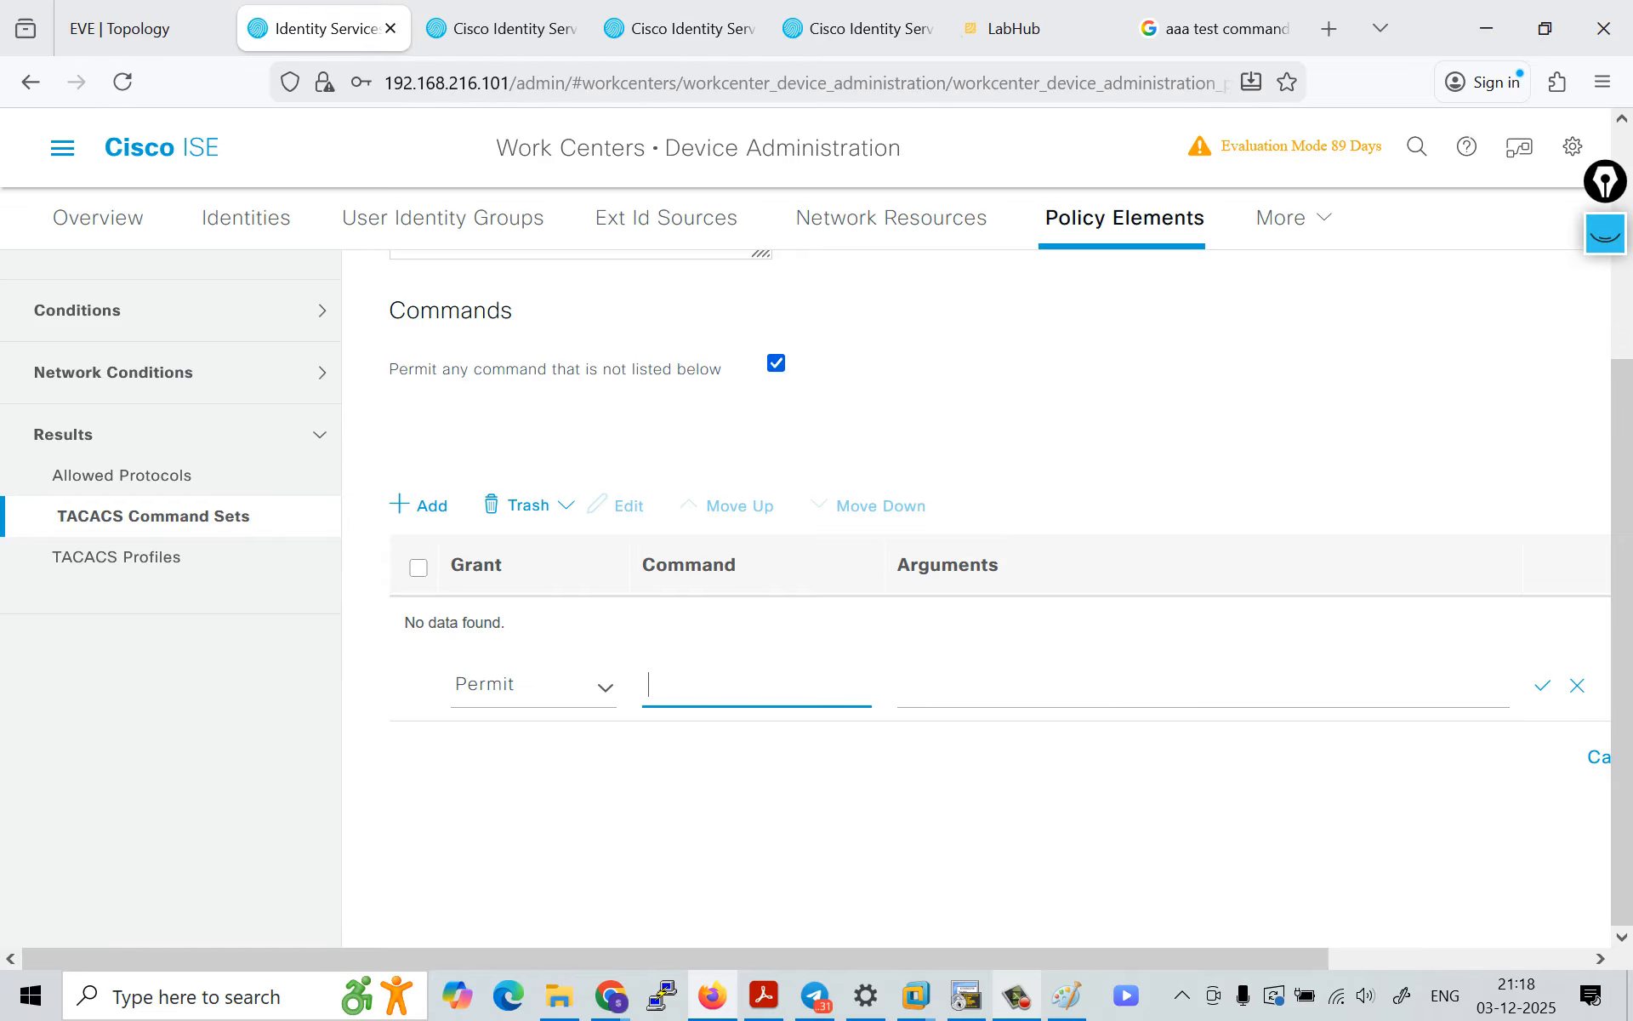
pyautogui.click(1543, 686)
pyautogui.press('Return')
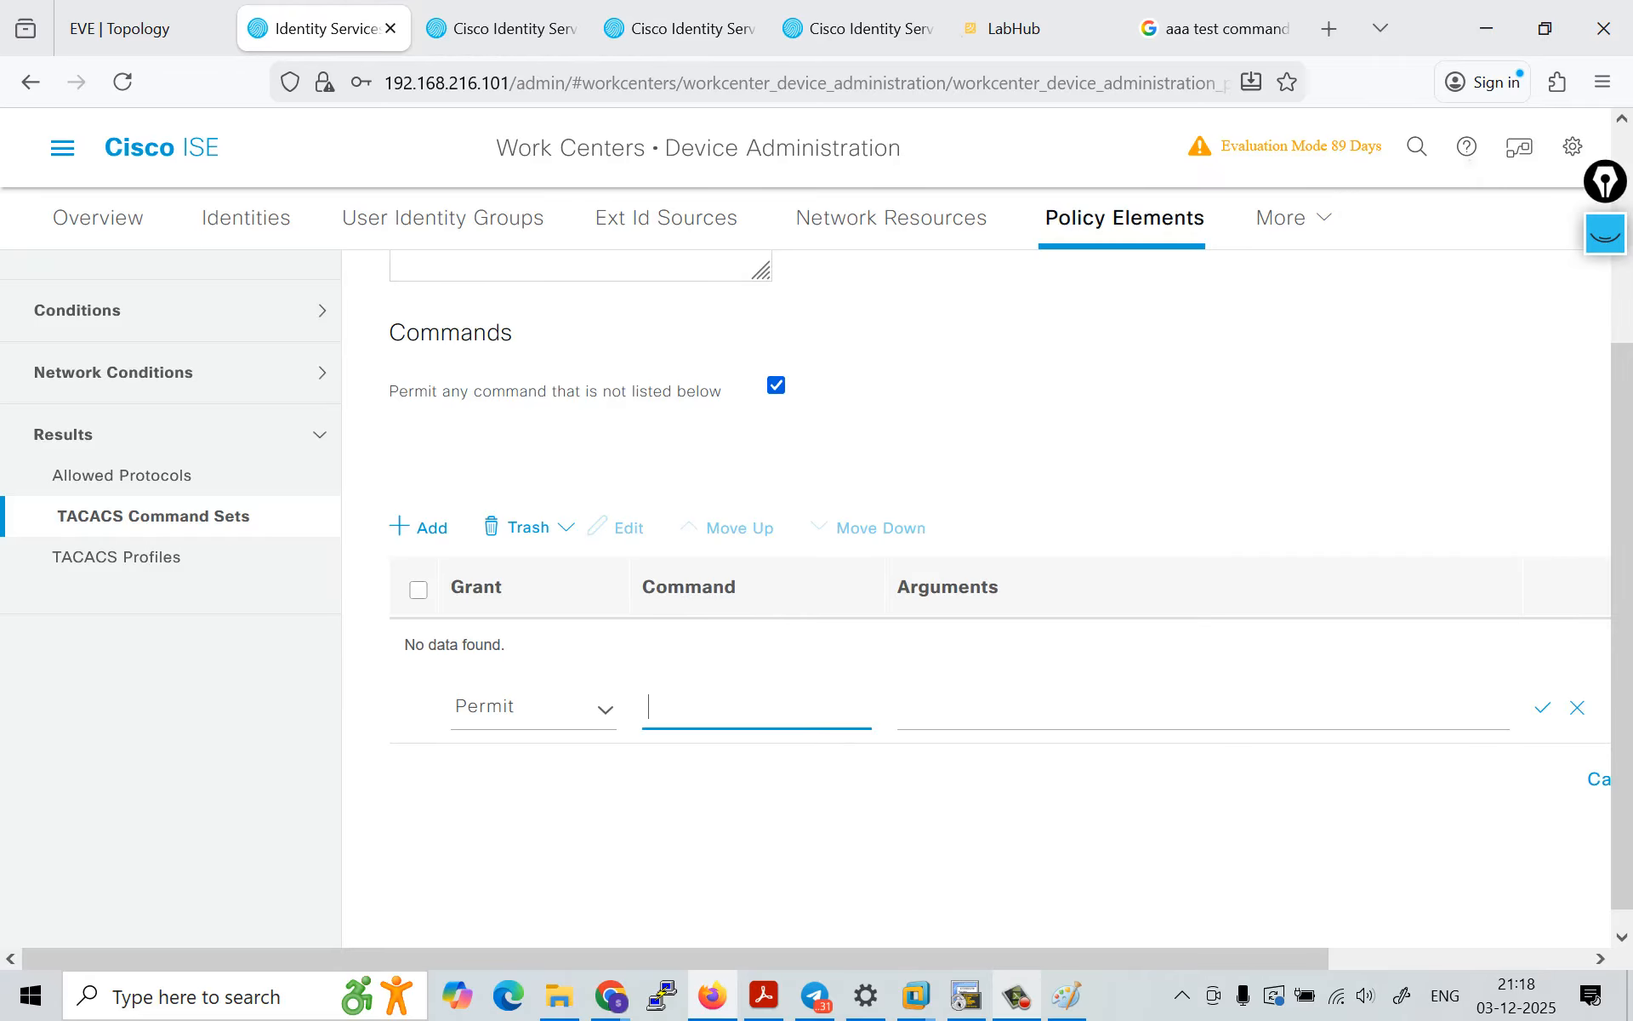
# Step: Disable permitting commands that are not listed and enter any as the Permit entry's command
pyautogui.click(776, 385)
pyautogui.press('Return')
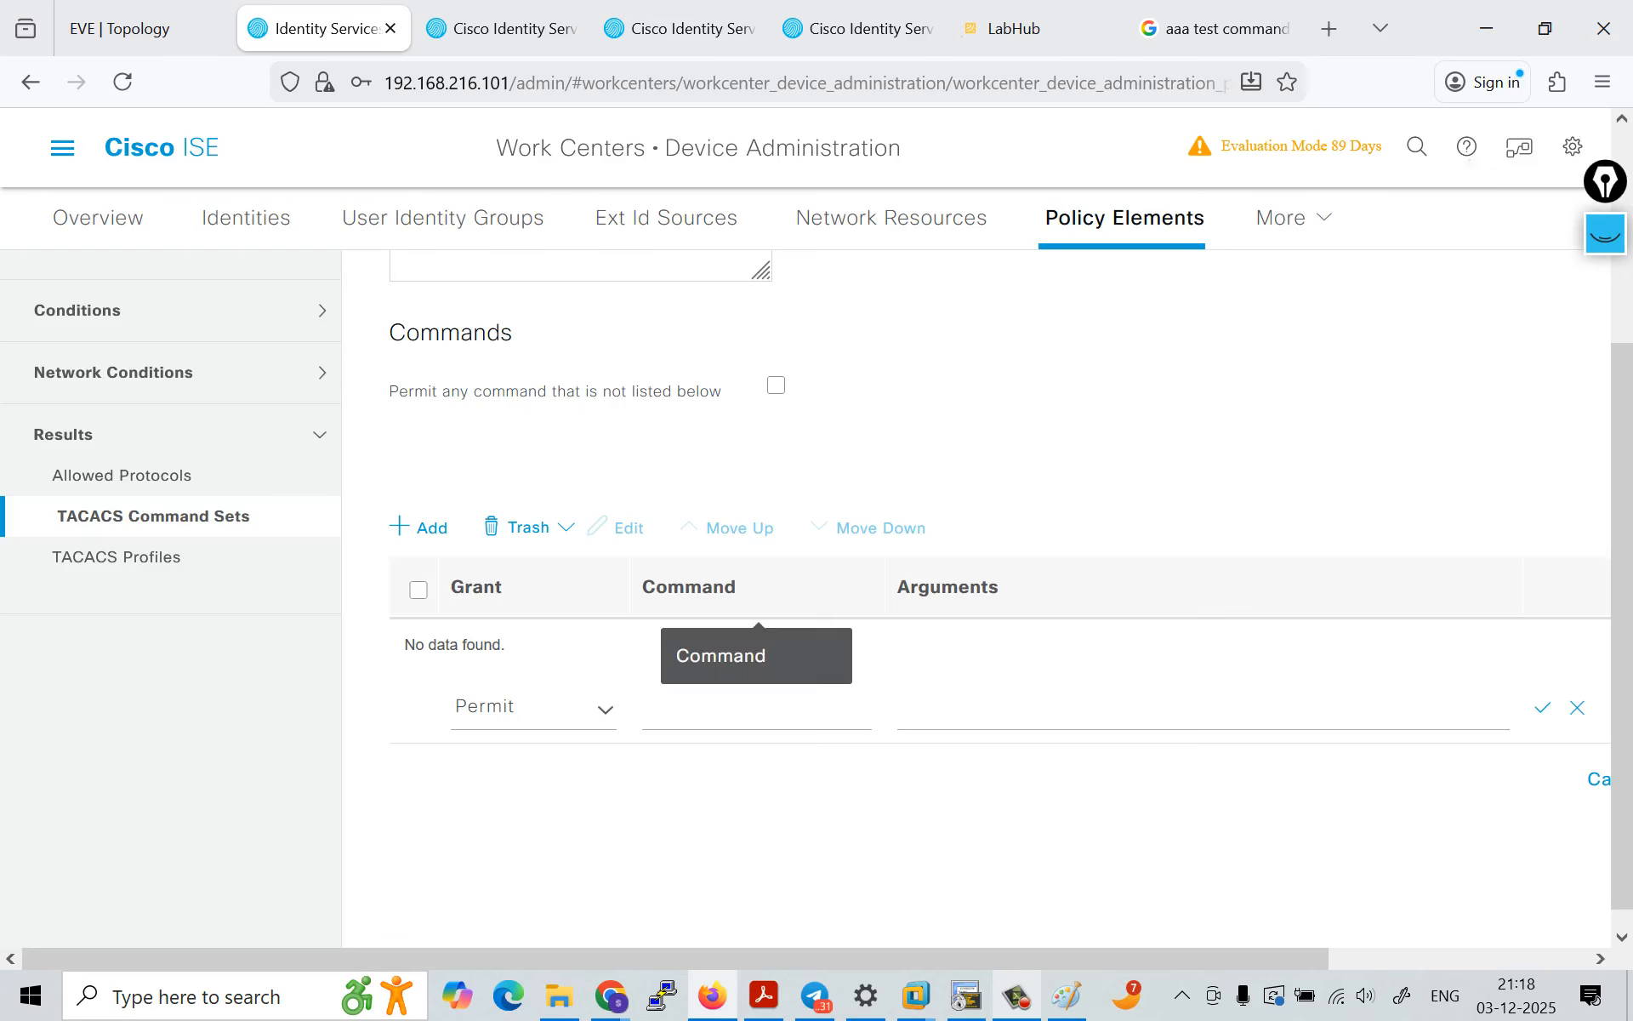
pyautogui.write('any')
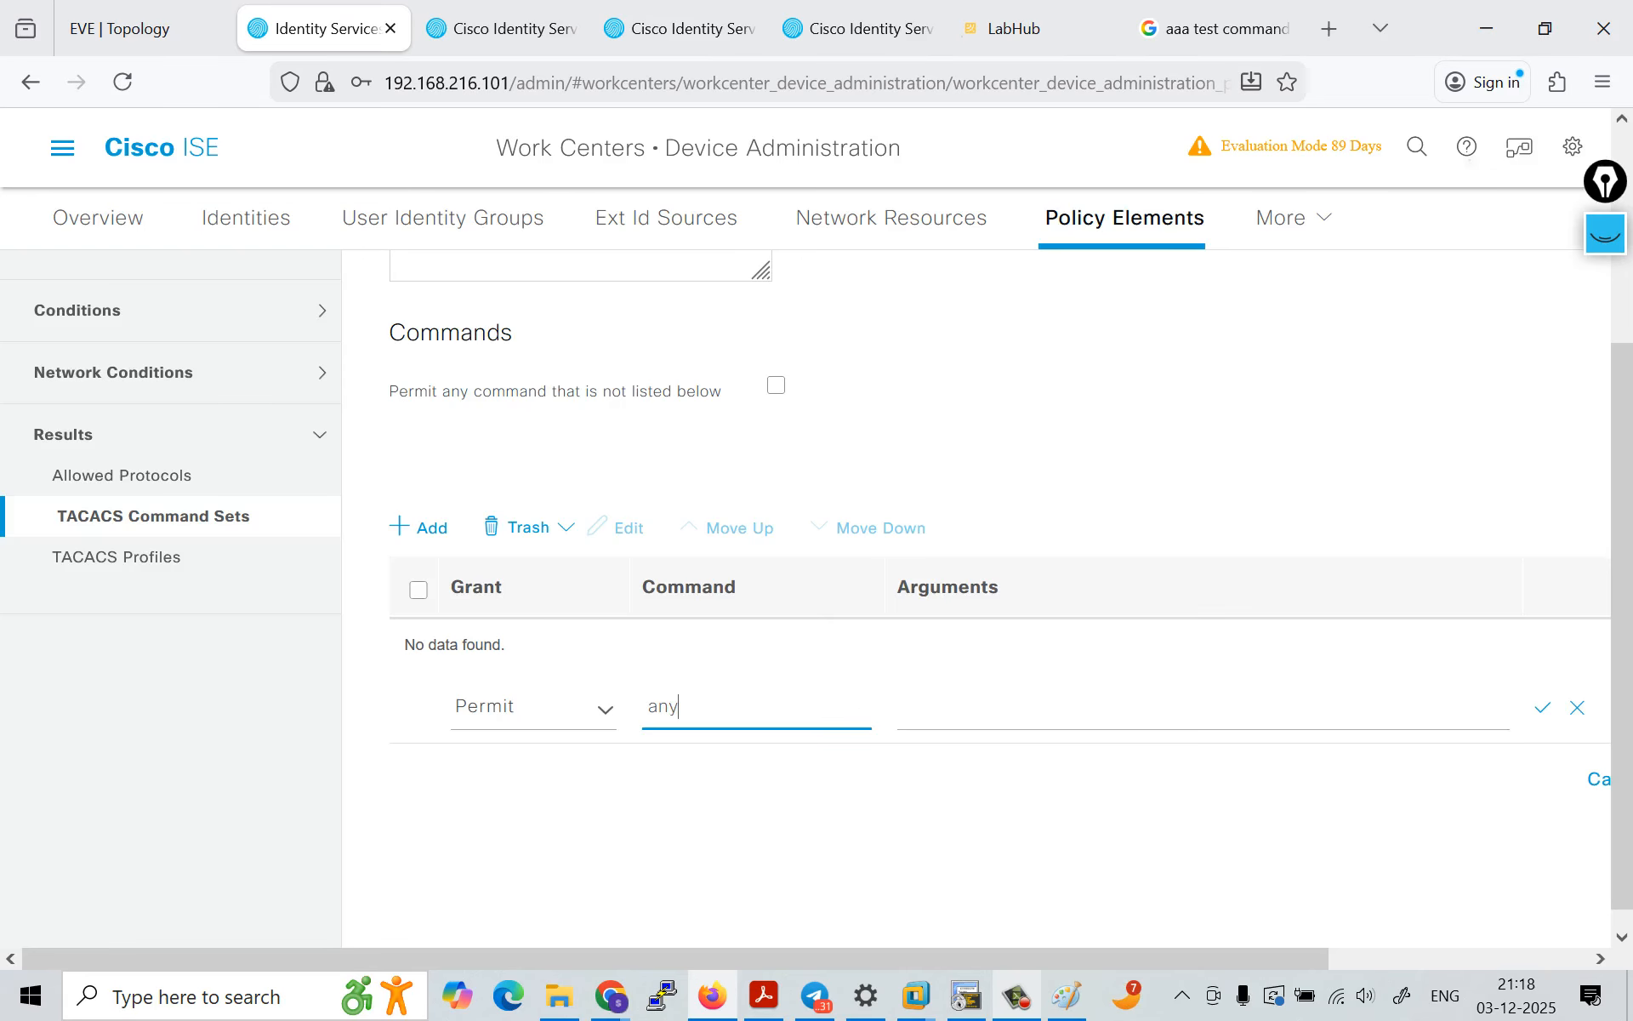
# Step: Replace the Permit entry's command with show version and try to save the row
pyautogui.press('BackSpace')
pyautogui.press('BackSpace')
pyautogui.press('BackSpace')
pyautogui.write('show version')
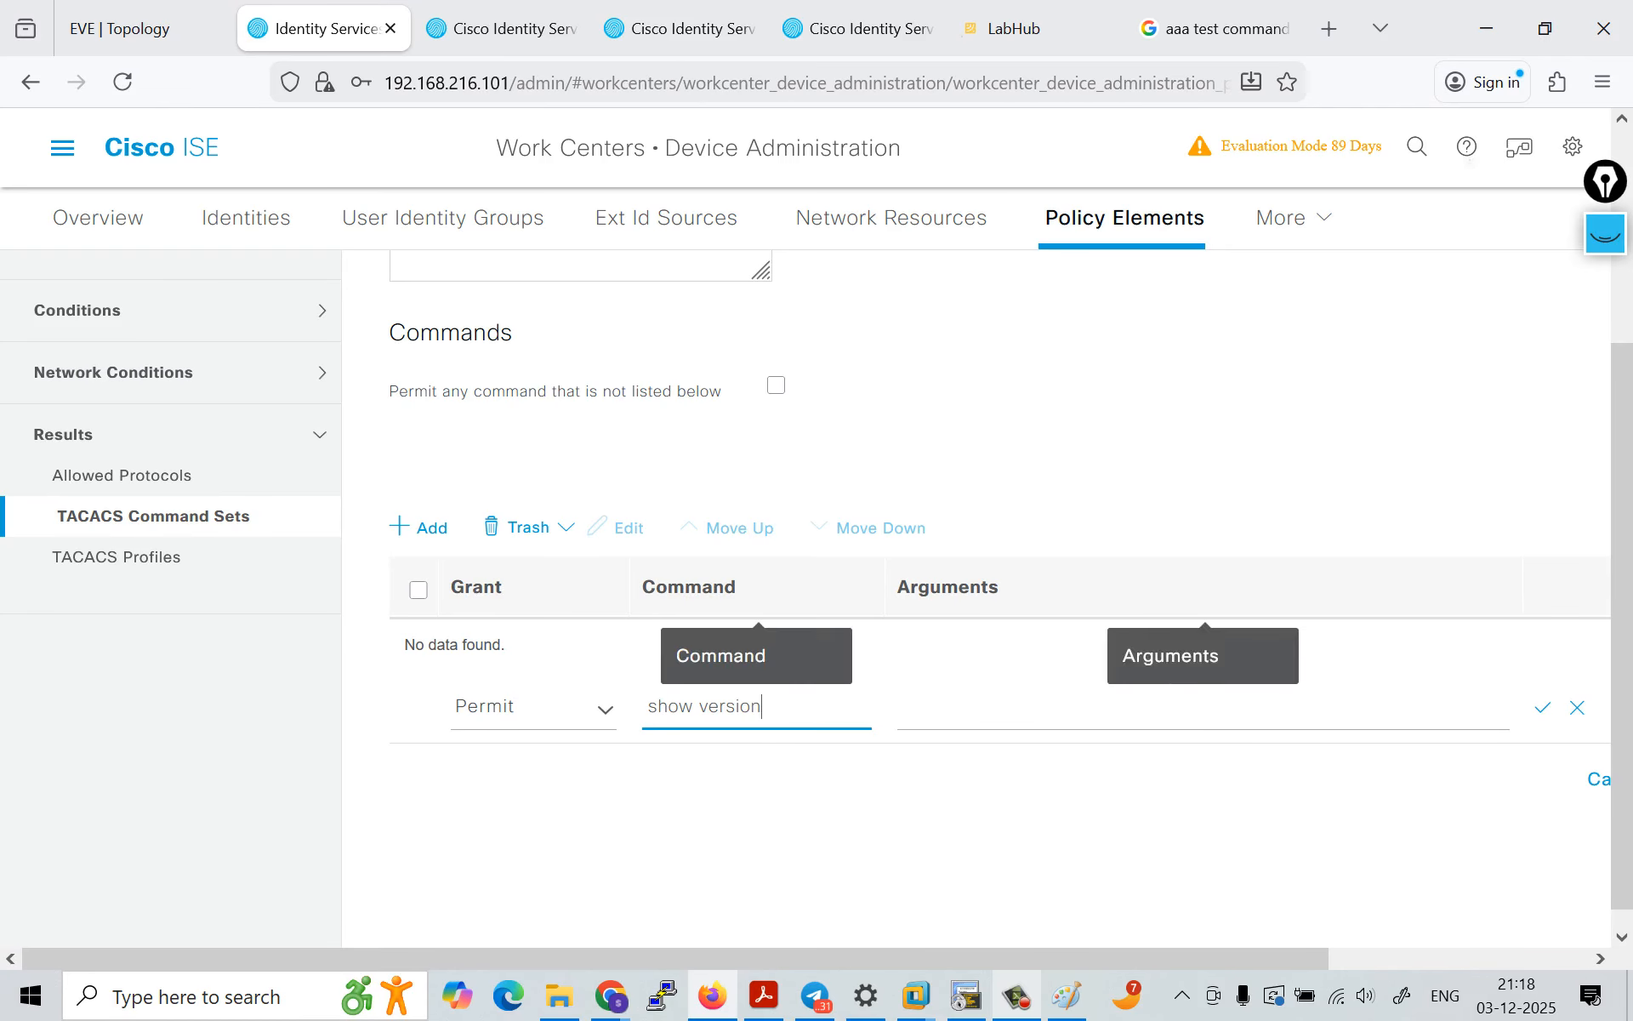
pyautogui.click(1542, 708)
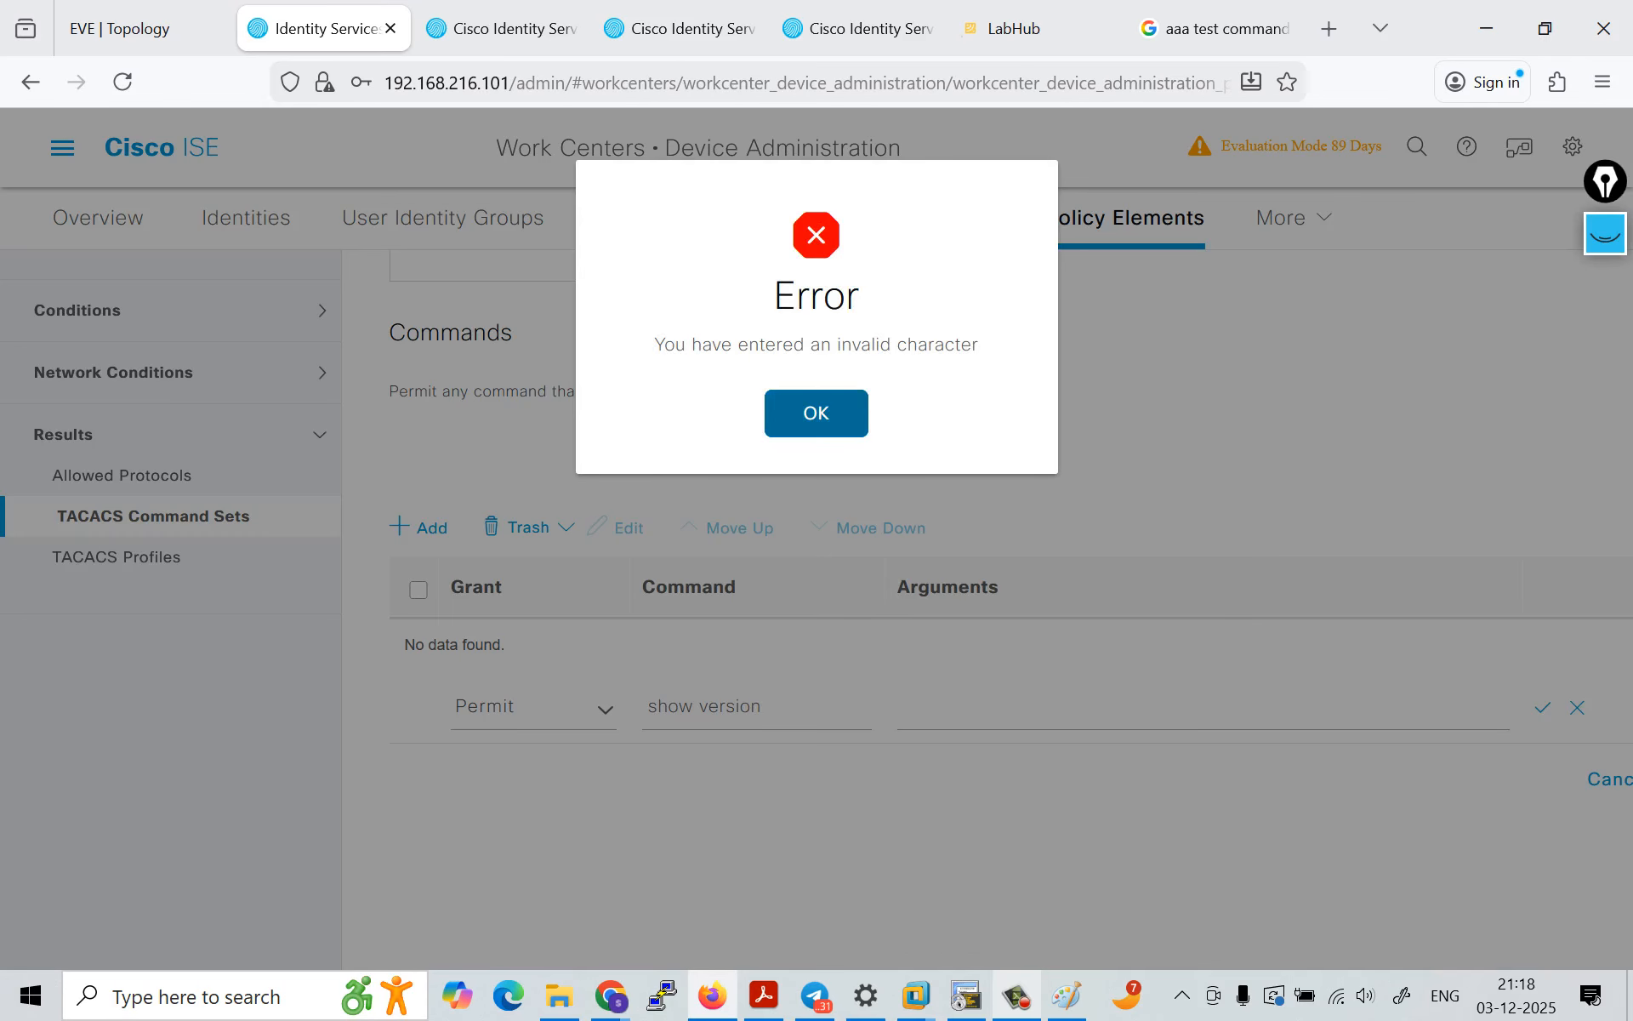
pyautogui.click(817, 413)
# Step: Reduce the command to show, enter ip int b as its arguments, set the grant to Deny and try to save the row
pyautogui.click(779, 707)
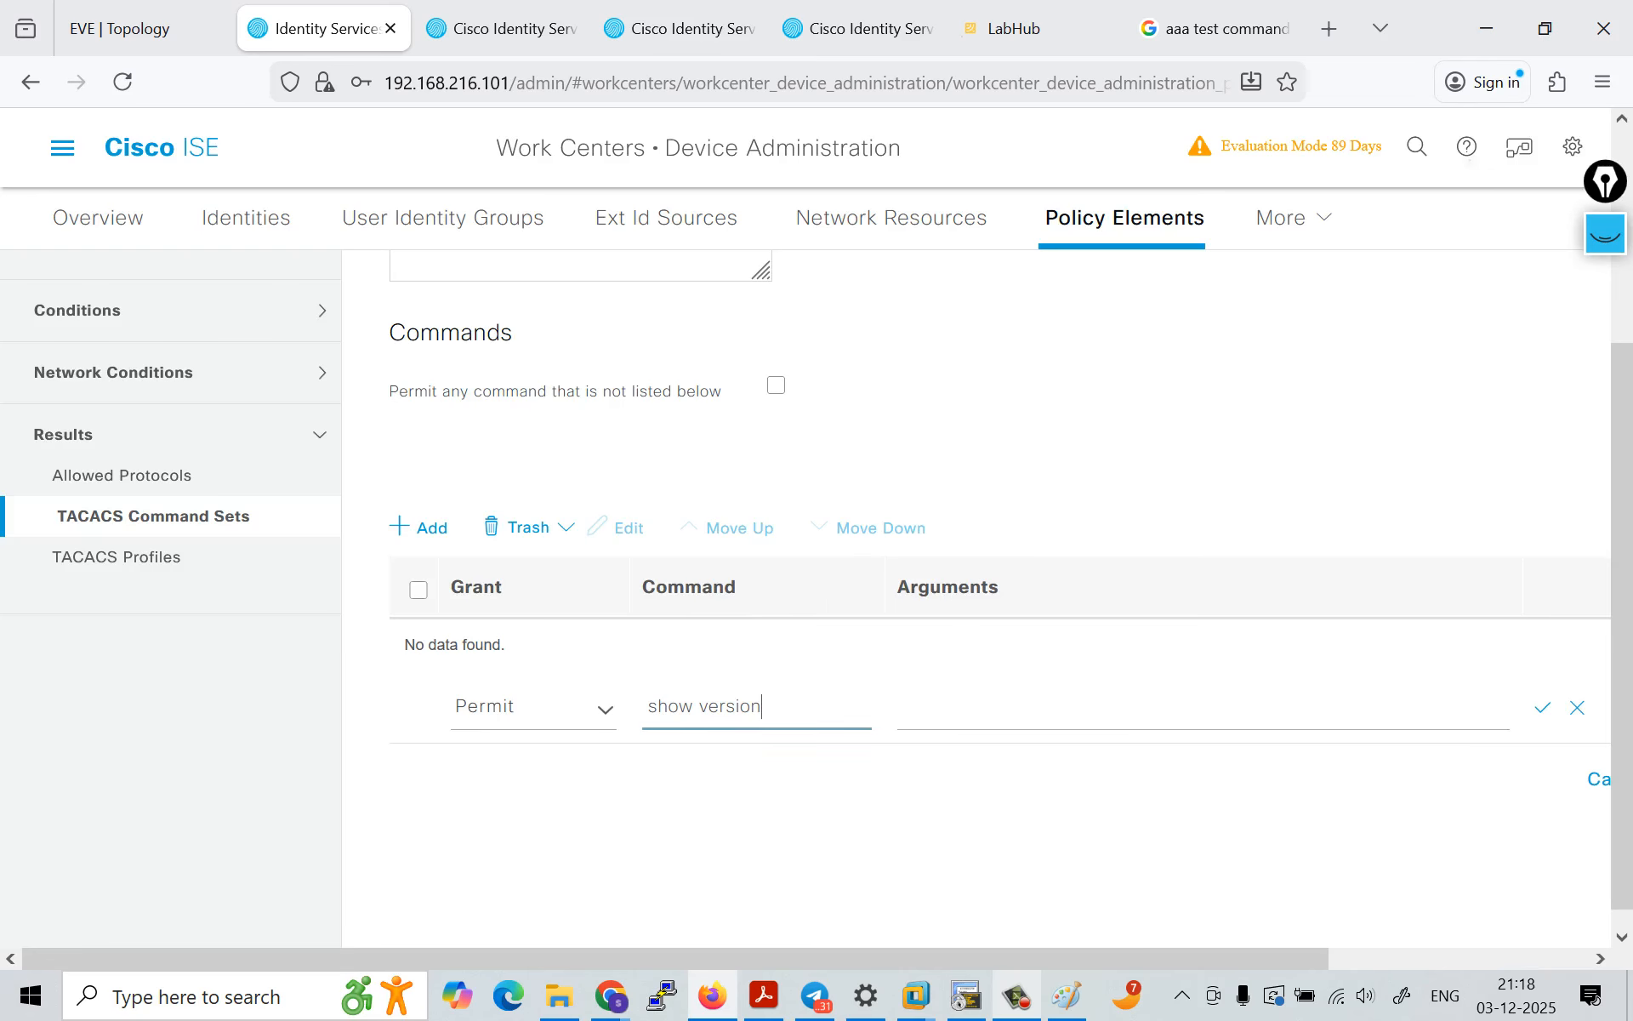
pyautogui.press('BackSpace')
pyautogui.press('BackSpace')
pyautogui.press('BackSpace')
pyautogui.press('BackSpace')
pyautogui.press('BackSpace')
pyautogui.press('BackSpace')
pyautogui.press('BackSpace')
pyautogui.press('Tab')
pyautogui.write('ip int b')
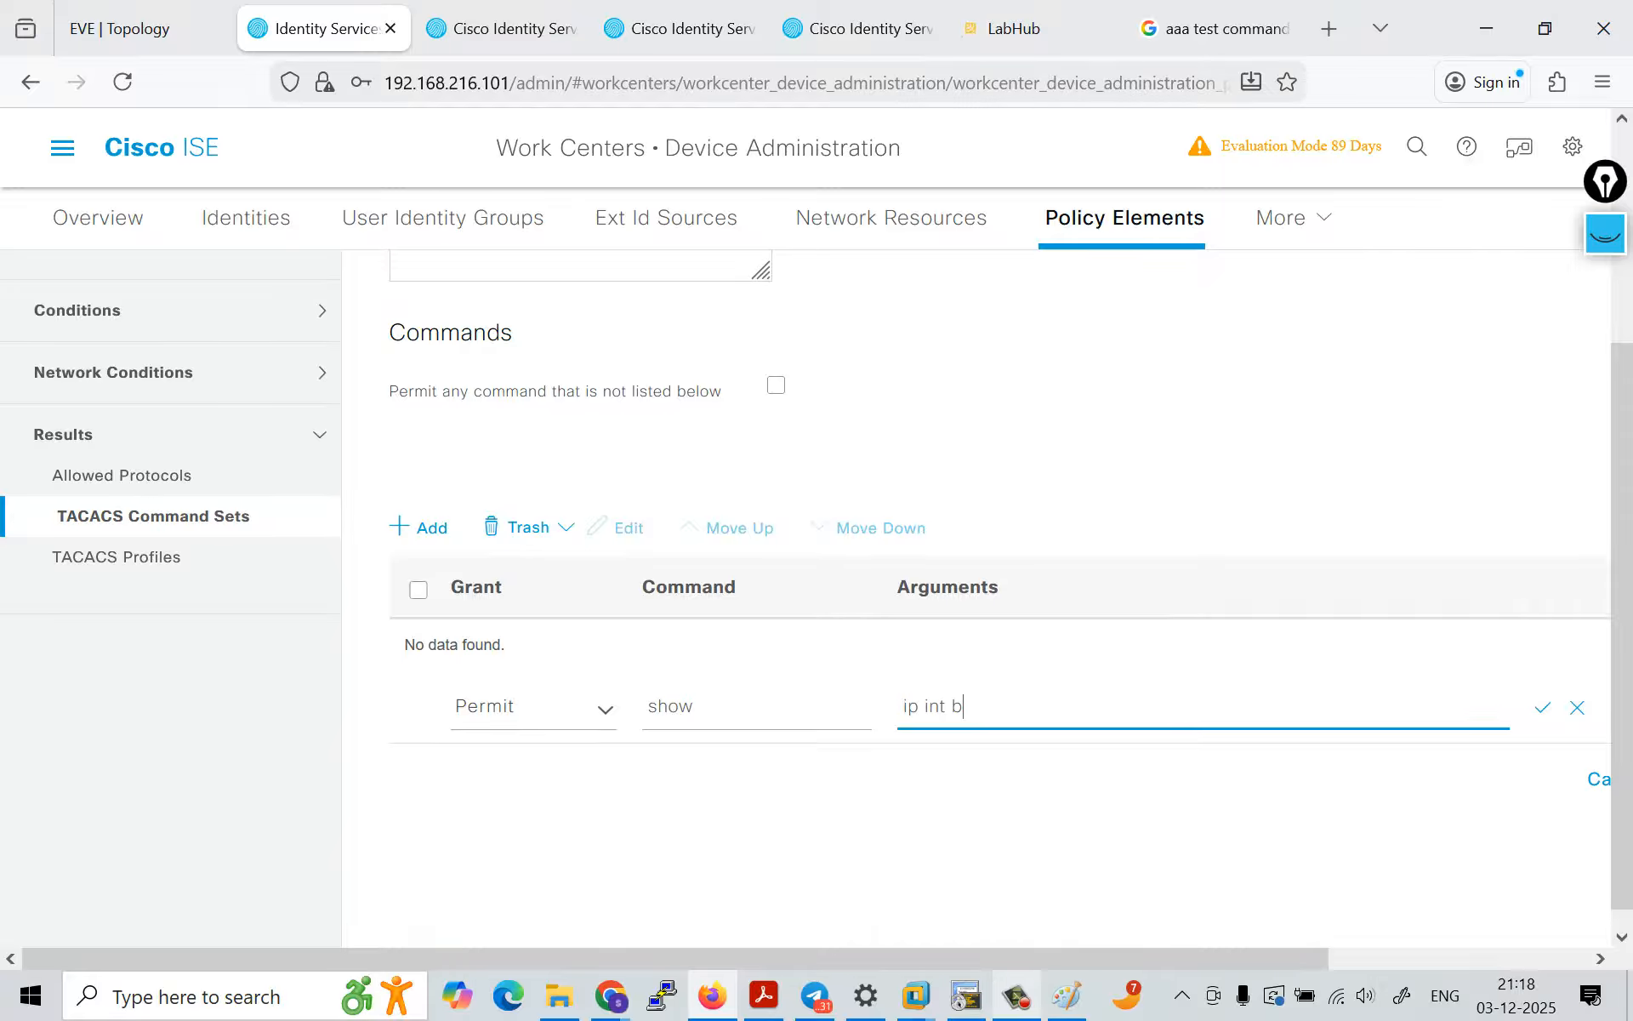
pyautogui.click(544, 708)
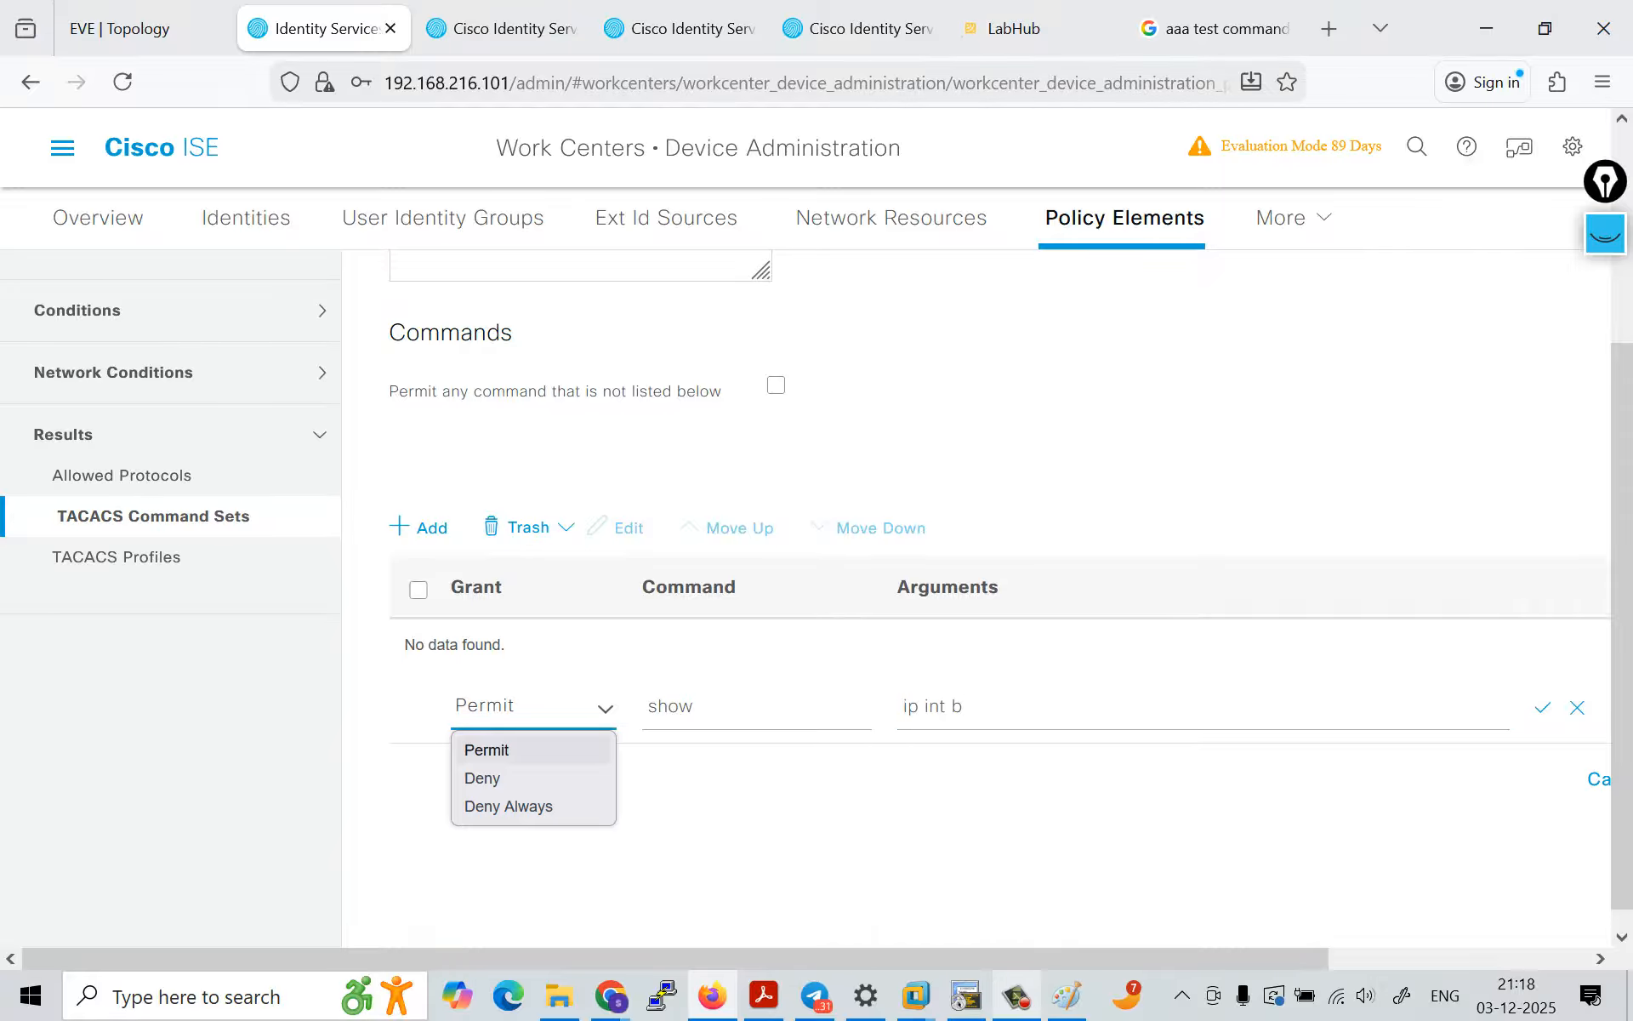
pyautogui.click(534, 777)
pyautogui.click(1543, 707)
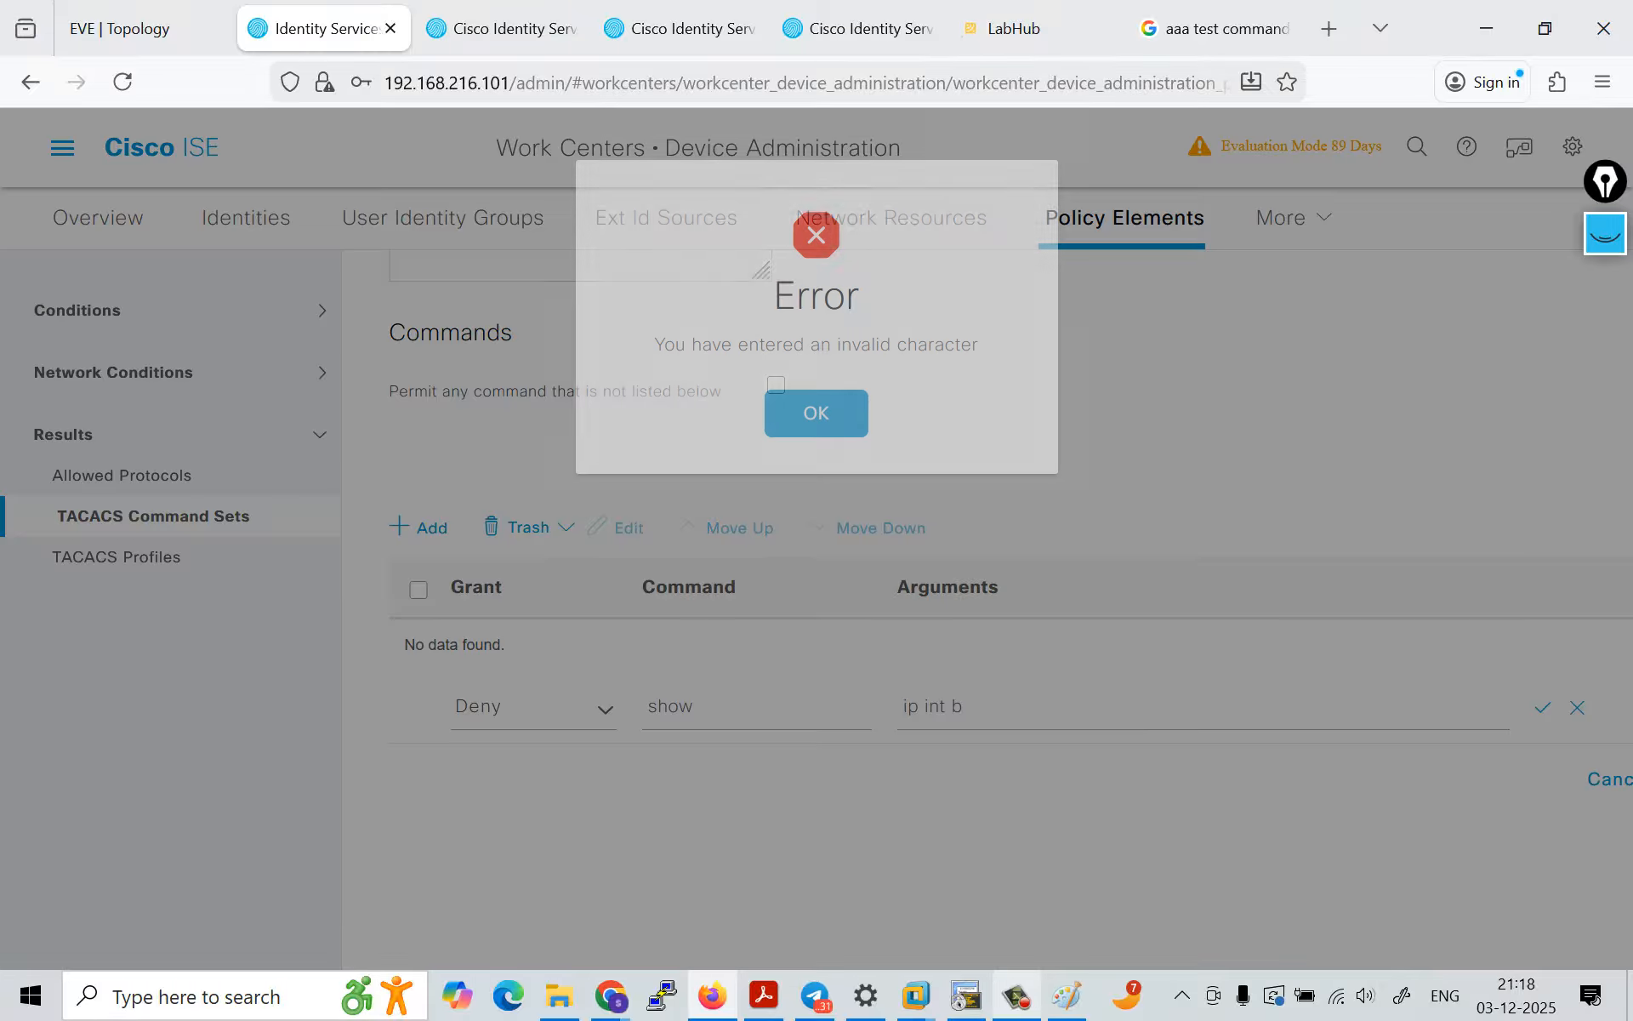
pyautogui.press('Return')
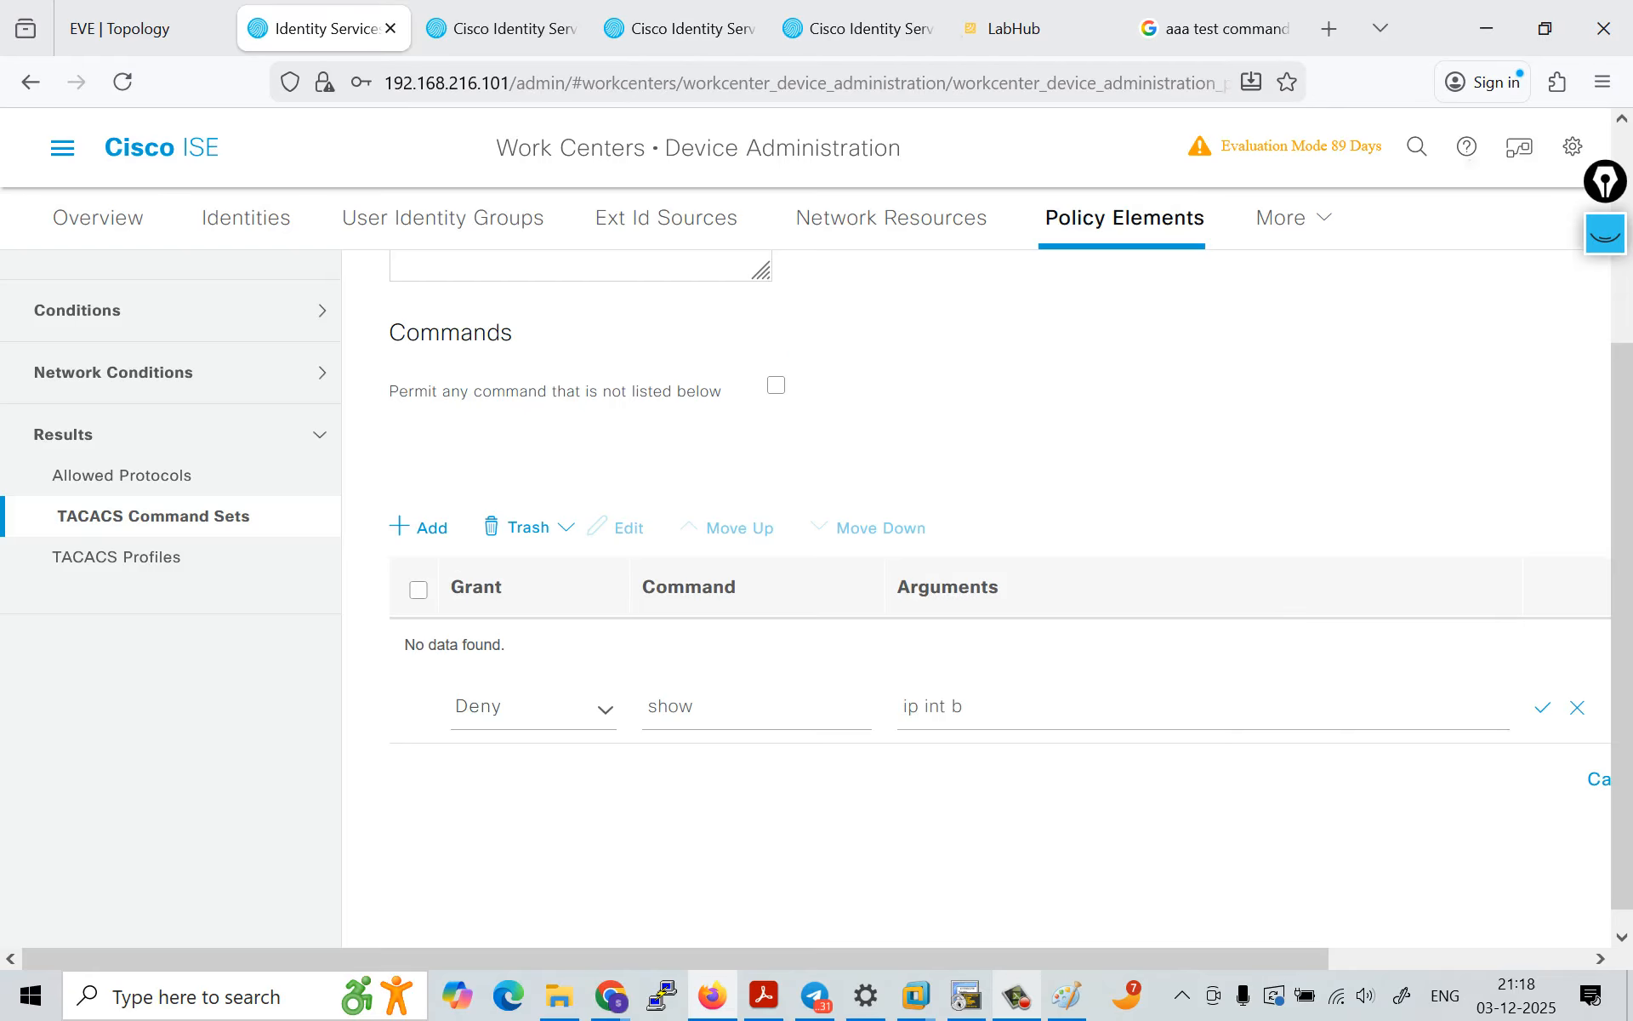
# Step: Shorten the Deny entry's command to sh and clear its arguments
pyautogui.press('BackSpace')
pyautogui.press('BackSpace')
pyautogui.press('Tab')
pyautogui.hotkey('ctrl', 'shift', 'Left')
pyautogui.hotkey('ctrl', 'shift', 'Left')
pyautogui.hotkey('ctrl', 'shift', 'Left')
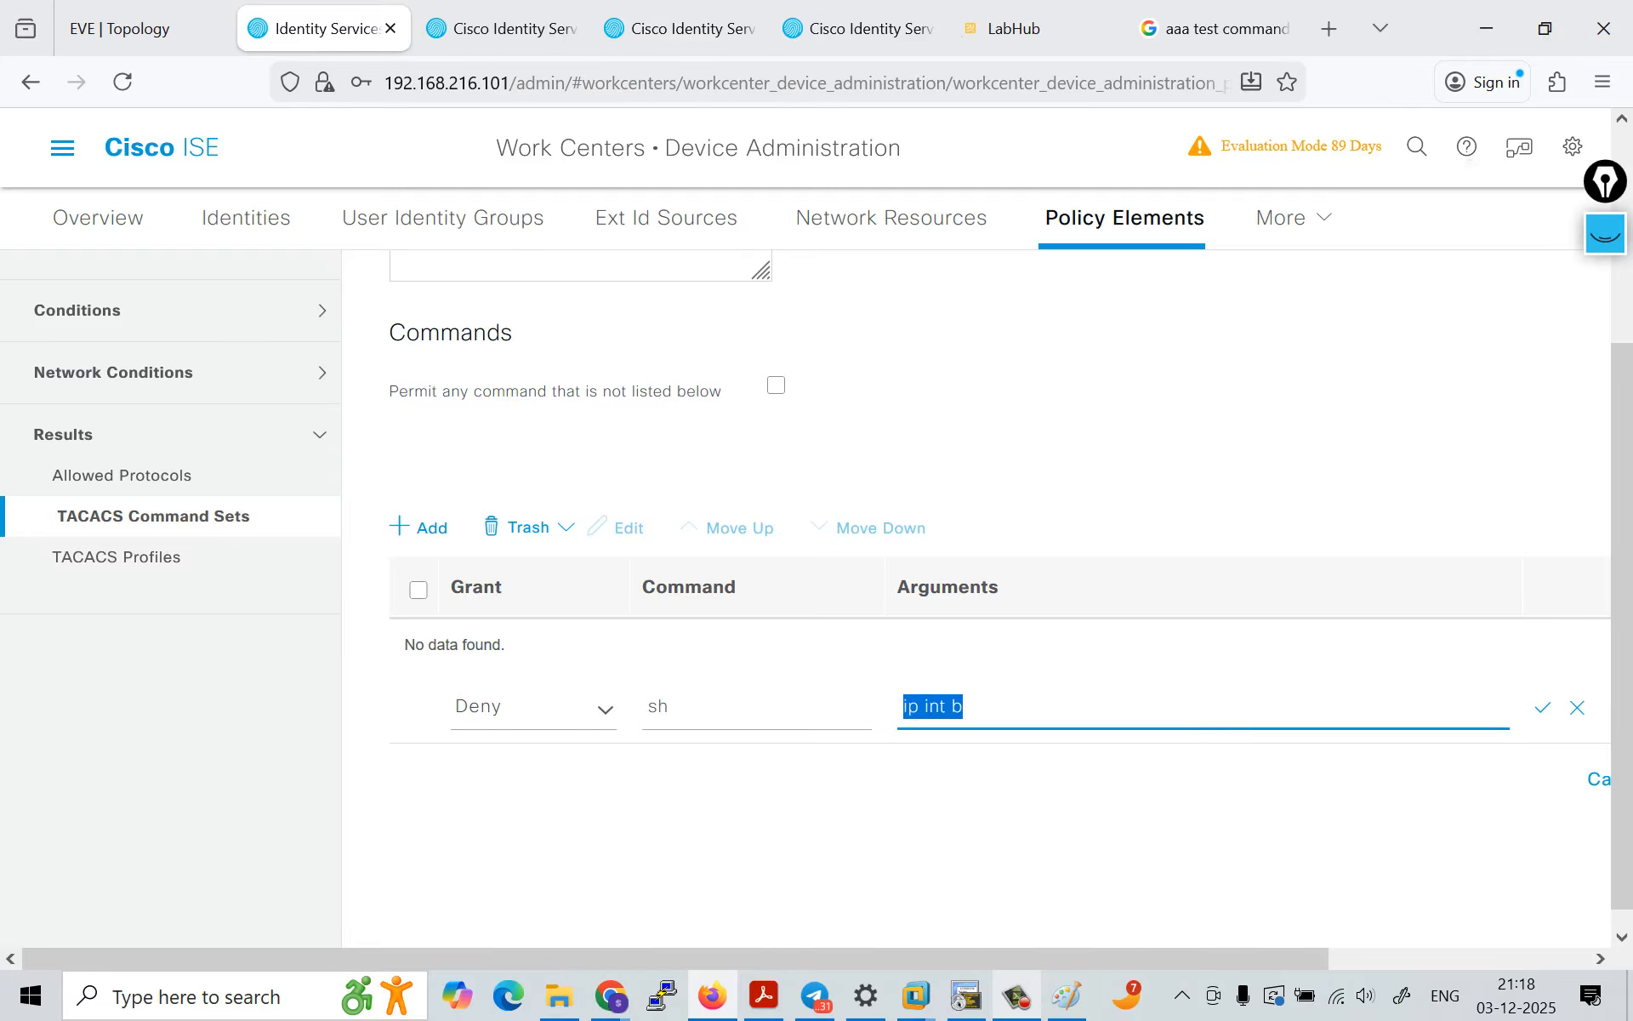
pyautogui.press('BackSpace')
pyautogui.press('Tab')
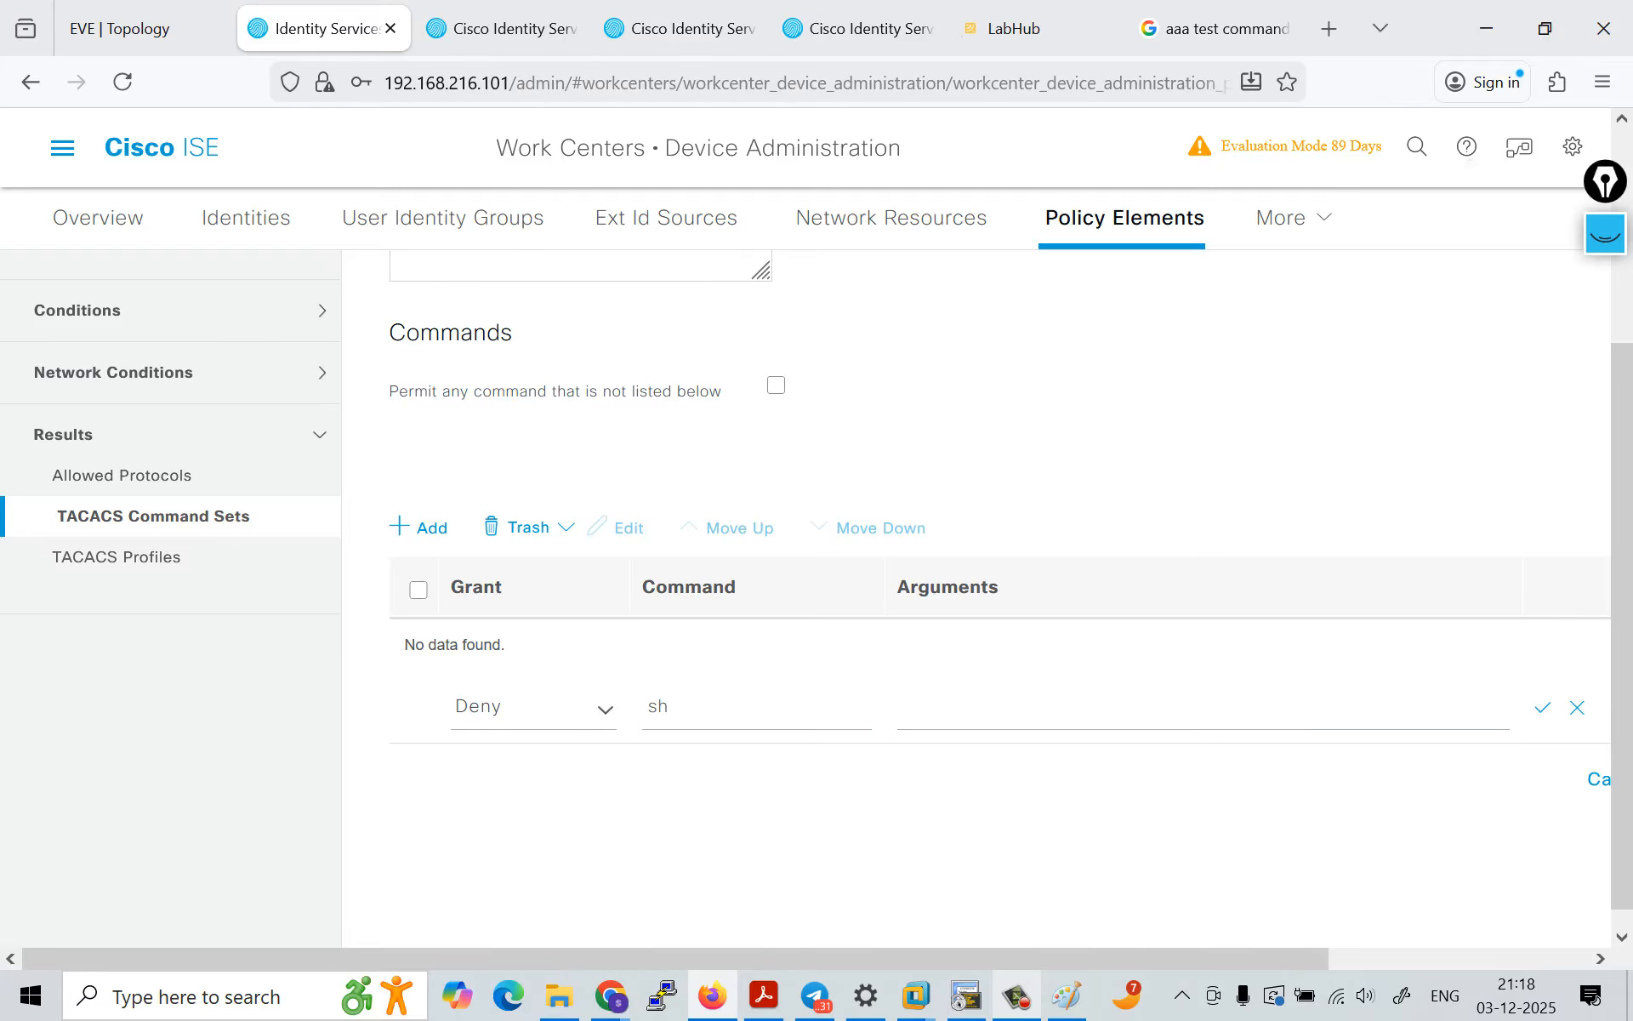
# Step: Set the Deny entry's command to router with eigrp as its argument and save the row
pyautogui.click(671, 707)
pyautogui.press('BackSpace')
pyautogui.press('BackSpace')
pyautogui.write('config')
pyautogui.press('BackSpace')
pyautogui.press('BackSpace')
pyautogui.press('BackSpace')
pyautogui.press('BackSpace')
pyautogui.press('BackSpace')
pyautogui.press('BackSpace')
pyautogui.write('ru')
pyautogui.write('uter')
pyautogui.press('Tab')
pyautogui.write('ei')
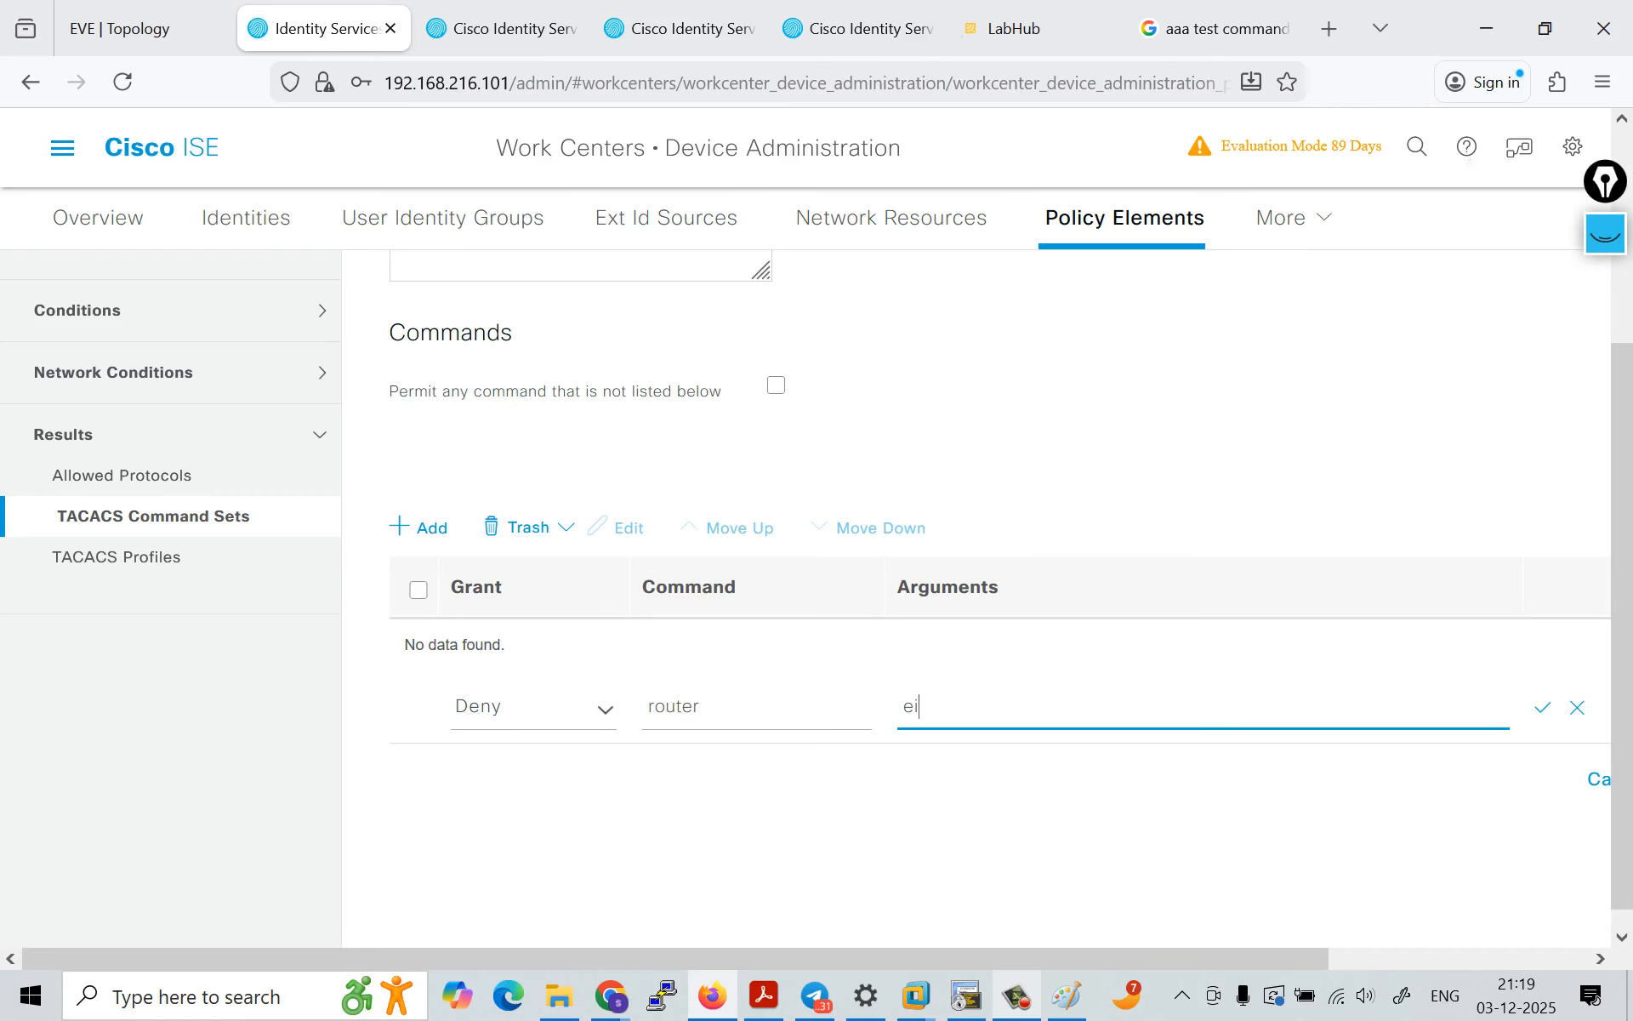
pyautogui.write('grp')
pyautogui.press('Return')
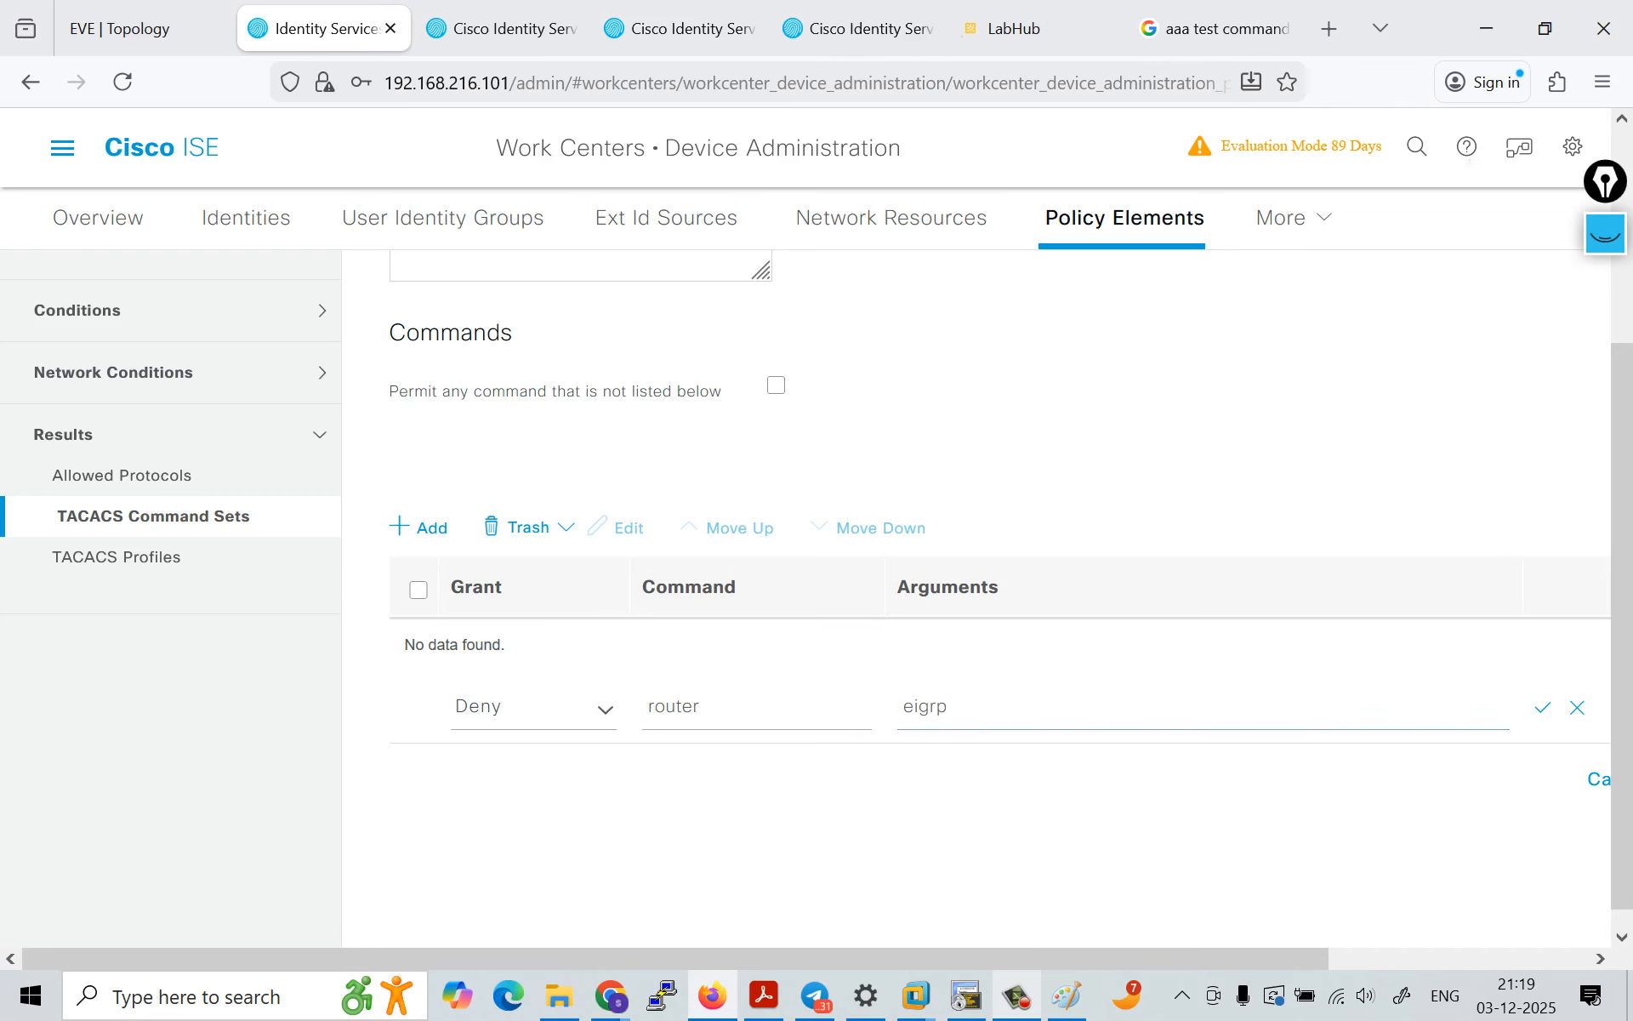
# Step: Enable permitting any command that is not listed and submit the Permit_all_commands command set
pyautogui.click(776, 385)
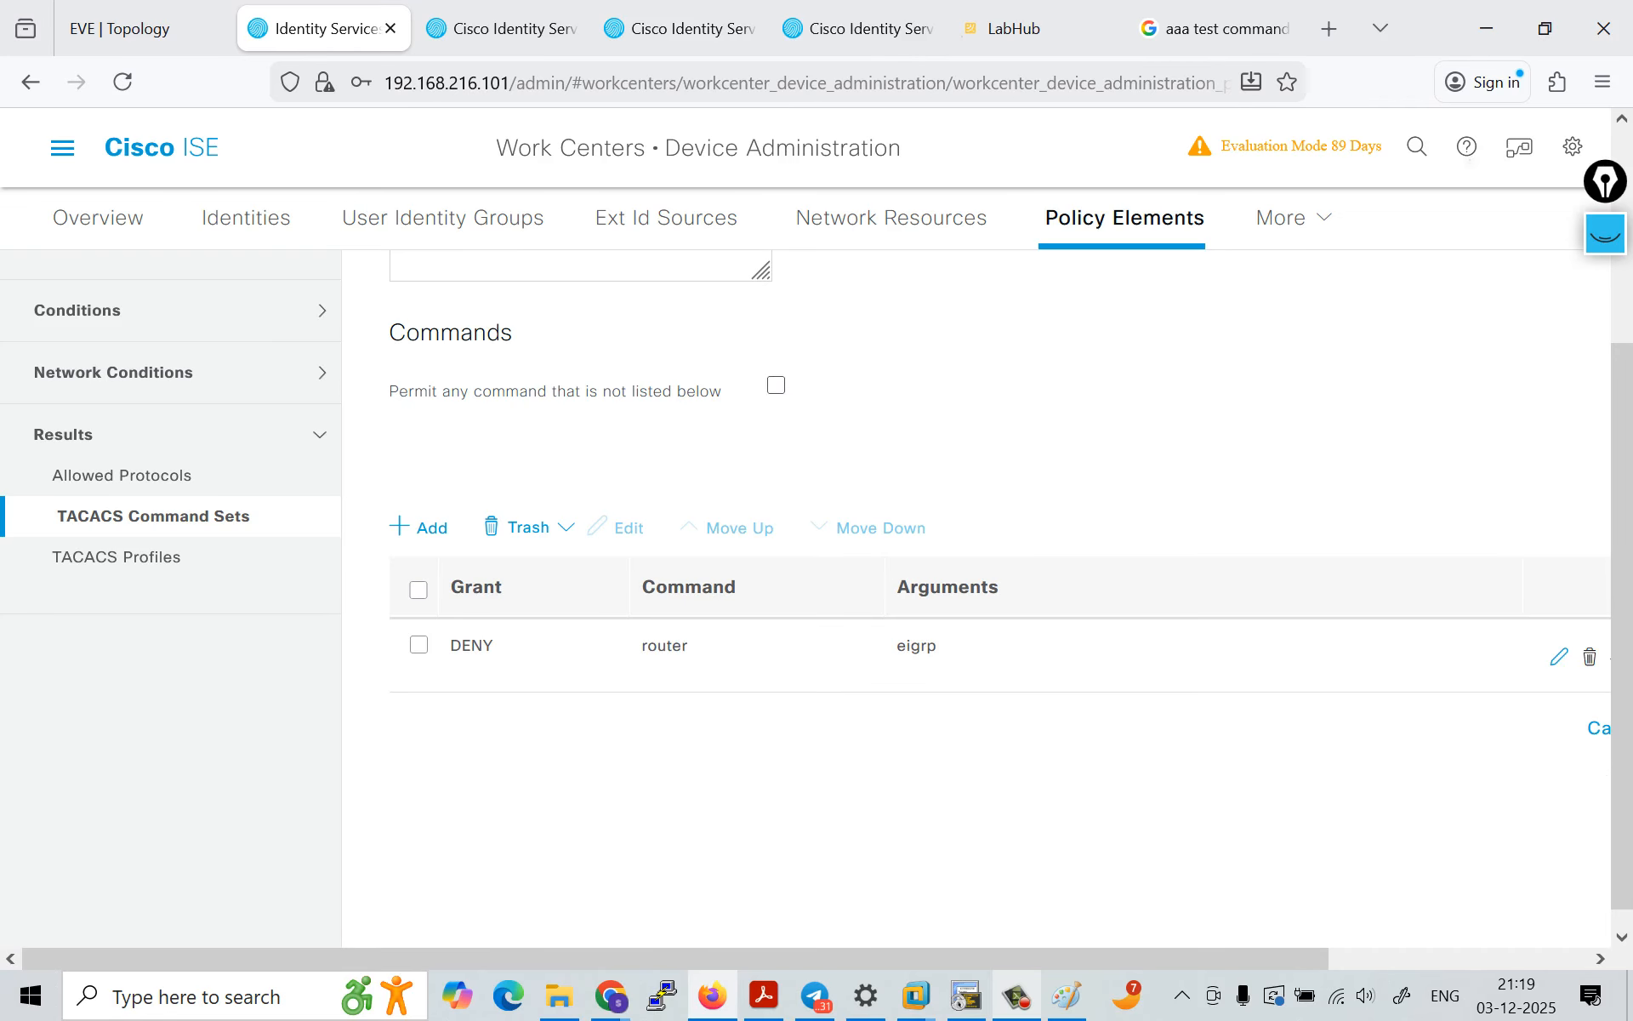
pyautogui.scroll(3, 757, 647)
pyautogui.scroll(-4, 978, 596)
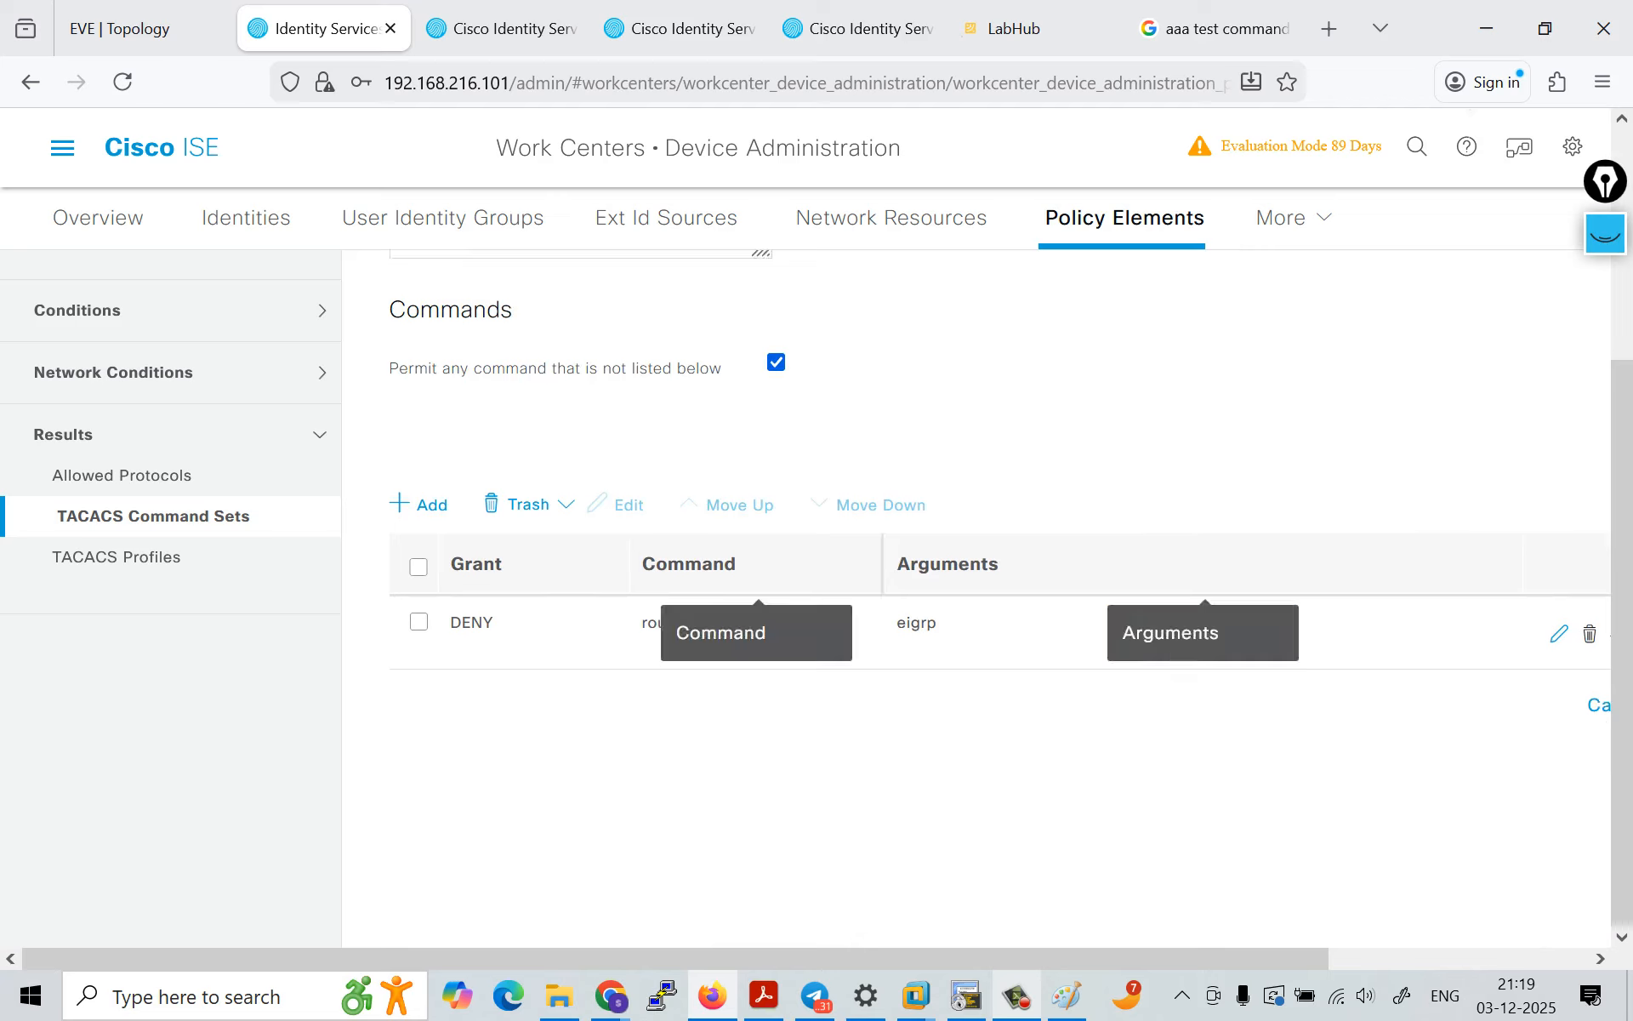
pyautogui.hscroll(3, 979, 595)
pyautogui.click(1518, 705)
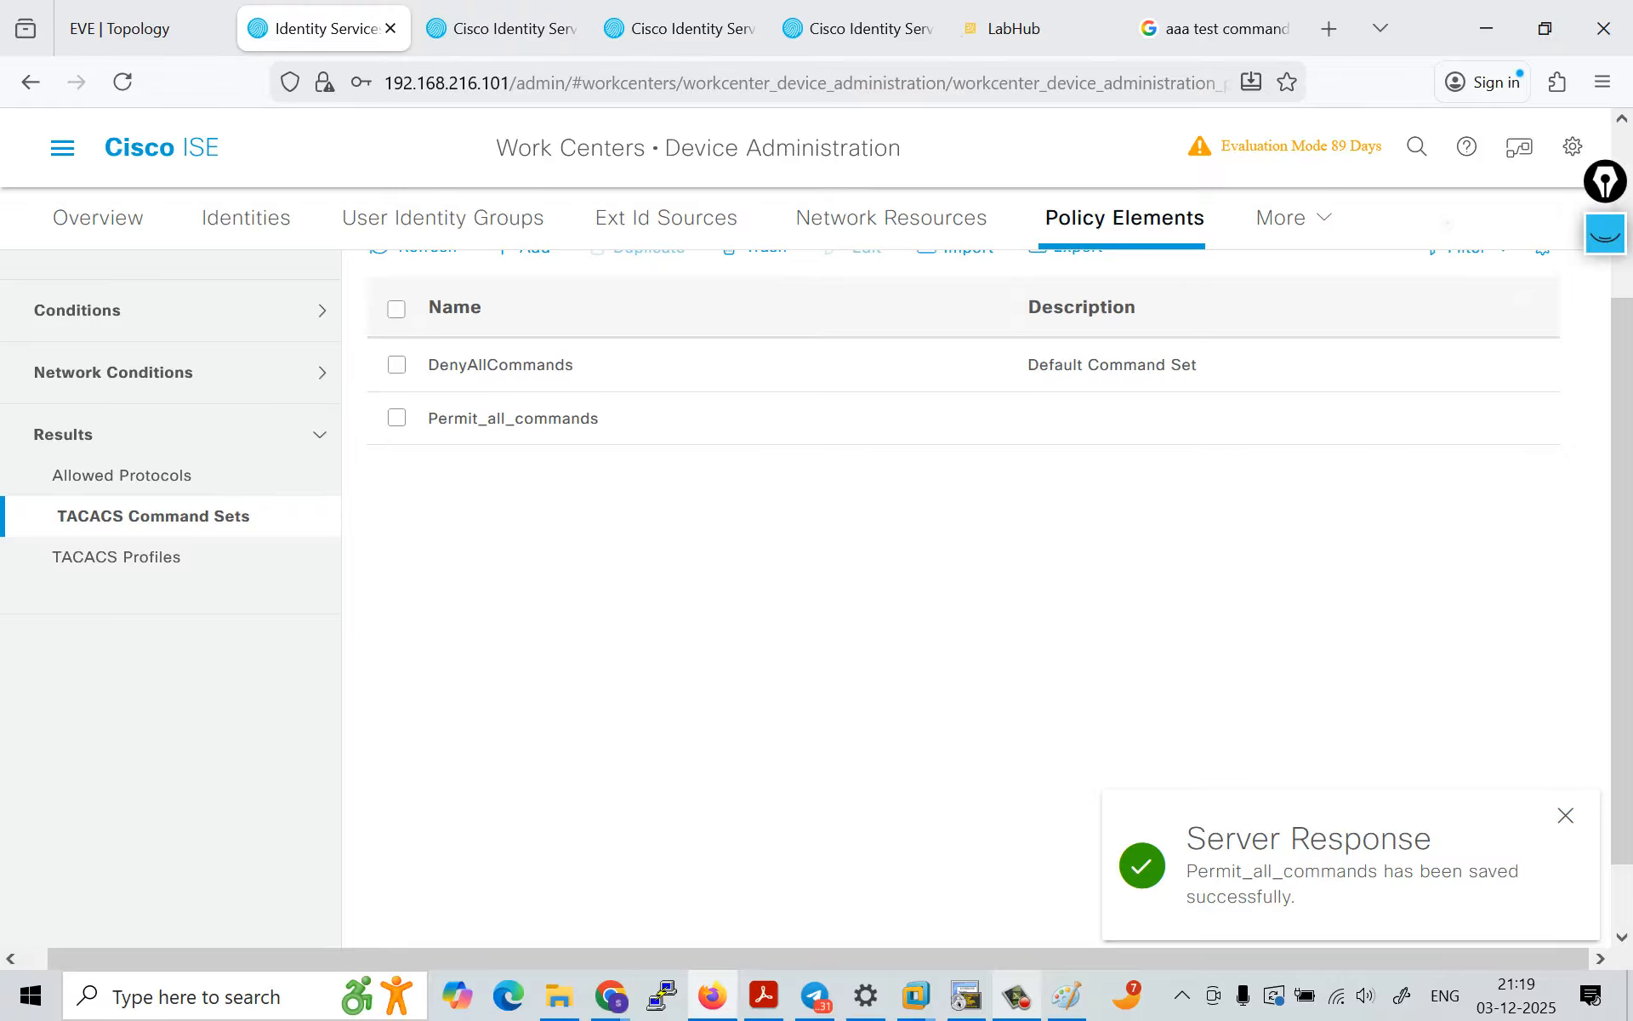
# Step: Open the Default device admin policy set and expand its main authorization policy
pyautogui.moveTo(1293, 219)
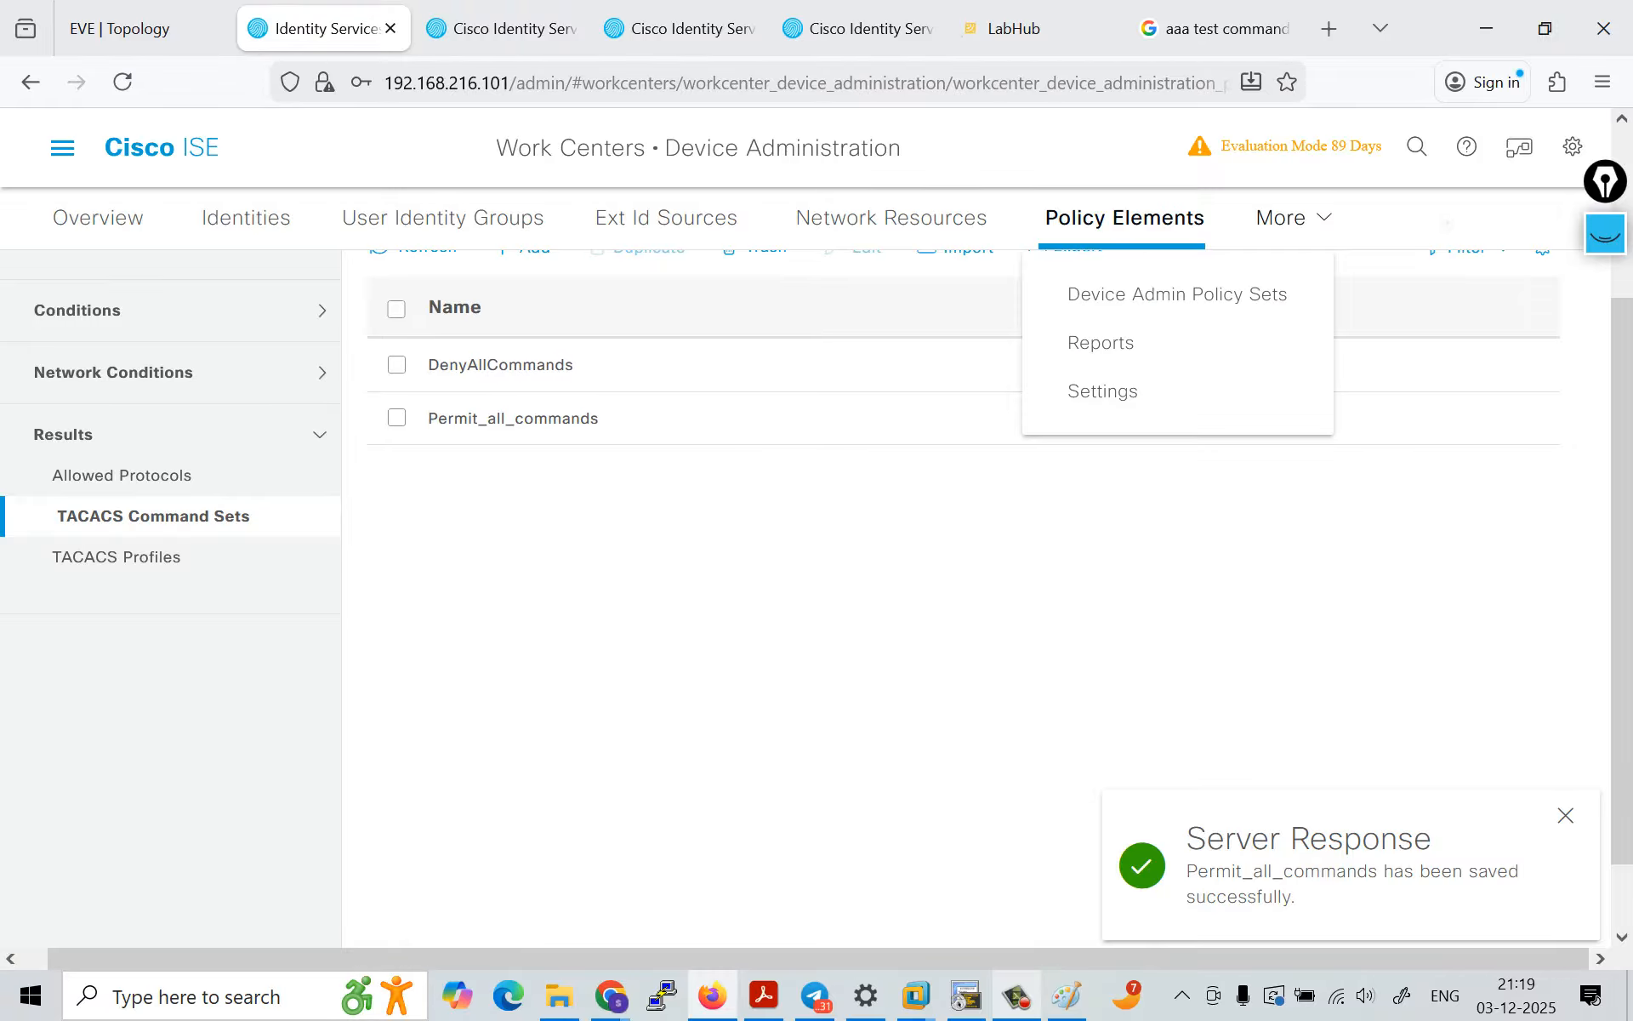
pyautogui.click(1177, 294)
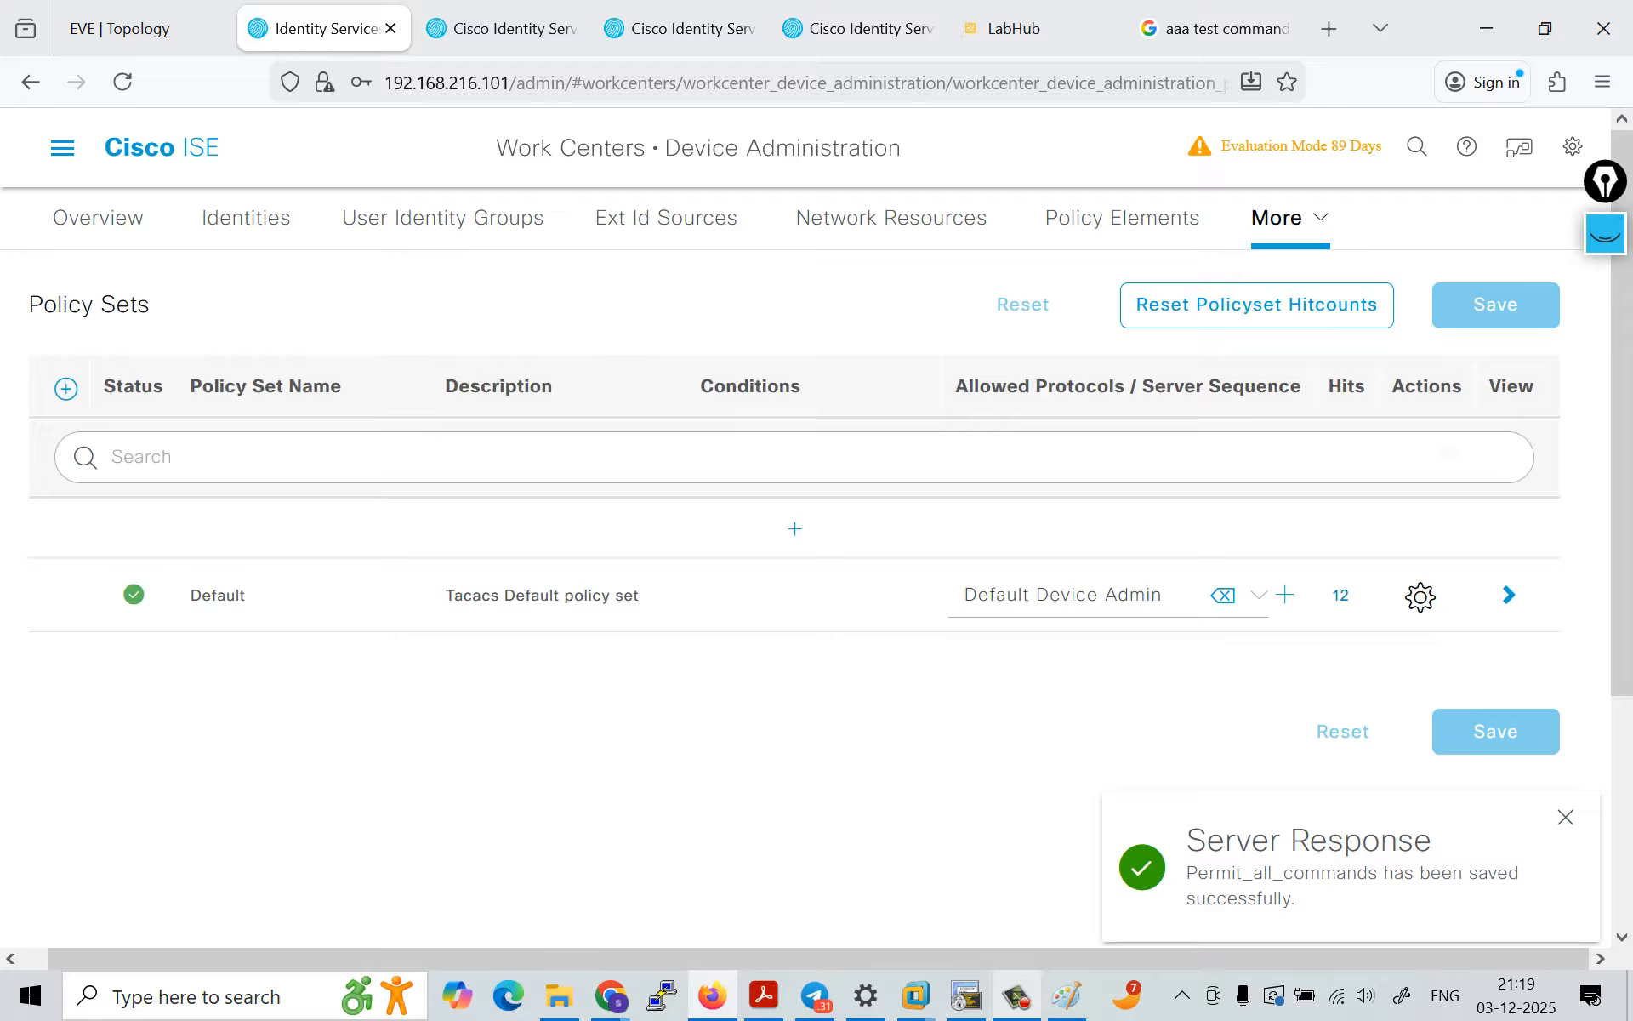
pyautogui.click(1508, 593)
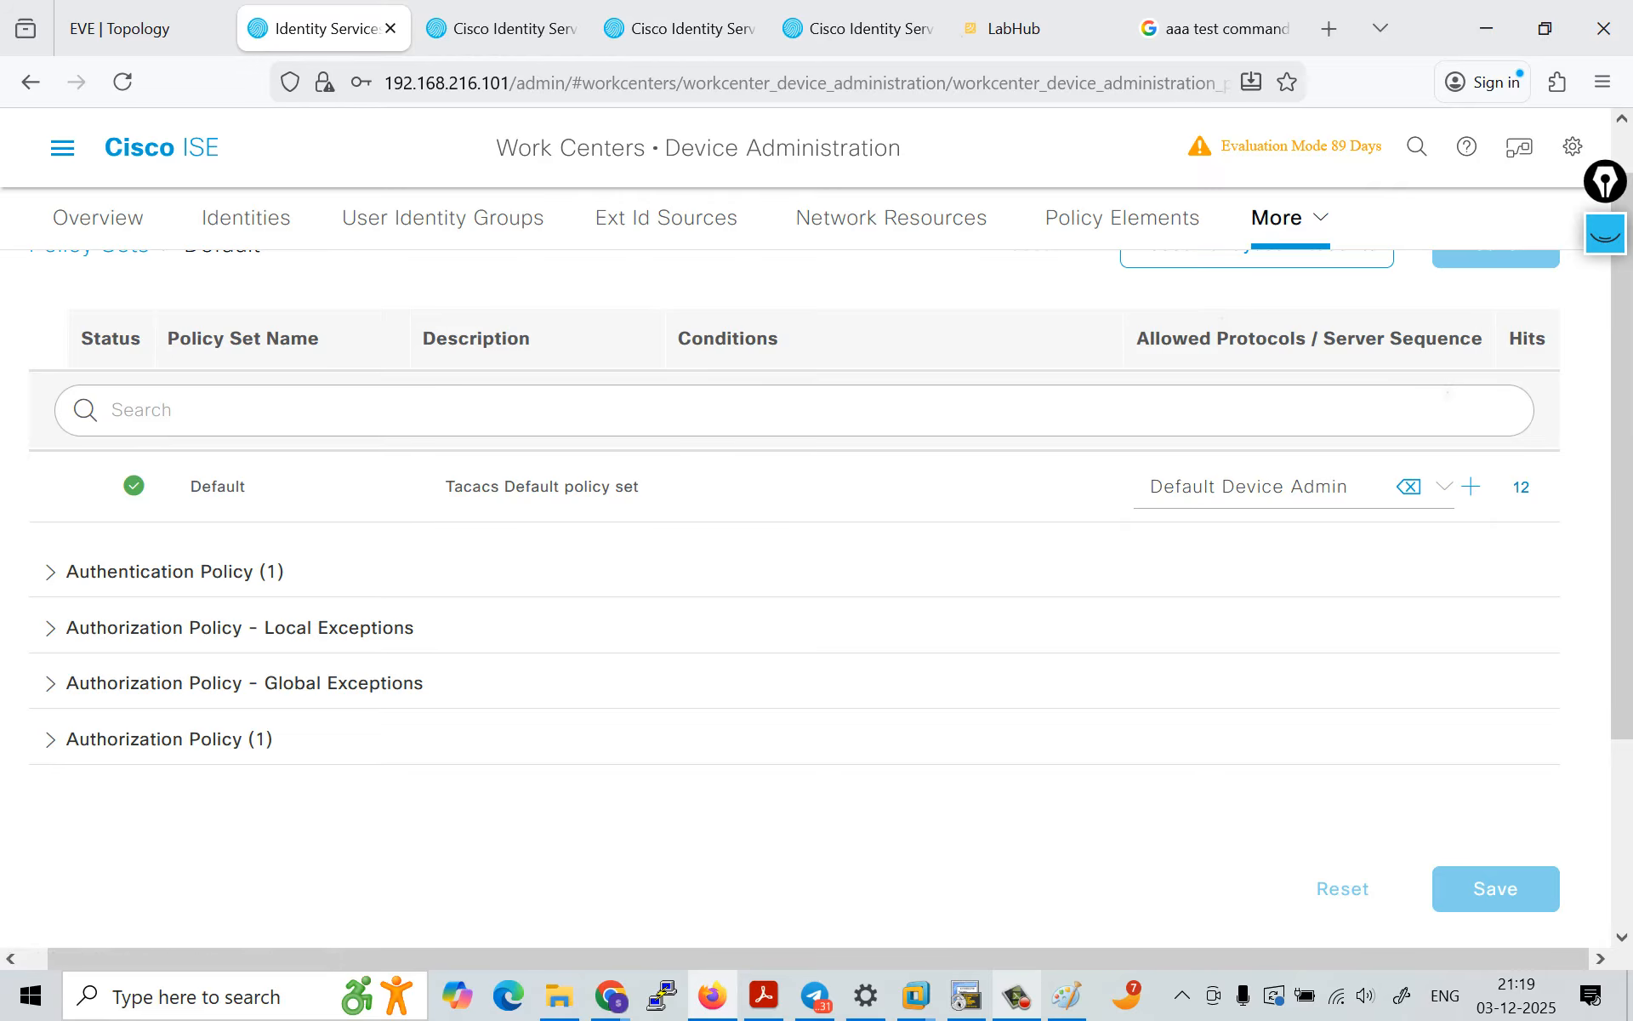
pyautogui.click(169, 738)
pyautogui.scroll(-4, 169, 739)
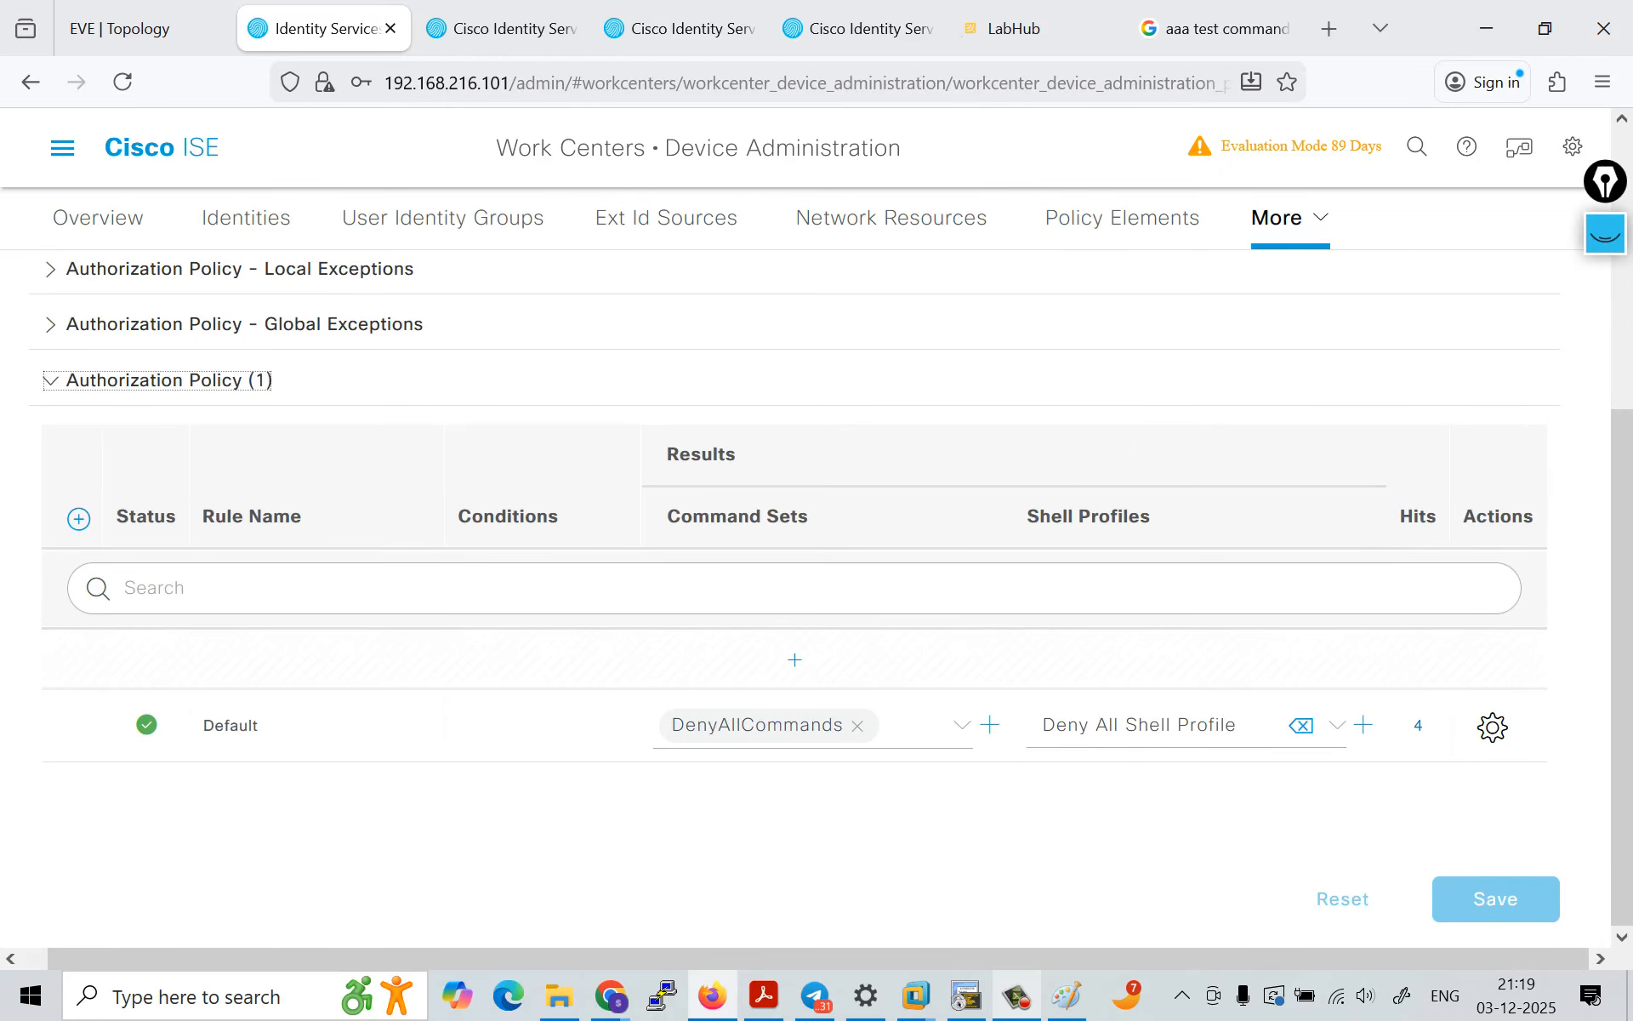
# Step: Add an authorization rule with the Permit_all_commands command set and Default Shell Profile, and try to save the policy without a condition
pyautogui.click(795, 660)
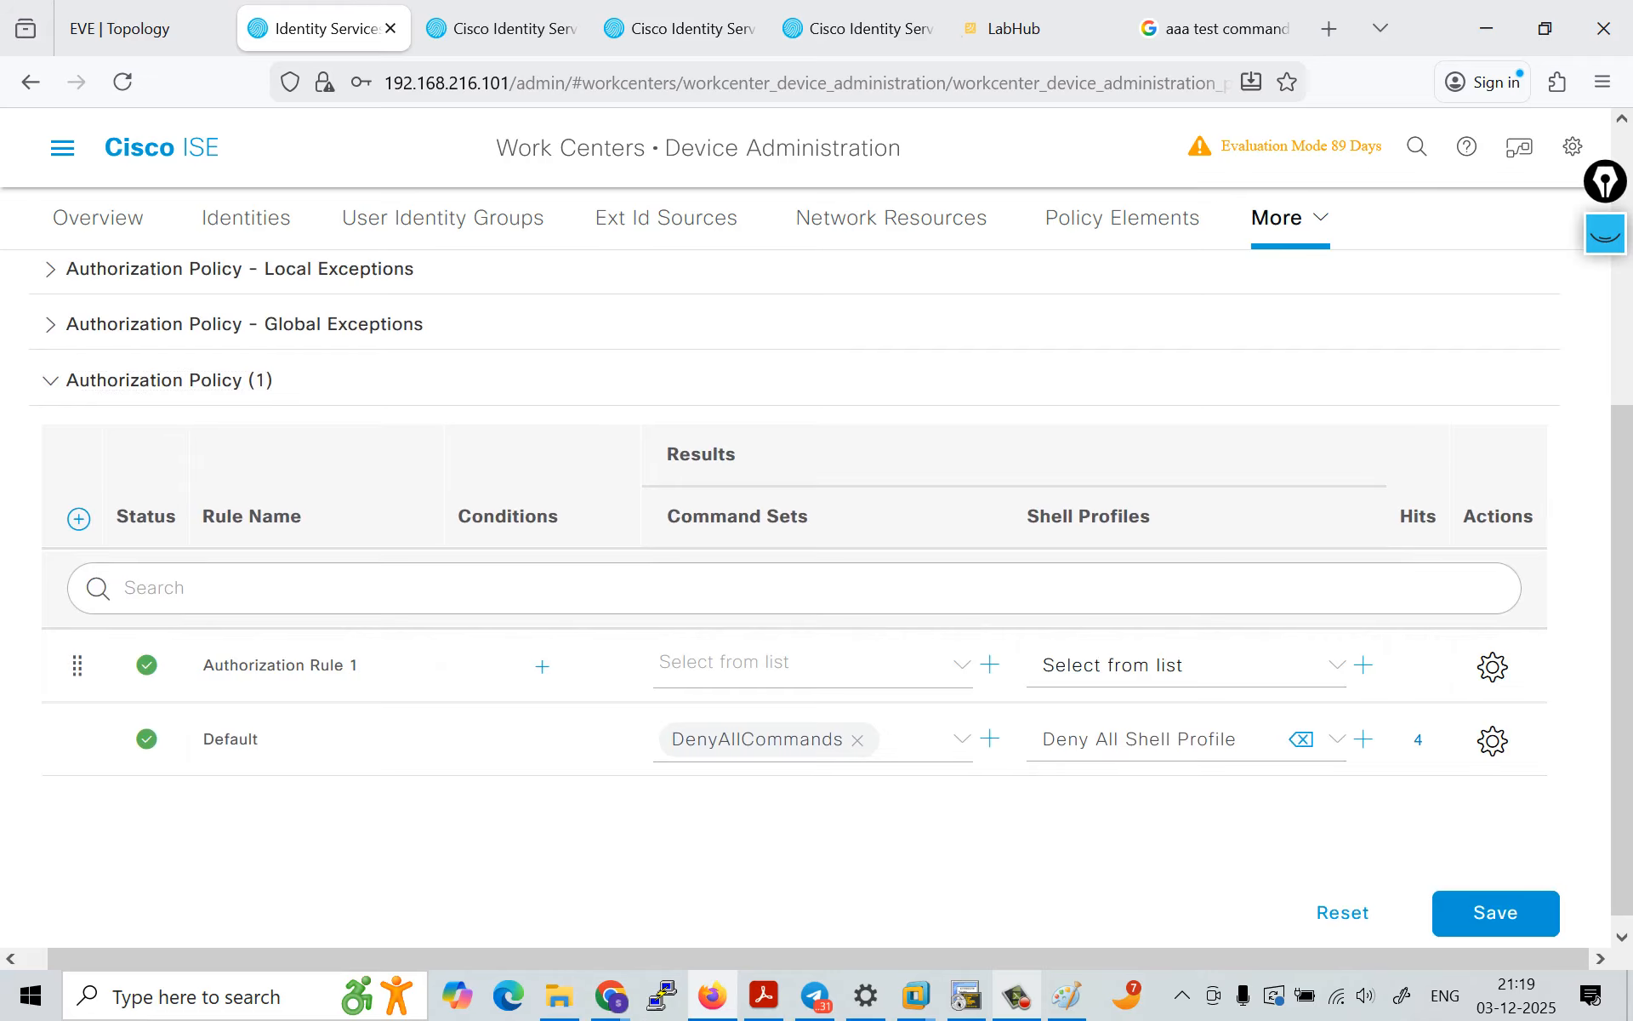
pyautogui.click(723, 661)
pyautogui.click(749, 803)
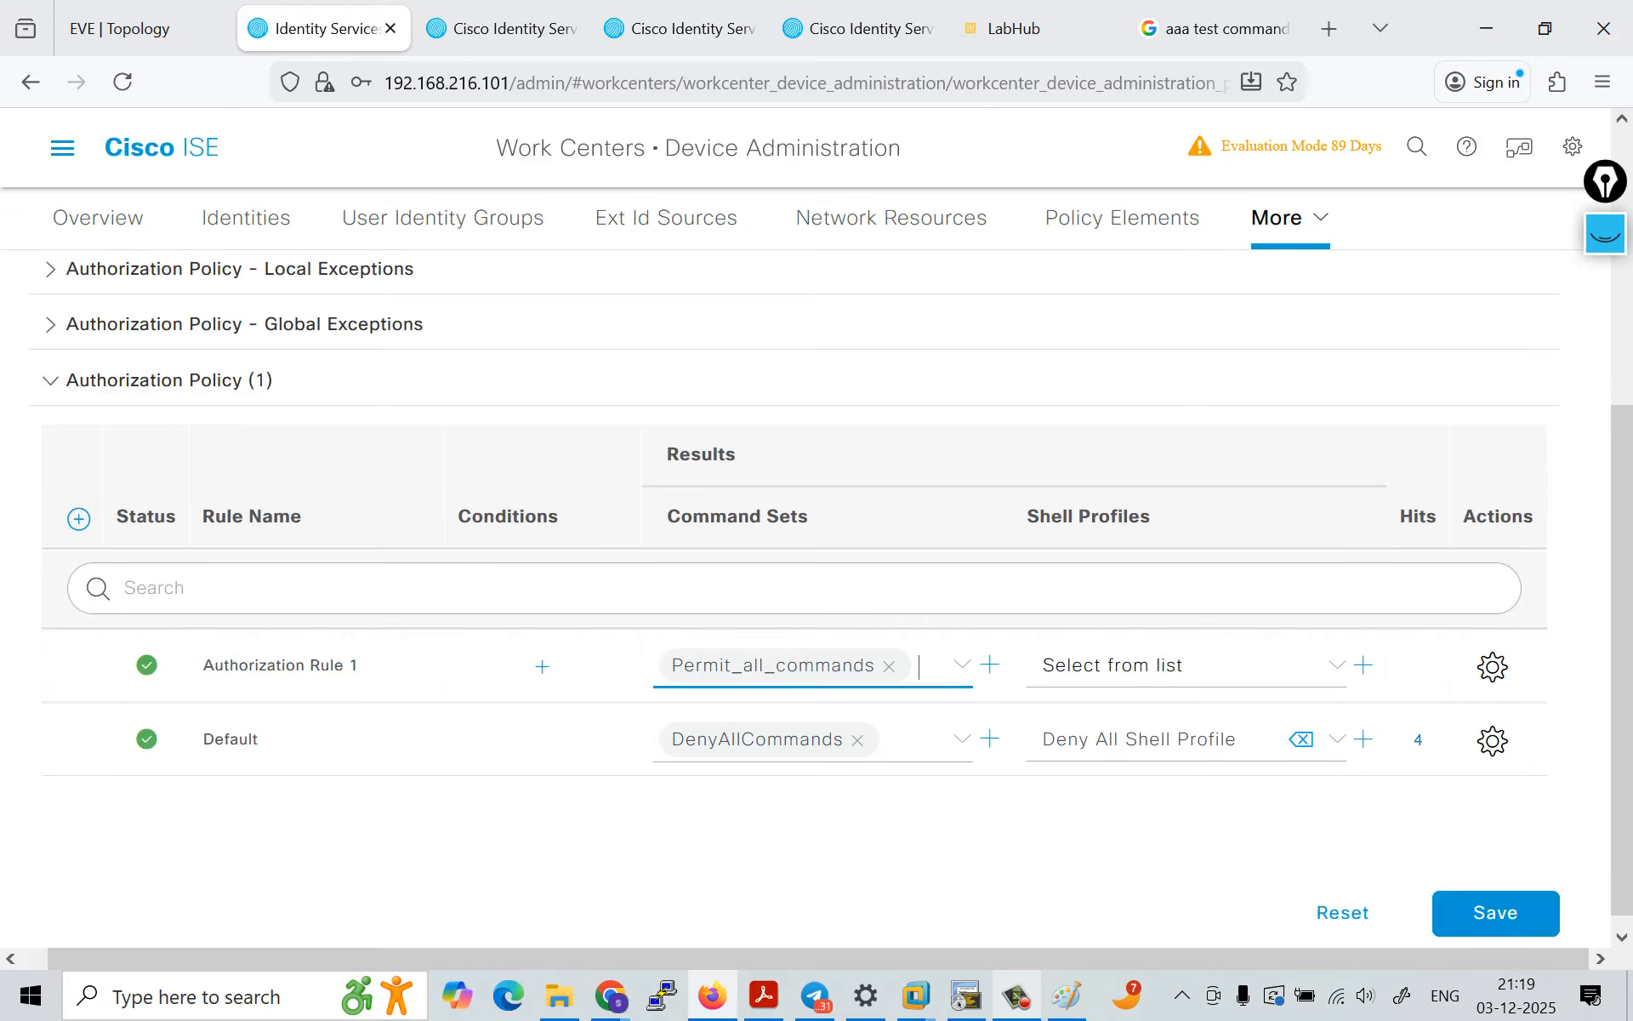
pyautogui.click(1186, 665)
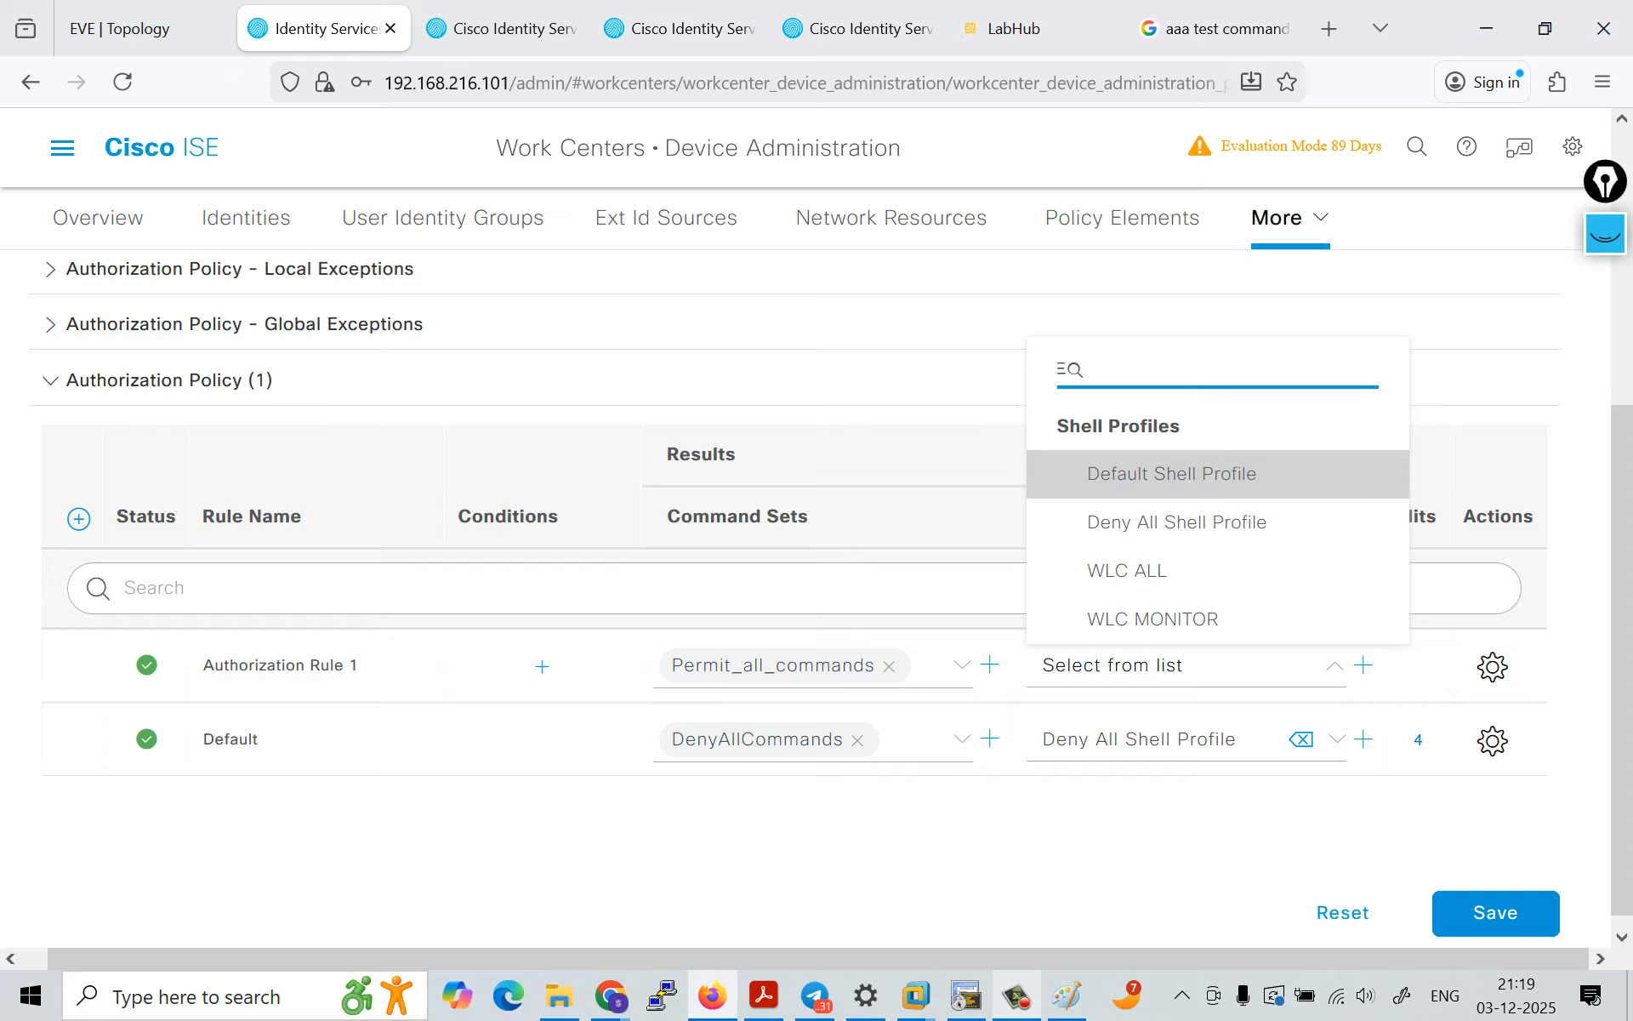
pyautogui.click(1171, 474)
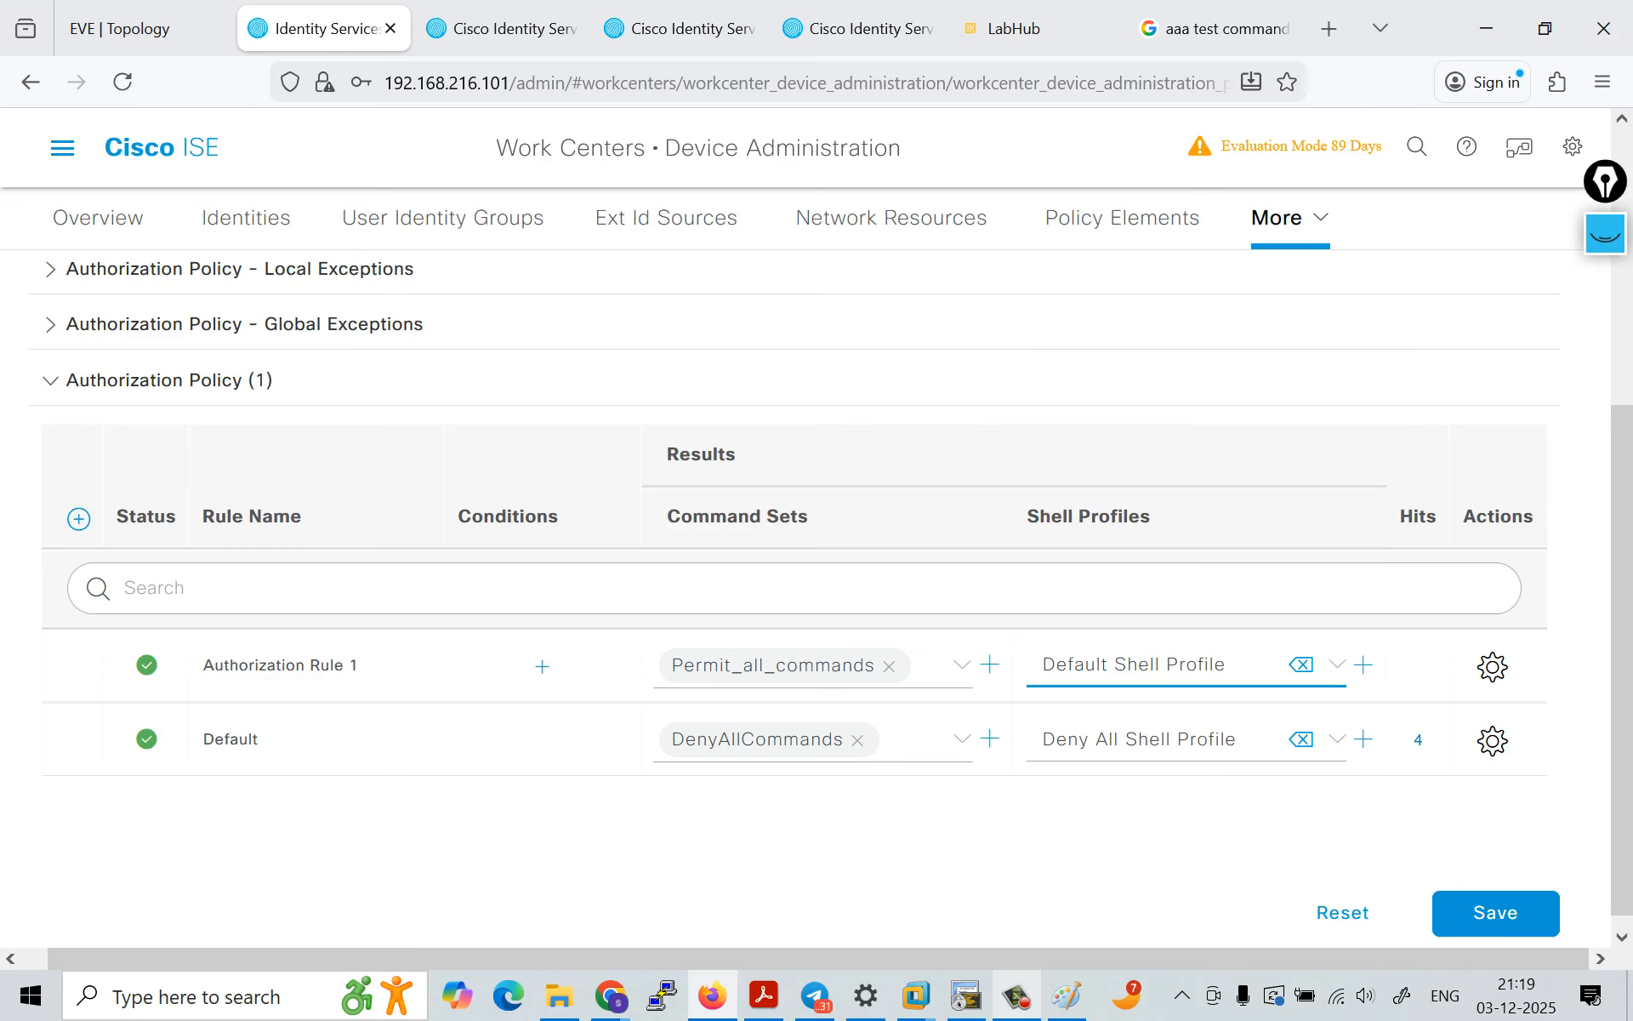
pyautogui.click(1496, 913)
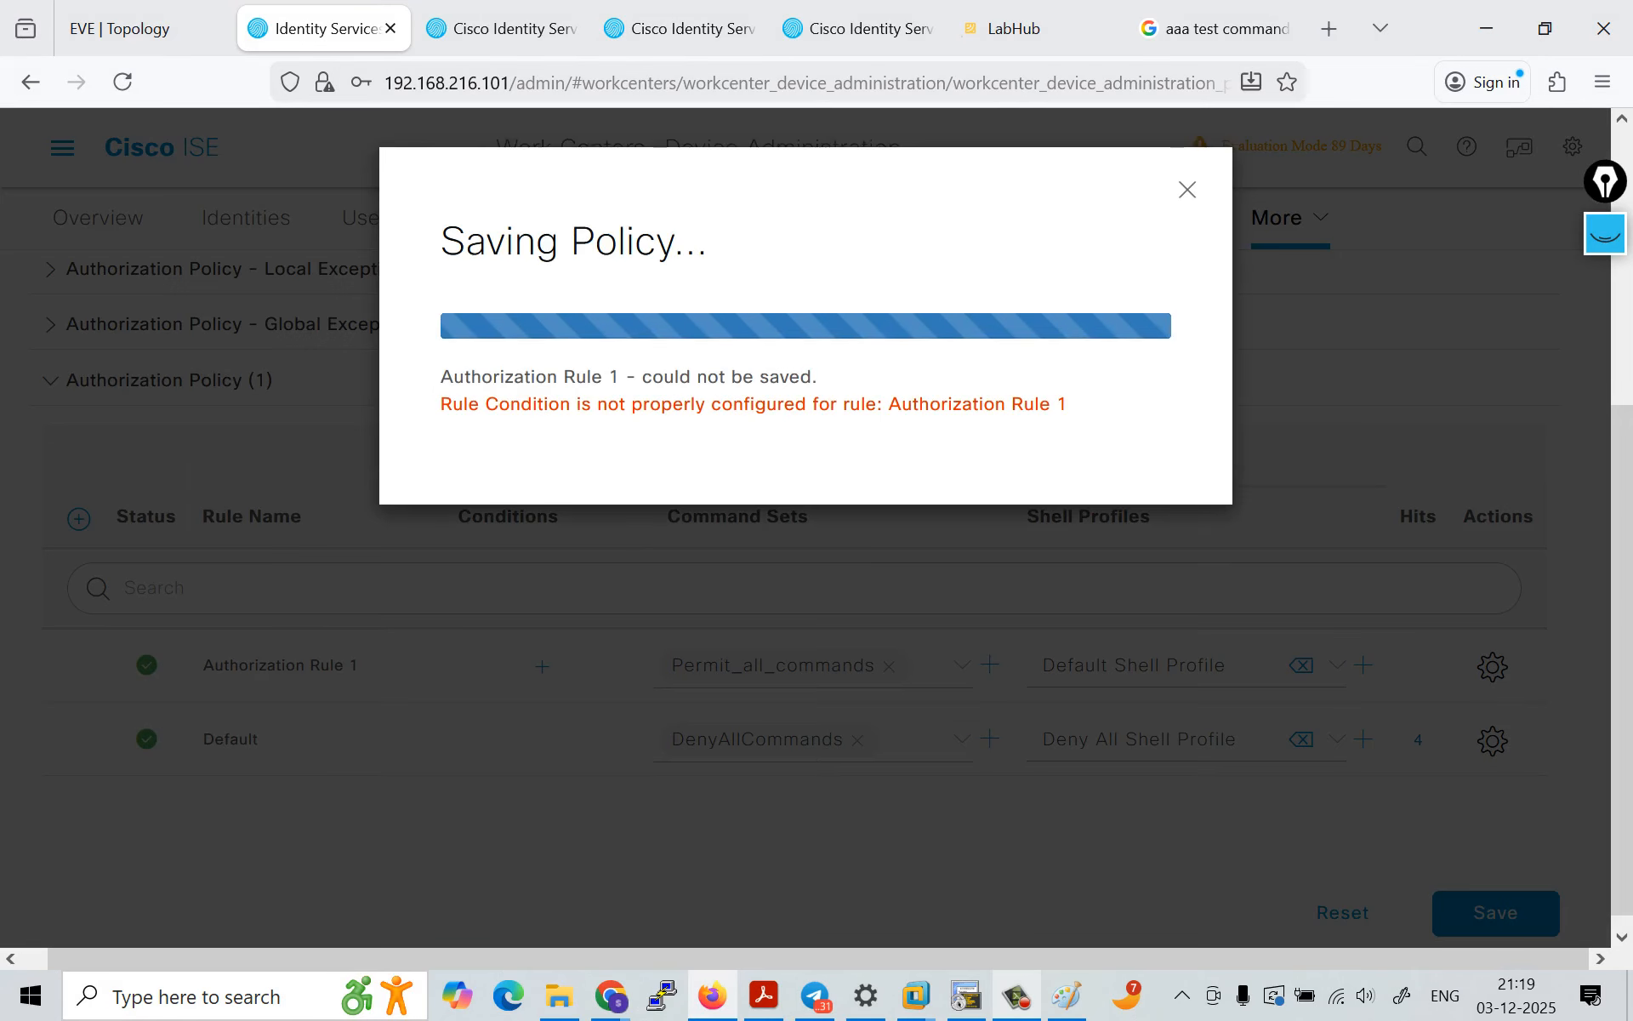
pyautogui.moveTo(549, 431); pyautogui.dragTo(930, 431)
pyautogui.click(1187, 190)
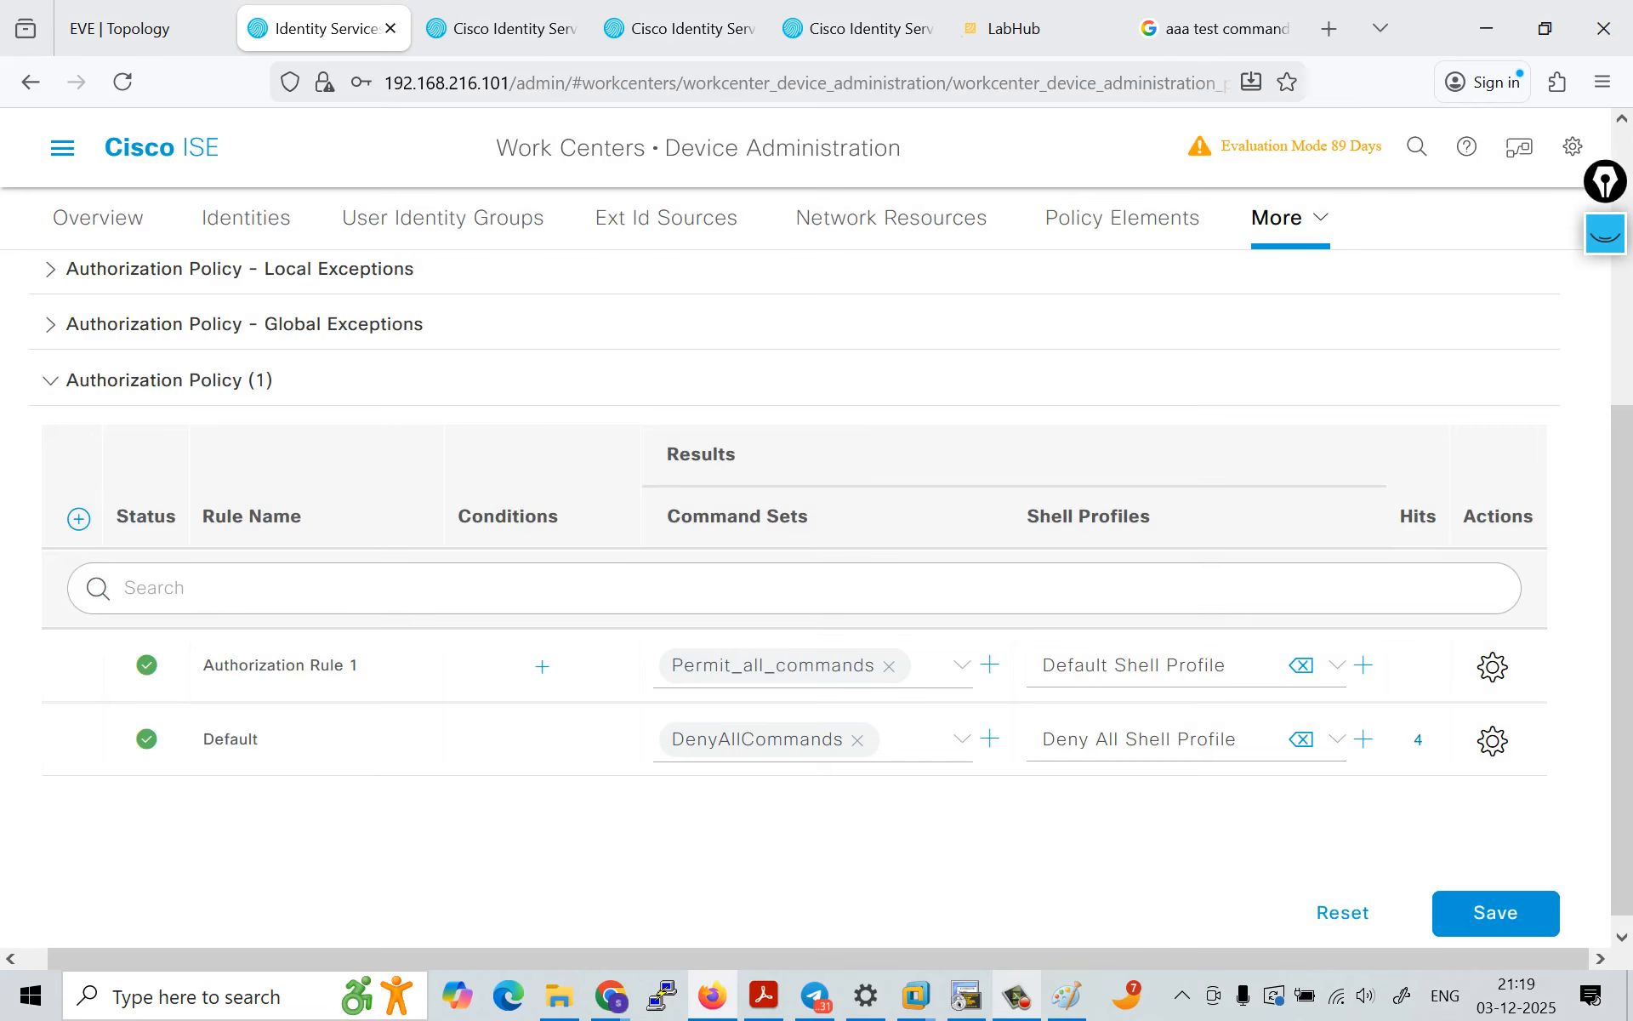
# Step: Delete Authorization Rule 1 from the Default policy set's authorization policy and confirm the deletion
pyautogui.click(1493, 666)
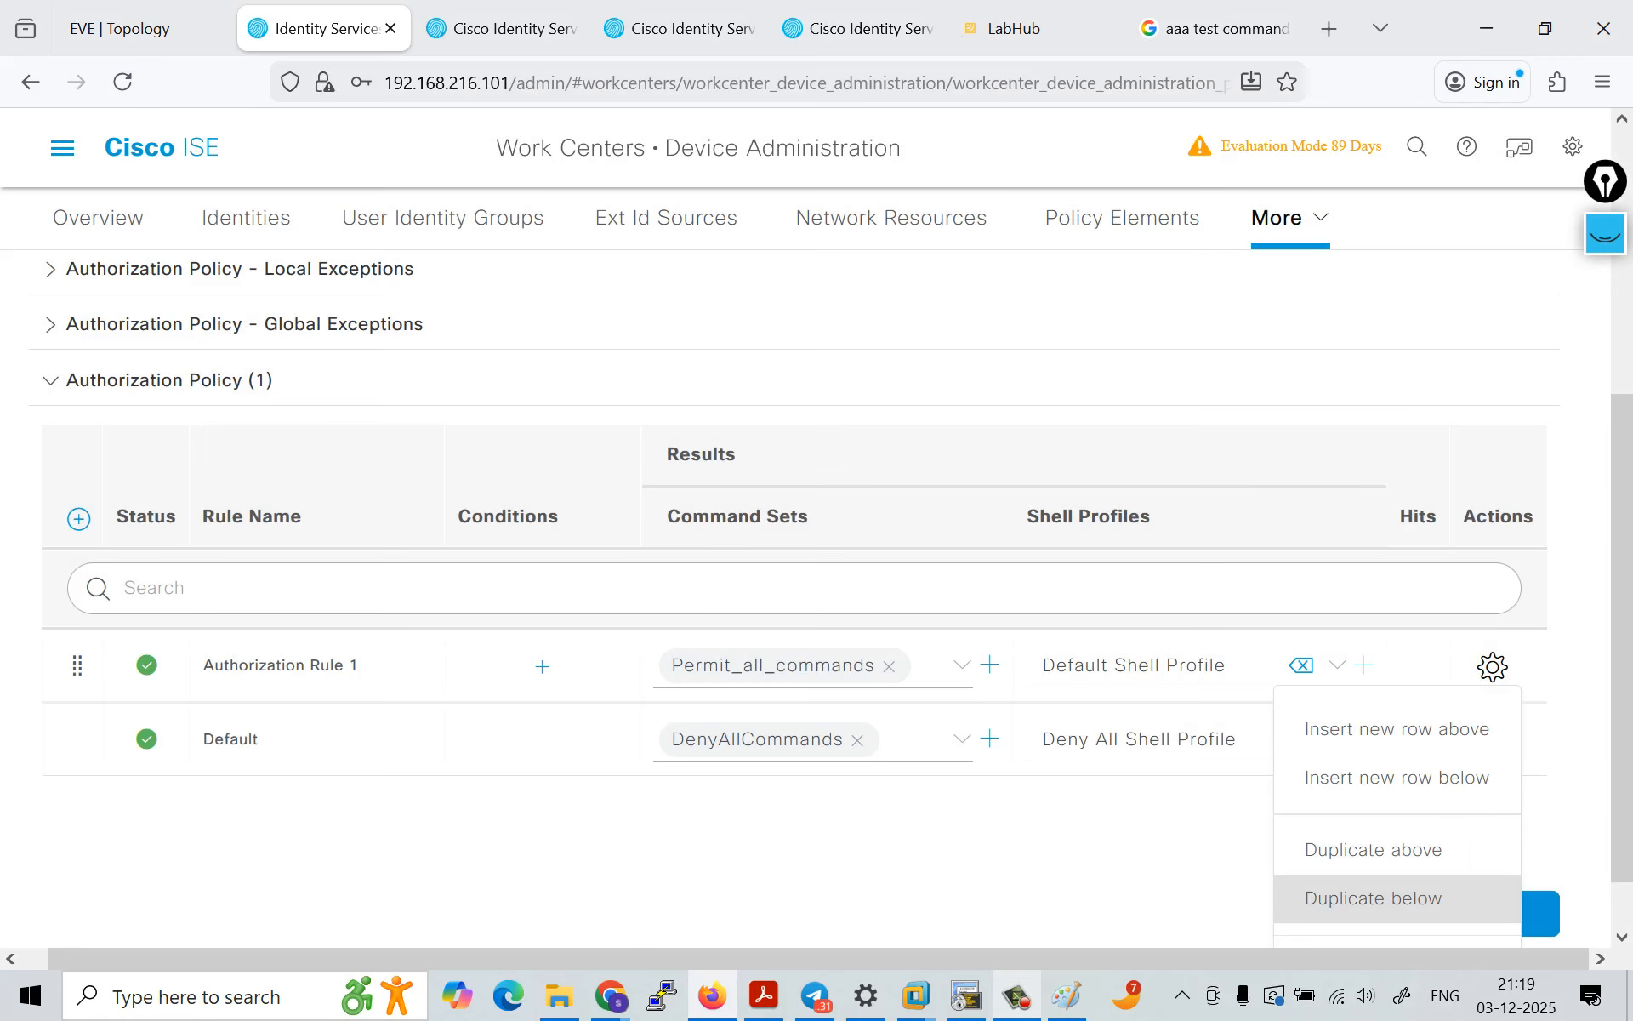
pyautogui.scroll(-1, 1378, 851)
pyautogui.click(1332, 901)
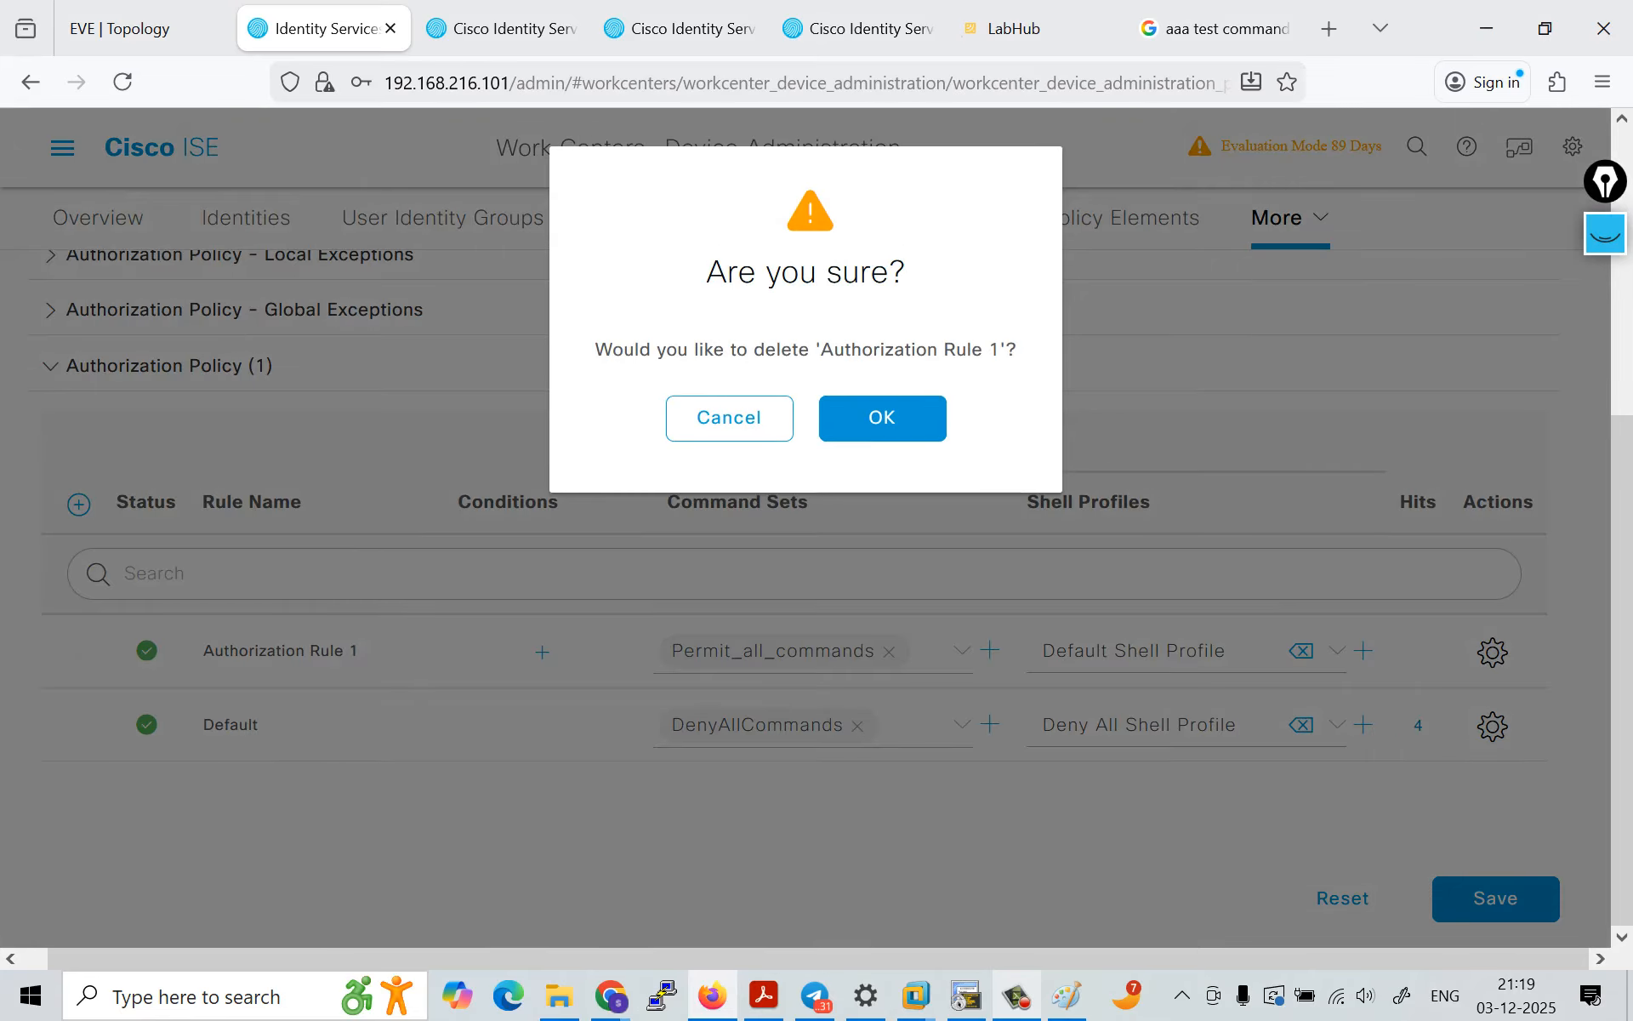
pyautogui.click(857, 416)
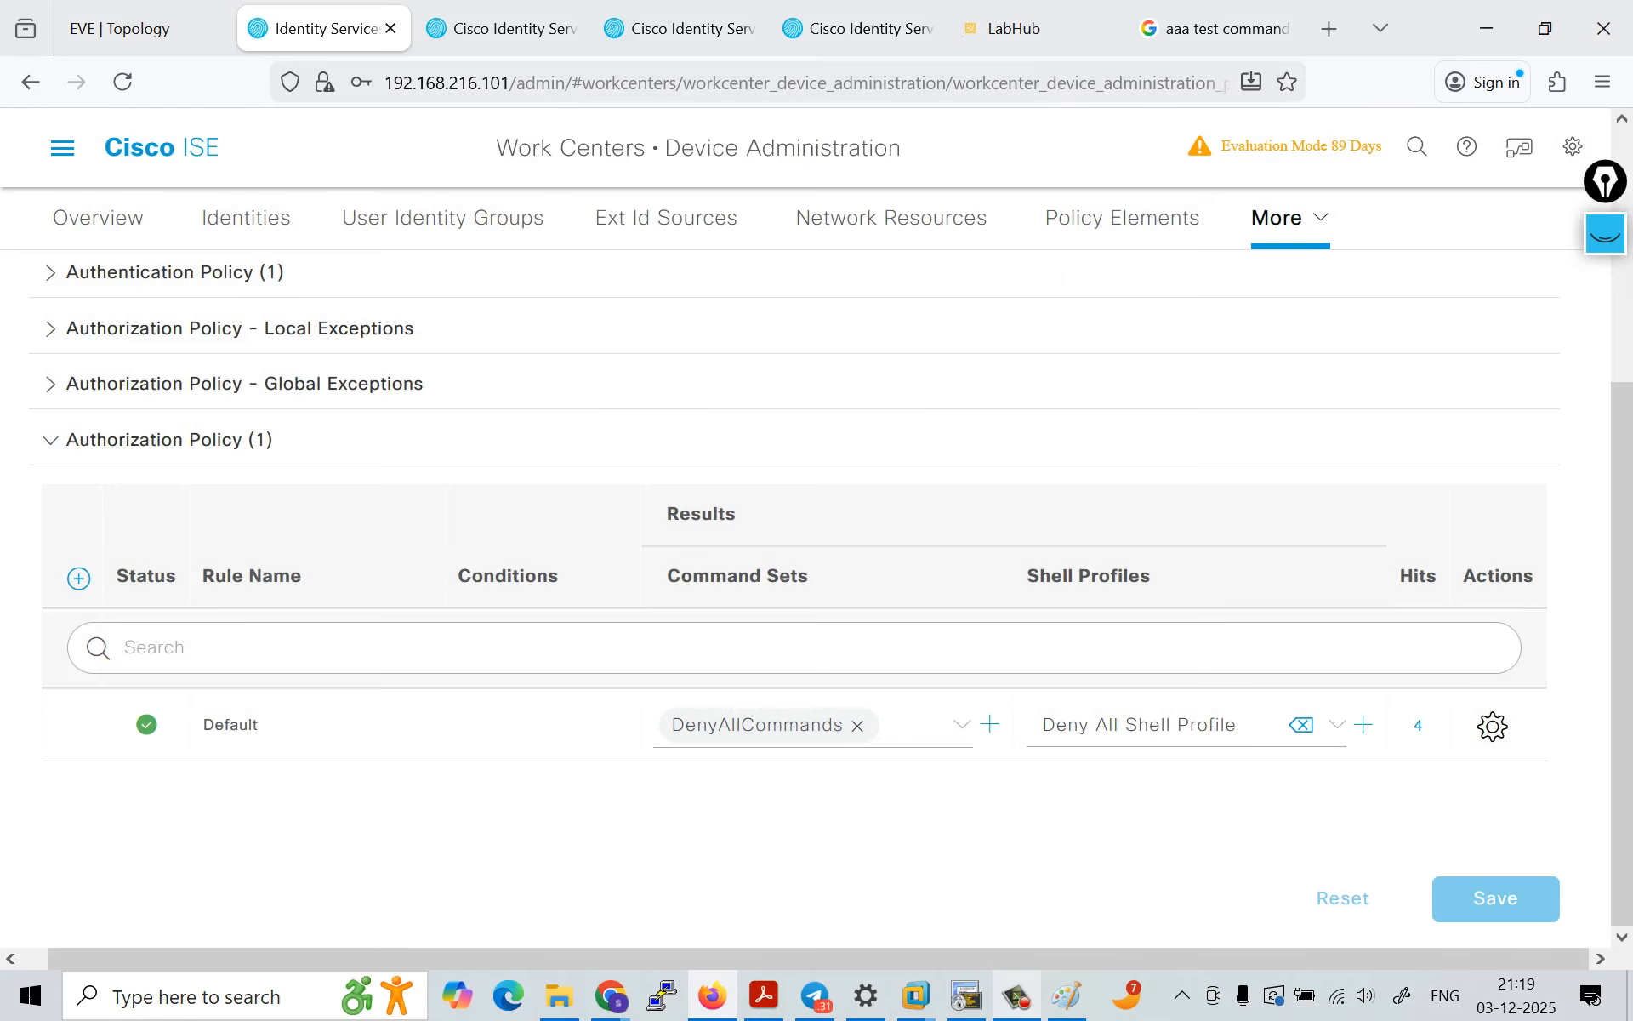
# Step: Change the Default authorization rule to the Permit_all_commands command set and Default Shell Profile, and save the policy set
pyautogui.click(858, 725)
pyautogui.click(787, 865)
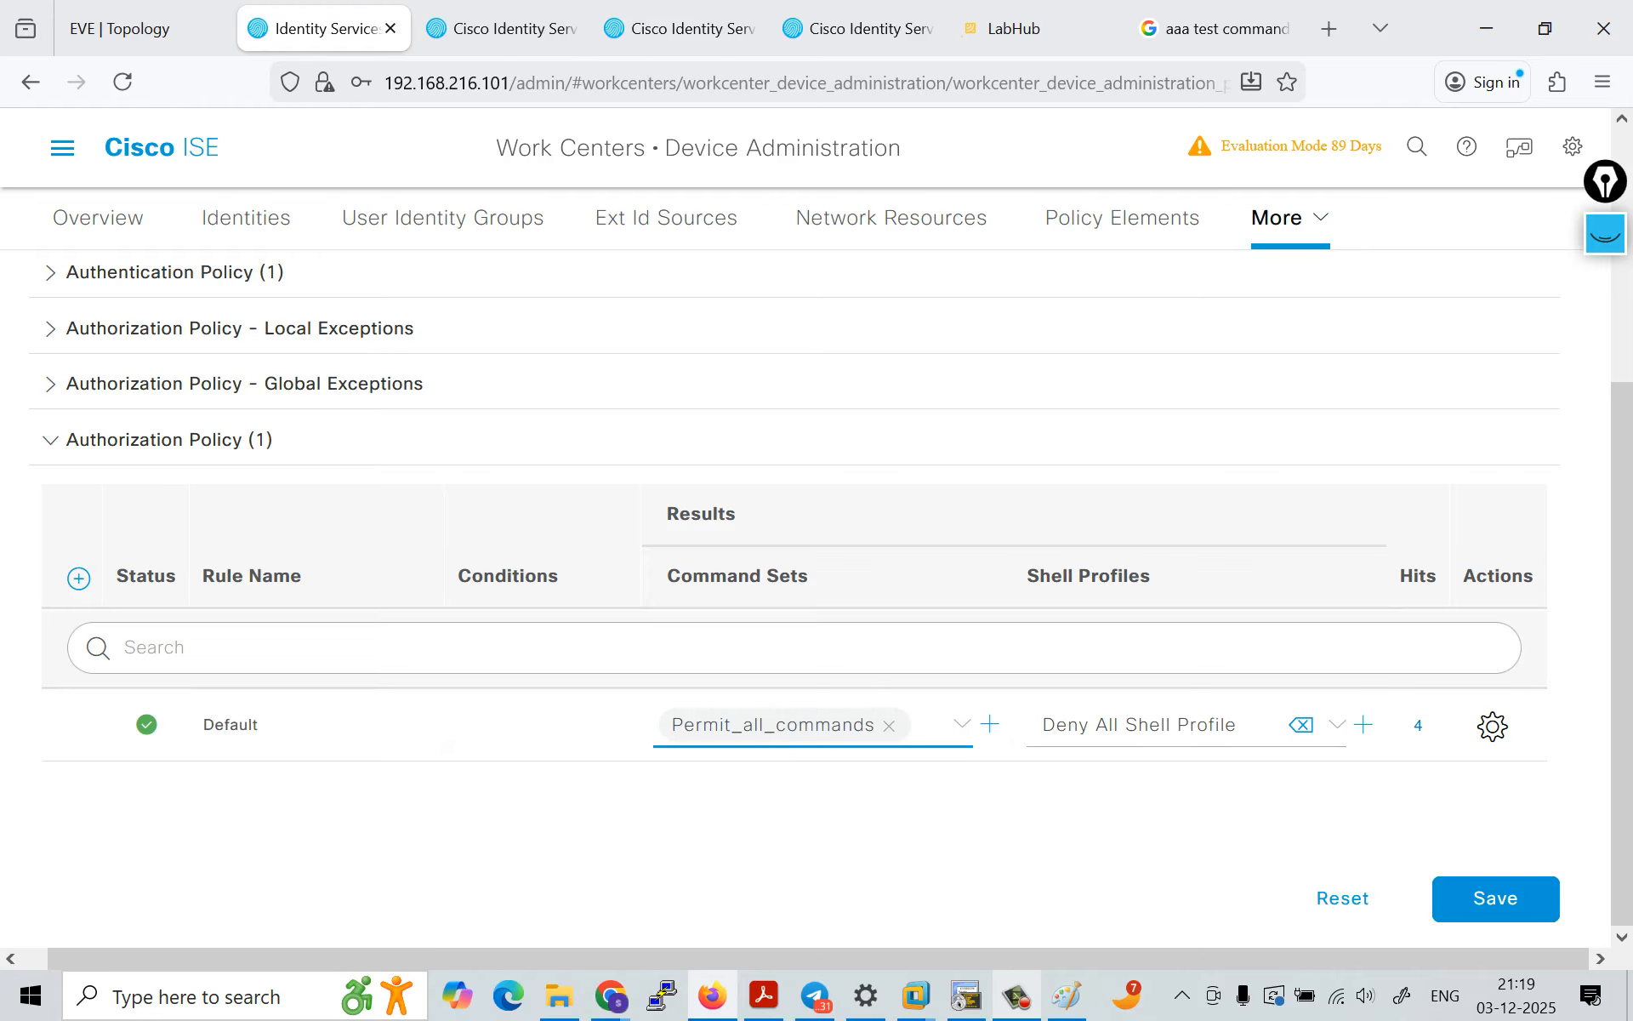
pyautogui.click(1337, 725)
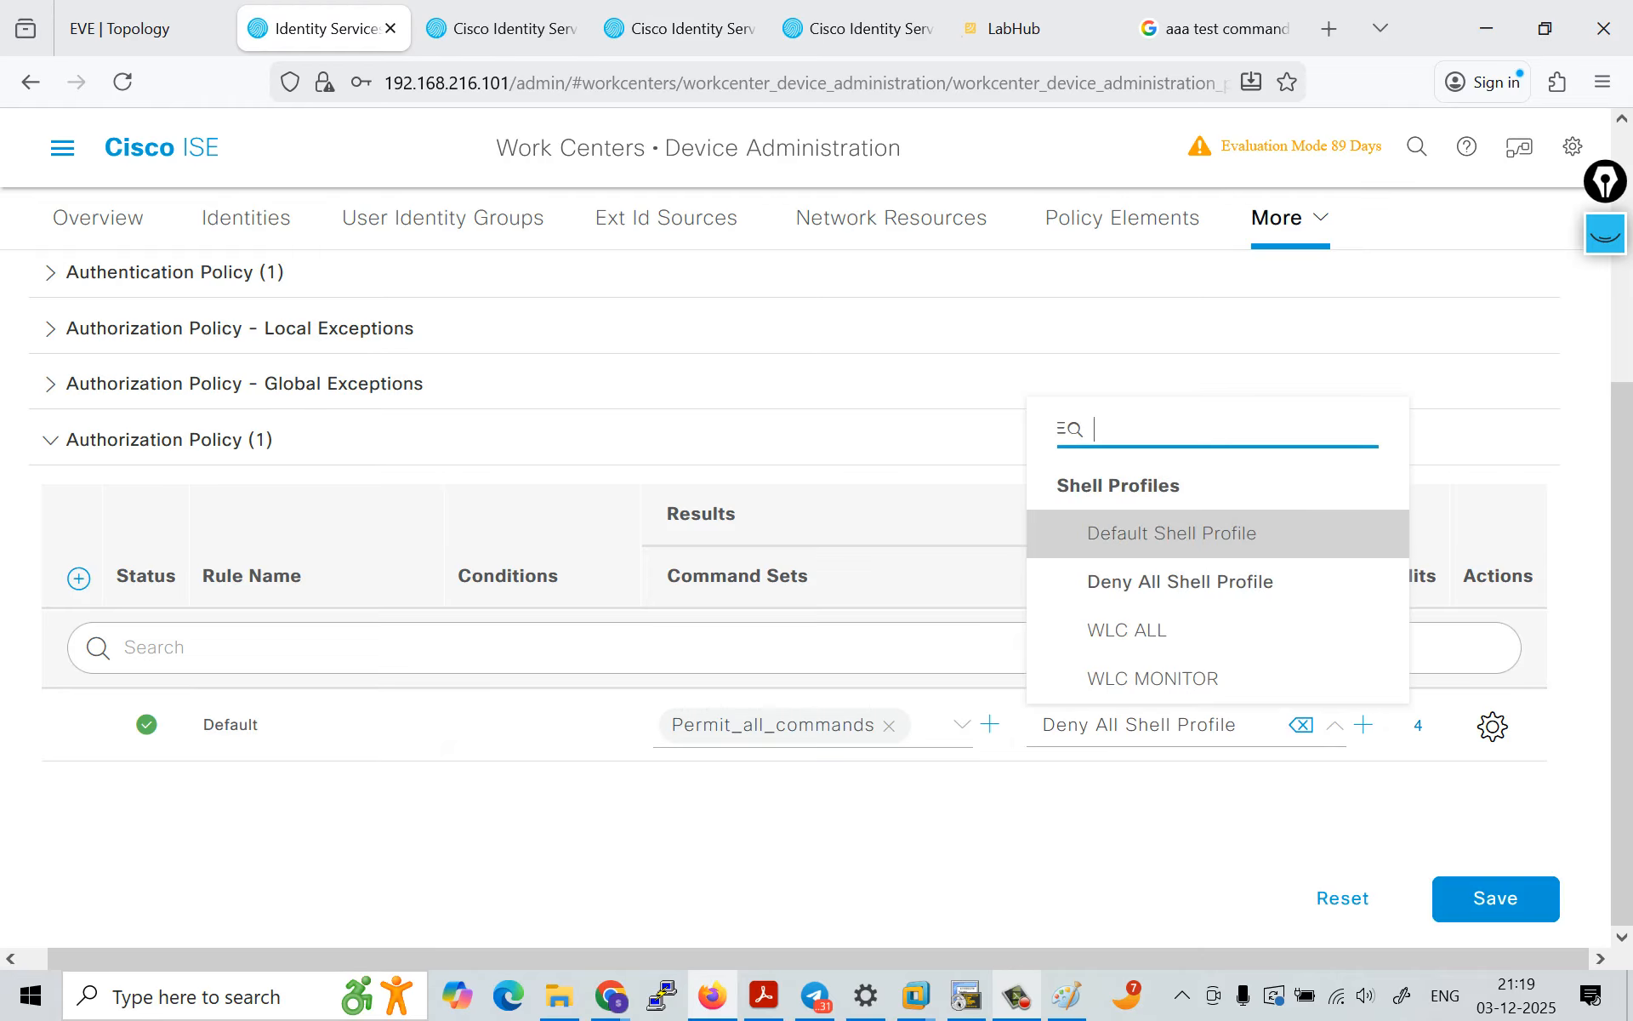
pyautogui.click(1171, 532)
pyautogui.click(1485, 899)
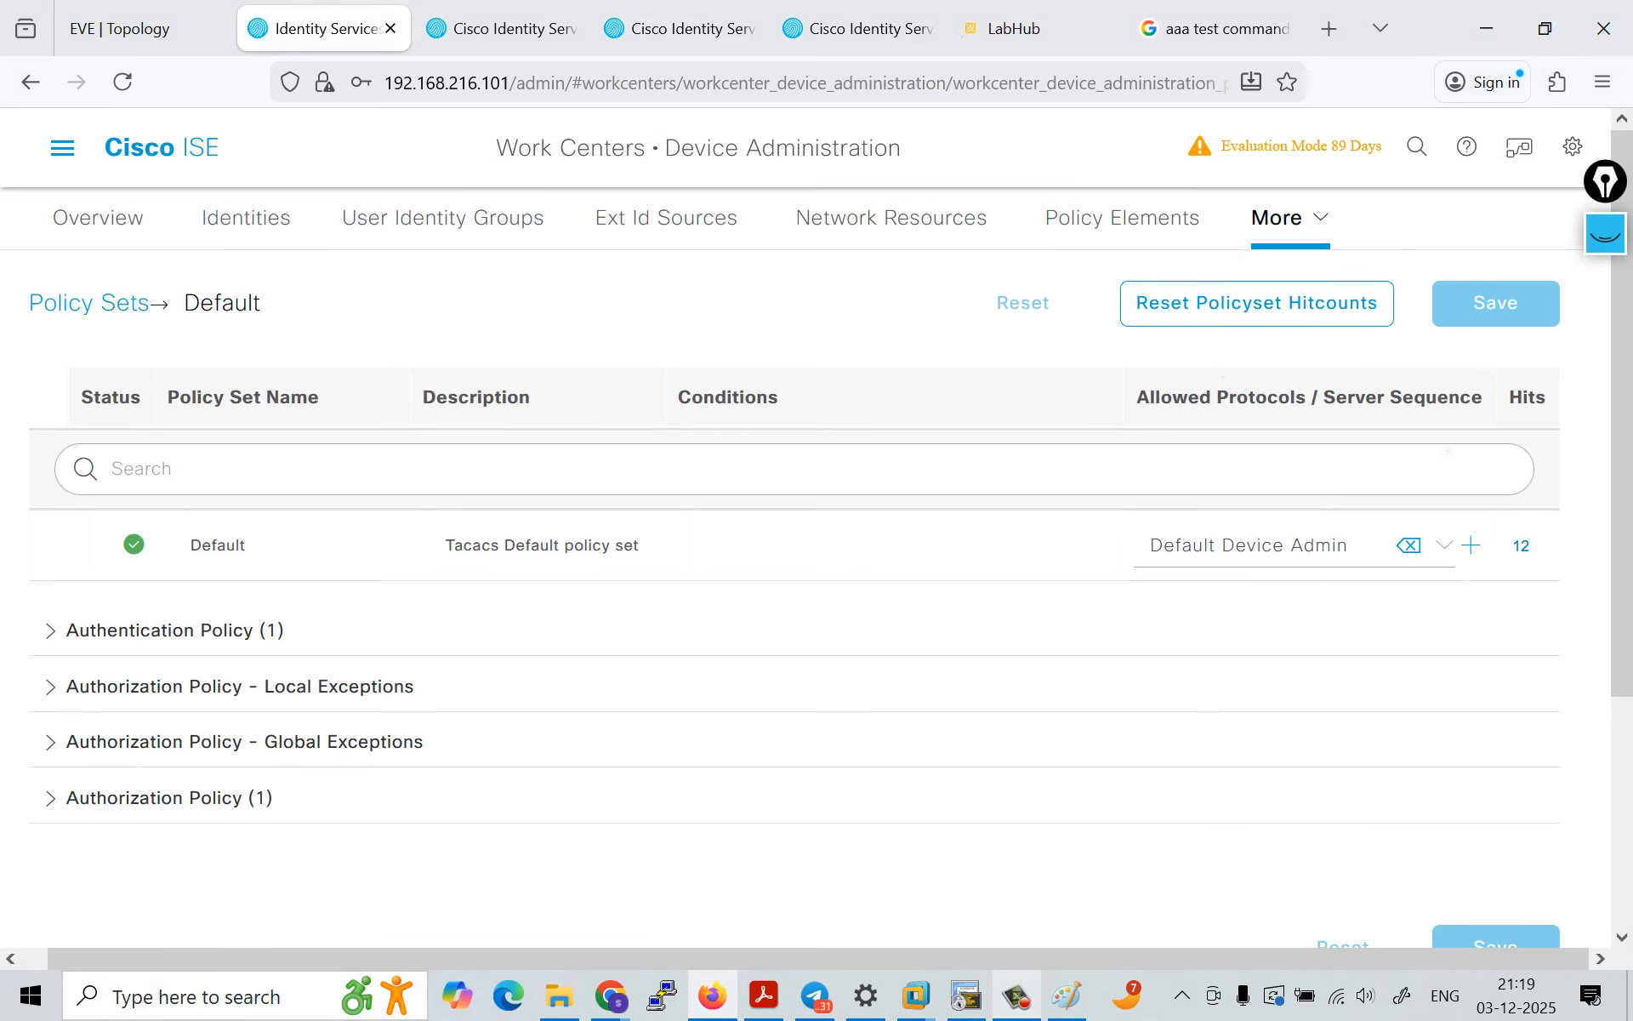
pyautogui.scroll(-4, 816, 544)
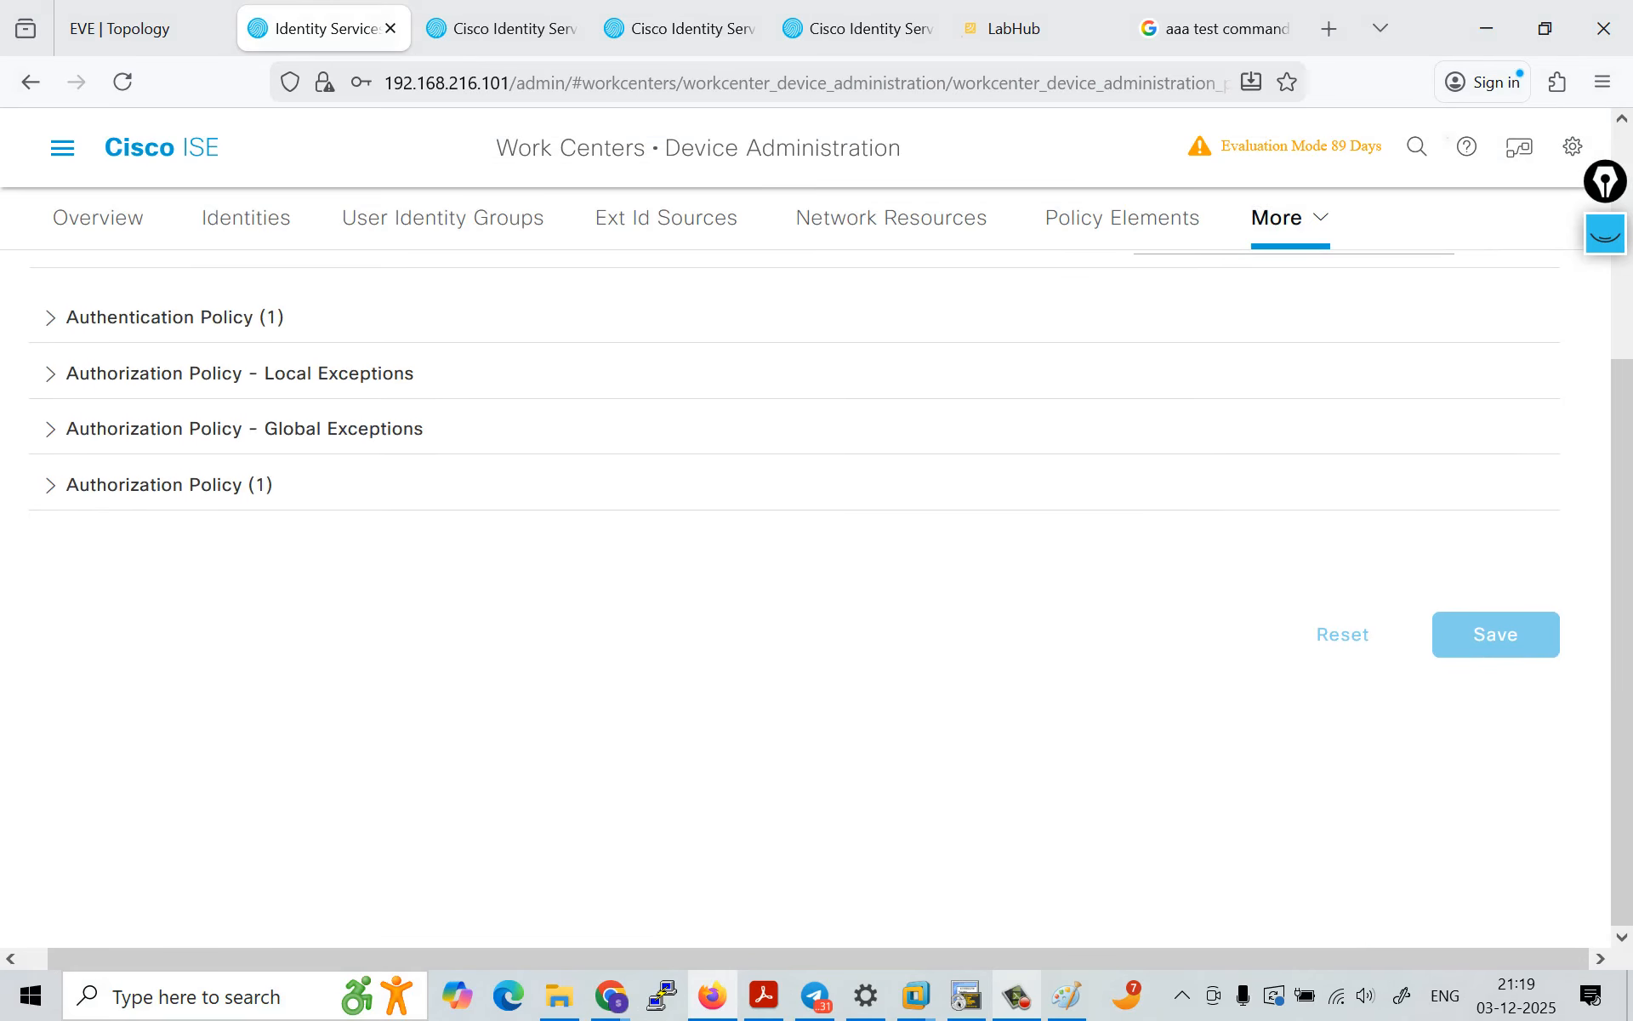
pyautogui.scroll(4, 817, 544)
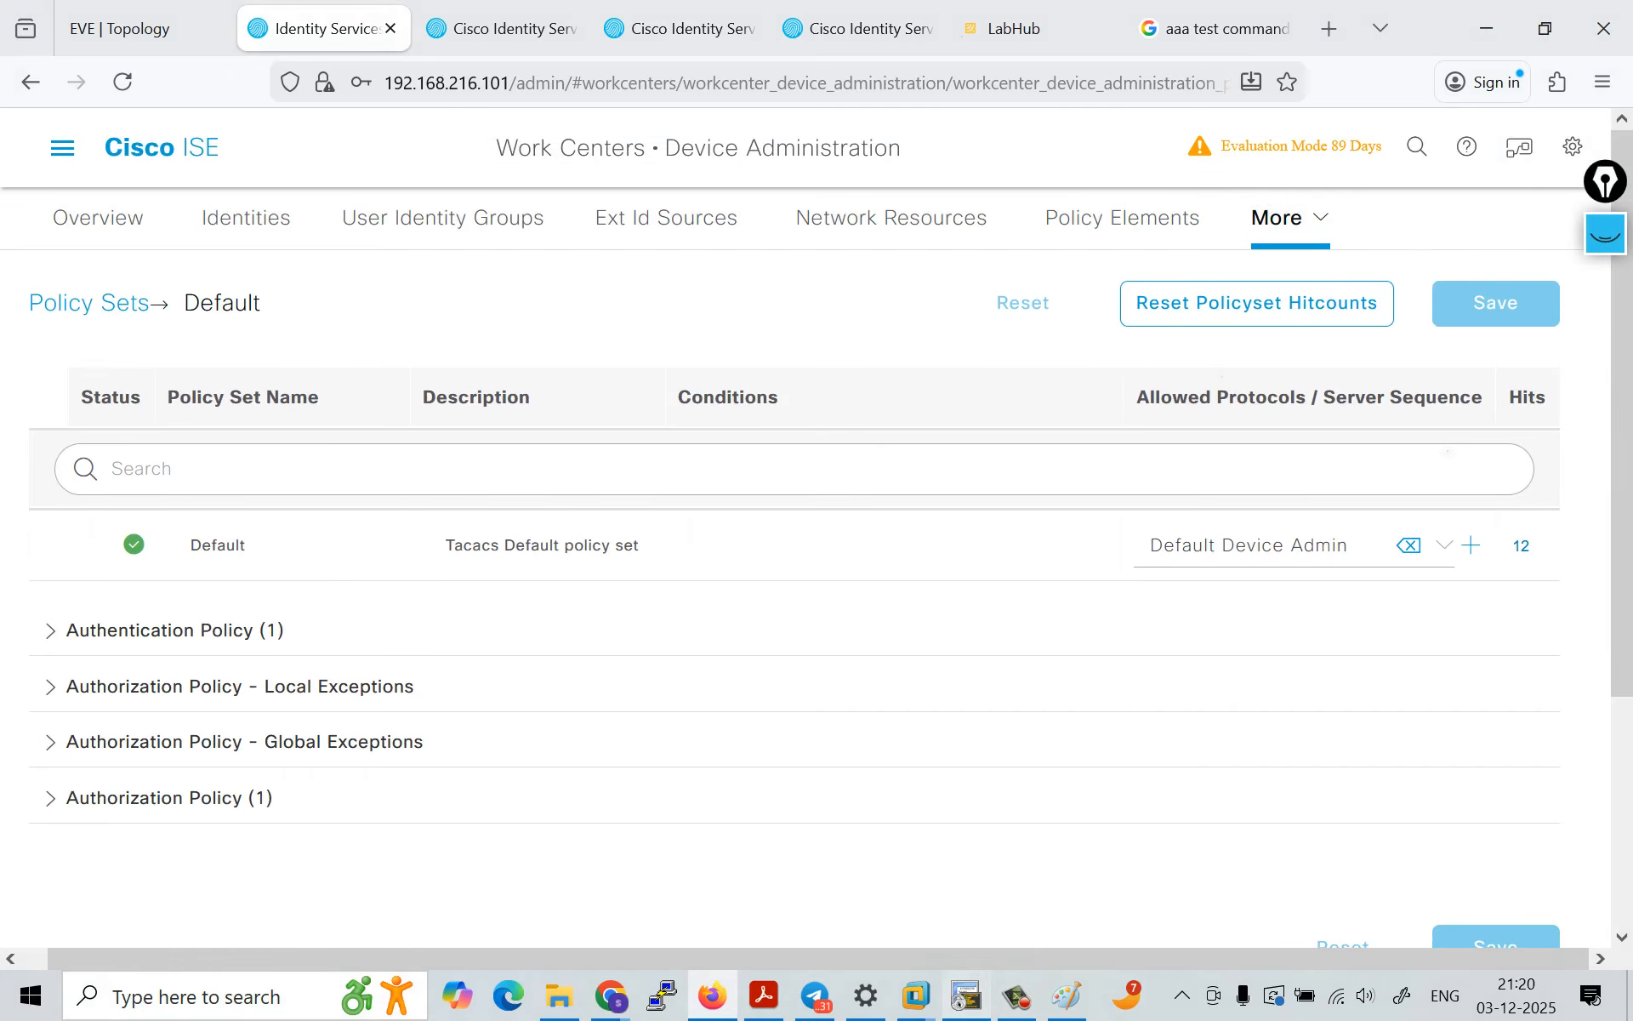
# Step: Switch to the R3 terminal and rerun the new-code AAA test against group tacacs+ for admin1 with the account password
pyautogui.click(967, 995)
pyautogui.press('Return')
pyautogui.press('Up')
pyautogui.press('Return')
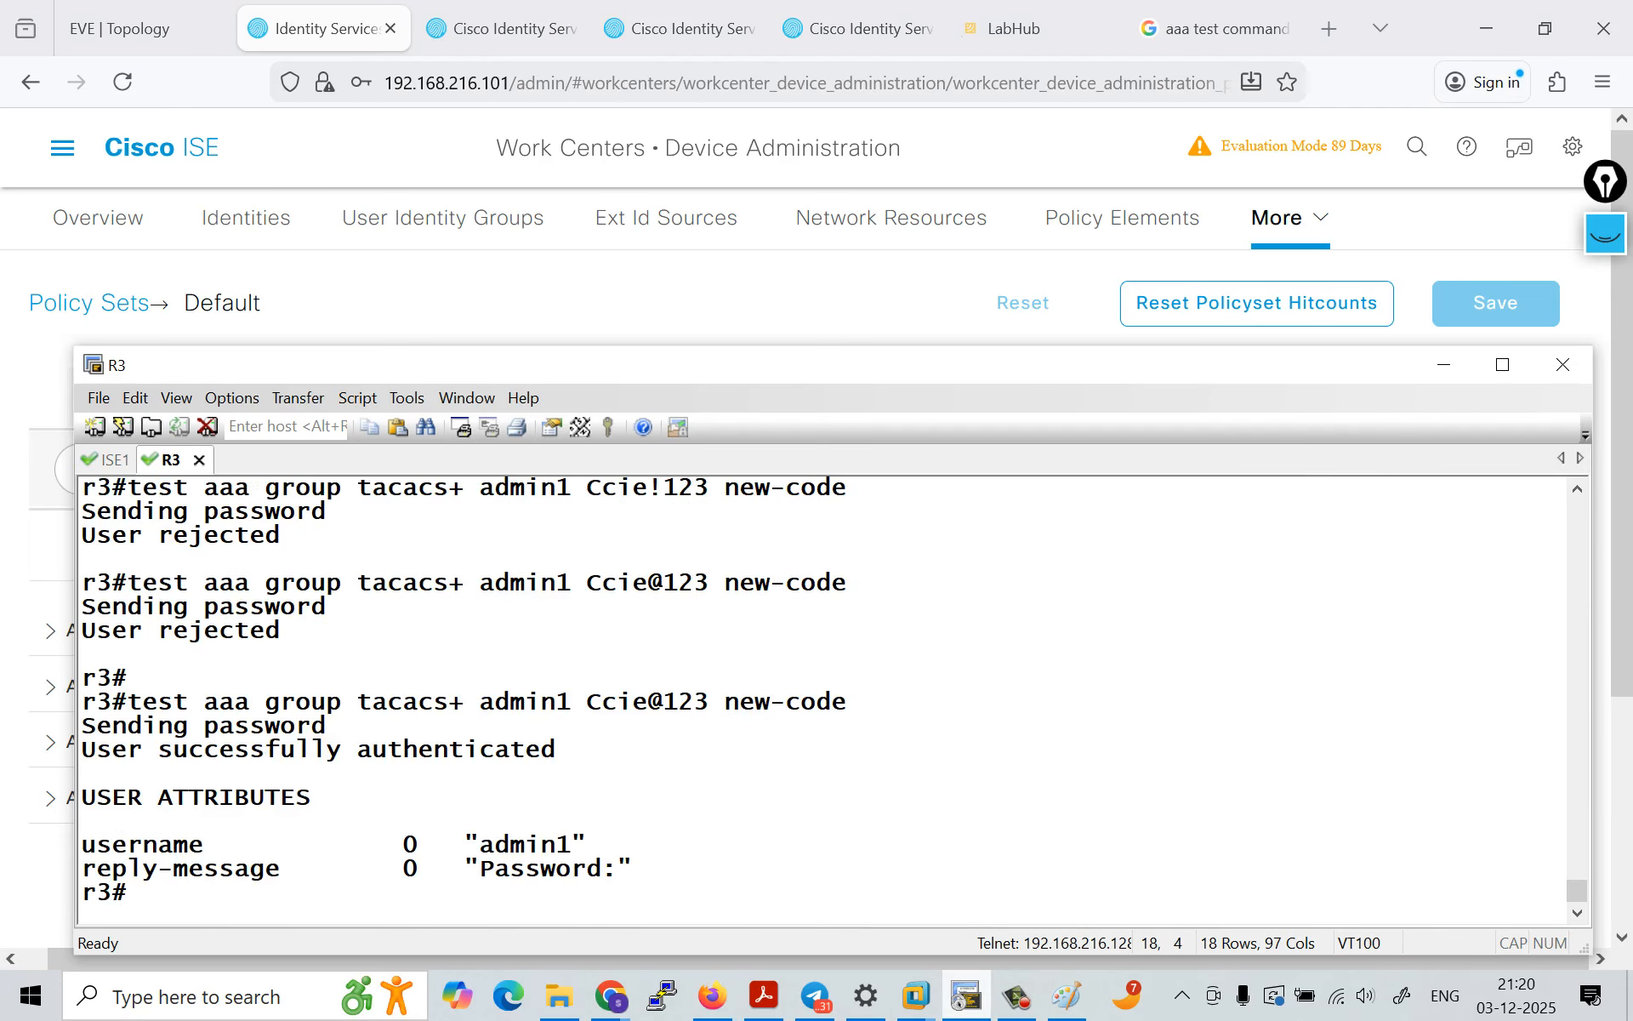
pyautogui.moveTo(85, 749); pyautogui.dragTo(554, 750)
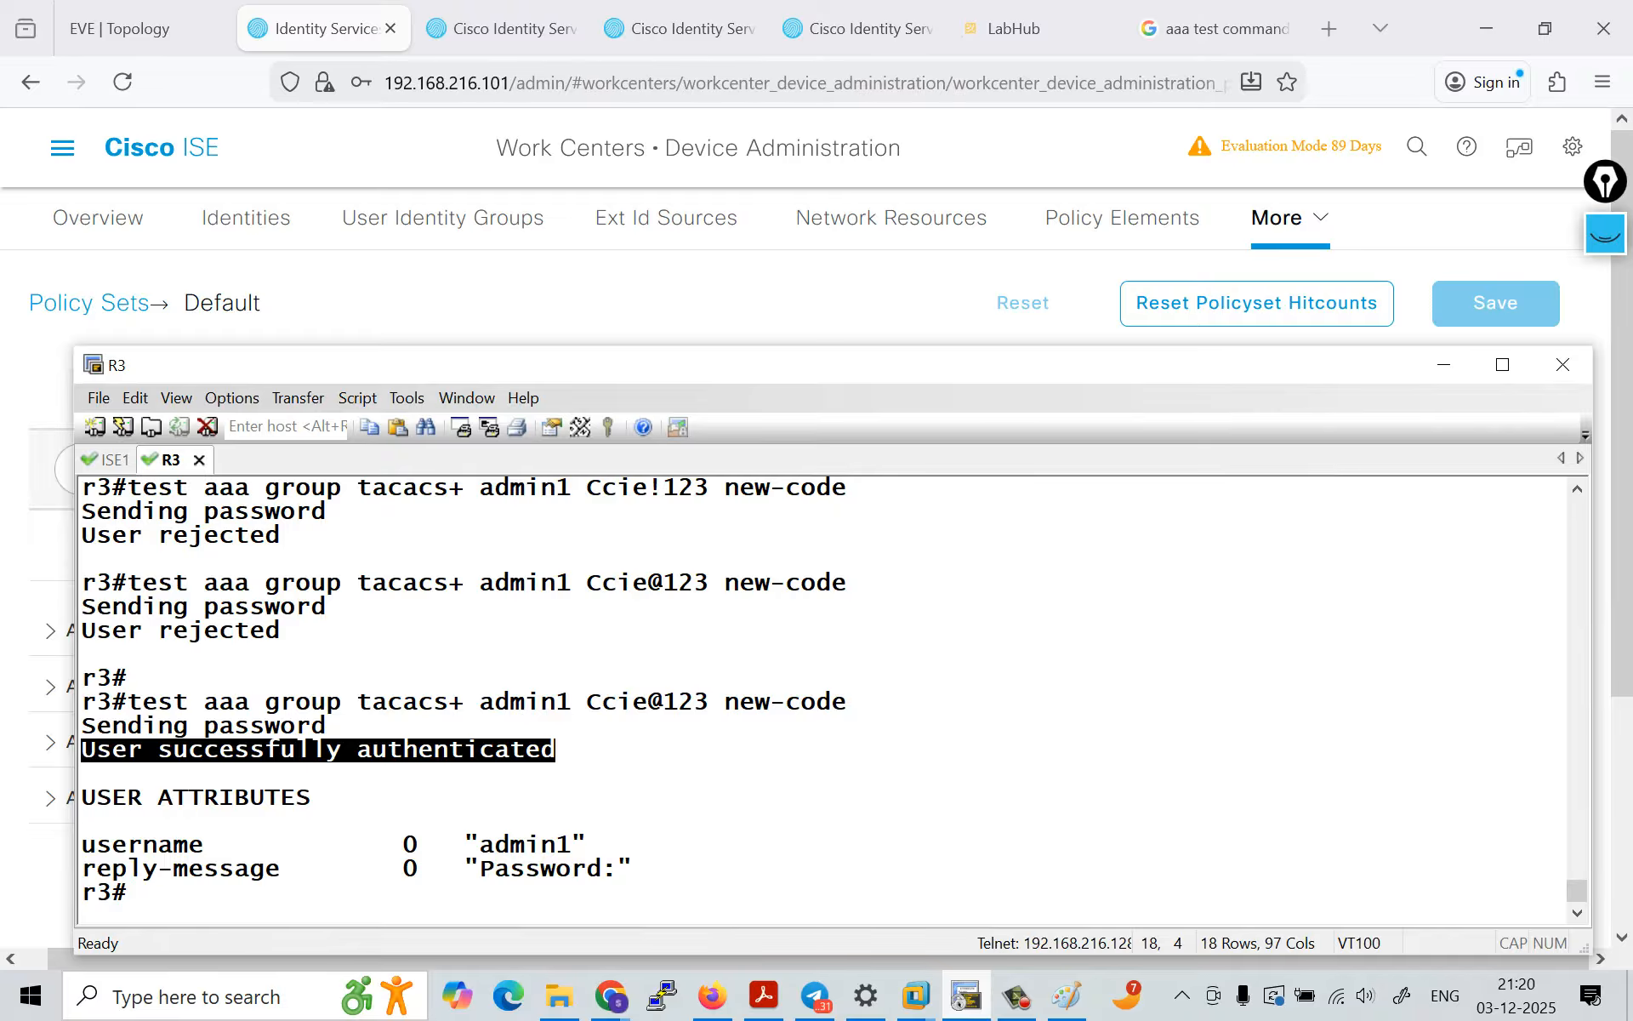
# Step: Open a PuTTY session to R3 at 192.168.216.100 and log in as admin1 with the account password
pyautogui.click(662, 995)
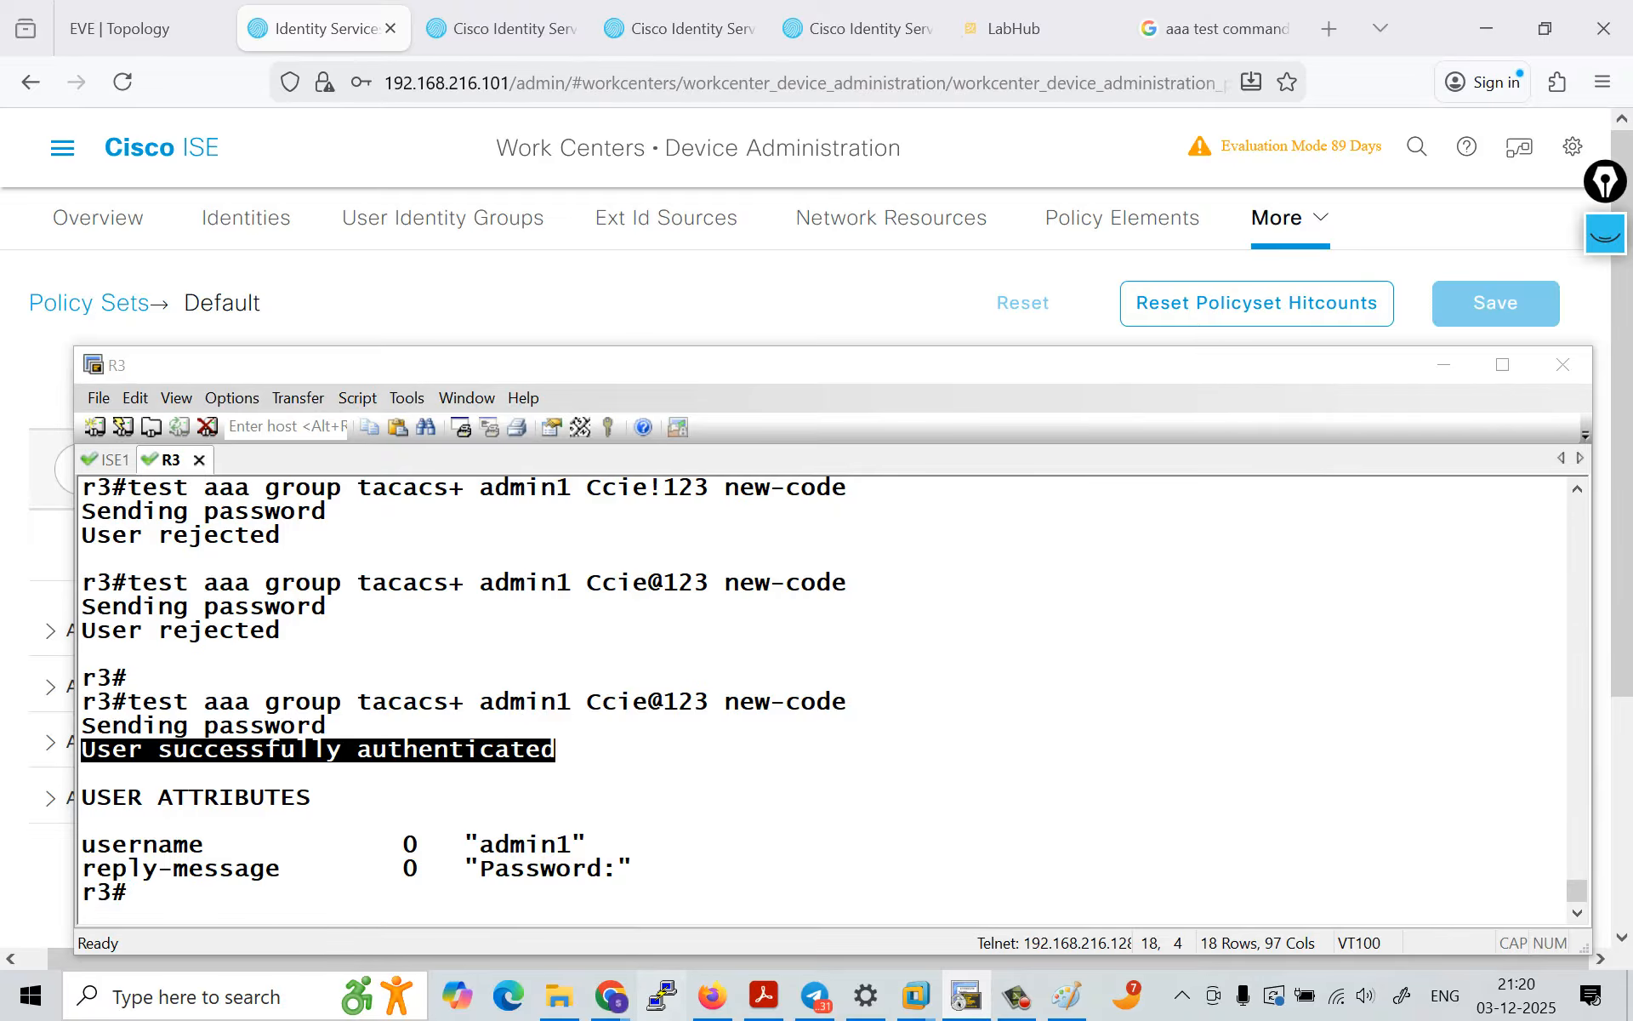
pyautogui.doubleClick(754, 551)
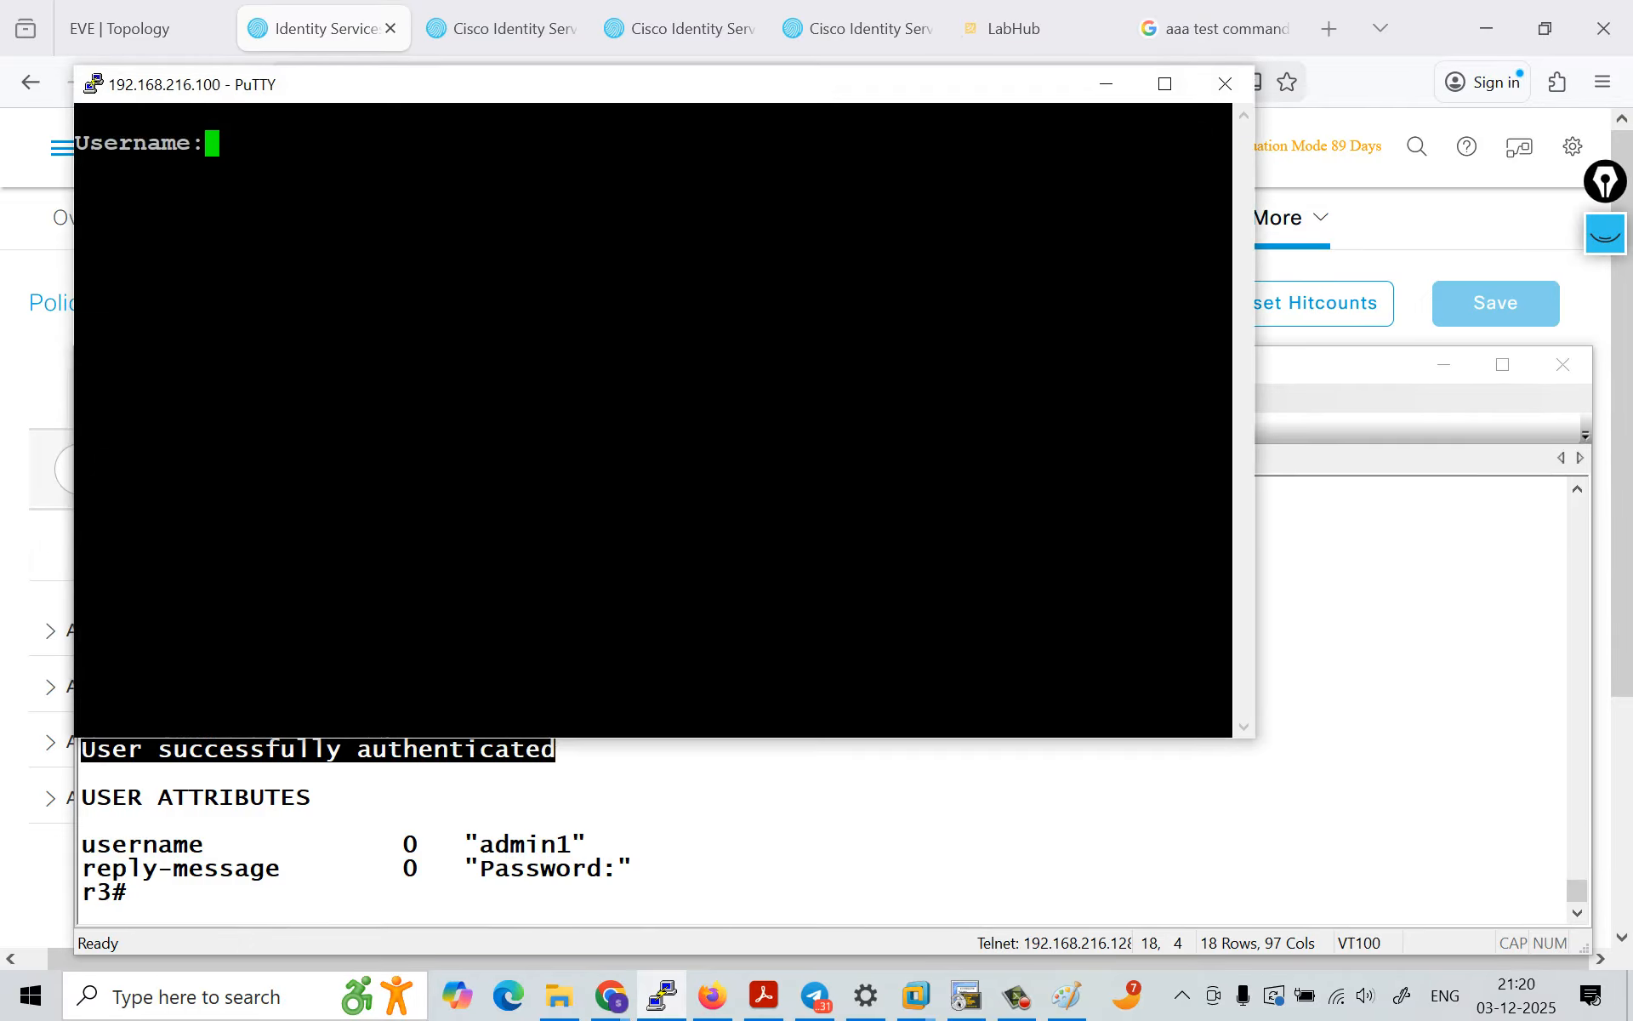
pyautogui.write('admin1')
pyautogui.press('Return')
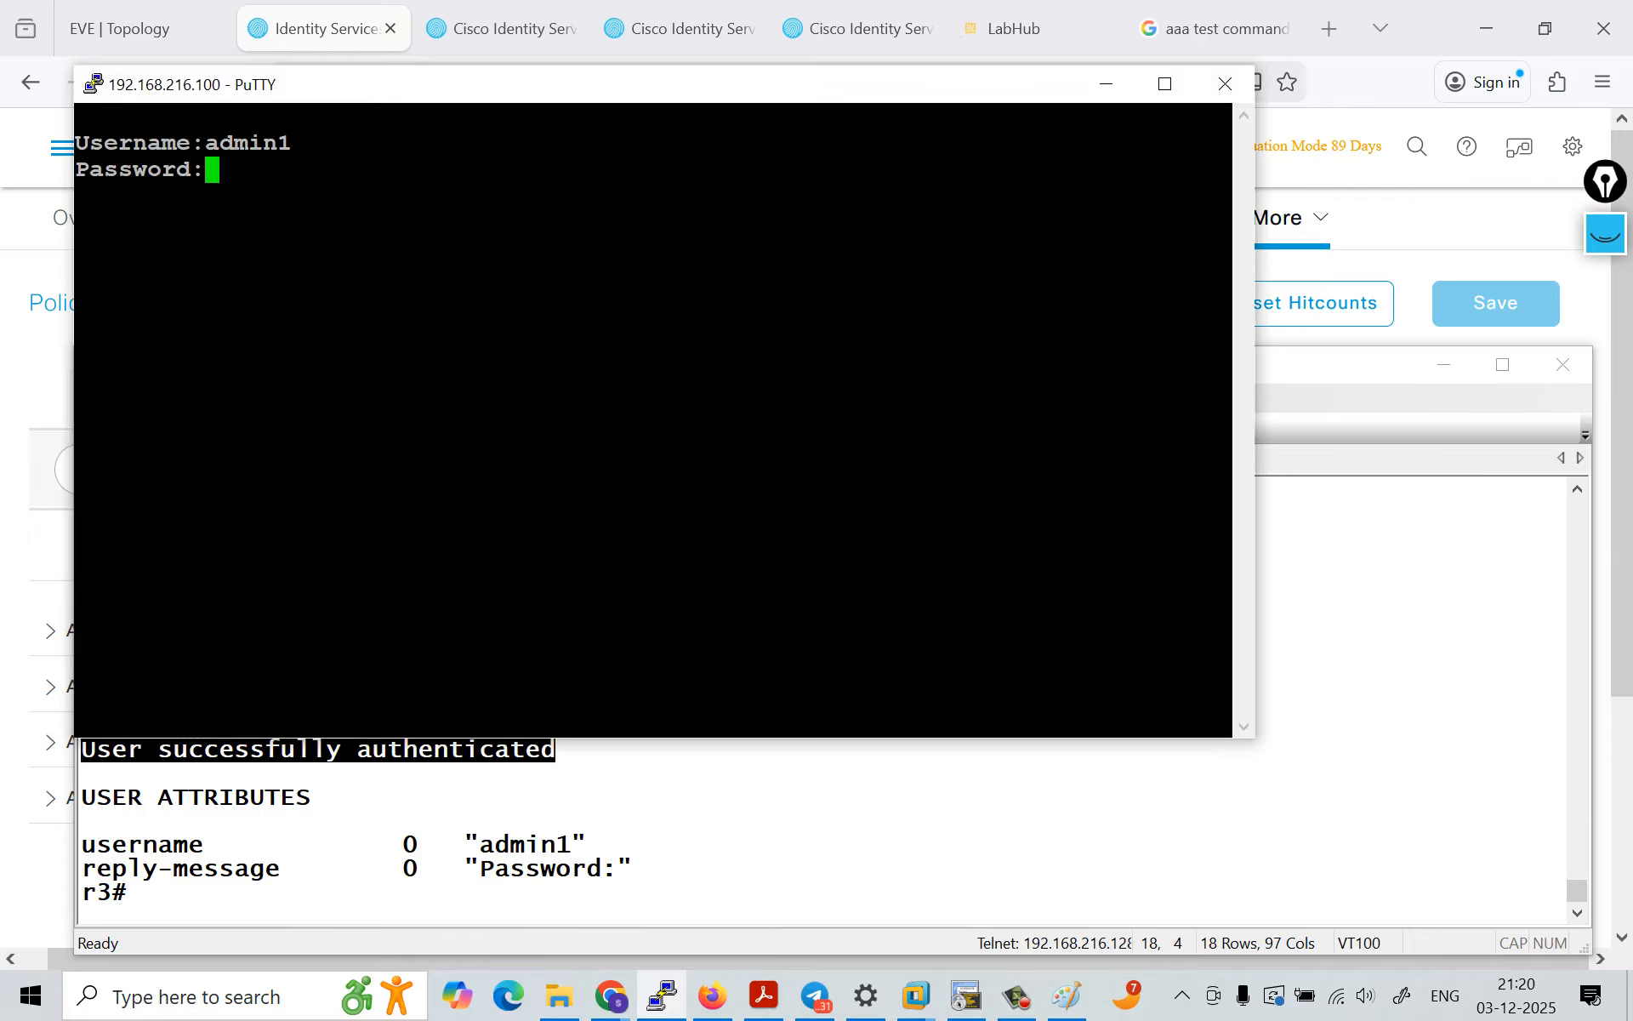
pyautogui.press('Return')
# Step: Try to enter privileged EXEC mode on R3 with the en command
pyautogui.press('Return')
pyautogui.press('Return')
pyautogui.press('Return')
pyautogui.write('en')
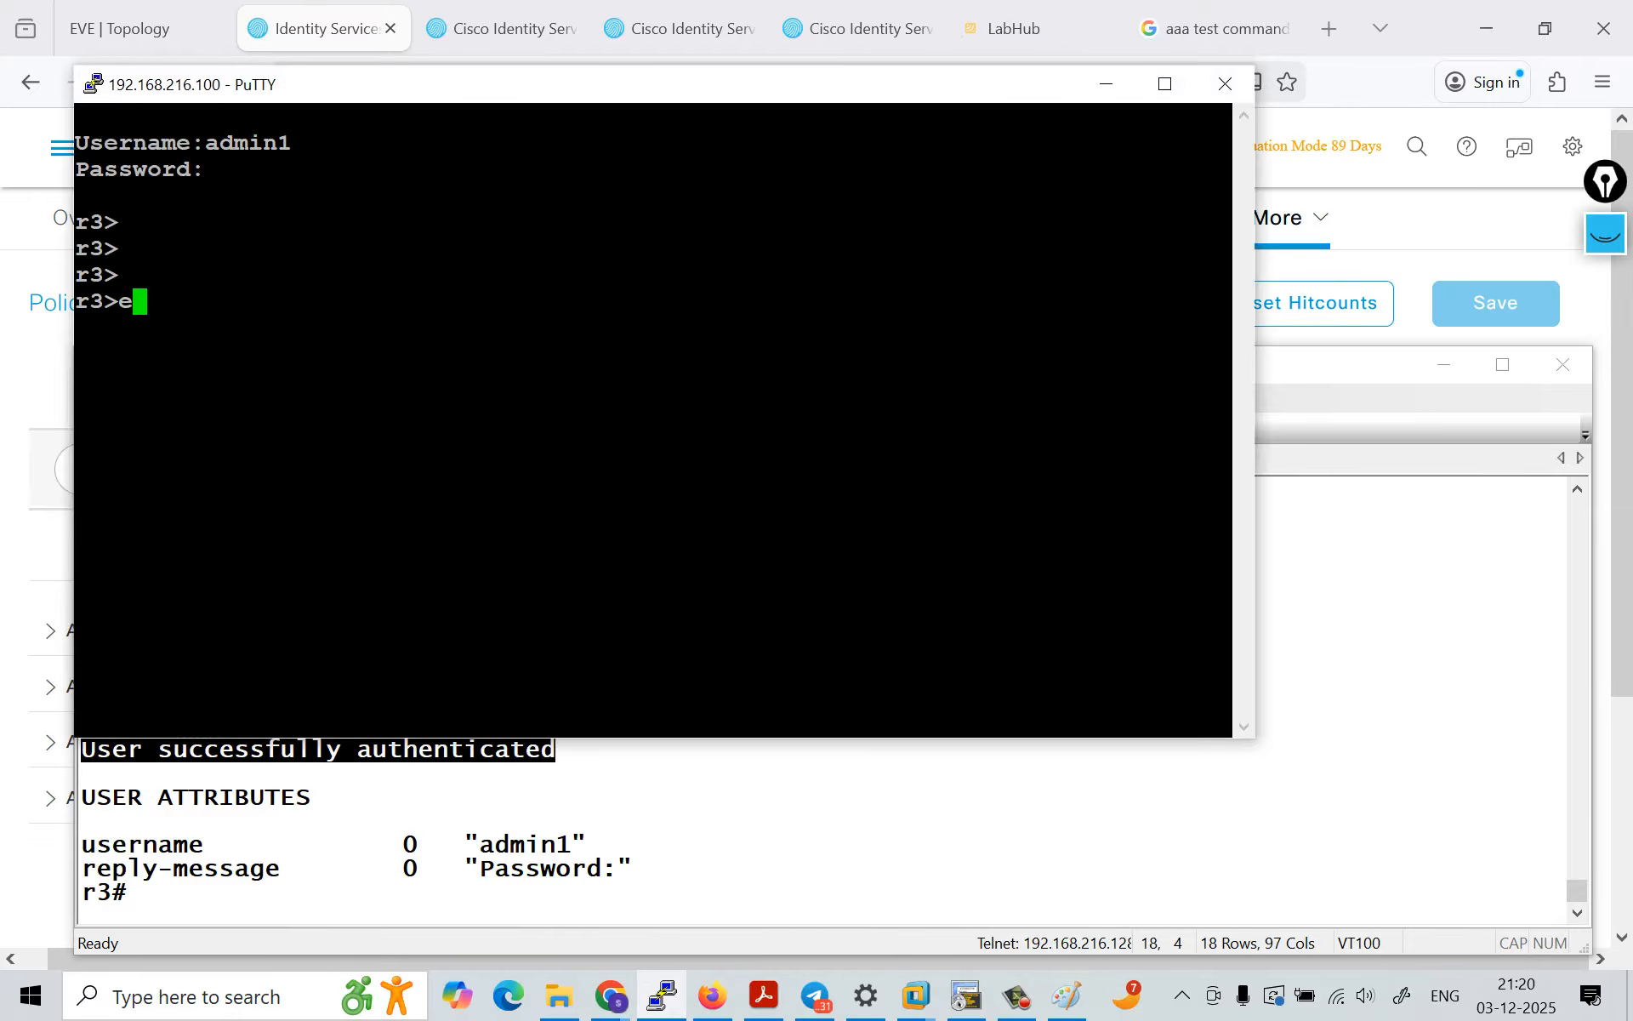
pyautogui.press('Return')
pyautogui.press('Return')
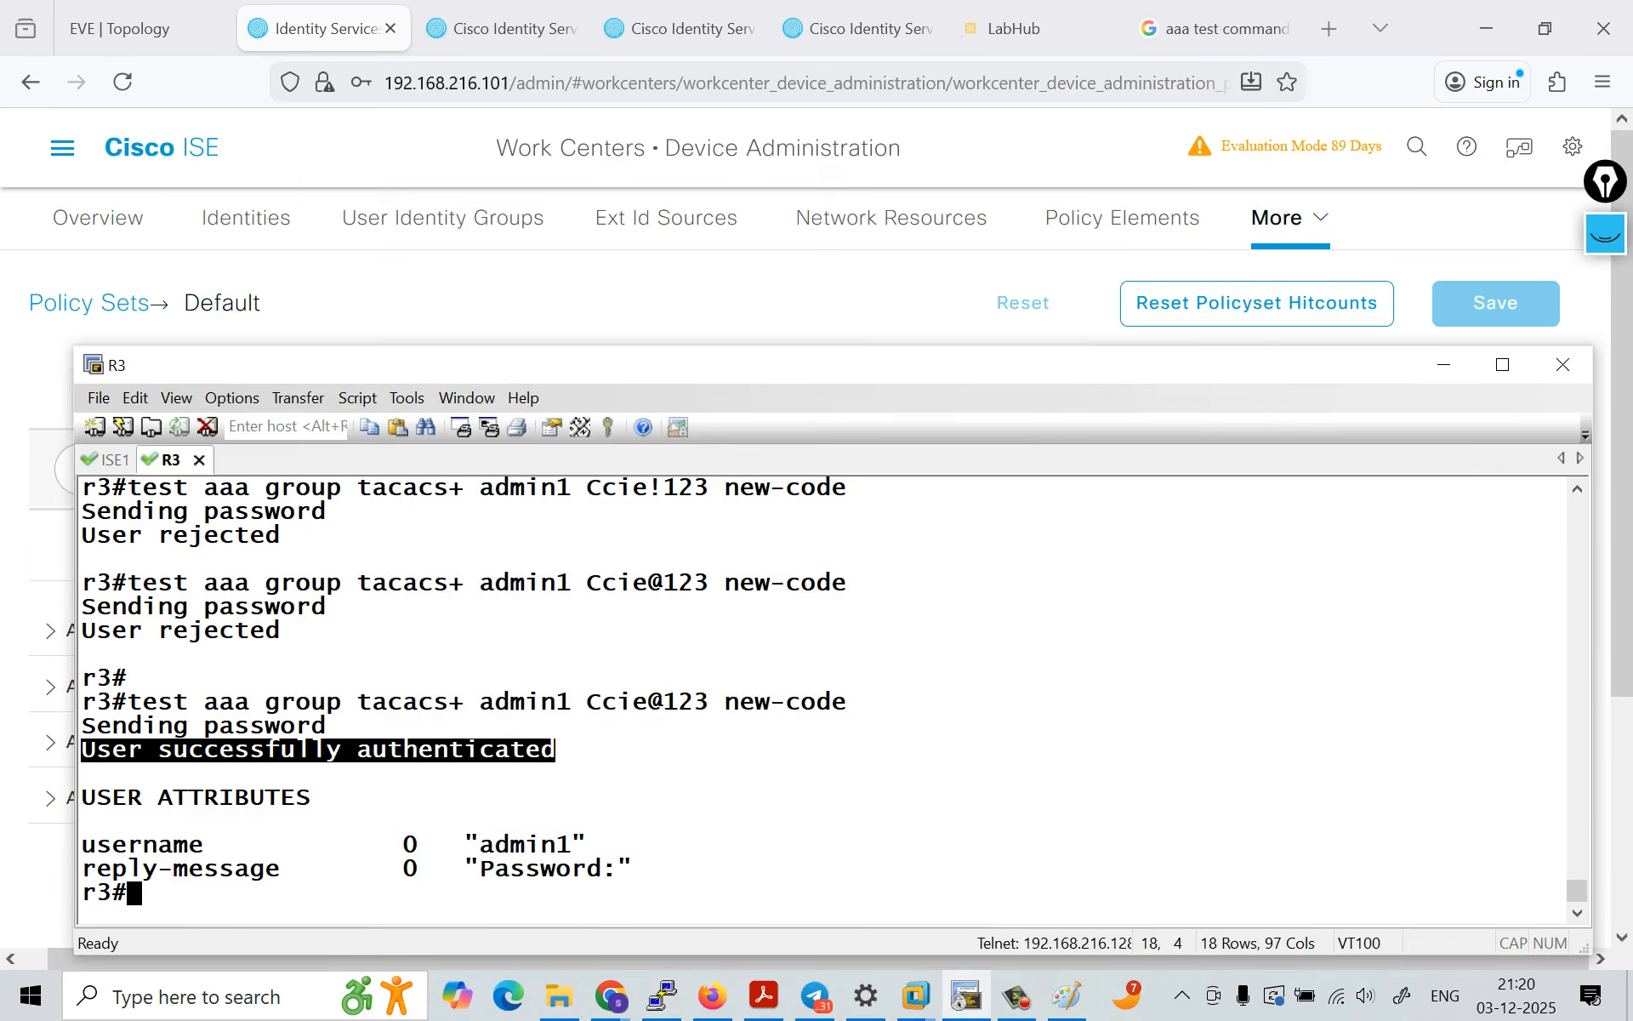
# Step: Return to Cisco ISE, open the TACACS live logs, and open the details report of admin1's newest authentication entry
pyautogui.click(1106, 83)
pyautogui.click(1444, 364)
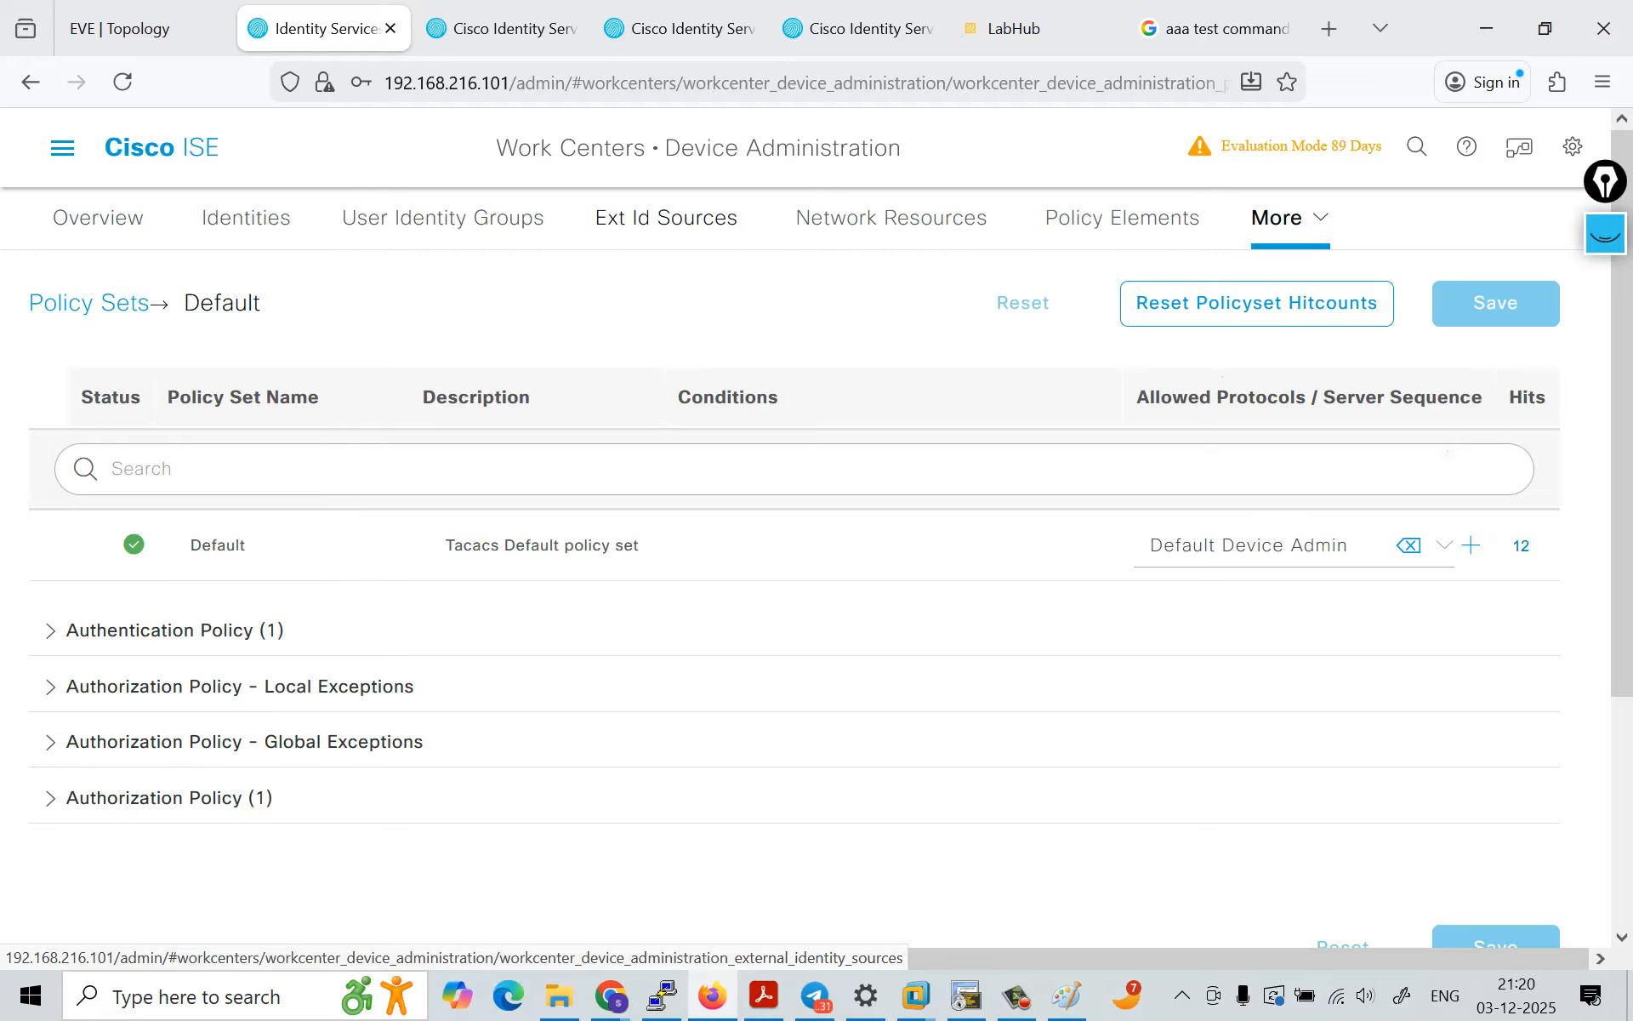
pyautogui.click(62, 147)
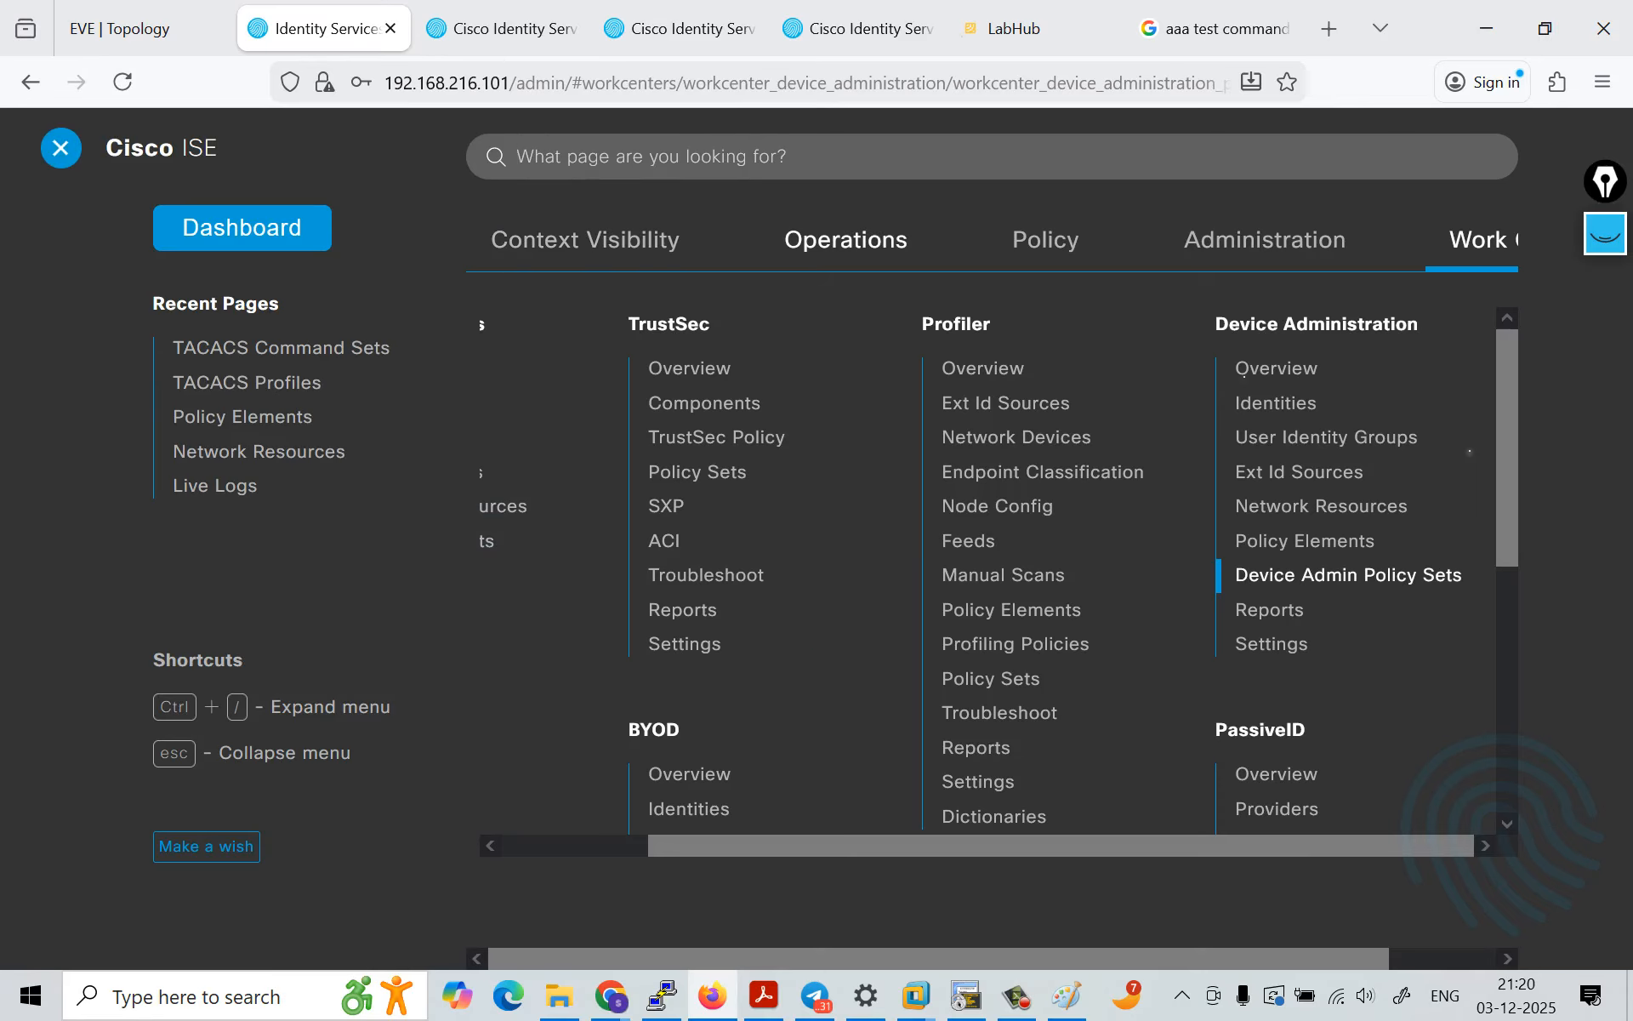
pyautogui.moveTo(846, 240)
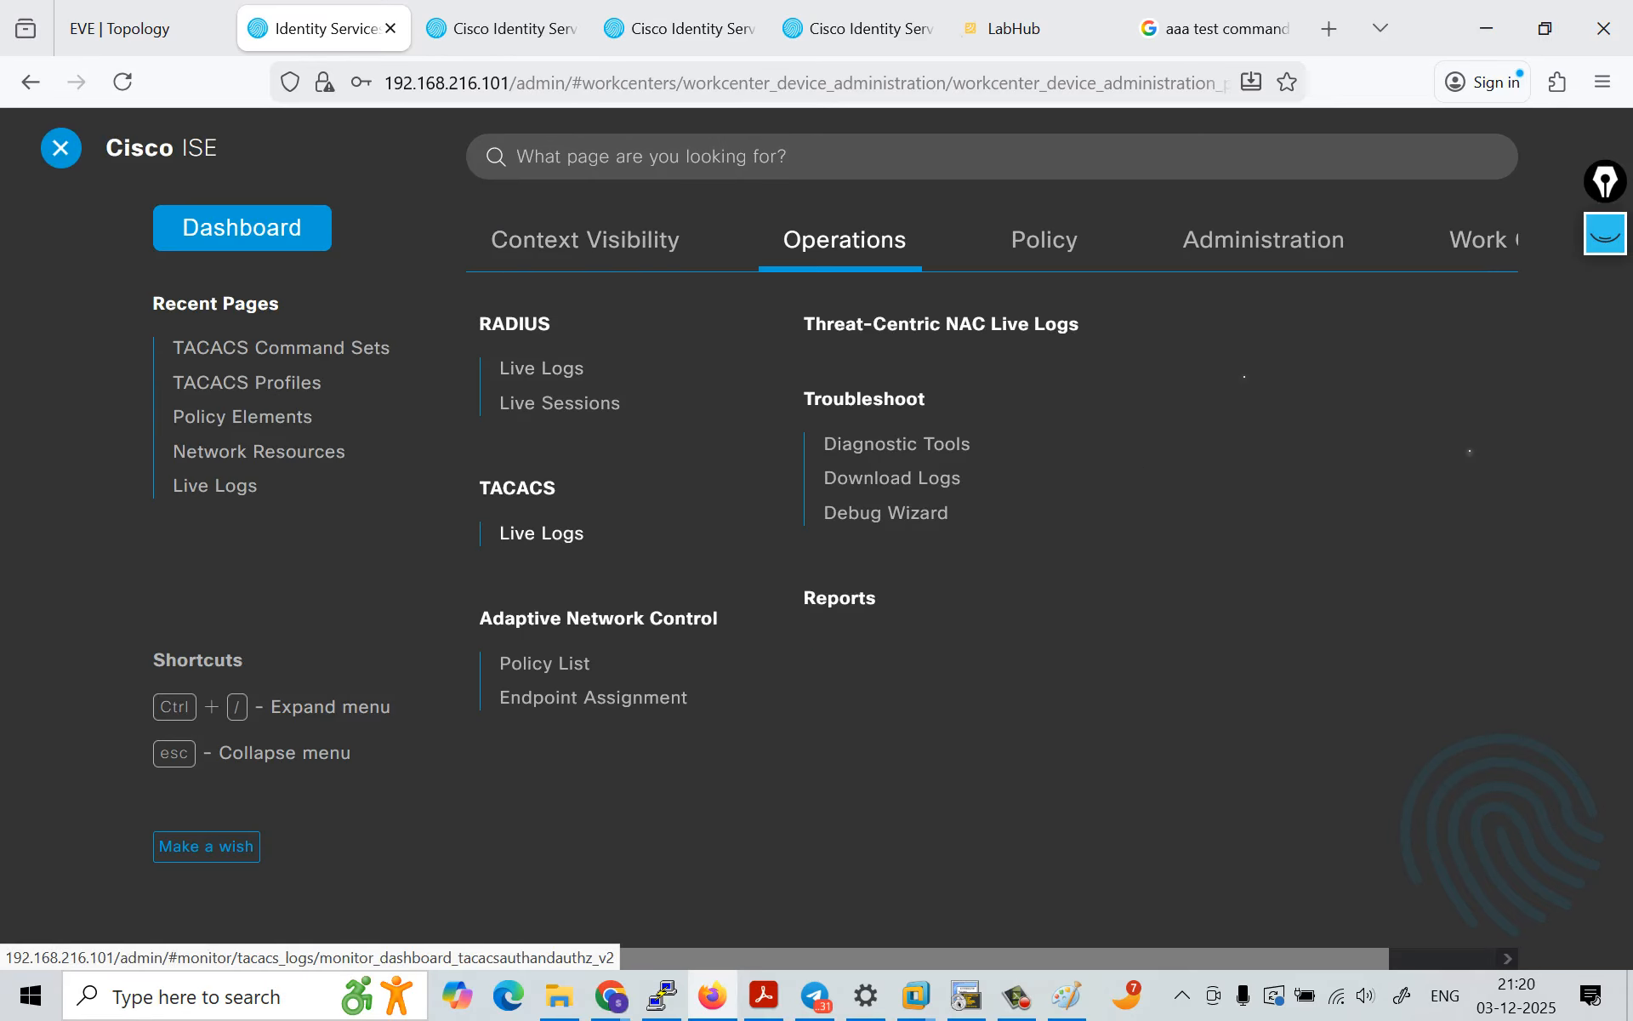
pyautogui.click(541, 533)
pyautogui.scroll(-3, 655, 527)
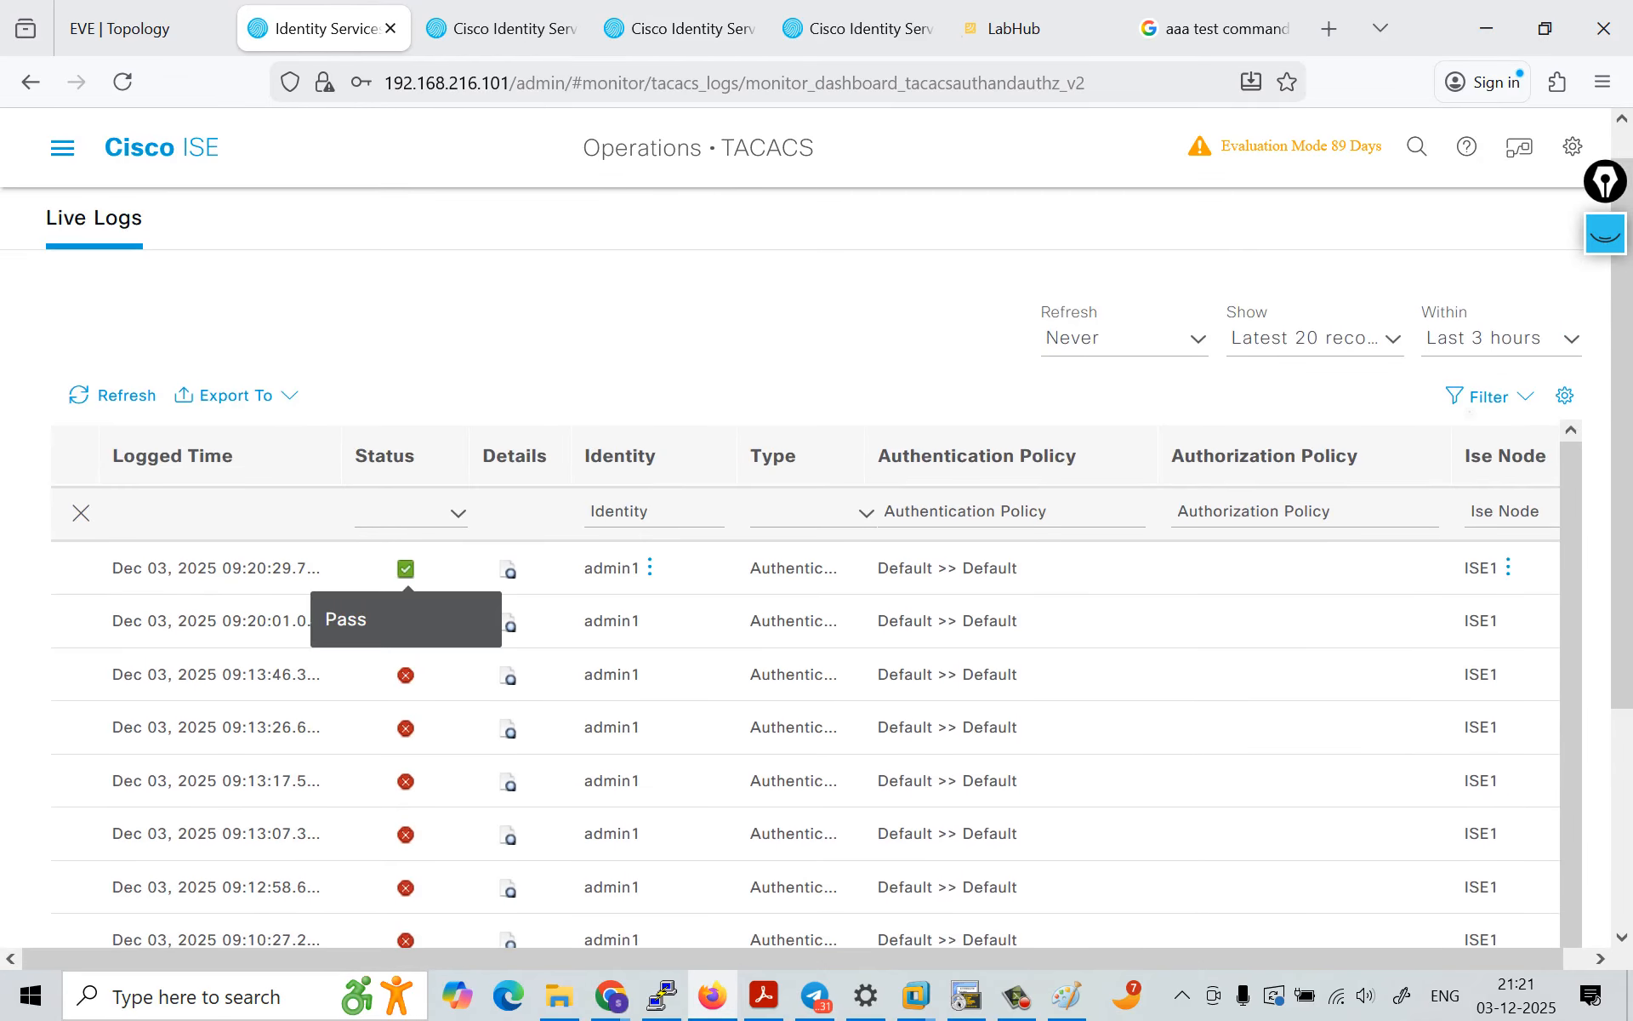
pyautogui.click(509, 570)
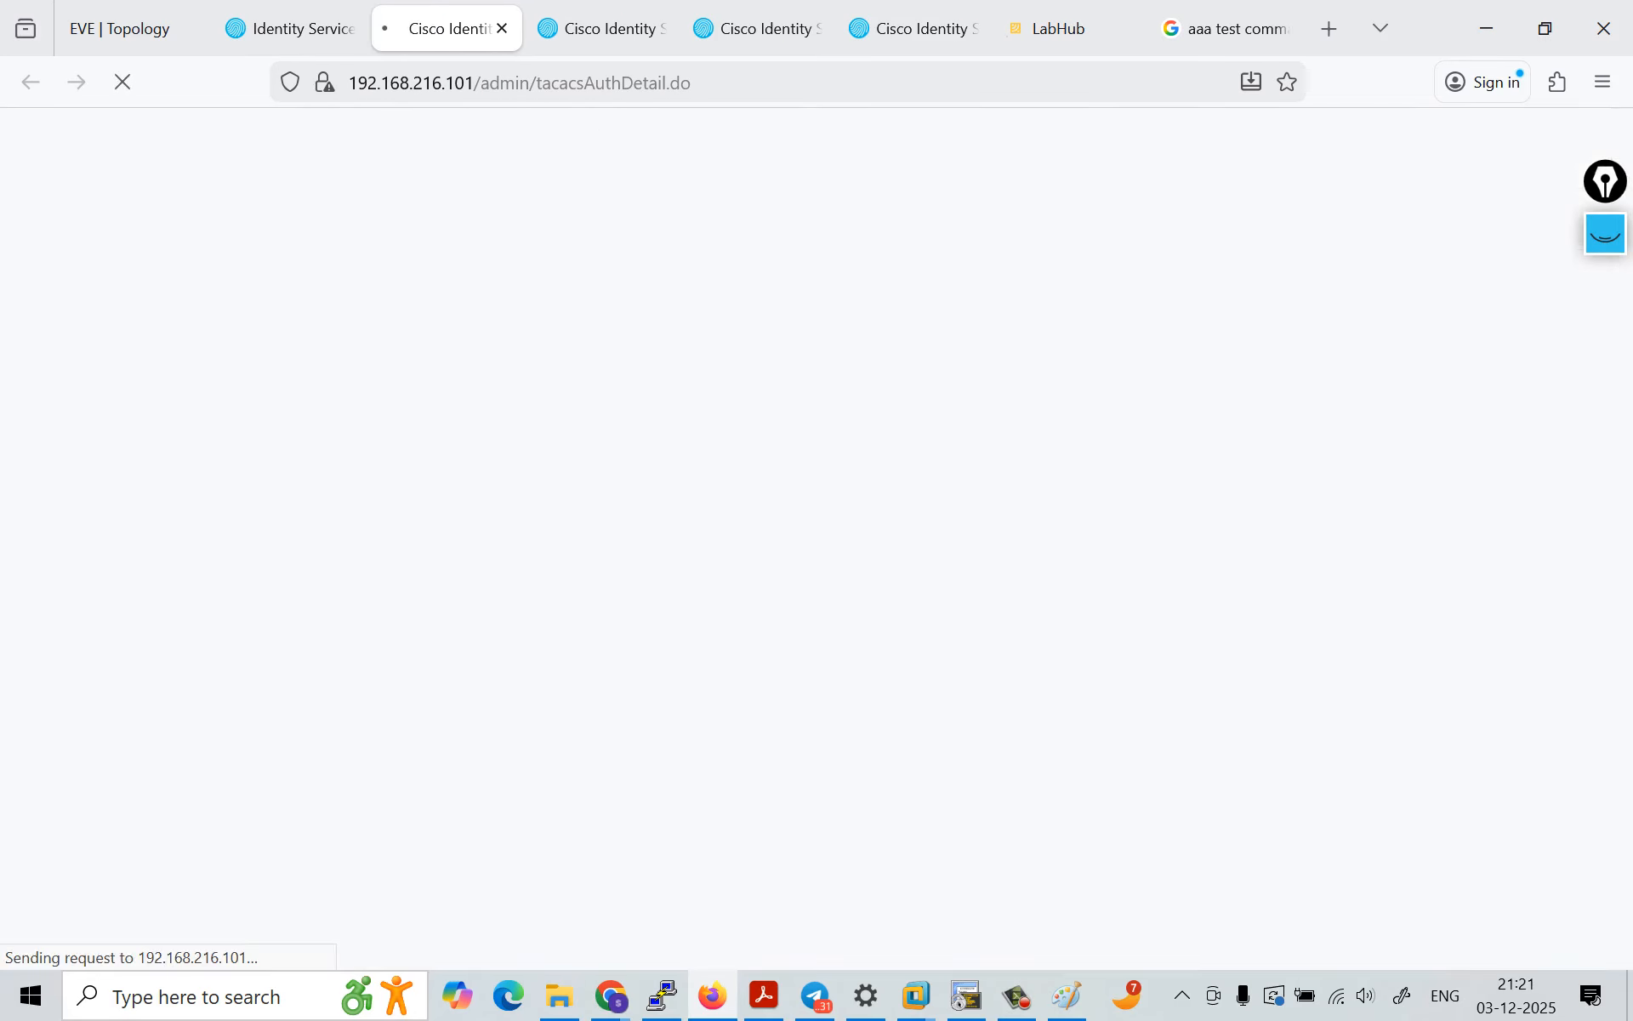
# Step: Close the three older authentication report tabs together with the LabHub and AAA test command search tabs
pyautogui.click(614, 29)
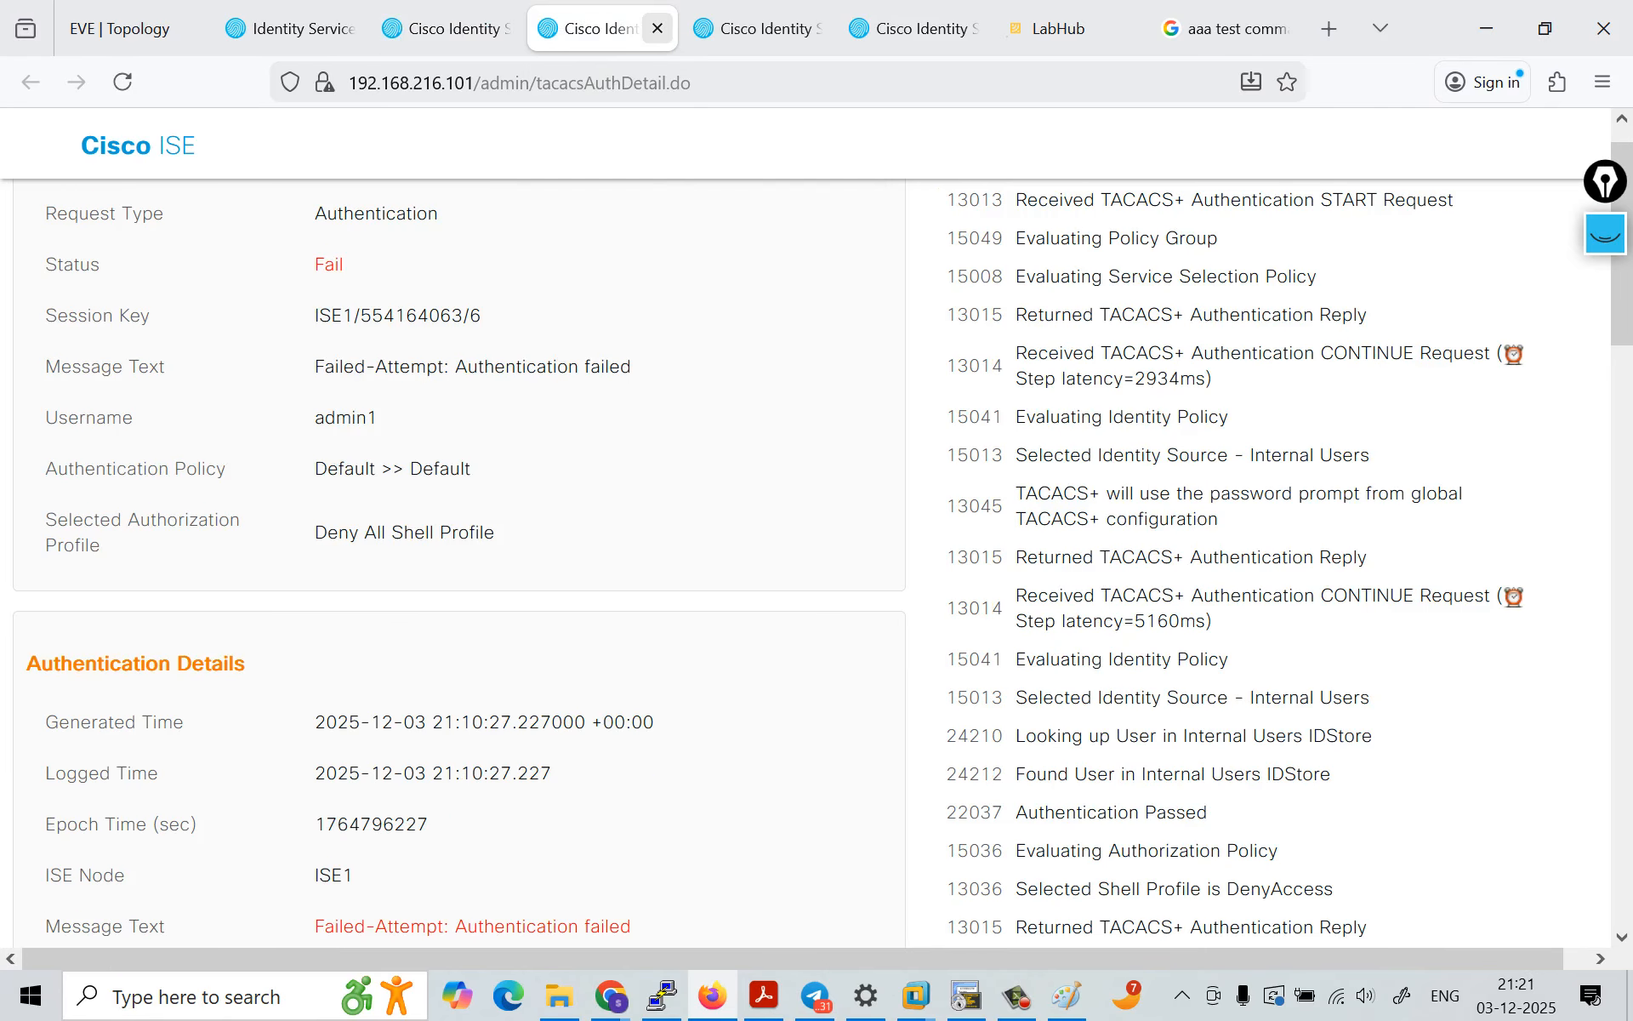
pyautogui.click(658, 28)
pyautogui.click(658, 28)
pyautogui.click(658, 28)
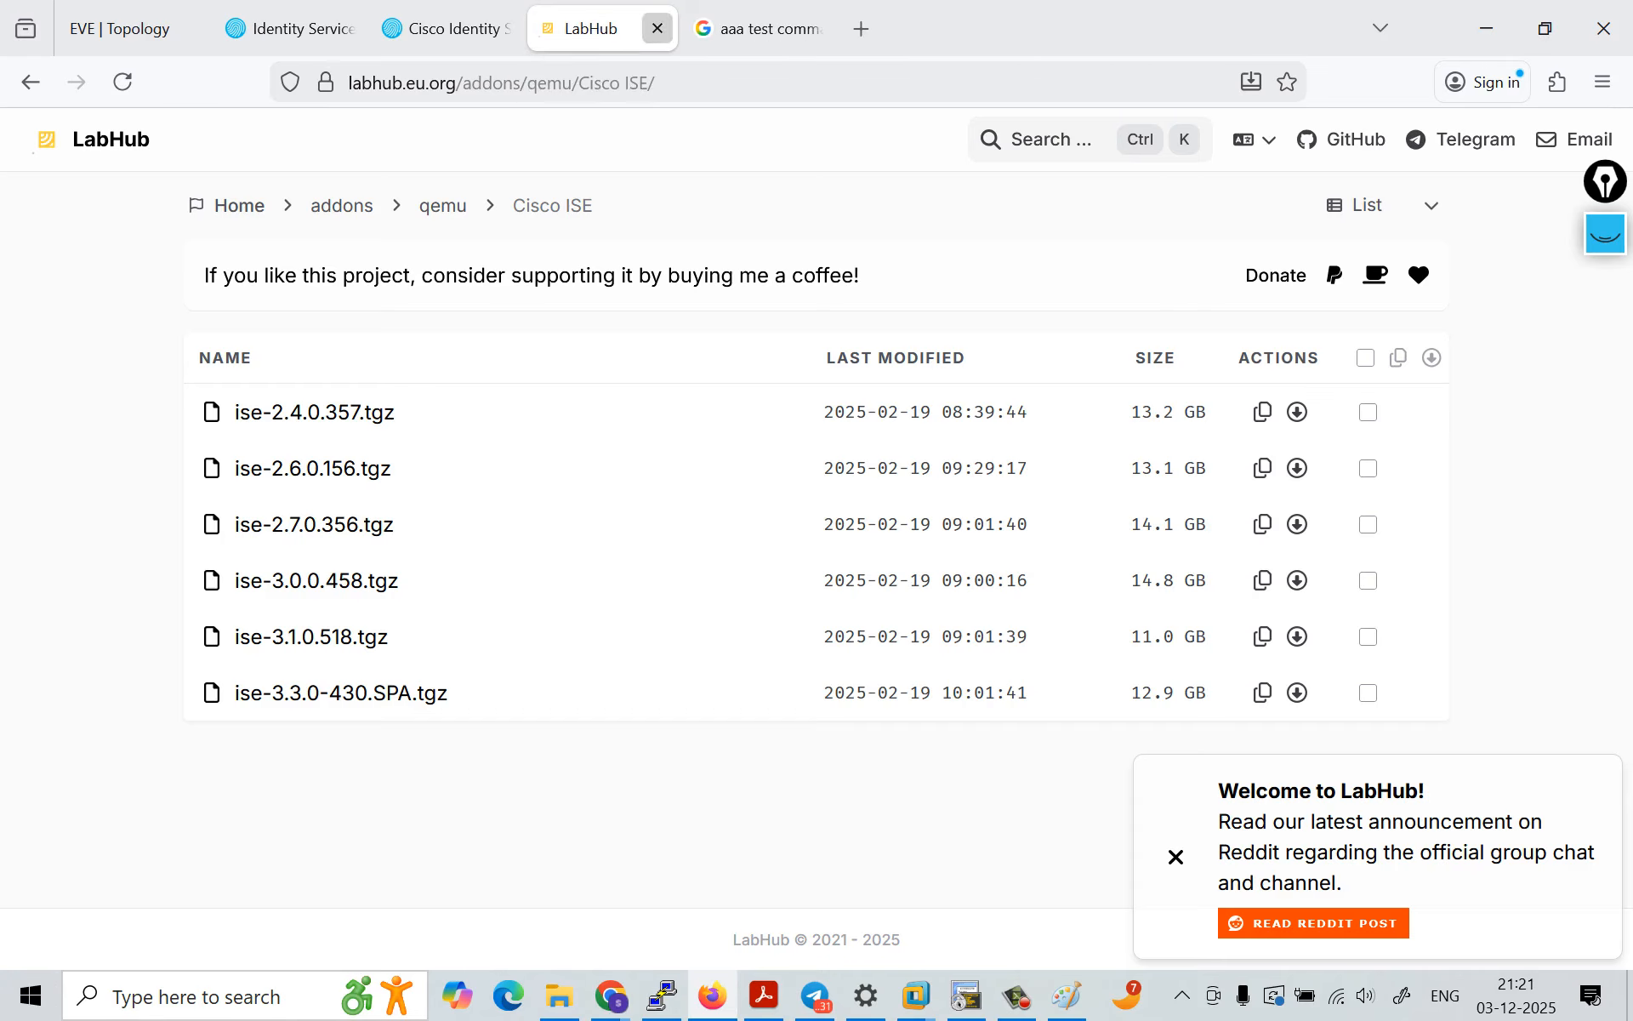
pyautogui.click(658, 28)
pyautogui.click(658, 28)
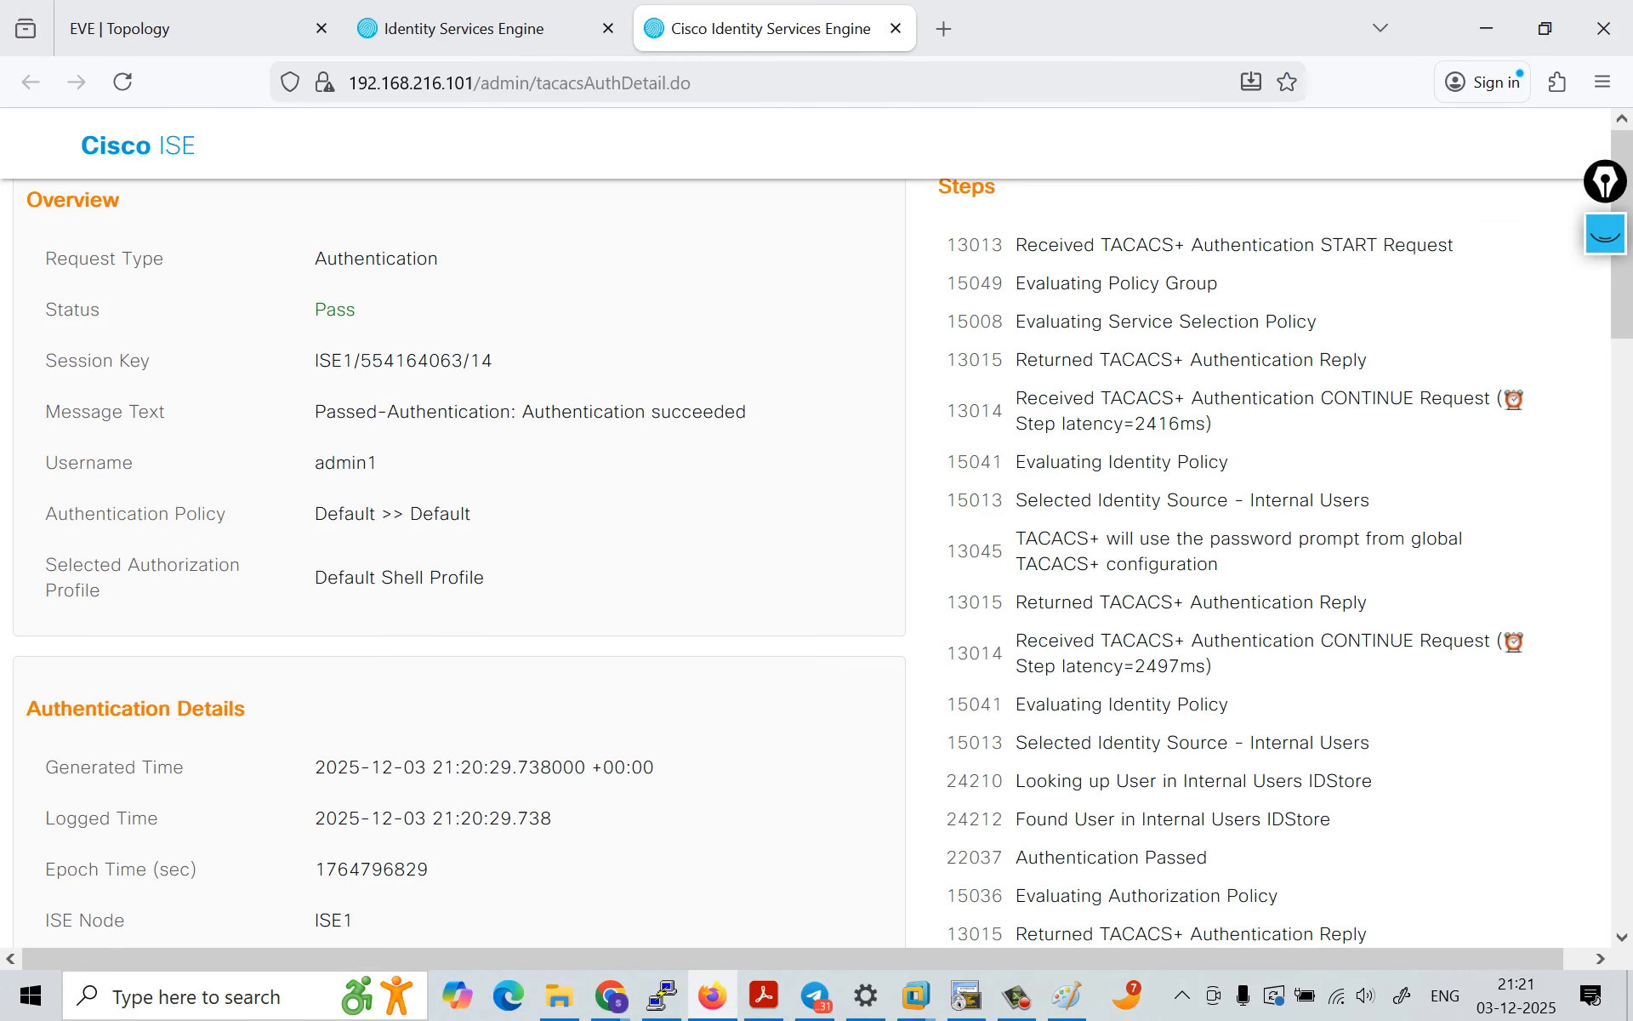
# Step: Examine admin1's newest authentication report, including status, authentication policy, selected authorization profile, network device details and other attributes
pyautogui.moveTo(327, 258); pyautogui.dragTo(361, 309)
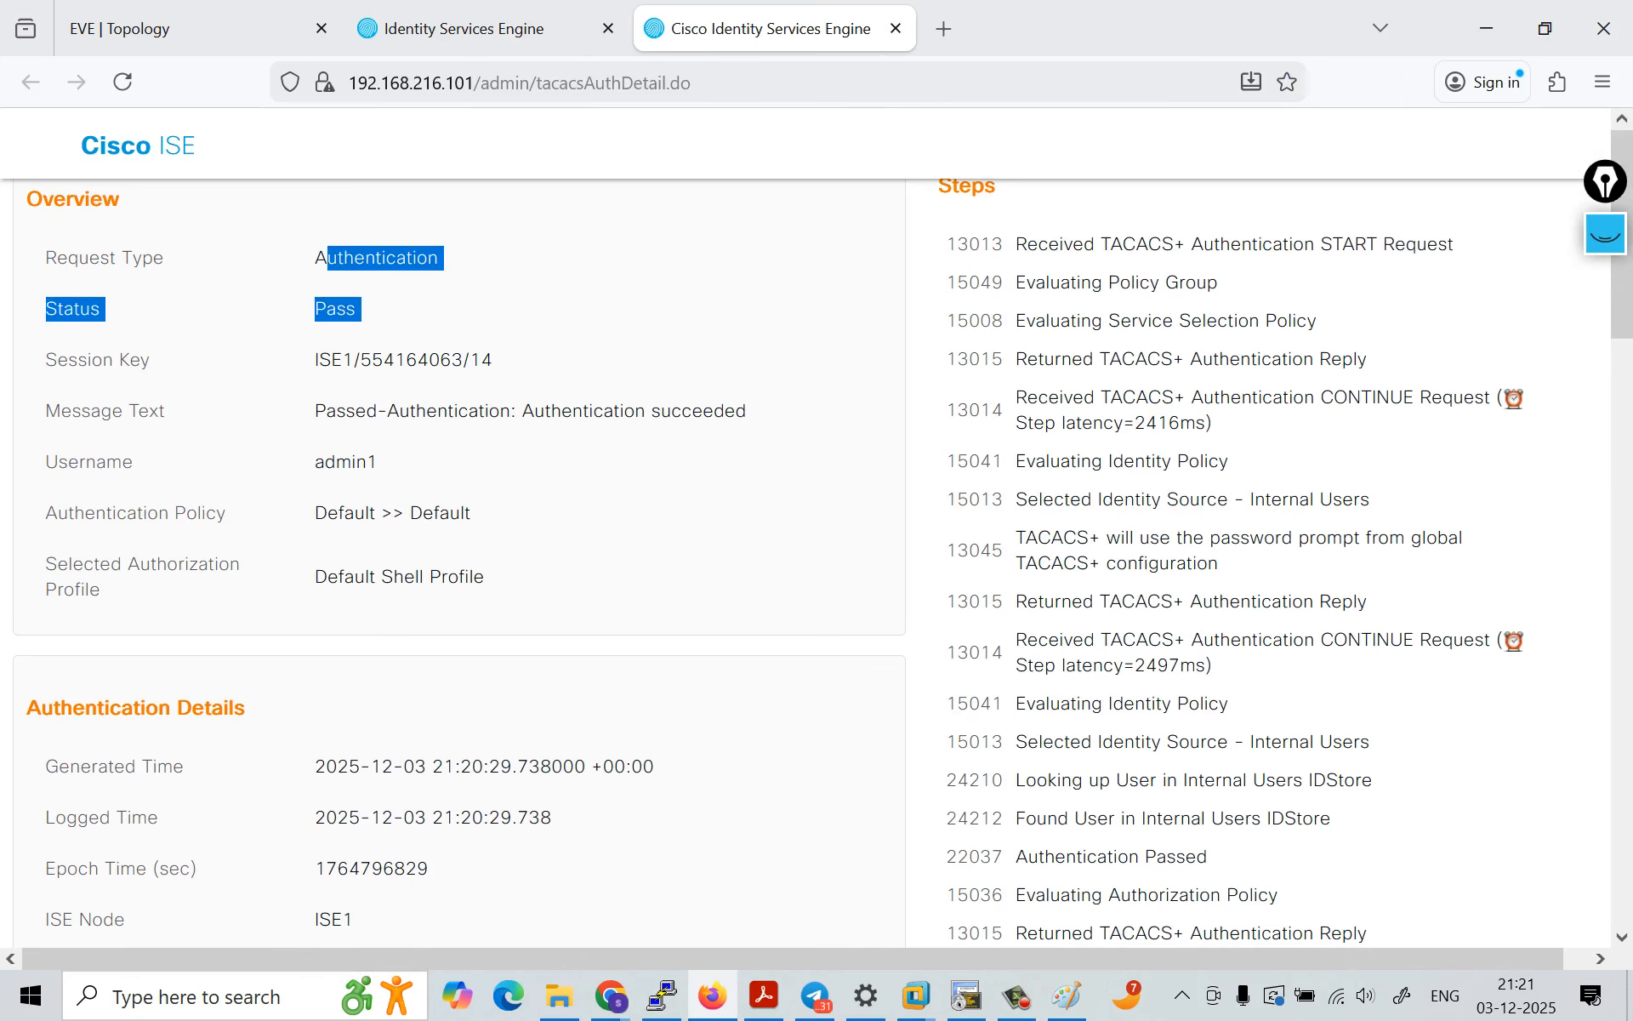
pyautogui.moveTo(58, 513); pyautogui.dragTo(476, 513)
pyautogui.moveTo(57, 564); pyautogui.dragTo(107, 590)
pyautogui.moveTo(314, 577); pyautogui.dragTo(492, 576)
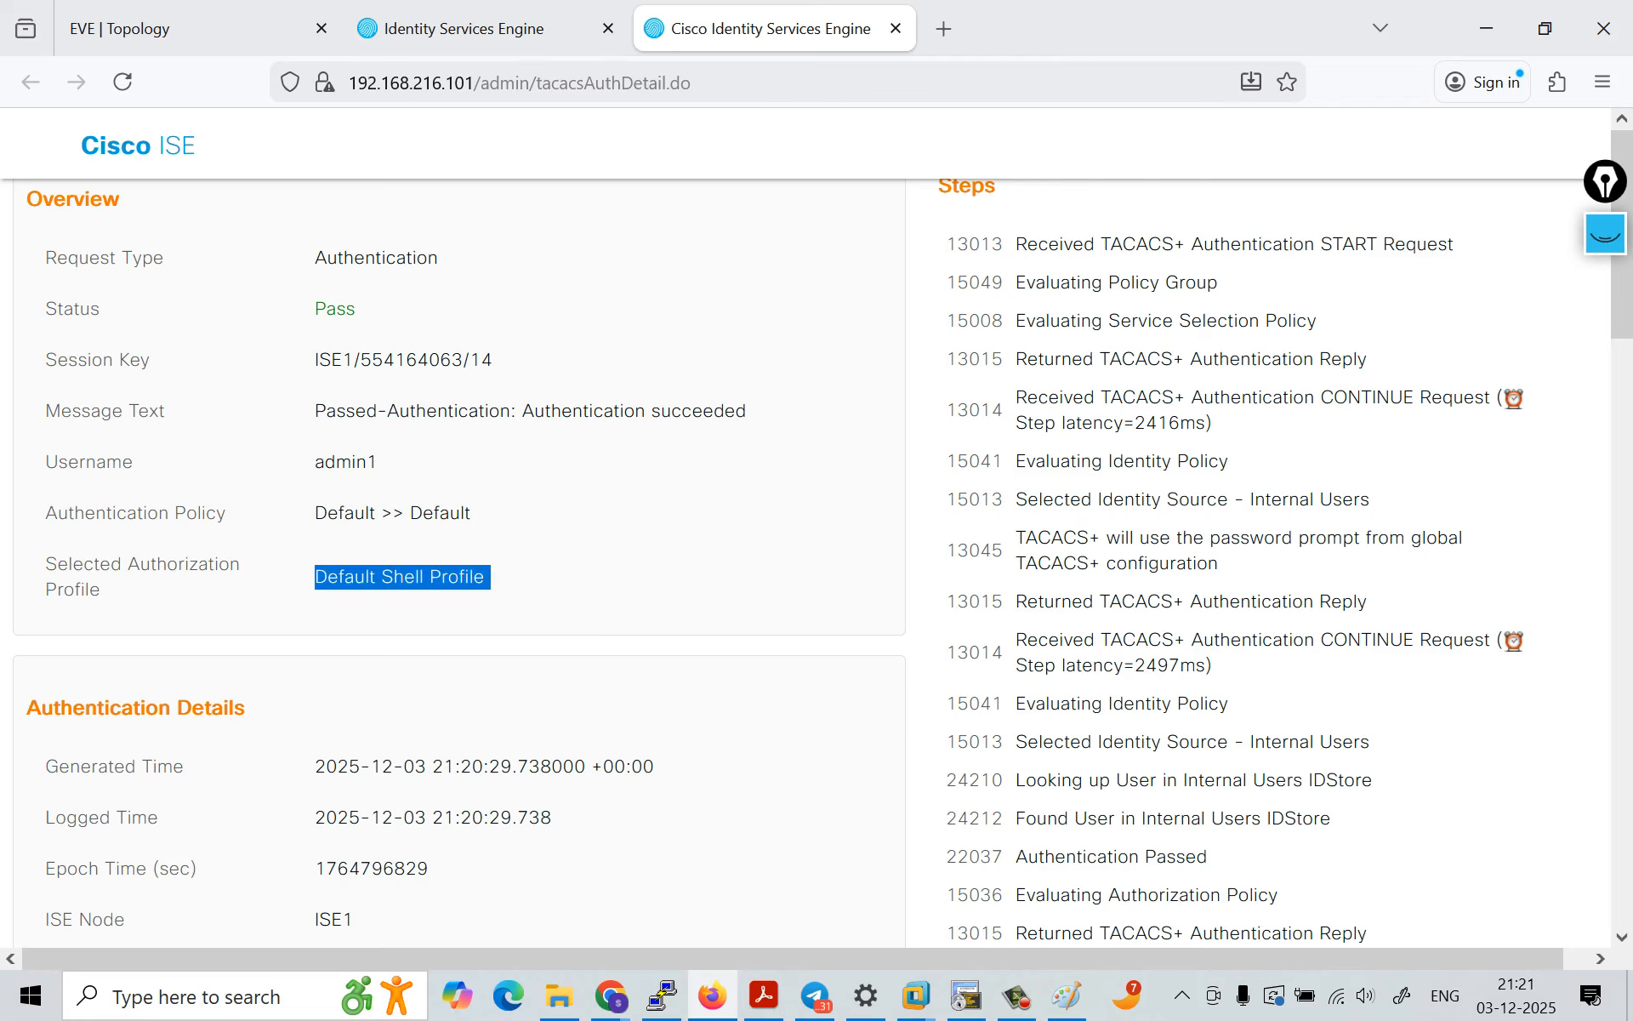
pyautogui.click(495, 577)
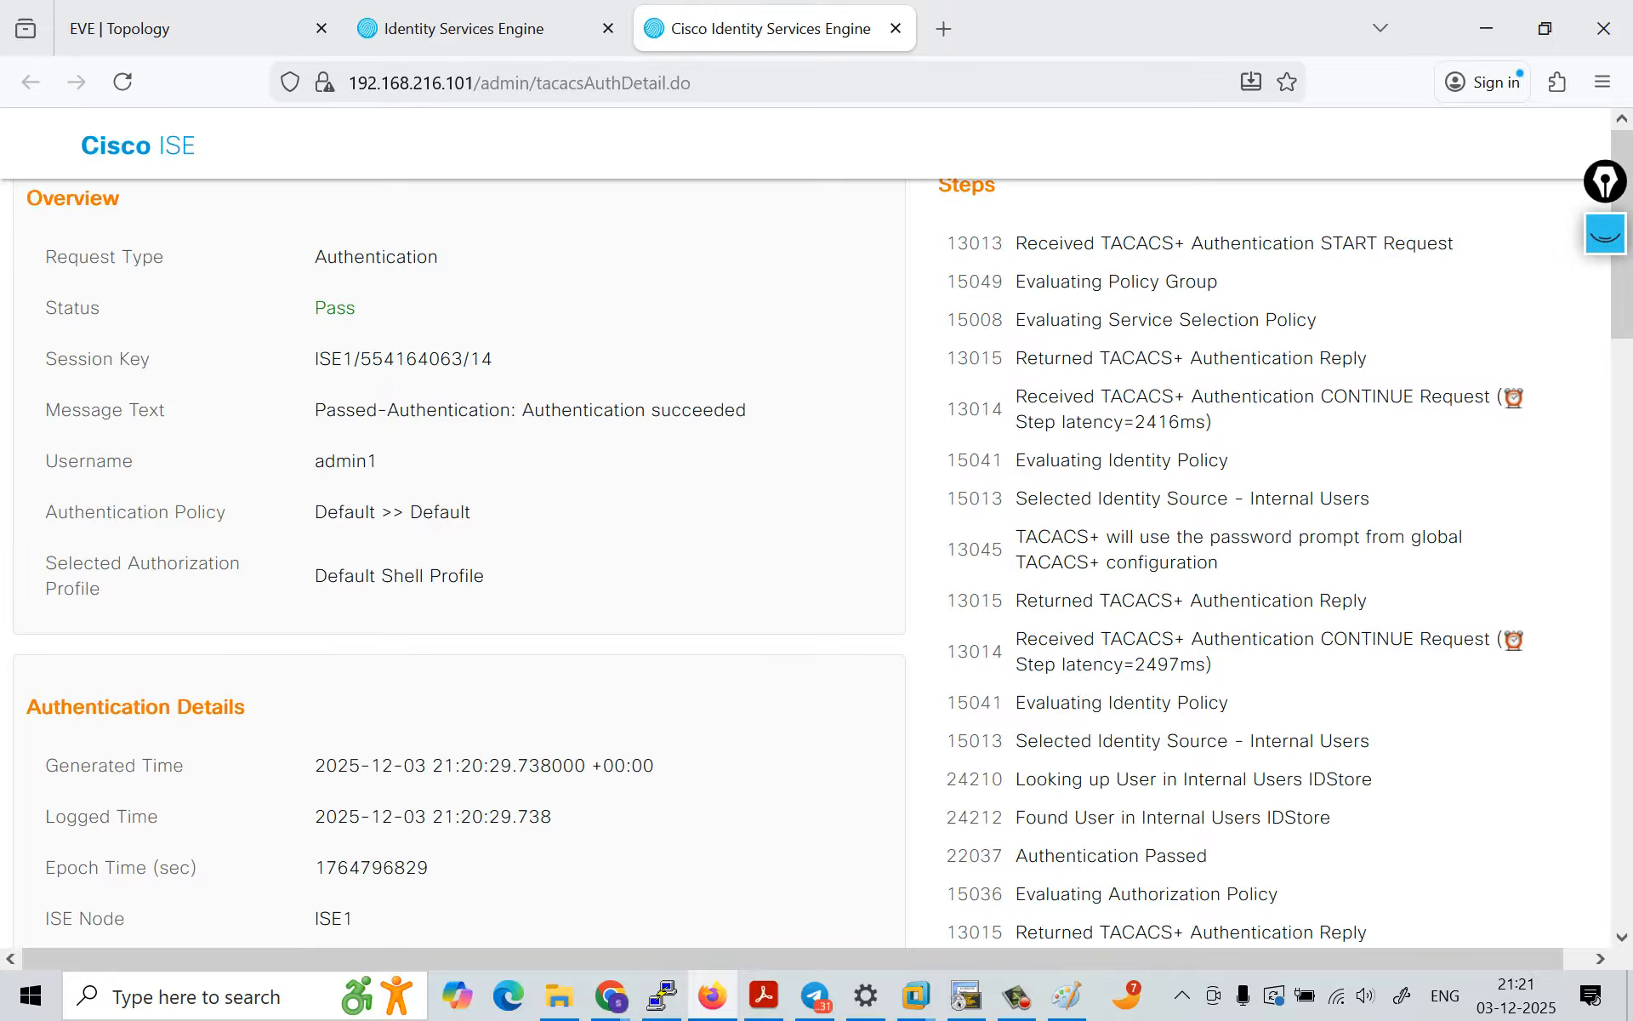
pyautogui.scroll(-4, 817, 536)
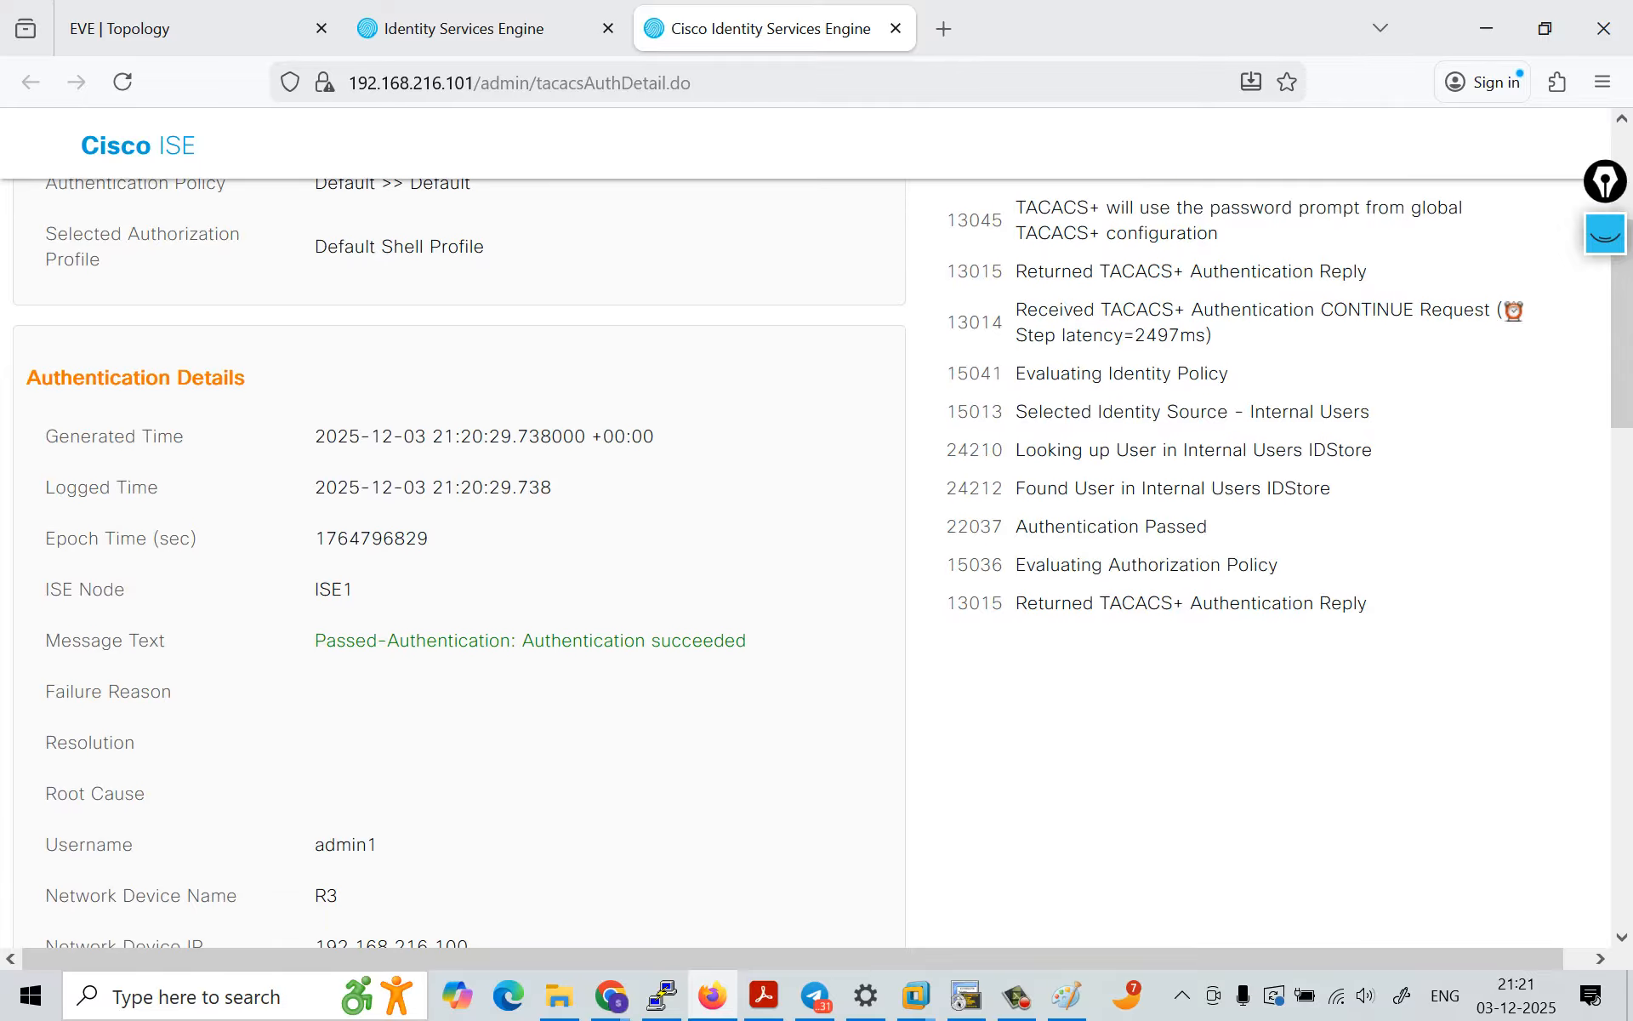
pyautogui.scroll(-4, 816, 562)
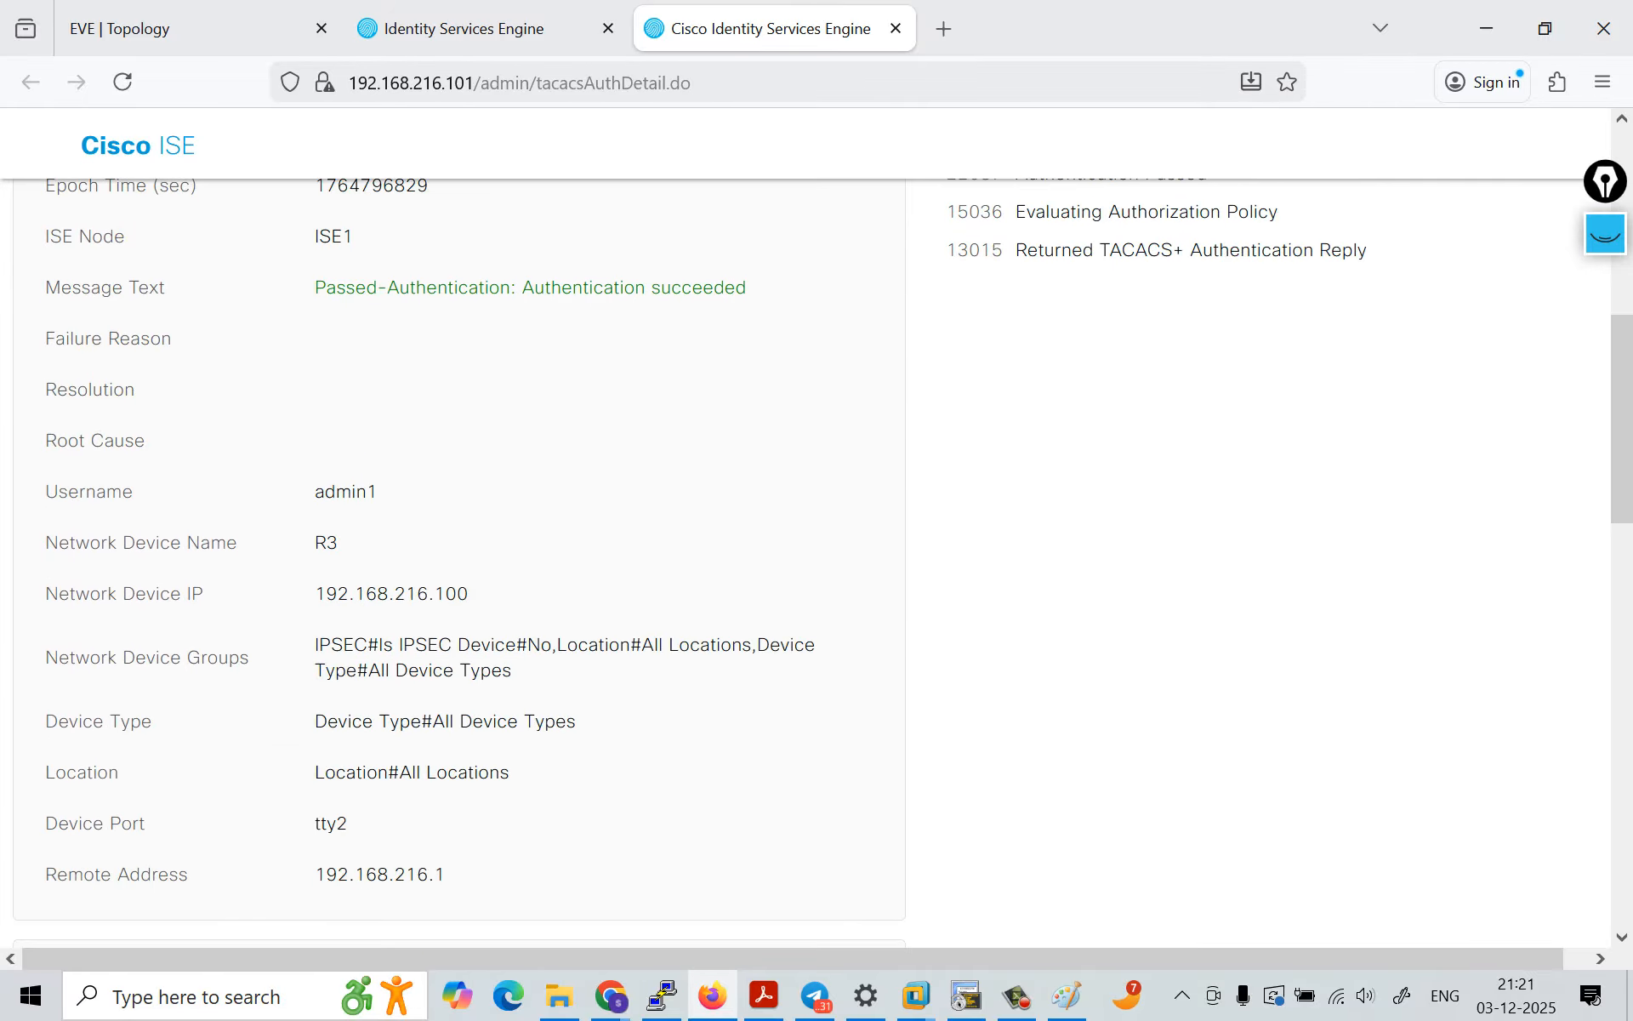
pyautogui.scroll(-2, 817, 559)
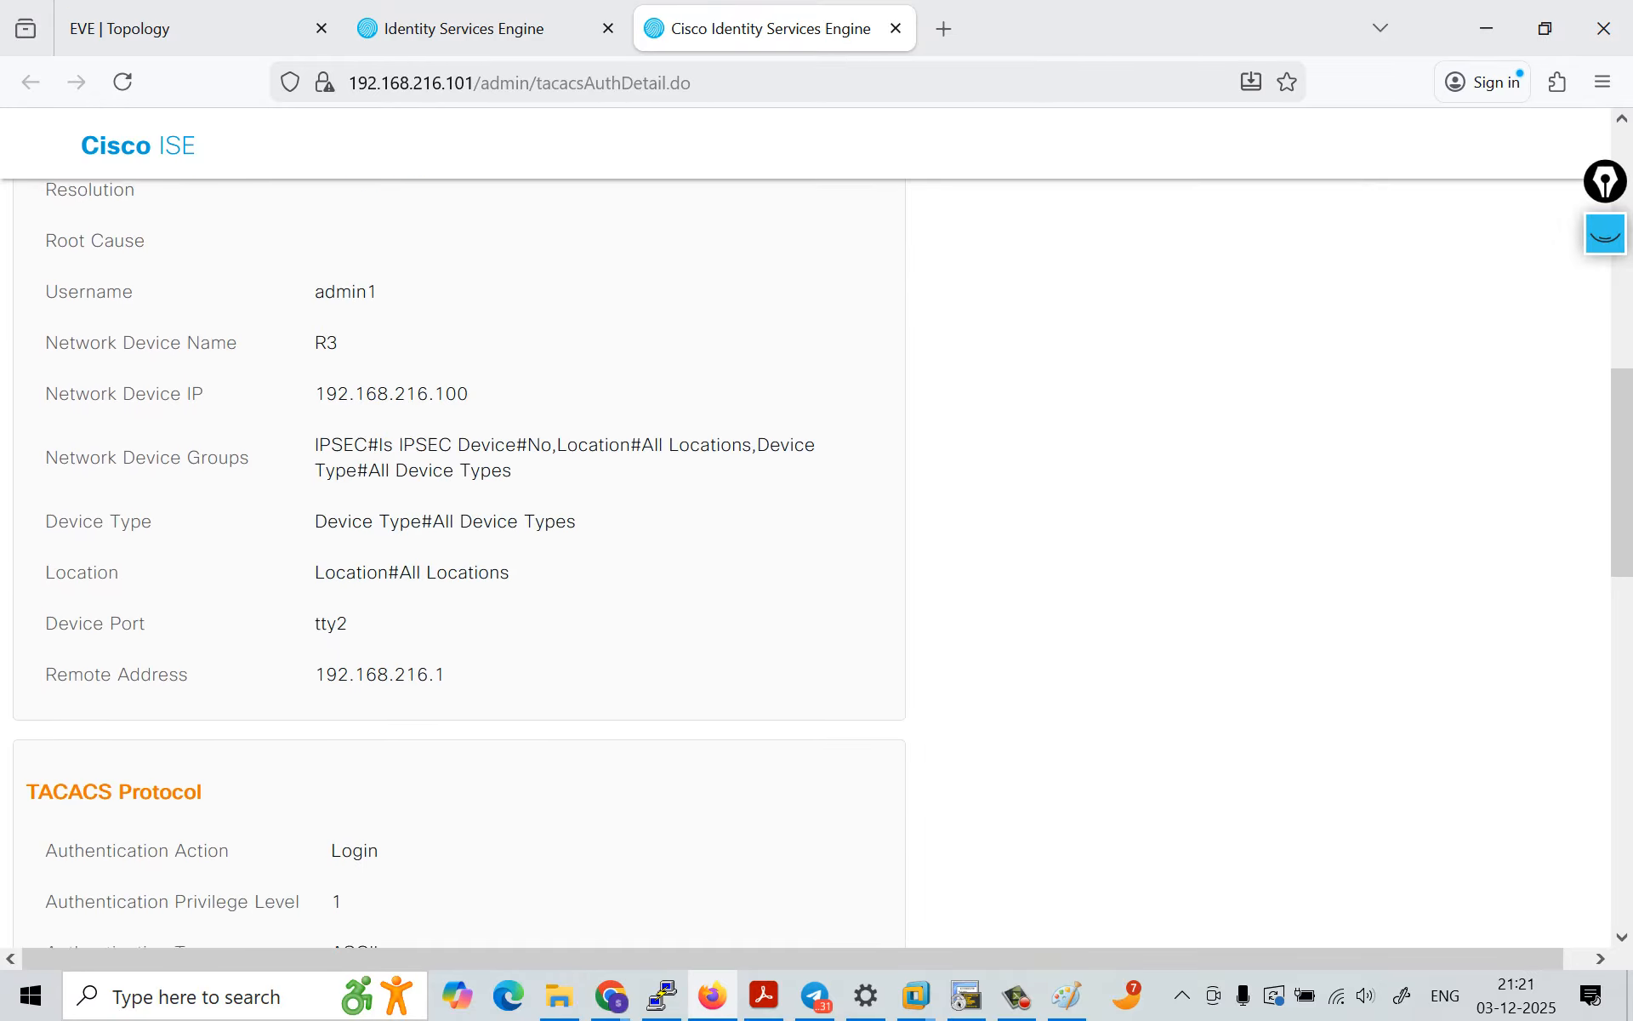
pyautogui.scroll(-10, 817, 561)
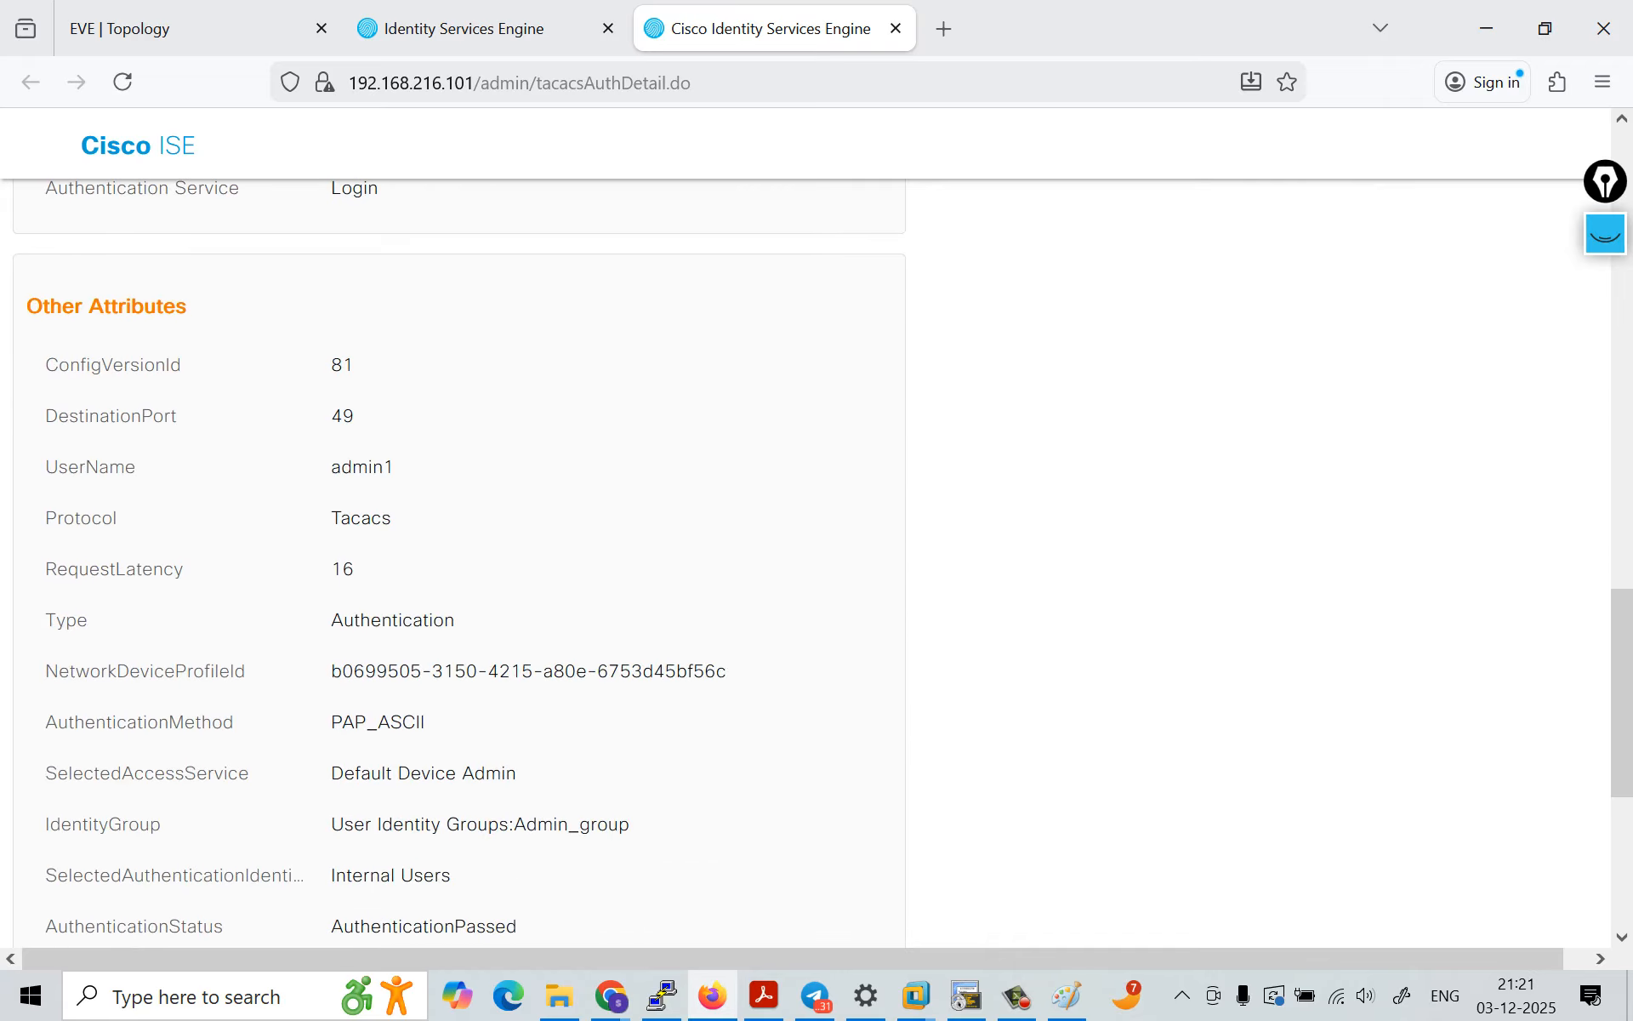
pyautogui.scroll(-6, 816, 562)
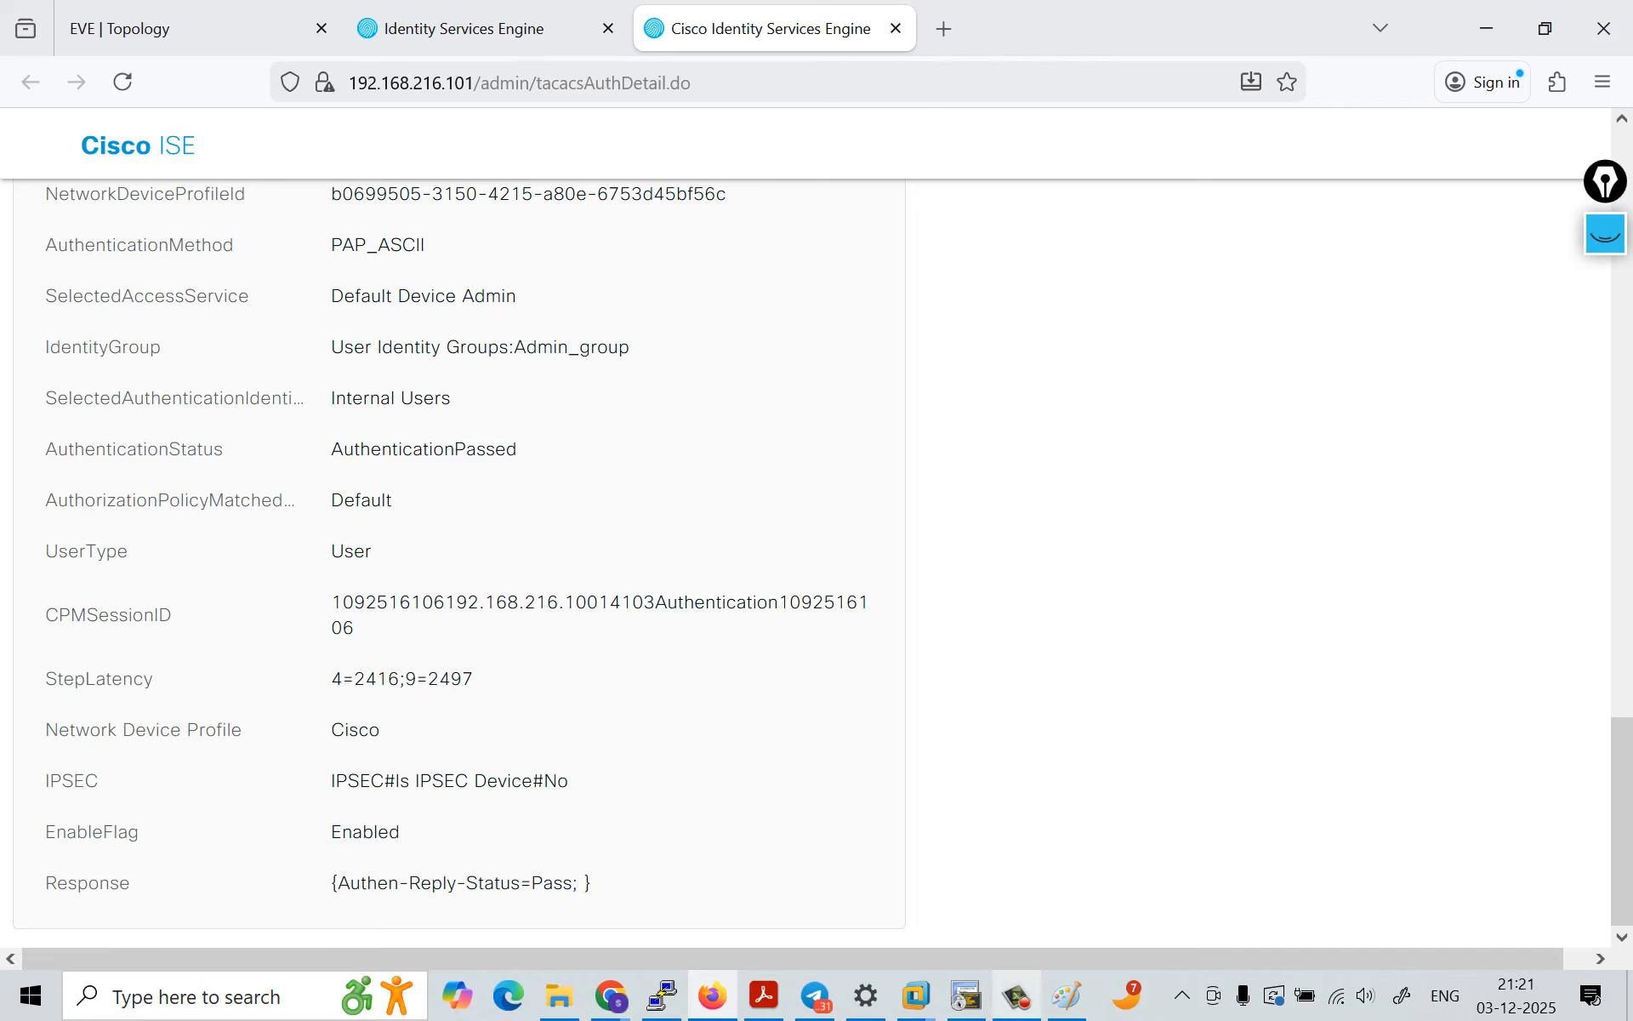
pyautogui.click(1017, 995)
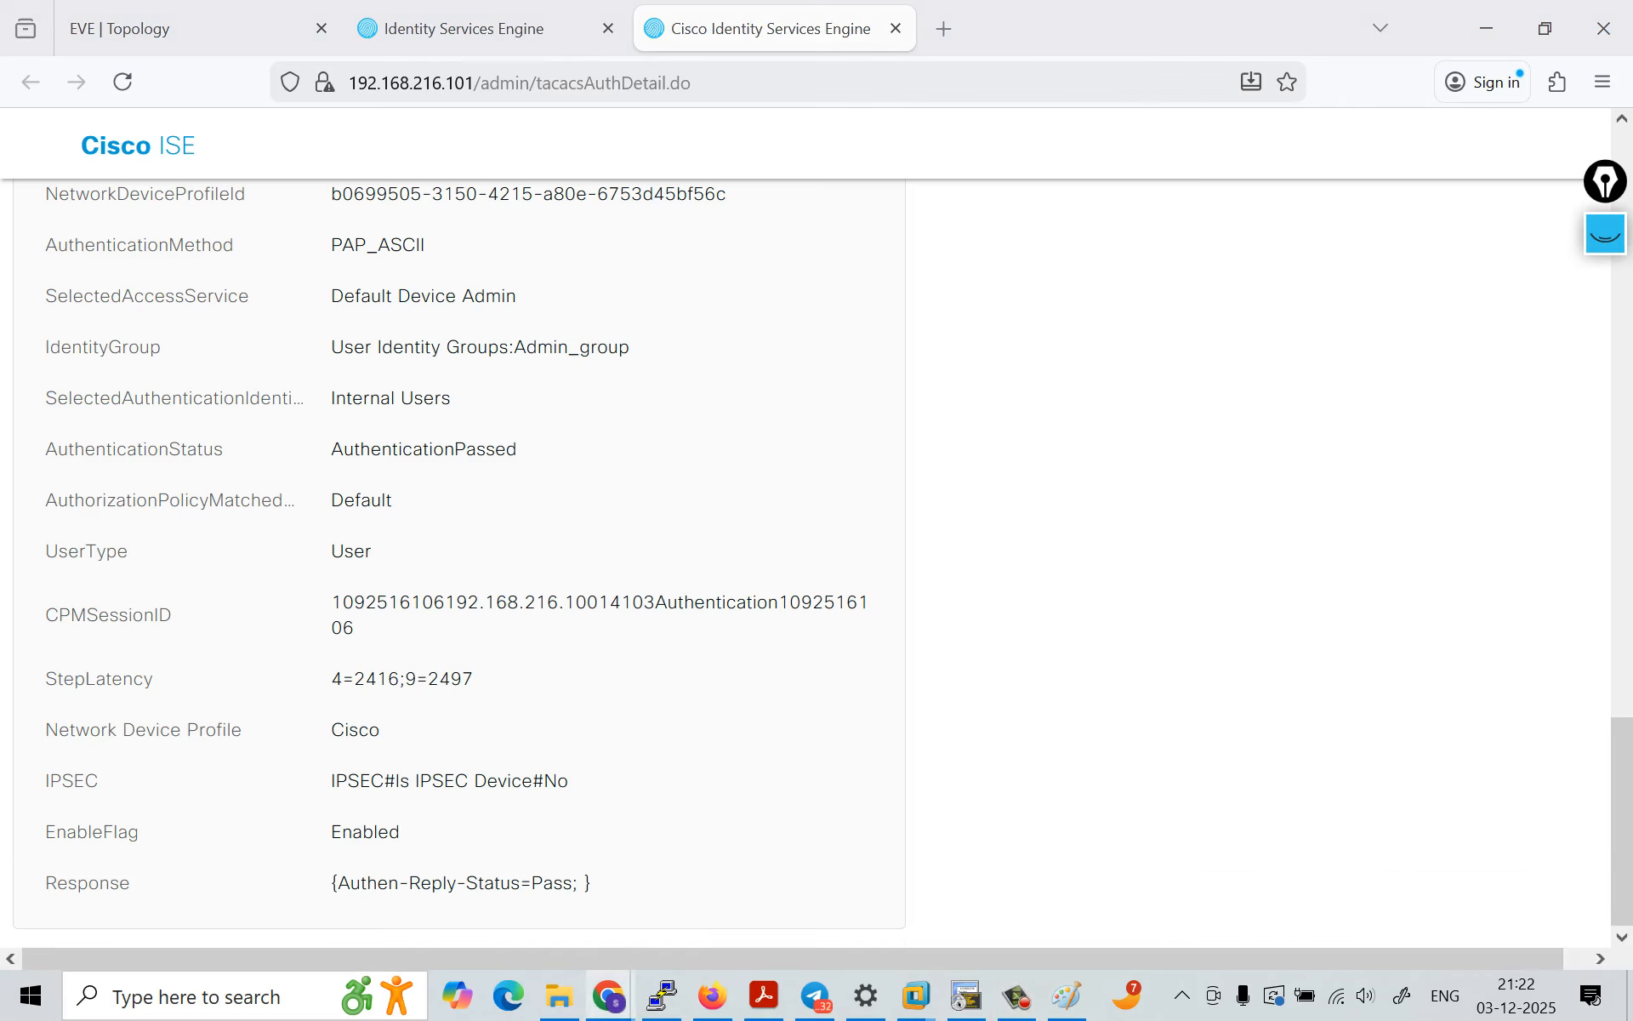
pyautogui.scroll(20, 823, 564)
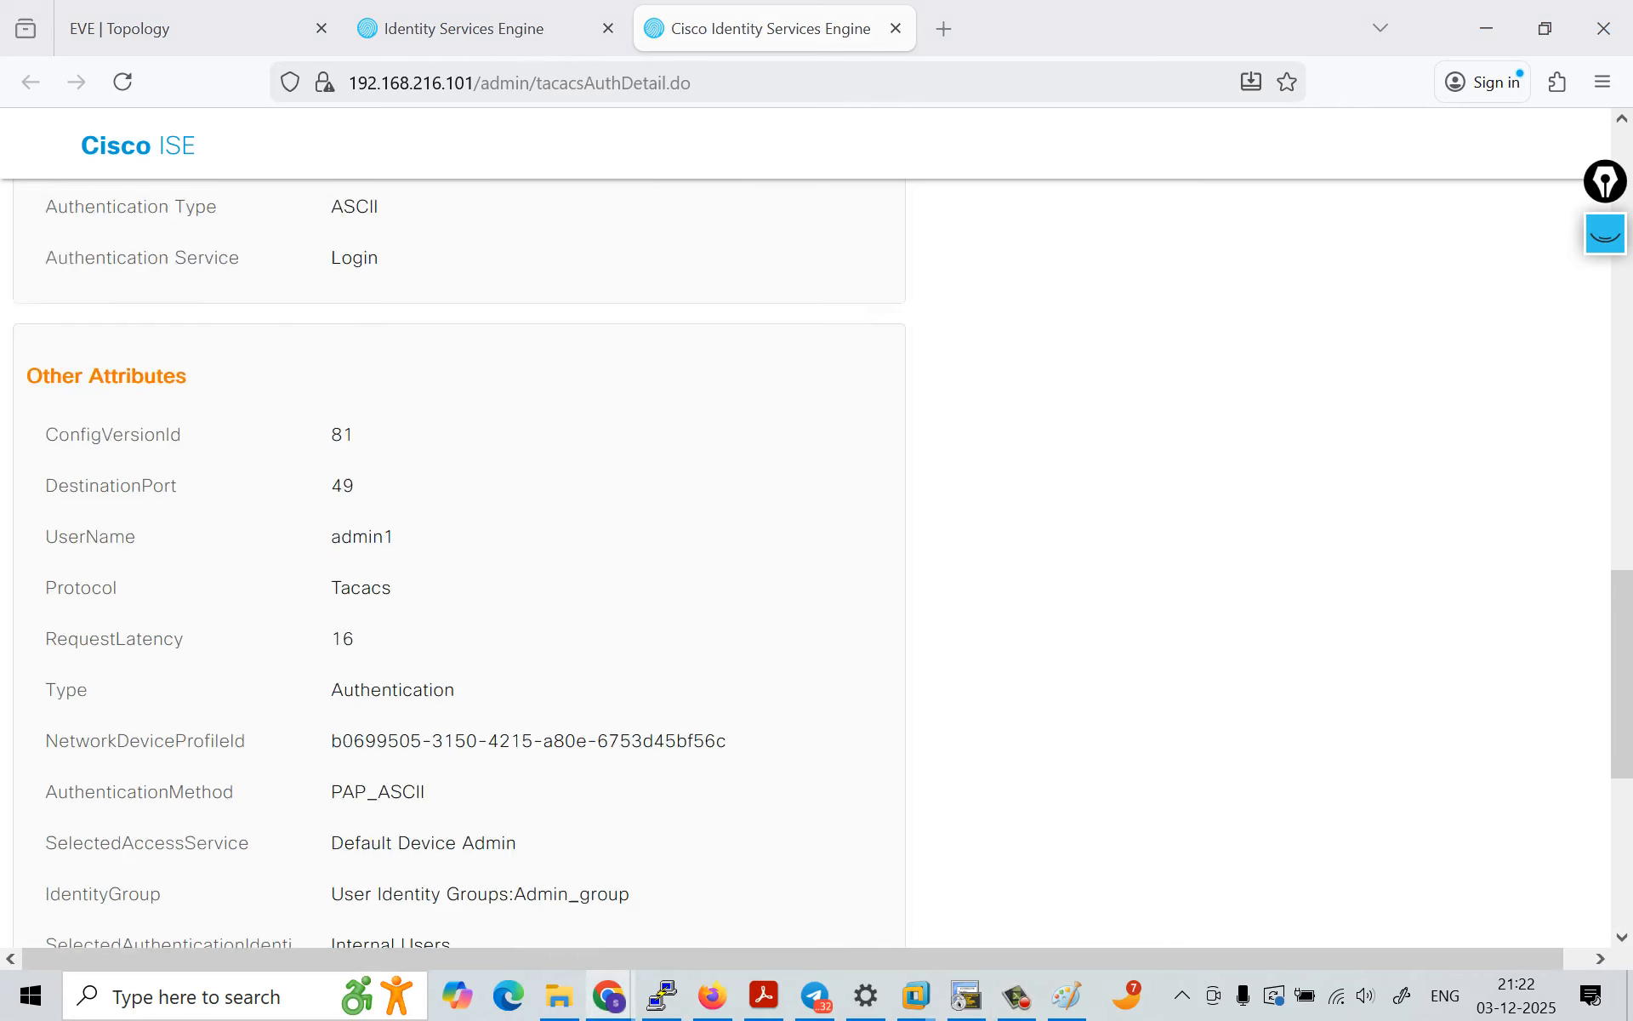
pyautogui.scroll(-1, 823, 567)
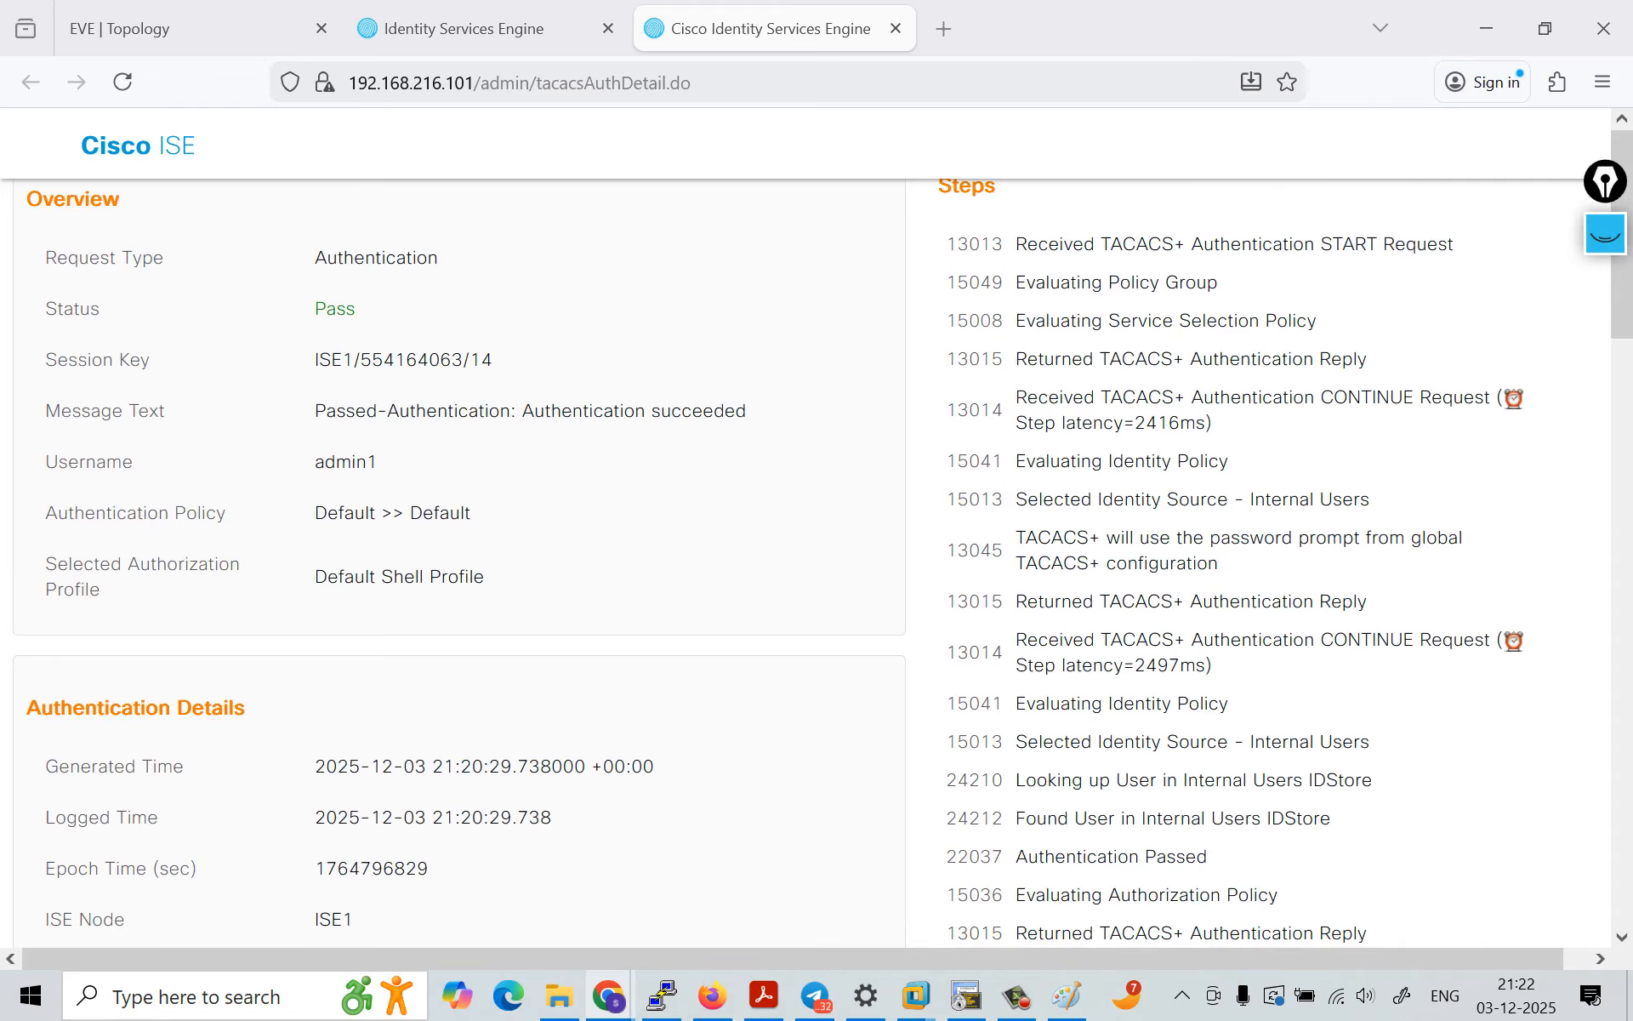
# Step: Switch to the R3 terminal session and enter global configuration mode with conf t
pyautogui.moveTo(328, 258)
pyautogui.mouseDown()
pyautogui.moveTo(360, 313)
pyautogui.moveTo(381, 464)
pyautogui.mouseUp()
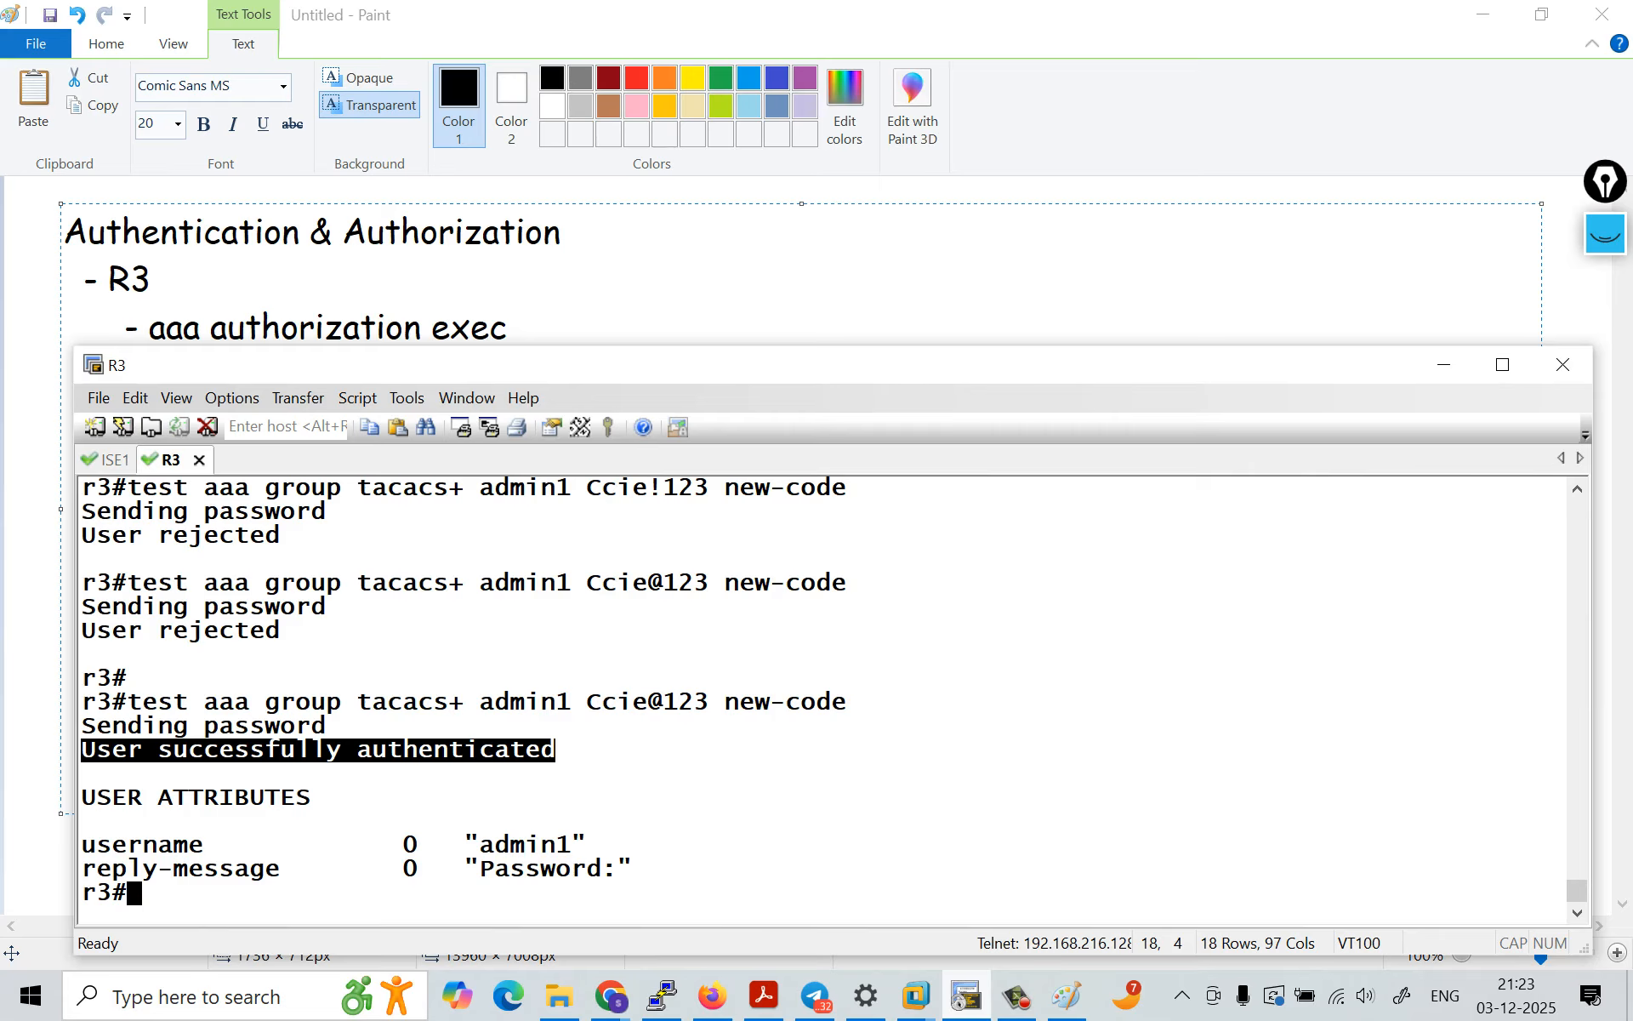
pyautogui.click(681, 798)
pyautogui.press('Return')
pyautogui.press('Return')
pyautogui.write('conf t')
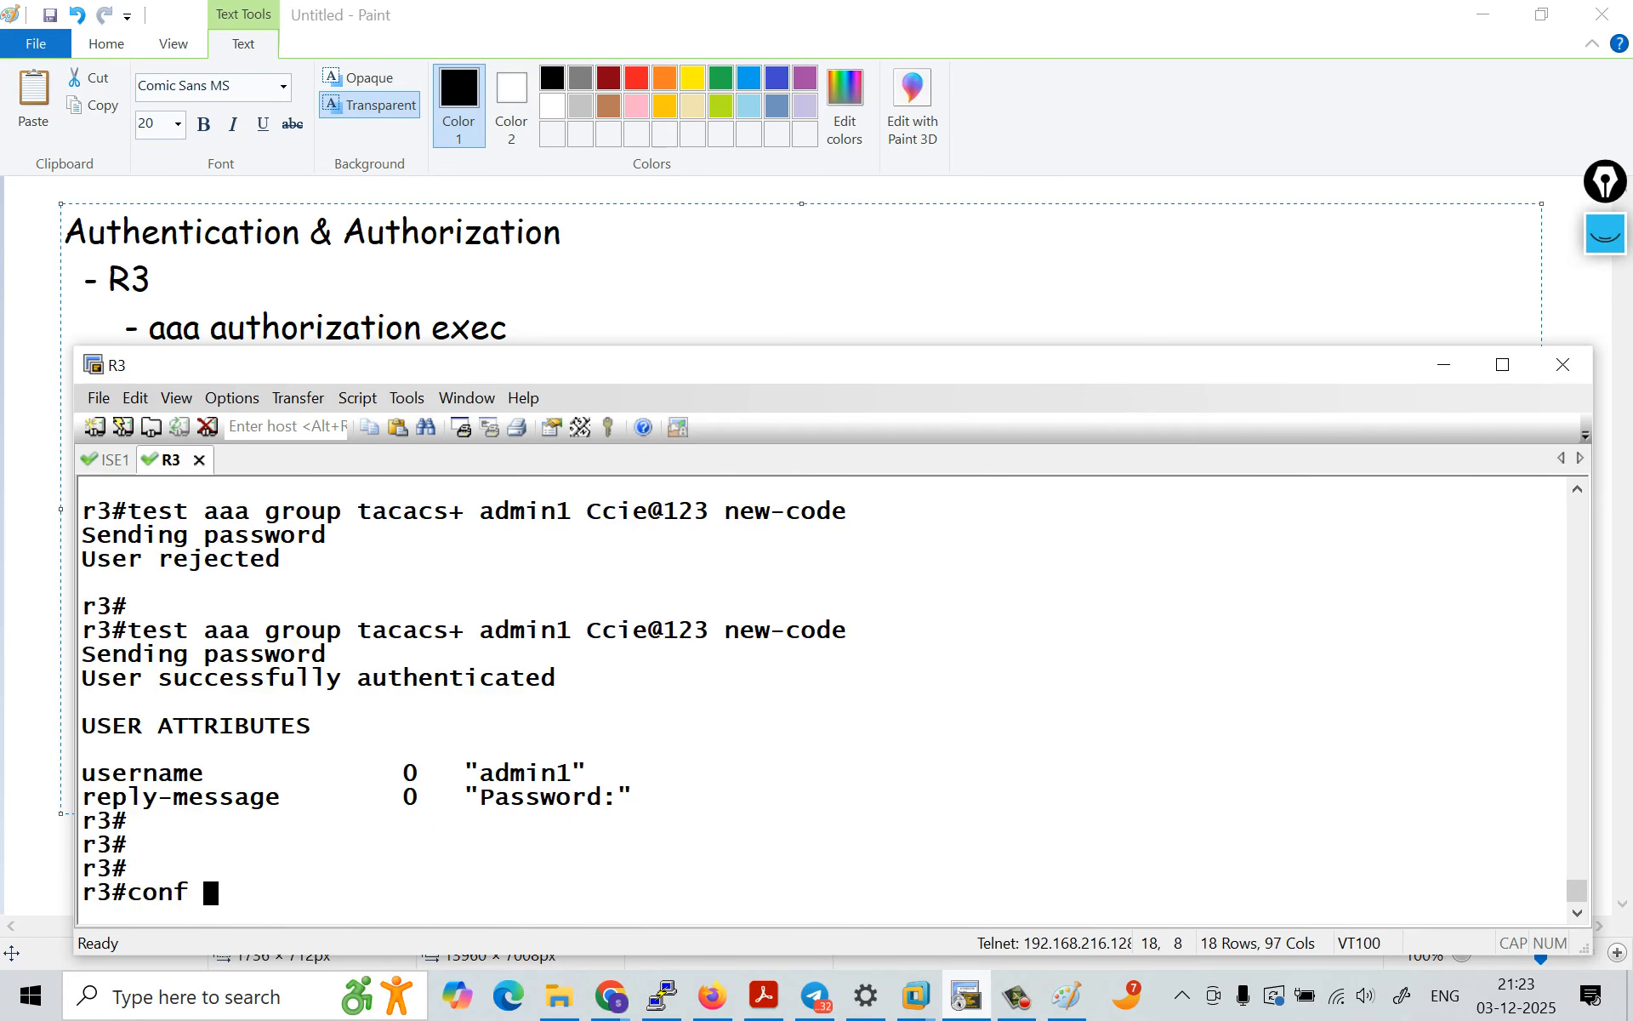
pyautogui.press('Return')
pyautogui.press('Return')
pyautogui.press('Return')
pyautogui.press('Return')
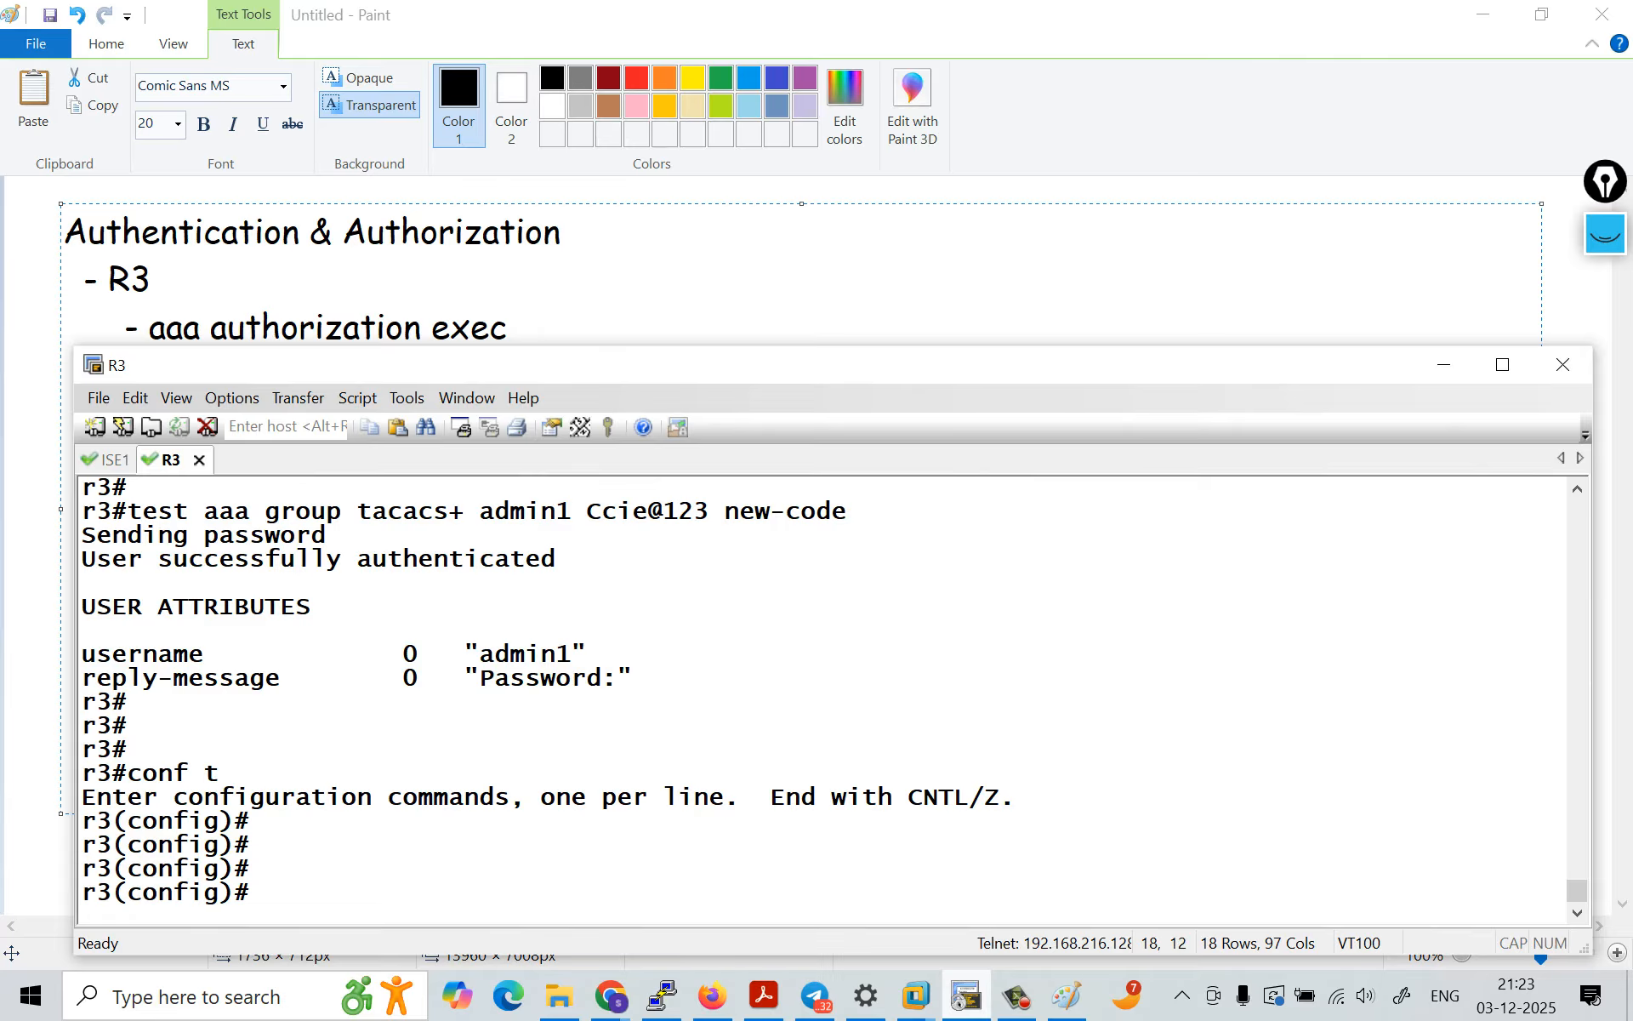
# Step: Define an exec authorization method list on R3 with the command aaa authorization exec PRIVI group tacacs+
pyautogui.write('aa')
pyautogui.press('Tab')
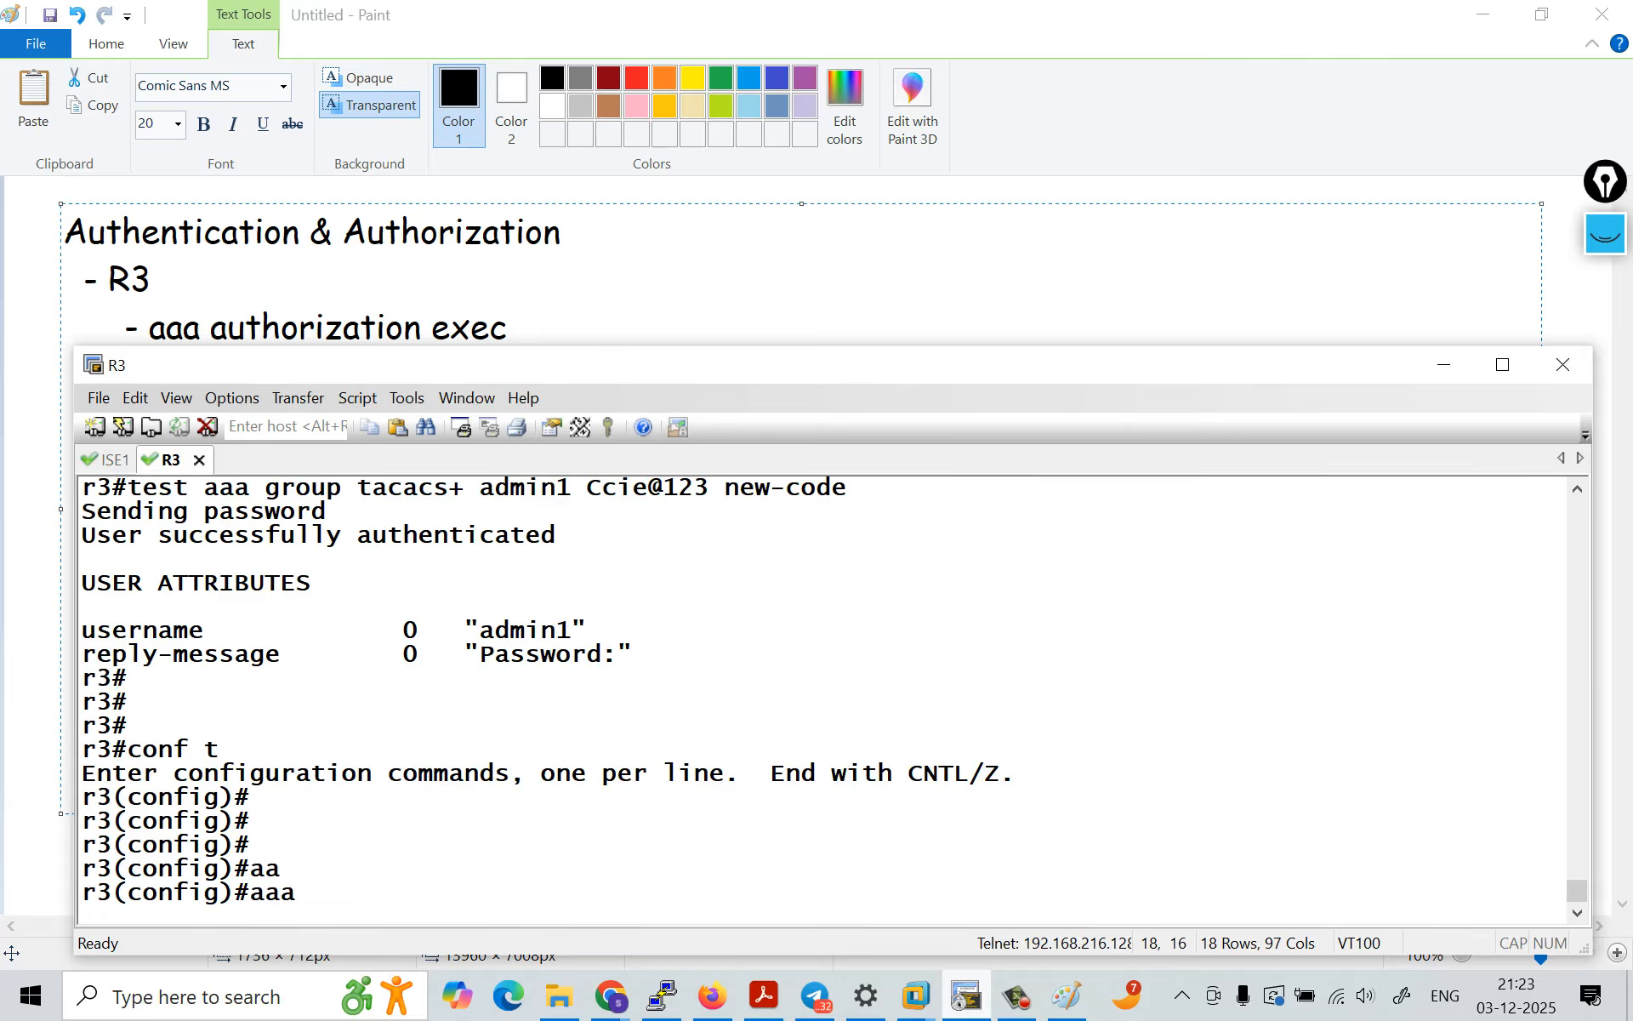
pyautogui.write('au')
pyautogui.press('Tab')
pyautogui.write('tho')
pyautogui.press('Tab')
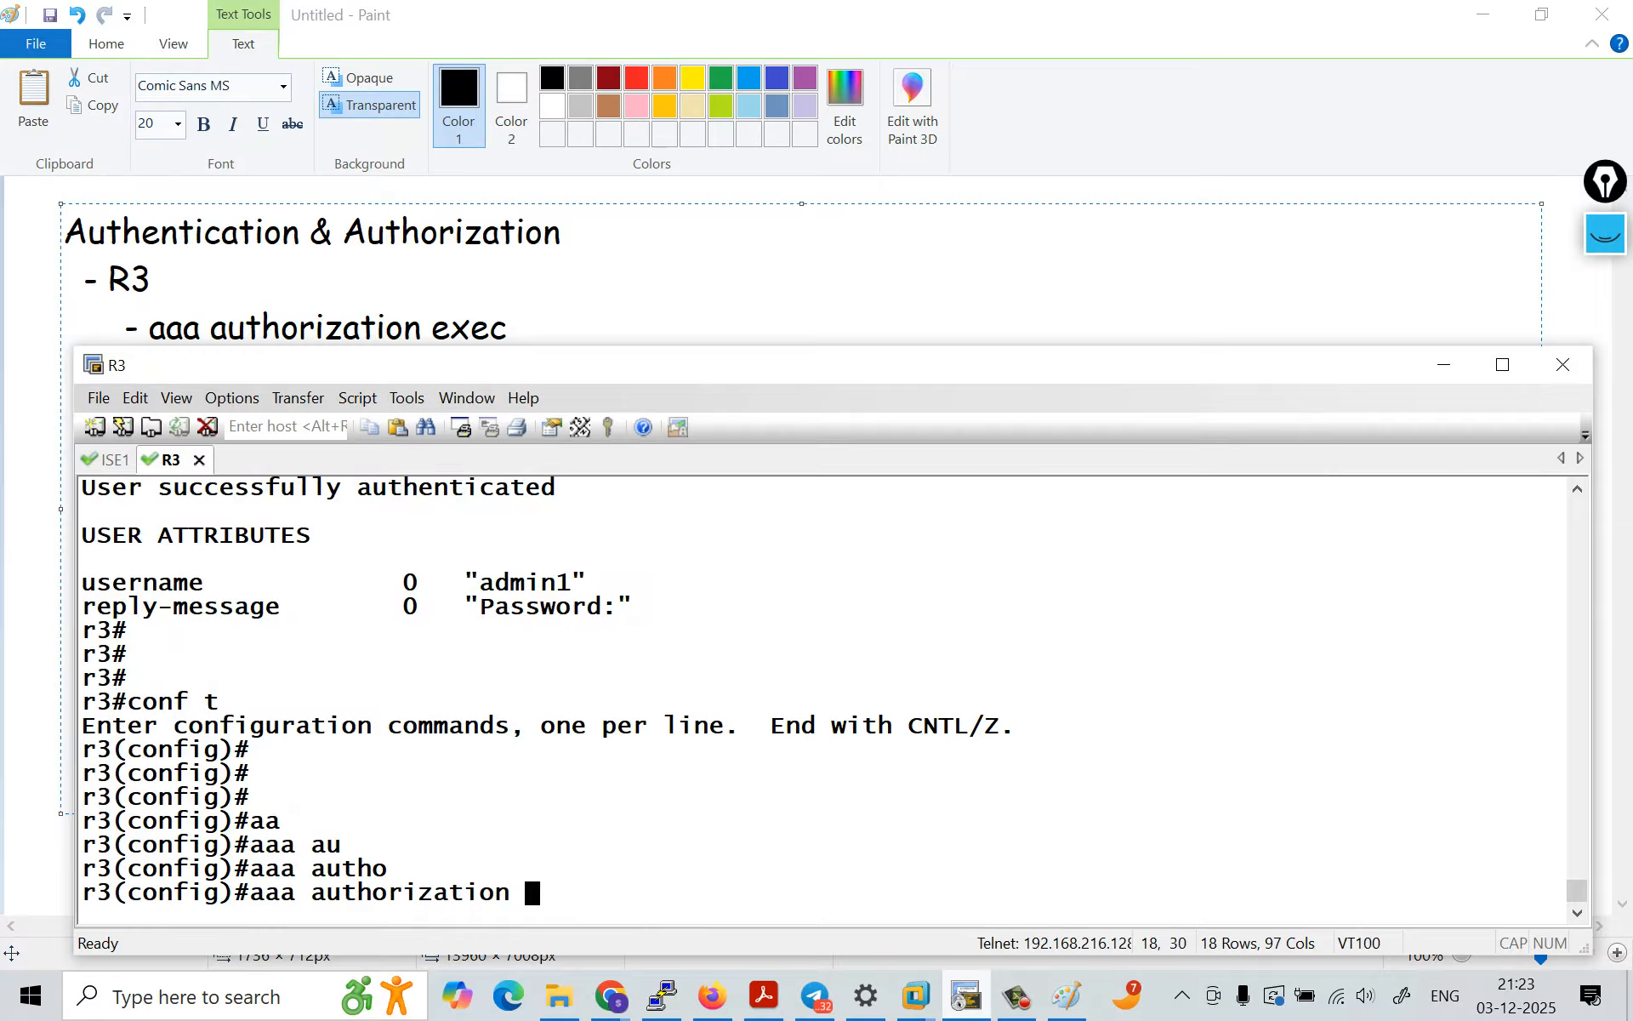
pyautogui.write('ex')
pyautogui.press('Tab')
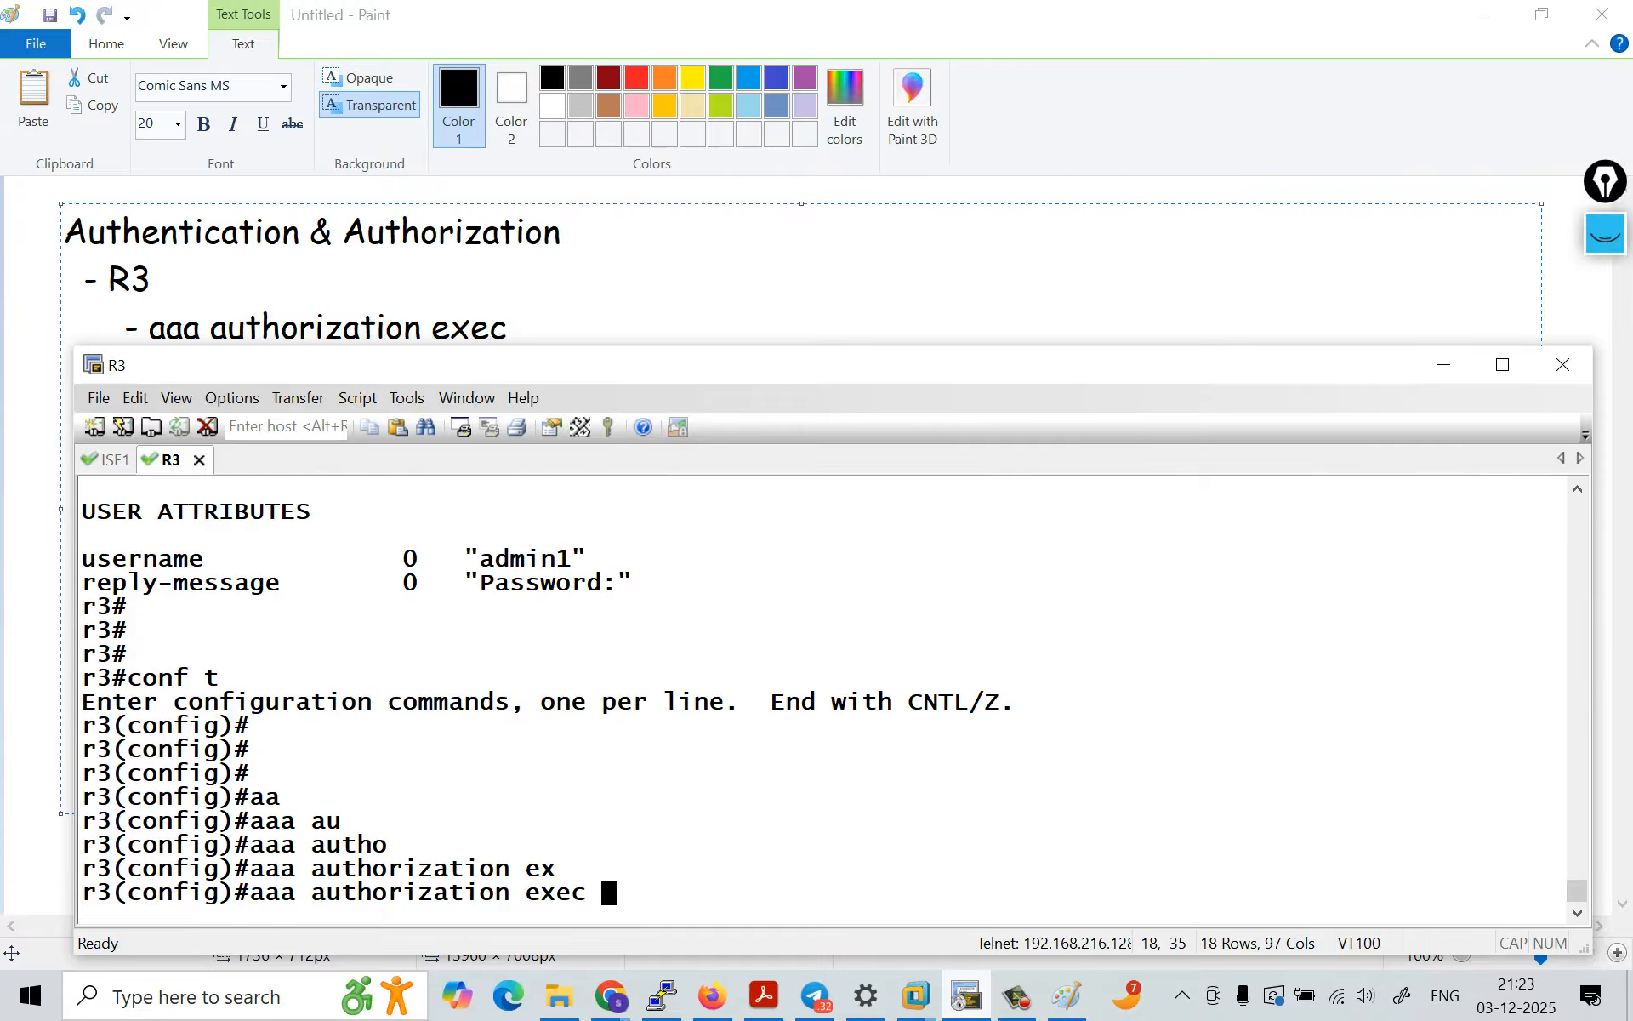
pyautogui.press('capslock')
pyautogui.write('P')
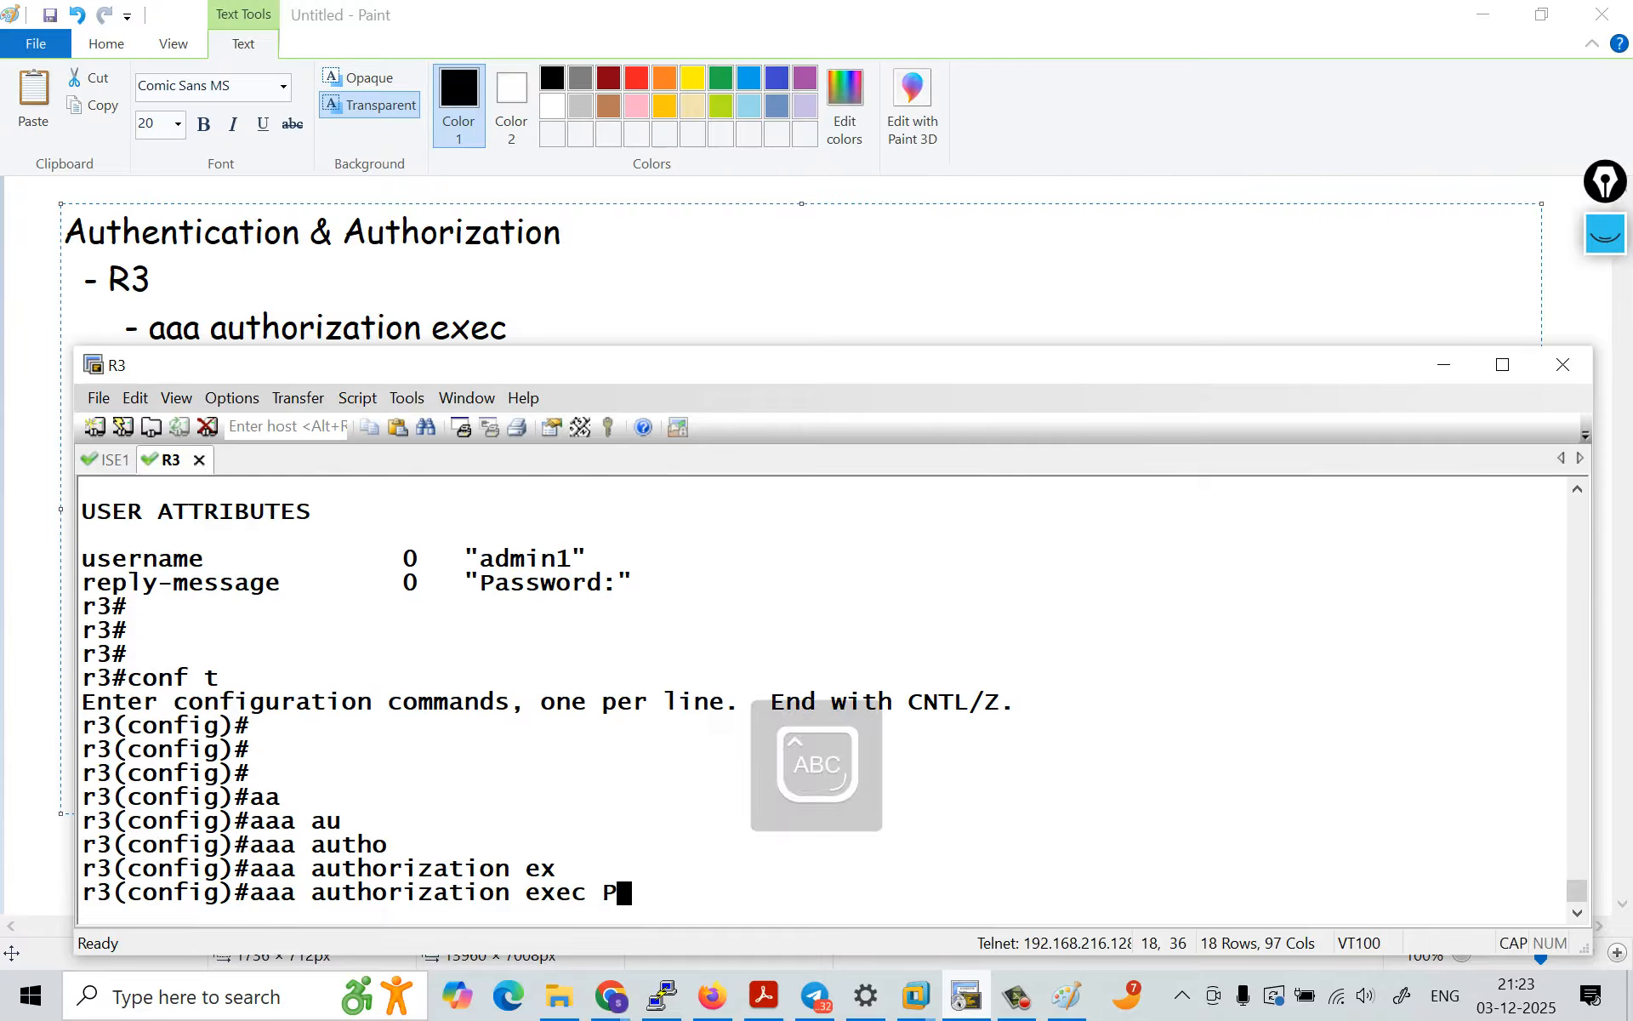
pyautogui.write('RIV')
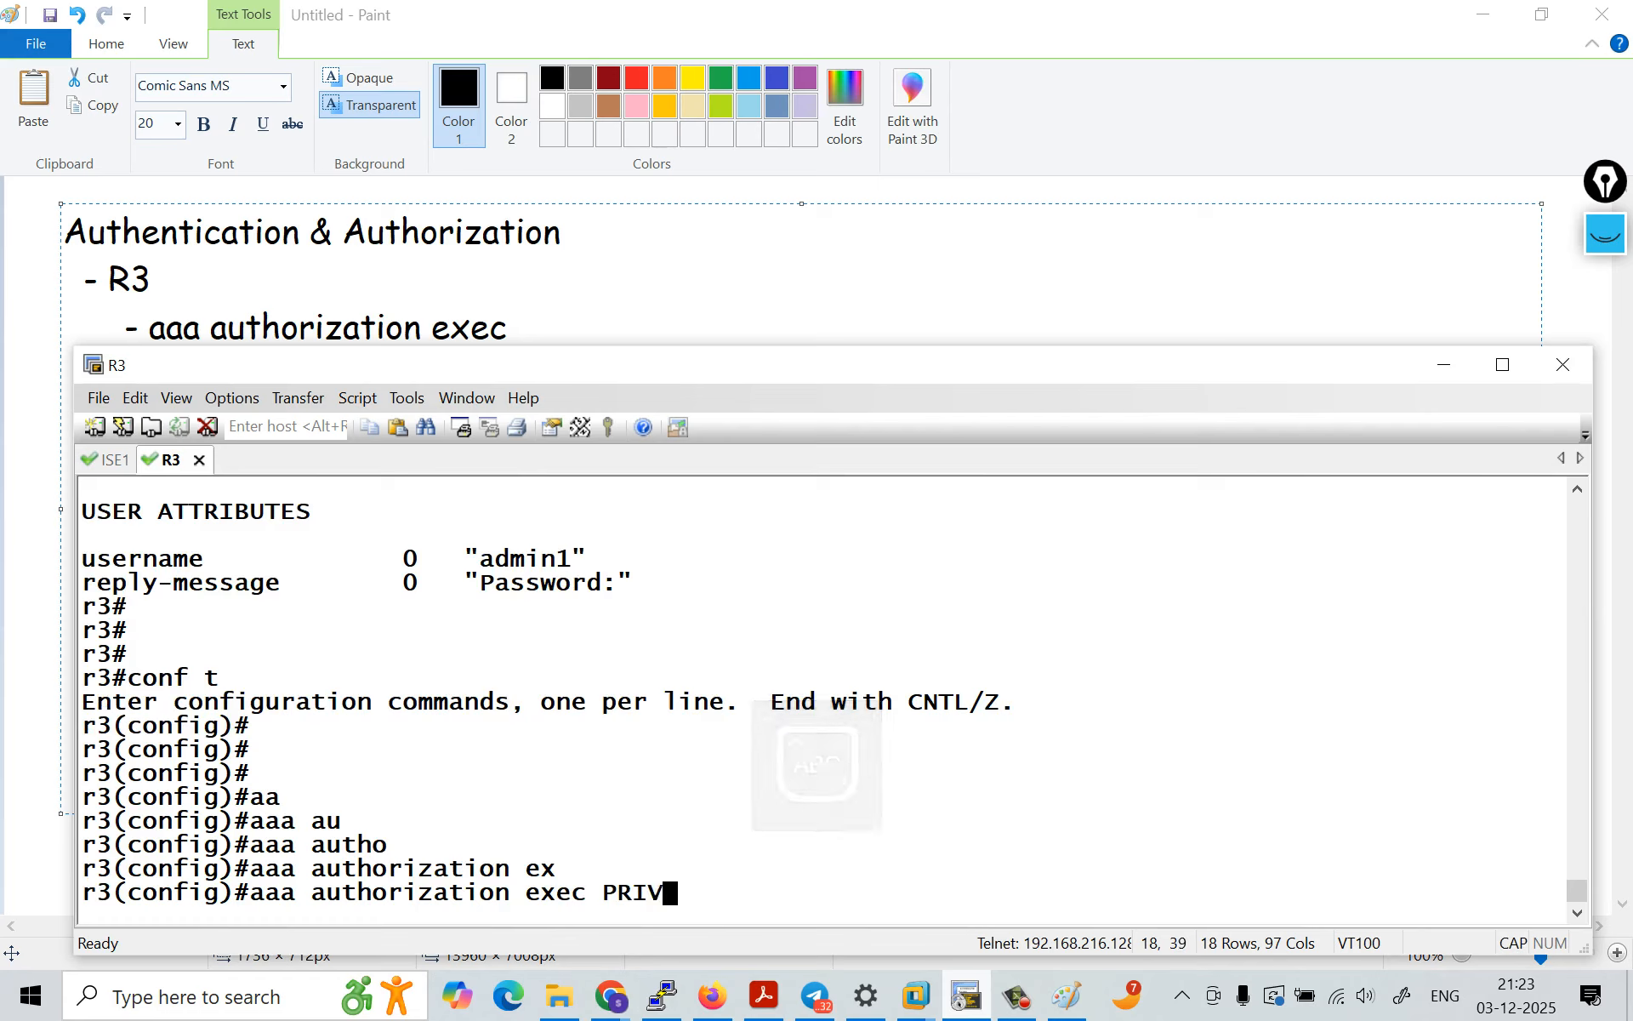
pyautogui.write('I')
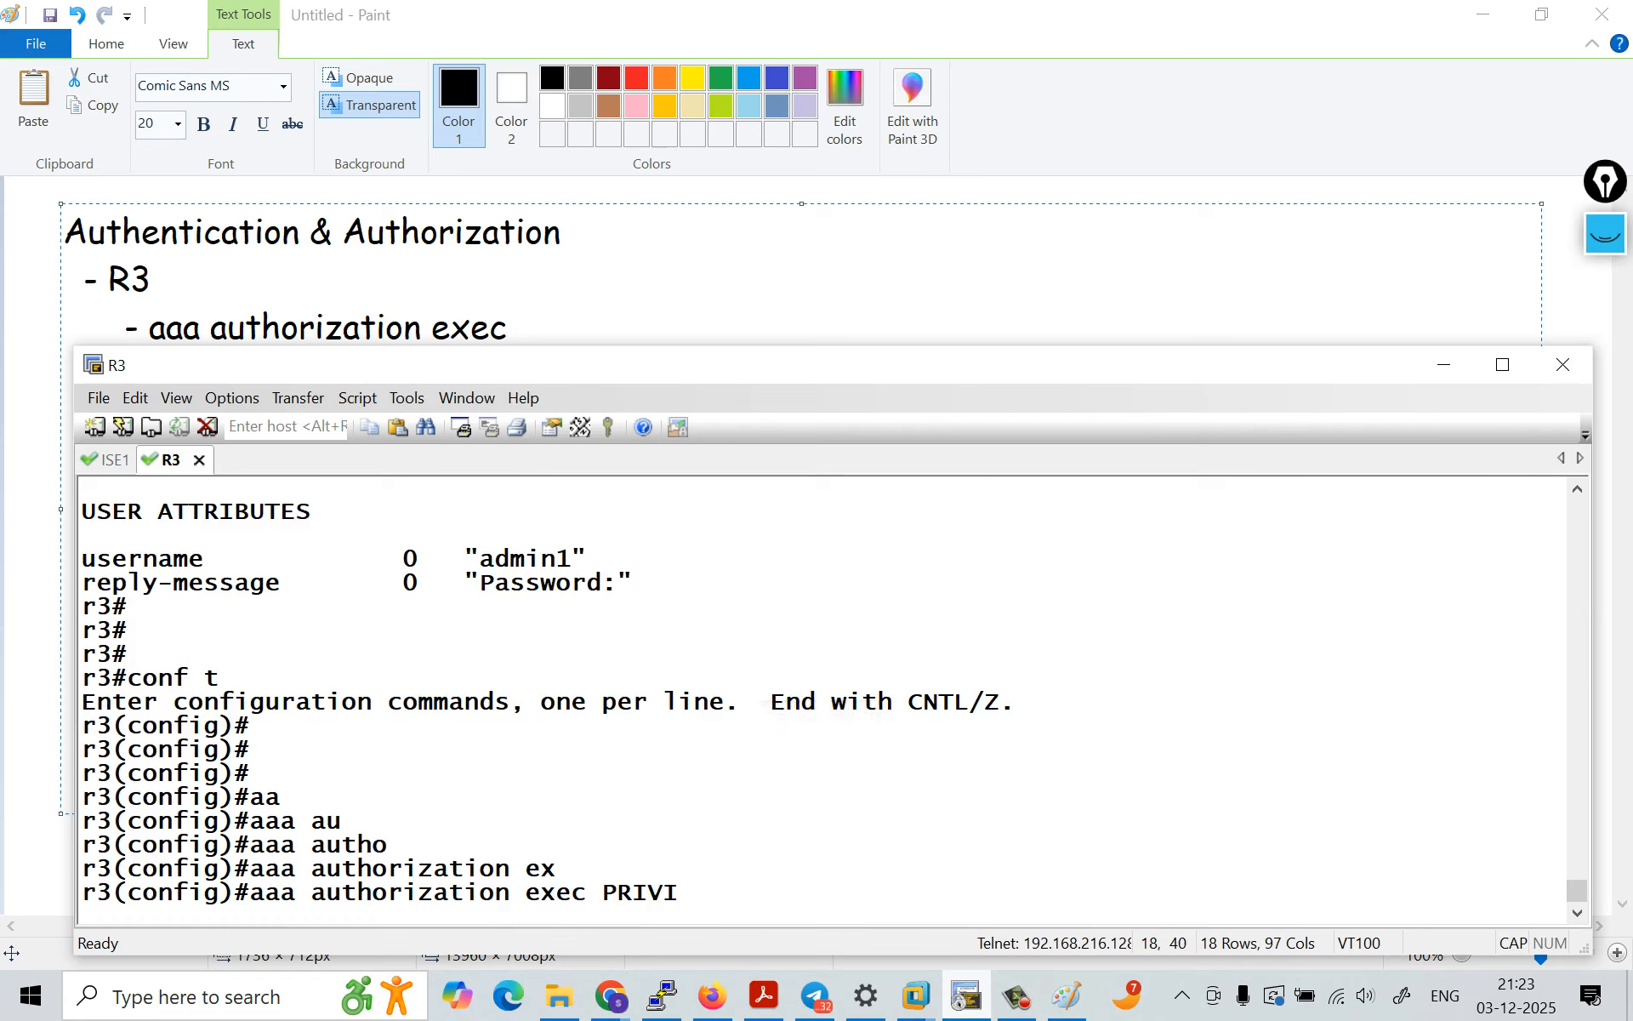
pyautogui.press('capslock')
pyautogui.write('gr')
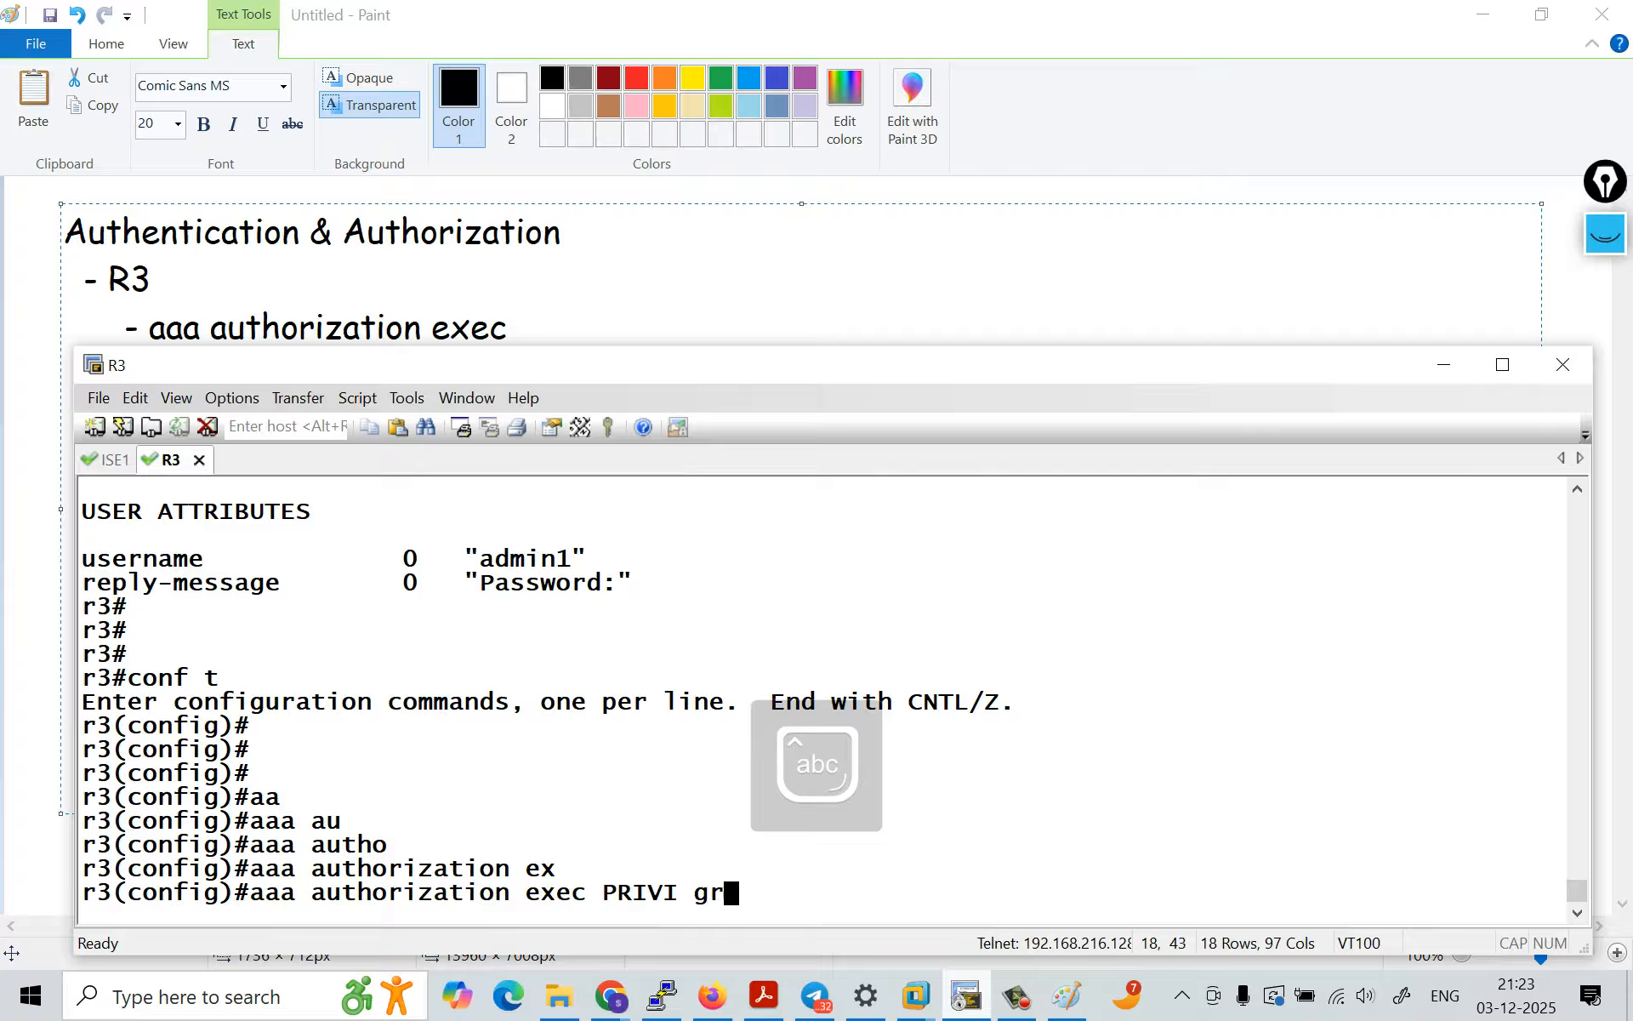
pyautogui.press('Tab')
pyautogui.write('t')
pyautogui.press('Tab')
pyautogui.press('Return')
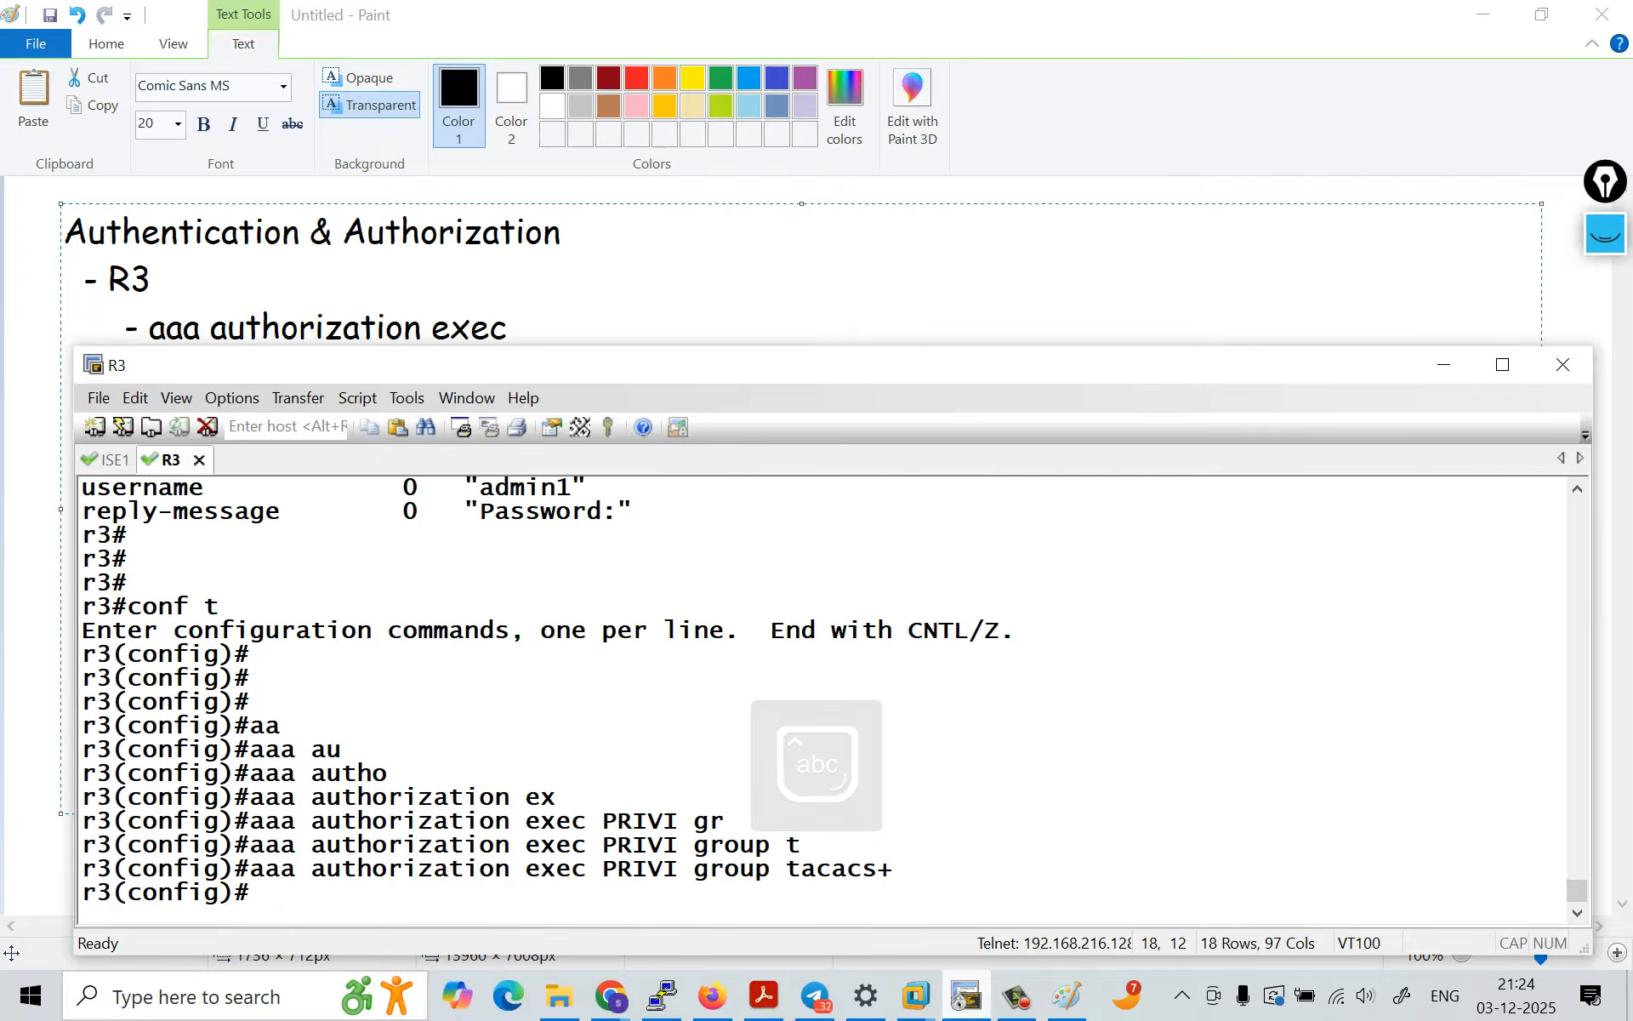
pyautogui.press('Return')
# Step: Enter line configuration mode on R3 for line vty 0 4
pyautogui.write('l')
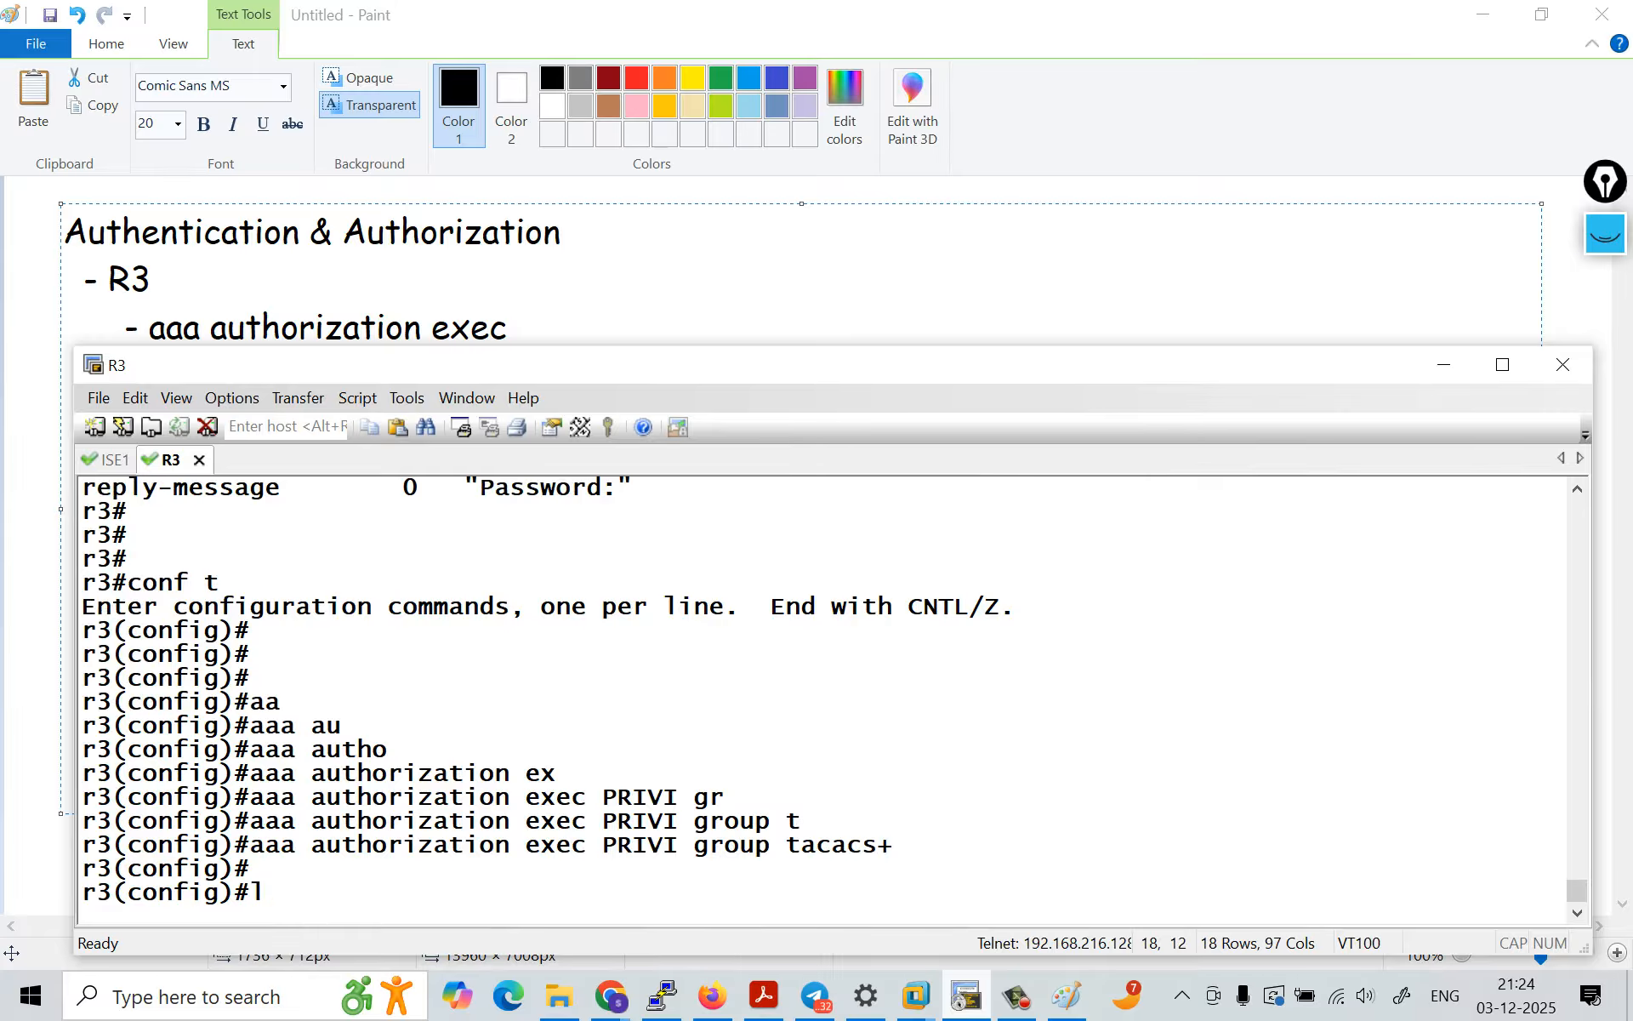
pyautogui.write('in')
pyautogui.press('Tab')
pyautogui.write('v')
pyautogui.press('Tab')
pyautogui.write('0')
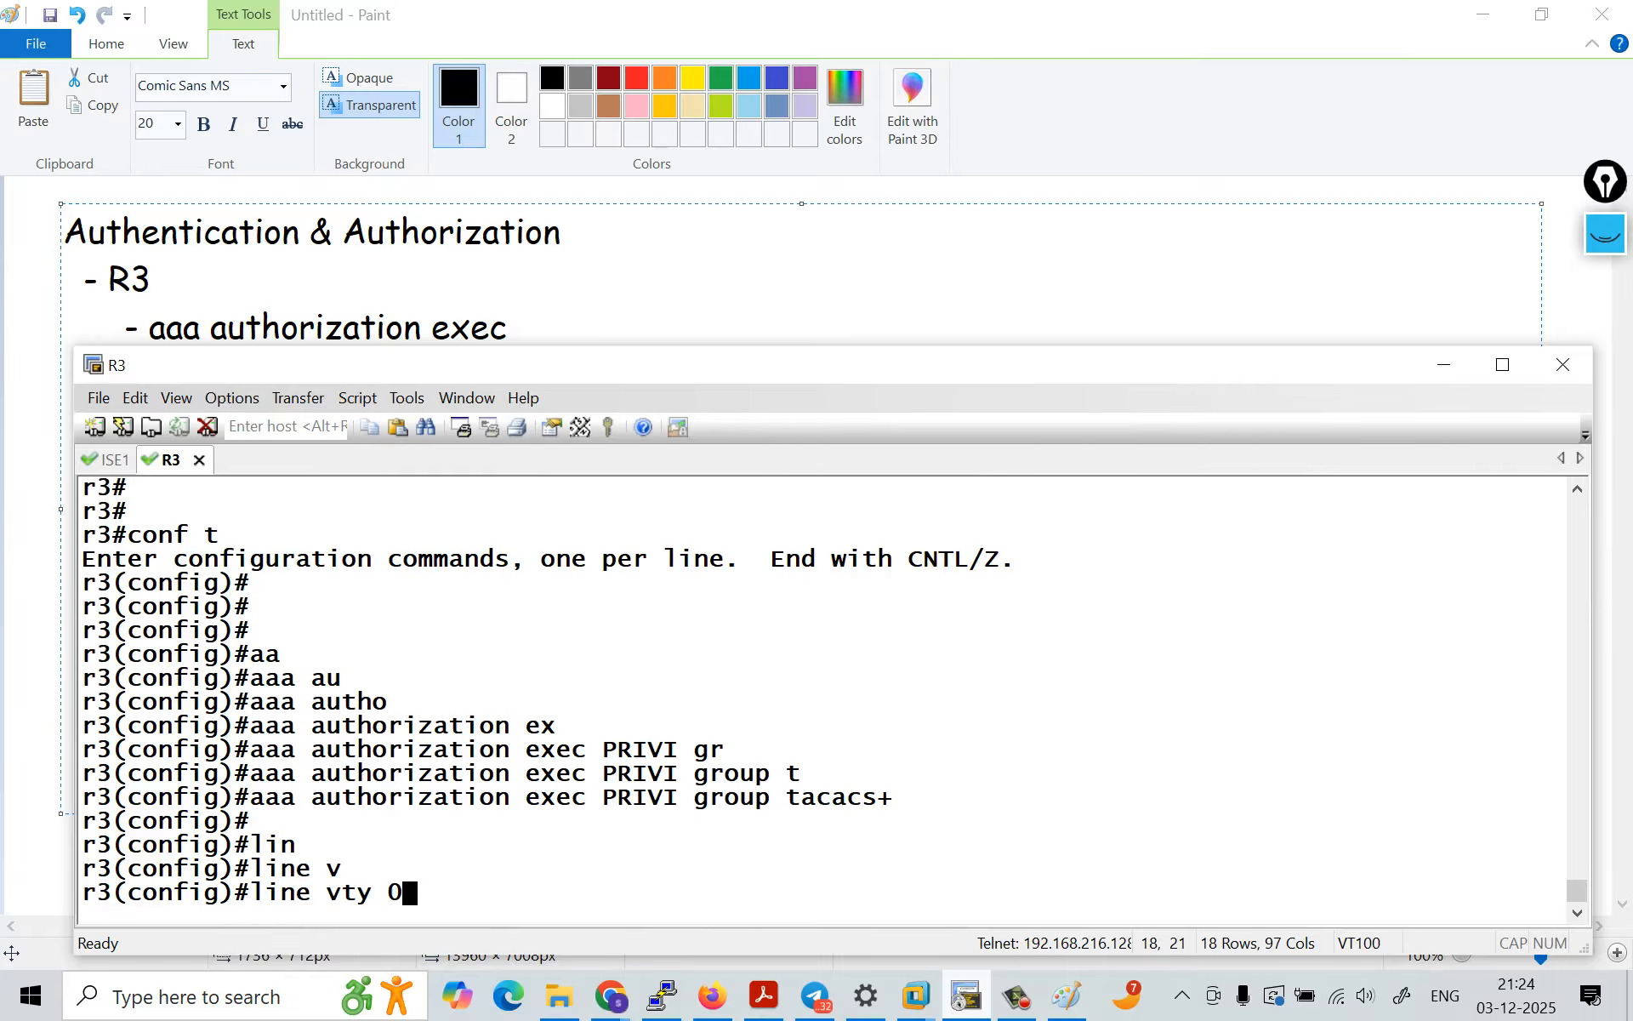
pyautogui.write(' 4')
pyautogui.press('Return')
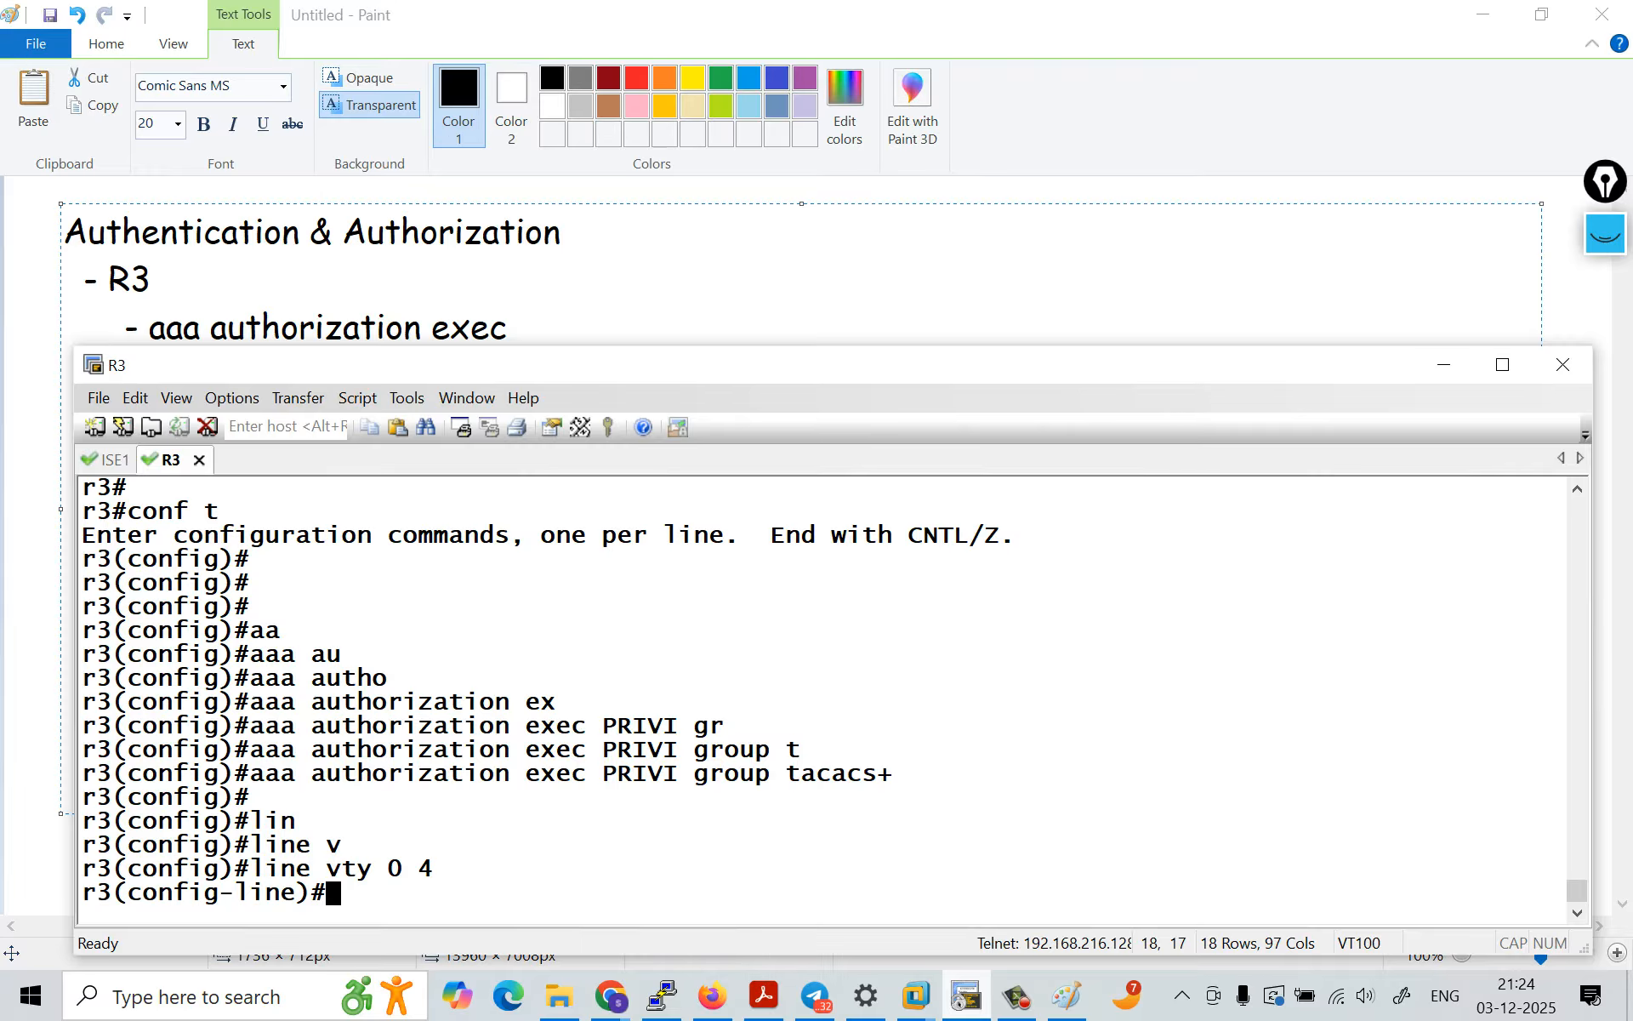
# Step: Apply the PRIVI method list to the VTY lines with the command authorization exec PRIVI
pyautogui.write('au')
pyautogui.press('Tab')
pyautogui.write('t')
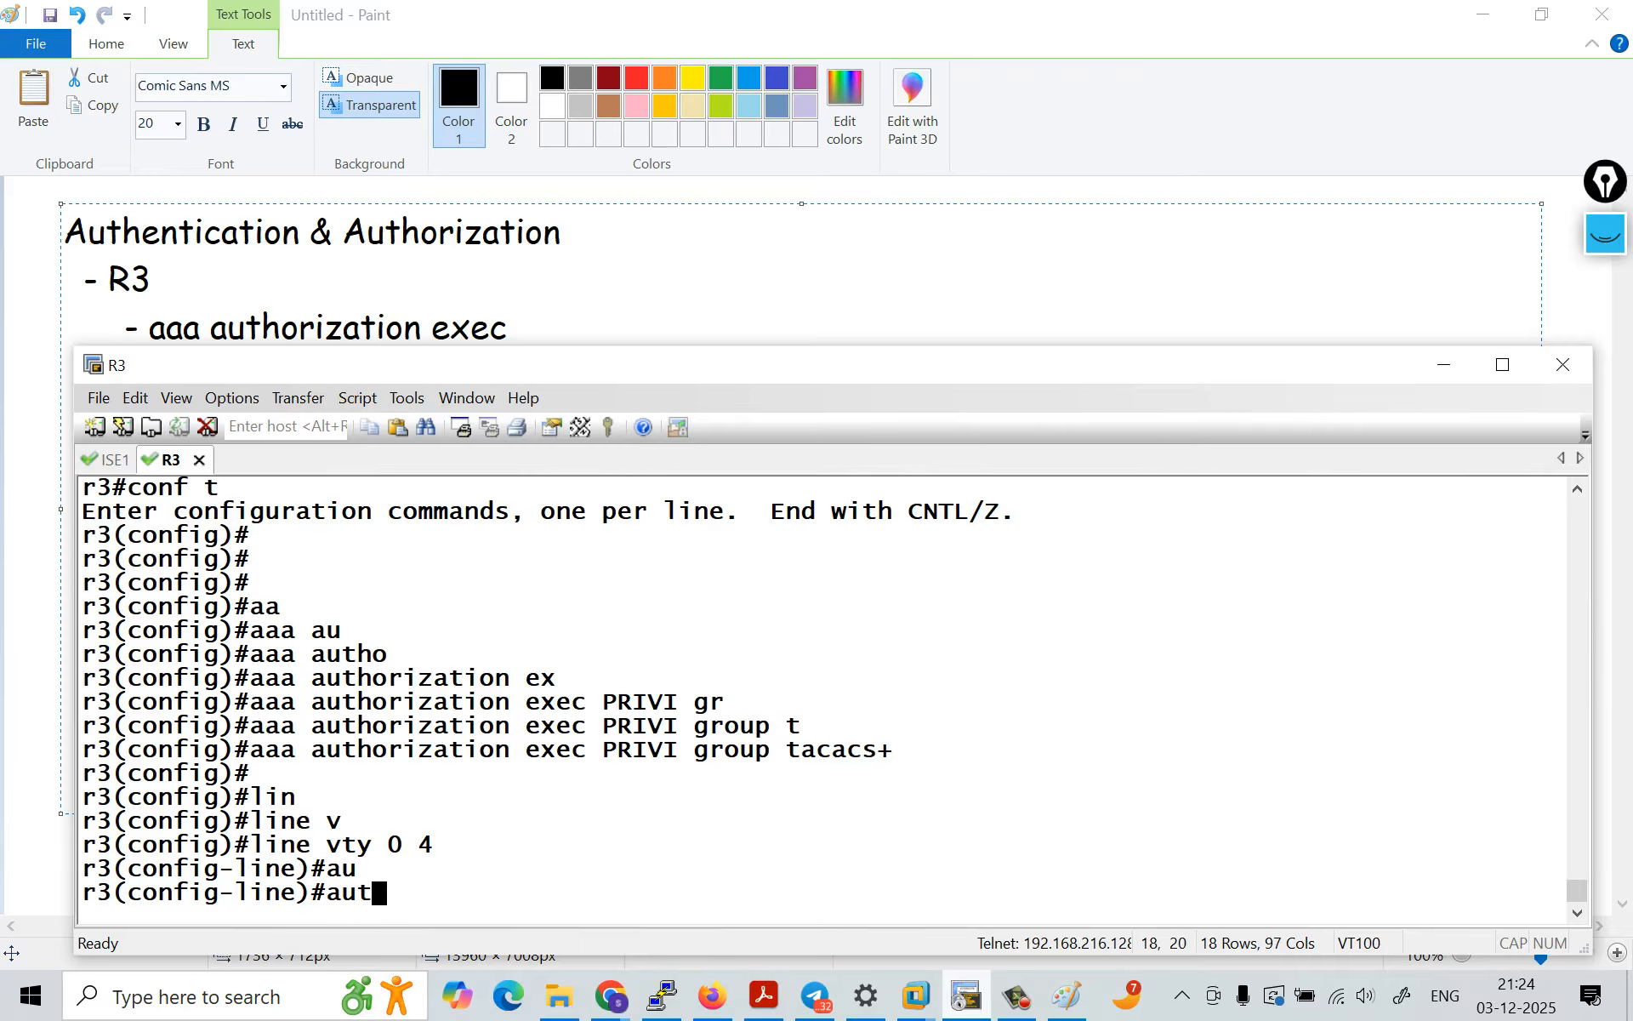
pyautogui.write('h')
pyautogui.press('Tab')
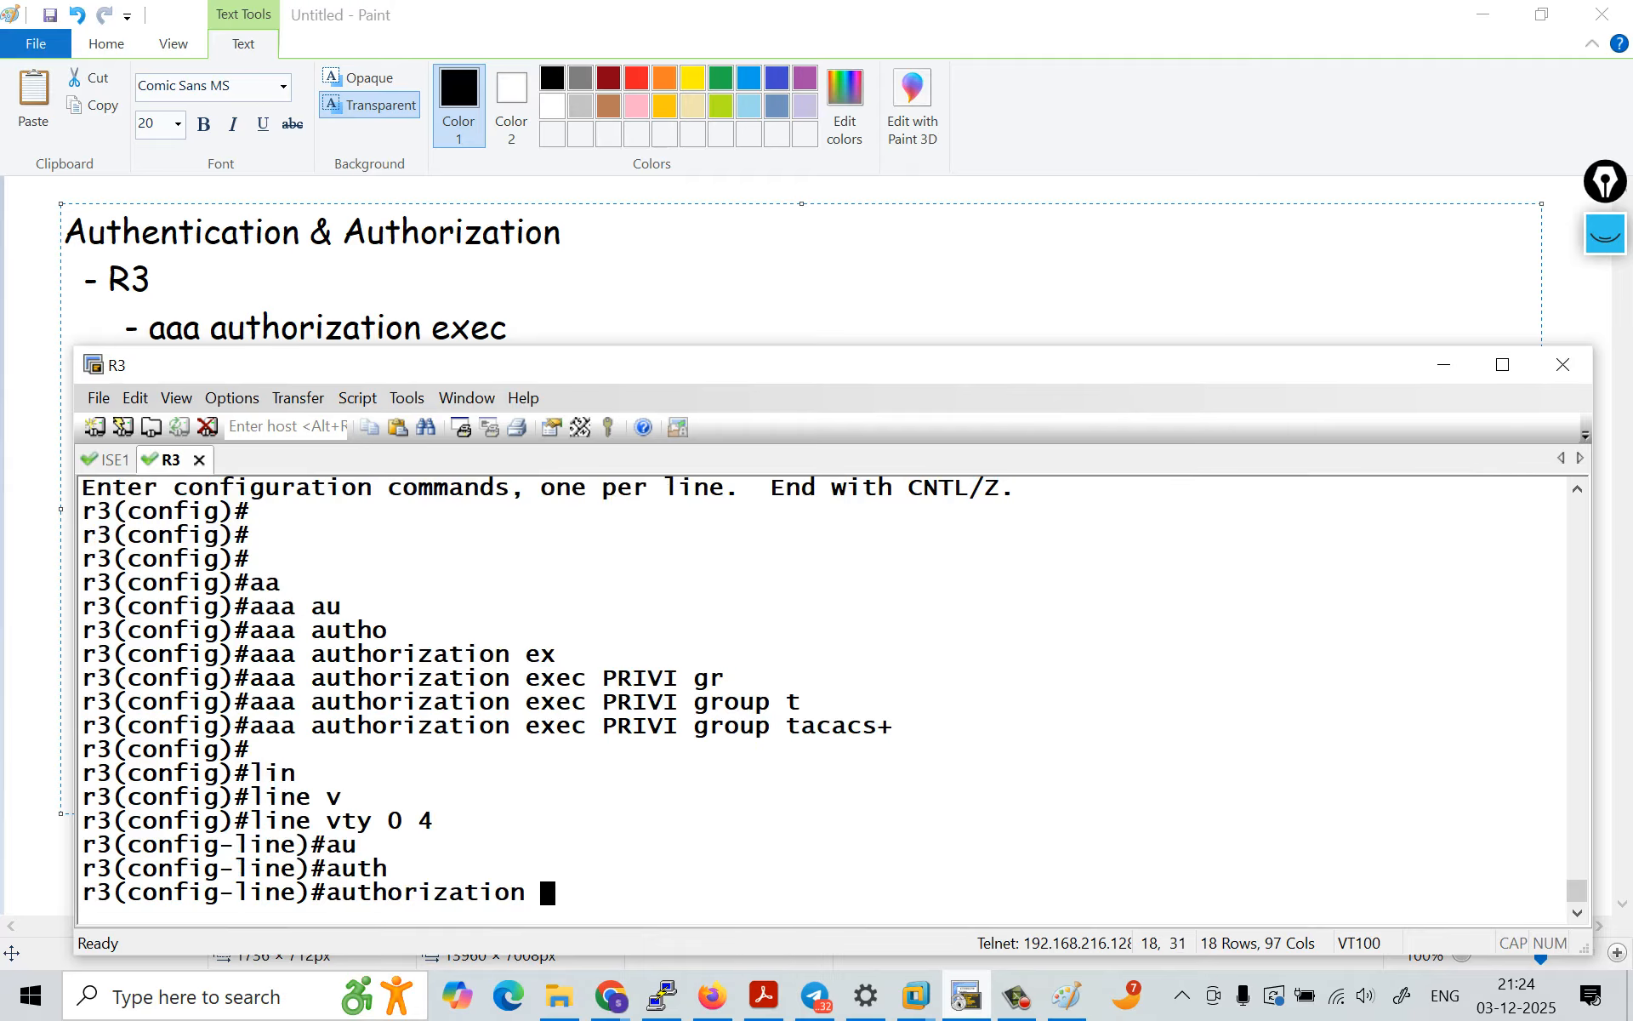
pyautogui.write('ex')
pyautogui.press('Tab')
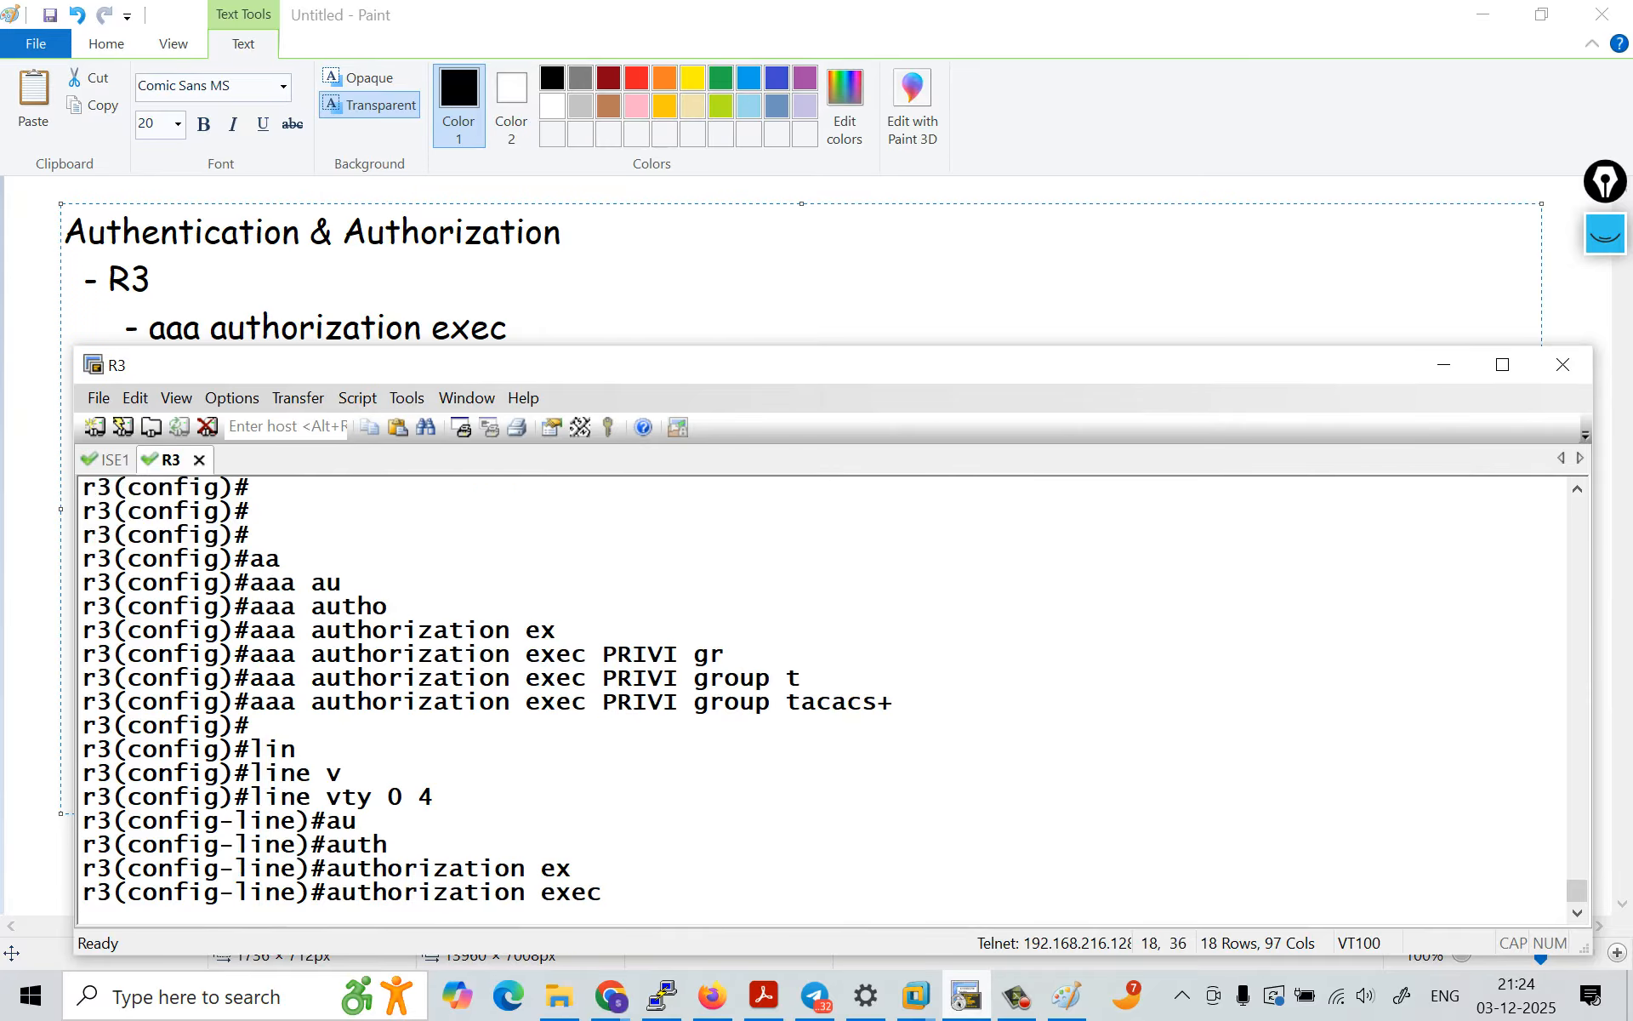
pyautogui.doubleClick(640, 703)
pyautogui.rightClick(640, 703)
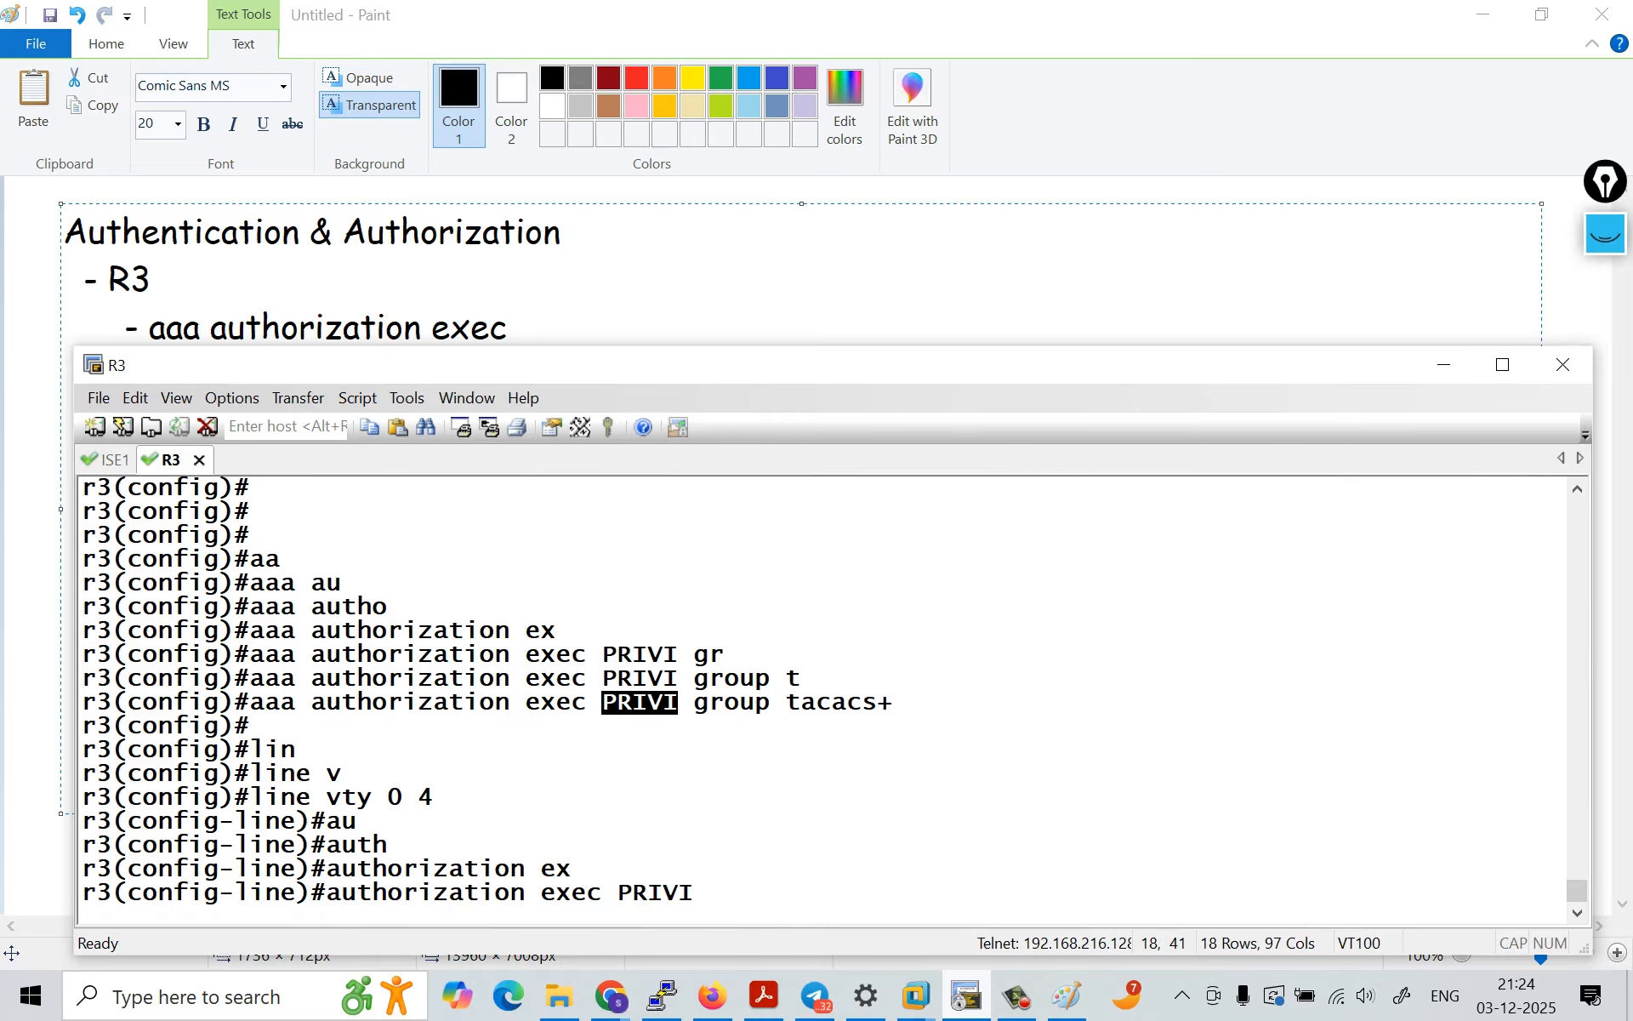
pyautogui.press('Return')
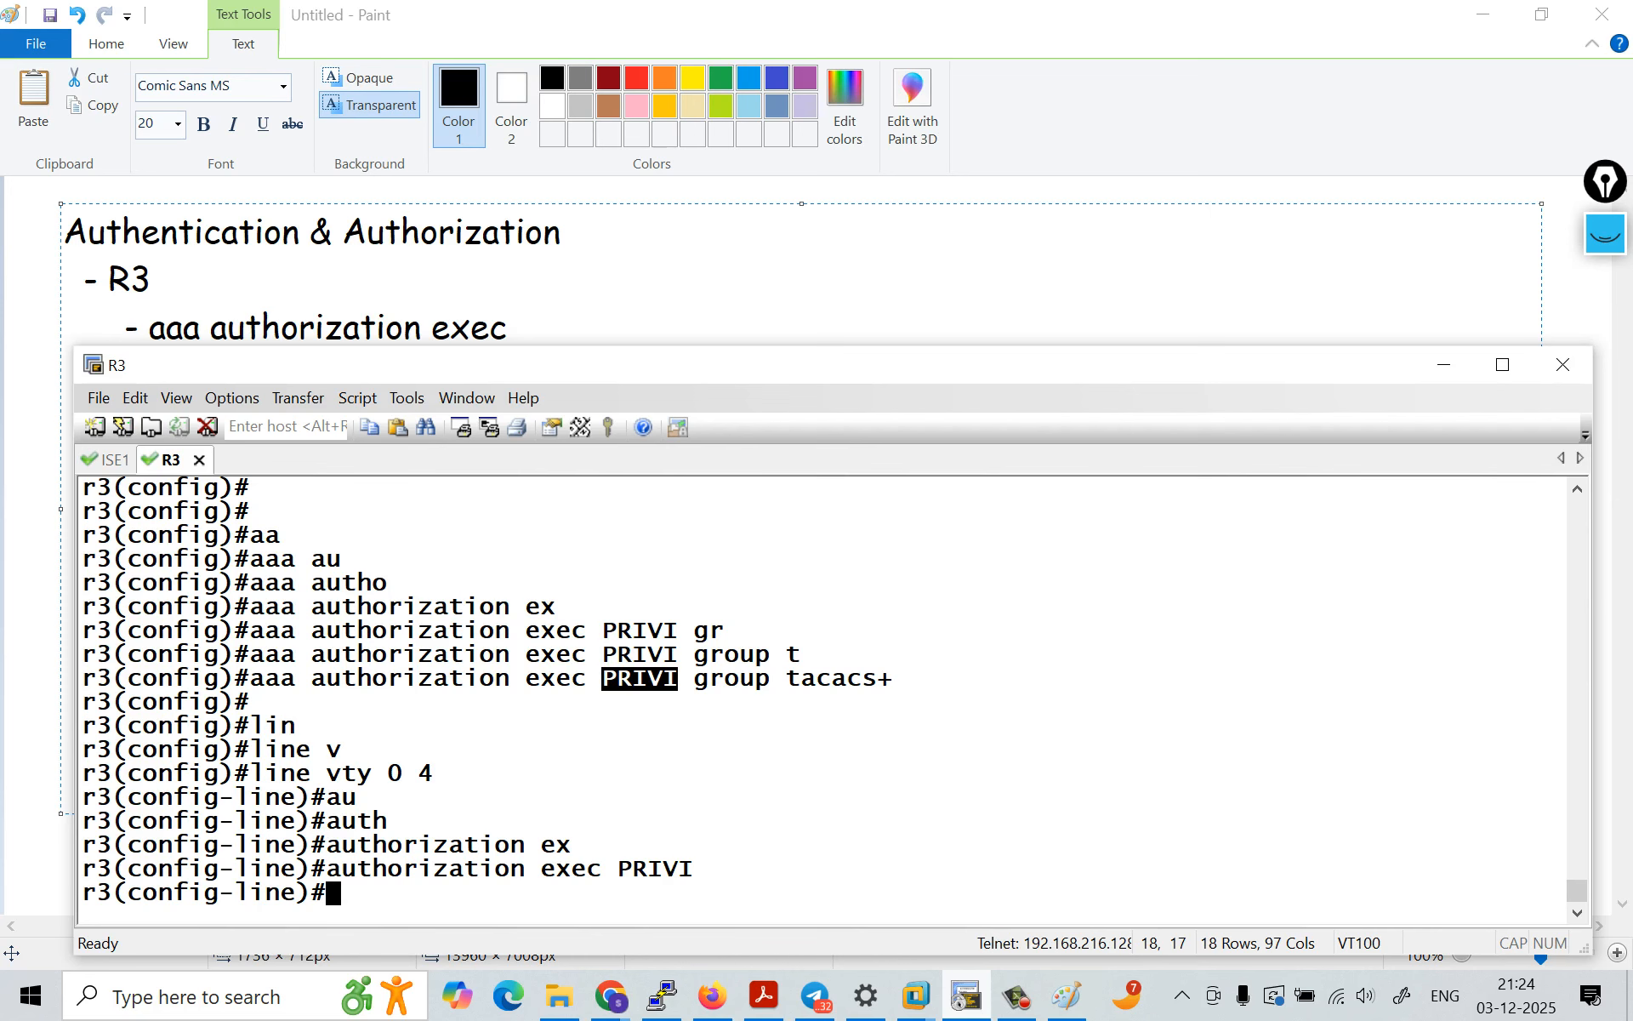
# Step: Return to Cisco ISE, open the Device Administration identities, and start adding a new network access user
pyautogui.hotkey('alt', 'Tab')
pyautogui.click(476, 29)
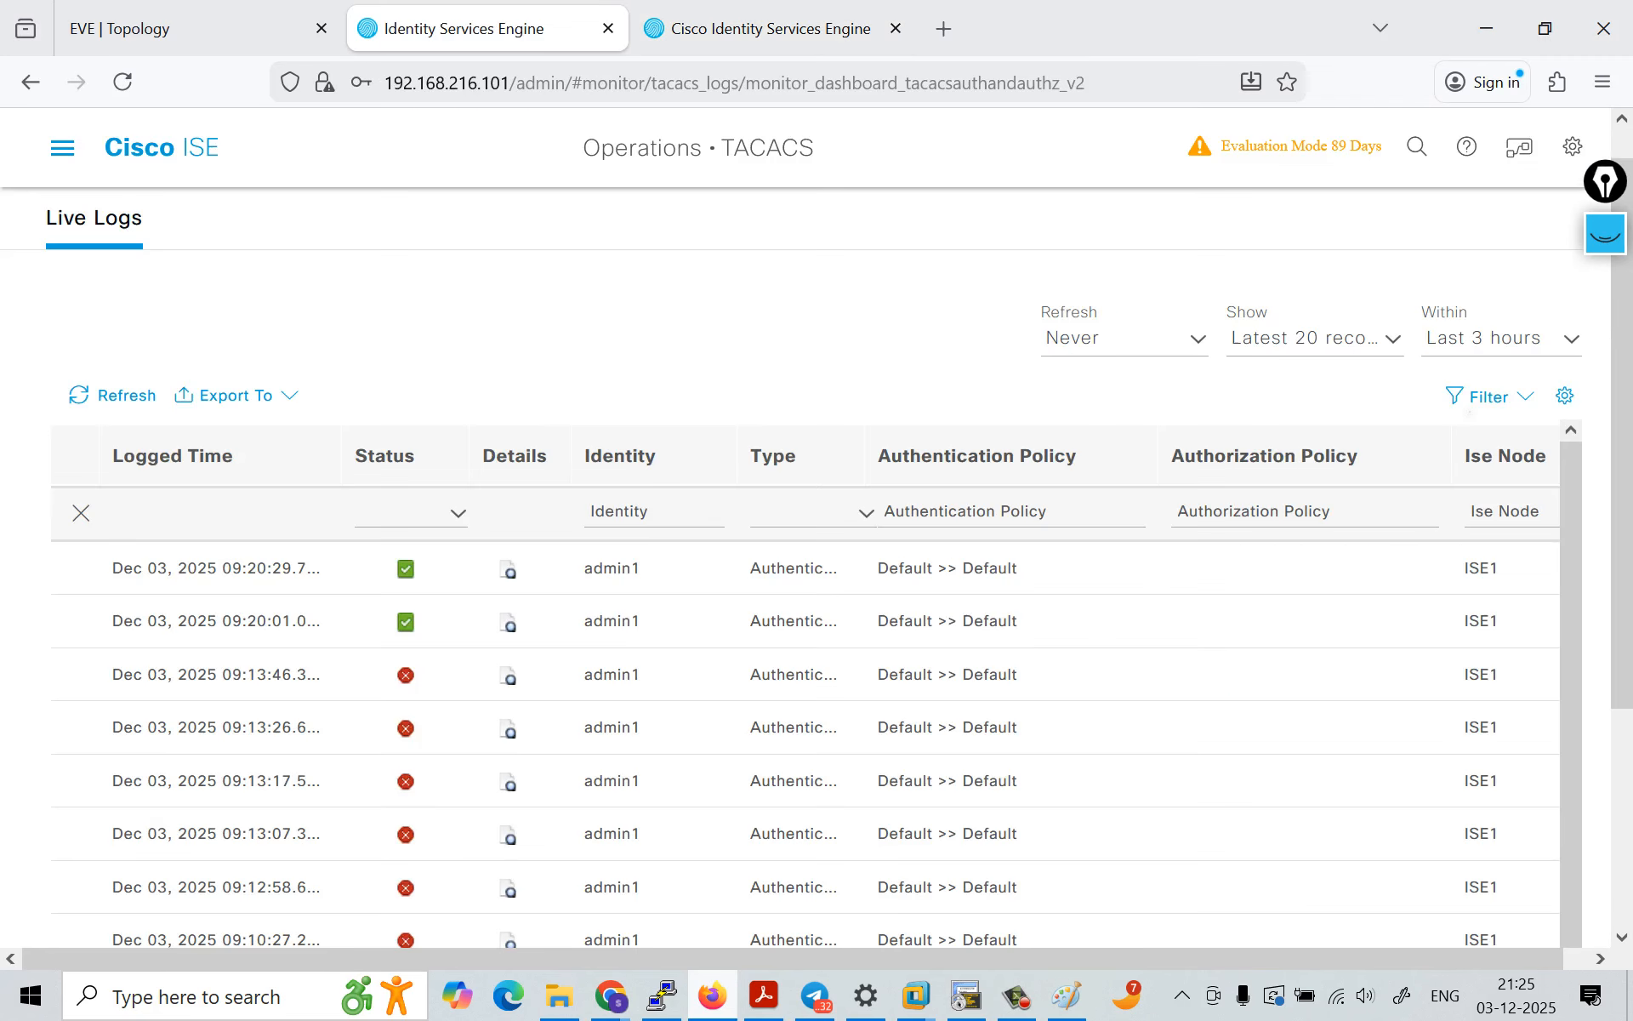
pyautogui.click(61, 148)
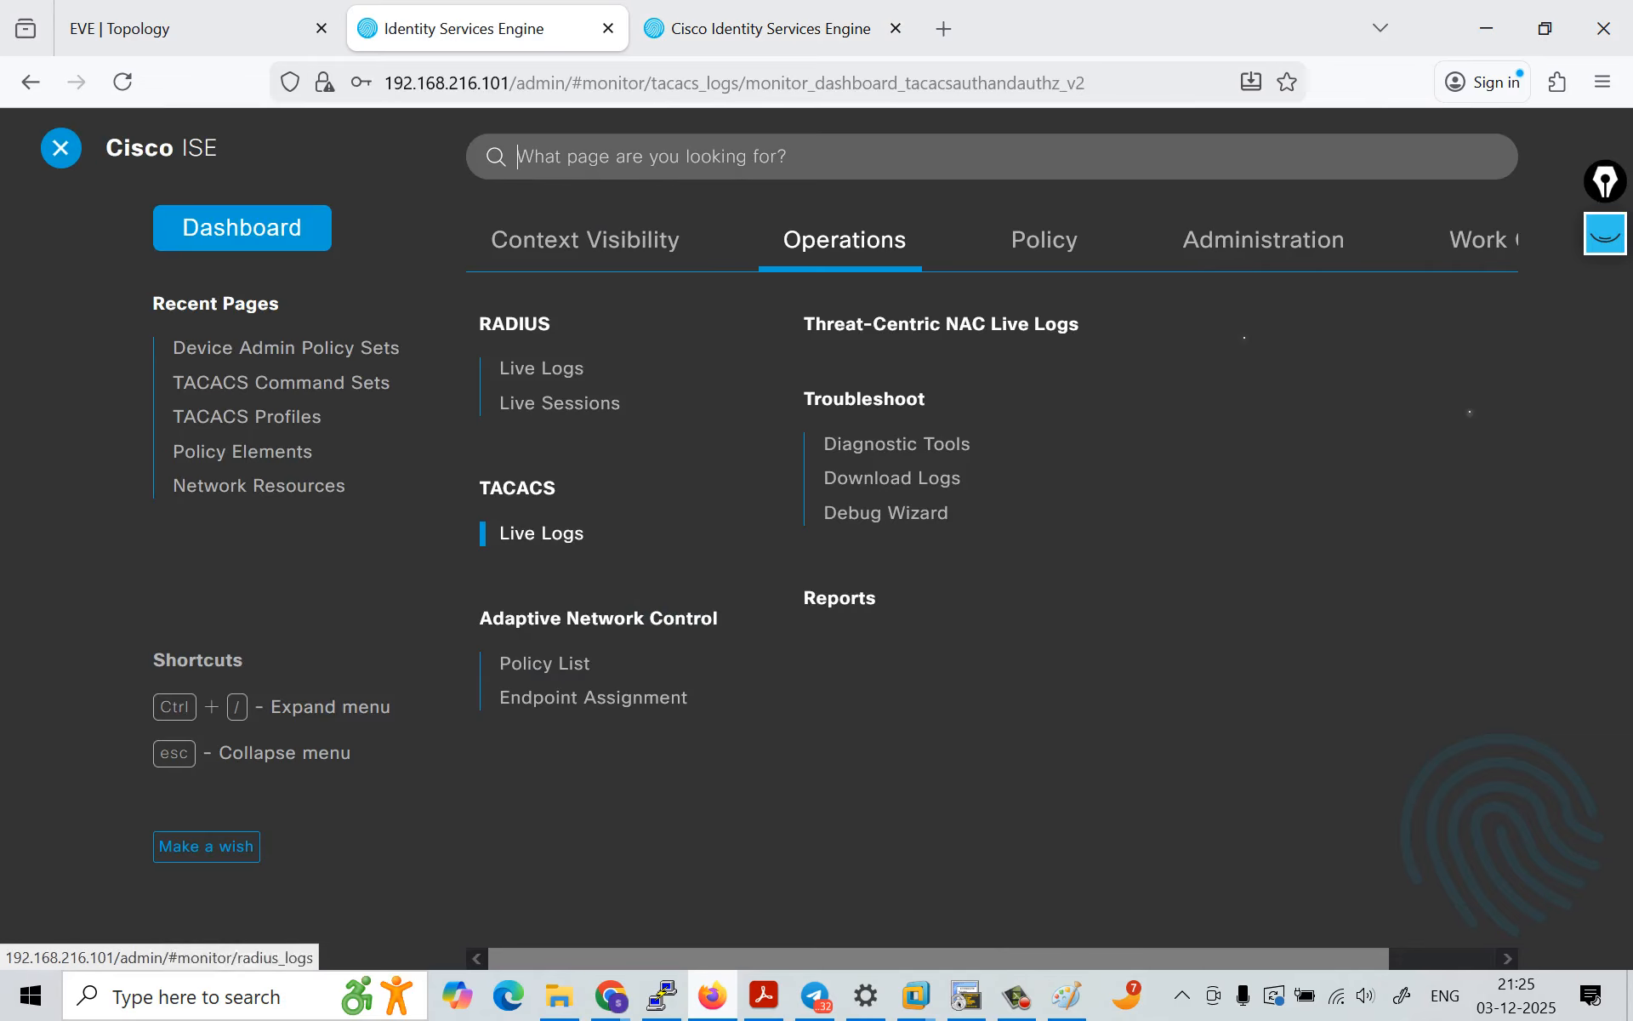
pyautogui.click(1480, 240)
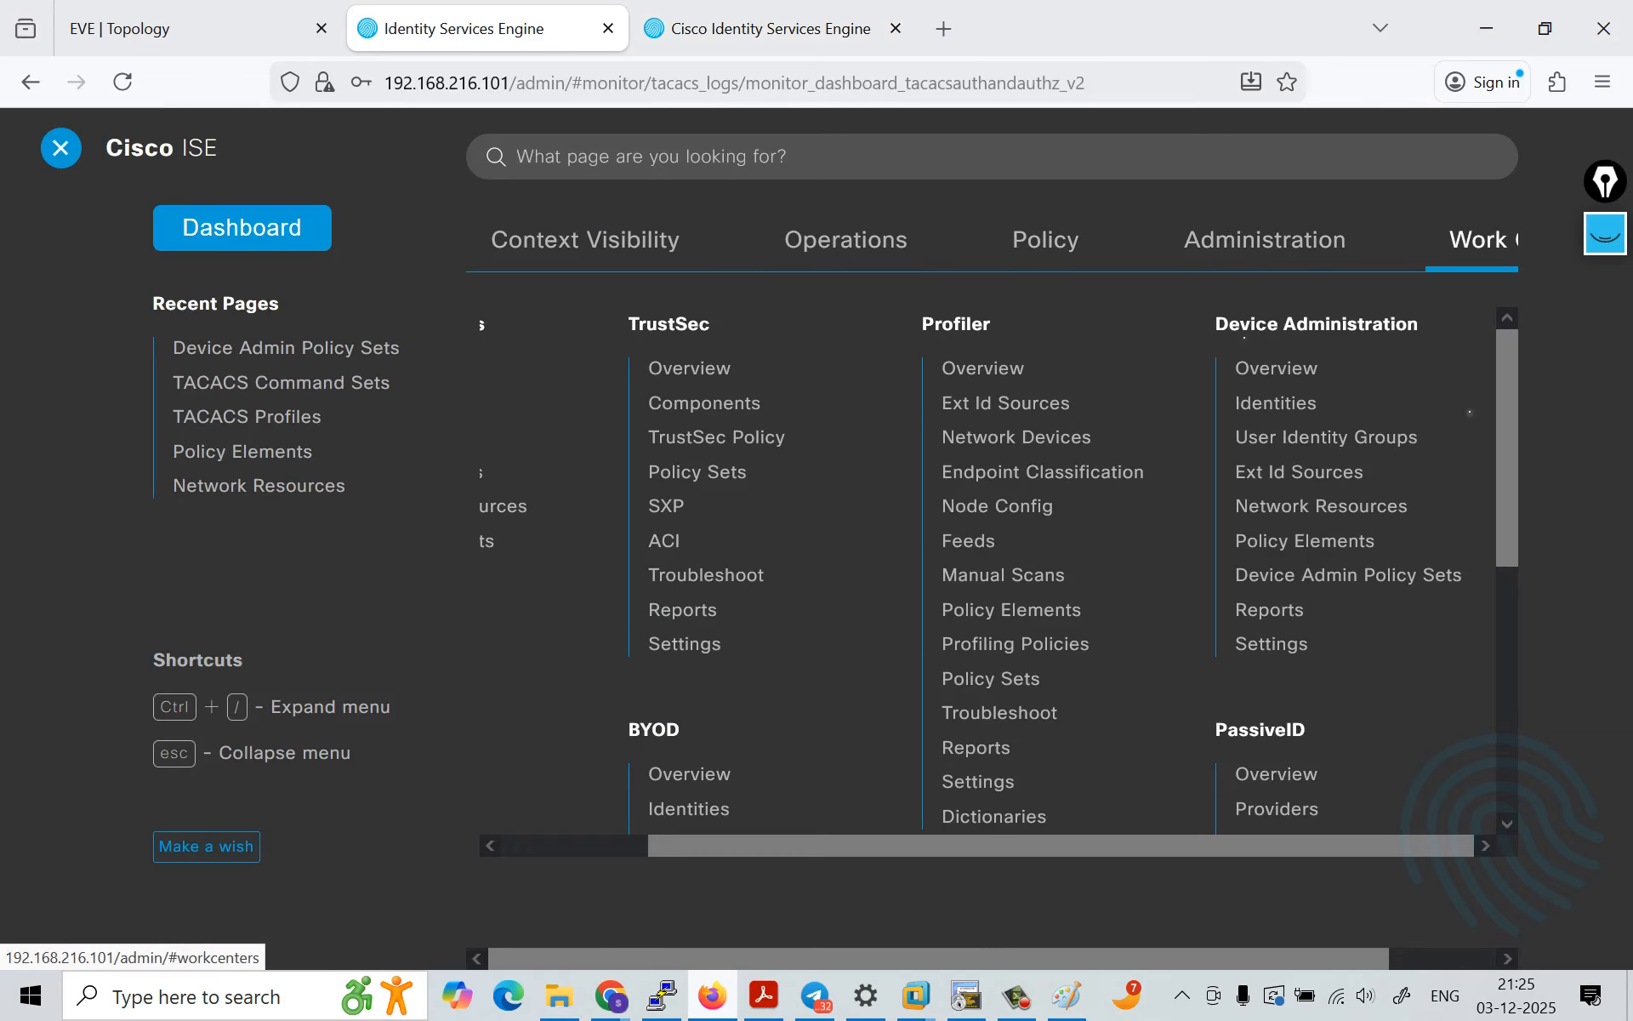
pyautogui.click(1269, 404)
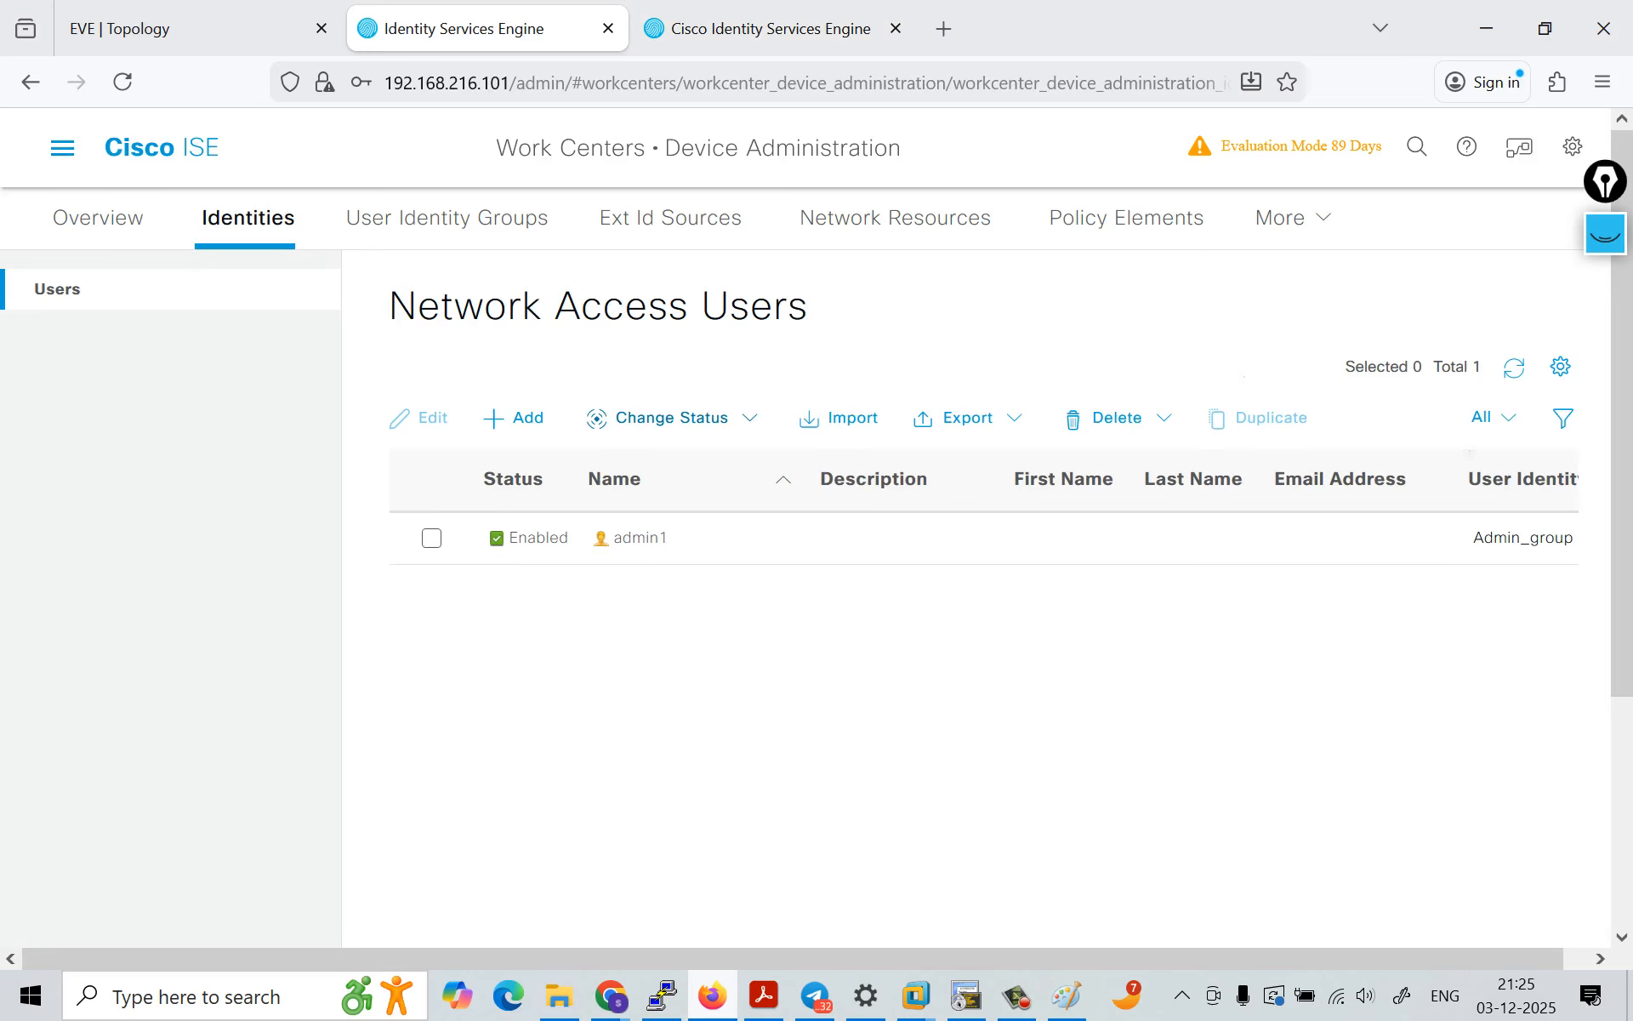
pyautogui.click(514, 417)
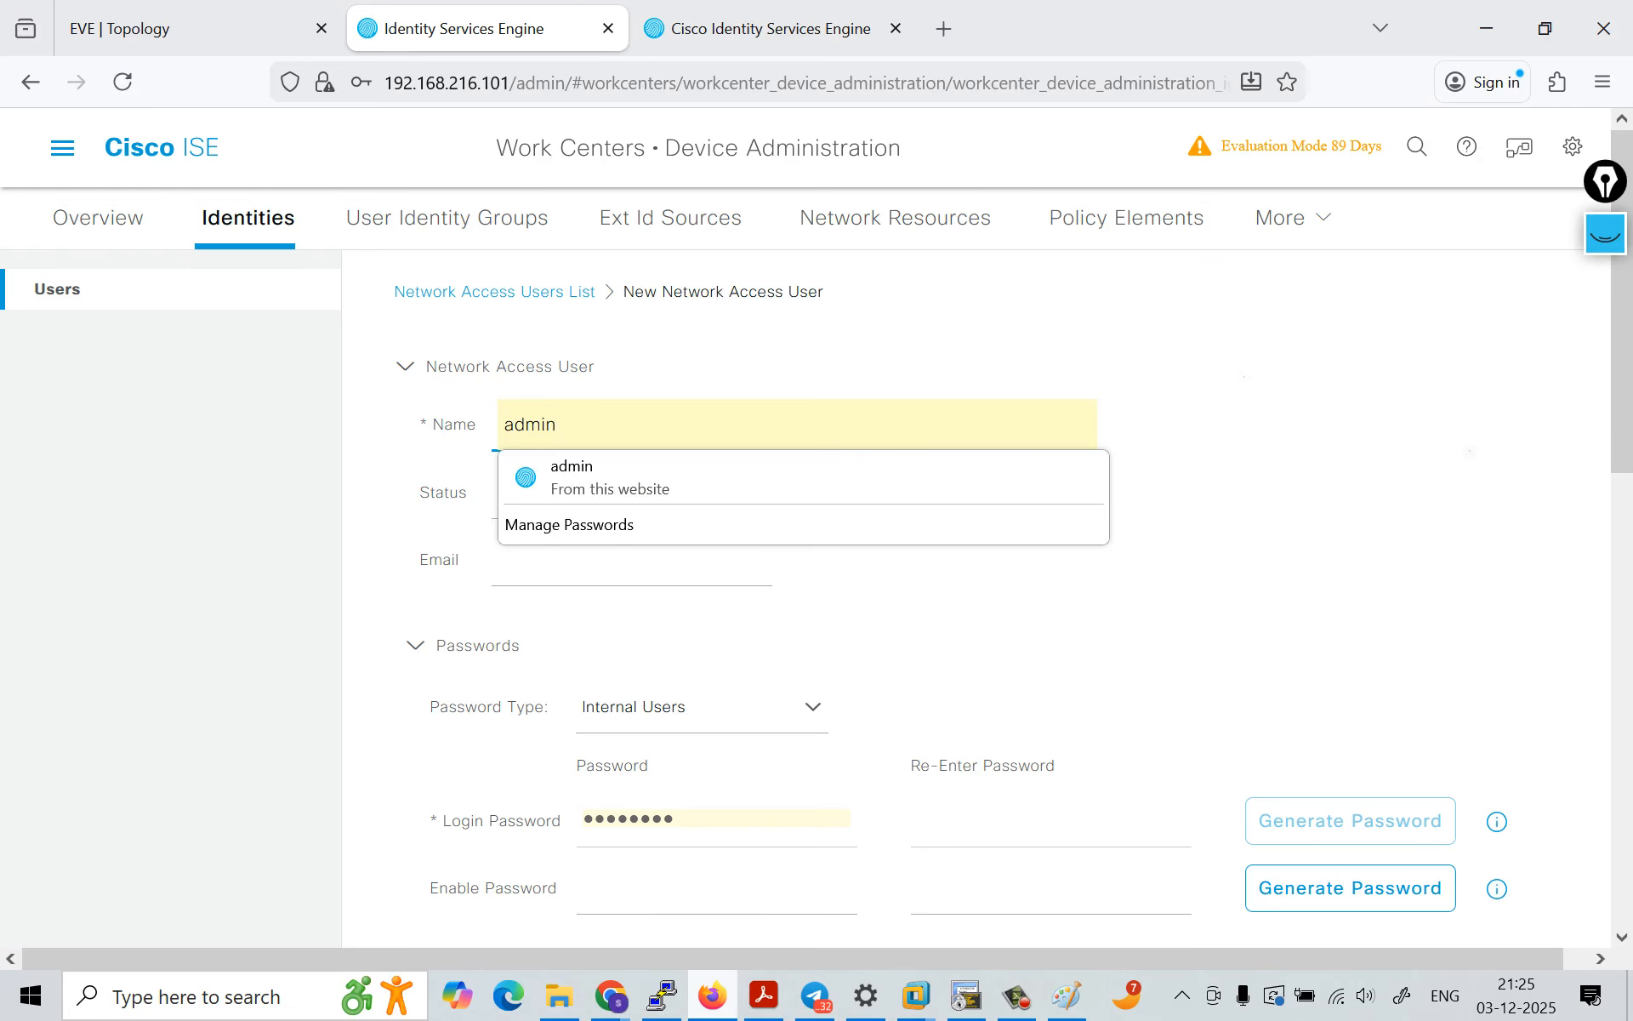
# Step: Replace the prefilled name of the new network access user with helpdesk1
pyautogui.hotkey('ctrl', 'a')
pyautogui.write('HEL')
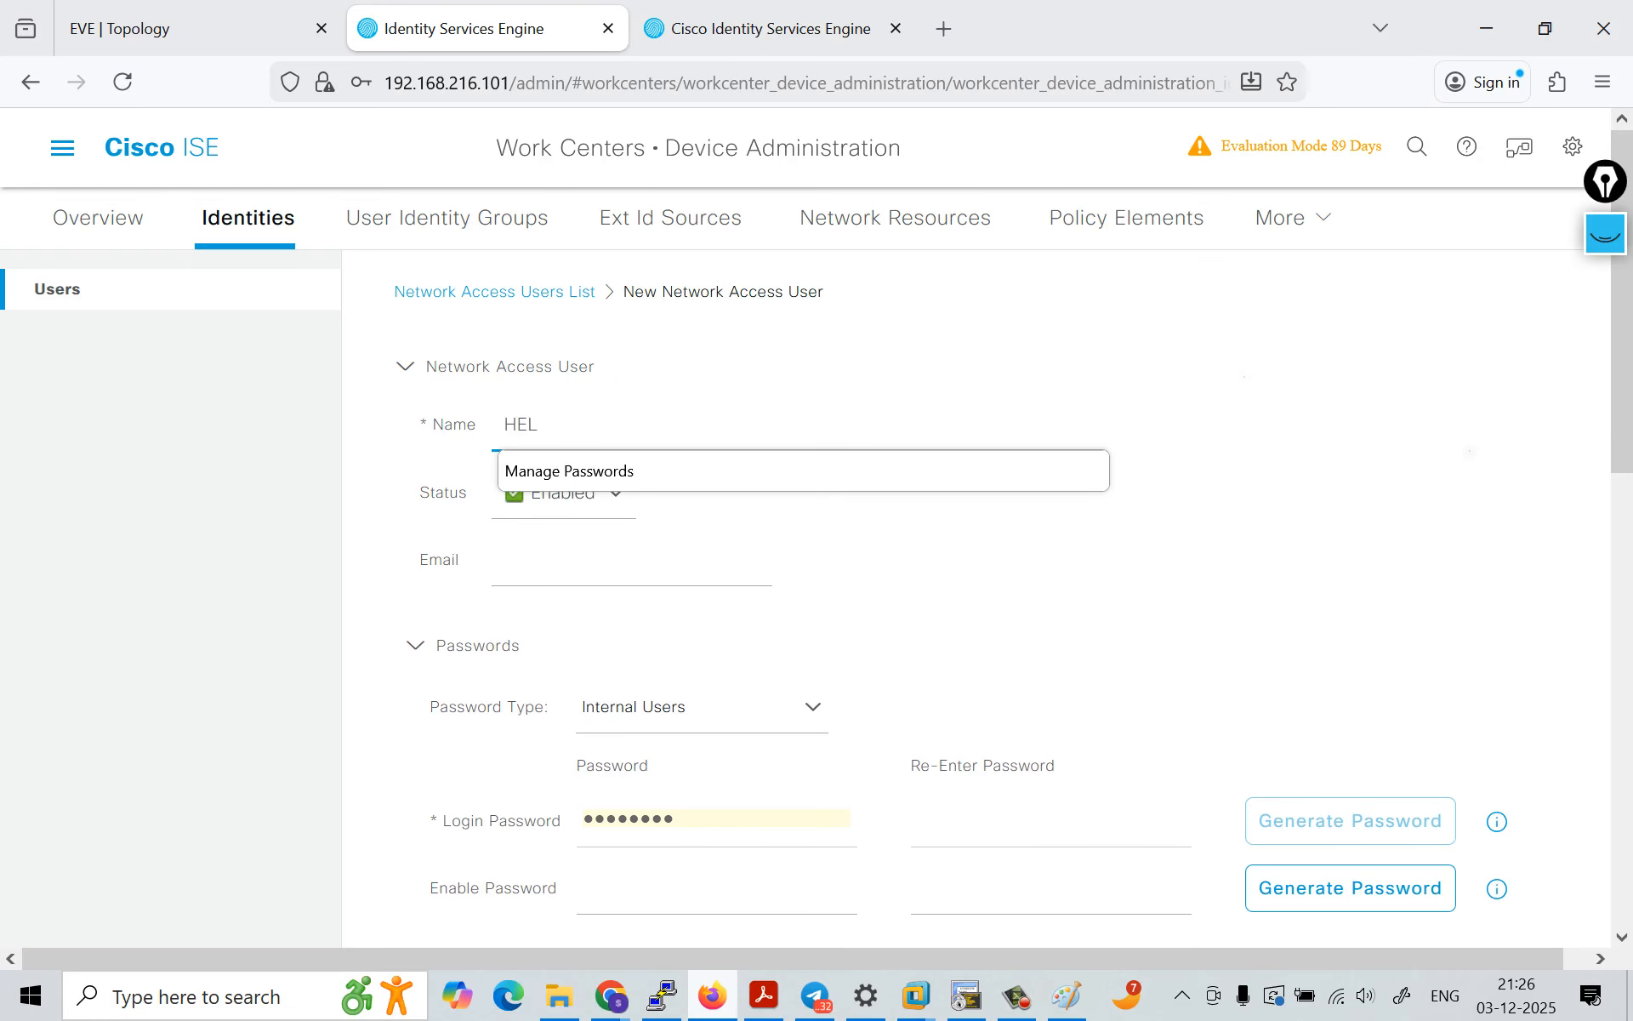
pyautogui.press('BackSpace')
pyautogui.press('BackSpace')
pyautogui.press('BackSpace')
pyautogui.press('capslock')
pyautogui.write('help')
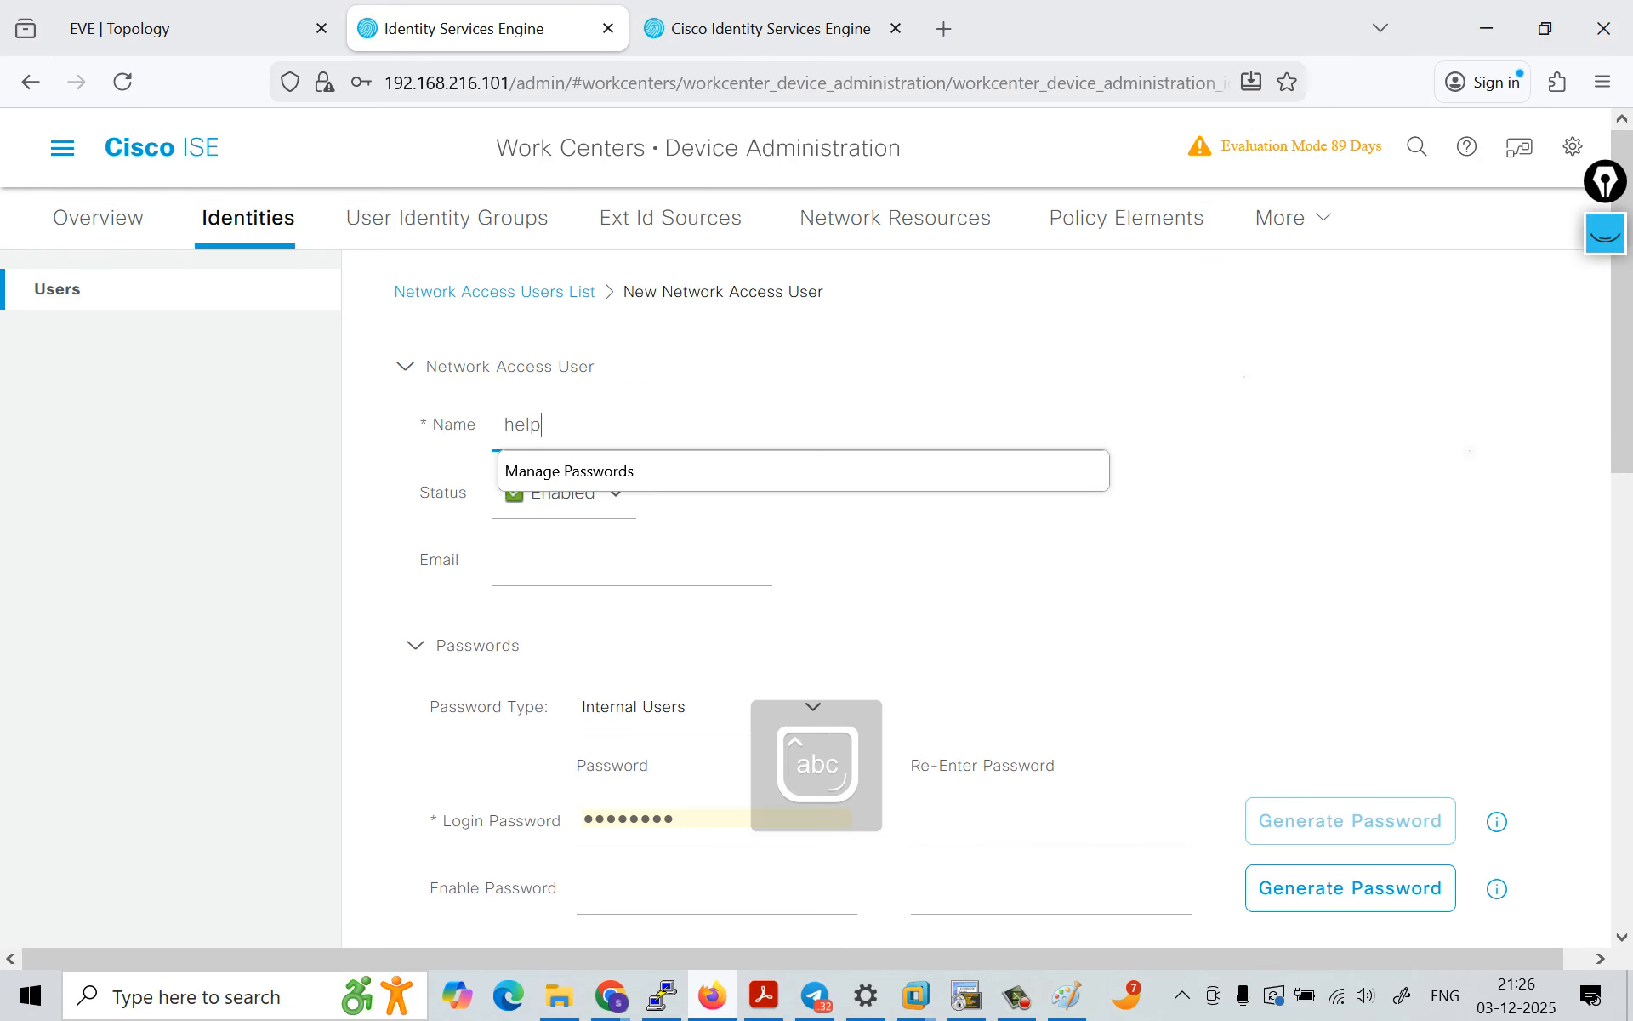
pyautogui.write('desk1')
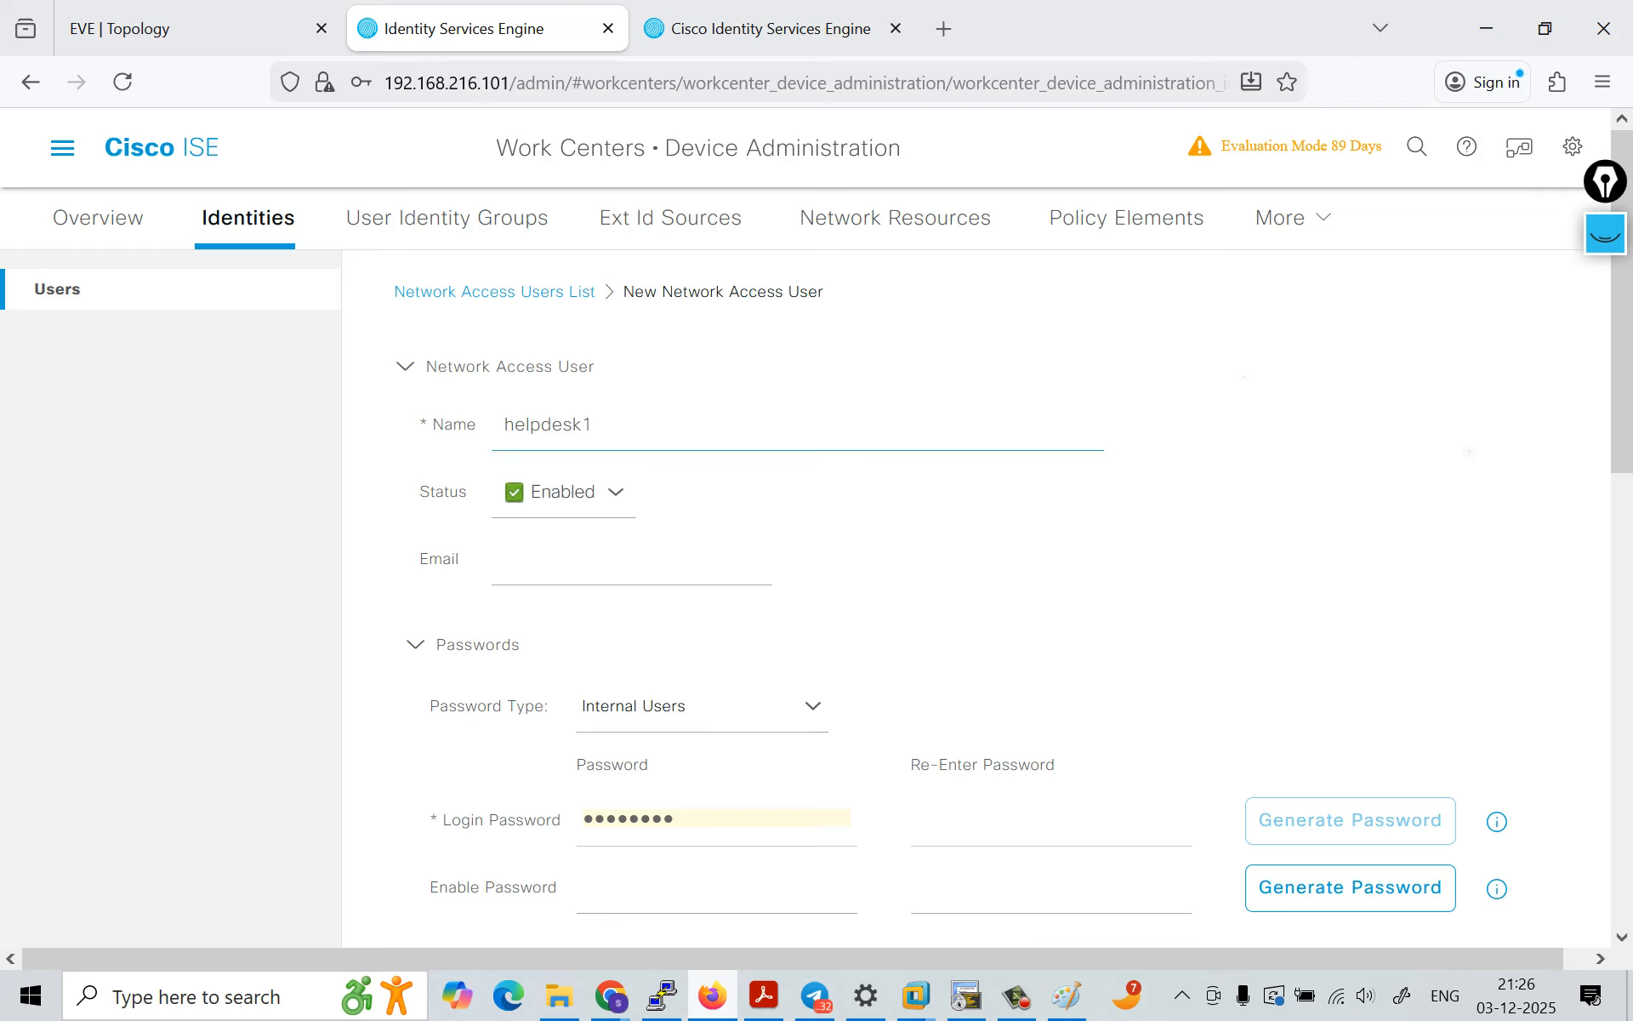
# Step: Clear the prefilled login password by changing the password type to All_AD_Join_Points and back to Internal Users
pyautogui.click(704, 707)
pyautogui.click(681, 825)
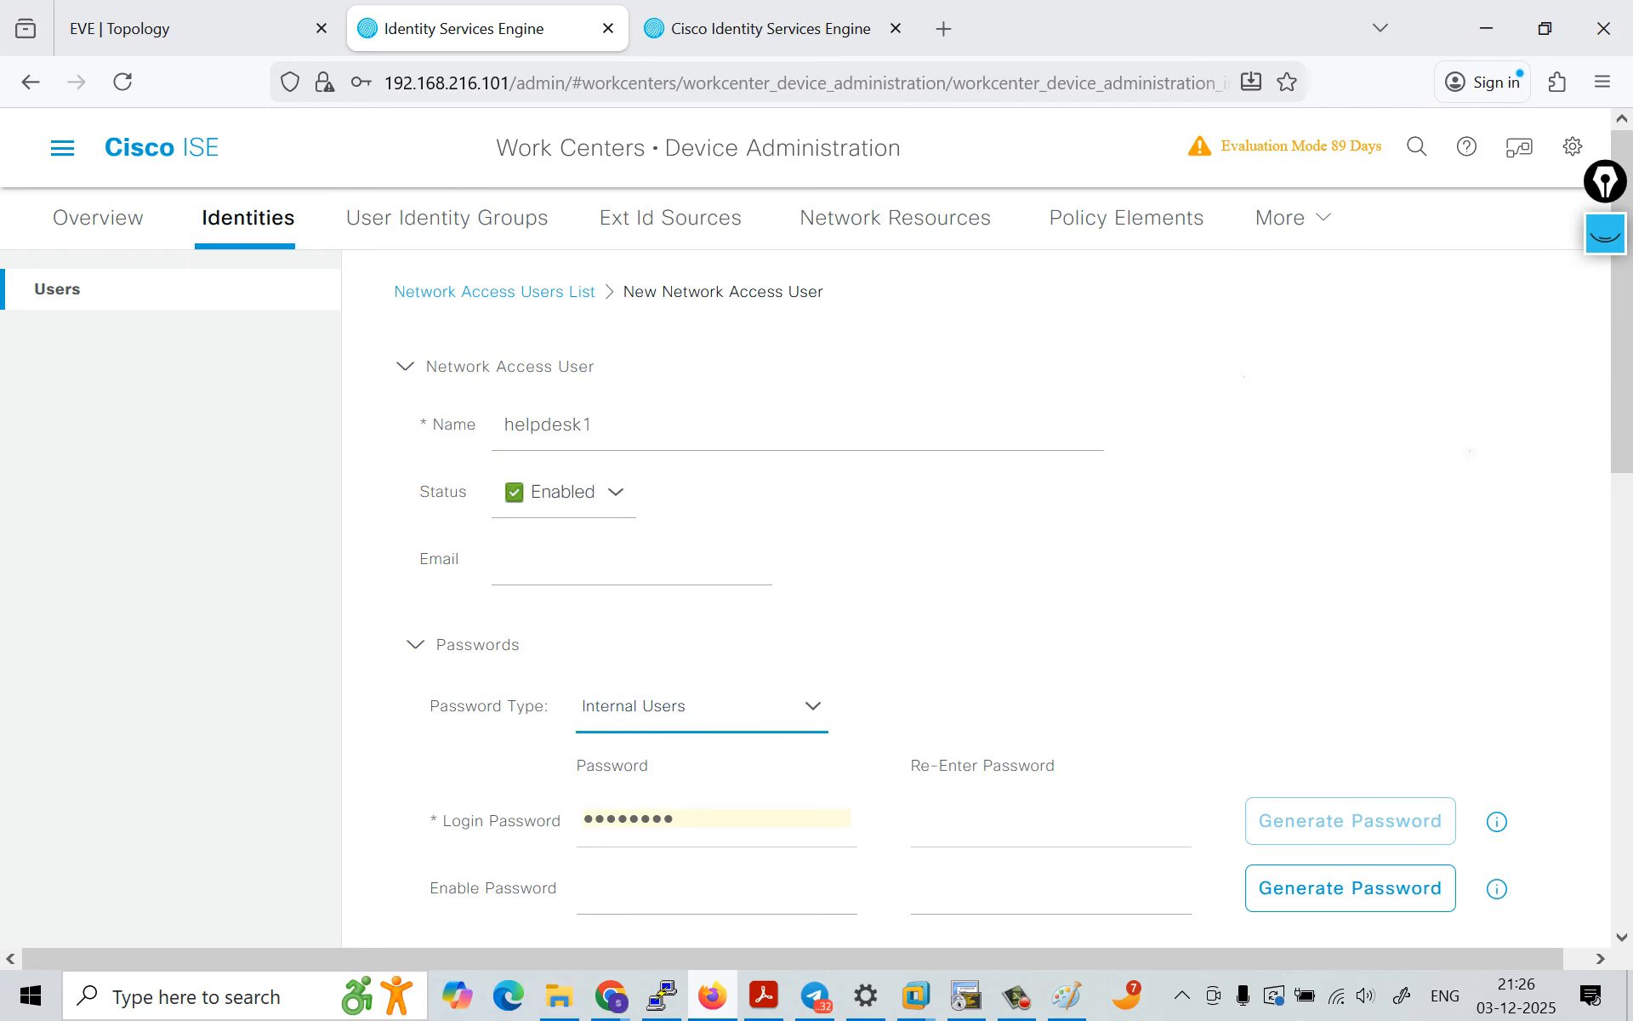
pyautogui.click(704, 707)
pyautogui.click(681, 777)
pyautogui.click(705, 707)
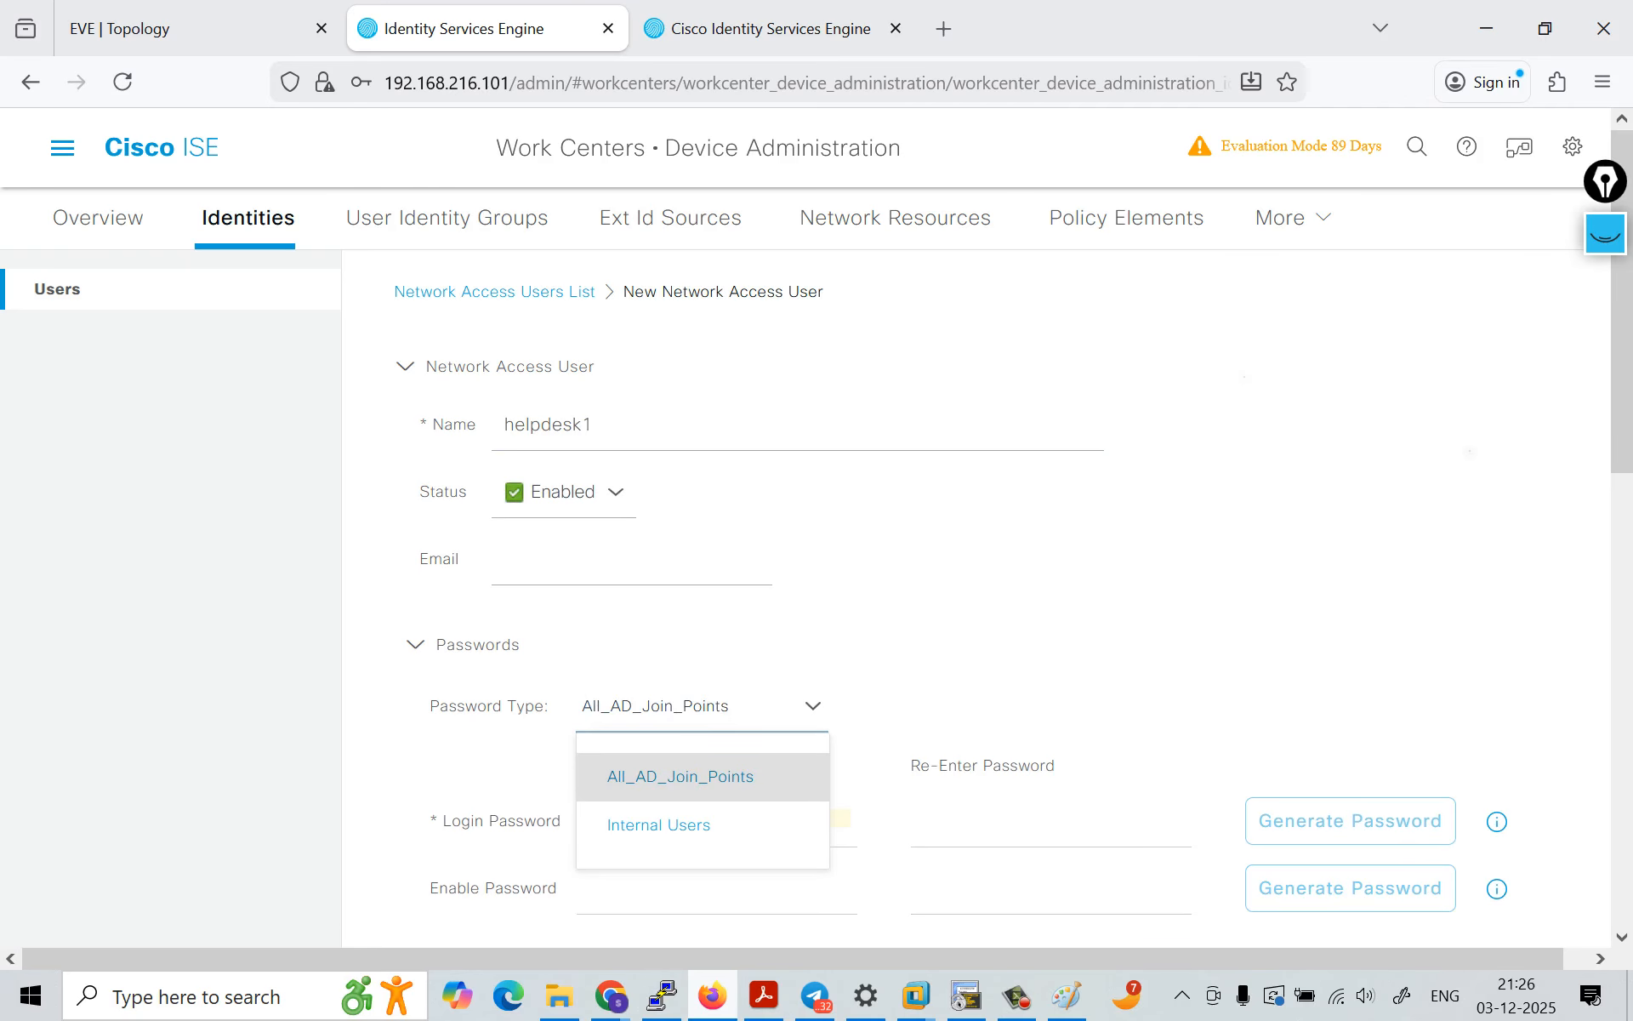
pyautogui.click(681, 825)
# Step: Enter the login password for helpdesk1 and re-enter it in the confirmation field
pyautogui.click(716, 820)
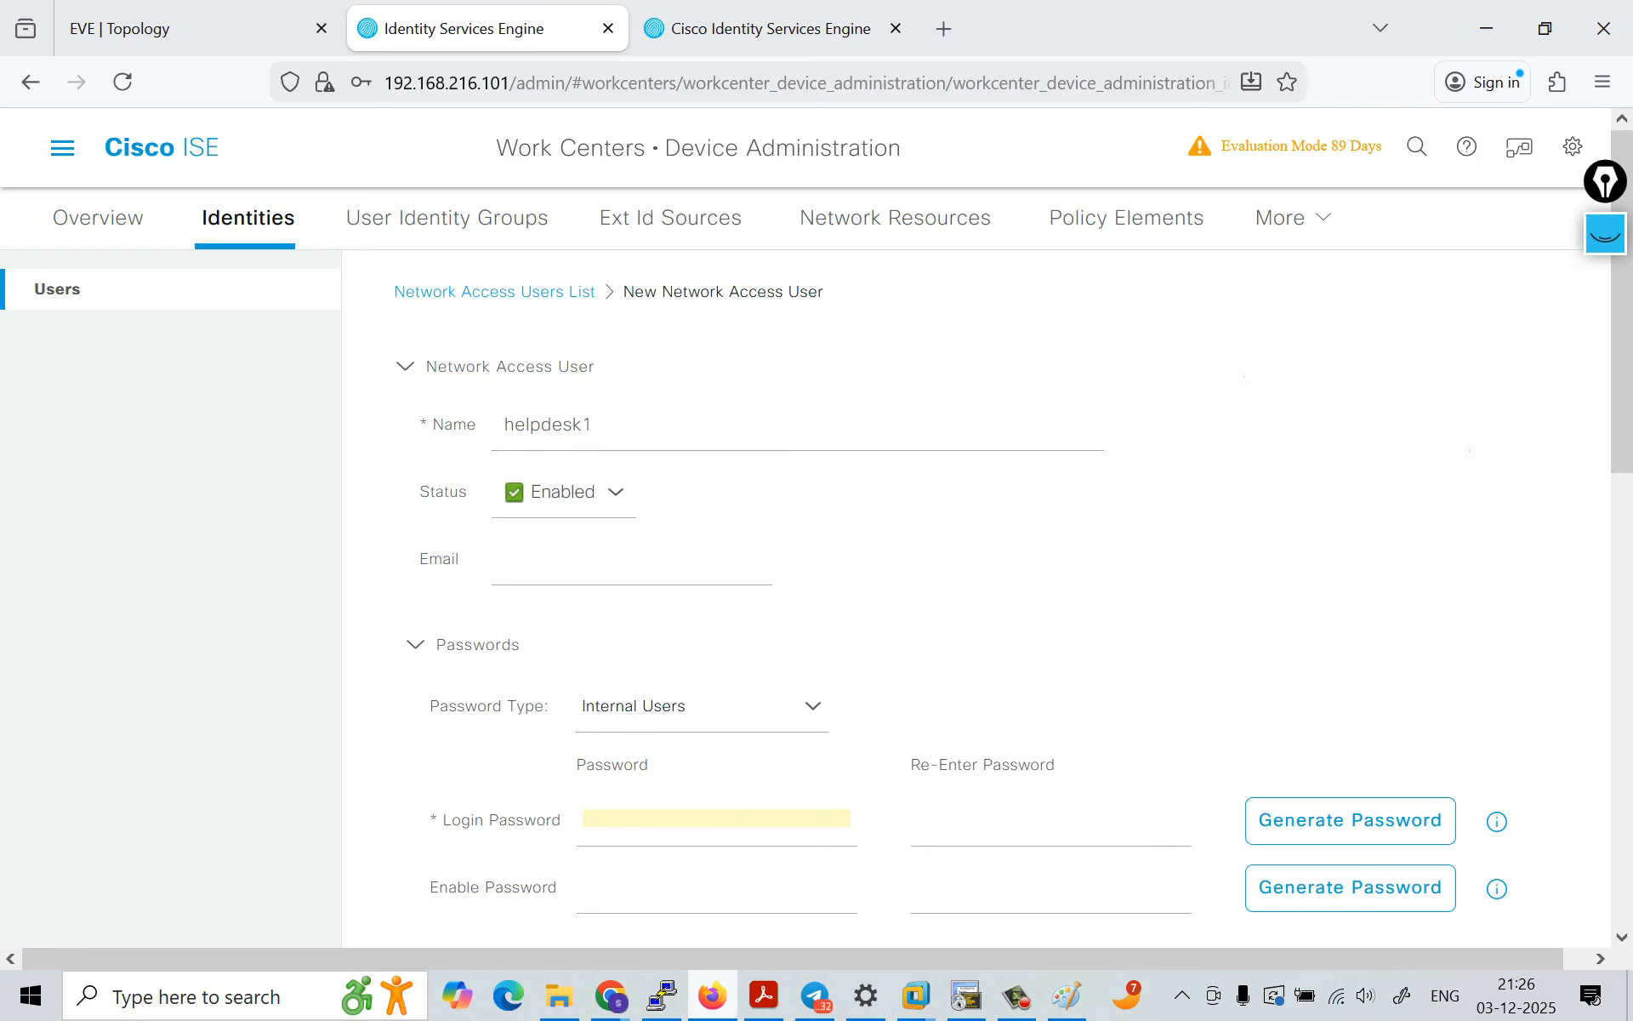
pyautogui.write('••••')
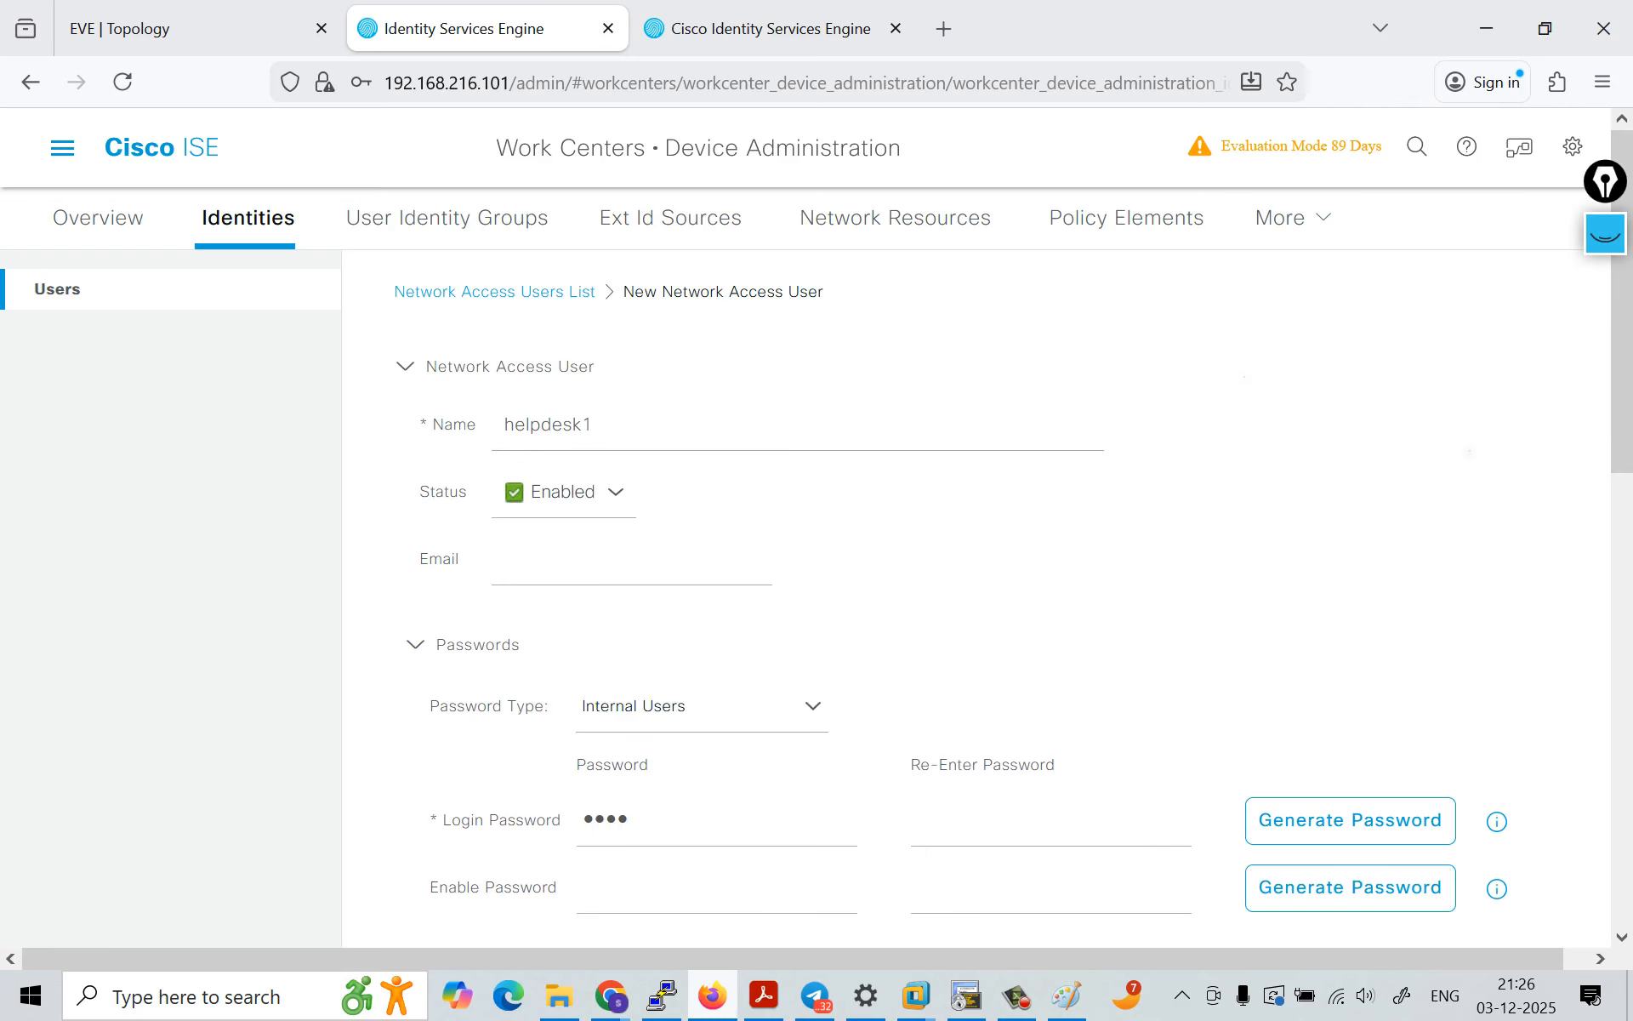
pyautogui.write('•')
pyautogui.press('BackSpace')
pyautogui.write('••••')
pyautogui.press('Tab')
pyautogui.write('••••••••')
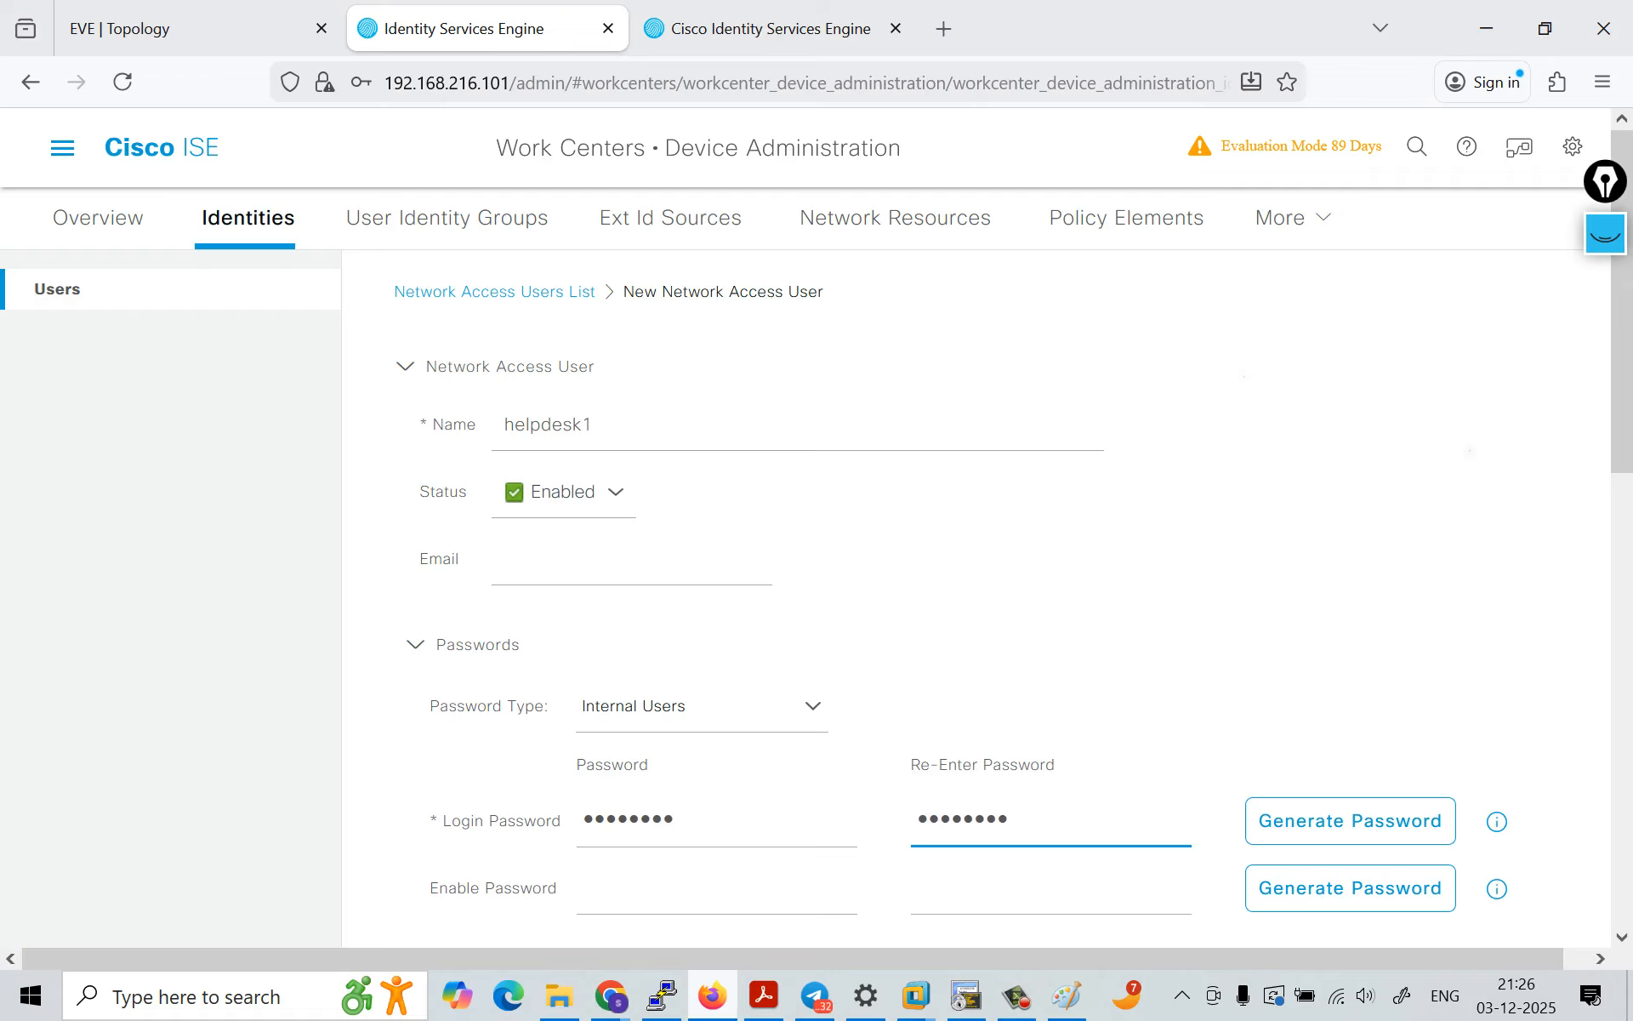
# Step: Assign helpdesk1 to the Helpdesk_group user group and submit the new network access user
pyautogui.scroll(-8, 978, 595)
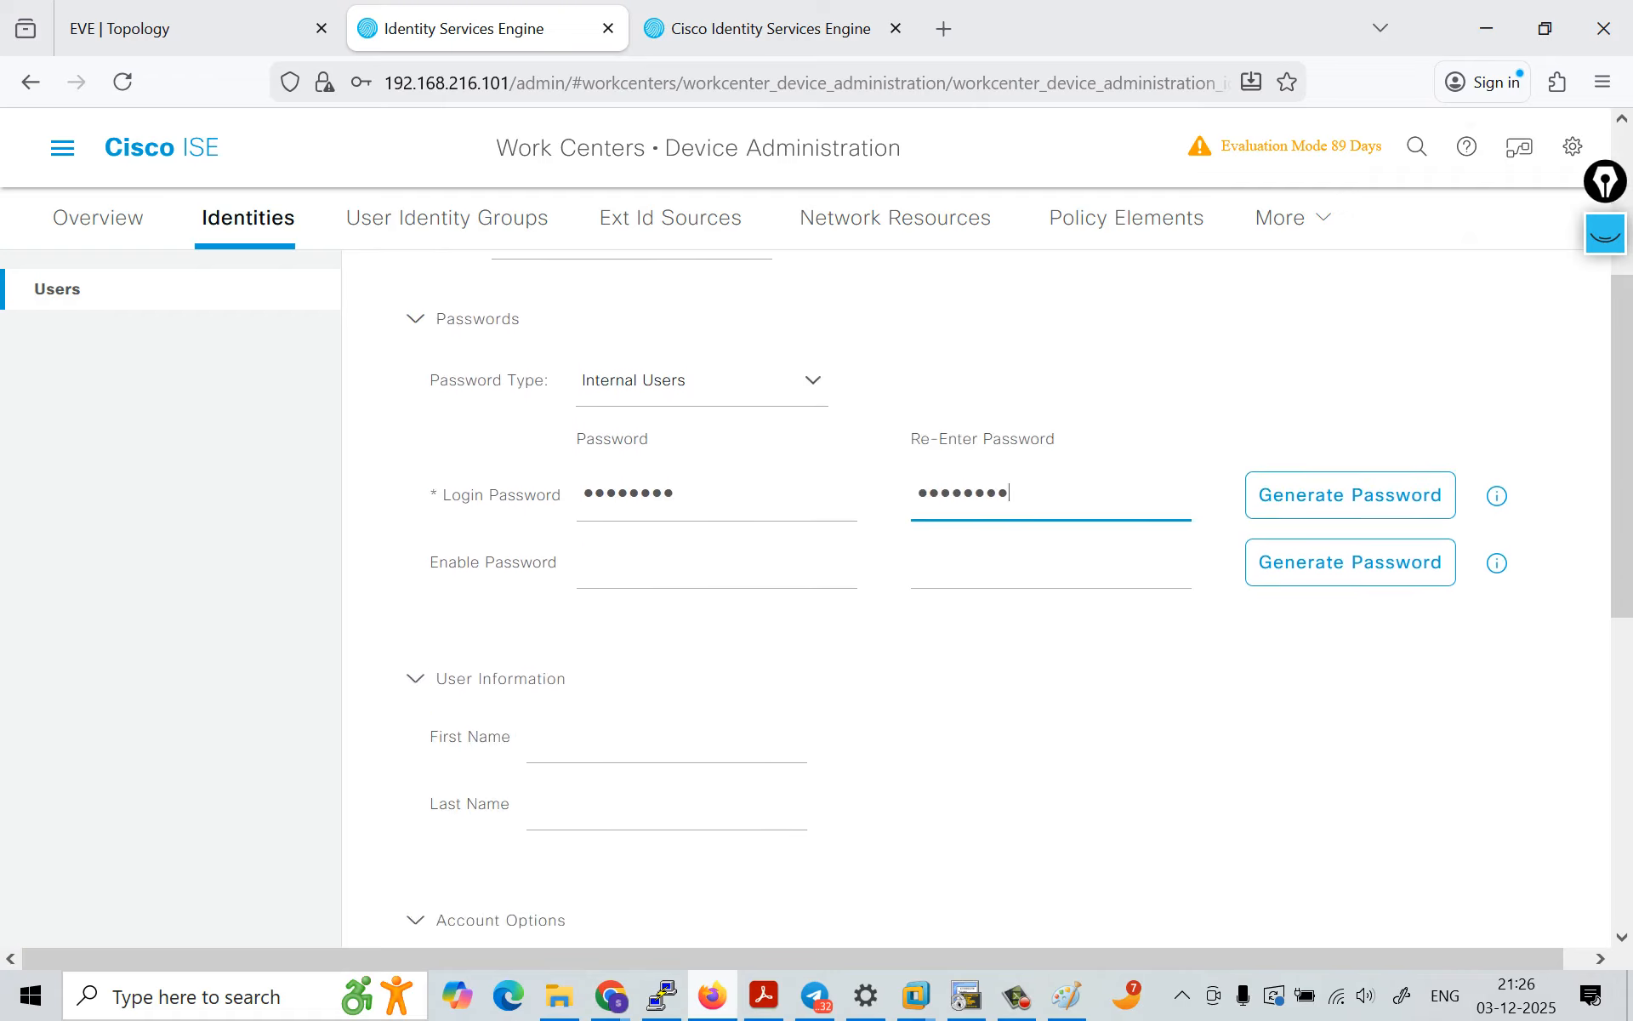
pyautogui.scroll(-3, 978, 596)
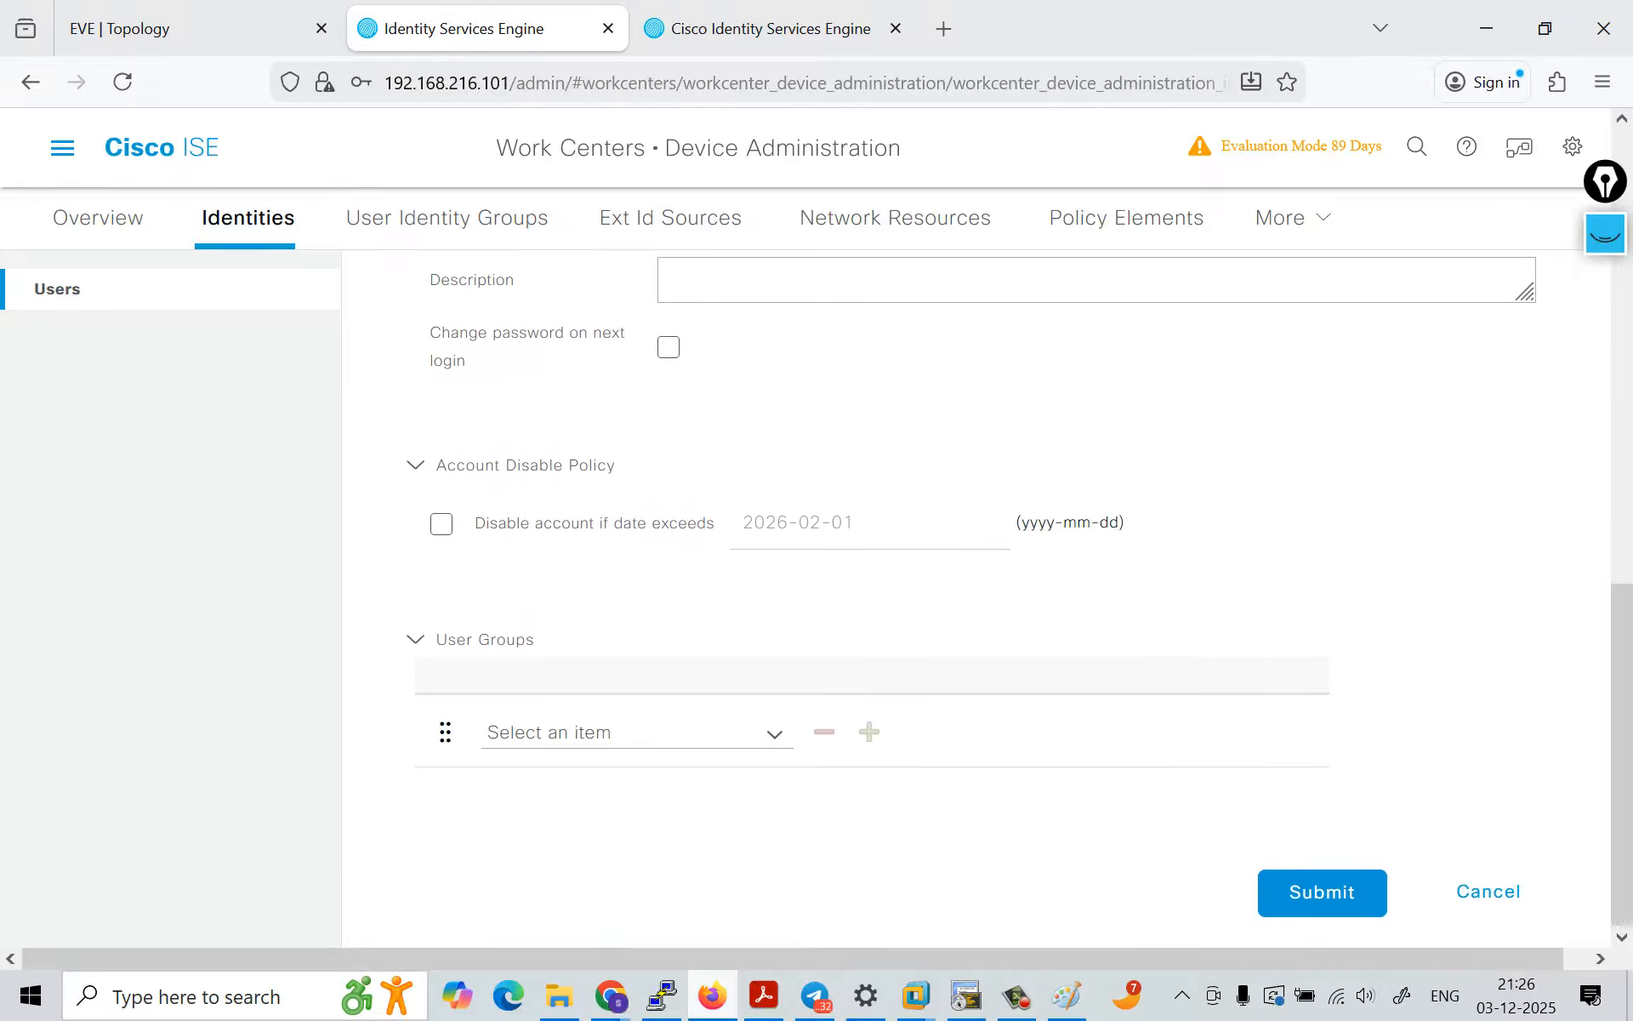
pyautogui.scroll(4, 978, 596)
pyautogui.scroll(-4, 978, 596)
pyautogui.scroll(1, 978, 595)
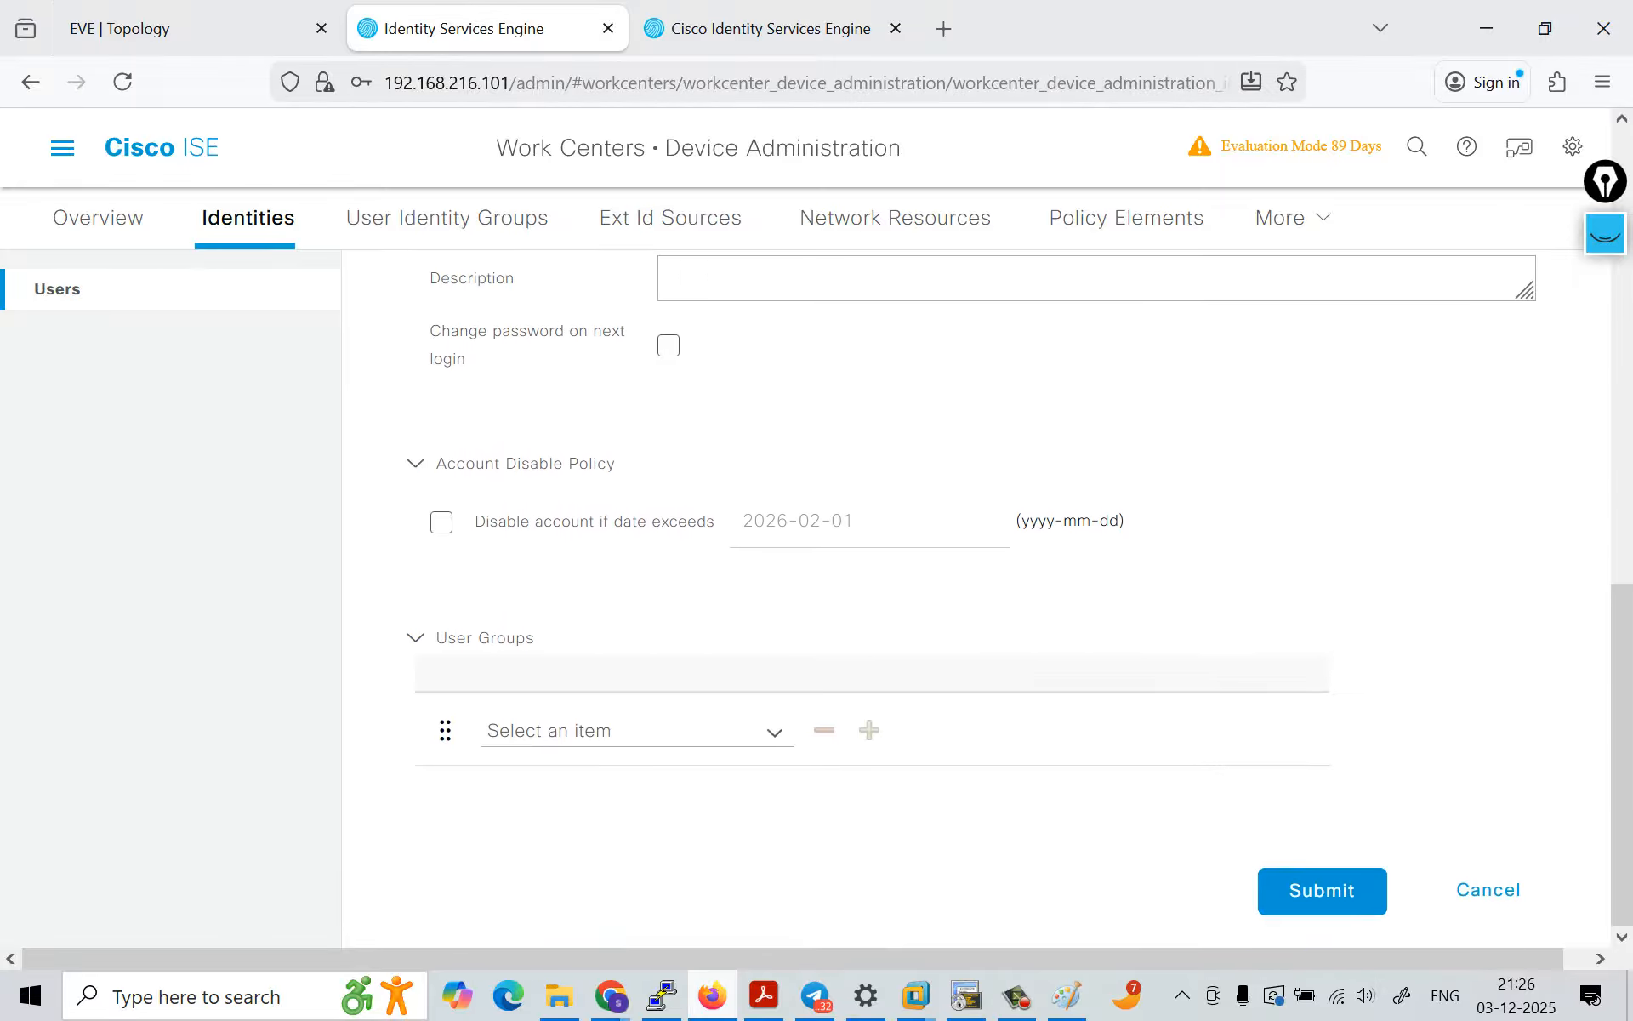
pyautogui.click(774, 733)
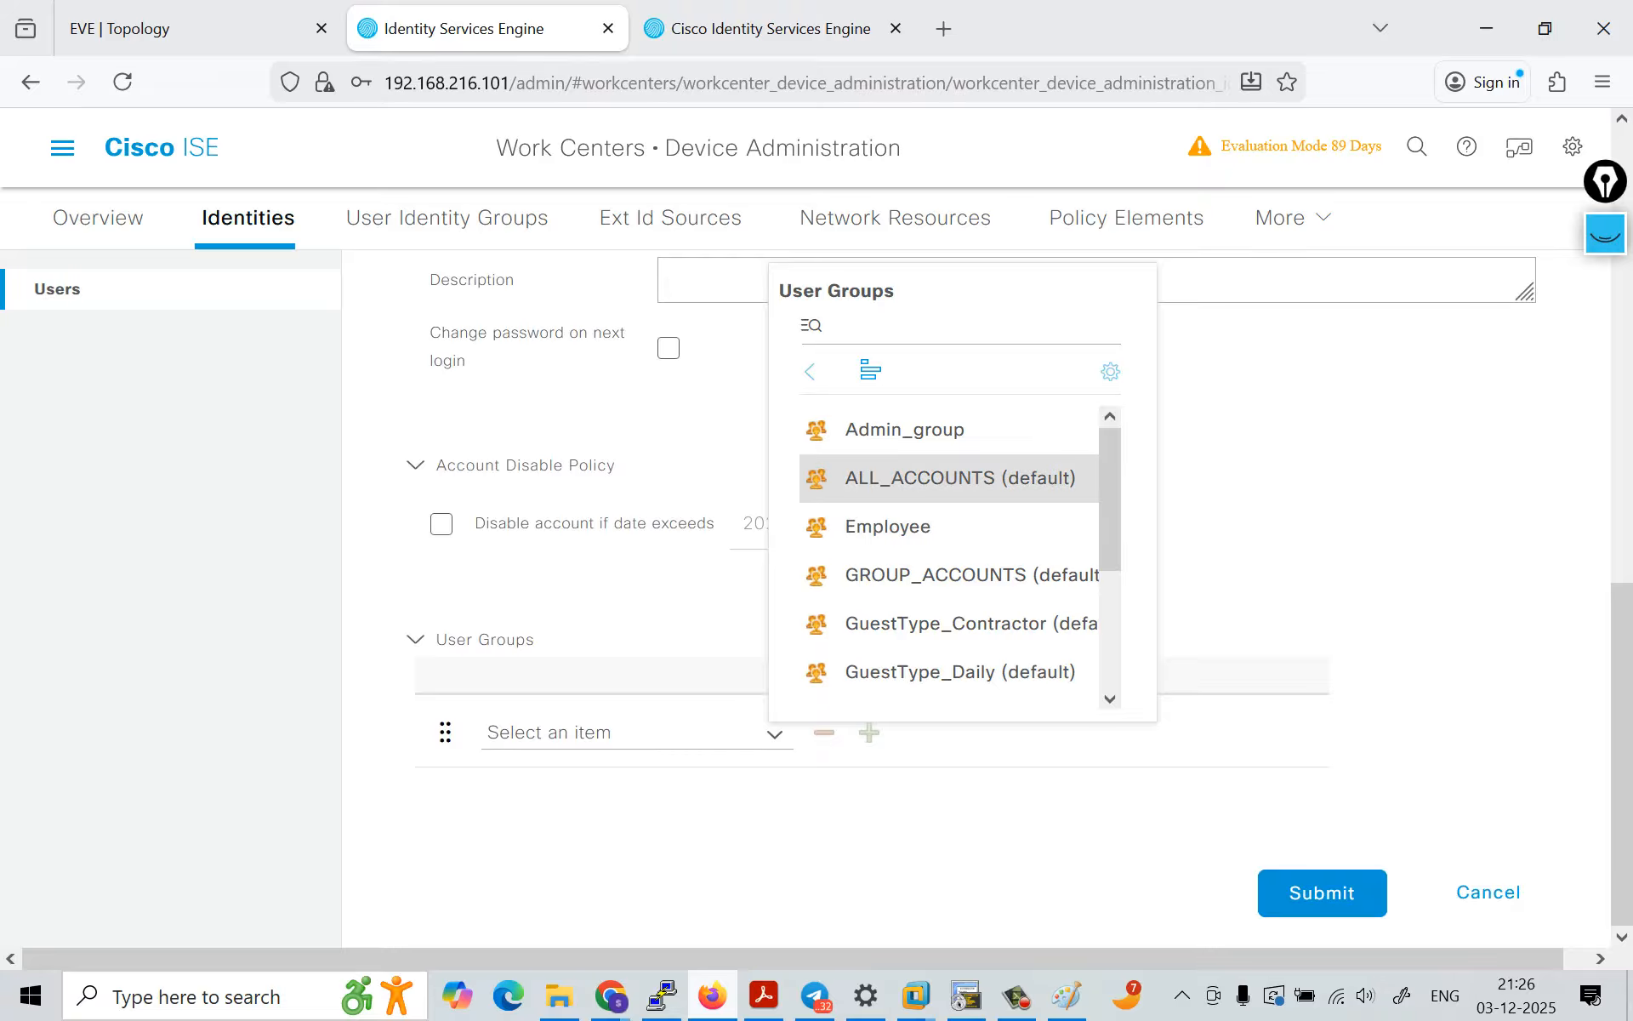
pyautogui.scroll(-3, 949, 518)
pyautogui.click(918, 612)
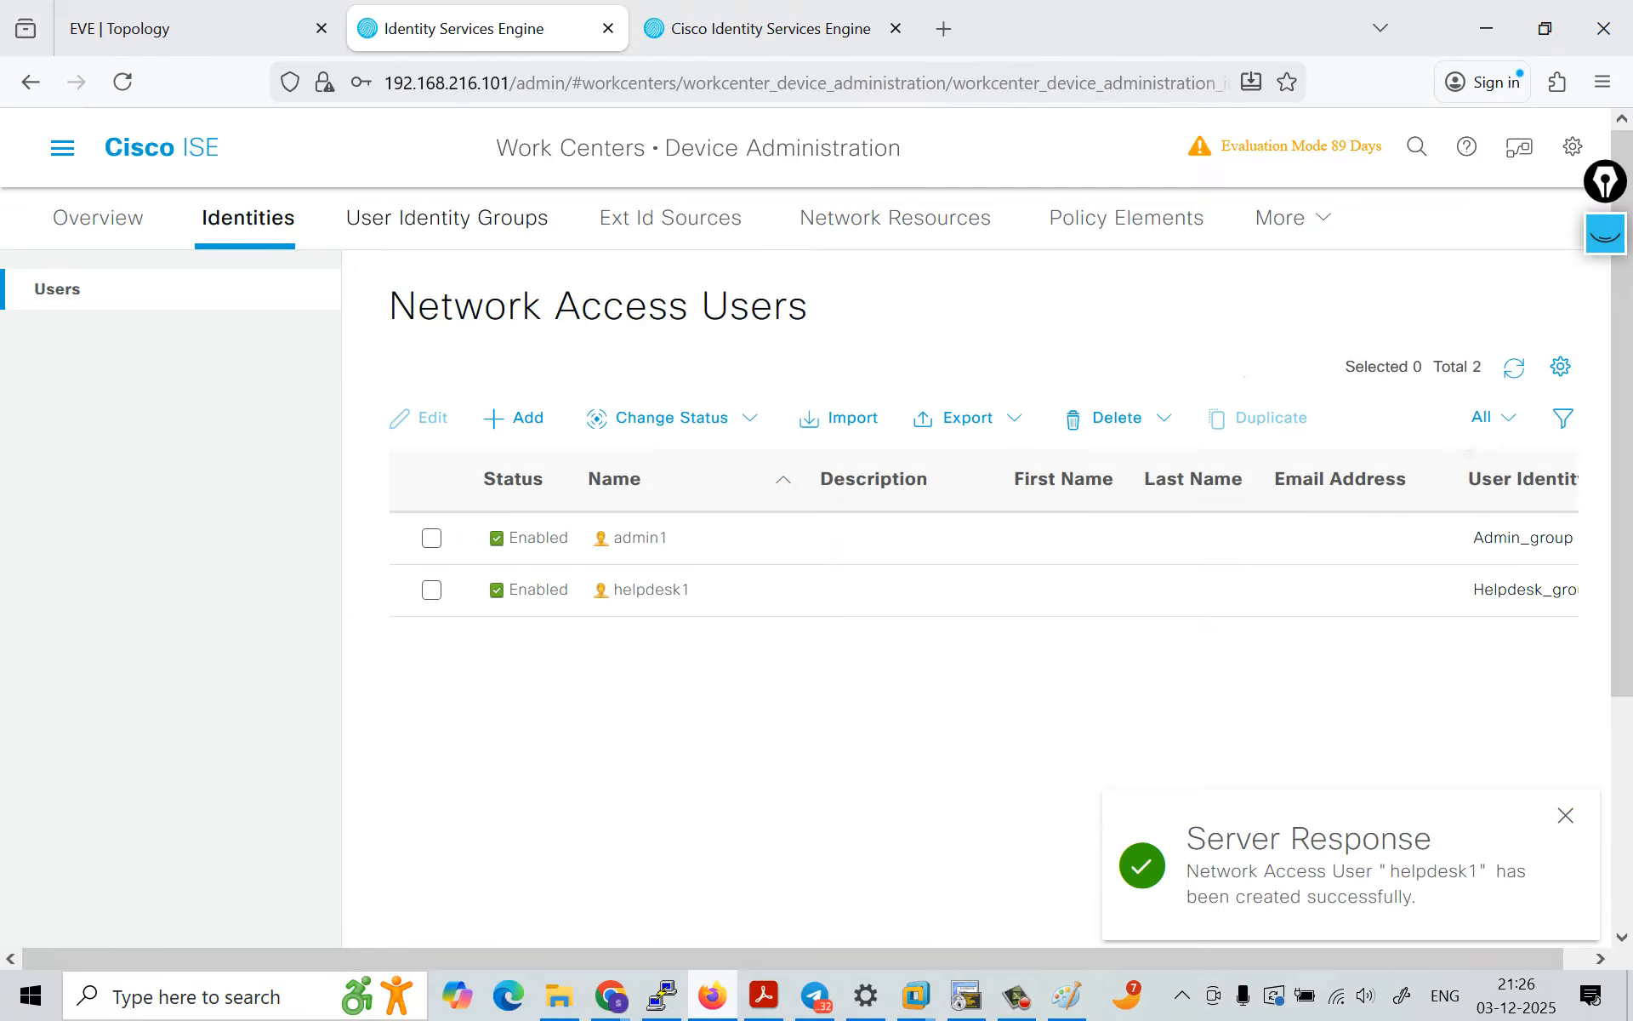
# Step: Review the user identity groups and the network devices defined for device administration
pyautogui.click(422, 217)
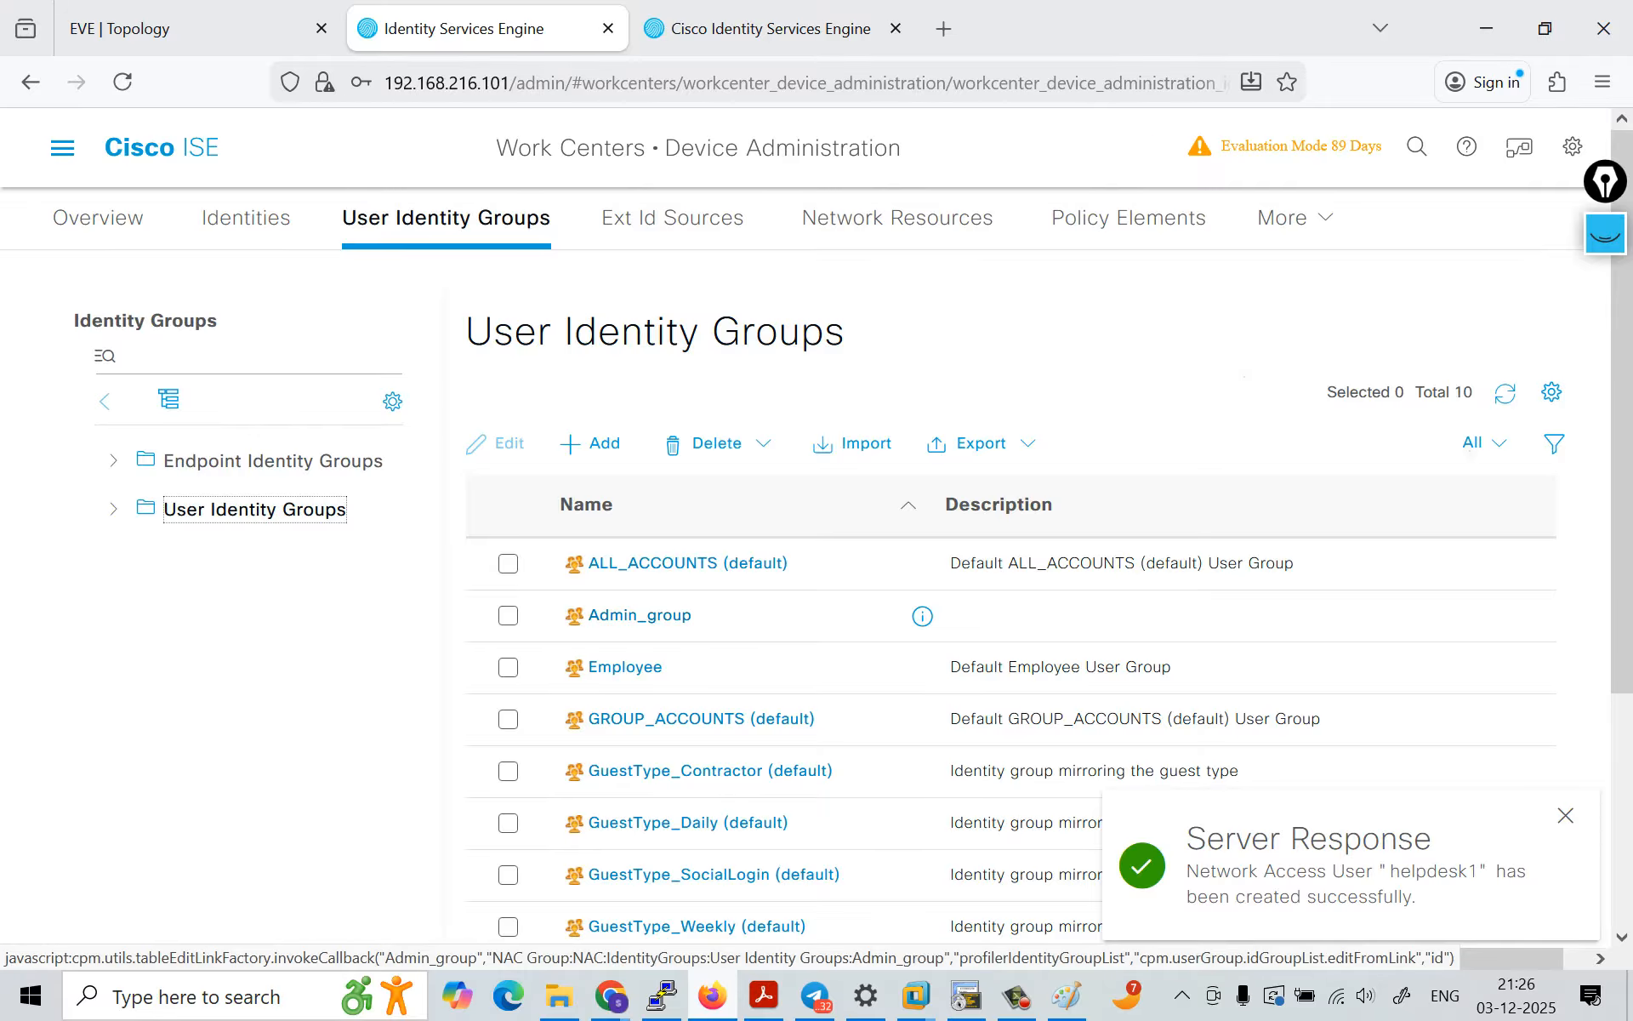
pyautogui.scroll(-3, 647, 706)
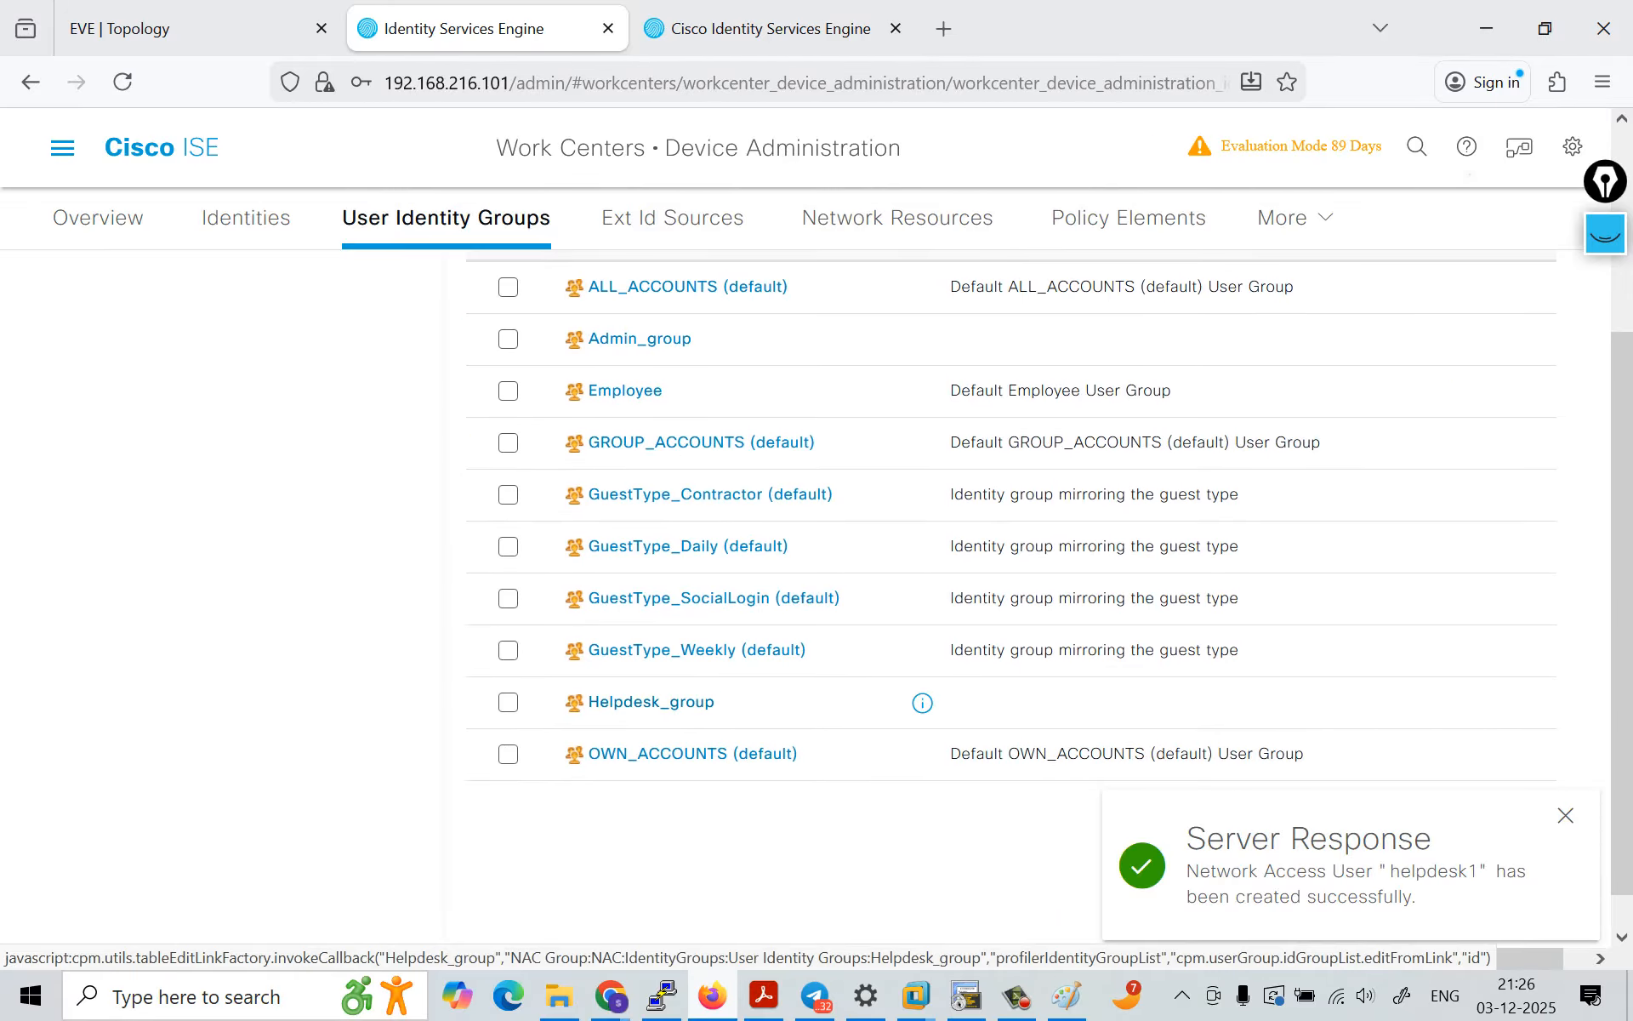
pyautogui.scroll(3, 651, 704)
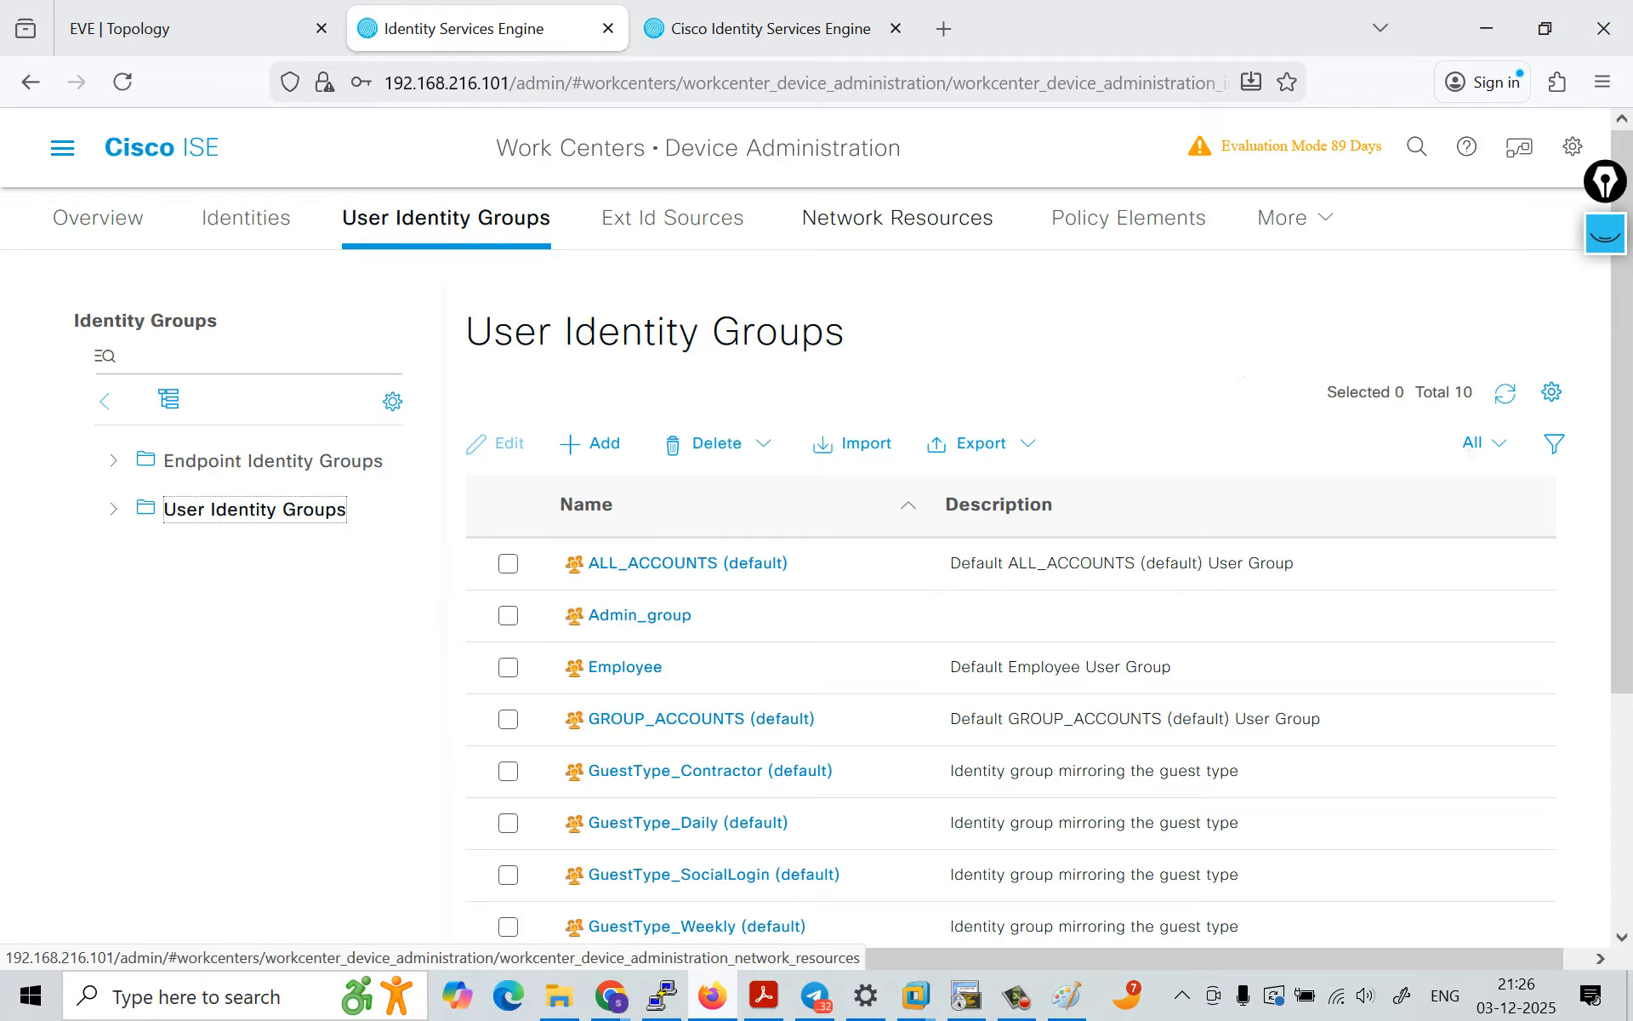
pyautogui.click(898, 218)
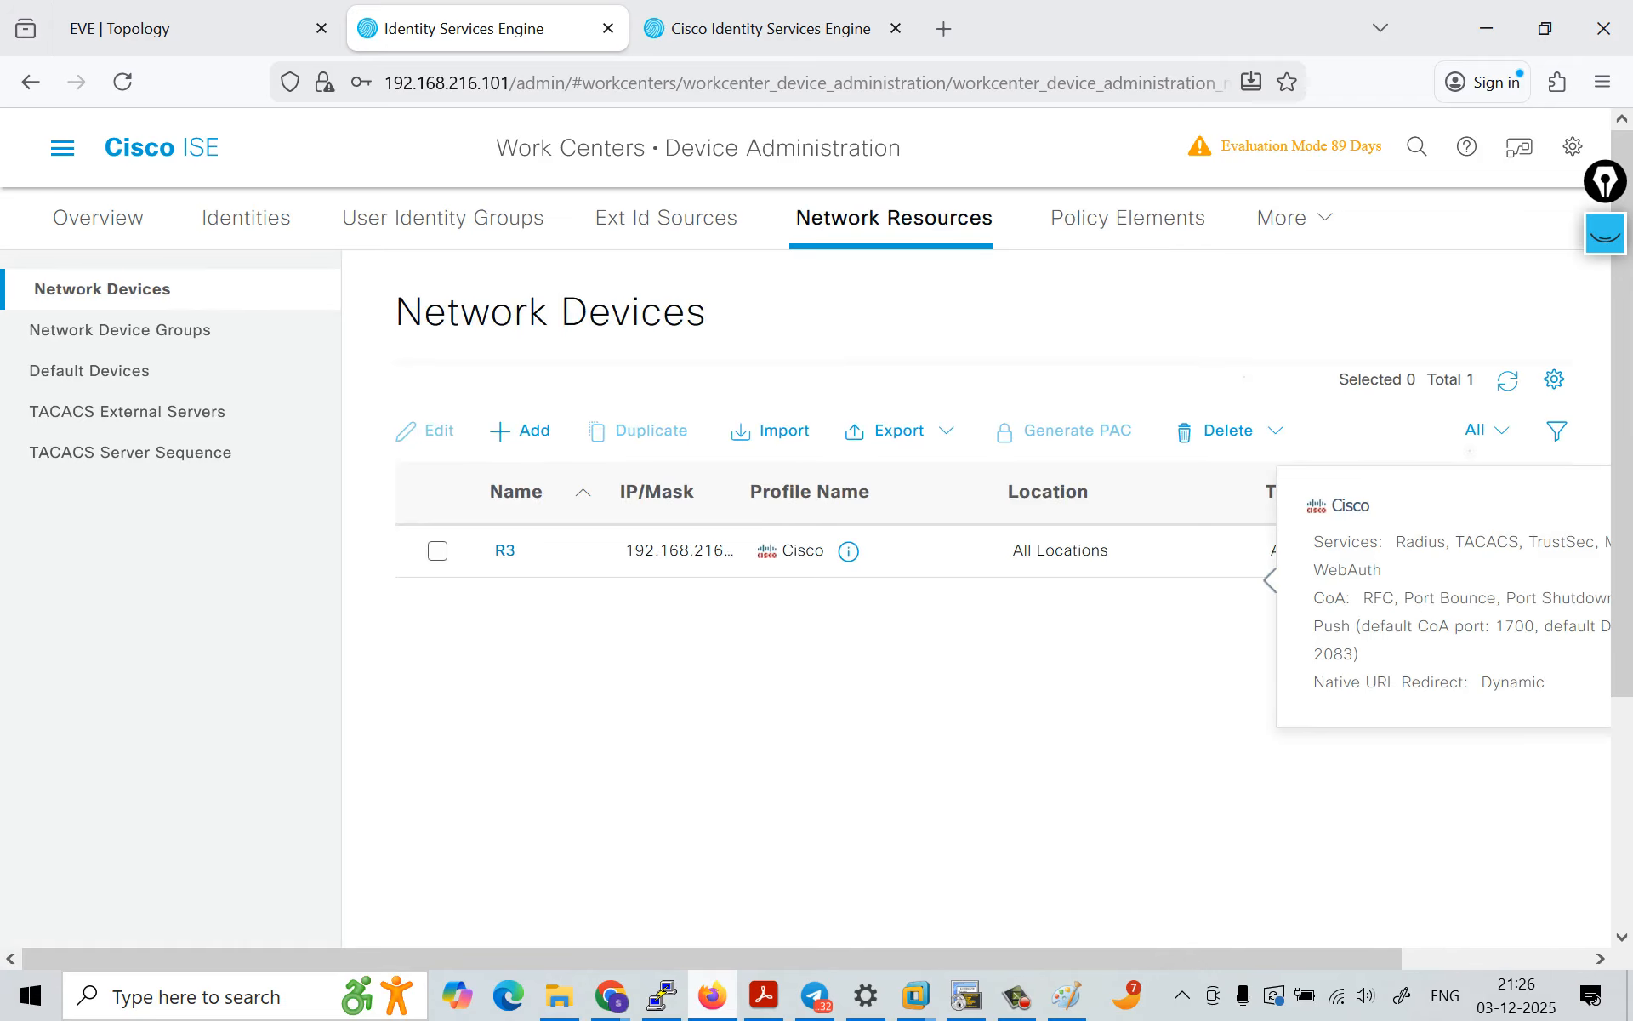
# Step: Open the list of TACACS profiles within the device administration policy results
pyautogui.click(1127, 218)
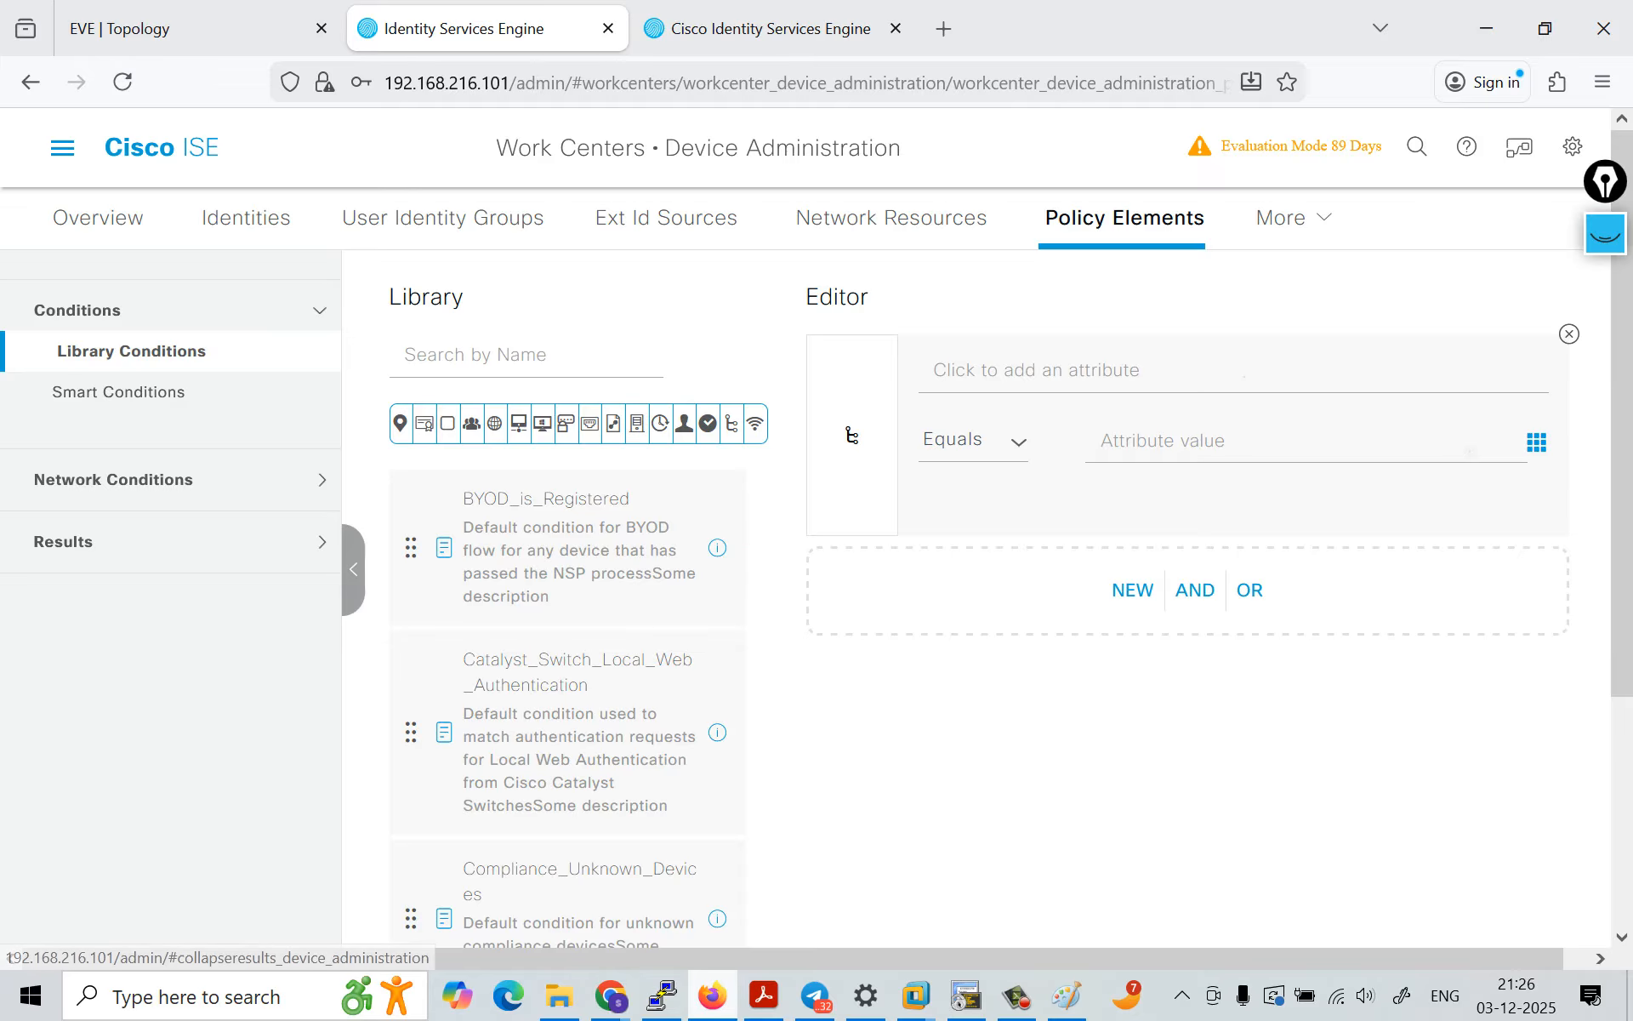
pyautogui.click(63, 541)
pyautogui.click(130, 475)
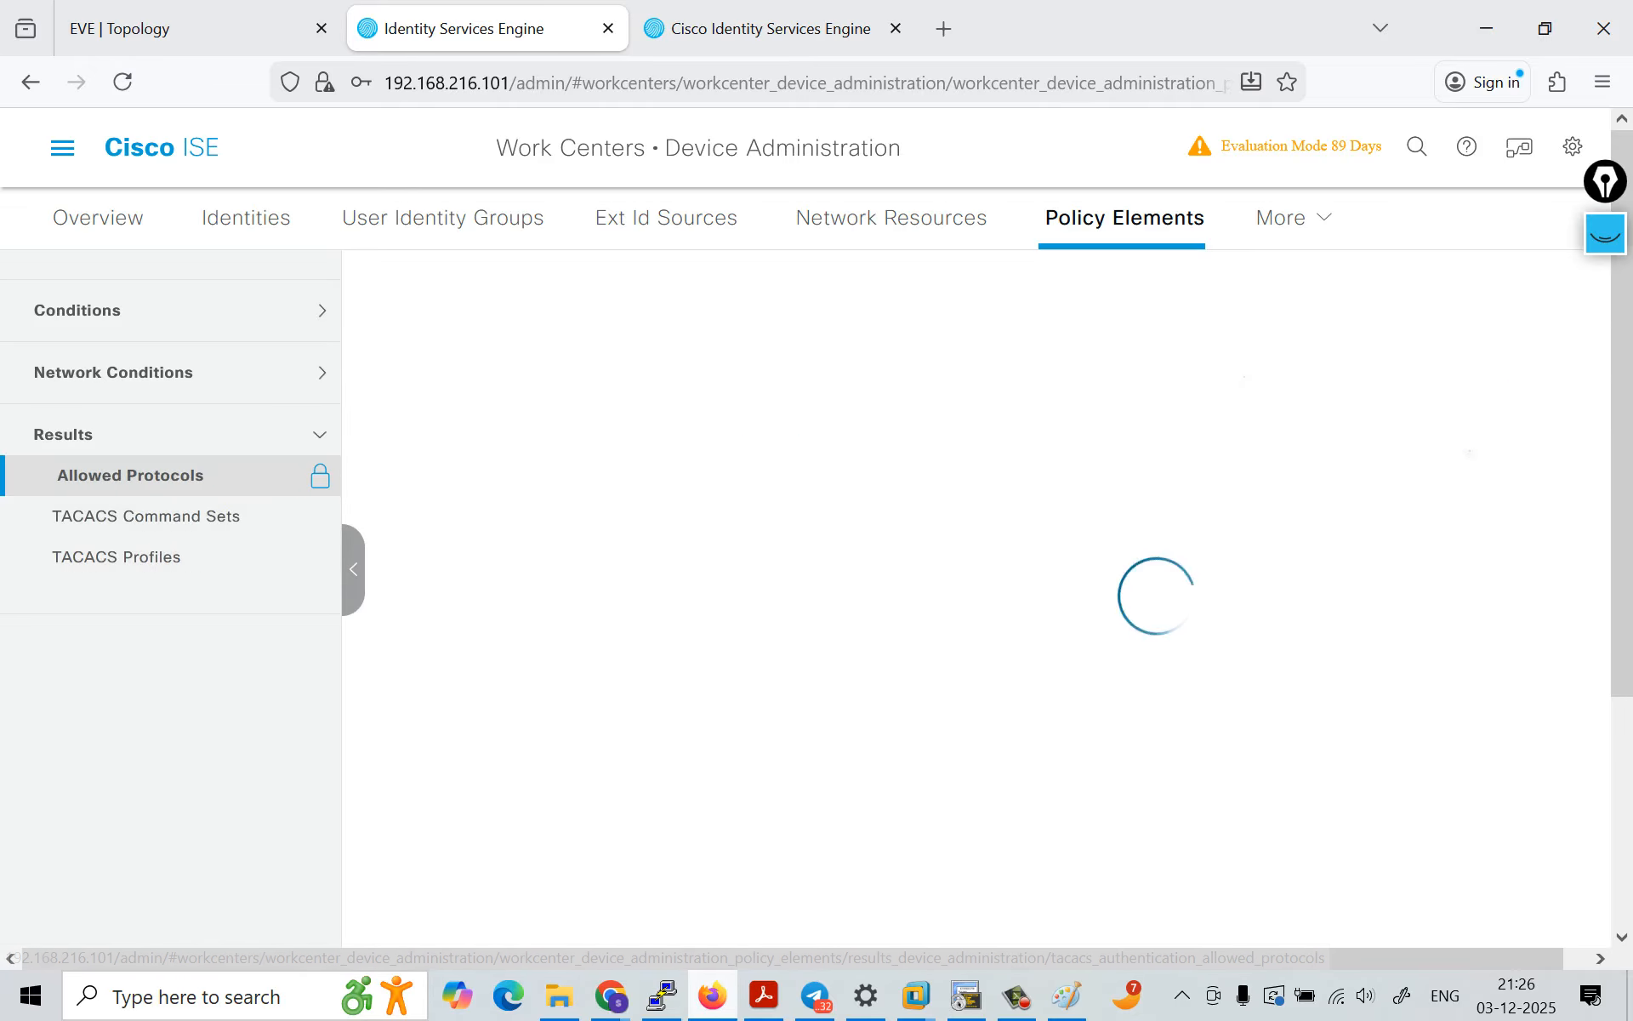
pyautogui.click(116, 557)
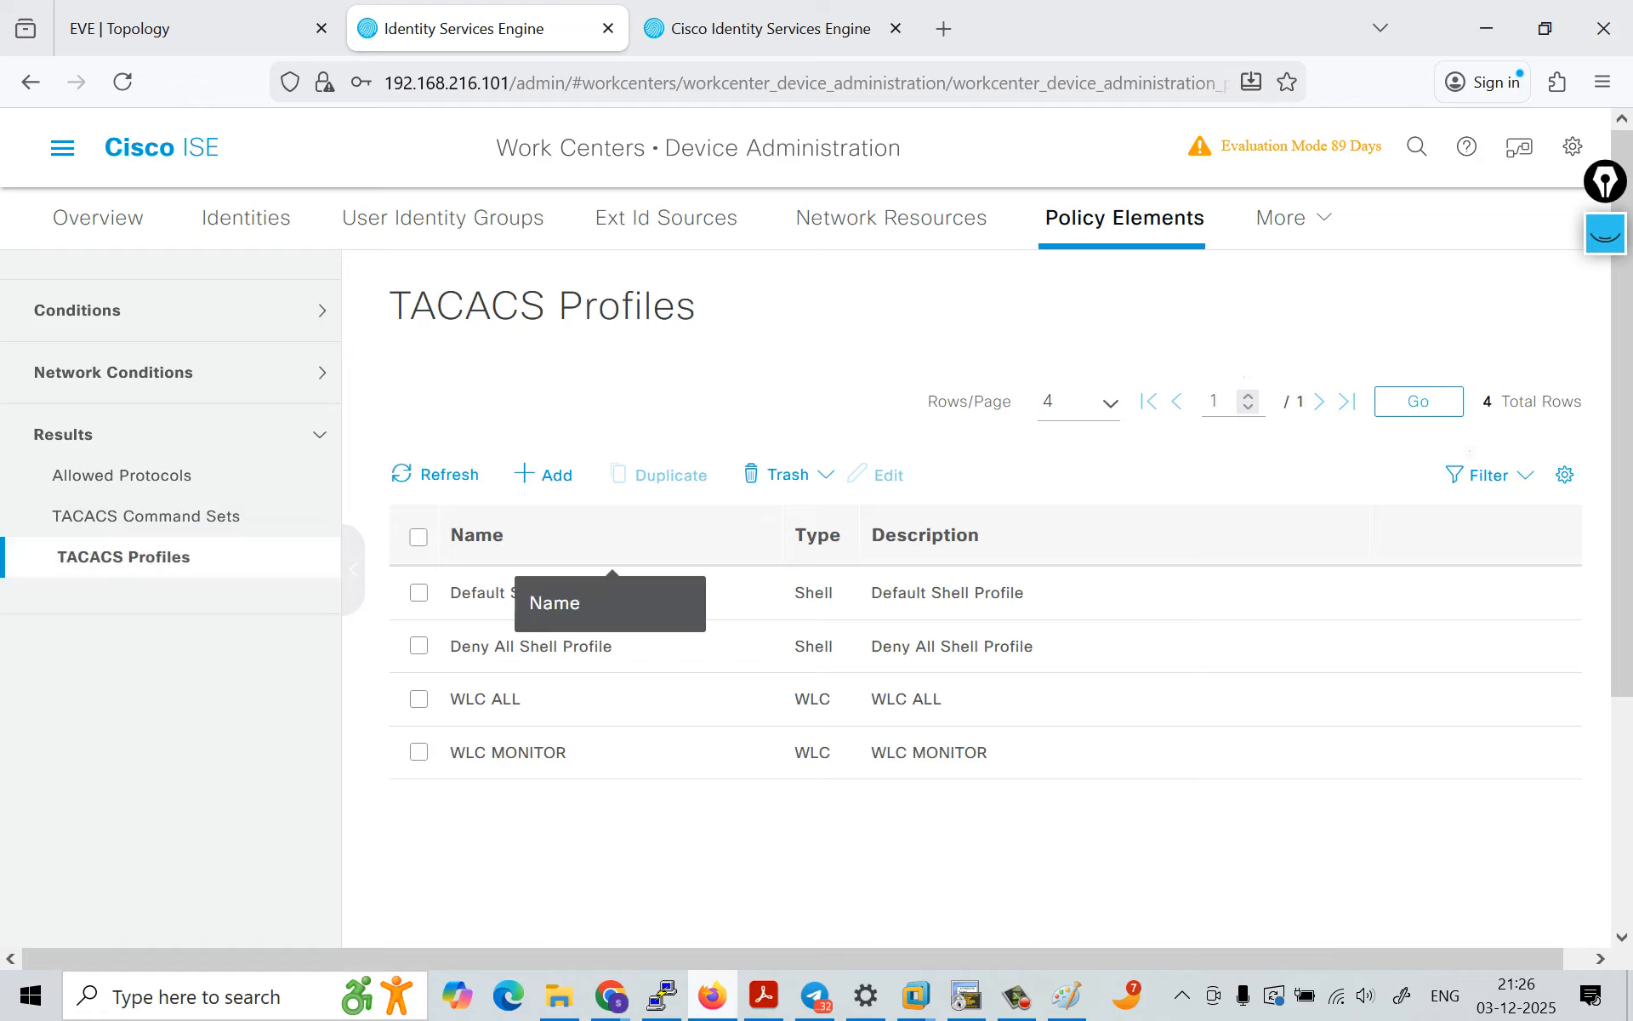
# Step: Add a new TACACS profile and name it ADMIN_SHELL
pyautogui.click(525, 474)
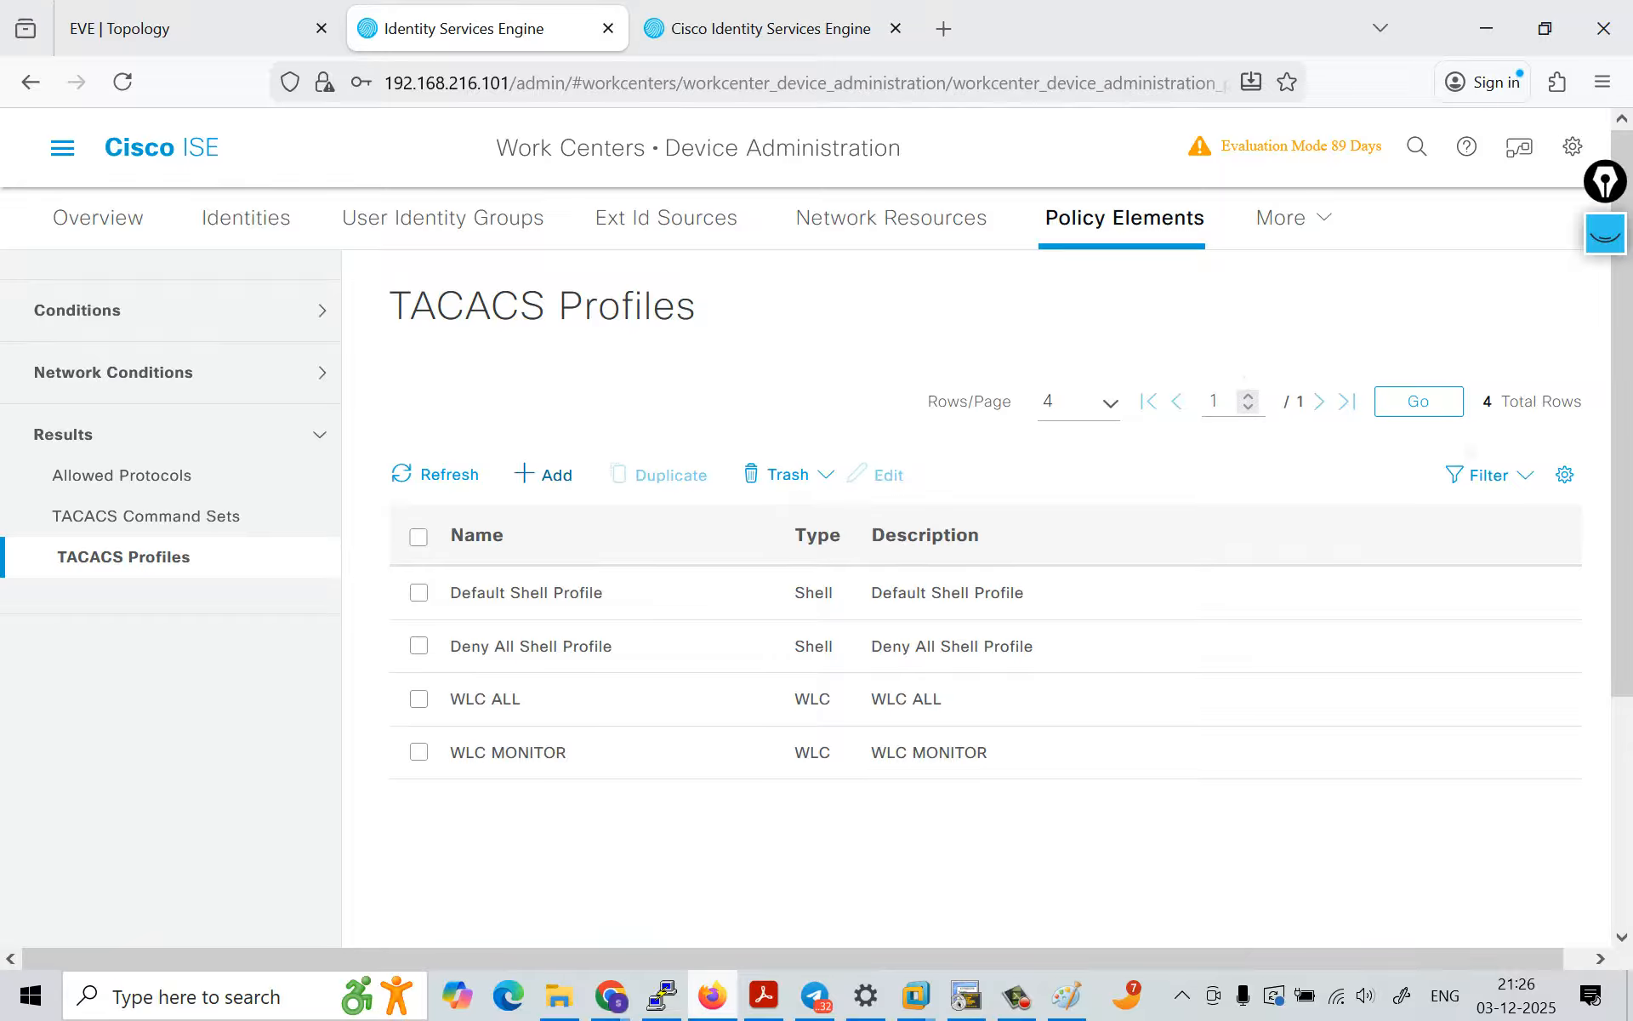
pyautogui.click(536, 427)
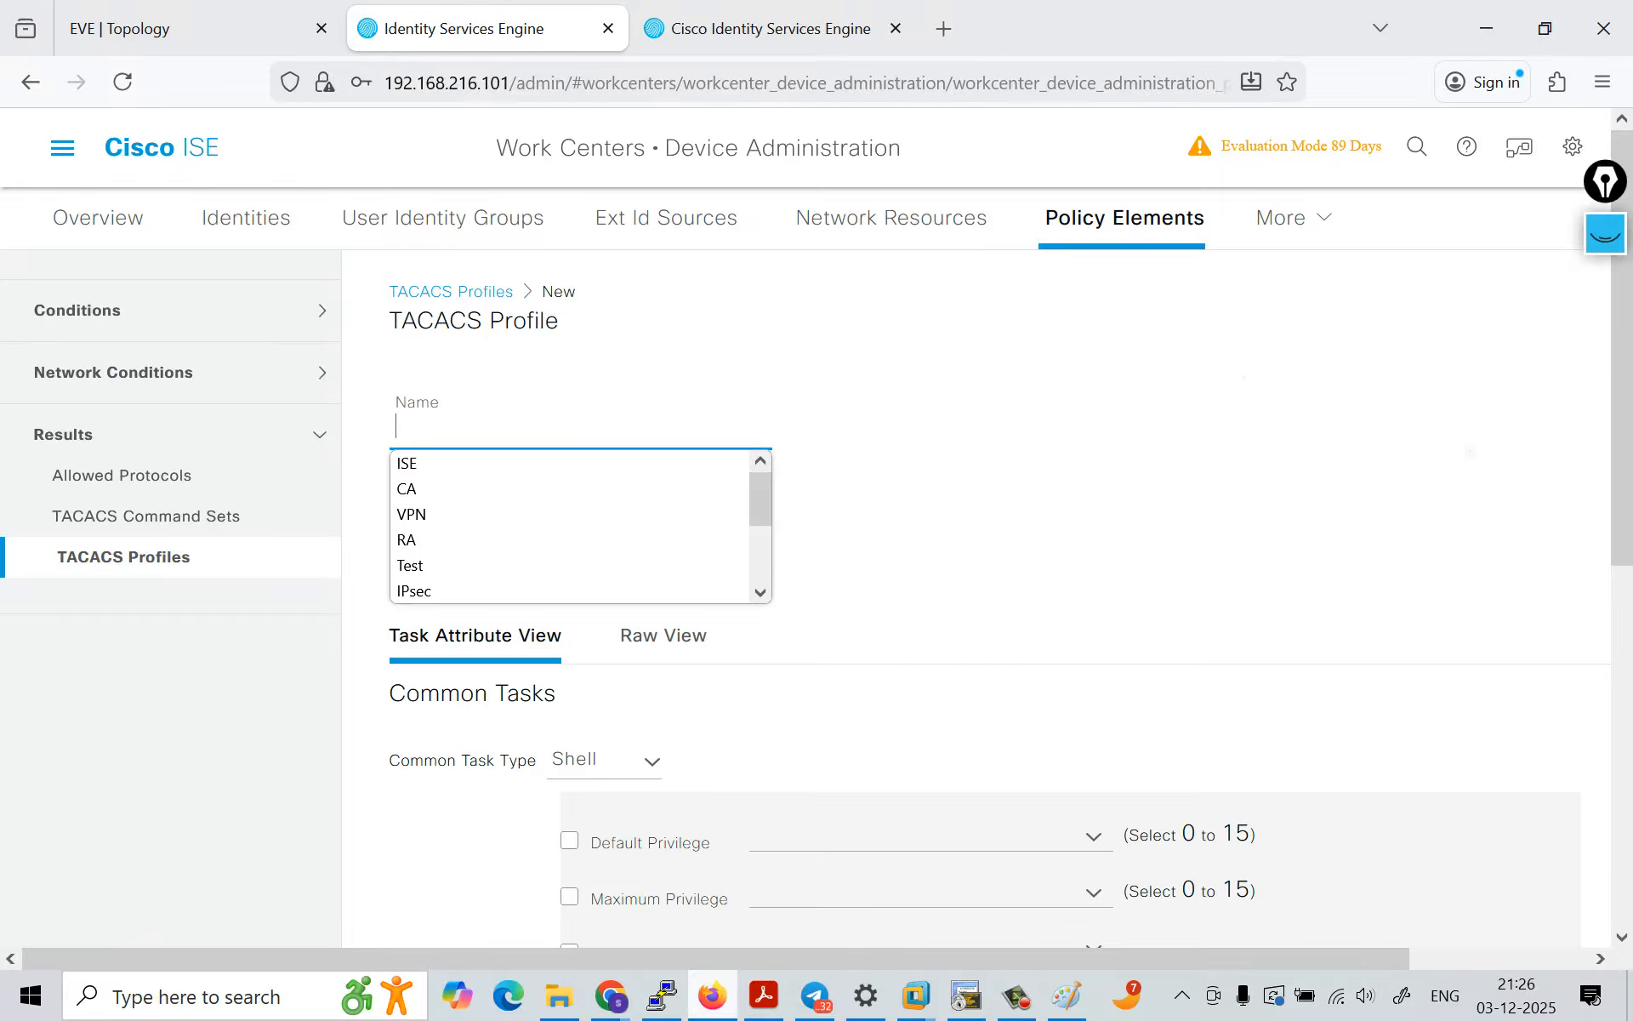
pyautogui.press('capslock')
pyautogui.write('ADMIN')
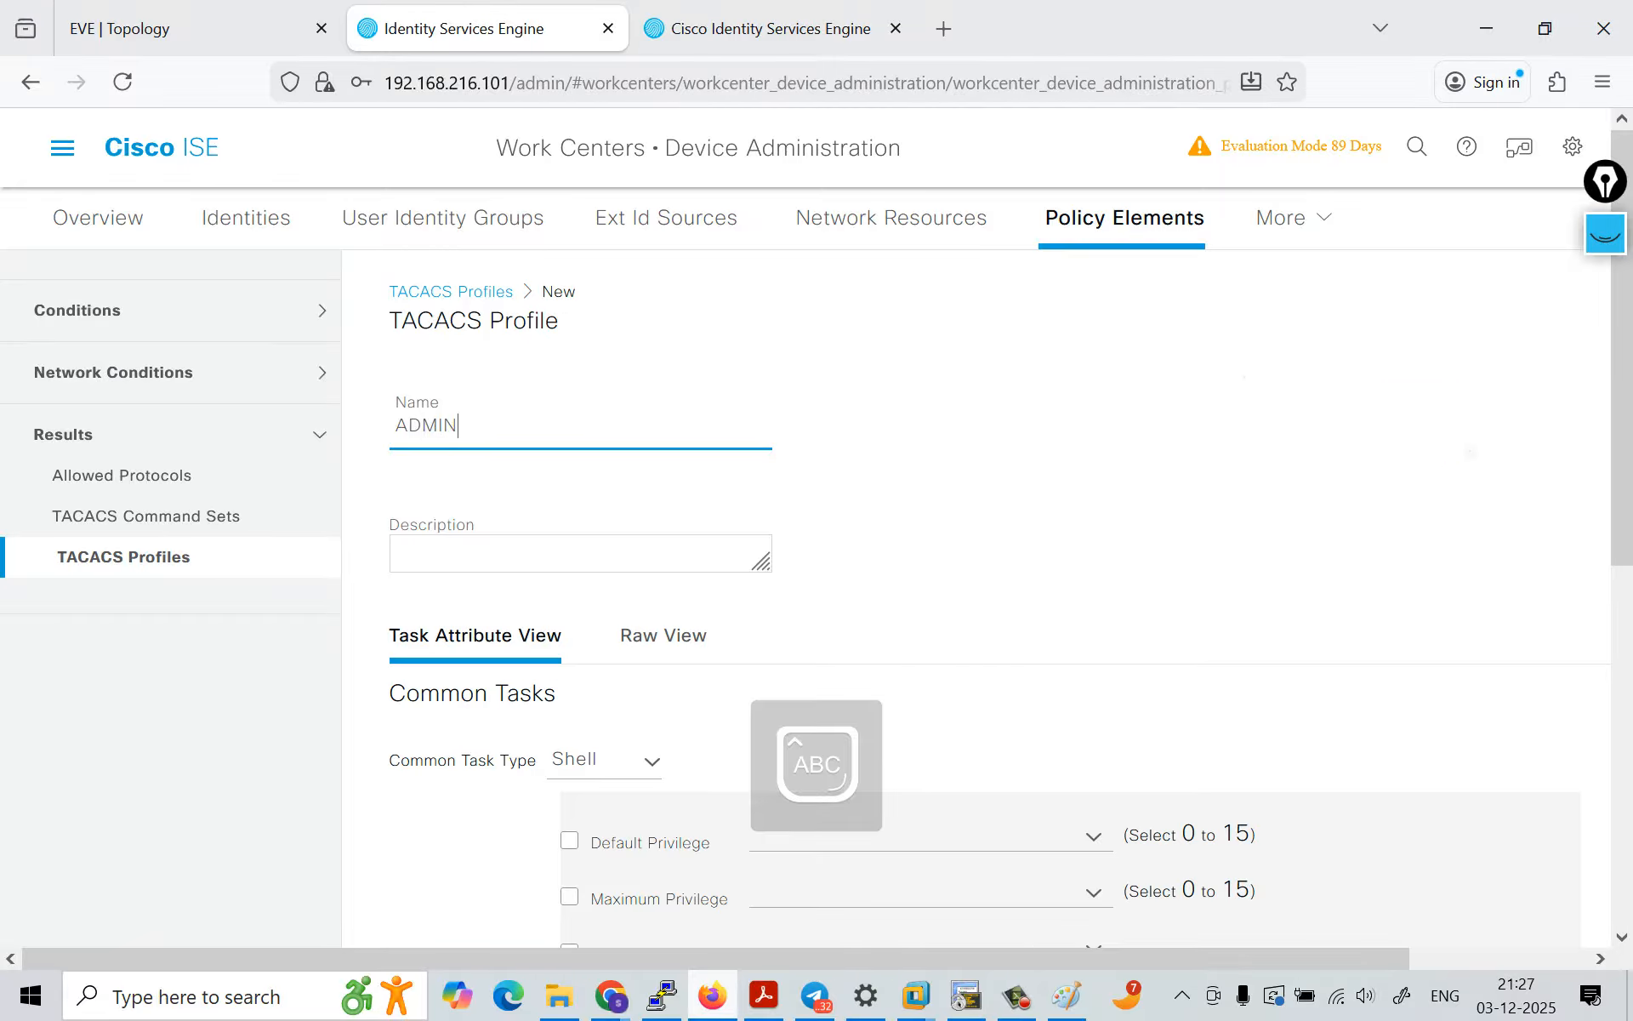
pyautogui.write('_SHELL')
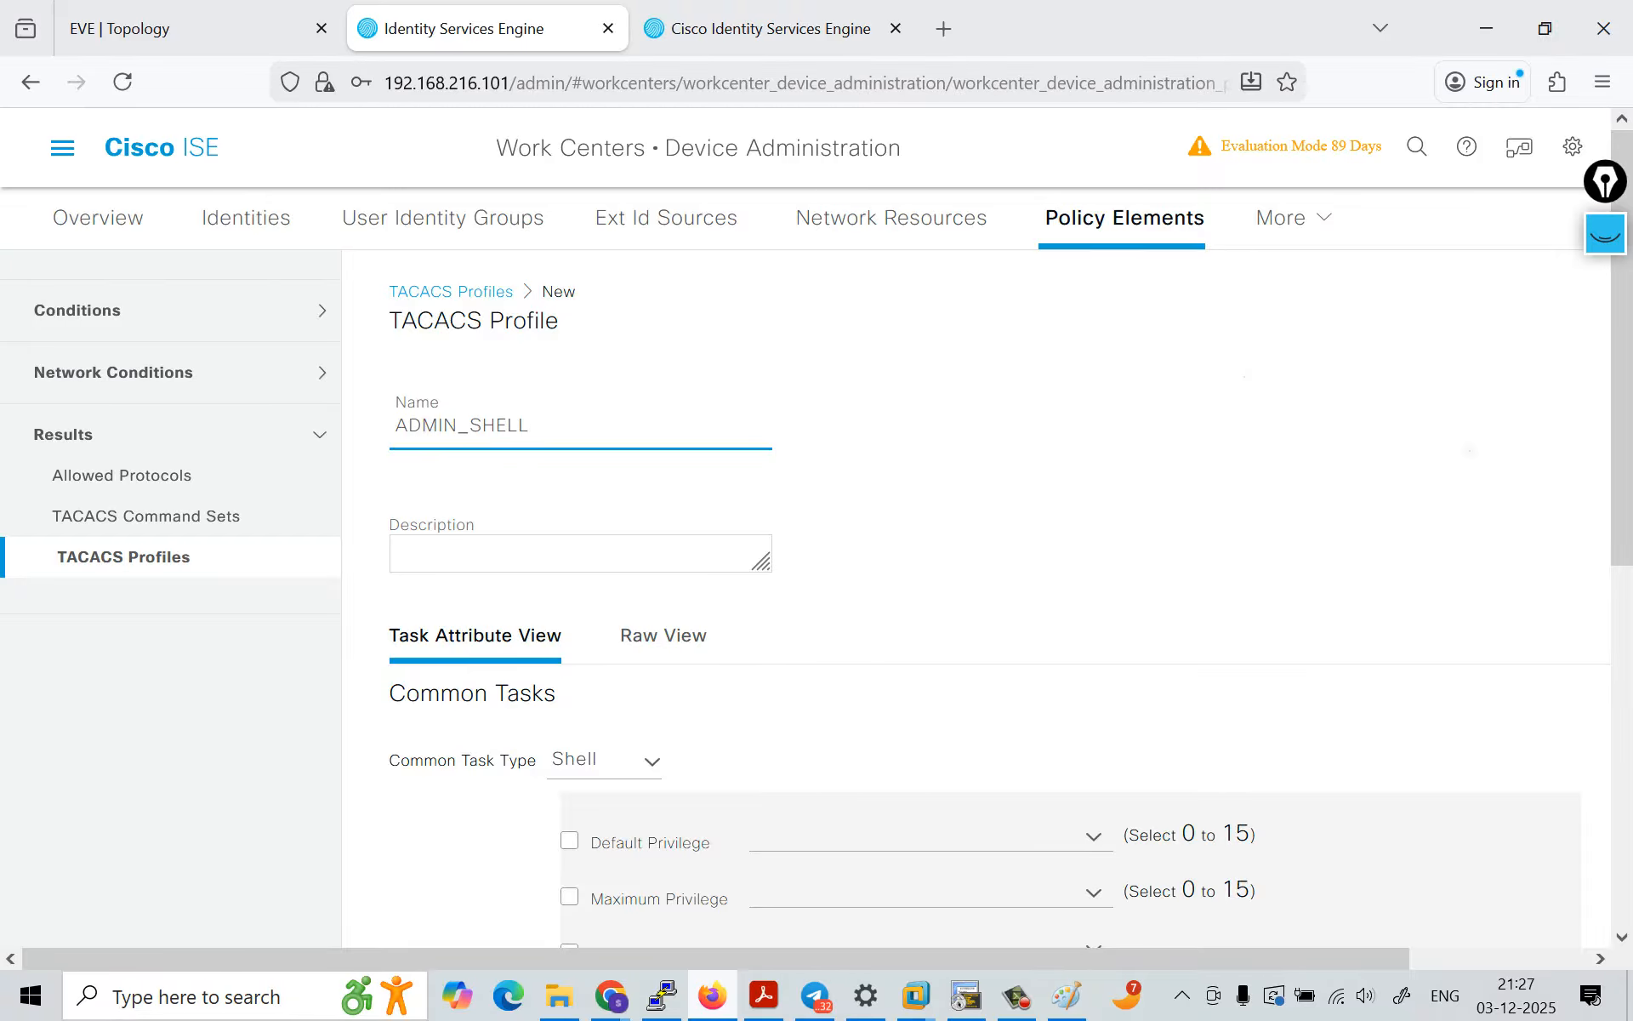
# Step: Enable the default privilege in the ADMIN_SHELL profile's common tasks and set it to 15
pyautogui.scroll(-3, 979, 596)
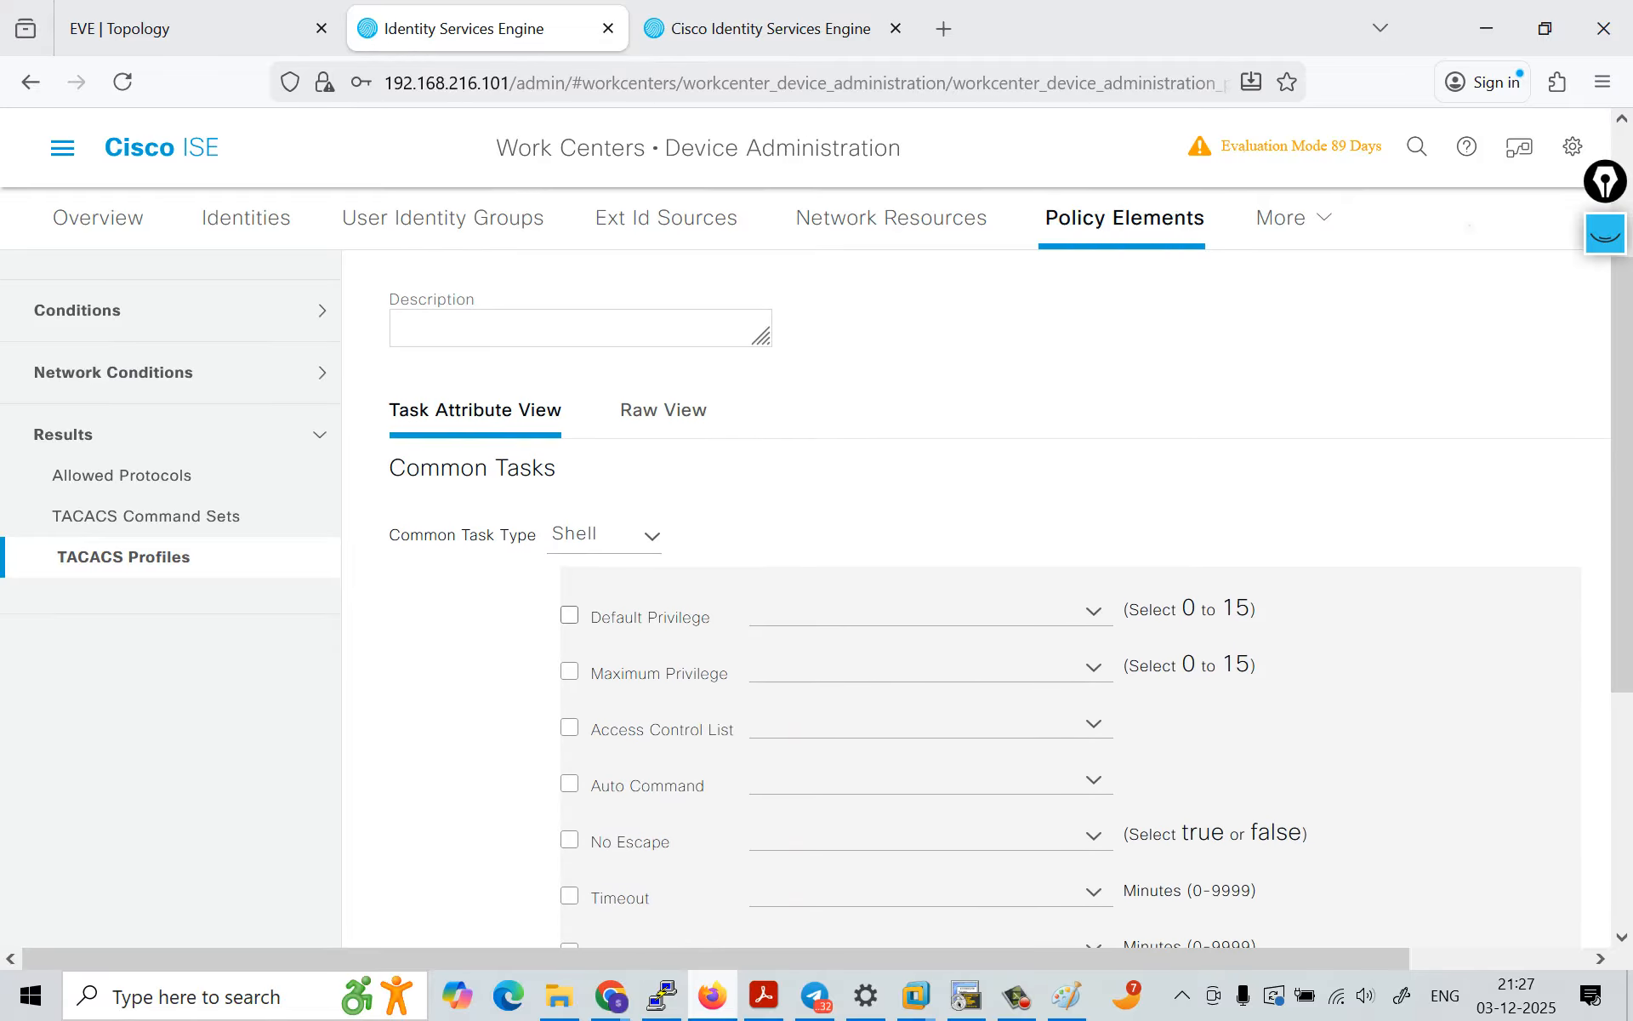
pyautogui.click(569, 614)
pyautogui.click(1094, 612)
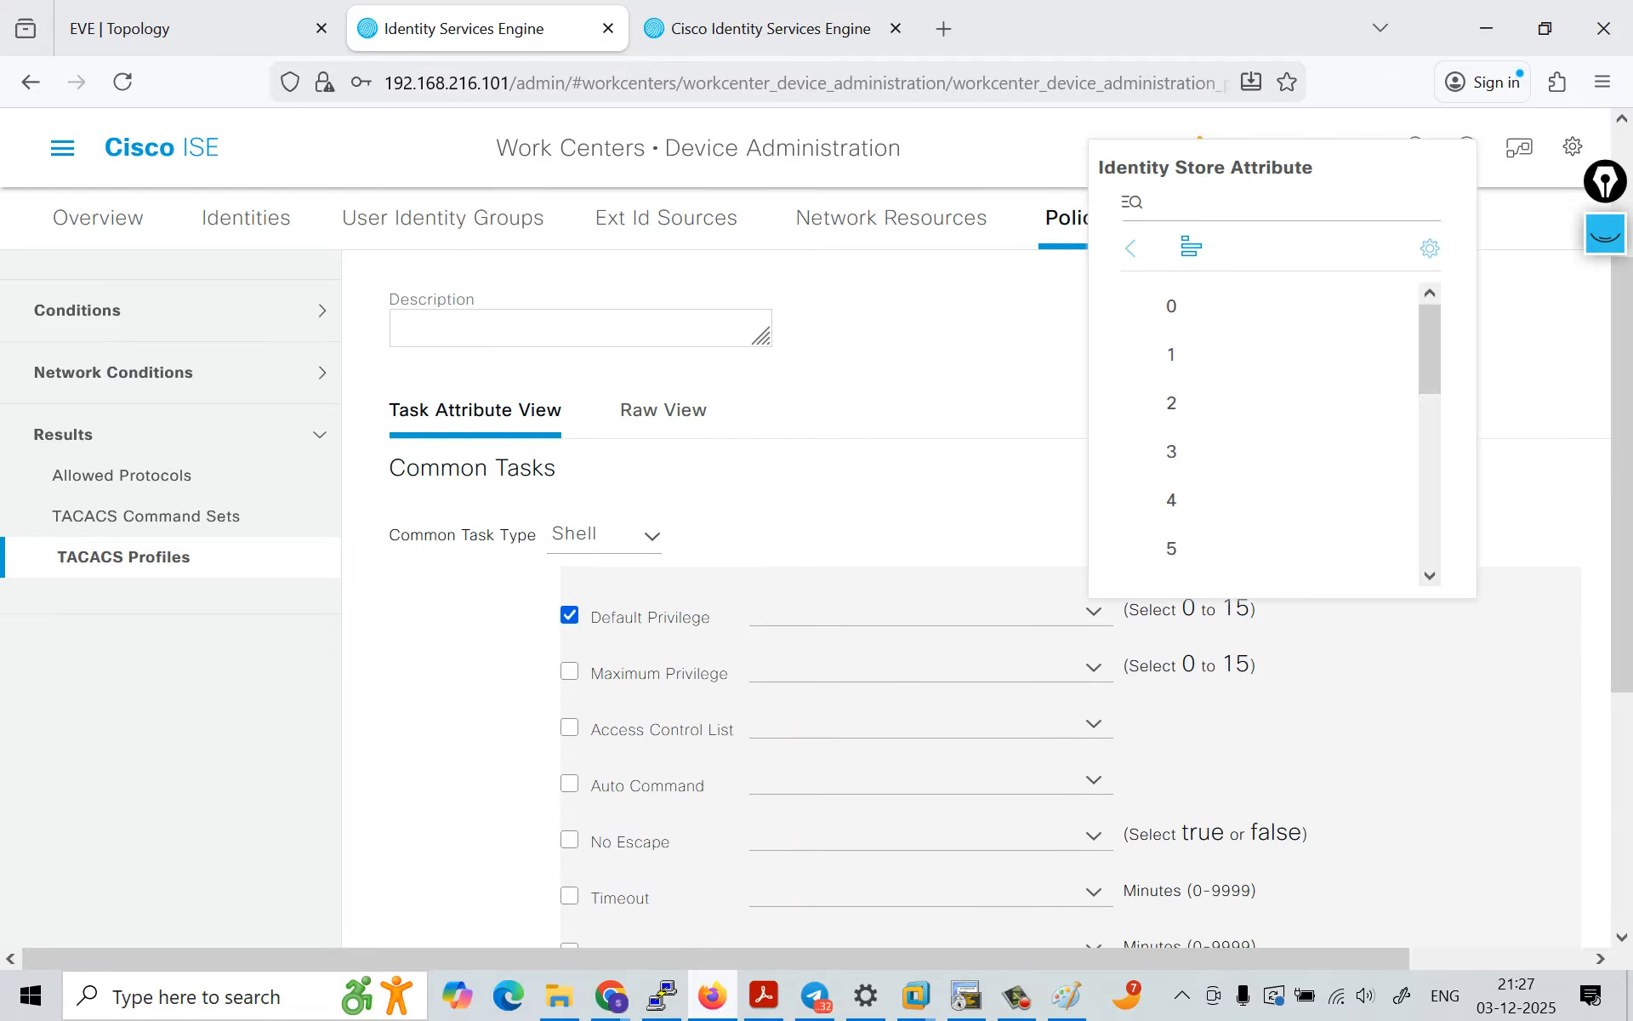
pyautogui.scroll(-3, 1268, 548)
pyautogui.scroll(-3, 1268, 511)
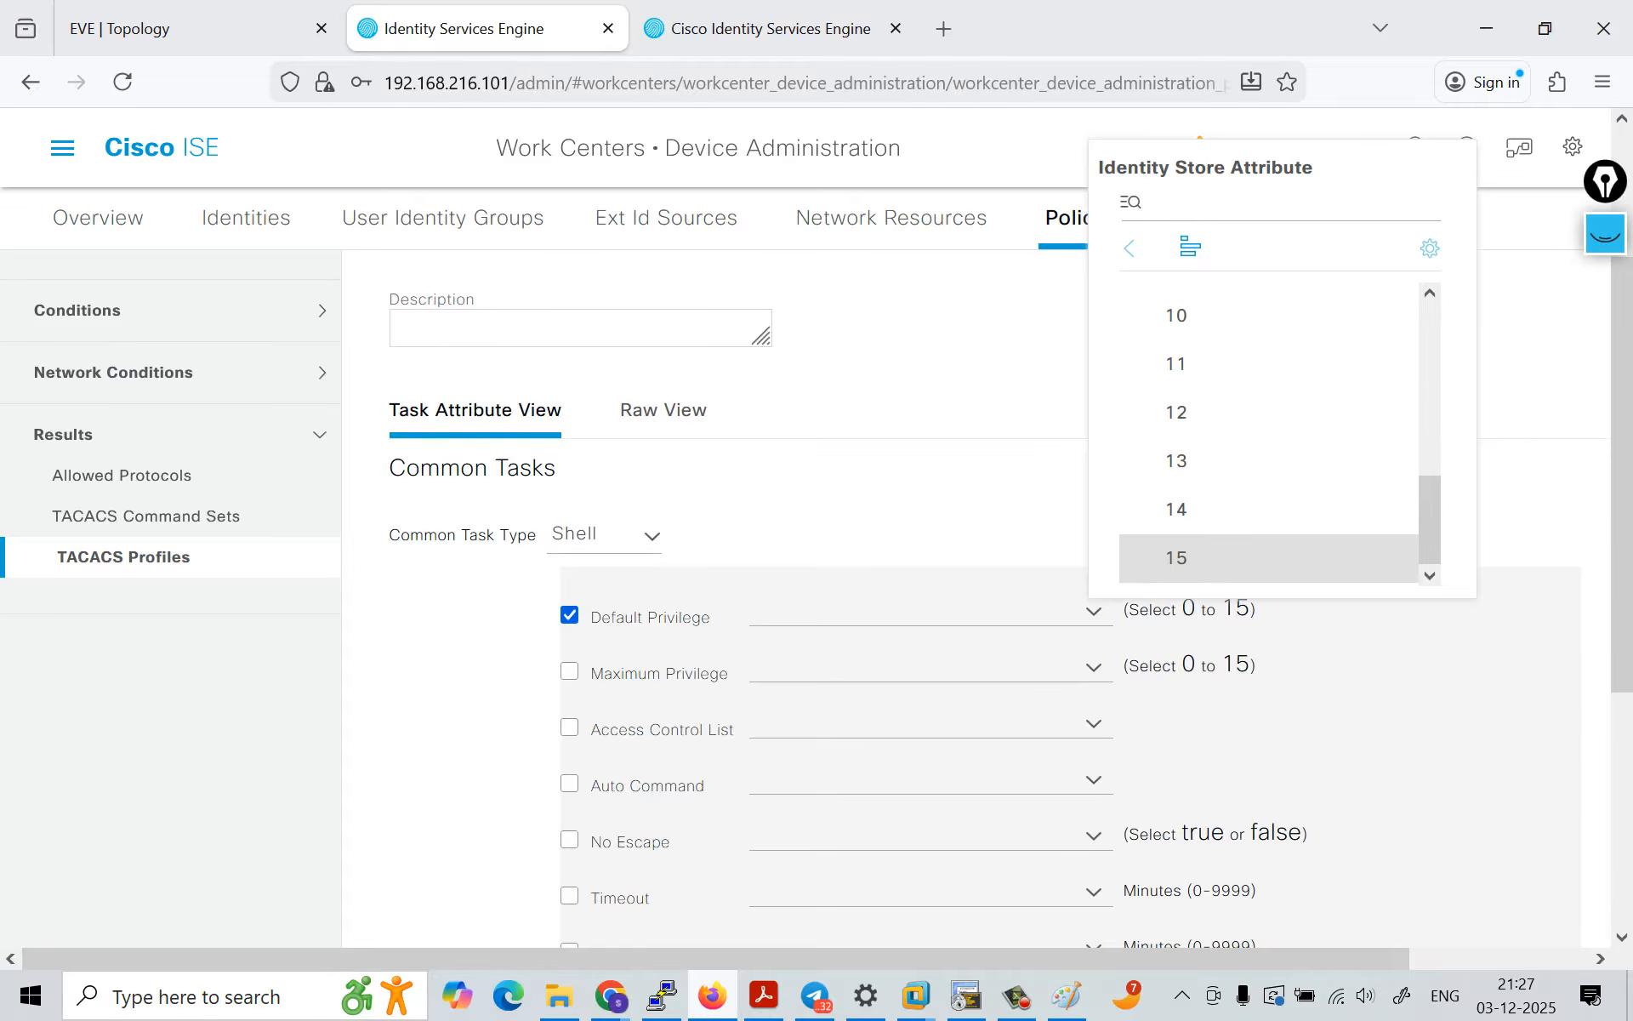
pyautogui.click(1268, 557)
# Step: Enable the maximum privilege for ADMIN_SHELL, set it to 15, and submit the profile
pyautogui.click(569, 671)
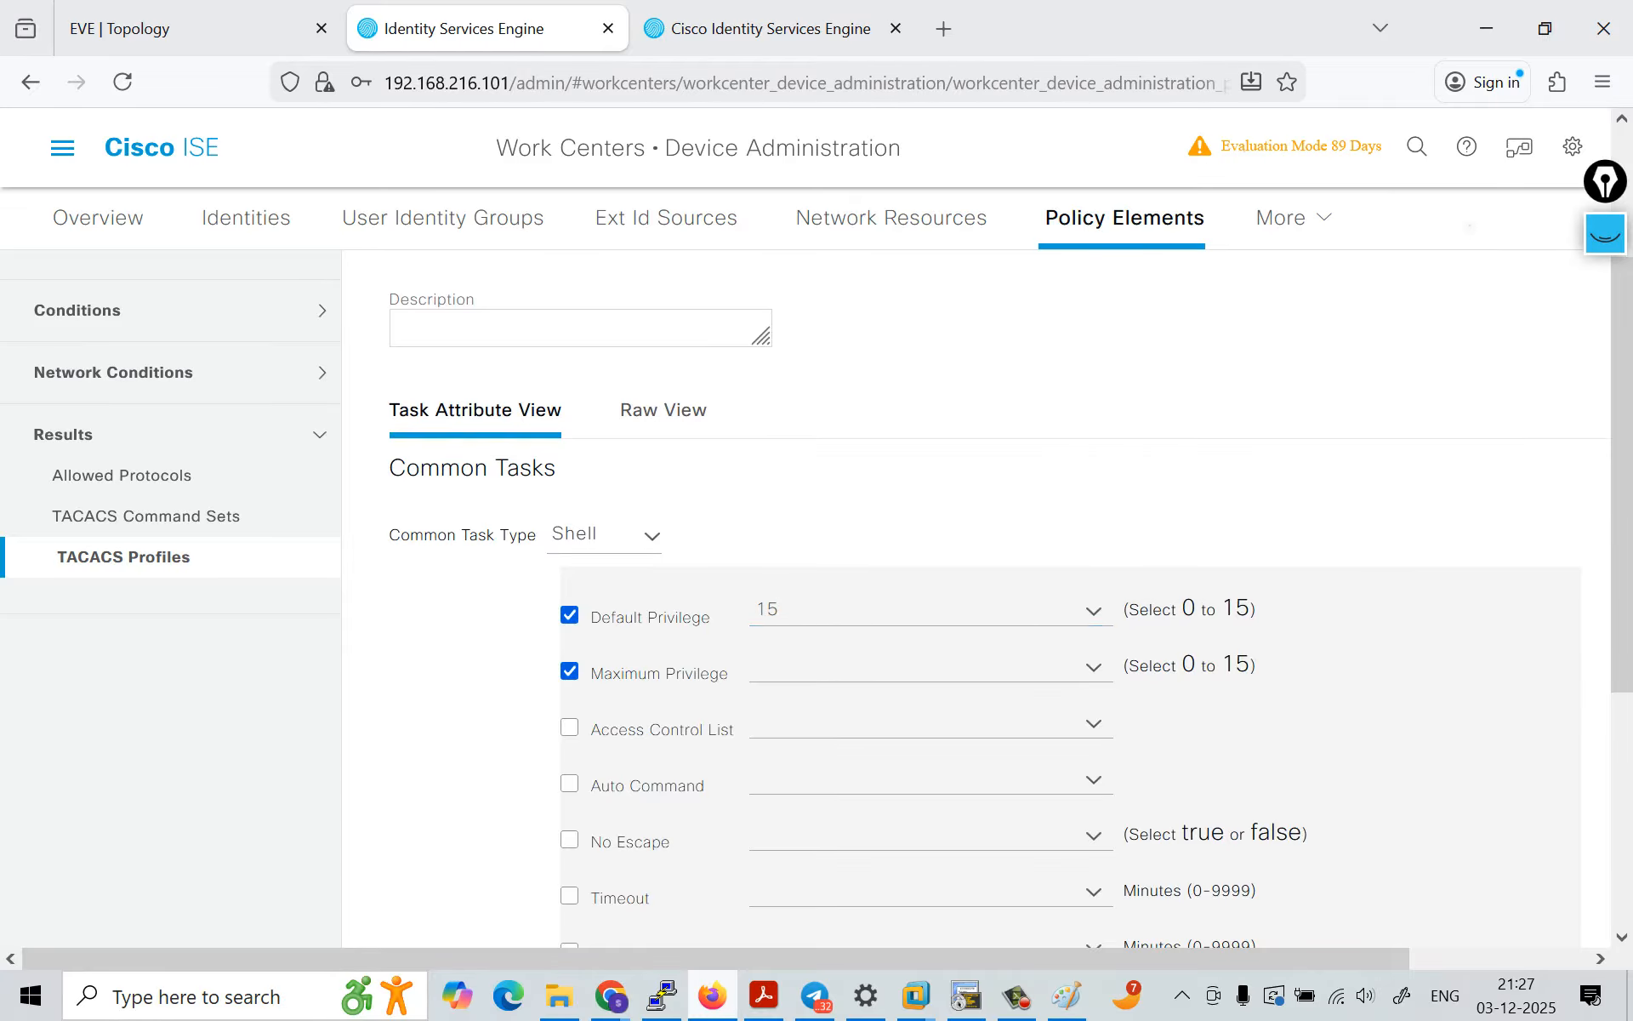
pyautogui.click(1094, 667)
pyautogui.scroll(-5, 1267, 557)
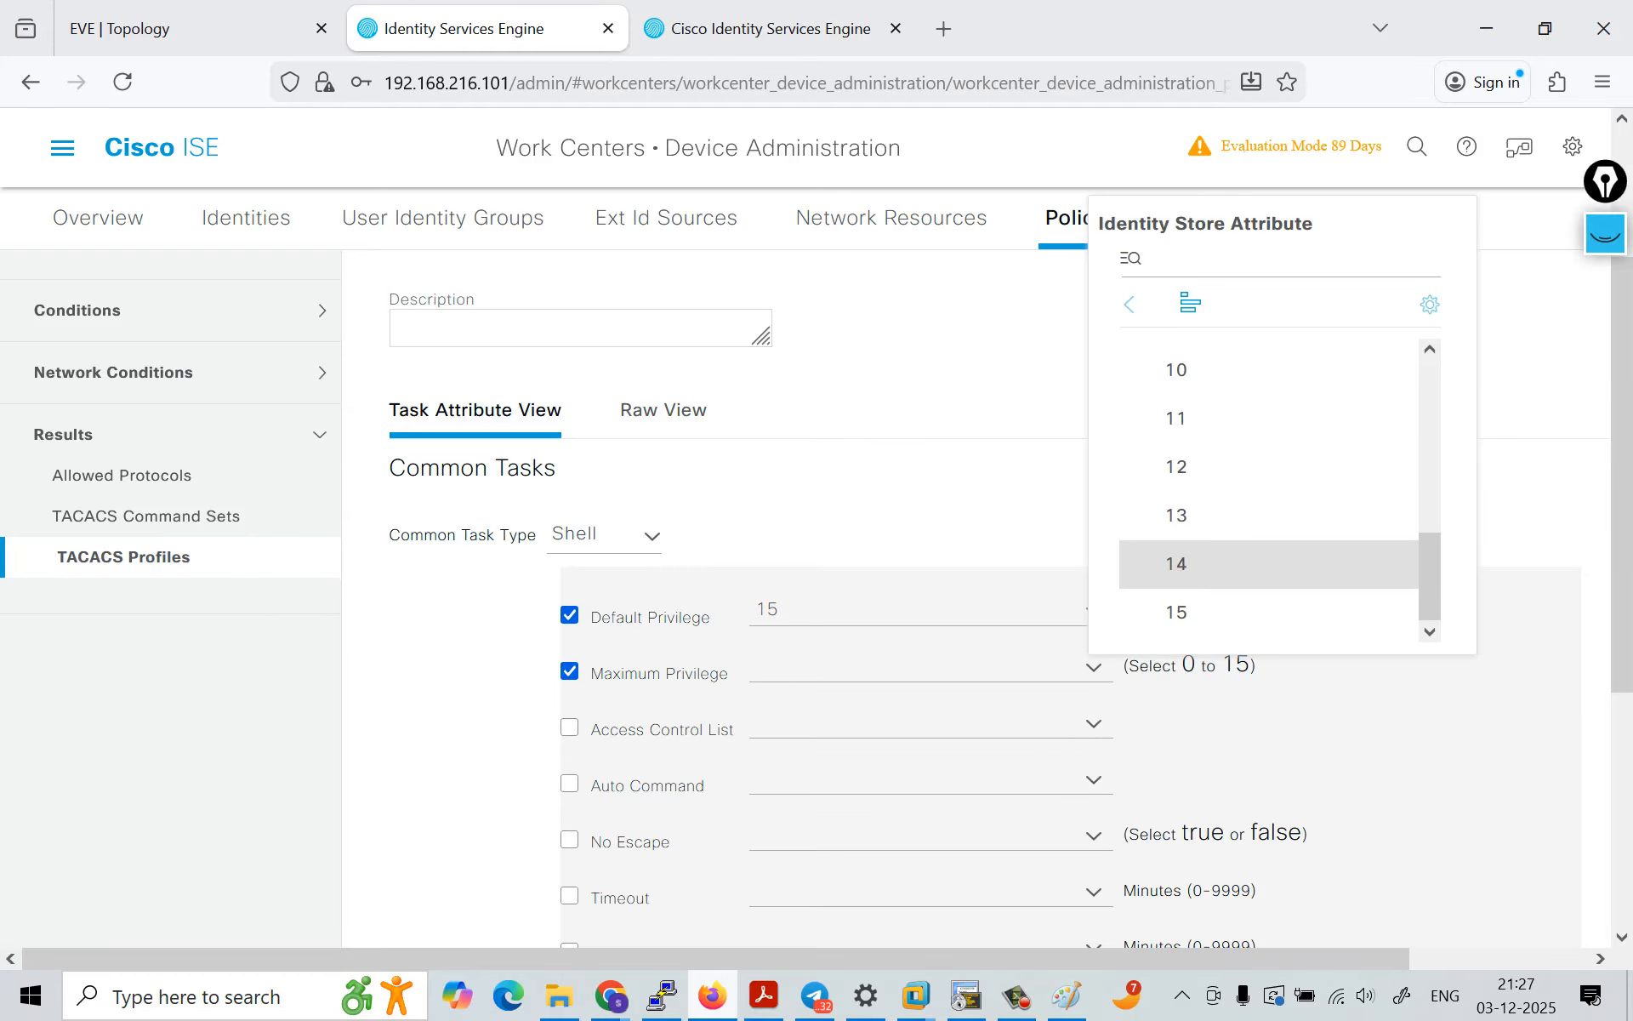
pyautogui.click(1268, 618)
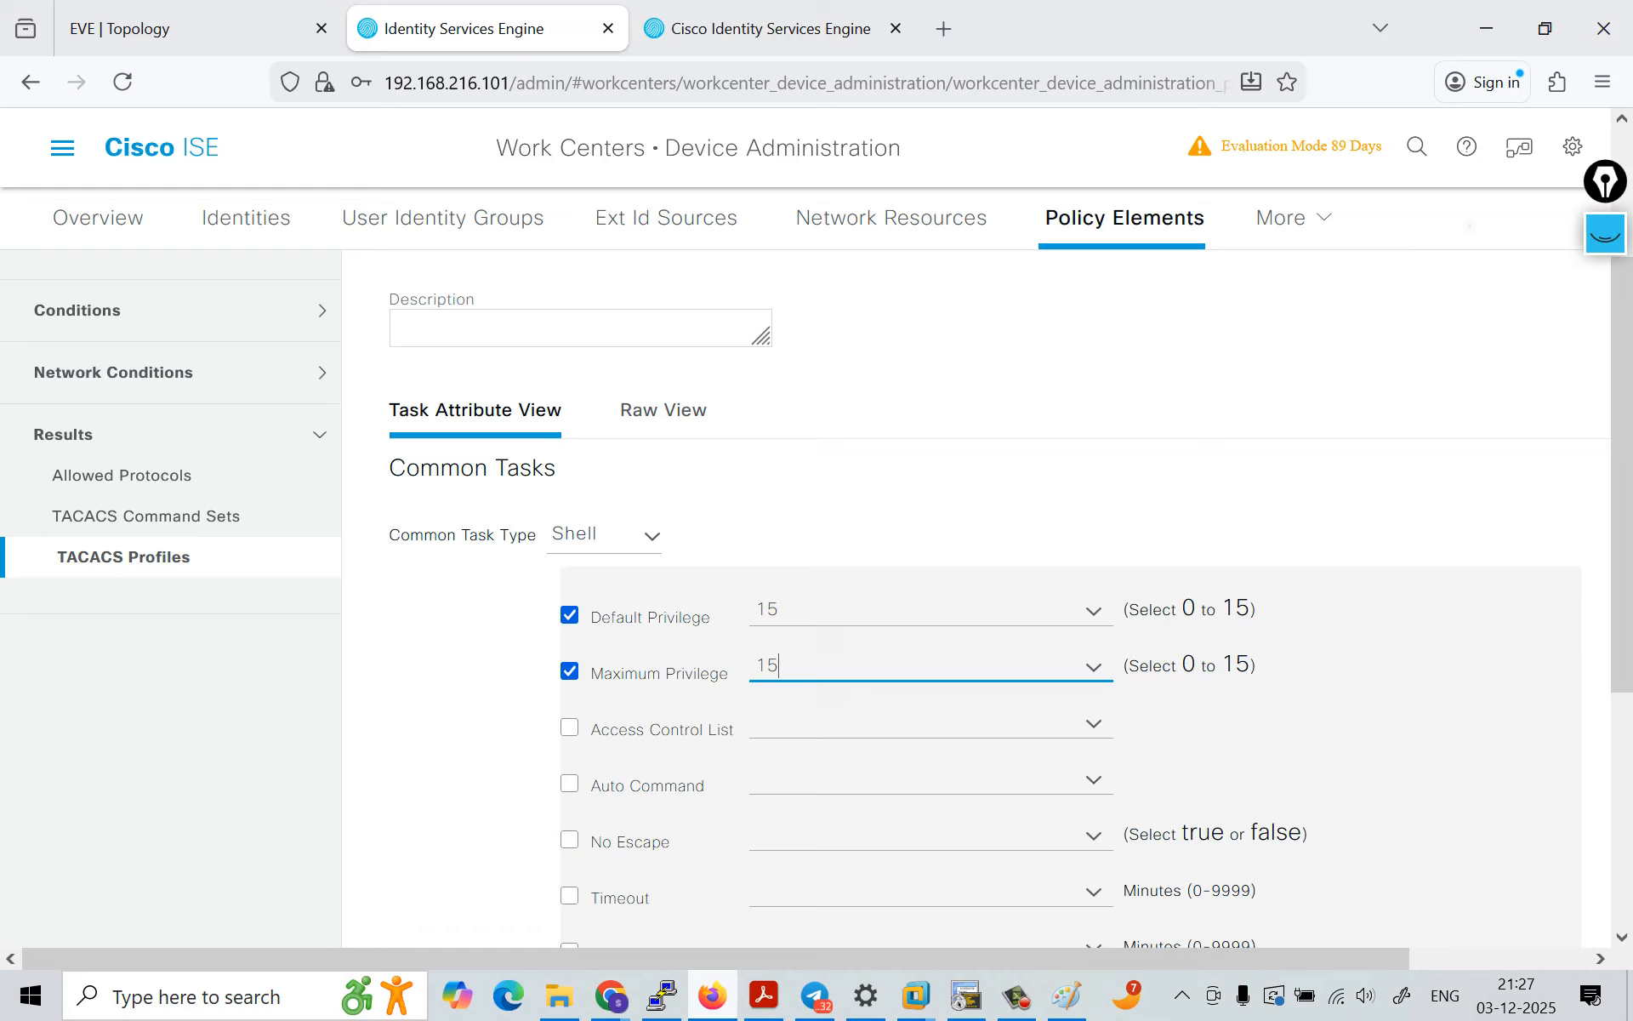
pyautogui.scroll(-5, 987, 596)
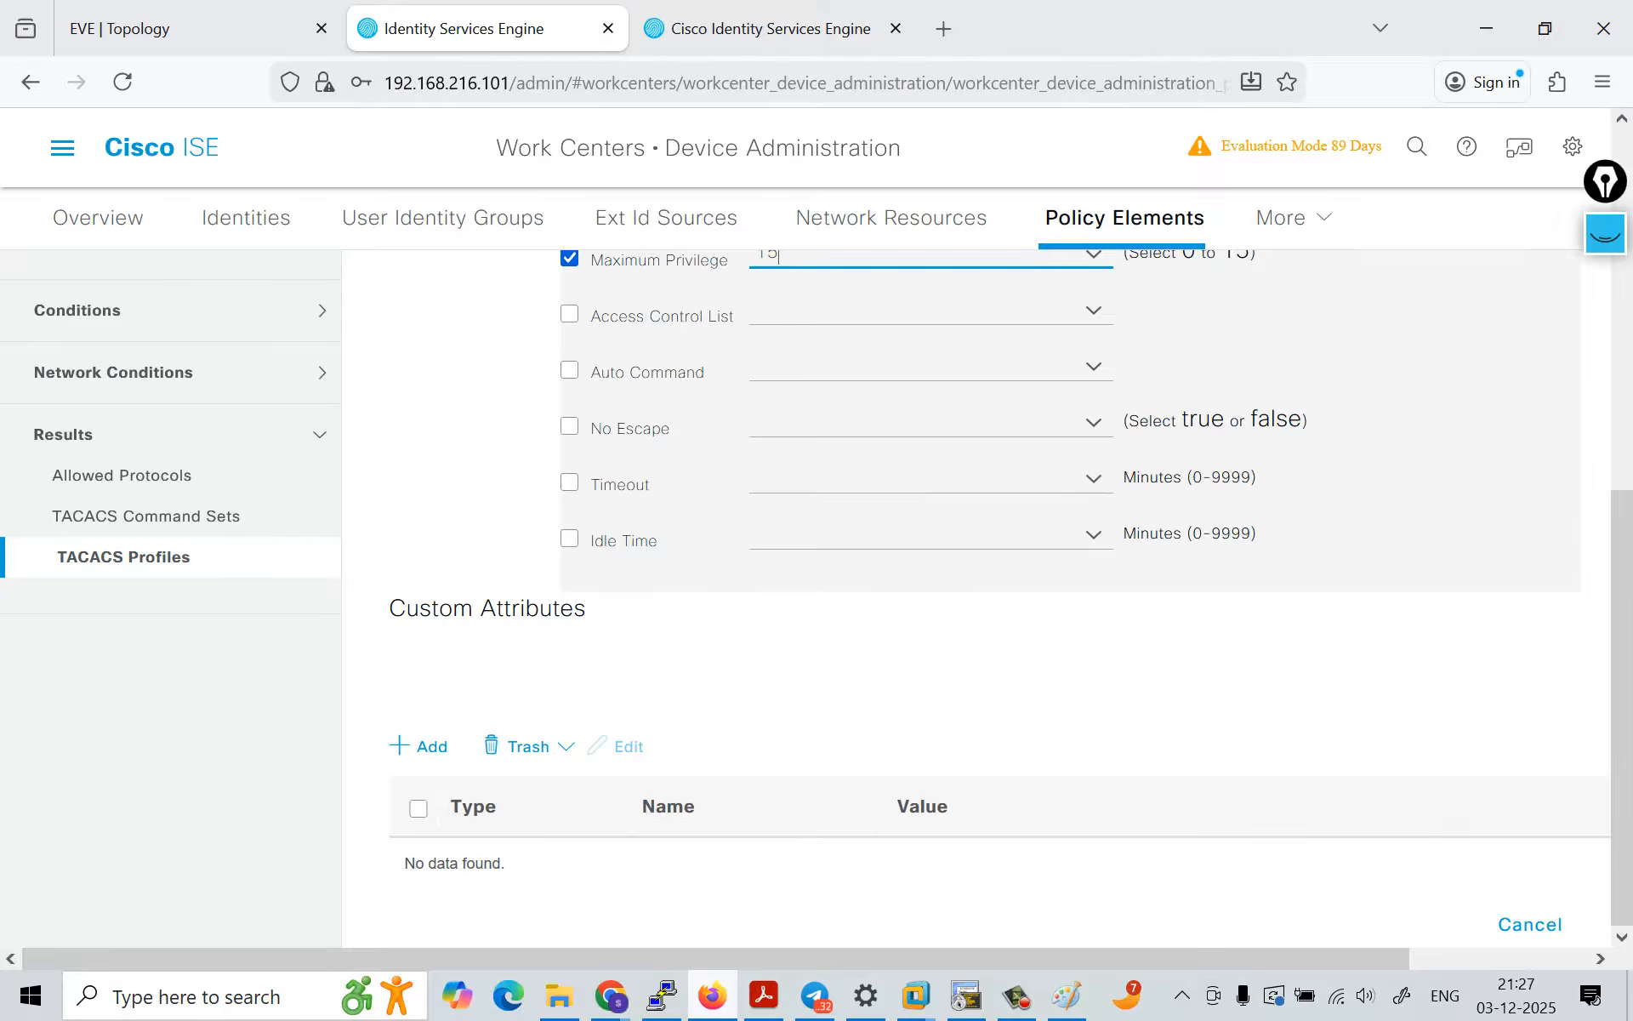
pyautogui.scroll(-1, 987, 596)
pyautogui.hscroll(3, 978, 595)
pyautogui.click(1509, 922)
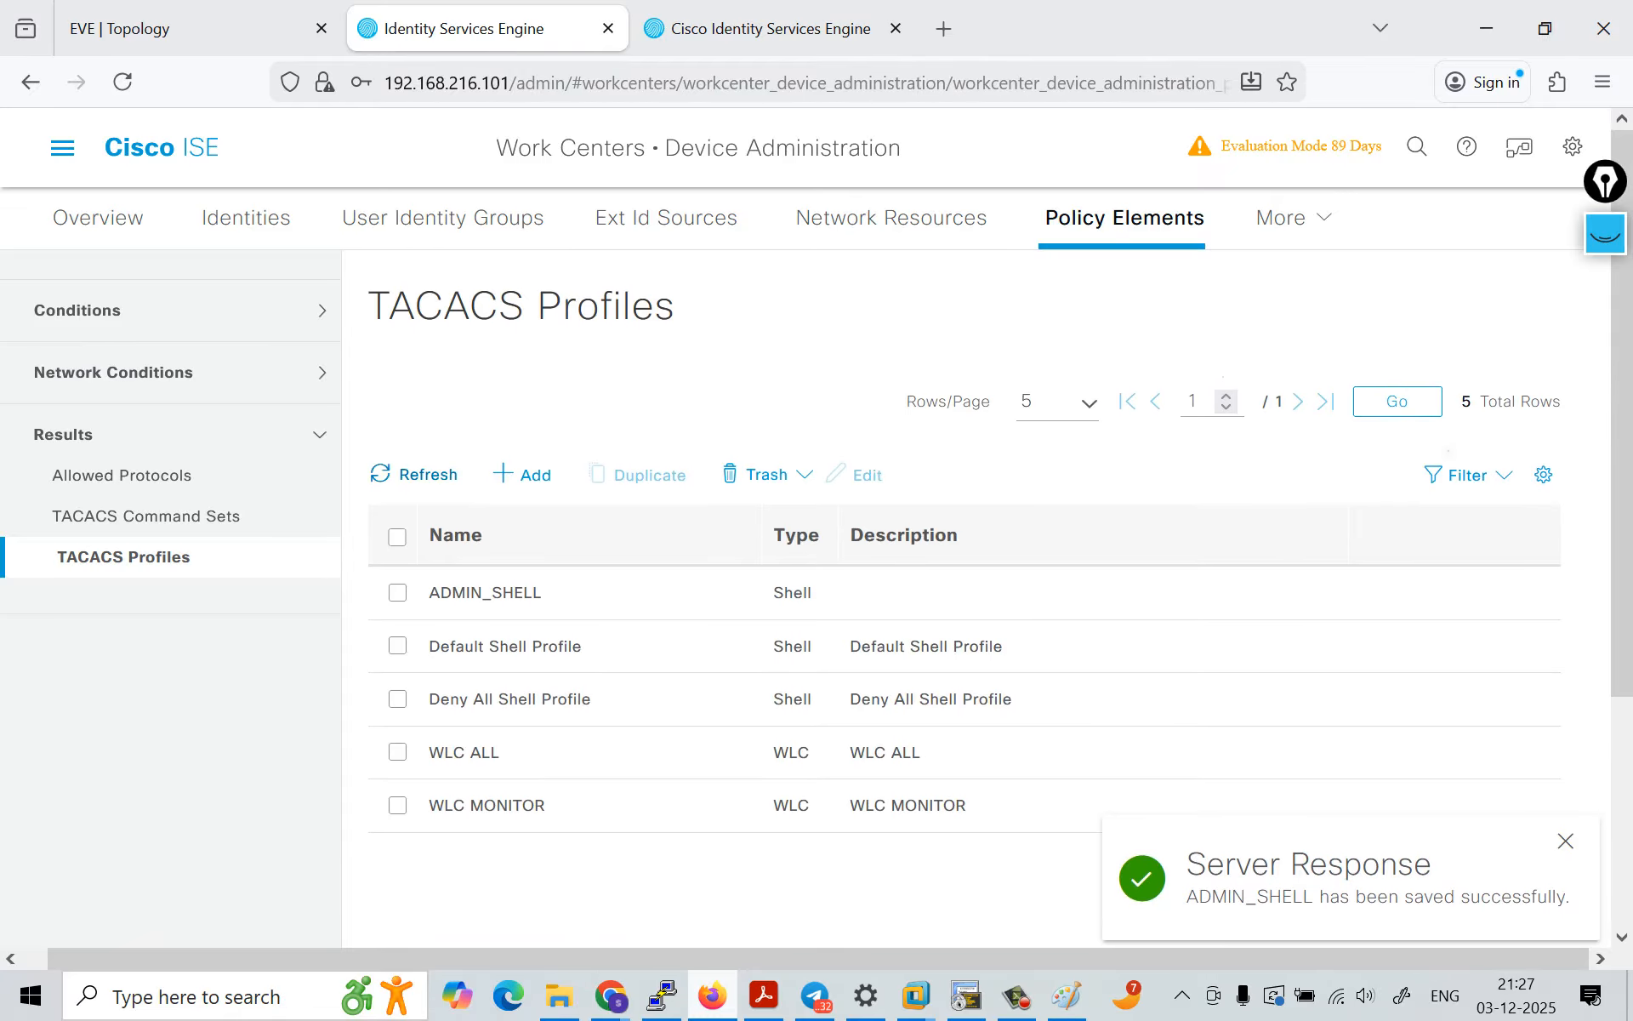
# Step: Add another TACACS profile and name it Helpdesk_shell
pyautogui.click(523, 475)
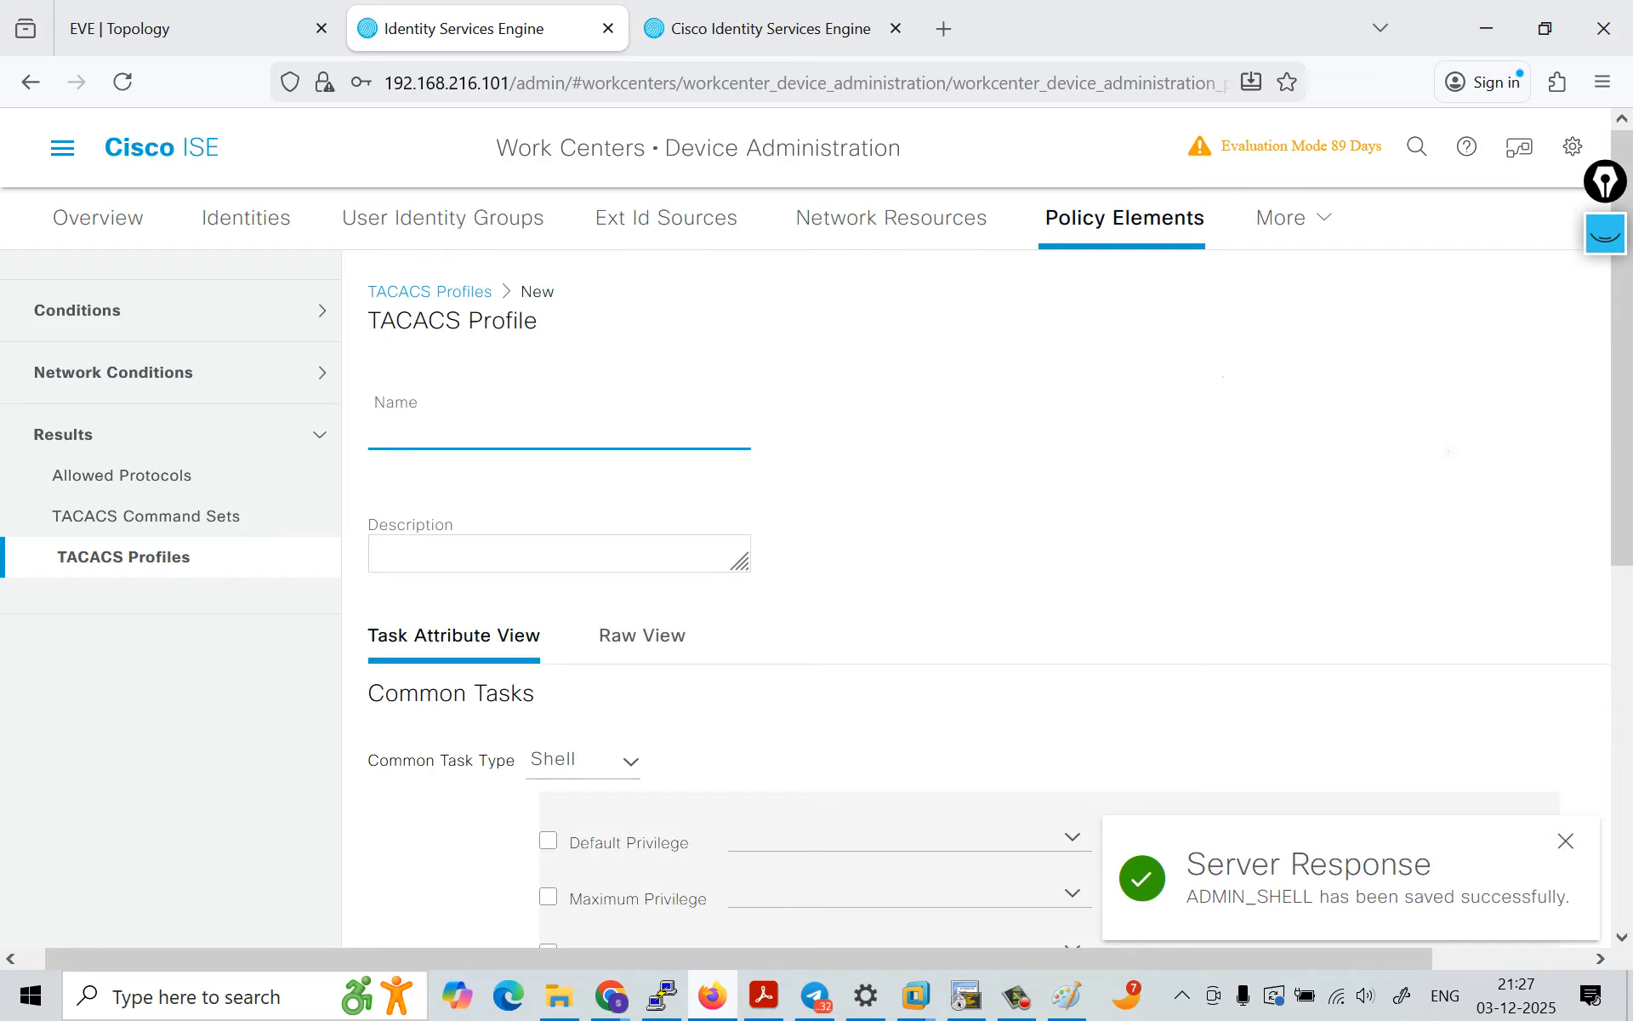
pyautogui.click(511, 427)
pyautogui.write('Help')
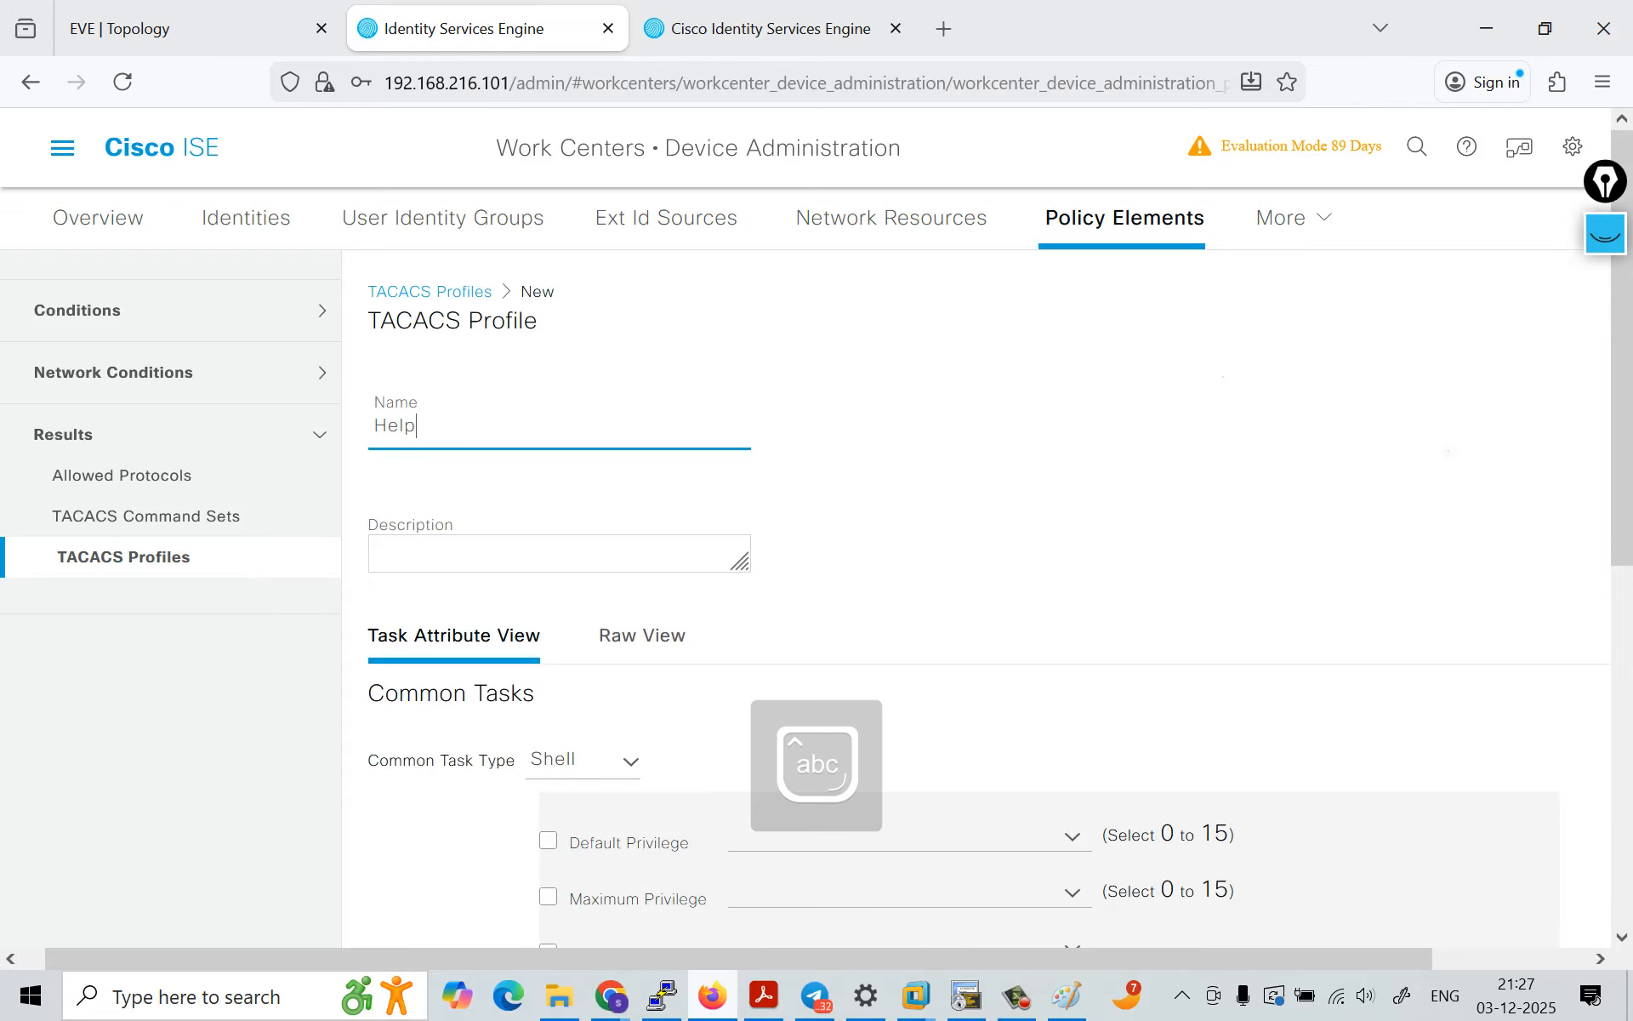
pyautogui.write('desk_shell')
# Step: Enable the default privilege in the Helpdesk_shell profile's common tasks and set it to 1
pyautogui.scroll(-1, 975, 595)
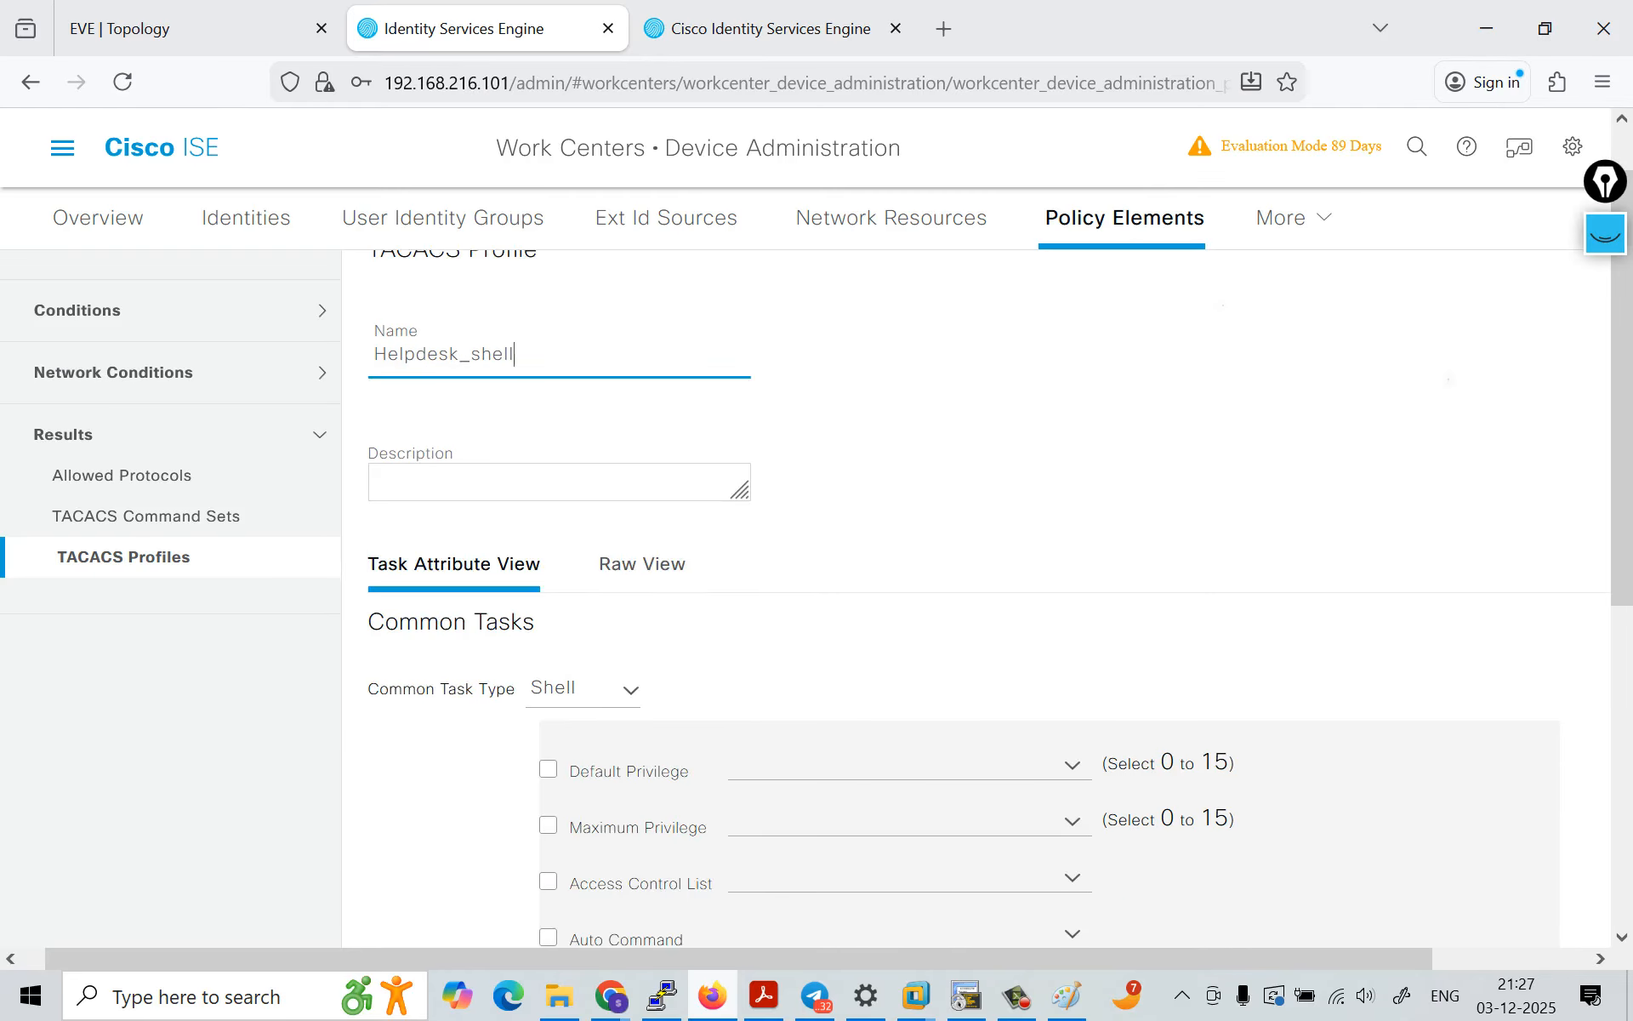
pyautogui.scroll(-4, 976, 596)
pyautogui.click(548, 427)
pyautogui.click(829, 424)
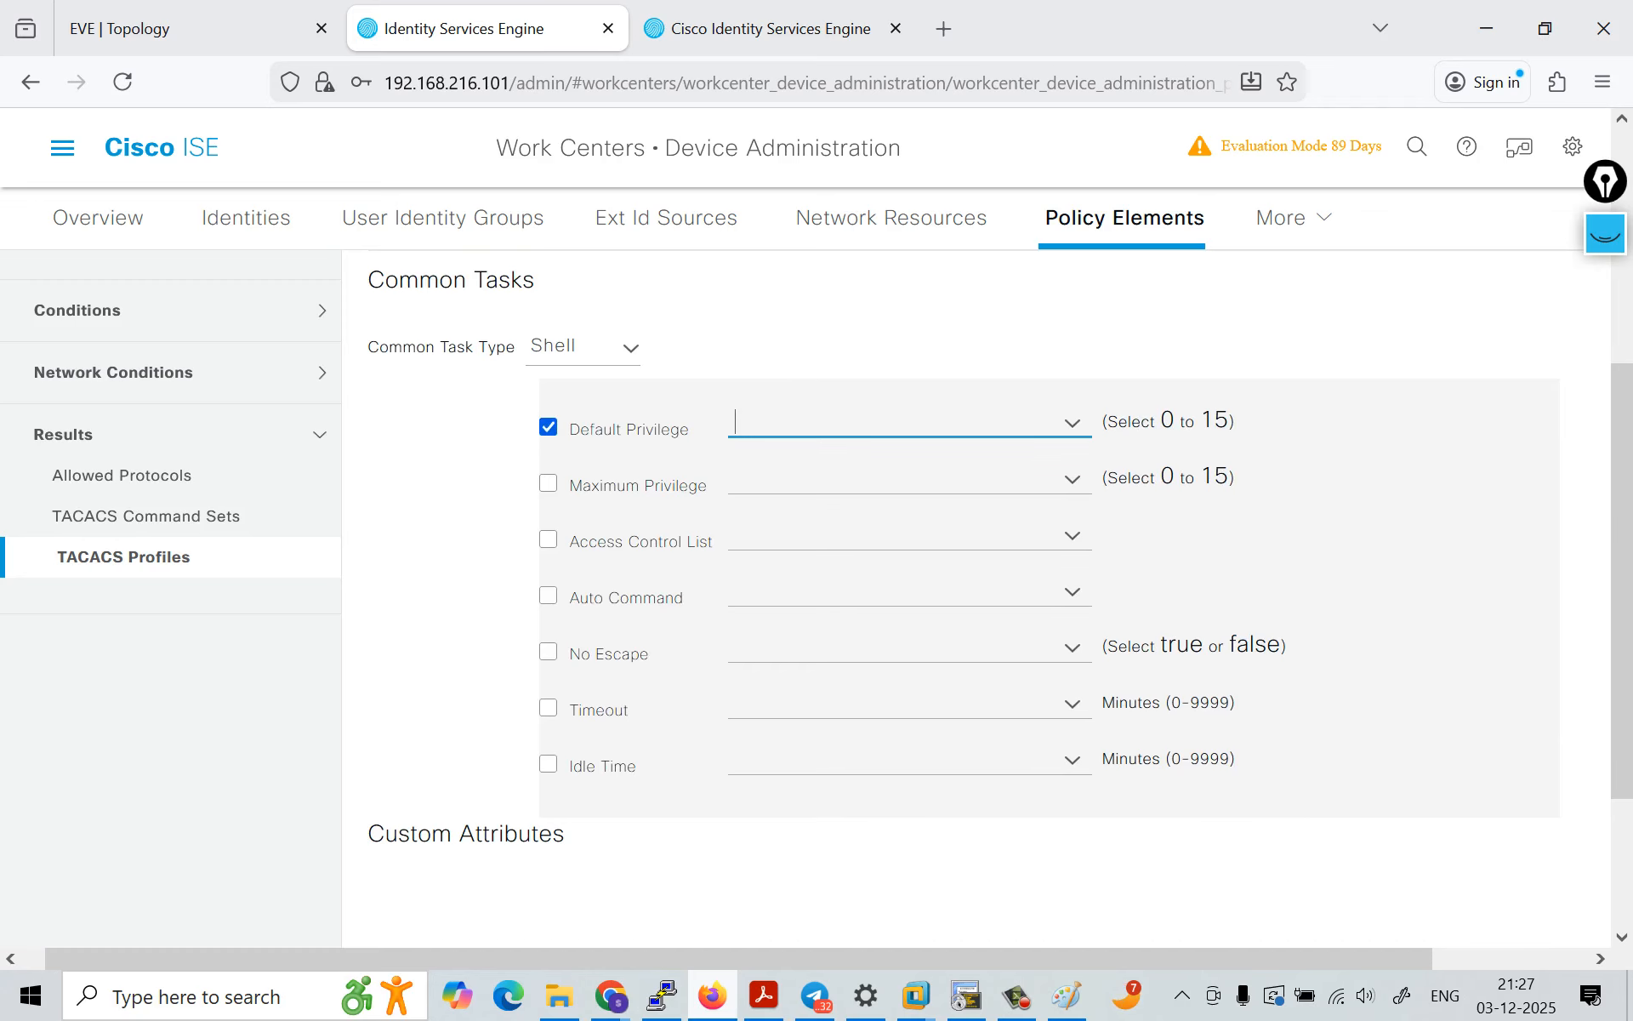
pyautogui.click(1072, 422)
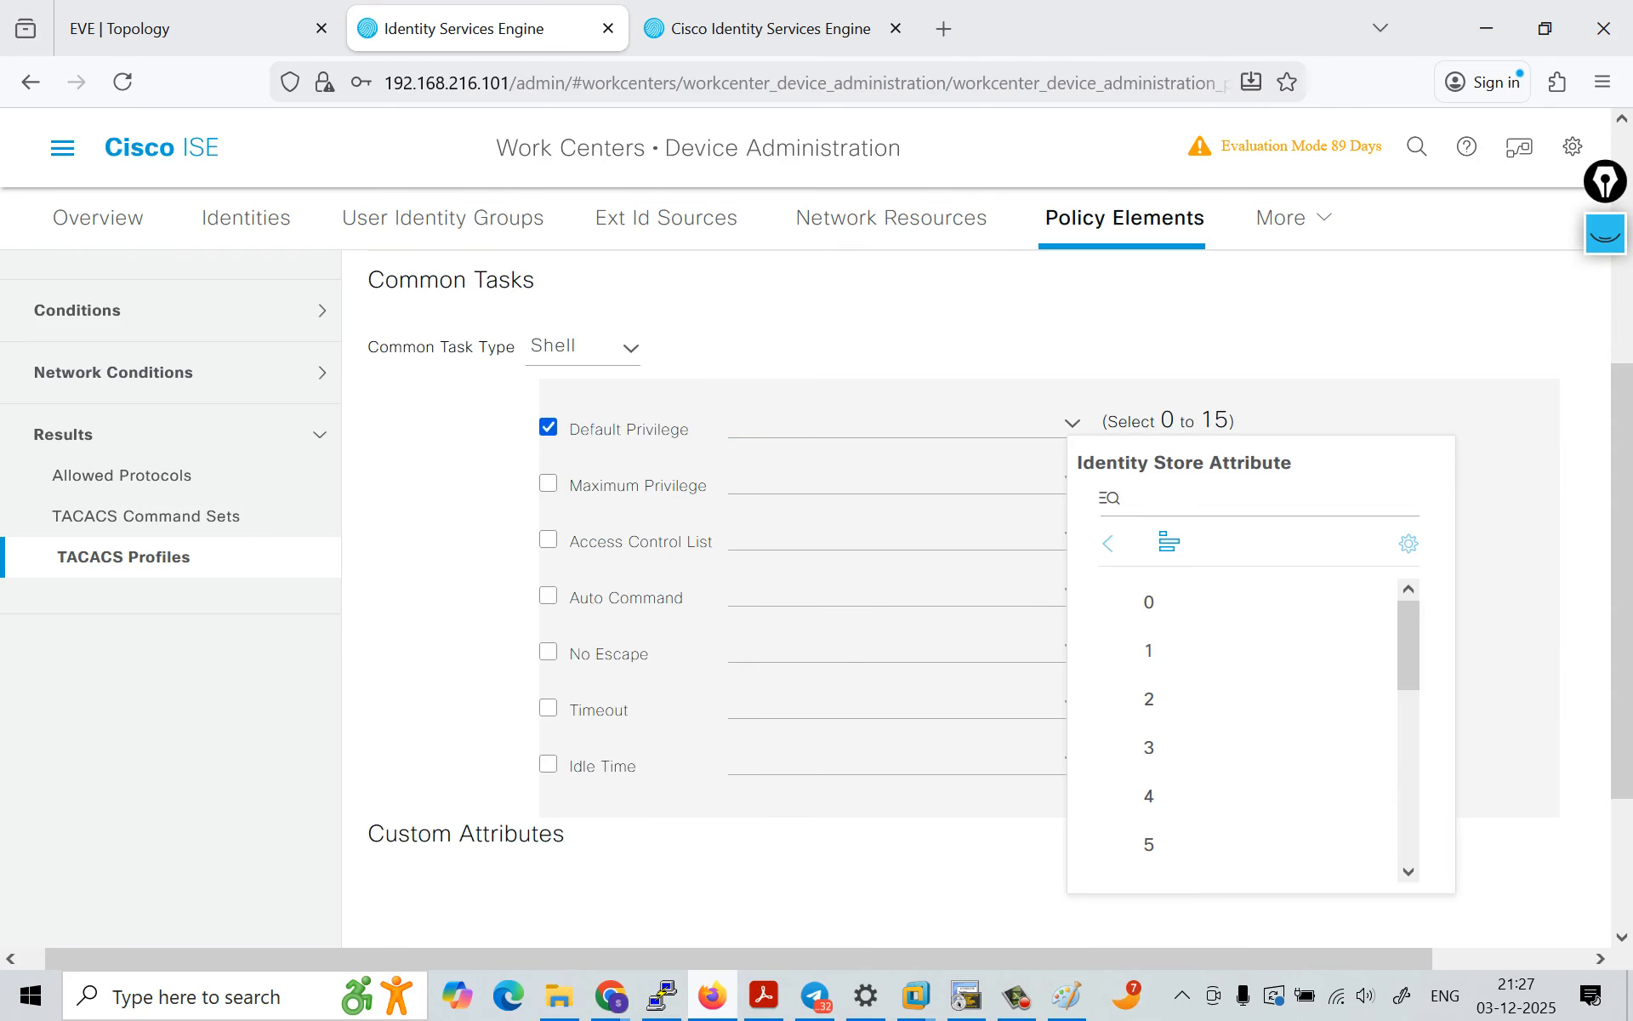
pyautogui.click(1153, 650)
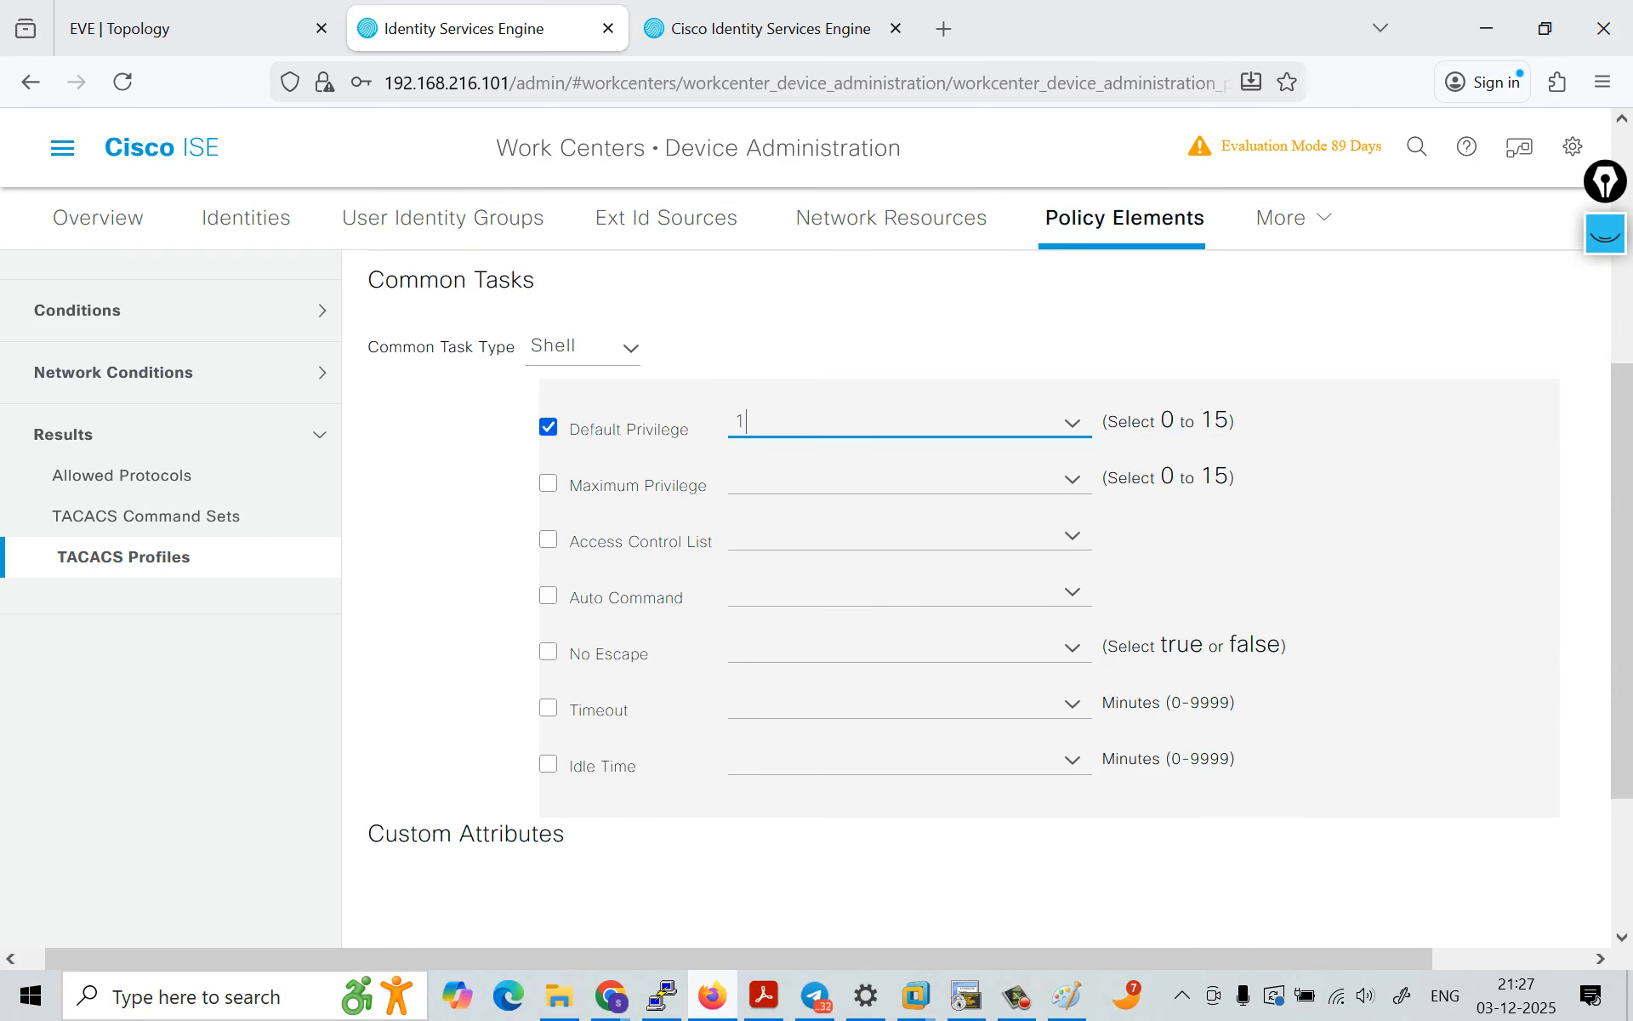
# Step: Enable the maximum privilege for Helpdesk_shell, set it to 15, and submit the profile
pyautogui.click(1073, 478)
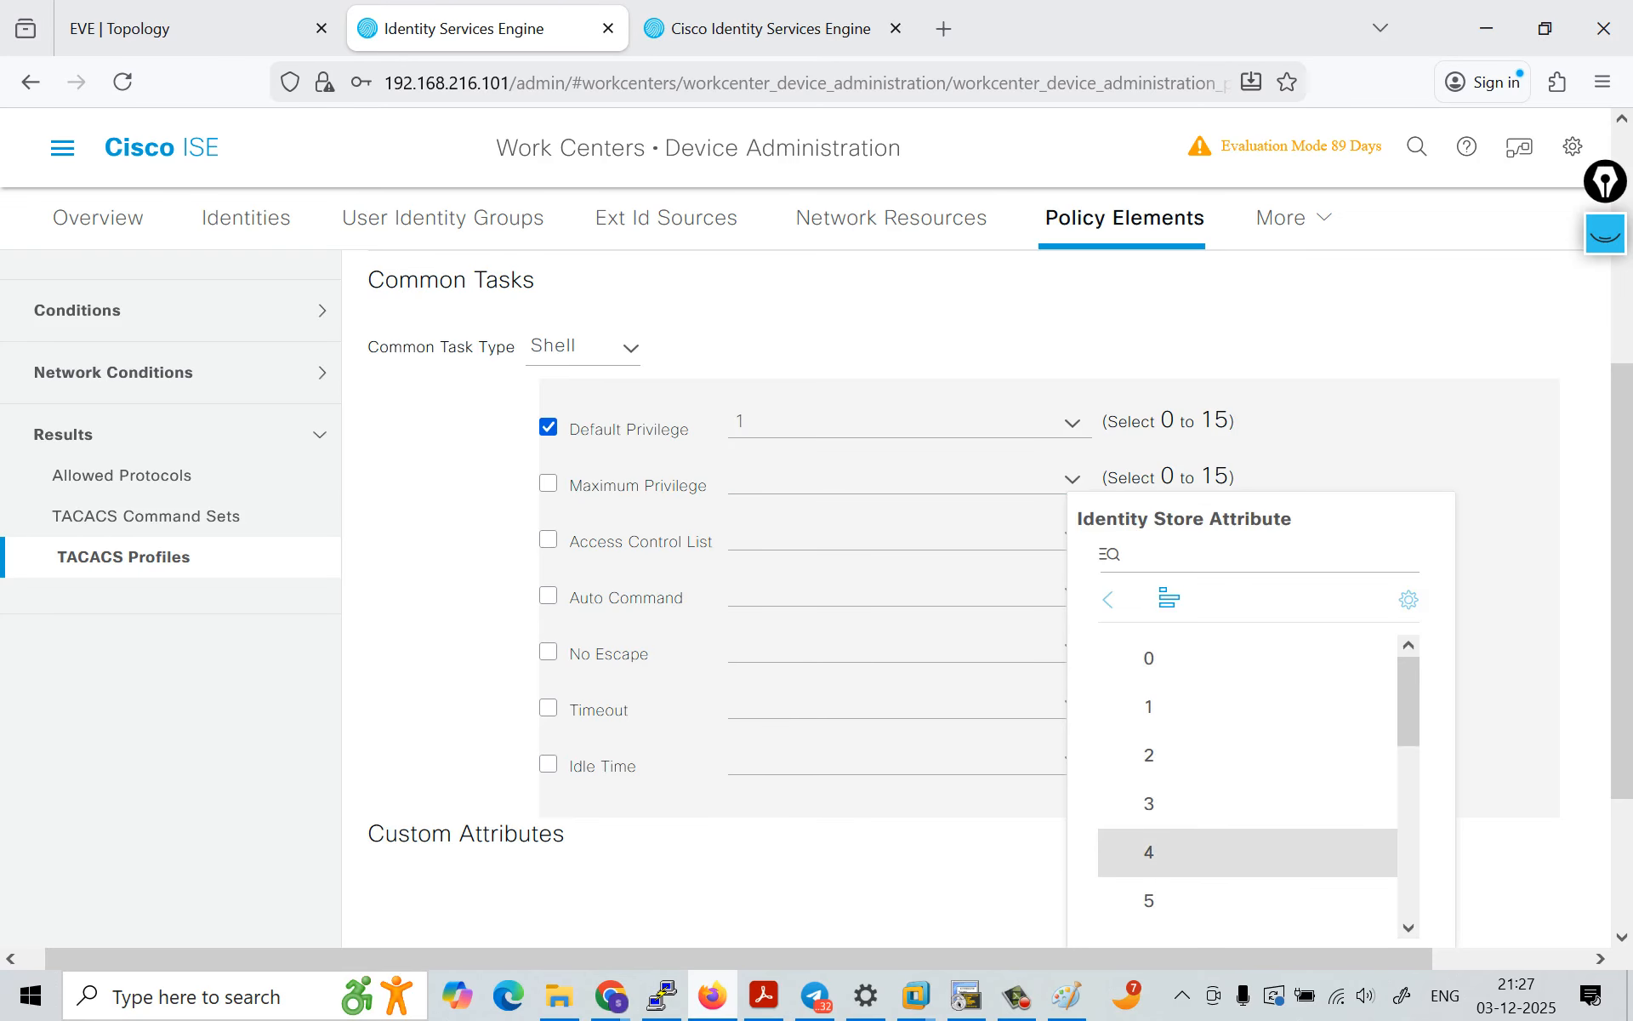
pyautogui.click(1150, 900)
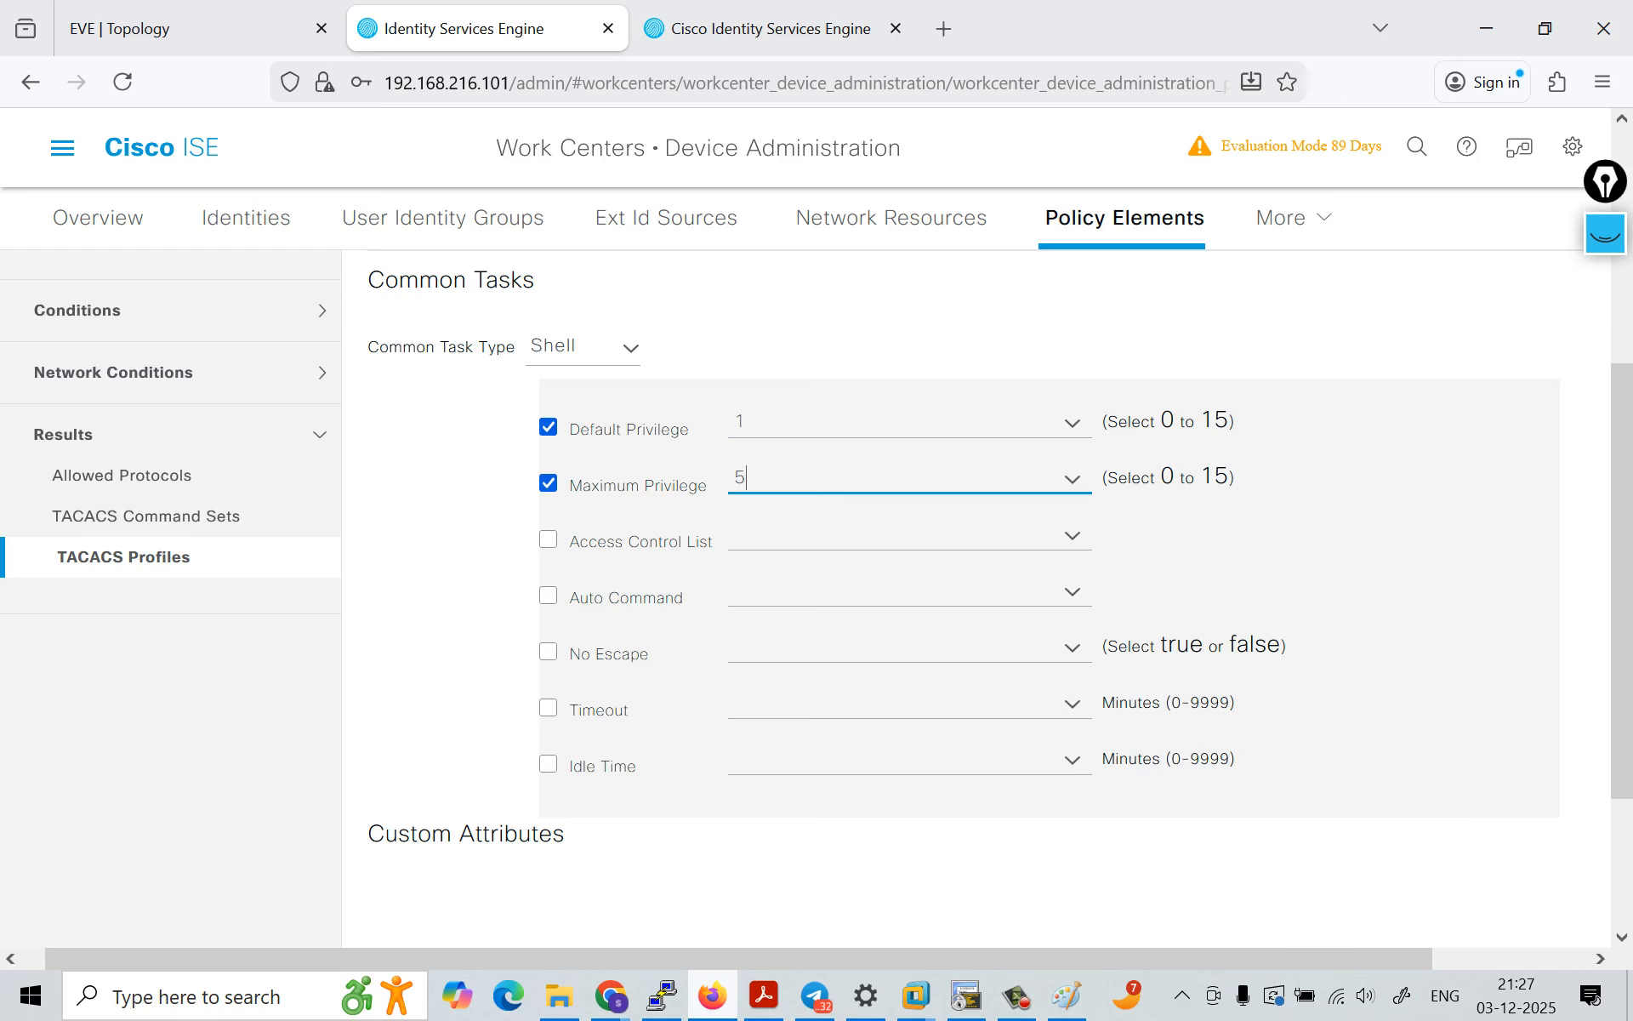
pyautogui.click(1073, 479)
pyautogui.scroll(-5, 1148, 769)
pyautogui.click(1155, 913)
pyautogui.scroll(-3, 1131, 842)
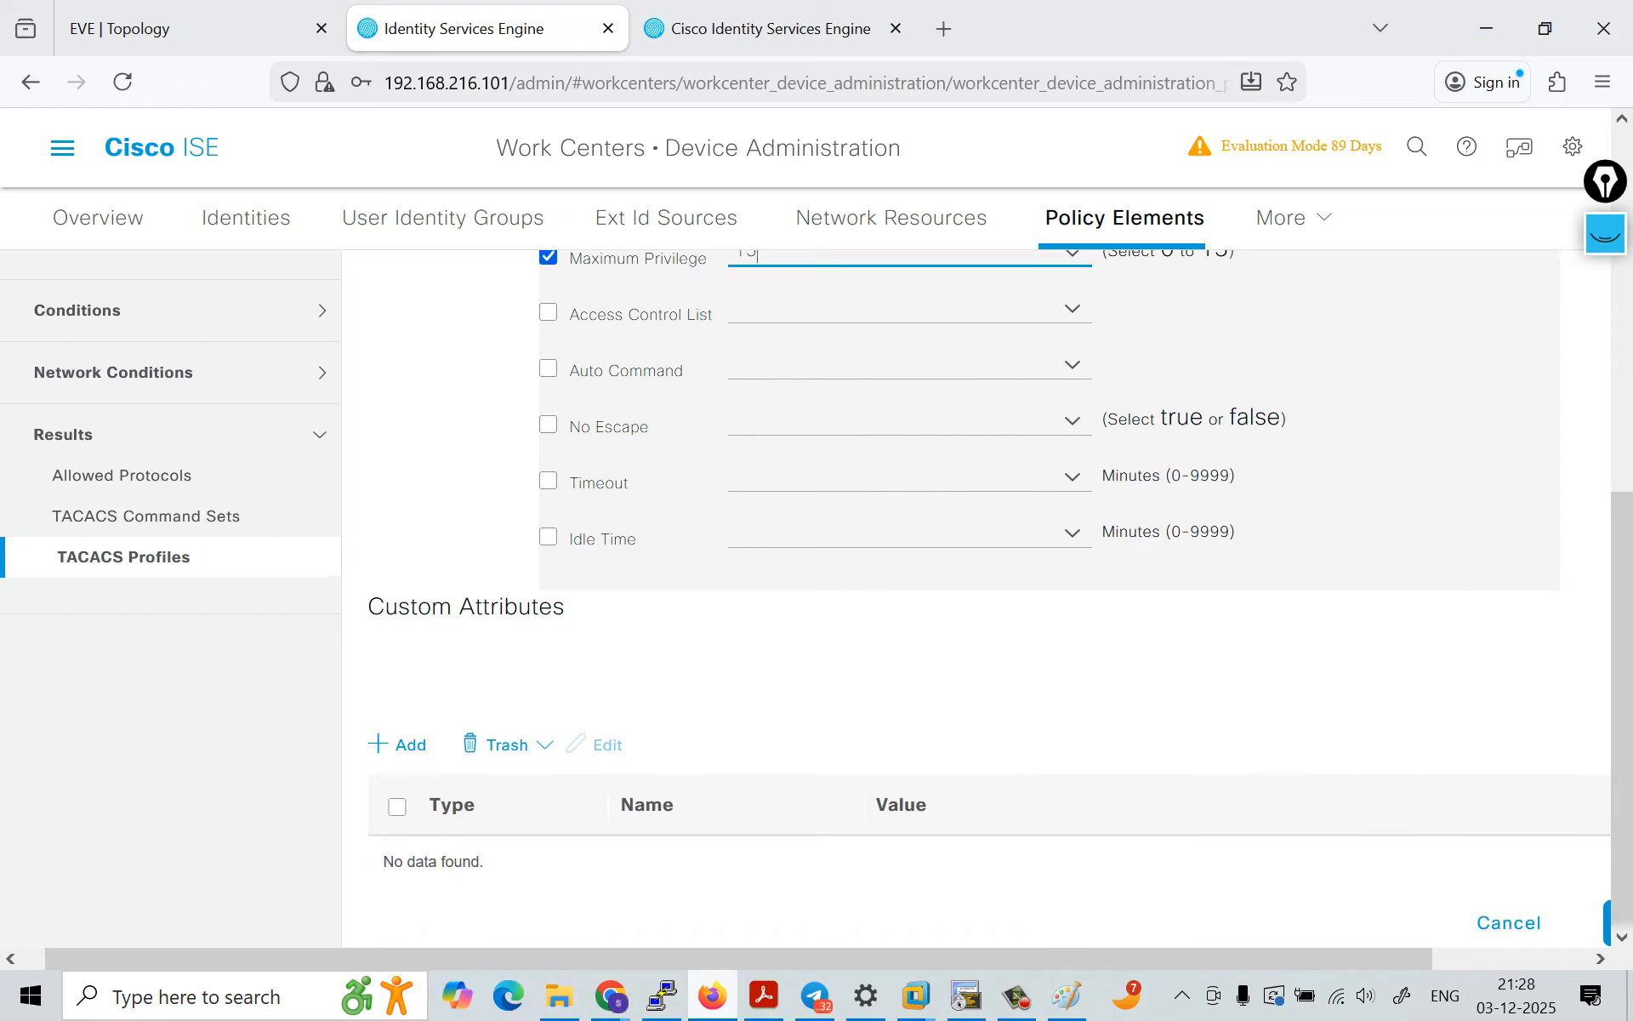
pyautogui.hscroll(3, 1081, 851)
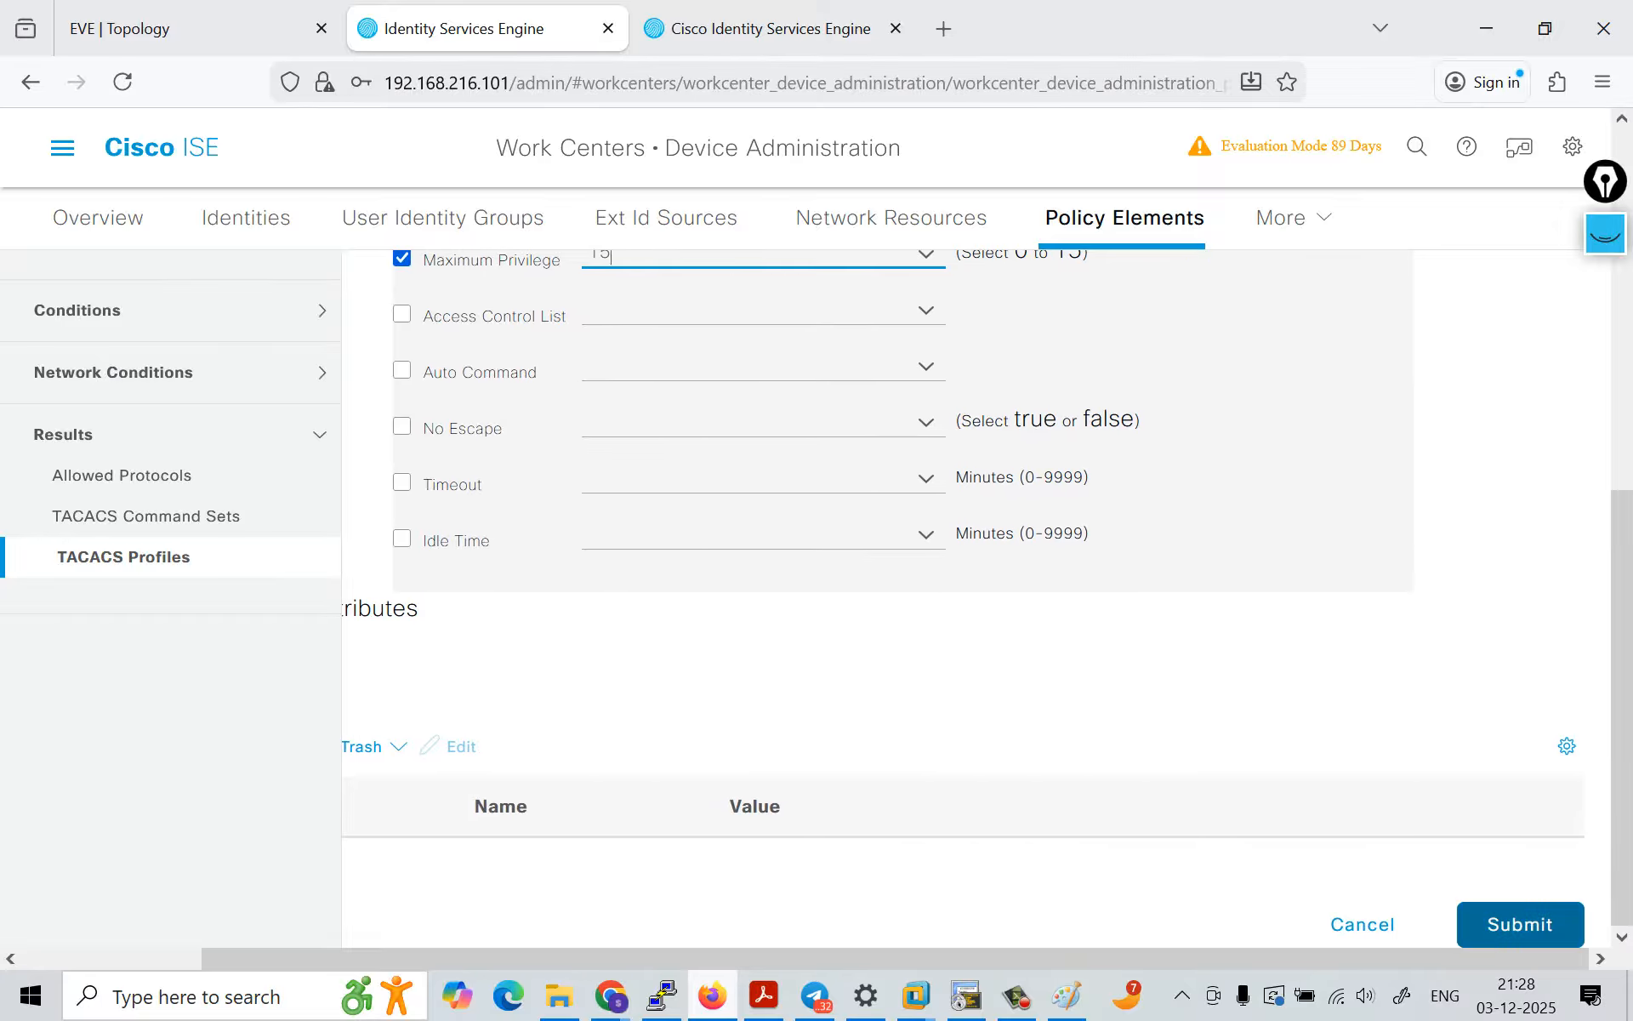
pyautogui.click(1520, 925)
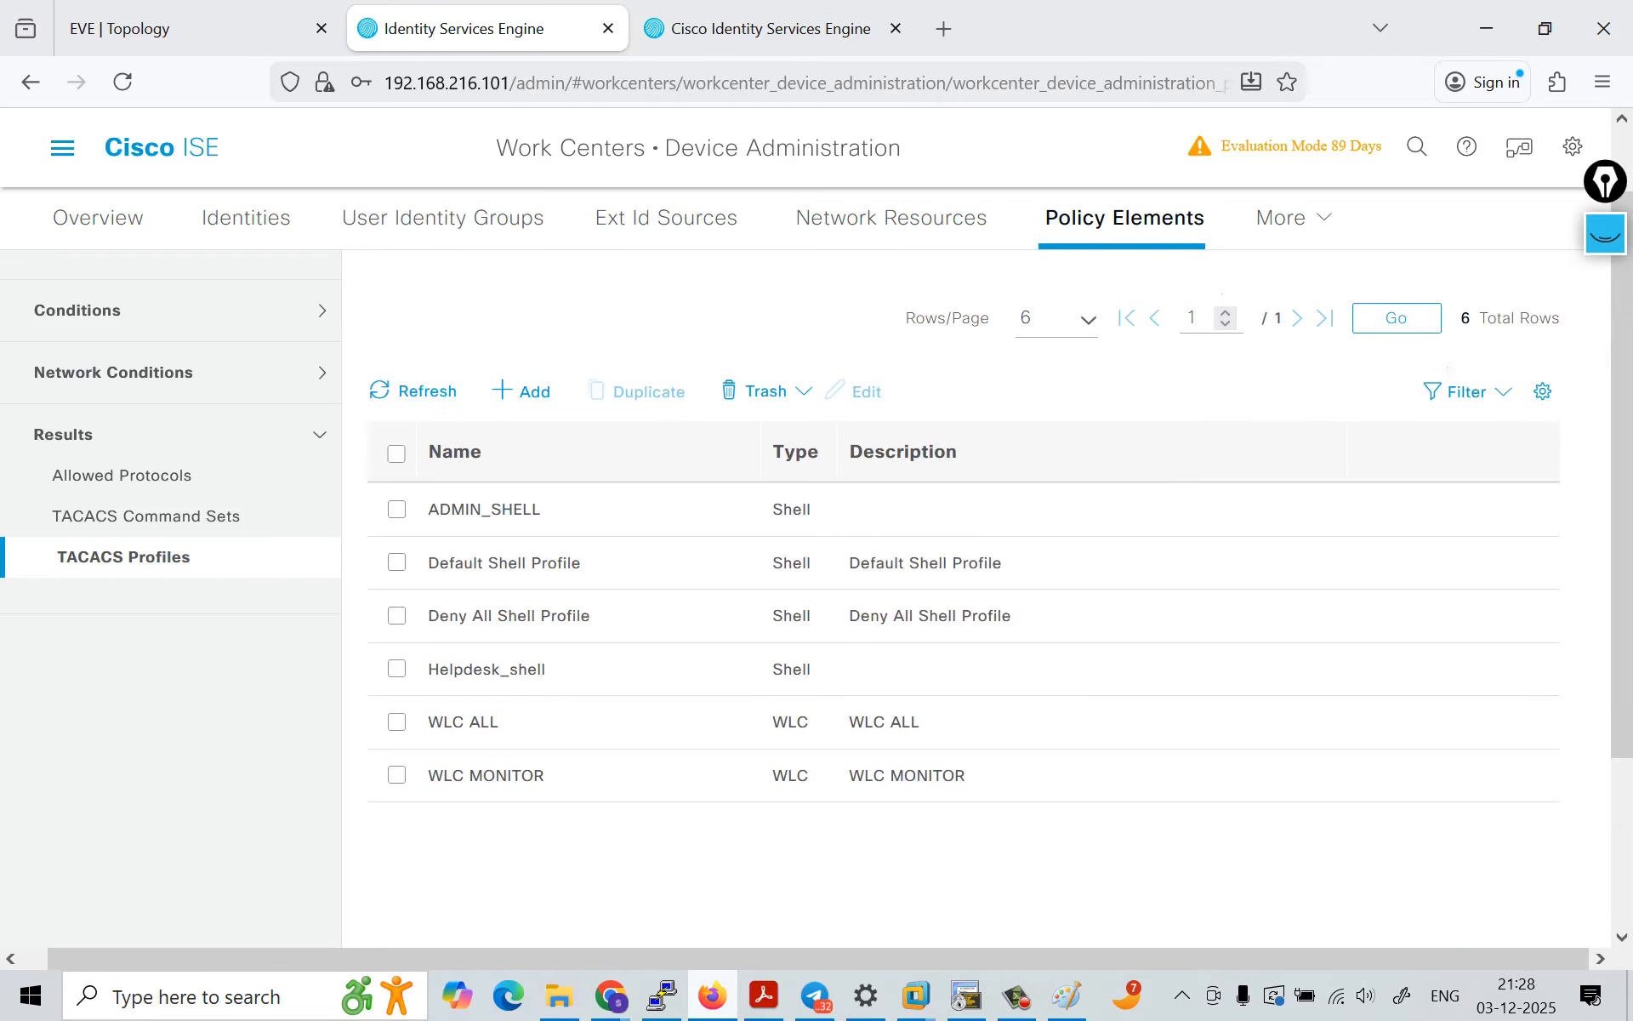
# Step: Open the Default device admin policy set and expand its main authorization policy
pyautogui.moveTo(1293, 218)
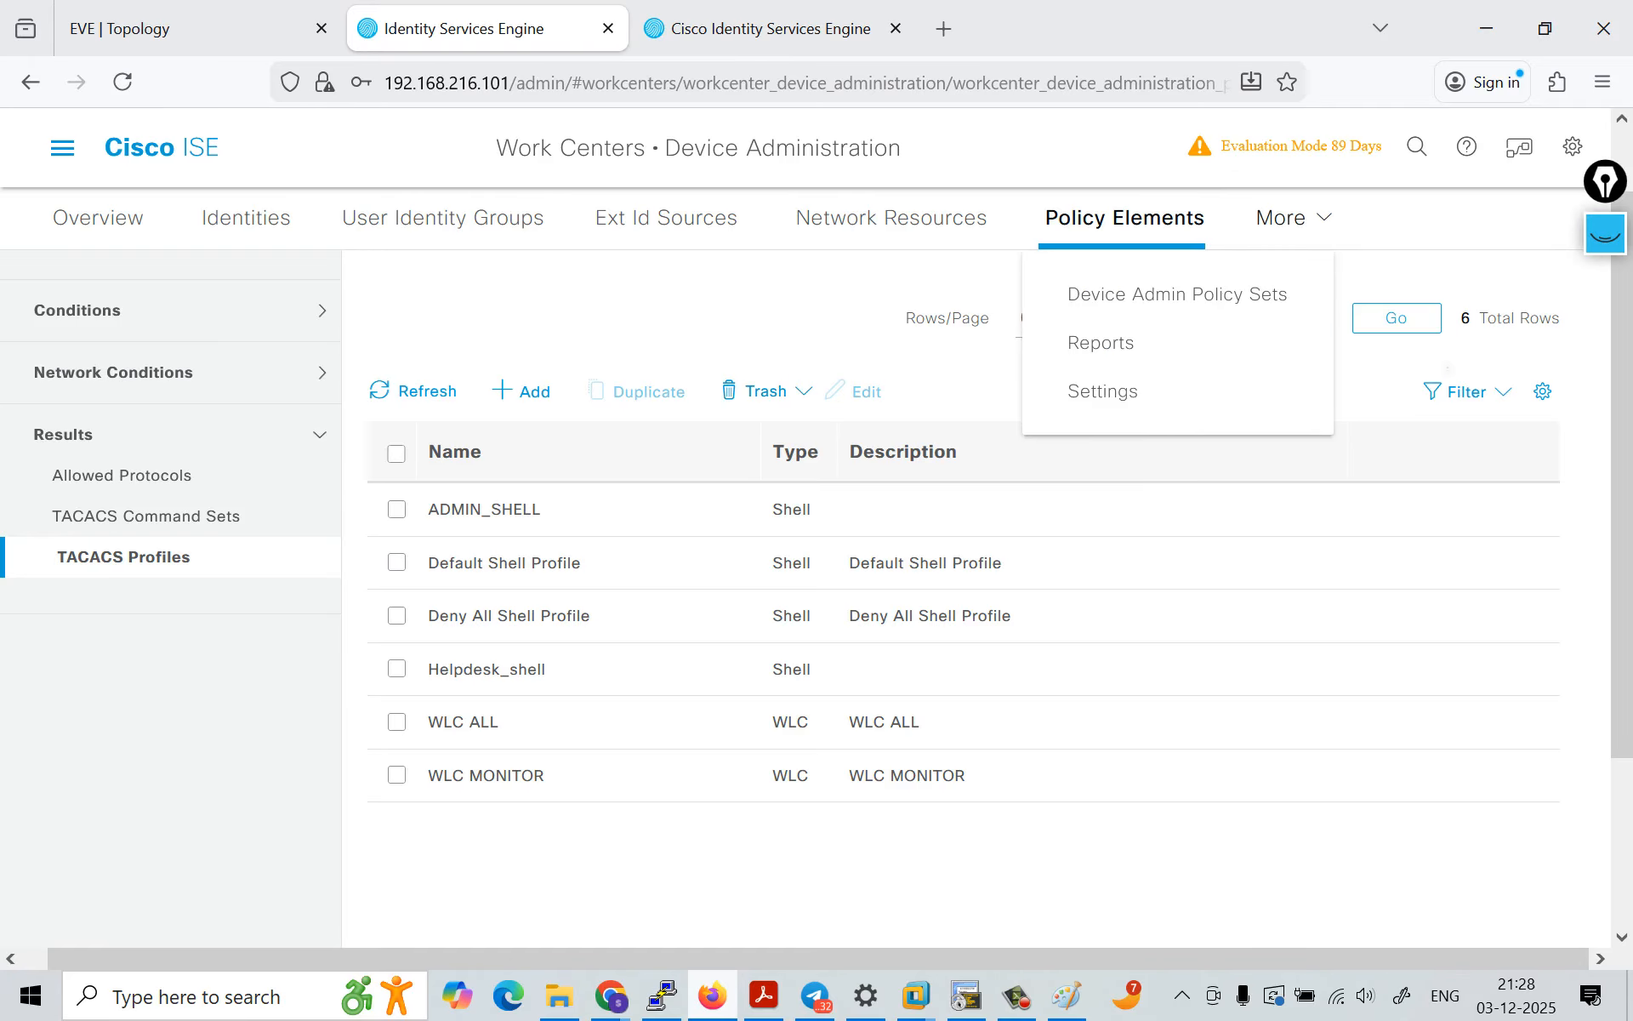
pyautogui.click(1178, 294)
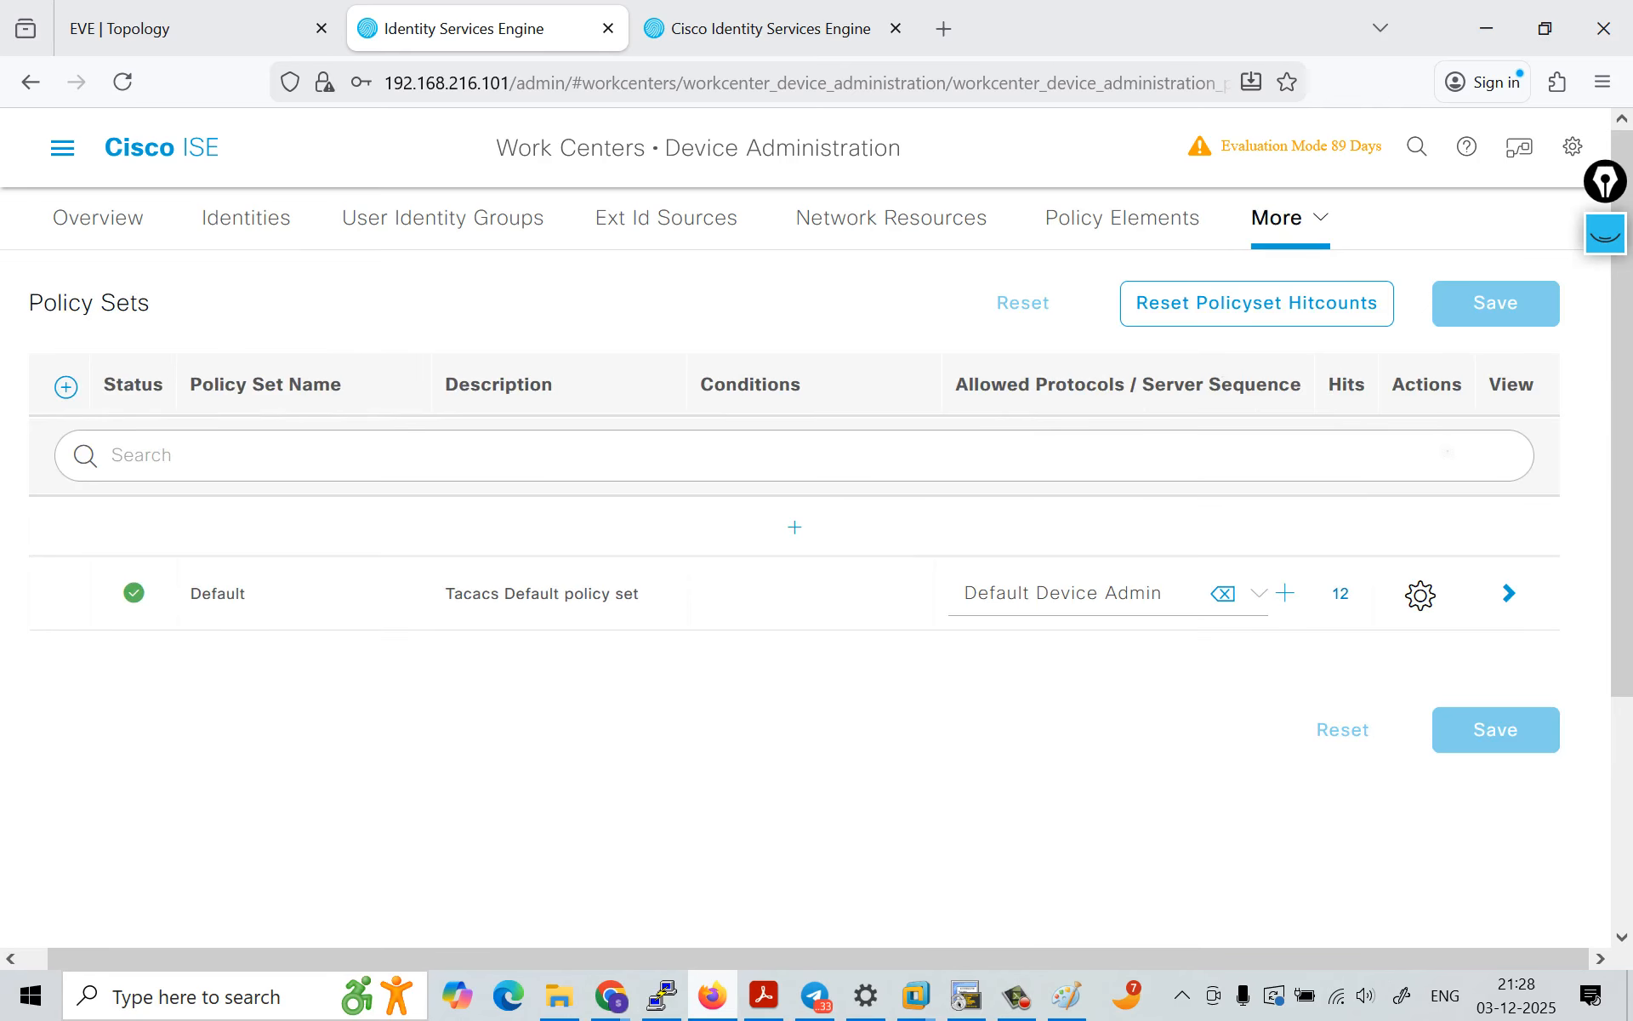
pyautogui.click(1509, 593)
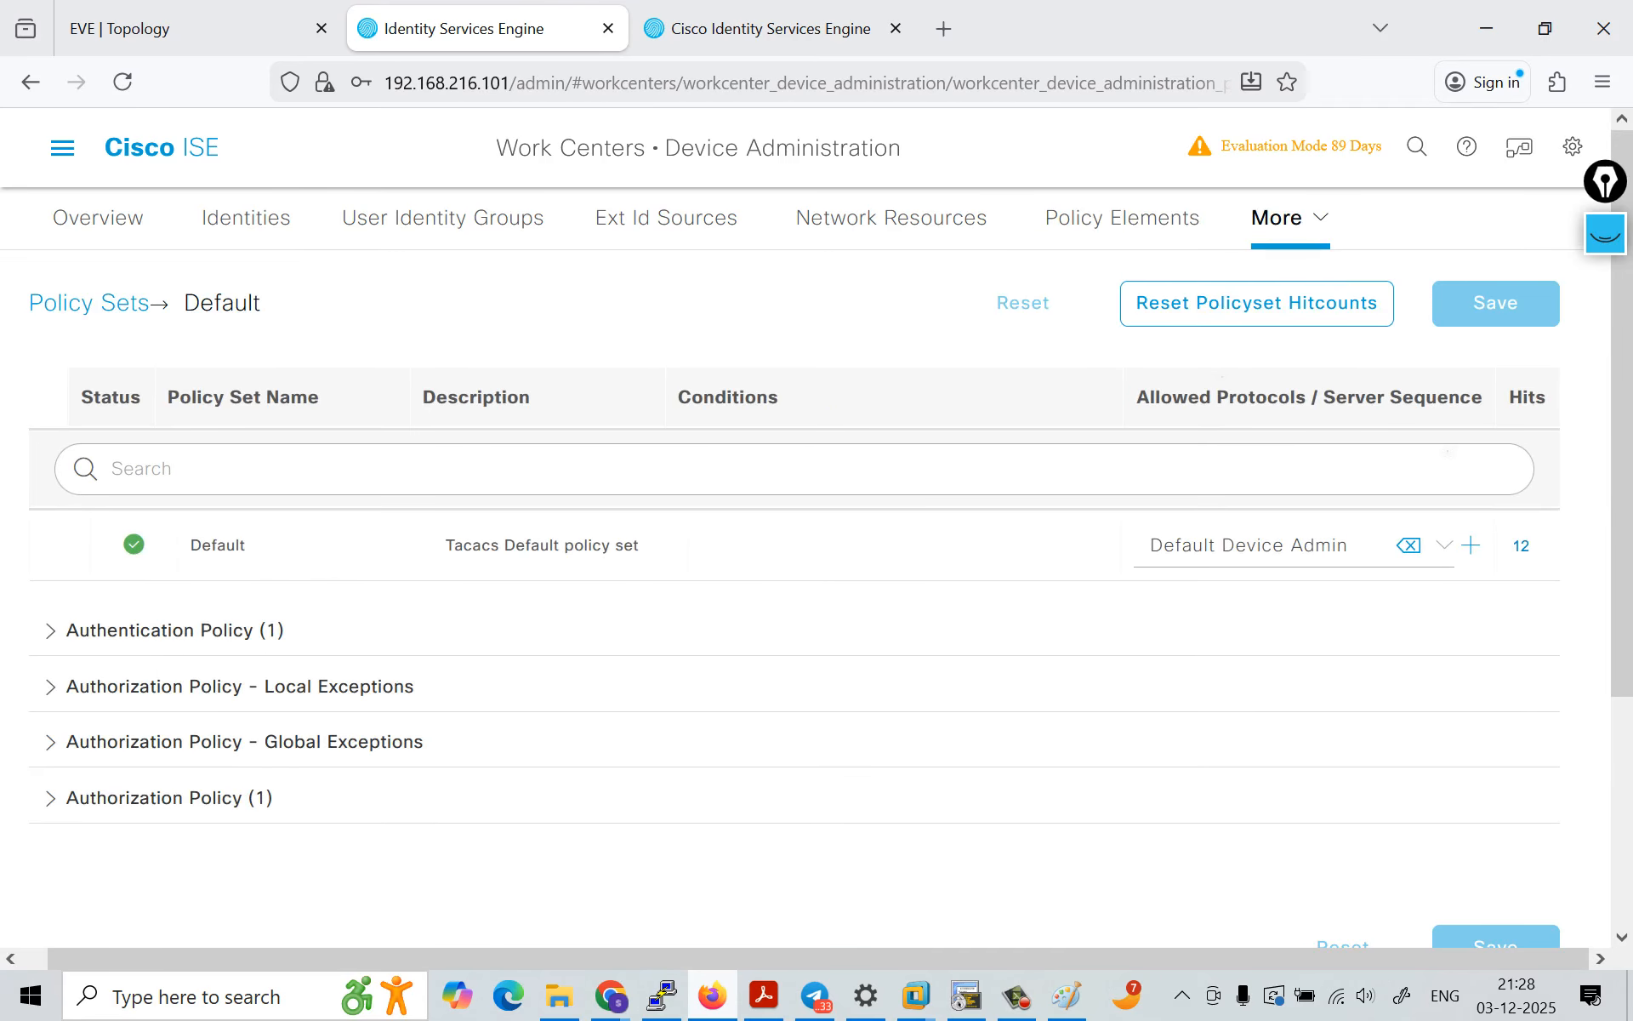
pyautogui.scroll(-3, 794, 595)
pyautogui.click(51, 627)
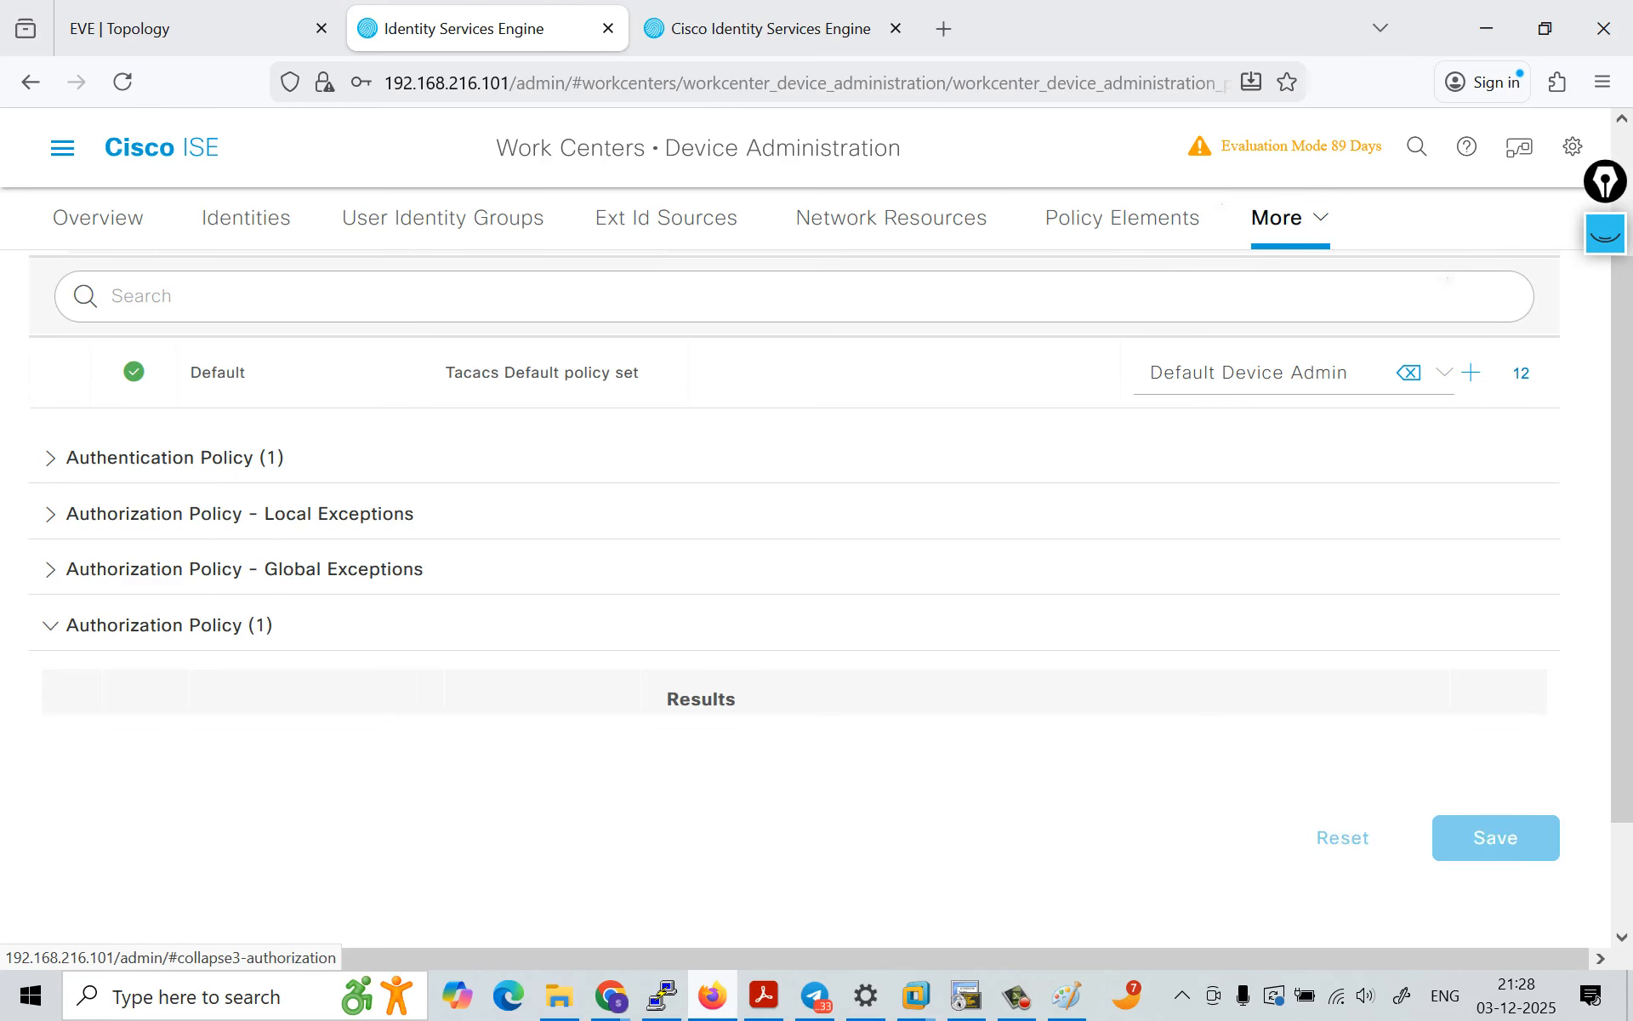
pyautogui.scroll(-3, 795, 595)
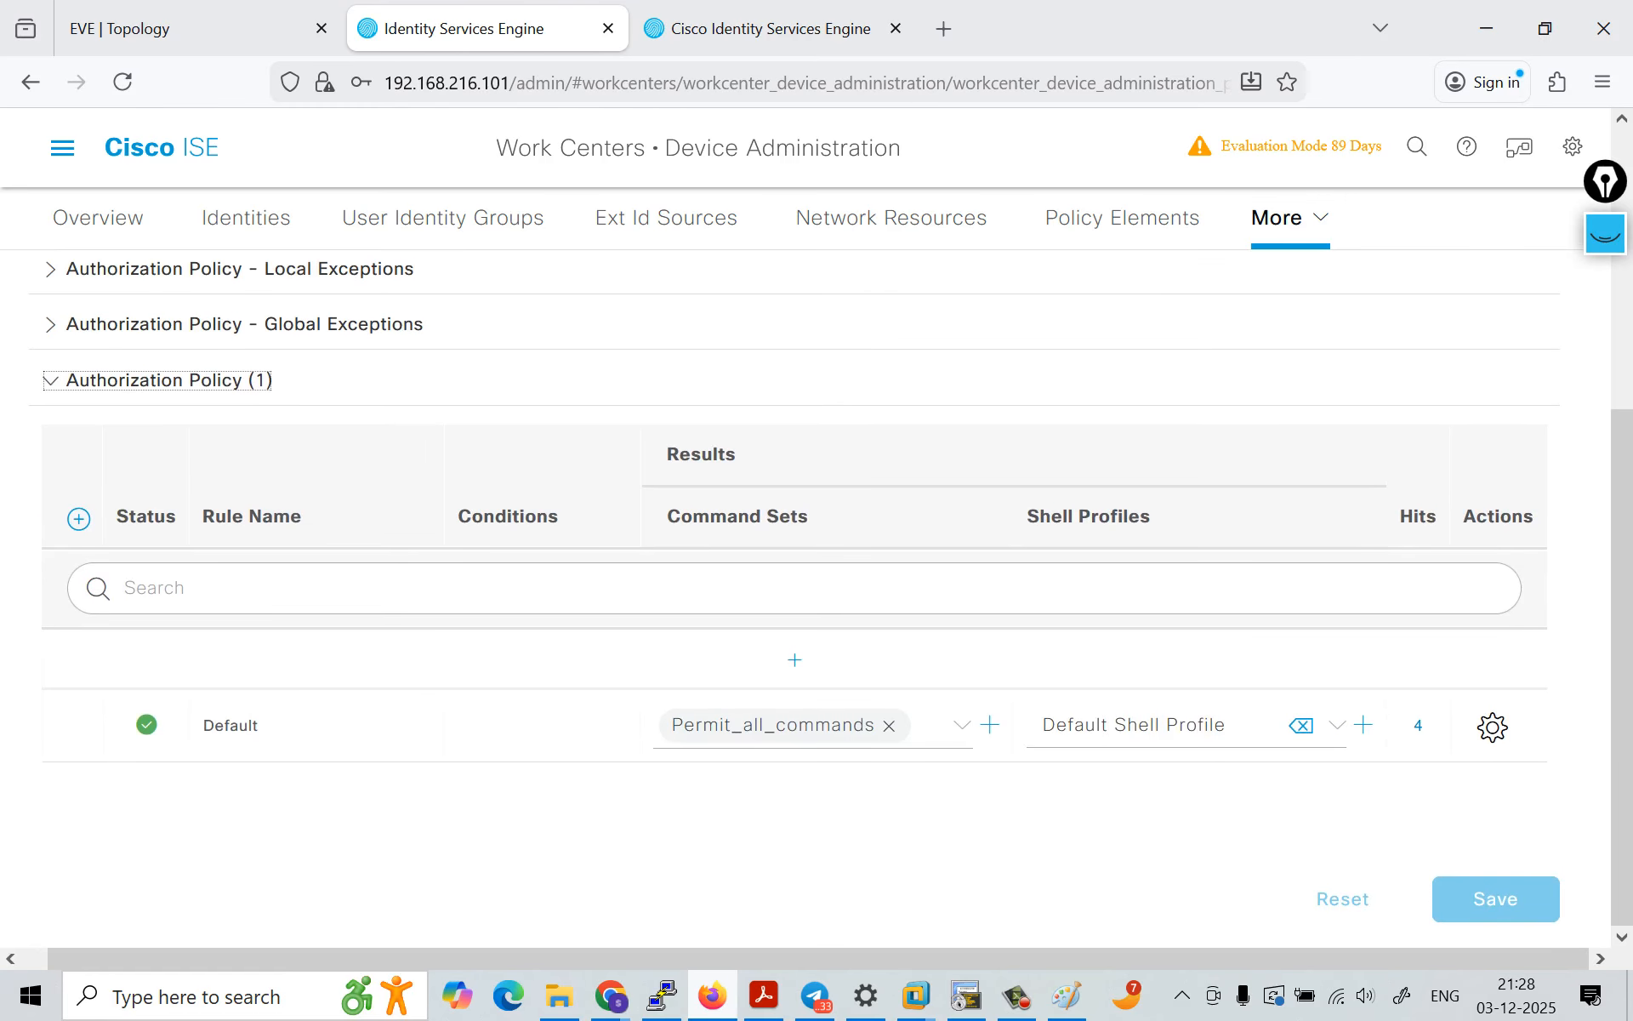
# Step: Change the Default authorization rule's command set to DenyAllCommands and its shell profile to Deny All Shell Profile
pyautogui.click(889, 726)
pyautogui.click(794, 817)
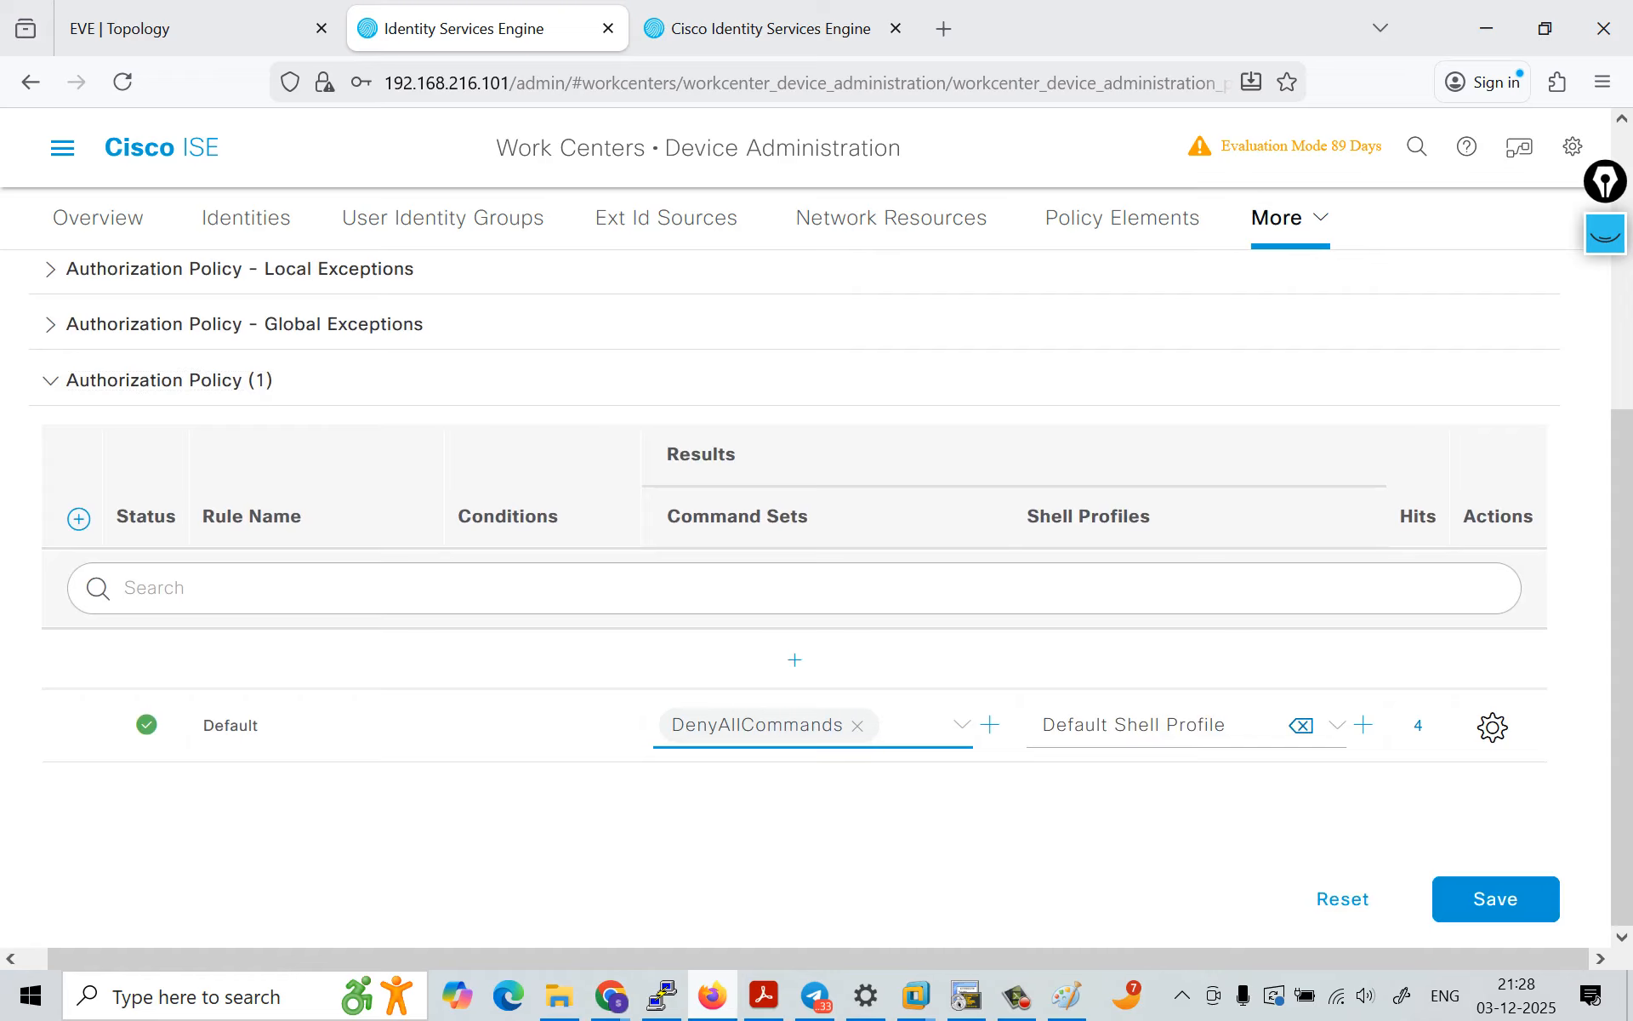
pyautogui.click(1336, 725)
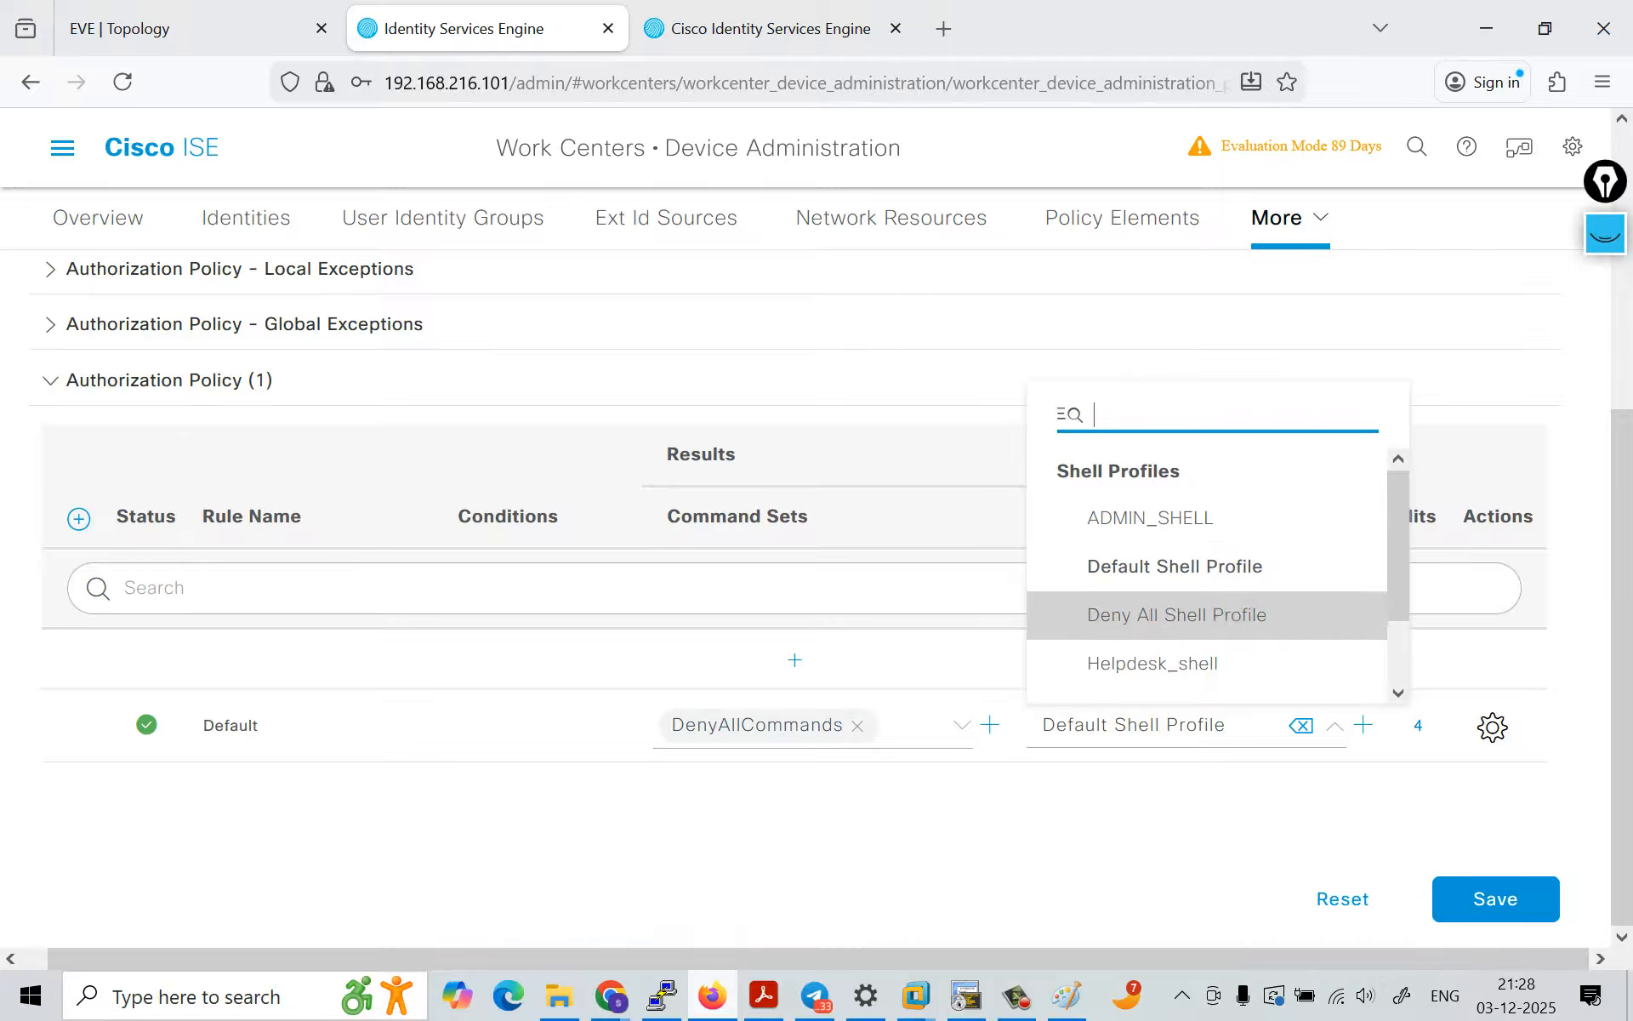
pyautogui.click(1177, 614)
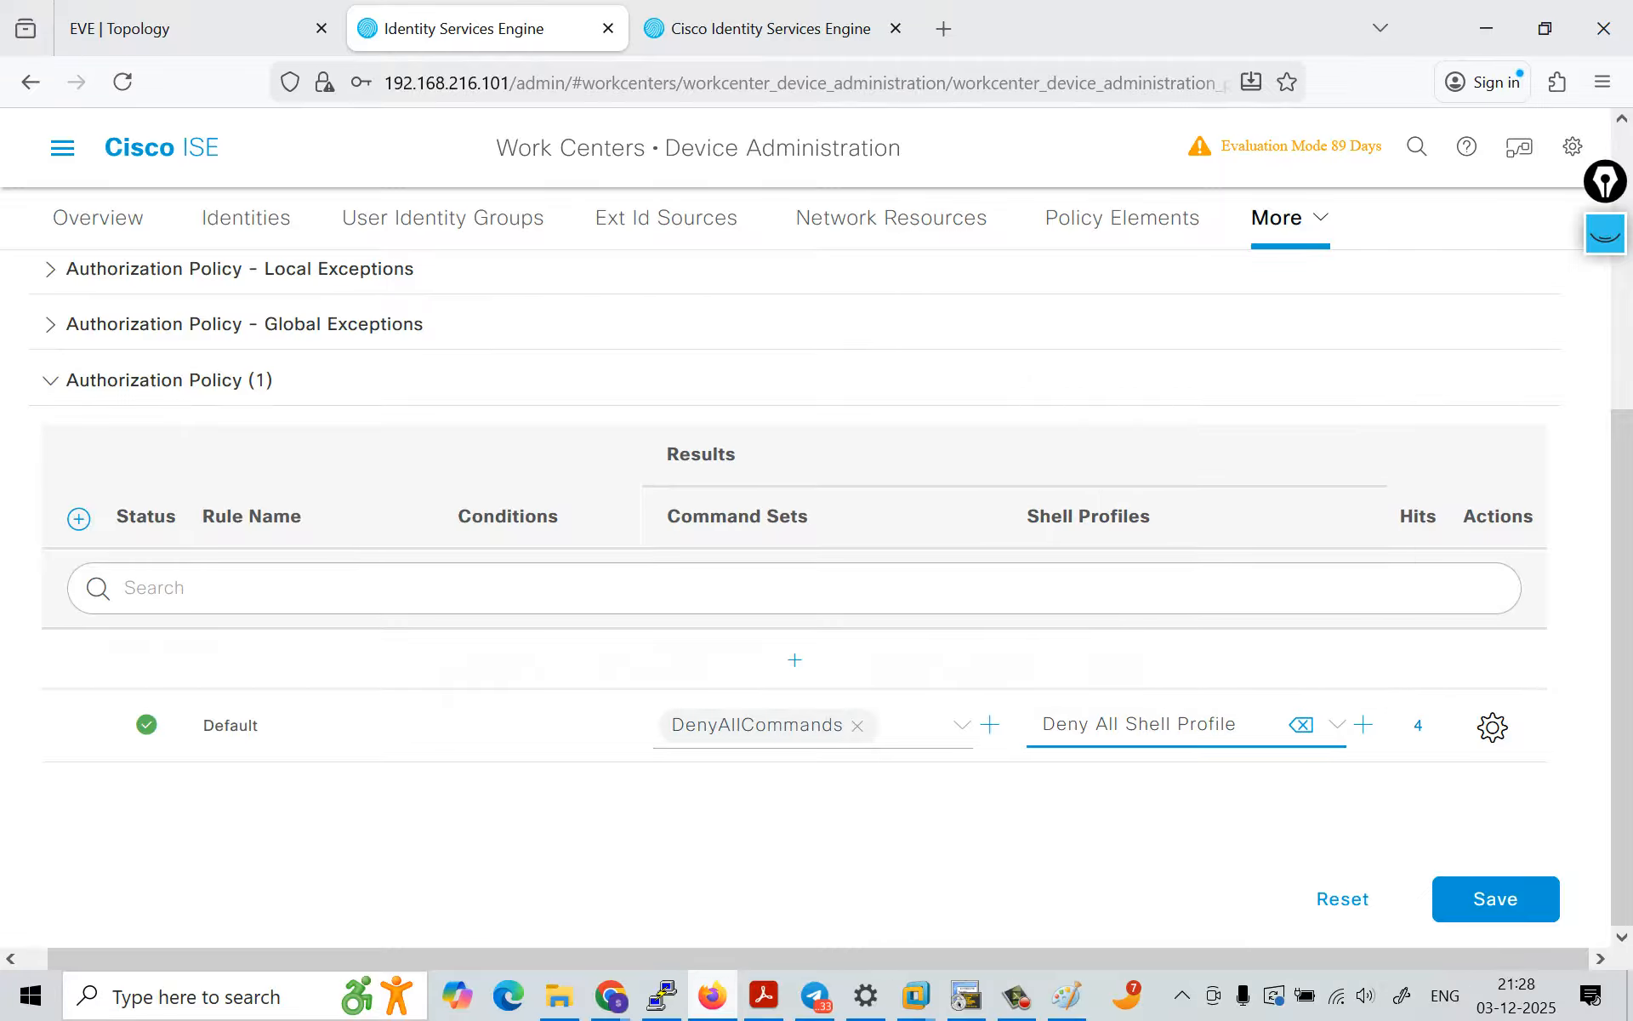
# Step: Add a new authorization rule above the Default rule and open the Conditions Studio for it
pyautogui.click(794, 660)
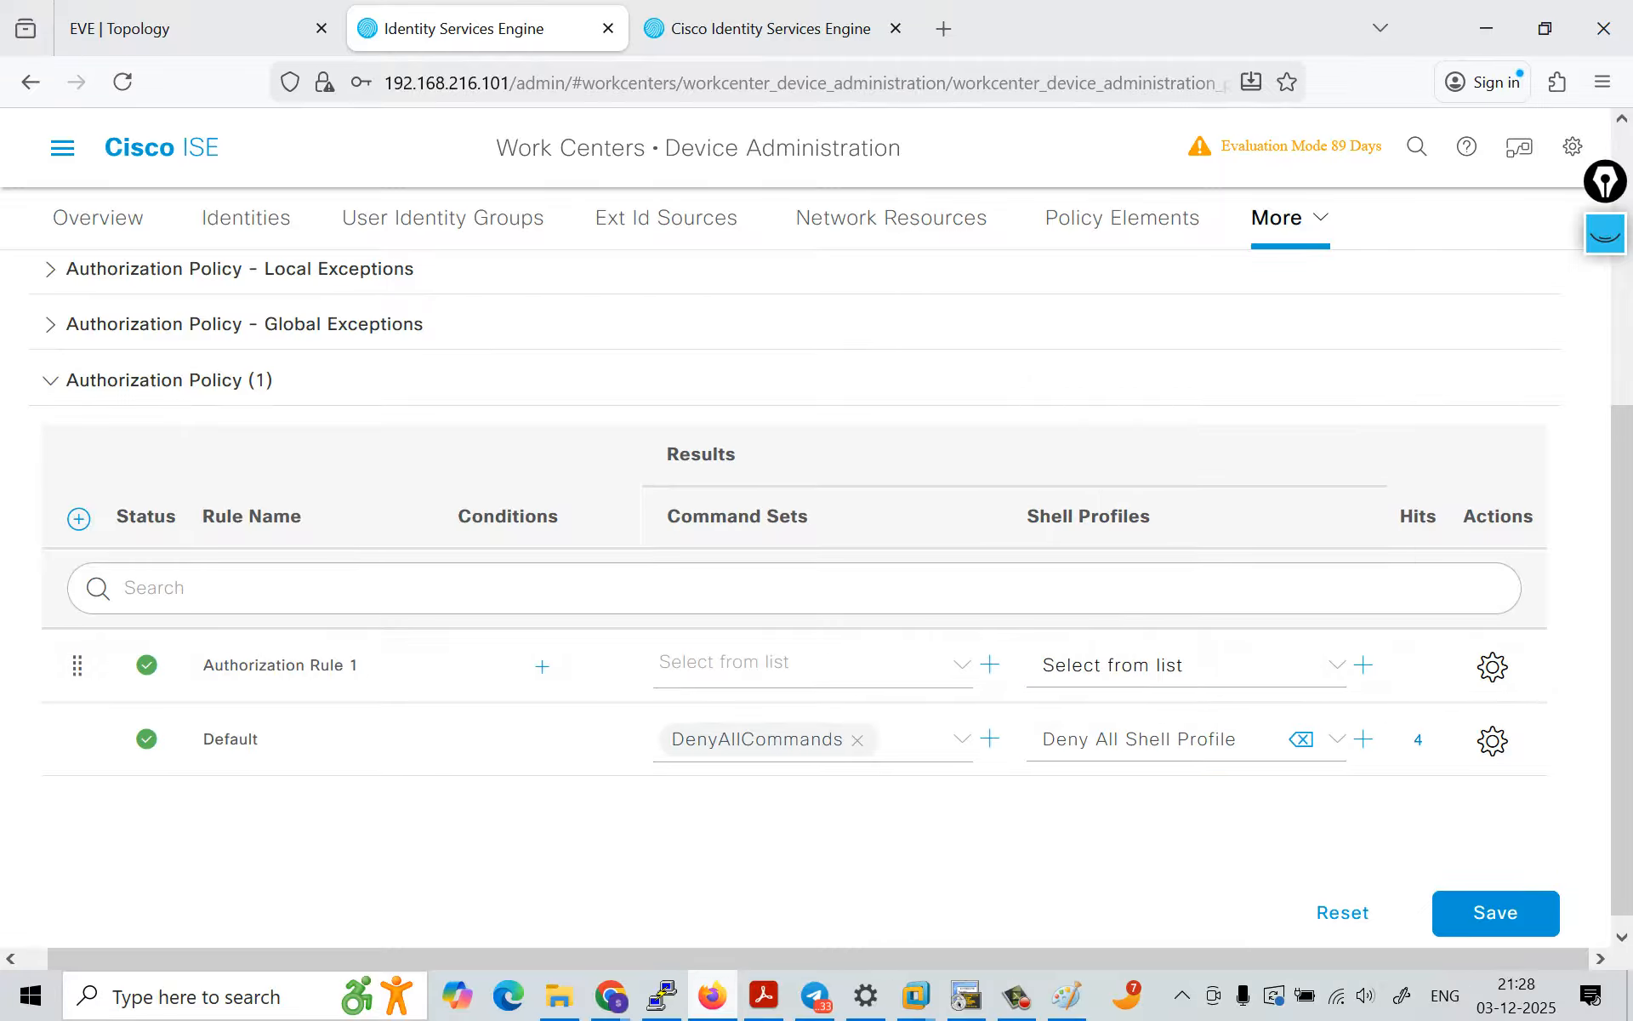
pyautogui.click(542, 666)
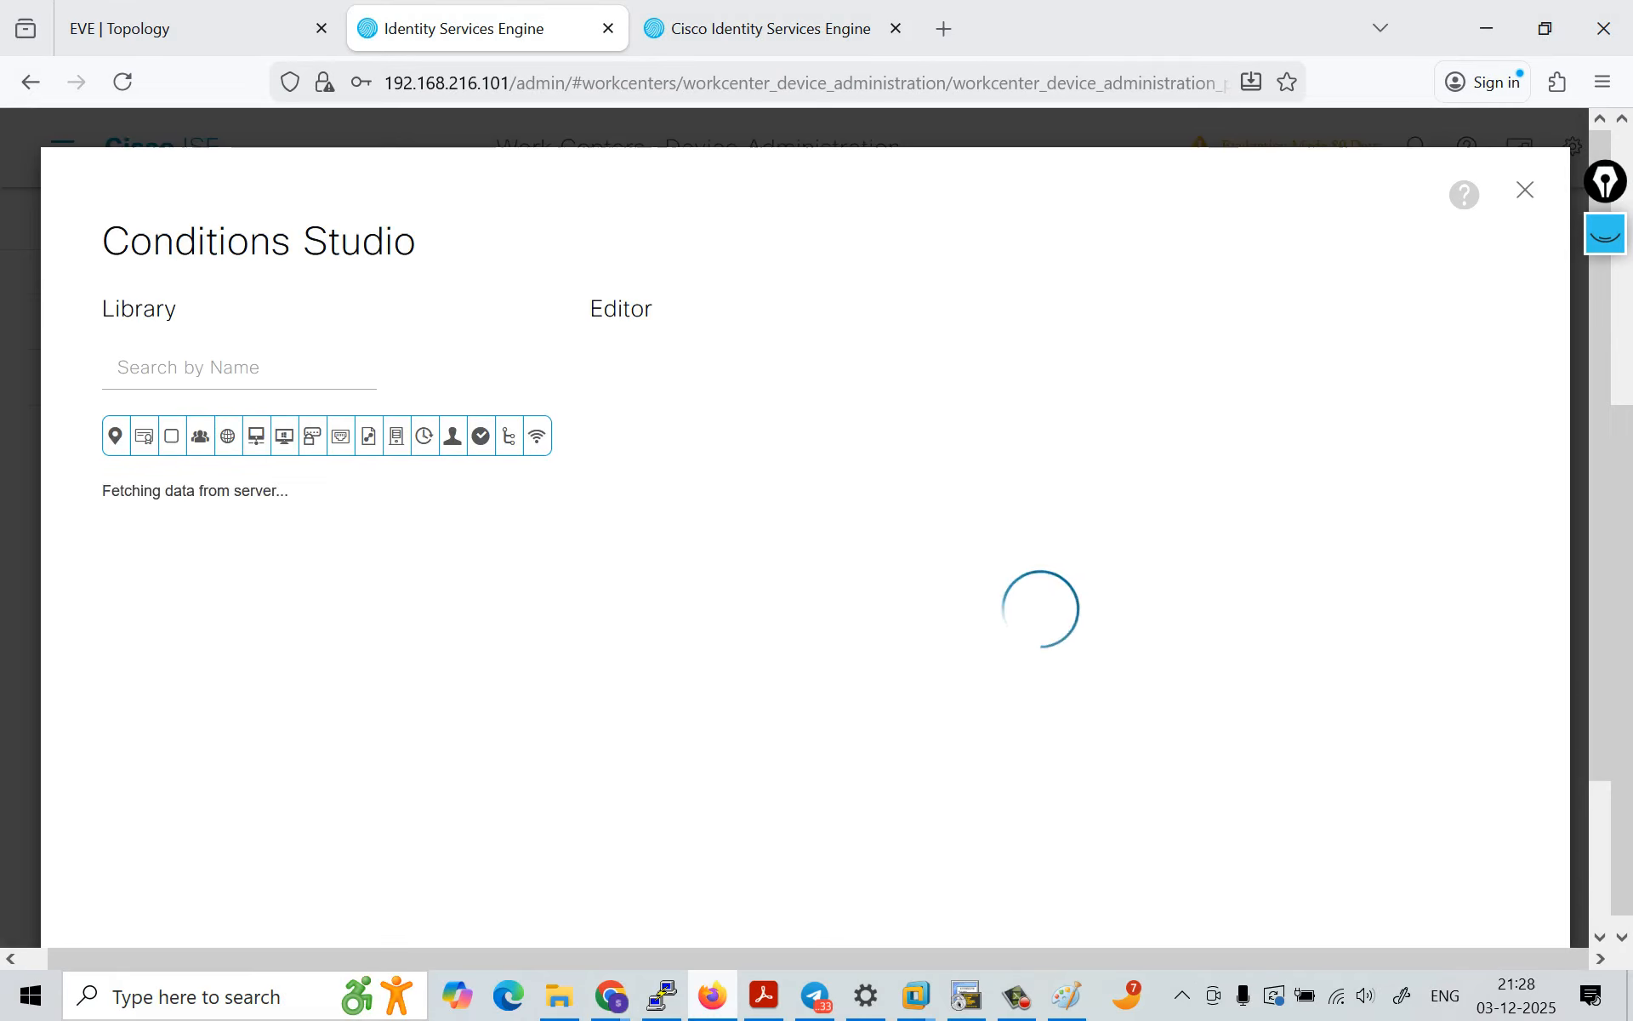
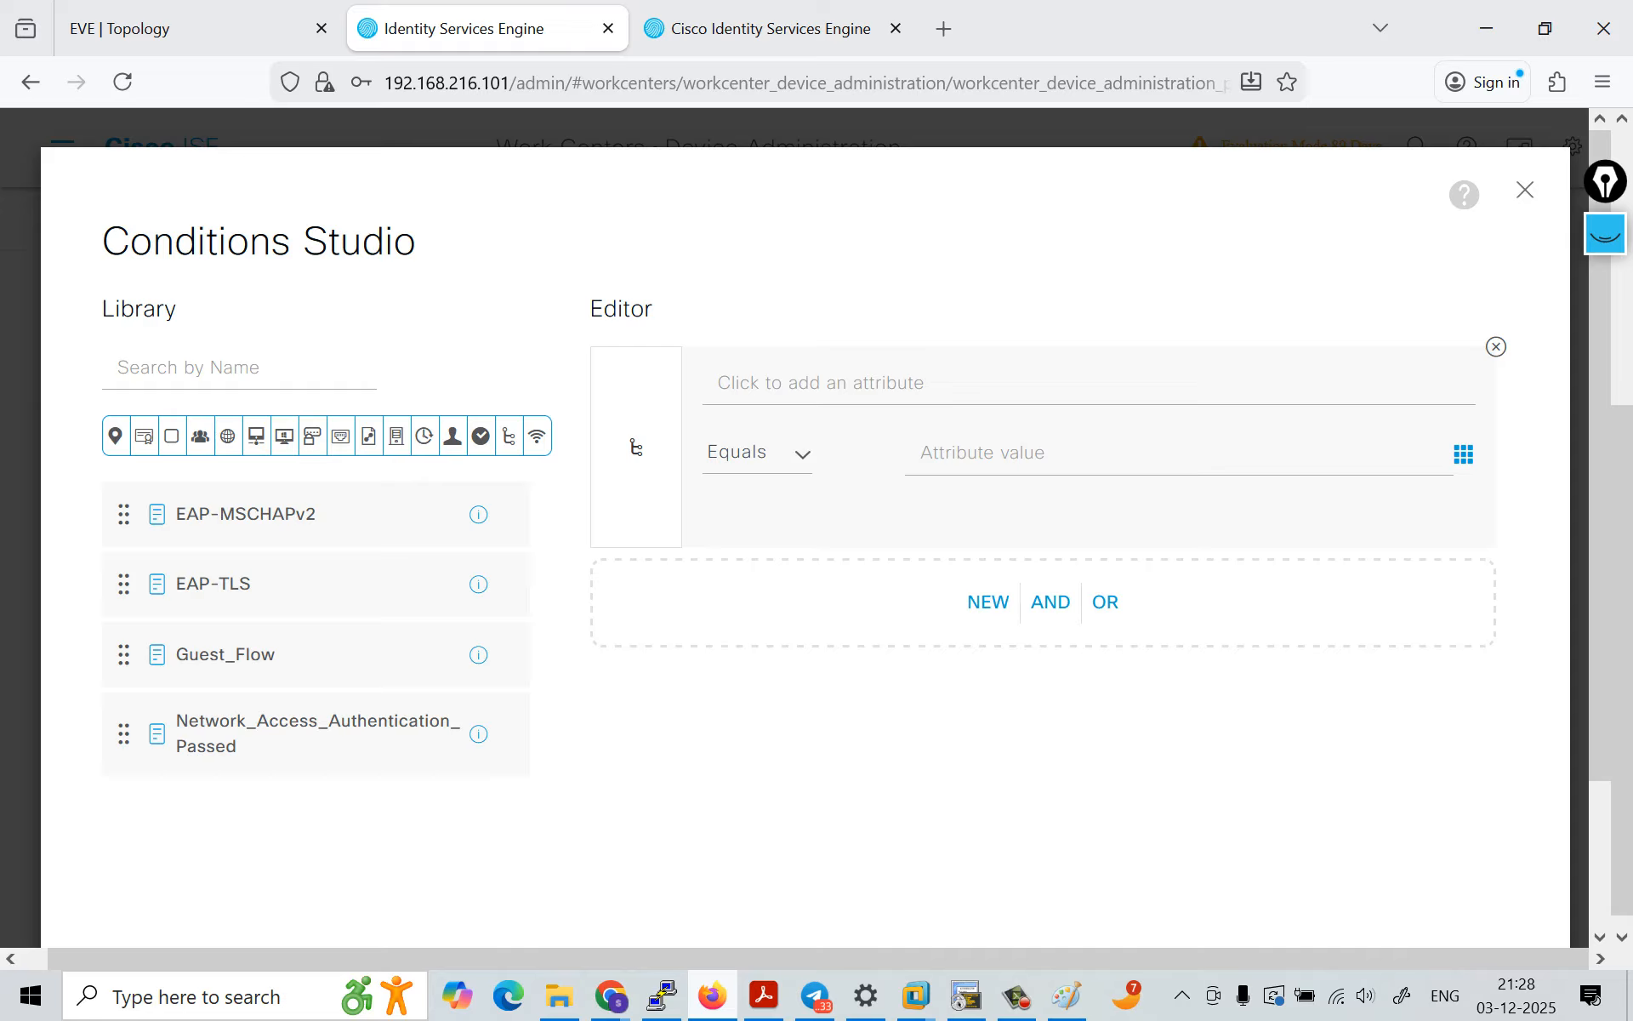
# Step: Define the rule's condition as DEVICE Device Type equals All Device Types and start saving it to the library
pyautogui.click(718, 383)
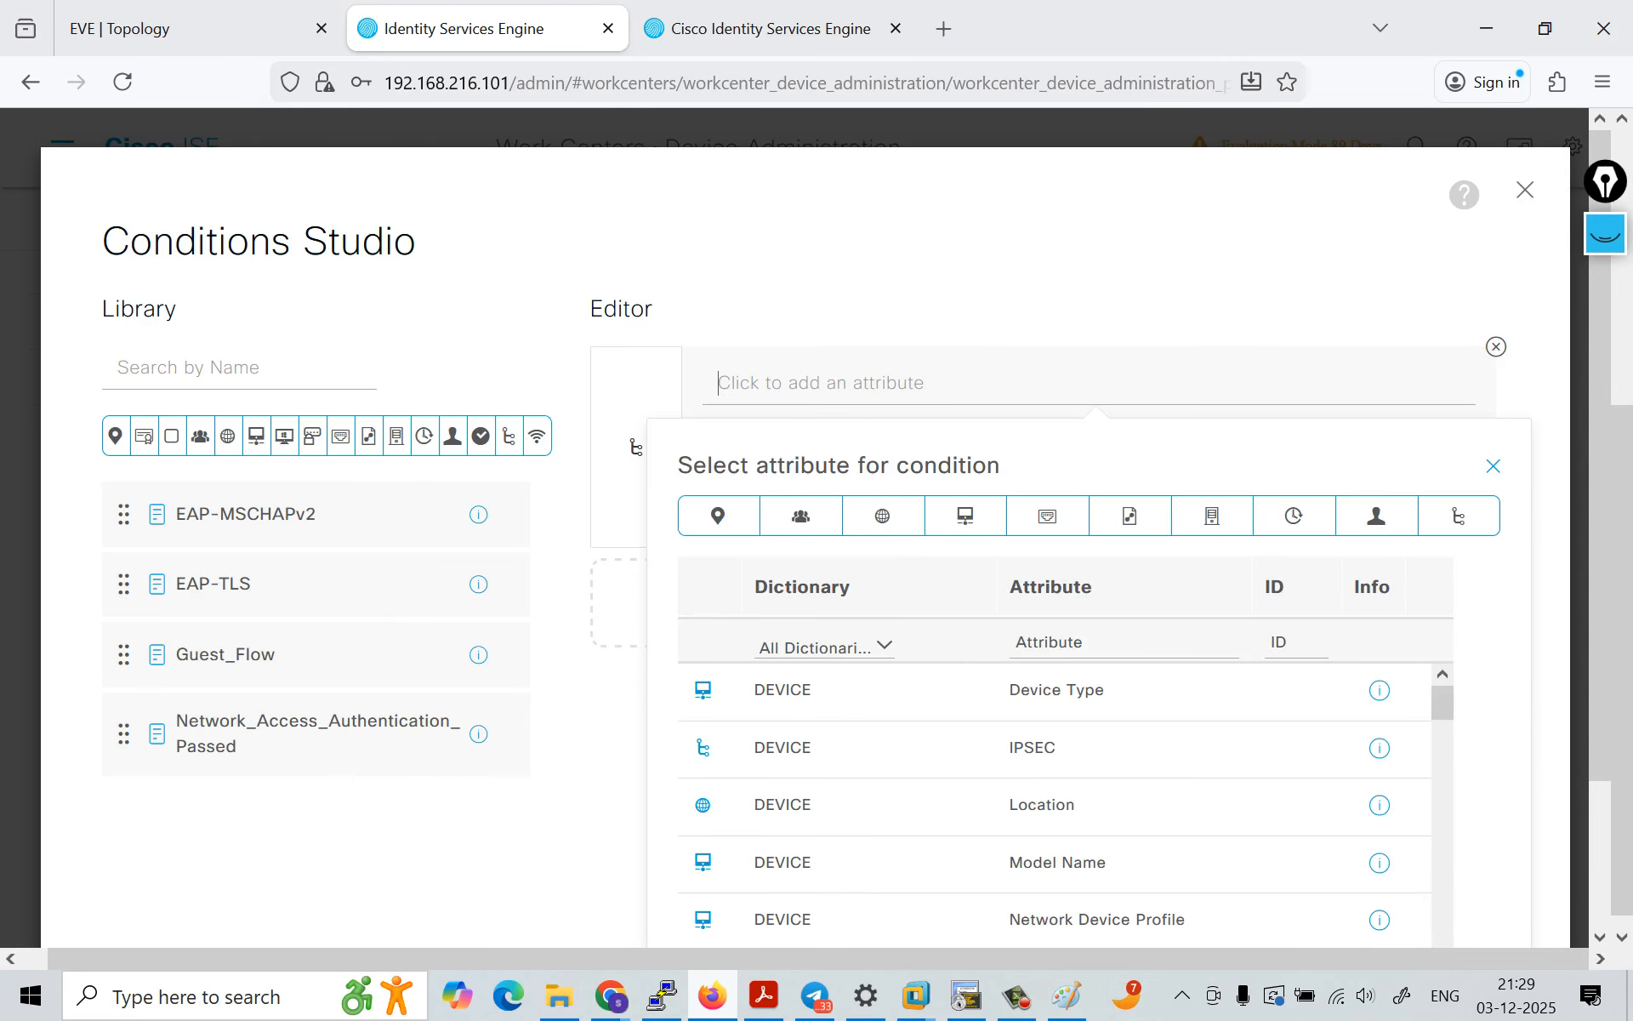
pyautogui.click(1057, 690)
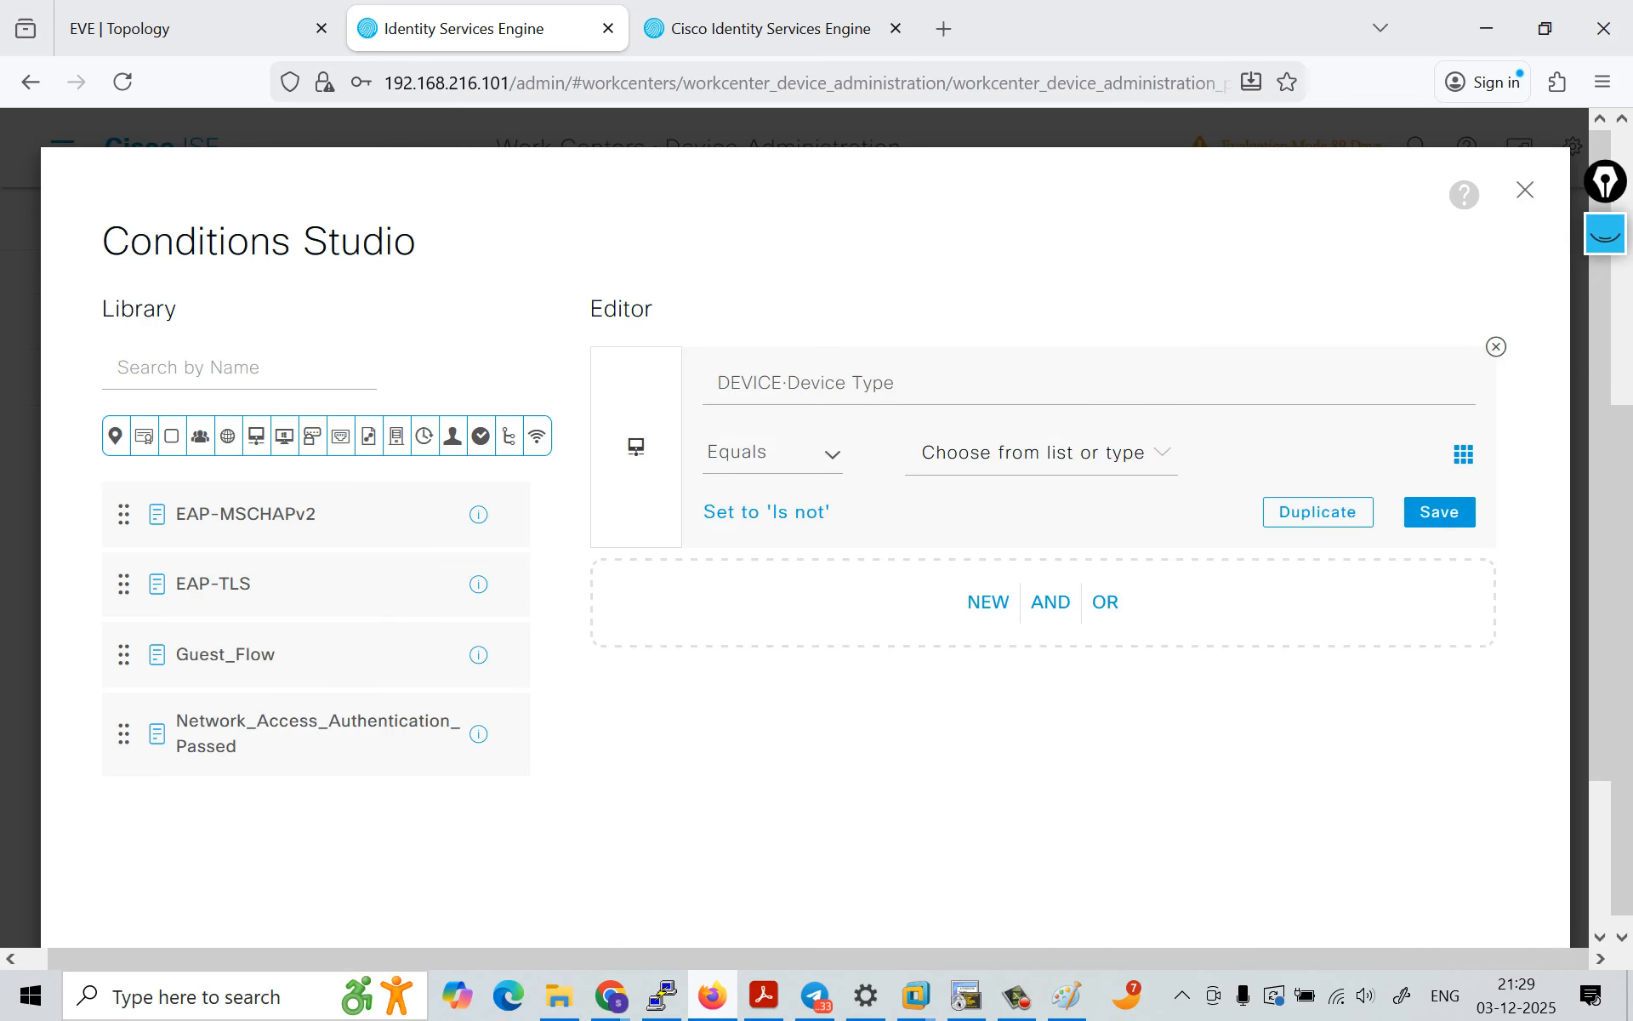
pyautogui.click(1047, 453)
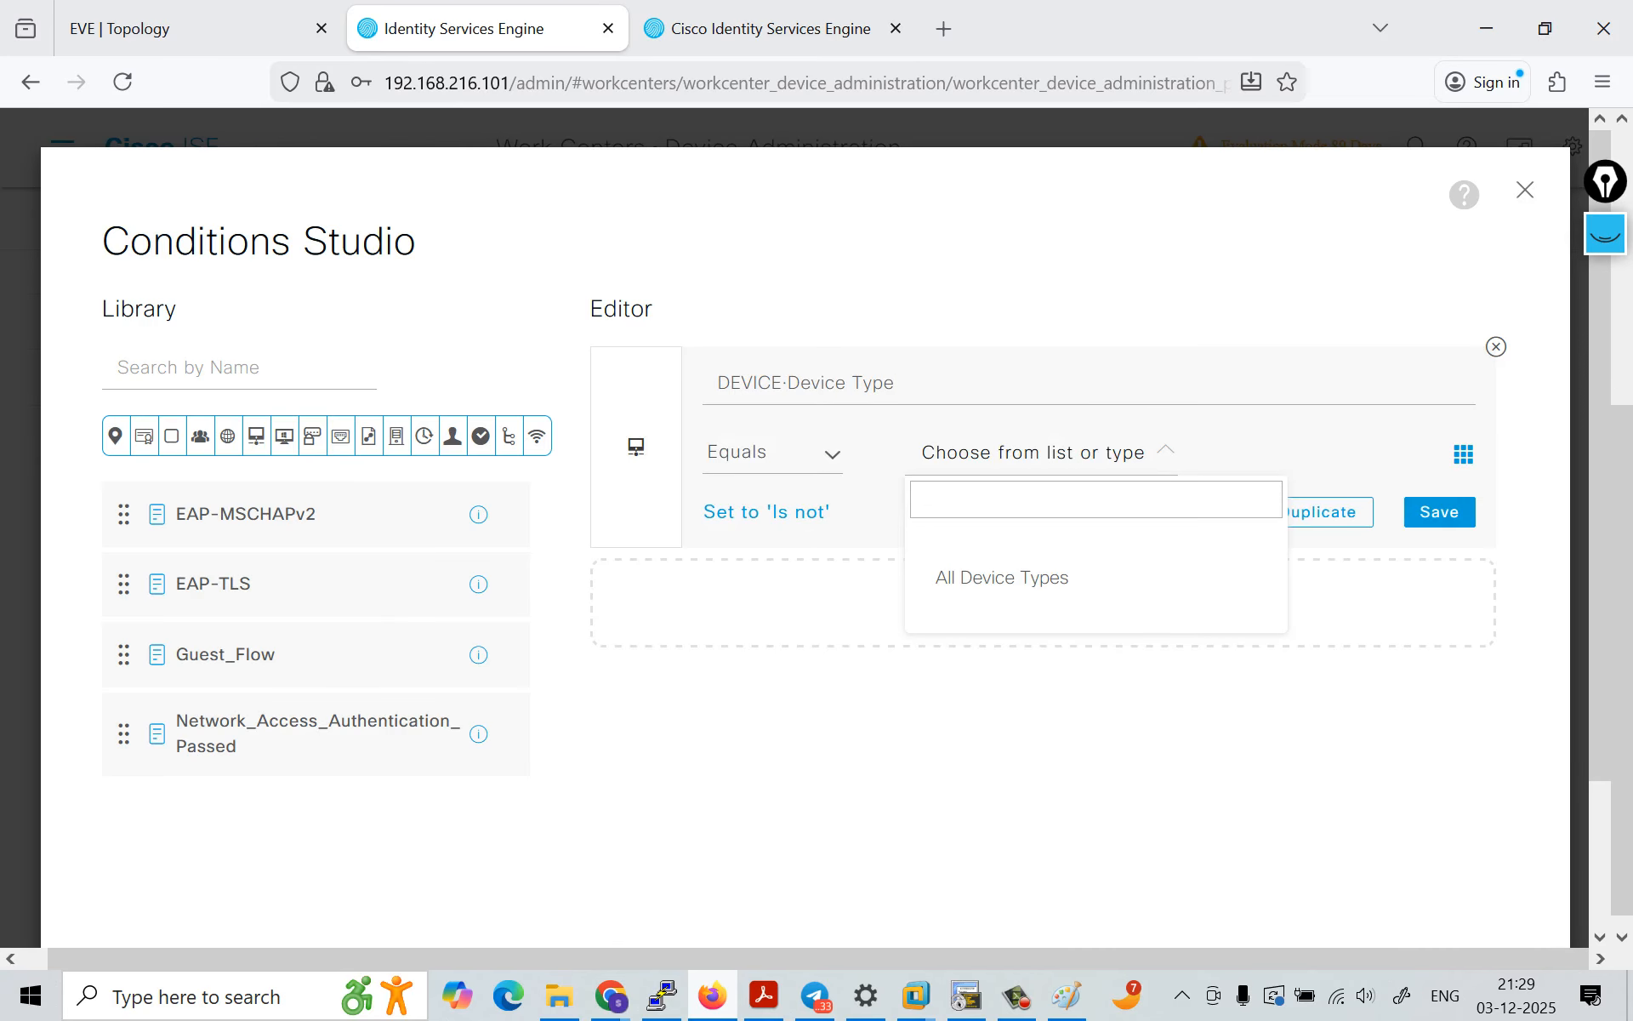
pyautogui.click(1002, 578)
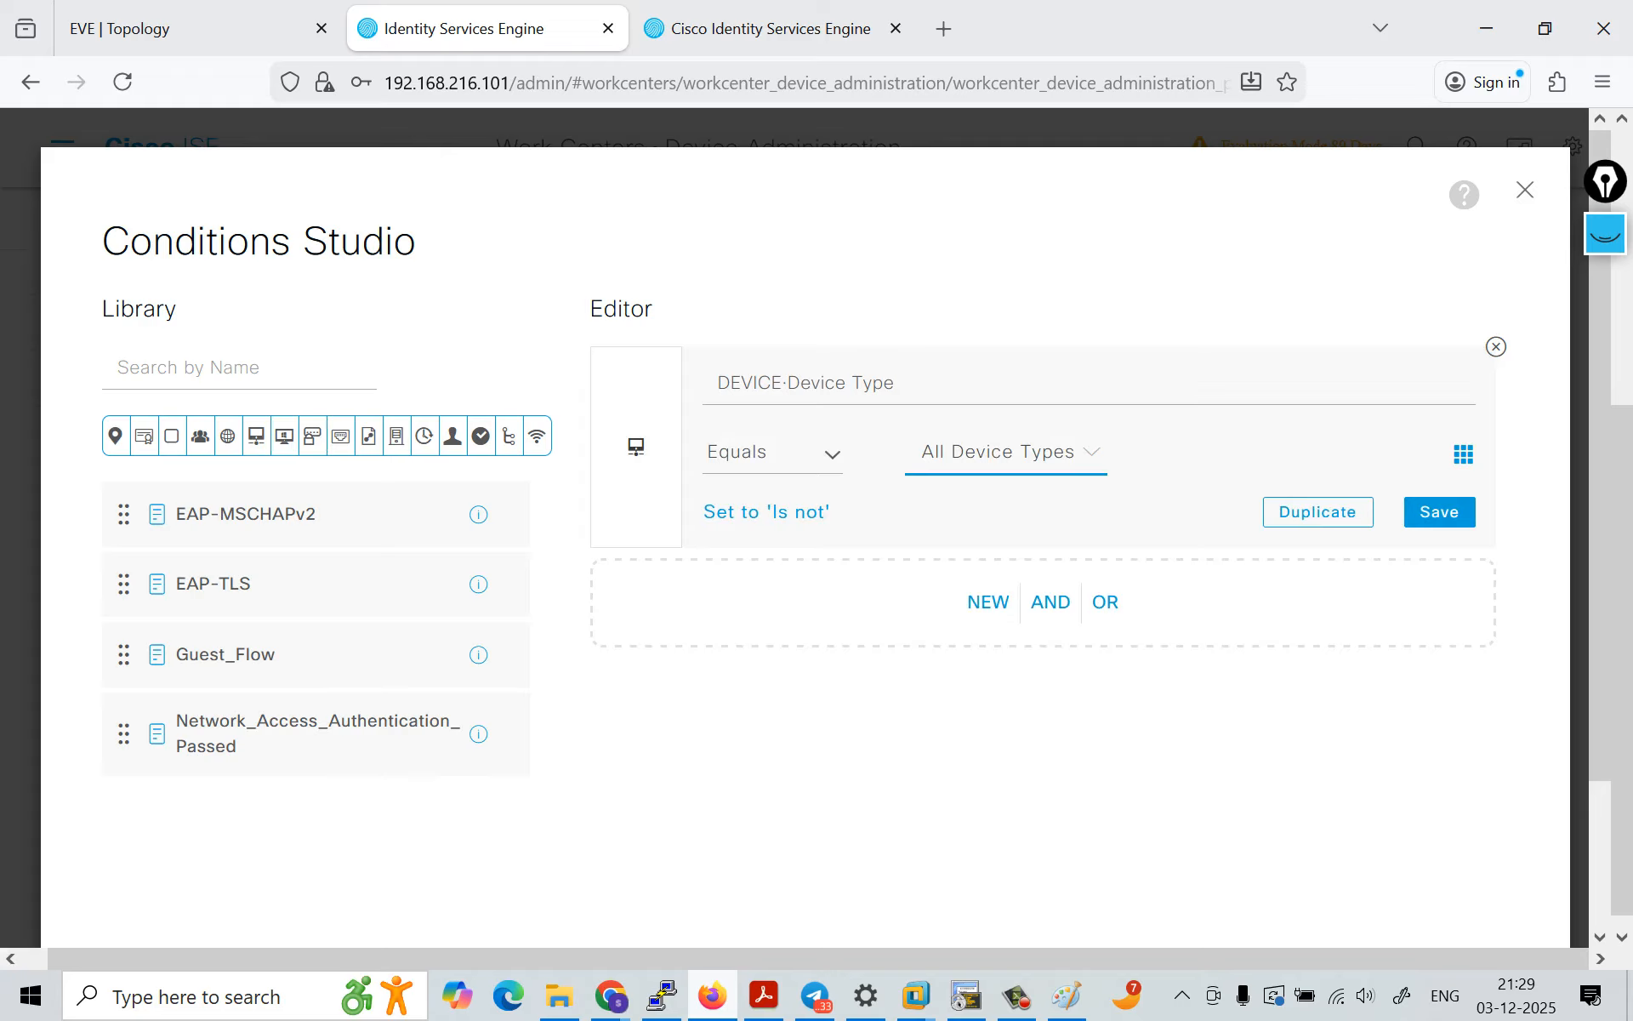
pyautogui.click(1439, 512)
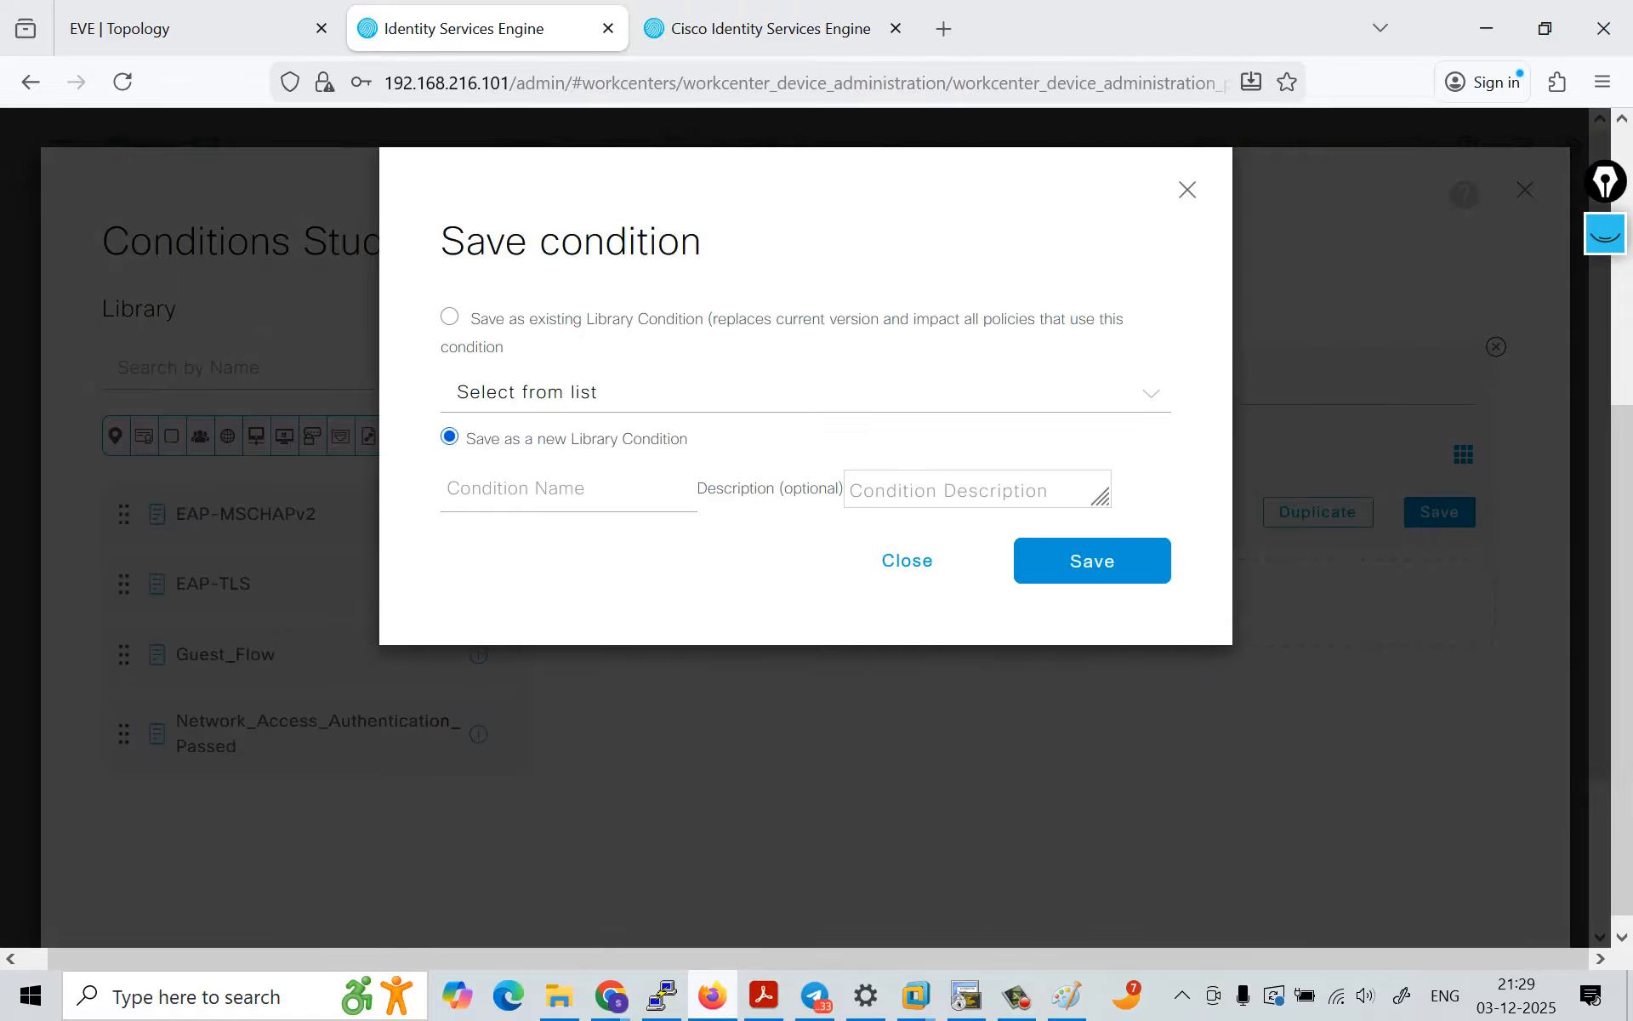
# Step: Try to save the condition over an existing library condition without choosing one from the list
pyautogui.click(806, 392)
pyautogui.scroll(-5, 596, 549)
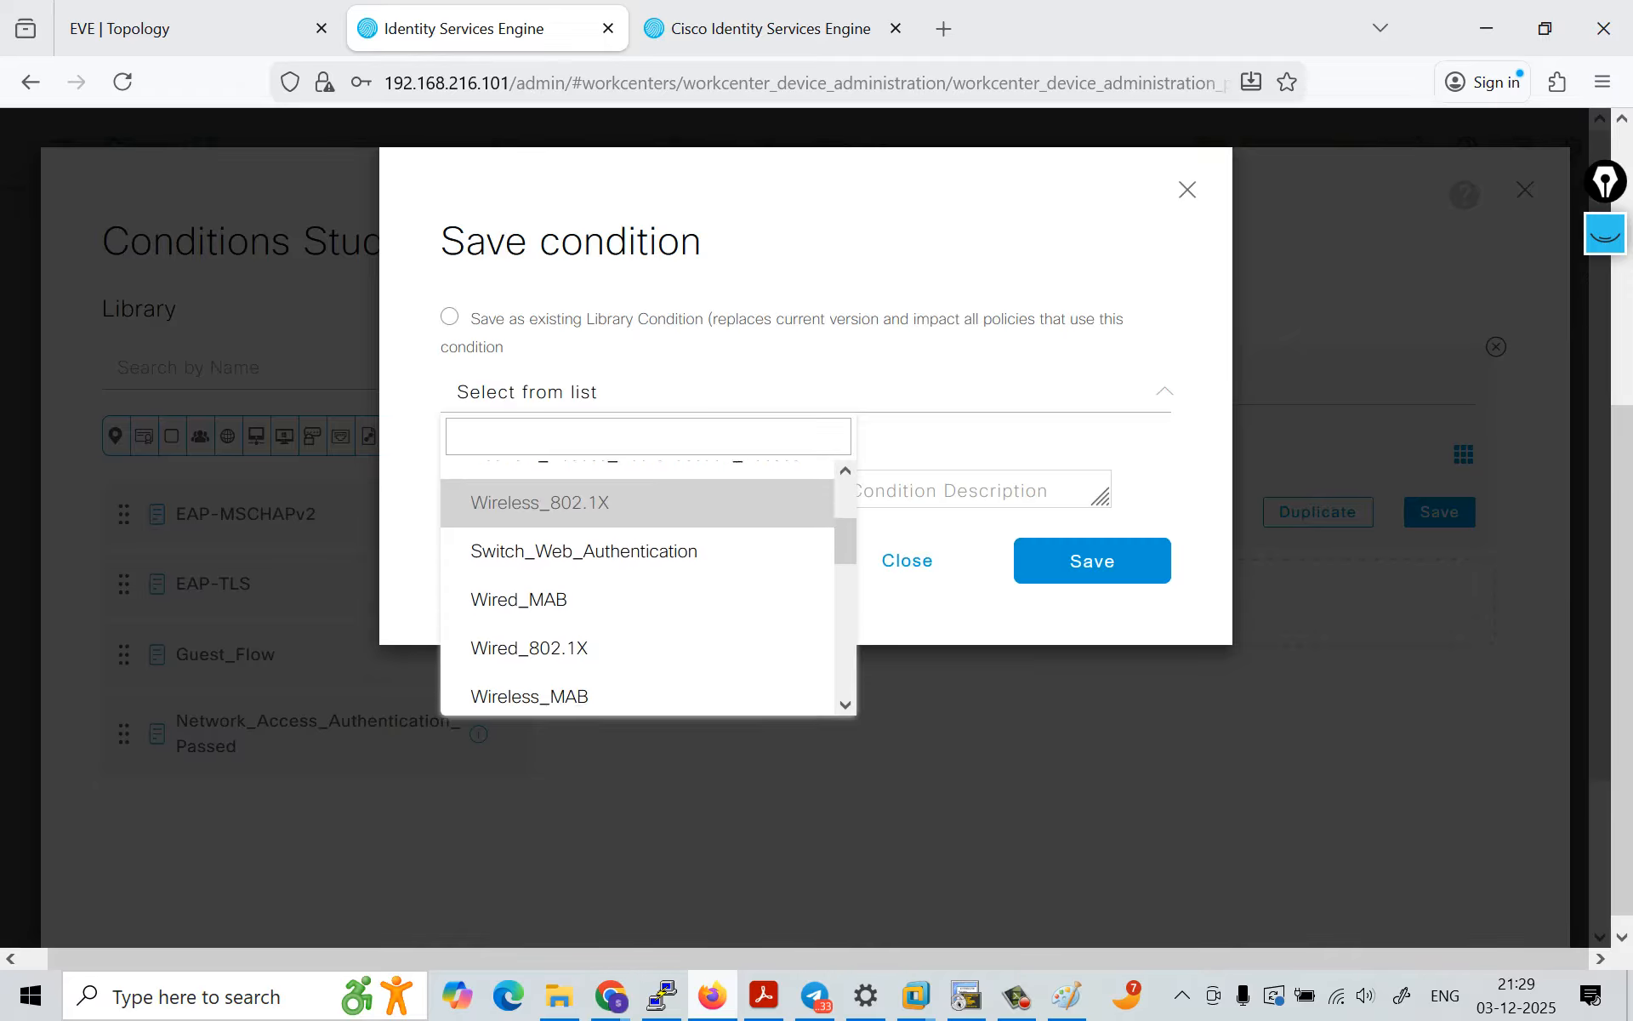
pyautogui.scroll(-5, 595, 553)
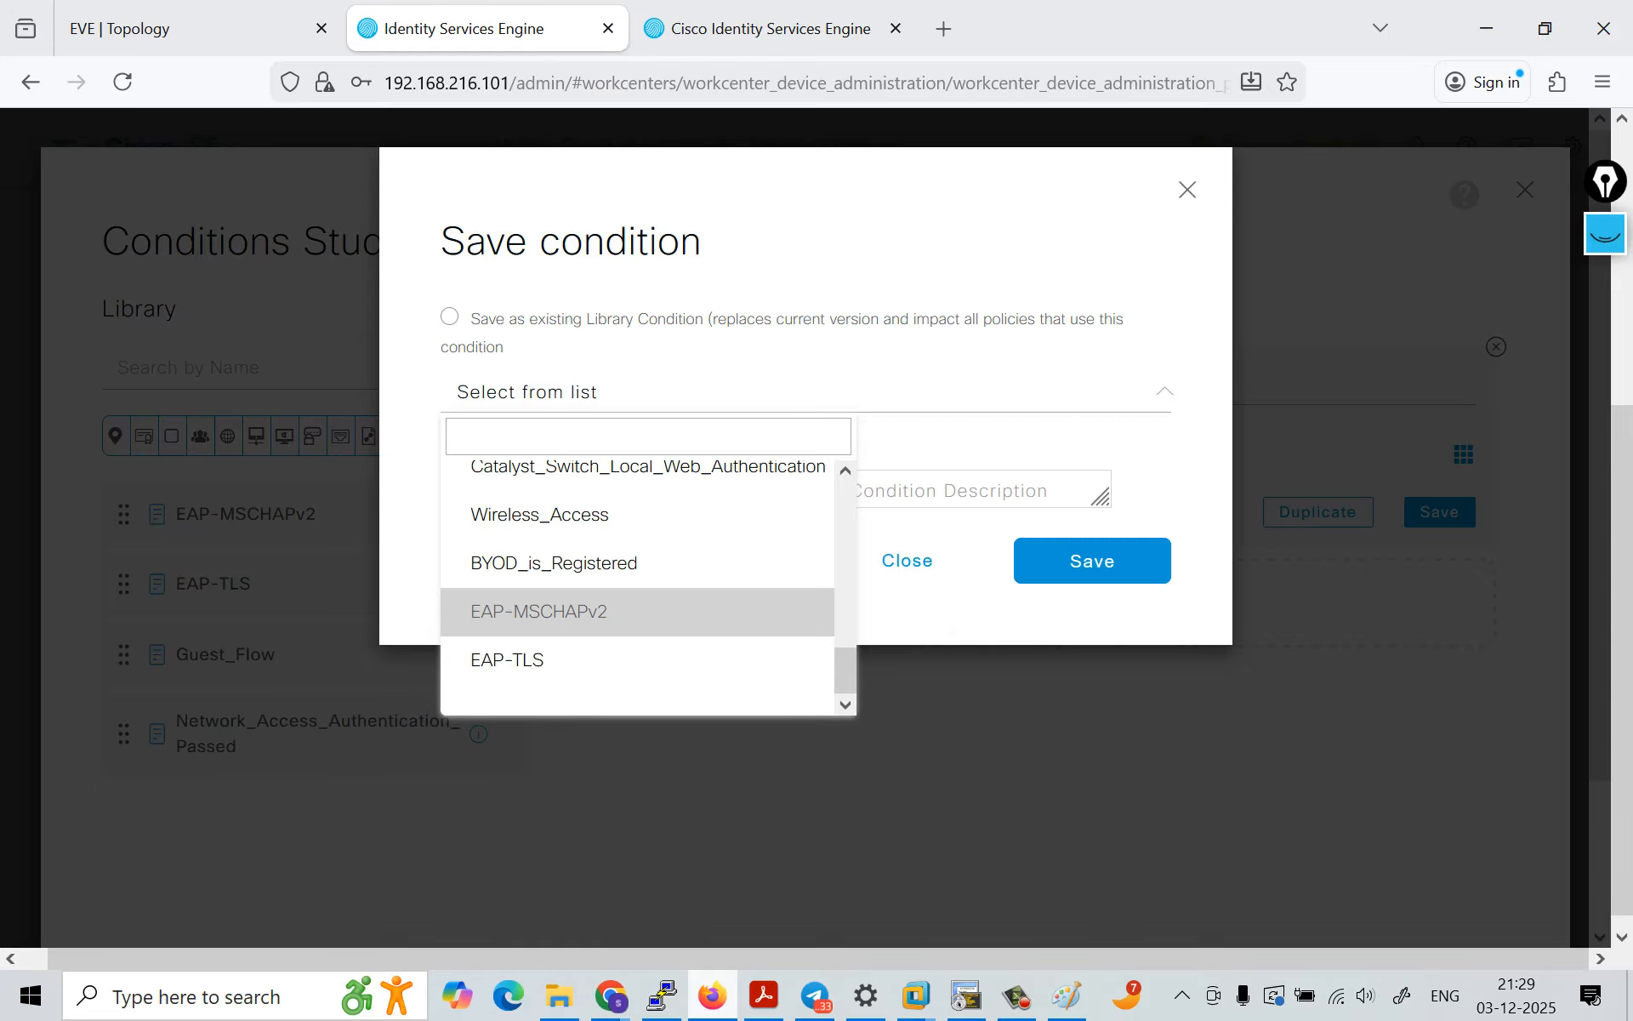
pyautogui.click(663, 392)
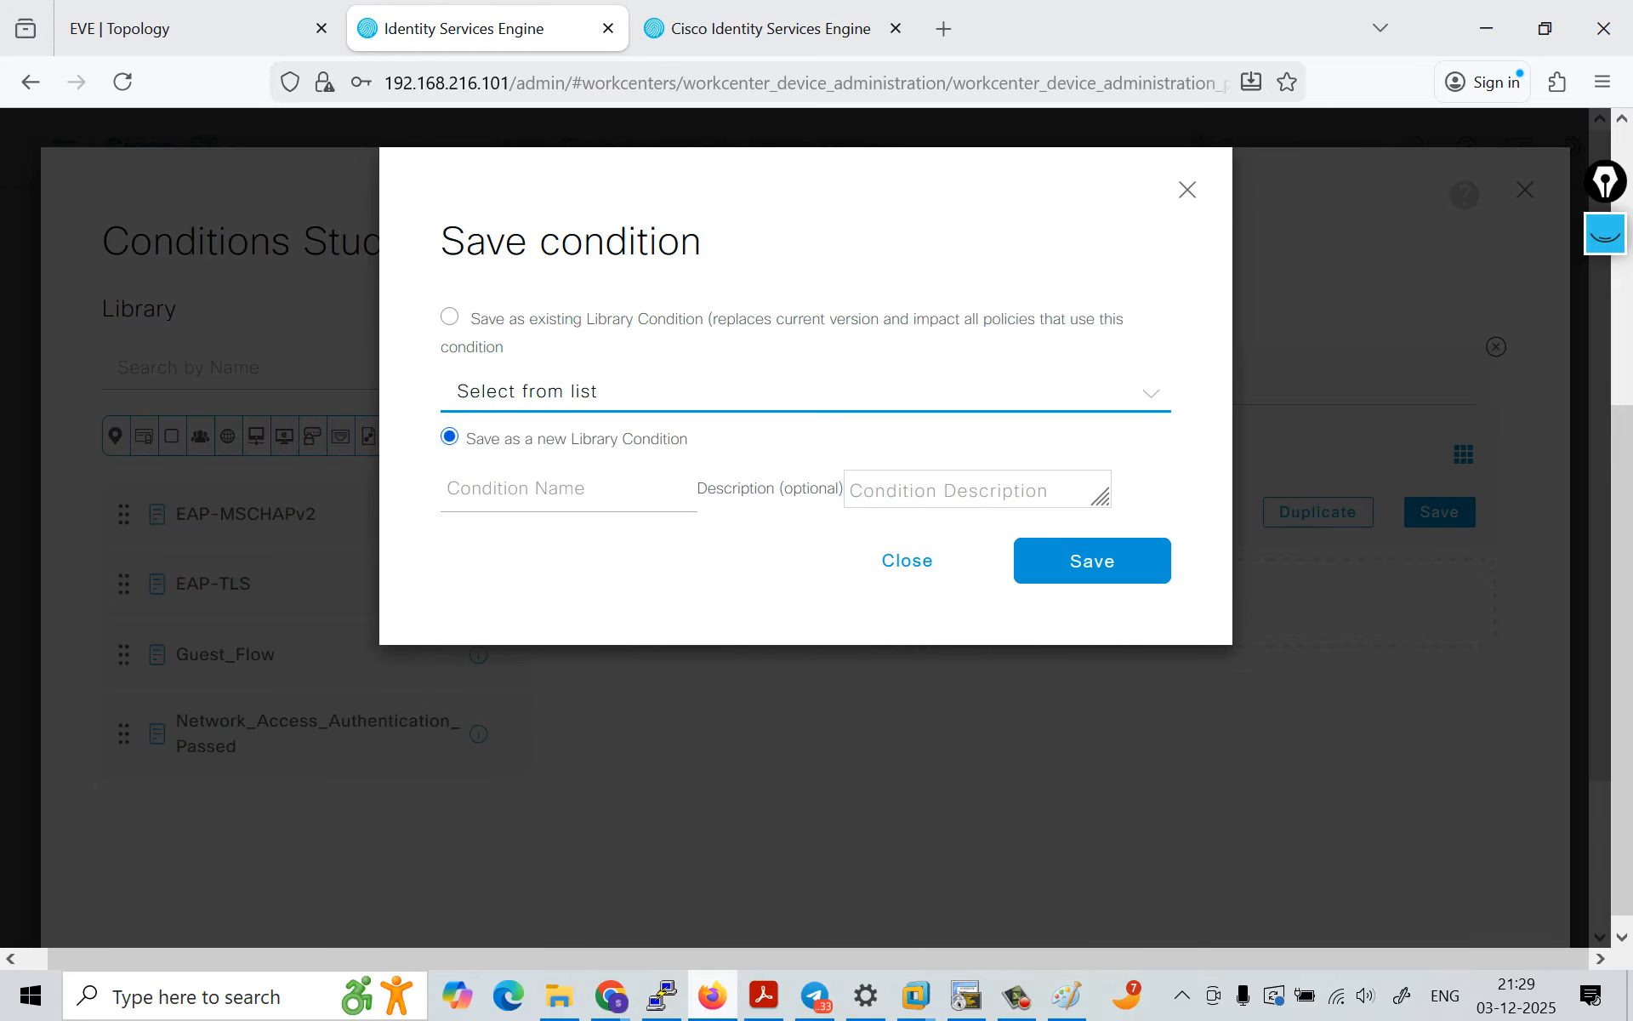
pyautogui.click(449, 317)
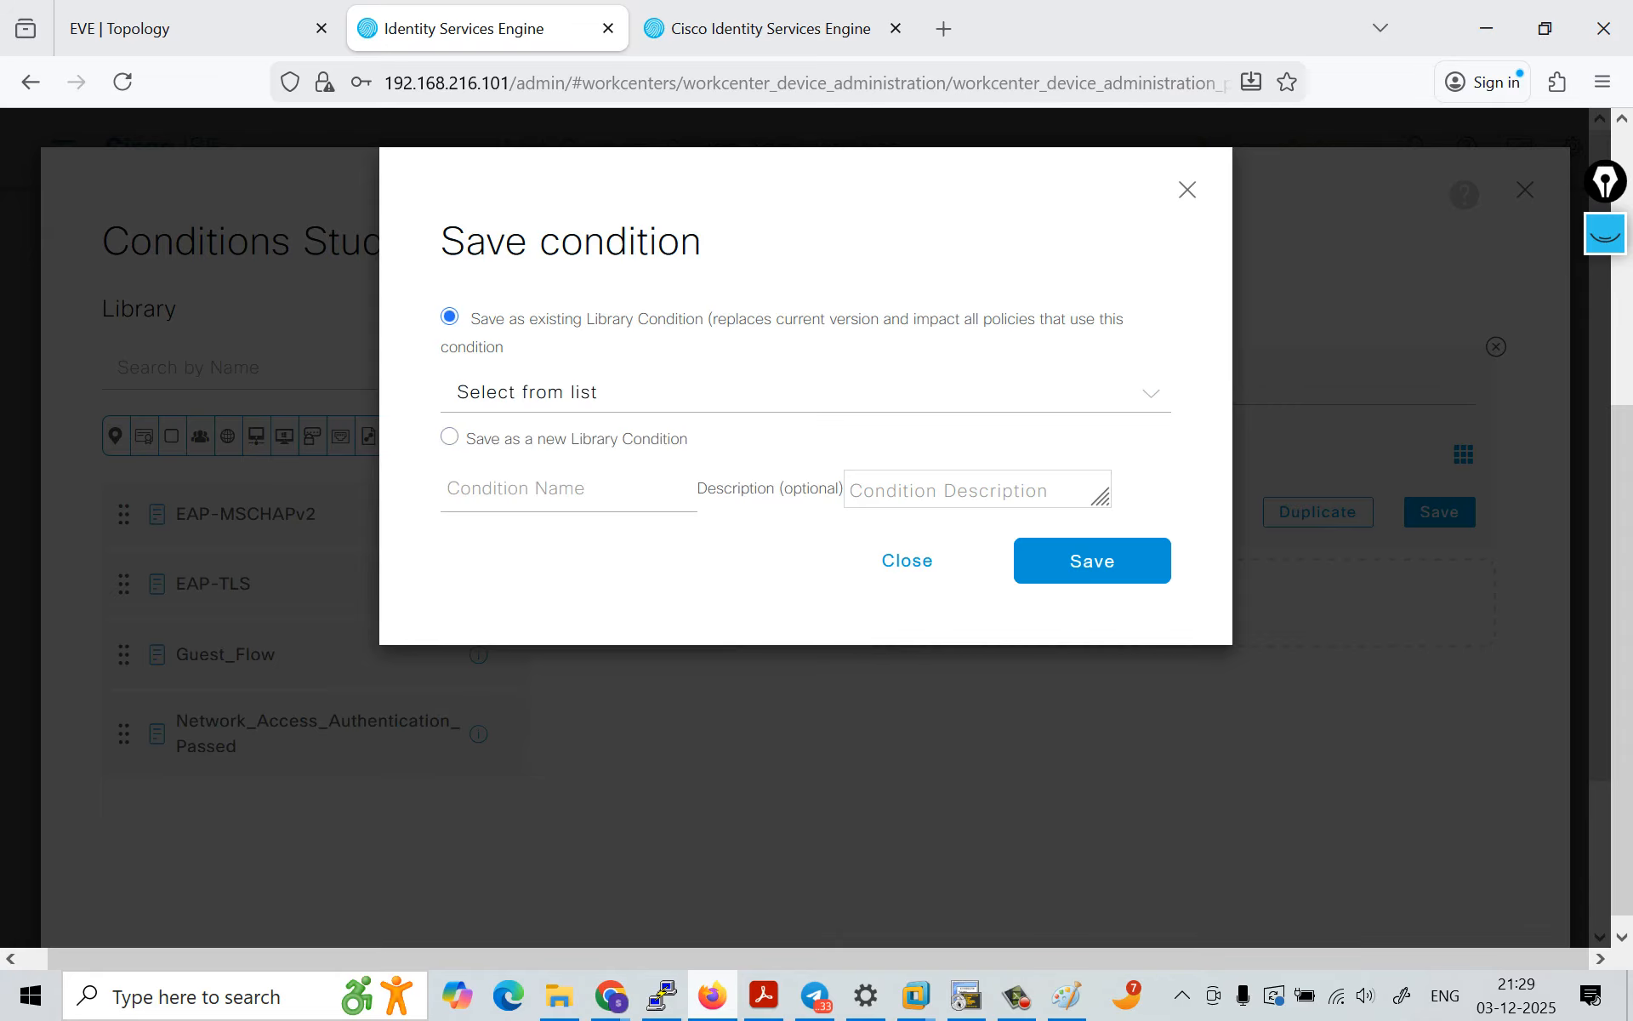
pyautogui.click(1092, 561)
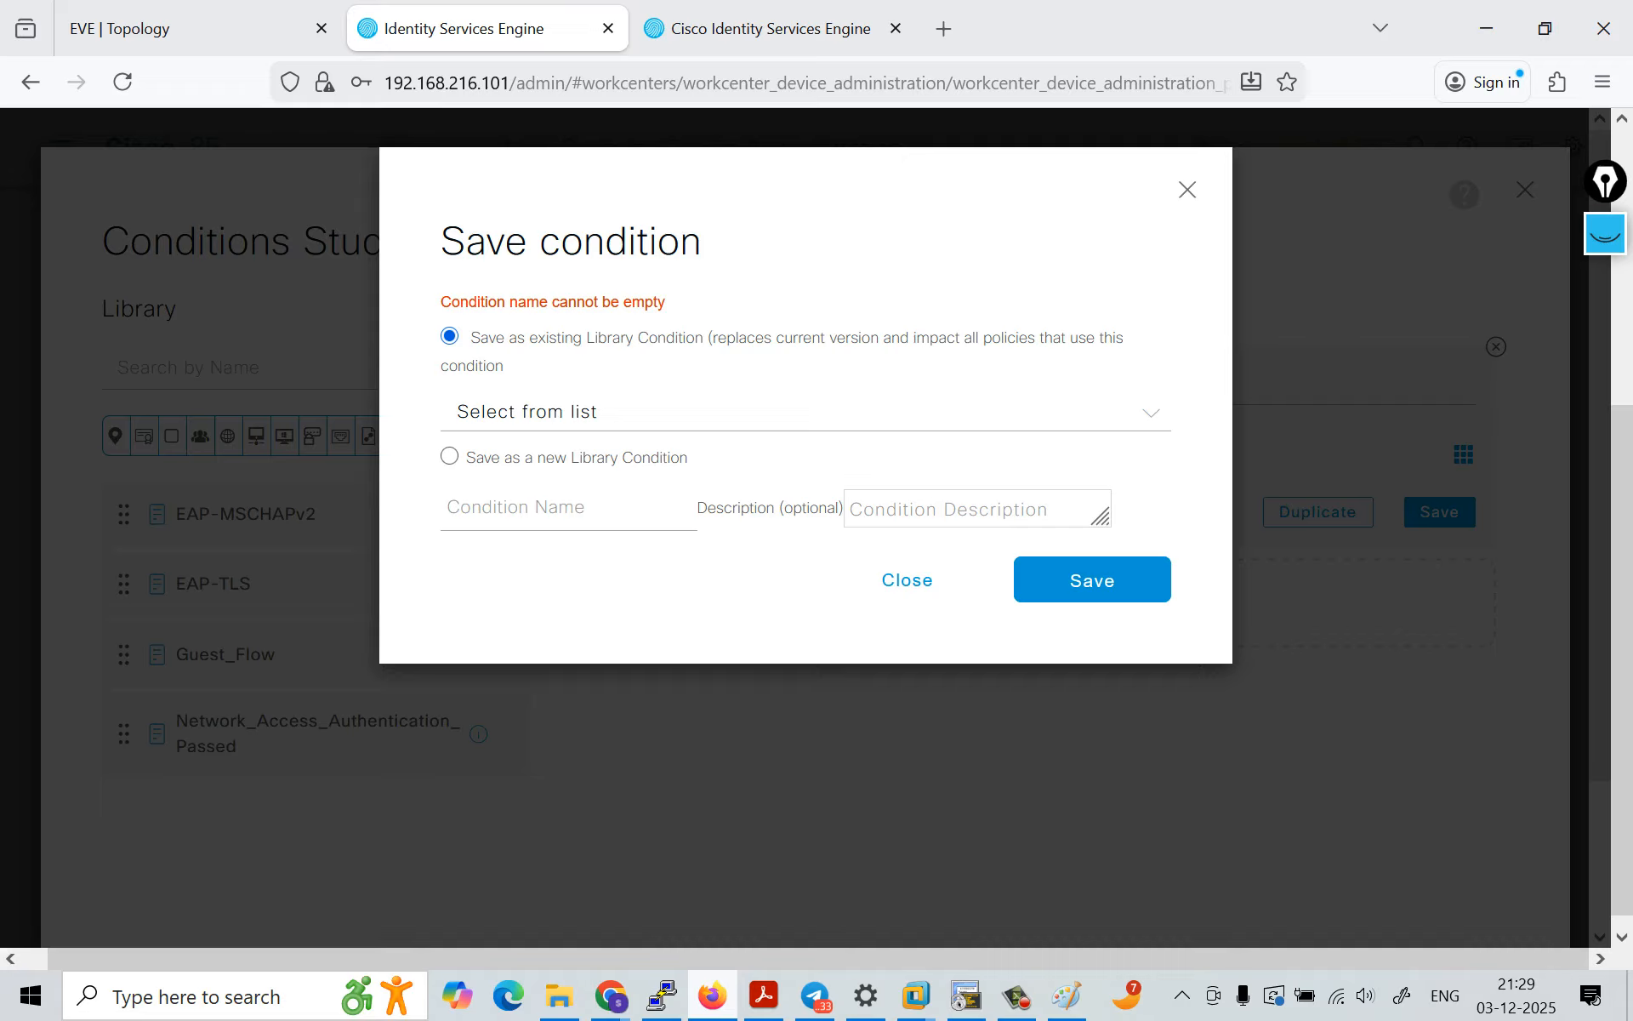
# Step: Save the condition as a new library condition named DEFUALT and use it in the authorization rule
pyautogui.click(449, 456)
pyautogui.click(515, 508)
pyautogui.press('capslock')
pyautogui.write('DE')
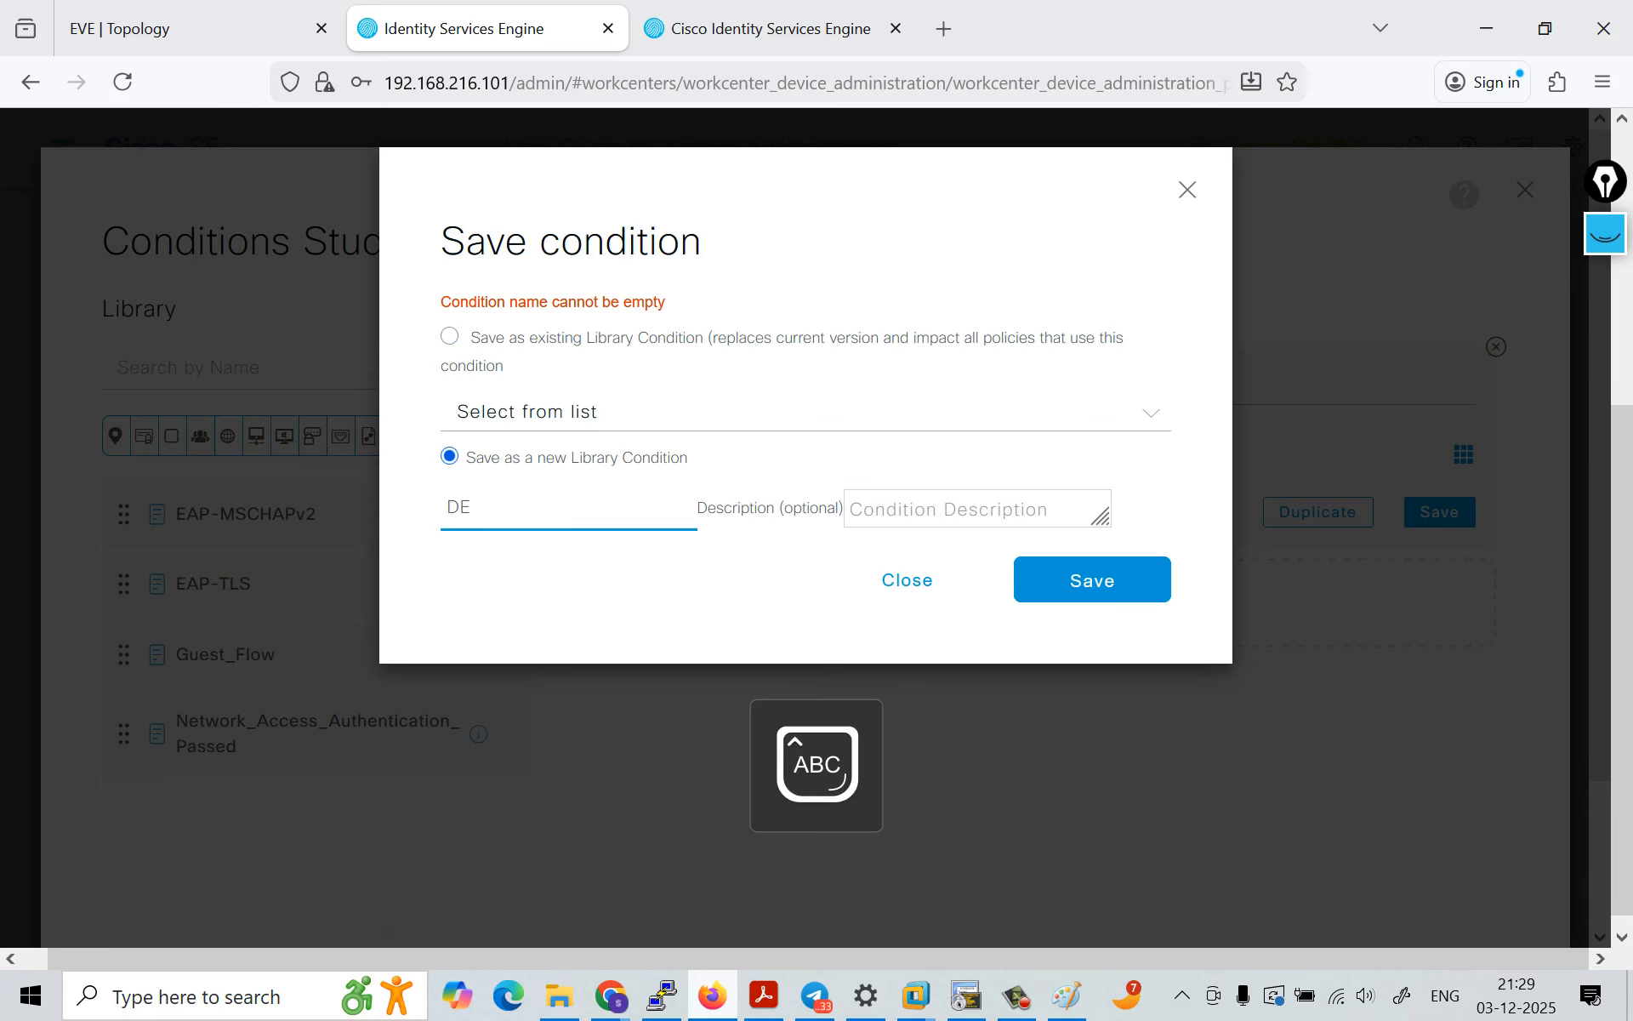
pyautogui.write('FUALT')
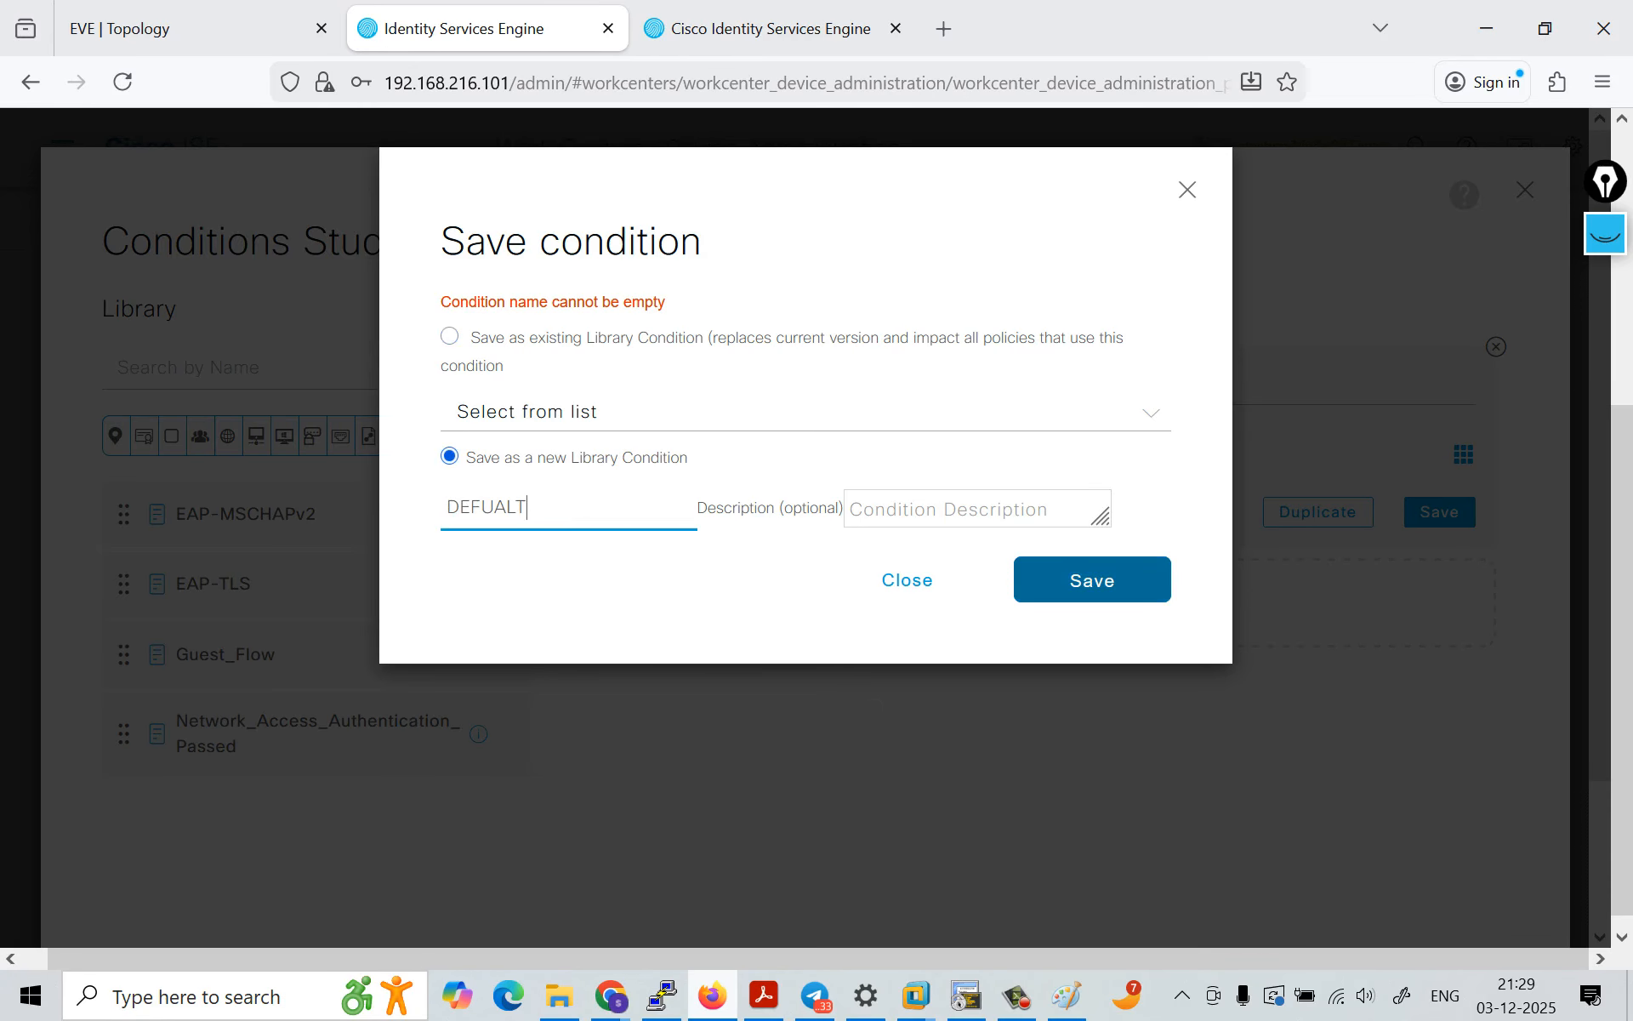
pyautogui.click(1092, 579)
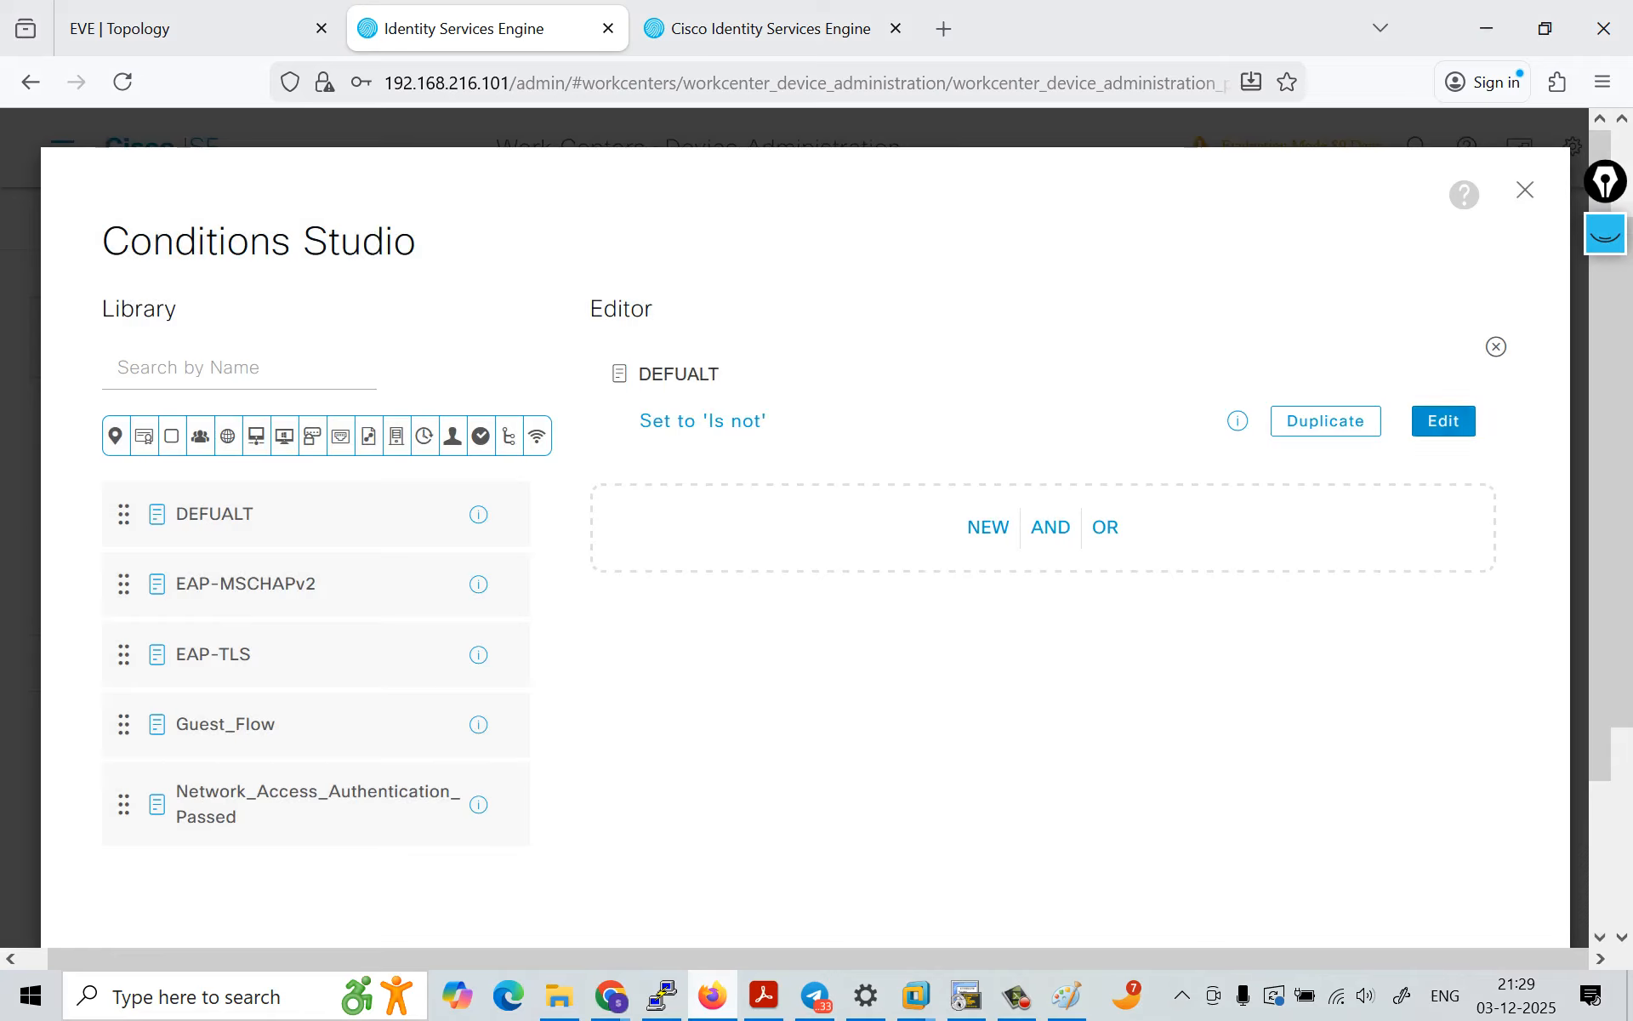
pyautogui.scroll(-3, 1444, 423)
pyautogui.click(1436, 824)
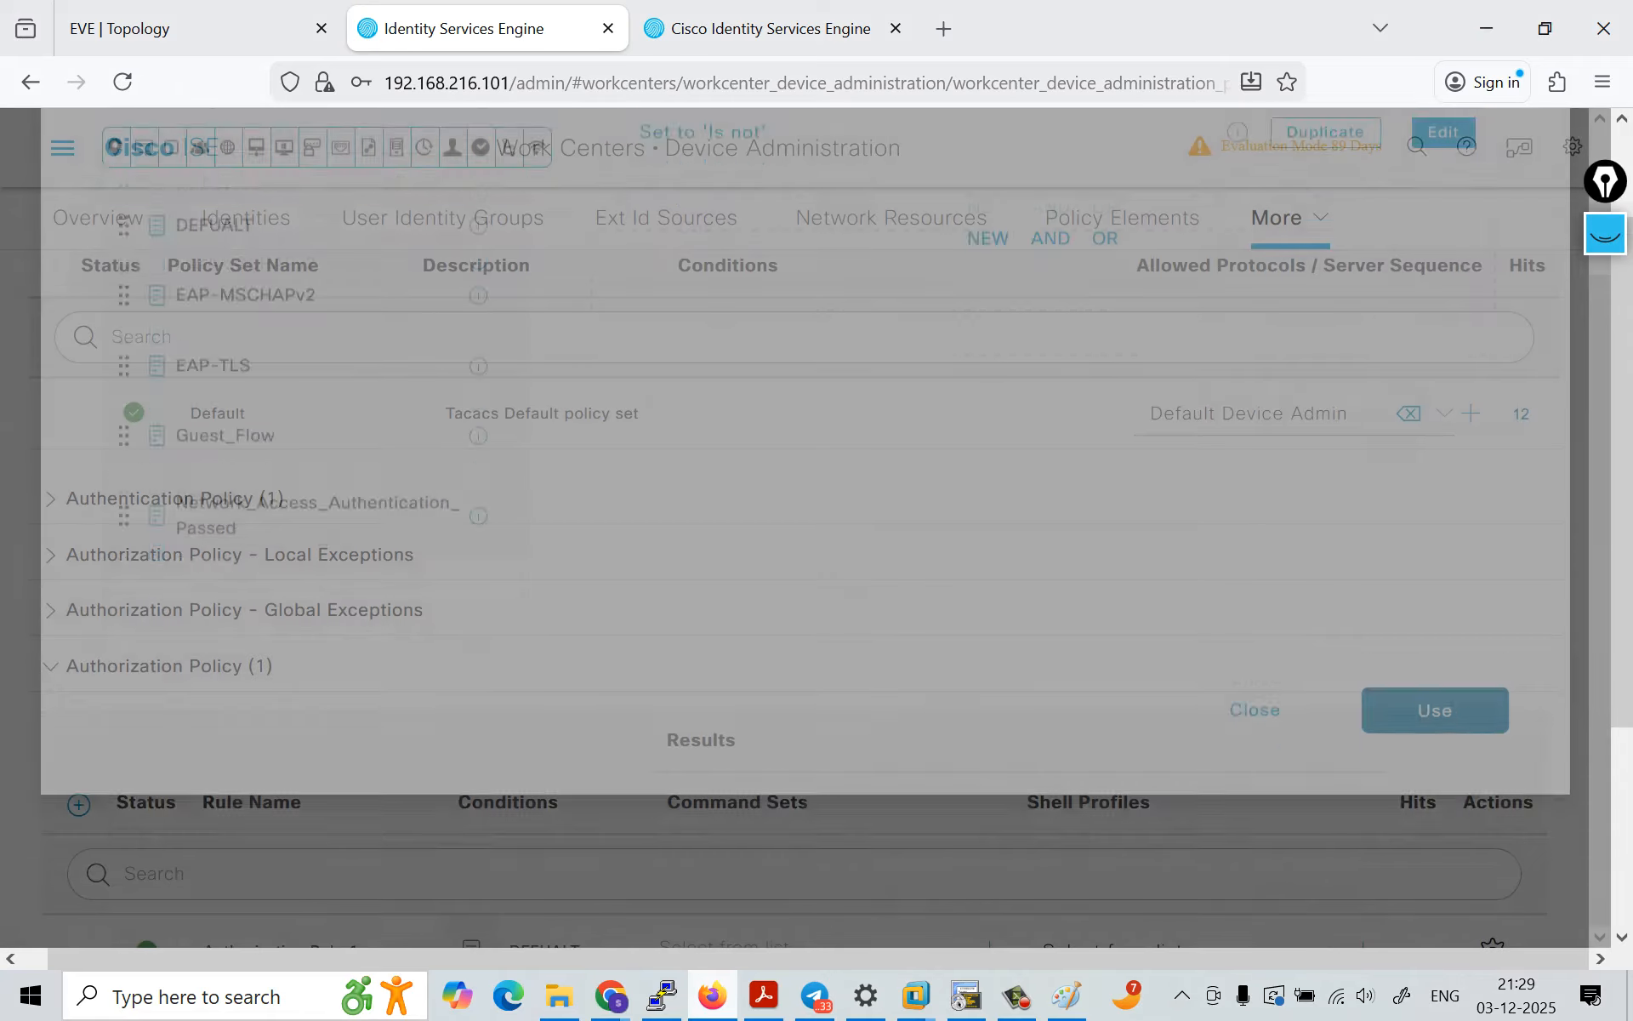
# Step: Rename the new authorization rule, Authorization Rule 1, as Admin
pyautogui.scroll(-3, 541, 729)
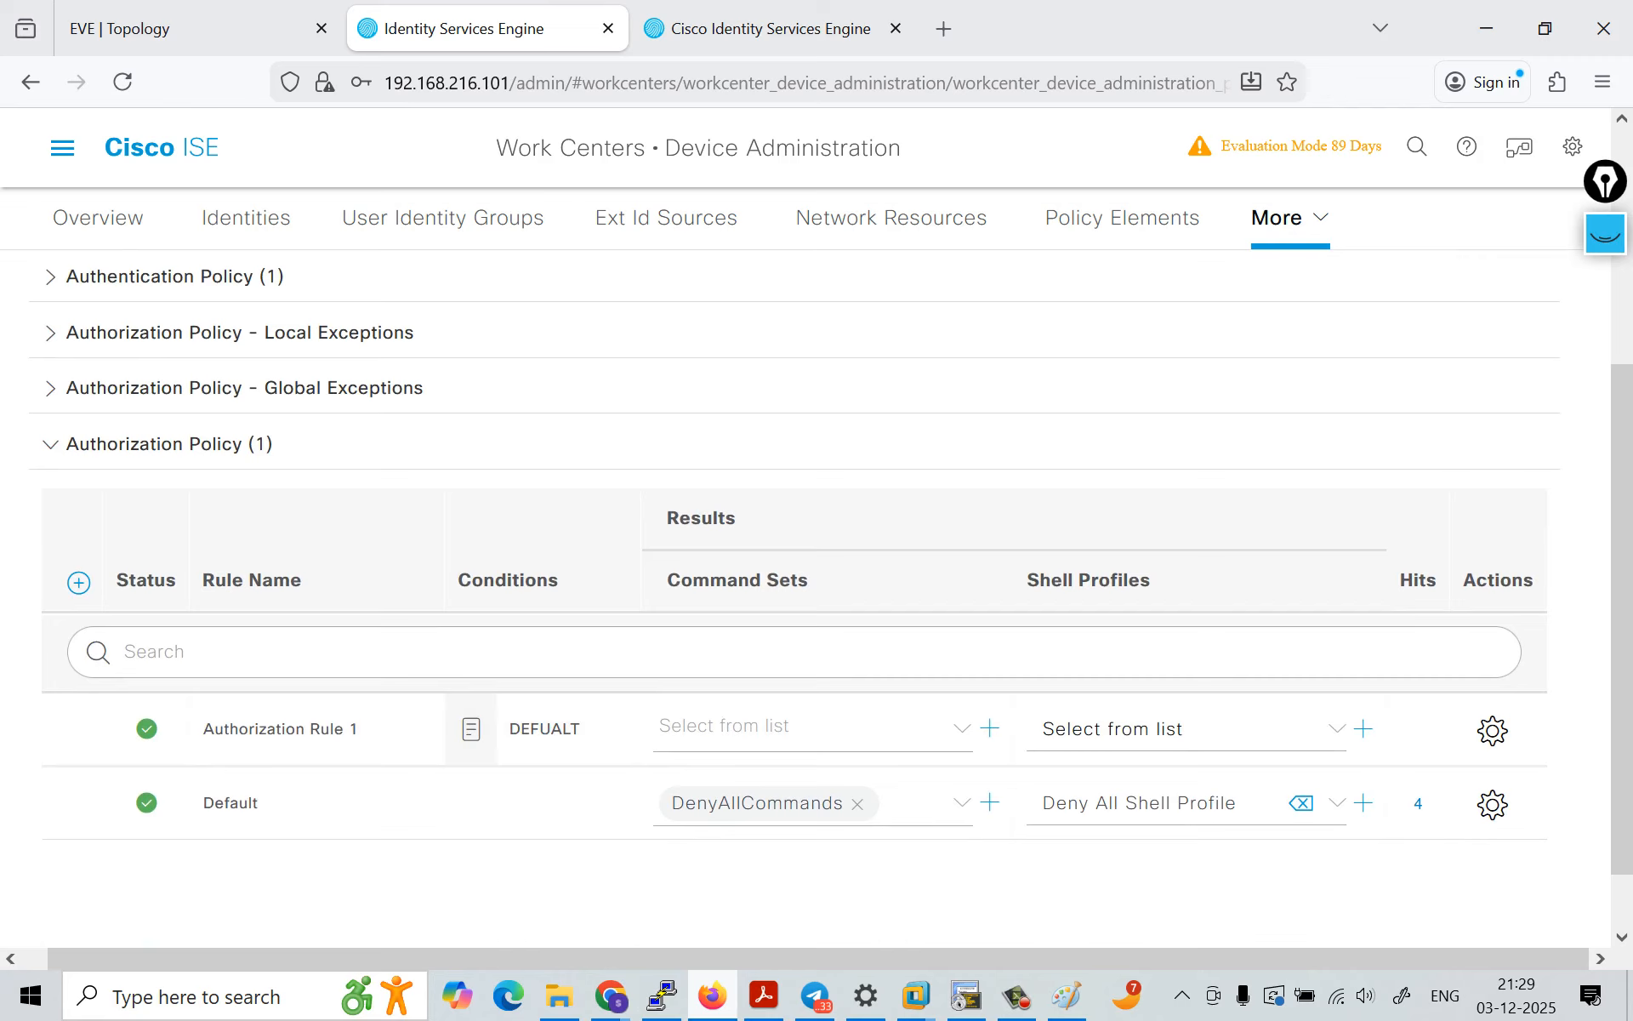
pyautogui.doubleClick(353, 729)
pyautogui.click(361, 729)
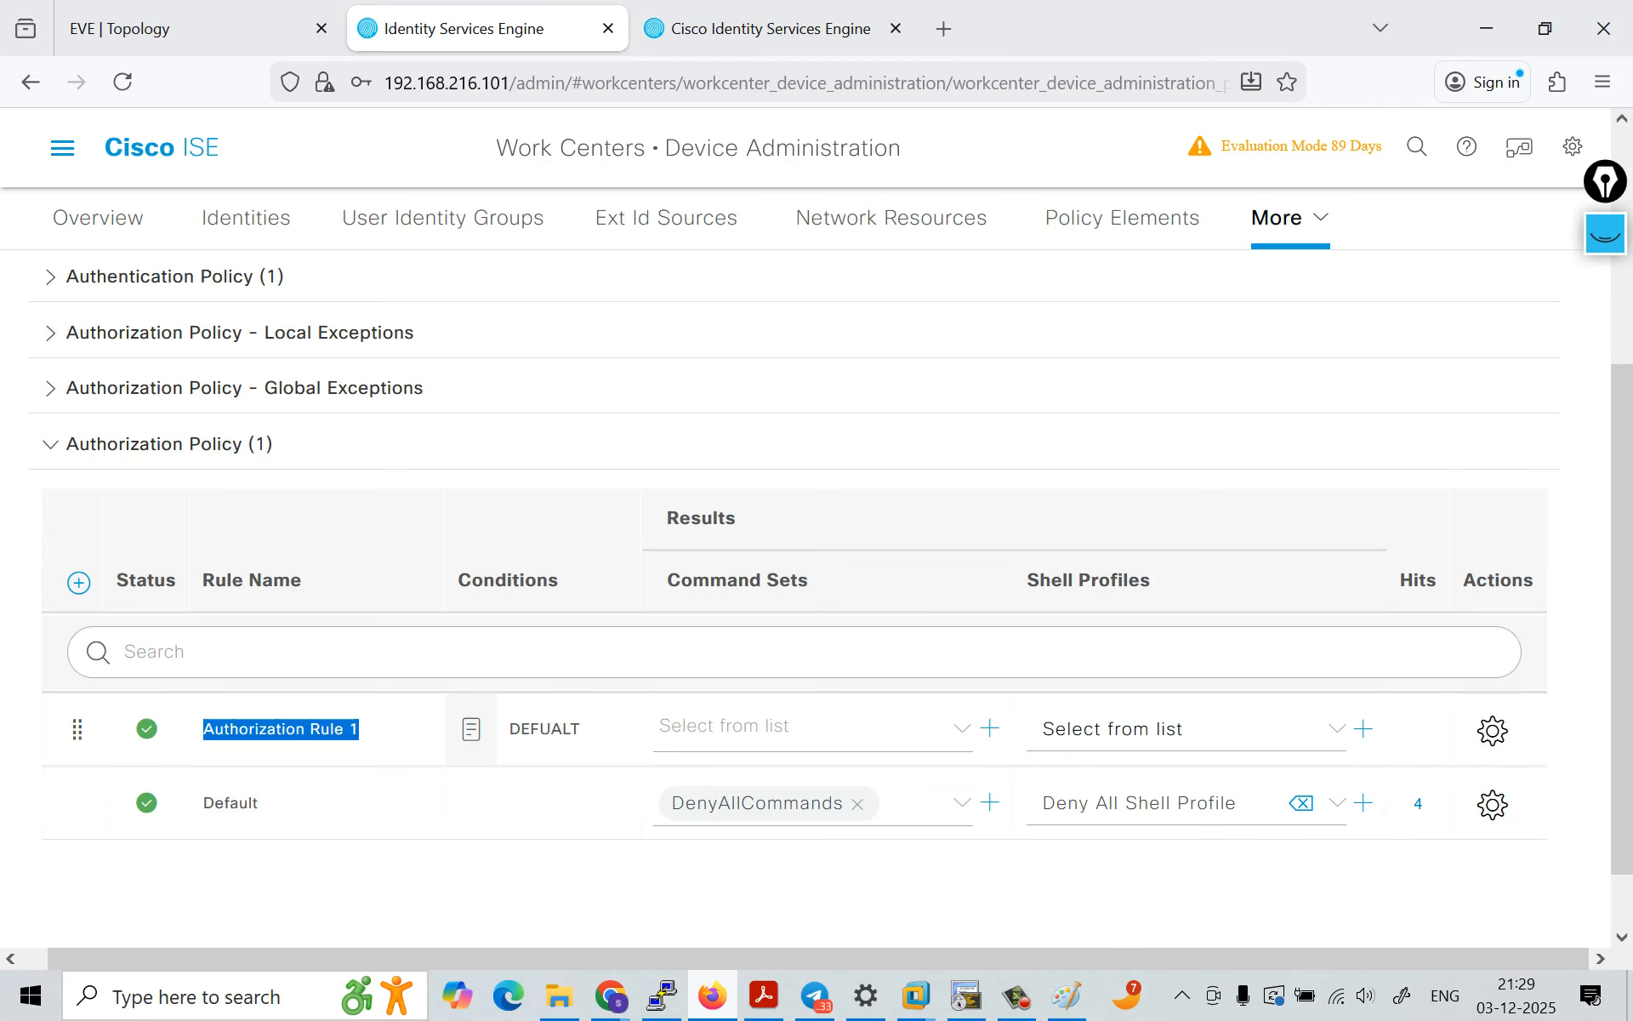
pyautogui.write('Admin')
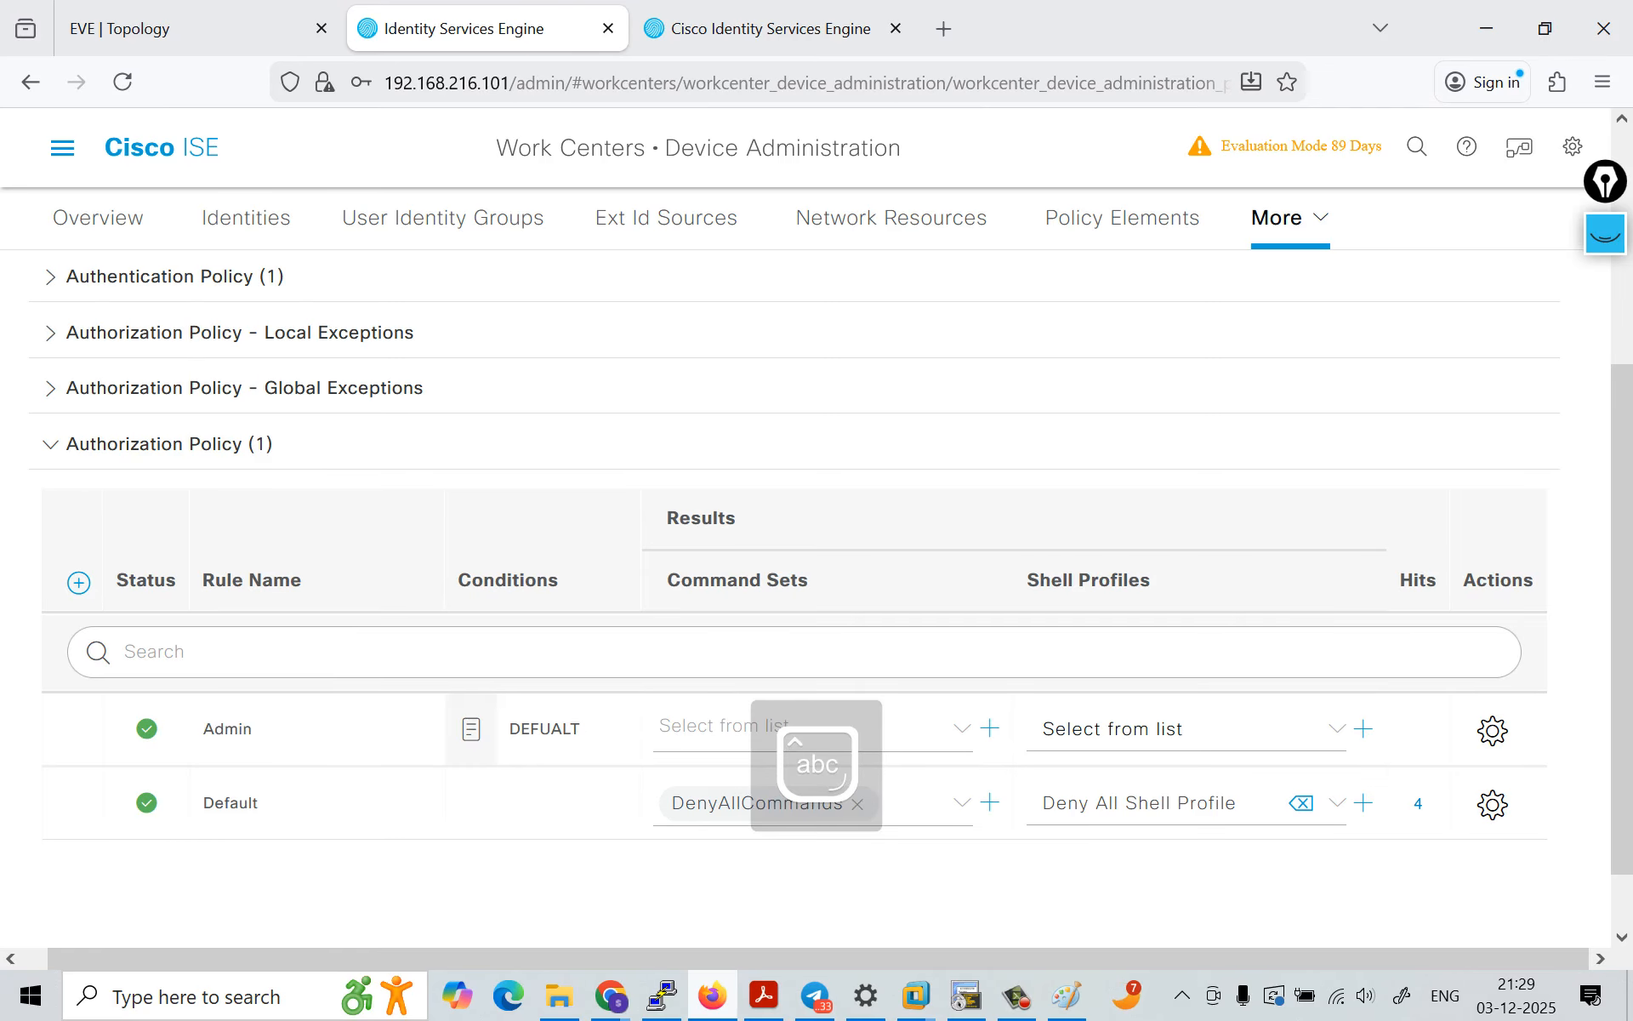
# Step: Set the Admin rule's command set to Permit_all_commands and its shell profile to ADMIN_SHELL
pyautogui.click(766, 728)
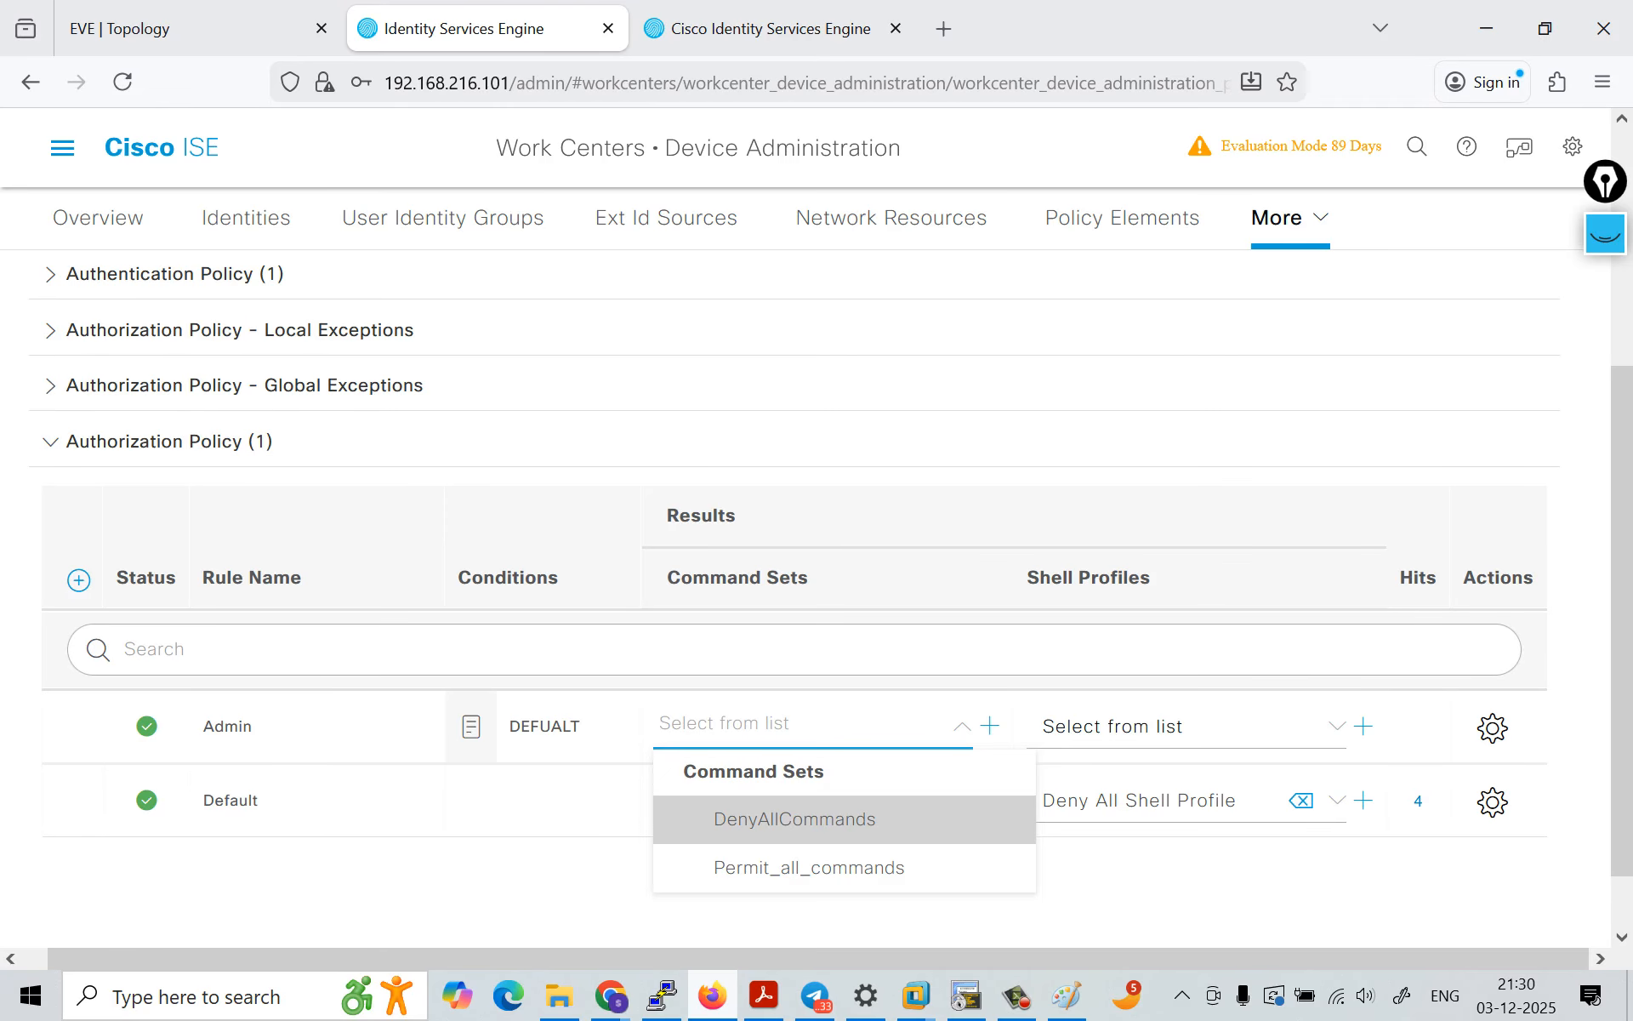
pyautogui.click(834, 917)
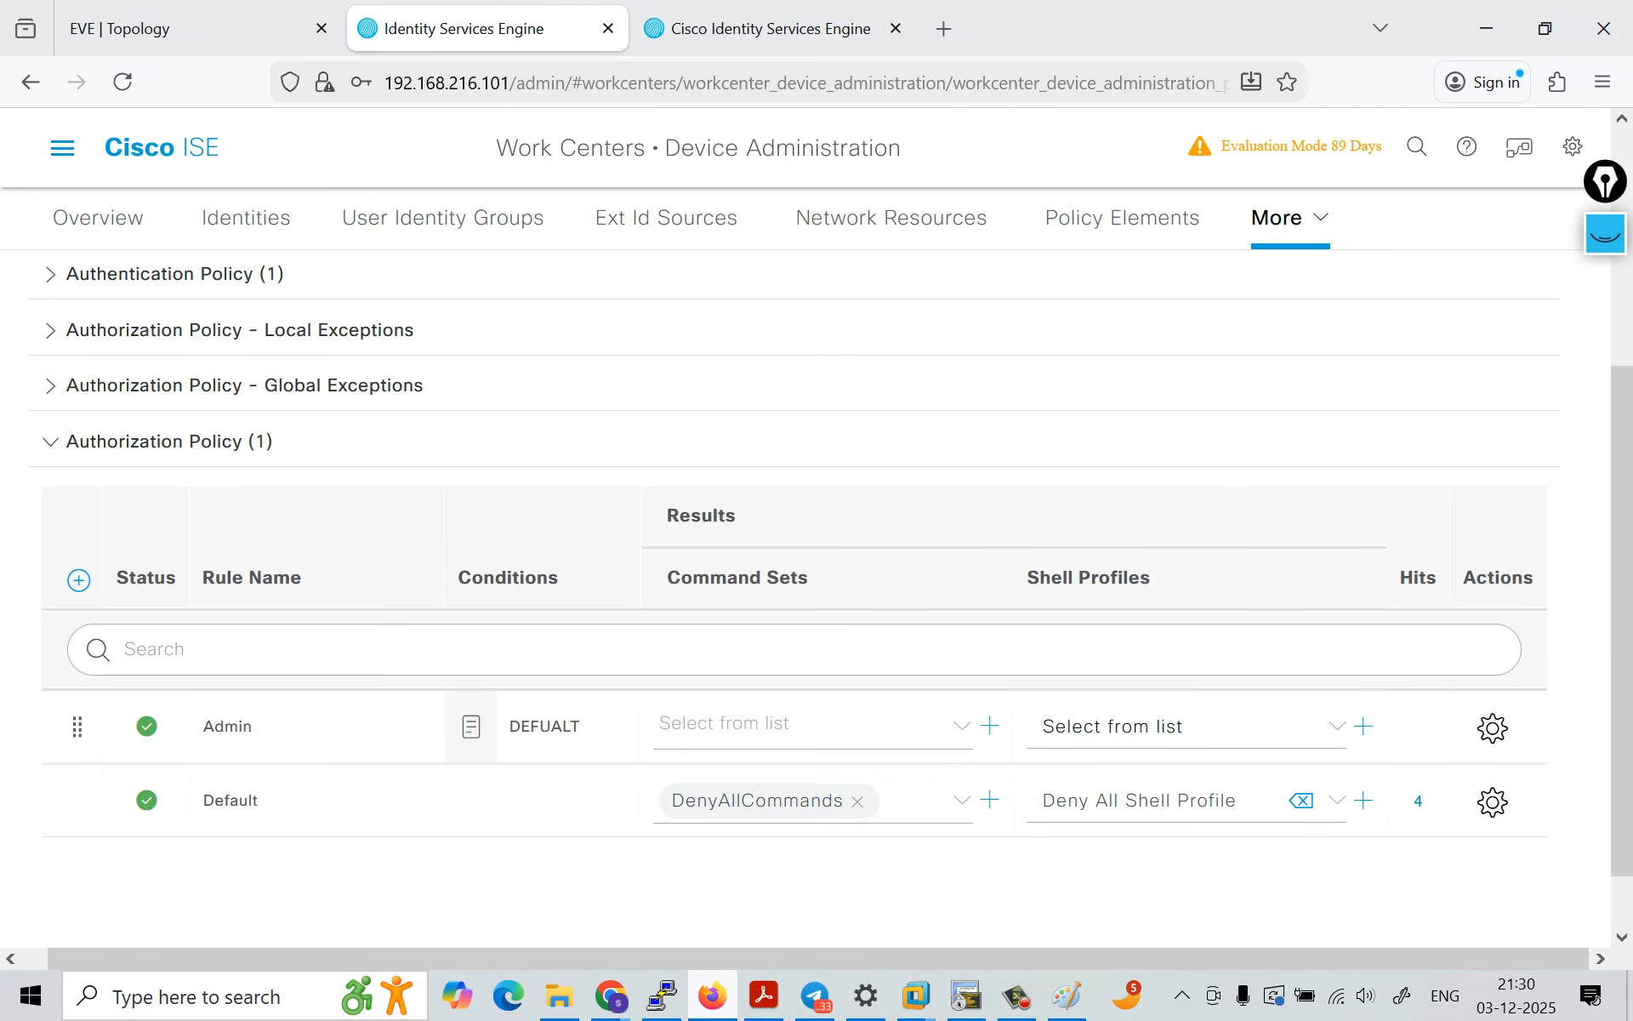
pyautogui.click(812, 725)
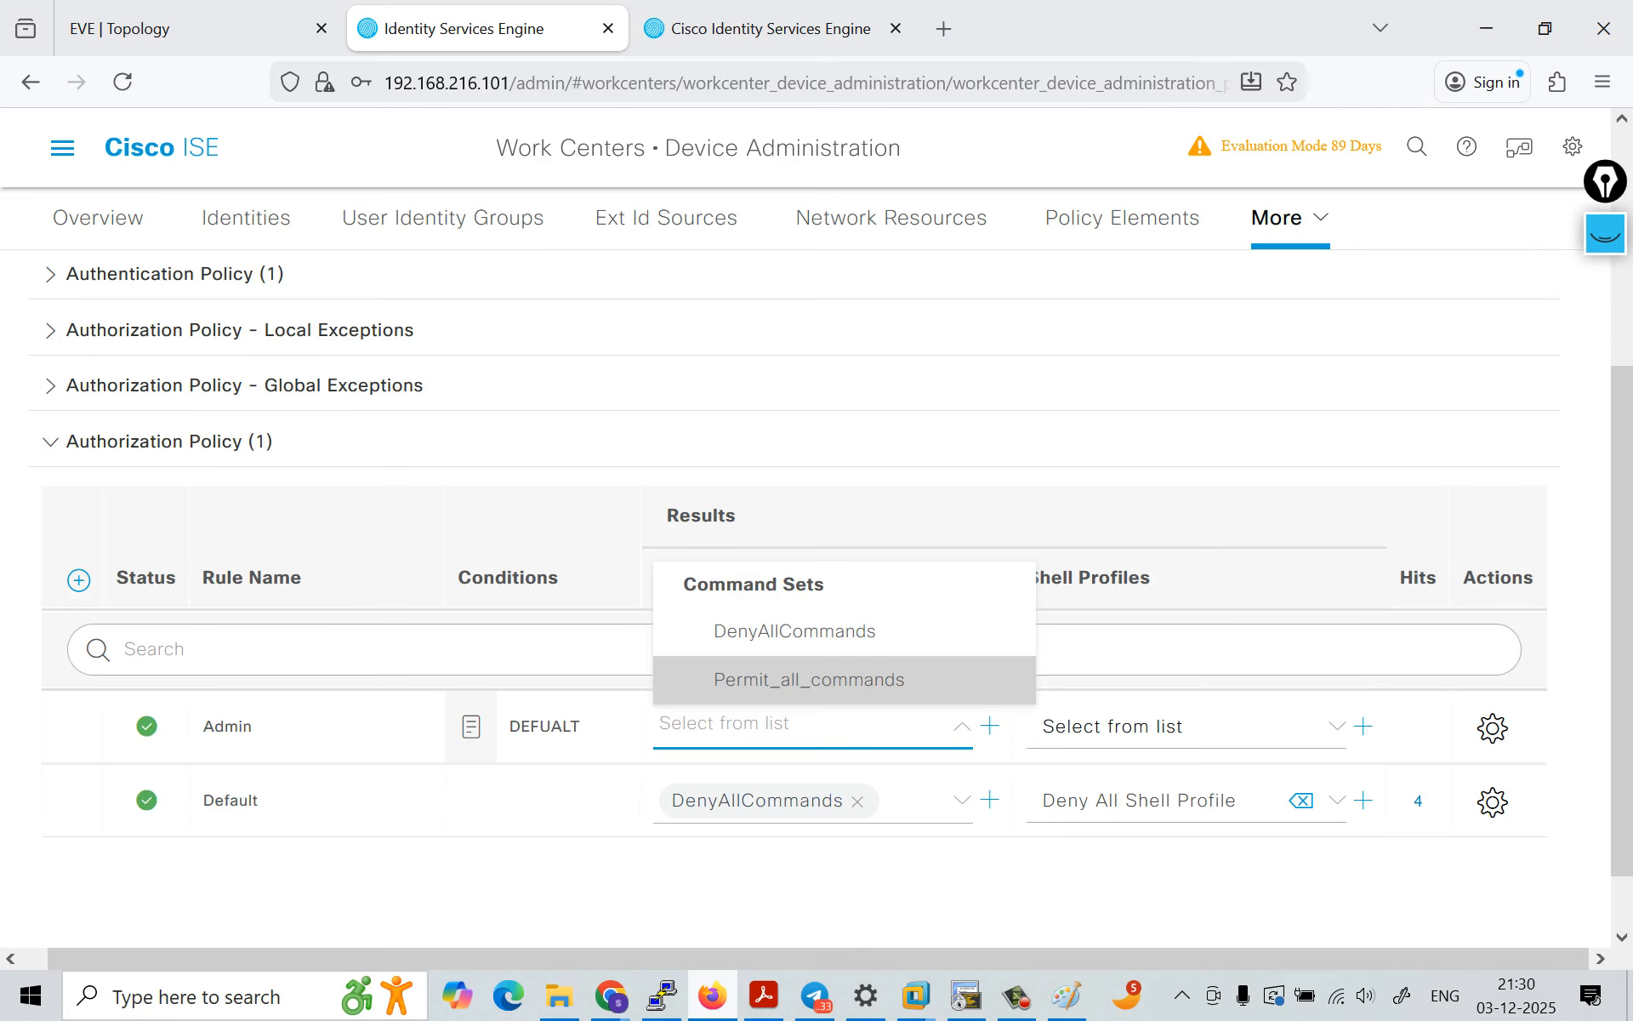
pyautogui.click(809, 679)
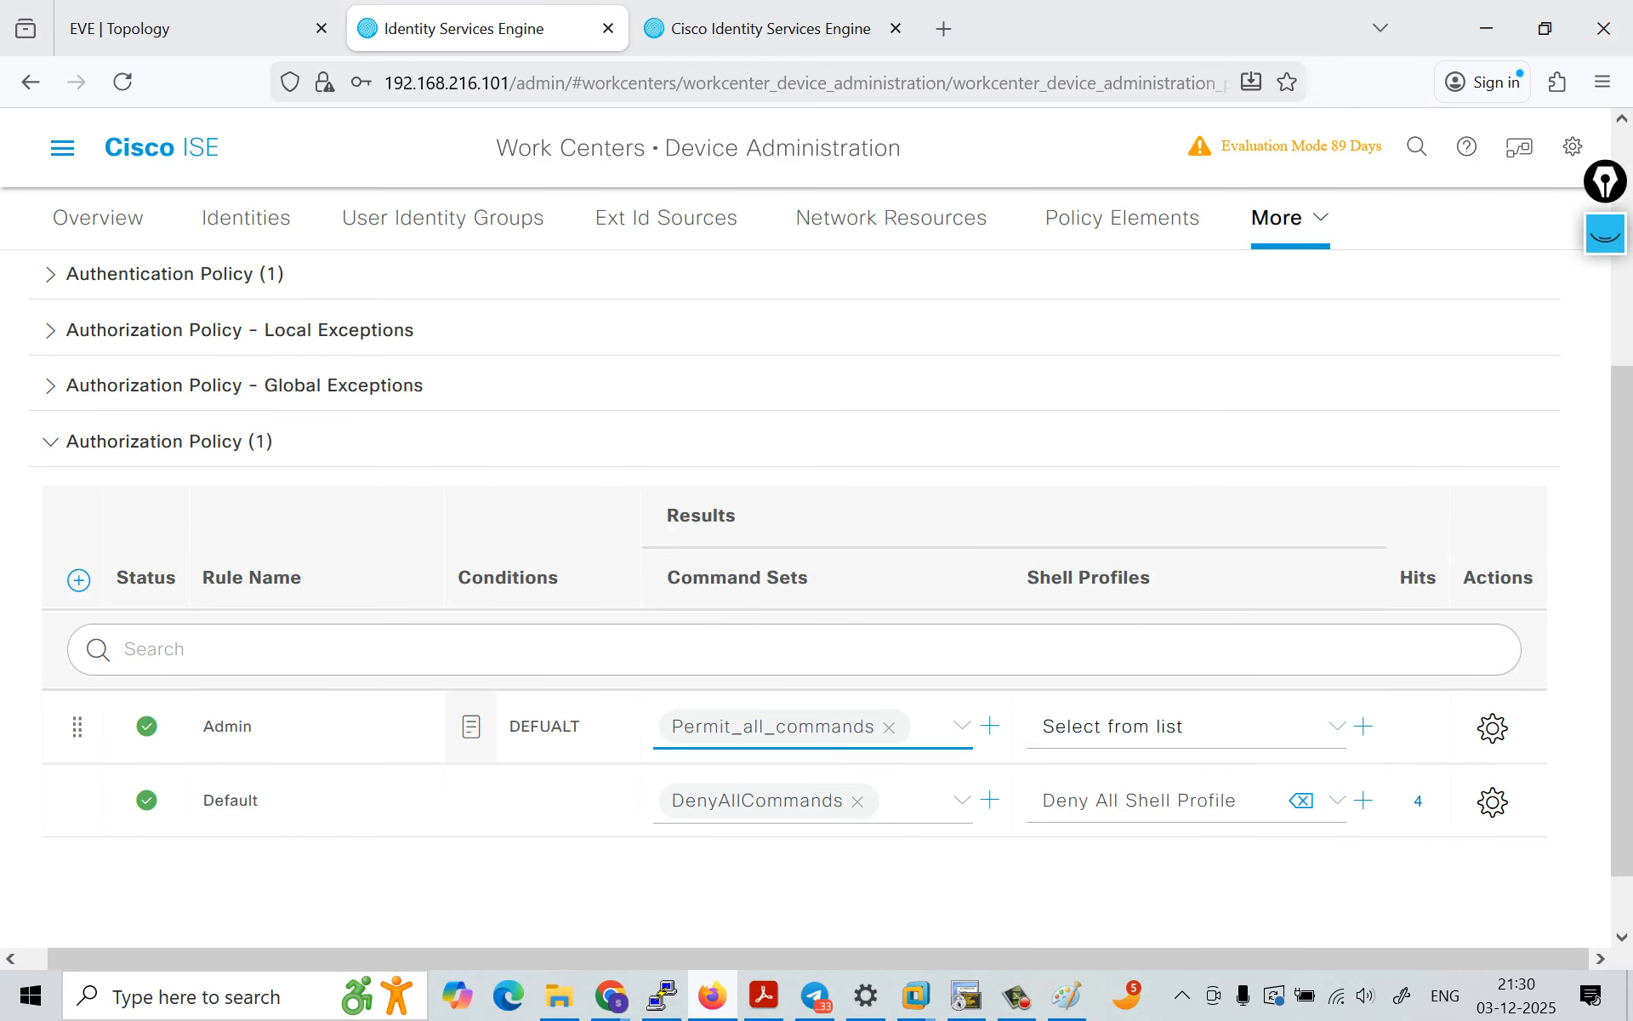
pyautogui.click(1182, 725)
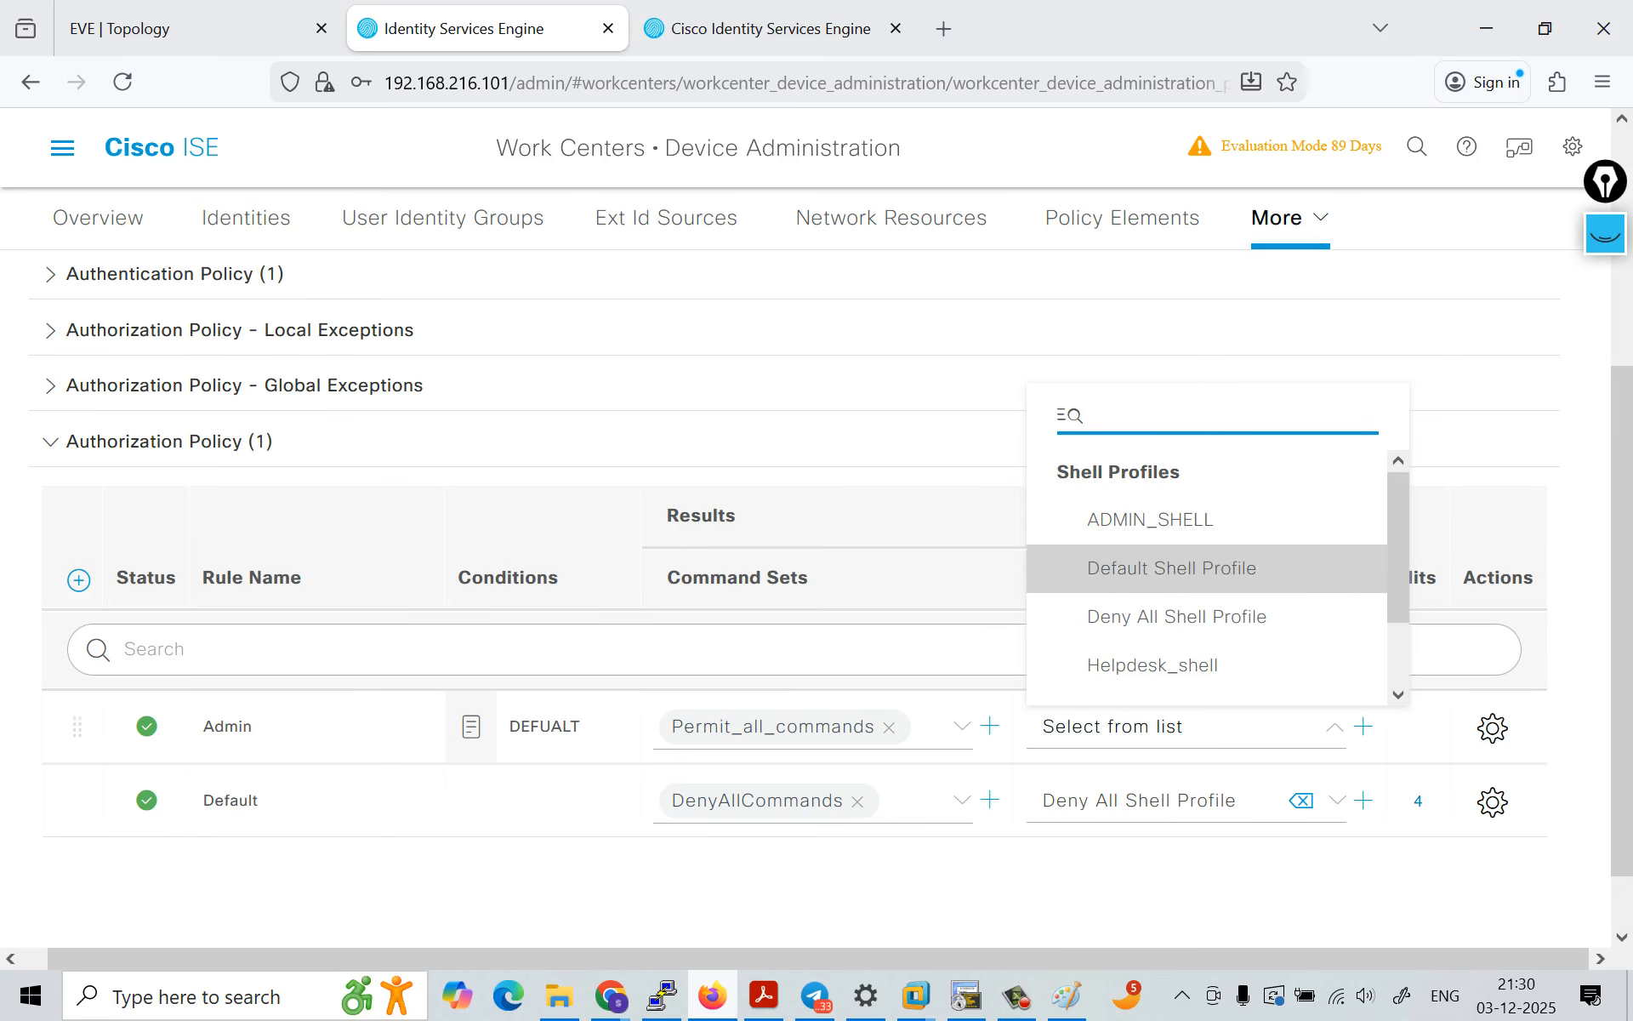
pyautogui.click(1140, 515)
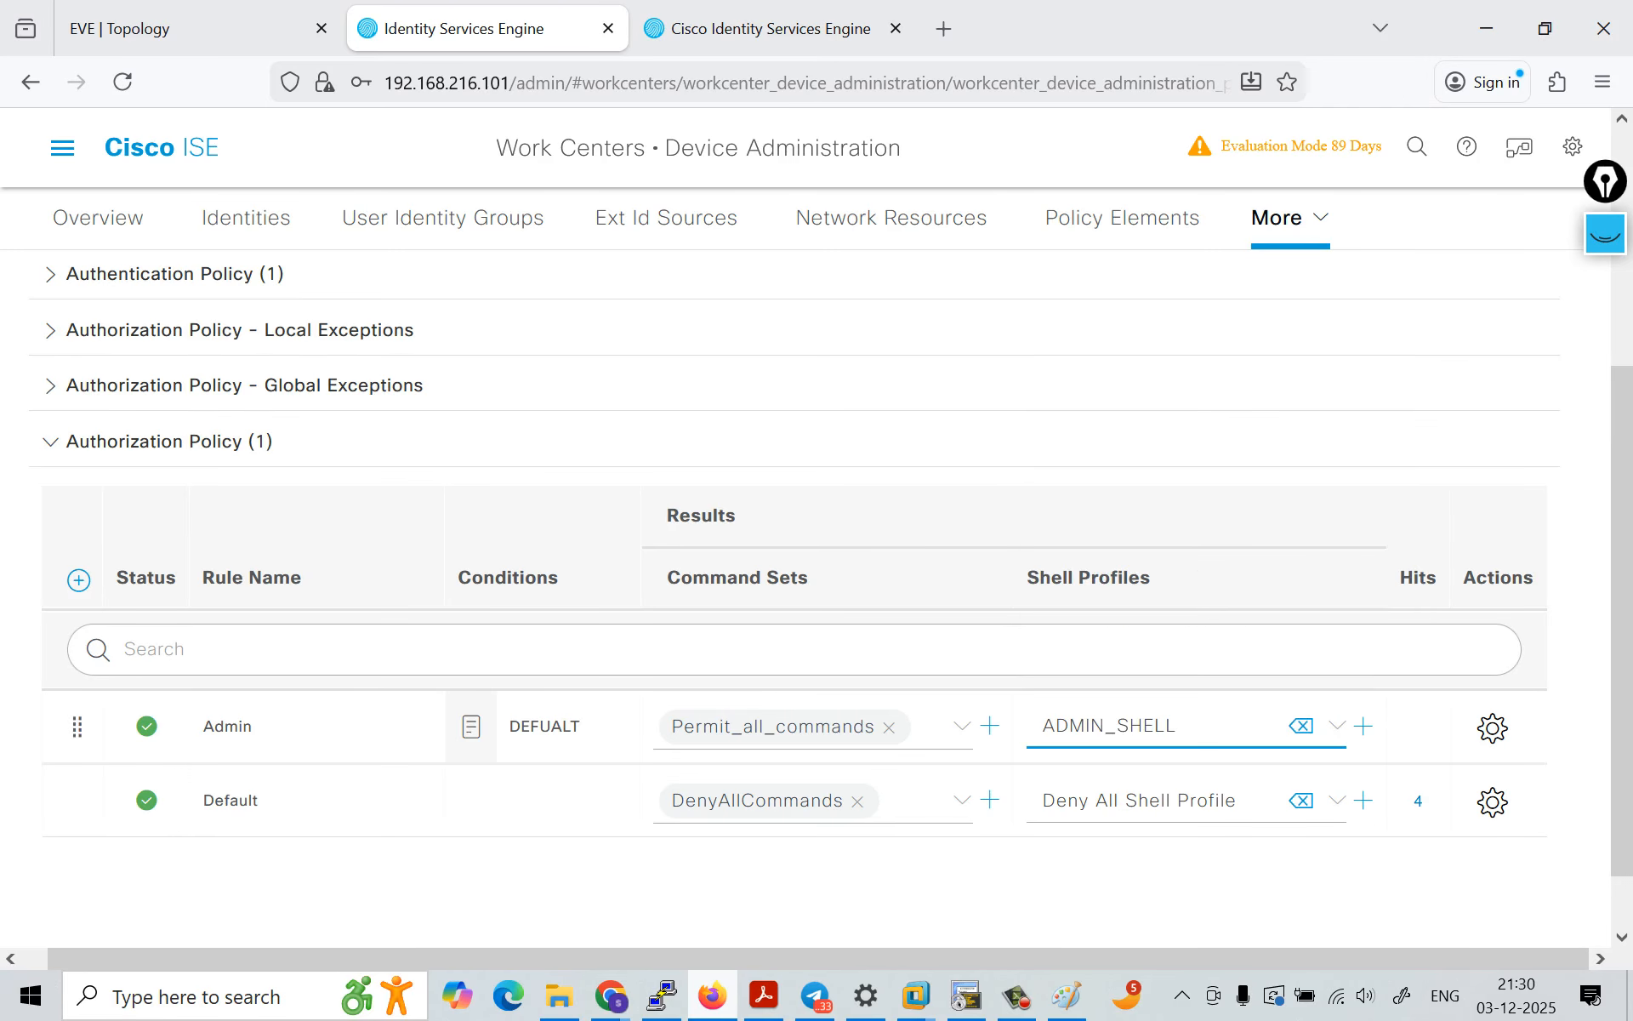
# Step: Remove the Permit_all_commands command set from the Admin rule and save the policy set
pyautogui.click(889, 727)
pyautogui.click(889, 889)
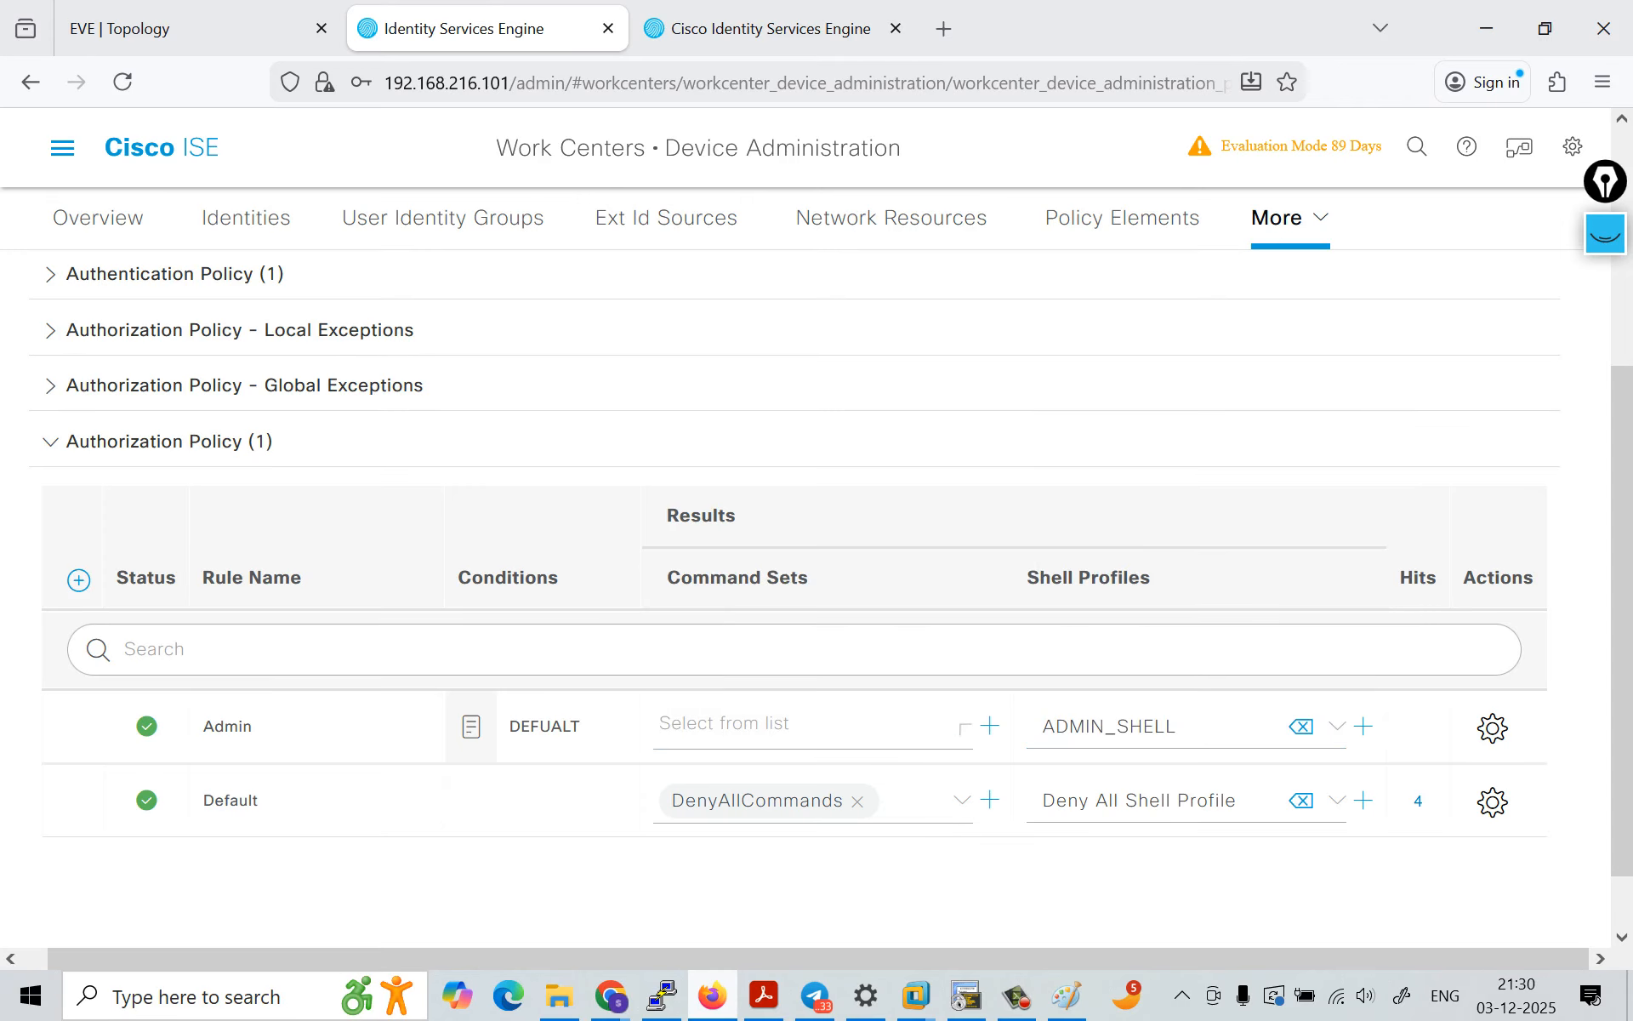
pyautogui.scroll(-1, 816, 528)
pyautogui.click(1496, 898)
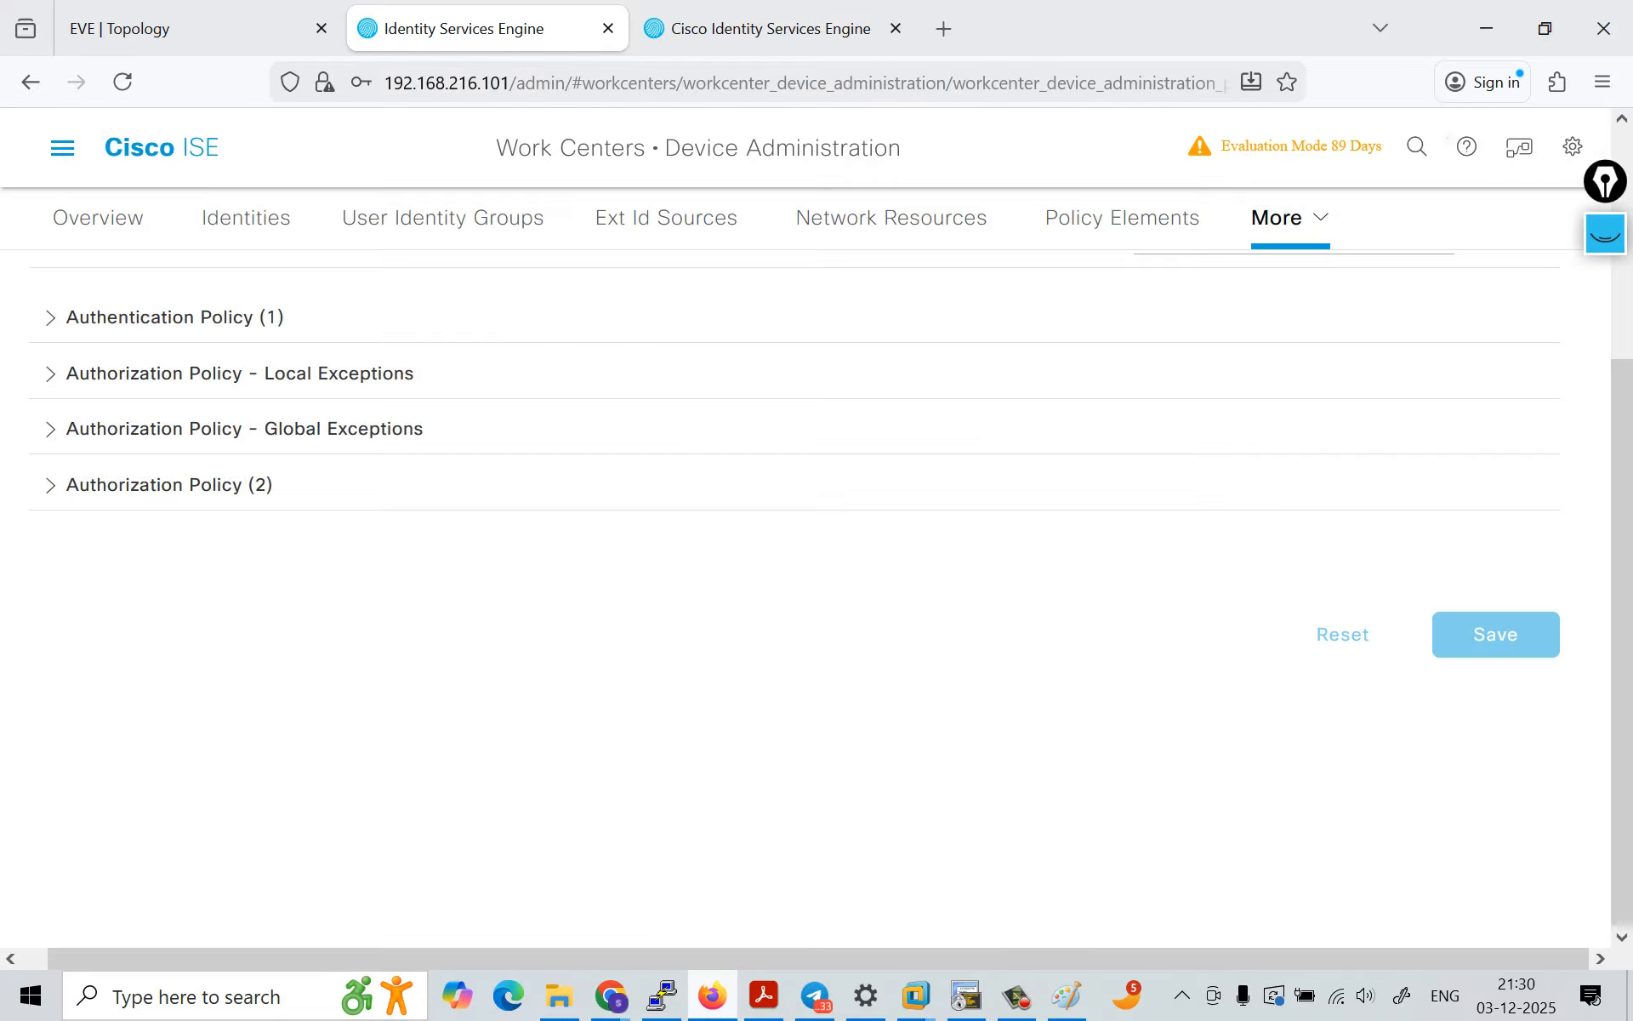
# Step: Insert a new authorization rule below the Admin rule and name it Helpdesk
pyautogui.click(169, 484)
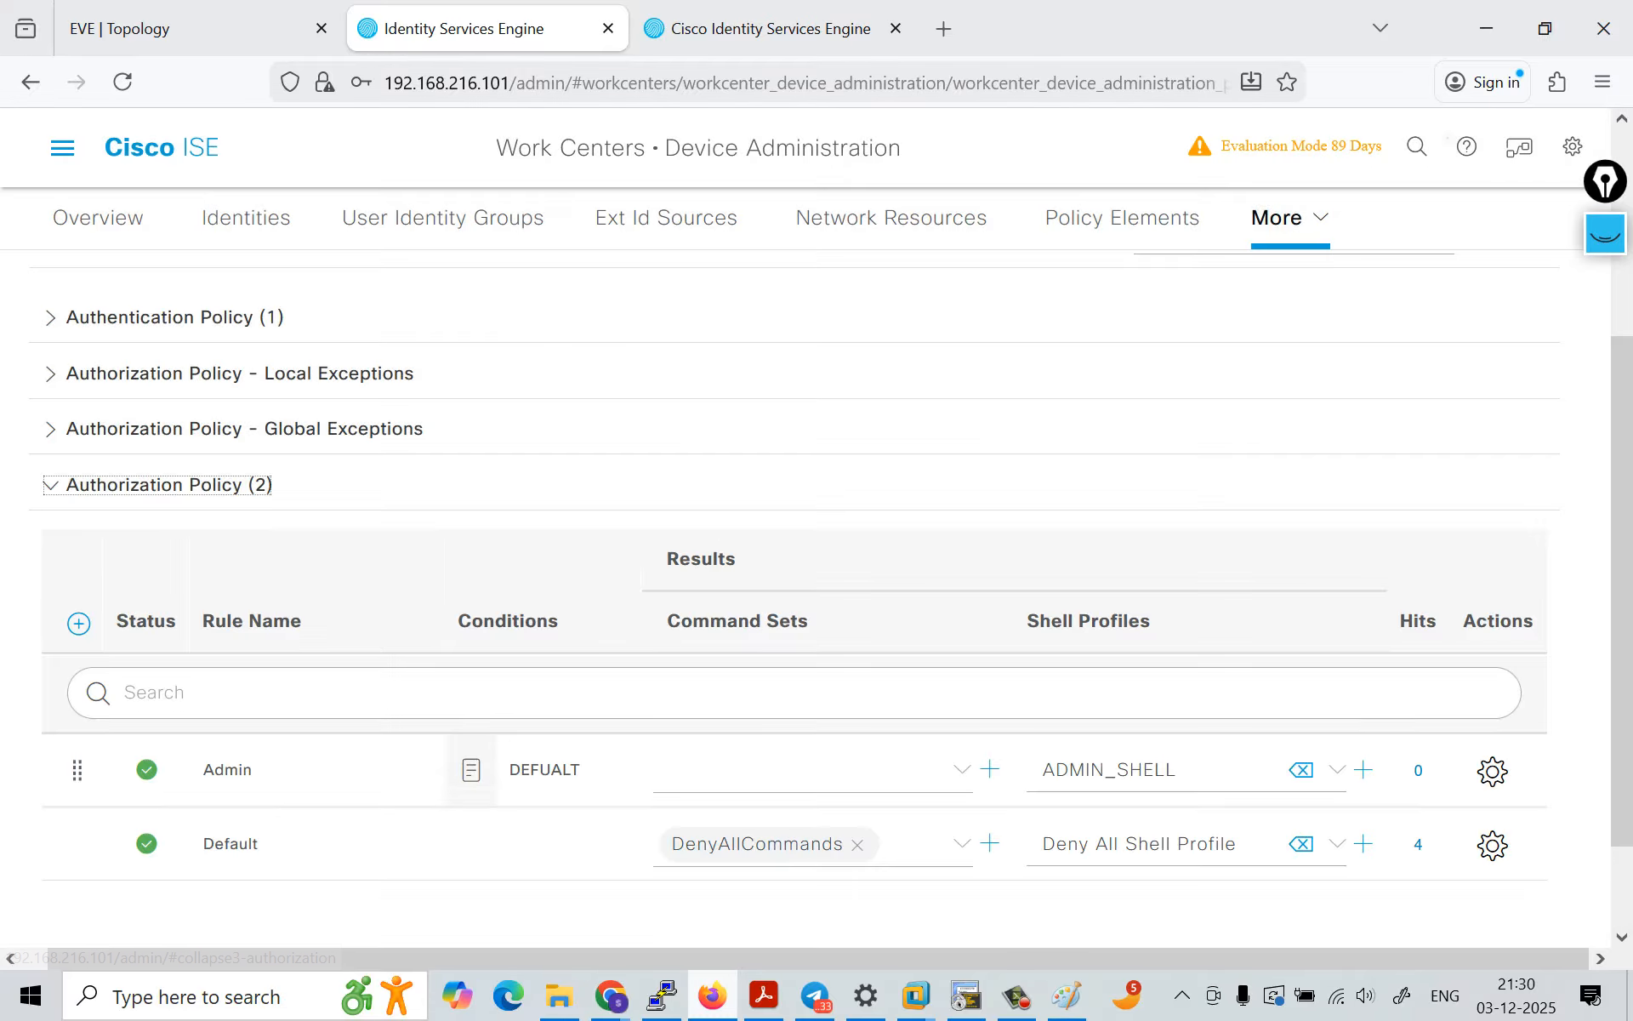
pyautogui.scroll(-2, 766, 680)
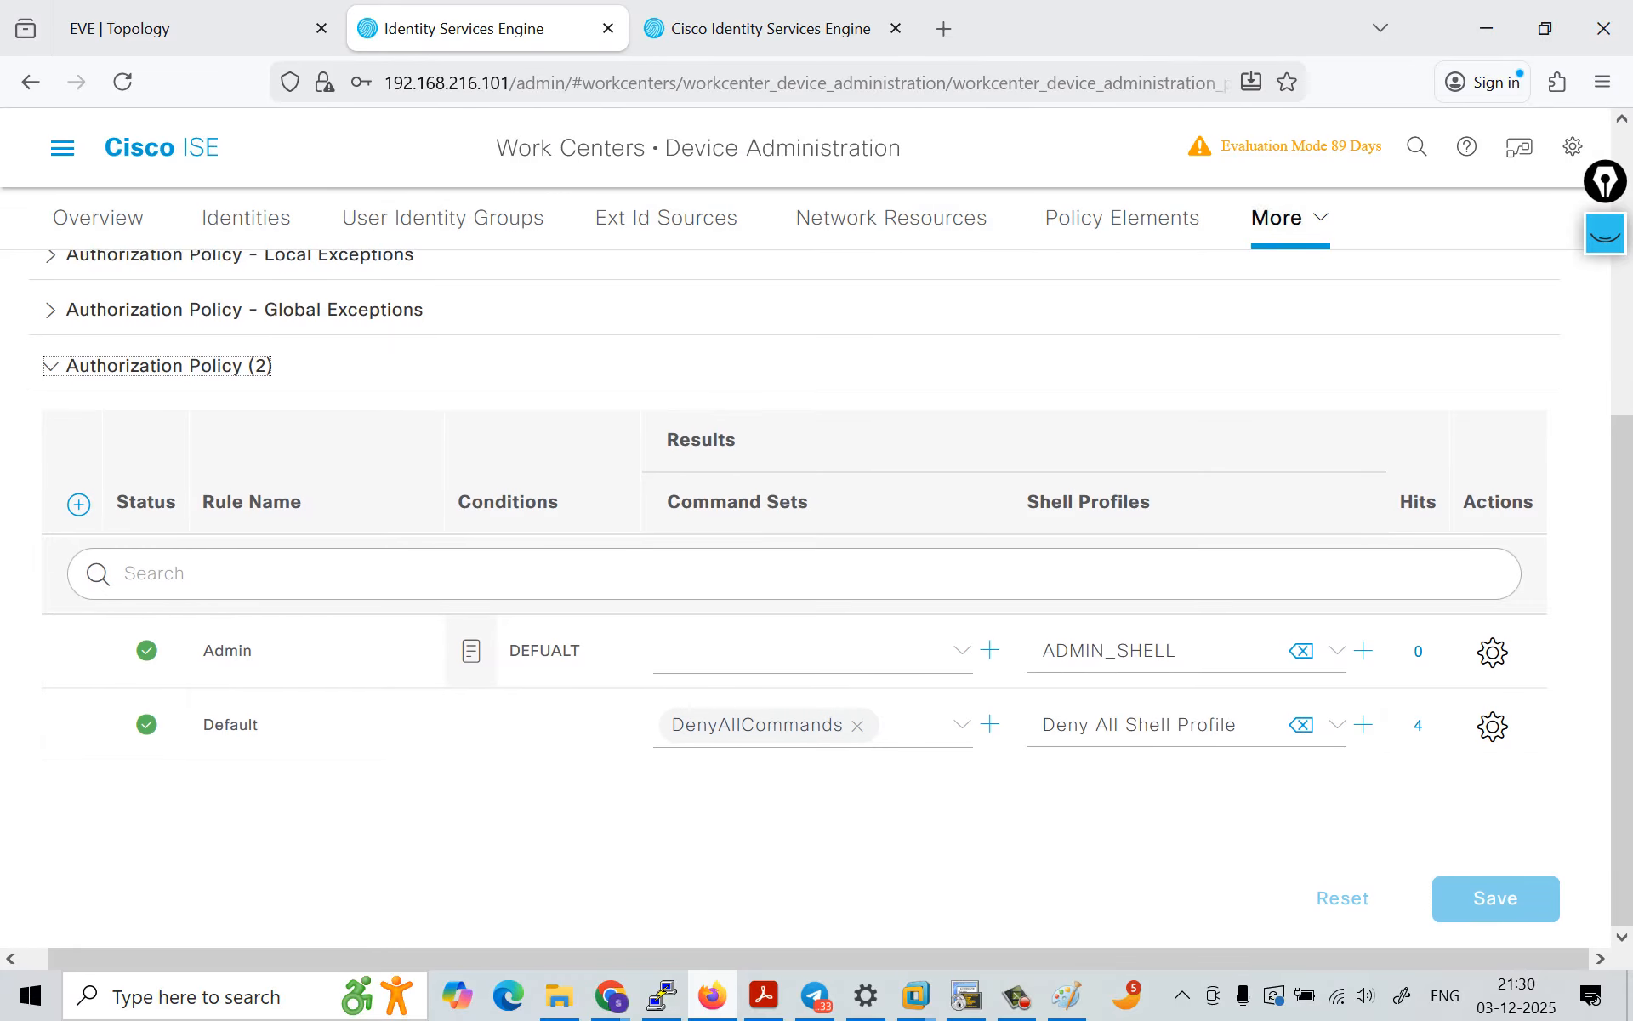
pyautogui.click(1492, 651)
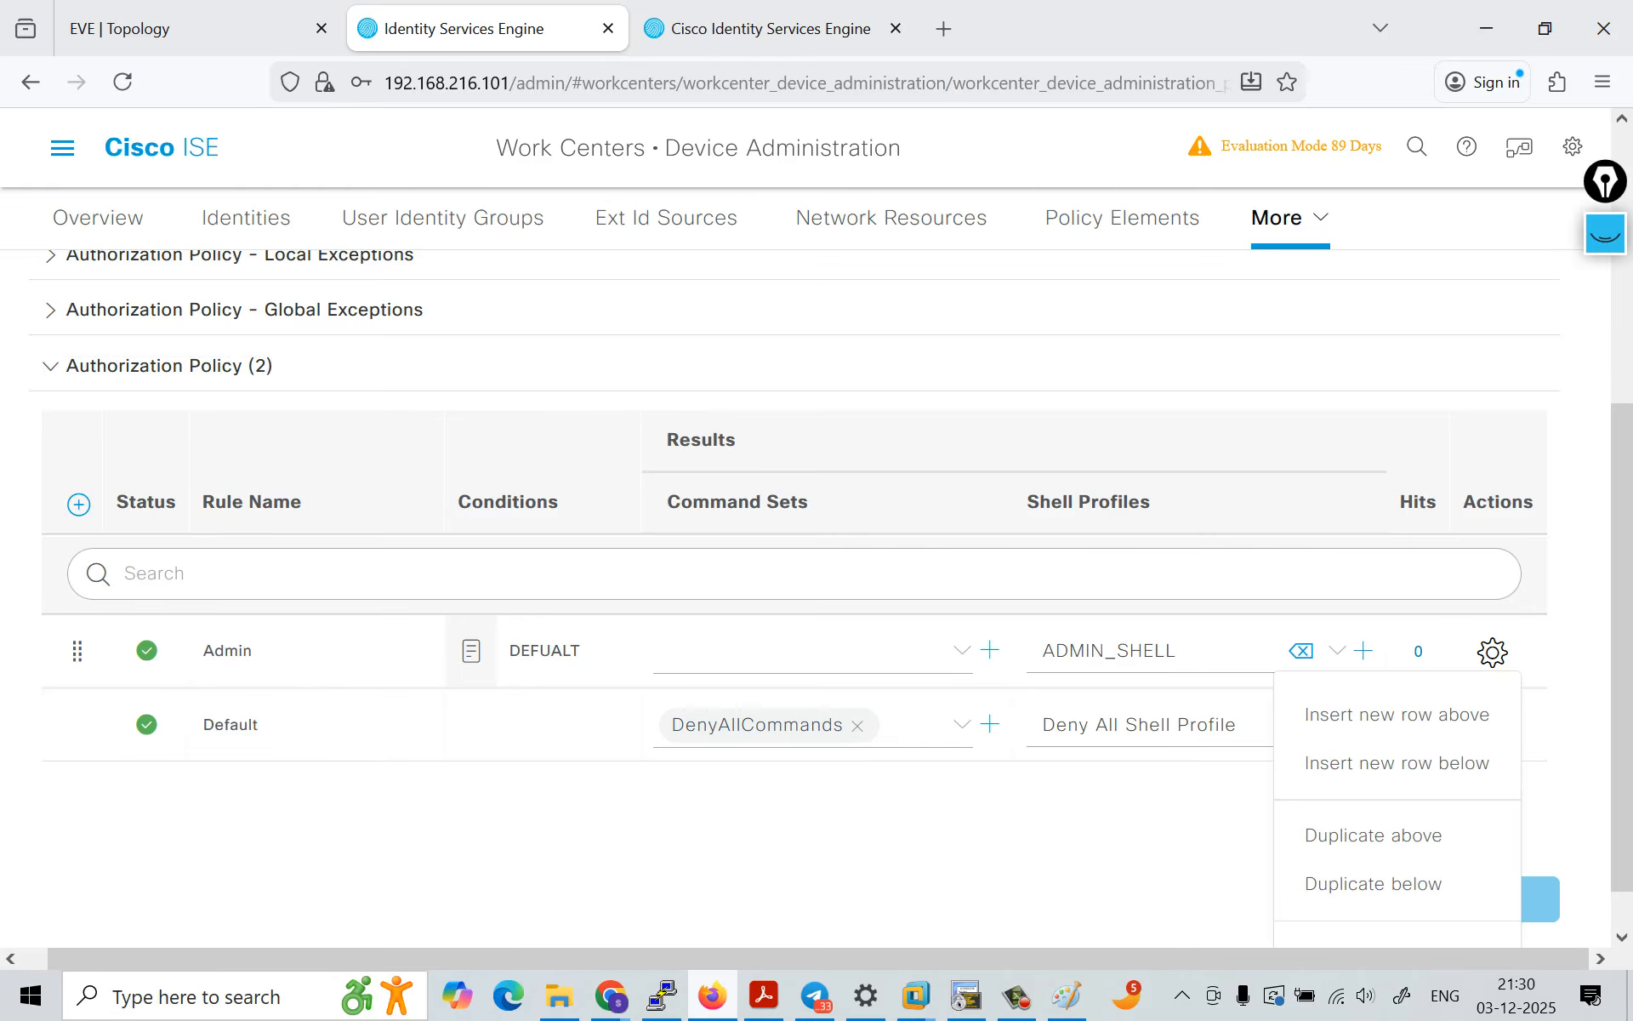
pyautogui.click(1397, 763)
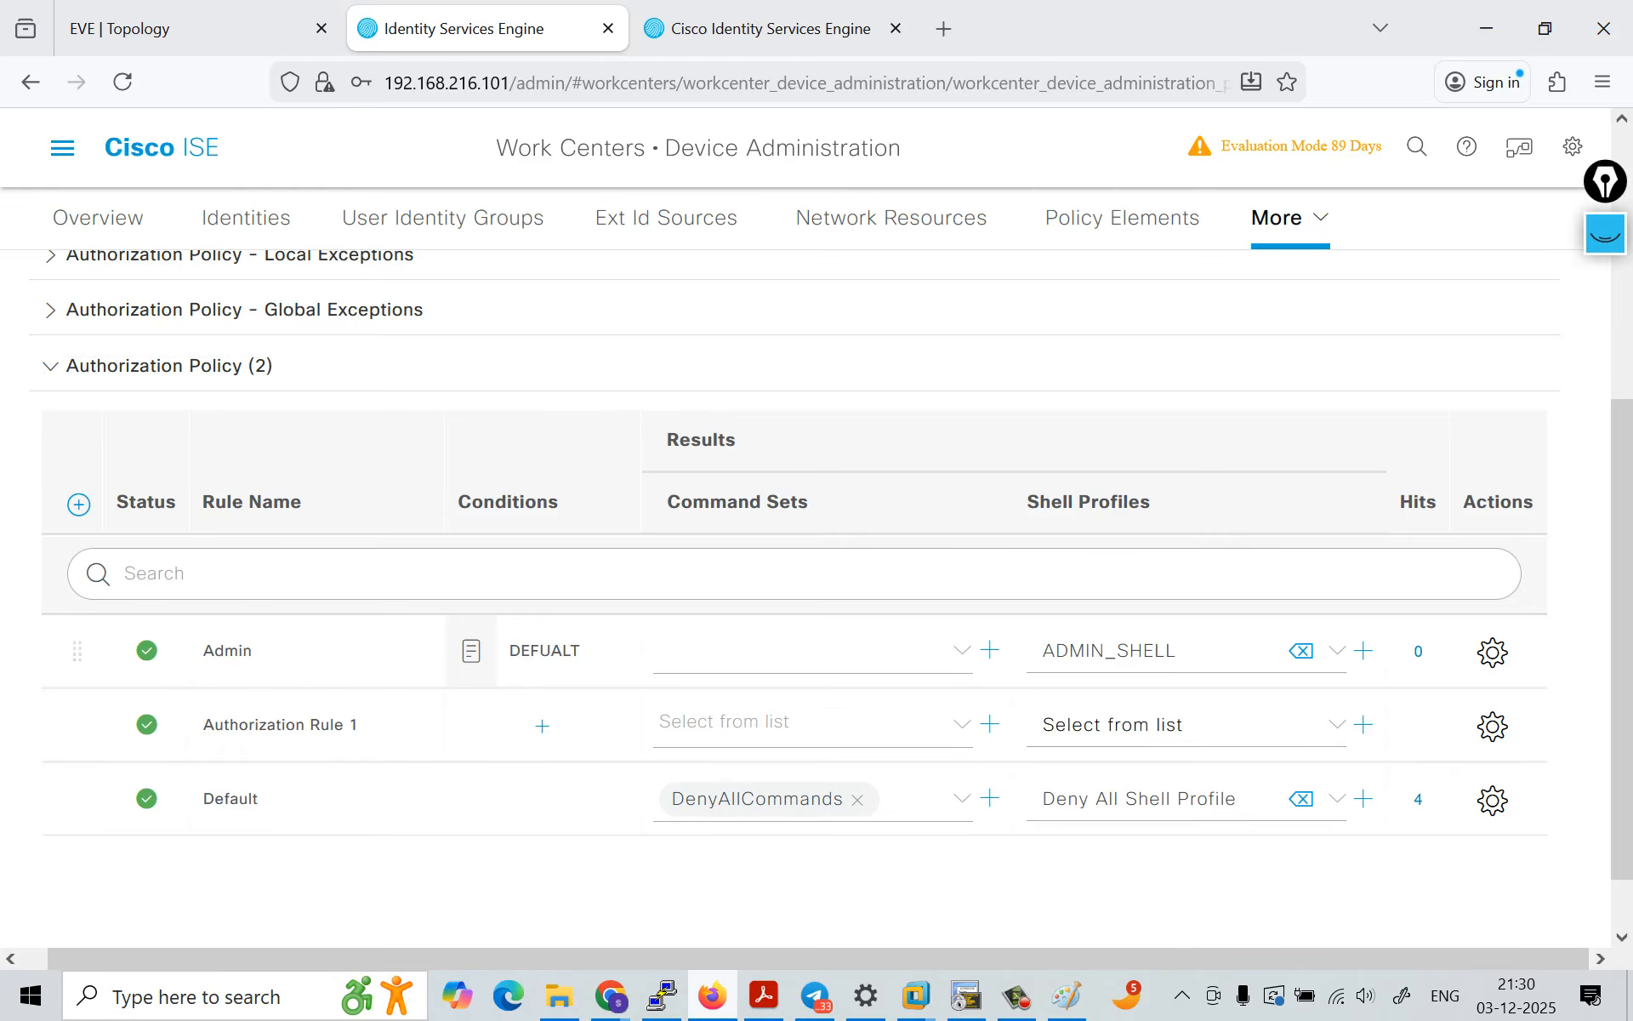
pyautogui.moveTo(360, 726); pyautogui.dragTo(200, 726)
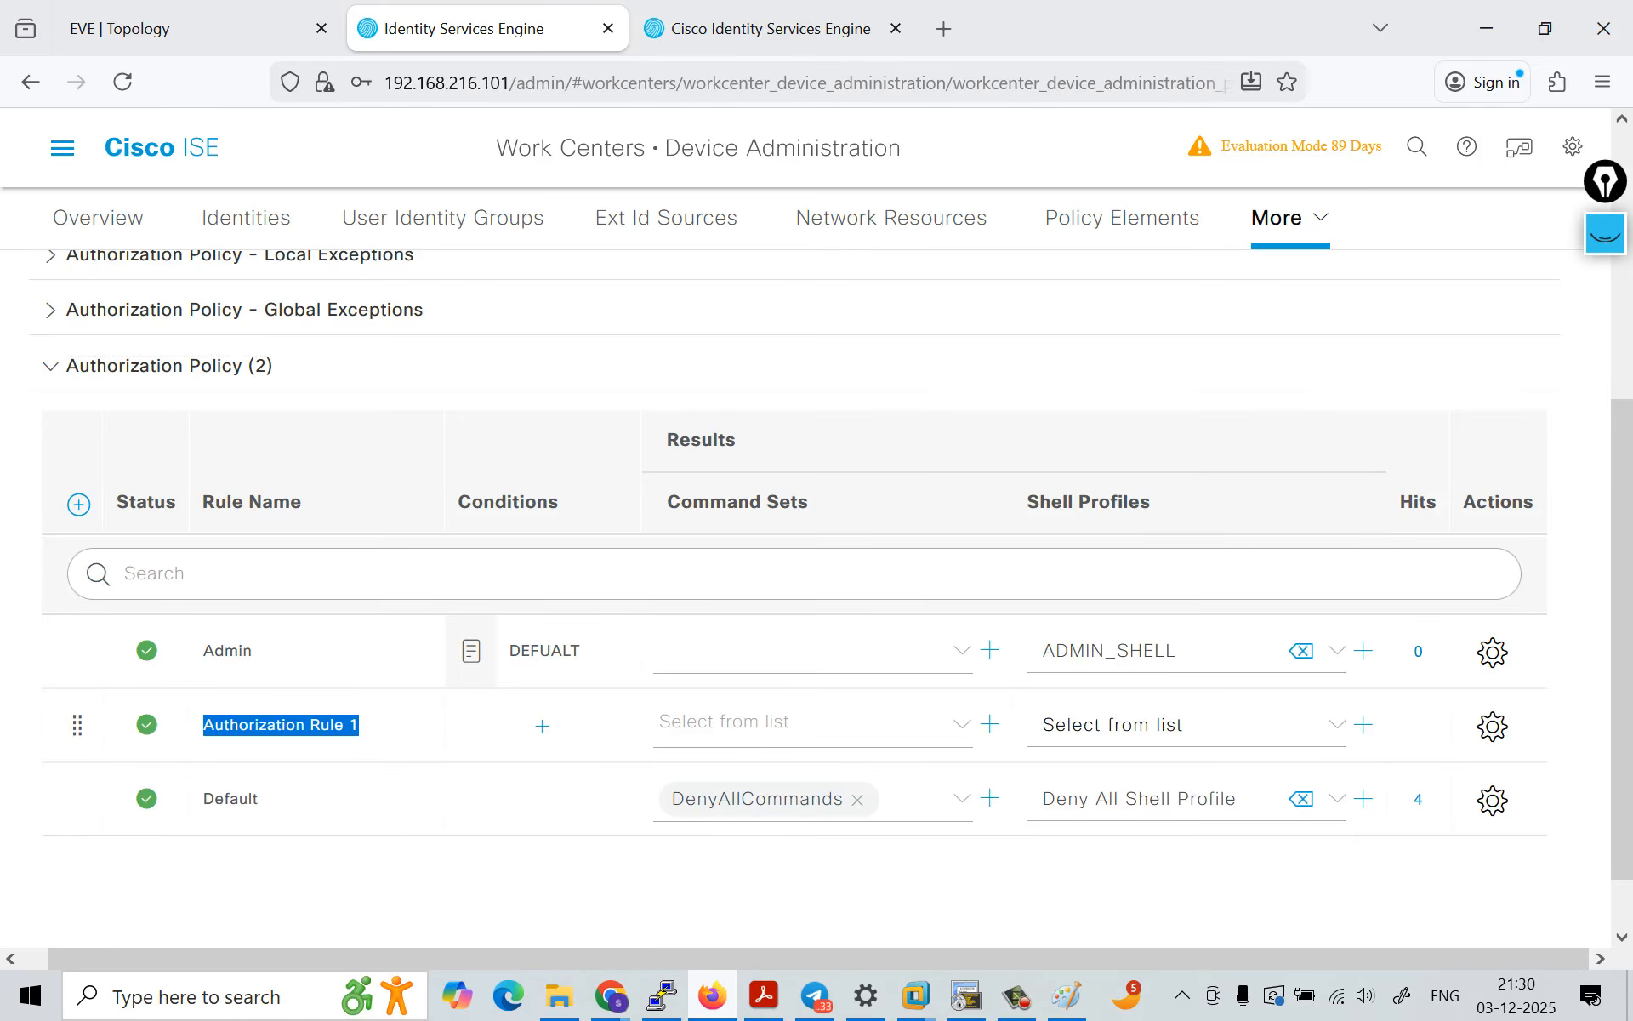
pyautogui.press('capslock')
pyautogui.write('H')
pyautogui.press('capslock')
pyautogui.write('elpdesk')
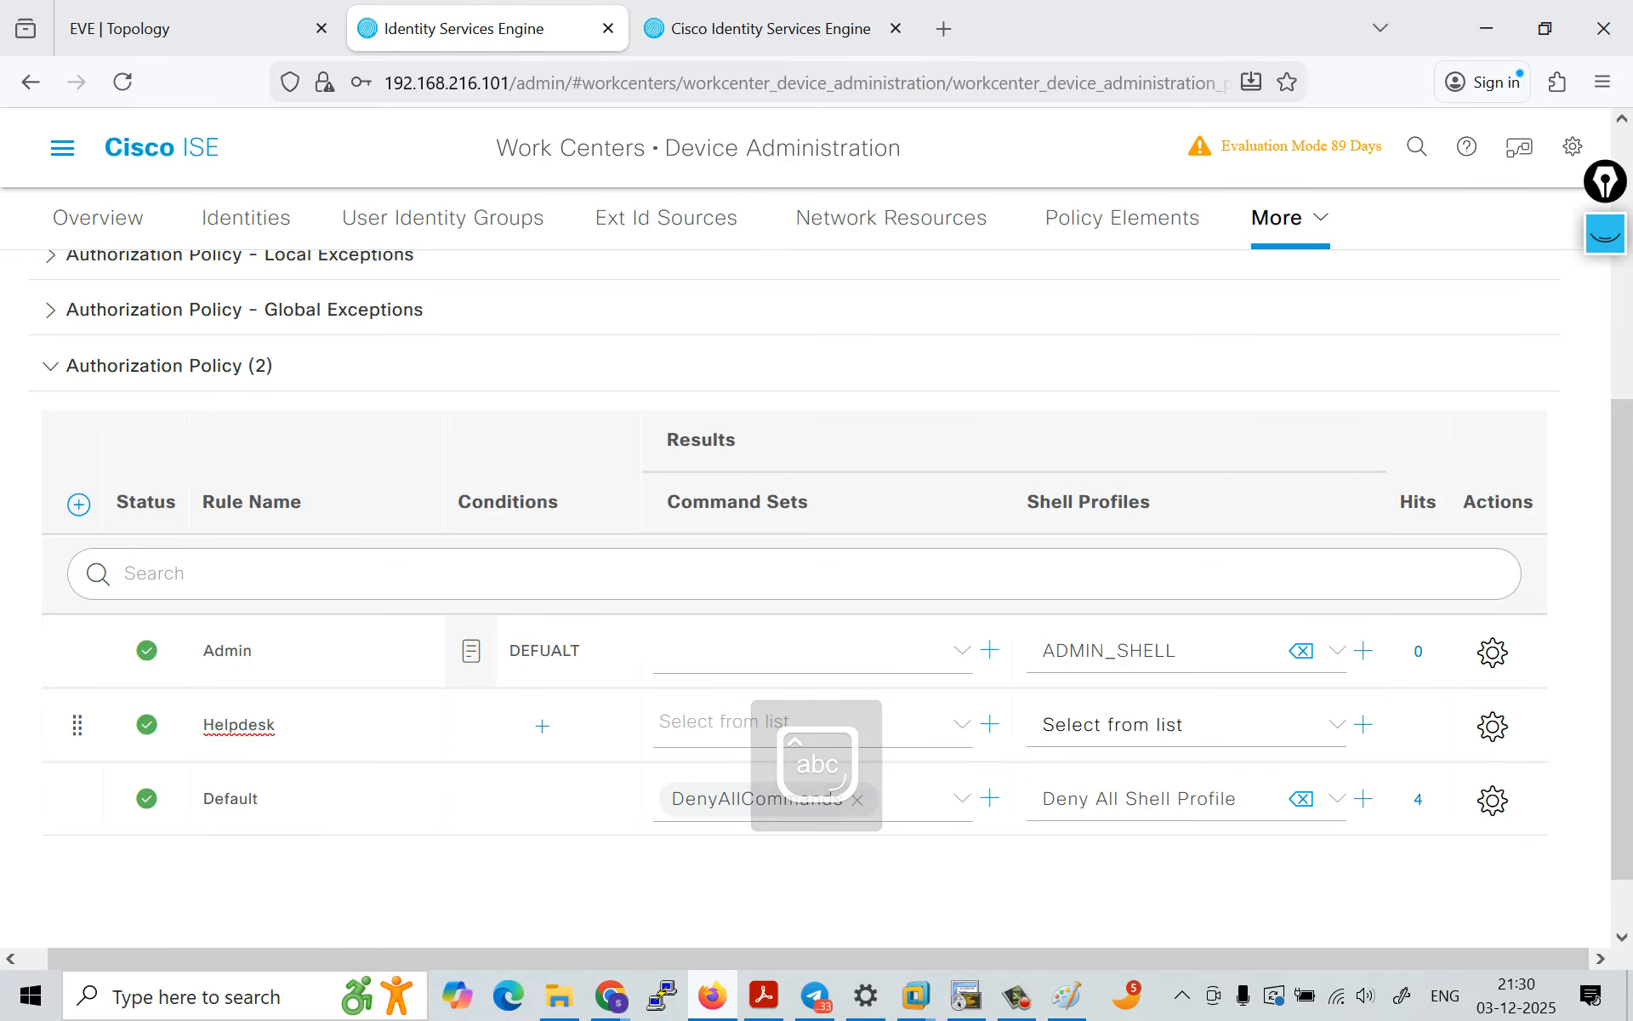
# Step: Apply the library condition DEFUALT, with DEVICE·Device Type equal to All Device Types, to the Helpdesk authorization rule
pyautogui.click(542, 726)
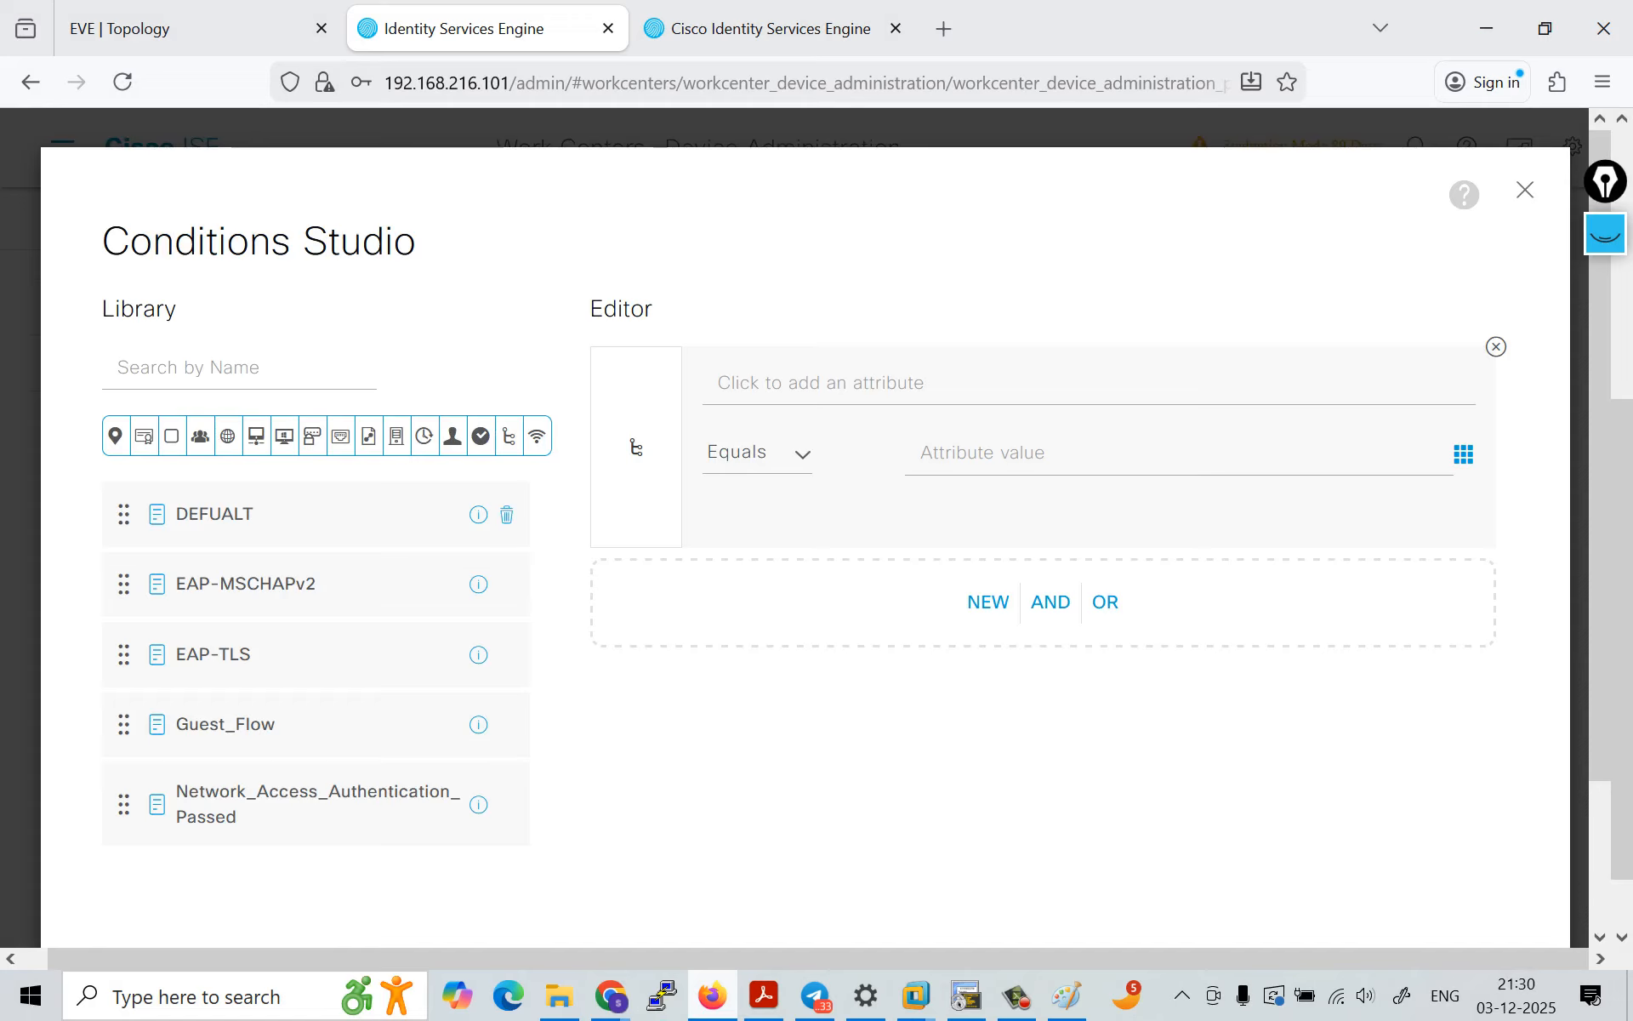
pyautogui.moveTo(479, 514)
pyautogui.moveTo(375, 514); pyautogui.dragTo(816, 587)
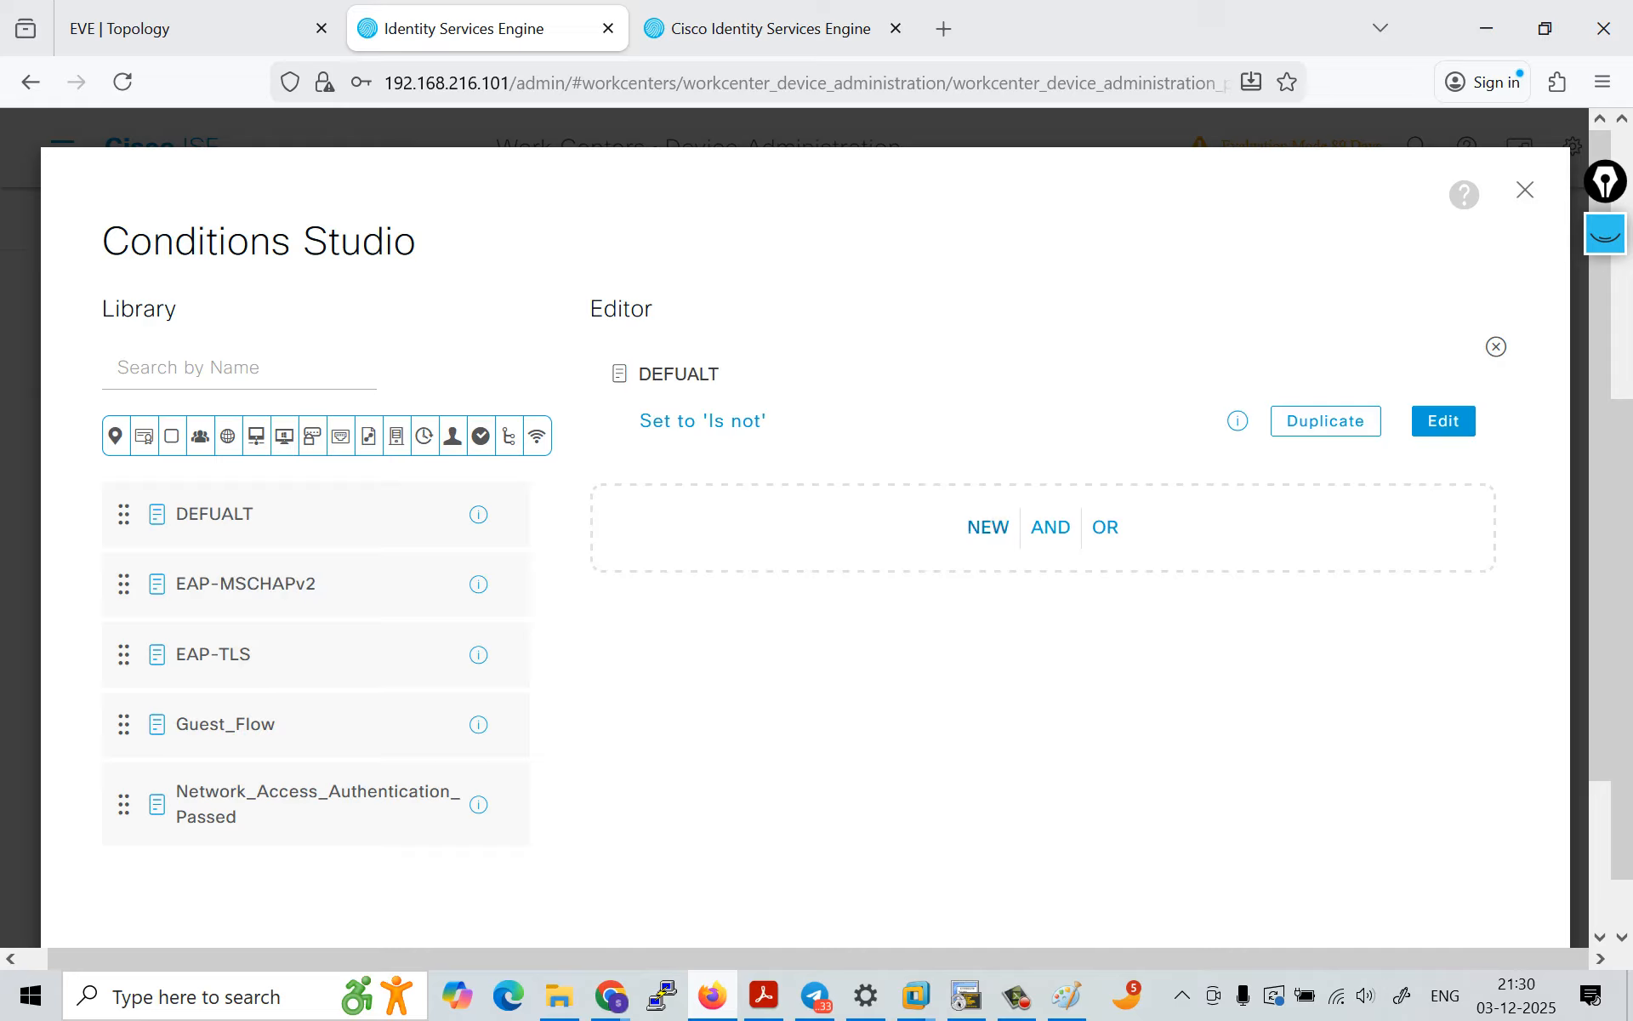
pyautogui.click(1444, 420)
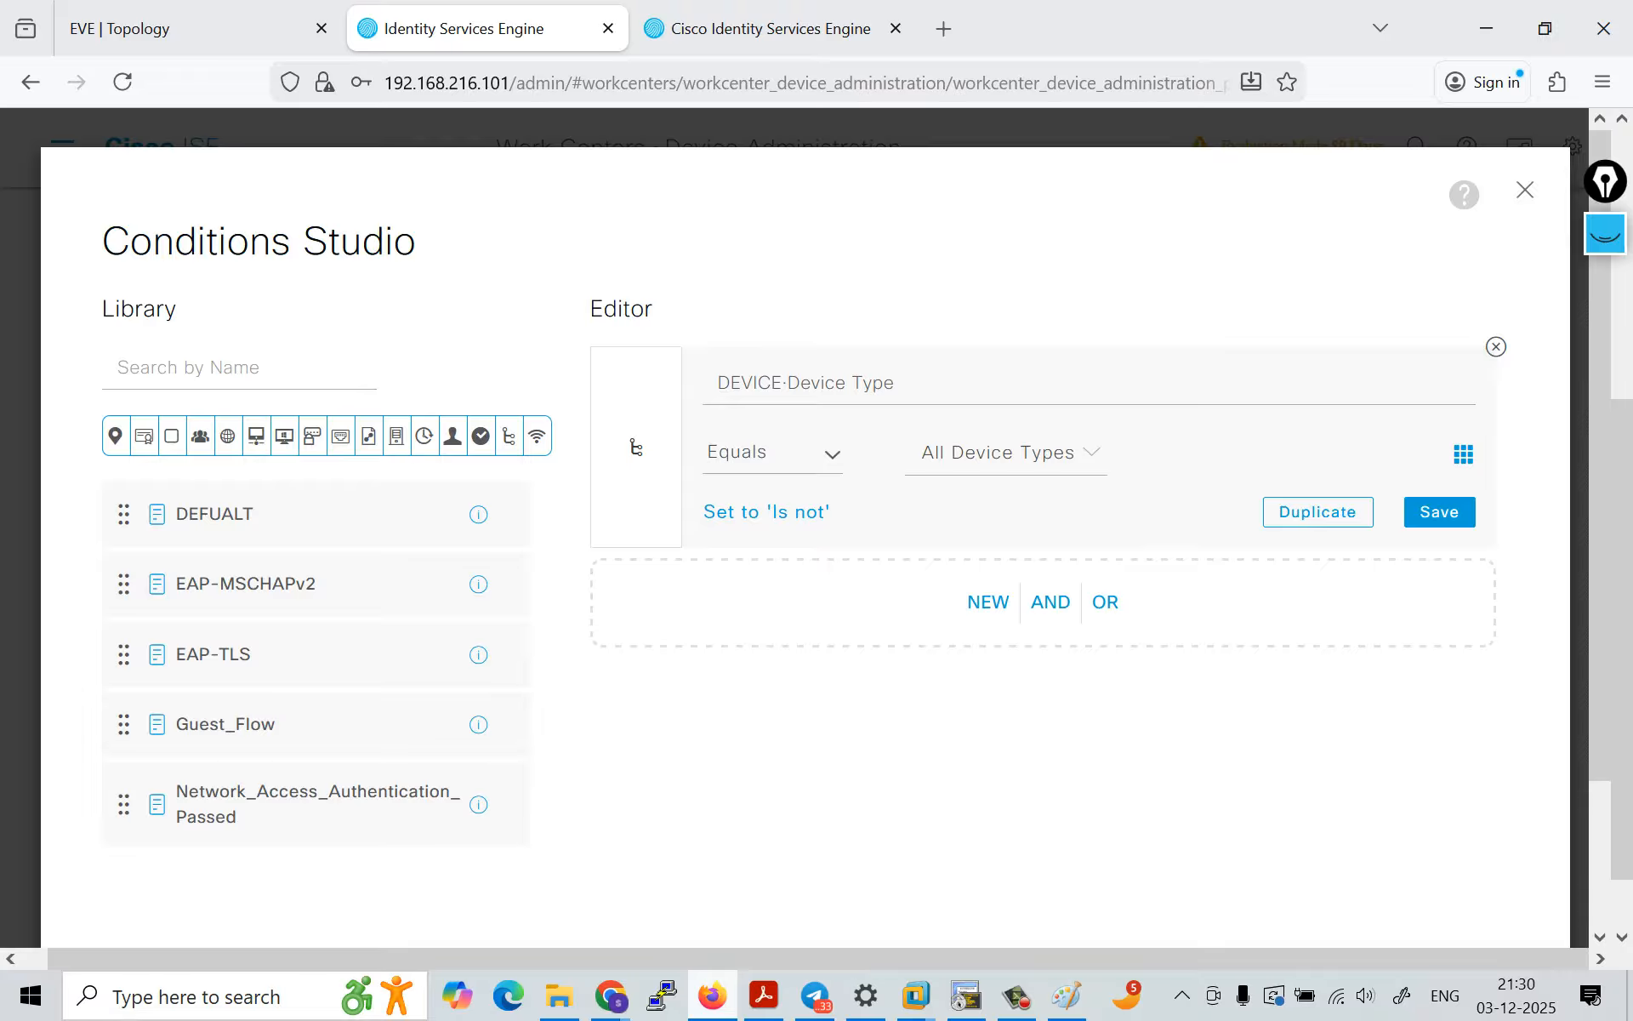
pyautogui.click(1440, 512)
pyautogui.scroll(-3, 1021, 596)
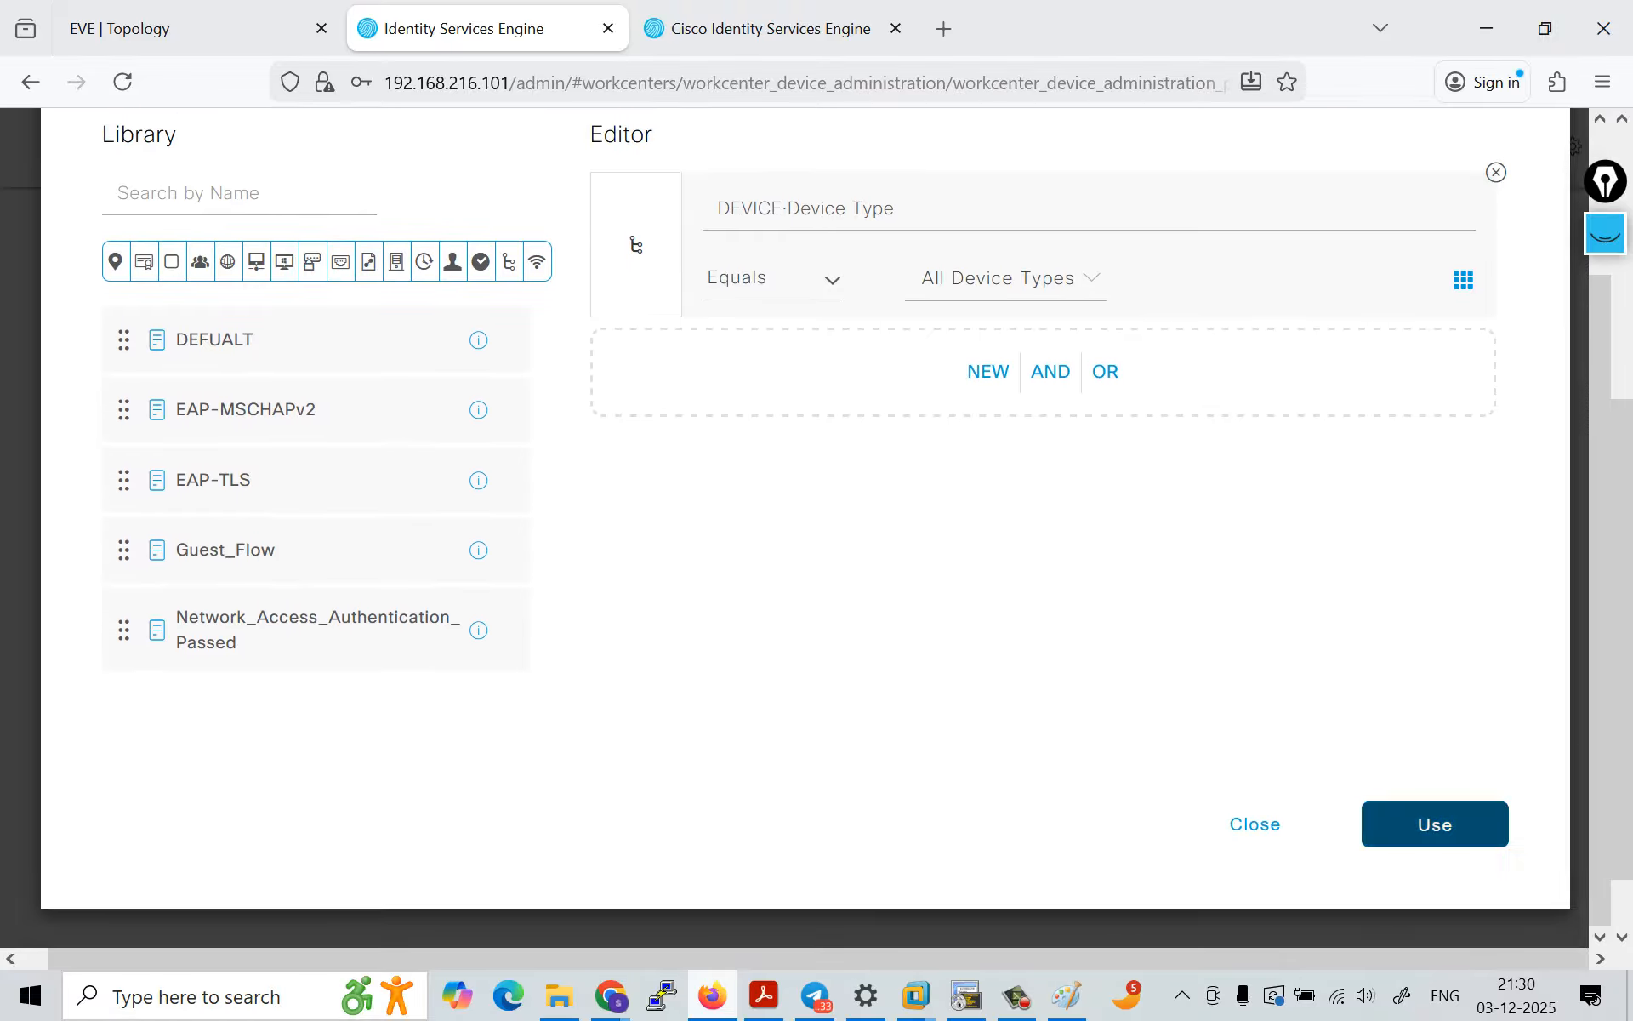
pyautogui.click(1436, 824)
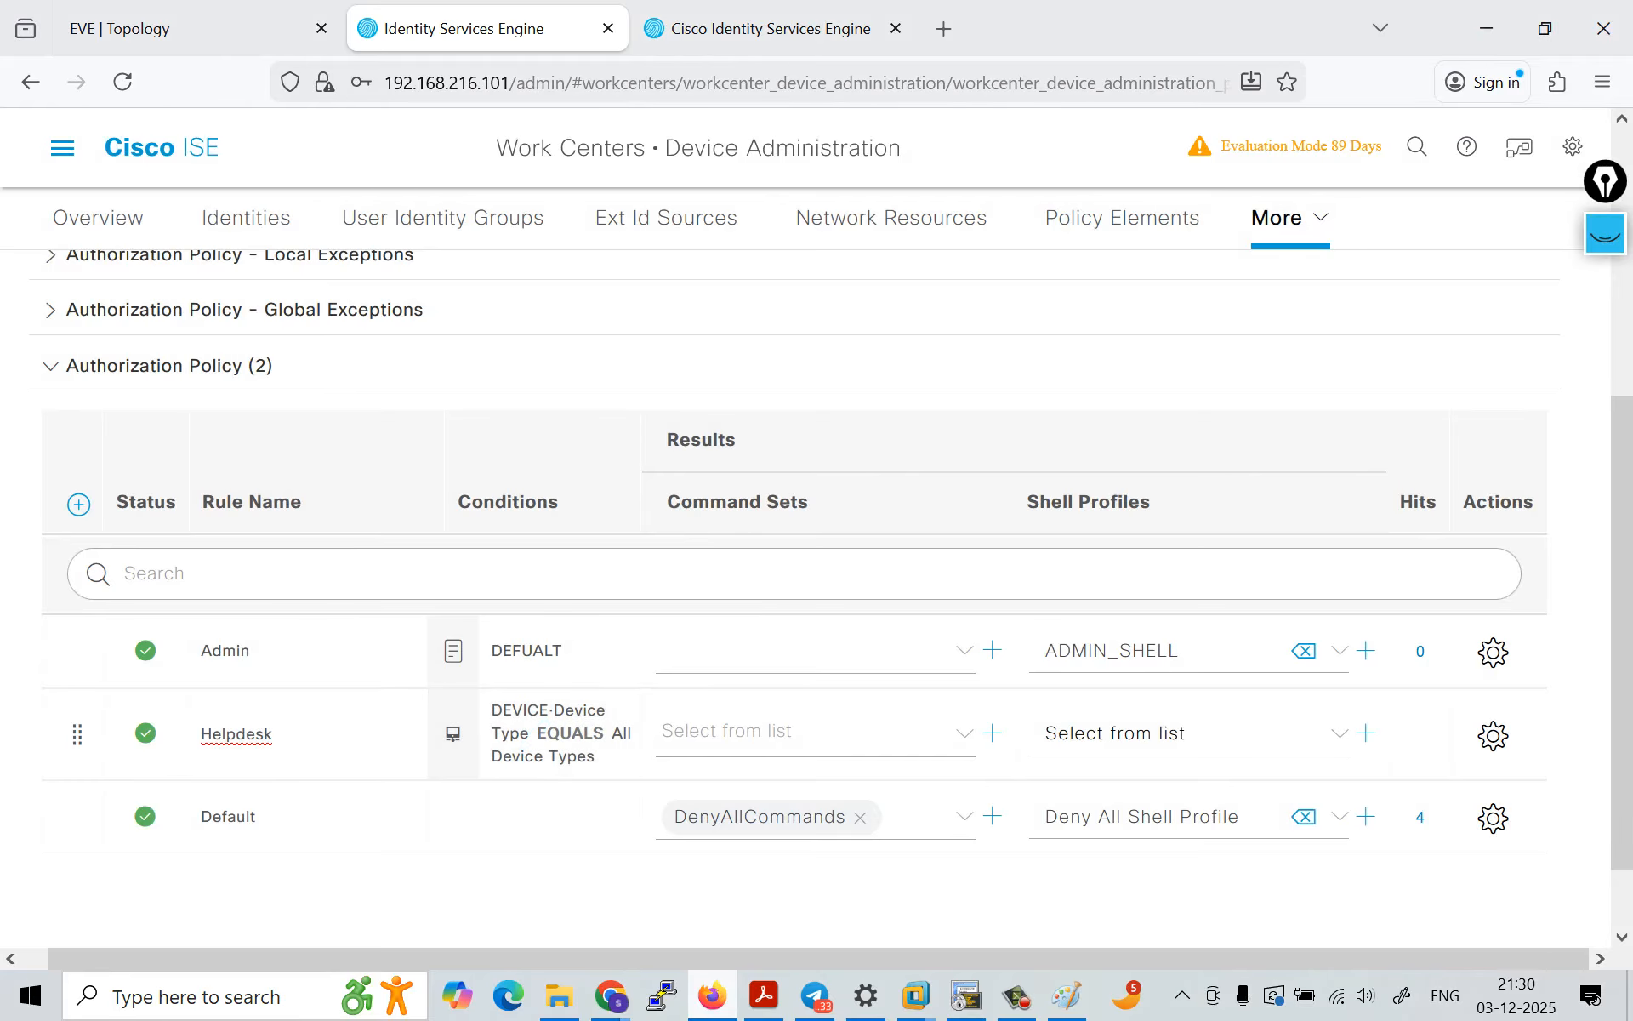
# Step: Set the Helpdesk rule's shell profile to Helpdesk_shell and save the policy set
pyautogui.click(1191, 733)
pyautogui.click(1131, 671)
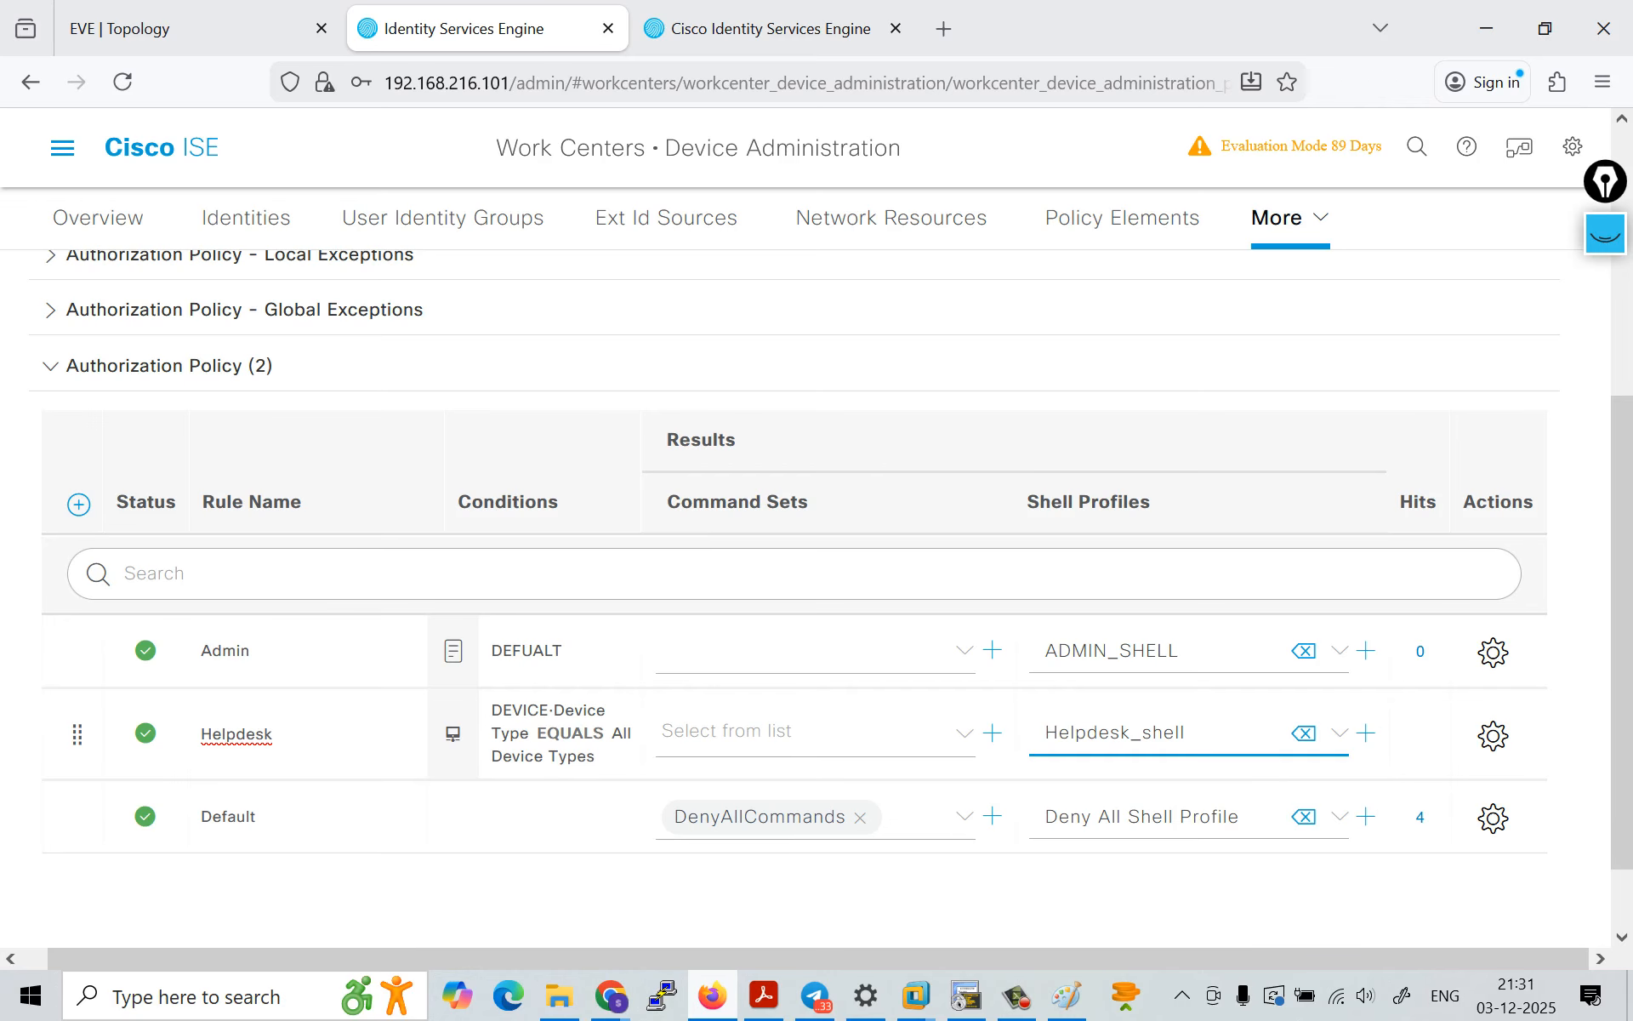
pyautogui.scroll(-2, 1191, 740)
pyautogui.scroll(6, 817, 629)
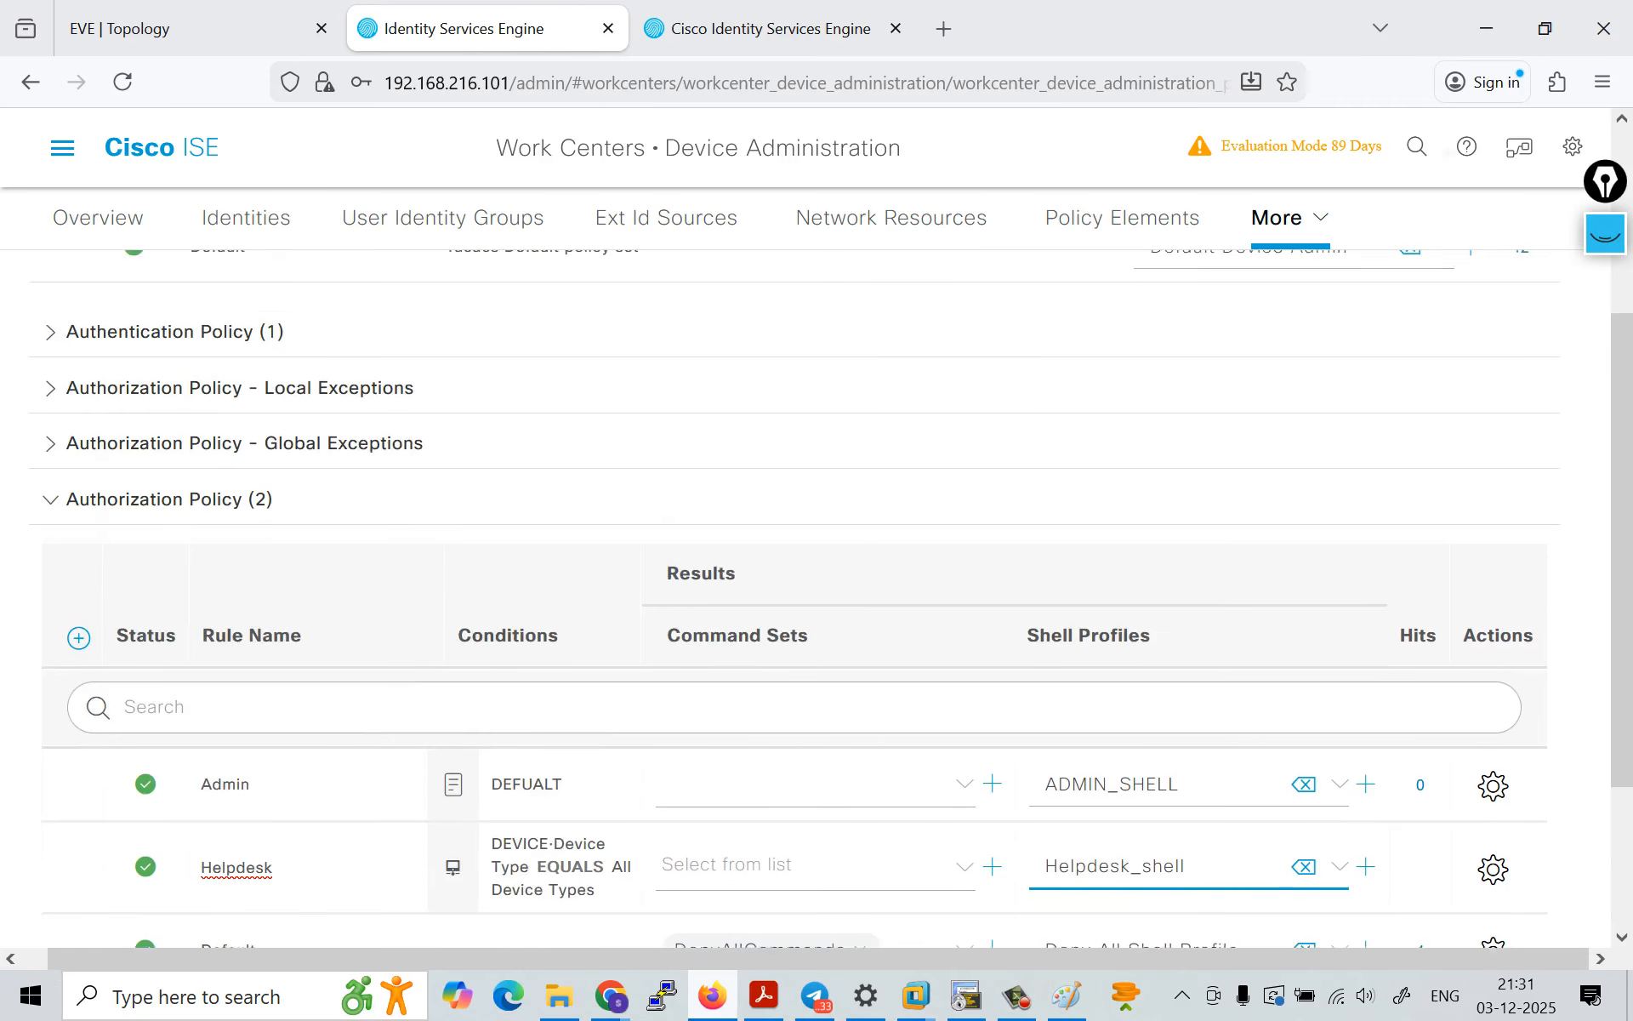
pyautogui.click(174, 630)
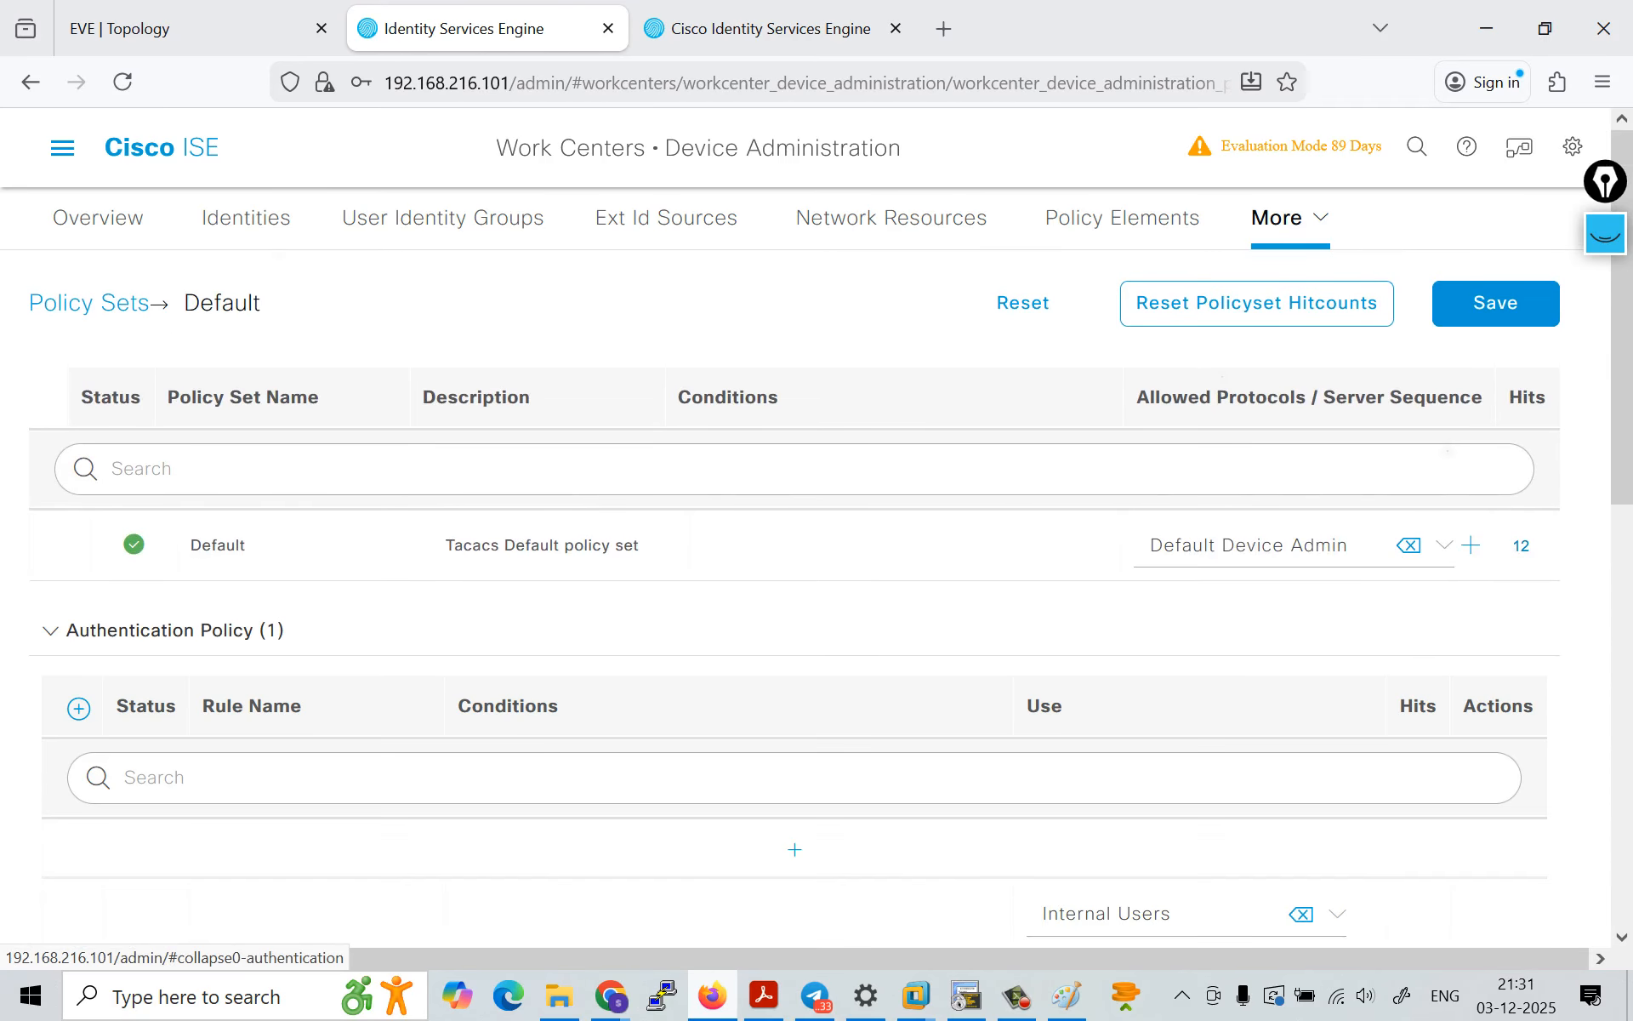
pyautogui.scroll(-2, 174, 630)
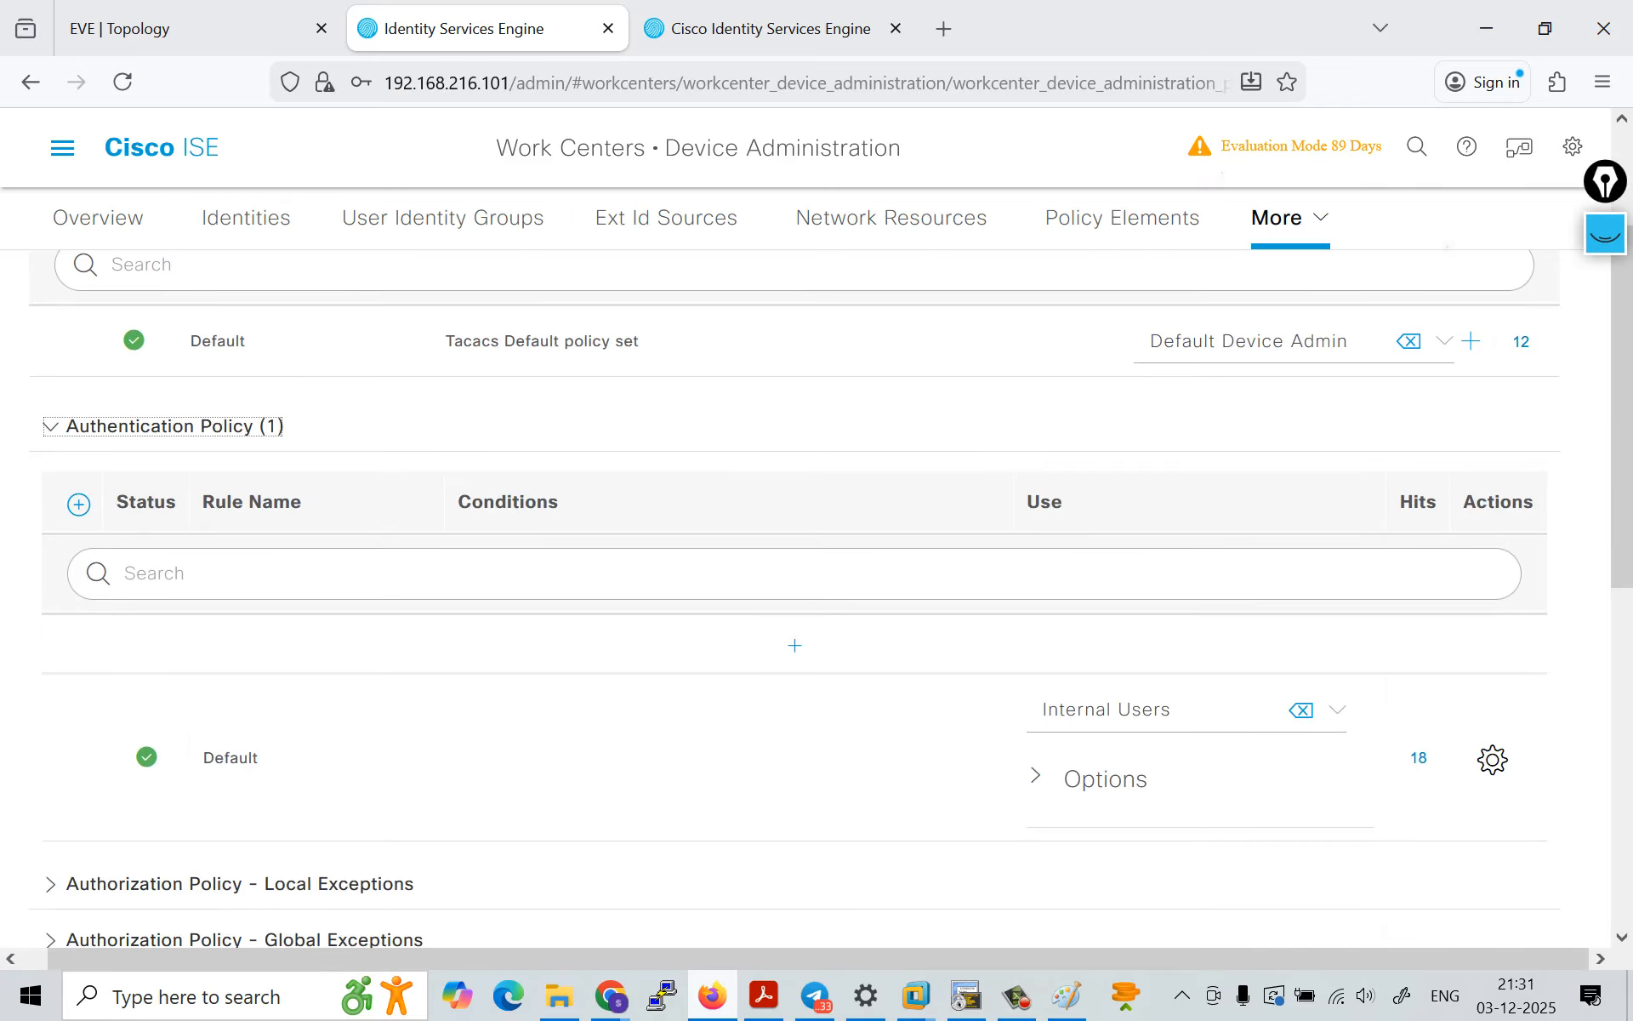
pyautogui.scroll(-6, 817, 595)
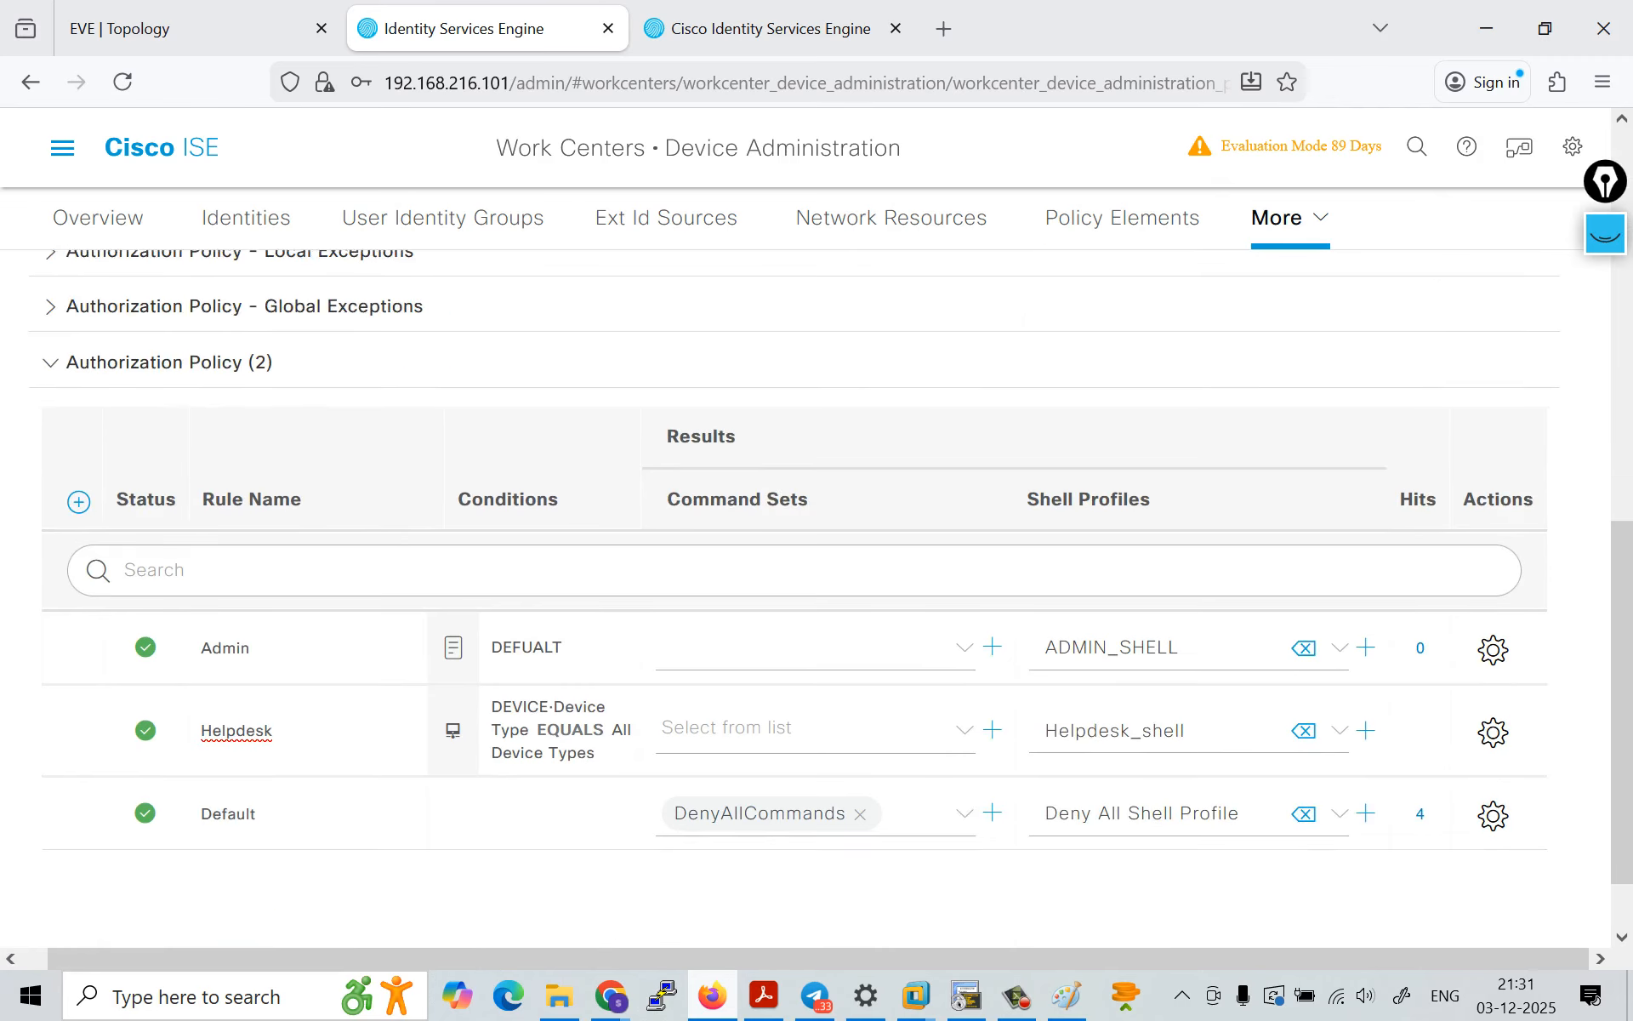
pyautogui.scroll(-1, 545, 685)
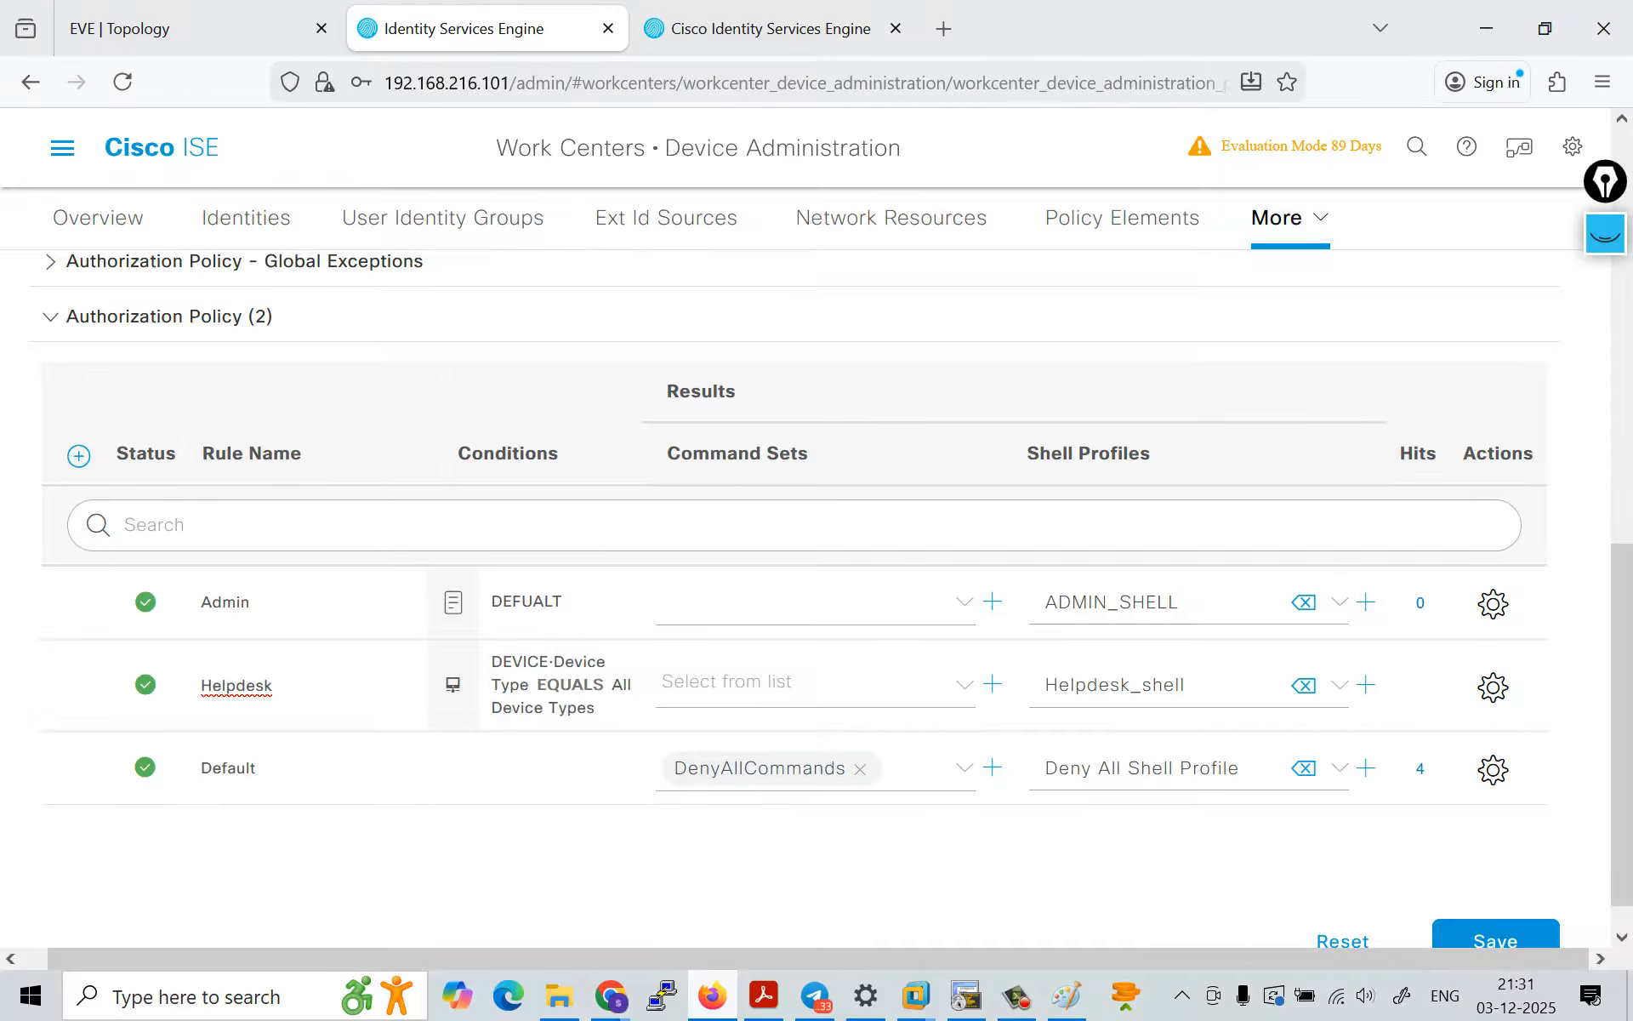
pyautogui.scroll(-1, 817, 595)
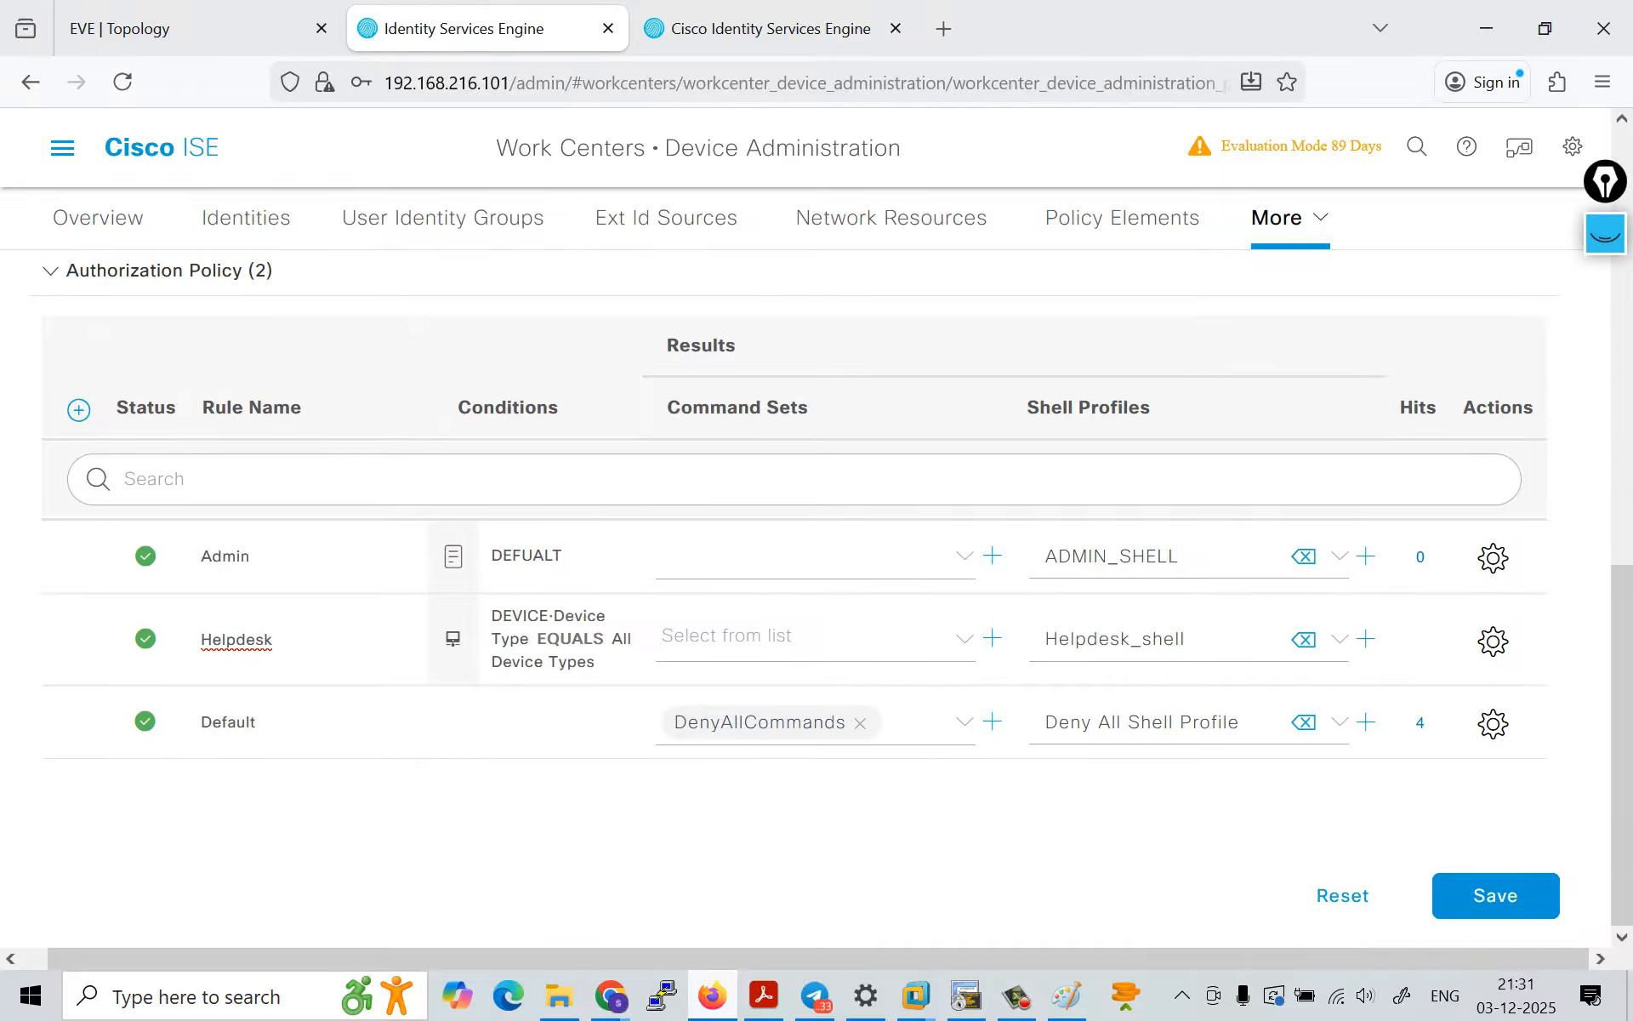
pyautogui.click(1496, 899)
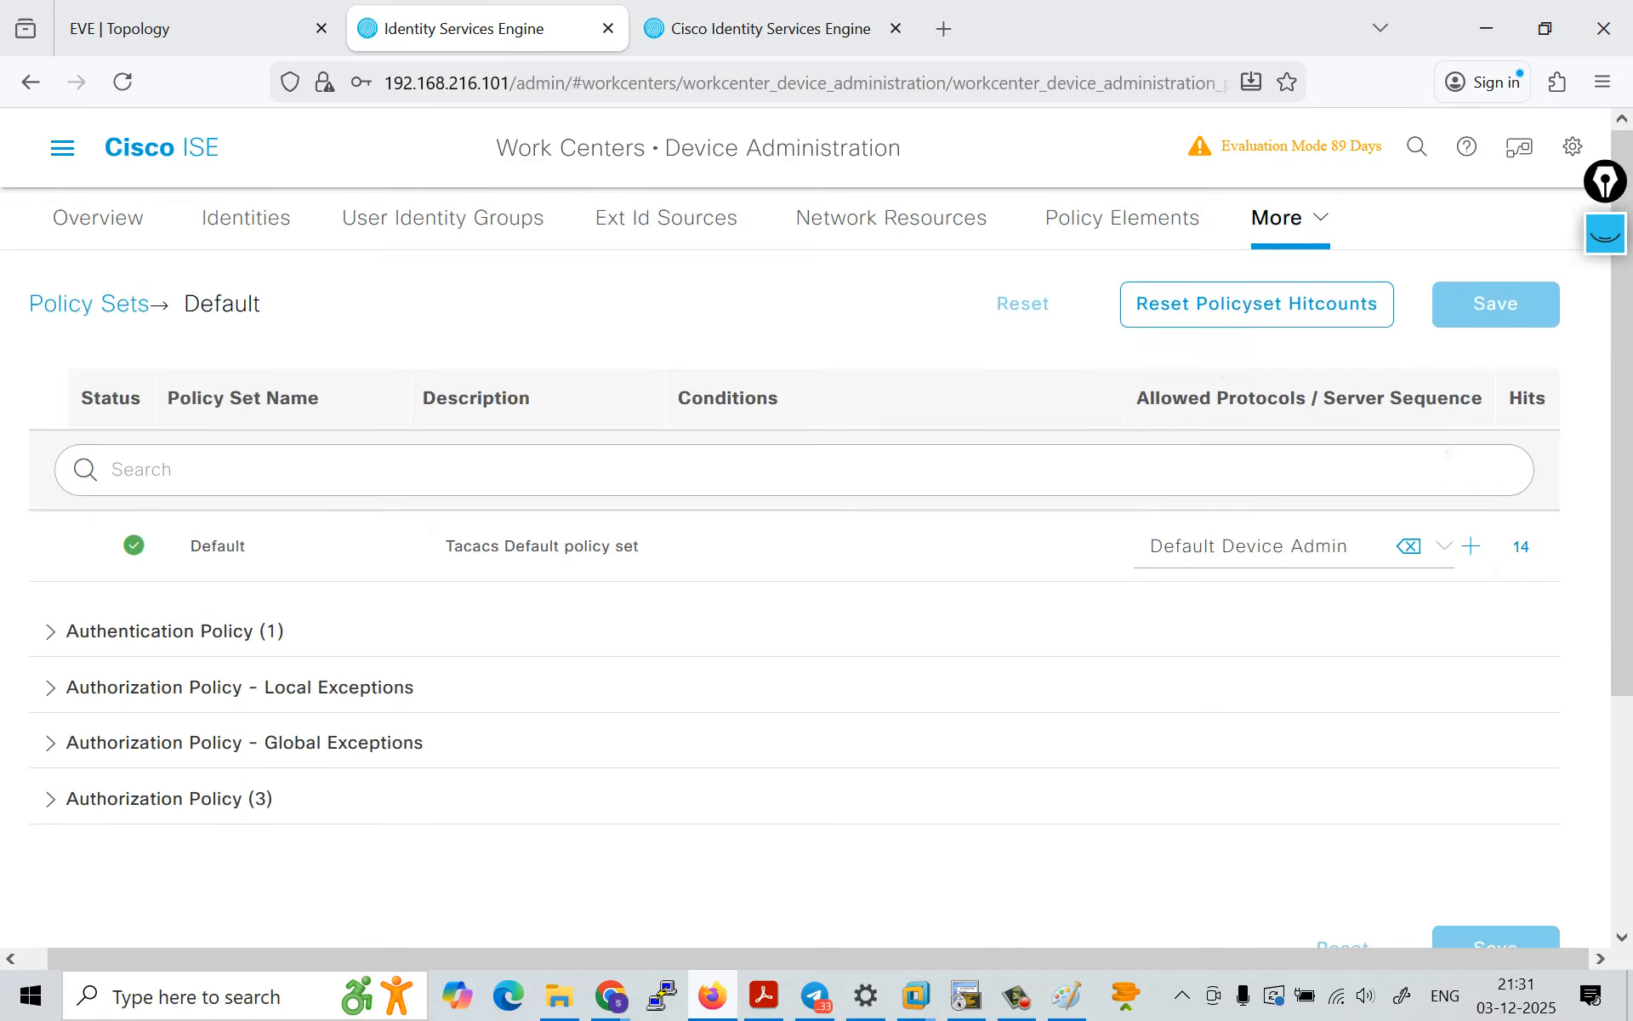
# Step: Switch to PuTTY, open the saved R3 session, and log in as admin1 with the account password
pyautogui.click(195, 28)
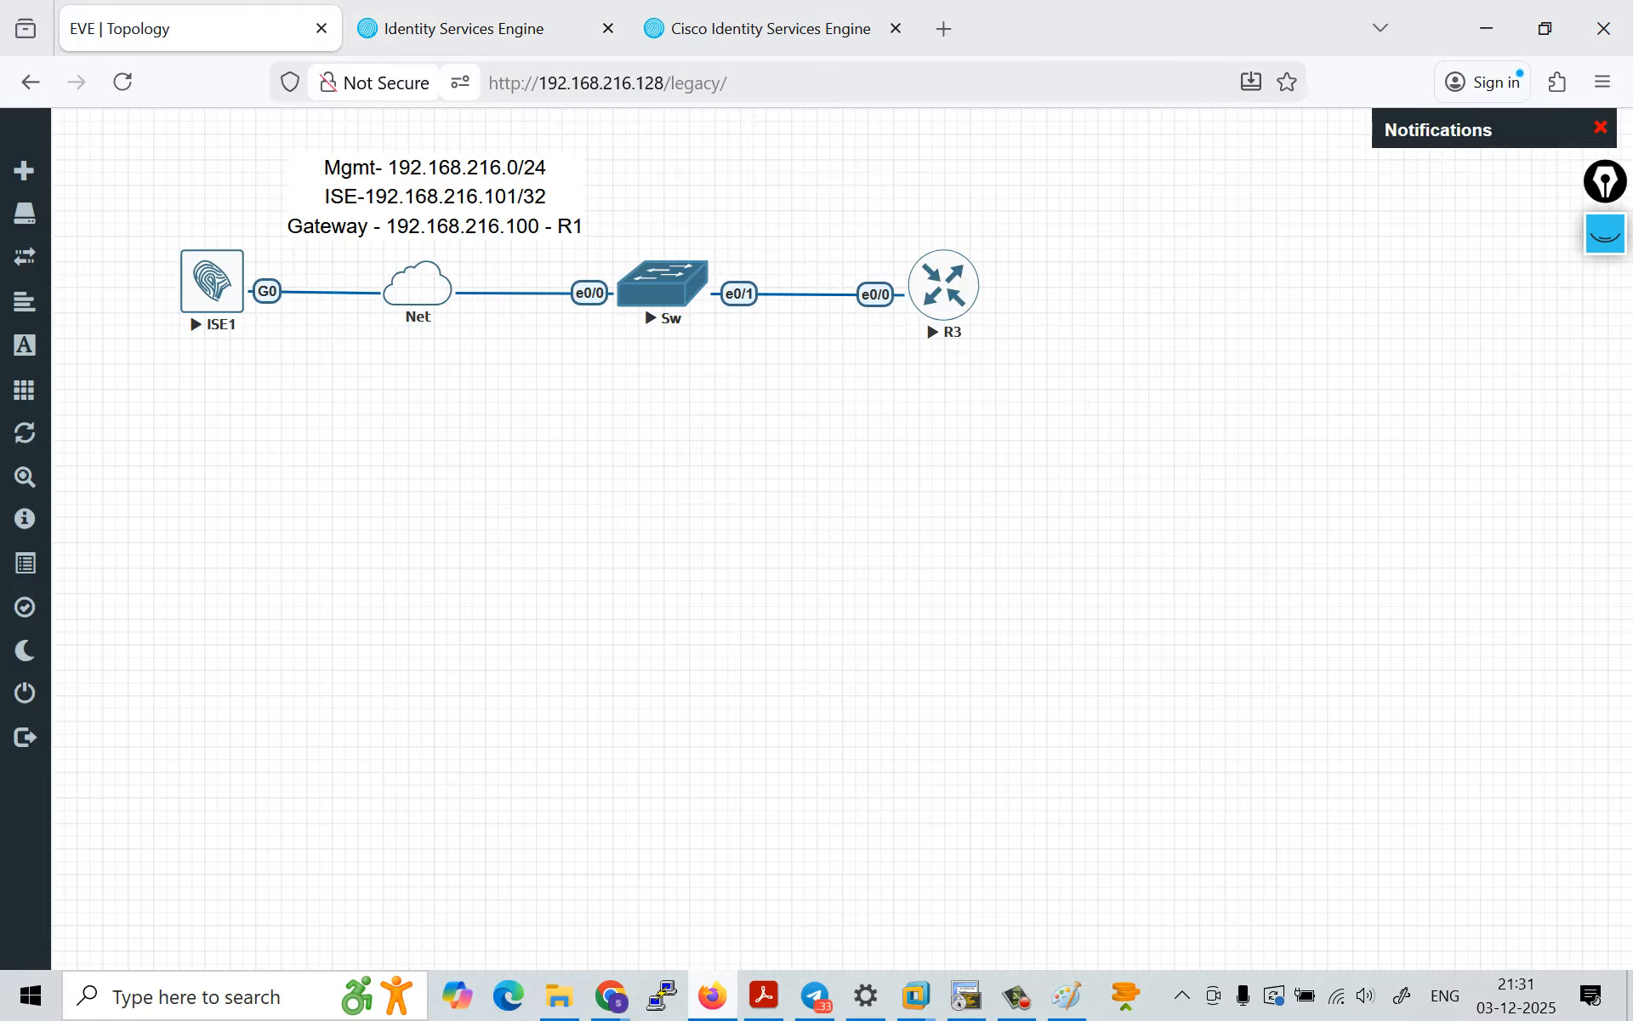
pyautogui.click(662, 996)
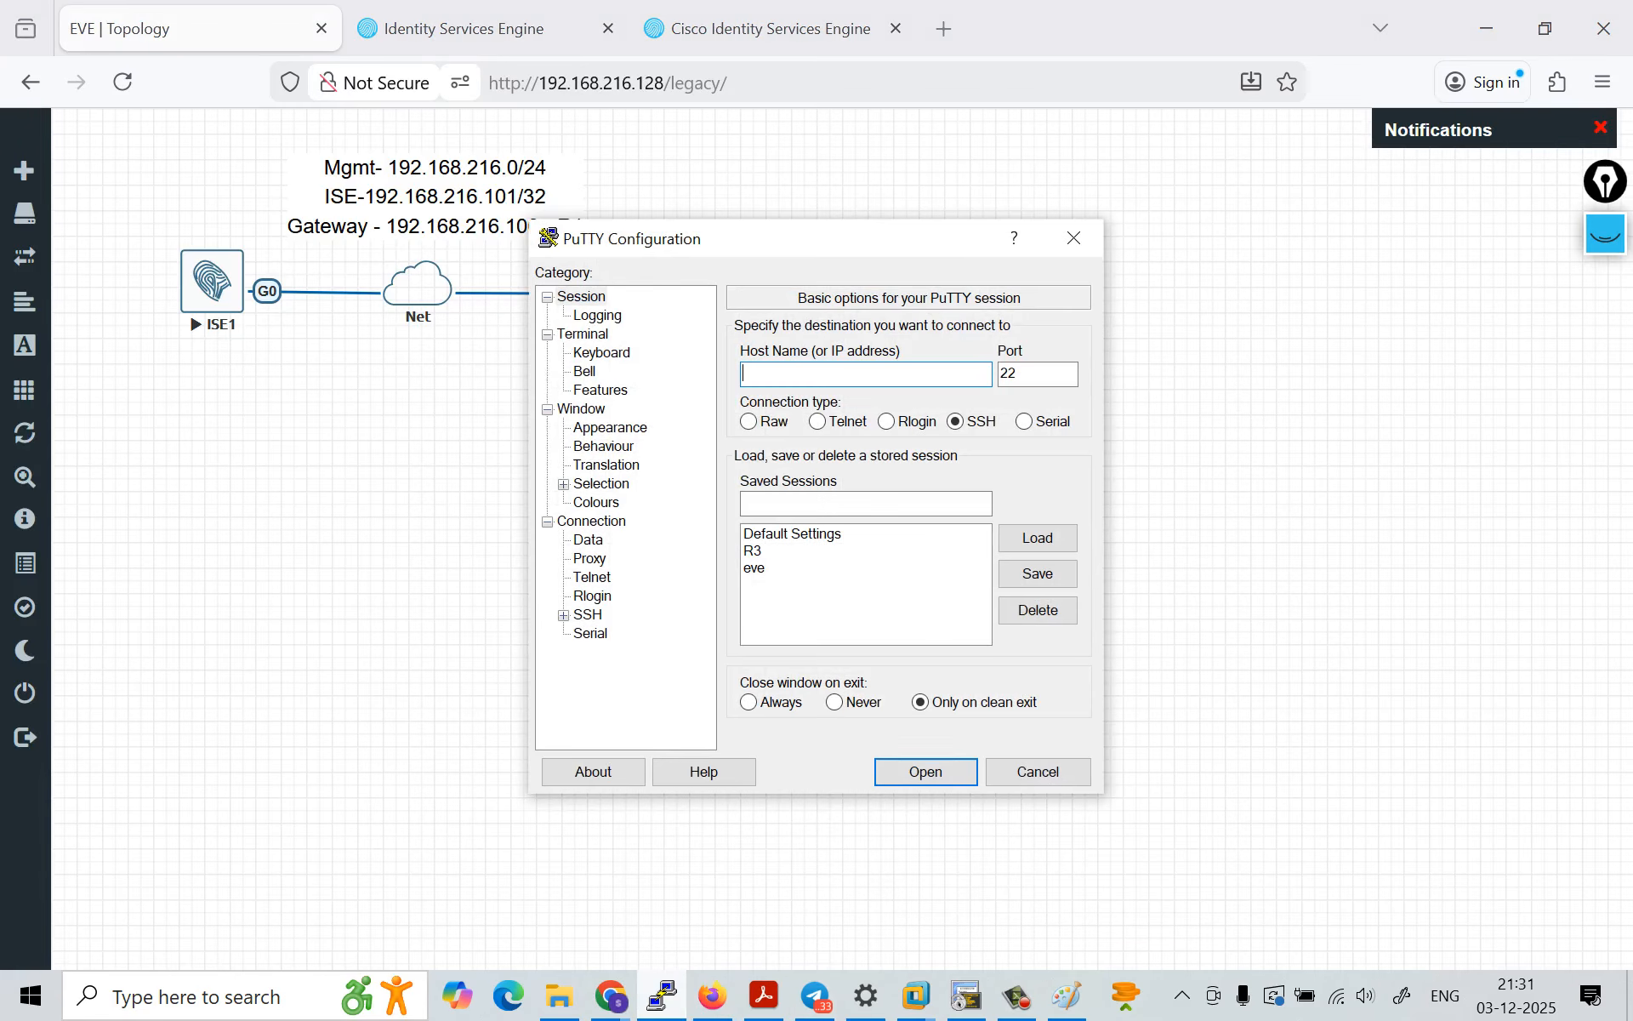
pyautogui.doubleClick(754, 552)
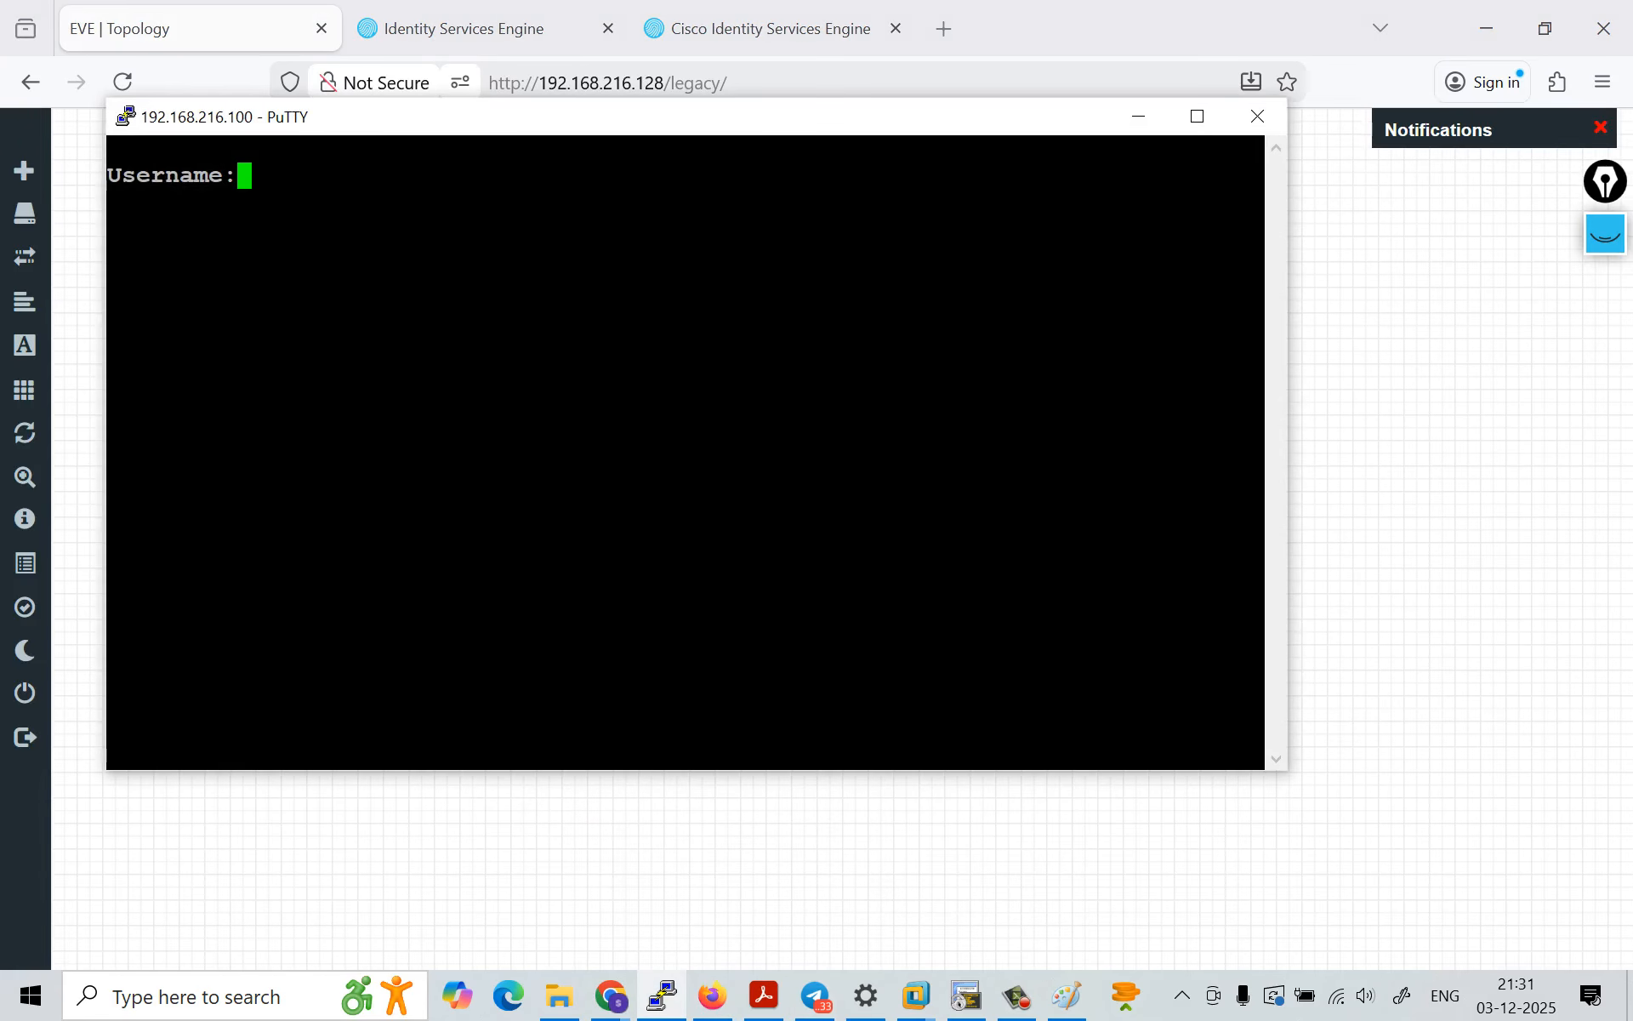
pyautogui.write('admin1')
pyautogui.press('Return')
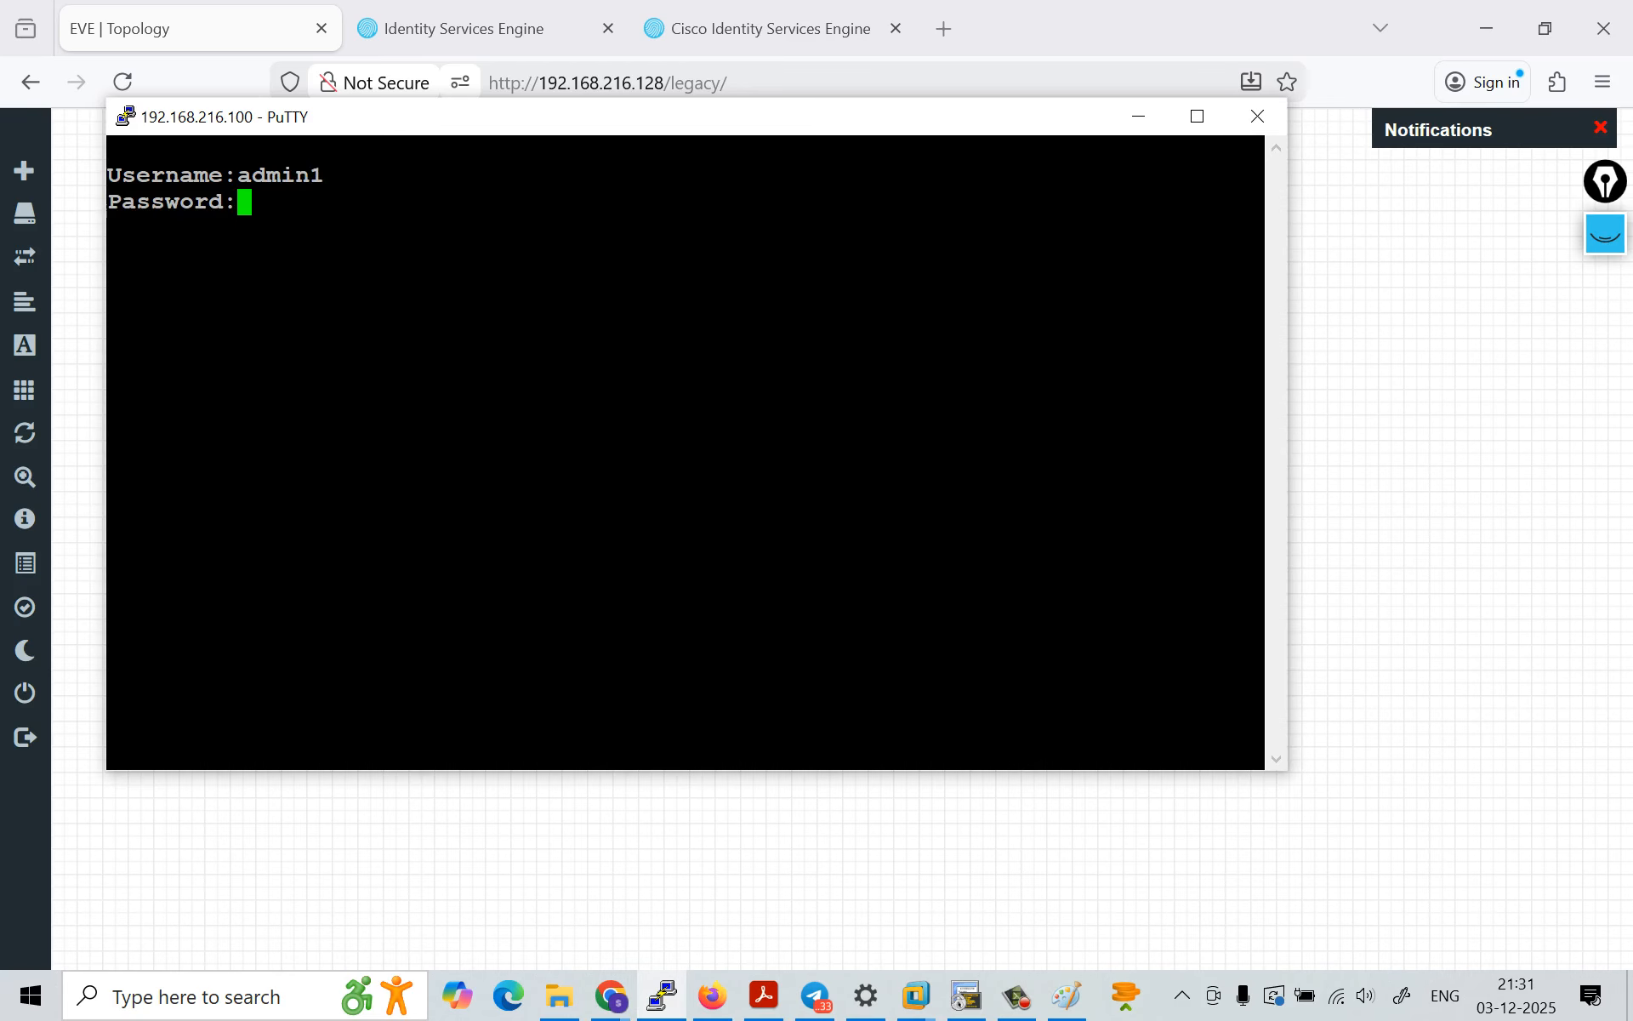
pyautogui.press('Return')
pyautogui.press('Return')
pyautogui.press('Return')
pyautogui.press('Return')
pyautogui.press('Return')
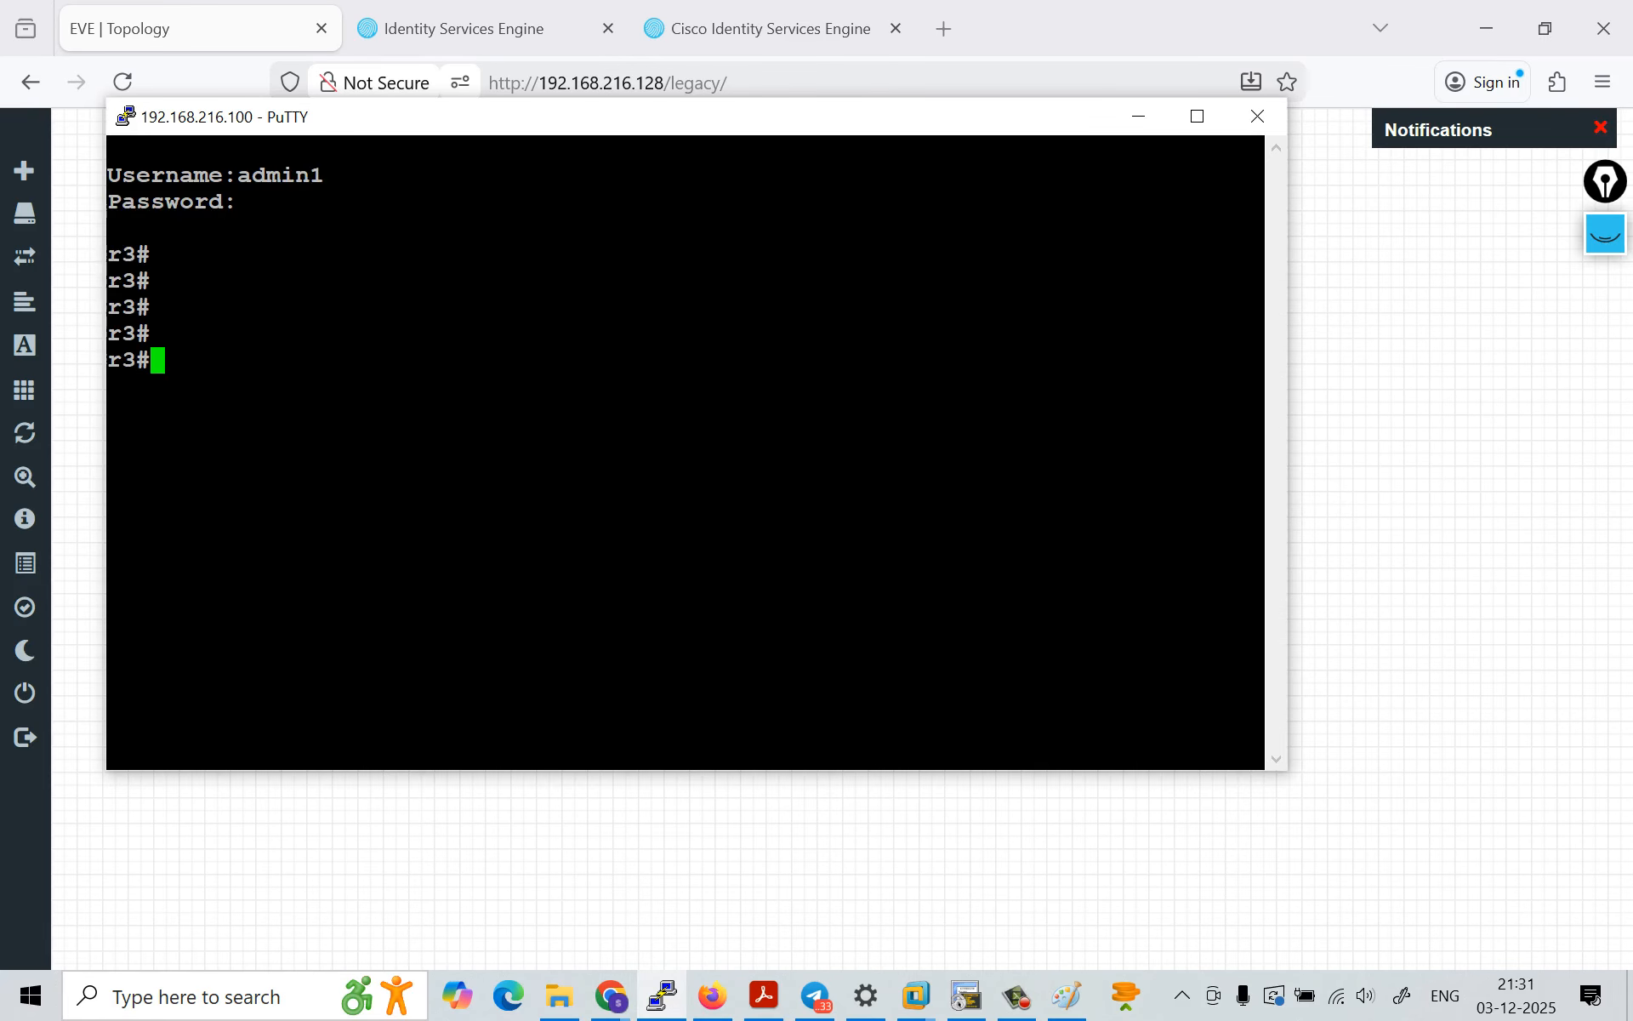
# Step: Check the logged-in account's privilege level on the router with the show privilege command
pyautogui.write('sh')
pyautogui.press('Tab')
pyautogui.write('pr')
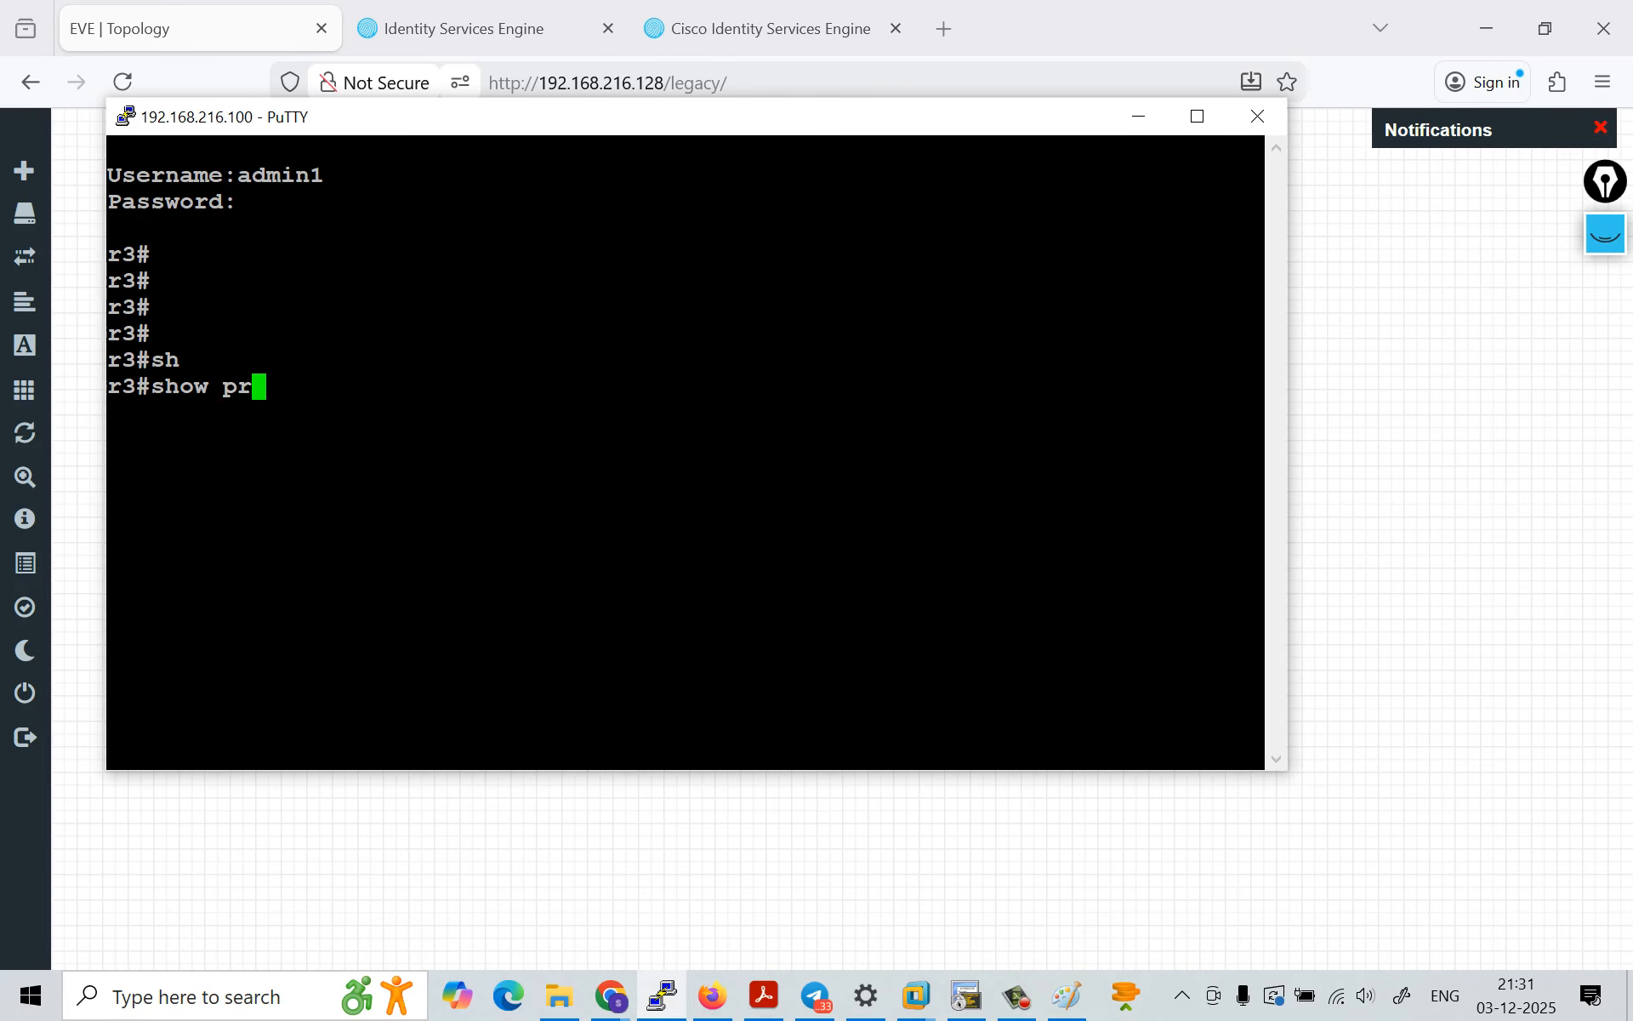
pyautogui.write('i')
pyautogui.press('Tab')
pyautogui.write('v')
pyautogui.press('Tab')
pyautogui.press('Return')
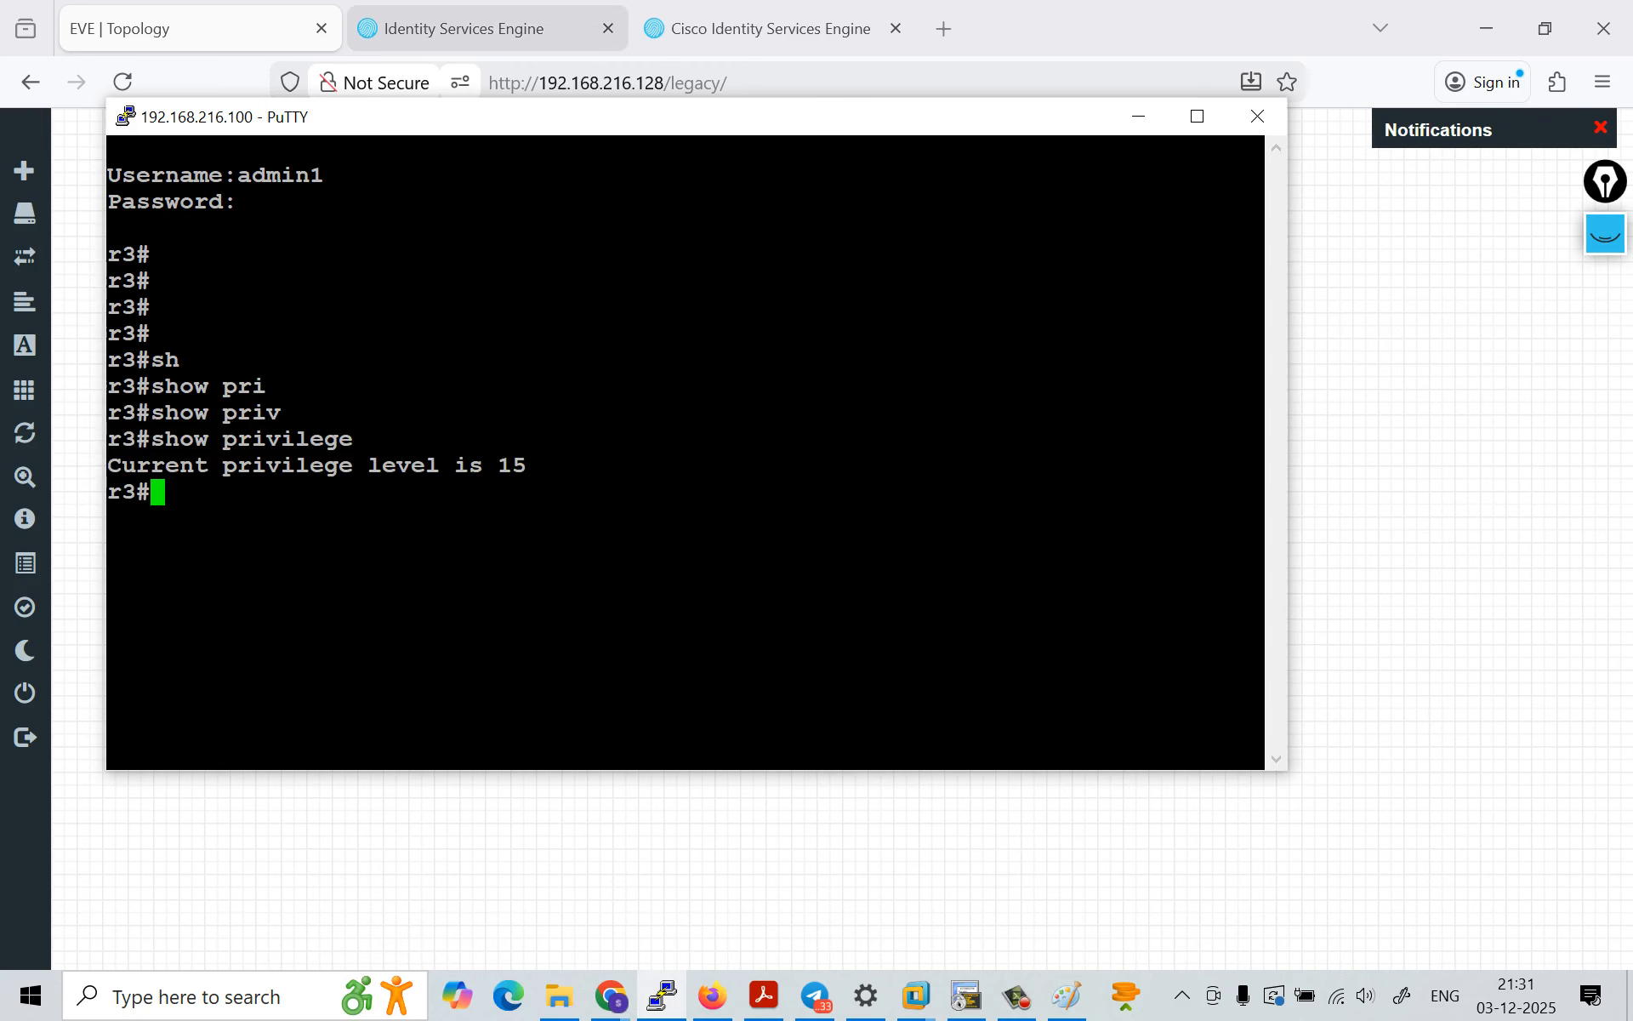
# Step: Switch back to Cisco ISE and open the detail report of the latest admin1 authorization in the TACACS live logs
pyautogui.click(476, 29)
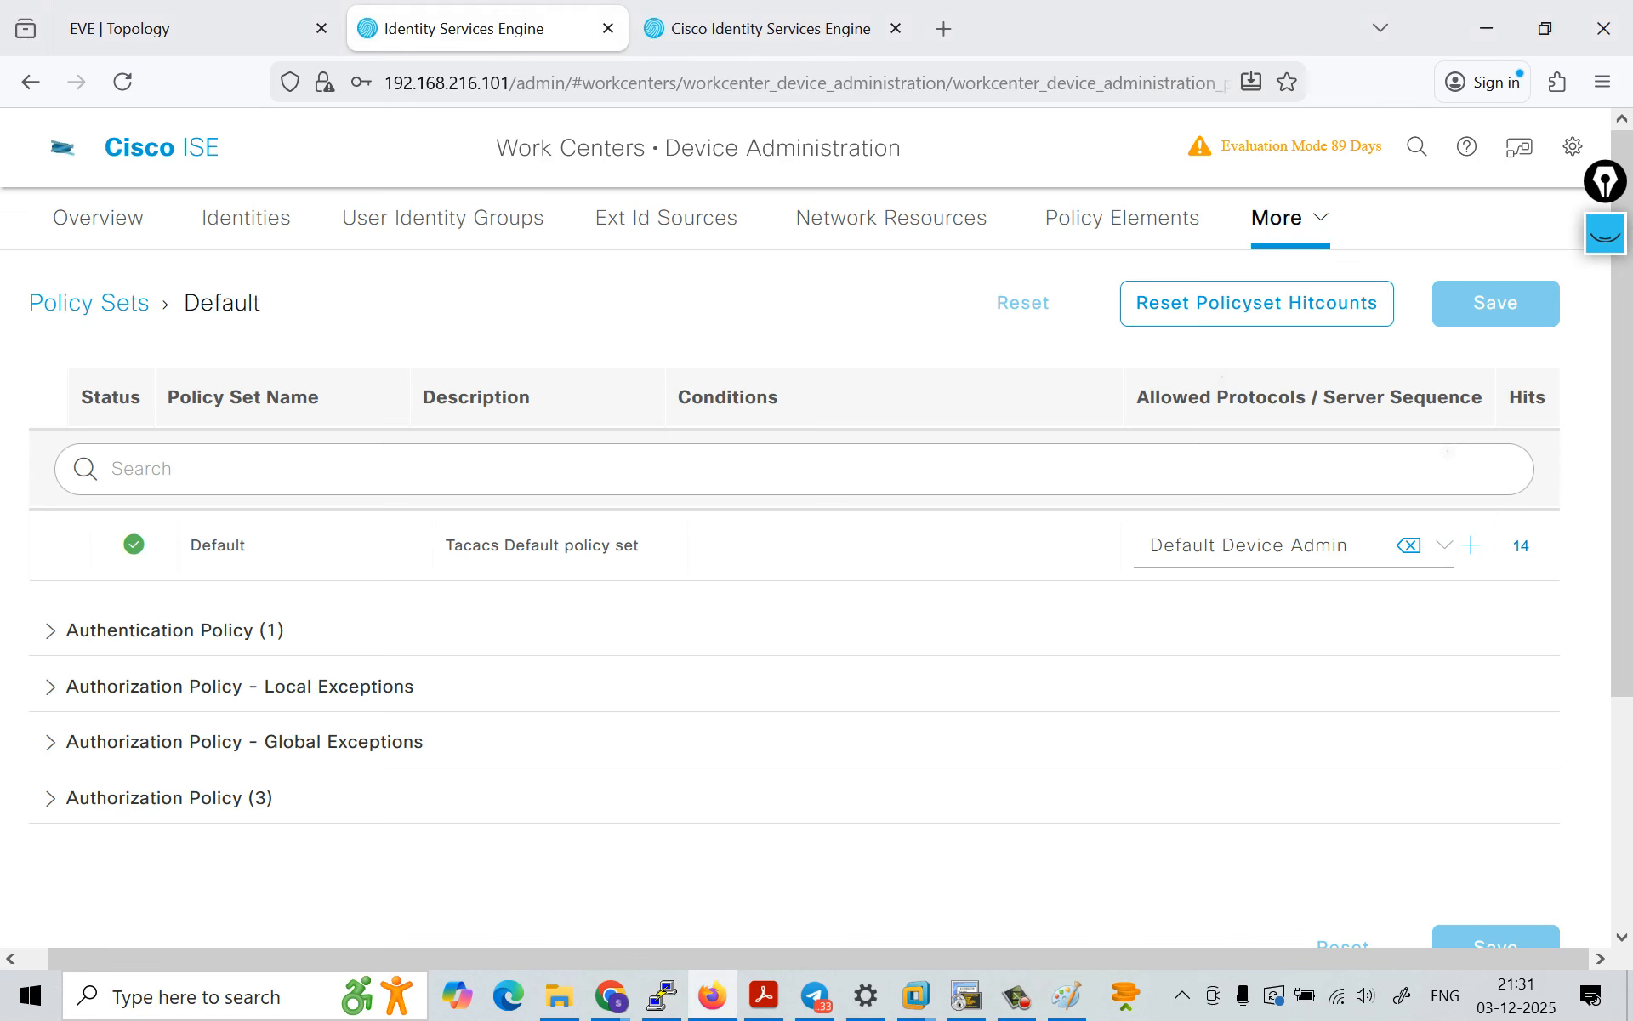
pyautogui.click(62, 148)
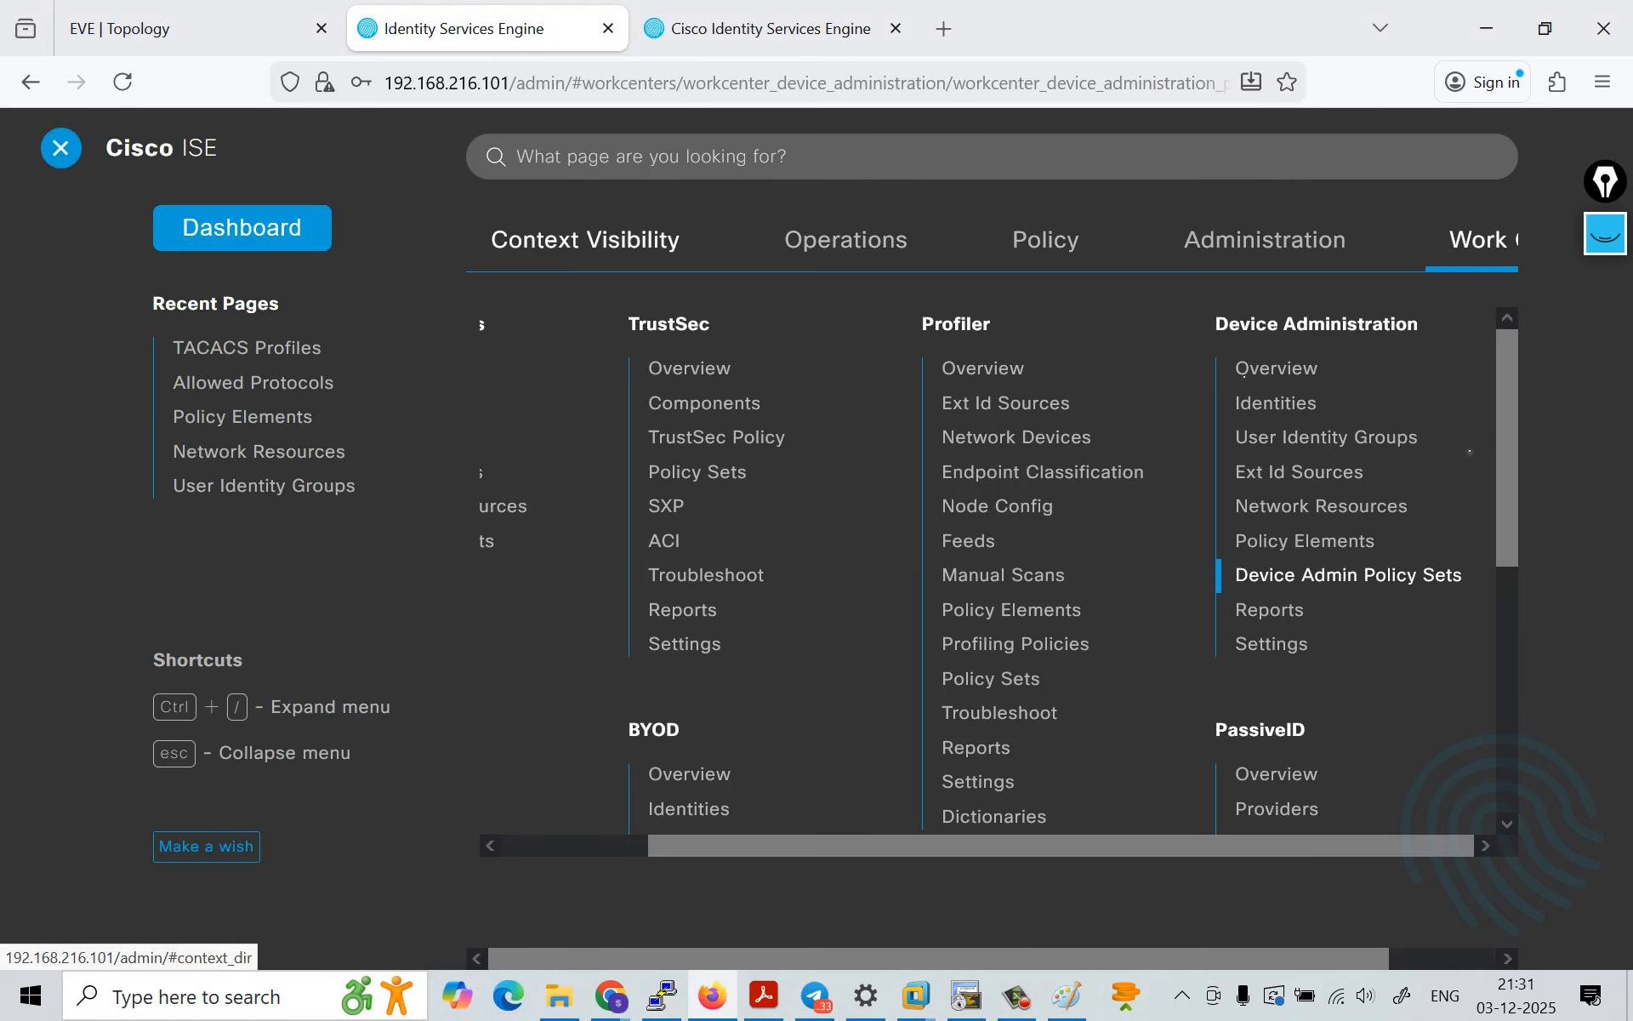
pyautogui.click(845, 240)
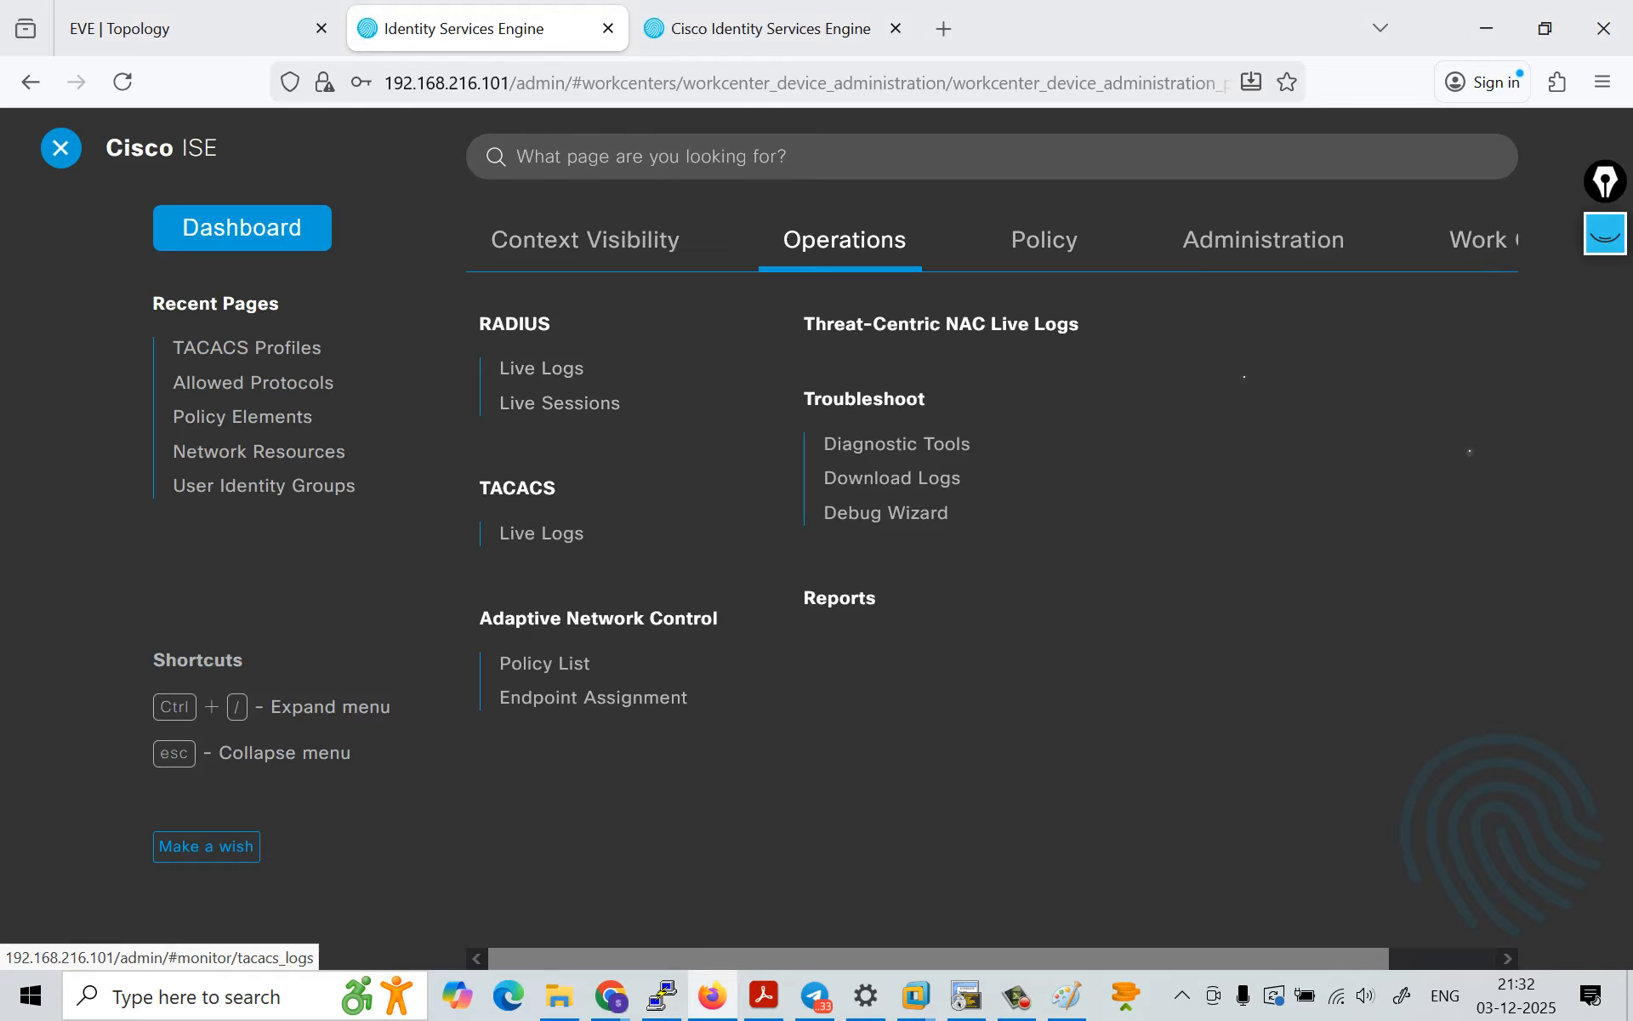
pyautogui.click(541, 534)
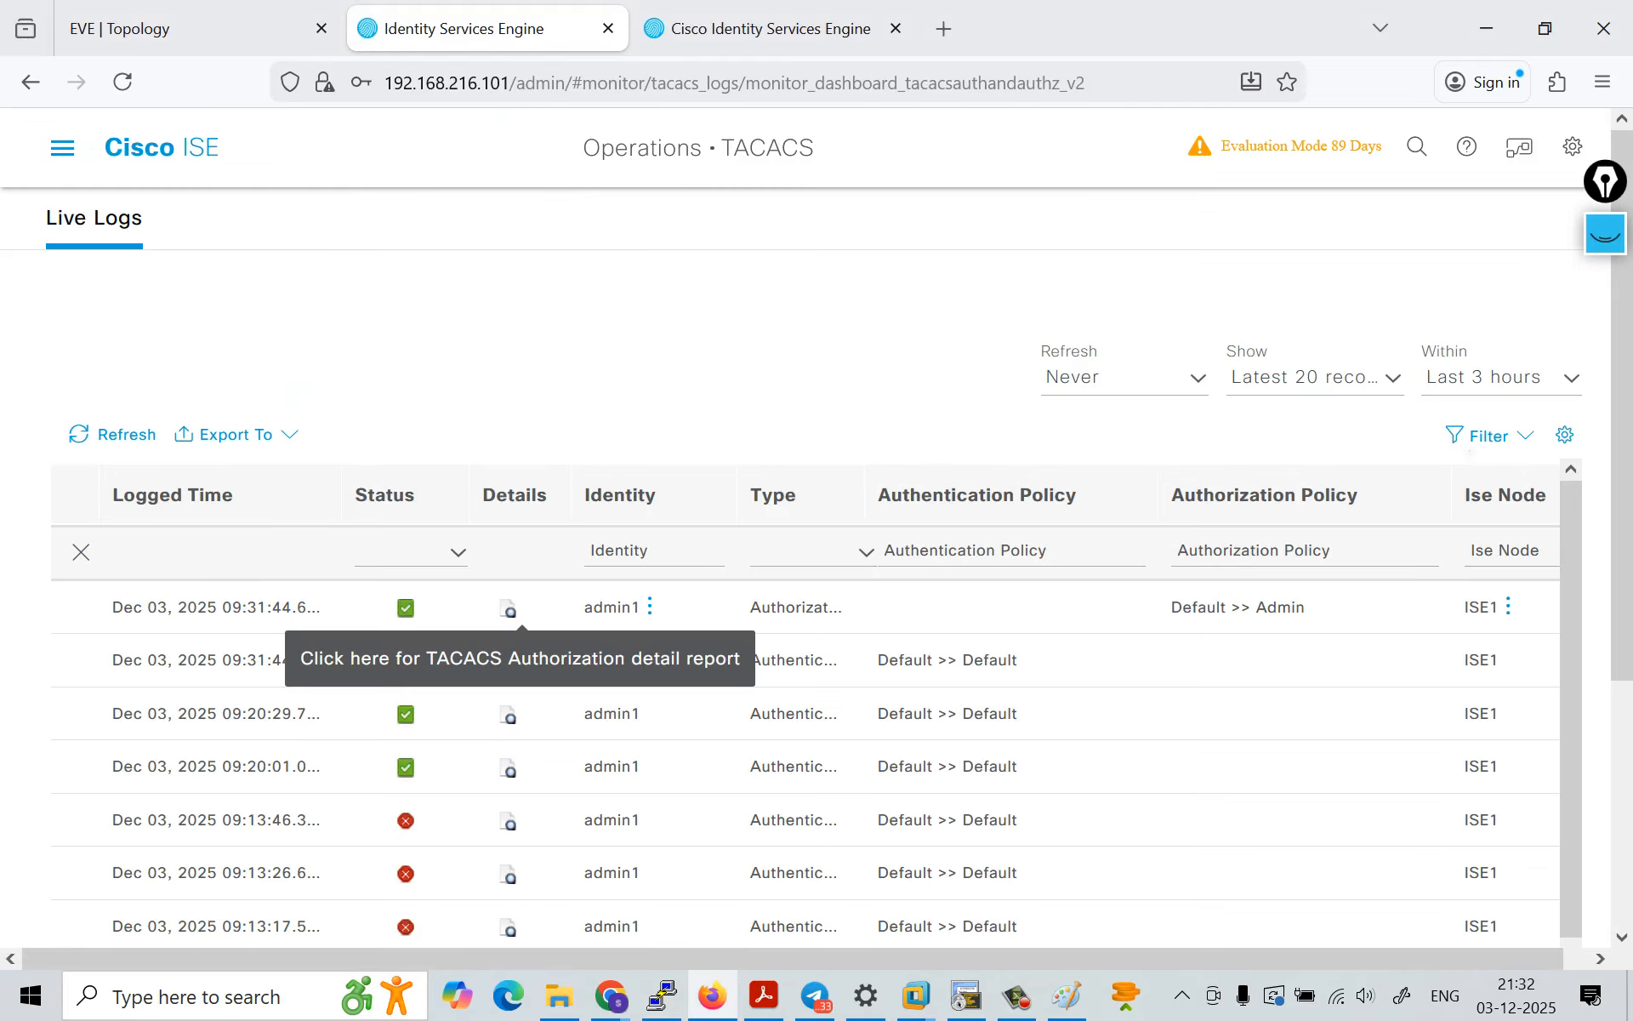
pyautogui.click(508, 609)
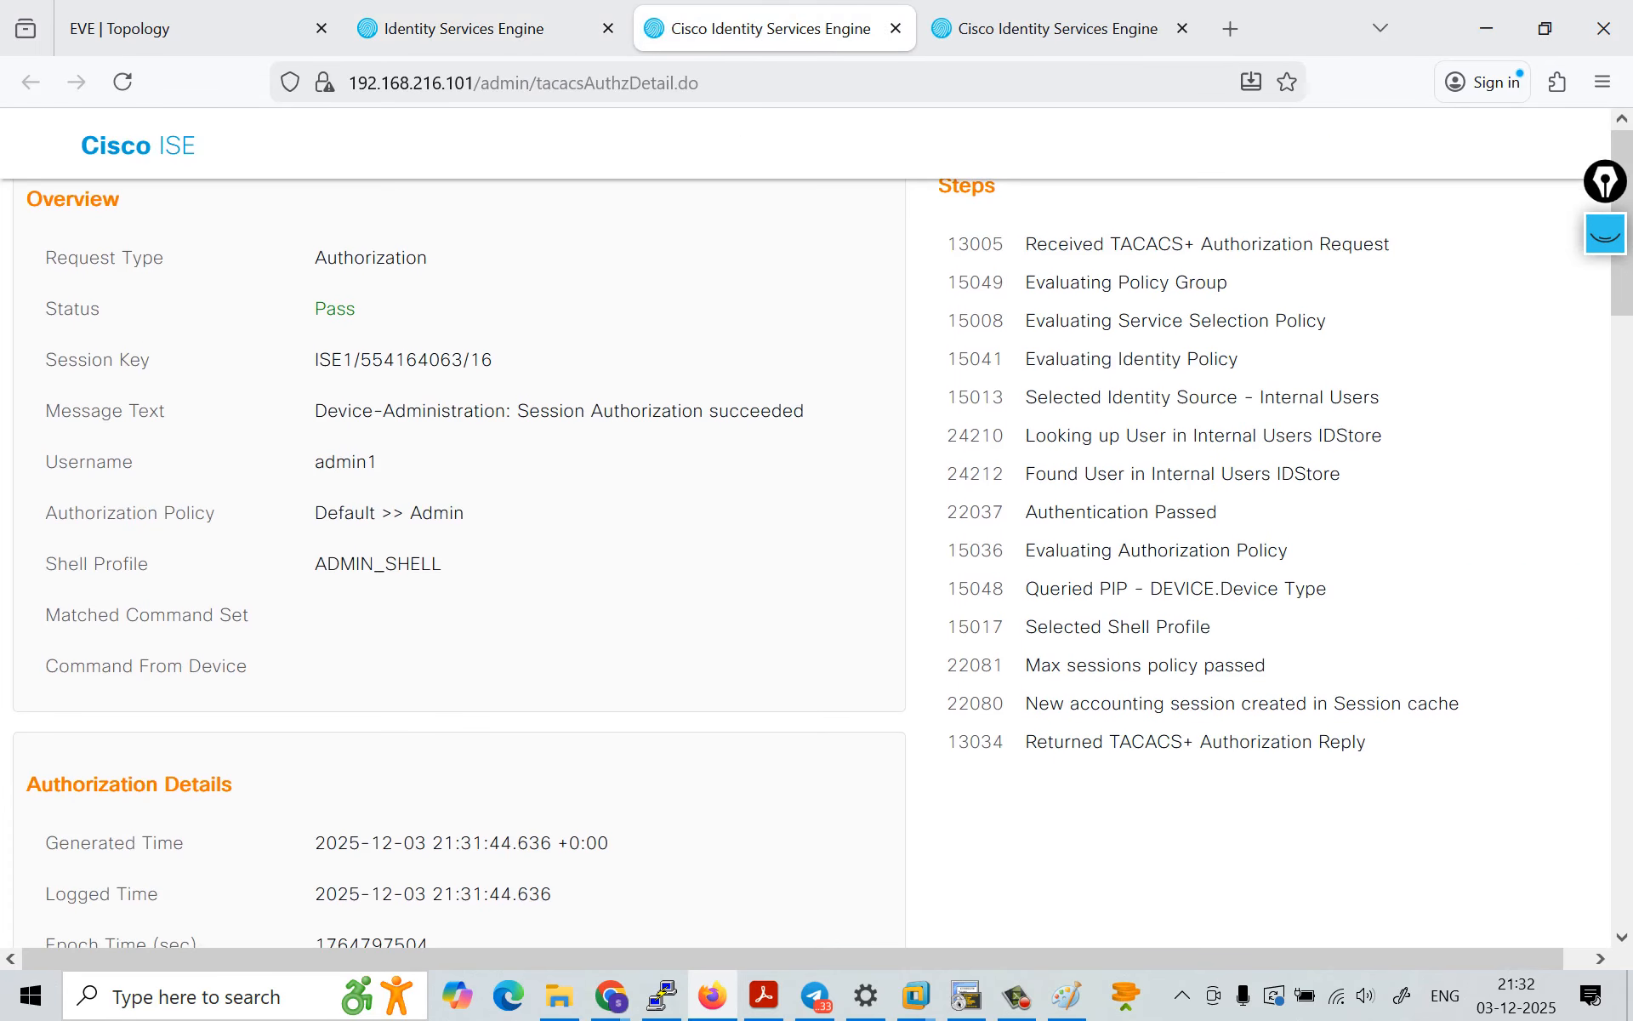
# Step: Examine the admin1 authorization report's overview, authorization details and other attributes, then return to the TACACS live logs
pyautogui.click(487, 29)
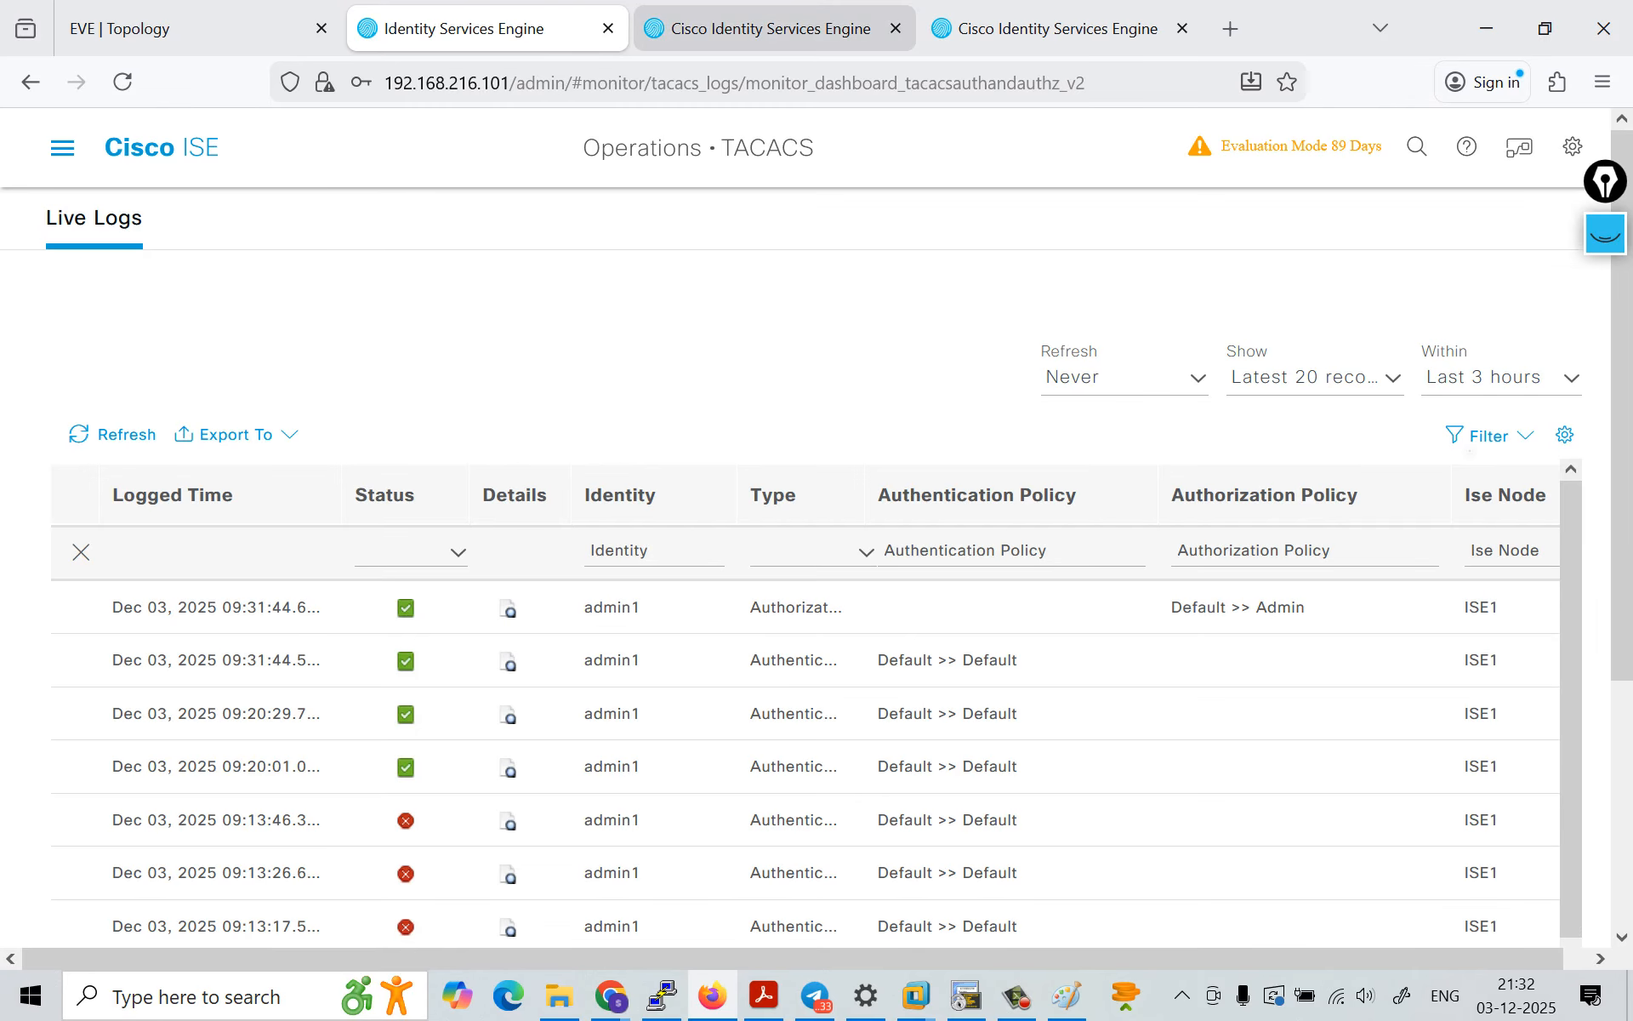
pyautogui.click(758, 28)
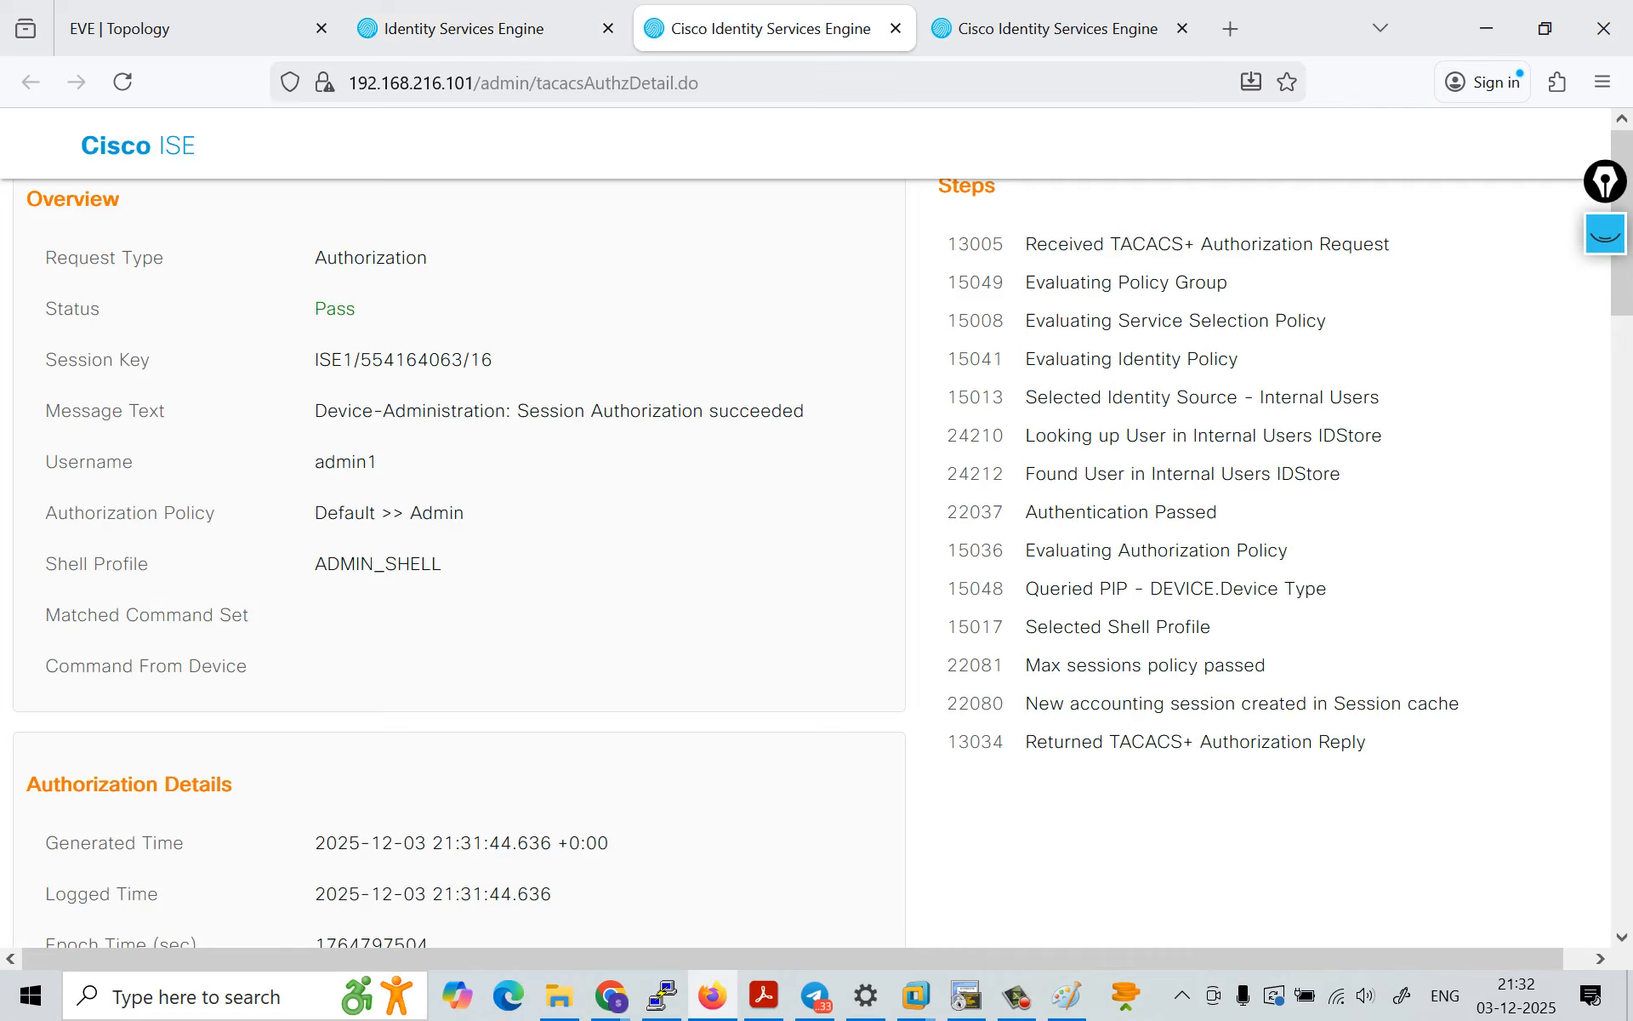
pyautogui.scroll(-2, 817, 536)
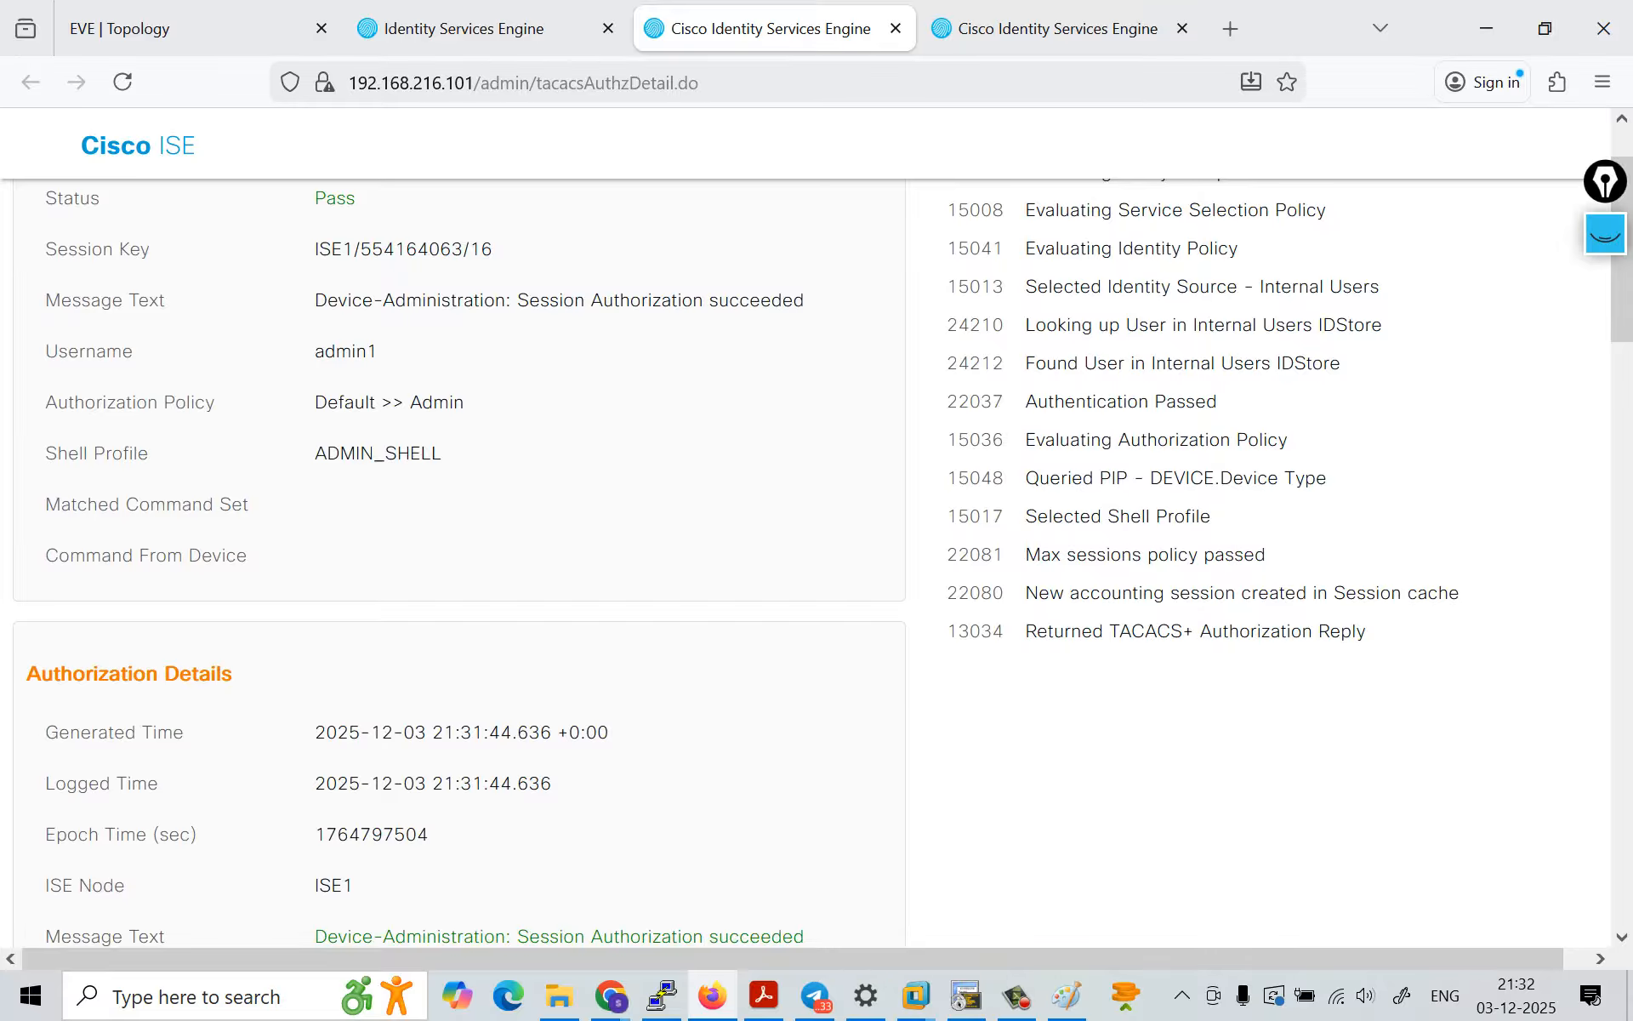
pyautogui.scroll(-10, 816, 553)
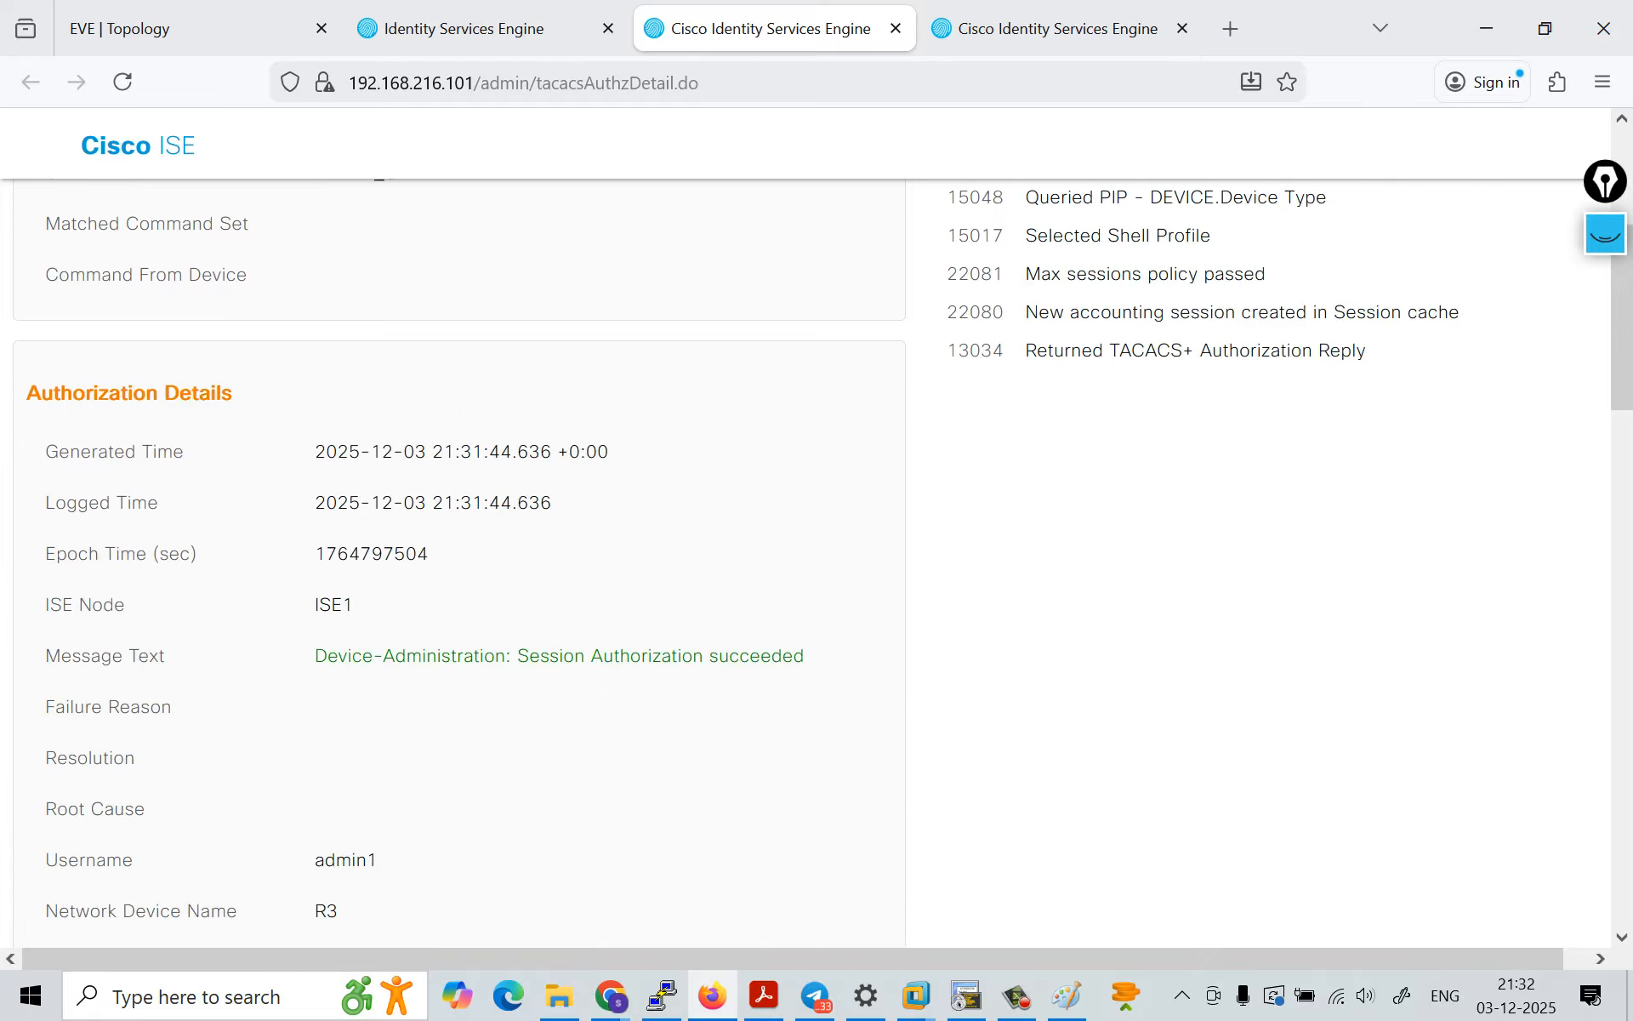
pyautogui.scroll(-12, 816, 553)
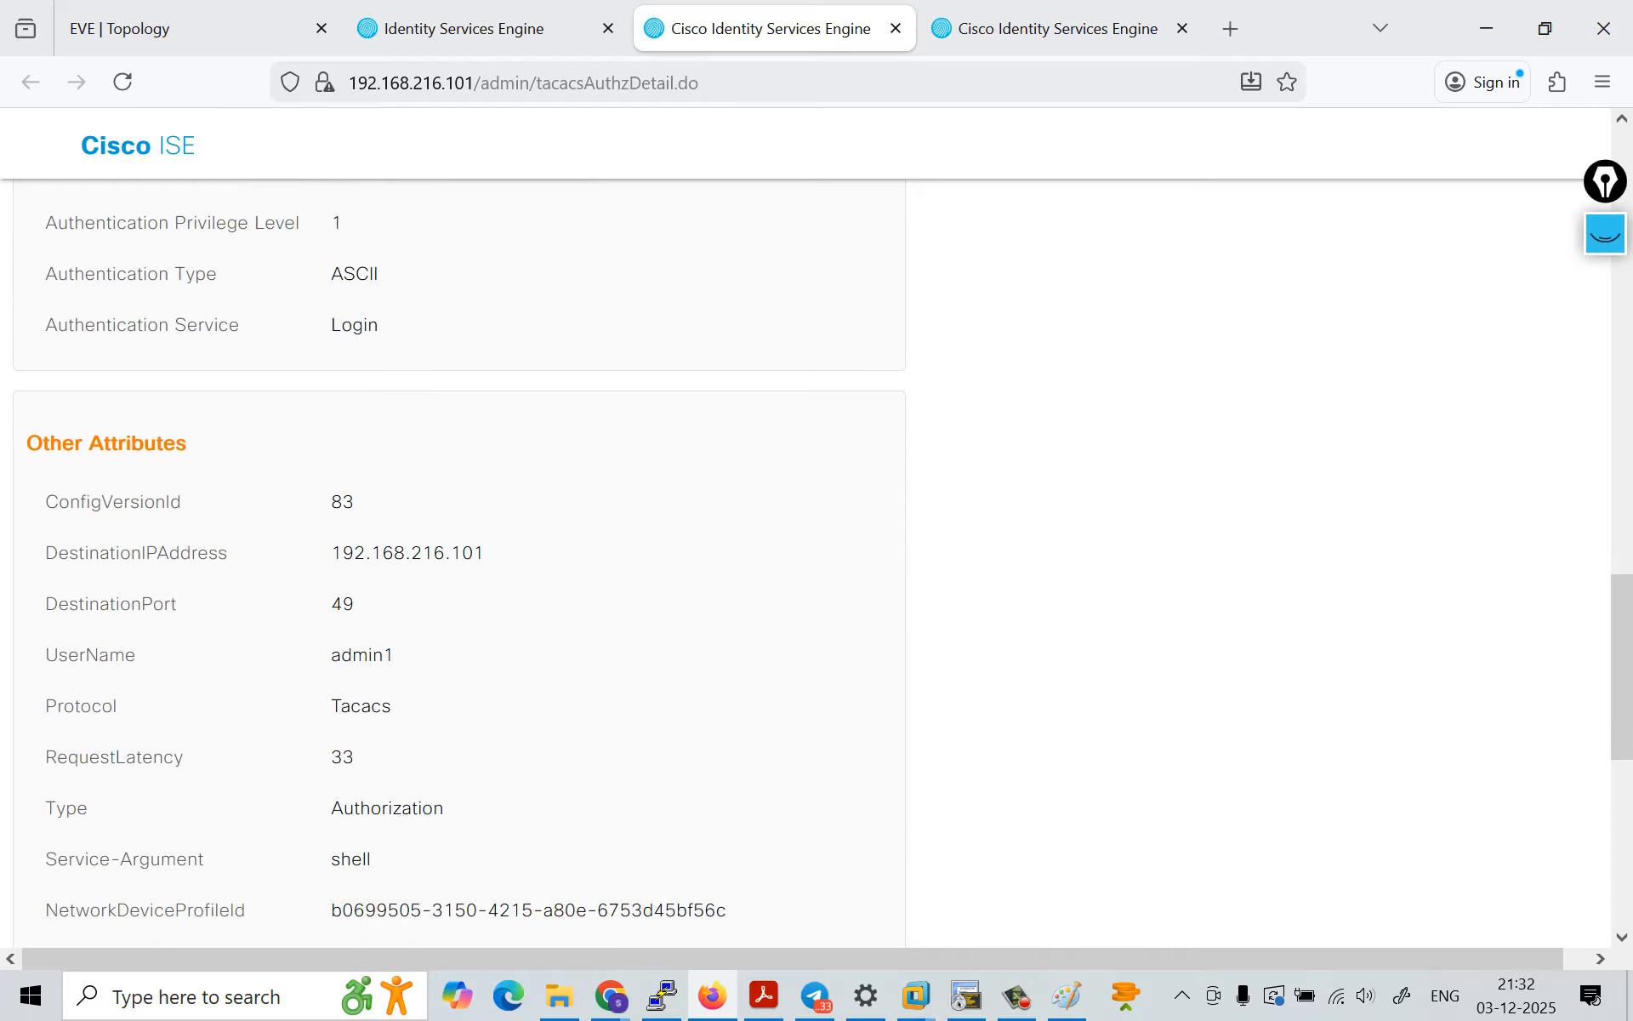
pyautogui.click(488, 29)
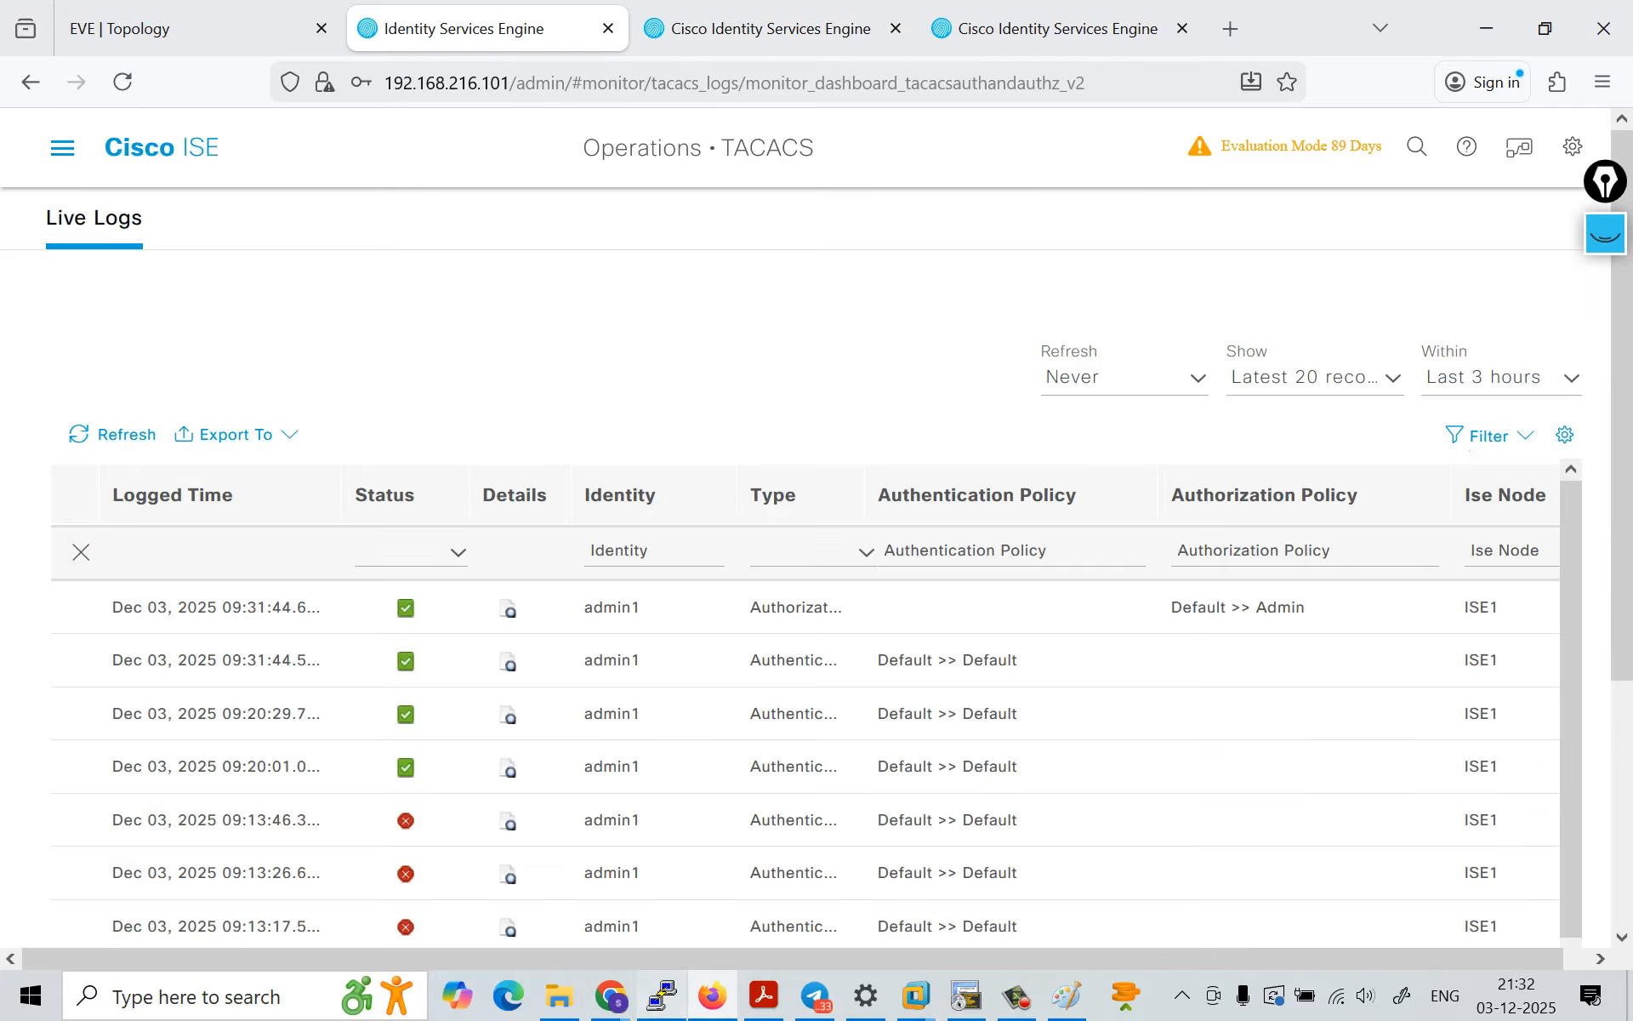
# Step: Switch to PuTTY, duplicate the current router session, and enter helpdesk at the username prompt
pyautogui.click(662, 995)
pyautogui.rightClick(572, 116)
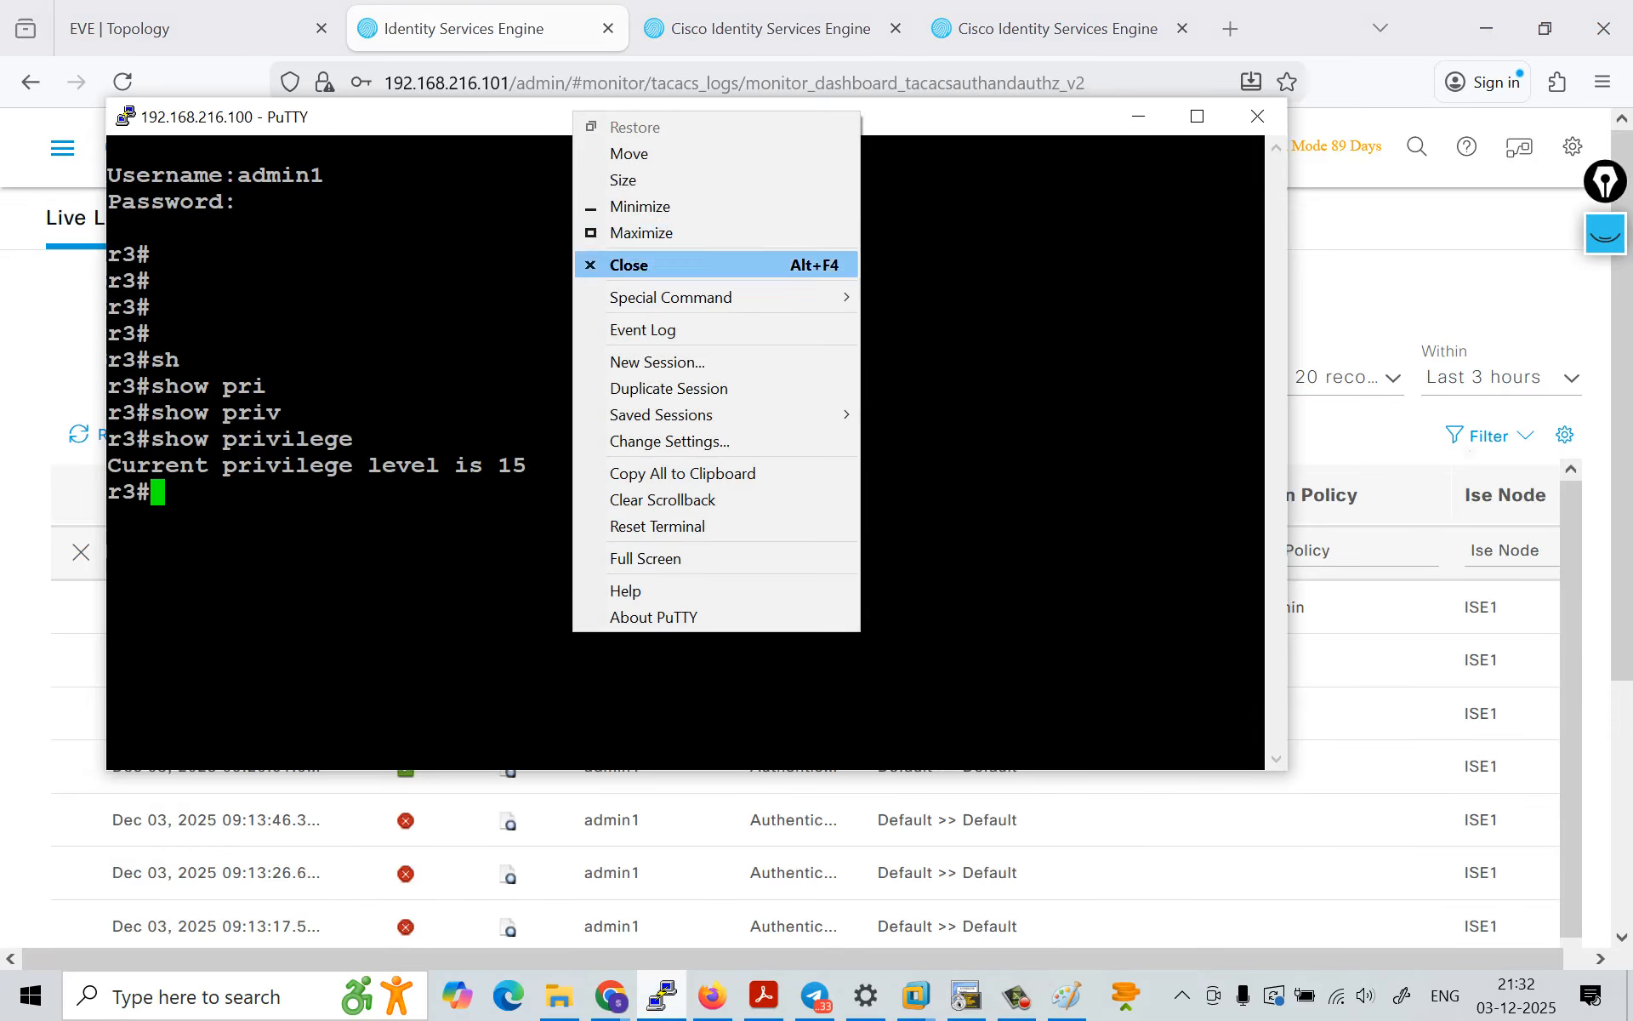
pyautogui.click(669, 388)
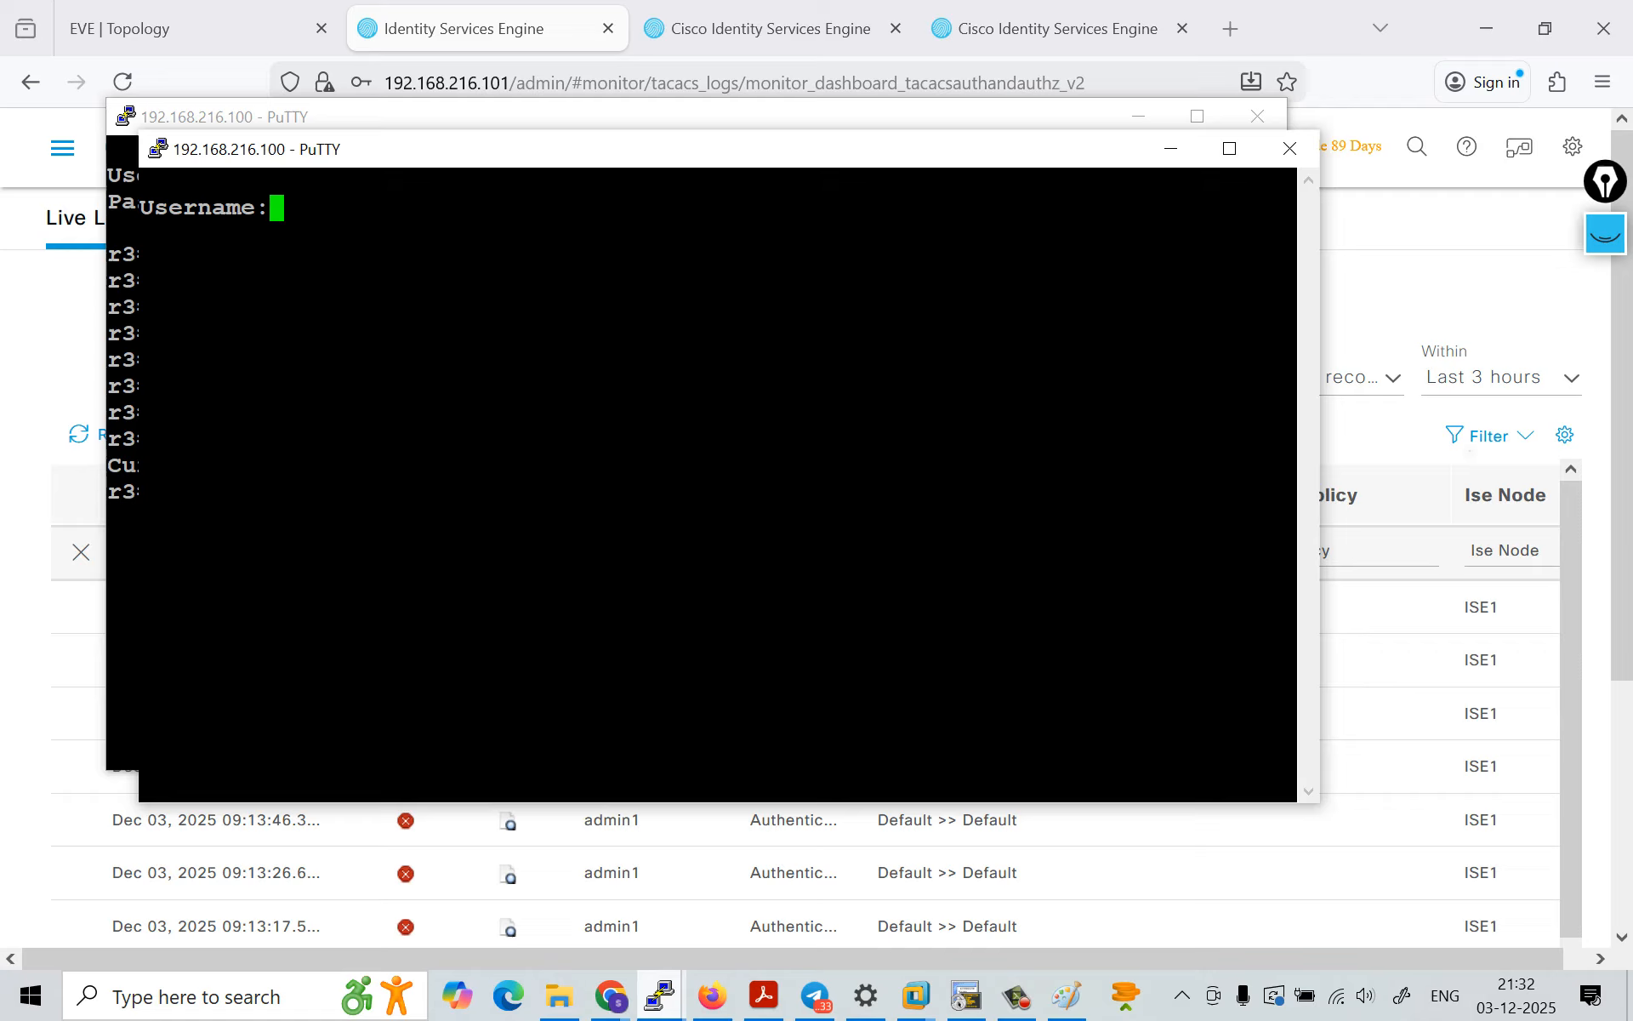
pyautogui.write('helpdesk')
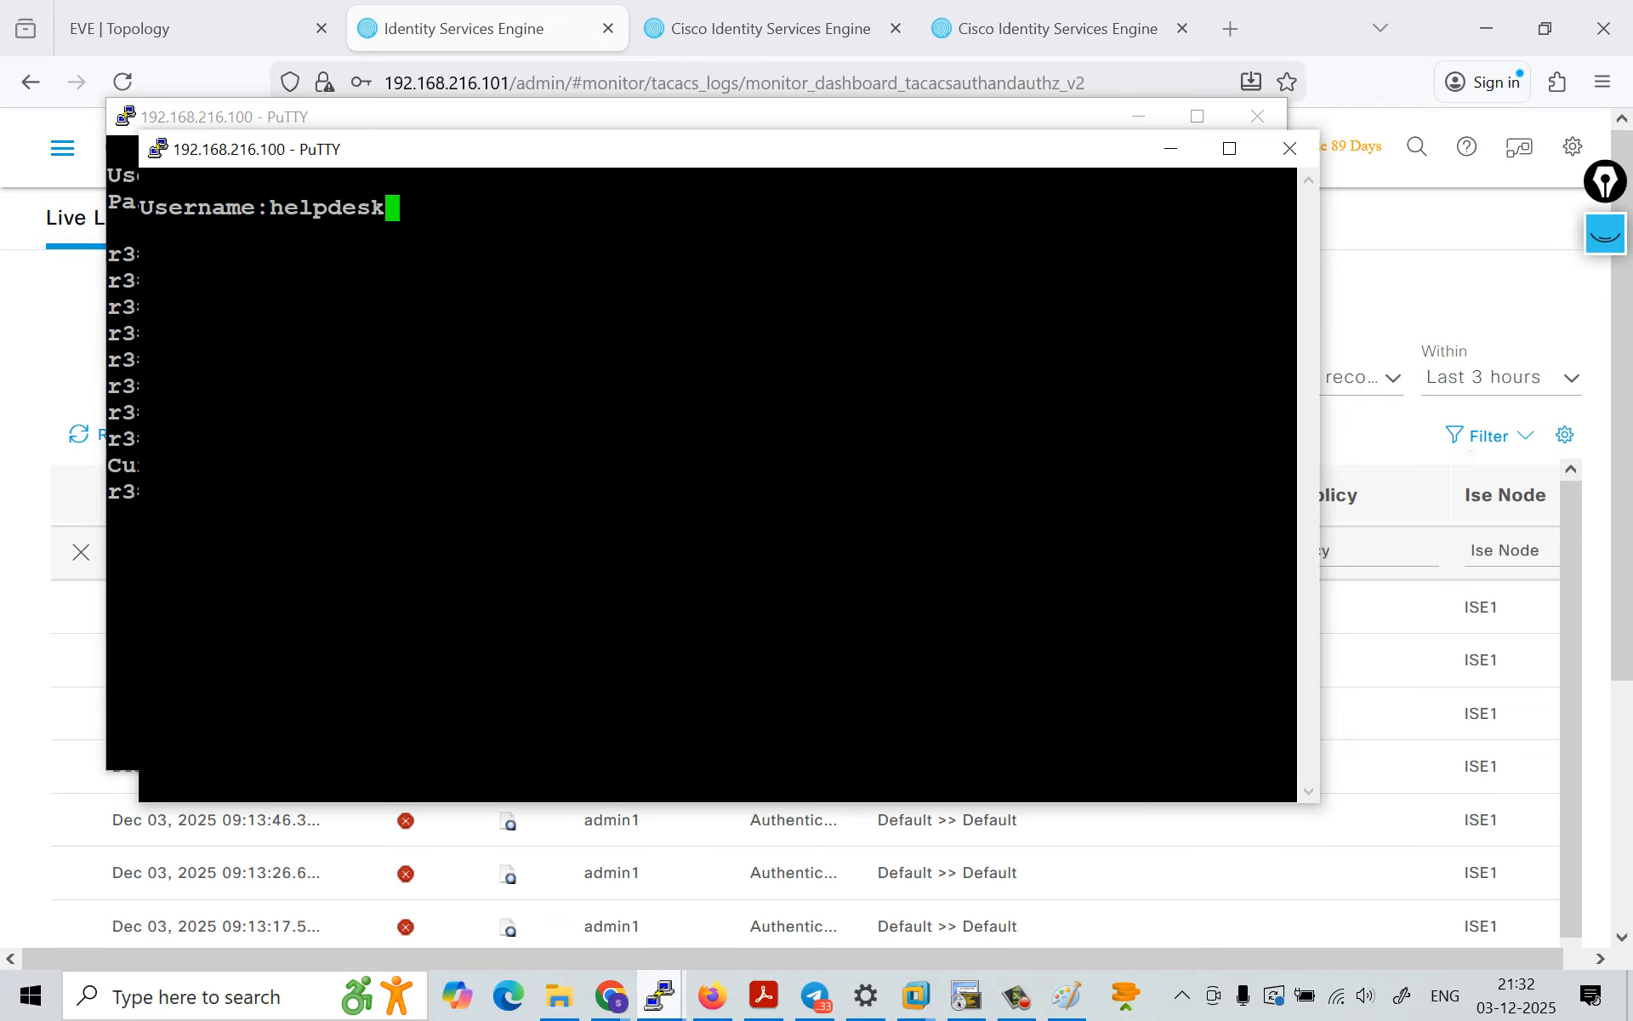
# Step: Switch back to Cisco ISE and open the Device Administration identities to look up the helpdesk account's username
pyautogui.click(545, 29)
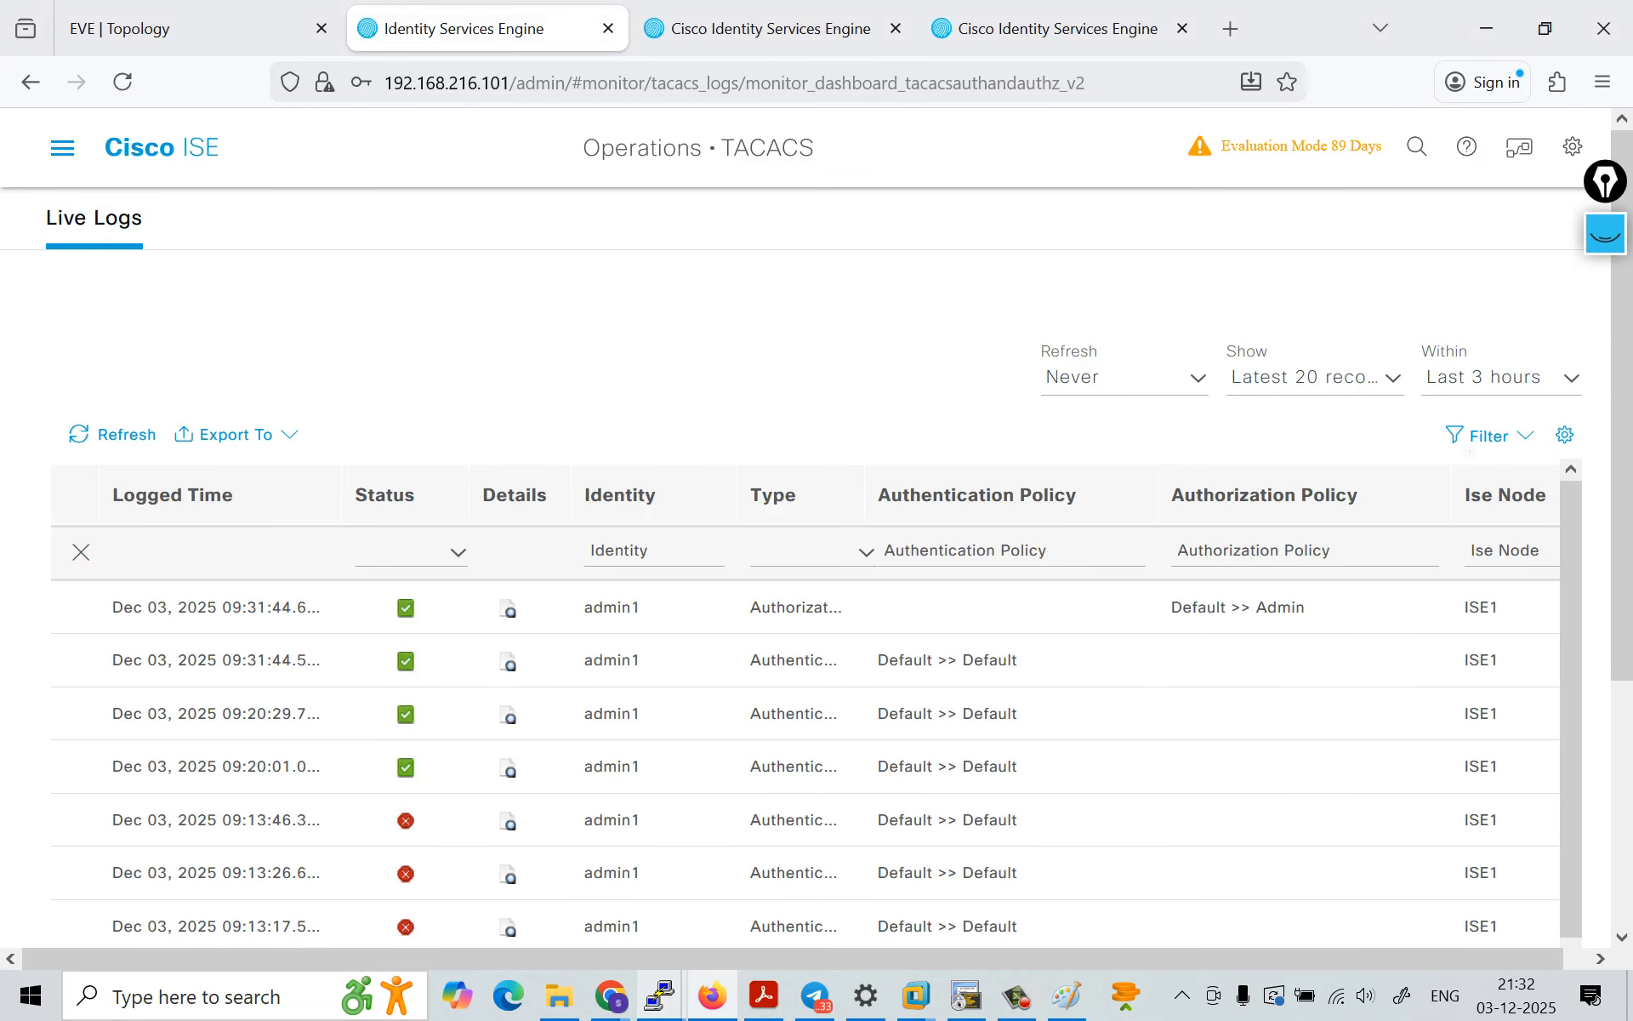
pyautogui.click(62, 148)
pyautogui.click(1480, 241)
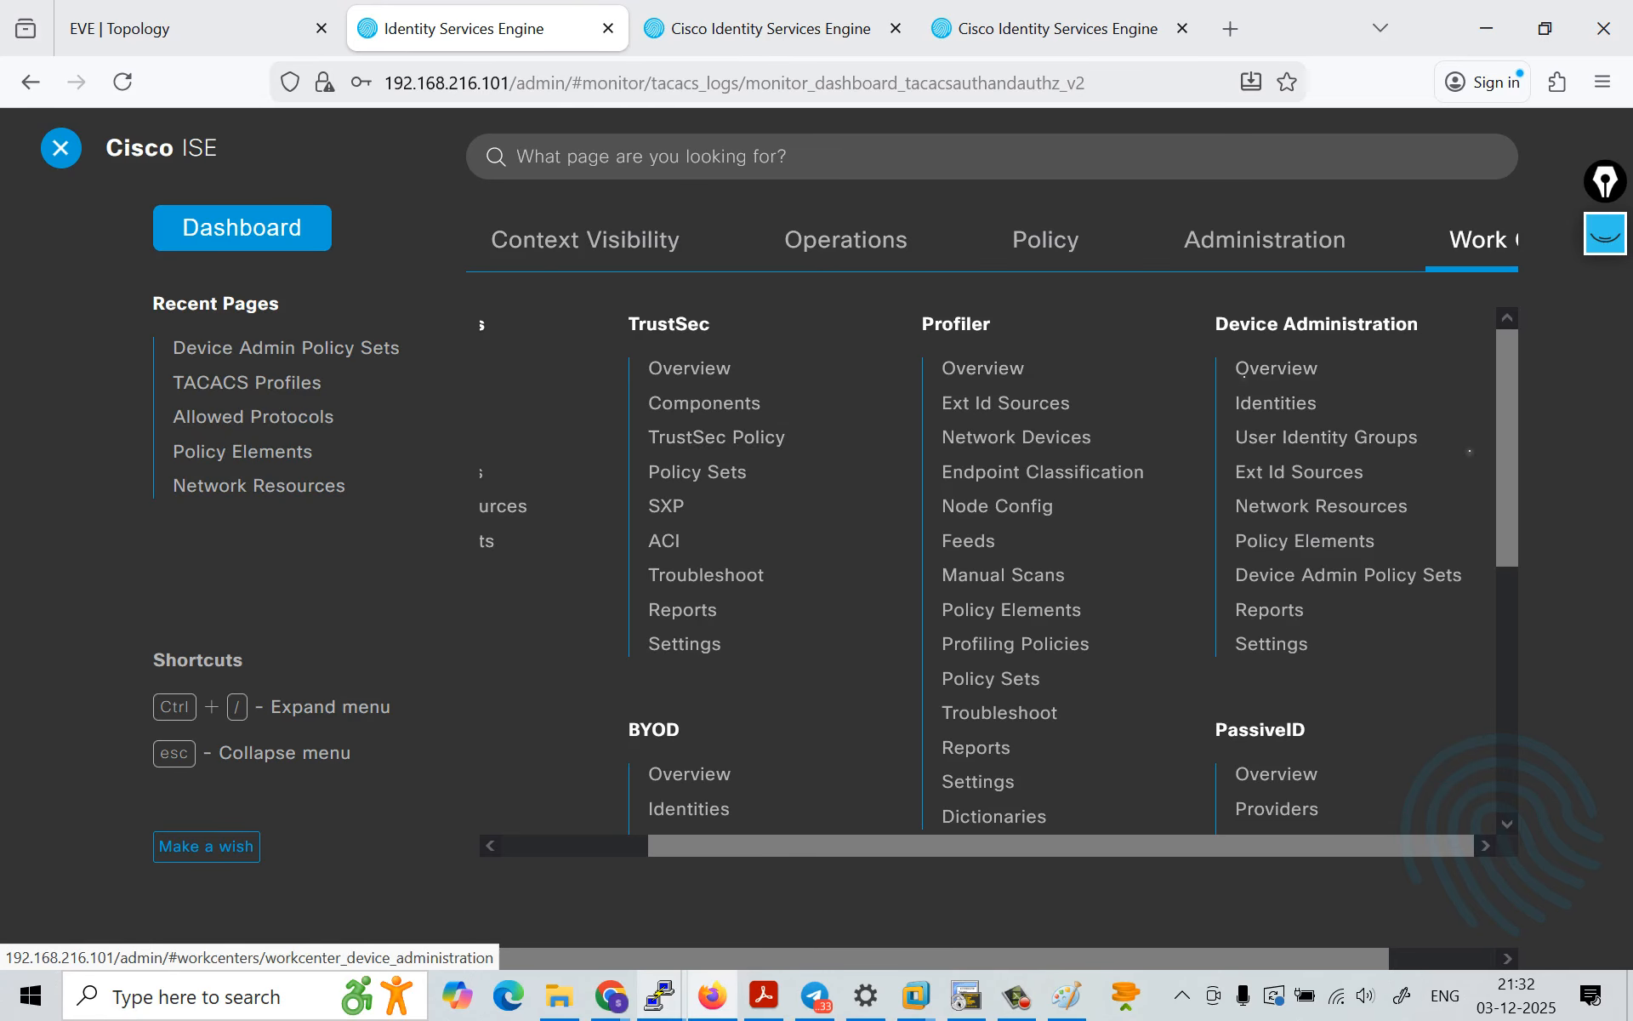
pyautogui.click(1272, 403)
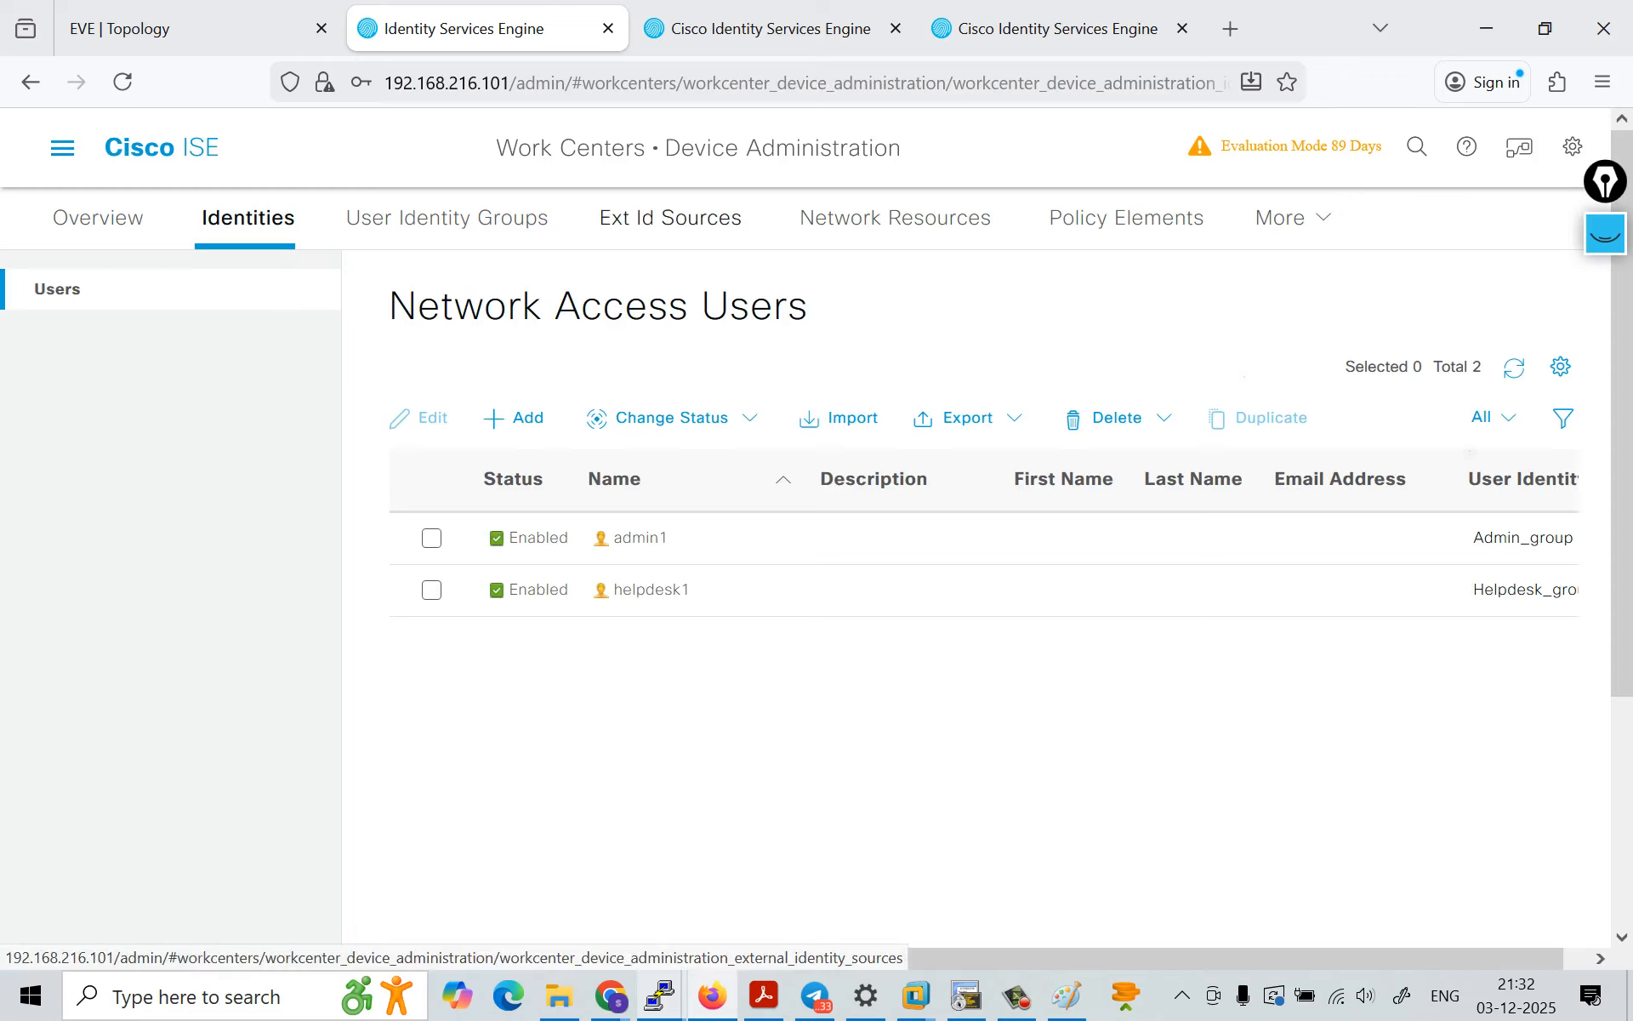
# Step: Return to the new PuTTY session, complete the username as helpdesk1, and log in with the account password
pyautogui.moveTo(659, 994)
pyautogui.click(793, 876)
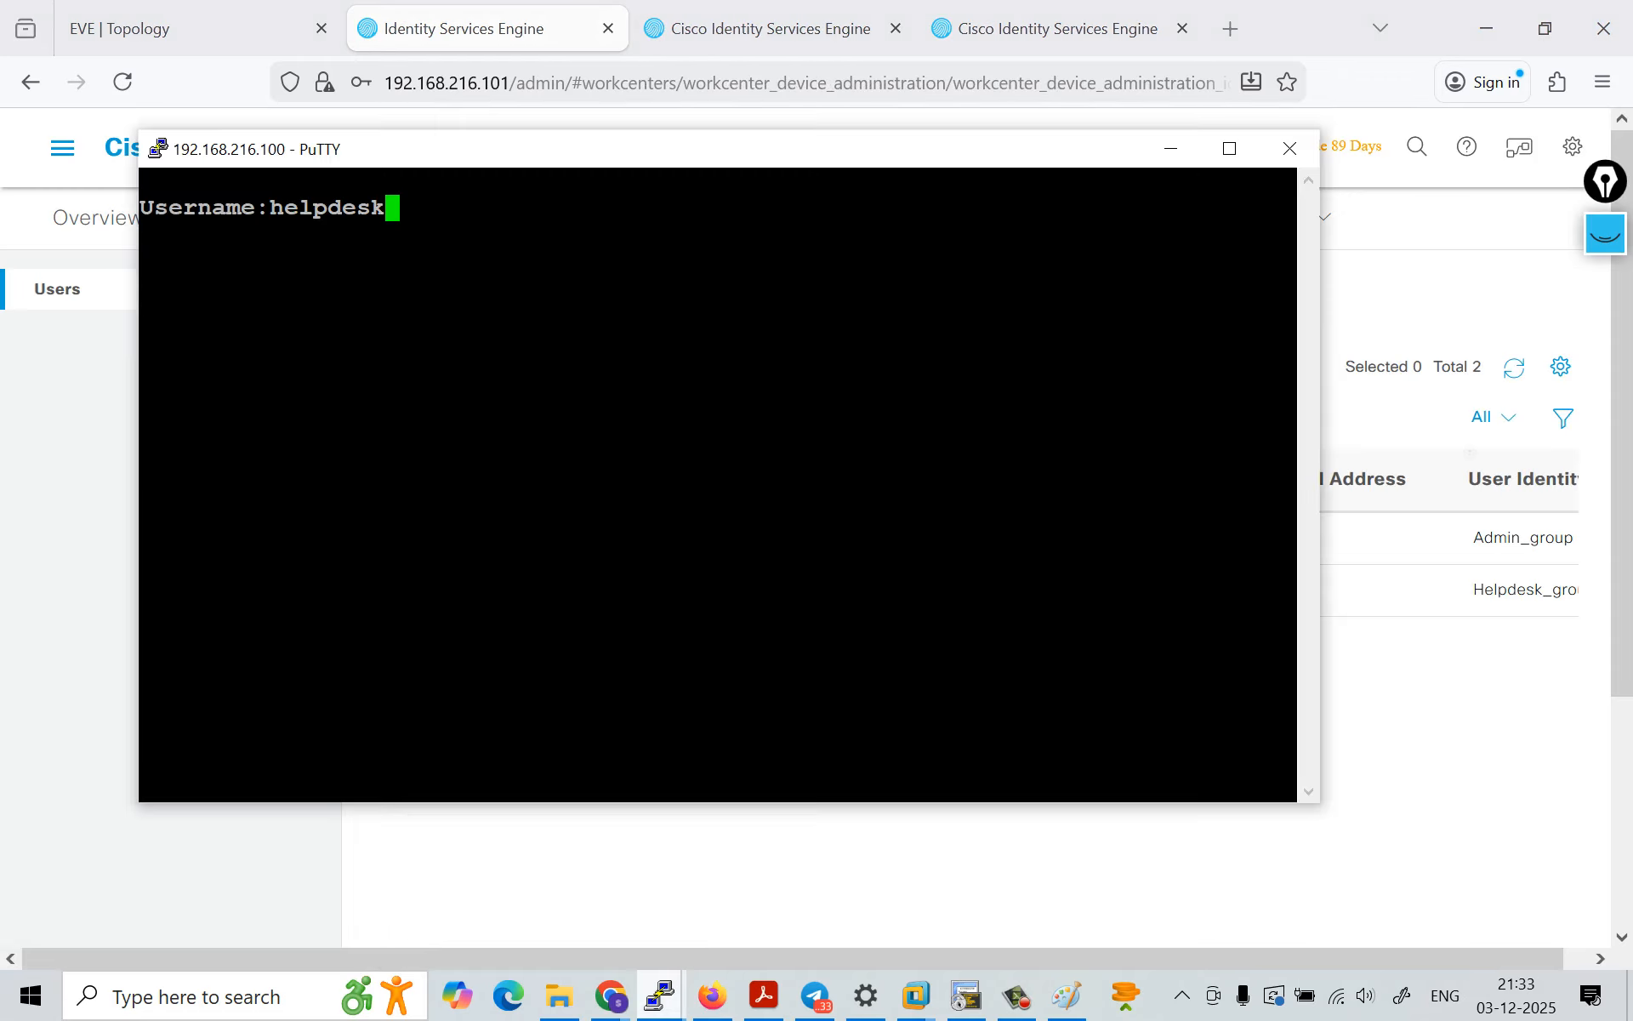
pyautogui.write('1')
pyautogui.press('Return')
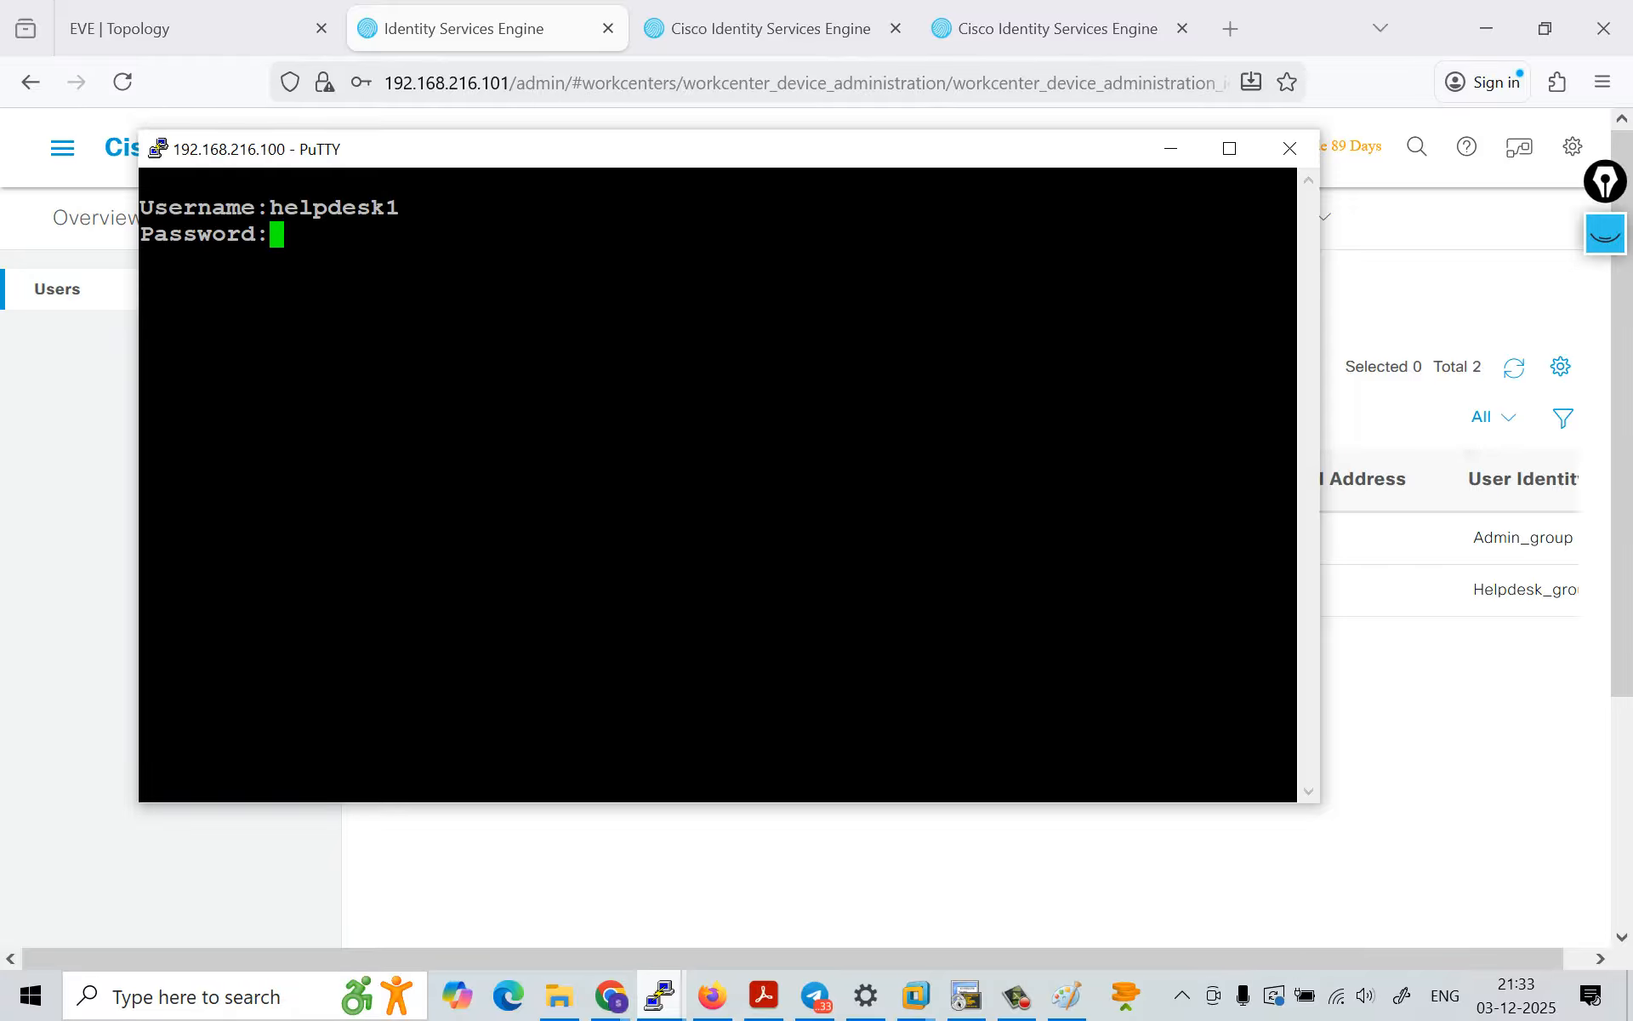
pyautogui.press('Return')
# Step: Check the helpdesk1 account's privilege level on the router with the show privilege command
pyautogui.write('sh')
pyautogui.press('Tab')
pyautogui.write('privi')
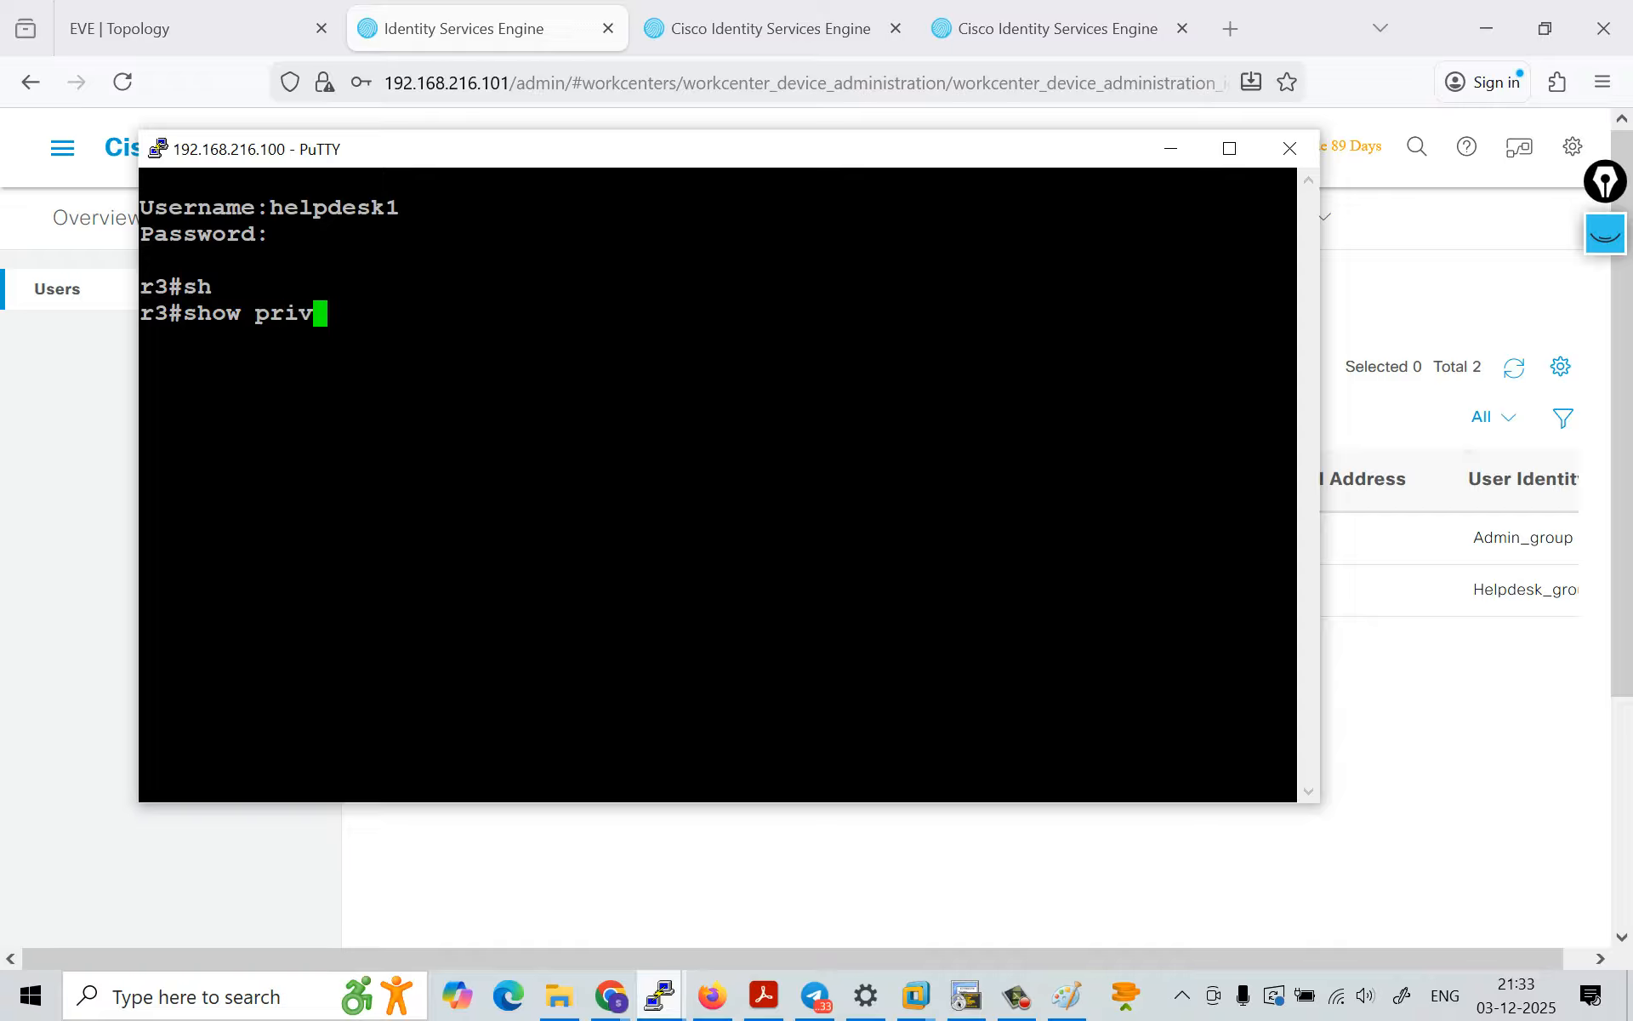
pyautogui.press('Tab')
pyautogui.press('Return')
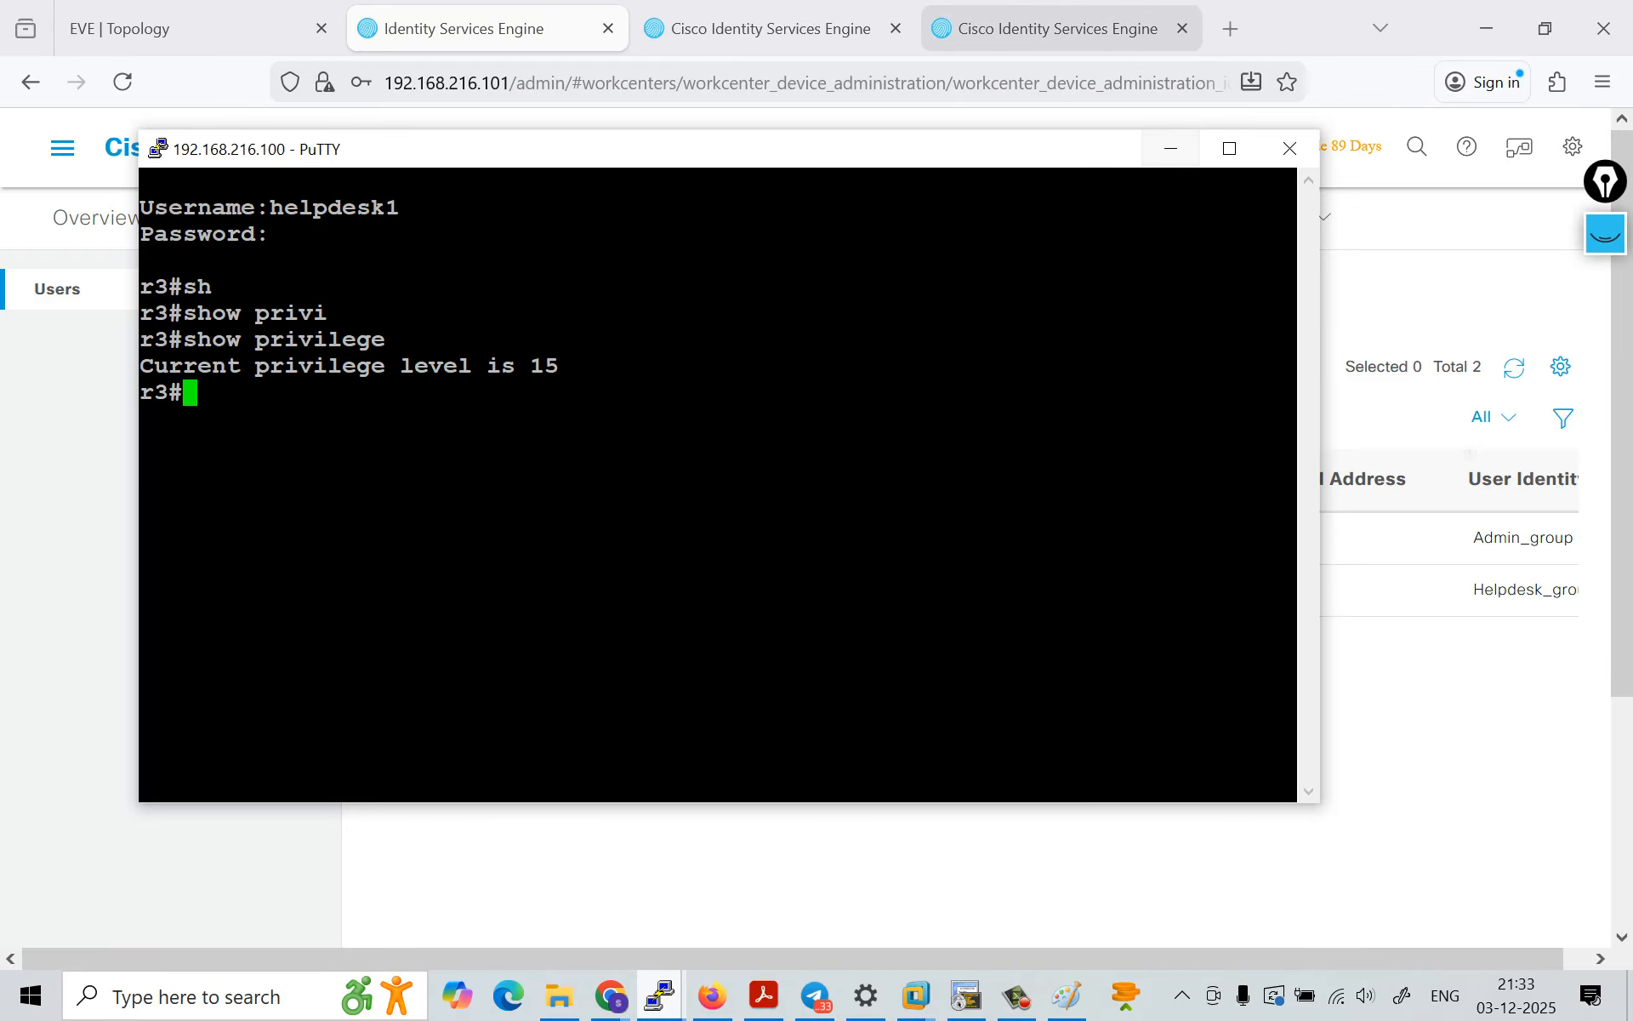
# Step: Minimize PuTTY, open the TACACS live logs in Cisco ISE, and highlight the authorization policy of the latest helpdesk1 authorization
pyautogui.click(1171, 148)
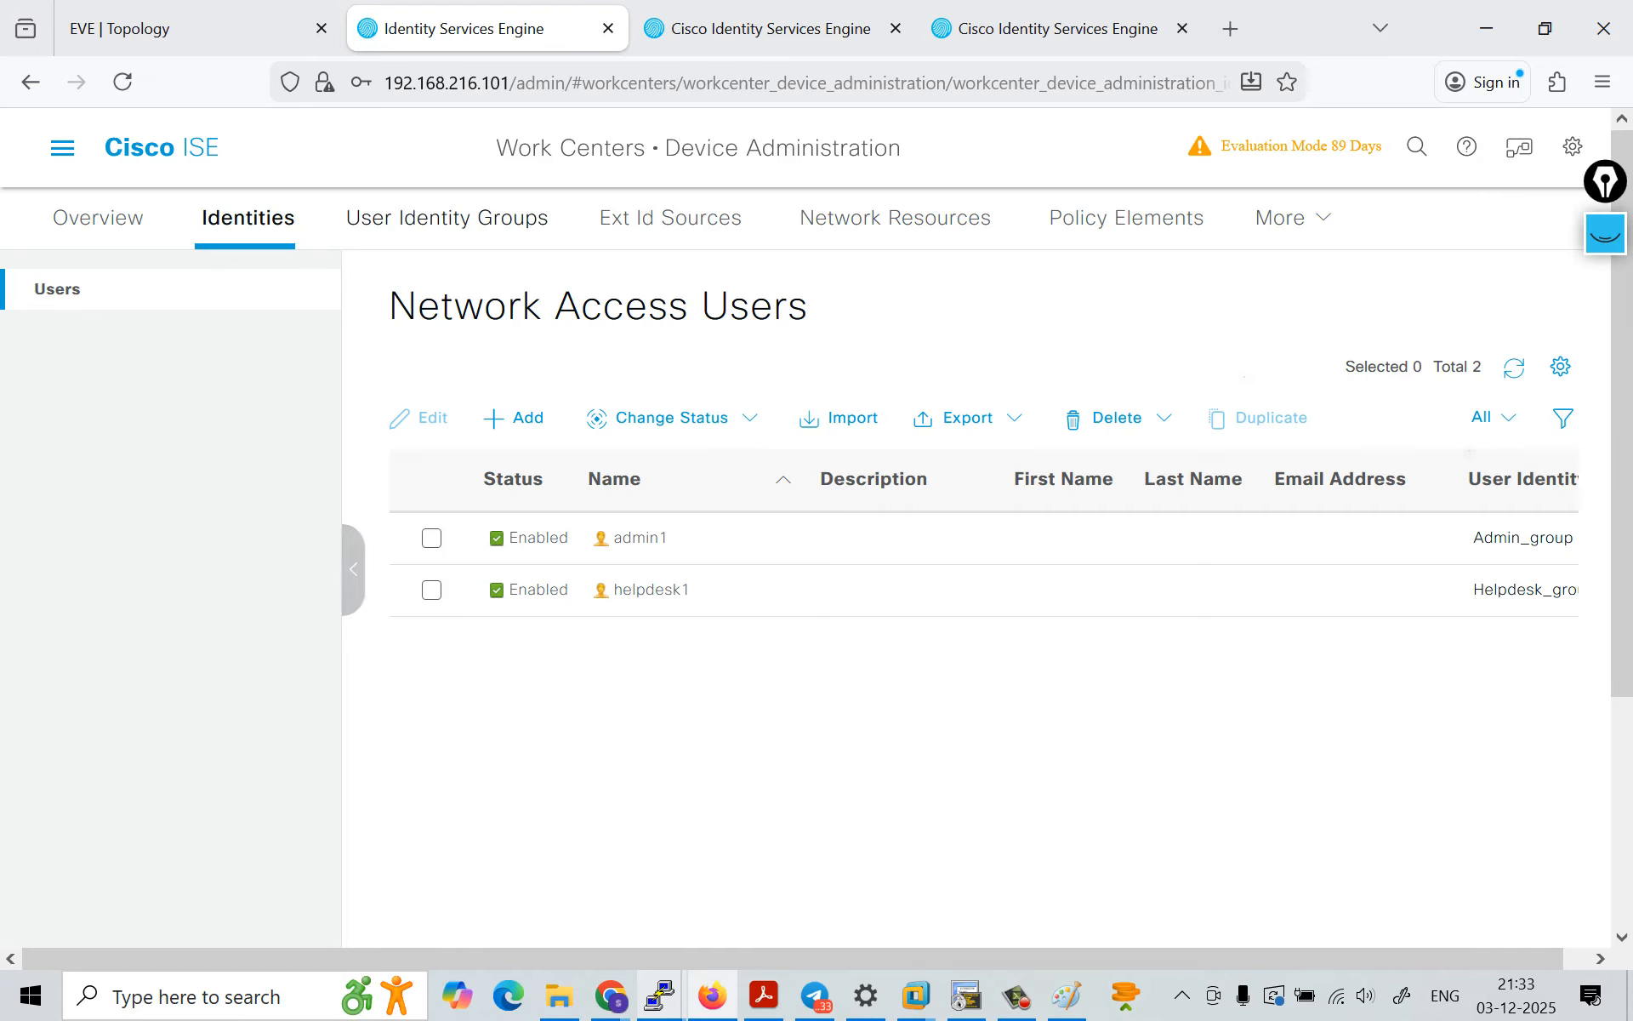
pyautogui.click(62, 147)
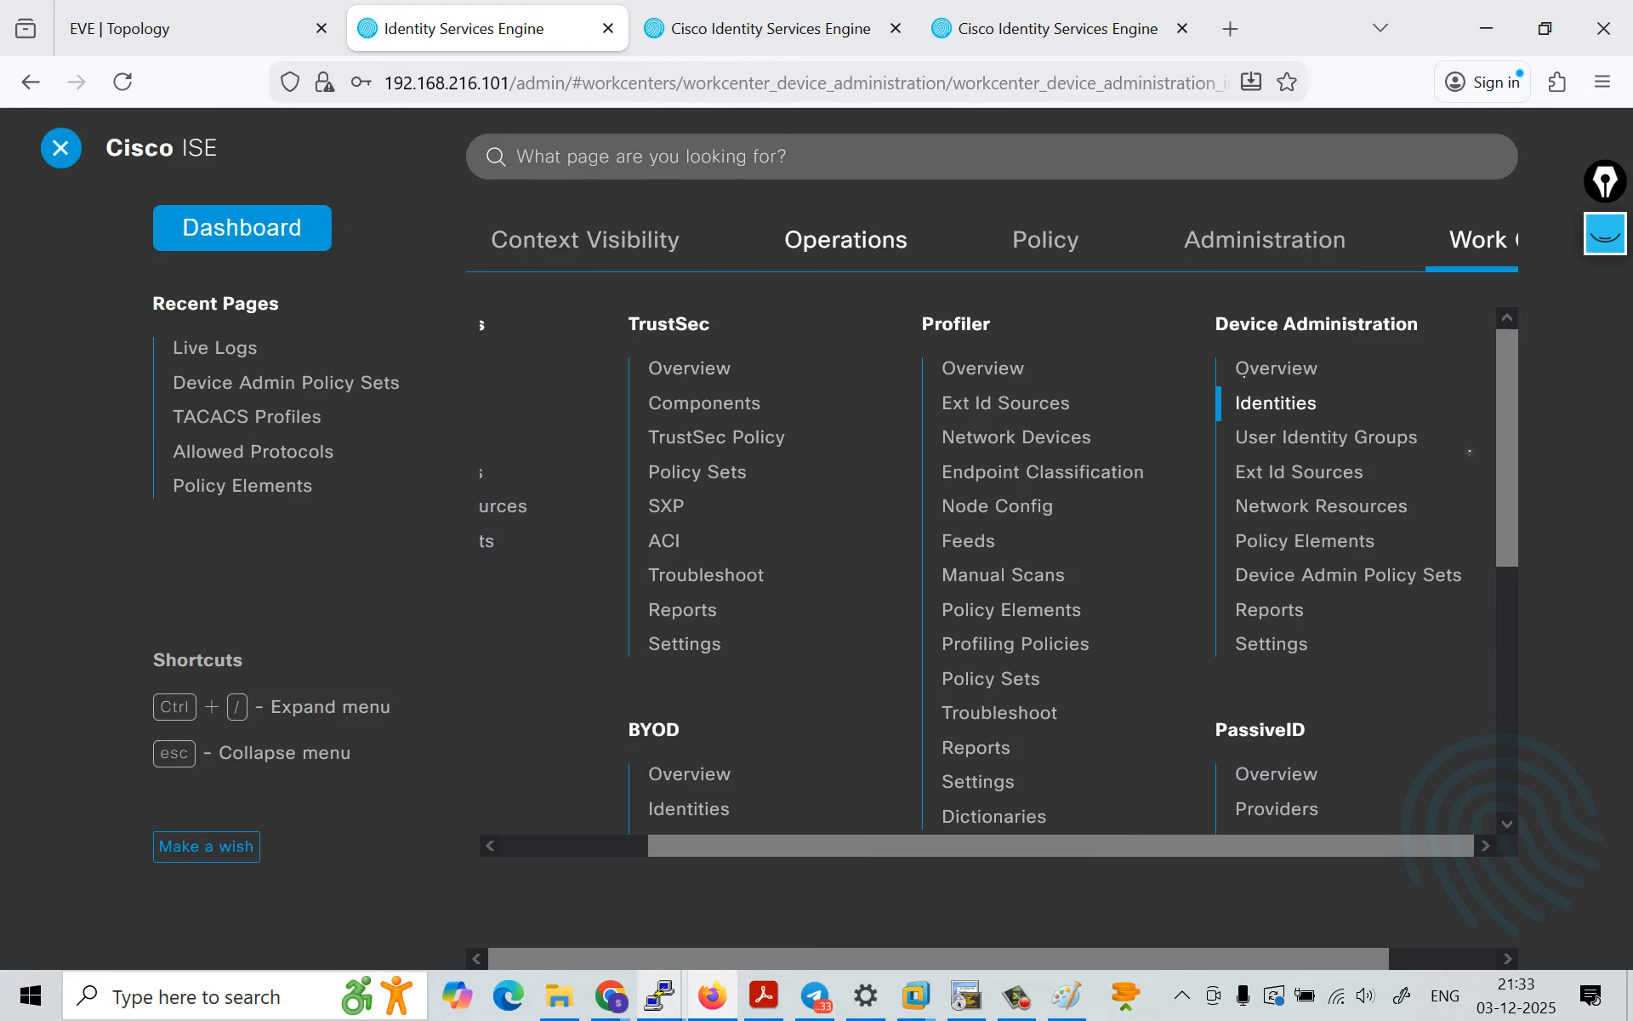
pyautogui.click(846, 239)
pyautogui.click(541, 533)
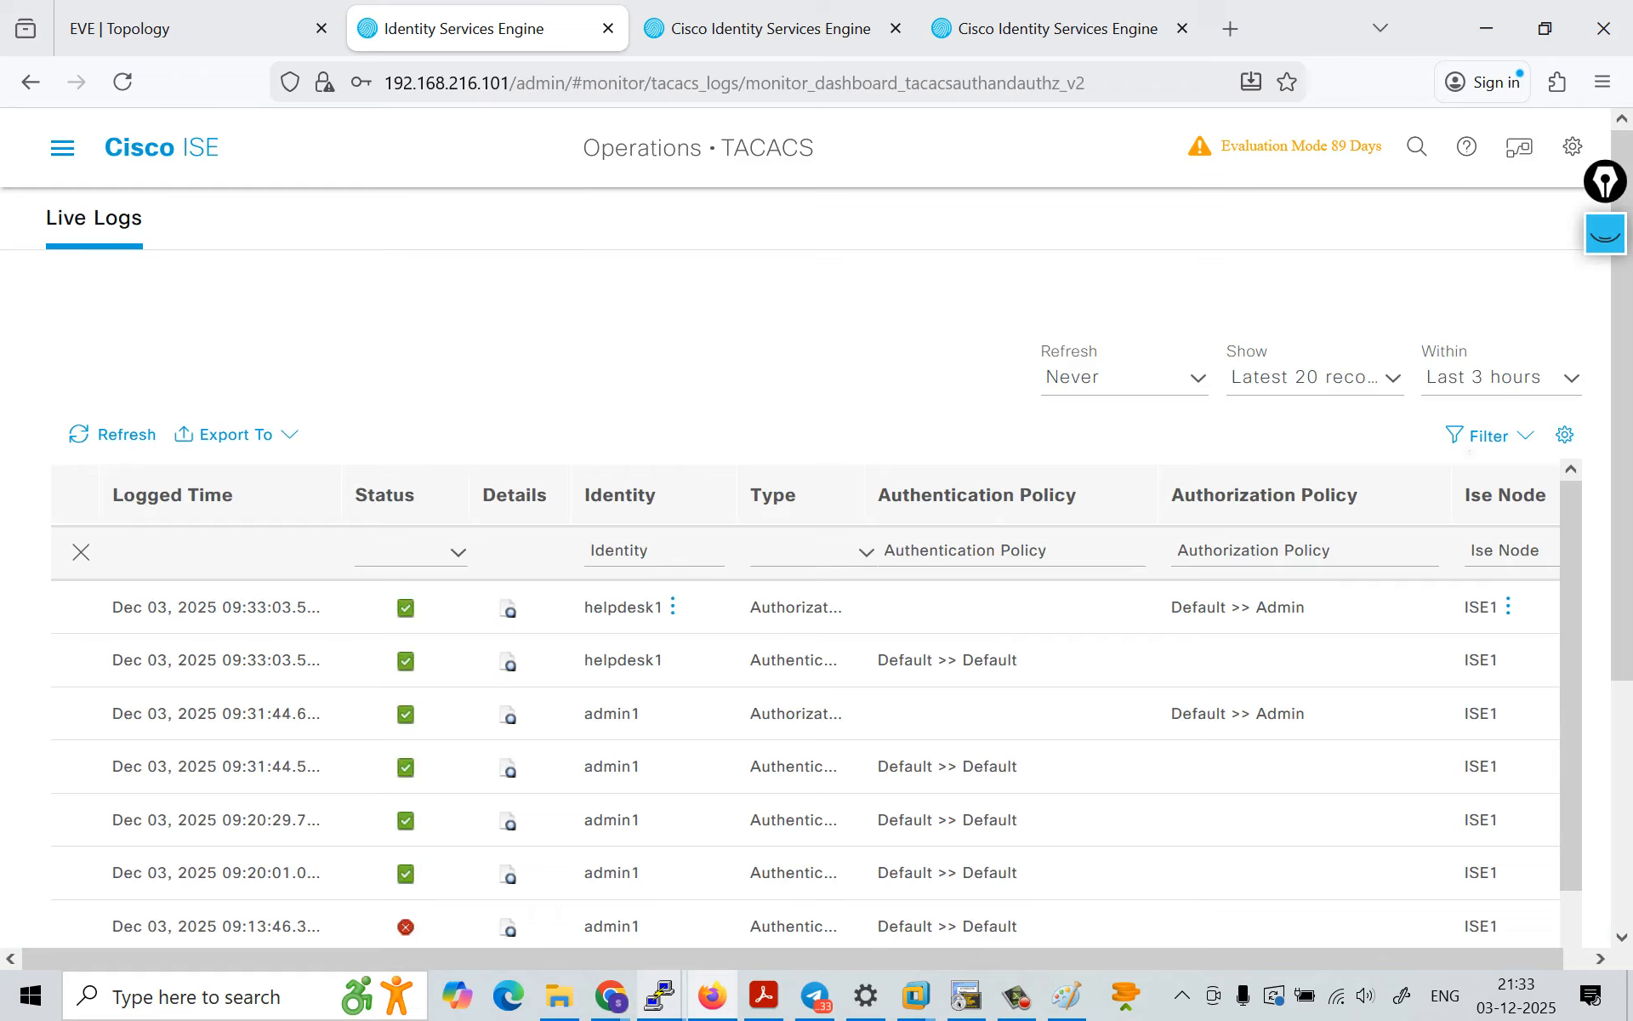
pyautogui.moveTo(1311, 607); pyautogui.dragTo(1170, 608)
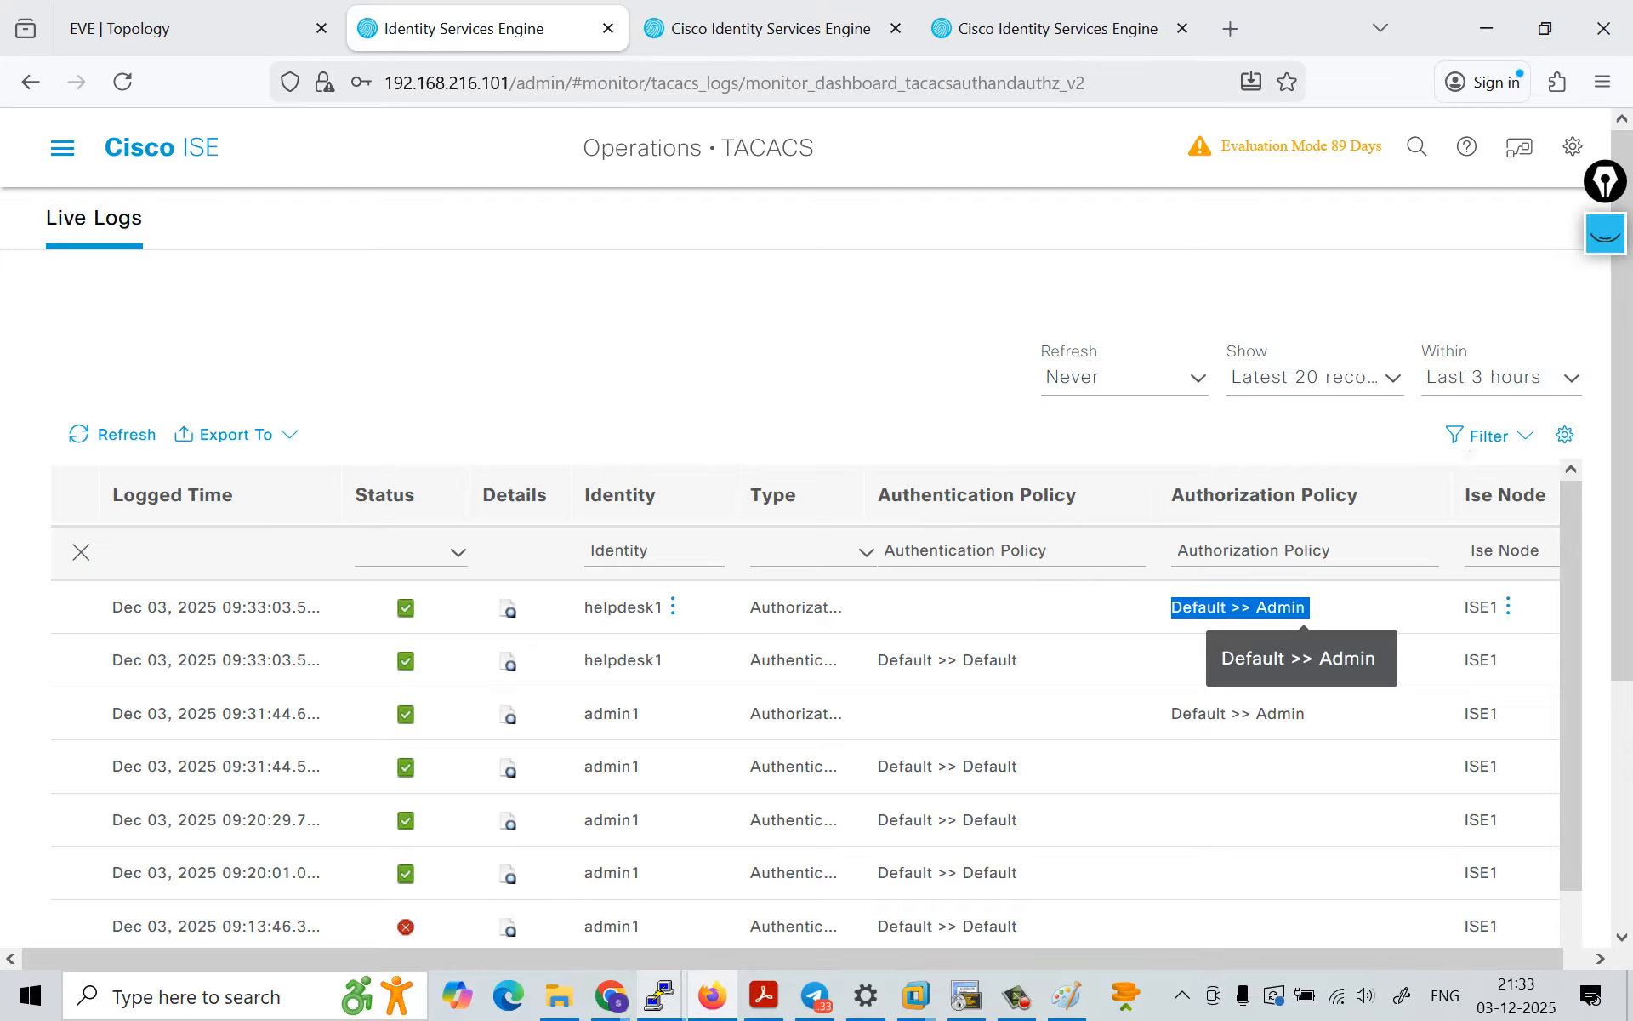
# Step: Open the Default policy set under Device Admin Policy Sets and expand its authorization policy rules
pyautogui.hotkey('ctrl', '/')
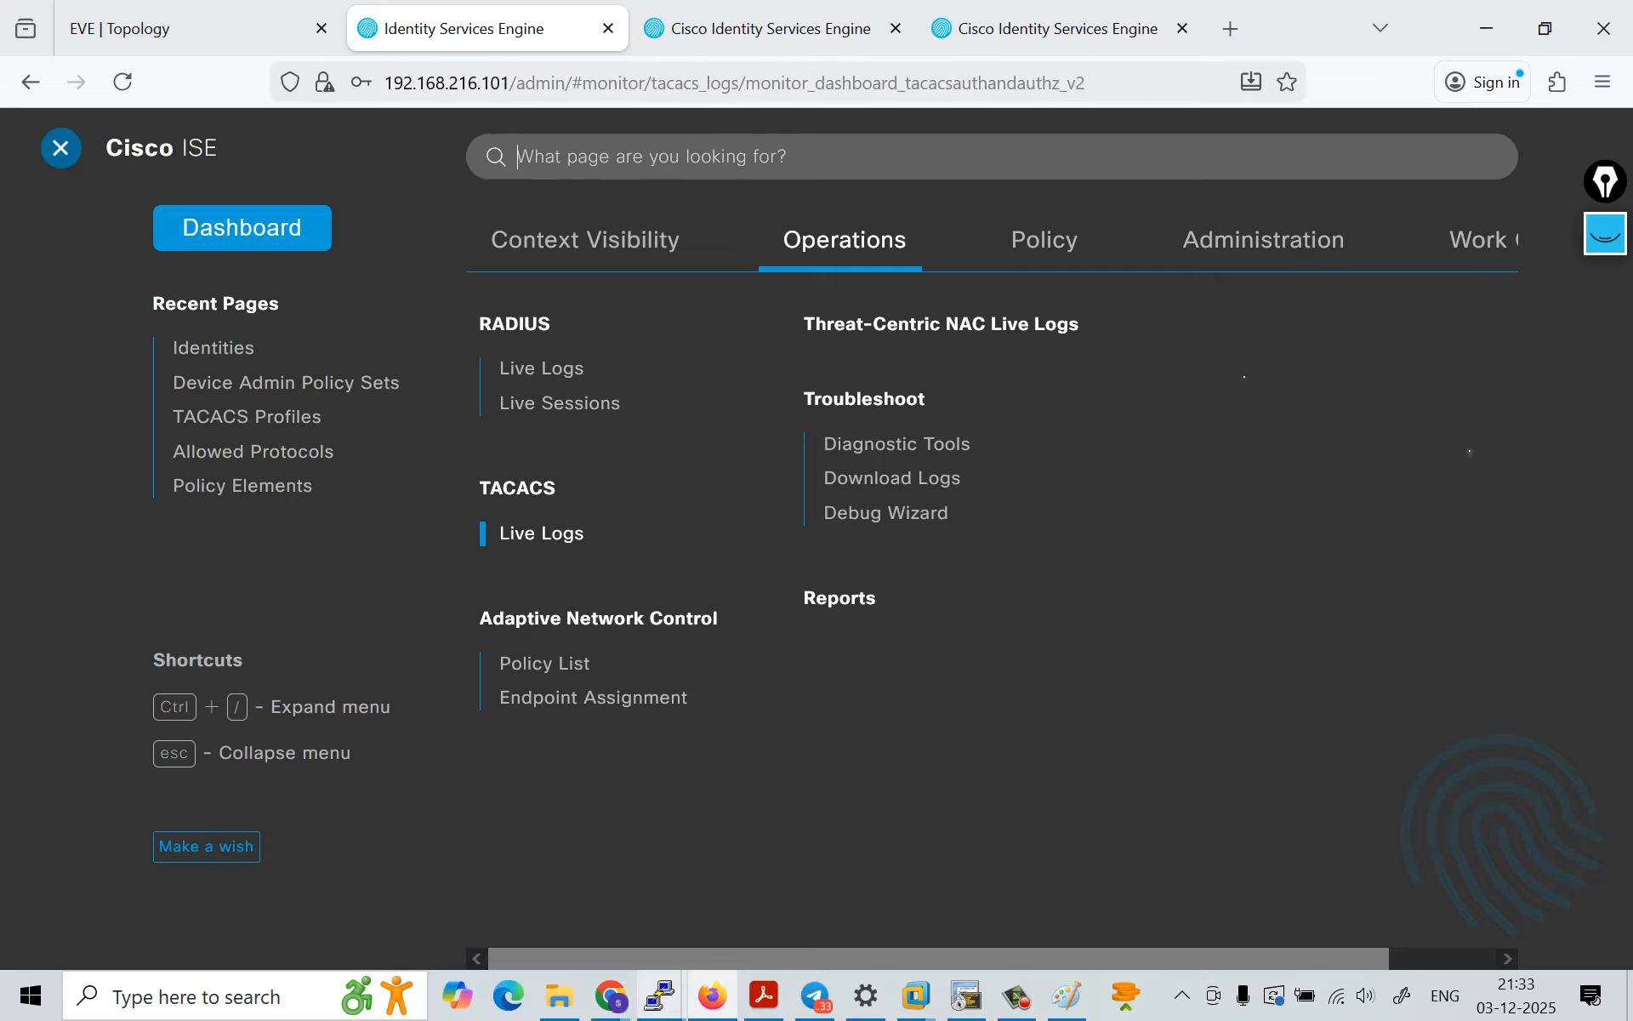
pyautogui.click(1480, 240)
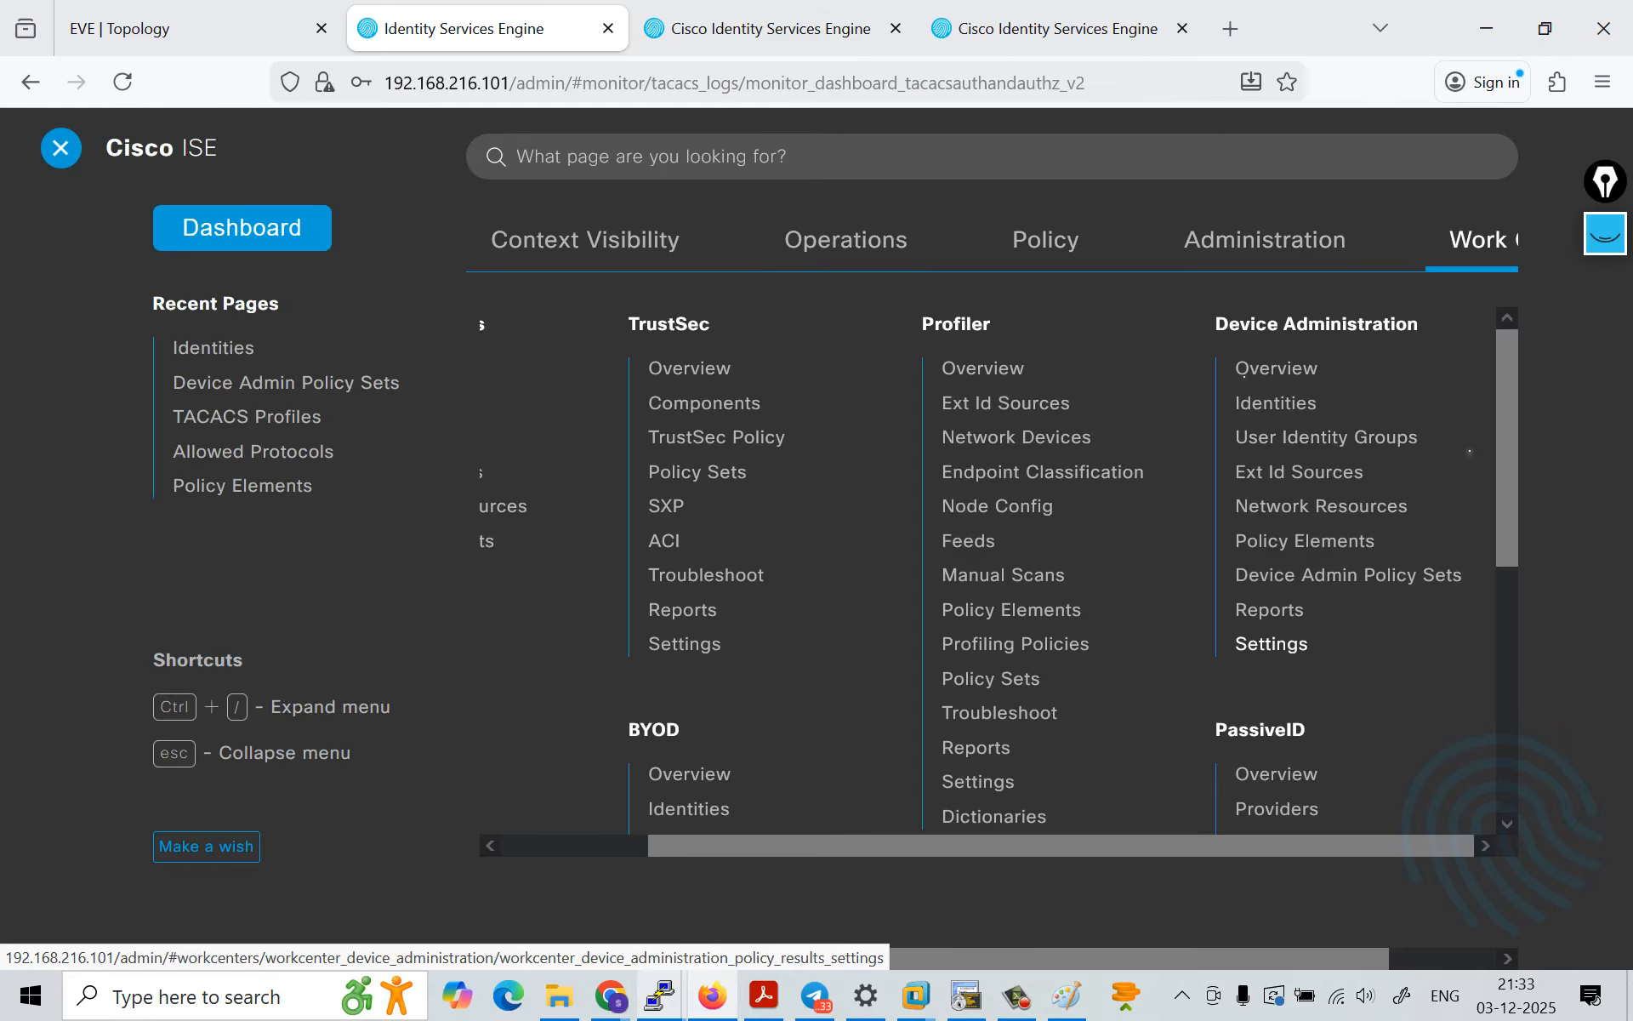
pyautogui.click(1348, 575)
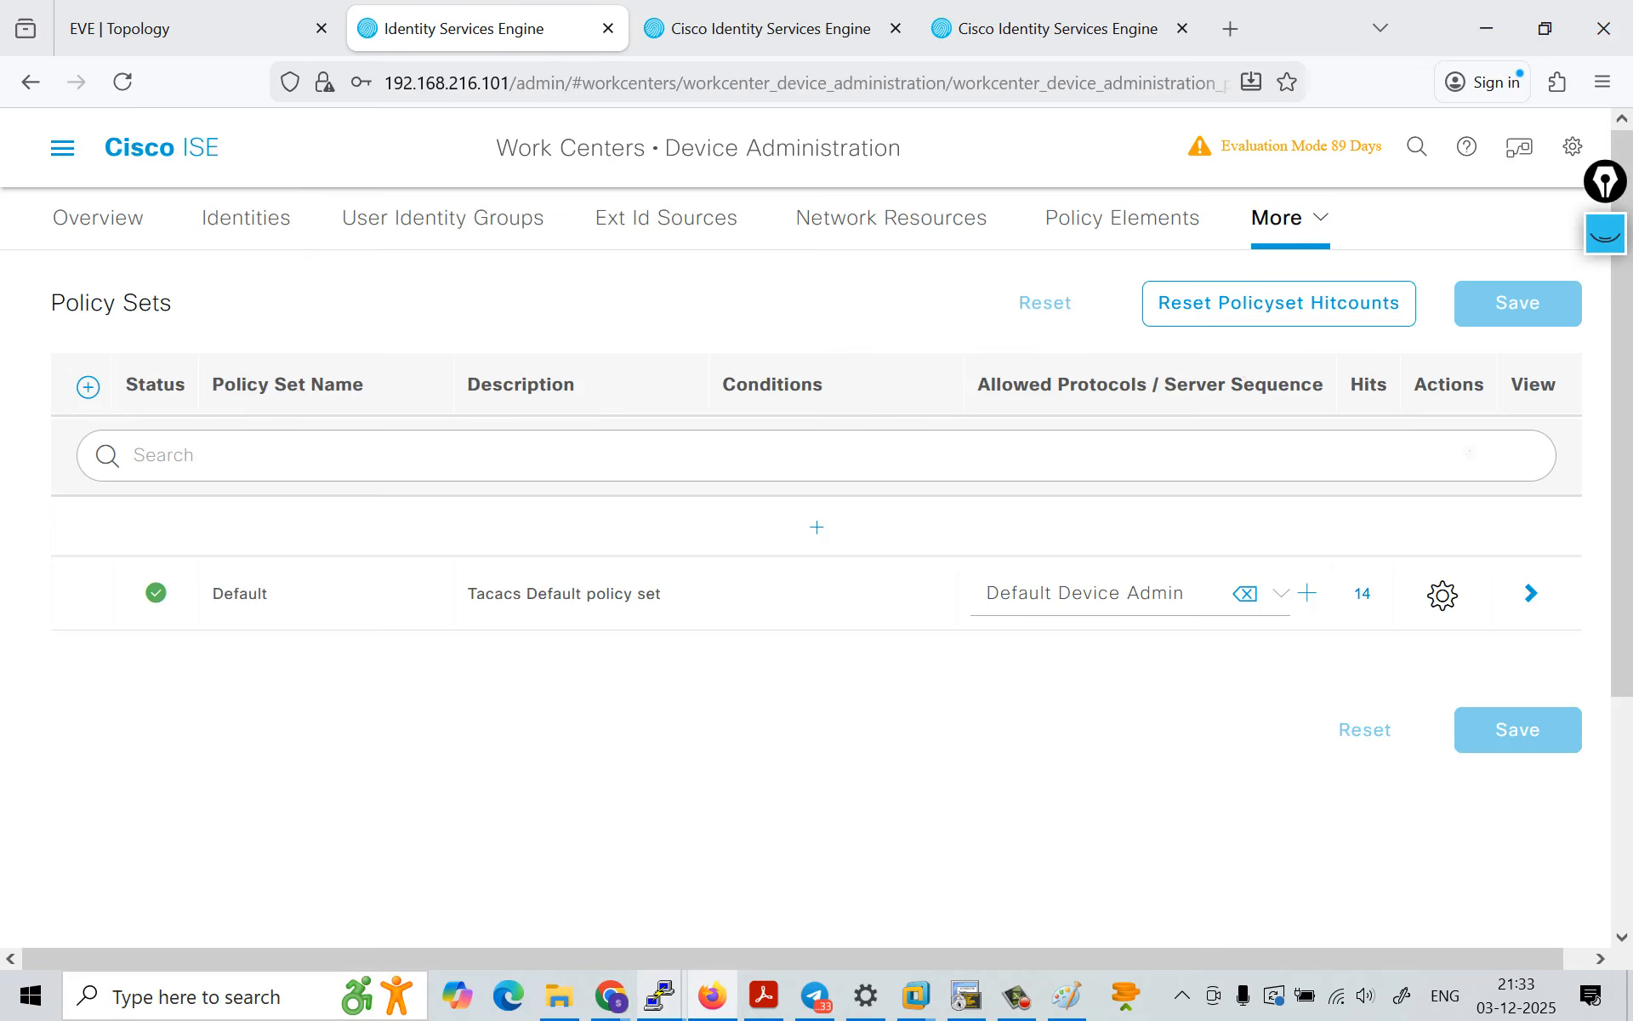
pyautogui.click(1532, 593)
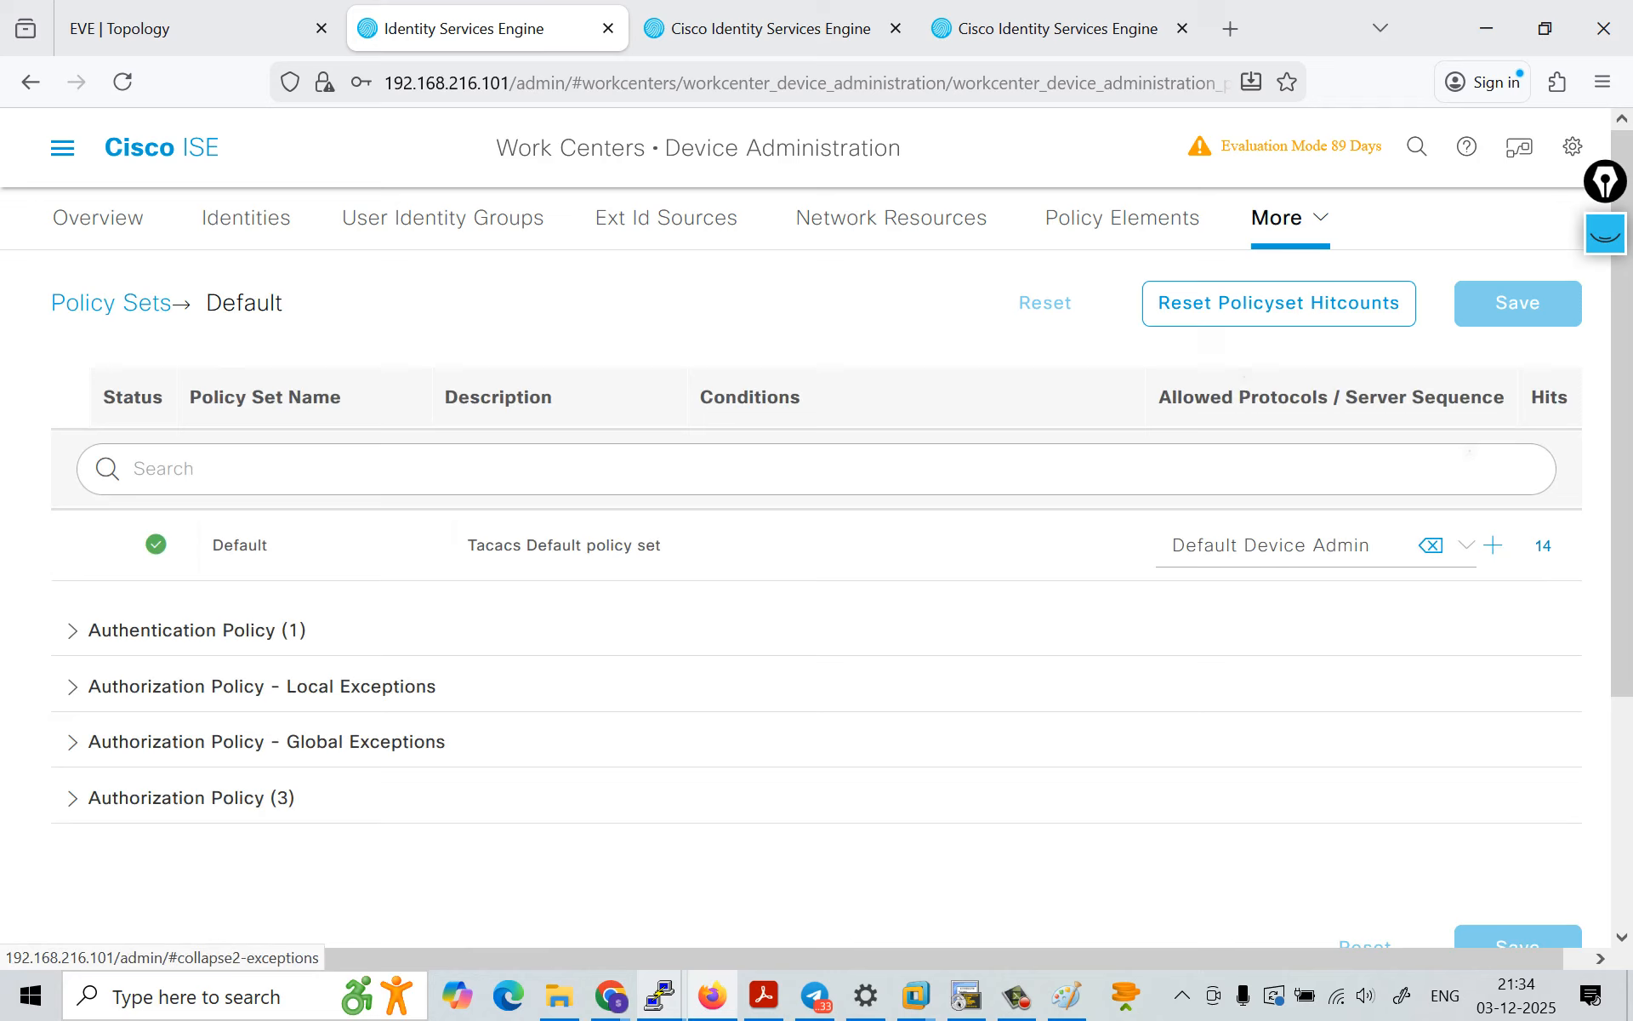
pyautogui.click(191, 798)
pyautogui.scroll(-1, 192, 798)
pyautogui.scroll(-5, 817, 596)
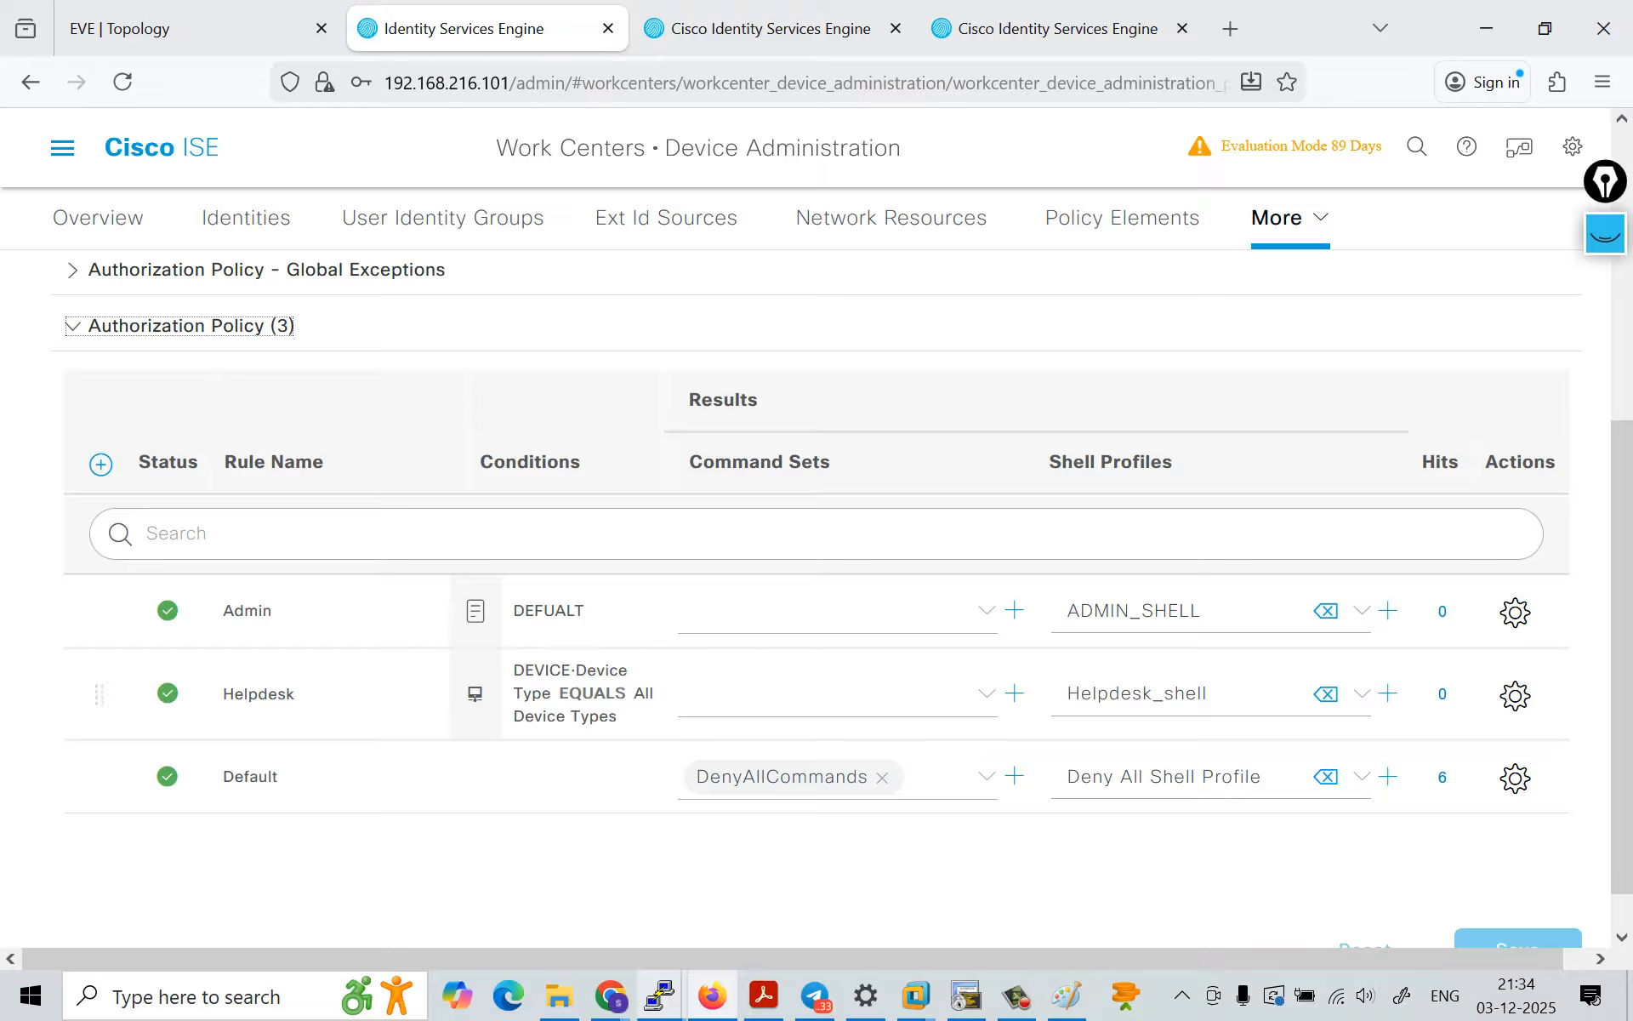
pyautogui.click(838, 695)
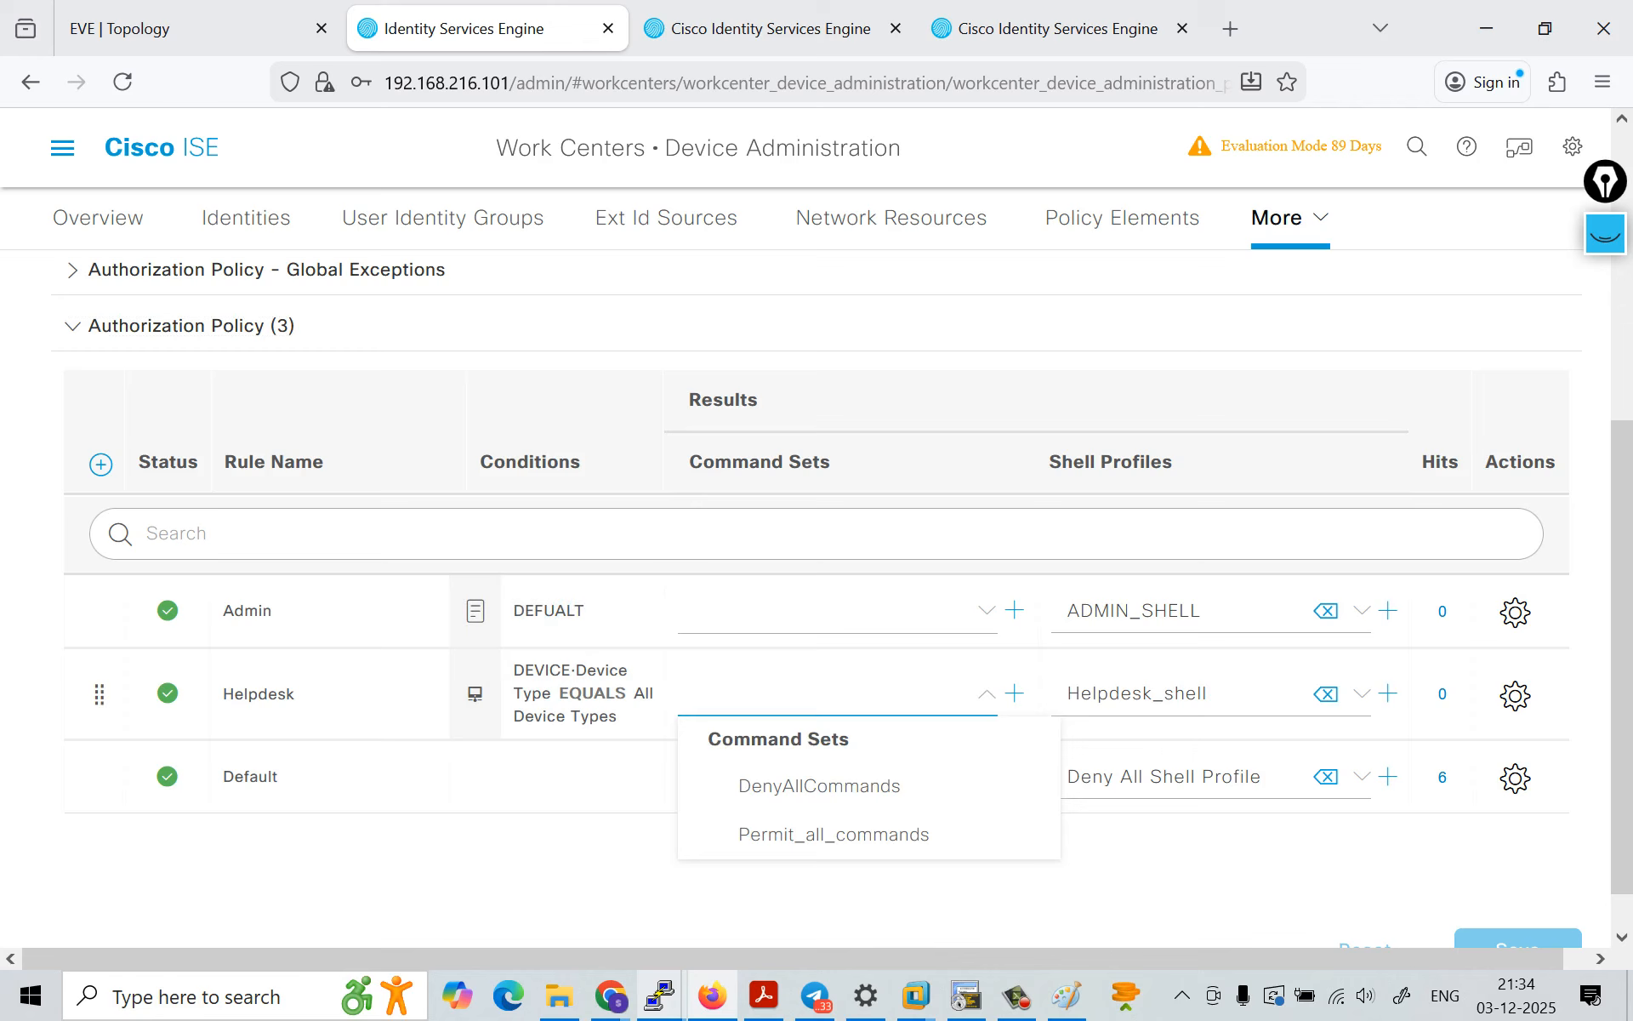
pyautogui.click(851, 895)
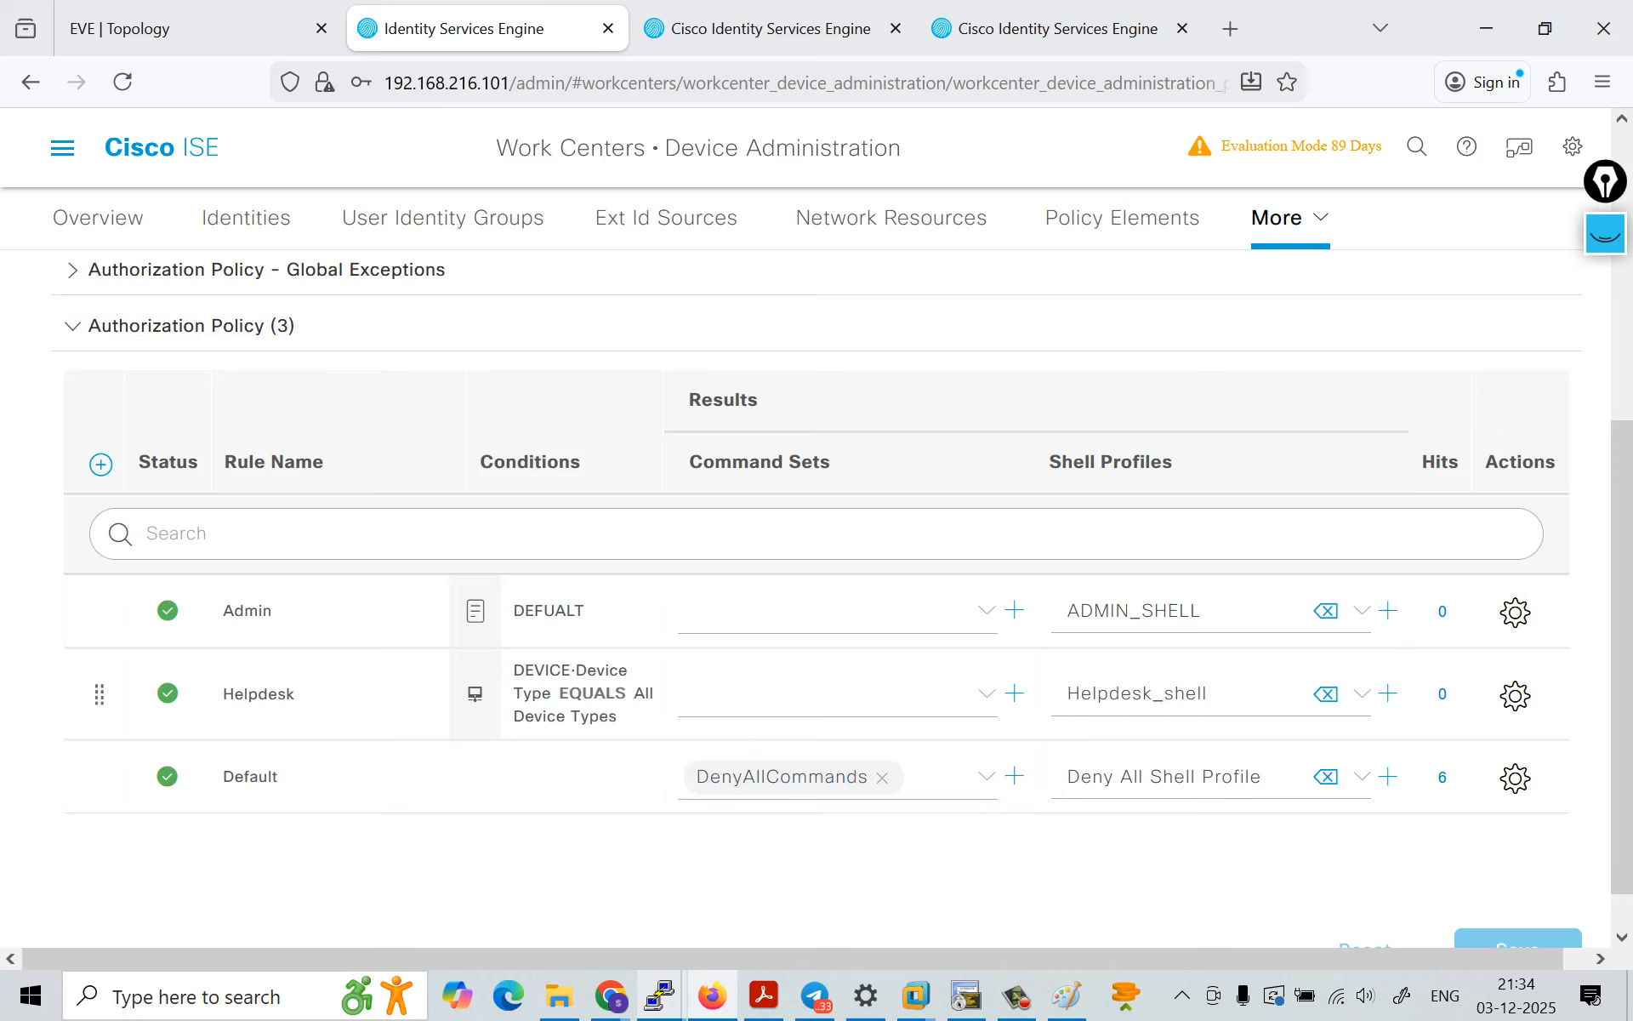
pyautogui.click(1015, 693)
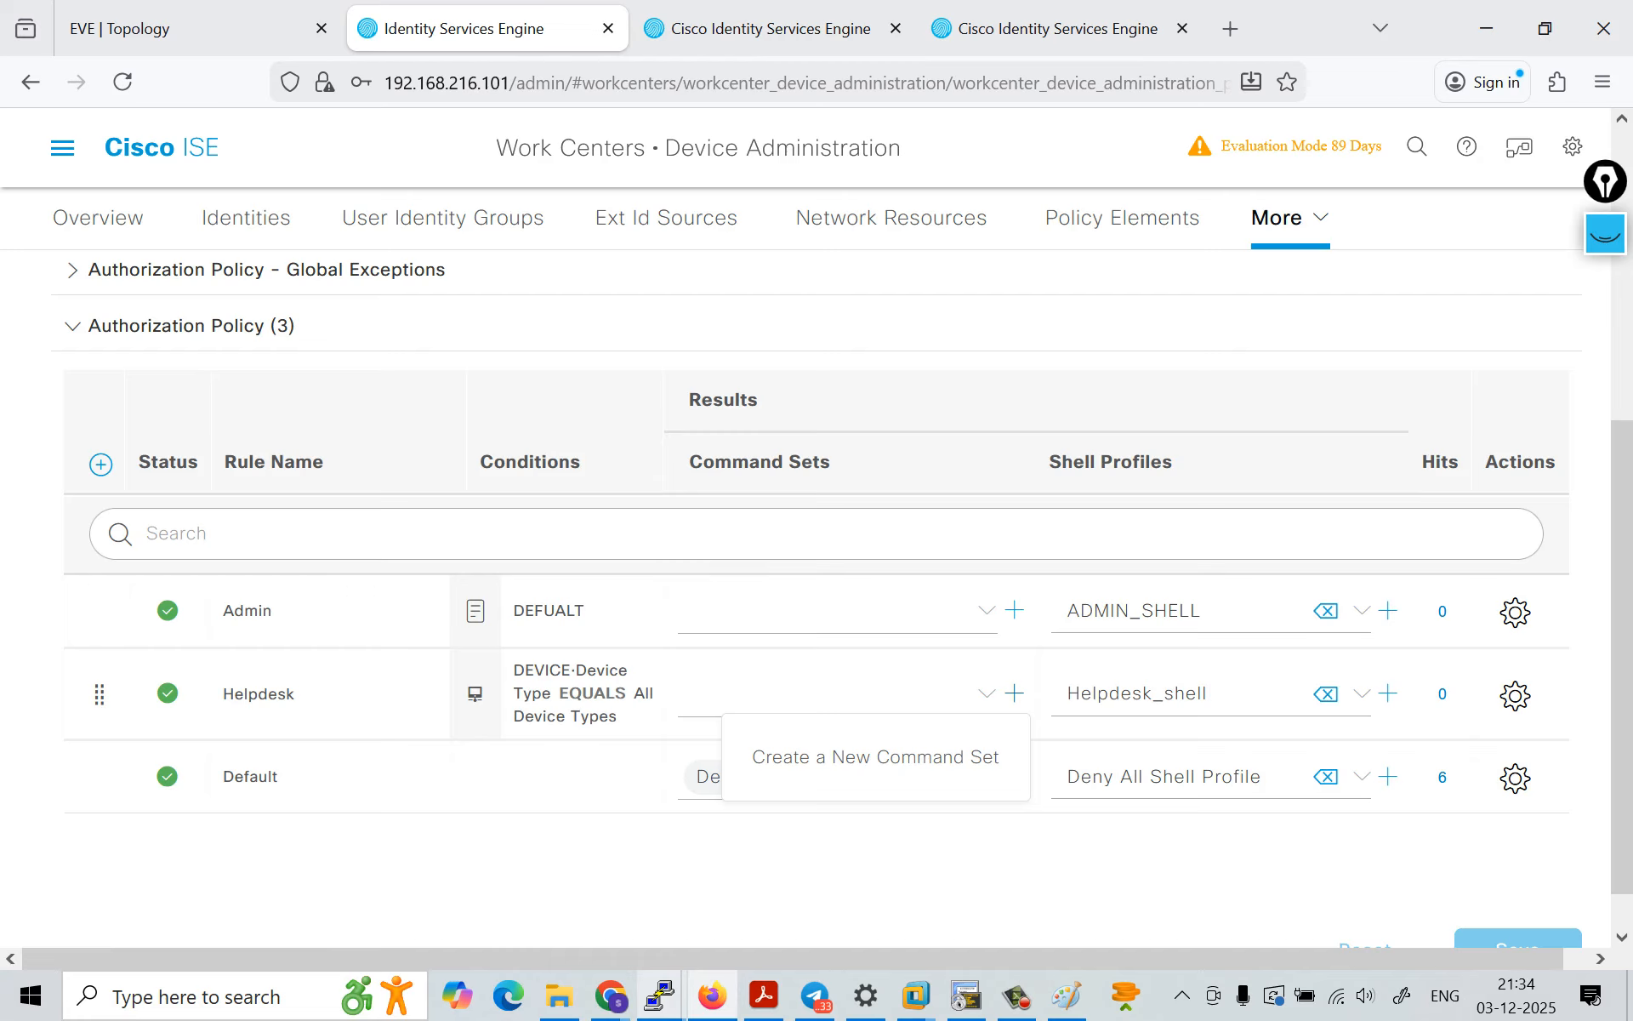
pyautogui.click(851, 885)
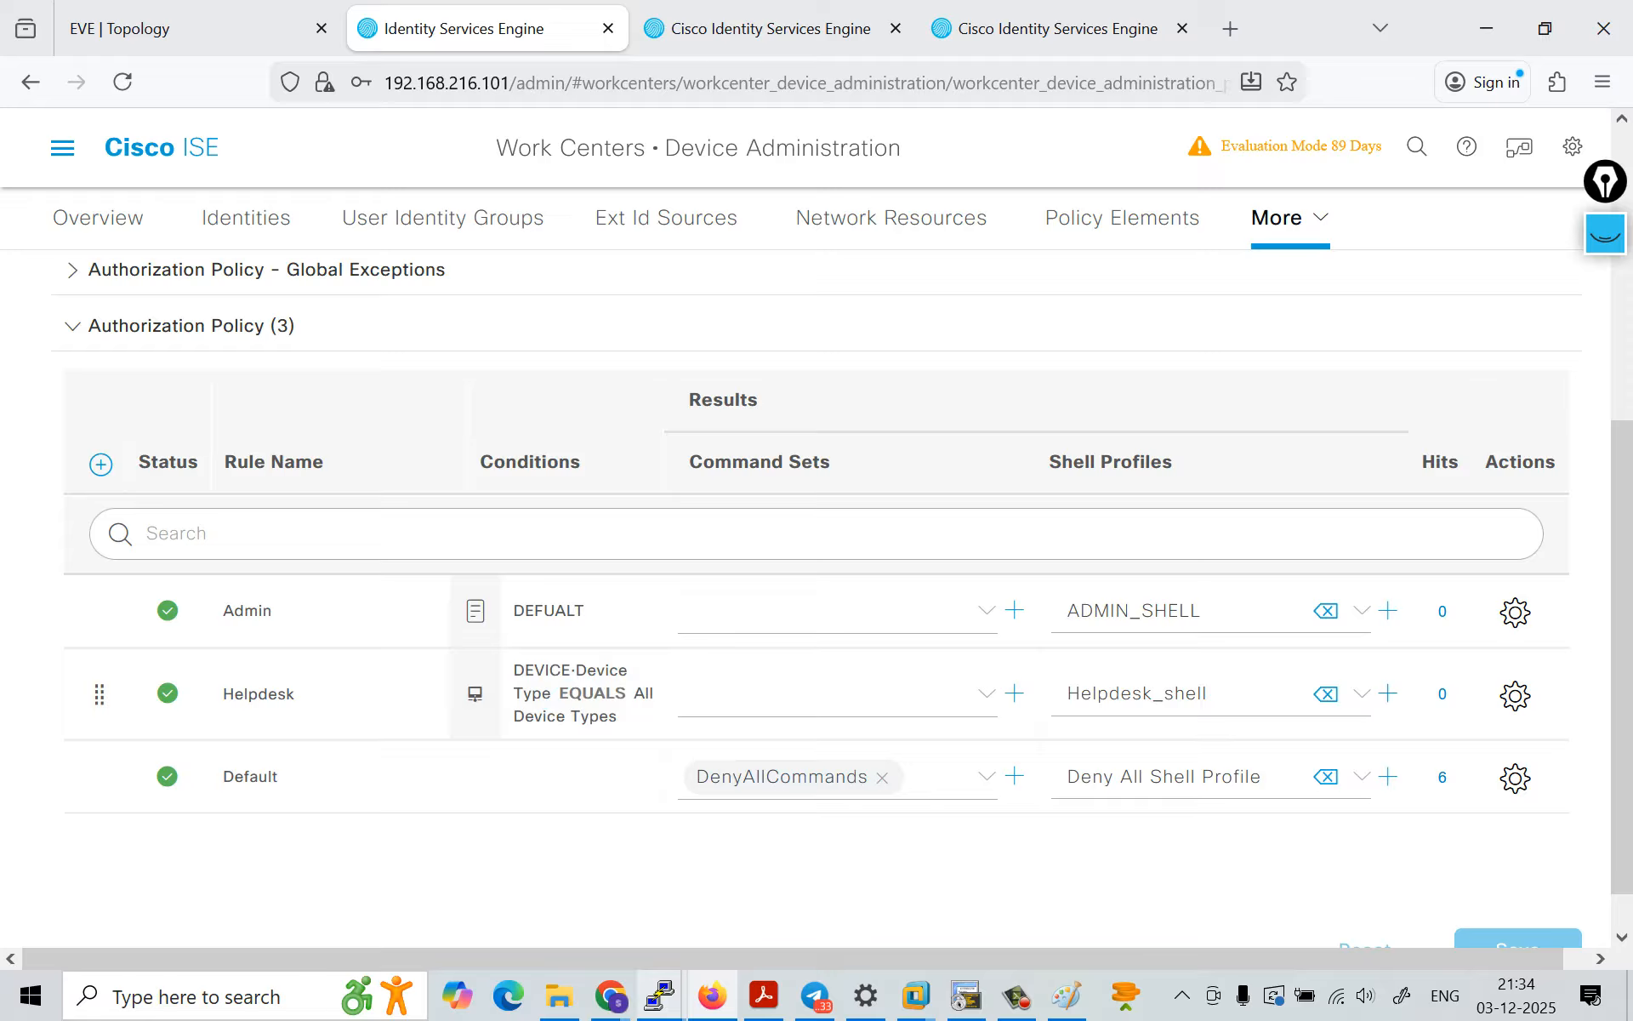
pyautogui.click(1515, 695)
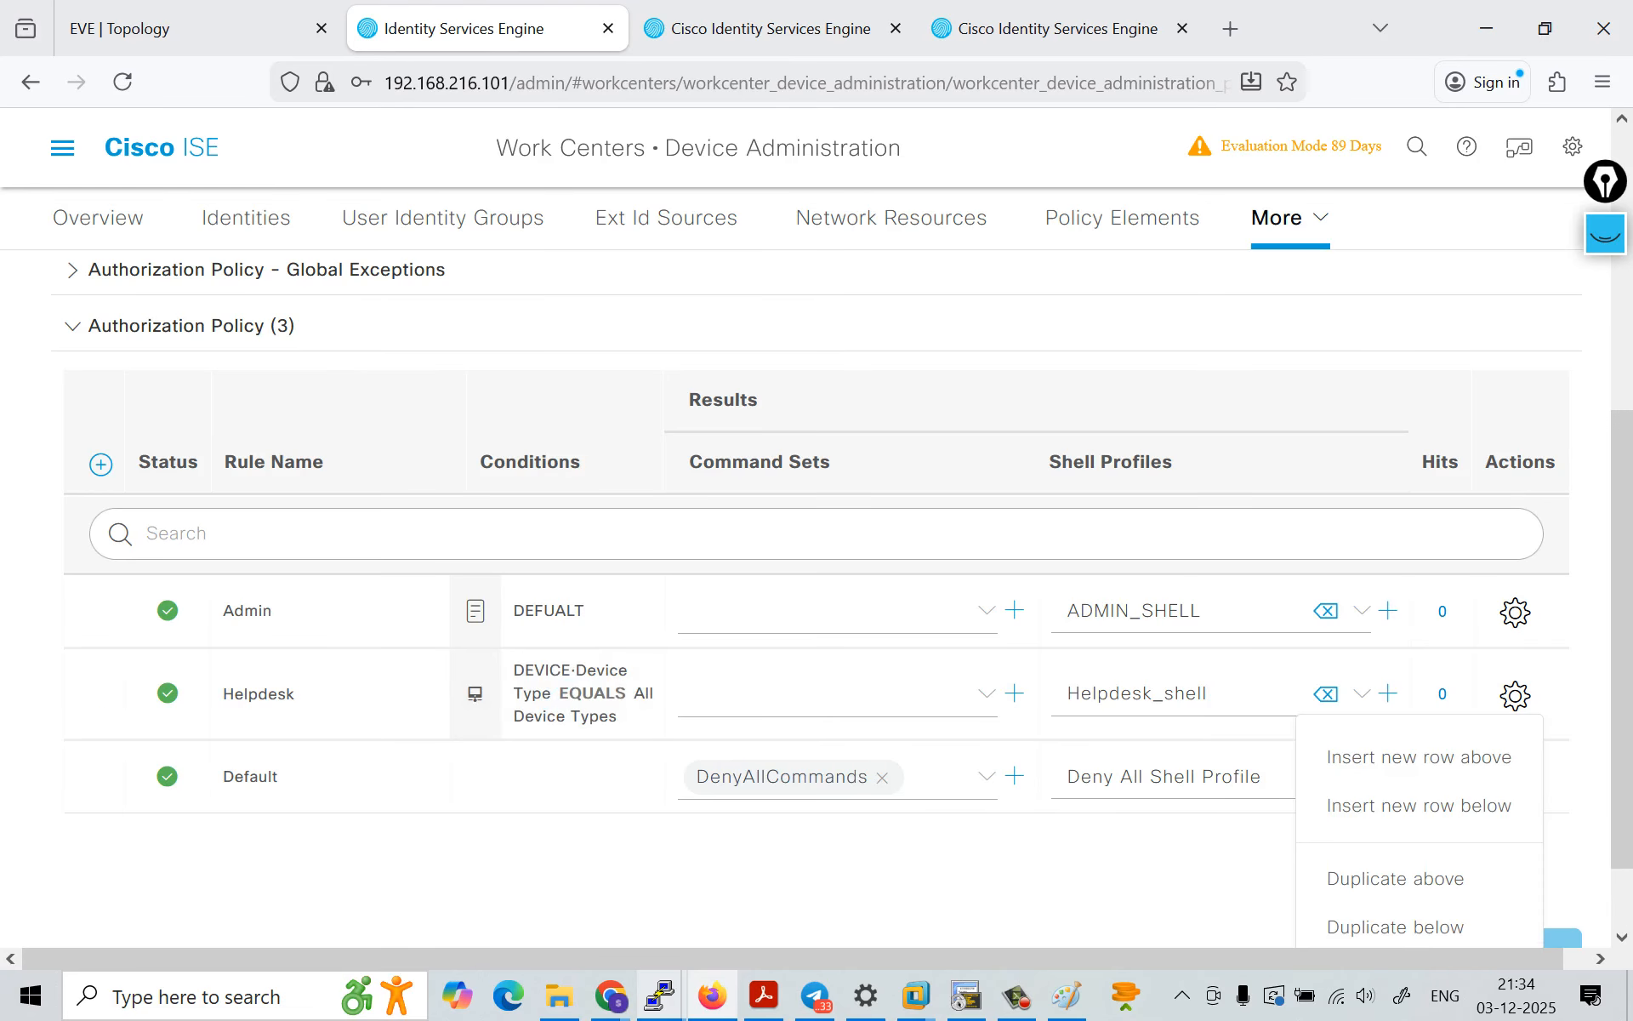
pyautogui.scroll(-1, 842, 595)
pyautogui.scroll(1, 557, 643)
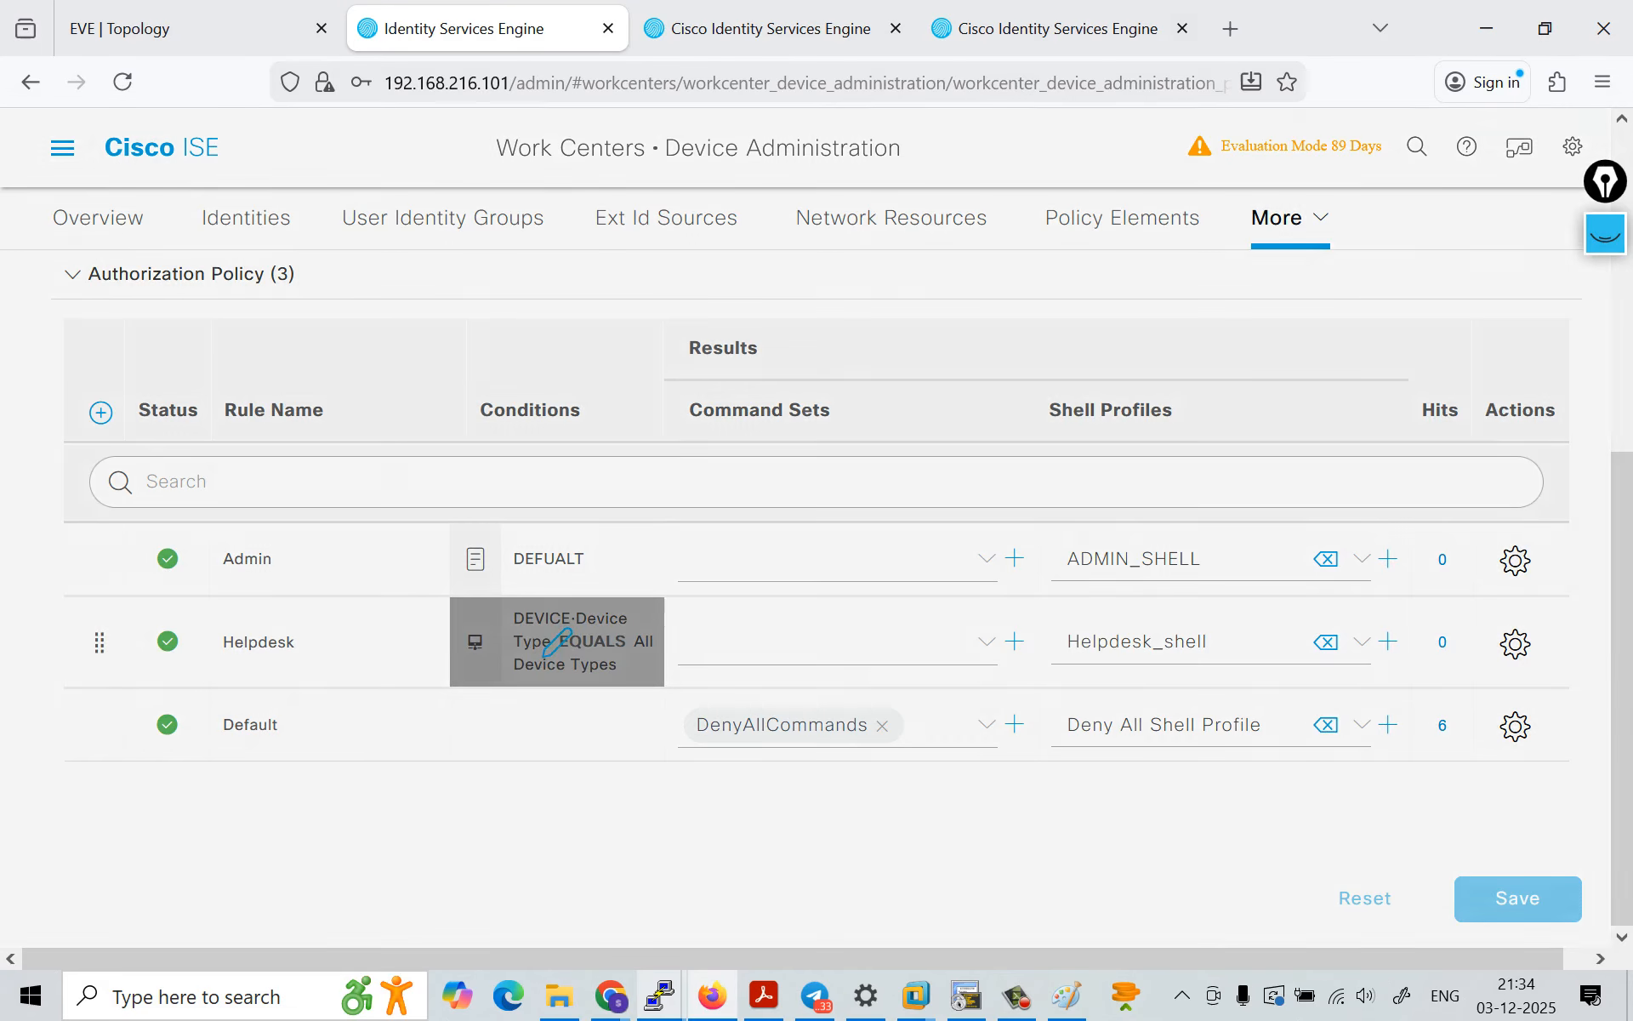
# Step: Reselect All Device Types as the device type in the Helpdesk rule's condition and apply the condition
pyautogui.click(558, 642)
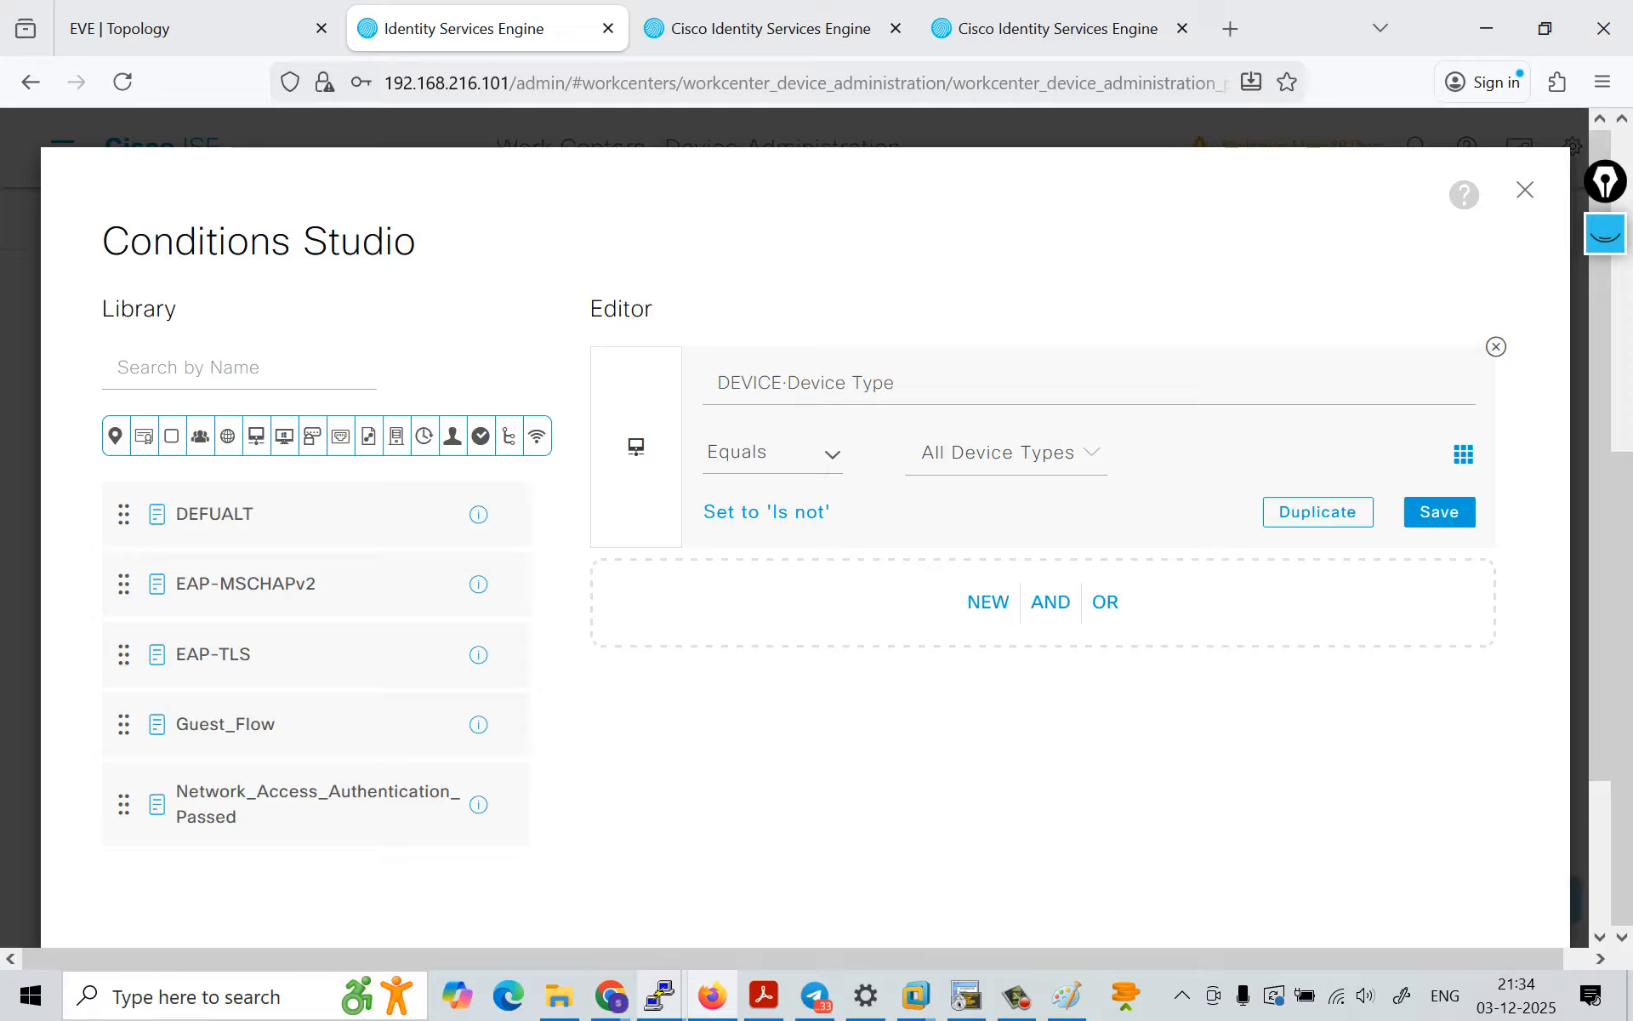
pyautogui.click(1090, 452)
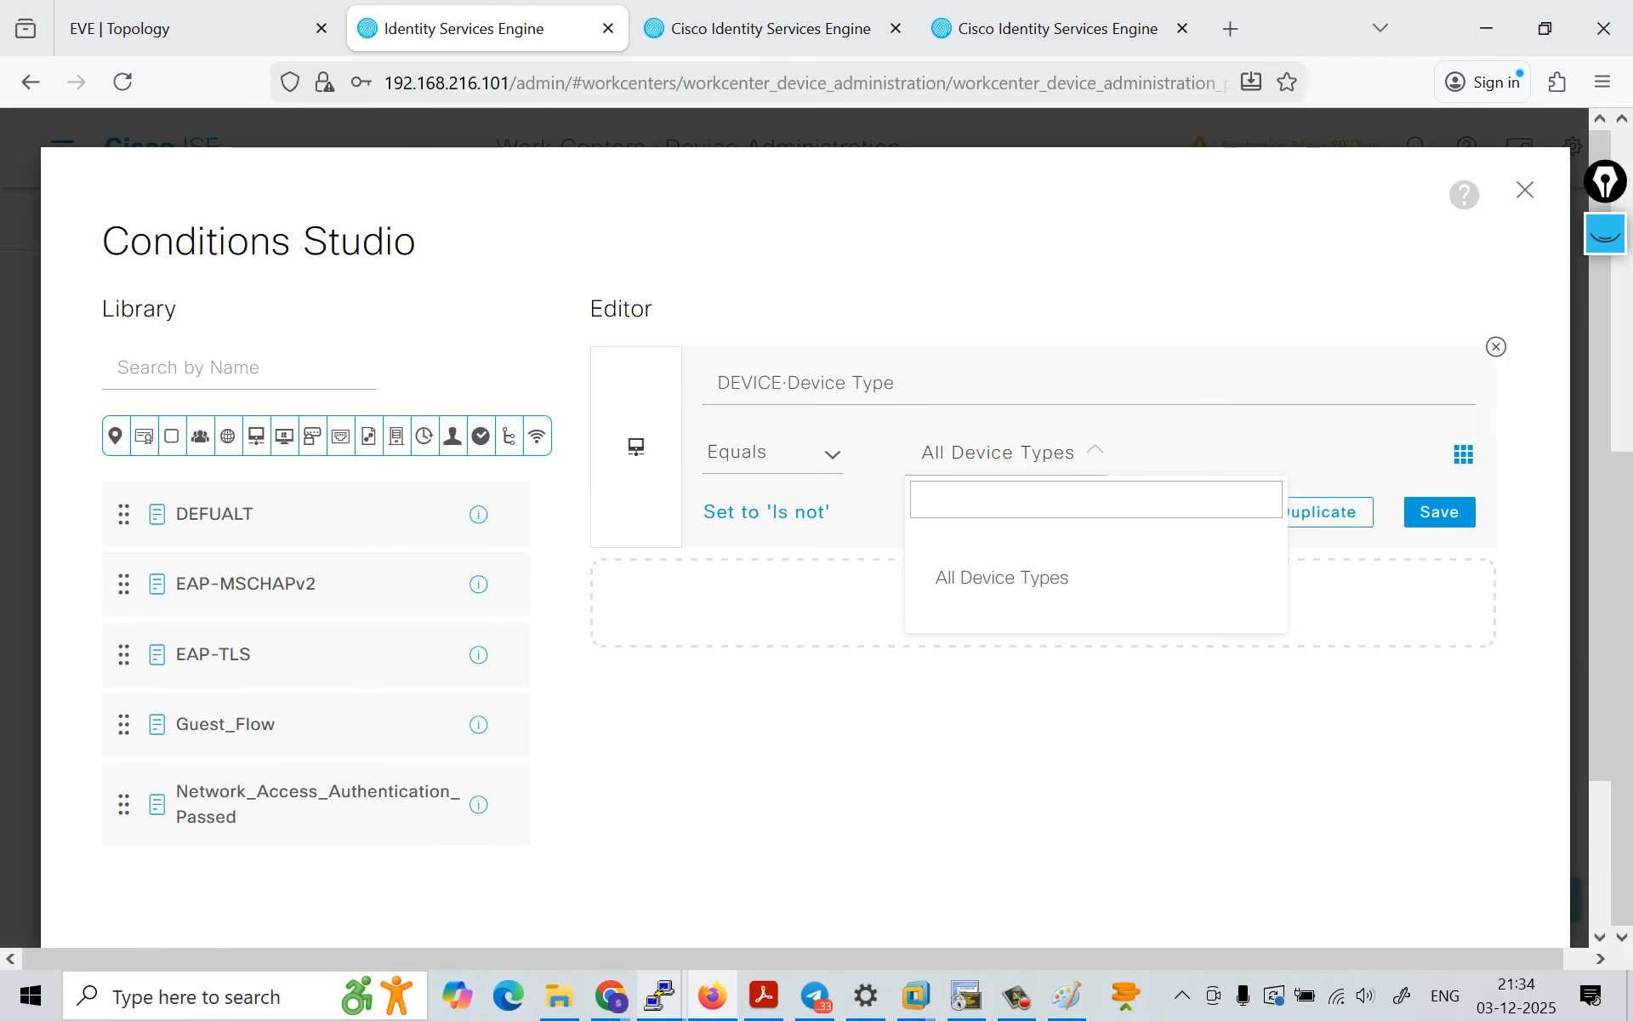
pyautogui.click(1002, 577)
pyautogui.scroll(-3, 1002, 578)
pyautogui.click(1434, 824)
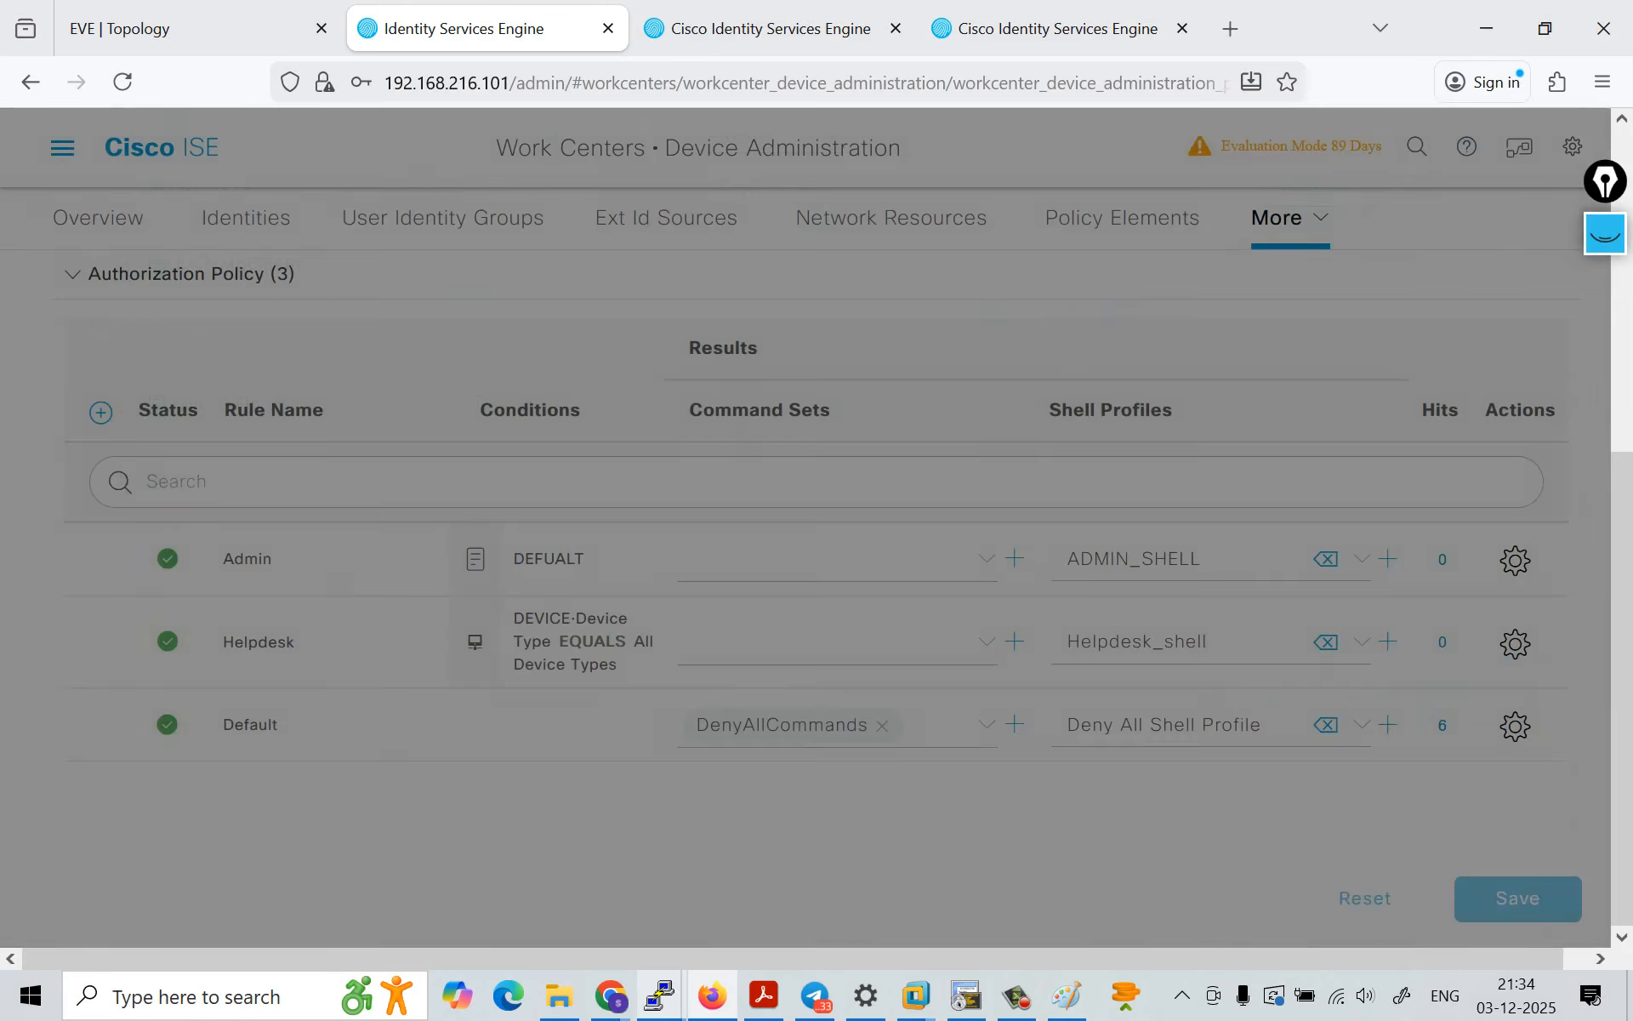
# Step: Expand the Default policy set's authentication policy and review its rule
pyautogui.scroll(4, 1429, 800)
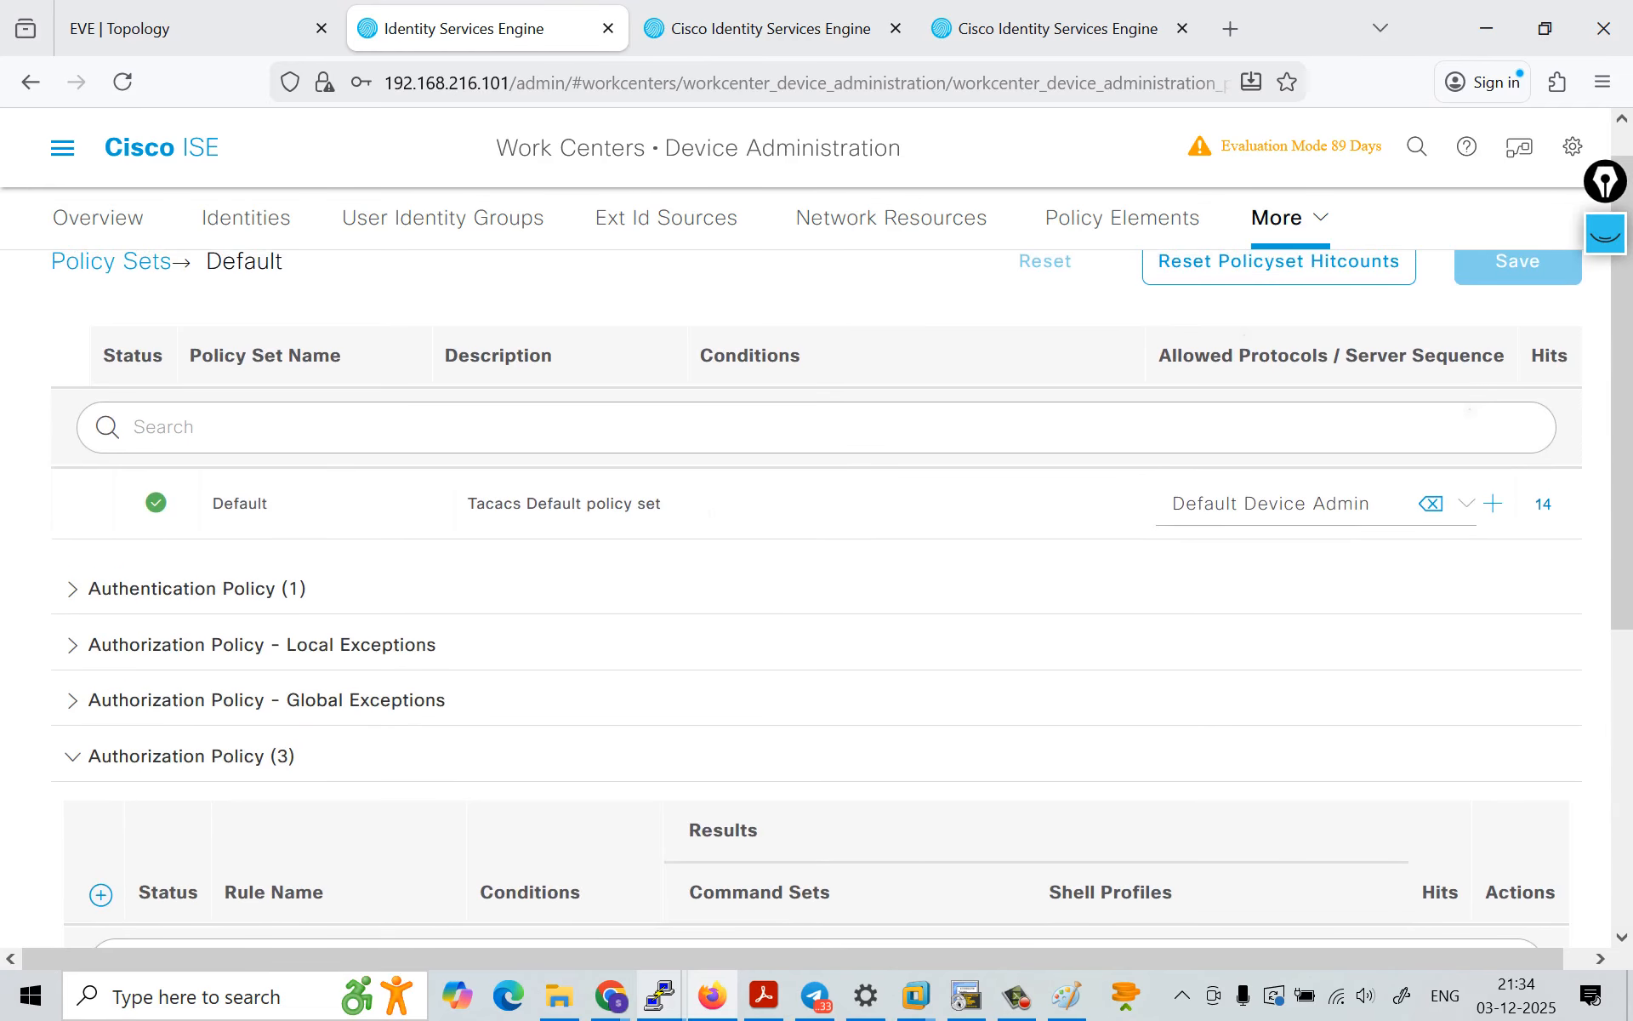
pyautogui.click(197, 589)
pyautogui.scroll(-3, 817, 596)
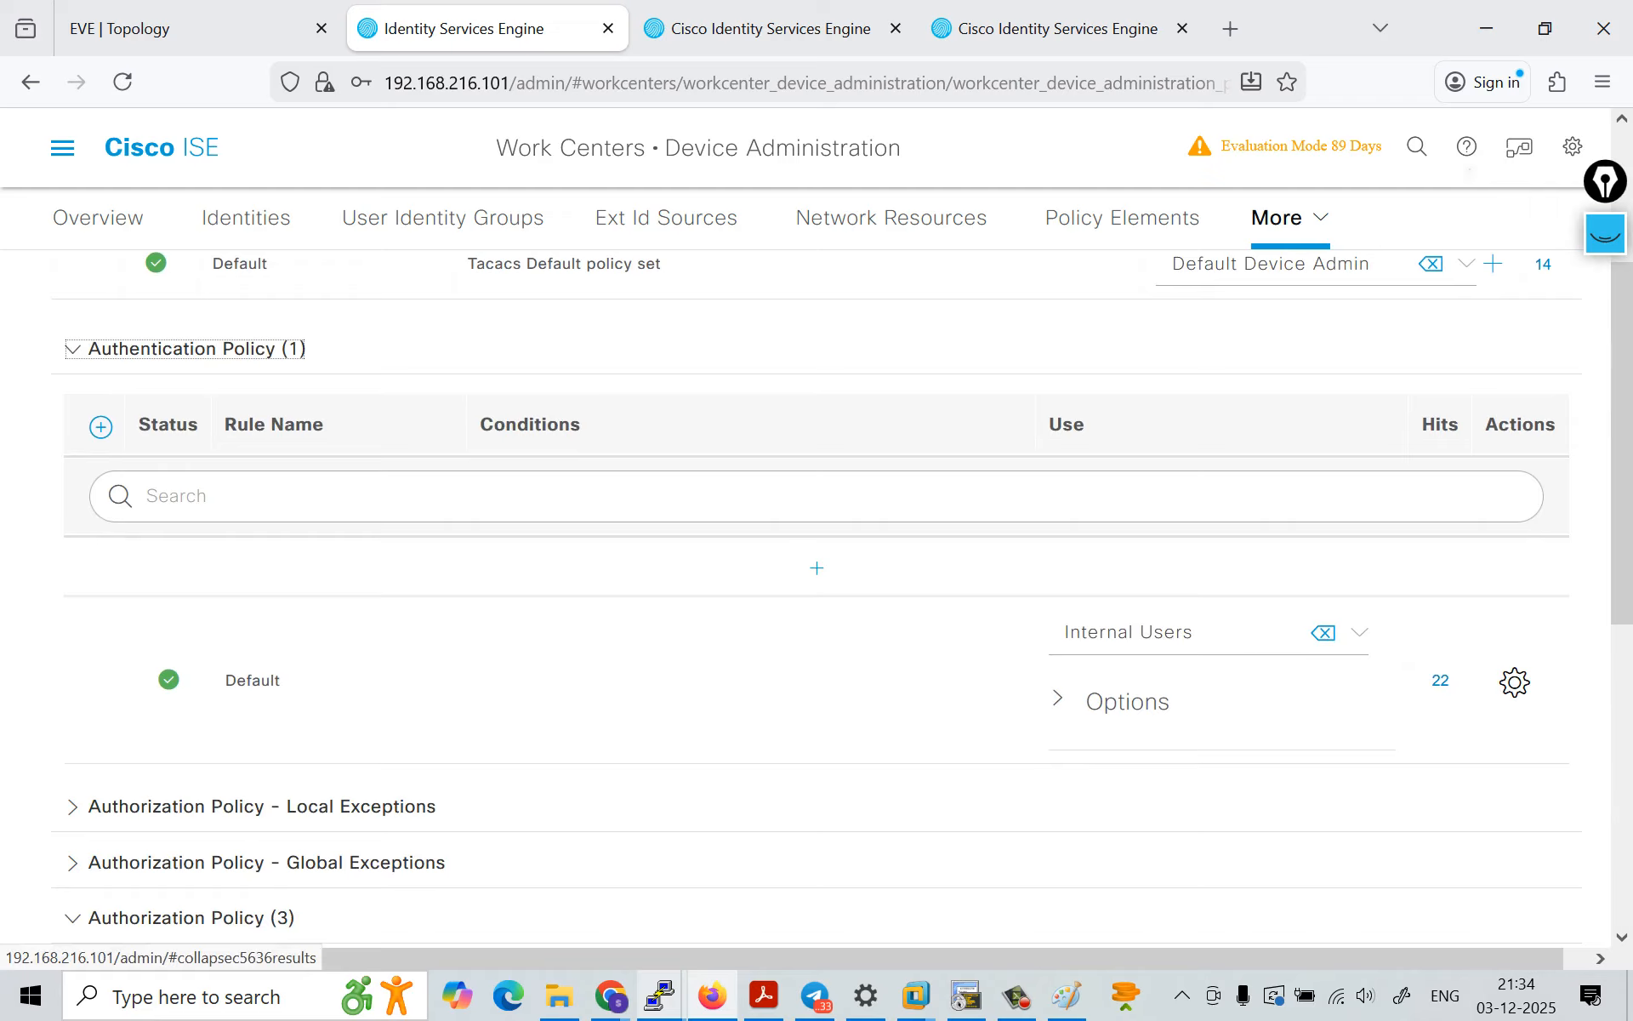
# Step: Edit the DEFUALT condition of the Admin authorization rule, reselecting Equals and All Device Types for the device type
pyautogui.scroll(-6, 817, 596)
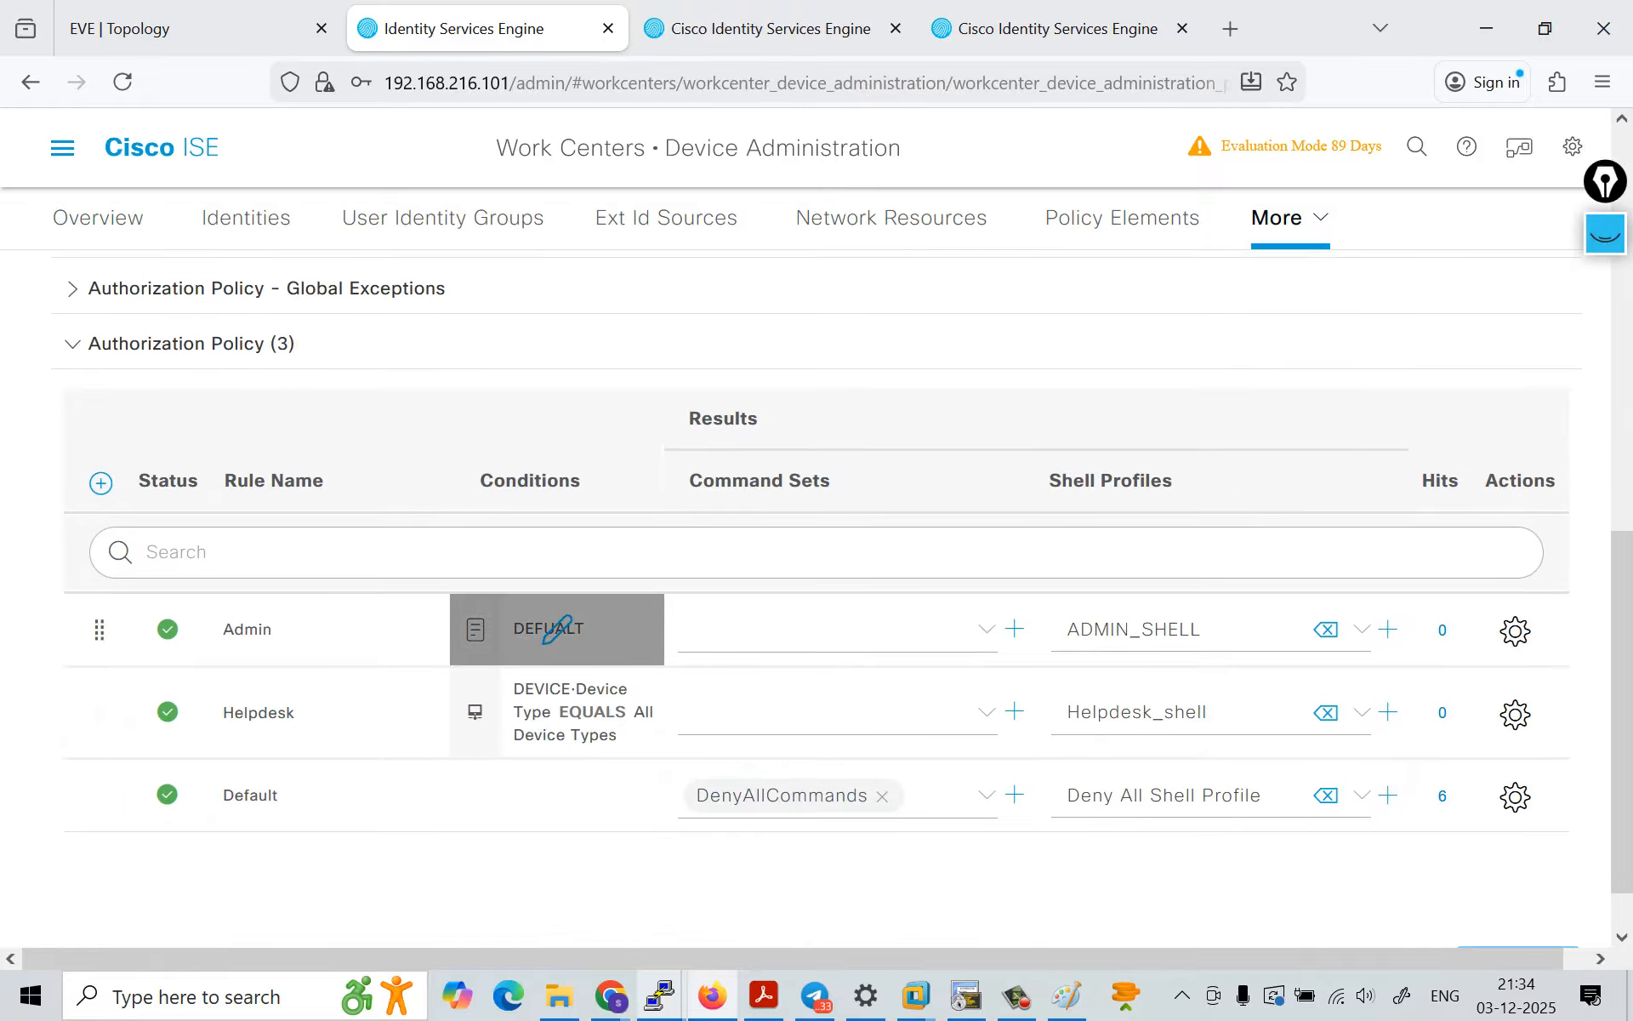
pyautogui.click(553, 629)
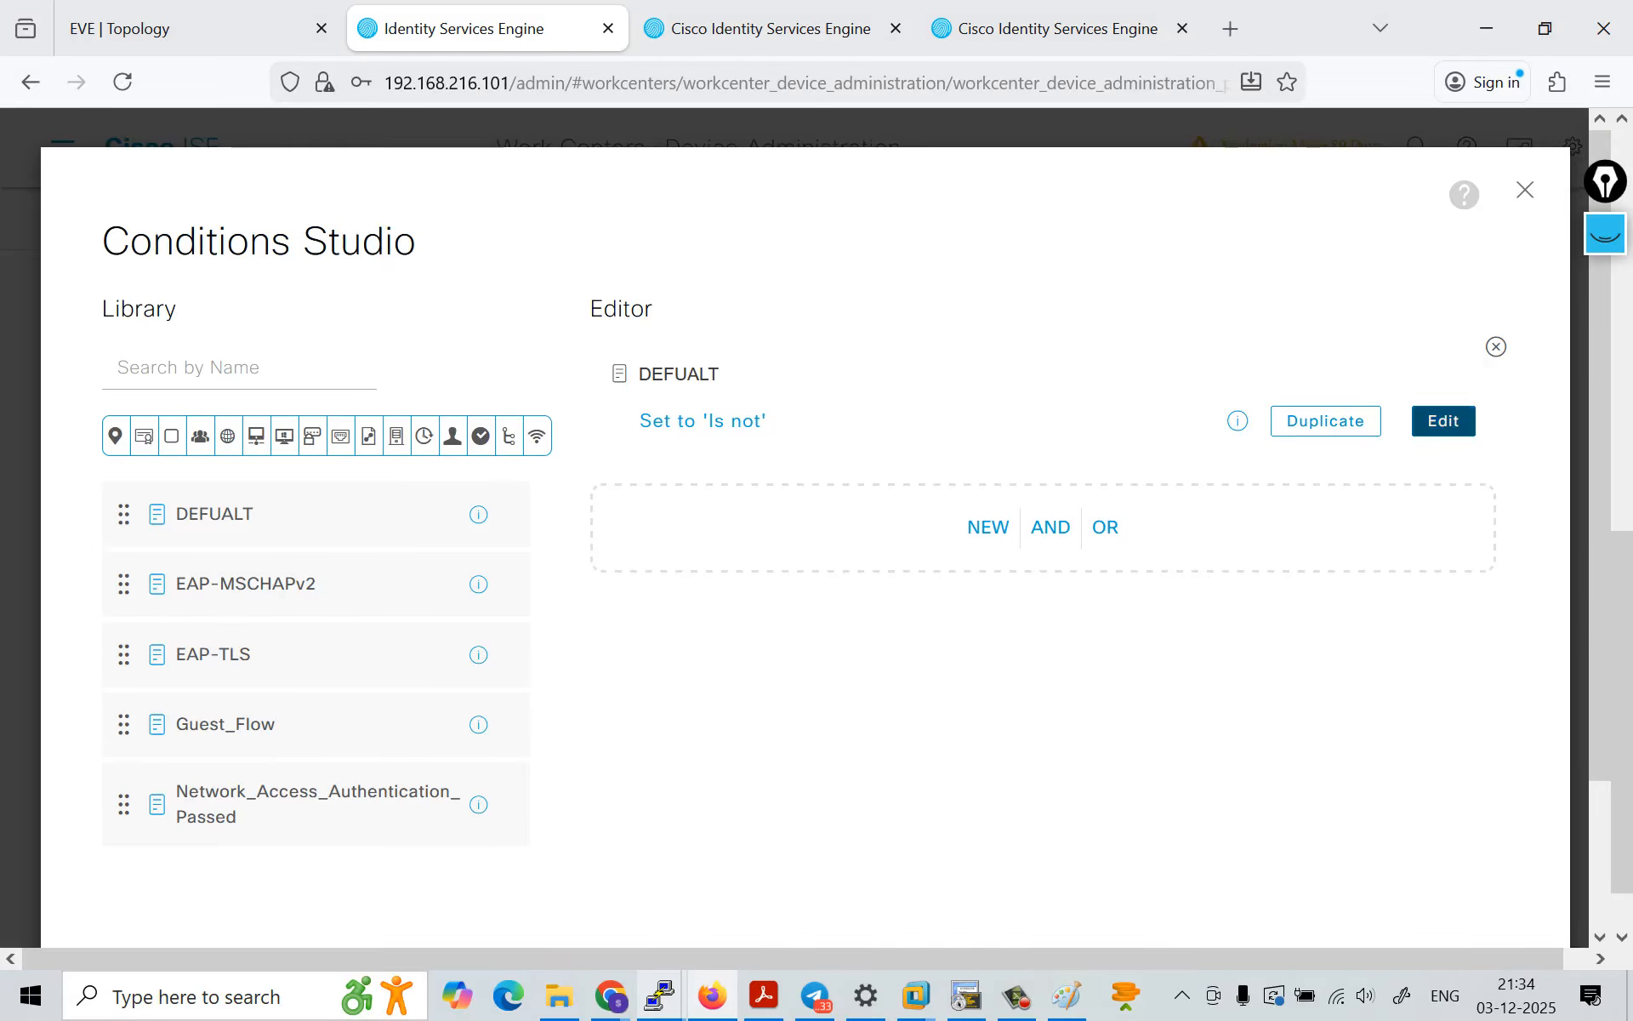
pyautogui.click(1444, 420)
pyautogui.click(773, 454)
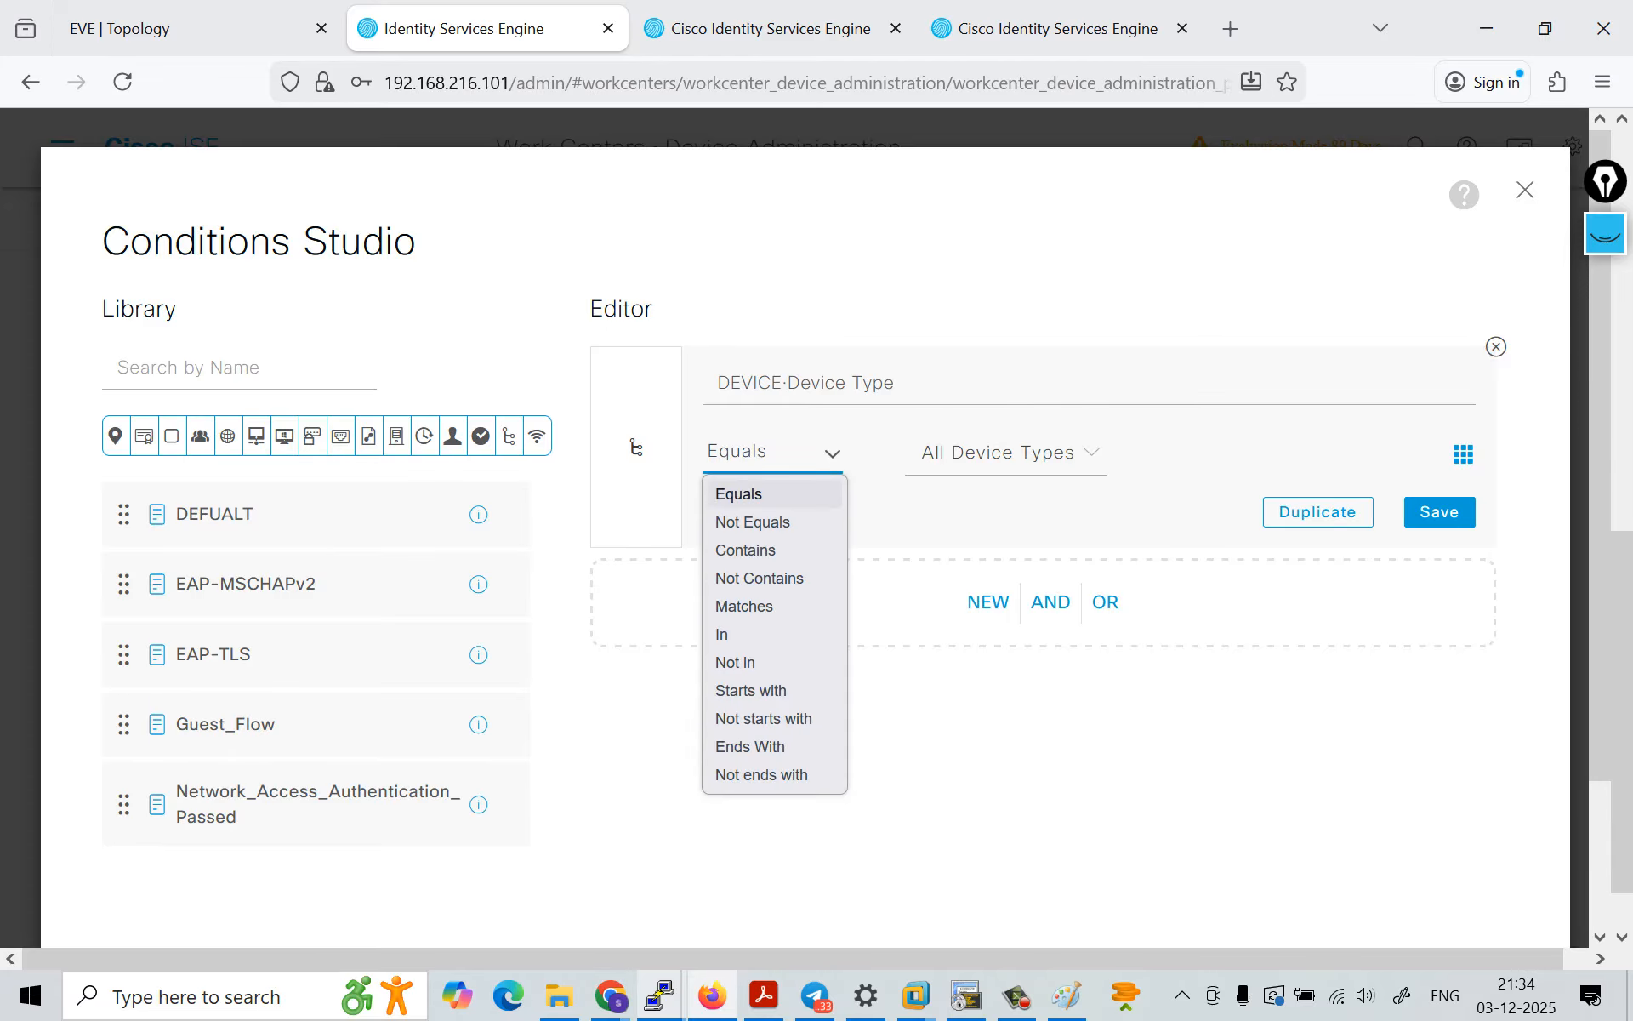
pyautogui.click(773, 494)
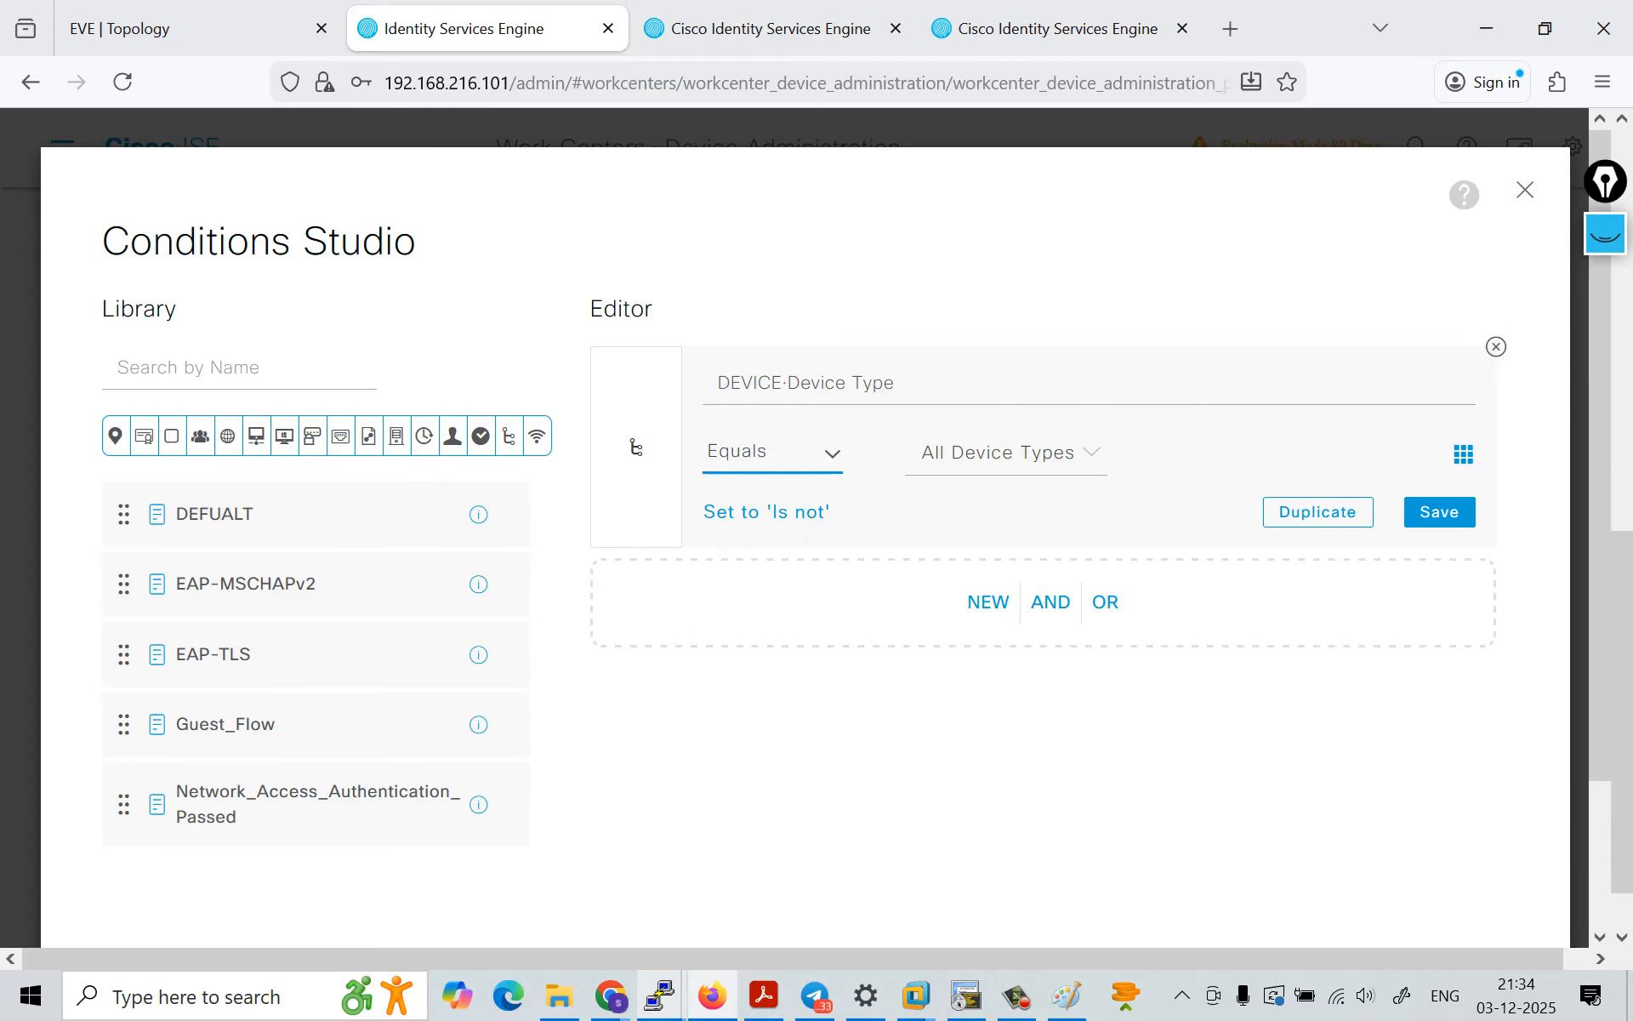
pyautogui.click(1005, 453)
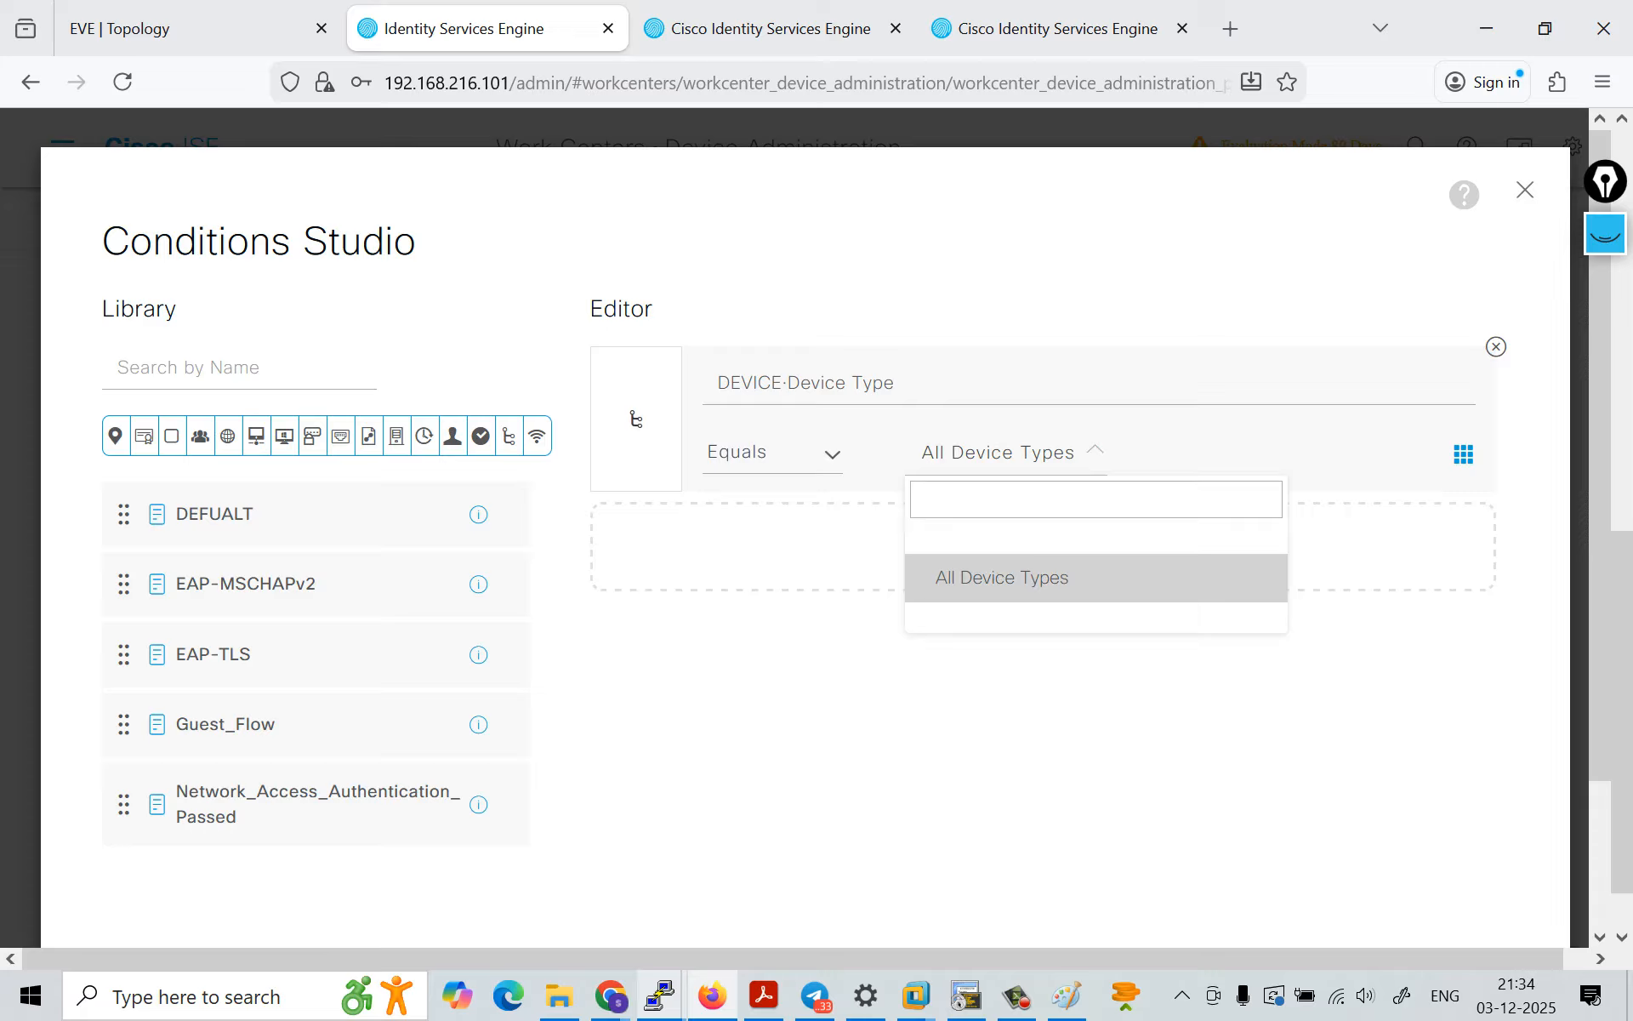
pyautogui.click(1005, 576)
# Step: Change the Admin rule's condition to InternalUser·IdentityGroup Equals User Identity Groups:Admin_group
pyautogui.click(969, 383)
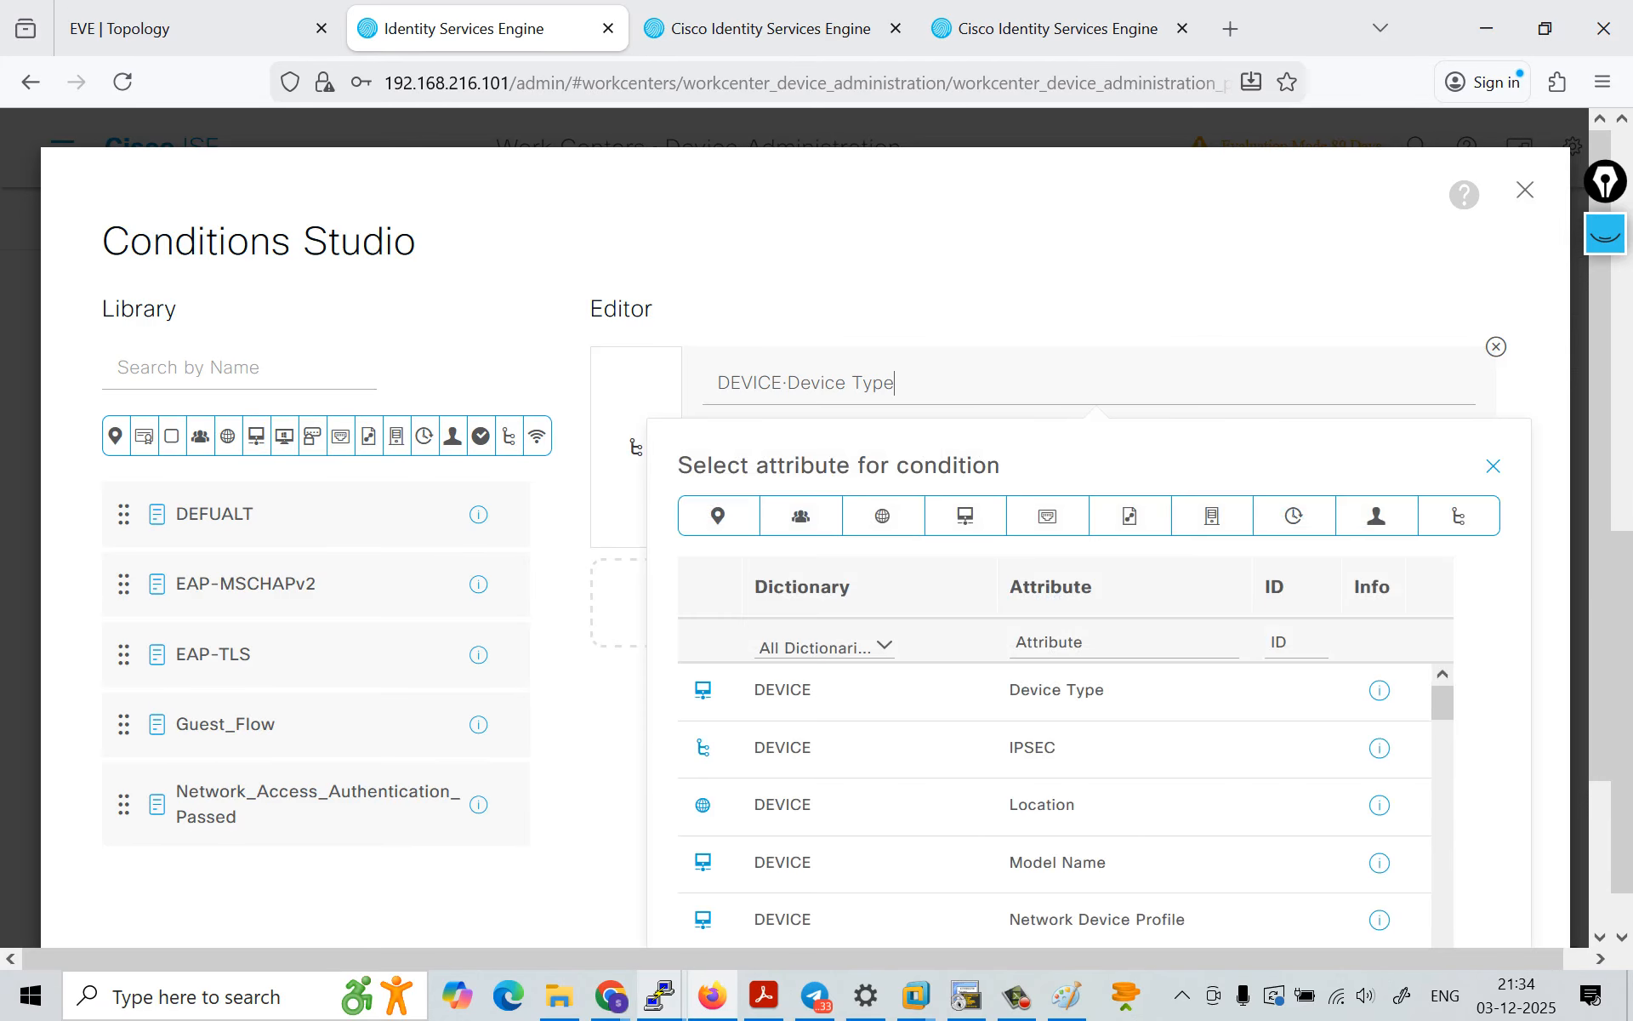
pyautogui.scroll(-5, 1055, 804)
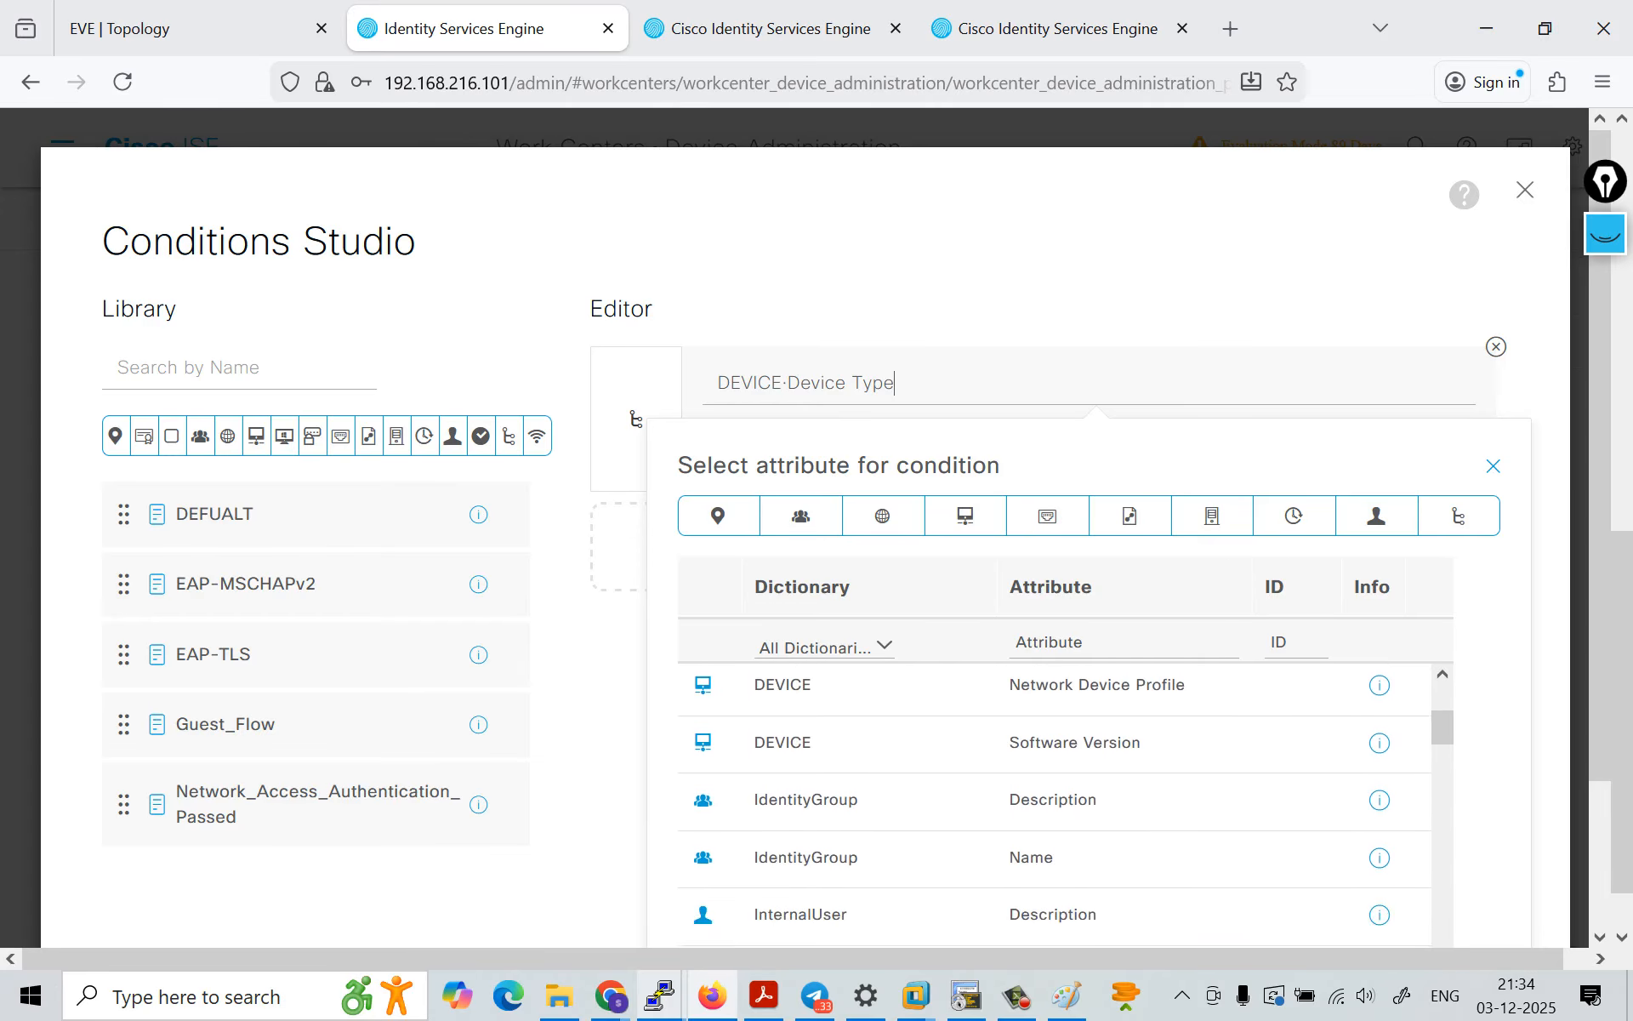
pyautogui.scroll(-4, 1054, 804)
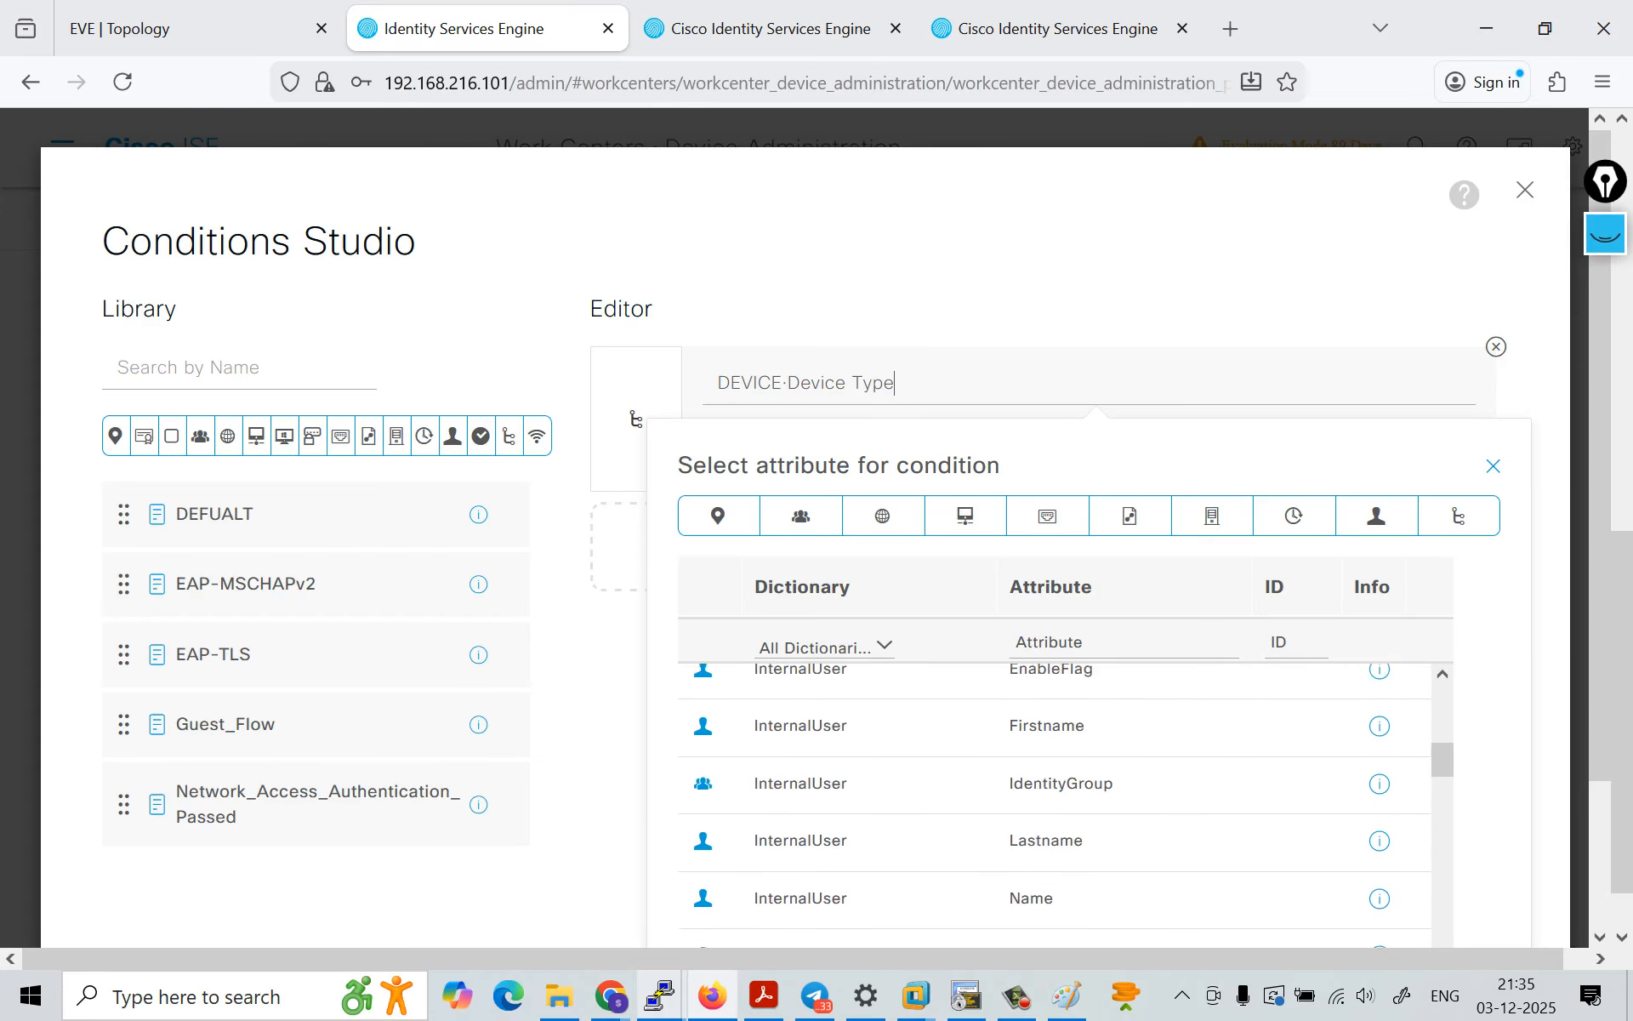
pyautogui.scroll(-1, 1055, 804)
pyautogui.scroll(2, 1055, 804)
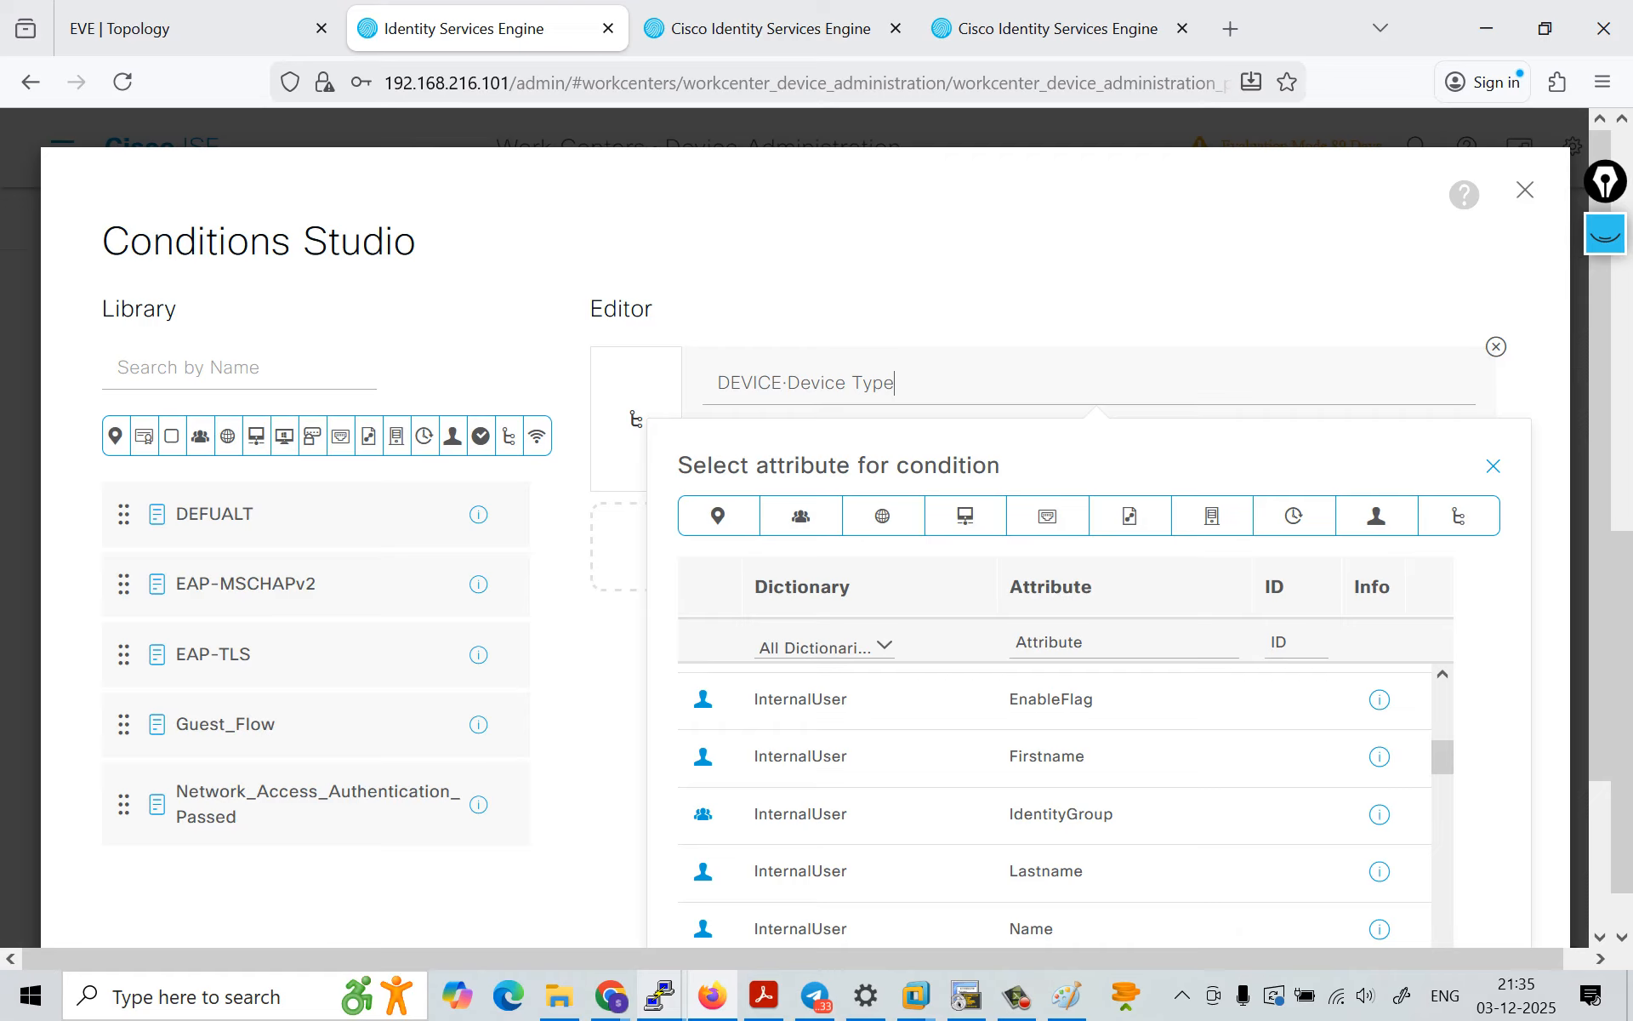
pyautogui.click(1061, 814)
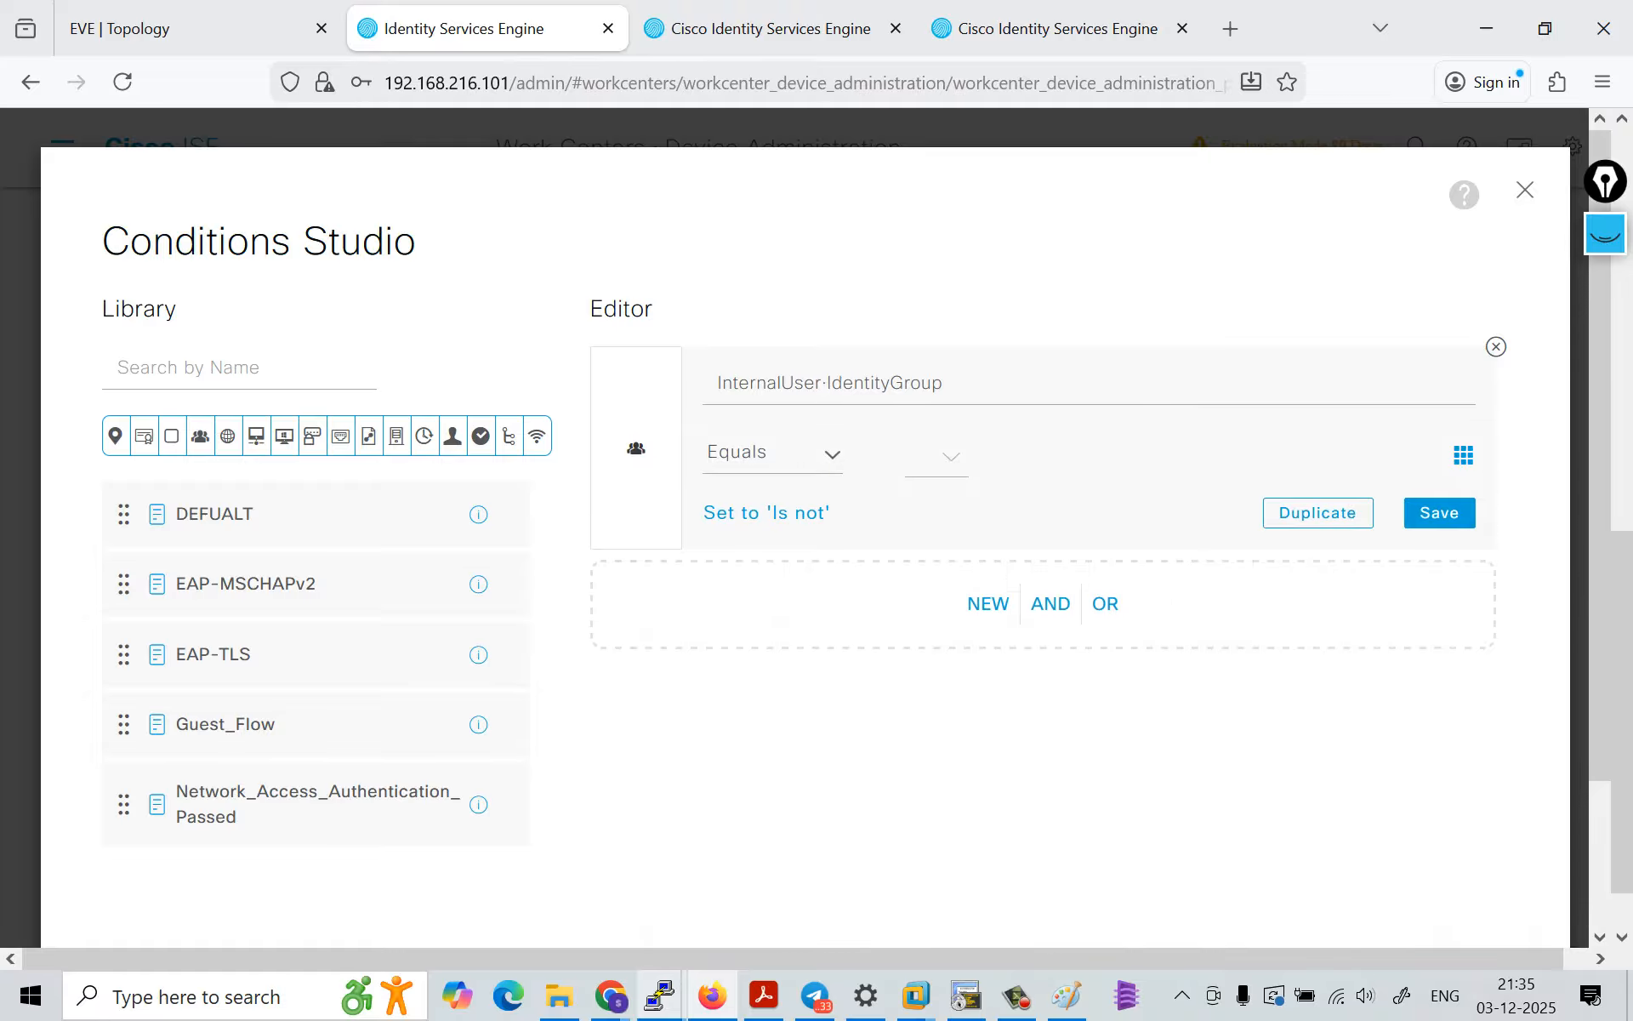
pyautogui.click(937, 457)
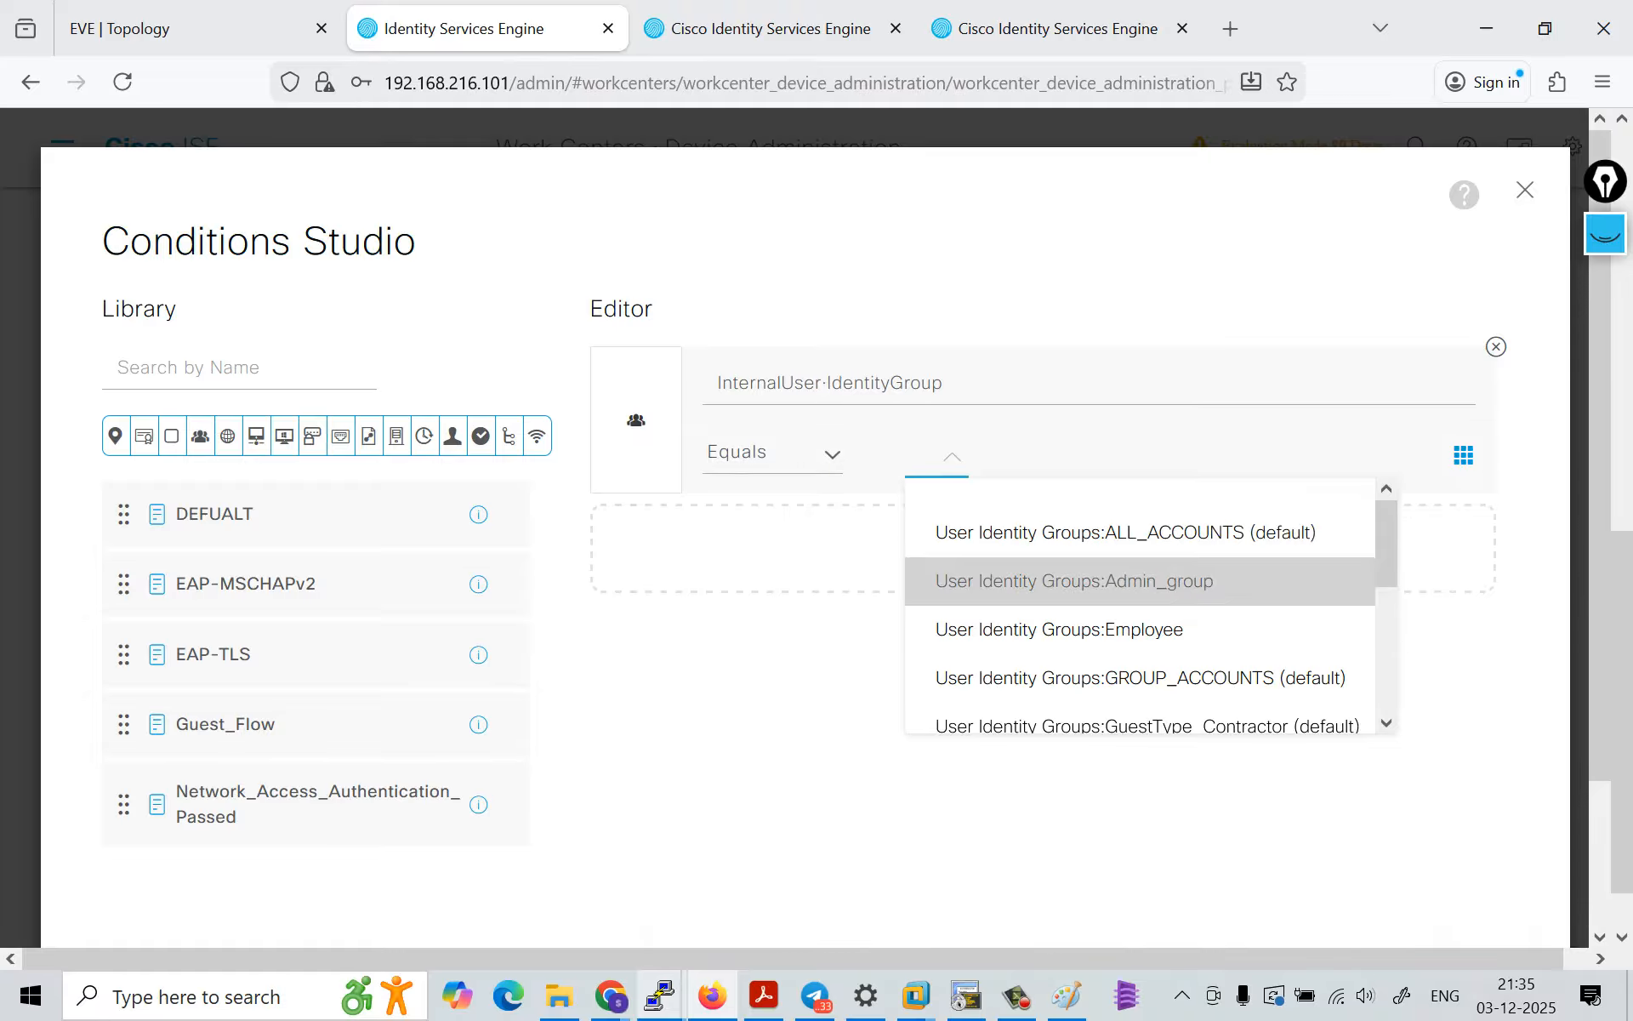
pyautogui.click(1075, 581)
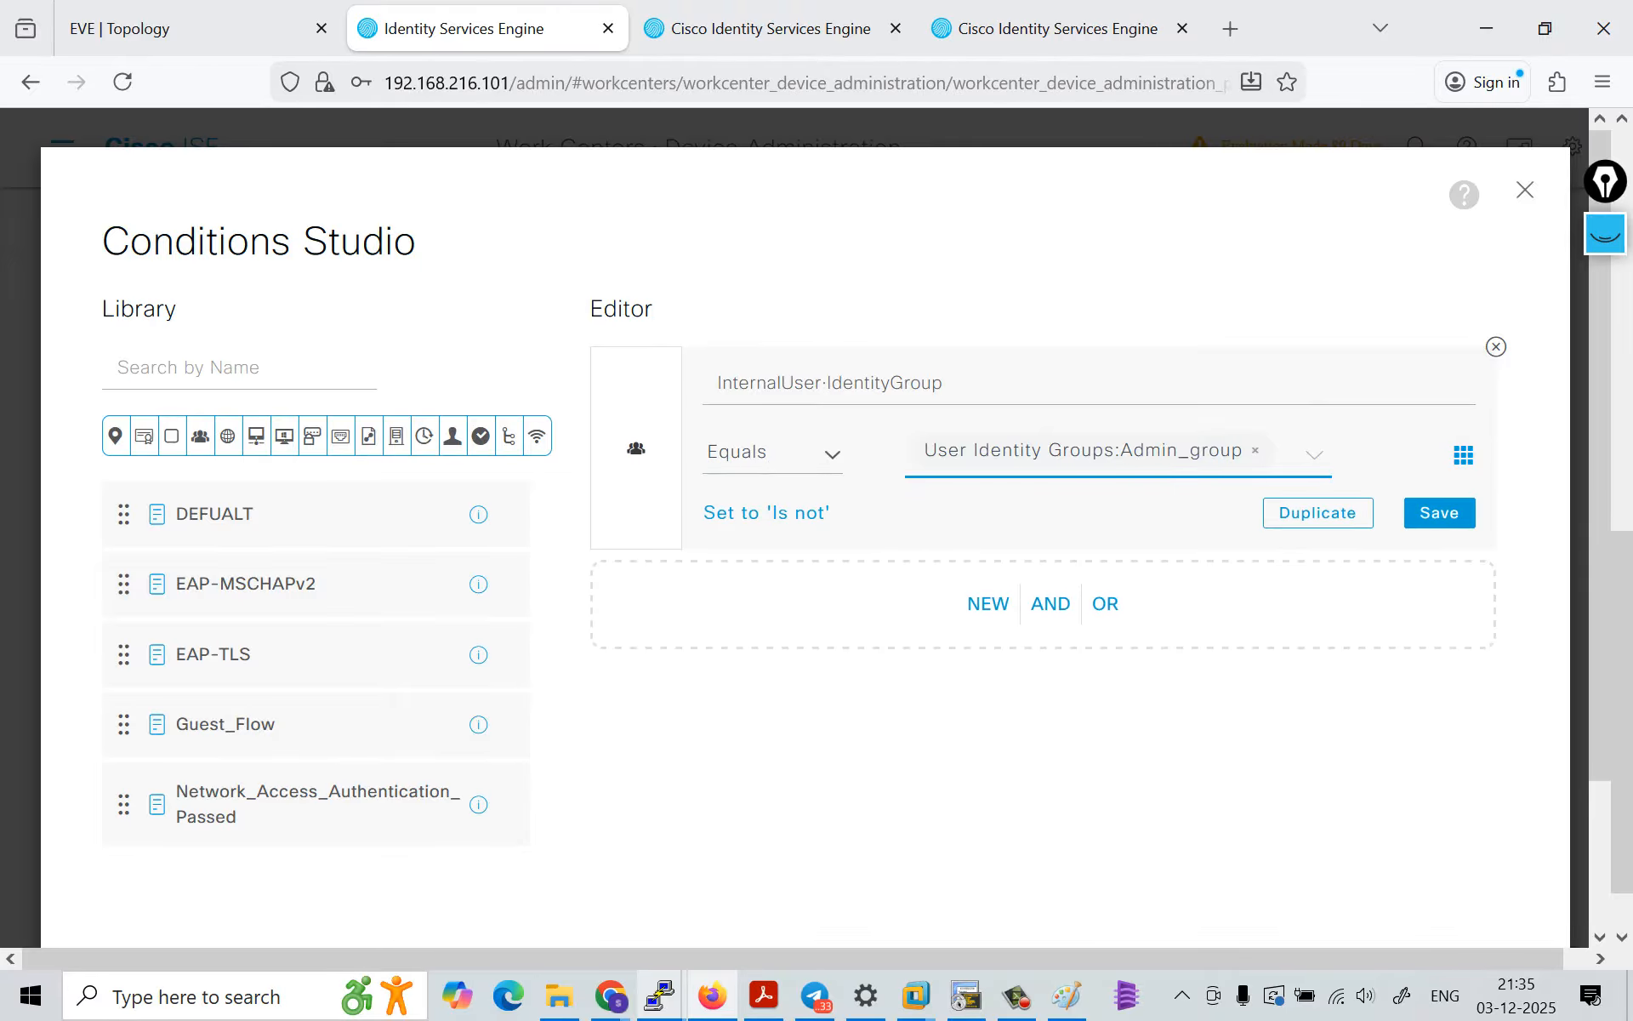
# Step: Try to save the edited condition under an existing library condition named ADMIN-GROUP
pyautogui.click(1440, 512)
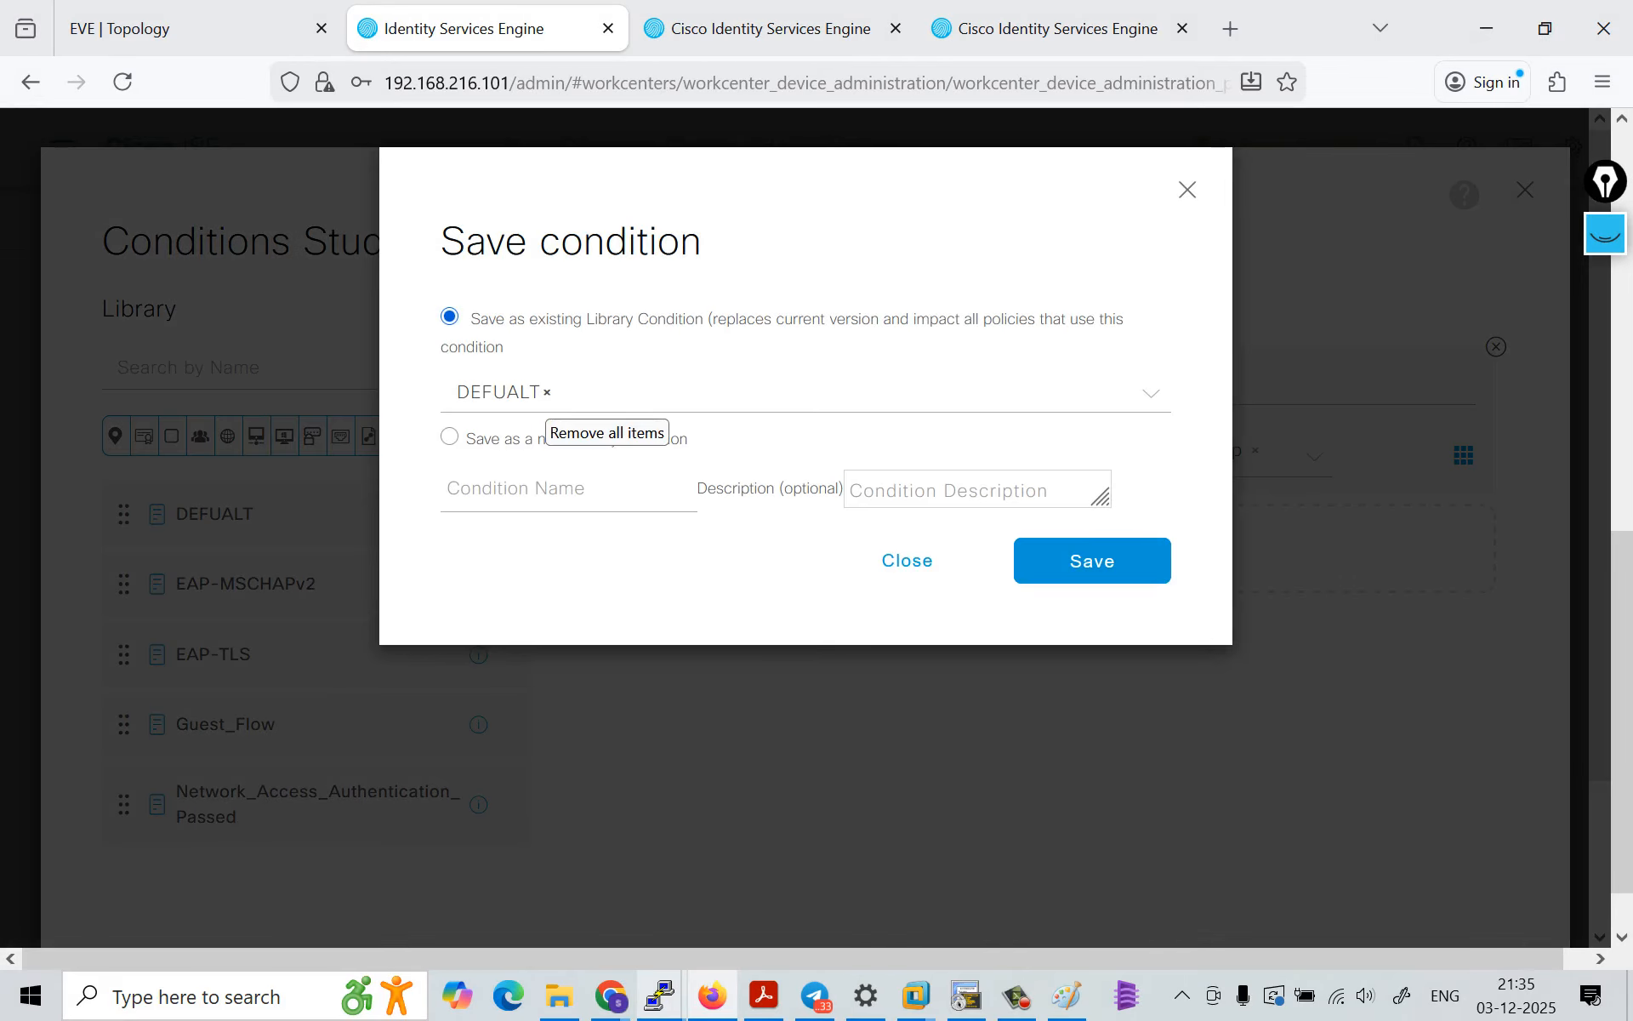
pyautogui.click(547, 392)
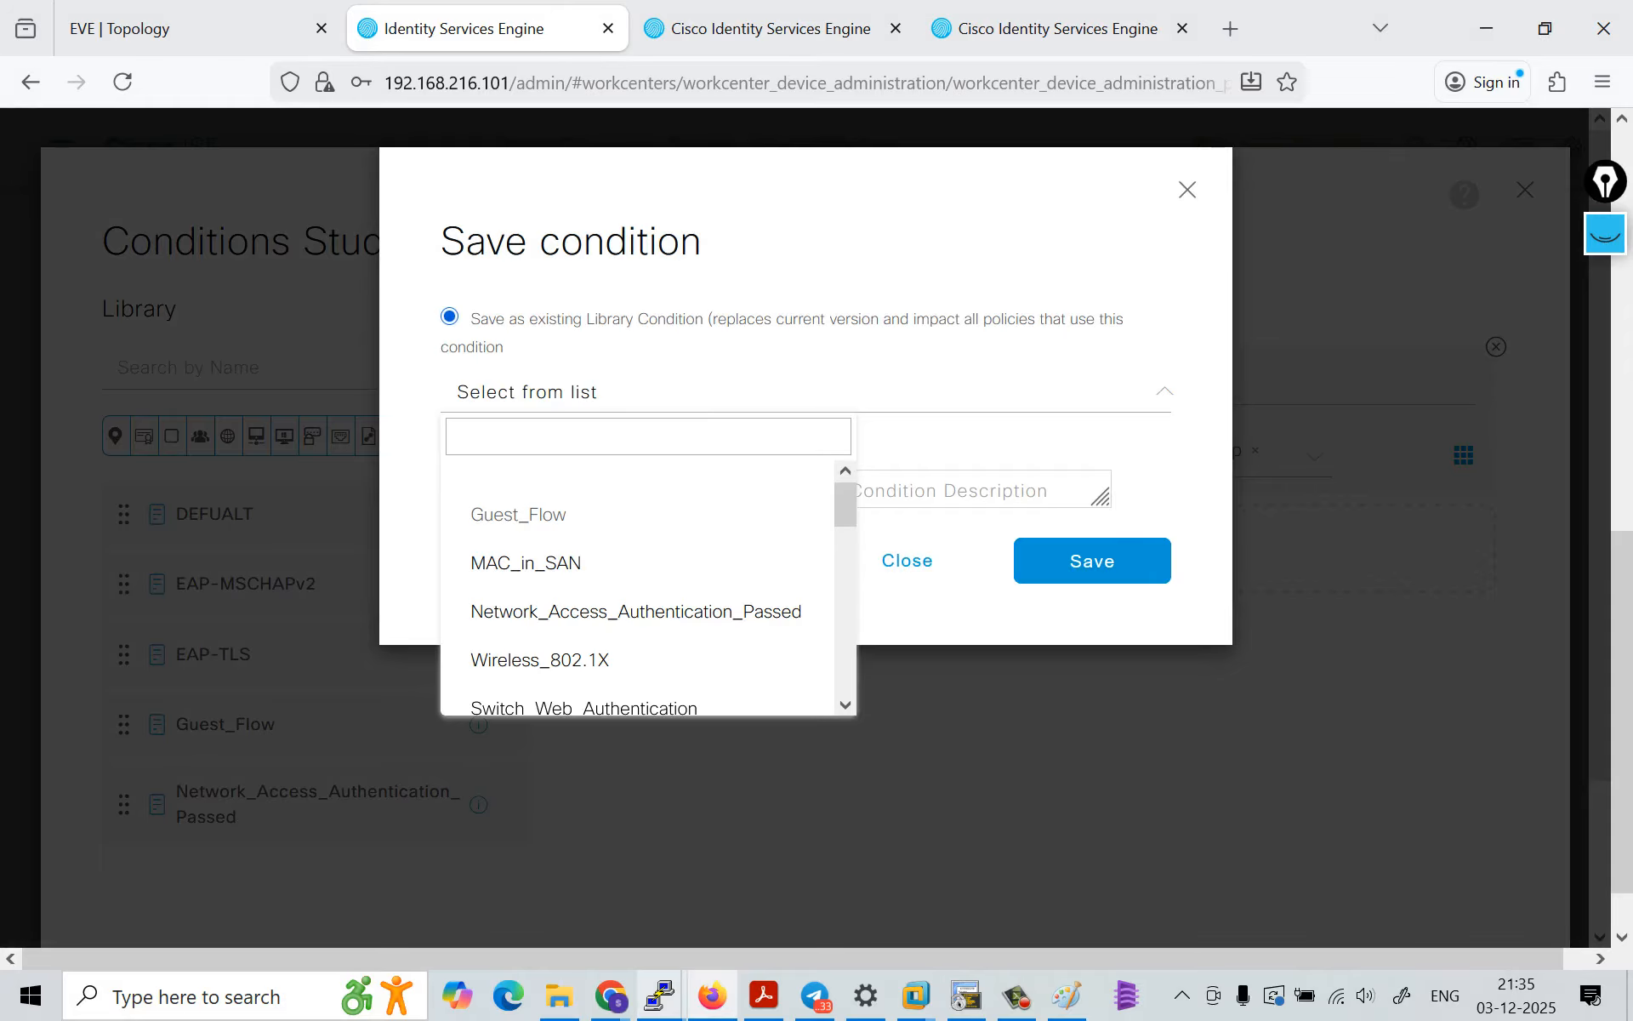
pyautogui.press('capslock')
pyautogui.write('ADMIN')
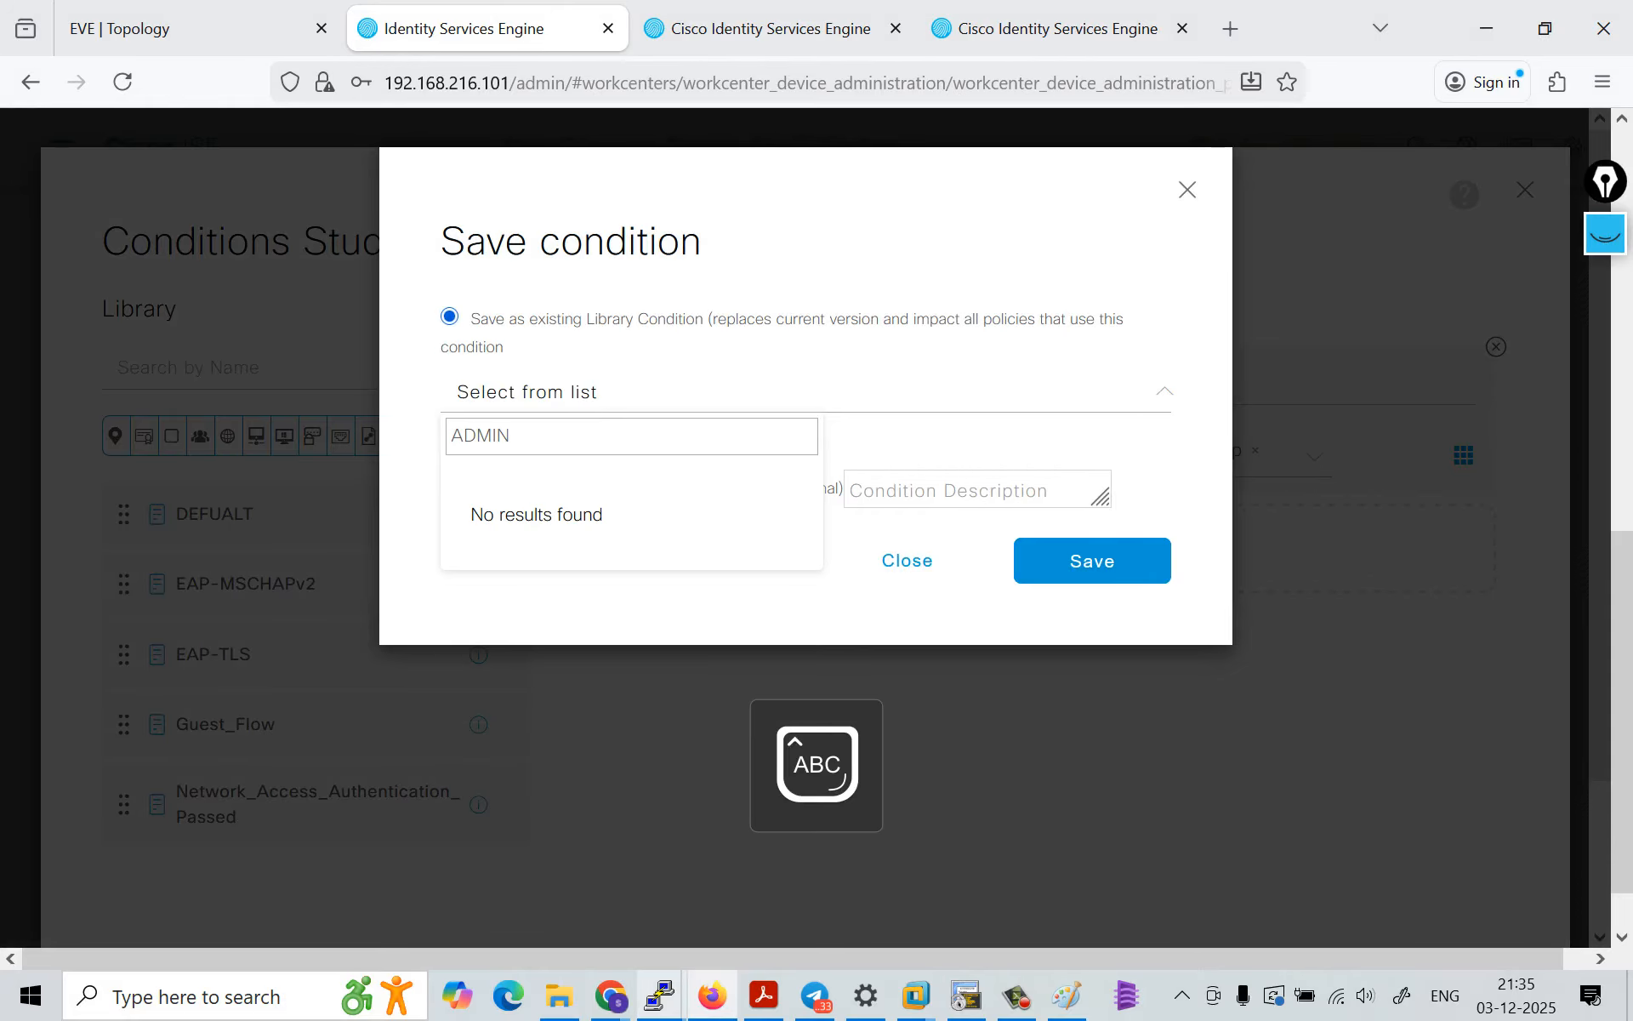
pyautogui.write('-GROUP')
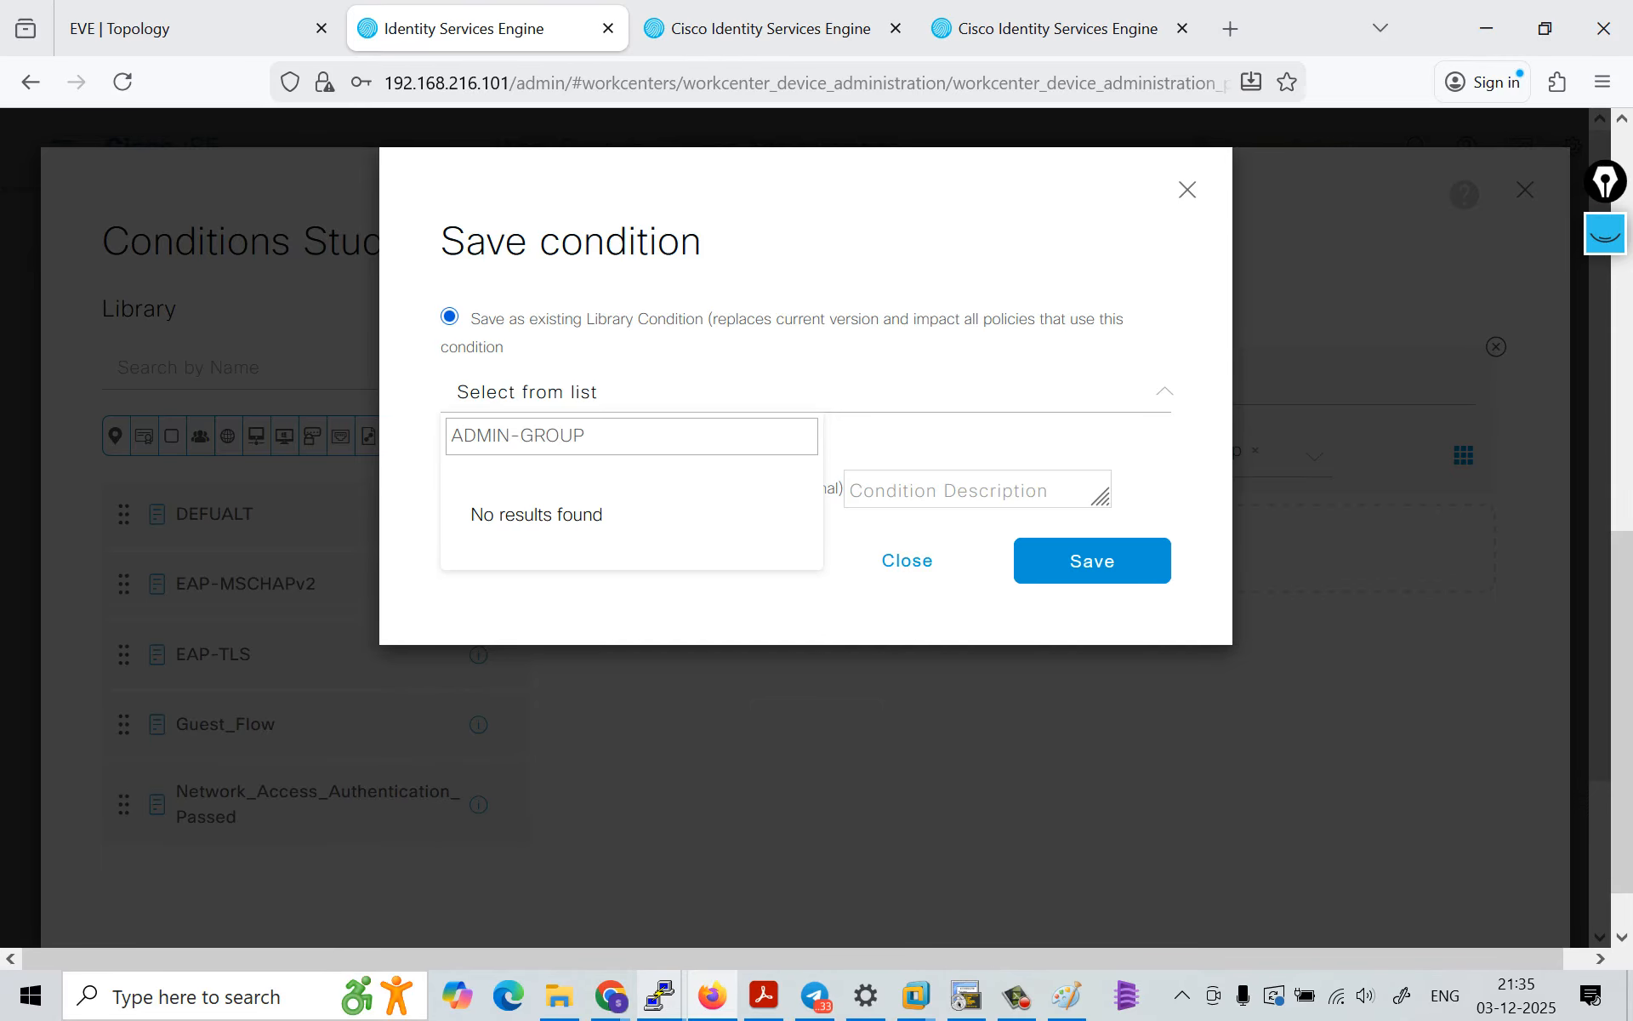
pyautogui.click(1093, 561)
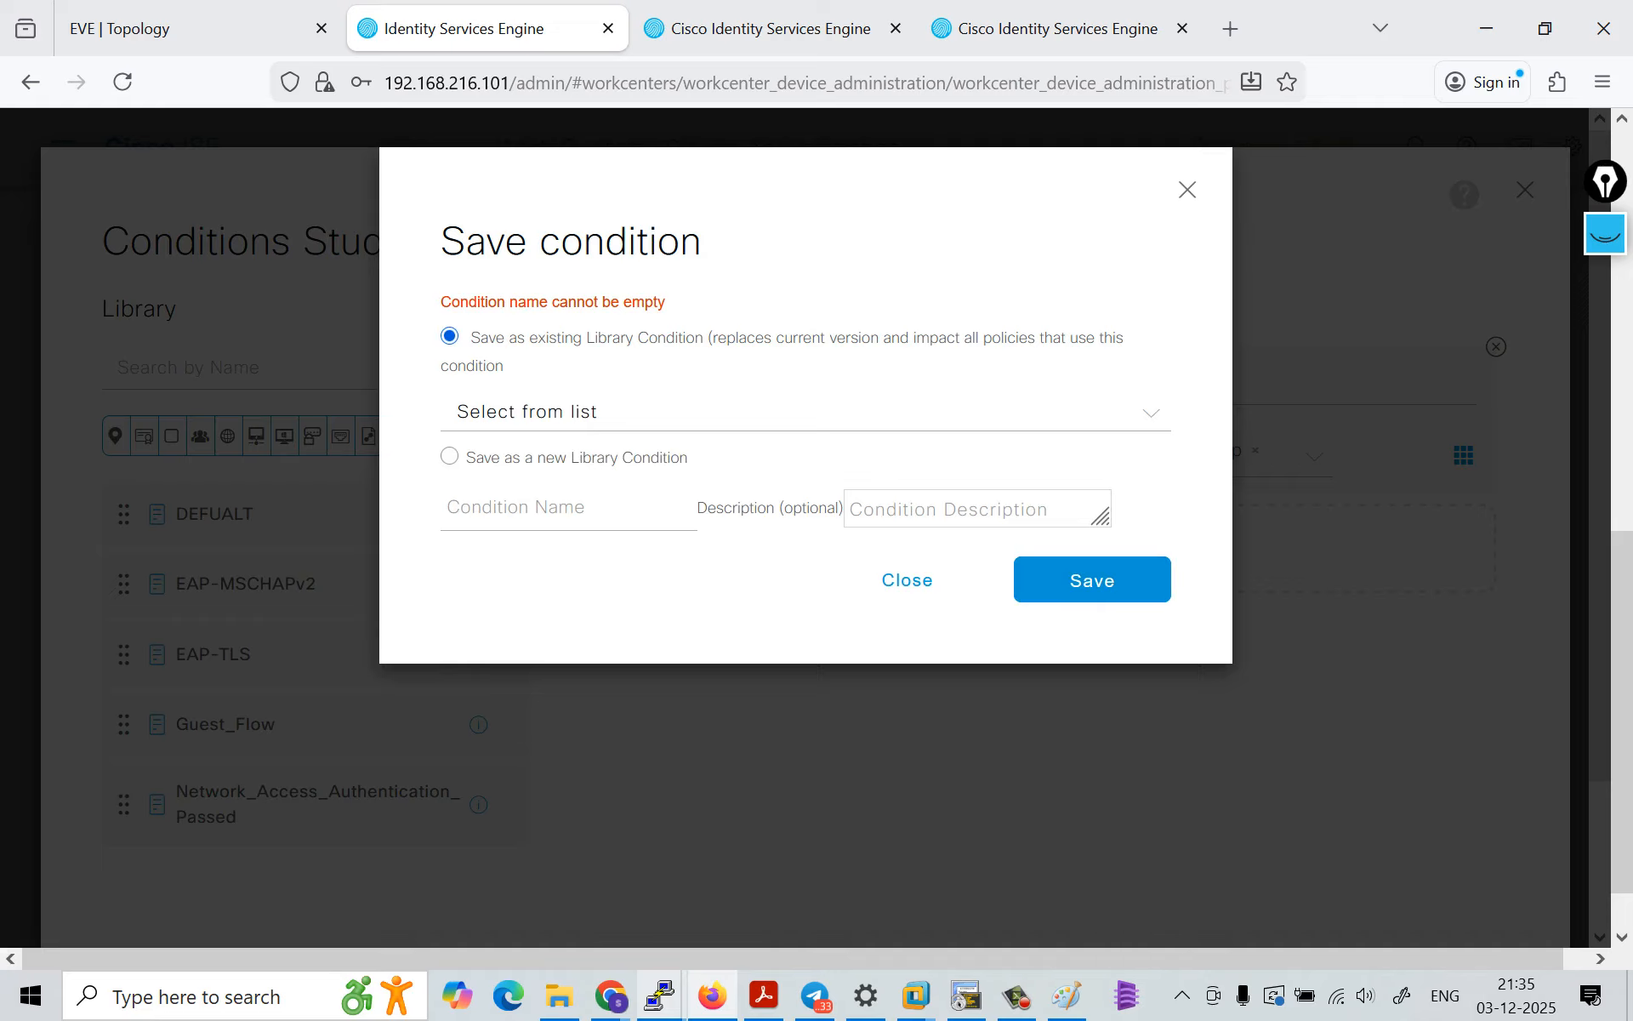
# Step: Select DEFUALT as the existing library condition to replace and save the edited condition
pyautogui.click(626, 413)
pyautogui.scroll(-5, 637, 600)
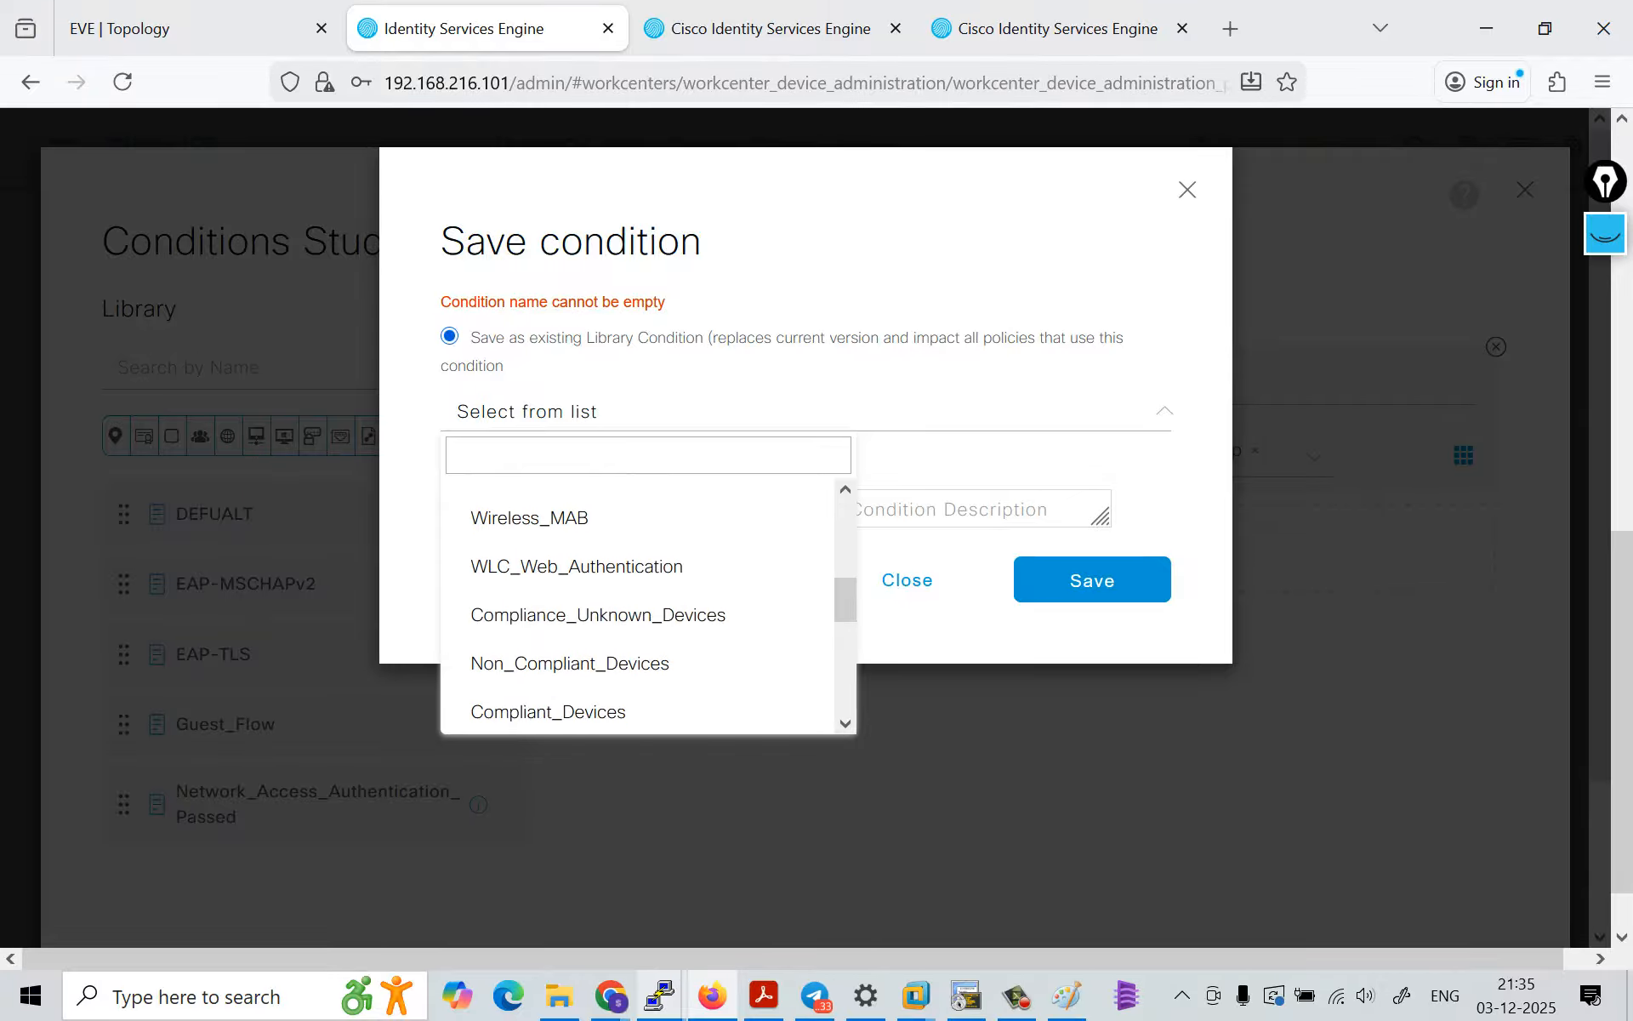
pyautogui.scroll(-6, 637, 613)
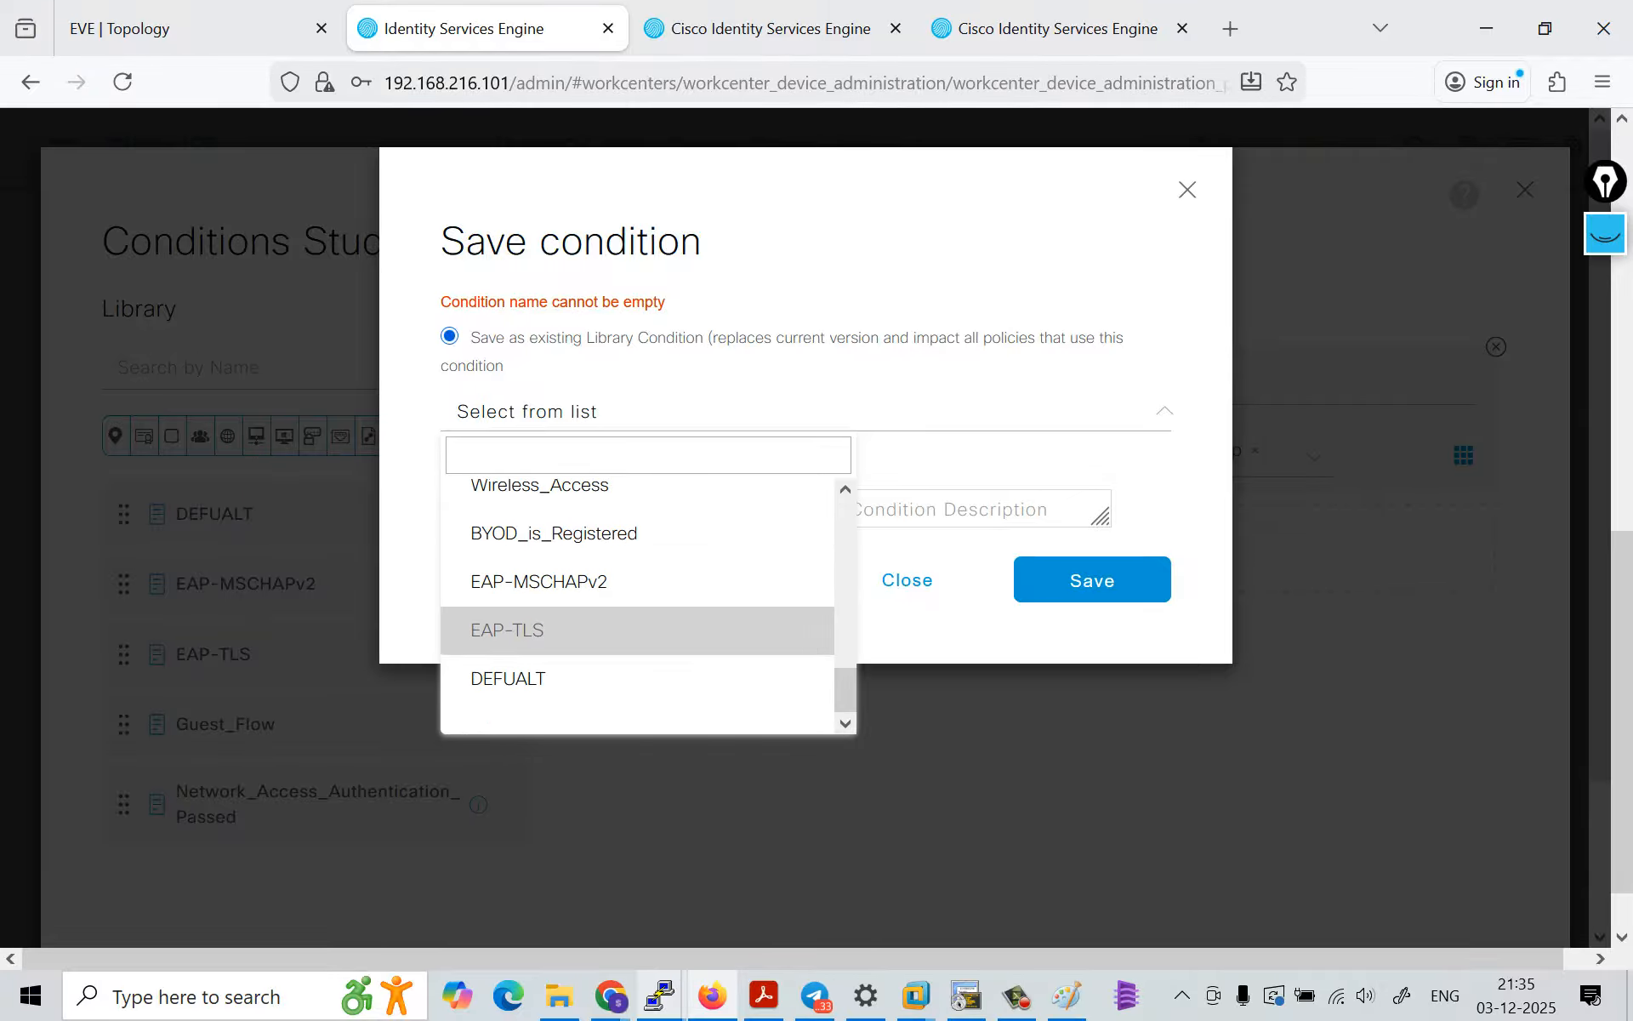
pyautogui.click(510, 678)
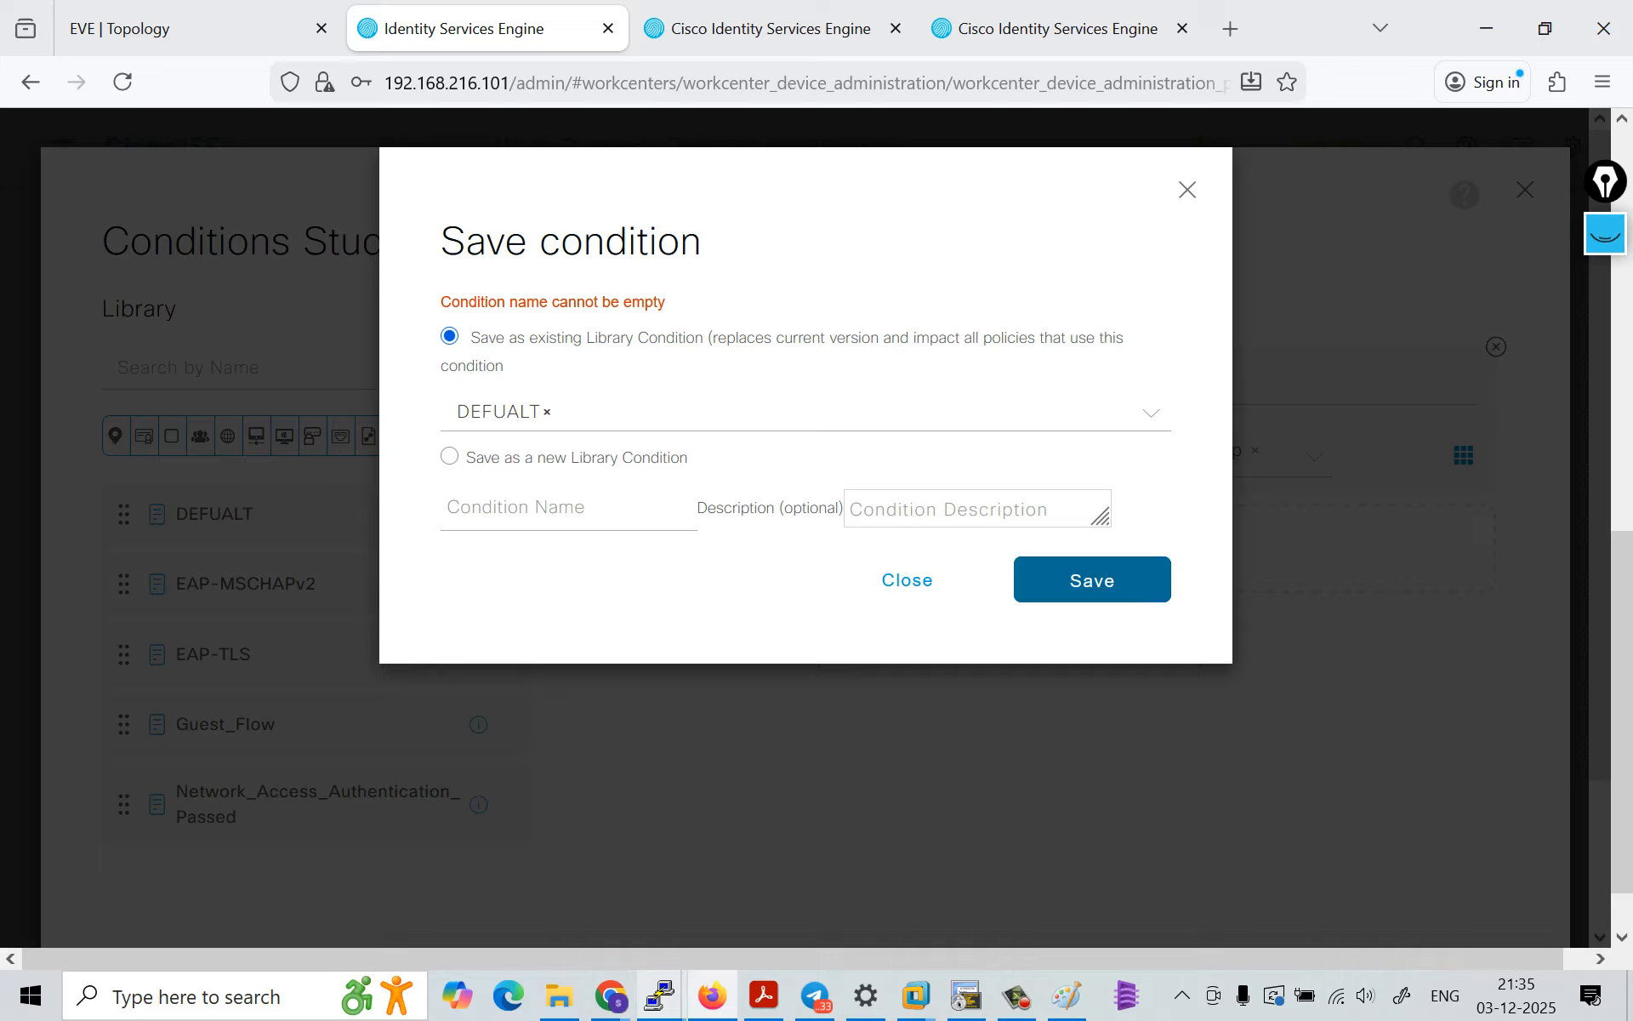
pyautogui.click(1092, 581)
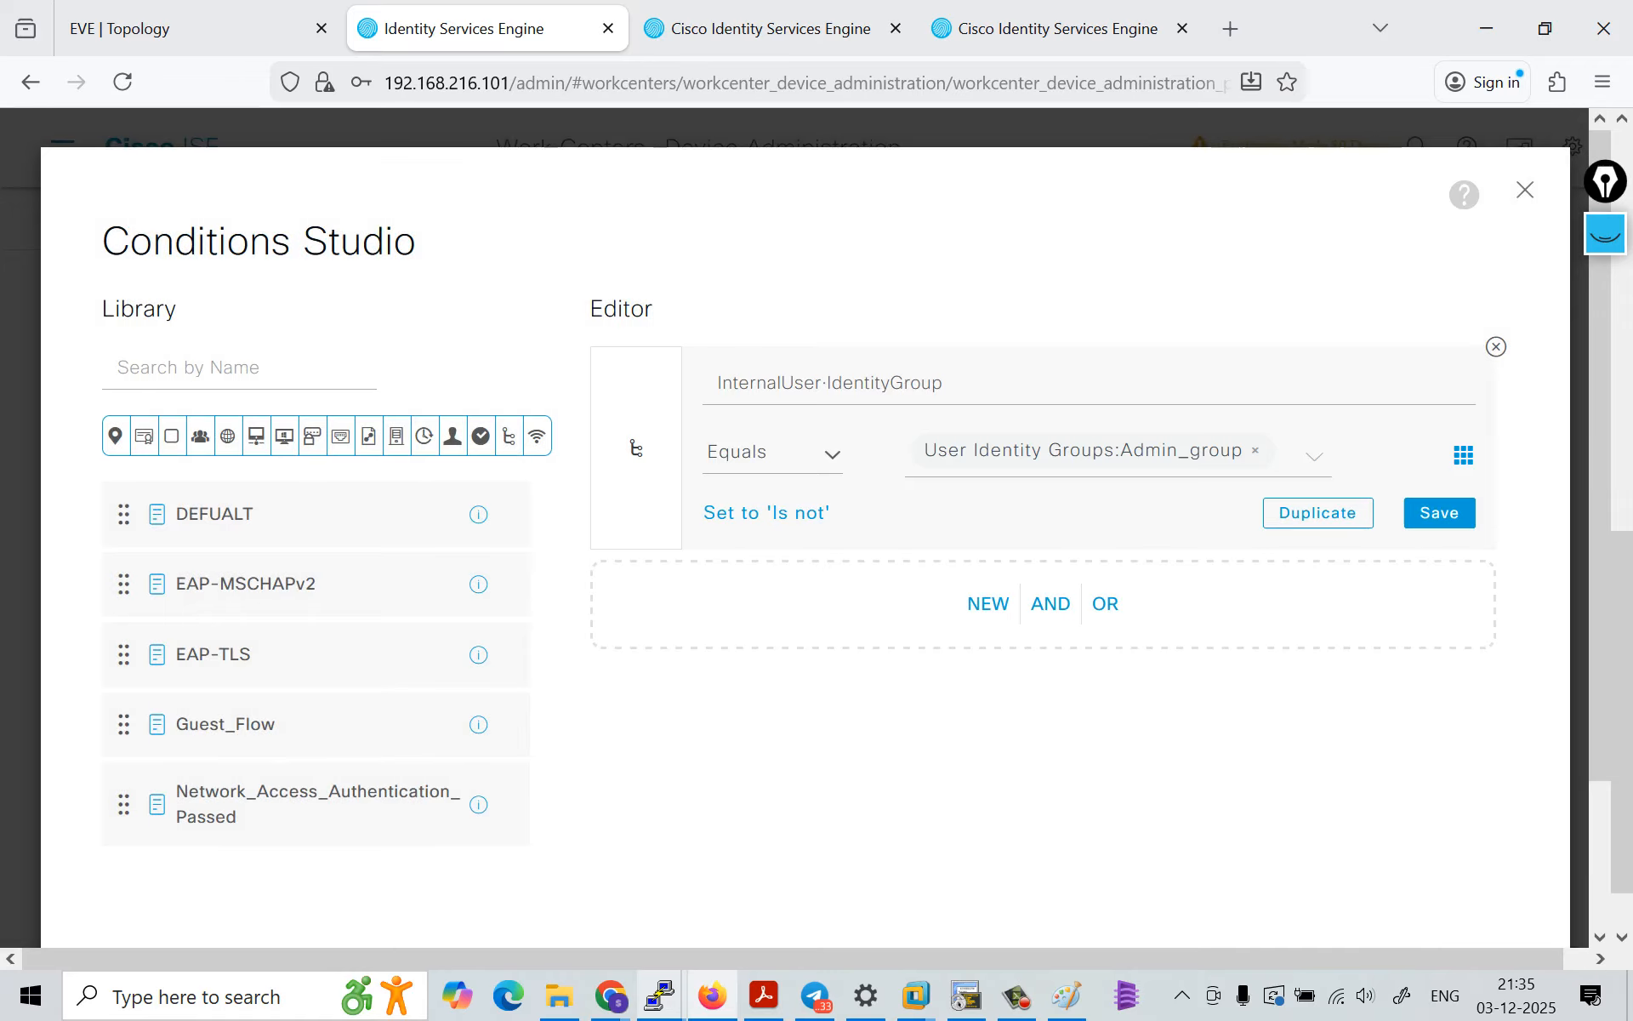
# Step: Save the Admin_group condition over the DEFUALT library condition again and apply it to the Admin rule
pyautogui.click(1443, 420)
pyautogui.click(1439, 512)
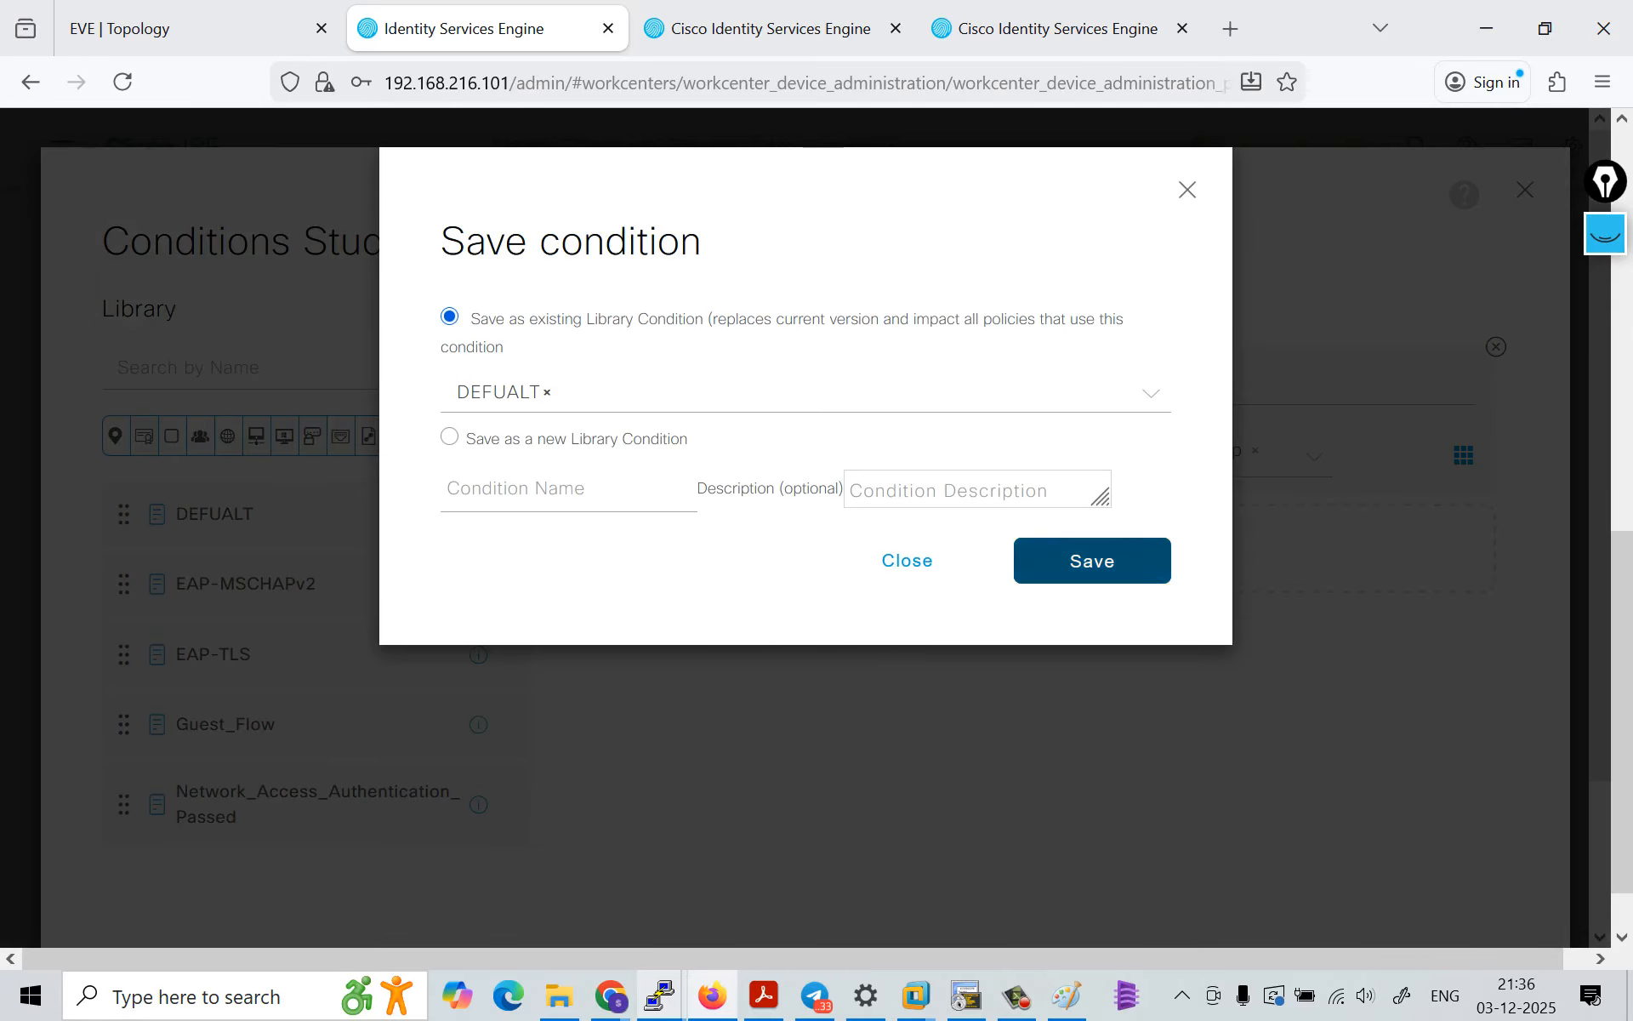
pyautogui.click(1092, 560)
pyautogui.scroll(-3, 1092, 561)
pyautogui.click(1434, 823)
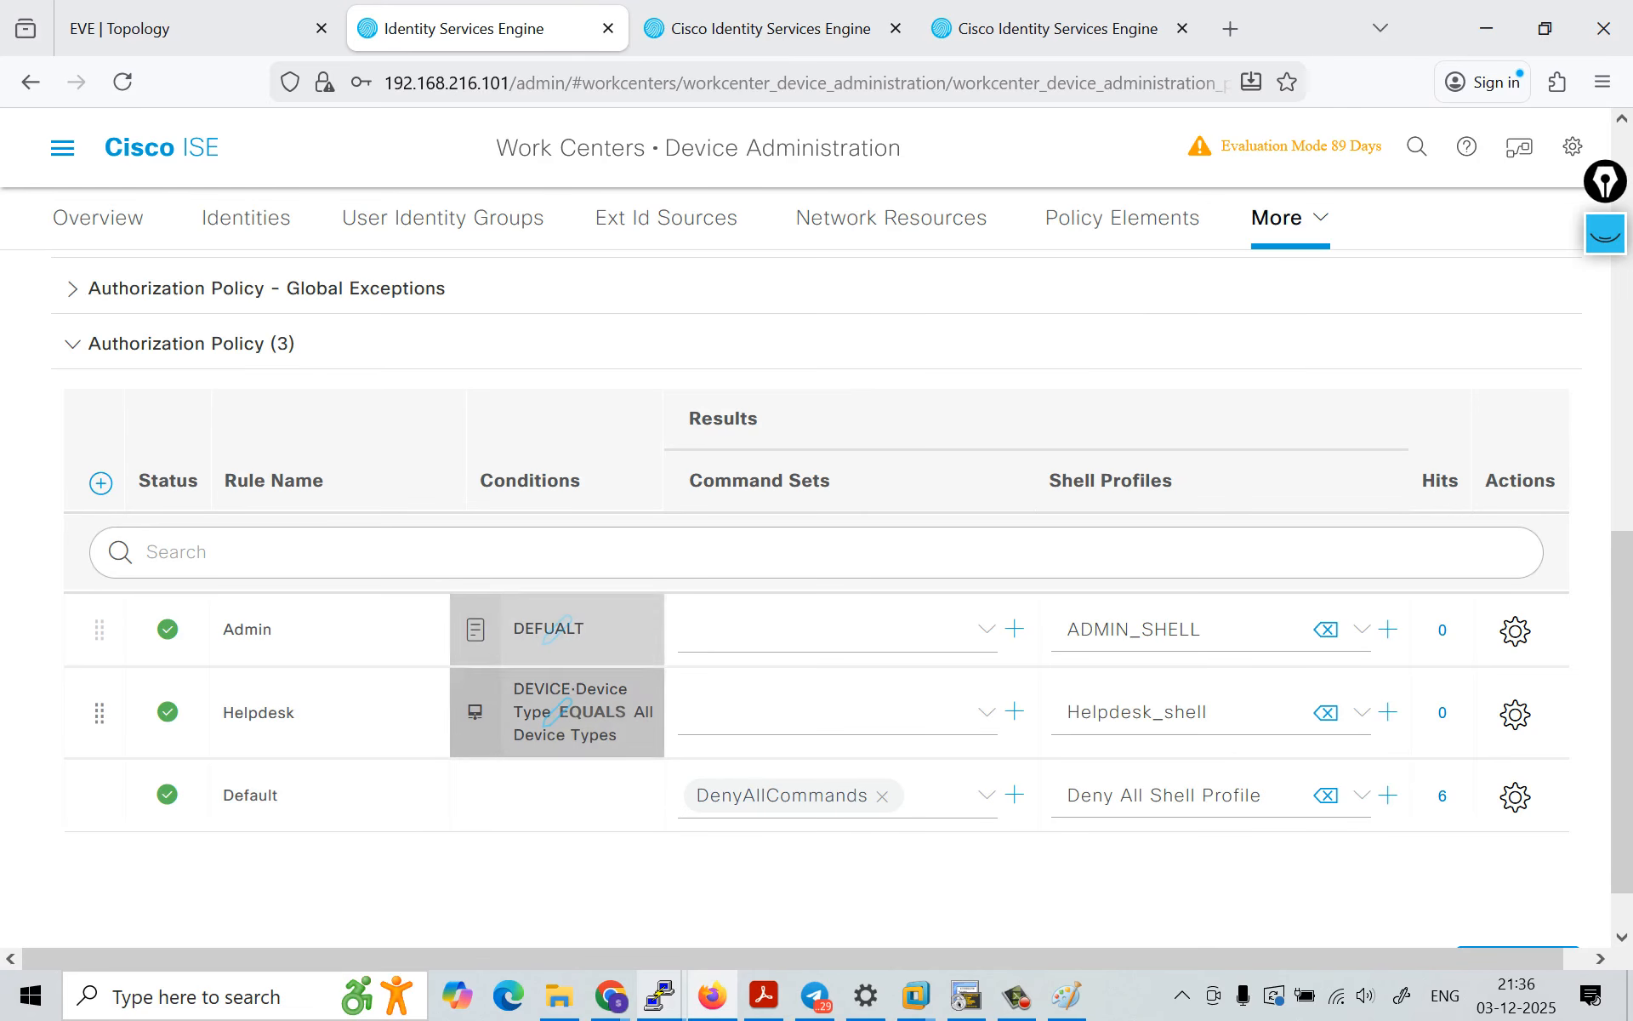
# Step: Reopen the Admin rule's DEFUALT condition in edit mode and apply its InternalUser·IdentityGroup Equals Admin_group expression to the rule
pyautogui.click(553, 629)
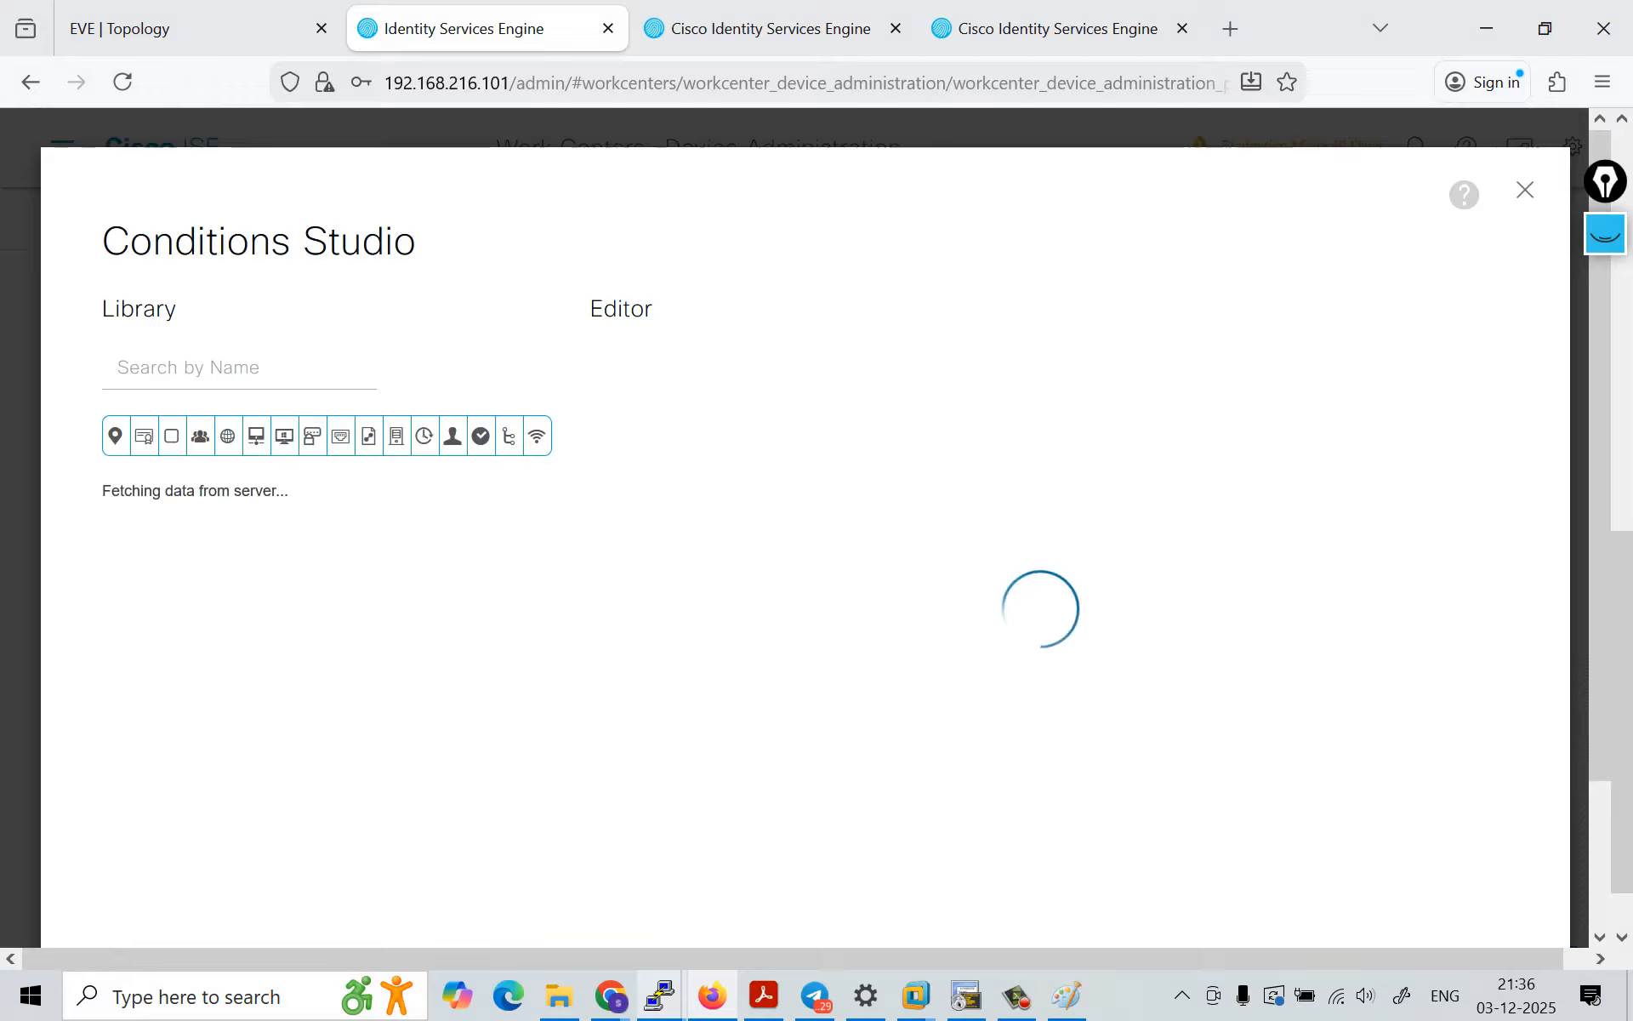
pyautogui.click(1443, 421)
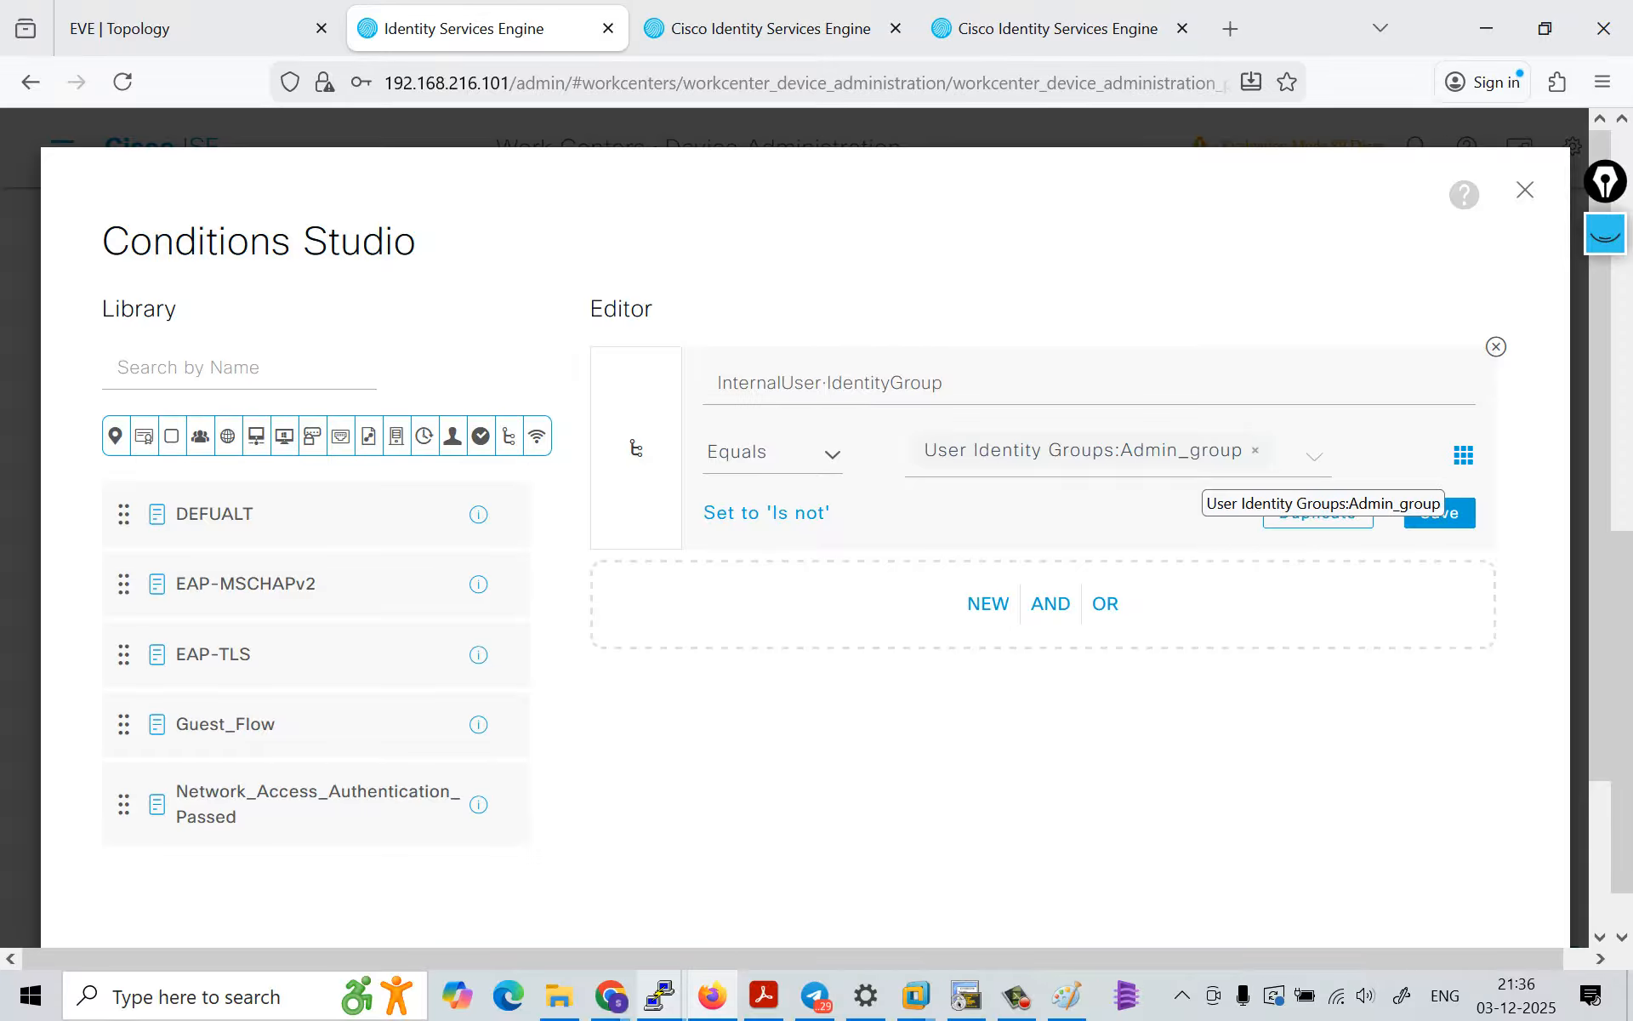
pyautogui.scroll(-3, 1361, 714)
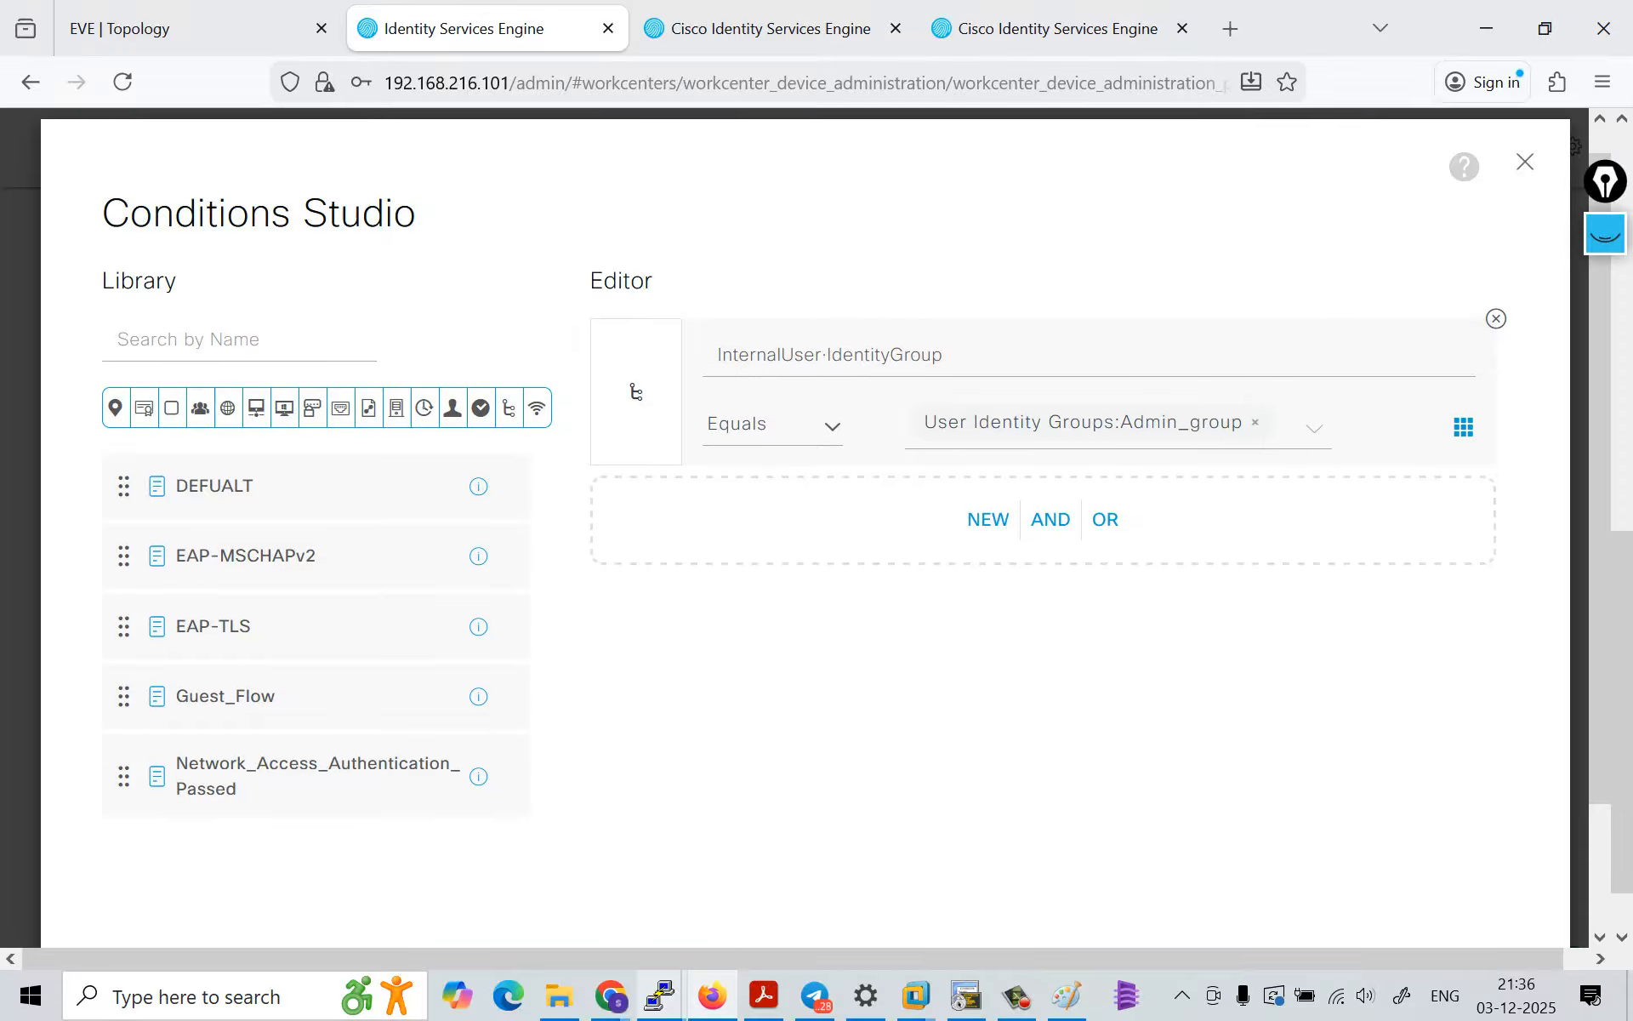
pyautogui.click(1435, 823)
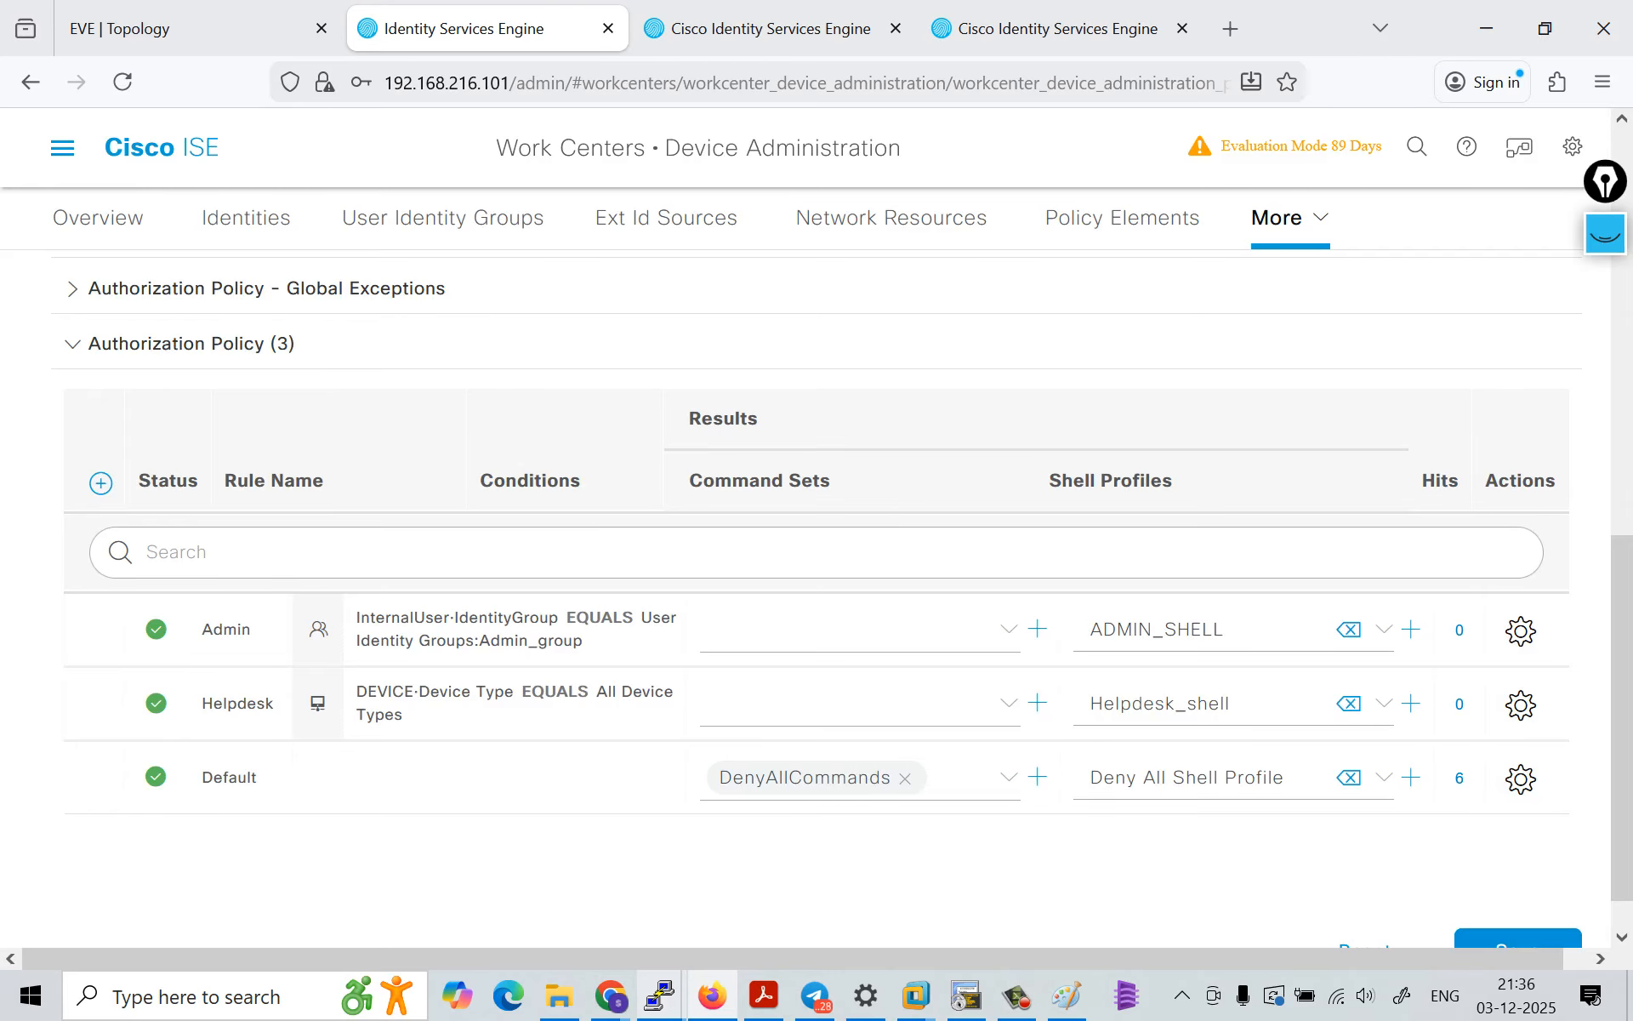
# Step: Change the attribute of the Helpdesk rule's condition to IdentityGroup·Name
pyautogui.click(491, 703)
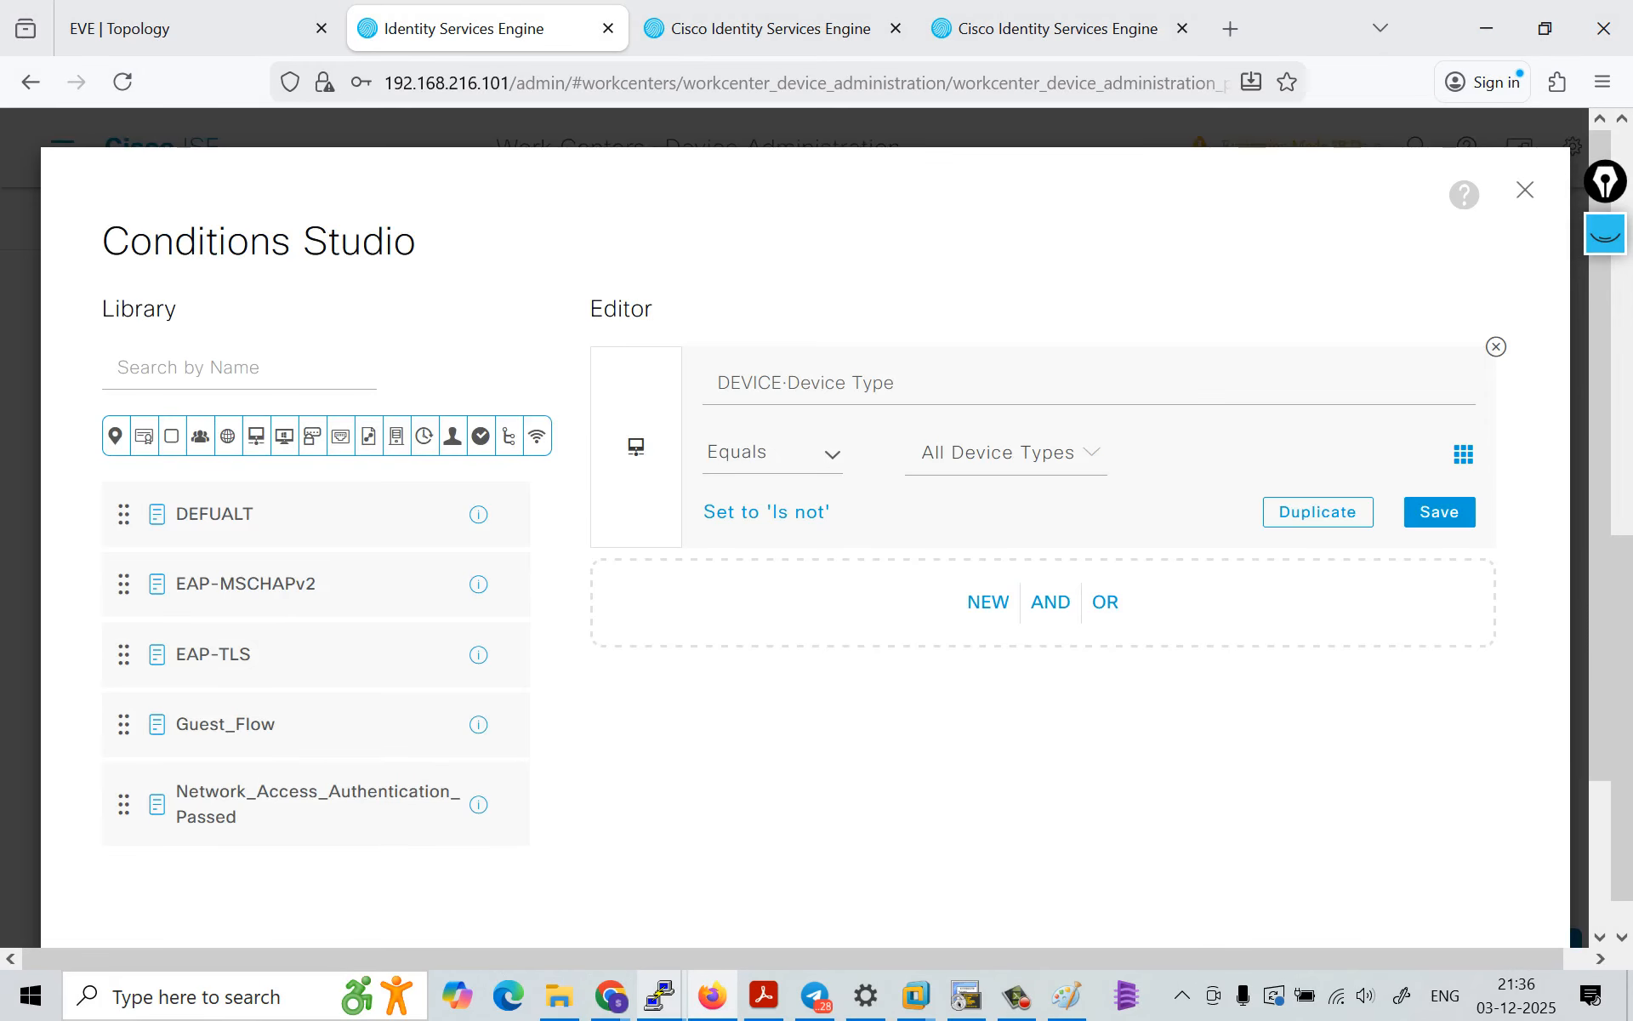
pyautogui.scroll(-4, 1055, 808)
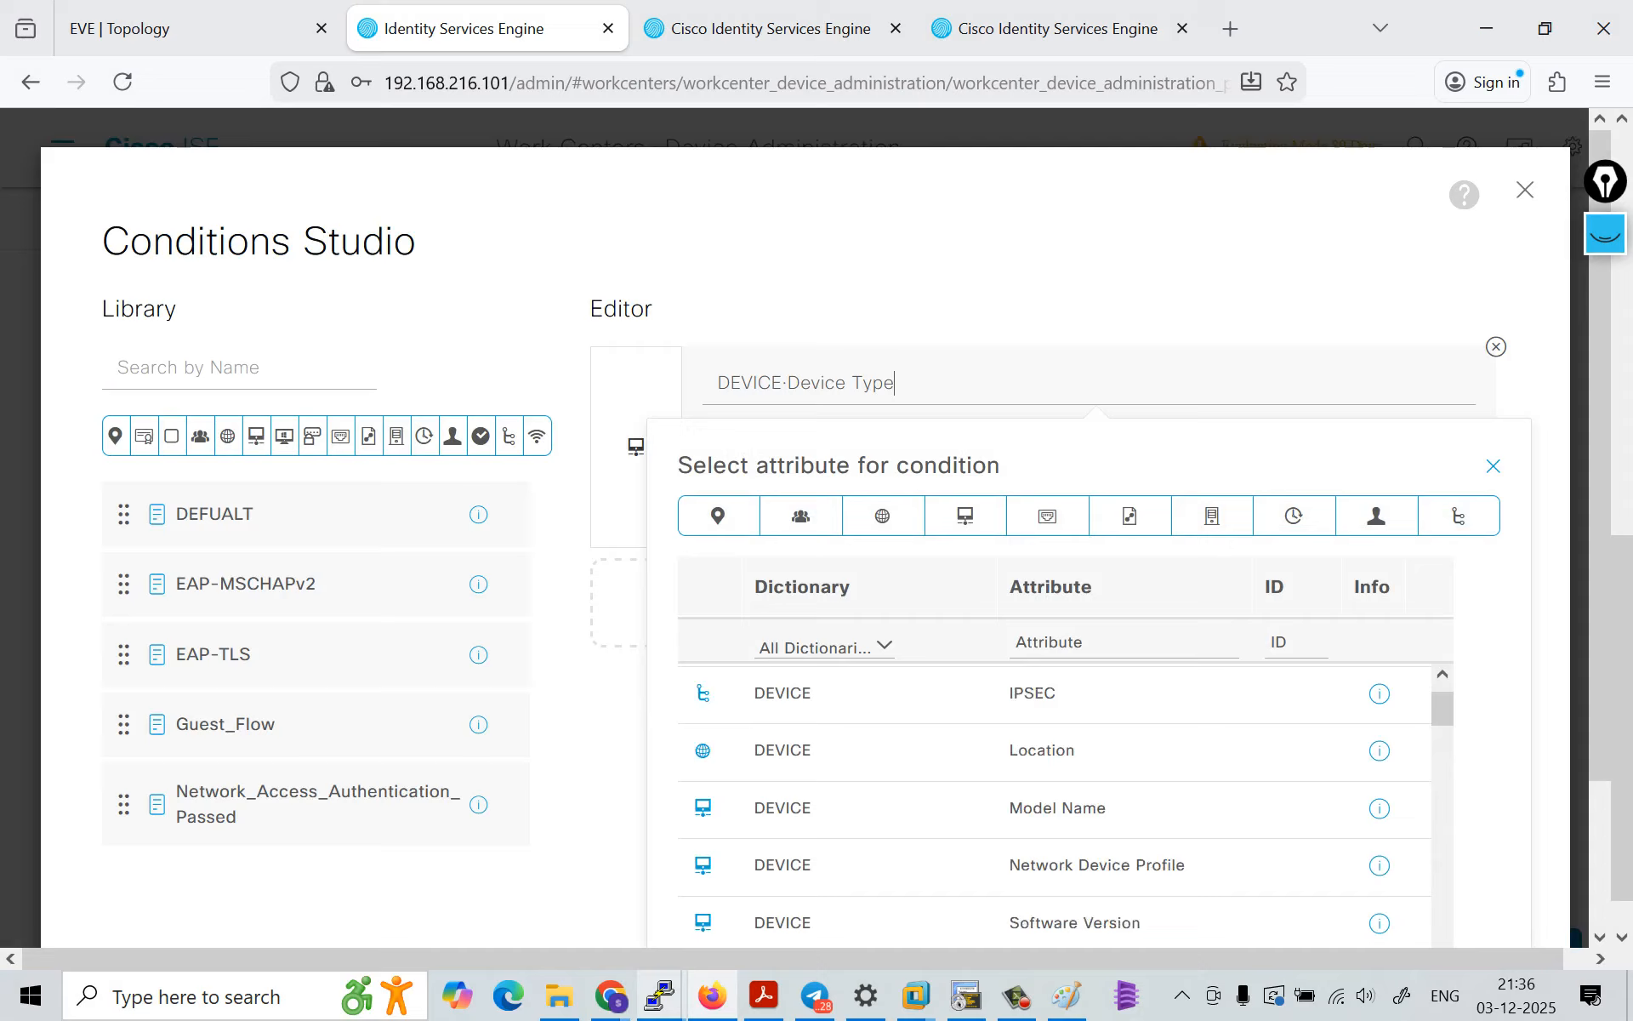
pyautogui.click(1053, 753)
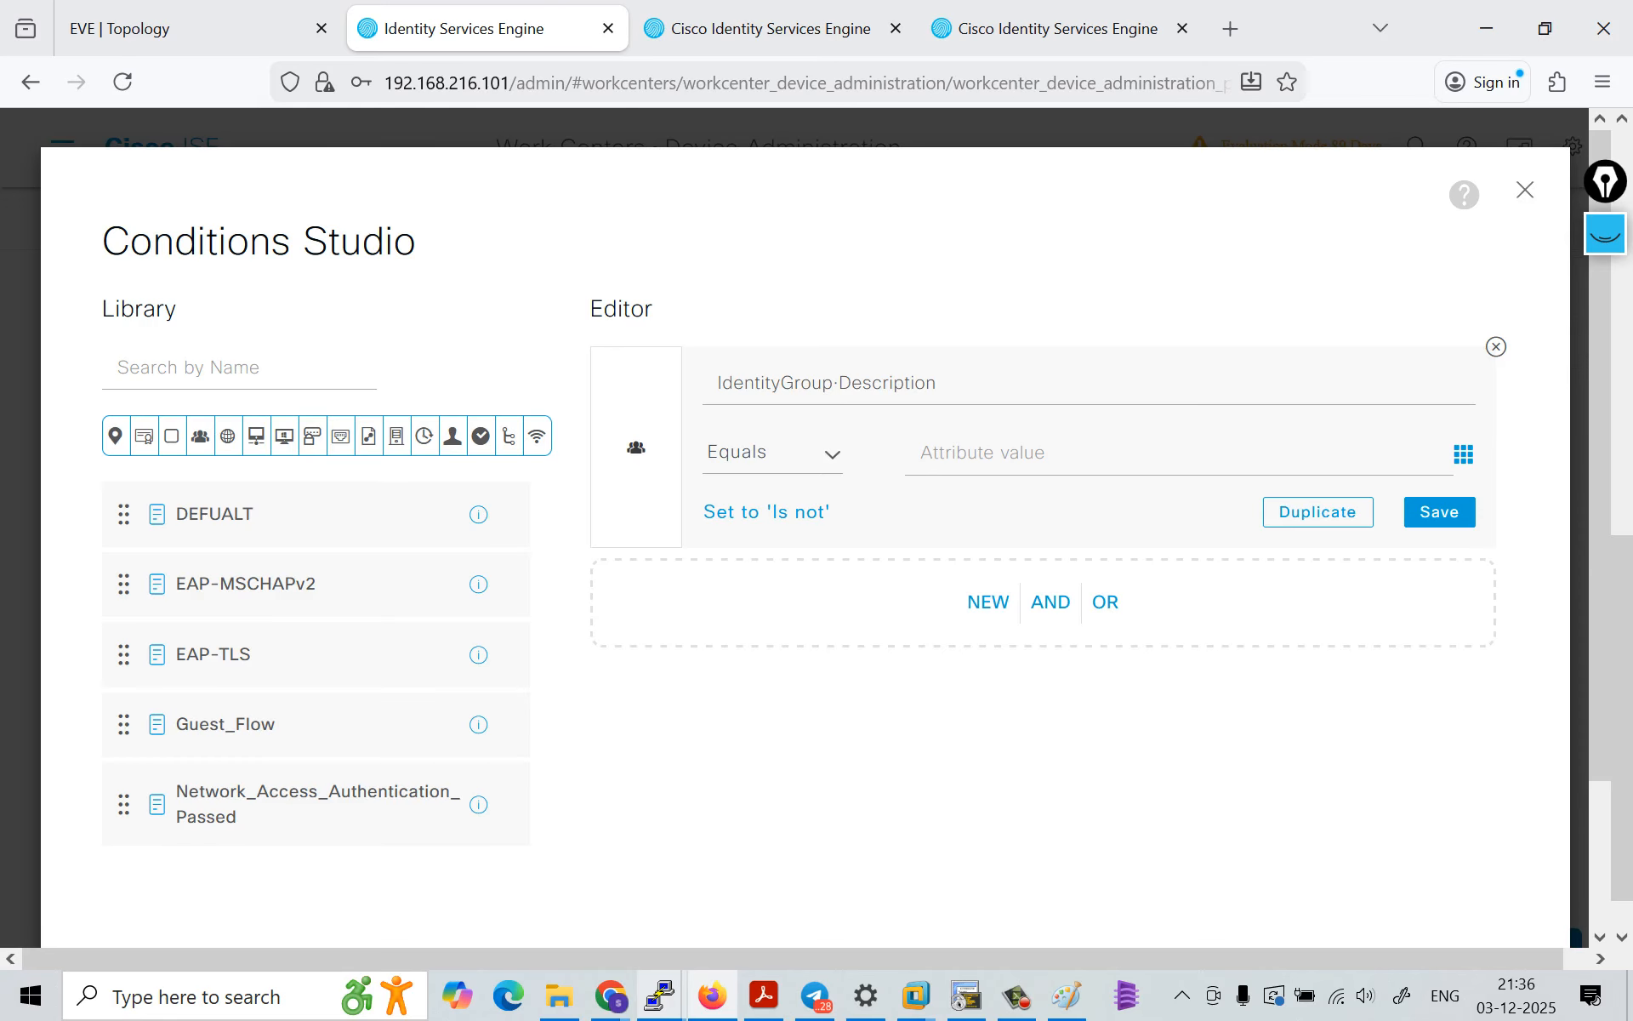
pyautogui.click(905, 383)
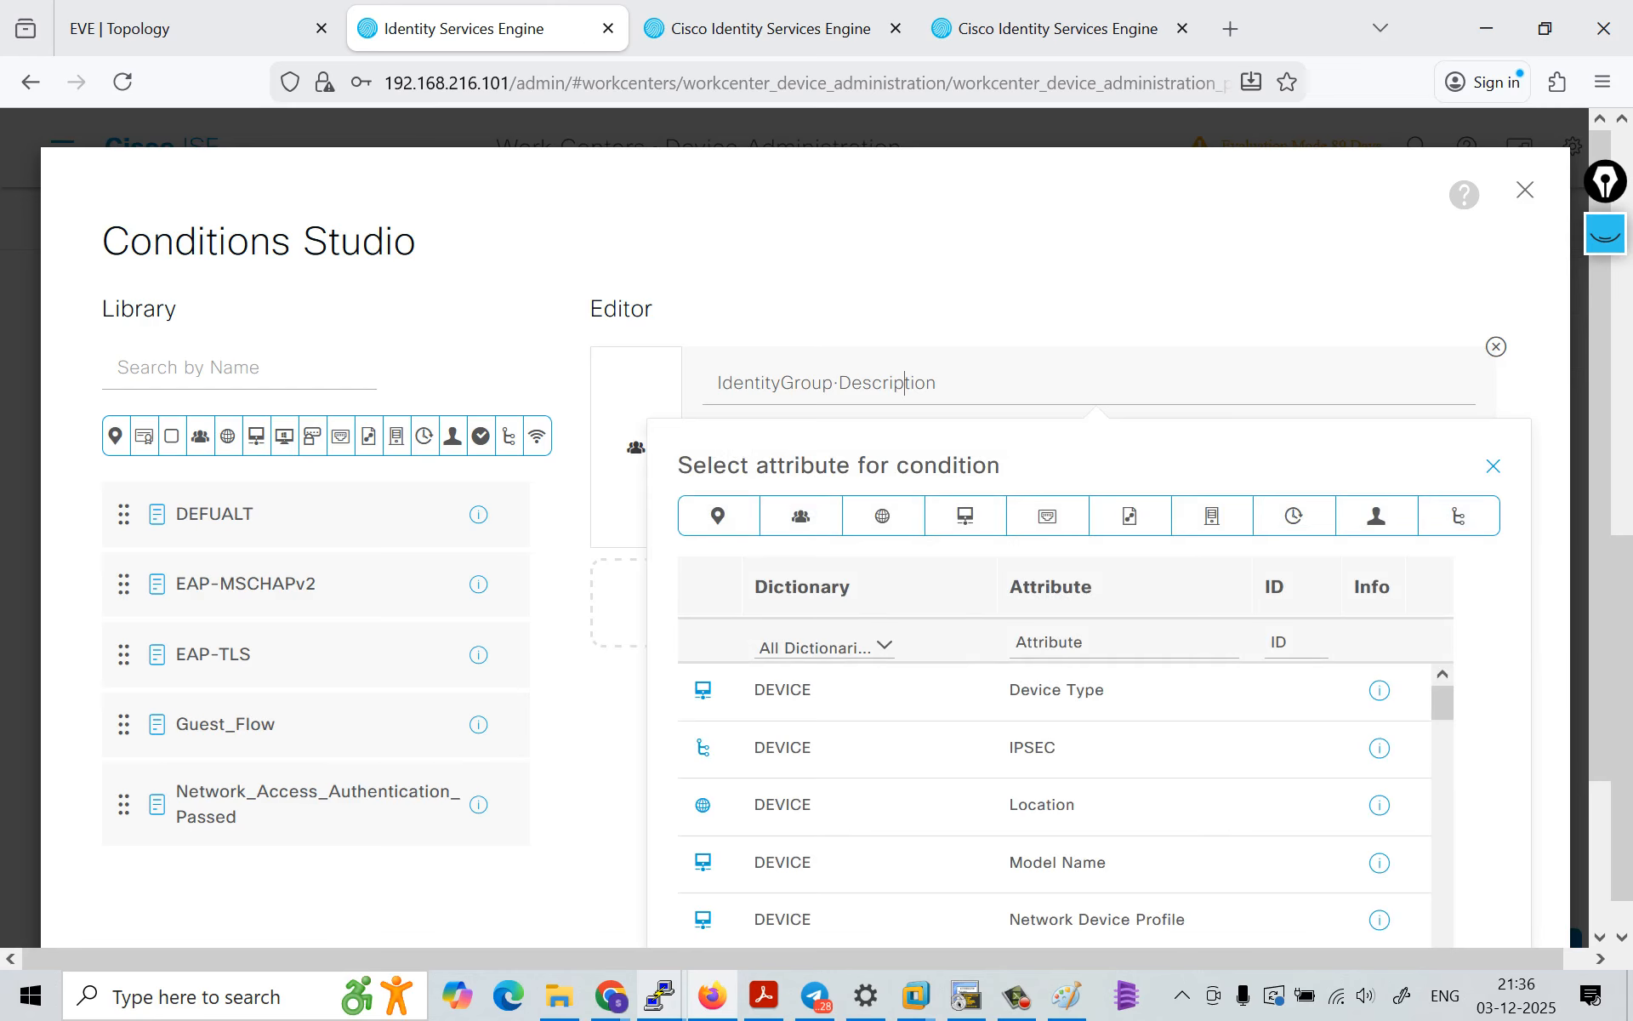
pyautogui.scroll(-4, 1055, 809)
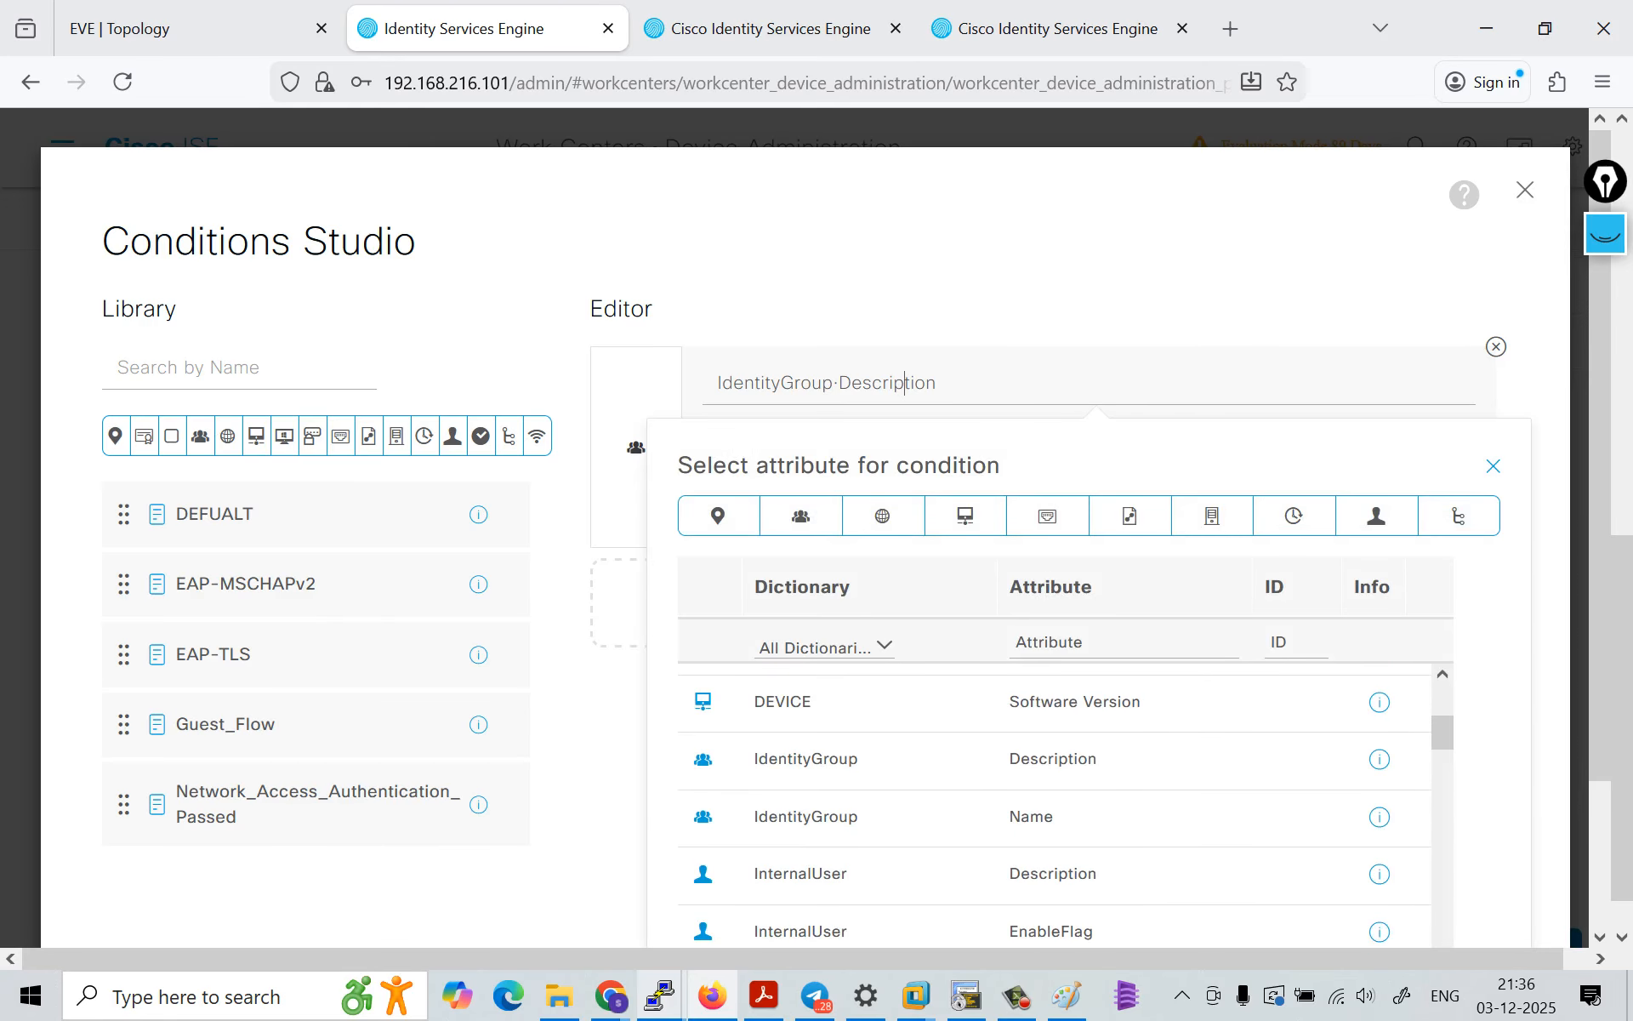
pyautogui.click(1031, 815)
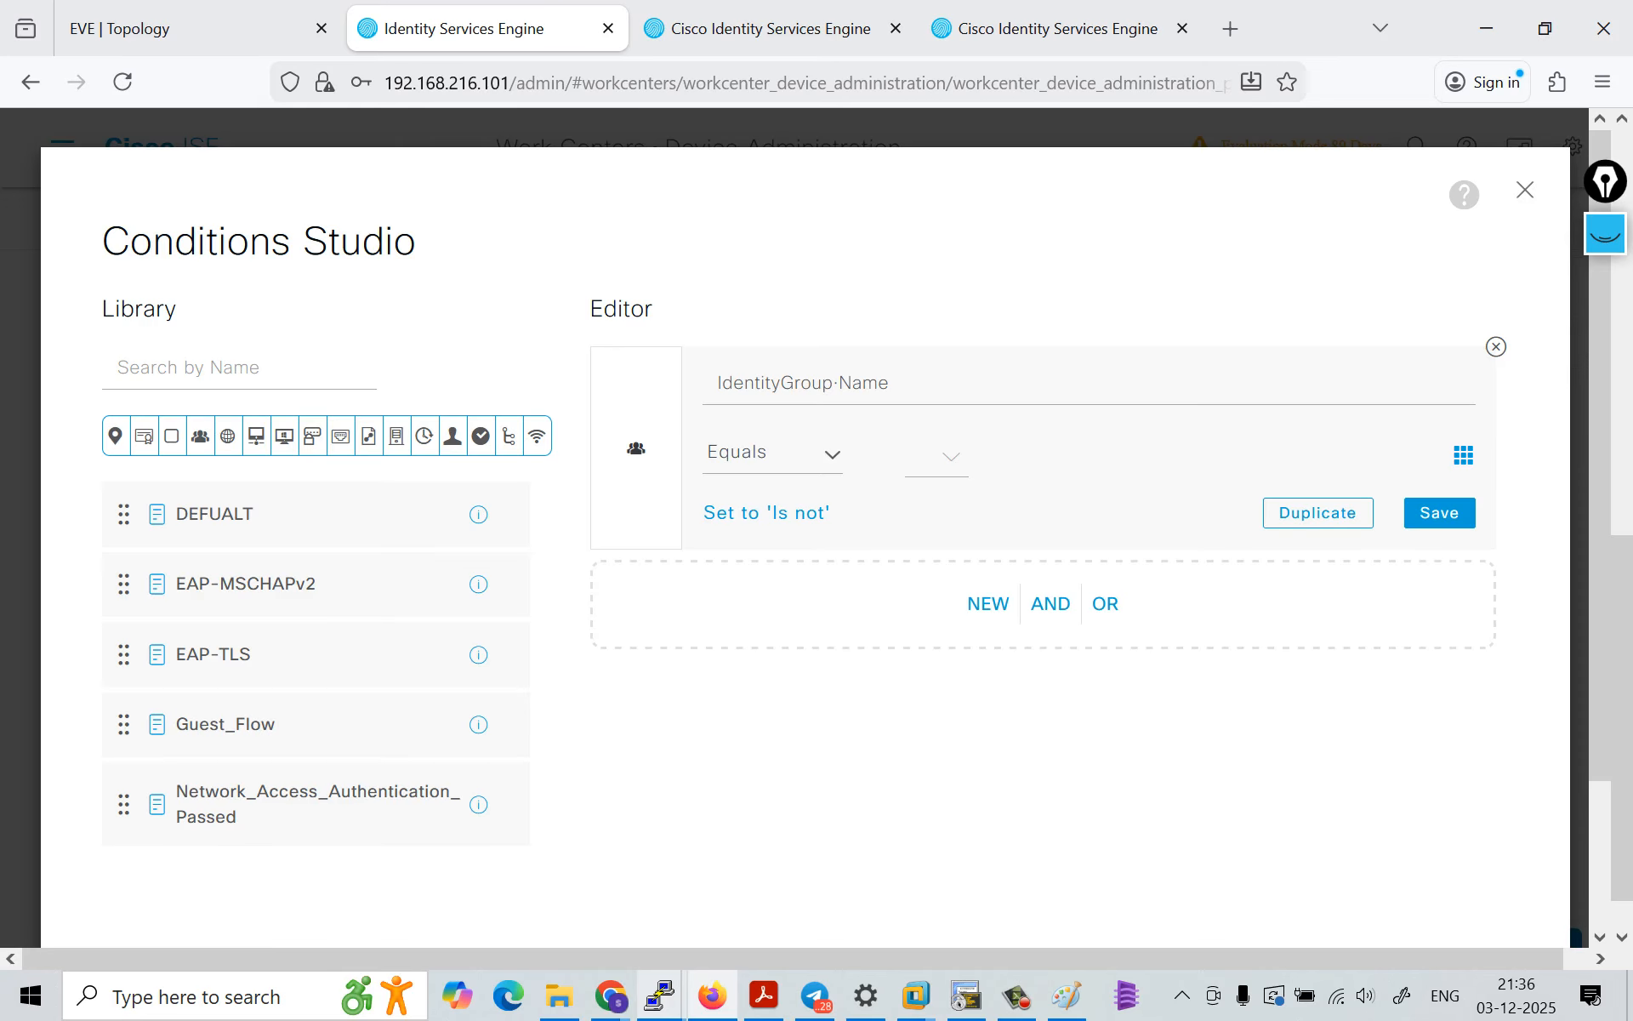
# Step: Set the value of the Helpdesk rule's IdentityGroup·Name condition to User Identity Groups:Helpdesk_group
pyautogui.click(951, 457)
pyautogui.scroll(-3, 1055, 585)
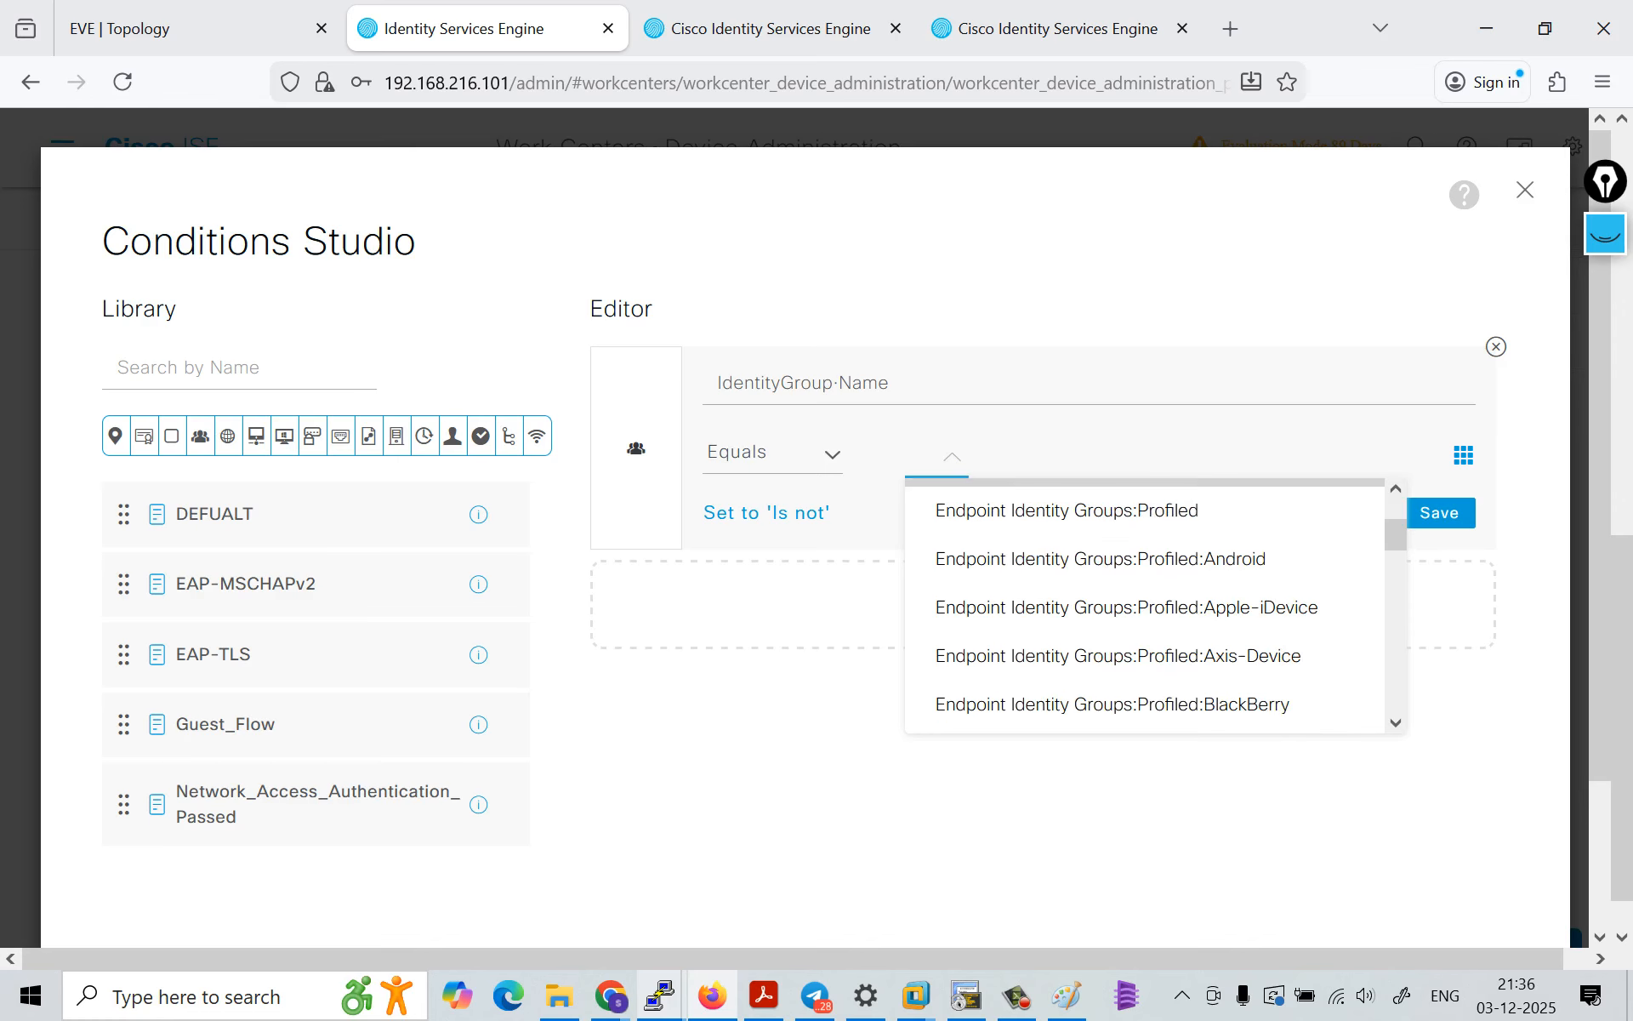
pyautogui.scroll(-10, 1055, 595)
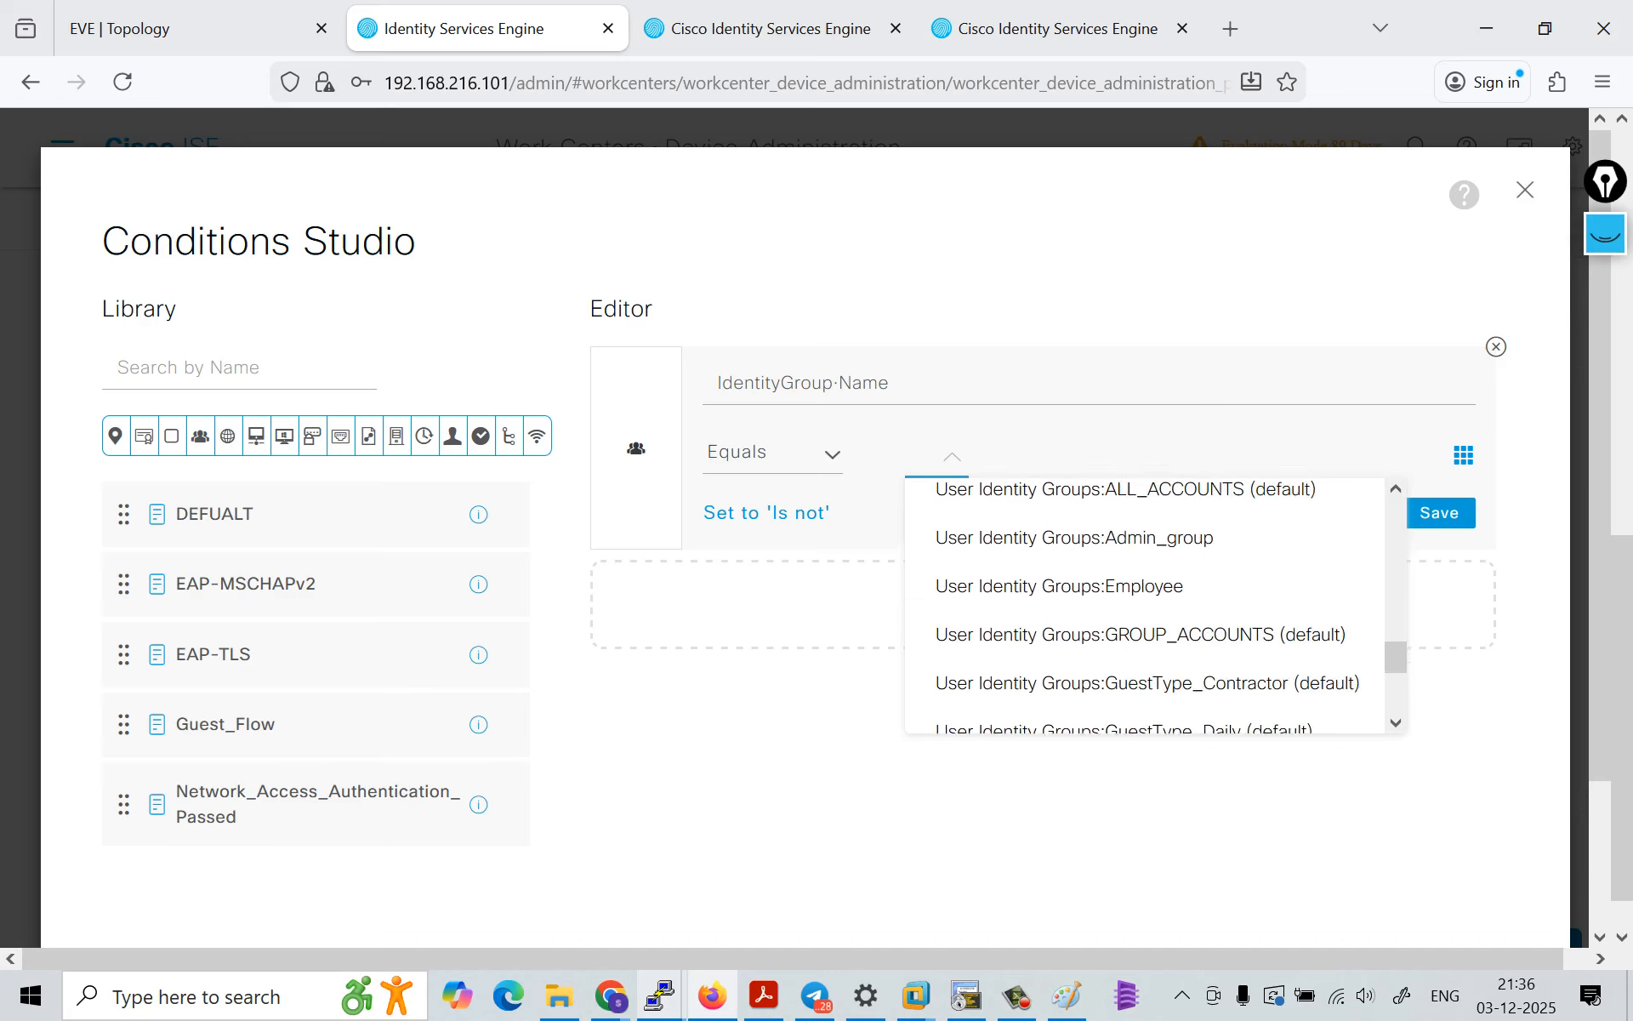
pyautogui.scroll(1, 1055, 617)
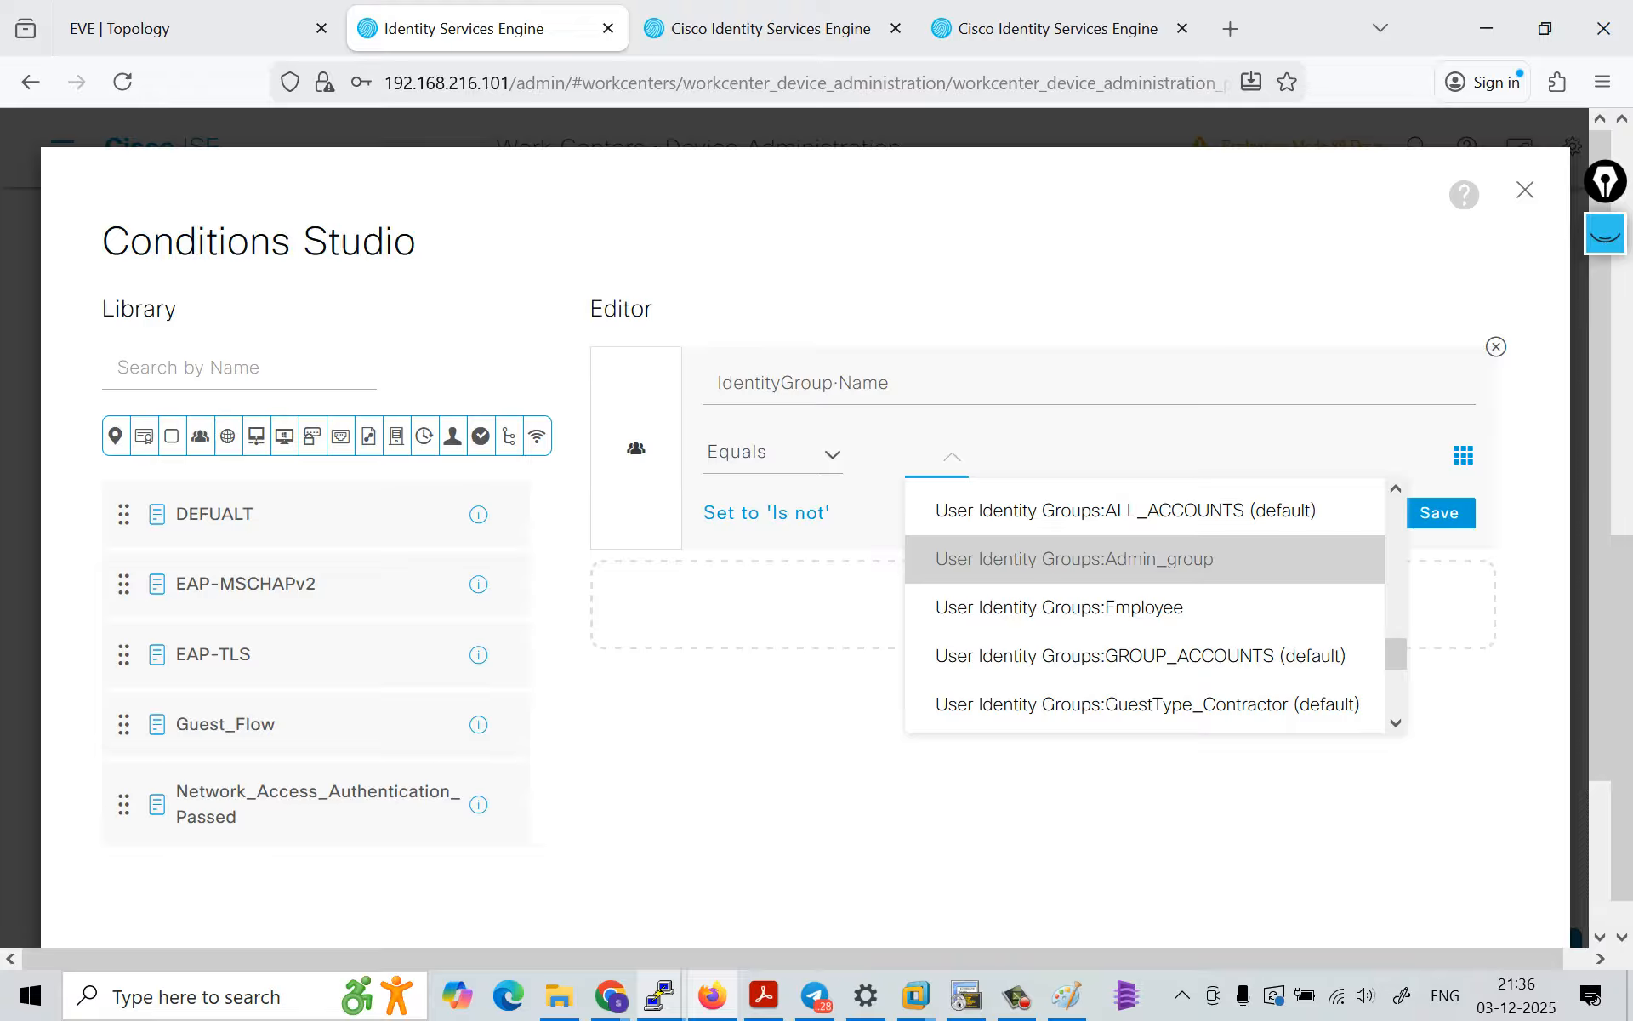
pyautogui.scroll(-3, 1106, 595)
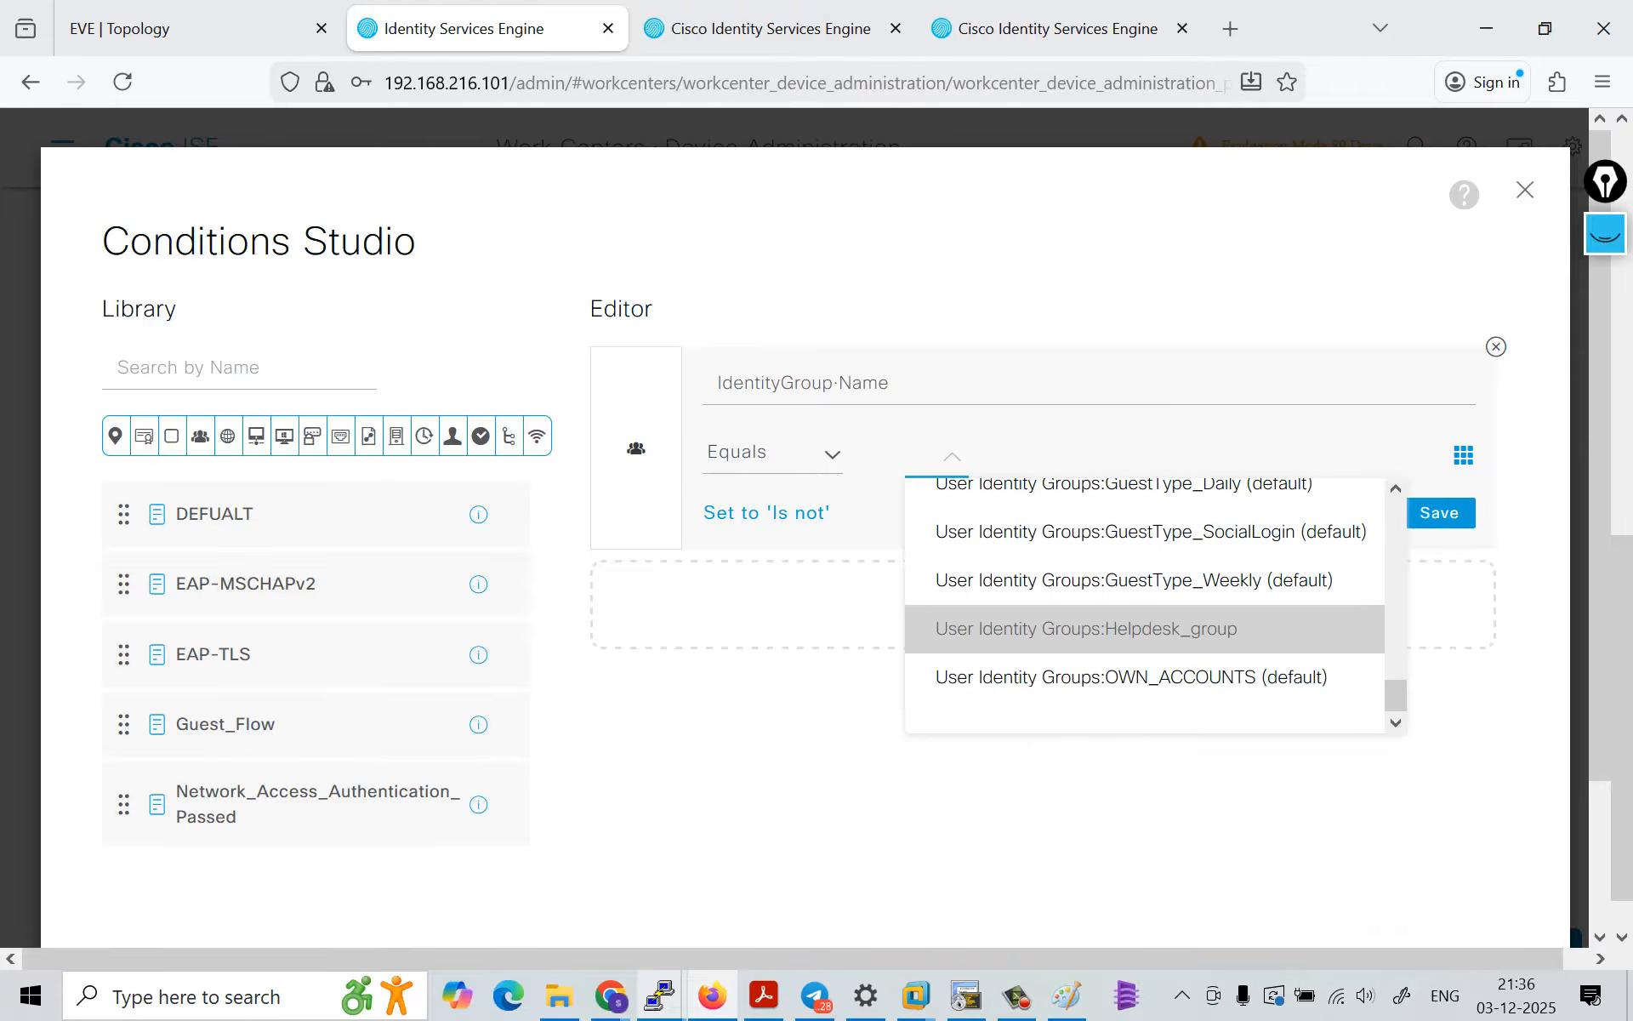
pyautogui.click(1087, 629)
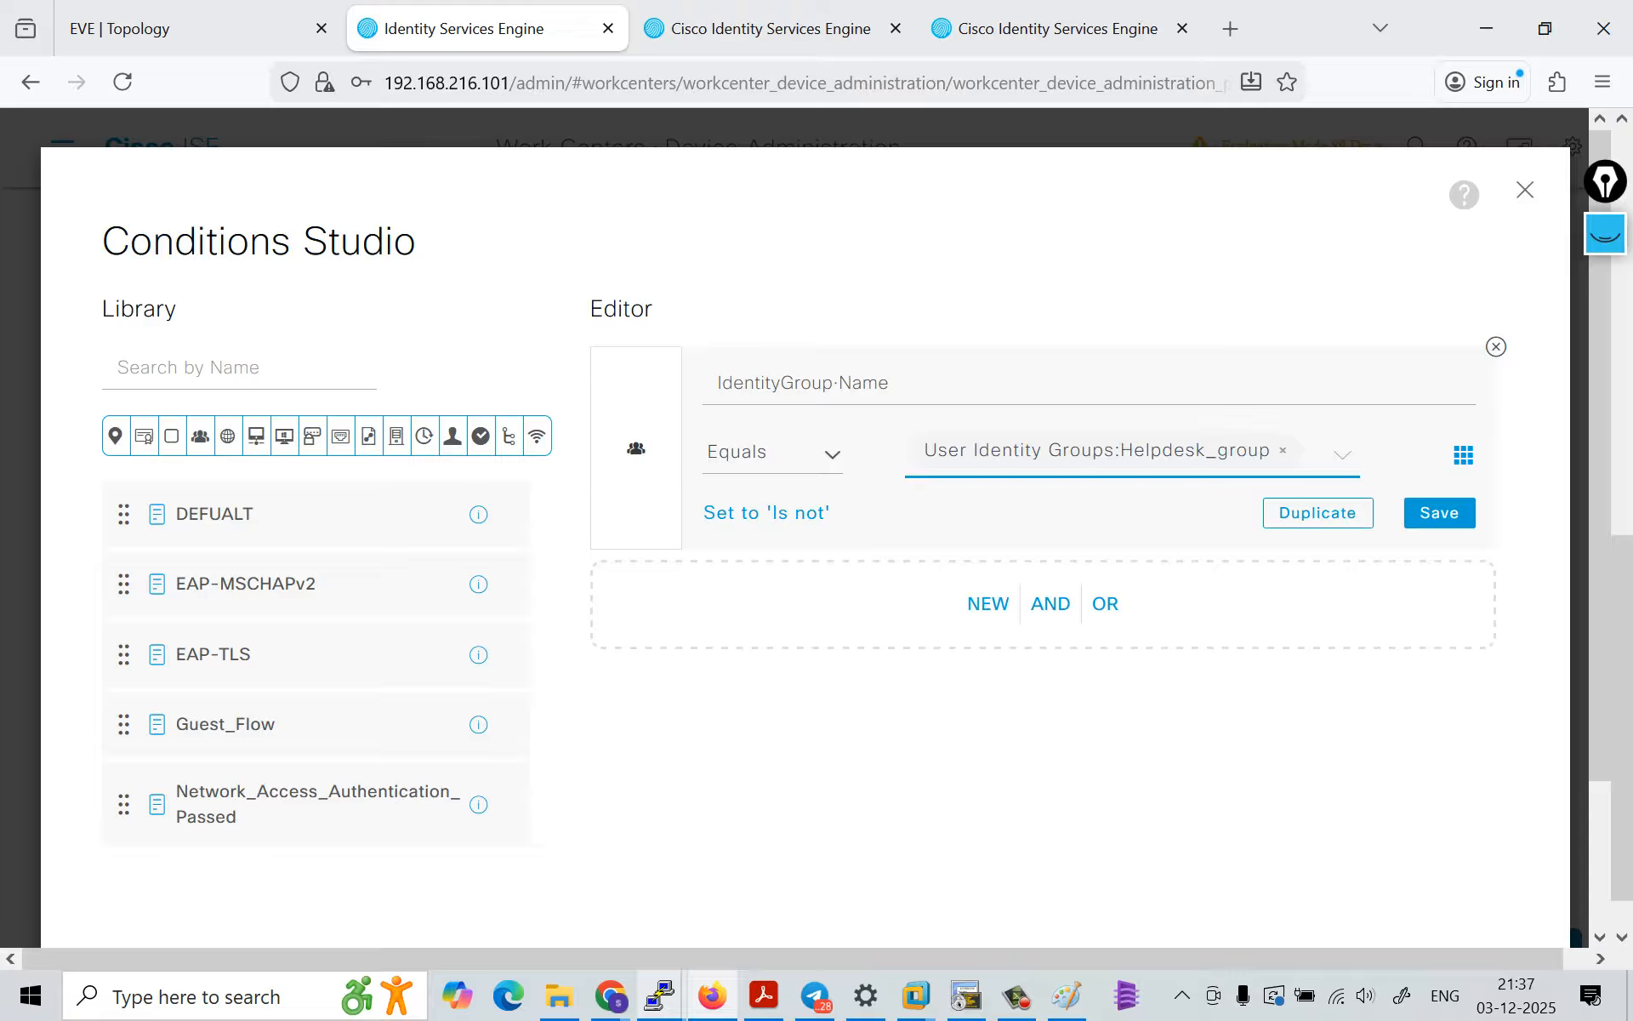
# Step: Change the Helpdesk condition's attribute to InternalUser·IdentityGroup and set its value to User Identity Groups:Helpdesk_group
pyautogui.click(889, 383)
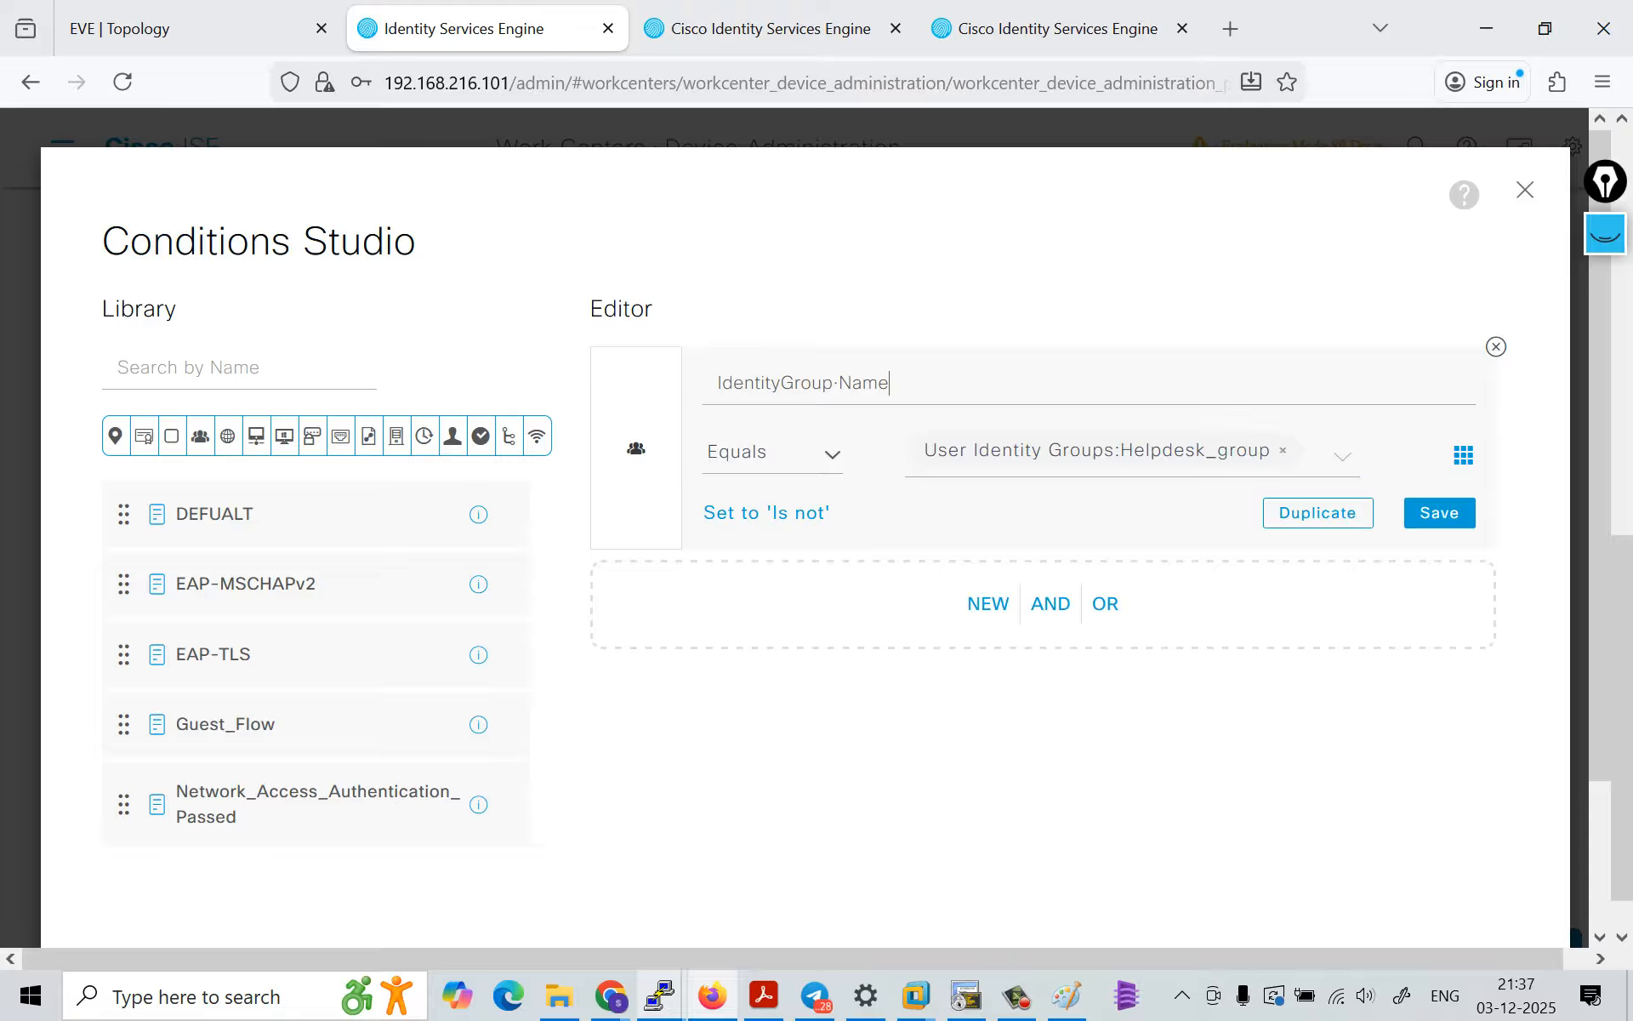
pyautogui.click(852, 384)
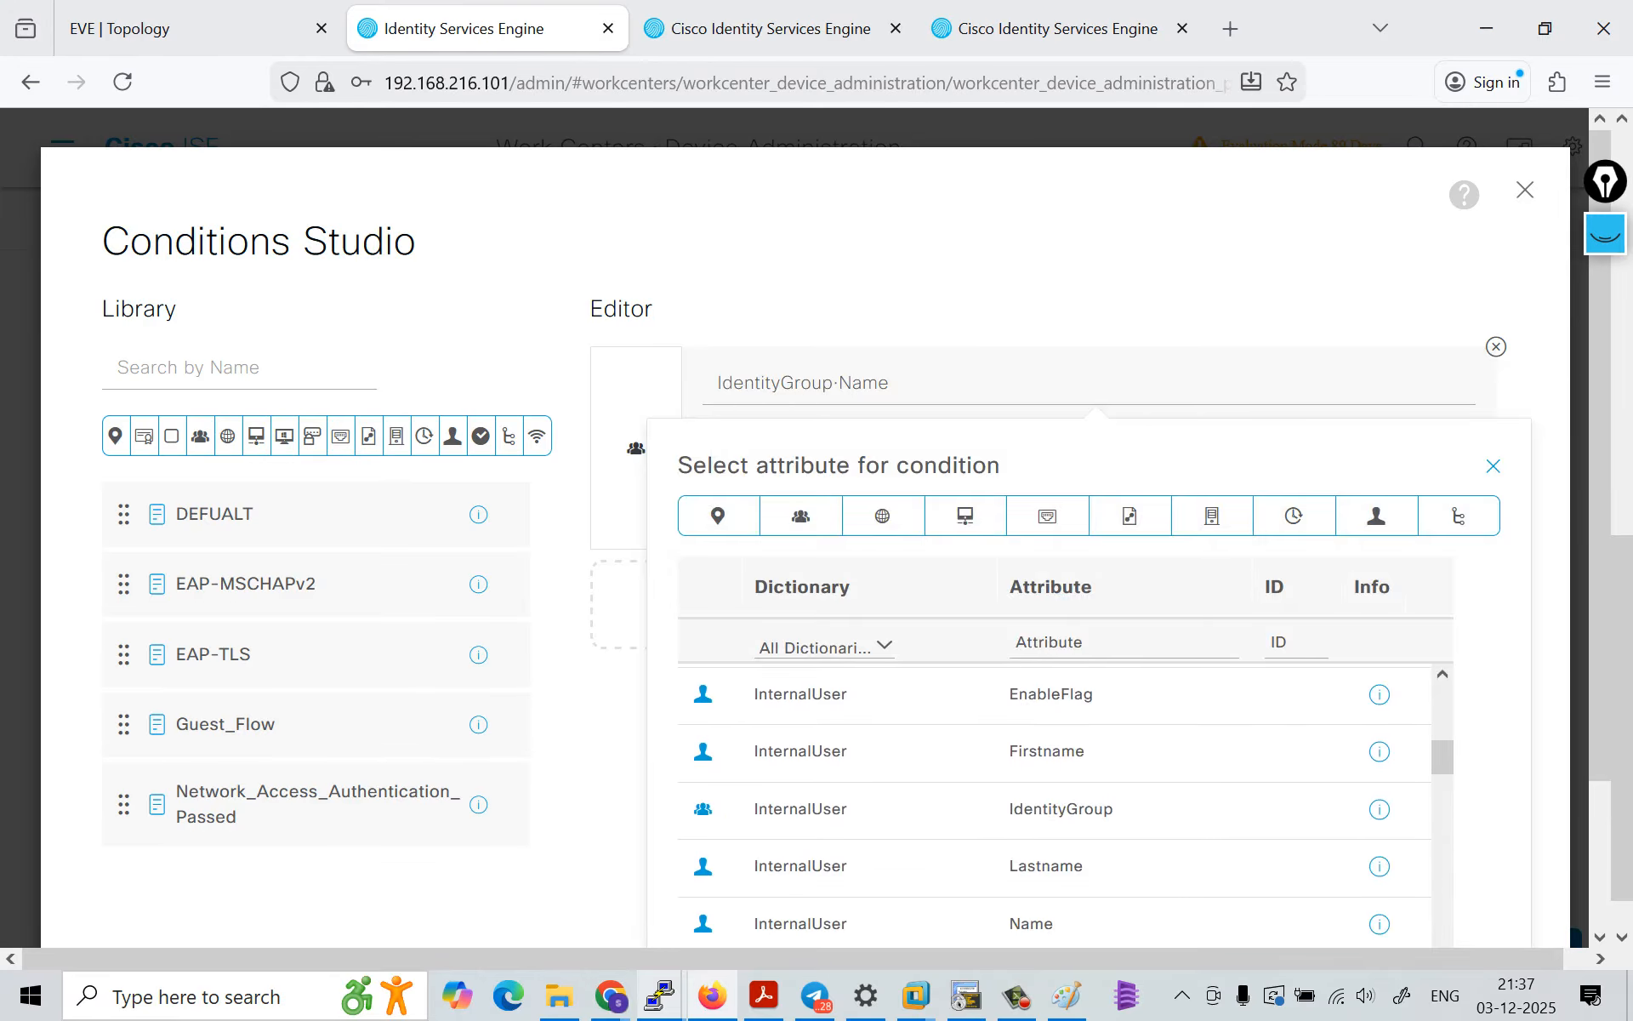
pyautogui.click(1061, 809)
pyautogui.click(951, 457)
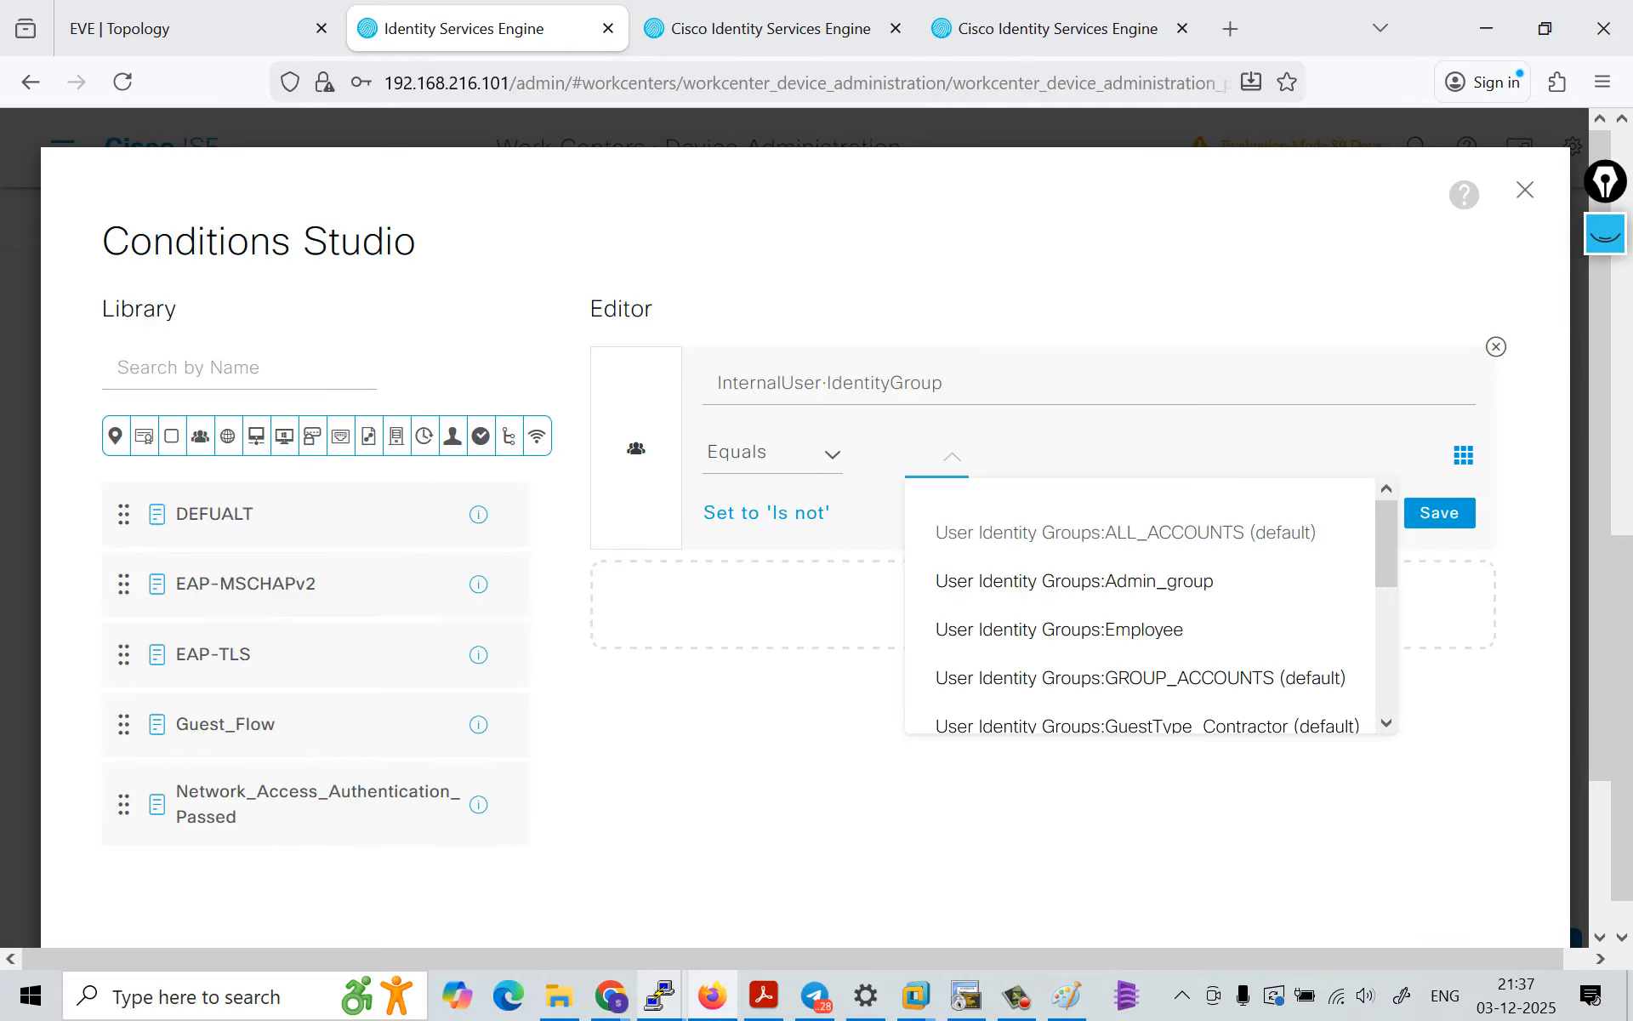
pyautogui.scroll(-3, 1047, 628)
pyautogui.scroll(-2, 1055, 579)
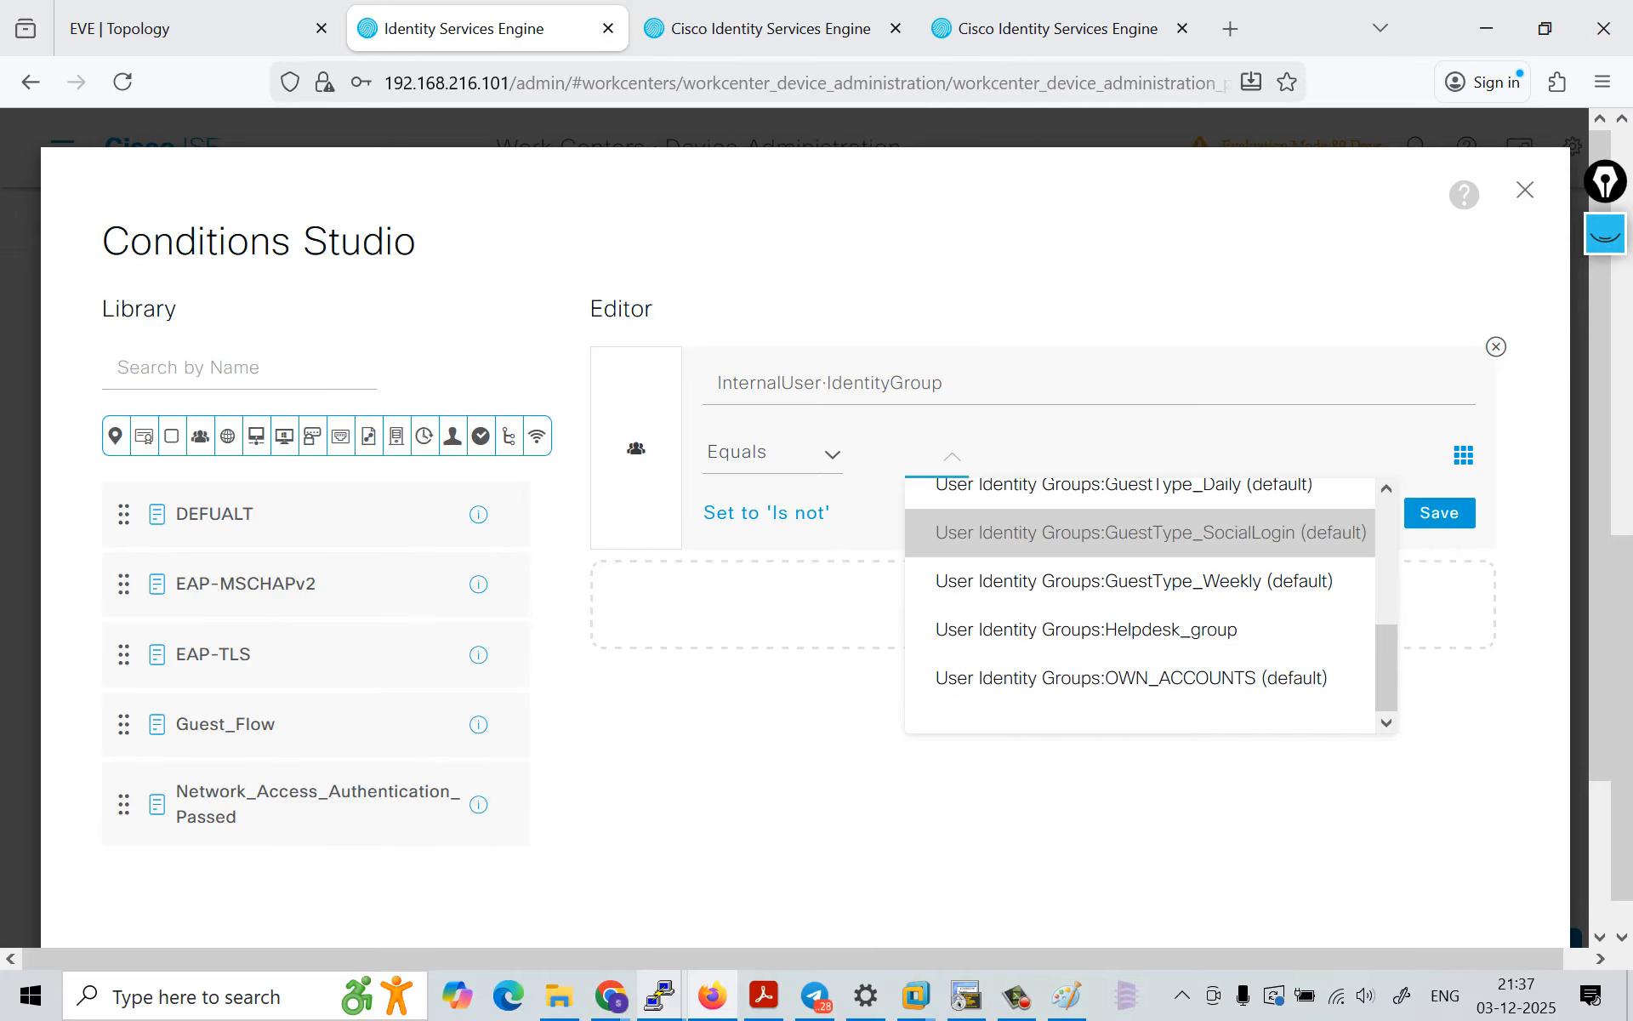
pyautogui.click(1055, 627)
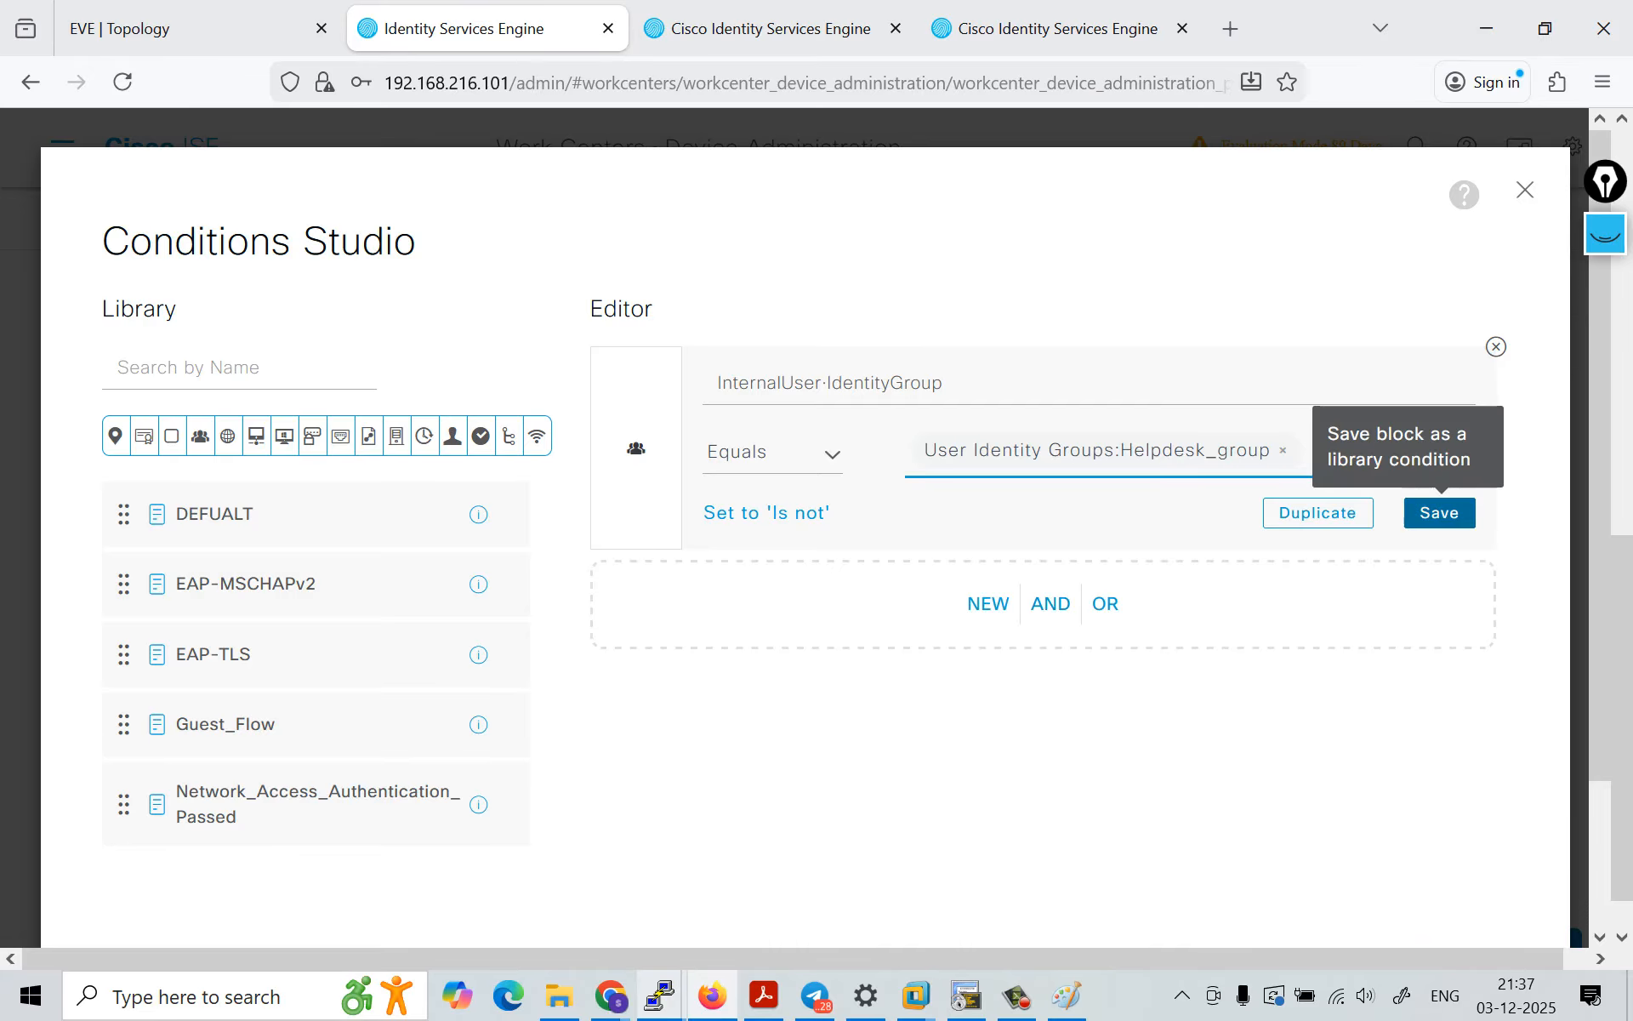
# Step: Save the condition as a new library condition named Helpdesk and apply it to the Helpdesk rule
pyautogui.click(1439, 512)
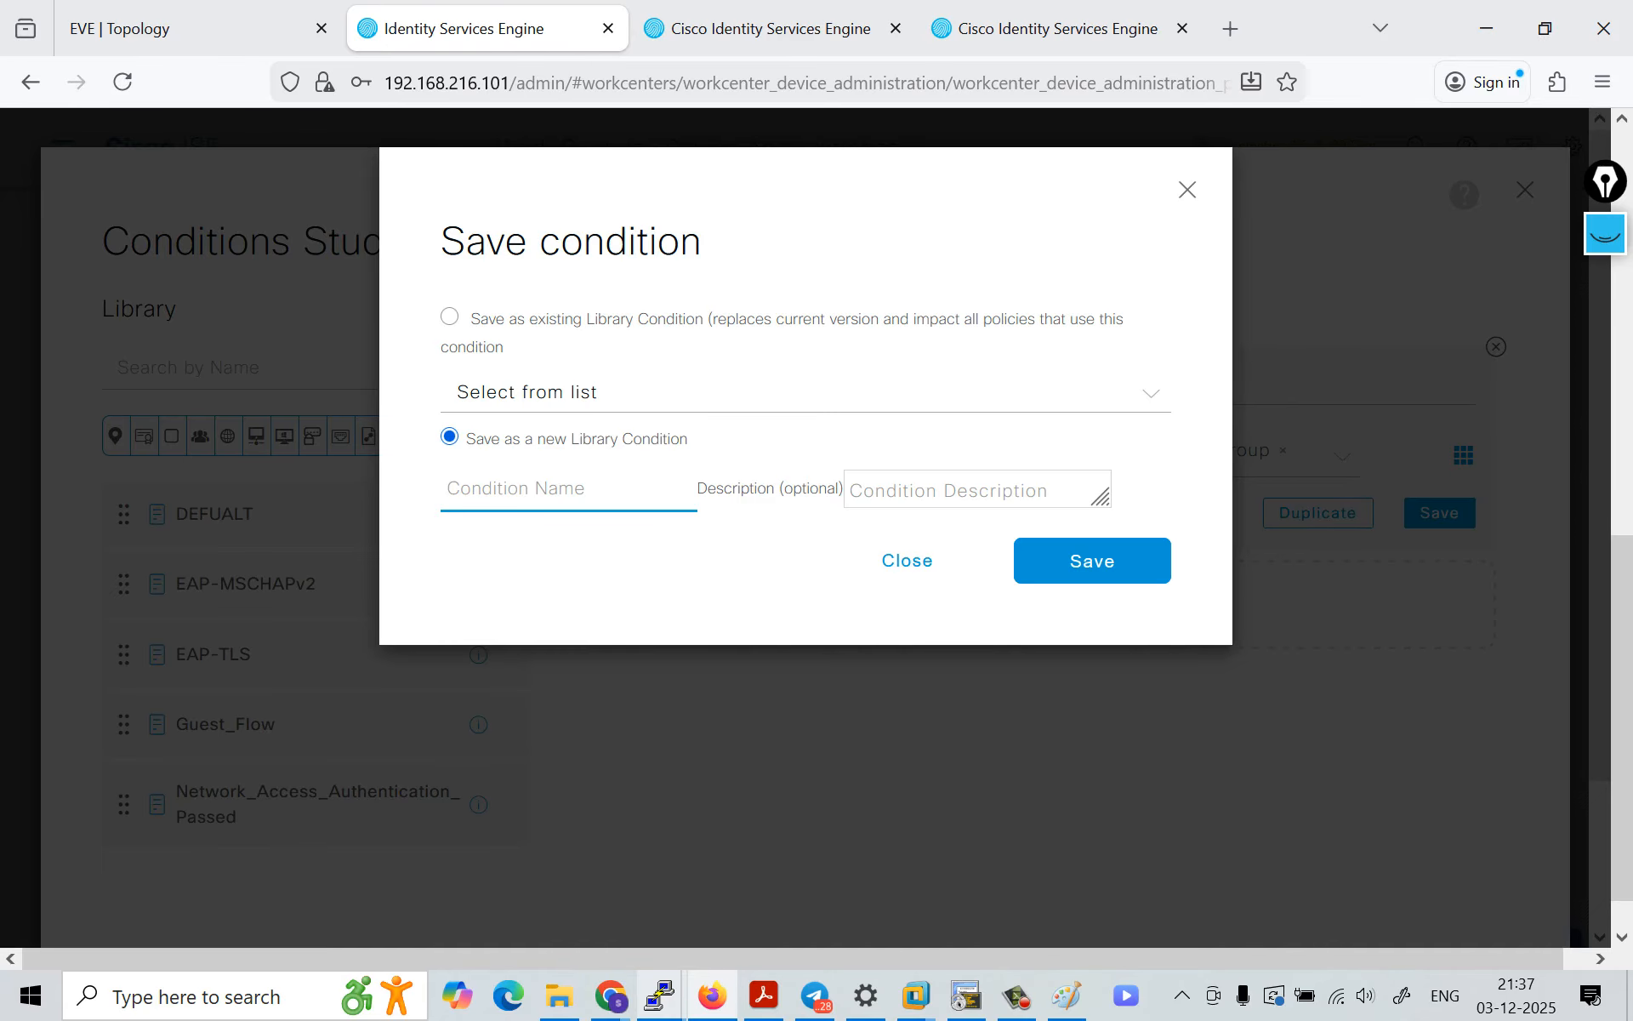
pyautogui.write('H')
pyautogui.press('capslock')
pyautogui.write('ep')
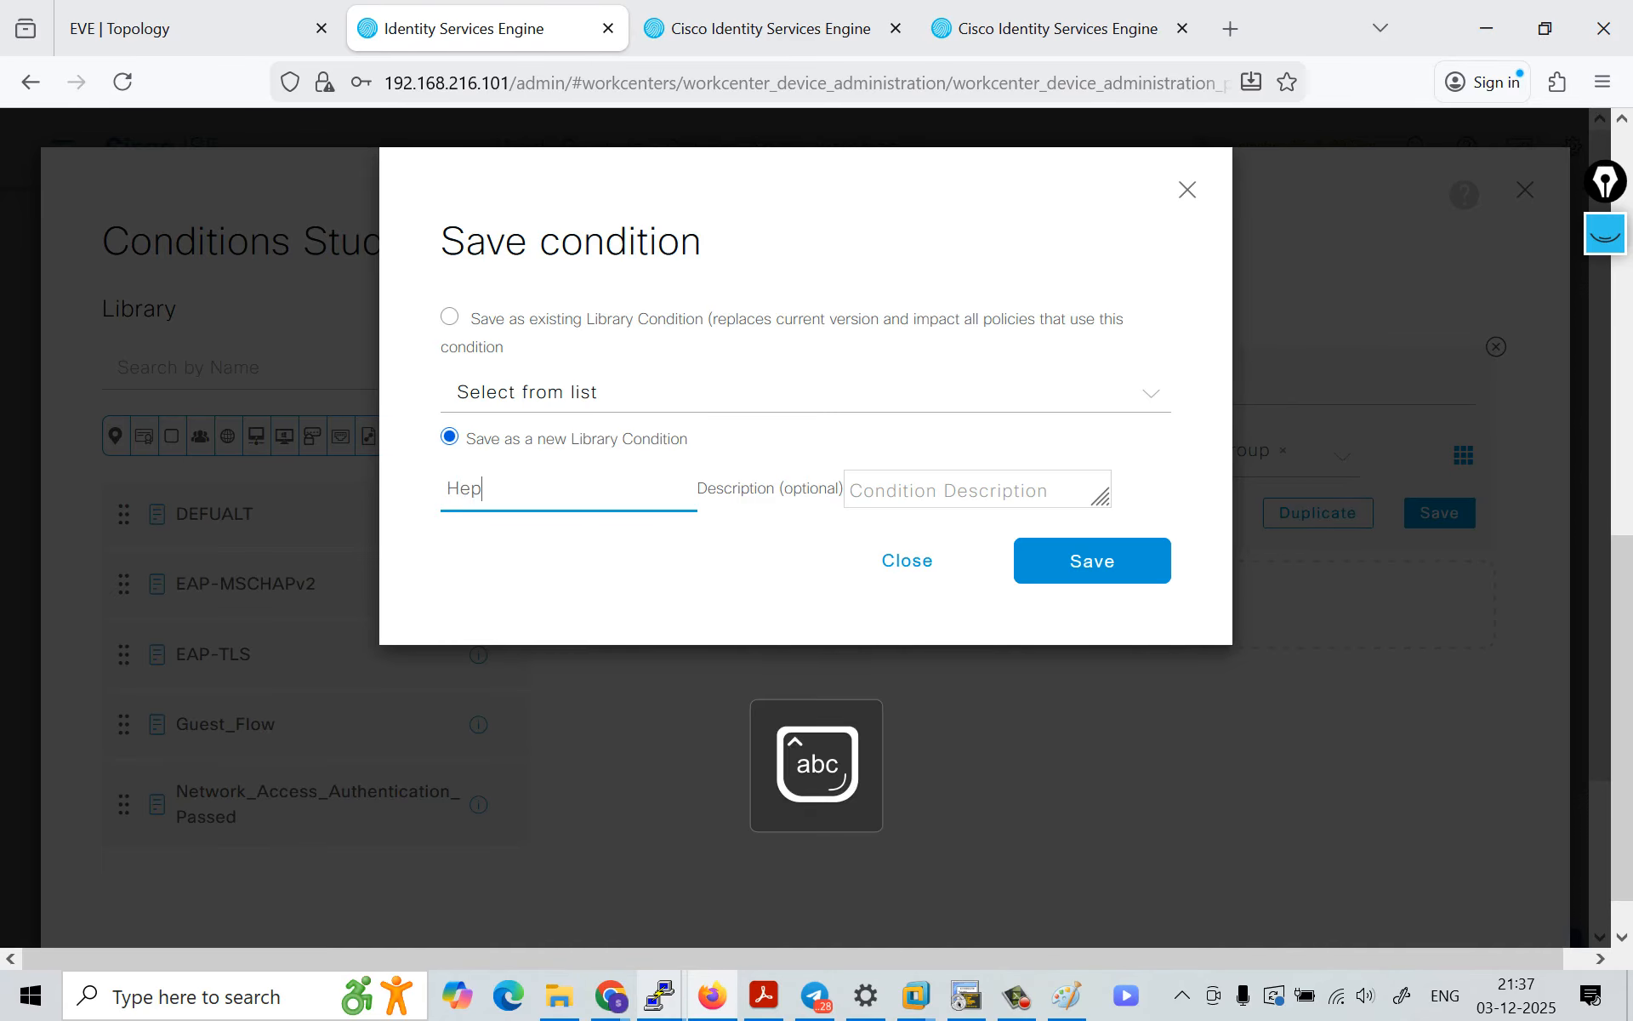
pyautogui.press('BackSpace')
pyautogui.write('lpdesk')
pyautogui.click(1092, 560)
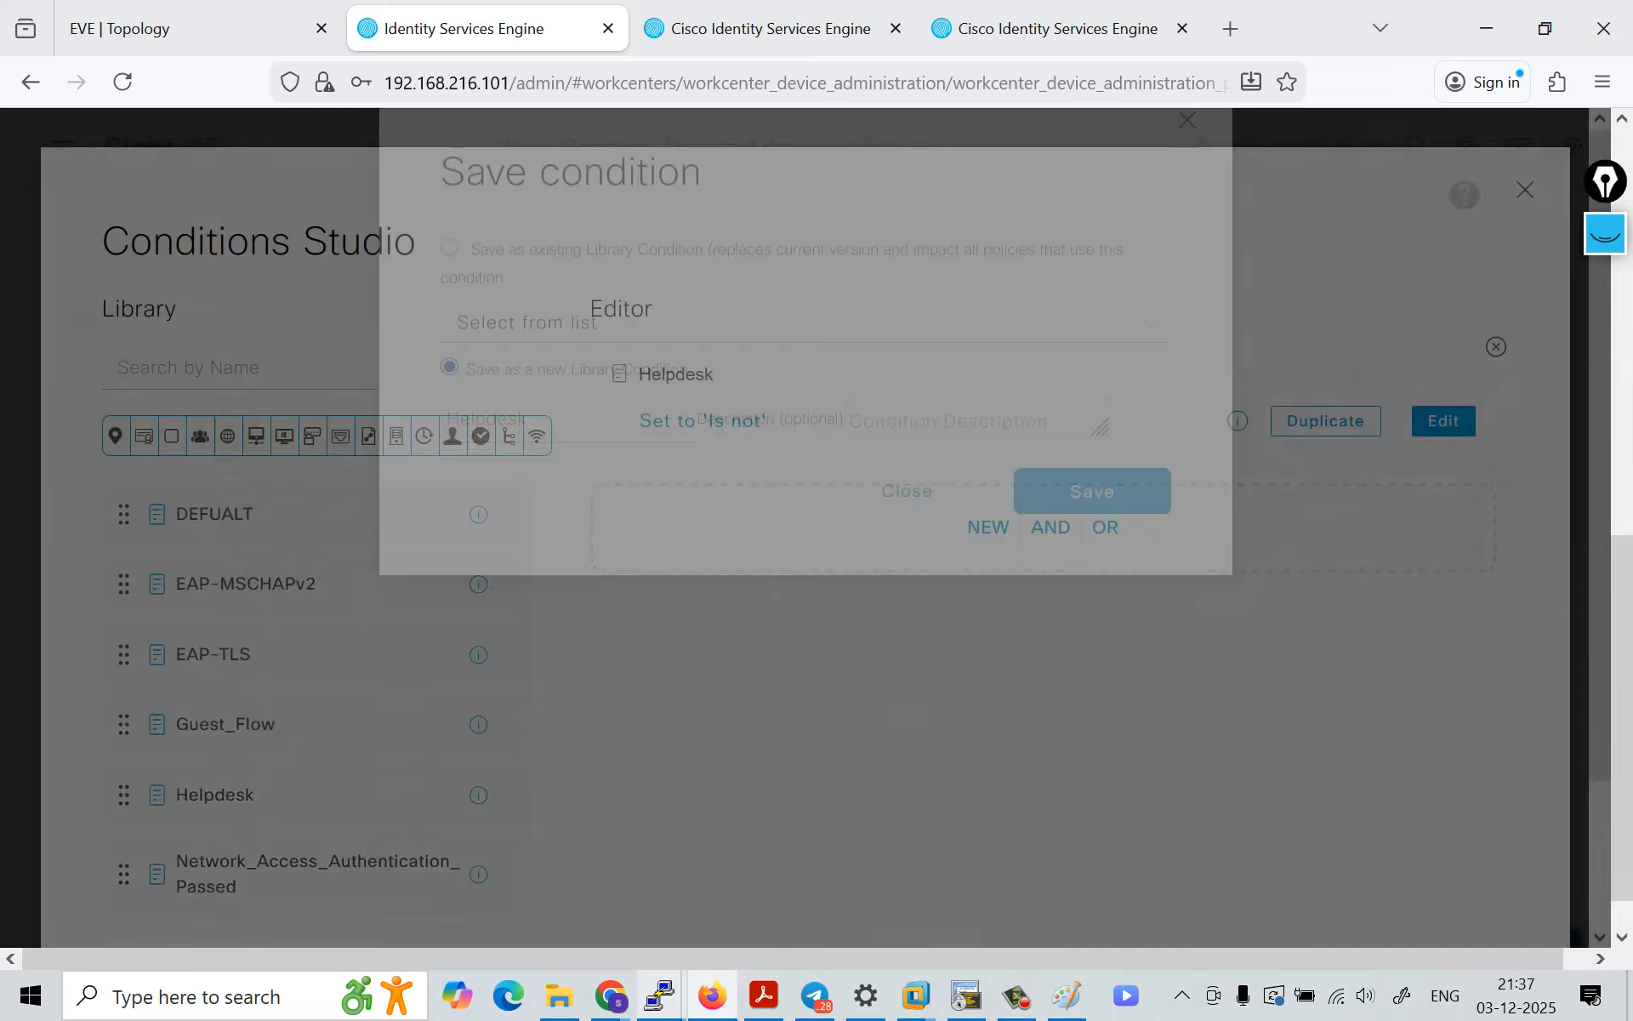
pyautogui.scroll(-3, 808, 545)
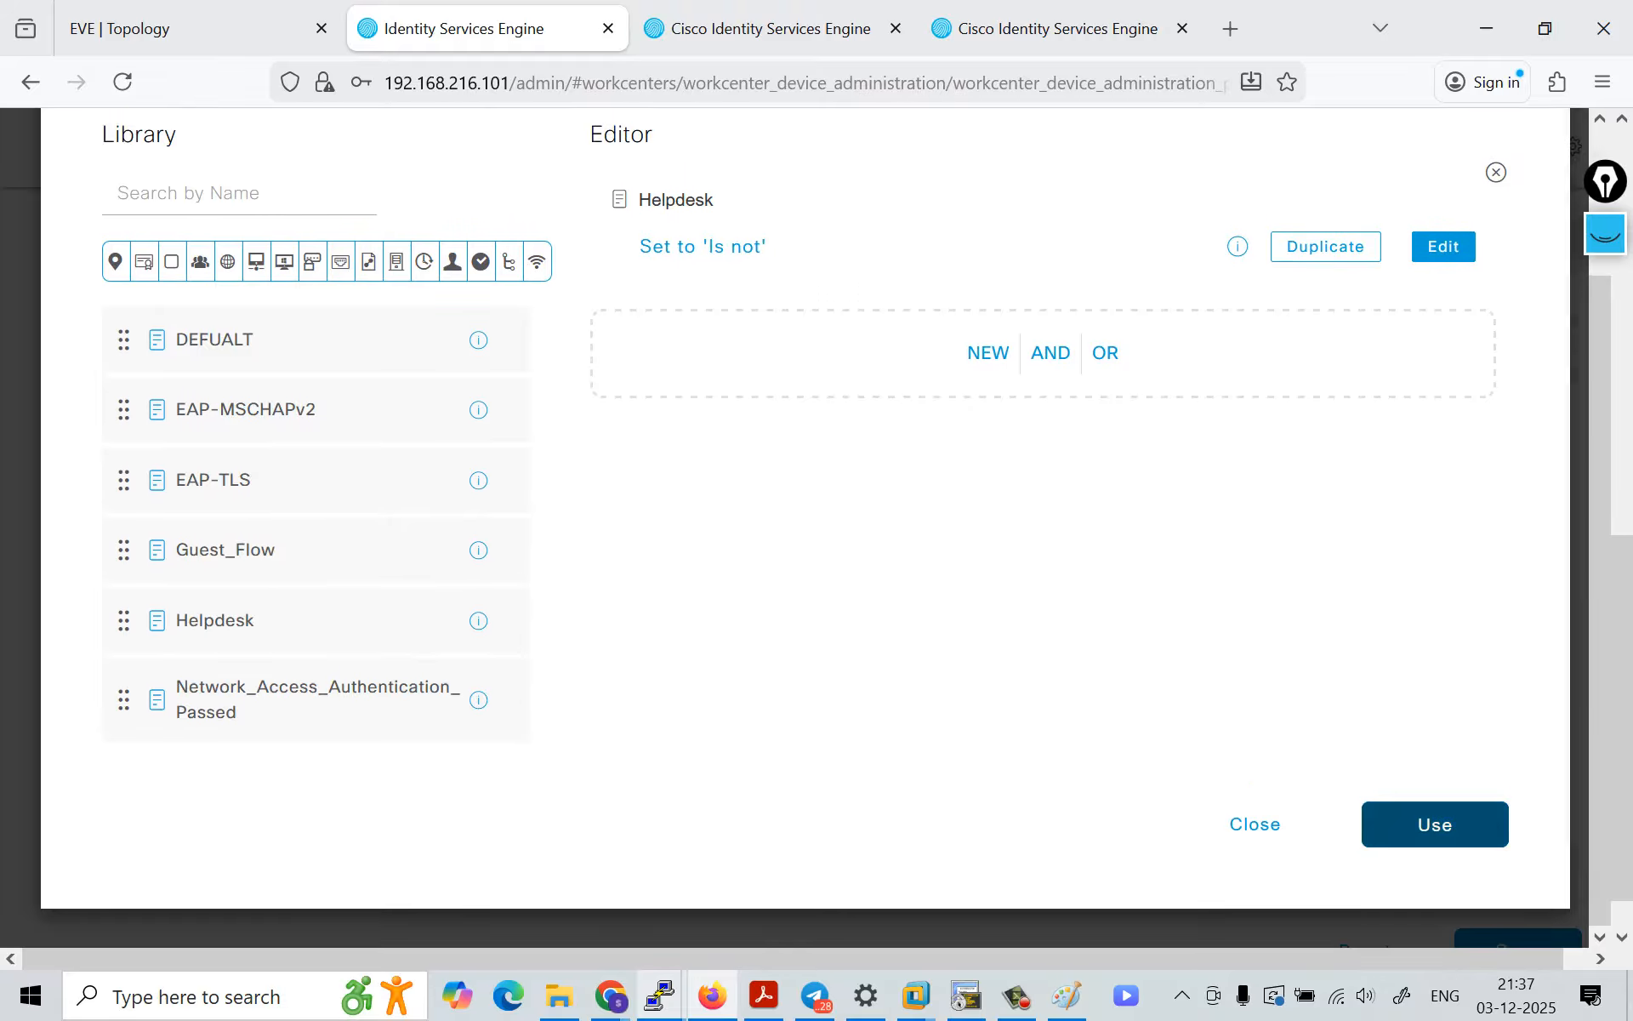
pyautogui.click(1433, 824)
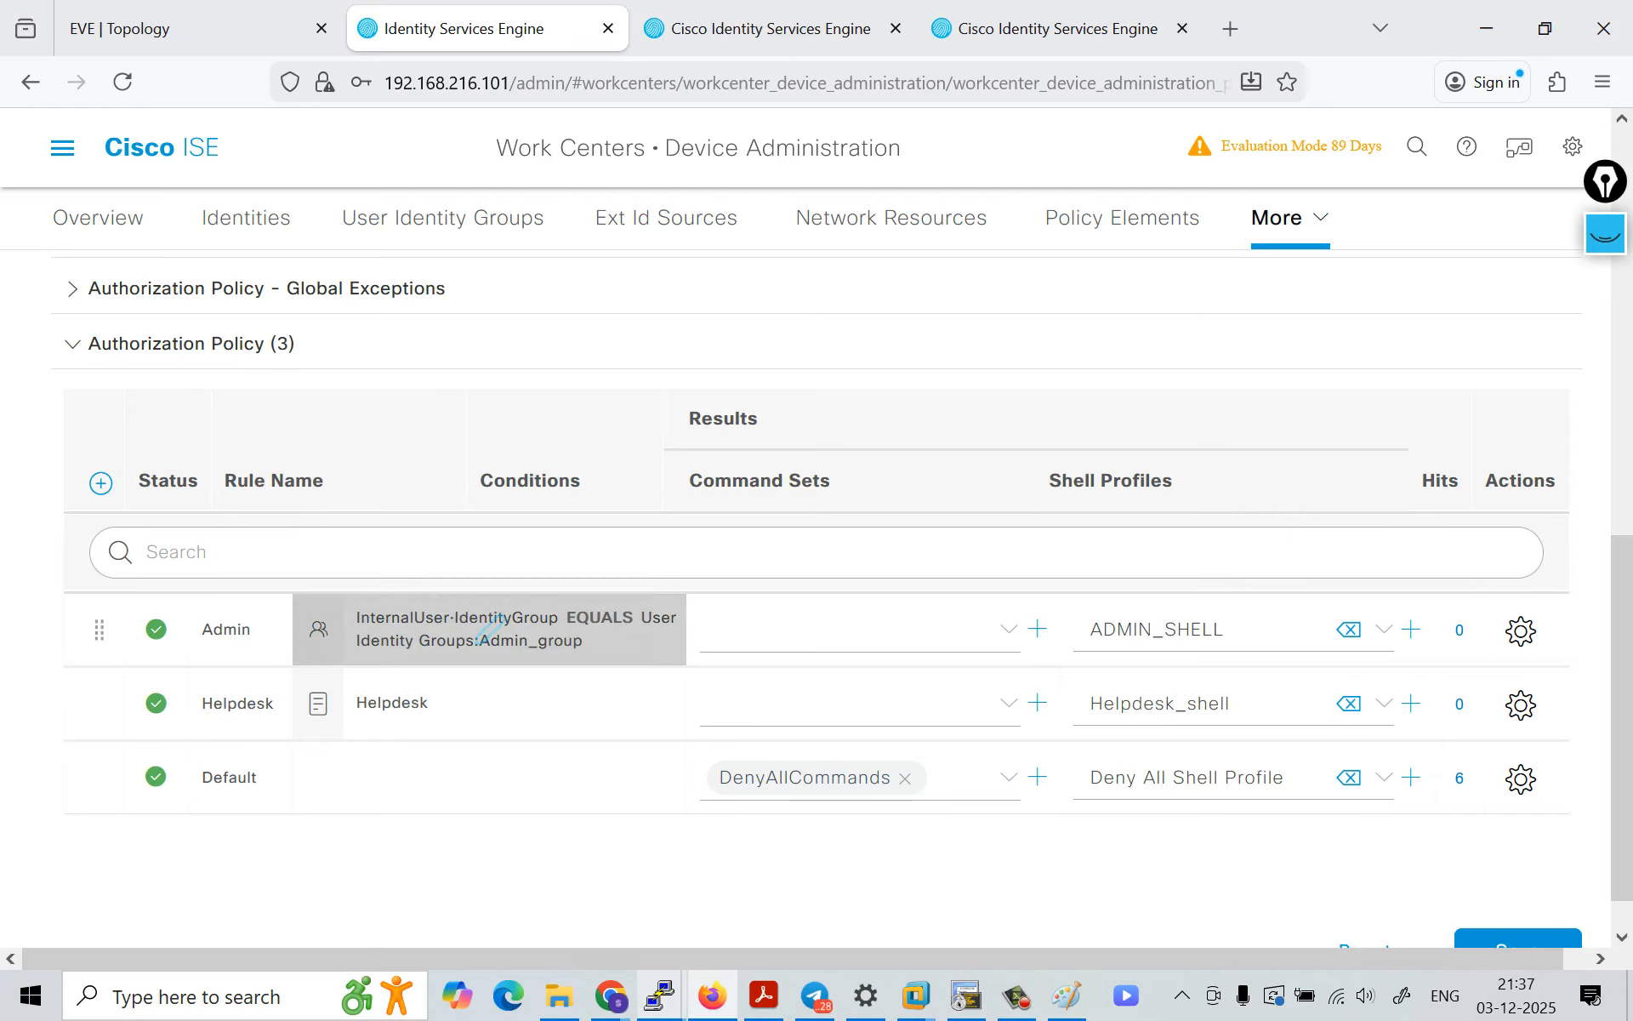
# Step: Review the Default authentication rule and its identity source, along with the authorization rules below it
pyautogui.scroll(7, 510, 630)
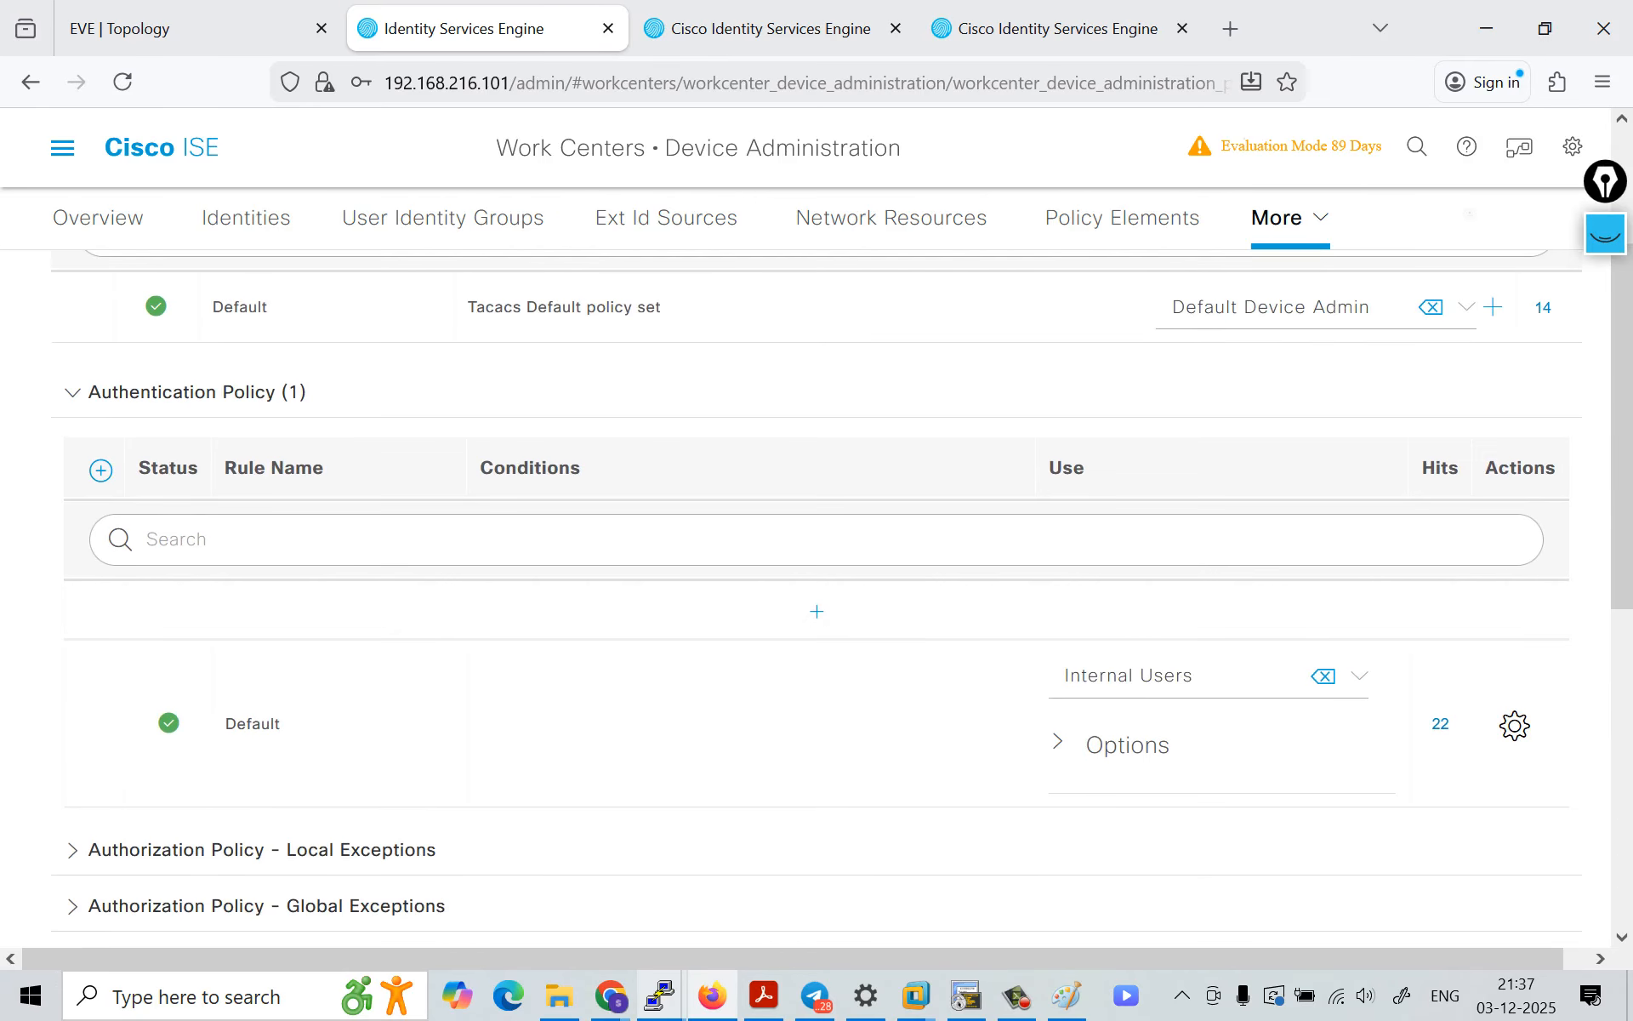
pyautogui.moveTo(286, 725); pyautogui.dragTo(225, 725)
pyautogui.click(1358, 676)
pyautogui.click(1359, 676)
pyautogui.scroll(-8, 817, 596)
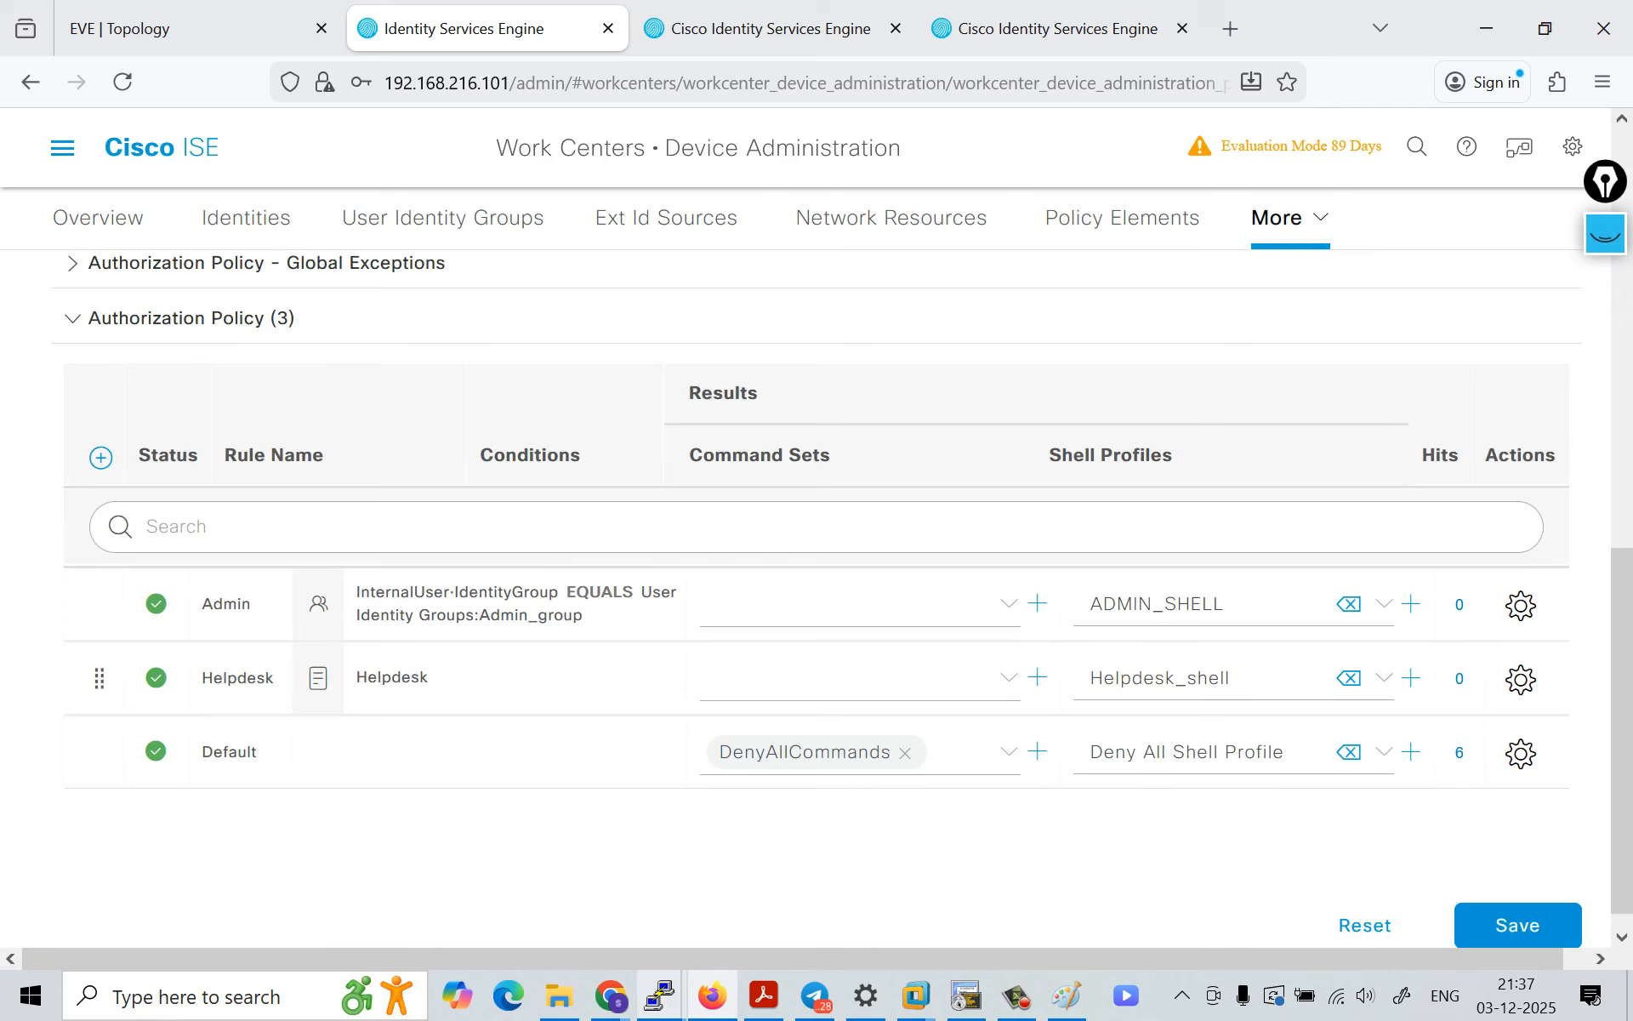
pyautogui.click(1605, 234)
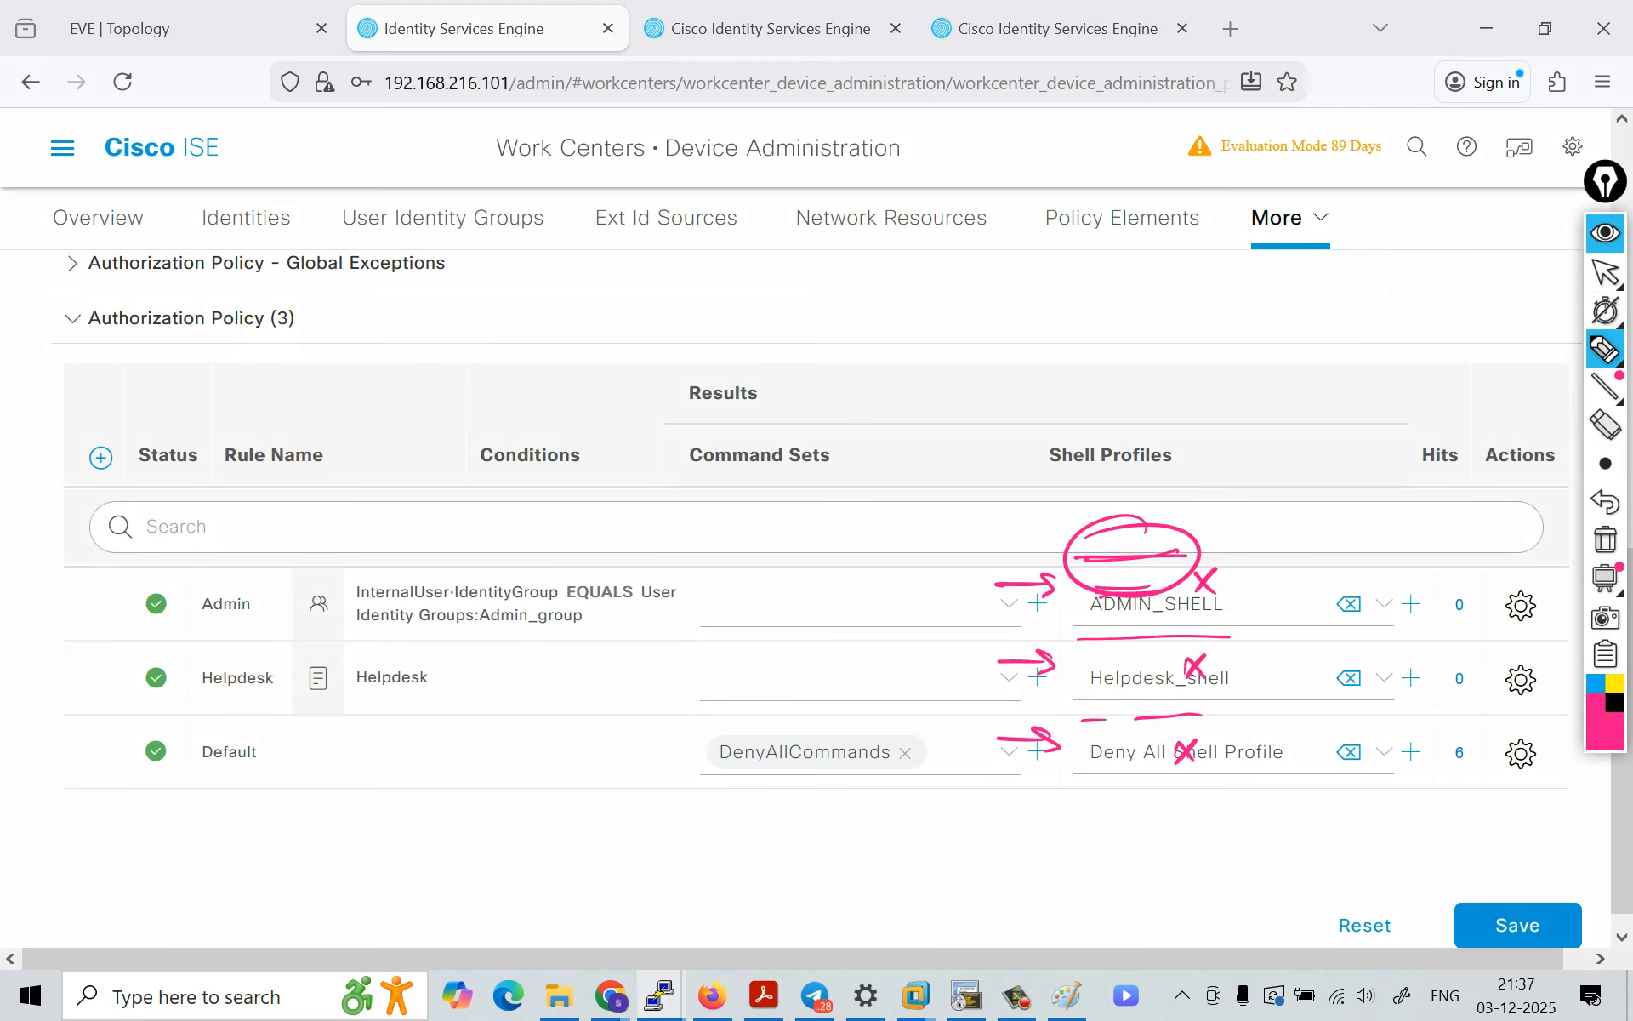
pyautogui.click(1606, 539)
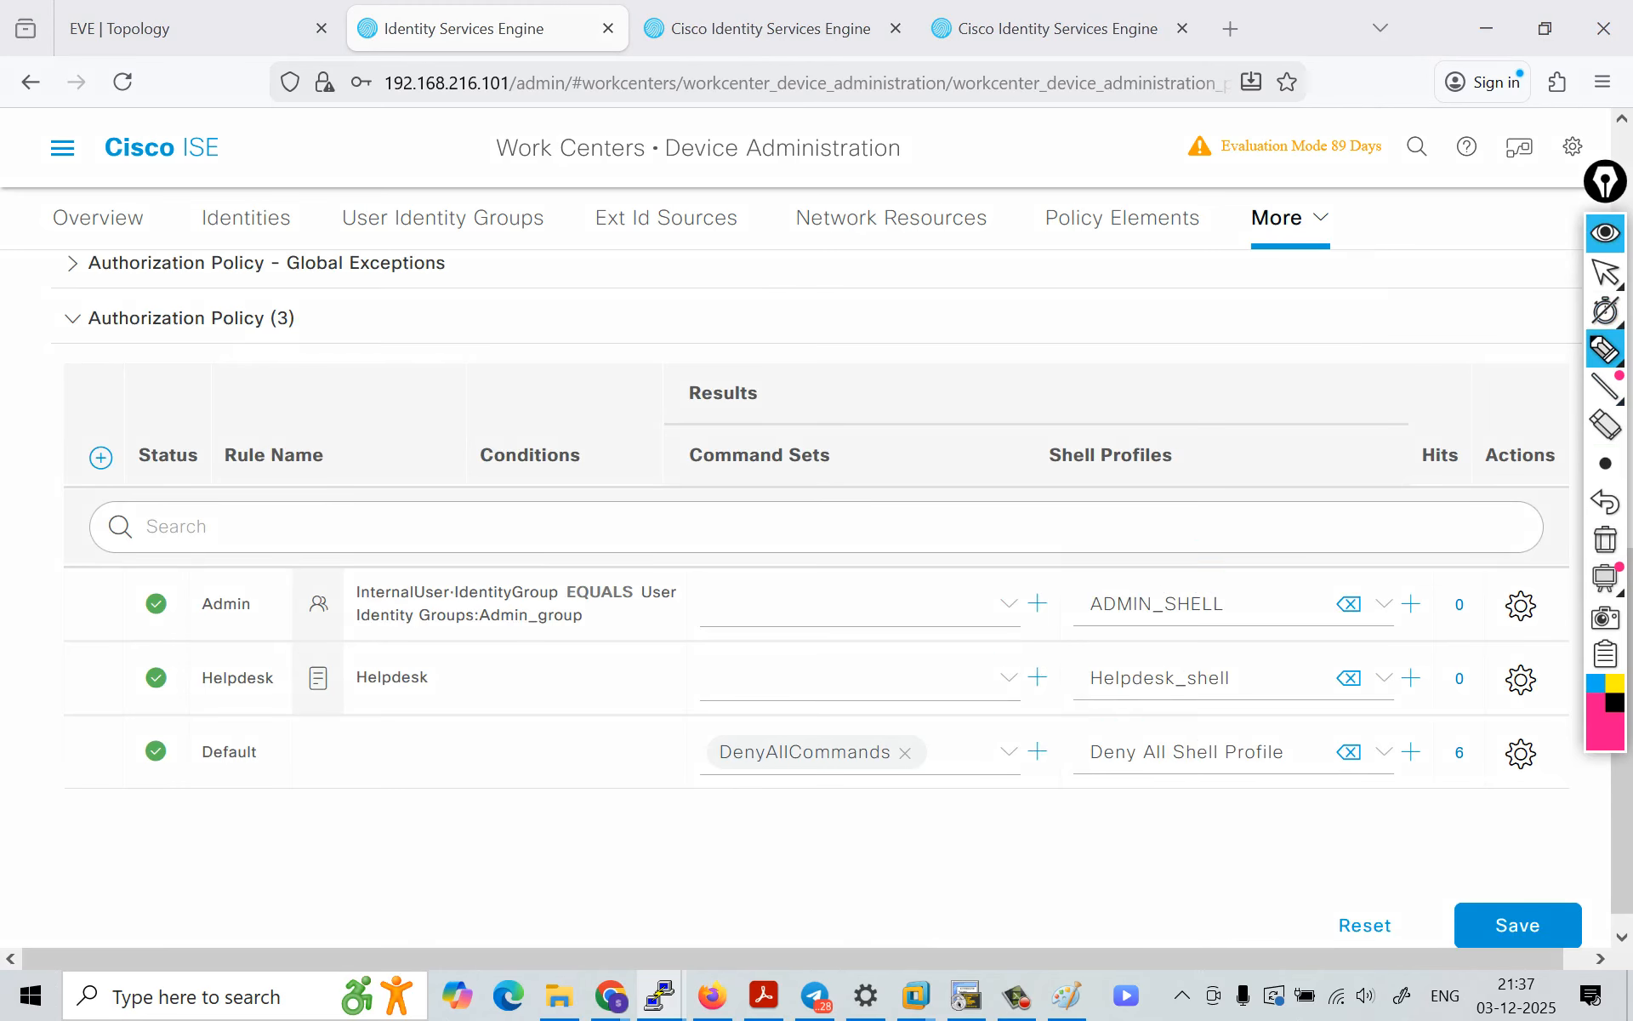
pyautogui.moveTo(36, 602); pyautogui.dragTo(92, 599)
pyautogui.moveTo(65, 585); pyautogui.dragTo(66, 619)
pyautogui.moveTo(469, 610)
pyautogui.mouseDown()
pyautogui.moveTo(470, 629)
pyautogui.moveTo(593, 626)
pyautogui.moveTo(596, 609)
pyautogui.moveTo(644, 625)
pyautogui.moveTo(796, 621)
pyautogui.mouseUp()
pyautogui.moveTo(793, 601); pyautogui.dragTo(823, 623)
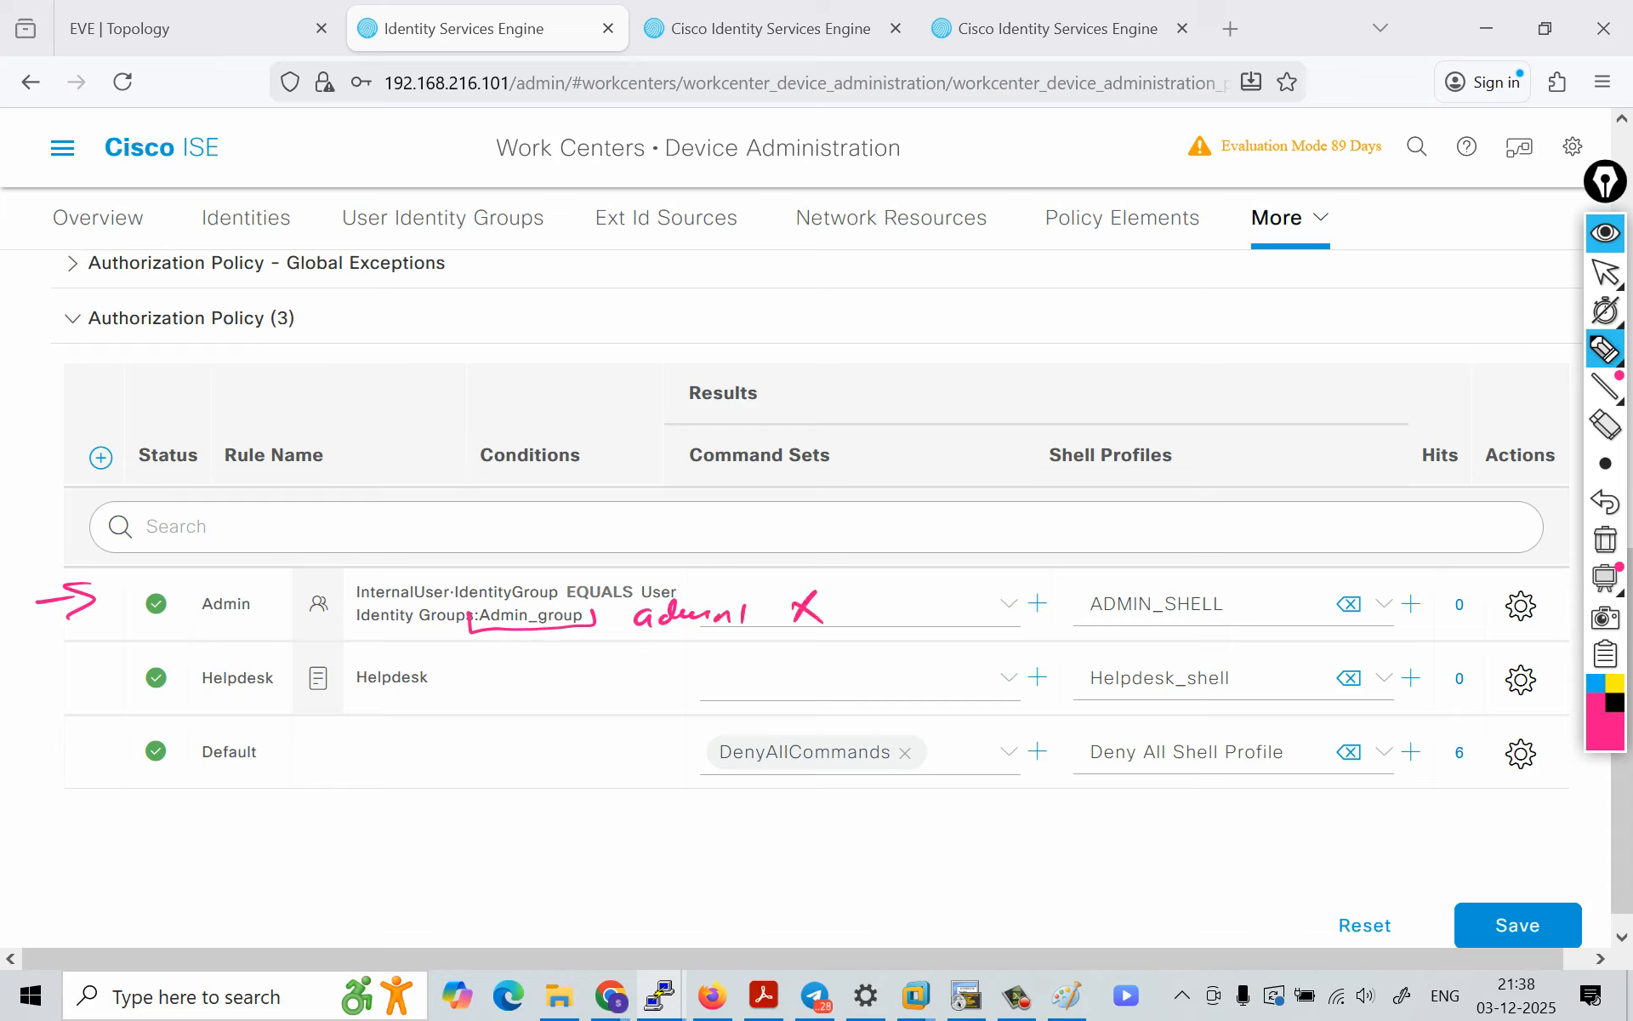
pyautogui.moveTo(465, 633); pyautogui.dragTo(609, 627)
pyautogui.moveTo(38, 686); pyautogui.dragTo(83, 679)
pyautogui.moveTo(65, 671); pyautogui.dragTo(66, 694)
pyautogui.moveTo(361, 692); pyautogui.dragTo(482, 676)
pyautogui.moveTo(470, 666)
pyautogui.mouseDown()
pyautogui.moveTo(483, 676)
pyautogui.moveTo(470, 687)
pyautogui.mouseUp()
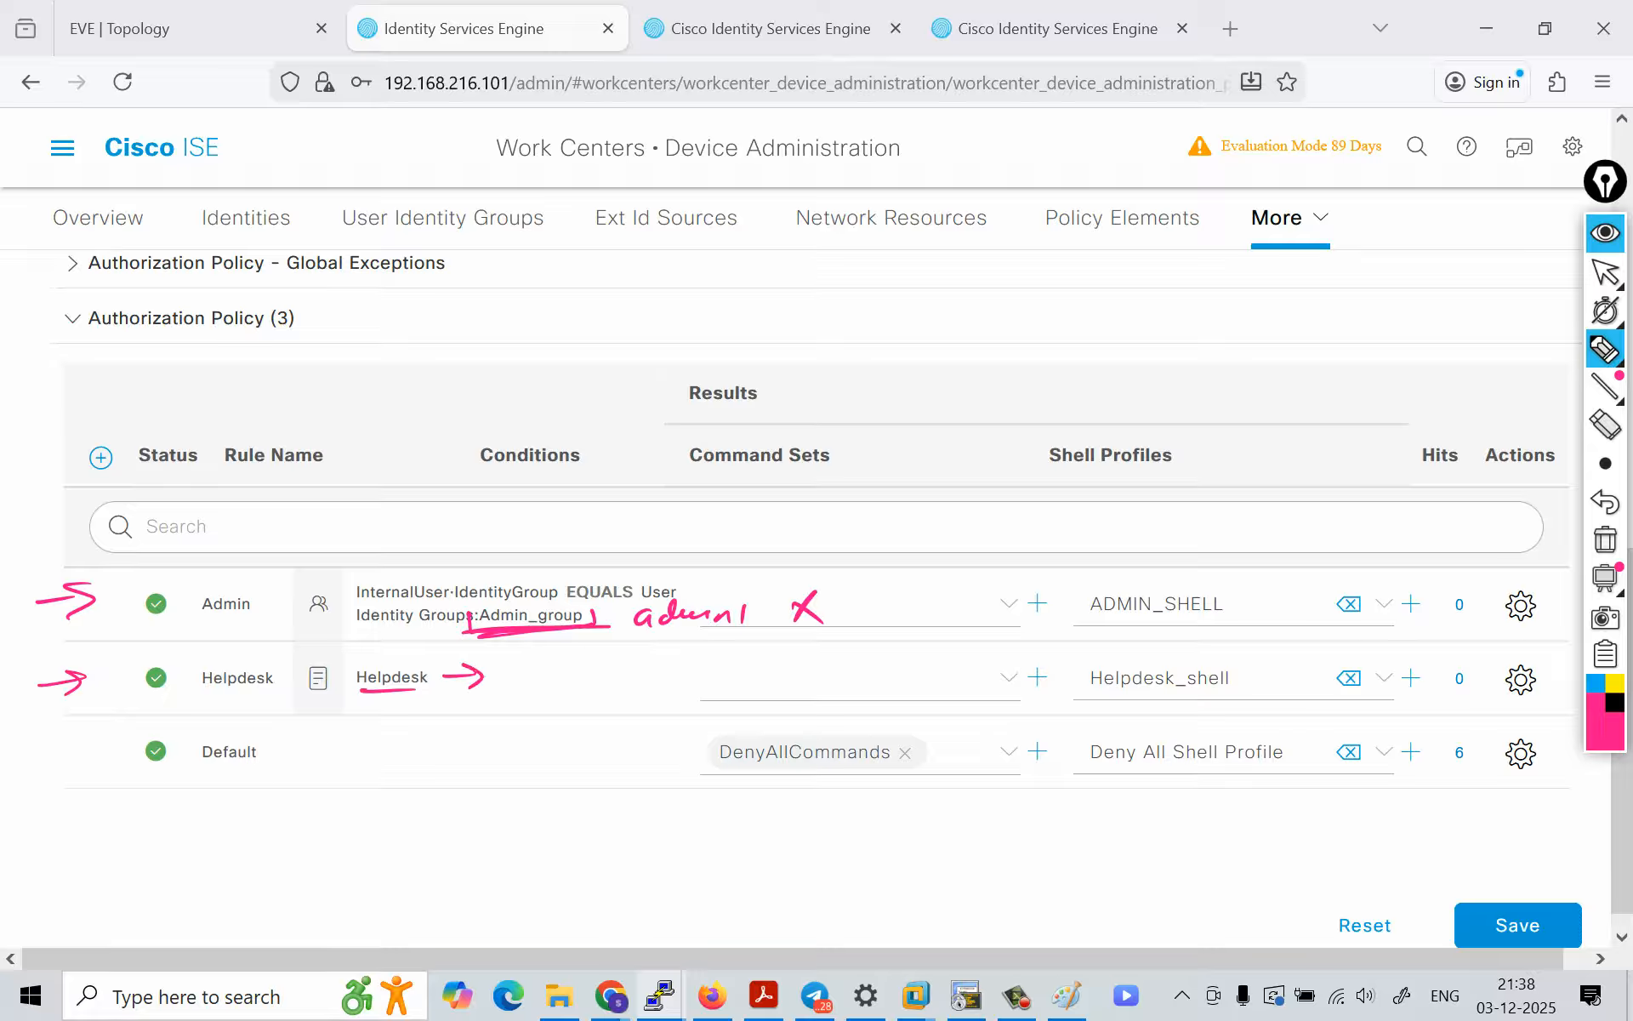
pyautogui.moveTo(1098, 581); pyautogui.dragTo(1138, 575)
pyautogui.moveTo(1205, 669); pyautogui.dragTo(1292, 683)
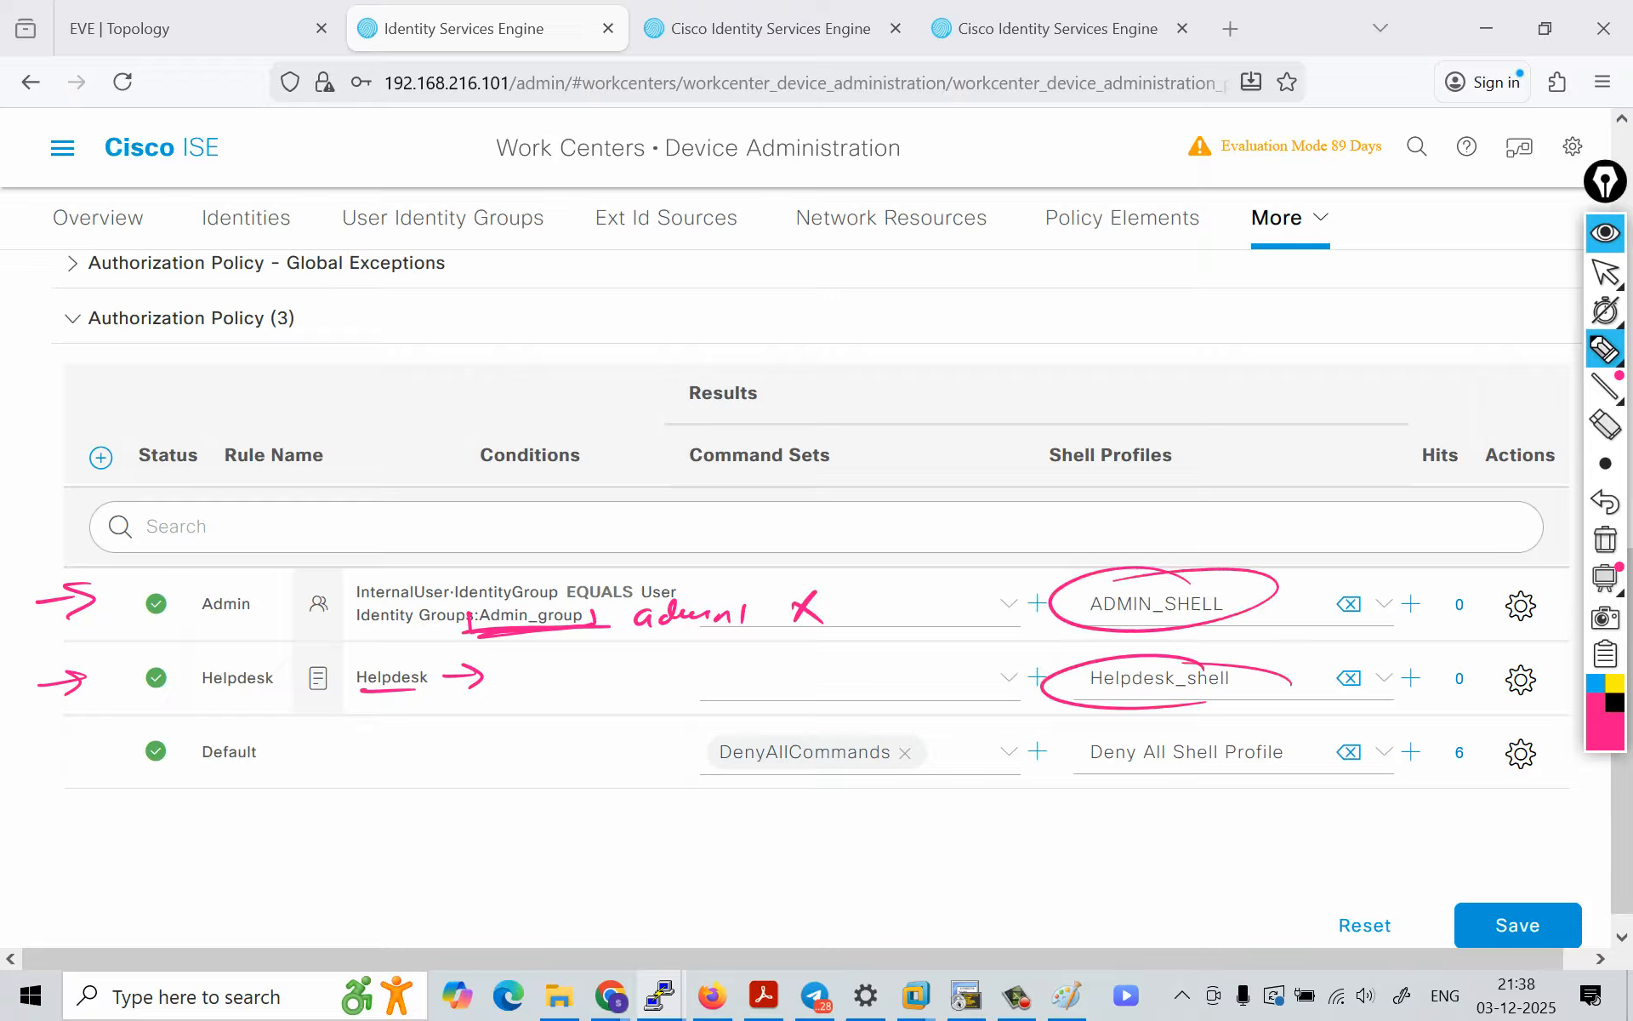
pyautogui.moveTo(831, 602); pyautogui.dragTo(1017, 604)
pyautogui.moveTo(976, 588); pyautogui.dragTo(1018, 603)
pyautogui.moveTo(1019, 603)
pyautogui.mouseDown()
pyautogui.moveTo(994, 626)
pyautogui.moveTo(1217, 612)
pyautogui.mouseUp()
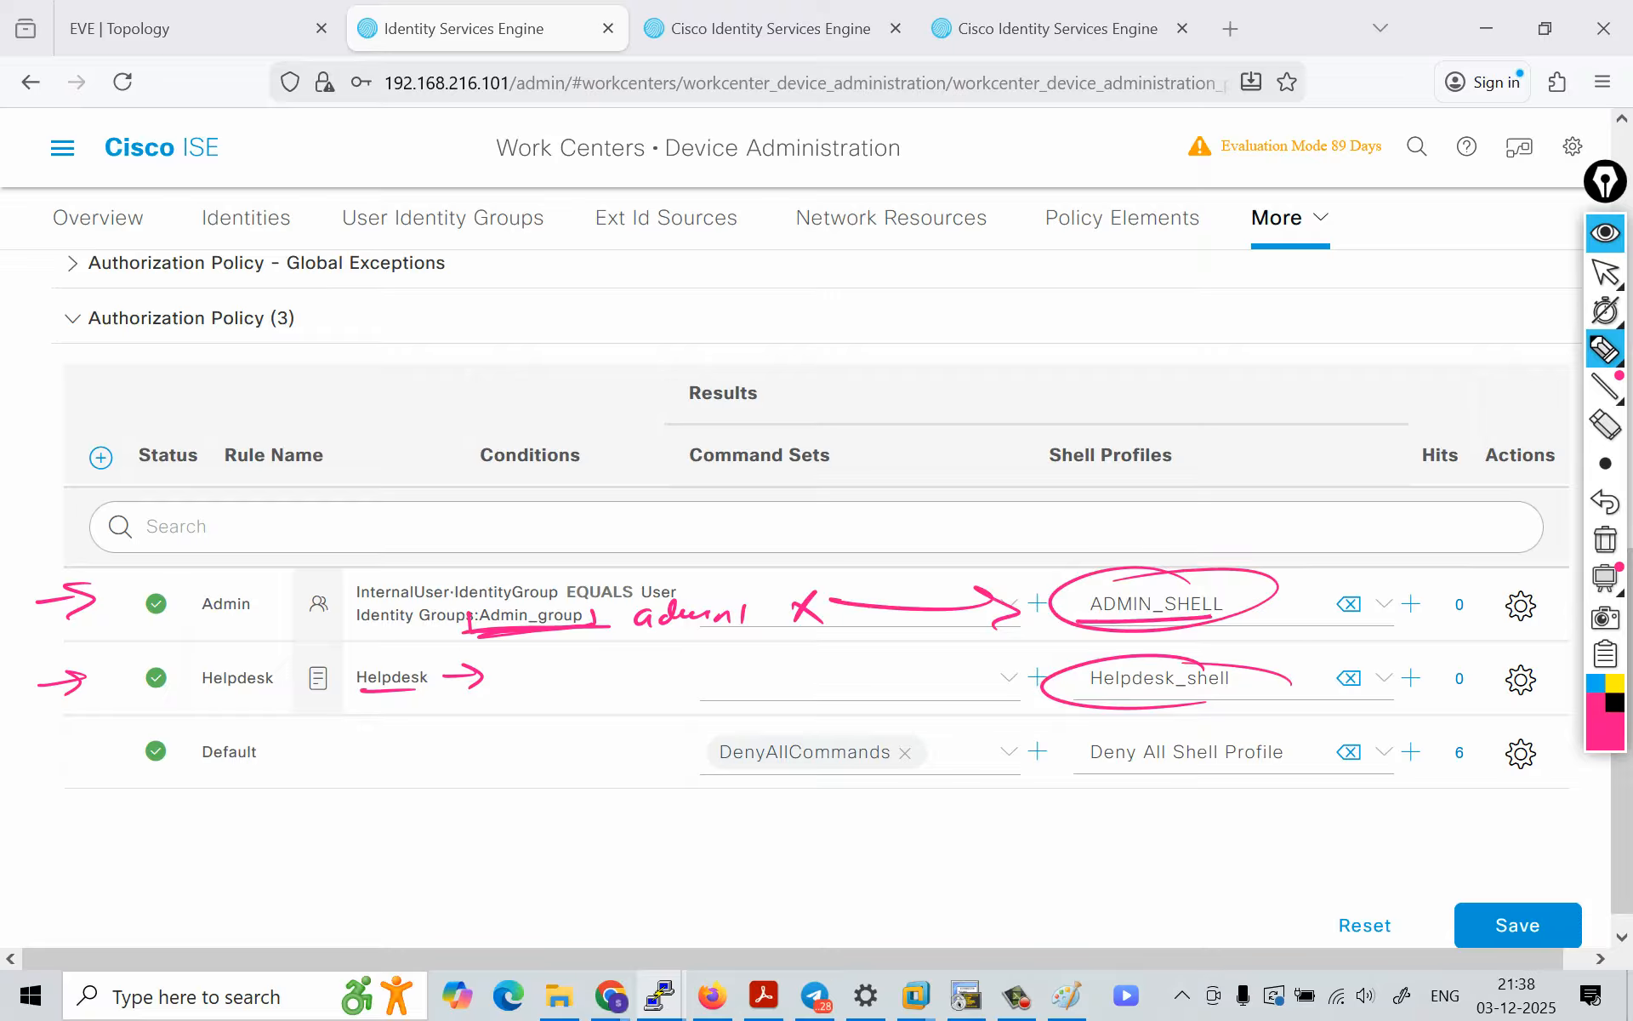
pyautogui.moveTo(559, 676)
pyautogui.mouseDown()
pyautogui.moveTo(1023, 664)
pyautogui.moveTo(1014, 685)
pyautogui.moveTo(1274, 695)
pyautogui.mouseUp()
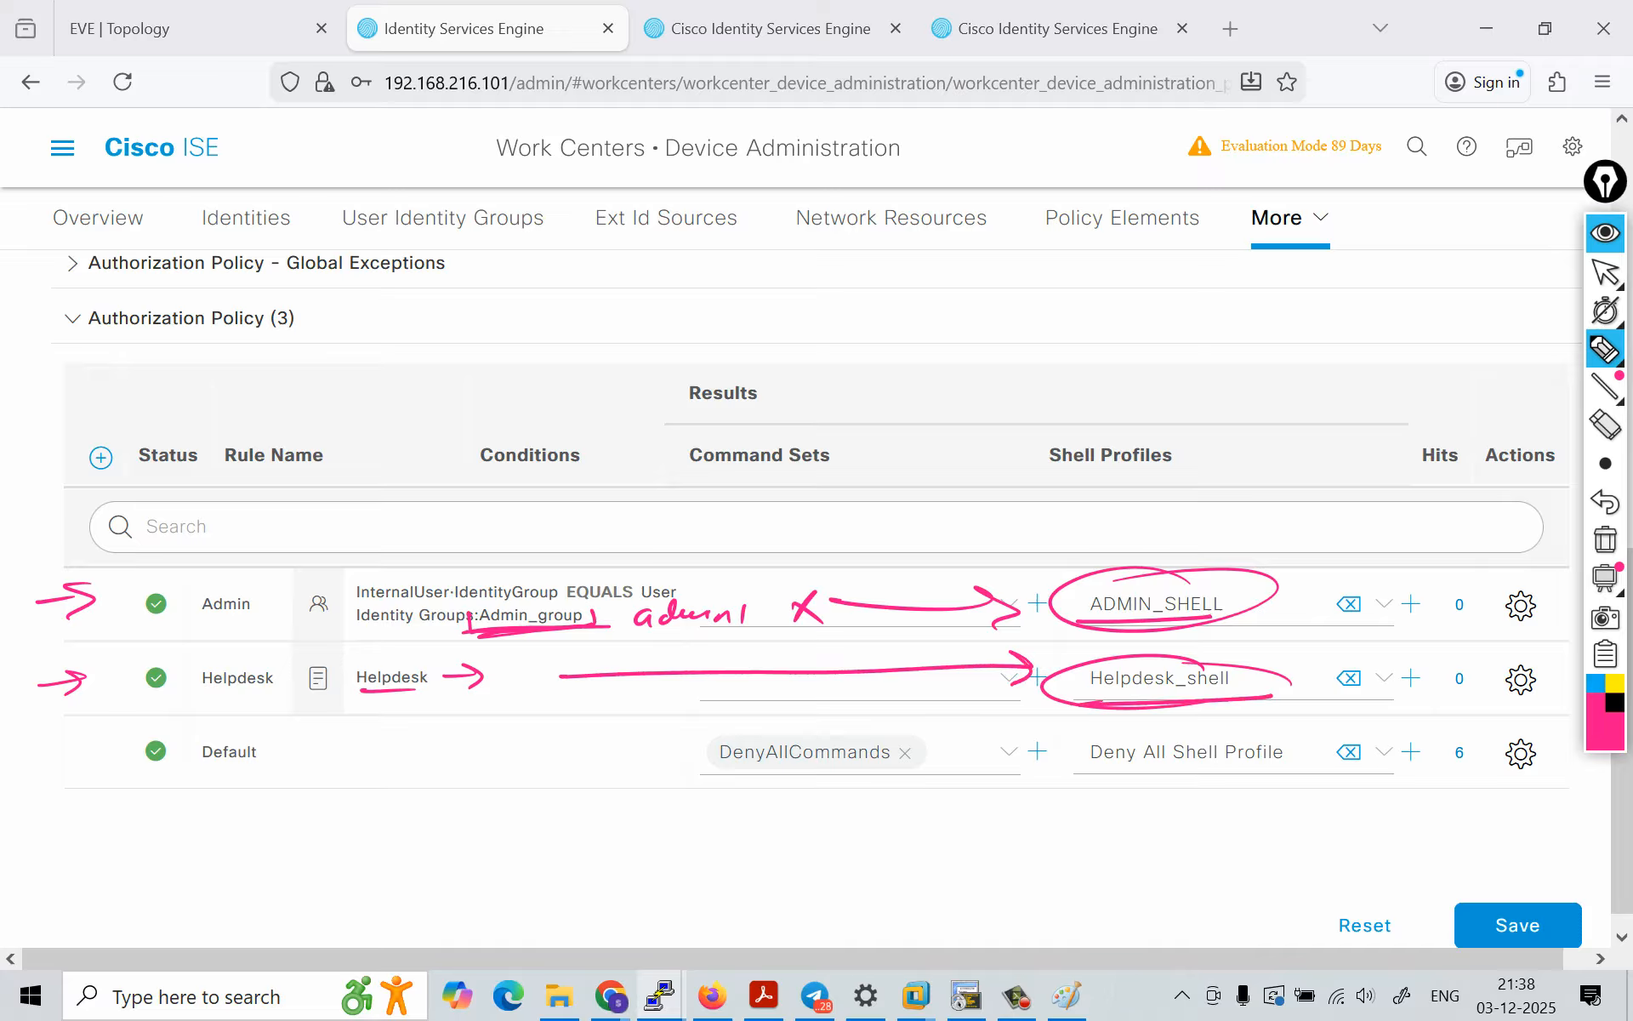
pyautogui.moveTo(876, 754)
pyautogui.mouseDown()
pyautogui.moveTo(814, 881)
pyautogui.moveTo(997, 886)
pyautogui.mouseUp()
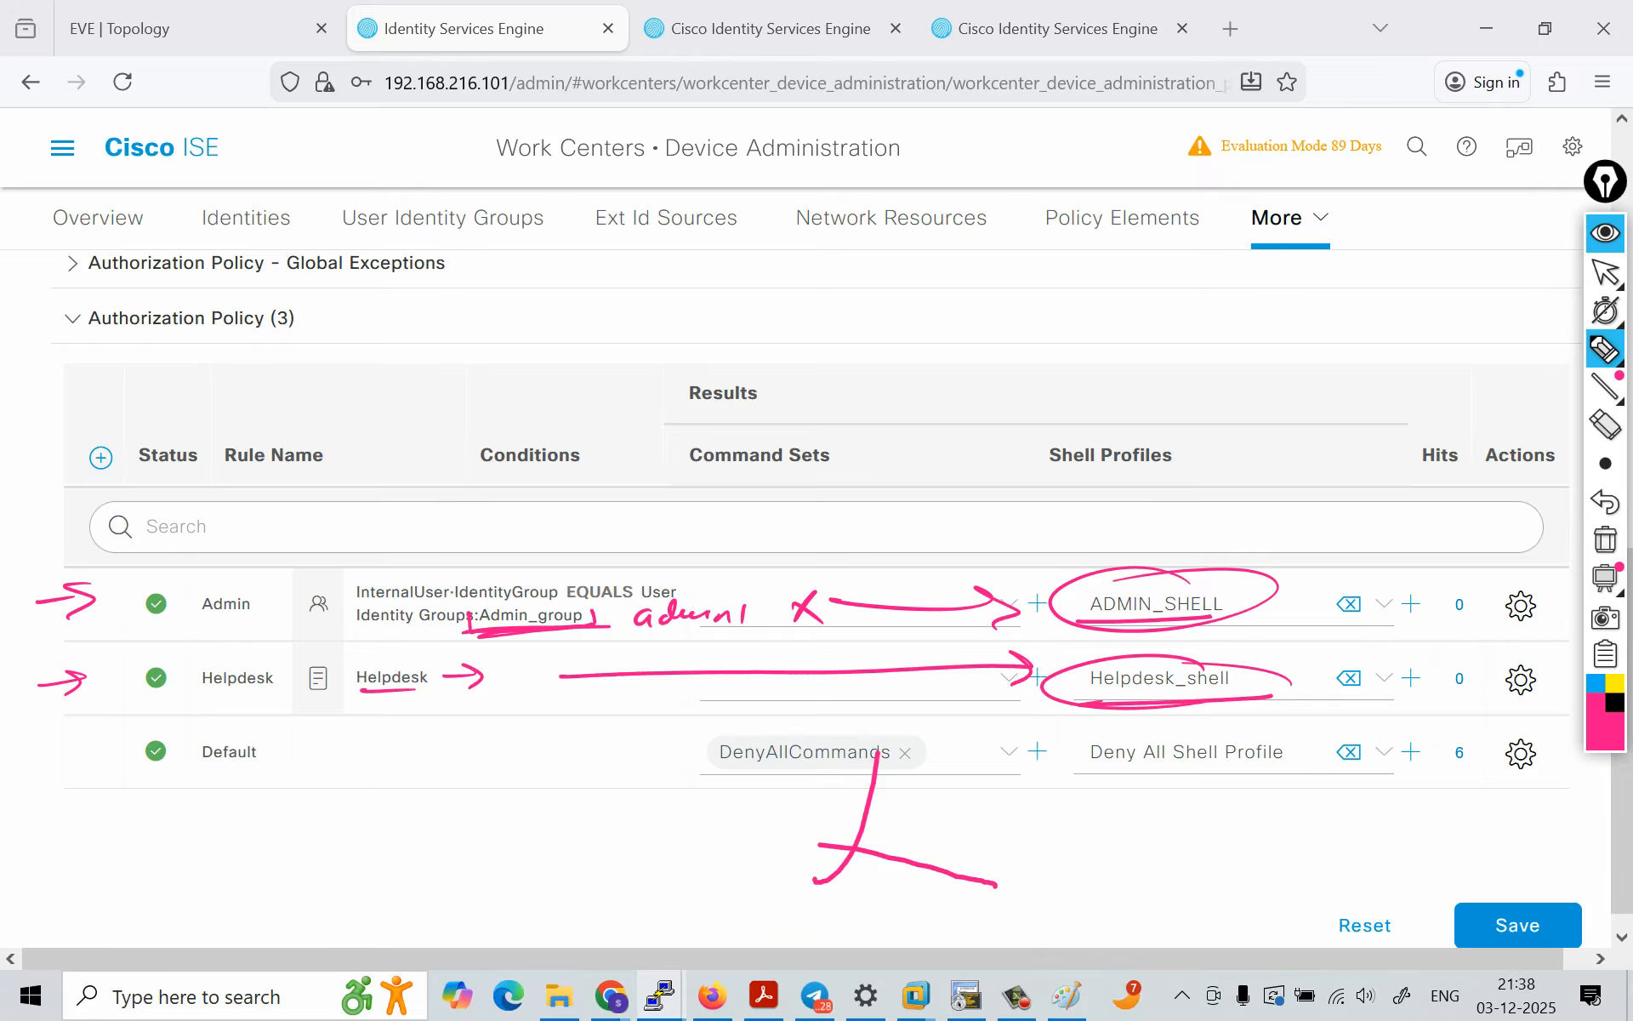
# Step: Save the policy set with the updated Admin and Helpdesk authorization rules
pyautogui.click(1605, 234)
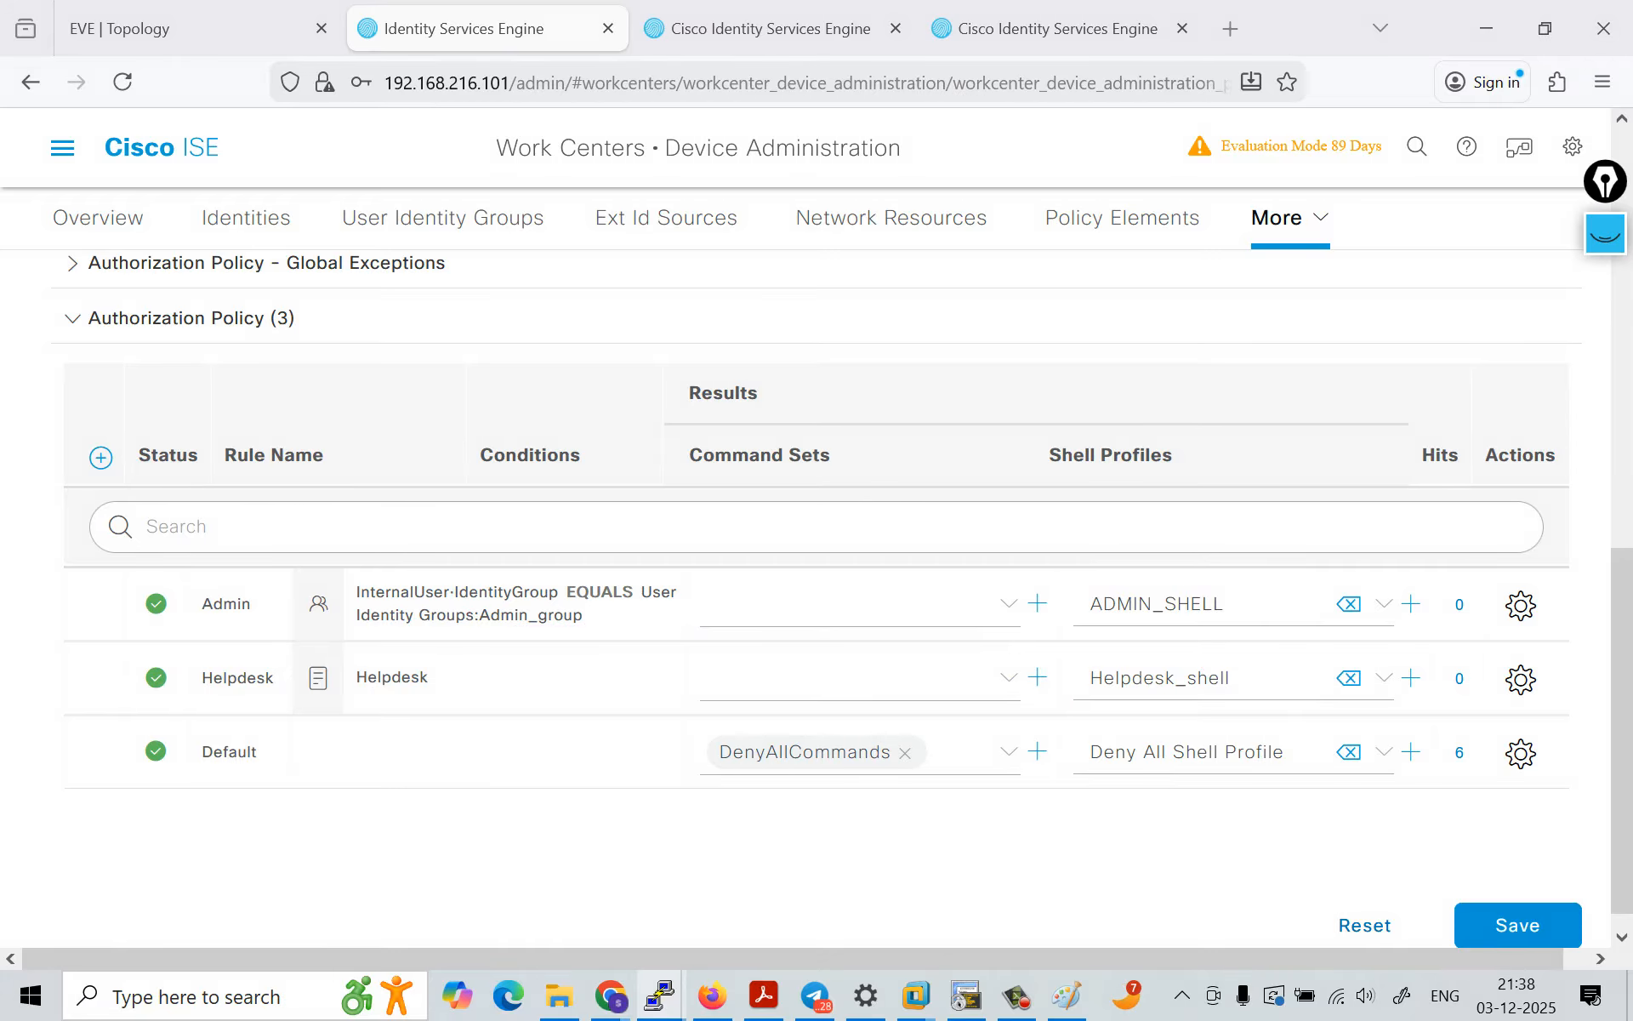
pyautogui.click(1518, 925)
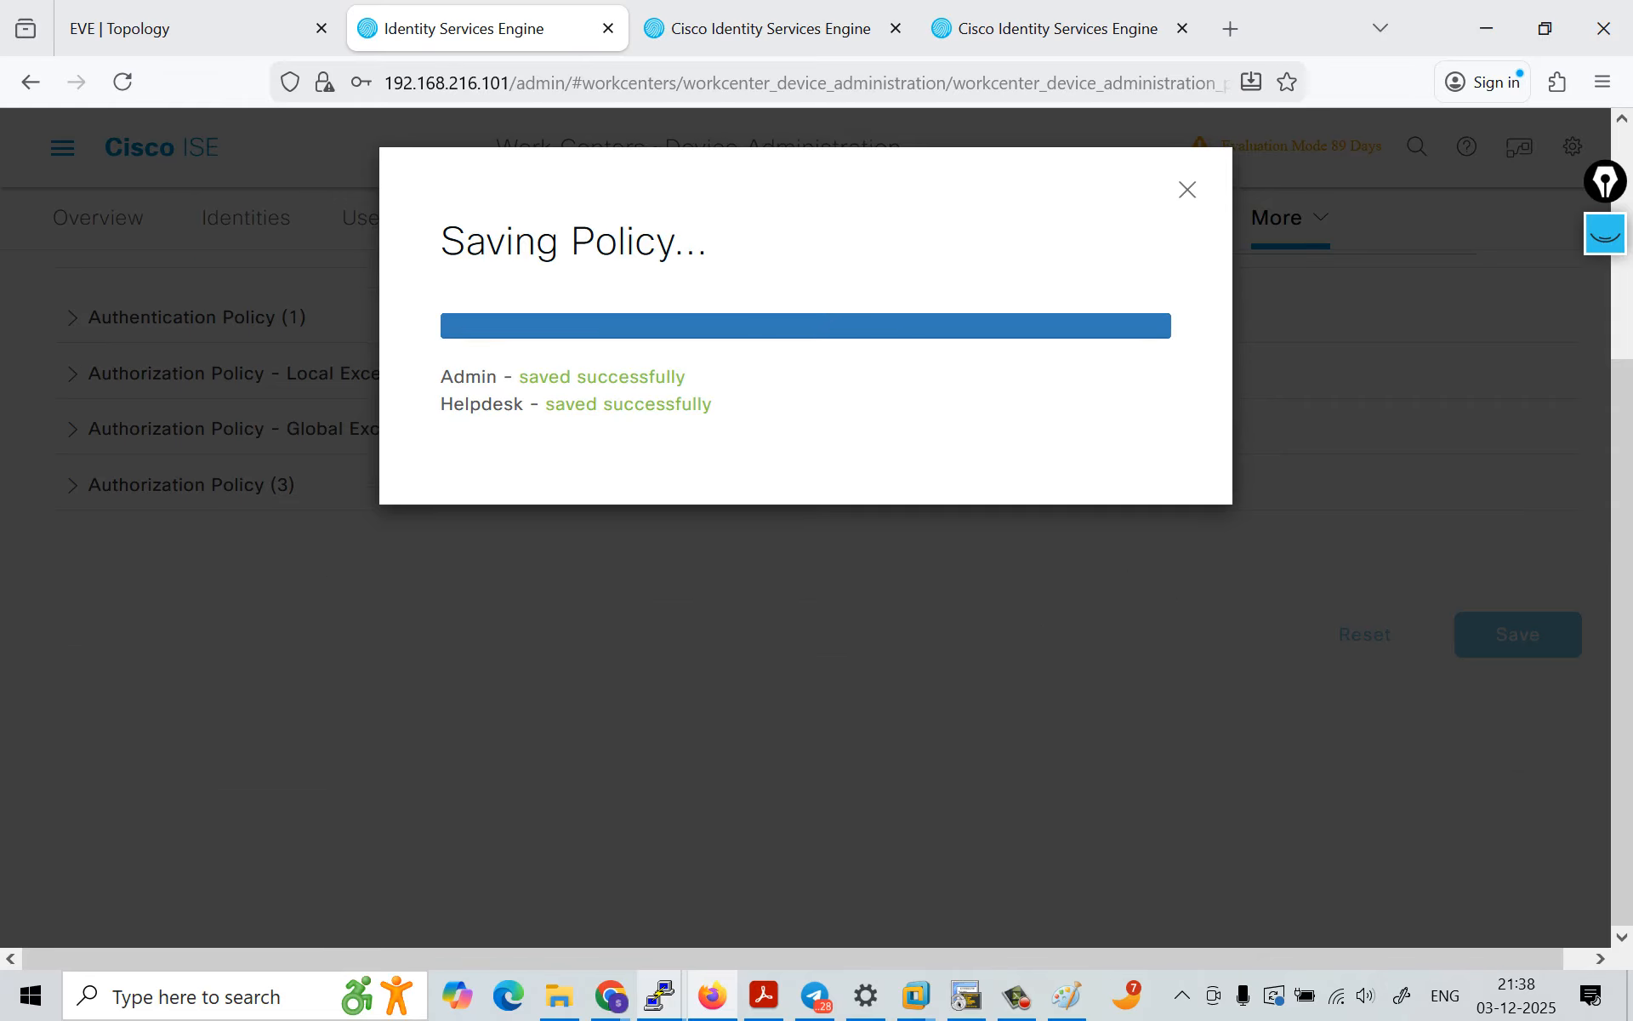
# Step: Switch to the helpdesk1 PuTTY session on router r3 and end it with the exi command
pyautogui.moveTo(661, 996)
pyautogui.click(753, 898)
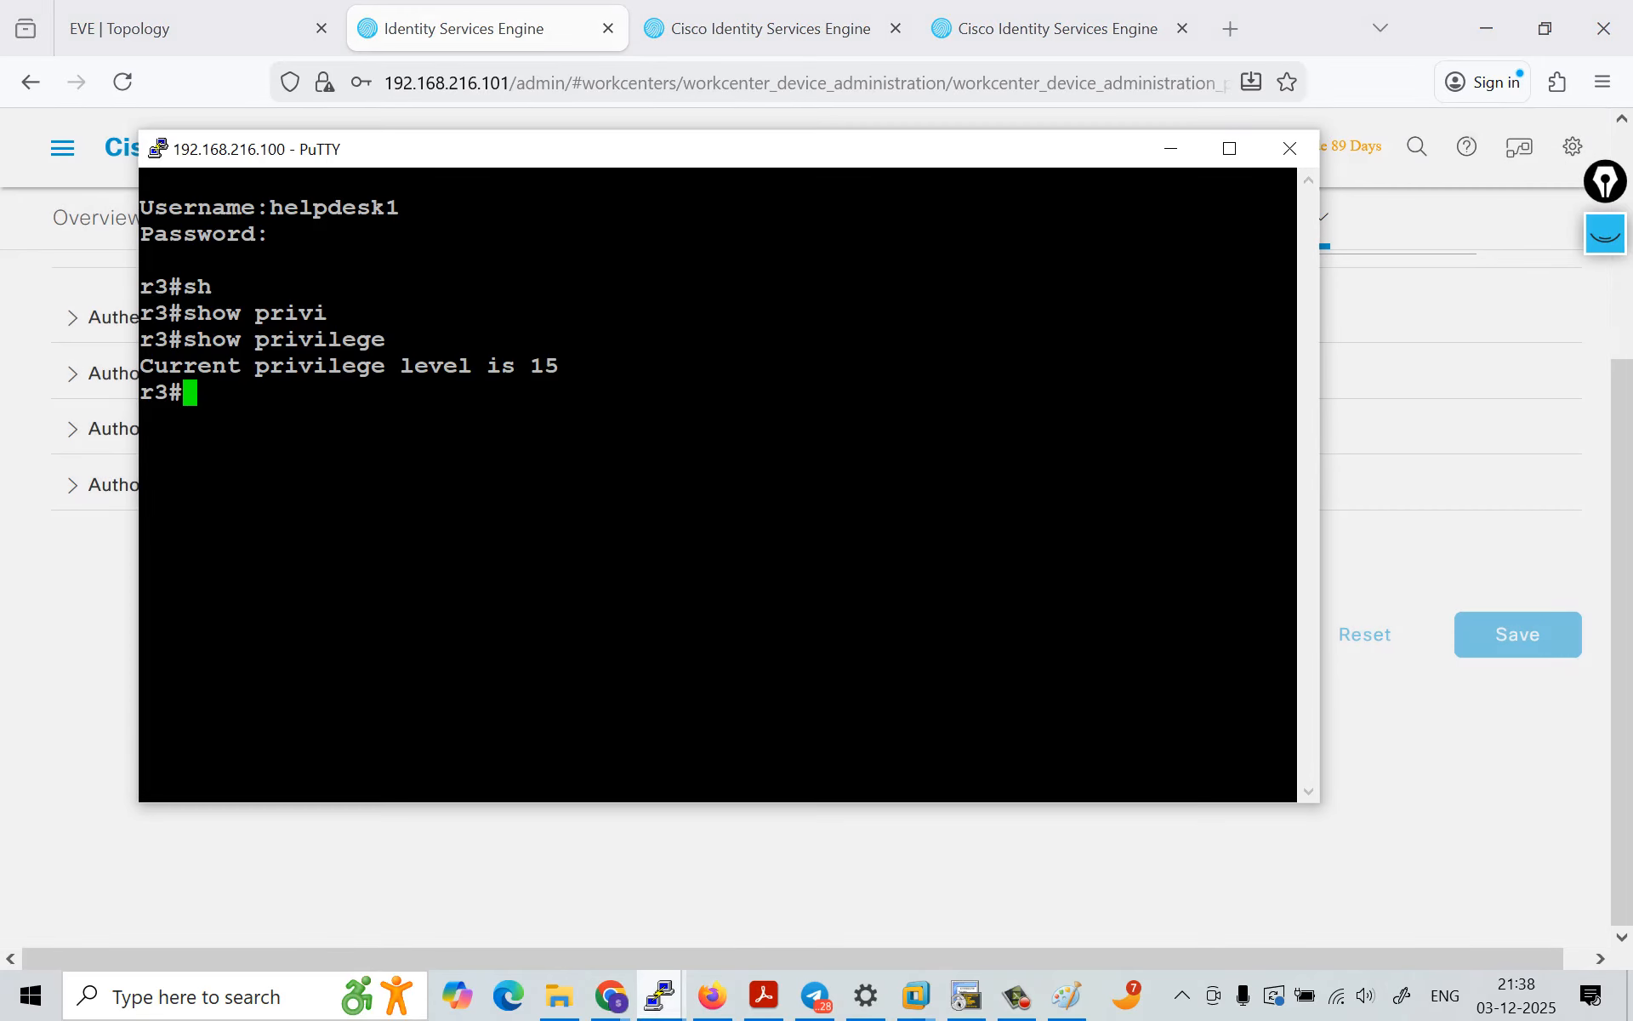
pyautogui.write('exi')
pyautogui.press('Return')
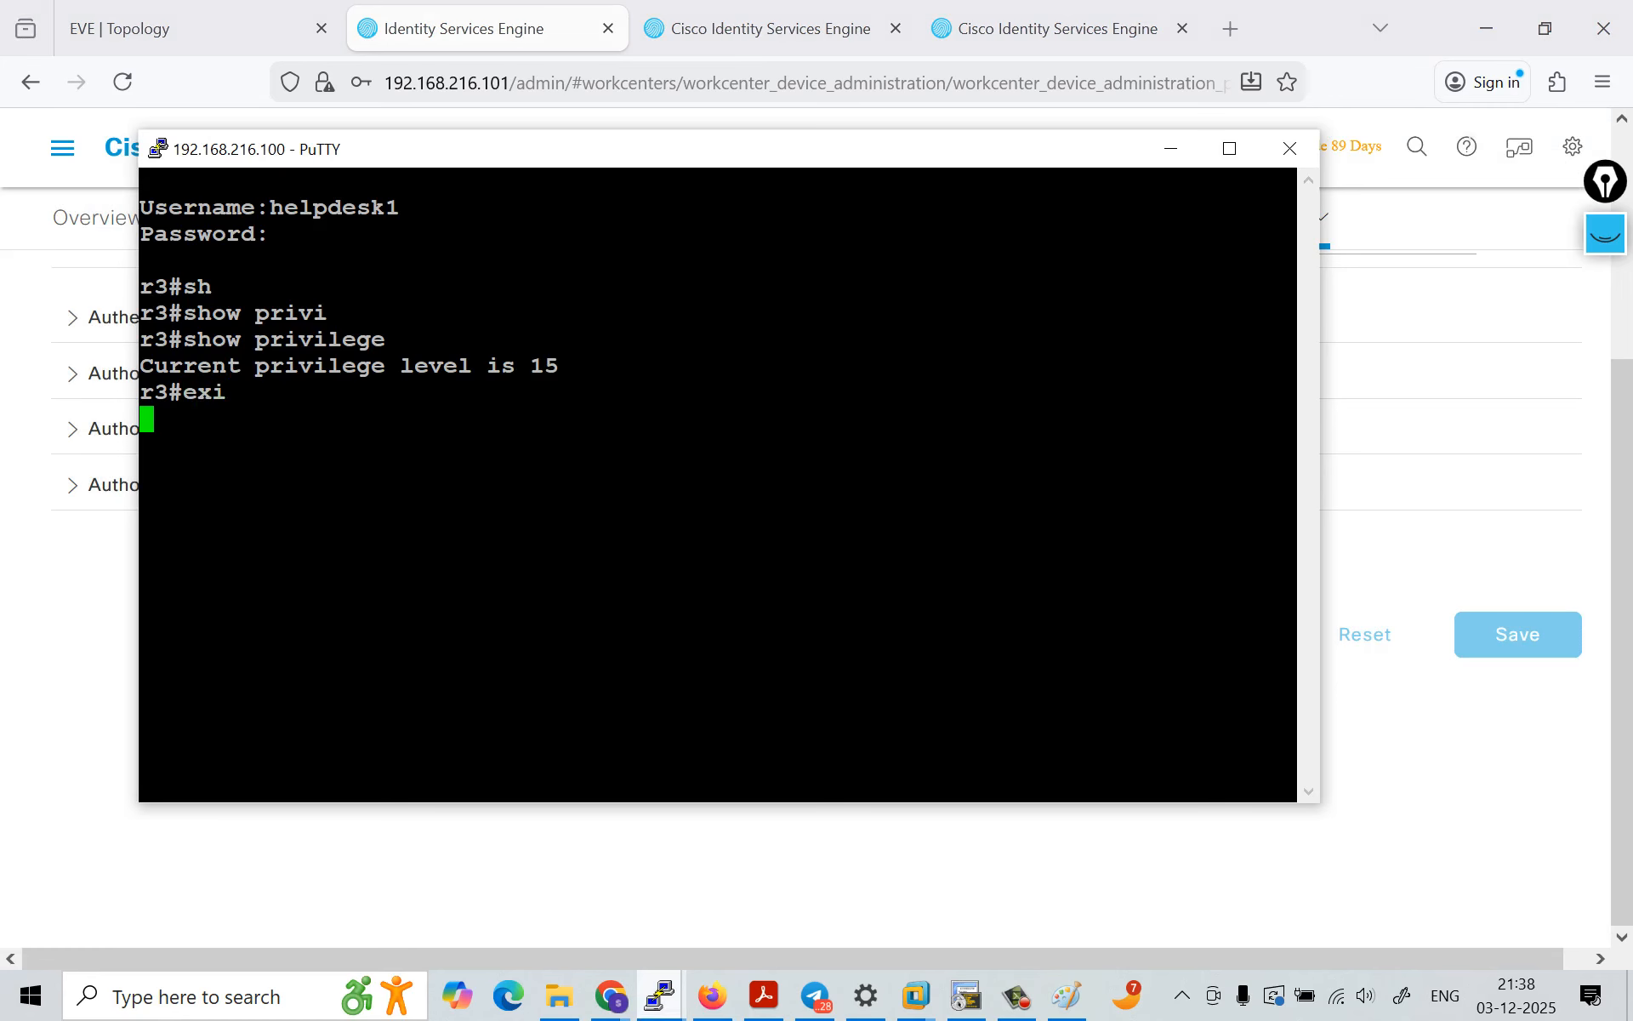
# Step: Duplicate the remaining admin1 PuTTY session to start a new connection to 192.168.216.100
pyautogui.moveTo(661, 995)
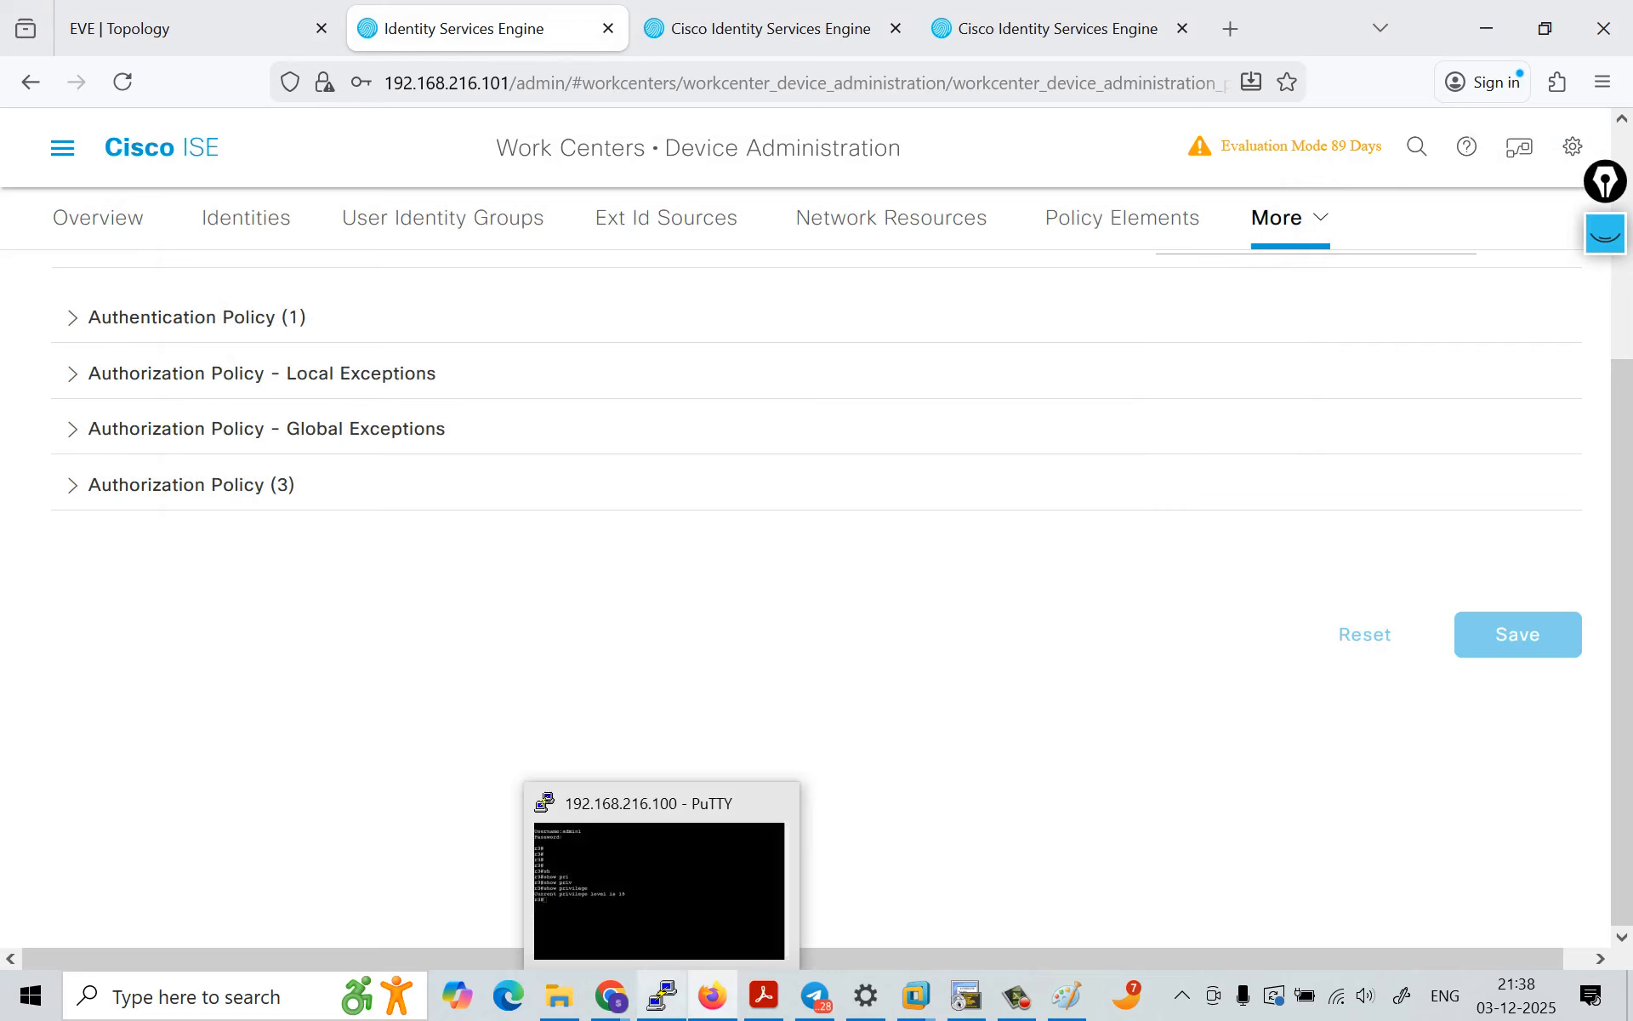
pyautogui.click(663, 876)
pyautogui.rightClick(633, 117)
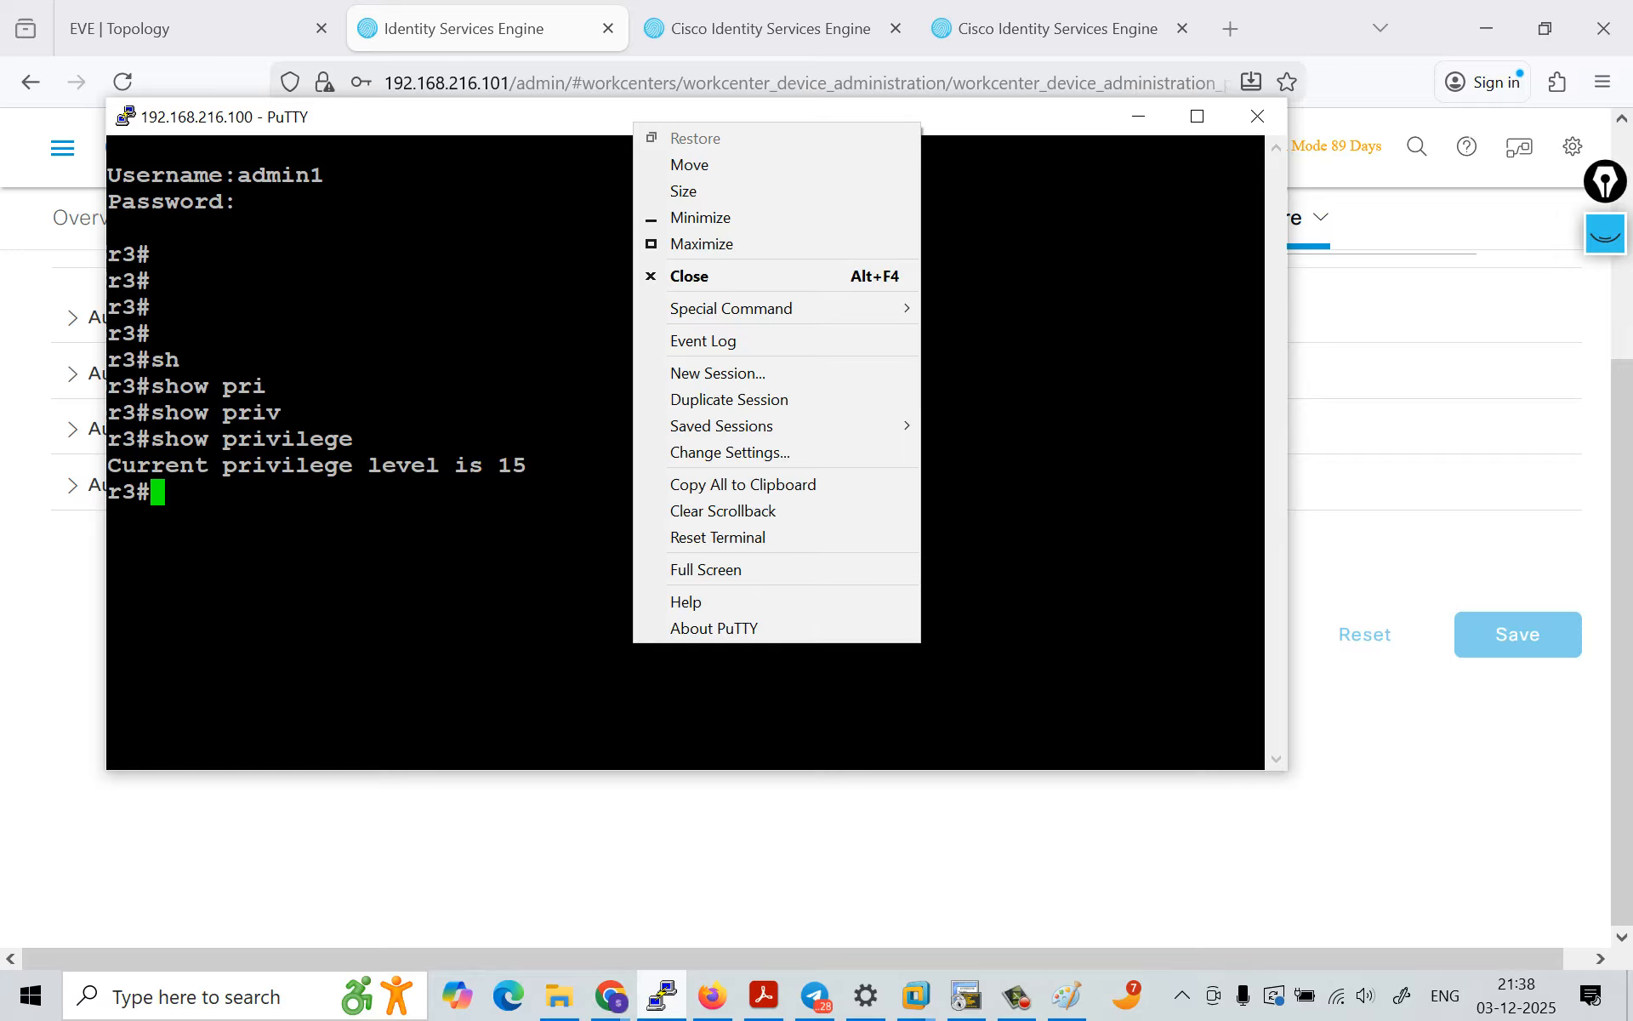
pyautogui.click(698, 397)
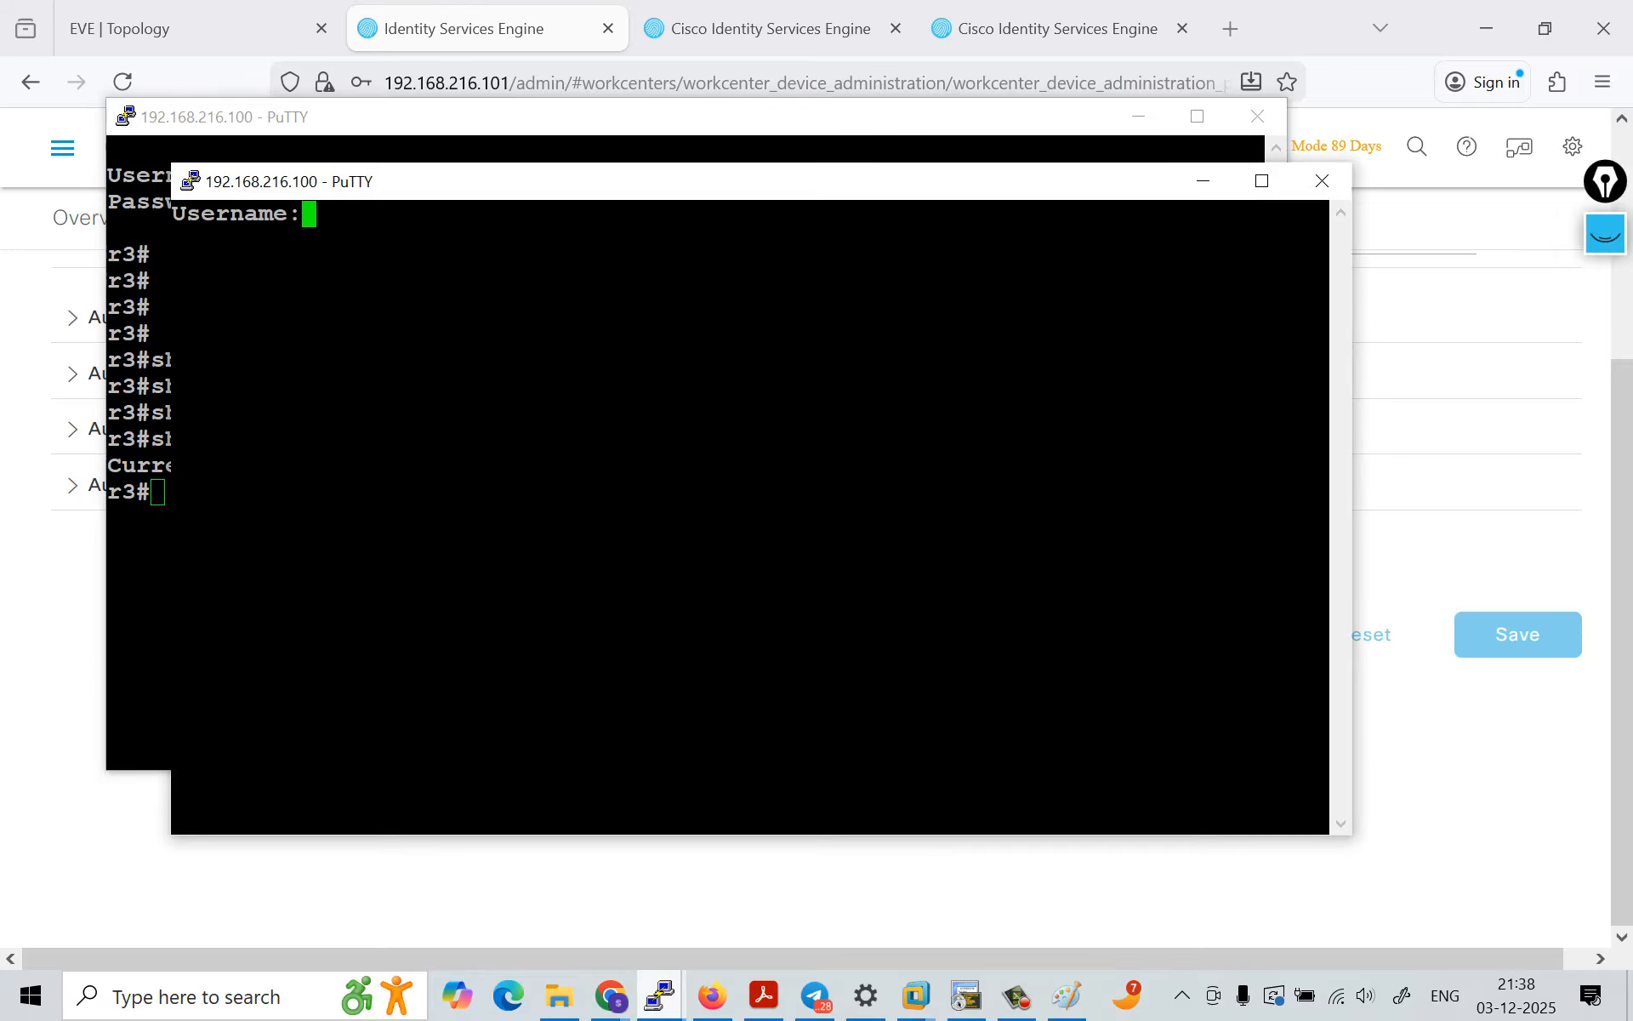
# Step: Log in to the new session as helpdesk1 with the account password and move its window clear of the admin1 session
pyautogui.write('helpdesk`')
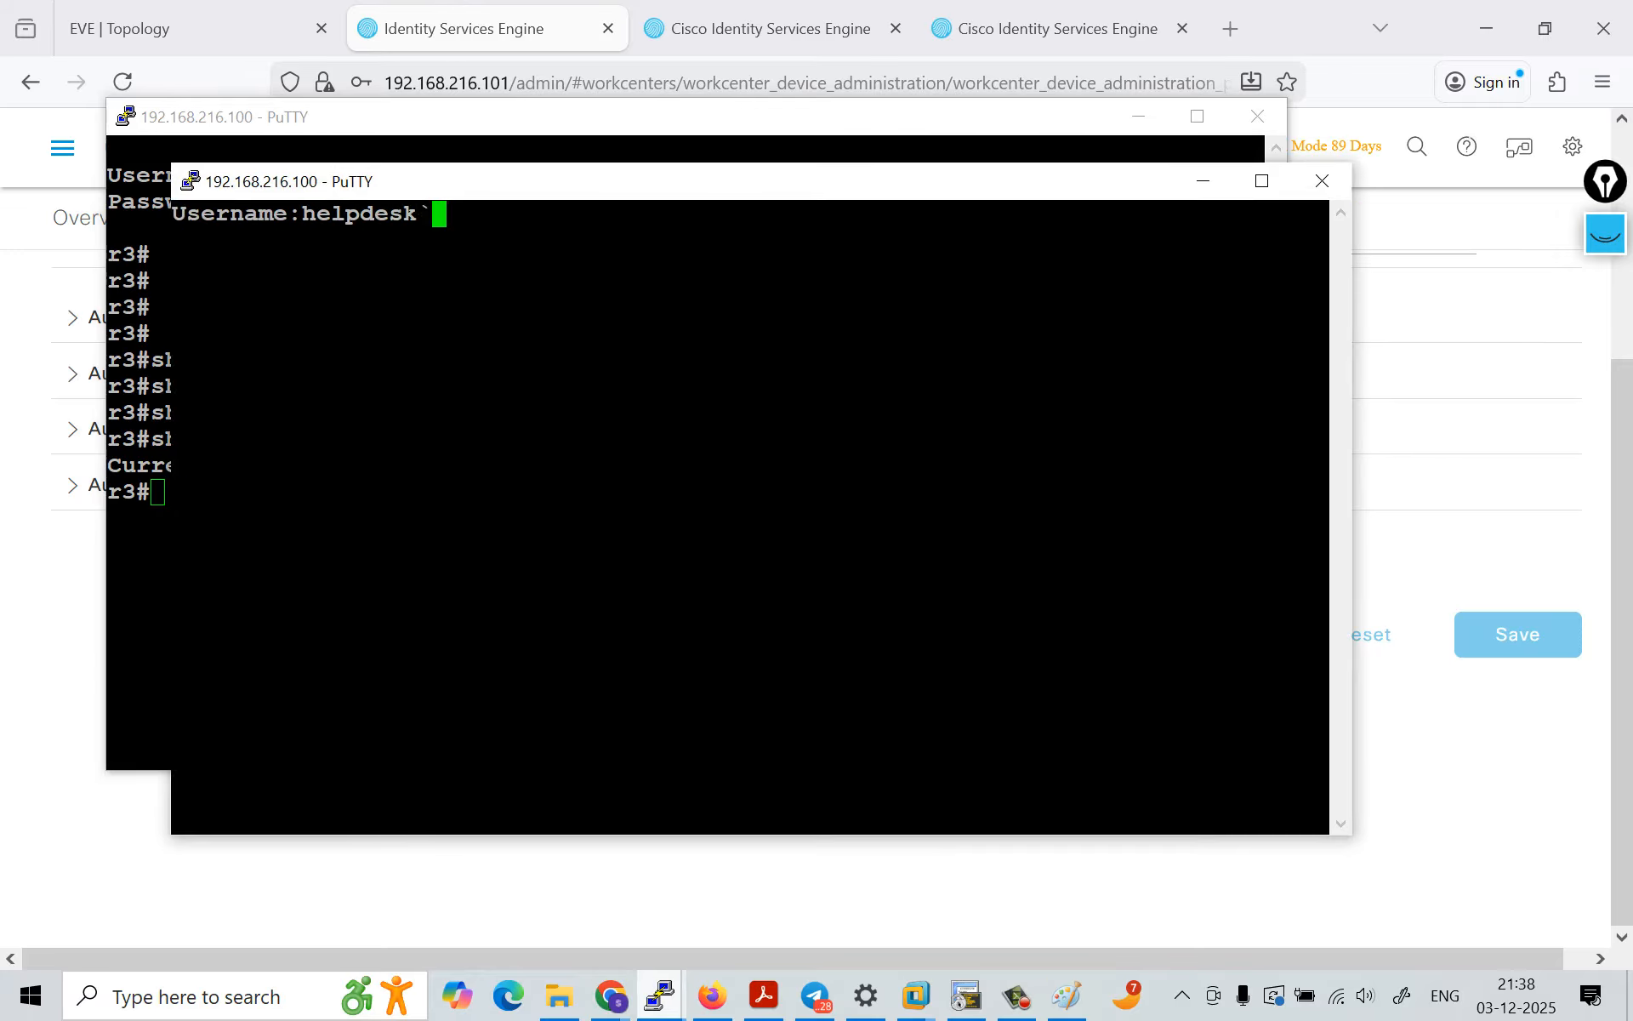
pyautogui.press('BackSpace')
pyautogui.write('1')
pyautogui.press('Return')
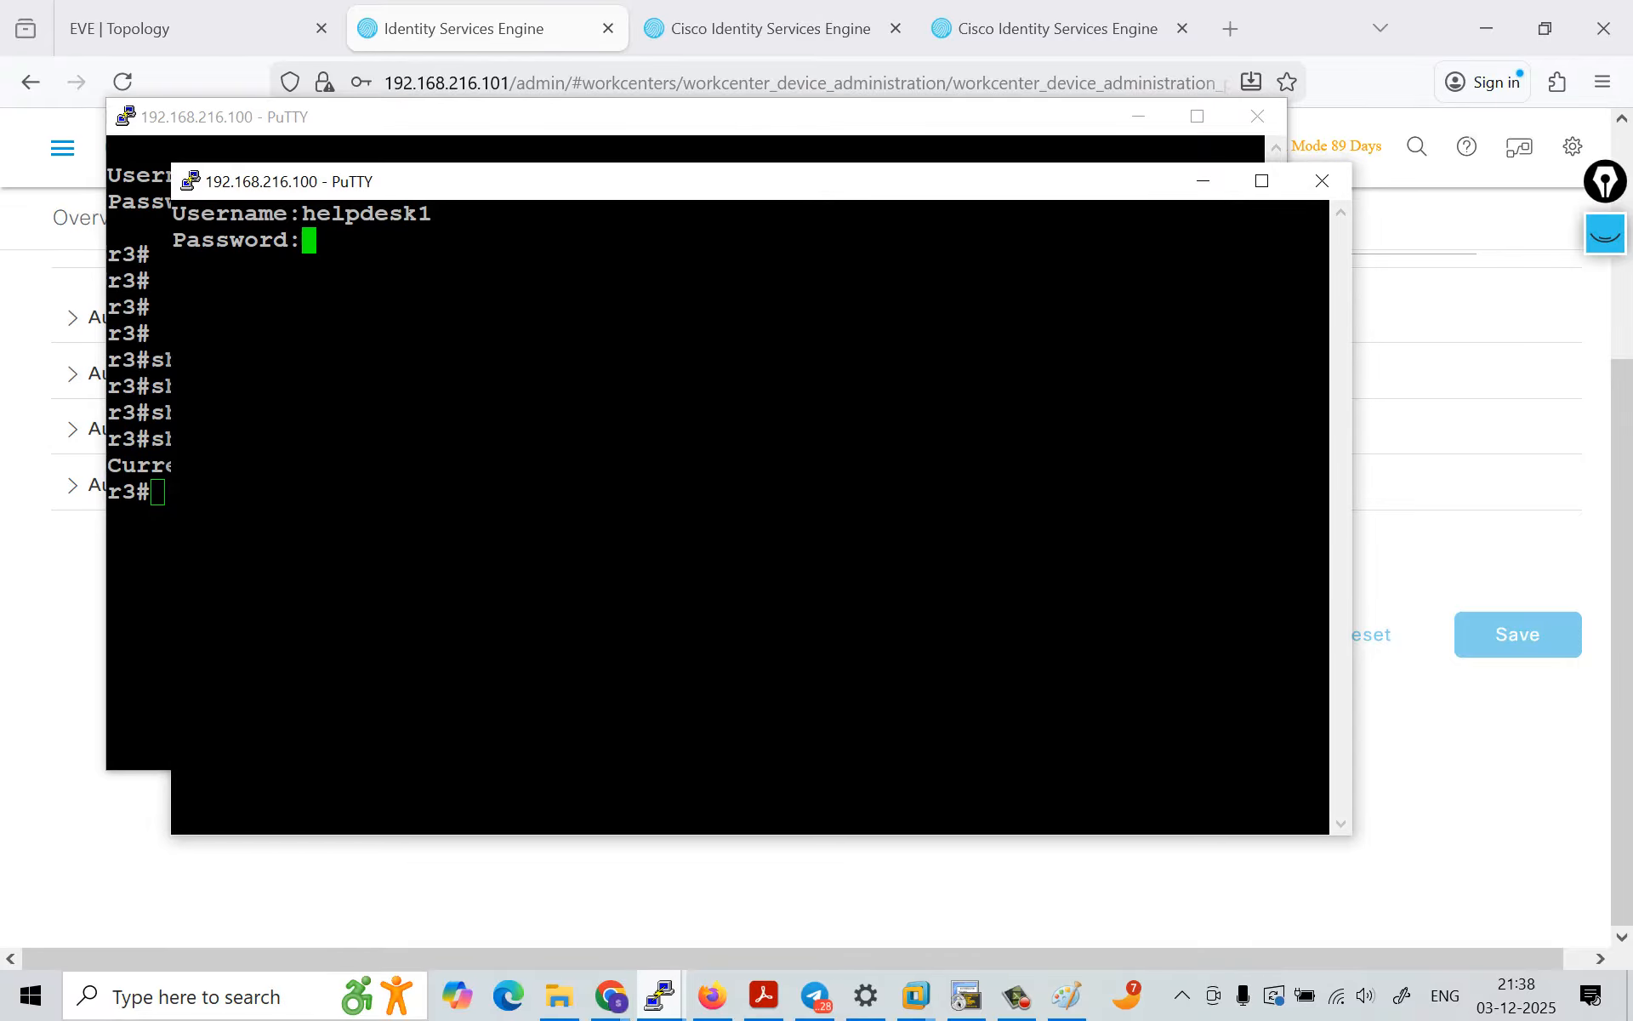
pyautogui.press('Return')
pyautogui.moveTo(681, 181); pyautogui.dragTo(861, 187)
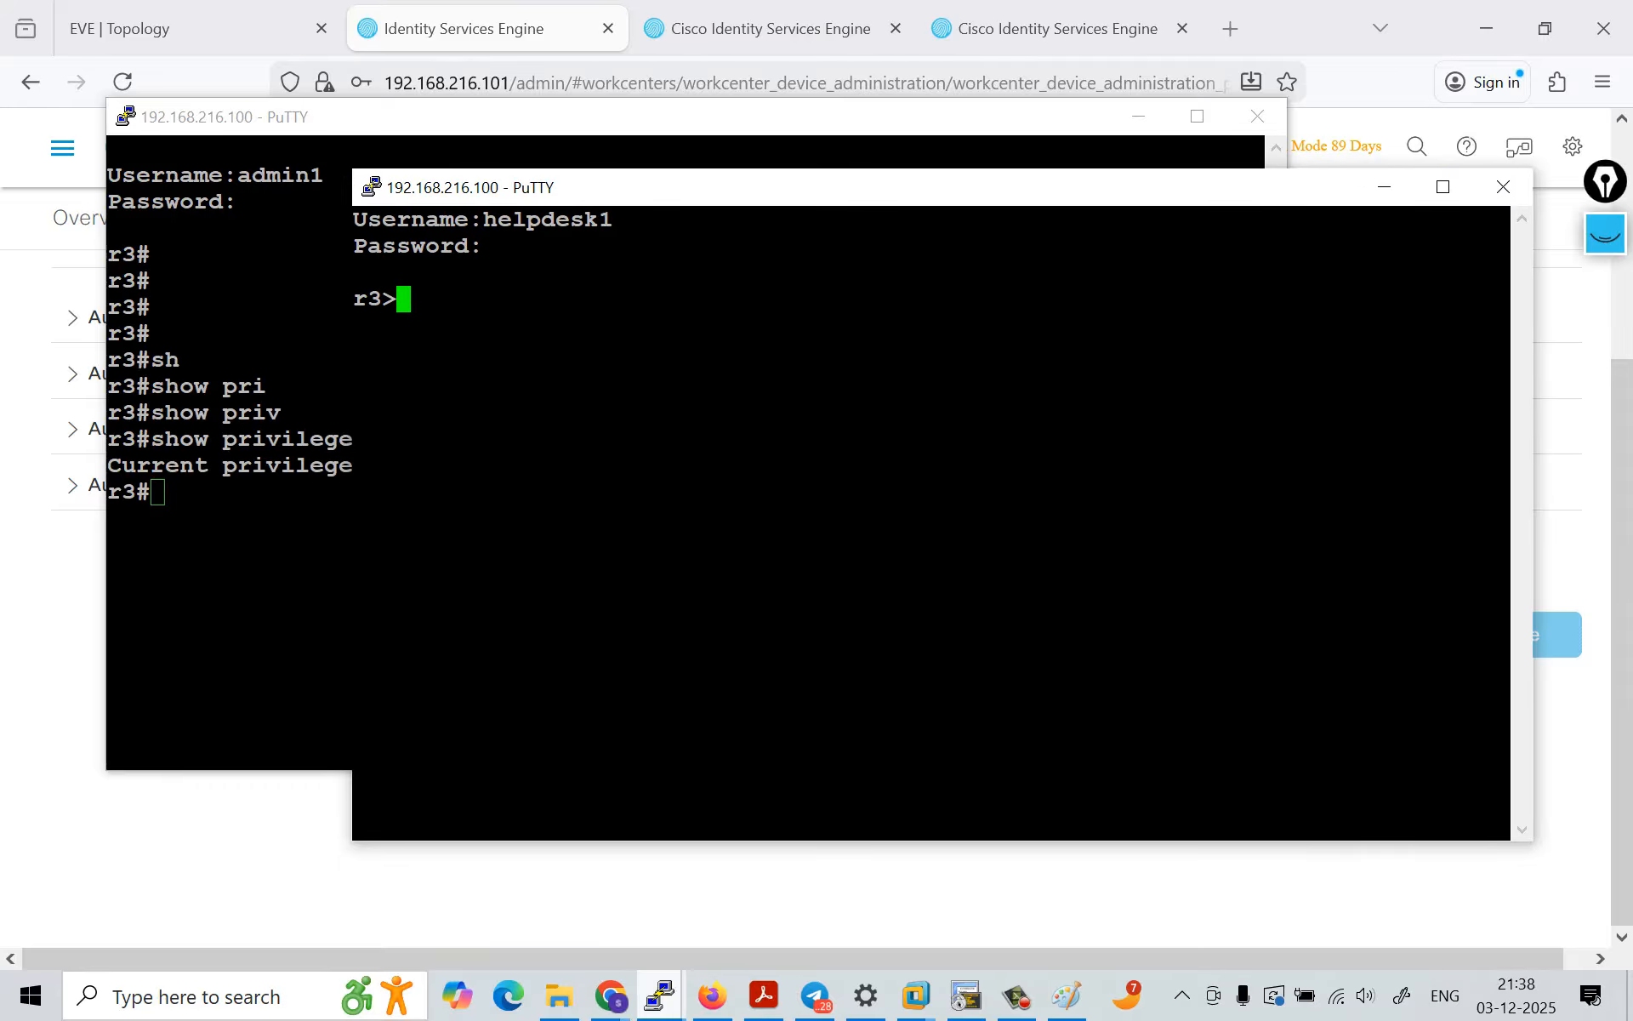
# Step: Run show priv in the helpdesk1 session on r3 and highlight the reported privilege level
pyautogui.write('shj')
pyautogui.press('Tab')
pyautogui.press('BackSpace')
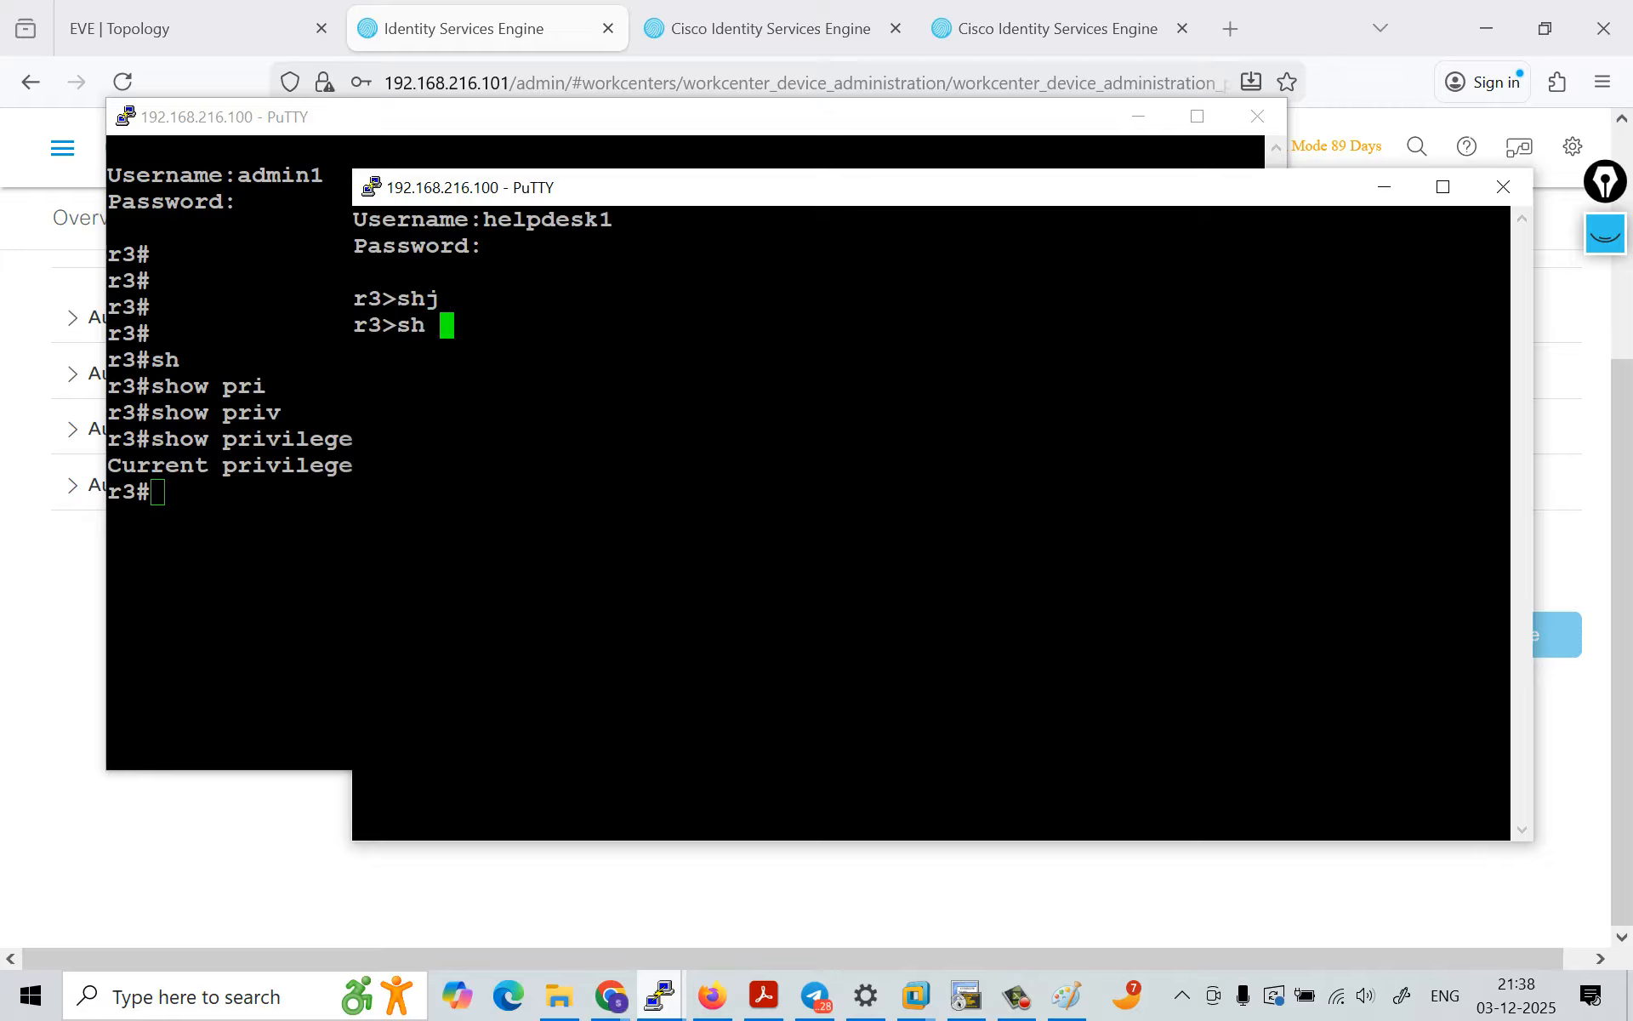
pyautogui.press('Tab')
pyautogui.write('o')
pyautogui.press('BackSpace')
pyautogui.write('pri')
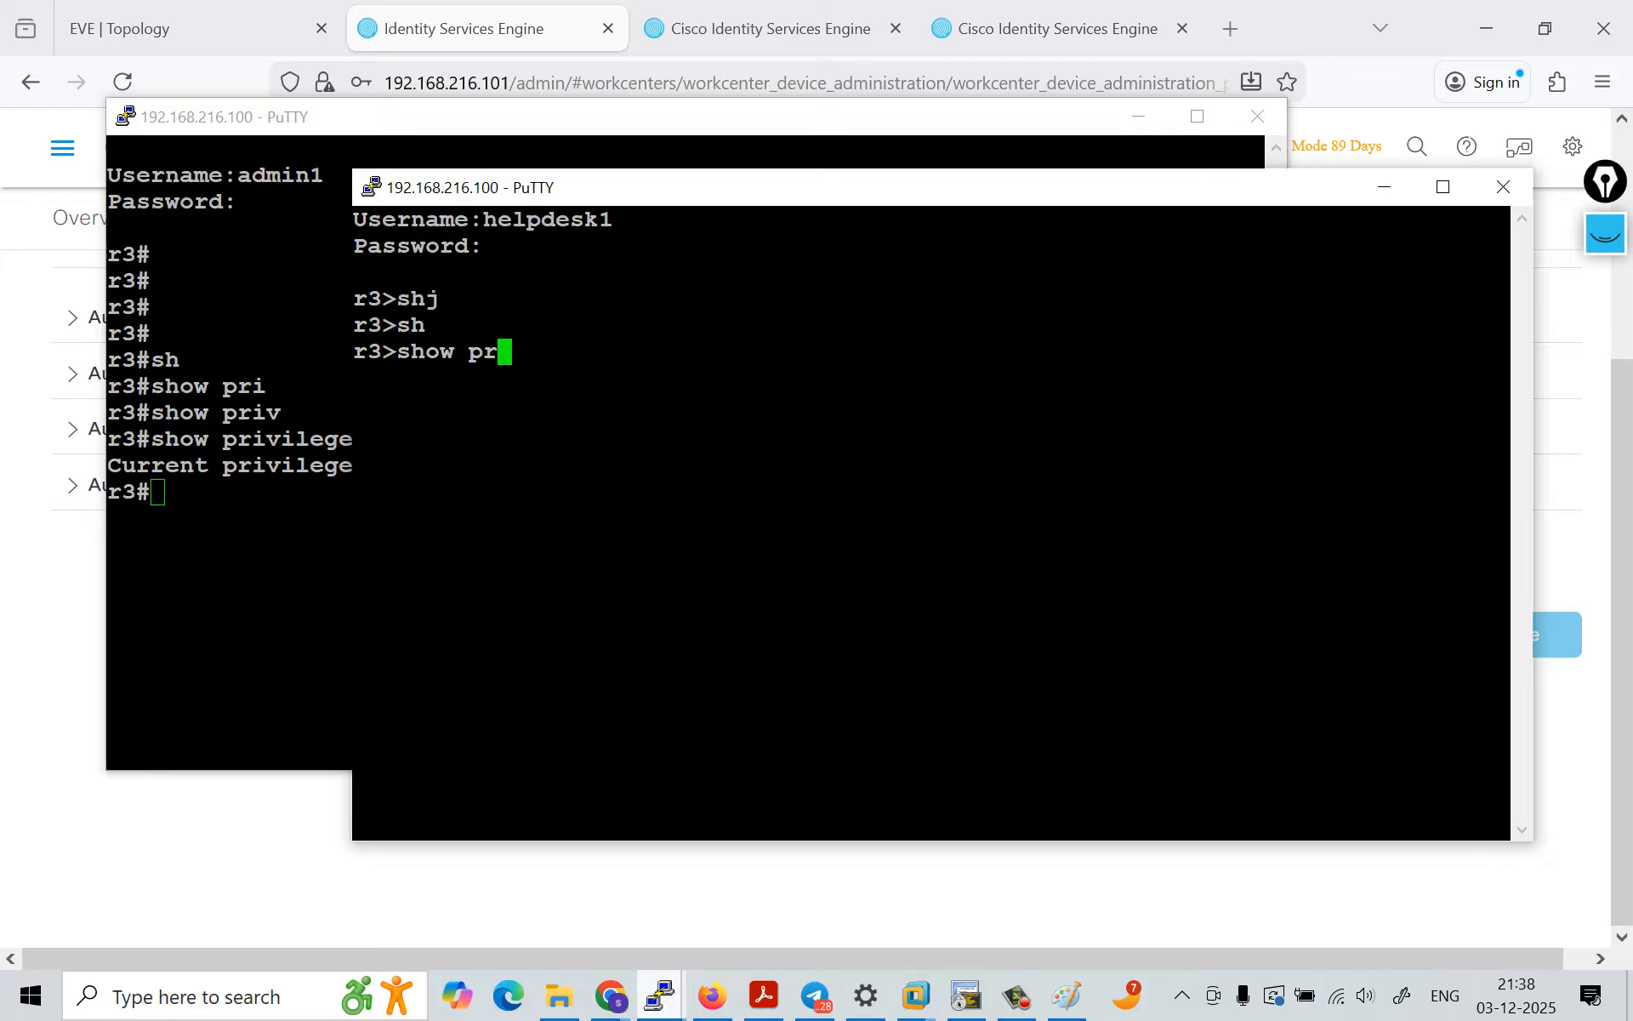
pyautogui.press('Tab')
pyautogui.write('v')
pyautogui.press('Tab')
pyautogui.press('Return')
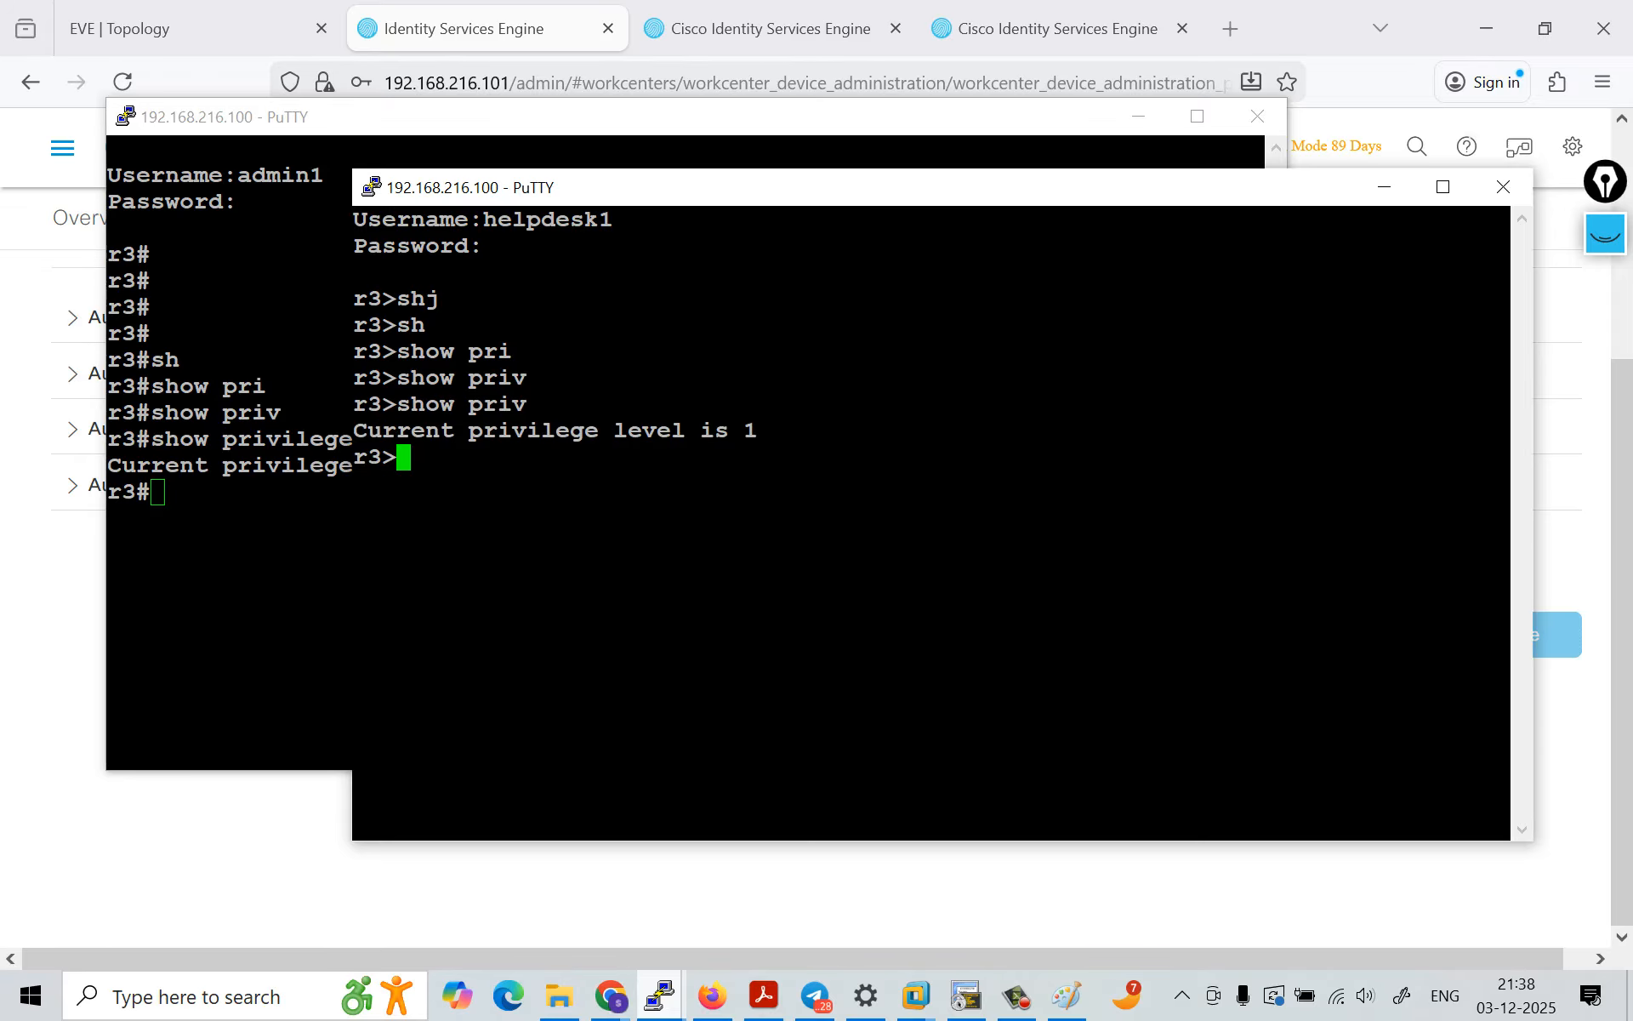
pyautogui.moveTo(557, 432); pyautogui.dragTo(774, 431)
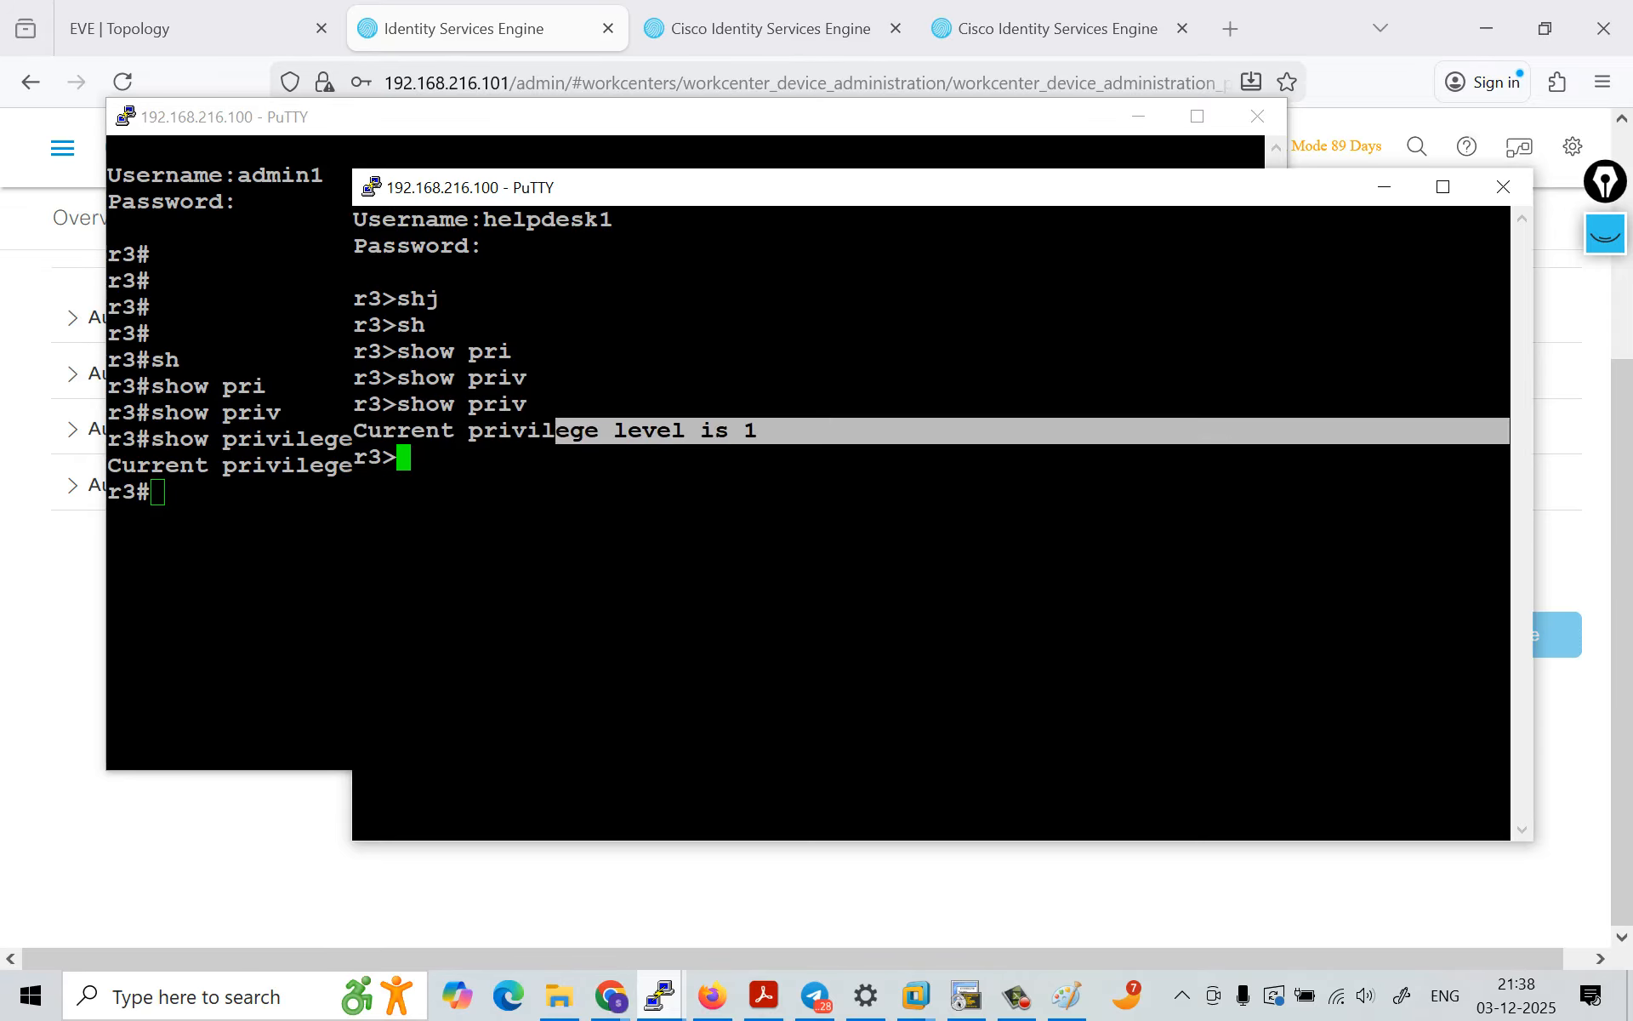
# Step: Switch to Firefox and close the two Cisco Identity Services Engine log detail pages
pyautogui.click(712, 995)
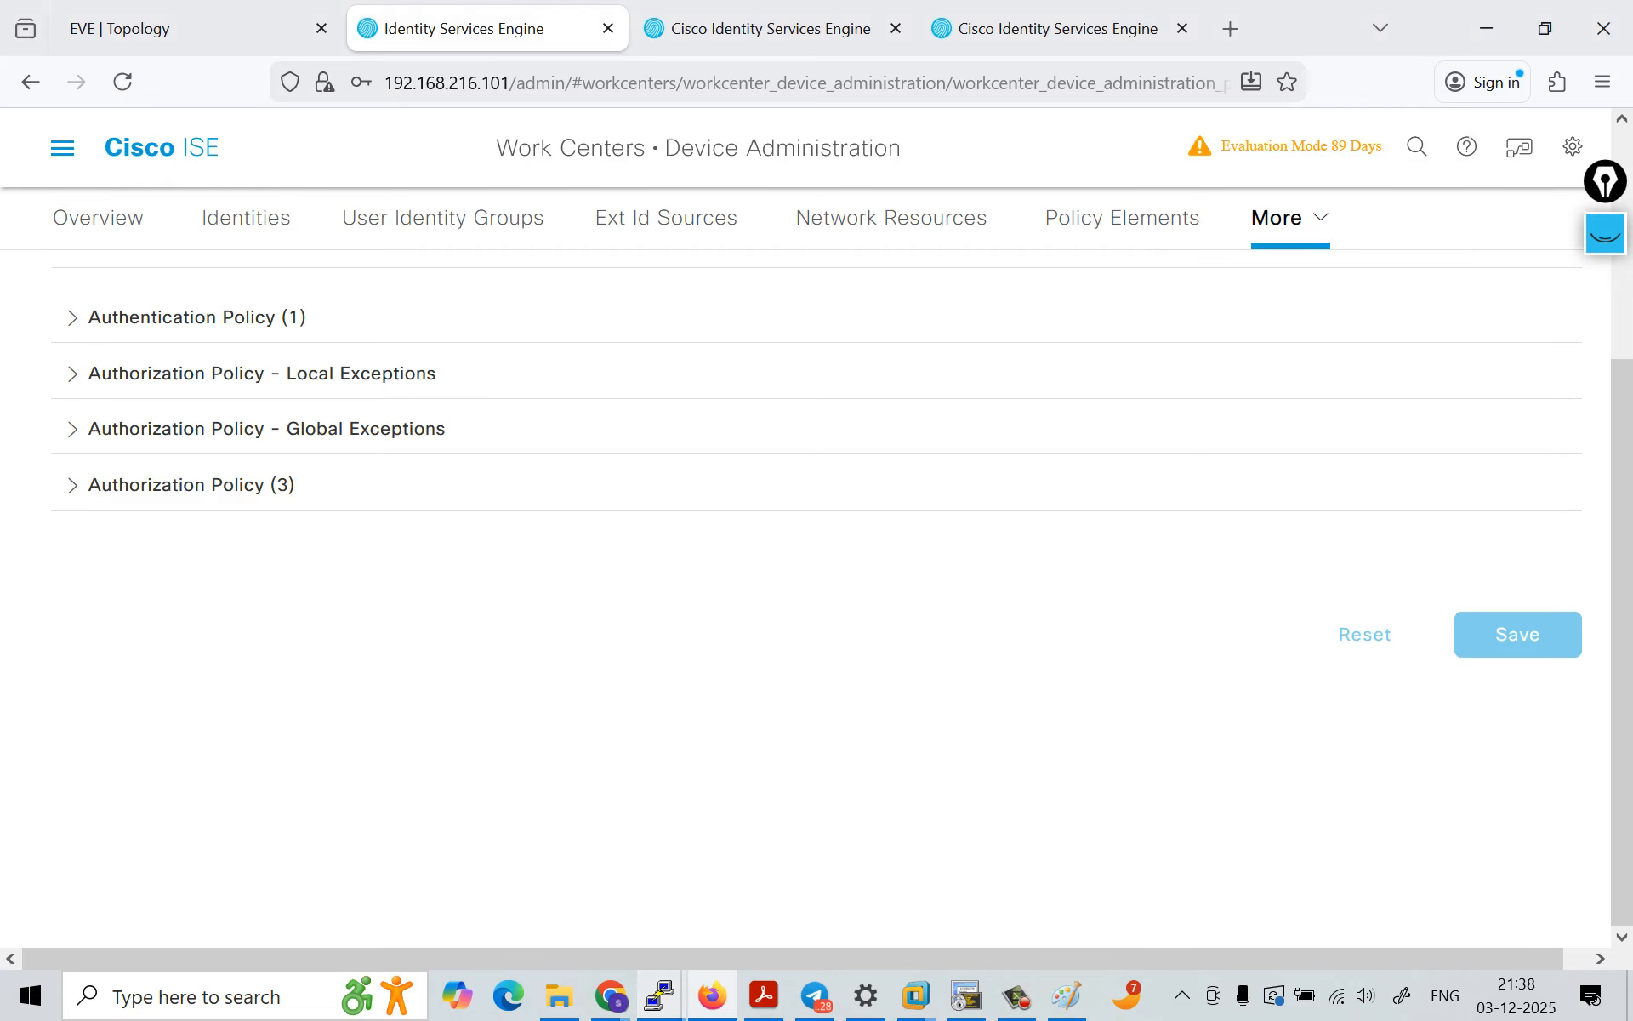
pyautogui.click(757, 28)
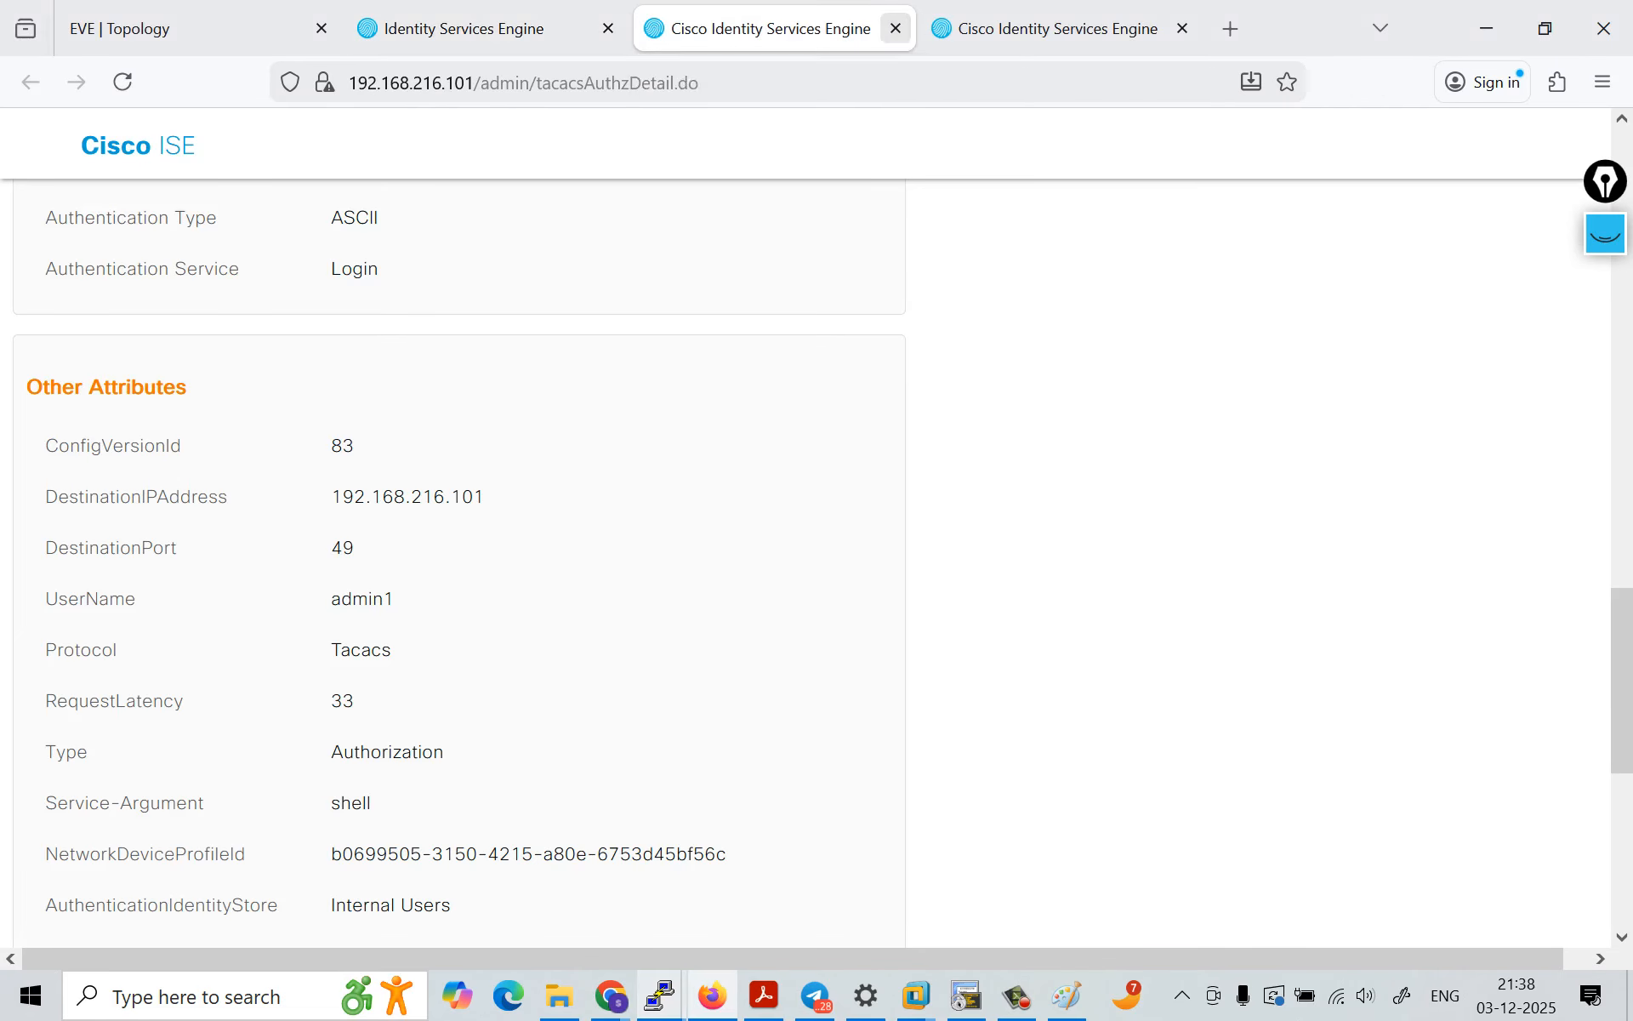
pyautogui.hotkey('ctrl', 'w')
pyautogui.hotkey('ctrl', 'w')
# Step: Open the TACACS Live Logs and compare the authorization policies matched by the newest and the earlier helpdesk1 authorization entries
pyautogui.click(62, 147)
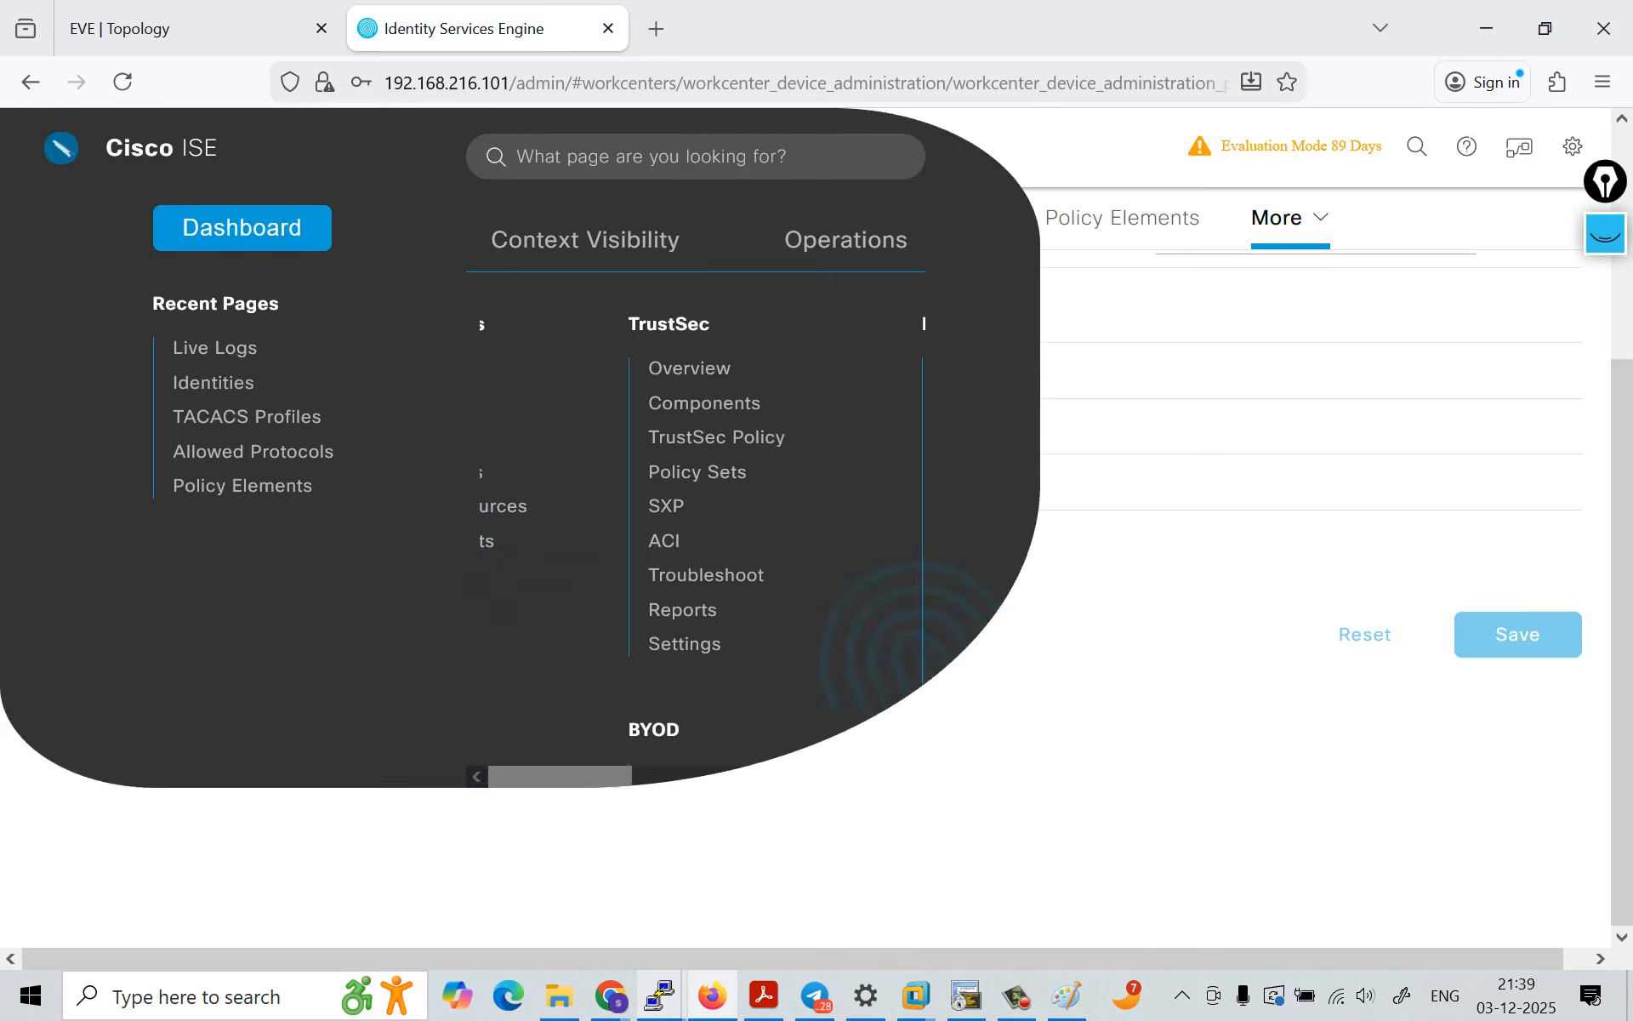
pyautogui.moveTo(846, 239)
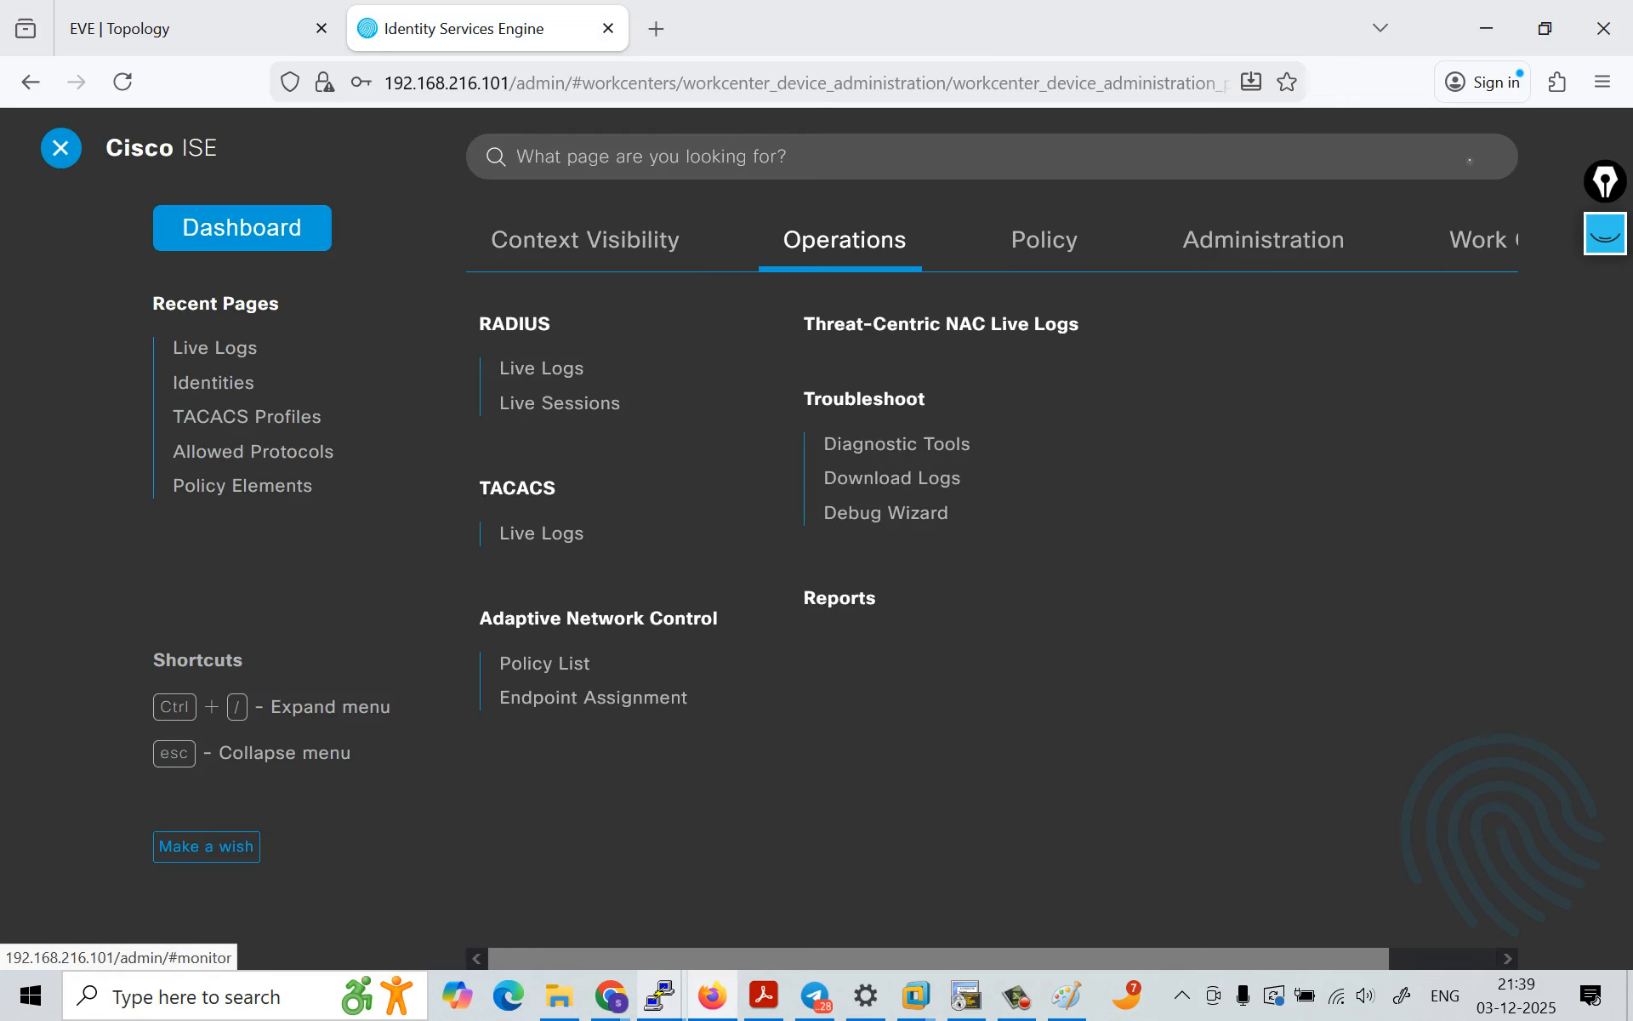
pyautogui.click(548, 534)
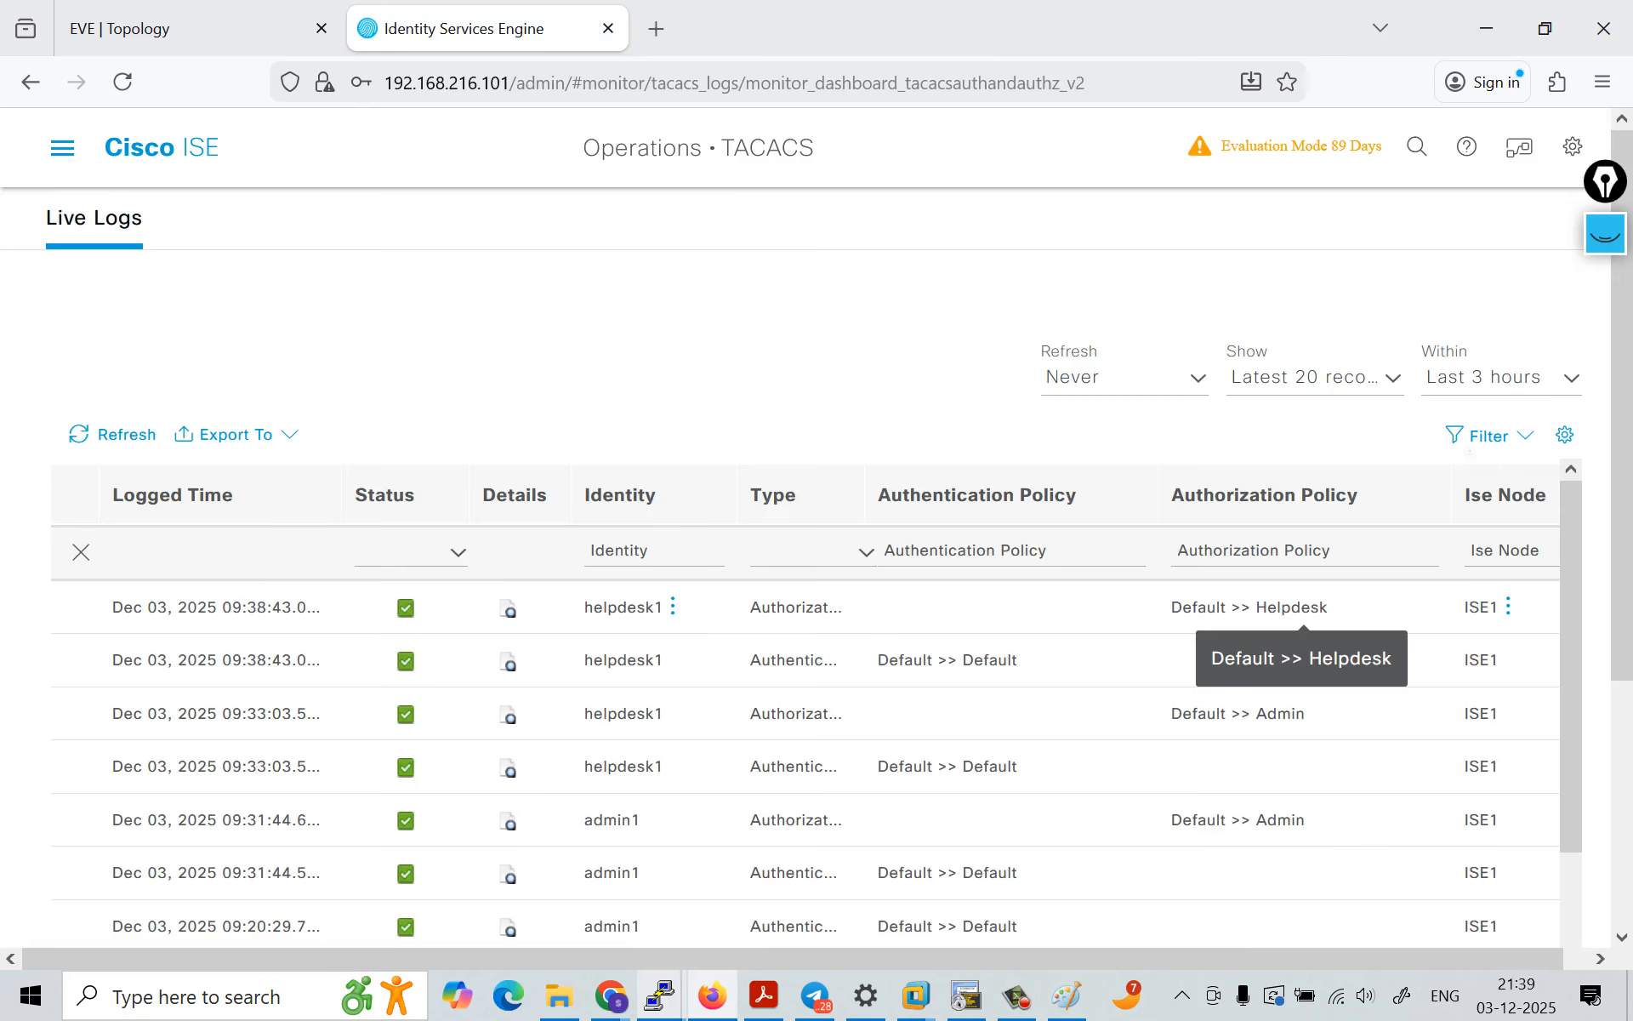
pyautogui.moveTo(1182, 607); pyautogui.dragTo(1332, 608)
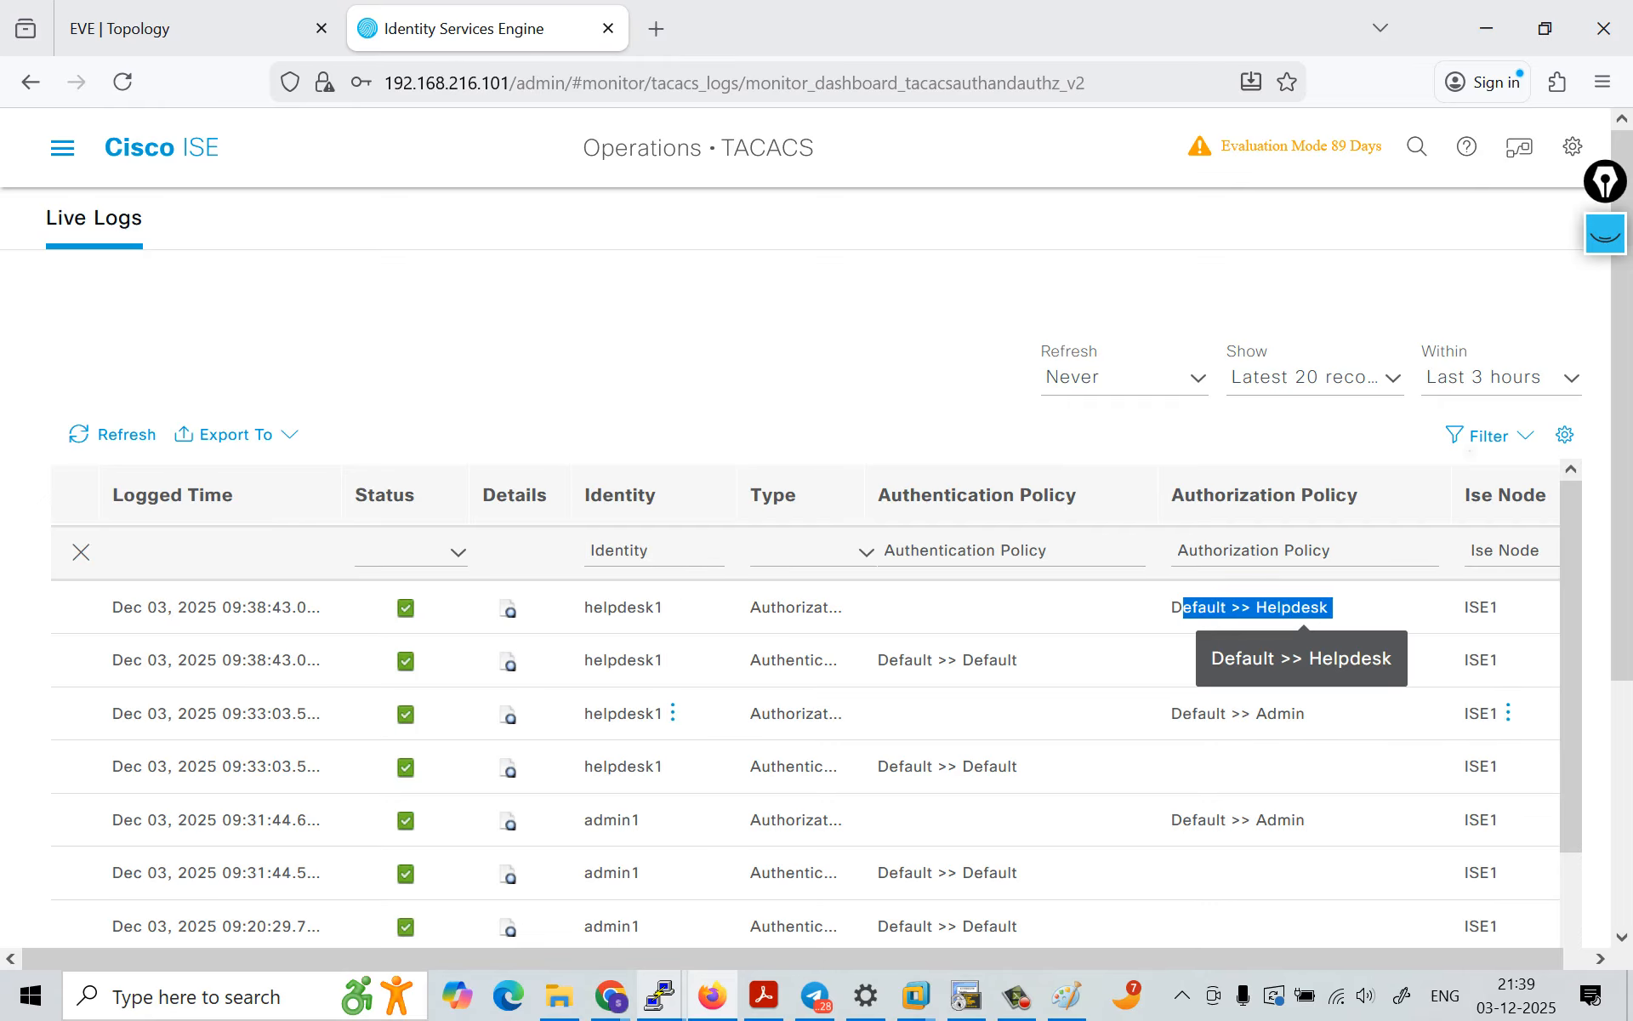
pyautogui.moveTo(1182, 712); pyautogui.dragTo(1310, 713)
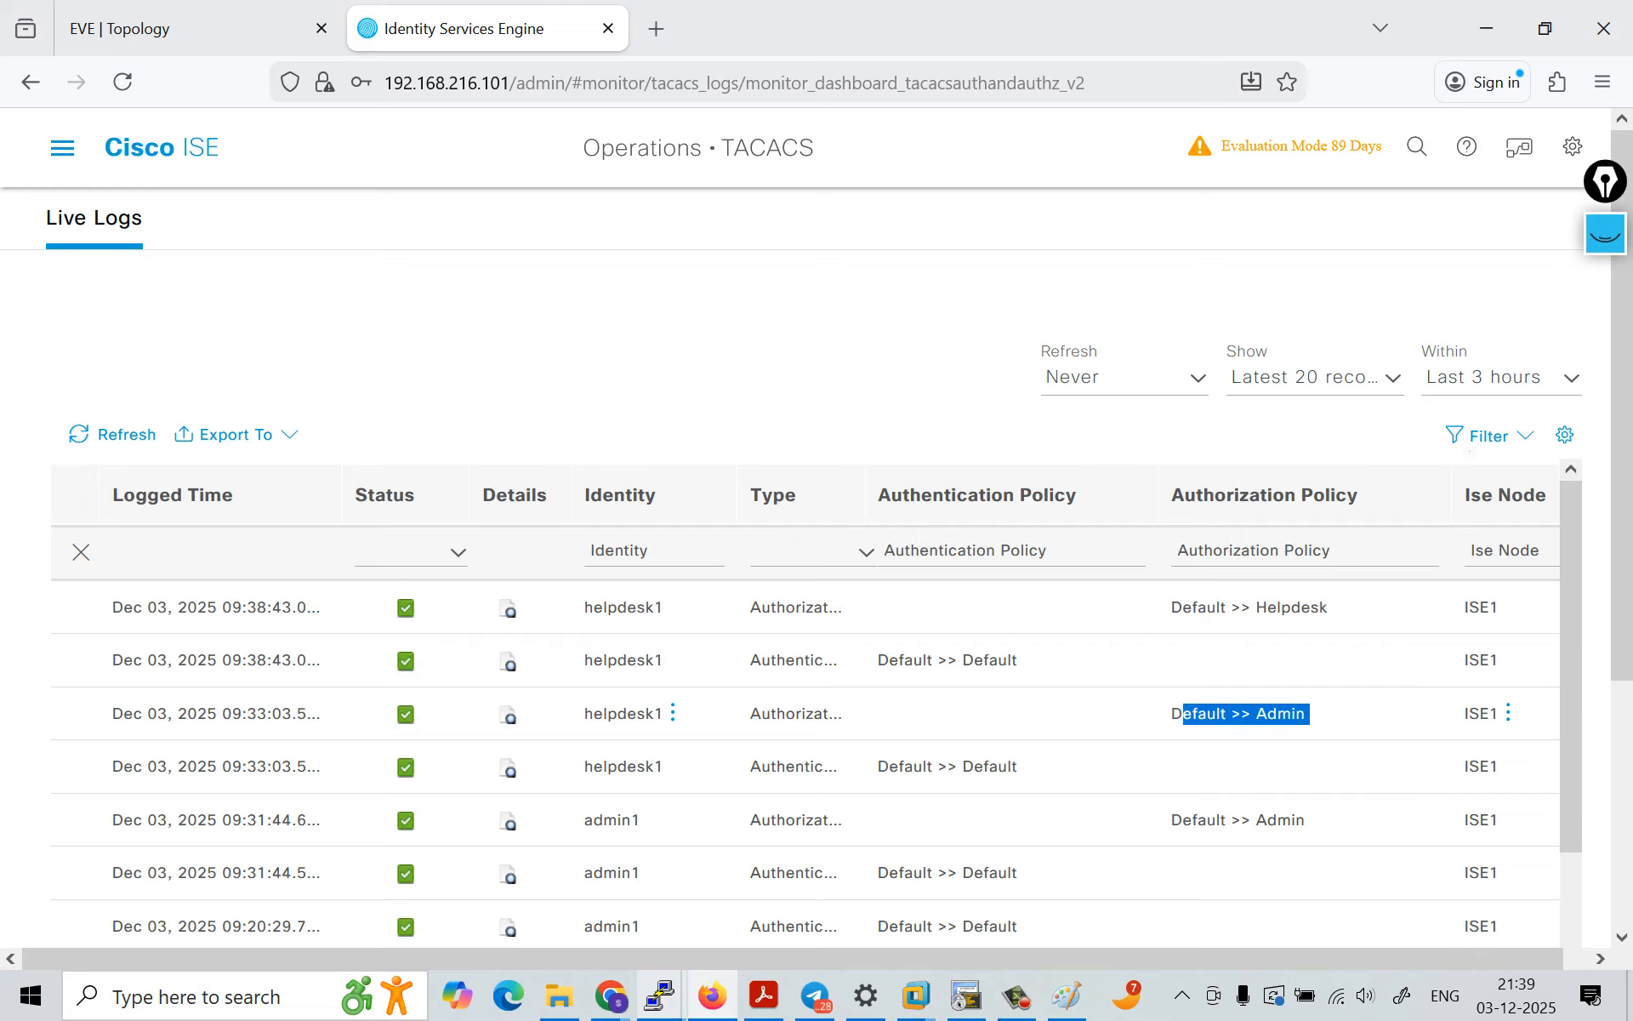
pyautogui.moveTo(603, 606); pyautogui.dragTo(1332, 607)
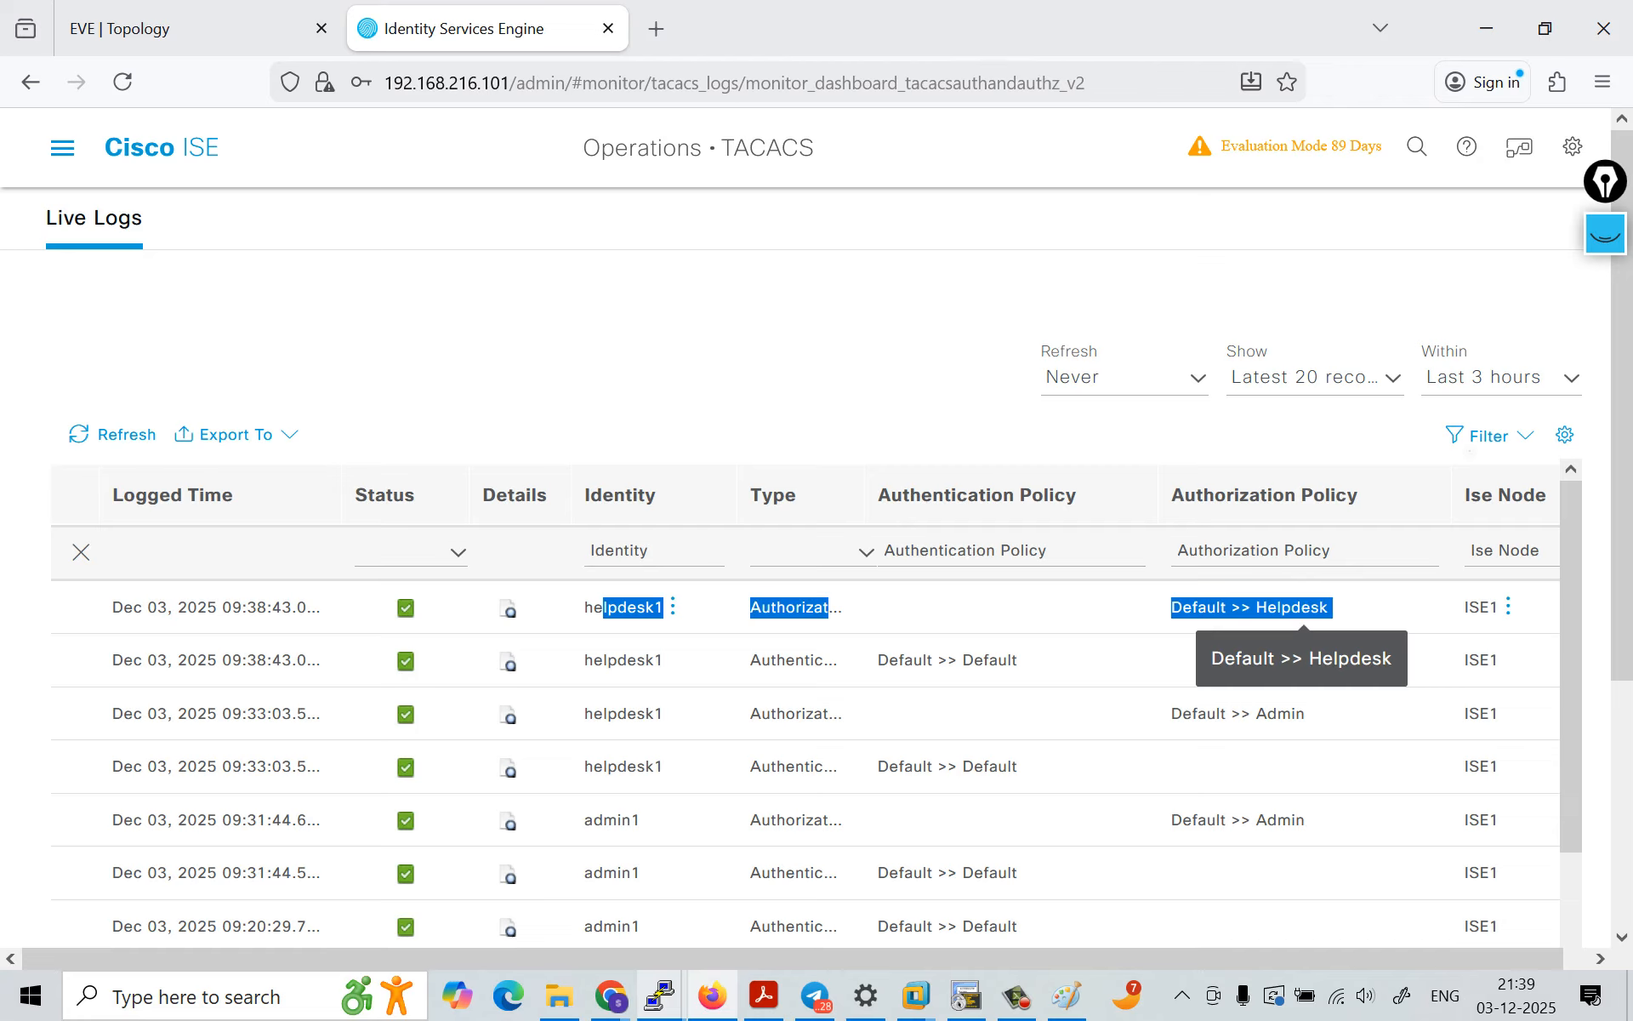
pyautogui.click(1333, 607)
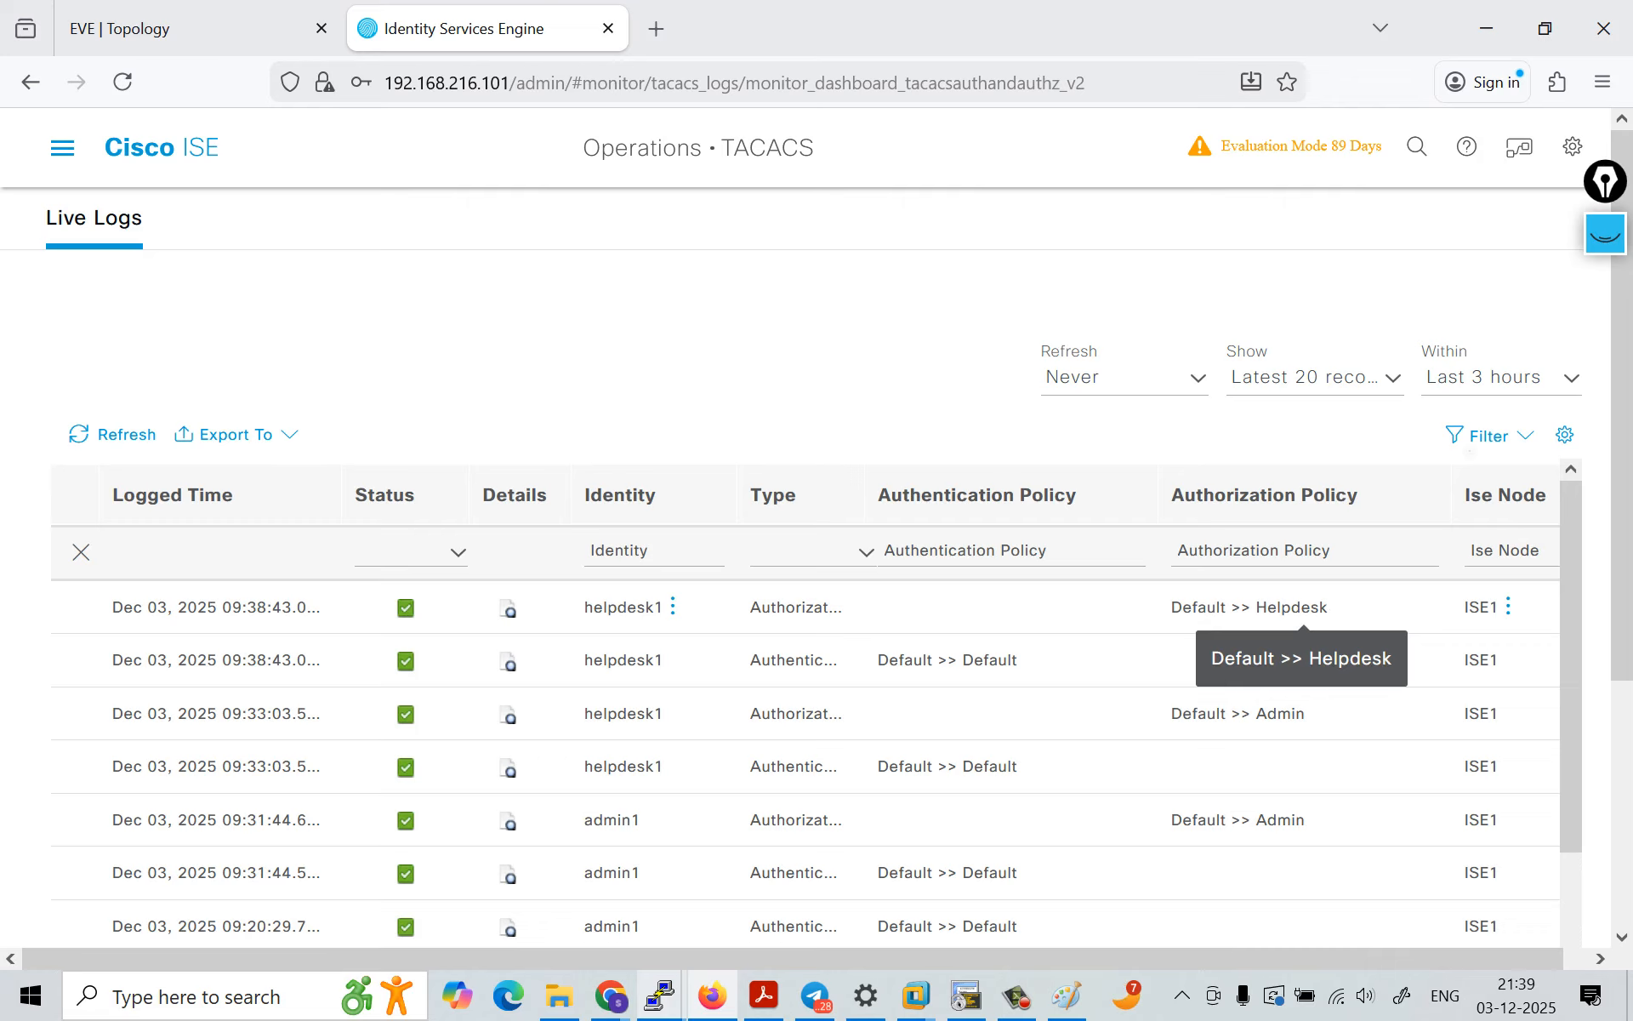
pyautogui.click(1017, 996)
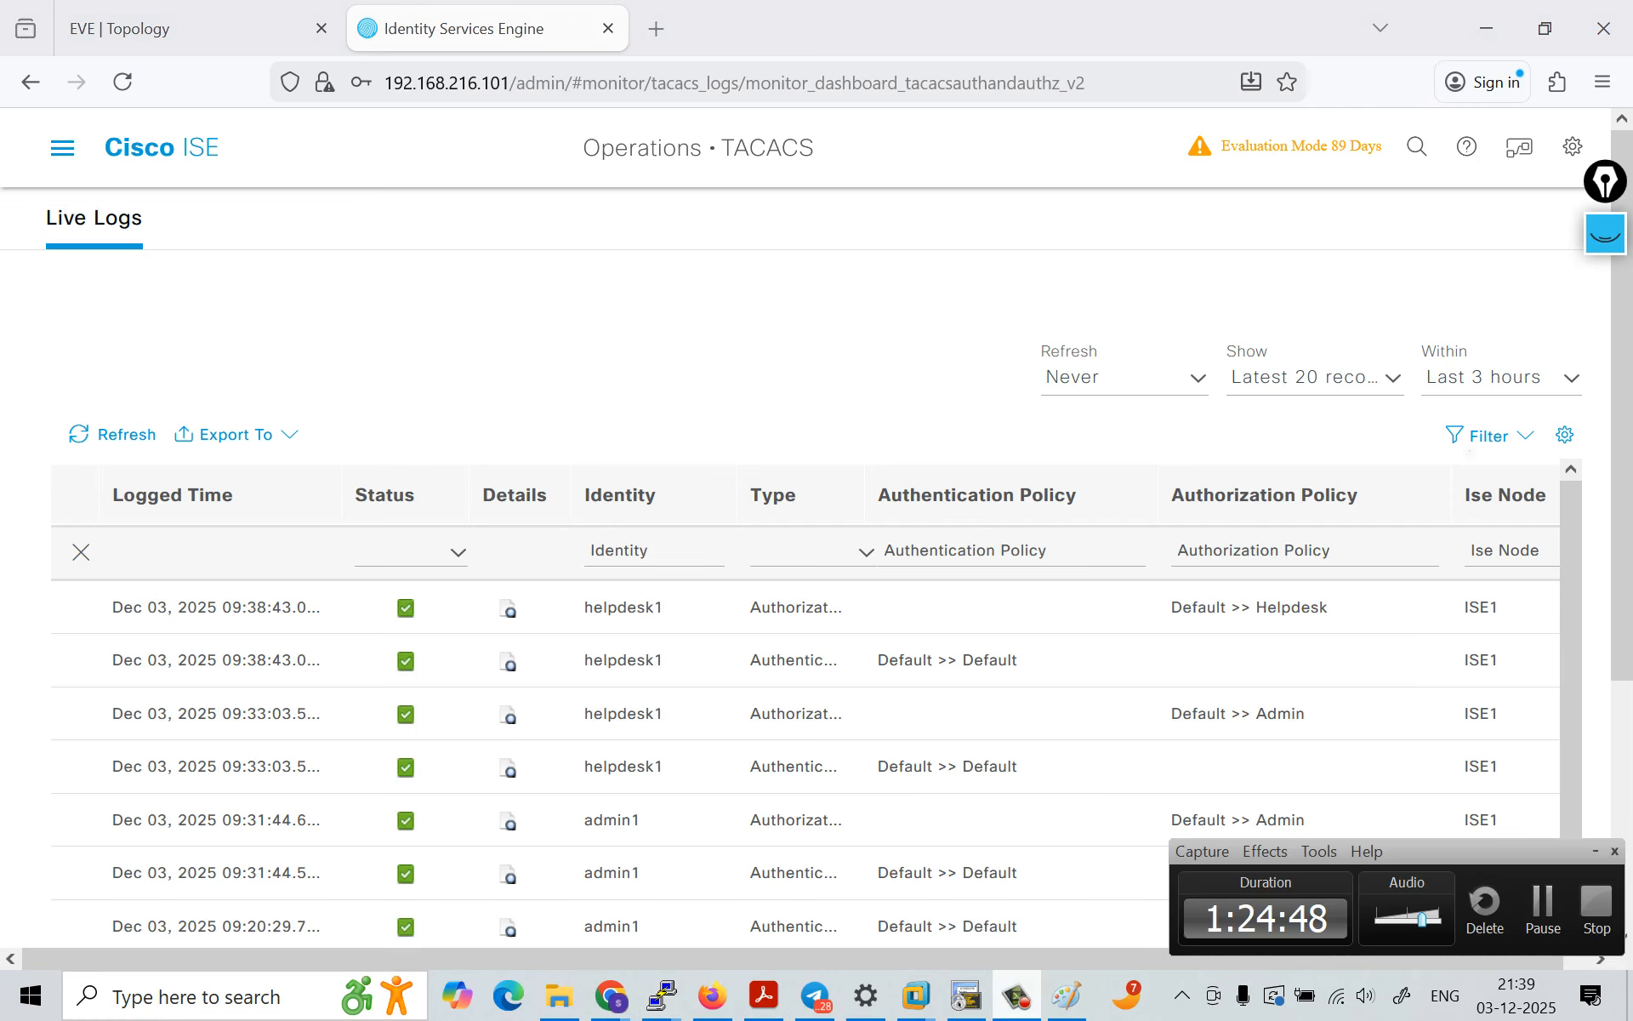